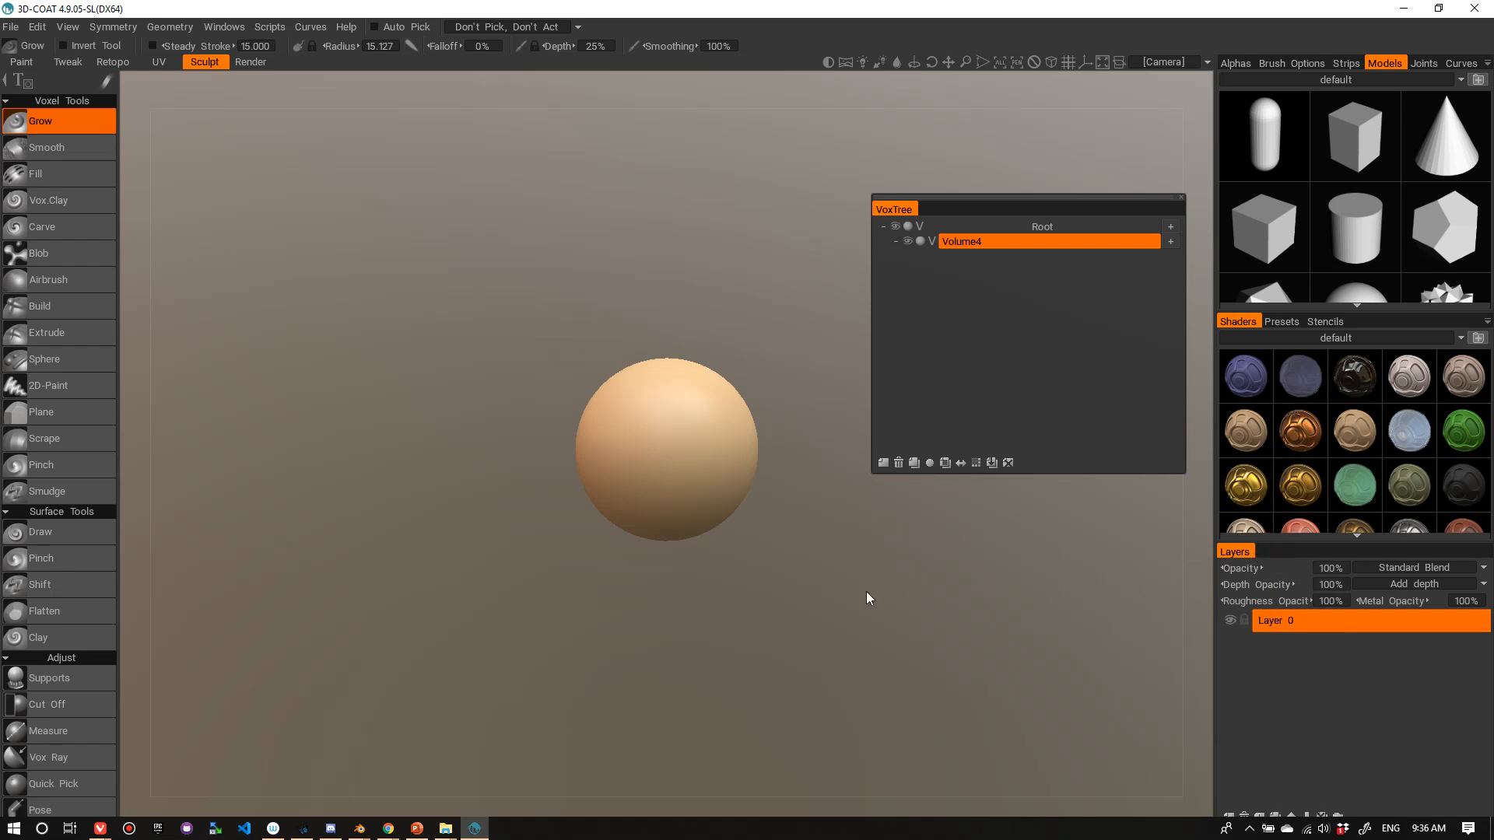
- Dock the floating VoxTree panel alongside Layers and bring it to the front
left_click_drag(1037, 200, 1402, 555)
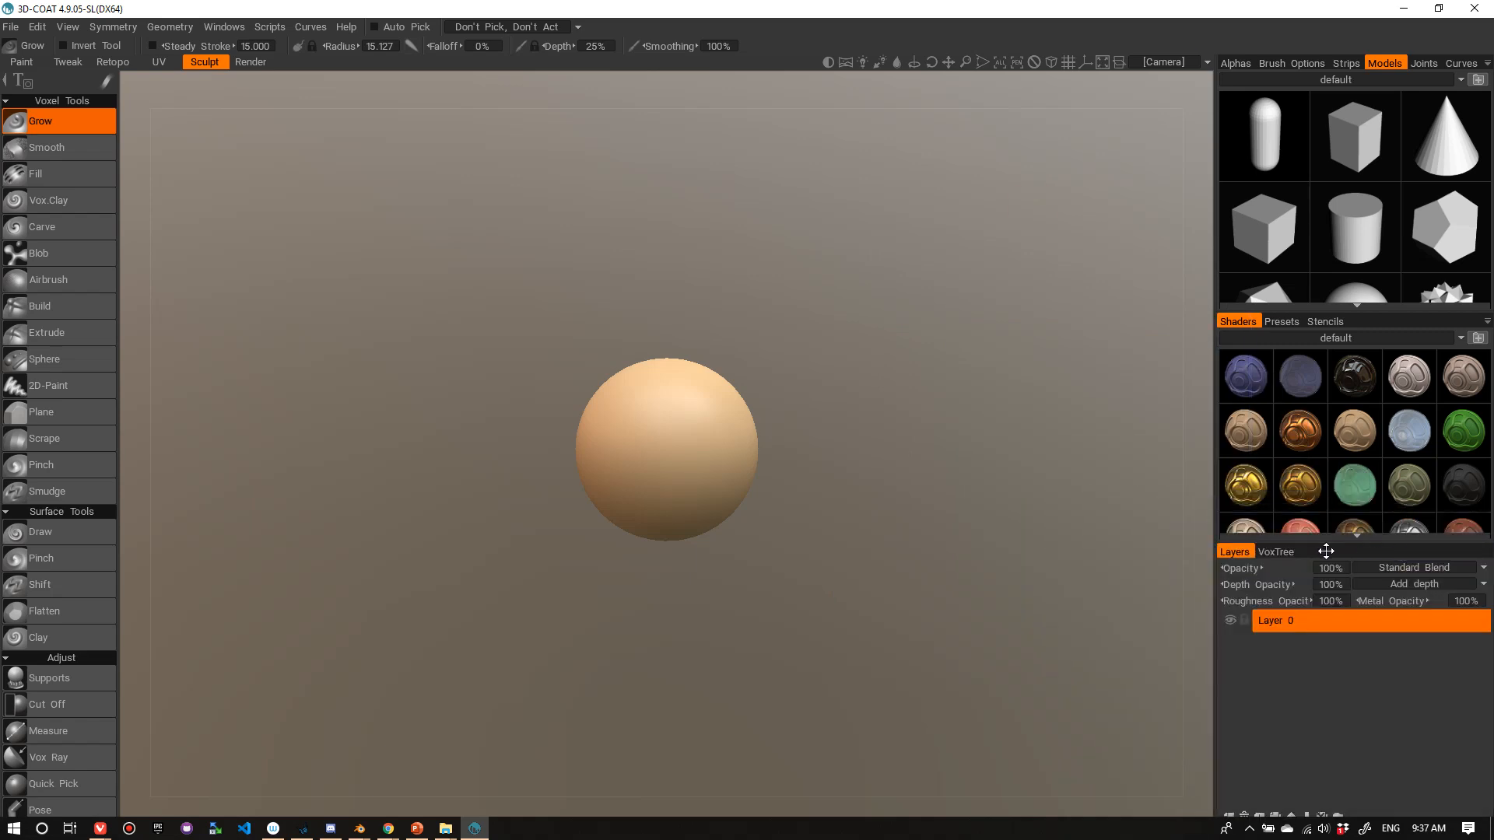
left_click(1284, 552)
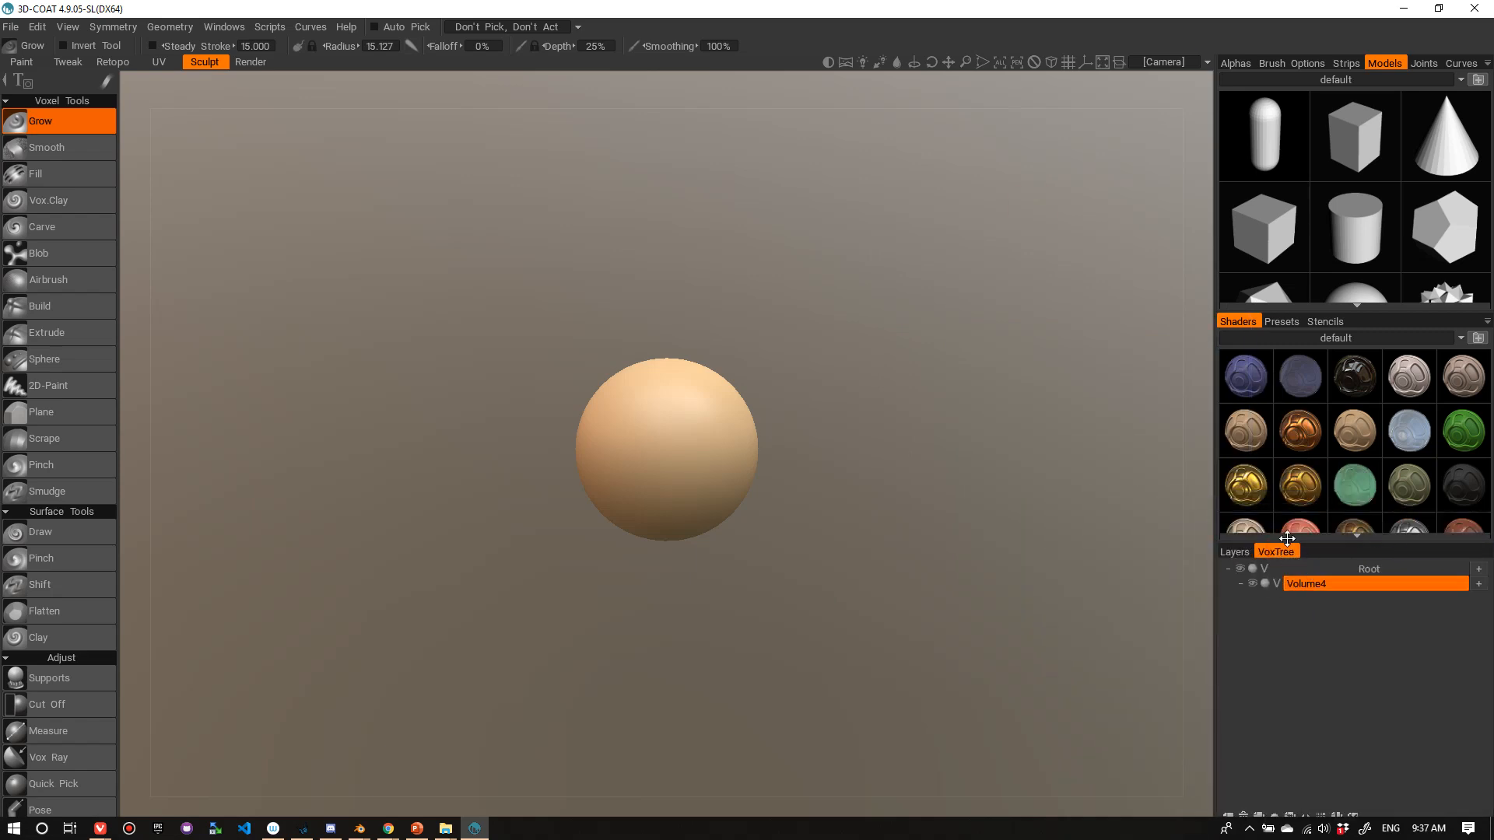
- Enable mirror symmetry across the X axis and hide the symmetry plane
left_click_drag(687, 440, 688, 442)
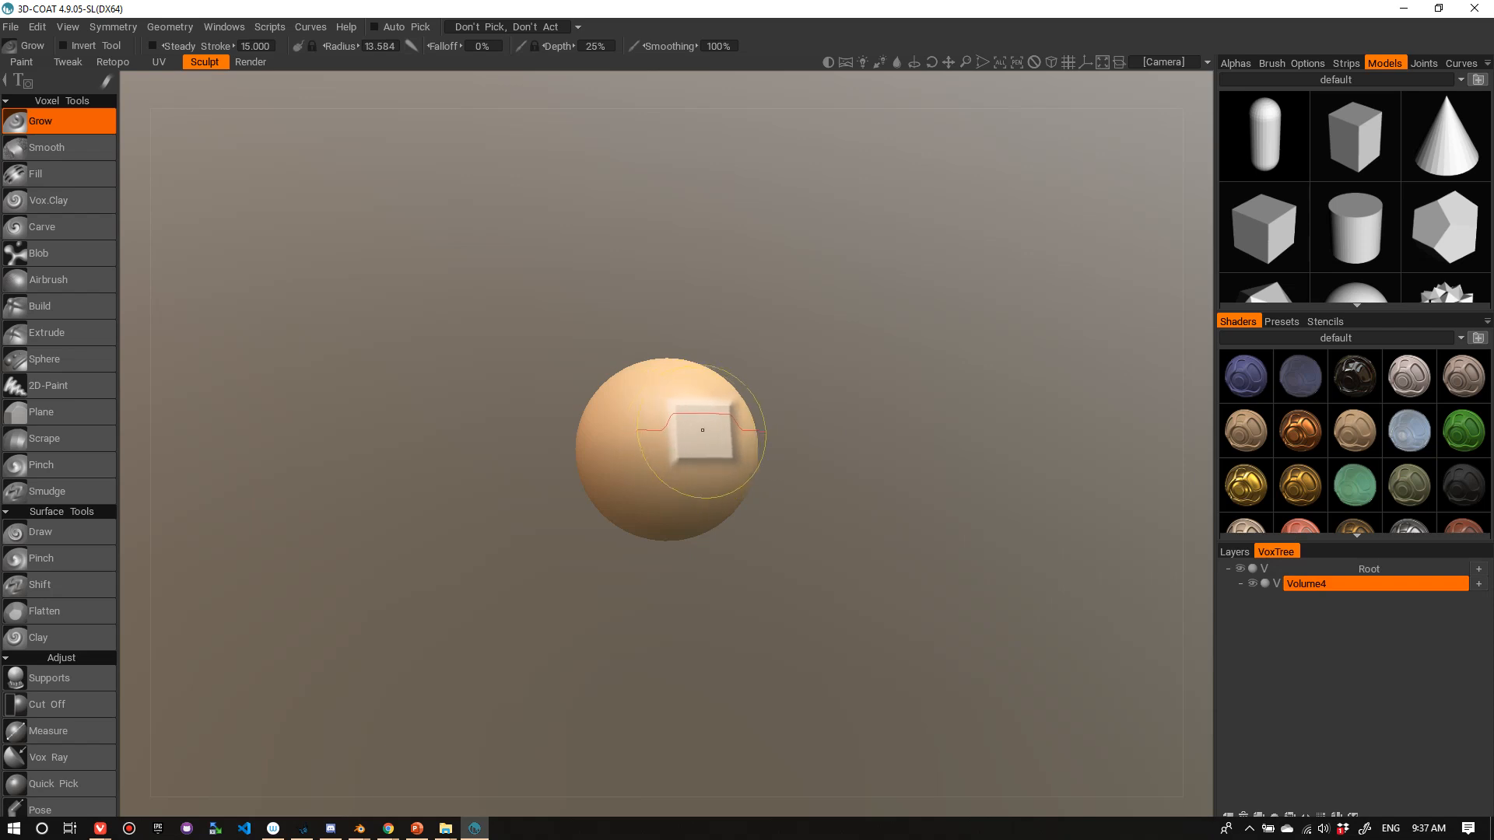
key("s")
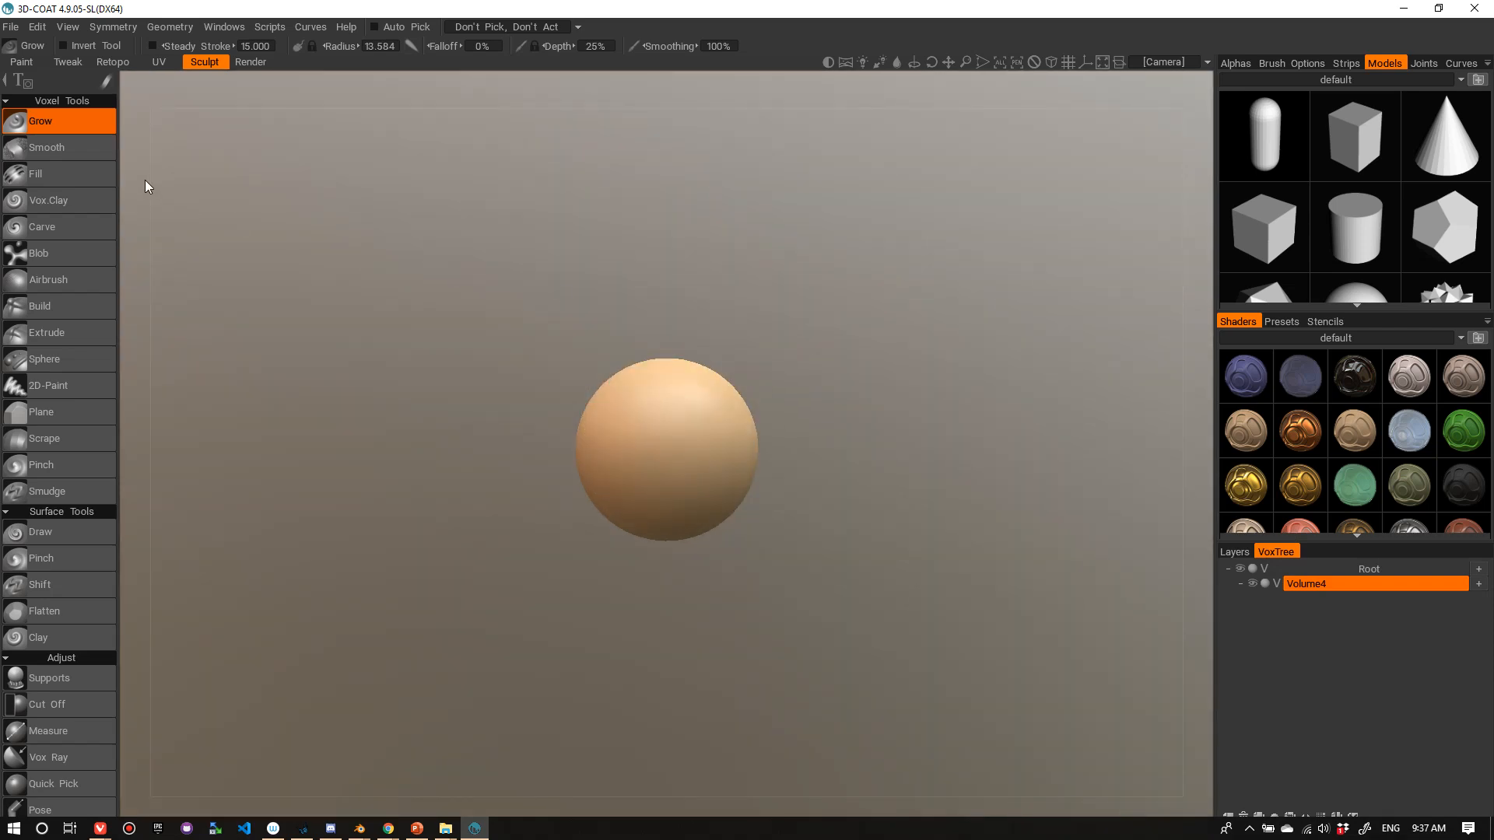
key("s")
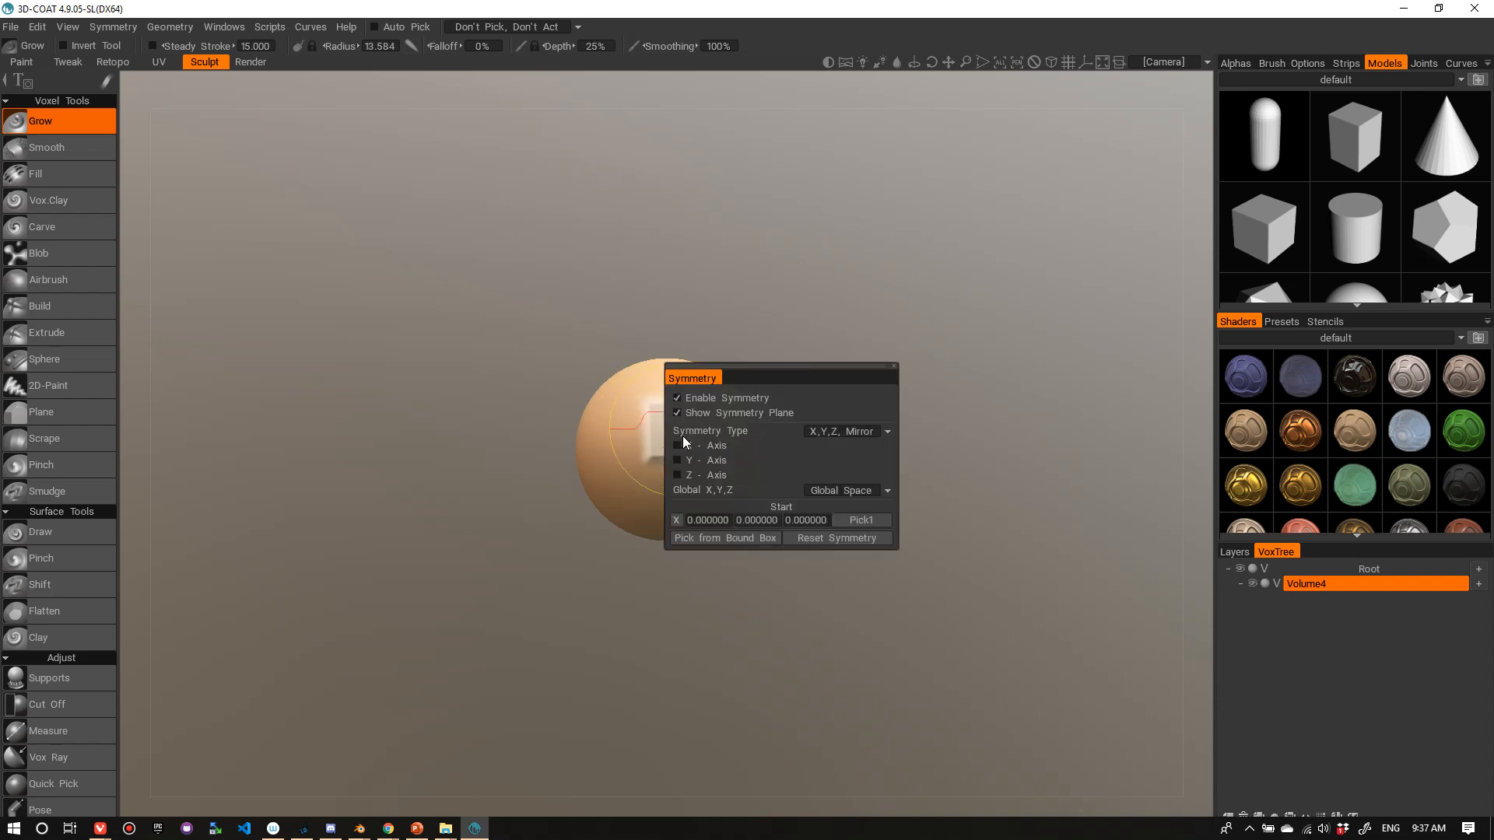
left_click(682, 445)
left_click(685, 412)
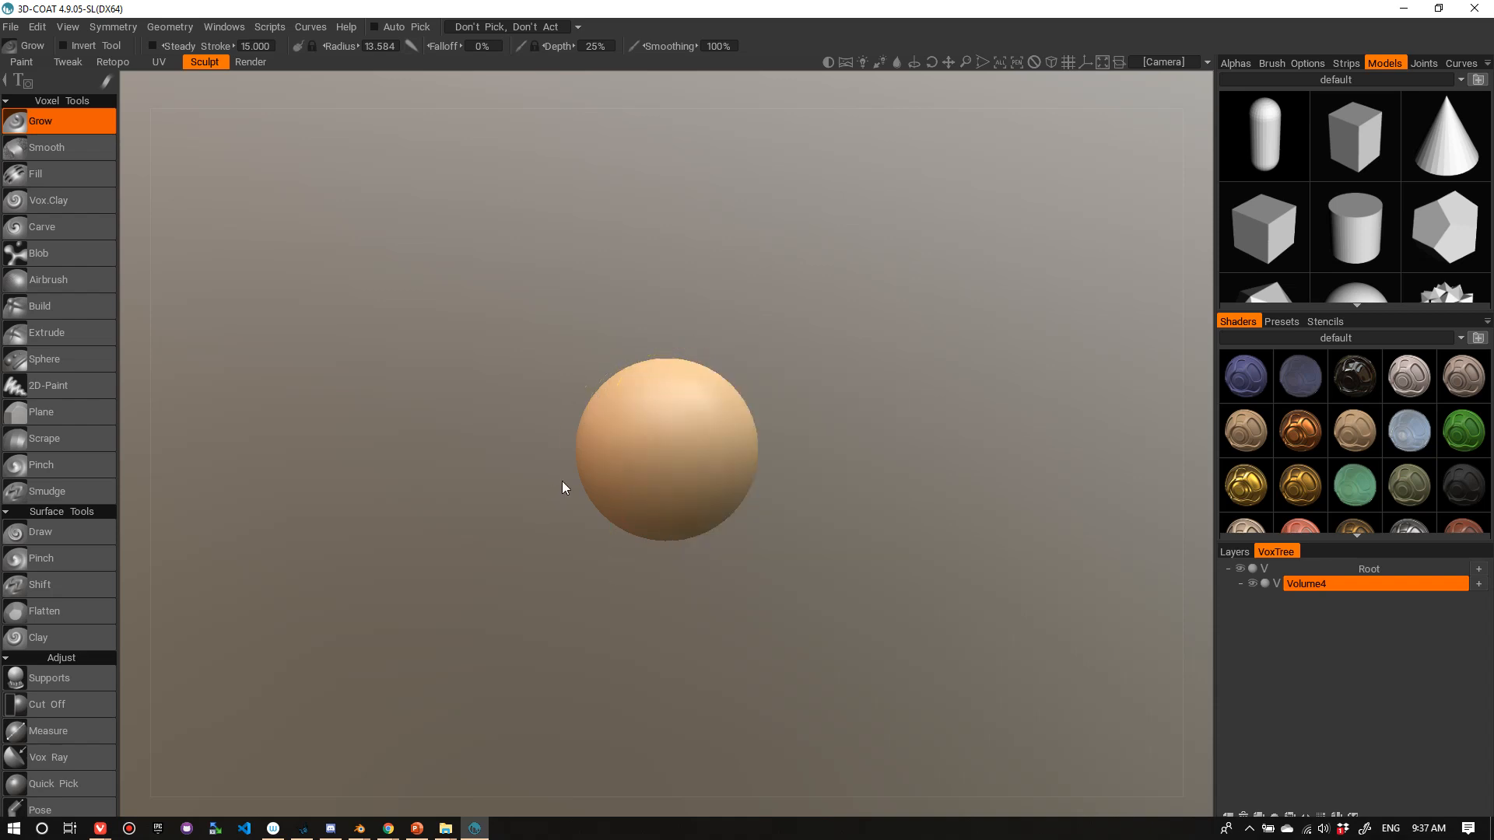
- Pull several mirrored rounded lobes out of the sphere with the Grow brush at radius 13.584 and 78% depth
mouse_move(747, 489)
right_mouse_down()
mouse_move(764, 473)
mouse_move(710, 465)
mouse_move(737, 402)
right_mouse_up()
mouse_move(736, 402)
left_mouse_down()
mouse_move(743, 413)
mouse_move(708, 364)
left_mouse_up()
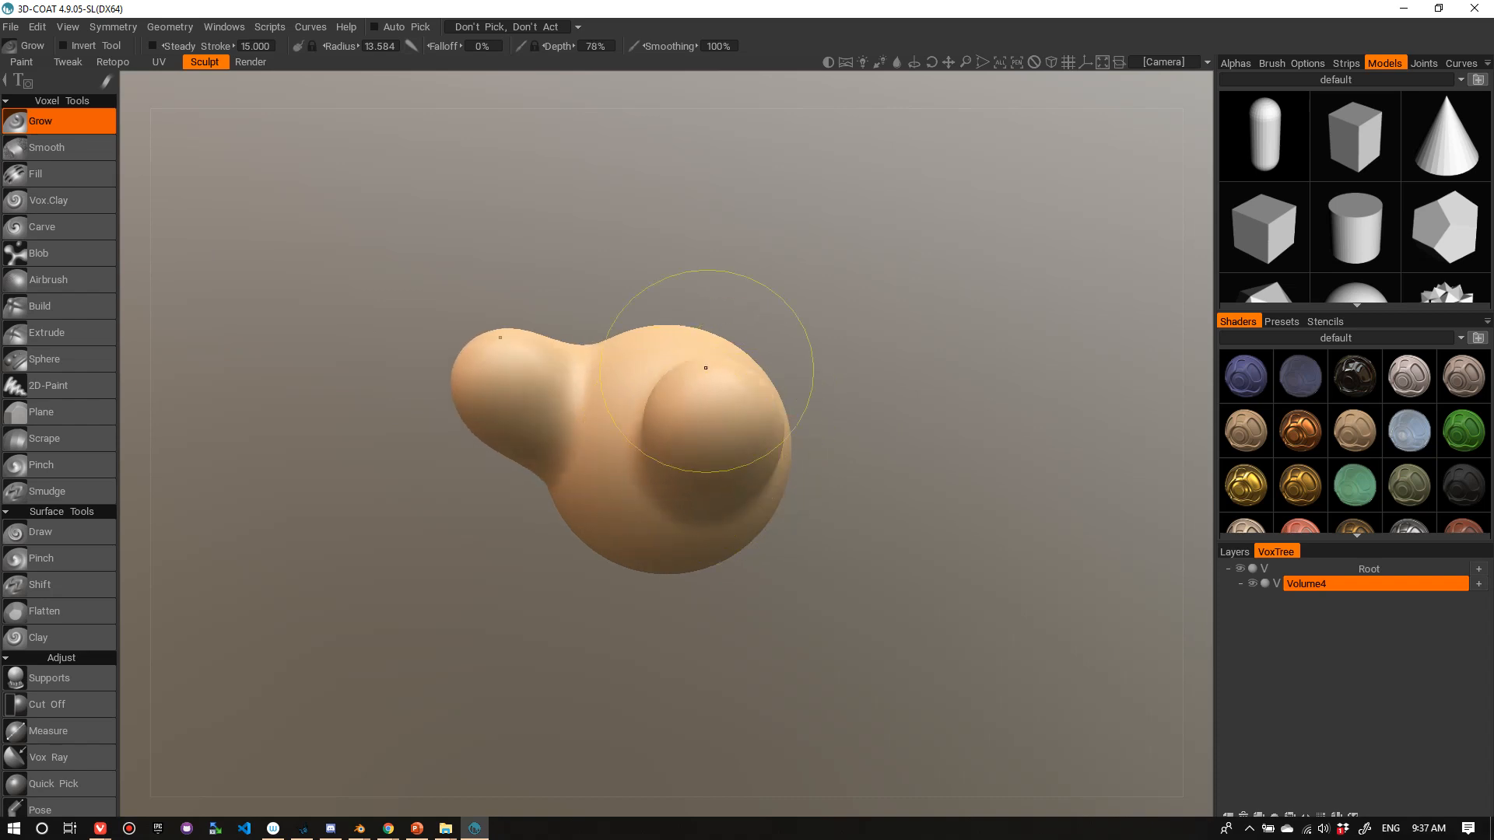
left_click_drag(683, 557, 747, 530, "alt")
mouse_move(759, 373)
left_mouse_down()
mouse_move(704, 453)
mouse_move(697, 330)
left_mouse_up()
mouse_move(770, 459)
left_mouse_down("alt")
mouse_move(840, 567)
mouse_move(830, 622)
left_mouse_up("alt")
mouse_move(735, 544)
left_mouse_down()
mouse_move(722, 506)
mouse_move(734, 440)
mouse_move(735, 463)
left_mouse_up()
mouse_move(832, 592)
left_mouse_down("alt")
mouse_move(837, 450)
mouse_move(817, 412)
left_mouse_up("alt")
mouse_move(567, 447)
left_mouse_down()
mouse_move(477, 377)
mouse_move(467, 420)
left_mouse_up()
mouse_move(575, 661)
left_mouse_down("alt")
mouse_move(600, 311)
mouse_move(591, 326)
left_mouse_up("alt")
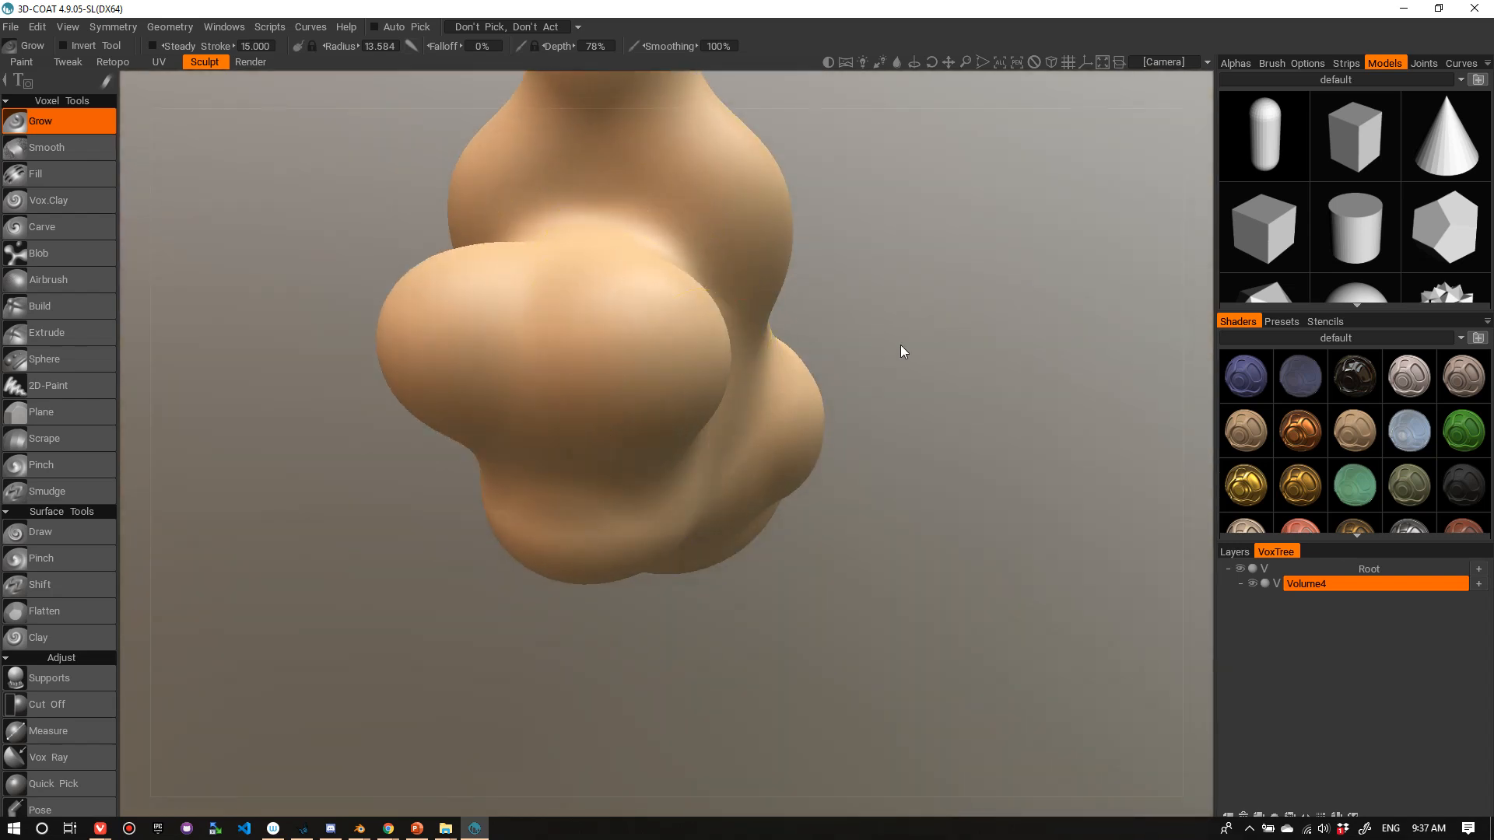
- Grow larger masses on the lobed form with a brush radius of 28.484, and carve into it with an inverted stroke
mouse_move(899, 344)
left_mouse_down("alt")
mouse_move(684, 350)
mouse_move(618, 403)
left_mouse_up("alt")
scroll(618, 403, "down", 3)
right_click_drag(613, 393, 683, 397)
left_click_drag(620, 421, 667, 444)
mouse_move(816, 430)
left_mouse_down("alt")
mouse_move(654, 427)
mouse_move(637, 354)
left_mouse_up("alt")
left_click_drag(565, 521, 726, 405, "alt")
mouse_move(673, 356)
left_mouse_down()
mouse_move(645, 414)
mouse_move(865, 423)
mouse_move(583, 440)
left_mouse_up()
mouse_move(684, 389)
left_mouse_down("ctrl")
mouse_move(670, 435)
mouse_move(670, 413)
mouse_move(701, 433)
mouse_move(460, 517)
mouse_move(672, 385)
mouse_move(677, 365)
mouse_move(613, 363)
mouse_move(874, 325)
mouse_move(1018, 334)
mouse_move(714, 366)
mouse_move(650, 350)
mouse_move(831, 343)
left_mouse_up("ctrl")
scroll(672, 385, "up", 5)
scroll(613, 364, "down", 5)
scroll(825, 344, "up", 3)
- Undo all Grow strokes back to the plain sphere
key("ctrl+z")
key("ctrl+z")
key("ctrl+z")
key("ctrl+z")
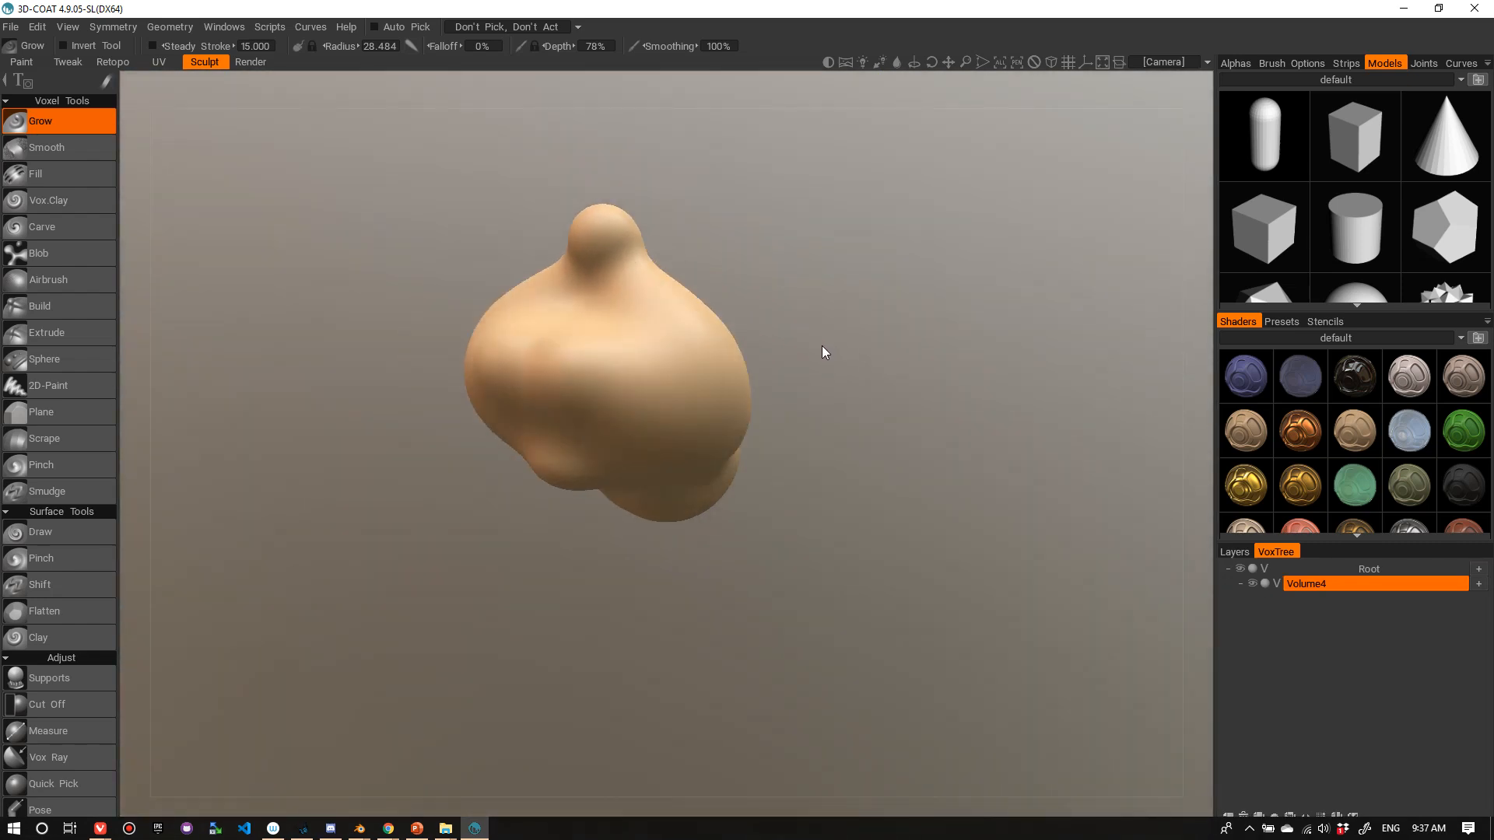
key("ctrl+z")
key("ctrl+z")
key("ctrl+z")
key("ctrl+z")
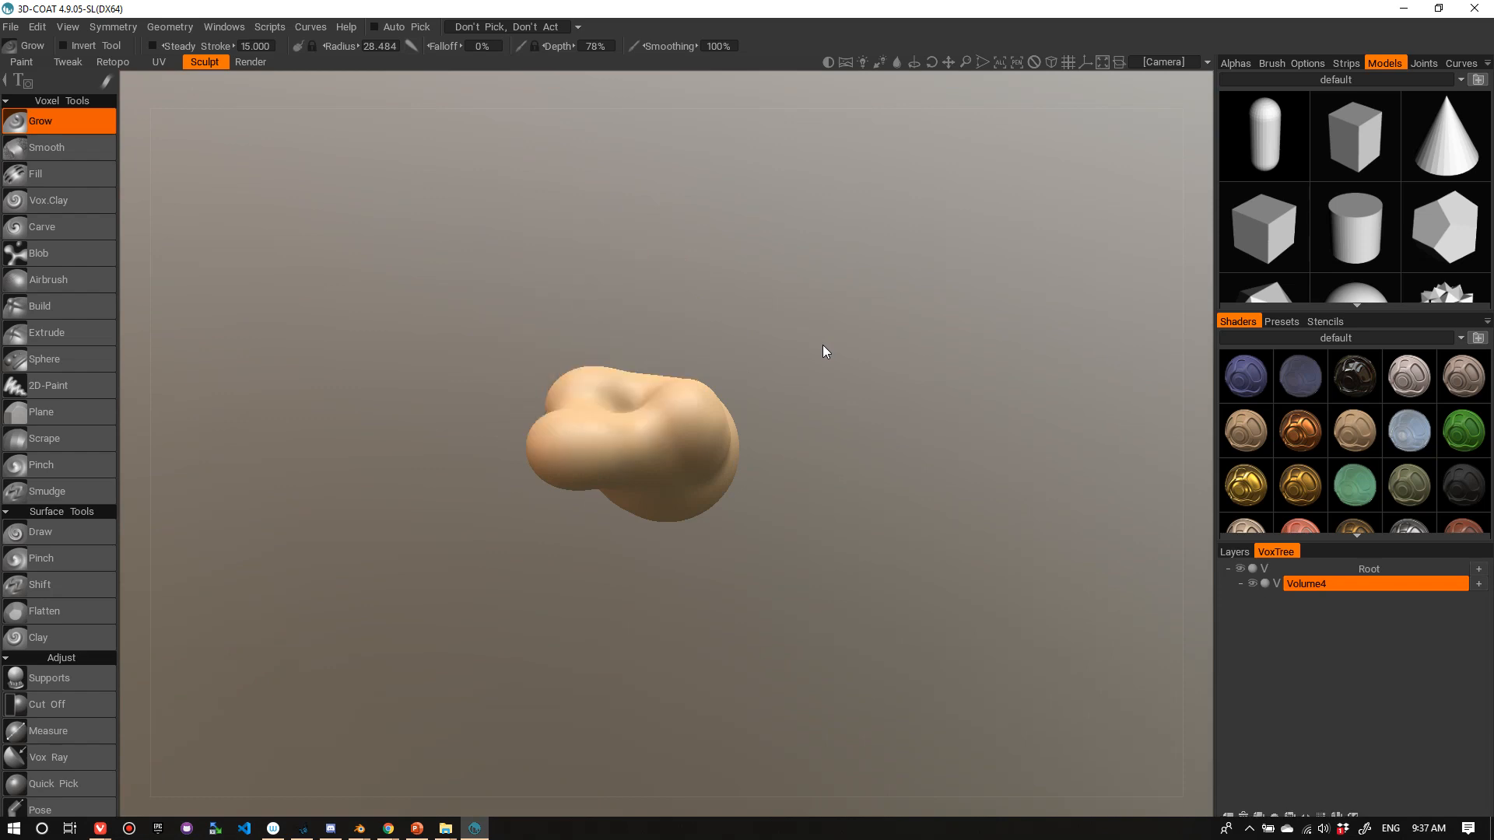
left_click_drag(794, 410, 1020, 450)
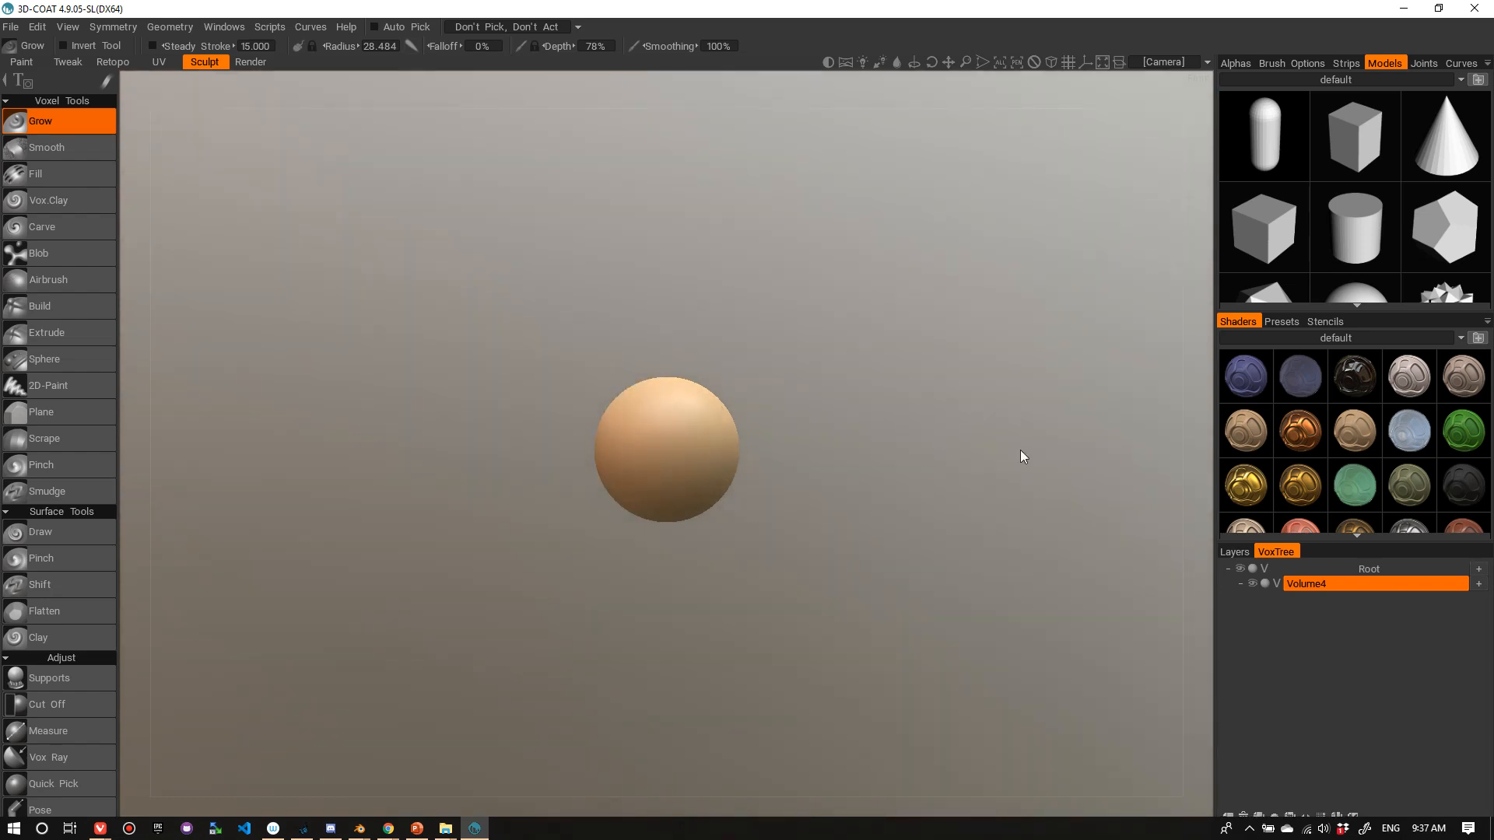
- Switch the sphere's volume from voxel mode to surface mode, undoing the stray test dab
left_click(1276, 584)
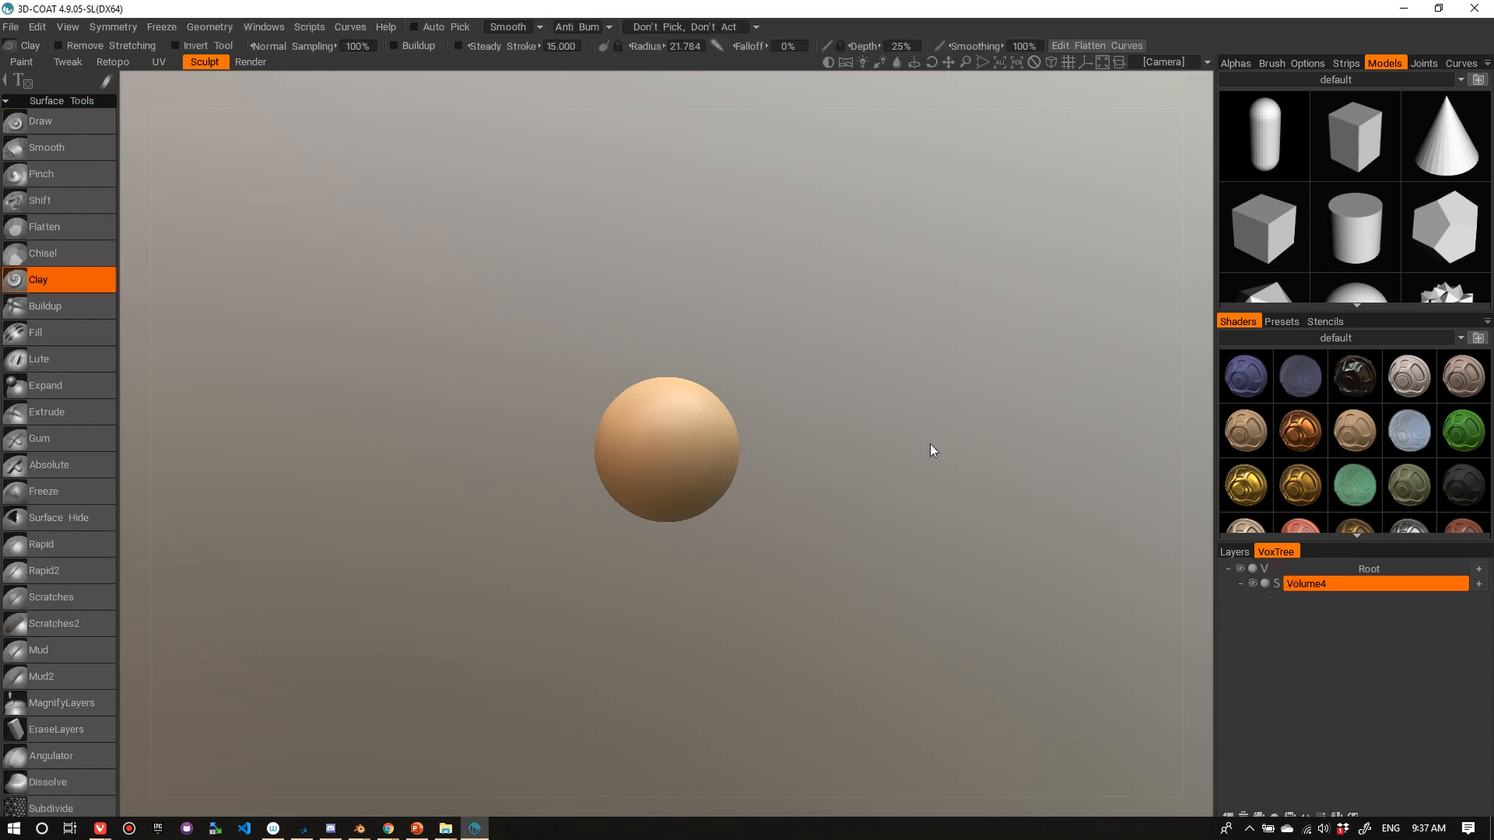
right_click_drag(930, 443, 997, 447)
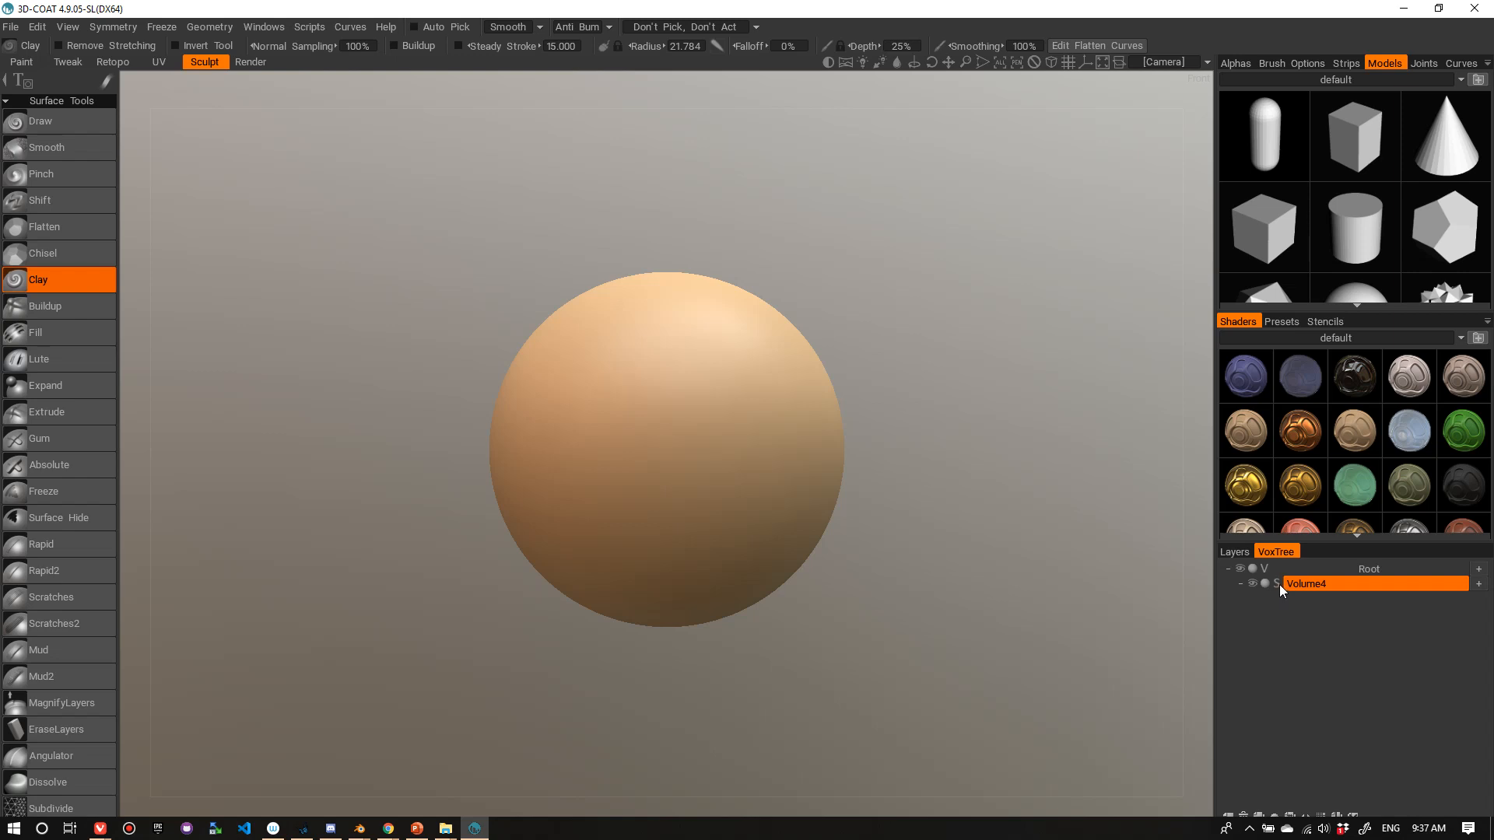
left_click(705, 426)
key("ctrl+z")
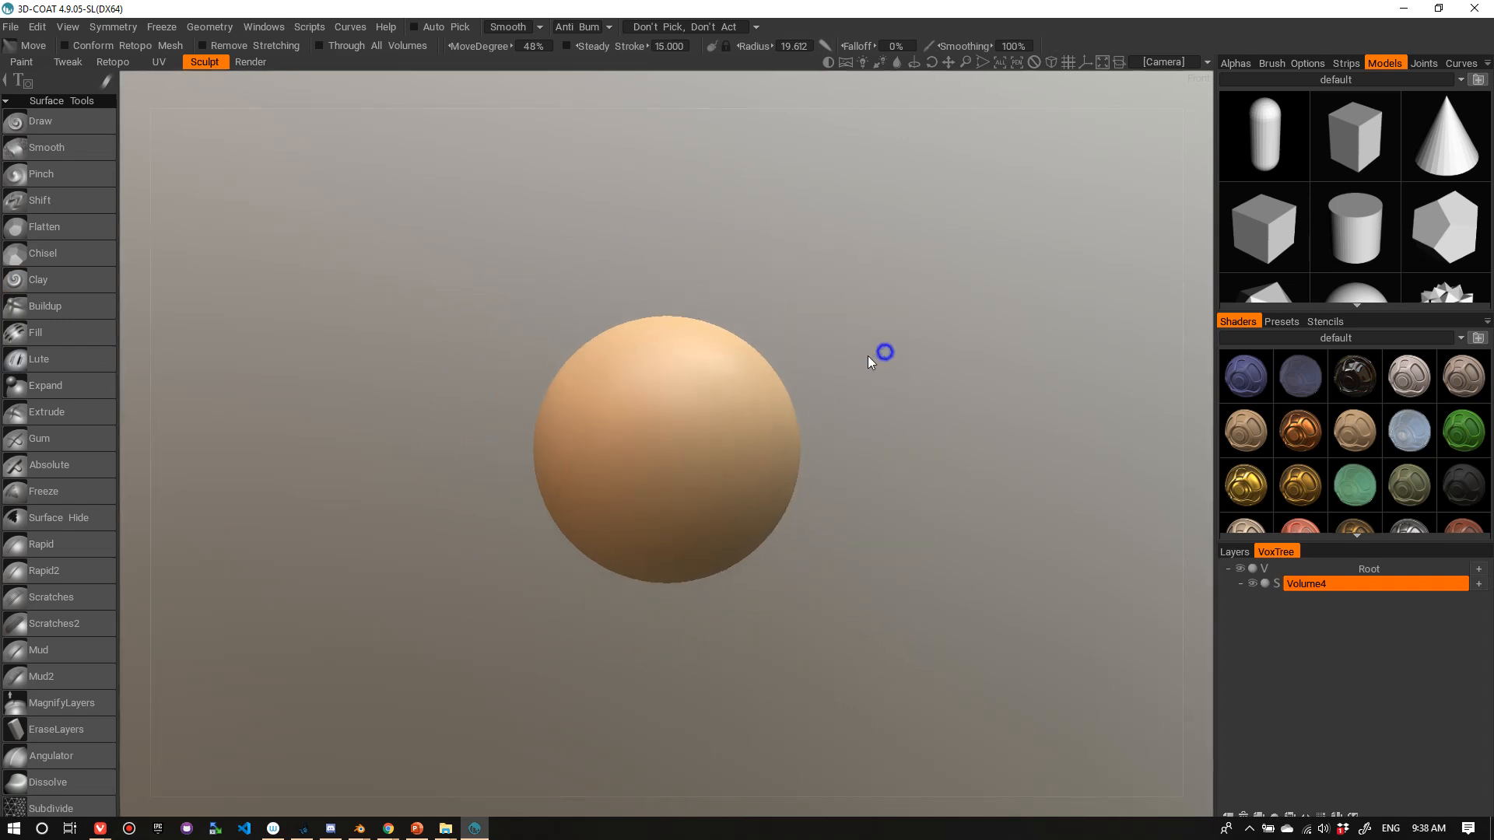
- Stretch the sphere into an egg-shaped head with the Move brush, enlarging its radius to 37.810 and 47.704
scroll(880, 343, "down", 2)
right_click_drag(729, 455, 786, 455)
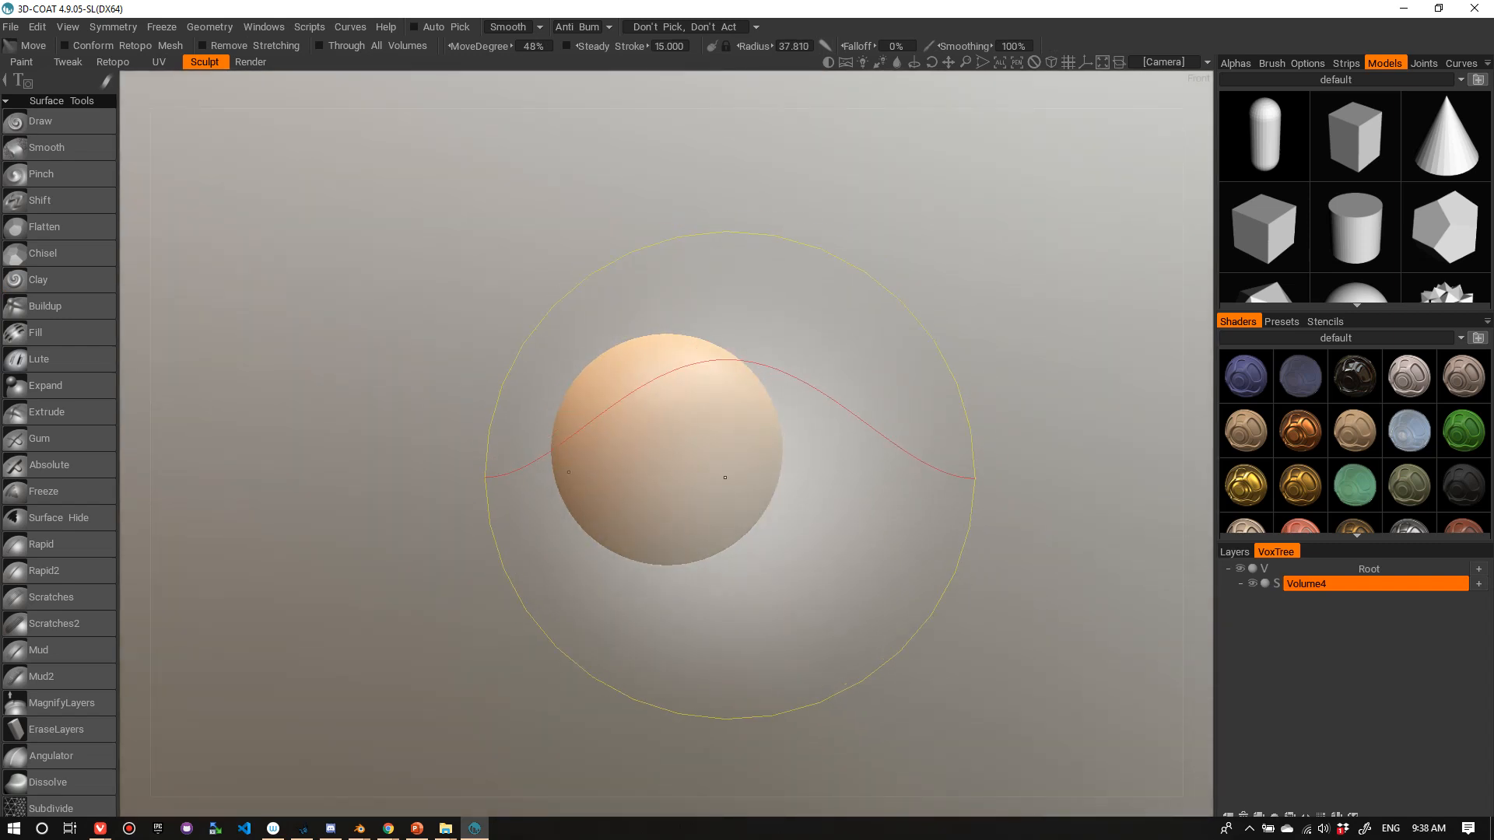
left_click_drag(723, 467, 777, 599)
left_click_drag(853, 533, 768, 531)
right_click_drag(762, 510, 795, 429)
mouse_move(785, 428)
left_mouse_down()
mouse_move(837, 405)
mouse_move(810, 407)
left_mouse_up()
left_click_drag(638, 393, 516, 320)
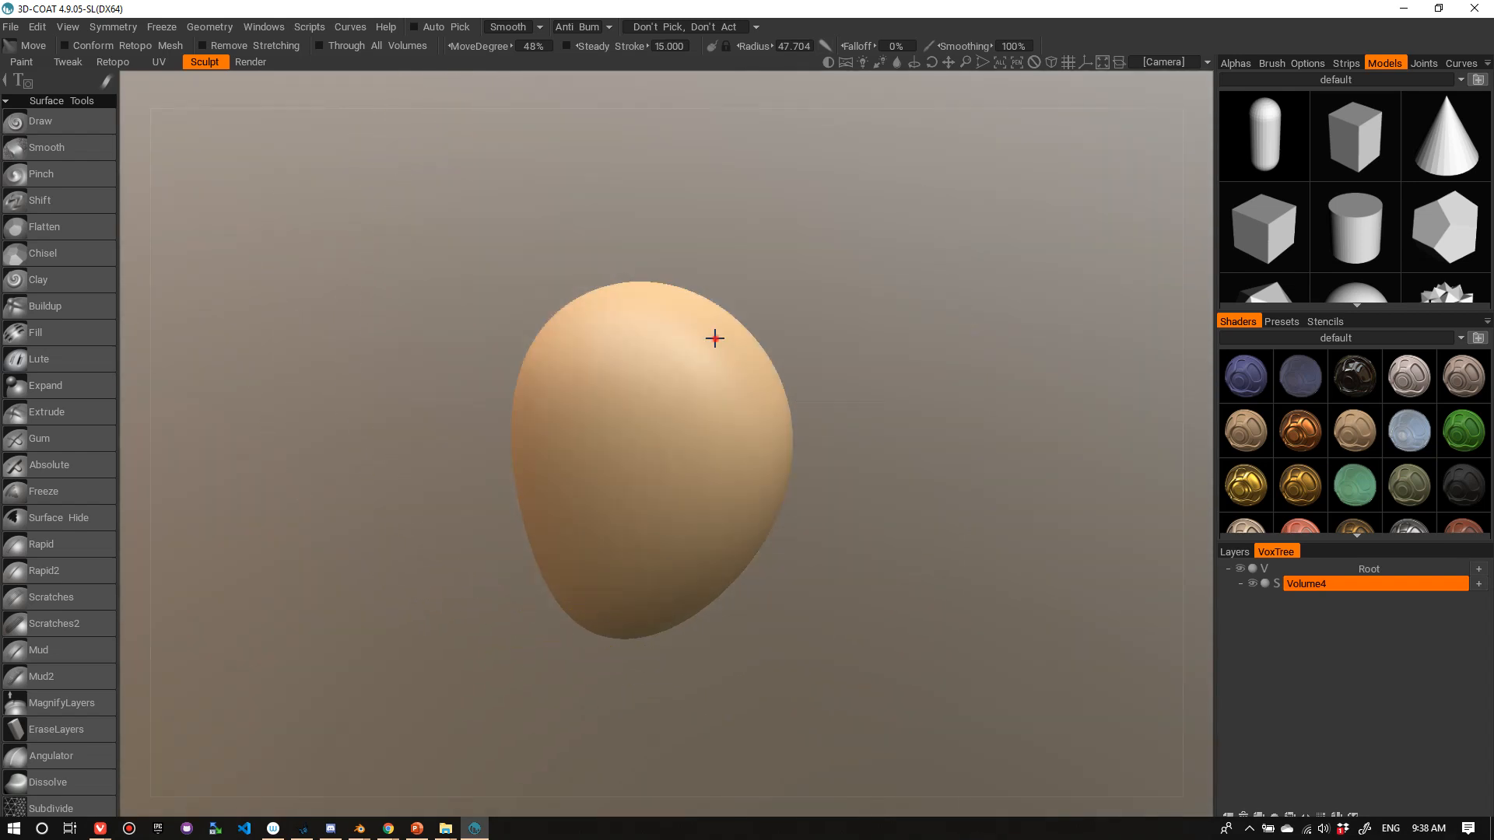
- Pull the crown and upper back of the head outward with the Move brush to enlarge the cranium
left_click_drag(713, 337, 676, 342, "alt")
left_click_drag(685, 334, 778, 246)
left_click_drag(750, 353, 855, 488, "alt")
left_click_drag(781, 444, 880, 455, "alt")
left_click_drag(703, 315, 626, 233)
mouse_move(625, 327)
left_mouse_down("alt")
mouse_move(819, 309)
mouse_move(871, 287)
mouse_move(833, 330)
mouse_move(559, 265)
left_mouse_up("alt")
- Refine the jaw and chin area of the head with the Move brush, reducing its radius to 41.596 and 31.407
key("[")
mouse_move(848, 506)
left_mouse_down()
mouse_move(825, 449)
mouse_move(800, 447)
left_mouse_up()
left_click_drag(700, 599, 809, 596, "alt")
left_click_drag(736, 475, 780, 510)
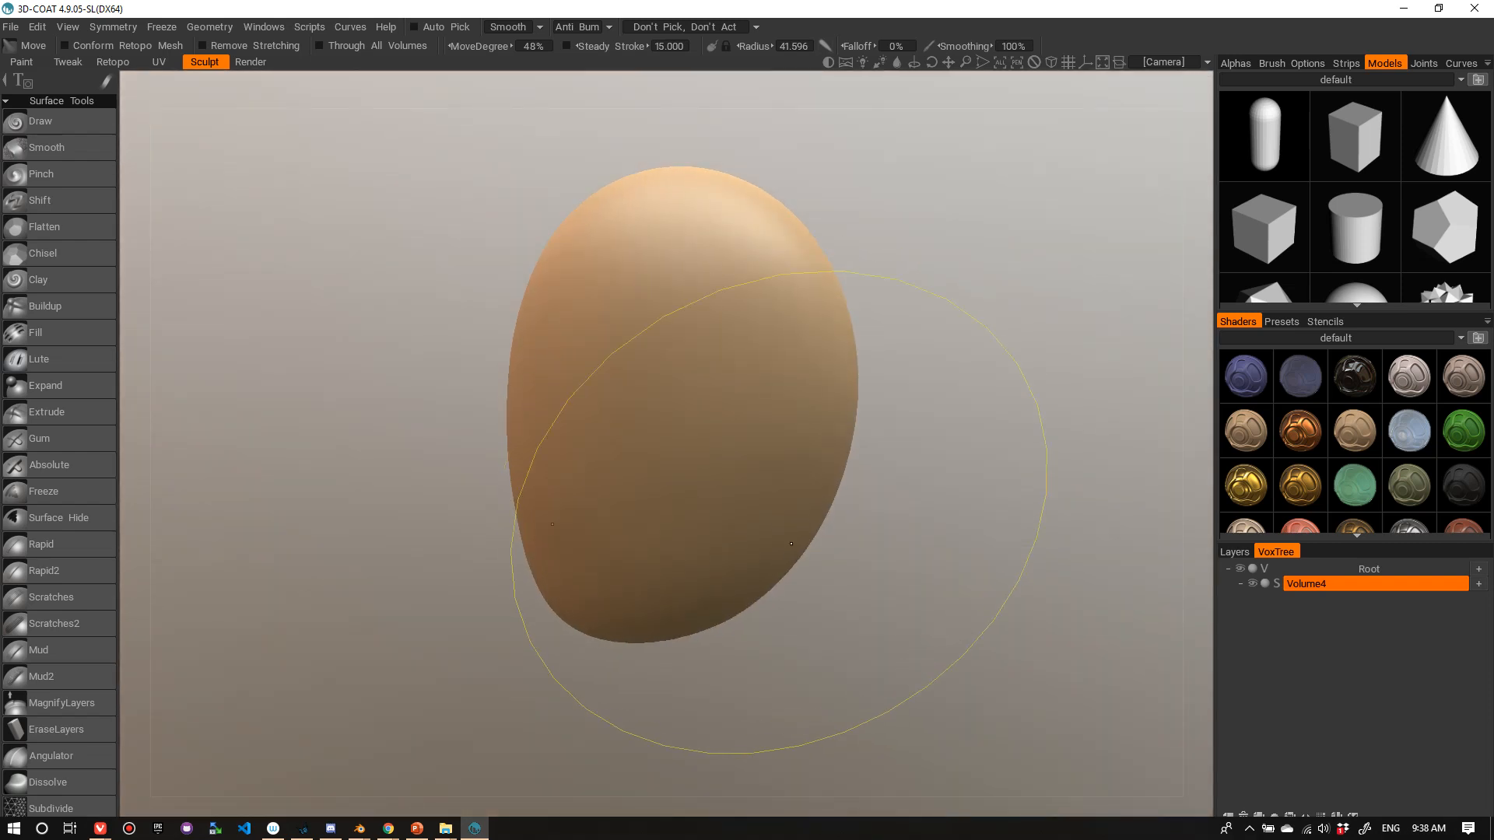
mouse_move(790, 569)
left_mouse_down("alt")
mouse_move(903, 563)
mouse_move(810, 537)
mouse_move(780, 496)
mouse_move(770, 510)
left_mouse_up("alt")
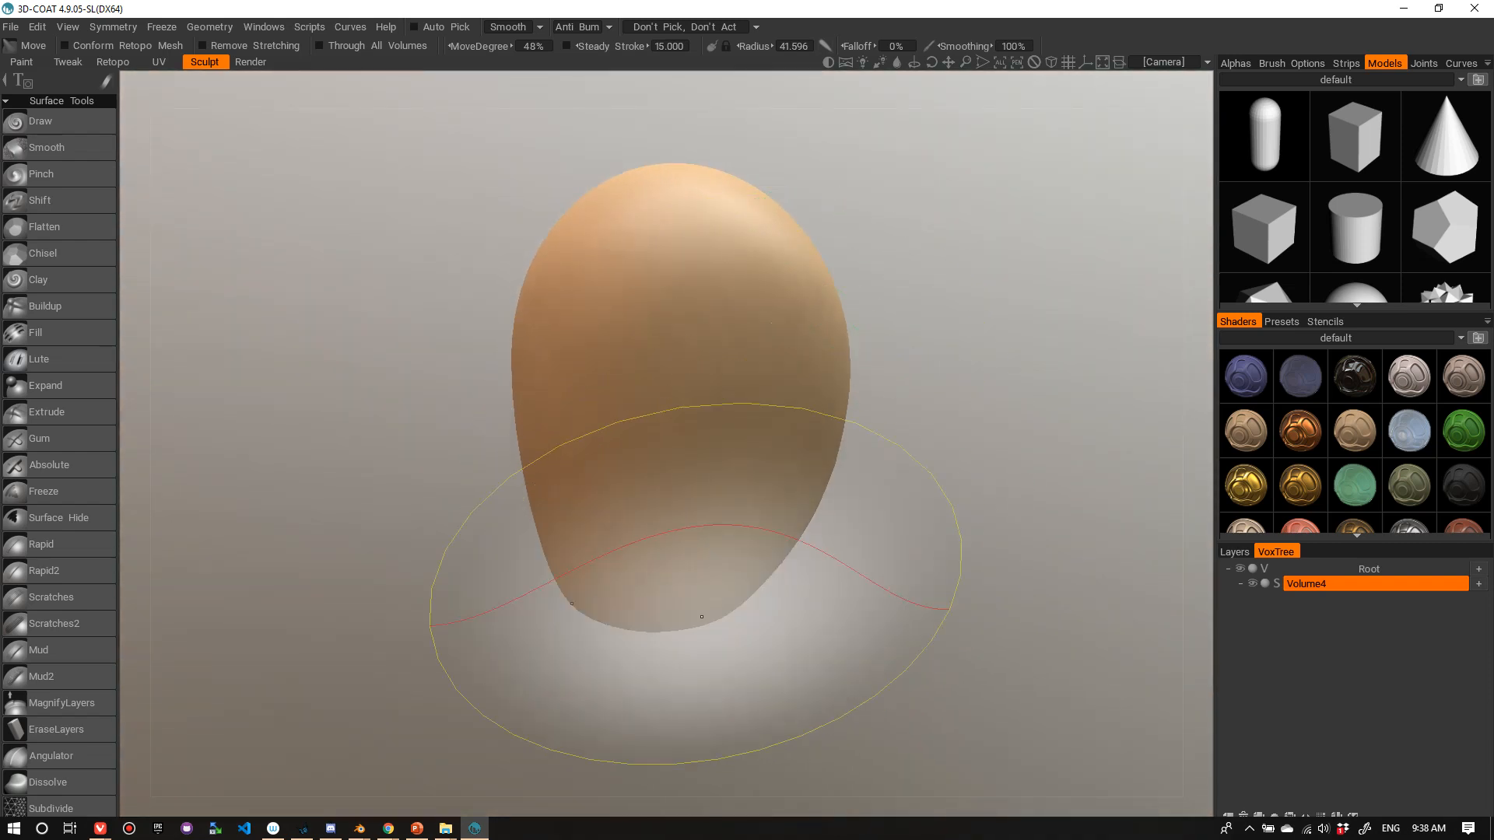
left_click_drag(774, 622, 826, 616, "alt")
key("[")
key("[")
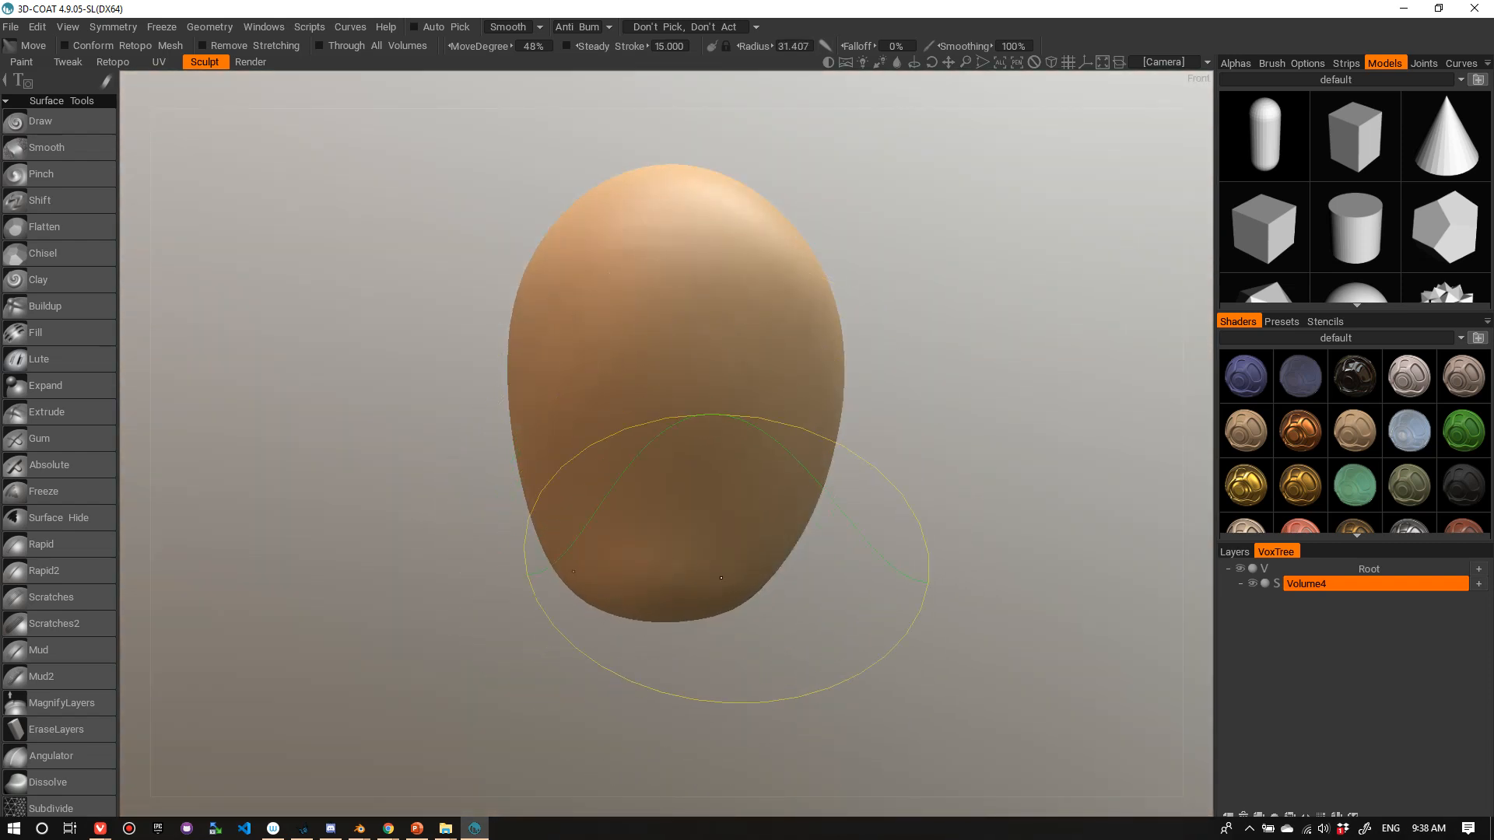
left_click_drag(847, 533, 816, 529, "alt")
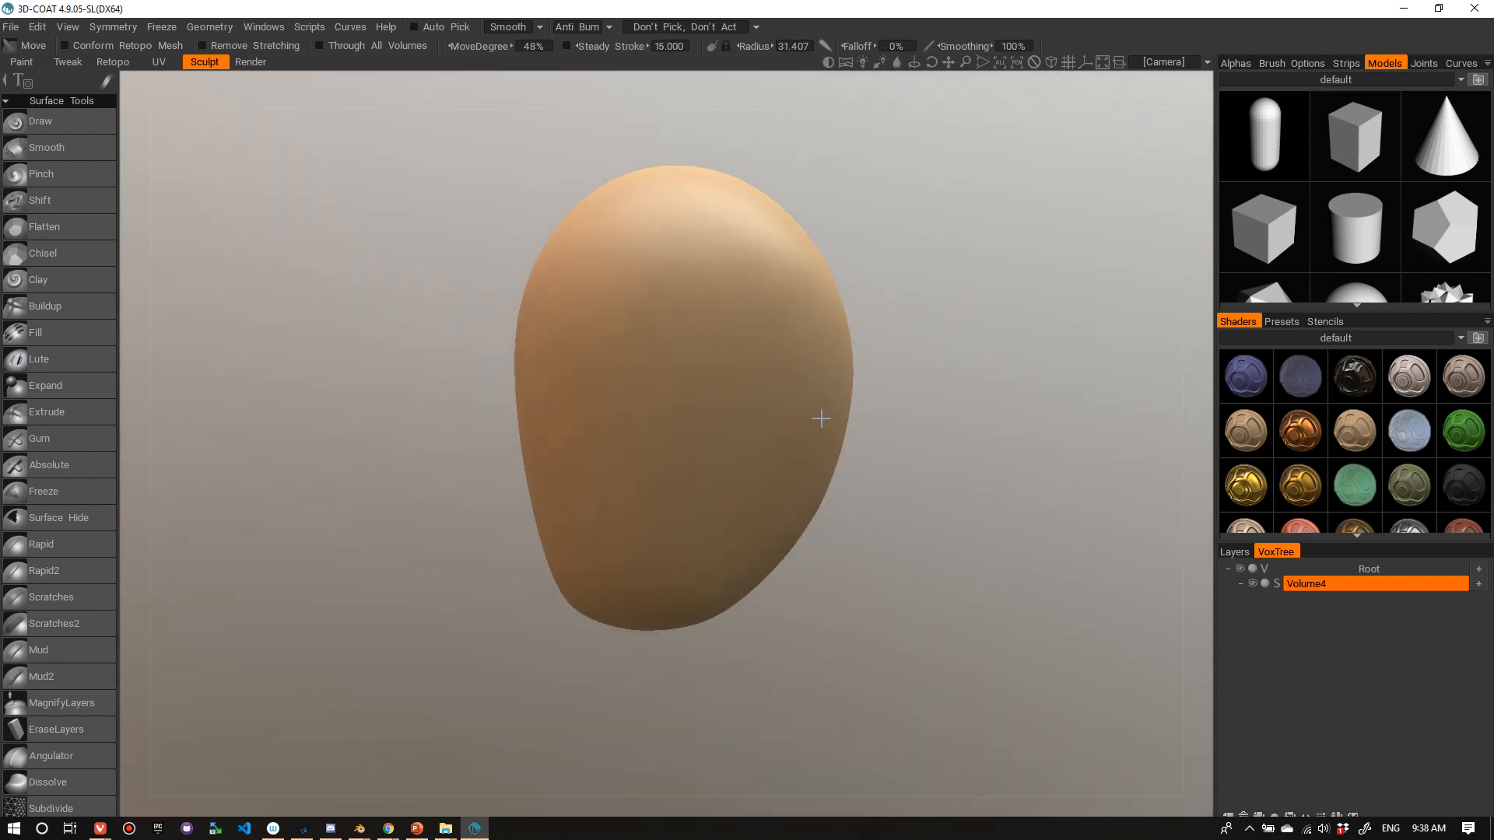
- Bulge the back of the skull outward and upward with the Move brush at radii 42.626 and 45.895
left_click_drag(868, 397, 704, 432, "alt")
right_click_drag(761, 388, 811, 384)
left_click_drag(830, 377, 857, 334)
right_click_drag(853, 279, 907, 274)
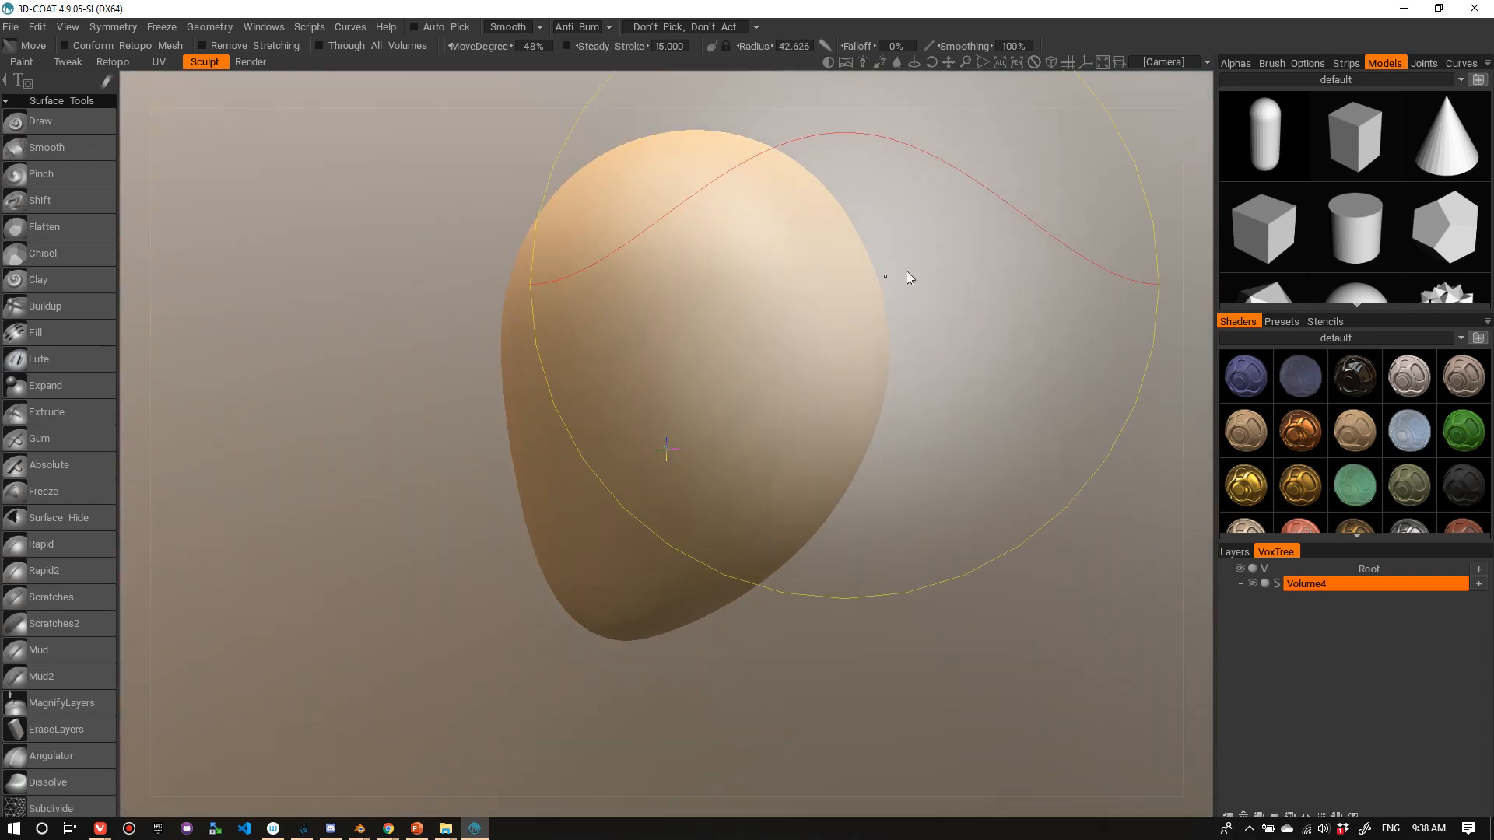
left_click_drag(875, 273, 895, 254)
left_click_drag(841, 383, 983, 371, "alt")
right_click_drag(980, 315, 998, 311, "alt")
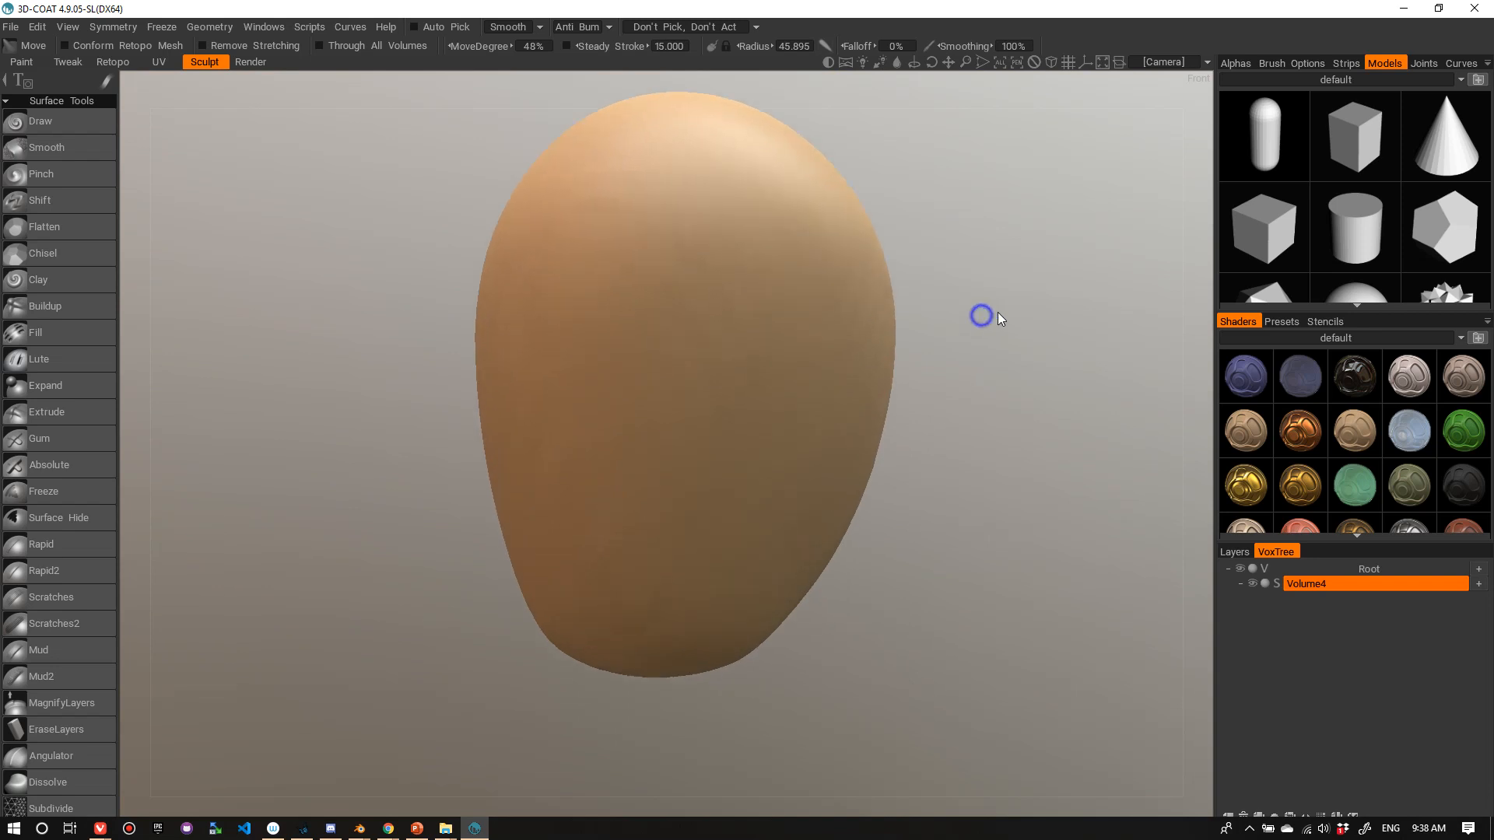
left_click_drag(1005, 315, 996, 314, "alt")
- Pinch mirrored creases across the eye area with the Pinch brush at 100% strength and 52% depth
left_click(69, 171)
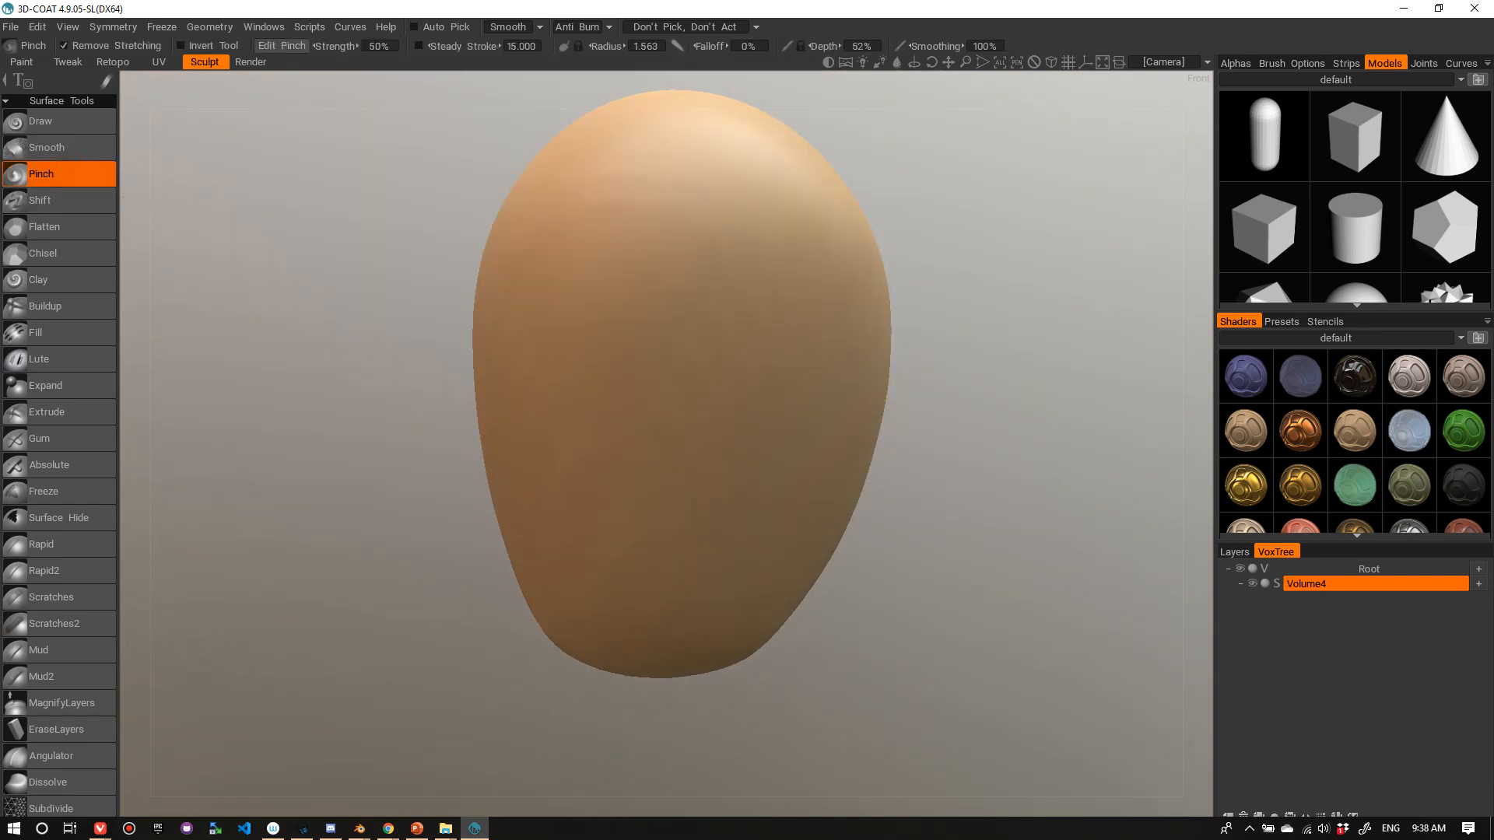
right_click_drag(731, 345, 786, 342)
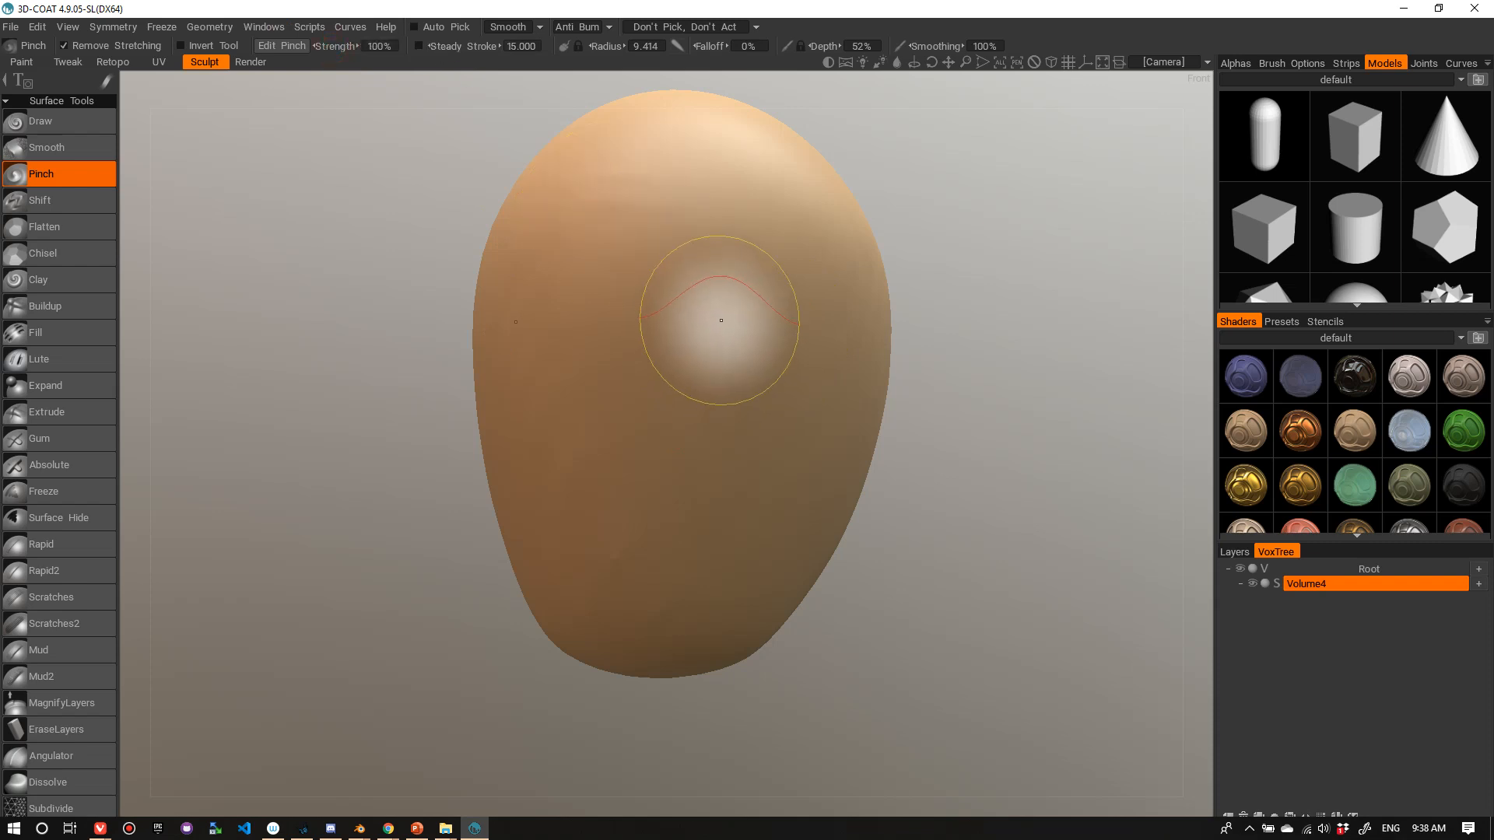
scroll(727, 343, "up", 3)
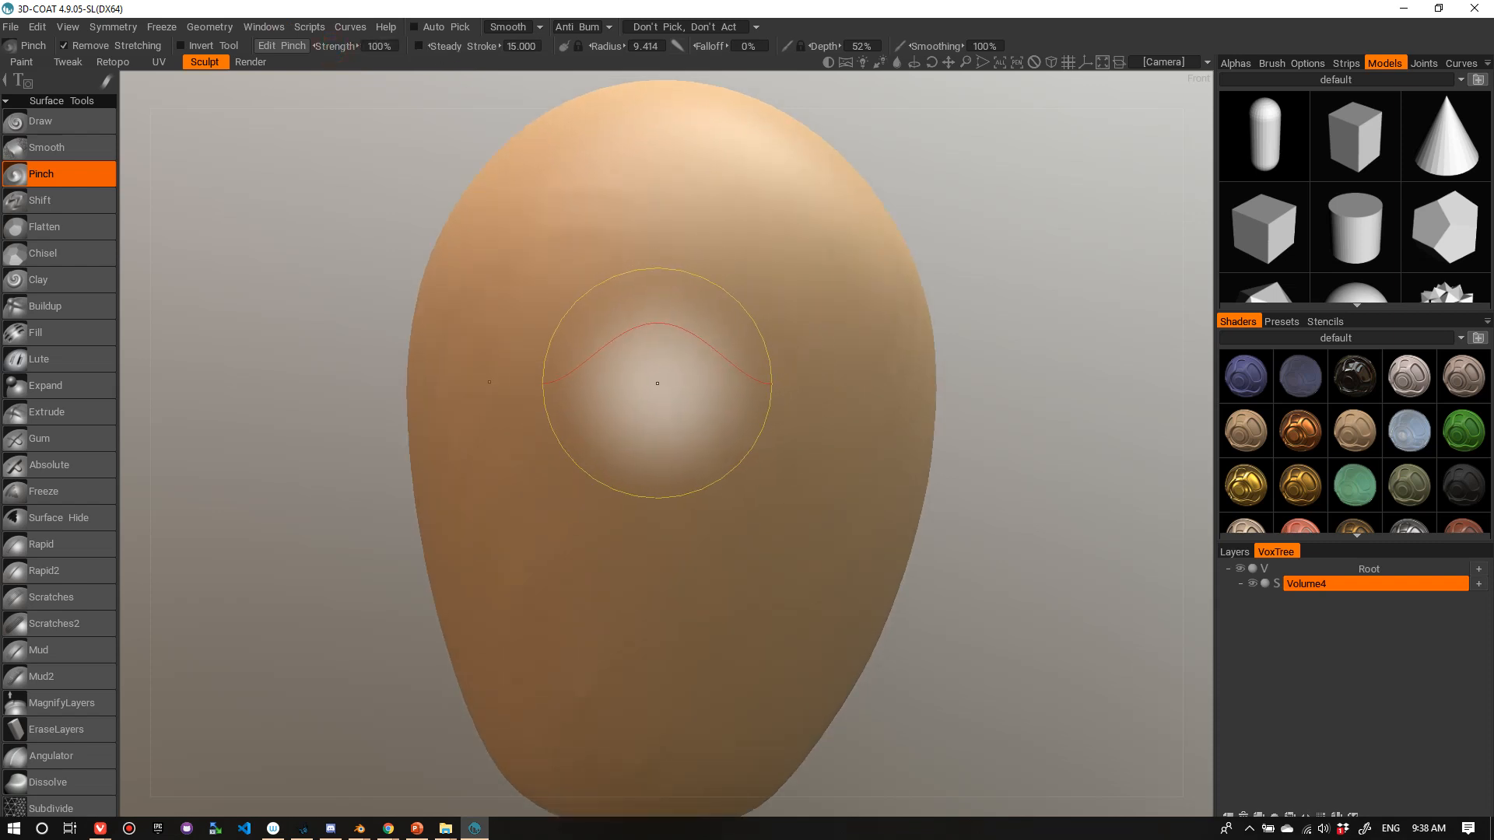
mouse_move(650, 403)
left_mouse_down()
mouse_move(644, 414)
mouse_move(715, 345)
mouse_move(715, 361)
mouse_move(813, 404)
mouse_move(685, 367)
mouse_move(717, 350)
mouse_move(838, 387)
left_mouse_up()
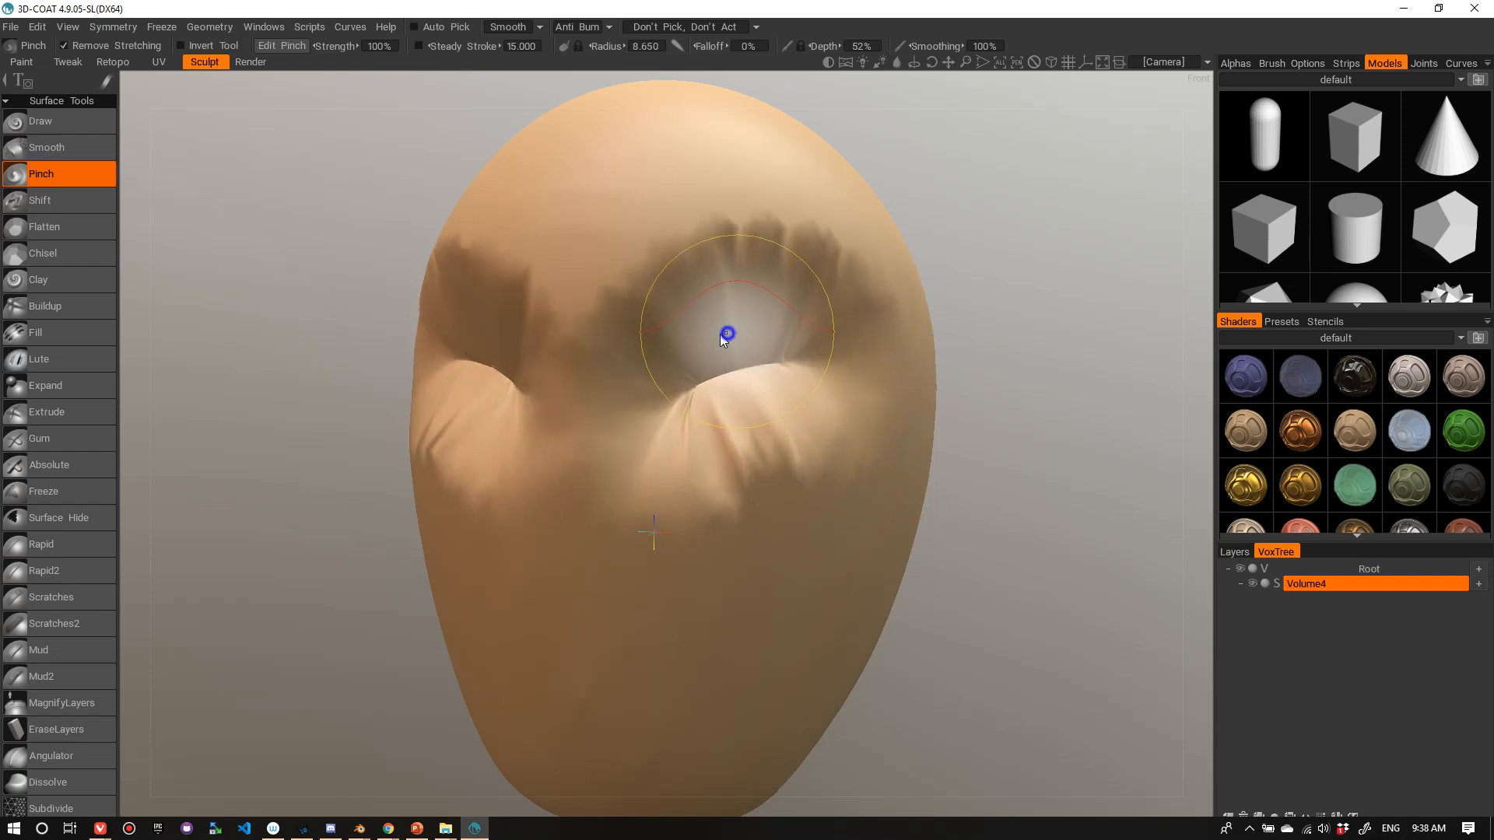
- Pinch deep mirrored brow creases above the eye area with a brush radius of 5.458 and 306% depth
mouse_move(691, 325)
right_mouse_down()
mouse_move(698, 208)
mouse_move(673, 545)
right_mouse_up()
right_click_drag(681, 316, 682, 321)
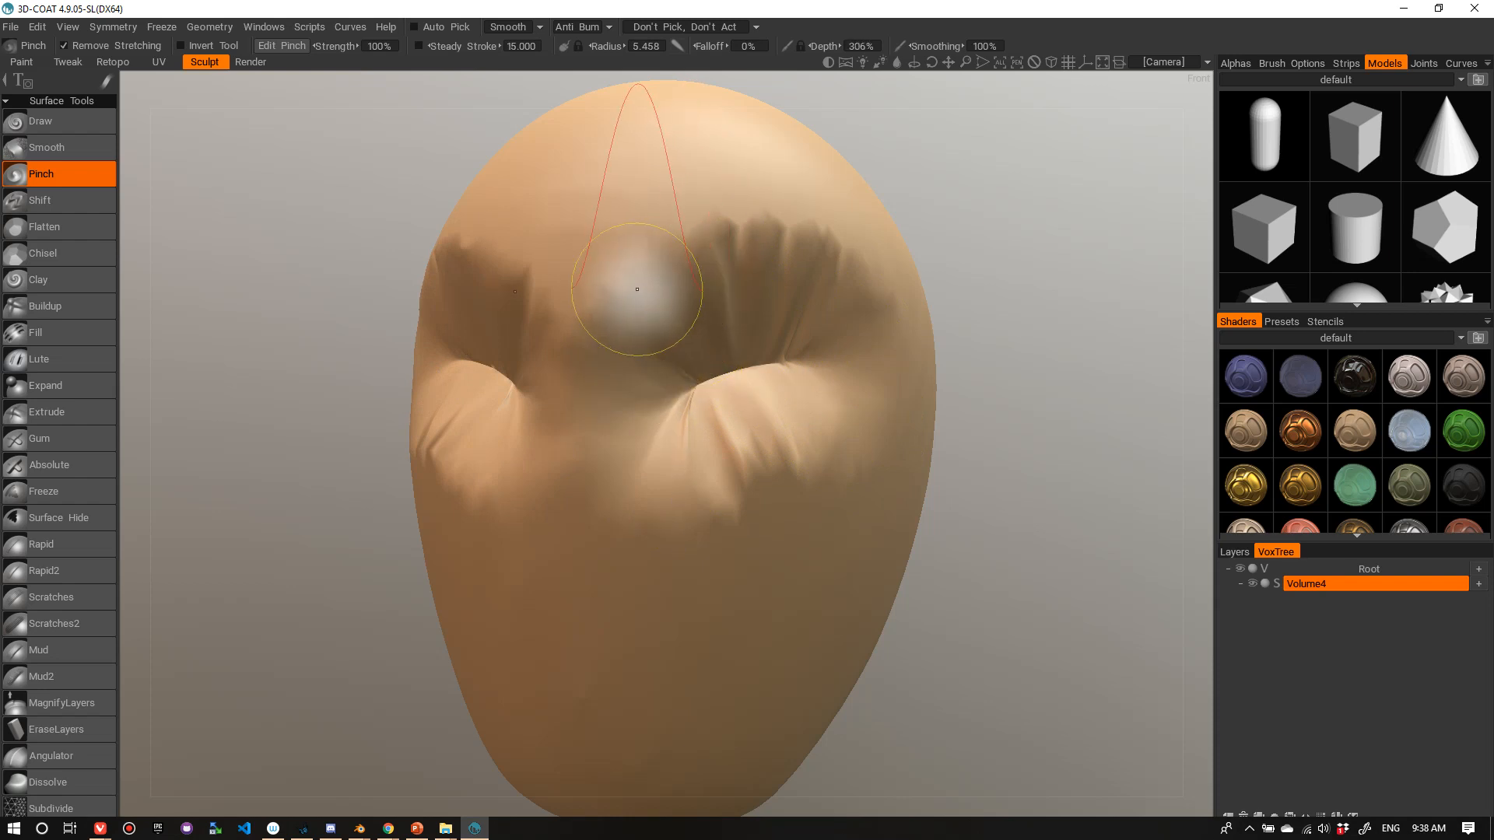
mouse_move(591, 327)
left_mouse_down()
mouse_move(811, 241)
mouse_move(842, 261)
left_mouse_up()
left_click_drag(579, 359, 850, 263)
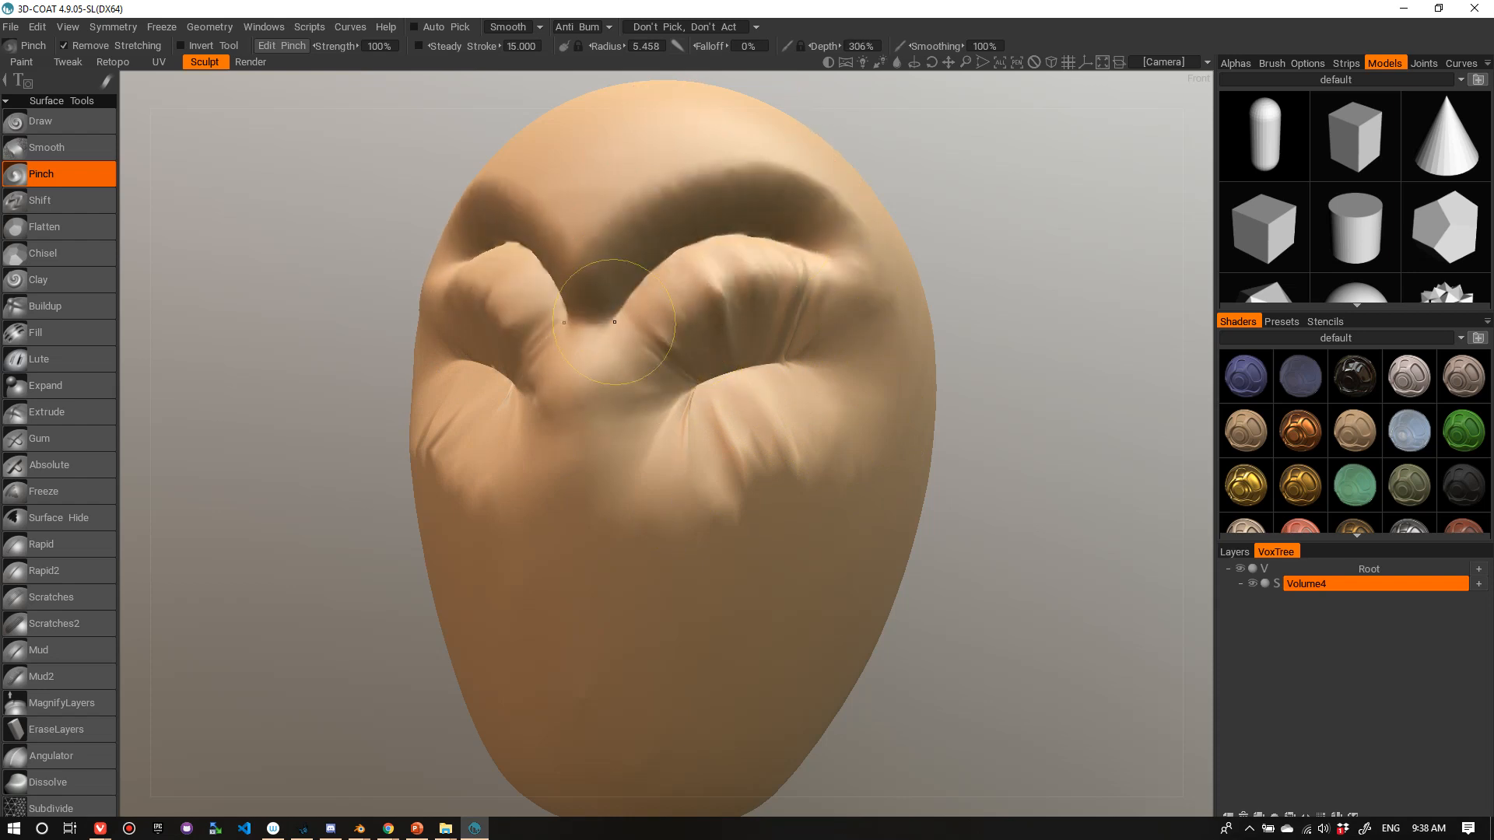
right_click_drag(622, 311, 680, 277, "alt")
mouse_move(680, 277)
left_mouse_down("alt")
mouse_move(881, 291)
mouse_move(710, 280)
left_mouse_up("alt")
right_click_drag(708, 278, 733, 268, "alt")
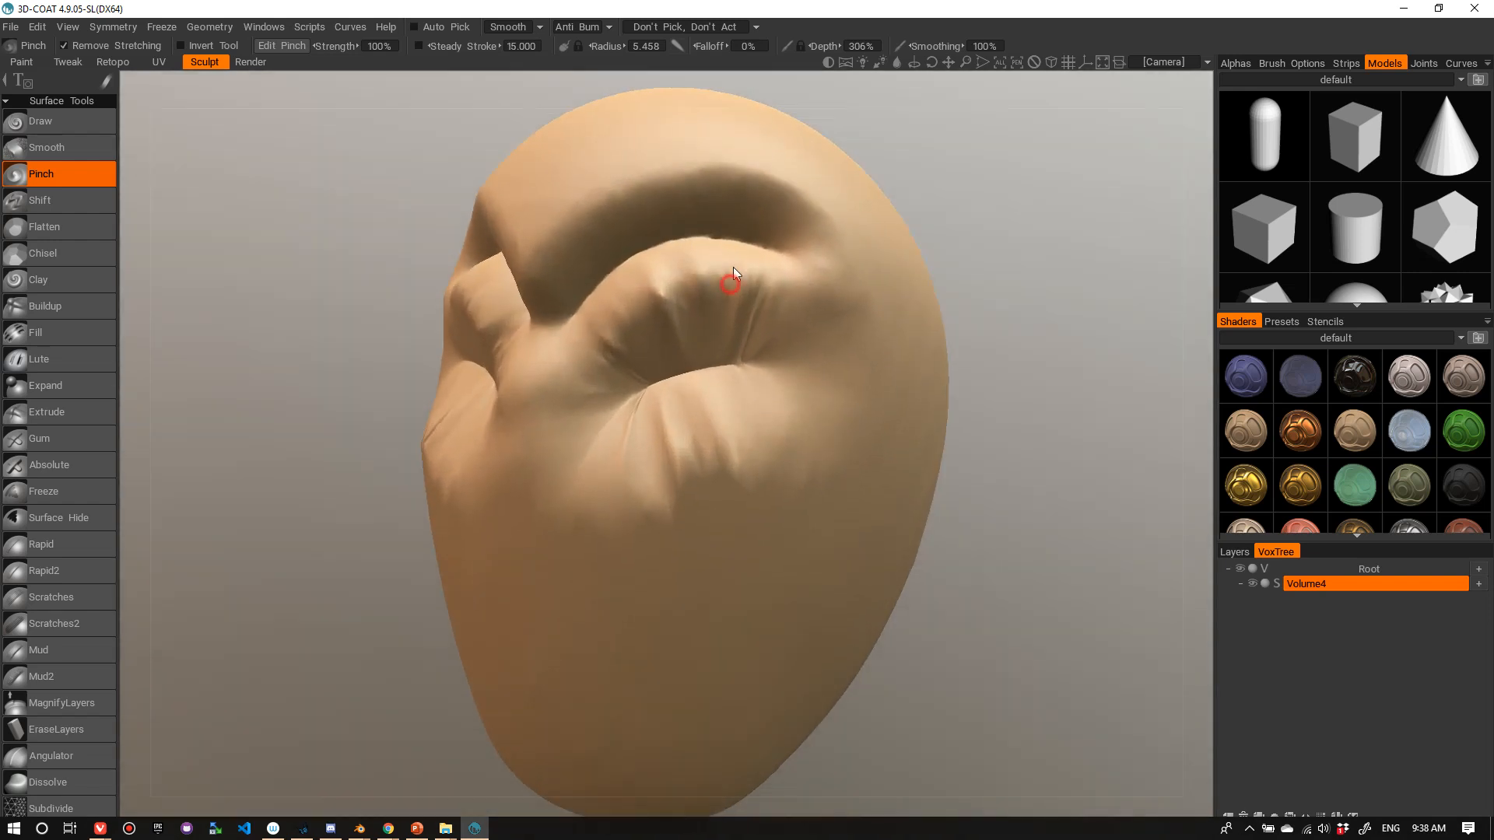
- Undo all pinch strokes on the head, restoring its smooth surface
key("ctrl+z")
key("ctrl+z")
key("ctrl+z")
key("ctrl+z")
key("ctrl+z")
key("ctrl+z")
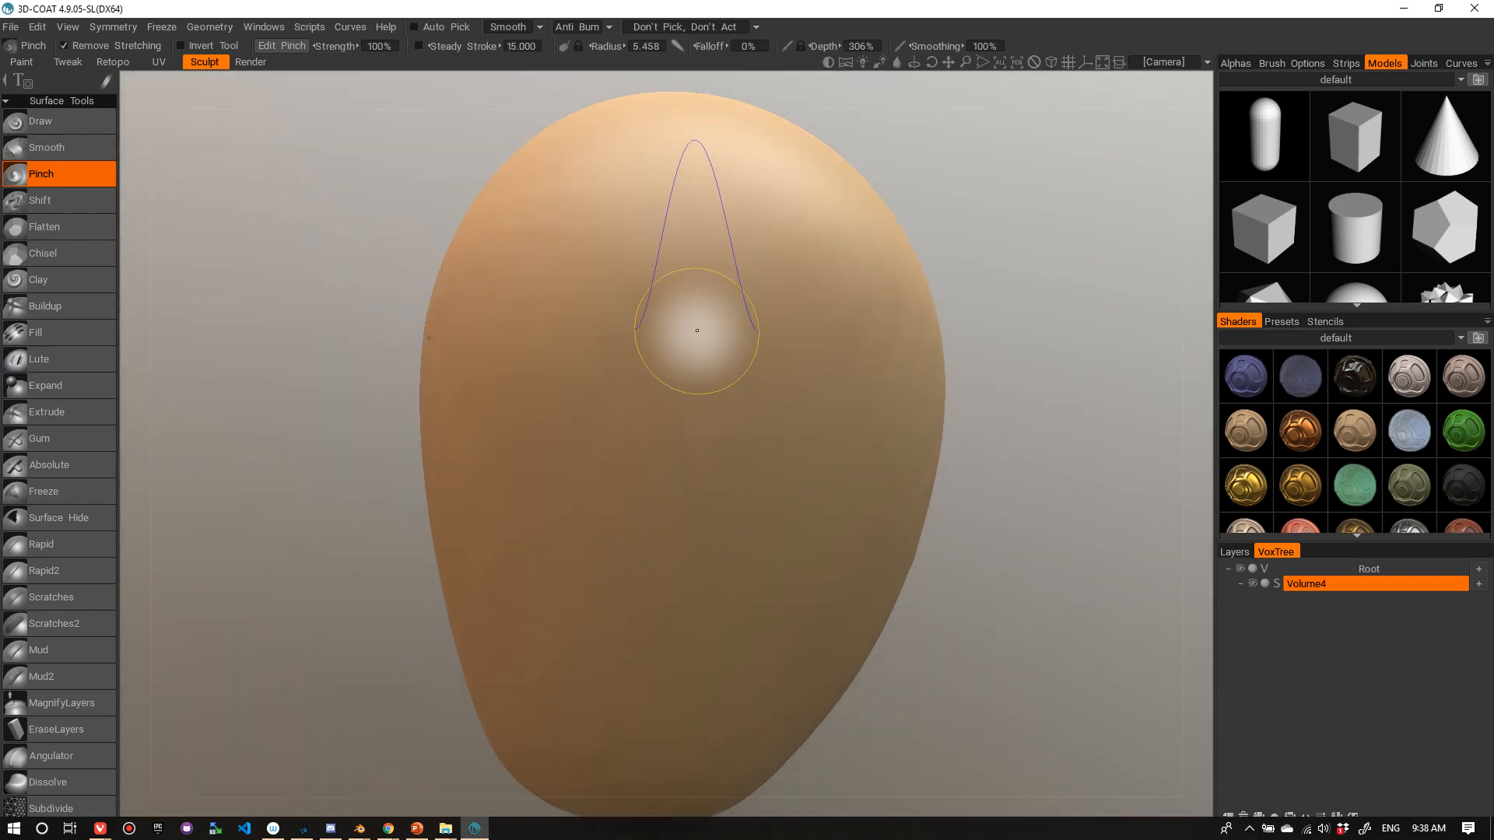
- Pinch a mirrored diagonal crease across the brow with a brush radius of 10.366 and 59% depth
mouse_move(682, 356)
right_mouse_down()
mouse_move(680, 383)
mouse_move(617, 394)
right_mouse_up()
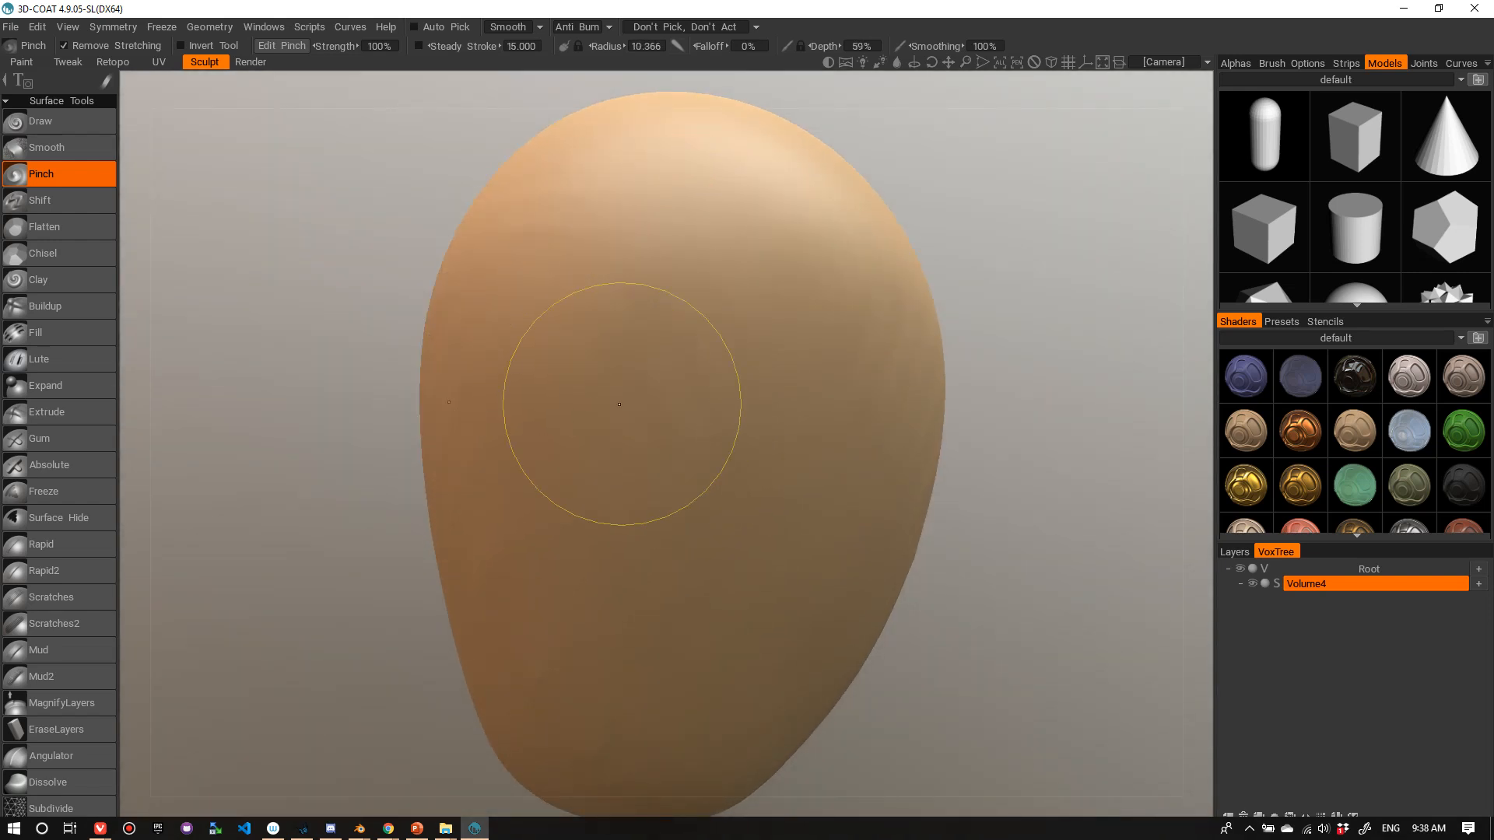
mouse_move(617, 394)
left_mouse_down()
mouse_move(599, 433)
mouse_move(574, 438)
left_mouse_up()
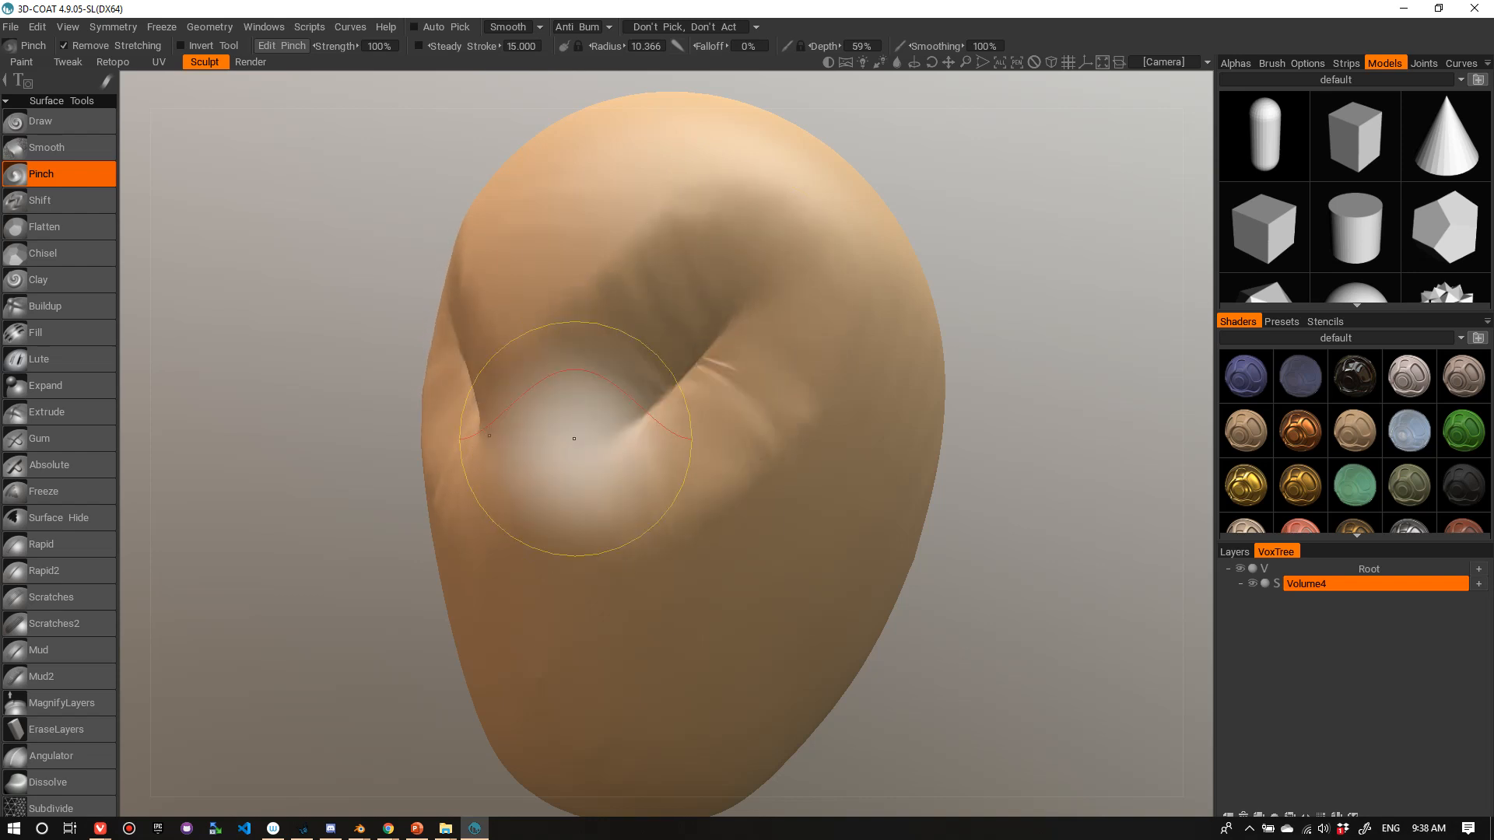
- Turn off Remove Stretching, undo the diagonal crease, and pinch a similar one across the brow in wireframe view
left_click(65, 45)
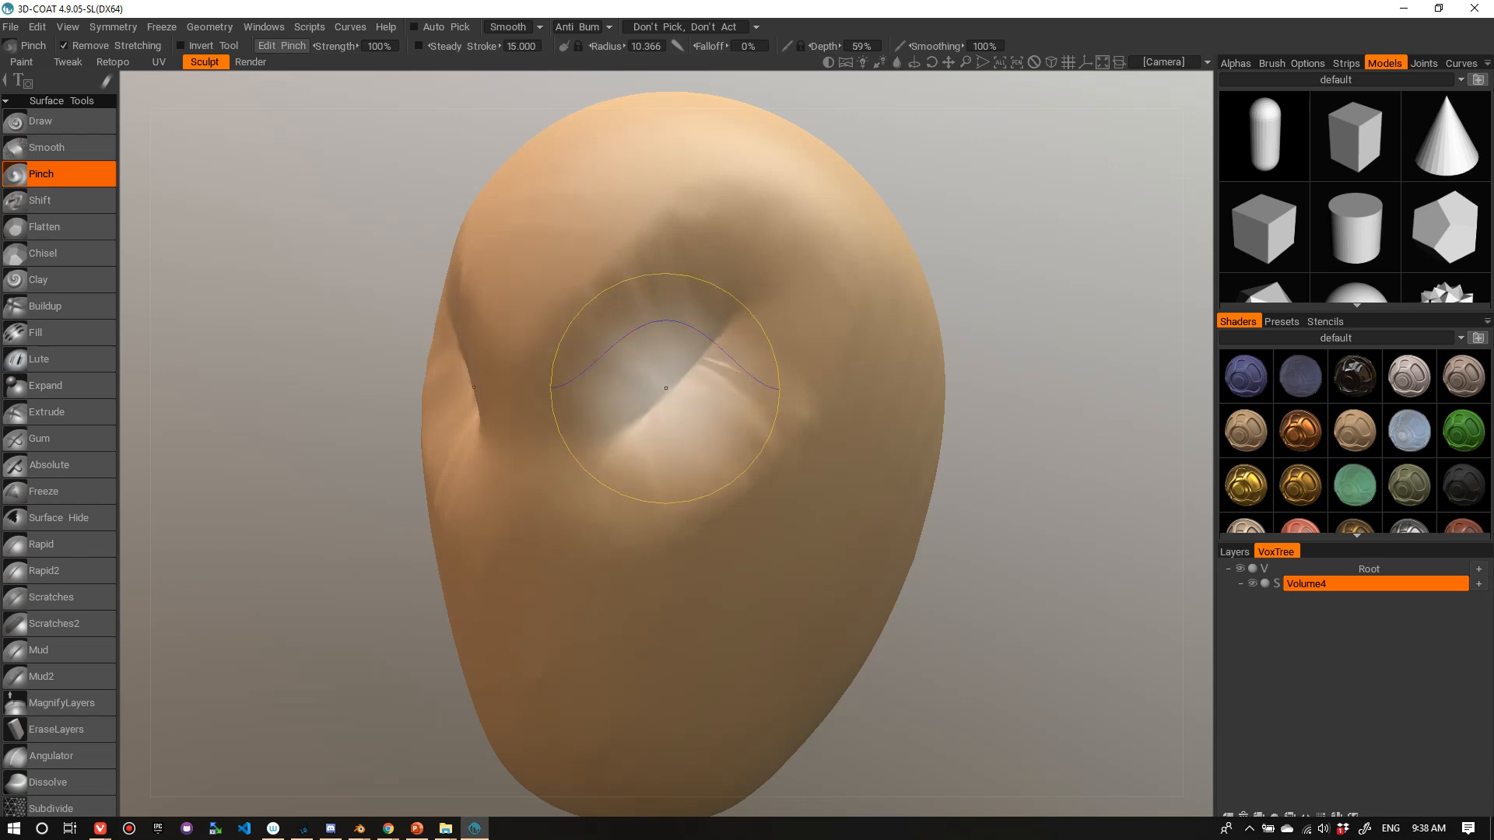
key("ctrl+z")
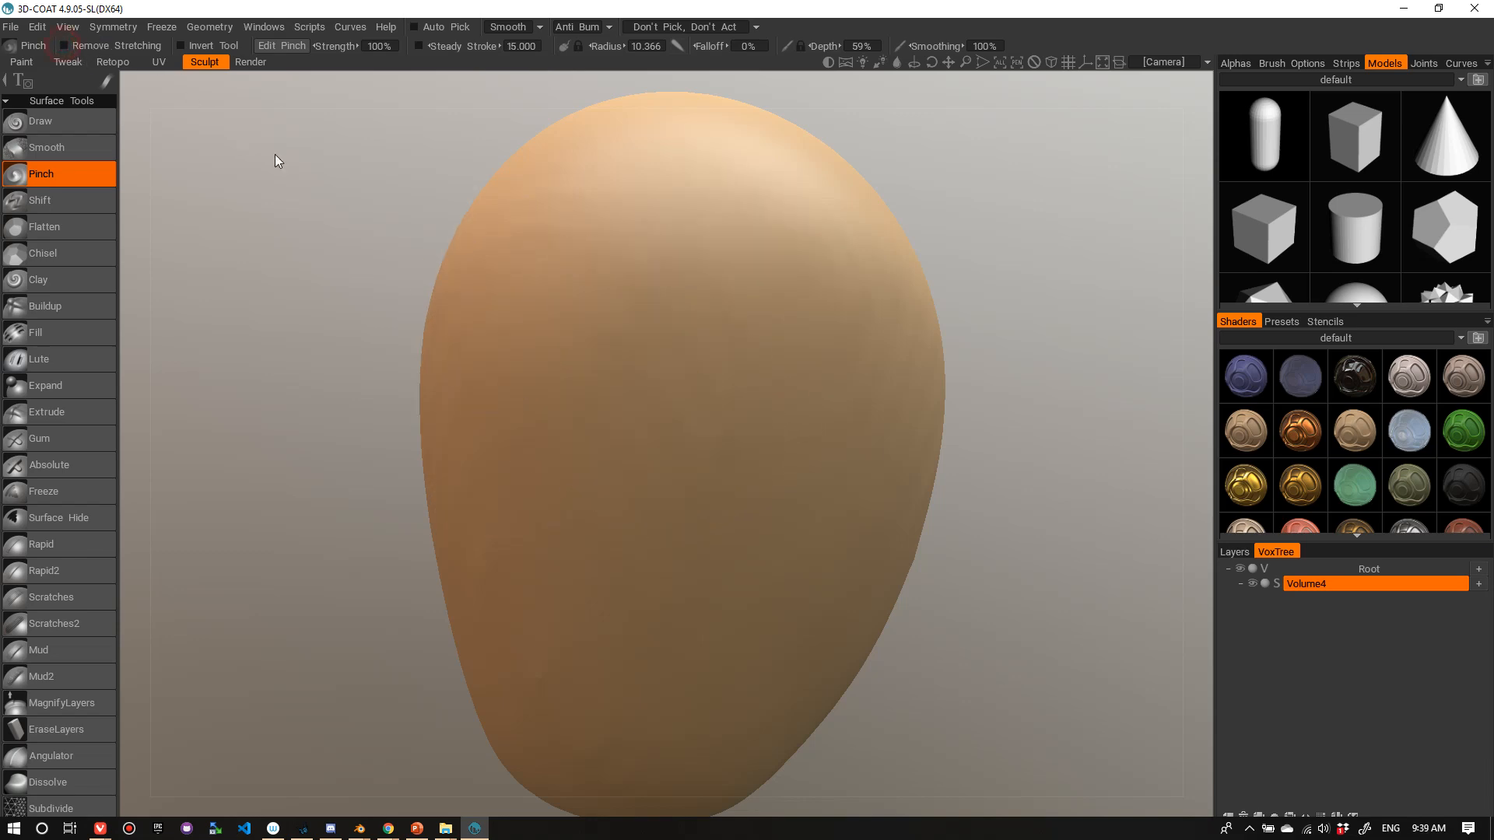
key("w")
mouse_move(685, 436)
left_mouse_down()
mouse_move(724, 373)
mouse_move(900, 306)
left_mouse_up()
scroll(944, 295, "up", 5)
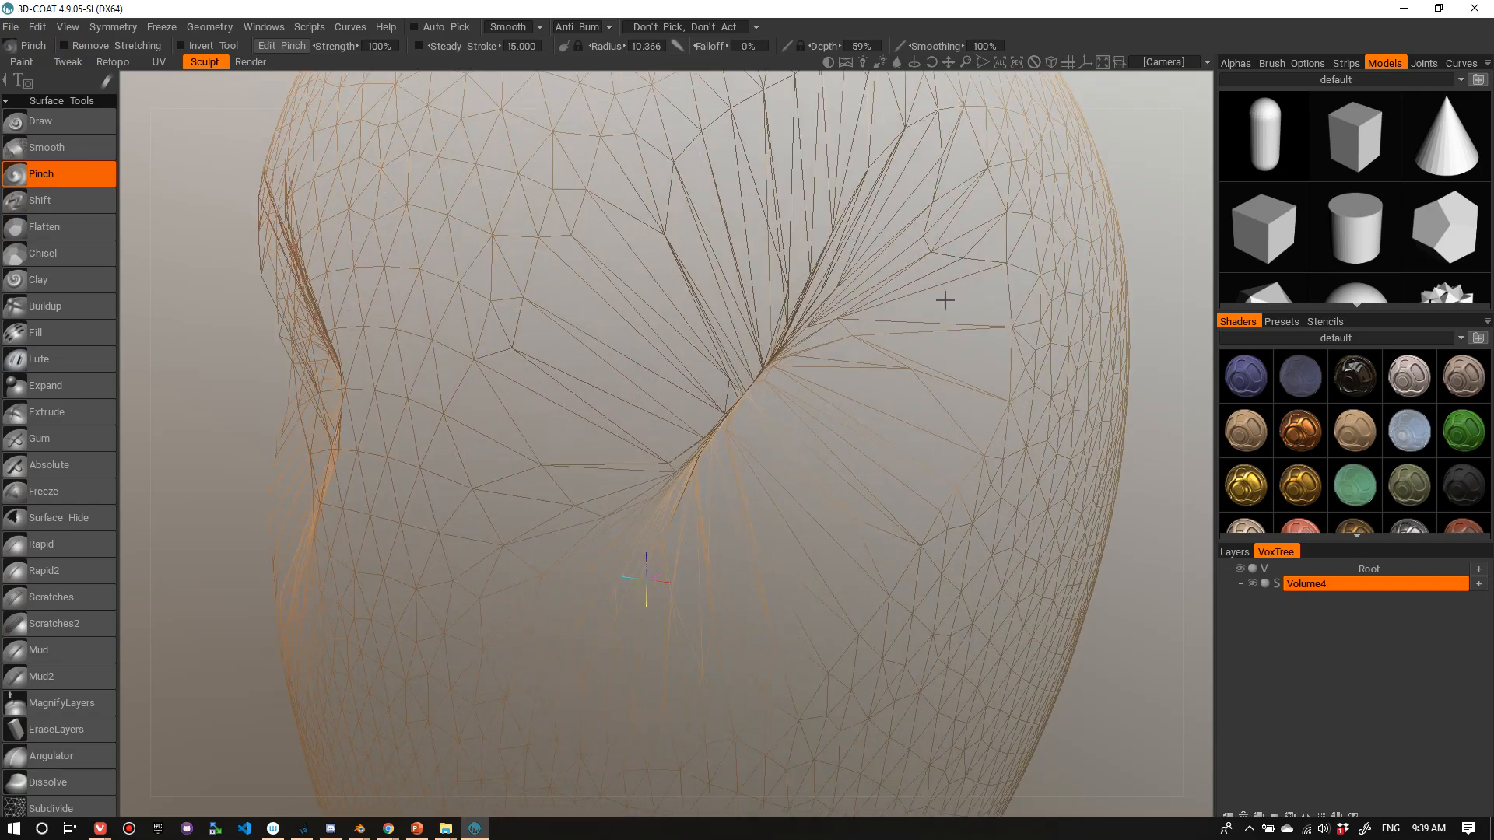
- Return to shaded view, undo the diagonal brow crease and turn Remove Stretching back on
scroll(907, 296, "down", 5)
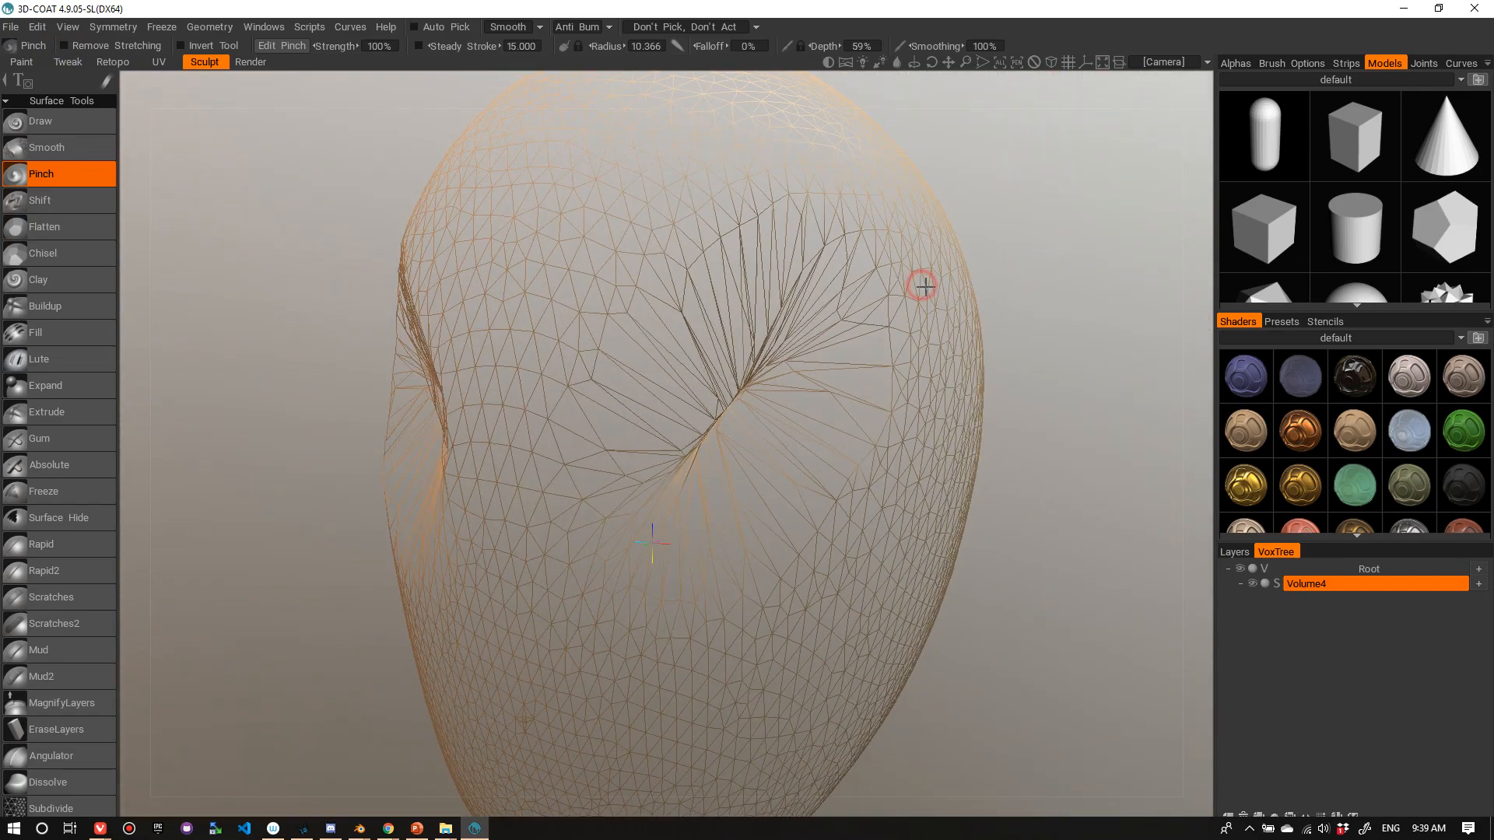
key("w")
scroll(914, 283, "down", 3)
mouse_move(902, 281)
left_mouse_down()
mouse_move(987, 260)
mouse_move(917, 266)
left_mouse_up()
key("ctrl+z")
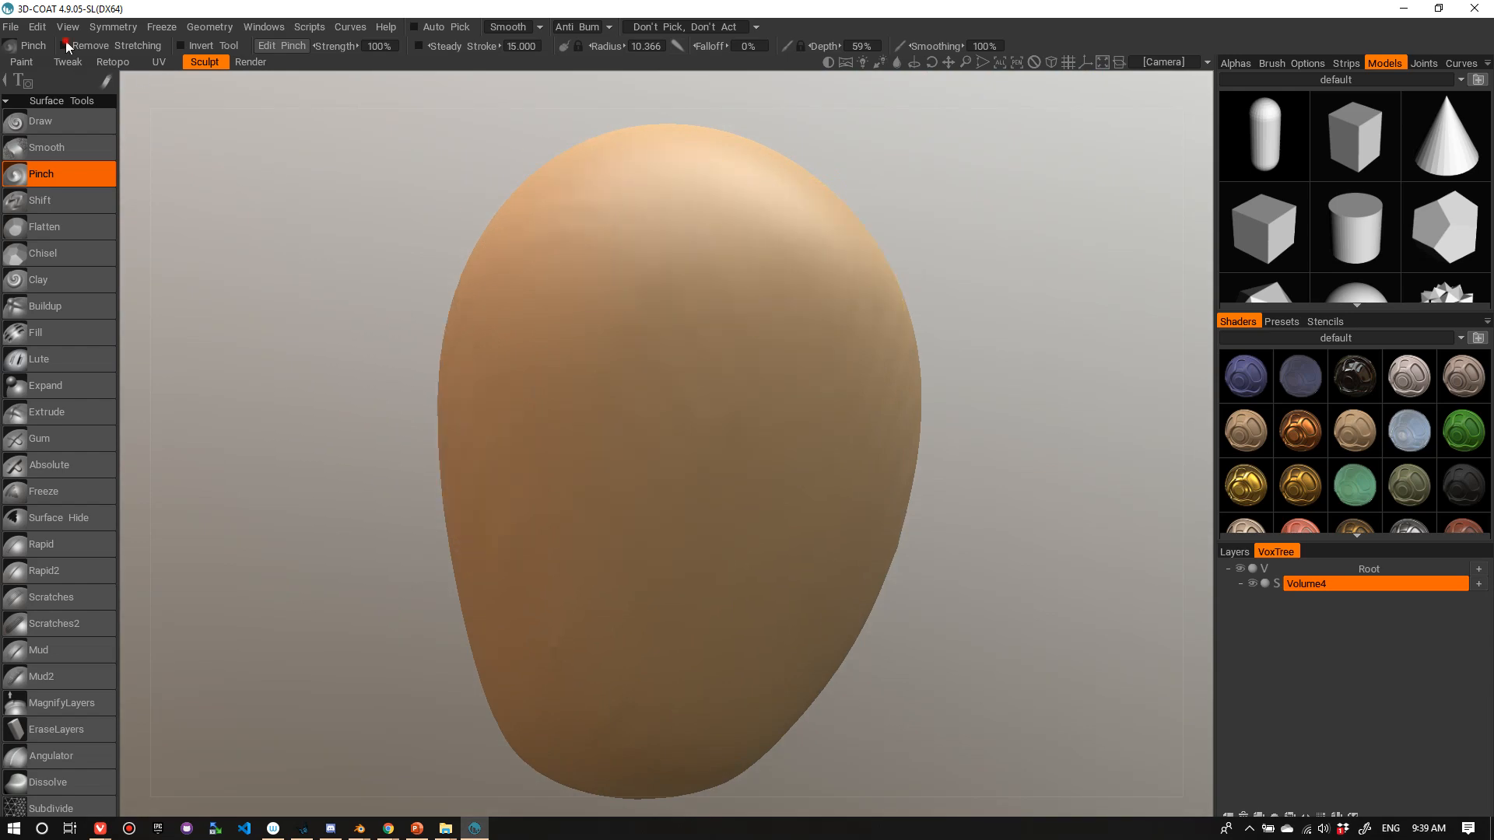
left_click(65, 44)
- Pinch a mirrored diagonal crease across the brow in wireframe view, with brush radius 10.366 and 59% depth
key("w")
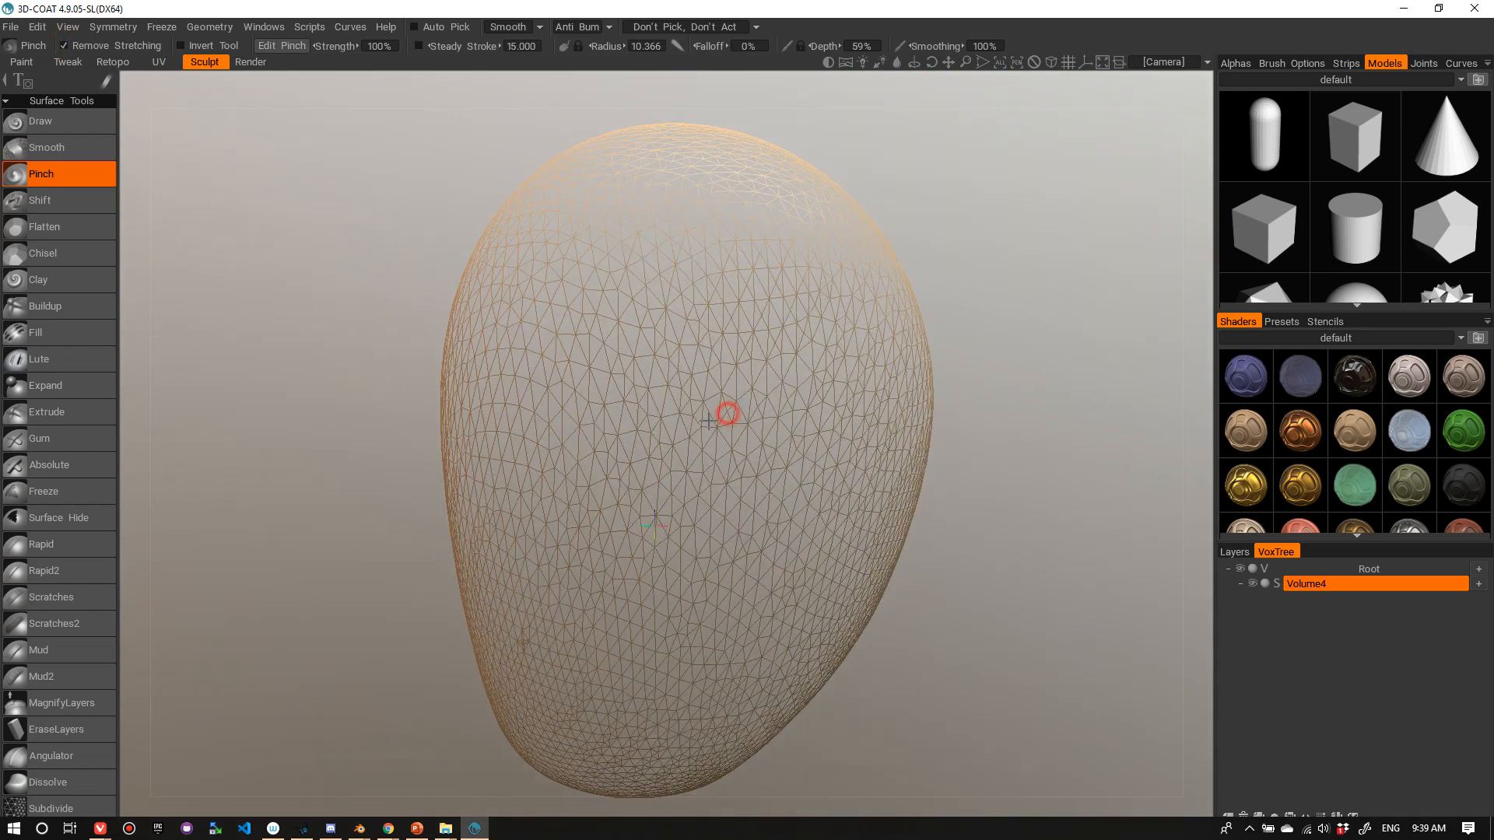
mouse_move(728, 413)
left_mouse_down()
mouse_move(654, 471)
mouse_move(720, 393)
left_mouse_up()
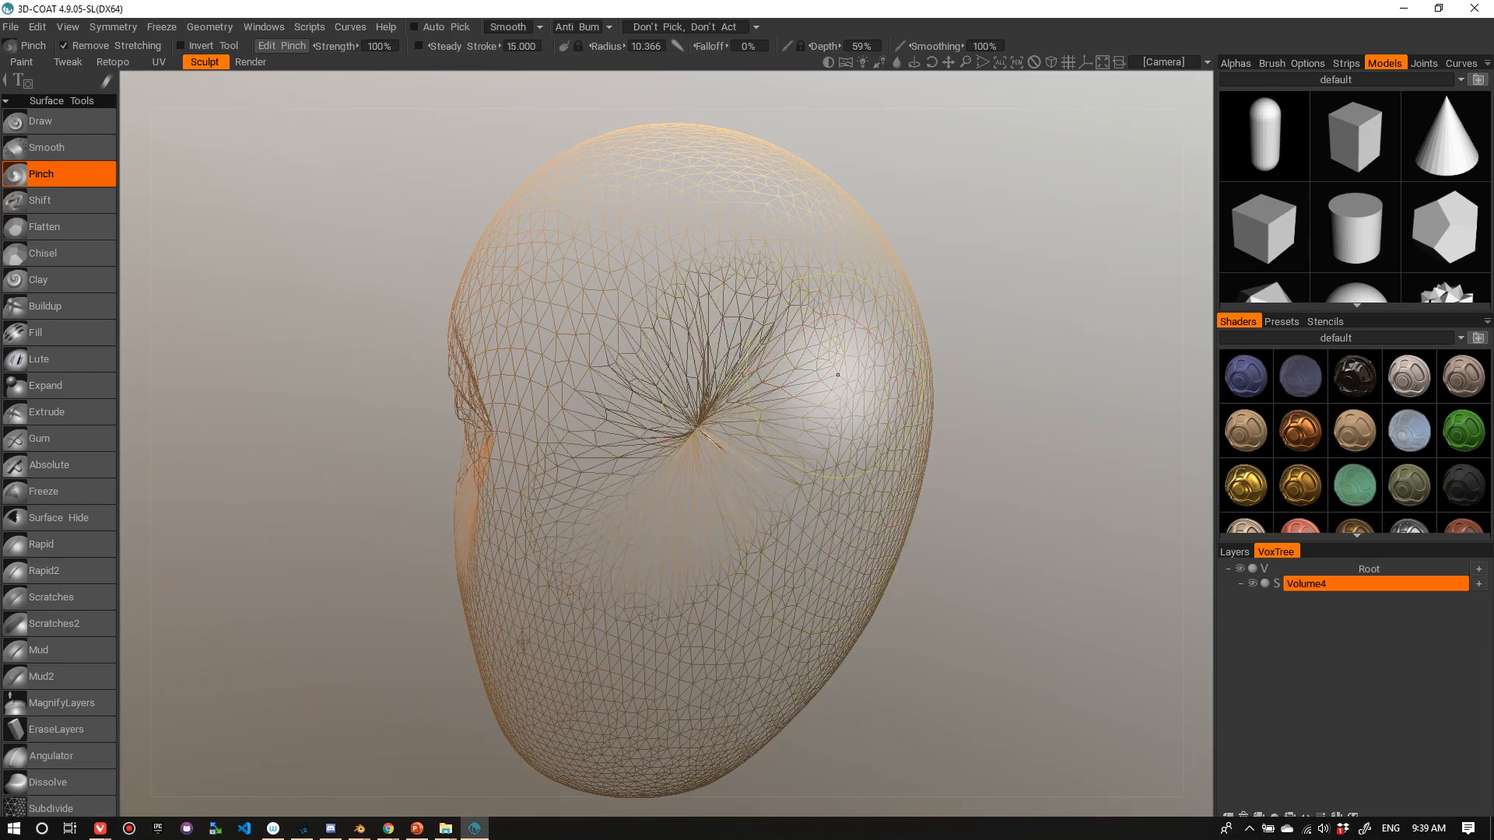
scroll(837, 375, "up", 8)
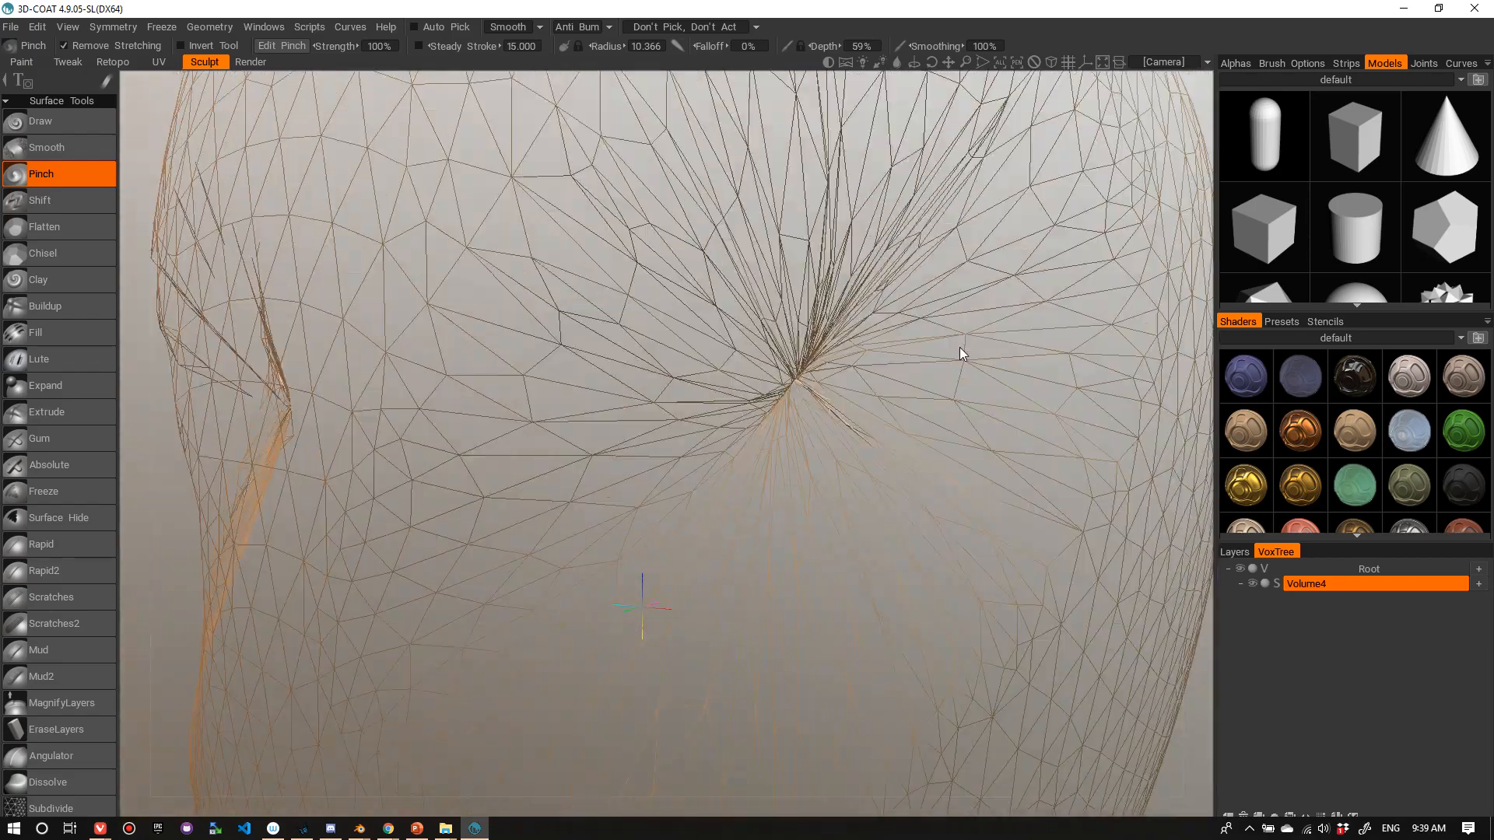
right_click_drag(959, 347, 861, 340, "alt")
left_click_drag(860, 343, 812, 347)
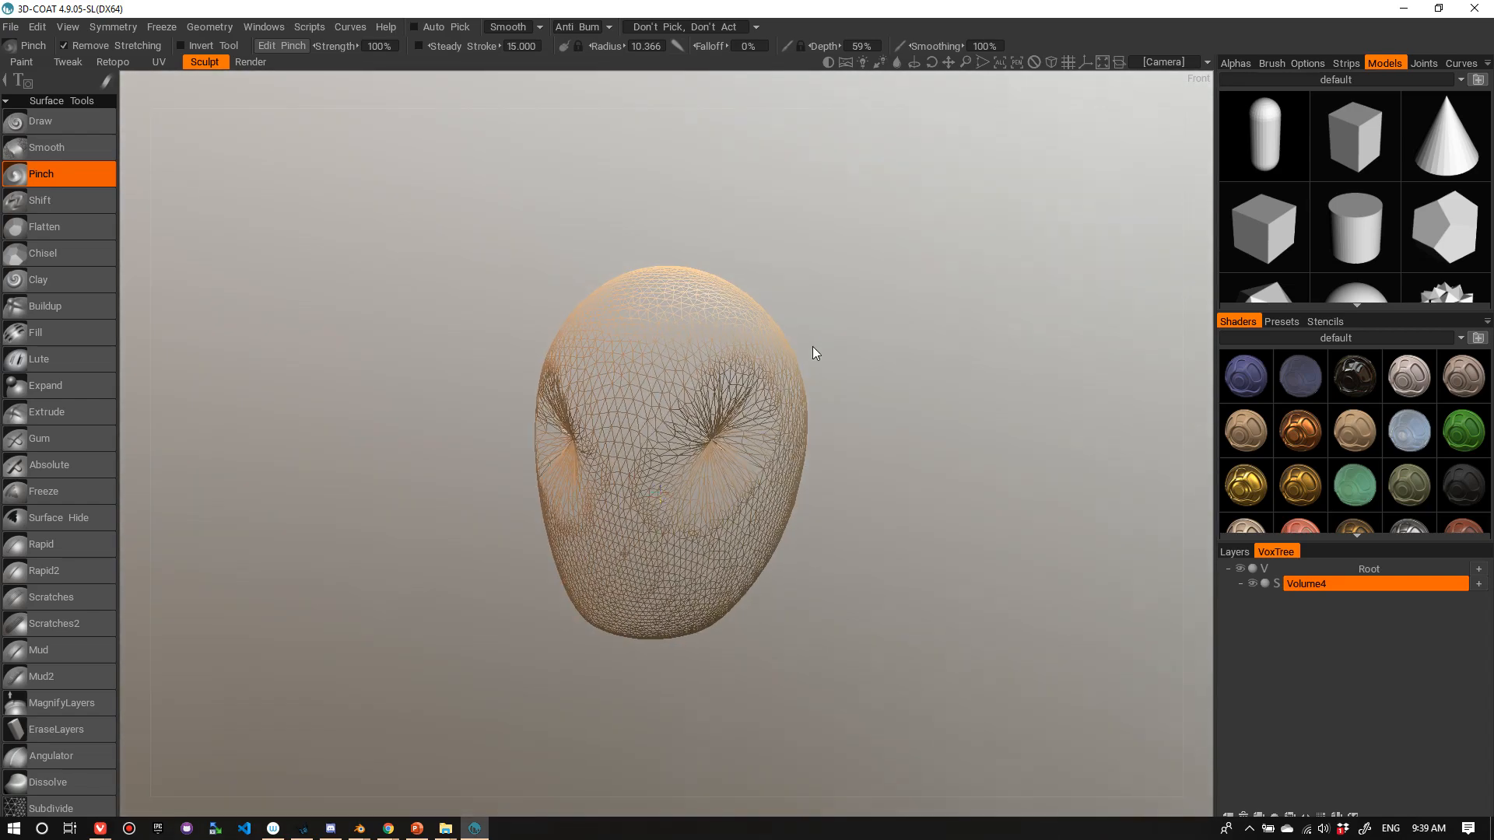
- Tighten the diagonal brow crease with repeated pinch strokes, reducing the brush radius to 7.949, 4.512 and finally 1.406
scroll(889, 319, "up", 8)
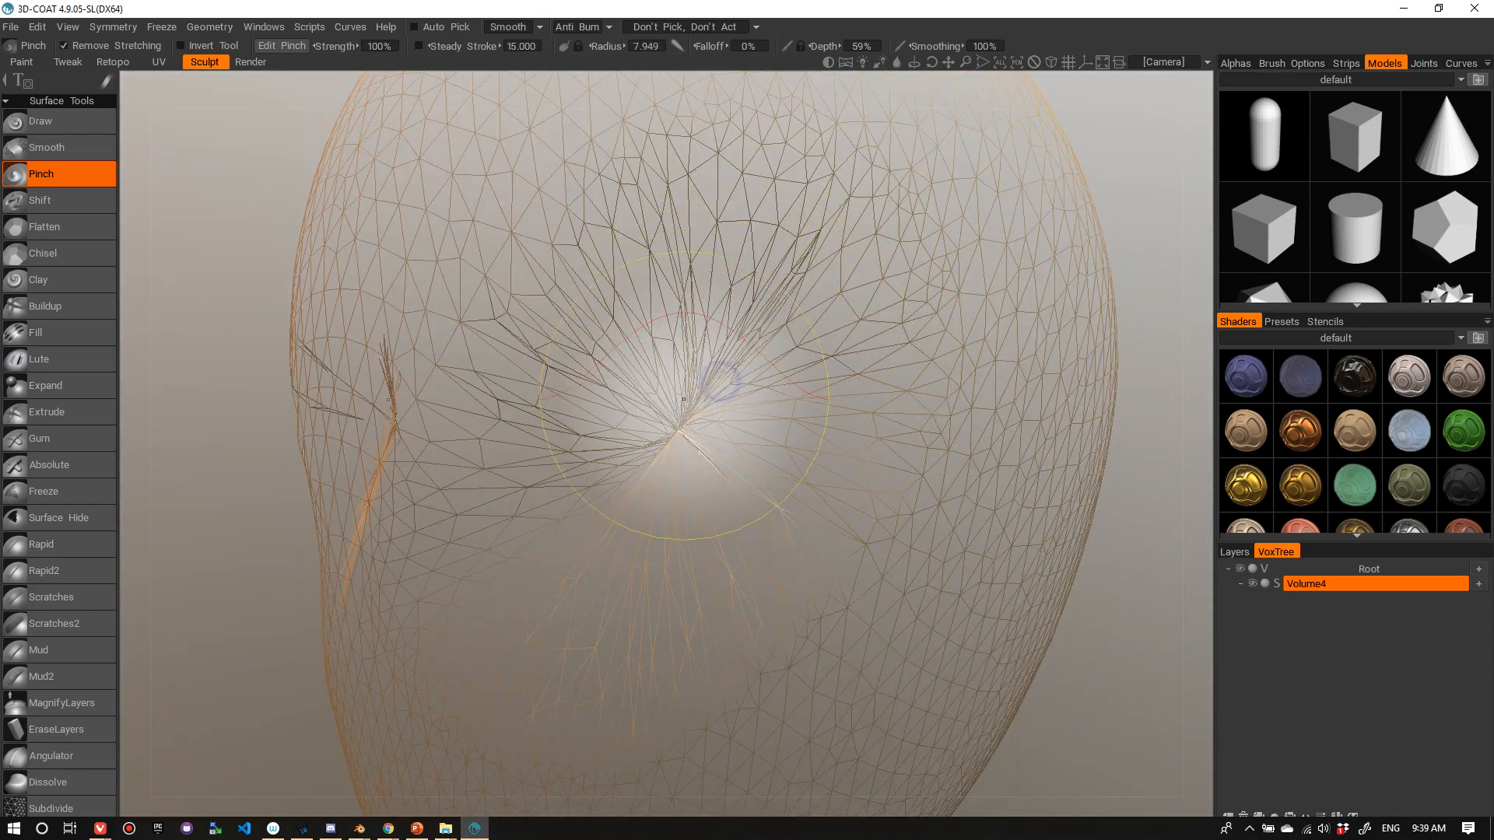
mouse_move(683, 399)
left_mouse_down()
mouse_move(667, 419)
mouse_move(856, 335)
mouse_move(760, 343)
mouse_move(618, 536)
mouse_move(723, 382)
left_mouse_up()
right_click_drag(722, 383, 679, 383)
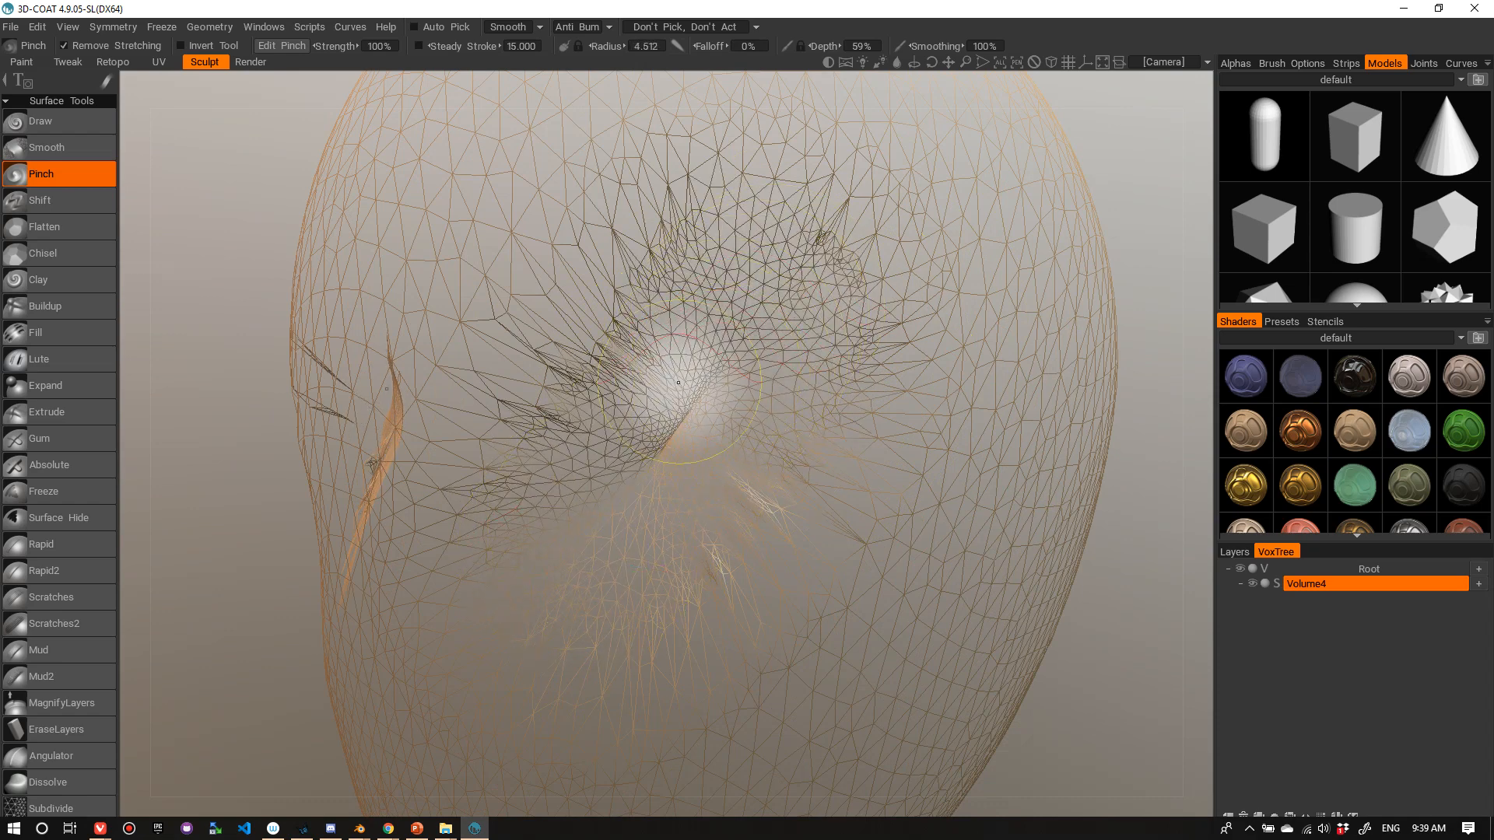
left_click_drag(678, 383, 609, 516)
right_click_drag(691, 390, 667, 389)
left_click_drag(666, 390, 599, 516)
right_click_drag(624, 451, 601, 450)
mouse_move(608, 470)
left_mouse_down()
mouse_move(704, 369)
mouse_move(668, 416)
left_mouse_up()
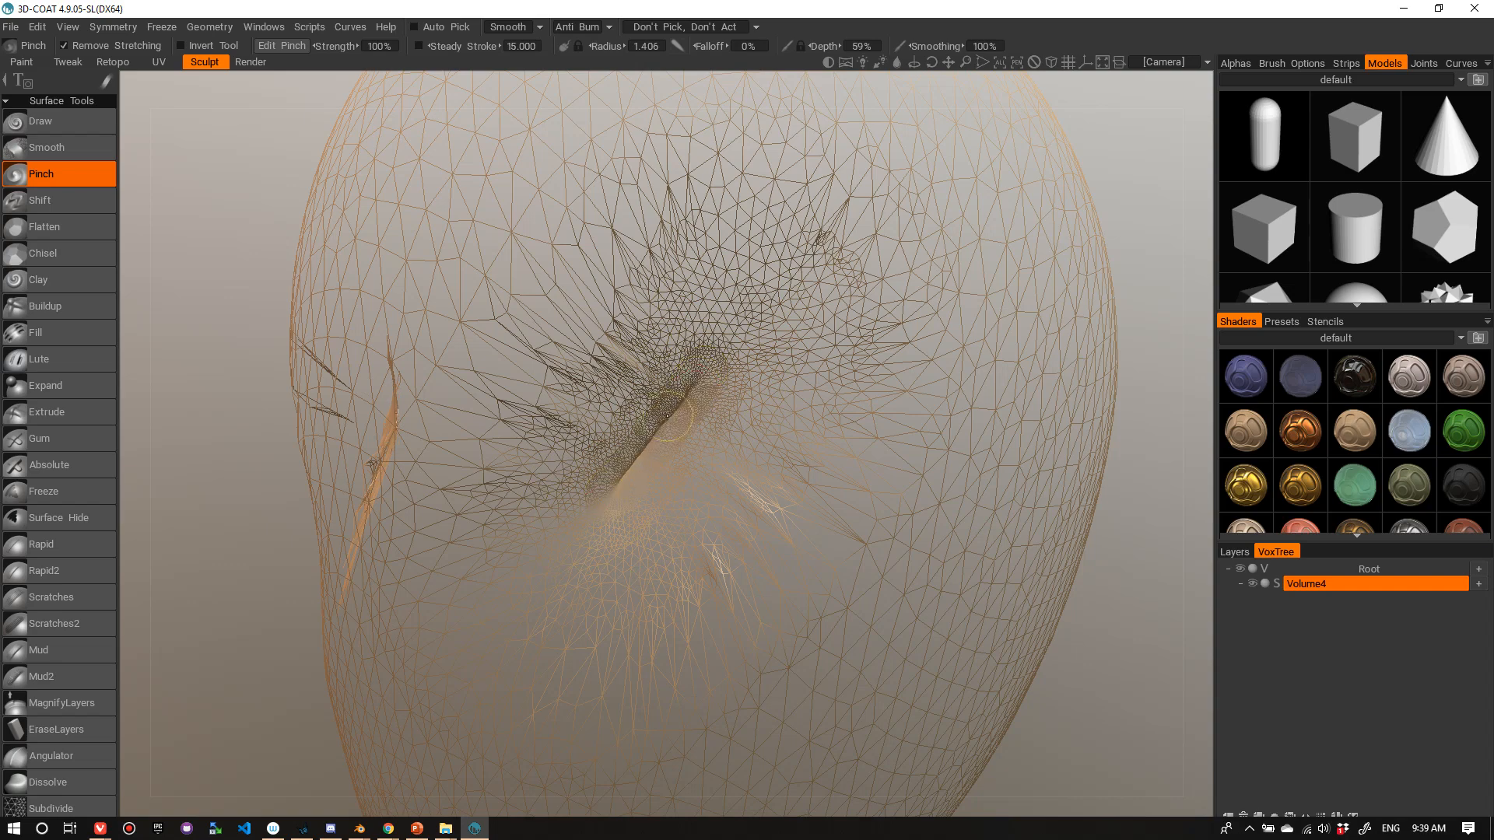
- Switch off the wireframe and examine the mirrored creases on the shaded head from several angles
scroll(710, 374, "down", 5)
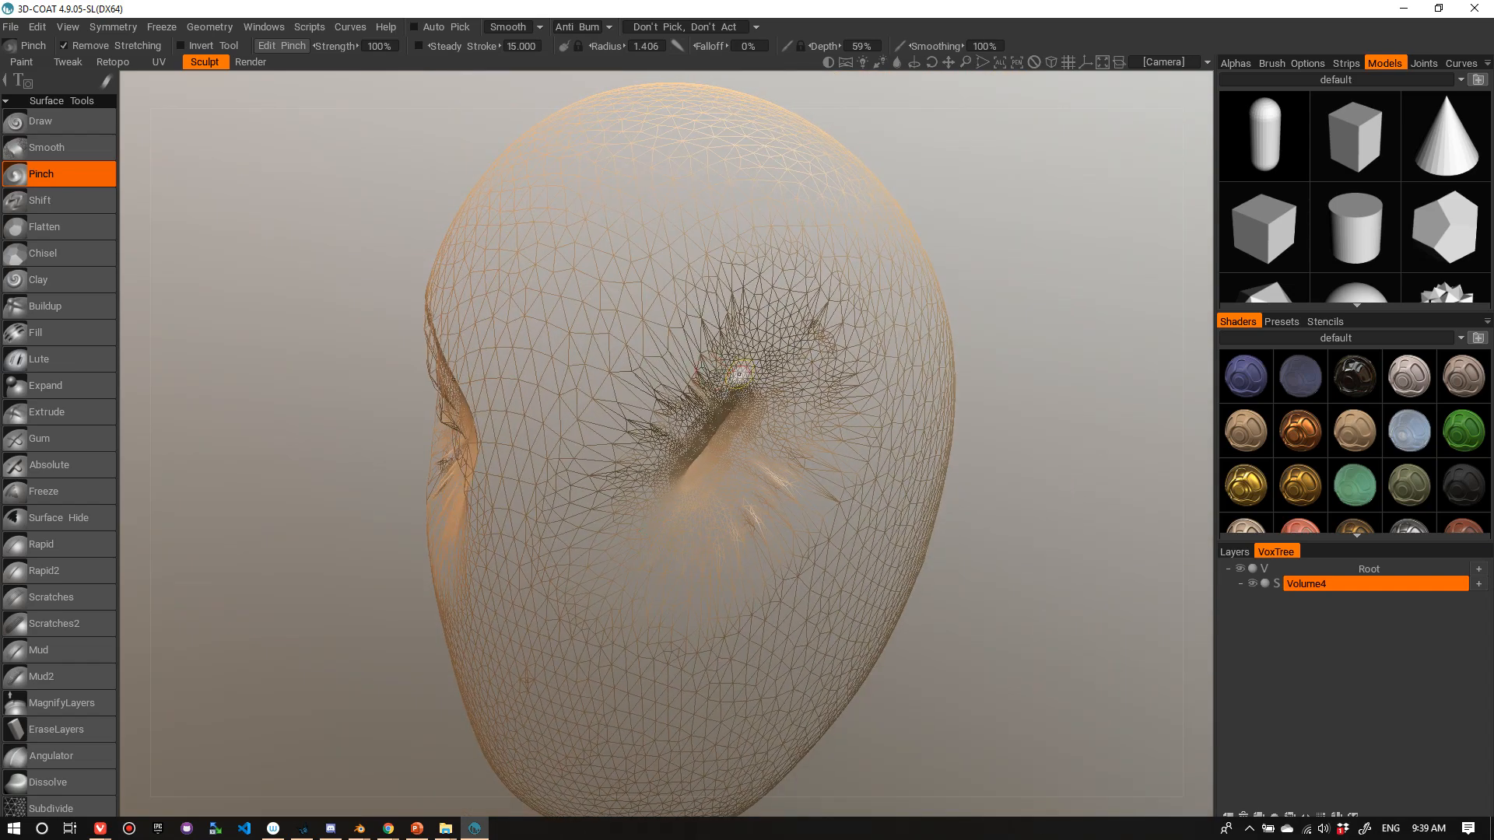
key("w")
right_click_drag(749, 366, 769, 335, "alt")
left_click_drag(769, 335, 732, 349, "alt")
right_click_drag(731, 349, 792, 333, "alt")
left_click_drag(792, 332, 774, 317, "alt")
right_click_drag(774, 317, 757, 338, "alt")
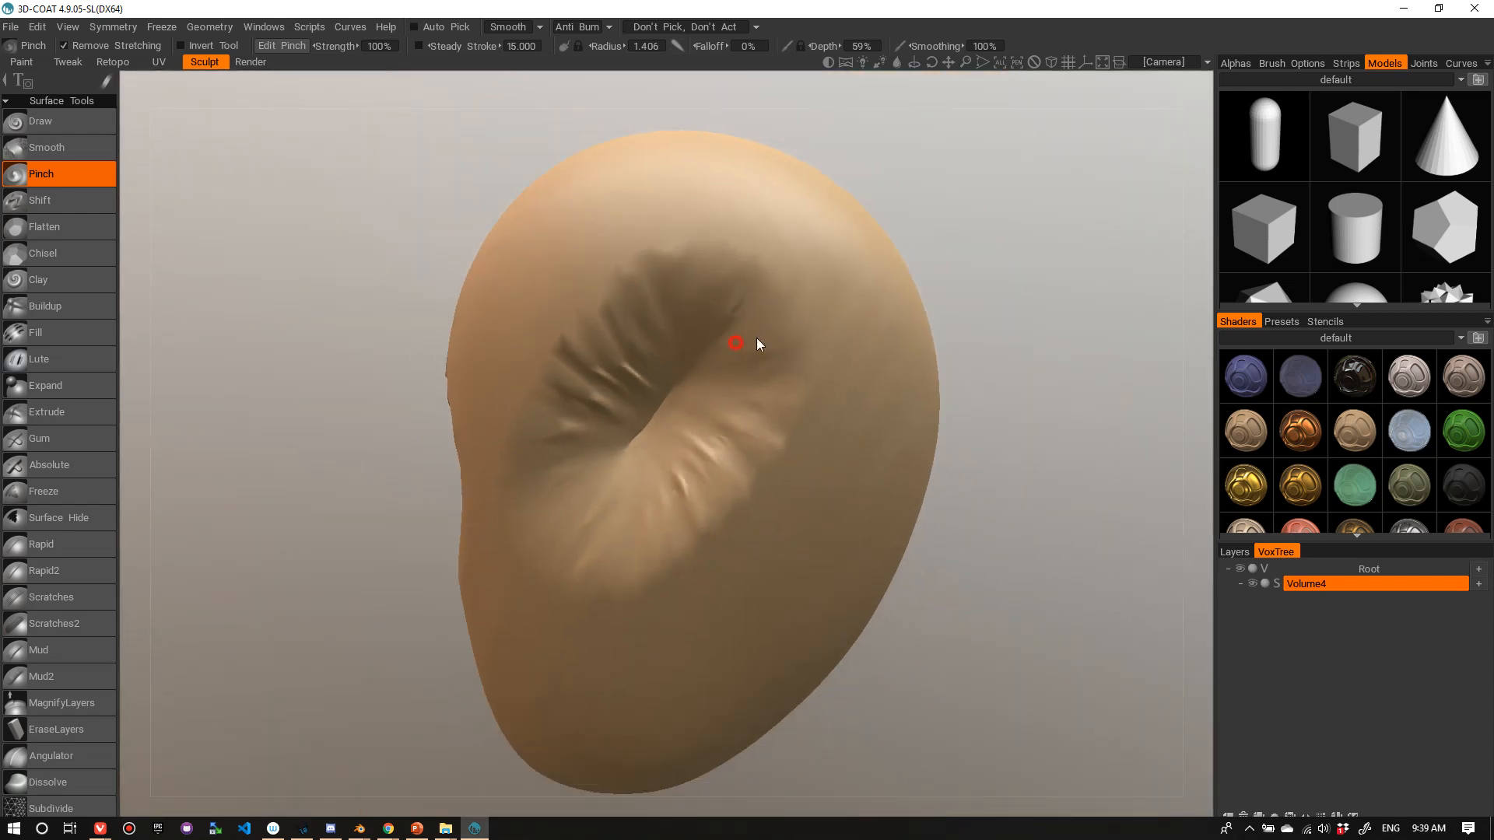
left_click_drag(756, 338, 827, 328, "alt")
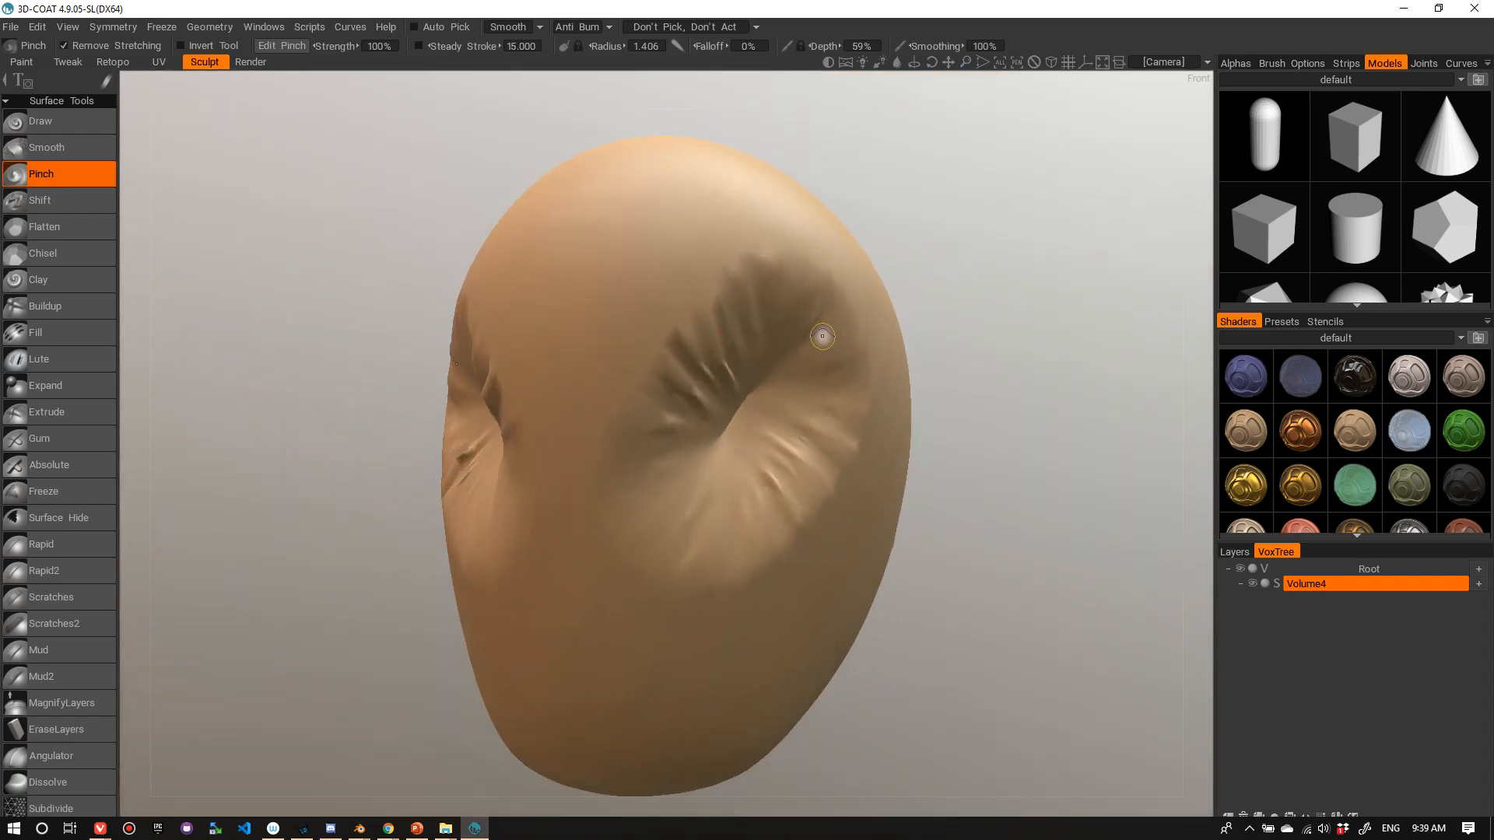
- Undo all the crease strokes on the brow
key("ctrl+z")
key("ctrl+z")
key("ctrl+z")
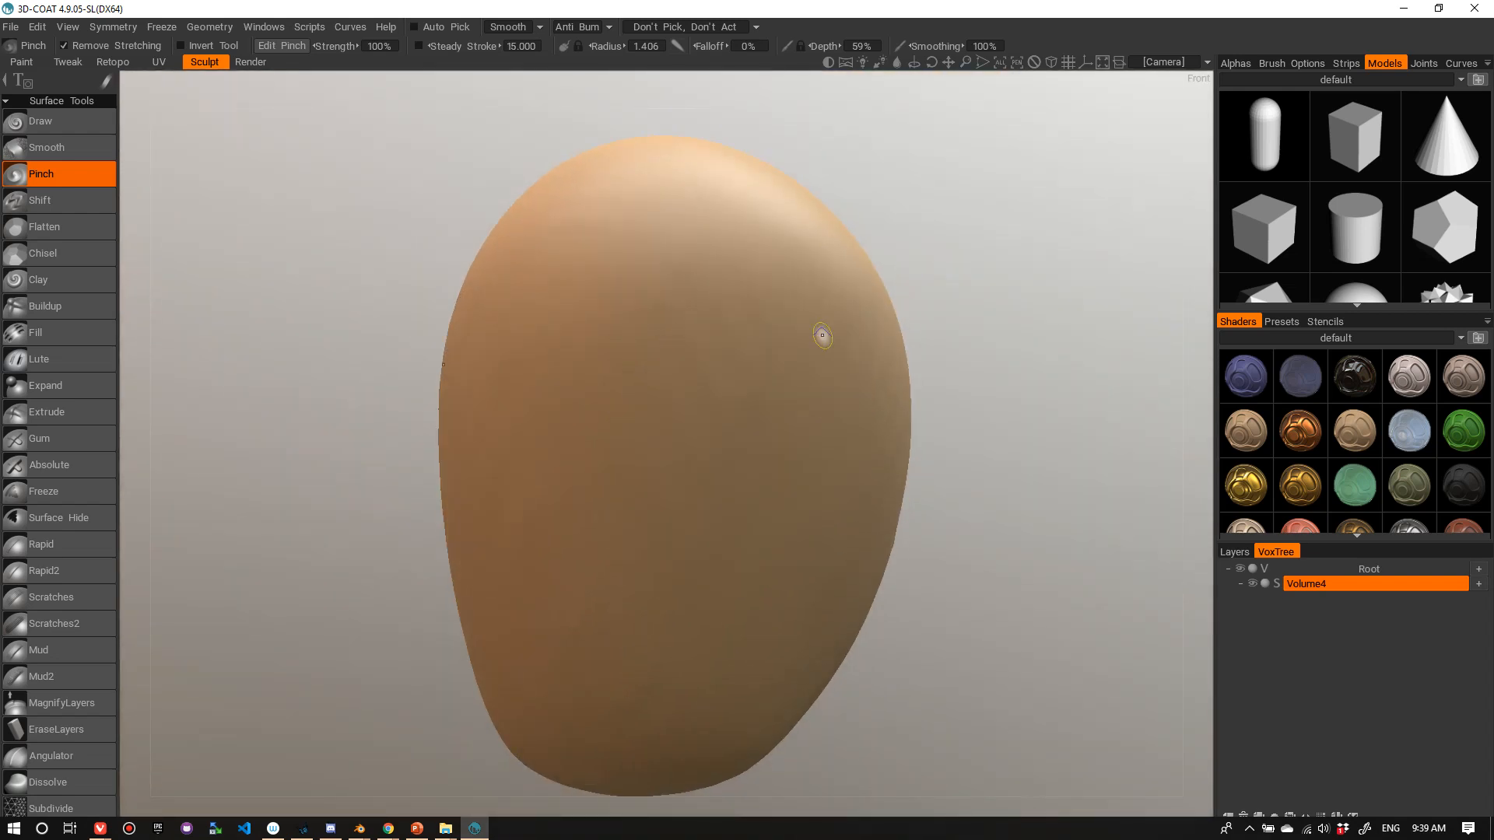
- Resample the head to a required poly count of 500 029 with Good resampling quality
right_click_drag(898, 314, 834, 337, "alt")
left_click_drag(834, 337, 912, 367, "alt")
scroll(86, 457, "down", 15)
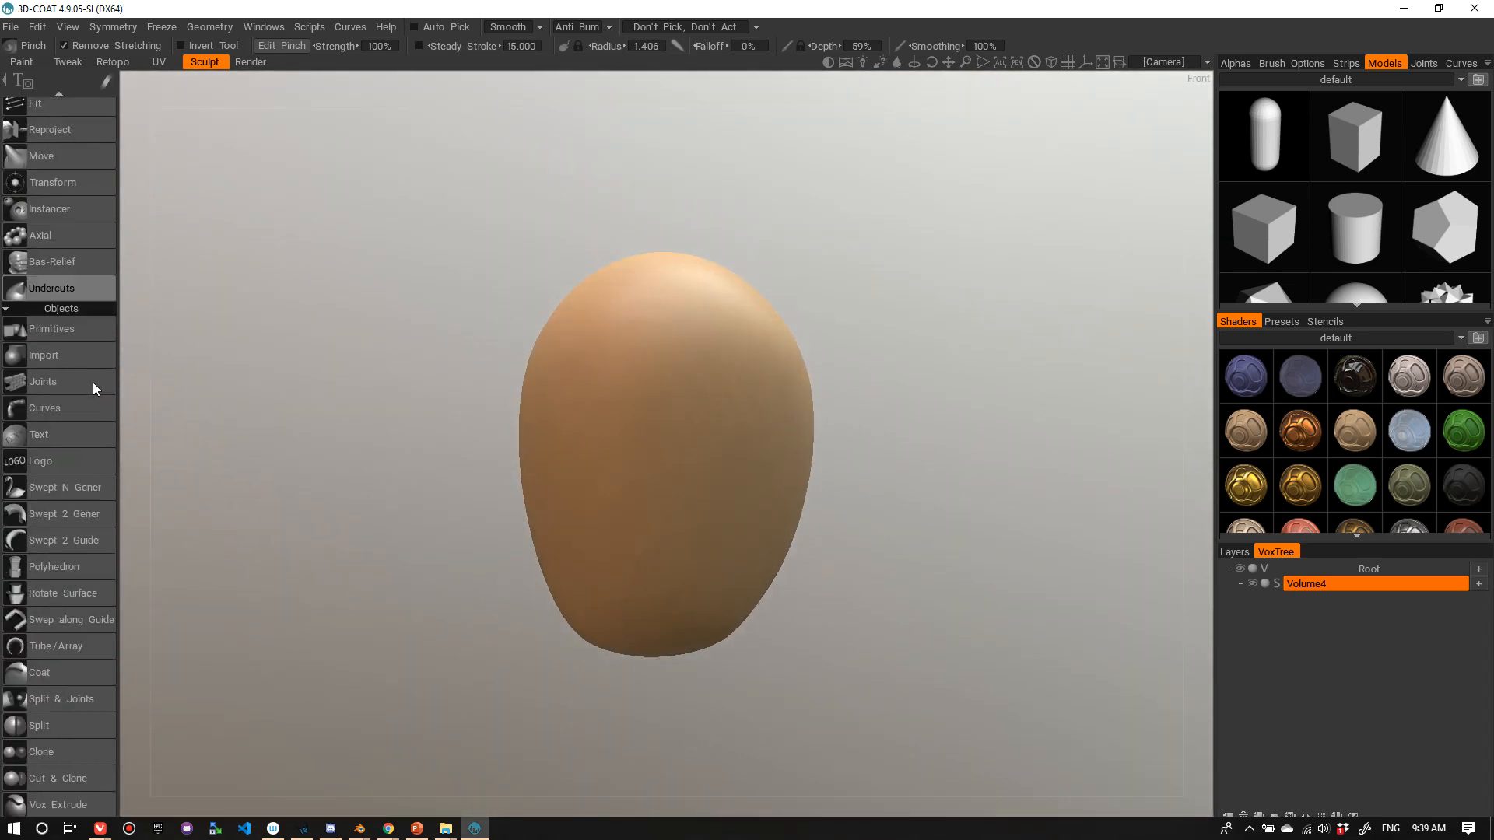
scroll(54, 739, "down", 1)
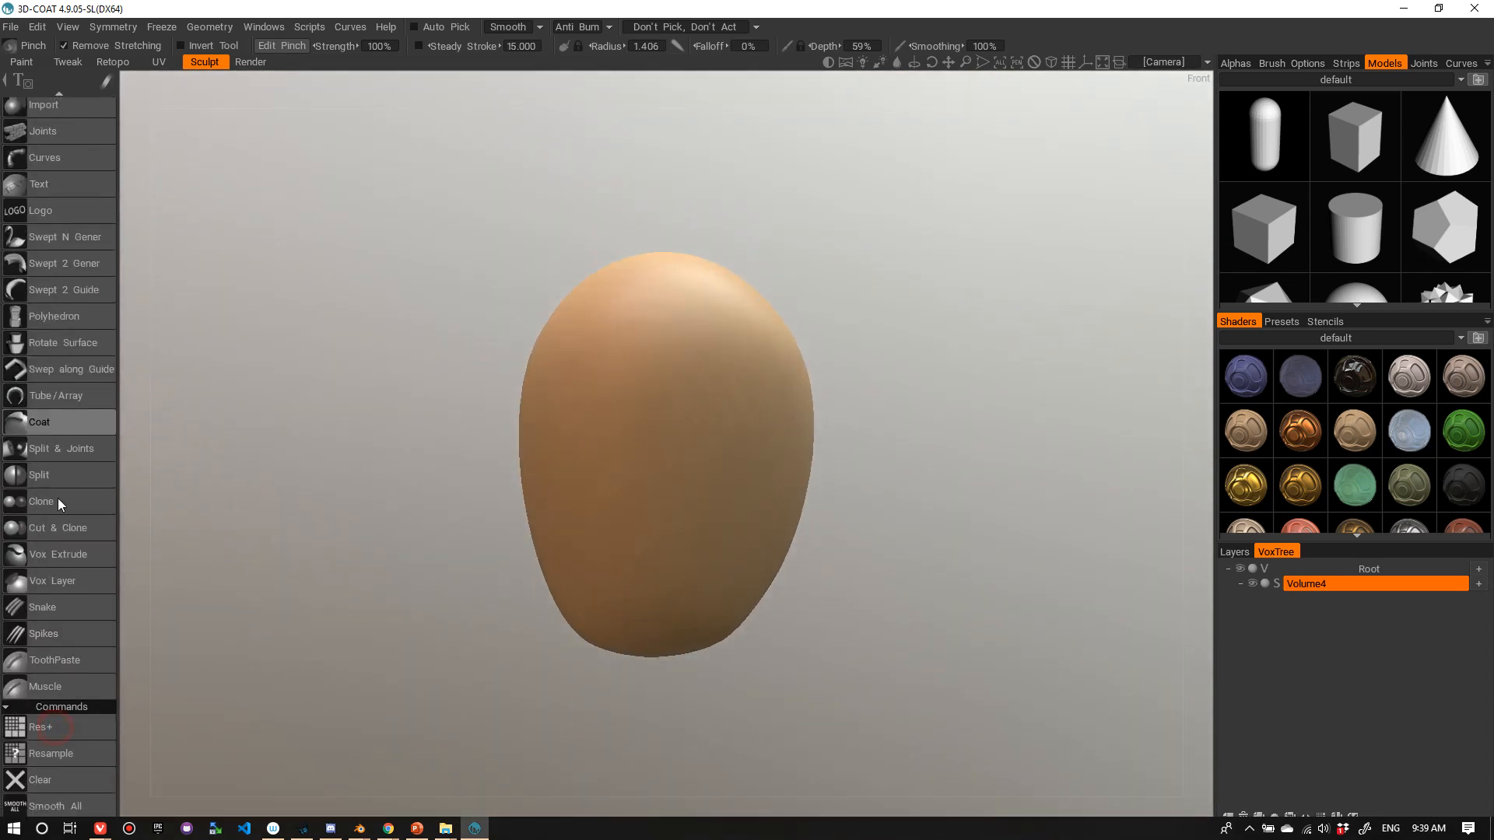
left_click(63, 753)
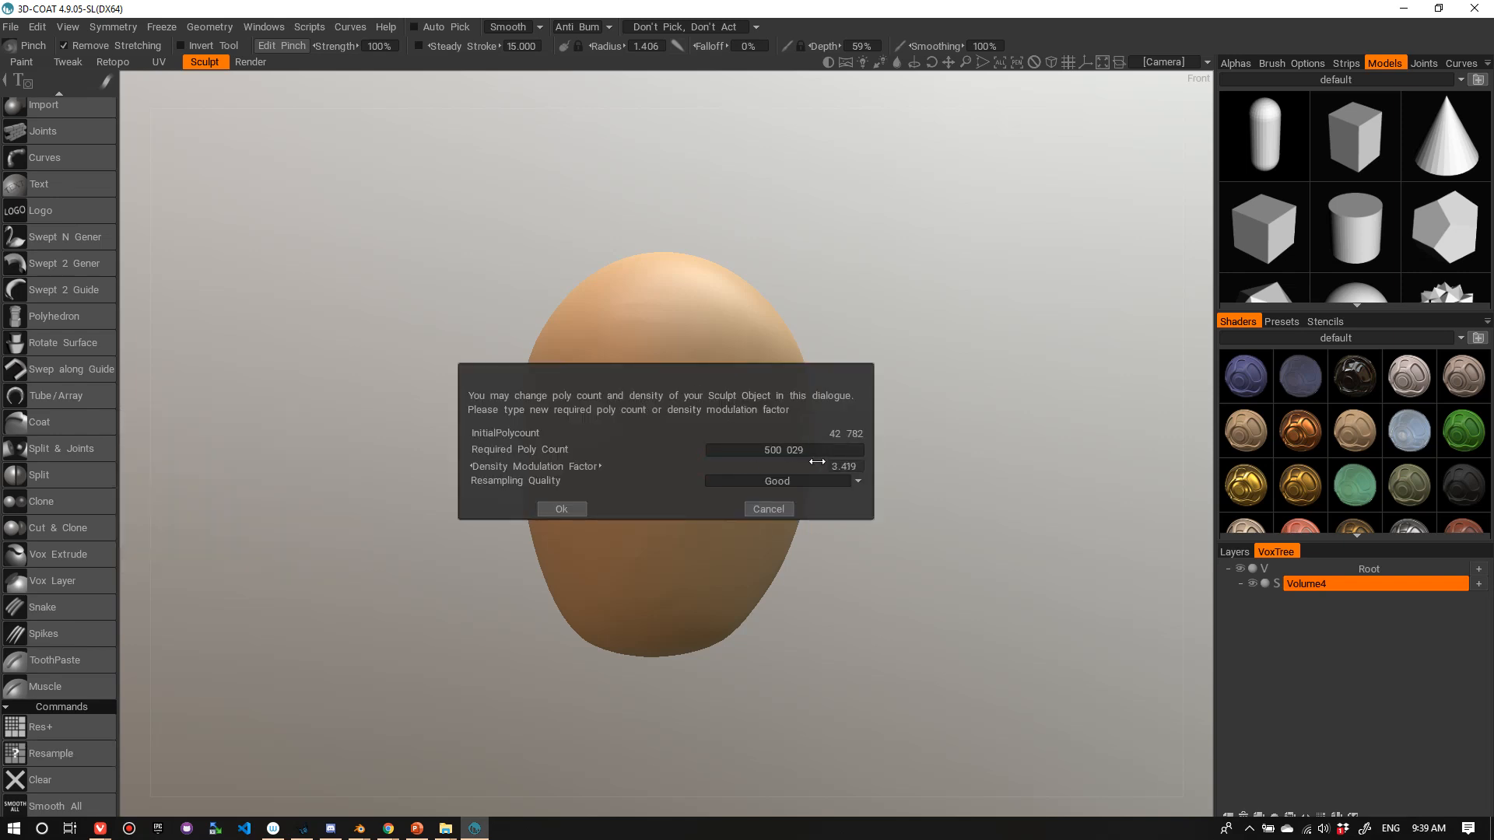
left_click(555, 509)
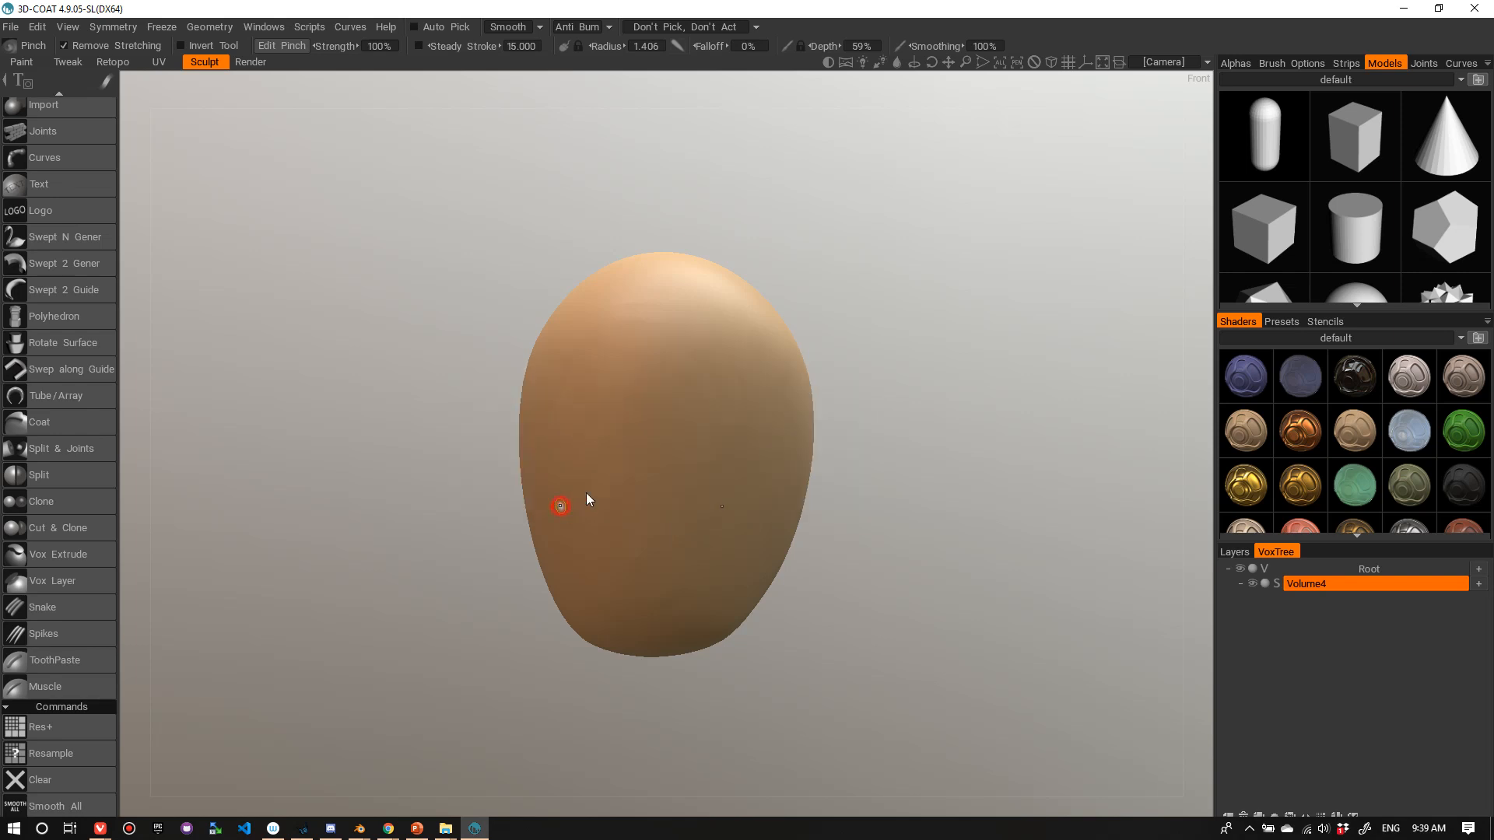
- Smooth the entire head surface with a smoothing degree of 10, and again with 50, keeping sharp edges
left_click_drag(820, 406, 837, 341)
right_click_drag(837, 341, 839, 342)
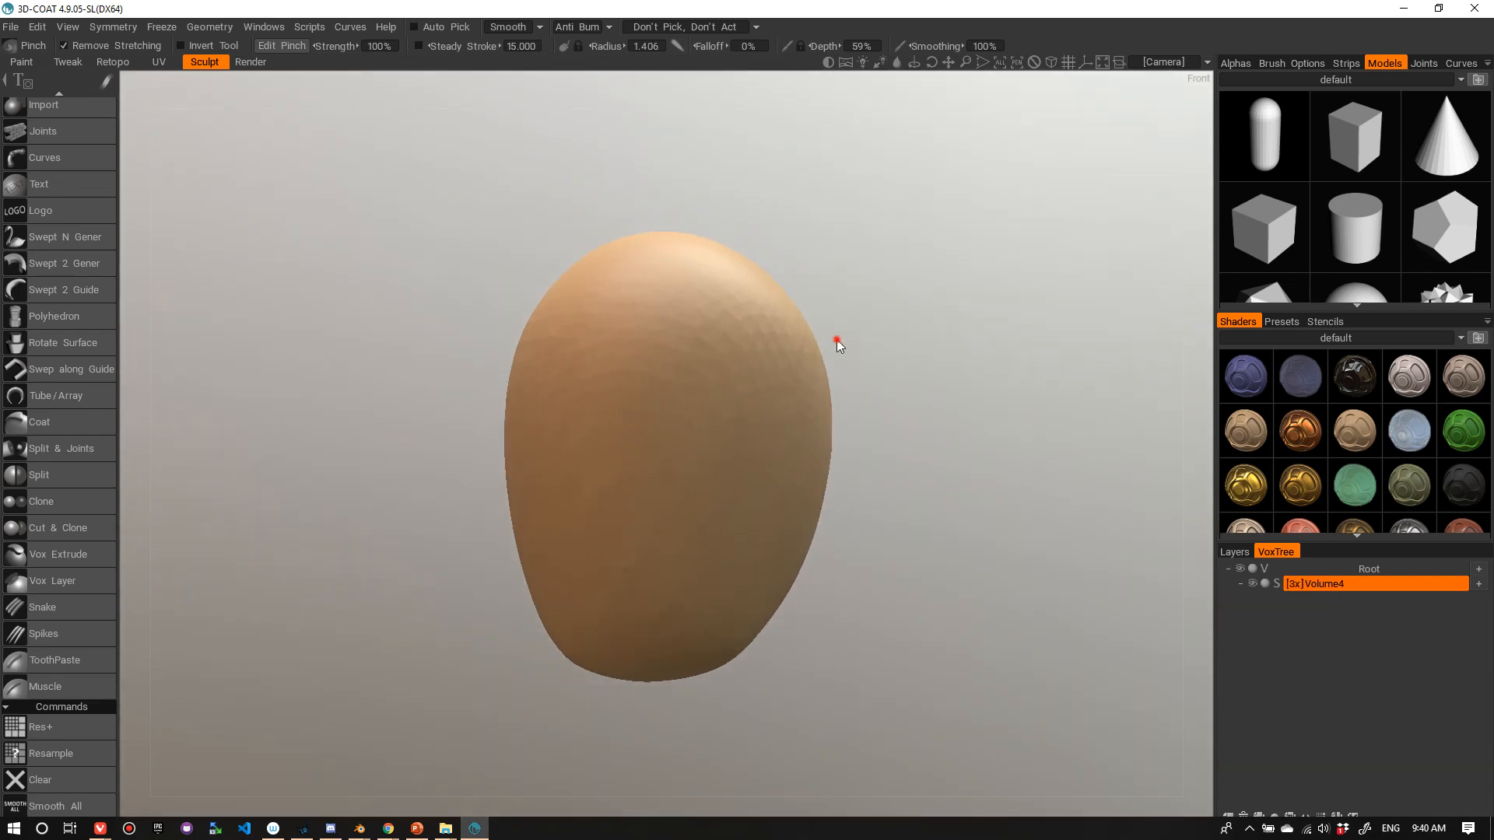
left_click_drag(839, 342, 834, 345)
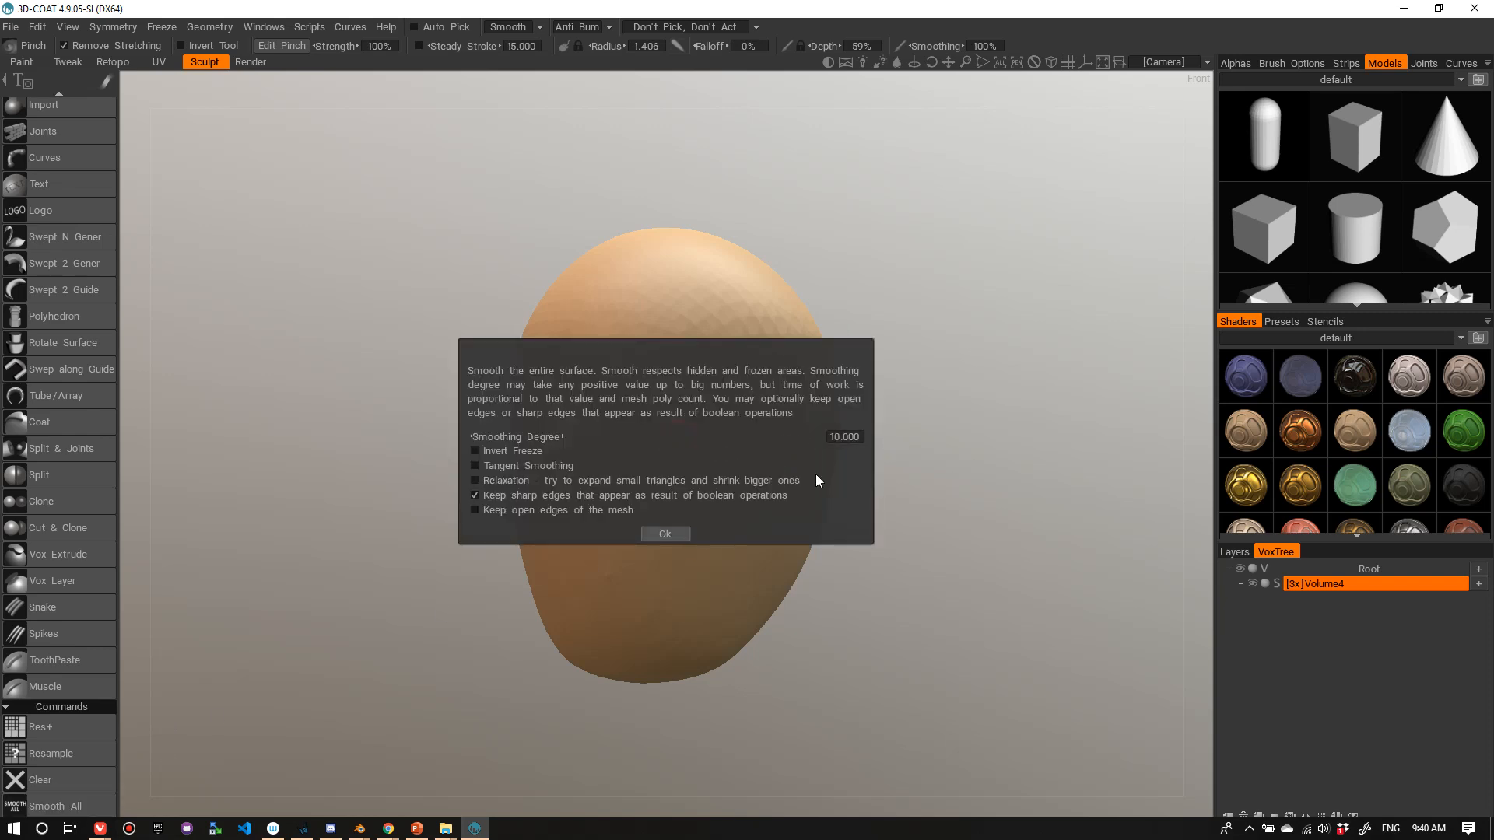
left_click(665, 534)
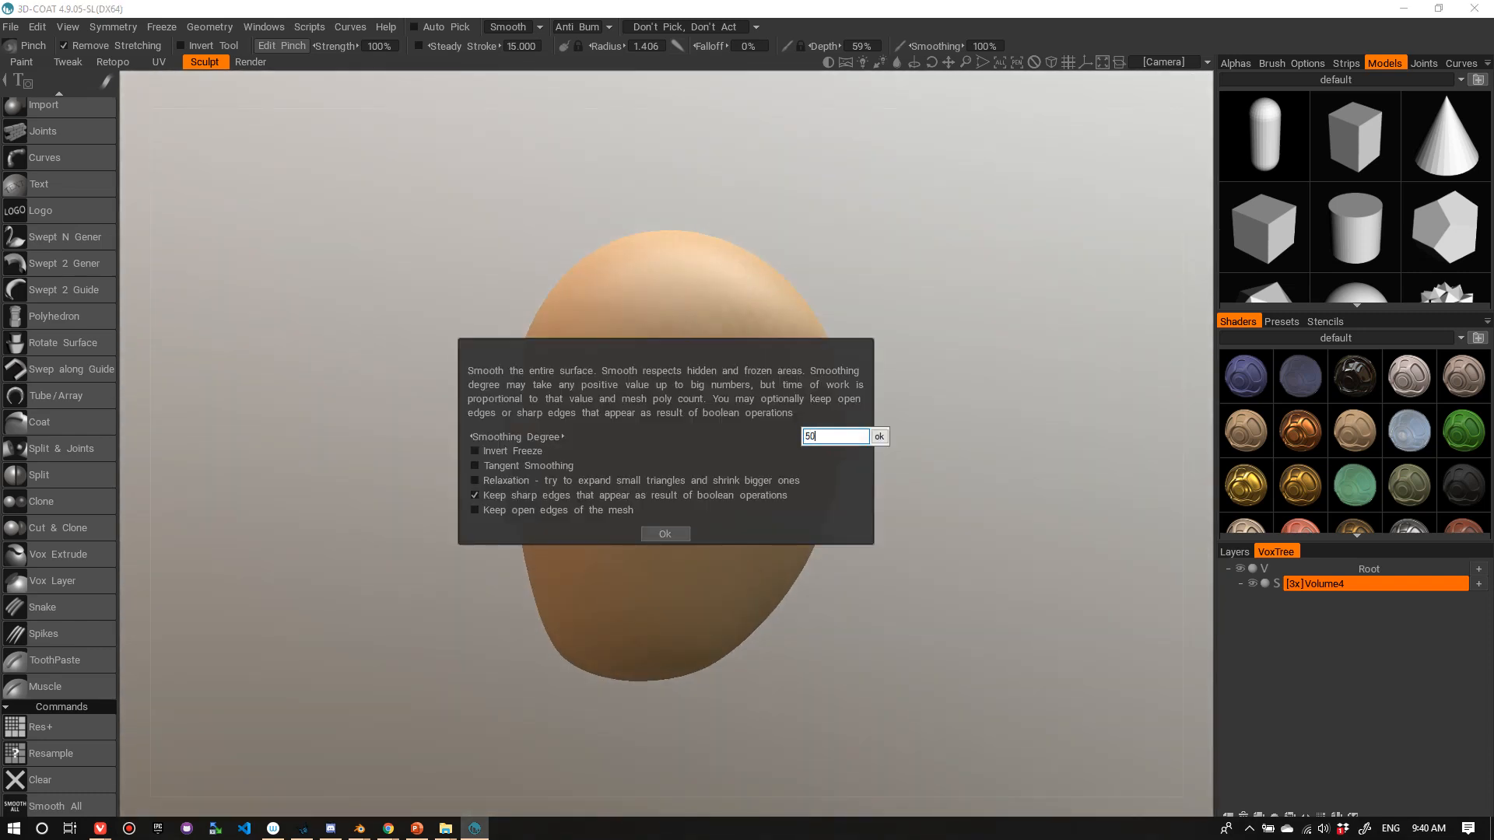
left_click(666, 534)
mouse_move(928, 437)
left_mouse_down()
mouse_move(1105, 487)
mouse_move(1003, 441)
mouse_move(721, 461)
mouse_move(932, 452)
left_mouse_up()
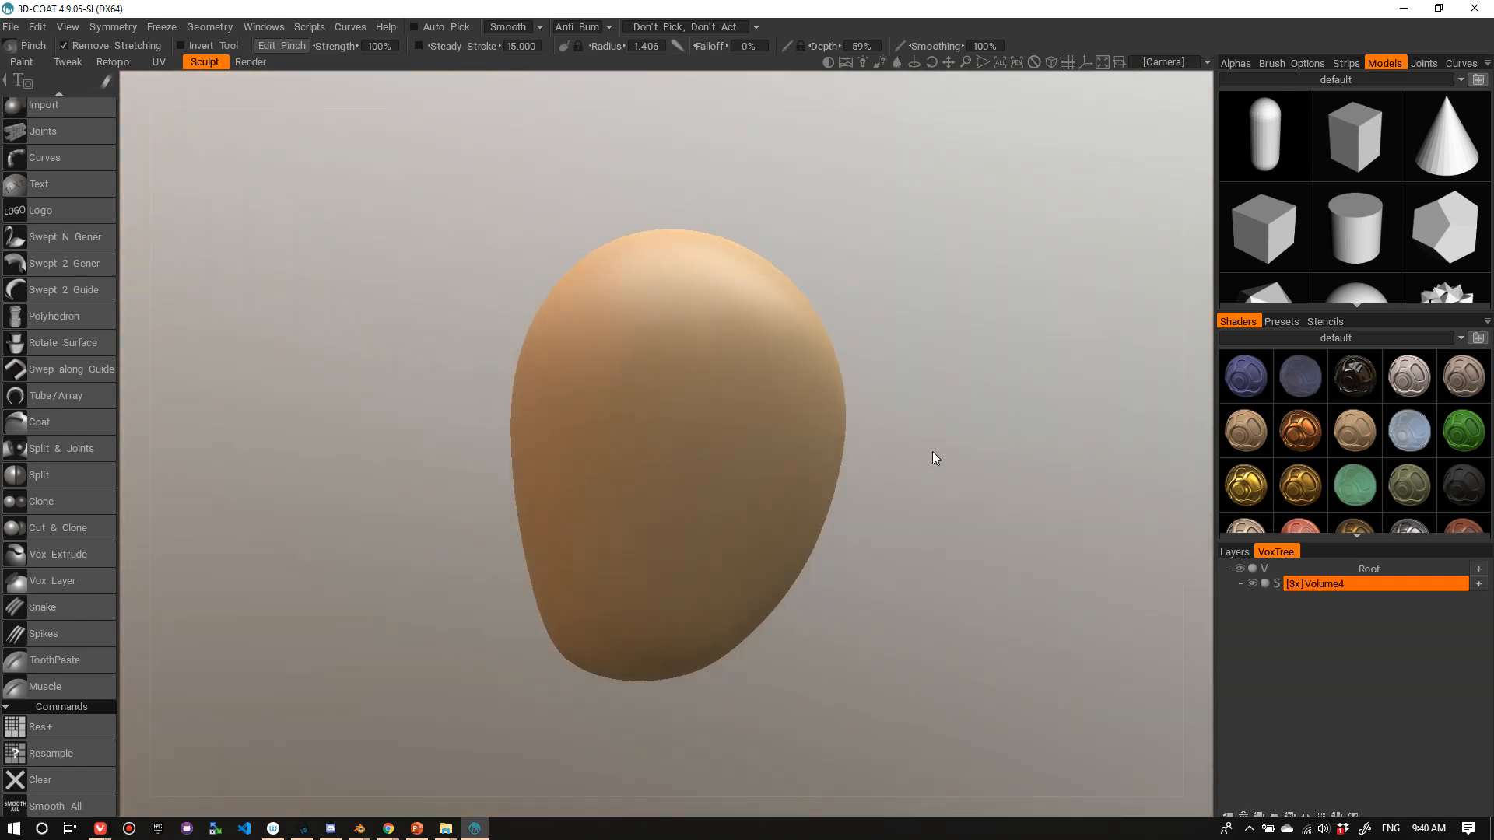
- Select the Pinch tool, choose the third soft round alpha of the default set, and enlarge the brush radius to 19.824
scroll(56, 158, "down", 10)
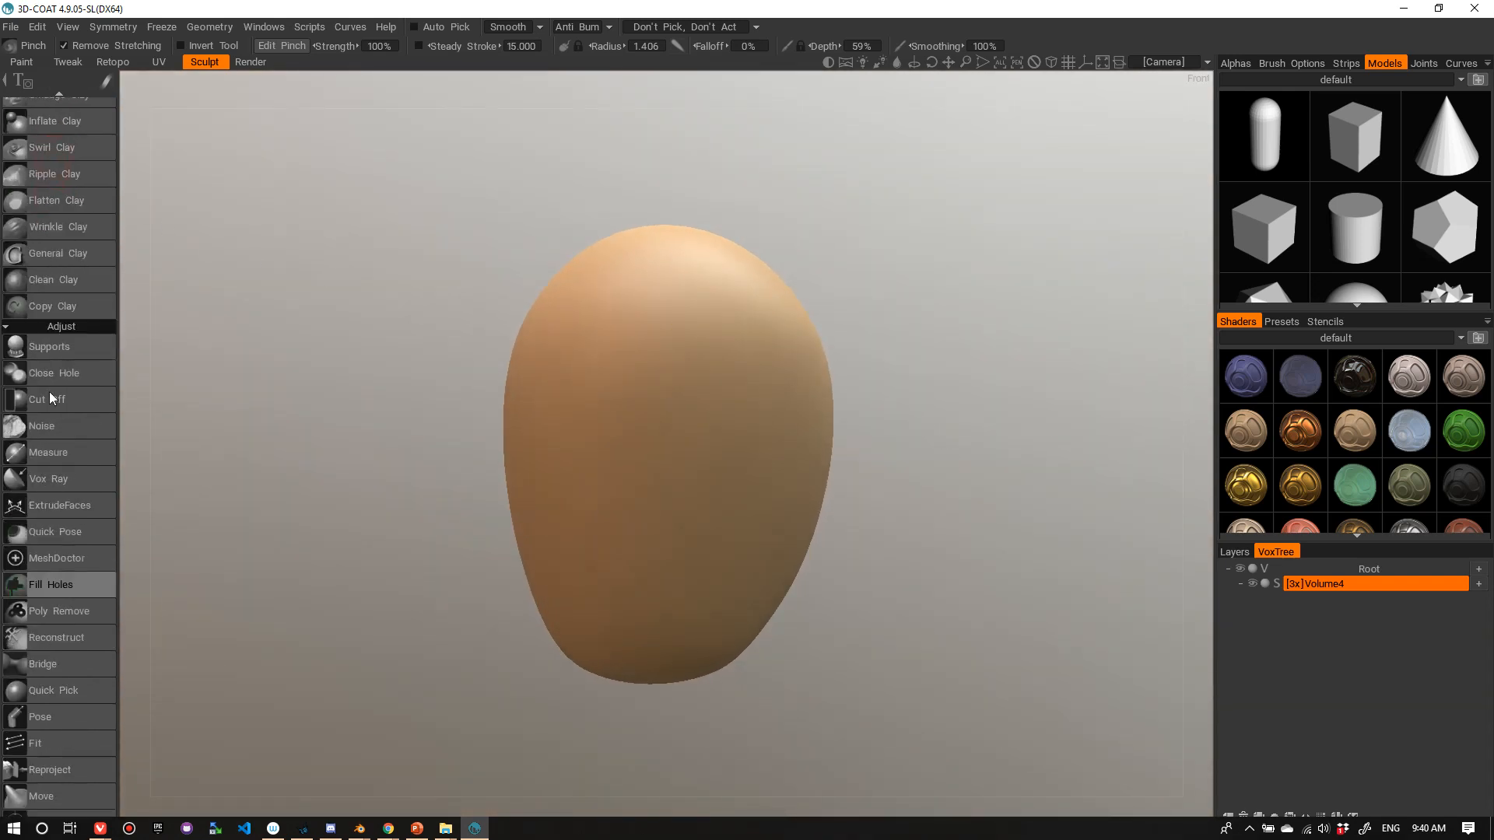
left_click(67, 173)
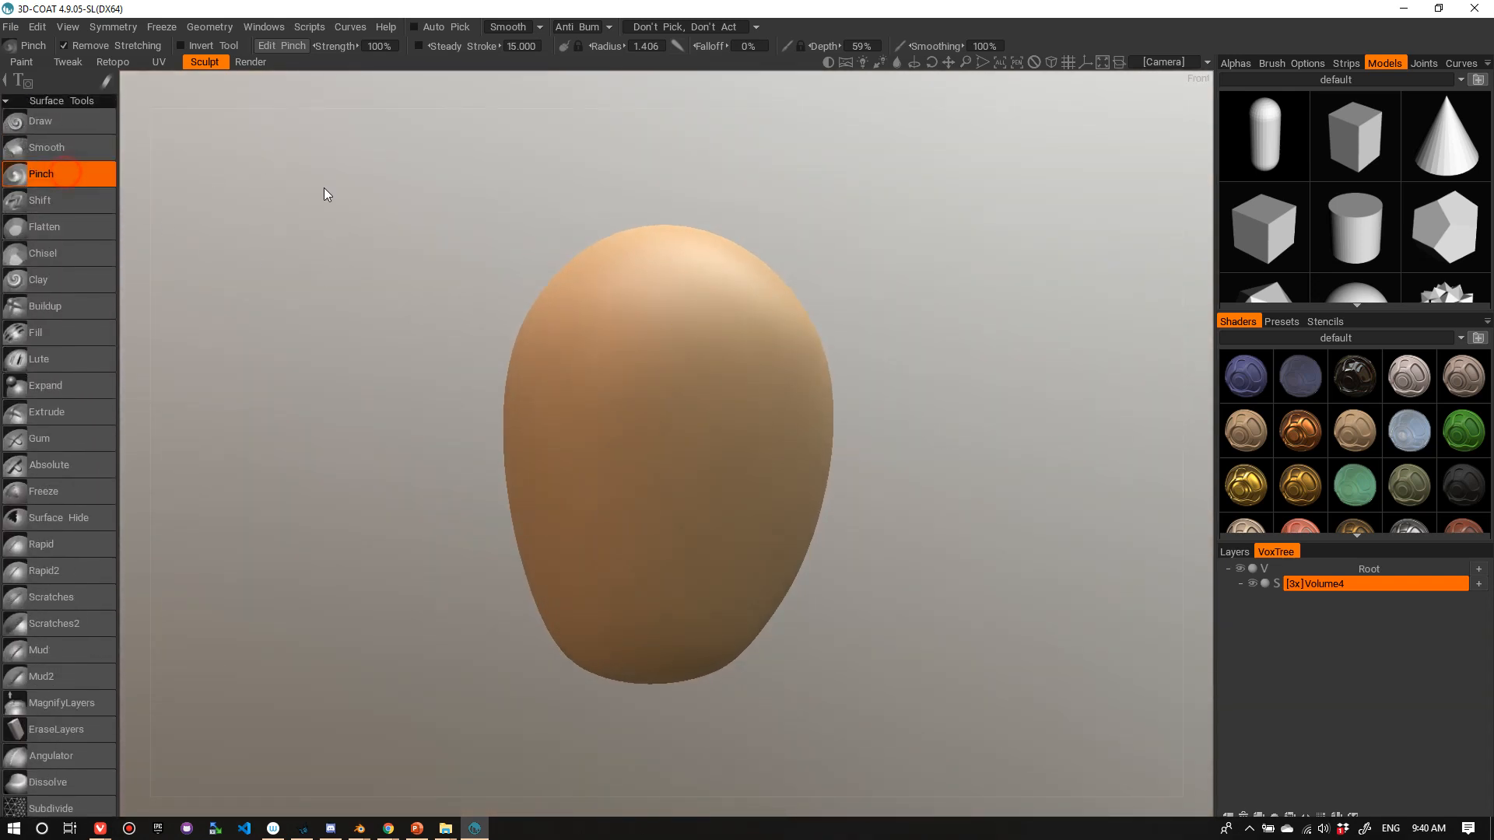
left_click_drag(700, 392, 691, 376, "alt")
right_click_drag(690, 377, 987, 276, "alt")
middle_click_drag(986, 277, 935, 287)
right_click_drag(944, 294, 958, 295, "alt")
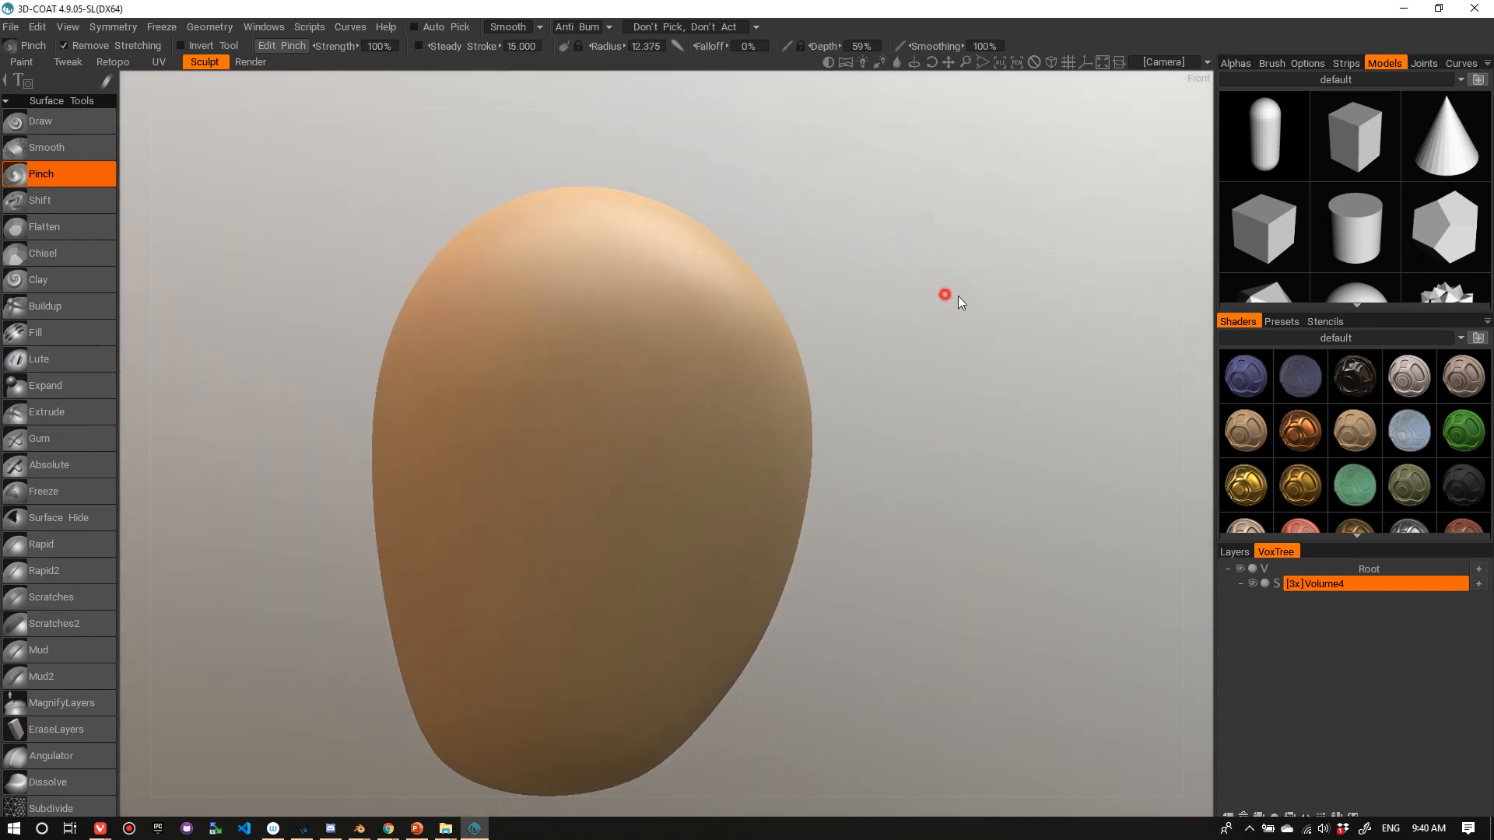
left_click(1237, 63)
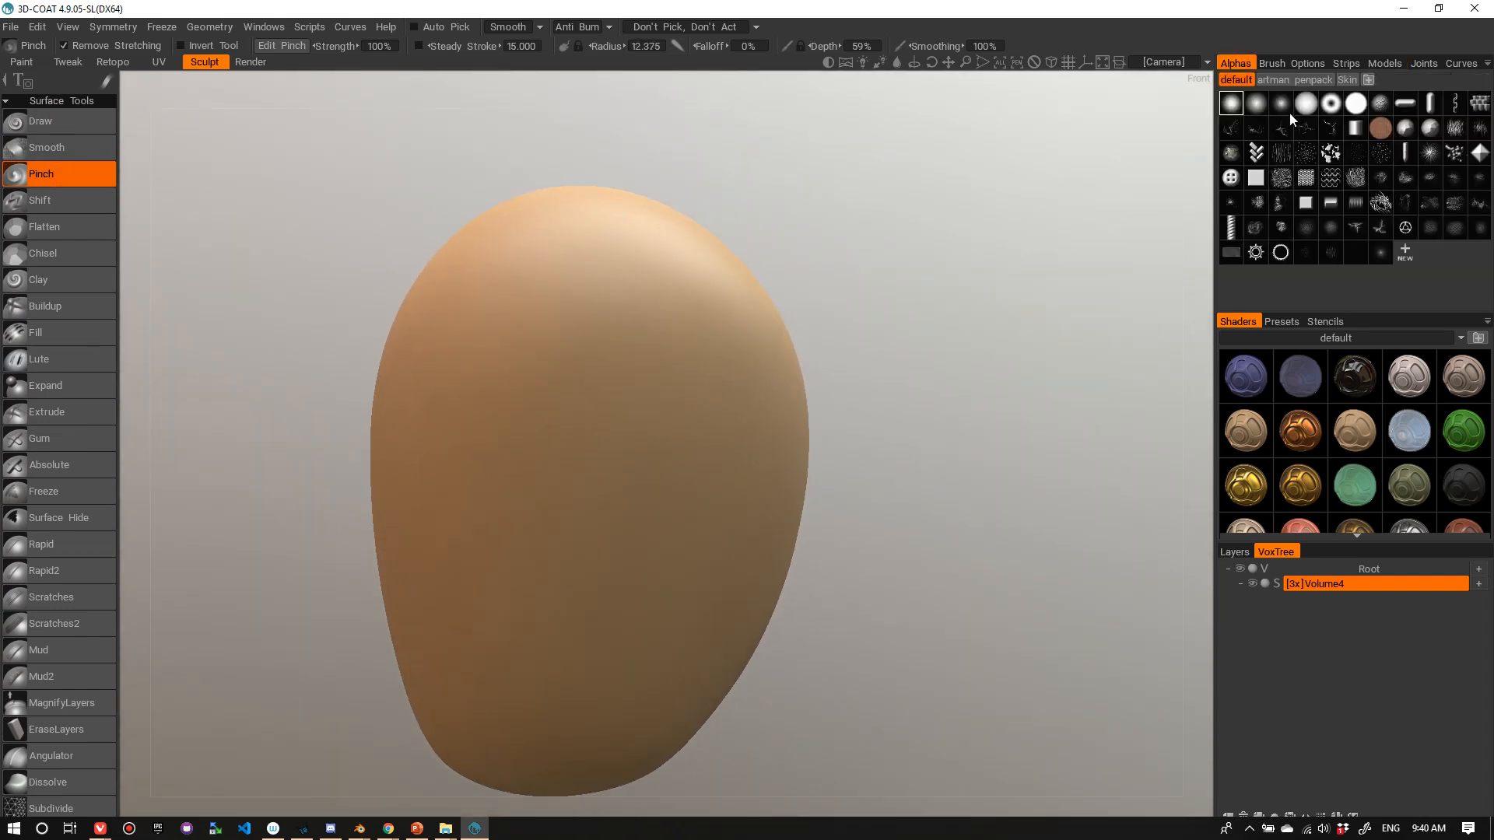
mouse_move(636, 392)
right_mouse_down()
mouse_move(470, 408)
mouse_move(596, 396)
right_mouse_up()
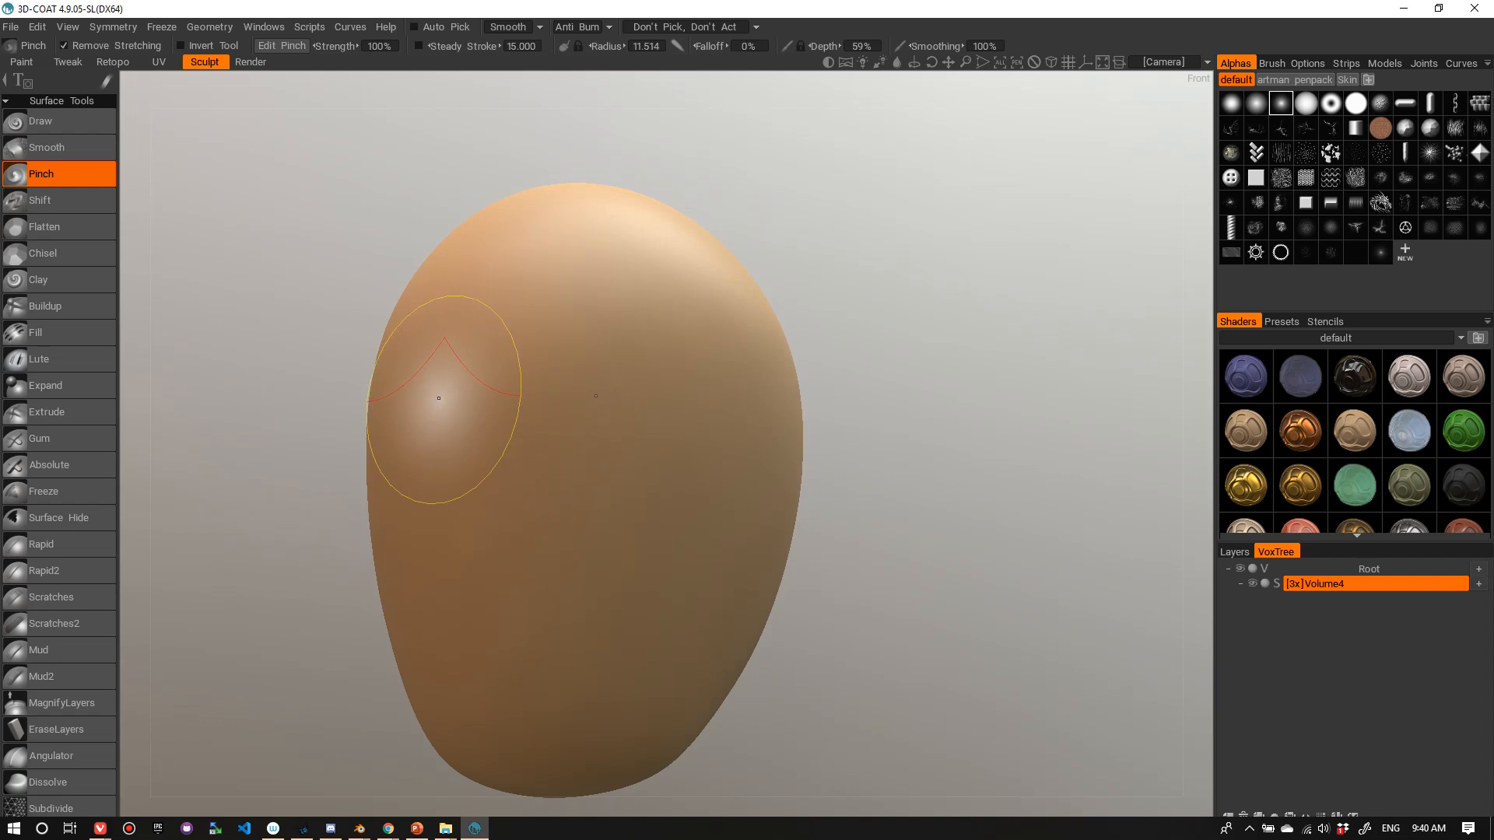
right_click_drag(447, 393, 604, 373)
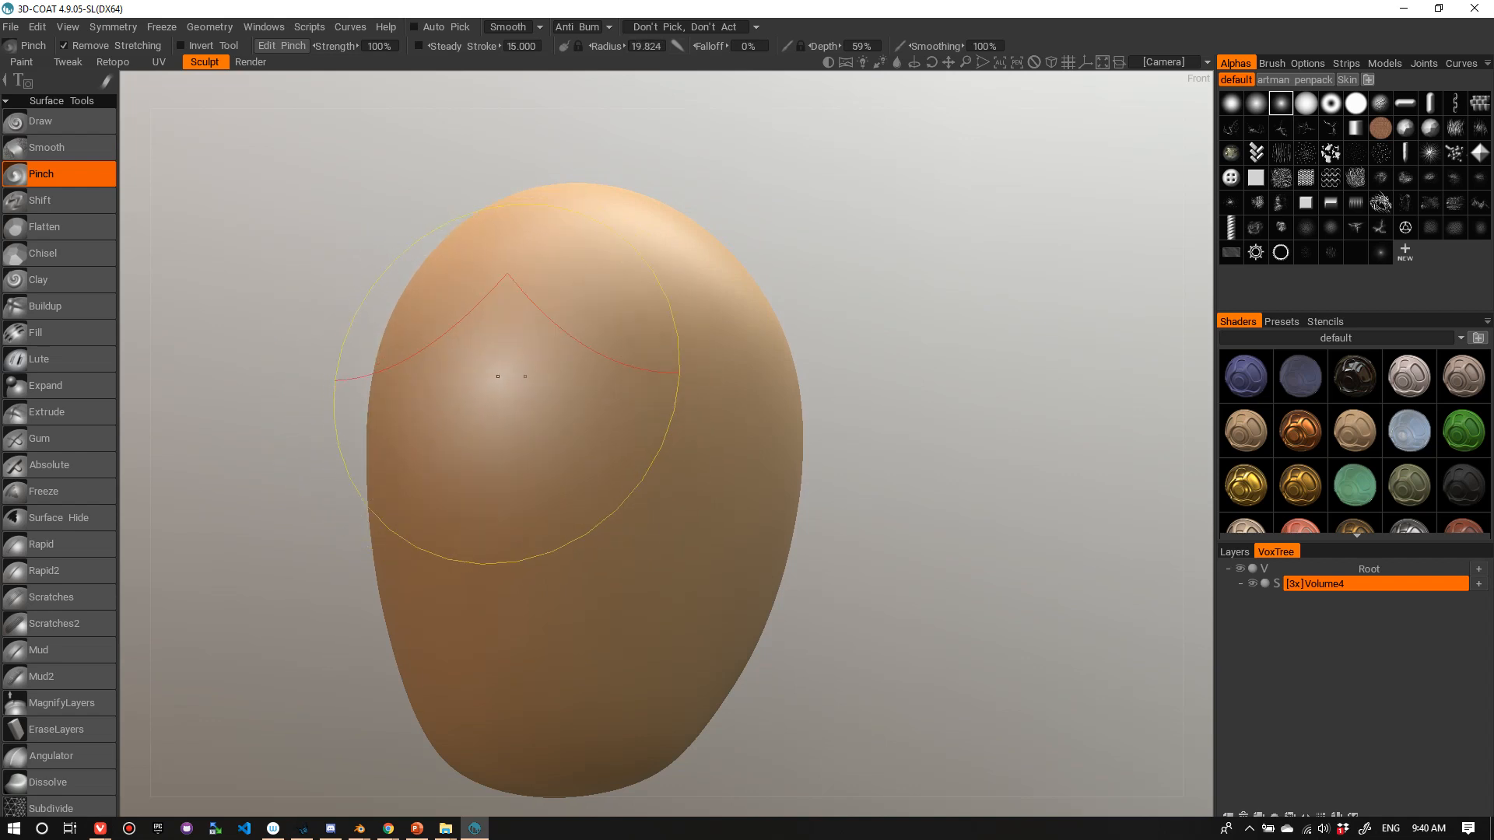
- Pinch a horizontal crease across the brow at 59% depth and sharpen it with another stroke at 45% depth
mouse_move(421, 389)
left_mouse_down()
mouse_move(410, 397)
mouse_move(633, 367)
left_mouse_up()
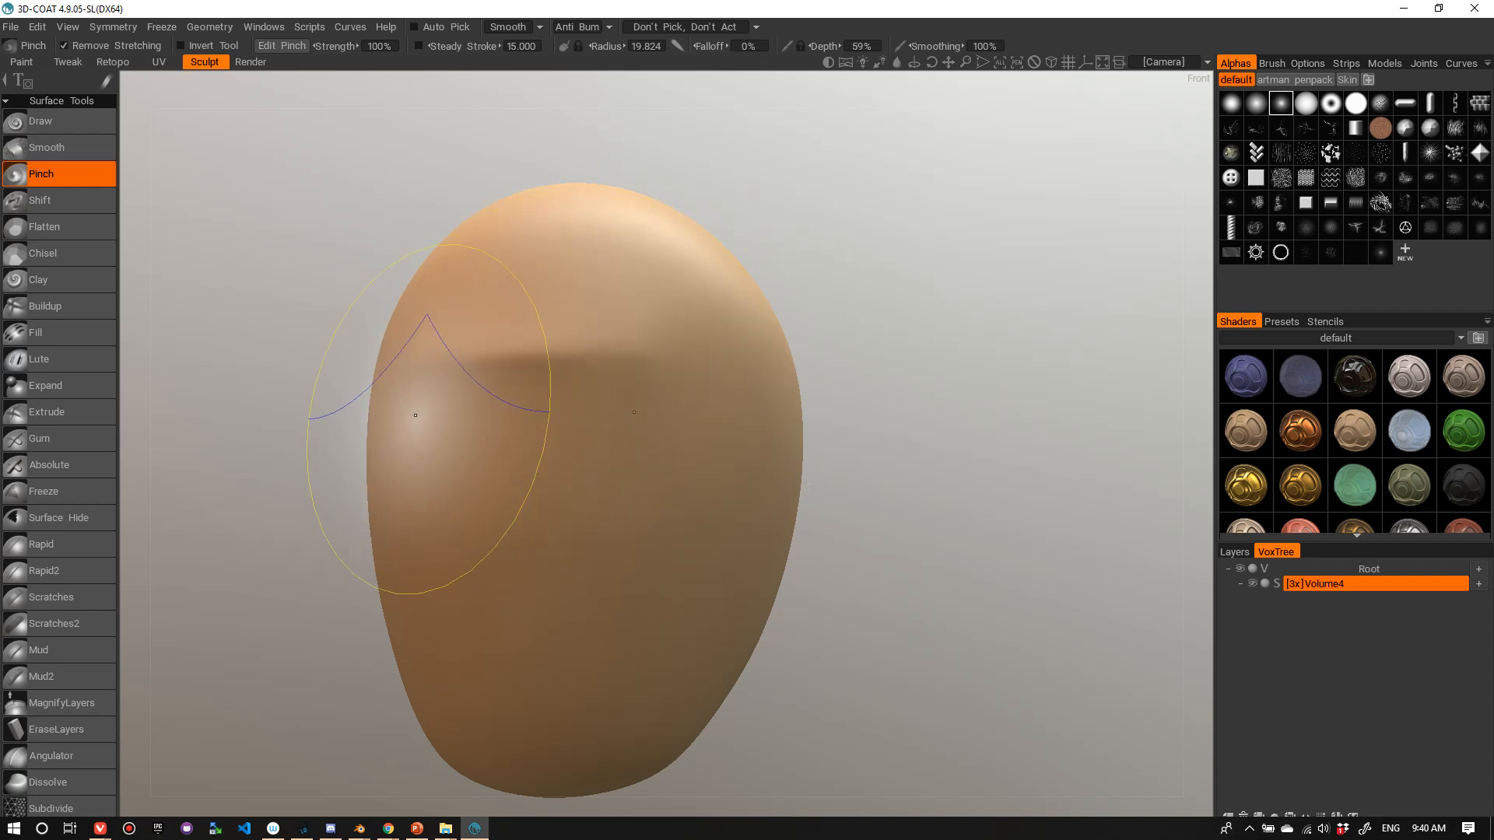
mouse_move(480, 384)
right_mouse_down()
mouse_move(471, 400)
mouse_move(424, 399)
right_mouse_up()
mouse_move(424, 399)
left_mouse_down()
mouse_move(732, 381)
mouse_move(720, 420)
mouse_move(472, 374)
left_mouse_up()
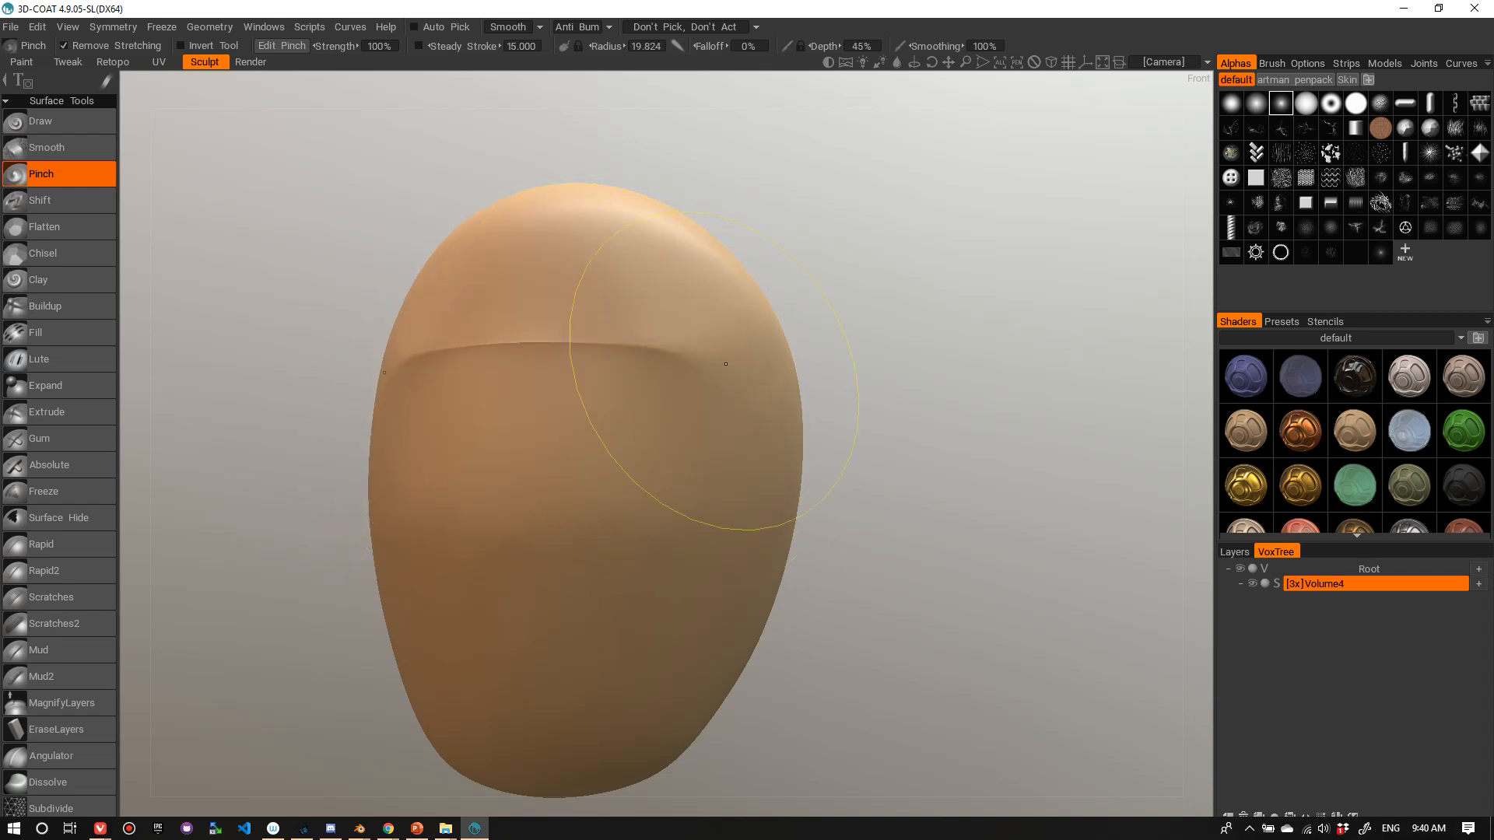
mouse_move(726, 363)
middle_mouse_down()
mouse_move(677, 433)
mouse_move(716, 443)
mouse_move(650, 362)
middle_mouse_up()
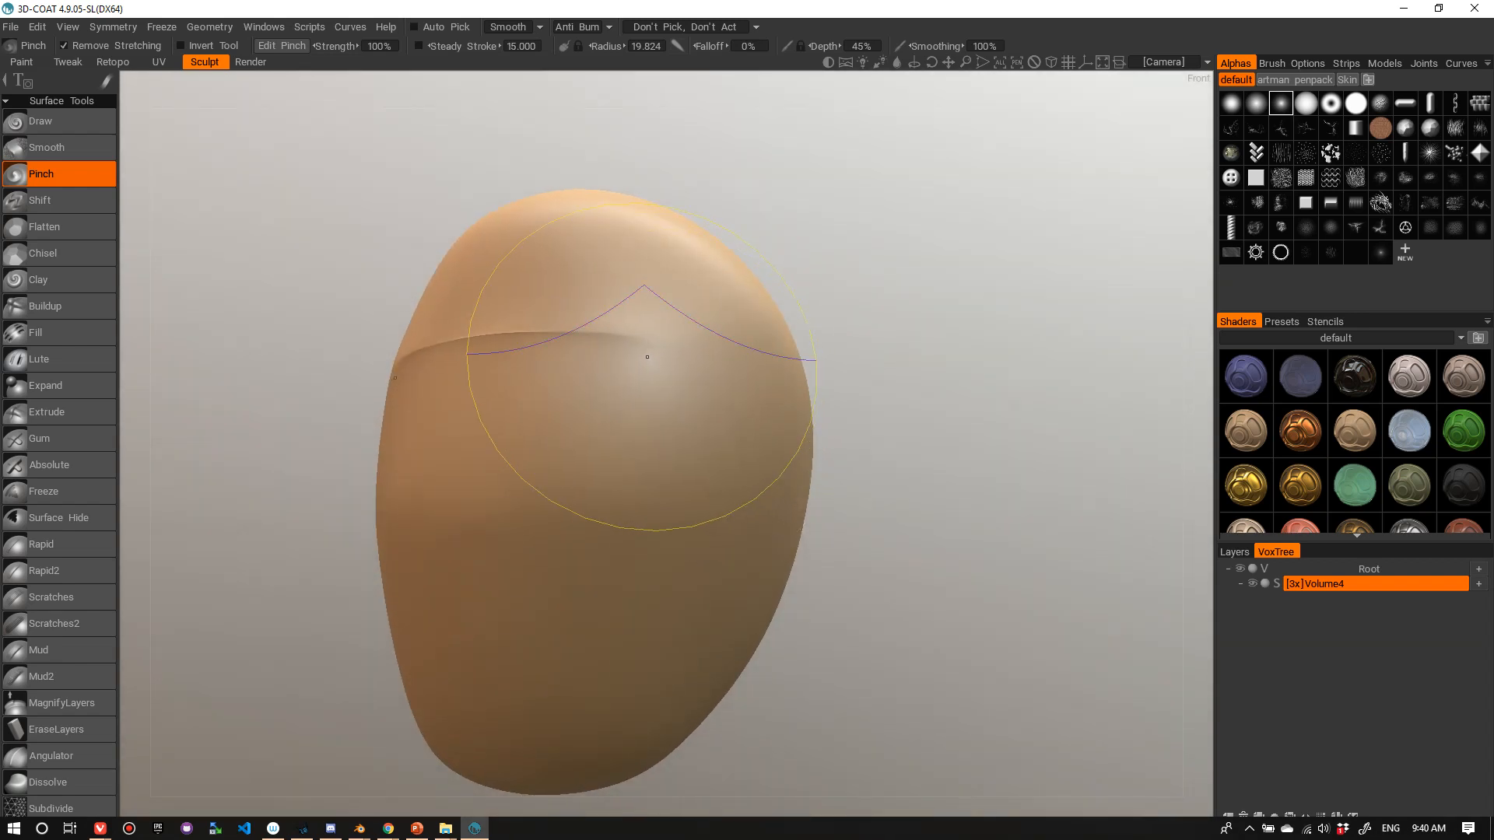
- Undo the horizontal pinch strokes across the brow
key("ctrl+z")
key("ctrl+z")
key("ctrl+z")
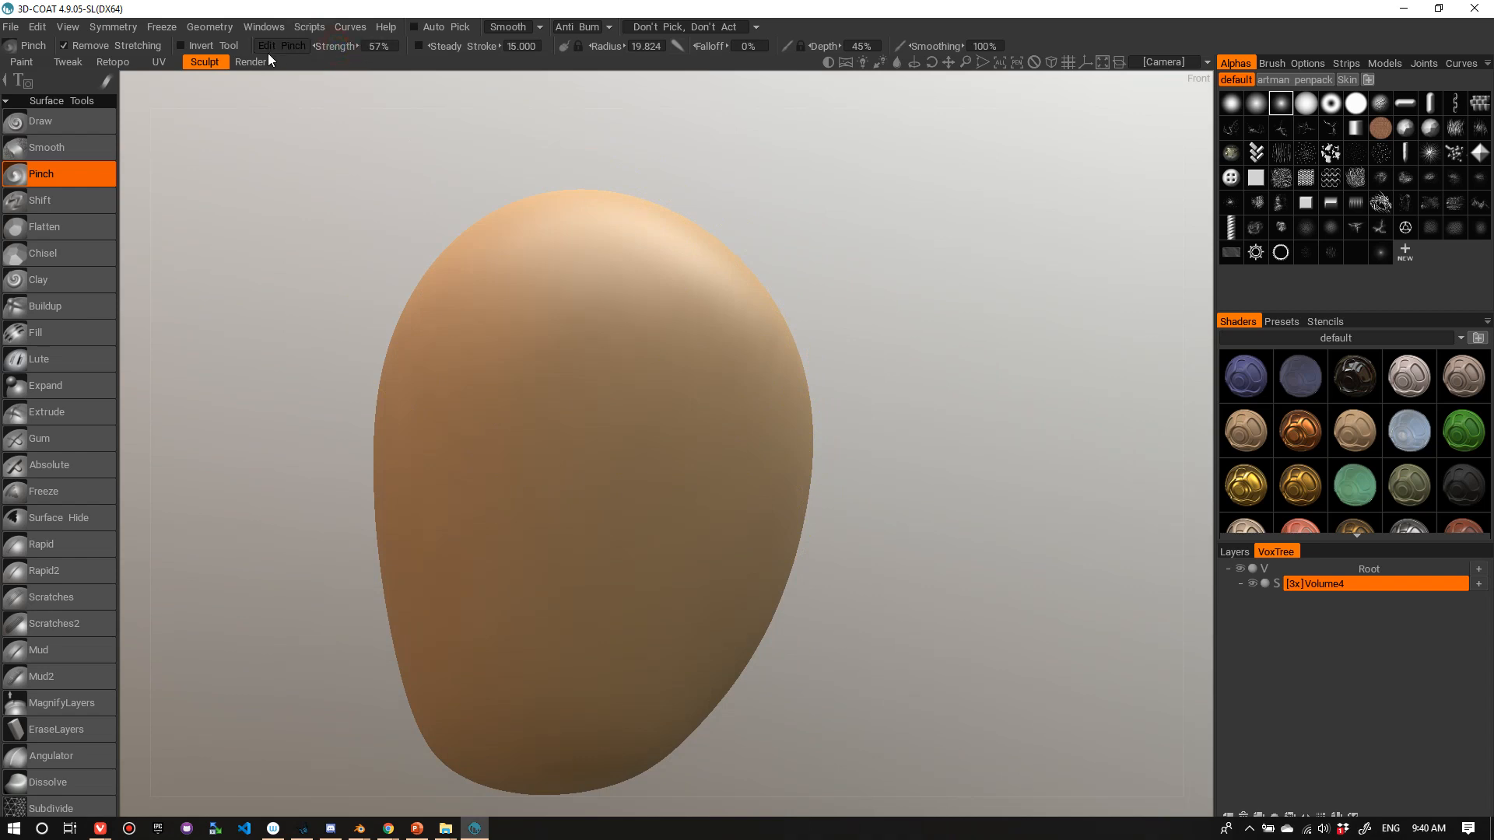
- Pinch a pronounced horizontal brow ridge across the head with 22% strength, 103% depth and brush radius 19.824
scroll(237, 58, "down", 5)
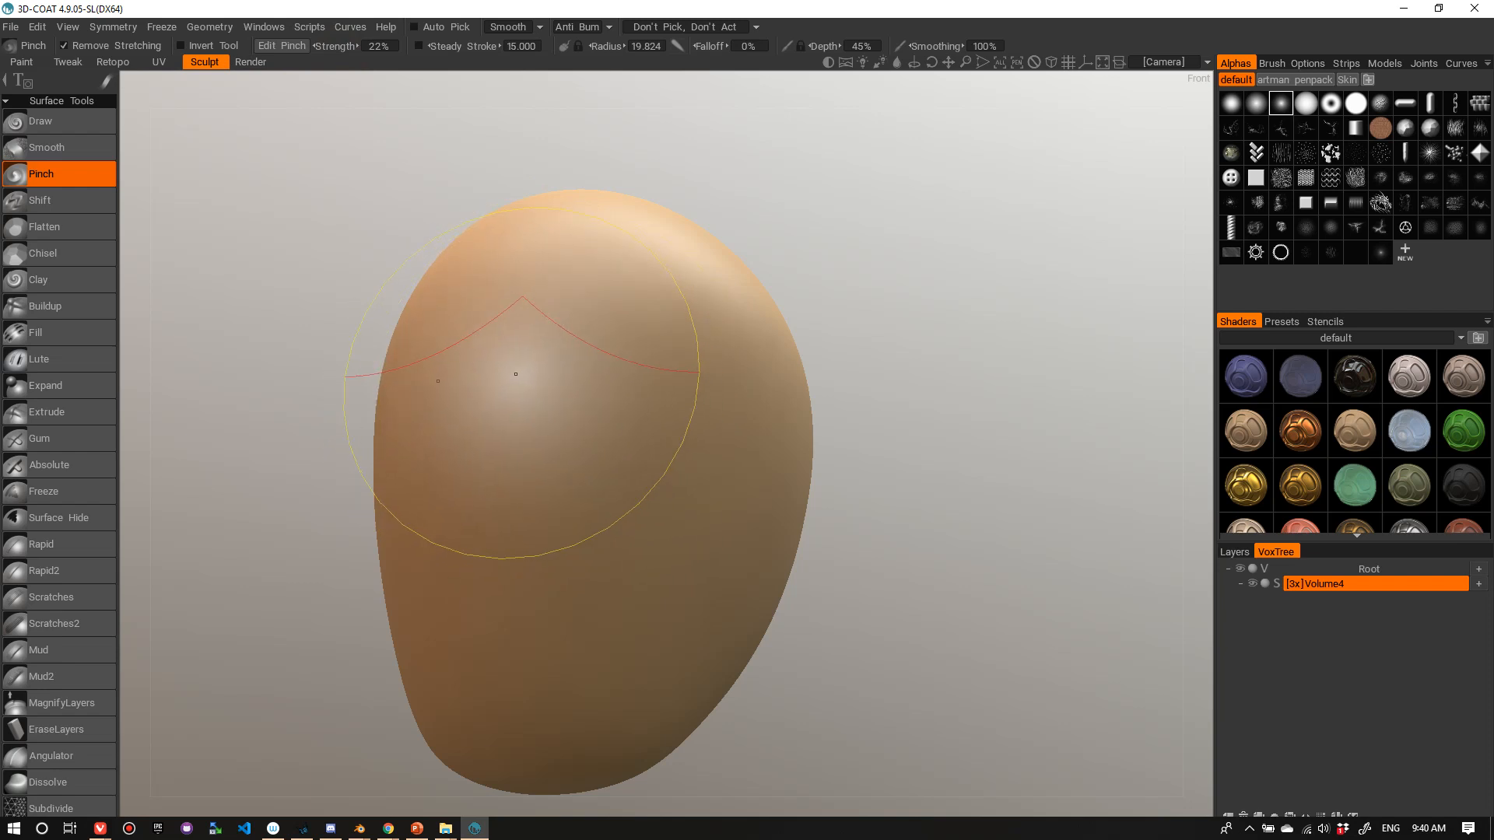
left_click_drag(522, 384, 542, 386, "alt")
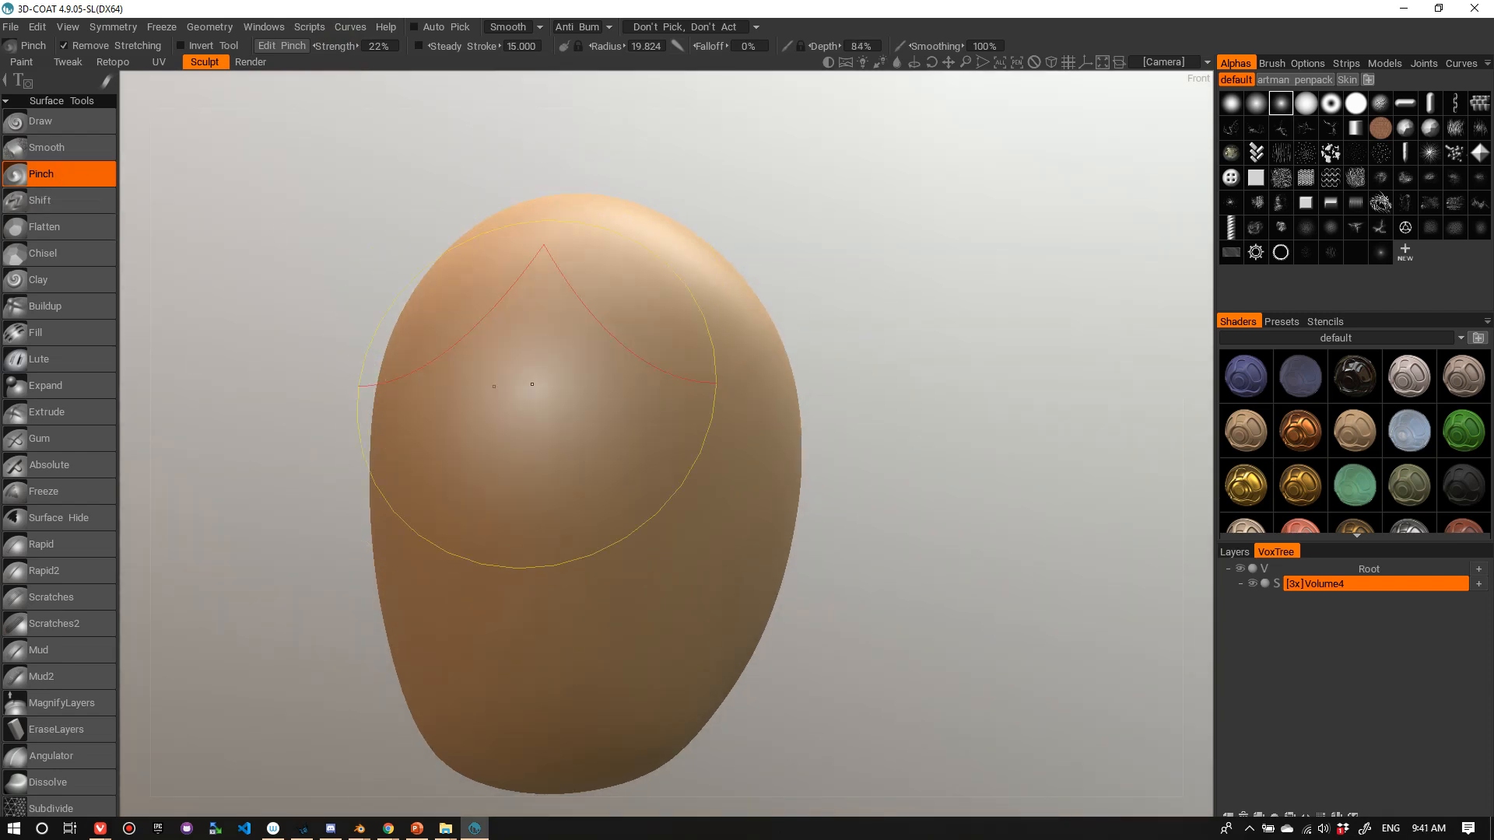
right_click_drag(540, 395, 543, 360)
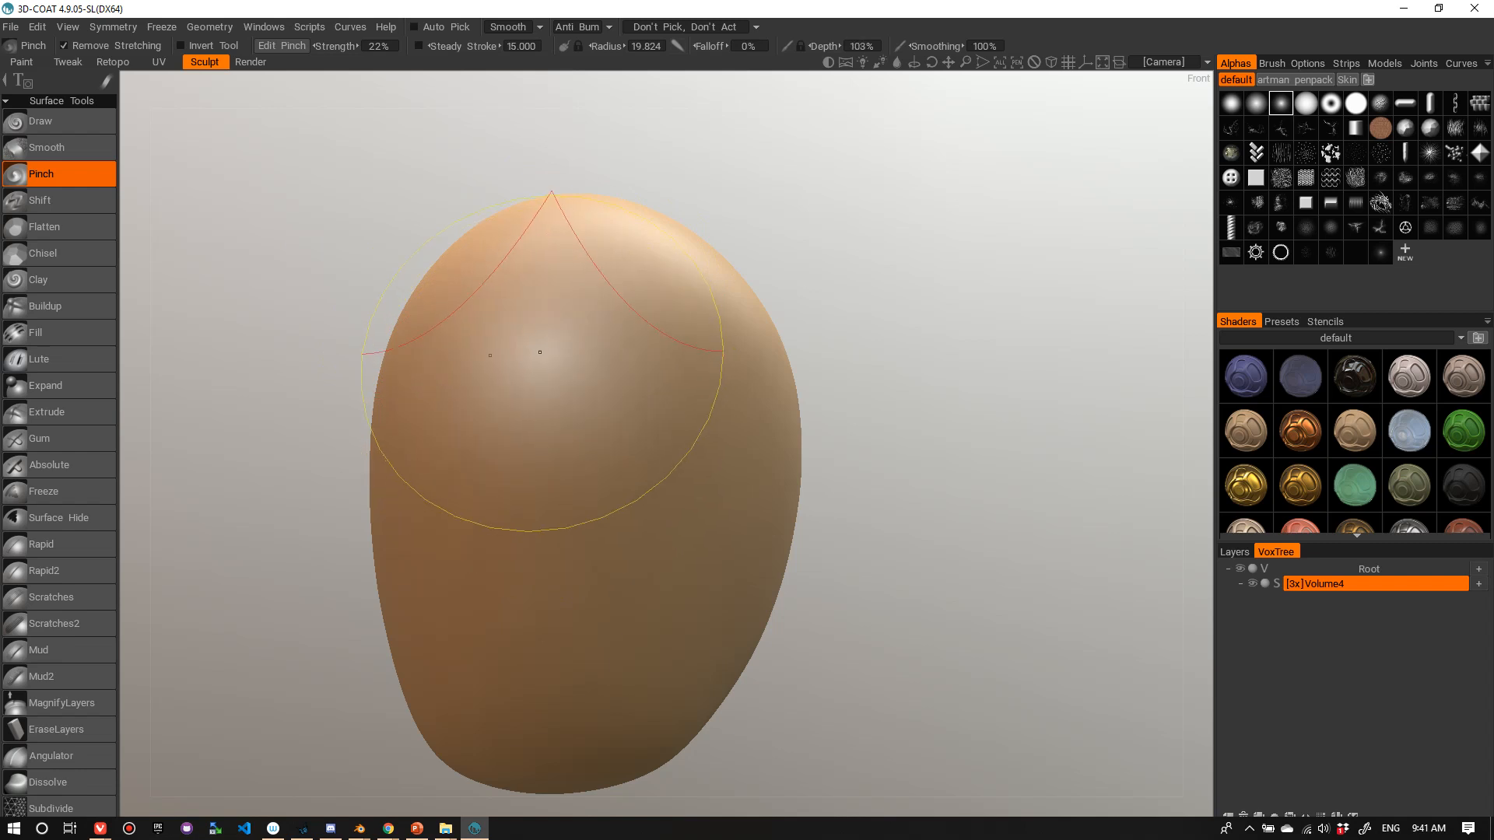
mouse_move(423, 382)
left_mouse_down()
mouse_move(497, 354)
mouse_move(658, 361)
mouse_move(602, 351)
mouse_move(743, 385)
left_mouse_up()
left_click_drag(573, 389, 791, 385)
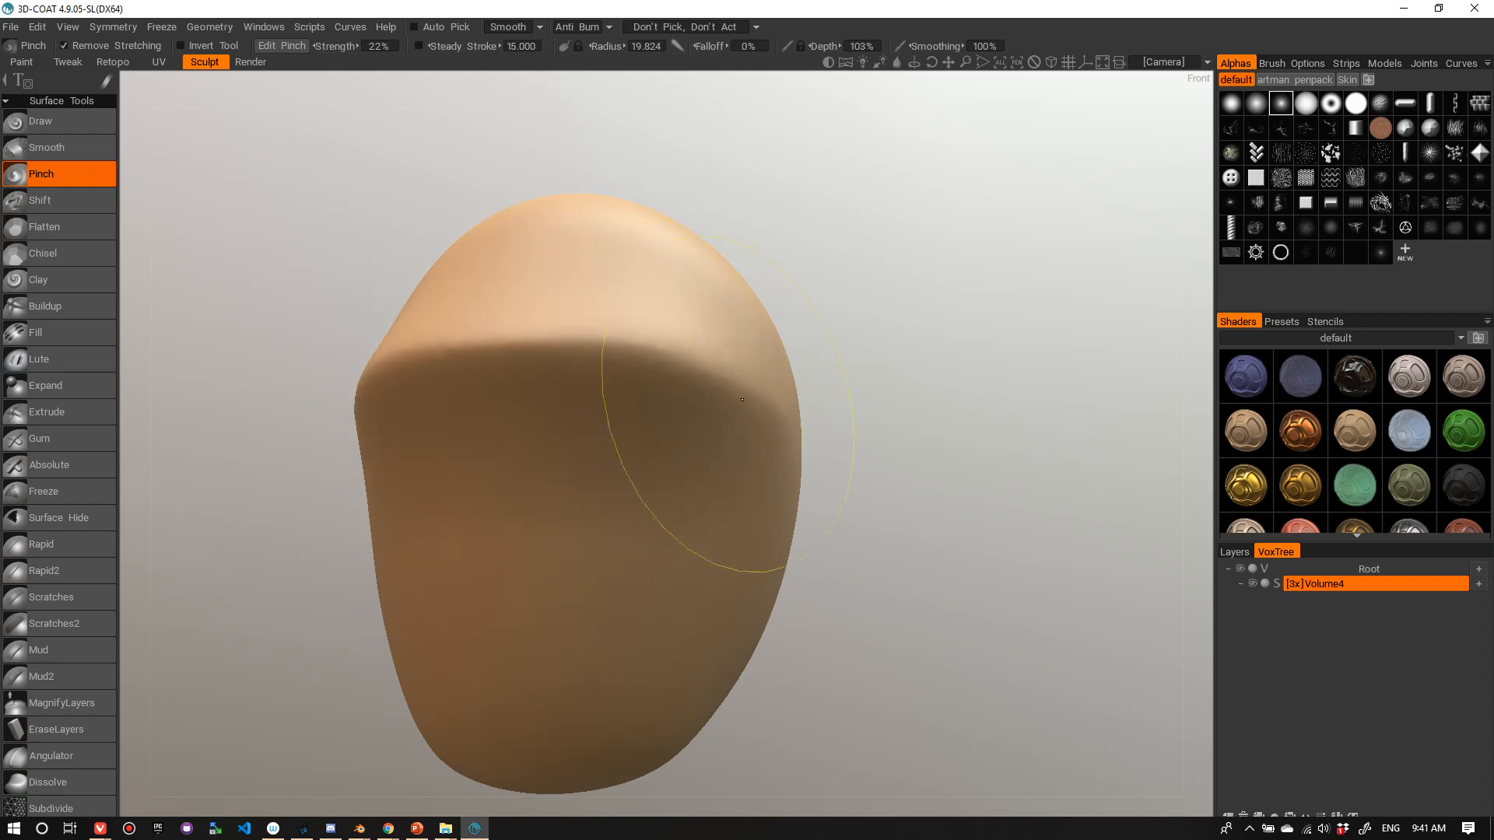
- Pinch prominent cheekbone ridges across both sides of the head with a large brush, radius about 18.39, at 103% depth
mouse_move(811, 455)
left_mouse_down()
mouse_move(716, 448)
mouse_move(571, 490)
mouse_move(745, 459)
left_mouse_up()
right_click_drag(615, 442, 542, 476)
mouse_move(547, 567)
left_mouse_down()
mouse_move(740, 443)
mouse_move(567, 550)
left_mouse_up()
right_click_drag(584, 498, 681, 498)
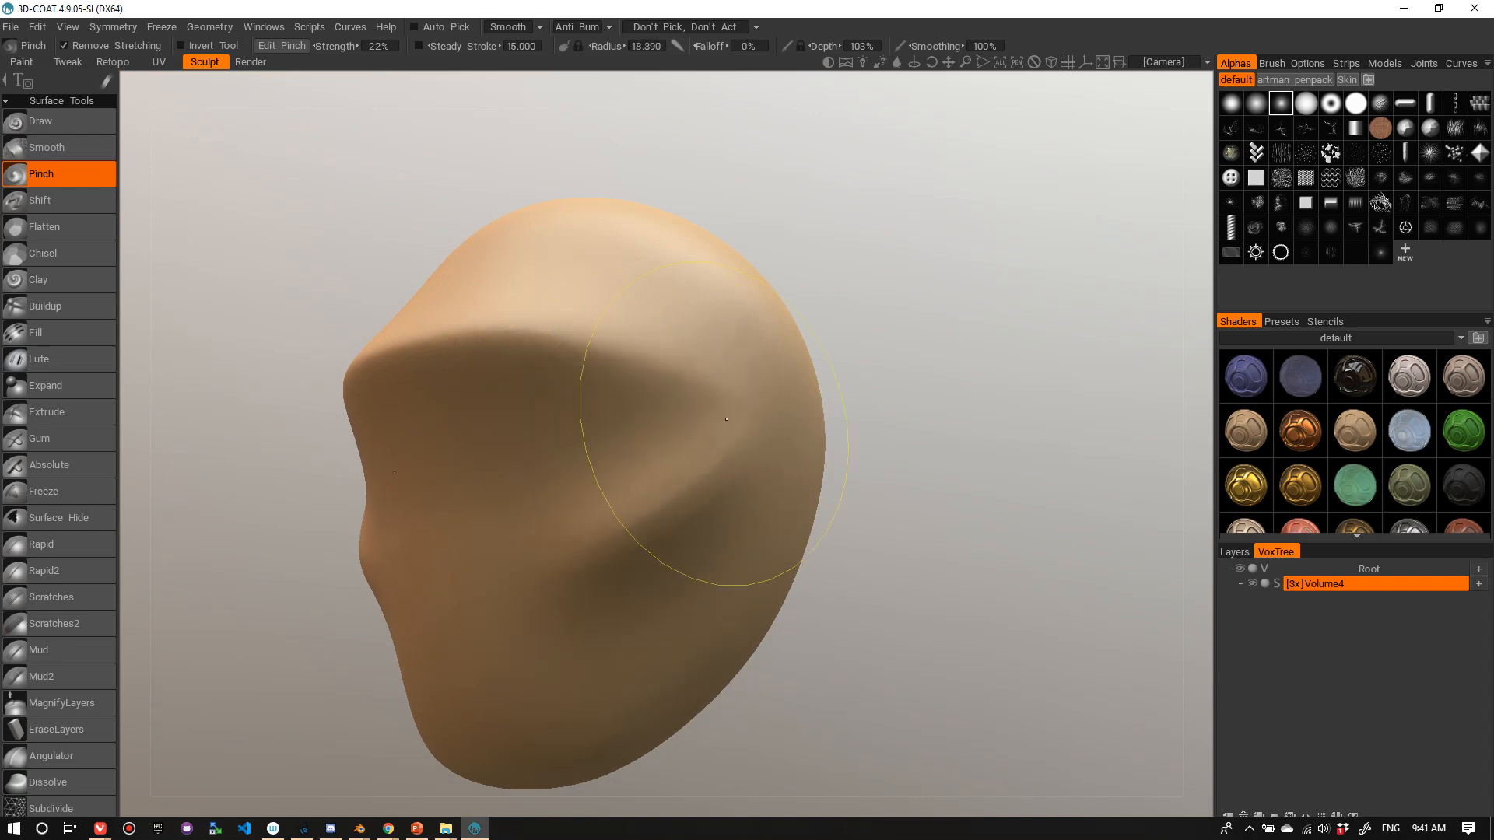
left_click_drag(760, 433, 783, 468, "alt+shift")
- Raise a rough vertical nose form in the middle of the face with the Pinch brush at radius 8.779
mouse_move(641, 471)
right_mouse_down()
mouse_move(581, 473)
mouse_move(533, 449)
right_mouse_up()
mouse_move(531, 432)
left_mouse_down()
mouse_move(516, 456)
mouse_move(543, 540)
mouse_move(524, 464)
mouse_move(536, 569)
mouse_move(540, 443)
mouse_move(494, 574)
mouse_move(558, 467)
mouse_move(505, 480)
mouse_move(584, 457)
left_mouse_up()
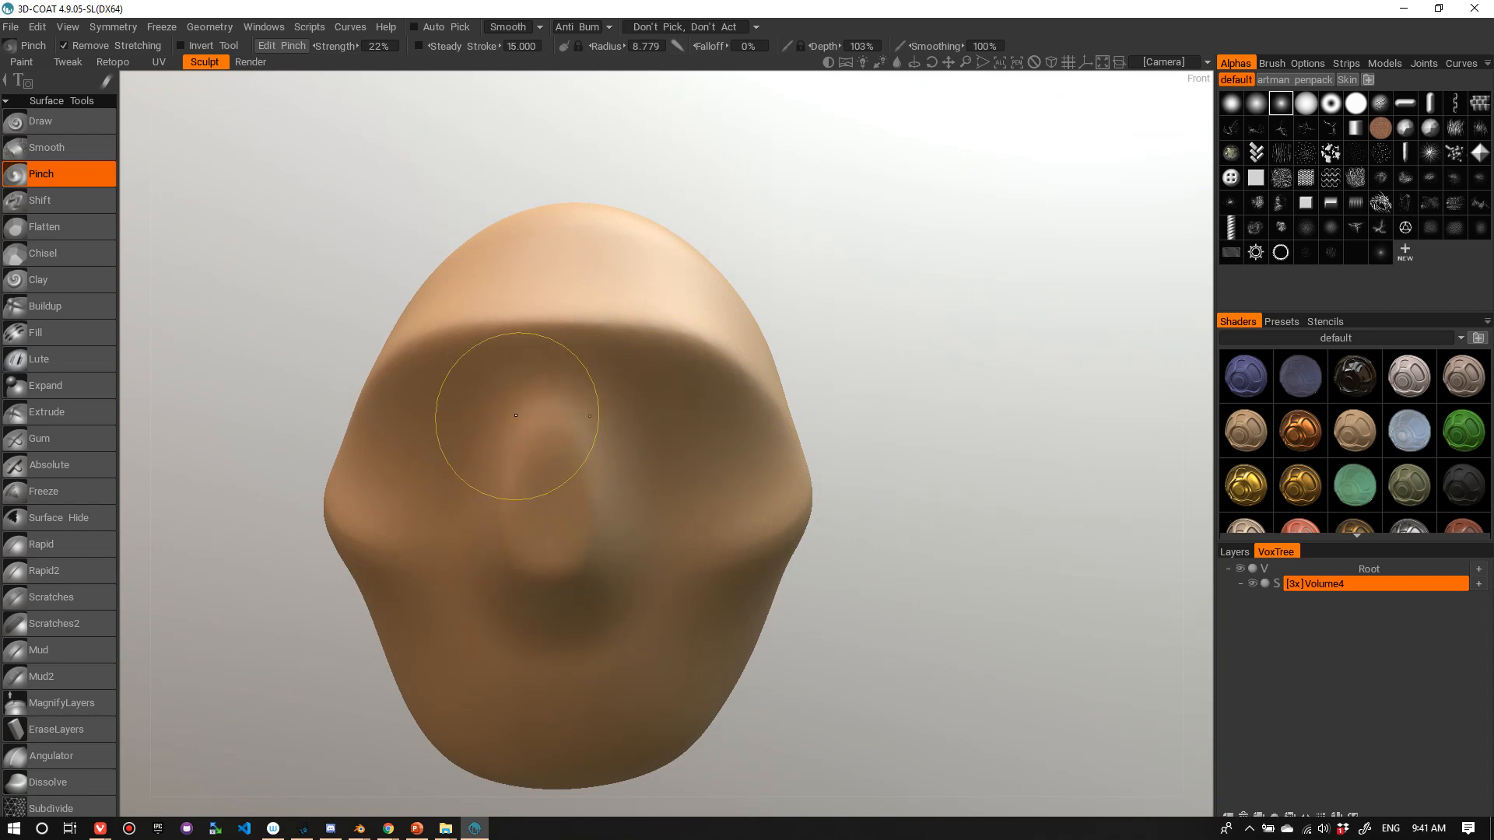
mouse_move(561, 395)
left_mouse_down("alt")
mouse_move(493, 432)
mouse_move(600, 453)
mouse_move(601, 433)
left_mouse_up("alt")
mouse_move(462, 448)
left_mouse_down("alt")
mouse_move(410, 487)
mouse_move(667, 440)
mouse_move(484, 440)
mouse_move(527, 573)
mouse_move(523, 433)
left_mouse_up("alt")
- Pinch the nose bridge from the brow centre down to the nose tip with brush radius 5.754
scroll(567, 417, "up", 3)
scroll(566, 417, "up", 1)
right_click_drag(524, 434, 495, 430)
left_click_drag(495, 430, 523, 530)
left_click_drag(557, 385, 572, 583)
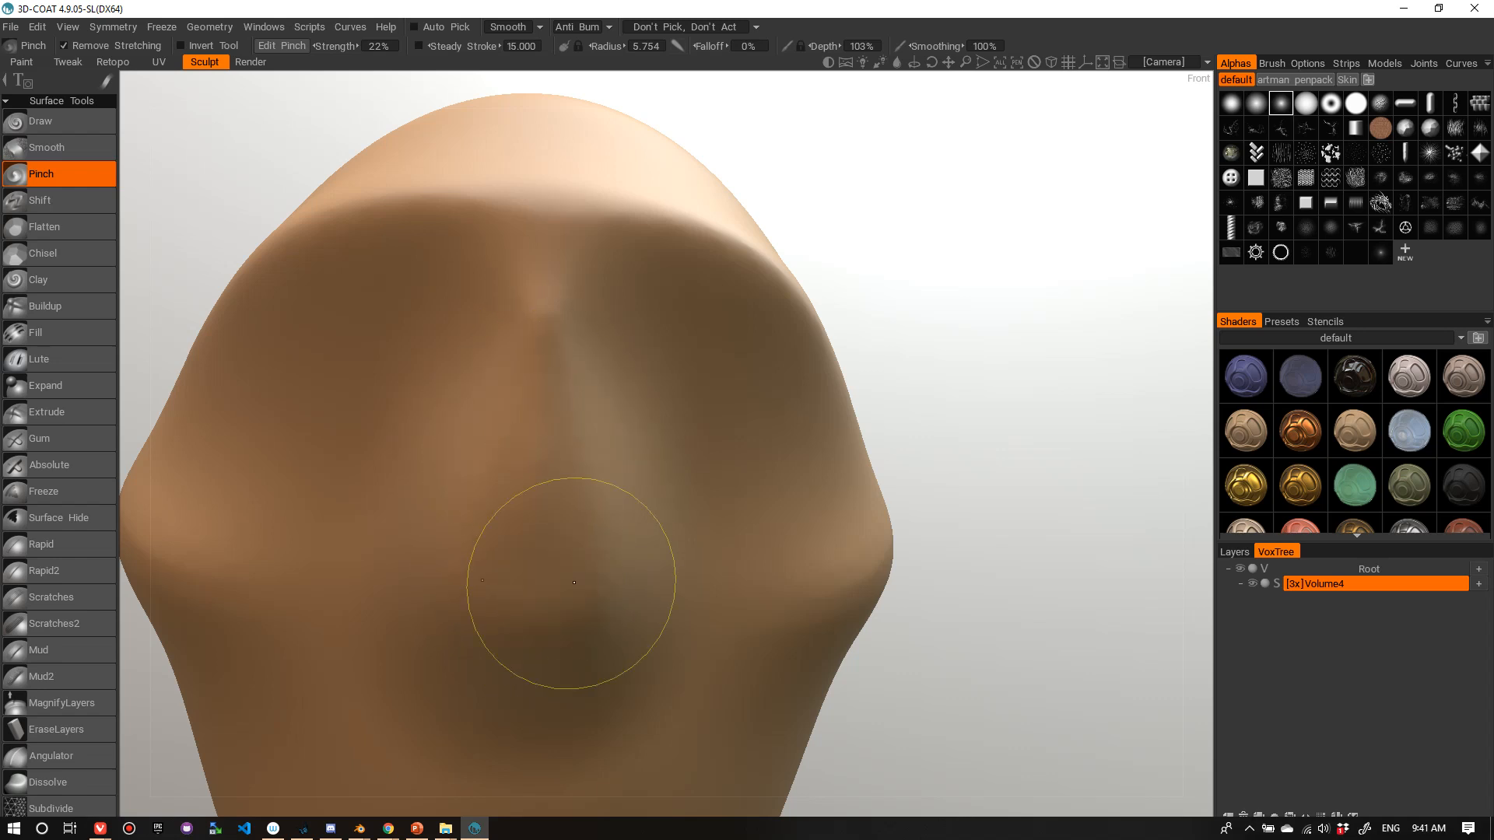
left_click_drag(558, 428, 568, 597)
- Pinch the nose's underside and nostril edges into shape with brush radius 3.784
scroll(634, 357, "down", 4)
mouse_move(623, 376)
left_mouse_down("alt")
mouse_move(797, 387)
mouse_move(568, 395)
left_mouse_up("alt")
scroll(591, 398, "up", 1)
scroll(634, 366, "up", 3)
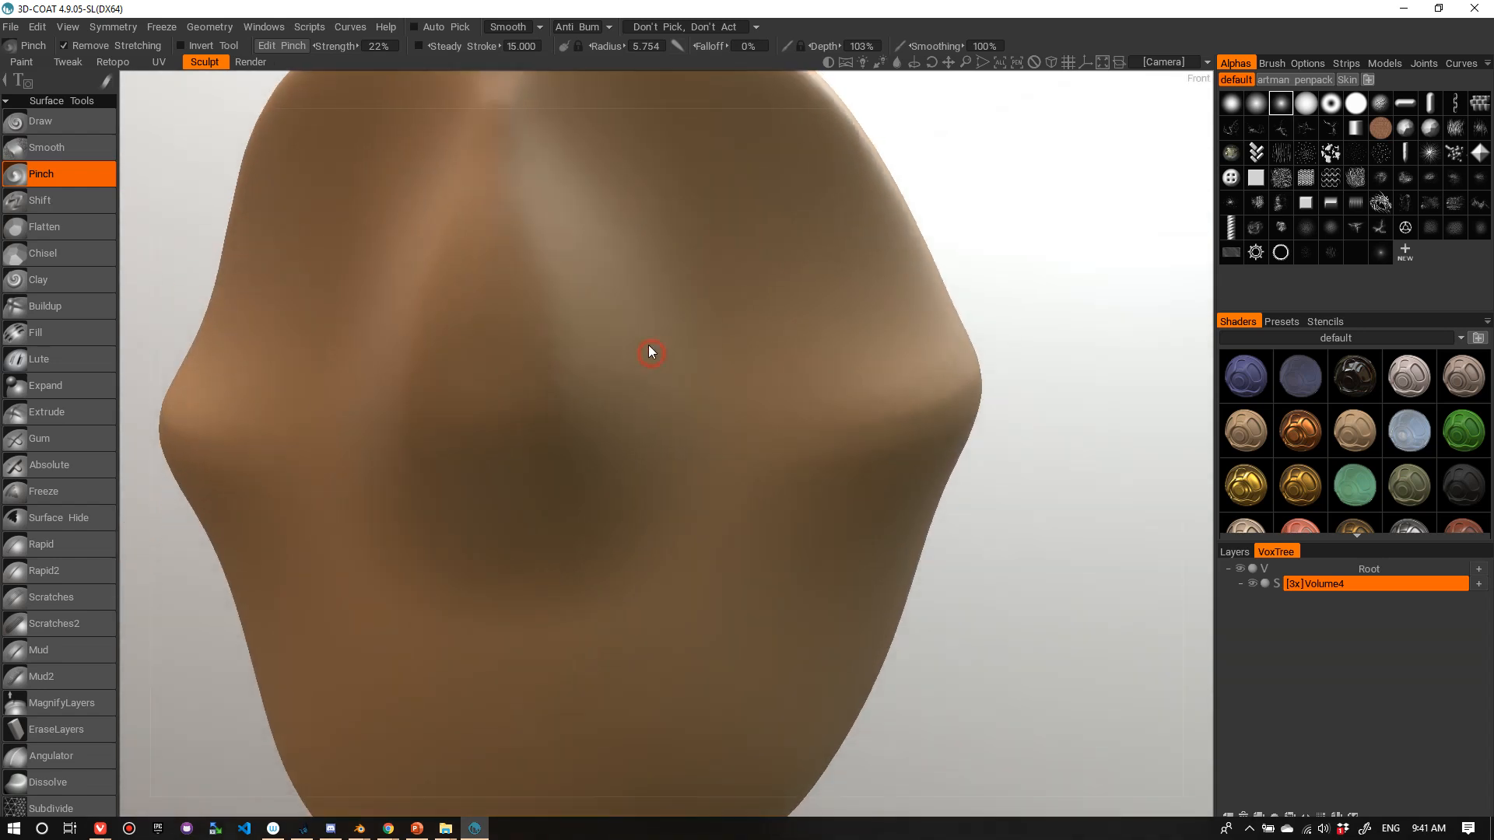
right_click_drag(494, 489, 526, 498)
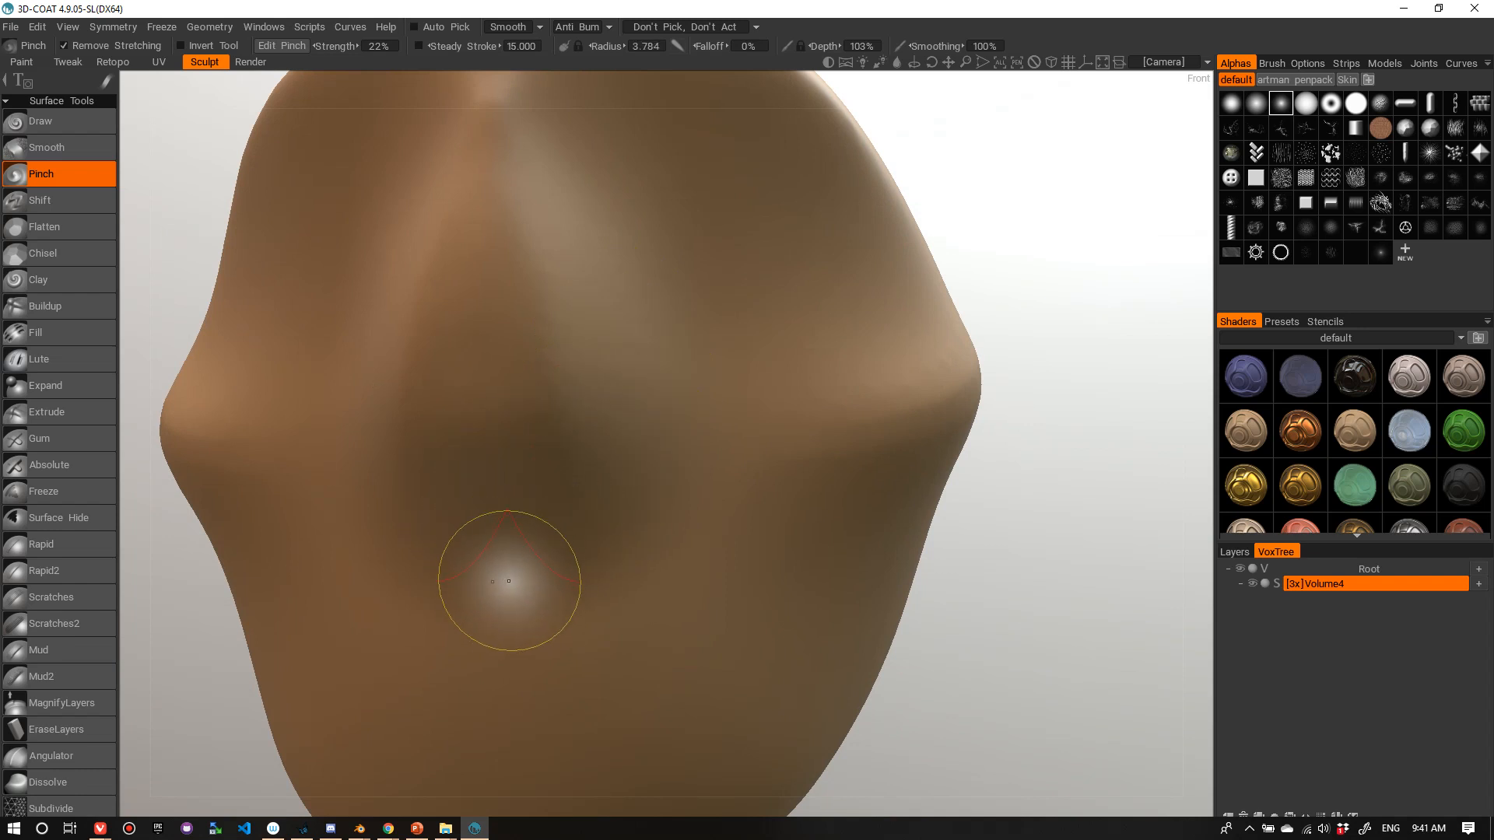
mouse_move(545, 552)
left_mouse_down()
mouse_move(617, 474)
mouse_move(623, 350)
left_mouse_up()
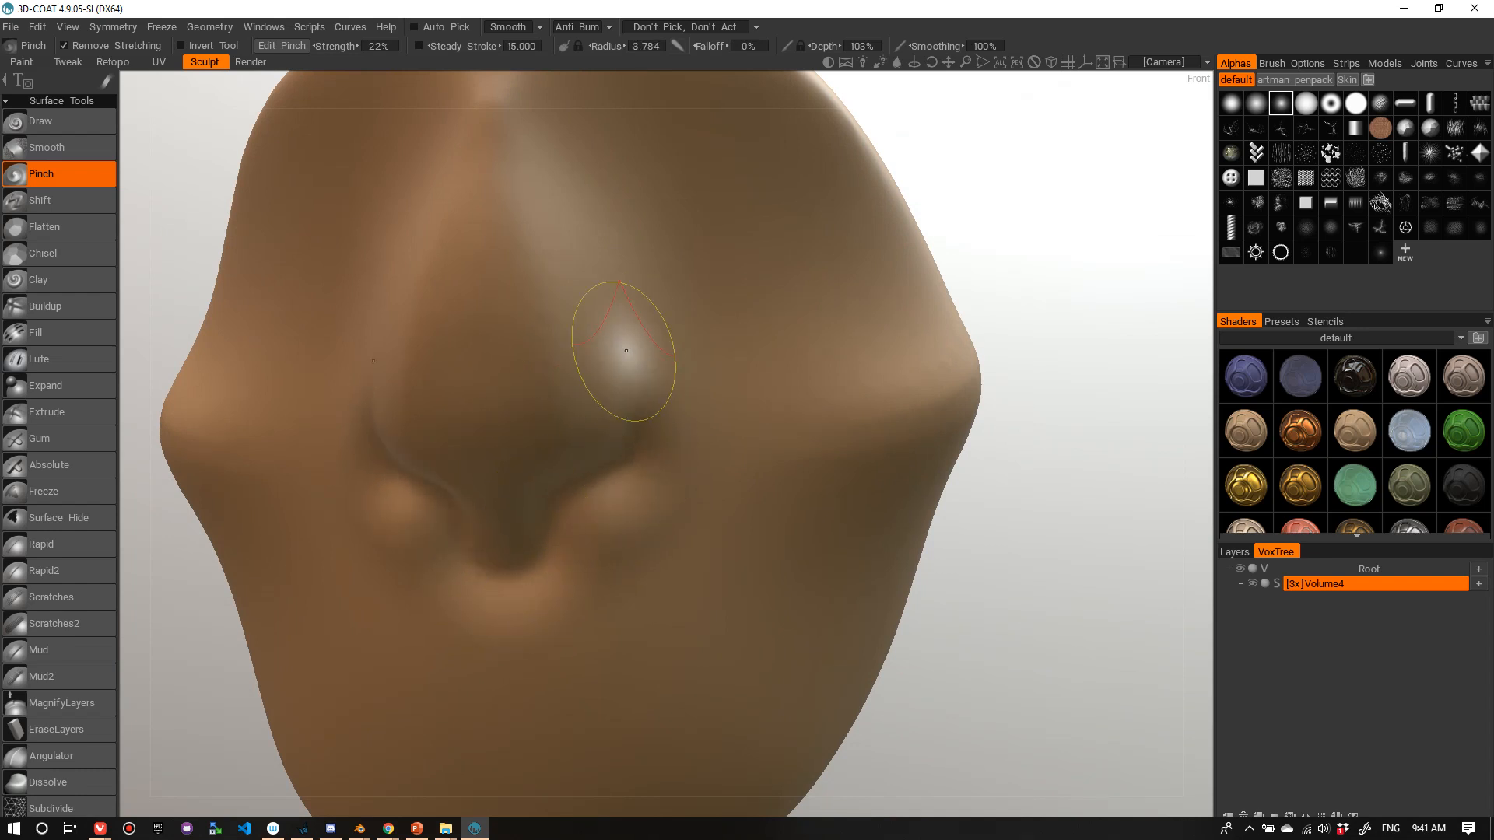
- Pinch mirrored eye forms and upper eyelid folds in the sockets with brush radius 3.460
scroll(576, 454, "down", 3)
mouse_move(575, 454)
left_mouse_down("alt")
mouse_move(740, 451)
mouse_move(581, 452)
mouse_move(426, 479)
mouse_move(395, 514)
mouse_move(492, 515)
mouse_move(457, 456)
mouse_move(540, 436)
mouse_move(533, 377)
mouse_move(500, 360)
mouse_move(490, 394)
mouse_move(528, 326)
mouse_move(516, 340)
mouse_move(726, 359)
left_mouse_up("alt")
right_click_drag(726, 359, 555, 340)
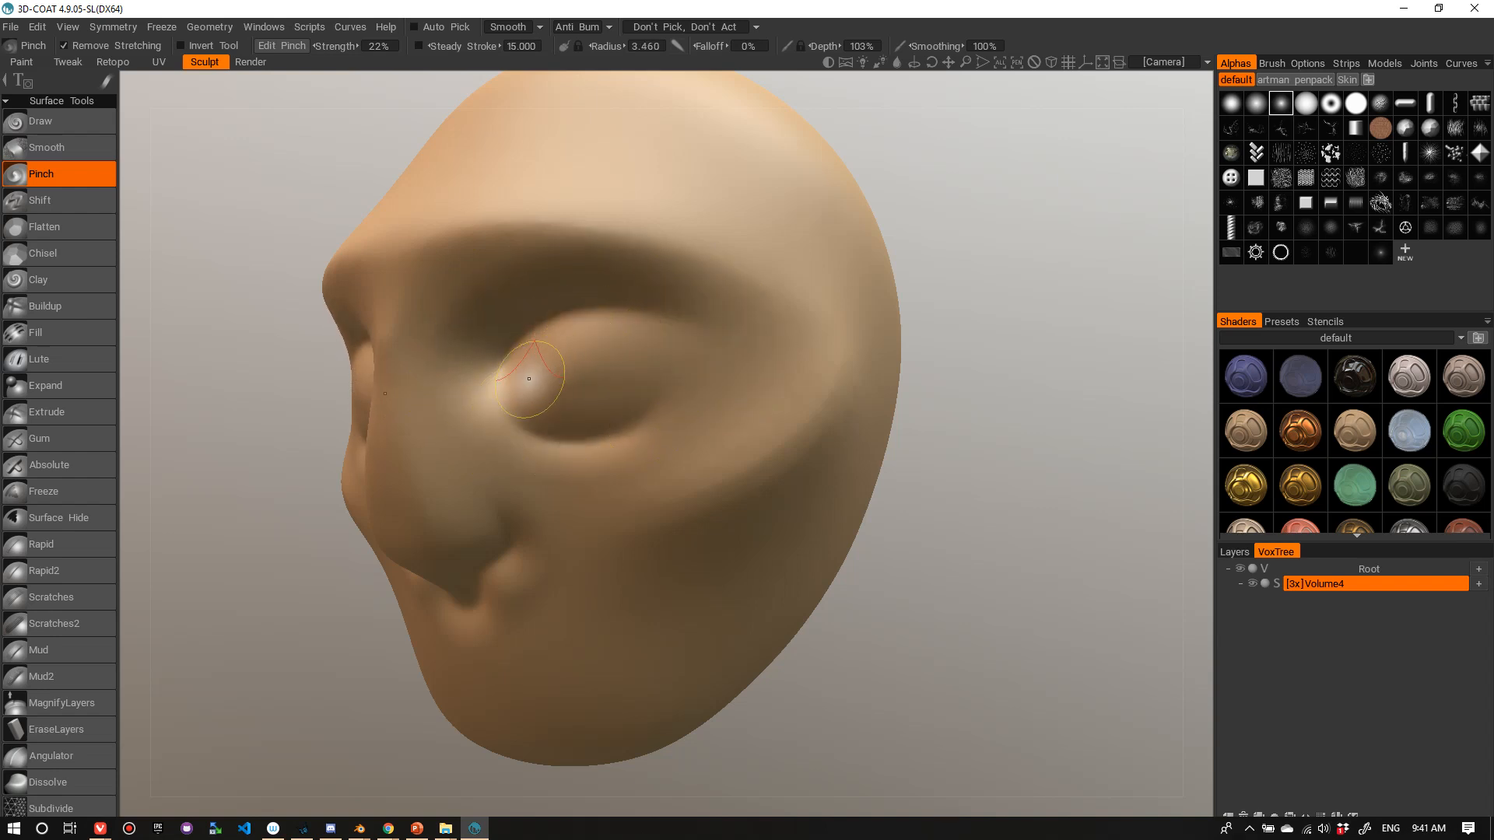
left_click_drag(574, 342, 637, 339)
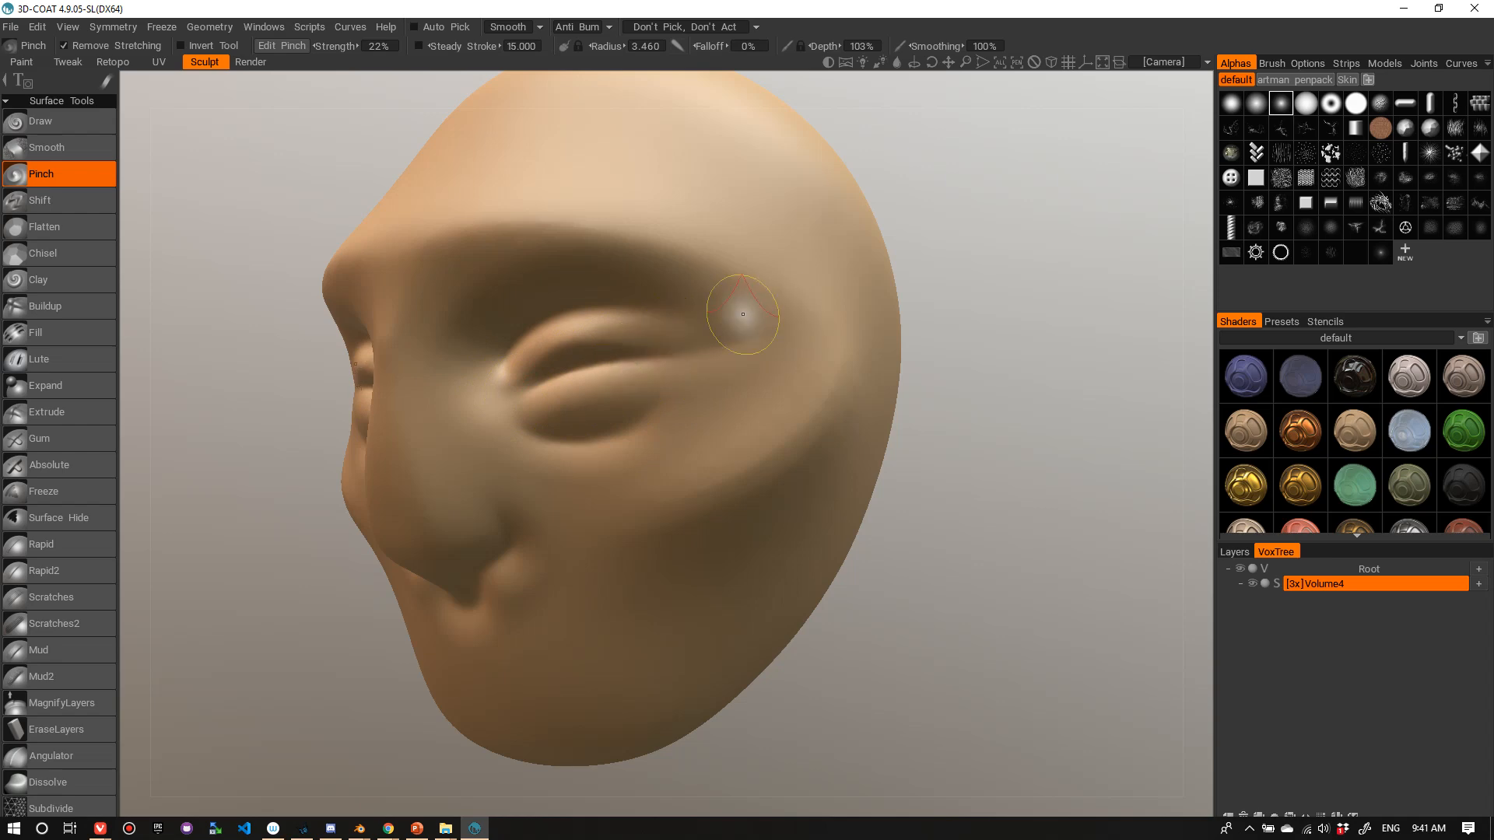
- Pinch the lower eyelids and eye openings into finer folds with brush radius 2.099
scroll(682, 307, "down", 3)
right_click_drag(681, 306, 717, 293)
scroll(807, 314, "up", 5)
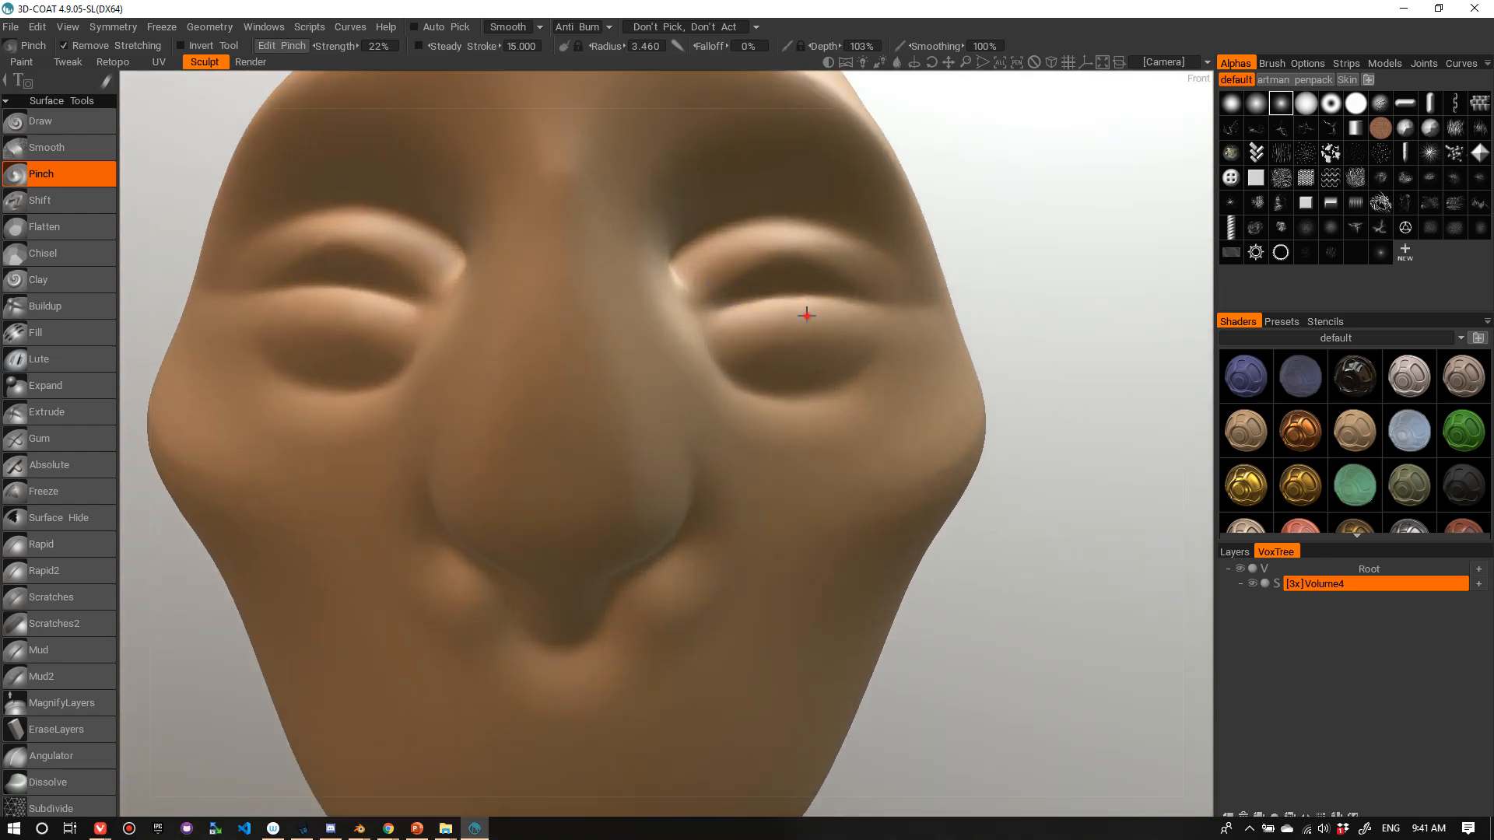
right_click_drag(807, 314, 645, 363)
left_click_drag(601, 380, 761, 356)
left_click_drag(627, 353, 781, 291)
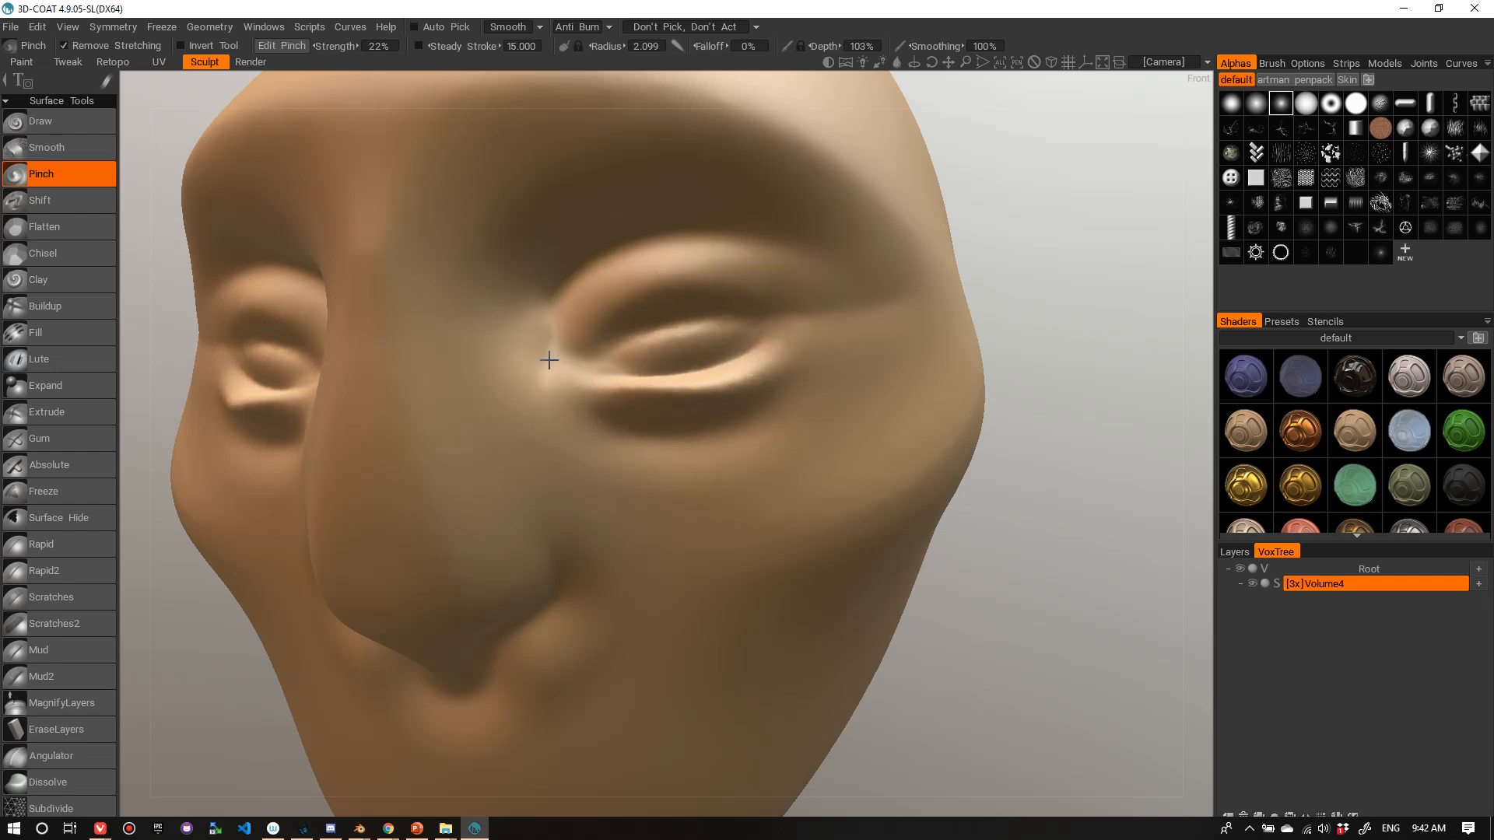
- Pinch the brow centre and the nose's upper bridge with brush radius 6.795 at 46% depth
left_click_drag(549, 360, 404, 357, "alt")
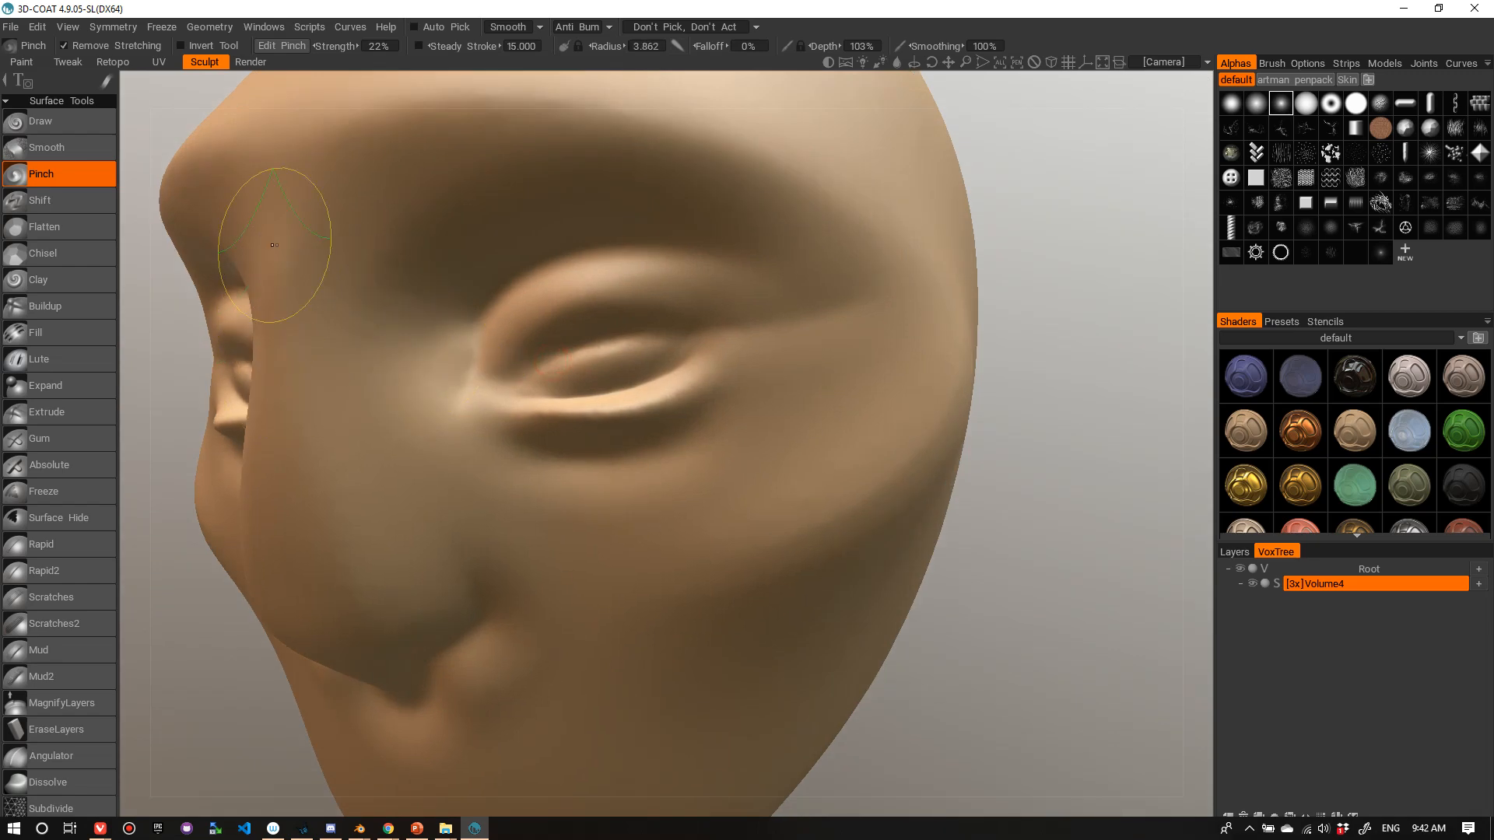
mouse_move(253, 301)
left_mouse_down("alt")
mouse_move(330, 375)
mouse_move(511, 343)
mouse_move(600, 354)
mouse_move(448, 407)
mouse_move(559, 335)
left_mouse_up("alt")
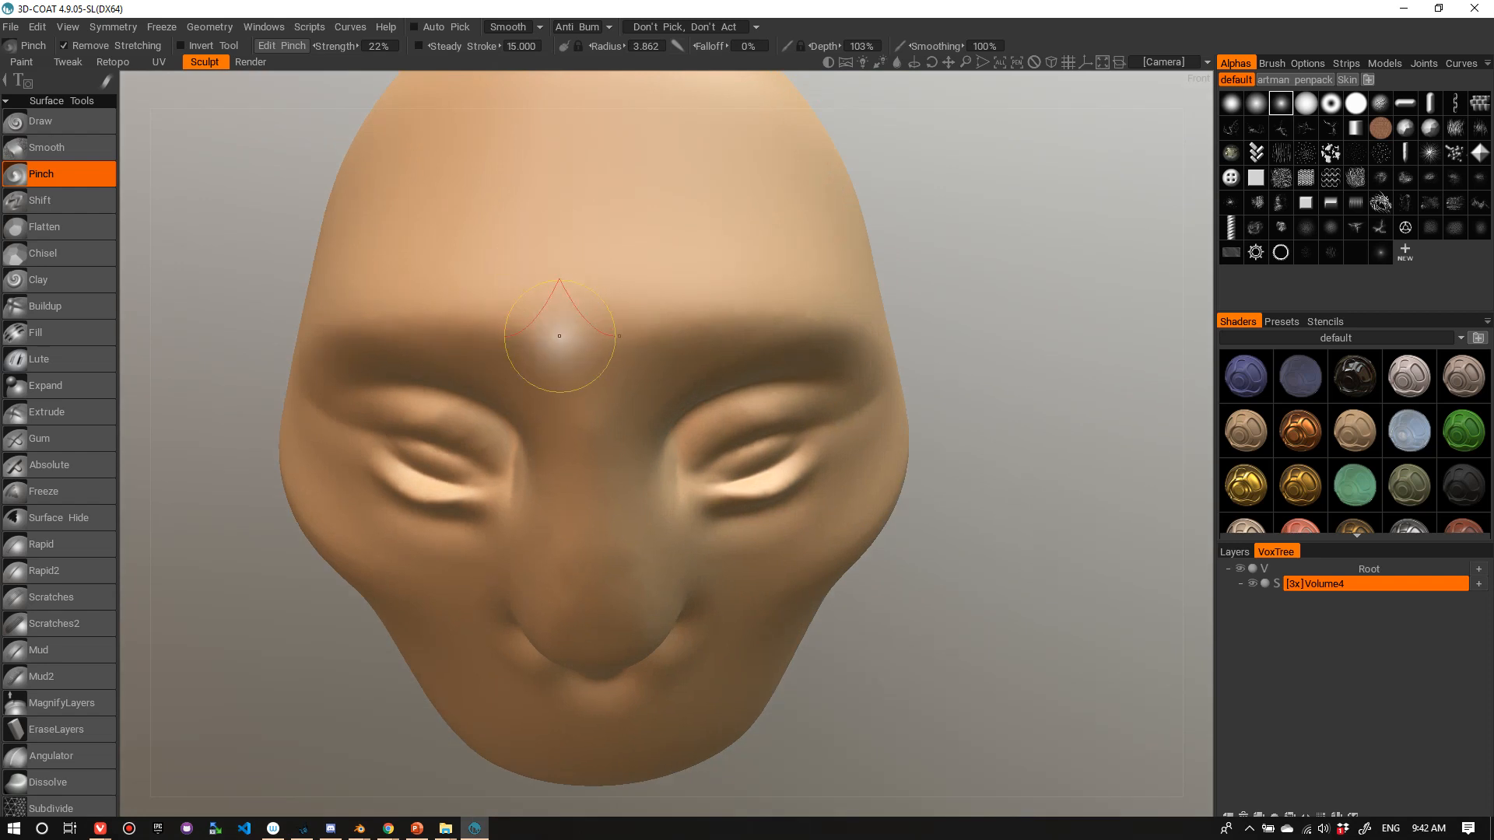
left_click_drag(589, 226, 581, 246)
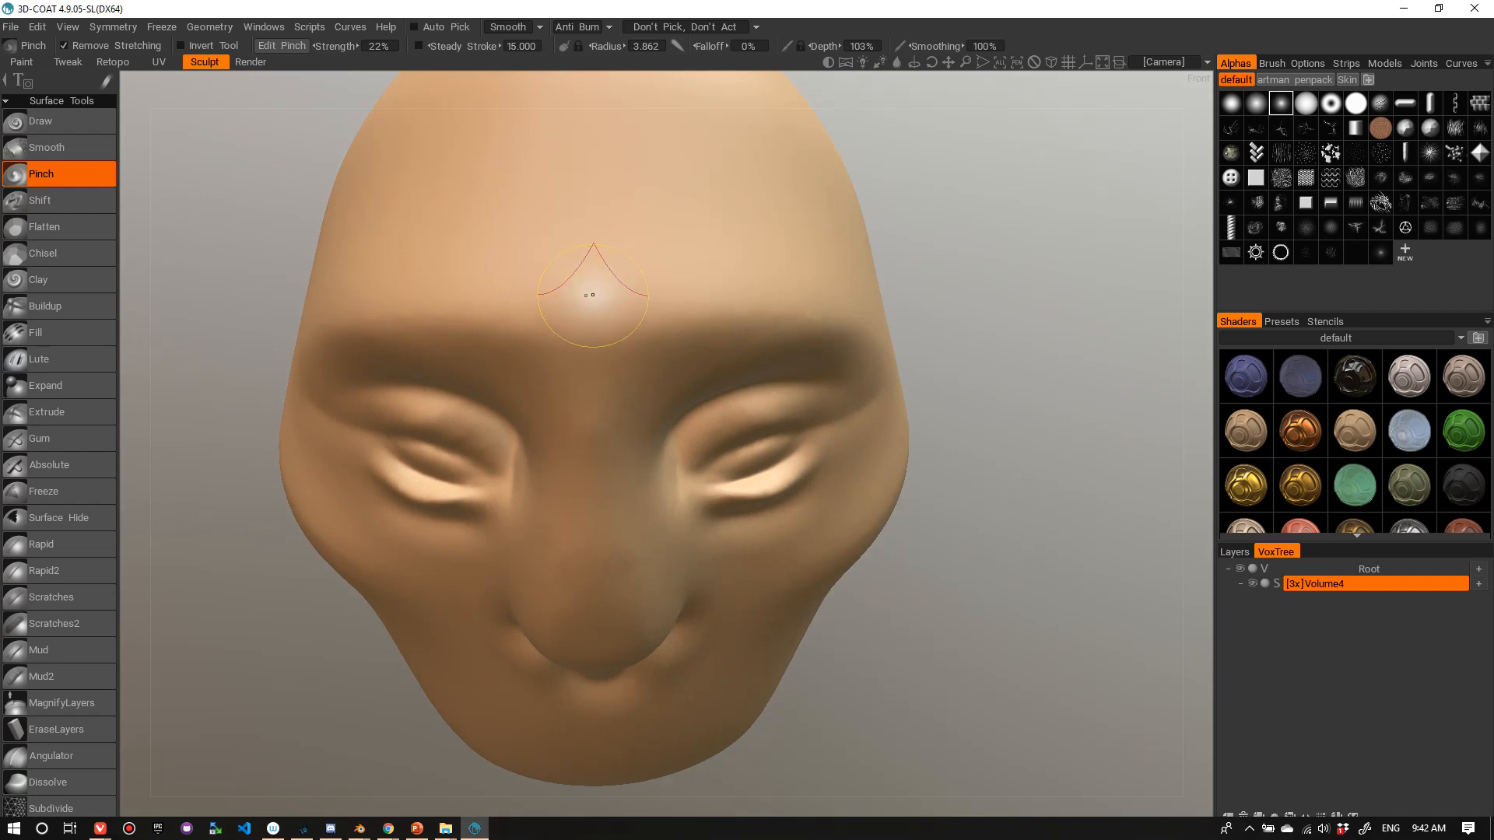
mouse_move(589, 326)
right_mouse_down()
mouse_move(592, 309)
mouse_move(724, 302)
right_mouse_up()
mouse_move(600, 201)
left_mouse_down()
mouse_move(581, 273)
mouse_move(638, 427)
left_mouse_up()
mouse_move(594, 307)
left_mouse_down()
mouse_move(656, 413)
mouse_move(656, 390)
left_mouse_up()
right_click_drag(622, 342, 560, 352)
left_click_drag(584, 331, 669, 403)
left_click_drag(603, 346, 650, 407)
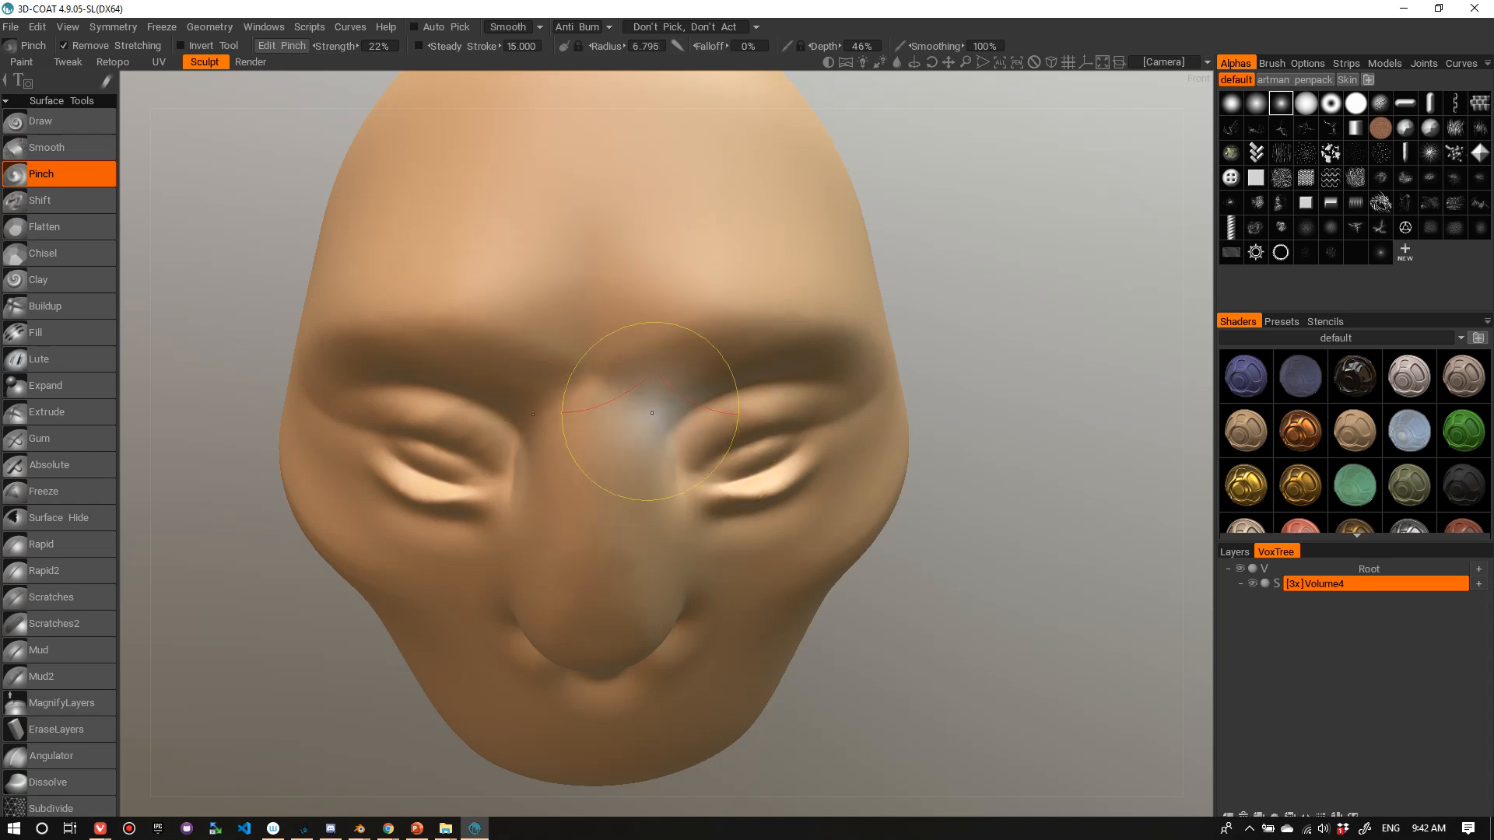
left_click_drag(626, 203, 602, 328)
- Pinch the temple and side of the head behind the eye with a broad brush, radius 16.975, at 46% depth
right_click_drag(602, 329, 591, 257, "alt")
mouse_move(591, 257)
left_mouse_down("alt")
mouse_move(633, 213)
mouse_move(761, 260)
mouse_move(501, 288)
mouse_move(600, 285)
left_mouse_up("alt")
scroll(599, 286, "up", 5)
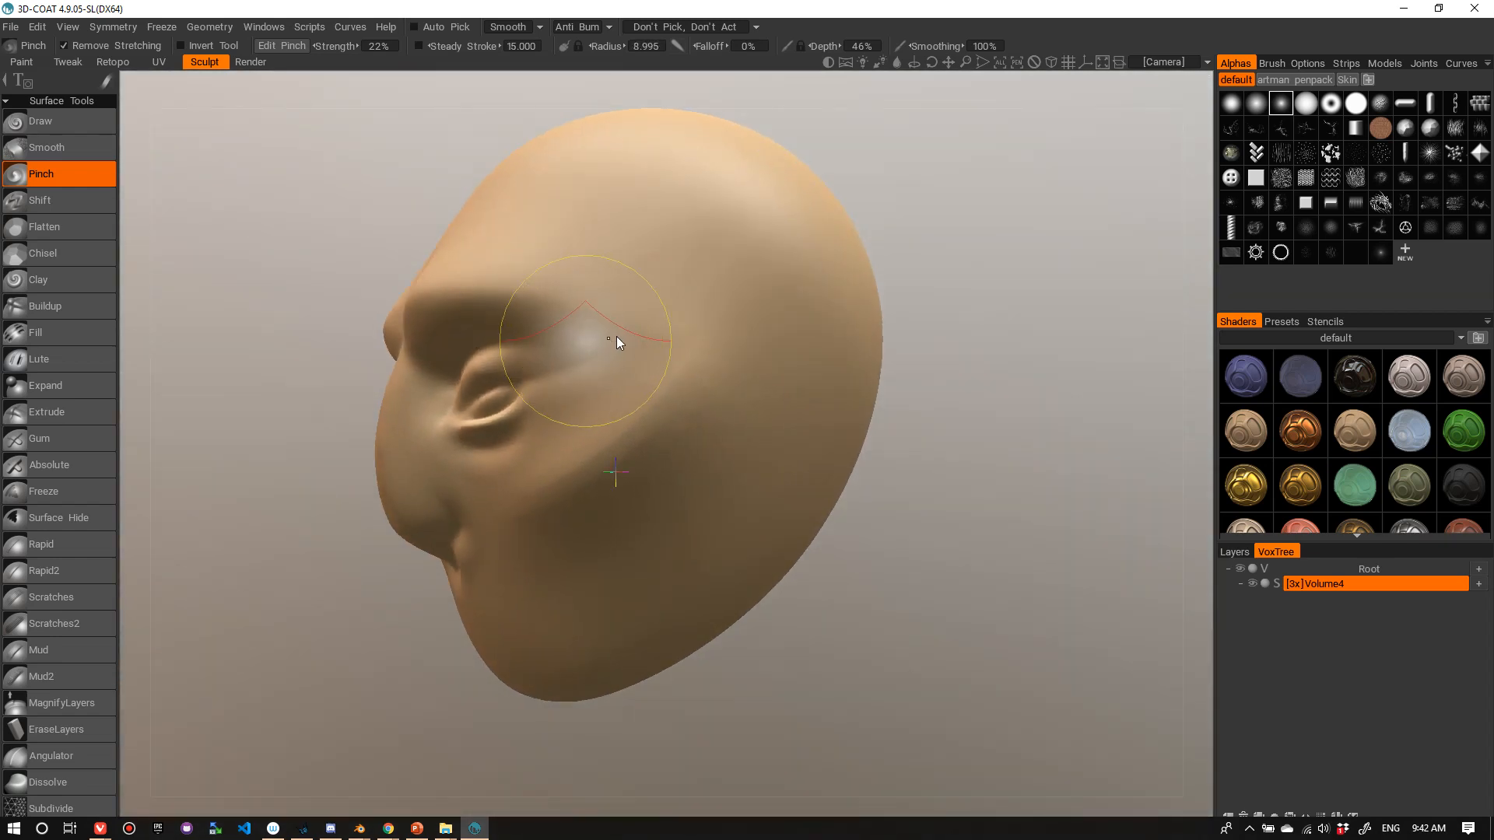
left_click_drag(717, 347, 704, 309, "alt")
mouse_move(734, 260)
right_mouse_down()
mouse_move(789, 262)
mouse_move(775, 264)
right_mouse_up()
mouse_move(757, 256)
left_mouse_down()
mouse_move(708, 405)
mouse_move(640, 456)
mouse_move(730, 498)
mouse_move(882, 497)
mouse_move(627, 377)
left_mouse_up()
right_click_drag(627, 377, 735, 333, "alt")
left_click_drag(734, 333, 628, 398, "alt")
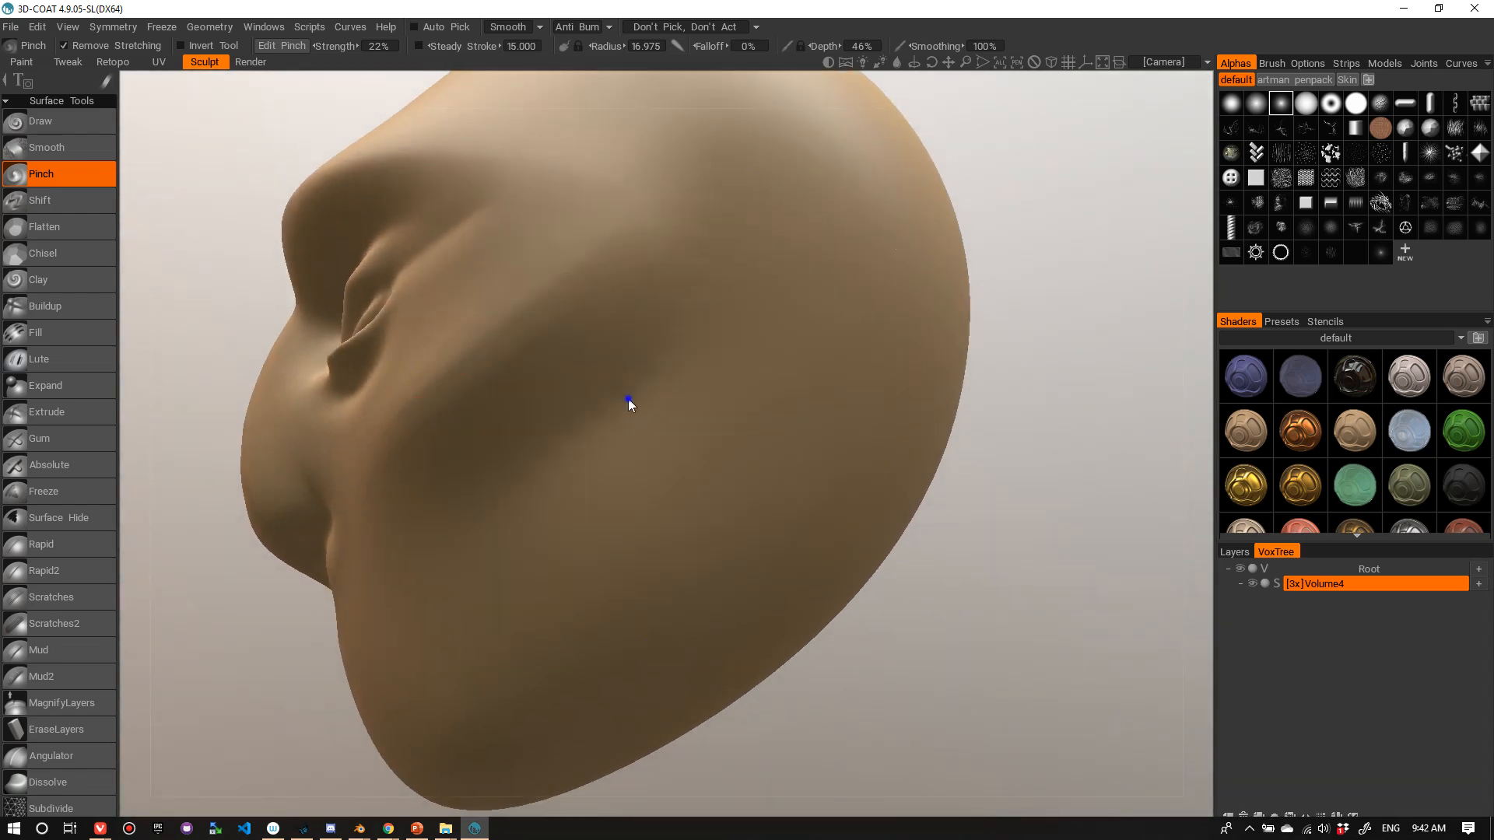
- Sharpen the rear part of the cheekbone ridge with the Pinch brush at radius 3.486
mouse_move(628, 398)
right_mouse_down("alt")
mouse_move(638, 378)
mouse_move(329, 469)
right_mouse_up("alt")
right_click_drag(553, 400, 397, 404)
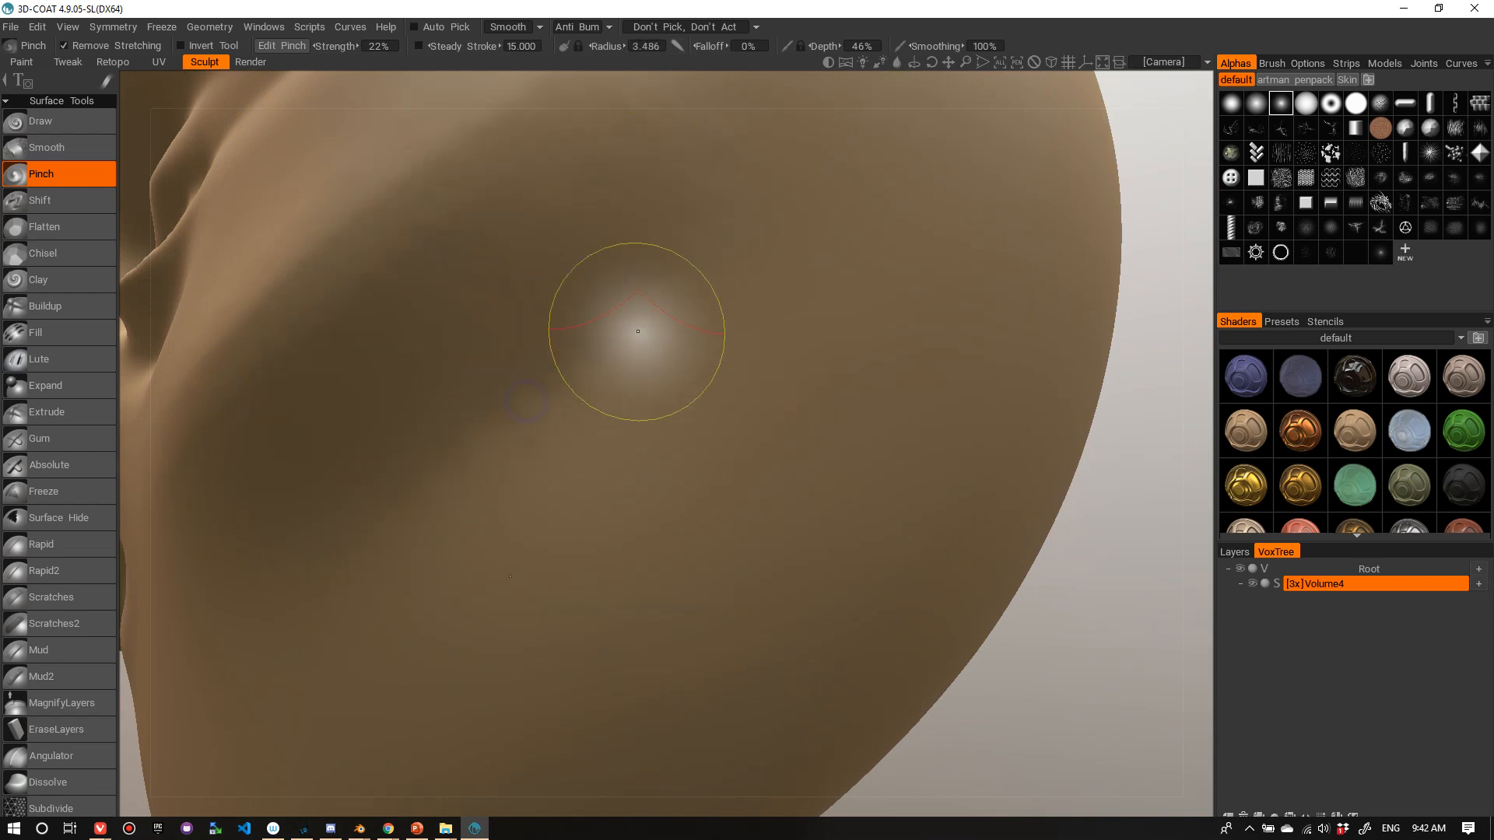
left_click_drag(637, 334, 705, 286)
right_click_drag(705, 286, 626, 343, "alt")
left_click_drag(626, 344, 713, 306, "alt")
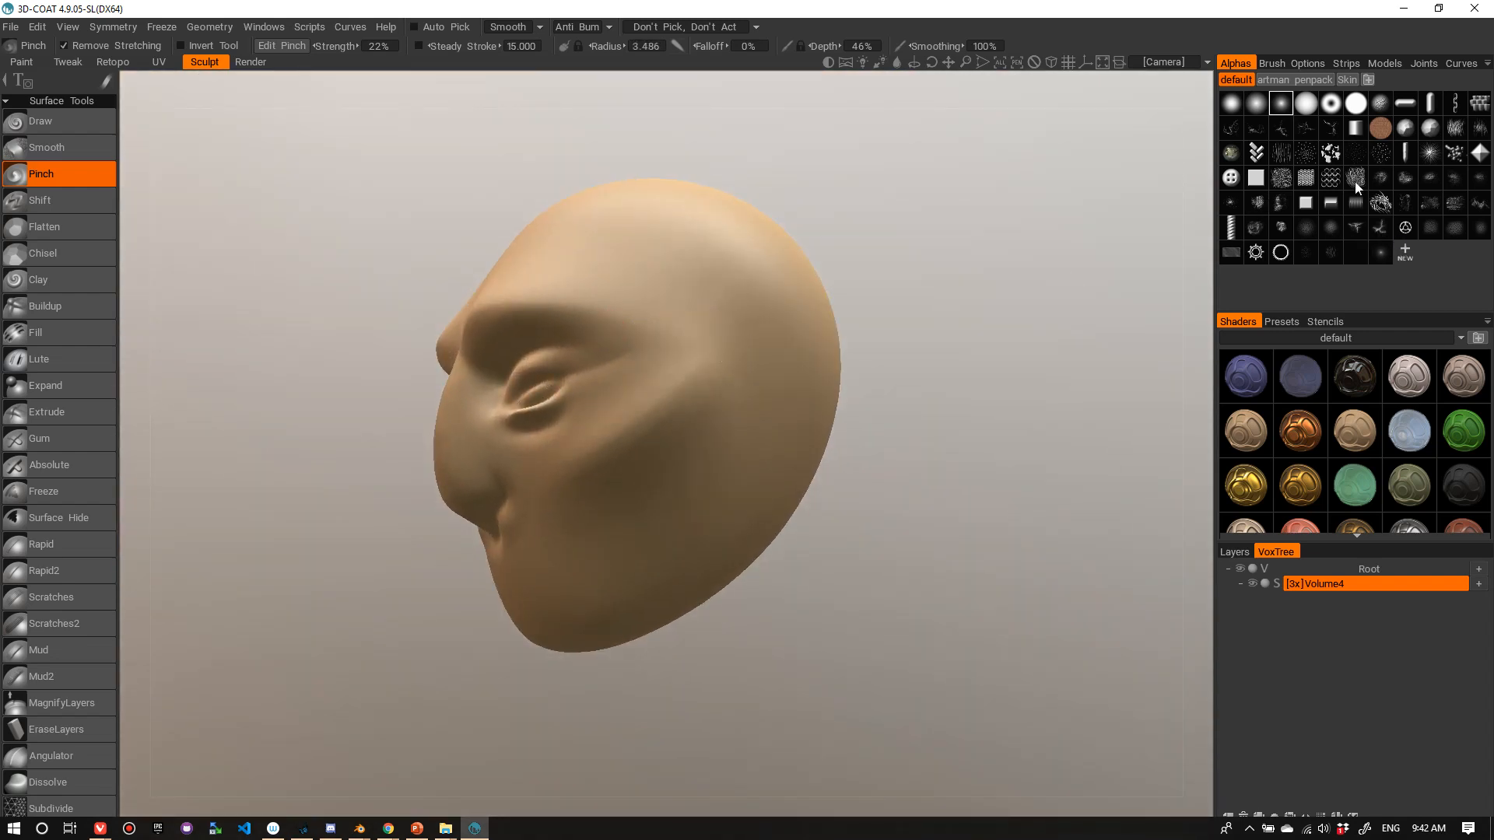
- Set the brush spacing to 5% and return to the alpha collection
left_click(1291, 63)
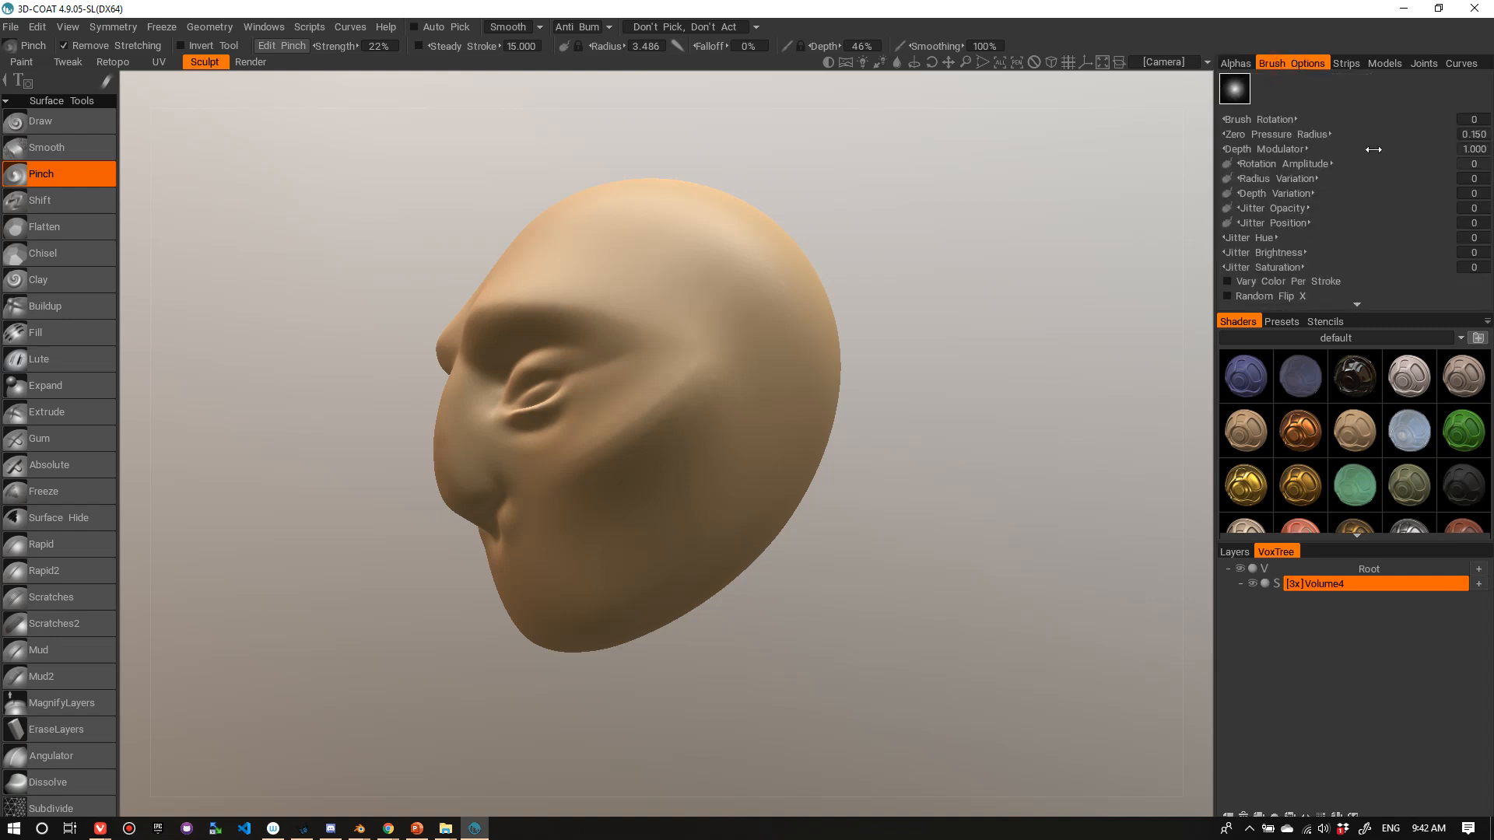
scroll(1377, 233, "down", 3)
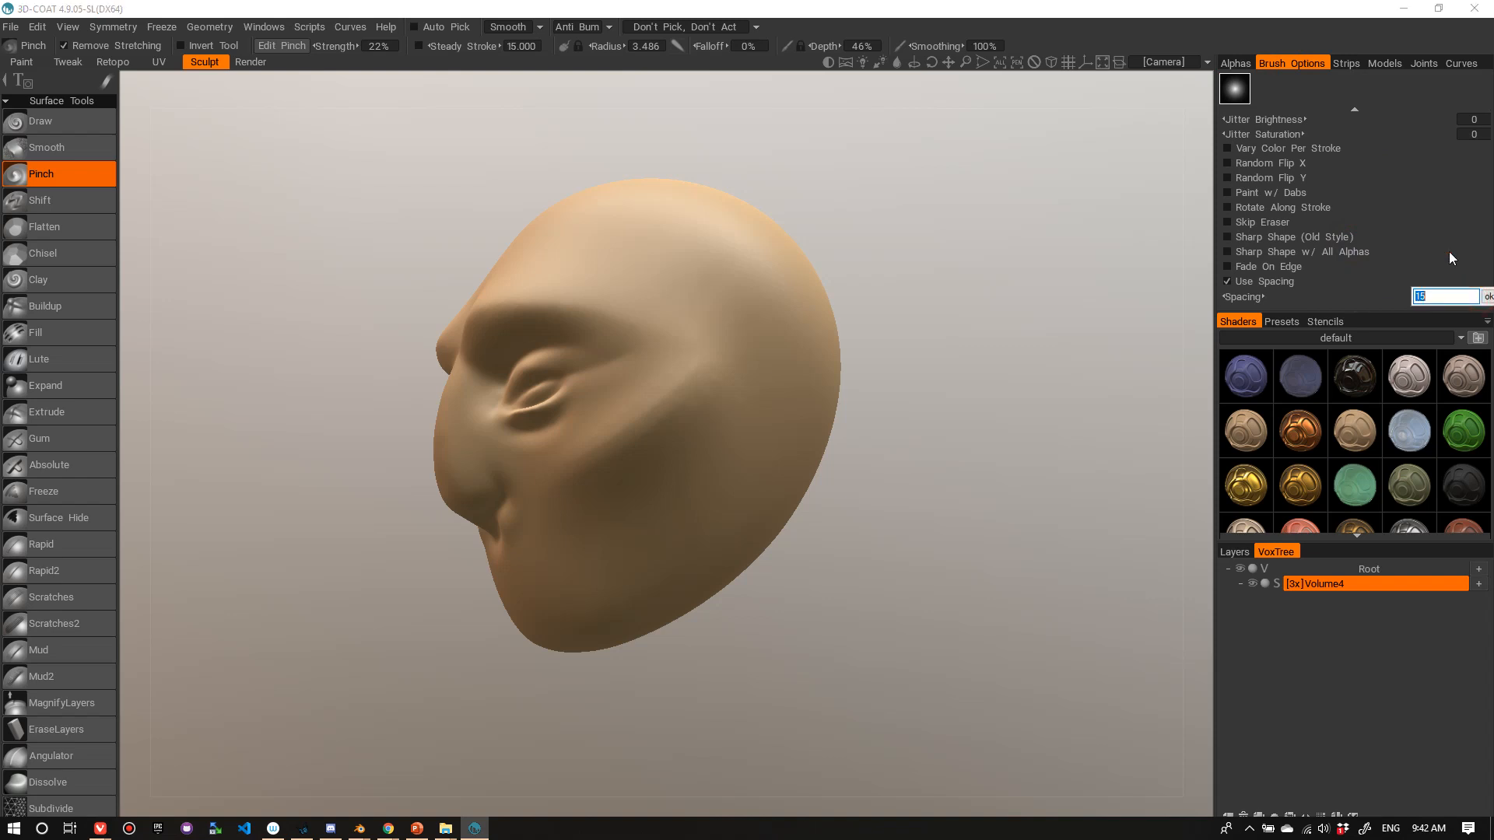
type("5")
key("Return")
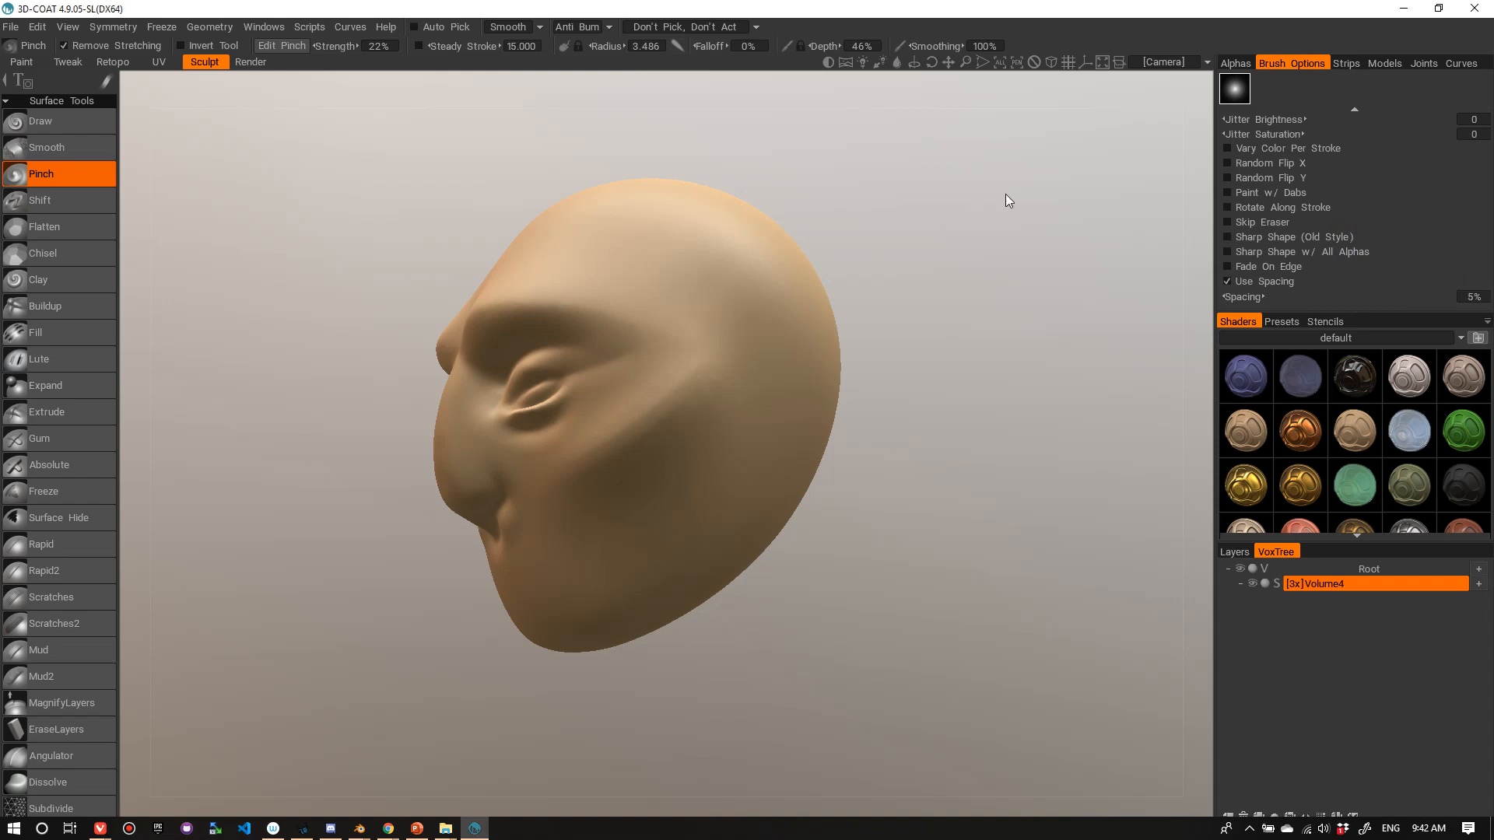
left_click(1236, 63)
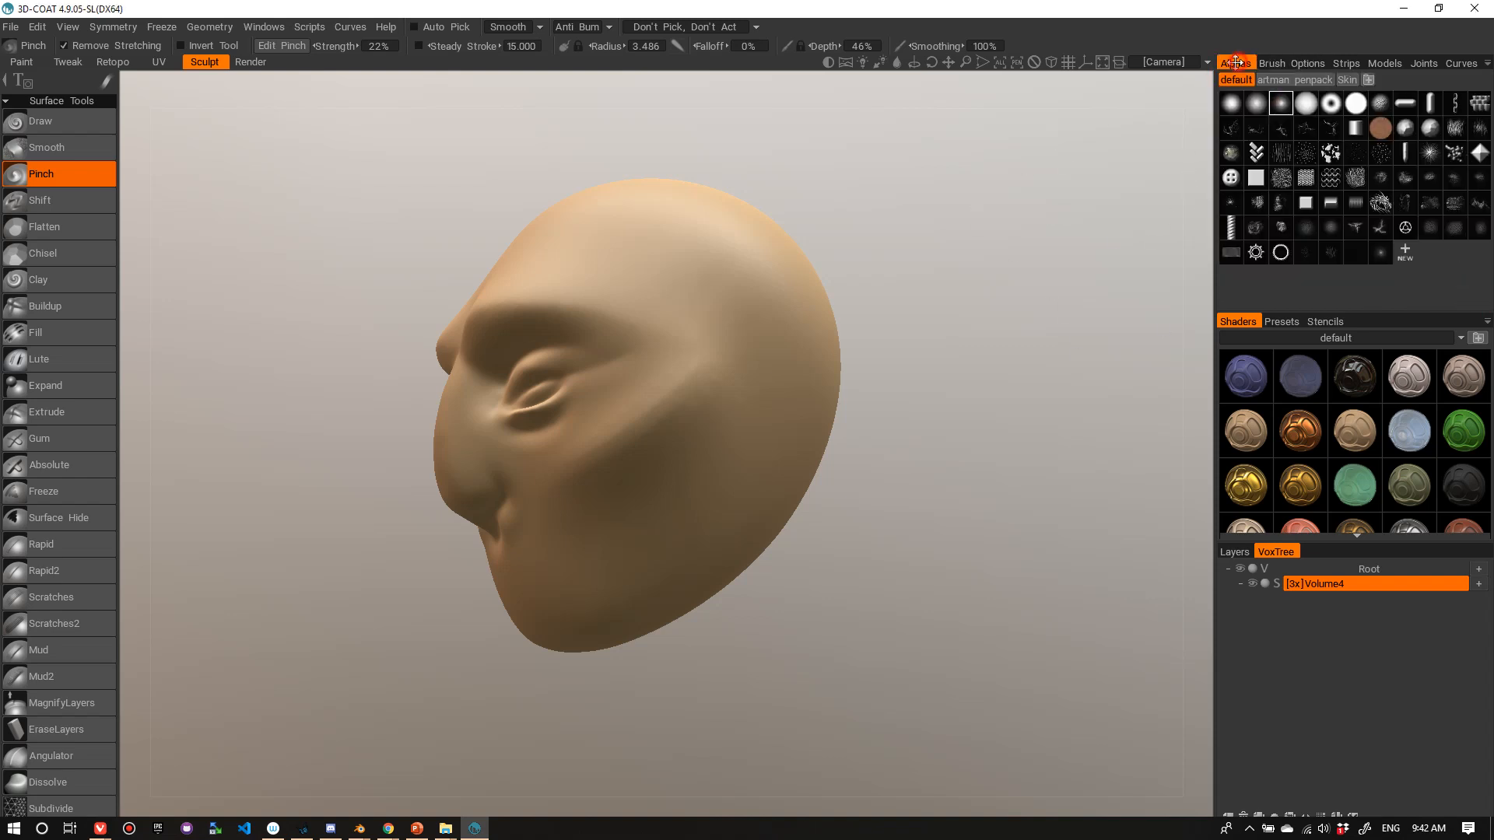
- Pinch a curved jaw ridge from the rear of the cheekbone down toward the chin
left_click_drag(618, 454, 670, 380, "alt")
right_click_drag(670, 380, 671, 381, "alt")
left_click_drag(672, 381, 657, 360, "alt")
right_click_drag(657, 361, 728, 274, "alt")
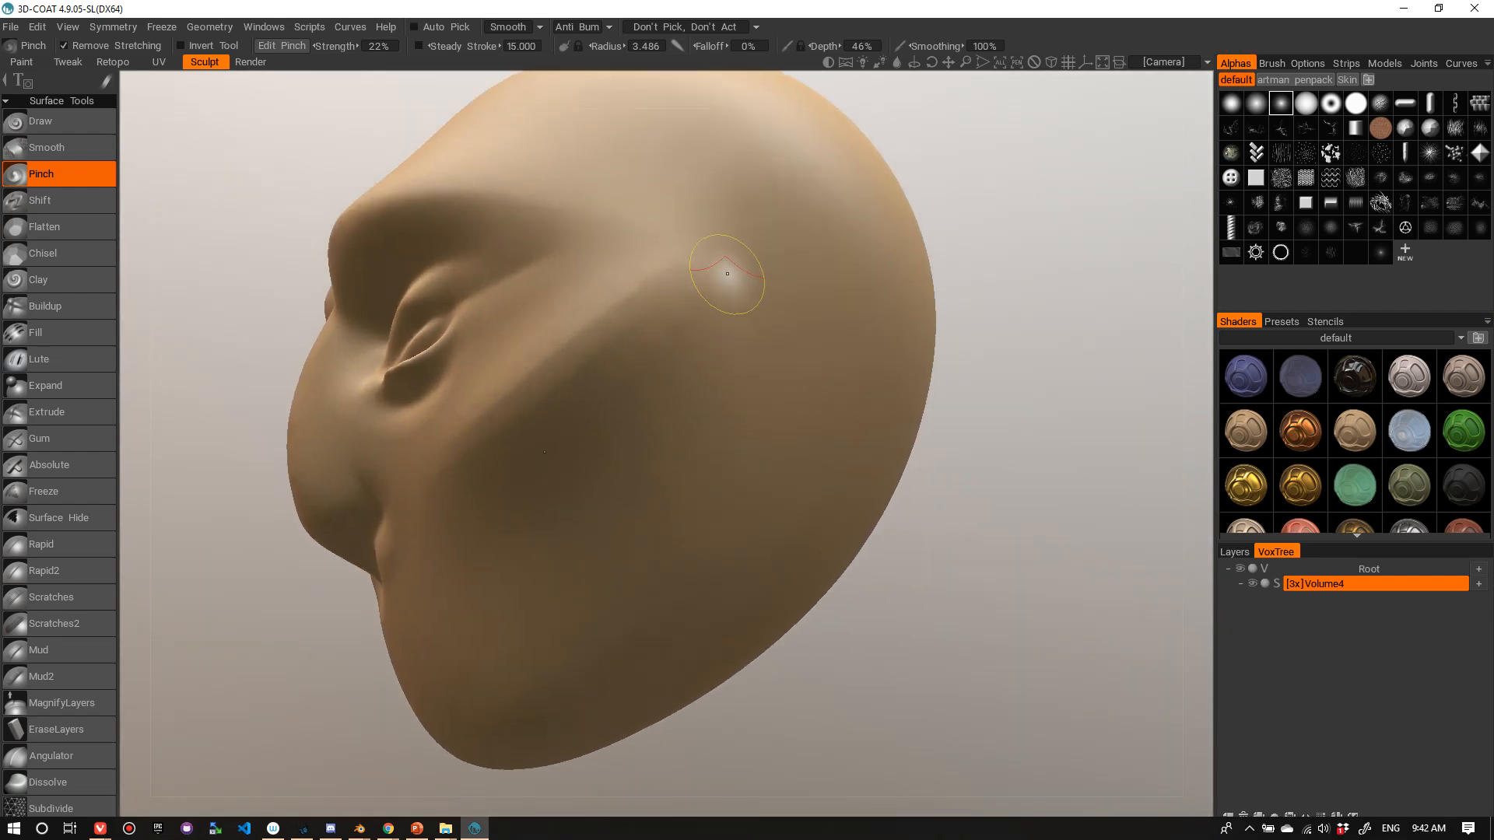
mouse_move(722, 380)
left_mouse_down()
mouse_move(641, 467)
mouse_move(707, 407)
mouse_move(701, 344)
mouse_move(649, 488)
left_mouse_up()
right_click_drag(627, 400, 681, 379, "alt")
left_click_drag(681, 379, 711, 372, "alt")
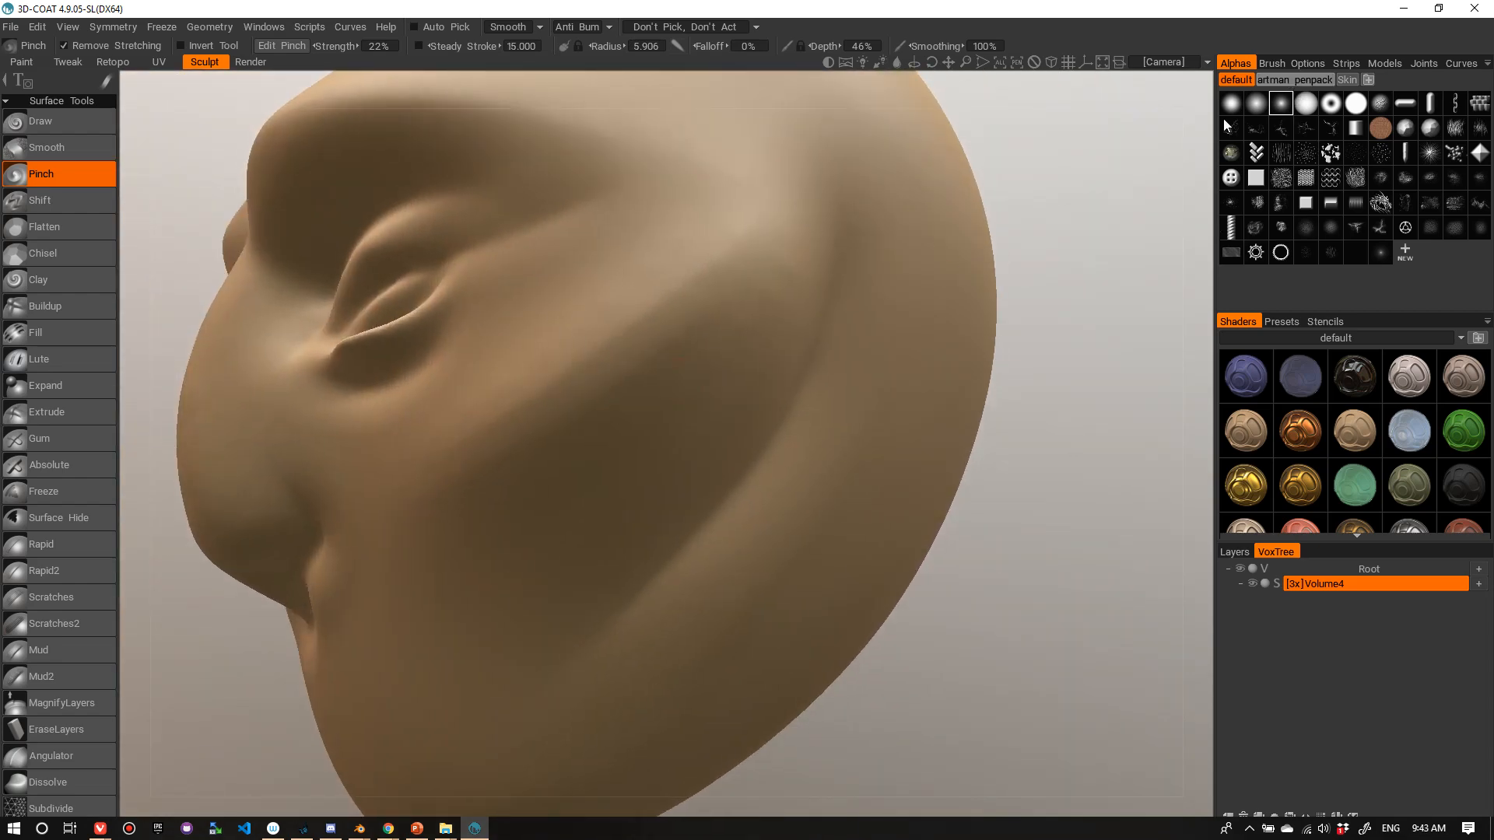
- Even out the bumps beside and below the nose with brush radius 3.503
right_click_drag(921, 267, 786, 344, "alt")
left_click_drag(786, 344, 797, 396, "alt")
right_click_drag(797, 397, 926, 343, "alt")
right_click_drag(596, 589, 576, 586)
left_click_drag(596, 545, 534, 651)
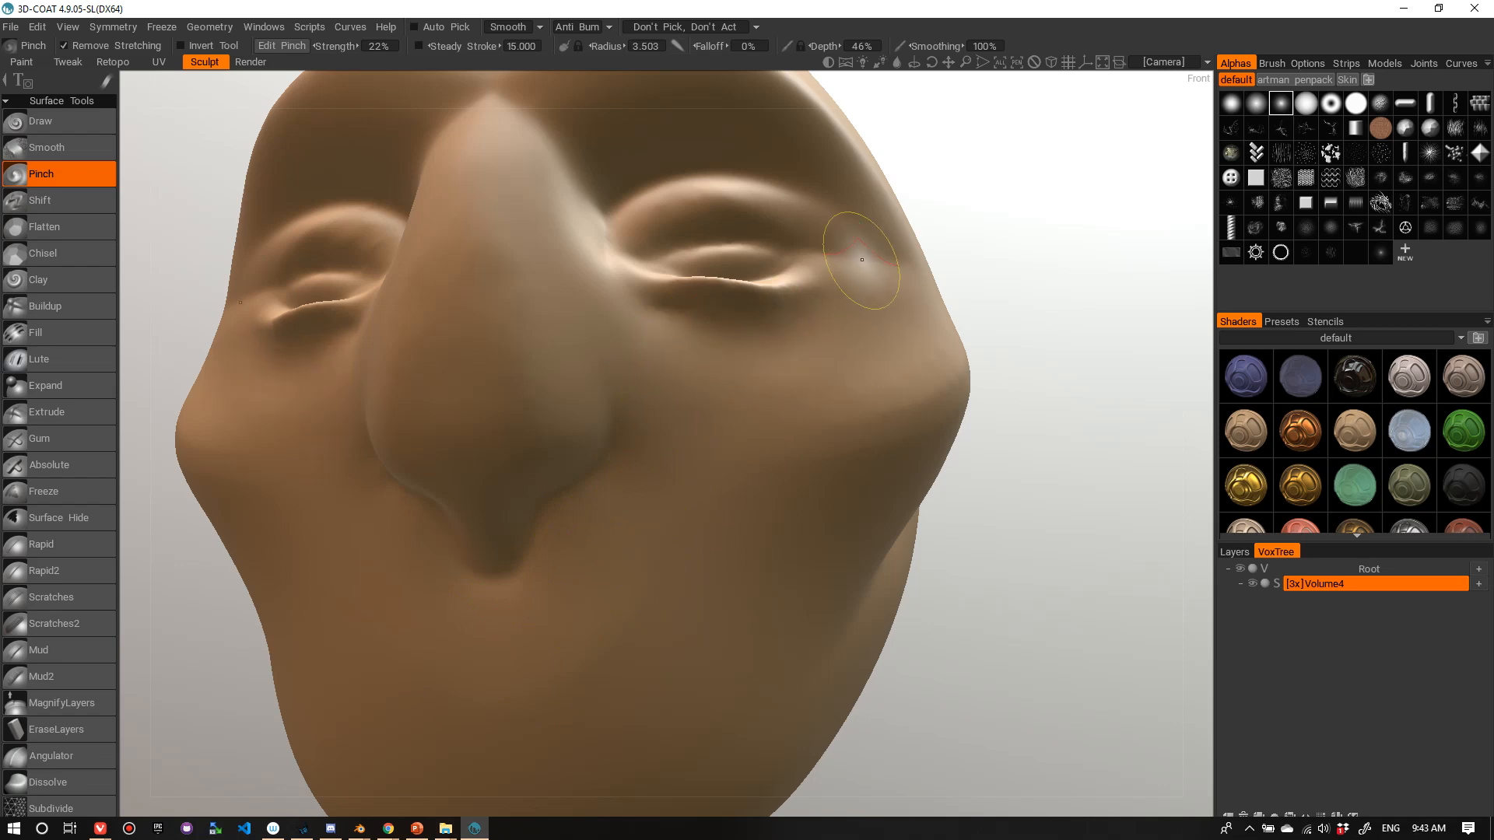
right_click_drag(862, 259, 748, 393, "alt")
left_click_drag(748, 394, 640, 380, "alt")
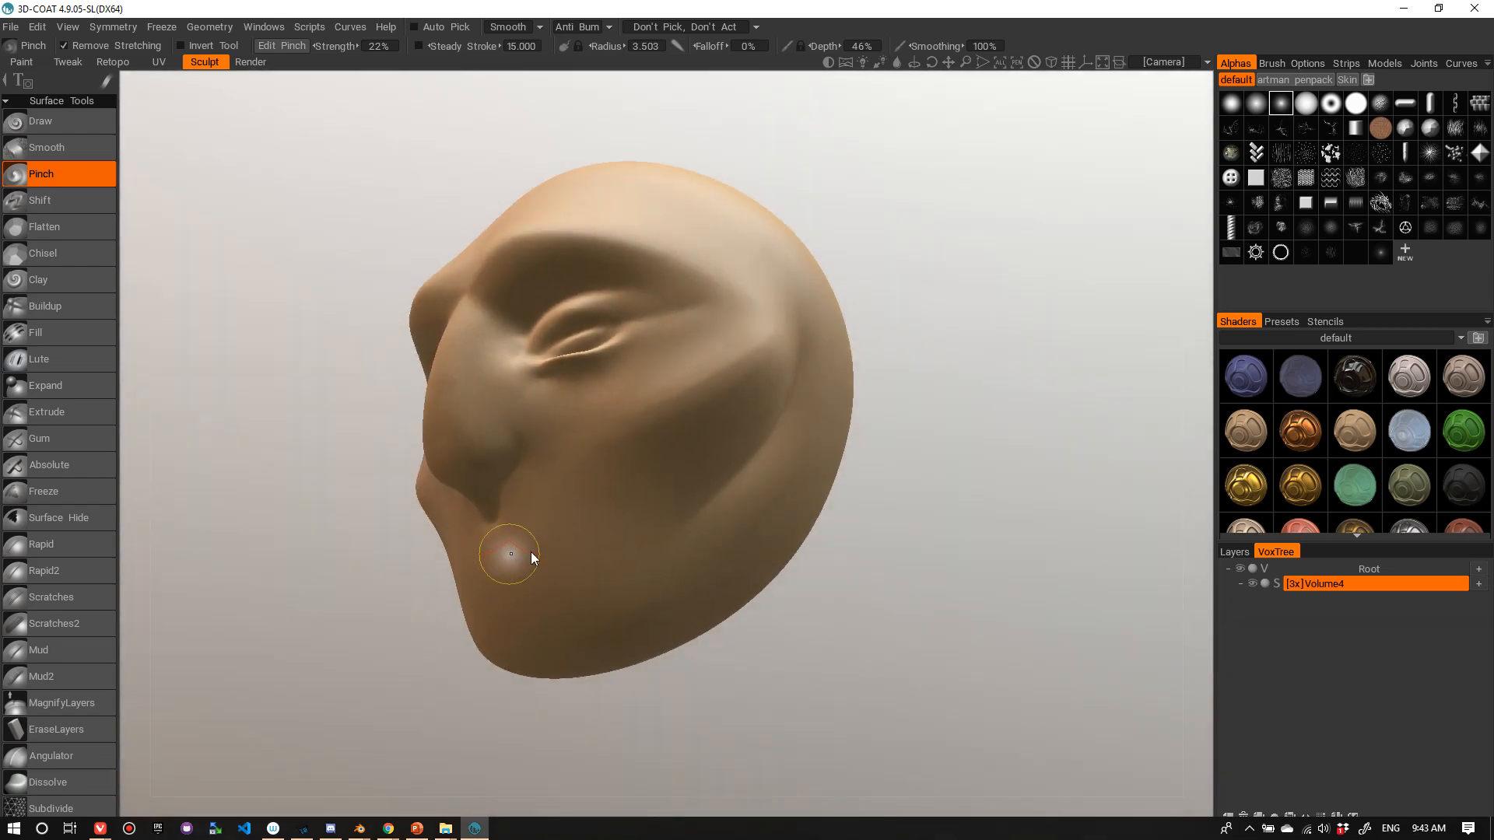
- Switch to the Move tool and pull the nose into a more projecting profile with brush radius 20.880
right_click_drag(531, 558, 610, 560)
left_click_drag(610, 560, 558, 572, "alt")
key("m")
right_click_drag(543, 568, 482, 573, "alt")
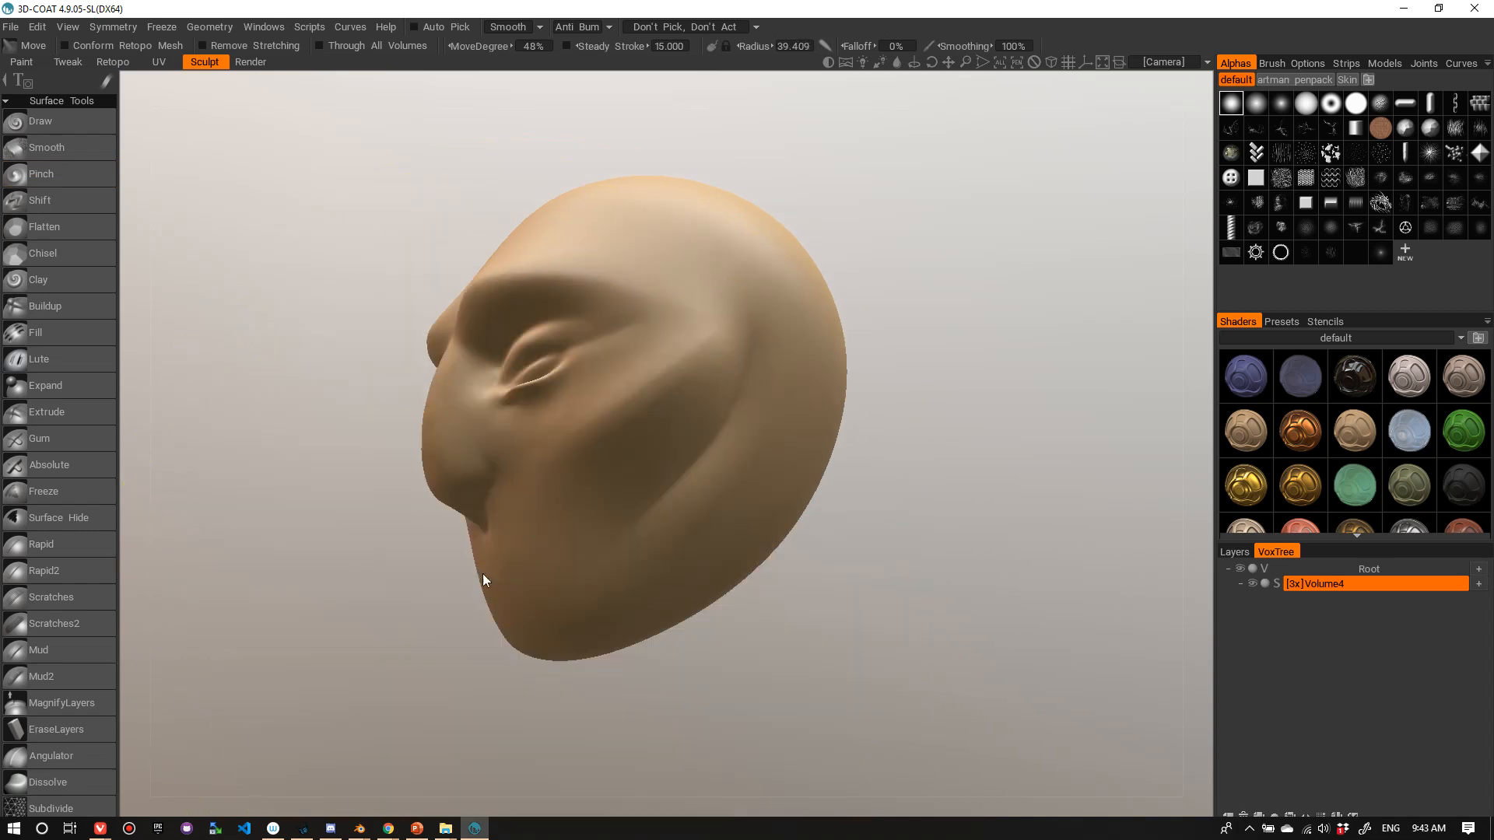
mouse_move(482, 572)
left_mouse_down("alt")
mouse_move(399, 616)
mouse_move(442, 622)
left_mouse_up("alt")
right_click_drag(396, 488, 234, 519)
left_click_drag(429, 523, 423, 466)
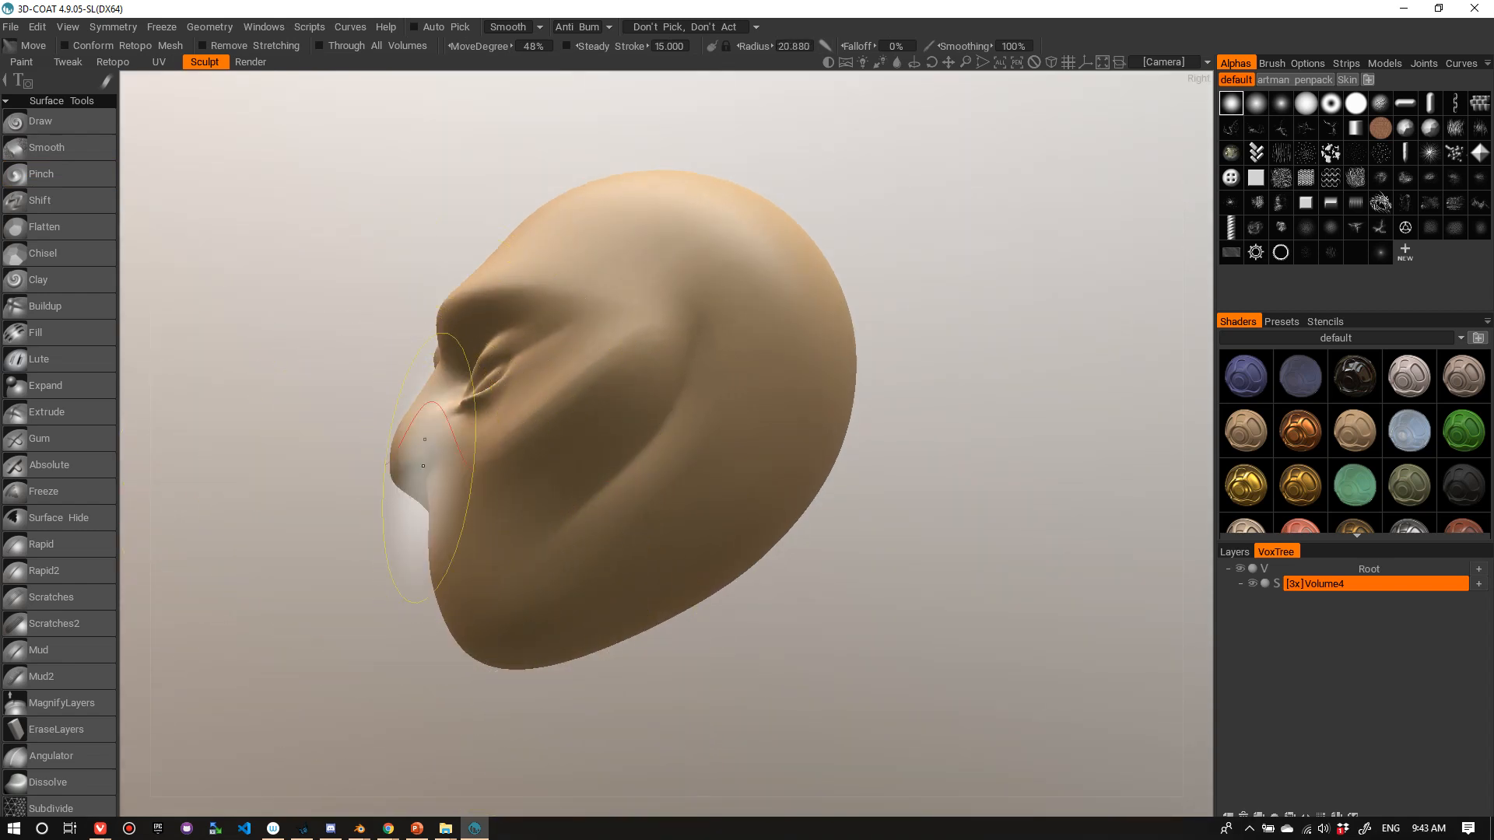
- Move the eyes and the area between them and the nose bridge, using brush radii 14.331 and 10.172
mouse_move(417, 373)
left_mouse_down("alt")
mouse_move(408, 366)
mouse_move(394, 417)
mouse_move(456, 404)
left_mouse_up("alt")
right_click_drag(486, 400, 405, 412)
left_click_drag(509, 379, 517, 393)
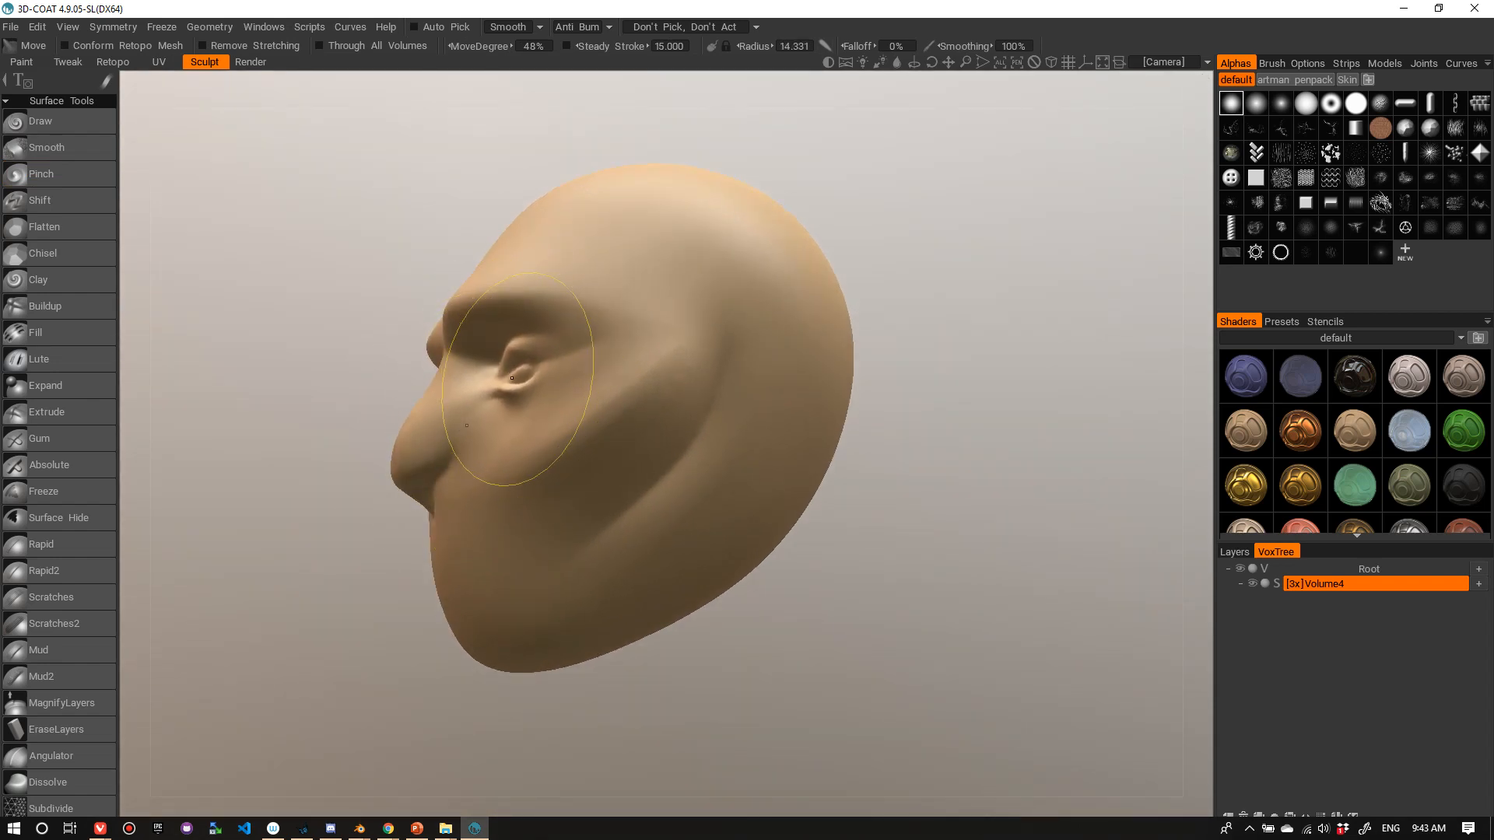
left_click_drag(520, 455, 630, 469, "alt")
right_click_drag(681, 387, 614, 387)
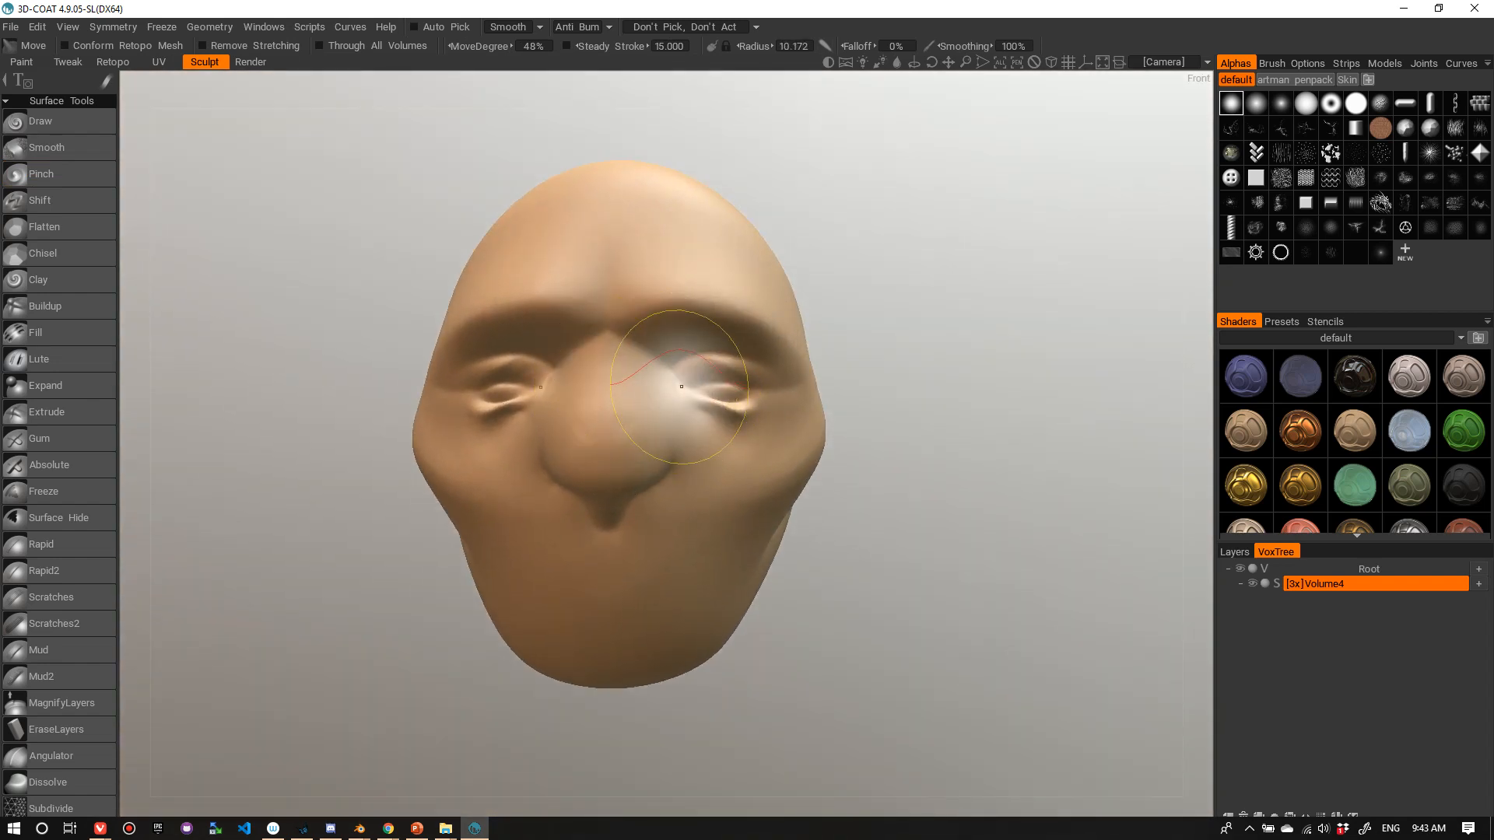
left_click_drag(681, 387, 637, 404)
mouse_move(750, 426)
left_mouse_down()
mouse_move(746, 385)
mouse_move(678, 377)
mouse_move(696, 377)
left_mouse_up()
- Reshape the brow and the root of the nose in profile with the Move brush at radius 15.516
right_click_drag(577, 314, 606, 280)
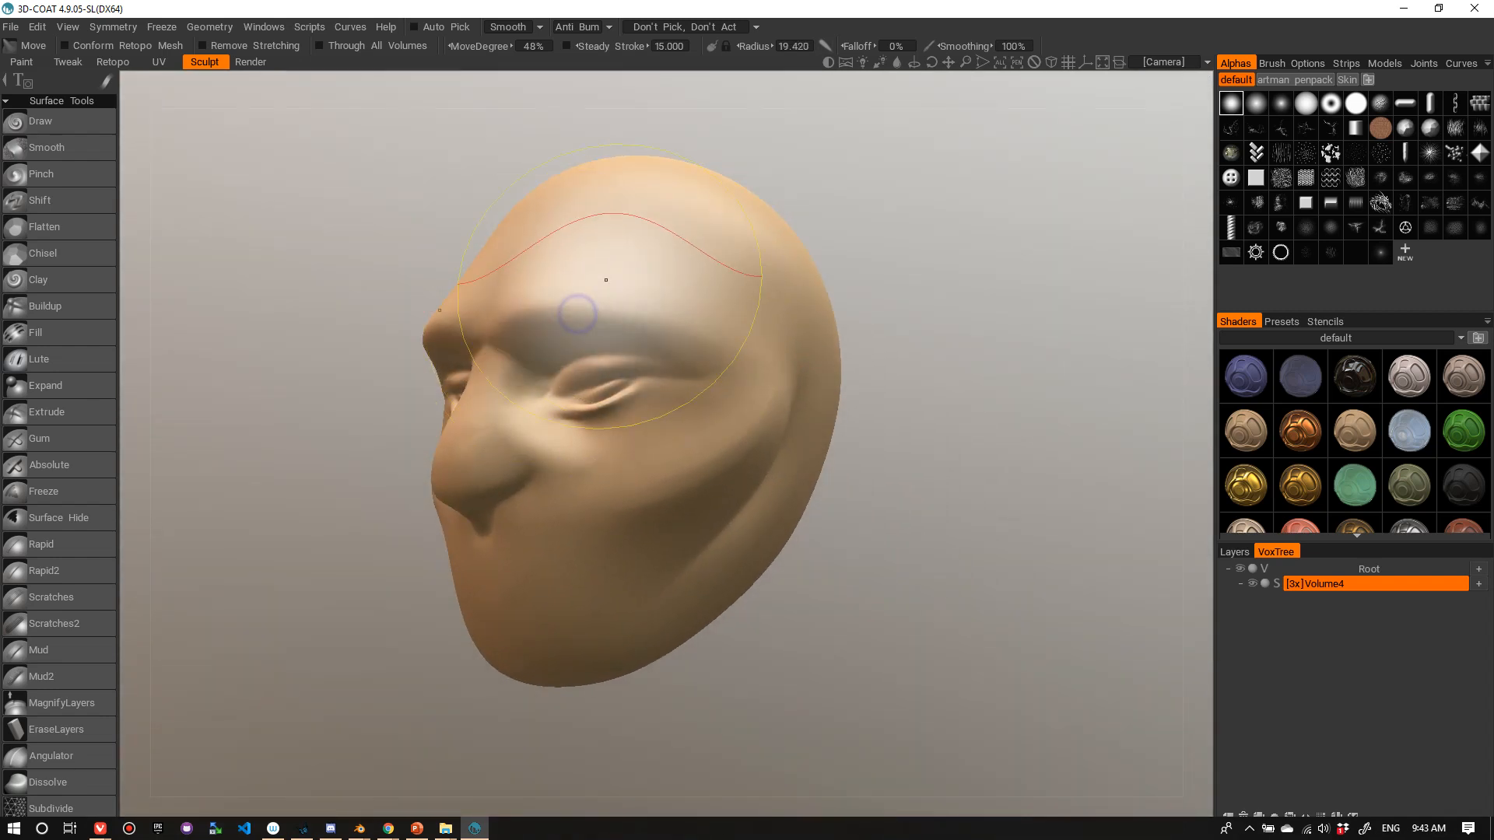
left_click_drag(569, 372, 497, 398, "alt")
mouse_move(489, 351)
left_mouse_down()
mouse_move(494, 333)
mouse_move(444, 335)
mouse_move(432, 383)
left_mouse_up()
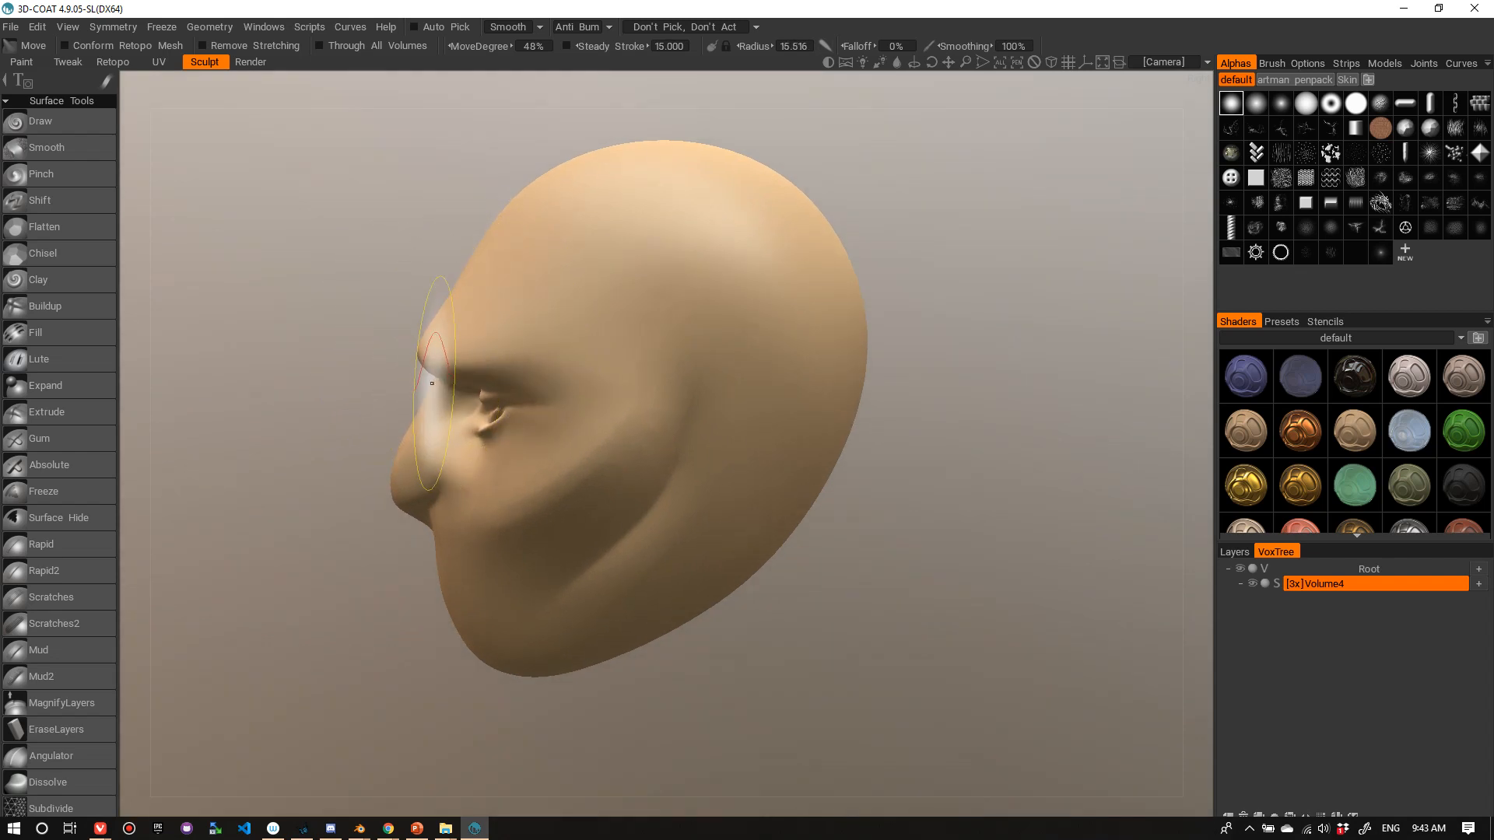
- Refine the eyelids and outer brow areas with small Move strokes at brush radius 5.744
mouse_move(442, 384)
middle_mouse_down()
mouse_move(677, 404)
mouse_move(648, 391)
mouse_move(687, 453)
mouse_move(620, 436)
mouse_move(485, 461)
mouse_move(622, 447)
middle_mouse_up()
right_click_drag(623, 447, 636, 377, "alt")
right_click_drag(495, 422, 347, 469)
left_click_drag(443, 414, 452, 397)
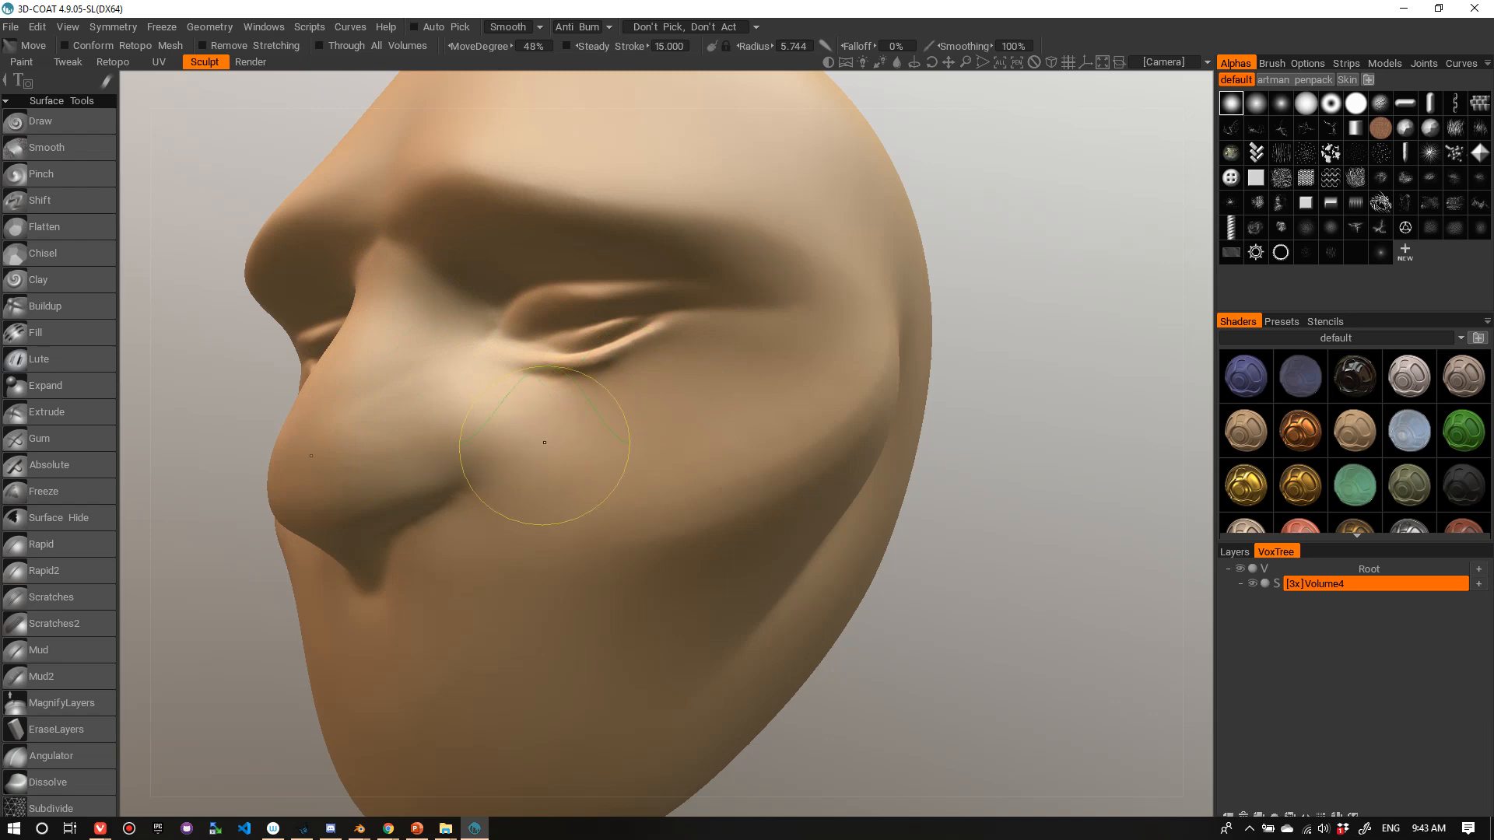
right_click_drag(788, 244, 630, 300, "alt")
left_click_drag(630, 300, 717, 297)
right_click_drag(771, 301, 841, 313)
scroll(839, 311, "up", 5)
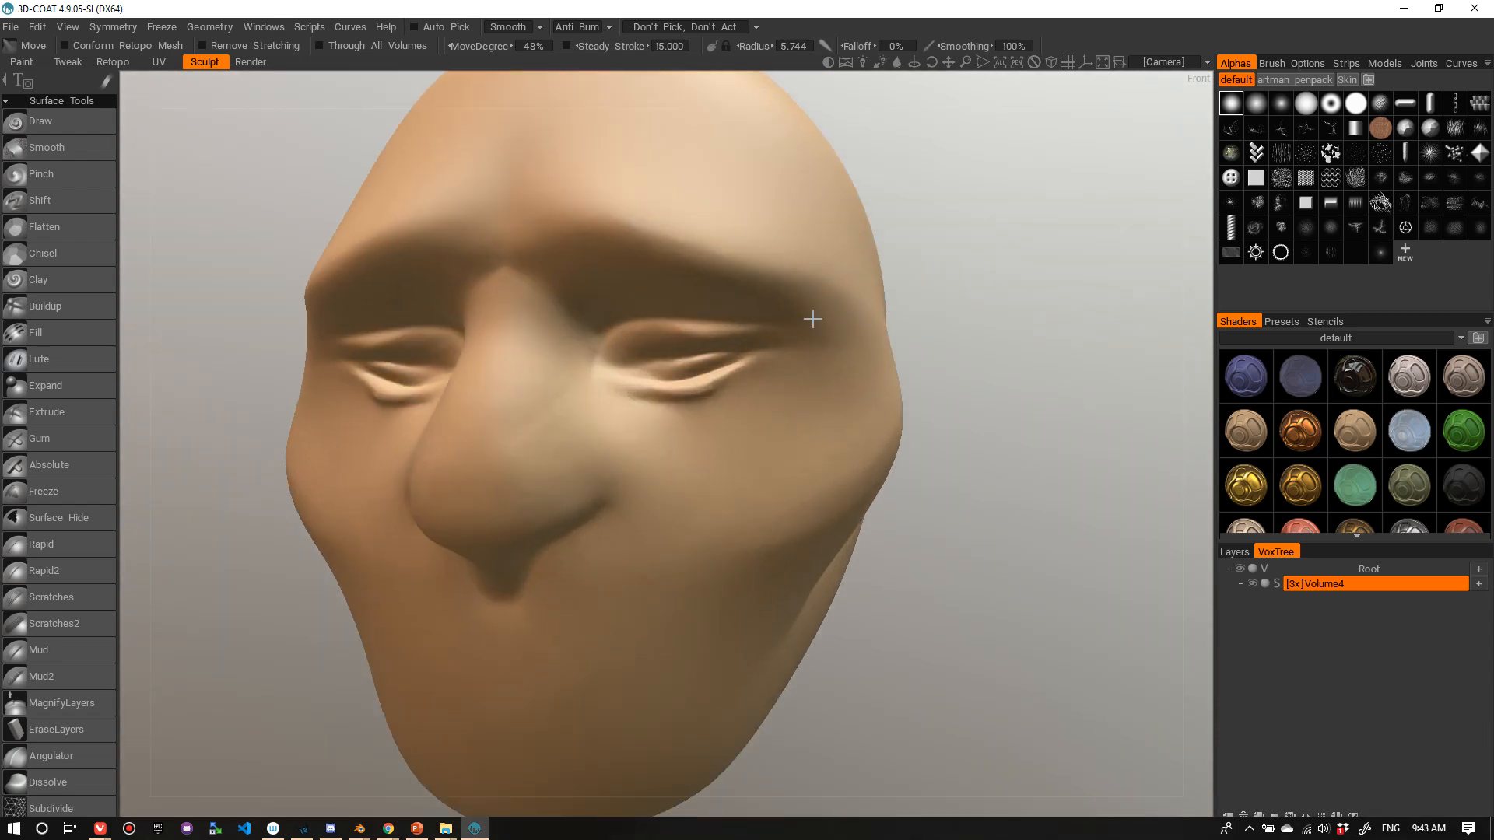
scroll(817, 317, "down", 1)
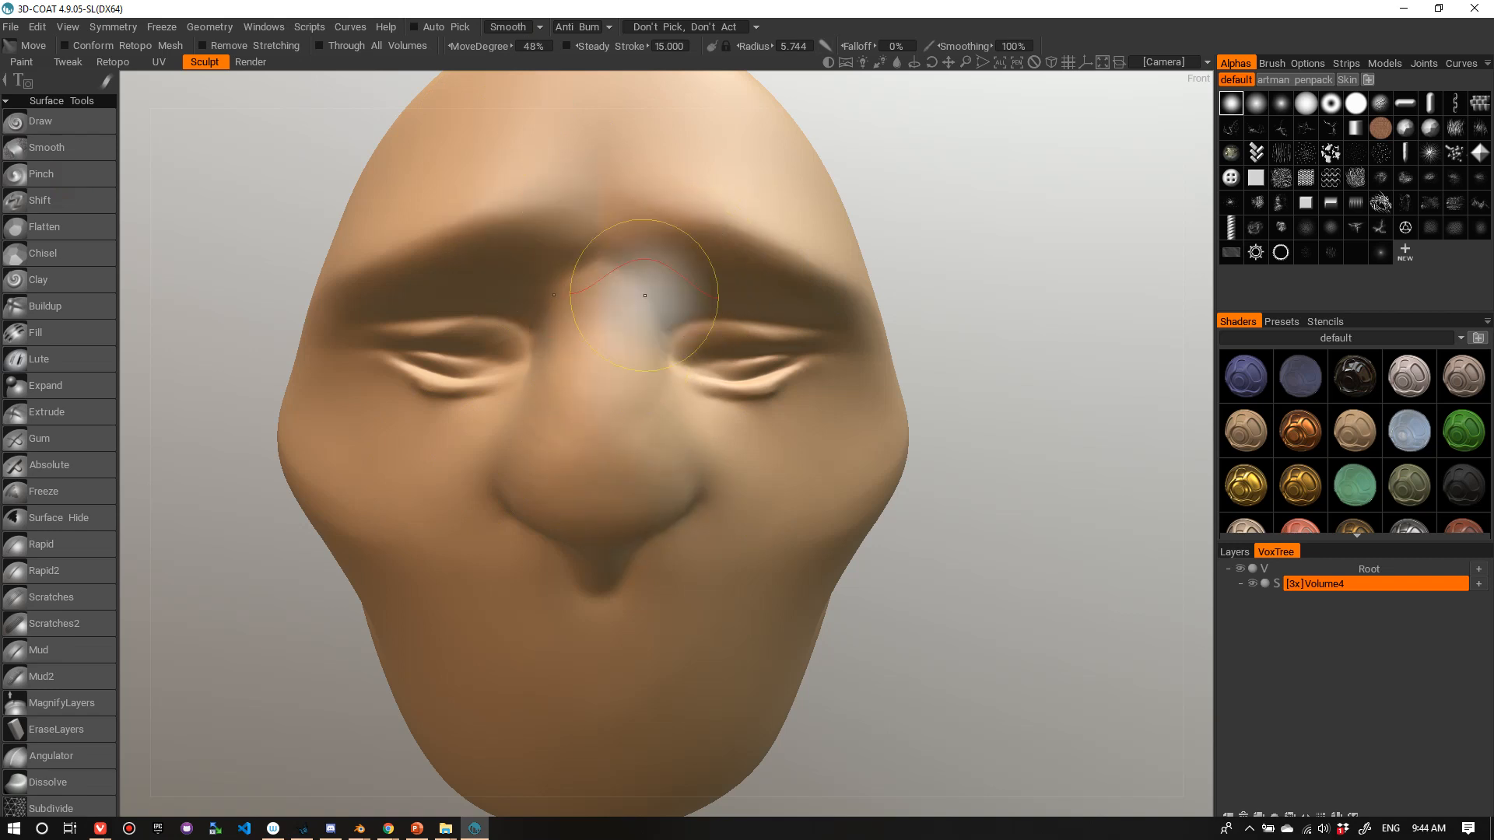
- Choose Smooth for the first smoothing mode and Anti Bump for the second
mouse_move(708, 308)
middle_mouse_down()
mouse_move(735, 321)
mouse_move(646, 304)
mouse_move(655, 358)
mouse_move(704, 308)
middle_mouse_up()
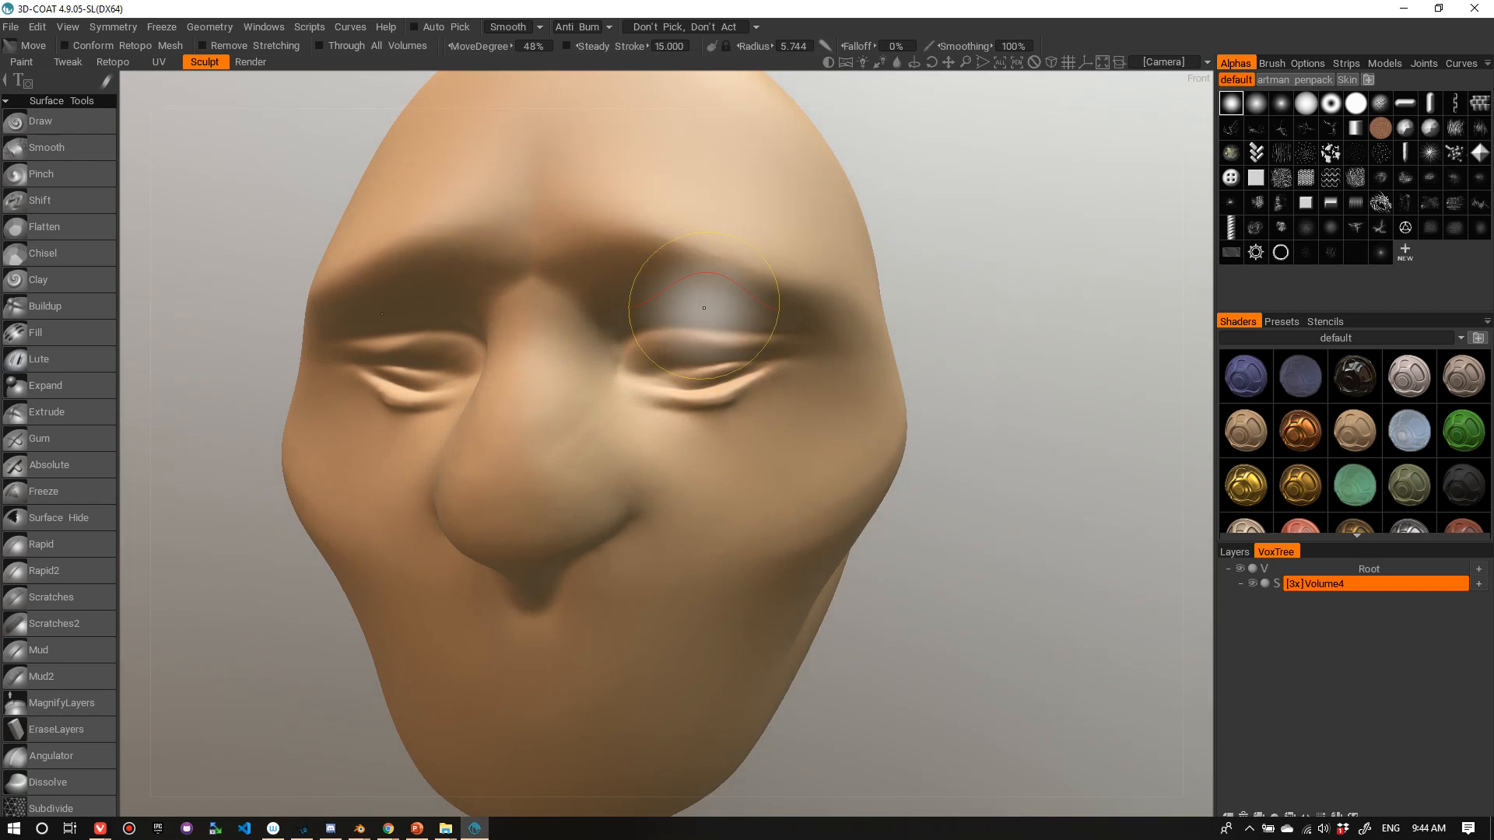
left_click(498, 27)
left_click(512, 48)
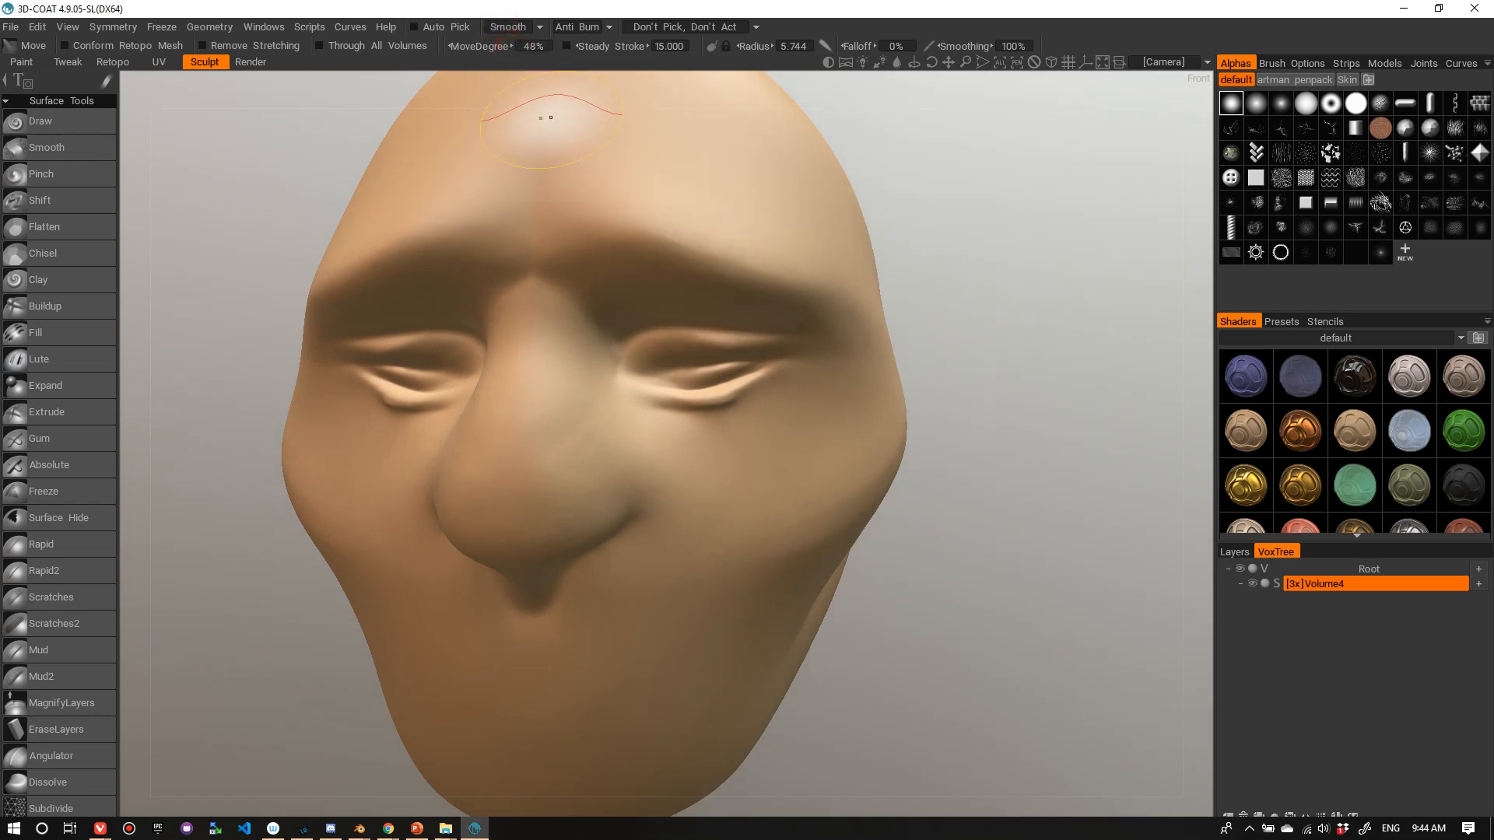
left_click(578, 29)
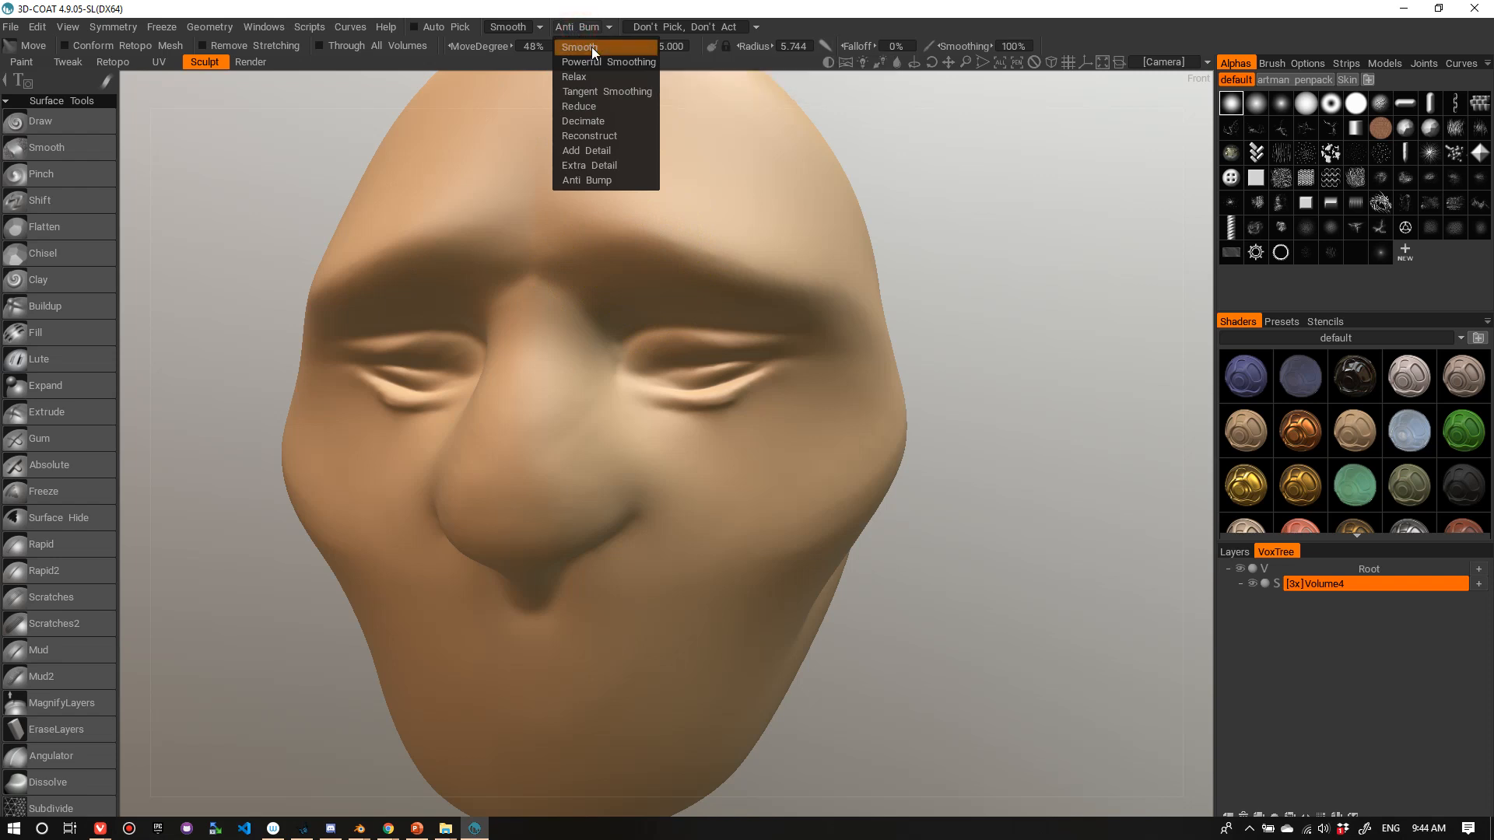
left_click(590, 181)
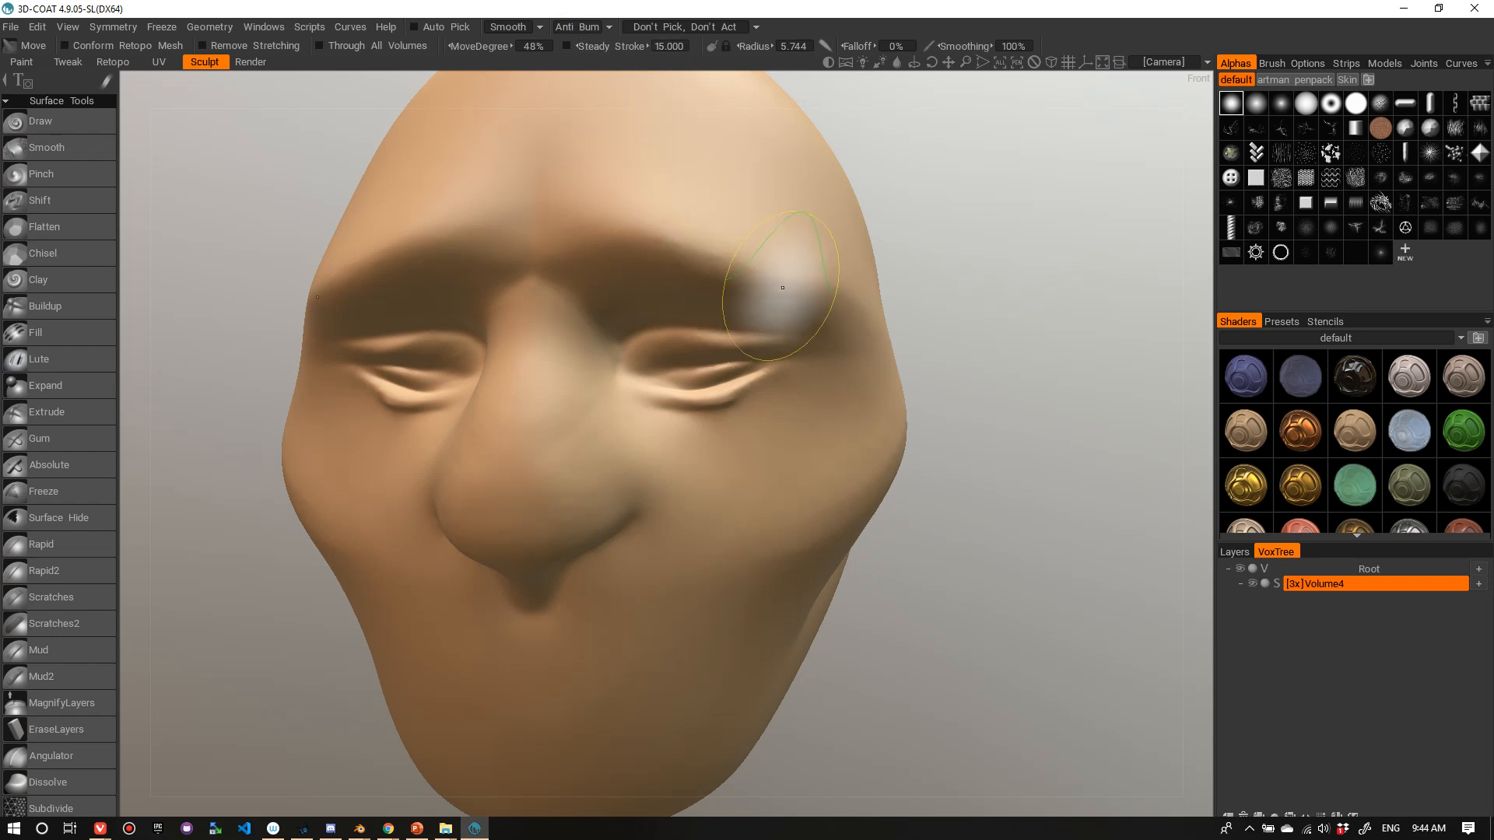
- Smooth the cheekbone and side of the head with brush radii 9.118 and 5.011, lowering Smoothing to 16%
left_click_drag(734, 460, 626, 426, "alt")
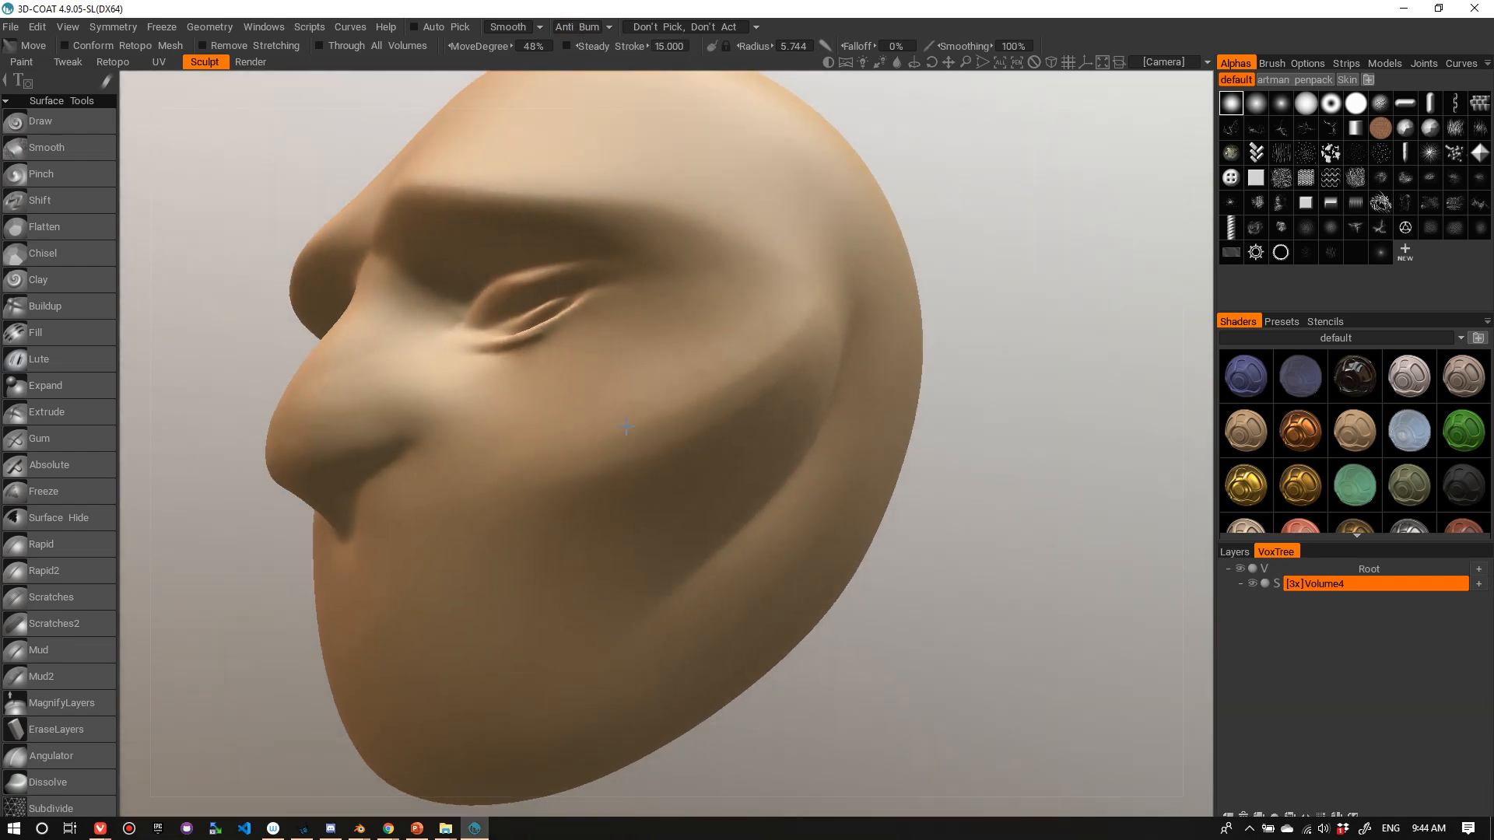
right_click_drag(535, 459, 611, 450)
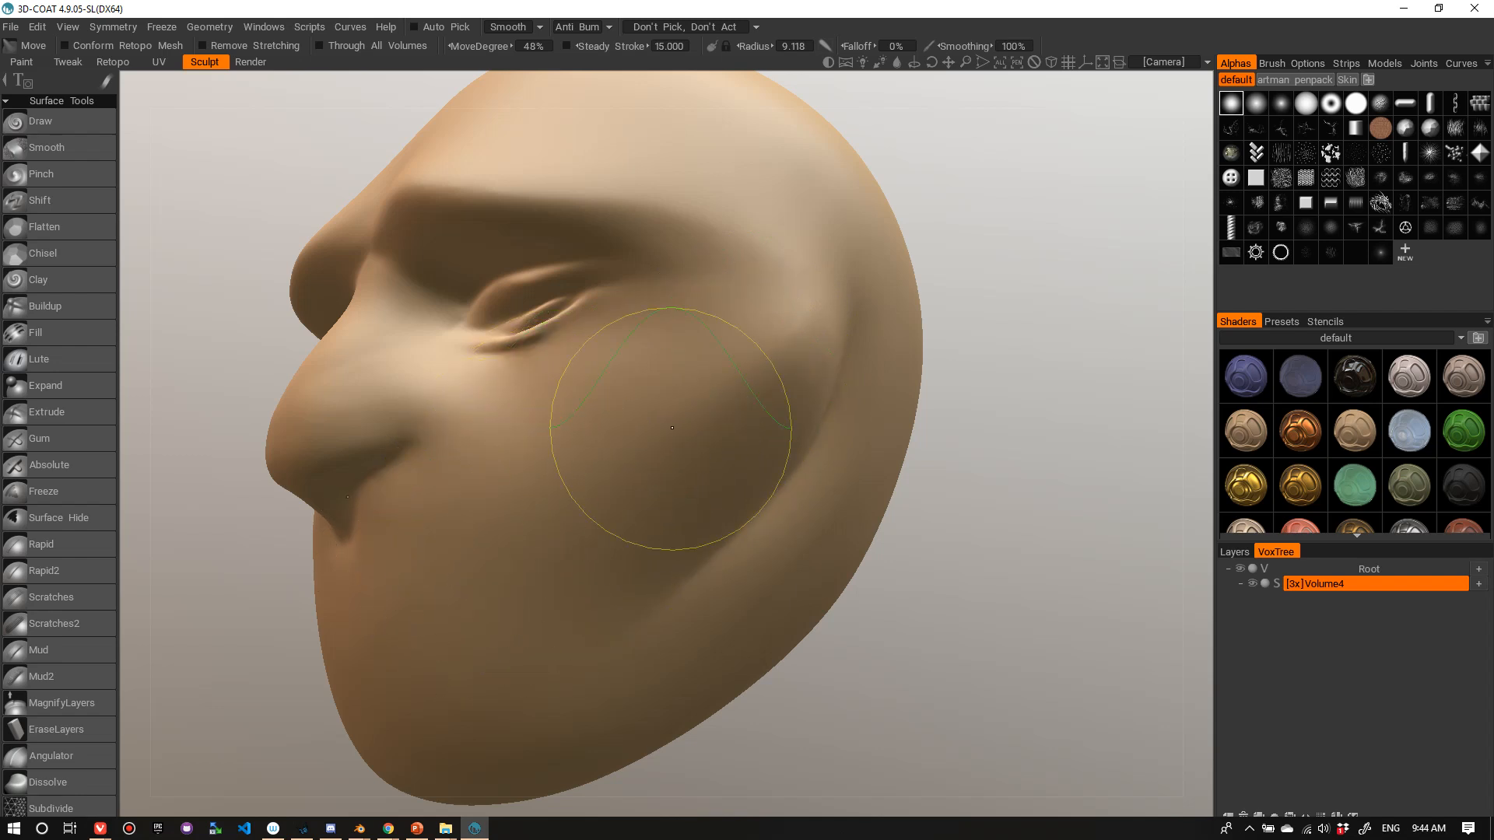
mouse_move(838, 395)
right_mouse_down()
mouse_move(1001, 407)
mouse_move(776, 404)
mouse_move(810, 456)
mouse_move(607, 389)
right_mouse_up()
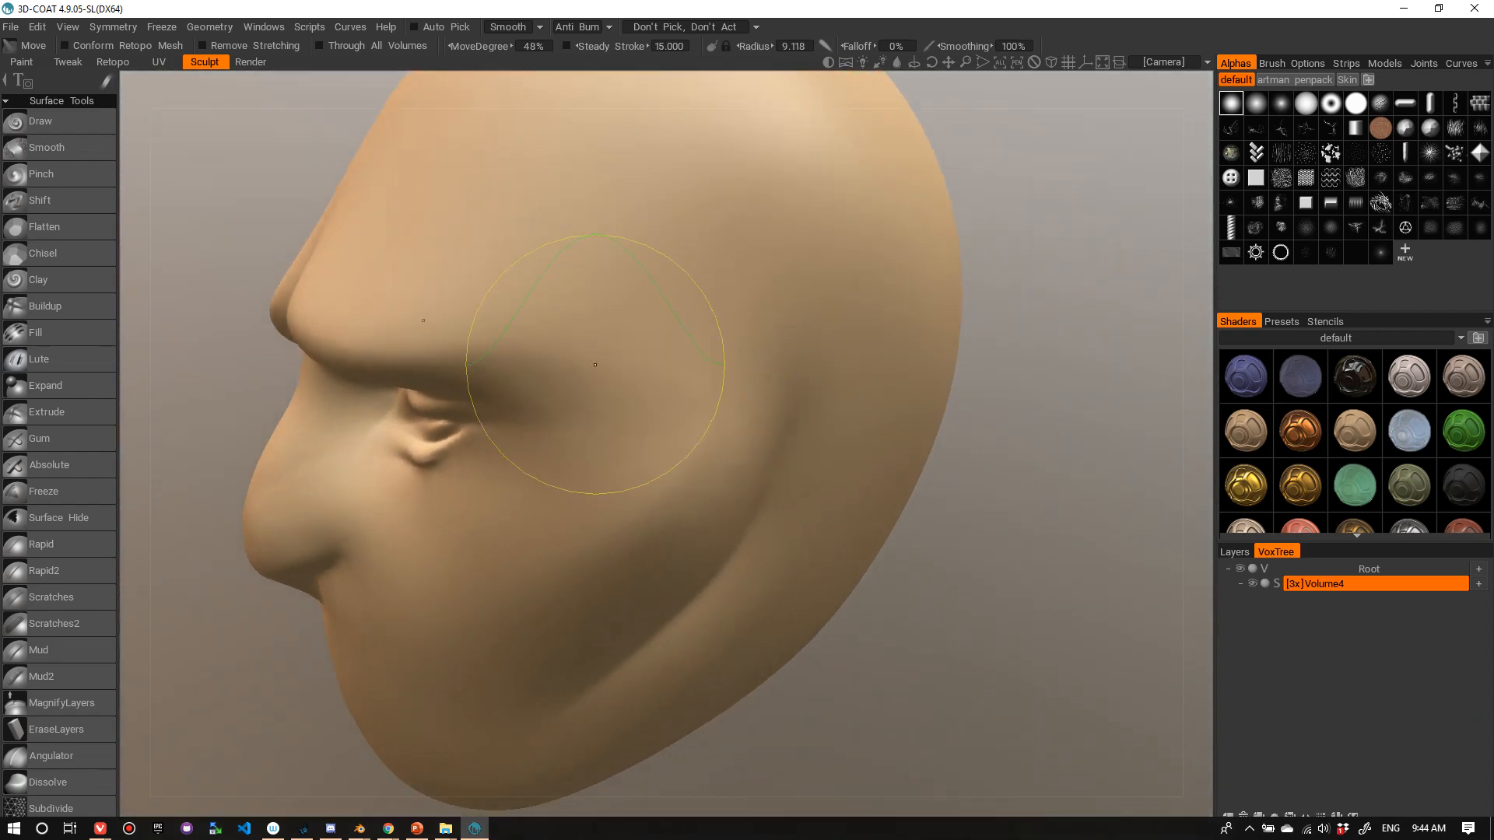
right_click_drag(797, 367, 770, 301)
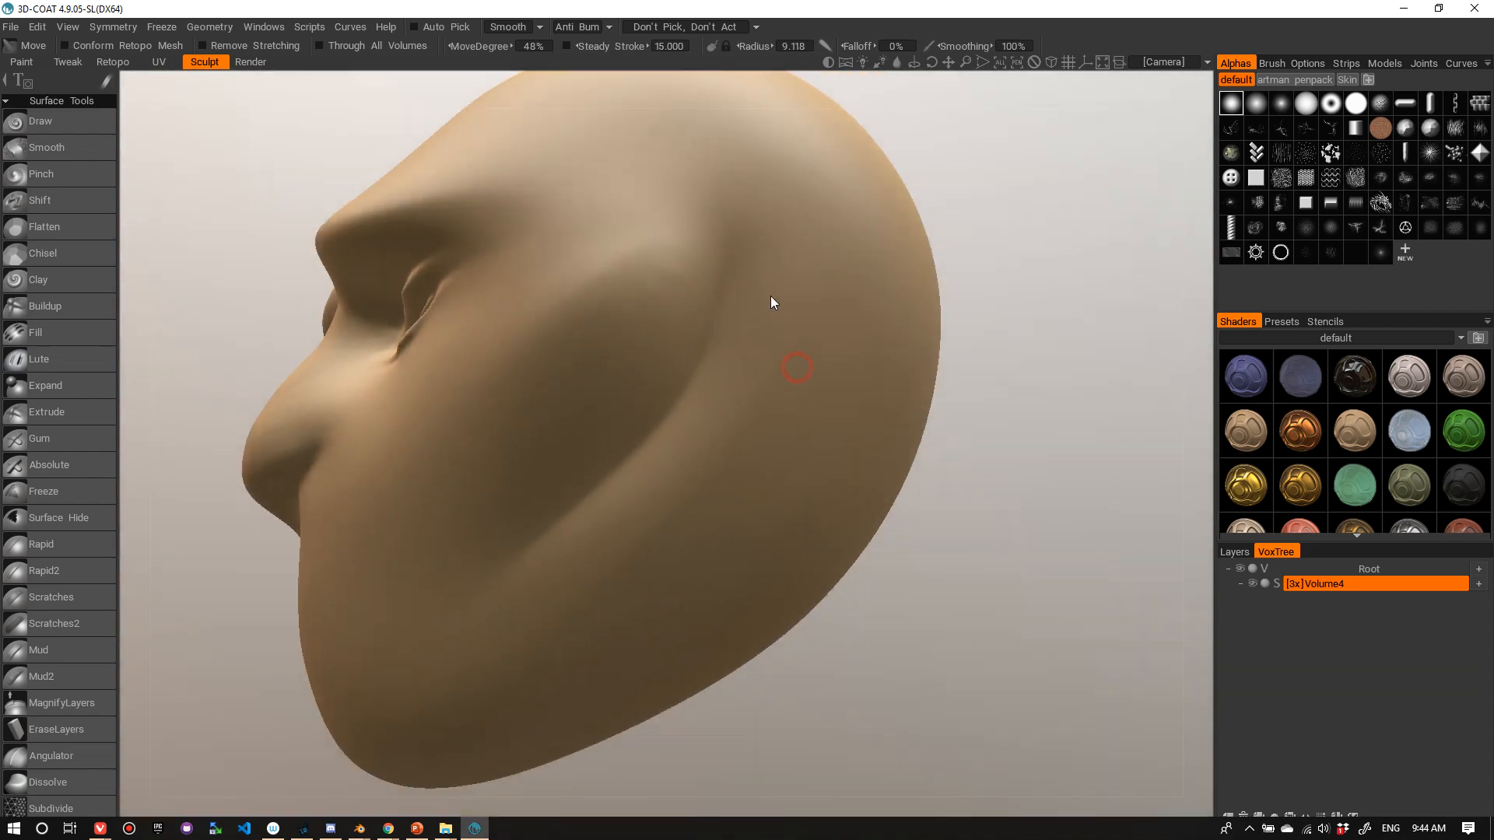
mouse_move(666, 304)
right_mouse_down()
mouse_move(692, 273)
mouse_move(660, 253)
mouse_move(812, 293)
mouse_move(739, 304)
right_mouse_up()
right_click_drag(710, 310, 613, 316)
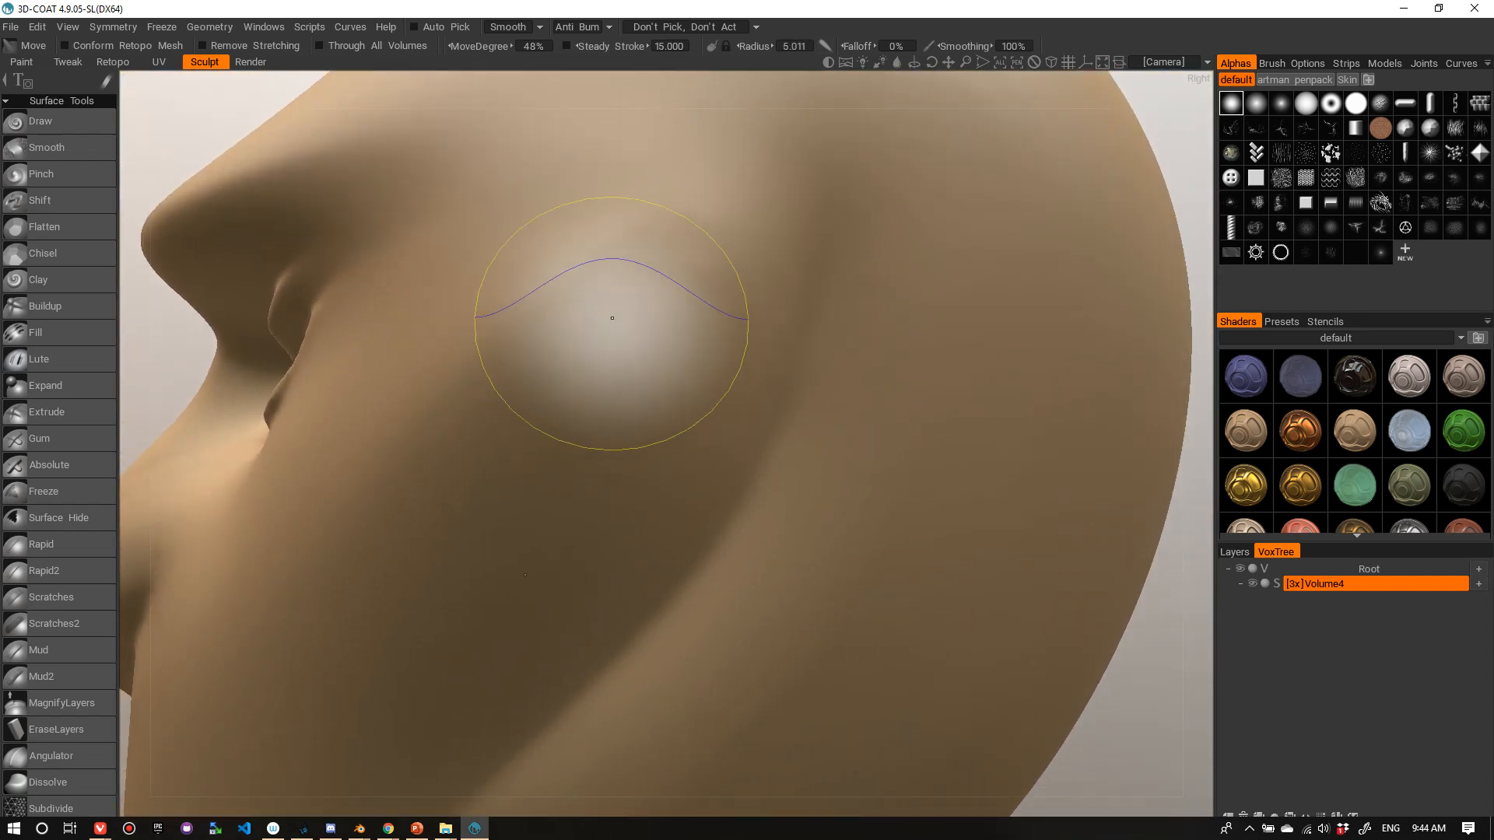
mouse_move(720, 250)
right_mouse_down()
mouse_move(633, 413)
mouse_move(693, 338)
right_mouse_up()
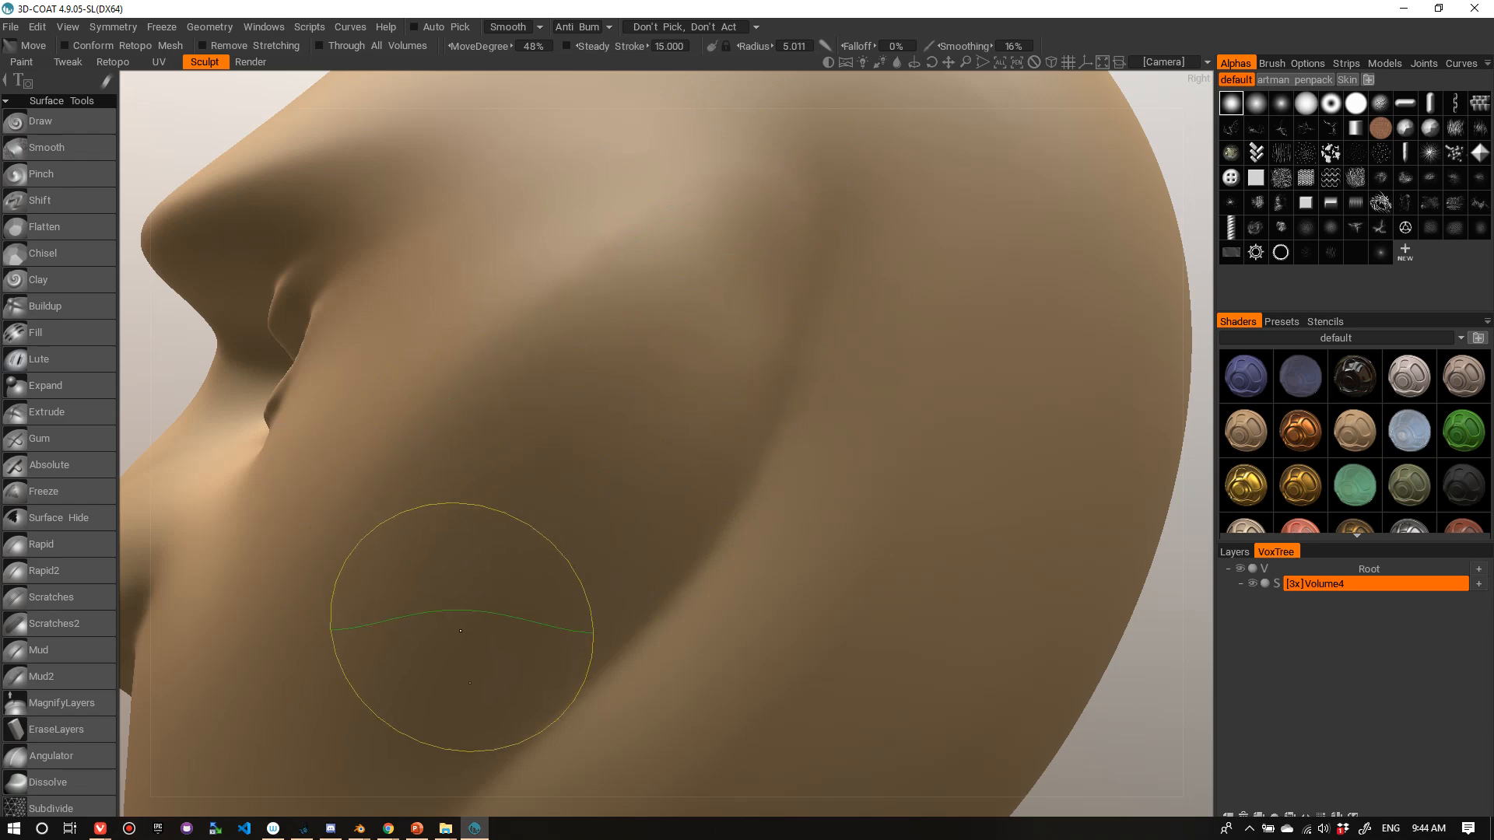
- Soften the nose tip and the root of the nose between the brows with brush radius 3.194
right_click_drag(744, 252, 666, 362, "alt")
mouse_move(665, 361)
left_mouse_down("alt")
mouse_move(1033, 364)
mouse_move(870, 381)
mouse_move(777, 351)
left_mouse_up("alt")
scroll(801, 363, "up", 8)
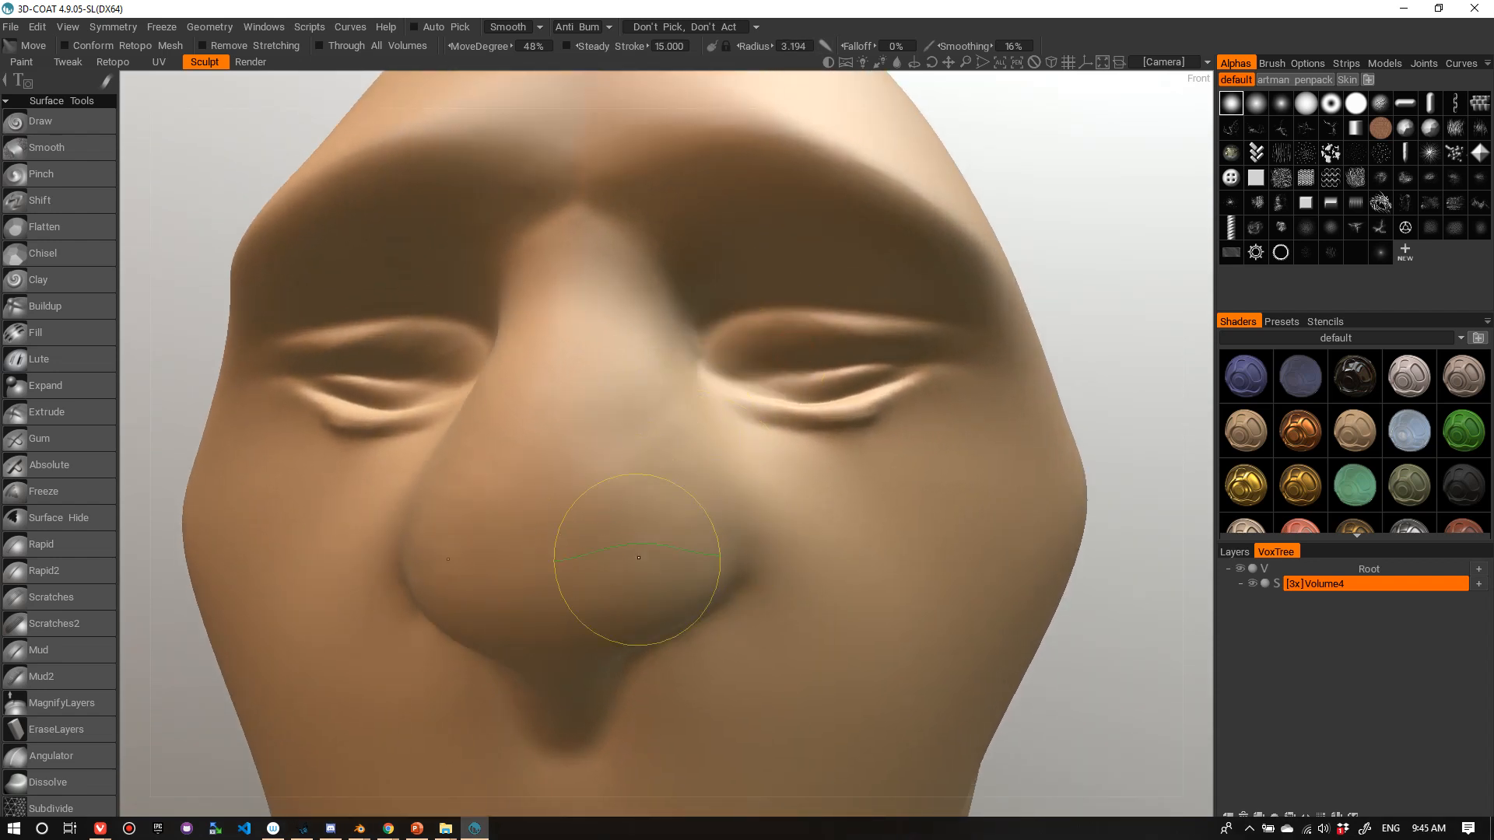
mouse_move(638, 558)
left_mouse_down()
mouse_move(534, 568)
mouse_move(604, 561)
left_mouse_up()
mouse_move(587, 213)
left_mouse_down()
mouse_move(633, 267)
mouse_move(582, 225)
left_mouse_up()
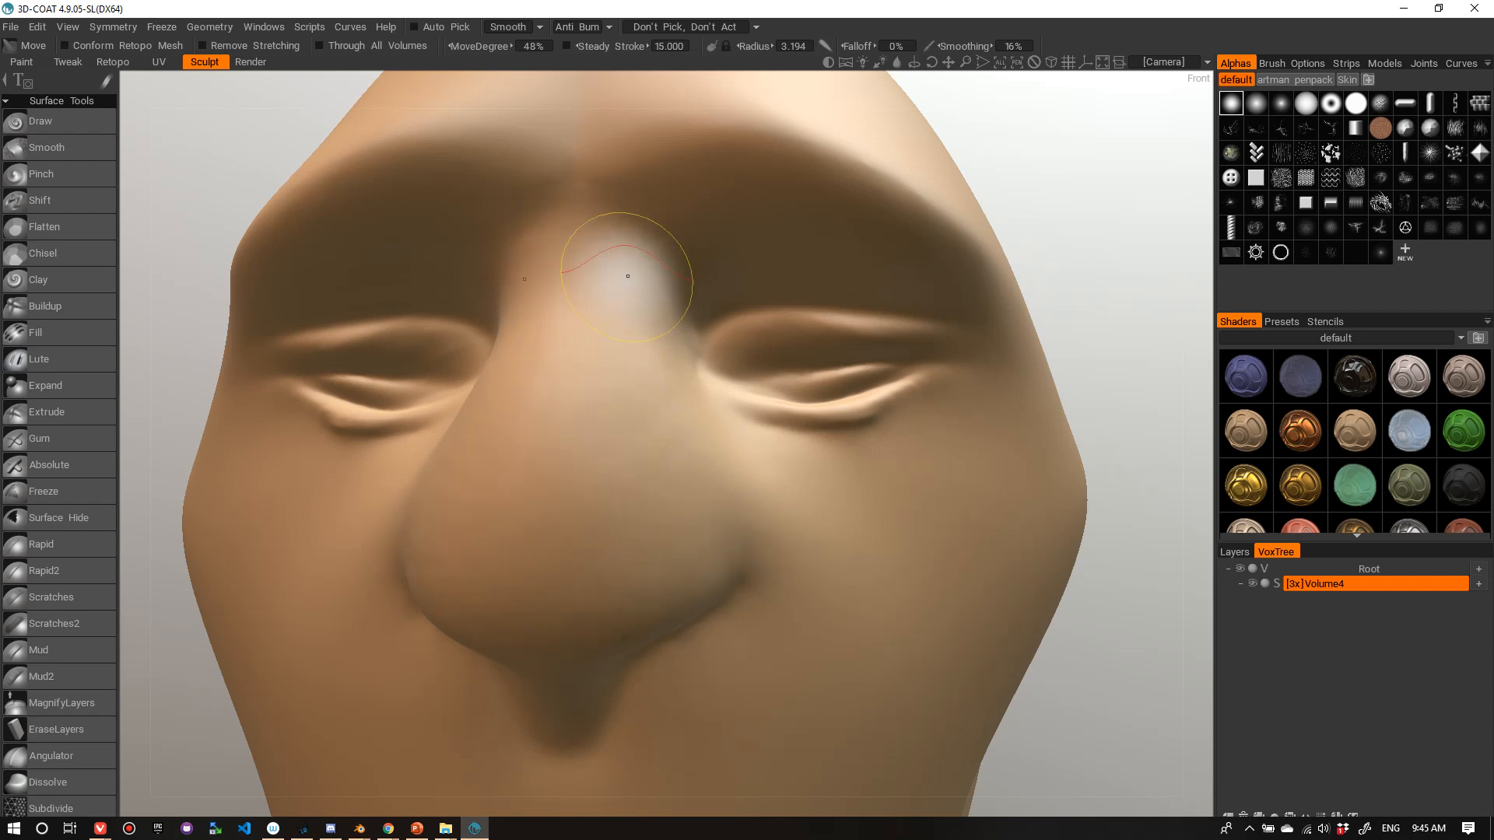
scroll(617, 249, "down", 5)
left_click_drag(558, 381, 584, 403, "alt")
scroll(643, 365, "up", 5)
scroll(725, 422, "down", 4)
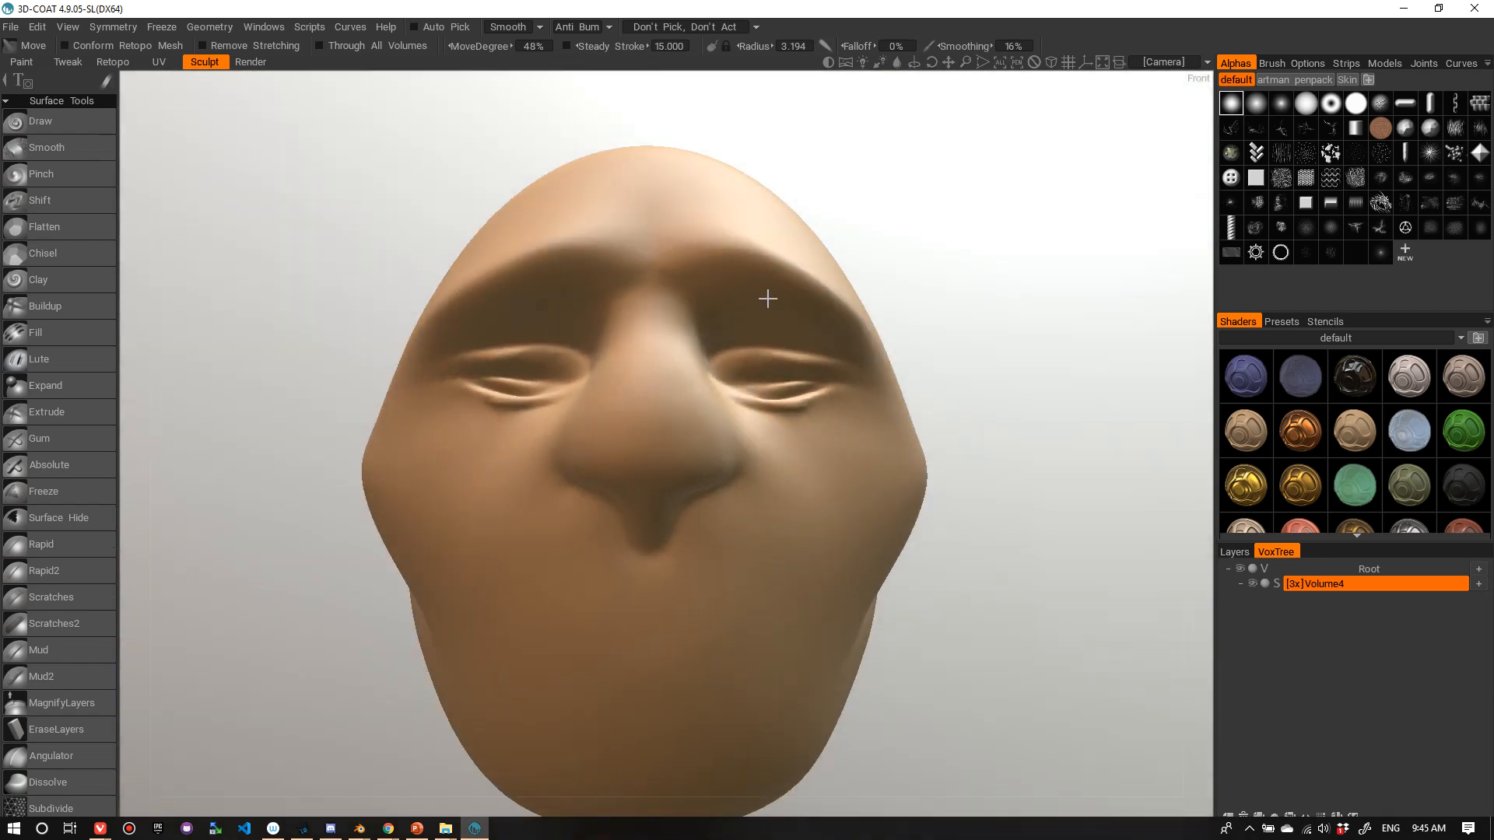
- Smooth the temple and the outer edge of the cheek with brush radius 6.784
left_click_drag(764, 297, 527, 374, "alt")
left_click_drag(637, 403, 705, 425, "alt")
right_click_drag(817, 484, 832, 480)
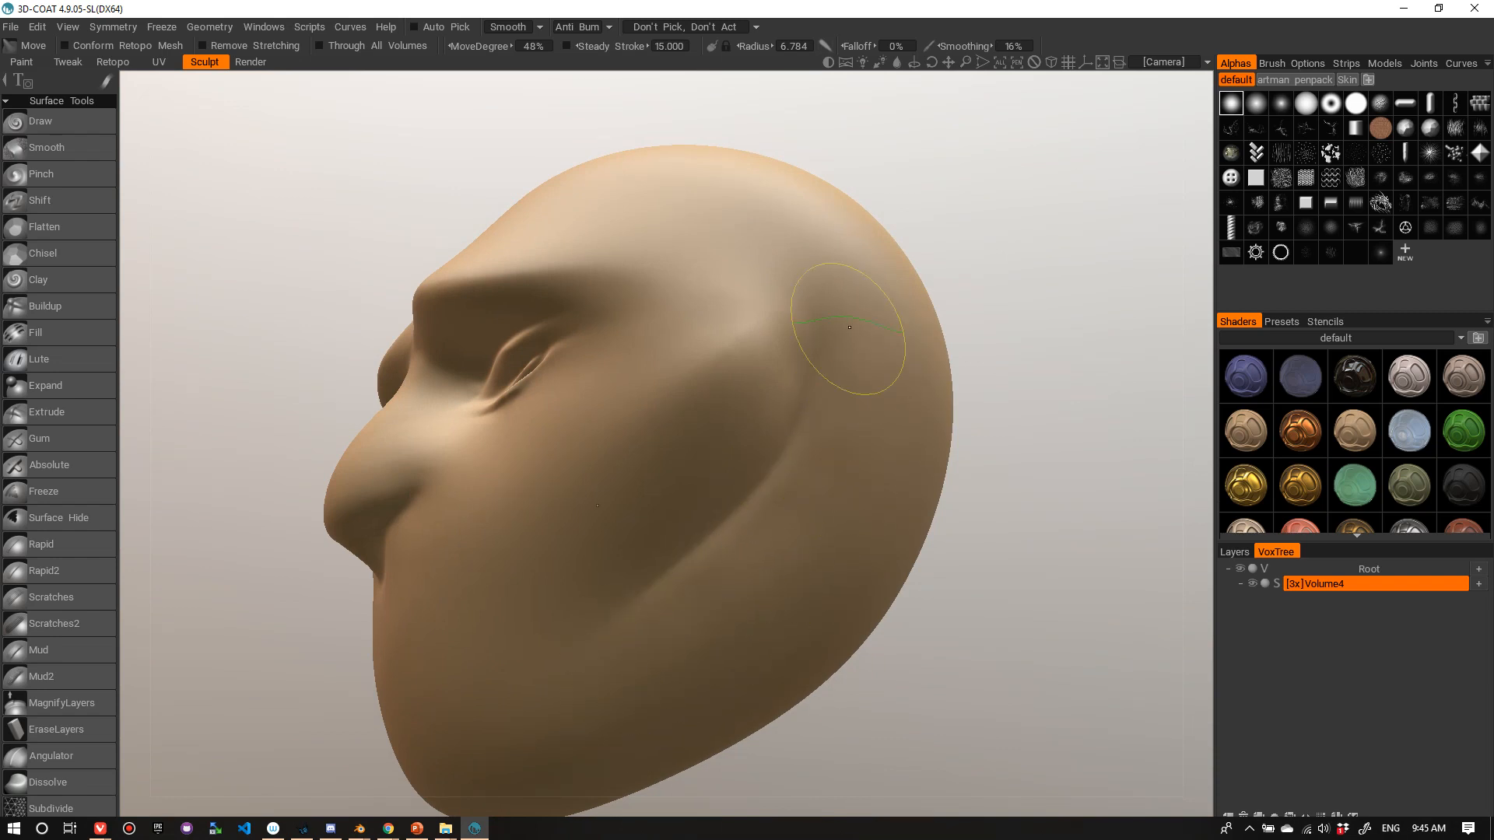
left_click_drag(795, 371, 908, 316, "alt")
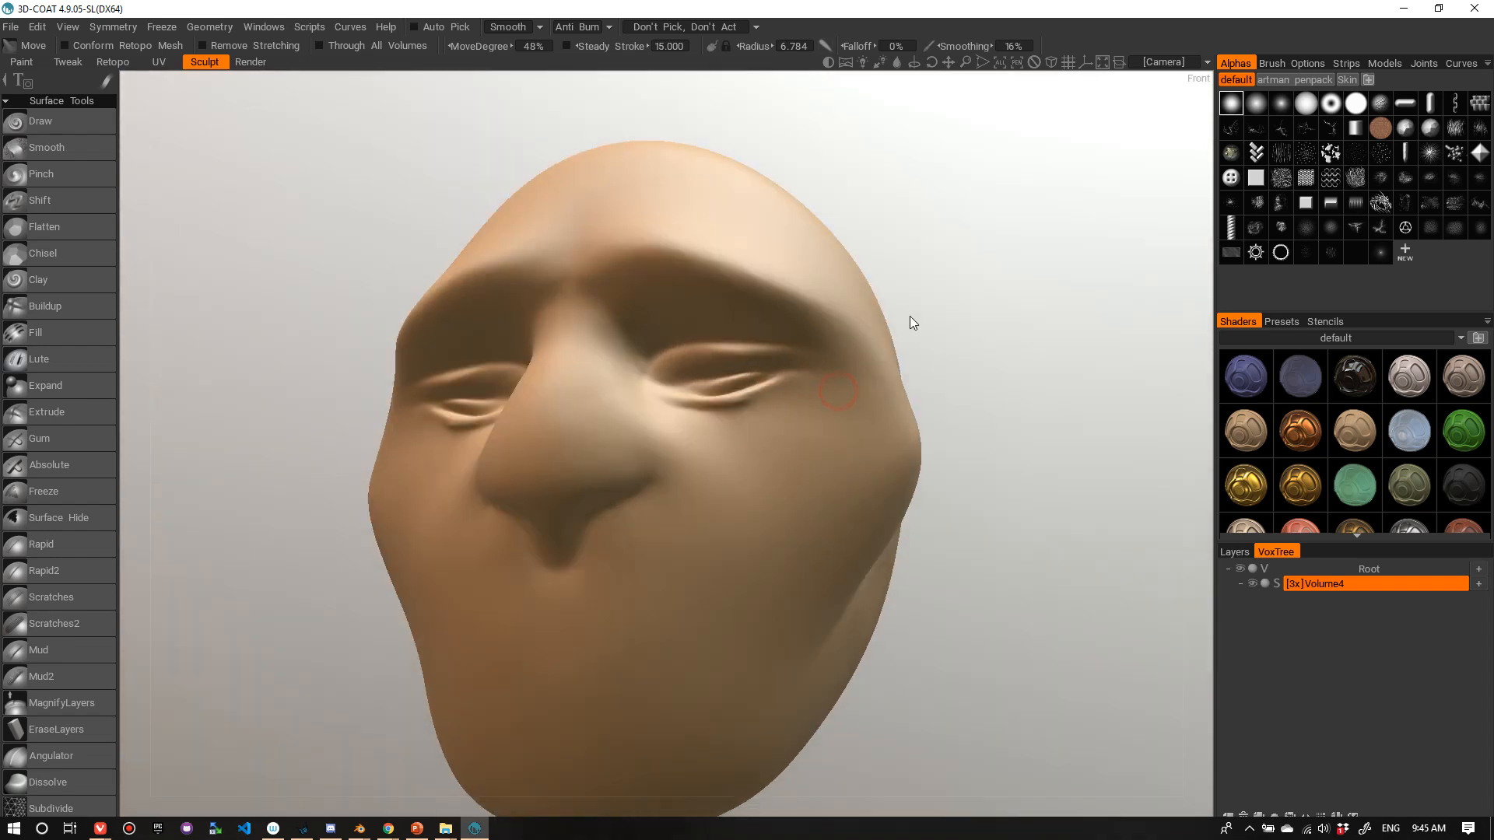
right_click_drag(908, 316, 861, 384)
left_click_drag(861, 384, 899, 414, "shift")
right_click_drag(902, 553, 992, 303)
- Form the upper lip area below the nose with the Pinch tool at Strength 0% and brush radius 9.805
left_click(31, 173)
mouse_move(450, 417)
left_mouse_down()
mouse_move(604, 436)
mouse_move(570, 451)
mouse_move(524, 387)
left_mouse_up()
right_click_drag(525, 386, 595, 387)
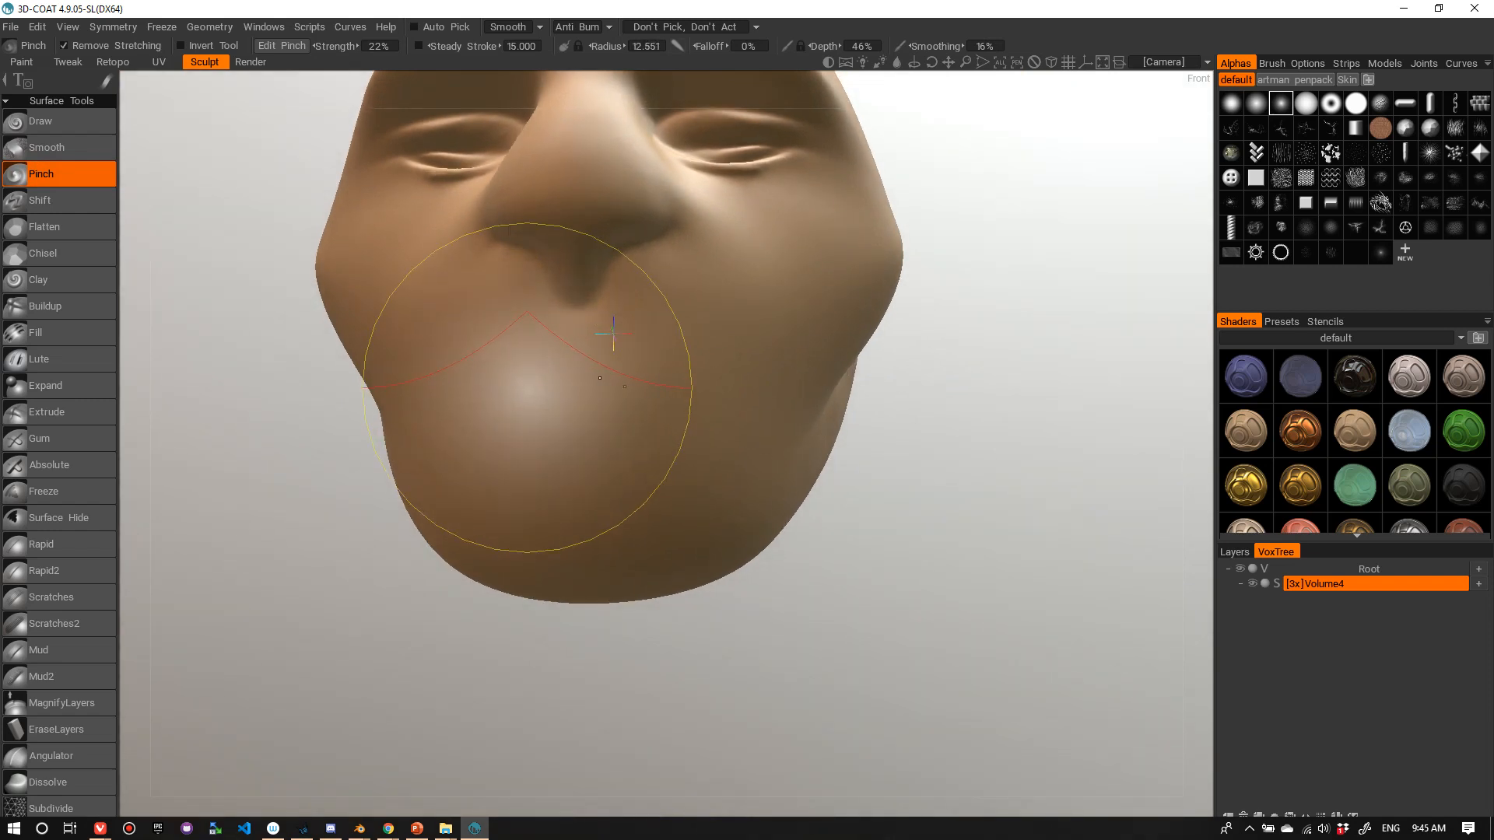
mouse_move(645, 365)
left_mouse_down()
mouse_move(564, 381)
mouse_move(624, 379)
left_mouse_up()
right_click_drag(600, 370, 562, 375)
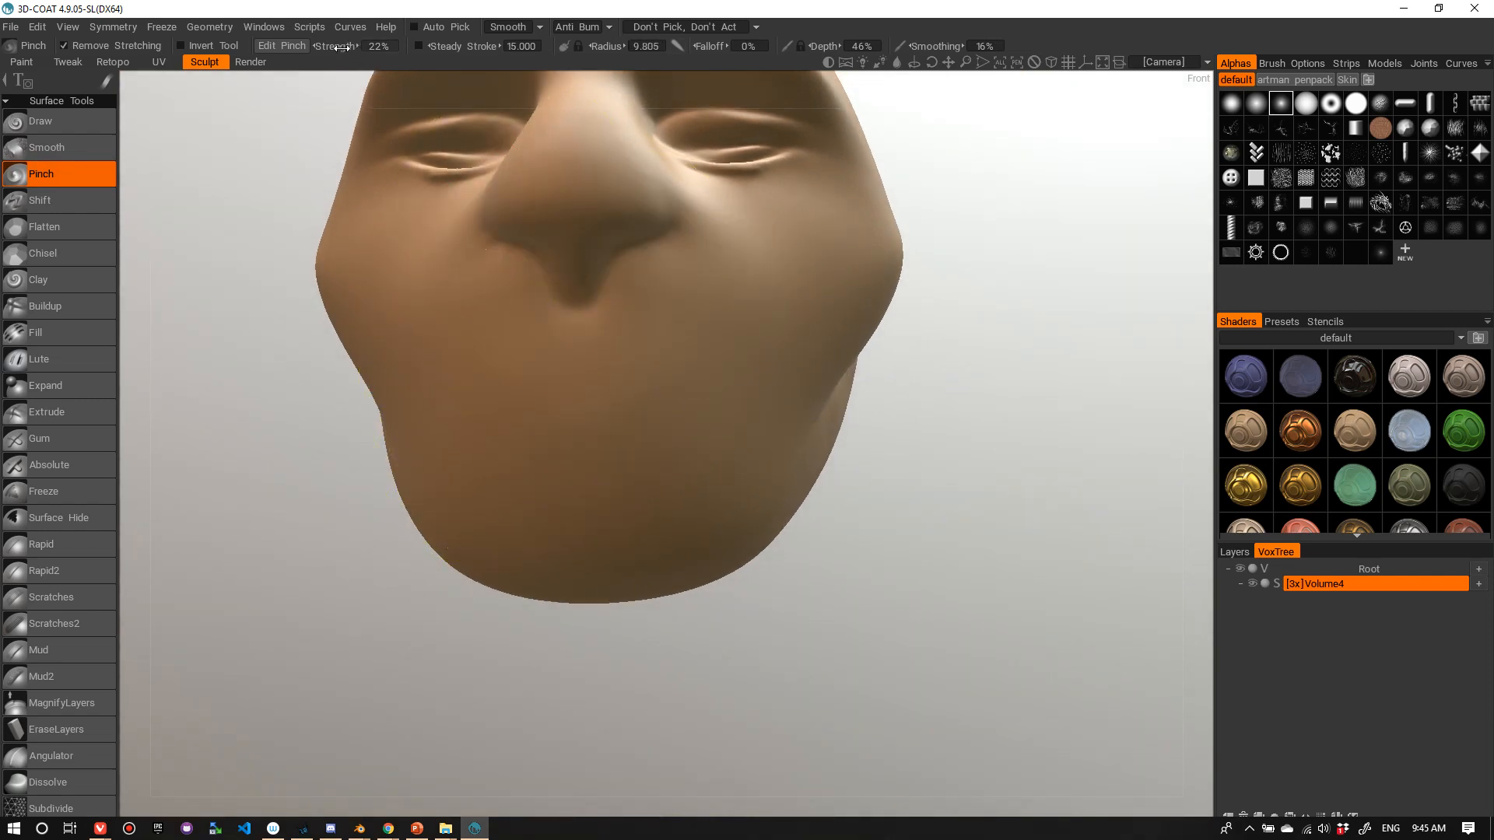
left_click_drag(343, 47, 282, 55)
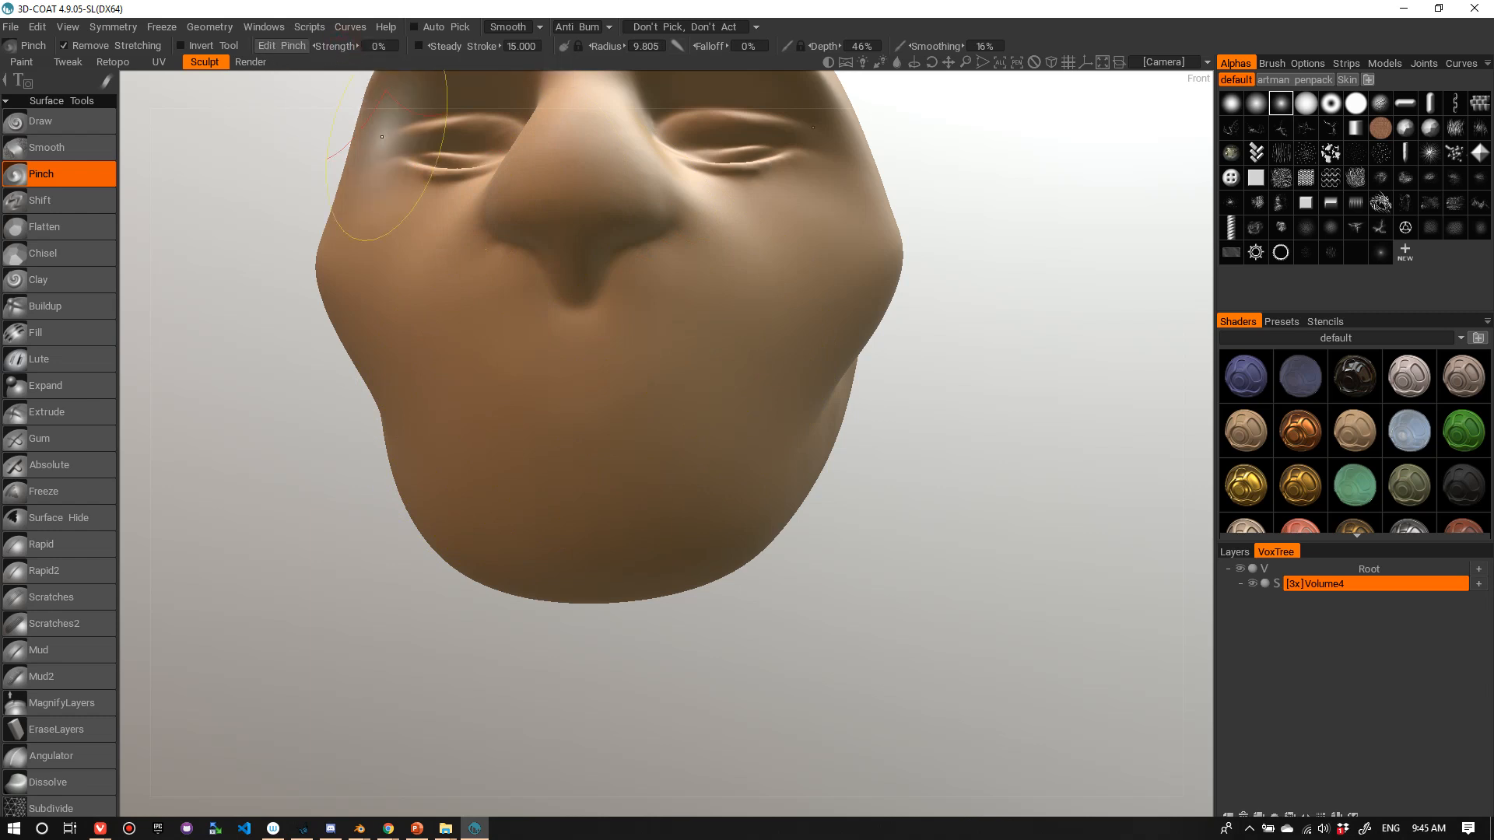
left_click_drag(474, 417, 471, 422)
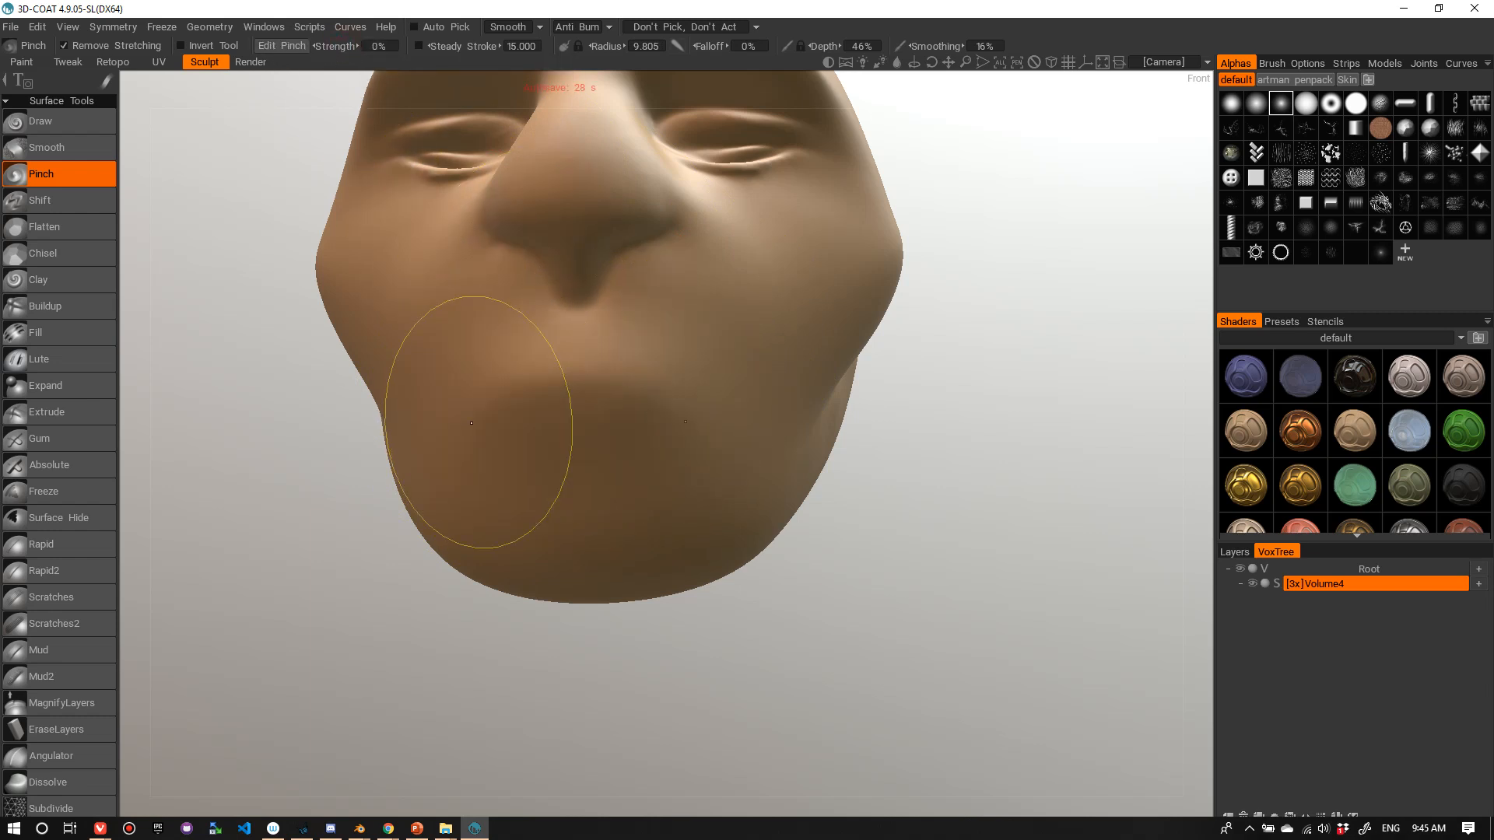
- Pinch the mouth line and lower lip with brush radii 5.746 and 2.699, and the crease above the chin with radius 3.755
left_click_drag(721, 432, 693, 486, "alt")
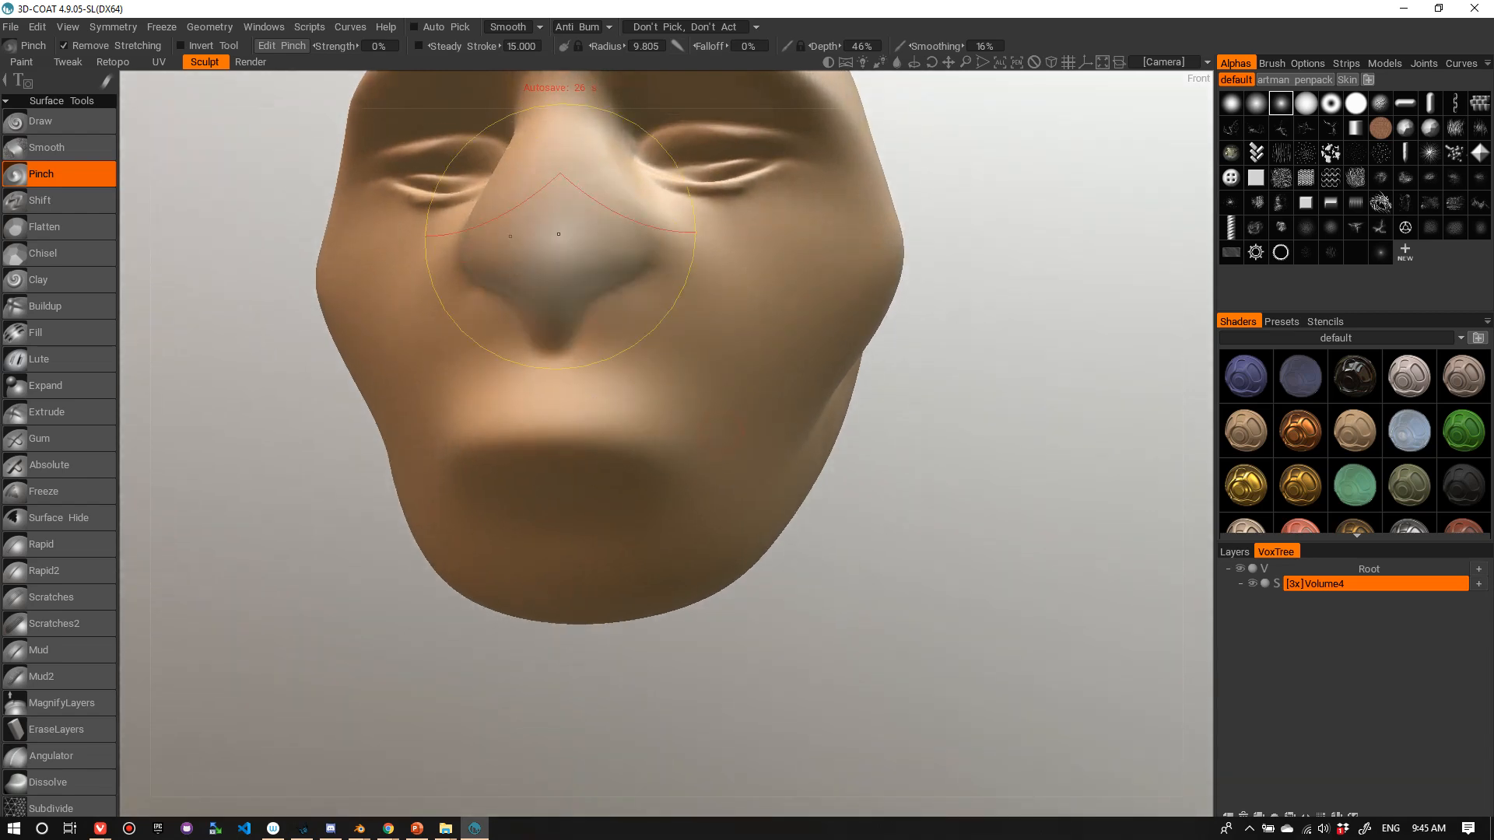
mouse_move(600, 466)
left_mouse_down("alt")
mouse_move(540, 447)
mouse_move(456, 487)
mouse_move(532, 437)
left_mouse_up("alt")
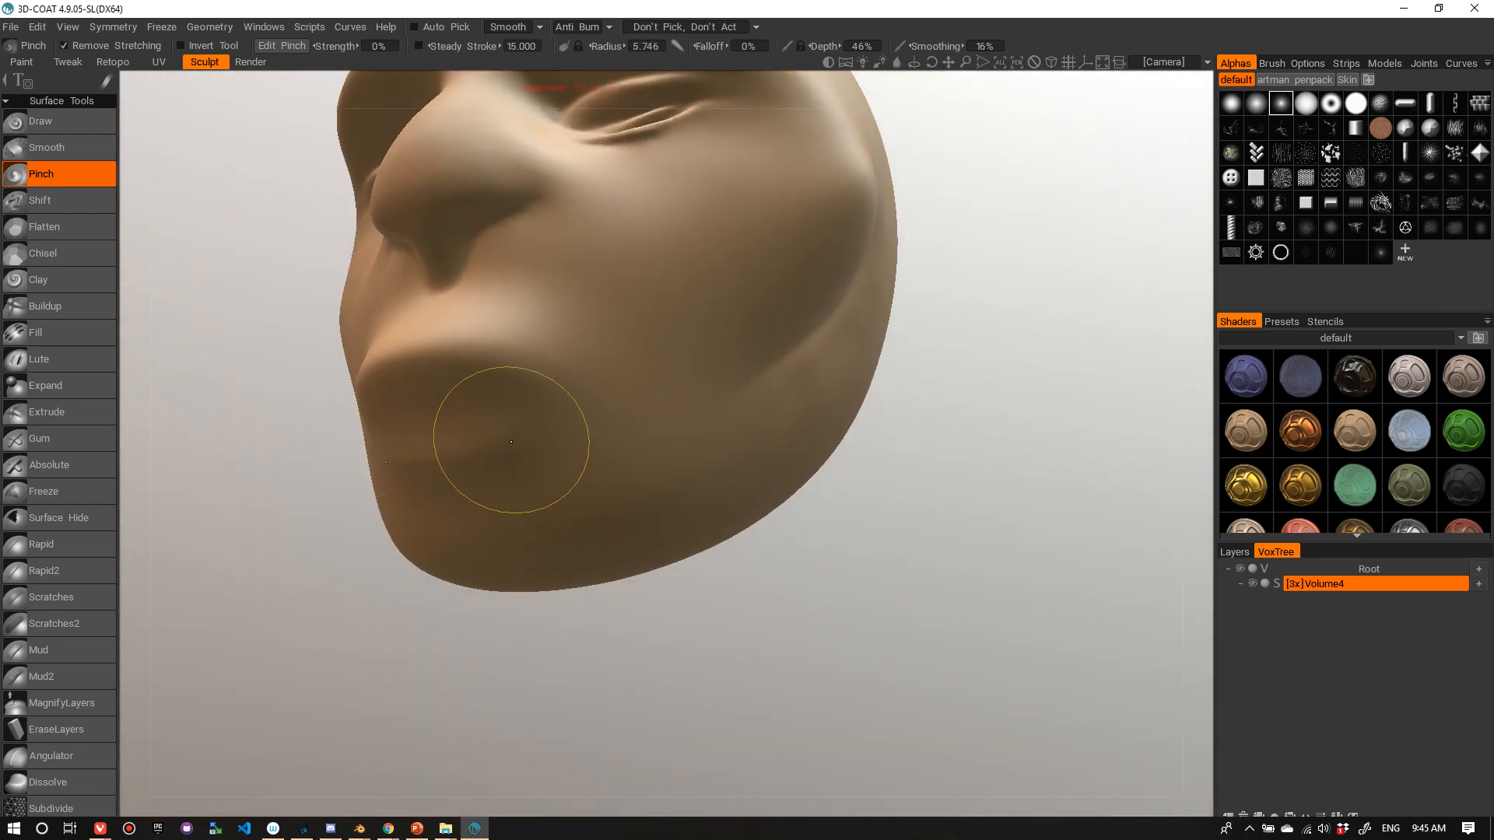
mouse_move(511, 442)
right_mouse_down()
mouse_move(547, 417)
mouse_move(412, 427)
right_mouse_up()
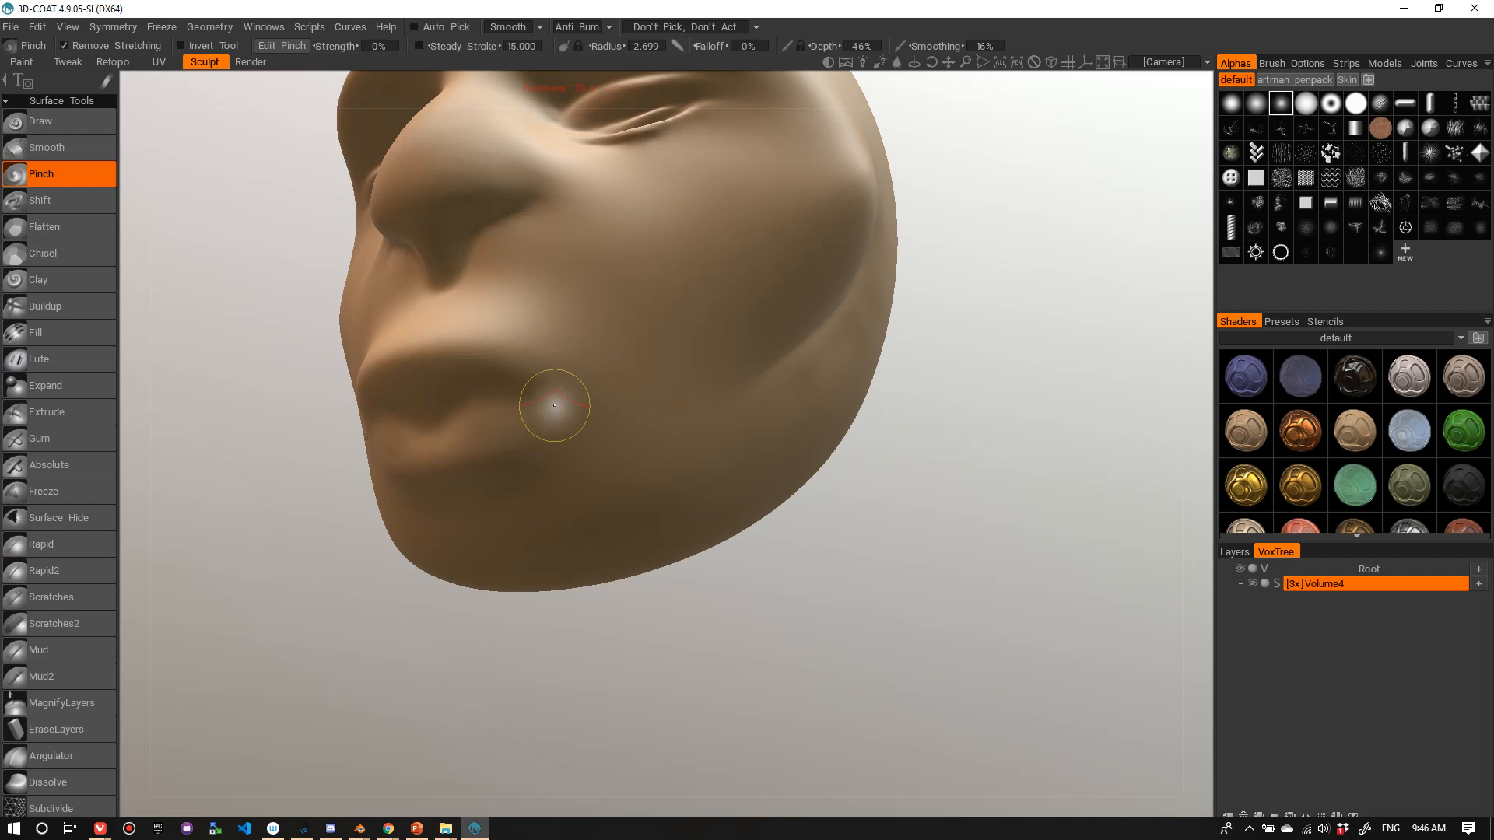
mouse_move(577, 346)
left_mouse_down("alt")
mouse_move(861, 399)
mouse_move(694, 600)
mouse_move(584, 369)
left_mouse_up("alt")
right_click_drag(584, 370, 646, 340, "alt")
left_click_drag(647, 340, 537, 447, "alt")
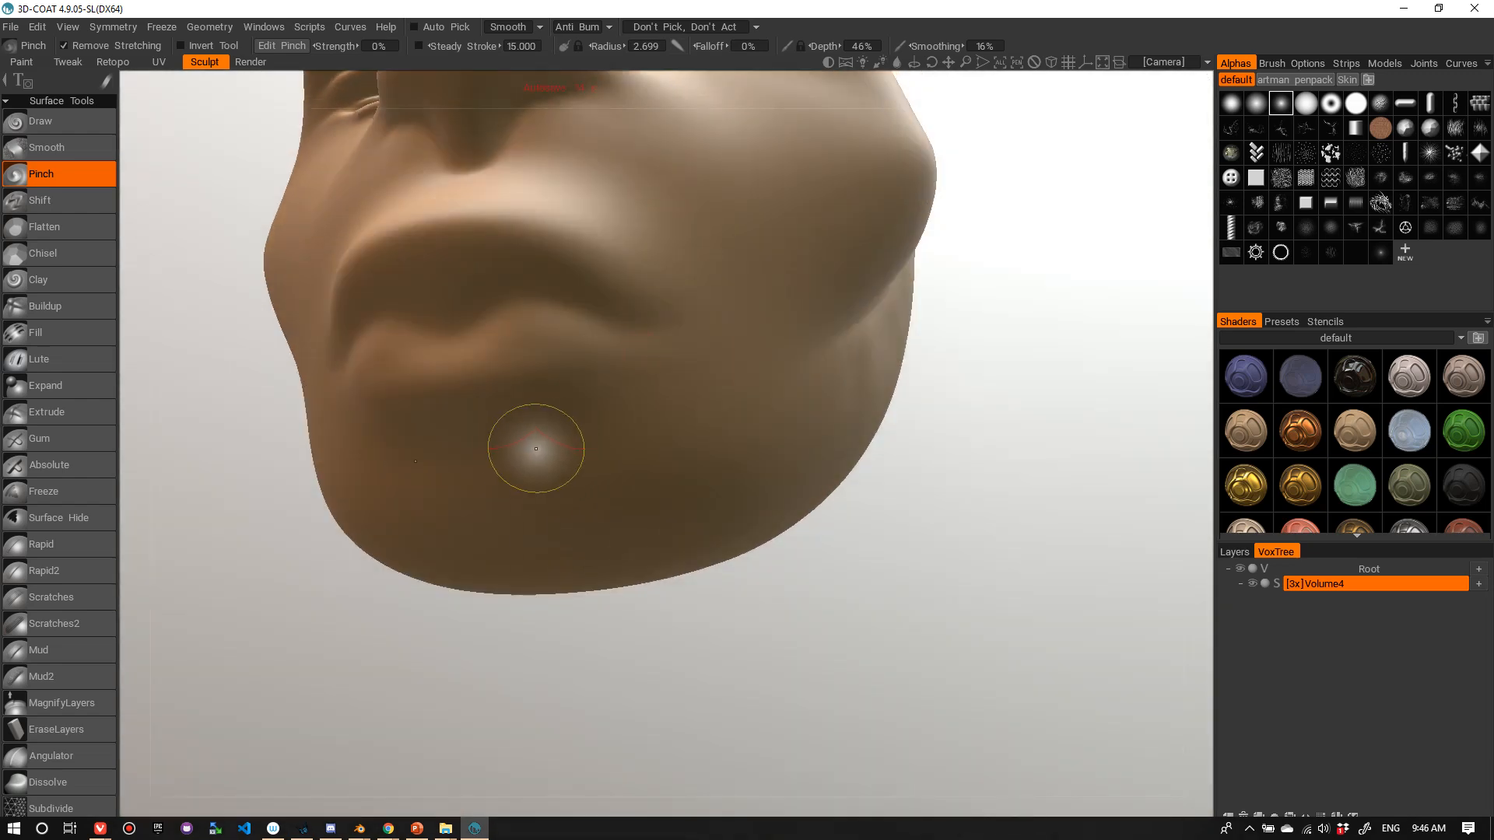
right_click_drag(537, 446, 503, 430)
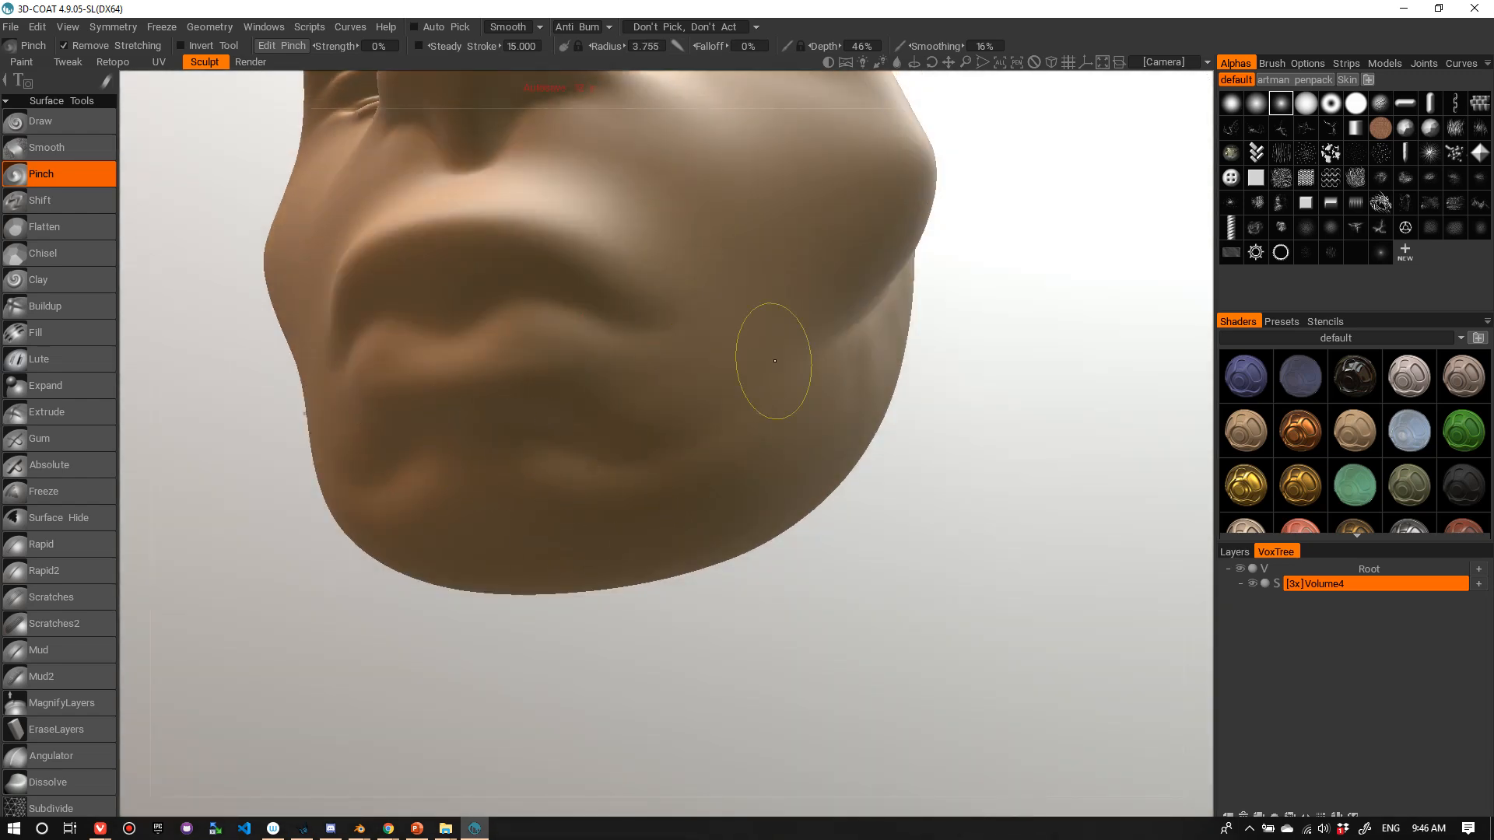
- Shape a narrower projecting chin and jaw from below with Pinch at brush radius 17.558
mouse_move(747, 386)
left_mouse_down("alt")
mouse_move(691, 311)
mouse_move(747, 358)
mouse_move(844, 366)
mouse_move(714, 345)
left_mouse_up("alt")
right_click_drag(712, 339, 739, 333, "alt")
left_click_drag(739, 333, 583, 295, "alt")
left_click_drag(543, 427, 539, 386, "alt")
right_click_drag(538, 386, 708, 370)
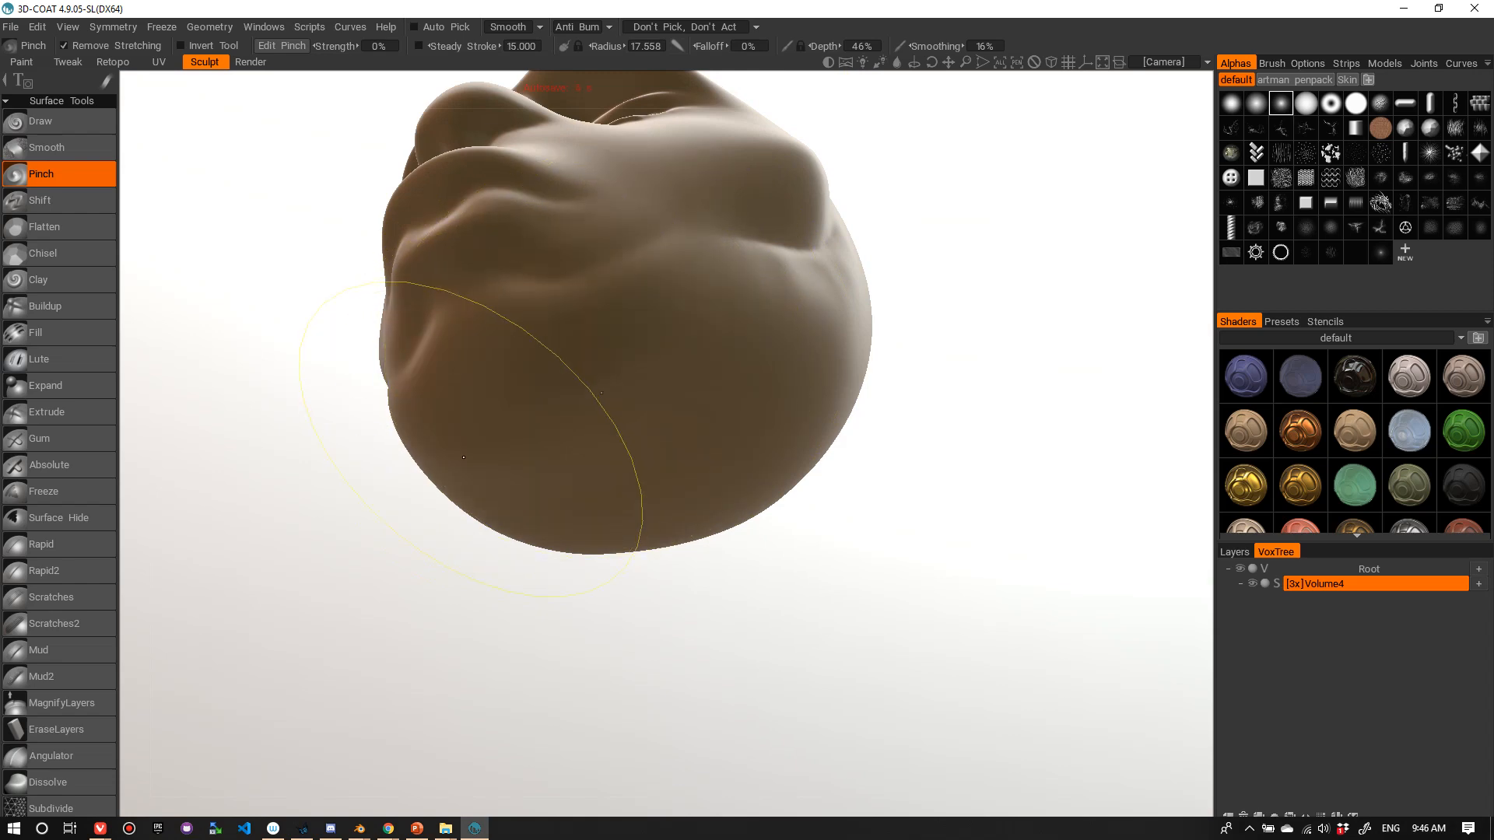
mouse_move(678, 396)
left_mouse_down("alt")
mouse_move(594, 470)
mouse_move(567, 464)
mouse_move(567, 487)
left_mouse_up("alt")
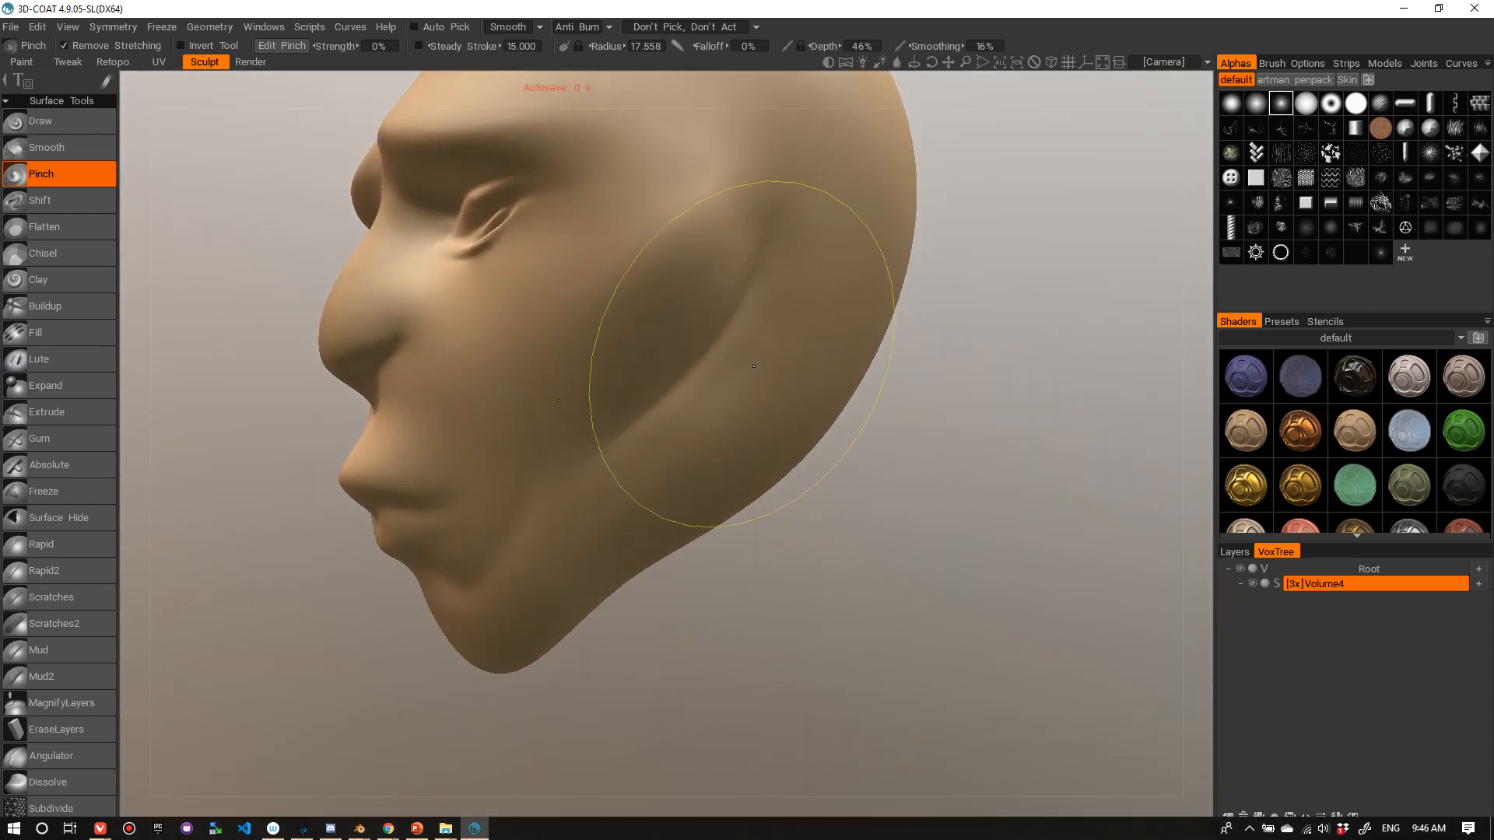
- Switch to the Move tool and pull the mouth and chin forward in profile with brush radius 28.577
left_click_drag(754, 365, 703, 548, "alt")
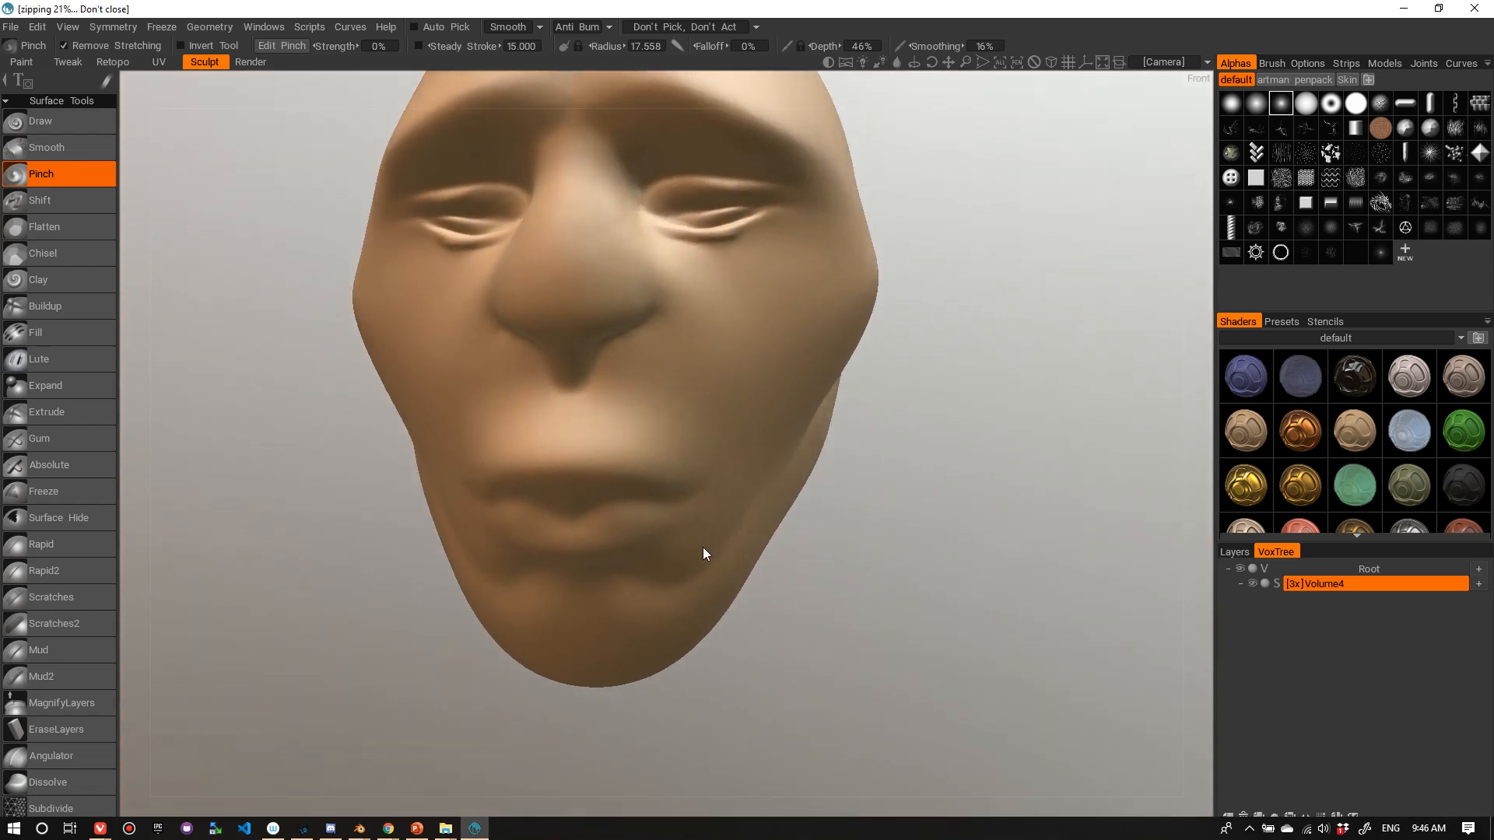
right_click_drag(703, 548, 647, 370, "alt")
mouse_move(646, 371)
left_mouse_down("alt")
mouse_move(686, 396)
mouse_move(722, 382)
mouse_move(666, 384)
mouse_move(629, 418)
mouse_move(451, 427)
left_mouse_up("alt")
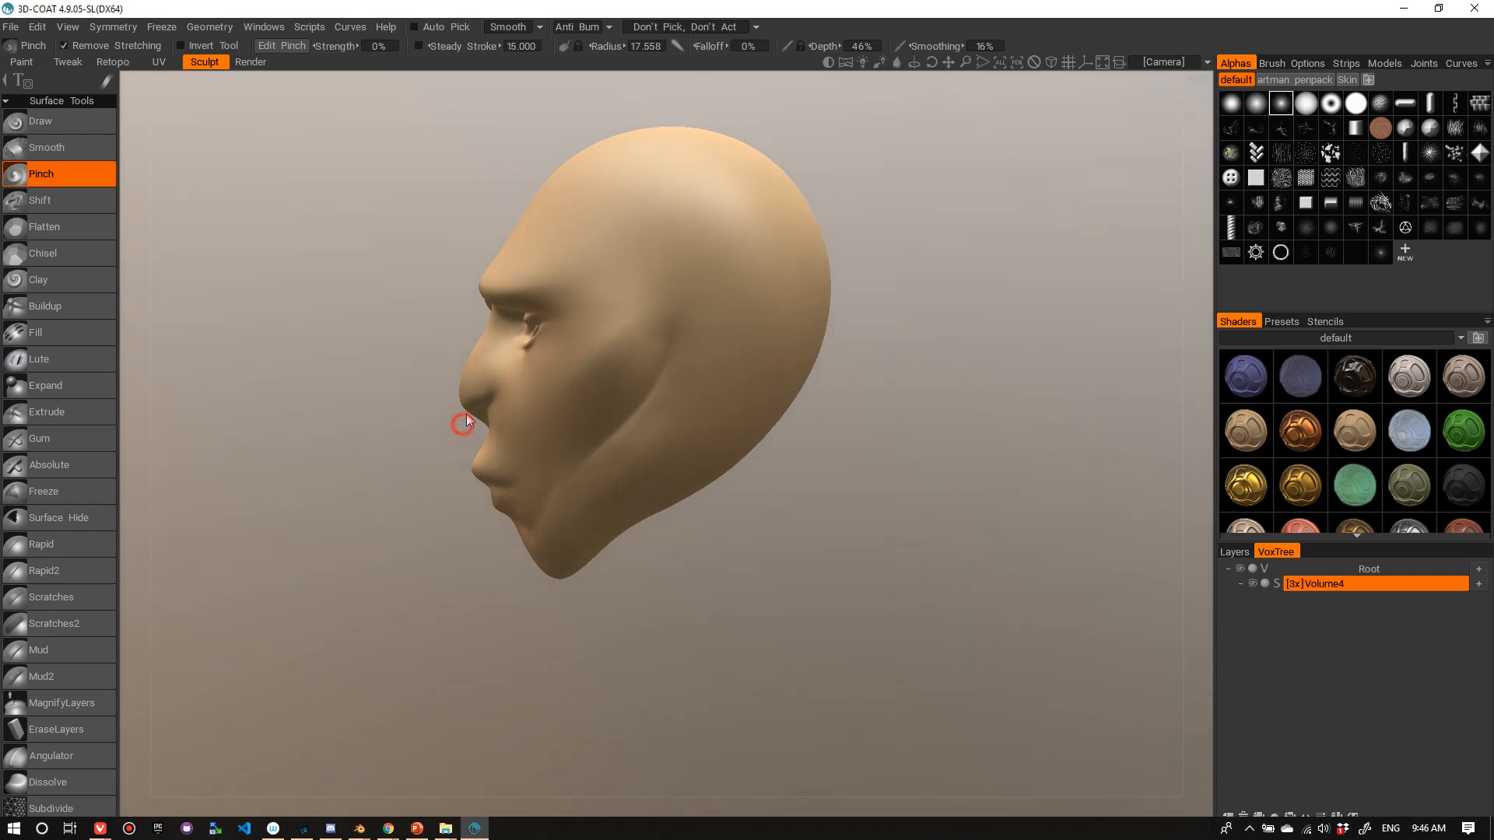
key("m")
right_click_drag(608, 493, 685, 498)
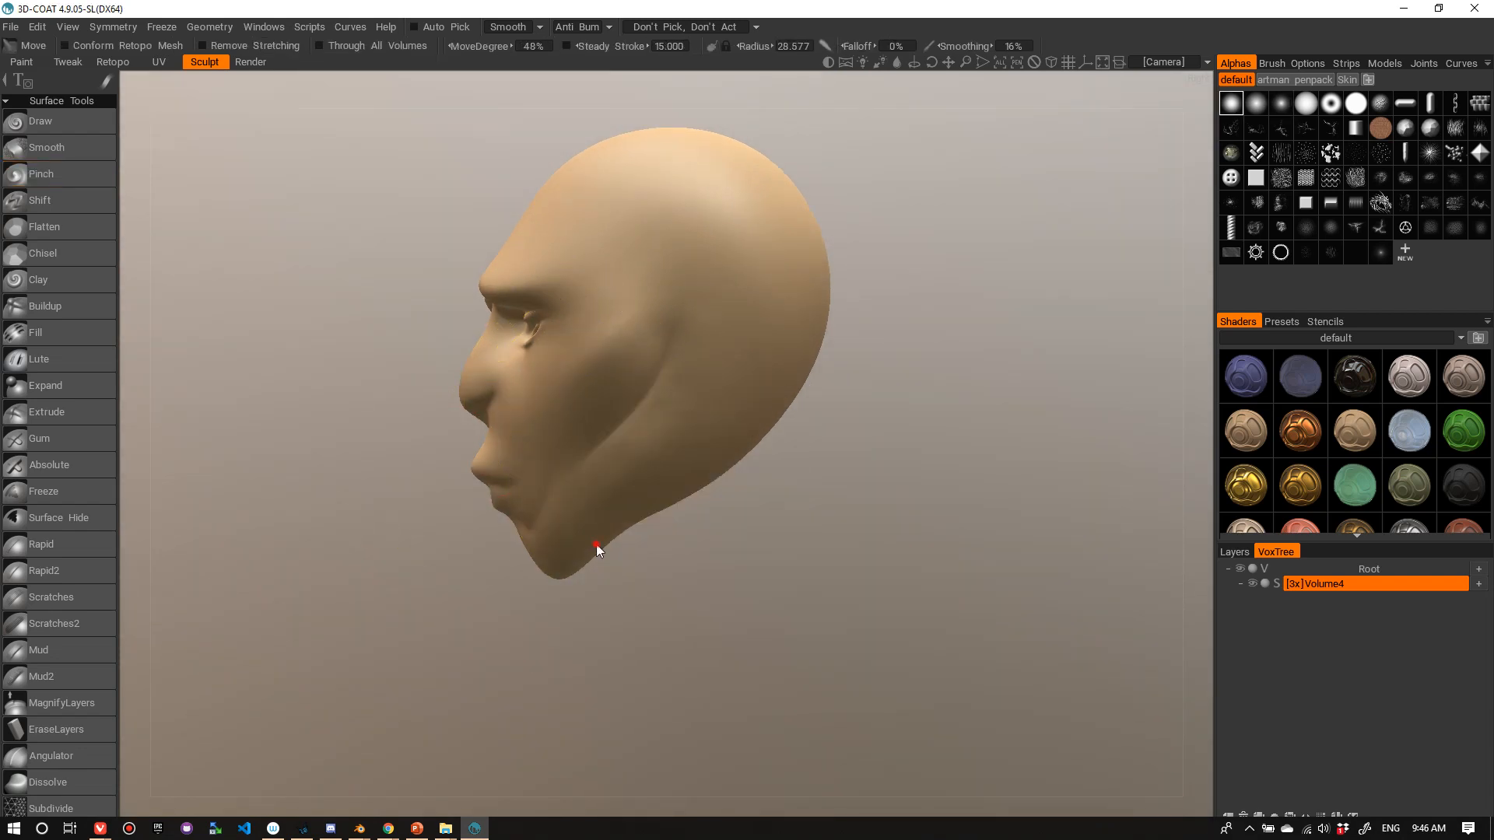
left_click_drag(595, 544, 612, 514, "alt")
left_click_drag(509, 517, 490, 494)
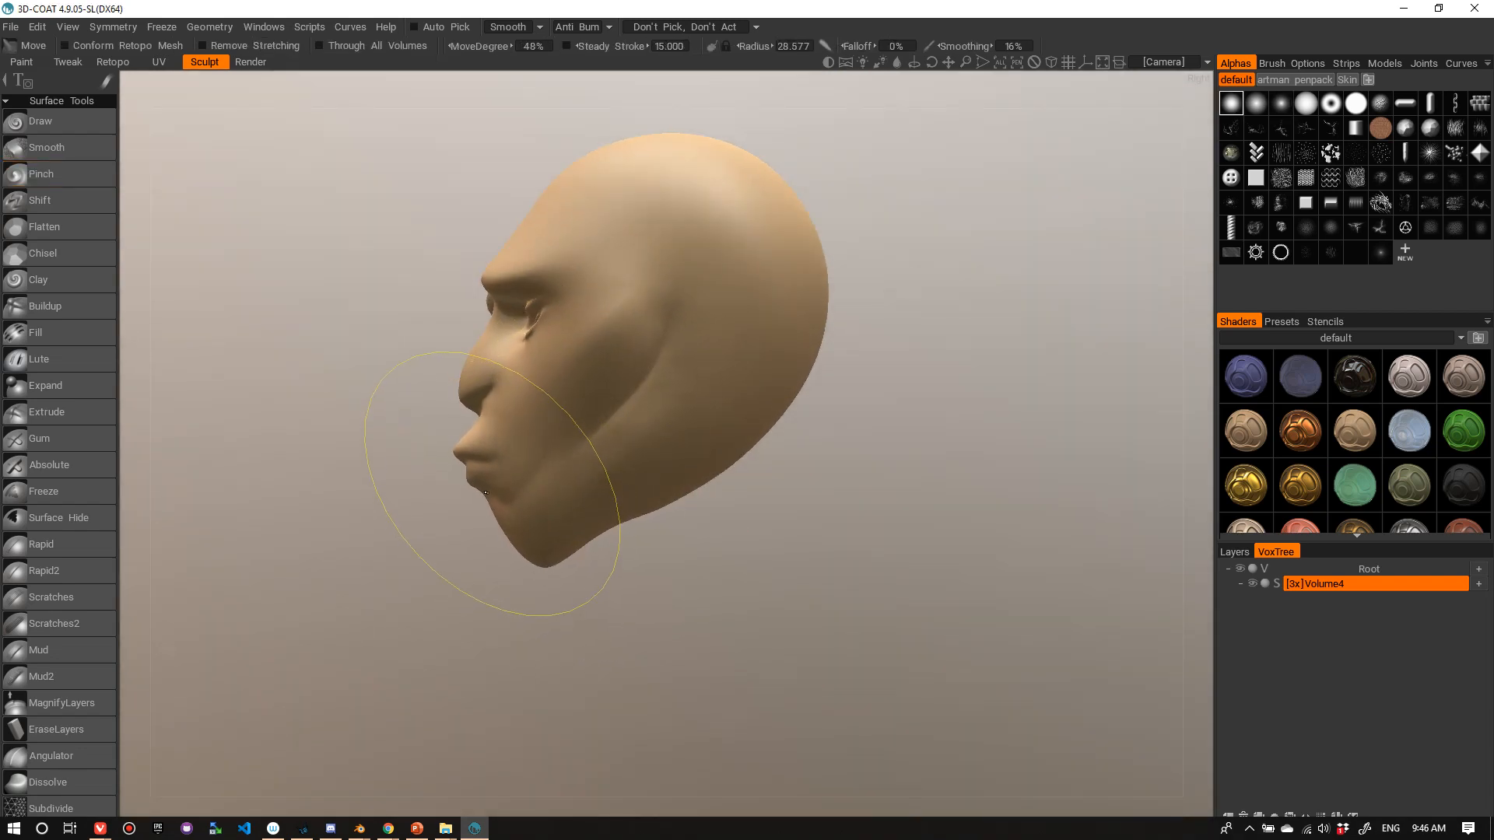
mouse_move(601, 509)
left_mouse_down()
mouse_move(629, 554)
mouse_move(886, 529)
mouse_move(642, 535)
mouse_move(612, 565)
mouse_move(576, 527)
mouse_move(843, 540)
left_mouse_up()
- Examine the proportions of the face and mouth from several angles
right_click_drag(789, 318, 787, 354, "alt")
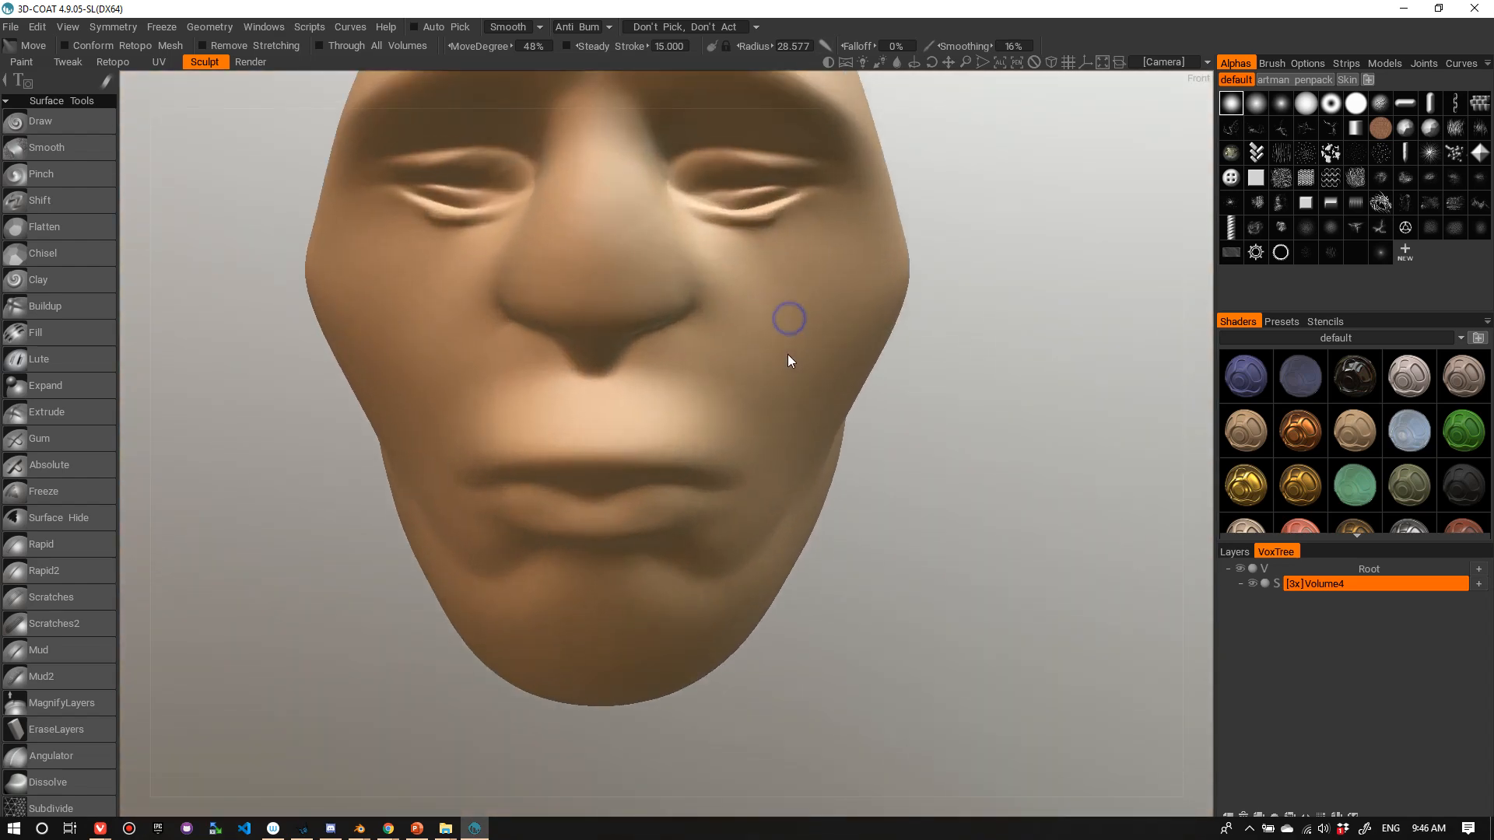
middle_click_drag(998, 220, 992, 282, "alt")
right_click_drag(992, 282, 888, 305, "alt")
mouse_move(879, 304)
left_mouse_down("alt")
mouse_move(1100, 310)
mouse_move(900, 304)
left_mouse_up("alt")
right_click_drag(899, 304, 997, 299, "alt")
left_click_drag(997, 299, 786, 300, "alt")
right_click_drag(600, 329, 568, 352, "alt")
left_click_drag(568, 352, 667, 381, "alt")
- Smooth the folds of the eyelids with brush radius 4.183
right_click_drag(623, 334, 451, 347)
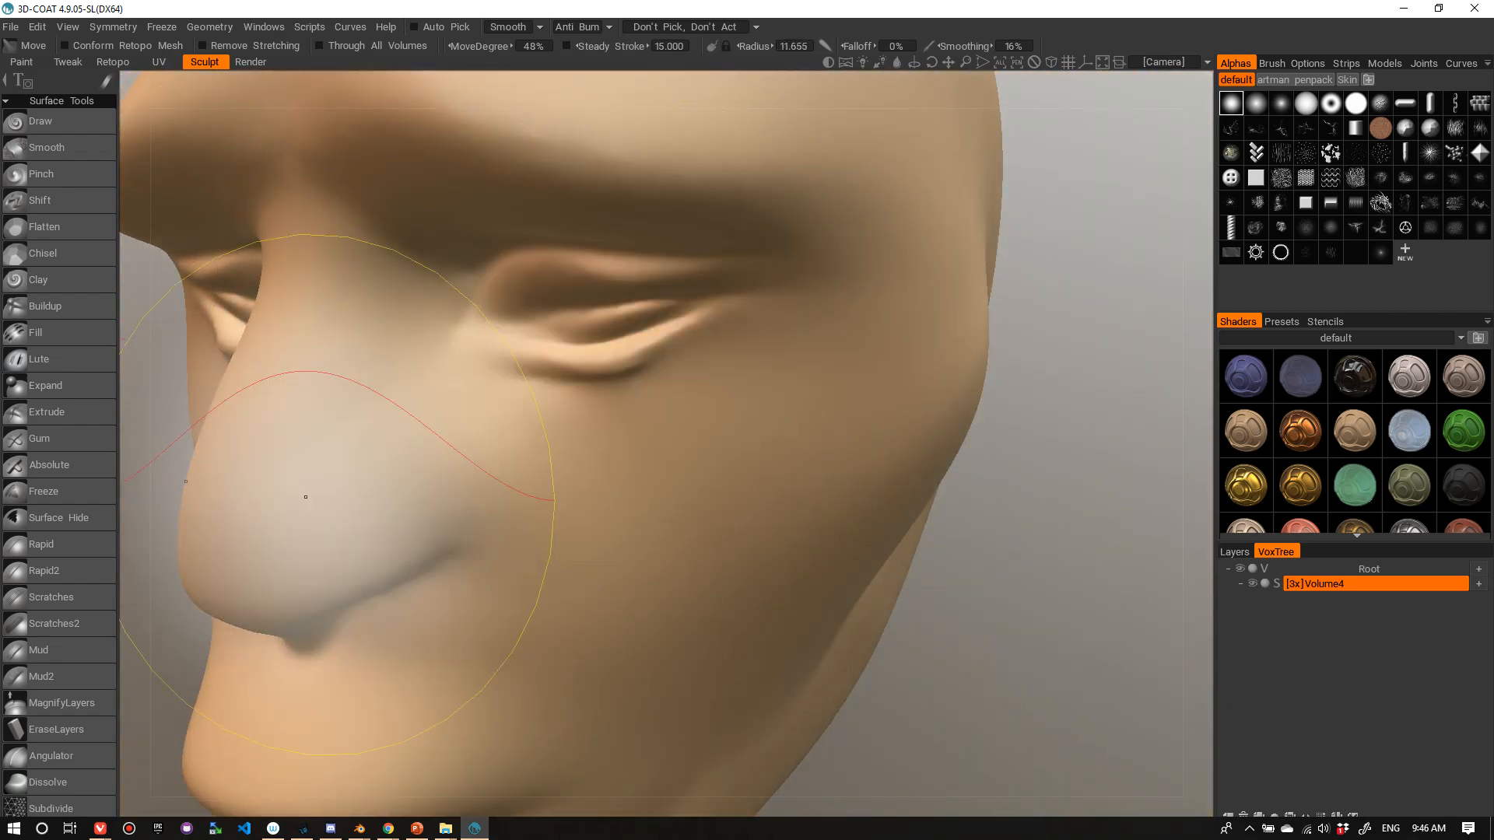
right_click_drag(578, 367, 470, 384)
left_click_drag(600, 403, 610, 343, "alt")
right_click_drag(591, 340, 555, 337)
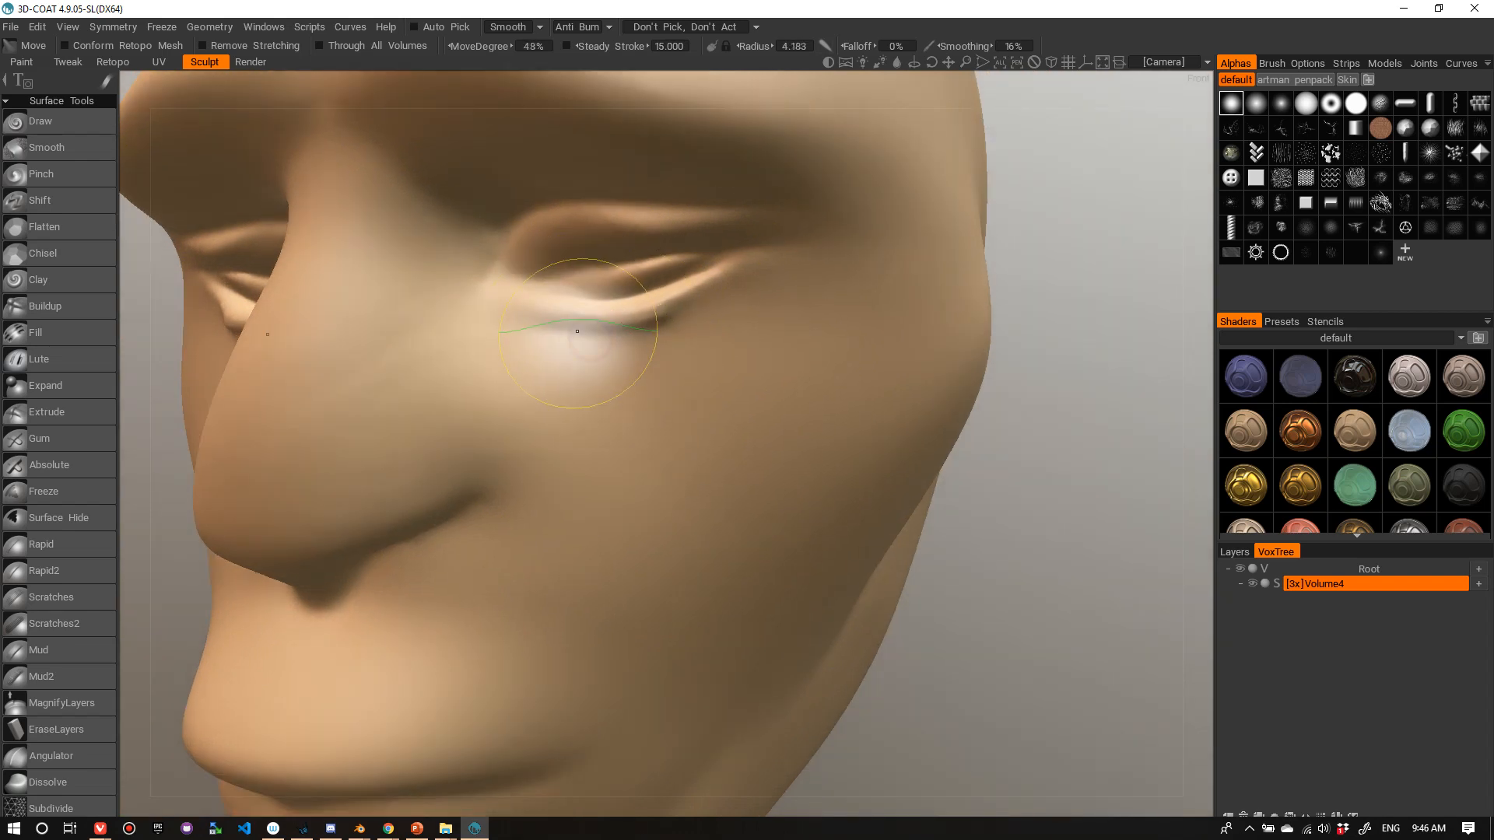
left_click_drag(589, 326, 614, 339)
mouse_move(695, 312)
left_mouse_down()
mouse_move(607, 256)
mouse_move(651, 234)
left_mouse_up()
right_click_drag(810, 233, 702, 273, "alt")
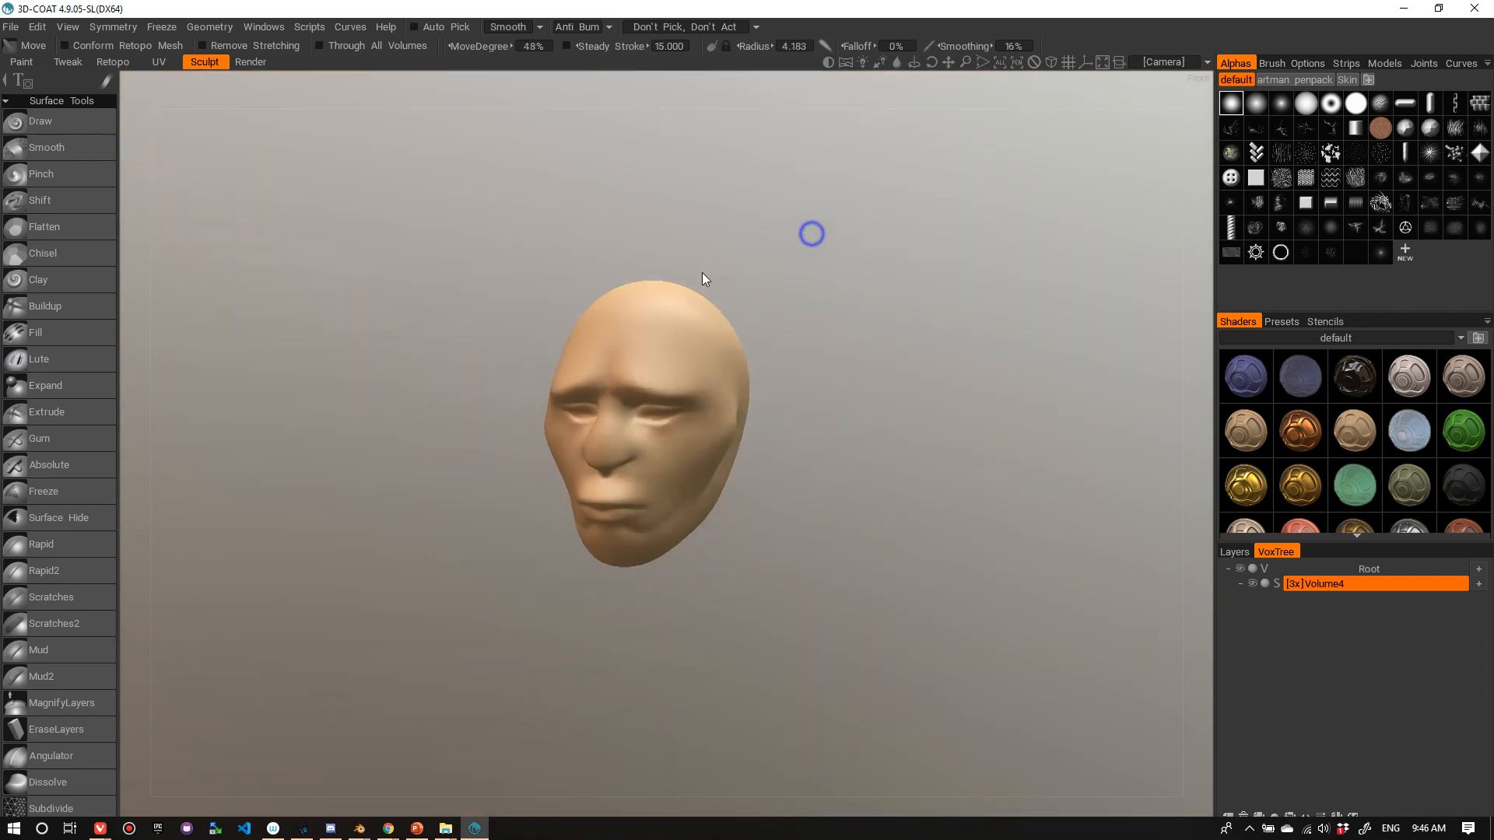
mouse_move(747, 266)
left_mouse_down()
mouse_move(804, 226)
mouse_move(811, 279)
mouse_move(750, 255)
mouse_move(786, 260)
left_mouse_up()
right_click_drag(787, 260, 846, 287, "alt")
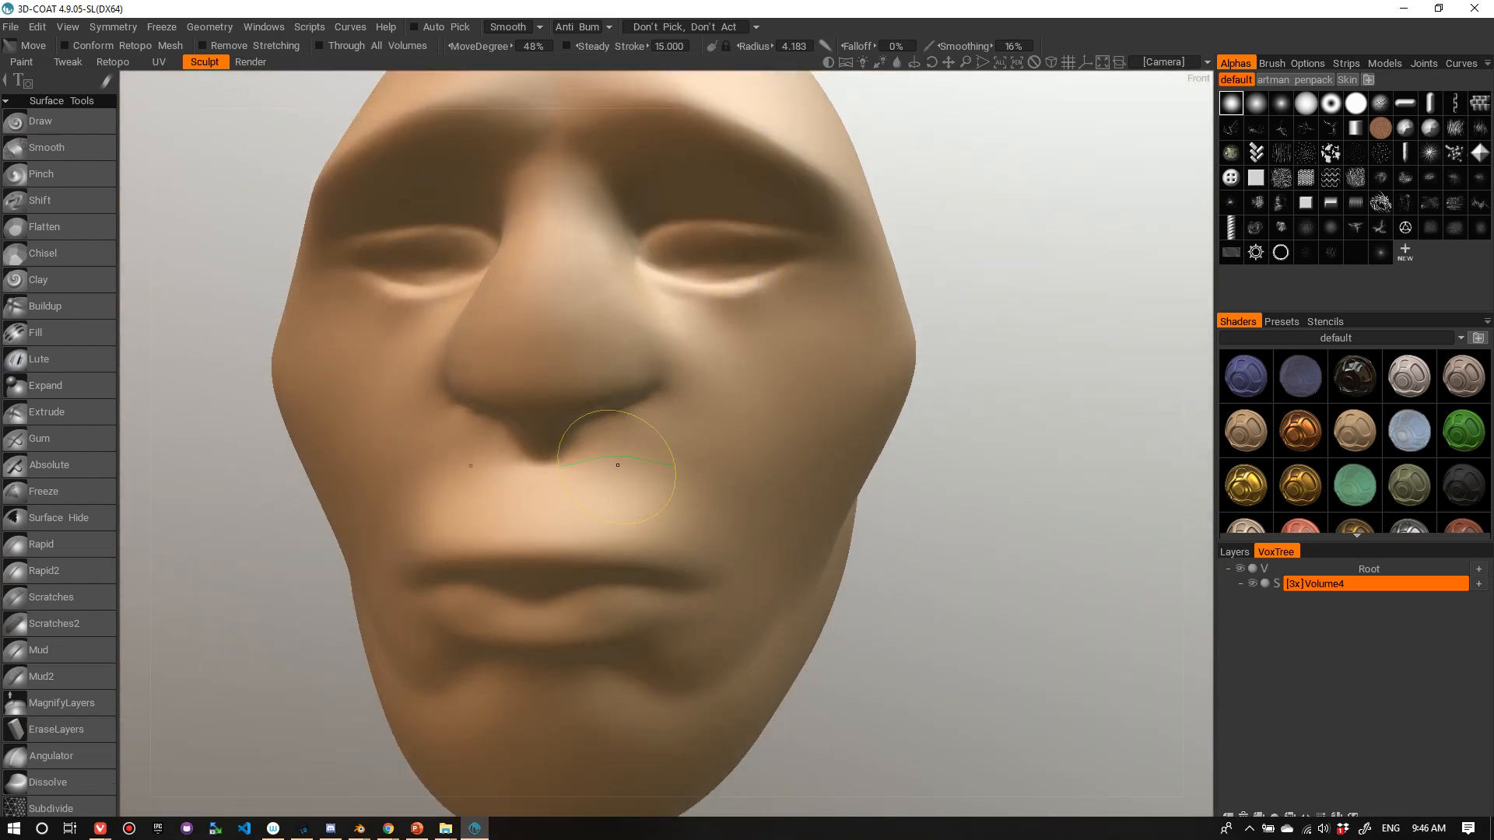
- Smooth the base of the nose and the area above the upper lip with brush radius 4.137
mouse_move(654, 479)
right_mouse_down("shift")
mouse_move(627, 483)
mouse_move(651, 470)
mouse_move(644, 451)
mouse_move(640, 463)
right_mouse_up("shift")
mouse_move(613, 484)
left_mouse_down("shift")
mouse_move(704, 473)
mouse_move(617, 457)
mouse_move(598, 428)
mouse_move(653, 474)
mouse_move(534, 504)
mouse_move(602, 472)
mouse_move(521, 489)
mouse_move(591, 498)
left_mouse_up("shift")
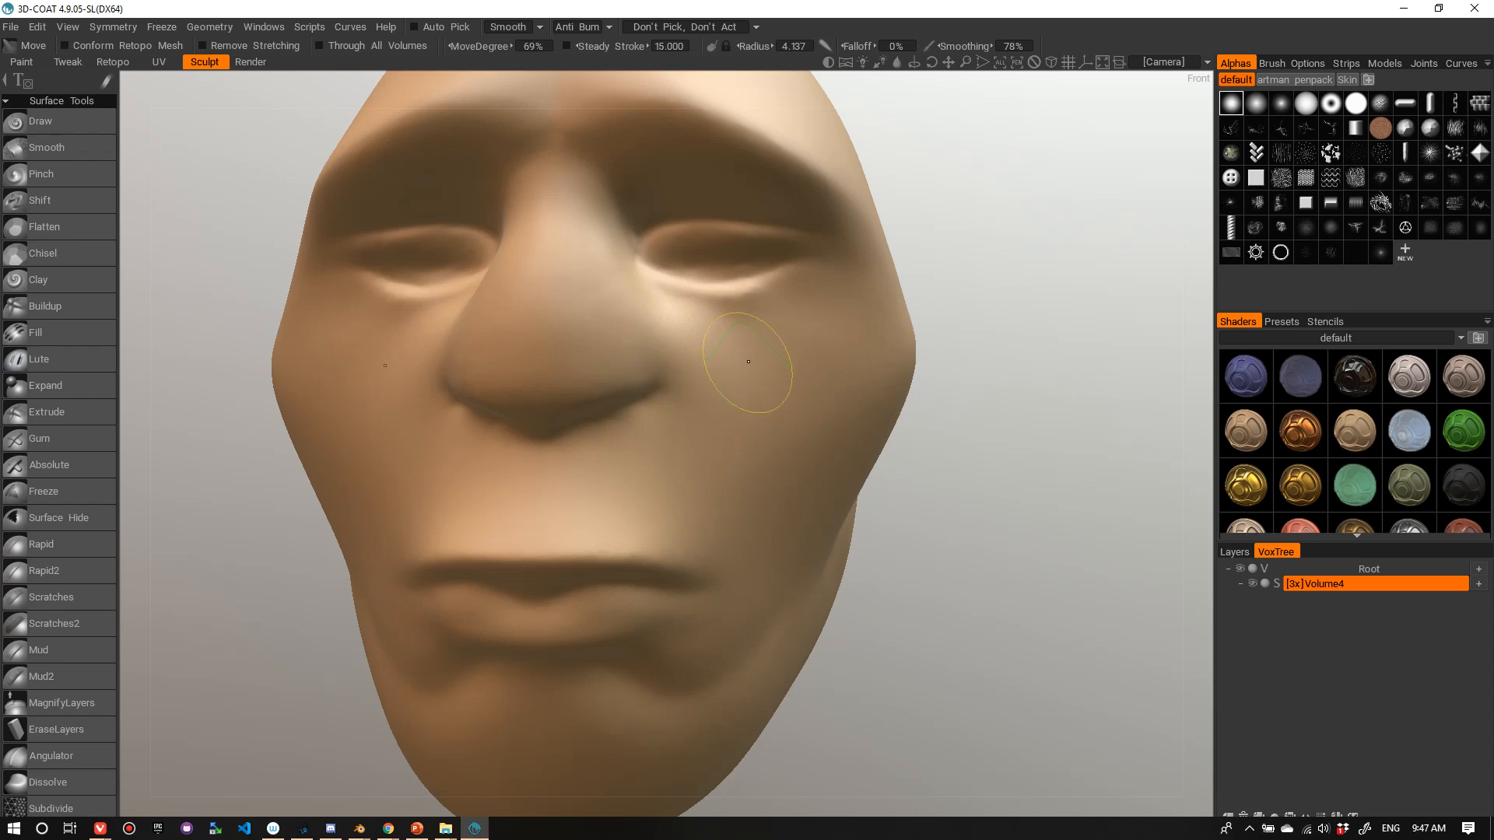
- Examine the nose, cheeks and eye area from several angles
right_click_drag(748, 362, 693, 333, "alt")
left_click_drag(693, 334, 695, 399, "alt")
right_click_drag(696, 399, 741, 394, "alt")
left_click_drag(741, 395, 567, 350, "alt")
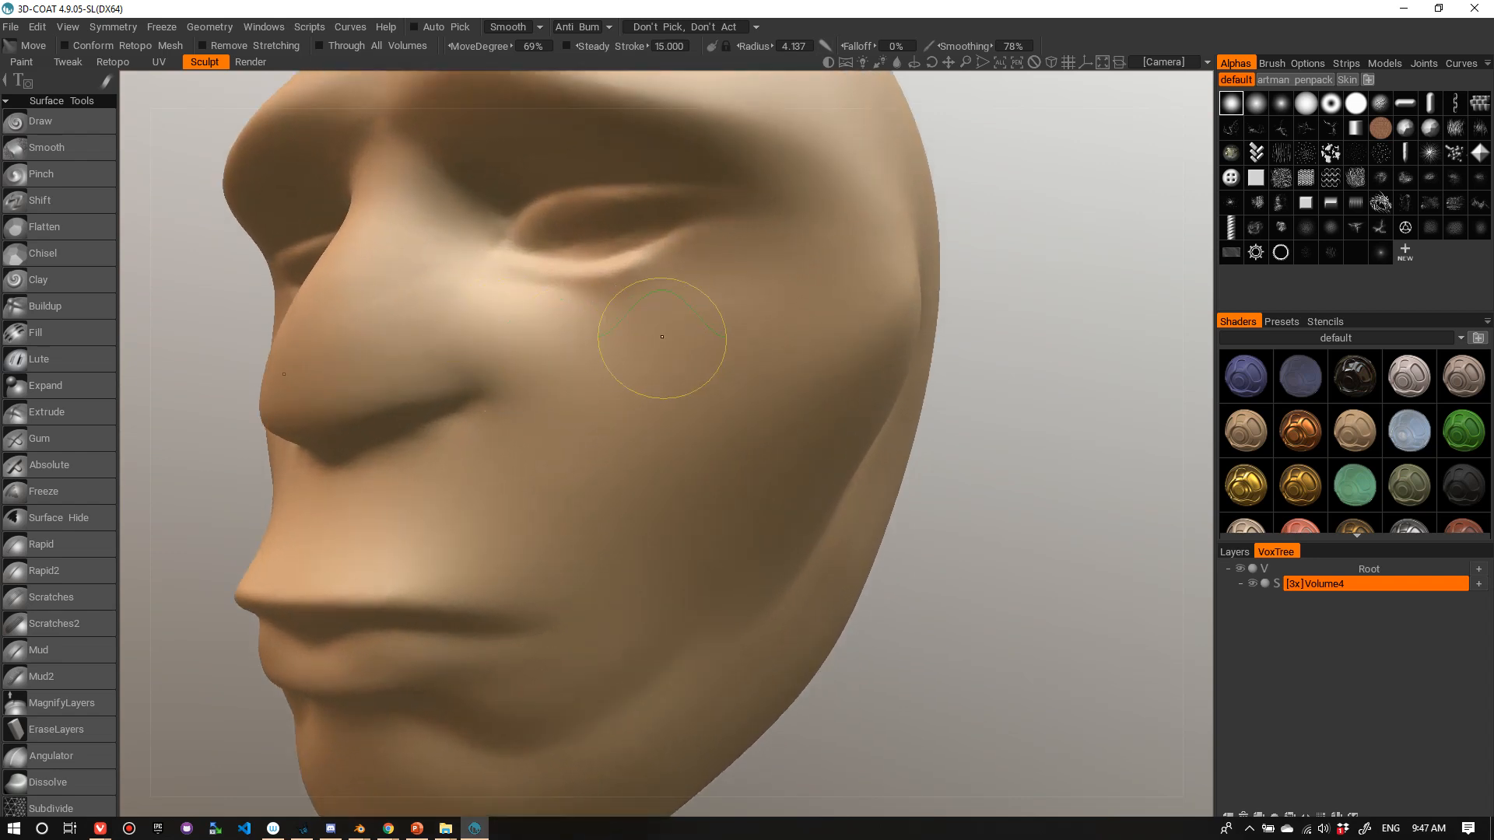
left_click_drag(459, 376, 483, 334, "alt")
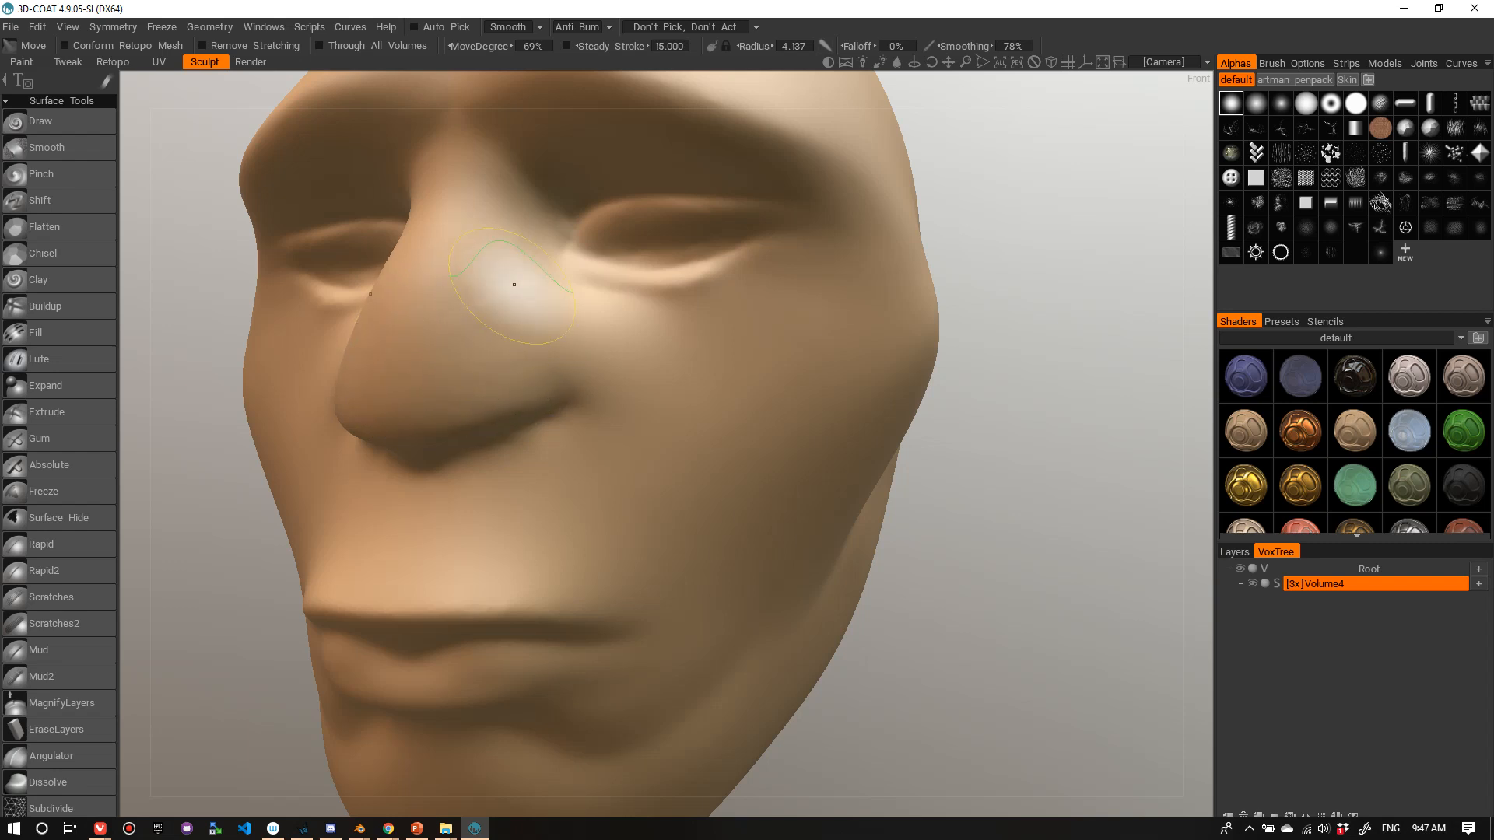
left_click_drag(493, 303, 483, 310, "alt")
mouse_move(440, 358)
right_mouse_down()
mouse_move(427, 366)
mouse_move(500, 365)
mouse_move(446, 373)
right_mouse_up()
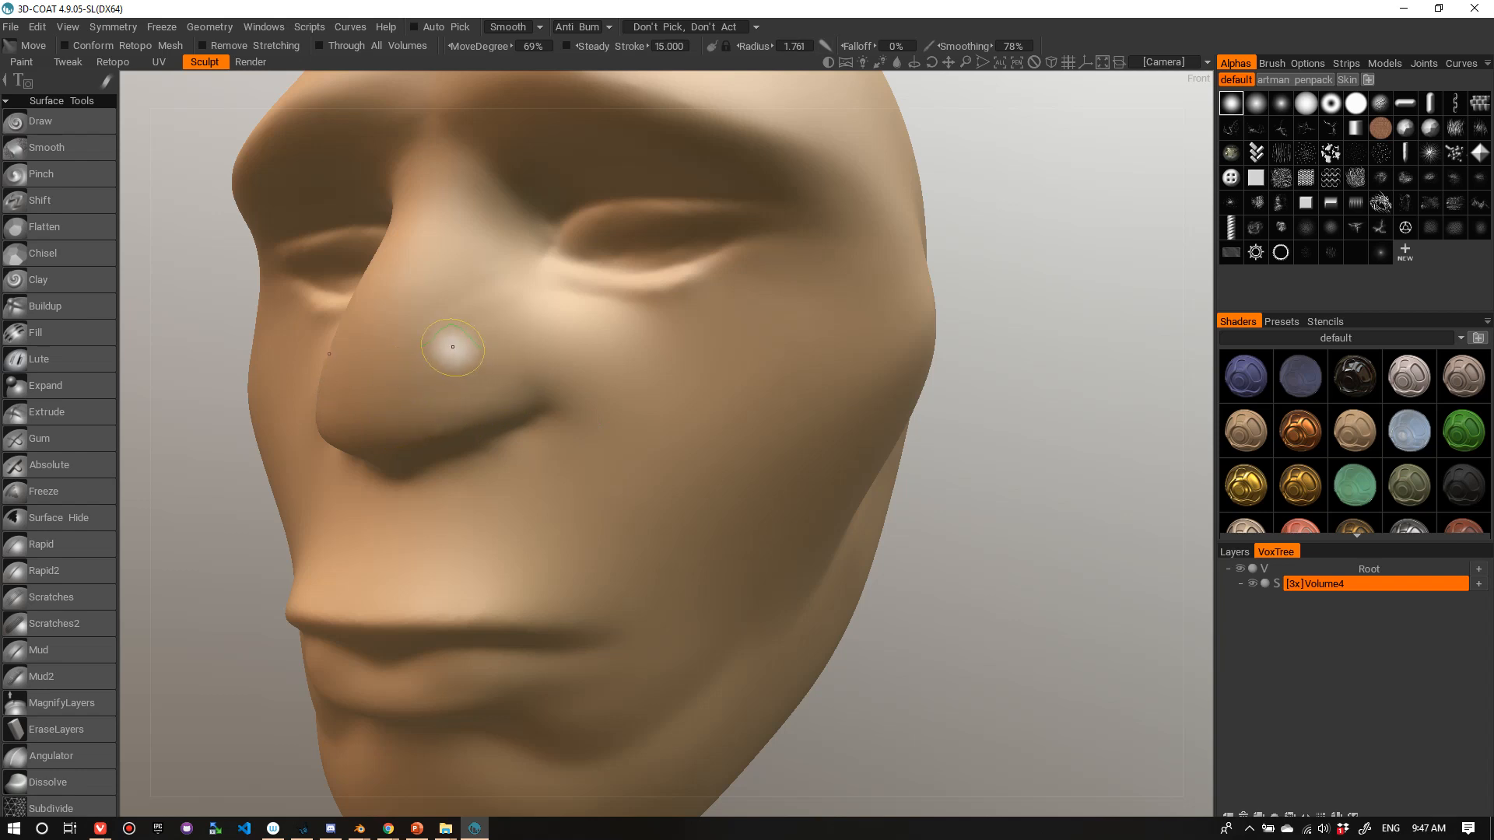
mouse_move(452, 346)
right_mouse_down()
mouse_move(500, 306)
mouse_move(483, 277)
right_mouse_up()
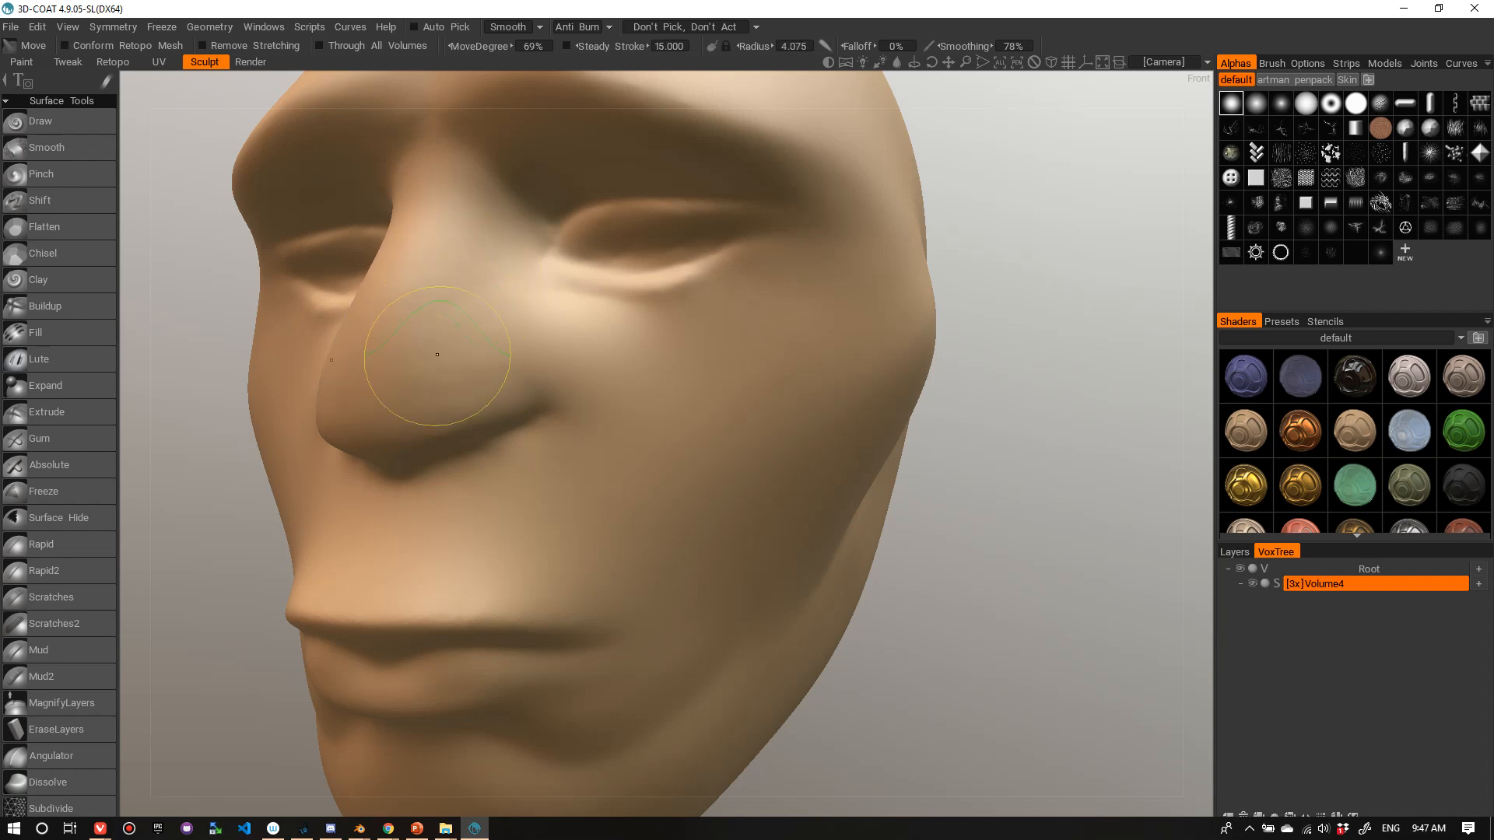
right_click_drag(473, 307, 482, 333, "alt")
left_click_drag(482, 333, 517, 334, "alt")
right_click_drag(517, 334, 571, 334, "alt")
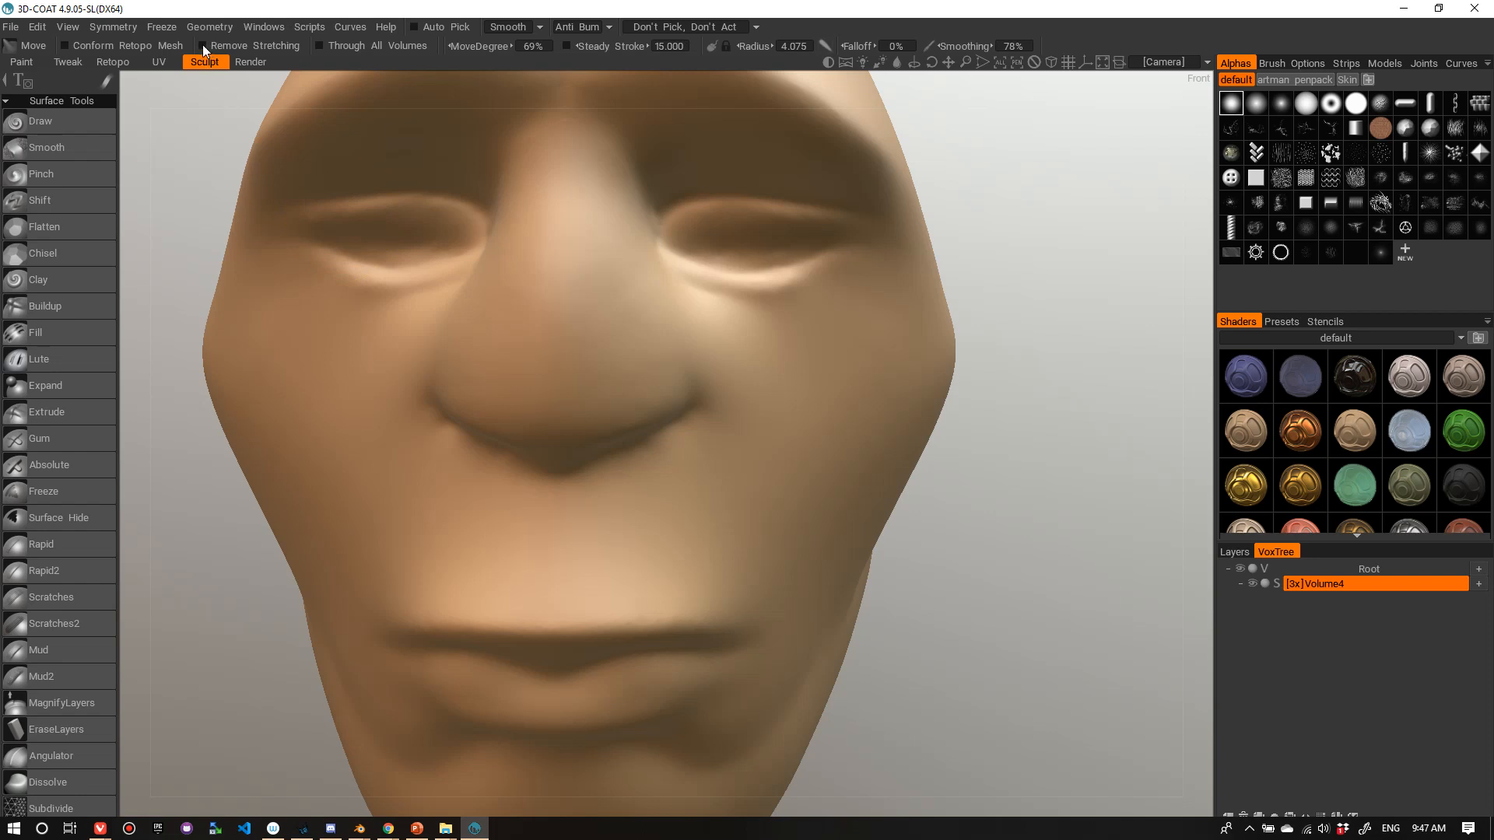
- Switch to the Pinch tool and set strength to 44%, depth to 5% and brush radius to 4.447
left_click(76, 160)
left_click(64, 177)
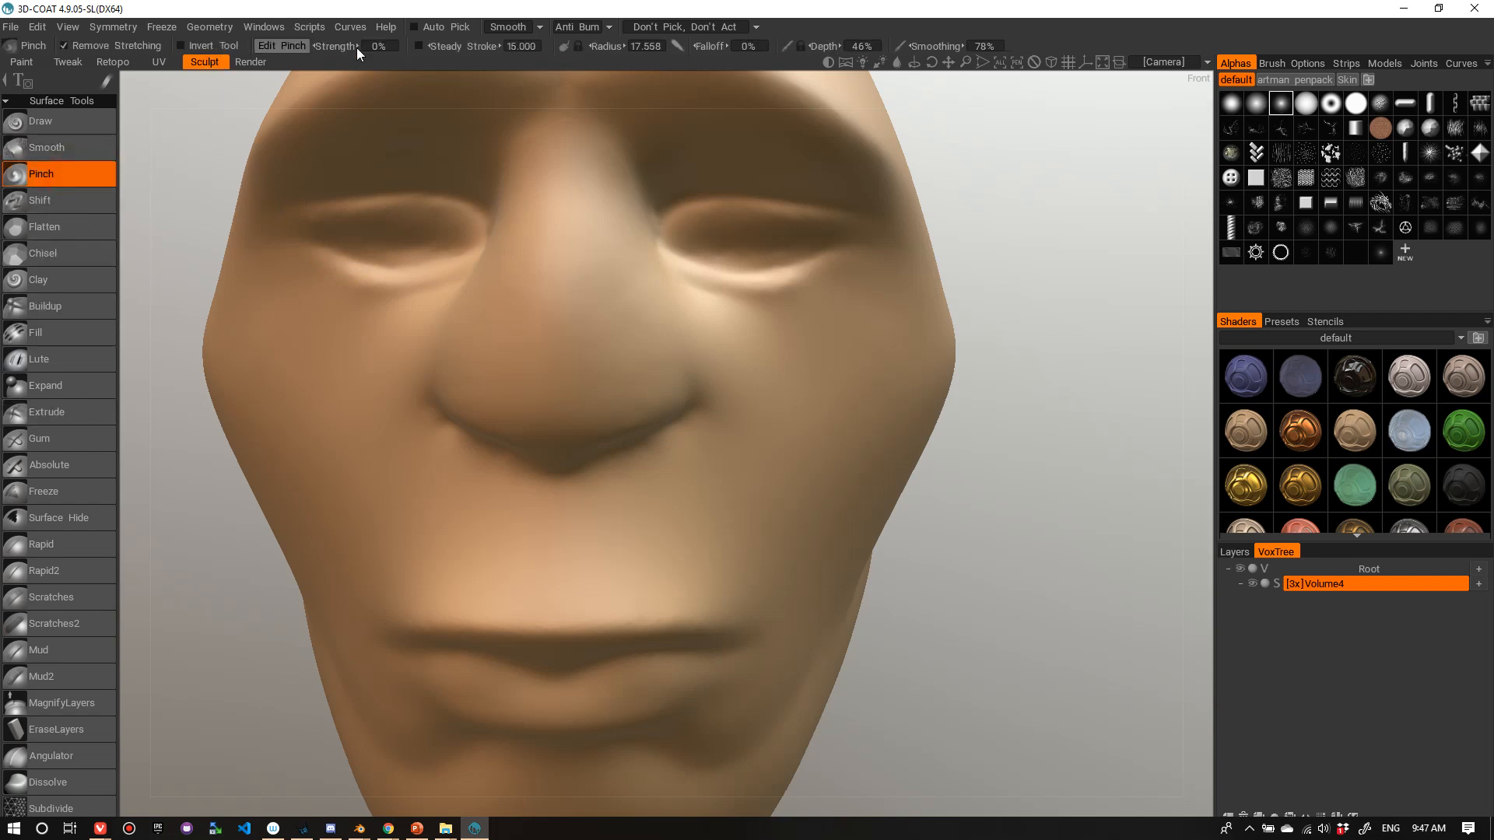
left_click_drag(335, 47, 350, 48)
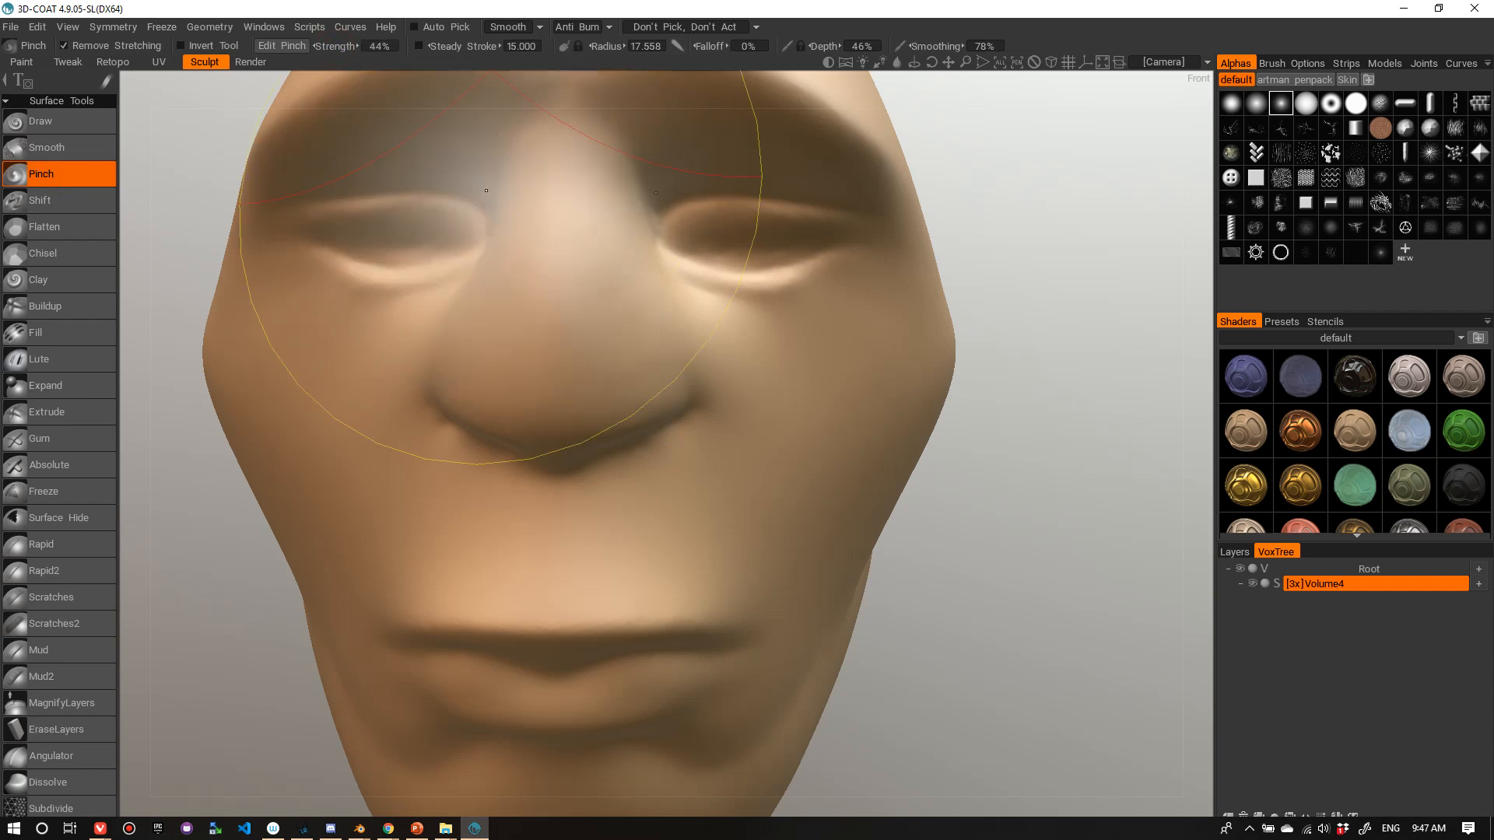
mouse_move(584, 513)
right_mouse_down()
mouse_move(554, 467)
mouse_move(529, 513)
right_mouse_up()
right_click_drag(661, 395, 534, 395)
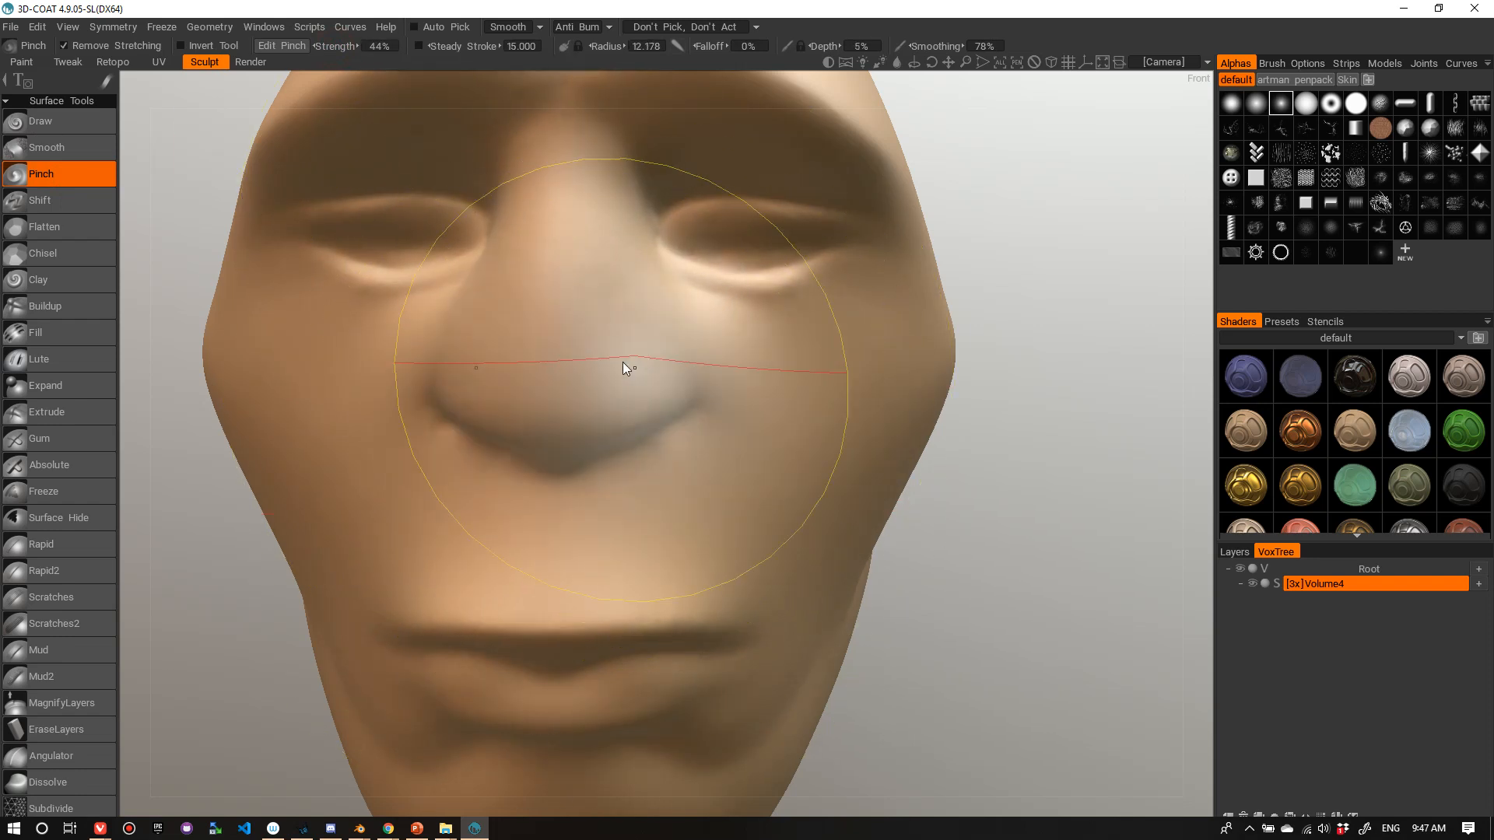
right_click_drag(623, 362, 454, 381)
- Pinch along the lower edge of the nostril with brush radius 1.706 and 5% depth
left_click_drag(557, 417, 527, 404, "alt")
right_click_drag(526, 404, 529, 394, "alt")
mouse_move(530, 394)
left_mouse_down("alt")
mouse_move(521, 406)
mouse_move(587, 444)
mouse_move(553, 427)
left_mouse_up("alt")
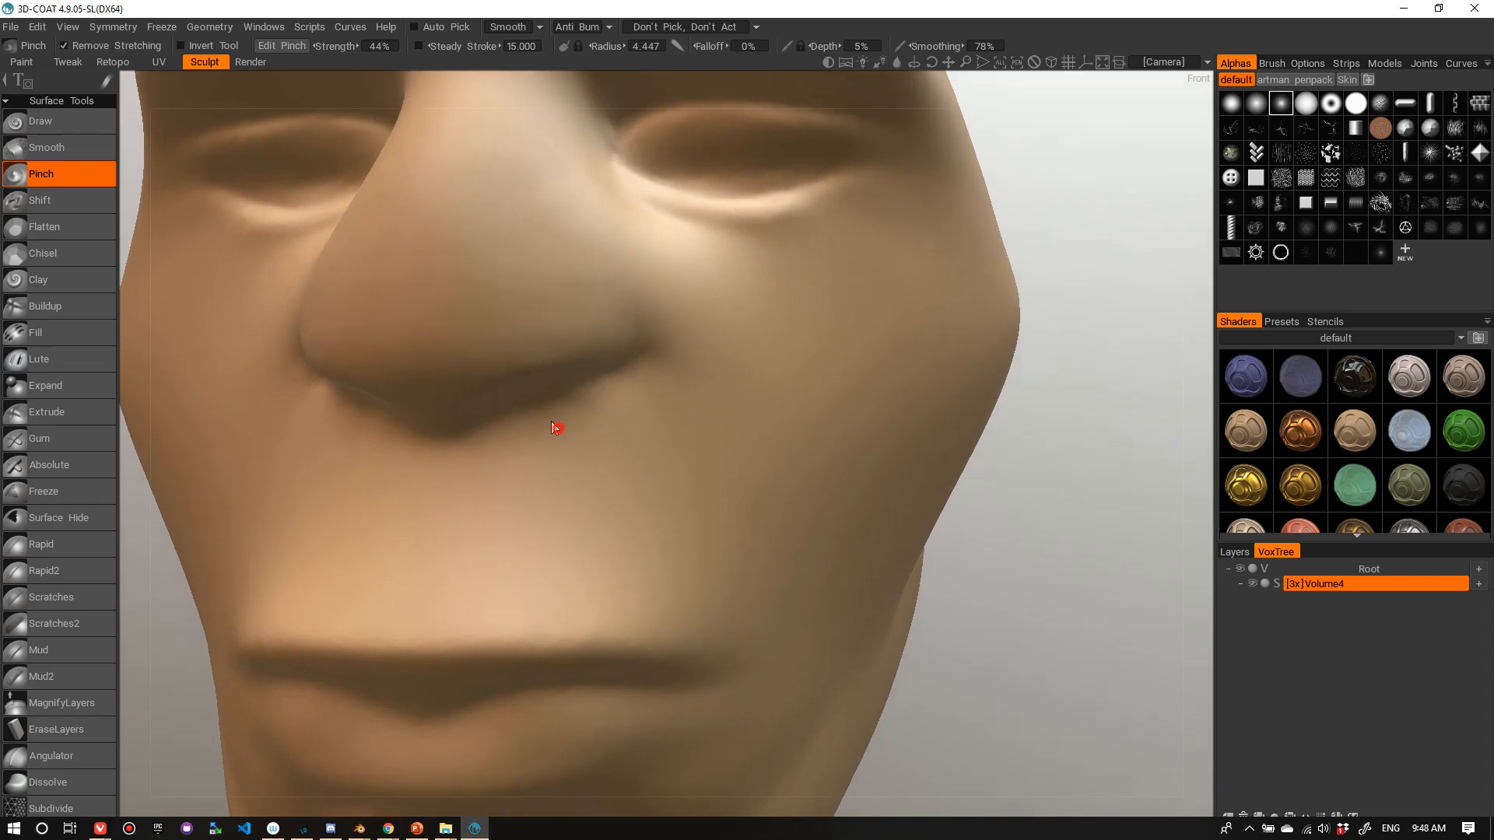
right_click_drag(553, 427, 468, 355, "alt")
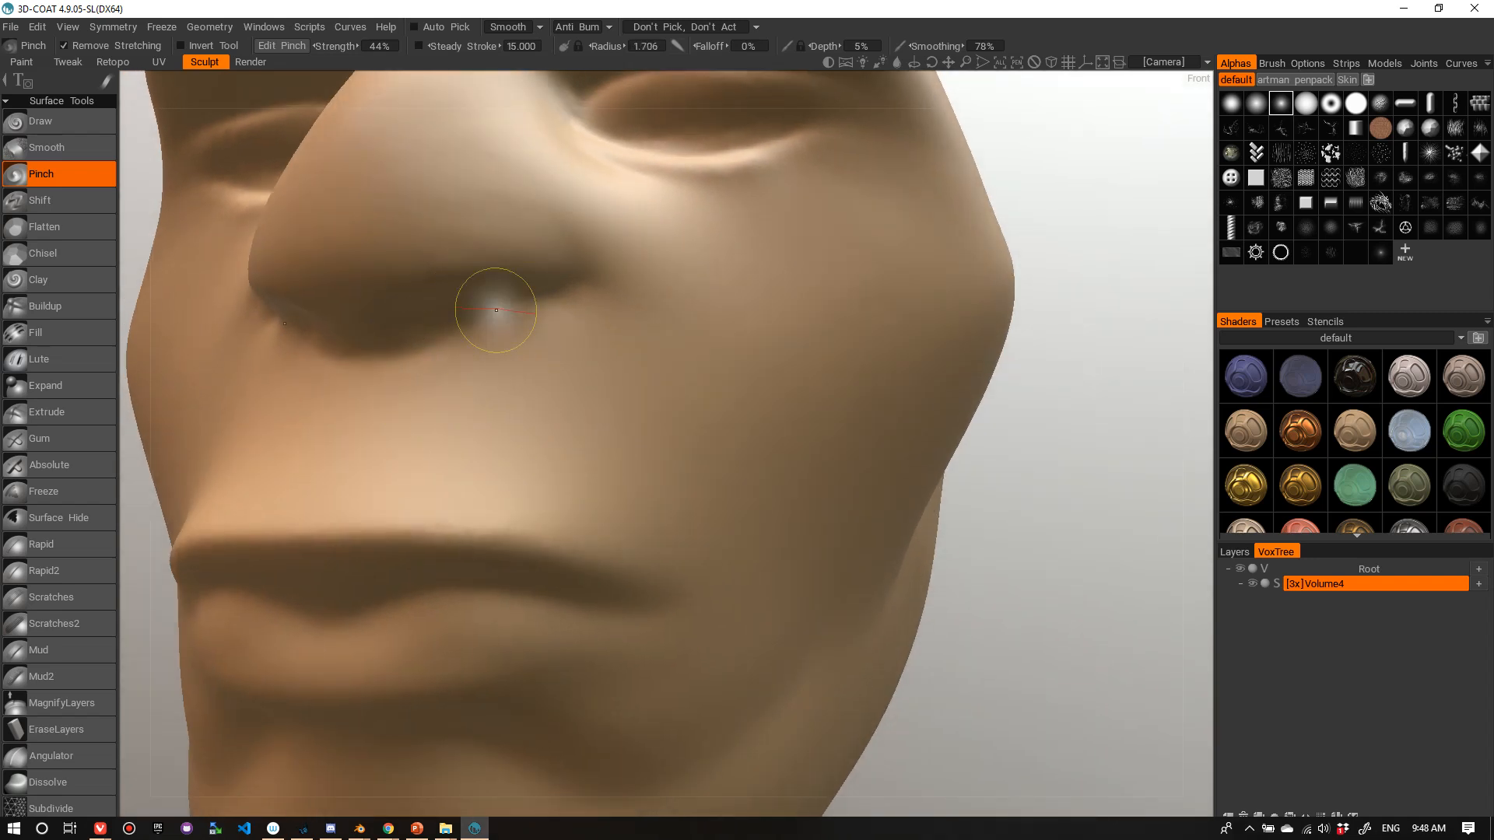
mouse_move(484, 307)
left_mouse_down()
mouse_move(394, 343)
mouse_move(421, 350)
left_mouse_up()
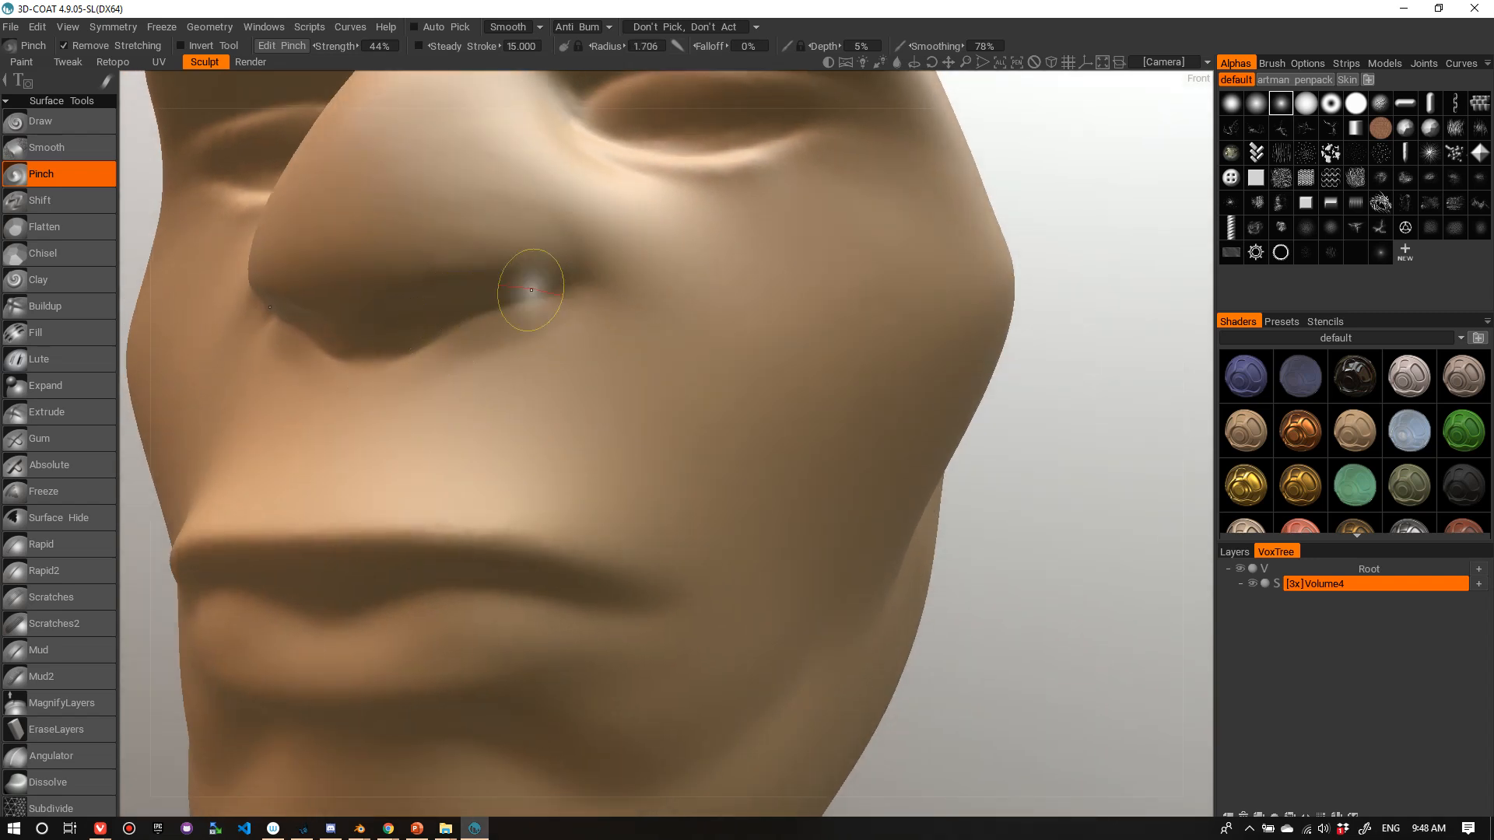
- Sharpen the underside and wing of the nose with Pinch at 80% depth and brush radius 1.706
mouse_move(550, 301)
left_mouse_down("alt")
mouse_move(505, 407)
mouse_move(491, 392)
left_mouse_up("alt")
right_click_drag(471, 414, 477, 374)
left_click_drag(443, 424, 407, 453)
mouse_move(502, 399)
left_mouse_down()
mouse_move(436, 436)
mouse_move(419, 427)
mouse_move(448, 431)
left_mouse_up()
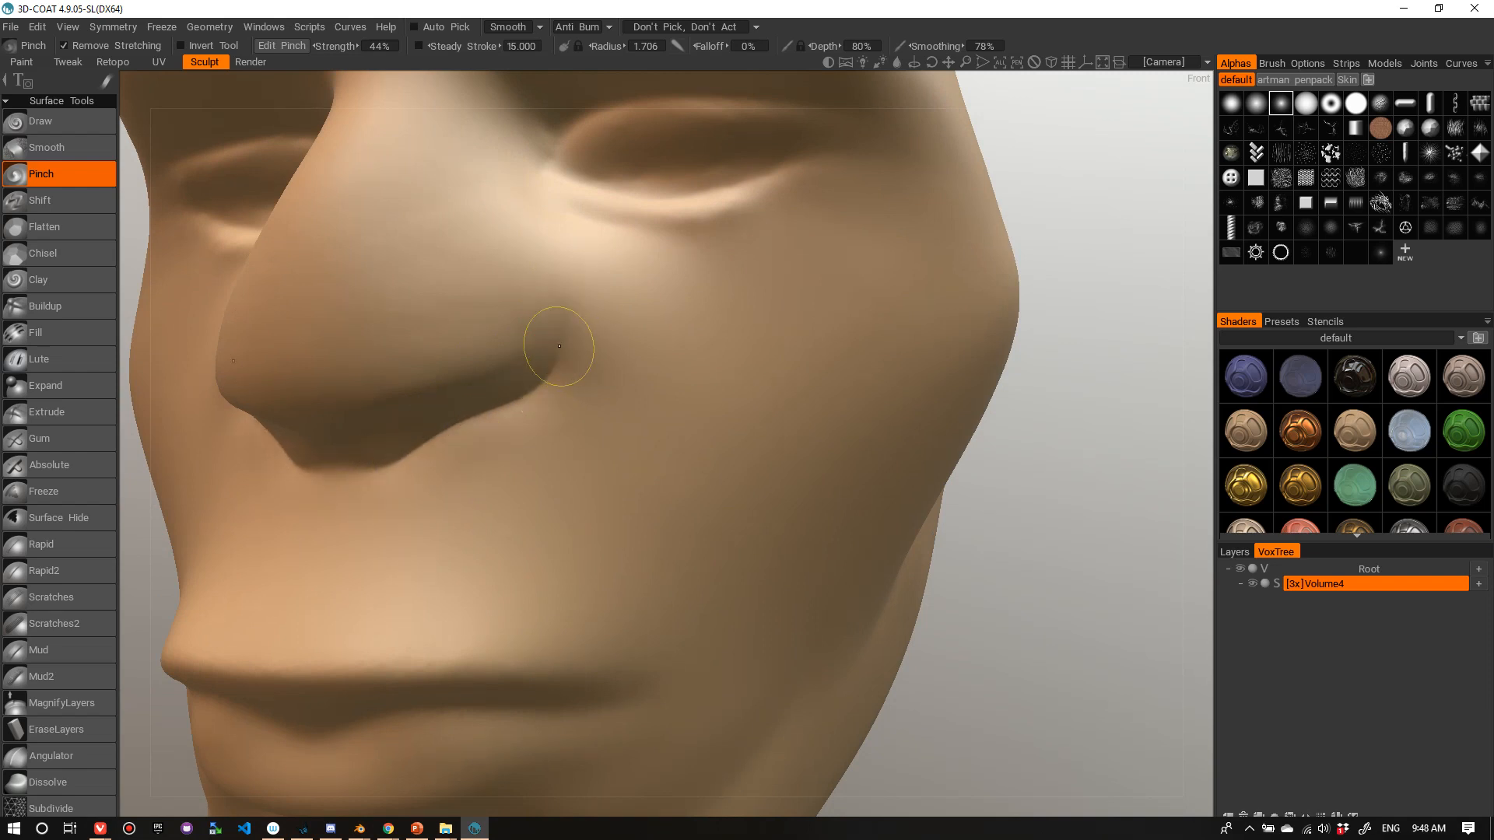
mouse_move(558, 345)
left_mouse_down()
mouse_move(394, 433)
mouse_move(337, 483)
mouse_move(316, 460)
mouse_move(377, 467)
left_mouse_up()
mouse_move(260, 349)
left_mouse_down("alt")
mouse_move(518, 454)
mouse_move(540, 493)
left_mouse_up("alt")
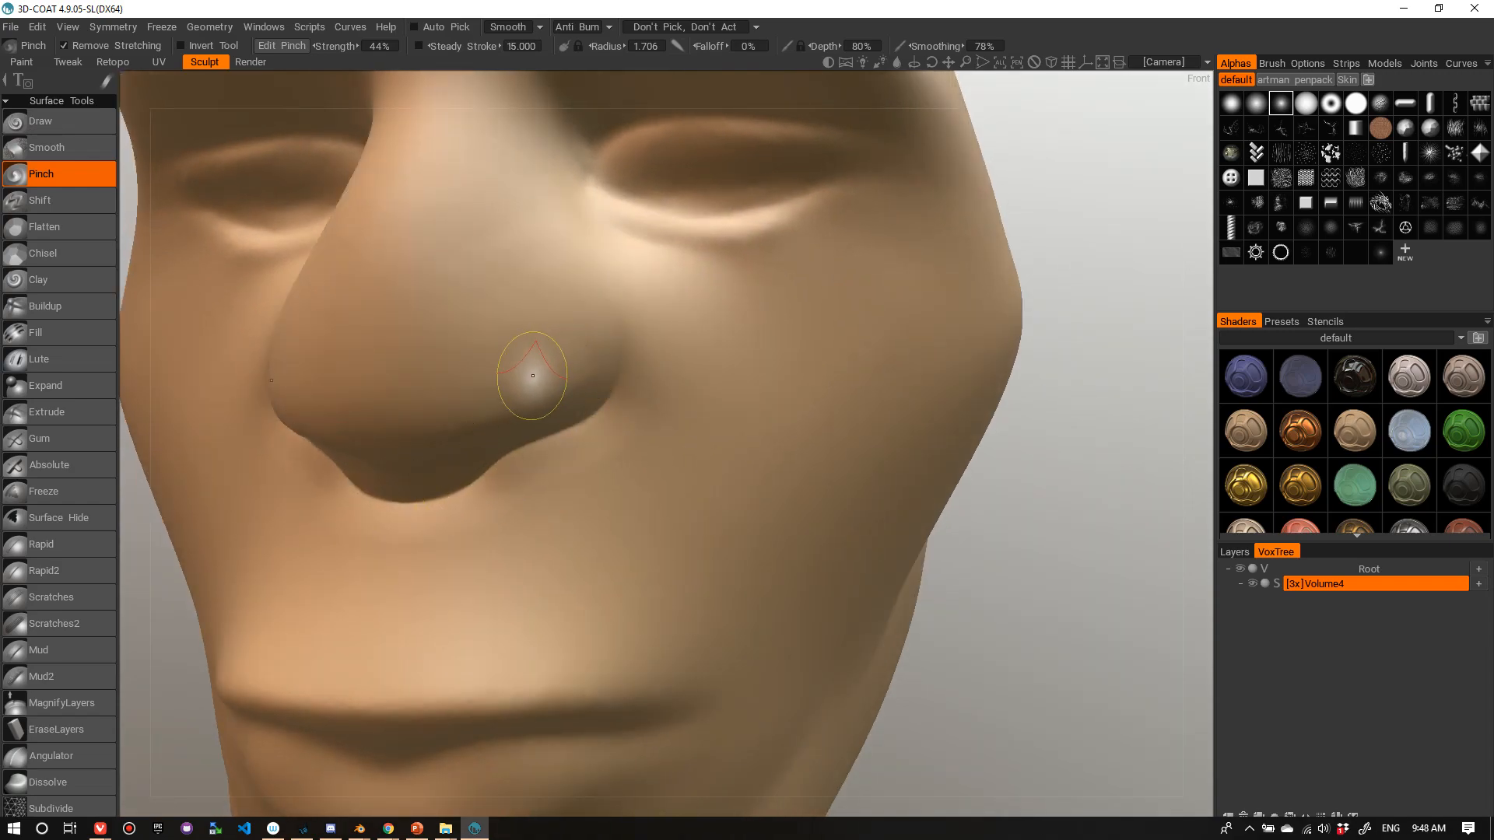
- Inspect the mesh density around the nose in wireframe display
key("w")
left_click_drag(532, 376, 576, 393, "alt")
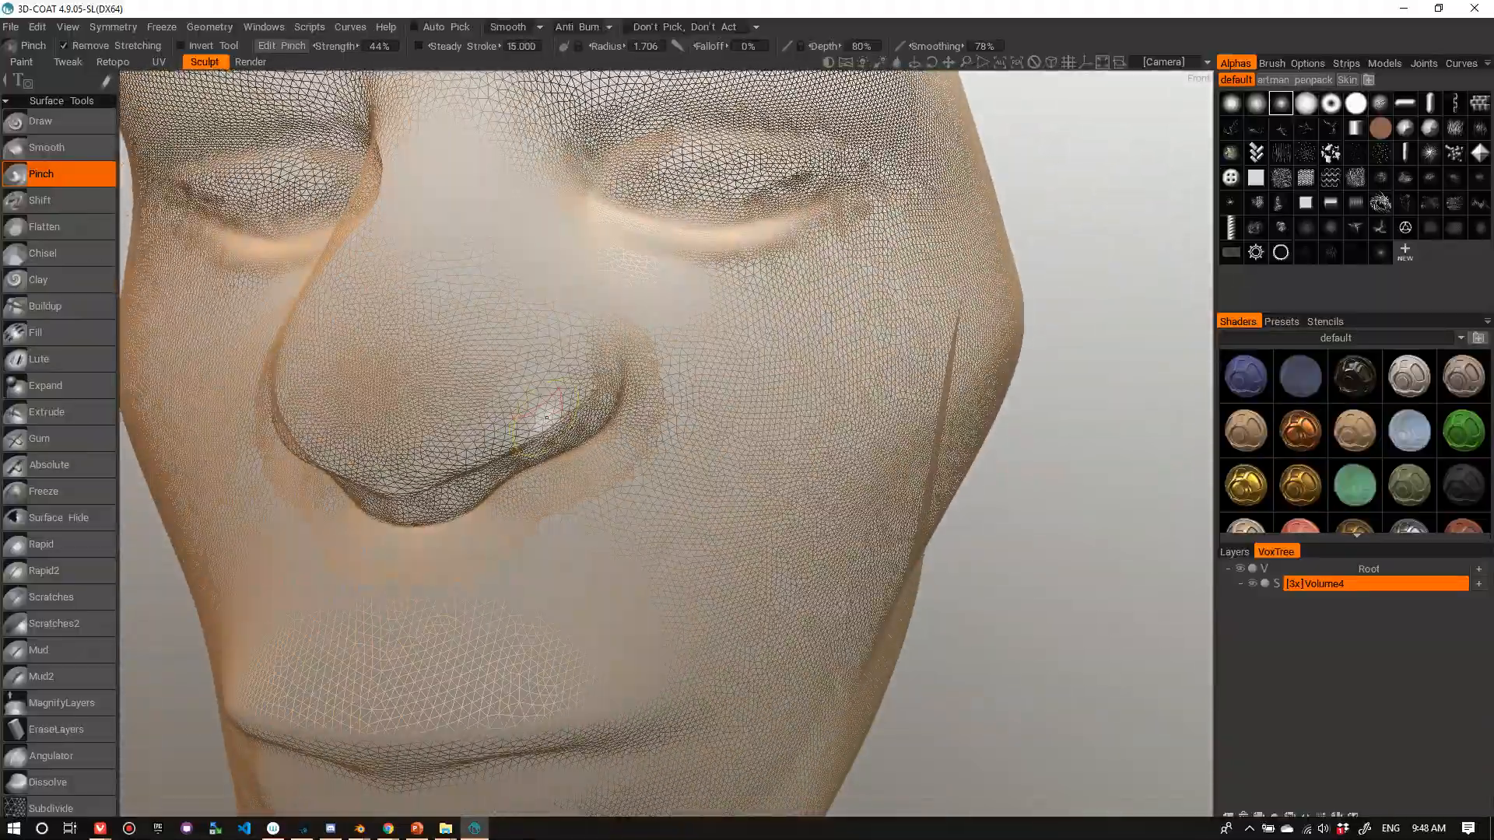
key("w")
- Define the lower eyelids and the bags beneath the eyes with Pinch, reducing the brush radius to 1.200
scroll(627, 353, "down", 5)
mouse_move(626, 353)
left_mouse_down("alt")
mouse_move(760, 374)
mouse_move(837, 367)
mouse_move(605, 382)
mouse_move(617, 333)
left_mouse_up("alt")
scroll(617, 333, "up", 8)
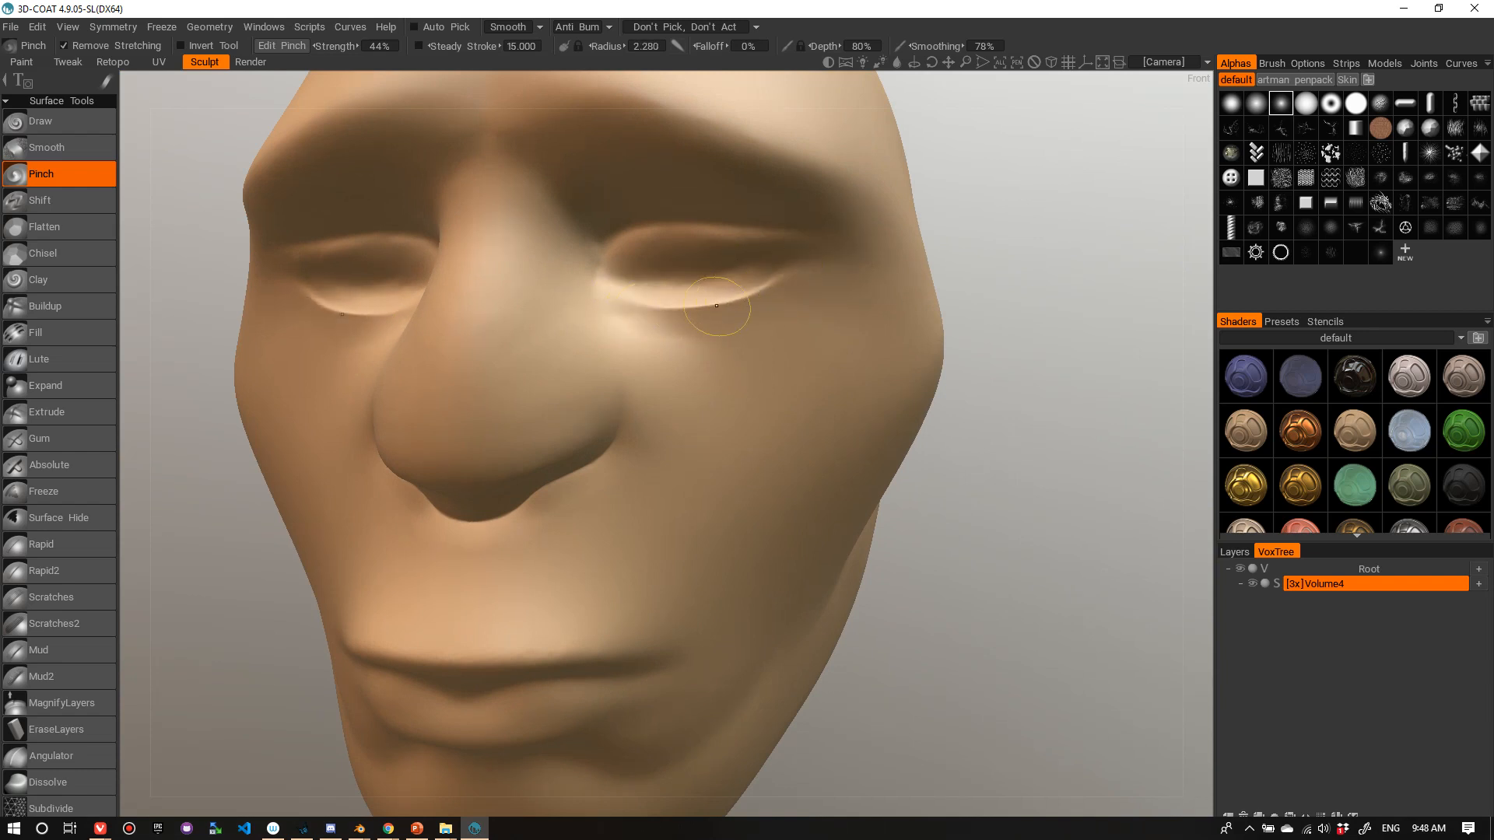
scroll(715, 305, "down", 3)
scroll(677, 267, "up", 4)
left_click_drag(698, 283, 613, 298, "alt")
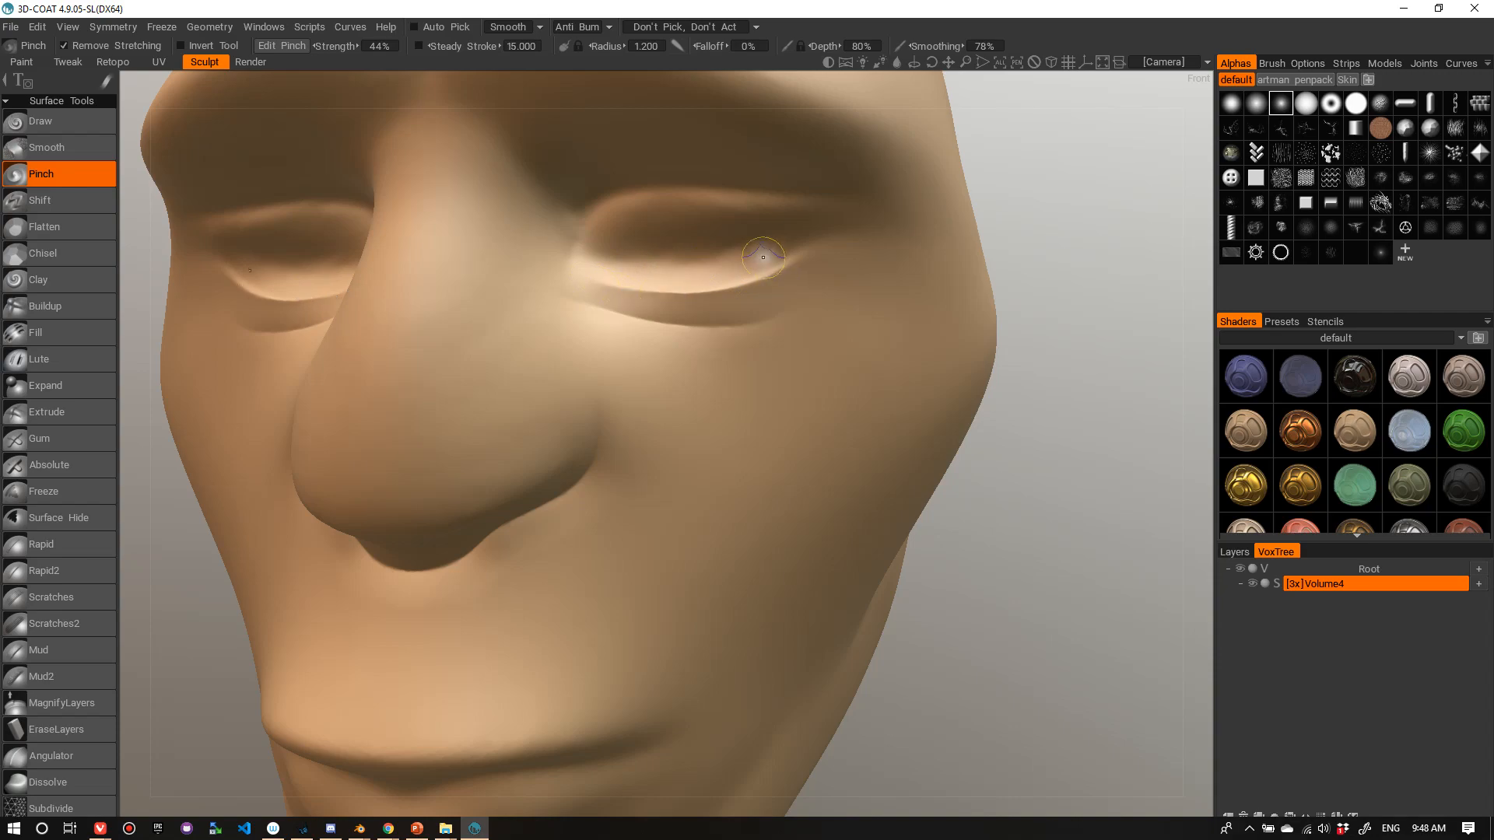
- Inspect the wireframe of the whole face from the front and side
scroll(763, 257, "down", 5)
scroll(716, 337, "up", 2)
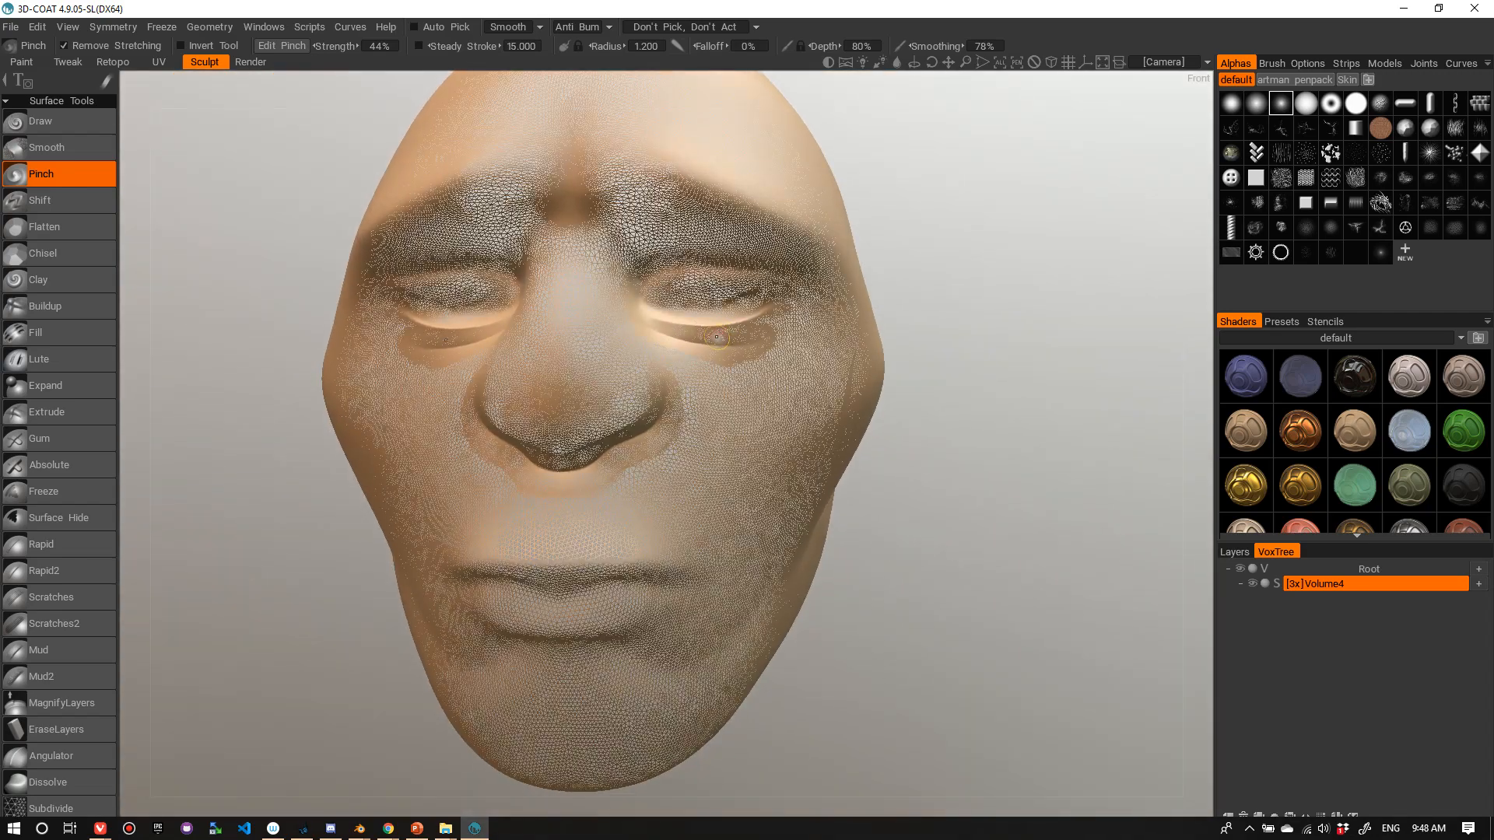
middle_click_drag(634, 387, 504, 343)
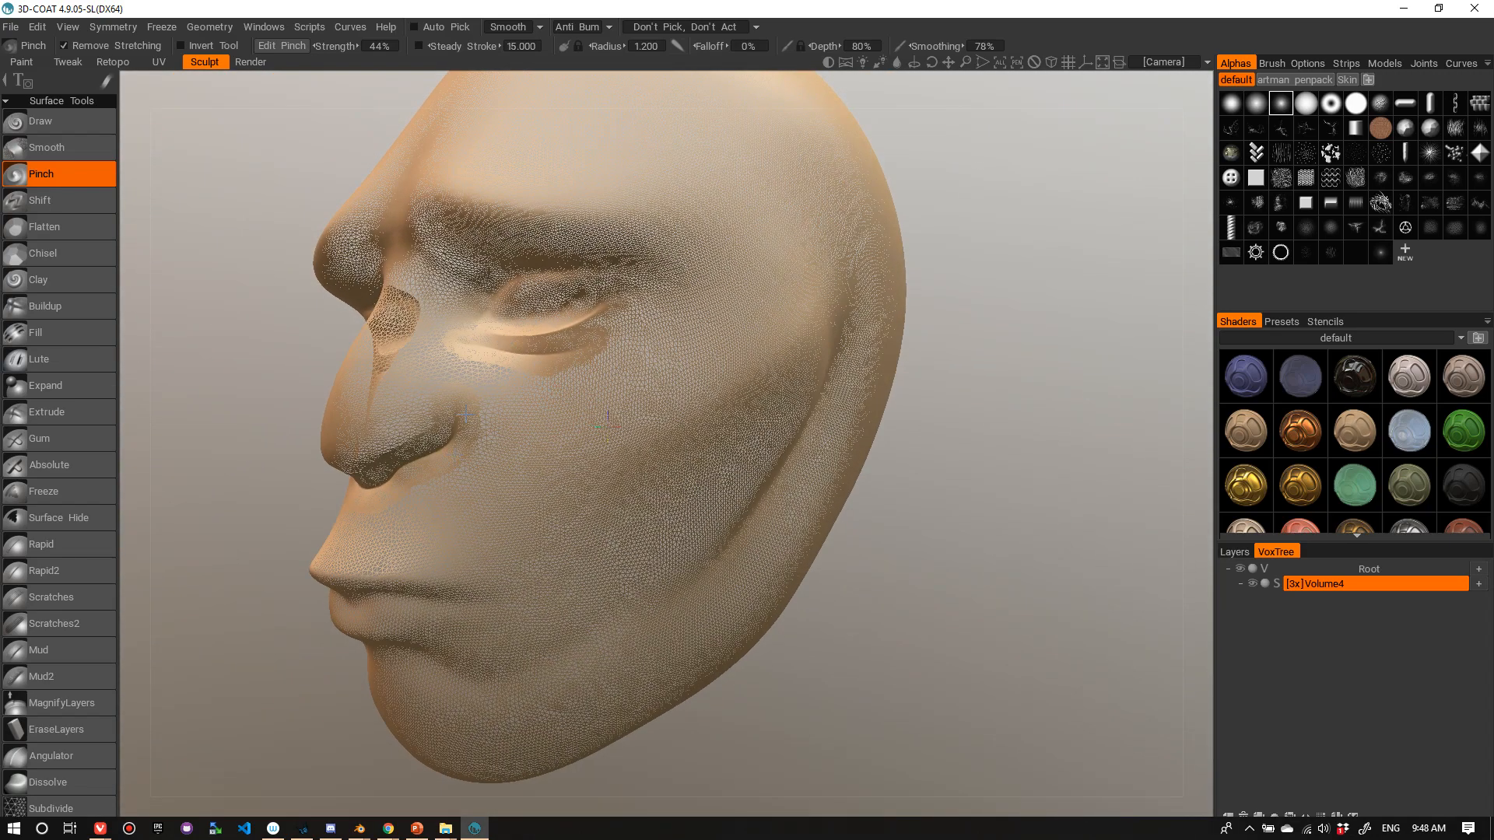
middle_click_drag(461, 433, 562, 423)
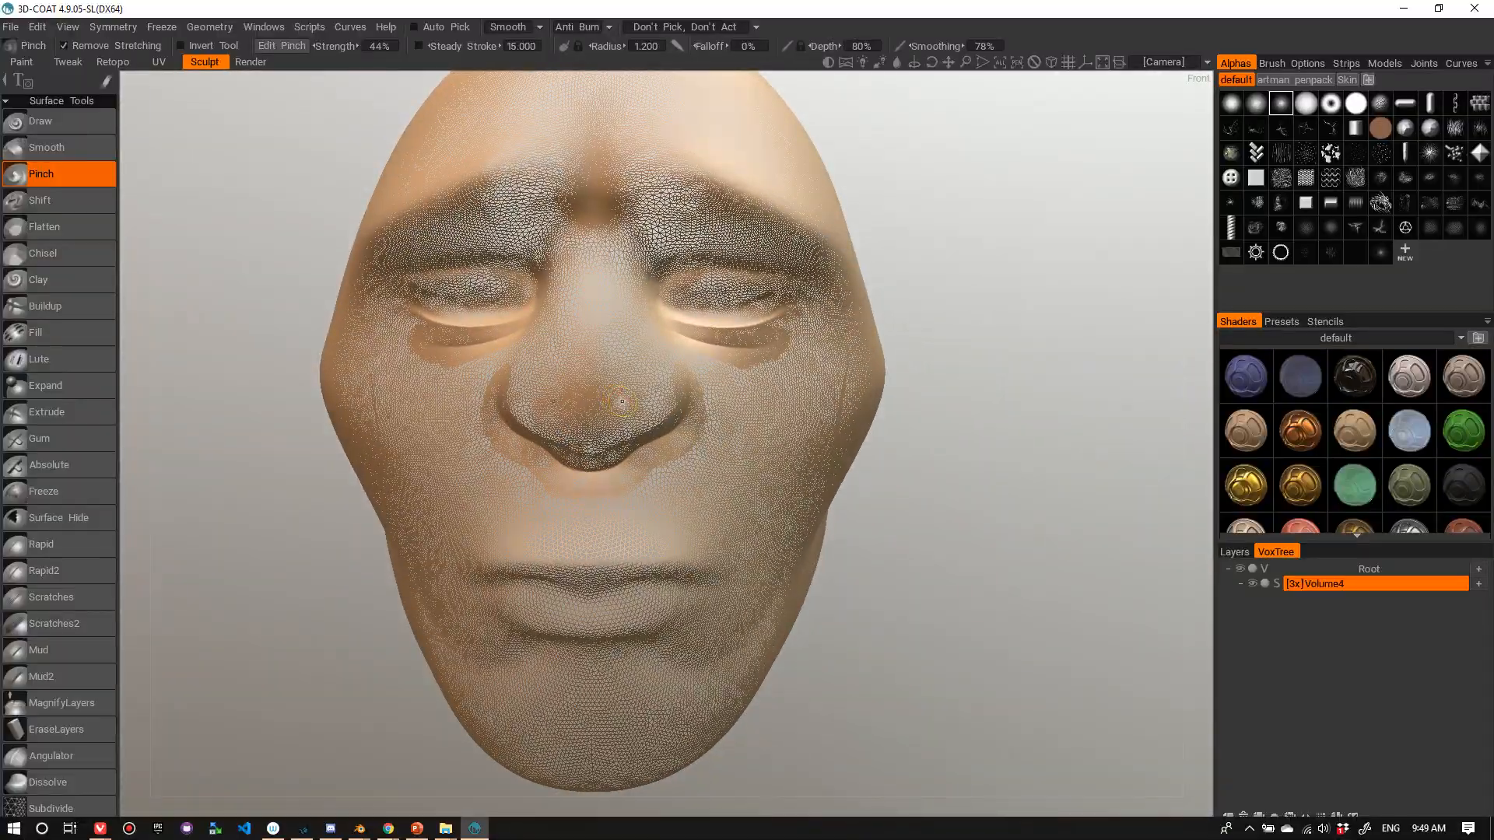
key("w")
- Sharpen the line between the lips out to the mouth corner with Pinch at brush radius 1.200
left_click_drag(617, 543, 610, 394, "alt")
right_click_drag(610, 394, 662, 390, "alt")
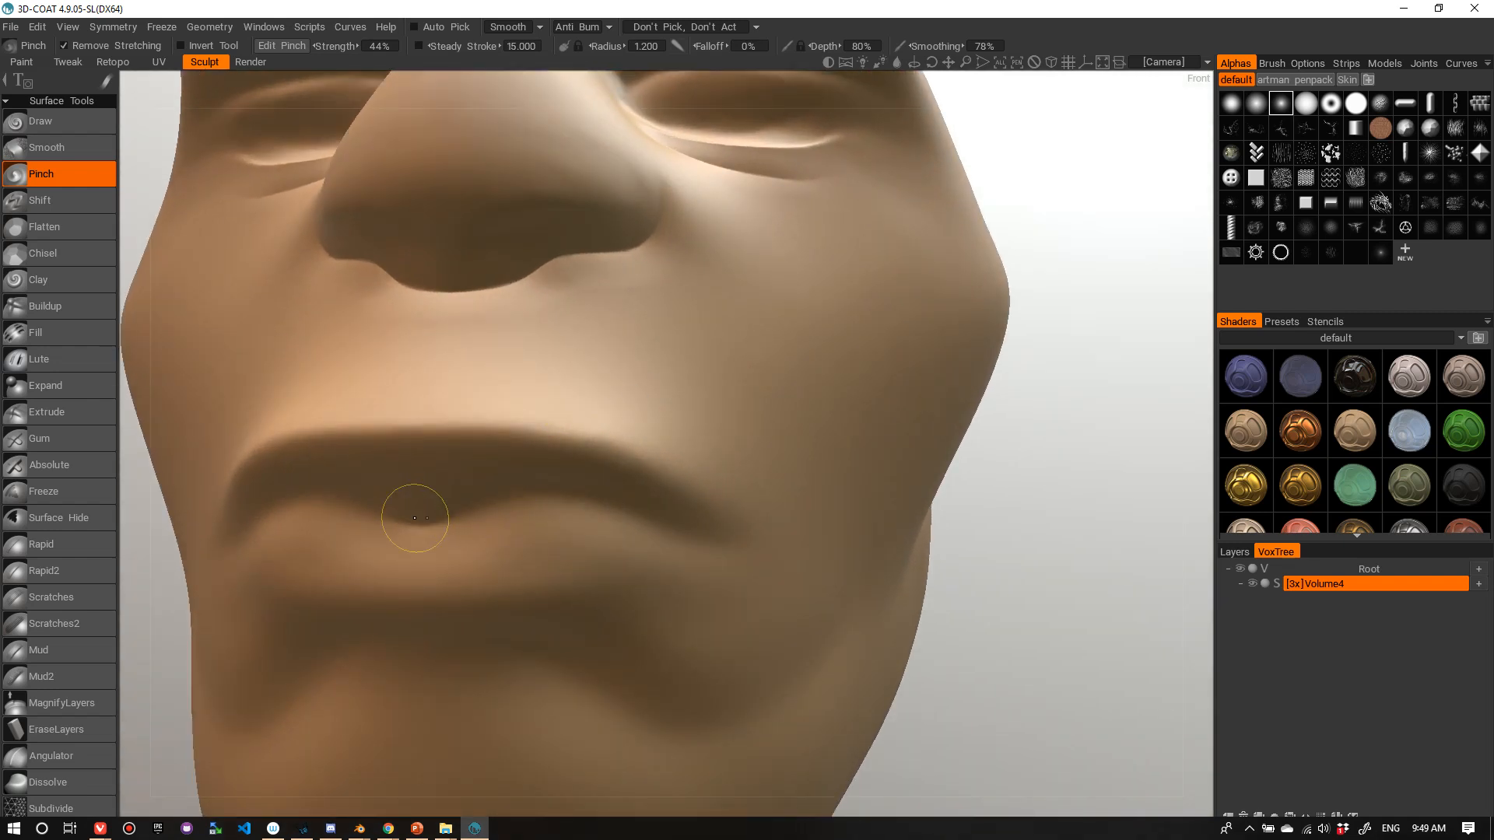
left_click_drag(459, 524, 617, 504)
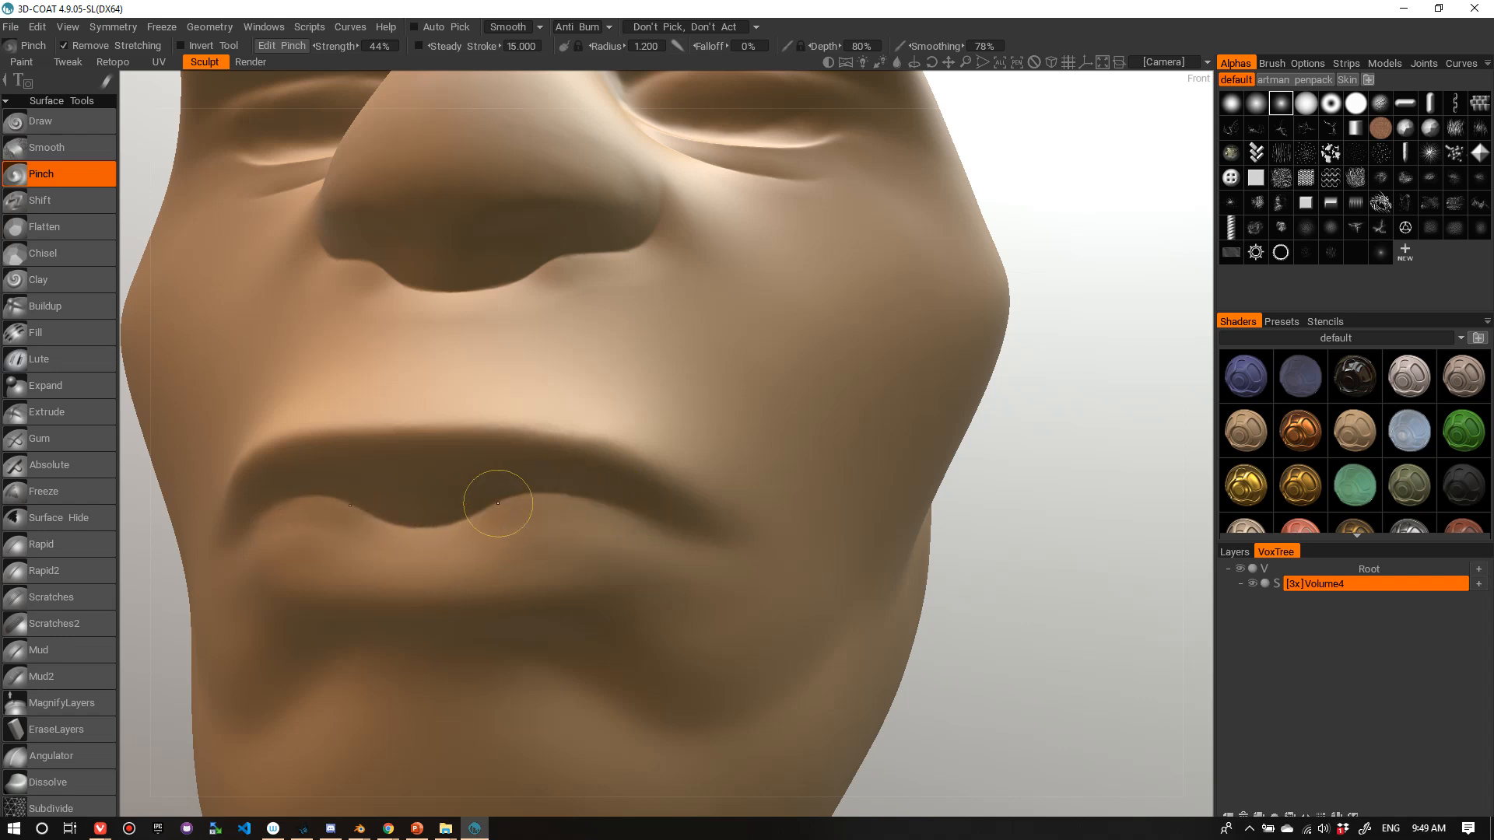
mouse_move(498, 503)
left_mouse_down()
mouse_move(534, 500)
mouse_move(450, 517)
mouse_move(593, 500)
mouse_move(684, 516)
mouse_move(656, 527)
mouse_move(703, 541)
left_mouse_up()
- Pinch the crease between the brows down along the nose bridge to the inner eye corner with brush radius 1.791
right_click_drag(717, 544, 727, 460, "alt")
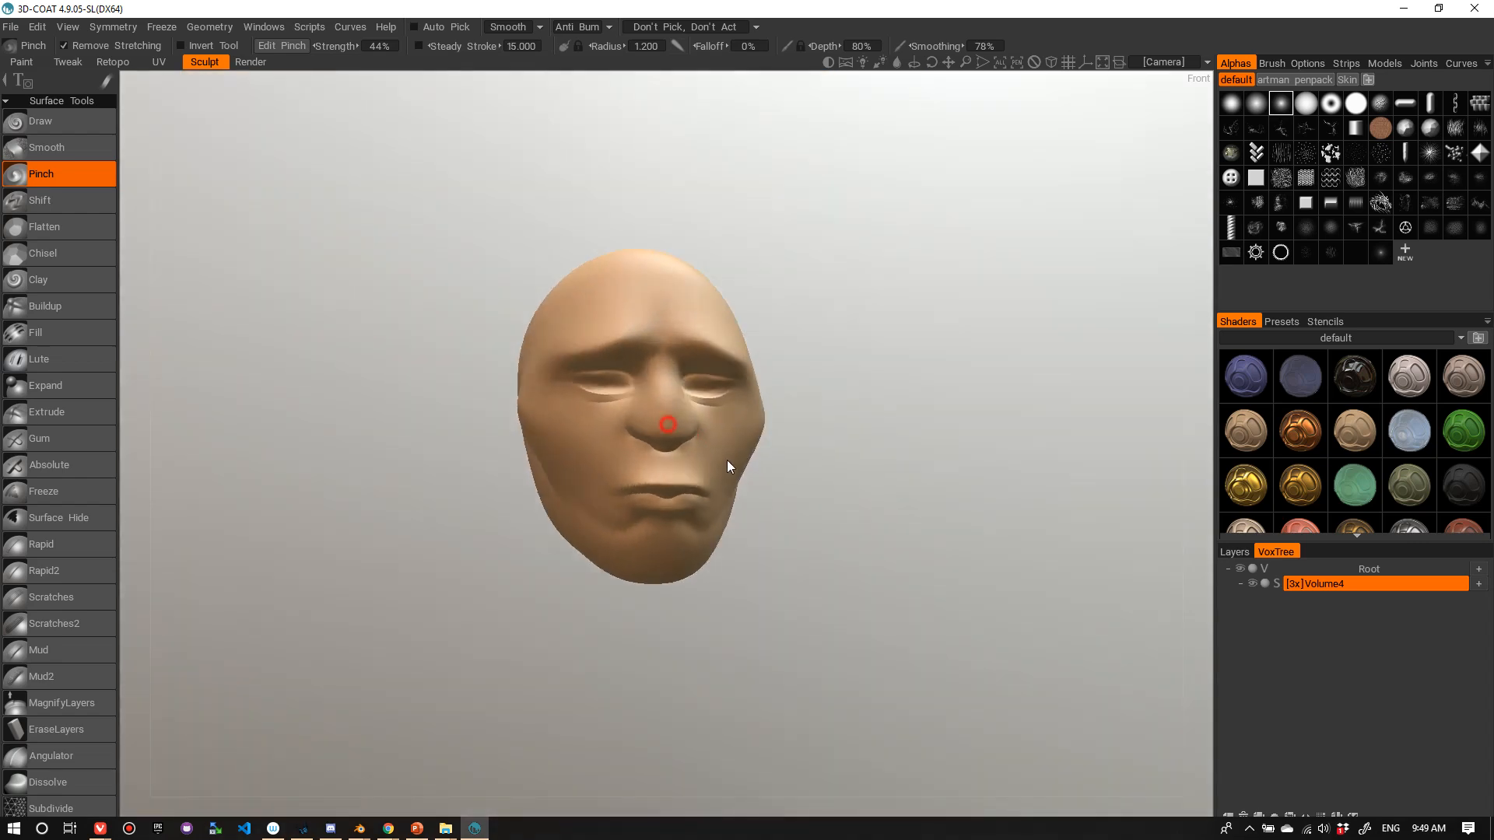
left_click_drag(727, 460, 762, 430, "alt")
right_click_drag(762, 429, 845, 289, "alt")
middle_click_drag(844, 288, 810, 374, "alt")
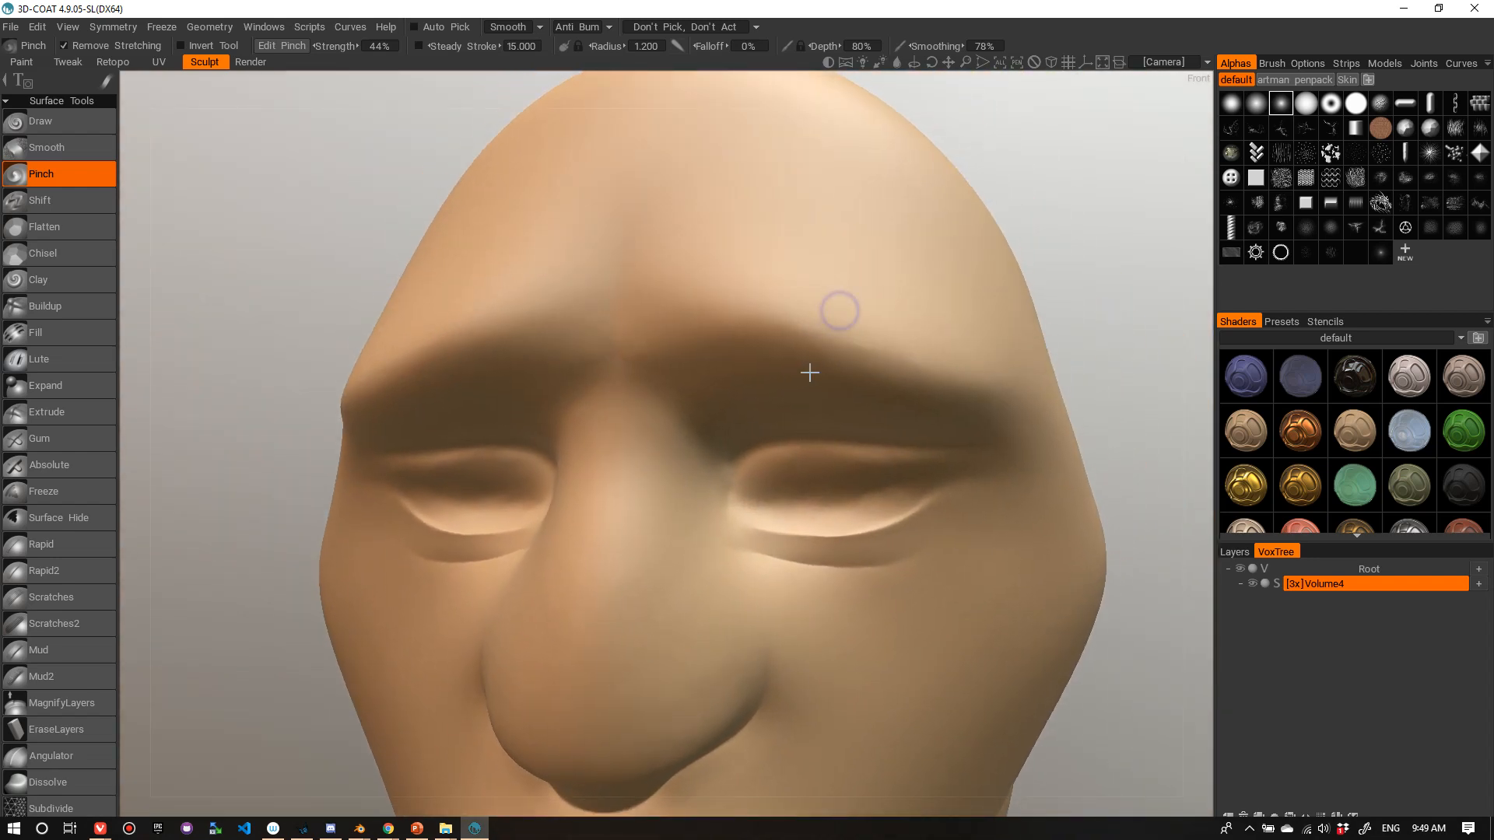
mouse_move(810, 373)
right_mouse_down("alt")
mouse_move(837, 370)
mouse_move(825, 366)
right_mouse_up("alt")
right_click_drag(614, 274, 645, 274)
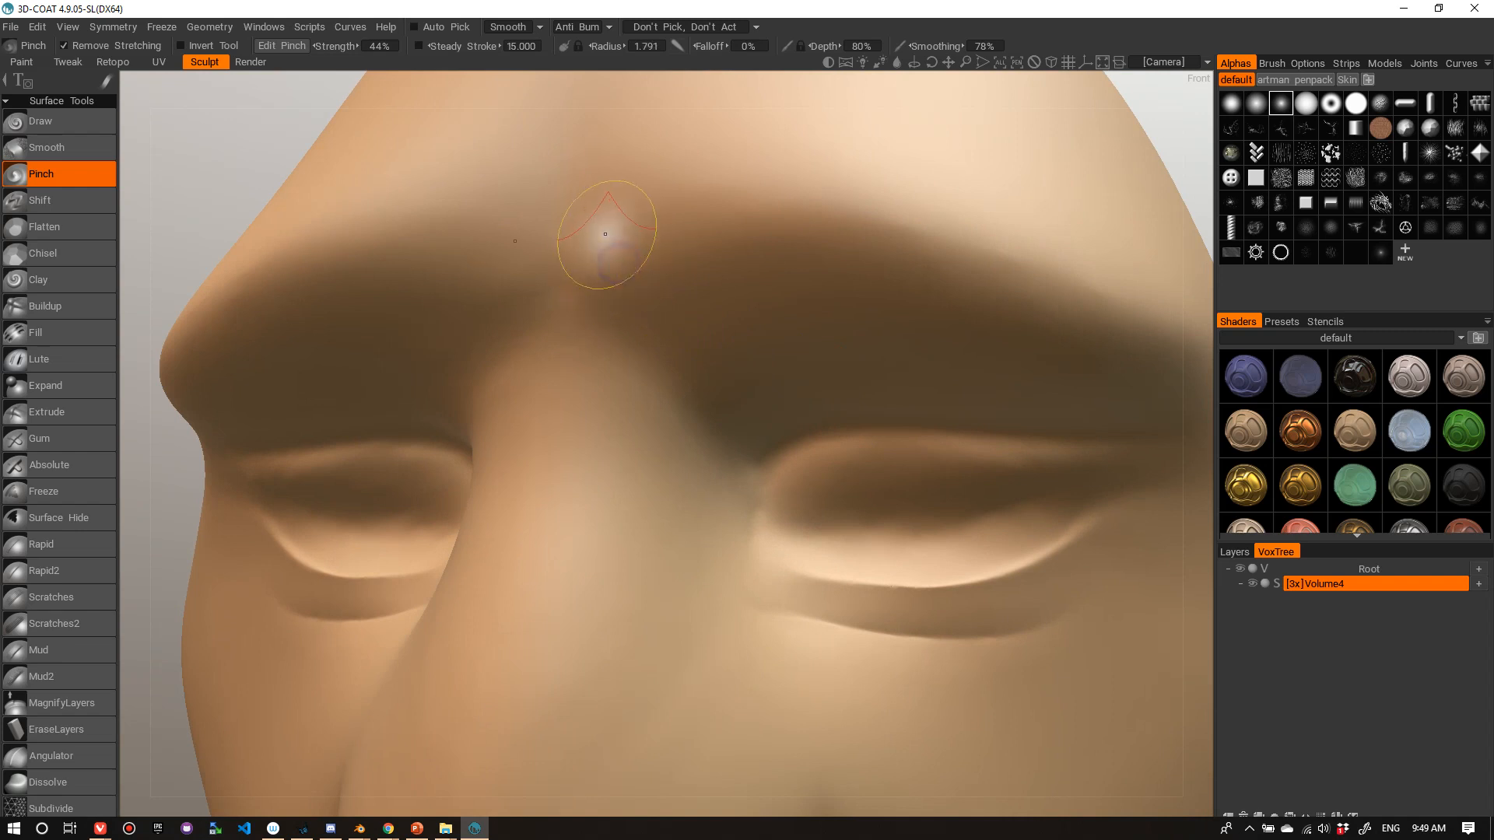
mouse_move(607, 243)
left_mouse_down()
mouse_move(607, 226)
mouse_move(653, 363)
left_mouse_up()
mouse_move(608, 216)
left_mouse_down()
mouse_move(735, 447)
mouse_move(736, 431)
left_mouse_up()
mouse_move(620, 223)
left_mouse_down()
mouse_move(610, 210)
mouse_move(732, 448)
left_mouse_up()
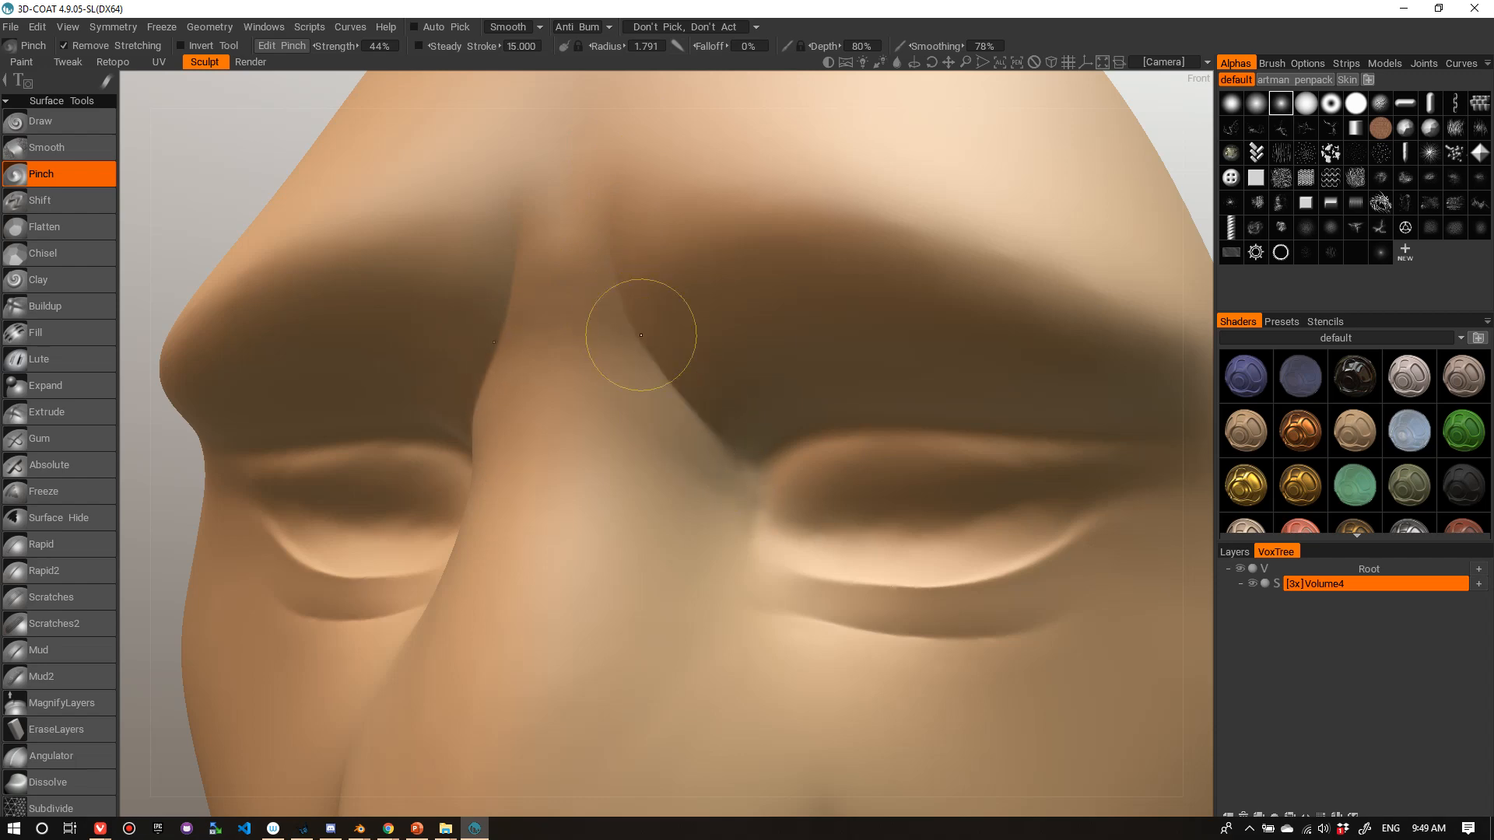
- Extend and round the outer end of the brow ridge with Pinch, ending at brush radius 4.100 and 60% depth
right_click_drag(591, 250, 653, 366, "alt")
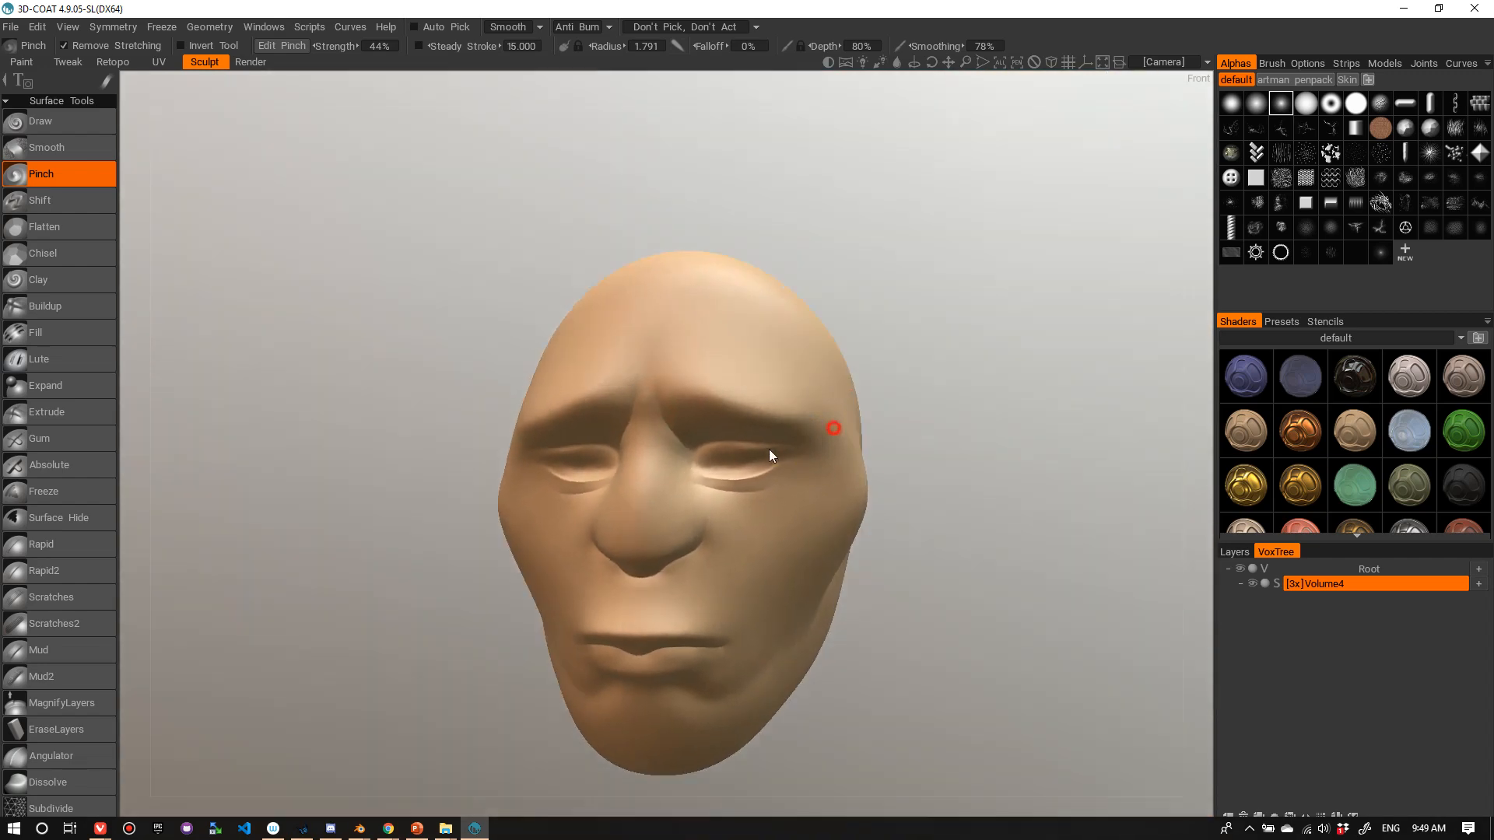
left_click_drag(770, 456, 653, 443, "alt")
mouse_move(734, 404)
right_mouse_down("alt")
mouse_move(777, 407)
mouse_move(783, 390)
mouse_move(730, 390)
right_mouse_up("alt")
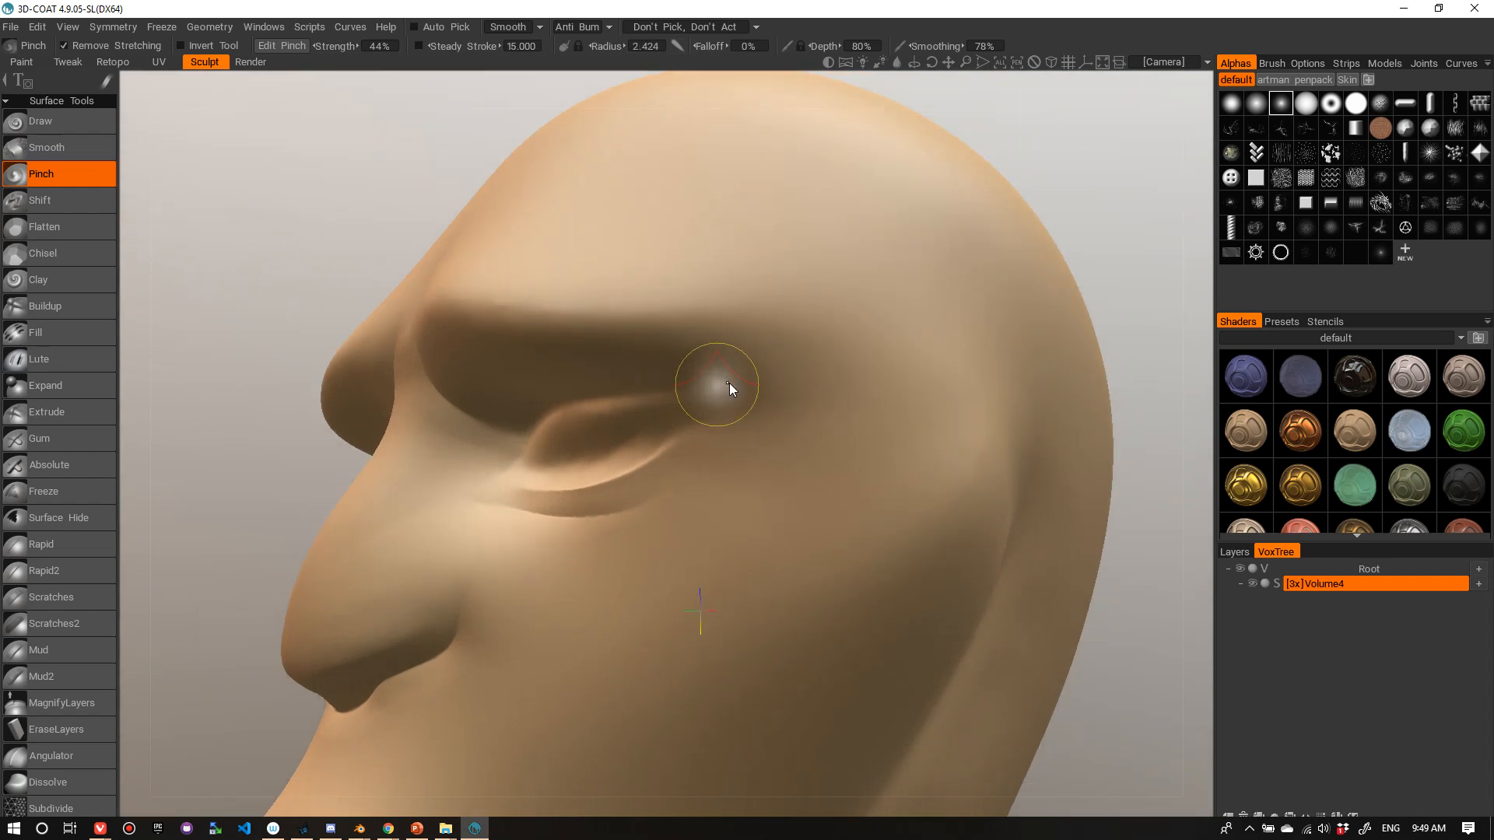
left_click_drag(719, 387, 799, 360)
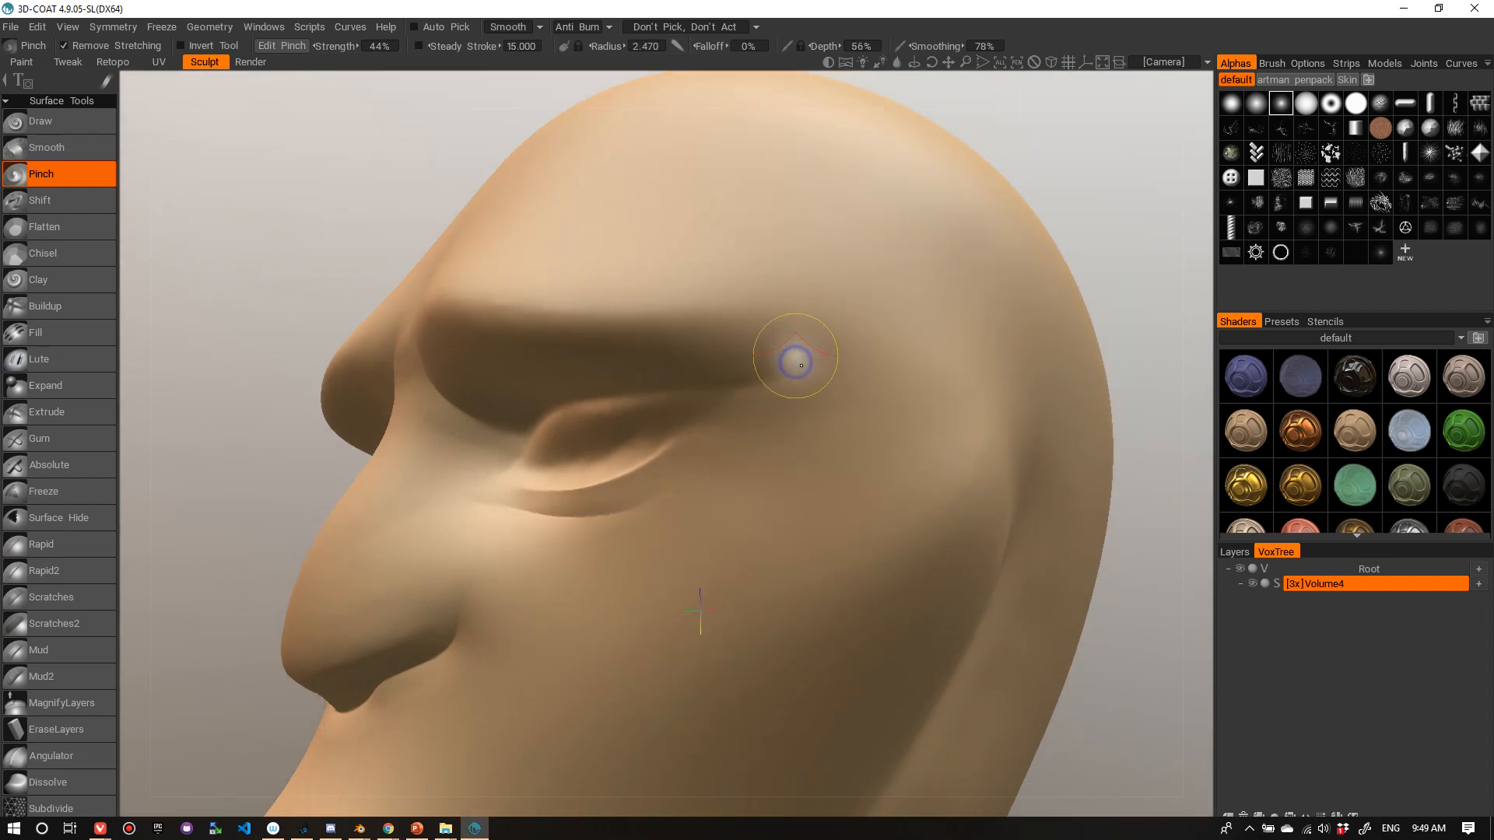
right_click_drag(801, 366, 830, 358)
mouse_move(743, 389)
left_mouse_down()
mouse_move(803, 366)
mouse_move(798, 377)
mouse_move(848, 339)
mouse_move(862, 300)
mouse_move(847, 243)
left_mouse_up()
- Form horizontal wrinkles across the forehead with Pinch at brush radius 3.466 and 60% depth
right_click_drag(759, 346, 833, 347, "alt")
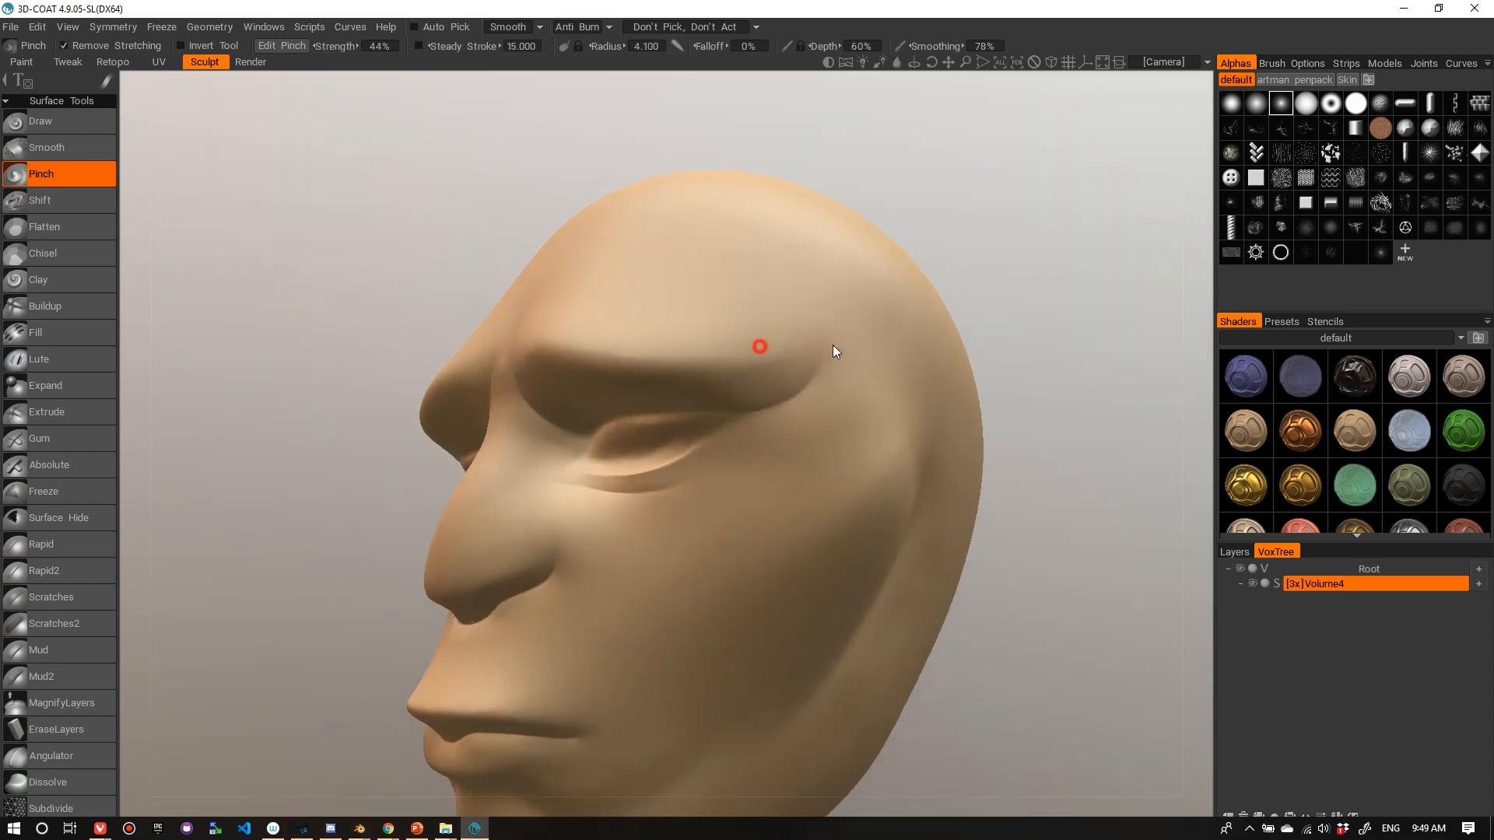
left_click_drag(833, 345, 856, 304, "alt")
right_click_drag(856, 304, 820, 336, "alt")
left_click_drag(820, 337, 867, 320, "alt")
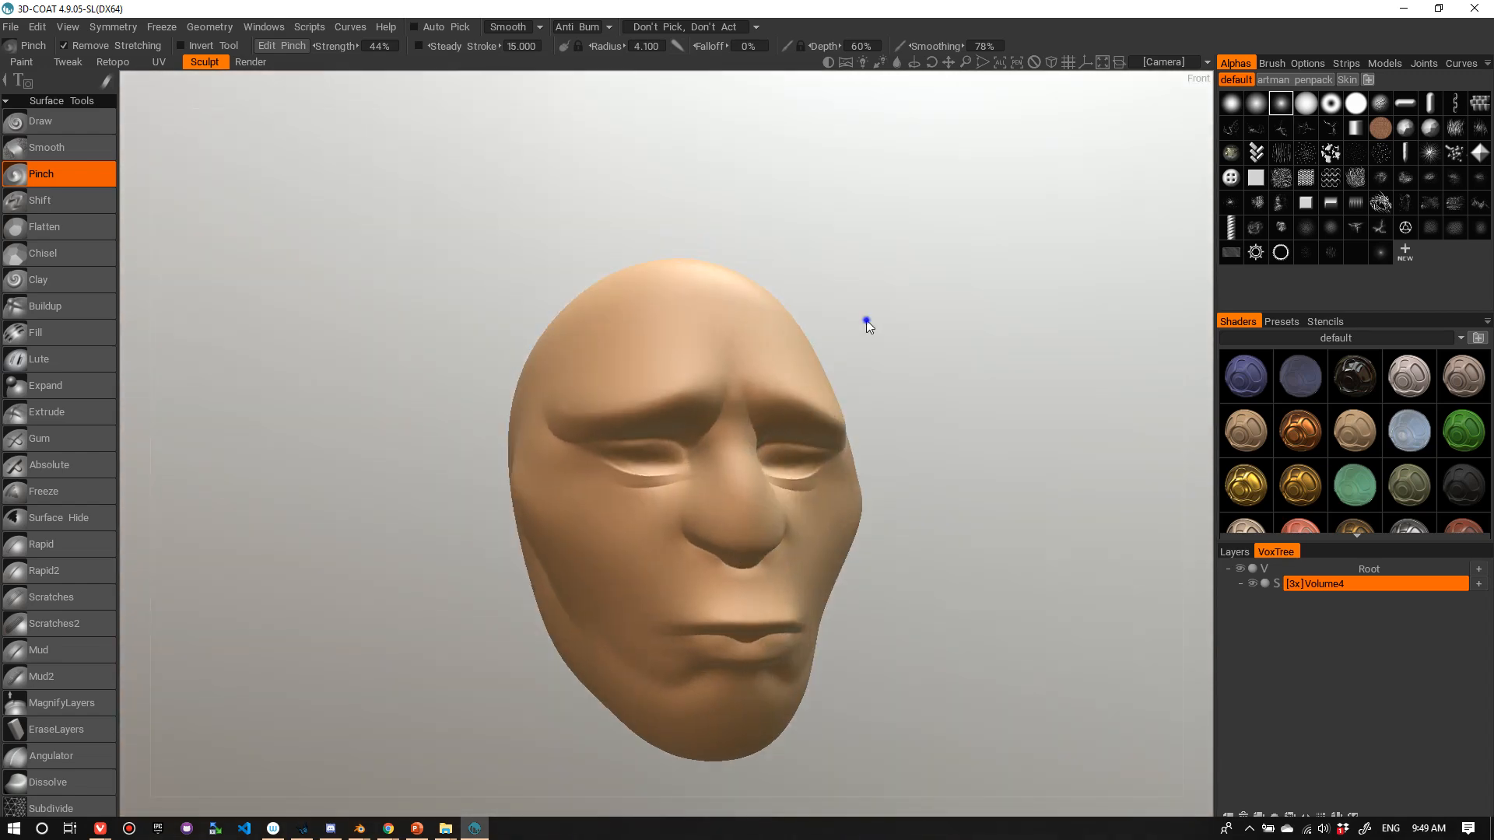
right_click_drag(867, 321, 893, 320, "alt")
left_click_drag(893, 319, 753, 337, "alt")
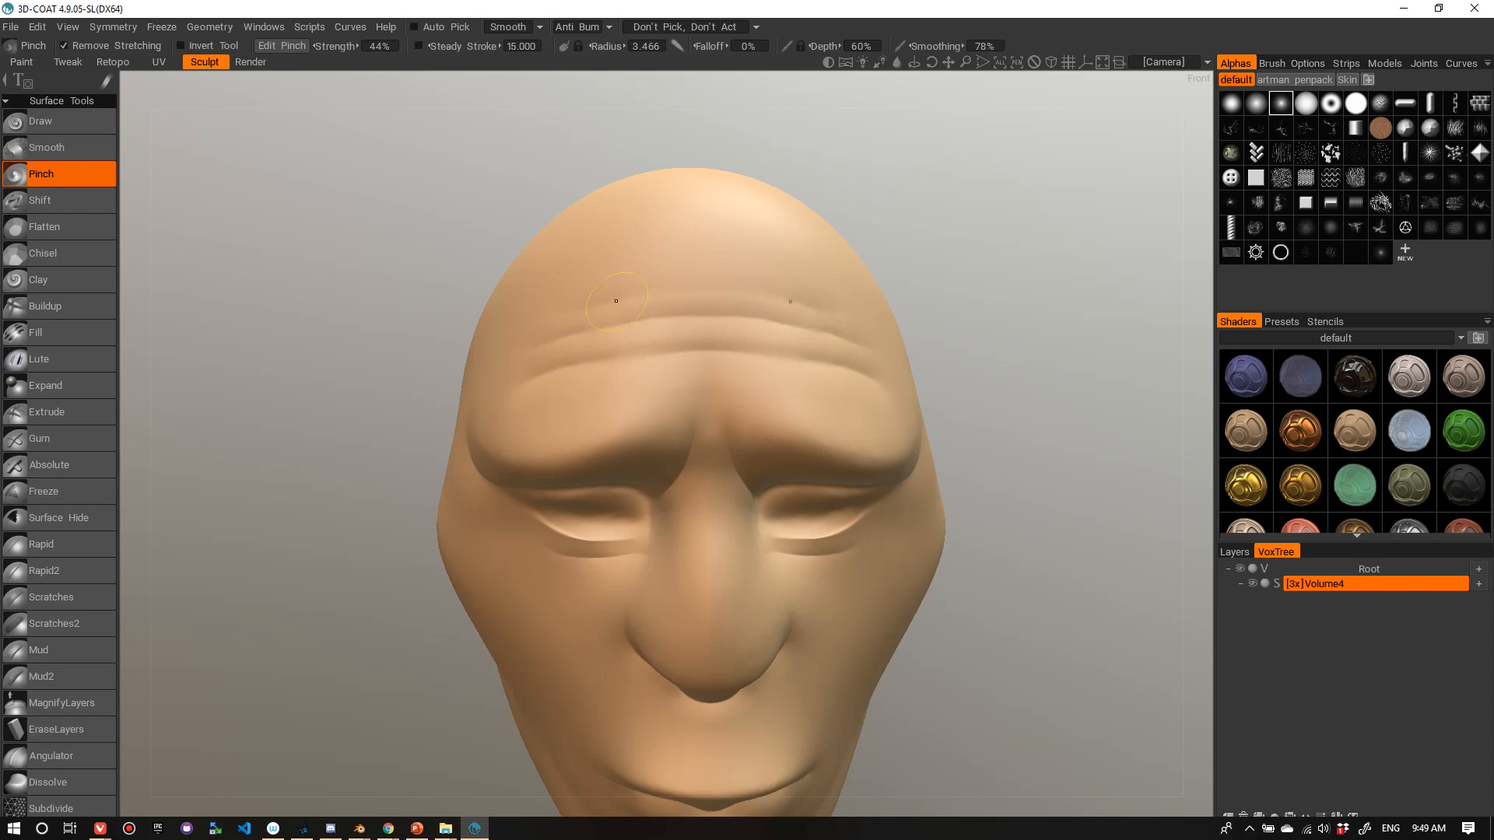
left_click_drag(616, 302, 696, 291)
- Examine the head in profile and from the front, and the corner of the mouth up close
left_click_drag(867, 337, 694, 291, "alt")
right_click_drag(694, 291, 651, 317, "alt")
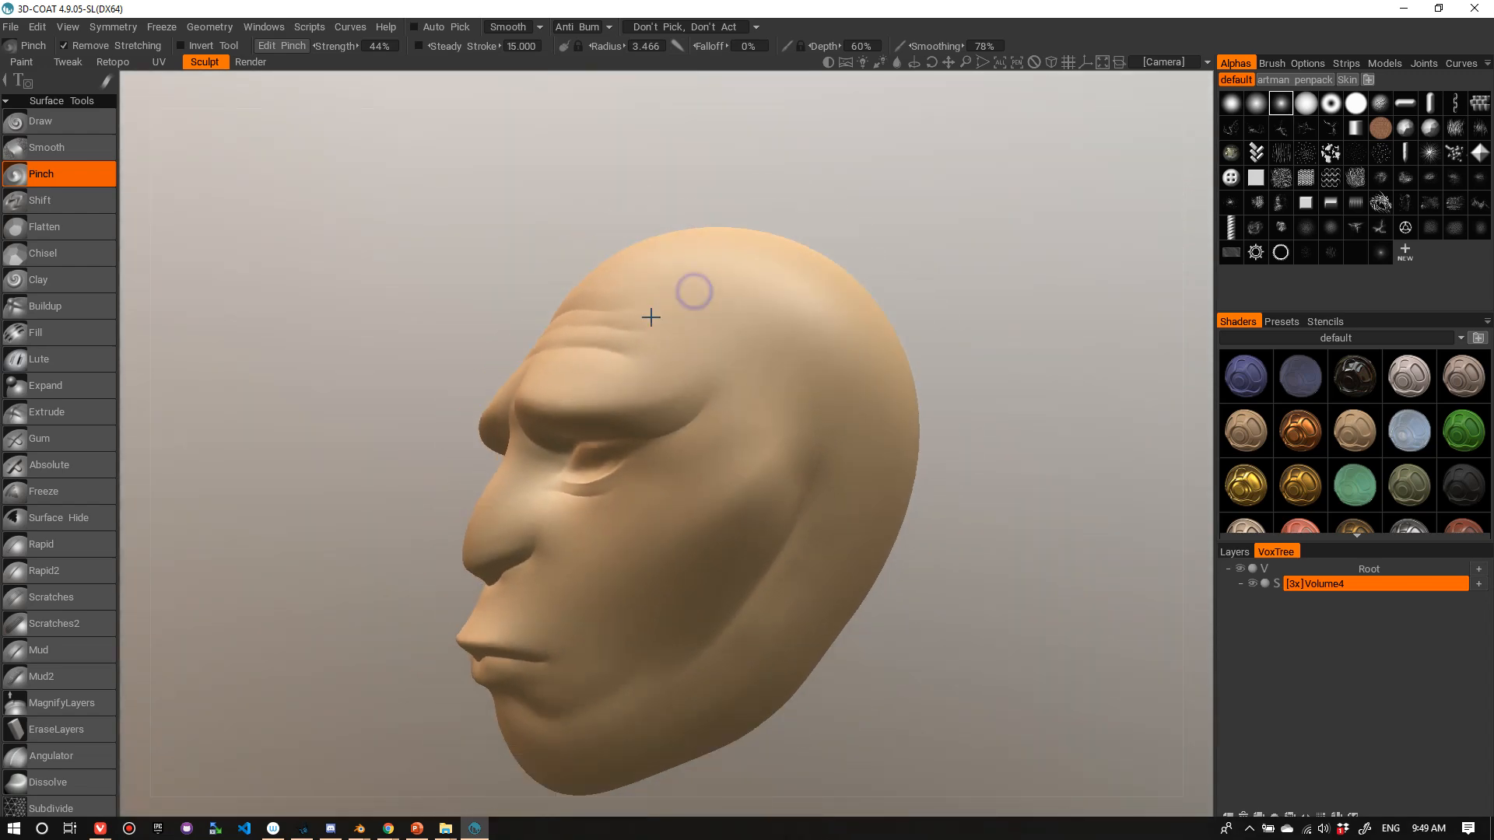
left_click_drag(590, 324, 869, 432, "alt")
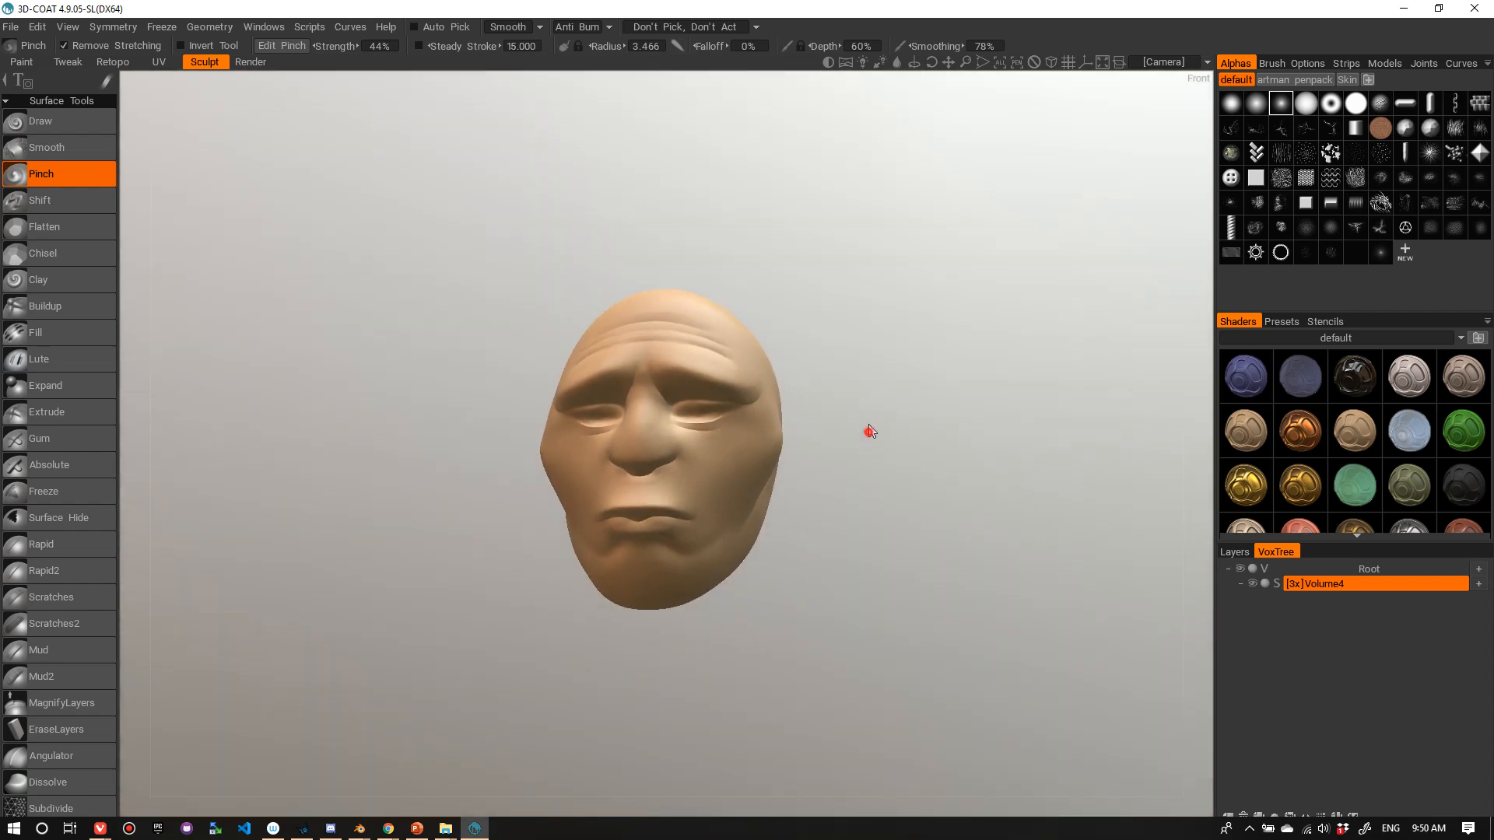
middle_click_drag(869, 425, 861, 394, "alt")
right_click_drag(860, 393, 937, 404, "alt")
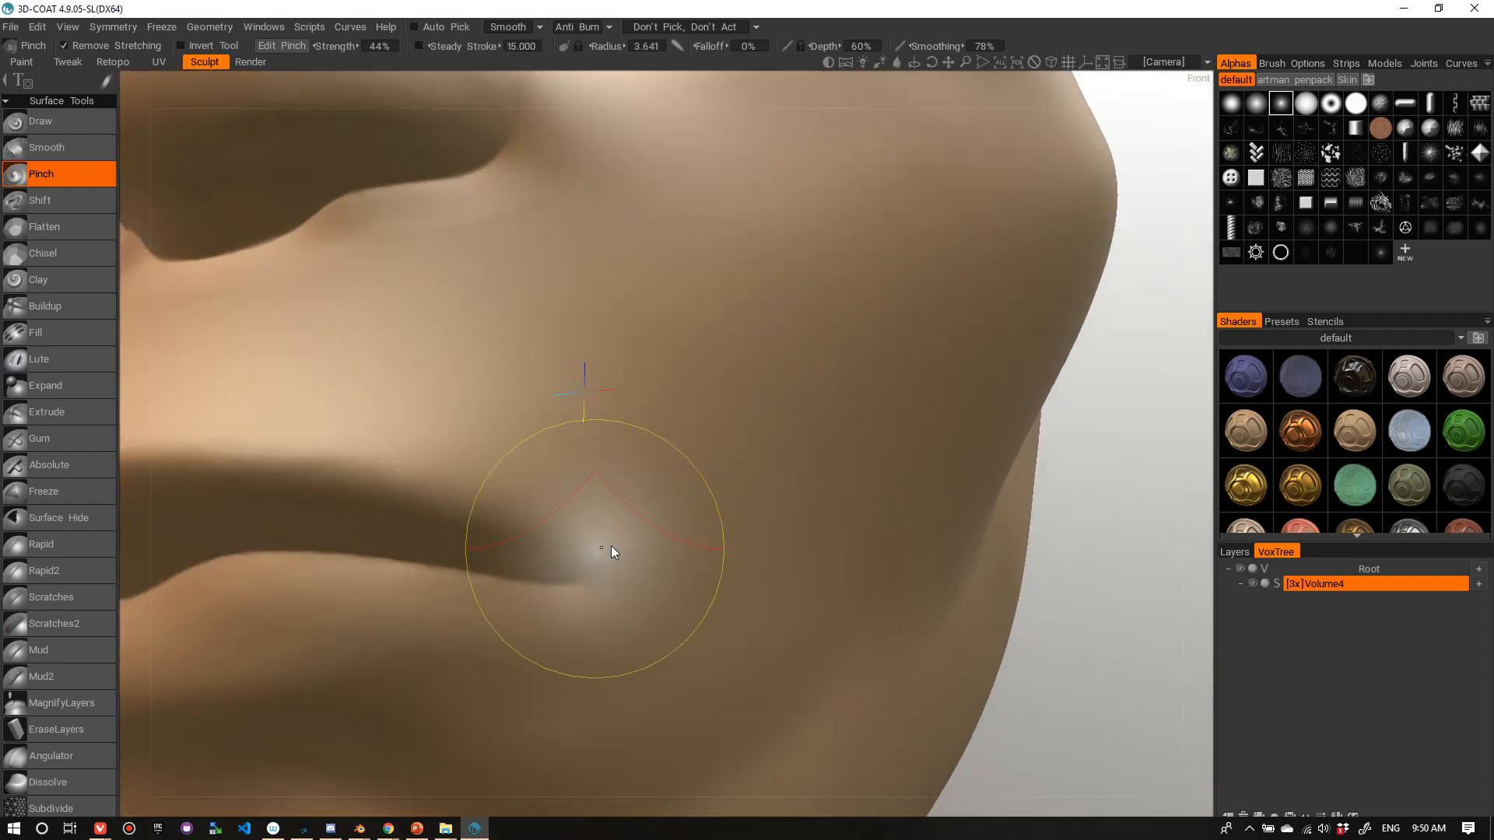
- Pinch the outer corner of the mouth with brush radius 2.657 and 60% depth
right_click_drag(612, 551, 540, 571)
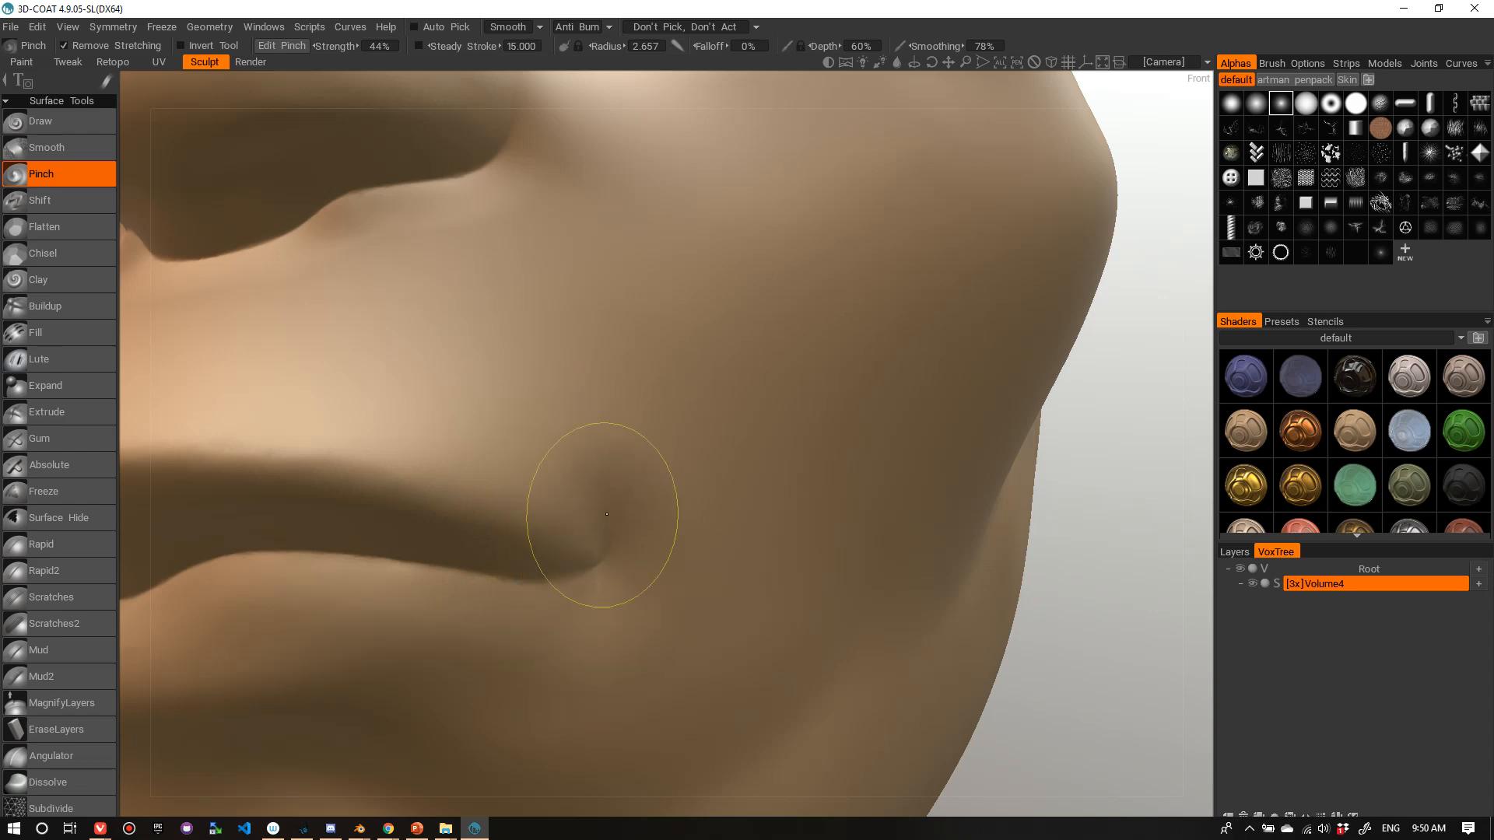
right_click_drag(571, 562, 571, 545, "alt")
left_click_drag(570, 544, 634, 511, "alt")
left_click_drag(652, 476, 684, 456, "alt")
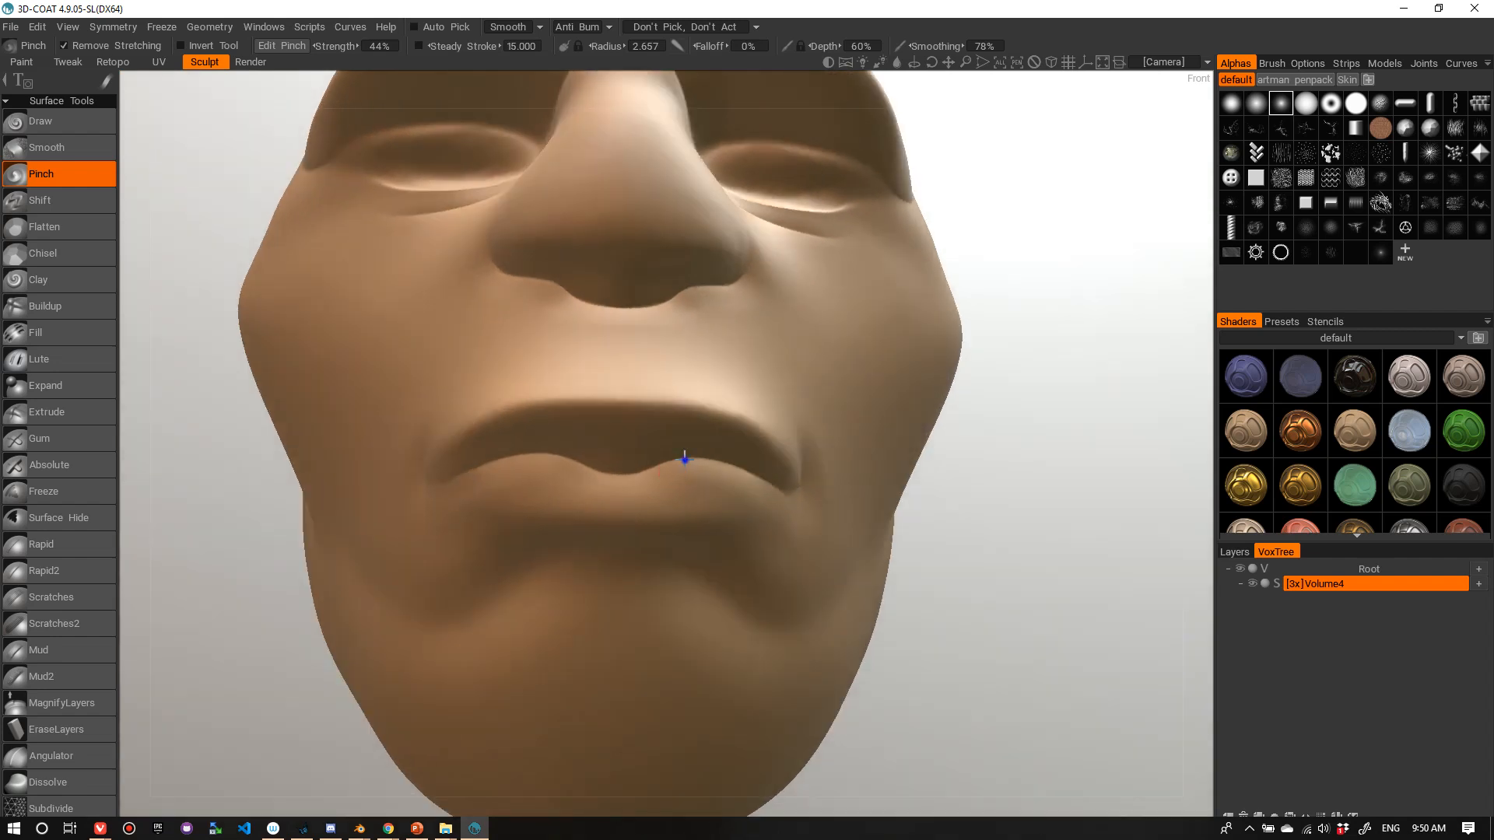
- Shape the upper lip's edge from the central dip out to the mouth corner with Pinch at brush radius 1.856 and 36% depth
right_click_drag(684, 457, 717, 460, "alt")
left_click_drag(716, 460, 707, 480, "alt")
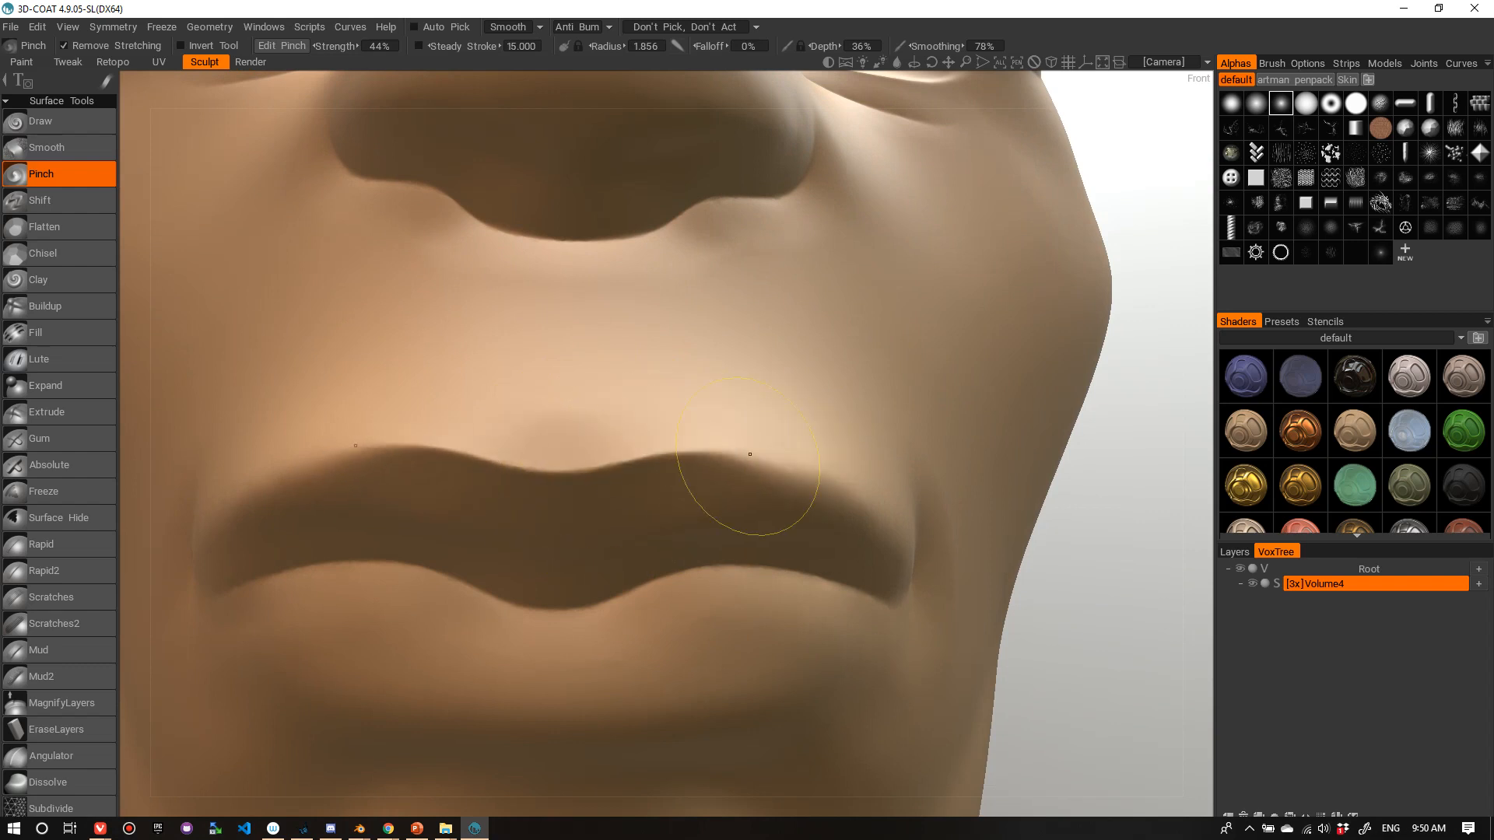
left_click_drag(567, 475, 831, 515)
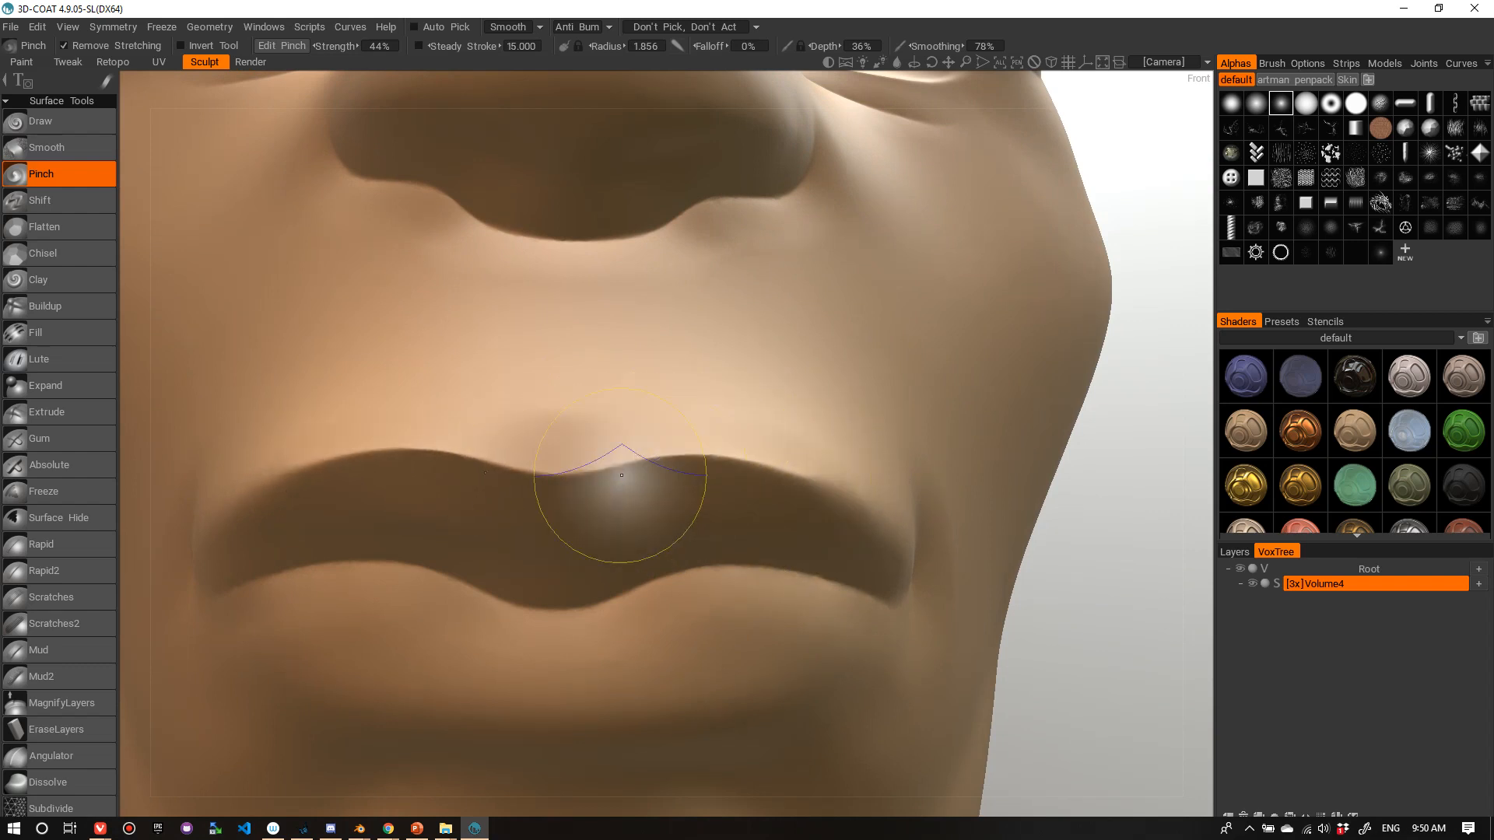
left_click_drag(620, 477, 897, 544)
right_click_drag(837, 347, 775, 361, "alt")
mouse_move(753, 381)
left_mouse_down("alt")
mouse_move(916, 411)
mouse_move(743, 374)
left_mouse_up("alt")
mouse_move(743, 374)
right_mouse_down("alt")
mouse_move(796, 374)
mouse_move(797, 386)
right_mouse_up("alt")
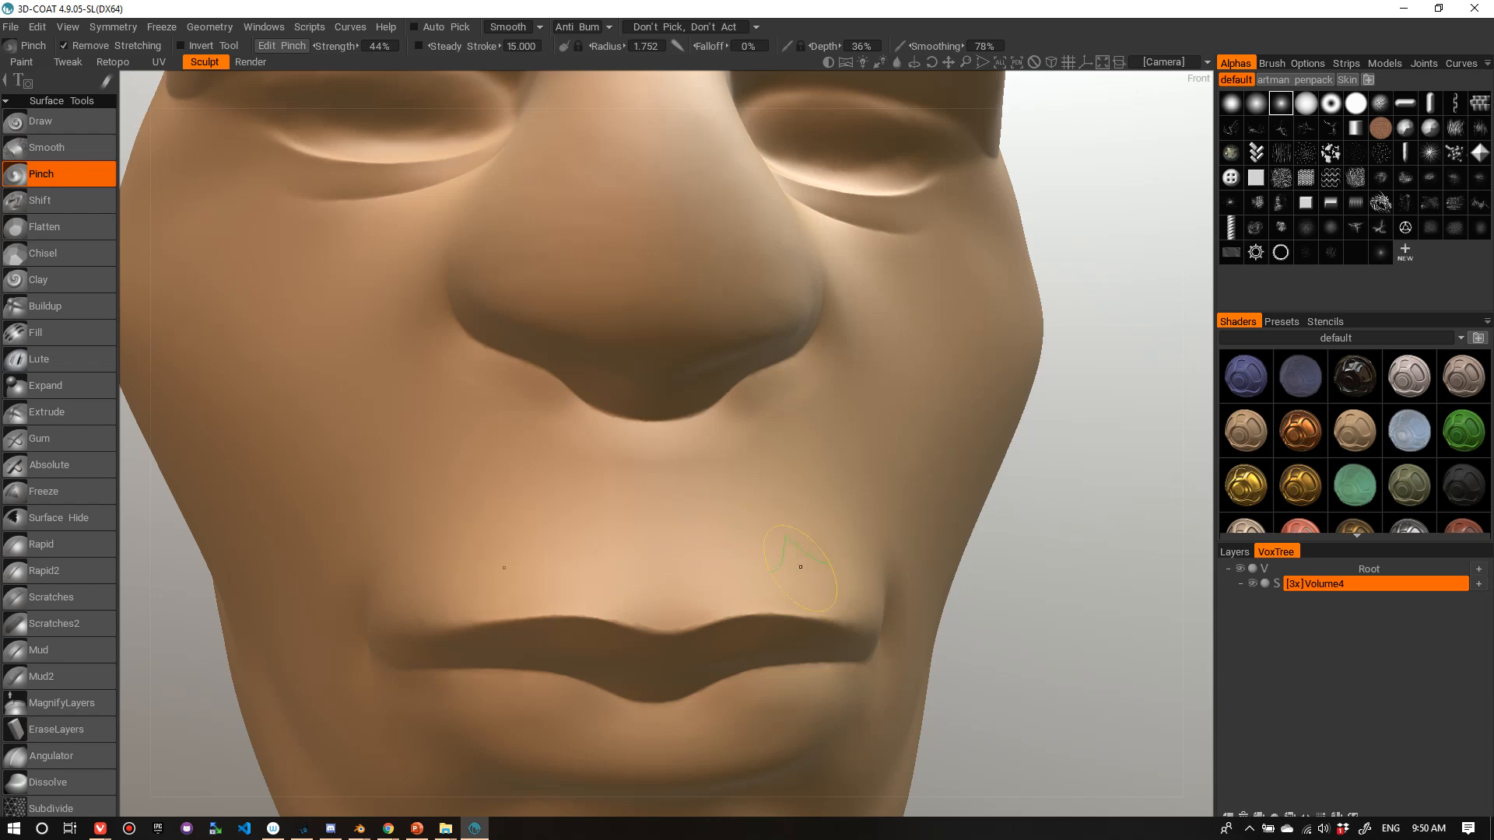
- Sharpen the fold between the lower lip and the chin with Pinch, ending at brush radius 2.840 and 0% depth
mouse_move(801, 567)
left_mouse_down("alt")
mouse_move(814, 567)
mouse_move(559, 520)
left_mouse_up("alt")
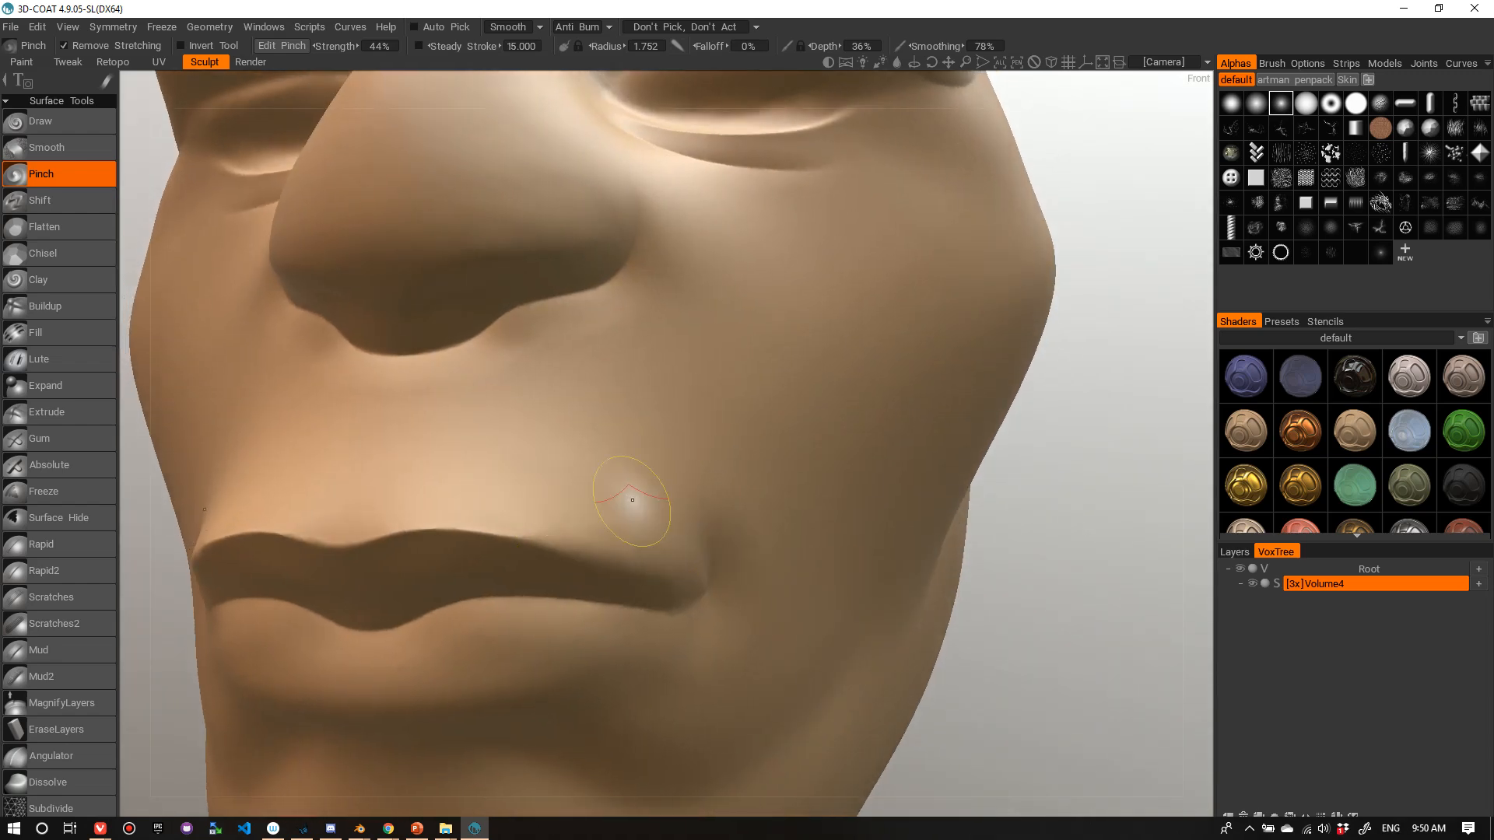
right_click_drag(632, 500, 687, 379, "alt")
left_click_drag(687, 379, 673, 400, "alt")
mouse_move(674, 400)
right_mouse_down("alt")
mouse_move(697, 413)
mouse_move(689, 395)
right_mouse_up("alt")
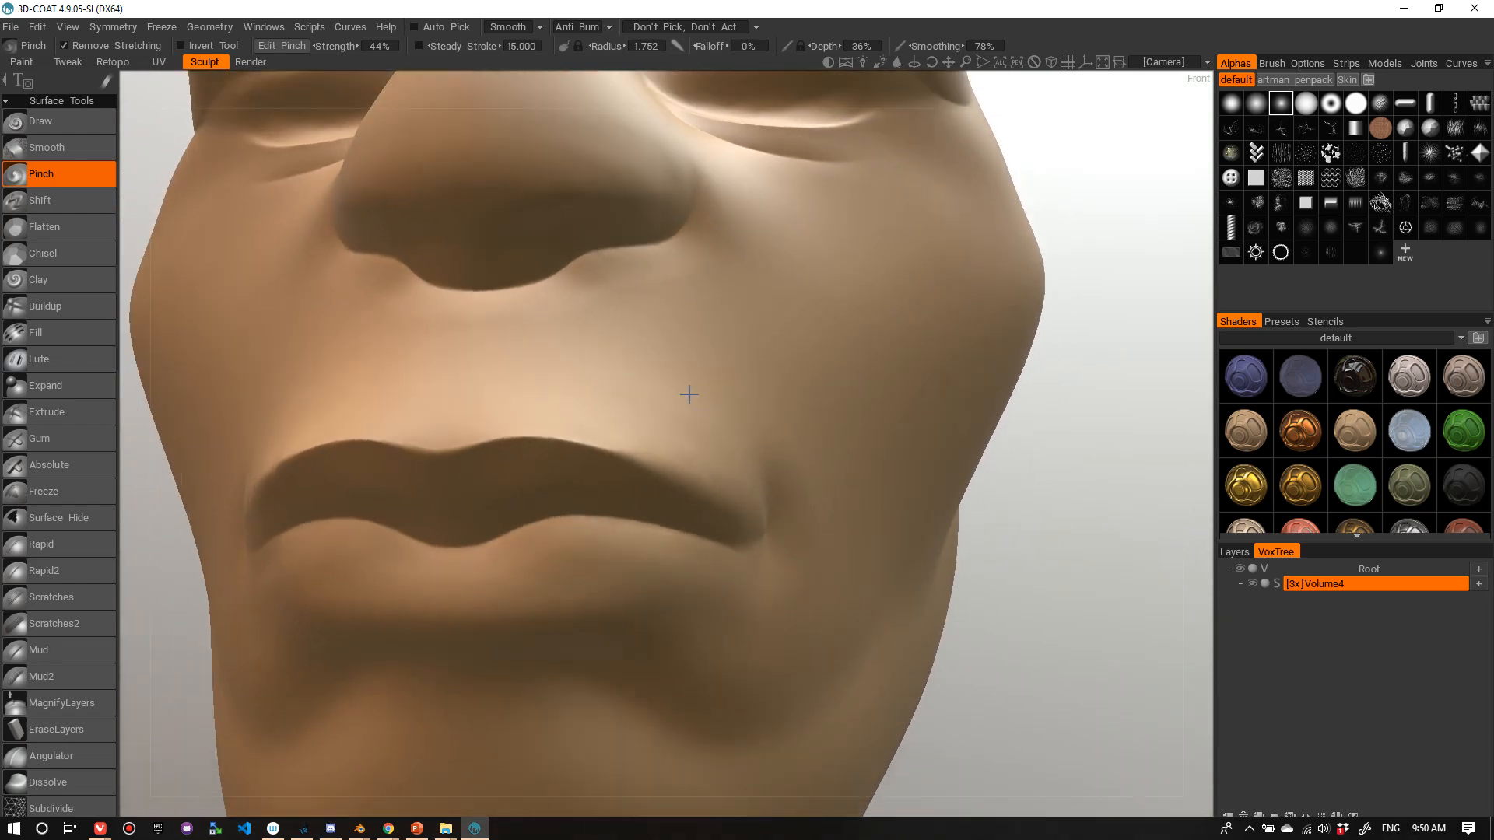
mouse_move(689, 395)
left_mouse_down("alt")
mouse_move(604, 523)
mouse_move(586, 459)
left_mouse_up("alt")
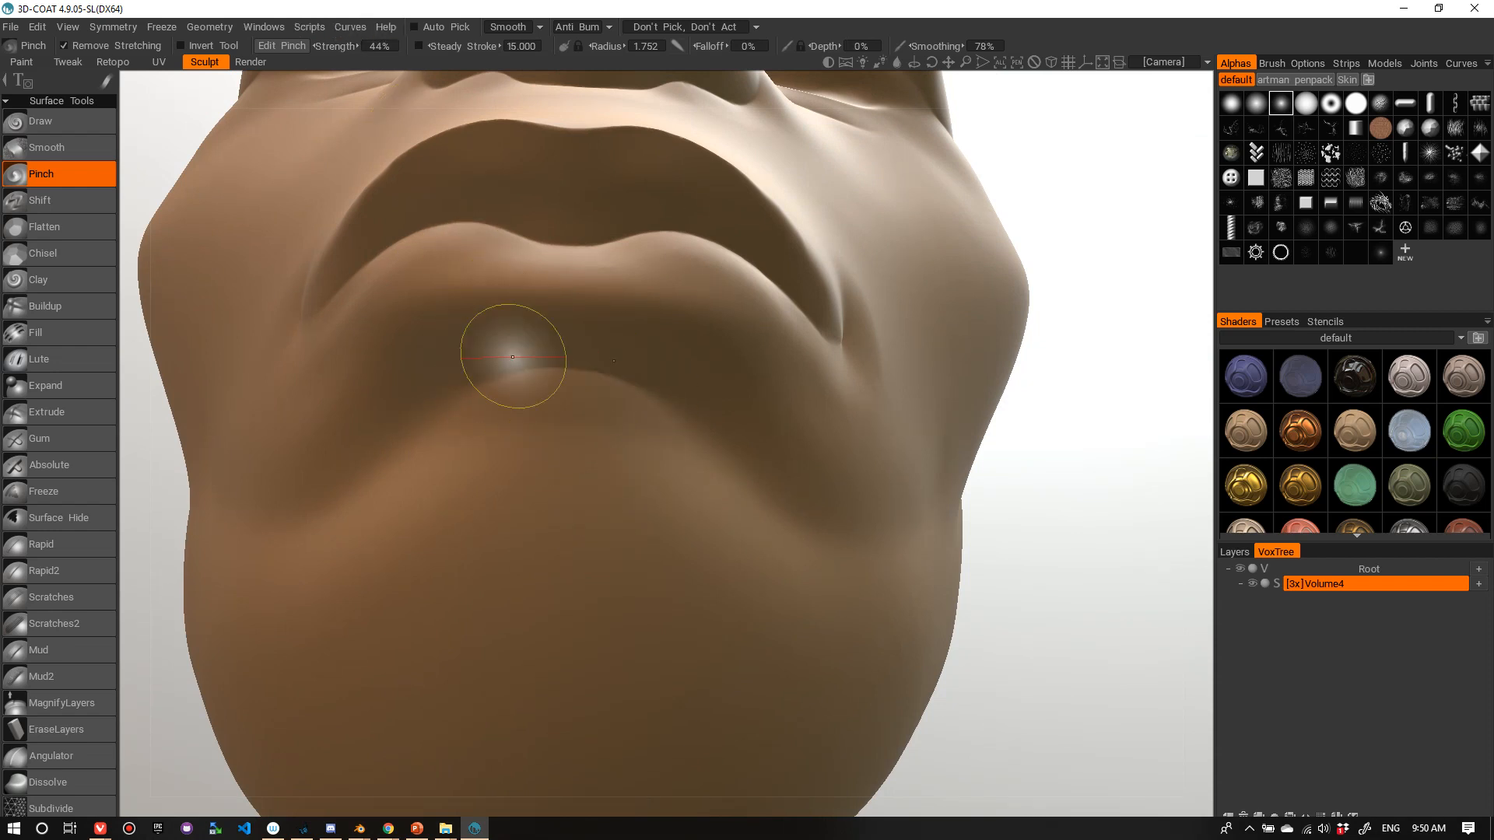
left_click_drag(617, 413, 547, 385, "alt")
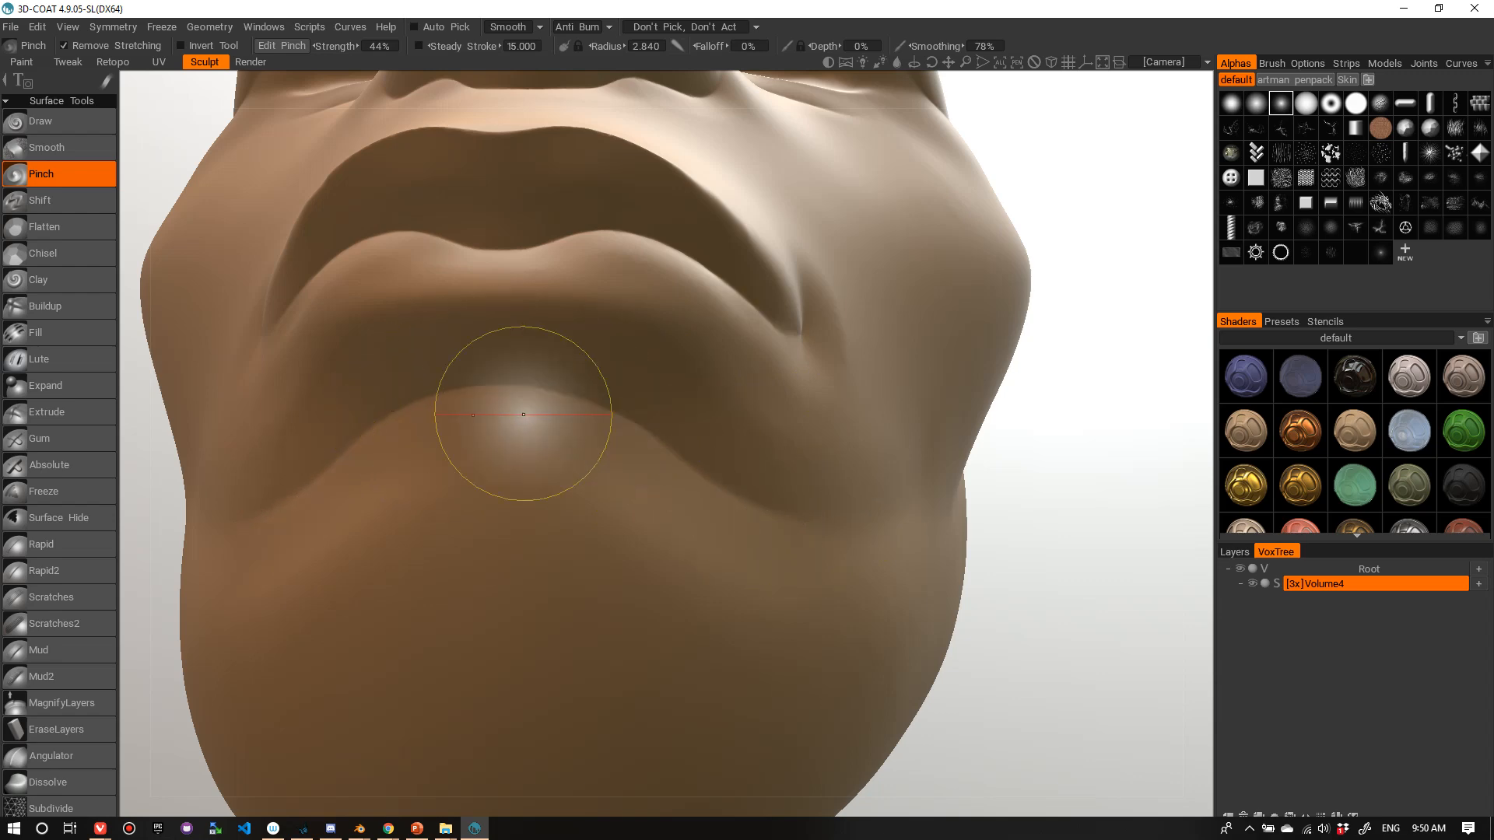
mouse_move(615, 355)
left_mouse_down("alt")
mouse_move(624, 417)
mouse_move(510, 417)
mouse_move(425, 512)
mouse_move(311, 526)
mouse_move(645, 508)
mouse_move(460, 520)
left_mouse_up("alt")
- Define the underside of the lower lip out toward the mouth corner with Pinch, ending at brush radius 1.779 and 16% depth
scroll(456, 456, "up", 6)
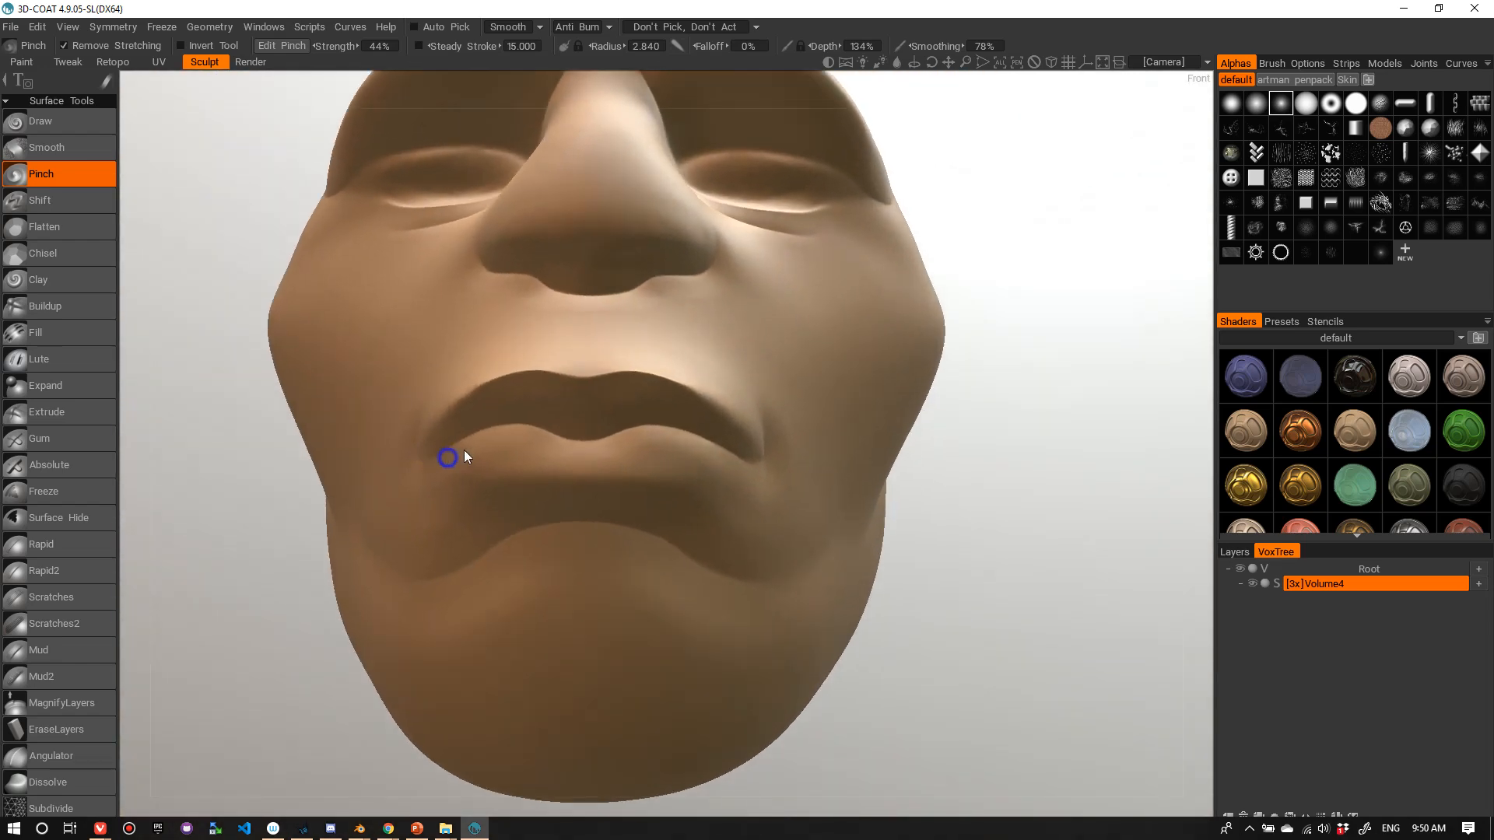
right_click_drag(500, 508, 490, 560)
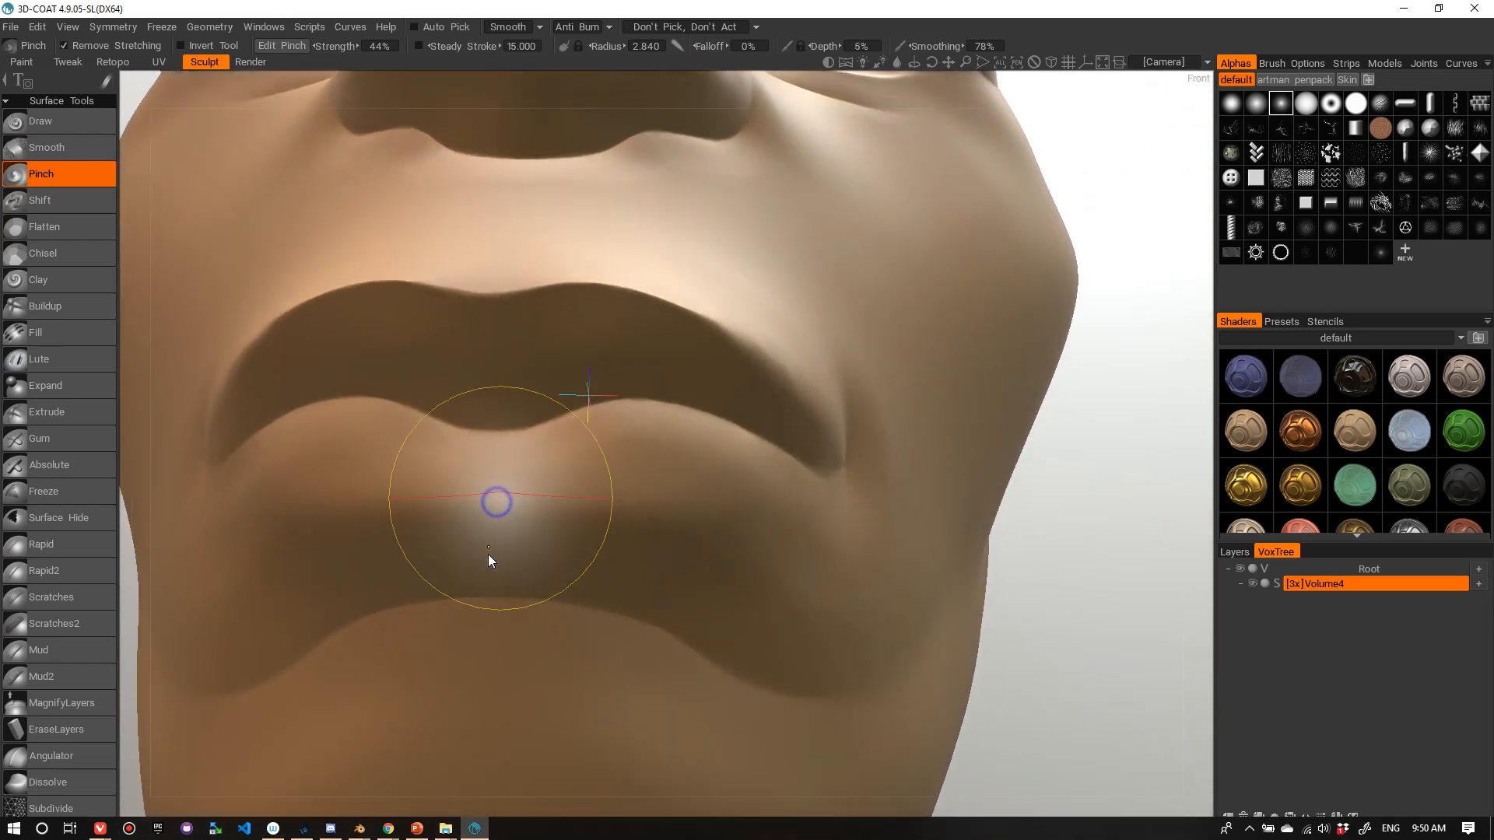
right_click_drag(414, 485, 558, 485)
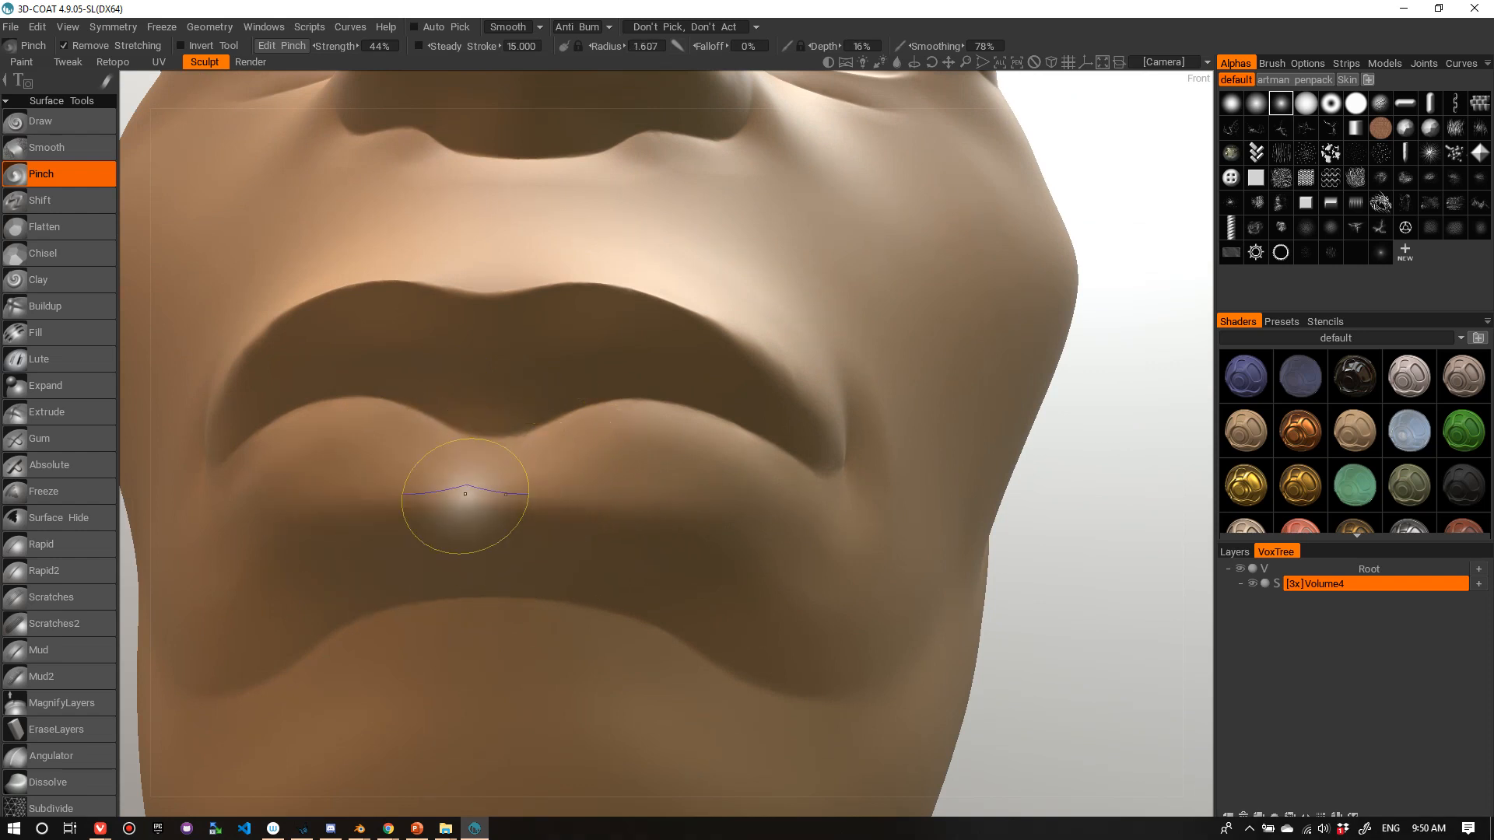
mouse_move(382, 507)
left_mouse_down()
mouse_move(451, 467)
mouse_move(760, 477)
mouse_move(400, 493)
mouse_move(700, 478)
mouse_move(513, 542)
mouse_move(600, 507)
mouse_move(594, 540)
mouse_move(560, 560)
left_mouse_up()
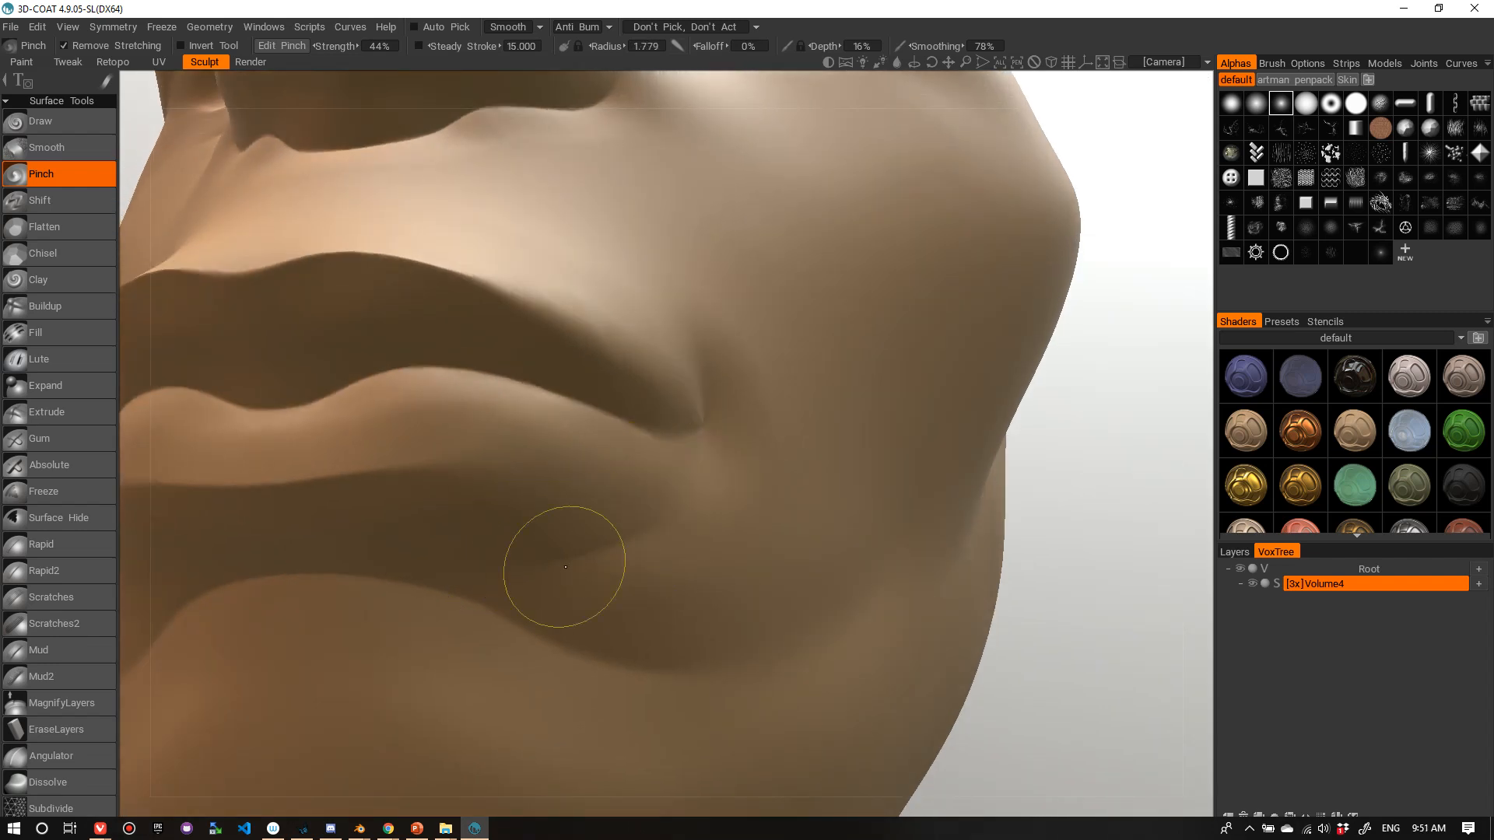
scroll(585, 433, "down", 5)
right_click_drag(585, 428, 537, 470, "alt")
left_click_drag(537, 470, 564, 509, "alt")
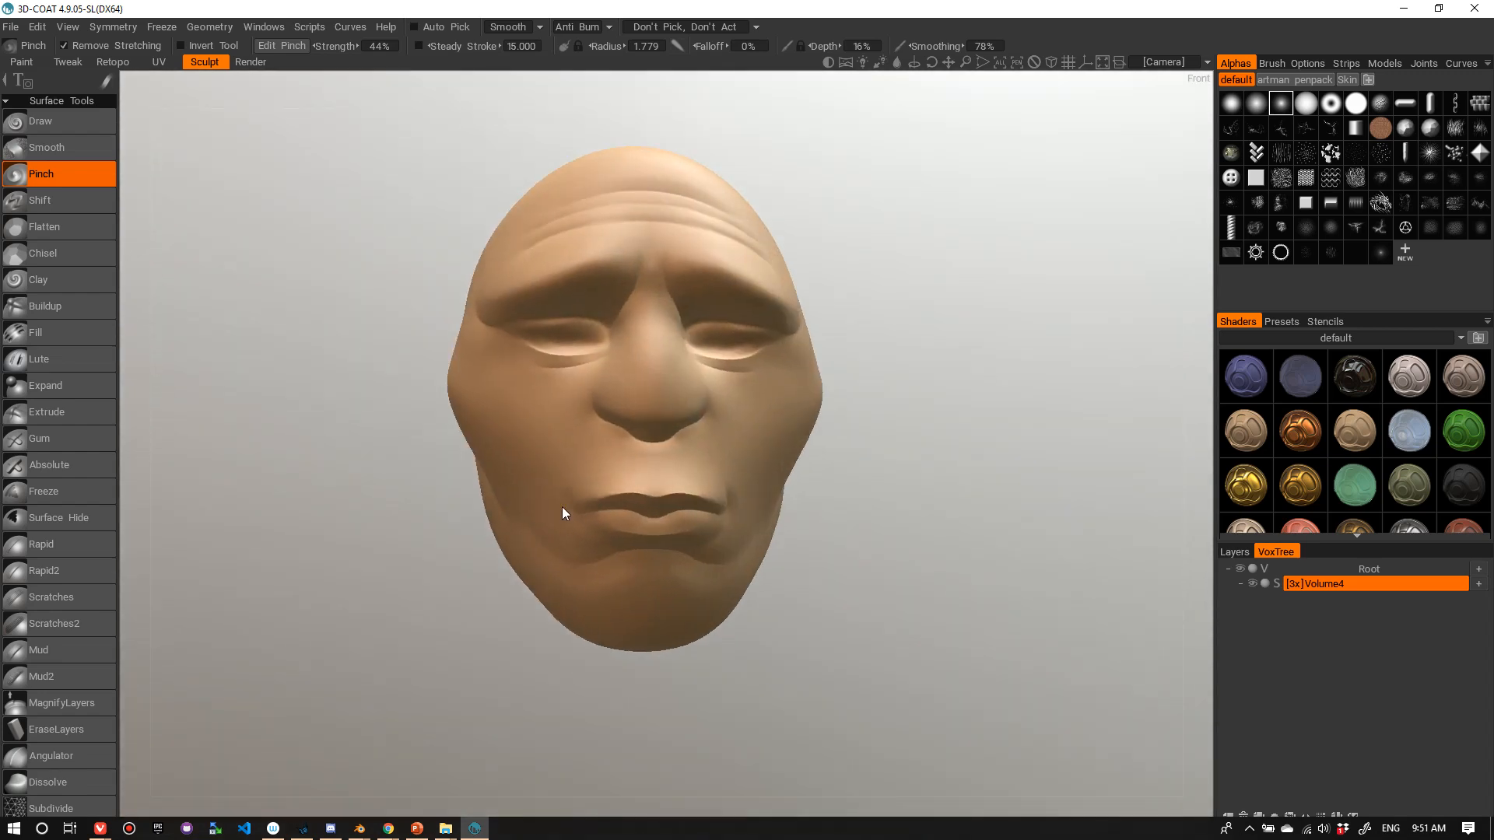
- Pinch the side of the head behind the cheek with brush radius 7.417 and 16% depth
right_click_drag(563, 509, 625, 455, "alt")
left_click_drag(625, 455, 407, 506, "alt")
scroll(412, 517, "up", 5)
scroll(482, 506, "down", 6)
right_click_drag(557, 457, 657, 427, "alt")
left_click_drag(658, 427, 627, 417, "alt")
right_click_drag(646, 414, 711, 397)
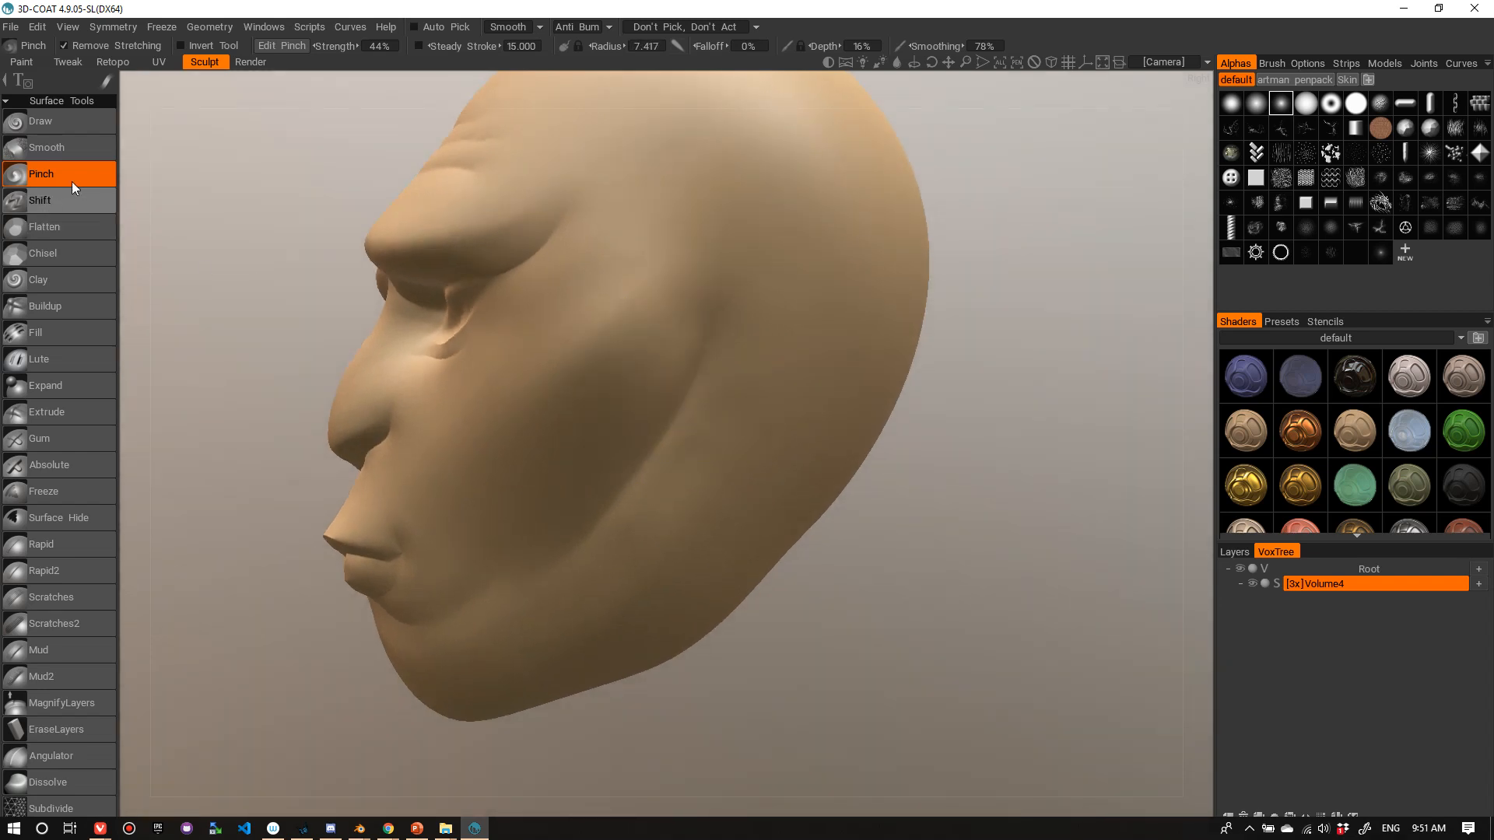
left_click_drag(756, 393, 750, 418)
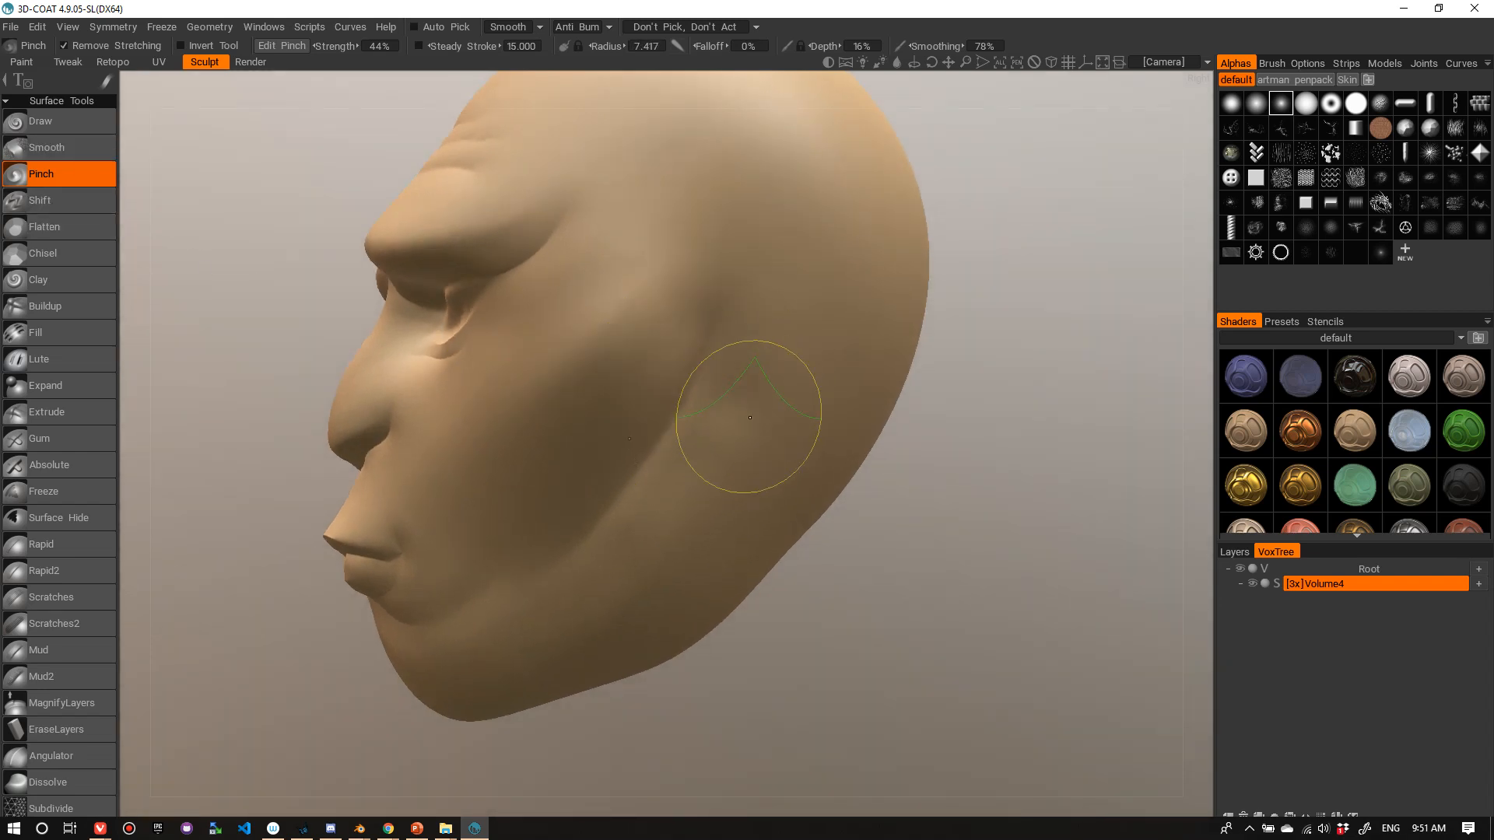
left_click_drag(758, 317, 755, 418)
- Broaden the shaping up the side of the skull with Pinch at brush radius 9.939 and smooth the jaw area
right_click_drag(767, 373, 786, 372)
left_click_drag(780, 375, 776, 333)
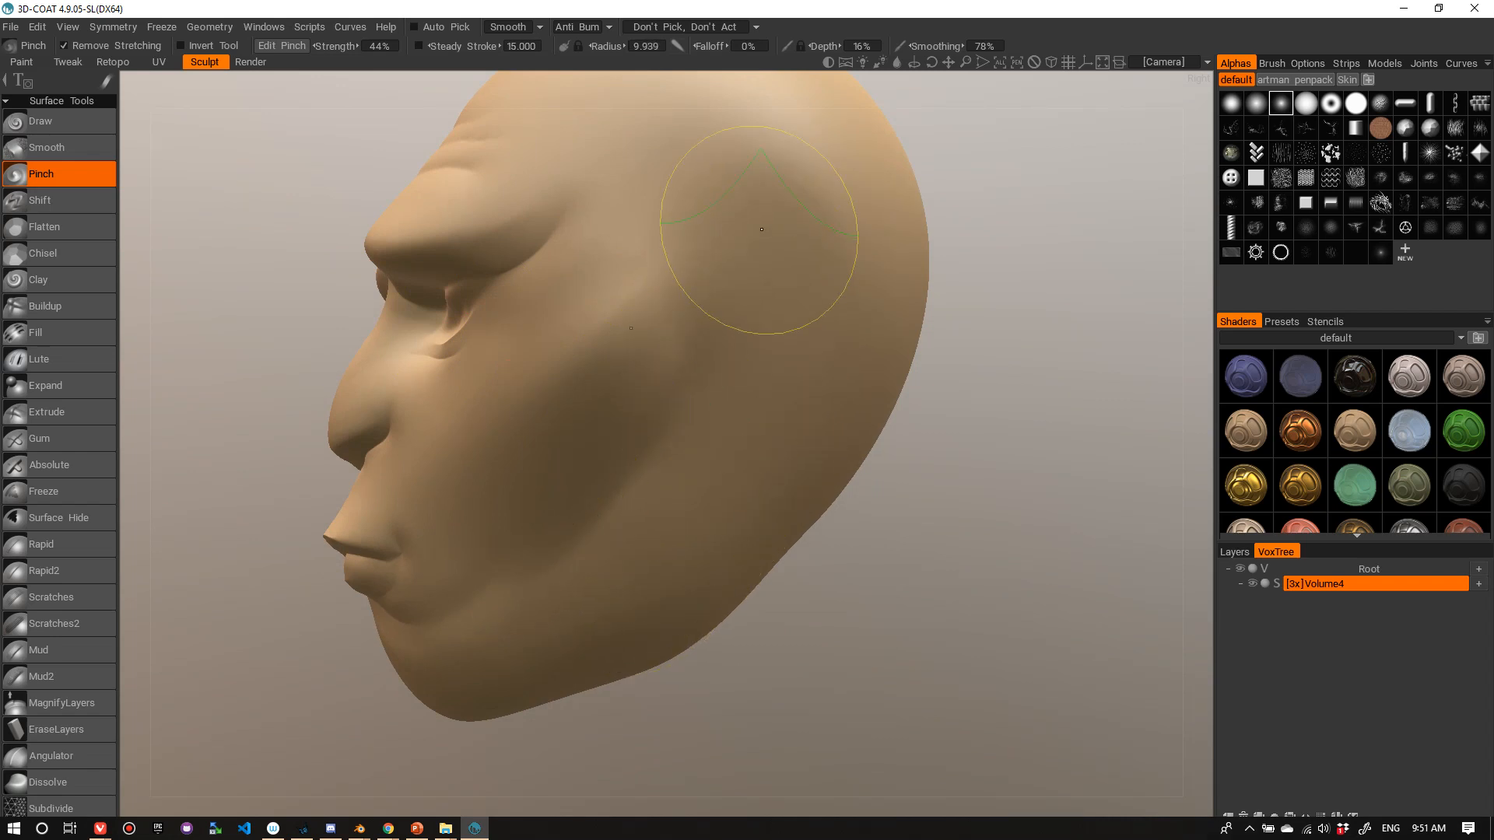
mouse_move(705, 519)
left_mouse_down("shift")
mouse_move(560, 586)
mouse_move(591, 560)
left_mouse_up("shift")
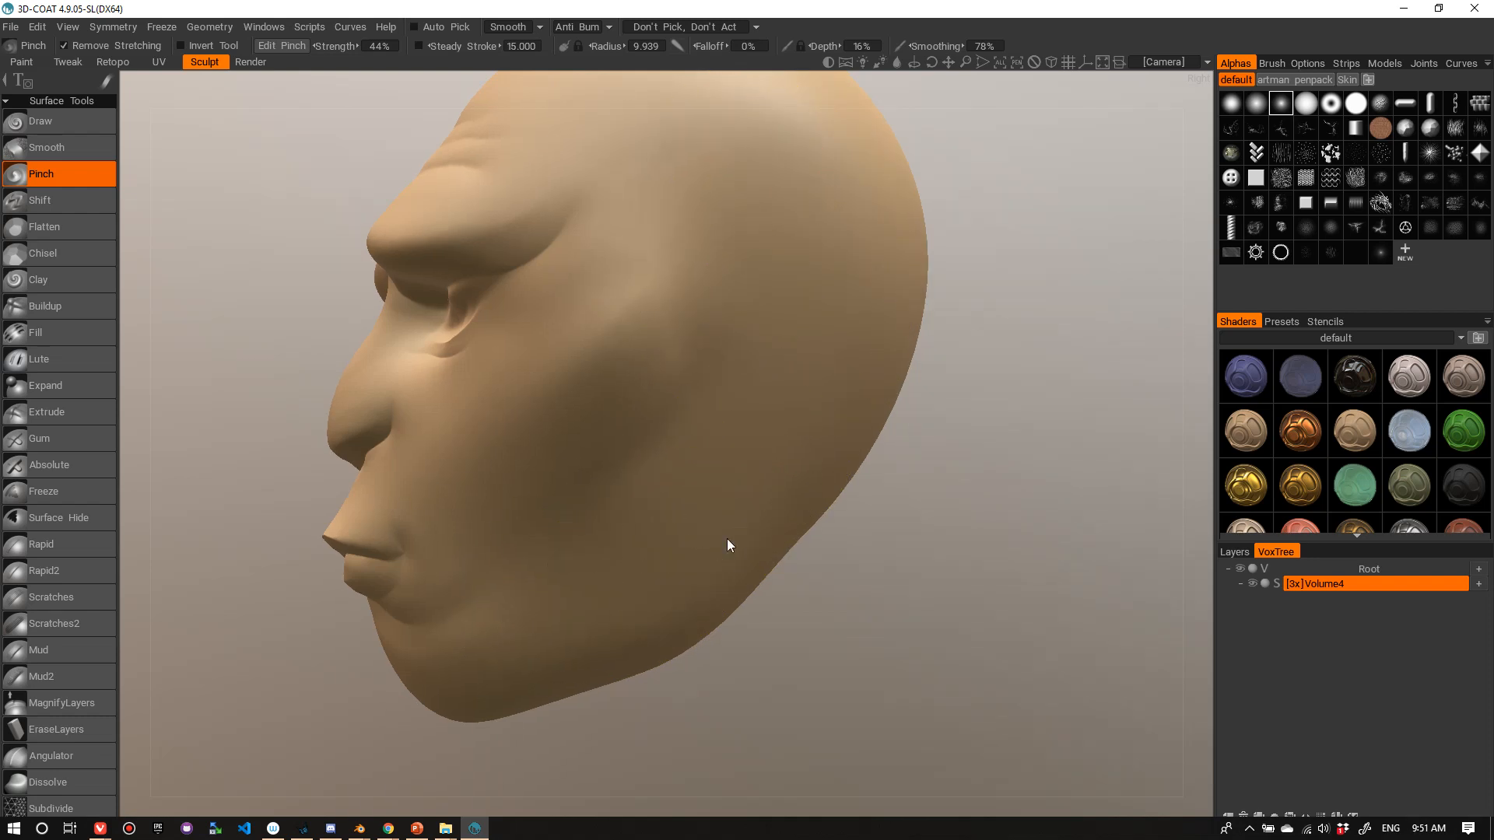
left_click_drag(727, 538, 890, 533, "alt")
right_click_drag(890, 534, 820, 310, "alt")
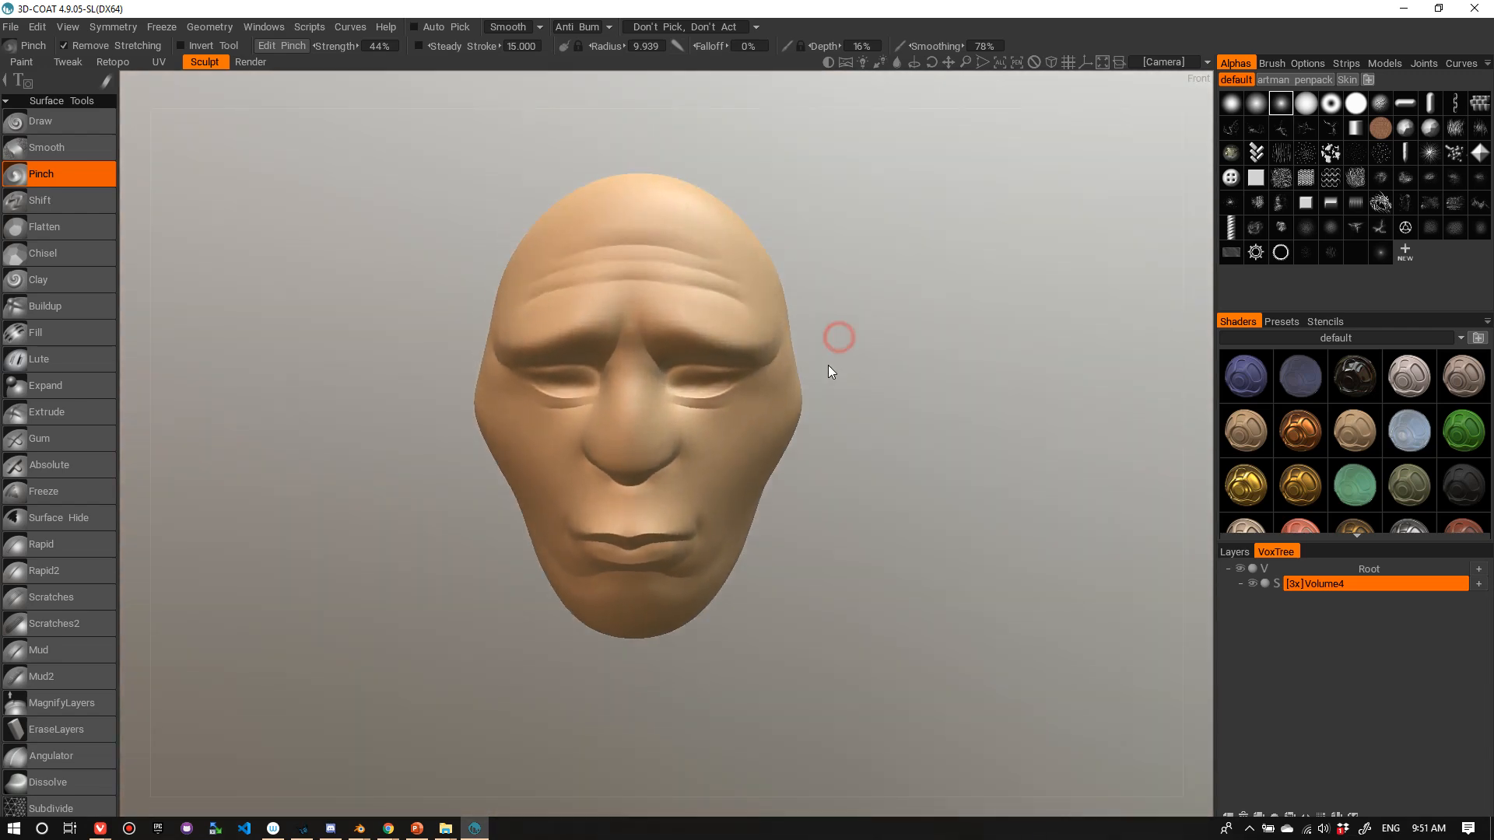
mouse_move(828, 366)
left_mouse_down("alt")
mouse_move(1043, 397)
mouse_move(948, 333)
mouse_move(828, 358)
left_mouse_up("alt")
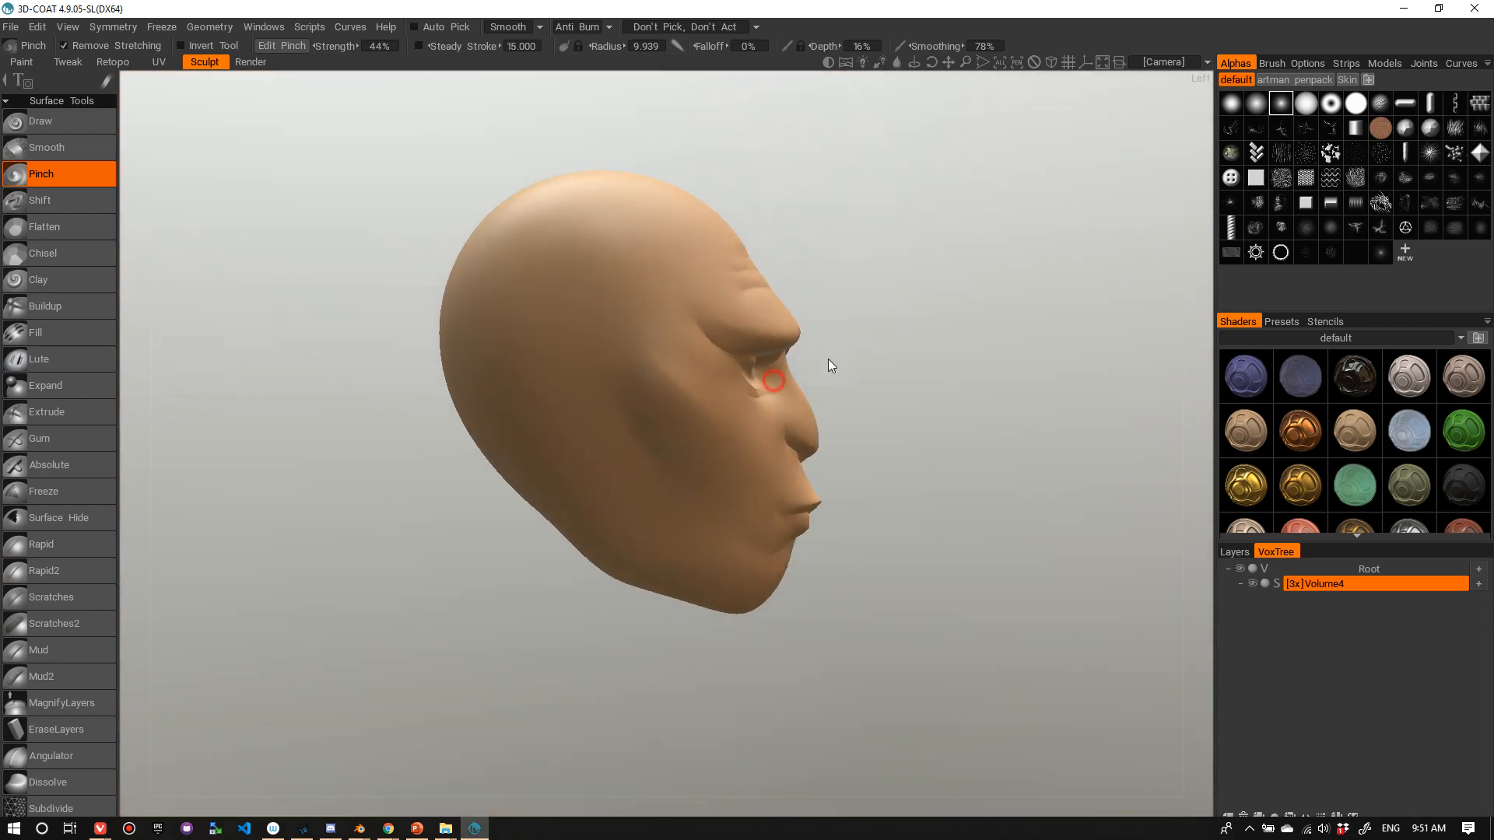
- Define the cheekbone and temple contour with Pinch, reducing the brush radius from 8.291 to 5.605 at 16% depth
mouse_move(828, 357)
right_mouse_down("alt")
mouse_move(837, 333)
mouse_move(774, 350)
right_mouse_up("alt")
mouse_move(637, 292)
right_mouse_down()
mouse_move(610, 307)
mouse_move(583, 399)
right_mouse_up()
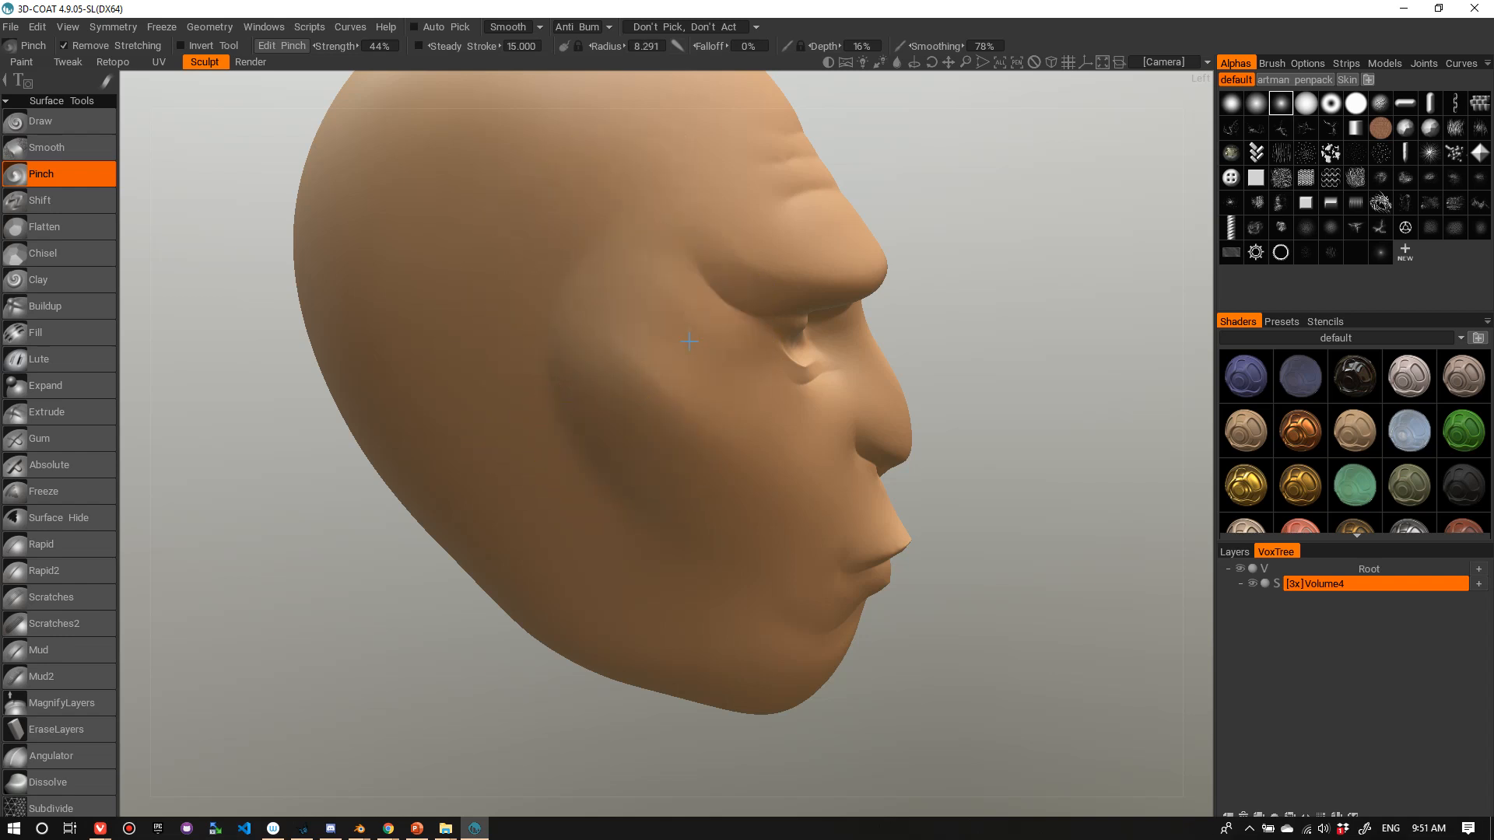
left_click_drag(681, 341, 608, 357, "alt")
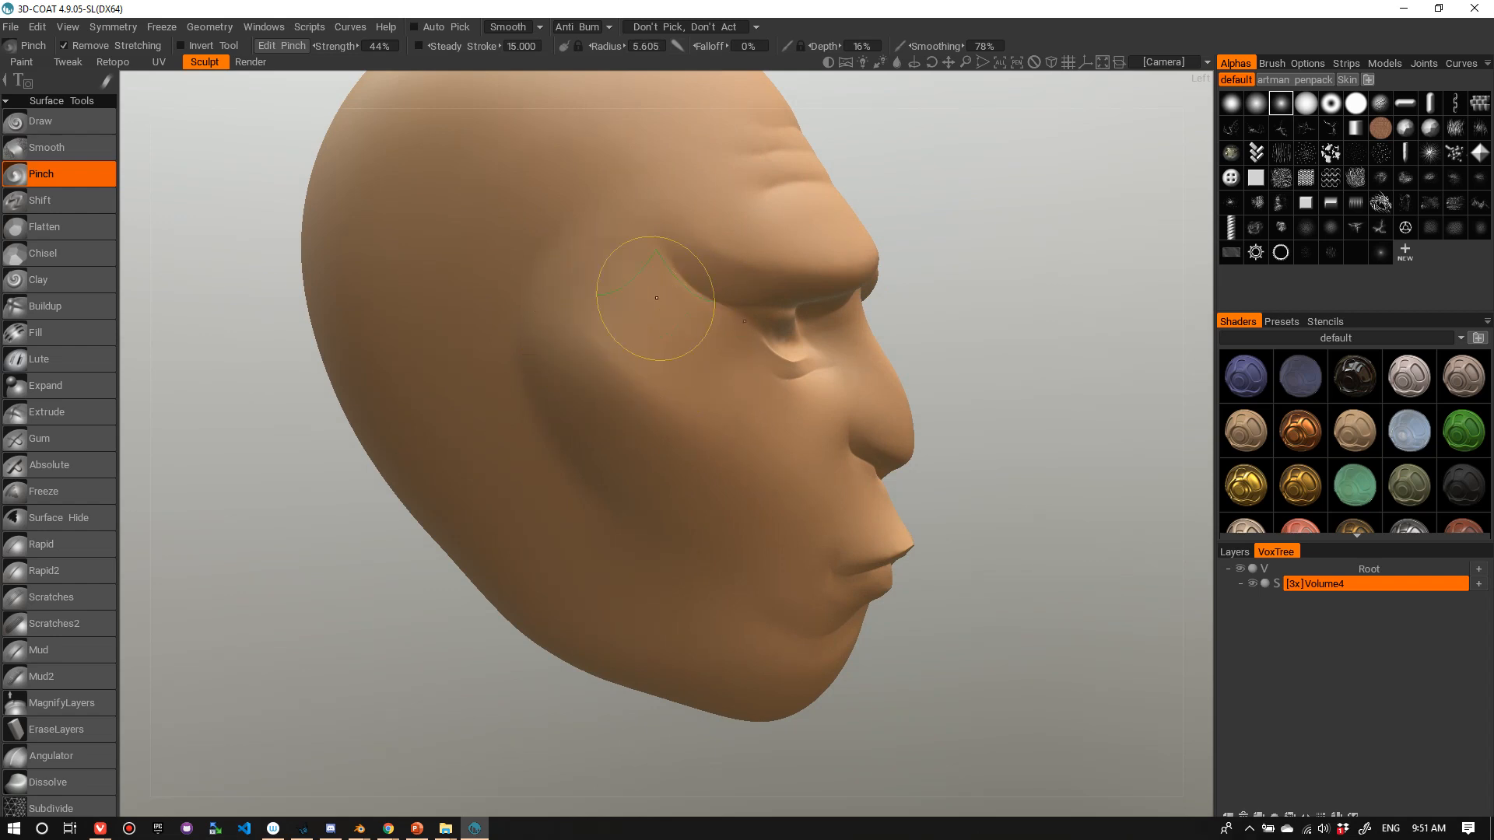
left_click_drag(692, 338, 676, 330, "alt")
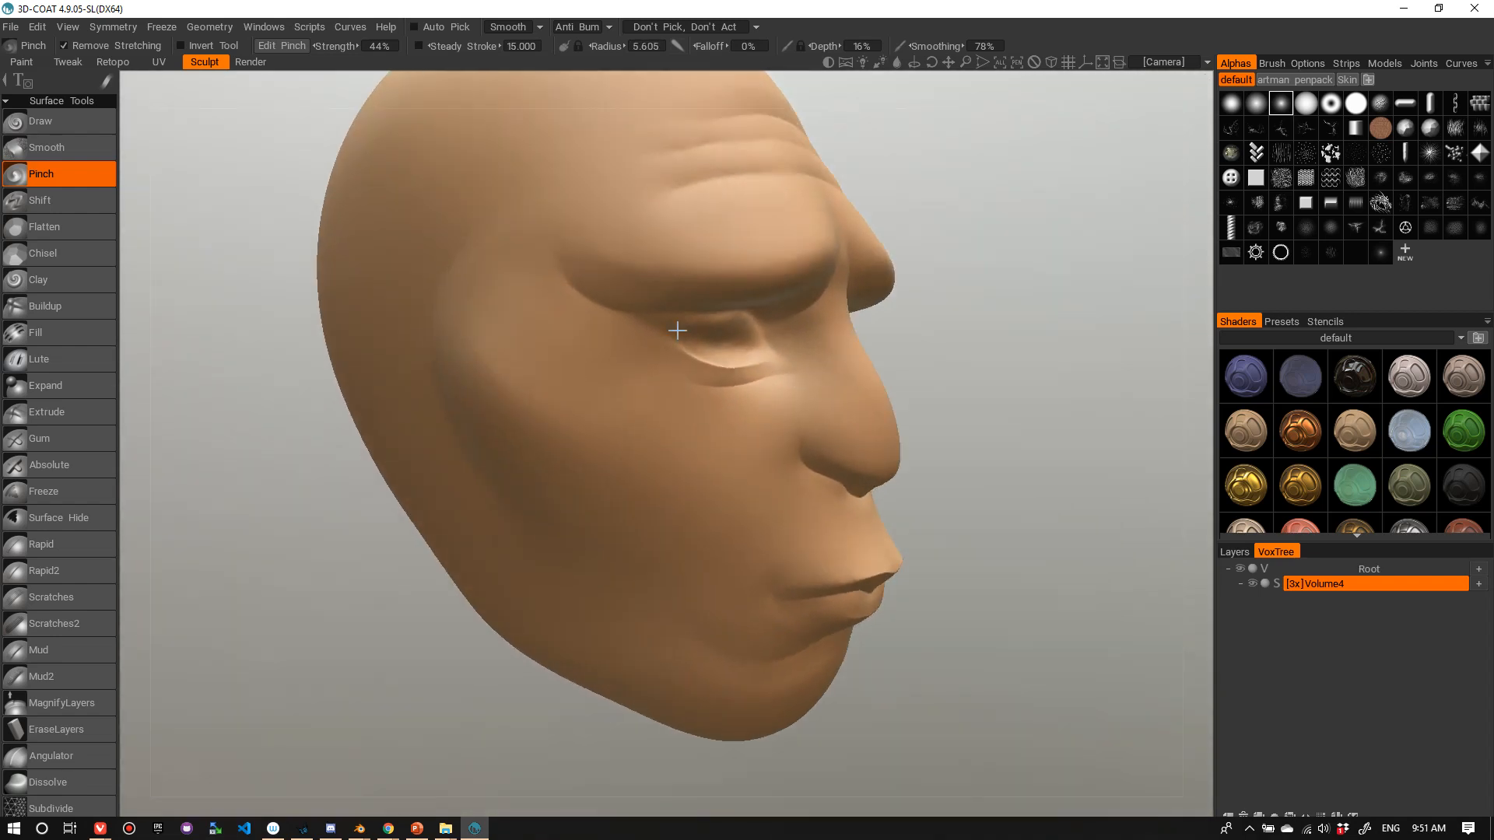
- Form crow's-feet wrinkles at the outer eye corner with Pinch, using brush radii 2.338 and 1.366 at 16% depth
scroll(680, 328, "up", 3)
right_click(498, 261)
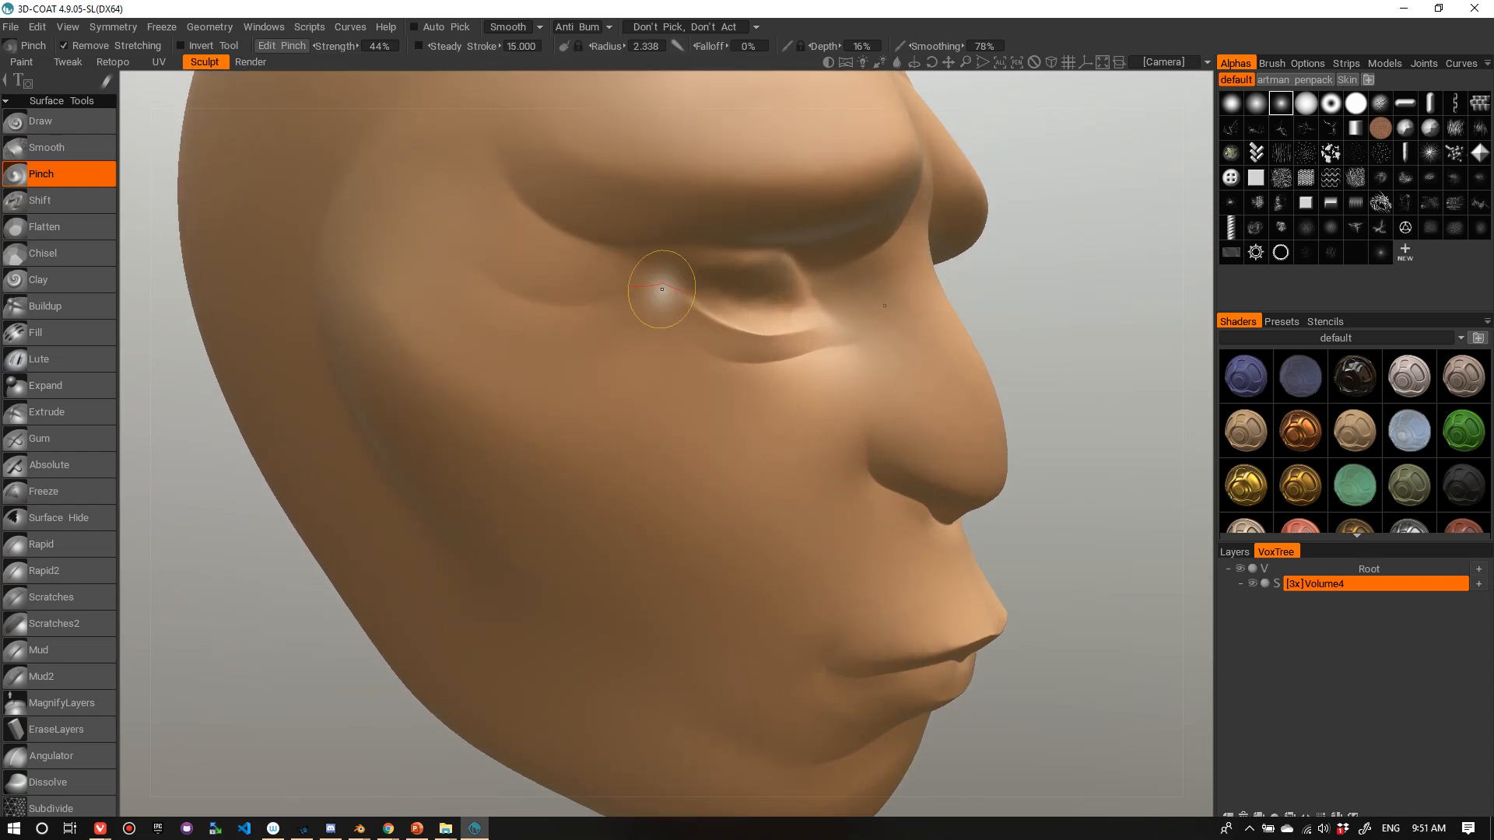
left_click_drag(721, 316, 672, 258, "alt")
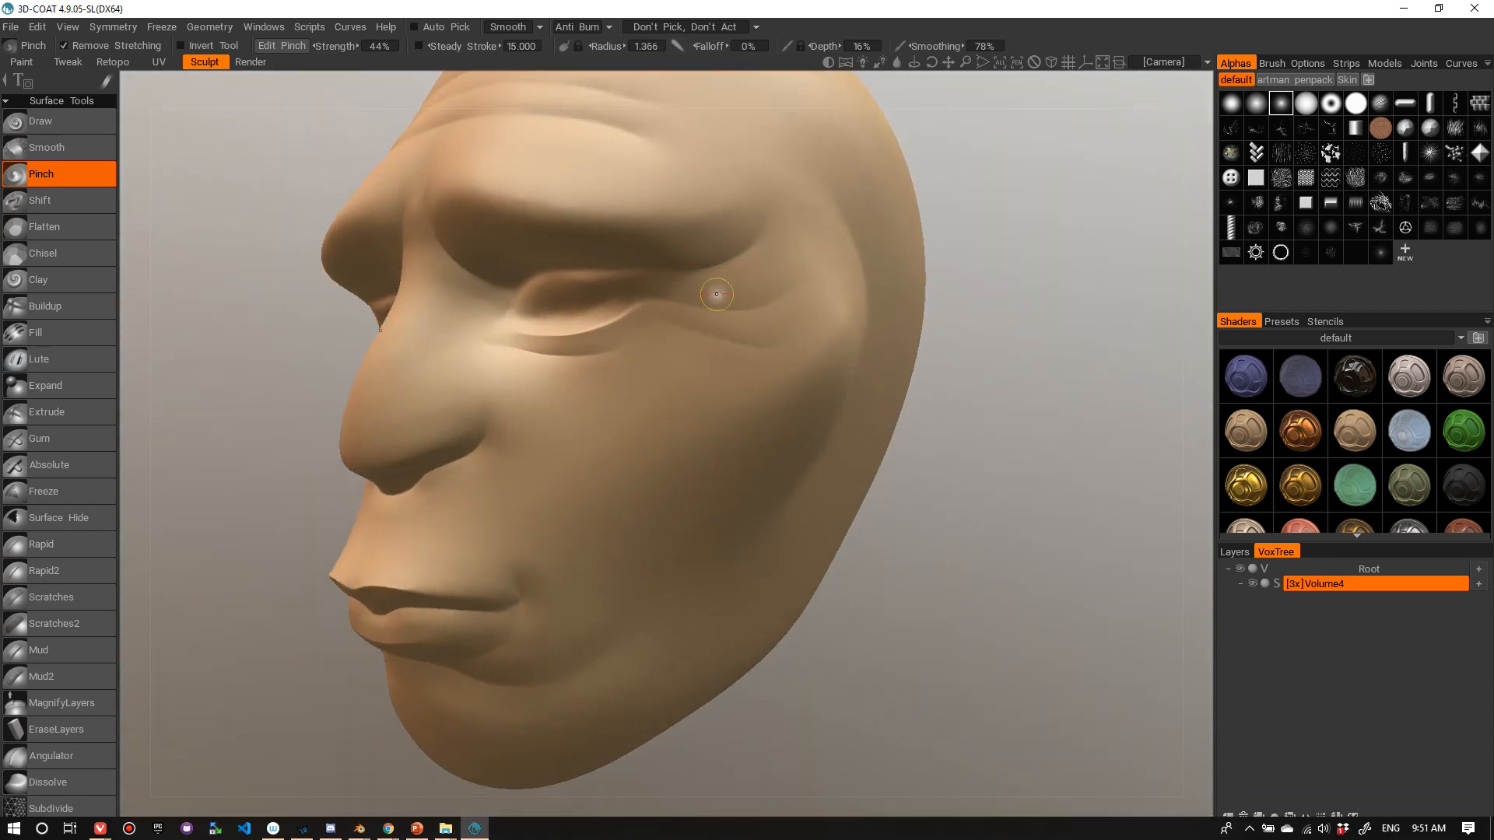
right_click_drag(778, 217, 721, 267, "alt")
left_click_drag(721, 267, 811, 260, "alt")
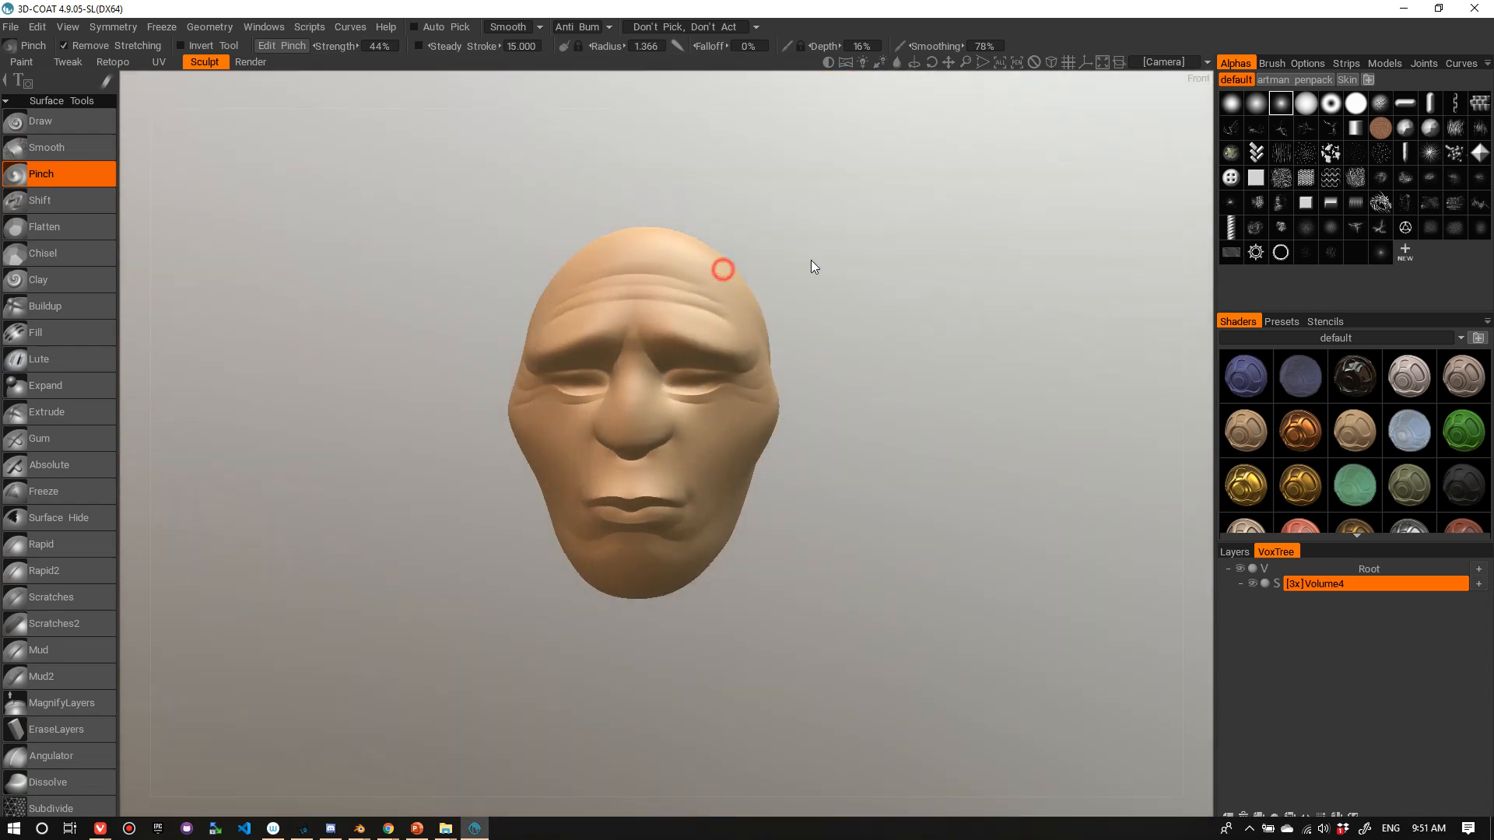
left_click_drag(784, 337, 740, 322, "alt")
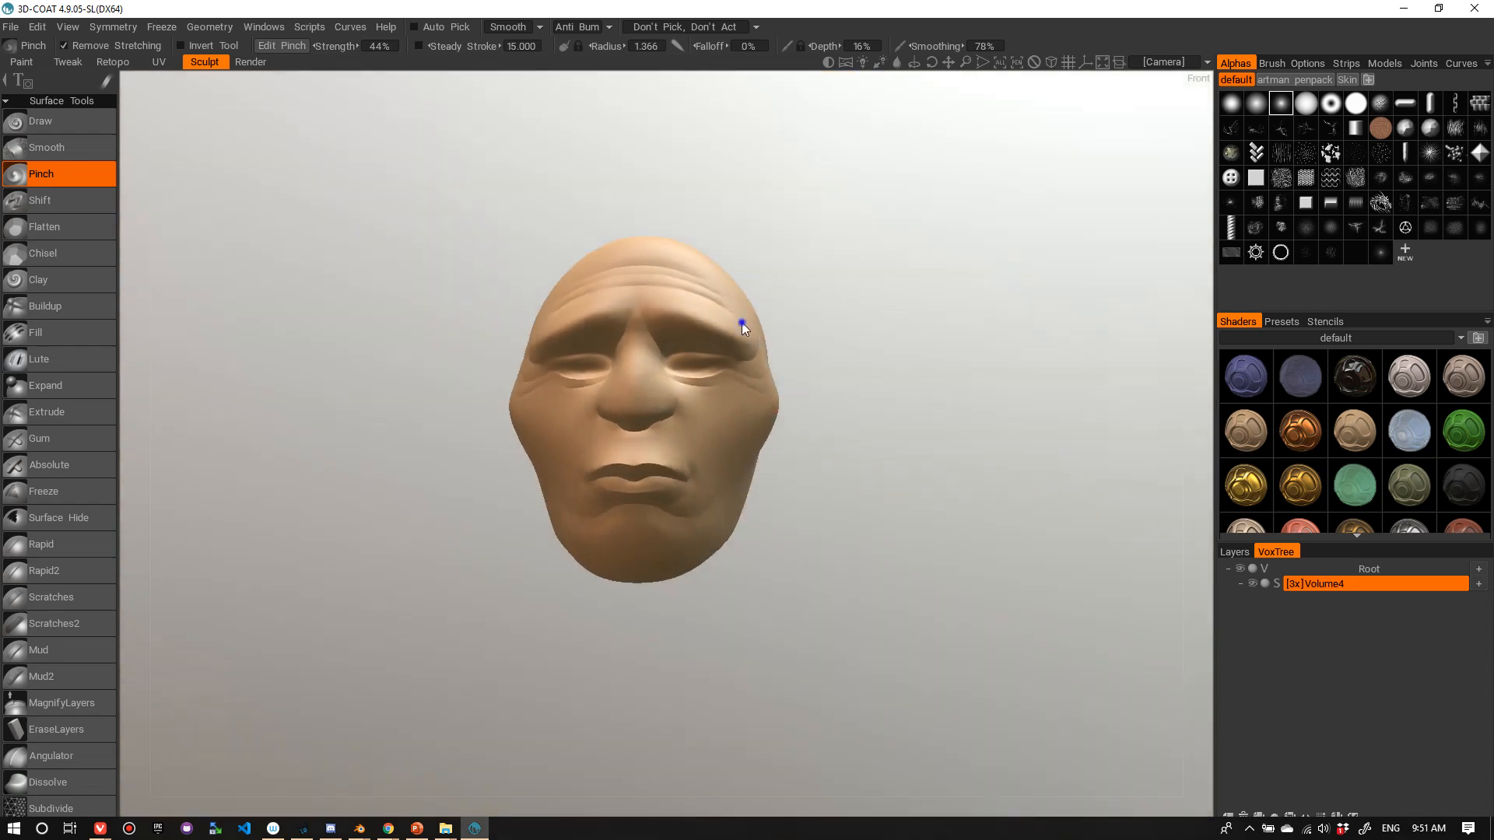
- Start the smile-line fold from the nostril toward the mouth corner with Pinch, ending at brush radius 1.038 and 16% depth
right_click_drag(740, 322, 783, 357, "alt")
left_click_drag(782, 357, 774, 404, "alt")
left_click_drag(596, 491, 677, 407)
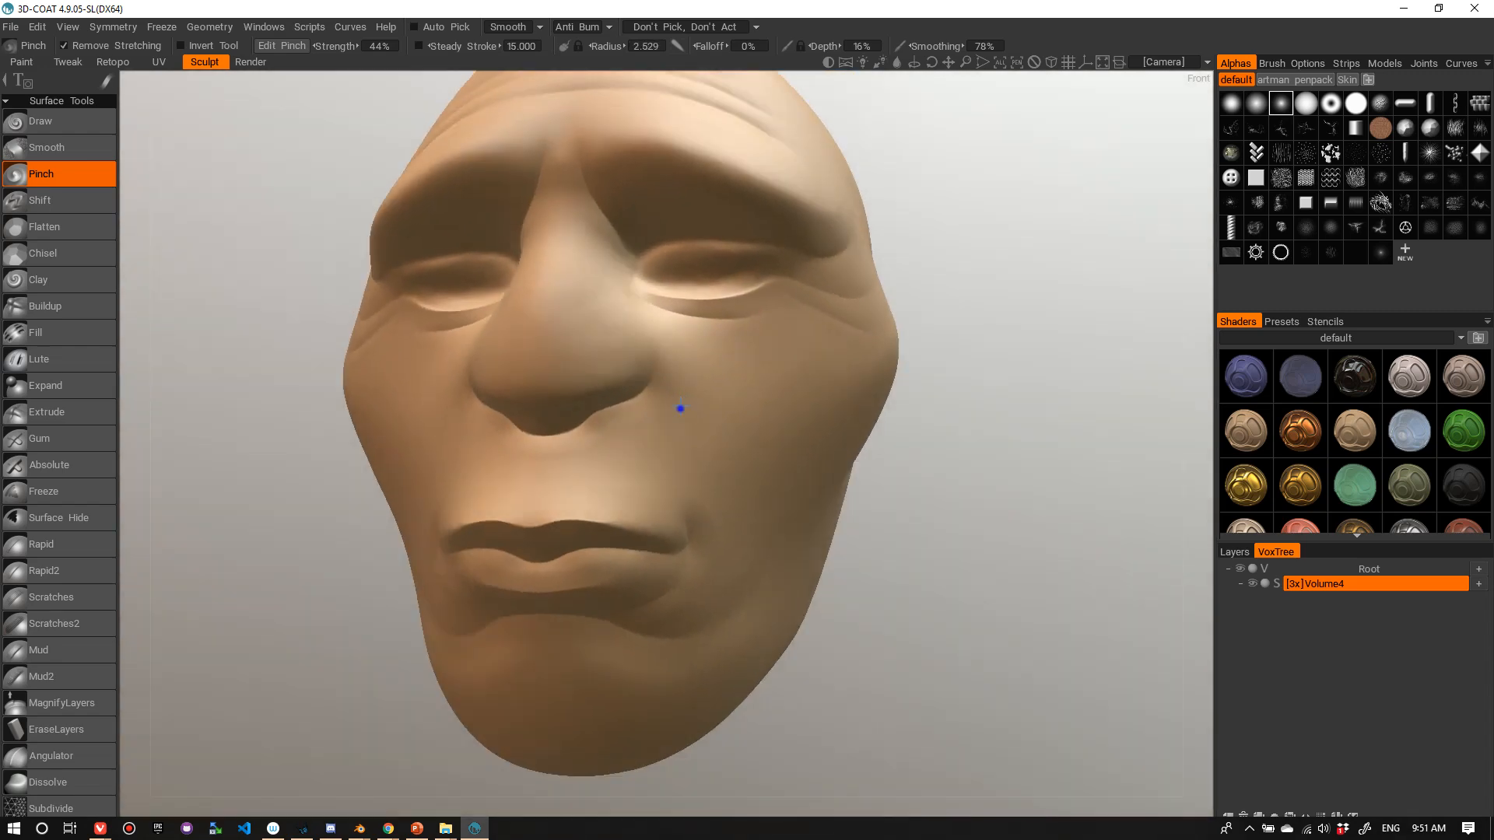
mouse_move(677, 407)
right_mouse_down("alt")
mouse_move(717, 394)
mouse_move(665, 335)
right_mouse_up("alt")
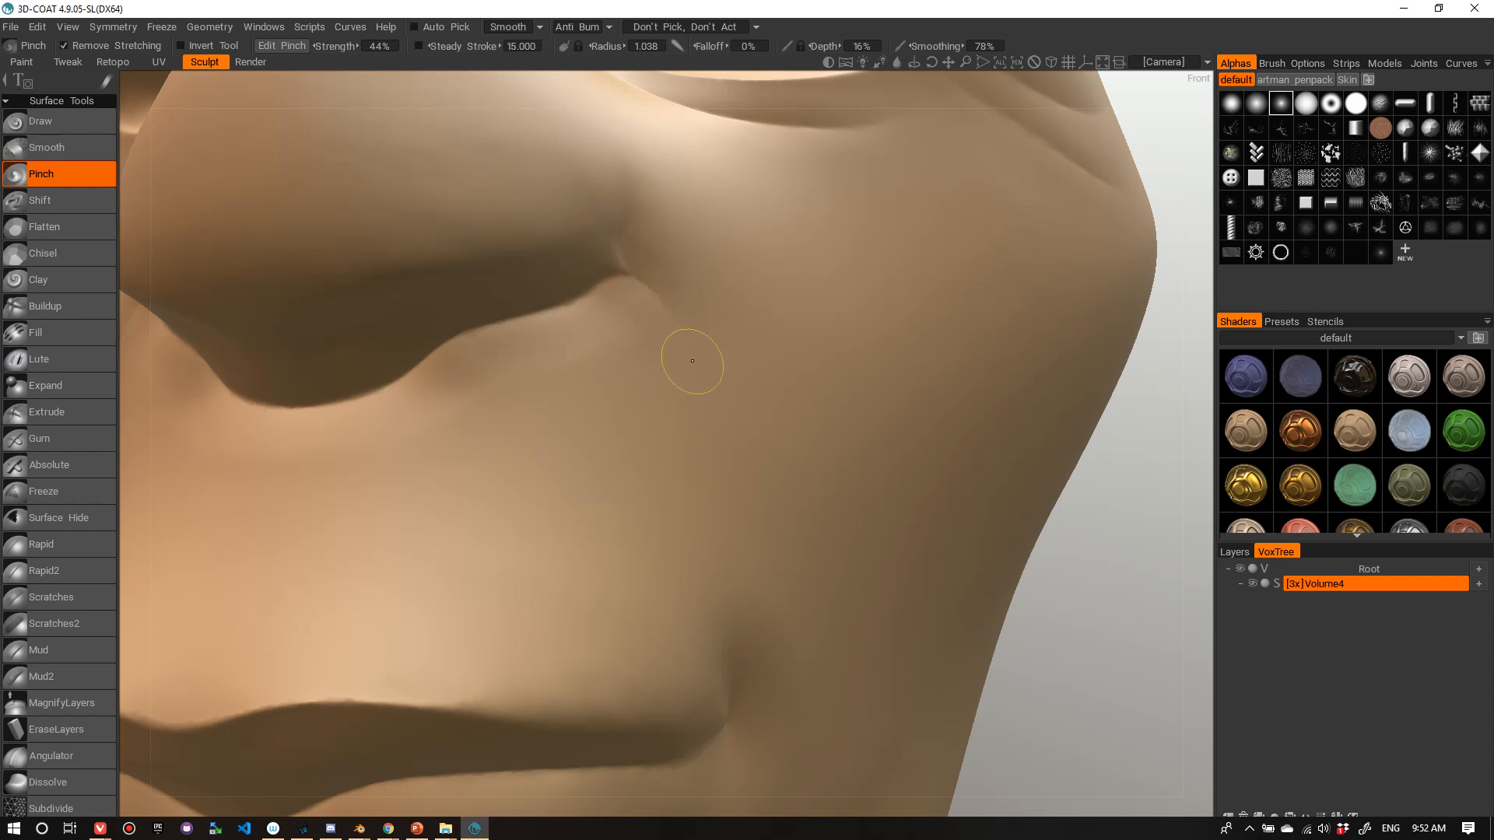
right_click_drag(734, 505, 634, 311, "alt")
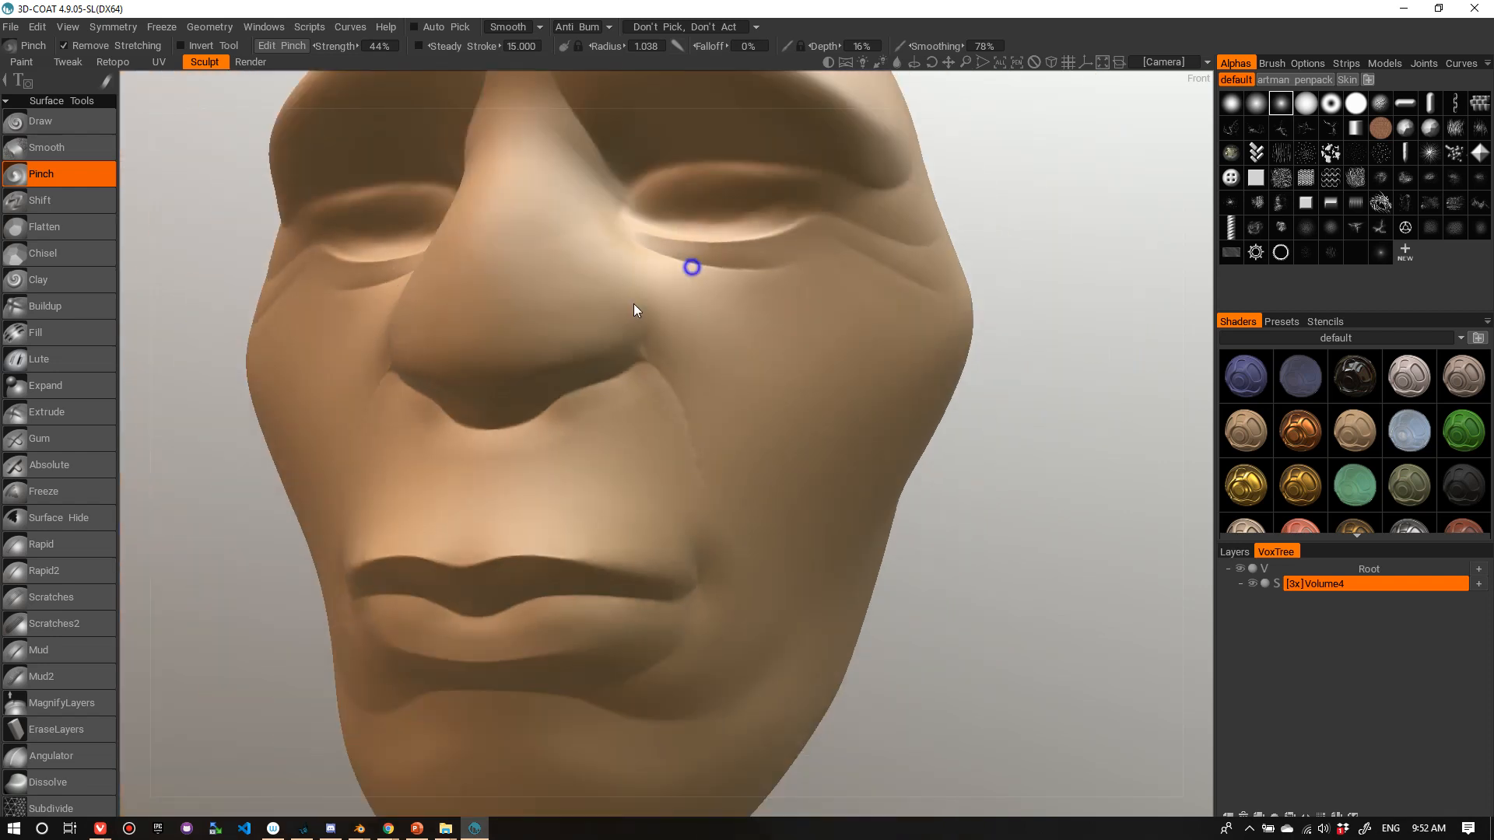
- Reinforce the smile-line fold around the nostril and down the cheek with Pinch at brush radius 1.434
mouse_move(633, 310)
left_mouse_down("alt")
mouse_move(687, 351)
mouse_move(787, 334)
mouse_move(621, 336)
left_mouse_up("alt")
mouse_move(621, 336)
right_mouse_down("alt")
mouse_move(623, 297)
mouse_move(576, 280)
right_mouse_up("alt")
scroll(473, 349, "up", 3)
left_click_drag(476, 326, 475, 289)
mouse_move(475, 292)
left_mouse_down()
mouse_move(549, 430)
mouse_move(598, 573)
left_mouse_up()
- Deepen the smile-line fold and extend it past the mouth corner with Pinch at brush radius 2.654 and 16% depth
mouse_move(545, 373)
right_mouse_down("alt")
mouse_move(540, 405)
mouse_move(519, 376)
right_mouse_up("alt")
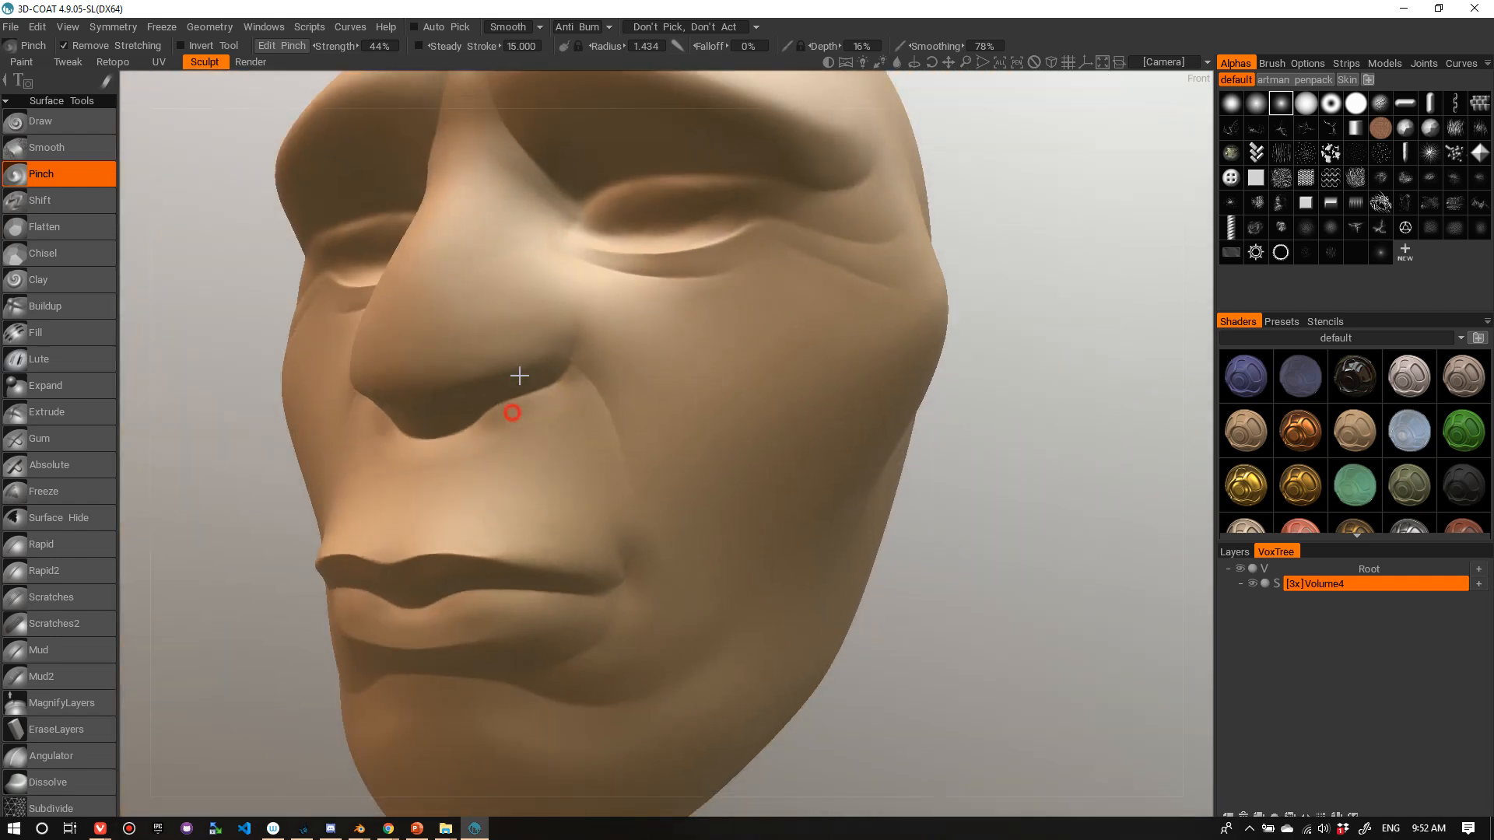
right_click_drag(627, 426, 639, 420)
mouse_move(594, 401)
left_mouse_down()
mouse_move(677, 584)
mouse_move(664, 651)
left_mouse_up()
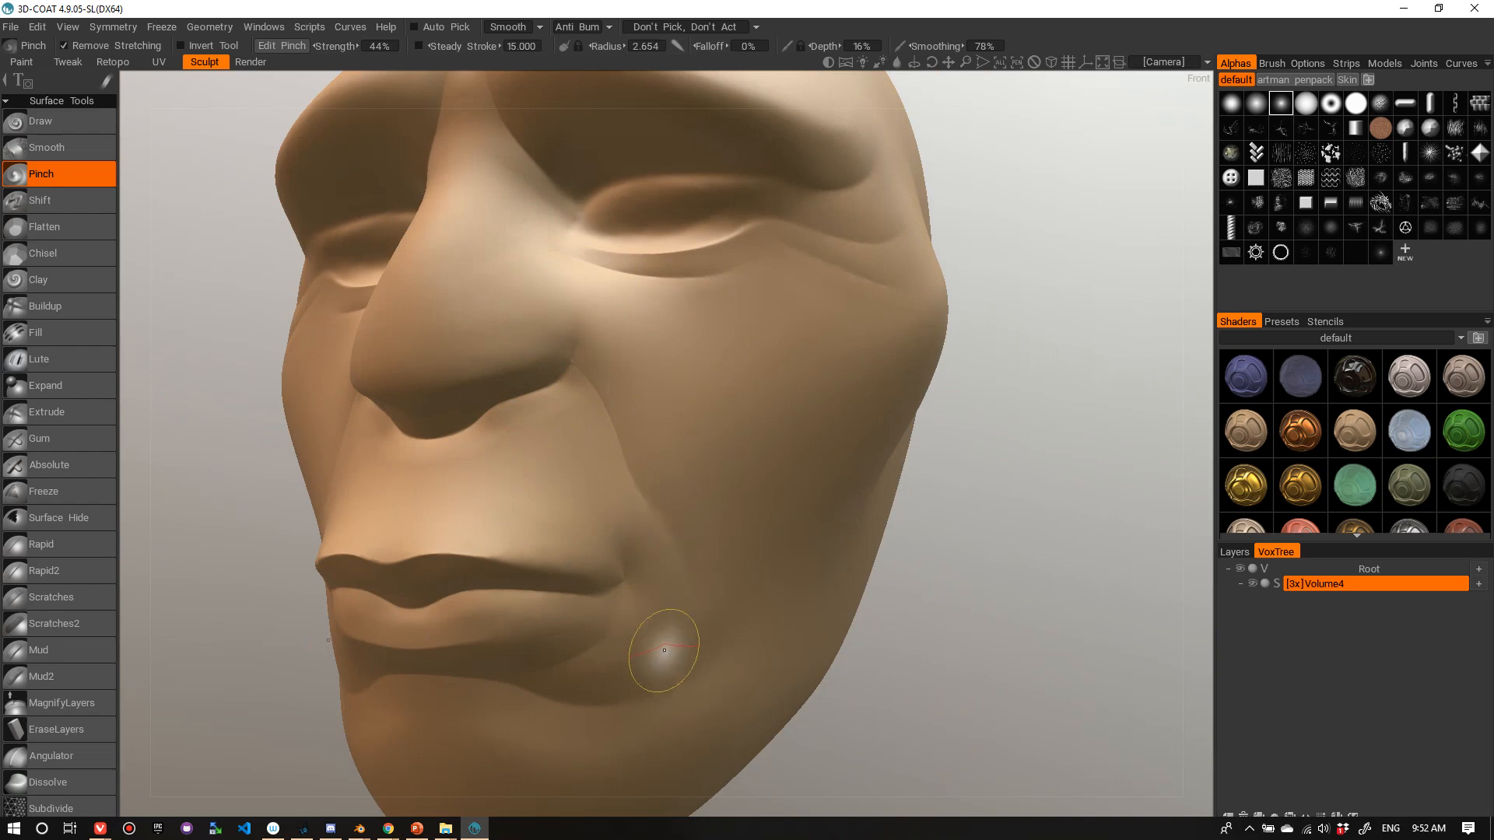
left_click_drag(604, 446, 680, 620)
left_click_drag(603, 413, 676, 628)
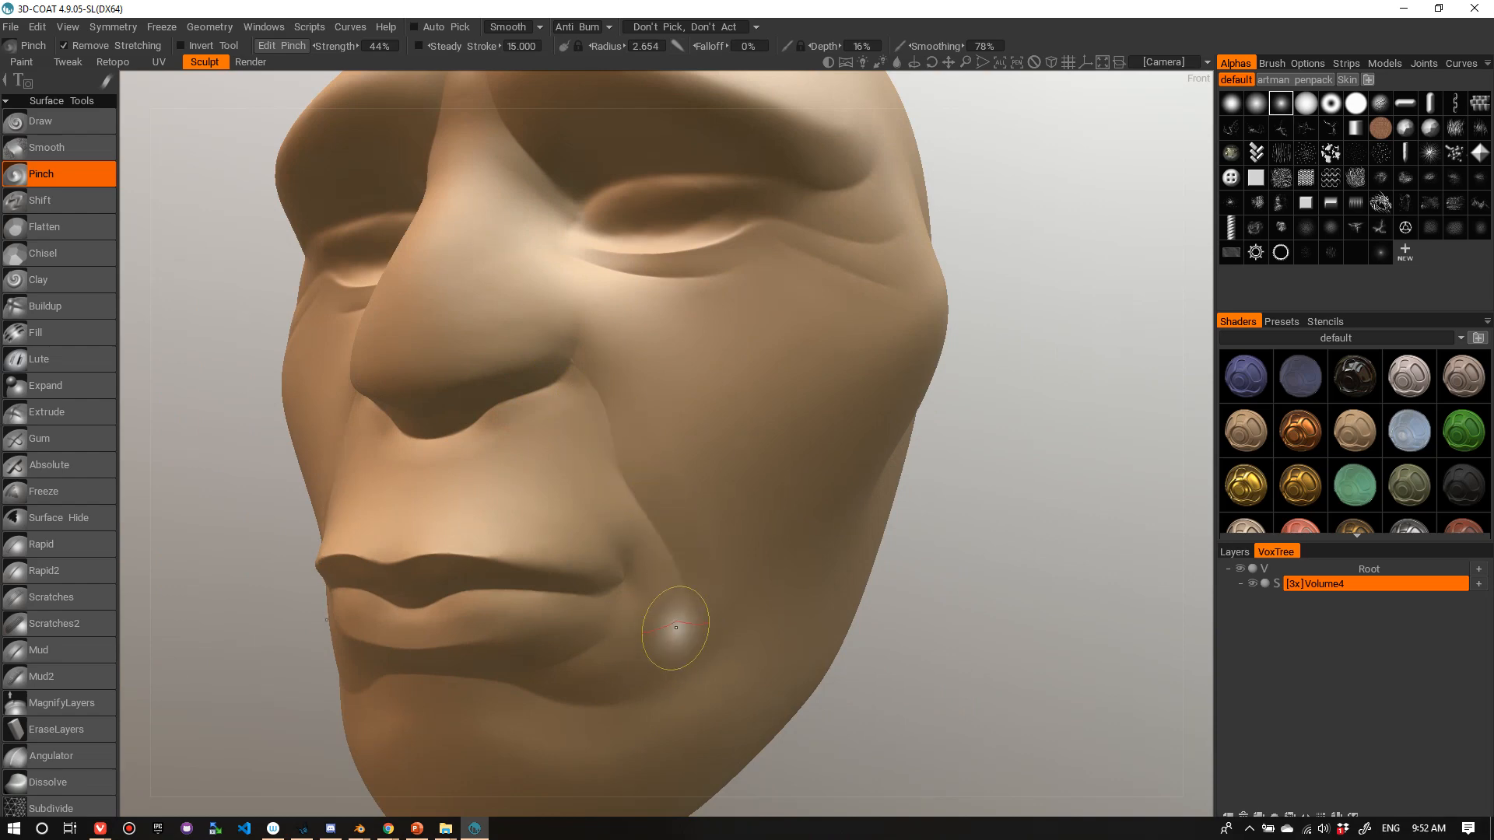
right_click_drag(670, 309, 641, 413, "alt")
left_click_drag(641, 413, 682, 320, "alt")
right_click_drag(697, 320, 762, 310, "alt")
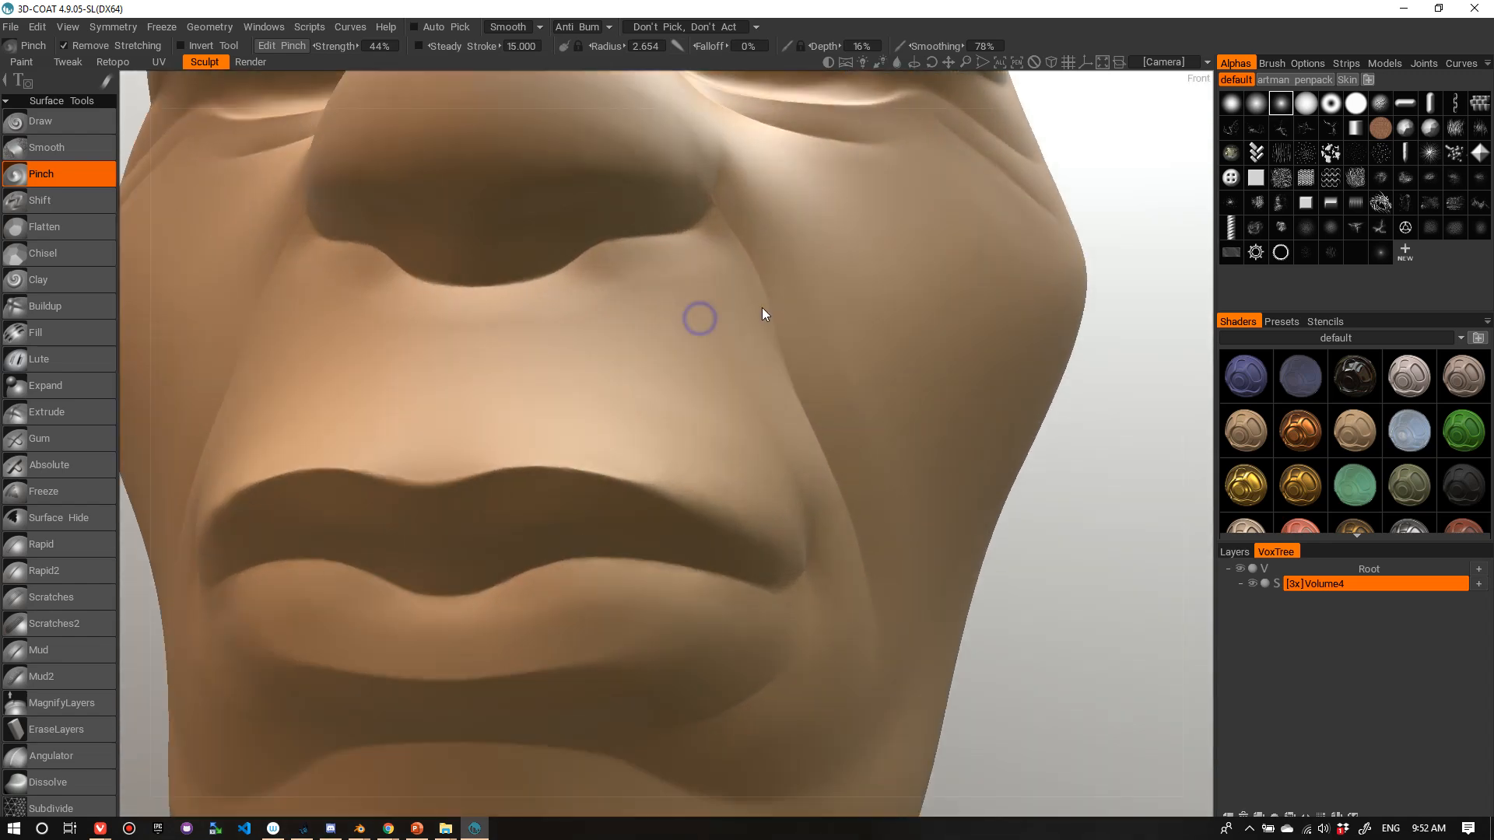
left_click_drag(759, 311, 543, 354, "alt")
left_click_drag(317, 381, 287, 404, "alt")
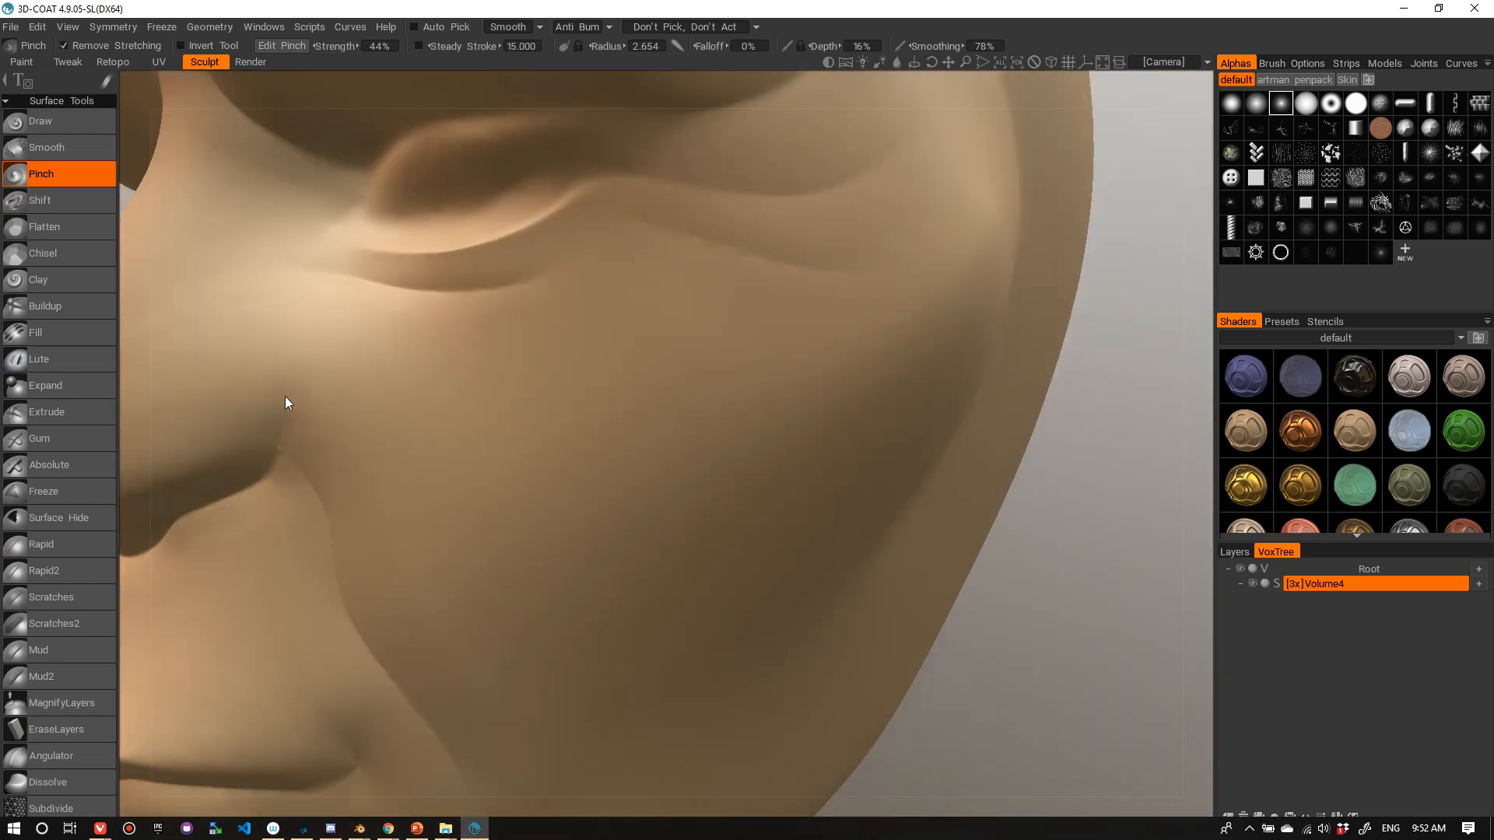
- Set up the Freeze brush at the nostril wing with the solid white round alpha and a radius of 1.285
right_click_drag(287, 404, 257, 381, "alt")
right_click_drag(160, 319, 213, 273, "alt")
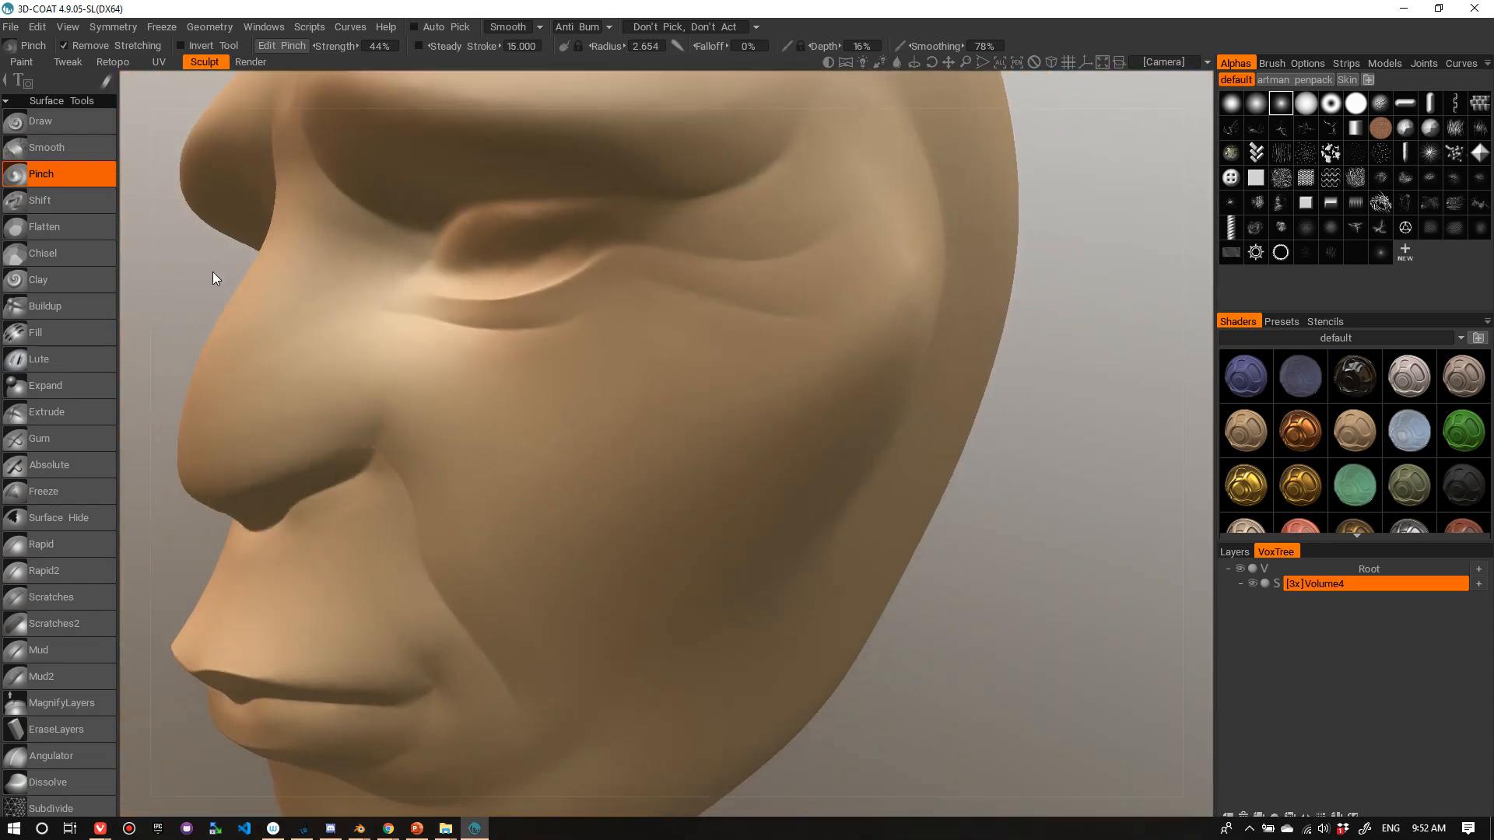
left_click_drag(195, 288, 374, 292, "alt")
right_click_drag(373, 291, 147, 311, "alt")
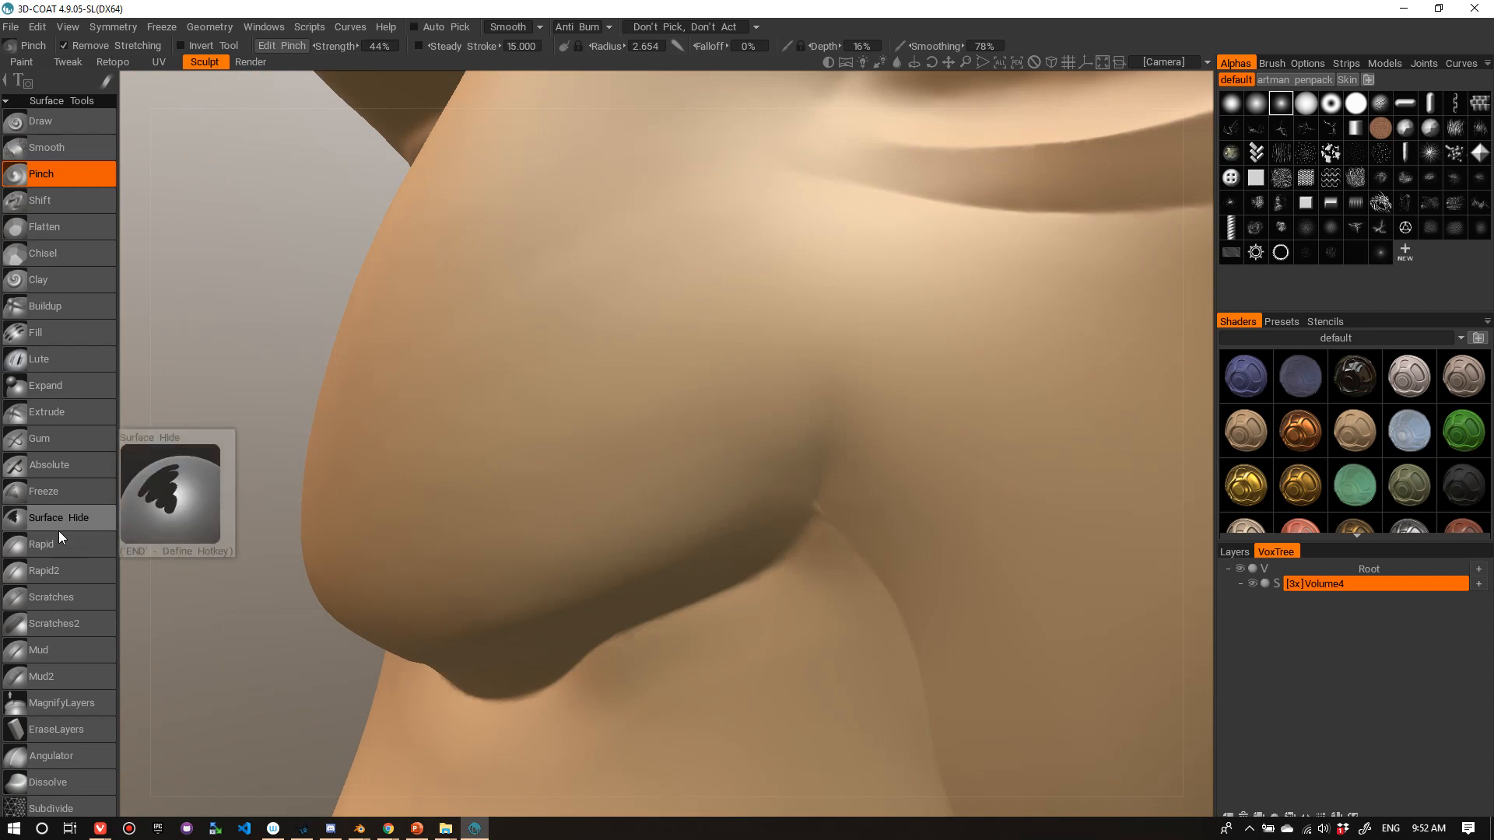
left_click(47, 491)
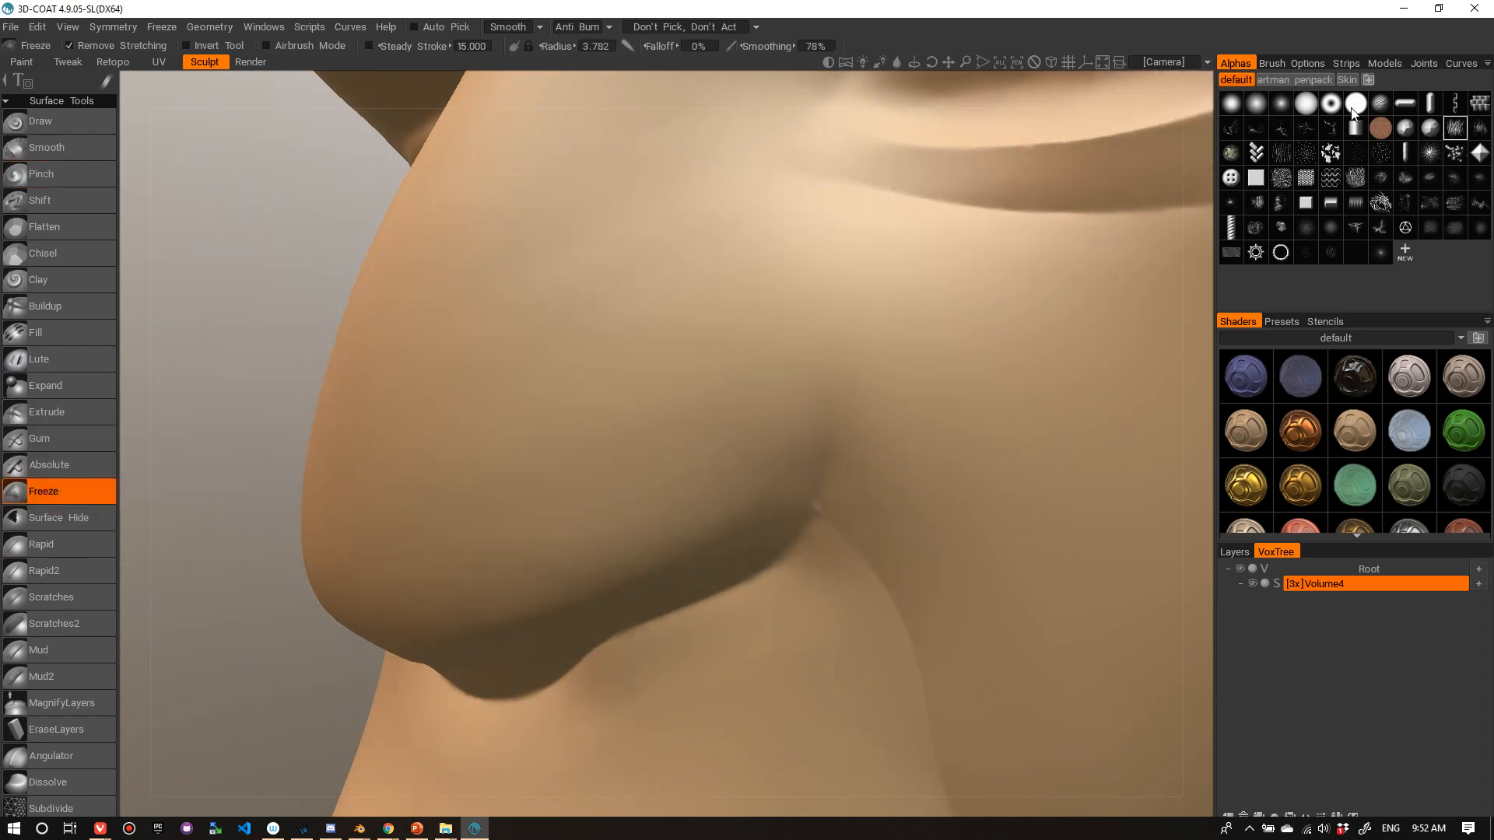
mouse_move(710, 453)
right_mouse_down()
mouse_move(647, 453)
mouse_move(684, 475)
mouse_move(686, 410)
right_mouse_up()
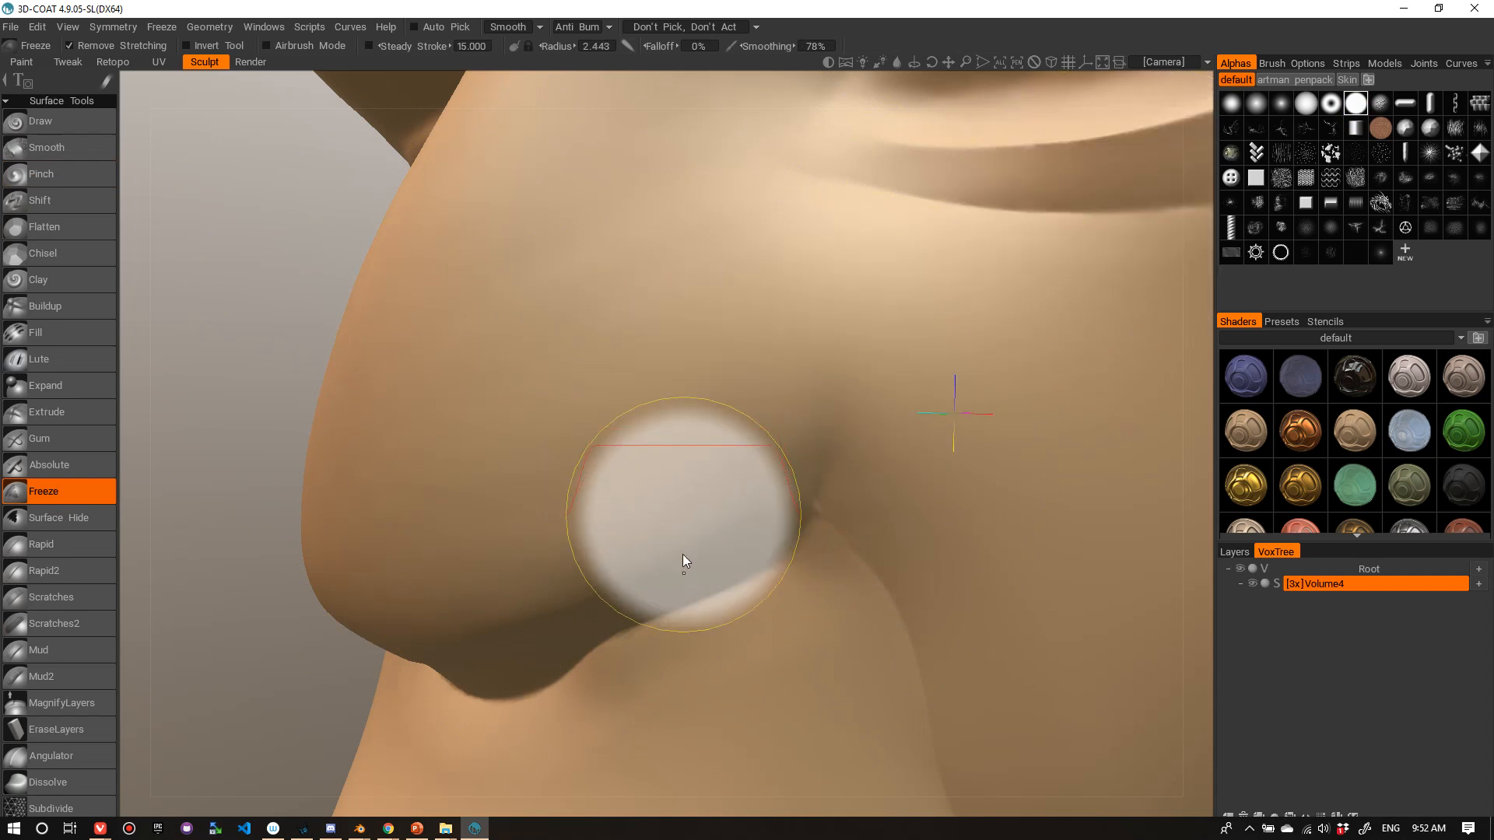
right_click_drag(688, 522, 687, 515)
scroll(678, 492, "up", 10)
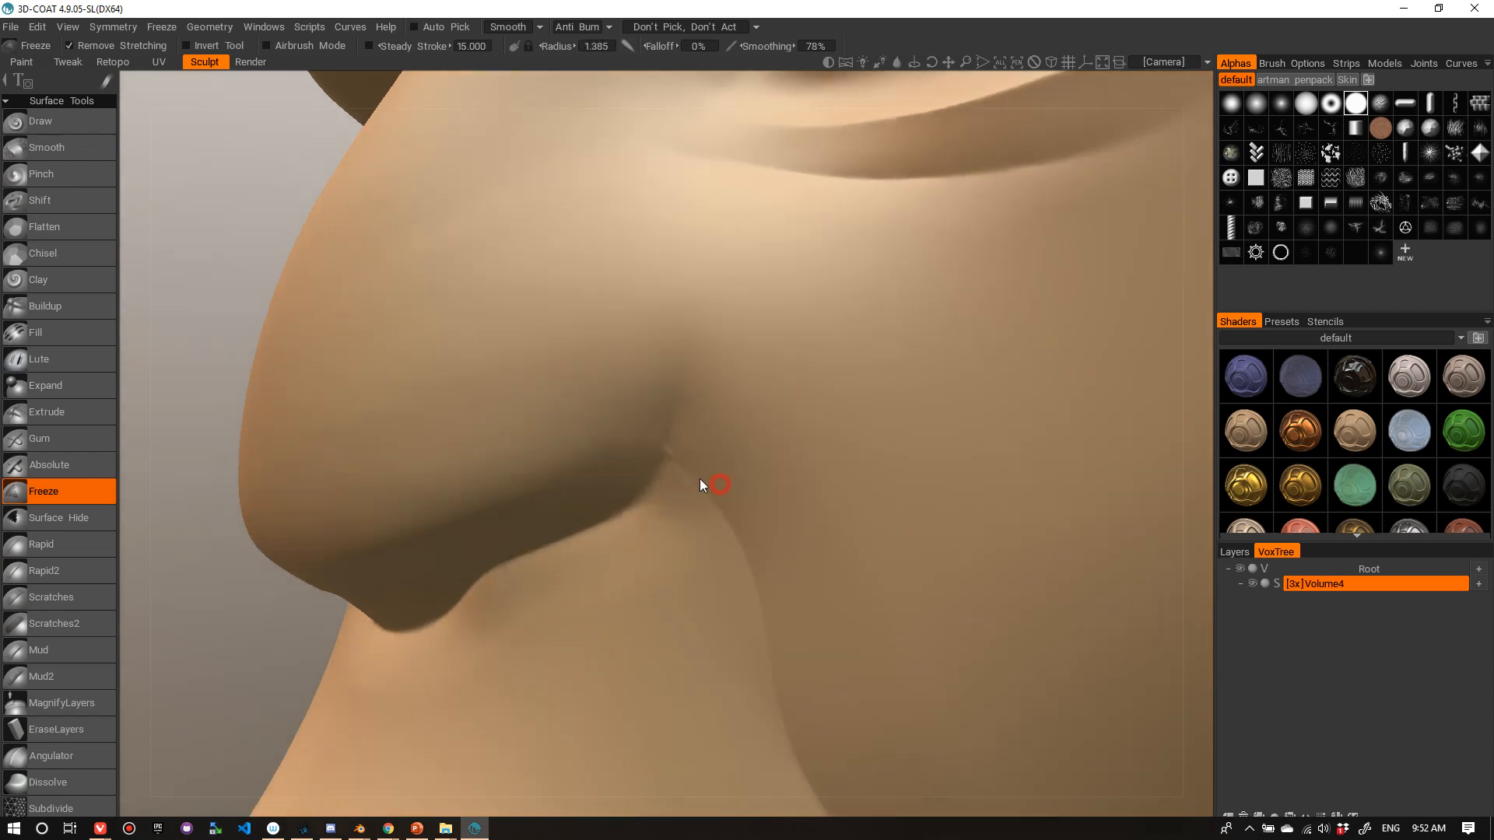
scroll(642, 453, "down", 1)
scroll(447, 375, "up", 1)
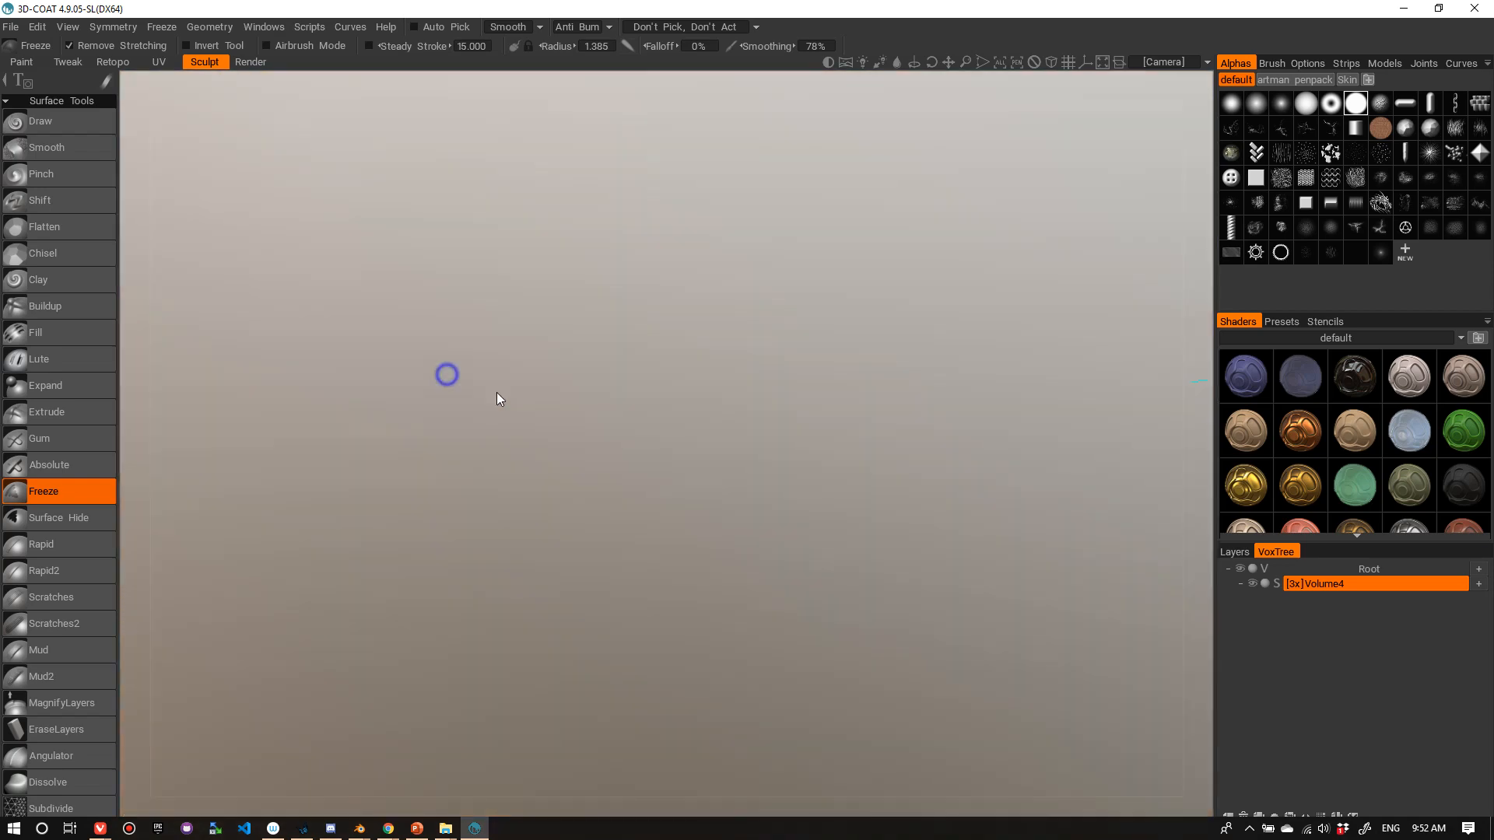
scroll(496, 392, "down", 2)
scroll(414, 394, "up", 1)
scroll(210, 570, "down", 2)
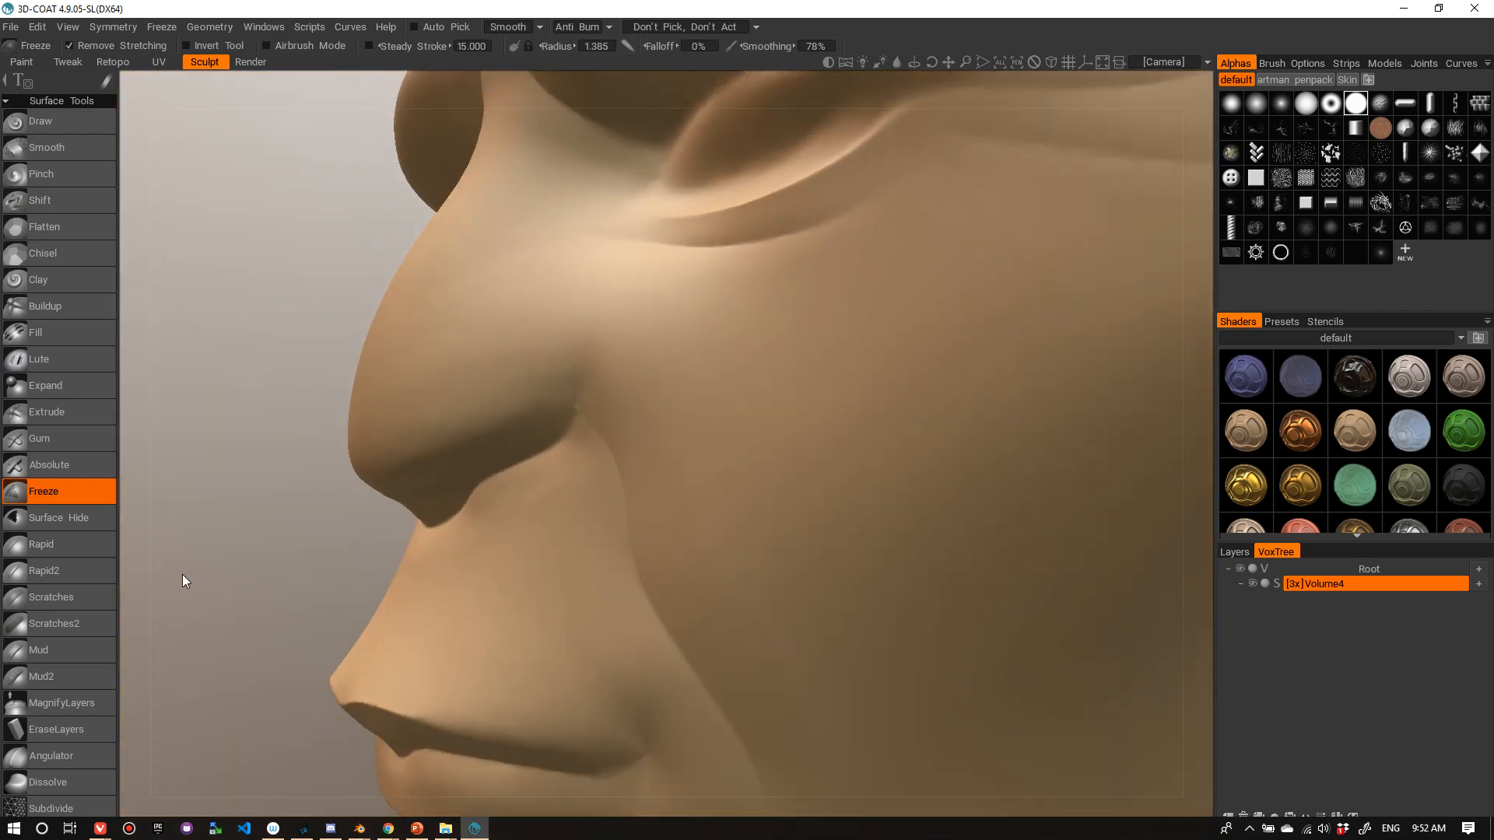
scroll(221, 557, "up", 1)
scroll(183, 554, "down", 1)
scroll(233, 473, "down", 1)
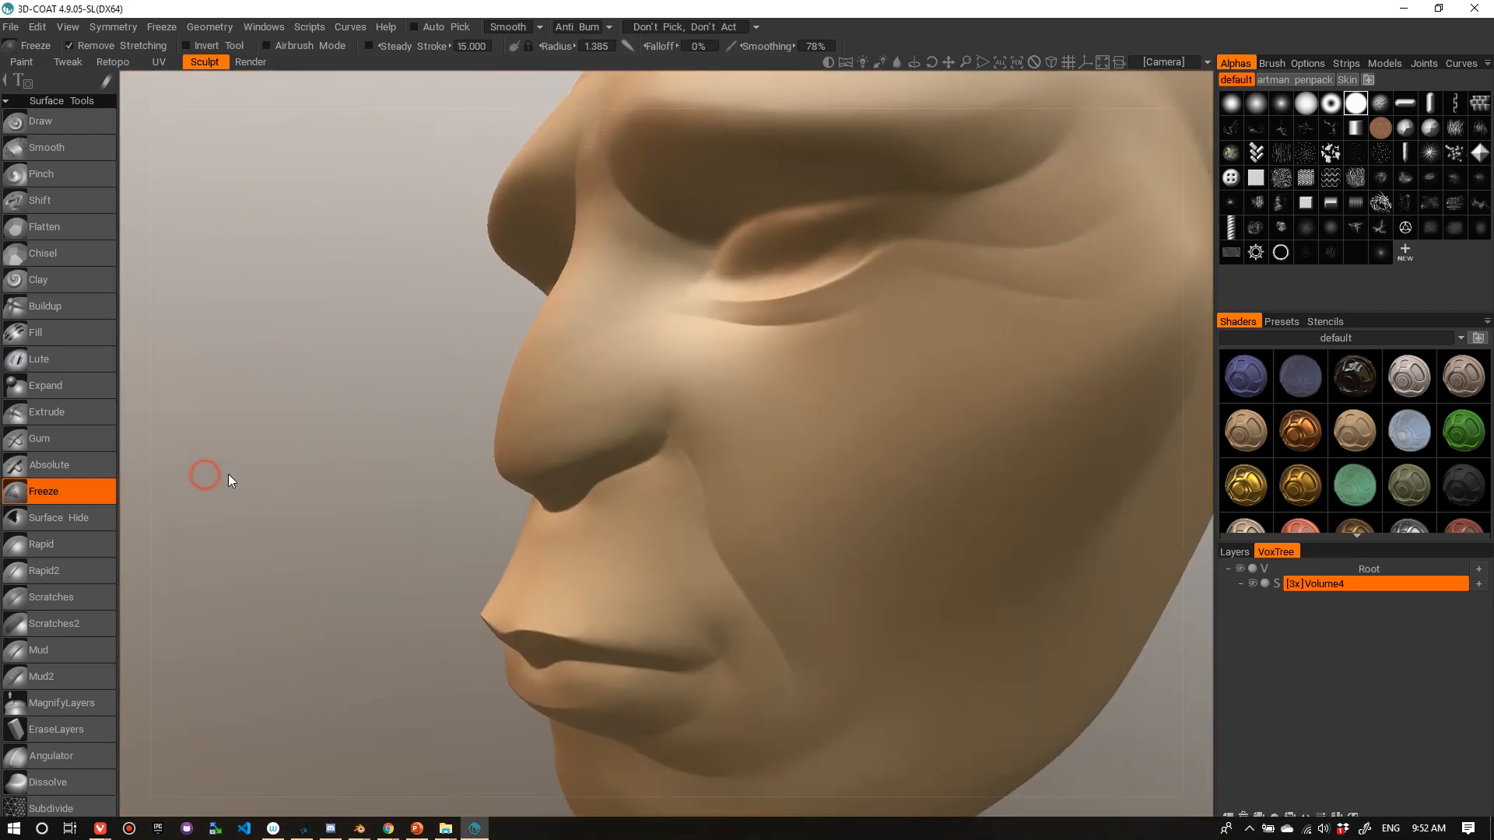
scroll(323, 487, "up", 2)
right_click_drag(359, 469, 375, 473)
left_click_drag(393, 473, 333, 467)
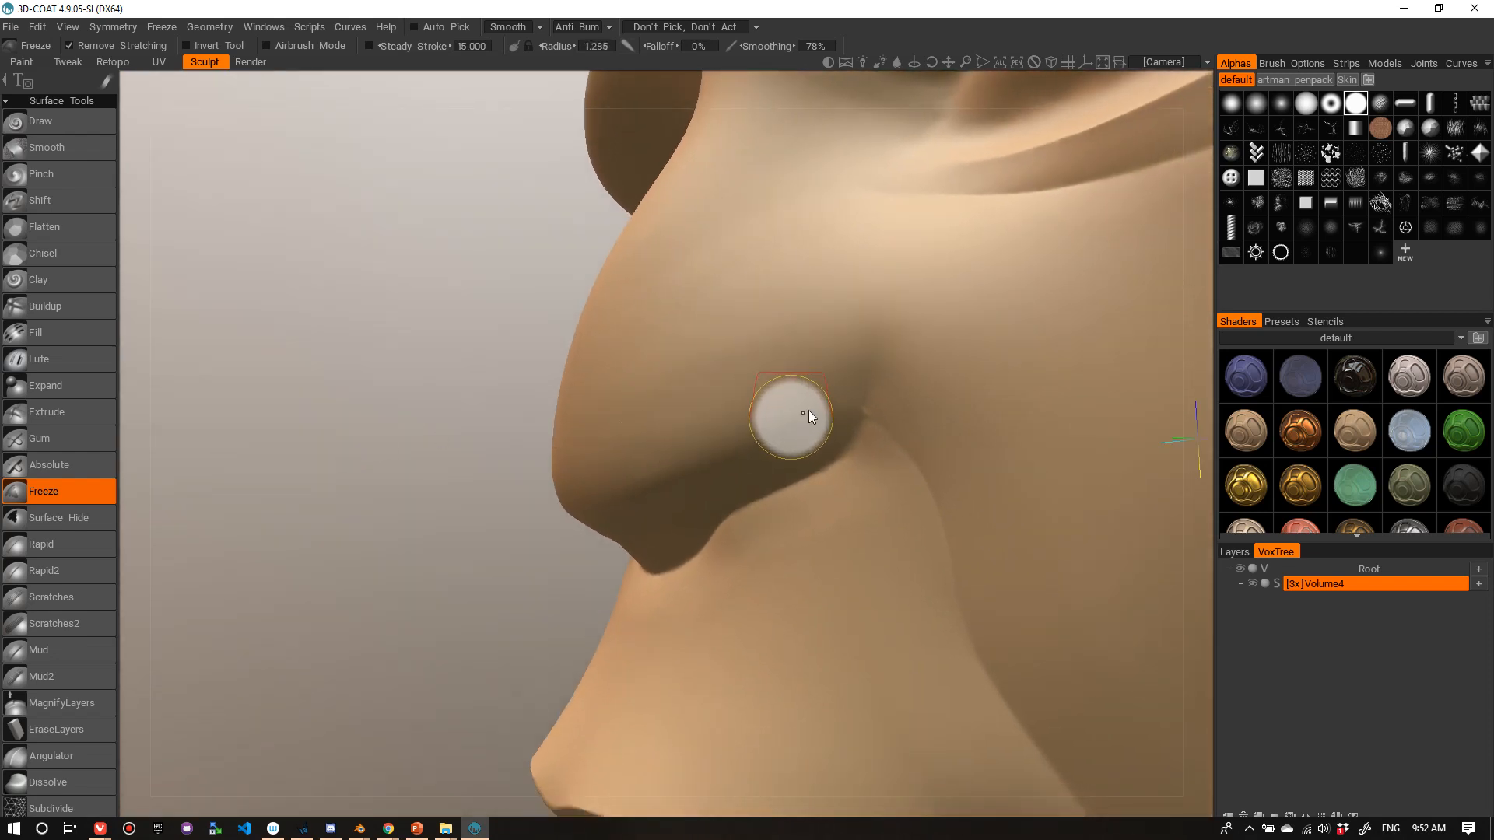
mouse_move(808, 411)
left_mouse_down()
mouse_move(832, 366)
mouse_move(793, 431)
left_mouse_up()
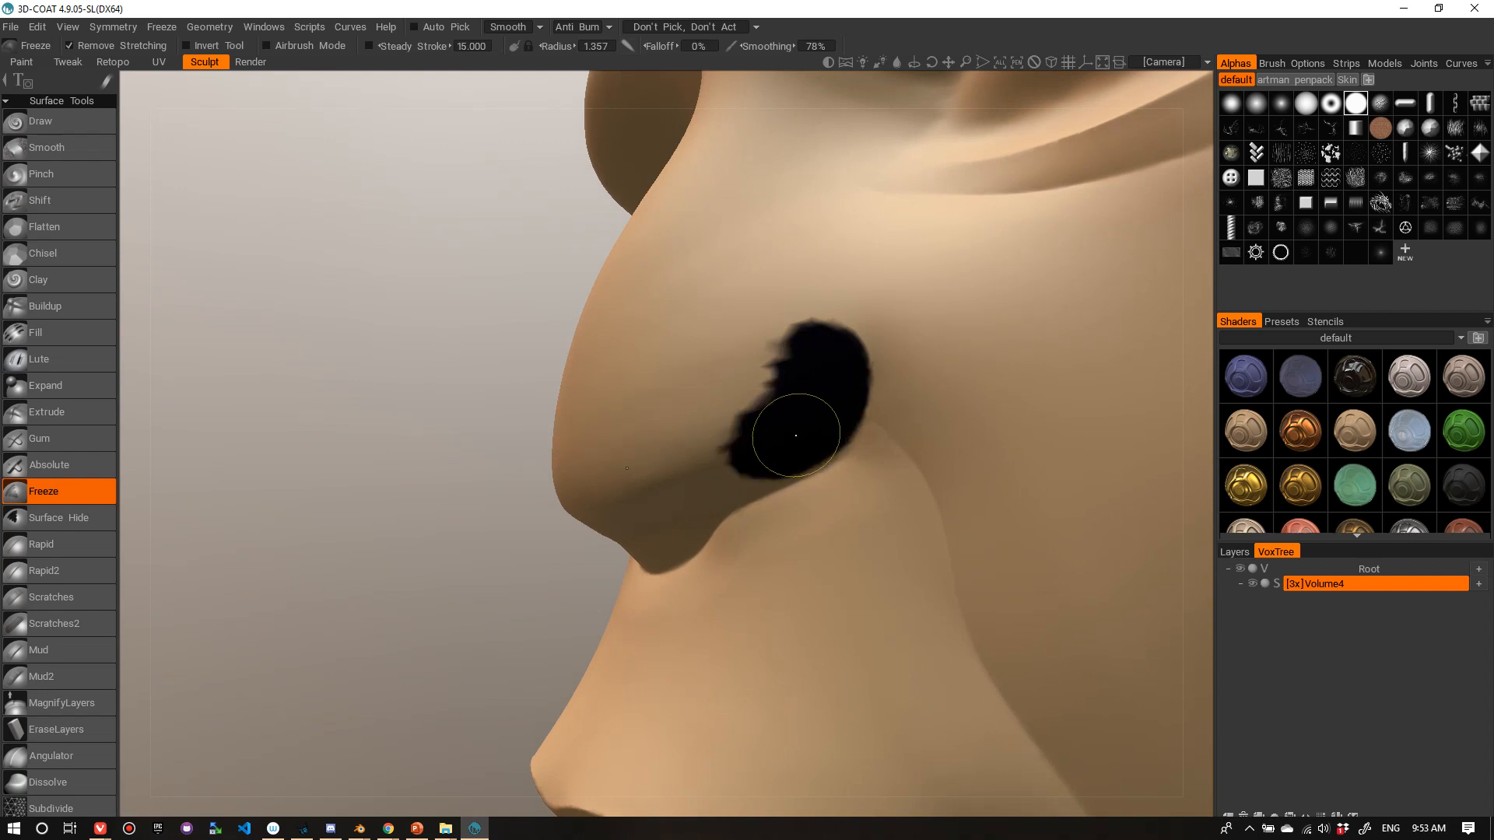
mouse_move(795, 435)
left_mouse_down()
mouse_move(766, 449)
mouse_move(797, 369)
left_mouse_up()
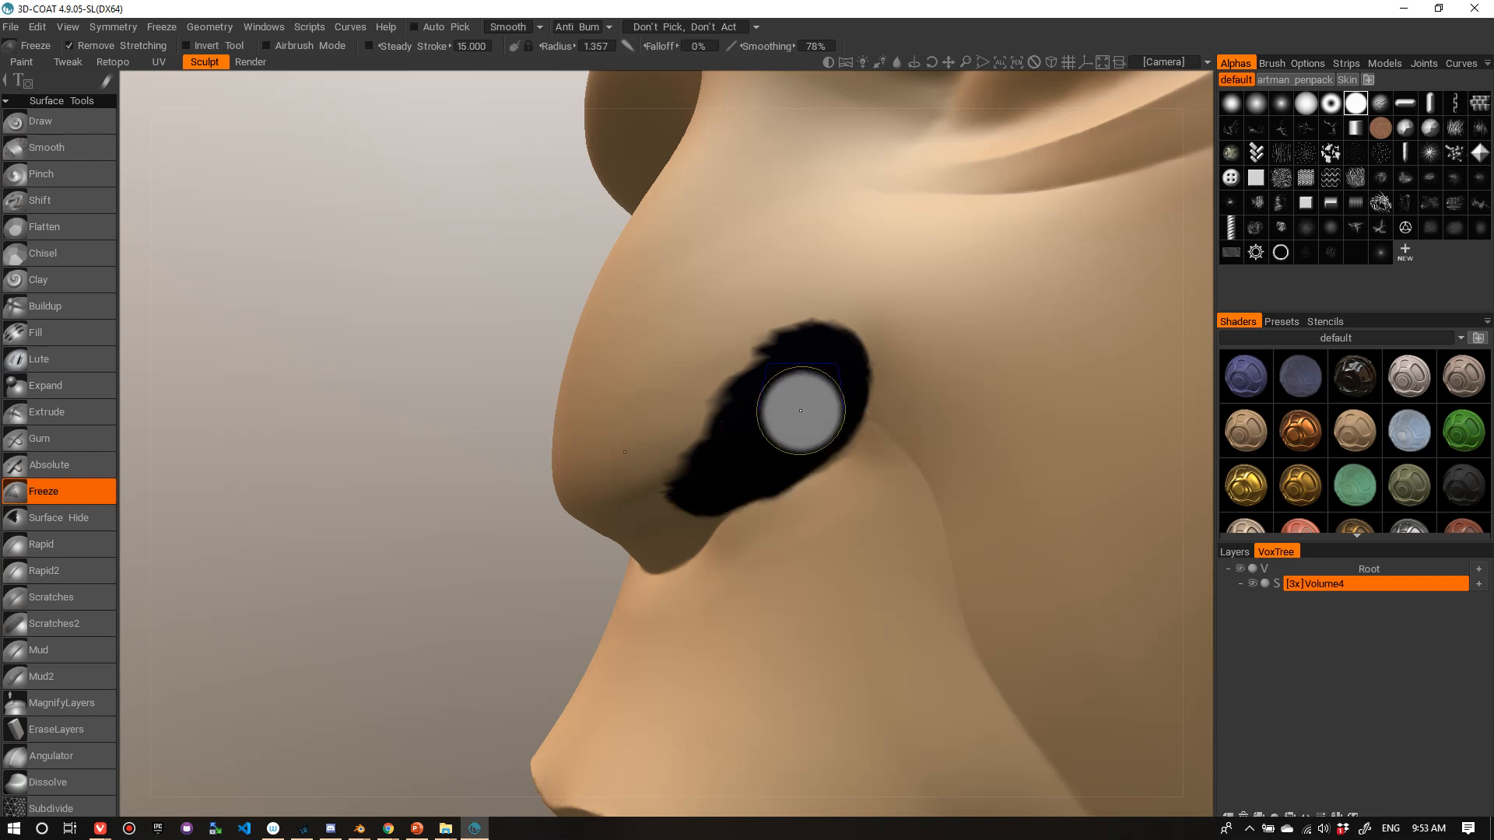
key("ctrl+d")
- Mask the nostril wing up to the cheek with Freeze at brush radii 1.357 and 0.716, undoing the last stroke
mouse_move(722, 470)
left_mouse_down()
mouse_move(790, 427)
mouse_move(776, 400)
left_mouse_up()
right_click_drag(696, 376, 714, 373, "alt")
middle_click_drag(714, 373, 710, 410, "alt")
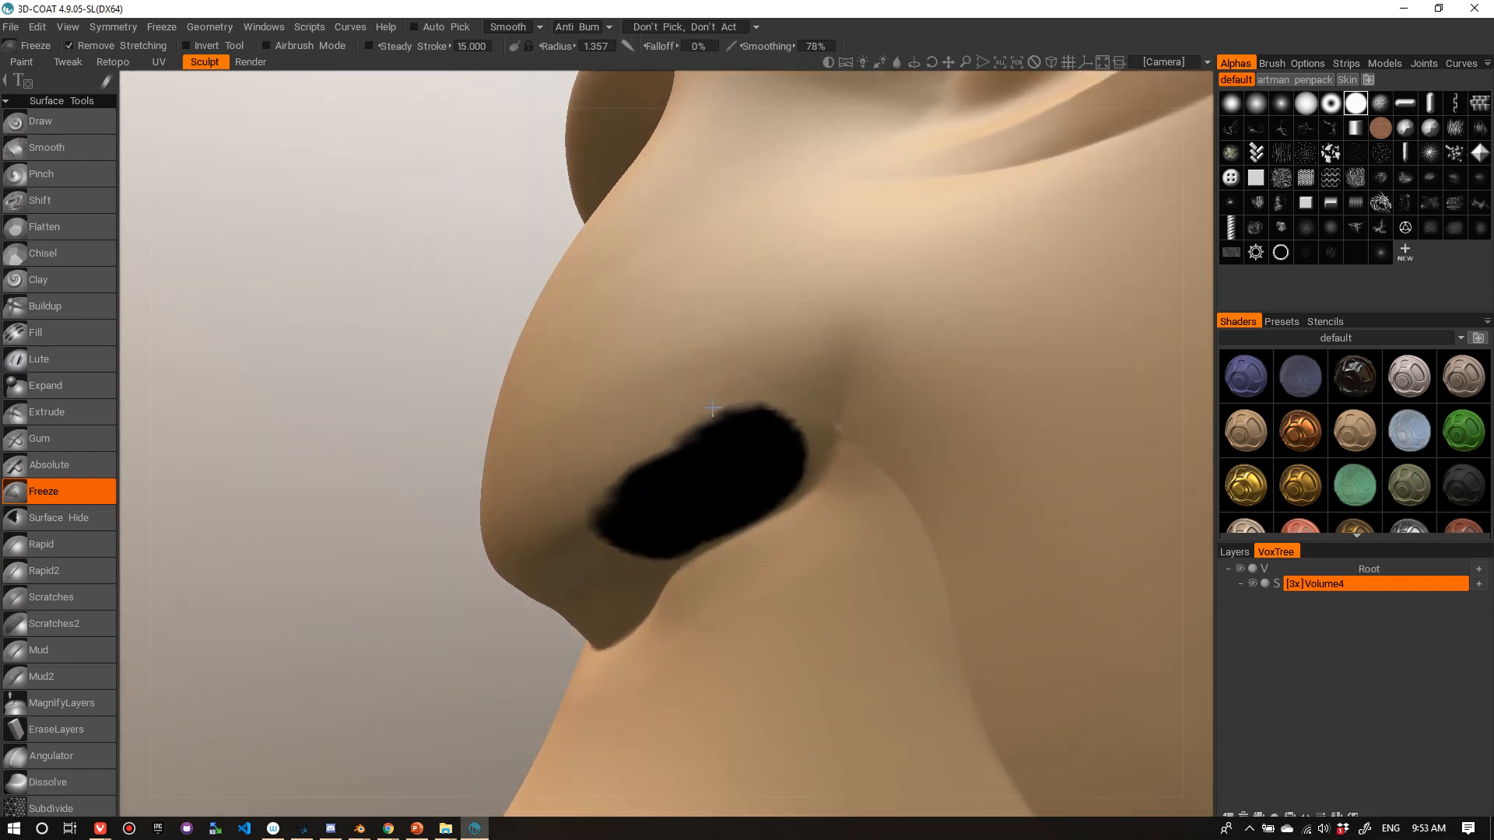
mouse_move(738, 421)
right_mouse_down("alt")
mouse_move(778, 406)
mouse_move(680, 483)
right_mouse_up("alt")
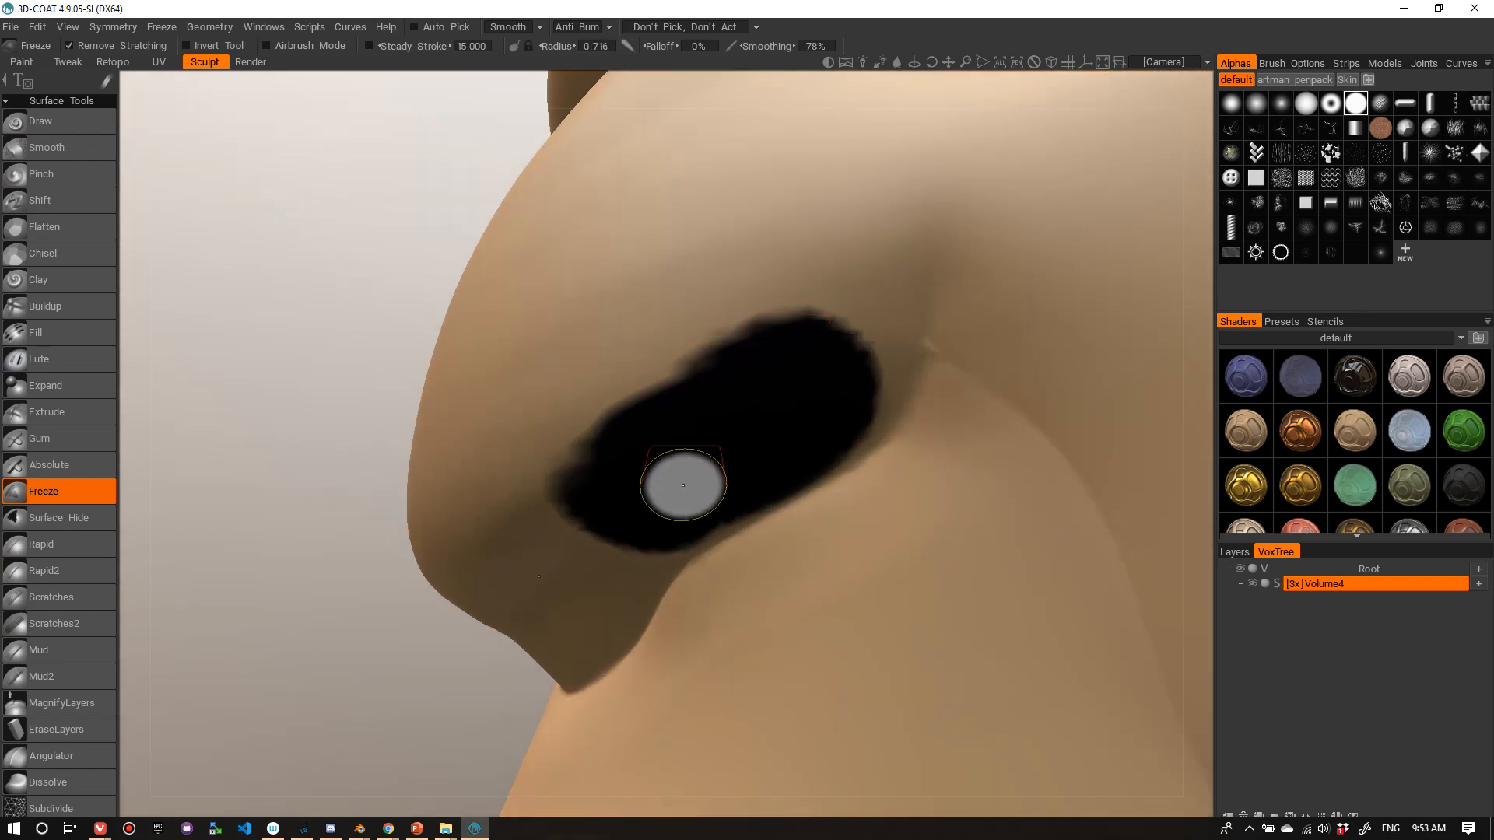
left_click_drag(680, 483, 666, 526)
mouse_move(756, 460)
left_mouse_down()
mouse_move(654, 537)
mouse_move(773, 462)
left_mouse_up()
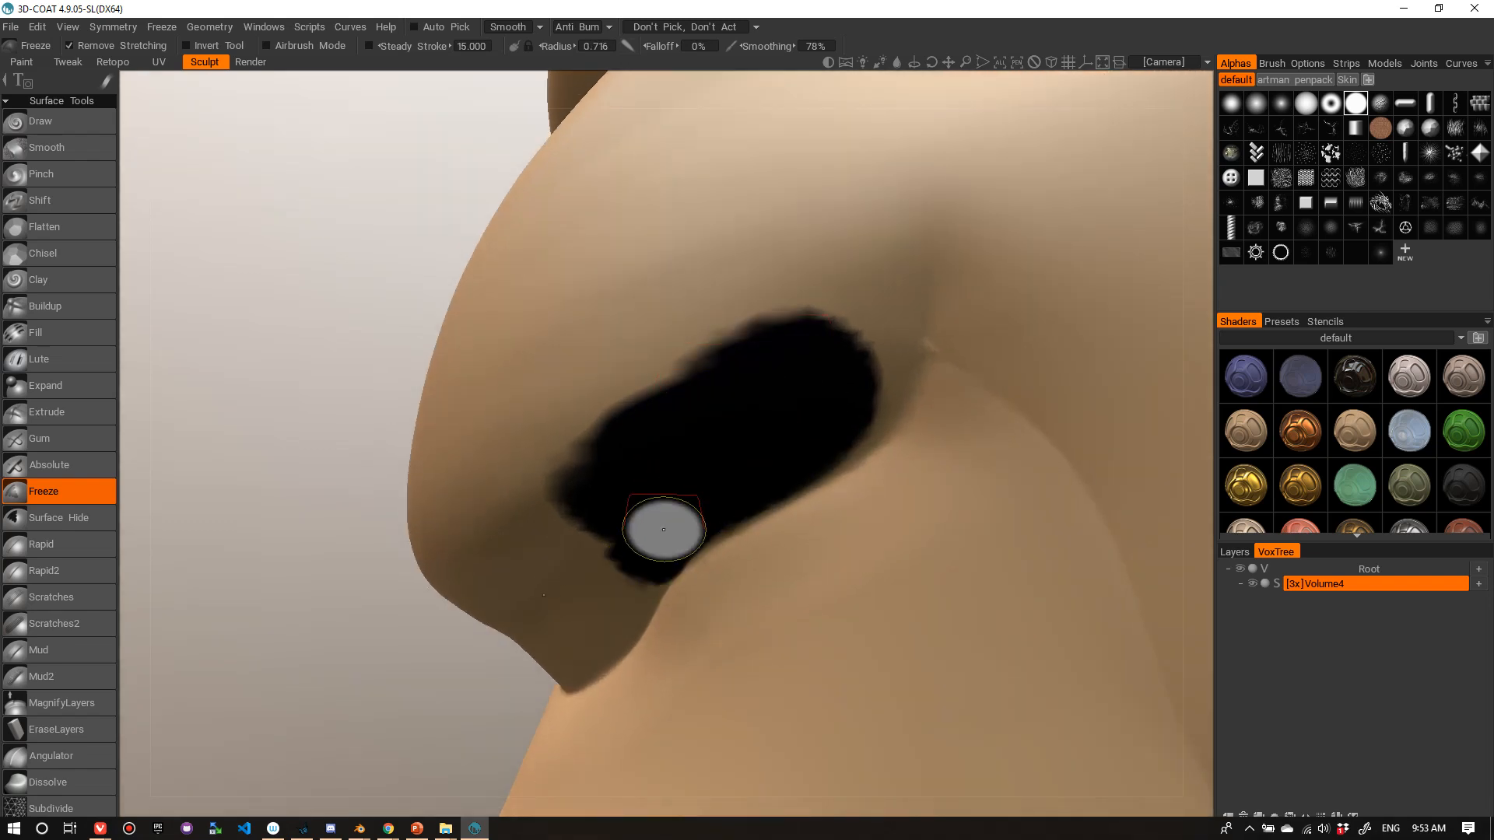
mouse_move(664, 529)
left_mouse_down()
mouse_move(759, 471)
mouse_move(709, 500)
left_mouse_up()
mouse_move(831, 413)
left_mouse_down()
mouse_move(884, 353)
mouse_move(890, 286)
mouse_move(841, 233)
mouse_move(727, 340)
mouse_move(821, 201)
mouse_move(834, 243)
mouse_move(866, 272)
mouse_move(617, 428)
mouse_move(594, 467)
mouse_move(843, 200)
mouse_move(887, 196)
left_mouse_up()
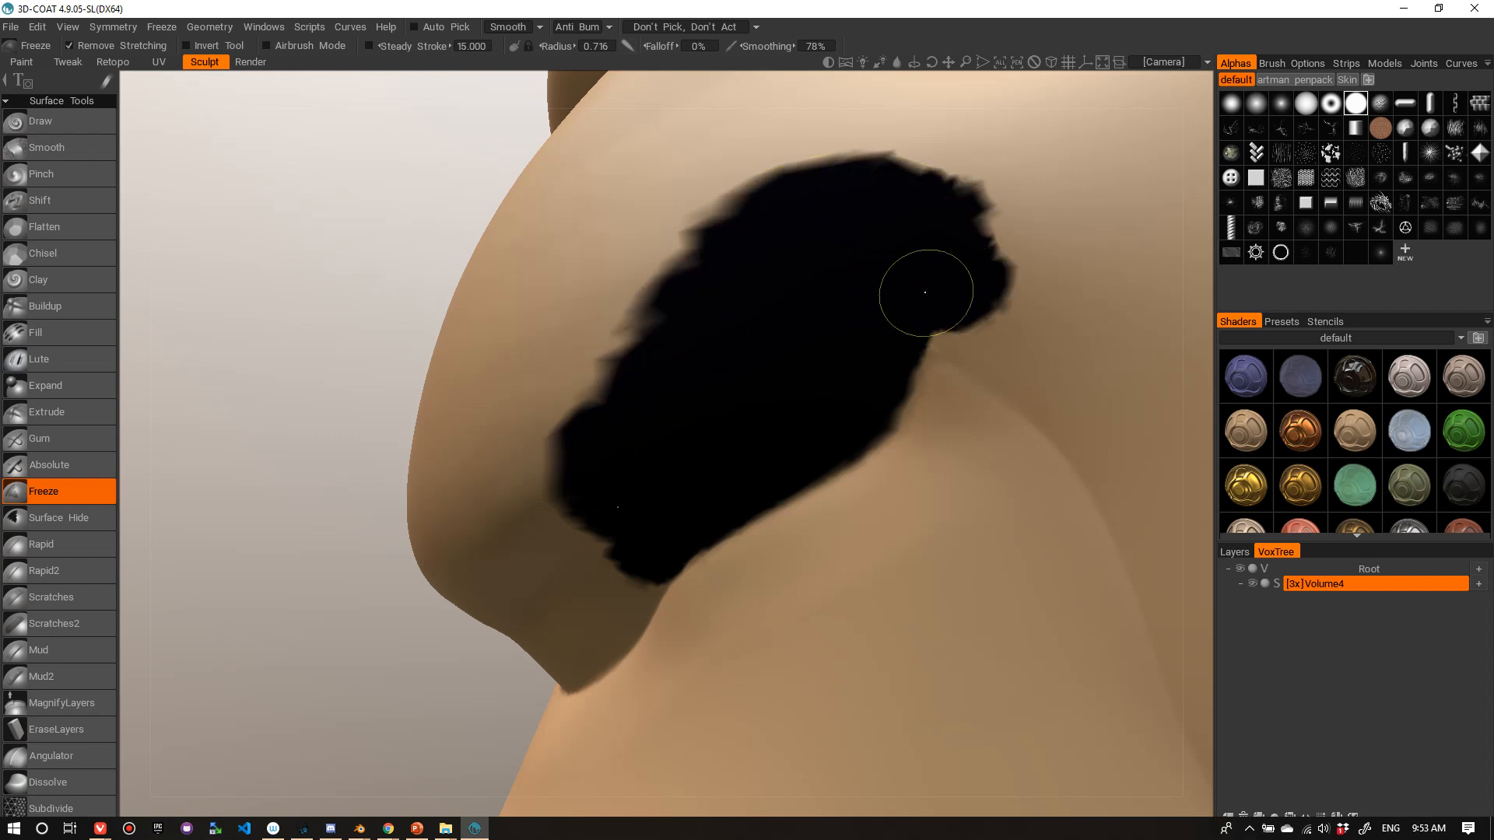
key("ctrl+z")
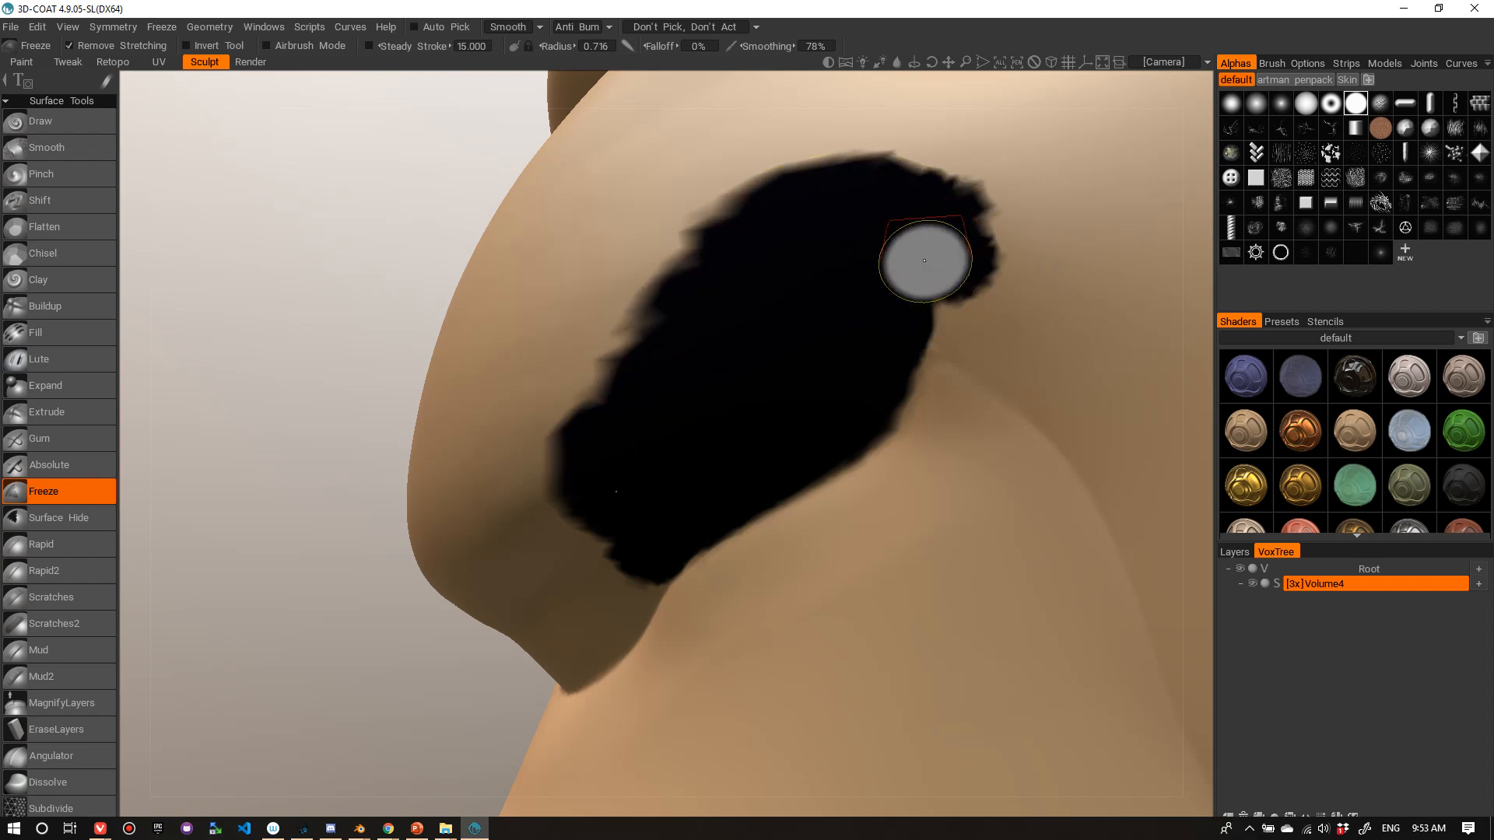
- Deepen the smile-line fold against the masked nostril wing with Pinch, using radius 1.510 at 50% depth and 2.122 at 76% depth
right_click_drag(933, 226, 830, 260, "alt")
mouse_move(817, 309)
left_mouse_down("alt")
mouse_move(946, 334)
mouse_move(1037, 410)
mouse_move(924, 423)
mouse_move(1023, 382)
left_mouse_up("alt")
right_click_drag(1023, 382, 848, 302, "alt")
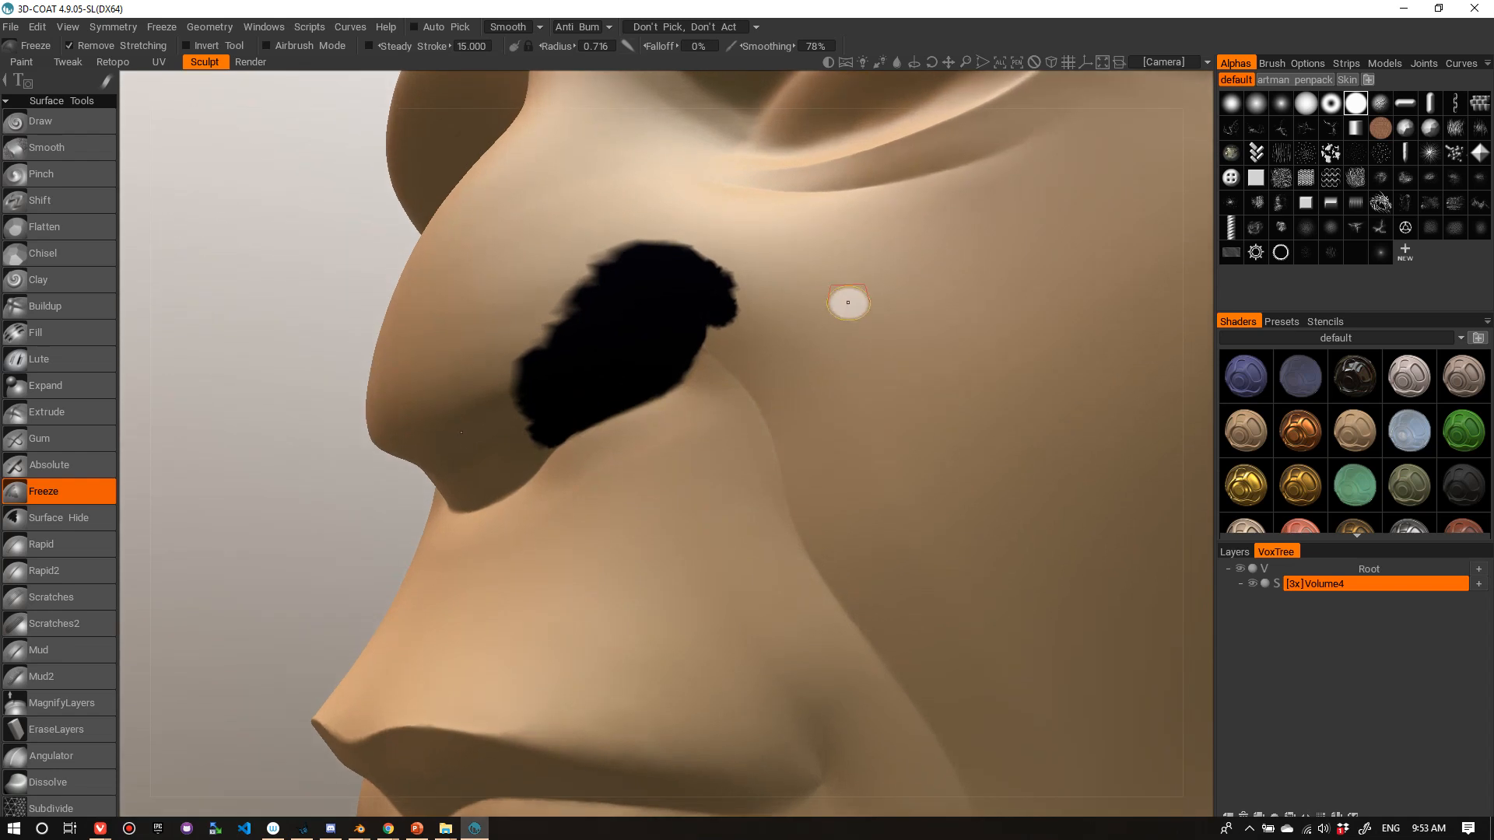
left_click(49, 172)
right_click_drag(702, 350, 710, 356)
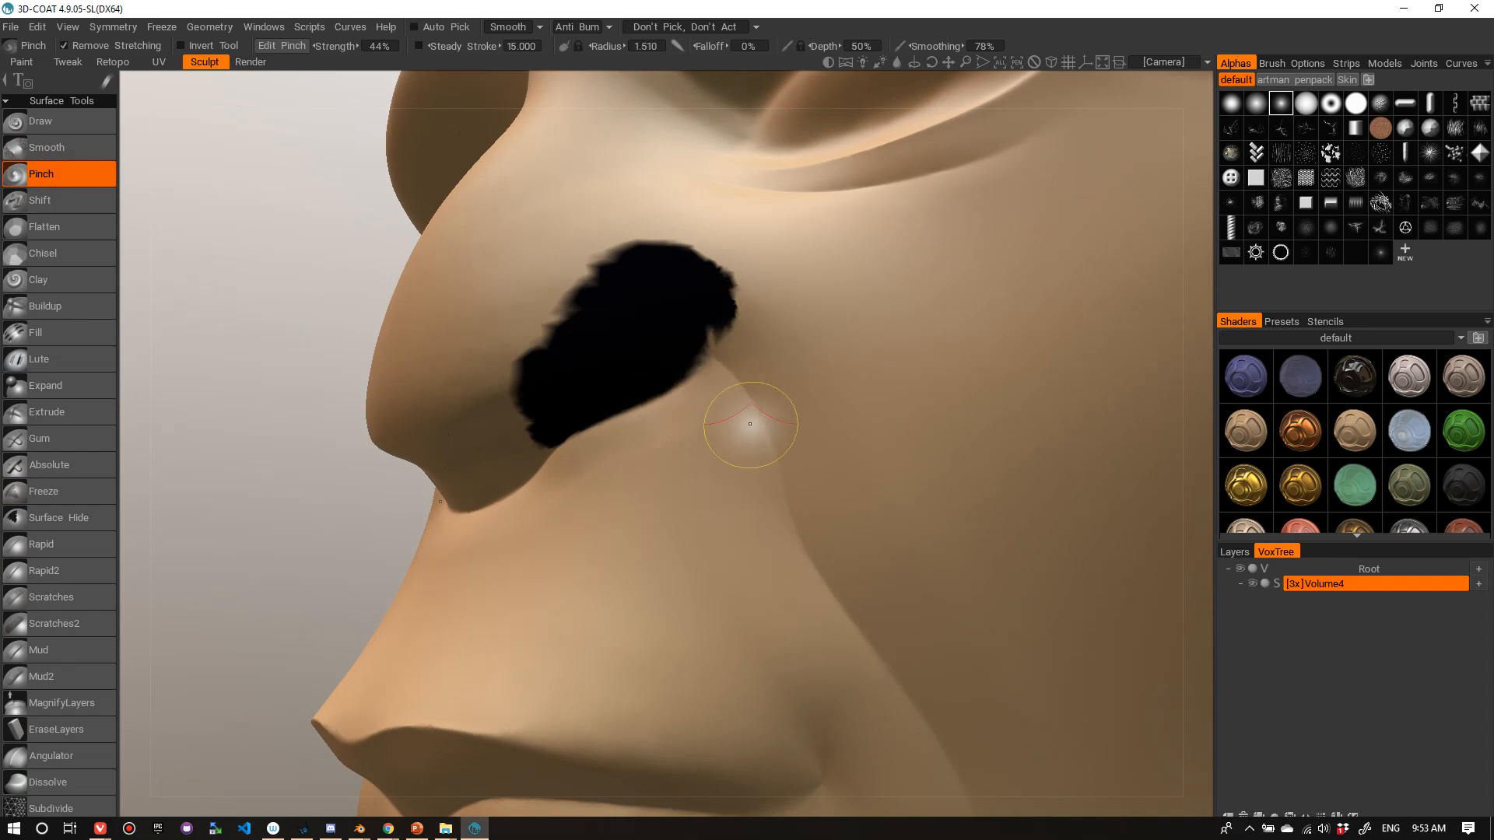
mouse_move(765, 458)
left_mouse_down()
mouse_move(713, 350)
mouse_move(836, 608)
left_mouse_up()
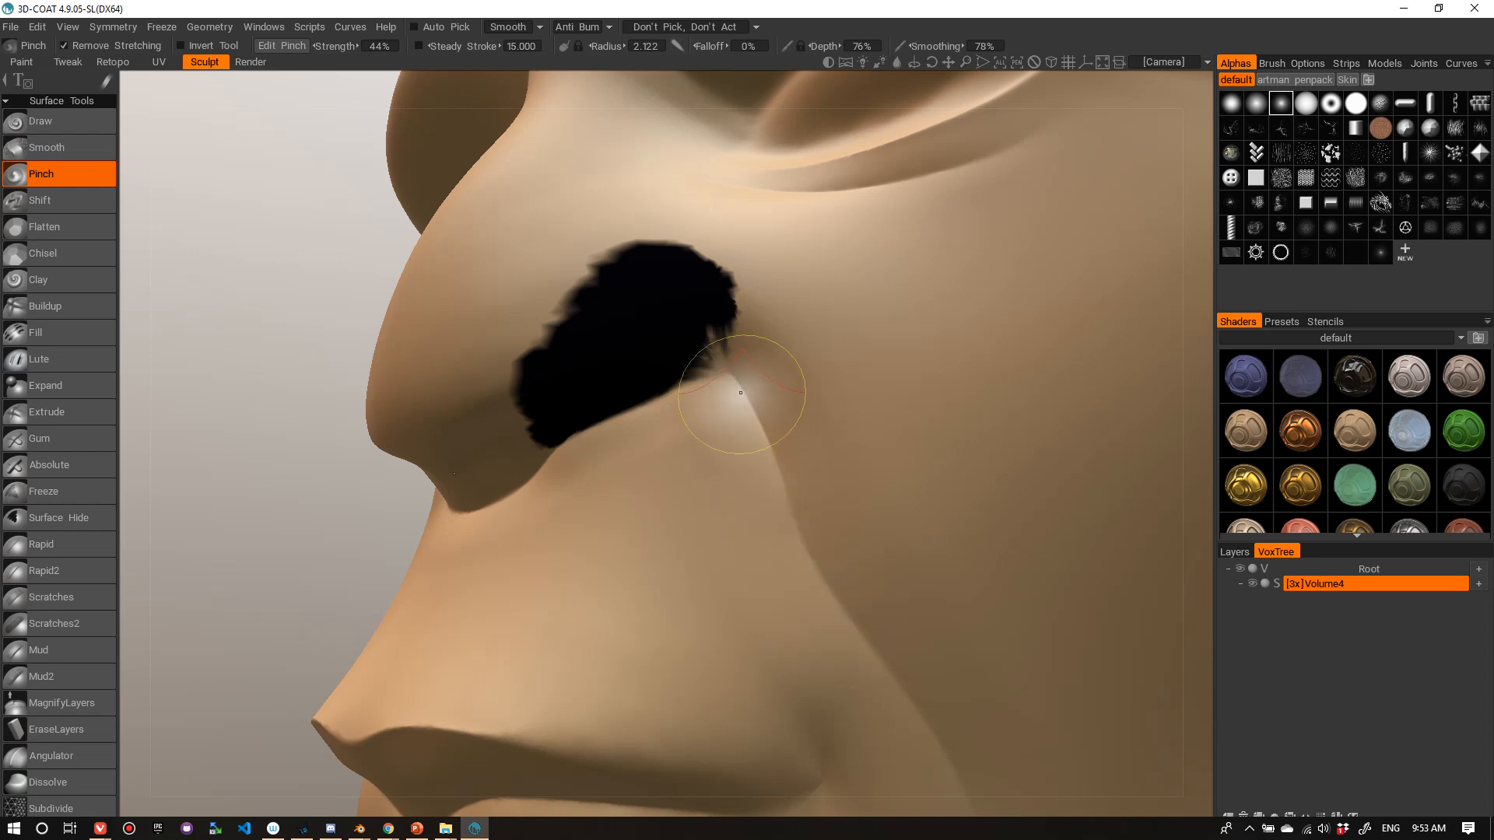
mouse_move(740, 389)
left_mouse_down()
mouse_move(880, 665)
mouse_move(840, 602)
left_mouse_up()
left_click_drag(716, 350, 884, 667)
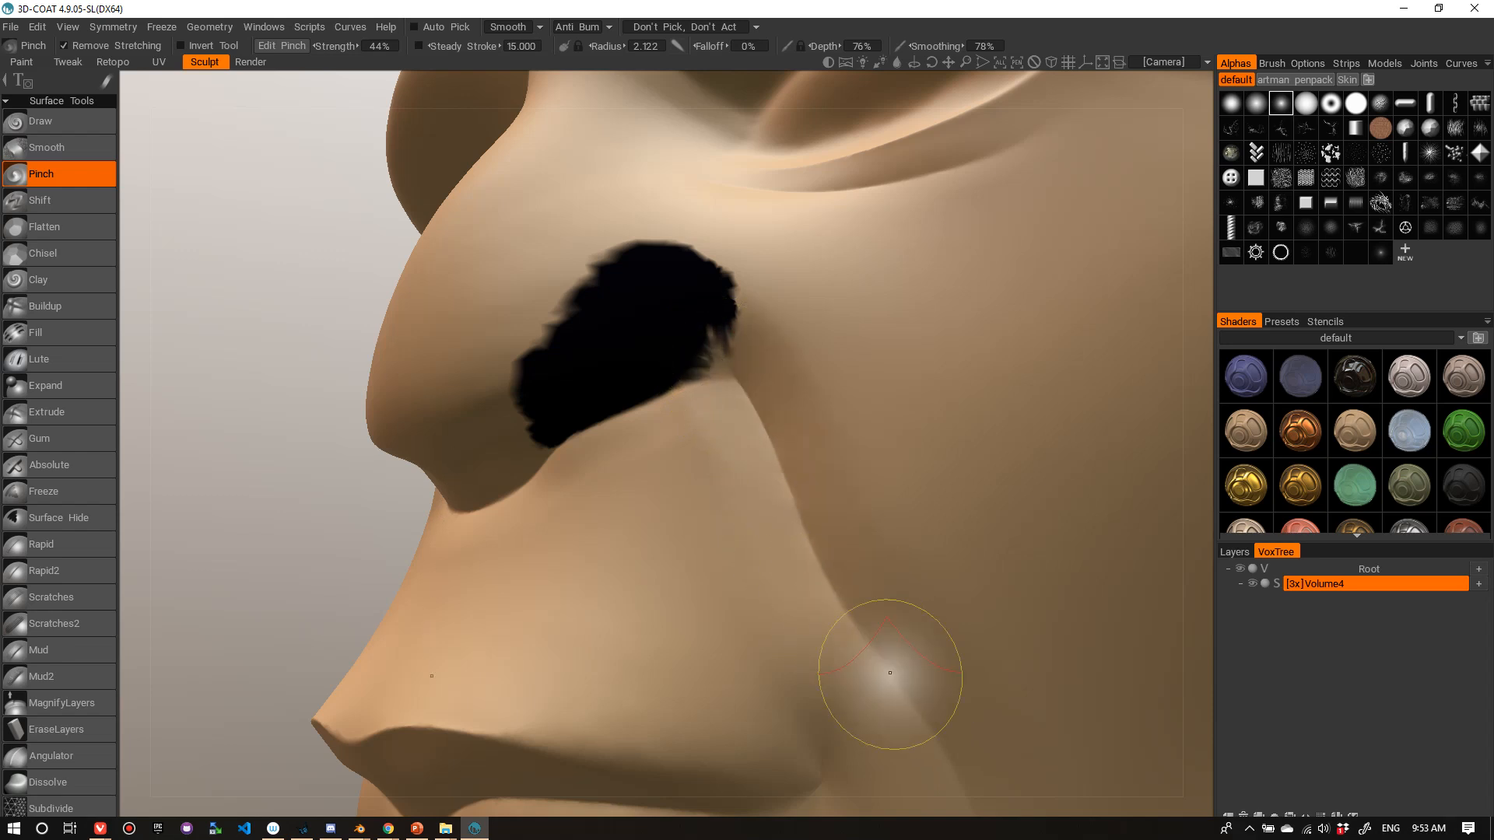
mouse_move(792, 508)
left_mouse_down()
mouse_move(810, 394)
mouse_move(750, 327)
left_mouse_up()
- Refine the upper end of the smile-line fold beside the nostril wing with Pinch at radius 1.567 and 55% depth
right_click_drag(816, 433, 801, 432)
right_click_drag(807, 373, 776, 361)
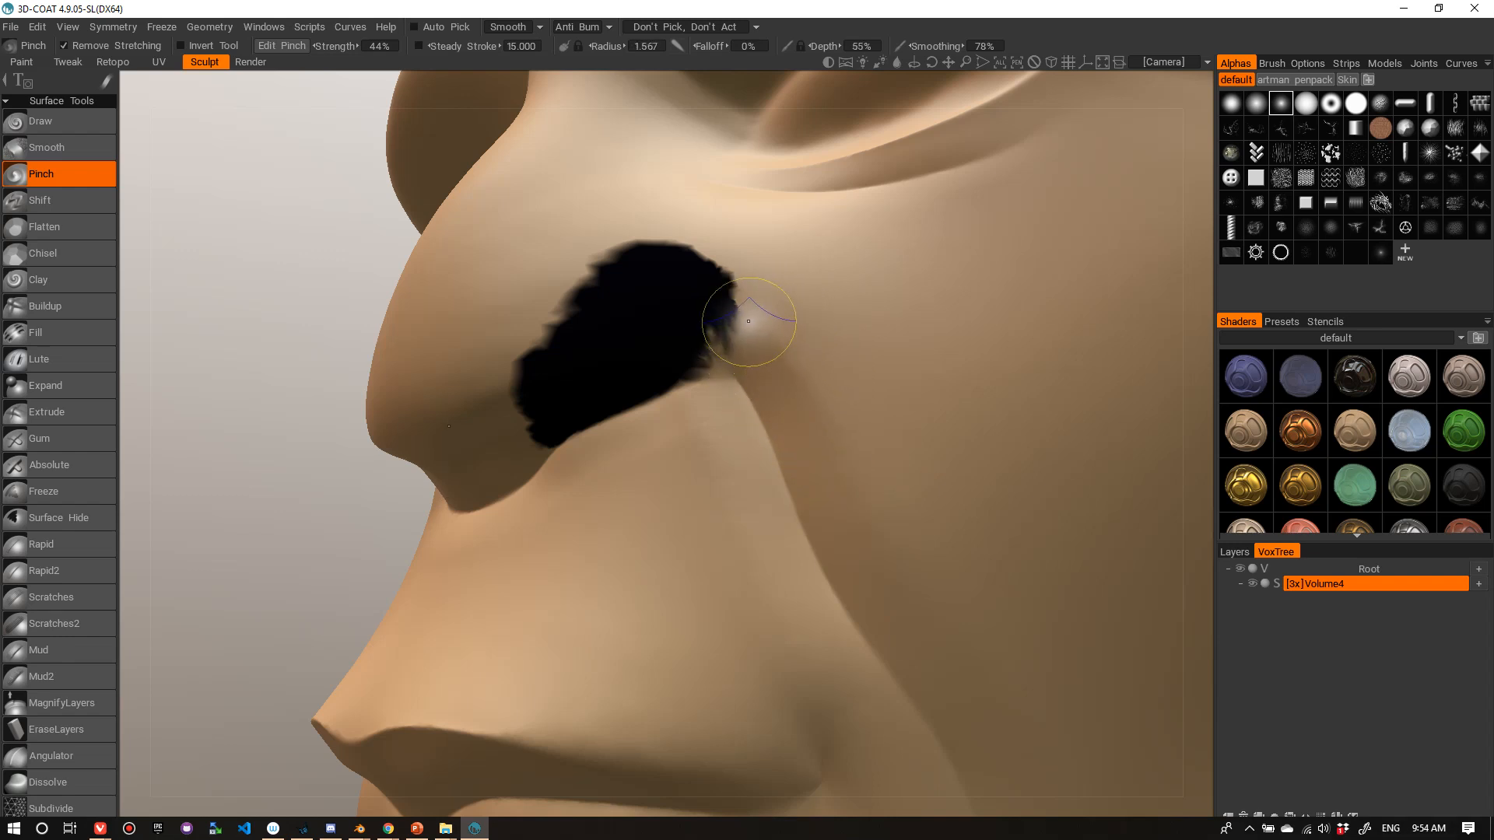
mouse_move(878, 555)
left_mouse_down()
mouse_move(770, 346)
mouse_move(739, 327)
mouse_move(881, 587)
mouse_move(772, 373)
mouse_move(855, 507)
mouse_move(801, 362)
mouse_move(870, 465)
left_mouse_up()
- Examine the smile-line folds on the whole head from the front and the side
right_click_drag(870, 465, 747, 480, "alt")
left_click_drag(747, 480, 823, 436)
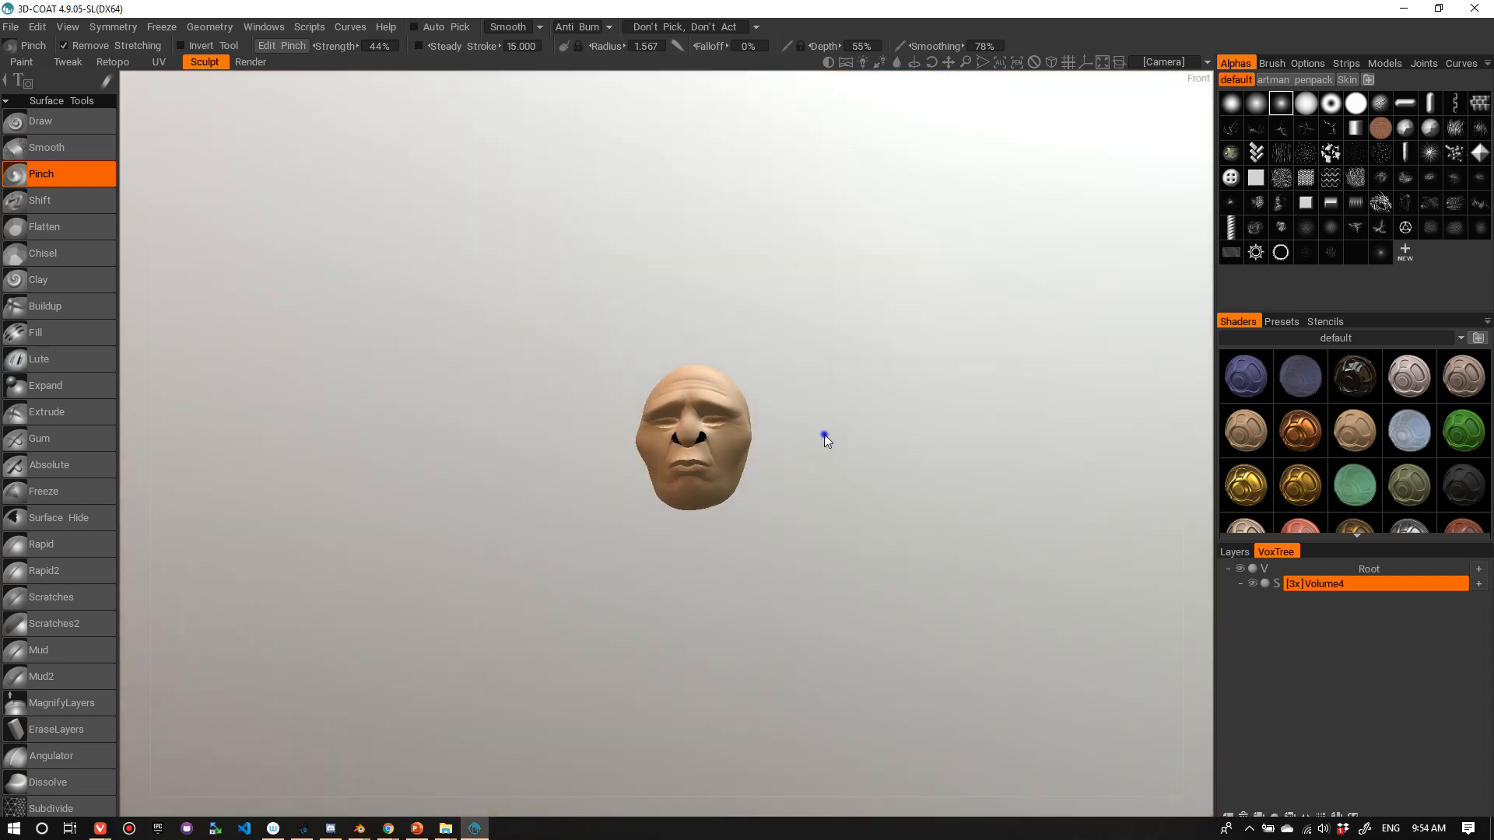
right_click_drag(823, 436, 926, 413)
left_click_drag(925, 412, 885, 403)
right_click_drag(890, 383, 940, 413)
left_click_drag(939, 413, 883, 393)
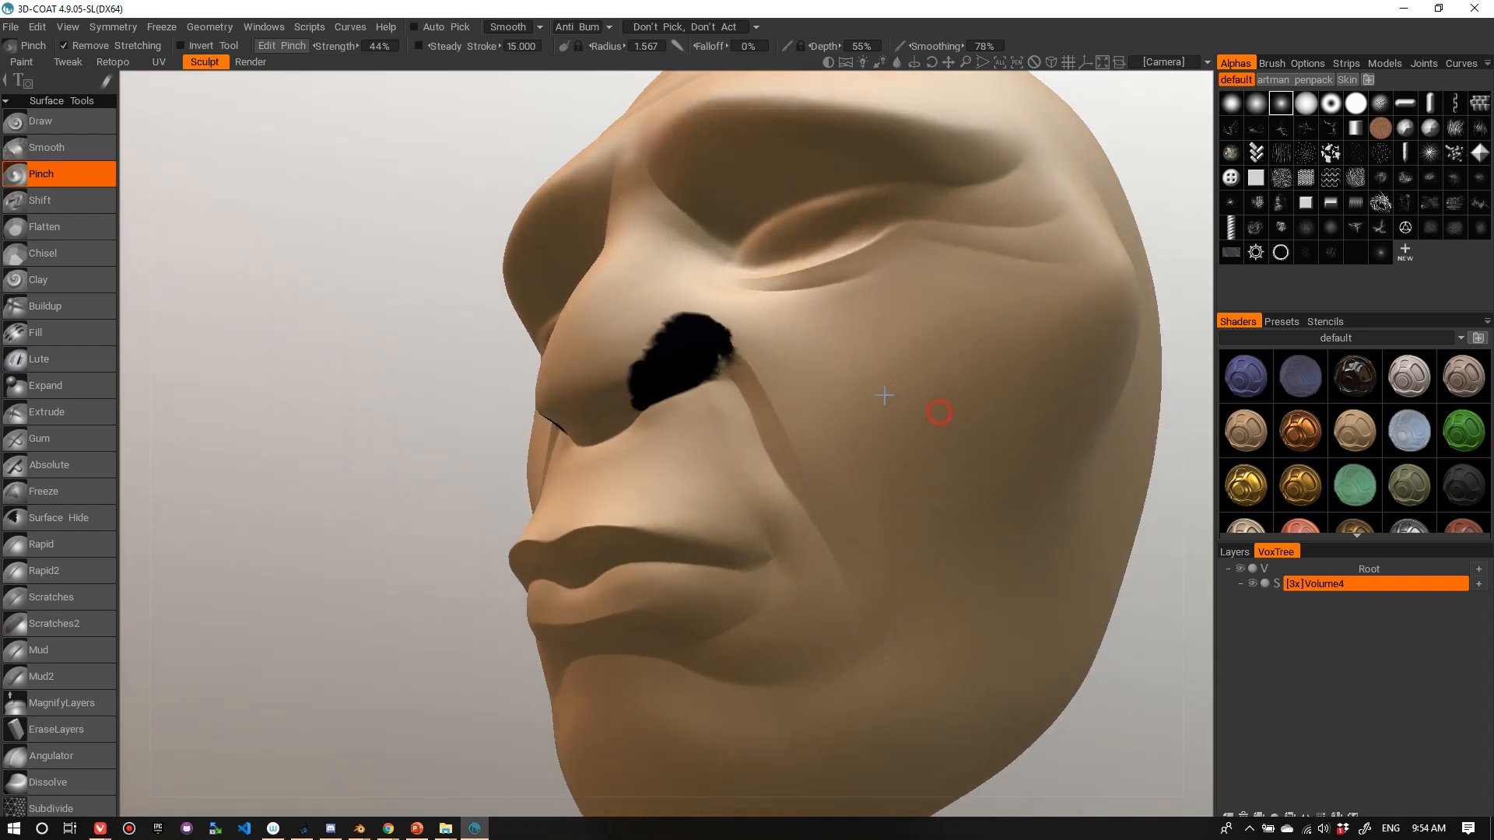
right_click_drag(905, 393, 895, 394)
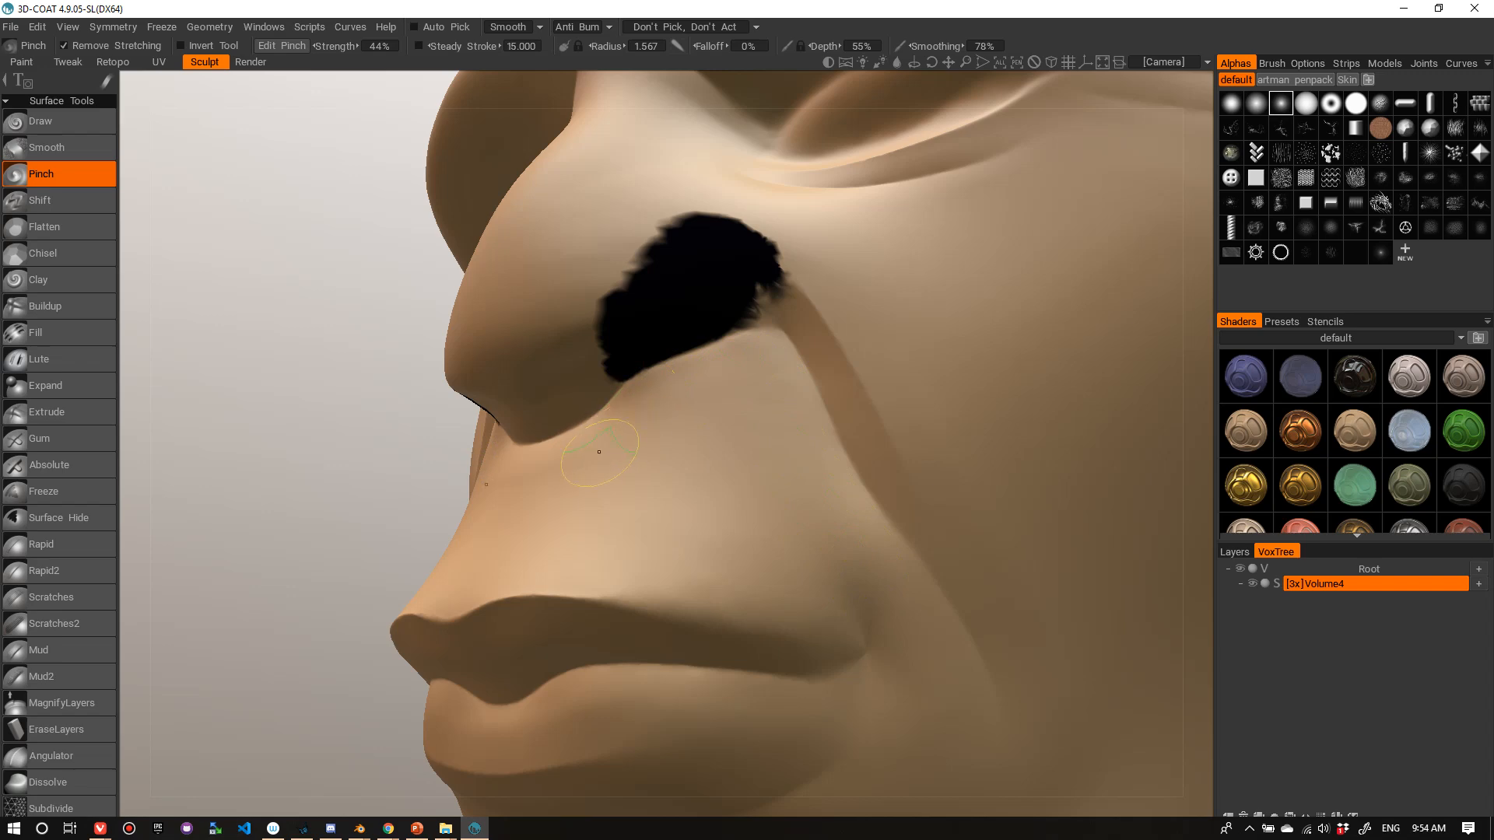
- Clear the frozen mask from the nostril wing
right_click_drag(591, 444, 641, 376, "alt")
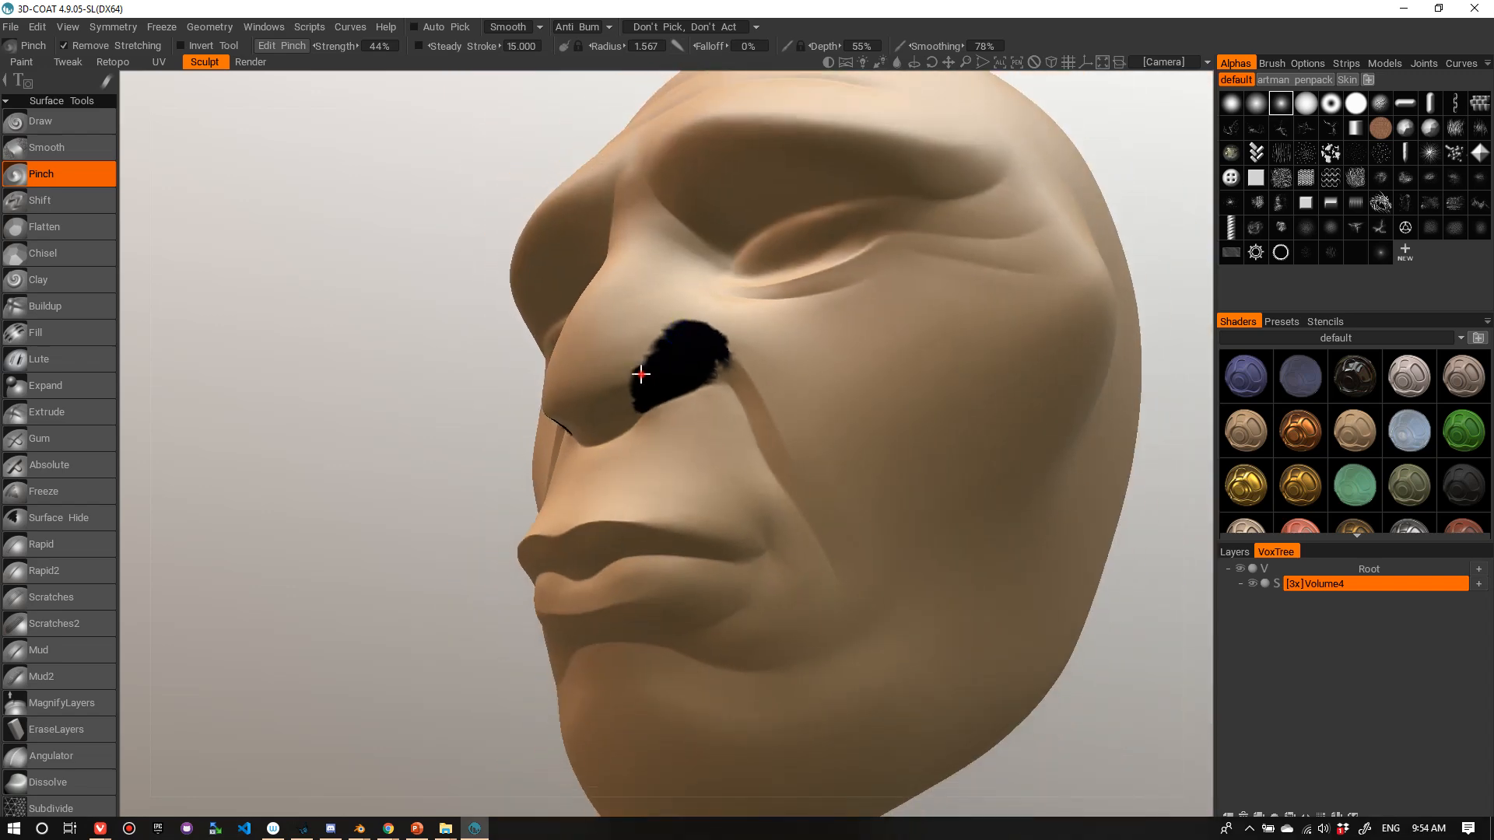
left_click_drag(642, 376, 705, 350, "alt")
right_click_drag(709, 347, 763, 327, "alt")
left_click_drag(763, 327, 817, 337, "alt")
right_click_drag(816, 337, 880, 319, "alt")
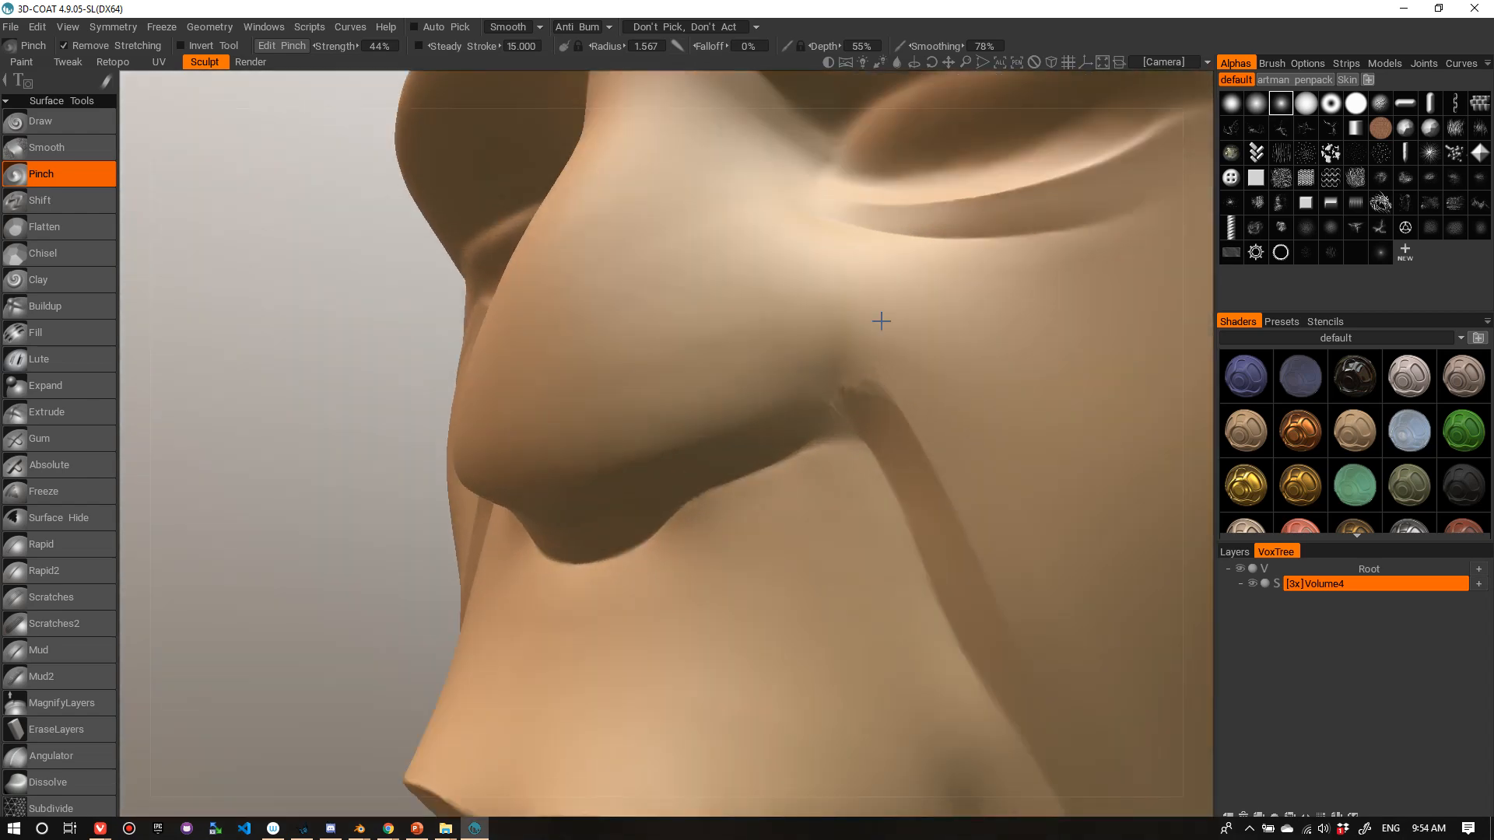
- Sharpen the junction of the nostril wing and smile line with Pinch at brush radii 0.576 and 0.795 and 55% depth
left_click_drag(880, 319, 471, 506, "alt")
mouse_move(471, 506)
right_mouse_down("alt")
mouse_move(376, 517)
mouse_move(439, 506)
right_mouse_up("alt")
mouse_move(689, 431)
right_mouse_down()
mouse_move(643, 450)
mouse_move(725, 449)
right_mouse_up()
left_click_drag(725, 450, 661, 477)
right_click_drag(709, 454, 691, 461)
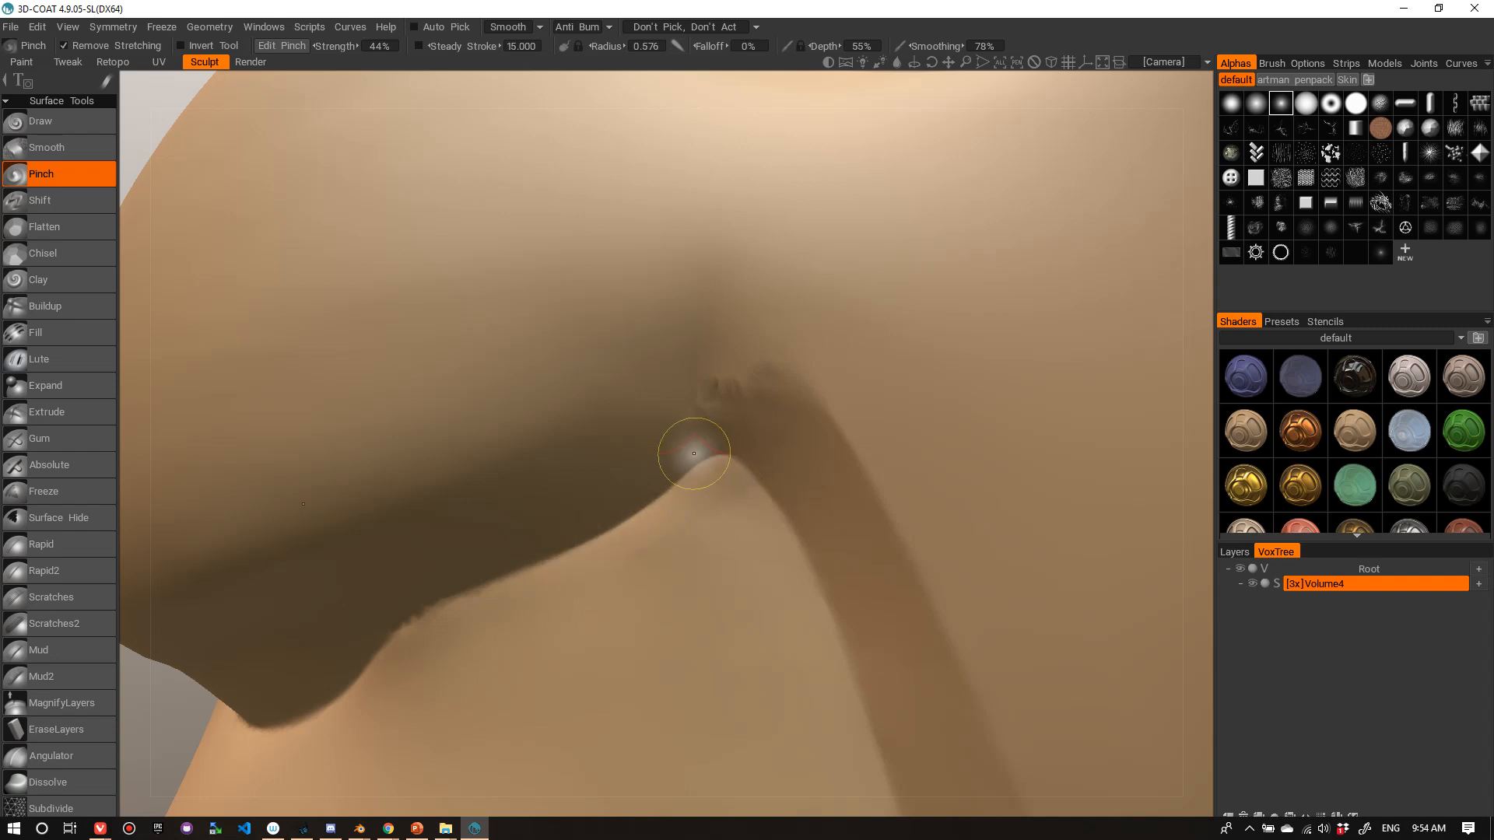
right_click_drag(706, 443, 730, 443)
left_click_drag(708, 416, 700, 434)
left_click_drag(710, 334, 713, 435)
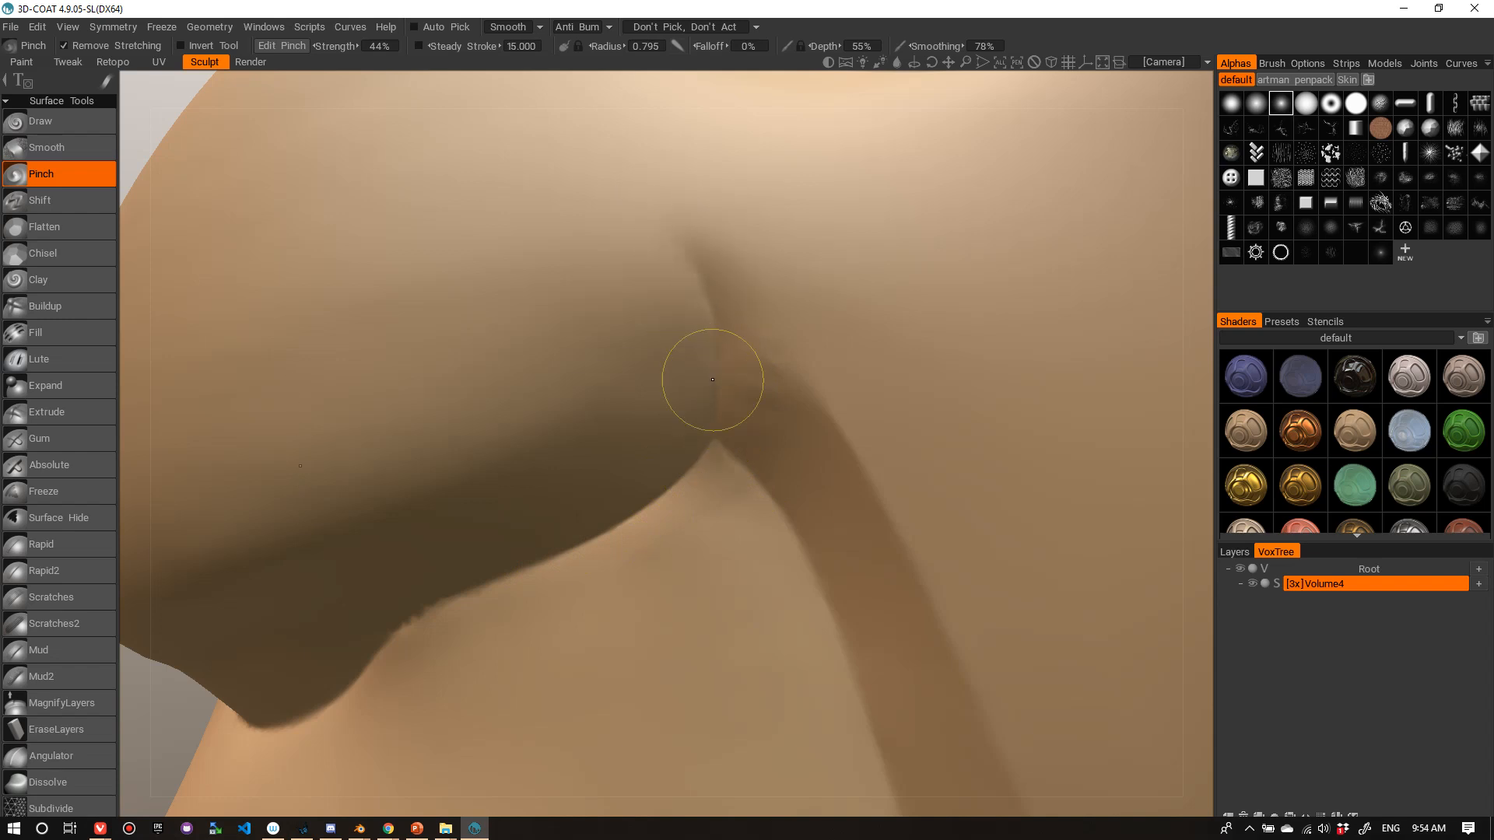
- Refine the crease behind the nostril wing down to the lip with Pinch at brush radii 1.109 and 0.708
left_click_drag(762, 366, 828, 437)
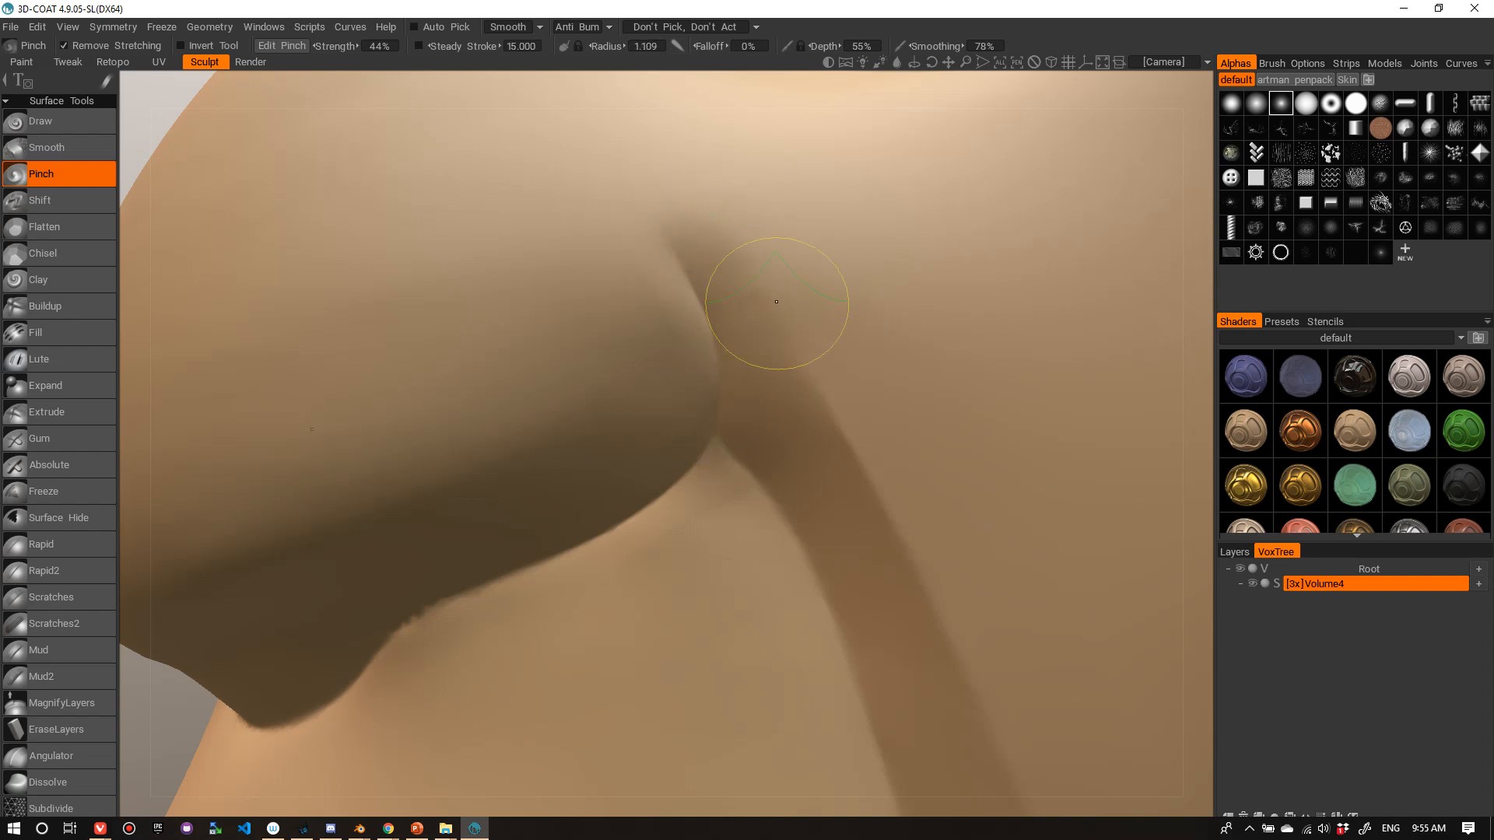
left_click(803, 272)
mouse_move(856, 397)
left_mouse_down()
mouse_move(817, 390)
mouse_move(817, 407)
mouse_move(730, 445)
left_mouse_up()
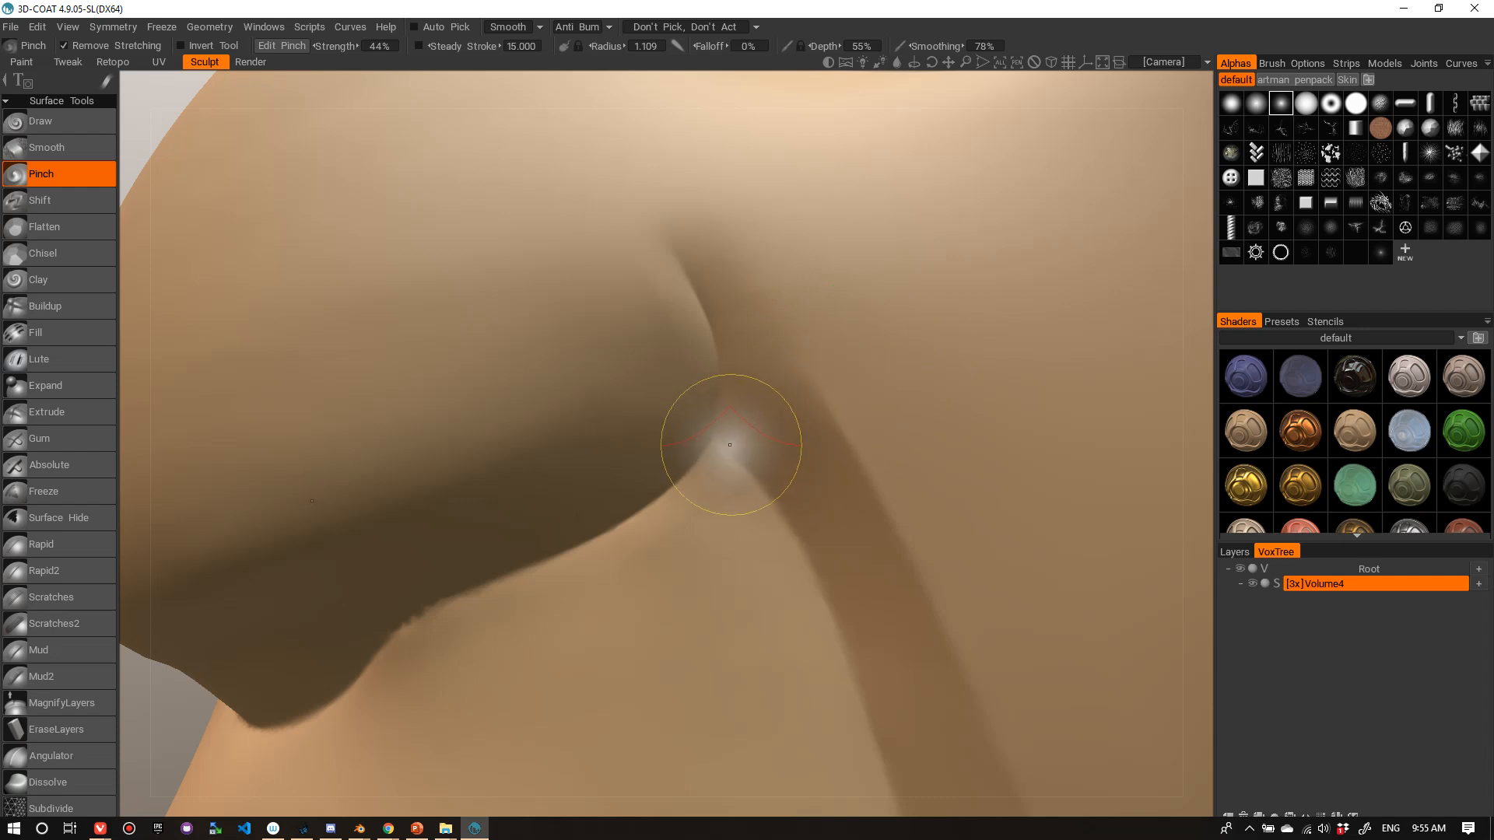
right_click_drag(751, 448, 715, 448)
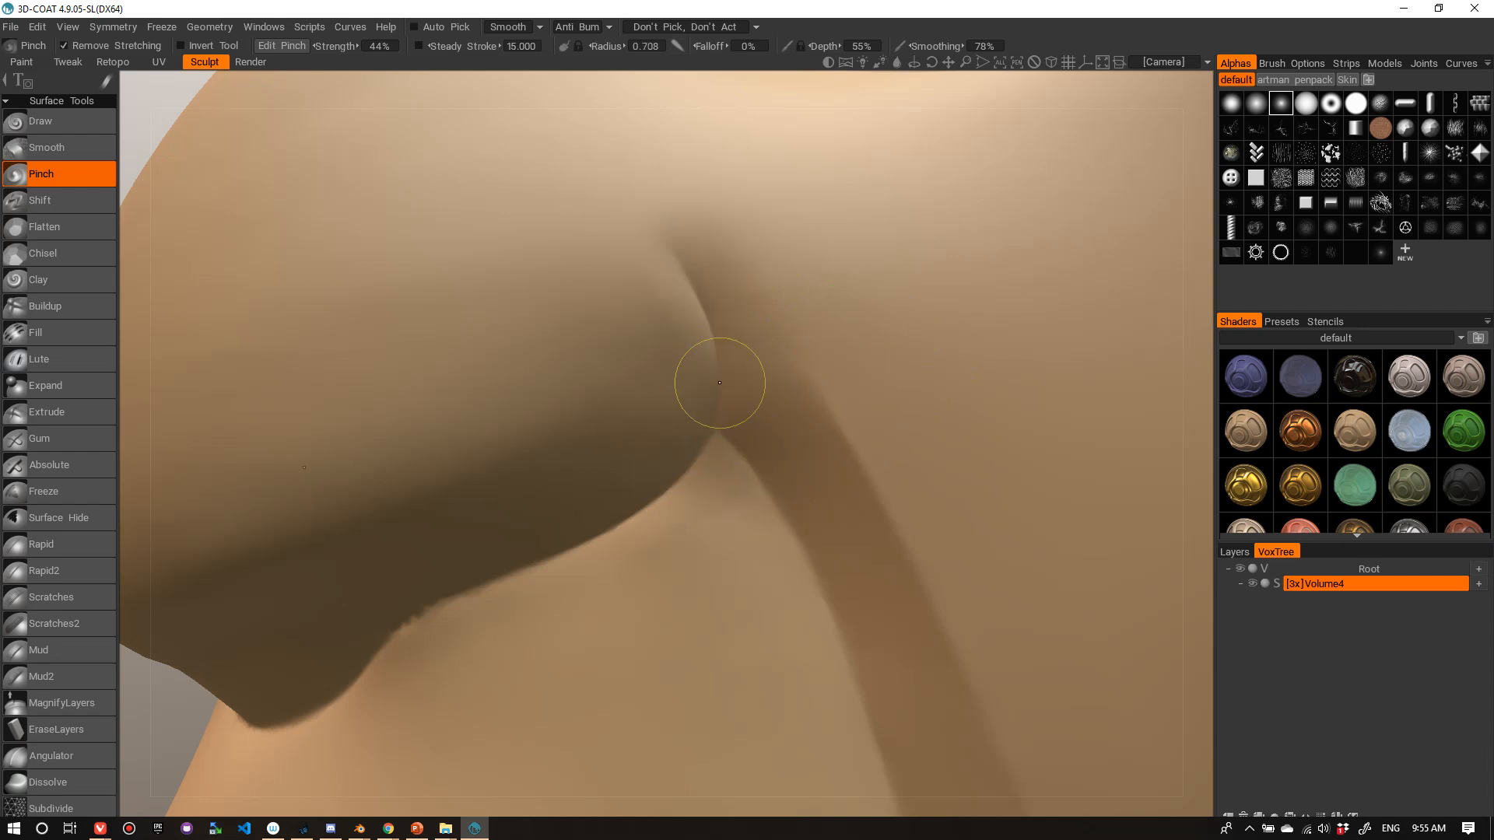
- Examine the nose and the nostril creases from the front and the side
right_click_drag(750, 329, 700, 373, "alt")
left_click_drag(740, 370, 721, 342, "alt")
right_click_drag(721, 342, 636, 400, "alt")
left_click_drag(636, 400, 695, 377, "alt")
right_click_drag(694, 377, 923, 367, "alt")
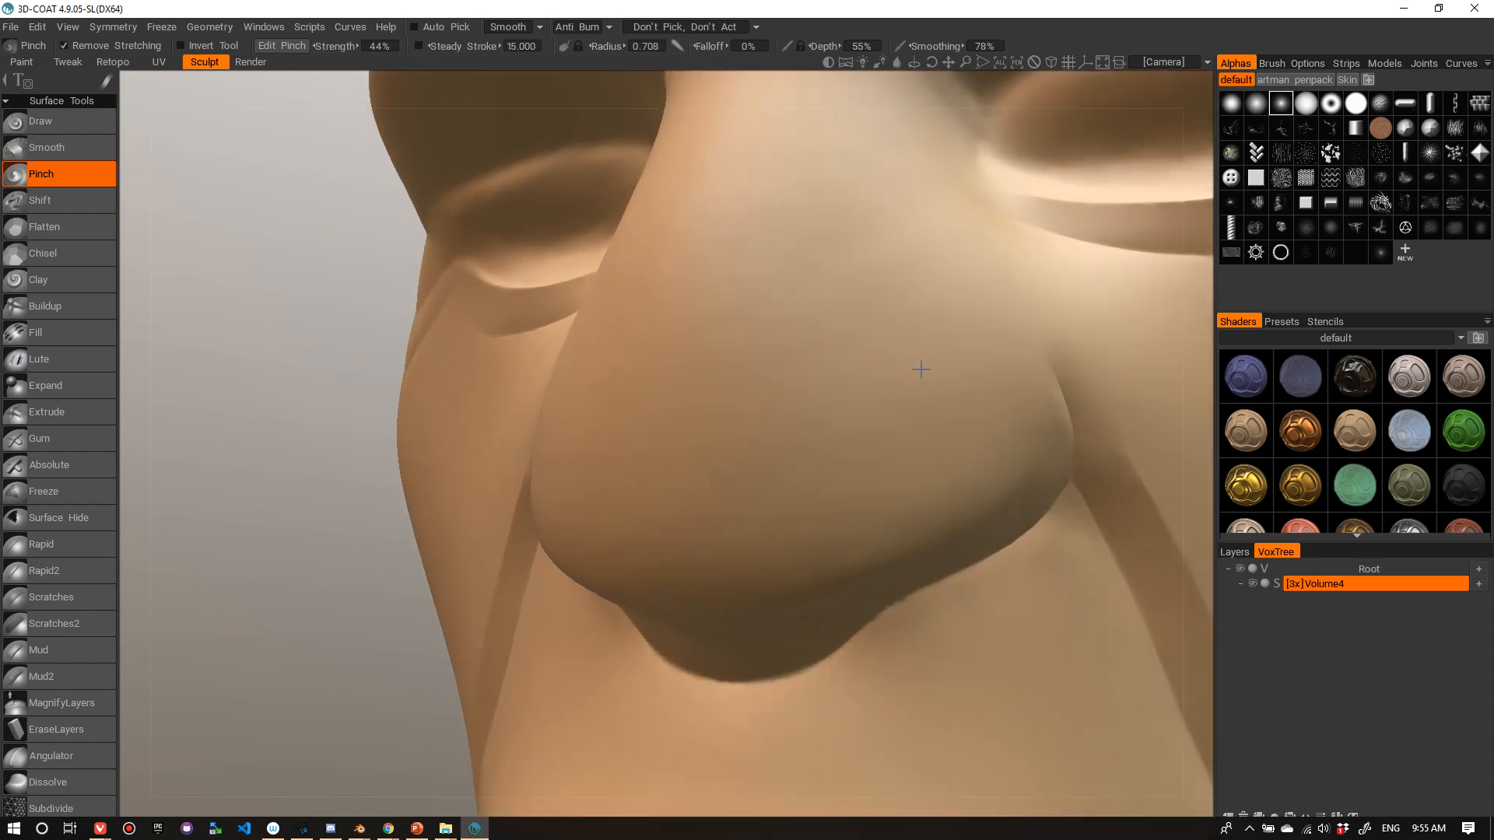
left_click_drag(924, 367, 874, 335, "alt")
right_click_drag(874, 335, 895, 325, "alt")
left_click_drag(895, 325, 867, 330, "alt")
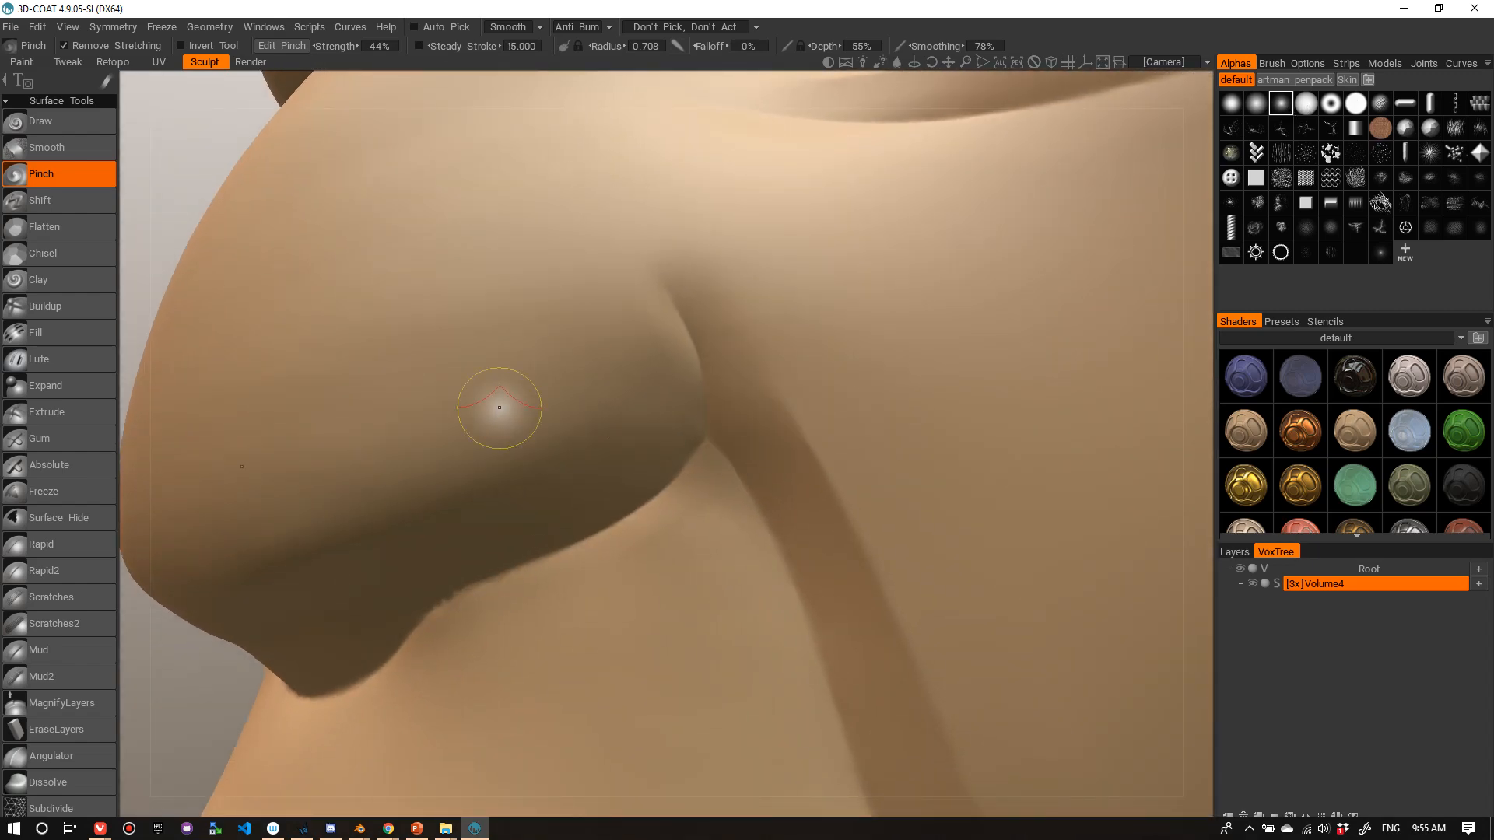
- Reshape the junction of the nostril wing and smile line with Move at brush radius 2.250 and 69% move degree
key("m")
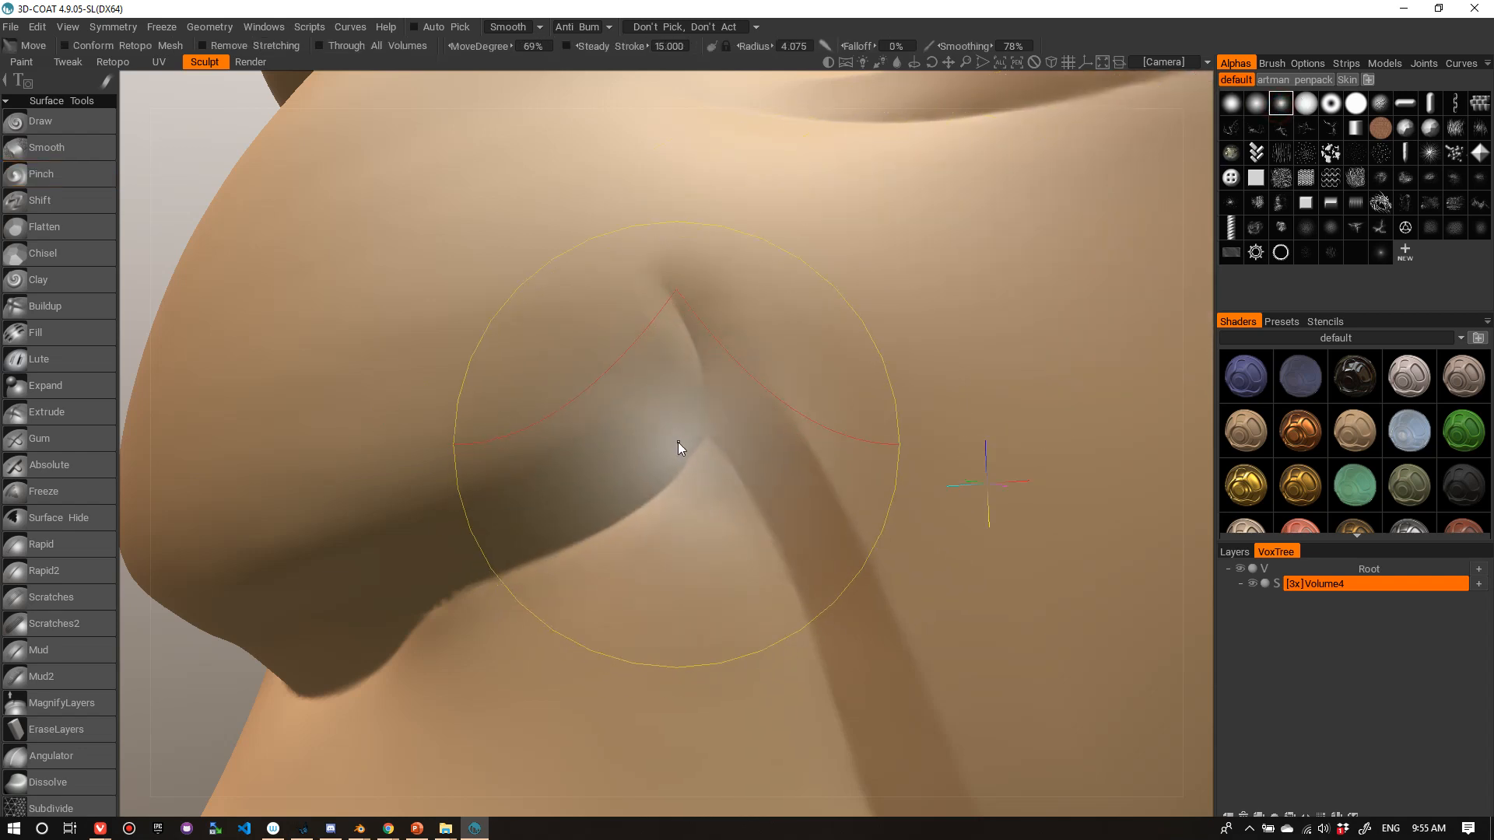
right_click_drag(677, 445, 614, 463)
left_click_drag(614, 463, 714, 436, "alt")
right_click_drag(739, 409, 658, 438)
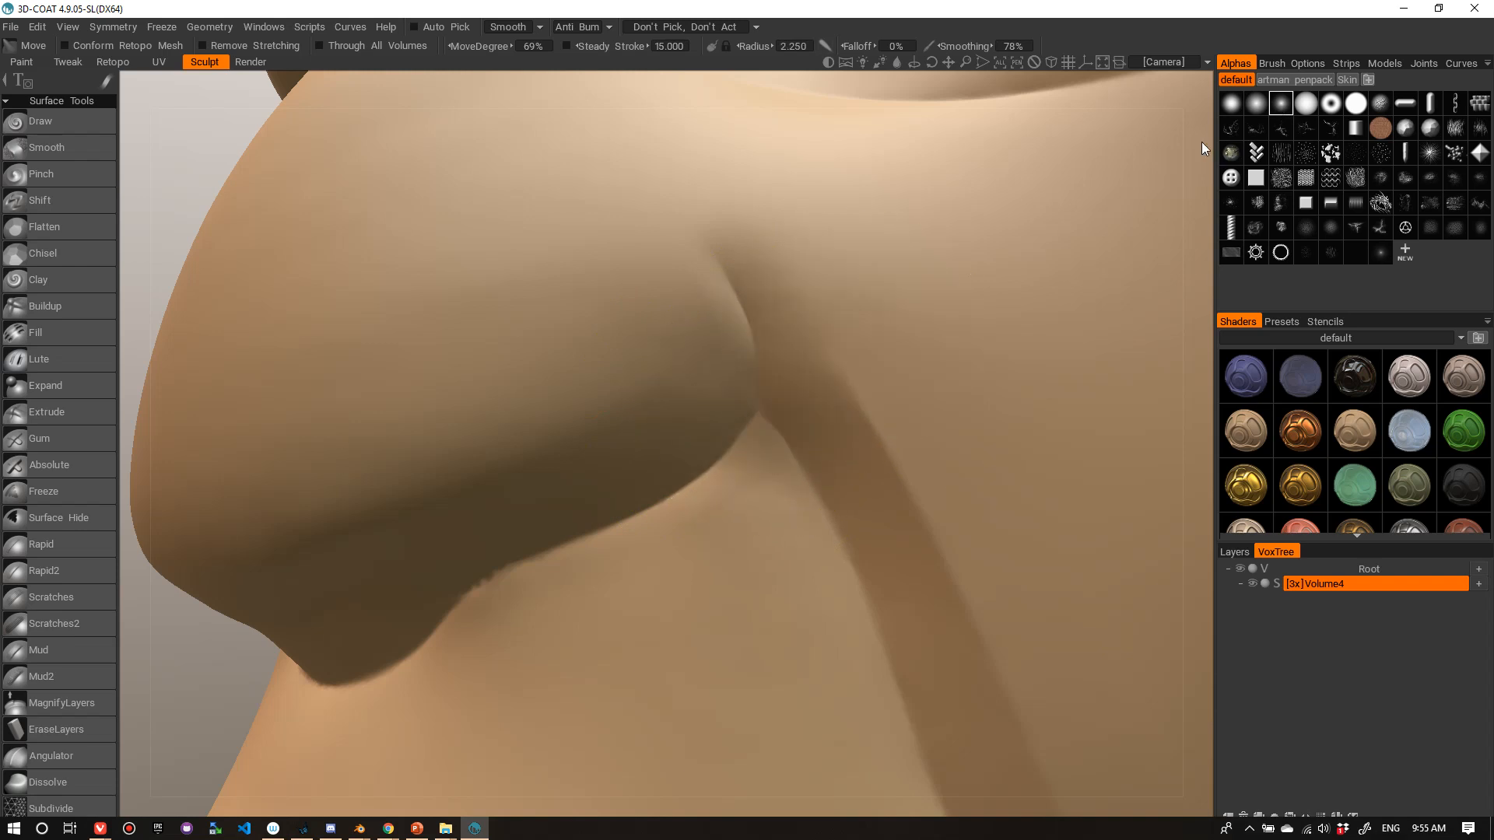
mouse_move(761, 416)
left_mouse_down()
mouse_move(769, 354)
mouse_move(770, 400)
mouse_move(772, 357)
mouse_move(789, 396)
left_mouse_up()
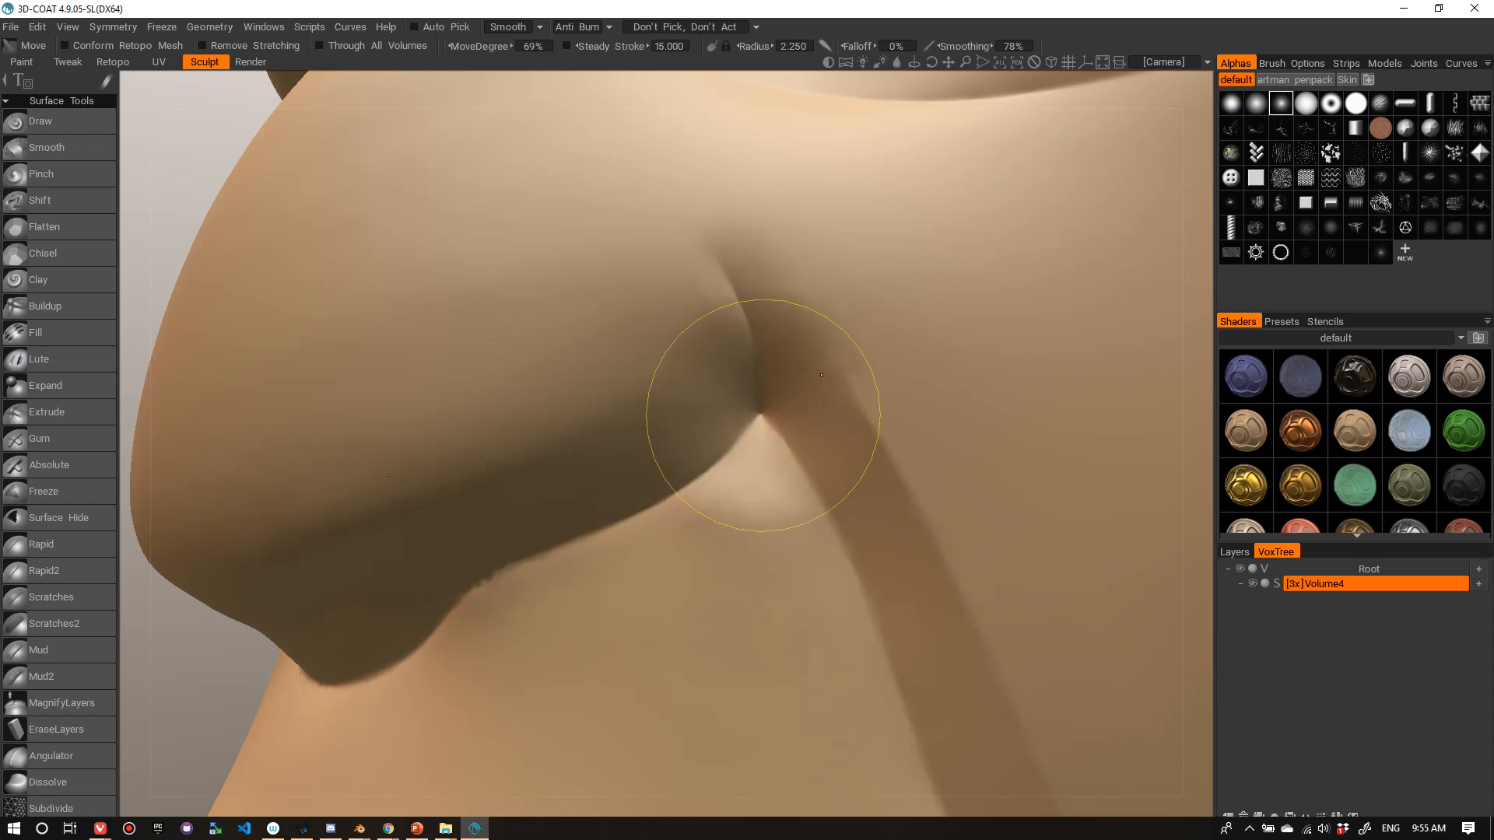
right_click_drag(851, 305, 814, 340, "alt")
left_click_drag(815, 340, 870, 344, "alt")
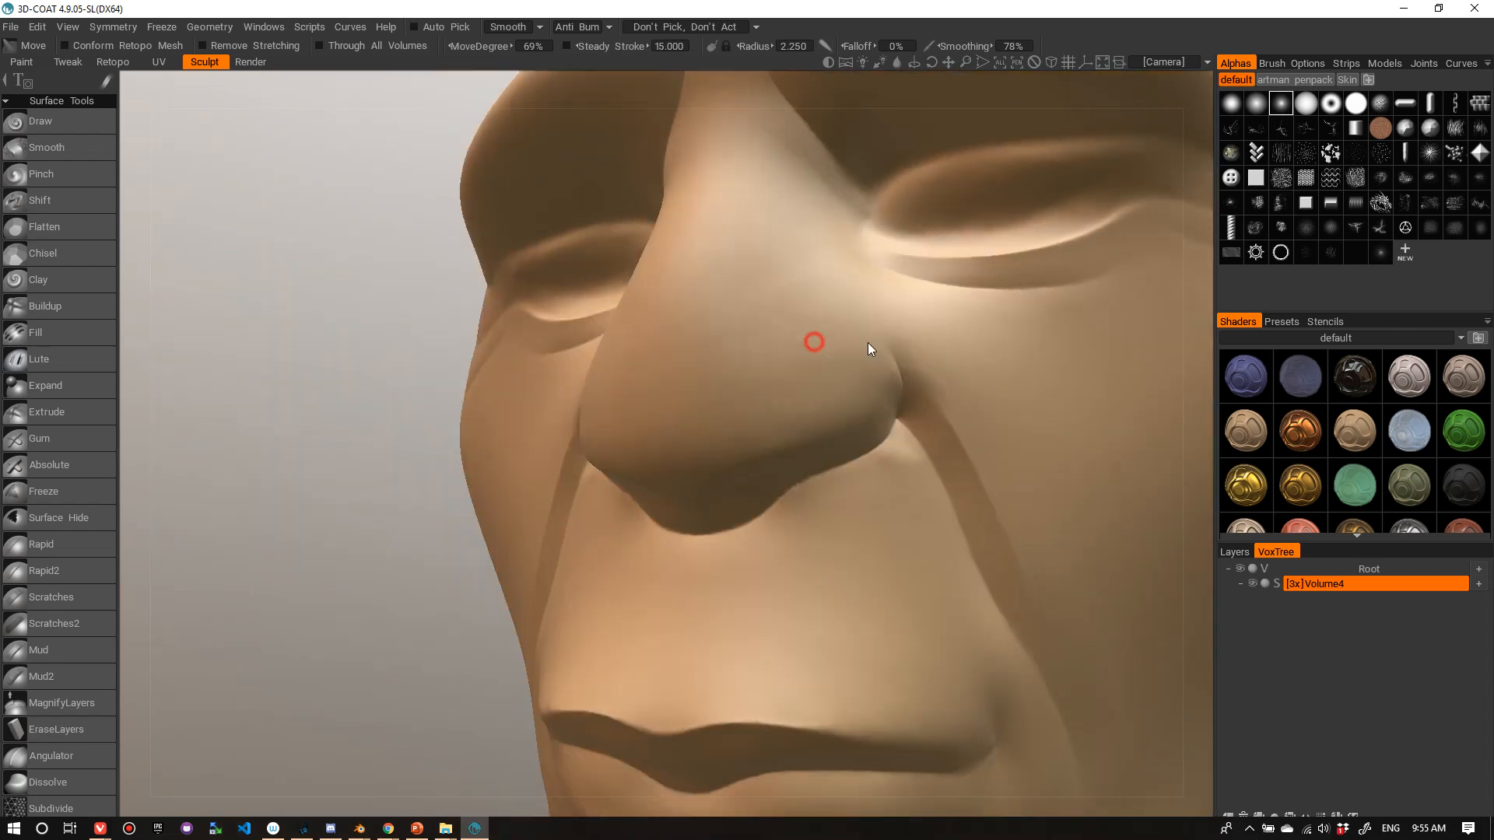
- Shape the nostril's lower edge beside the nose tip with Move at brush radius 4.039 and 32% move degree
mouse_move(962, 449)
right_mouse_down()
mouse_move(1053, 438)
mouse_move(971, 465)
mouse_move(973, 451)
right_mouse_up()
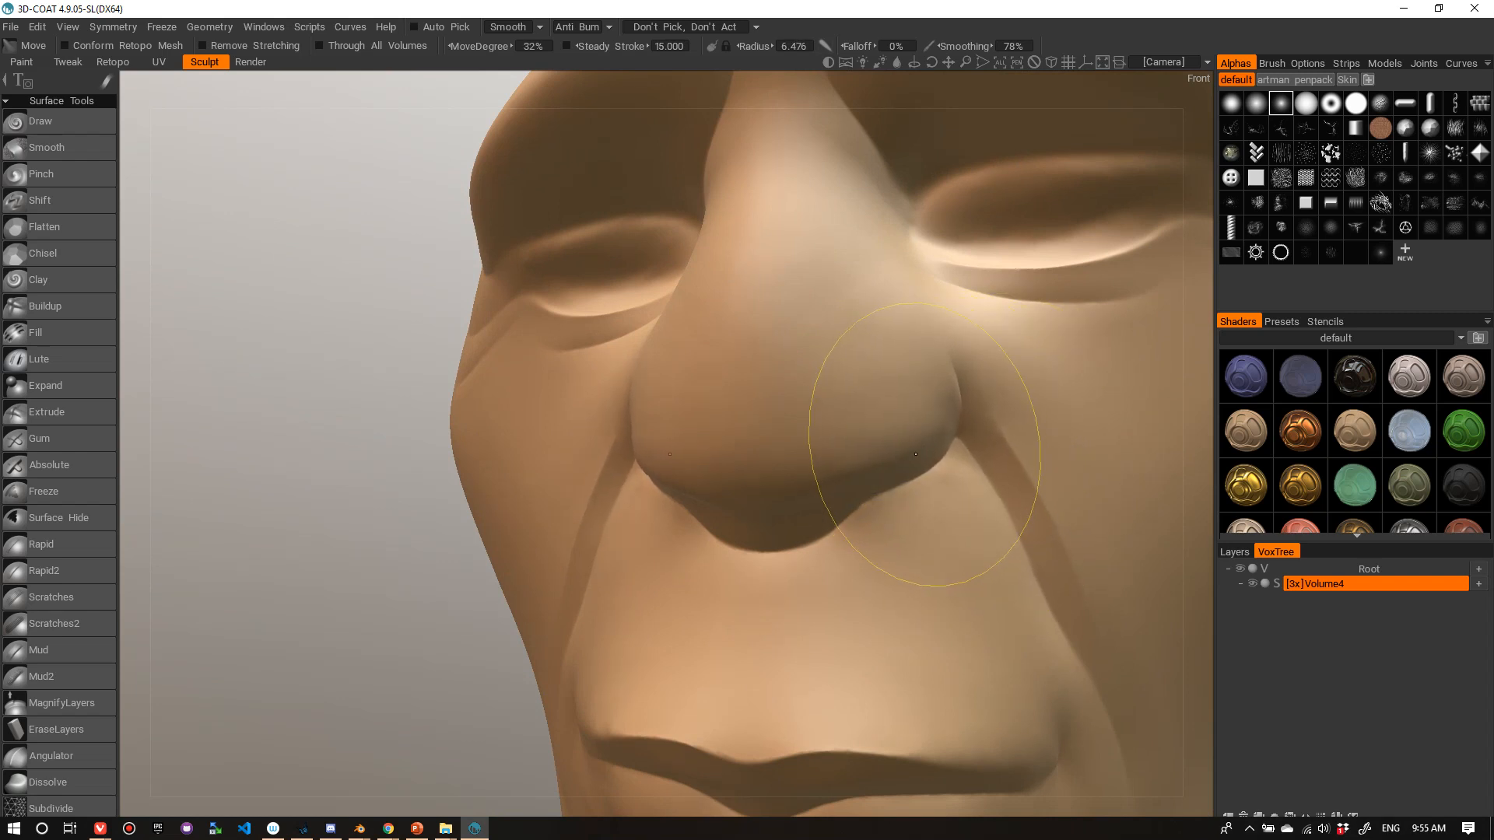
right_click_drag(950, 435, 930, 436, "alt")
left_click_drag(930, 436, 973, 431, "alt")
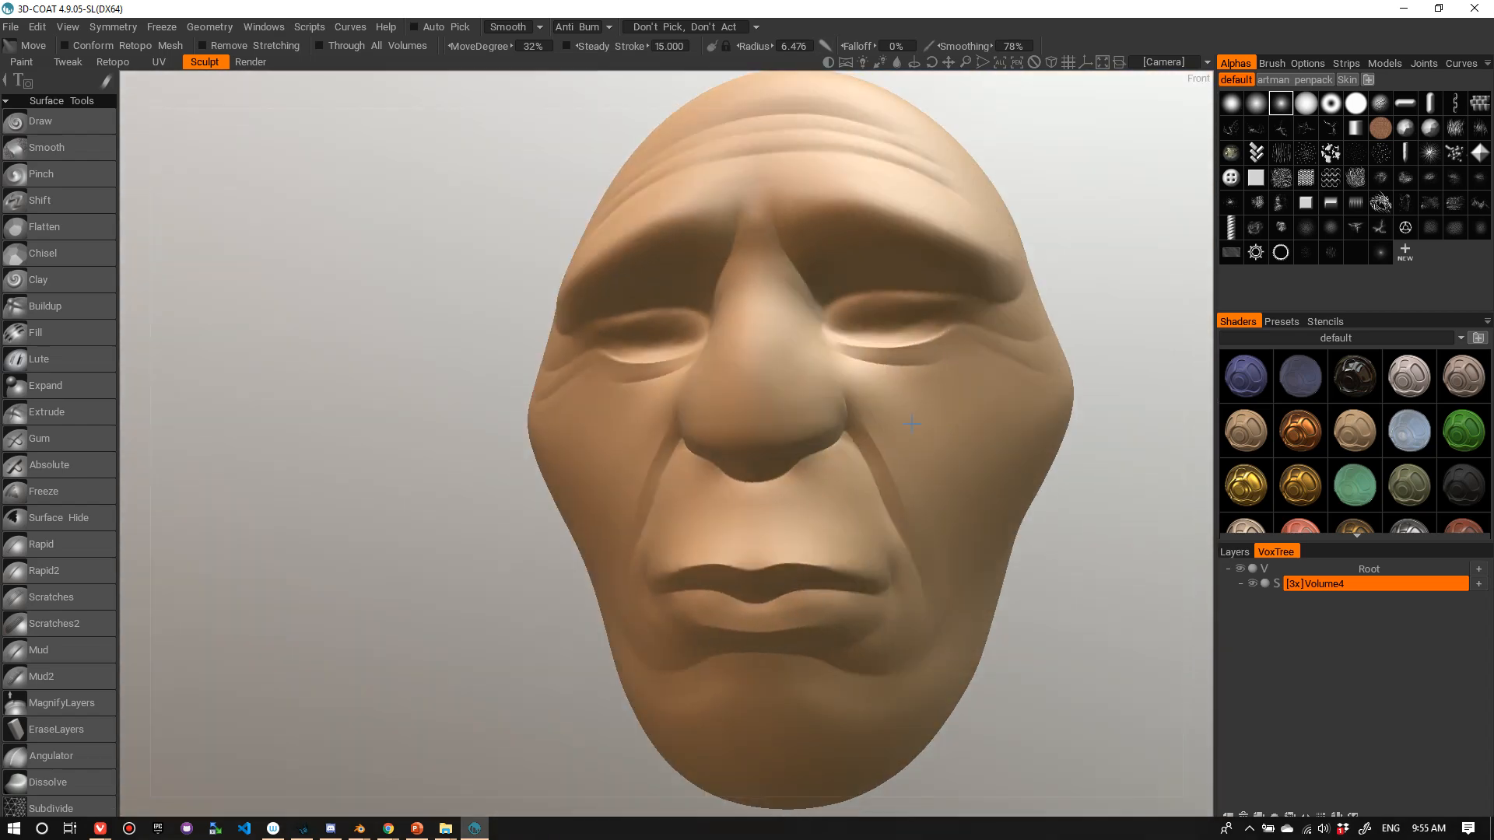
right_click_drag(972, 432, 914, 428, "alt")
left_click_drag(913, 428, 897, 434, "alt")
right_click_drag(902, 490, 820, 526)
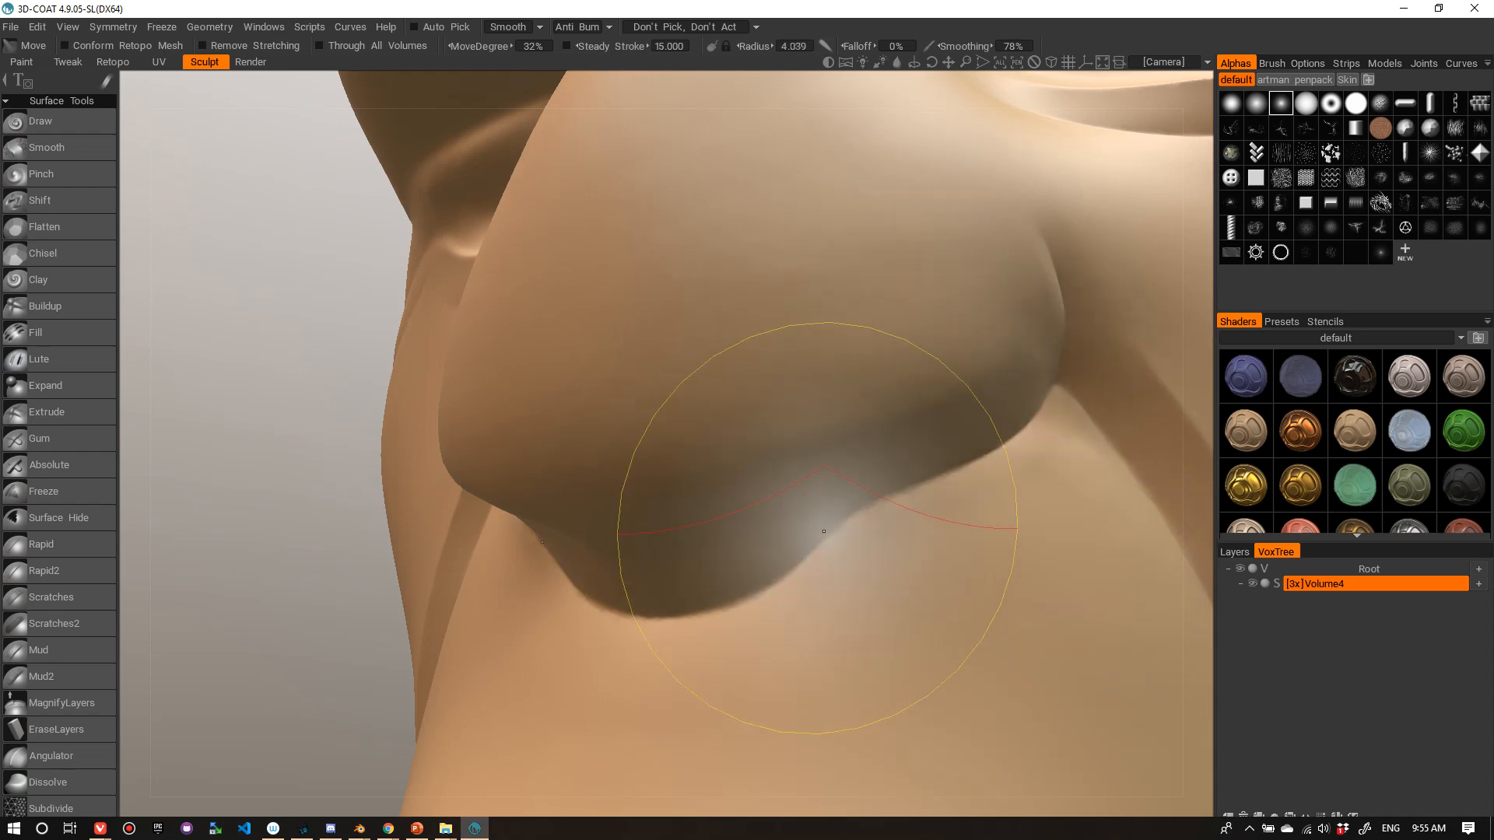
left_click_drag(857, 498, 698, 492)
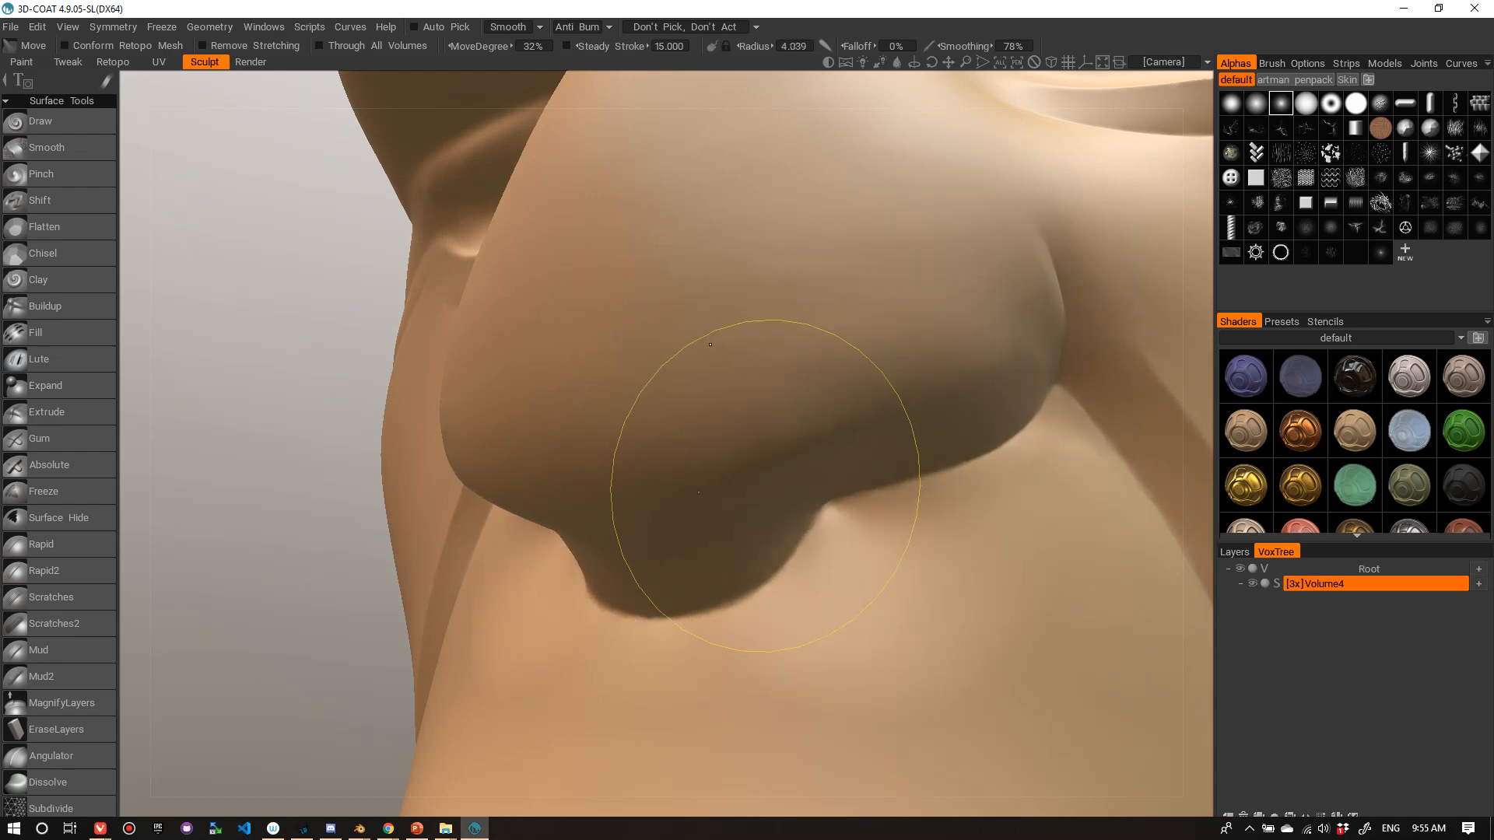
left_click_drag(677, 327, 787, 326)
right_click_drag(786, 327, 823, 371, "alt")
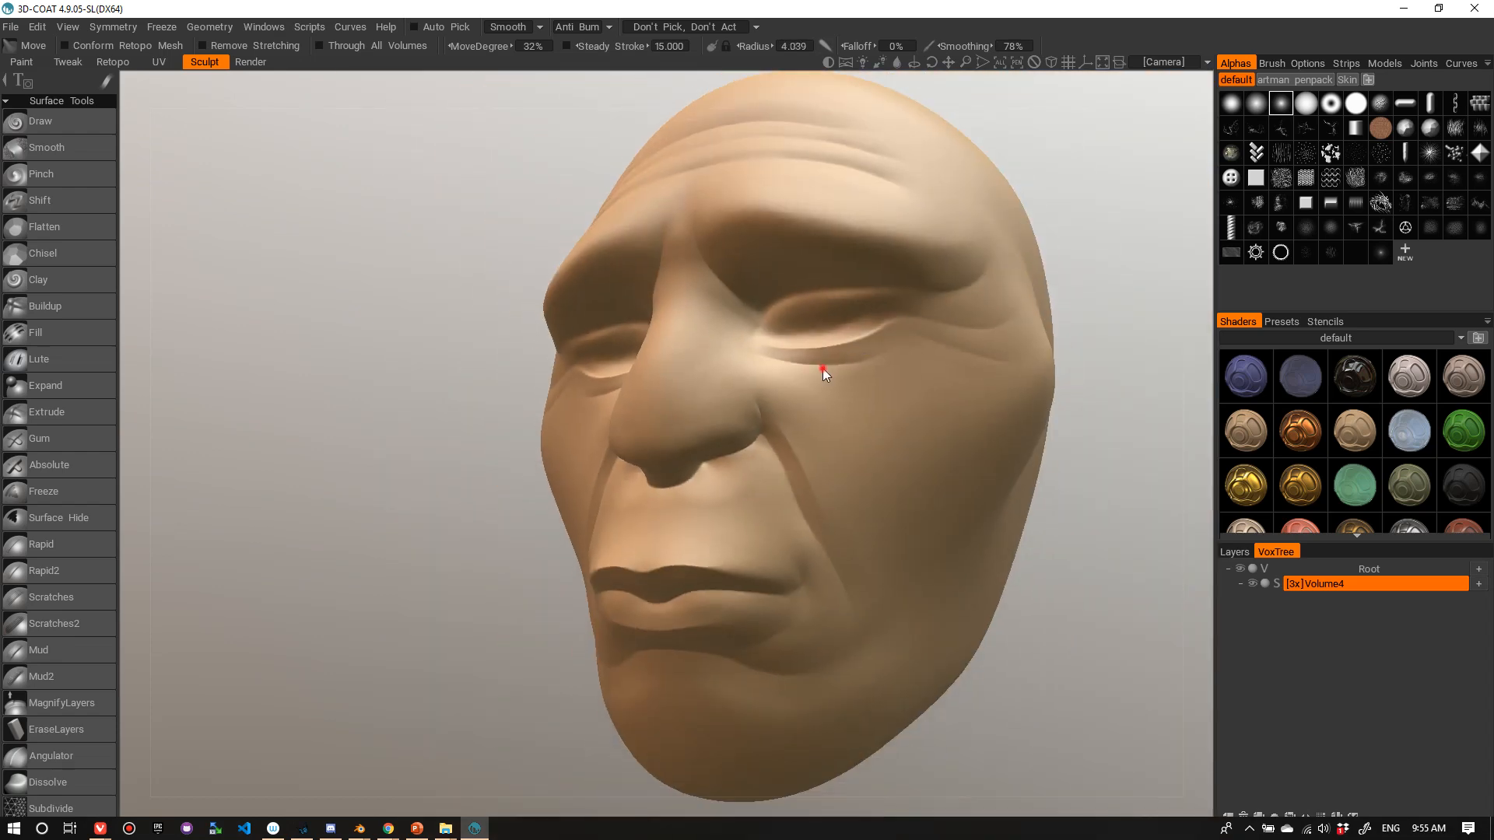
- Refine the nostril opening and the wing above it with Move at brush radii 4.039 and 4.734
left_click_drag(823, 372, 845, 382, "alt")
right_click_drag(846, 381, 890, 360, "alt")
left_click_drag(855, 365, 820, 376, "alt")
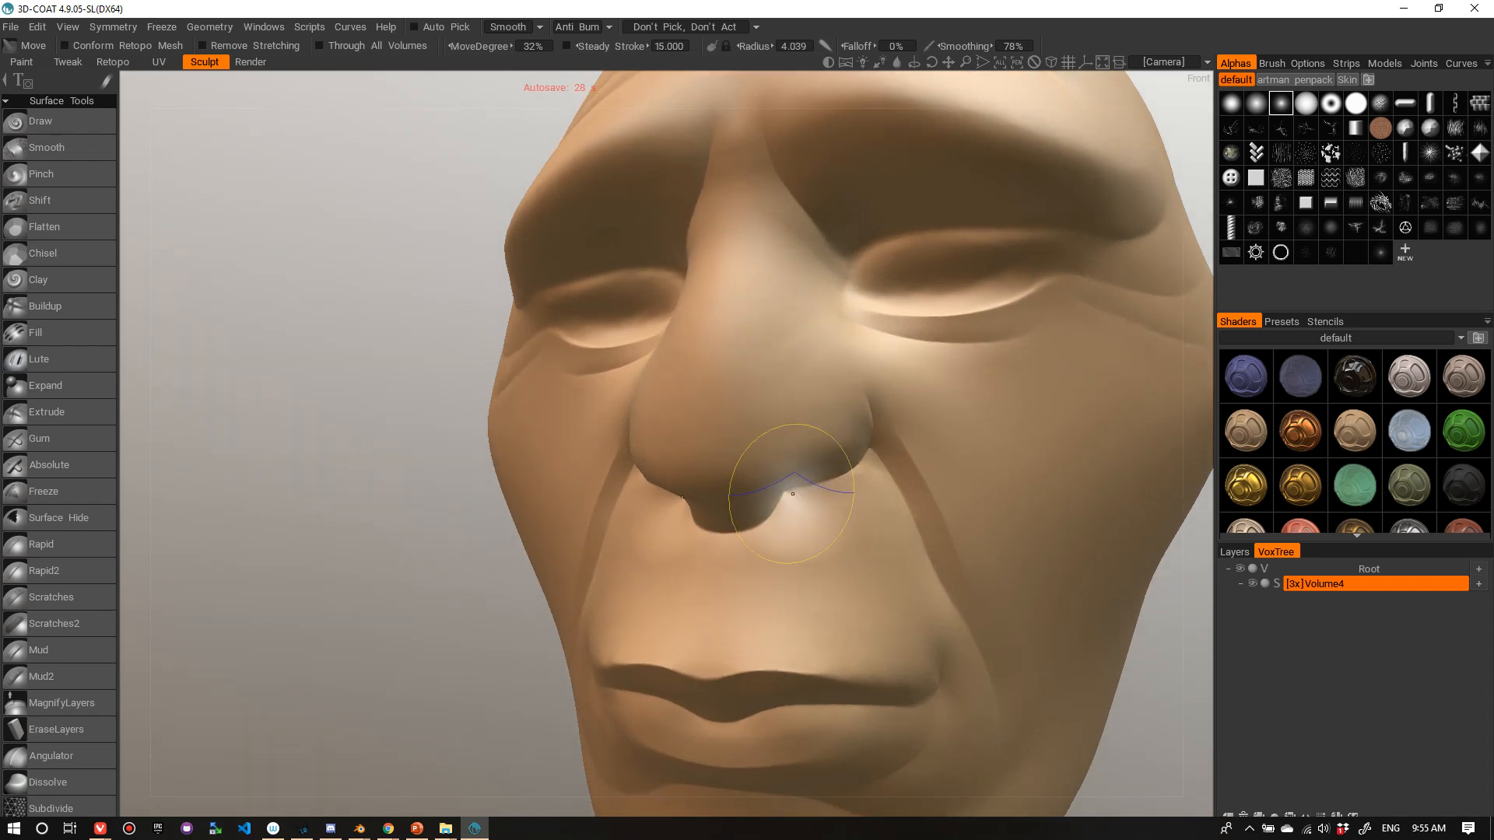
mouse_move(783, 487)
left_mouse_down()
mouse_move(801, 491)
mouse_move(786, 532)
left_mouse_up()
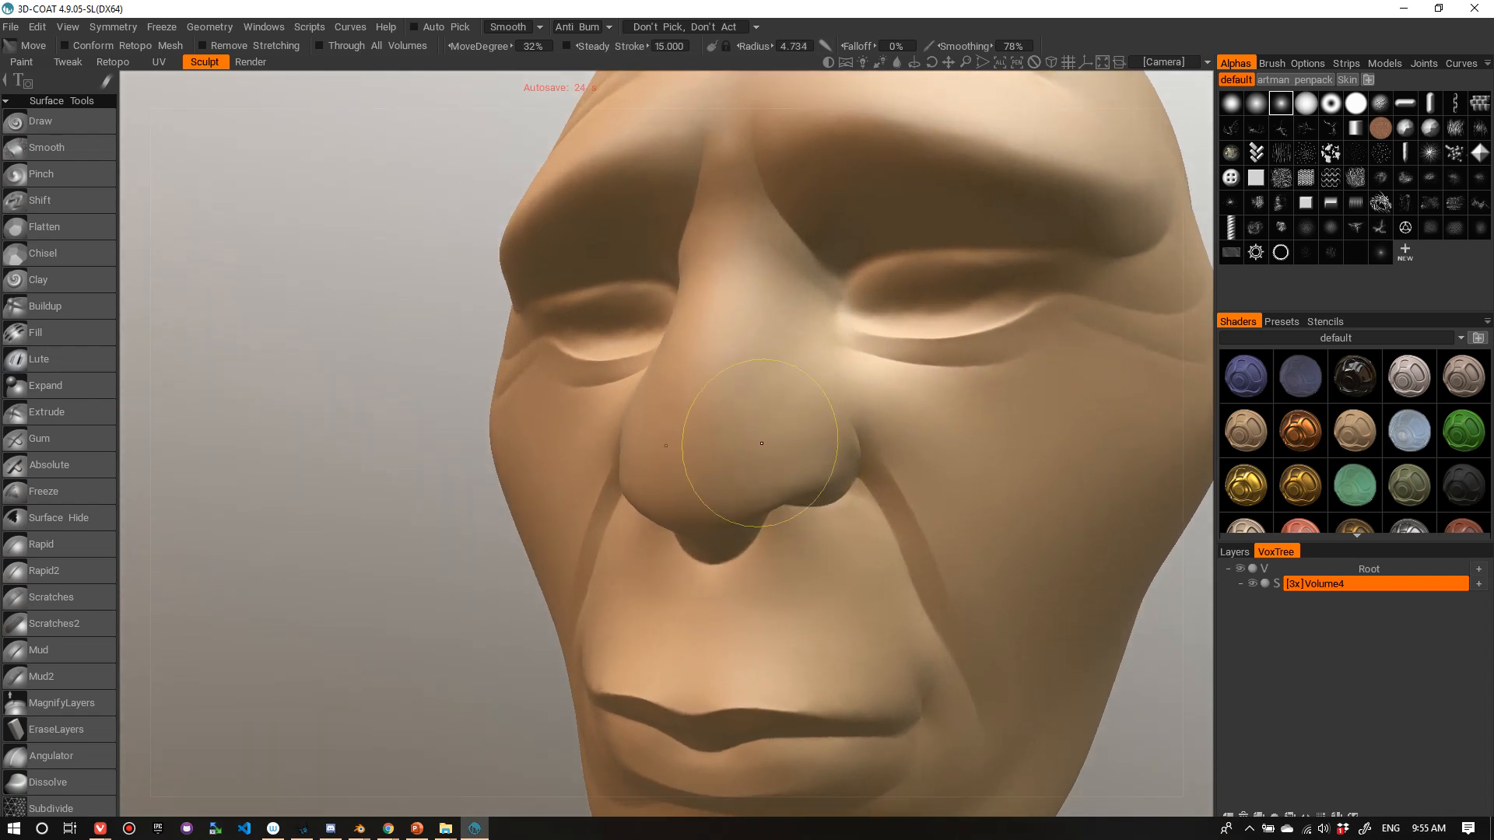
left_click_drag(753, 477, 780, 447)
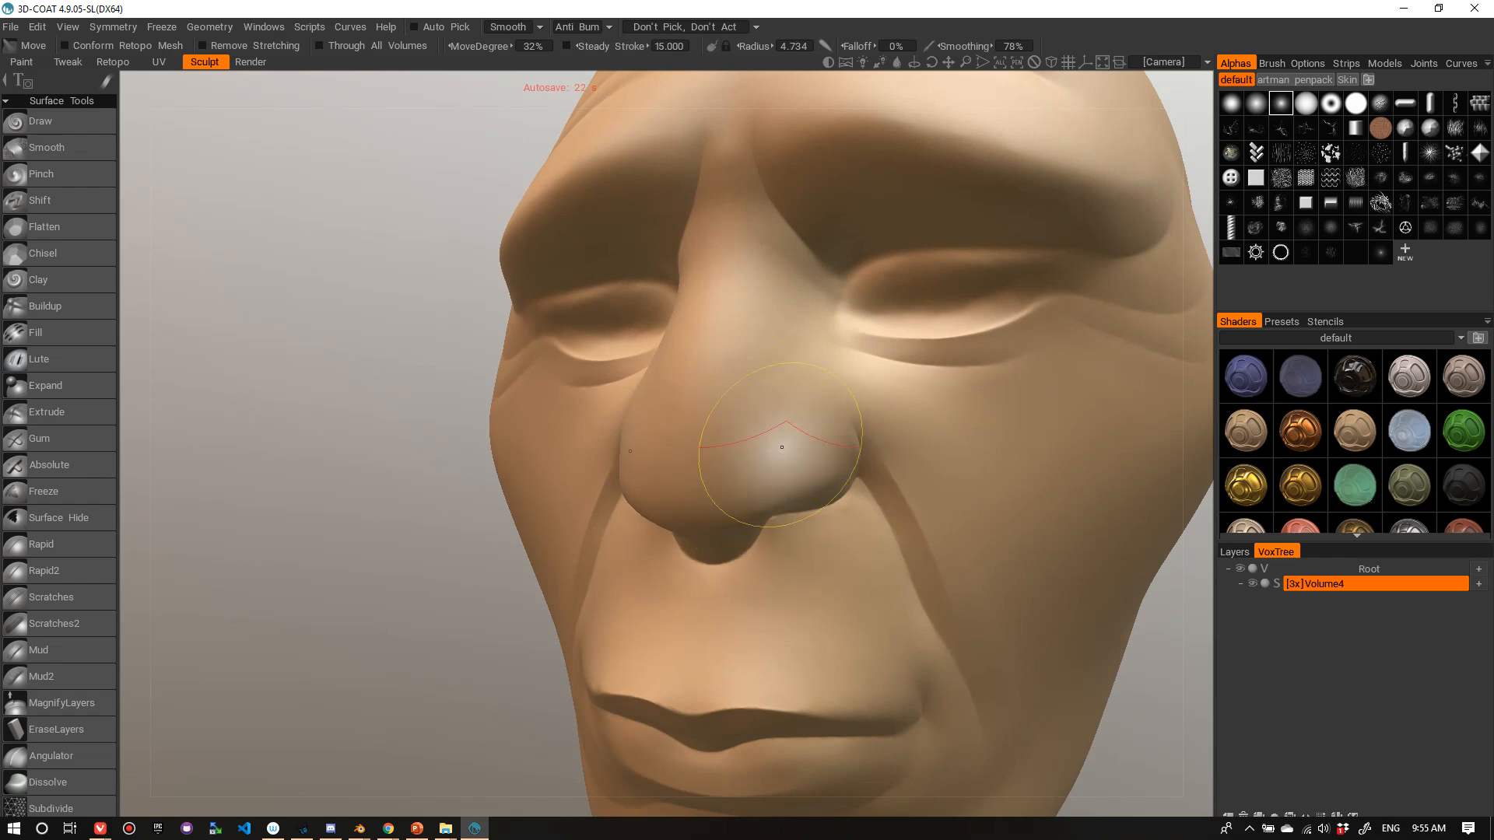
- Pull the mouth corner back toward the cheek in side view with Move at brush radius 12.203 and 32% move degree
right_click_drag(781, 446, 807, 414, "alt")
mouse_move(807, 414)
left_mouse_down("alt")
mouse_move(854, 384)
mouse_move(1010, 397)
mouse_move(723, 413)
mouse_move(823, 468)
mouse_move(747, 506)
mouse_move(571, 535)
left_mouse_up("alt")
right_click_drag(572, 535, 361, 563, "alt")
middle_click_drag(362, 564, 451, 465, "alt")
right_click_drag(448, 465, 444, 467, "alt")
left_click_drag(444, 466, 428, 486, "alt")
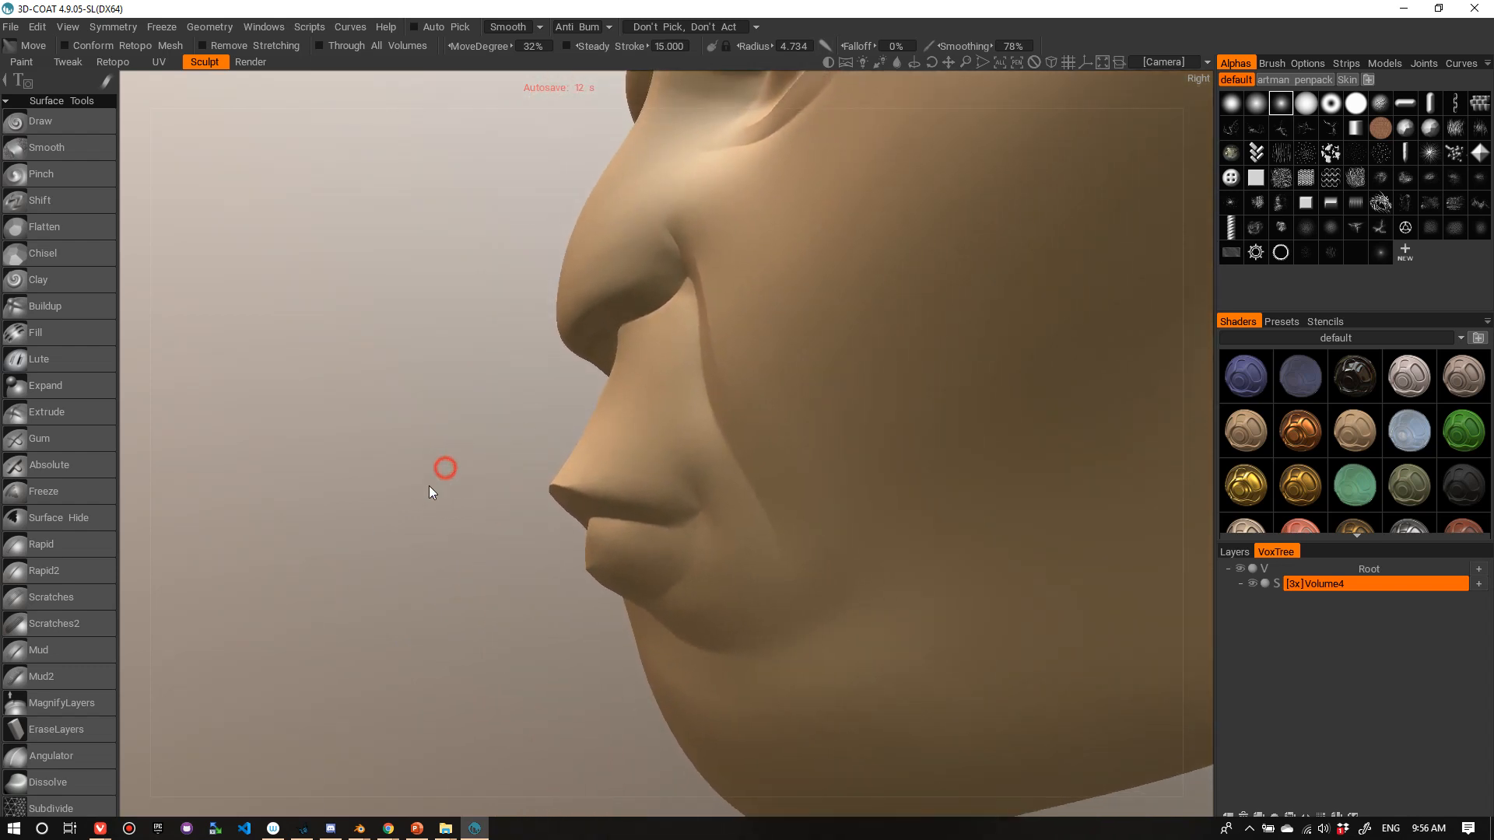
right_click_drag(690, 520, 750, 506)
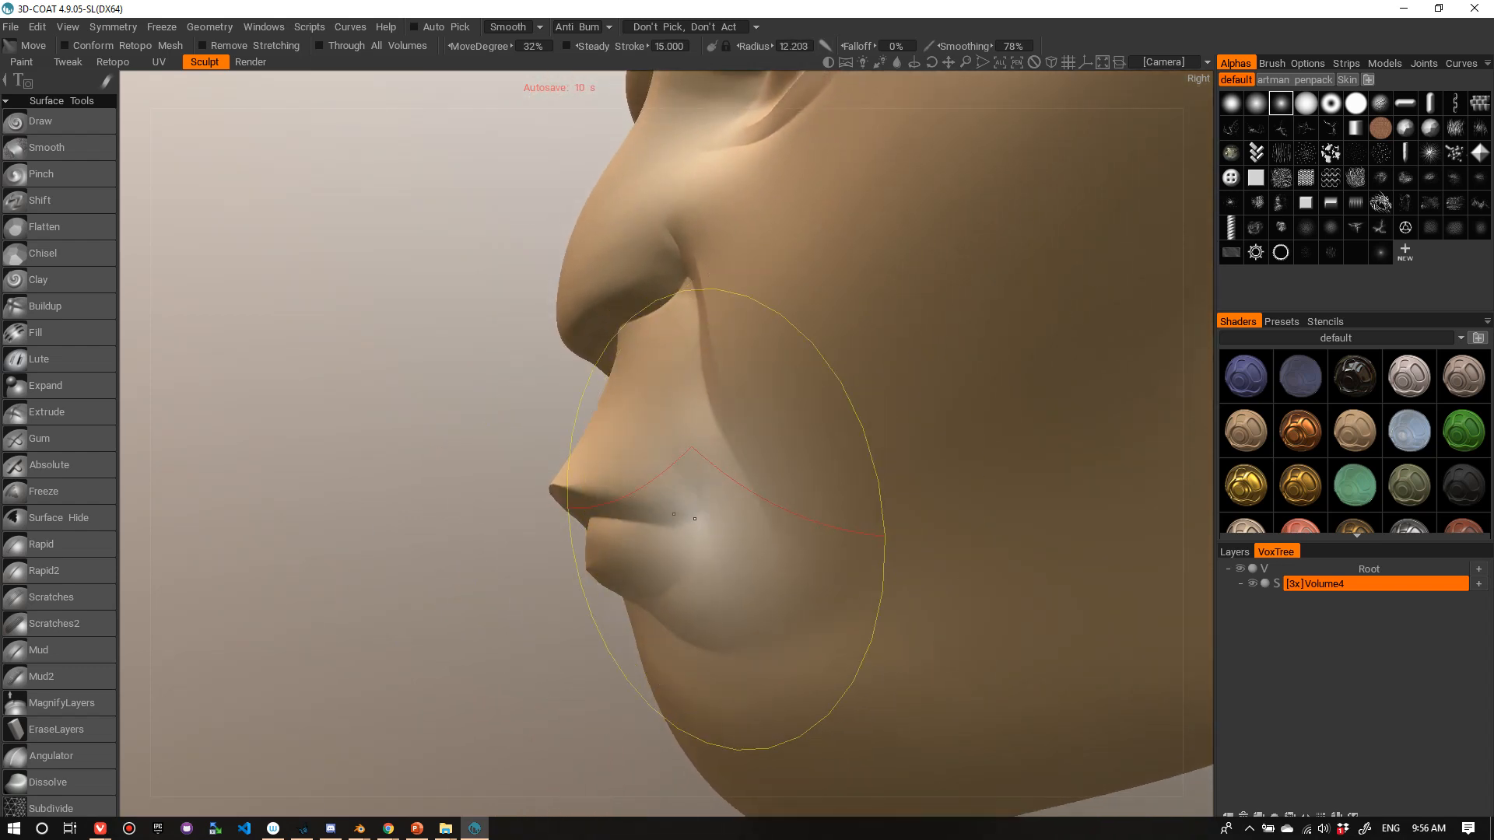
mouse_move(730, 511)
left_mouse_down()
mouse_move(778, 500)
mouse_move(778, 514)
mouse_move(717, 518)
left_mouse_up()
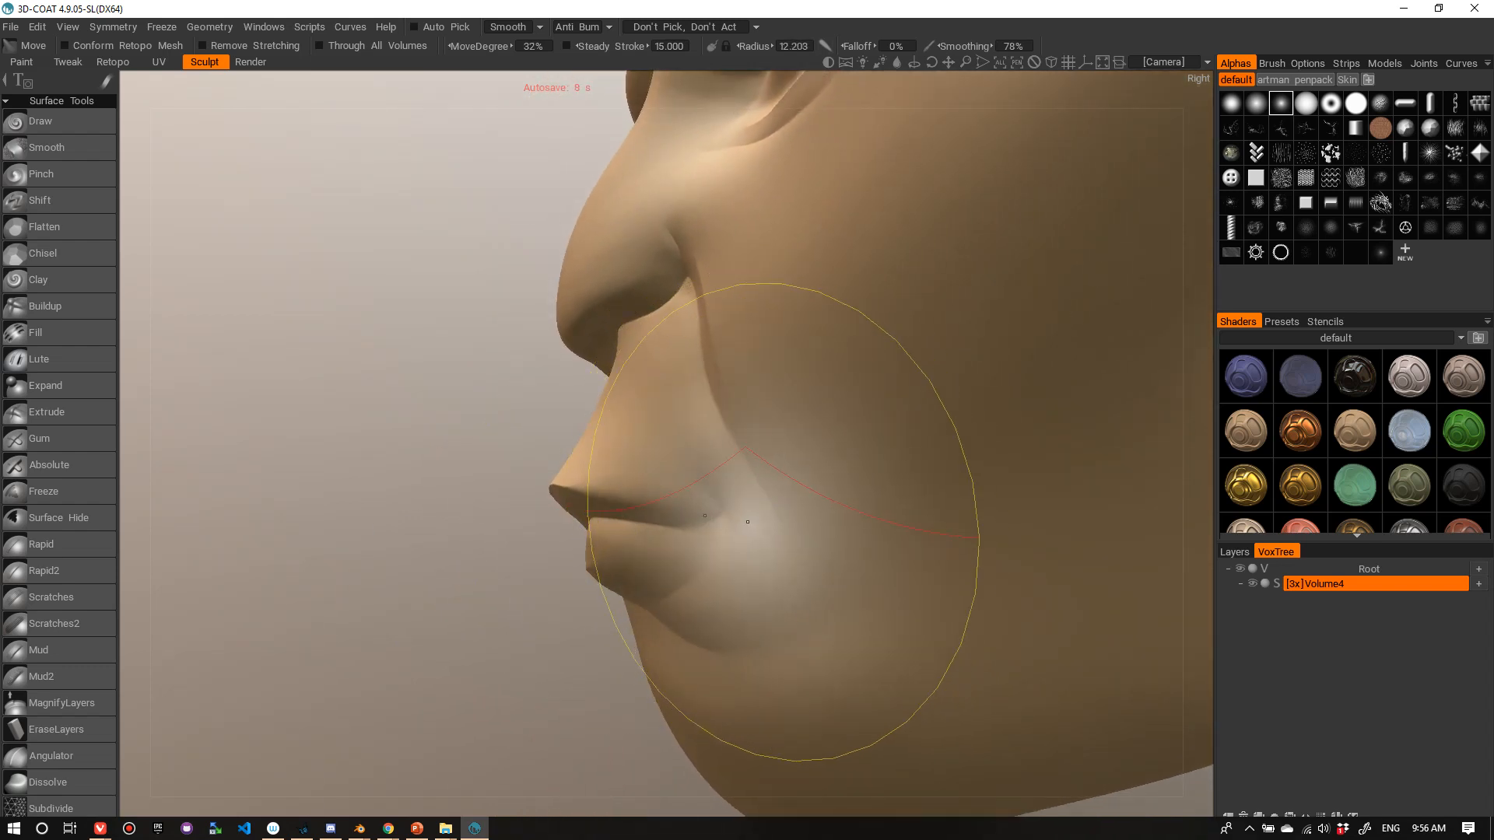
- Refine the mouth corner where it meets the smile line with Move at brush radius 6.236 and 62% move degree
mouse_move(717, 518)
right_mouse_down()
mouse_move(732, 506)
mouse_move(716, 487)
mouse_move(717, 520)
right_mouse_up()
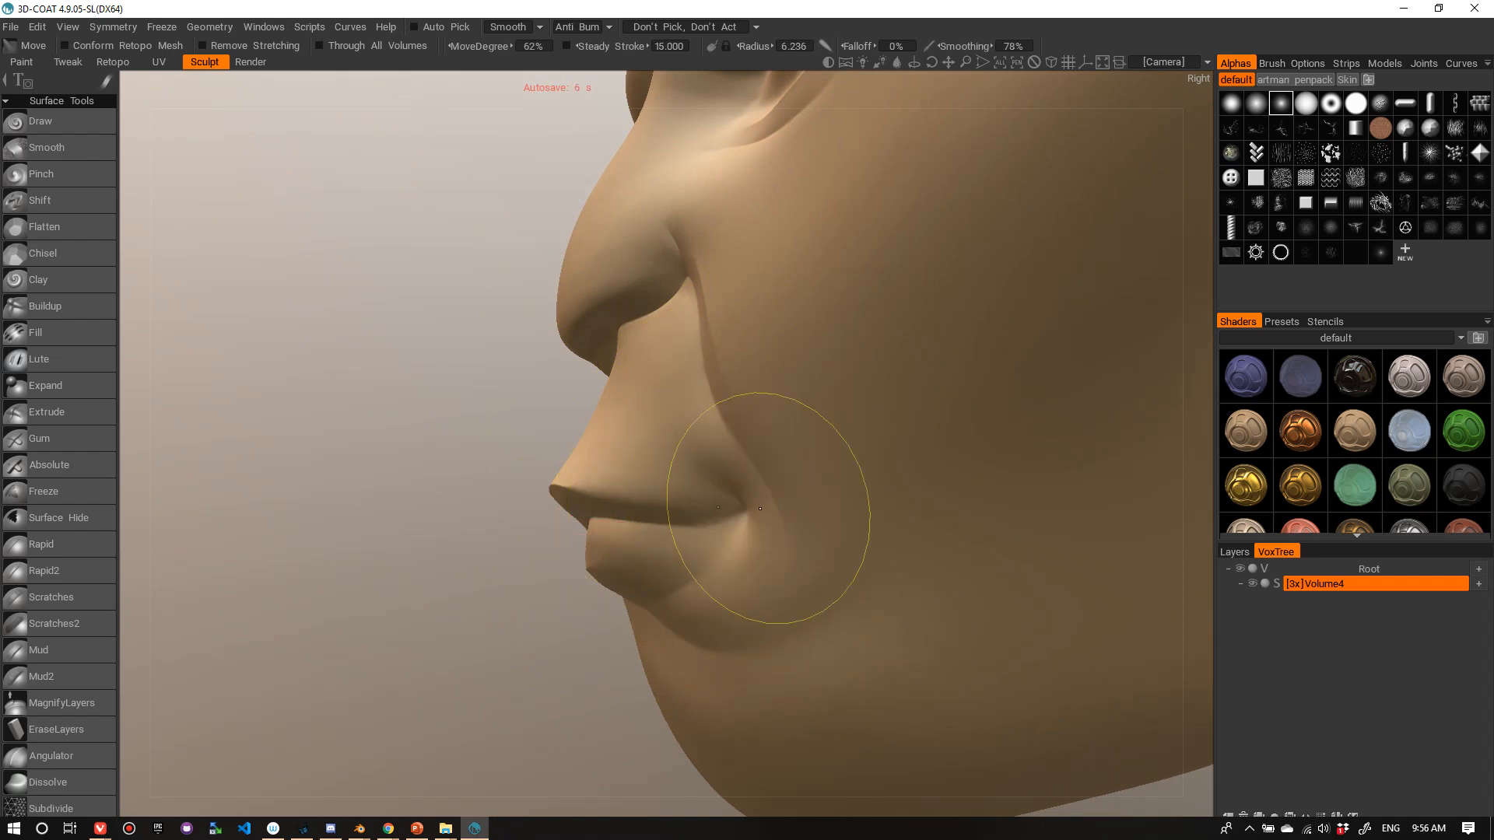
left_click_drag(747, 514, 739, 475)
mouse_move(417, 497)
left_mouse_down()
mouse_move(510, 503)
mouse_move(535, 467)
mouse_move(466, 507)
mouse_move(558, 474)
left_mouse_up()
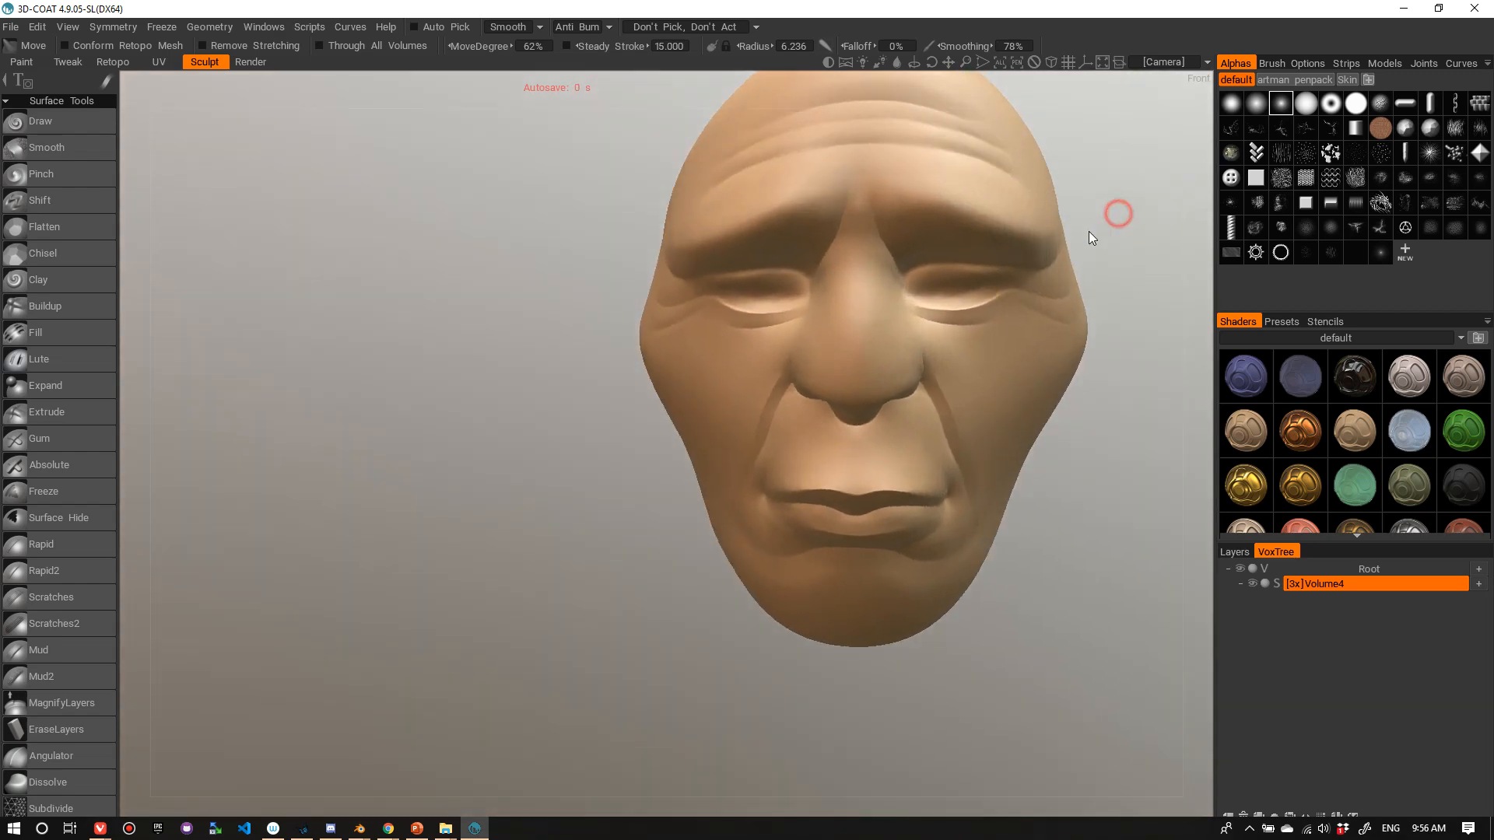
- Push the inner eye corner back from the nose bridge in side view with Move at brush radii 9.847 and 6.331
left_click_drag(1089, 231, 841, 244)
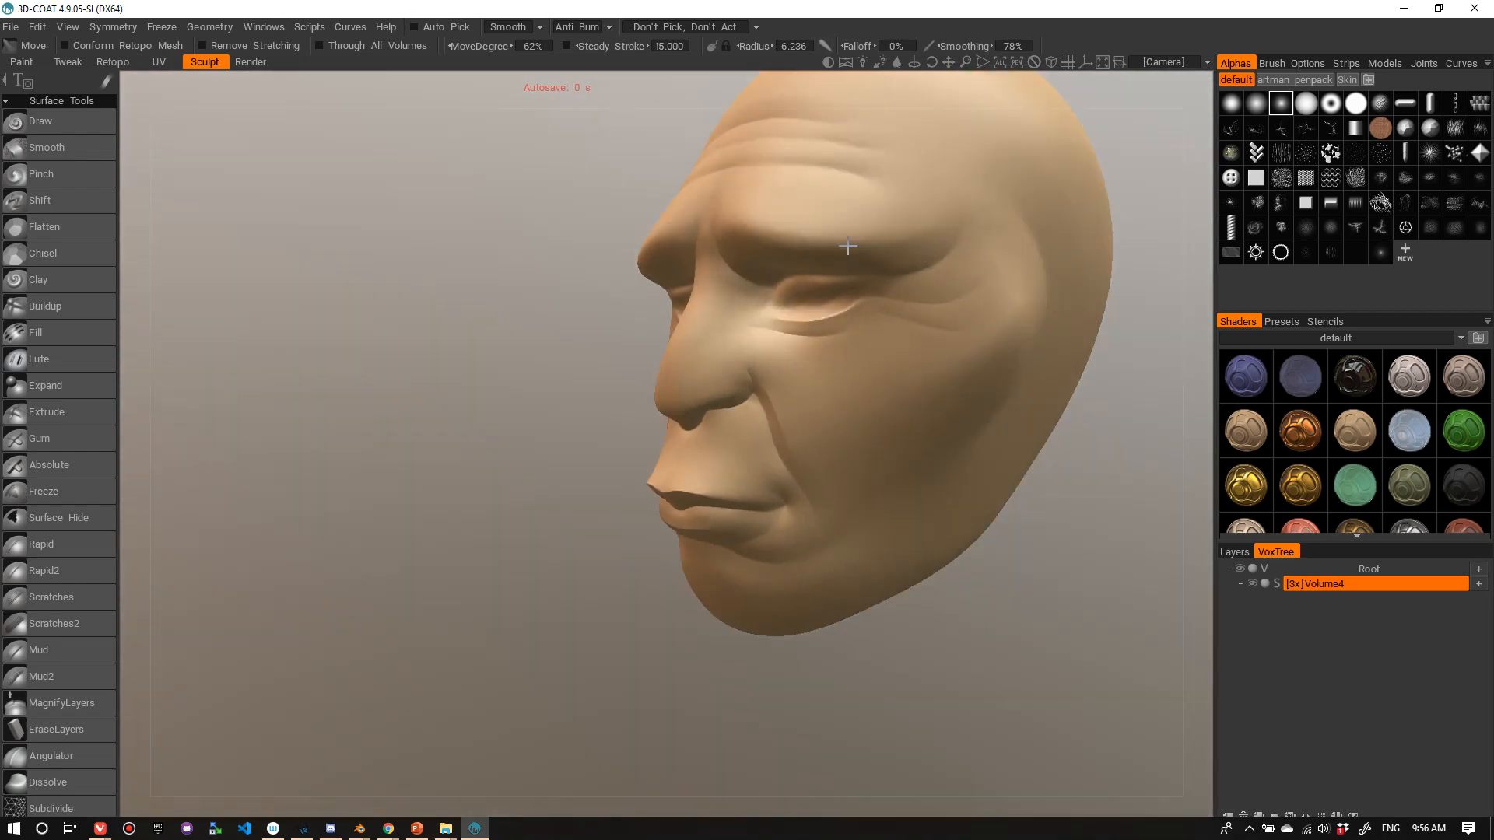
scroll(786, 278, "up", 8)
right_click_drag(646, 310, 571, 340)
left_click_drag(570, 340, 487, 319)
mouse_move(487, 320)
right_mouse_down()
mouse_move(451, 315)
mouse_move(450, 361)
mouse_move(447, 290)
mouse_move(430, 417)
mouse_move(462, 398)
right_mouse_up()
left_click_drag(463, 389, 483, 385)
right_click_drag(487, 390, 530, 394)
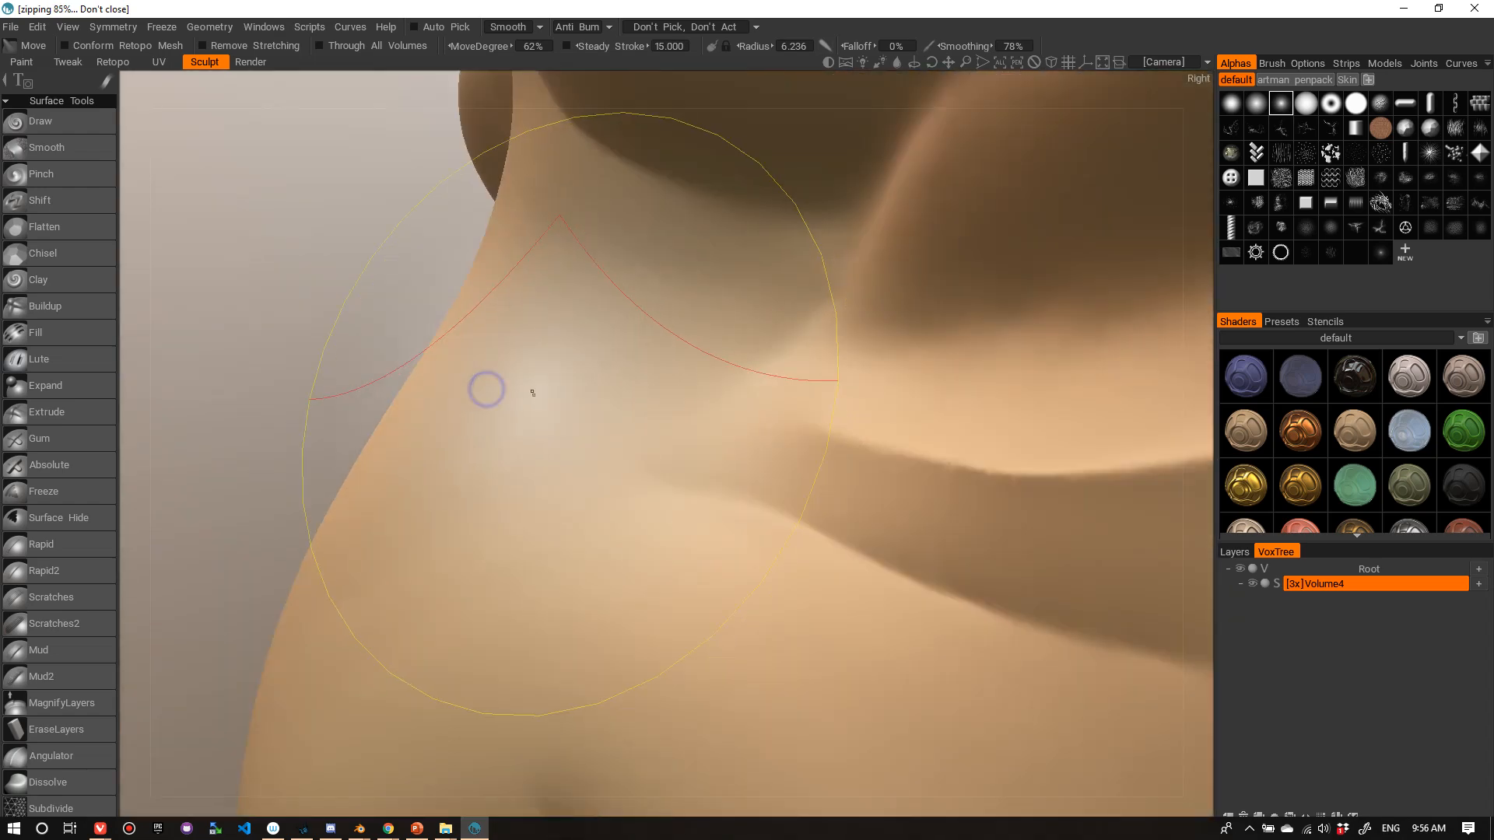
mouse_move(374, 325)
right_mouse_down()
mouse_move(319, 355)
mouse_move(333, 355)
right_mouse_up()
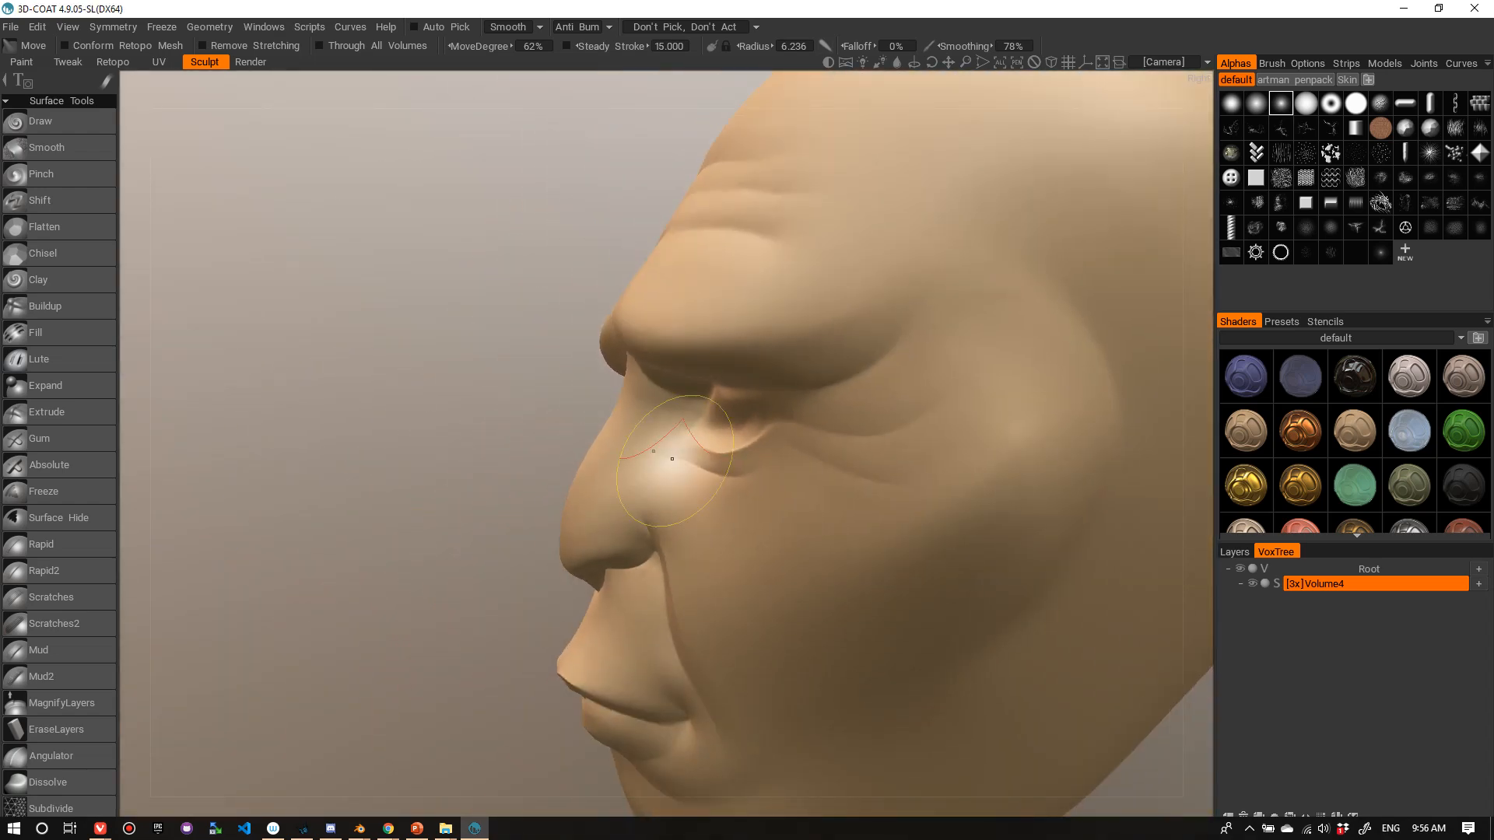
right_click_drag(671, 459, 683, 437)
mouse_move(690, 441)
left_mouse_down()
mouse_move(731, 432)
mouse_move(747, 407)
left_mouse_up()
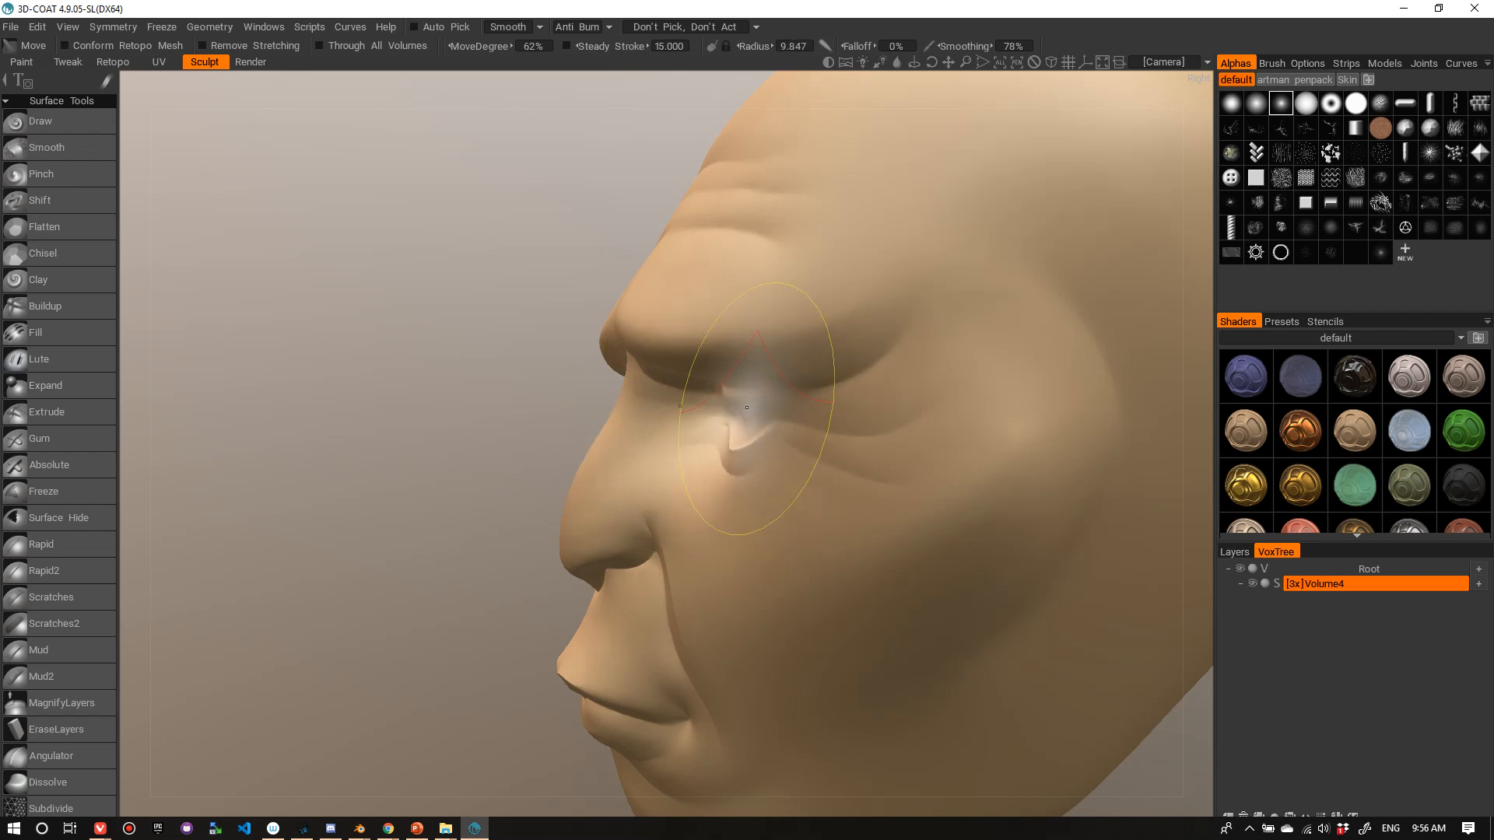
right_click_drag(704, 410, 695, 411)
right_click_drag(786, 414, 765, 414)
mouse_move(782, 417)
left_mouse_down()
mouse_move(812, 417)
mouse_move(780, 412)
left_mouse_up()
- Adjust the cheek and nose side below the inner eye corner with Move at brush radius 6.331 and 62% move degree
mouse_move(370, 431)
left_mouse_down()
mouse_move(521, 427)
mouse_move(508, 411)
left_mouse_up()
right_click_drag(476, 404, 358, 484)
left_click_drag(413, 464, 456, 455)
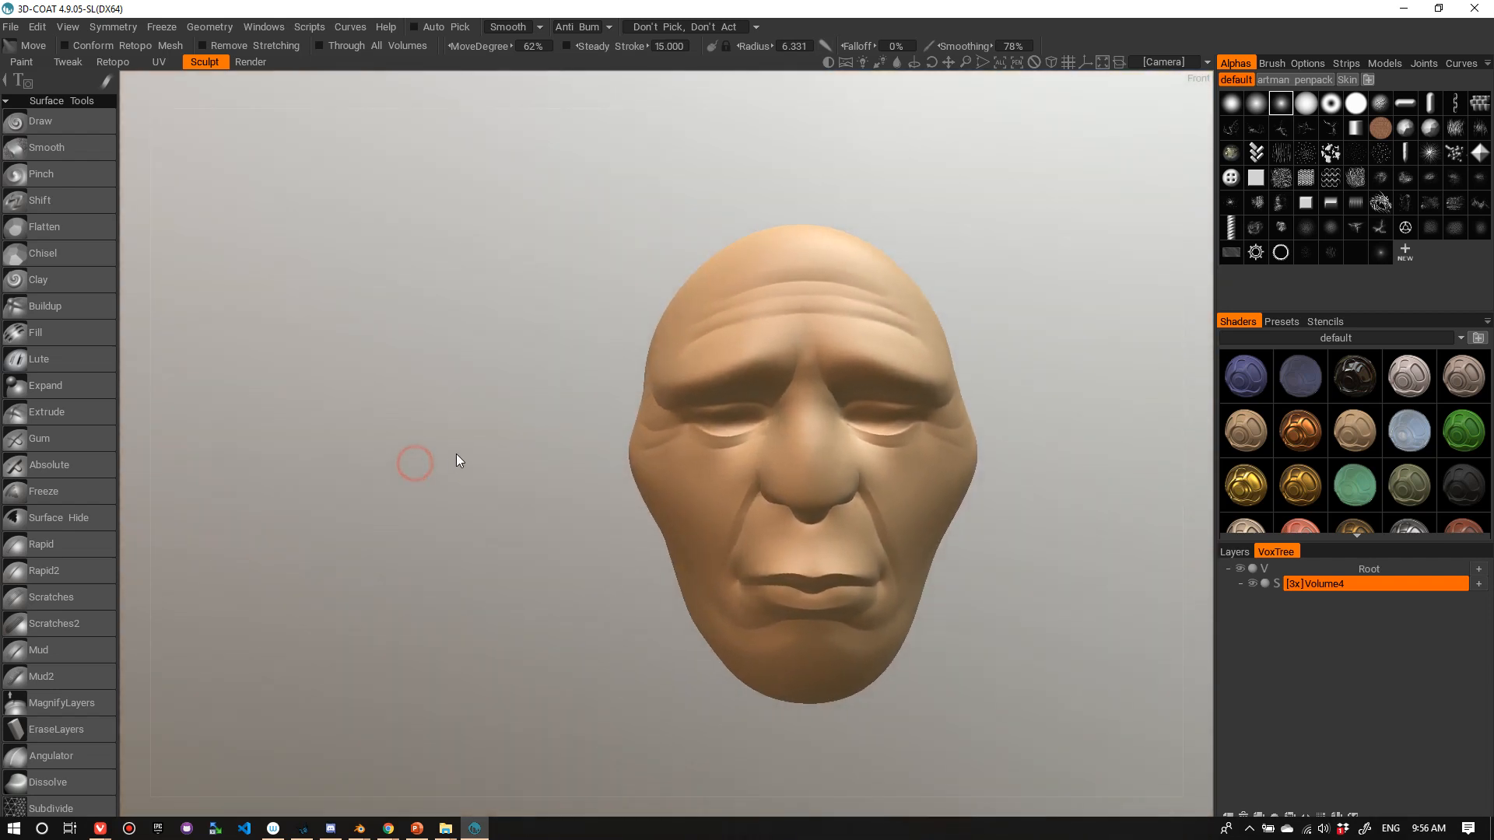
right_click_drag(456, 454, 438, 460)
right_click_drag(1174, 307, 1163, 307)
middle_click_drag(1164, 306, 1097, 307)
right_click_drag(1097, 307, 1130, 301)
left_click_drag(1130, 300, 1116, 279)
right_click_drag(1116, 278, 1148, 274)
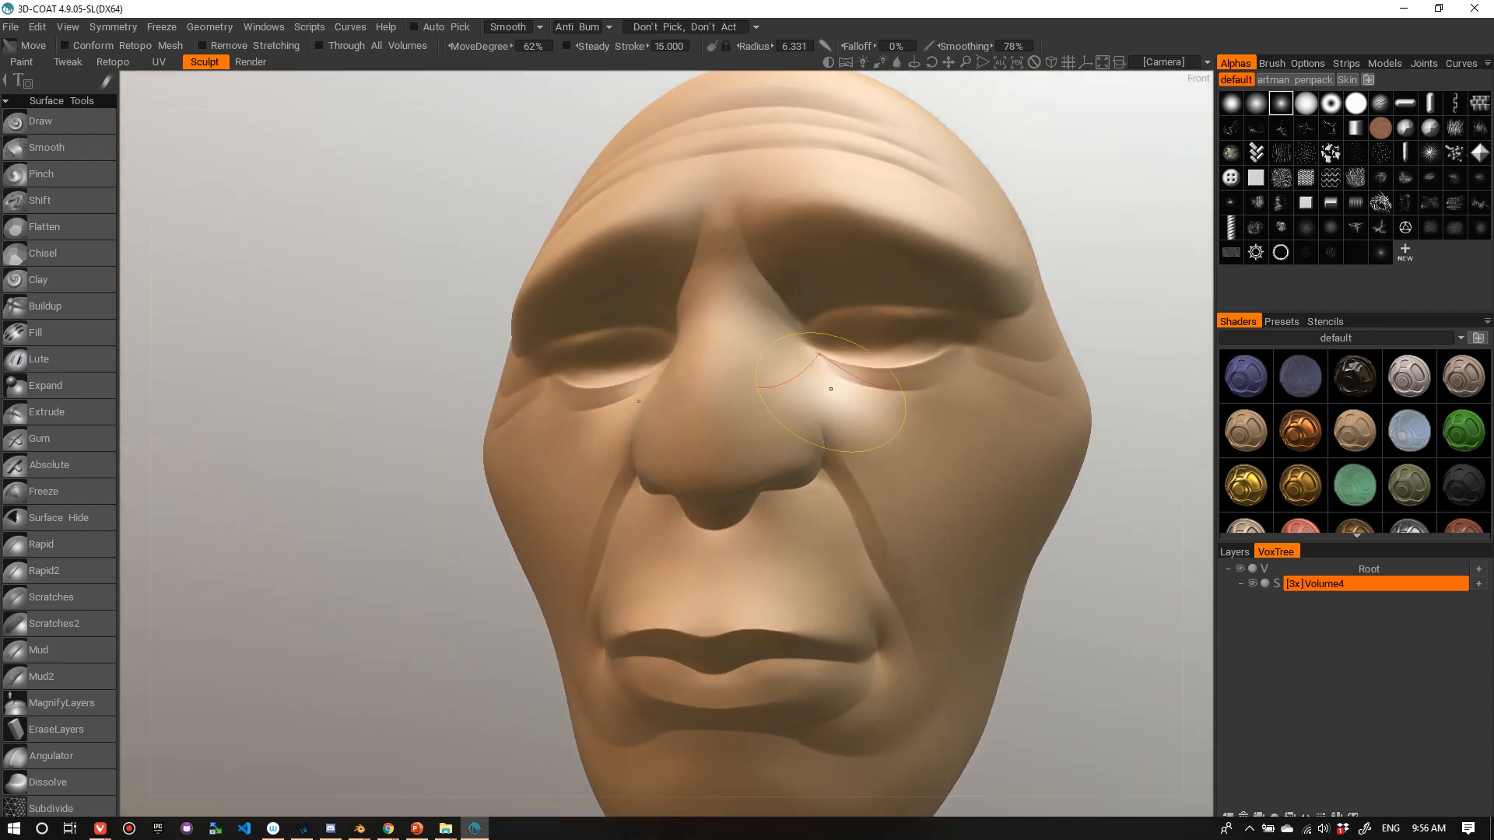
left_click_drag(844, 394, 904, 379)
mouse_move(792, 397)
left_mouse_down()
mouse_move(757, 420)
mouse_move(780, 400)
mouse_move(767, 413)
left_mouse_up()
- Reshape the nose side above the nostril wing with Move at 18% move degree and brush radii 9.425 and 5.514
right_click_drag(792, 437, 831, 382)
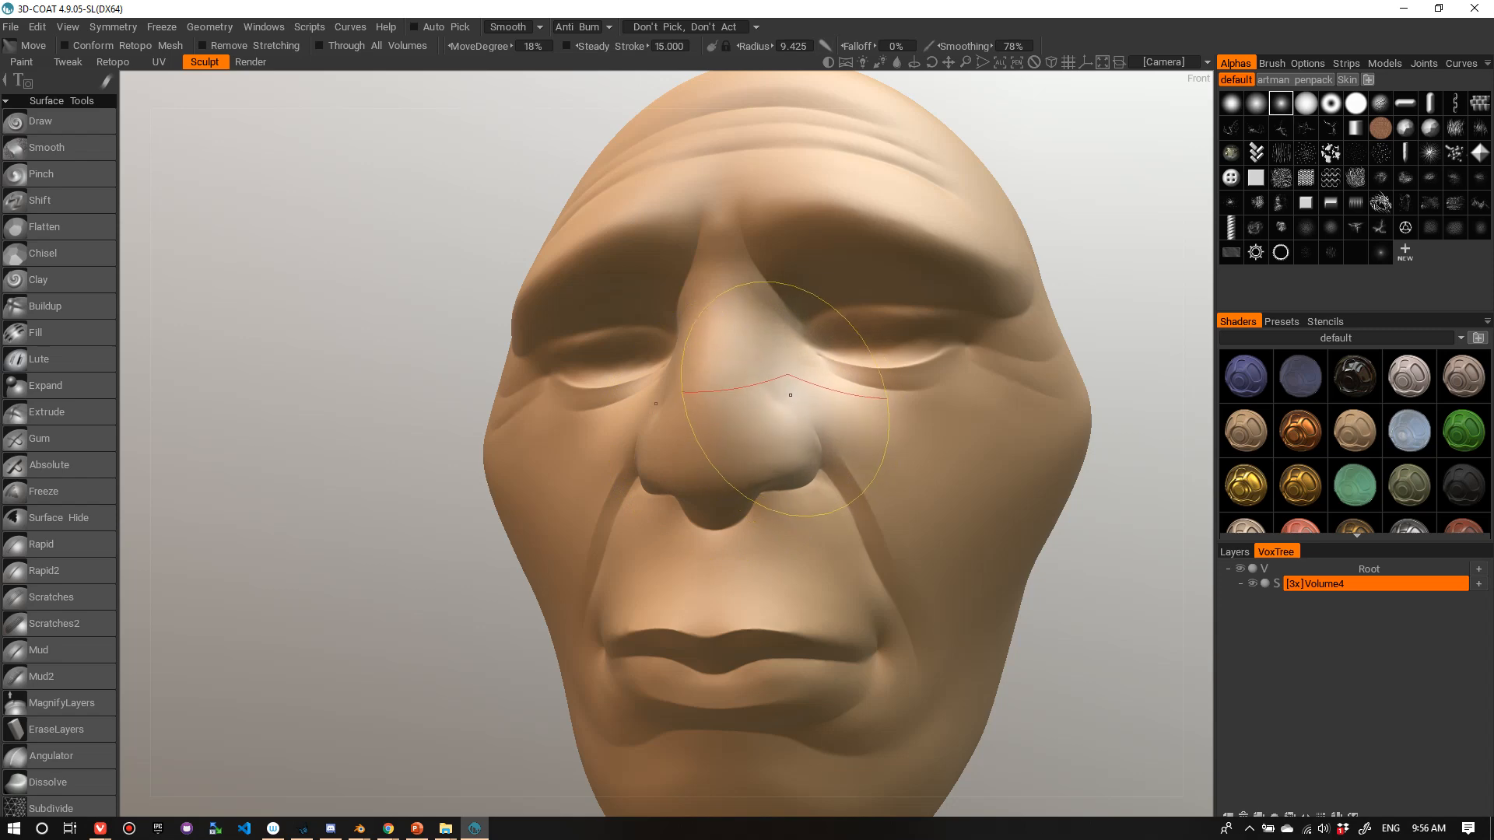
mouse_move(1035, 300)
right_mouse_down()
mouse_move(1150, 246)
mouse_move(1077, 235)
right_mouse_up()
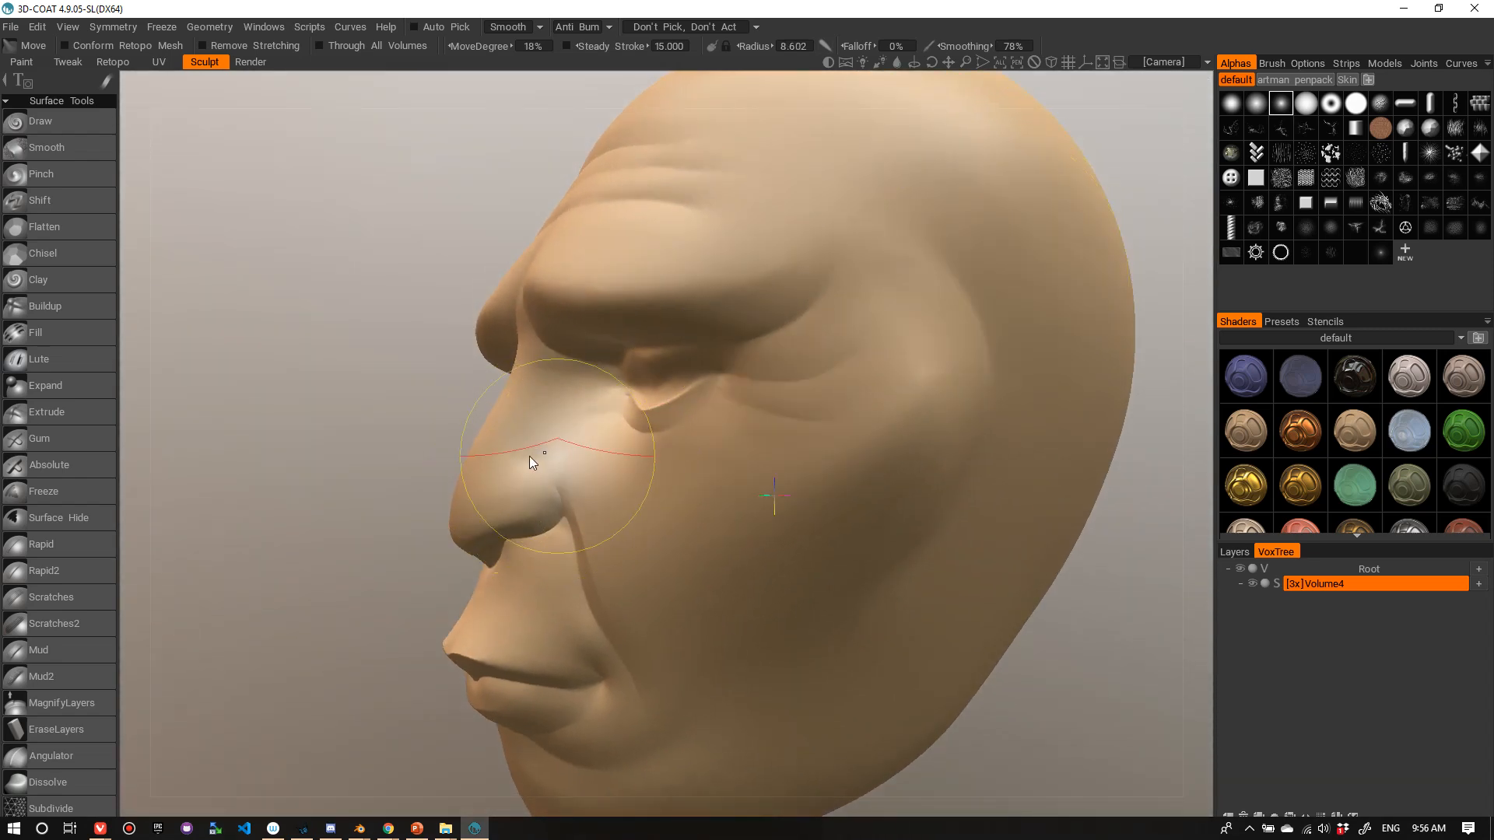
right_click_drag(545, 449, 512, 451)
mouse_move(572, 459)
left_mouse_down()
mouse_move(553, 472)
mouse_move(560, 502)
left_mouse_up()
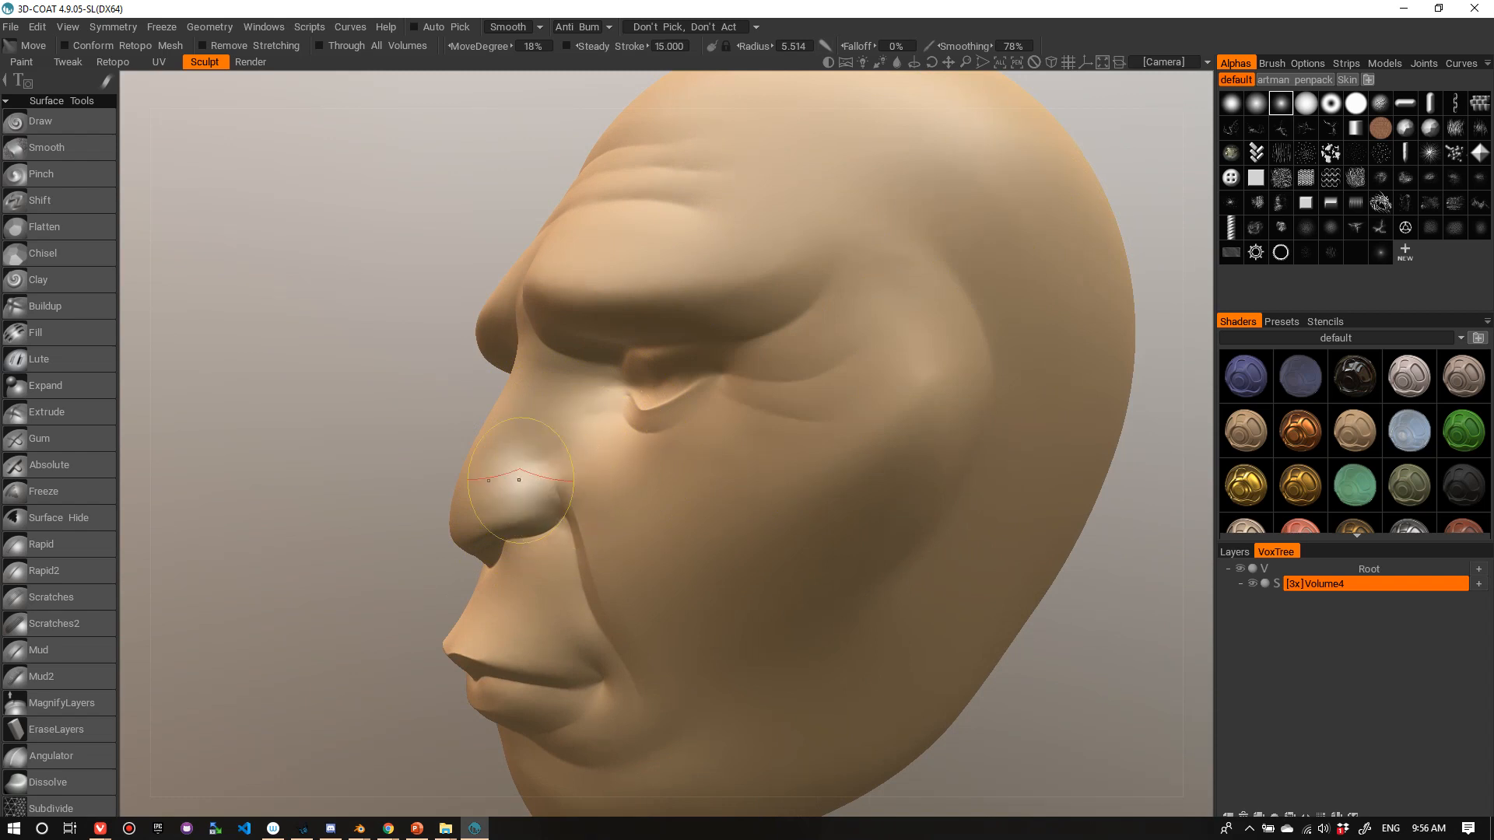
- Examine the whole face from the front and the nose and mouth in profile
left_click_drag(327, 490, 580, 483)
mouse_move(778, 435)
left_mouse_down()
mouse_move(762, 470)
mouse_move(777, 465)
left_mouse_up()
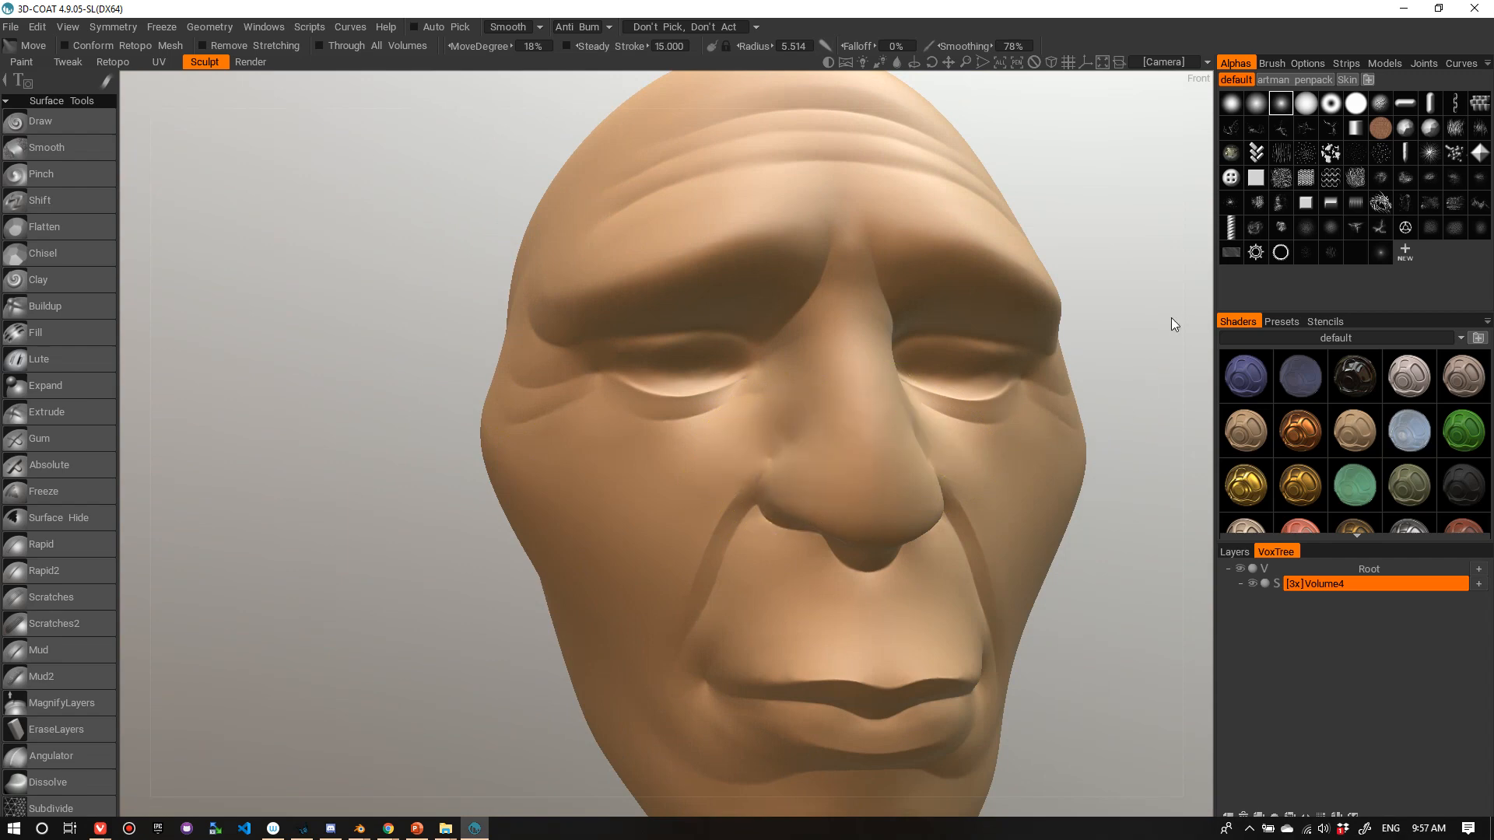
left_click_drag(1174, 323, 1128, 291)
right_click_drag(1161, 249, 1060, 285)
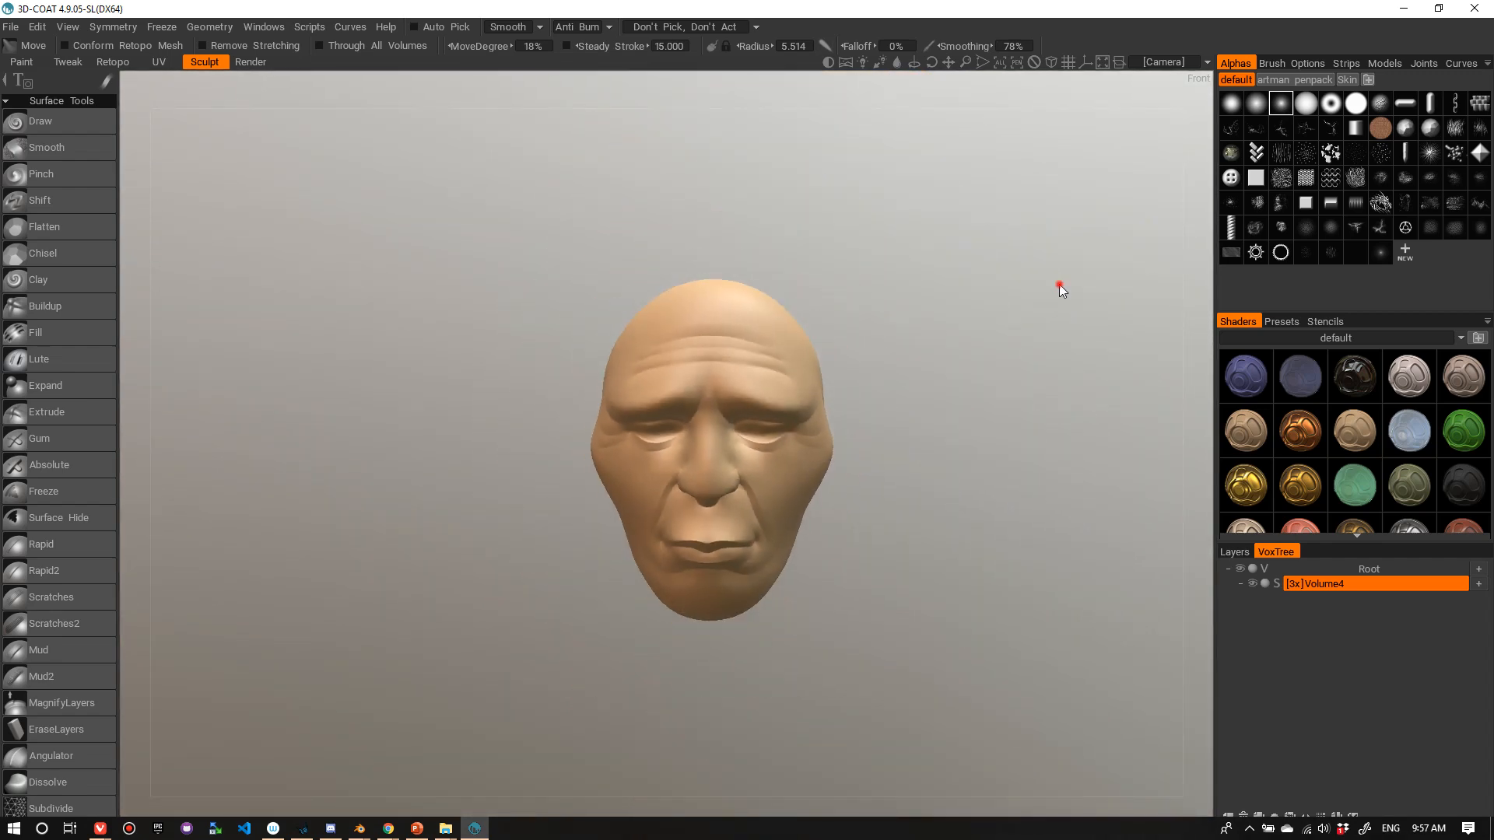
left_click_drag(1059, 285, 1047, 254)
right_click_drag(1047, 253, 1019, 290)
left_click_drag(1020, 291, 887, 293)
left_click_drag(576, 420, 463, 457)
right_click_drag(464, 456, 357, 527)
left_click_drag(357, 527, 436, 456)
right_click_drag(435, 457, 480, 441)
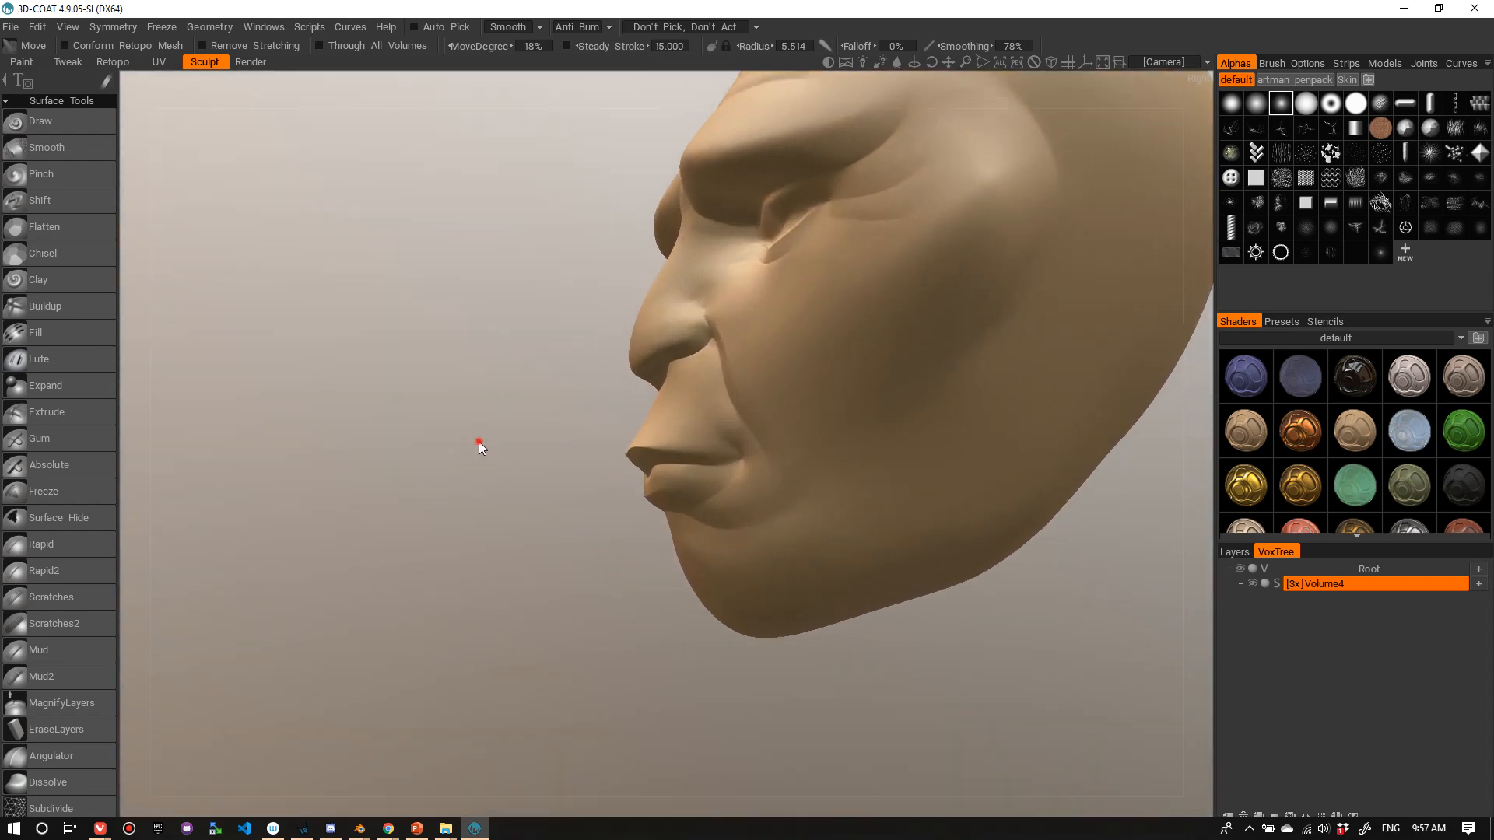
left_click_drag(480, 440, 464, 468)
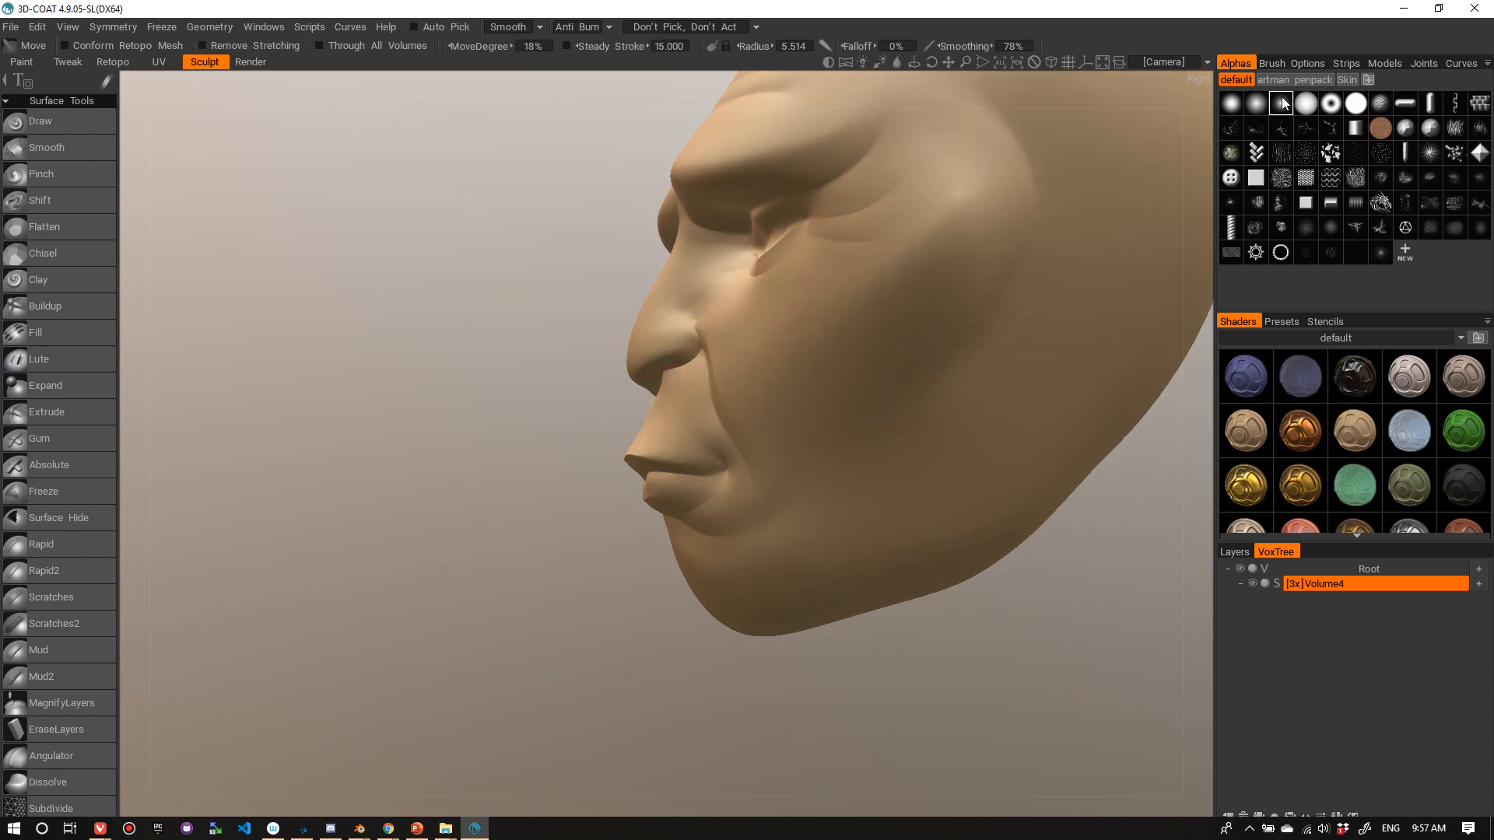
- Choose the first round alpha and adjust the nose tip in profile with Move at brush radius 9.745 and 18% move degree
left_click(1229, 105)
right_click_drag(678, 343, 626, 323)
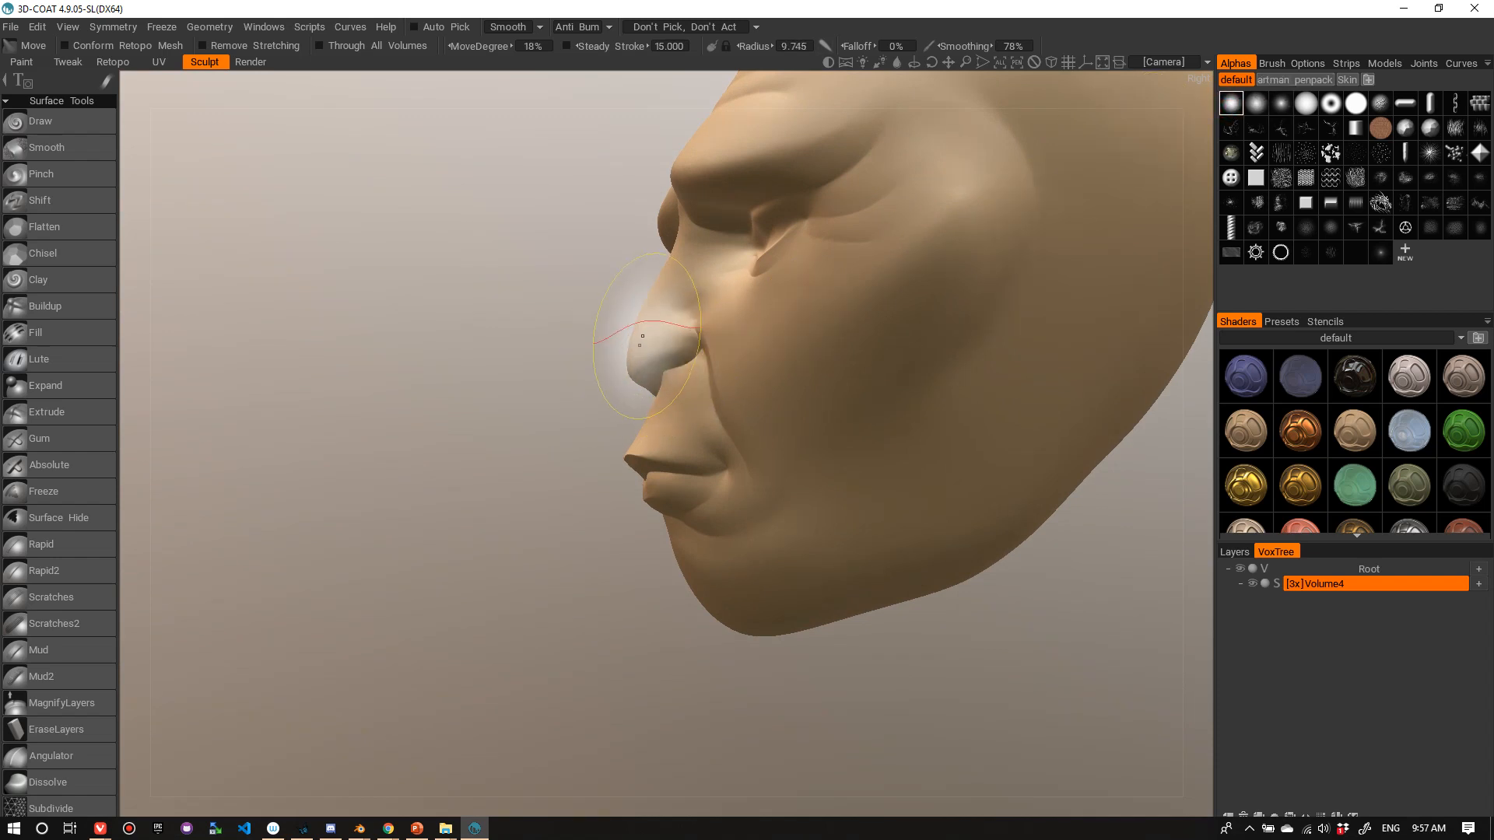
left_click_drag(557, 404, 552, 414)
right_click_drag(556, 407, 584, 394)
left_click_drag(576, 394, 613, 462)
- Pull the nose tip forward and shape its underside and bridge in profile with Move at brush radii 4.302 and 5.739
right_click_drag(625, 433, 666, 428)
mouse_move(671, 432)
right_mouse_down()
mouse_move(599, 440)
mouse_move(620, 443)
right_mouse_up()
mouse_move(621, 443)
left_mouse_down()
mouse_move(603, 448)
mouse_move(711, 498)
left_mouse_up()
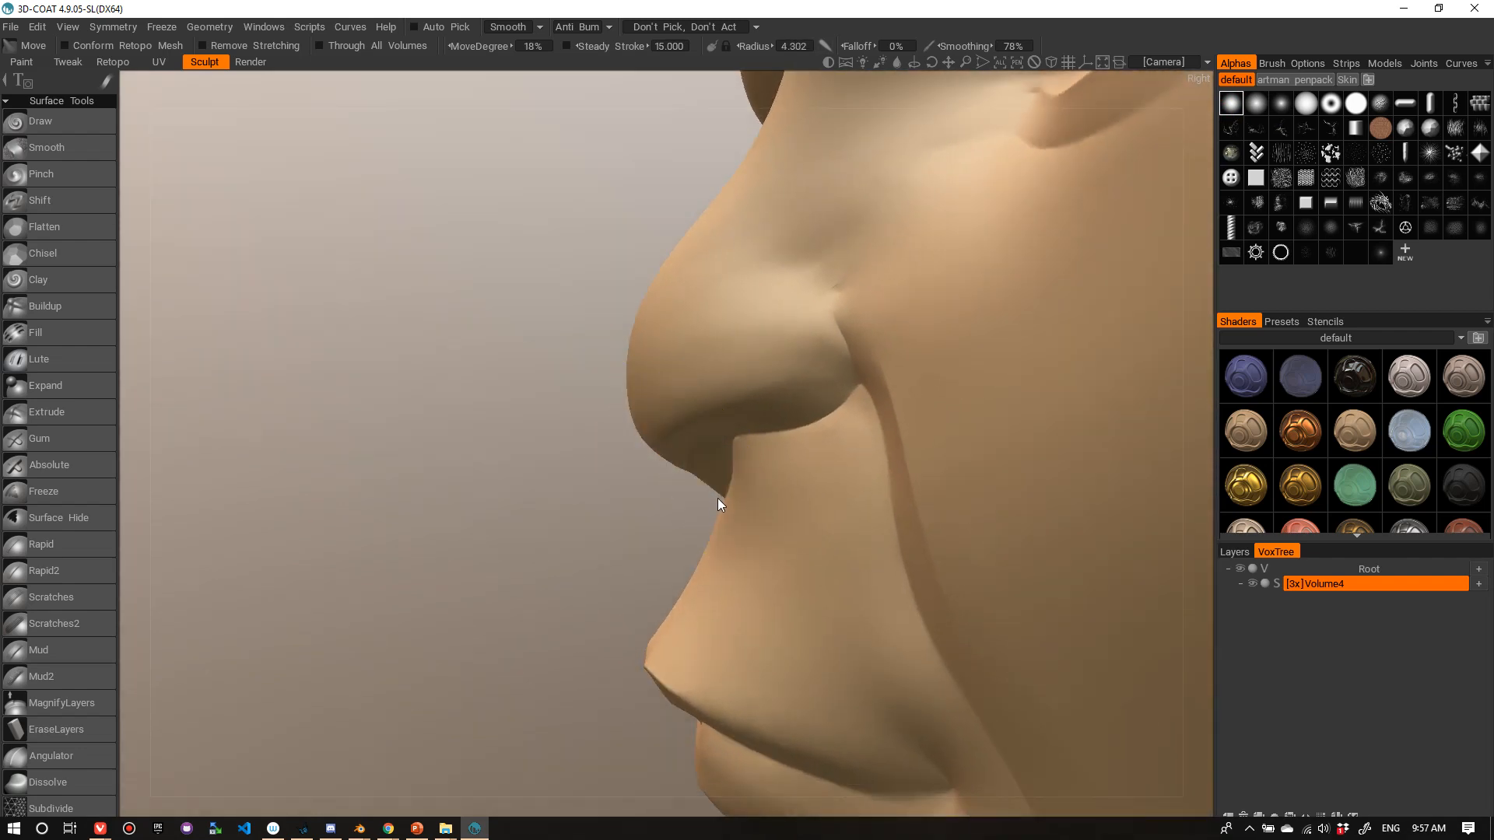
mouse_move(709, 459)
right_mouse_down()
mouse_move(685, 467)
mouse_move(697, 460)
right_mouse_up()
mouse_move(653, 523)
right_mouse_down()
mouse_move(669, 436)
mouse_move(716, 420)
right_mouse_up()
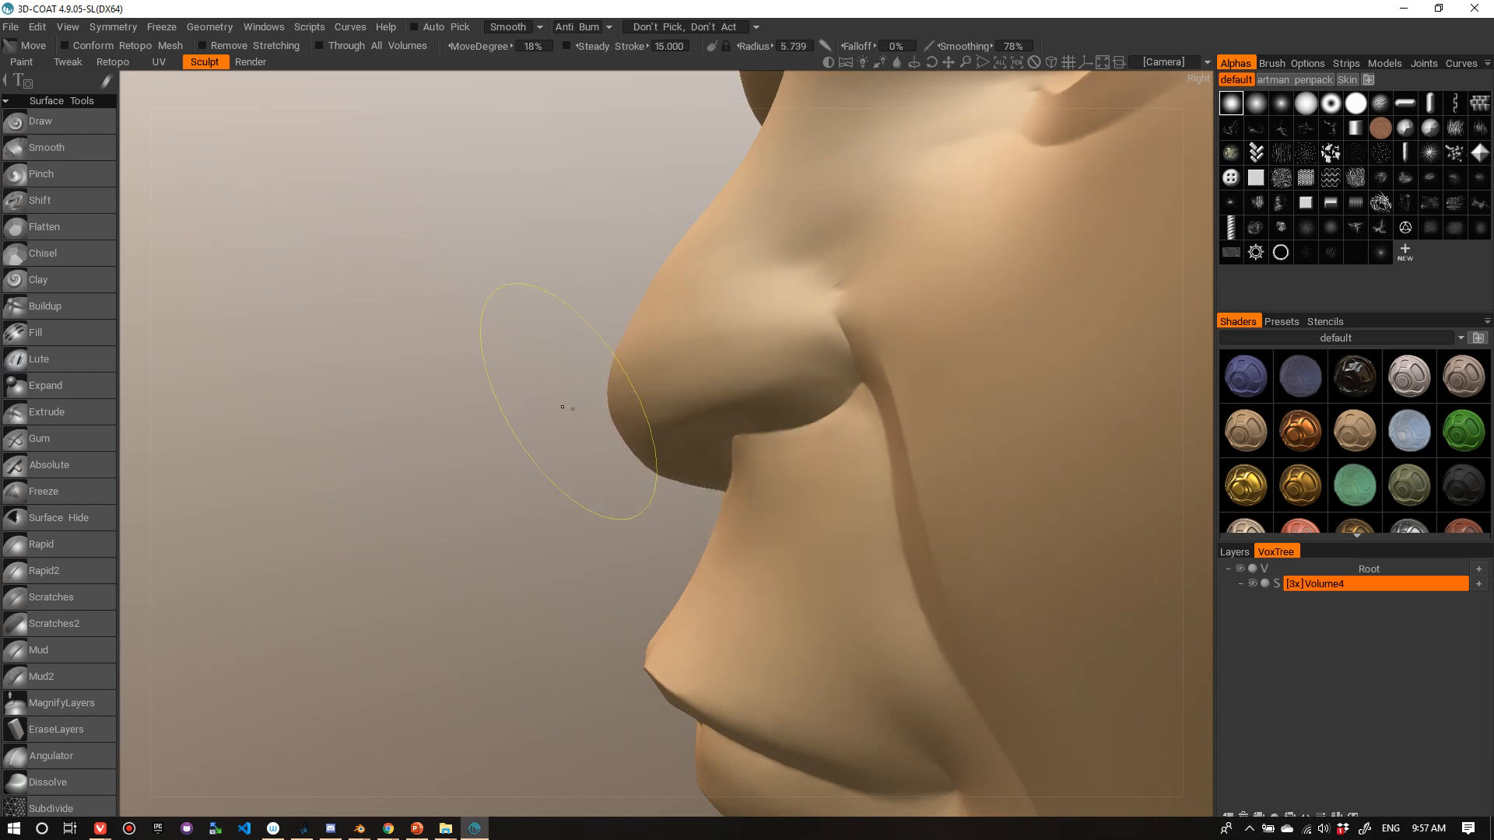
mouse_move(629, 431)
left_mouse_down()
mouse_move(663, 412)
mouse_move(650, 294)
mouse_move(693, 287)
left_mouse_up()
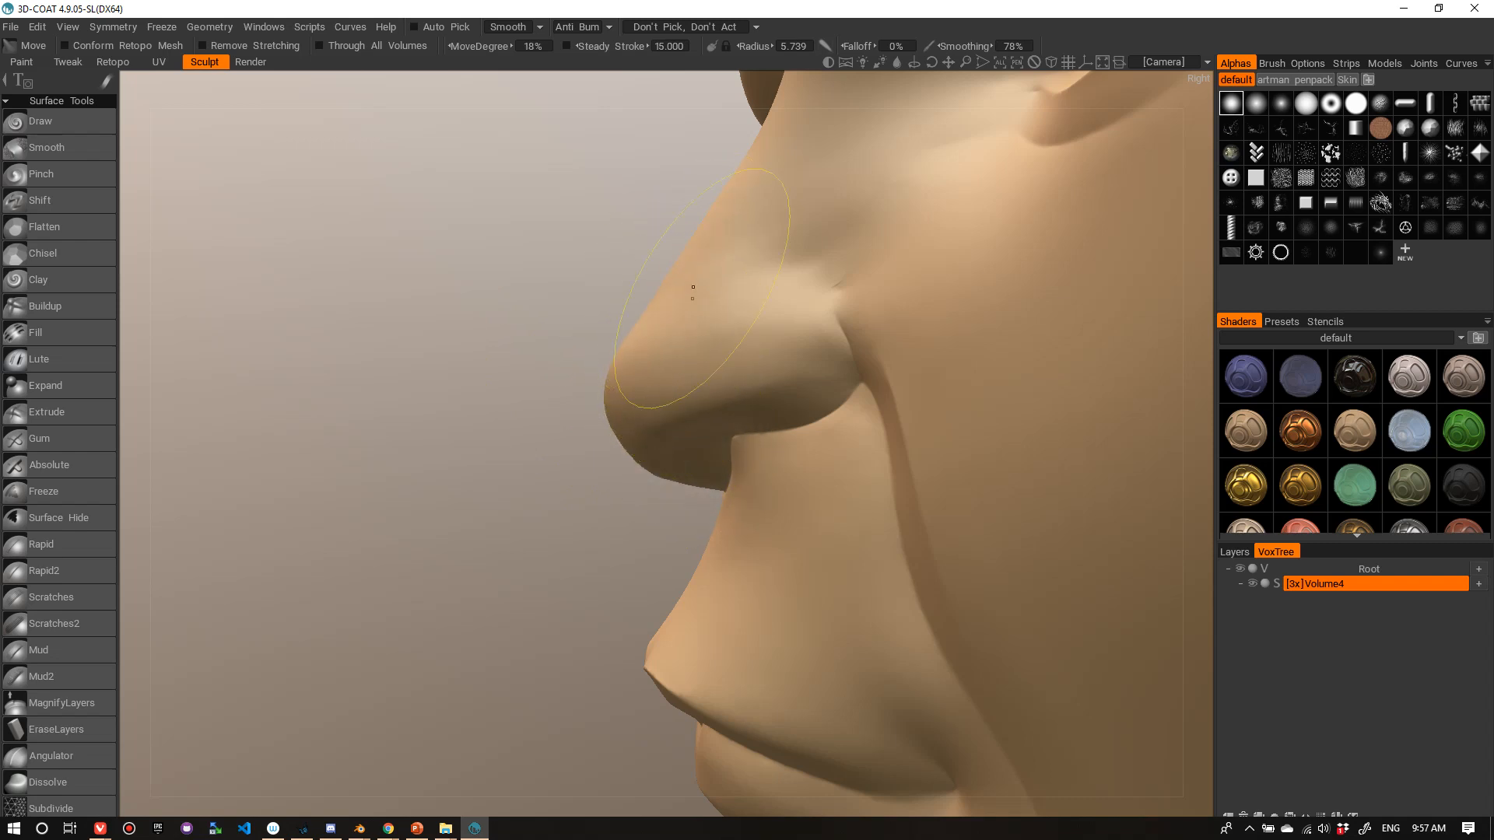
right_click_drag(651, 267, 577, 324)
mouse_move(578, 323)
left_mouse_down()
mouse_move(716, 330)
mouse_move(557, 376)
mouse_move(456, 470)
mouse_move(763, 447)
left_mouse_up()
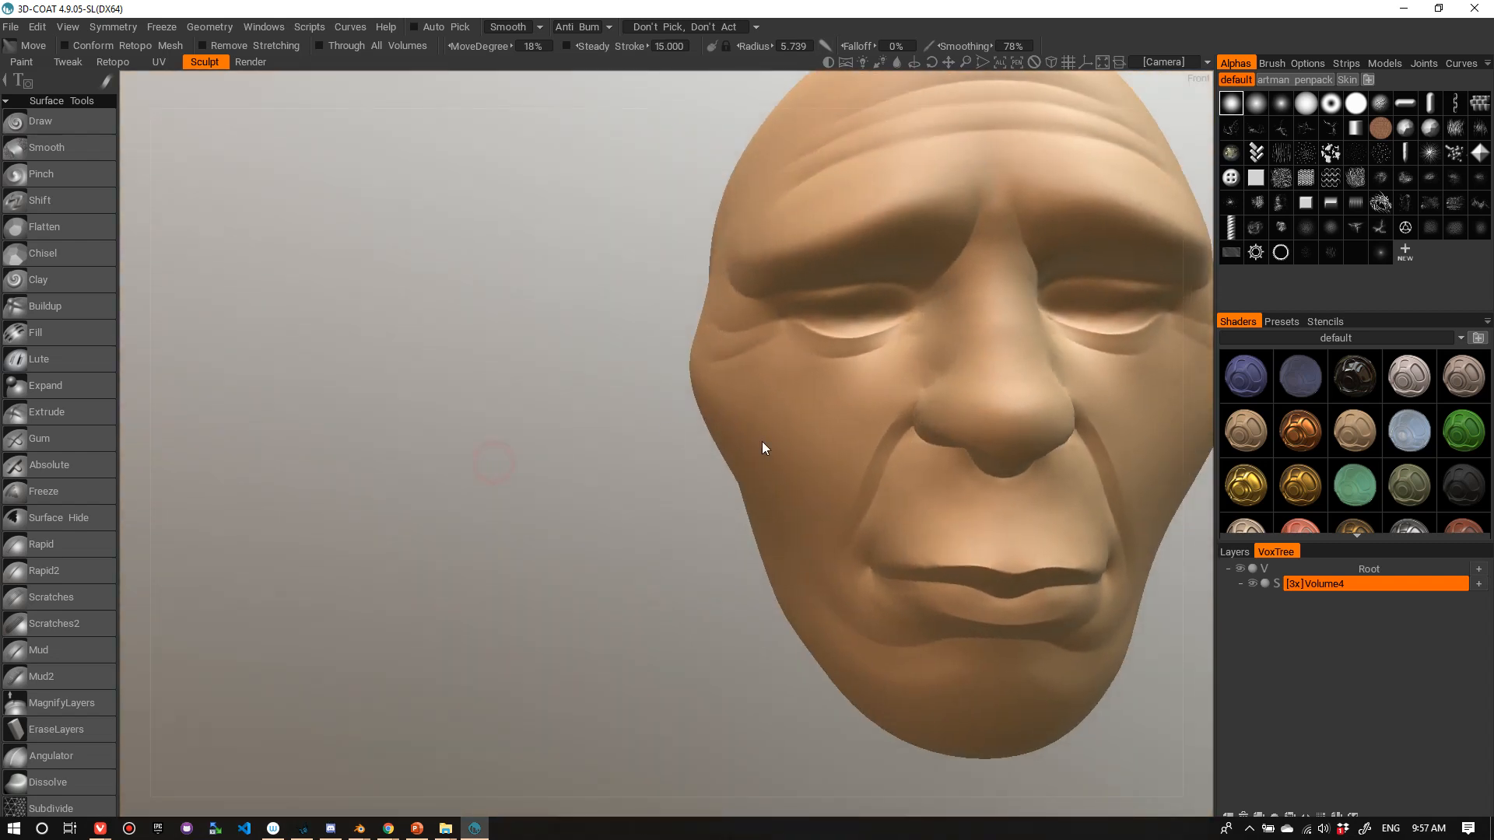
- Push the front of the lips back in profile with Move at 18% move degree and brush radii from 4.752 to 6.430
right_click_drag(1076, 550, 1039, 612)
middle_click_drag(1163, 581, 1178, 607)
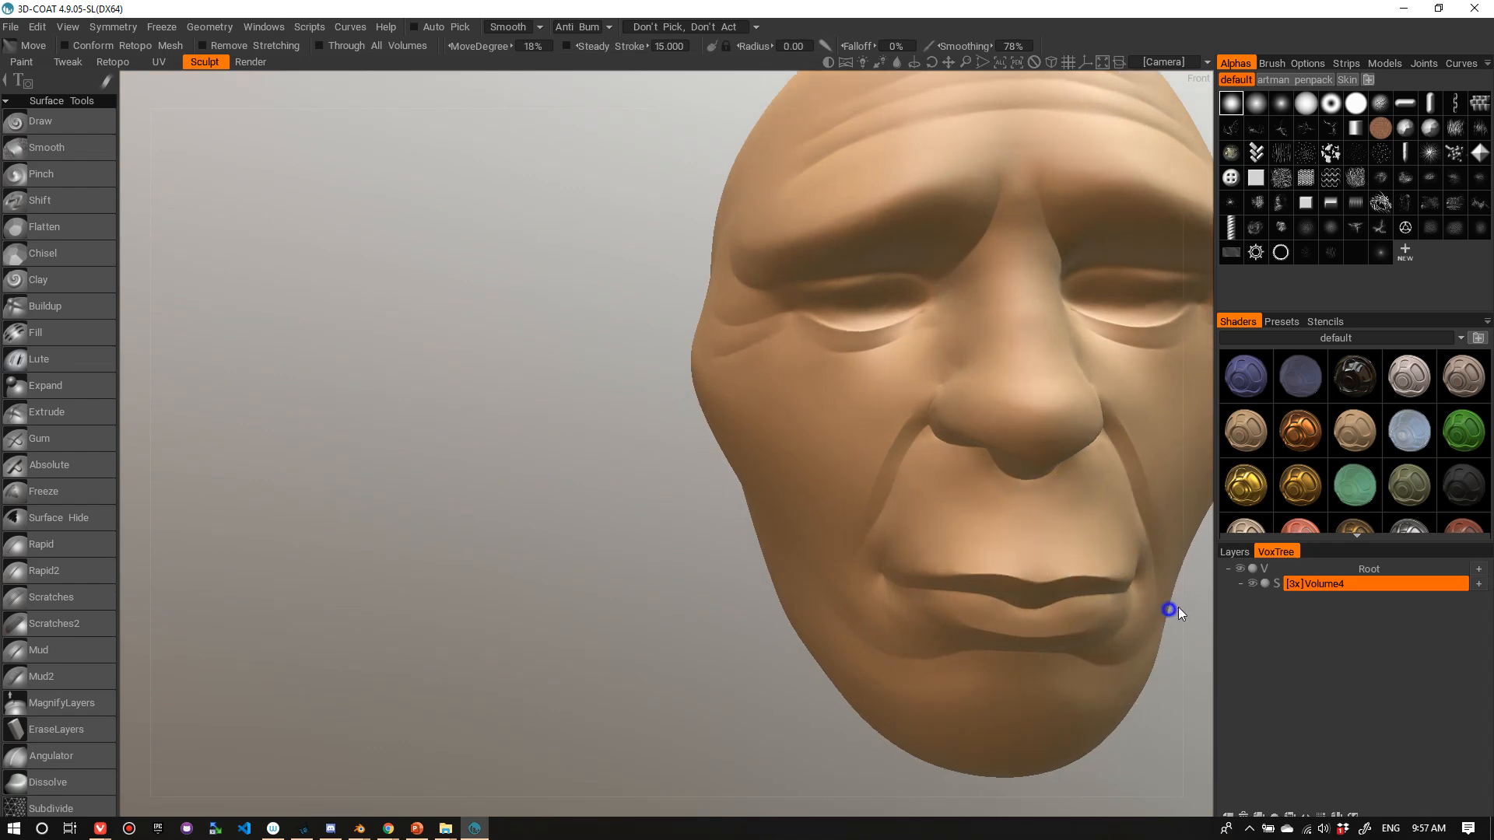
right_click_drag(1178, 607, 1123, 587)
middle_click_drag(1123, 587, 1043, 574)
right_click_drag(1043, 575, 1115, 577)
left_click_drag(1115, 577, 964, 558)
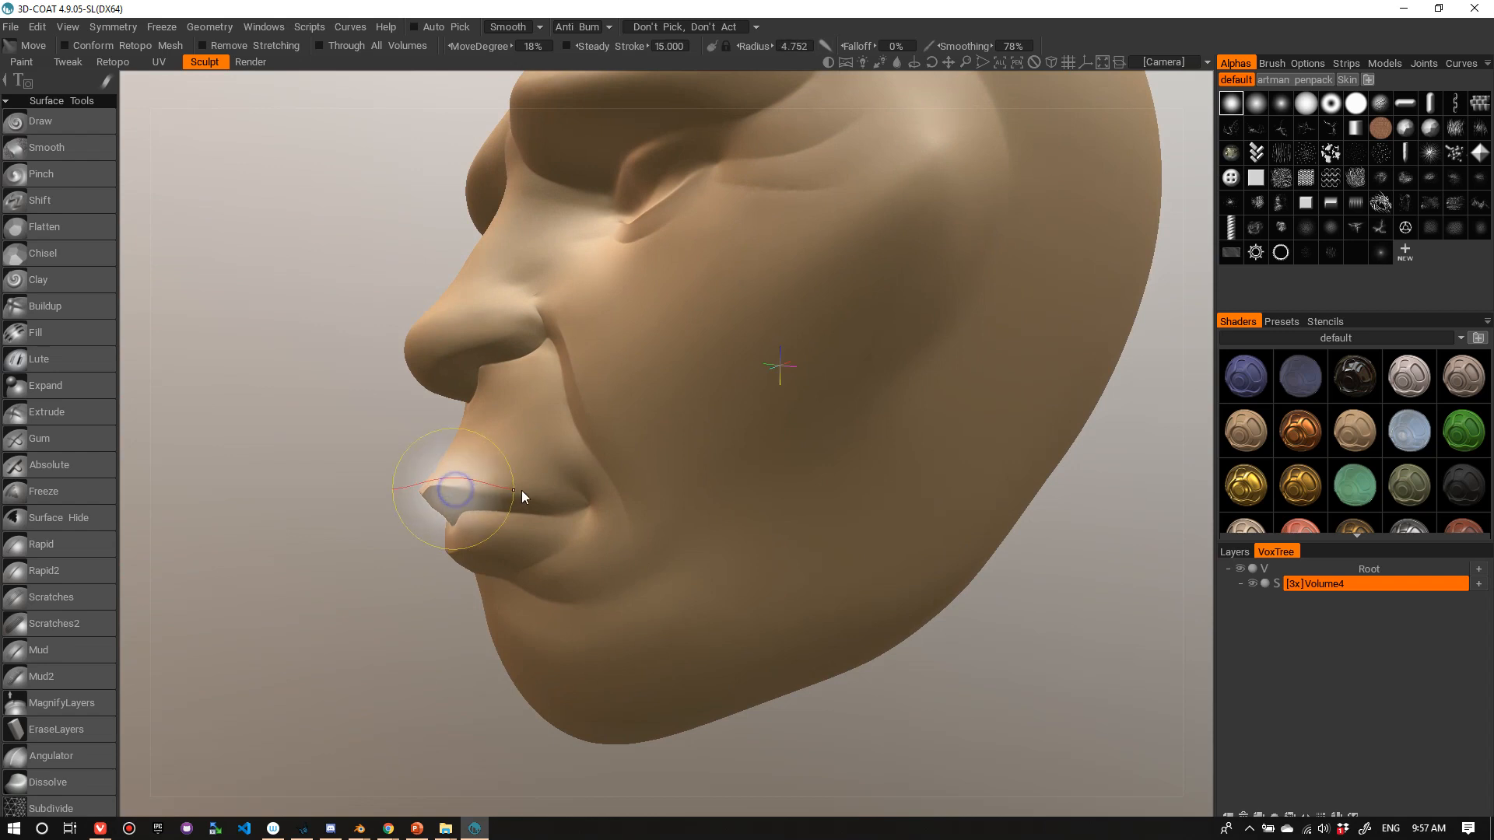
mouse_move(373, 537)
left_mouse_down()
mouse_move(343, 543)
mouse_move(459, 479)
mouse_move(434, 573)
mouse_move(451, 523)
left_mouse_up()
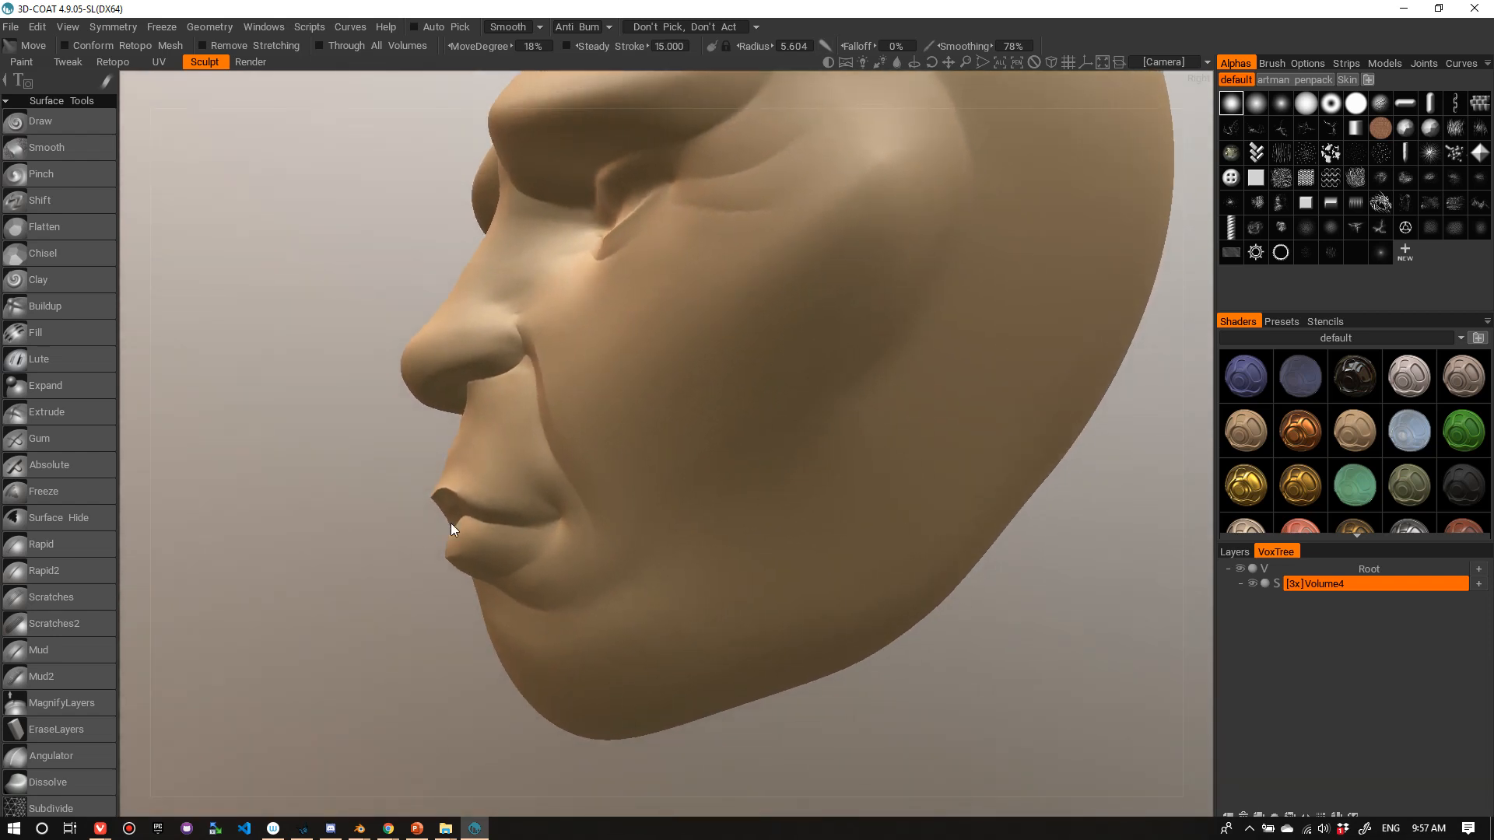
right_click_drag(449, 519, 455, 517)
left_click_drag(459, 529, 453, 519)
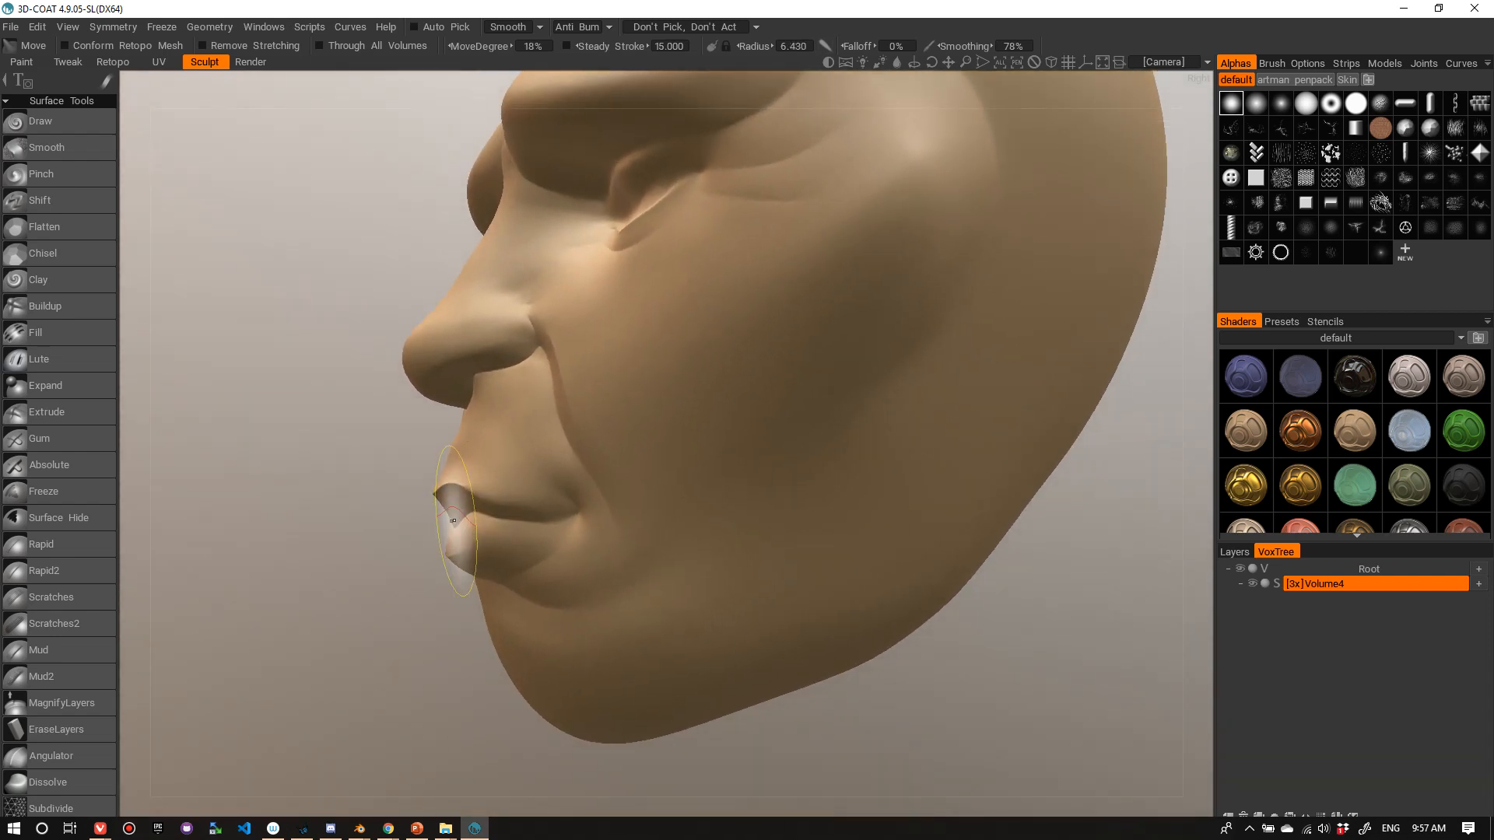
- Set the move degree to 49% and adjust the lips in profile and from below with Move
mouse_move(477, 511)
right_mouse_down()
mouse_move(466, 495)
mouse_move(463, 525)
right_mouse_up()
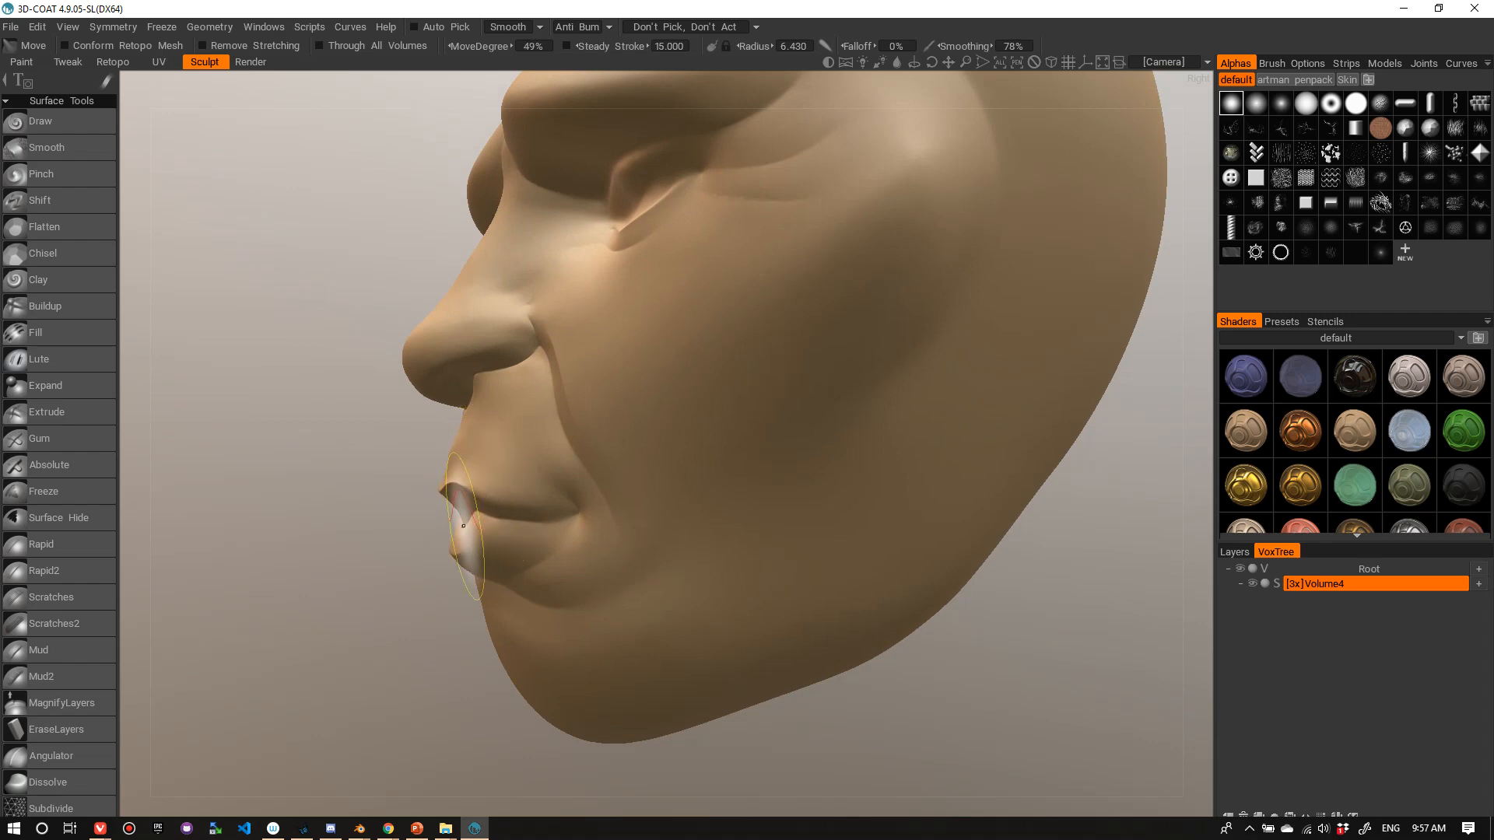
left_click_drag(393, 559, 591, 413)
right_click(814, 249)
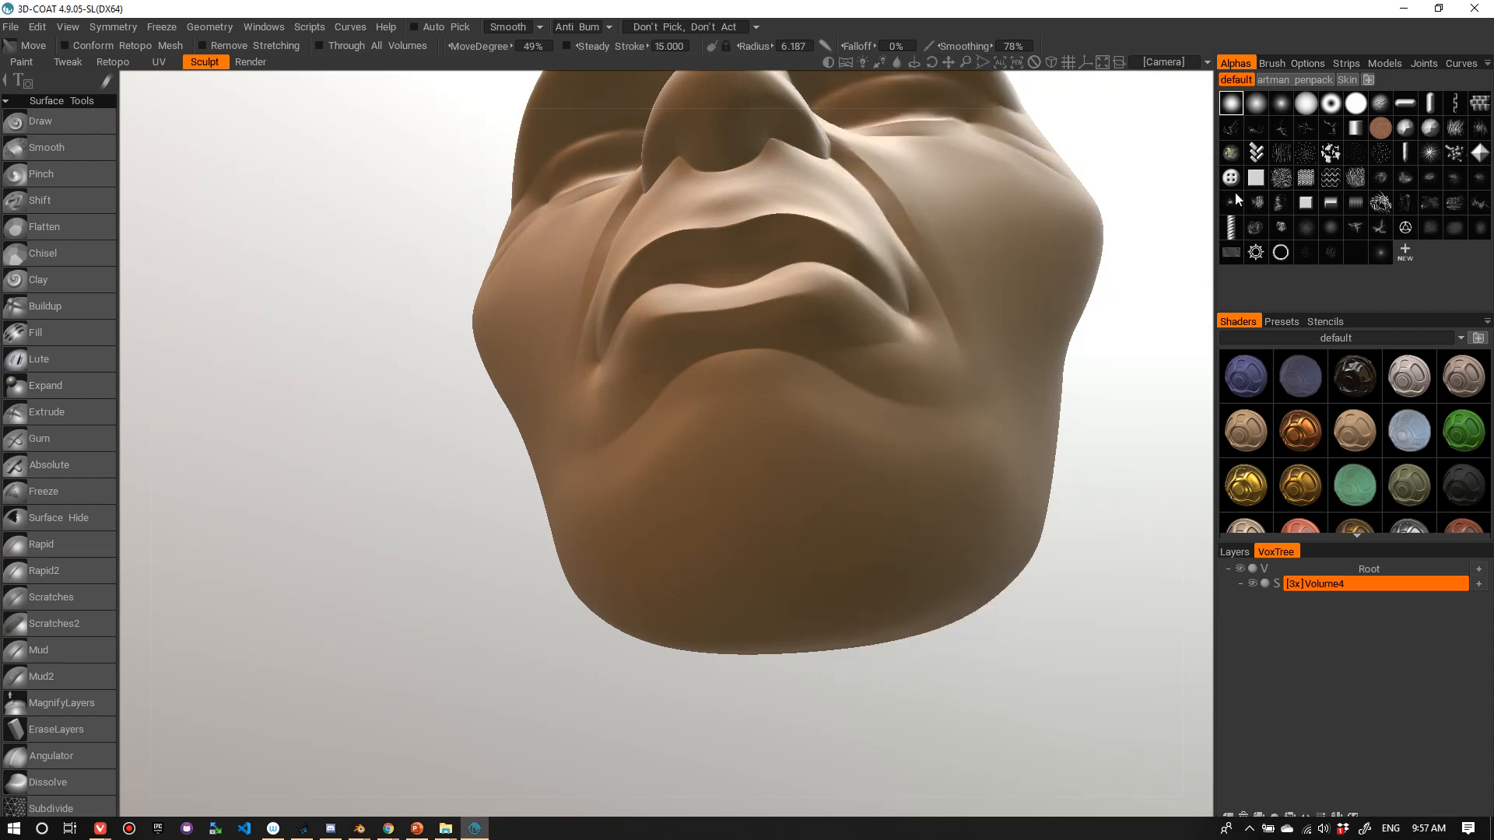
mouse_move(1137, 170)
left_mouse_down()
mouse_move(1117, 260)
mouse_move(1160, 220)
mouse_move(1154, 157)
left_mouse_up()
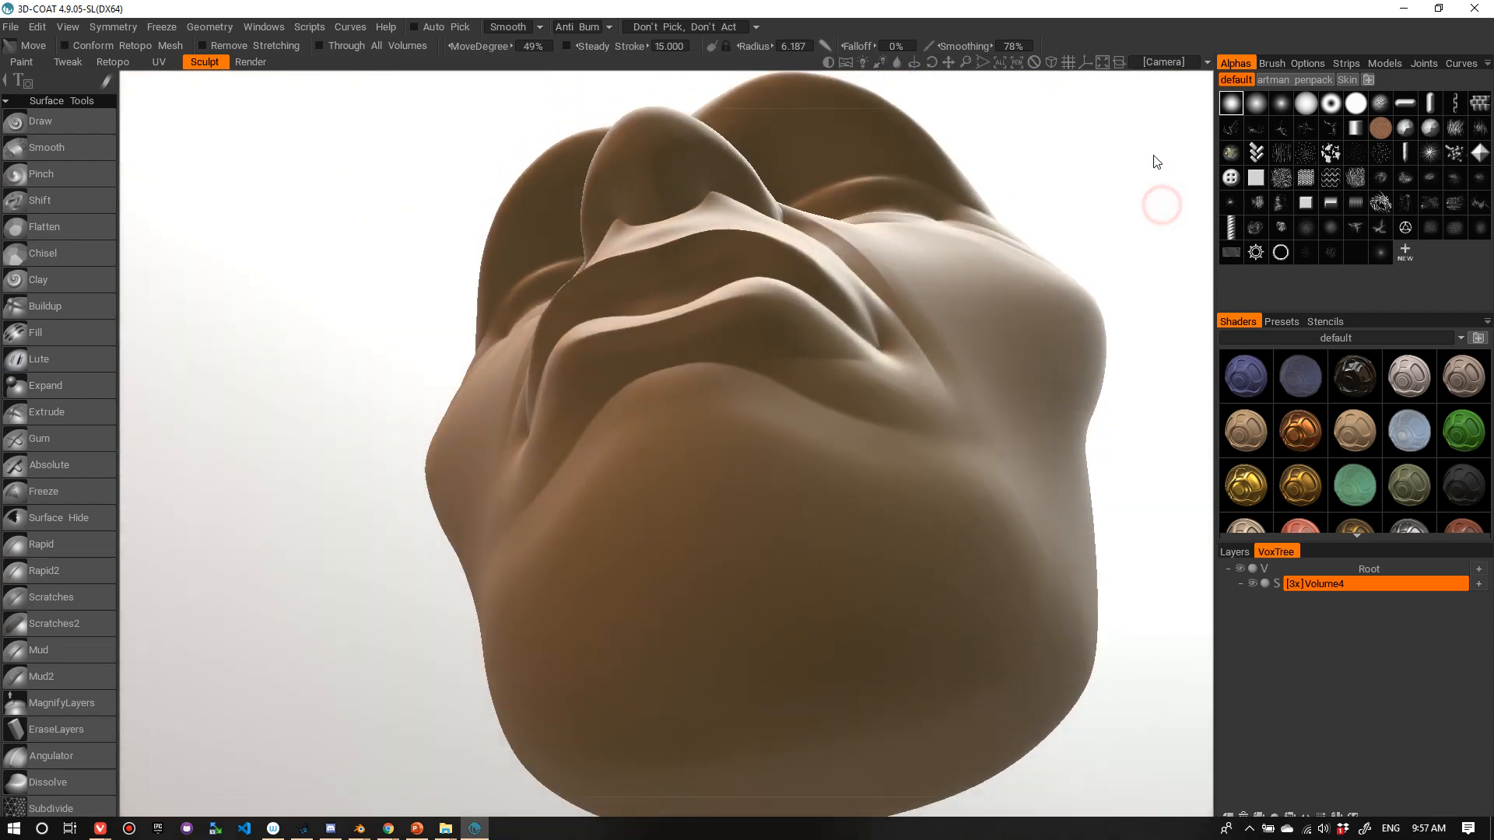
right_click_drag(762, 287, 730, 277)
mouse_move(725, 281)
left_mouse_down()
mouse_move(717, 269)
mouse_move(640, 305)
left_mouse_up()
left_click_drag(896, 214, 1138, 270)
- Refine and smooth the underside of the nose and the area above the upper lip at brush radii 3.056, 2.420 and 2.713
scroll(1120, 249, "up", 8)
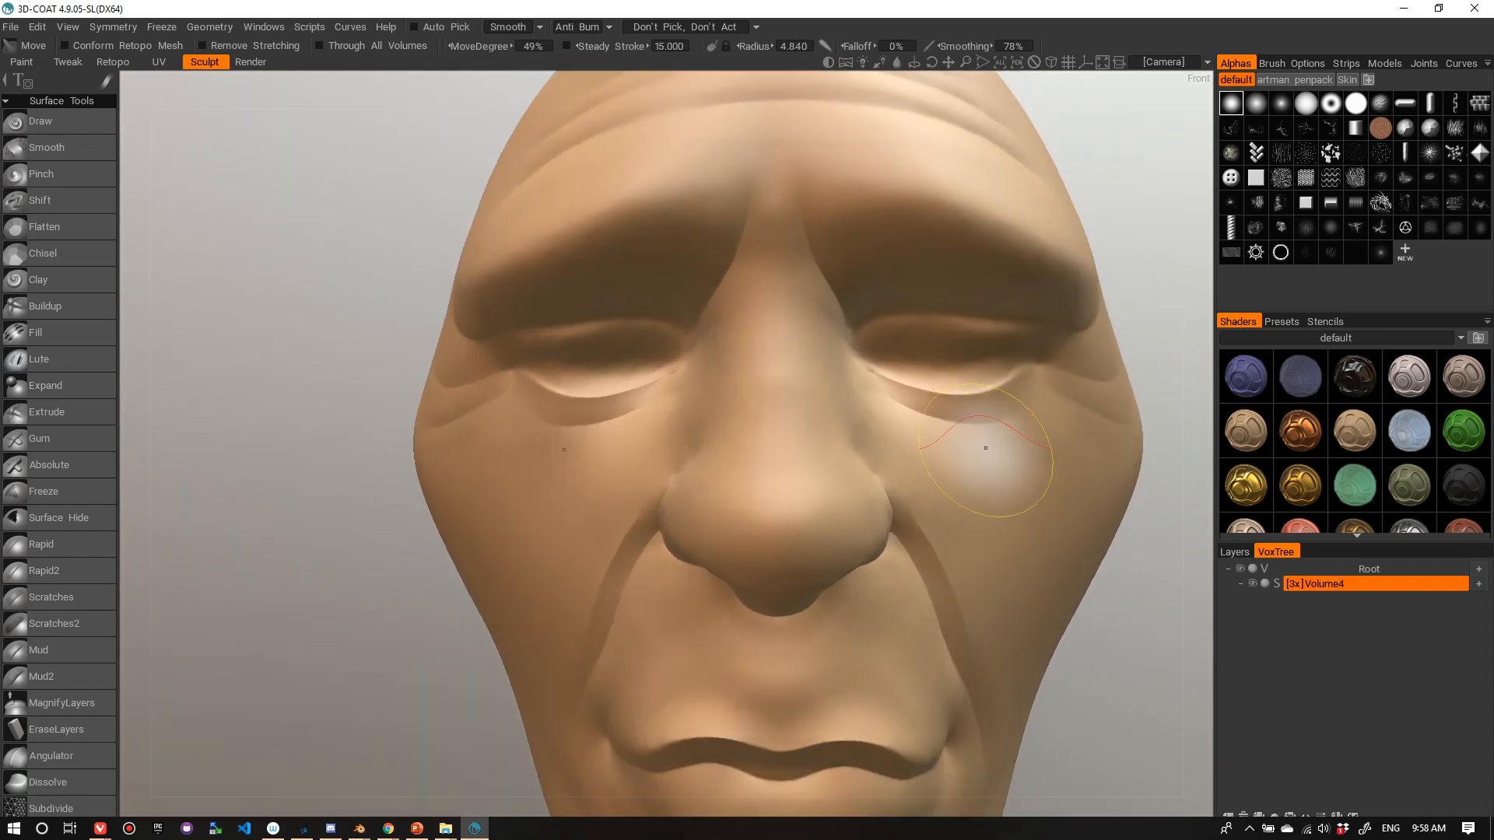
right_click_drag(810, 673, 745, 679)
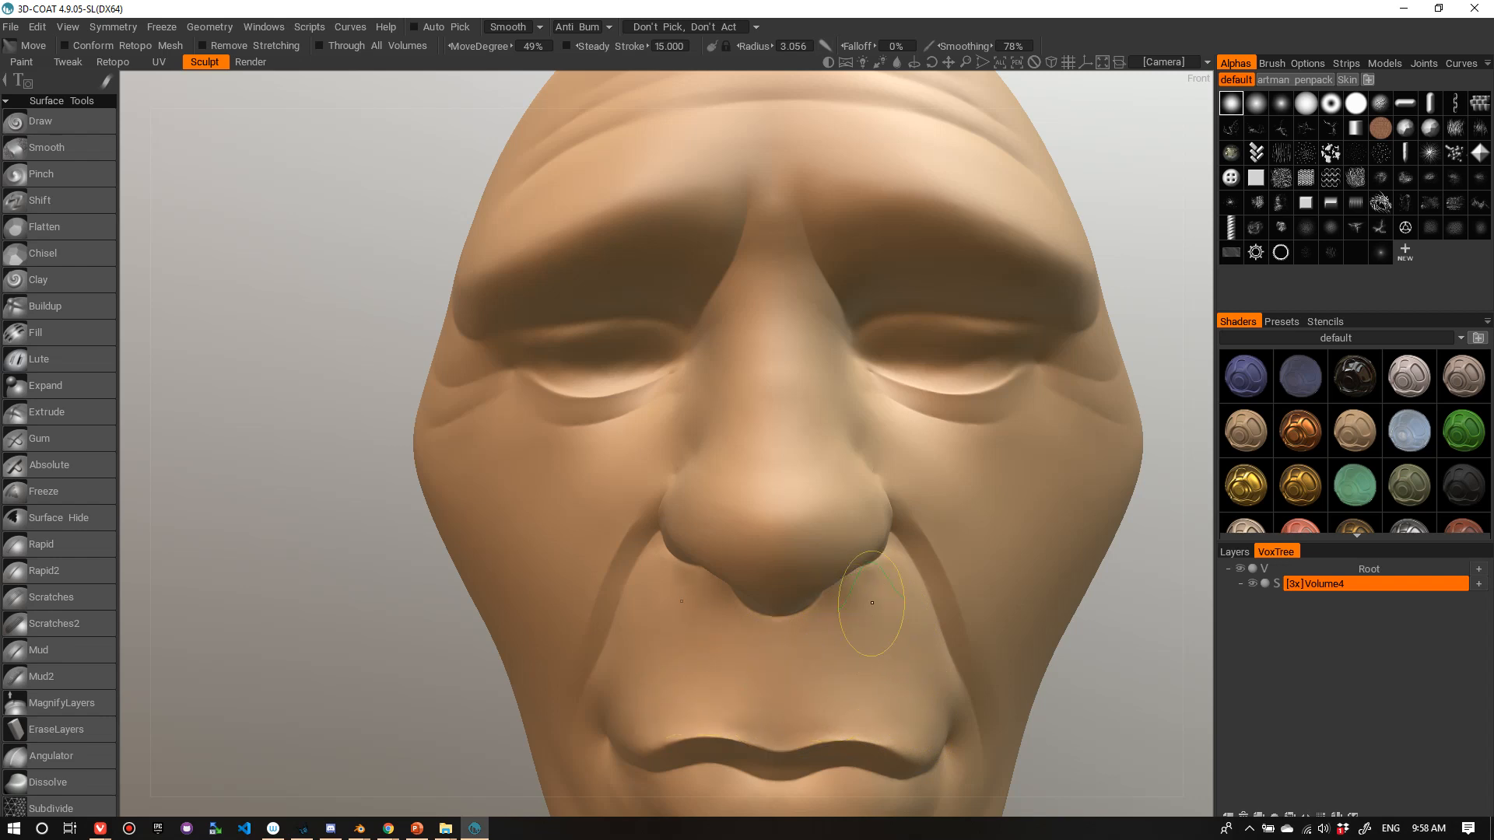
left_click_drag(1155, 456, 1040, 423)
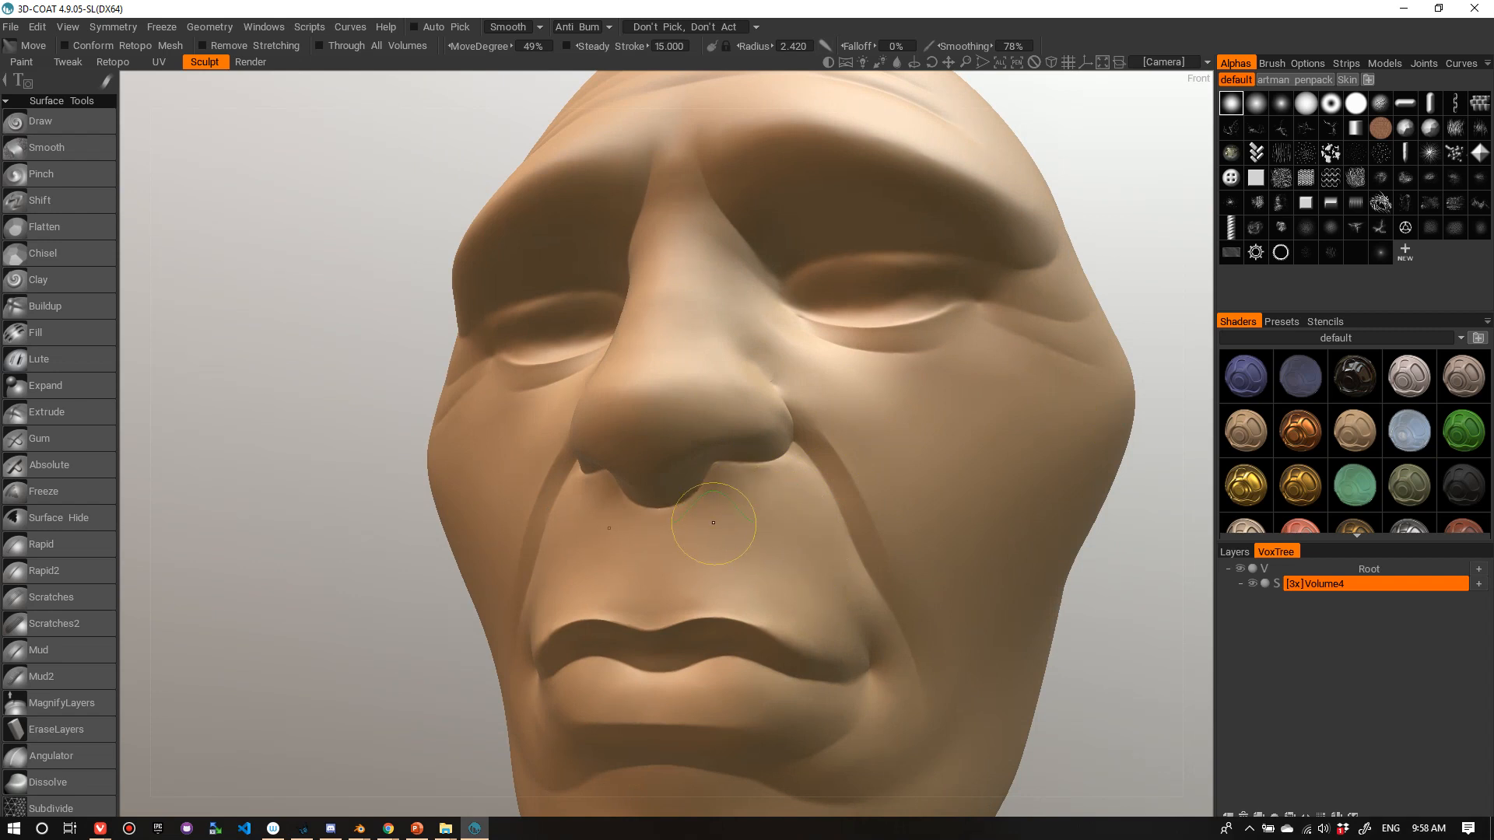
left_click_drag(712, 502, 684, 517)
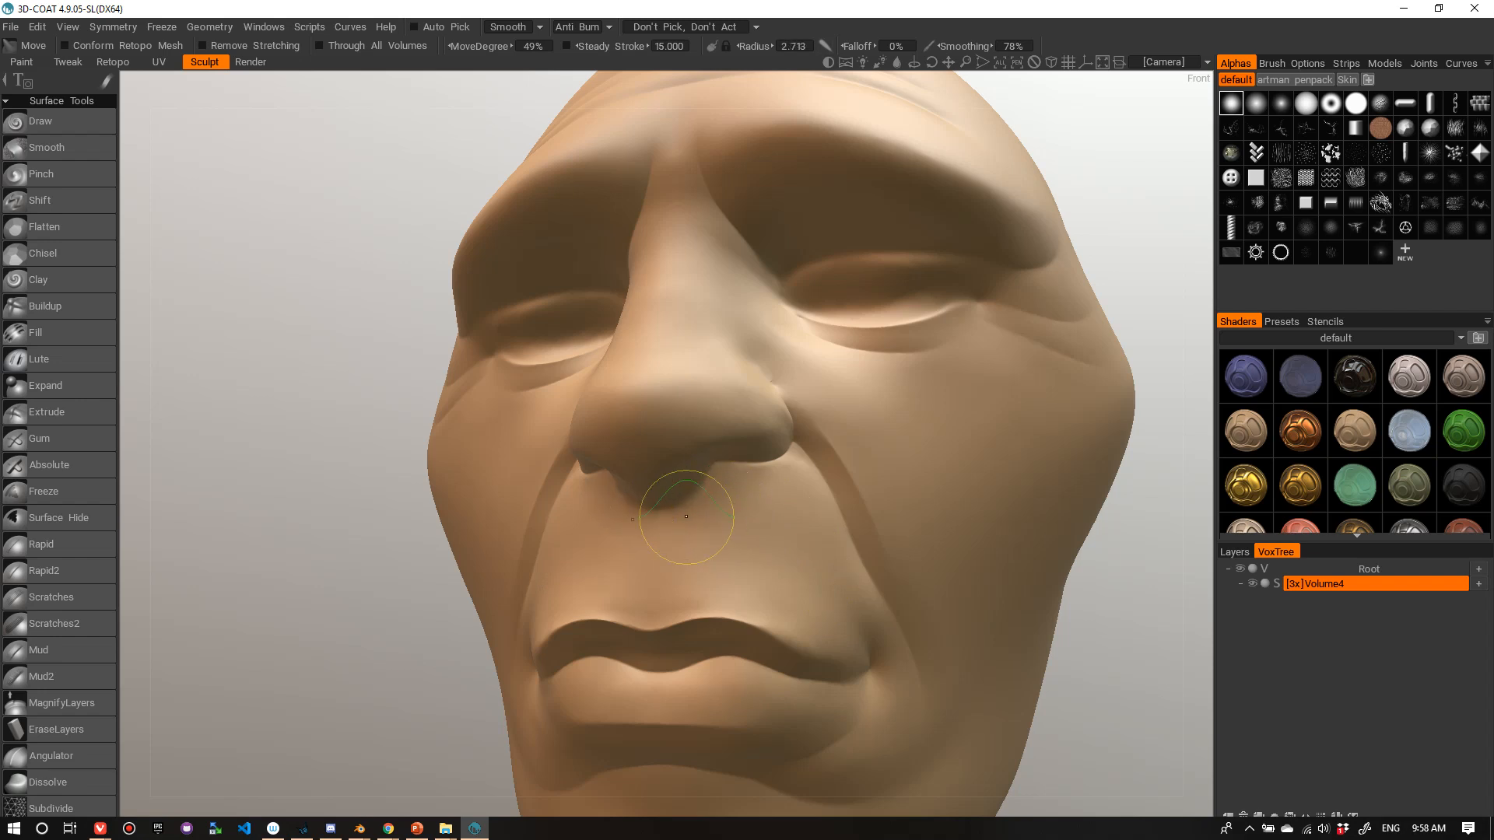
left_click_drag(715, 496, 806, 456)
- Smooth the temple and upper cheekbone on the side of the head at brush radius 5.304
right_click_drag(1157, 152, 1021, 229)
left_click_drag(1020, 228, 1070, 243)
right_click_drag(1059, 242, 1067, 287)
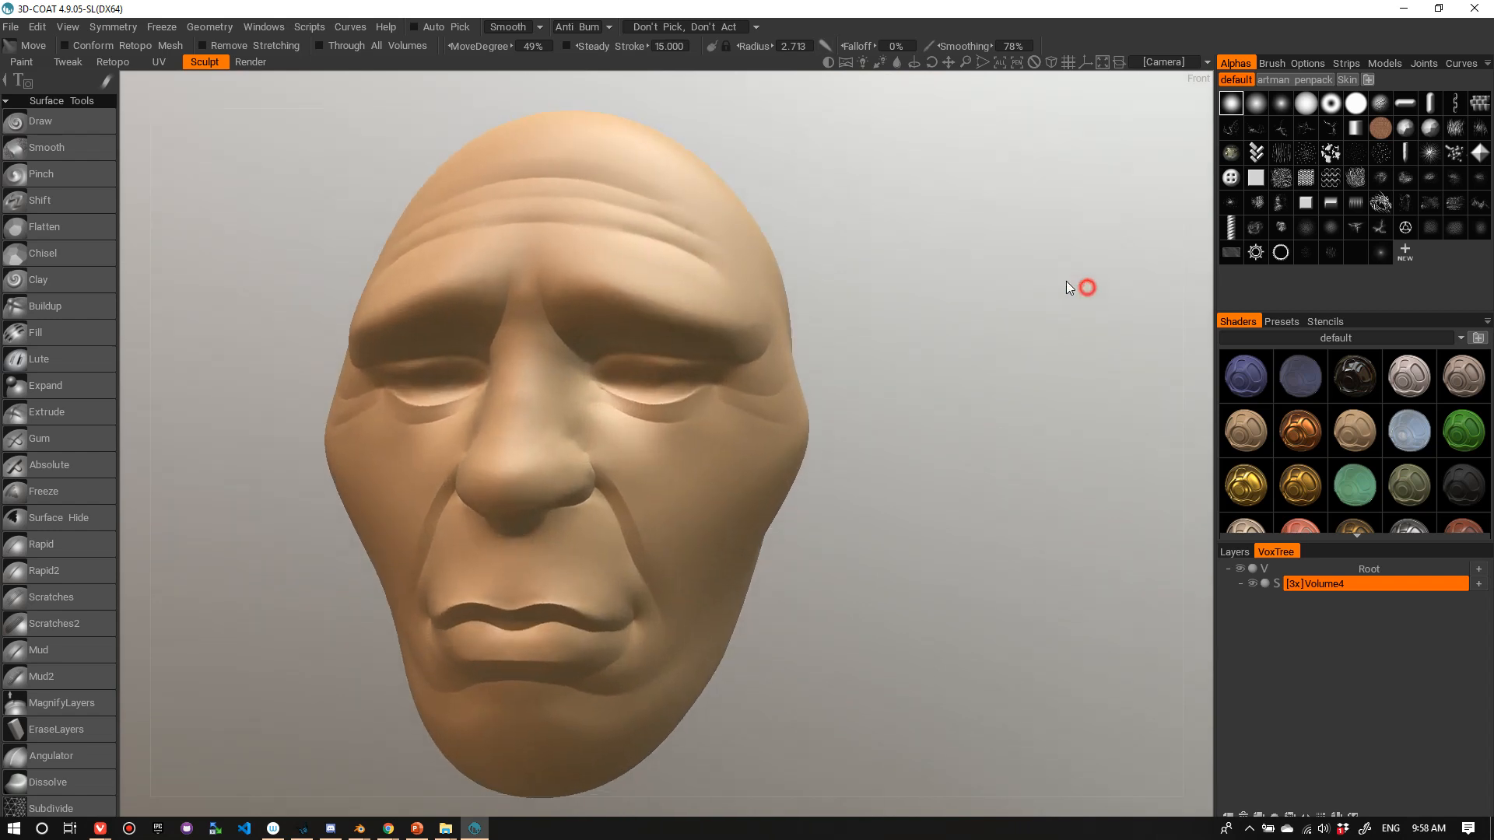
mouse_move(1066, 288)
left_mouse_down()
mouse_move(1087, 280)
mouse_move(977, 257)
mouse_move(713, 303)
left_mouse_up()
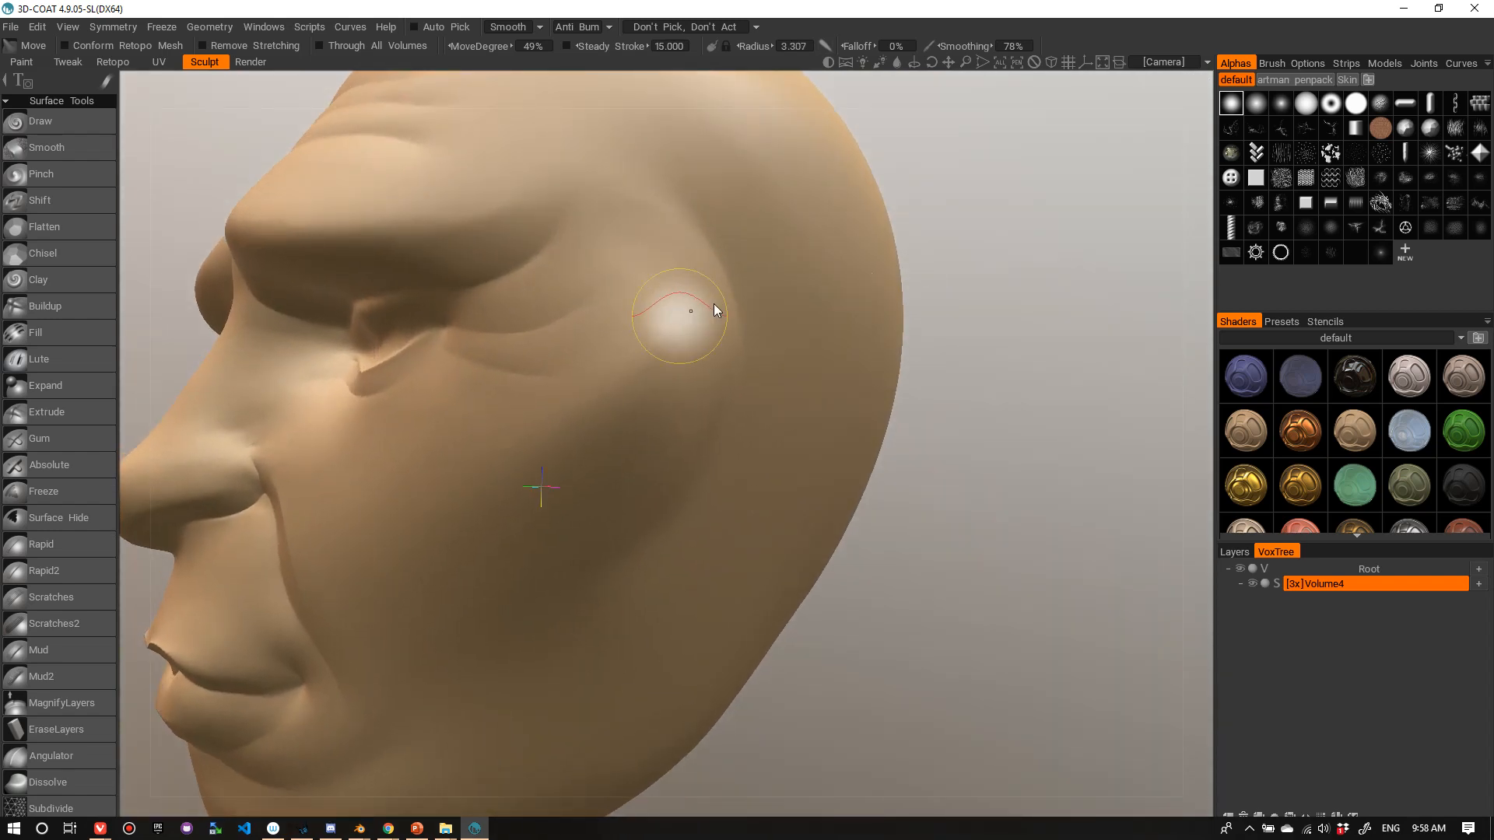
right_click_drag(629, 189, 685, 189)
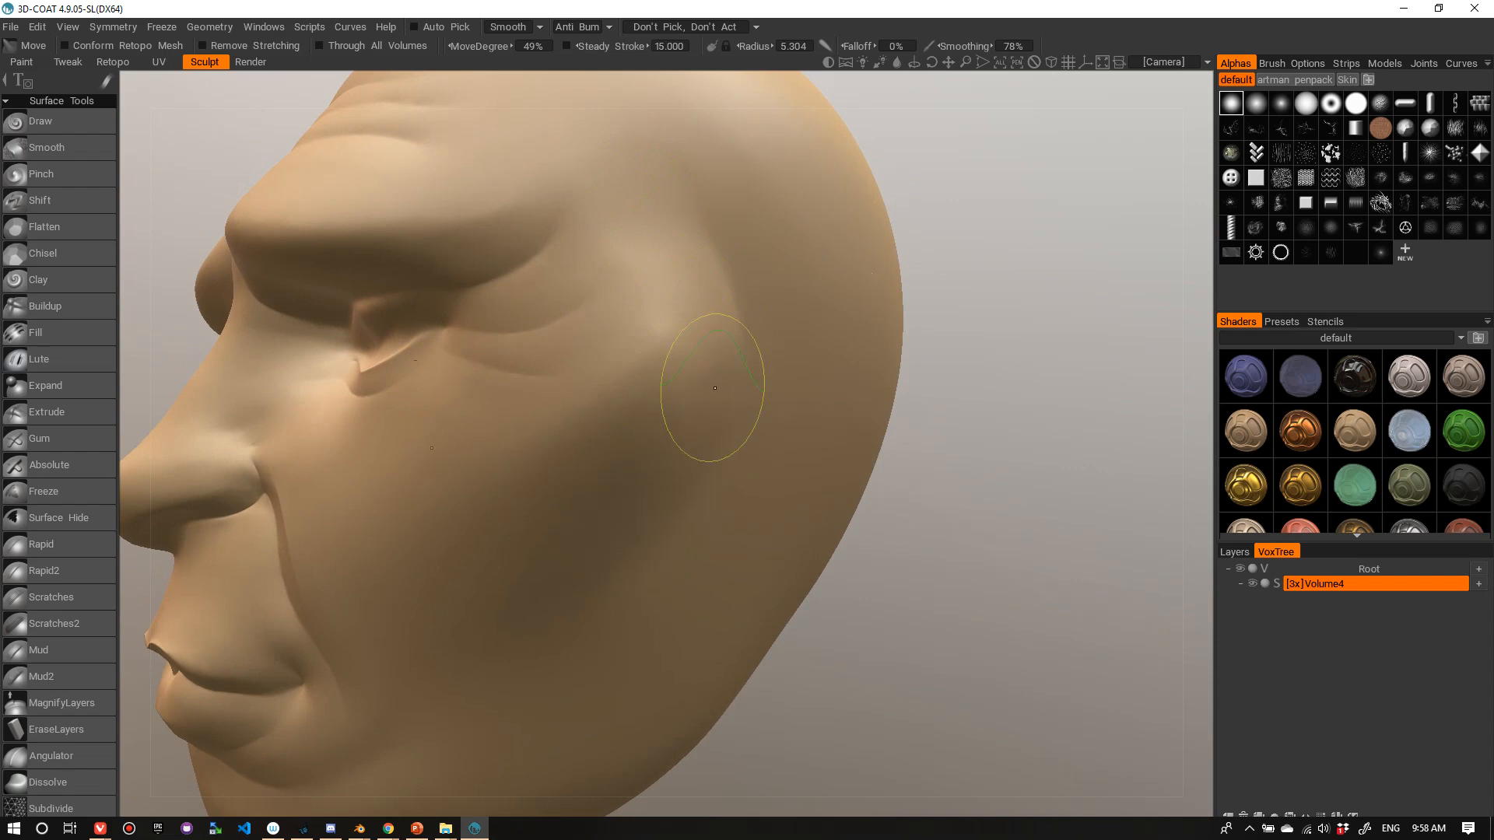
- Smooth away the wrinkles beside the outer eye corner at brush radius 3.304
right_click_drag(990, 192, 978, 227)
left_click_drag(979, 227, 1069, 226)
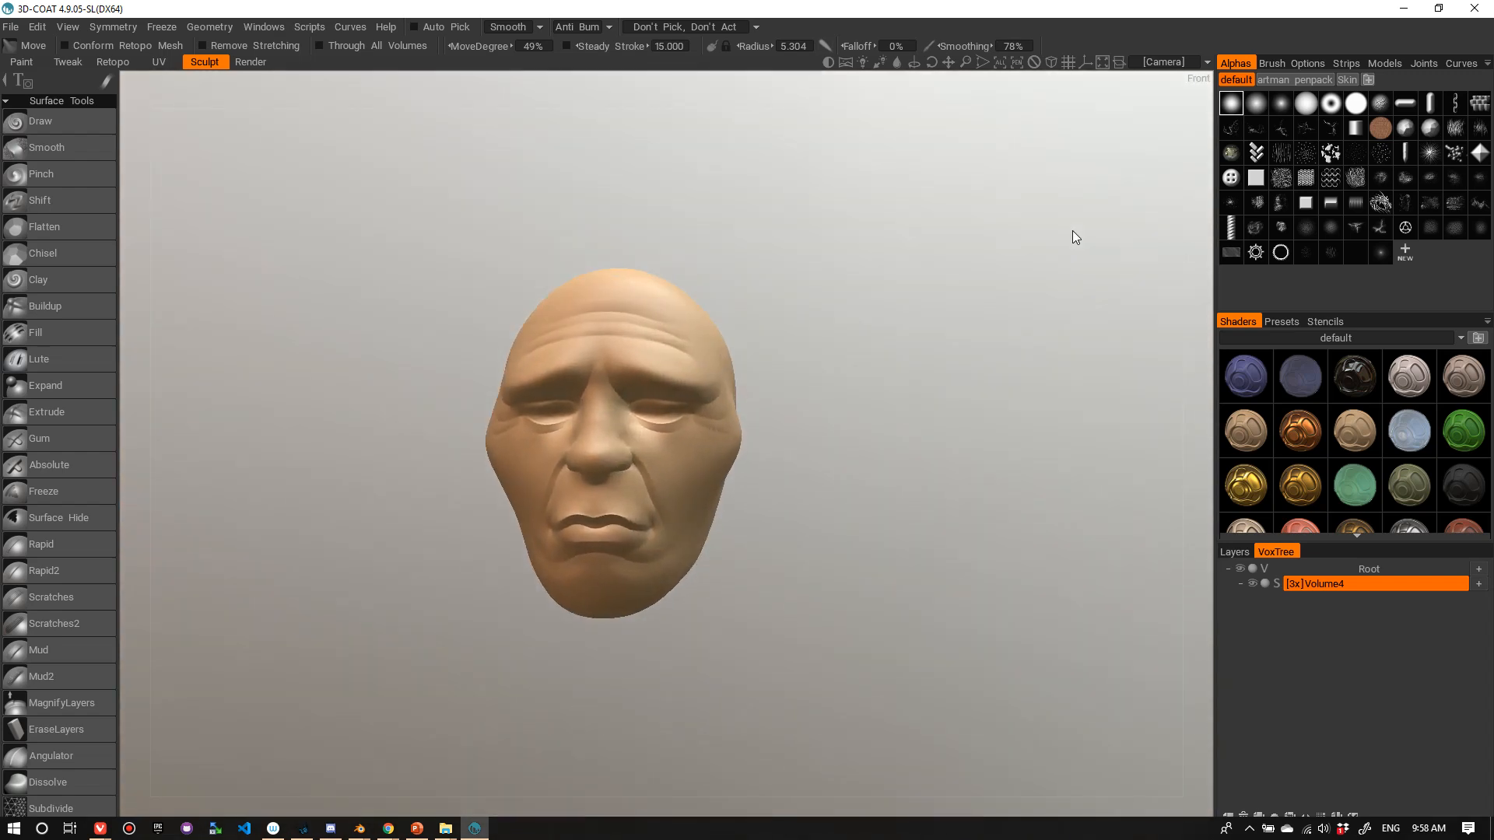
right_click_drag(1069, 227, 1113, 232)
left_click_drag(1113, 232, 1047, 213)
right_click_drag(1047, 213, 1104, 225)
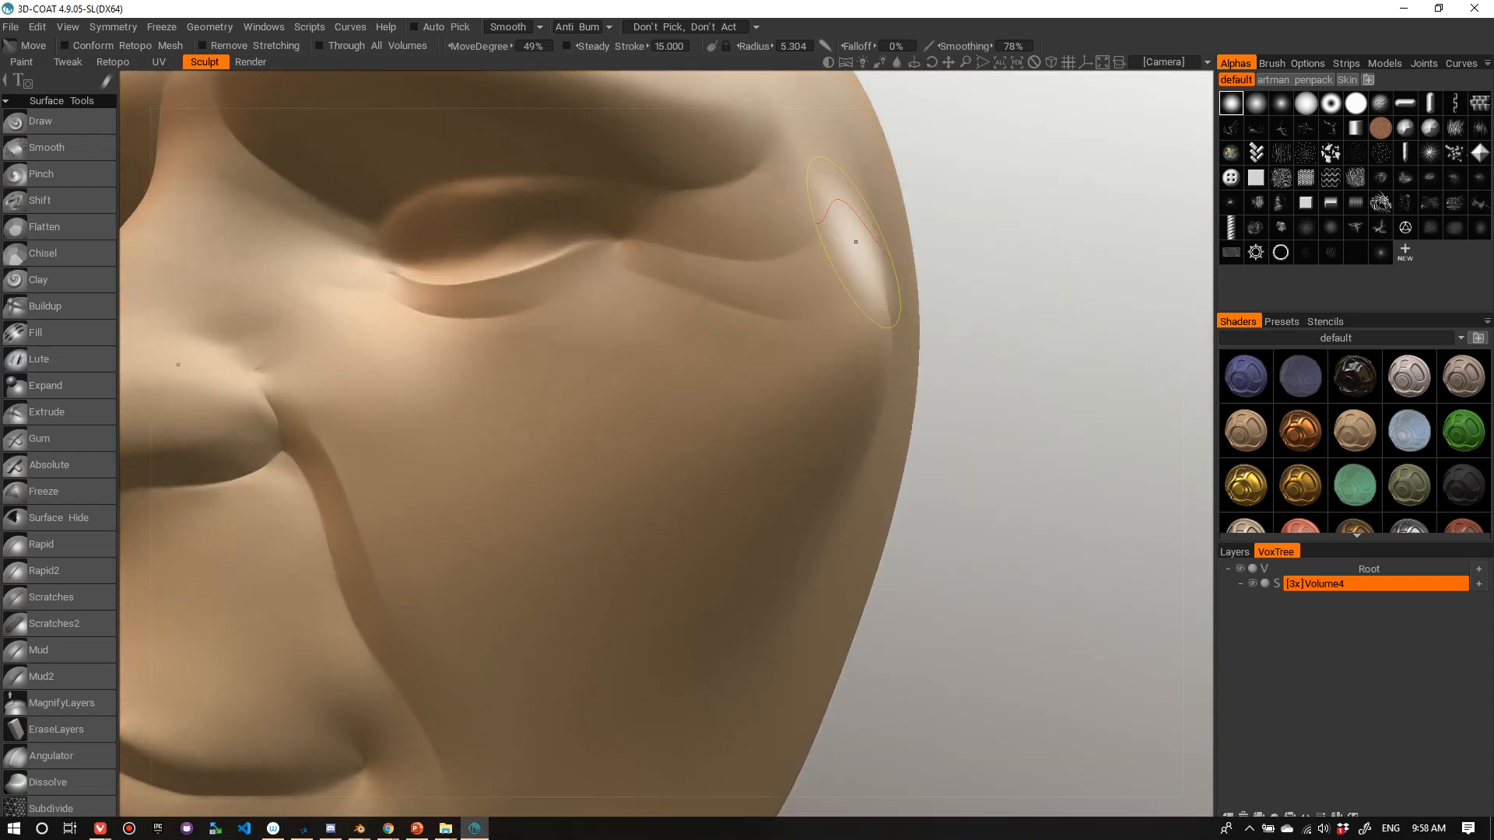
right_click_drag(696, 261, 653, 264)
mouse_move(664, 257)
left_mouse_down()
mouse_move(636, 261)
mouse_move(631, 293)
mouse_move(803, 309)
mouse_move(703, 273)
mouse_move(778, 307)
left_mouse_up()
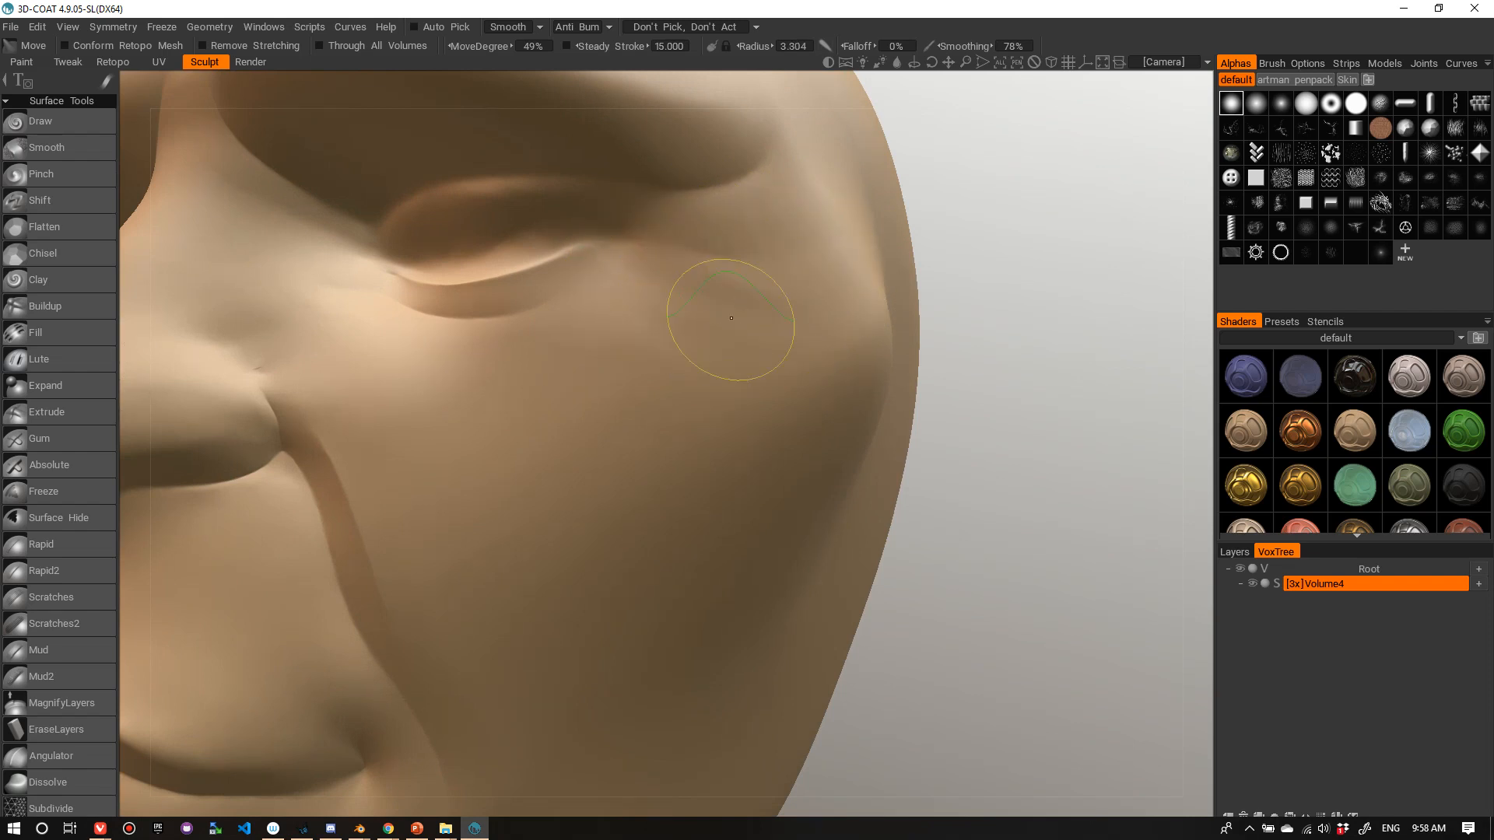
- Soften the folds running from the nose to the mouth corners and the cheek beside the nose at brush radii 4.045, 2.967 and 3.616
right_click_drag(1077, 164, 993, 207)
left_click_drag(1035, 221, 953, 255)
right_click_drag(955, 259, 1010, 257)
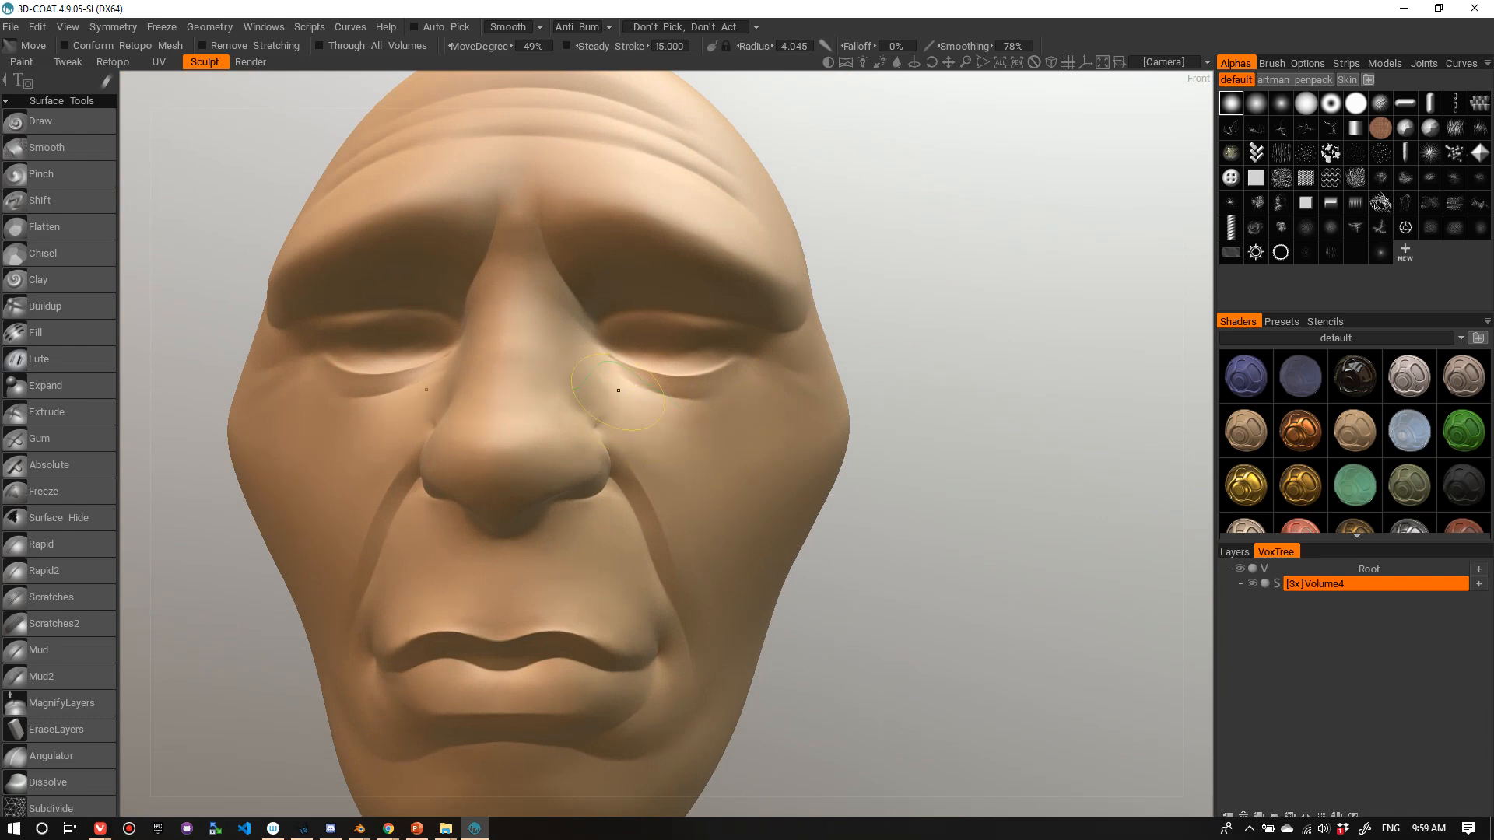
mouse_move(640, 420)
right_mouse_down()
mouse_move(692, 510)
mouse_move(692, 476)
mouse_move(658, 462)
right_mouse_up()
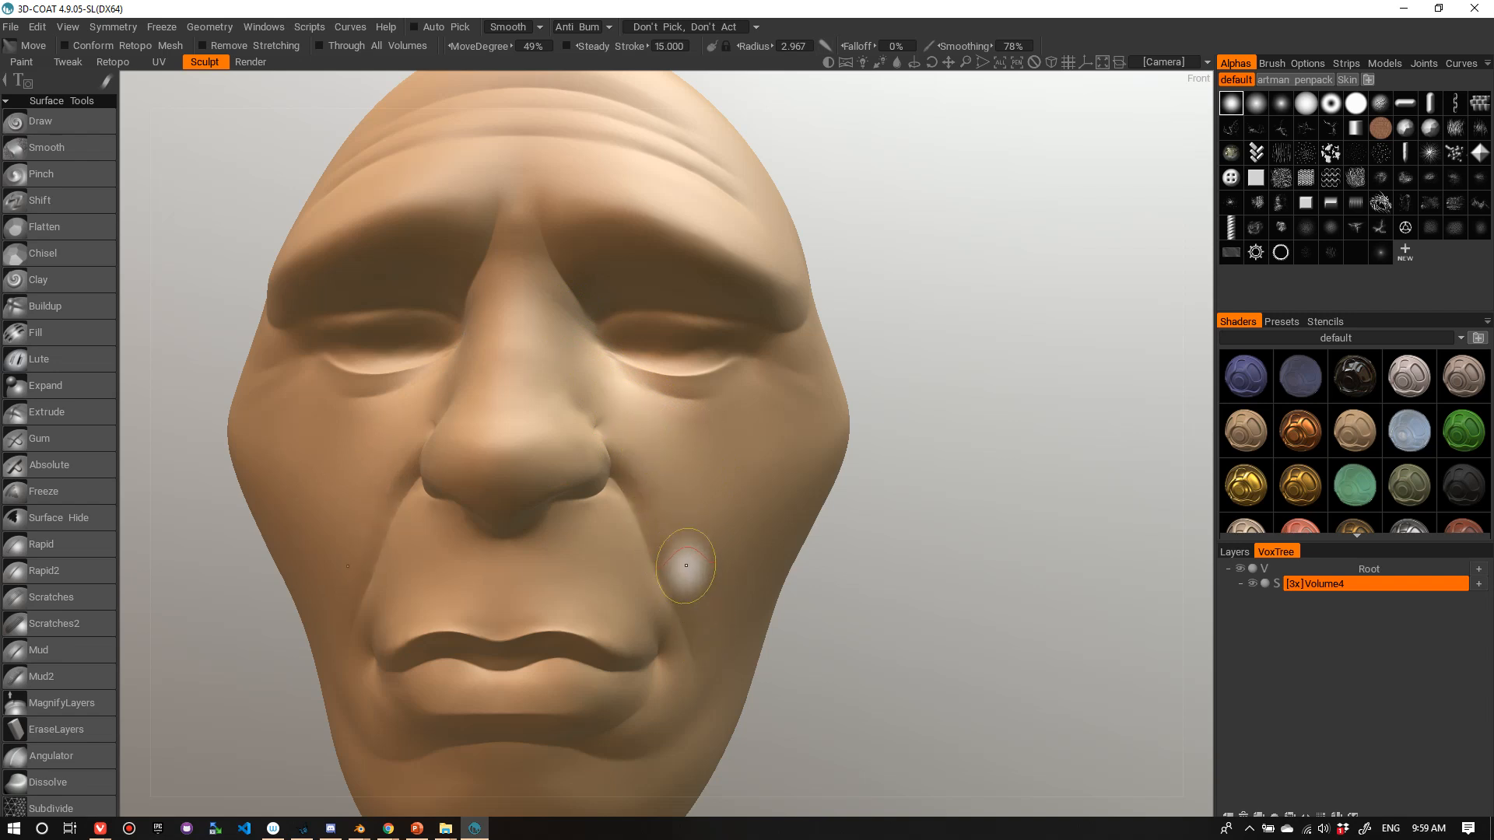
right_click_drag(667, 487, 647, 483)
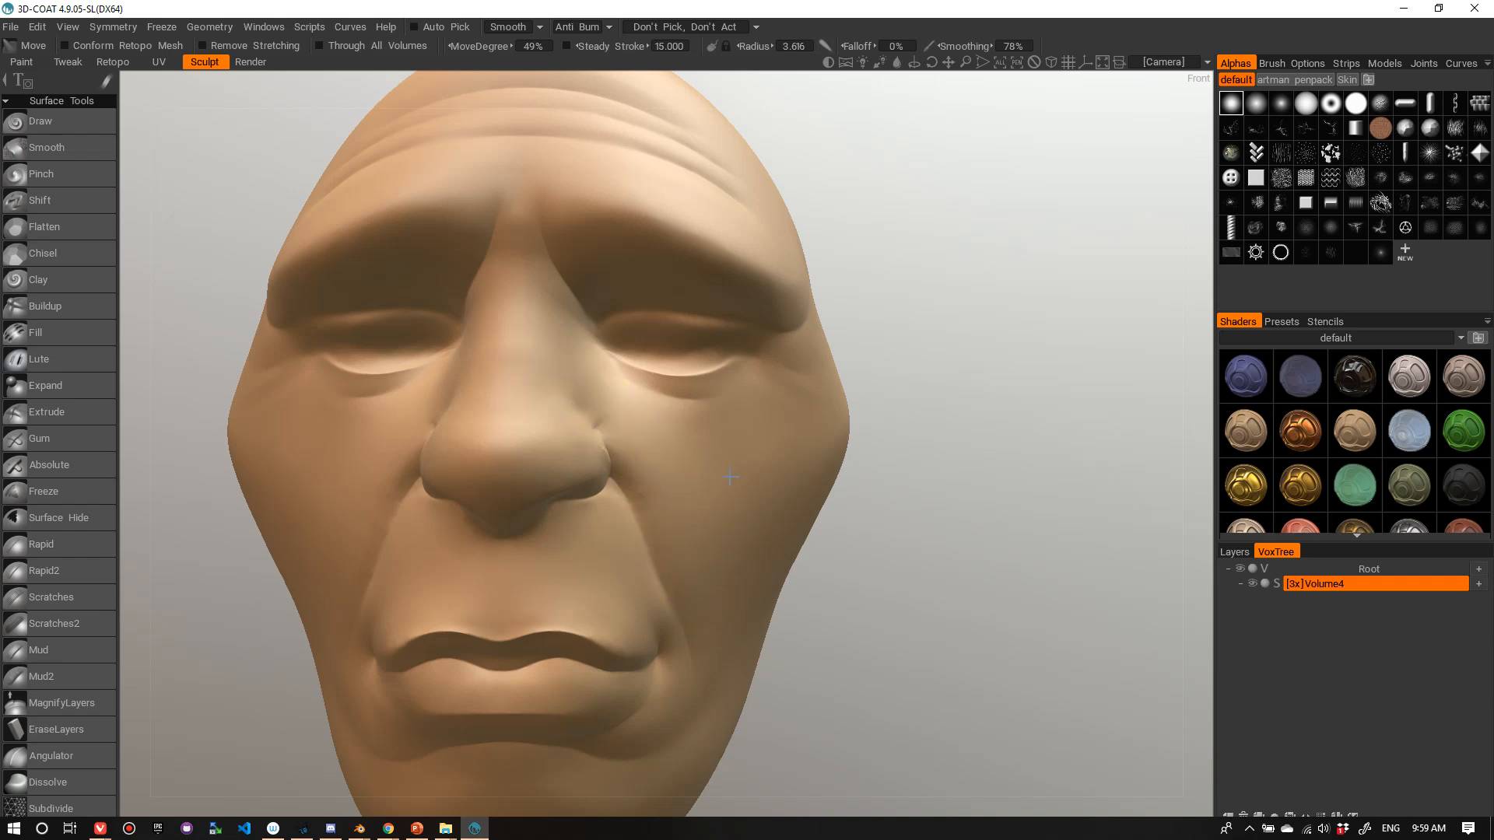
- Refine the crease around the nostril wing in three-quarter and profile views at brush radii 1.783, 2.740 and 0.910
middle_click_drag(729, 477, 607, 478)
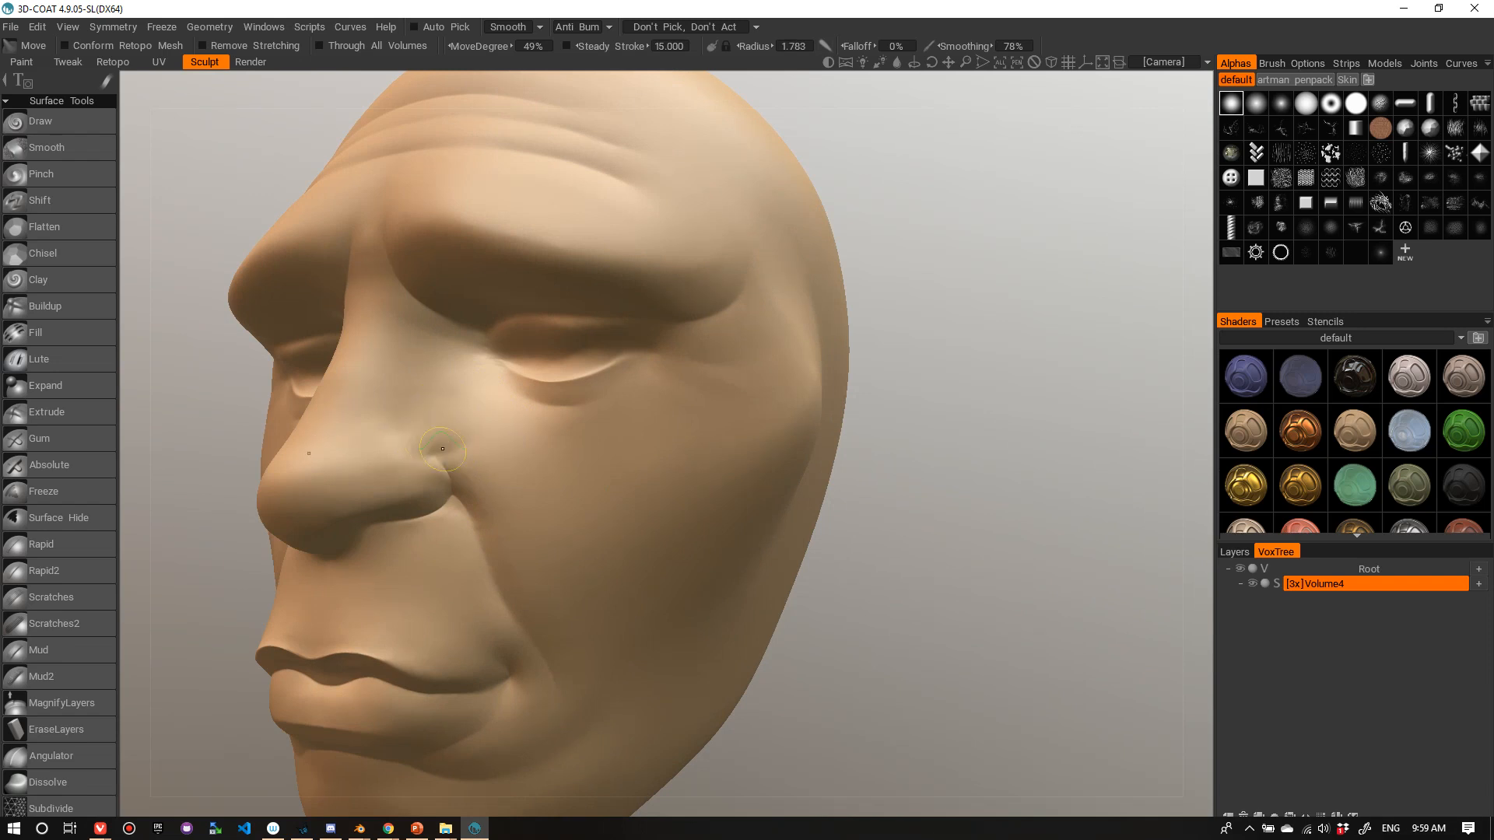
middle_click_drag(427, 468, 556, 467)
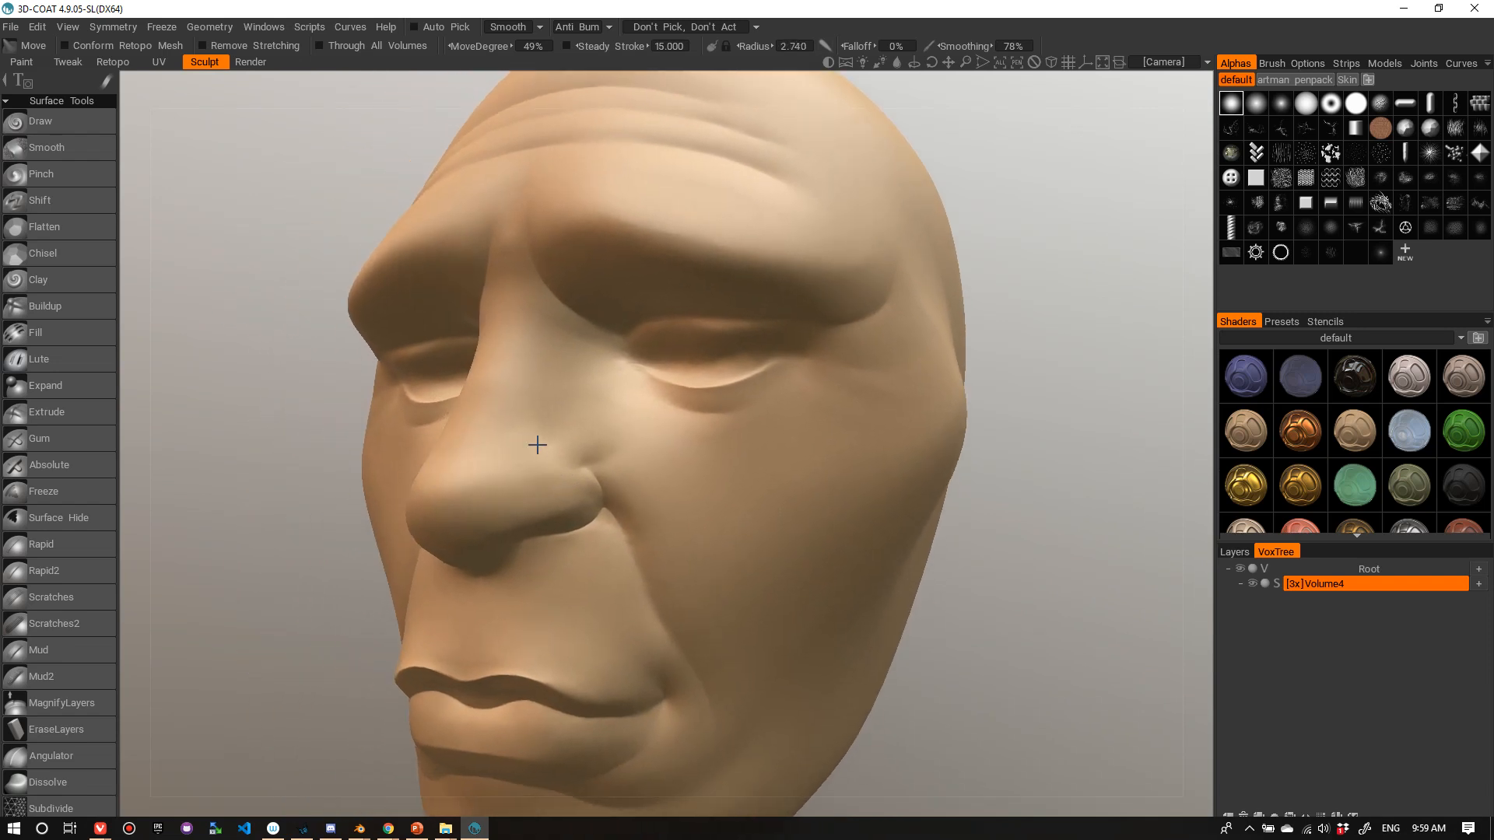
right_click_drag(537, 443, 609, 426)
left_click_drag(587, 432, 617, 413, "alt")
left_click_drag(441, 500, 365, 527, "alt")
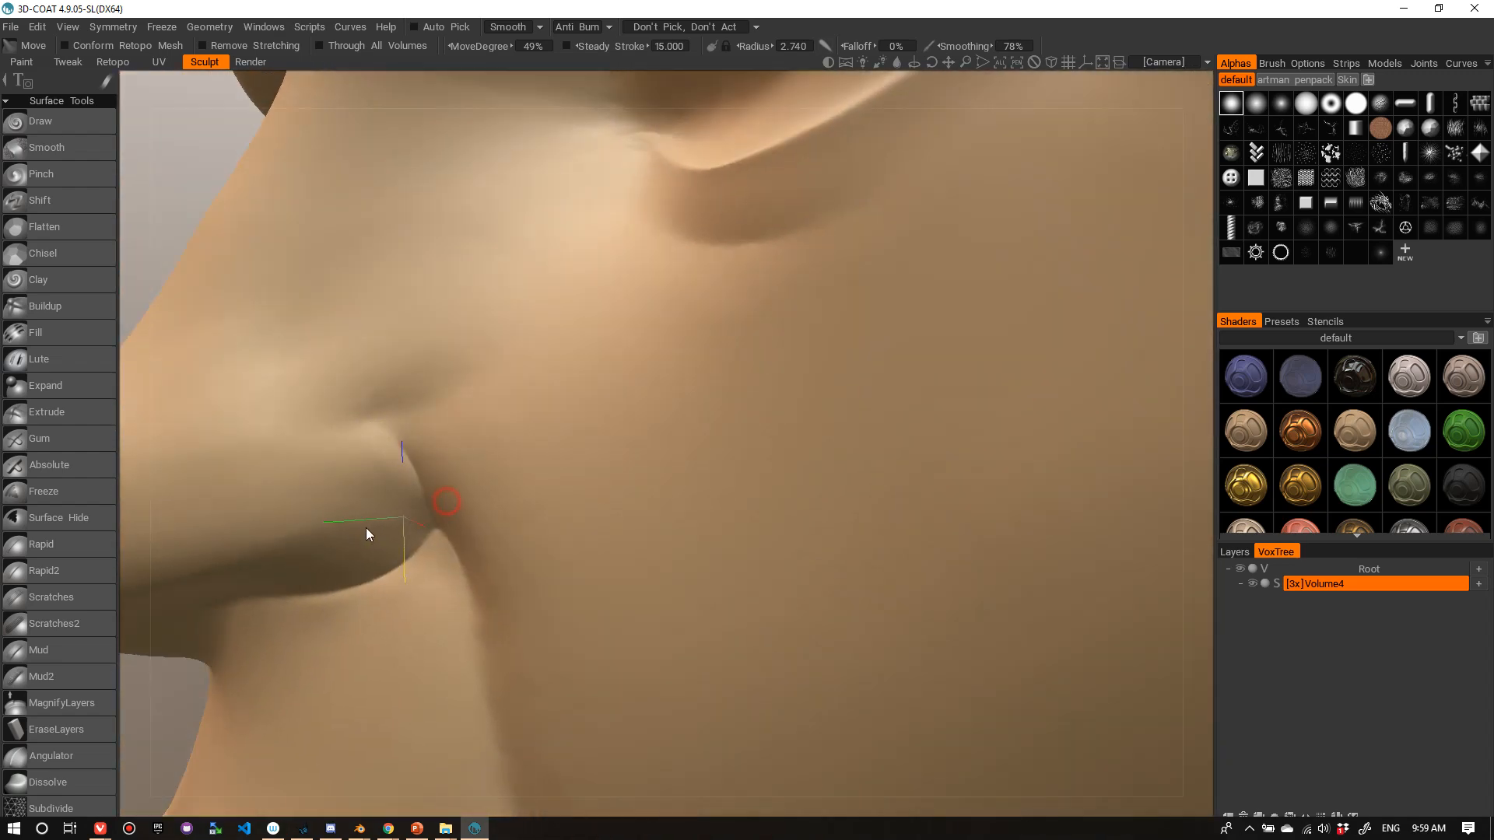
mouse_move(366, 528)
right_mouse_down()
mouse_move(411, 515)
mouse_move(282, 623)
right_mouse_up()
left_click_drag(243, 655, 338, 618, "alt")
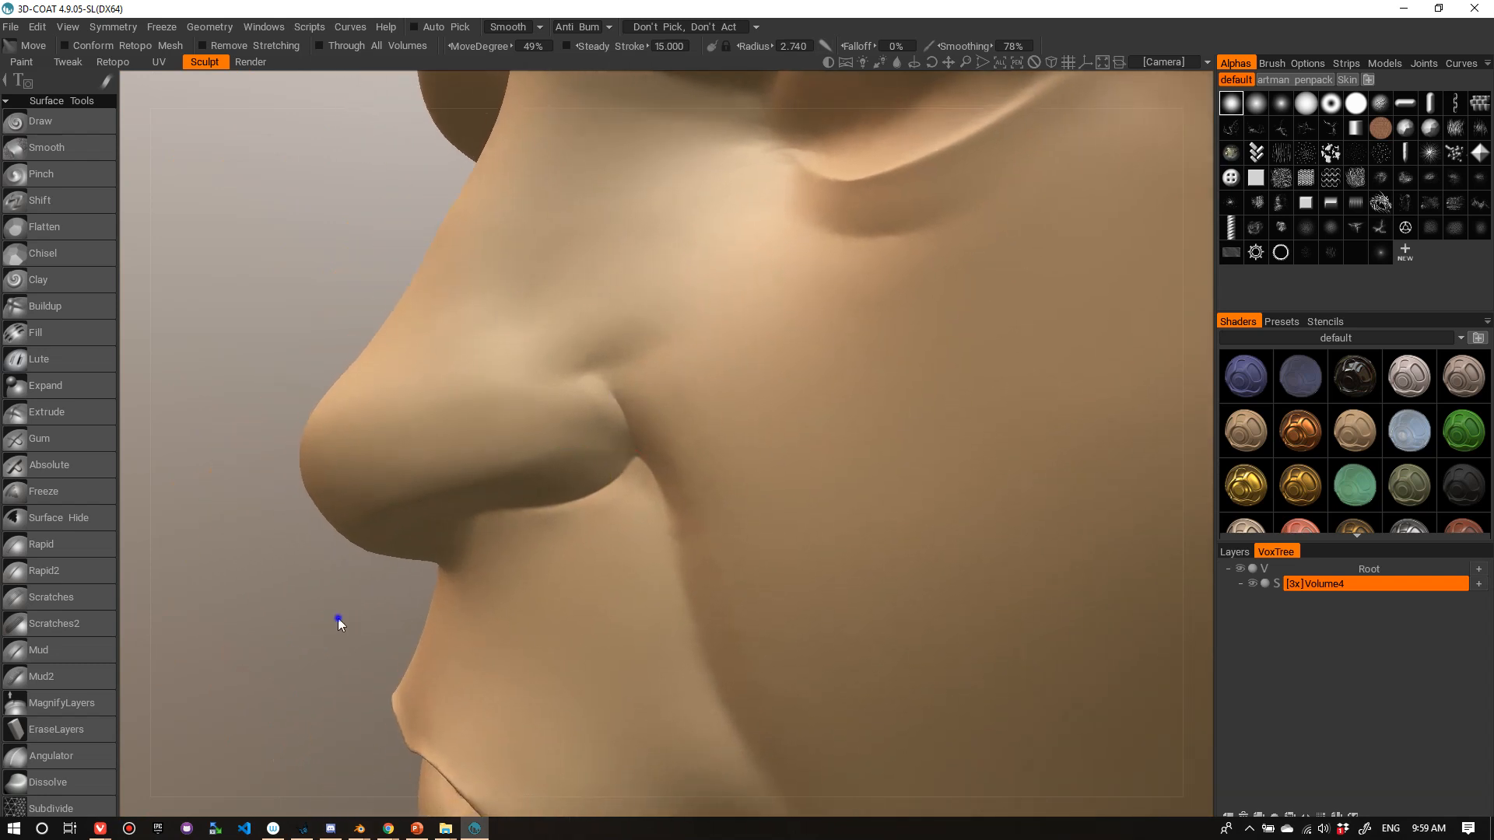
right_click_drag(338, 618, 451, 544)
right_click_drag(518, 459, 436, 461)
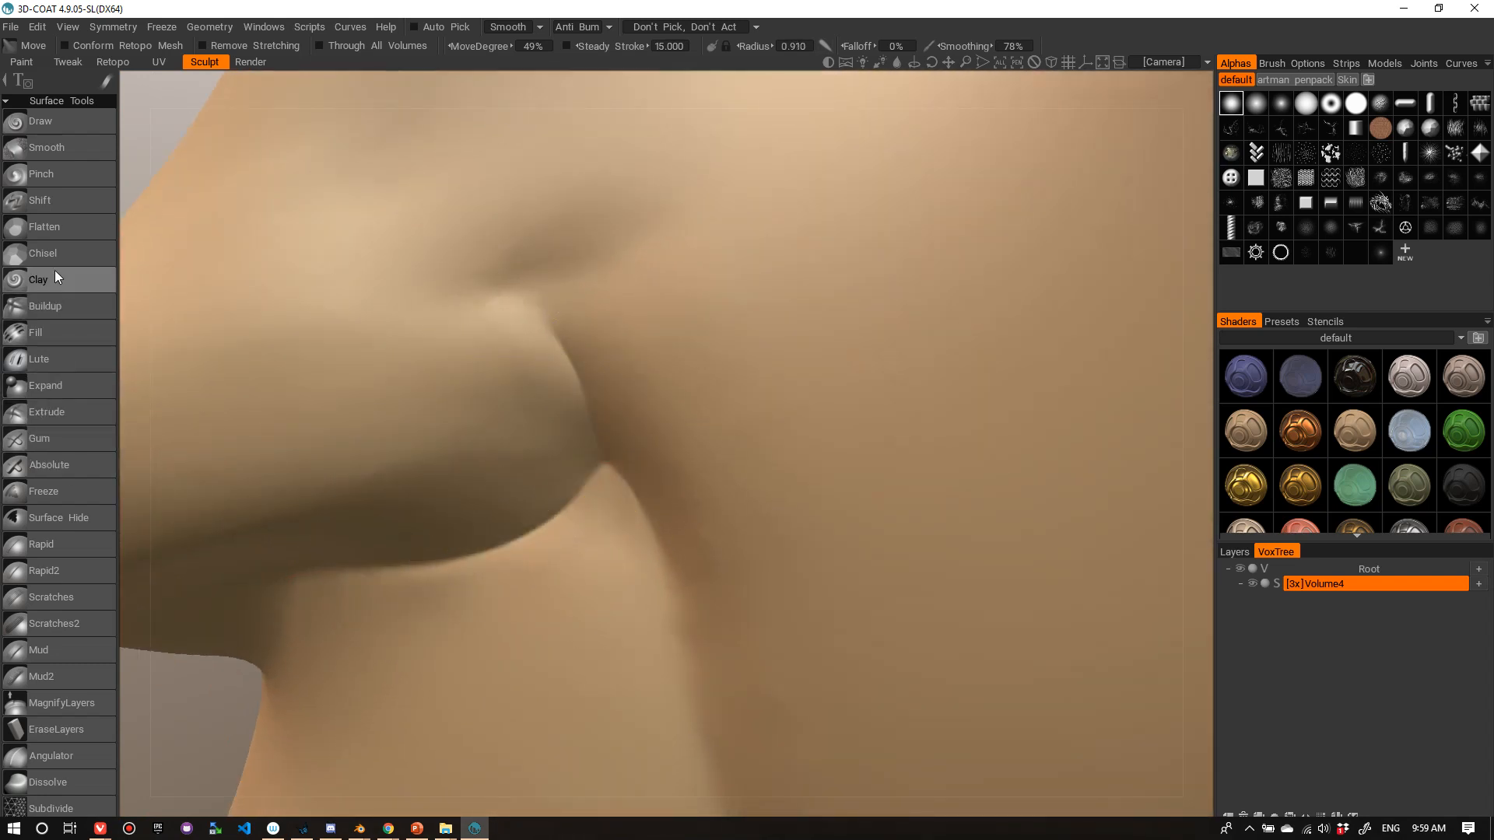
- Build up the rear edge of the nostril wing with Rapid2 at 24% depth and brush radius 0.614, enabling Remove Stretching
left_click(56, 564)
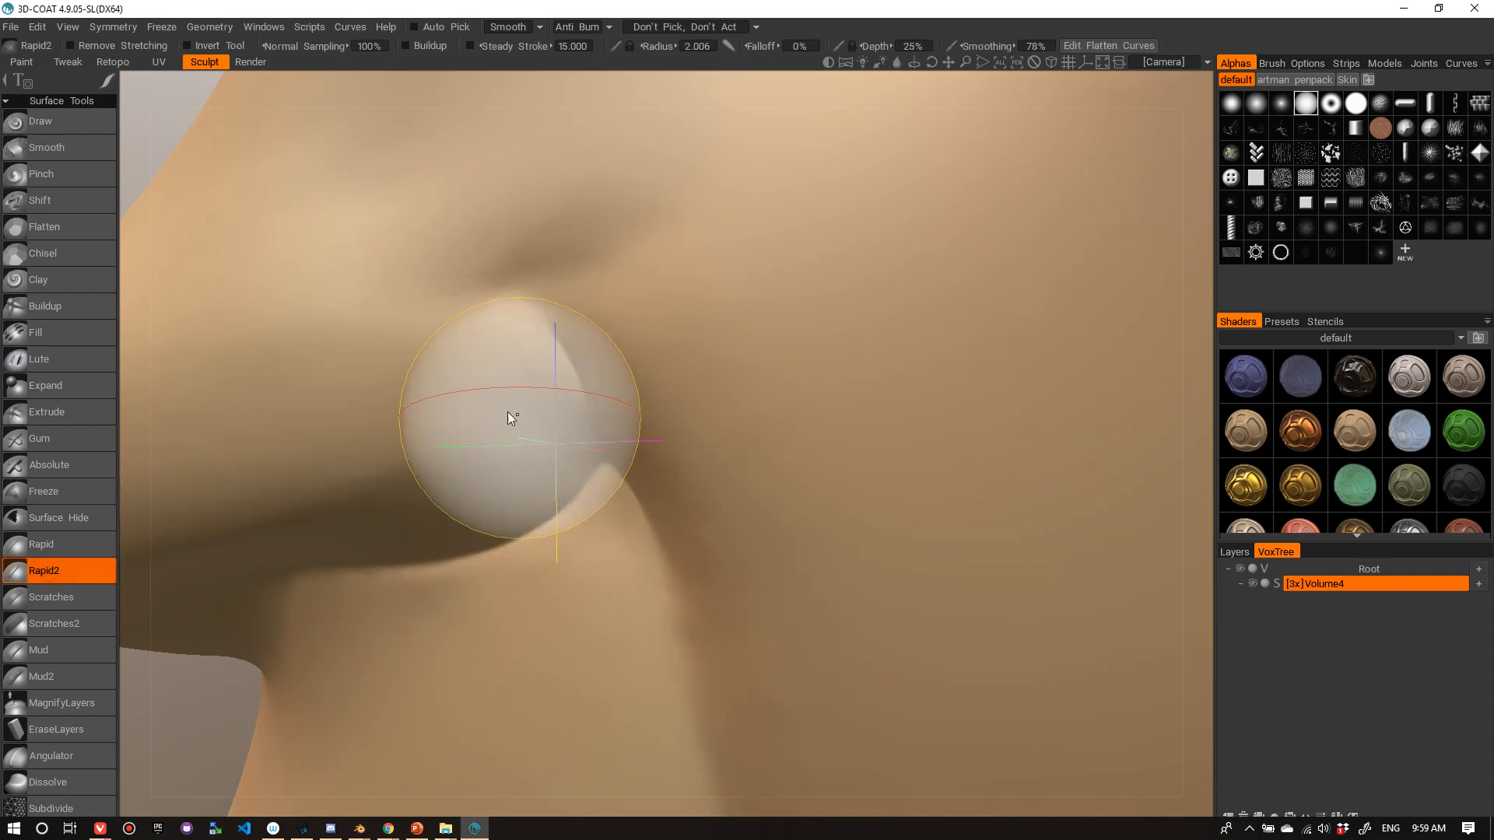
mouse_move(508, 412)
right_mouse_down()
mouse_move(484, 405)
mouse_move(513, 403)
right_mouse_up()
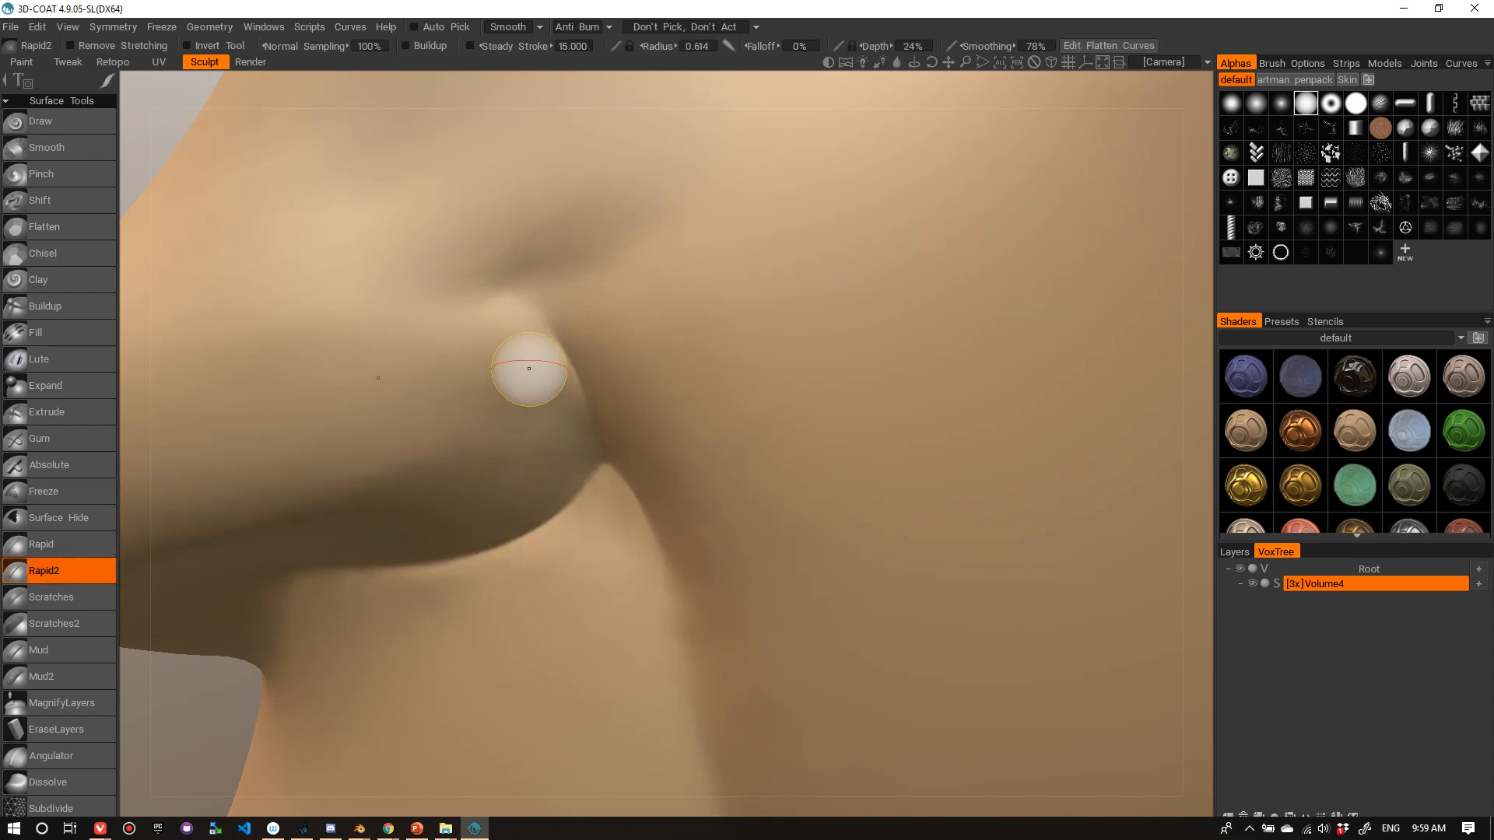
left_click_drag(530, 371, 519, 500)
mouse_move(523, 344)
left_mouse_down()
mouse_move(540, 436)
mouse_move(478, 522)
mouse_move(475, 465)
left_mouse_up()
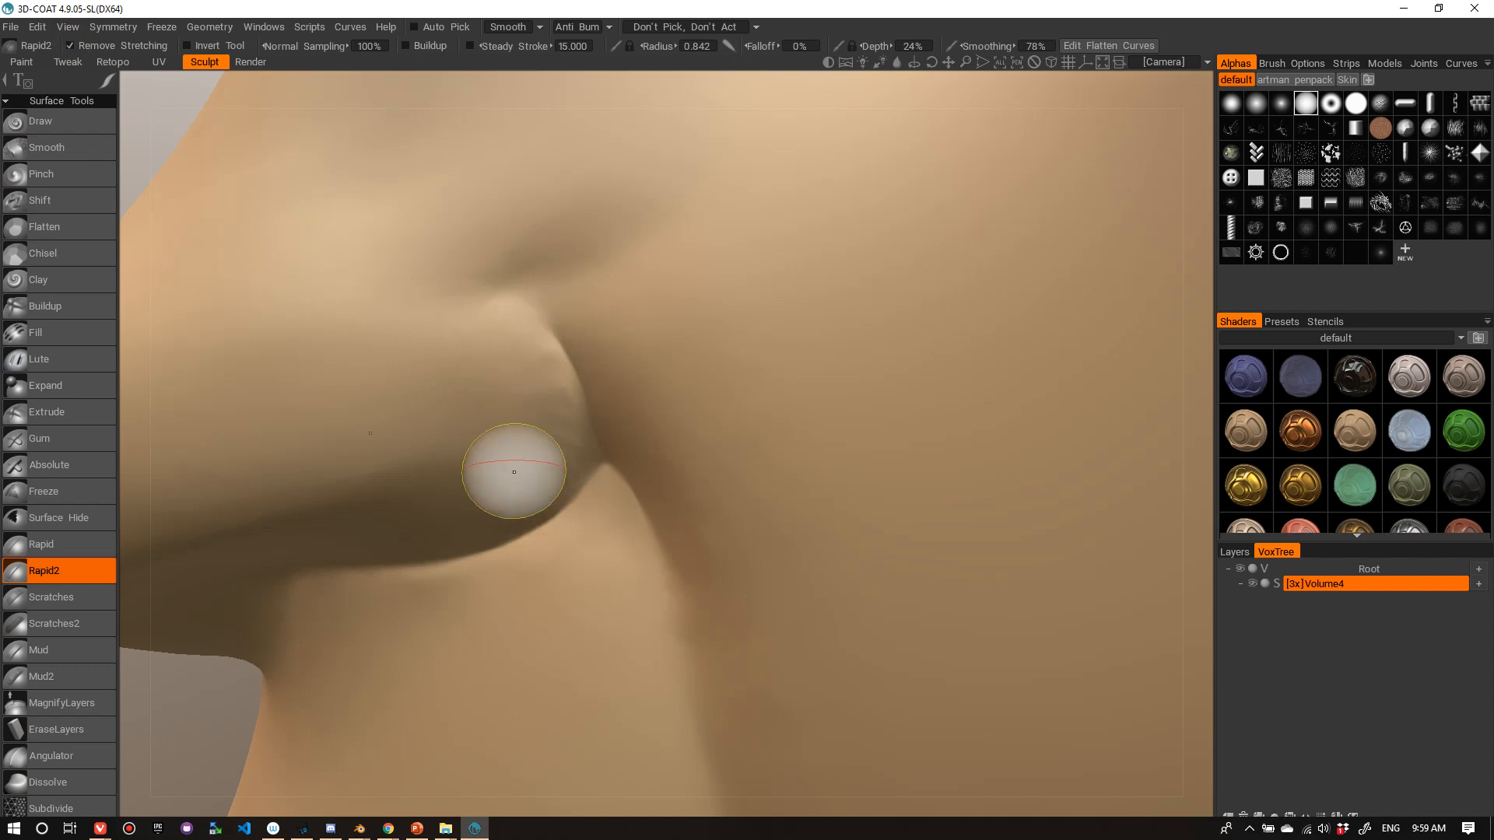
- Add volume down the side of the nostril wing with Rapid2 strokes at brush radius 0.588
right_click_drag(513, 473, 509, 419)
mouse_move(483, 318)
left_mouse_down()
mouse_move(511, 330)
mouse_move(483, 336)
mouse_move(512, 424)
left_mouse_up()
mouse_move(455, 331)
left_mouse_down()
mouse_move(527, 450)
mouse_move(497, 483)
mouse_move(422, 506)
left_mouse_up()
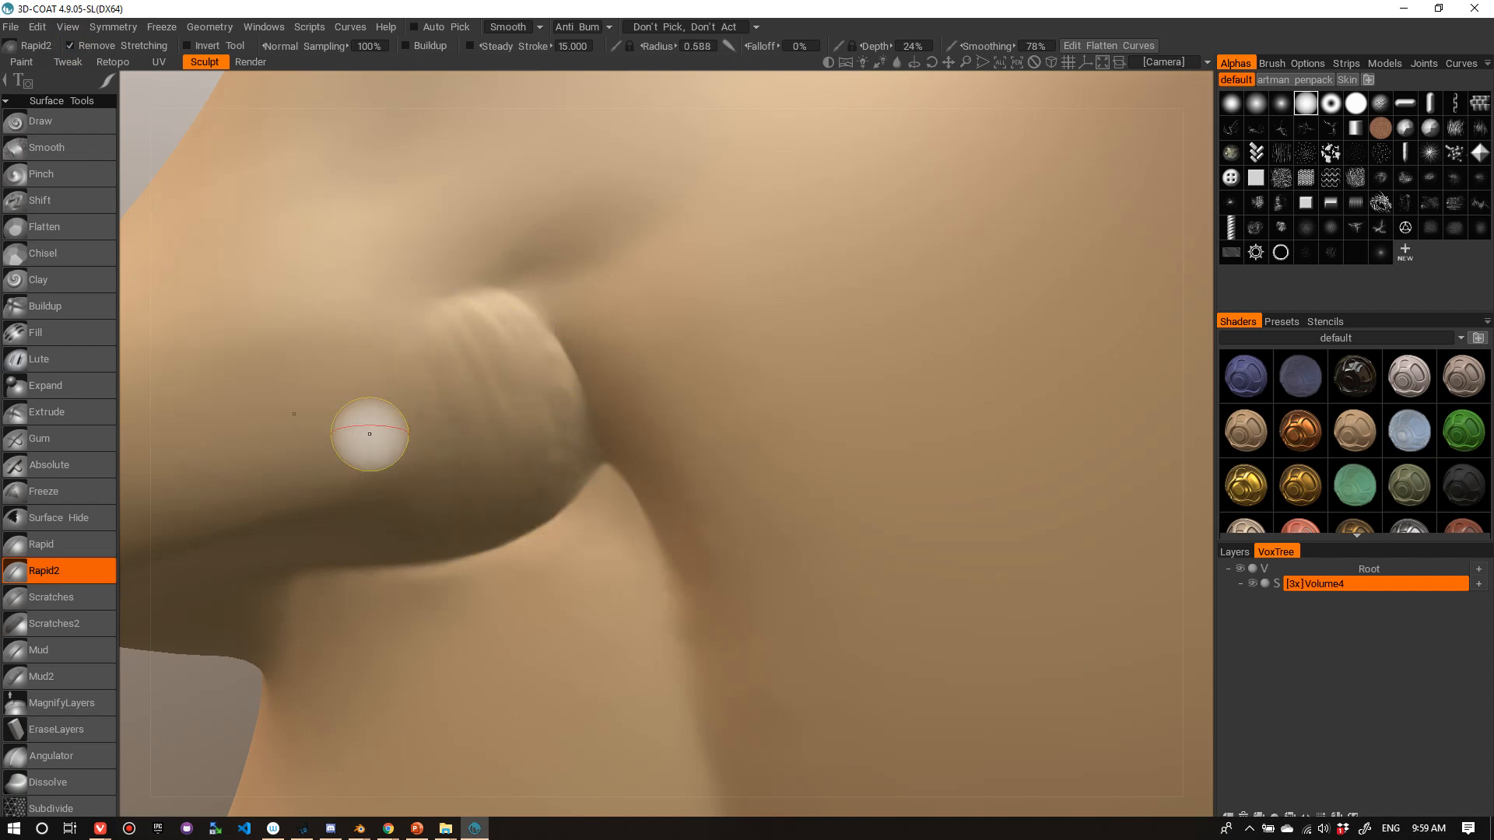
left_click_drag(370, 437, 417, 497)
left_click_drag(409, 354, 463, 513)
mouse_move(470, 328)
left_mouse_down()
mouse_move(484, 427)
mouse_move(542, 473)
mouse_move(531, 503)
left_mouse_up()
- Blend the nostril wing toward the nose tip with lengthwise Rapid2 strokes at brush radius 0.588
left_click_drag(471, 387, 376, 376)
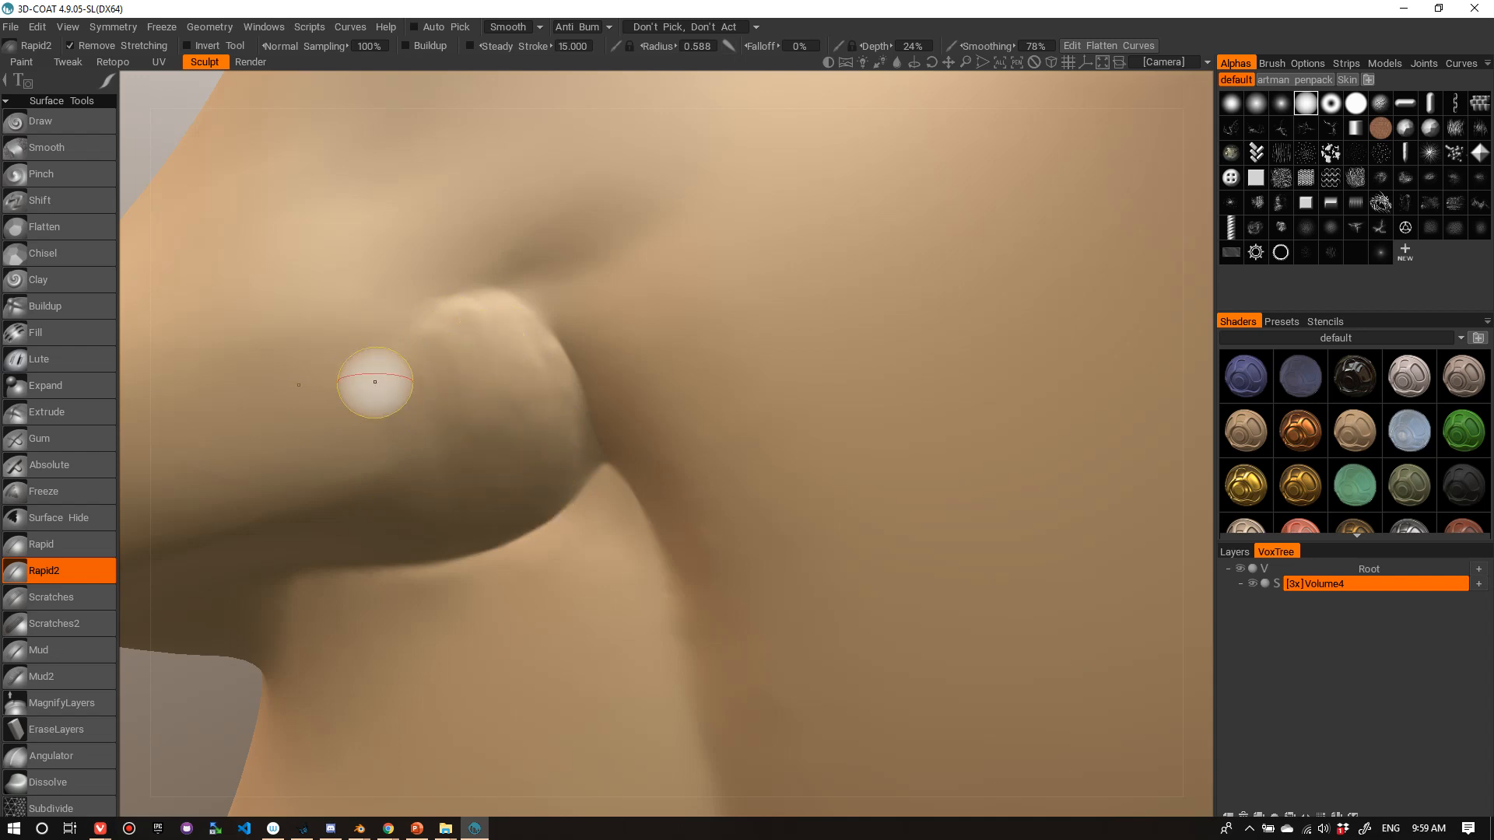
left_click_drag(294, 397, 458, 373)
left_click_drag(289, 442, 470, 441)
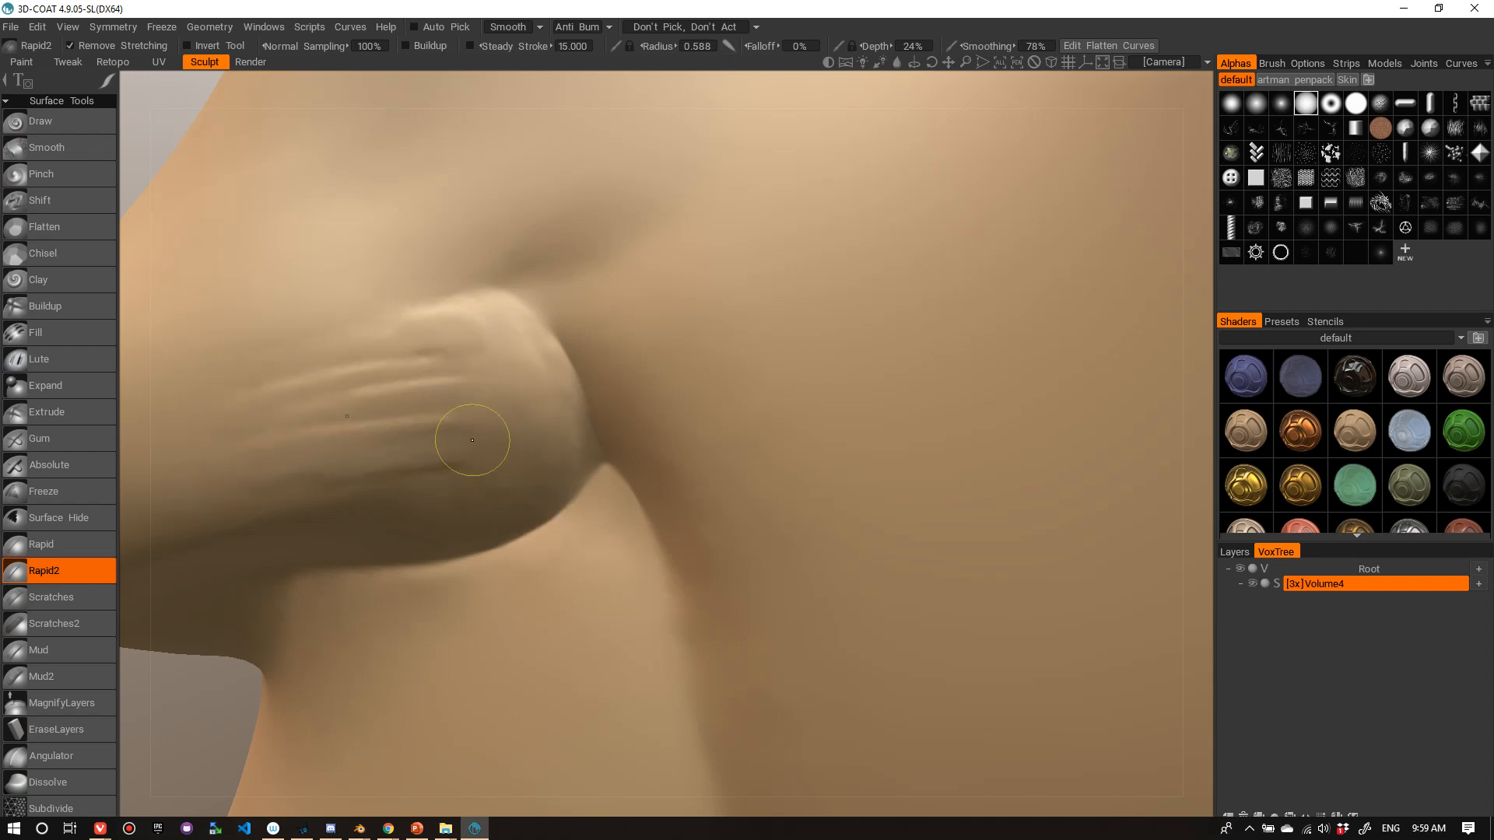
left_click_drag(229, 492, 440, 487)
- Smooth the stroke ridges on the nostril wing at brush radius 1.071
right_click_drag(483, 346, 432, 358)
left_click_drag(467, 370, 550, 341, "alt")
right_click_drag(550, 342, 560, 344, "alt")
mouse_move(560, 344)
left_mouse_down("alt")
mouse_move(536, 349)
mouse_move(531, 379)
left_mouse_up("alt")
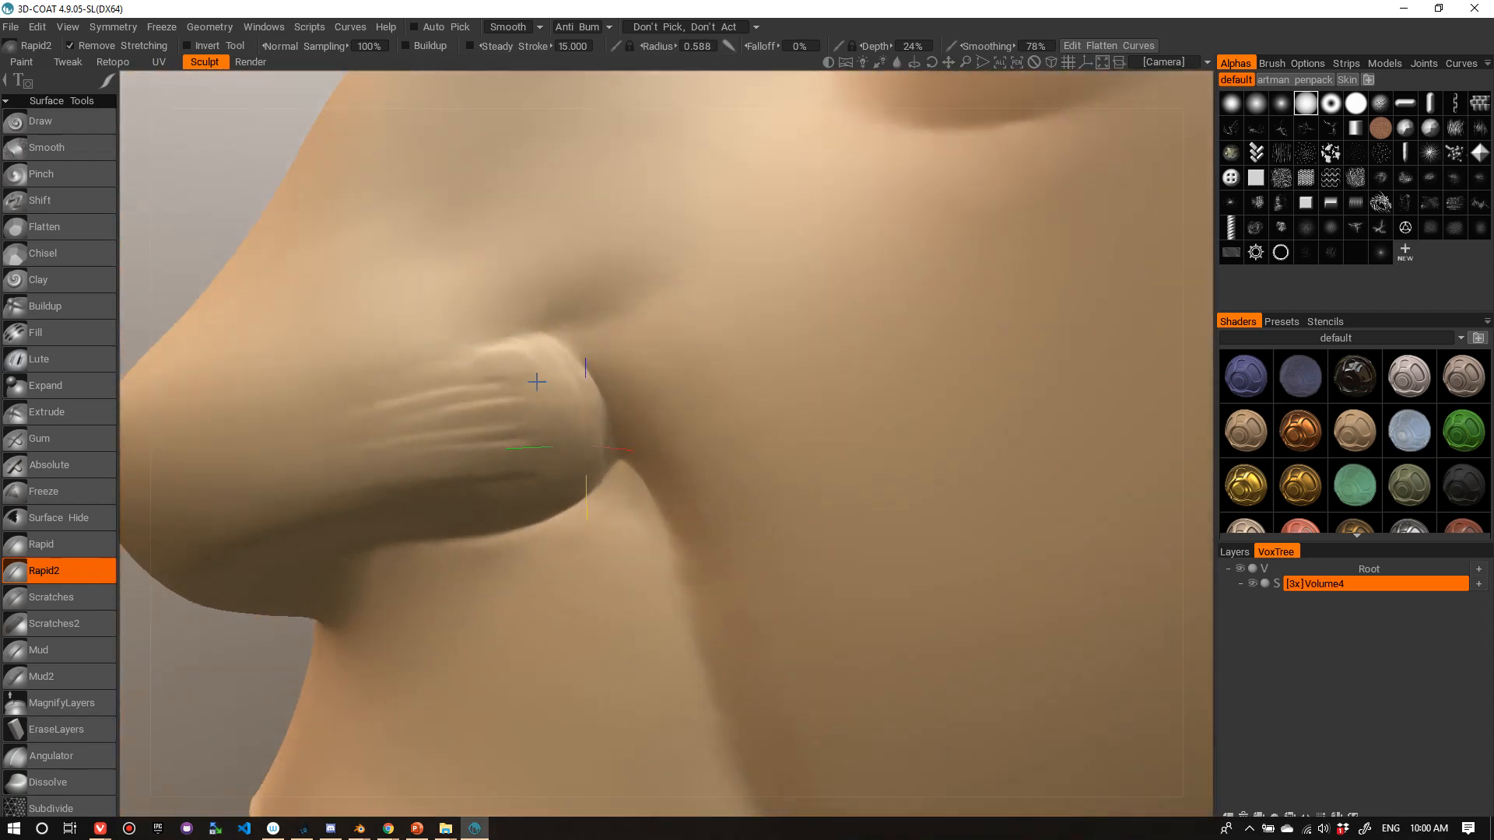
mouse_move(537, 382)
right_mouse_down()
mouse_move(494, 394)
mouse_move(535, 387)
right_mouse_up()
left_click_drag(522, 386, 501, 405, "shift")
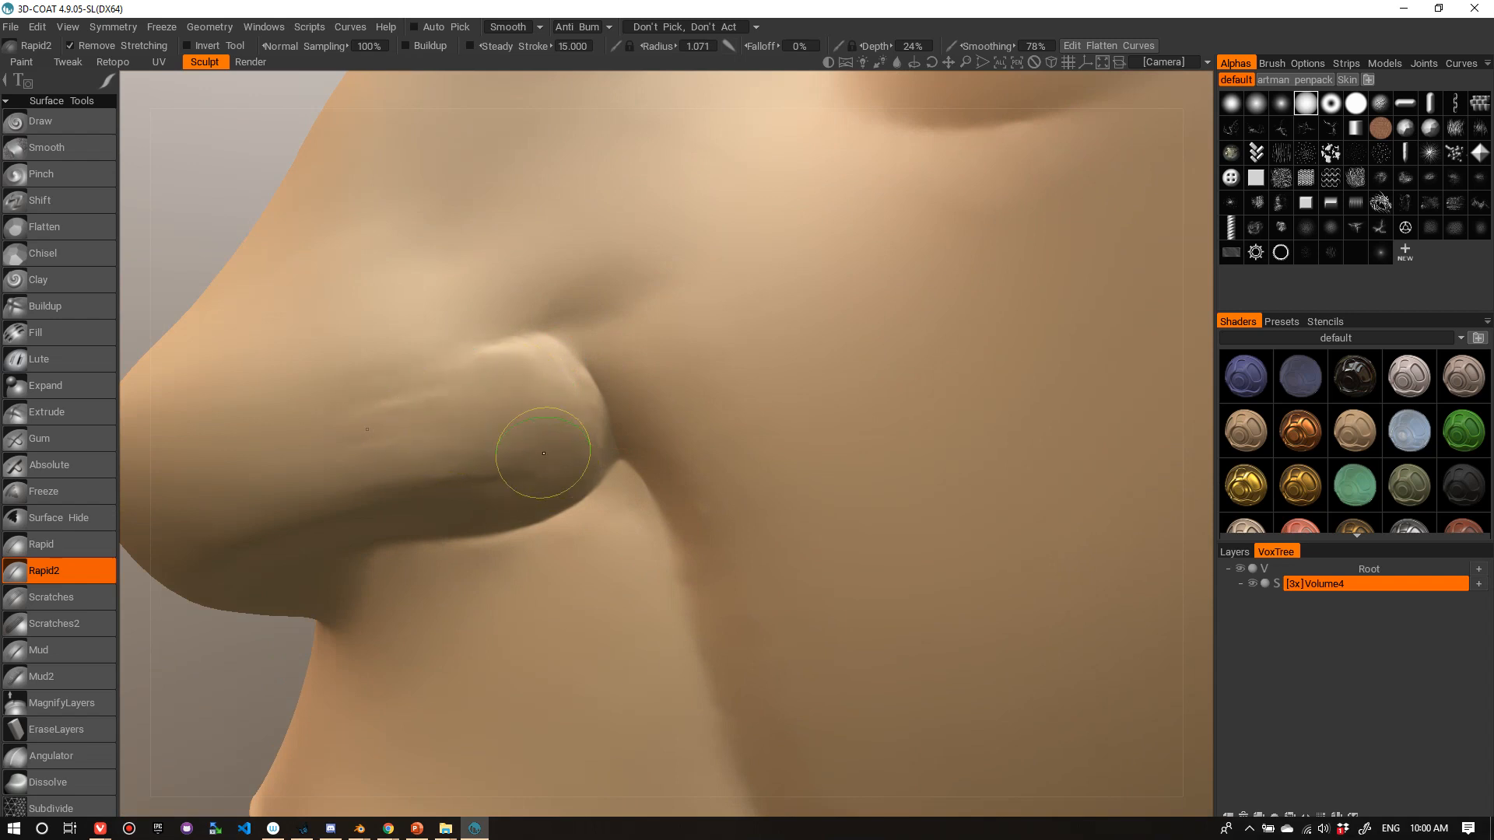
left_click_drag(317, 443, 400, 410, "shift")
mouse_move(436, 459)
left_mouse_down("shift")
mouse_move(533, 454)
mouse_move(459, 467)
left_mouse_up("shift")
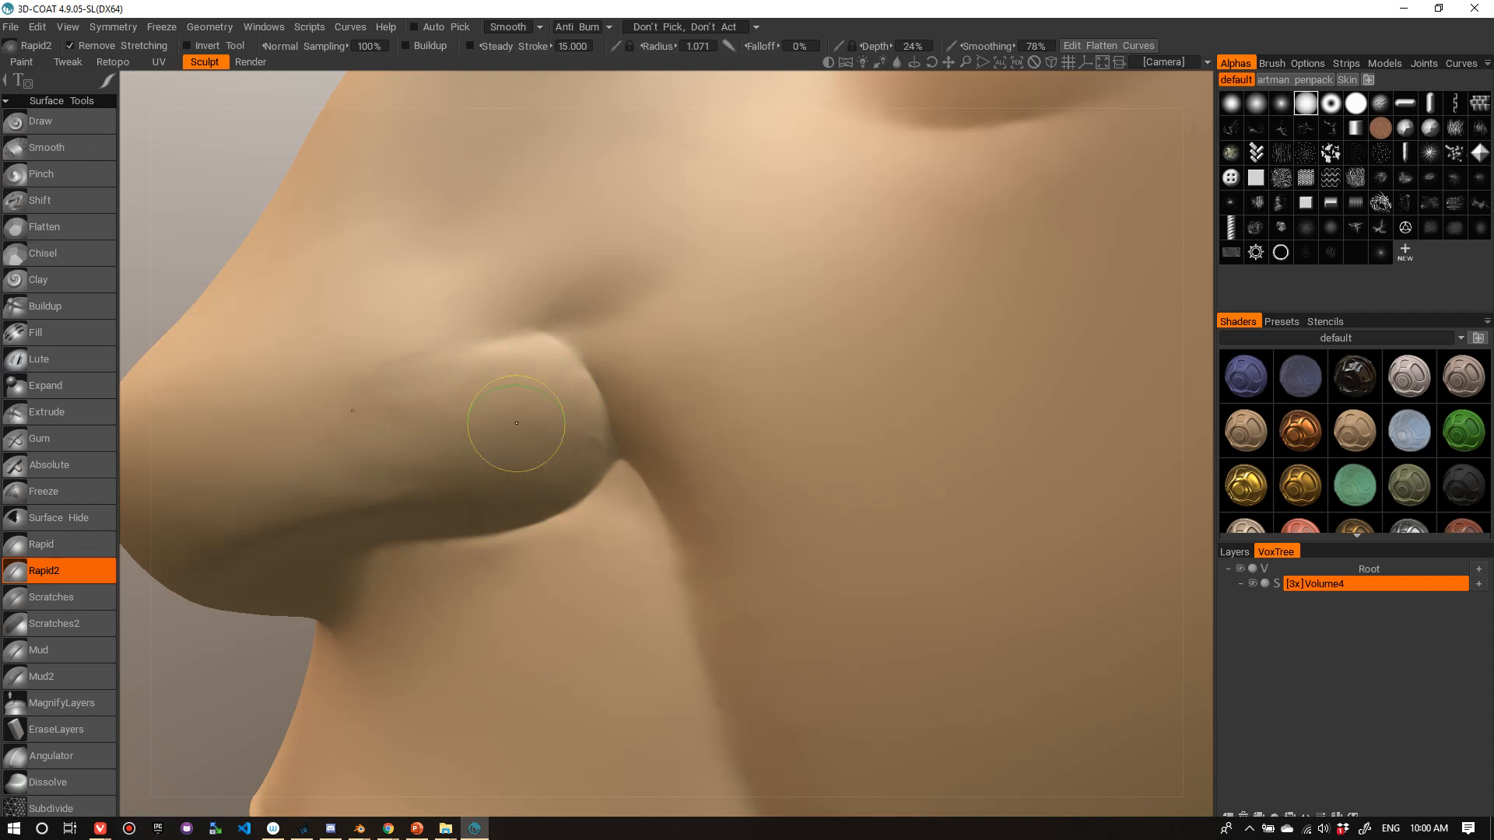
right_click_drag(514, 420, 613, 414, "alt")
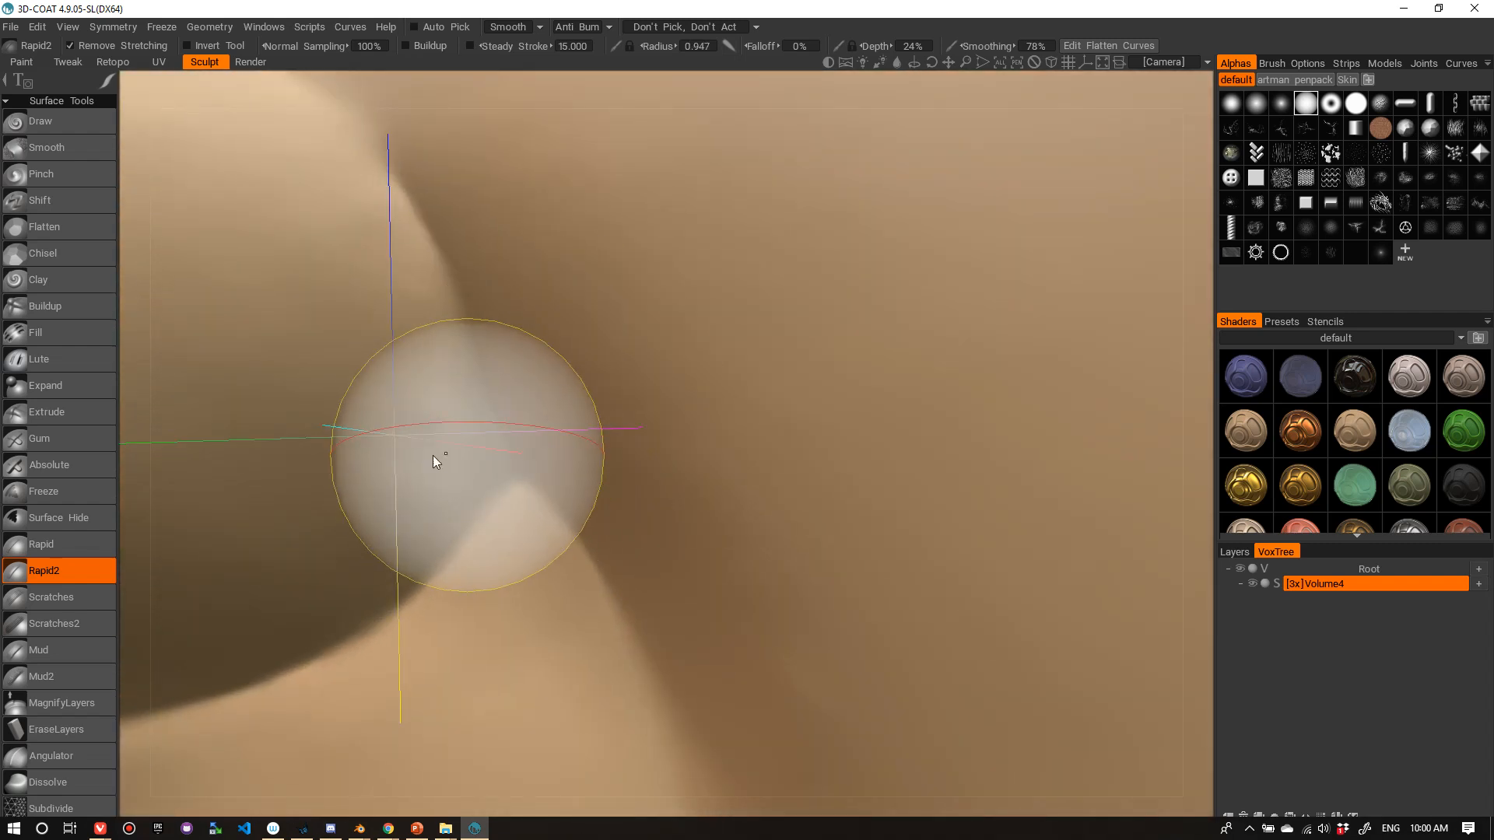
- Build up the rear of the nostril wing with vertical Rapid2 strokes at 24% depth and brush radius 0.445
right_click_drag(432, 455, 390, 458)
mouse_move(390, 458)
left_mouse_down()
mouse_move(437, 483)
mouse_move(363, 530)
left_mouse_up()
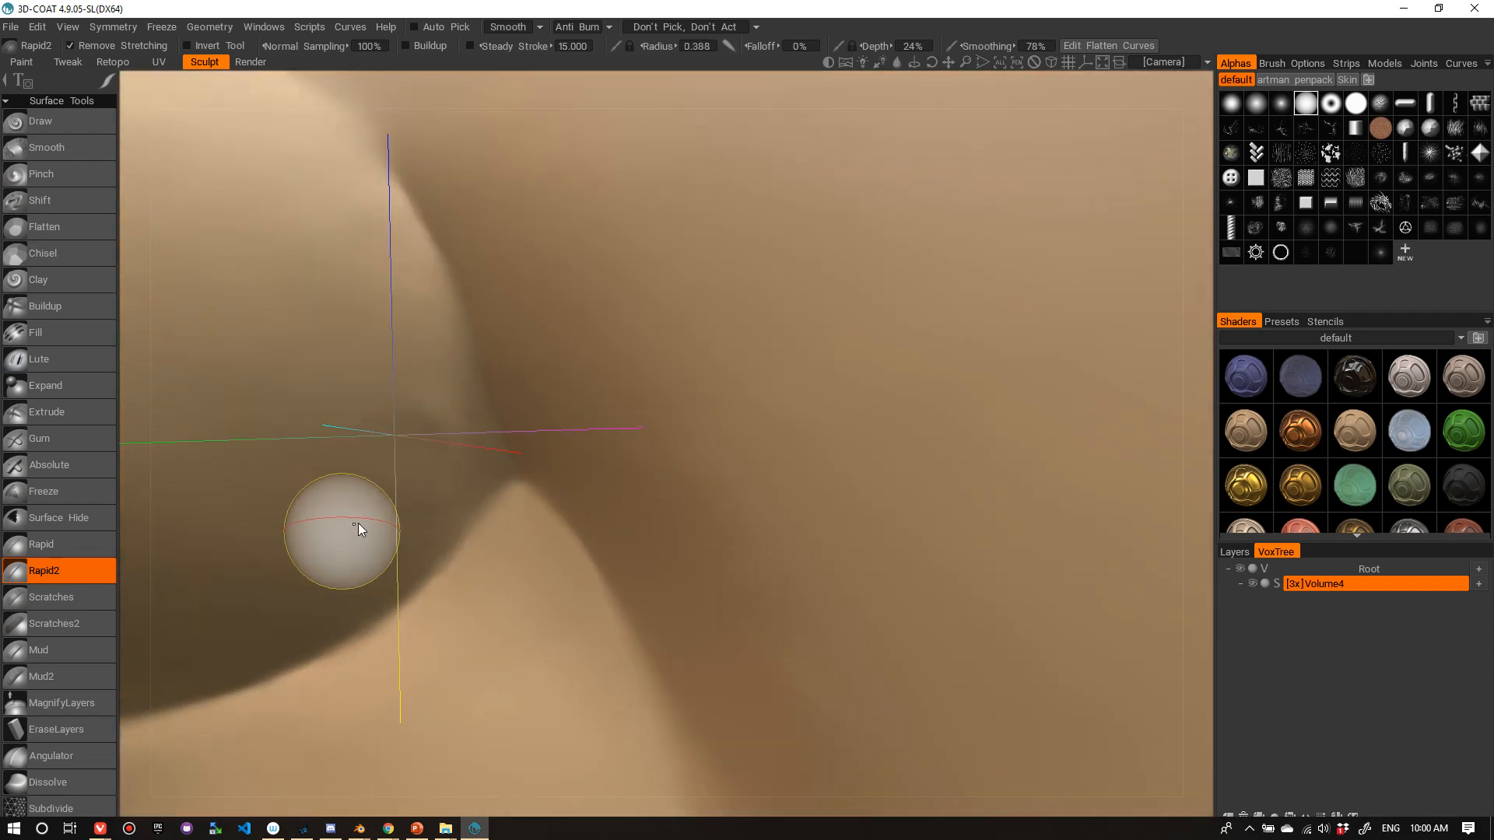
right_click_drag(357, 523, 374, 500)
left_click_drag(374, 500, 357, 537)
mouse_move(362, 331)
left_mouse_down()
mouse_move(381, 437)
mouse_move(312, 587)
left_mouse_up()
left_click_drag(313, 267, 298, 528)
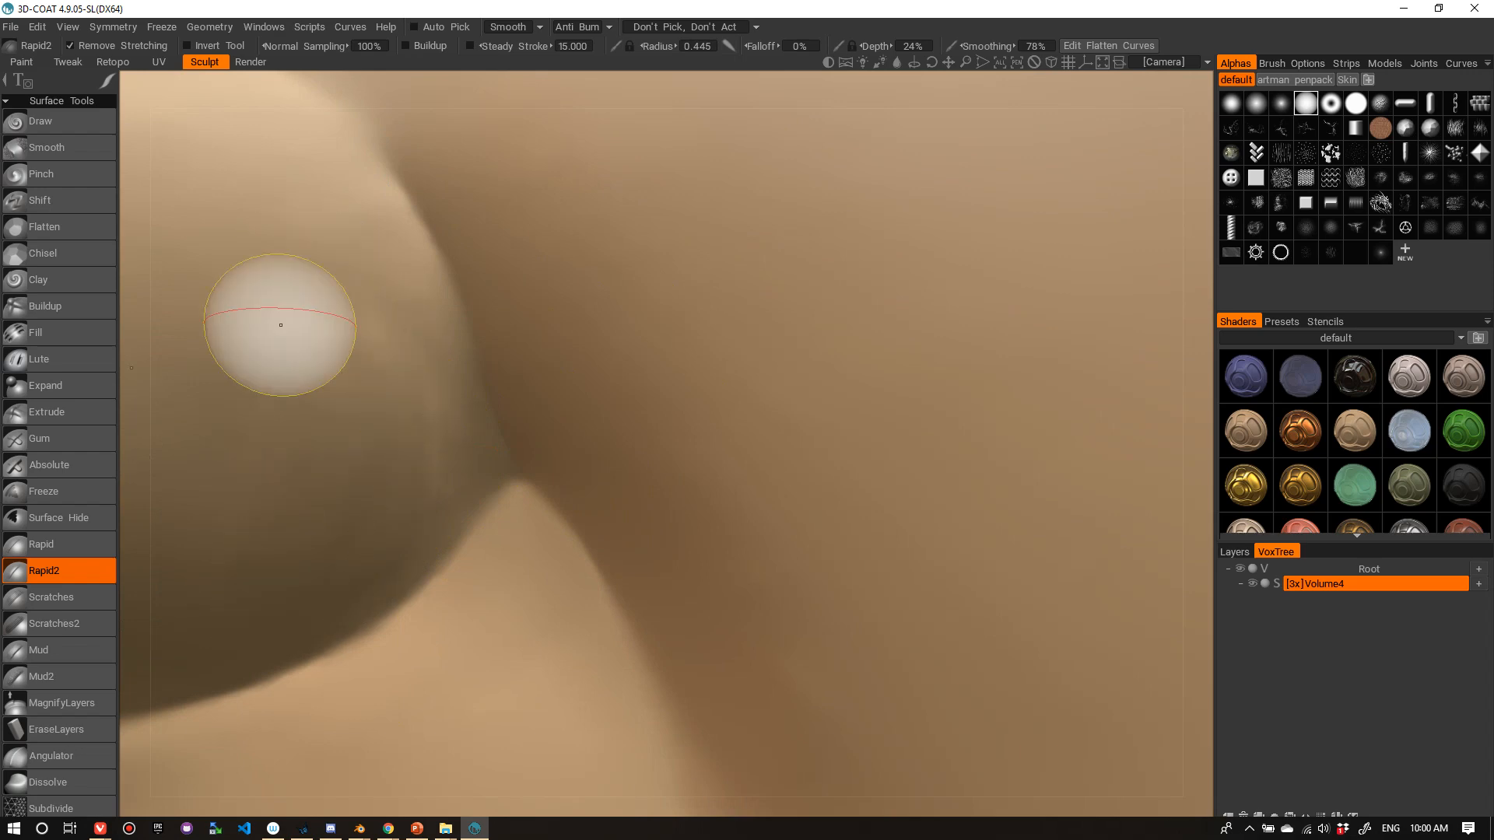
left_click_drag(259, 281, 271, 545)
left_click_drag(303, 272, 342, 562)
left_click_drag(347, 263, 391, 519)
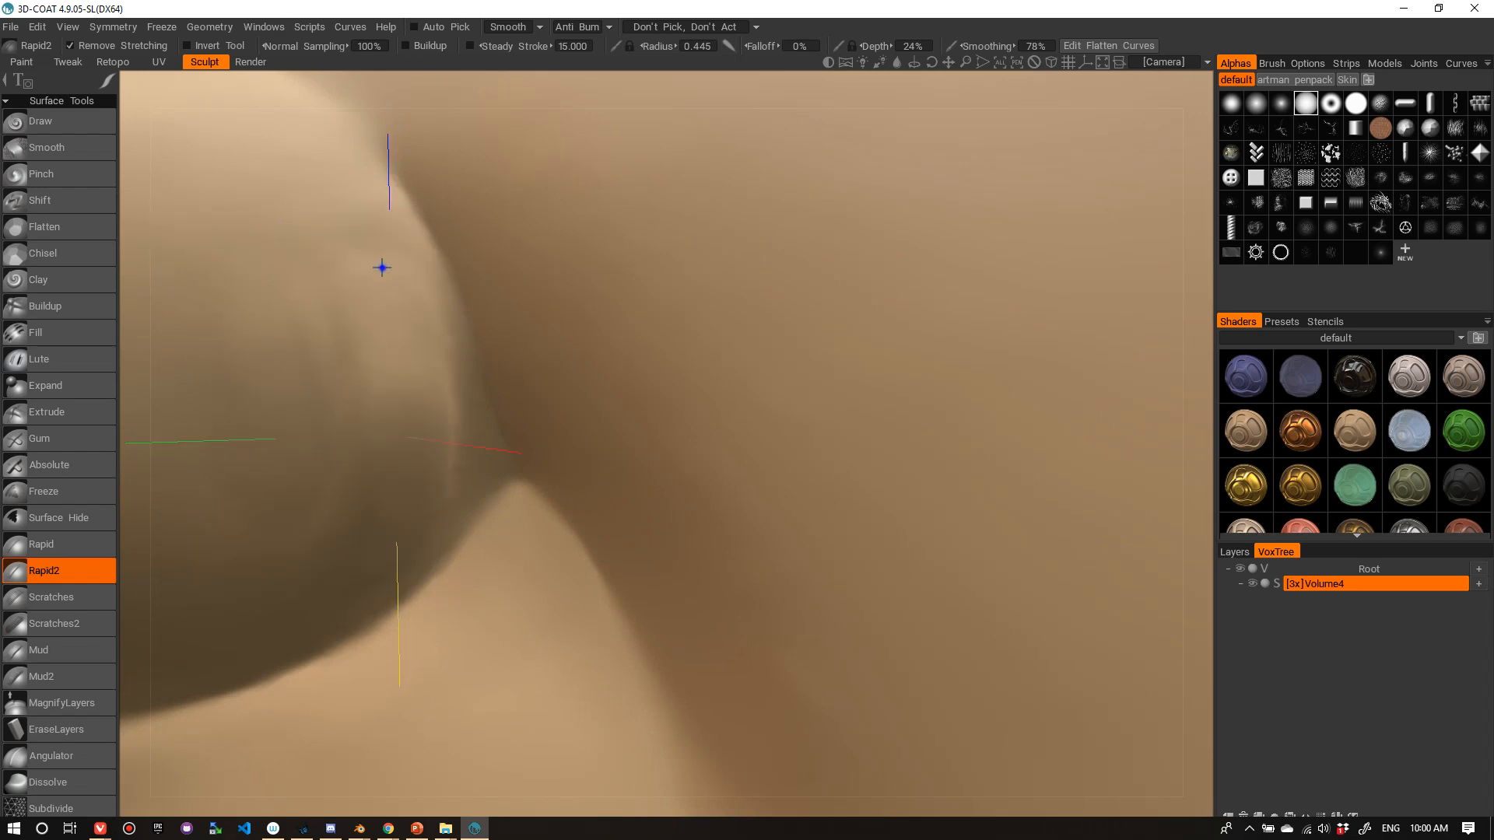
- Smooth the stroke ridges on the rear of the nostril wing at brush radius 0.759
right_click_drag(382, 268, 473, 345, "alt")
mouse_move(473, 346)
left_mouse_down("alt")
mouse_move(609, 337)
mouse_move(490, 329)
left_mouse_up("alt")
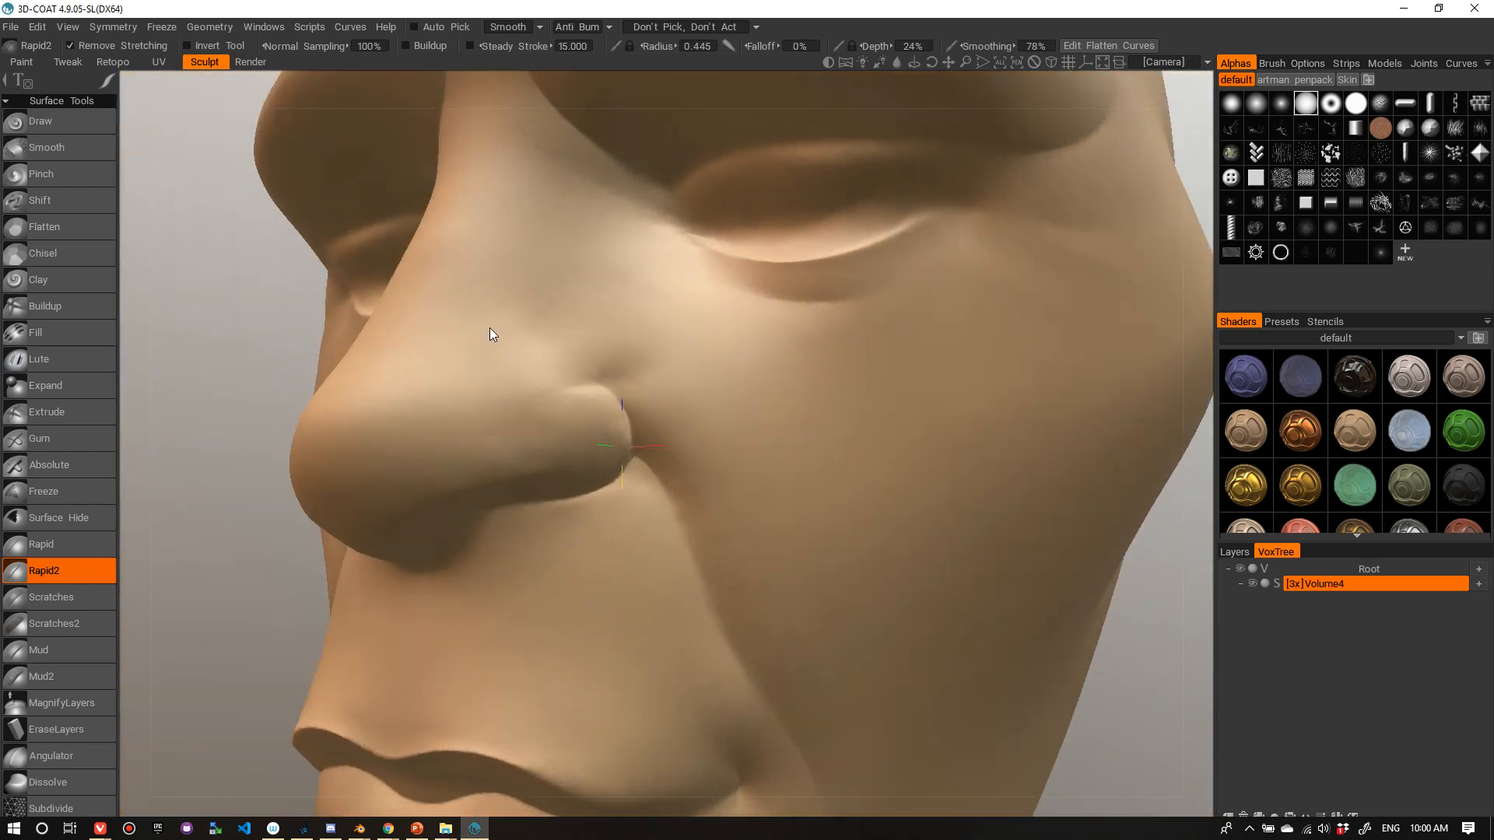
right_click_drag(490, 328, 450, 361, "alt")
mouse_move(454, 340)
left_mouse_down()
mouse_move(487, 417)
mouse_move(477, 409)
left_mouse_up()
mouse_move(494, 475)
left_mouse_down()
mouse_move(483, 350)
mouse_move(493, 407)
mouse_move(477, 490)
mouse_move(490, 494)
mouse_move(493, 426)
left_mouse_up()
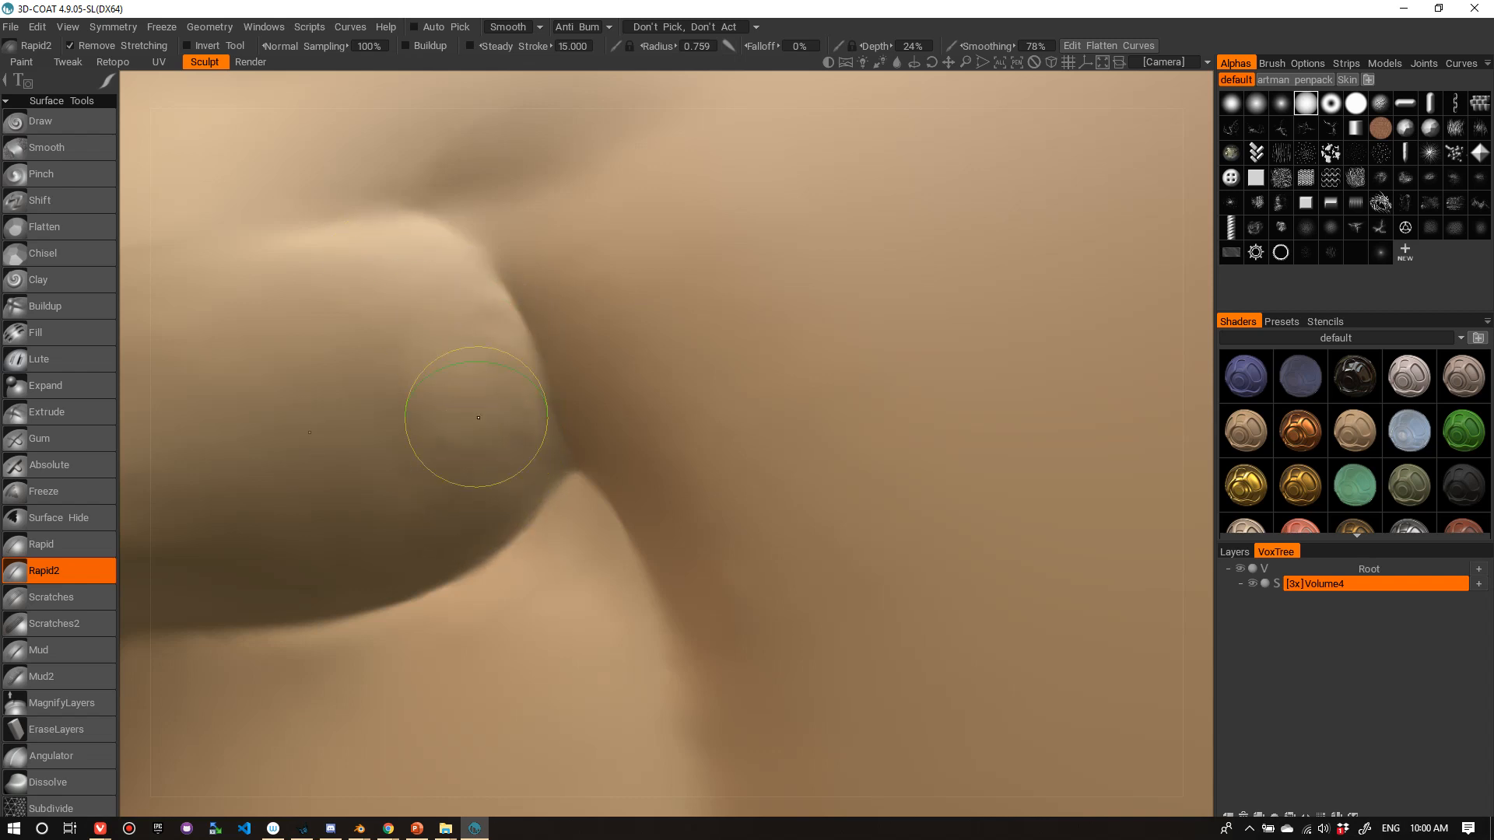
mouse_move(415, 355)
left_mouse_down()
mouse_move(354, 334)
mouse_move(366, 342)
left_mouse_up()
- Fill the hollow above the nostril wing with Rapid2 strokes and smooth them at brush radius 1.641
right_click_drag(497, 439, 541, 333, "alt")
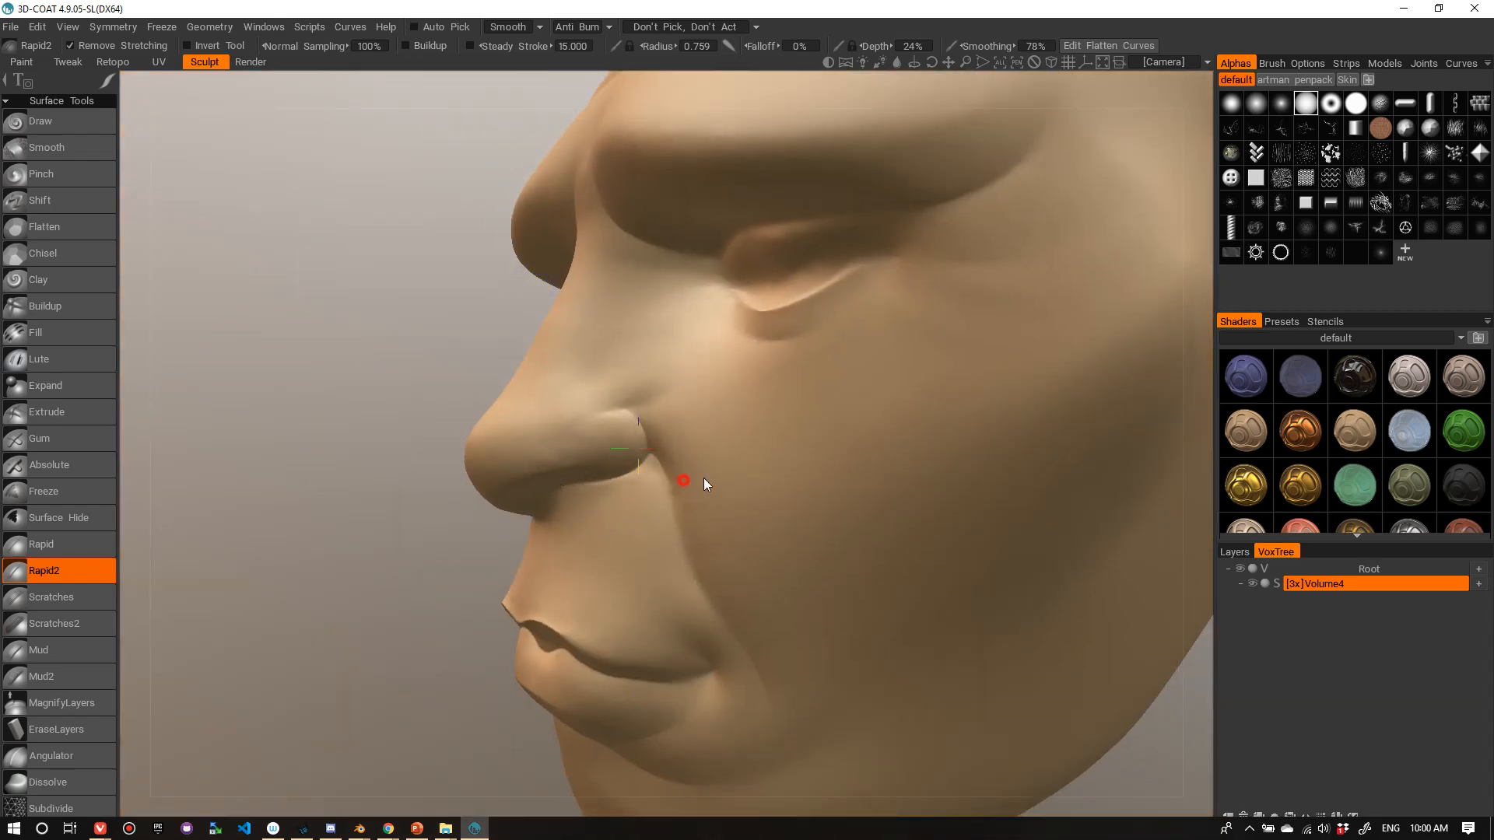
mouse_move(703, 478)
right_mouse_down("alt")
mouse_move(711, 407)
mouse_move(617, 311)
right_mouse_up("alt")
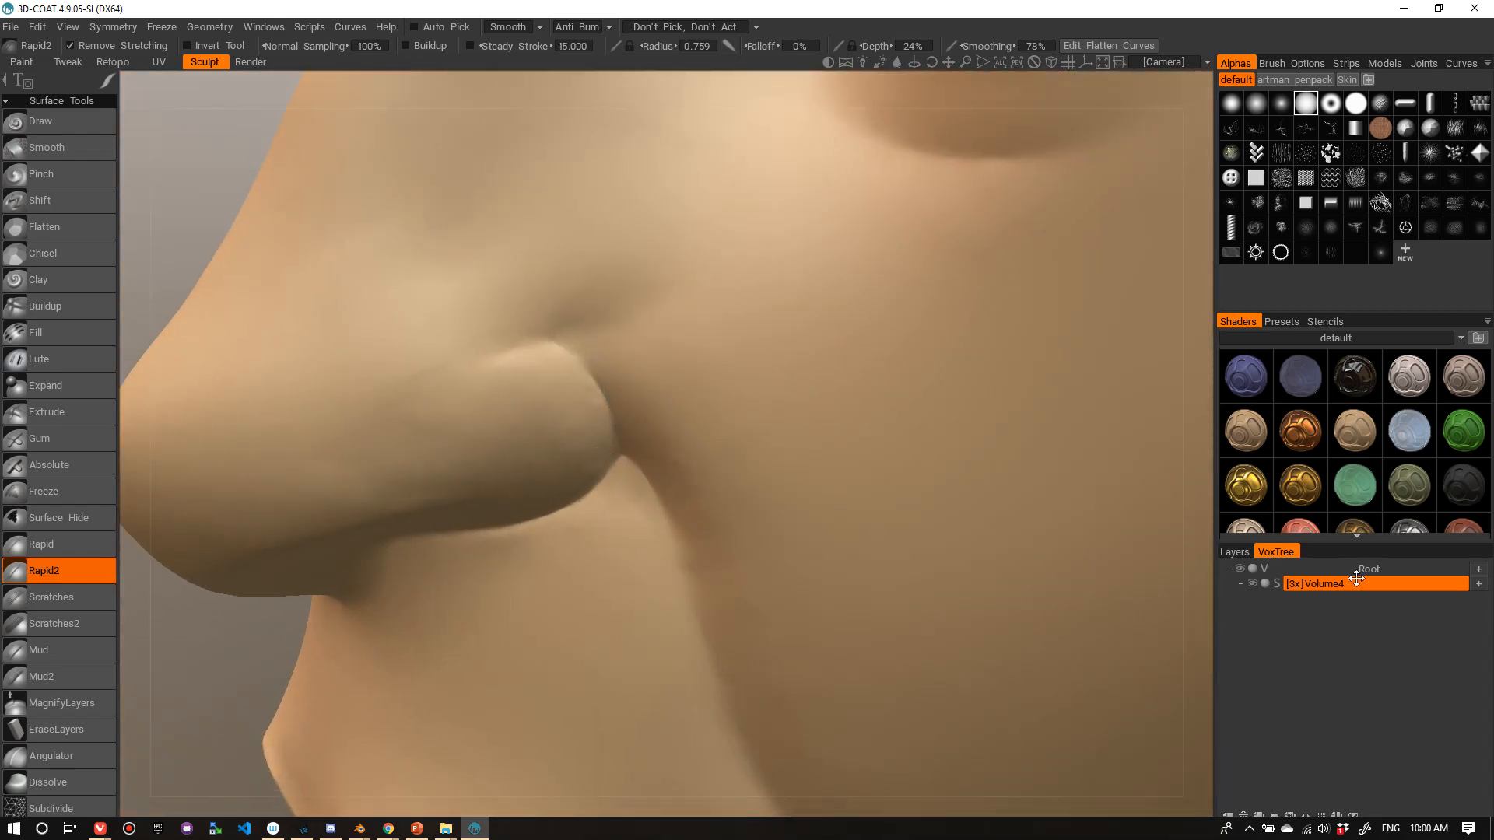
mouse_move(685, 319)
left_mouse_down()
mouse_move(564, 307)
mouse_move(638, 374)
mouse_move(664, 359)
mouse_move(500, 300)
left_mouse_up()
left_click_drag(679, 379, 557, 311)
right_click_drag(557, 310, 591, 281)
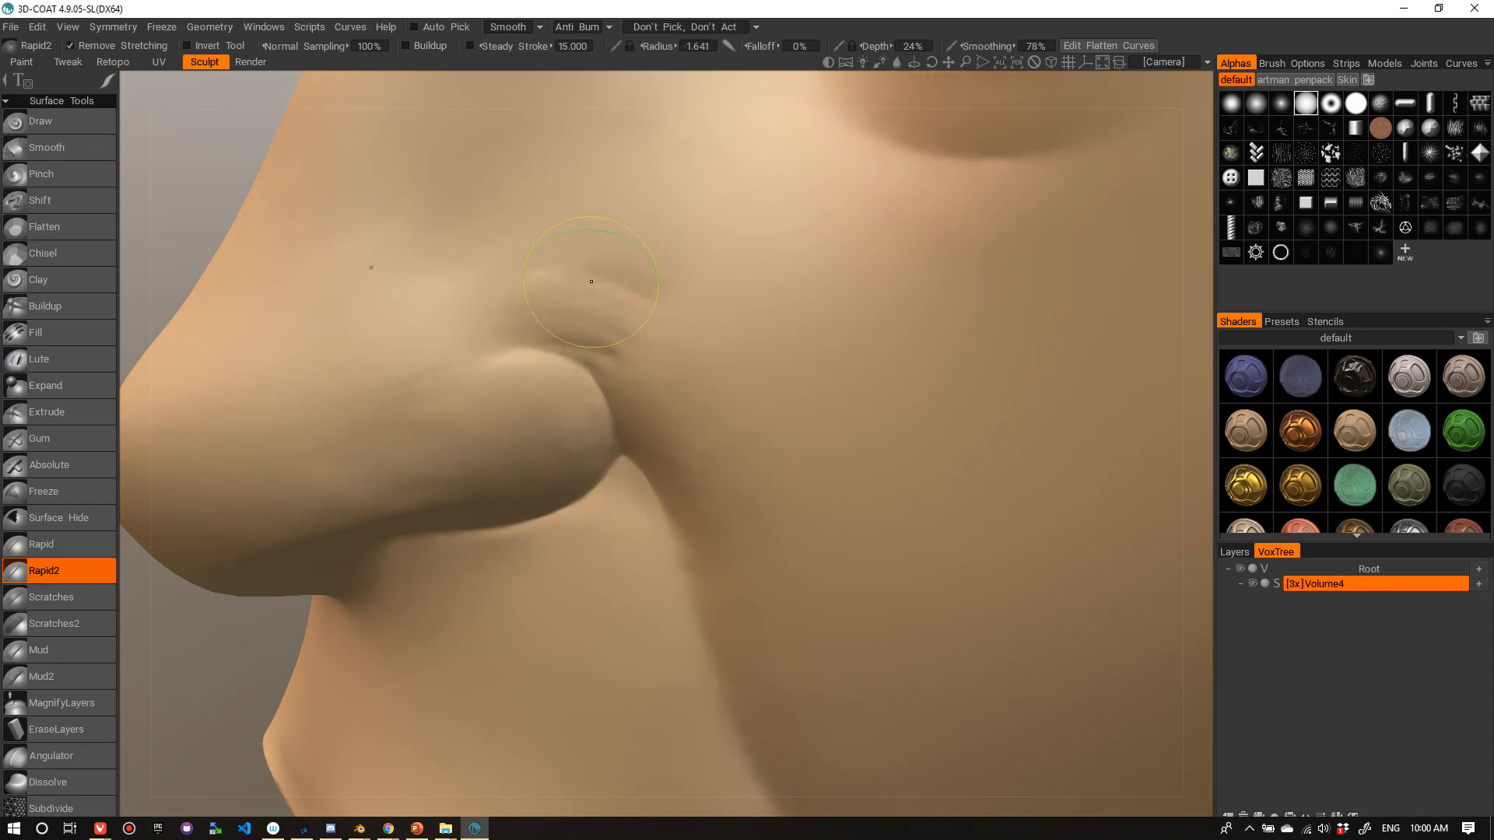
left_click_drag(592, 281, 636, 339, "shift")
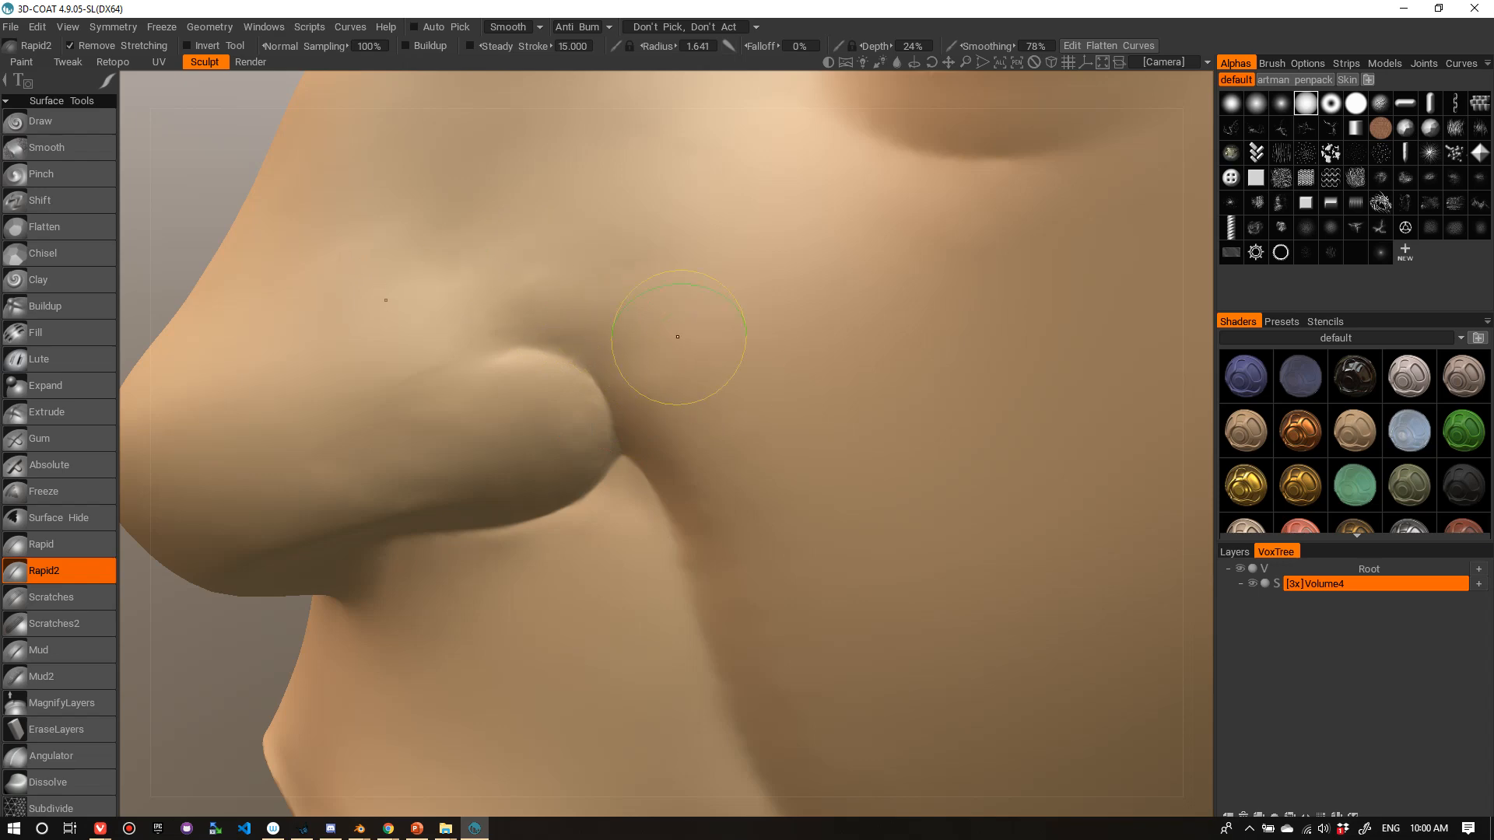
- Blend the top of the nostril wing into the side of the nose with Rapid2 at radius 1.507, smoothing at 2.111
scroll(661, 280, "down", 6)
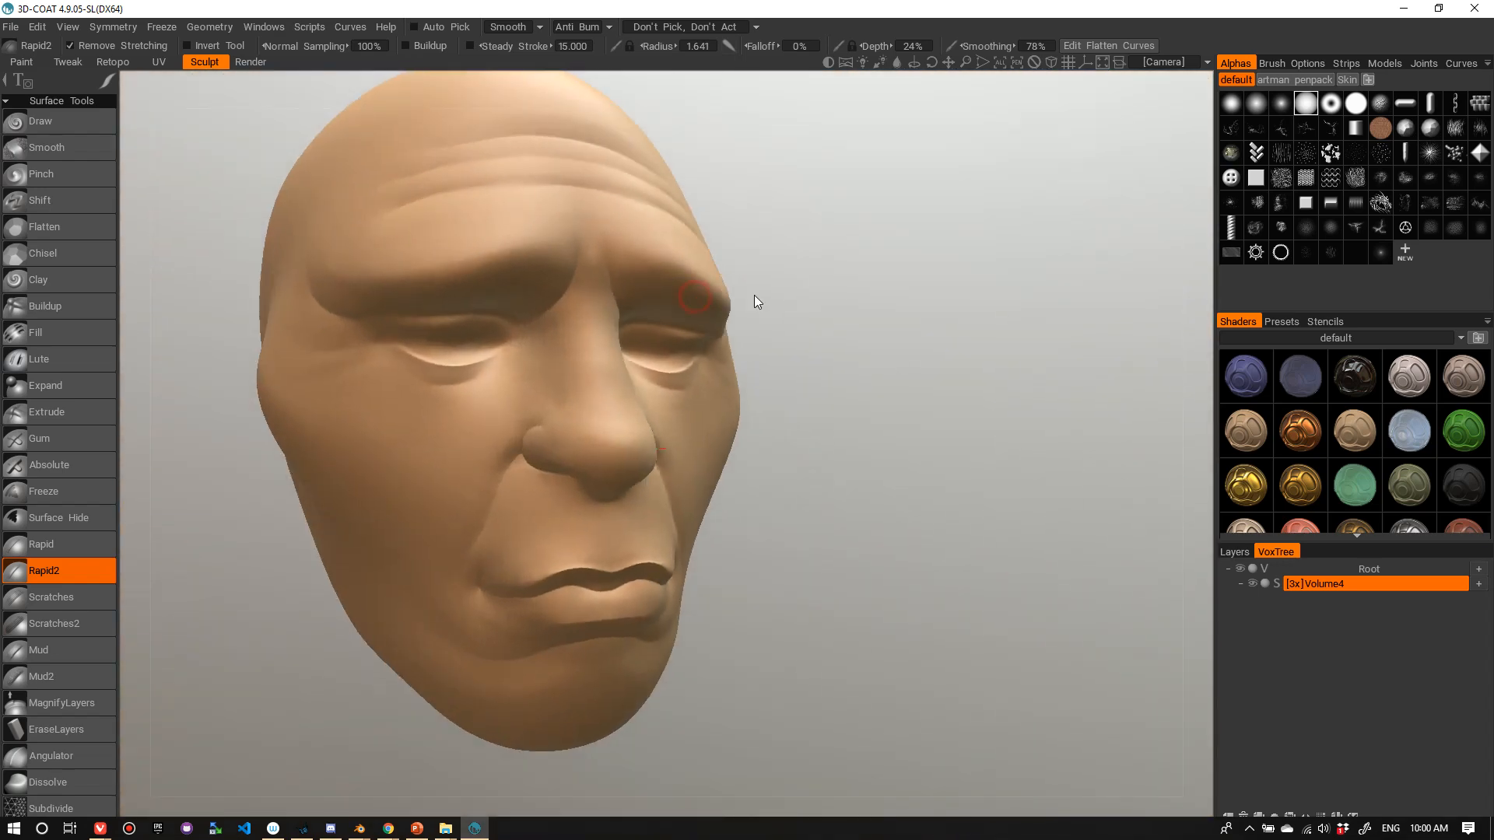
left_click_drag(664, 350, 614, 343, "alt")
right_click_drag(613, 343, 716, 329, "alt")
left_click_drag(704, 333, 646, 330, "alt")
left_click_drag(490, 433, 471, 414, "alt")
right_click_drag(471, 414, 435, 414)
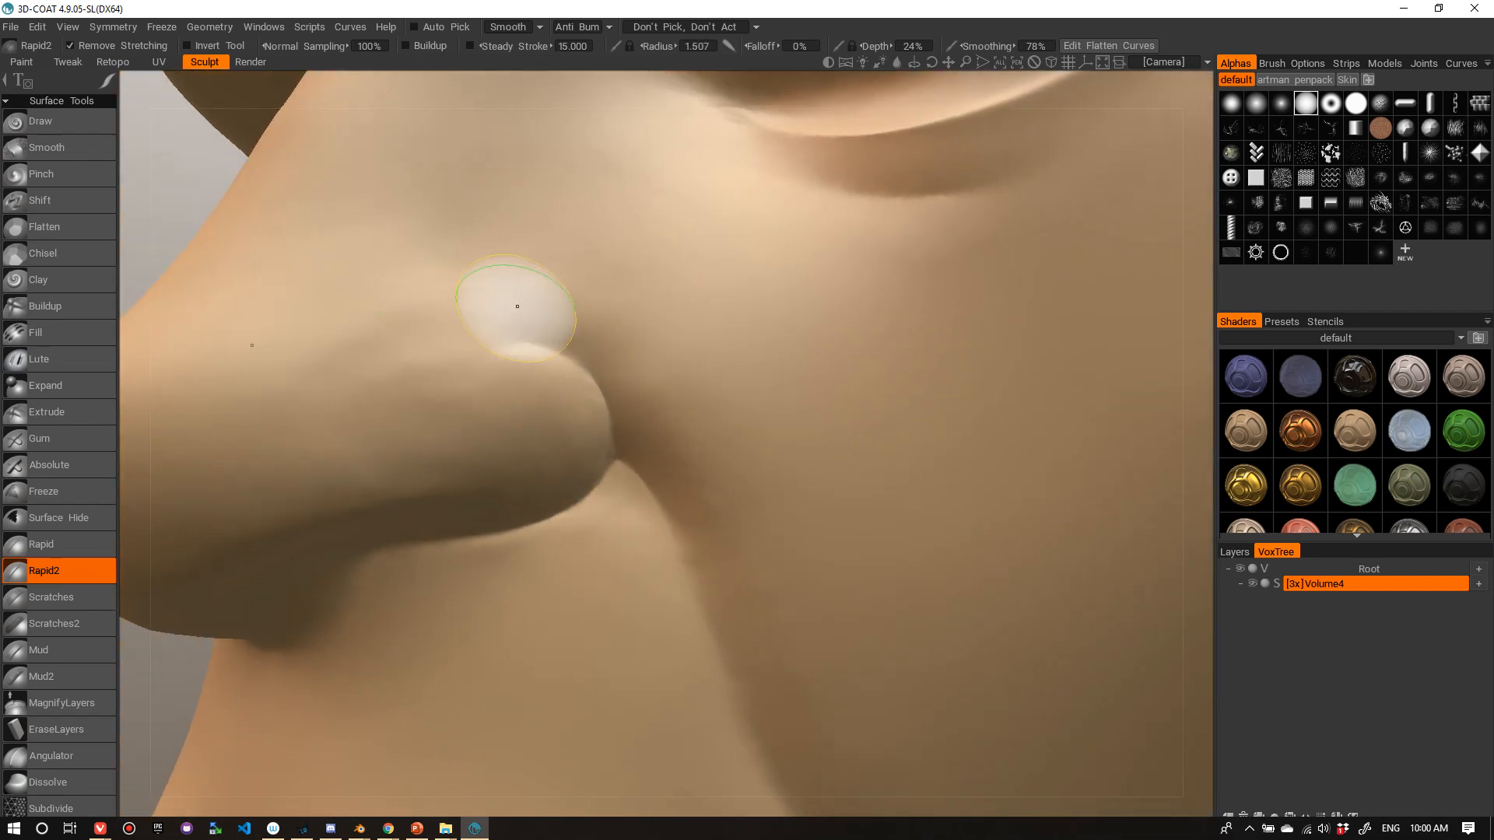
mouse_move(474, 340)
left_mouse_down()
mouse_move(337, 420)
mouse_move(361, 408)
left_mouse_up()
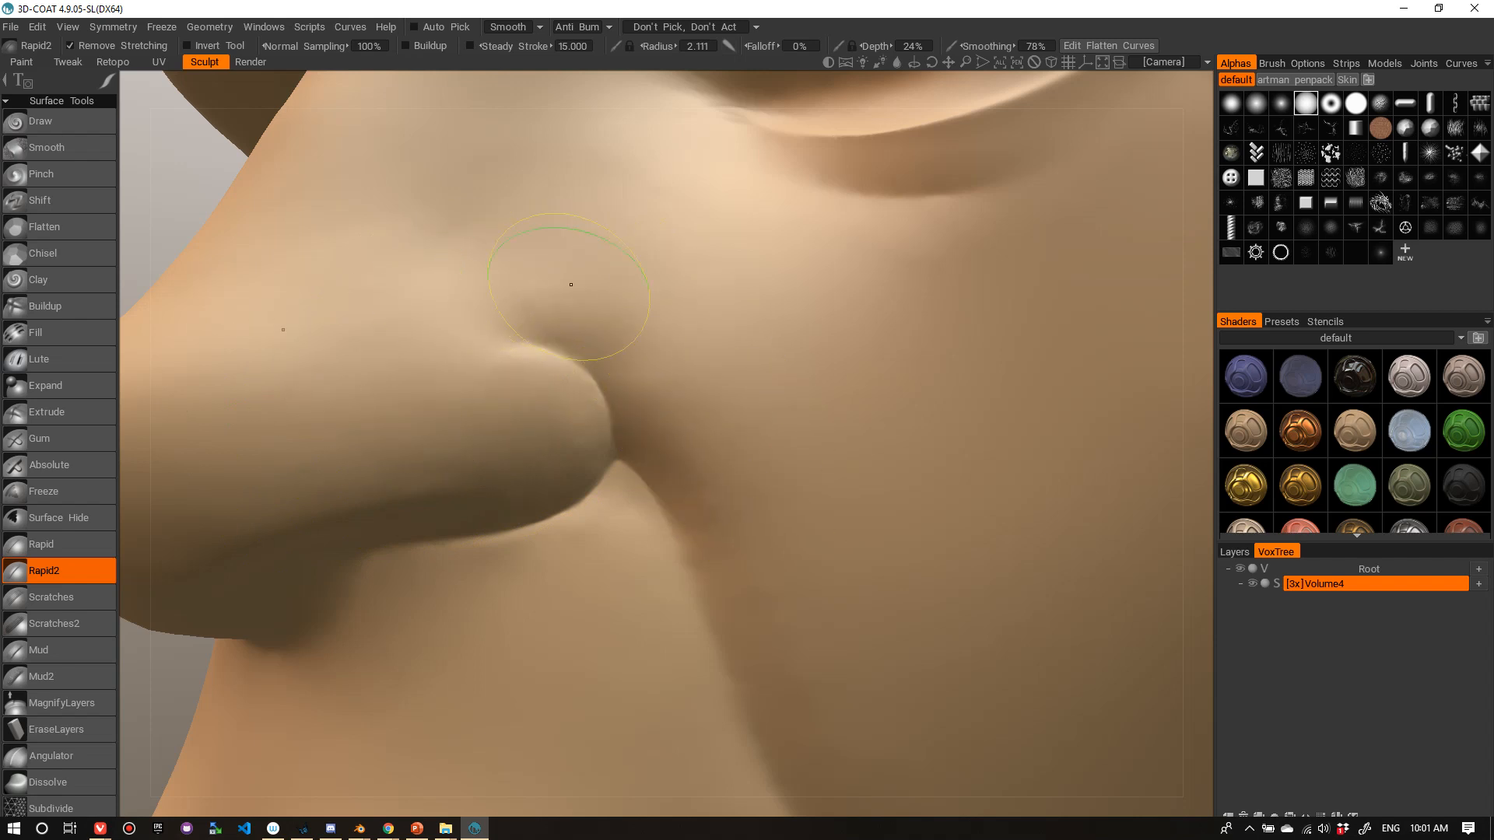
- Clean up the rear surface of the nostril wing beside the cheek crease at brush radius 0.499
right_click_drag(730, 466, 682, 440)
scroll(456, 413, "down", 10)
mouse_move(455, 414)
left_mouse_down()
mouse_move(912, 426)
mouse_move(831, 567)
mouse_move(576, 445)
mouse_move(591, 424)
left_mouse_up()
right_click_drag(591, 423, 864, 327)
mouse_move(487, 443)
right_mouse_down()
mouse_move(450, 450)
mouse_move(445, 489)
right_mouse_up()
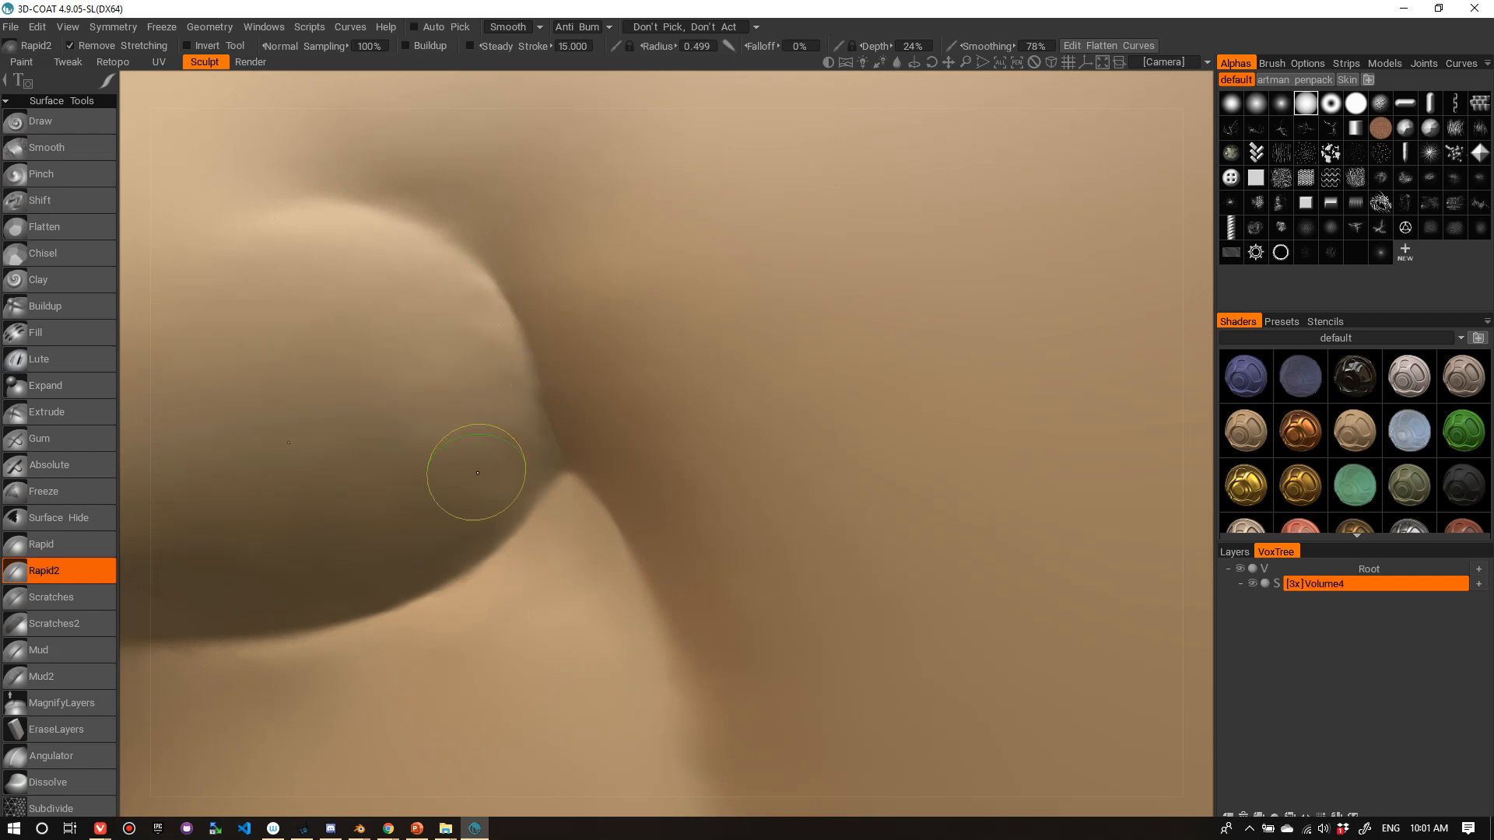
right_click_drag(394, 497, 425, 379)
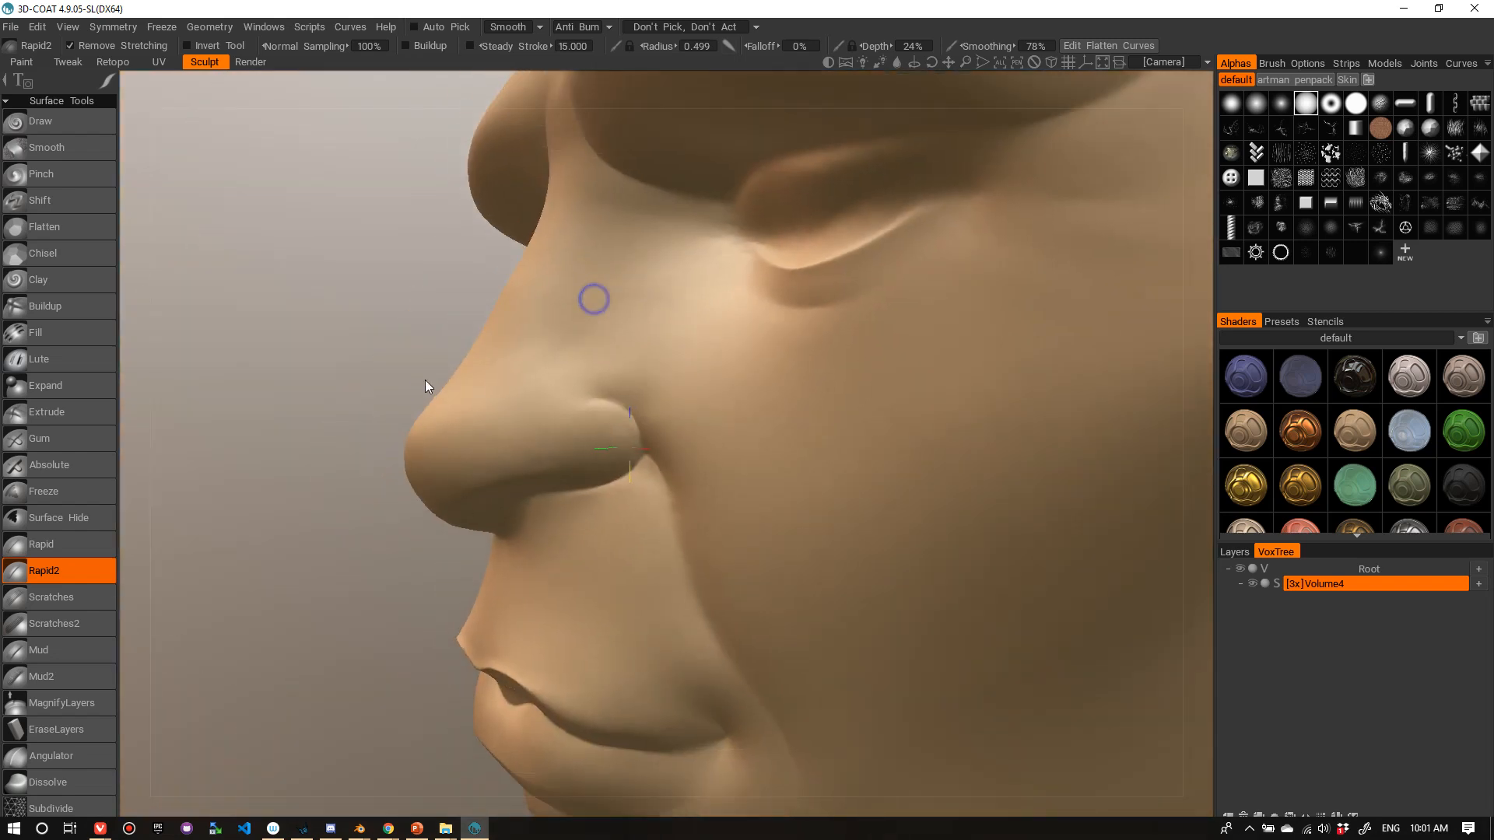
- Refine the nasolabial fold from the nostril wing down to the mouth corner at brush radii 0.832 and 1.890
left_click_drag(425, 379, 687, 501)
middle_click_drag(688, 501, 671, 433)
right_click_drag(671, 433, 715, 434, "alt")
left_click_drag(715, 434, 653, 424, "alt")
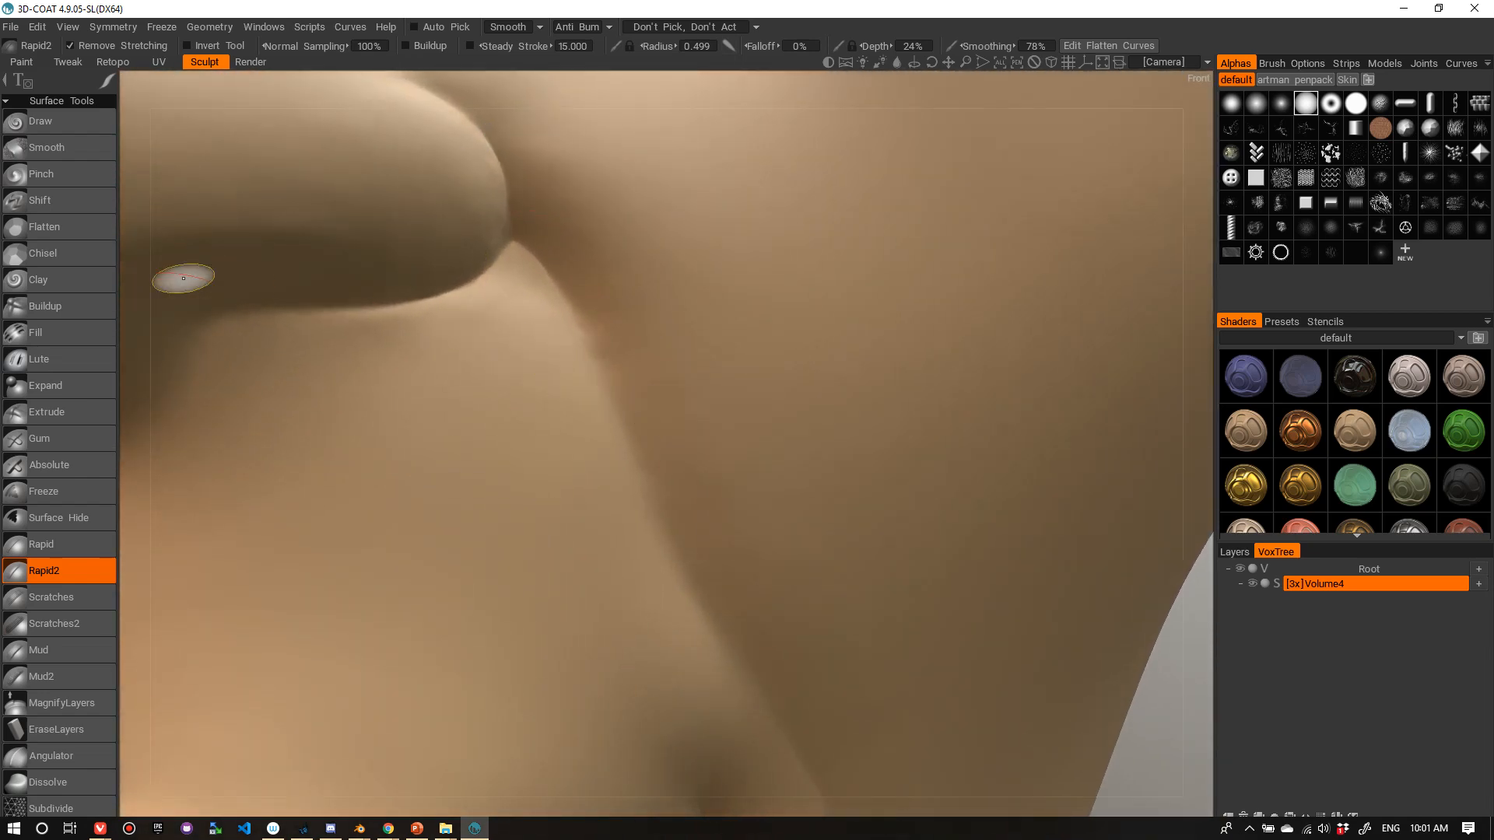
right_click_drag(514, 335, 534, 340)
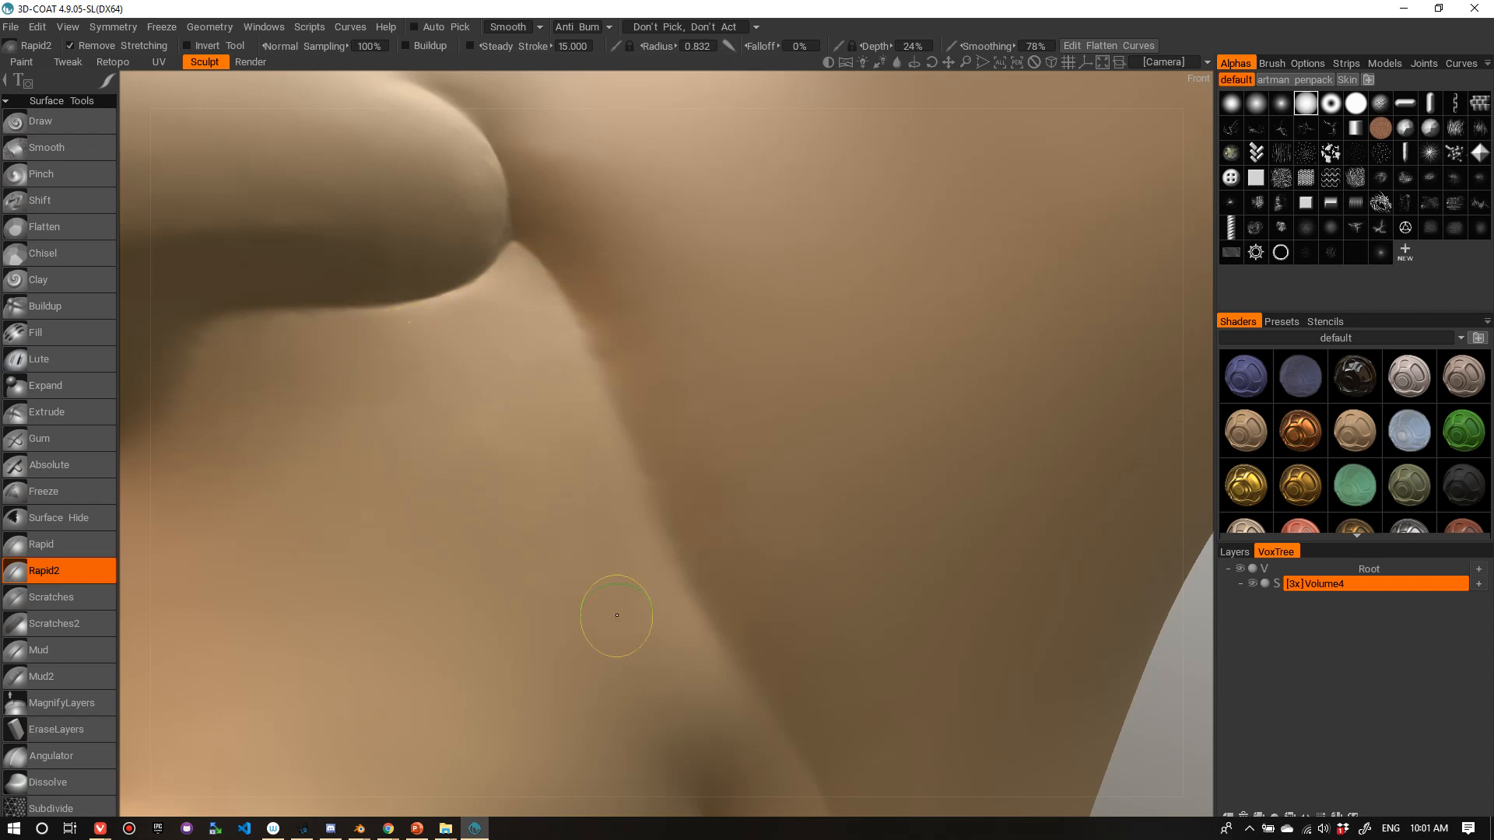
right_click_drag(654, 320, 608, 417, "alt")
left_click_drag(608, 417, 583, 425, "alt")
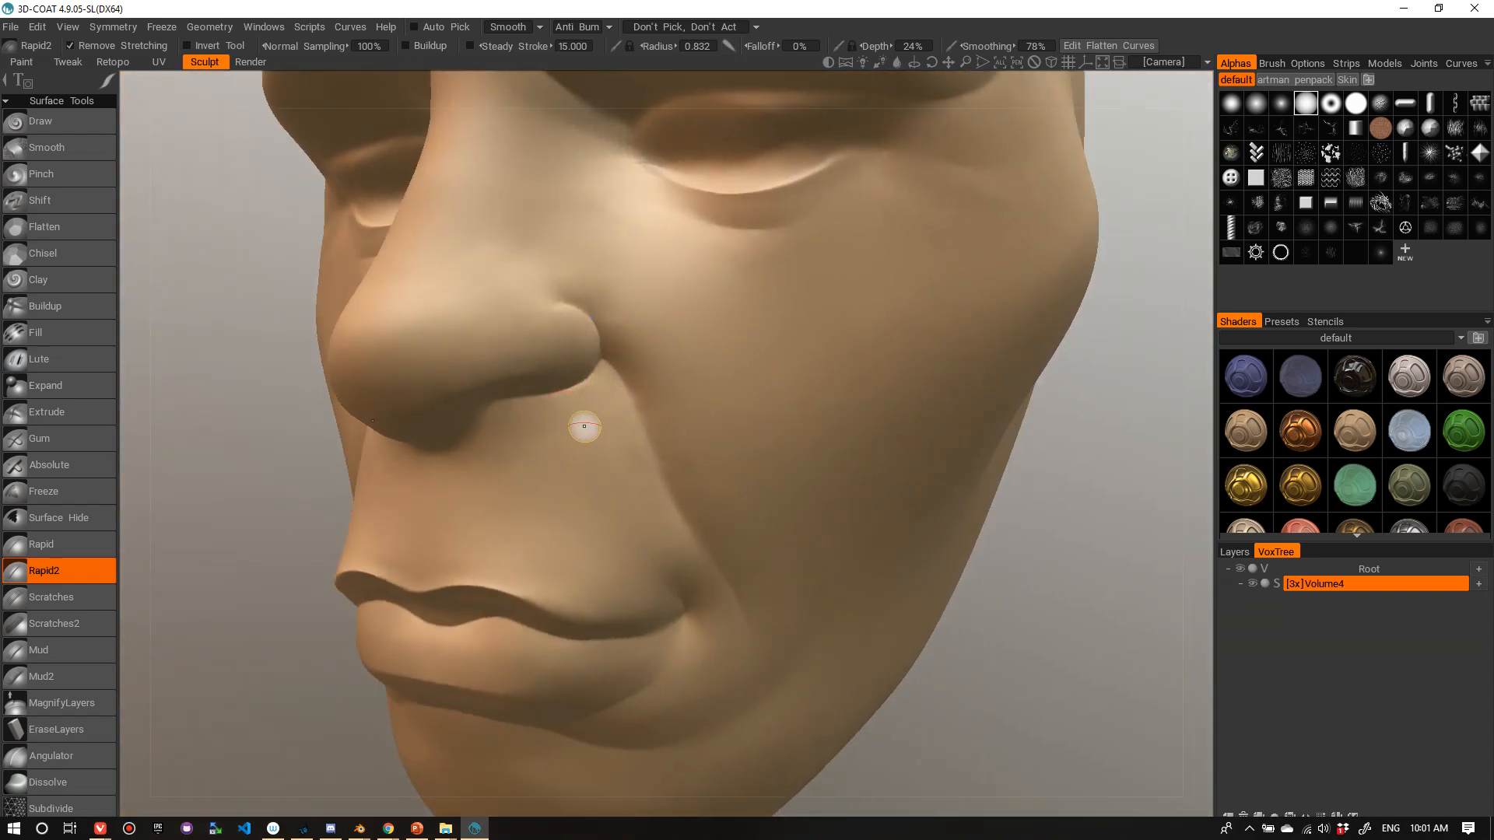
mouse_move(584, 426)
right_mouse_down("alt")
mouse_move(634, 424)
mouse_move(590, 454)
right_mouse_up("alt")
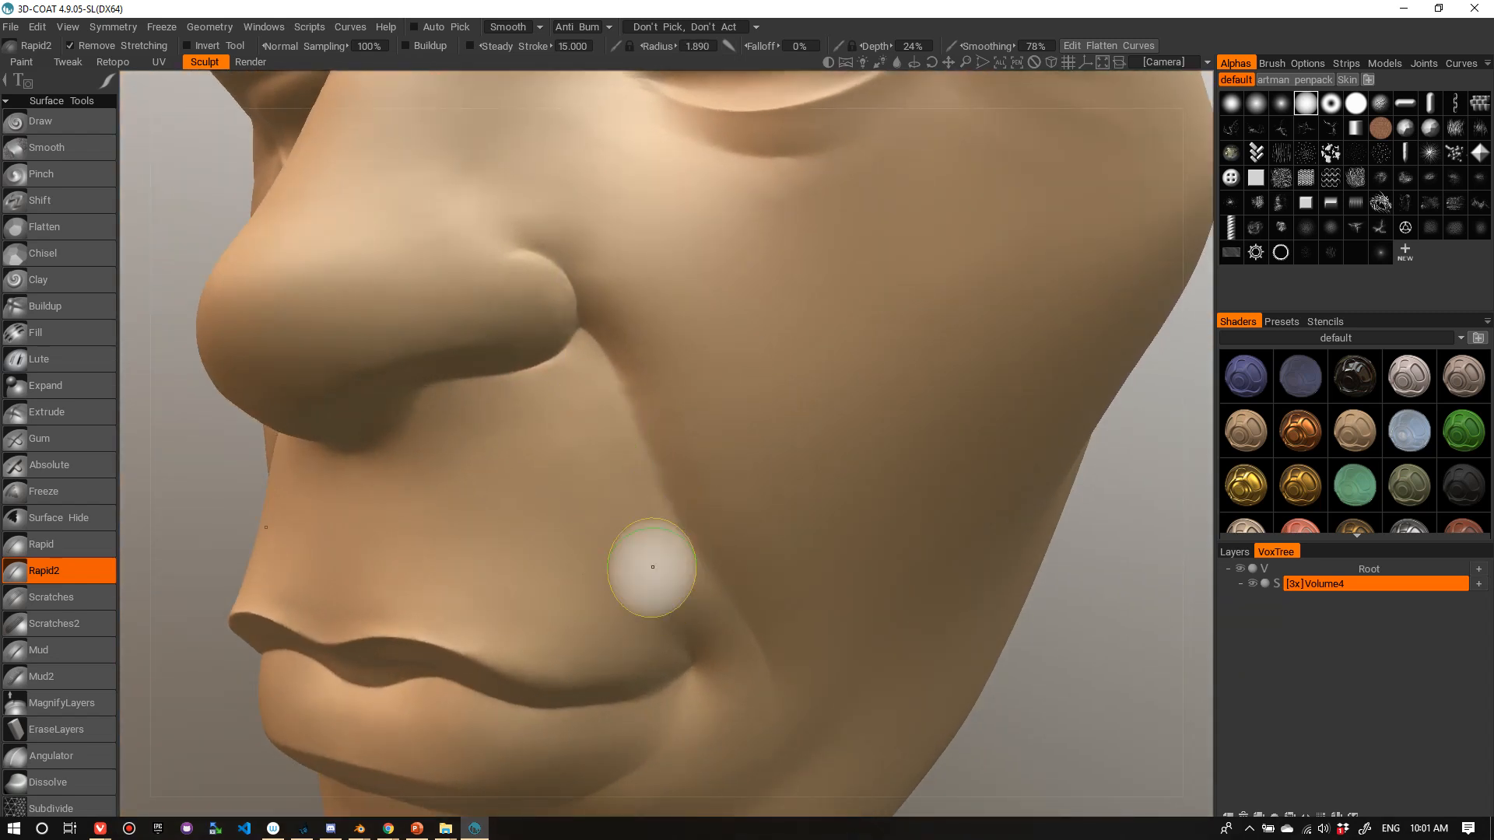
- Convert the head volume from surface to voxel mode with a required poly count of 200 000
mouse_move(767, 567)
right_mouse_down("alt")
mouse_move(689, 333)
mouse_move(661, 300)
right_mouse_up("alt")
left_click_drag(661, 300, 762, 309, "alt")
scroll(861, 237, "up", 2)
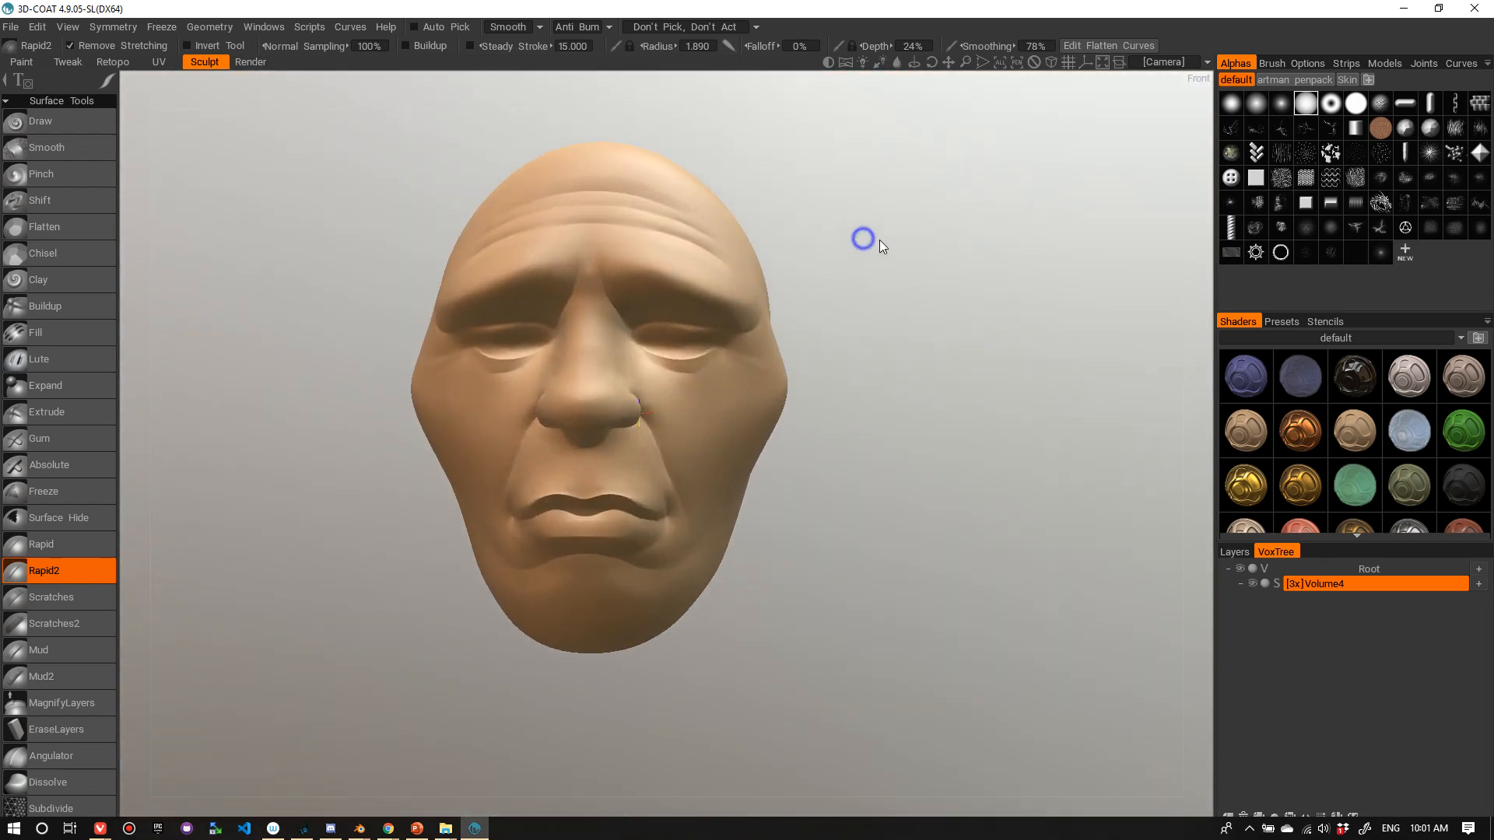
scroll(964, 334, "up", 3)
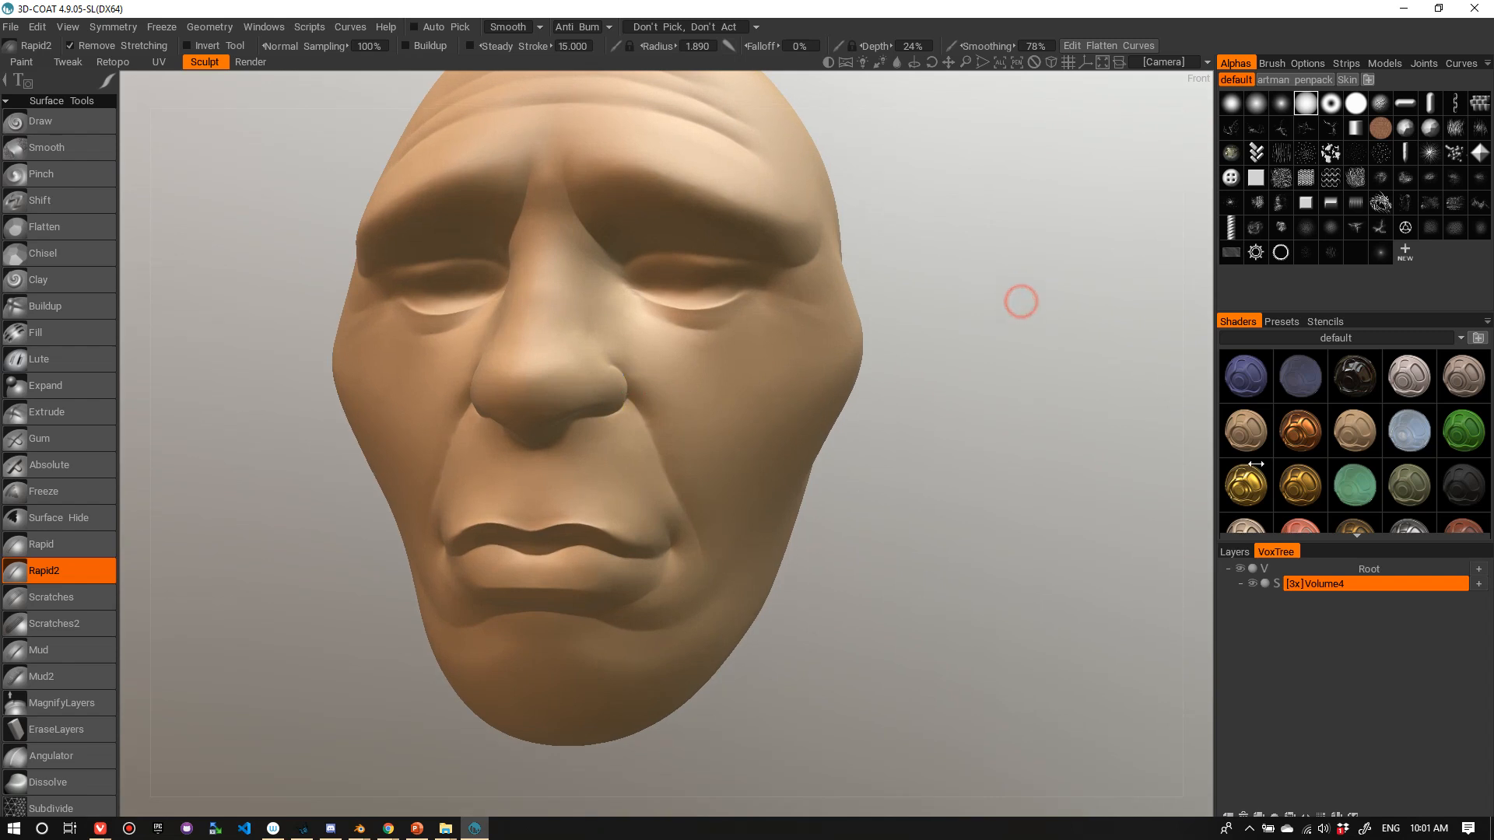
left_click(1276, 585)
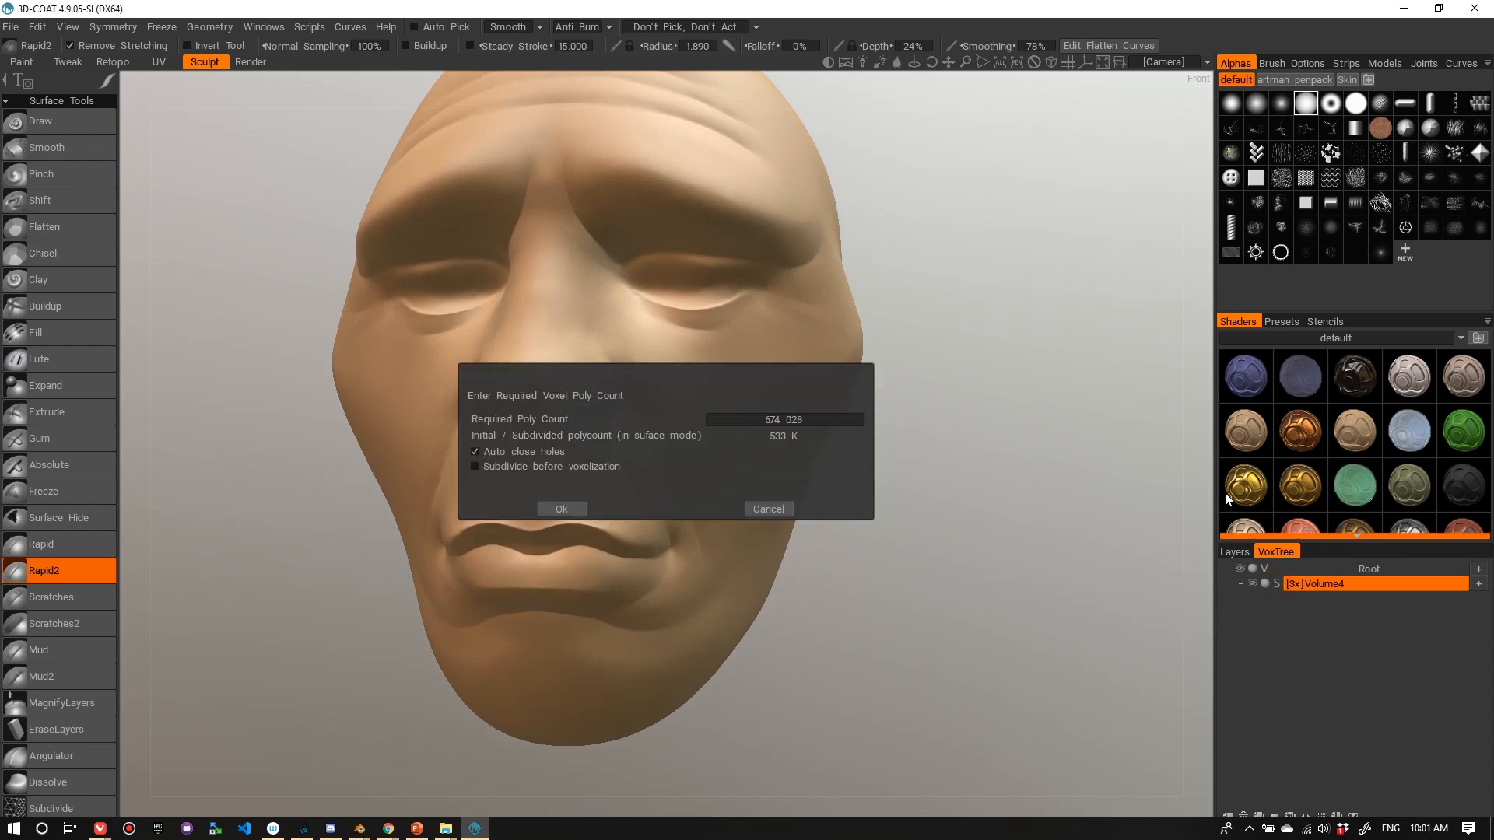
left_click(781, 419)
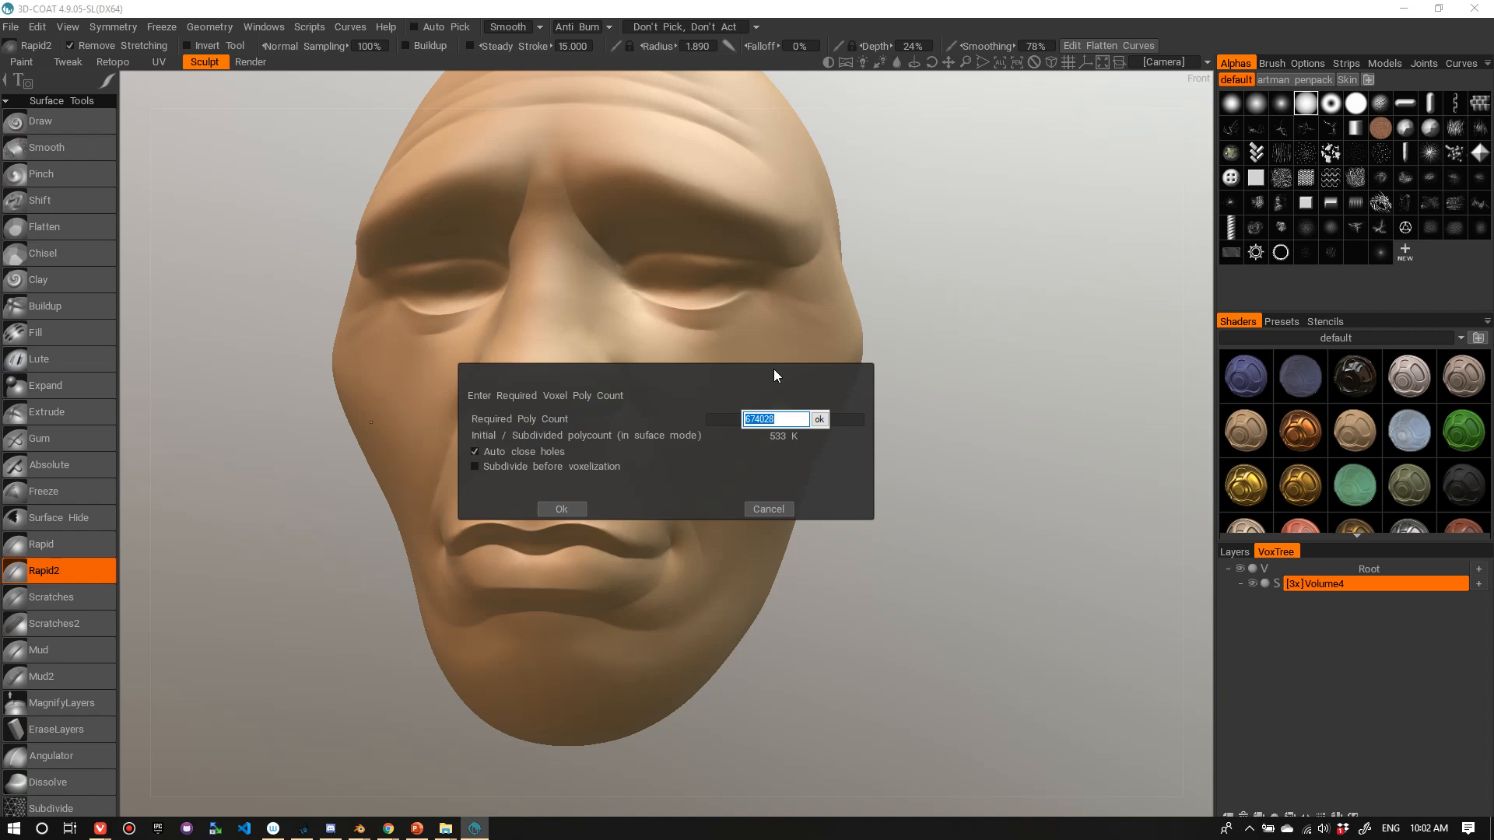
type("200 000")
key("Return")
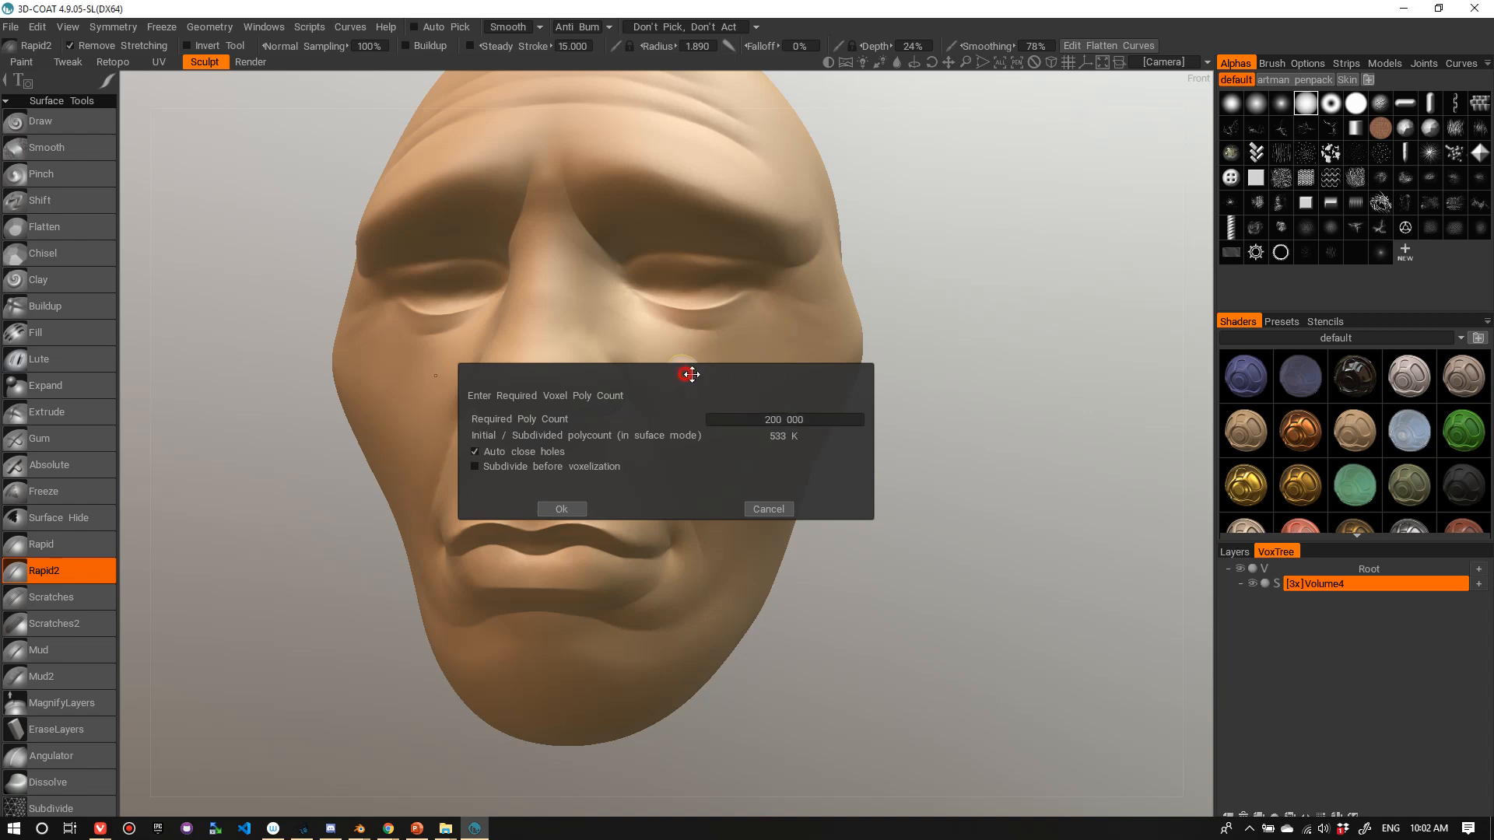
left_click_drag(691, 374, 951, 344)
left_click(892, 458)
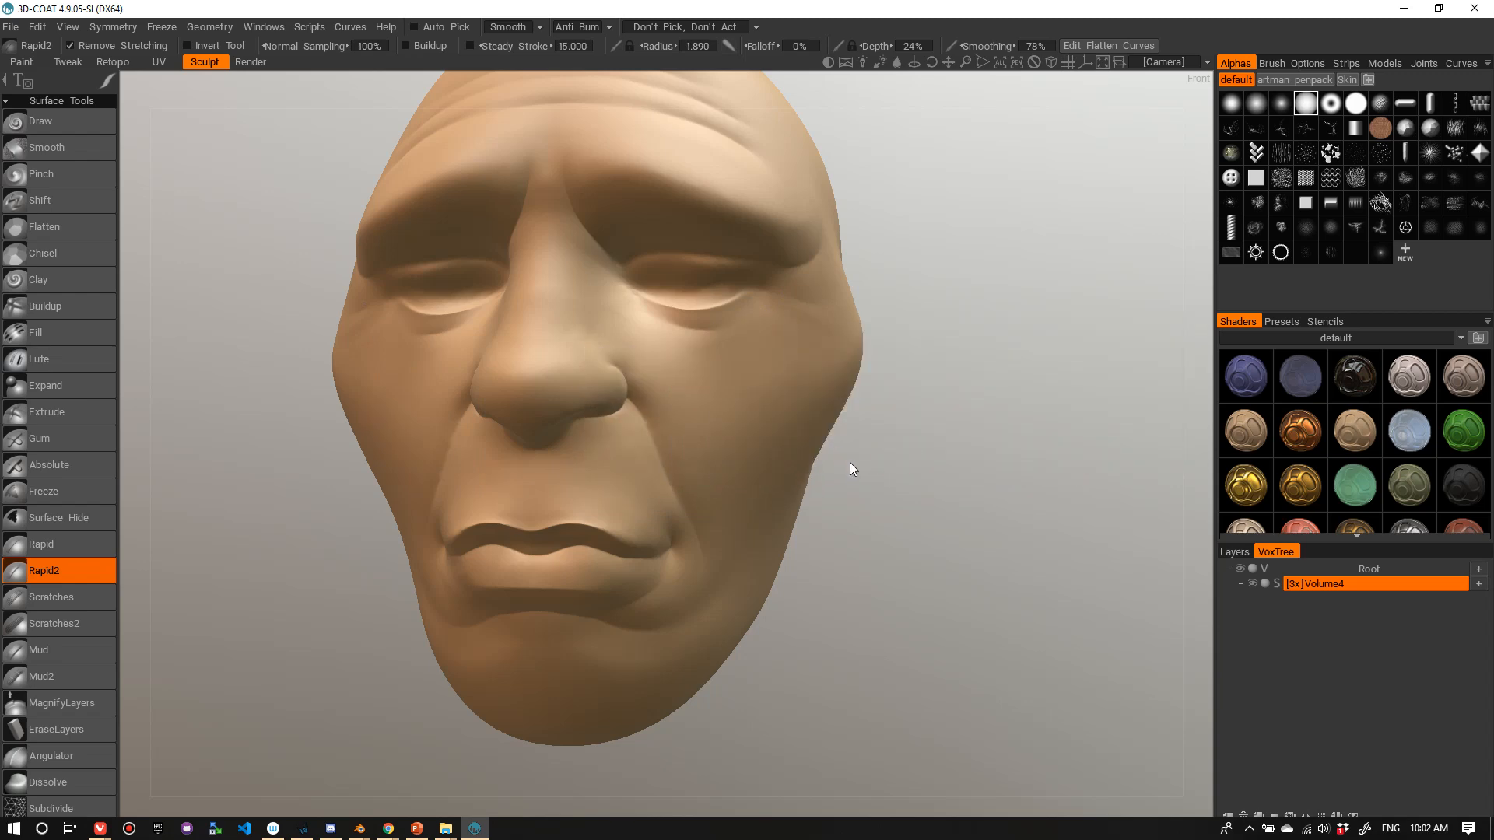
- Switch the head volume back to surface mode, restoring its stored color with a baking scan depth of 30
right_click_drag(876, 480, 991, 476)
mouse_move(991, 476)
left_mouse_down()
mouse_move(687, 468)
mouse_move(912, 464)
mouse_move(959, 428)
left_mouse_up()
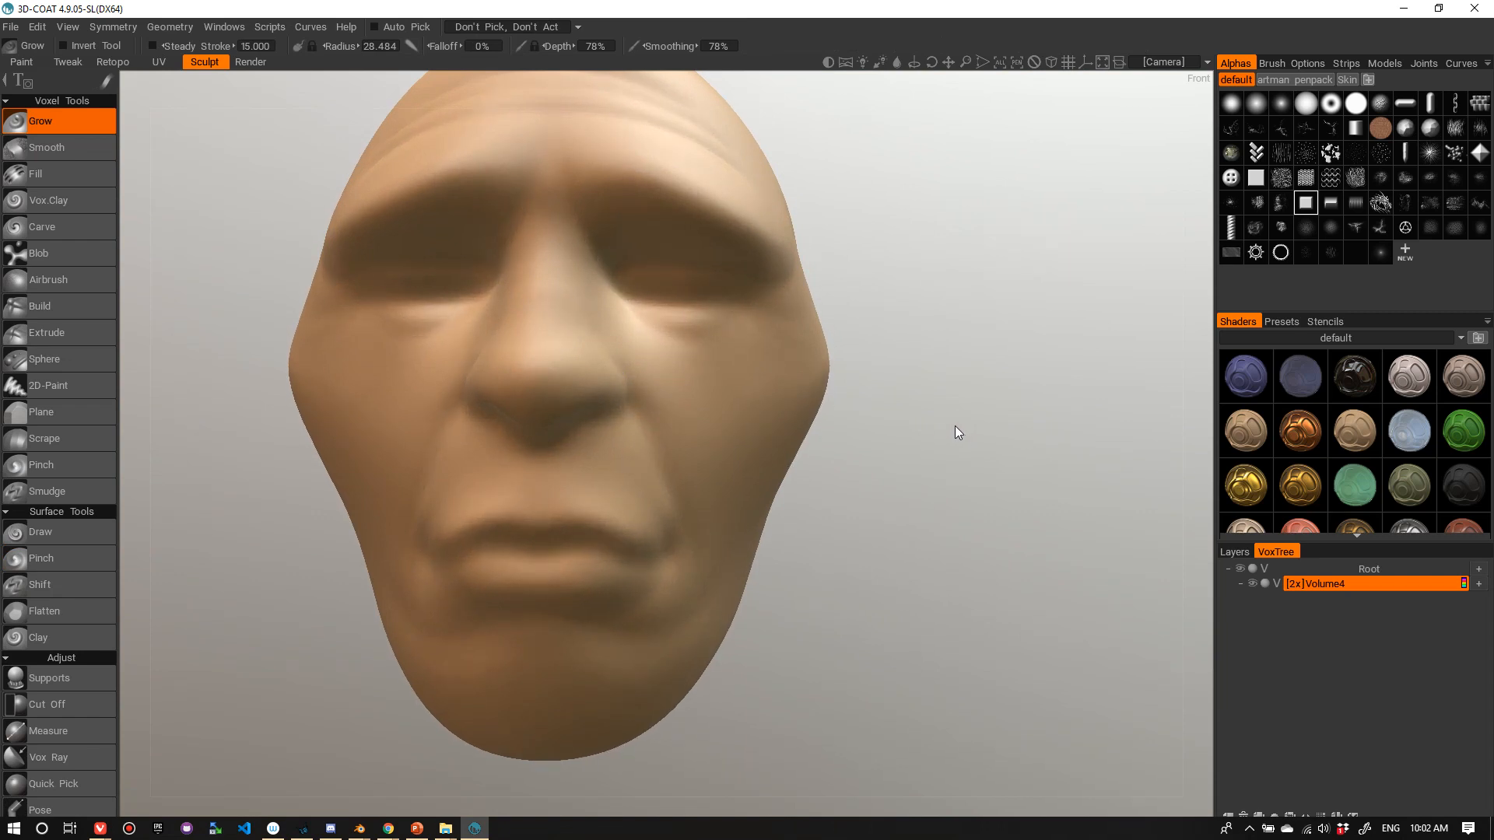
left_click_drag(894, 490, 977, 444)
right_click_drag(991, 264, 949, 330)
left_click_drag(944, 335, 904, 406)
right_click_drag(899, 293, 985, 297)
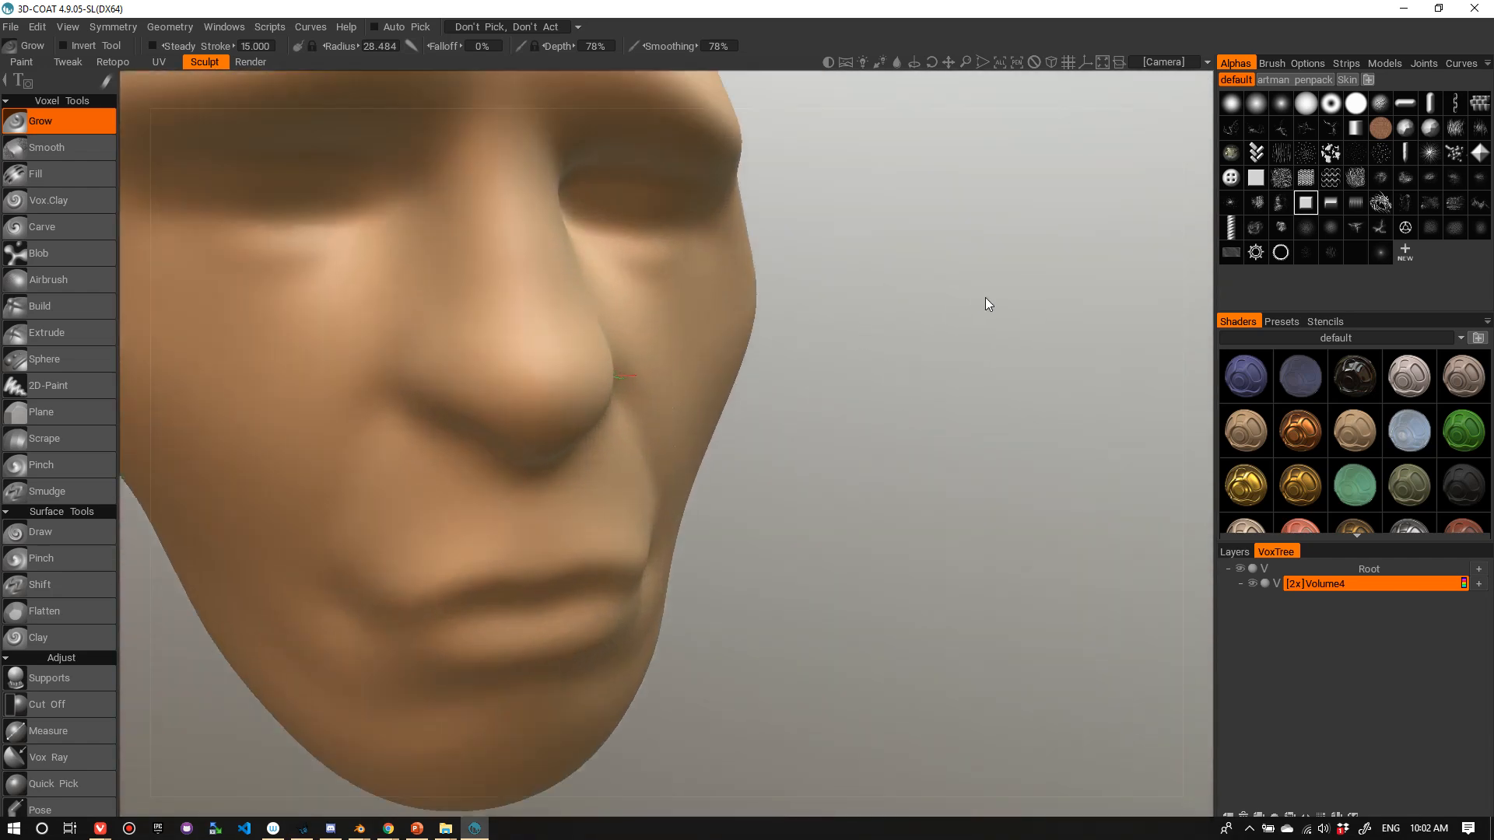
left_click_drag(985, 297, 887, 280)
left_click(1276, 584)
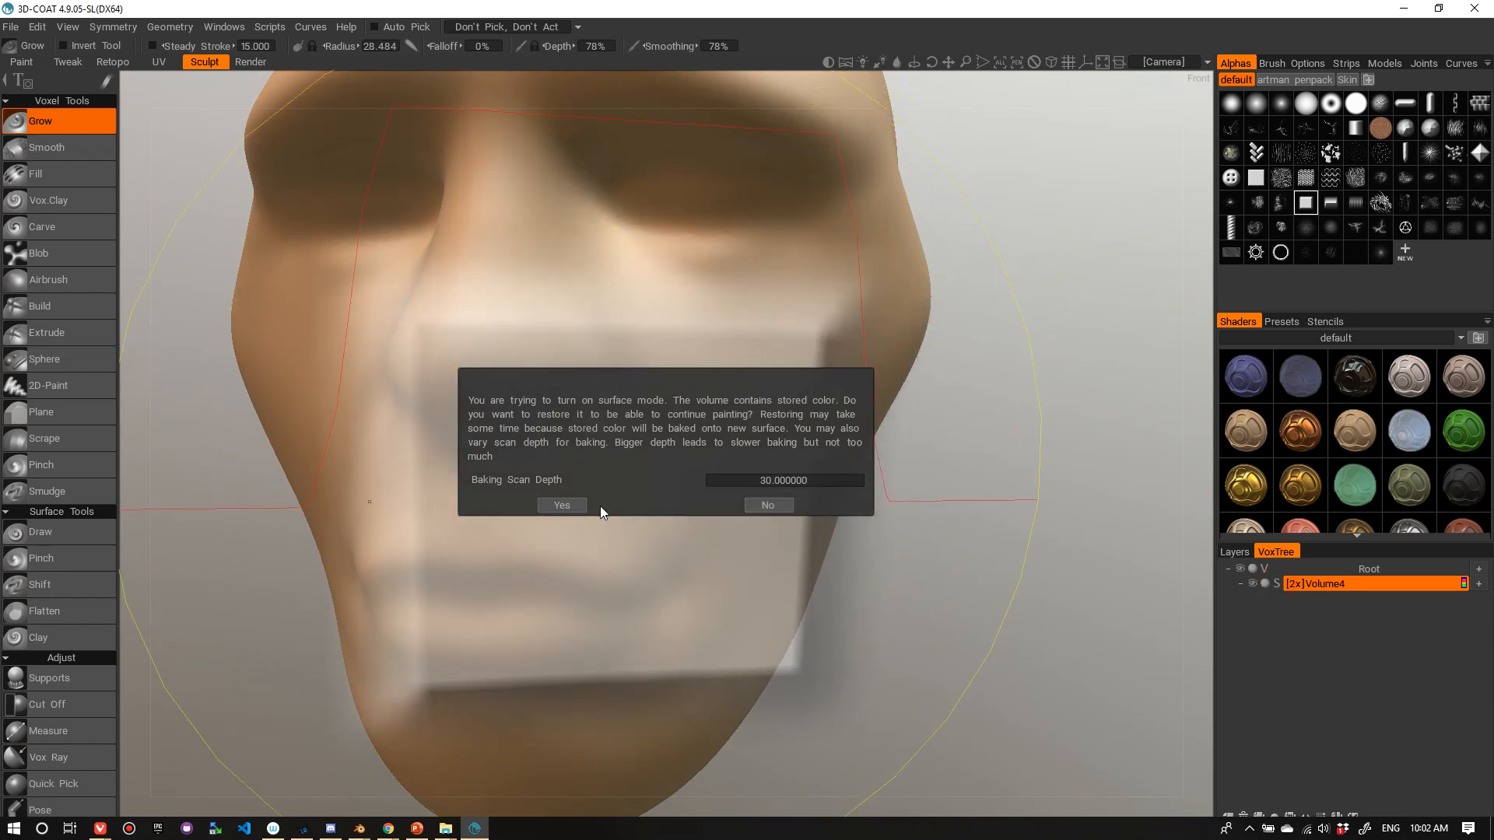
left_click(567, 507)
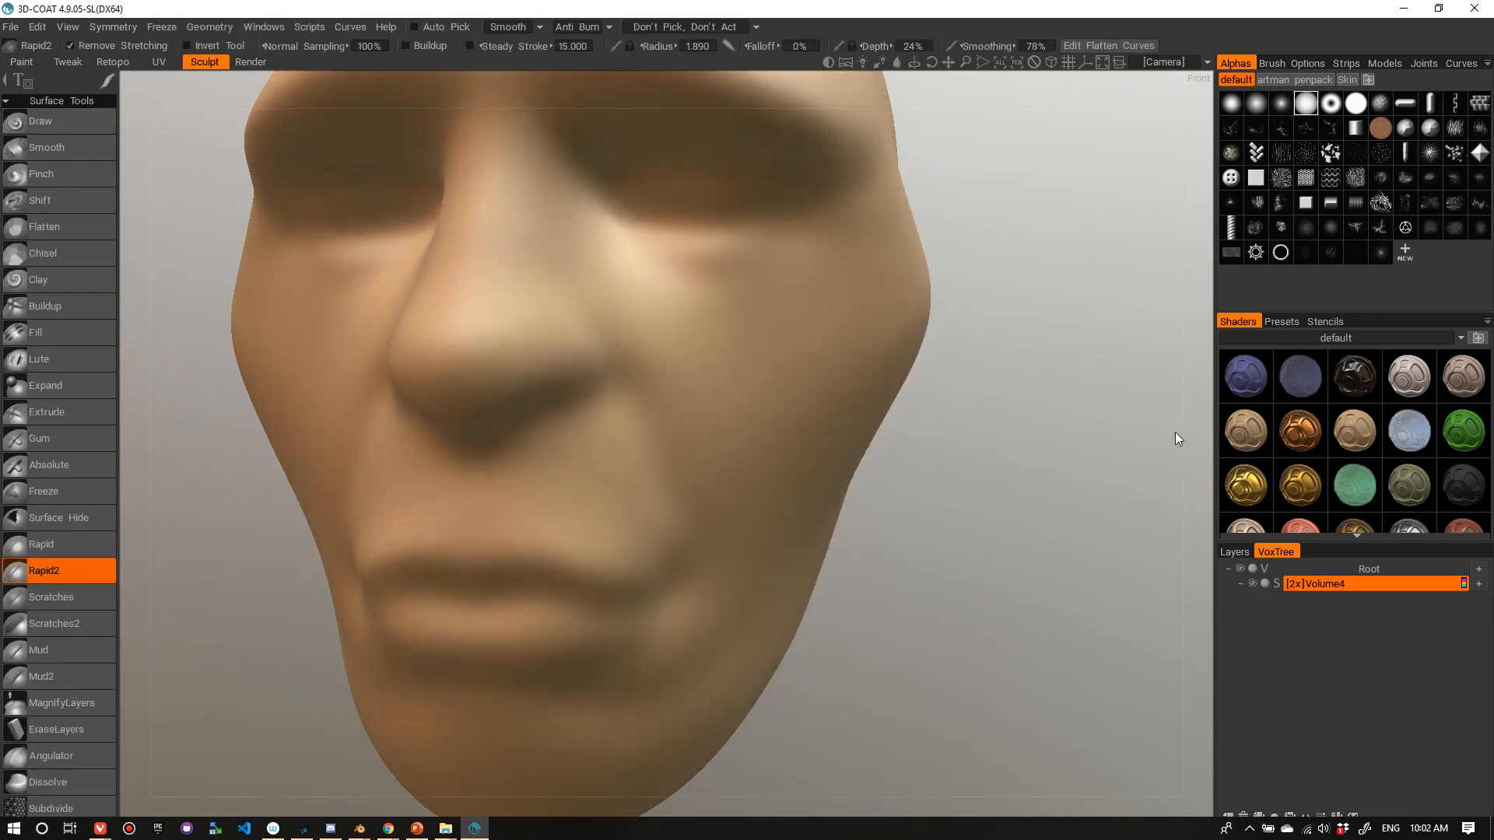
- Convert the head volume to voxel mode again with a required poly count of 500 000
left_click(1276, 584)
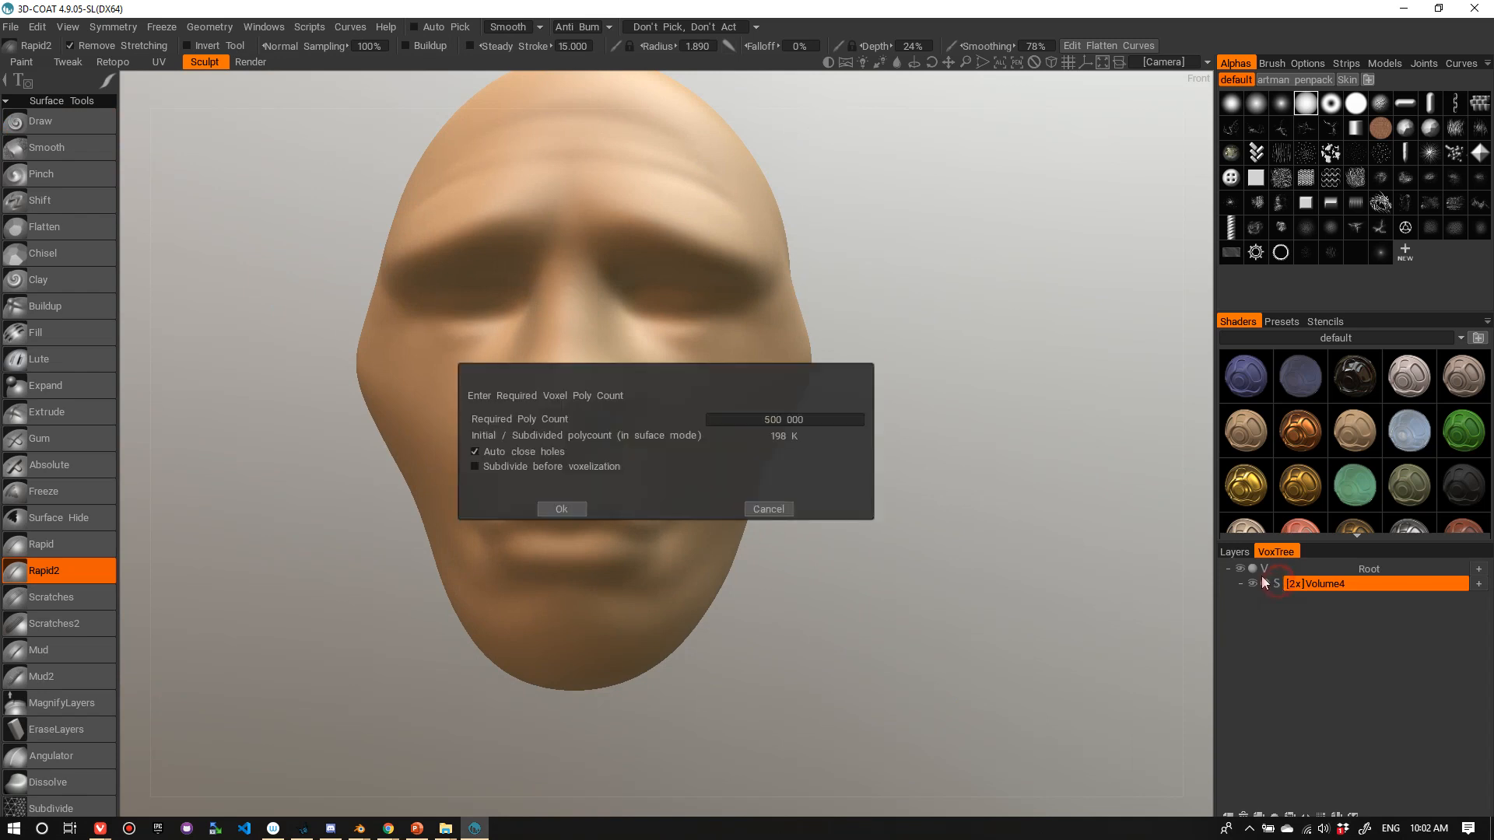
left_click(574, 509)
mouse_move(936, 466)
left_mouse_down()
mouse_move(950, 458)
mouse_move(974, 490)
left_mouse_up()
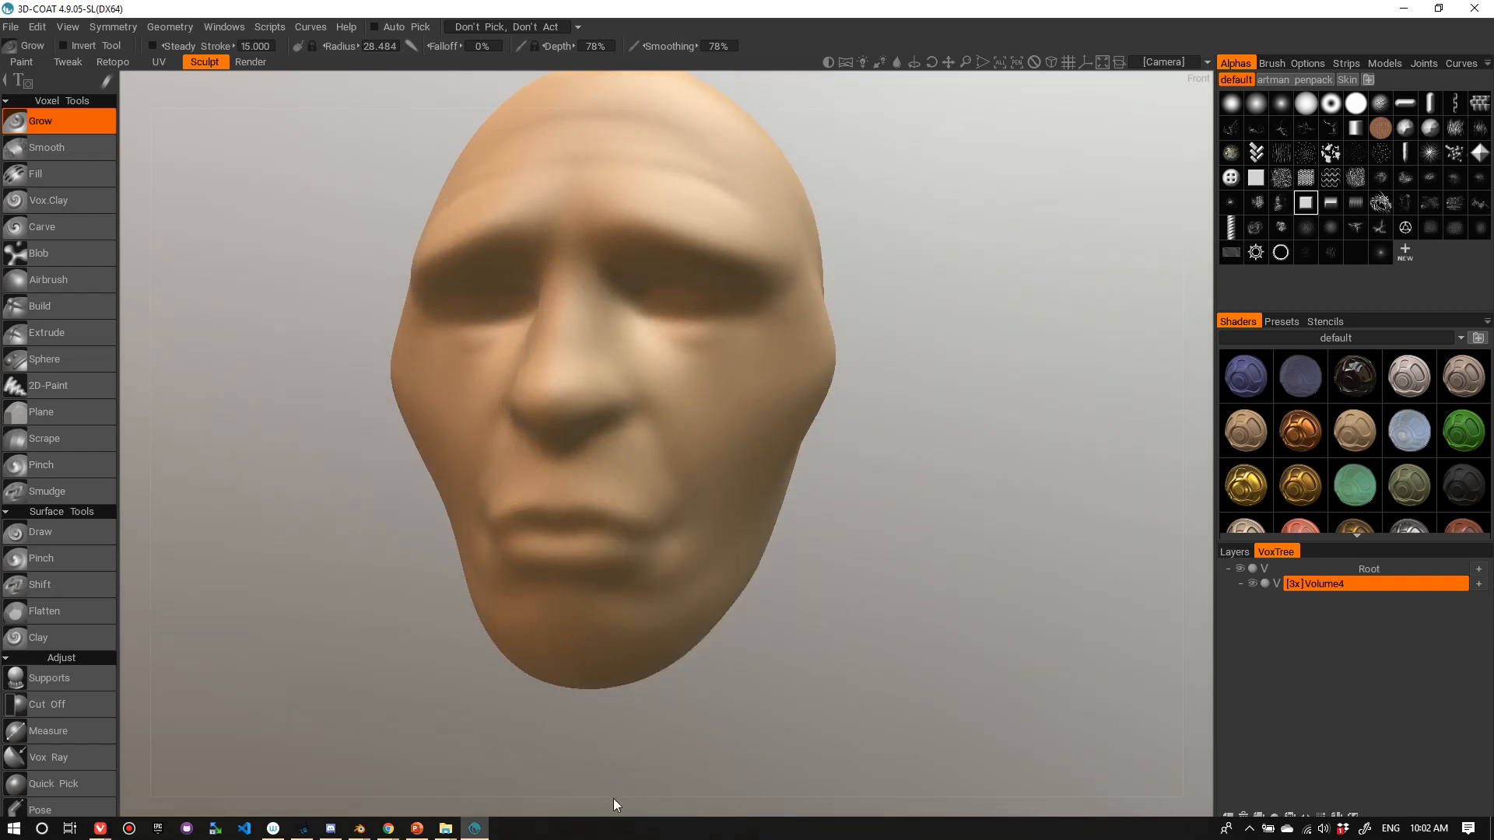
- Restore the 3D-Coat window from full screen, then reposition and enlarge it so its status bar is in view
left_click(476, 830)
left_click(476, 830)
right_click(477, 828)
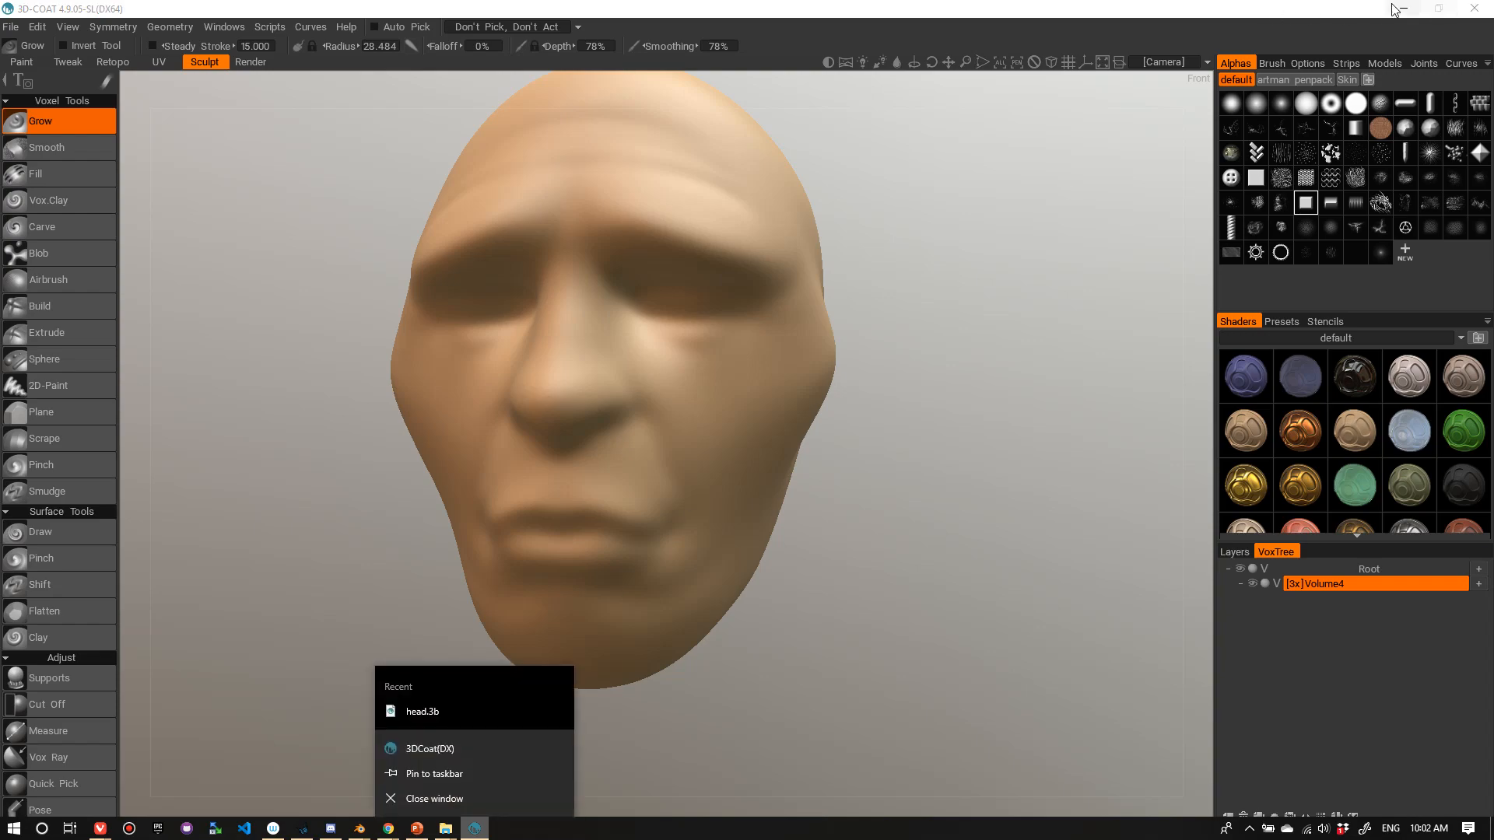
left_click_drag(1344, 10, 471, 22)
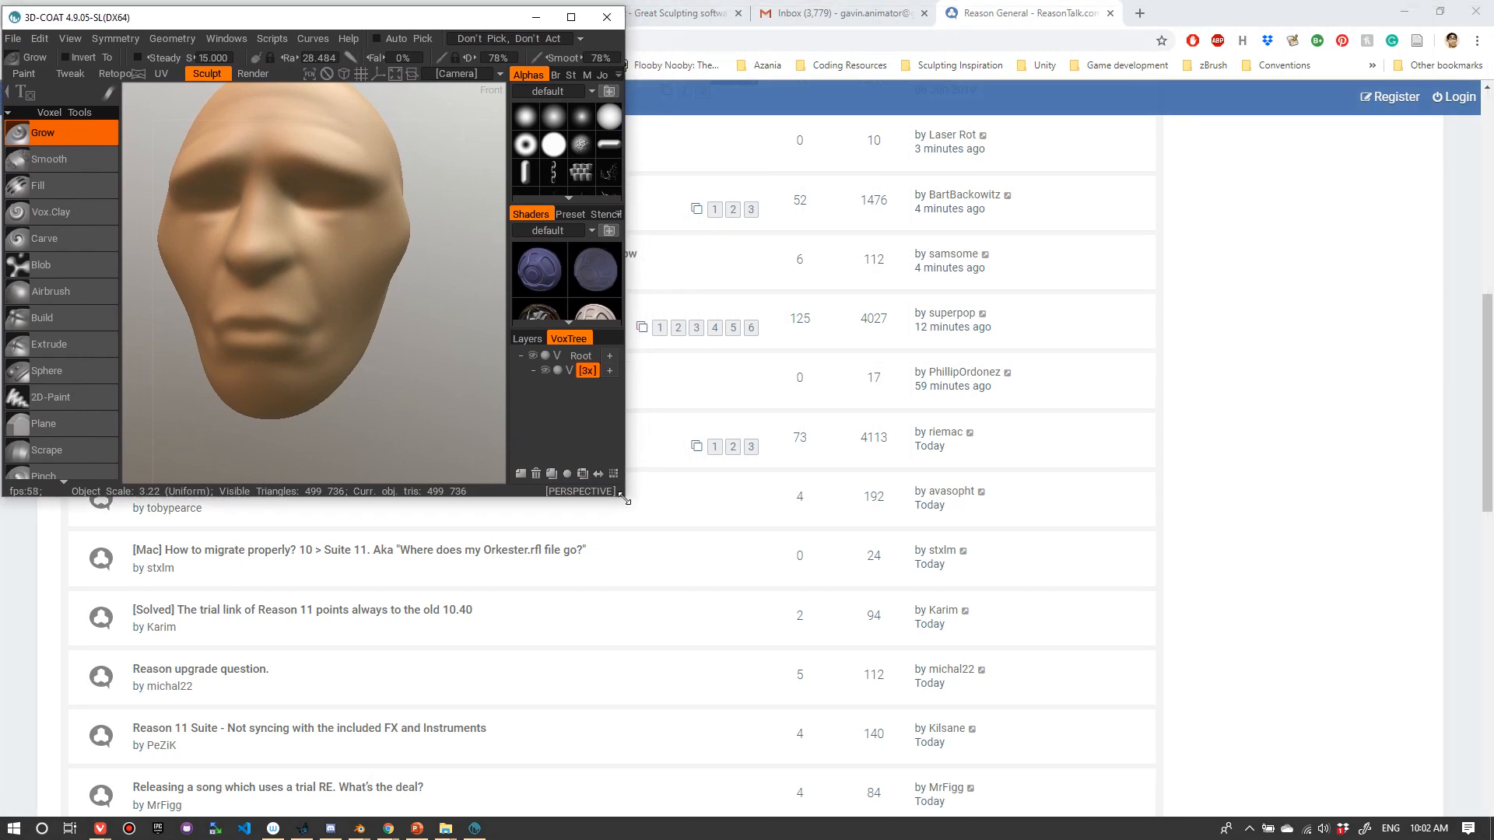
left_click_drag(623, 498, 624, 498)
left_click_drag(1092, 671, 1492, 807)
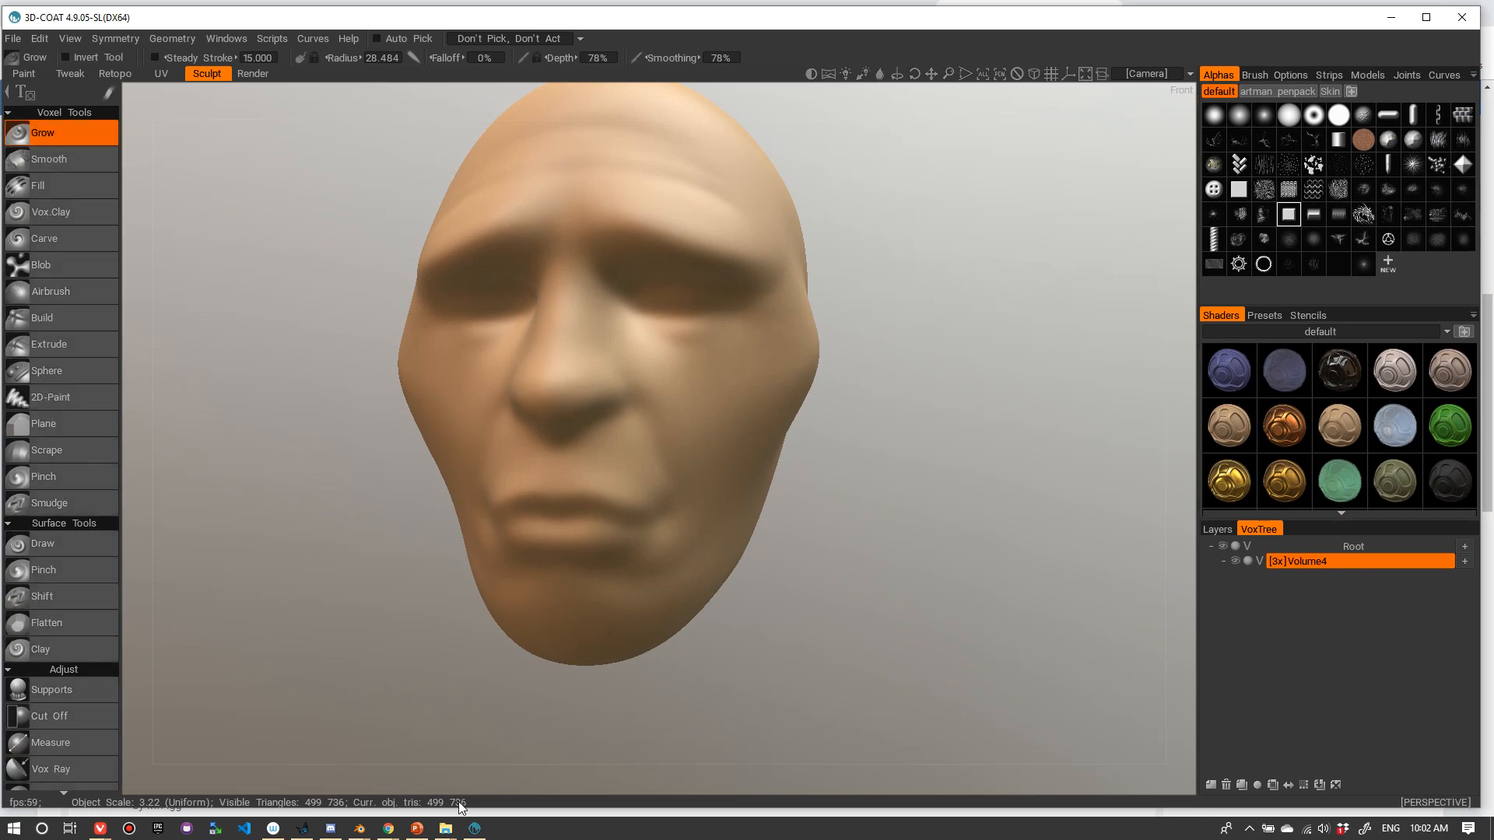
right_click_drag(890, 417, 954, 435)
left_click_drag(955, 435, 984, 459)
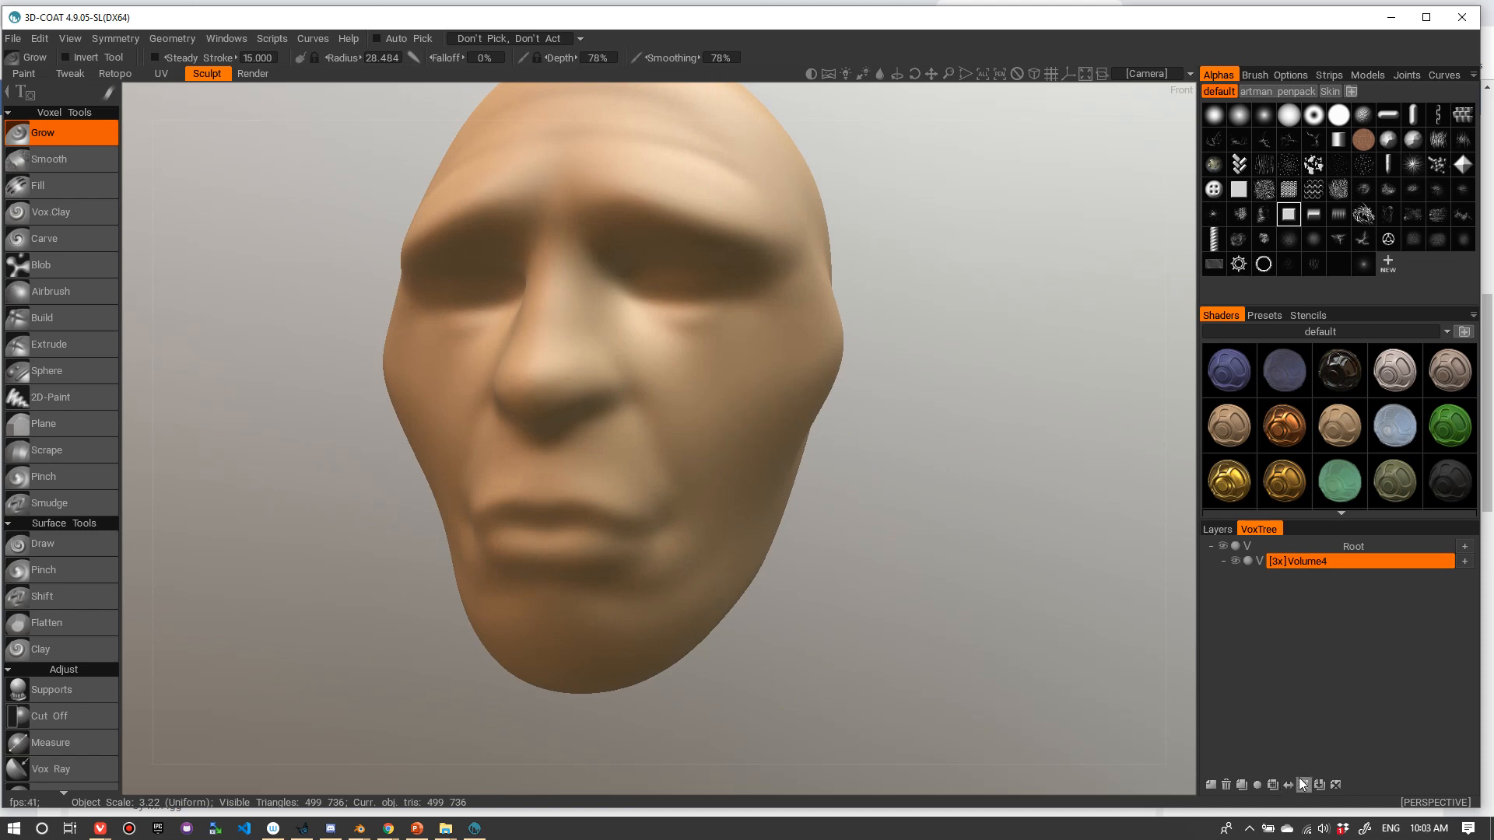
mouse_move(1006, 563)
left_mouse_down()
mouse_move(924, 569)
mouse_move(1097, 420)
mouse_move(986, 445)
mouse_move(1106, 407)
left_mouse_up()
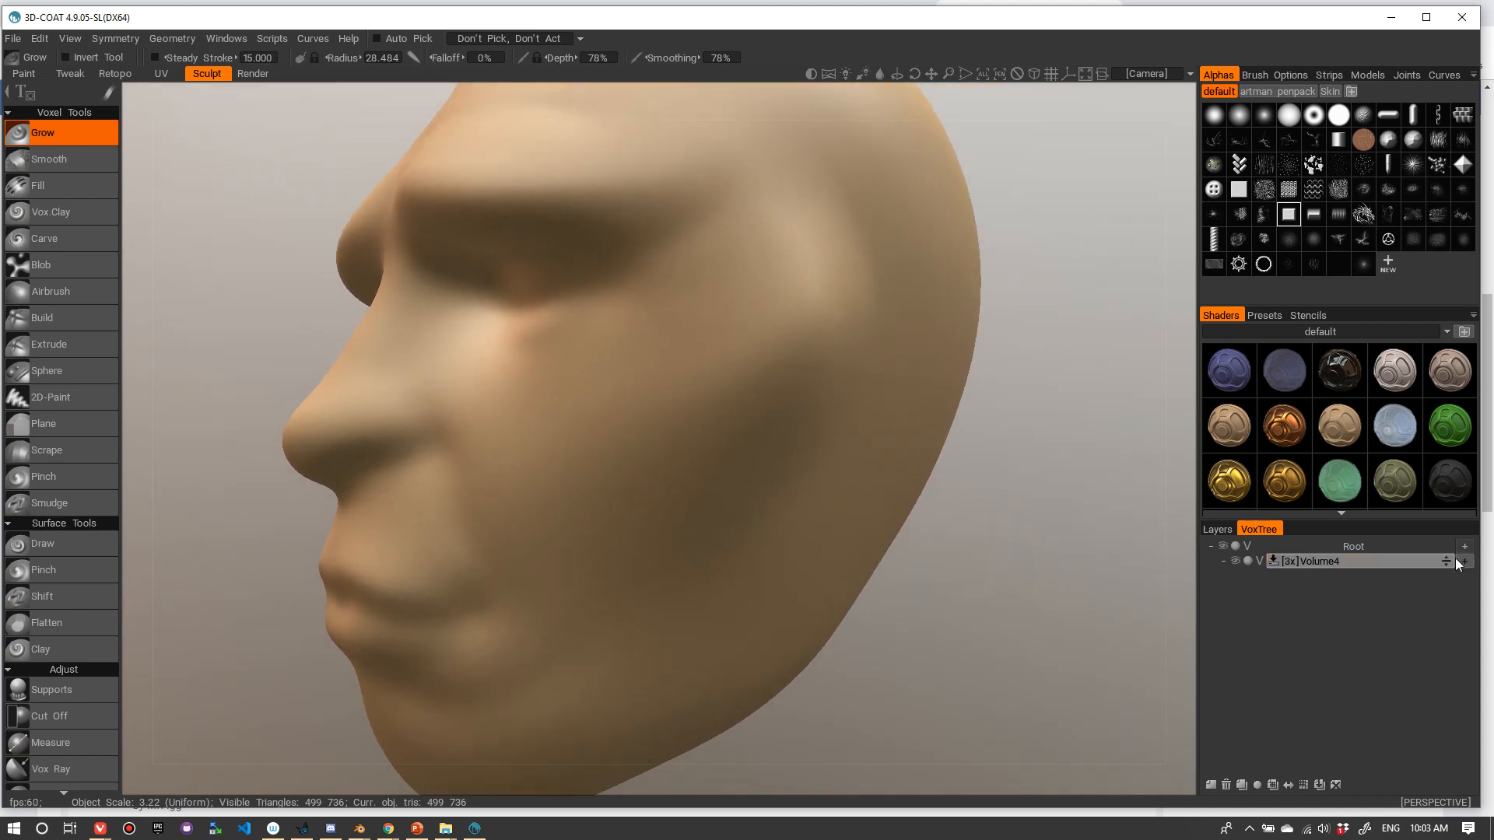
- Build up a rough ear on the side of the head with the Sphere tool at a radius of 3.738
left_click(44, 371)
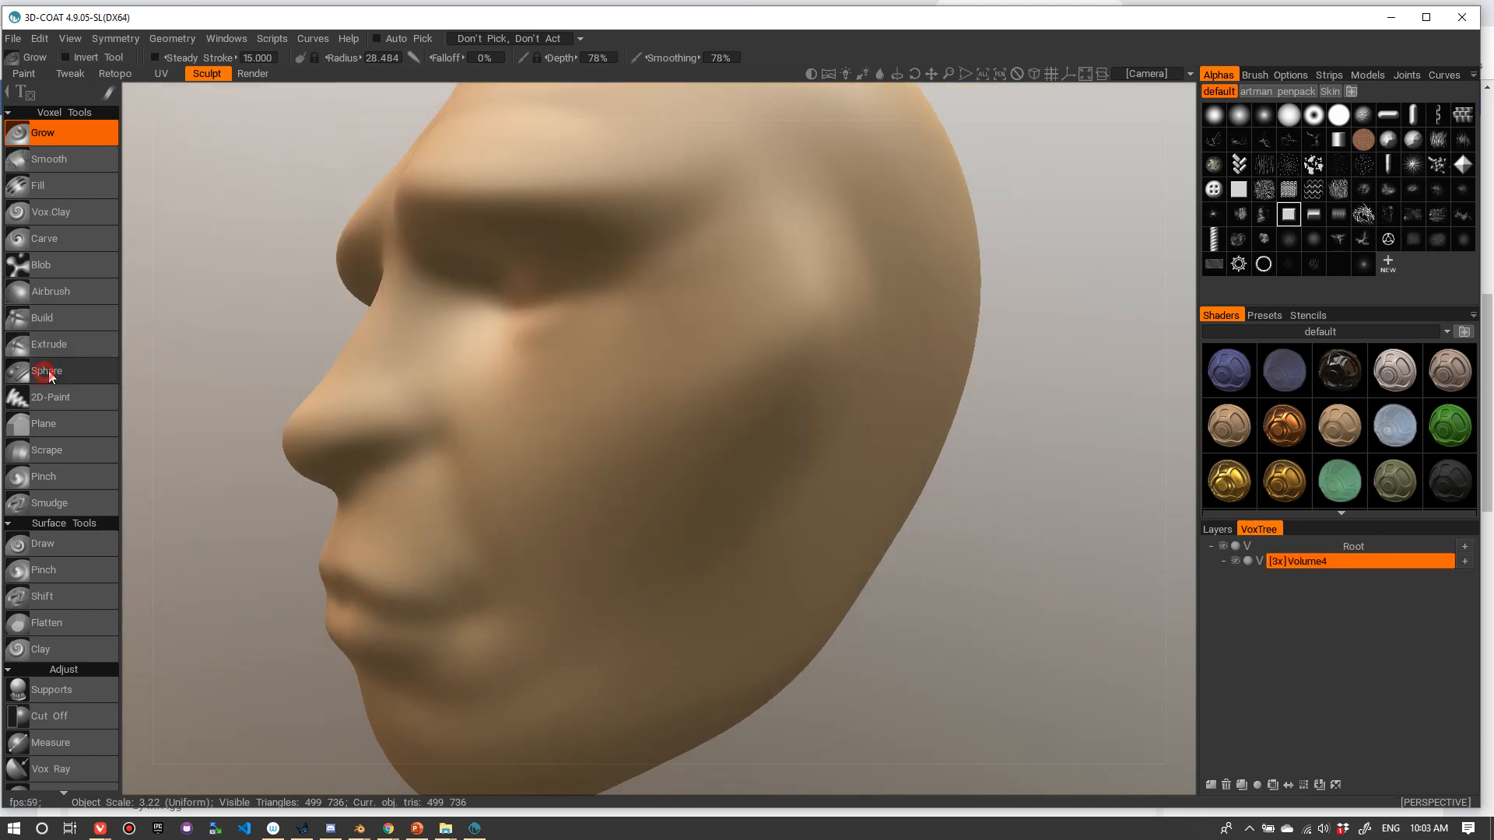
left_click_drag(831, 414, 761, 417, "alt")
scroll(762, 423, "down", 5)
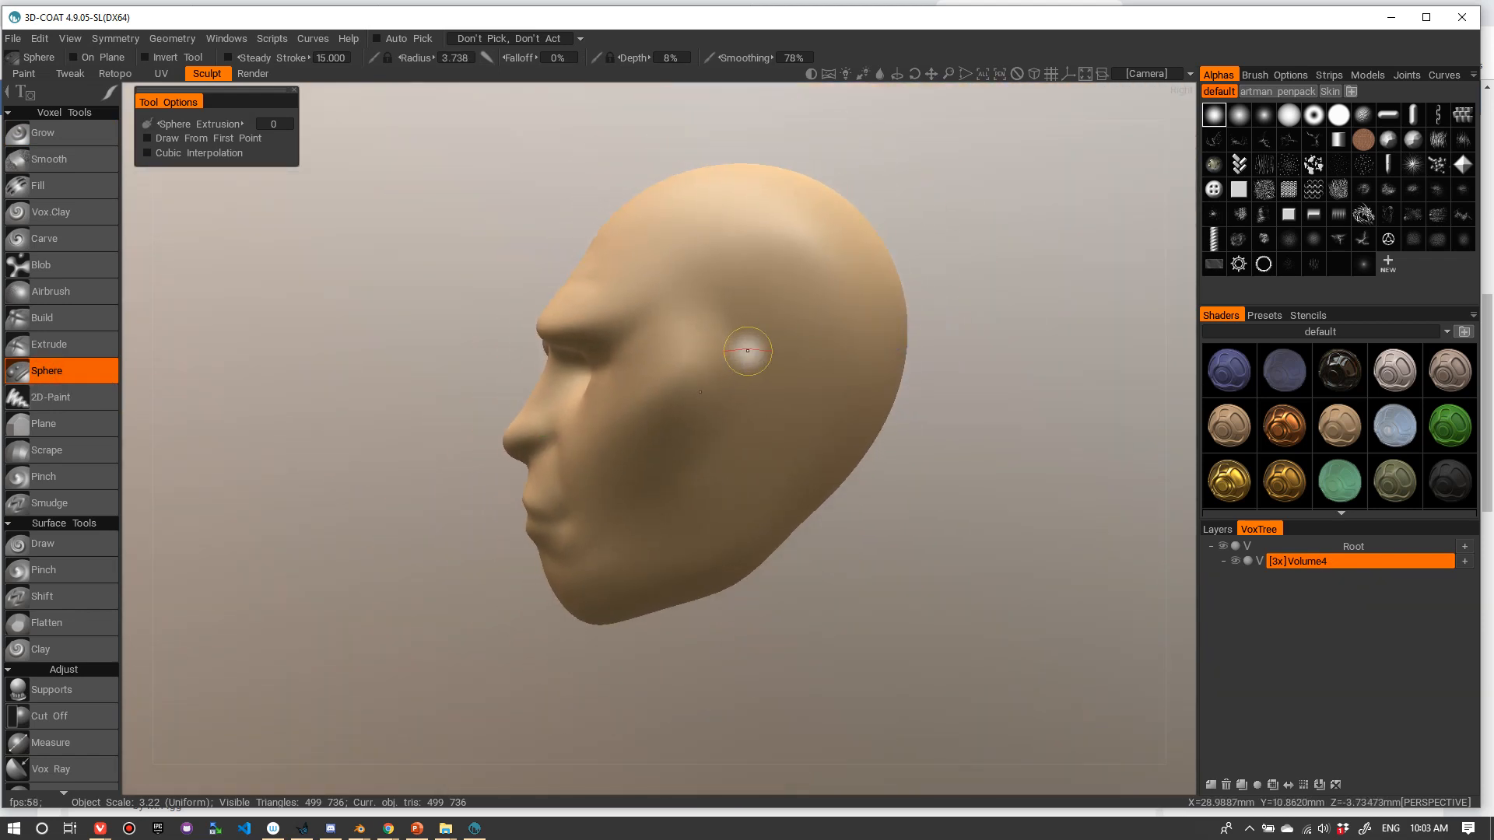
left_click_drag(748, 351, 750, 423)
left_click_drag(751, 362, 753, 421)
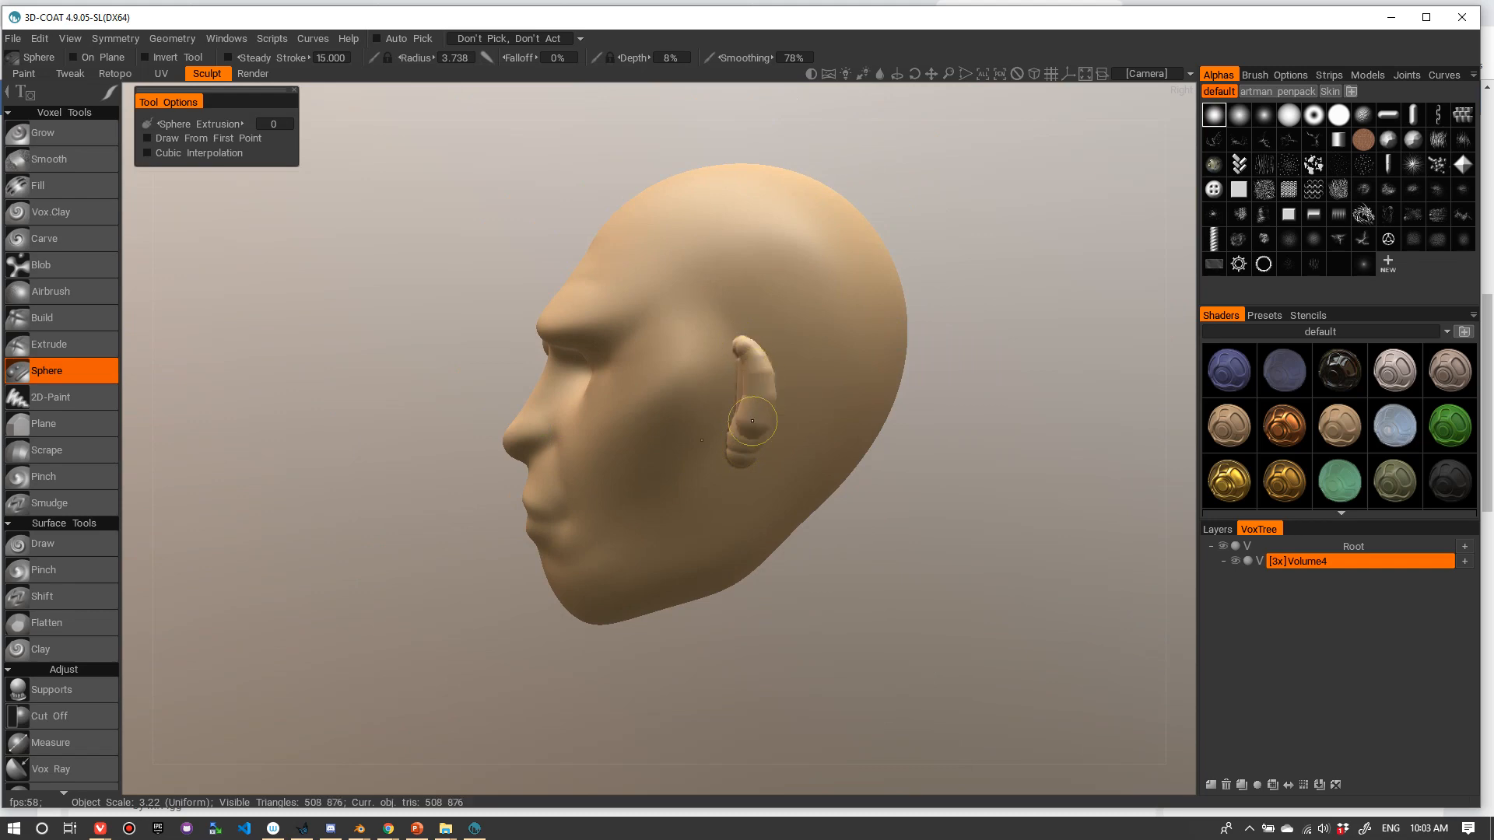
left_click_drag(754, 358, 819, 362)
mouse_move(1040, 303)
left_mouse_down()
mouse_move(1001, 330)
mouse_move(1045, 315)
left_mouse_up()
- Enlarge the Sphere brush to a radius of about 6 and smooth the ear's lumpy rim, inner face and lobe
right_click_drag(907, 346, 975, 339)
right_click_drag(889, 375, 933, 374)
mouse_move(880, 370)
left_mouse_down("shift")
mouse_move(884, 355)
mouse_move(831, 436)
left_mouse_up("shift")
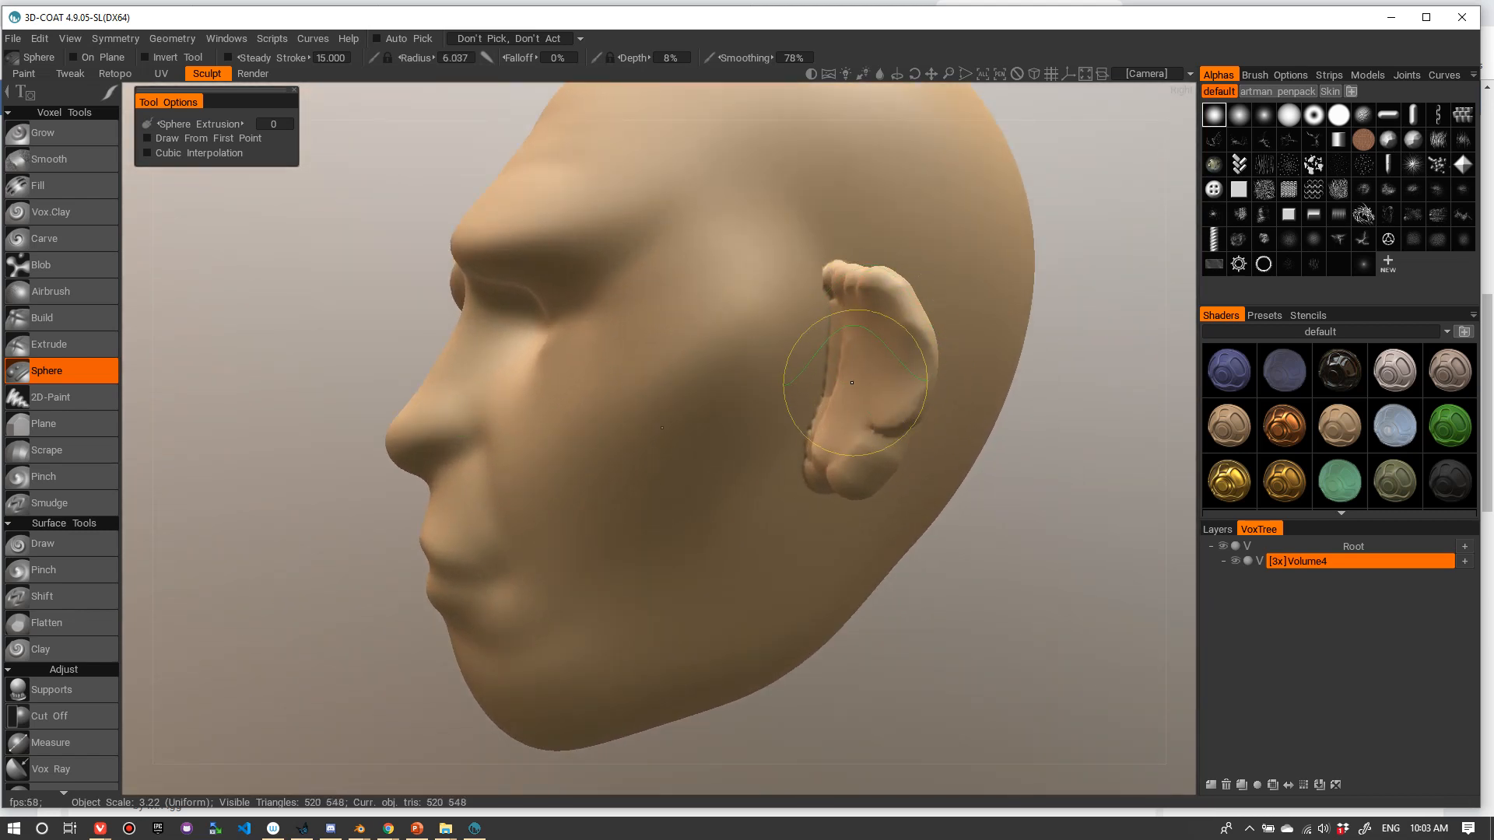
mouse_move(852, 383)
left_mouse_down("shift")
mouse_move(813, 346)
mouse_move(811, 425)
mouse_move(832, 303)
left_mouse_up("shift")
mouse_move(851, 433)
left_mouse_down("alt")
mouse_move(900, 444)
mouse_move(834, 384)
left_mouse_up("alt")
mouse_move(823, 260)
left_mouse_down("shift")
mouse_move(834, 243)
mouse_move(826, 359)
mouse_move(921, 409)
mouse_move(909, 381)
left_mouse_up("shift")
mouse_move(862, 330)
left_mouse_down("shift")
mouse_move(907, 373)
mouse_move(883, 362)
mouse_move(870, 415)
mouse_move(806, 477)
mouse_move(1012, 498)
left_mouse_up("shift")
- Trim the lower and outer outline of the ear from the front using Cut Off with a freehand closed shape
right_click_drag(910, 306, 995, 349)
mouse_move(995, 349)
left_mouse_down()
mouse_move(918, 314)
mouse_move(1020, 353)
left_mouse_up()
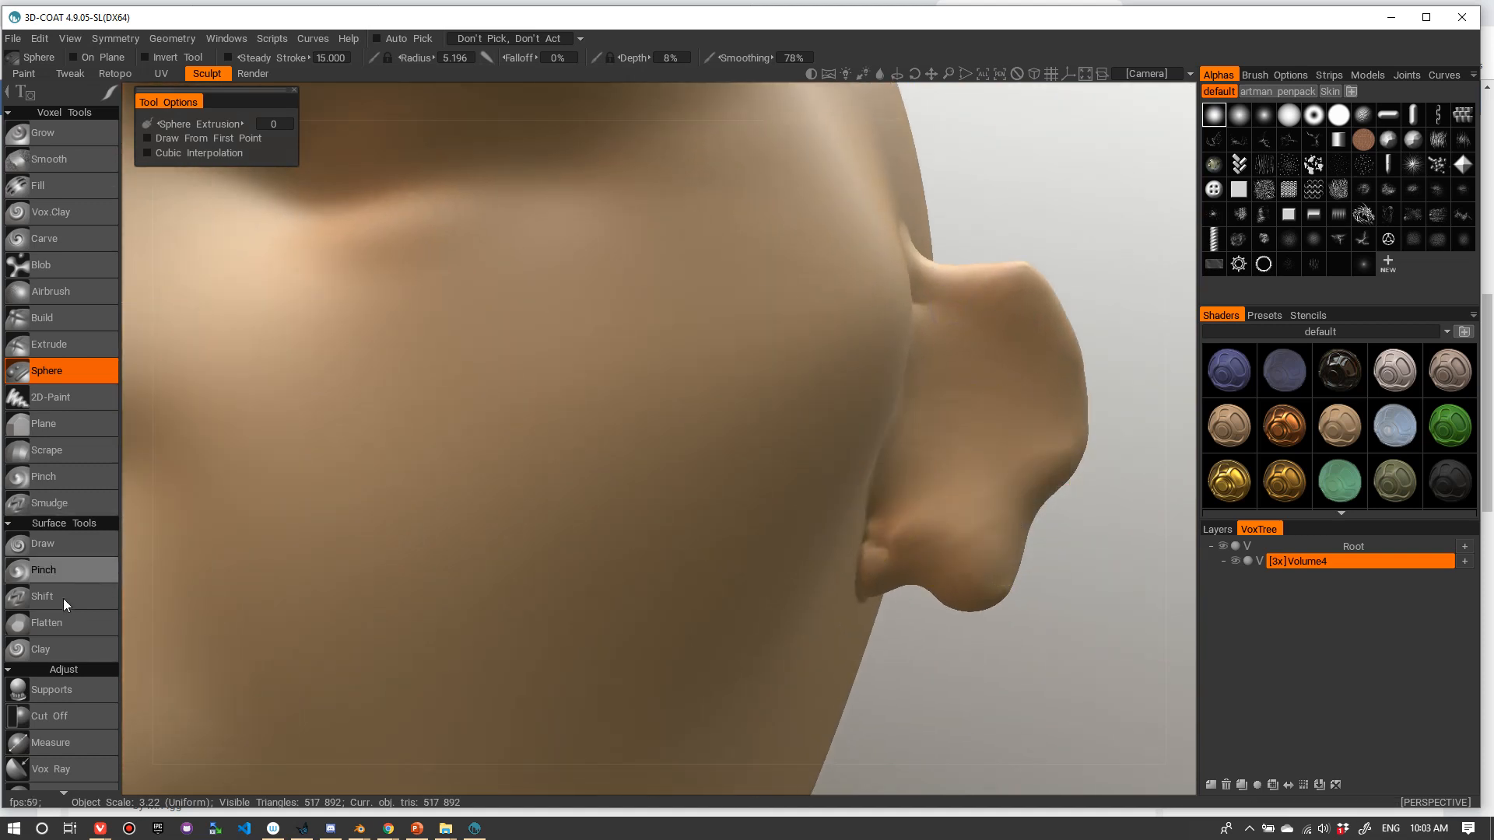
left_click(56, 715)
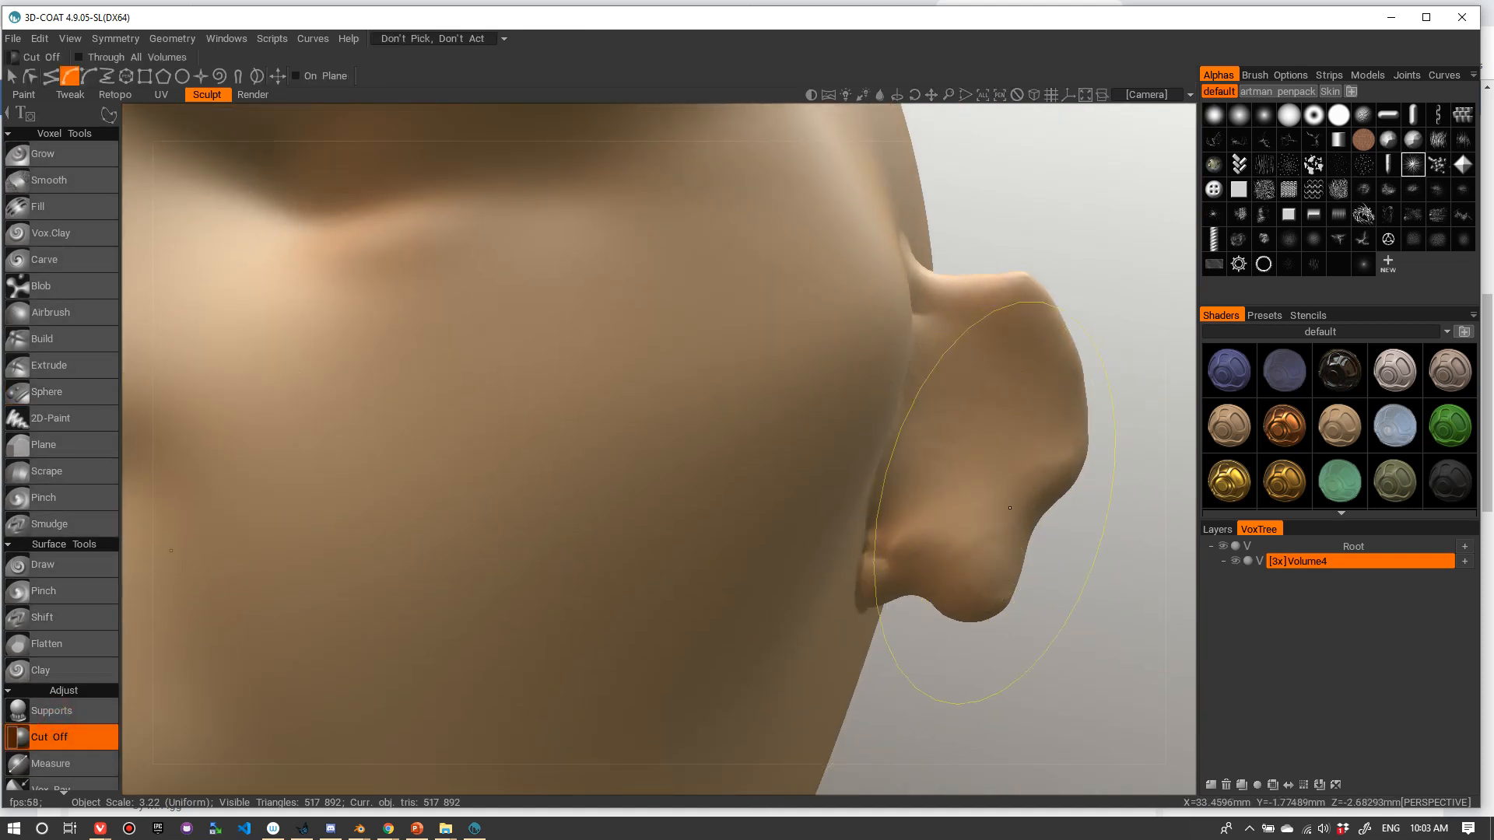
key("space")
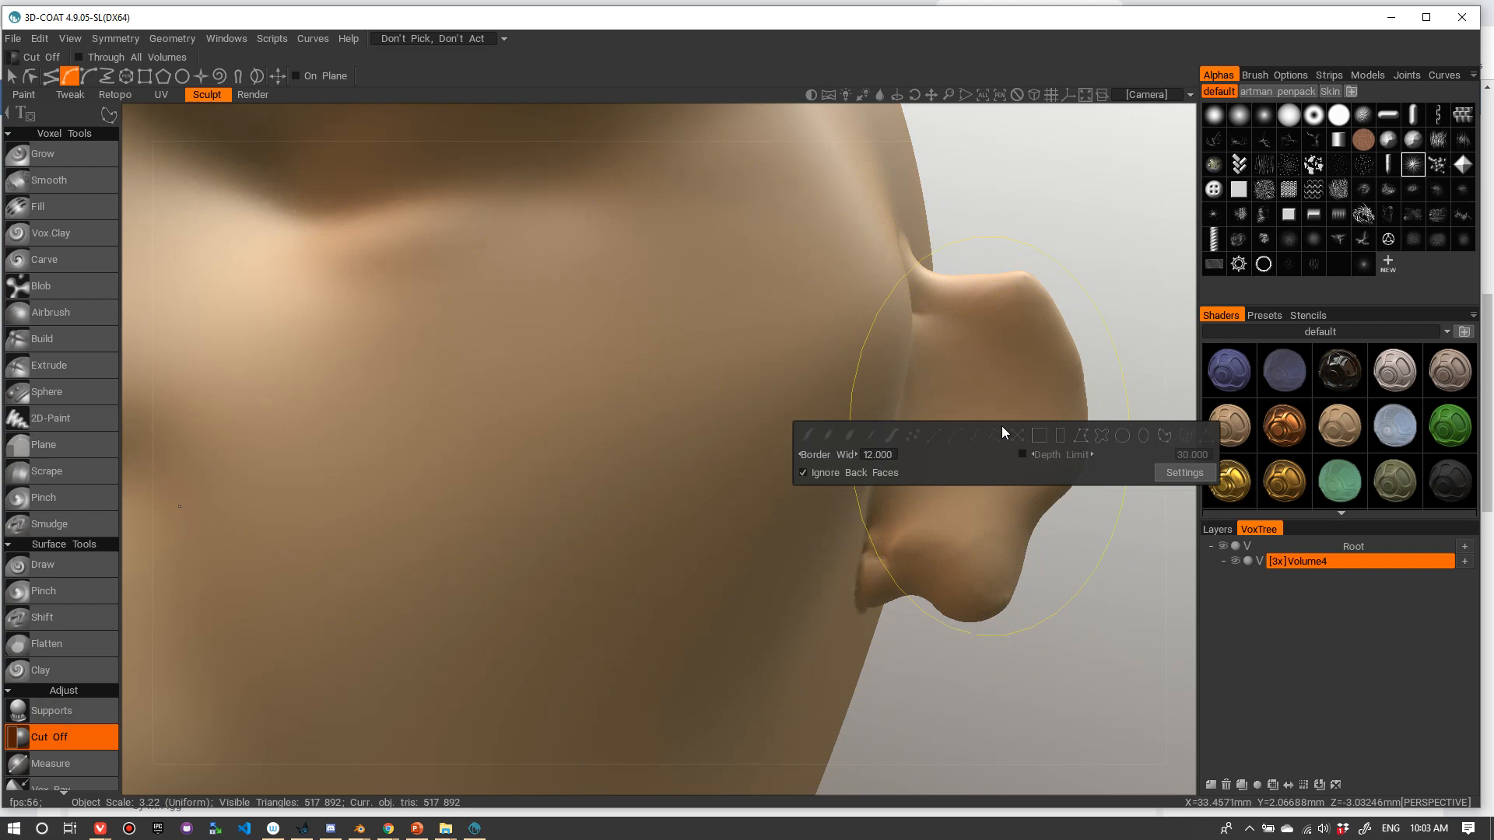
left_click(1100, 436)
mouse_move(984, 599)
left_mouse_down("alt")
mouse_move(881, 588)
mouse_move(907, 594)
mouse_move(820, 549)
left_mouse_up("alt")
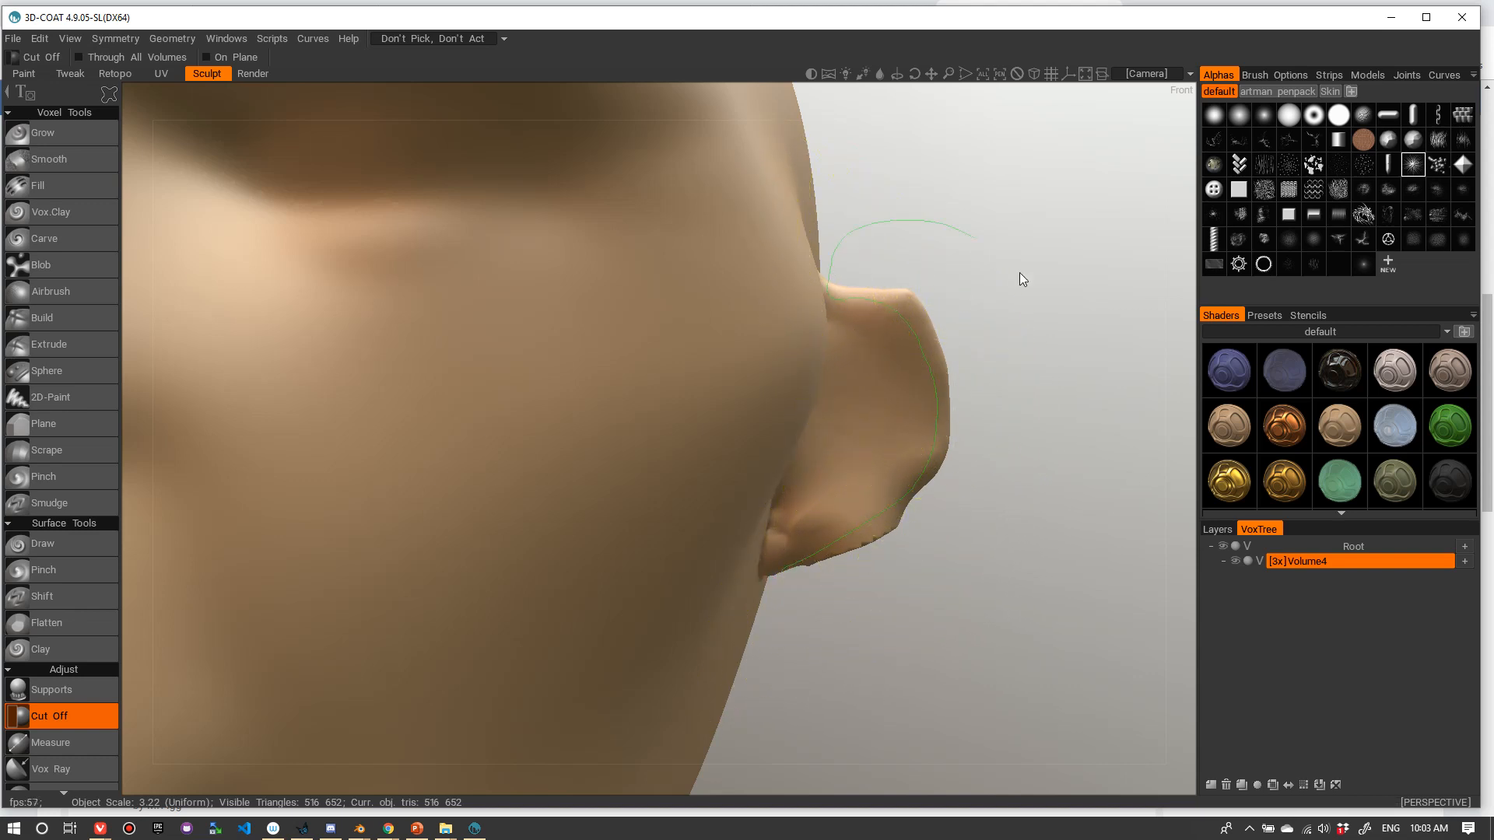
left_click(805, 633)
- Try another Cut Off from behind the head around the ear's upper attachment
left_click_drag(903, 479, 634, 400, "alt")
scroll(674, 401, "down", 2)
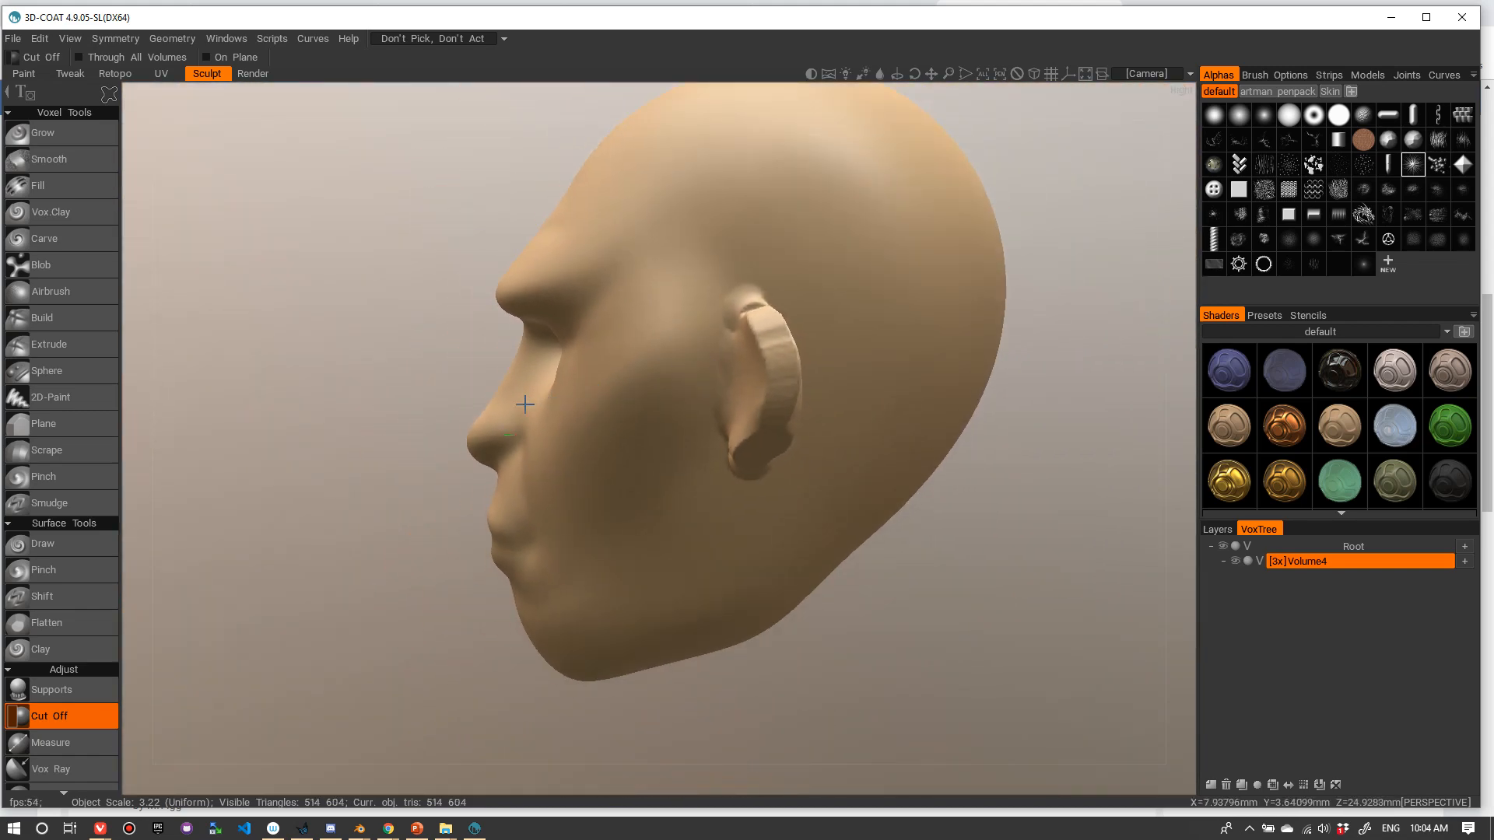
left_click_drag(524, 404, 292, 284, "alt")
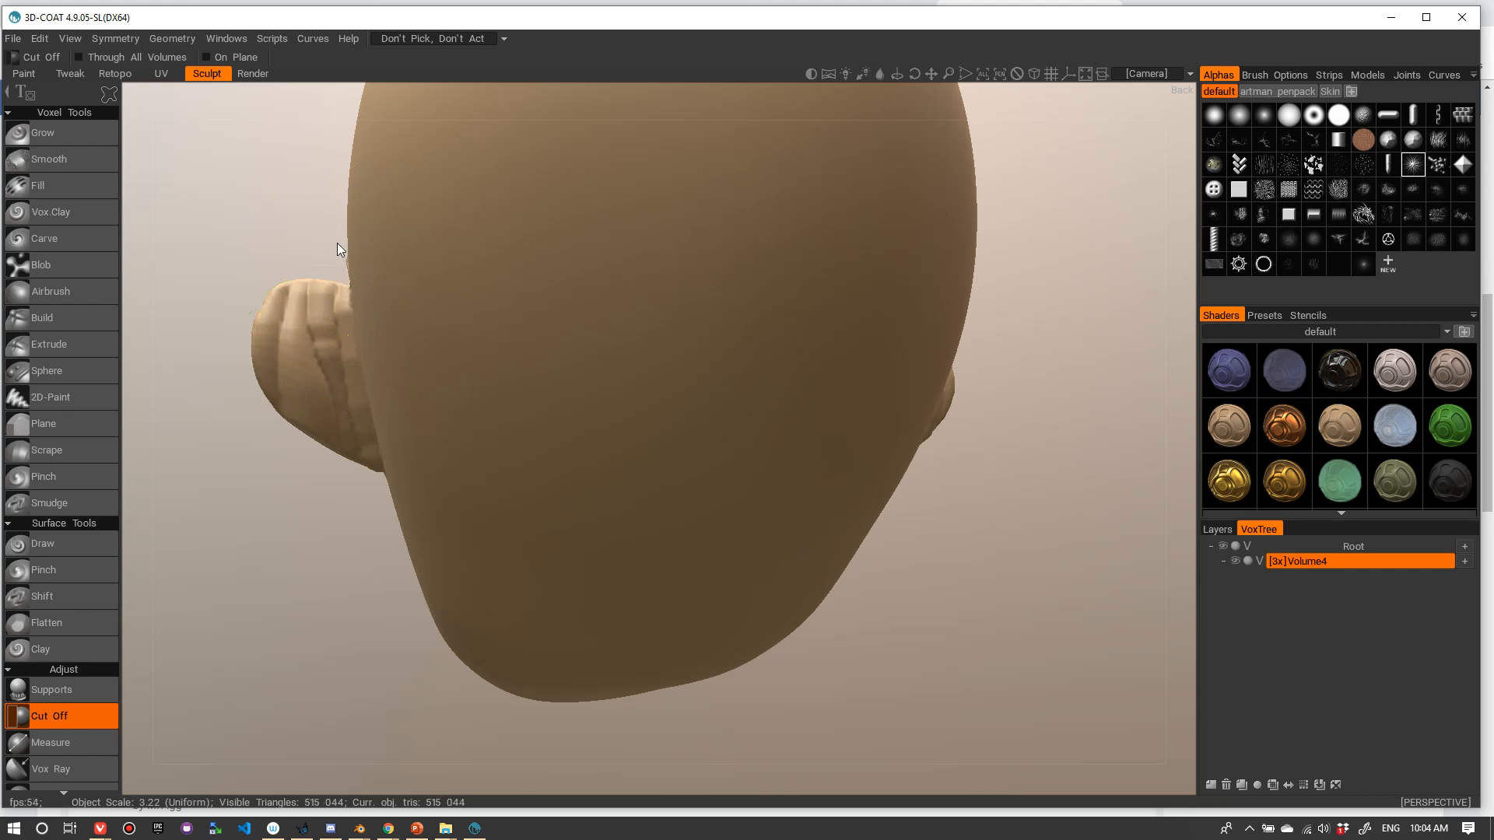
left_click_drag(326, 266, 785, 259, "alt")
right_click_drag(785, 259, 985, 266, "alt")
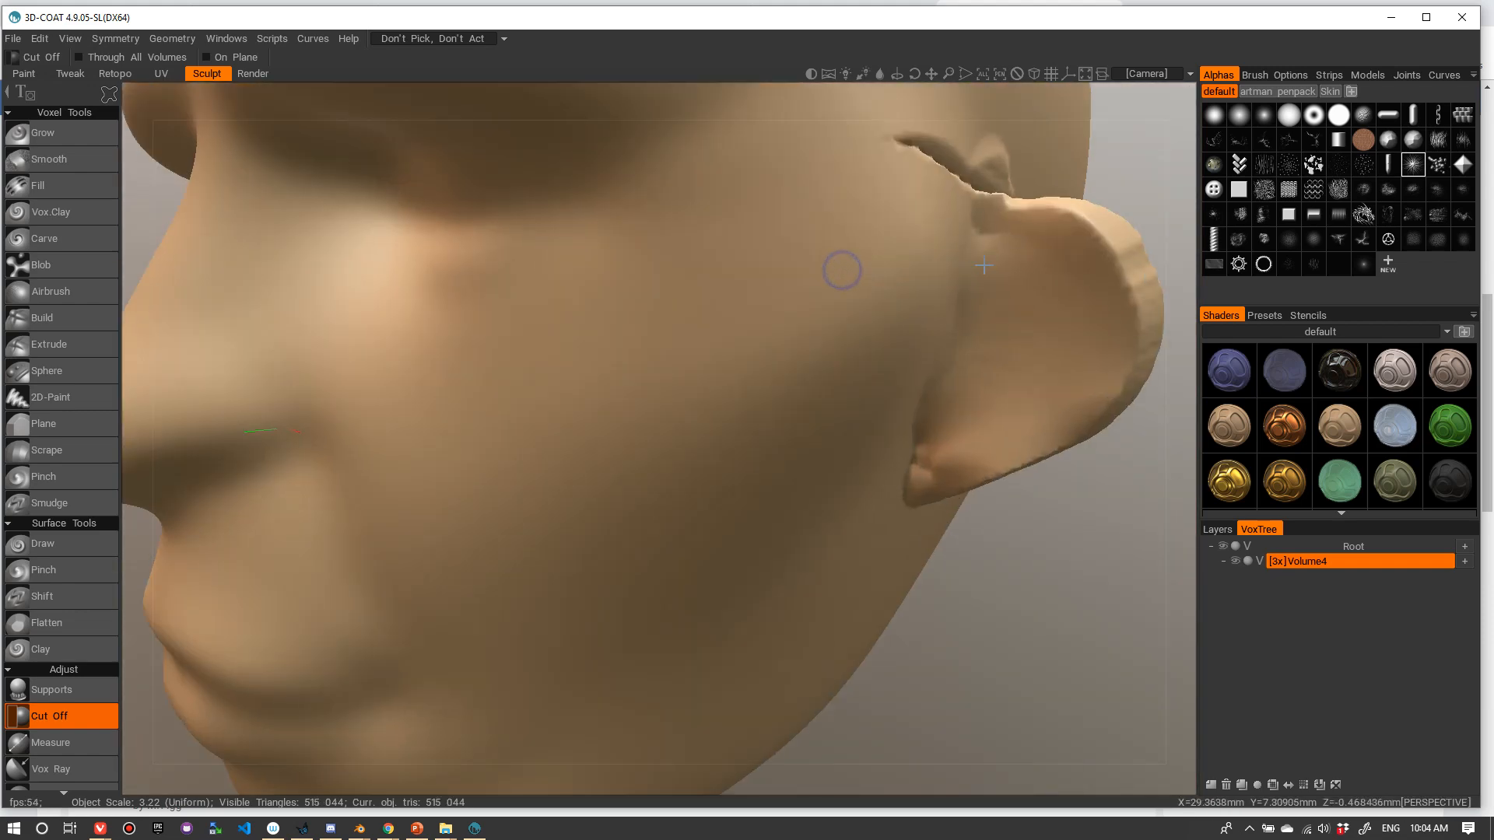
right_click_drag(840, 270, 918, 270, "alt")
mouse_move(918, 270)
left_mouse_down("shift")
mouse_move(969, 255)
mouse_move(1053, 285)
mouse_move(1127, 276)
left_mouse_up("shift")
mouse_move(905, 270)
left_mouse_down("alt")
mouse_move(916, 298)
mouse_move(1007, 243)
mouse_move(864, 234)
left_mouse_up("alt")
- Pick the Grow tool with a radius of 3.440 and smooth the front of the ear where it joins the head
left_click(82, 141)
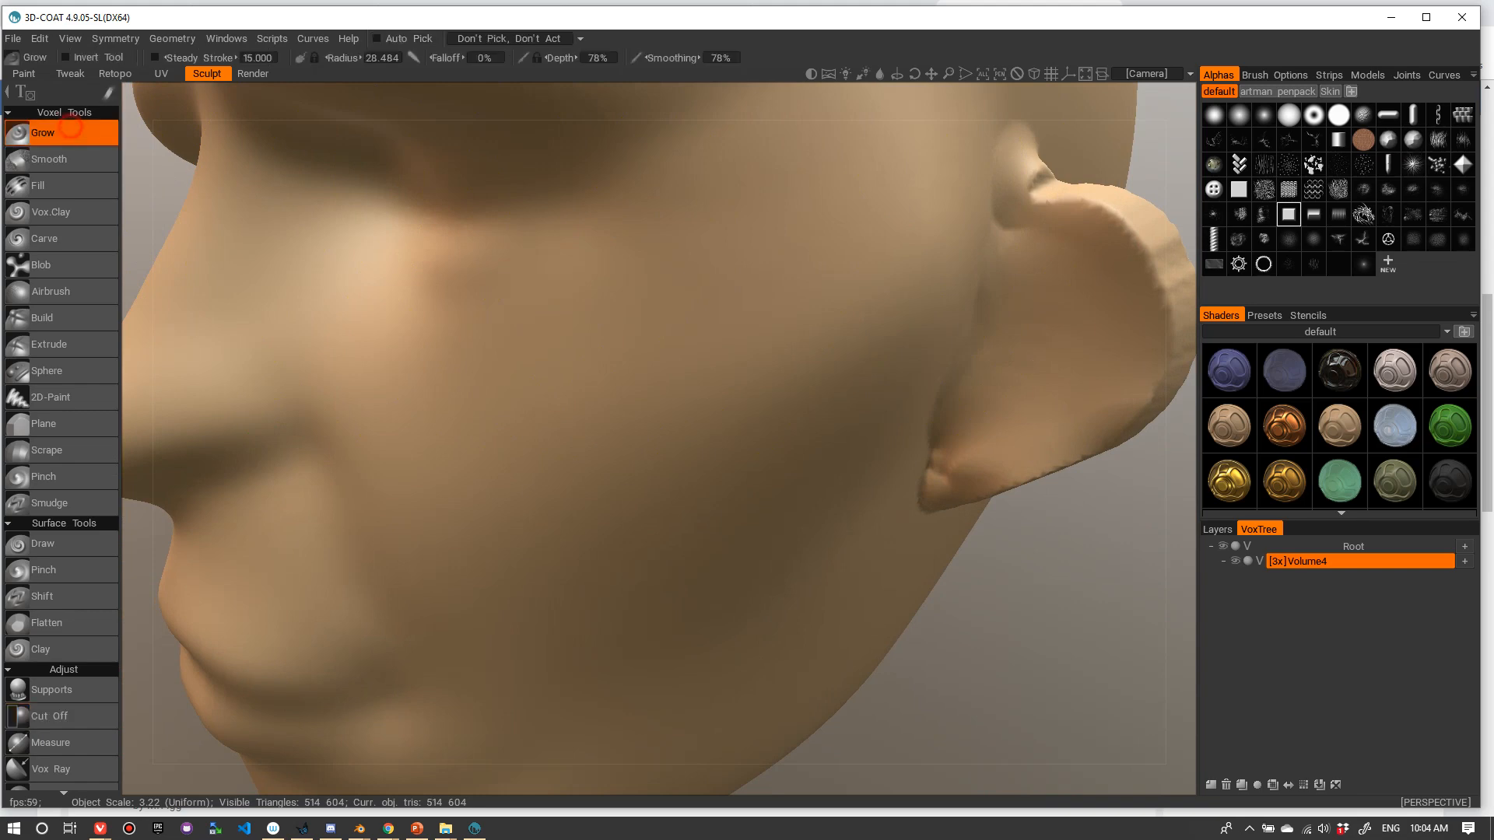
right_click_drag(1044, 277, 700, 311)
right_click_drag(1053, 380, 996, 389)
mouse_move(994, 413)
left_mouse_down("shift")
mouse_move(987, 446)
mouse_move(974, 435)
mouse_move(1034, 423)
mouse_move(1105, 327)
left_mouse_up("shift")
mouse_move(1070, 273)
left_mouse_down("alt")
mouse_move(1020, 291)
mouse_move(1039, 251)
left_mouse_up("alt")
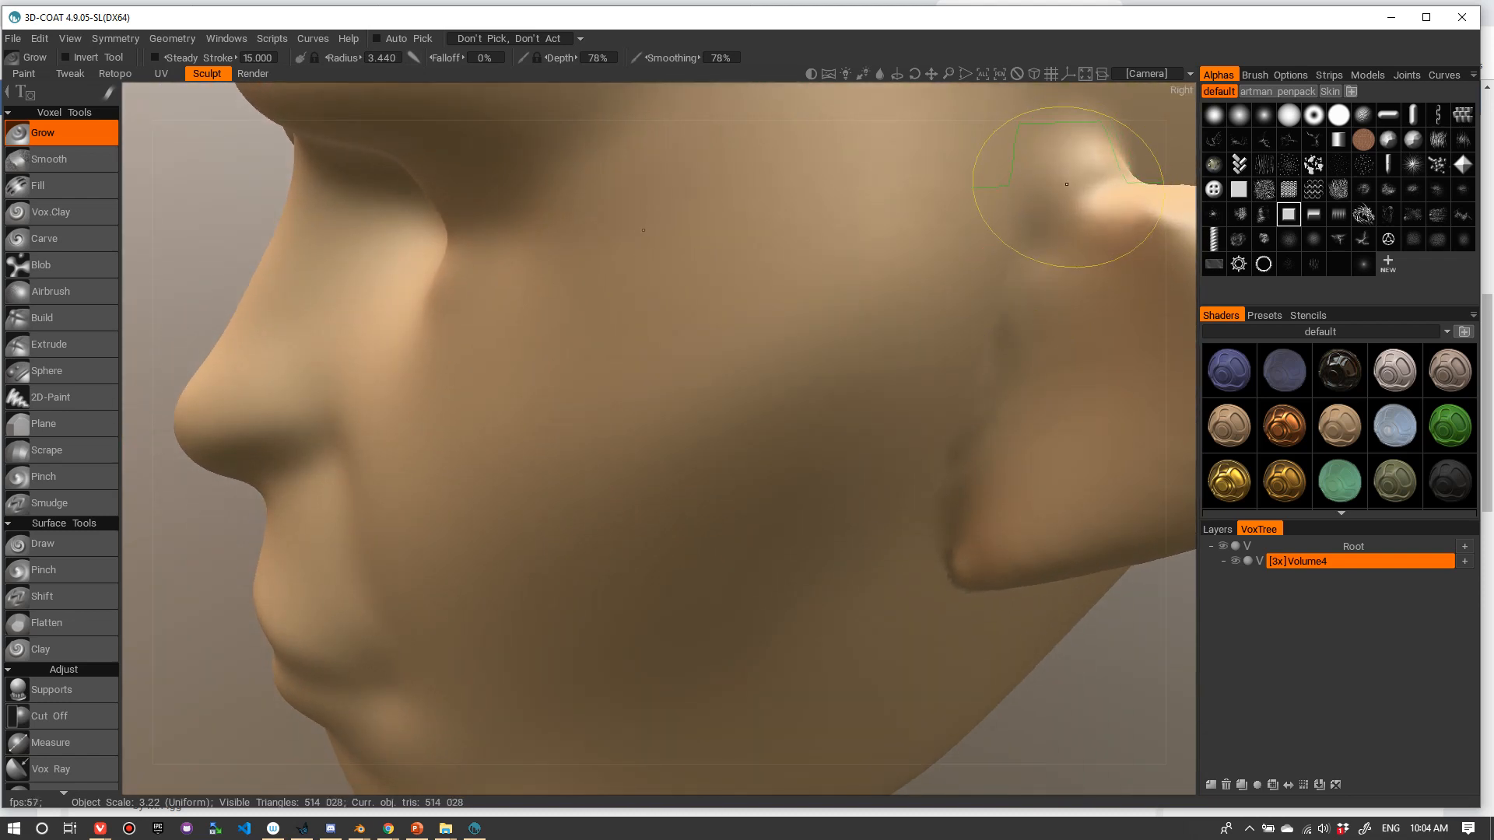
left_click(1037, 317)
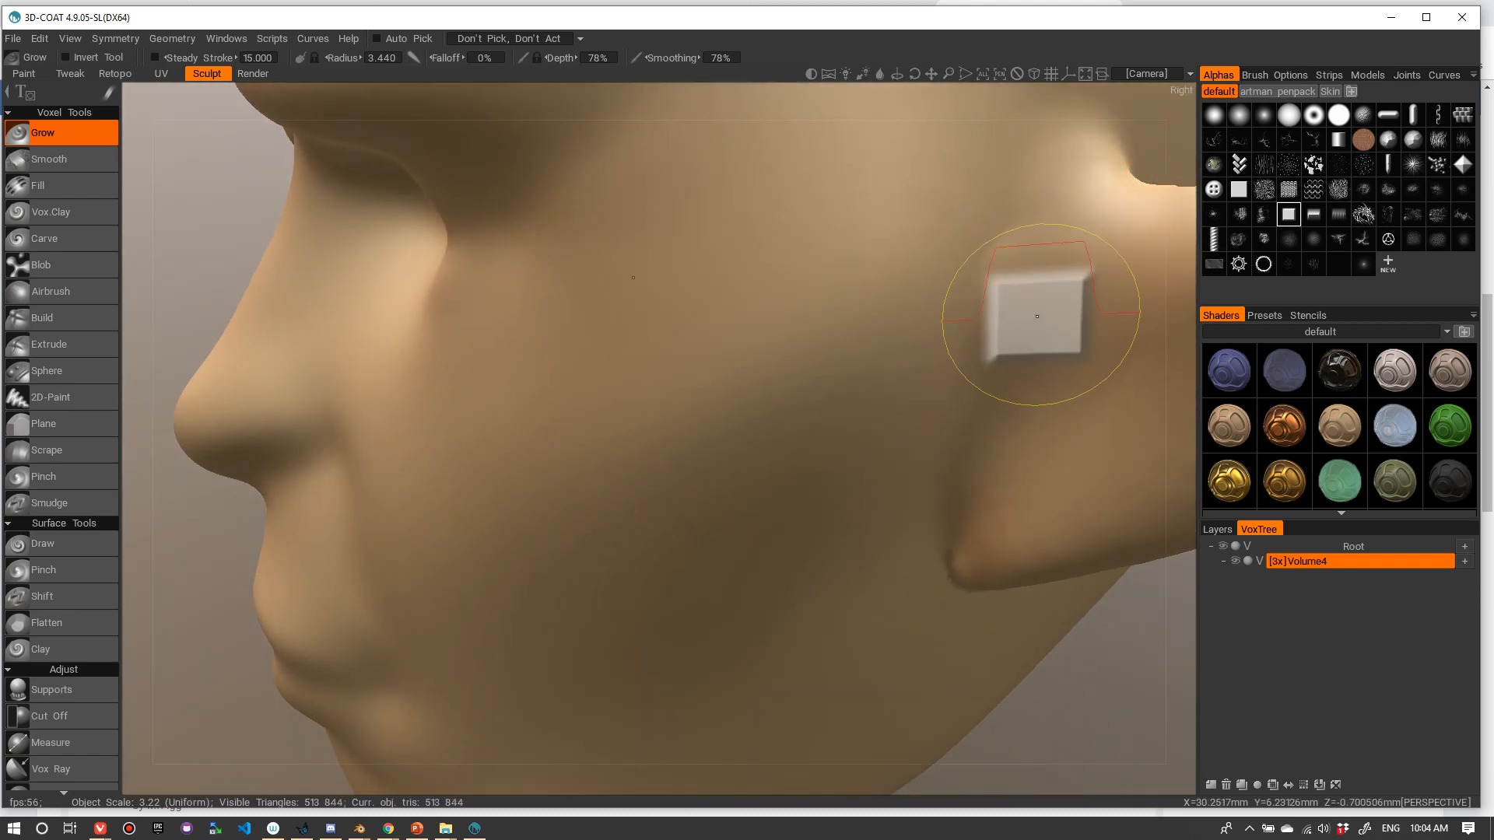
mouse_move(1037, 316)
left_mouse_down()
mouse_move(1024, 257)
mouse_move(1011, 373)
mouse_move(1011, 257)
mouse_move(1034, 241)
left_mouse_up()
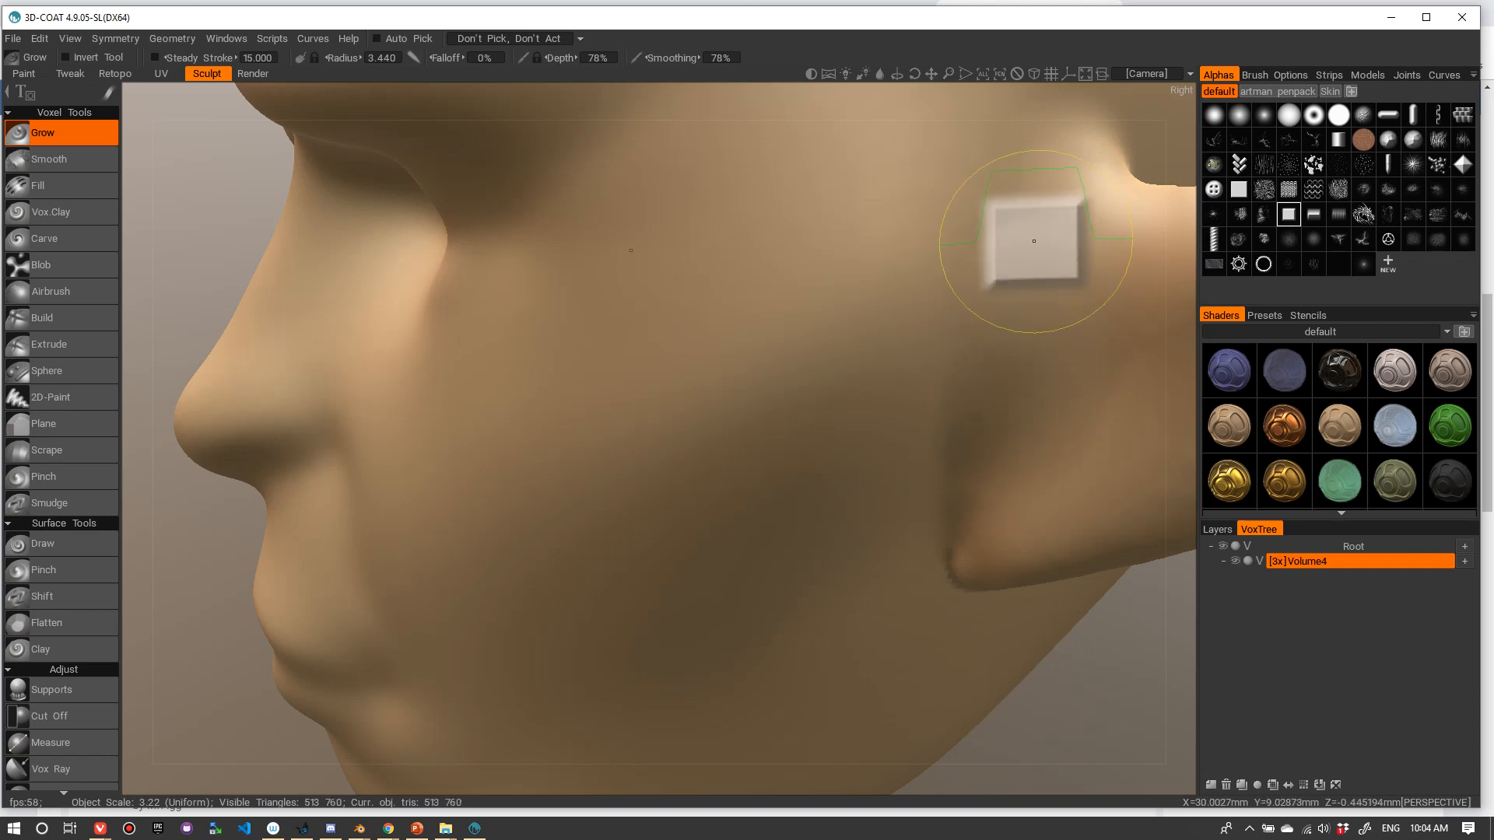
mouse_move(1017, 439)
left_mouse_down("shift")
mouse_move(1030, 417)
mouse_move(1030, 453)
mouse_move(1022, 431)
left_mouse_up("shift")
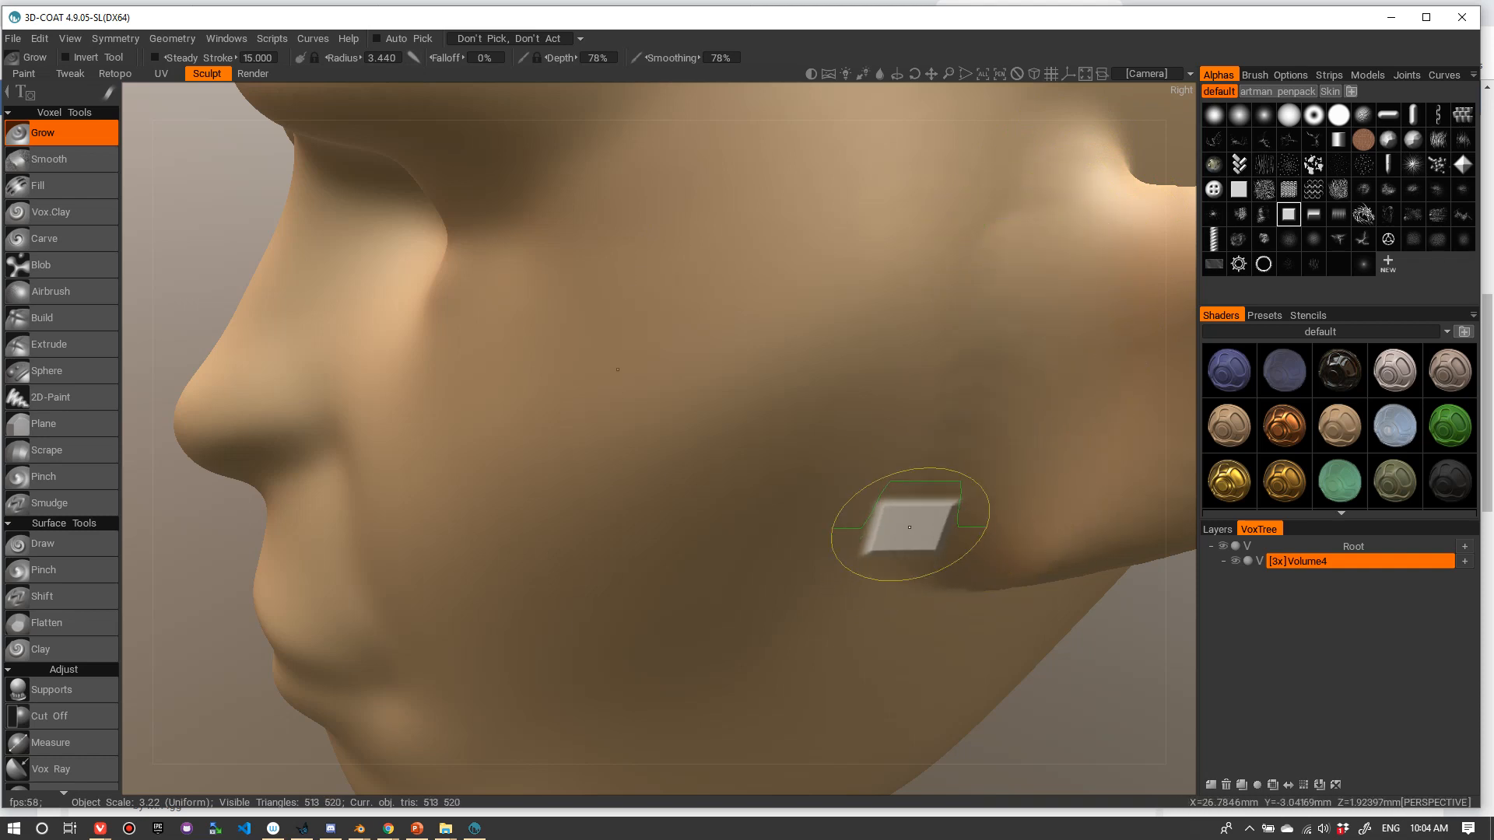
- Smooth the stepped ridges on the back of the ear
right_click_drag(1005, 265, 878, 330, "alt")
left_click_drag(972, 318, 787, 408, "alt")
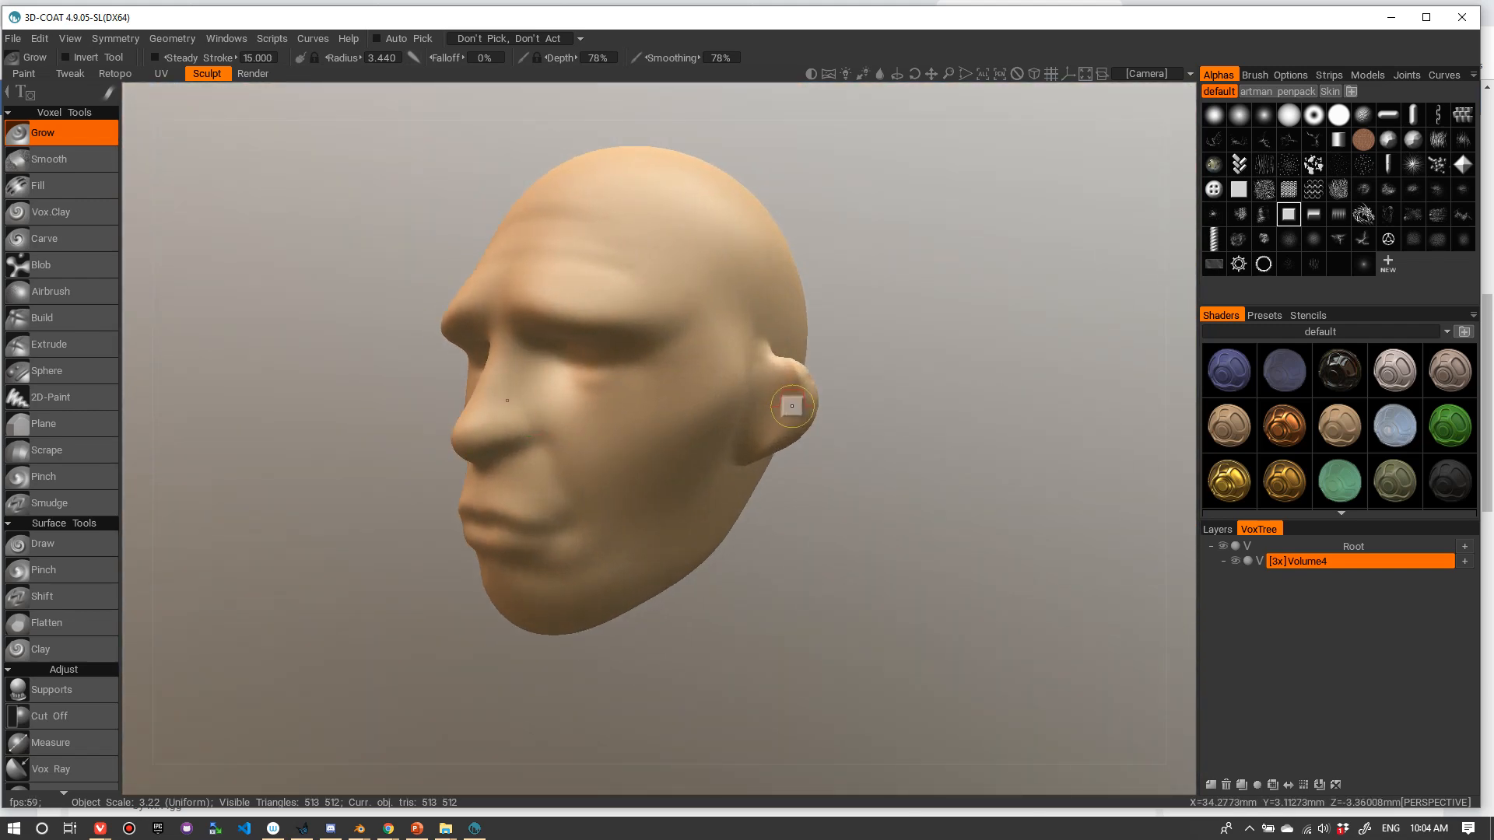
left_click_drag(982, 404, 661, 410, "alt")
mouse_move(660, 410)
right_mouse_down("alt")
mouse_move(777, 394)
mouse_move(915, 342)
mouse_move(740, 307)
right_mouse_up("alt")
middle_click_drag(740, 307, 656, 324, "alt")
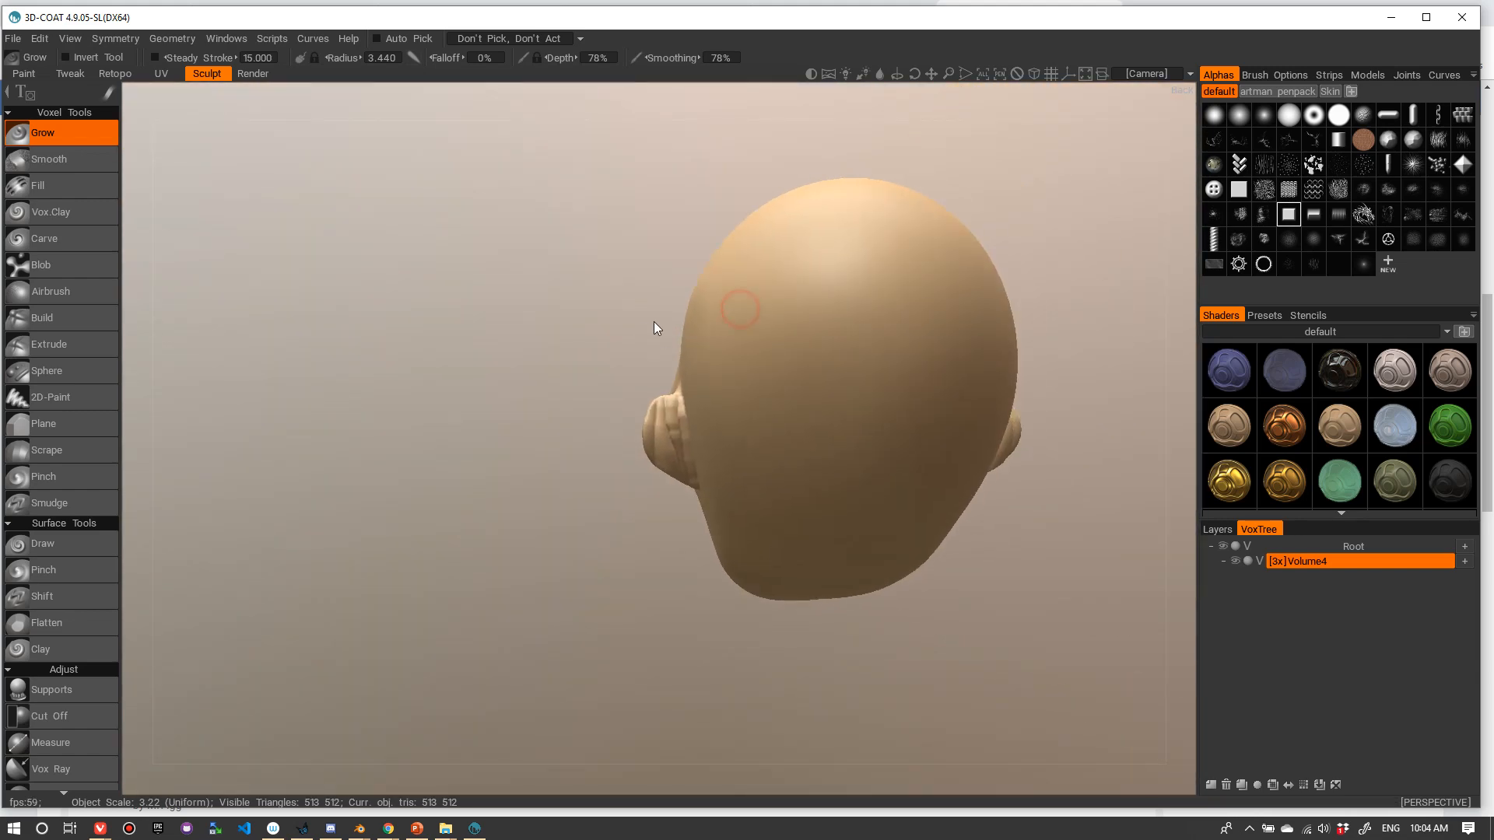
right_click_drag(610, 343, 695, 363, "alt")
key("ctrl+z")
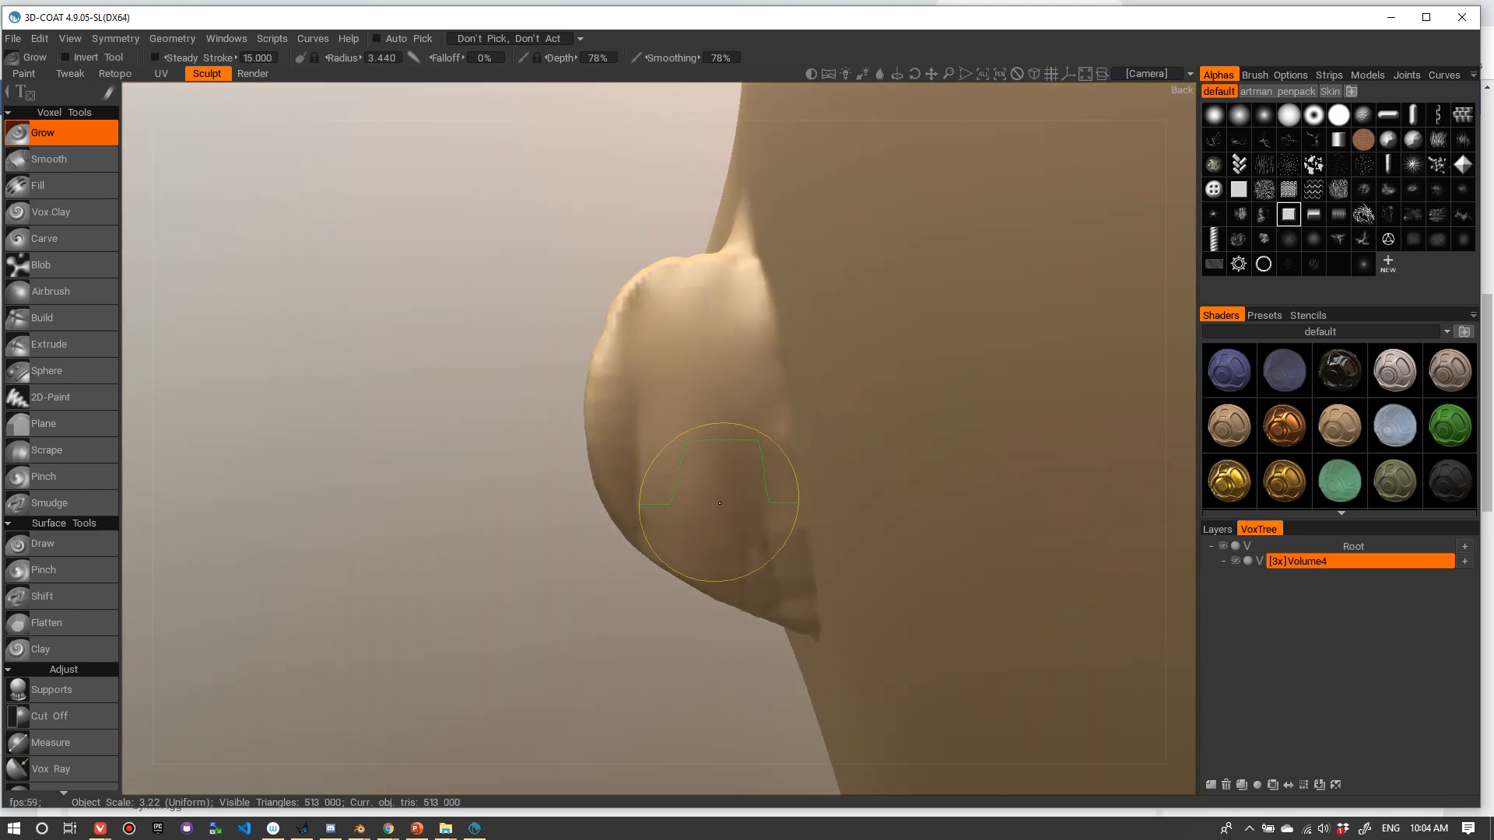
mouse_move(720, 503)
left_mouse_down()
mouse_move(750, 543)
mouse_move(700, 389)
mouse_move(727, 294)
mouse_move(769, 516)
mouse_move(734, 293)
mouse_move(787, 524)
mouse_move(689, 473)
mouse_move(665, 323)
mouse_move(634, 334)
mouse_move(611, 466)
mouse_move(636, 411)
mouse_move(684, 469)
mouse_move(724, 239)
left_mouse_up()
key("ctrl+z")
left_click_drag(669, 280, 727, 278)
- Pull the top of the ear upward and outward with the Move tool, using a brush radius of about 4.2
mouse_move(600, 357)
right_mouse_down()
mouse_move(567, 375)
mouse_move(564, 404)
right_mouse_up()
left_click_drag(564, 404, 963, 369)
right_click_drag(963, 368, 758, 357)
mouse_move(757, 357)
left_mouse_down()
mouse_move(848, 368)
mouse_move(777, 353)
left_mouse_up()
right_click_drag(777, 353, 937, 336)
key("m")
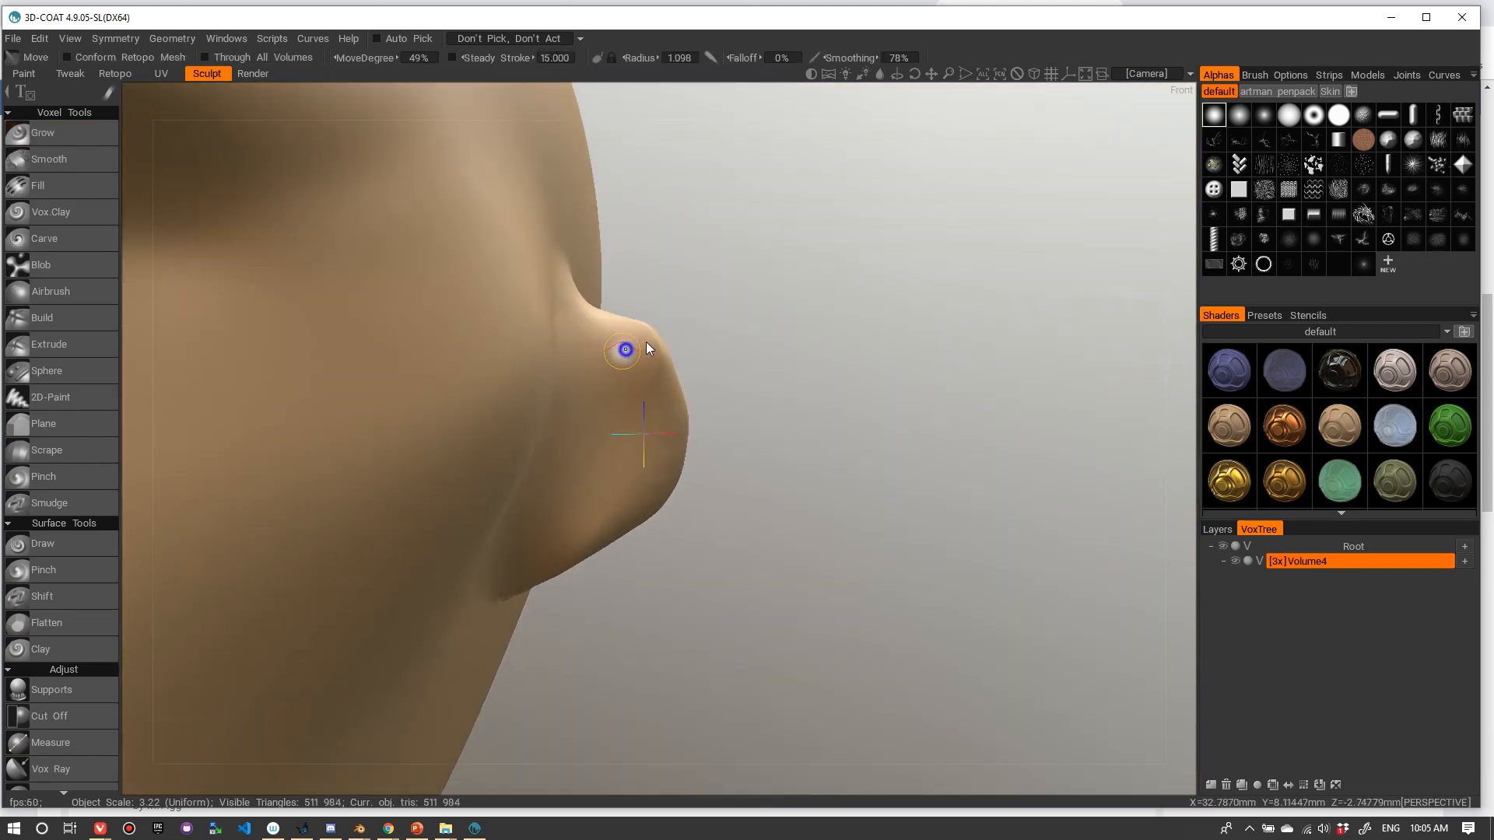
right_click_drag(645, 342, 700, 342)
left_click_drag(651, 337, 654, 254)
mouse_move(671, 376)
left_mouse_down()
mouse_move(707, 359)
mouse_move(669, 342)
left_mouse_up()
right_click_drag(620, 307, 602, 301)
left_click_drag(601, 300, 599, 269)
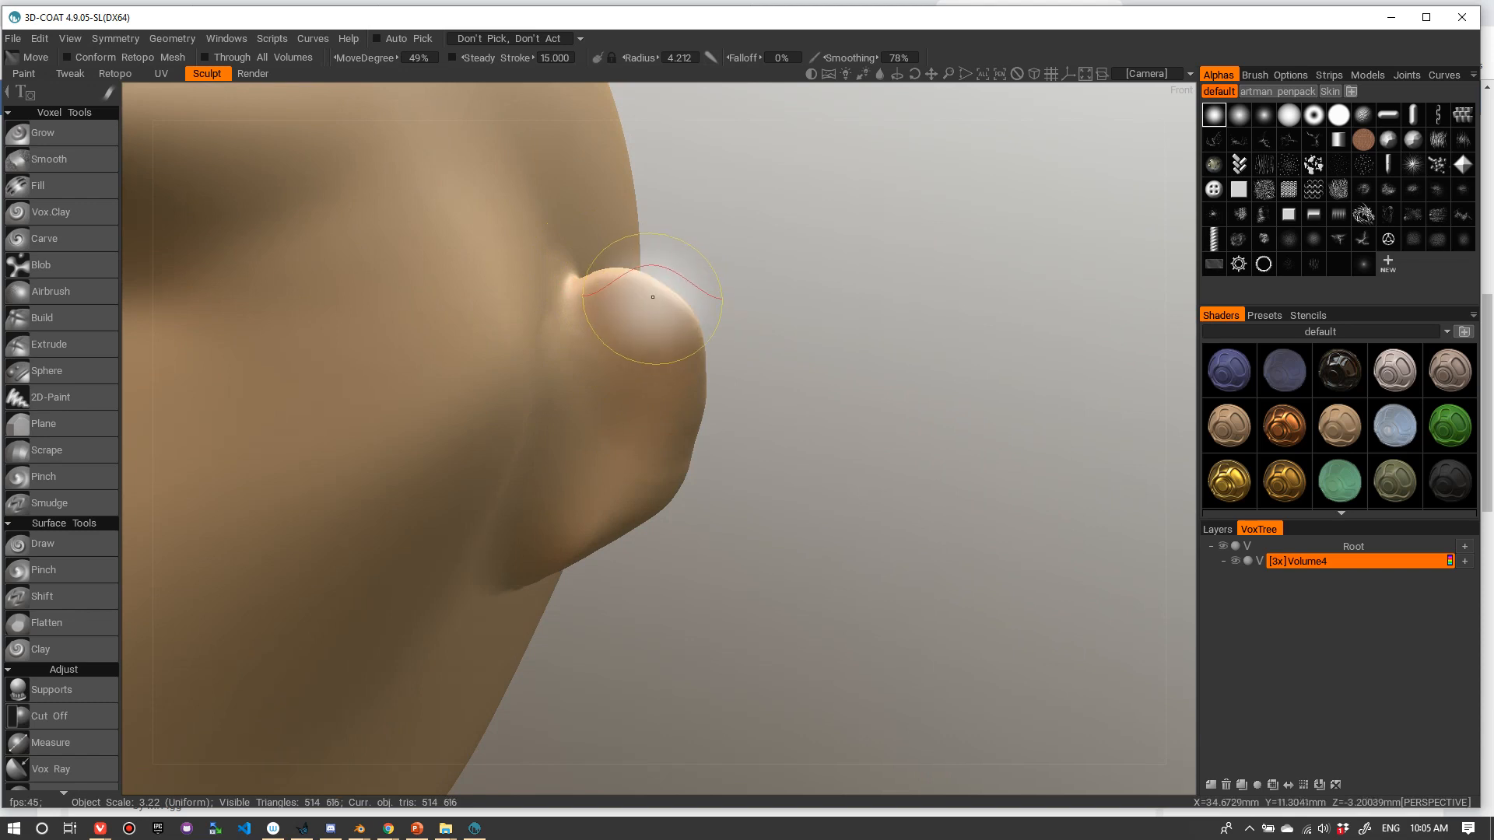
- Reshape the ear with the Move tool and sink a hollow into its middle, reducing the brush radius to 3.937
right_click_drag(669, 323, 690, 322)
left_click_drag(664, 471, 651, 426, "alt")
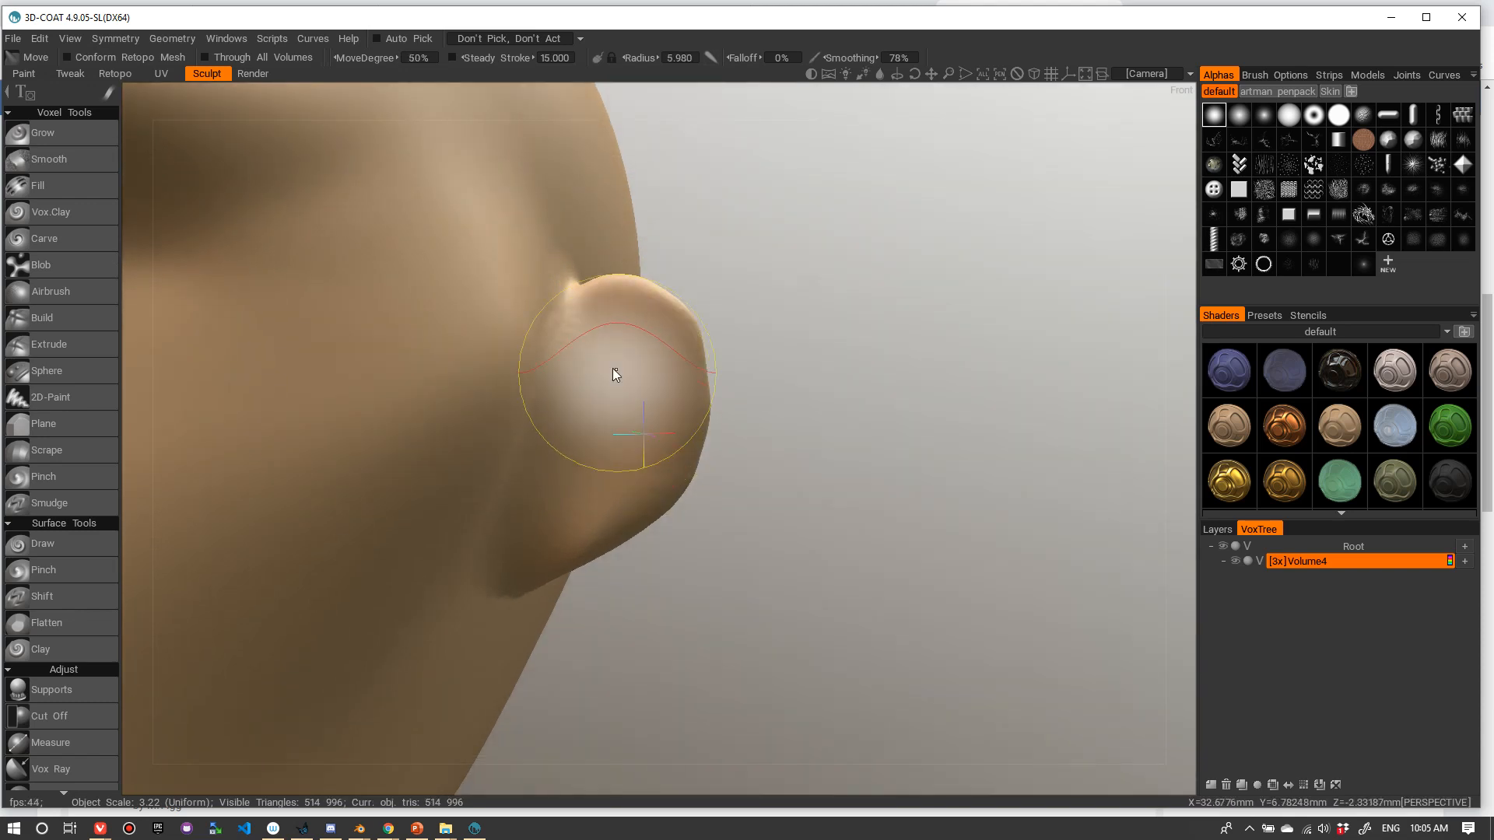
right_click_drag(642, 363, 653, 362)
mouse_move(652, 363)
left_mouse_down("alt")
mouse_move(526, 398)
mouse_move(489, 393)
left_mouse_up("alt")
left_click_drag(582, 384, 630, 347)
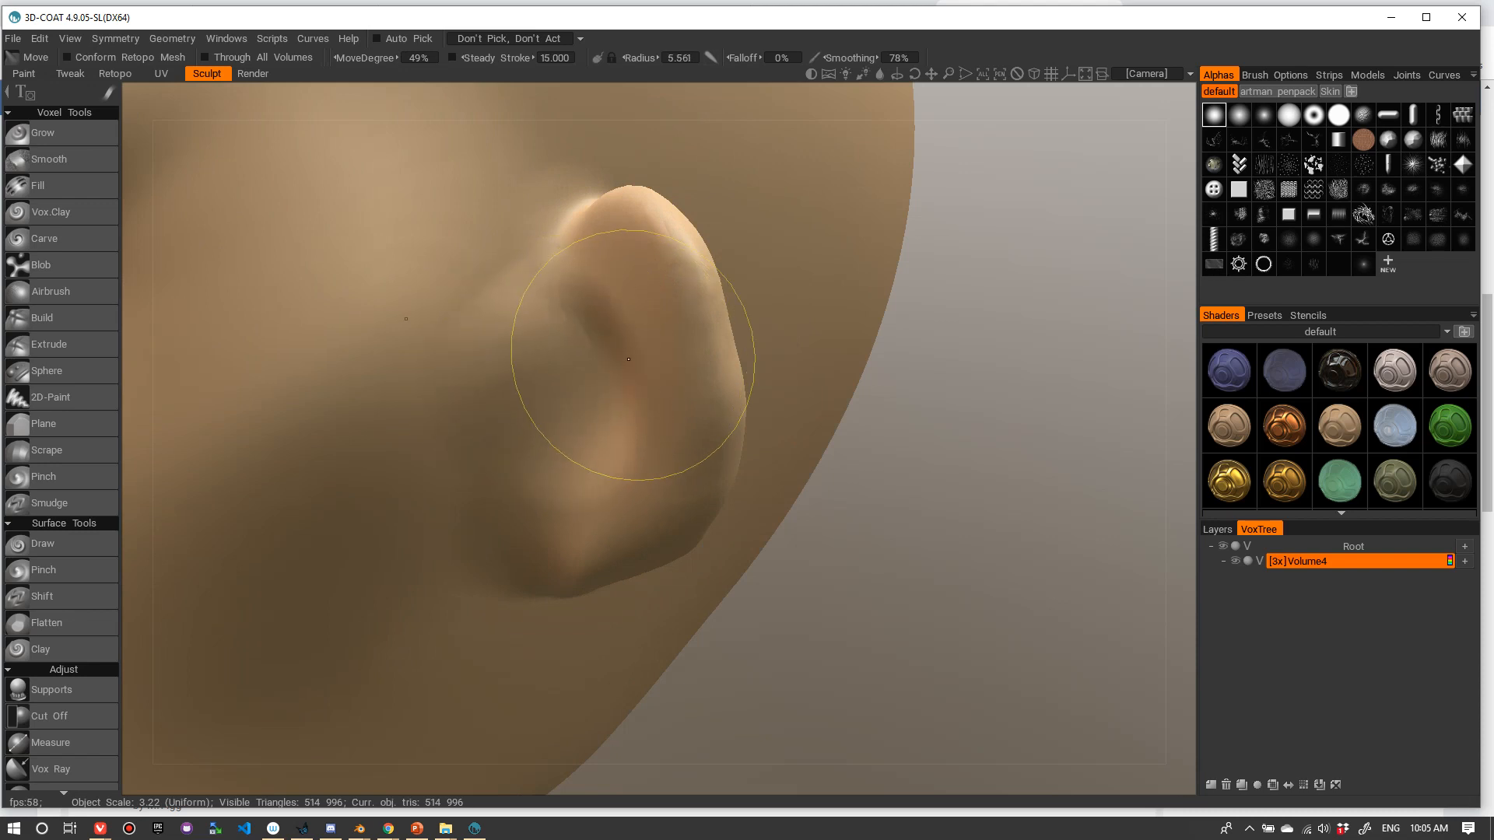
right_click_drag(544, 404, 488, 395)
left_click_drag(556, 364, 589, 330, "ctrl")
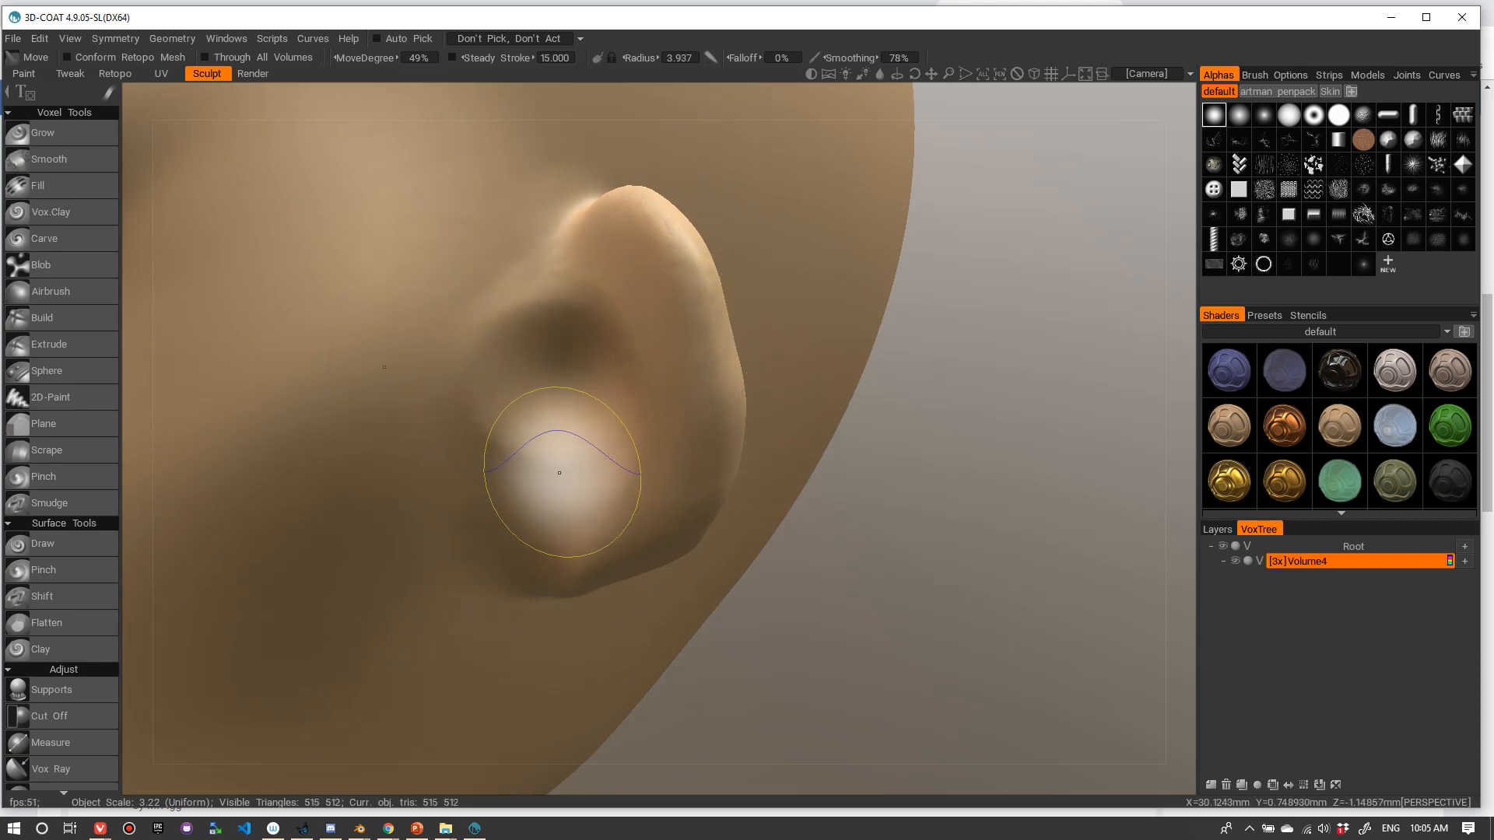
left_click_drag(581, 462, 570, 370)
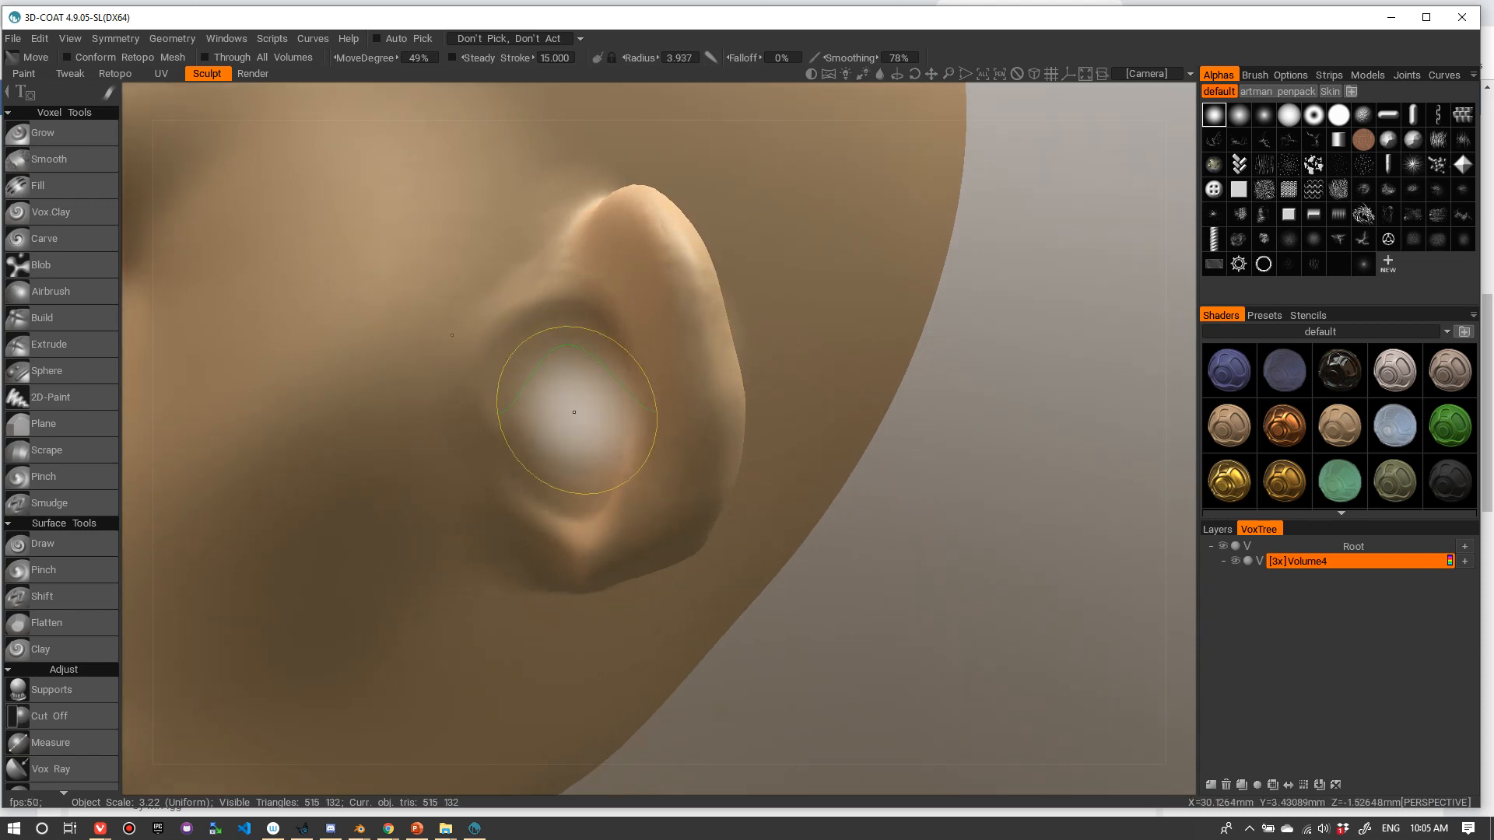
- Smooth the inner hollow of the ear with a brush radius of 2.785 and smoothing set to 20%
mouse_move(560, 500)
left_mouse_down("alt")
mouse_move(760, 410)
mouse_move(743, 320)
mouse_move(706, 319)
left_mouse_up("alt")
scroll(743, 321, "down", 10)
scroll(706, 319, "down", 3)
right_click_drag(731, 306, 876, 301, "alt")
right_click_drag(608, 297, 529, 297)
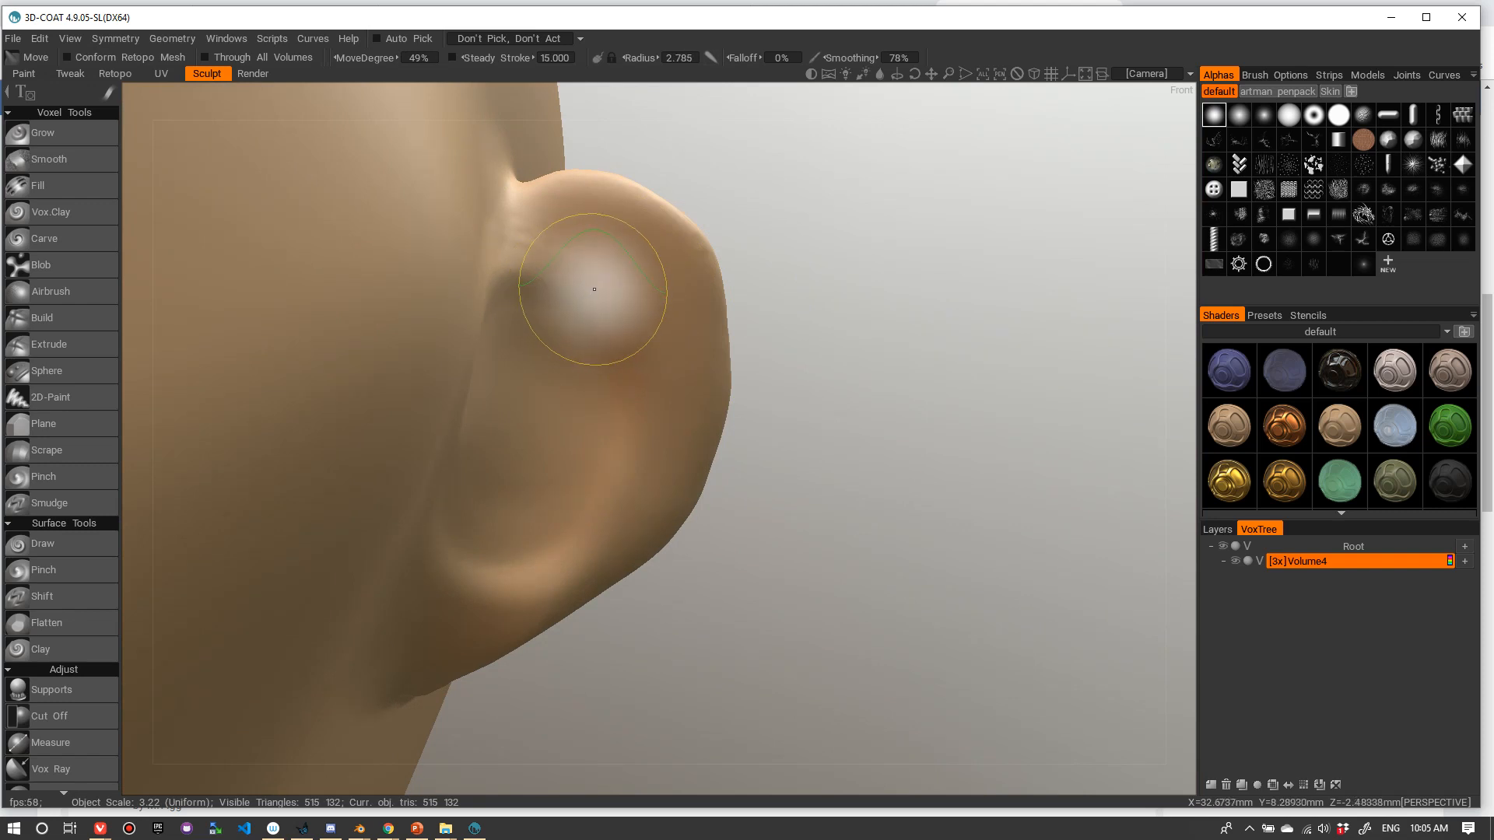
left_click_drag(556, 300, 590, 297, "shift")
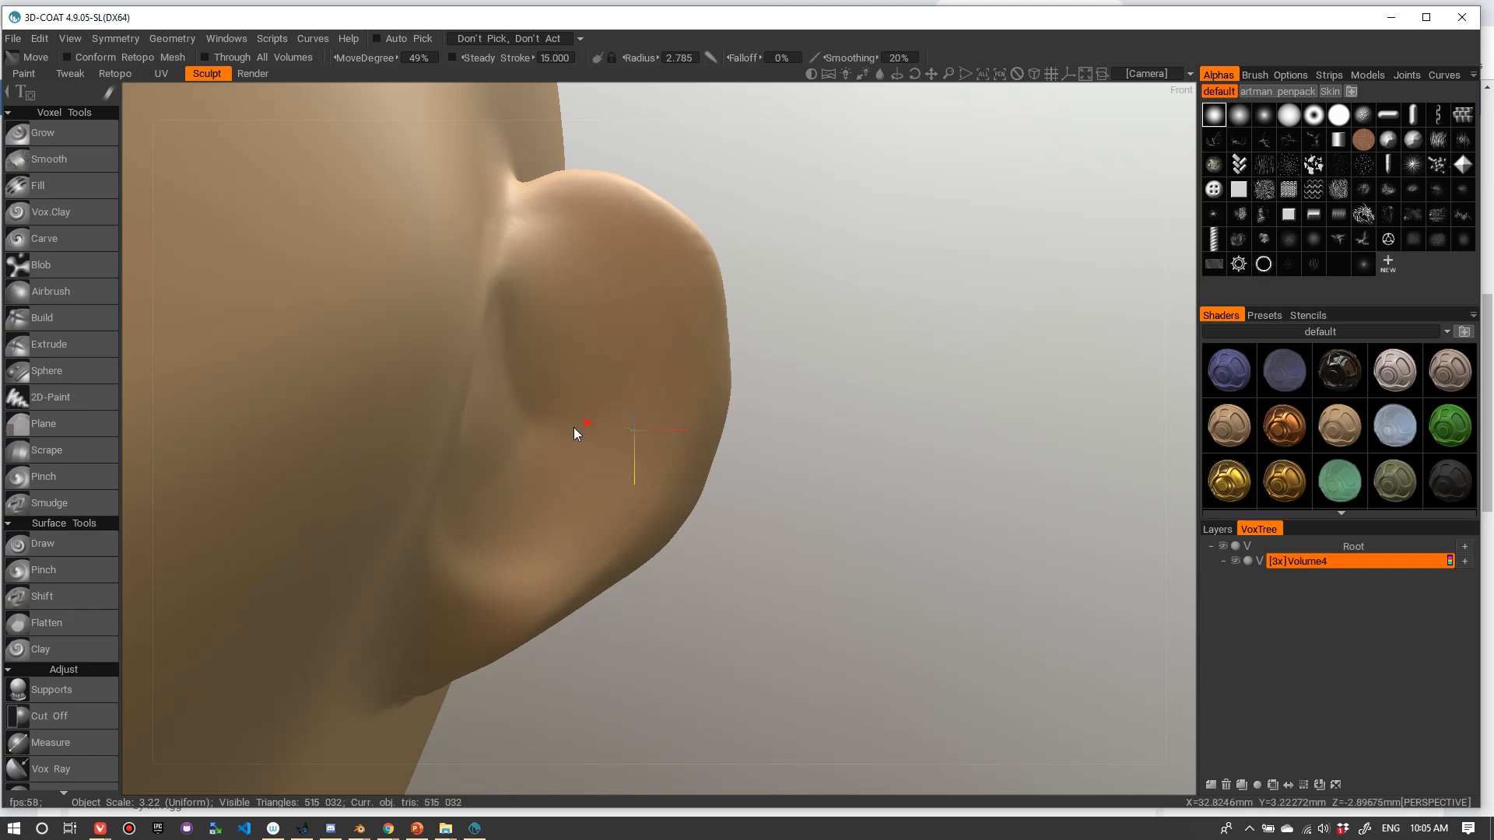
left_click_drag(574, 428, 551, 416, "alt")
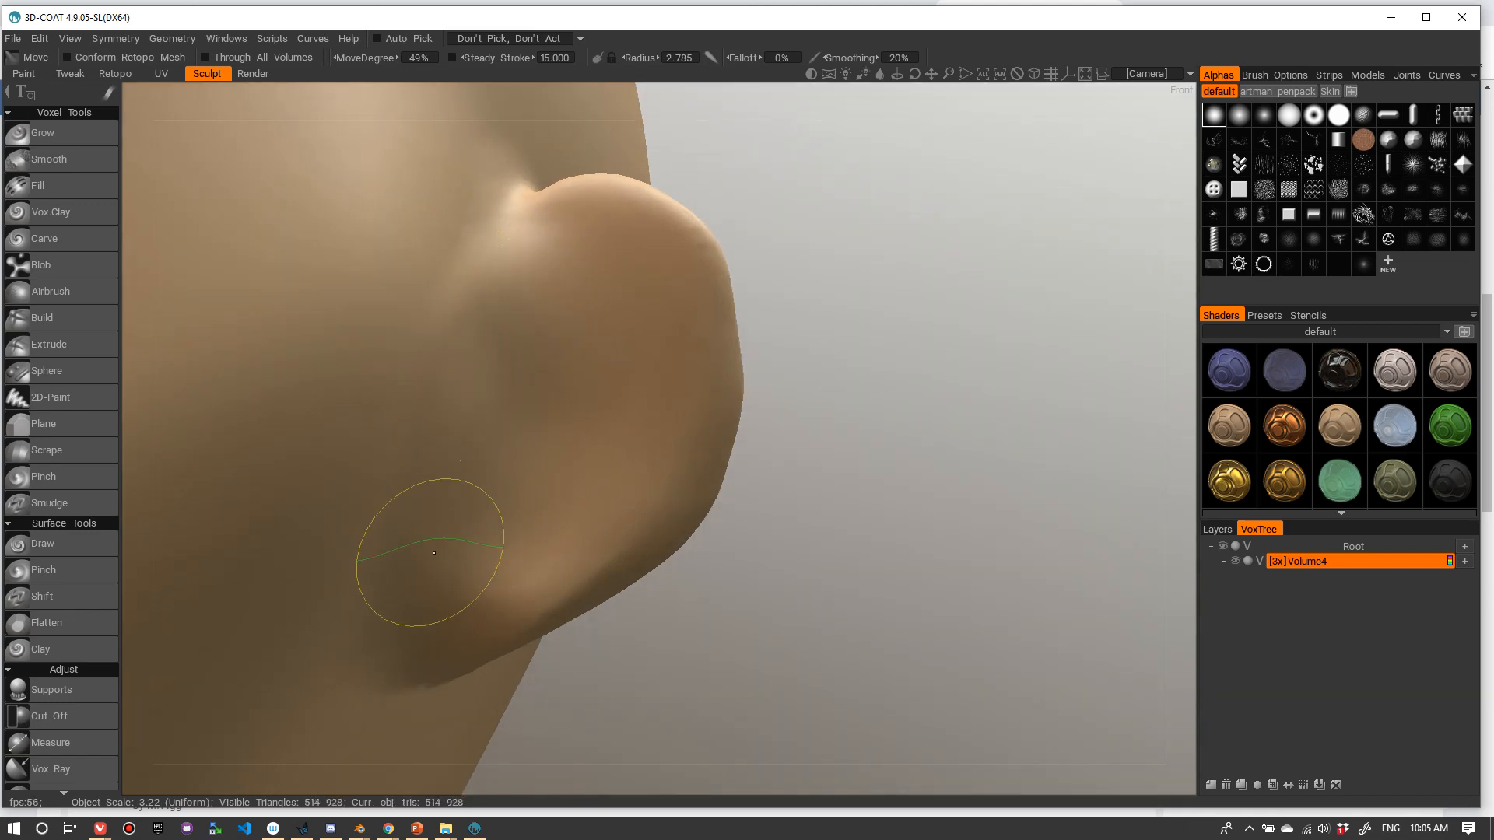
- Smooth the outer rim of the ear from its top edge around to the lobe
left_click_drag(557, 193, 583, 205, "shift")
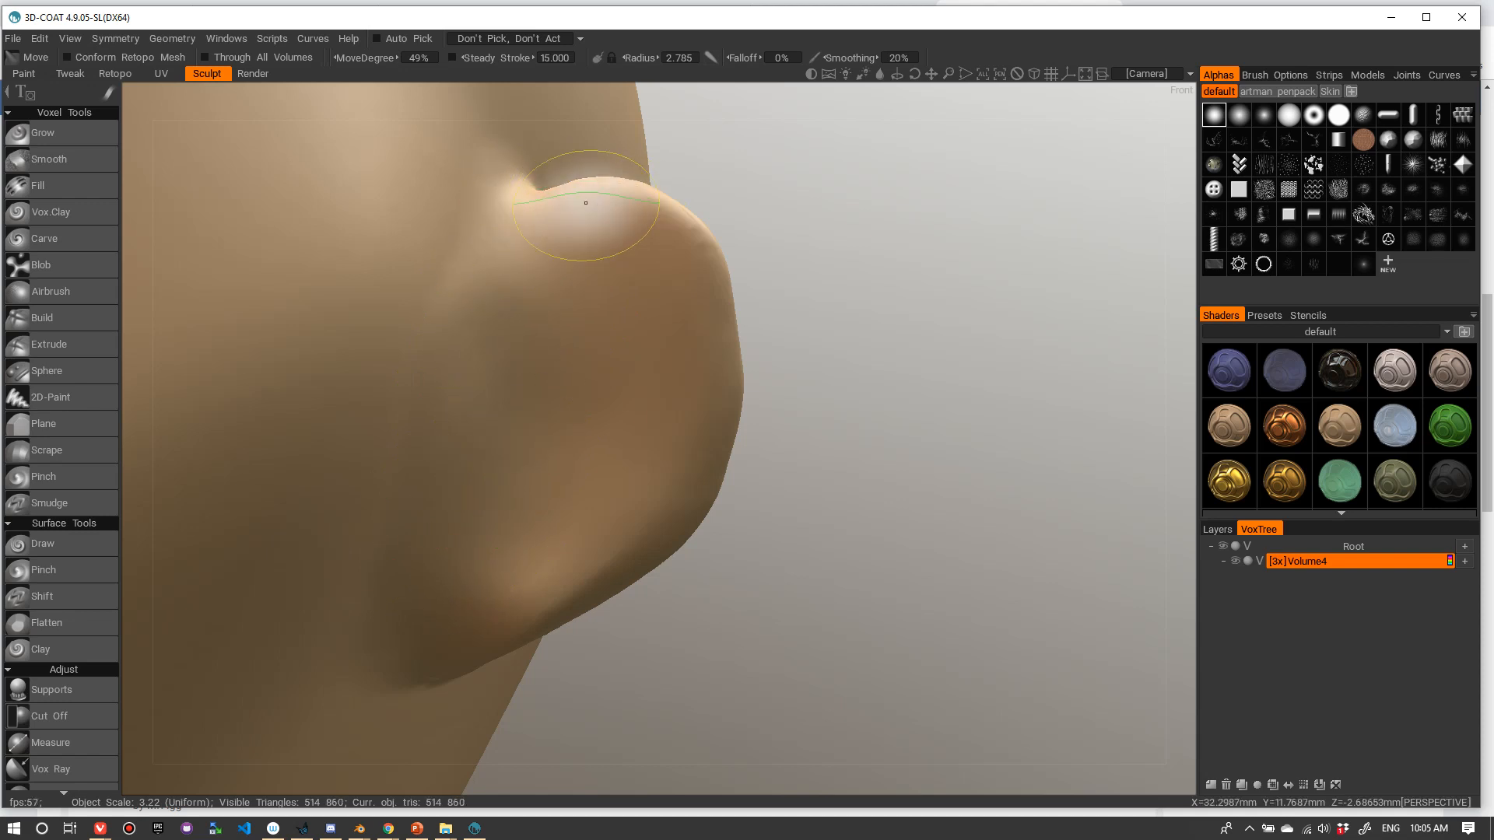
mouse_move(662, 247)
left_mouse_down("shift")
mouse_move(621, 209)
mouse_move(685, 303)
mouse_move(685, 272)
left_mouse_up("shift")
left_click_drag(705, 509, 685, 537, "shift")
mouse_move(741, 337)
left_mouse_down("shift")
mouse_move(711, 491)
mouse_move(679, 540)
left_mouse_up("shift")
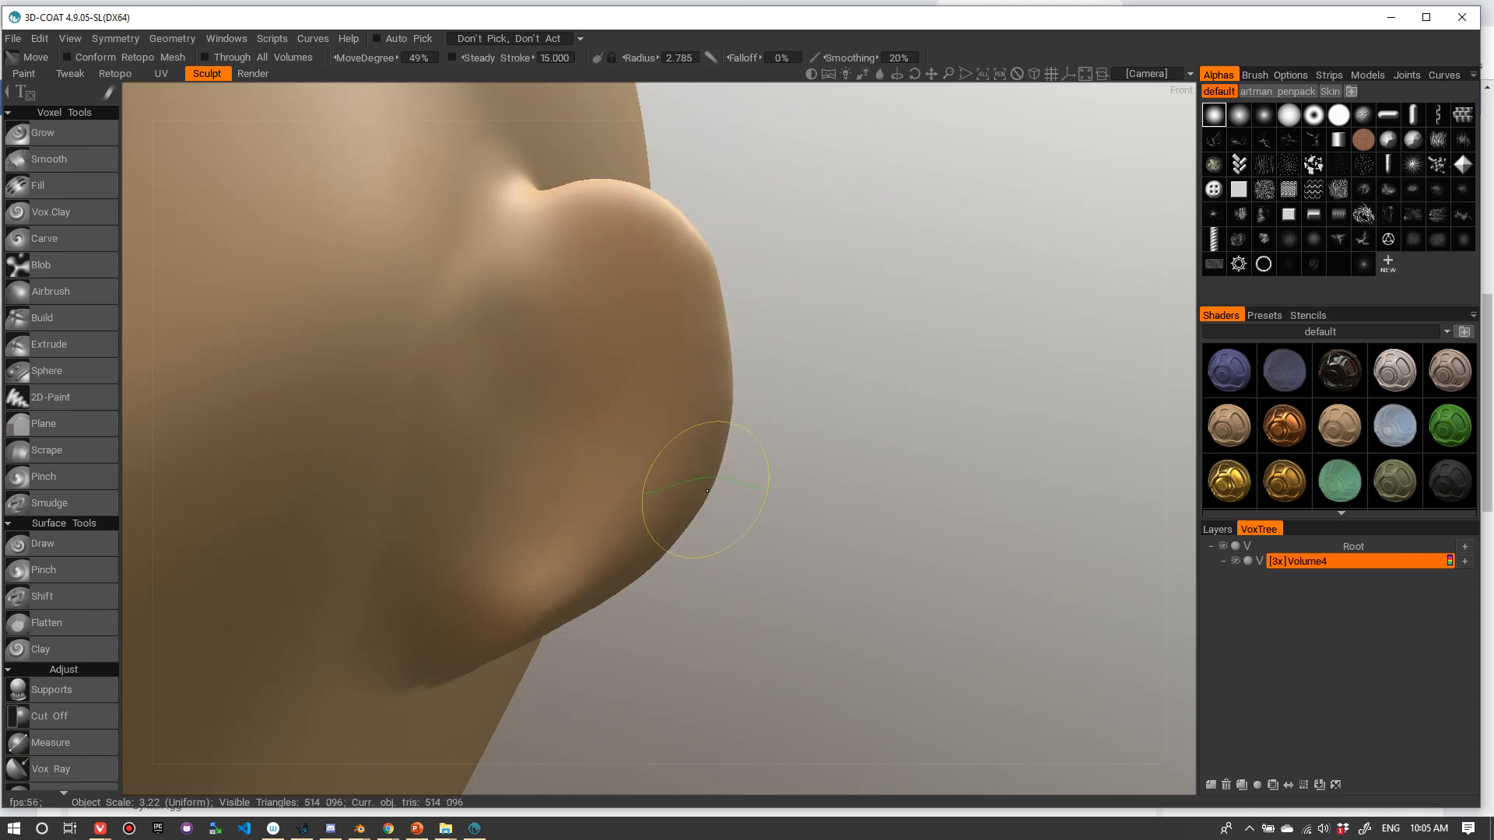
mouse_move(683, 520)
left_mouse_down("shift")
mouse_move(654, 427)
mouse_move(507, 597)
left_mouse_up("shift")
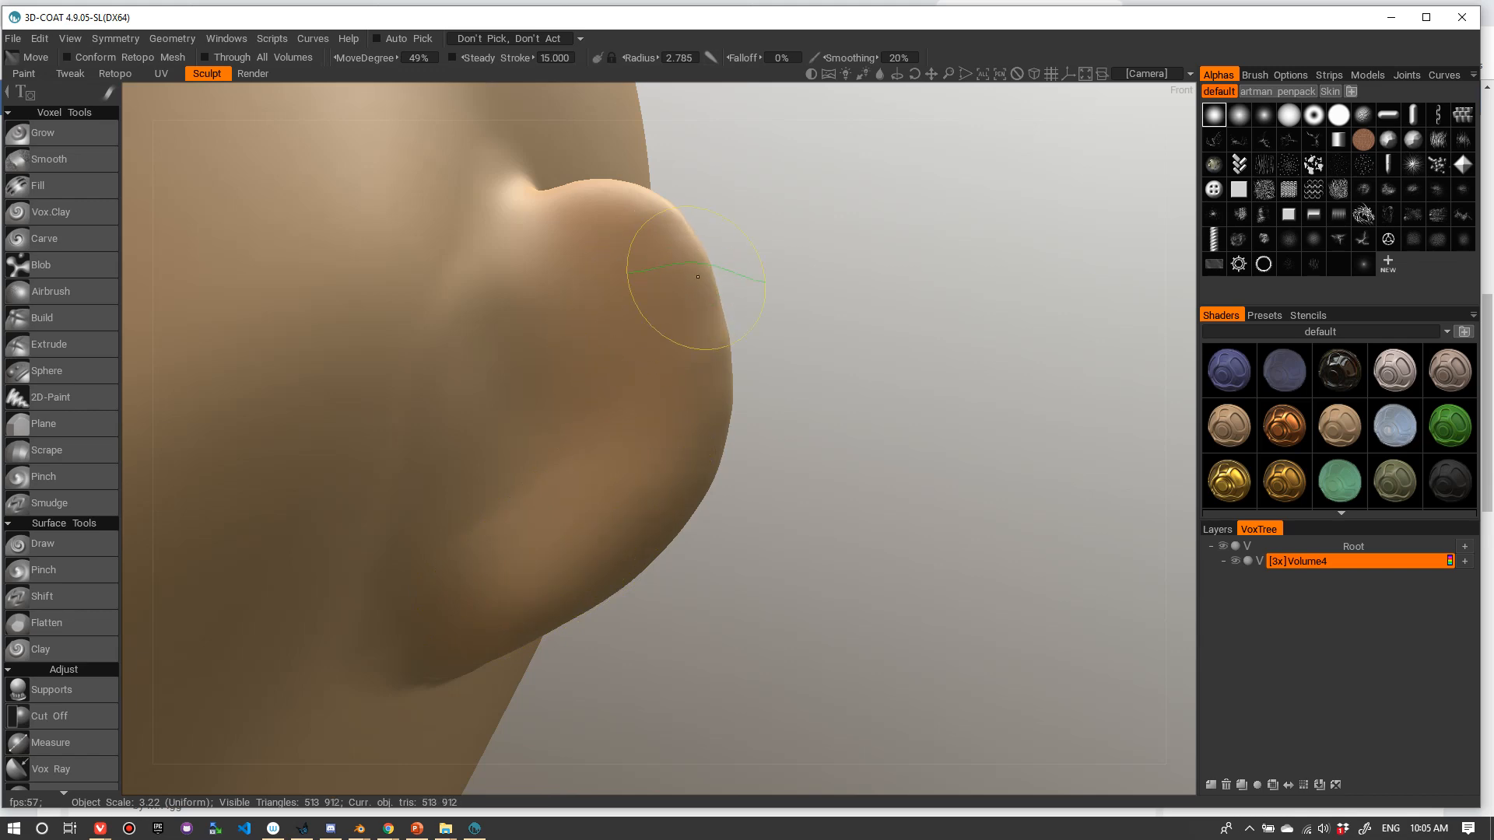
- Examine the ears and the overall head shape from the front and side, near and far
scroll(698, 277, "down", 10)
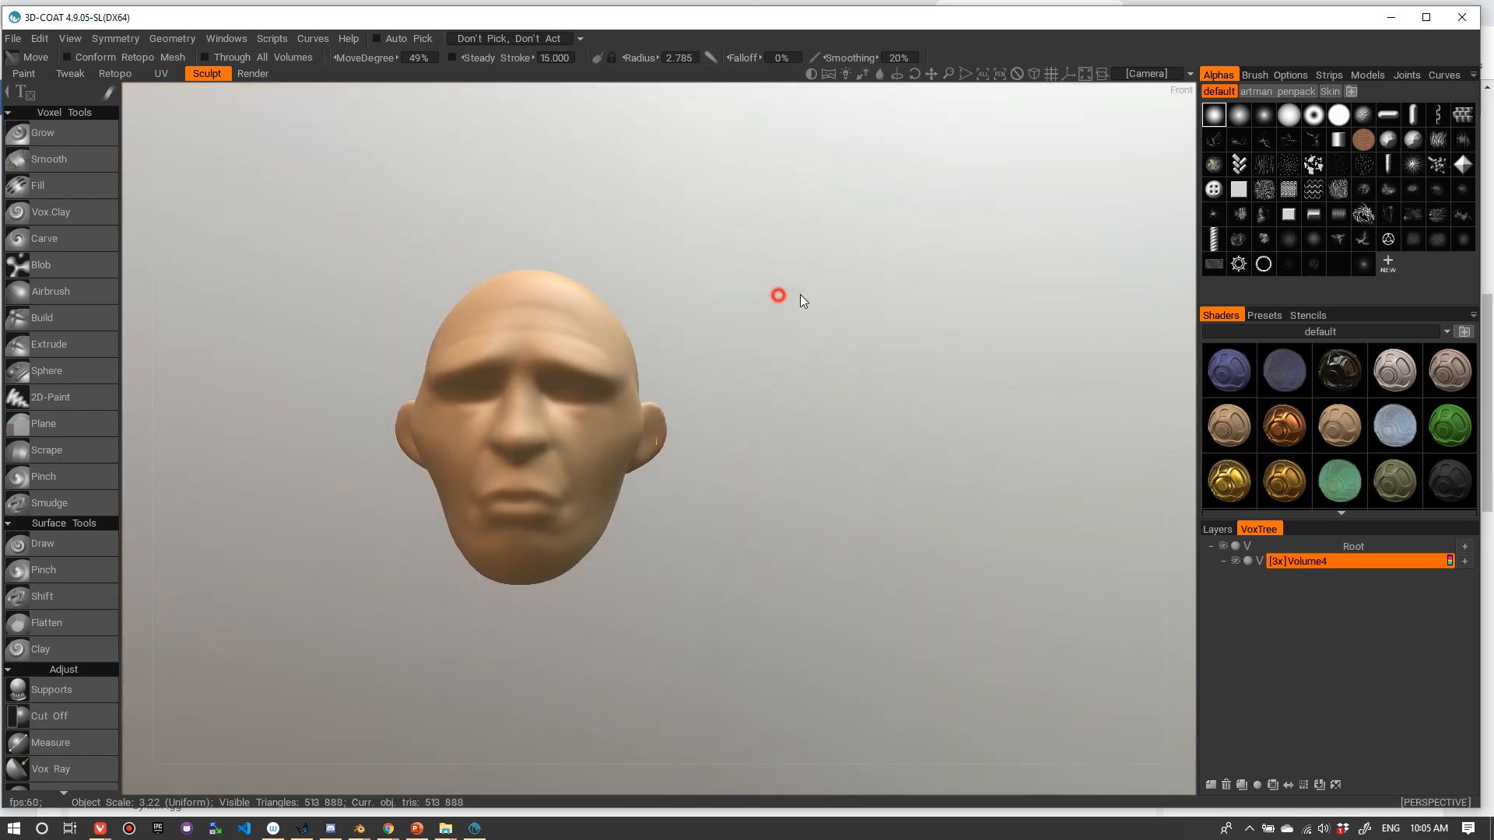
mouse_move(800, 296)
left_mouse_down()
mouse_move(1007, 317)
mouse_move(796, 310)
left_mouse_up()
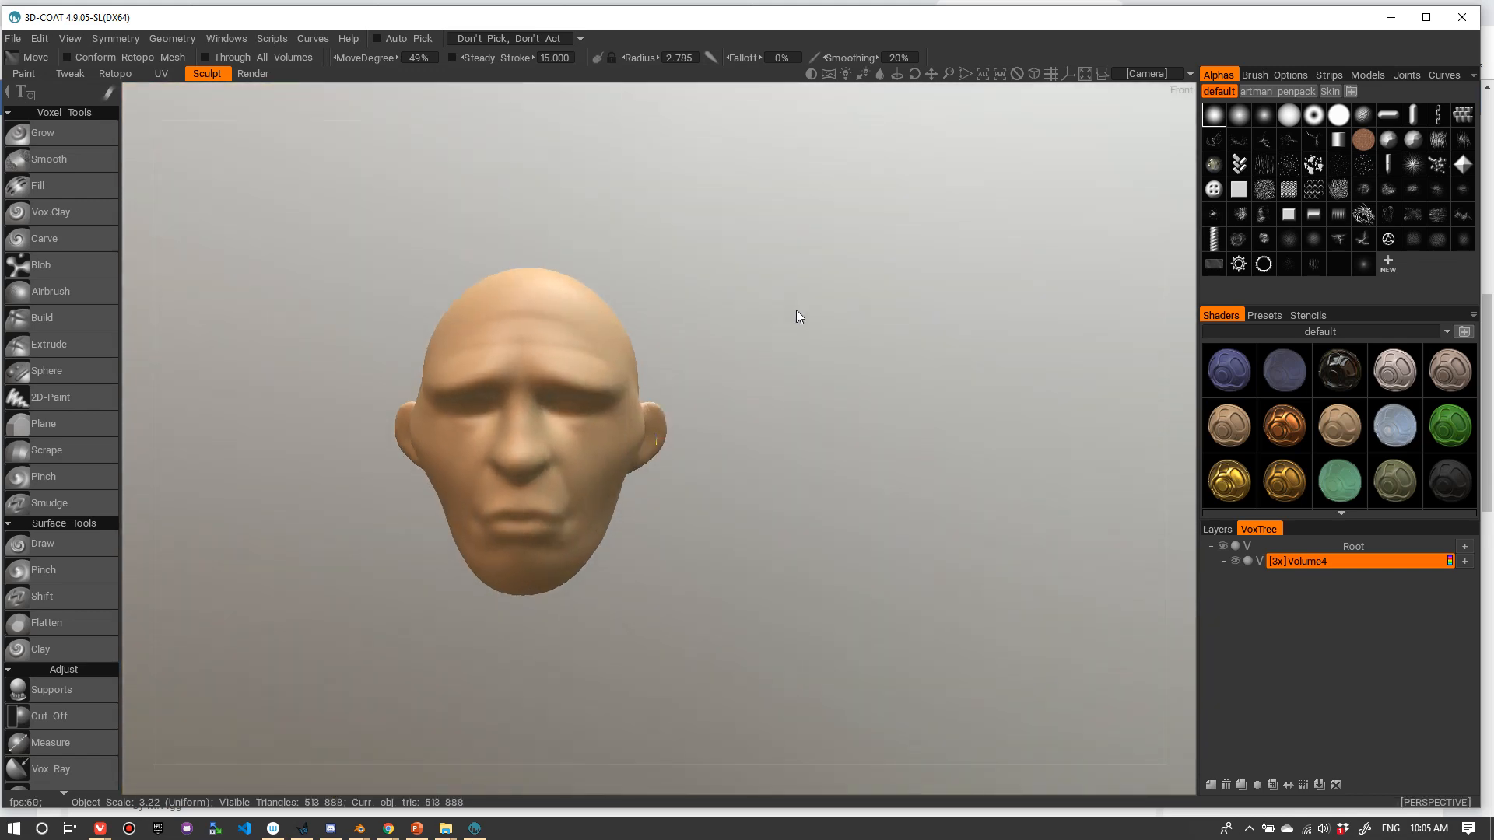
scroll(796, 309, "up", 10)
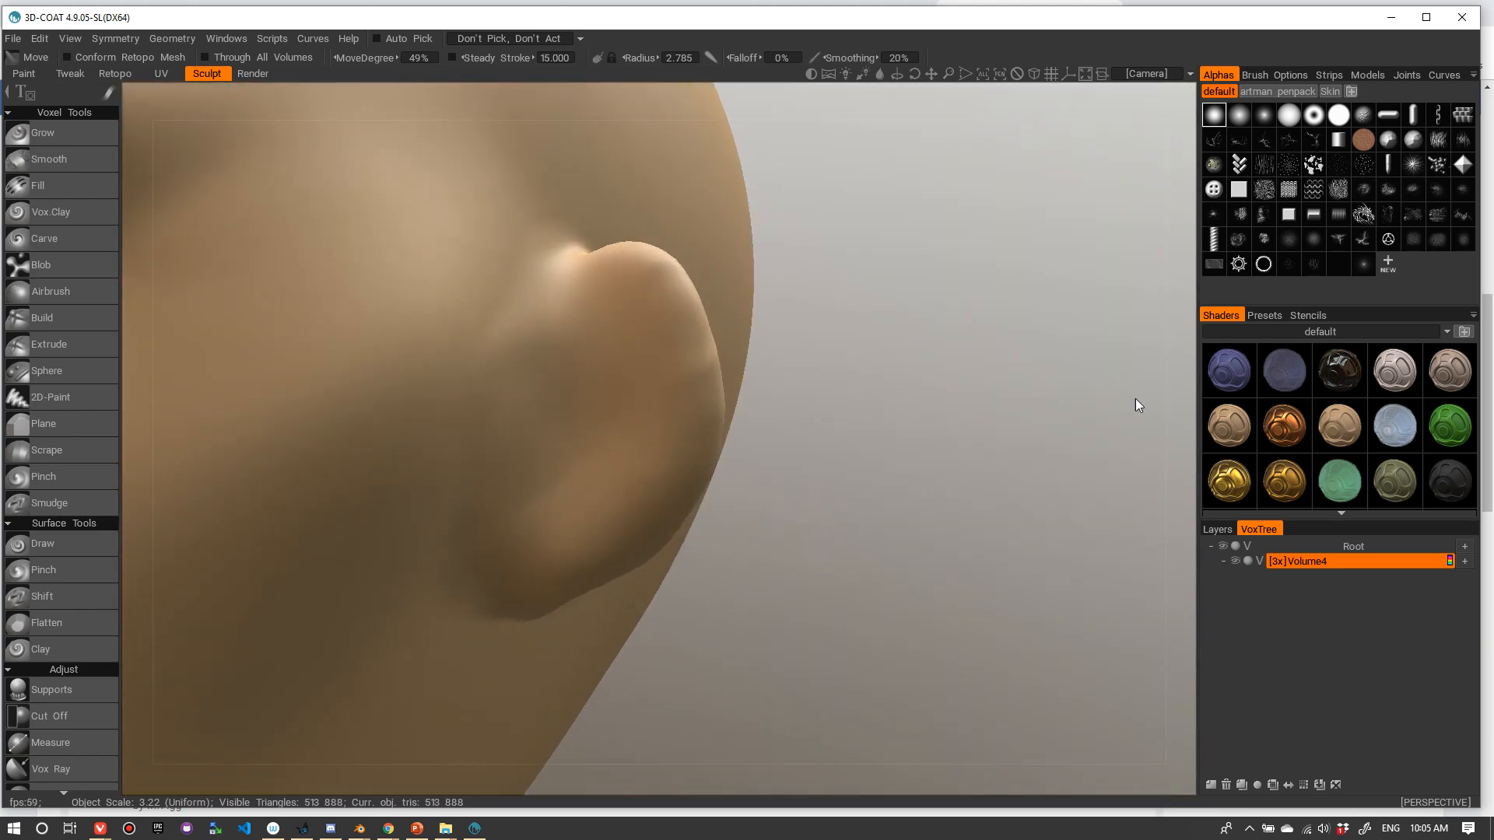
right_click_drag(863, 360, 794, 389)
left_click_drag(782, 422, 875, 420)
right_click_drag(870, 379, 805, 395)
left_click_drag(817, 395, 829, 389)
right_click_drag(844, 370, 1004, 329)
left_click_drag(1004, 329, 1063, 374)
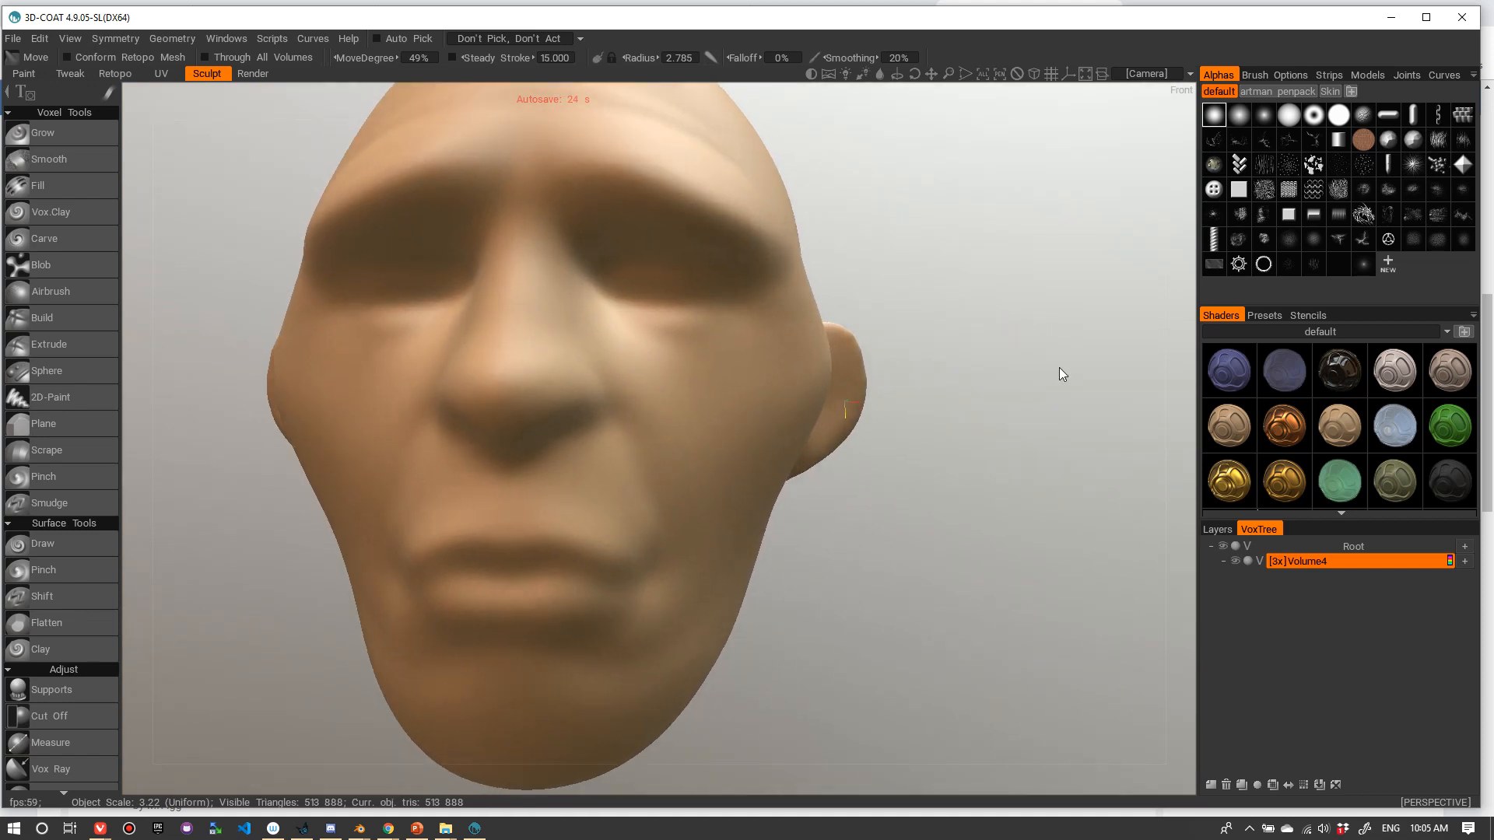
- Convert the head volume from voxel to surface mode, restoring its stored color with a baking scan depth of 30
left_click(1258, 559)
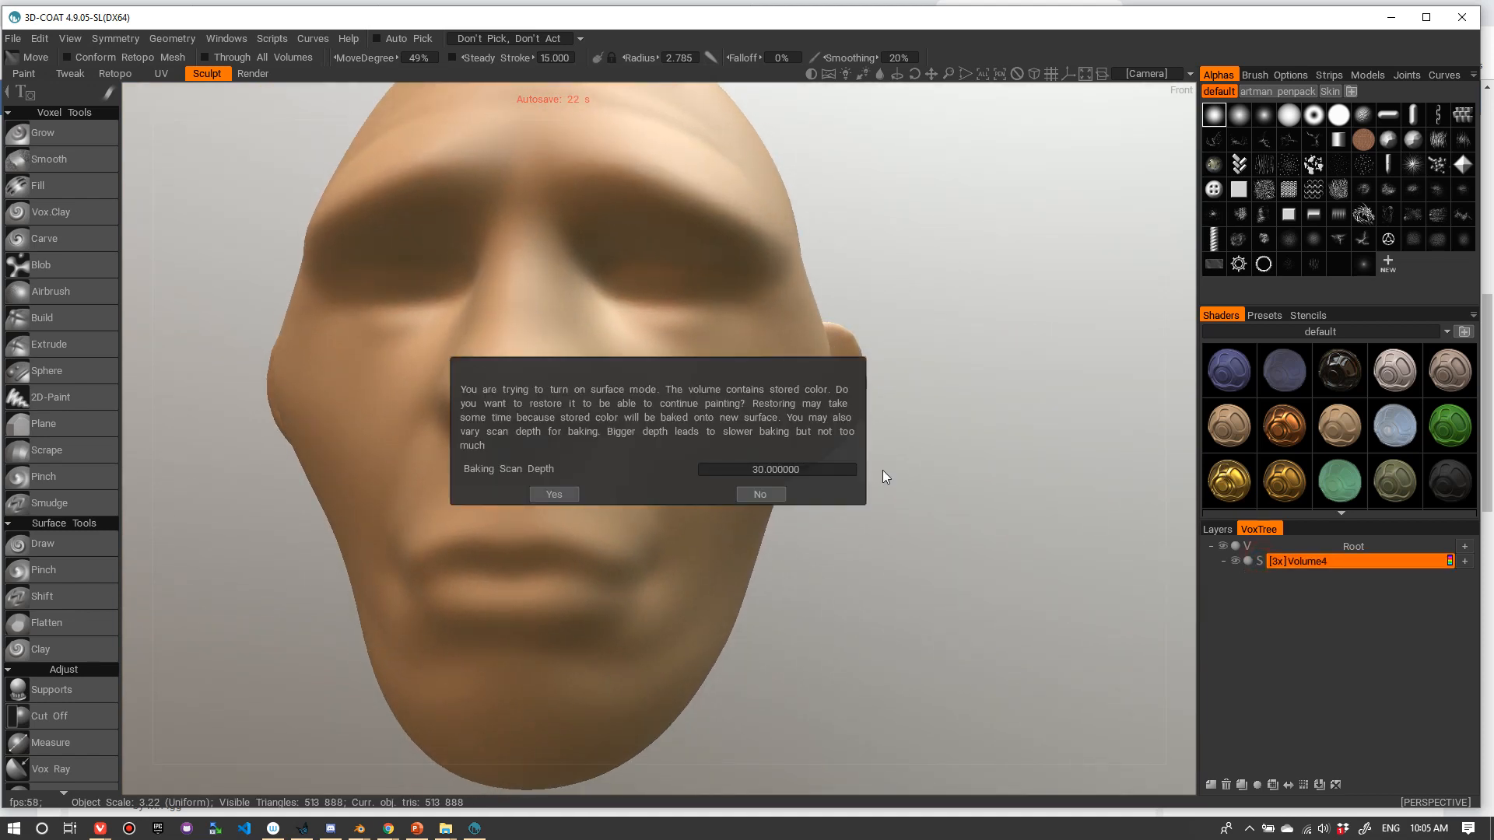
left_click(562, 495)
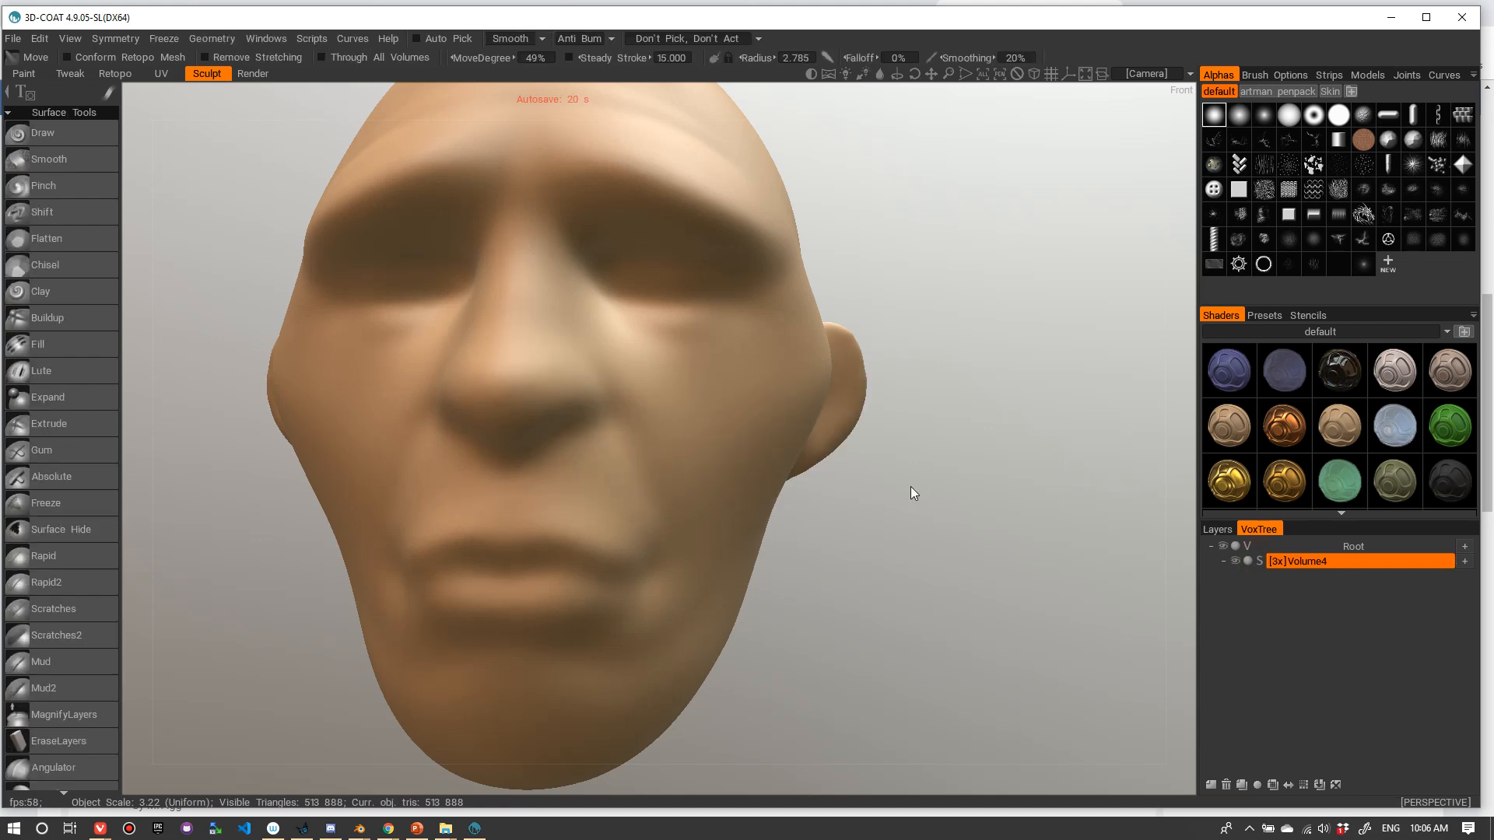
left_click_drag(921, 488, 813, 476)
right_click_drag(1035, 323, 988, 325)
left_click_drag(1043, 317, 998, 313)
right_click_drag(998, 313, 1076, 333)
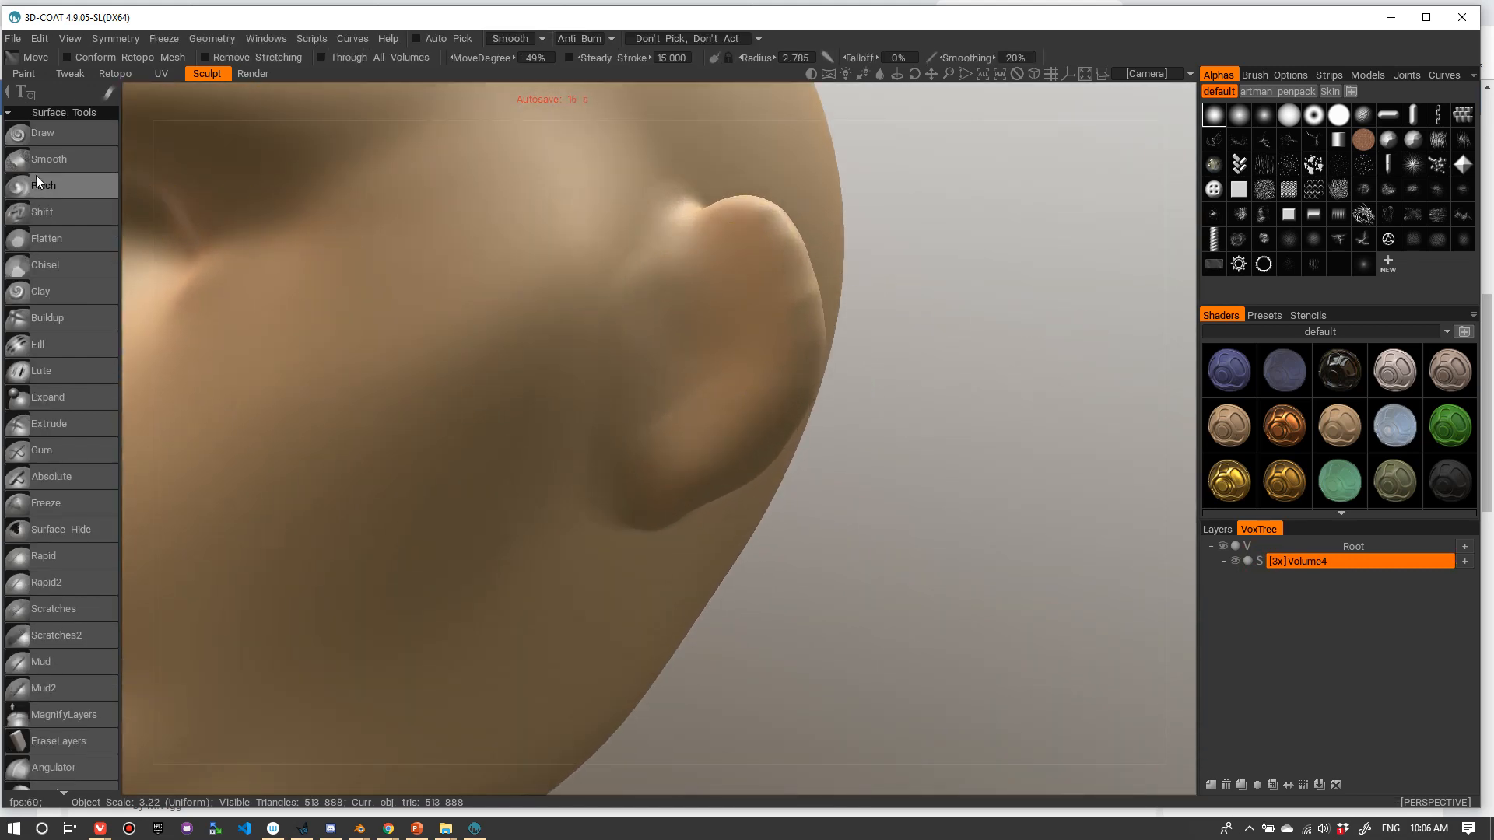
left_click(64, 584)
mouse_move(689, 315)
right_mouse_down()
mouse_move(657, 324)
mouse_move(670, 322)
right_mouse_up()
left_click(671, 322)
left_click(699, 291)
key("ctrl+z")
key("ctrl+z")
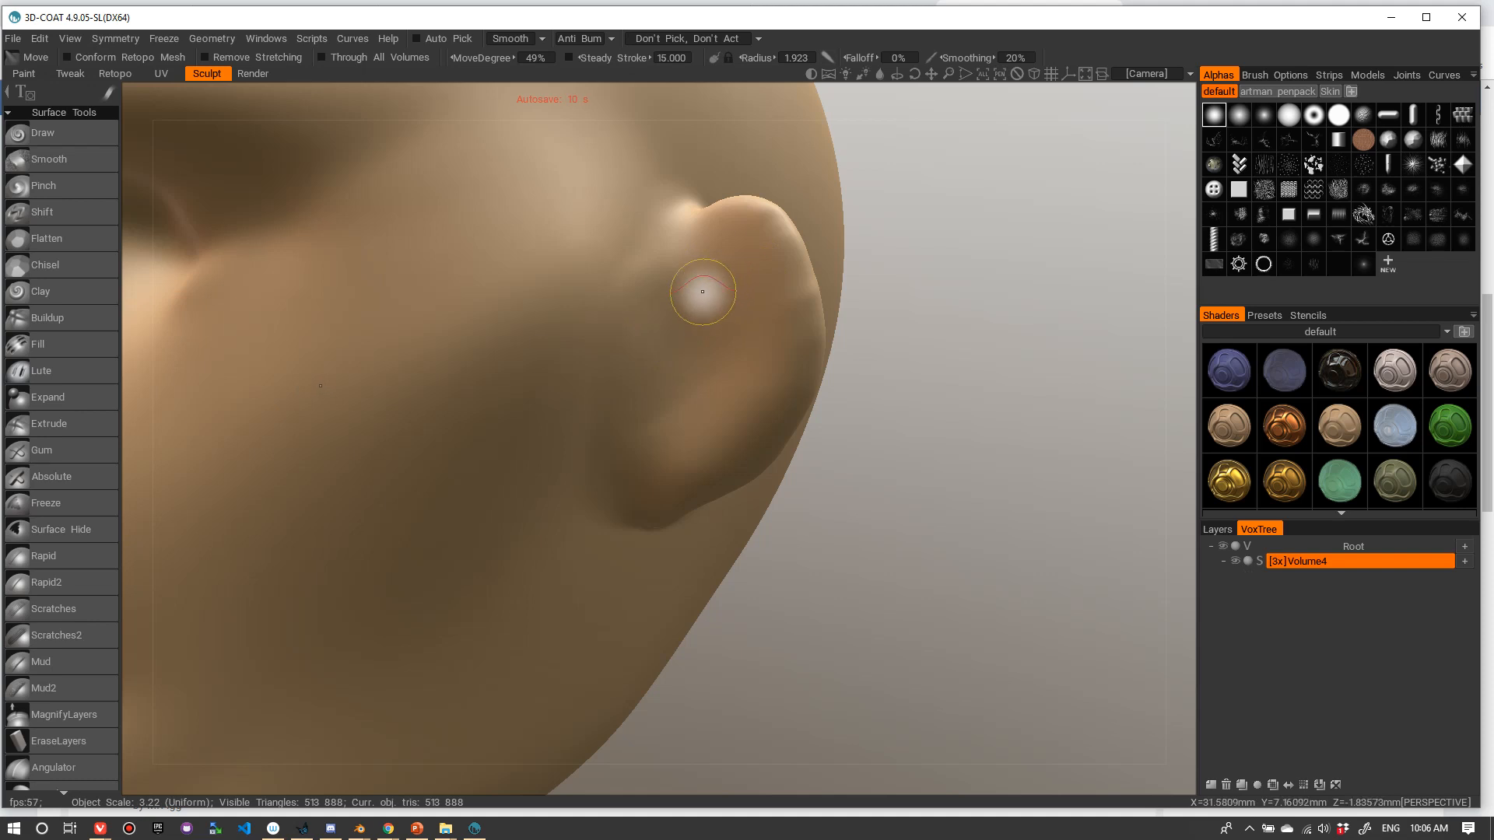
- Carve the ear's inner hollow from below its upper rim down to the lobe with inverted Rapid2 strokes, using a brush radius of about 2
left_click_drag(679, 318, 446, 397, "alt")
left_click(65, 582)
left_click_drag(821, 331, 825, 300, "alt")
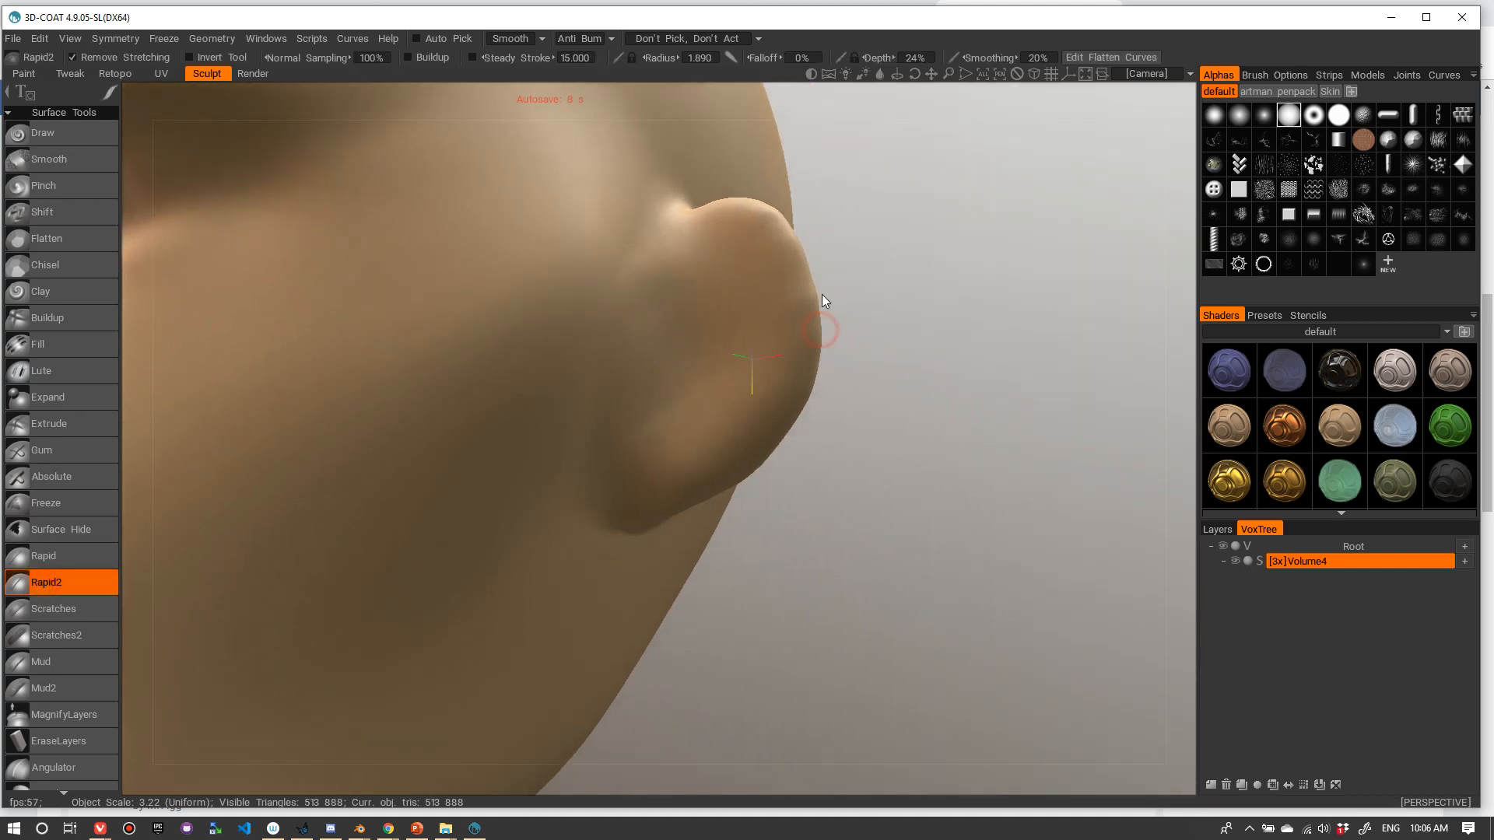
left_click_drag(689, 266, 745, 306, "ctrl")
mouse_move(705, 281)
left_mouse_down("ctrl")
mouse_move(748, 351)
mouse_move(667, 425)
left_mouse_up("ctrl")
left_click_drag(696, 327, 669, 408, "ctrl")
left_click_drag(690, 275, 638, 456, "ctrl")
left_click_drag(739, 381, 645, 459, "ctrl")
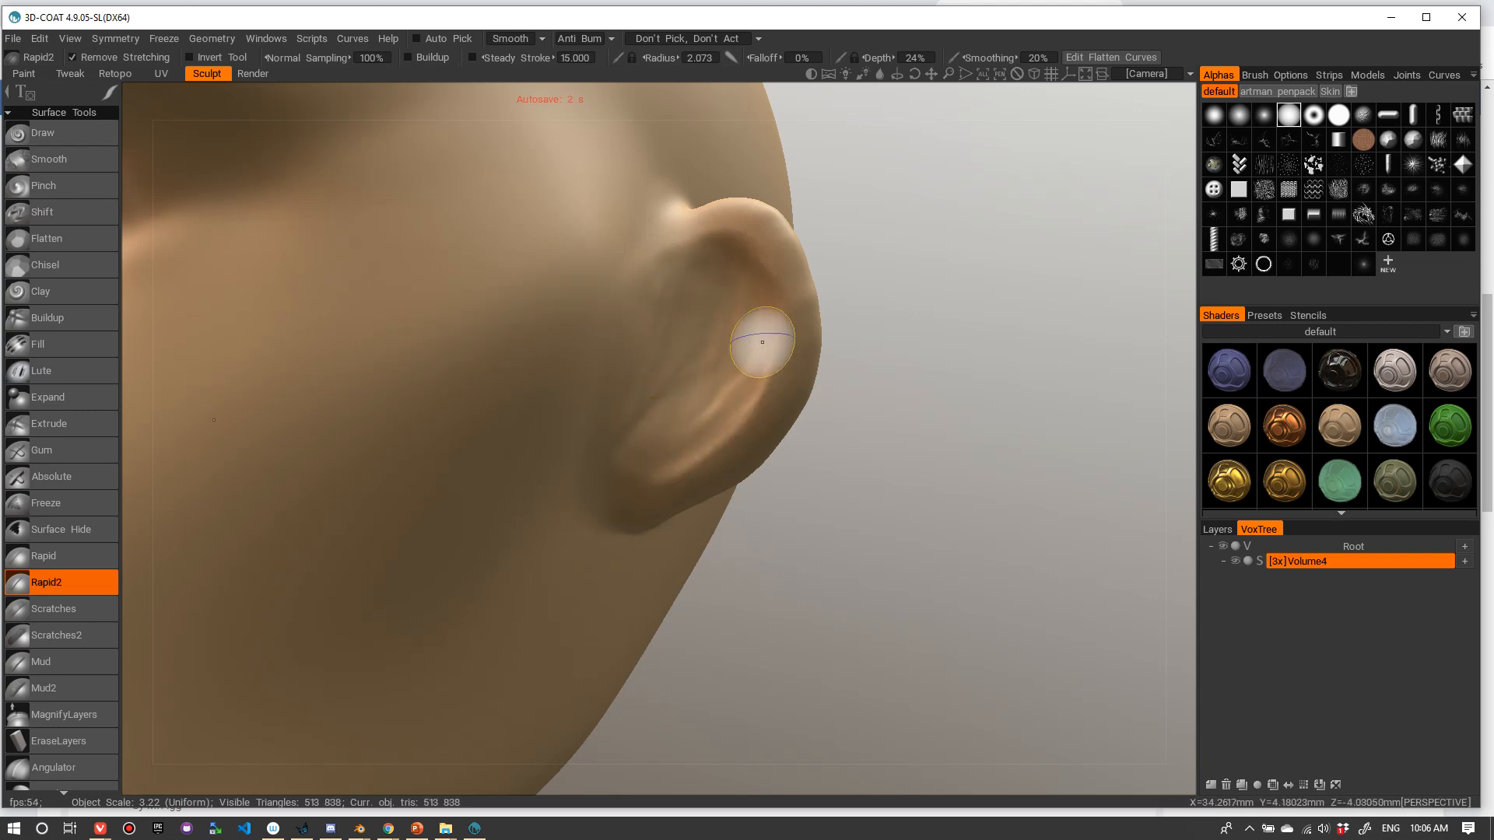
- Carve the inside of the ear deeper along the outer rim with inverted Rapid2 strokes at radius 2.073
left_click_drag(763, 343, 640, 459, "ctrl")
left_click_drag(741, 272, 677, 440, "ctrl")
mouse_move(775, 277)
left_mouse_down("ctrl")
mouse_move(692, 390)
mouse_move(710, 315)
left_mouse_up("ctrl")
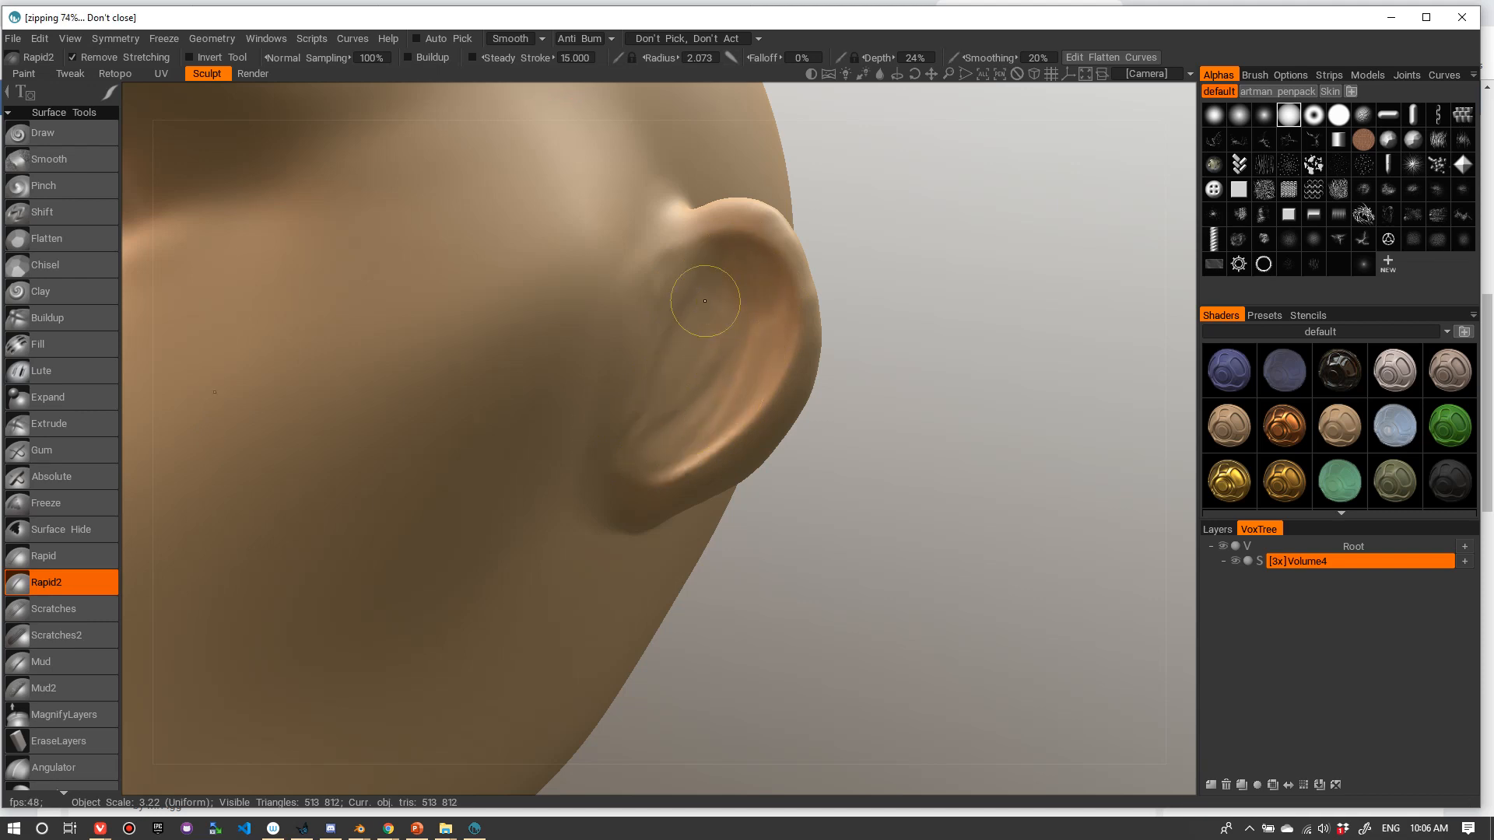
mouse_move(682, 407)
left_mouse_down("alt")
mouse_move(728, 331)
mouse_move(674, 280)
mouse_move(634, 416)
mouse_move(614, 343)
left_mouse_up("alt")
- Smooth the carved ear hollow down to the lobe with a brush radius of 3.257 and smoothing at 100%
right_click_drag(611, 341, 680, 321)
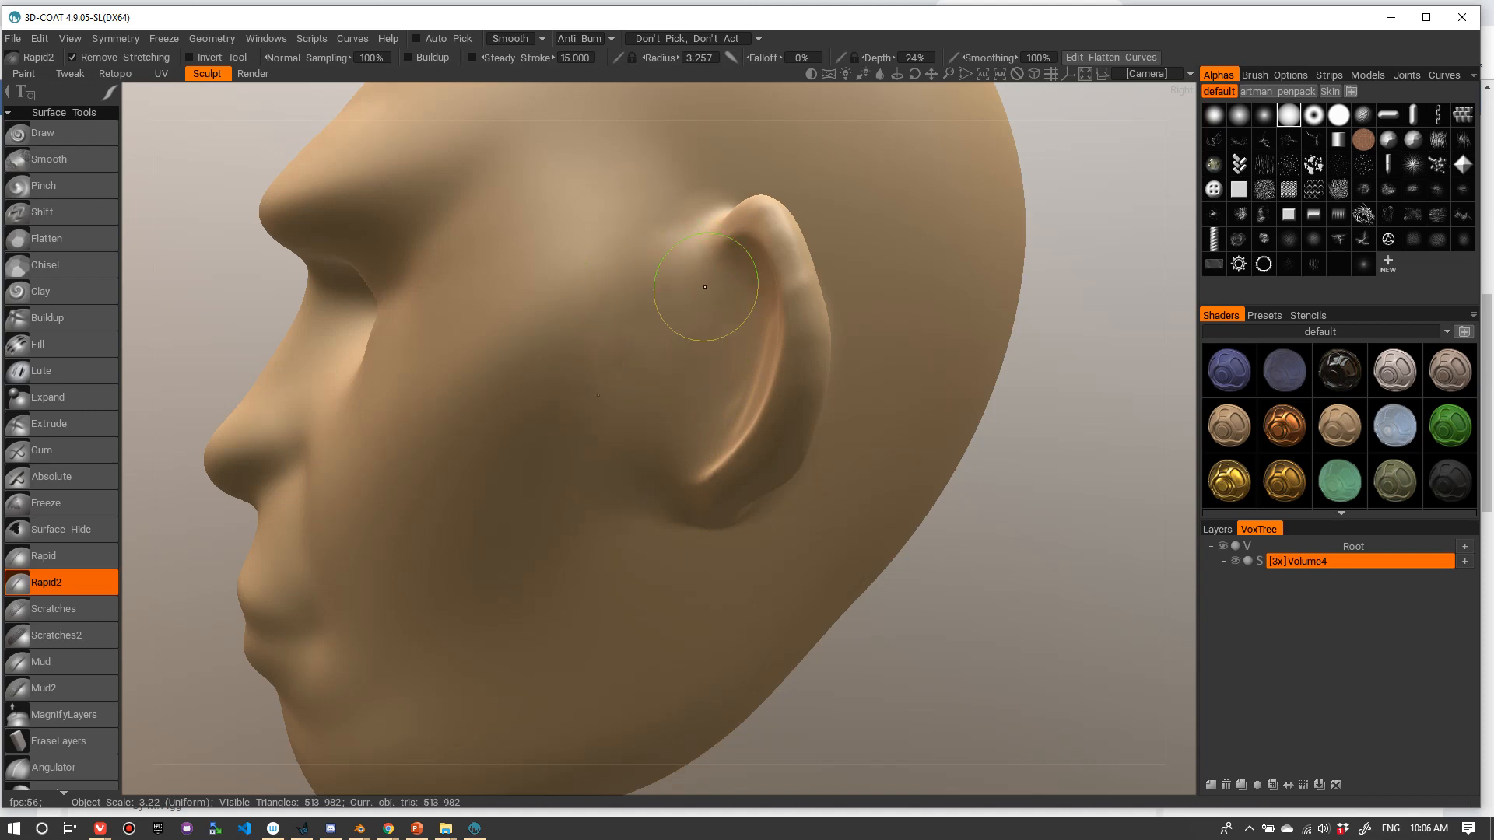
left_click_drag(704, 288, 720, 316, "alt")
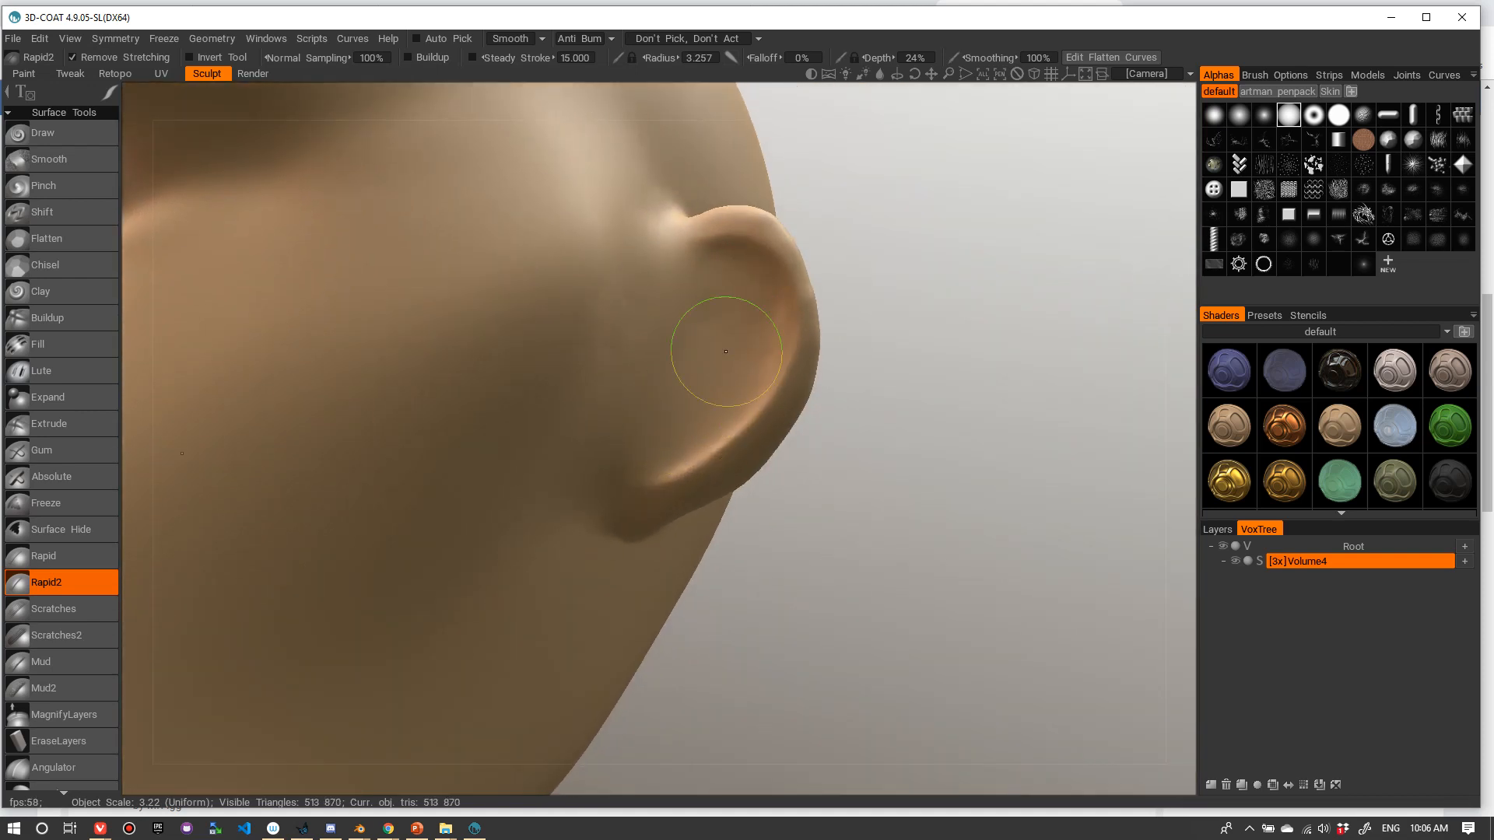
left_click_drag(758, 305, 690, 459, "shift")
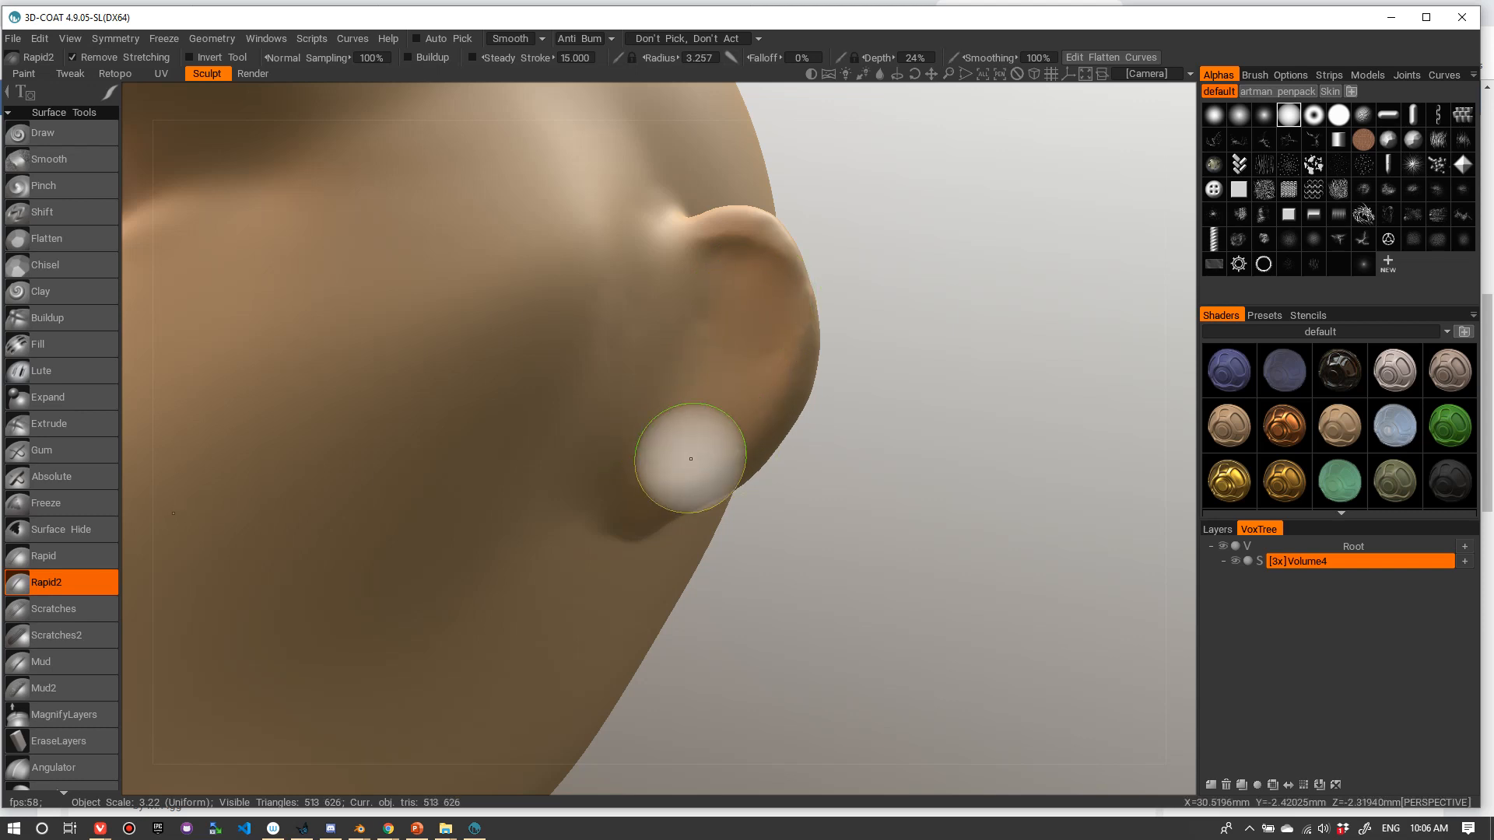
mouse_move(814, 389)
left_mouse_down("alt")
mouse_move(846, 409)
mouse_move(790, 325)
left_mouse_up("alt")
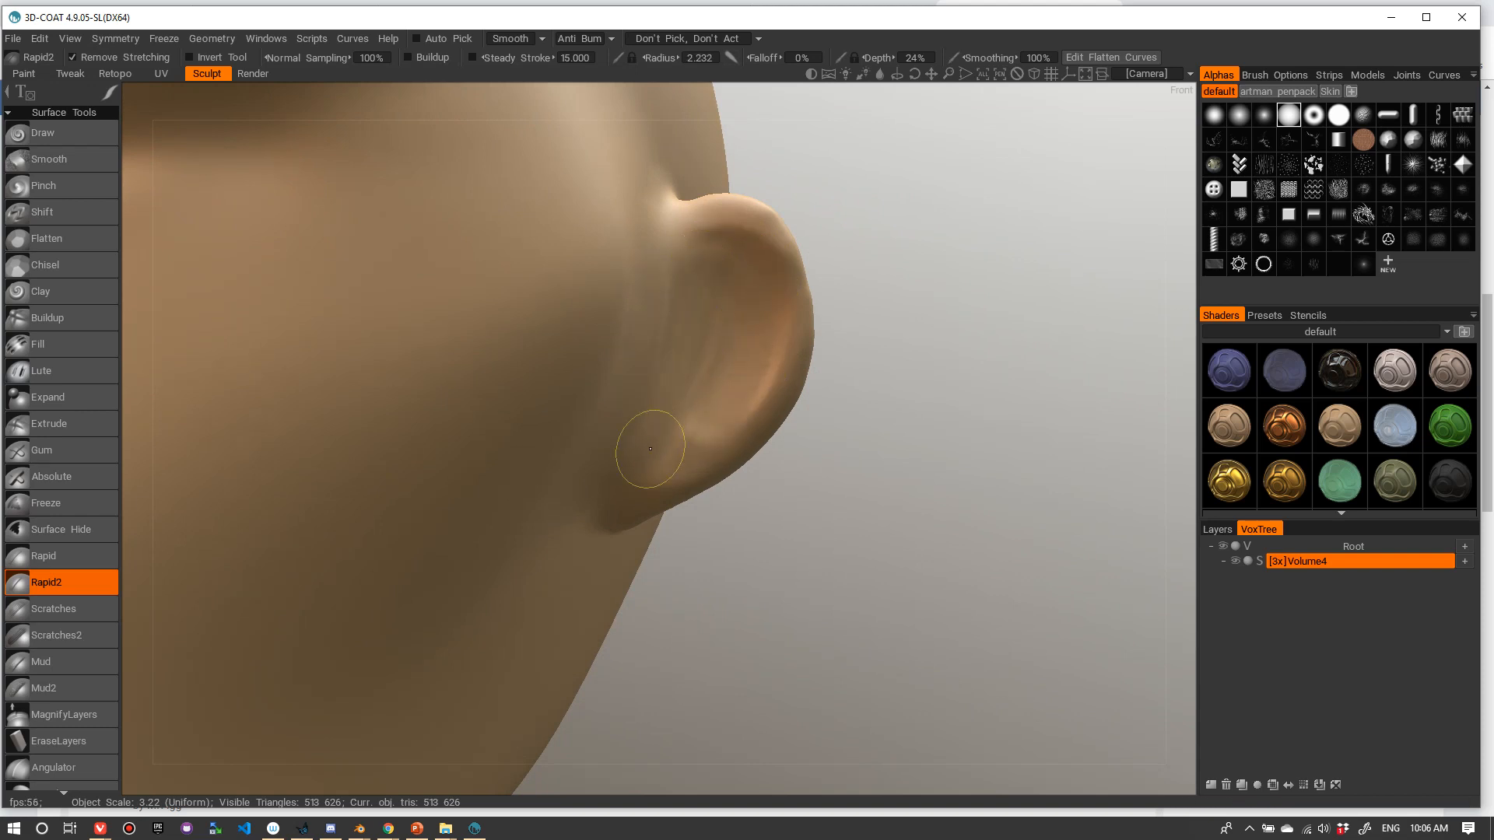
- Build up the tragus, lower rim and inner folds of the ear with Rapid2, using radius 1.686 and then 1.173
right_click_drag(775, 271, 796, 260, "alt")
left_click_drag(797, 260, 702, 290, "alt")
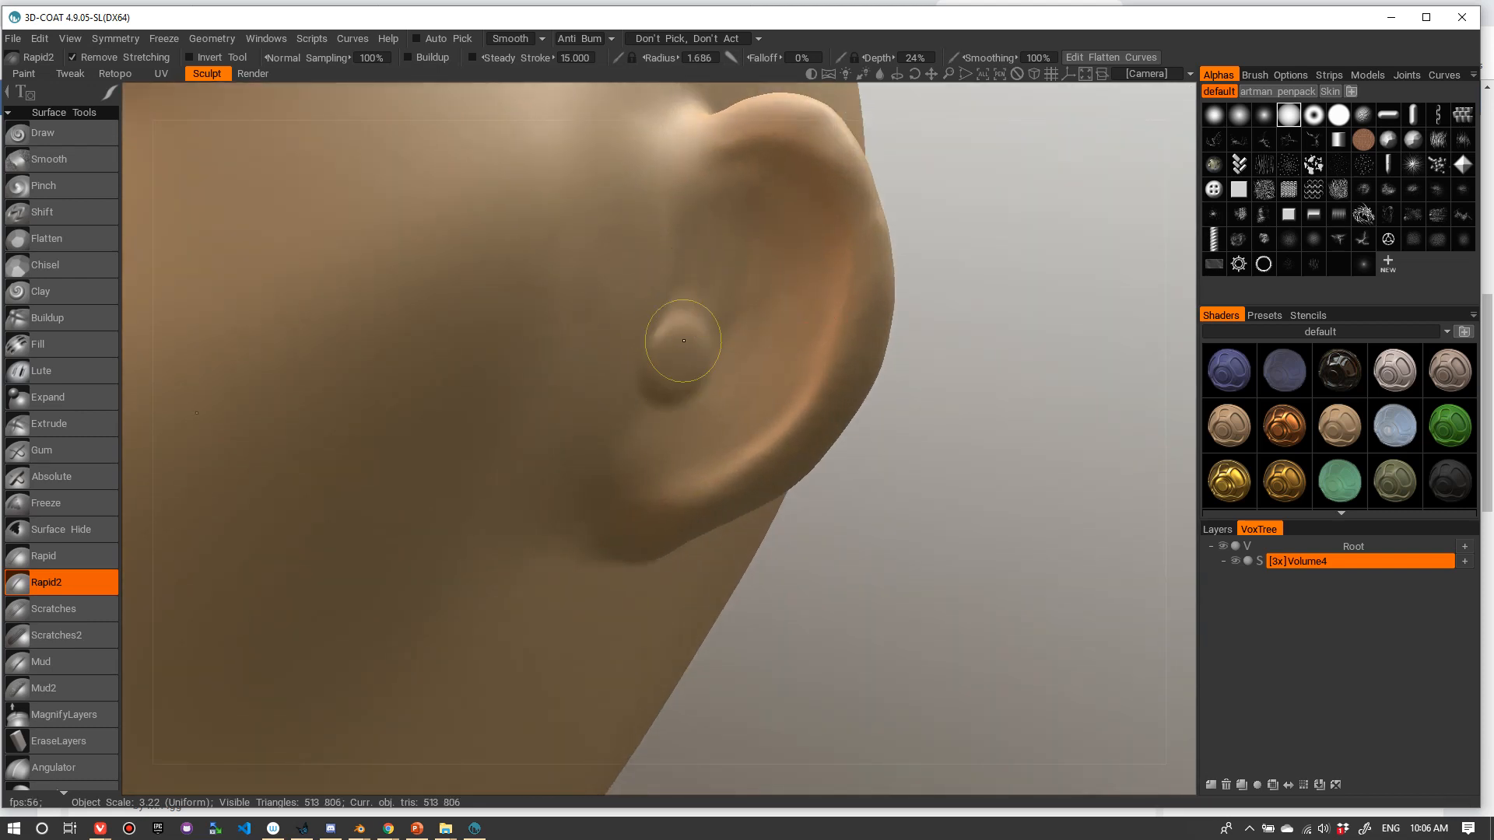
left_click_drag(674, 370, 710, 393)
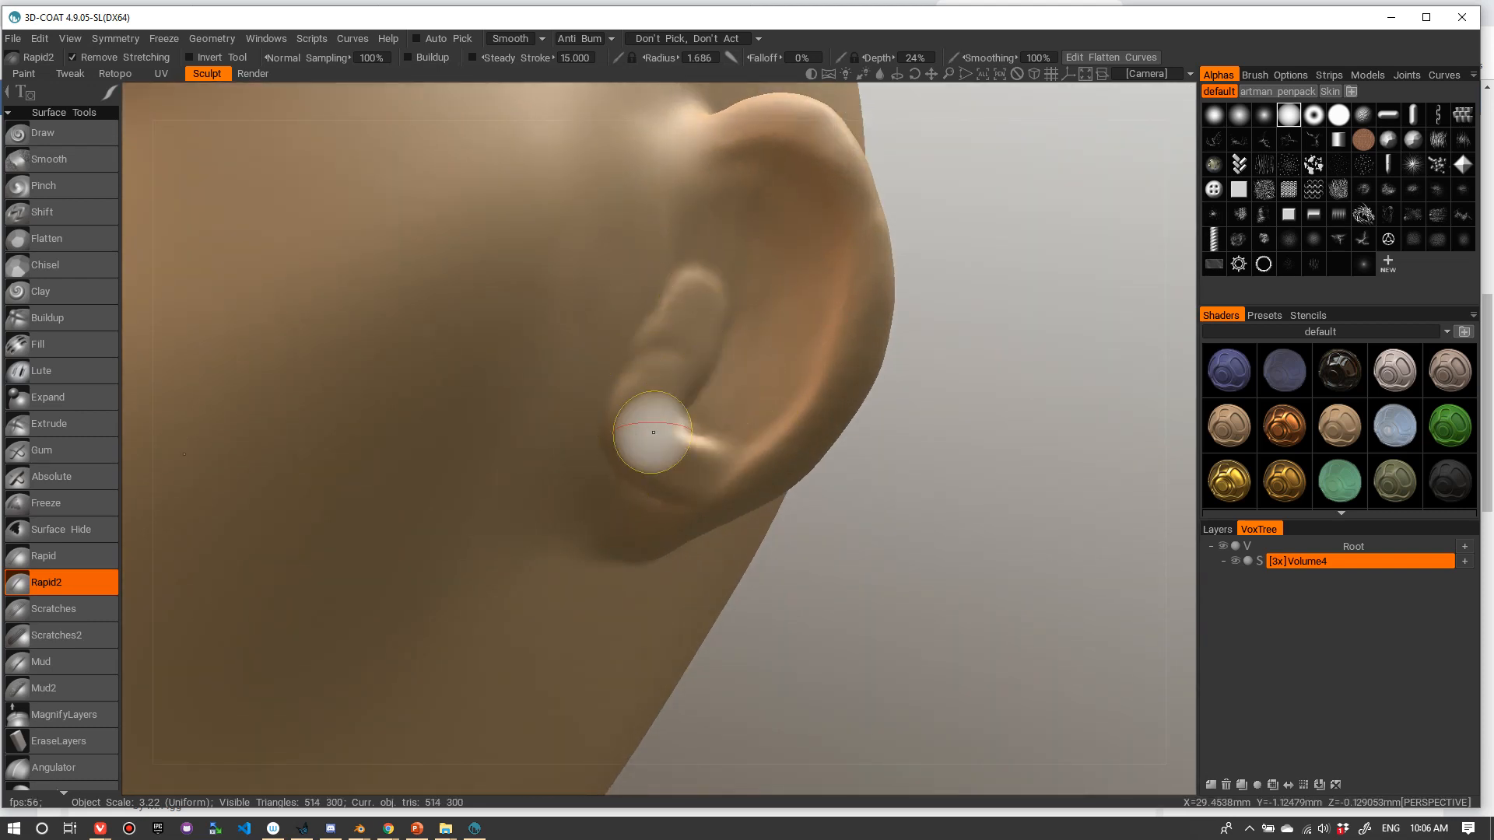
mouse_move(654, 433)
left_mouse_down()
mouse_move(723, 459)
mouse_move(809, 366)
mouse_move(793, 296)
left_mouse_up()
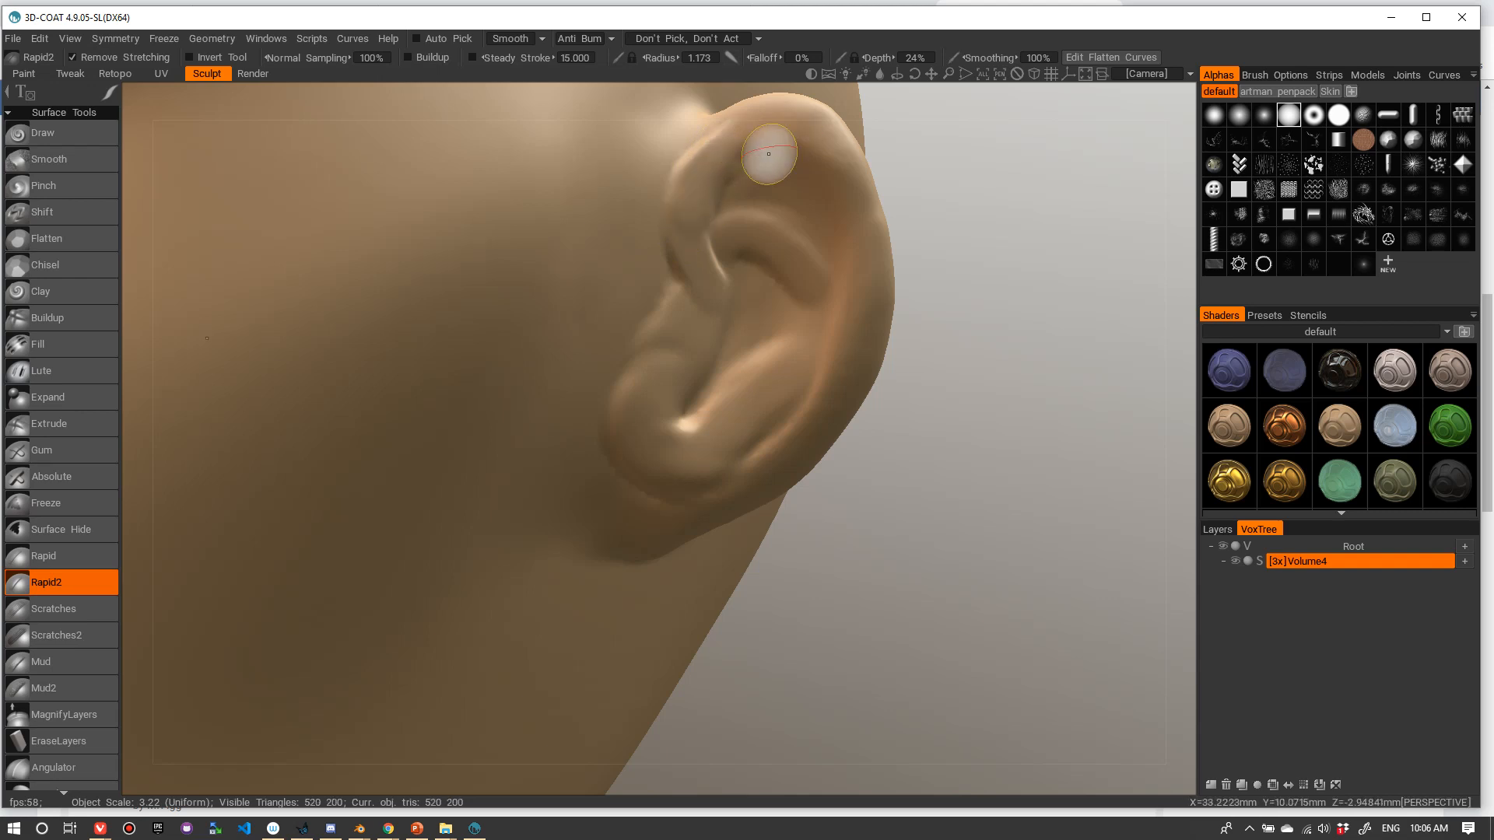
- Soften the inner folds, tragus and lobe area of the ear with smoothing strokes at radius 2.140
right_click_drag(760, 169, 712, 203)
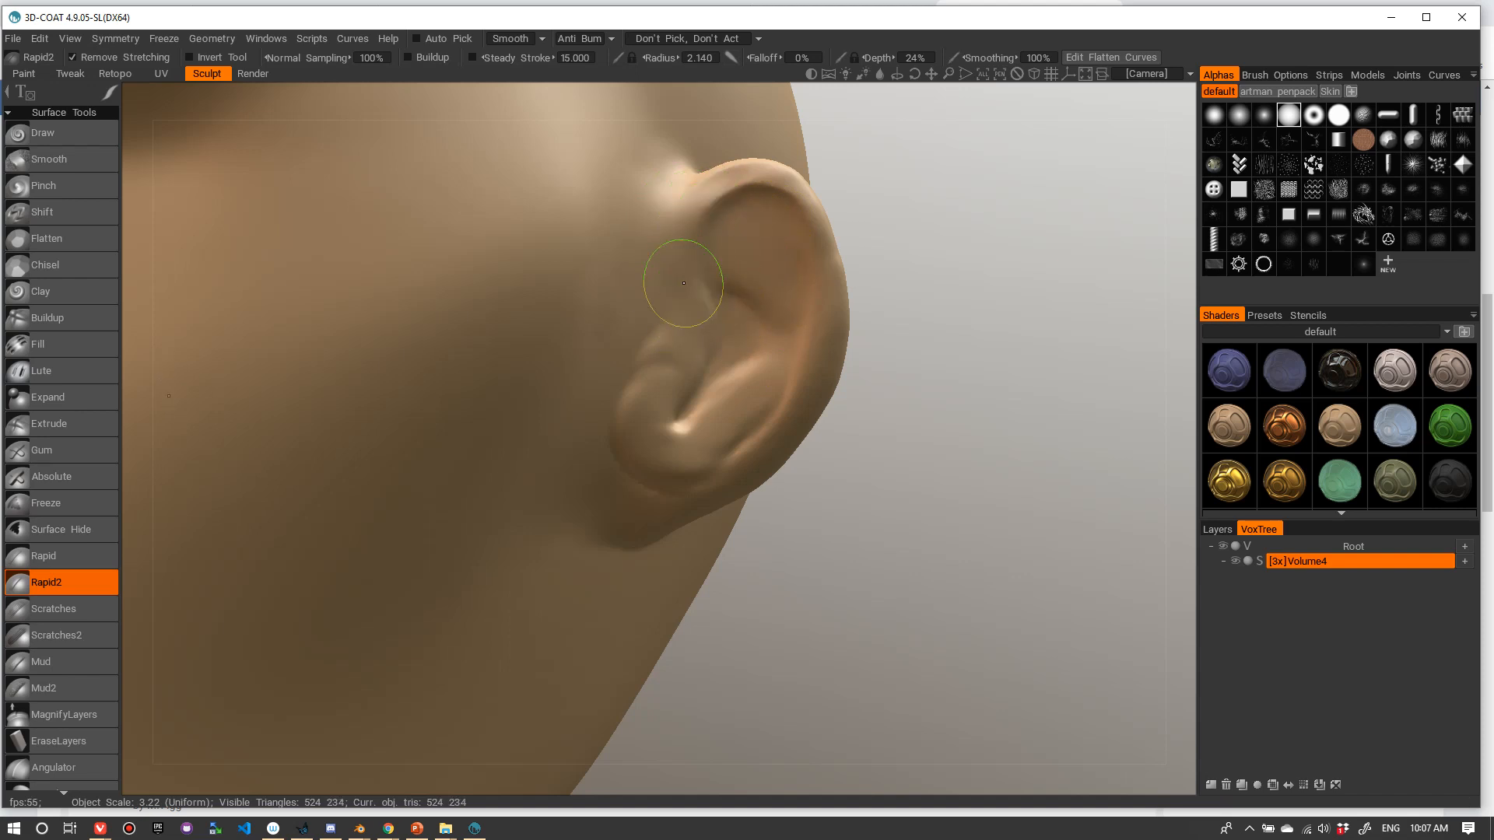
right_click_drag(786, 186, 699, 231, "alt")
mouse_move(747, 243)
left_mouse_down("alt")
mouse_move(819, 254)
mouse_move(814, 223)
mouse_move(895, 220)
left_mouse_up("alt")
right_click_drag(895, 221, 901, 233, "alt")
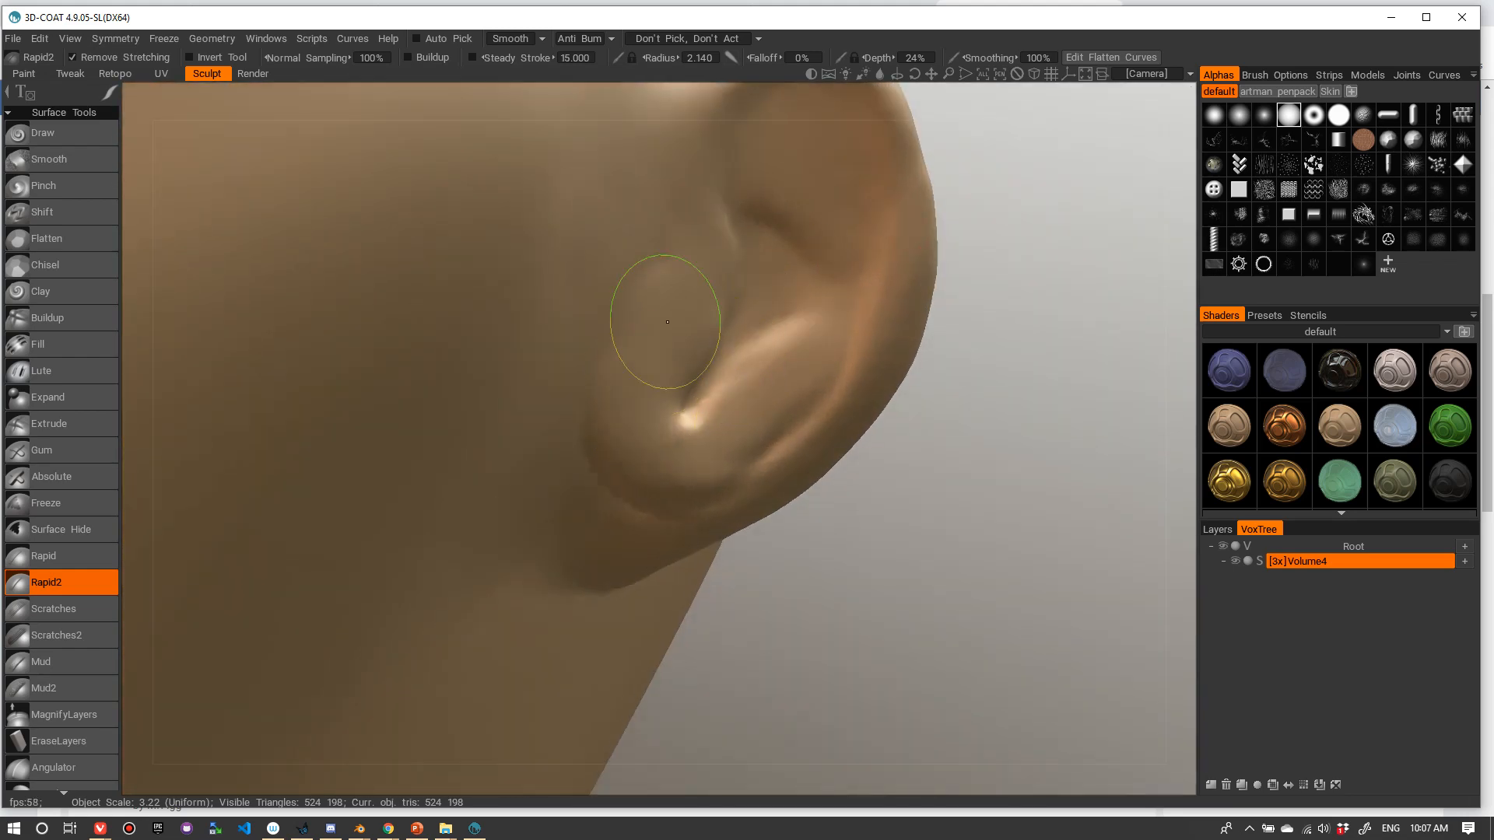
mouse_move(697, 389)
left_mouse_down()
mouse_move(724, 420)
mouse_move(698, 459)
left_mouse_up()
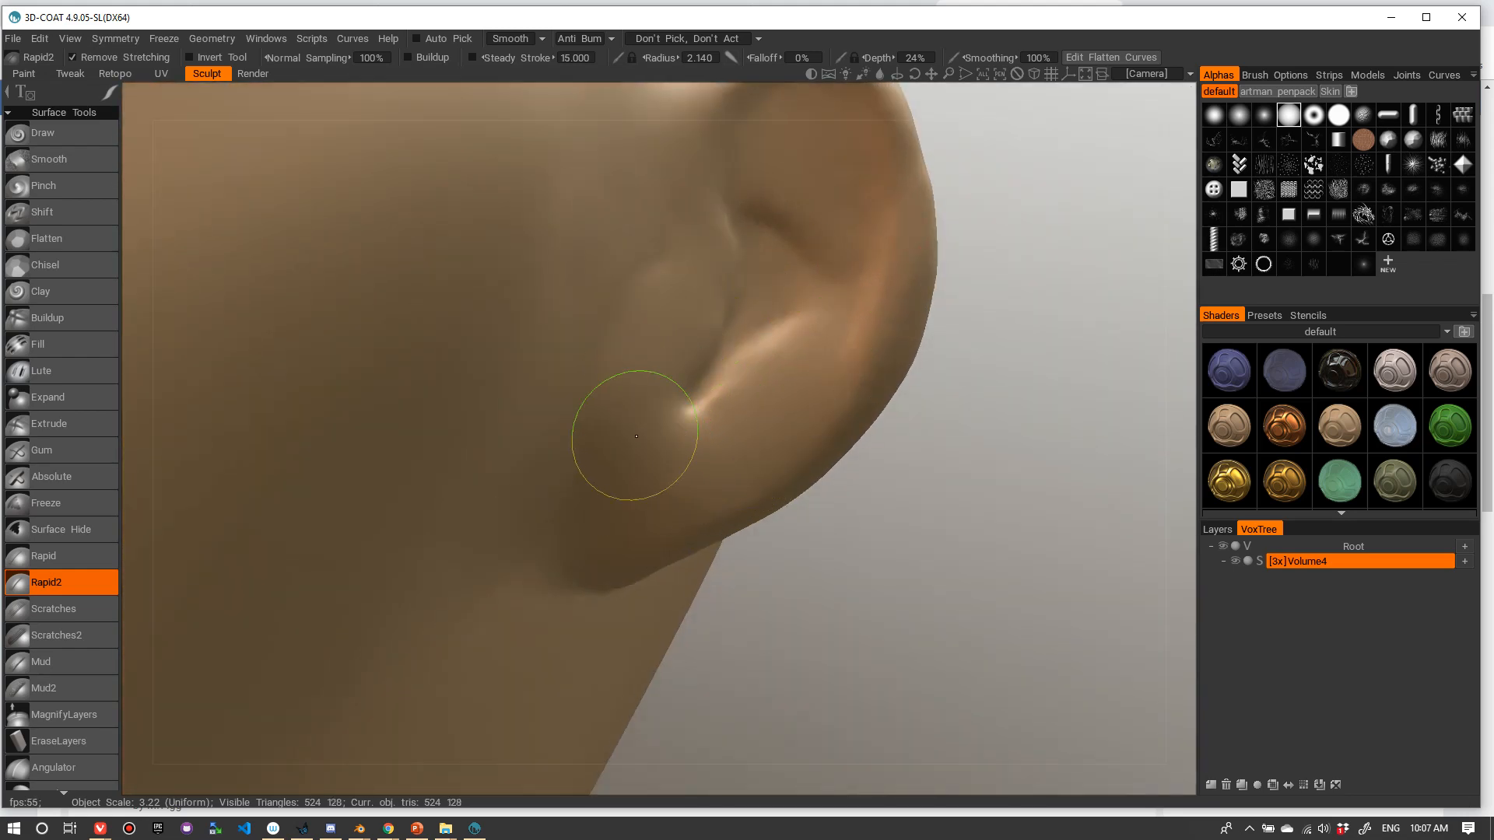
left_click_drag(845, 303, 851, 316)
left_click_drag(842, 259, 815, 298)
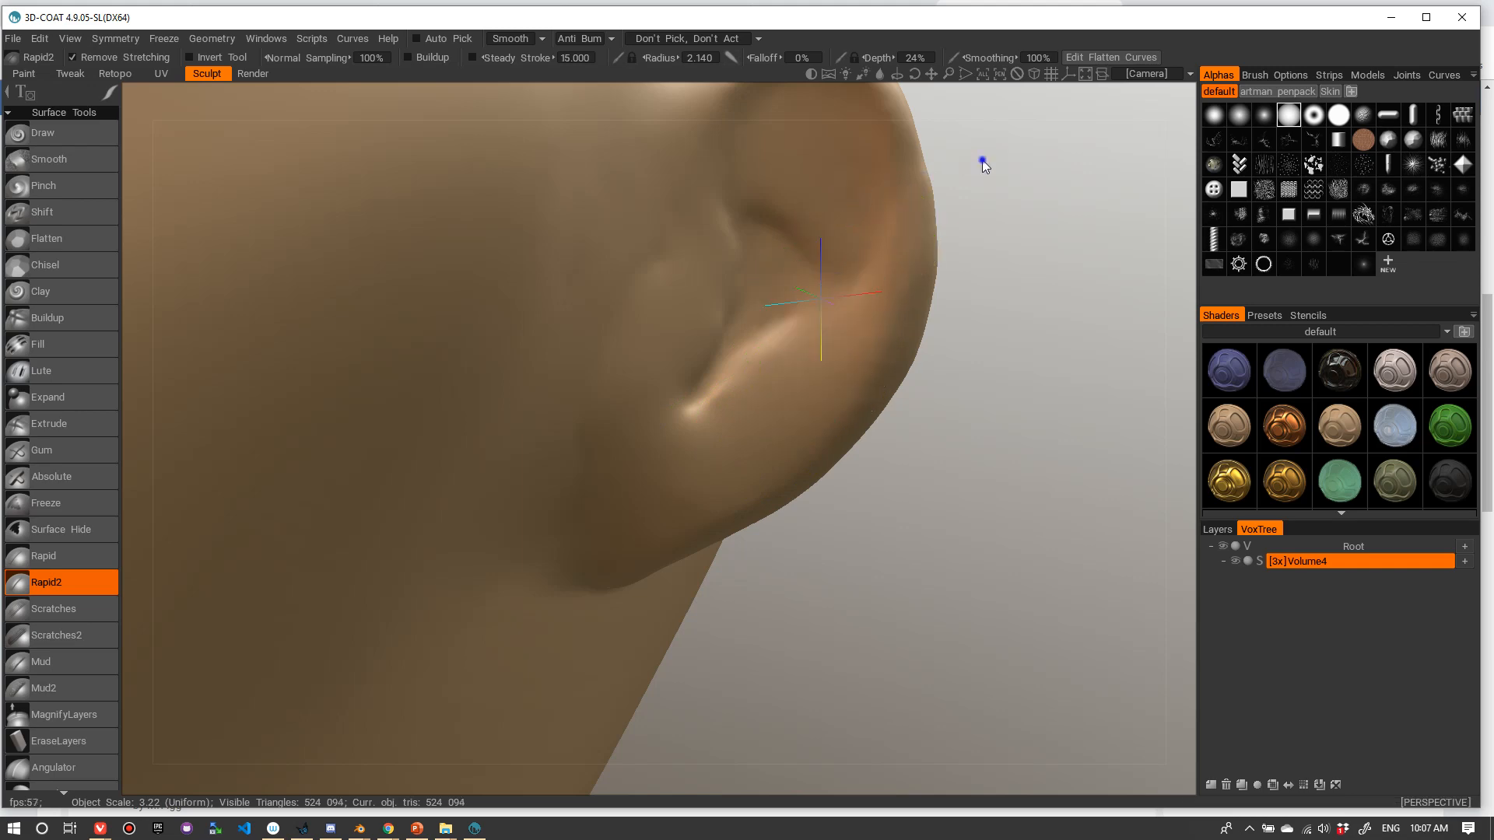
- Examine the ear's shape from the front, the side and oblique angles
right_click_drag(983, 162, 862, 218, "alt")
left_click_drag(862, 218, 926, 215)
right_click_drag(926, 214, 820, 227)
mouse_move(820, 227)
left_mouse_down()
mouse_move(1068, 228)
mouse_move(830, 203)
left_mouse_up()
right_click_drag(830, 203, 948, 215)
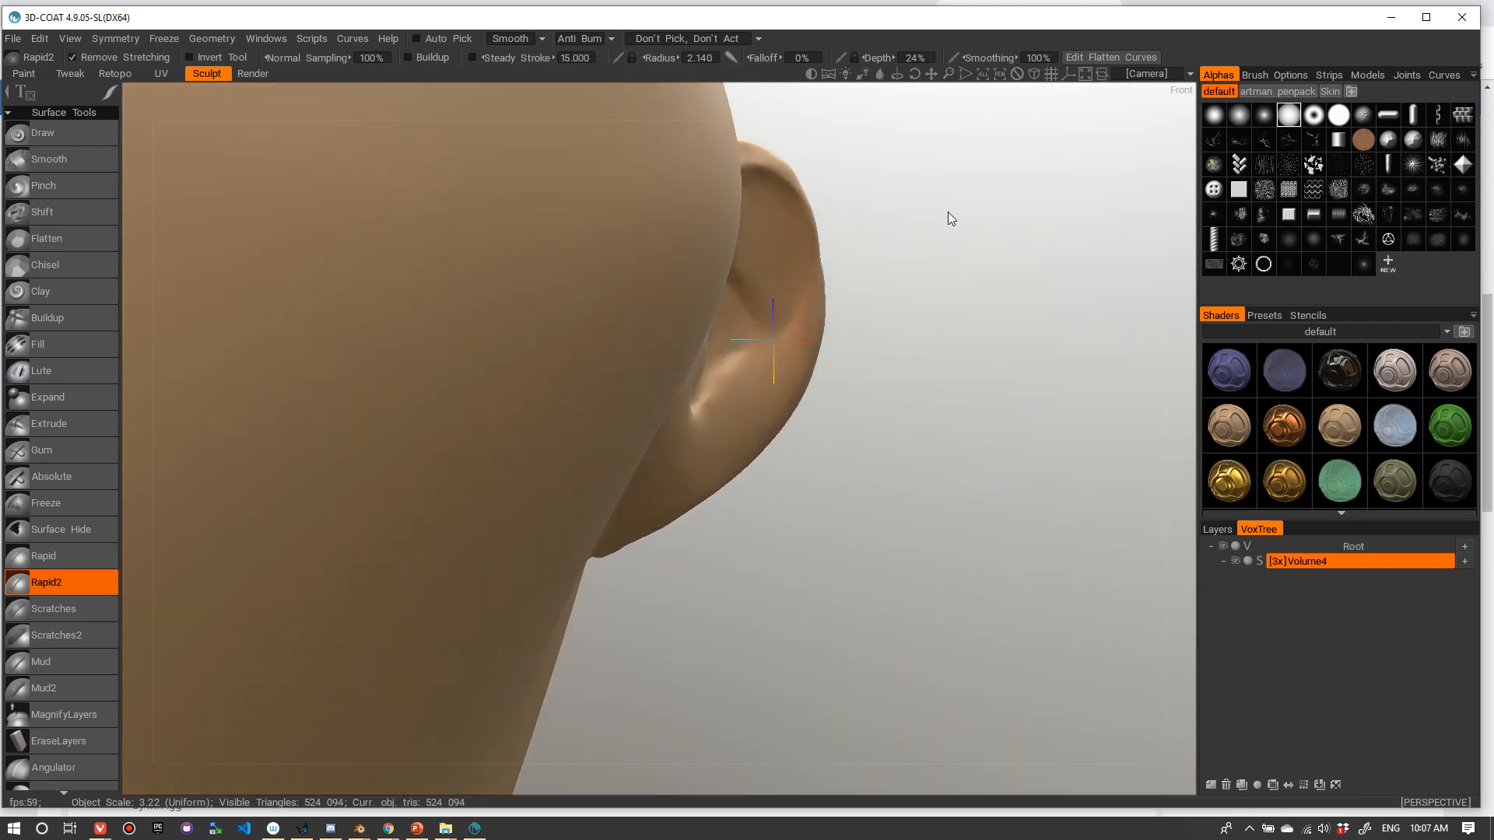
left_click_drag(1040, 237, 961, 228)
left_click_drag(1060, 217, 1120, 207)
mouse_move(1074, 244)
right_mouse_down()
mouse_move(1043, 244)
mouse_move(1071, 246)
right_mouse_up()
left_click_drag(1070, 245, 996, 248)
right_click_drag(996, 247, 1095, 265)
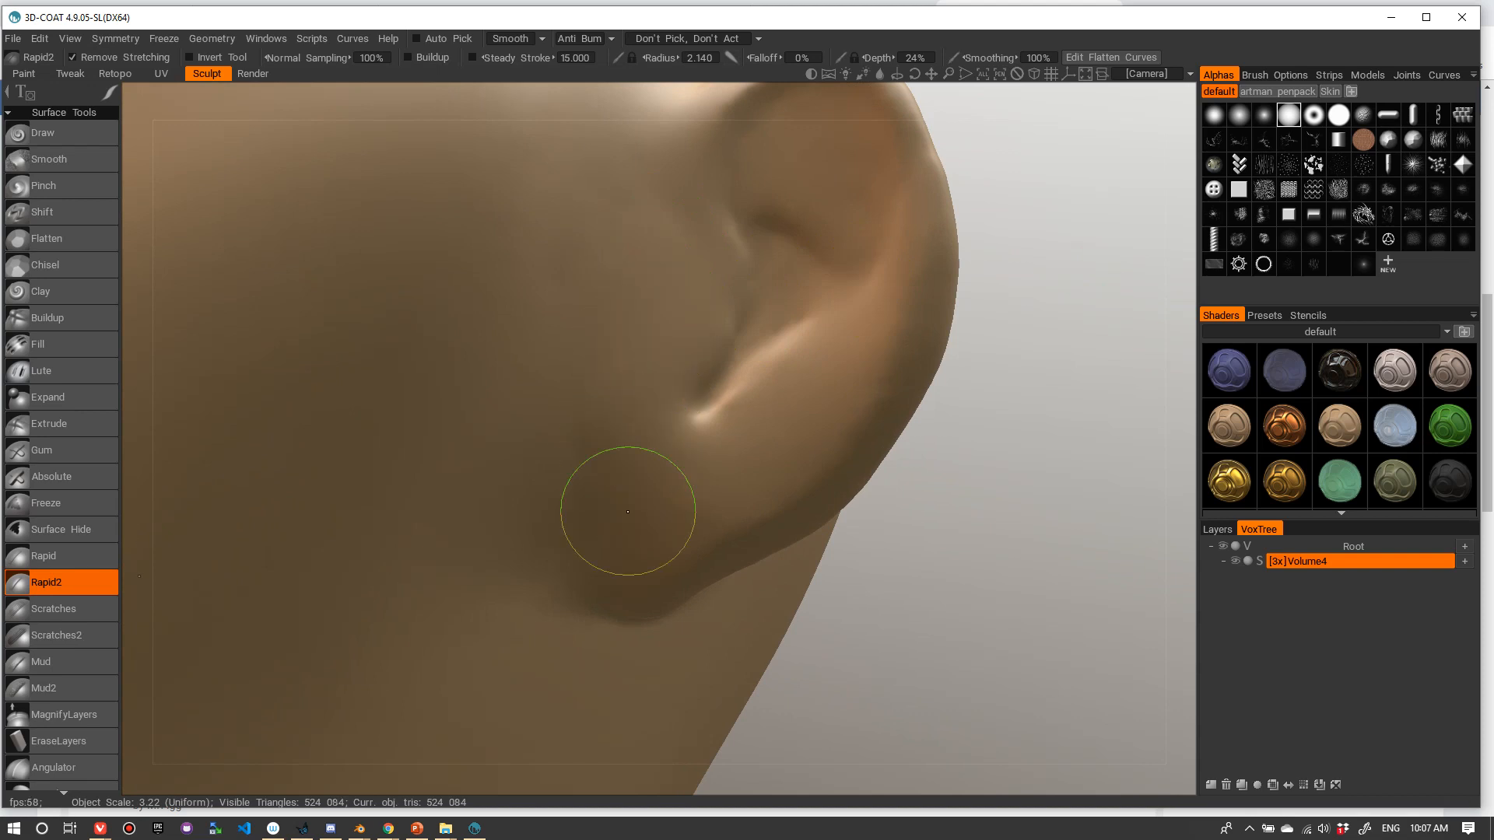
- Carve the concha and its lower notch at radius 1.186, and smooth the grooves at radius 1.879
left_click_drag(821, 377, 830, 410)
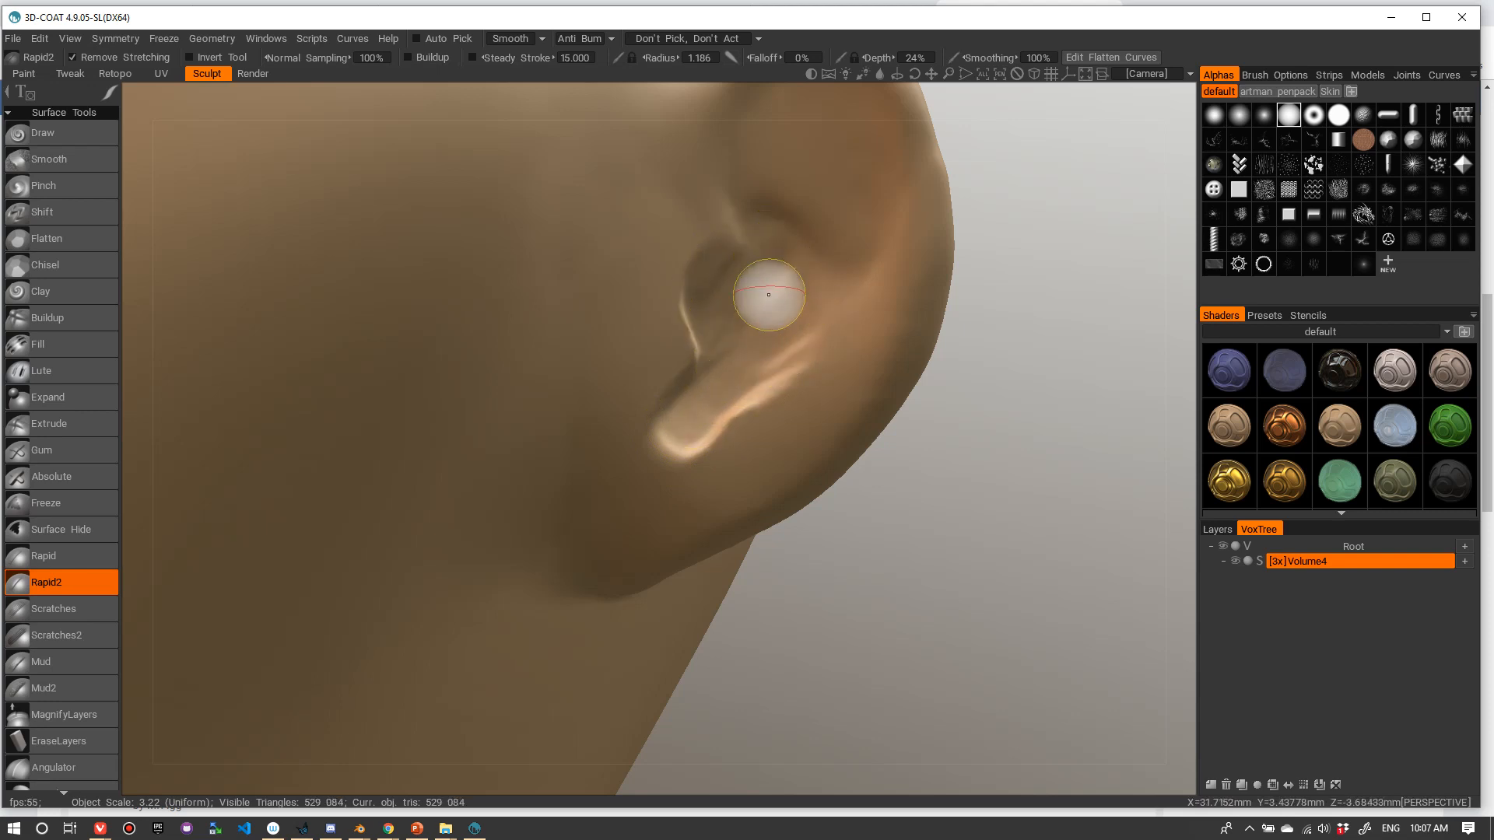
right_click_drag(769, 295, 795, 293)
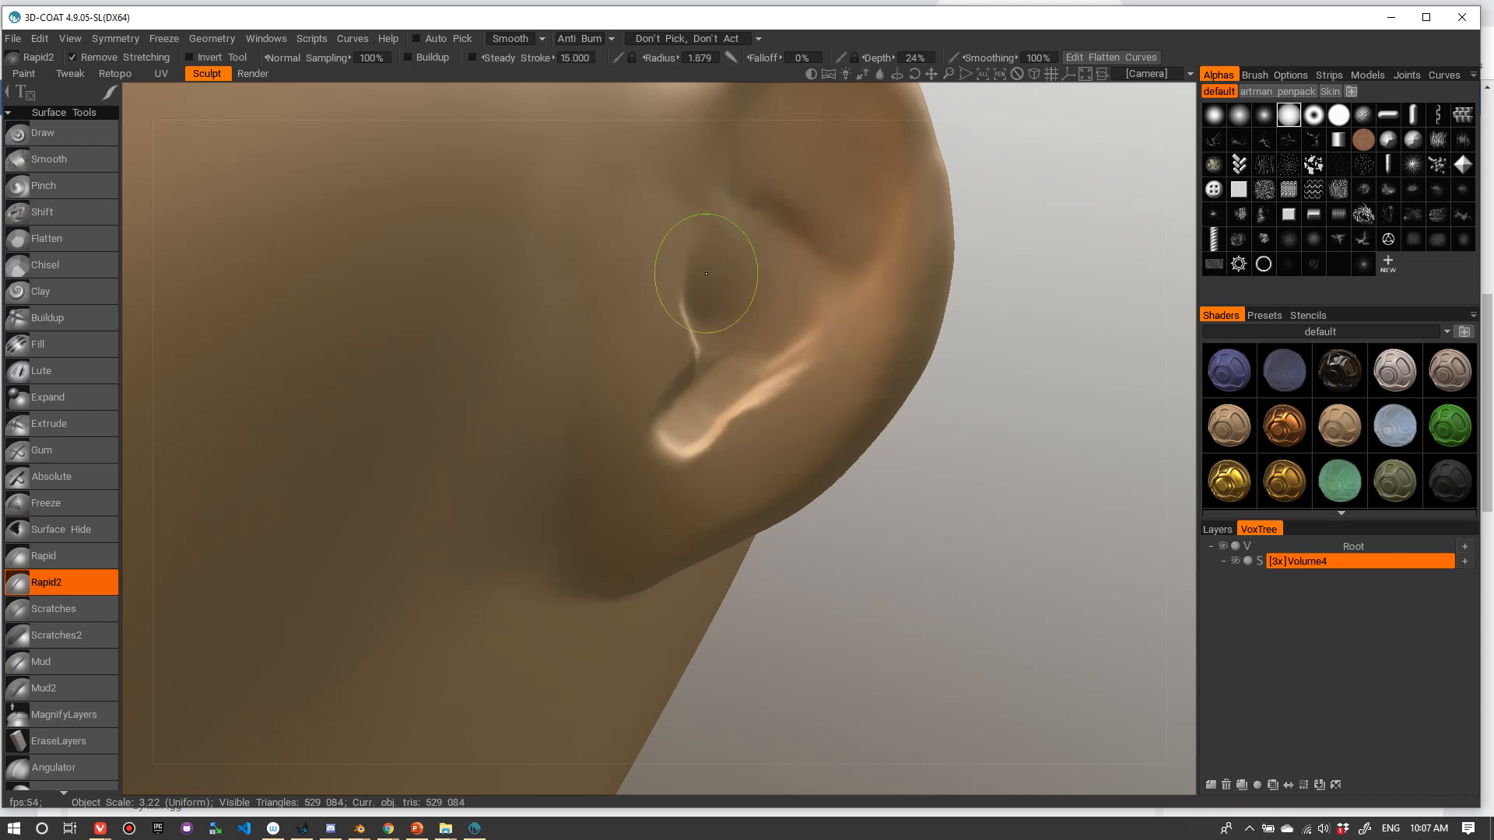
mouse_move(706, 273)
left_mouse_down("shift")
mouse_move(711, 427)
mouse_move(812, 331)
mouse_move(667, 394)
mouse_move(740, 324)
mouse_move(716, 384)
left_mouse_up("shift")
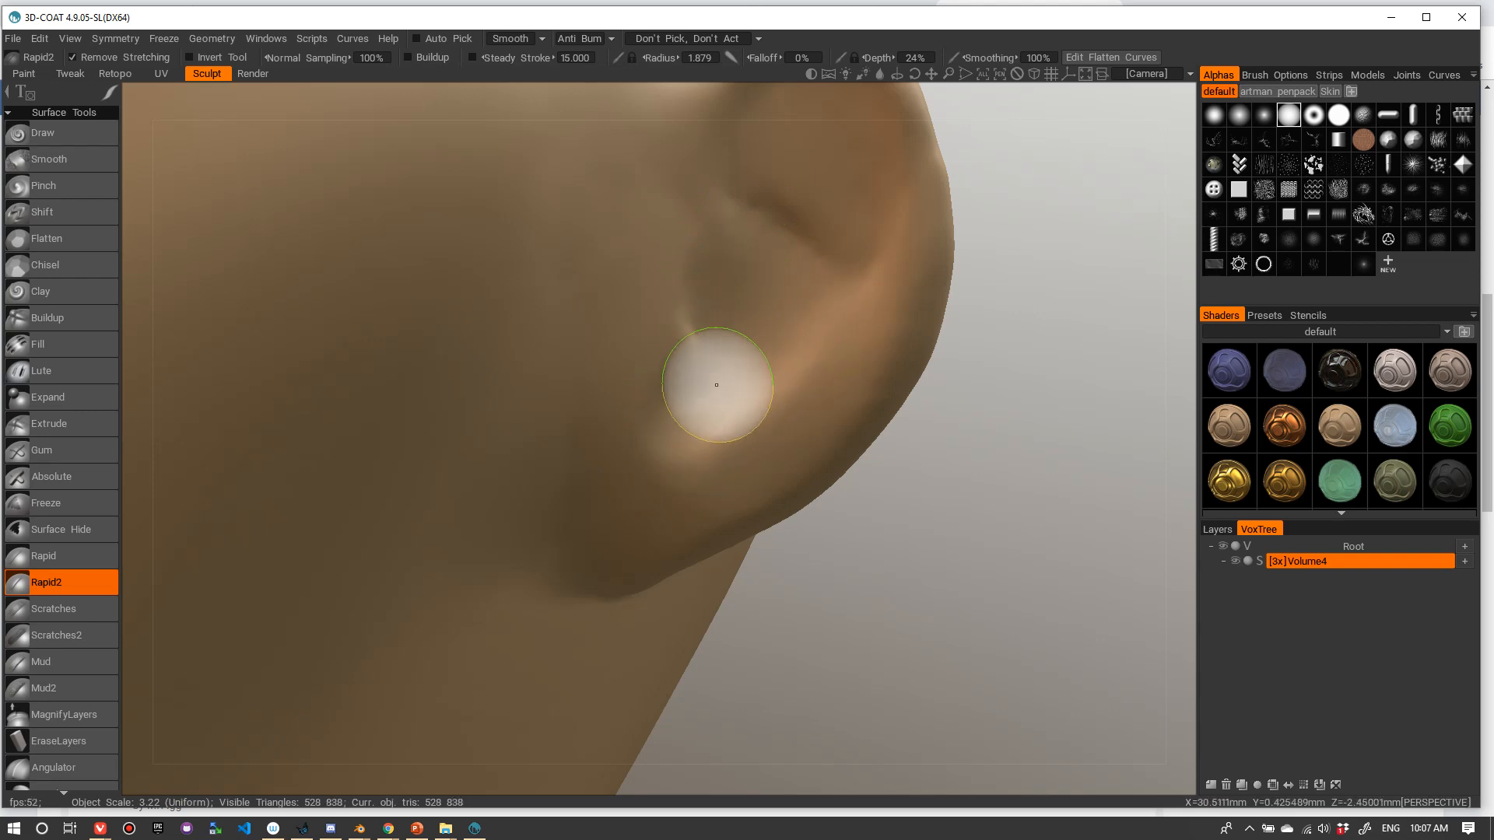
- Build up the tragus, the notch edge and the lower inner ridge toward the lobe with Rapid2 at radius 0.989
right_click_drag(716, 384, 696, 372)
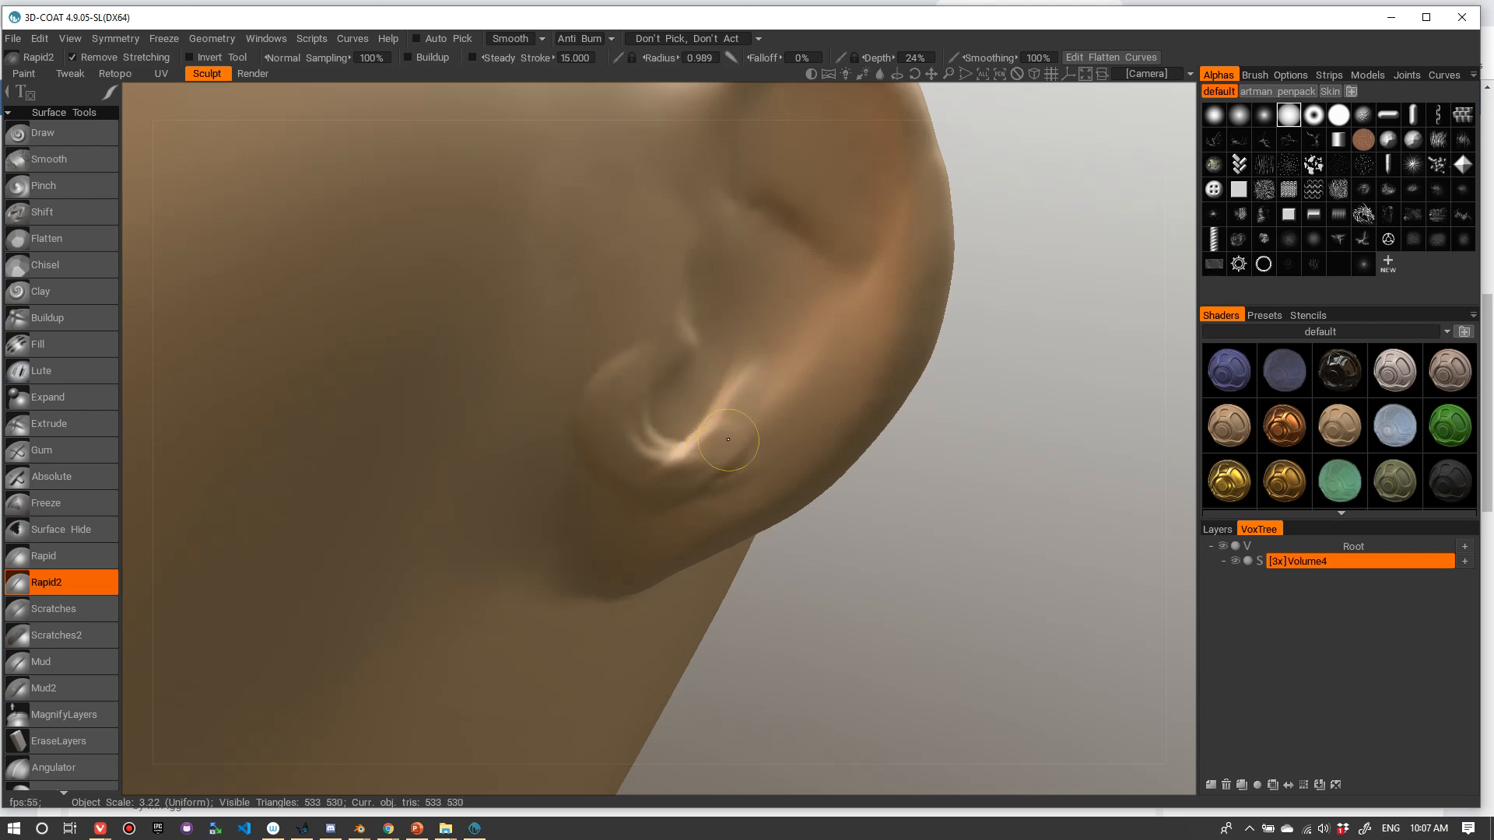
left_click_drag(704, 498, 768, 440)
right_click_drag(827, 254, 739, 311, "alt")
left_click_drag(726, 337, 797, 328, "alt")
right_click_drag(693, 342, 806, 334, "alt")
left_click_drag(649, 370, 600, 366, "alt")
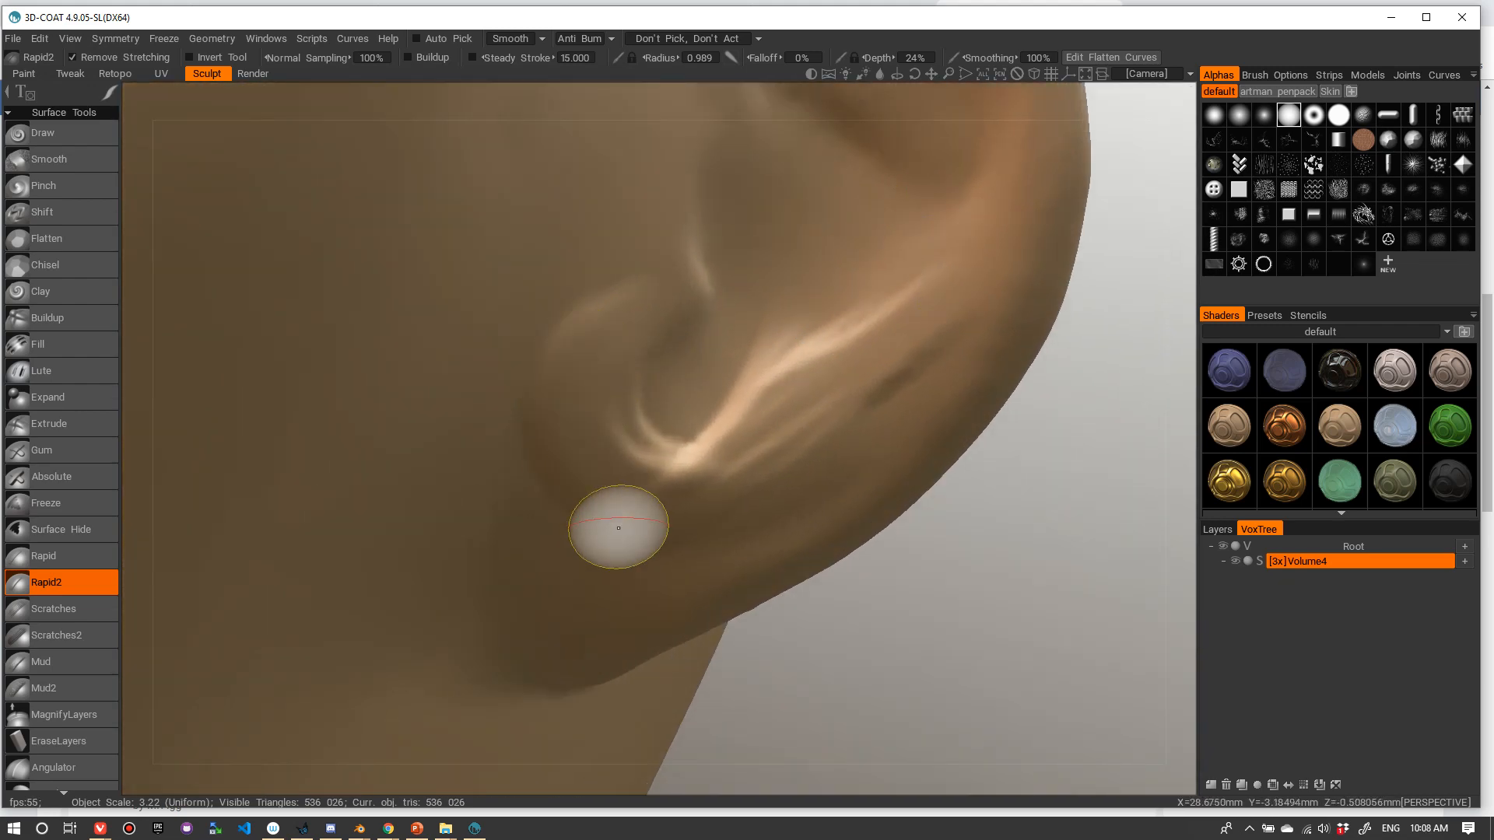
left_click_drag(617, 523, 576, 516, "alt")
right_click_drag(538, 502, 615, 479, "alt")
left_click_drag(729, 565, 769, 570, "alt")
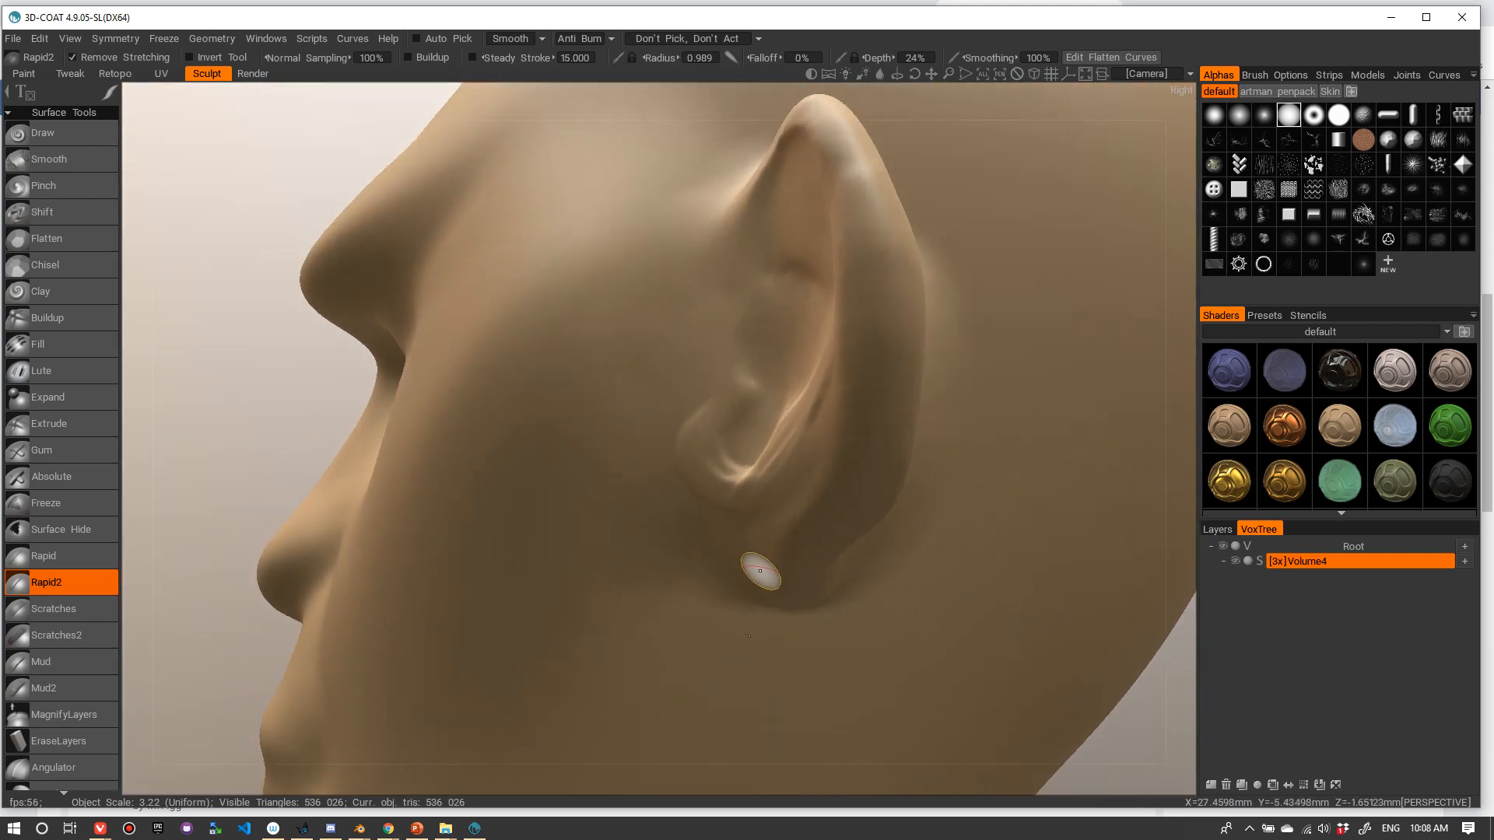
- Reshape the front of the earlobe and the tragus with the Move tool, using the small soft-dot alpha at radius 5.221
key("v")
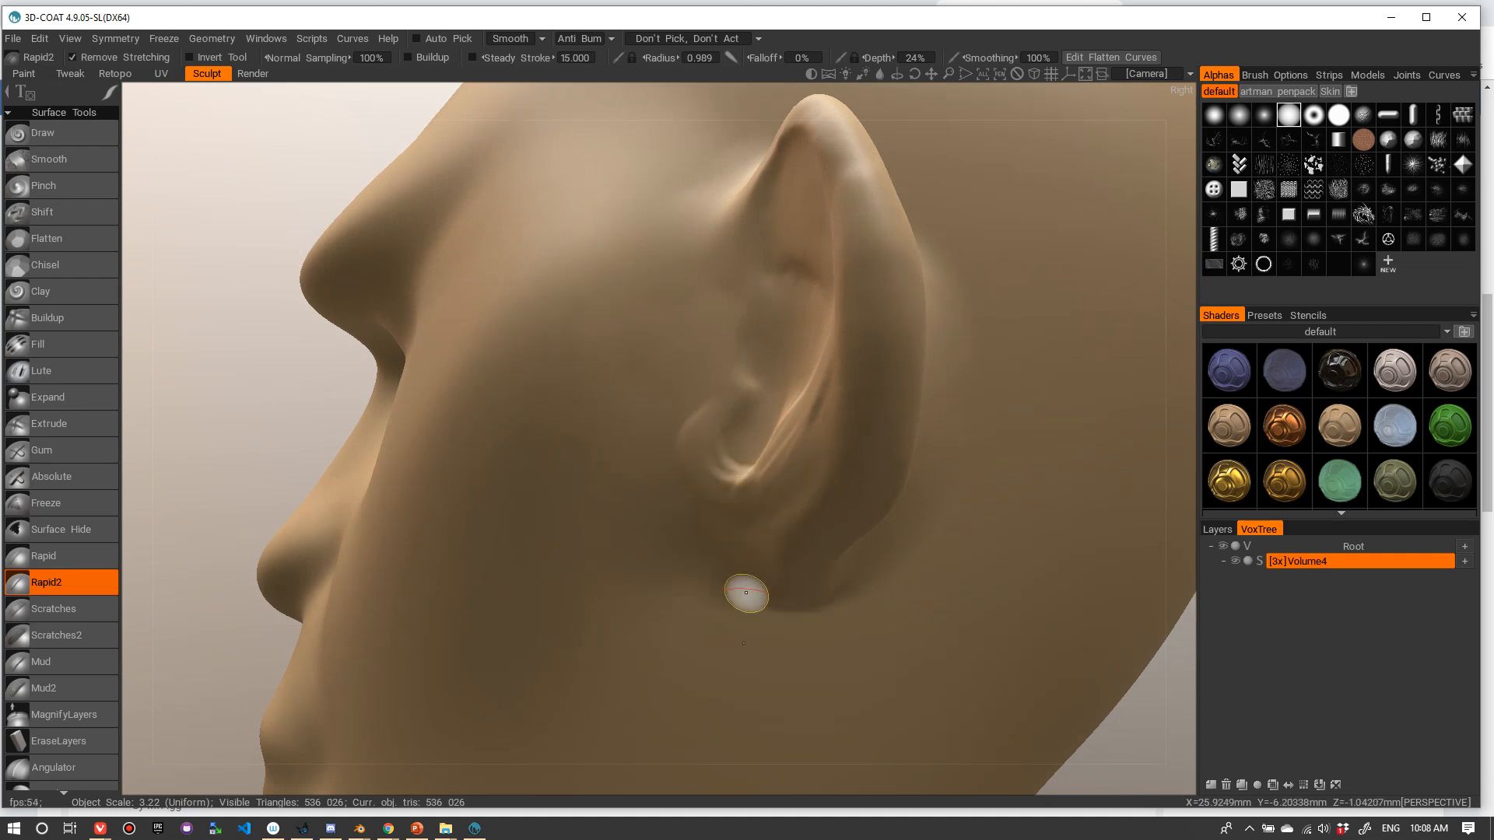
key("m")
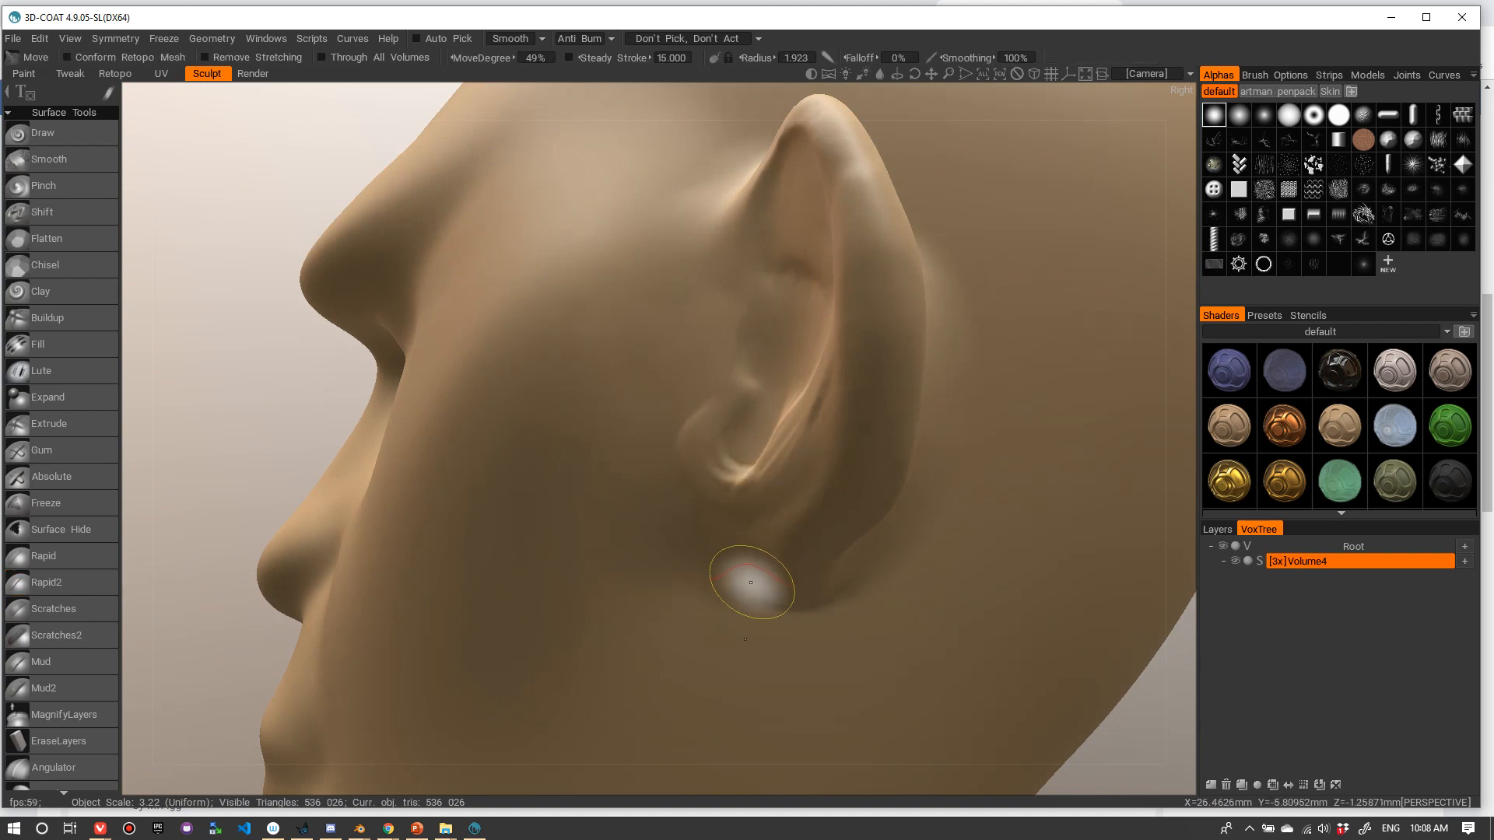
left_click(1262, 116)
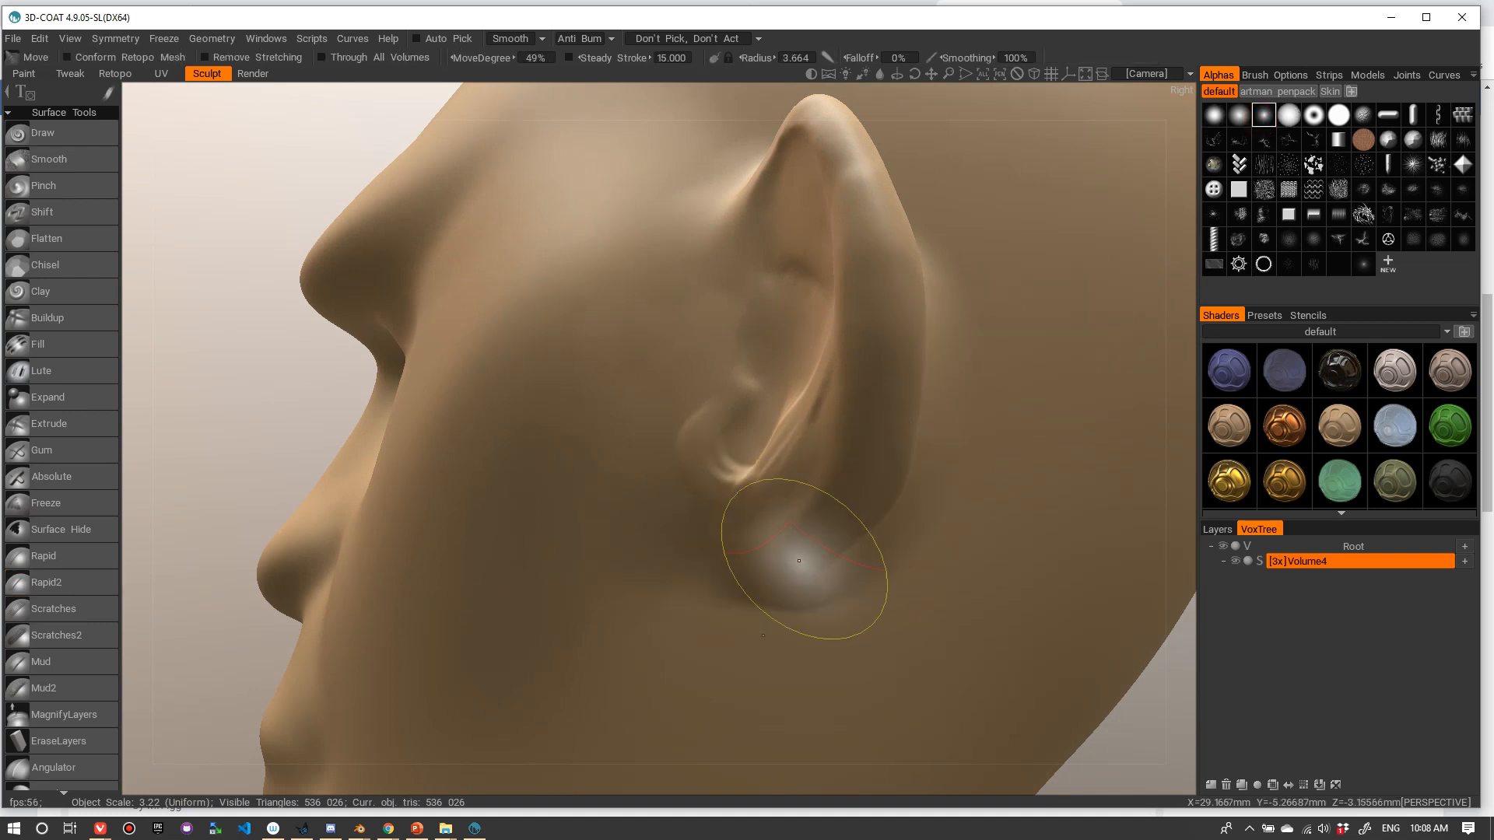
right_click_drag(804, 561, 827, 594)
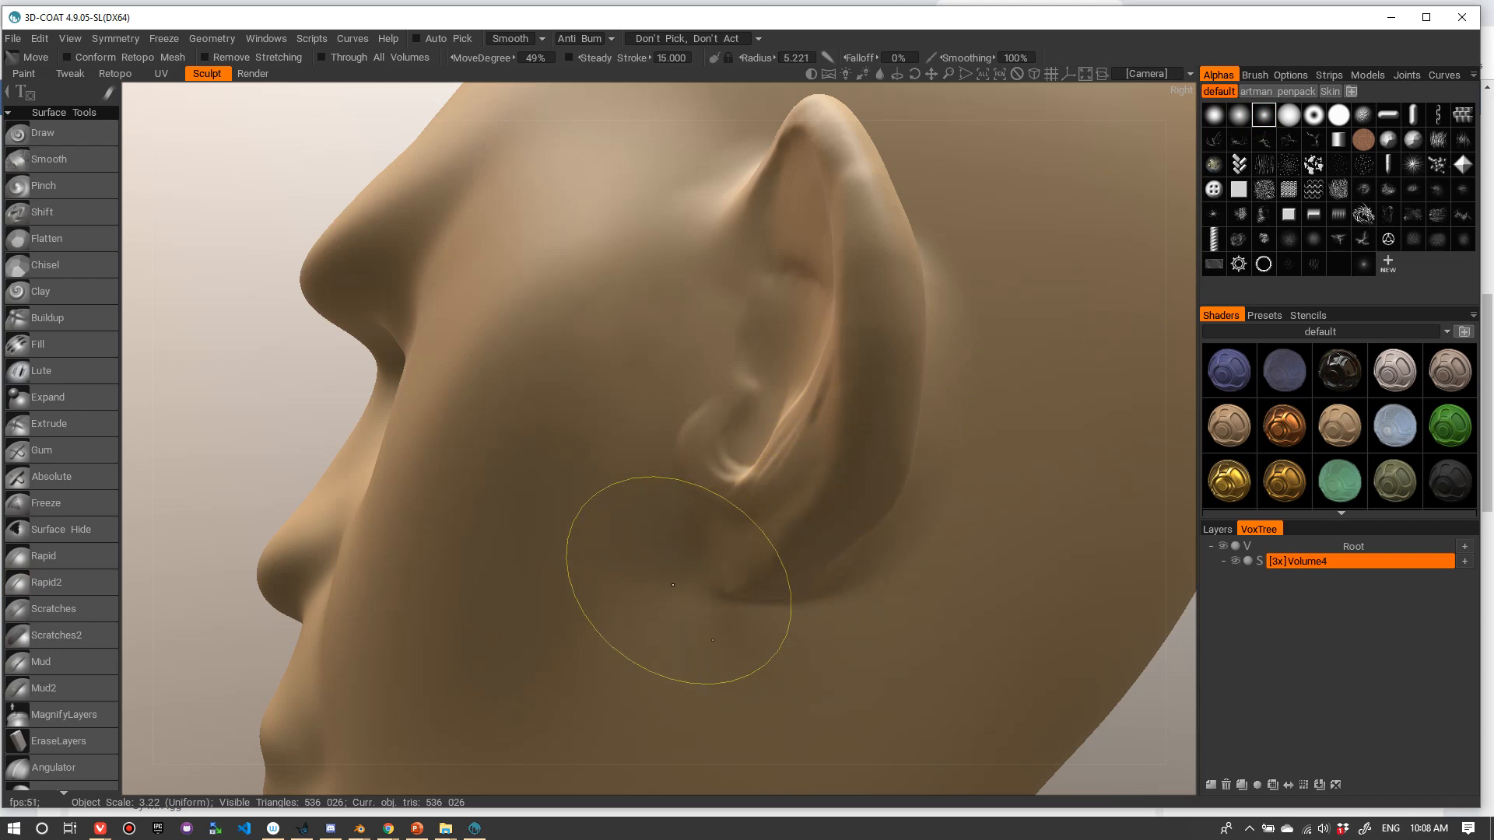
mouse_move(677, 609)
left_mouse_down()
mouse_move(730, 573)
mouse_move(675, 541)
mouse_move(715, 520)
mouse_move(688, 487)
mouse_move(721, 463)
mouse_move(725, 480)
left_mouse_up()
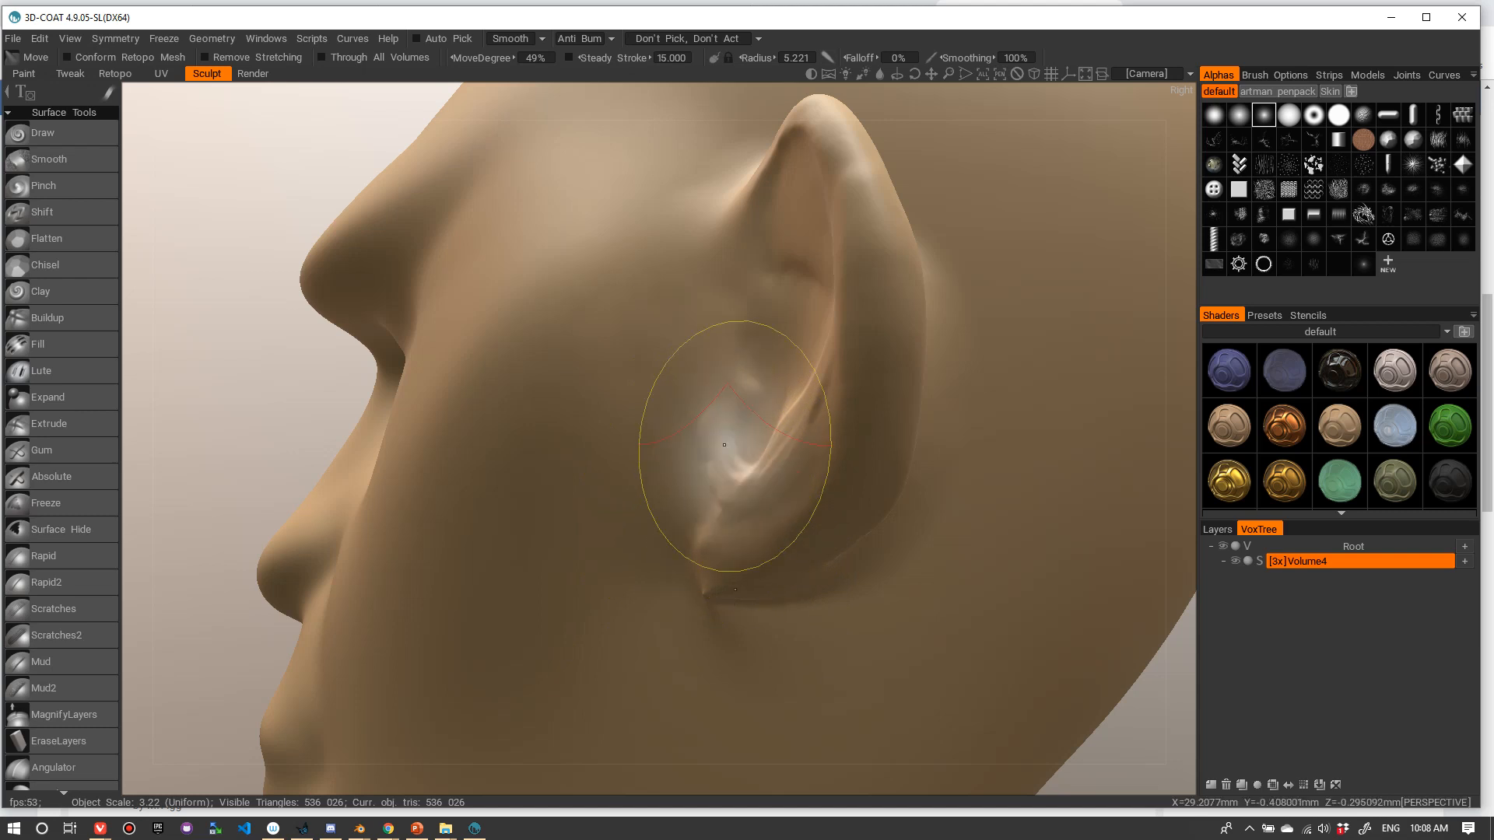
- Adjust the tragus and the rim's front attachment with the Move tool, using radius 3.709 and then 6.226
right_click_drag(703, 410, 676, 410)
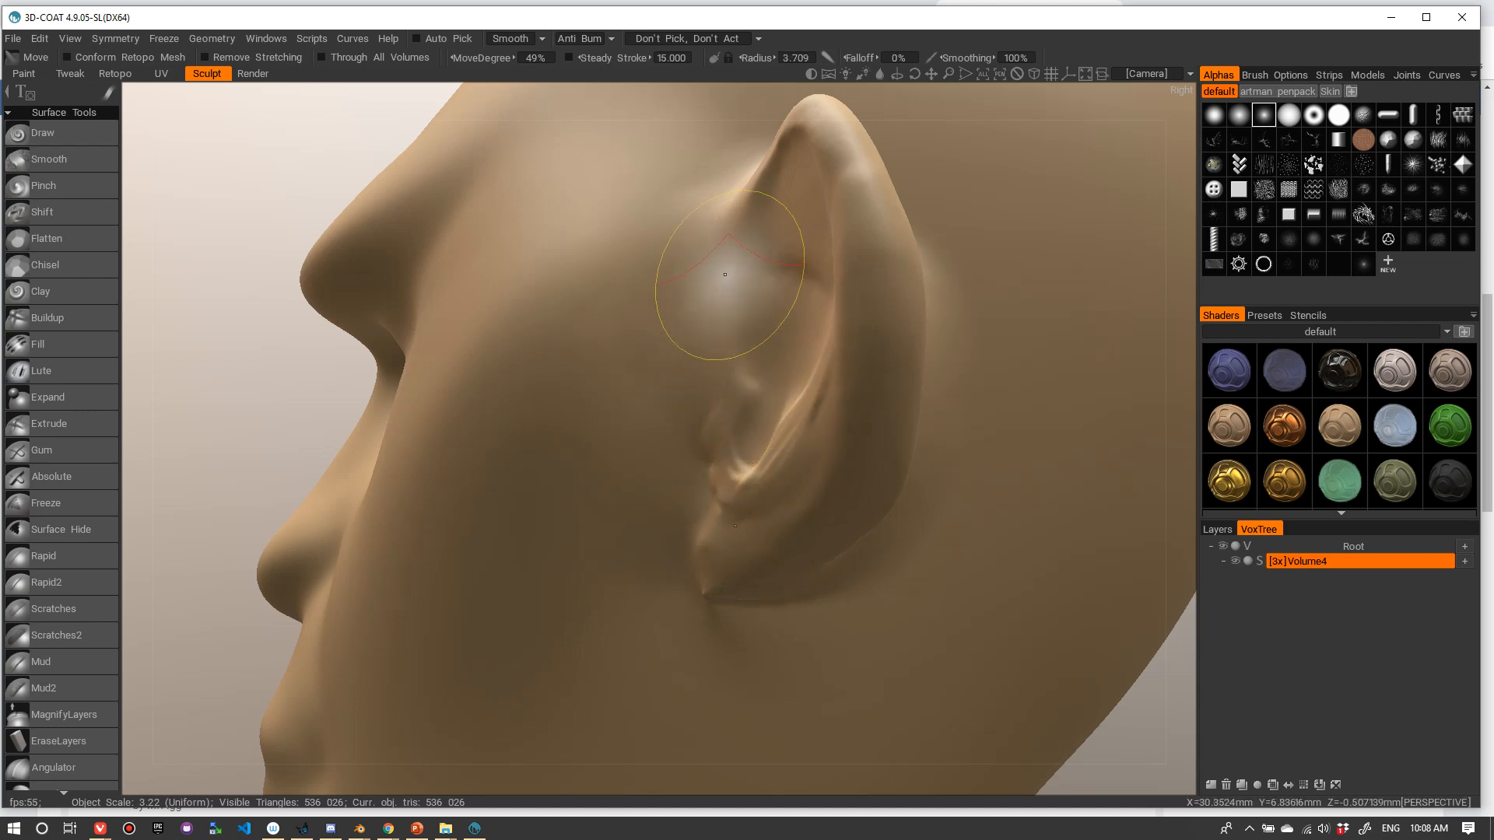
right_click_drag(754, 267, 770, 267)
mouse_move(754, 267)
left_mouse_down()
mouse_move(806, 316)
mouse_move(731, 263)
left_mouse_up()
right_click_drag(717, 206, 758, 212)
mouse_move(732, 233)
left_mouse_down()
mouse_move(747, 267)
mouse_move(908, 334)
left_mouse_up()
right_click_drag(909, 334, 850, 246, "alt")
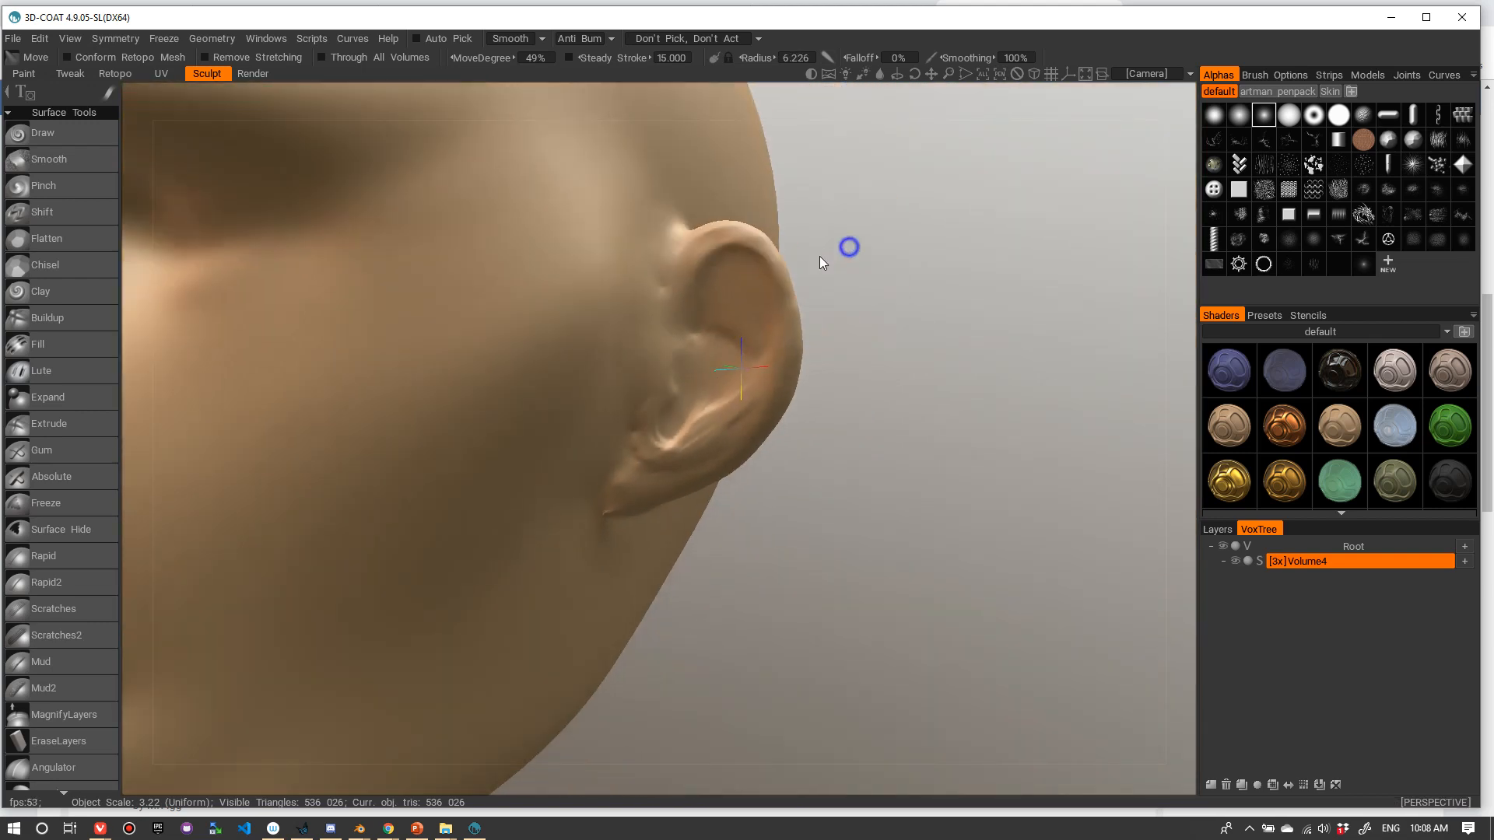
left_click_drag(820, 260, 840, 280, "alt")
left_click_drag(714, 257, 666, 265)
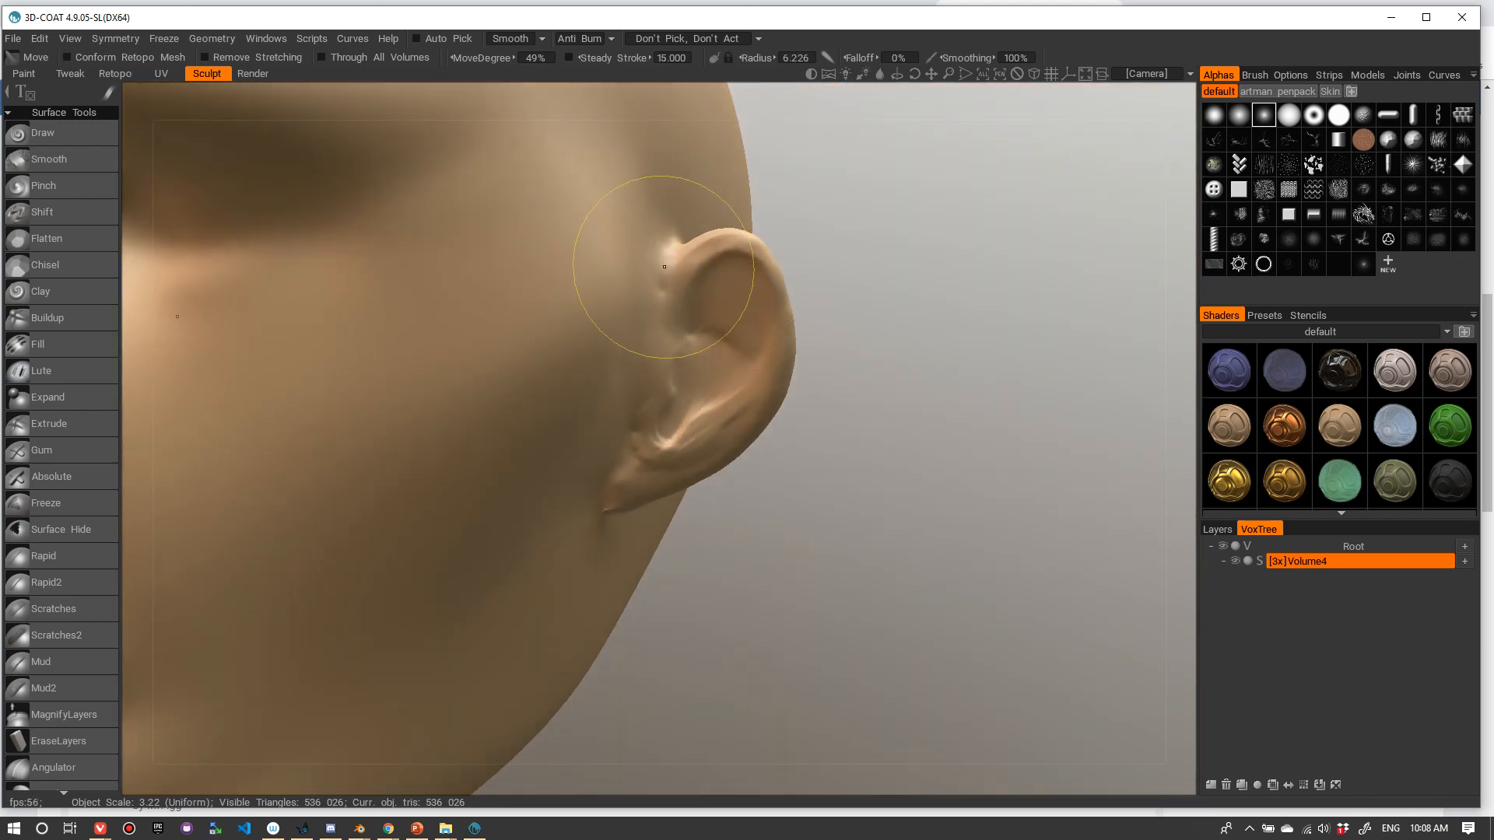
- Reshape the upper front edge of the ear rim with the Move tool, using radius 3.630 and then 4.573
mouse_move(808, 232)
left_mouse_down("alt")
mouse_move(767, 263)
mouse_move(836, 271)
mouse_move(794, 280)
mouse_move(780, 327)
mouse_move(759, 264)
mouse_move(782, 232)
left_mouse_up("alt")
scroll(850, 317, "up", 6)
right_click_drag(779, 229, 709, 232)
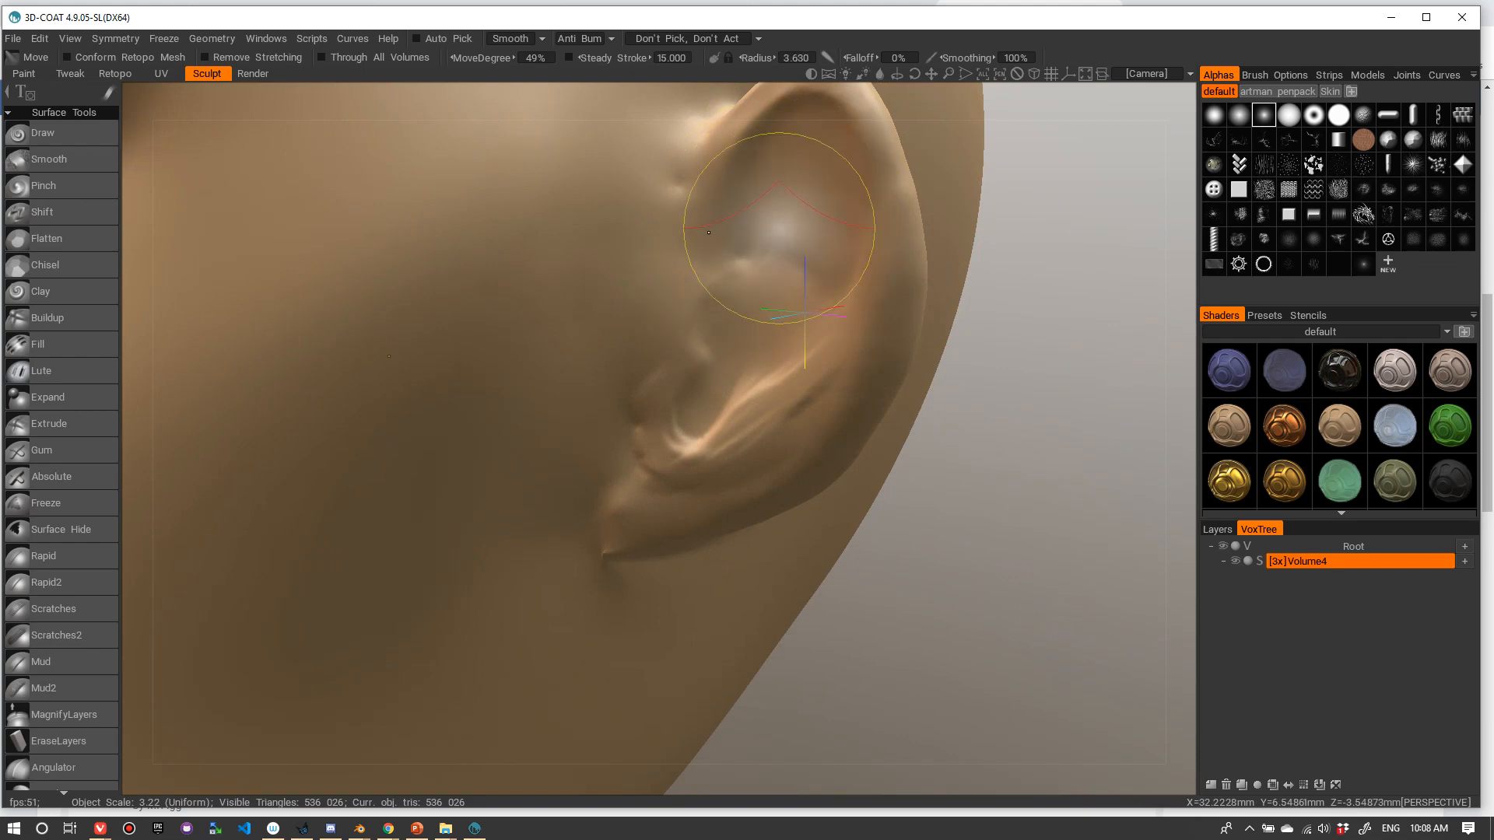
left_click_drag(708, 232, 720, 216, "alt")
right_click_drag(720, 215, 884, 207, "alt")
left_click_drag(1111, 203, 1095, 291)
mouse_move(1095, 291)
right_mouse_down()
mouse_move(1115, 277)
mouse_move(748, 299)
right_mouse_up()
left_click_drag(745, 303, 738, 337)
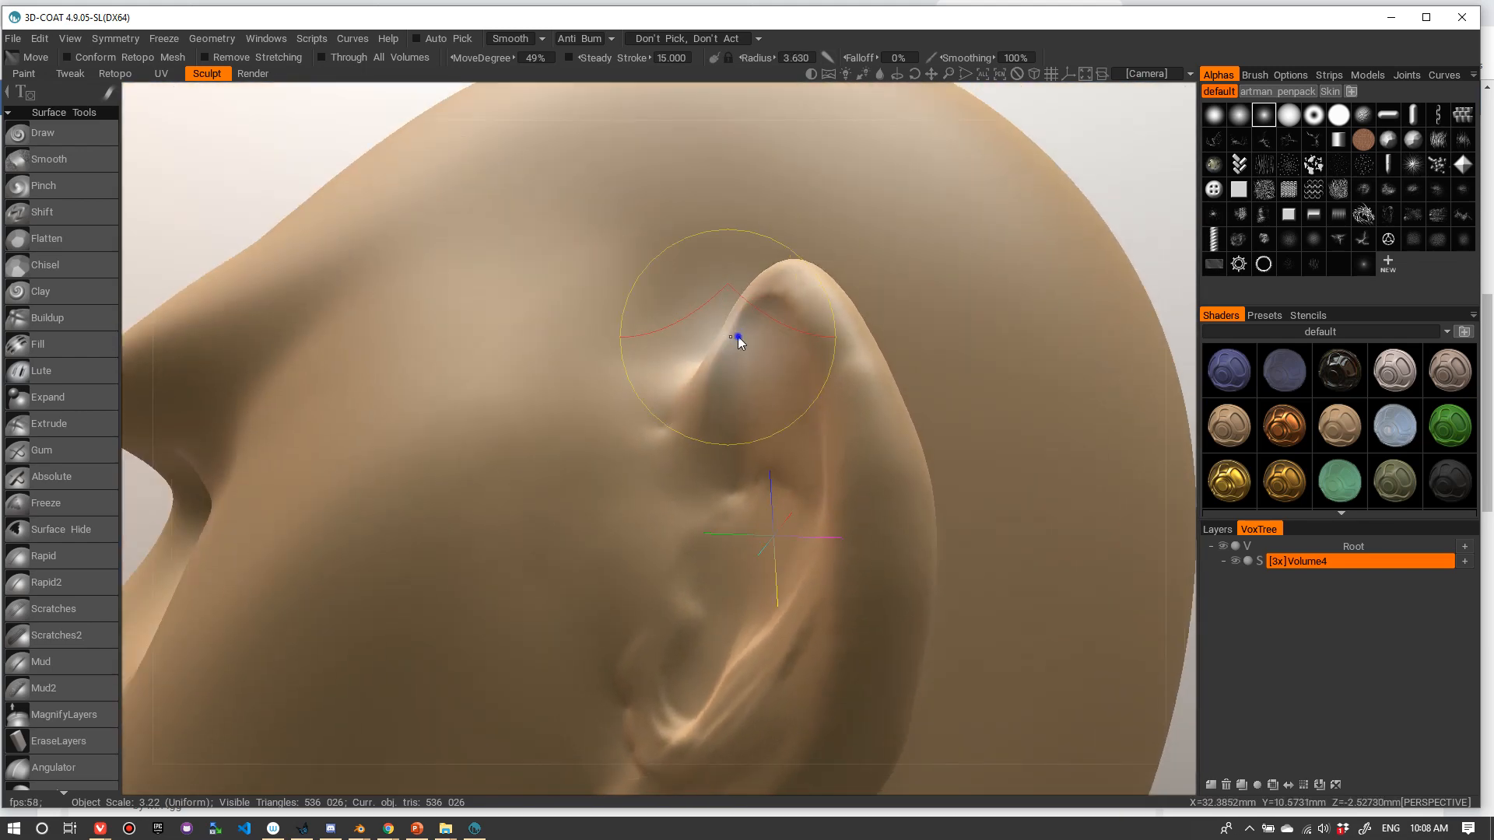
right_click_drag(738, 337, 759, 340)
mouse_move(743, 339)
left_mouse_down()
mouse_move(697, 338)
mouse_move(753, 292)
left_mouse_up()
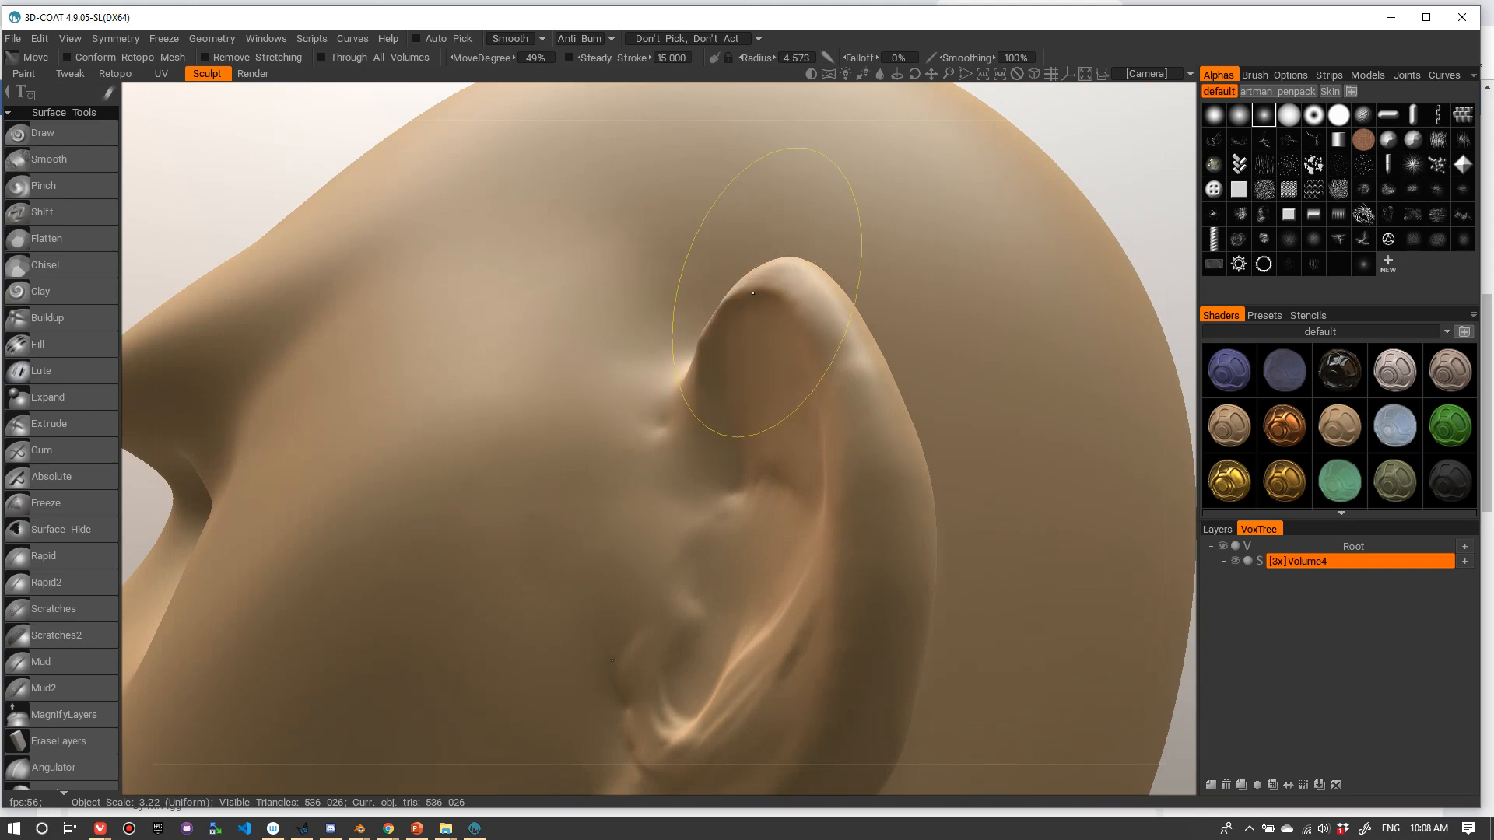
left_click_drag(709, 367, 699, 364)
- Refine the front of the upper inner ear hollow with the Move tool at radius 3.347
mouse_move(734, 423)
left_mouse_down("alt")
mouse_move(781, 447)
mouse_move(732, 432)
left_mouse_up("alt")
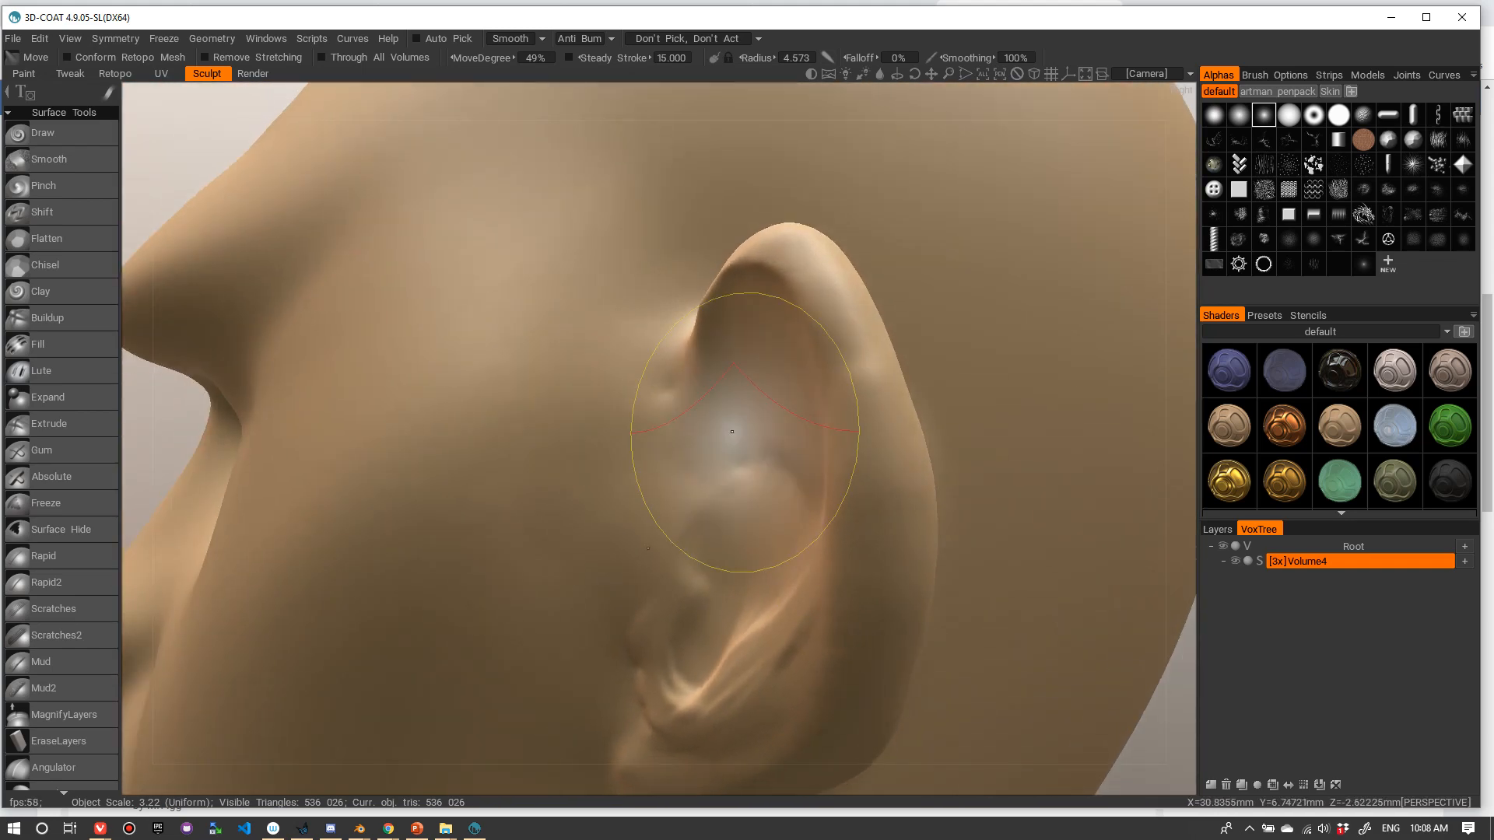
right_click_drag(732, 432, 705, 432)
mouse_move(718, 365)
left_mouse_down()
mouse_move(687, 417)
mouse_move(699, 353)
mouse_move(863, 387)
mouse_move(754, 394)
mouse_move(884, 386)
left_mouse_up()
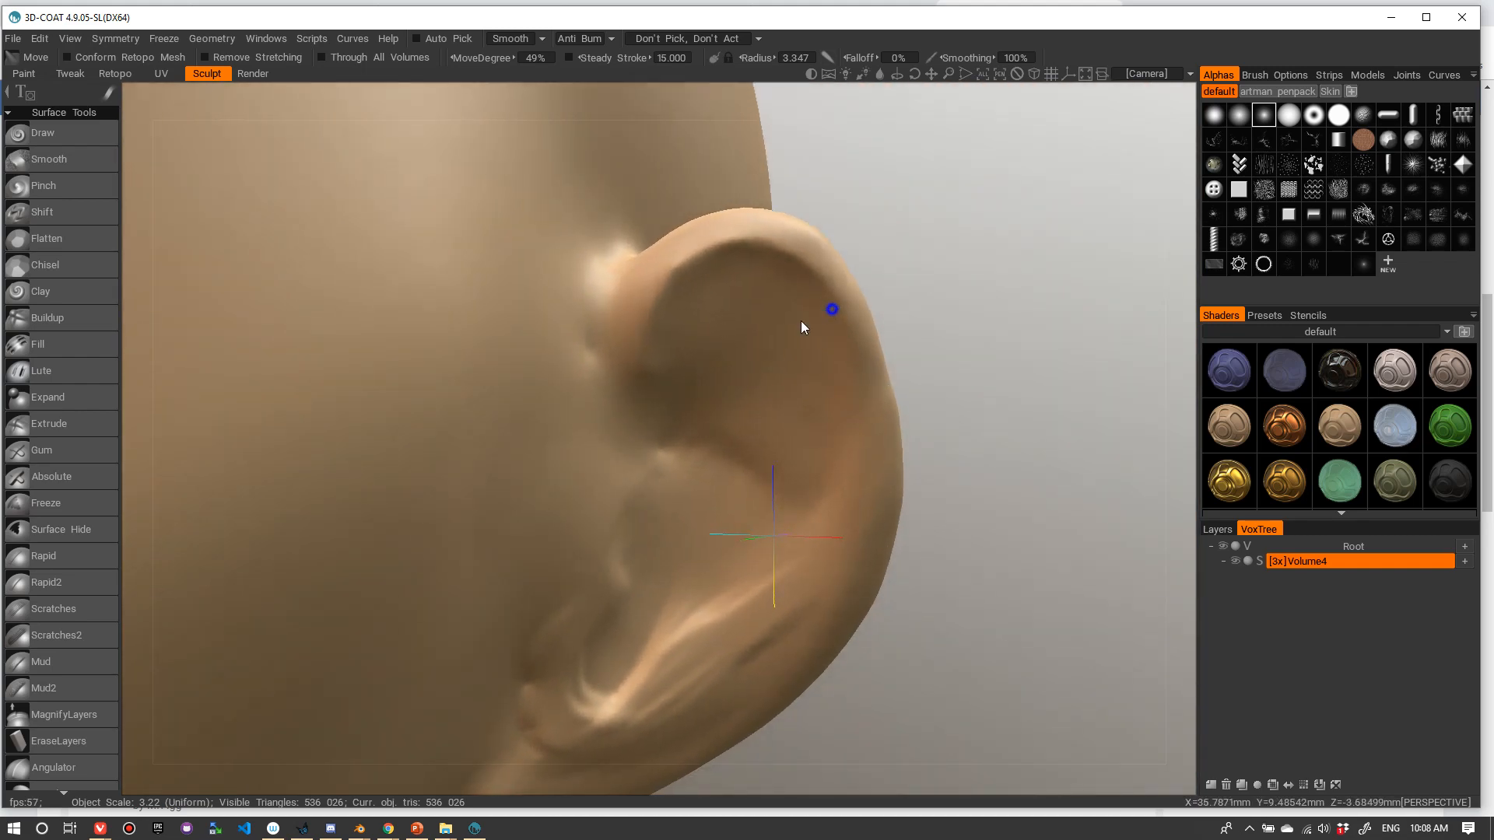
- Inspect the reshaped upper rim and inner hollow of the ear from several angles
right_click_drag(801, 321, 568, 477, "alt")
left_click_drag(568, 477, 666, 412, "alt")
right_click_drag(666, 413, 835, 482, "alt")
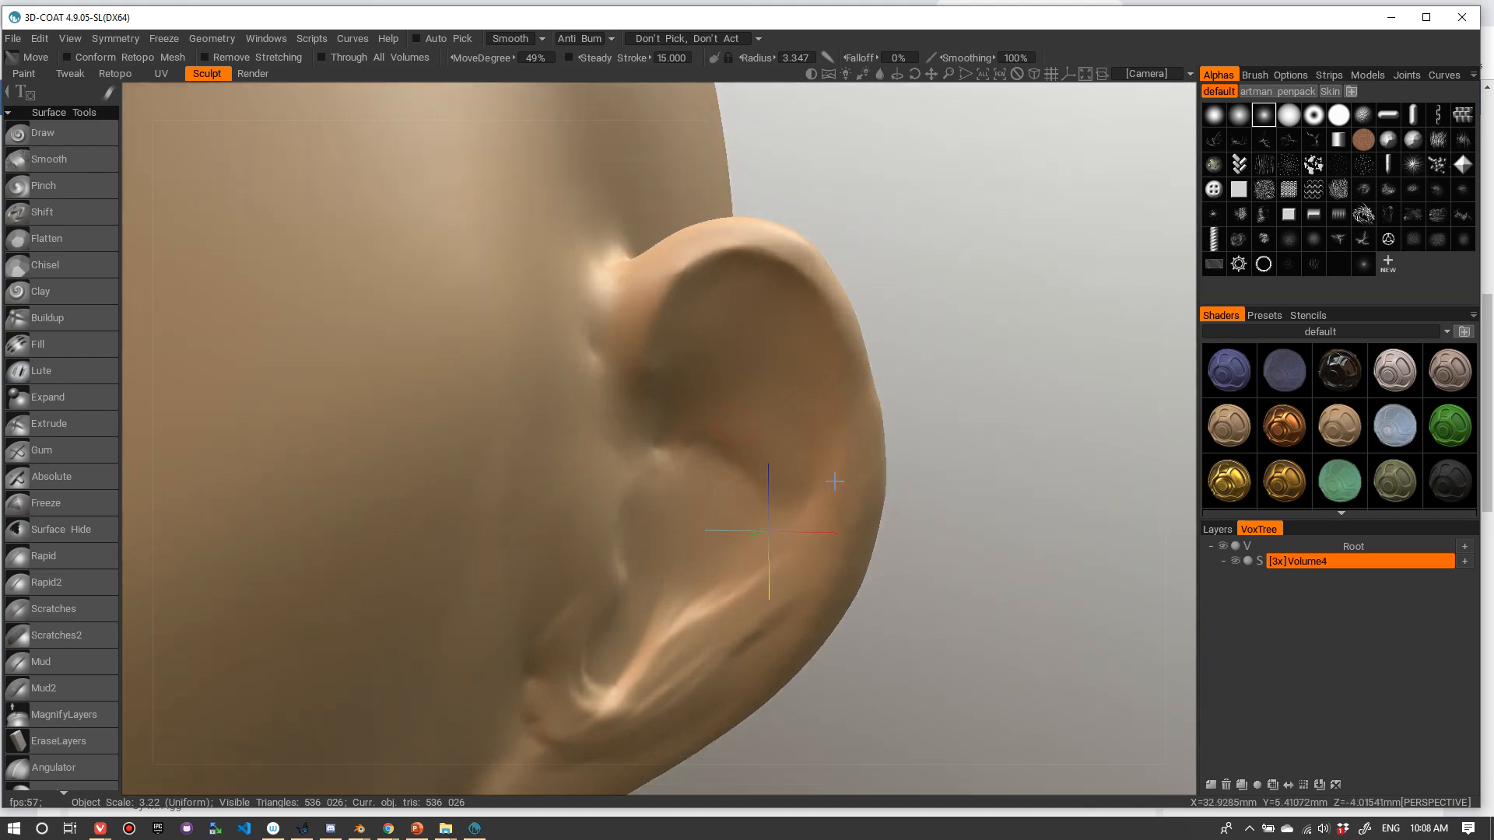
right_click_drag(960, 506, 937, 442)
right_click_drag(917, 548, 1035, 488)
left_click_drag(1035, 488, 940, 466)
right_click_drag(960, 449, 1021, 442)
left_click_drag(1021, 442, 973, 483)
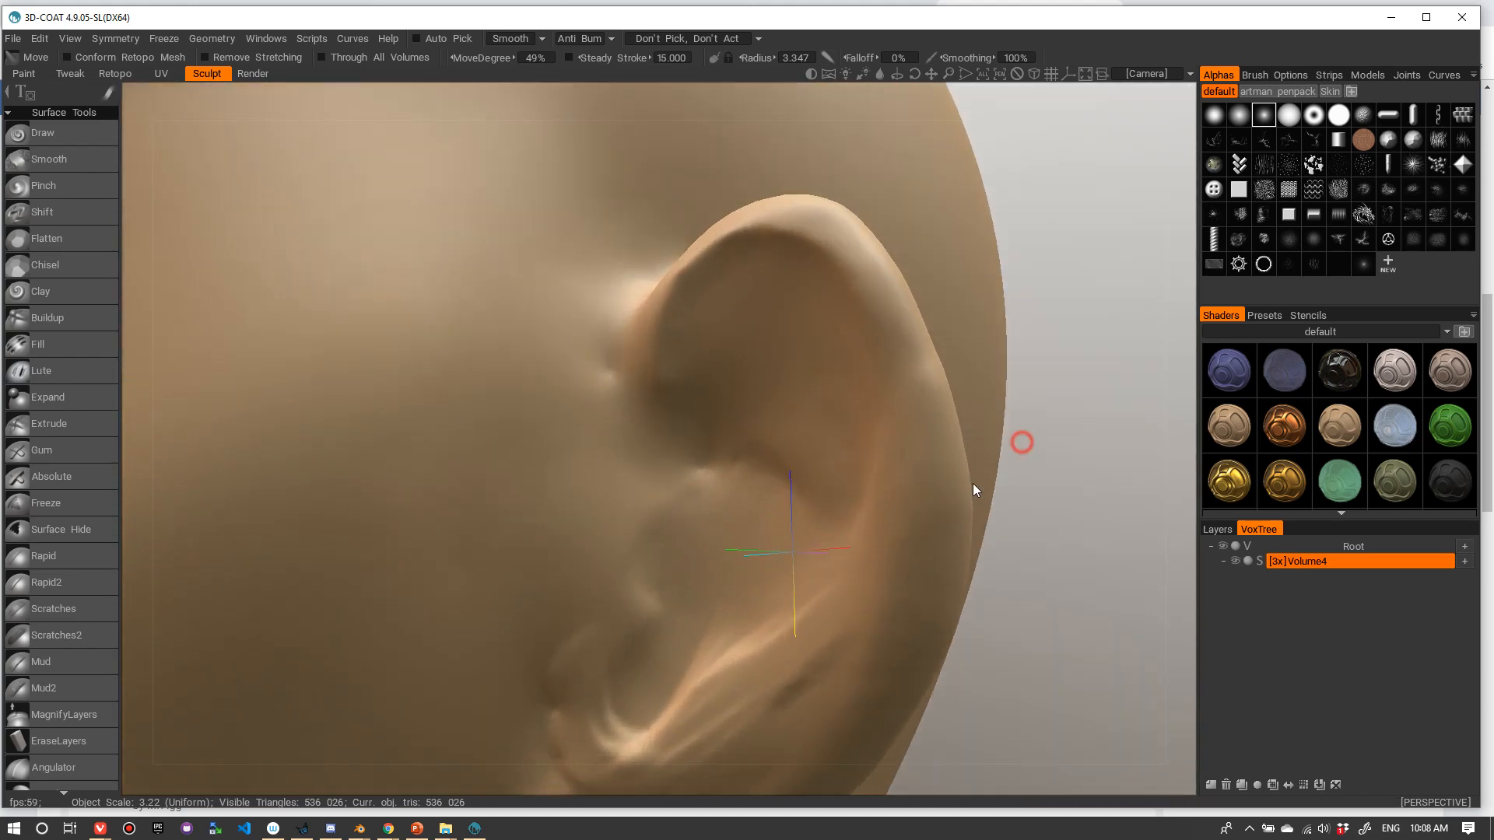
- Push in the ear canal hollow behind the tragus with the Move tool at radius 2.274
mouse_move(638, 582)
left_mouse_down("alt")
mouse_move(584, 601)
mouse_move(596, 626)
left_mouse_up("alt")
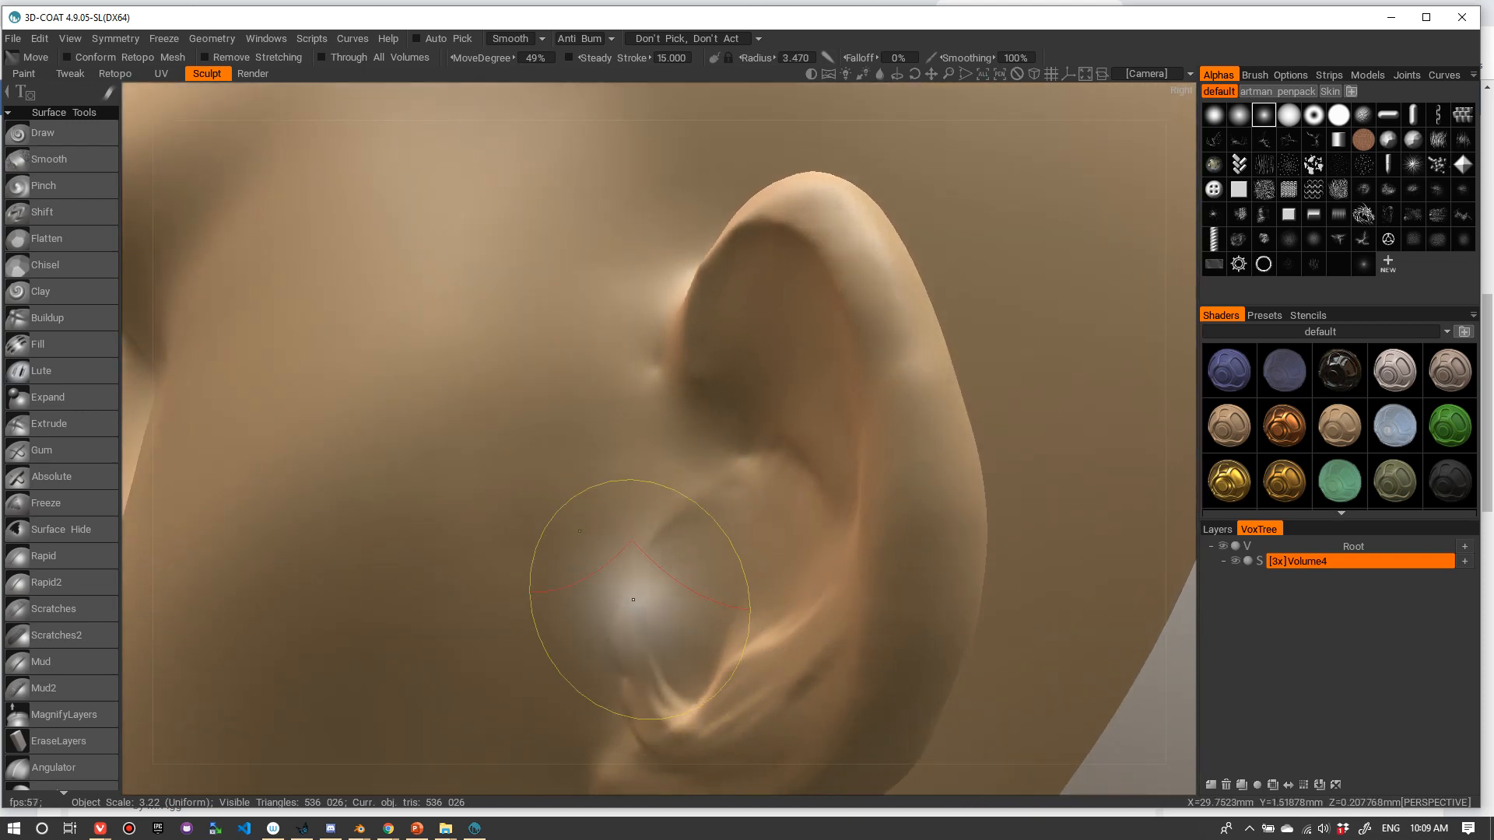
left_click_drag(661, 585, 704, 578, "alt")
right_click_drag(687, 563, 634, 566)
mouse_move(675, 585)
left_mouse_down()
mouse_move(675, 502)
mouse_move(696, 567)
mouse_move(684, 633)
mouse_move(693, 607)
mouse_move(674, 632)
mouse_move(693, 589)
mouse_move(670, 673)
mouse_move(660, 663)
mouse_move(745, 656)
mouse_move(700, 616)
mouse_move(720, 705)
mouse_move(823, 624)
mouse_move(771, 435)
left_mouse_up()
right_click_drag(771, 436, 736, 555, "alt")
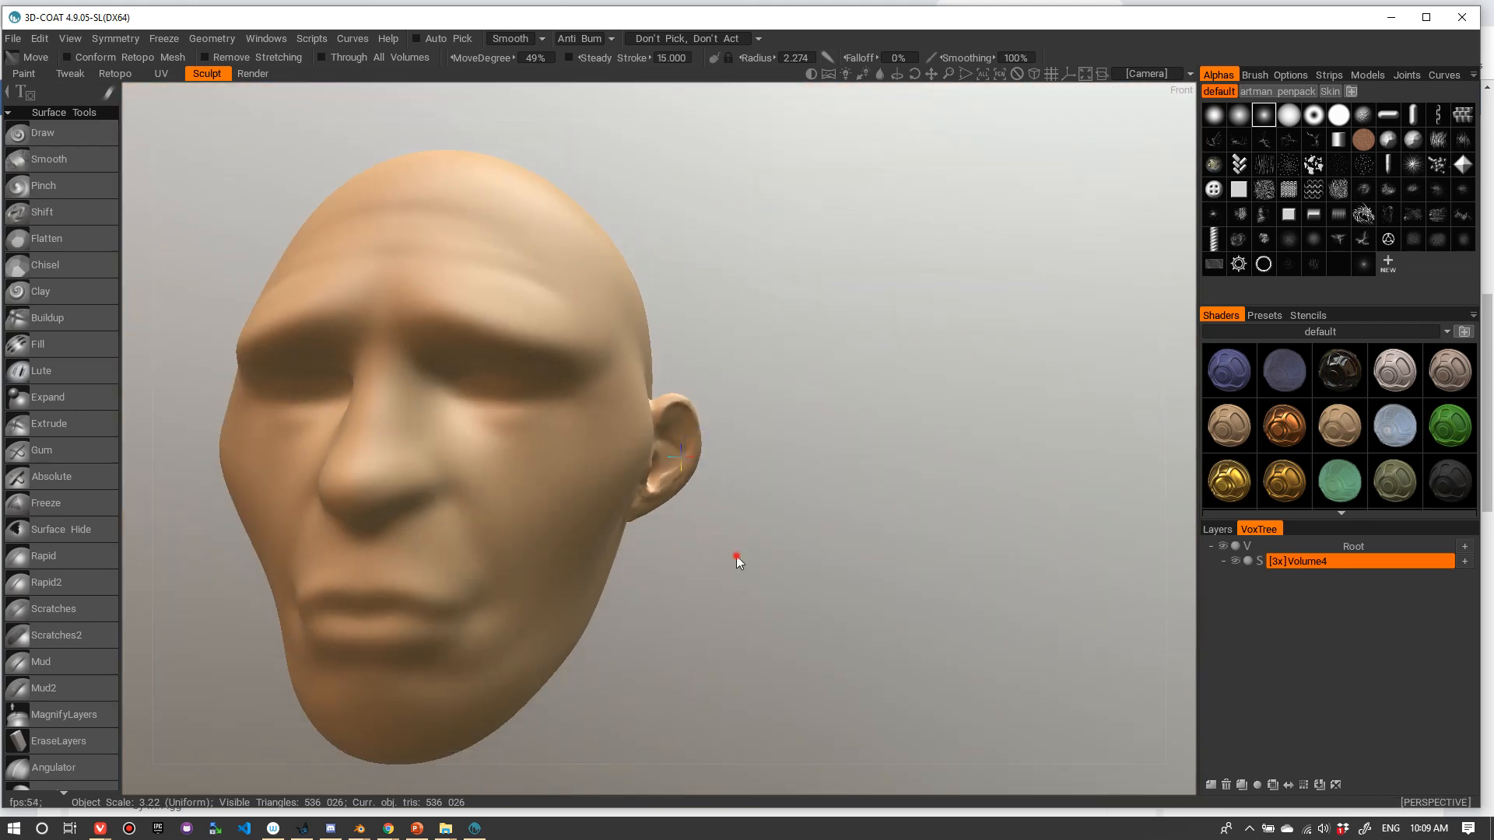
- Shape a curved inner fold across the ear's upper hollow with the Move tool at radius 1.961
mouse_move(781, 435)
right_mouse_down("alt")
mouse_move(914, 407)
mouse_move(894, 407)
right_mouse_up("alt")
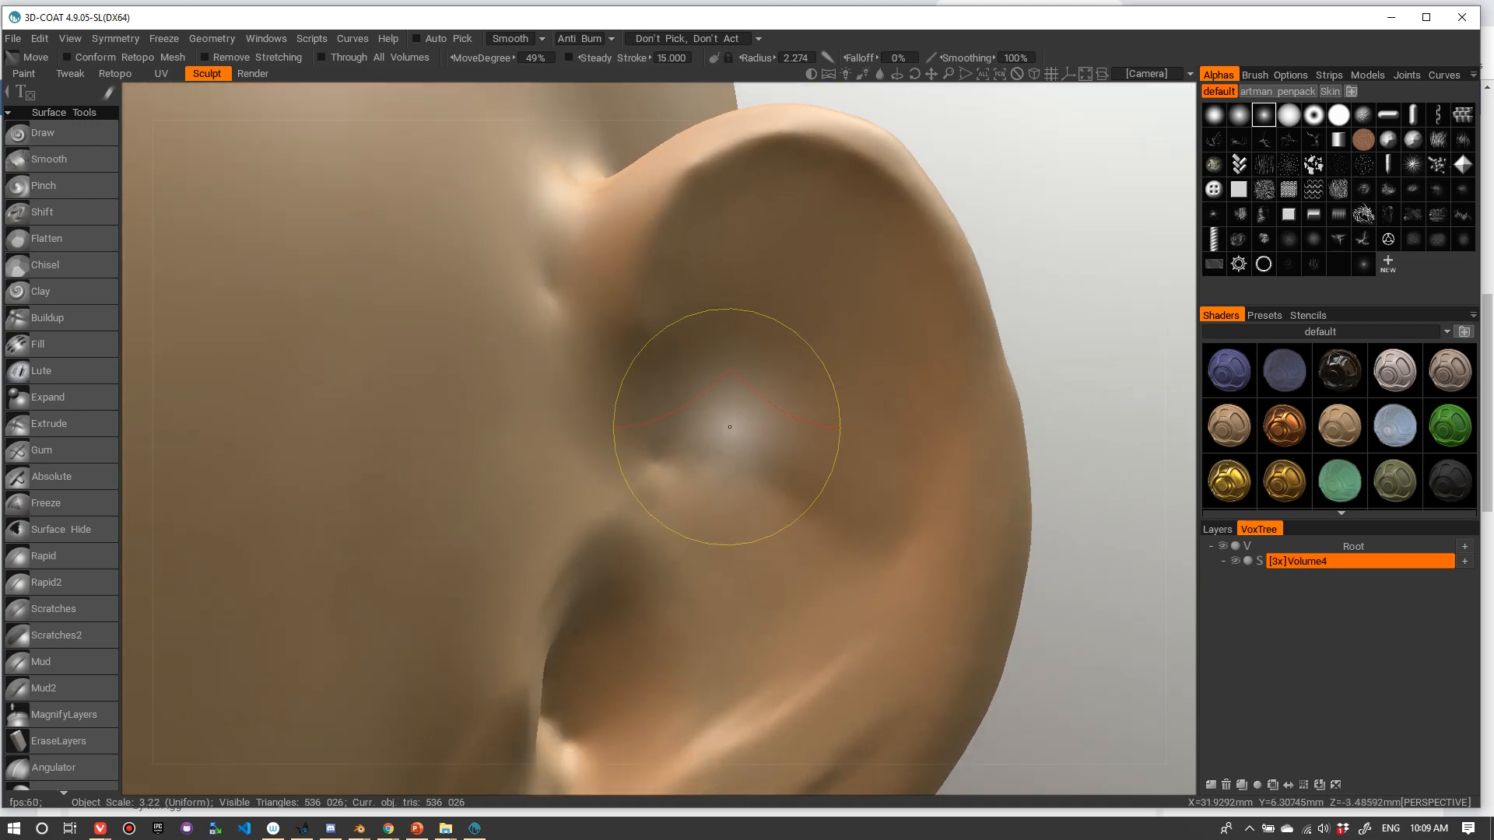
right_click_drag(706, 417, 691, 419)
mouse_move(694, 418)
left_mouse_down()
mouse_move(737, 412)
mouse_move(821, 513)
mouse_move(844, 510)
mouse_move(646, 436)
mouse_move(655, 455)
mouse_move(683, 381)
left_mouse_up()
right_click_drag(807, 340, 537, 503, "alt")
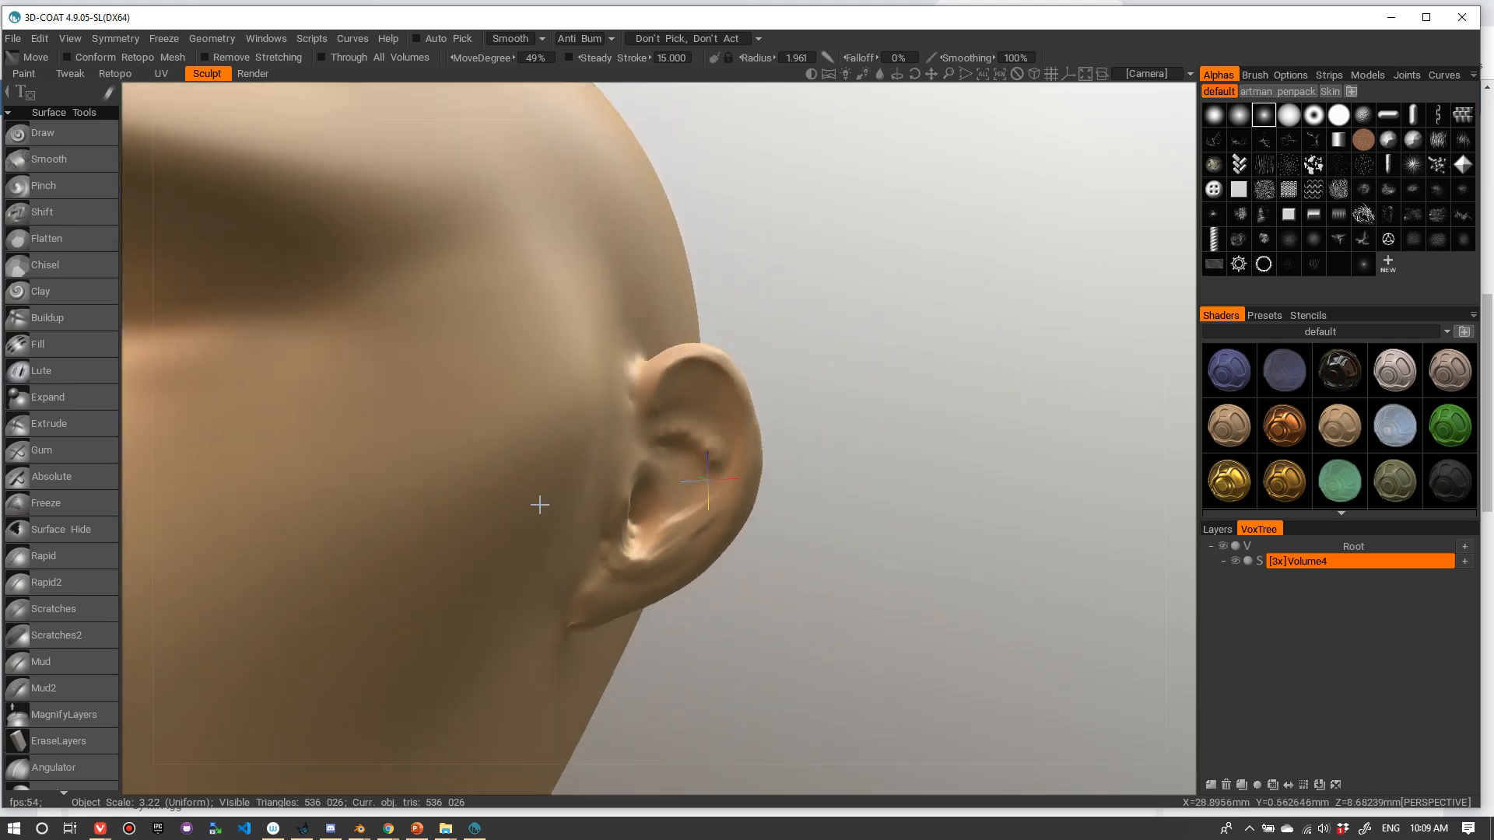
right_click_drag(657, 432, 770, 376, "alt")
mouse_move(712, 352)
left_mouse_down()
mouse_move(688, 343)
mouse_move(685, 319)
mouse_move(701, 360)
mouse_move(728, 305)
mouse_move(760, 334)
mouse_move(740, 327)
mouse_move(790, 334)
mouse_move(791, 395)
mouse_move(820, 343)
mouse_move(811, 330)
mouse_move(871, 350)
mouse_move(845, 348)
mouse_move(879, 417)
left_mouse_up()
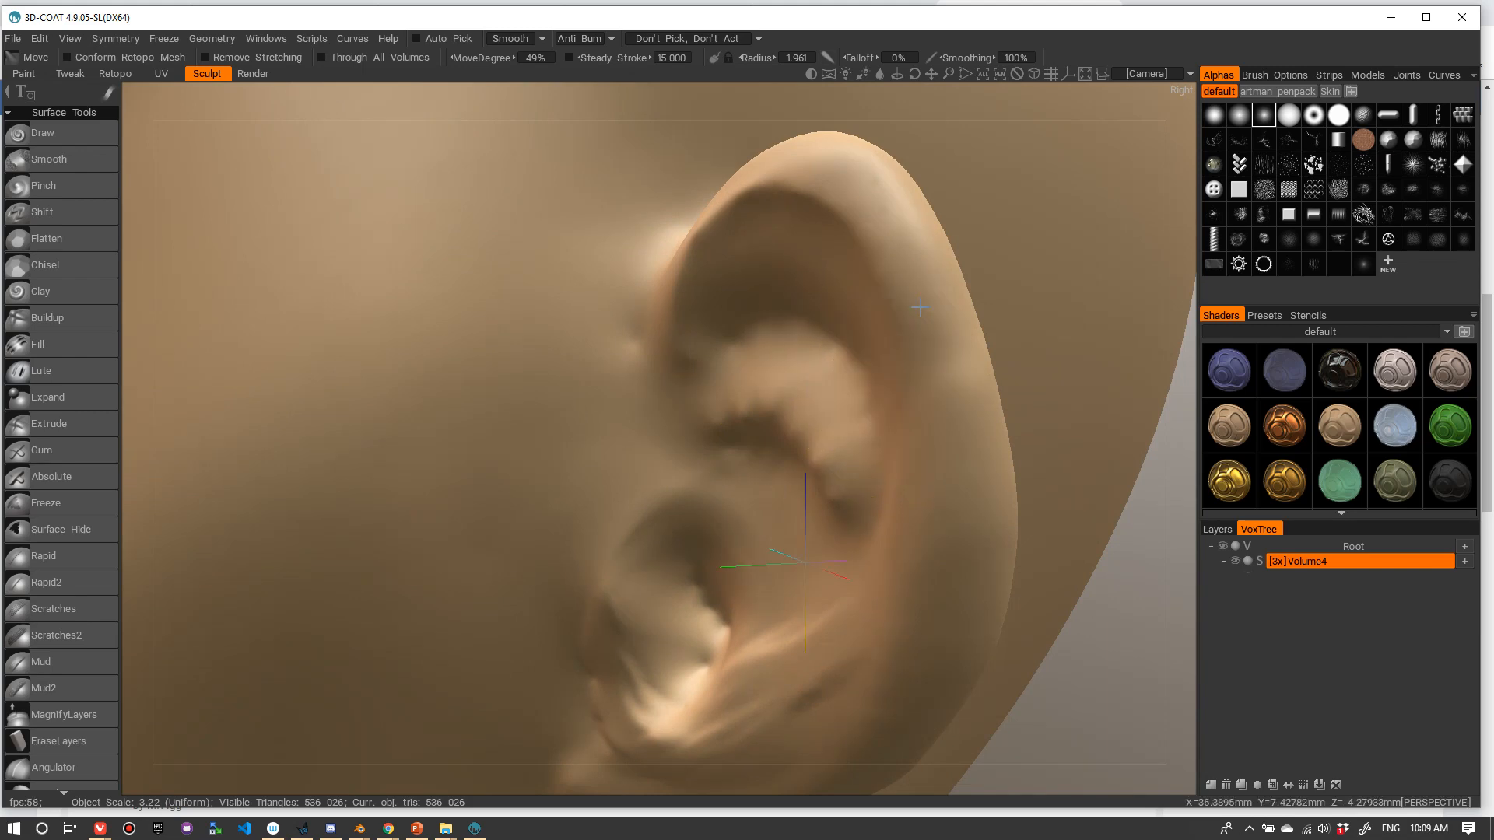
- Extend the inner fold down the back of the ear's hollow with the Move tool at radius 1.961
right_click_drag(855, 358, 876, 294, "alt")
left_click_drag(876, 294, 817, 392, "alt")
right_click_drag(801, 336, 901, 329, "alt")
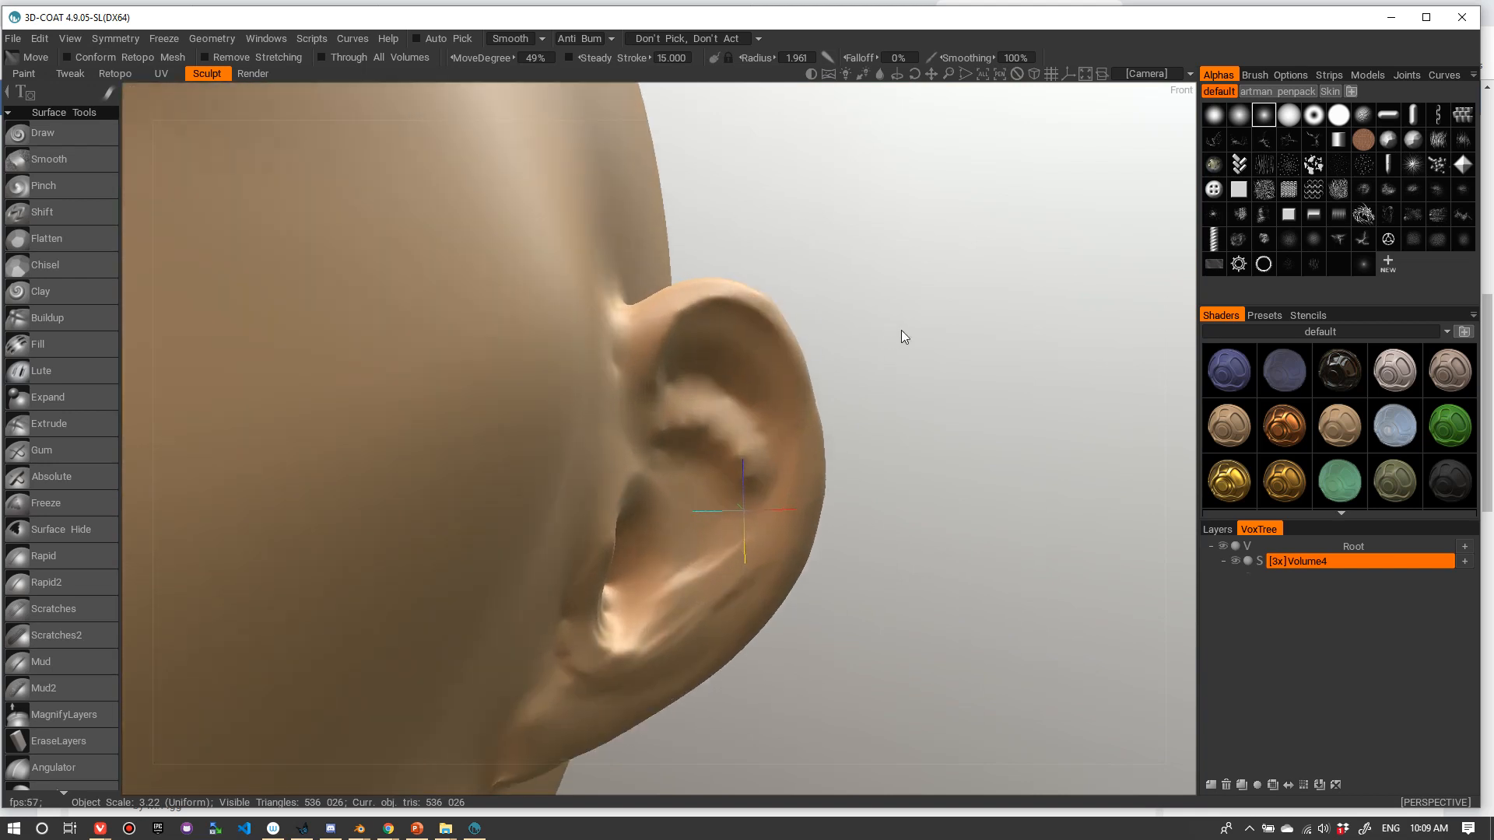
mouse_move(794, 443)
right_mouse_down("alt")
mouse_move(767, 461)
mouse_move(769, 522)
right_mouse_up("alt")
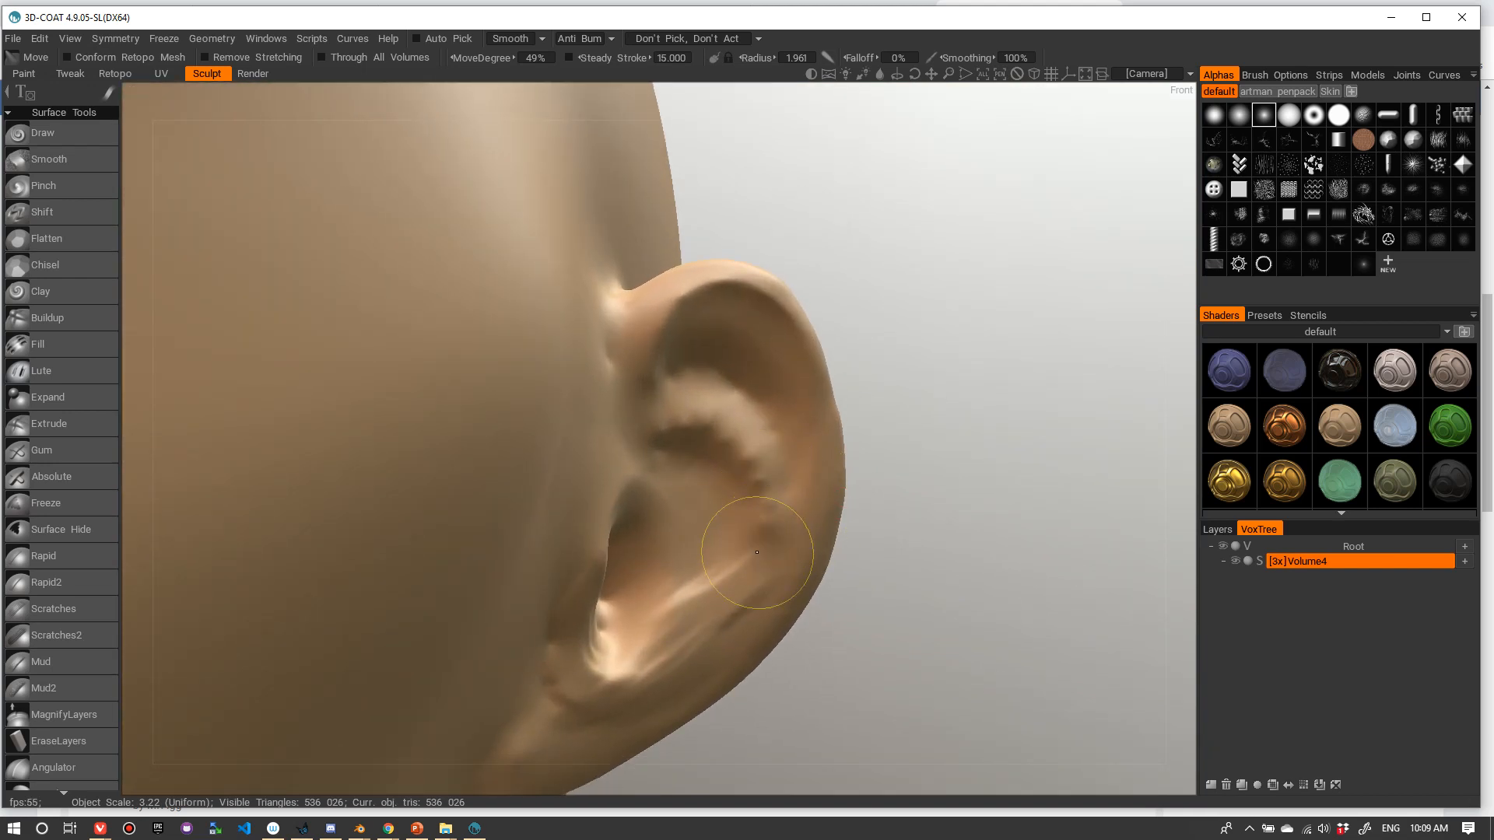
right_click_drag(834, 380, 758, 397, "alt")
left_click_drag(833, 433, 747, 435, "alt")
right_click_drag(746, 427, 866, 400, "alt")
- Pull the tragus out over the ear canal opening with the Move tool at radius 2.604
left_click_drag(632, 569, 688, 576, "alt")
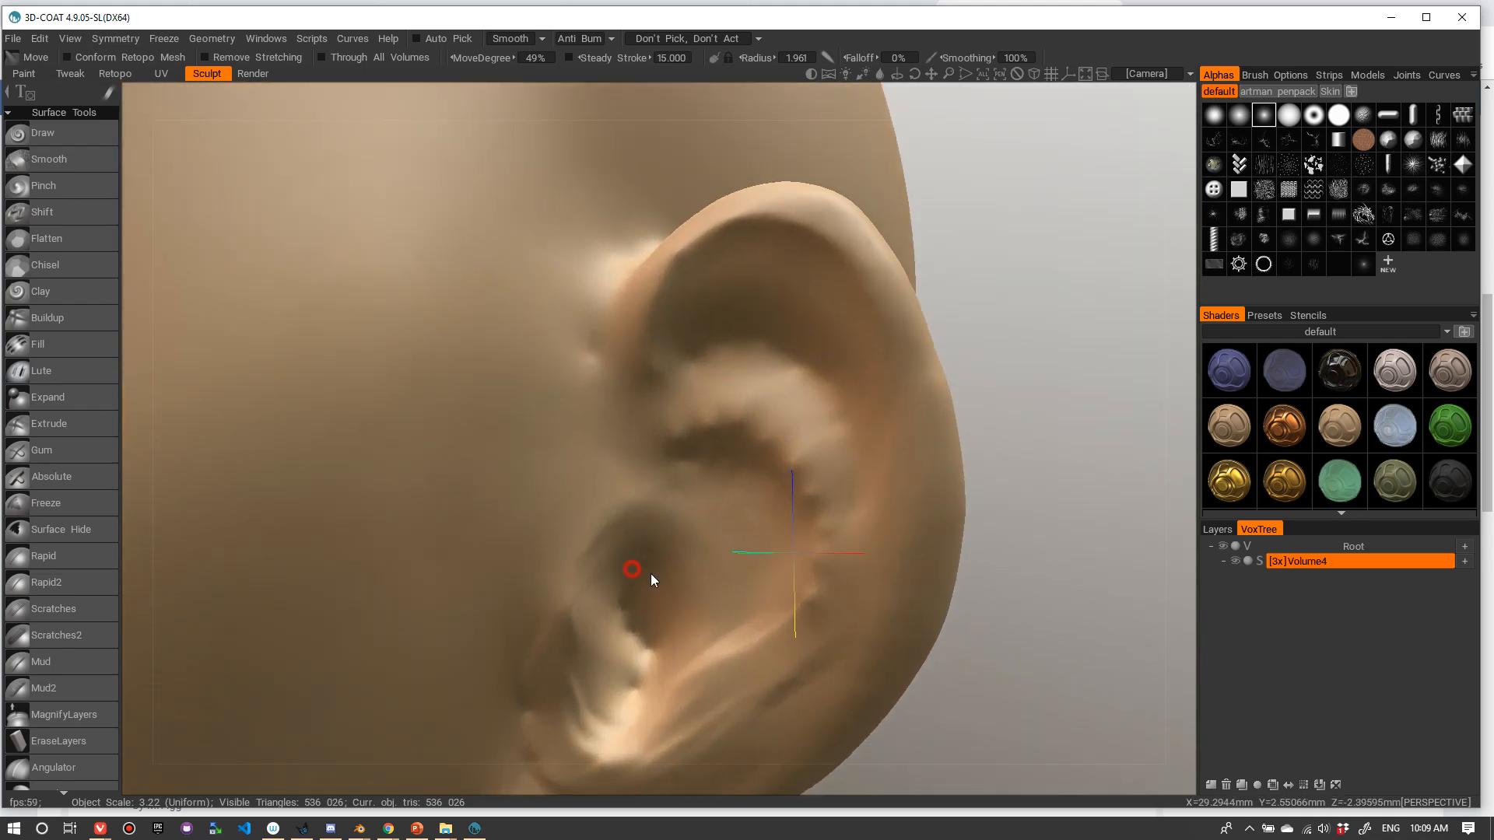
right_click_drag(603, 560, 596, 560)
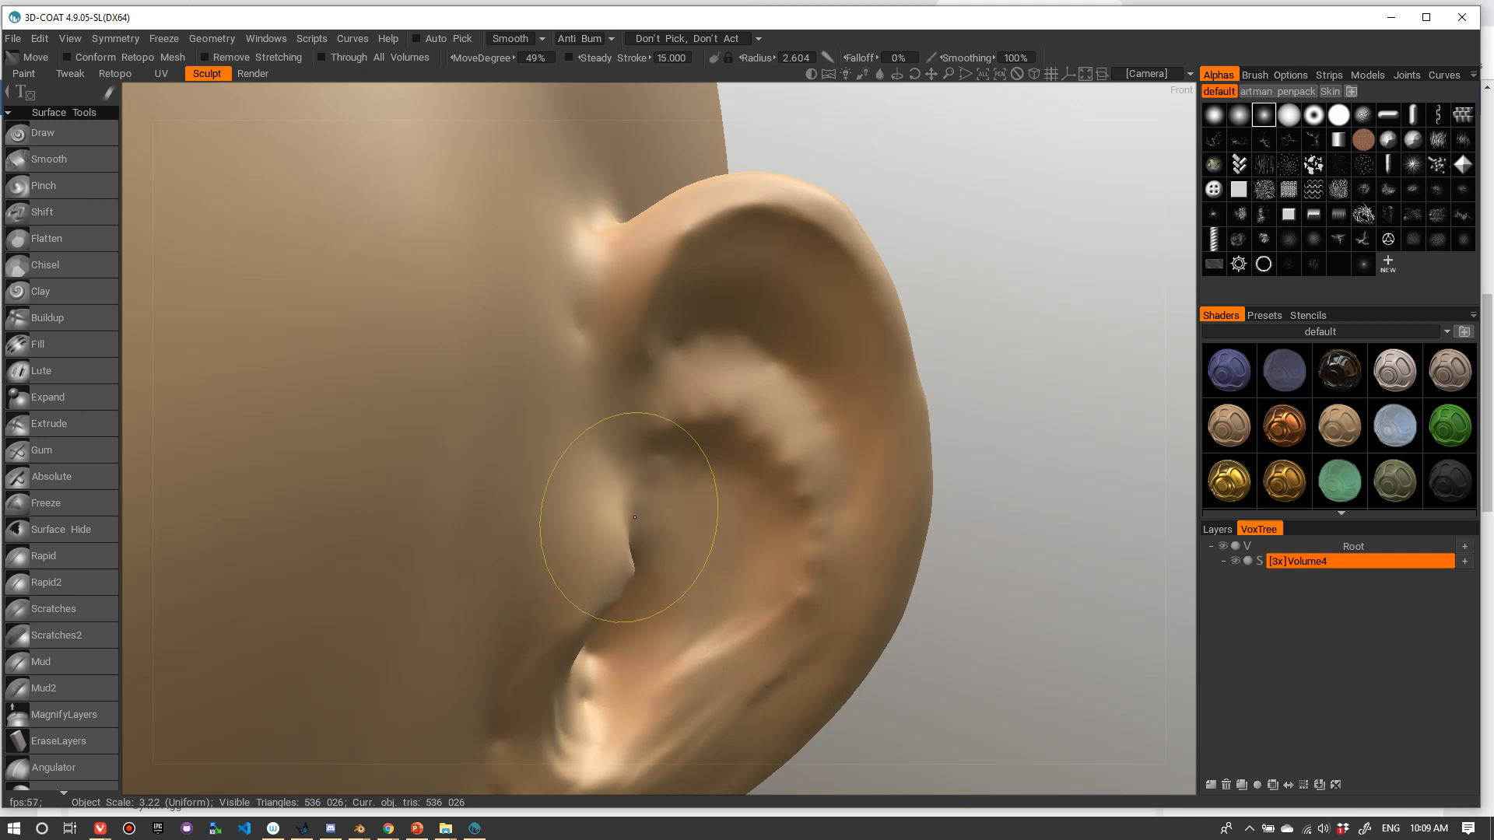
right_click_drag(747, 374, 650, 398, "alt")
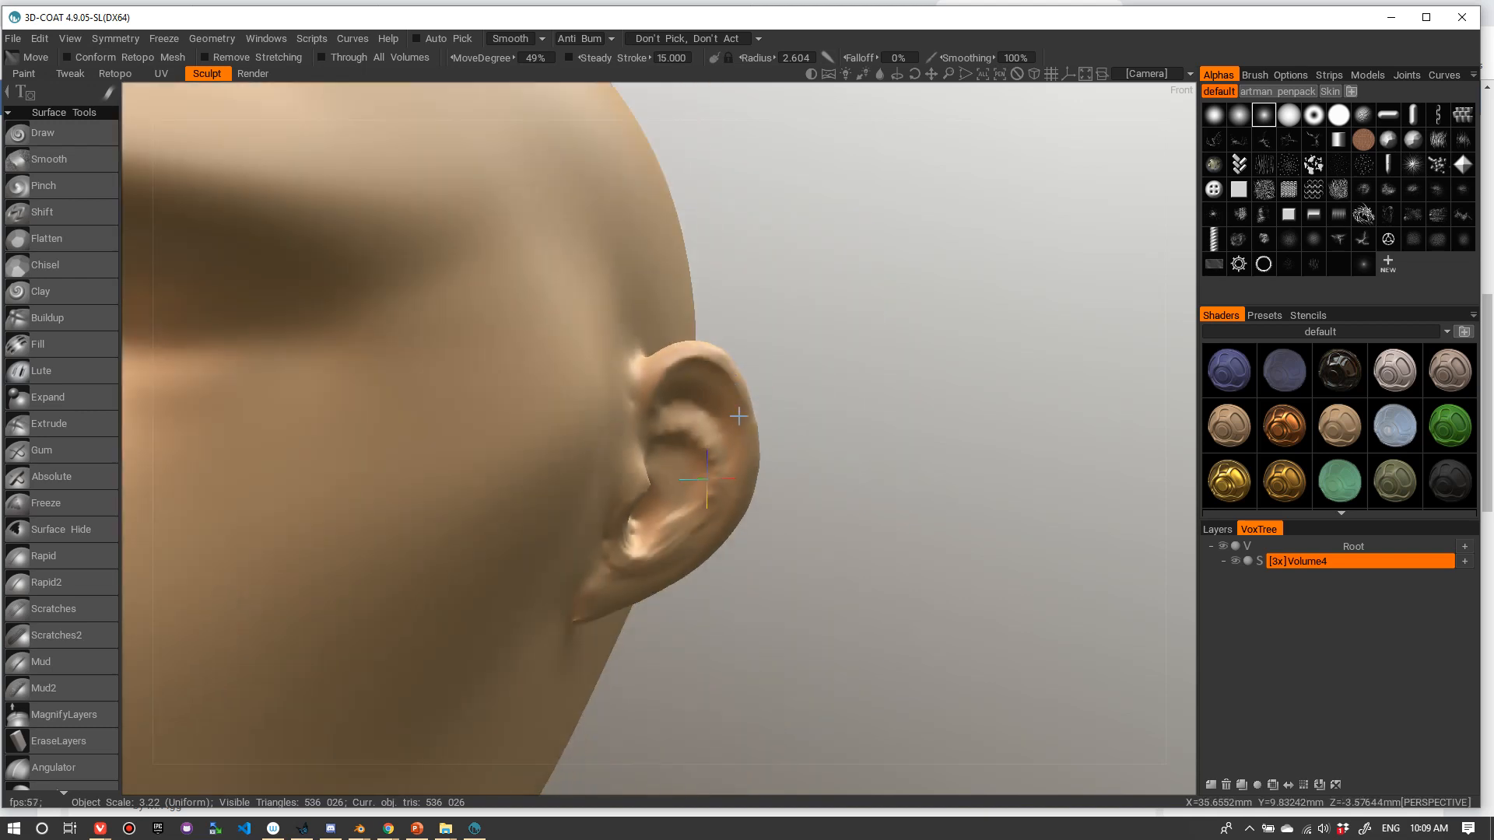
left_click_drag(711, 430, 727, 428, "alt")
right_click_drag(728, 428, 727, 450, "alt")
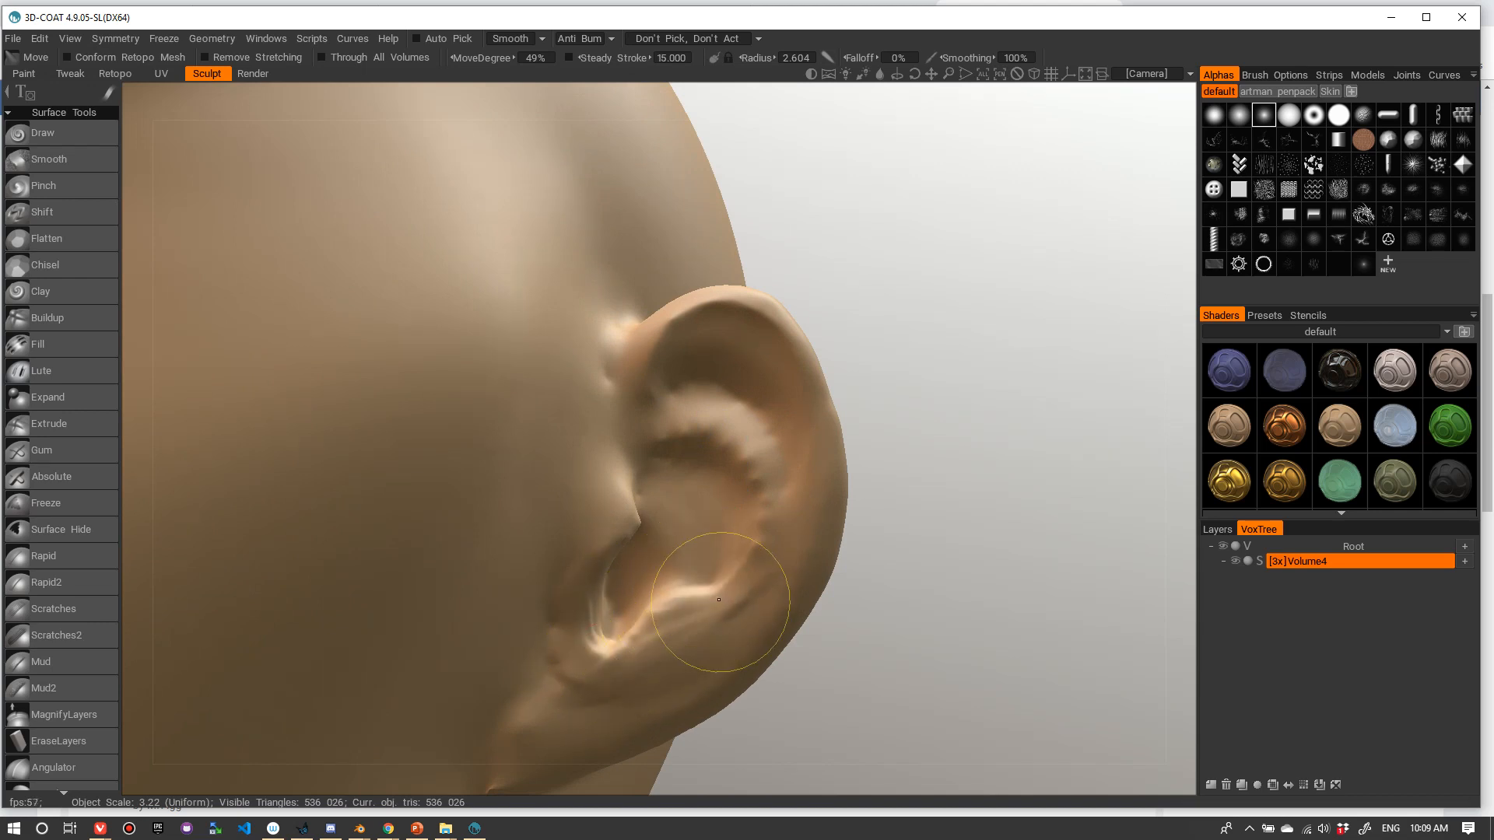
- Reshape the lower inner ridge of the ear and pull the lobe downward with the Move tool, ending at radius 3.846
right_click_drag(739, 537, 760, 427, "alt")
mouse_move(712, 491)
right_mouse_down("alt")
mouse_move(727, 503)
mouse_move(723, 548)
right_mouse_up("alt")
left_click_drag(731, 516, 719, 535)
left_click_drag(649, 639, 642, 650, "alt")
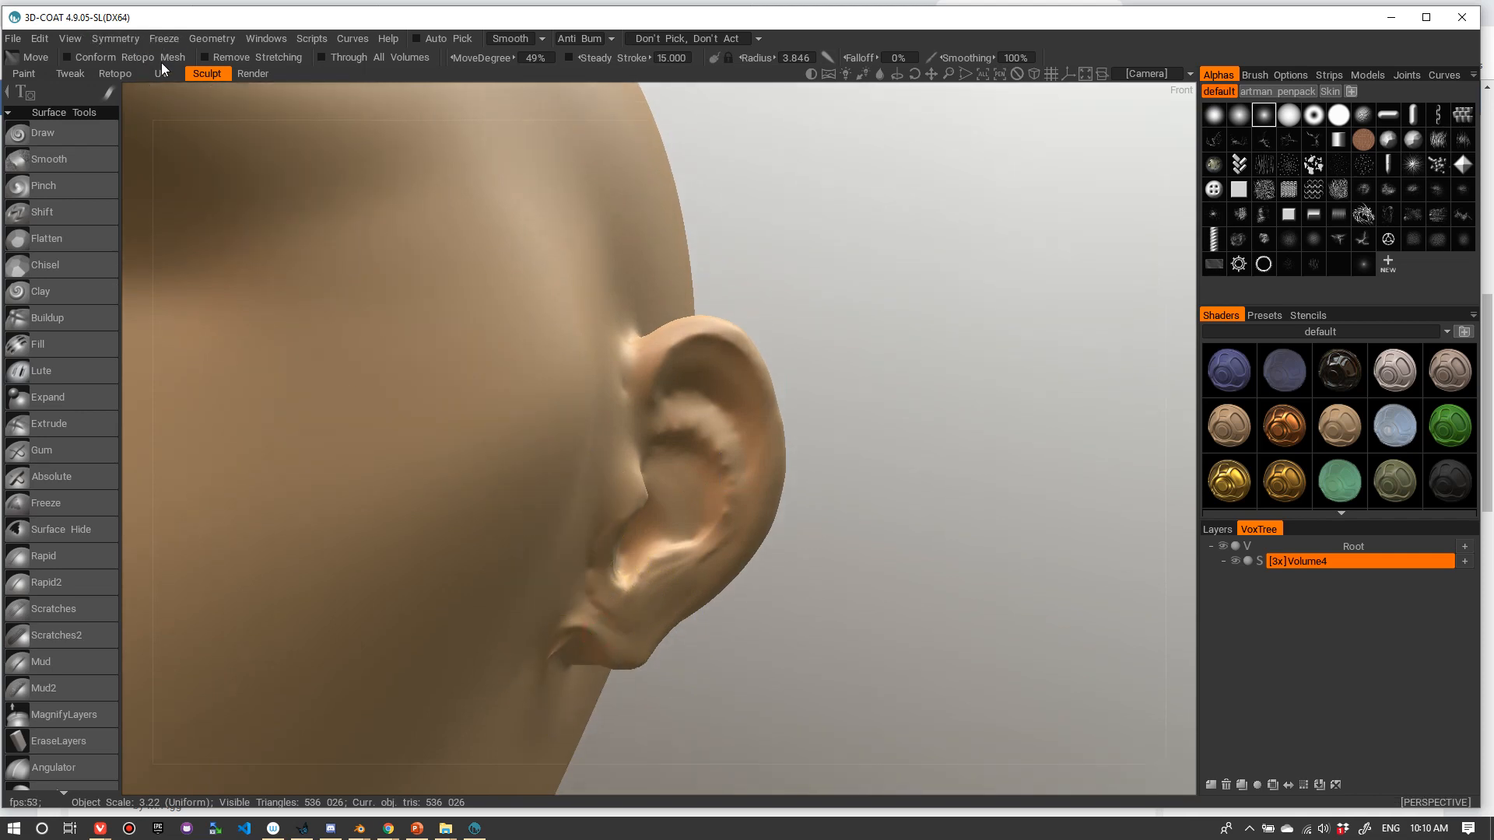
- Enable Remove Stretching for the Move tool and refine the lobe's attachment to the head at radius 2.690
left_click(205, 58)
left_click_drag(590, 626, 562, 623, "alt")
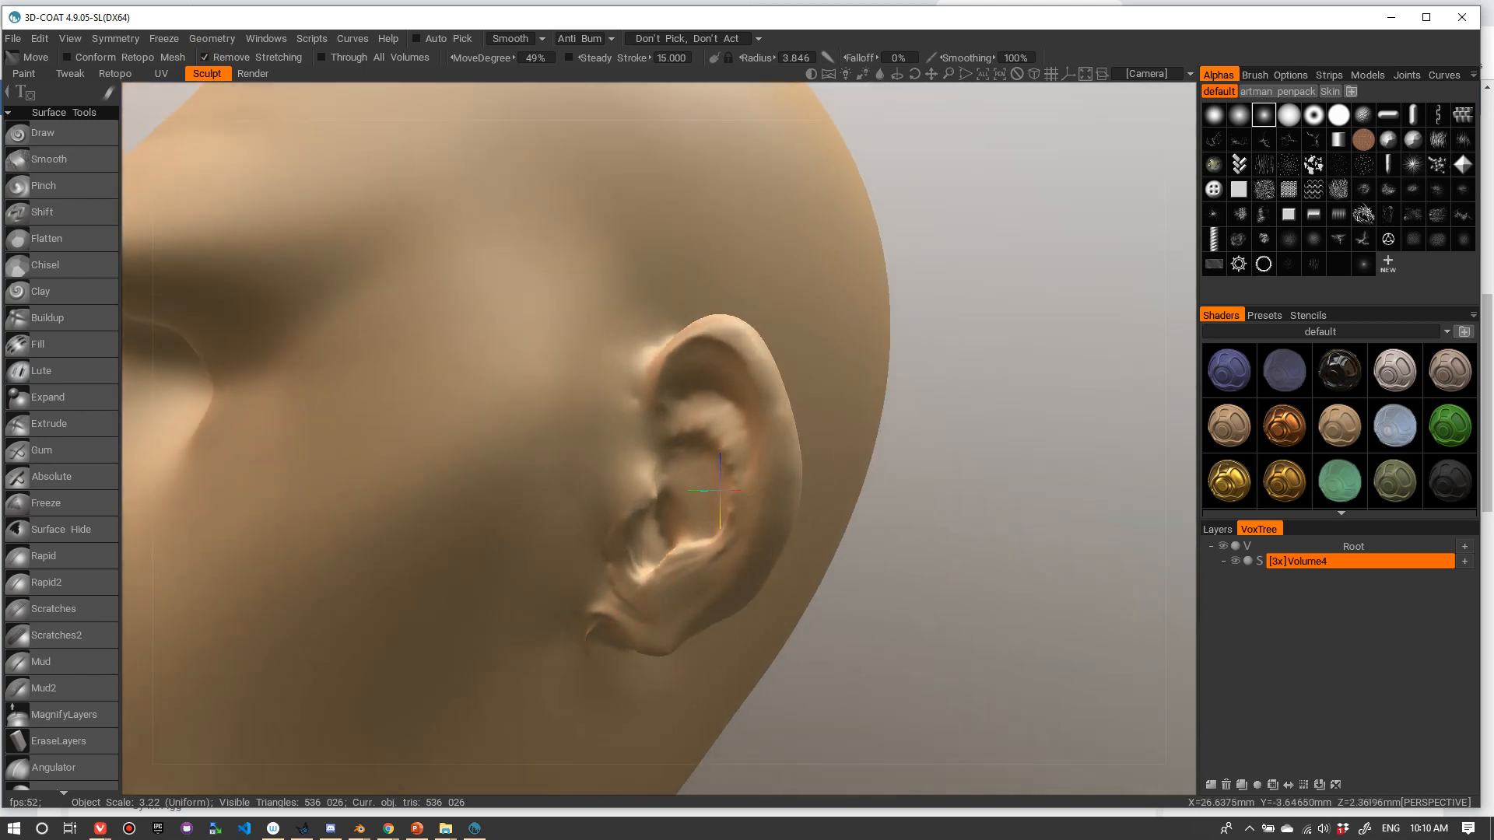
right_click_drag(590, 614, 568, 614)
left_click_drag(613, 604, 762, 616, "alt")
mouse_move(584, 638)
left_mouse_down()
mouse_move(581, 651)
mouse_move(407, 657)
mouse_move(632, 605)
left_mouse_up()
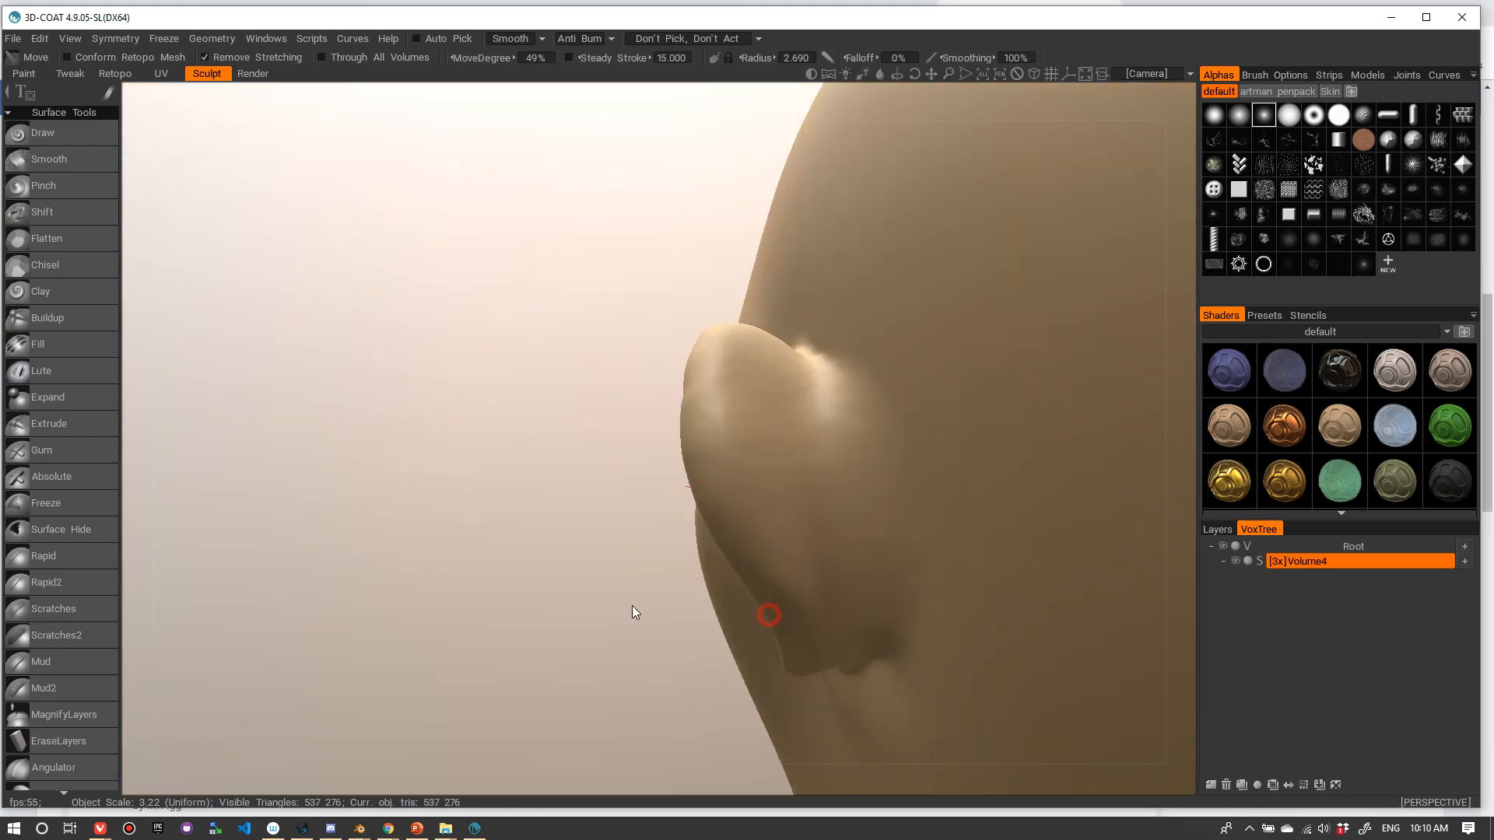
- Smooth the back of the lobe and shape the back of the ear with the Move tool at radius 4.261
right_click_drag(834, 642, 858, 653)
mouse_move(859, 653)
left_mouse_down("shift")
mouse_move(827, 594)
mouse_move(801, 628)
mouse_move(850, 584)
mouse_move(934, 654)
mouse_move(972, 646)
left_mouse_up("shift")
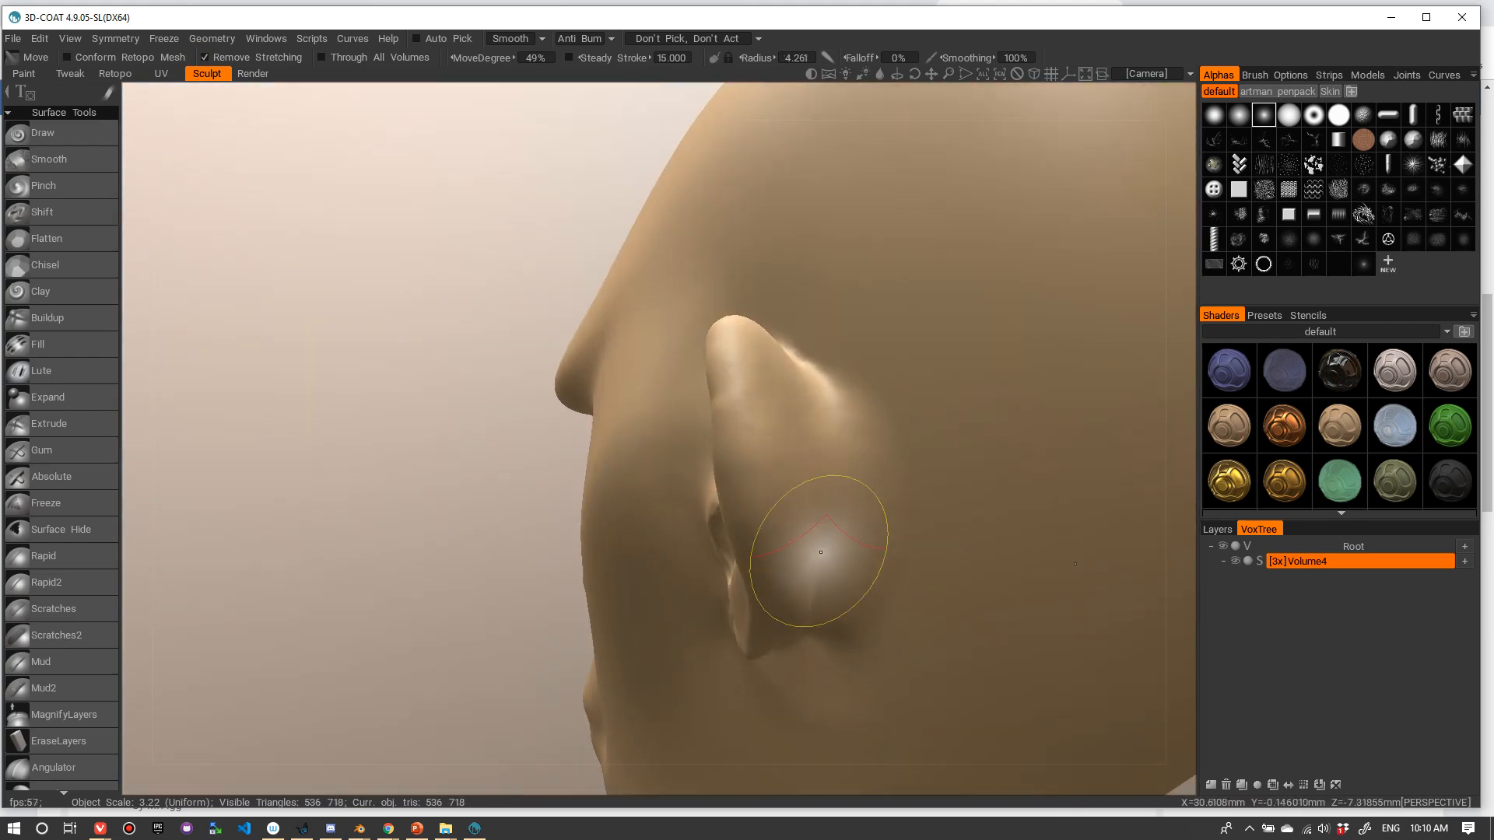
left_click_drag(815, 558, 782, 630)
mouse_move(774, 566)
left_mouse_down()
mouse_move(790, 517)
mouse_move(863, 568)
left_mouse_up()
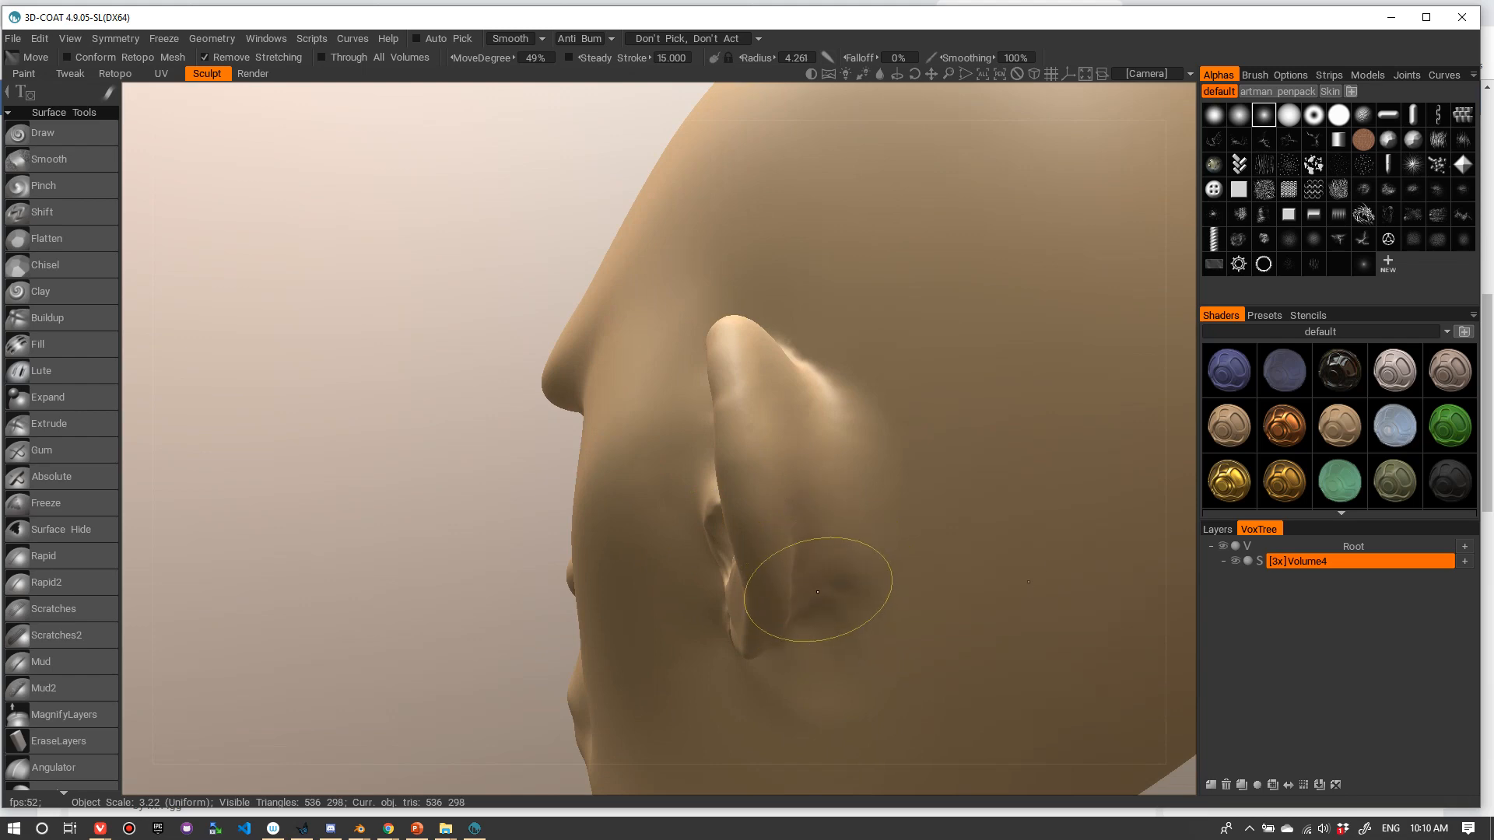
mouse_move(767, 583)
left_mouse_down()
mouse_move(773, 567)
mouse_move(837, 585)
mouse_move(817, 615)
mouse_move(850, 475)
mouse_move(859, 554)
mouse_move(845, 529)
mouse_move(860, 459)
mouse_move(854, 522)
left_mouse_up()
mouse_move(851, 523)
left_mouse_down()
mouse_move(836, 510)
mouse_move(1063, 384)
mouse_move(1110, 317)
mouse_move(763, 436)
mouse_move(801, 471)
mouse_move(800, 333)
left_mouse_up()
- Adjust the top of the ear rim and its junction with the head with the Move tool at radius 4.261
mouse_move(694, 370)
left_mouse_down()
mouse_move(707, 335)
mouse_move(716, 394)
mouse_move(749, 421)
mouse_move(723, 443)
mouse_move(750, 407)
mouse_move(739, 459)
mouse_move(760, 463)
mouse_move(764, 495)
left_mouse_up()
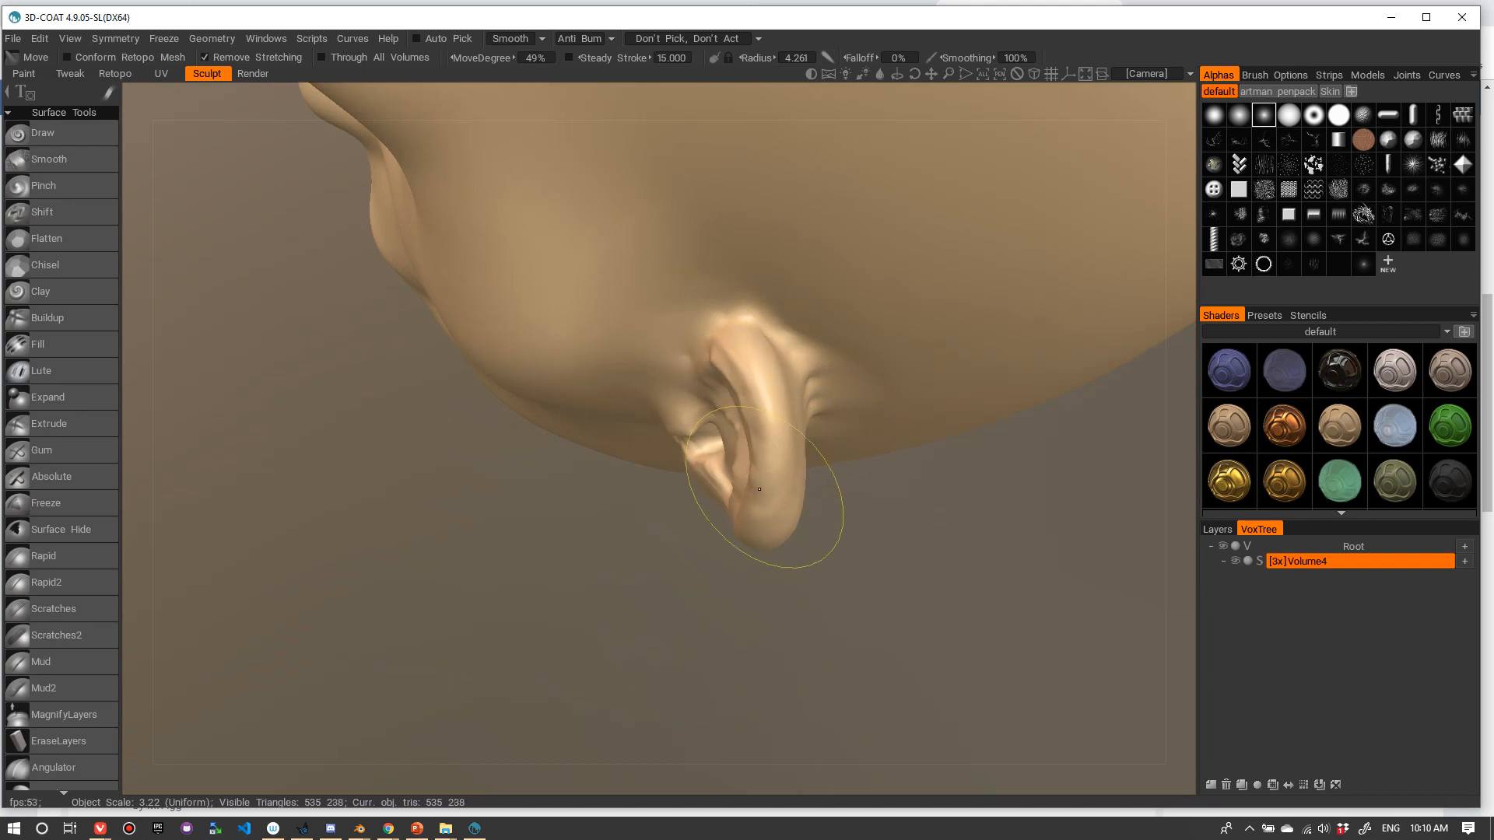
left_click_drag(812, 412, 798, 431, "alt")
mouse_move(787, 350)
left_mouse_down()
mouse_move(830, 364)
mouse_move(818, 388)
mouse_move(787, 331)
left_mouse_up()
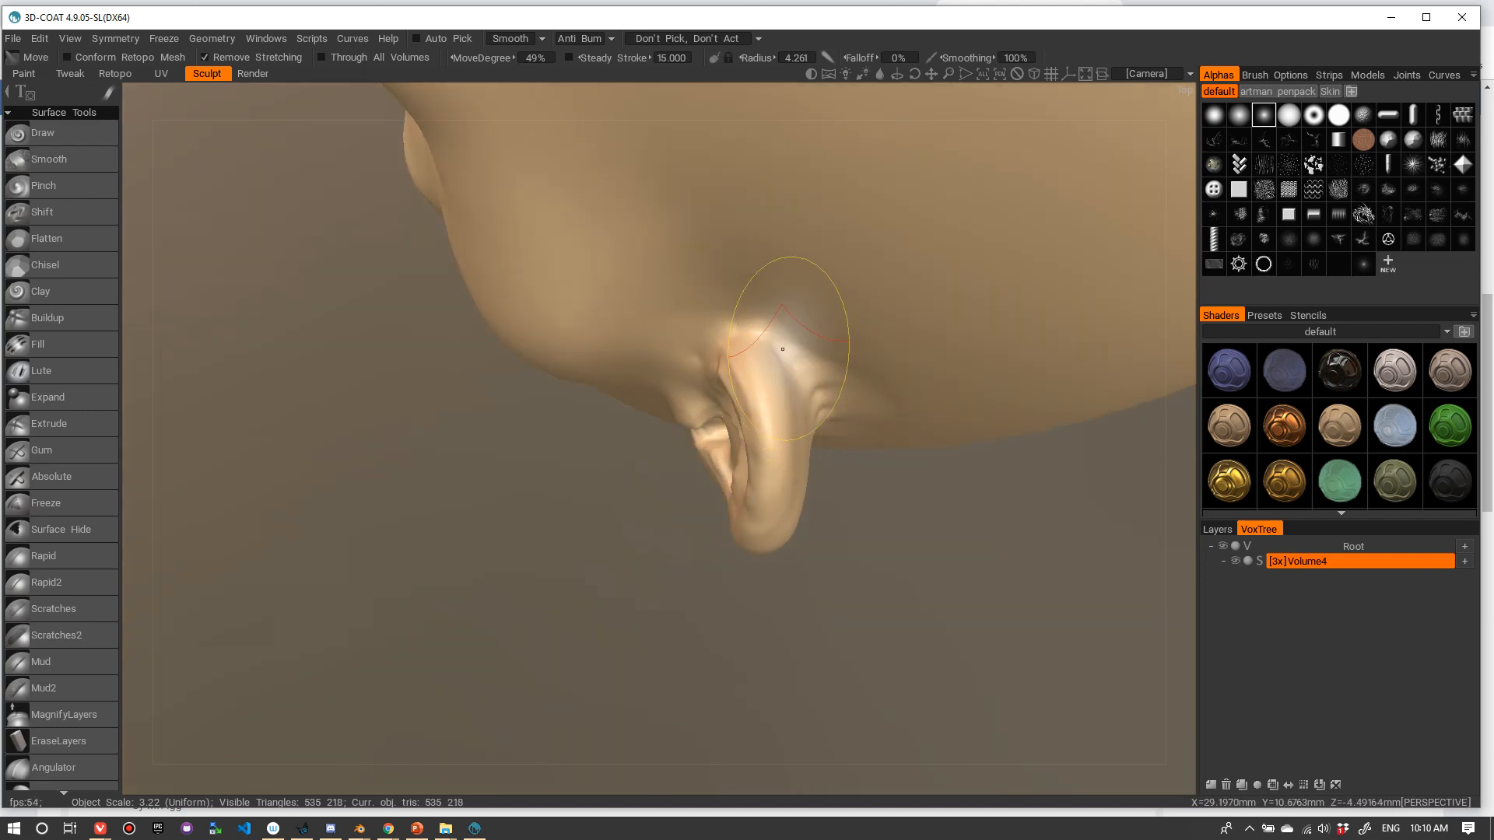
- Check the ears against the whole head, and refine the lobe's lower edge with the Move tool at radius 4.261
left_click_drag(733, 396, 960, 208, "alt")
right_click_drag(919, 263, 830, 310, "alt")
left_click_drag(830, 310, 867, 290, "alt")
right_click_drag(867, 290, 791, 337, "alt")
left_click_drag(791, 337, 850, 332, "alt")
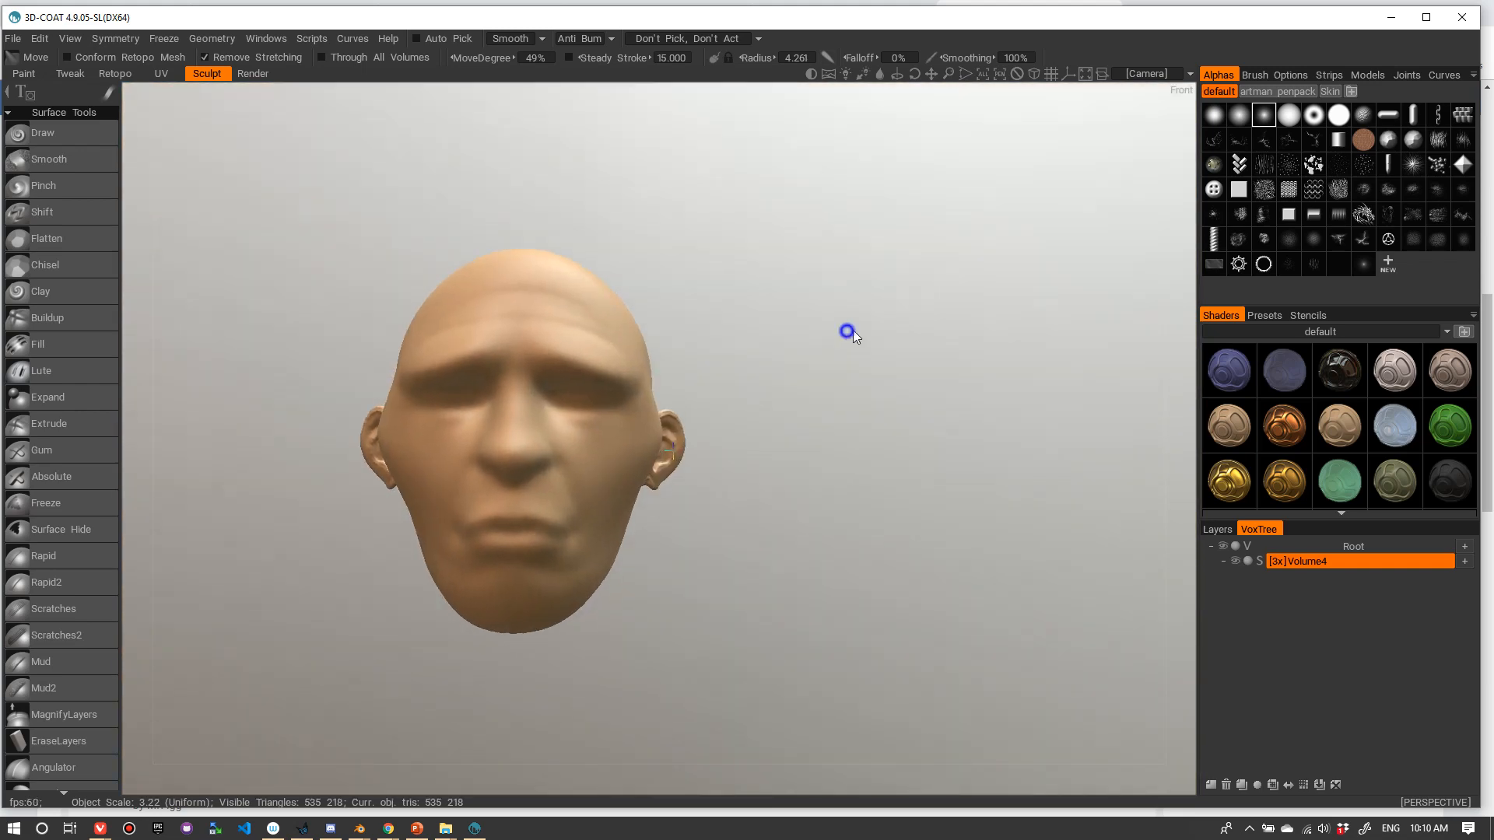
right_click_drag(850, 331, 922, 425, "alt")
left_click_drag(922, 426, 857, 330, "alt")
left_click_drag(717, 608, 698, 622, "alt")
mouse_move(584, 614)
left_mouse_down()
mouse_move(610, 611)
mouse_move(680, 654)
left_mouse_up()
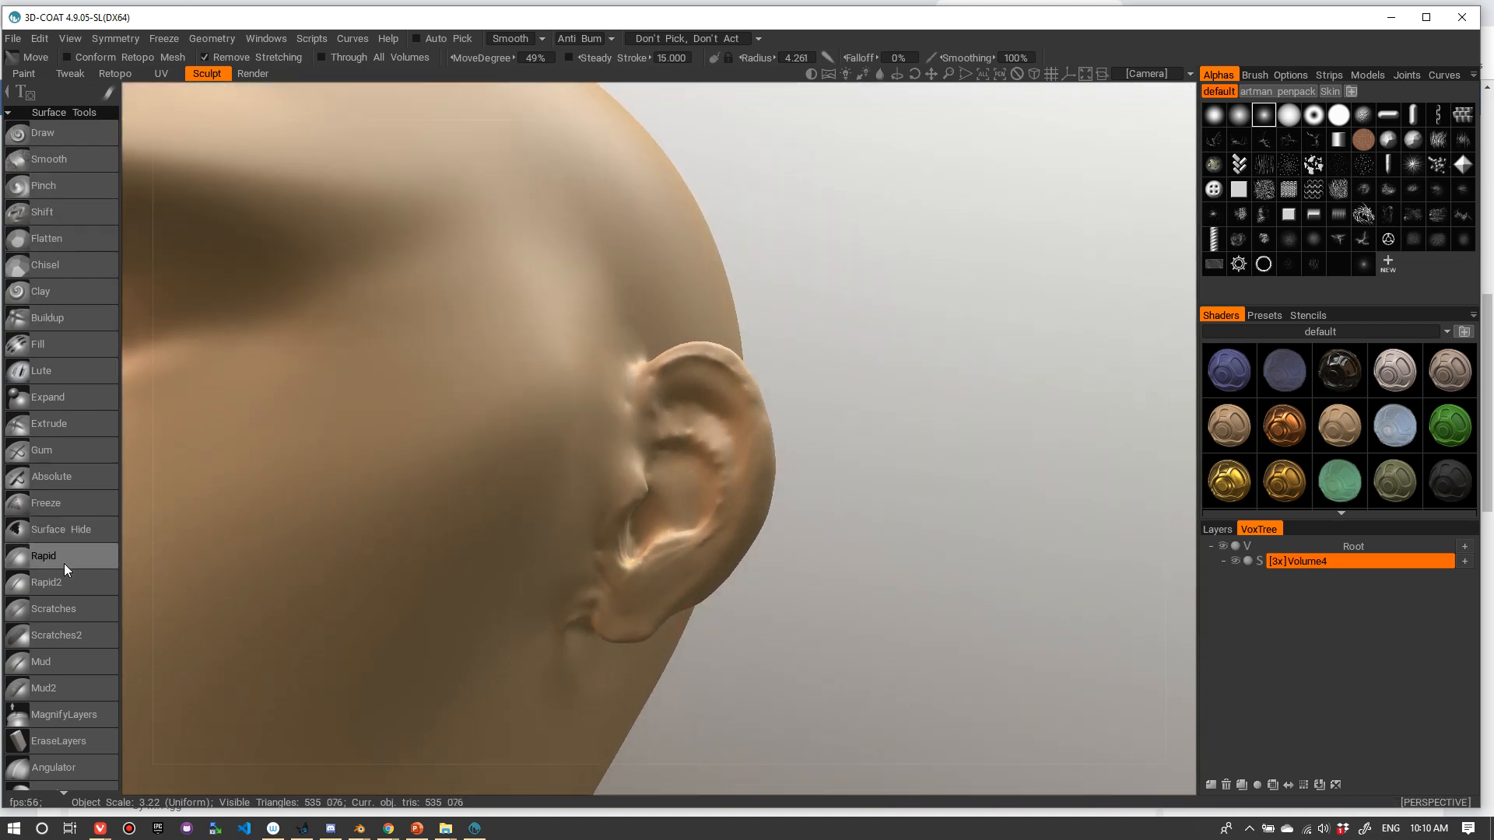
- Build up a raised ridge along the inner fold with Rapid2 at radius 0.622, and smooth the surface above it
left_click(55, 582)
left_click_drag(700, 513, 768, 488, "alt")
scroll(767, 487, "up", 3)
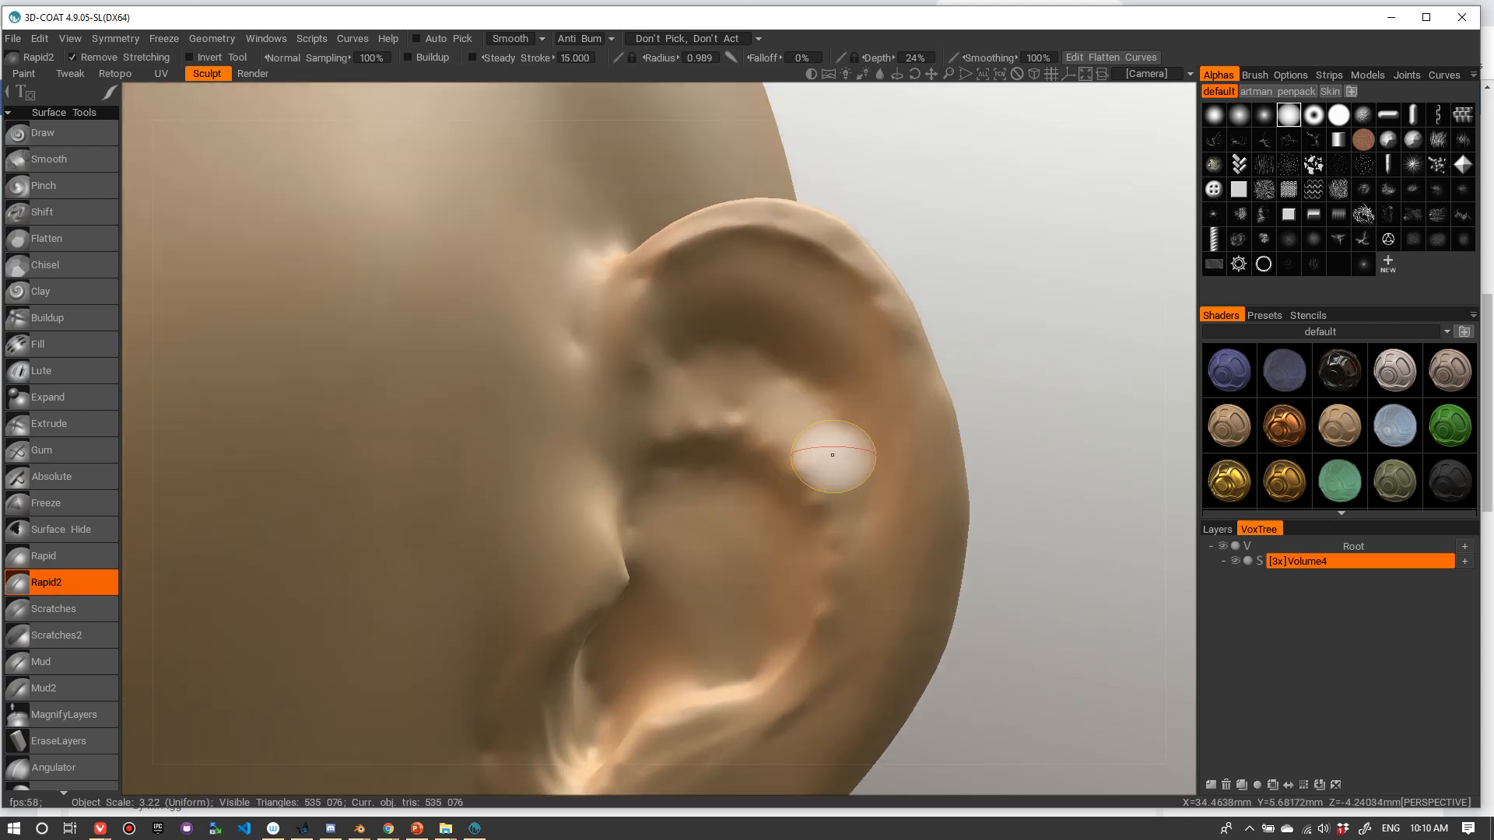
mouse_move(666, 438)
left_mouse_down()
mouse_move(782, 414)
mouse_move(662, 427)
mouse_move(785, 413)
mouse_move(732, 421)
mouse_move(781, 531)
mouse_move(817, 507)
mouse_move(736, 493)
mouse_move(753, 433)
mouse_move(813, 513)
mouse_move(659, 438)
left_mouse_up()
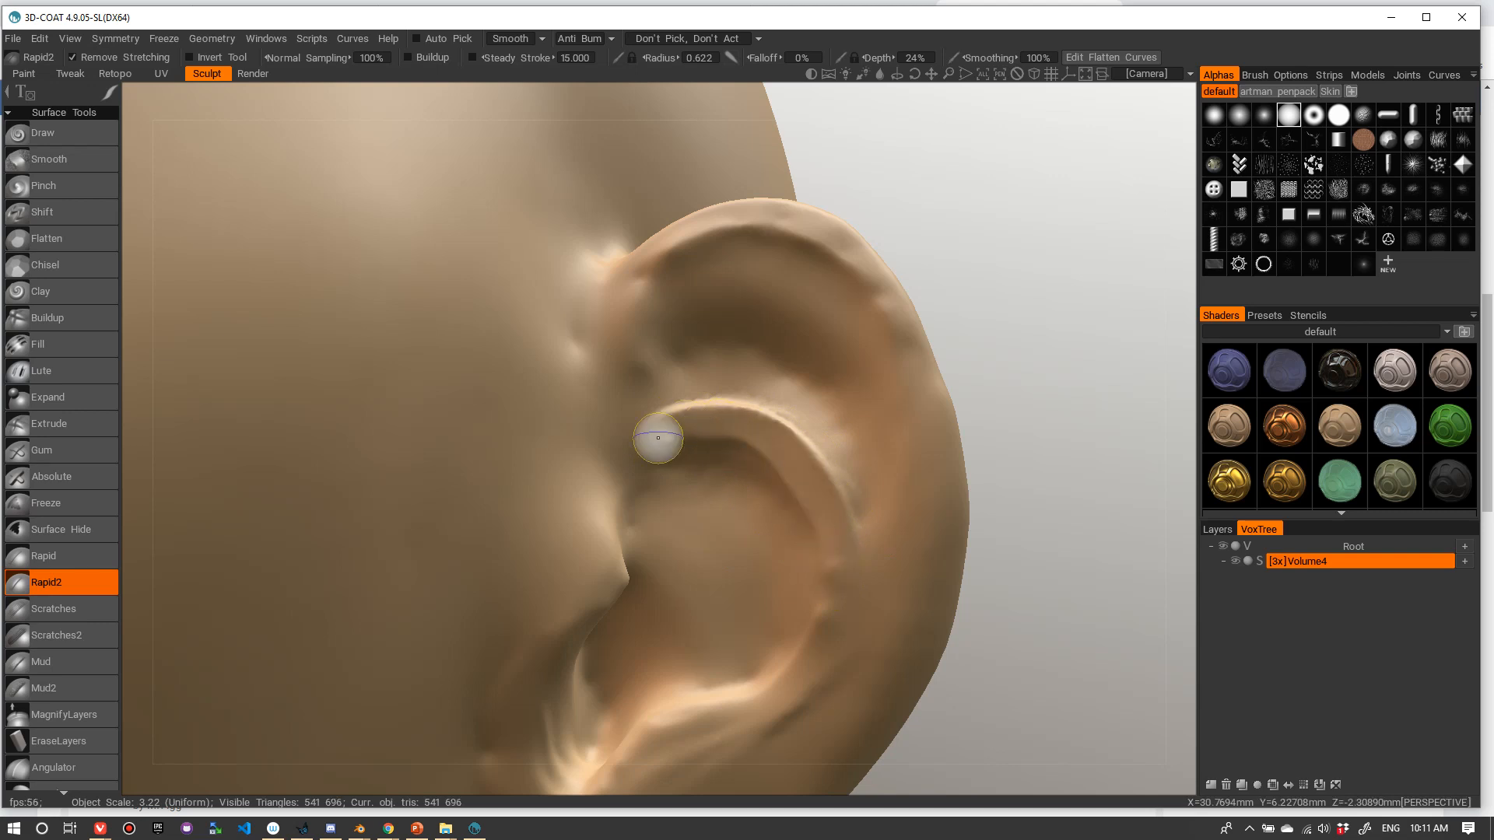
key("bracketright")
mouse_move(747, 363)
left_mouse_down("shift")
mouse_move(807, 414)
mouse_move(776, 373)
mouse_move(660, 338)
mouse_move(637, 372)
mouse_move(767, 324)
left_mouse_up("shift")
- Define the inner fold and the groove under the upper rim with the Pinch tool, raising radius to 1.088 and depth to 87%
left_click(85, 186)
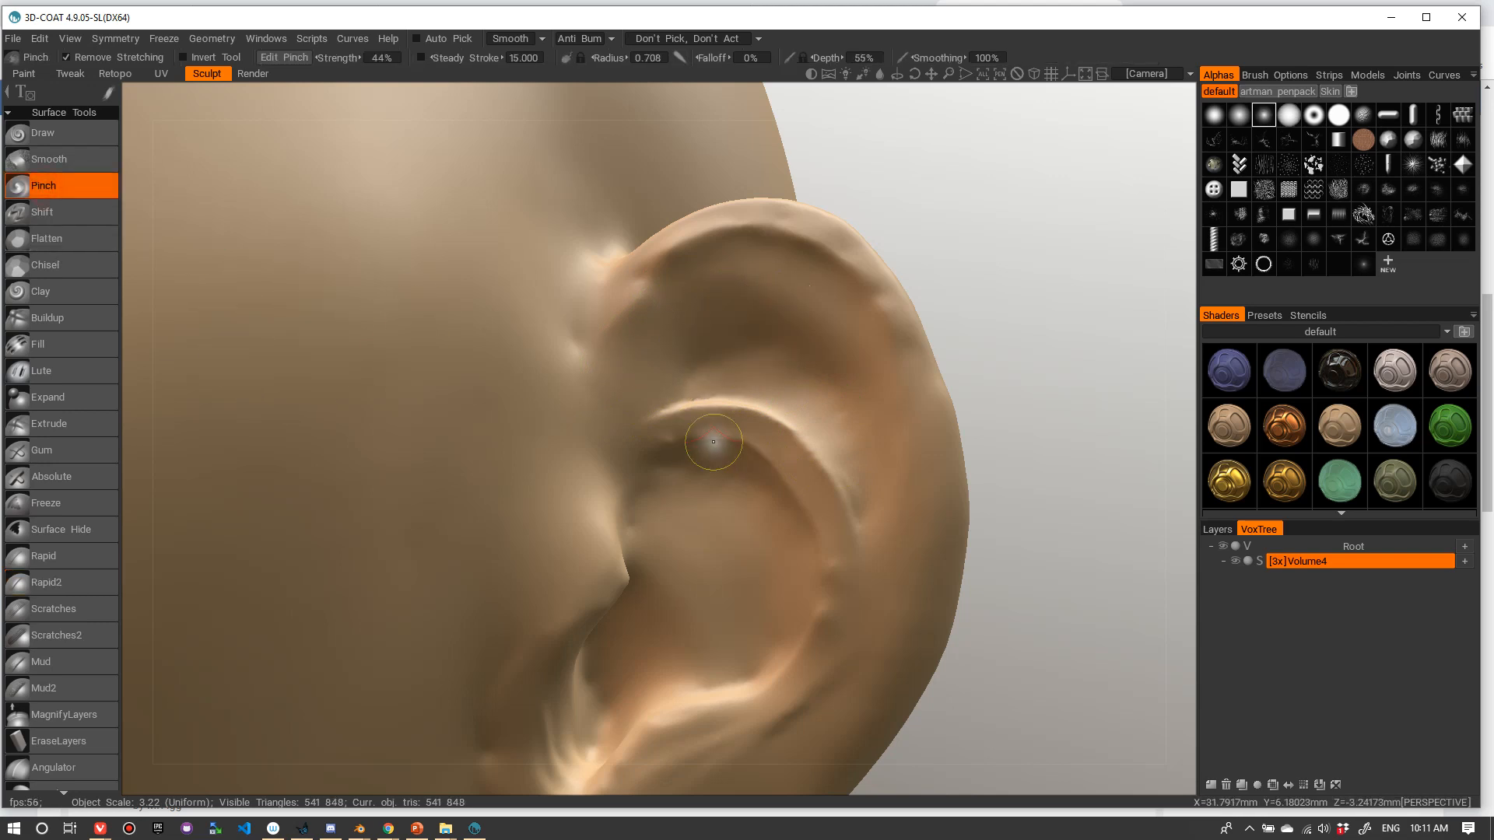
mouse_move(741, 425)
left_mouse_down()
mouse_move(704, 409)
mouse_move(758, 401)
mouse_move(719, 357)
left_mouse_up()
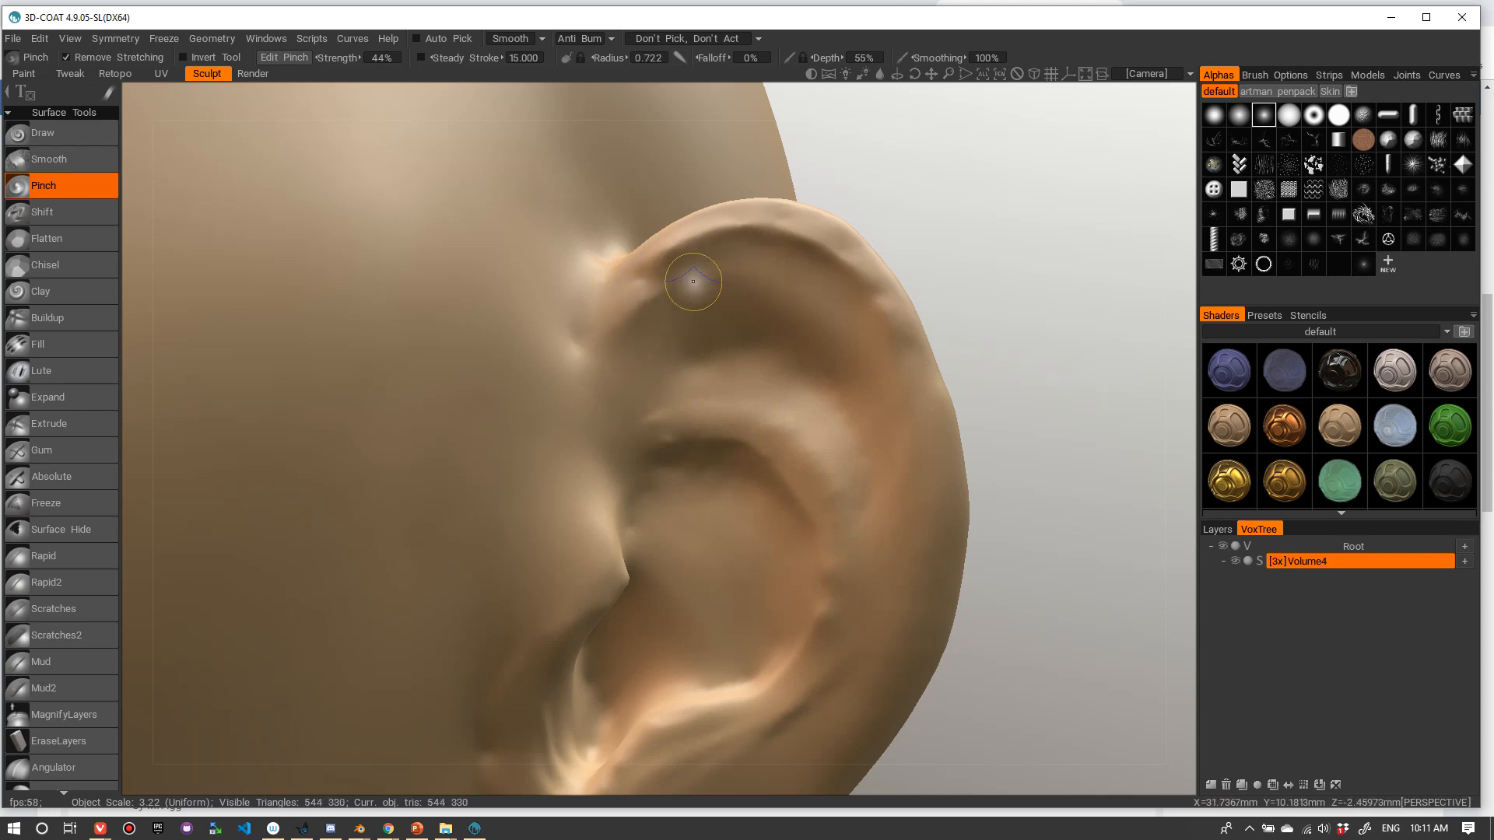
mouse_move(633, 336)
left_mouse_down()
mouse_move(713, 260)
mouse_move(708, 293)
mouse_move(802, 286)
left_mouse_up()
left_click_drag(673, 288, 811, 307)
mouse_move(632, 323)
left_mouse_down()
mouse_move(858, 331)
mouse_move(872, 366)
left_mouse_up()
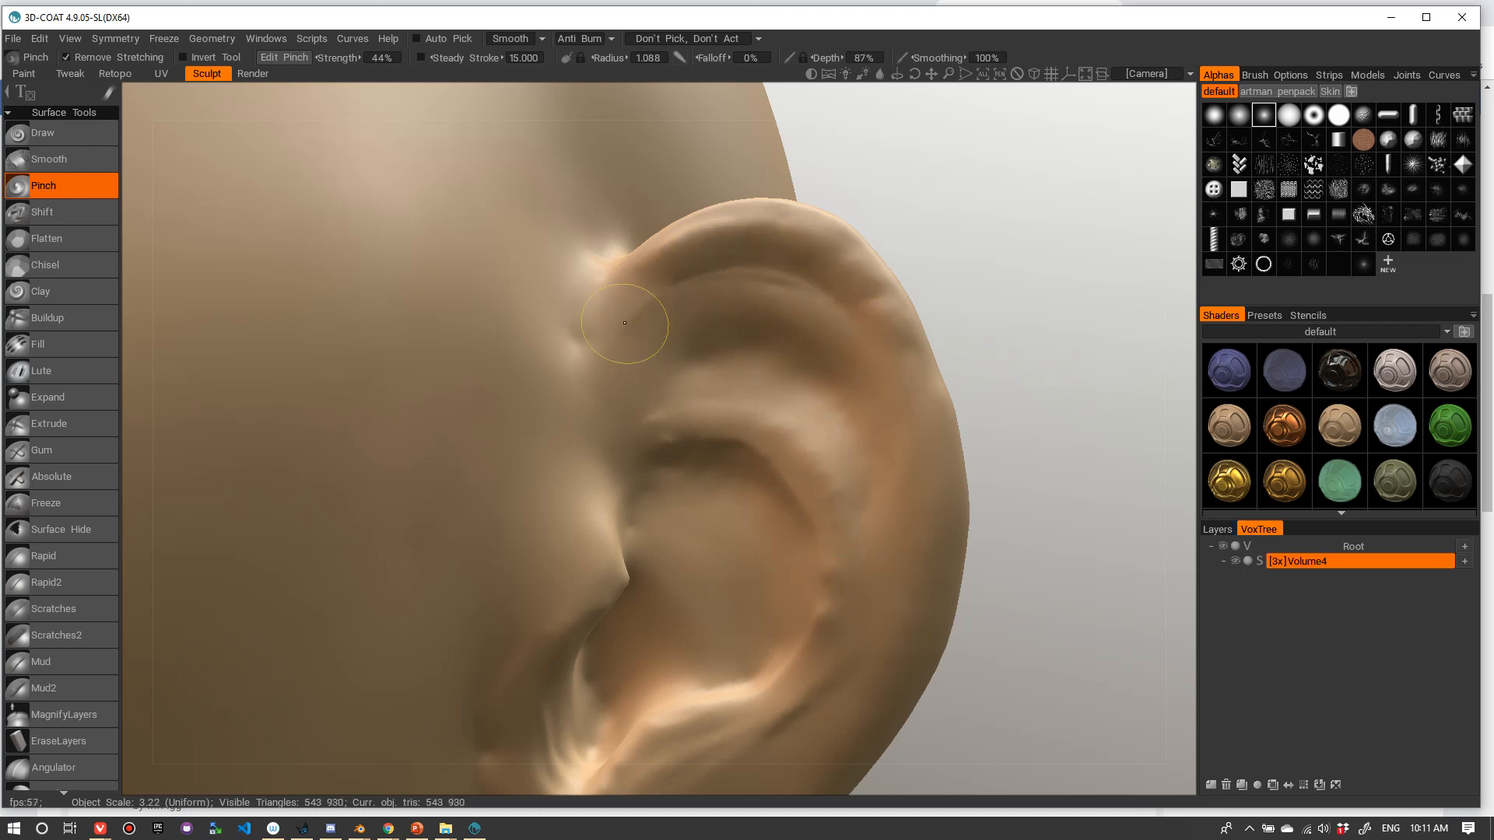
left_click_drag(641, 342, 859, 347)
- Sharpen the inner edge of the ear rim from its front end over the top with Pinch, ending at depth 23%
mouse_move(874, 404)
left_mouse_down("alt")
mouse_move(889, 426)
mouse_move(858, 318)
left_mouse_up("alt")
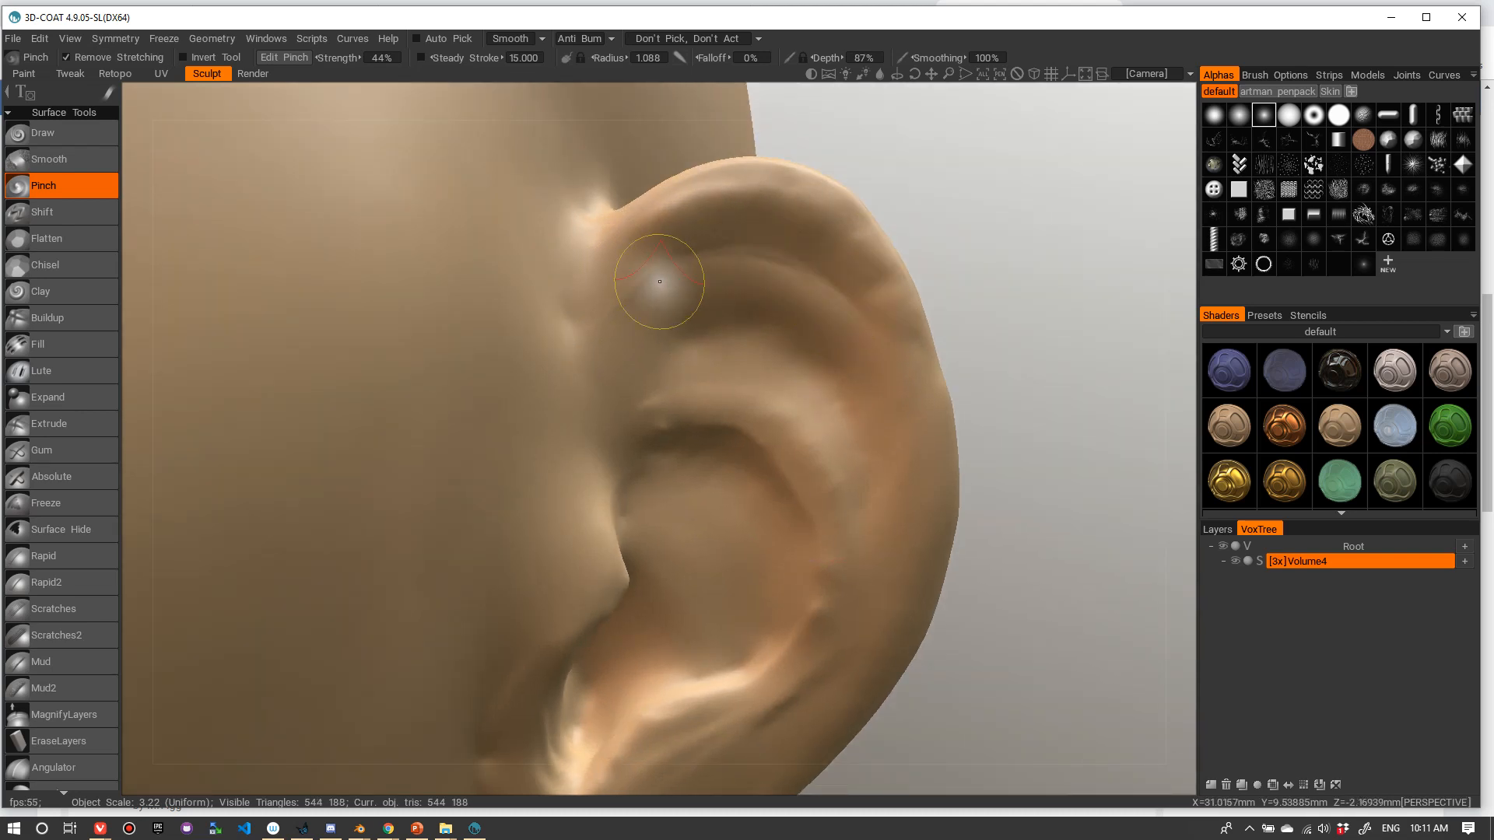
mouse_move(632, 323)
left_mouse_down()
mouse_move(674, 279)
mouse_move(655, 287)
left_mouse_up()
mouse_move(638, 420)
left_mouse_down("alt")
mouse_move(650, 345)
mouse_move(665, 357)
mouse_move(691, 268)
left_mouse_up("alt")
left_click_drag(641, 424, 699, 273)
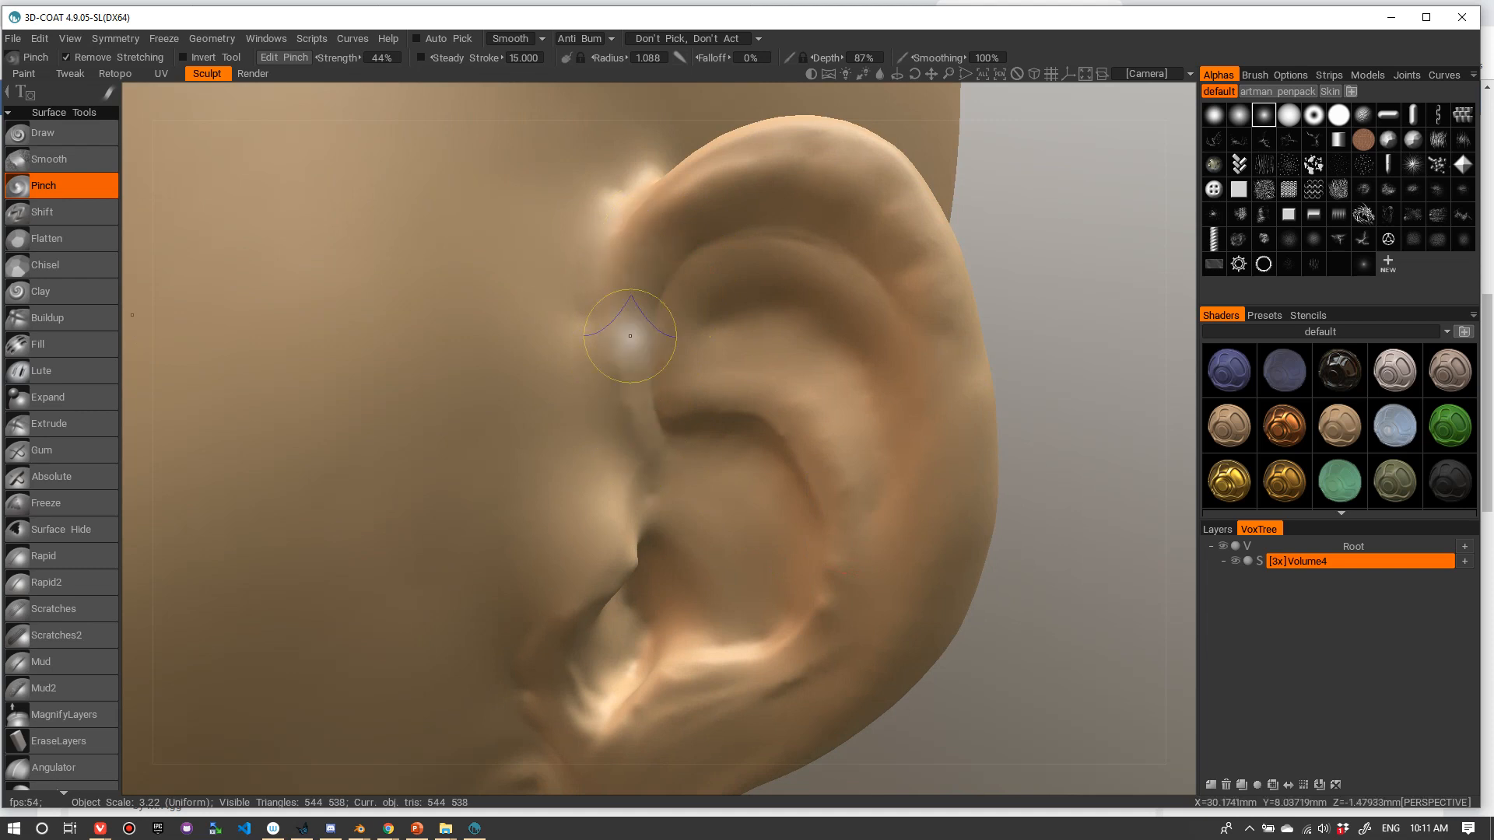
mouse_move(630, 335)
left_mouse_down()
mouse_move(673, 246)
mouse_move(644, 266)
mouse_move(673, 215)
mouse_move(631, 299)
mouse_move(687, 184)
mouse_move(706, 180)
mouse_move(834, 209)
mouse_move(925, 312)
mouse_move(655, 235)
left_mouse_up()
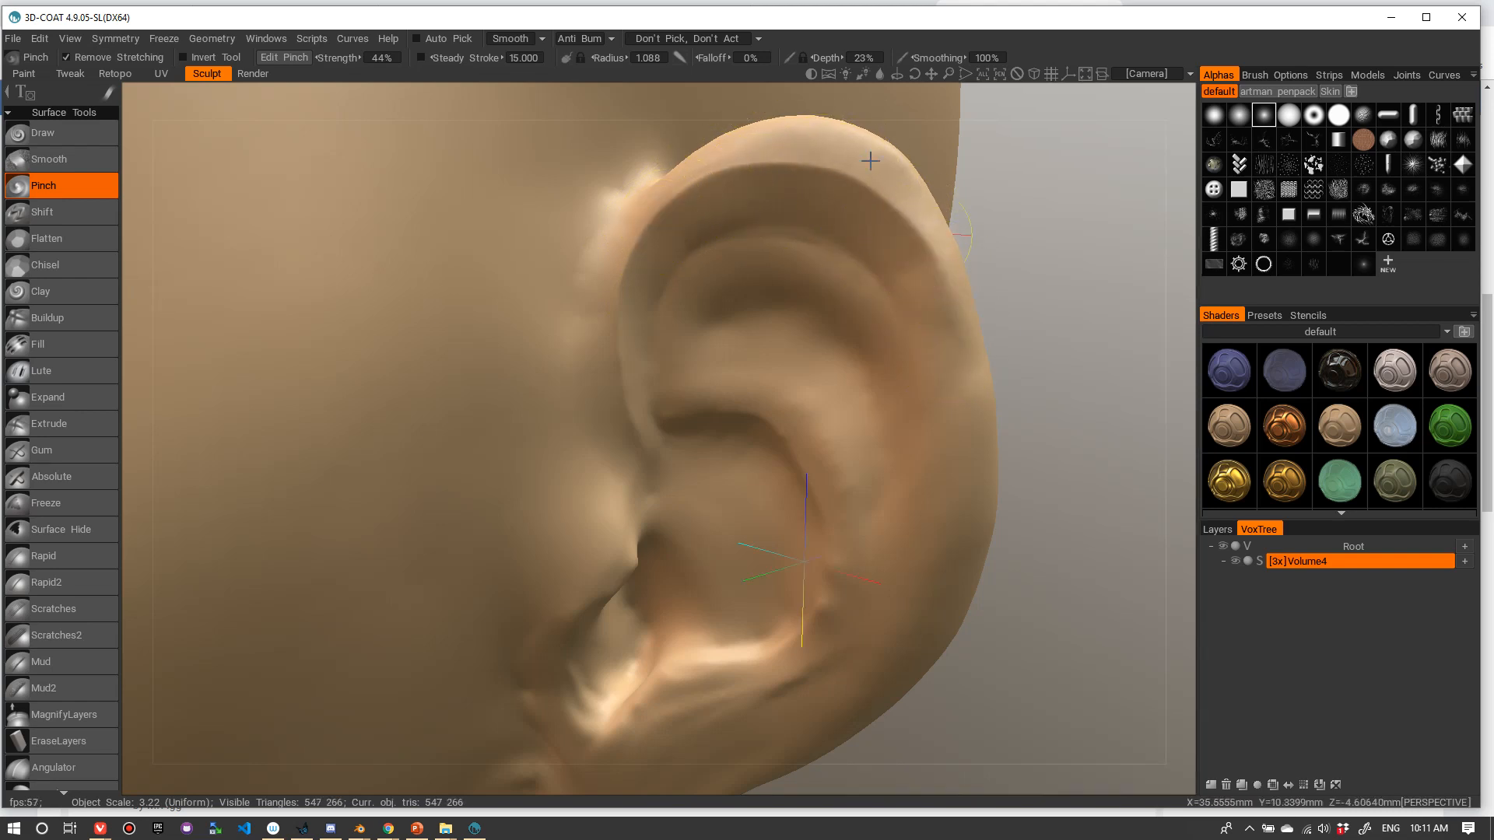
- Pinch the rim's front end where it runs into the hollow above the tragus, using radius 1.088 and depth 23%
scroll(863, 207, "down", 6)
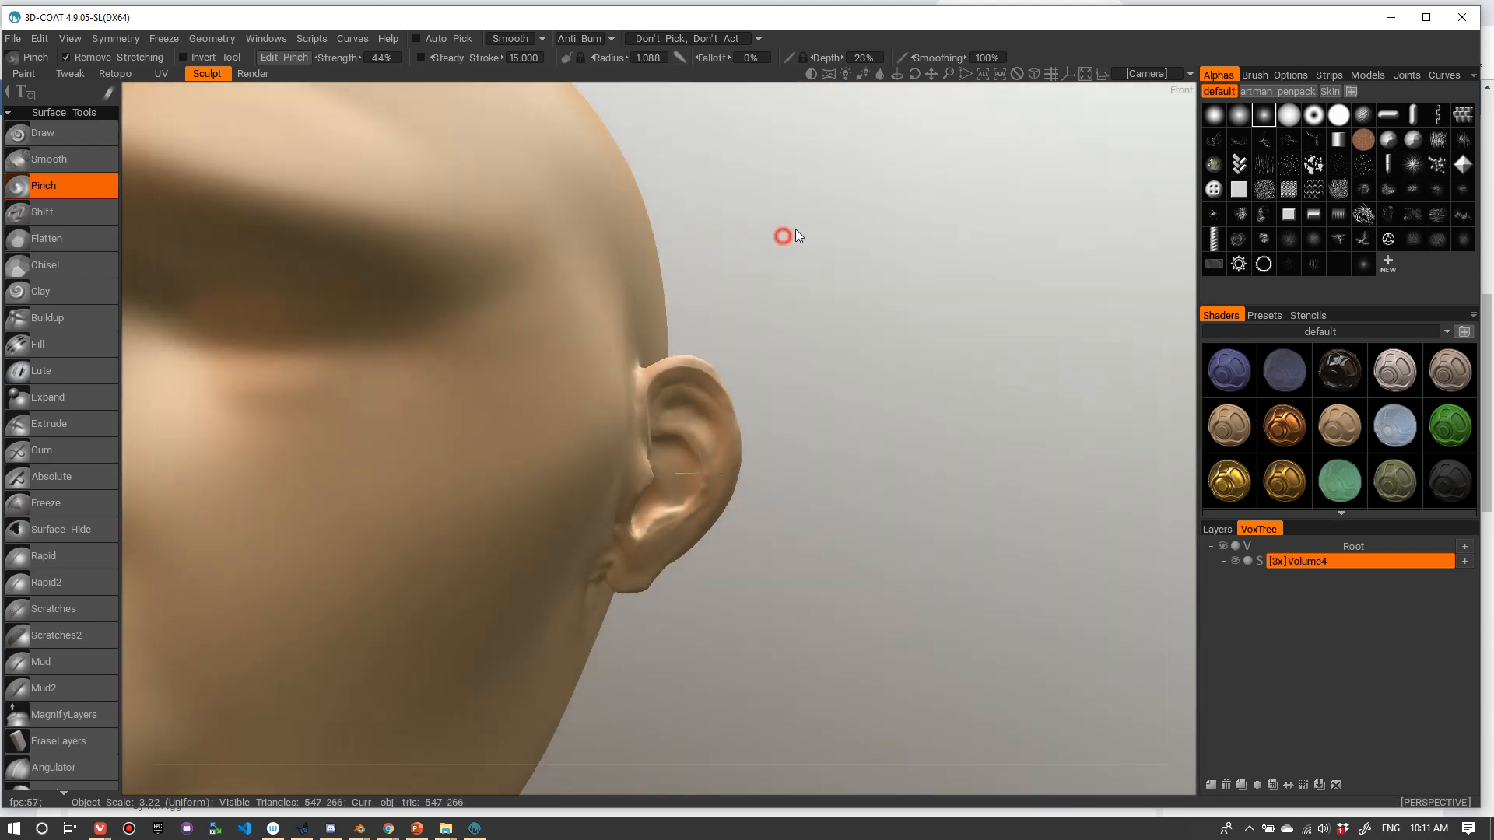
left_click_drag(795, 229, 737, 360)
scroll(737, 360, "up", 8)
left_click_drag(745, 427, 699, 423, "alt")
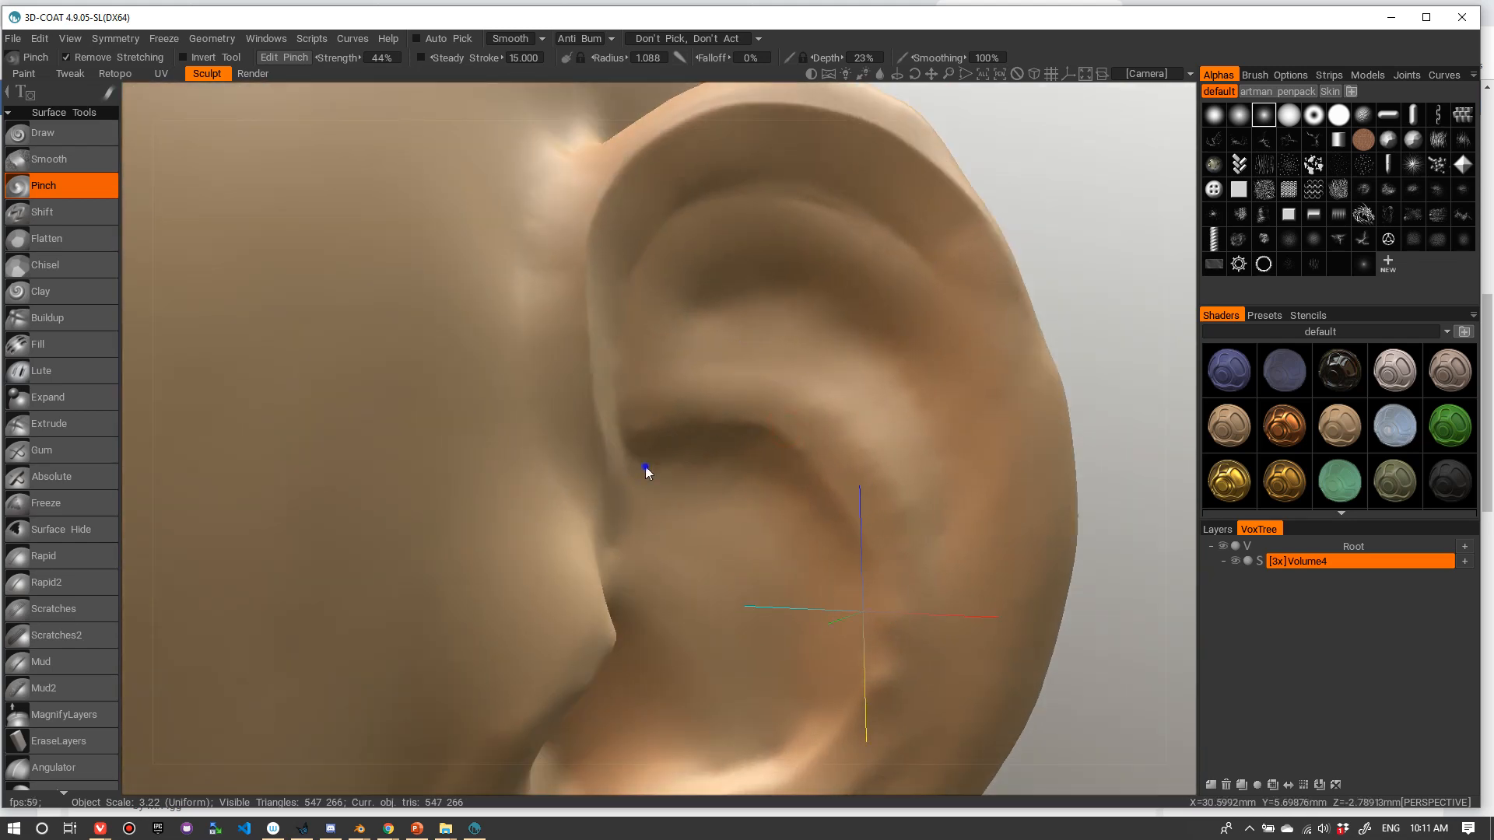
left_click_drag(628, 469, 552, 377, "alt")
mouse_move(650, 509)
left_mouse_down()
mouse_move(618, 322)
mouse_move(626, 244)
mouse_move(687, 506)
mouse_move(648, 220)
mouse_move(624, 416)
left_mouse_up()
scroll(707, 308, "down", 5)
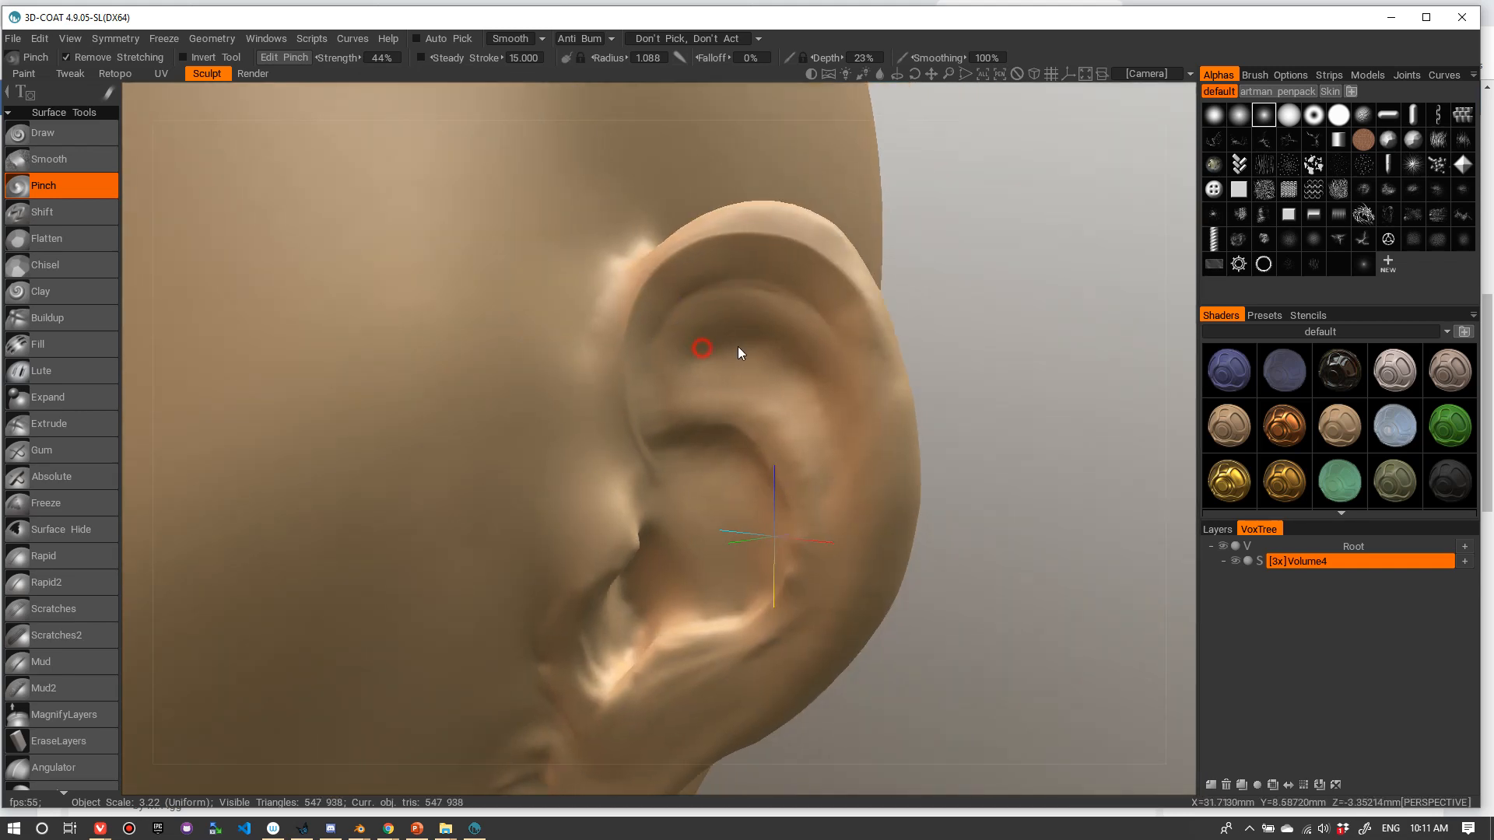
- Pinch a curved crease across the upper lobe below the ear's lower notch, using radius 1.218
mouse_move(893, 500)
left_mouse_down("alt")
mouse_move(932, 642)
mouse_move(895, 577)
left_mouse_up("alt")
mouse_move(808, 611)
middle_mouse_down()
mouse_move(820, 541)
mouse_move(837, 530)
middle_mouse_up()
right_click_drag(837, 530, 932, 515)
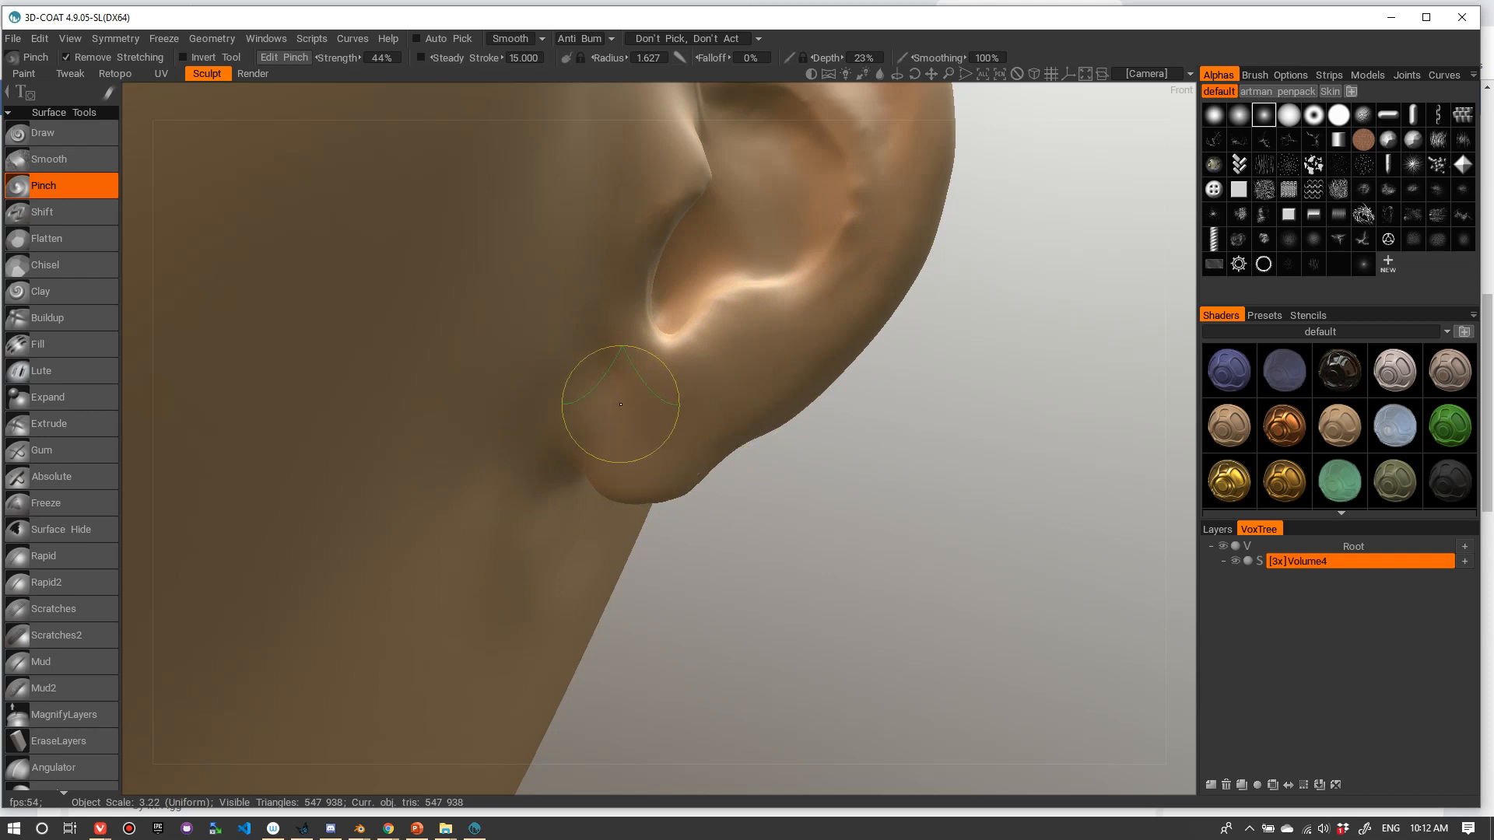
key("bracketleft")
key("bracketleft")
key("bracketleft")
mouse_move(604, 376)
left_mouse_down()
mouse_move(733, 347)
mouse_move(654, 294)
mouse_move(667, 411)
left_mouse_up()
- Tighten the lower inner ridge of the ear with Pinch at radius 1.218, and refine the inner fold at radius 2.633
mouse_move(770, 286)
left_mouse_down("alt")
mouse_move(672, 327)
mouse_move(723, 342)
mouse_move(723, 281)
mouse_move(693, 320)
mouse_move(716, 330)
left_mouse_up("alt")
left_click_drag(817, 255, 825, 226)
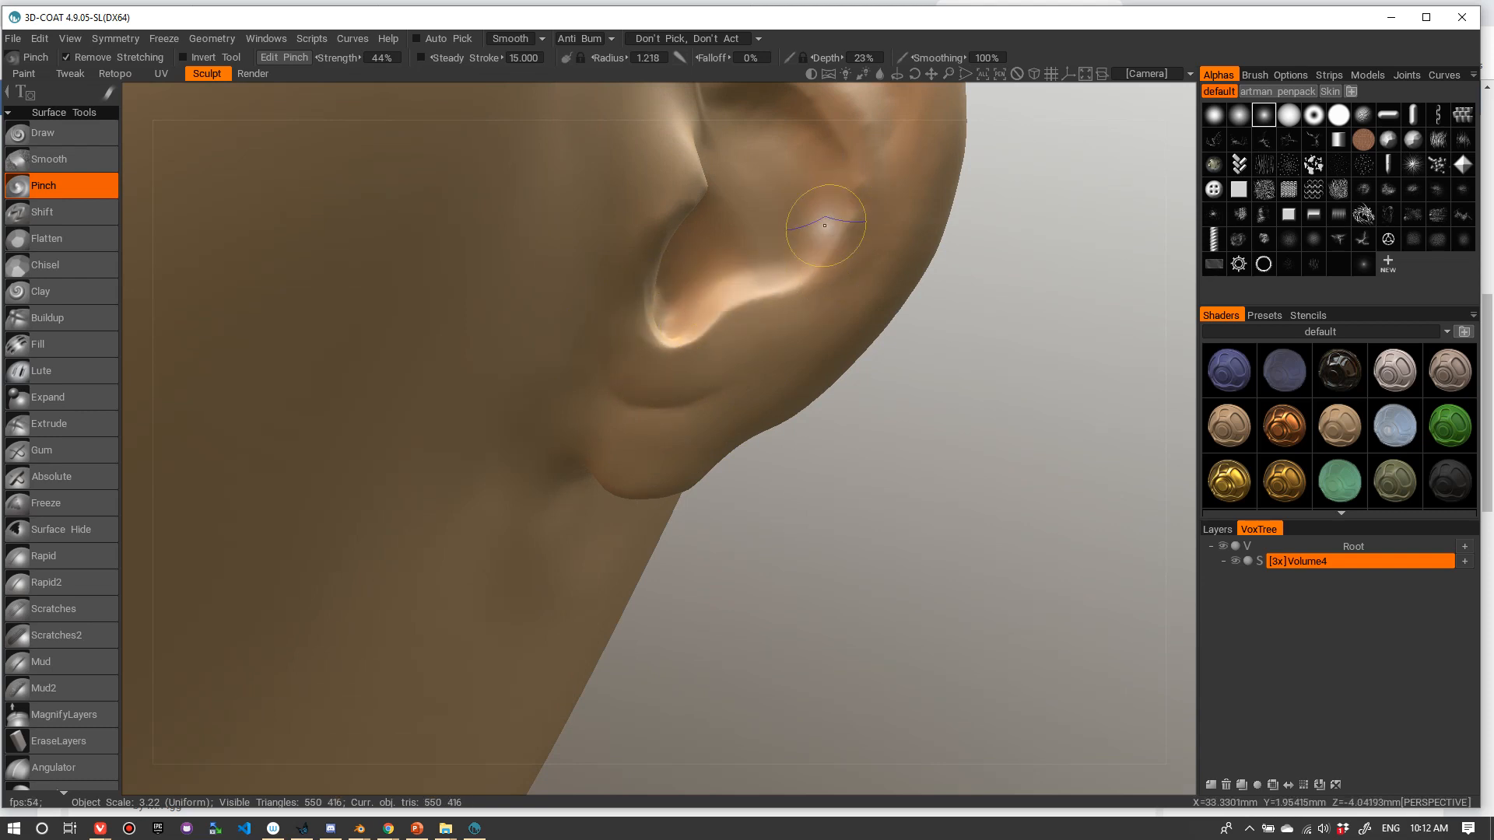
mouse_move(753, 300)
left_mouse_down()
mouse_move(777, 237)
mouse_move(837, 259)
left_mouse_up()
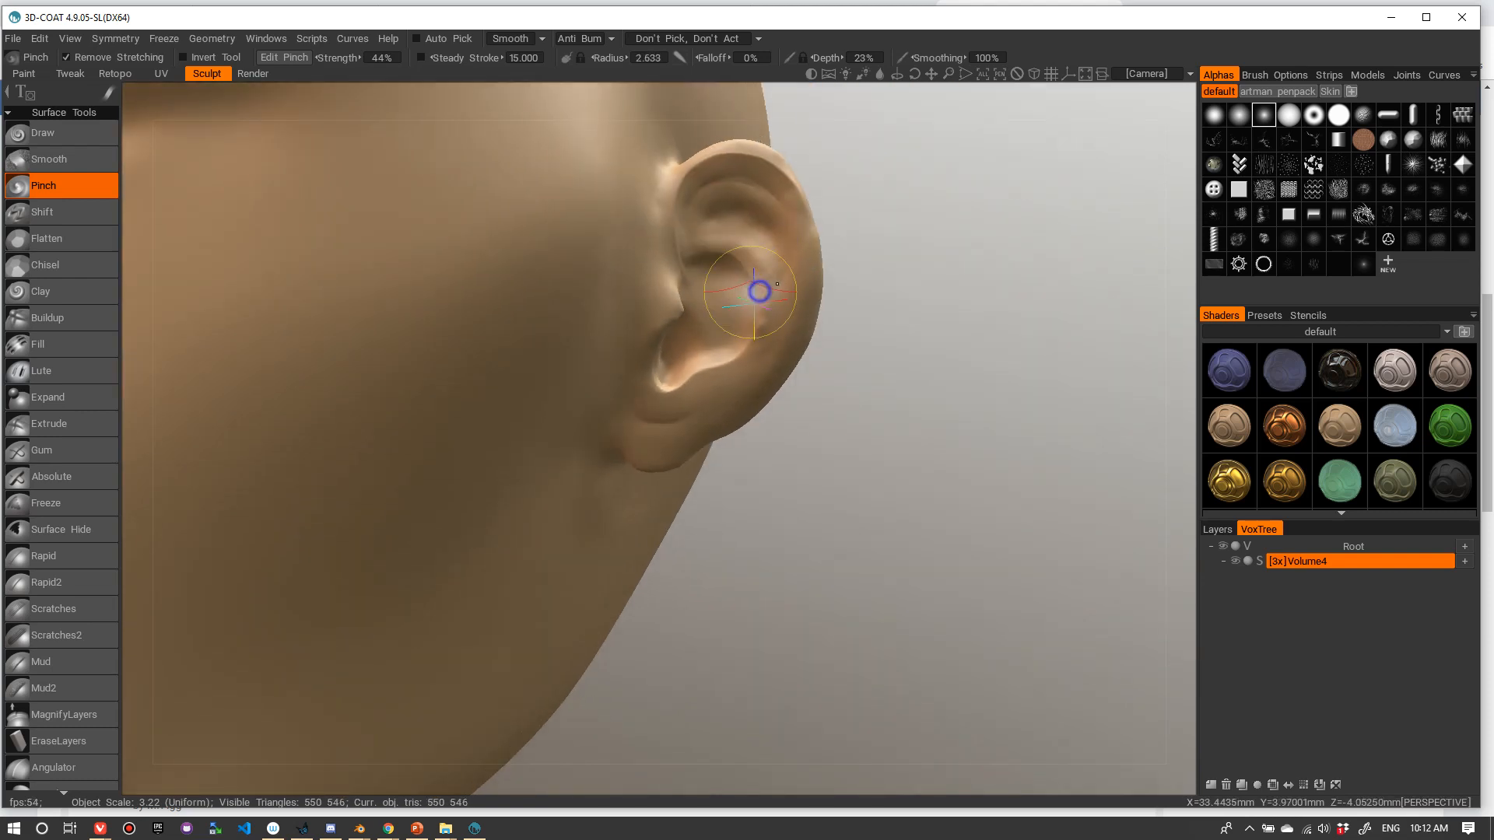
mouse_move(754, 333)
left_mouse_down()
mouse_move(732, 248)
mouse_move(763, 266)
mouse_move(766, 303)
left_mouse_up()
scroll(752, 235, "down", 3)
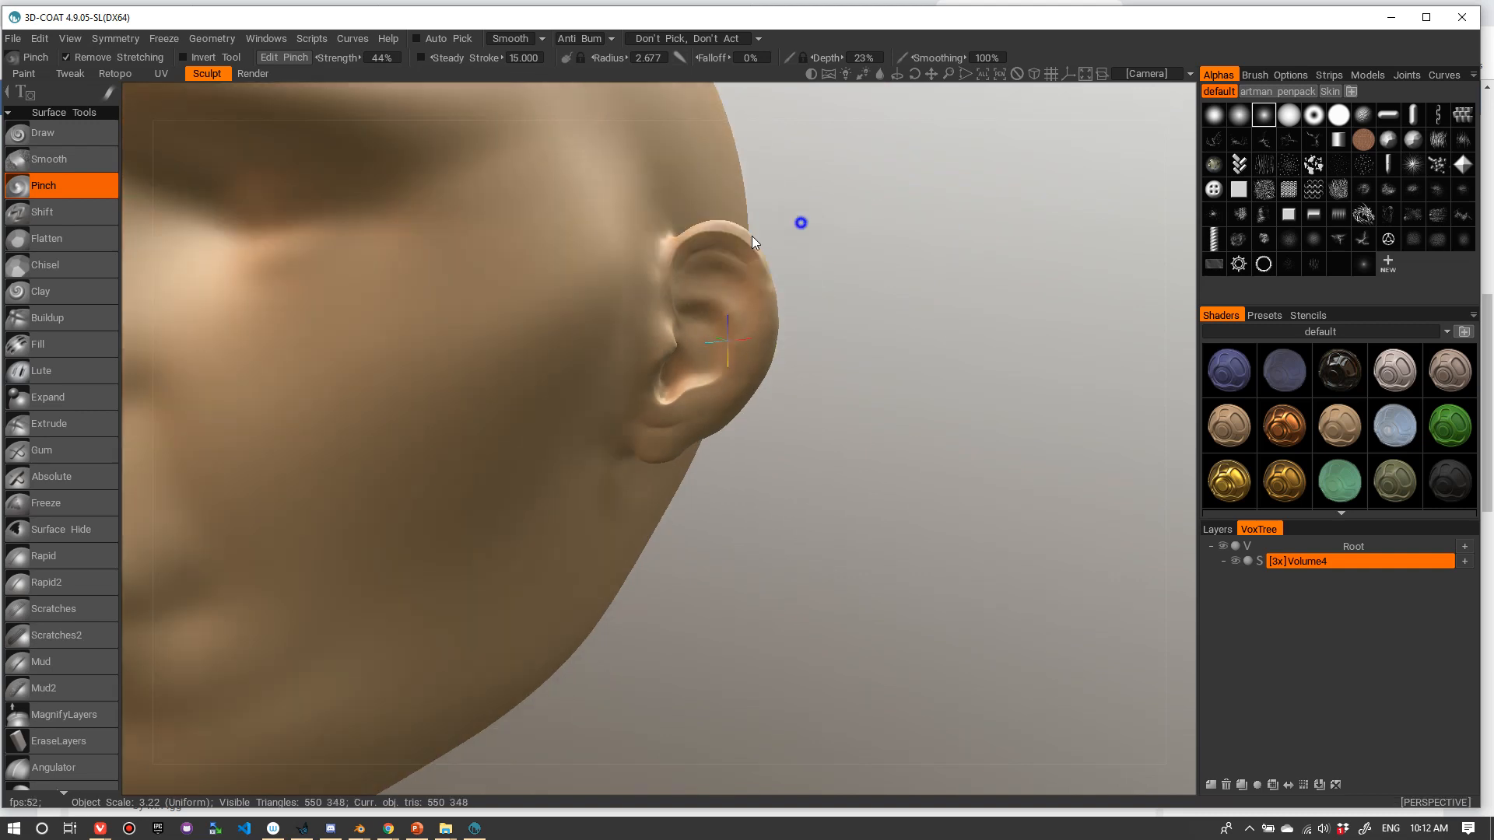
- Pinch a groove along the lower part of the ear between the outer rim and inner ridge, using radius 1.421 and depth 76%
left_click_drag(751, 235, 884, 238, "alt")
right_click_drag(833, 241, 889, 253, "alt")
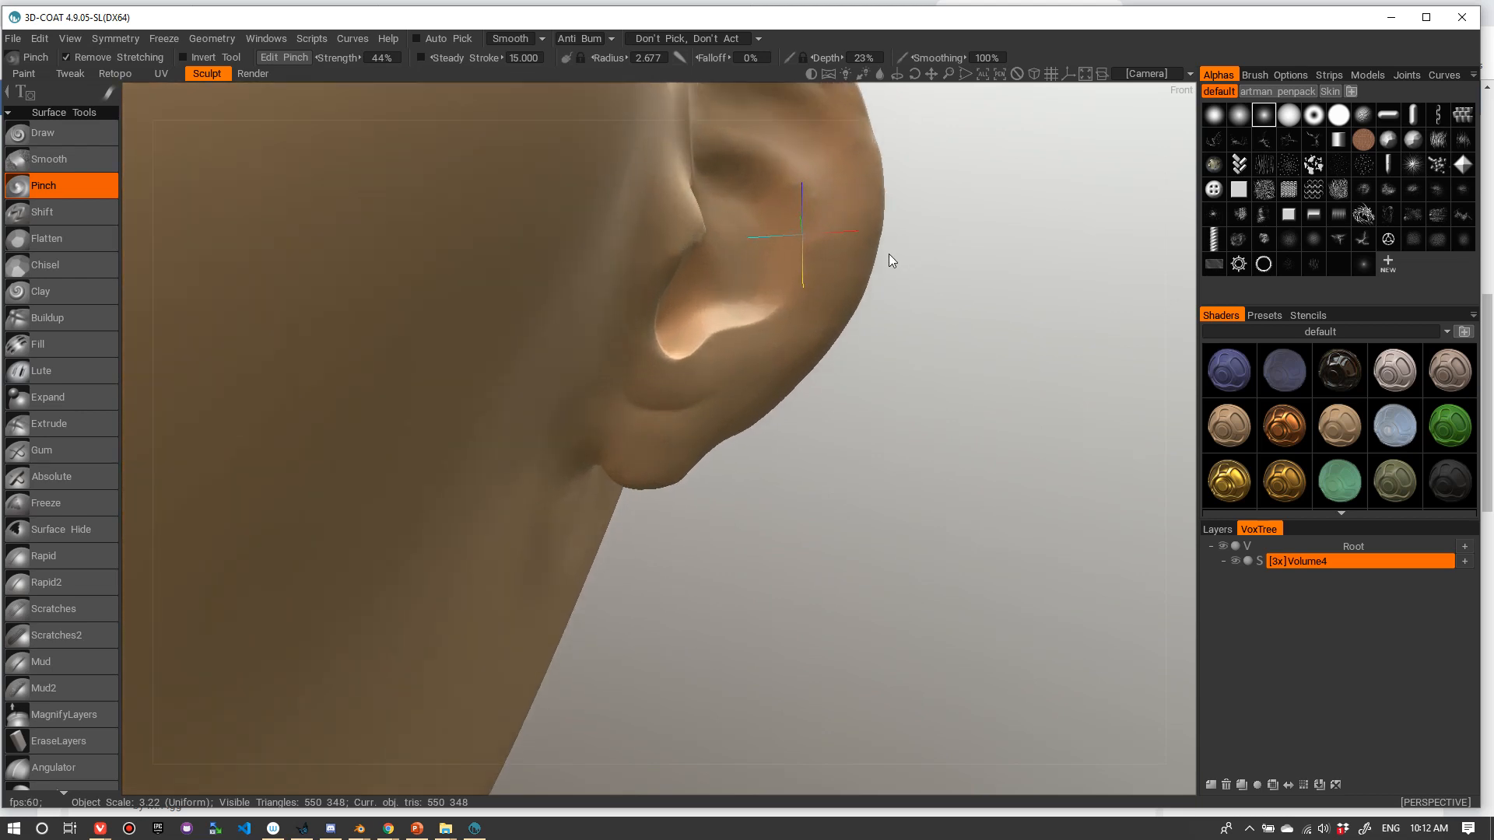
left_click_drag(920, 240, 904, 244, "alt")
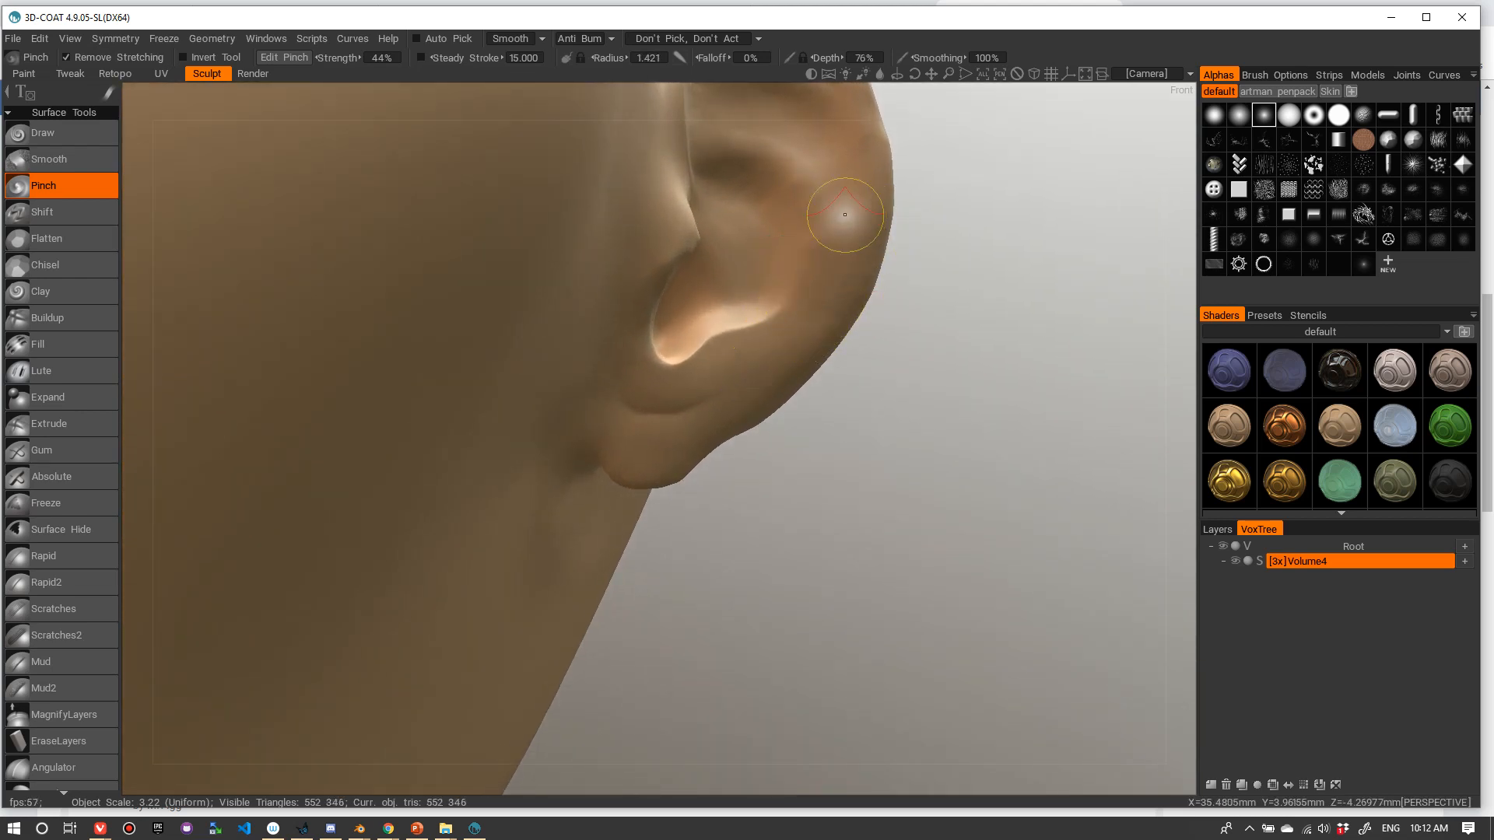
left_click_drag(773, 353, 719, 379)
mouse_move(797, 312)
left_mouse_down()
mouse_move(745, 373)
mouse_move(767, 274)
left_mouse_up()
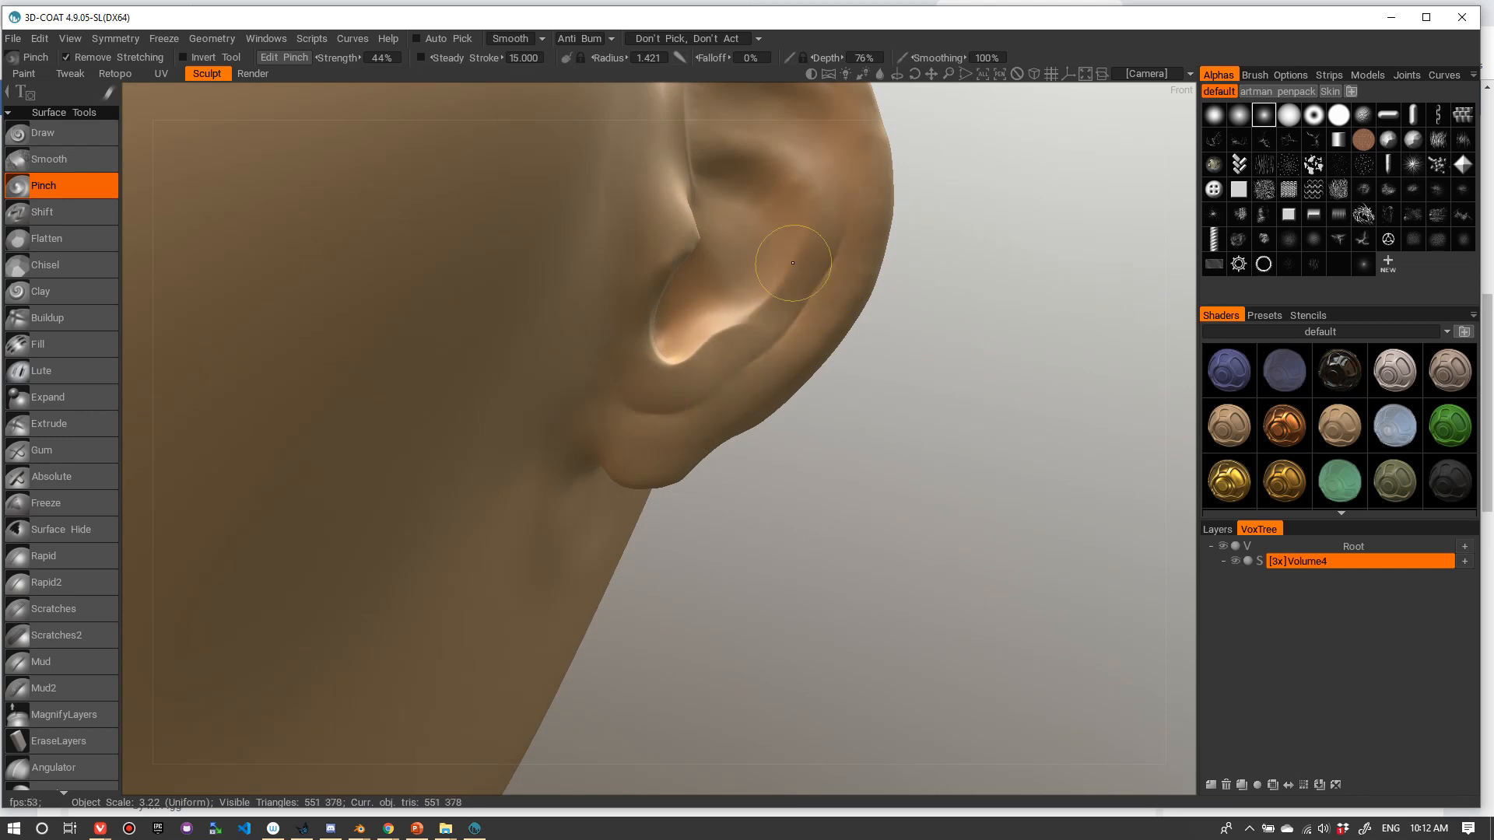
left_click_drag(716, 354, 781, 253)
right_click_drag(854, 210, 739, 268)
mouse_move(803, 282)
left_mouse_down()
mouse_move(812, 294)
mouse_move(724, 285)
left_mouse_up()
mouse_move(724, 284)
right_mouse_down()
mouse_move(805, 272)
mouse_move(785, 237)
right_mouse_up()
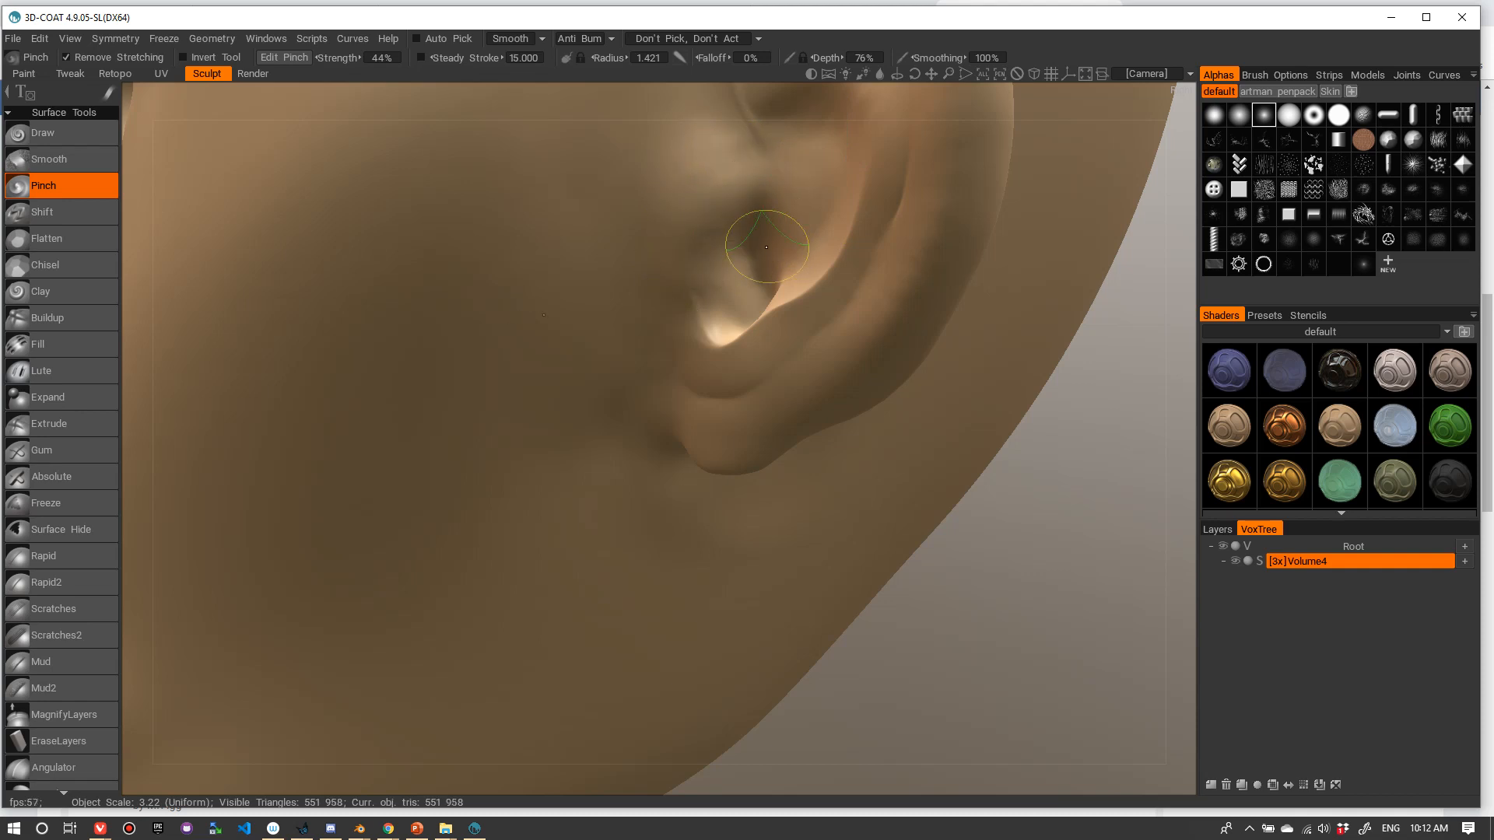
- Smooth out the row of bumps along the seam where the back of the ear joins the head
scroll(804, 153, "down", 5)
left_click_drag(803, 153, 635, 284, "alt")
scroll(794, 225, "down", 3)
scroll(1038, 198, "up", 5)
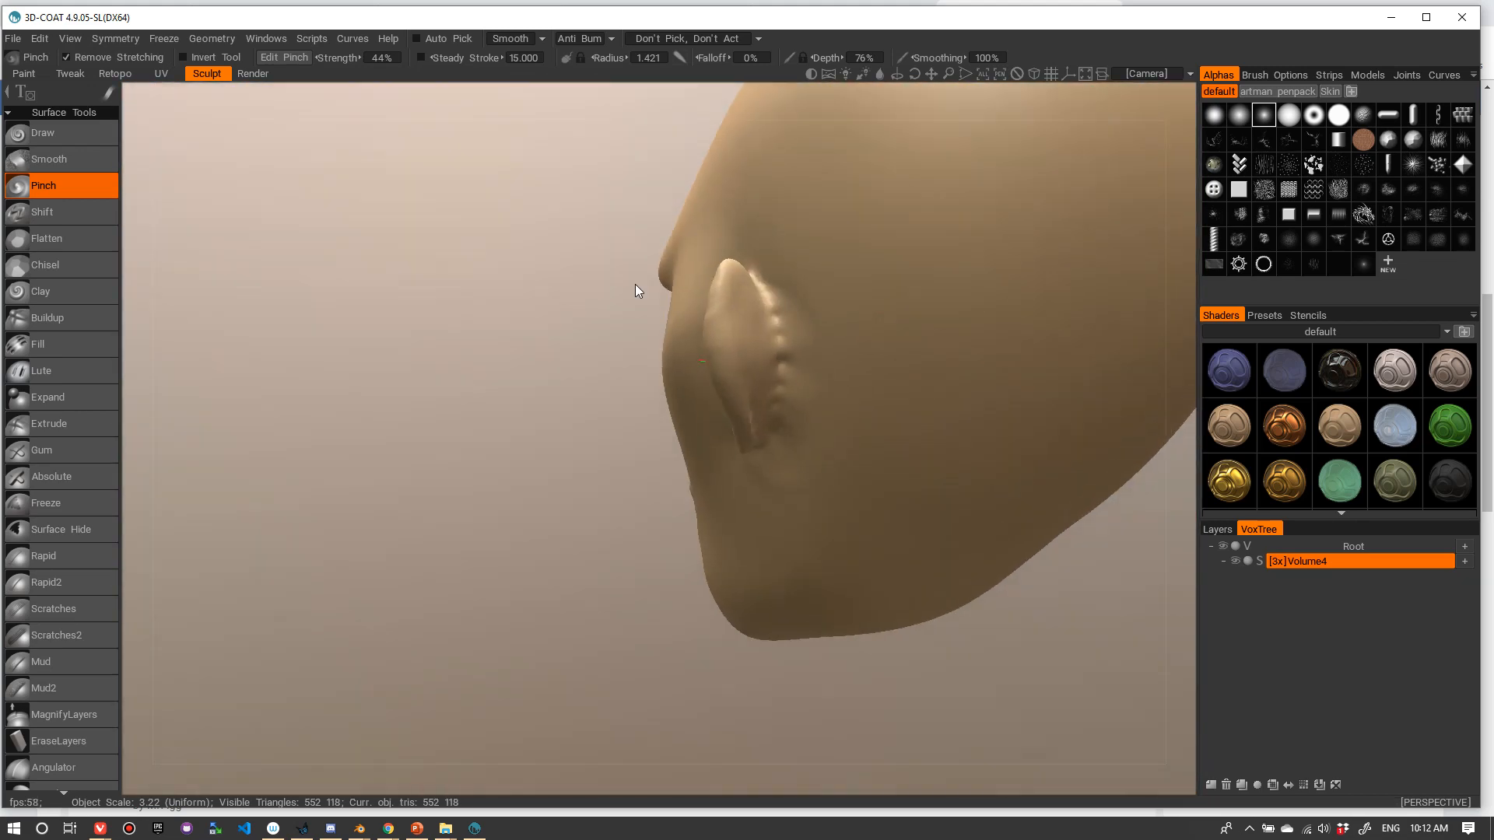
right_click_drag(790, 348, 842, 314, "alt")
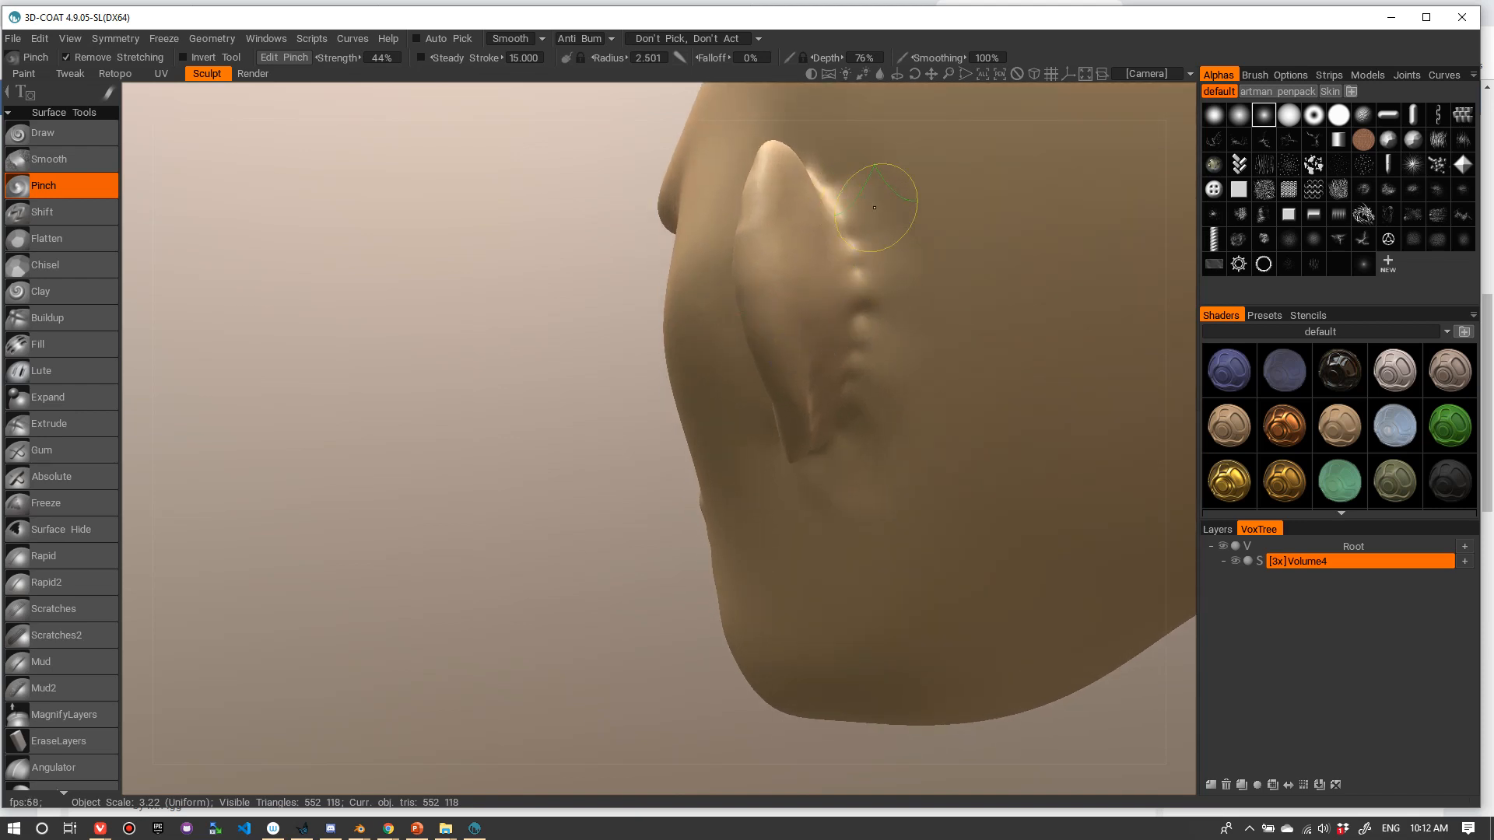
mouse_move(870, 211)
left_mouse_down("shift")
mouse_move(900, 323)
mouse_move(883, 350)
mouse_move(894, 300)
mouse_move(837, 238)
left_mouse_up("shift")
left_click_drag(848, 307, 834, 205)
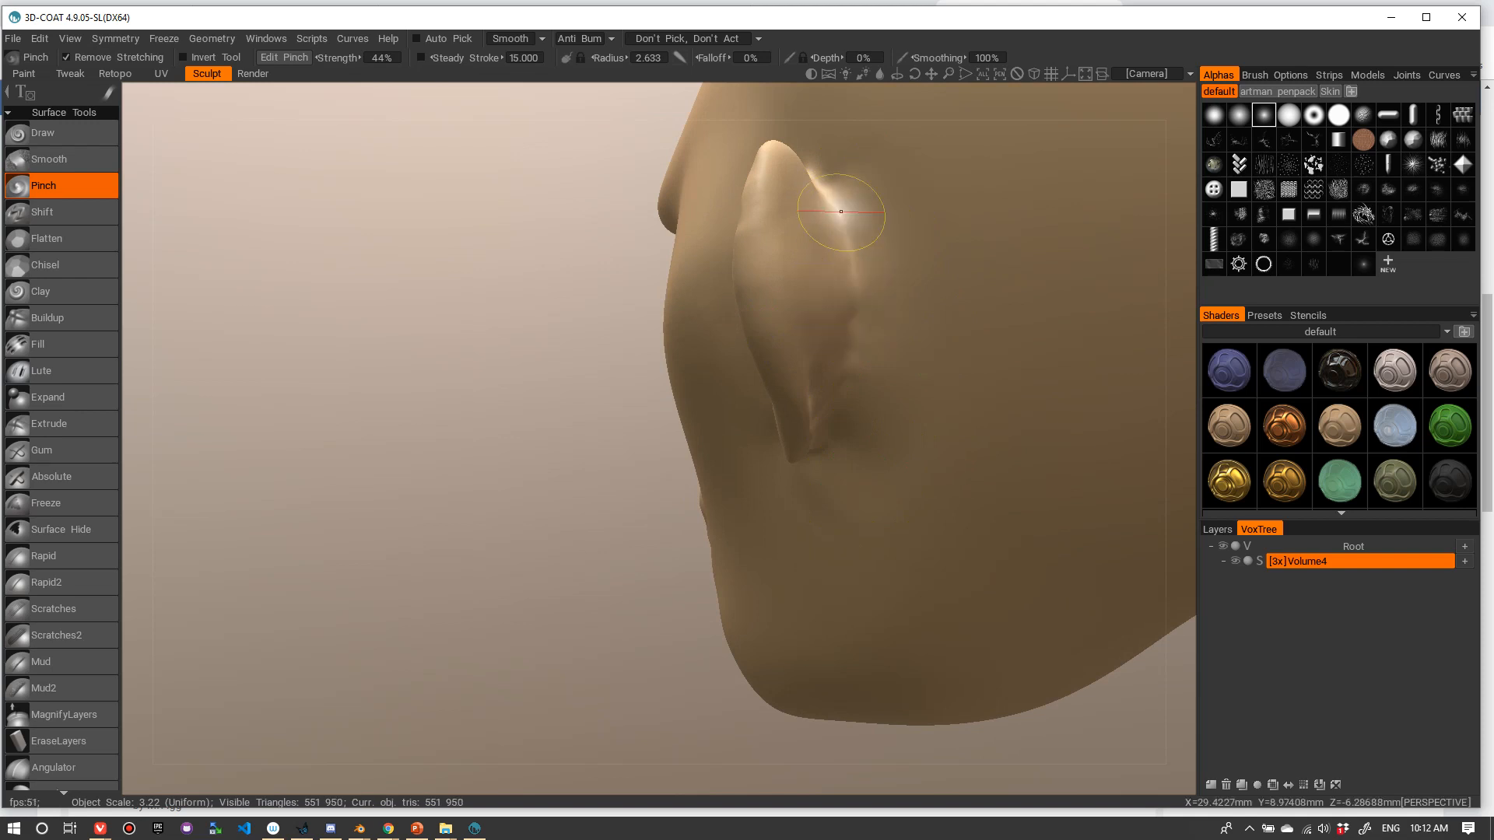
- Pinch a curved groove down the back of the ear to outline the bulge behind its hollow, using radius 2.633 and depth 33%
mouse_move(868, 410)
left_mouse_down("alt")
mouse_move(860, 240)
mouse_move(870, 389)
left_mouse_up("alt")
mouse_move(844, 235)
left_mouse_down("alt")
mouse_move(856, 332)
mouse_move(809, 250)
mouse_move(792, 318)
left_mouse_up("alt")
mouse_move(770, 250)
left_mouse_down()
mouse_move(789, 298)
mouse_move(787, 234)
left_mouse_up()
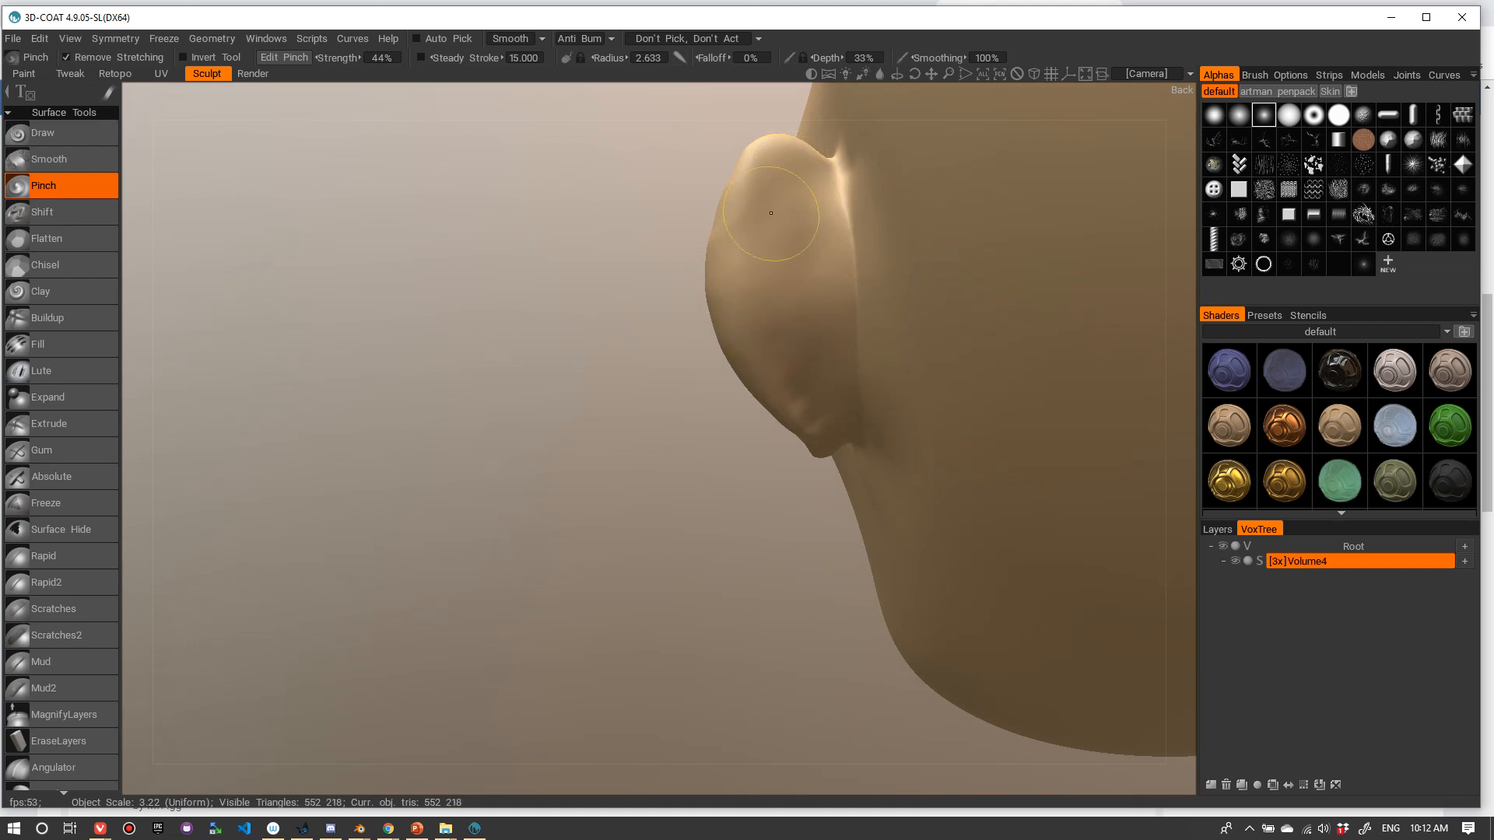
left_click_drag(771, 213, 808, 366)
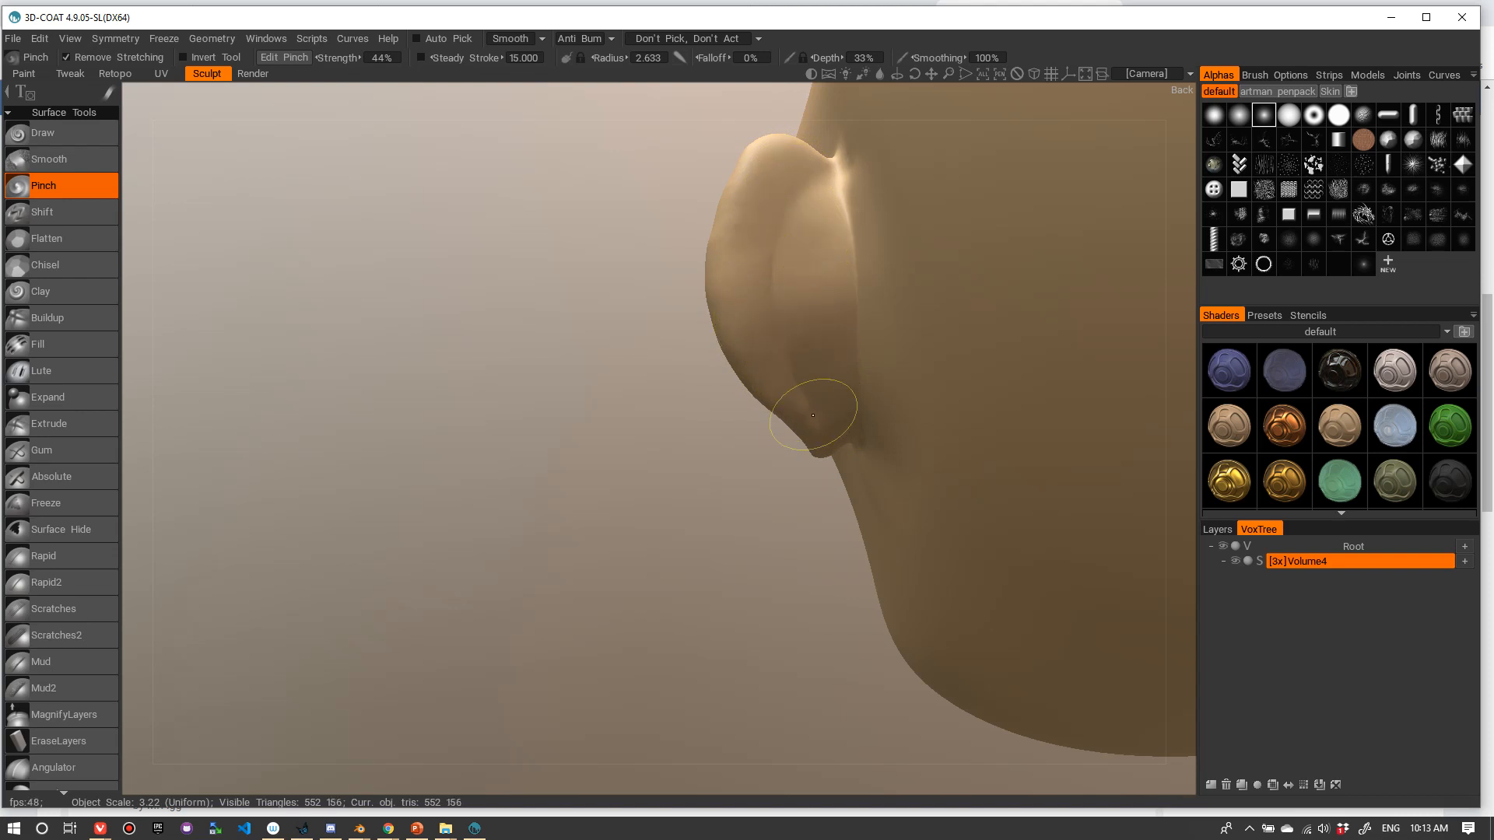
mouse_move(813, 416)
left_mouse_down("alt")
mouse_move(794, 254)
mouse_move(817, 353)
mouse_move(849, 395)
left_mouse_up("alt")
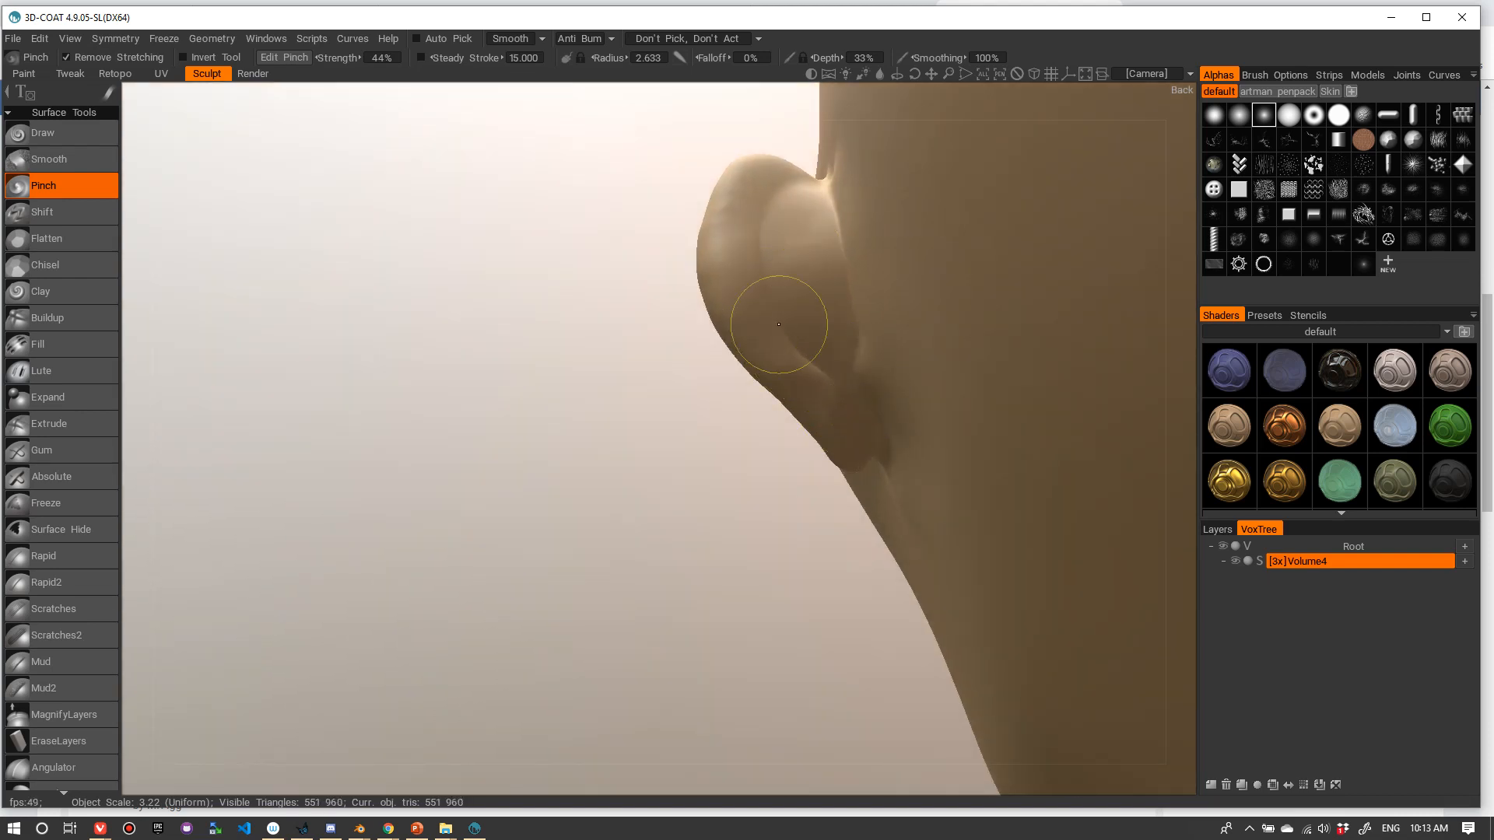
mouse_move(779, 323)
left_mouse_down("alt")
mouse_move(874, 420)
mouse_move(841, 407)
mouse_move(868, 373)
mouse_move(825, 380)
mouse_move(809, 289)
left_mouse_up("alt")
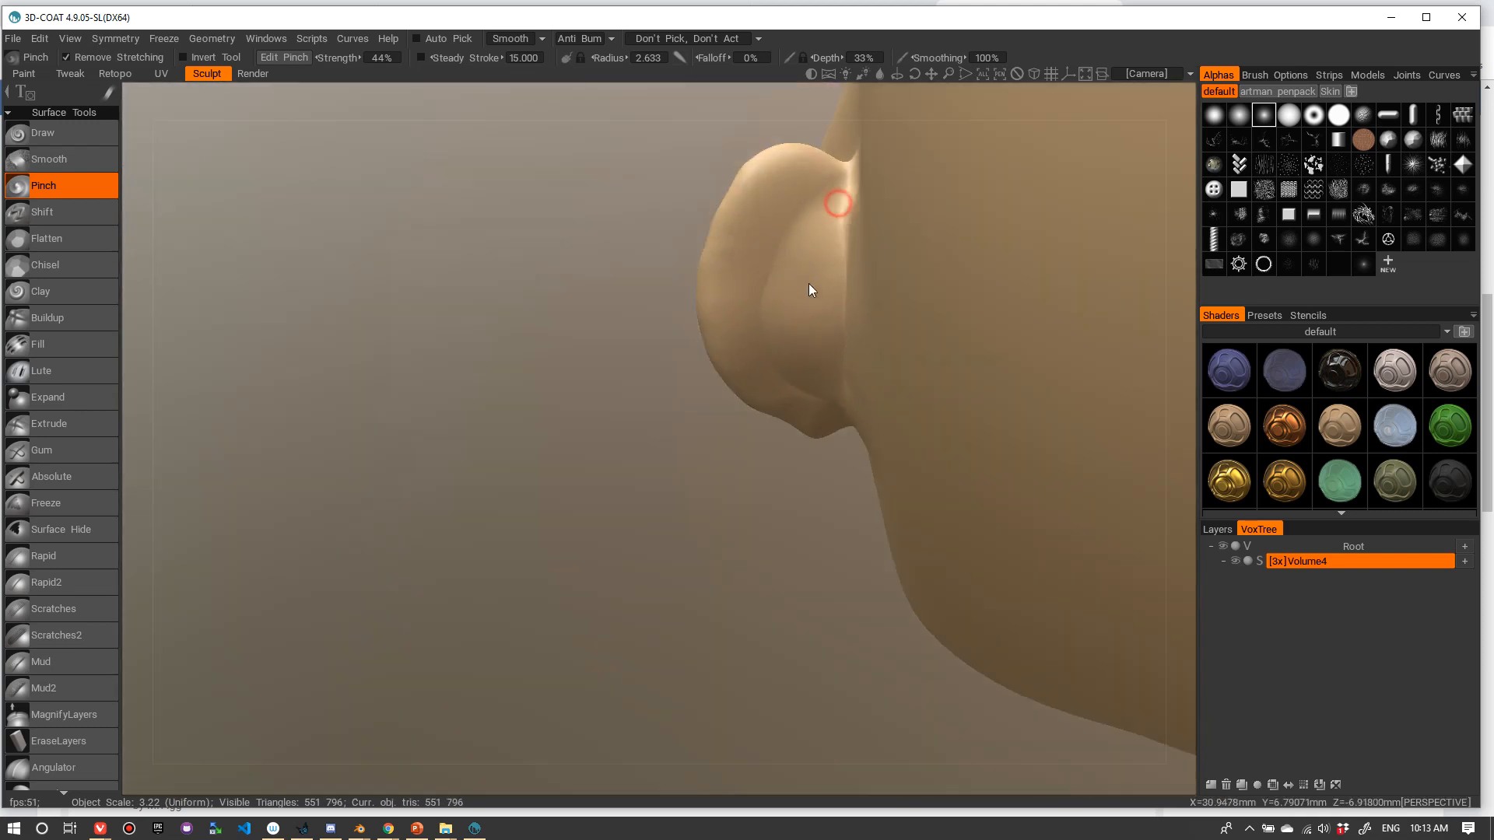
- Sharpen the creases behind the ear and the back edge of its upper rim with Pinch at radius 1.510 and depth 33%
mouse_move(838, 239)
left_mouse_down("alt")
mouse_move(880, 263)
mouse_move(870, 200)
mouse_move(838, 202)
mouse_move(814, 231)
mouse_move(810, 213)
mouse_move(764, 256)
left_mouse_up("alt")
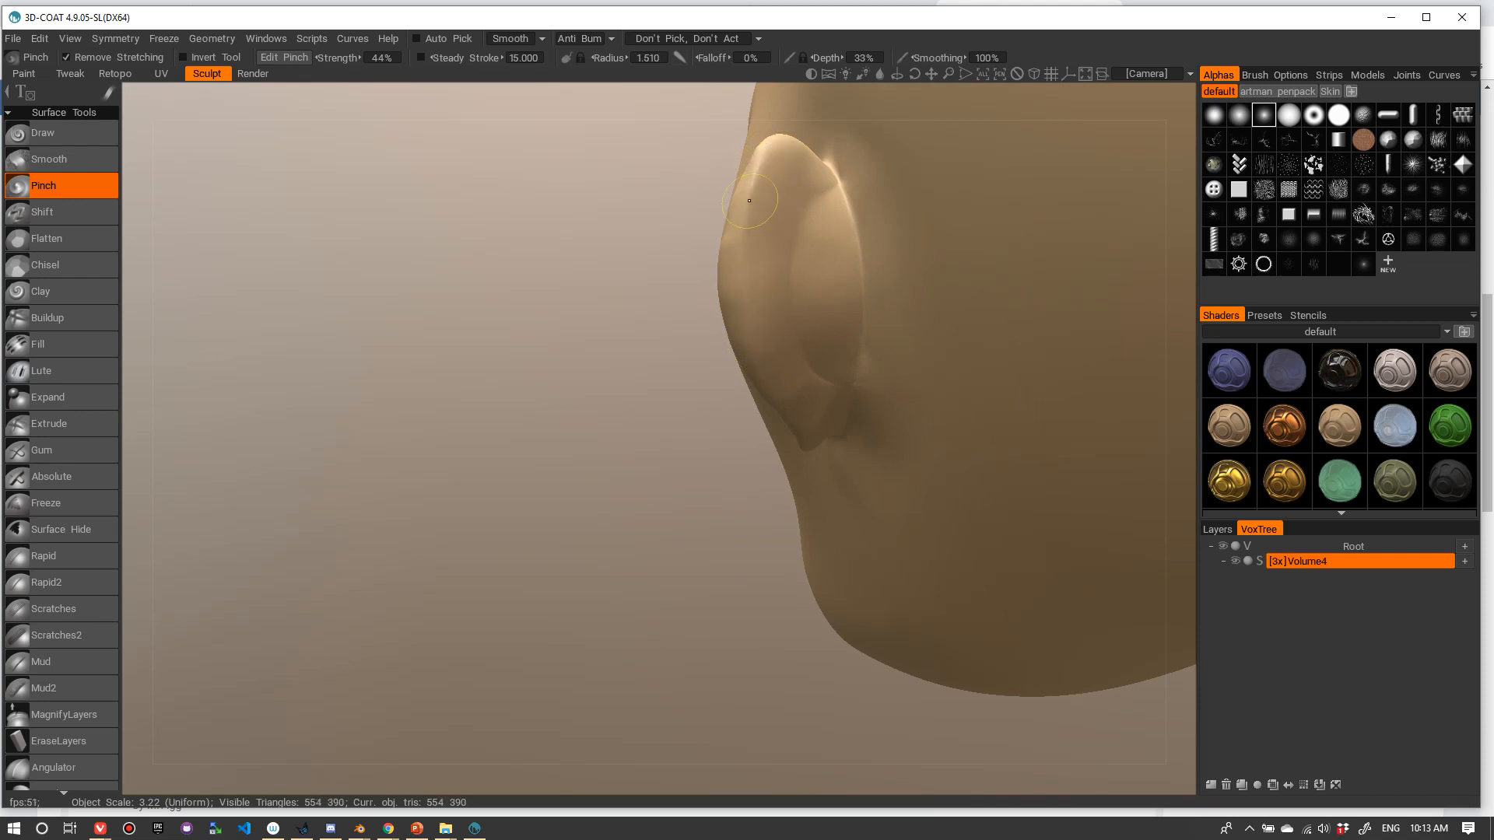
mouse_move(749, 200)
left_mouse_down("alt")
mouse_move(760, 308)
mouse_move(814, 333)
mouse_move(774, 235)
mouse_move(803, 218)
left_mouse_up("alt")
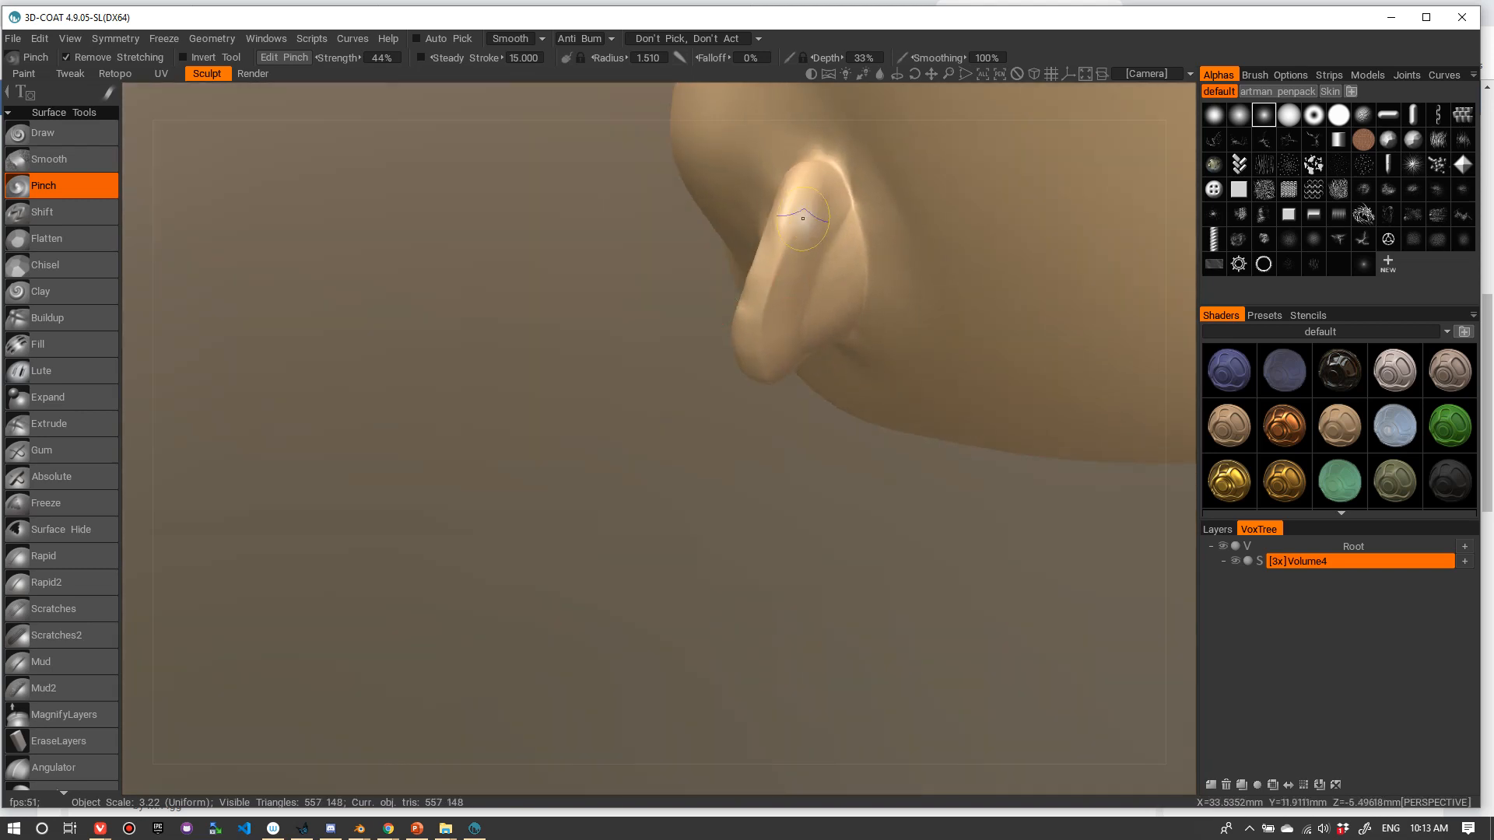
left_click_drag(851, 170, 767, 208, "alt")
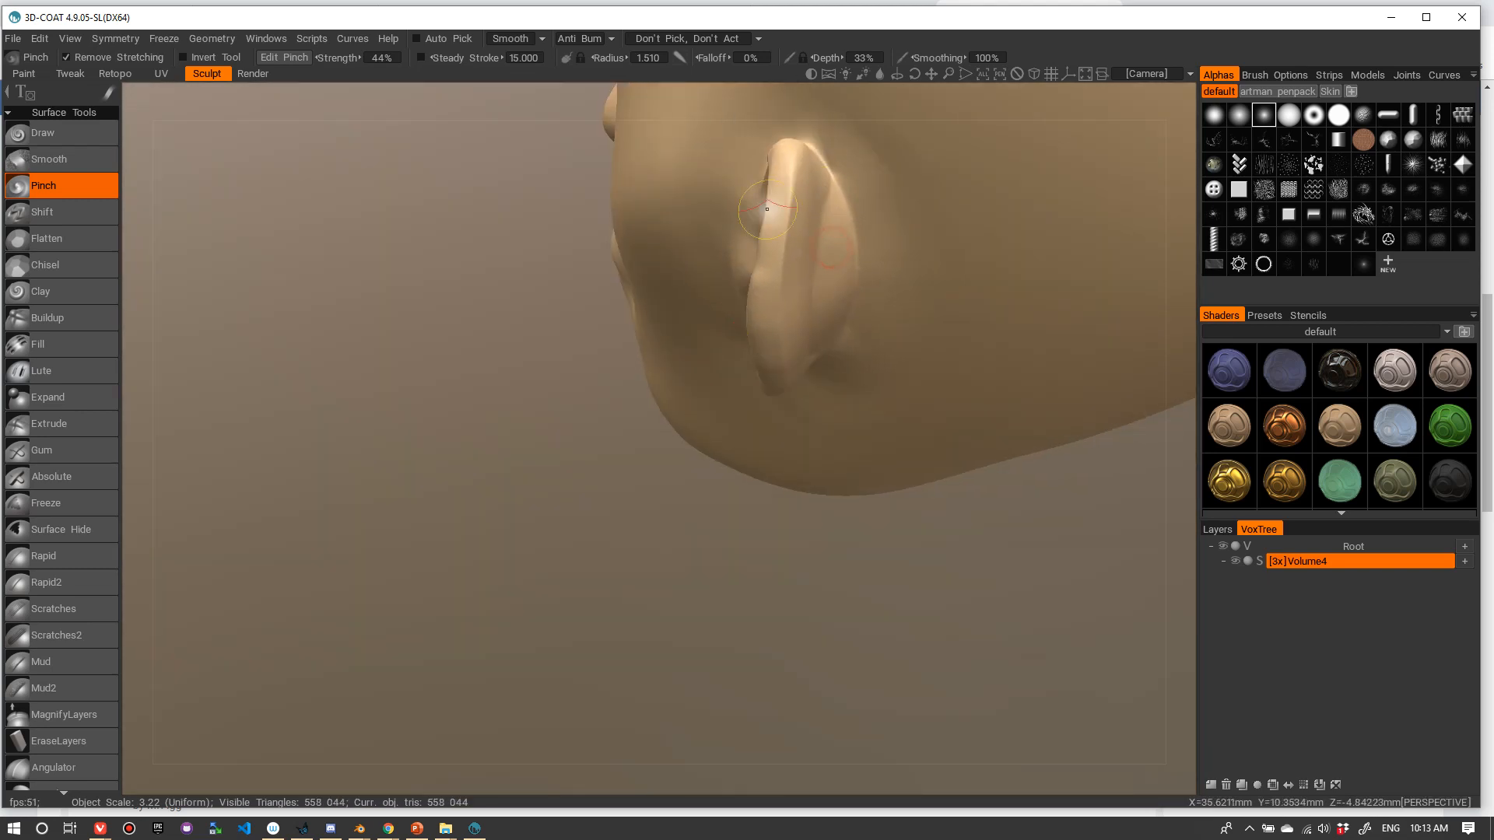
- Shape the outer edge of the ear rim from the top down to the lobe with Rapid2 at radius 1.234
left_click(72, 582)
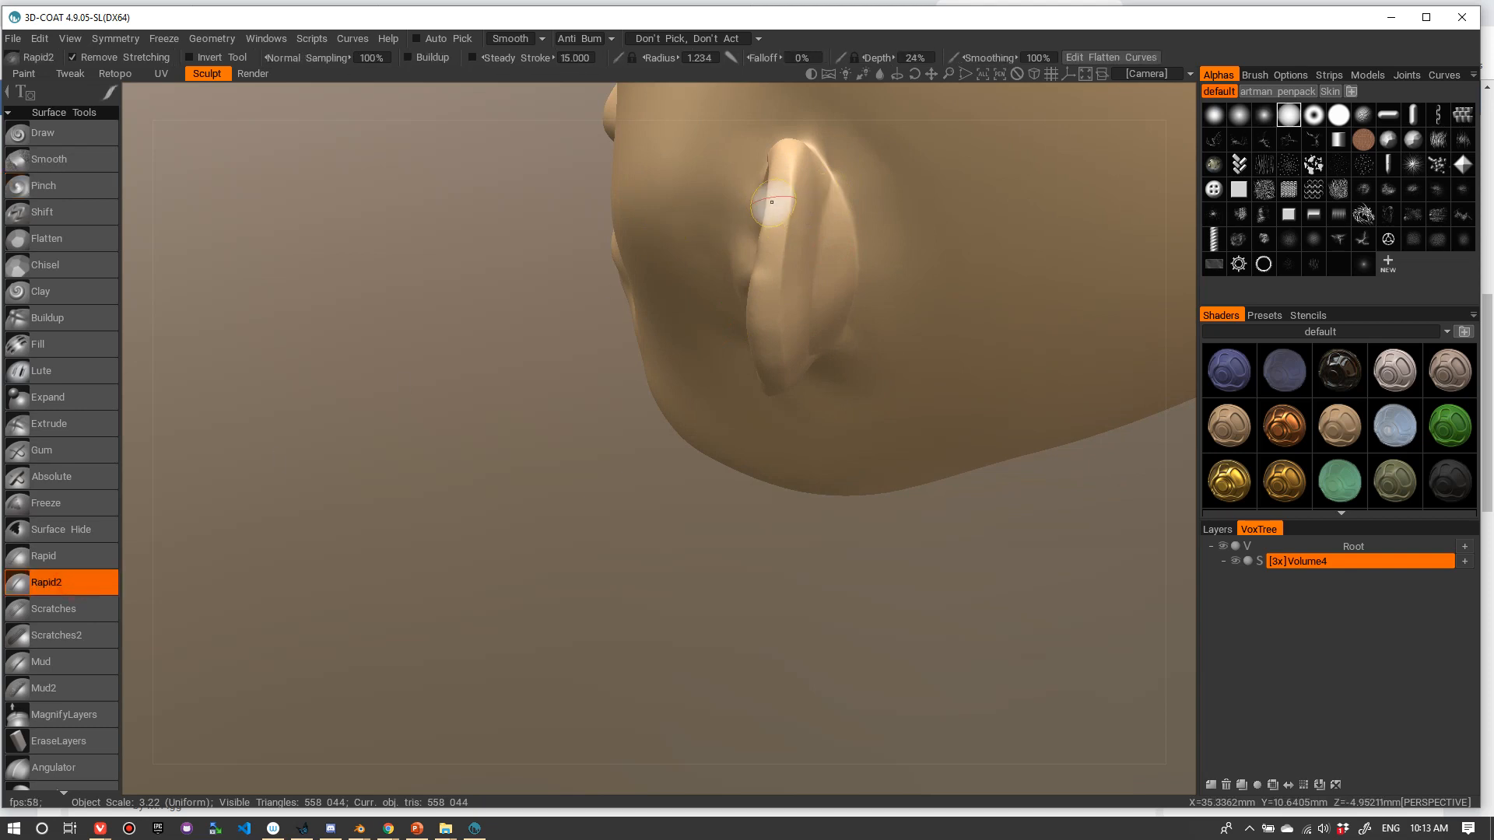
left_click_drag(790, 226, 793, 210, "alt")
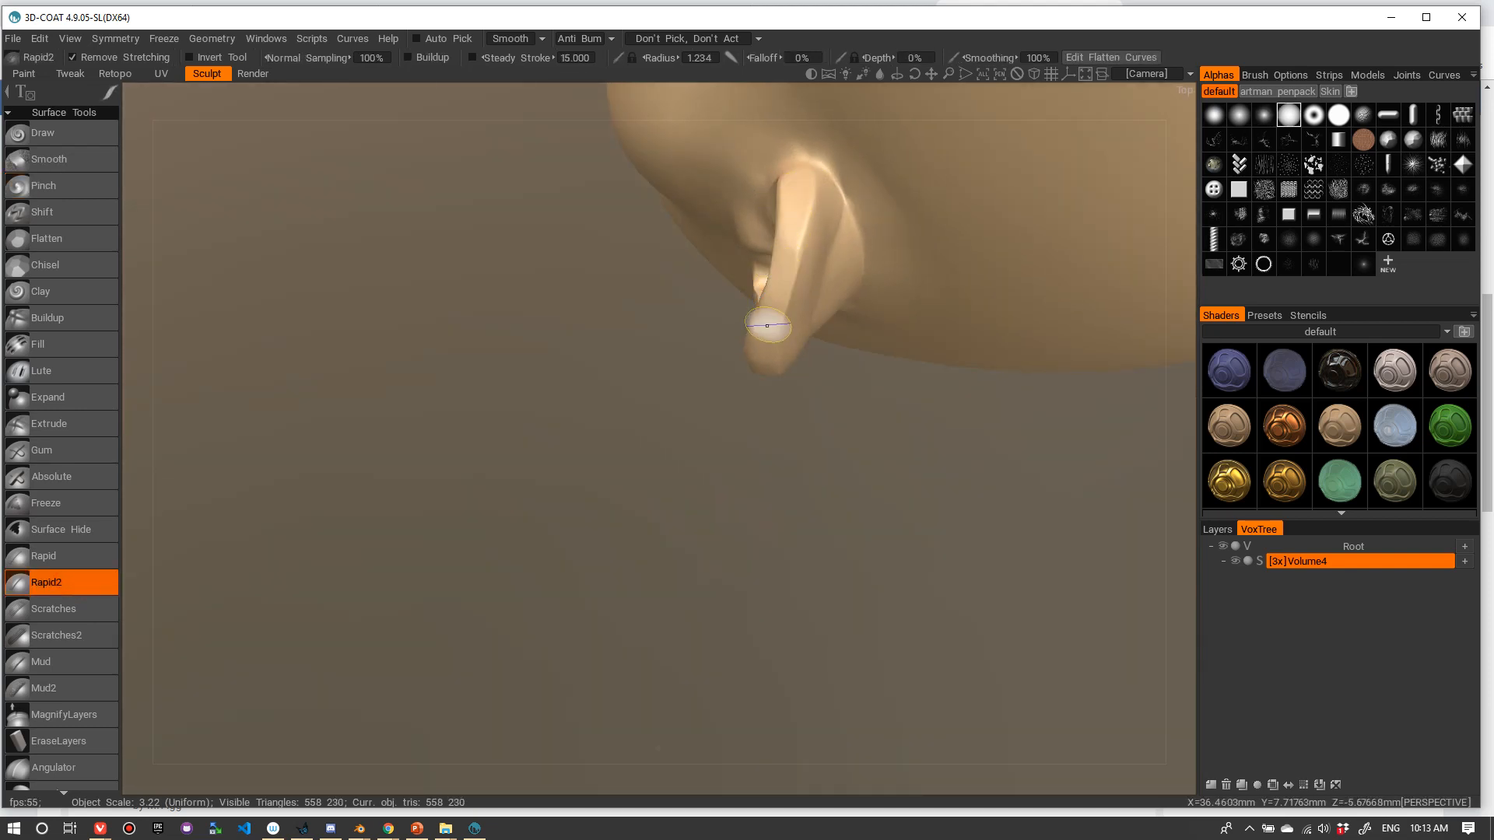
left_click_drag(767, 325, 785, 150, "alt")
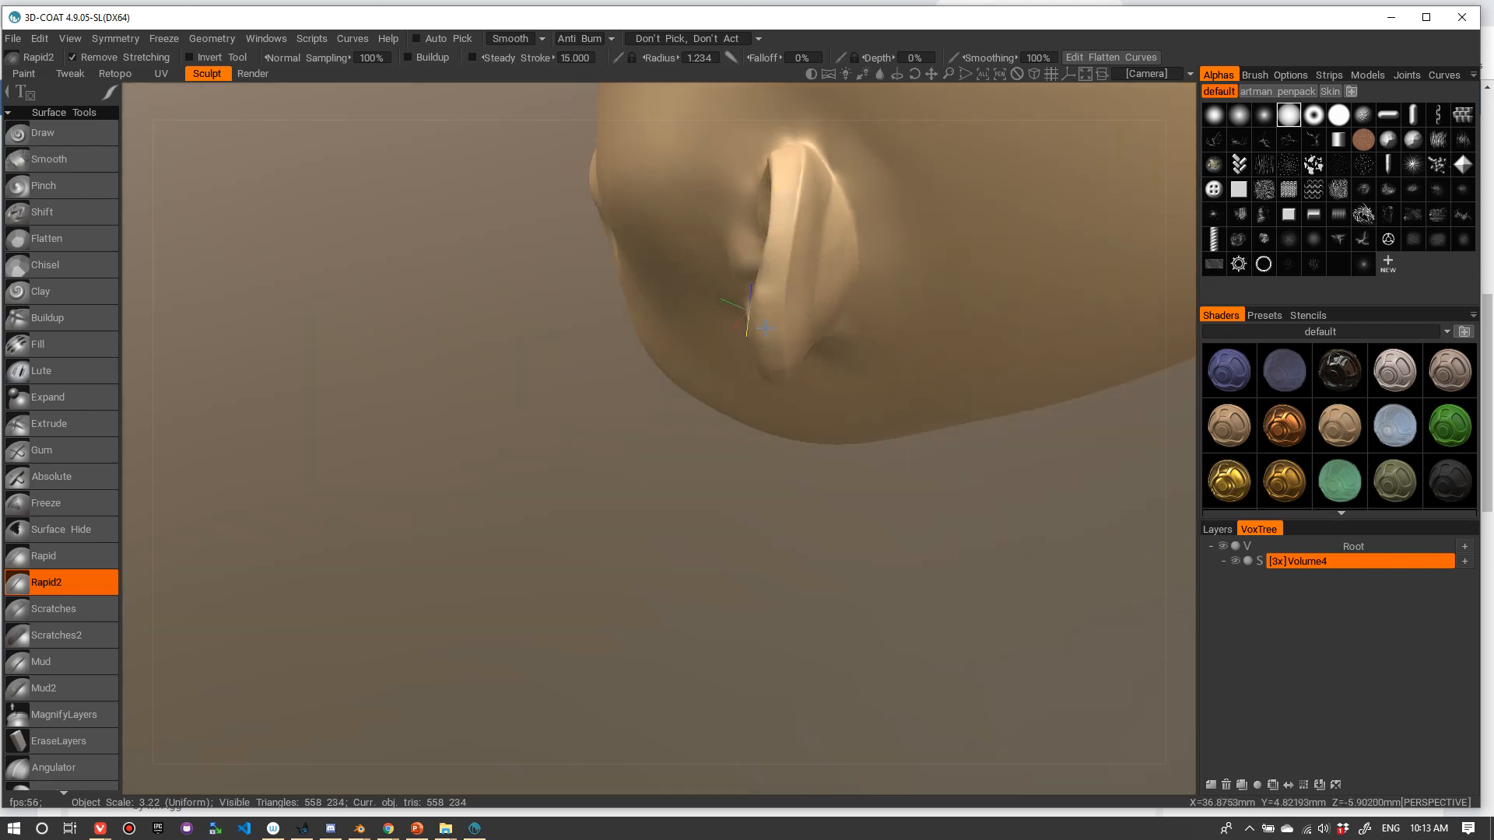
left_click_drag(766, 327, 778, 240, "alt")
left_click_drag(778, 364, 774, 219, "alt")
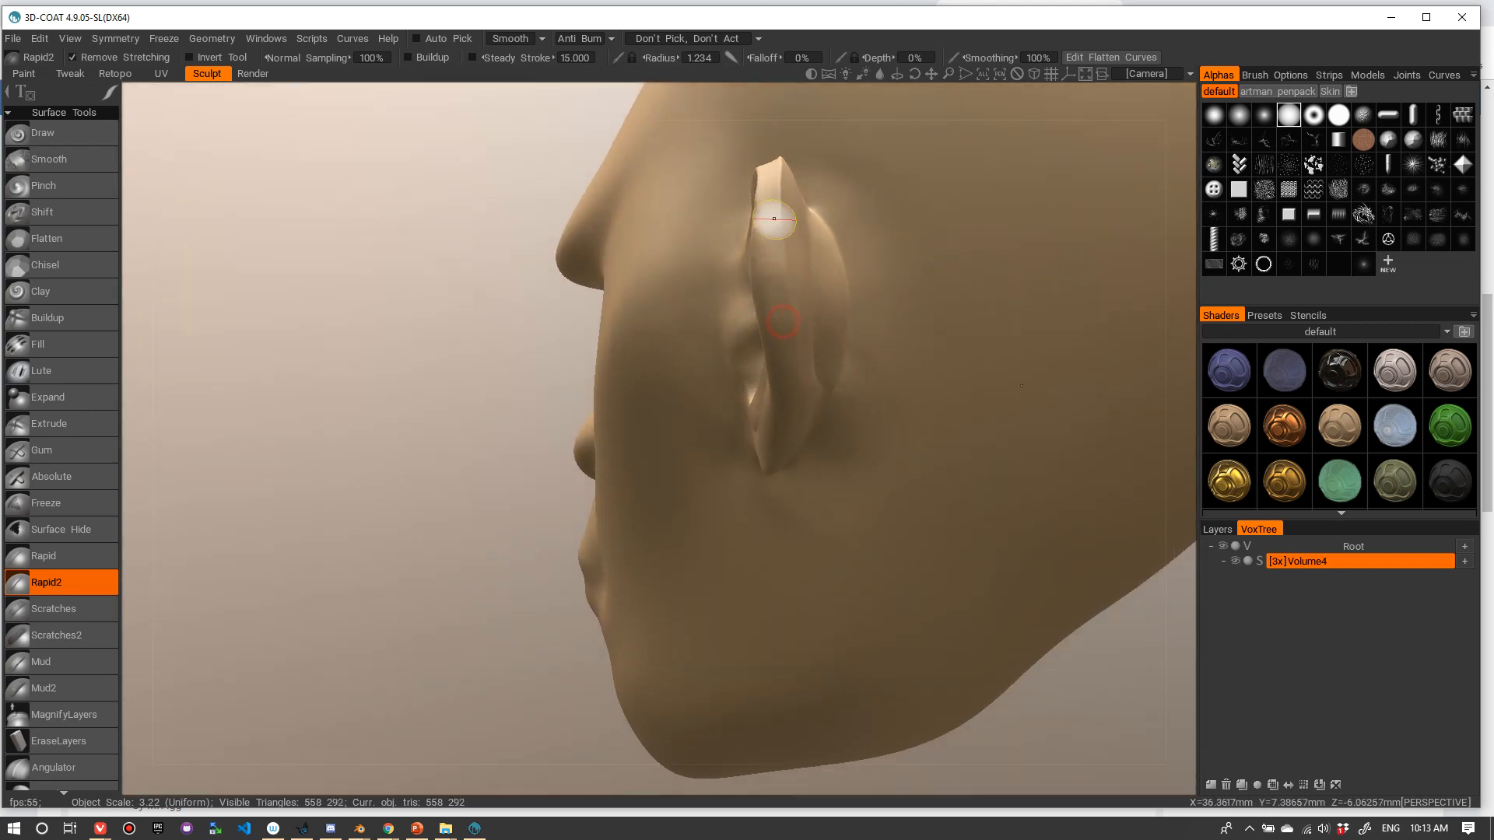
left_click_drag(791, 358, 769, 242, "alt")
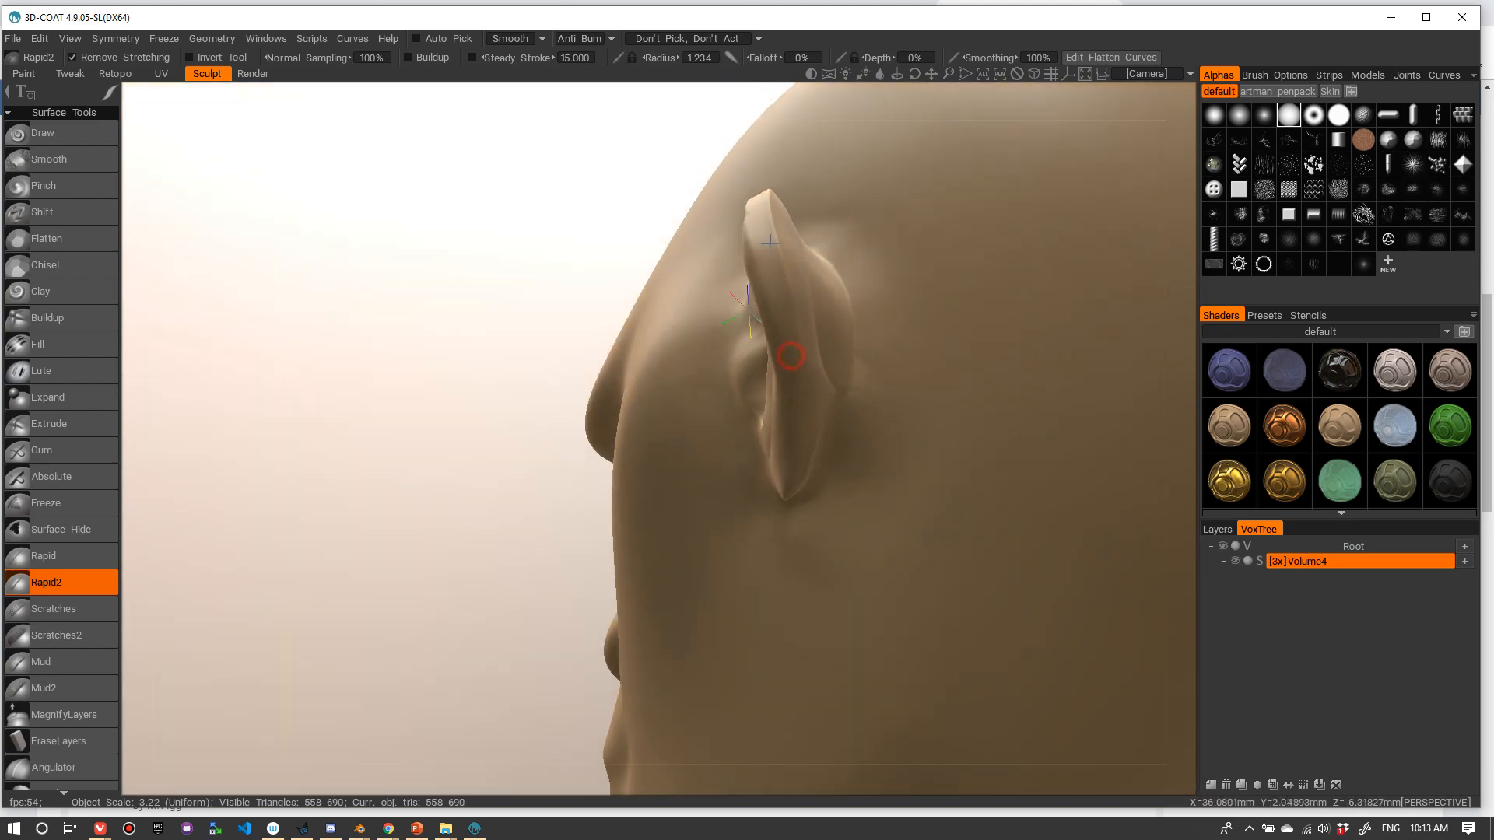
left_click_drag(773, 301, 785, 268, "alt")
mouse_move(786, 430)
left_mouse_down("alt")
mouse_move(774, 277)
mouse_move(790, 428)
left_mouse_up("alt")
mouse_move(788, 308)
left_mouse_down()
mouse_move(794, 440)
mouse_move(793, 427)
mouse_move(897, 497)
mouse_move(782, 217)
mouse_move(790, 326)
mouse_move(733, 390)
left_mouse_up()
mouse_move(805, 248)
left_mouse_down()
mouse_move(734, 343)
mouse_move(733, 394)
mouse_move(693, 430)
left_mouse_up()
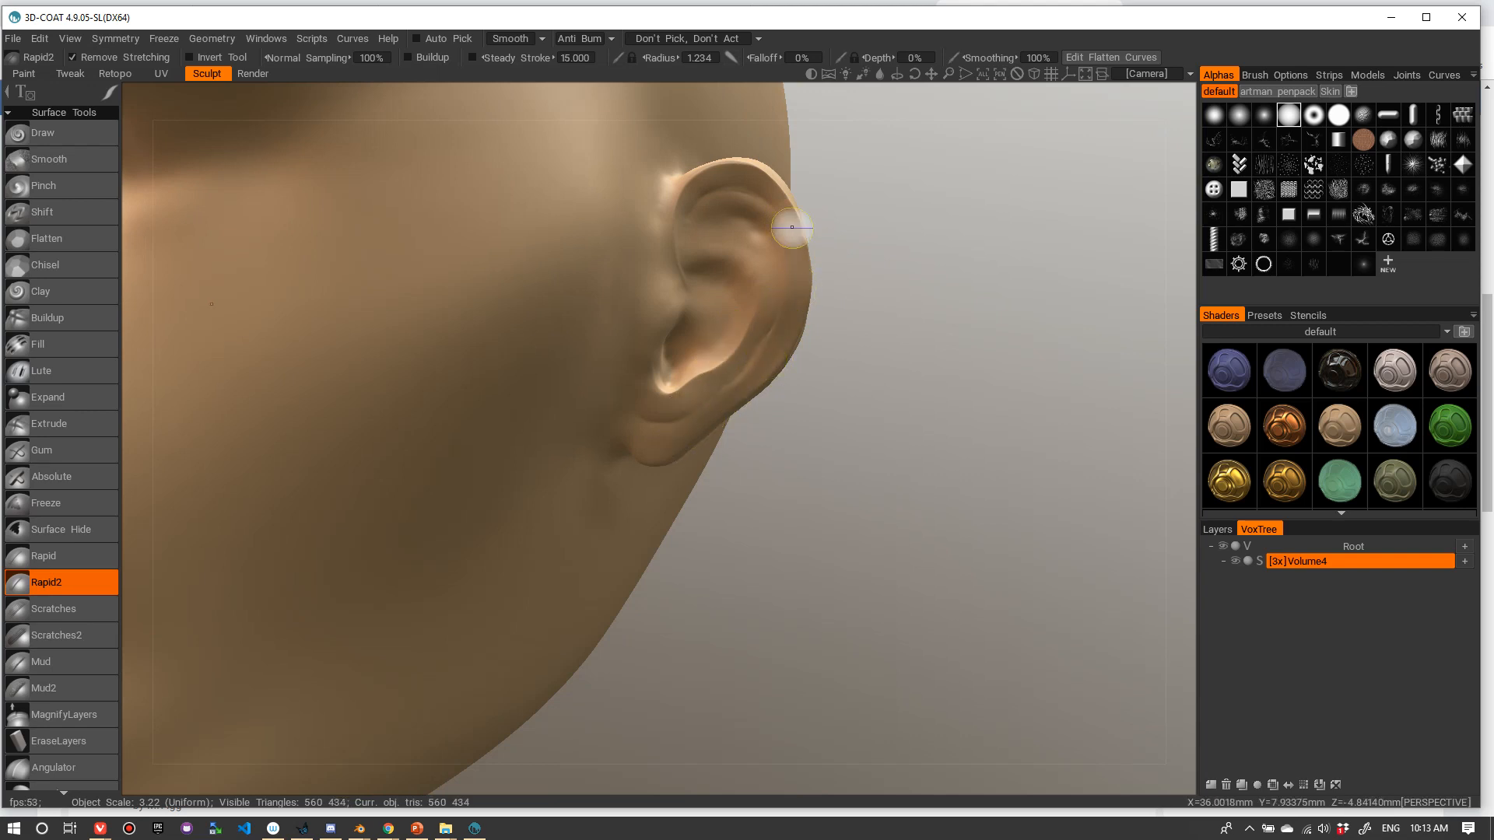
mouse_move(731, 181)
left_mouse_down()
mouse_move(778, 194)
mouse_move(787, 248)
mouse_move(775, 229)
left_mouse_up()
- Adjust the ear's upper rim and lower edge near the lobe using Move with the soft round alpha and a radius of about 5.7
scroll(833, 231, "down", 5)
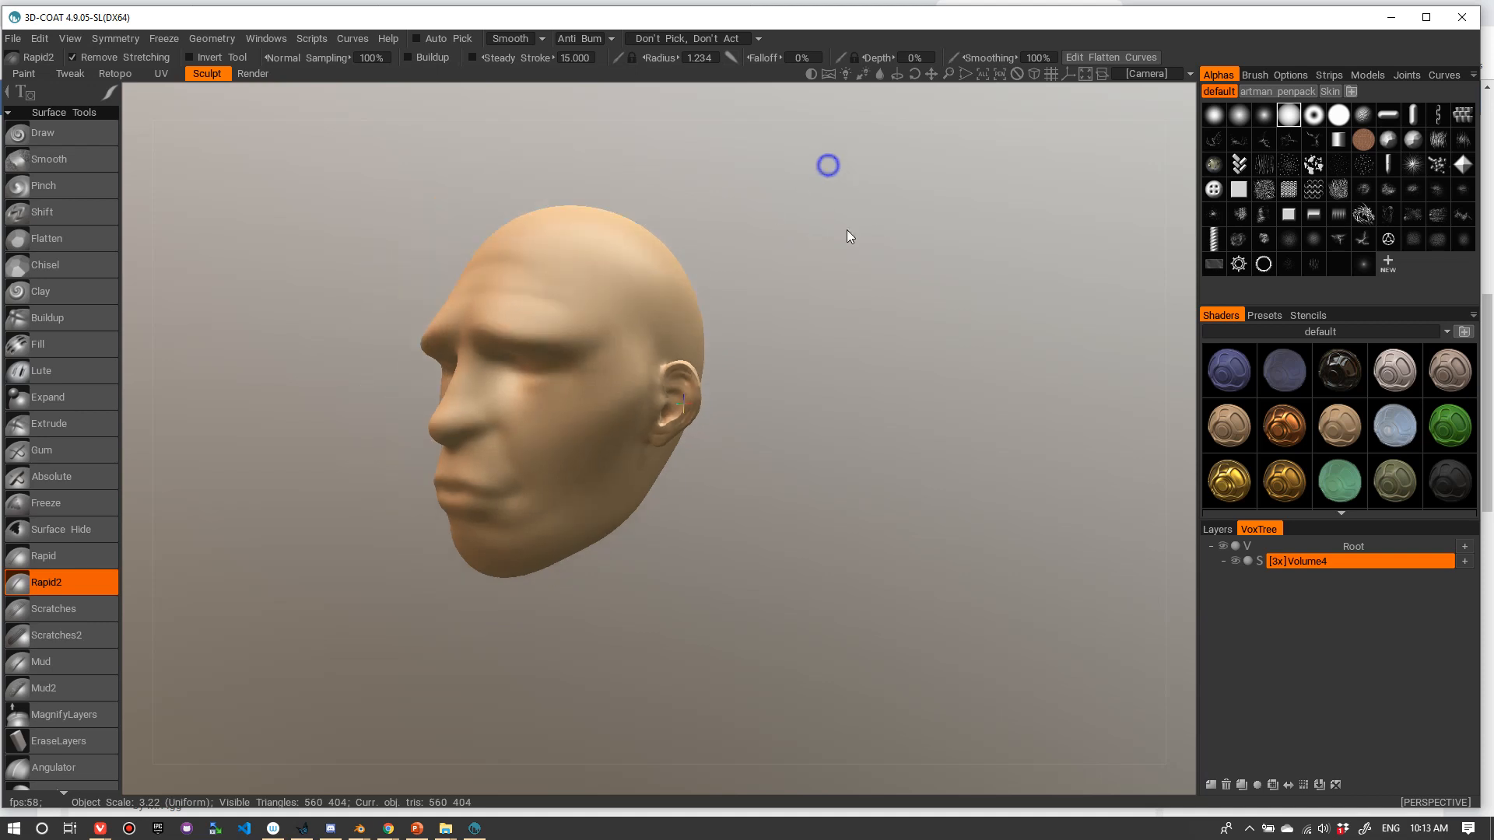
left_click_drag(798, 324, 780, 293)
scroll(890, 256, "up", 5)
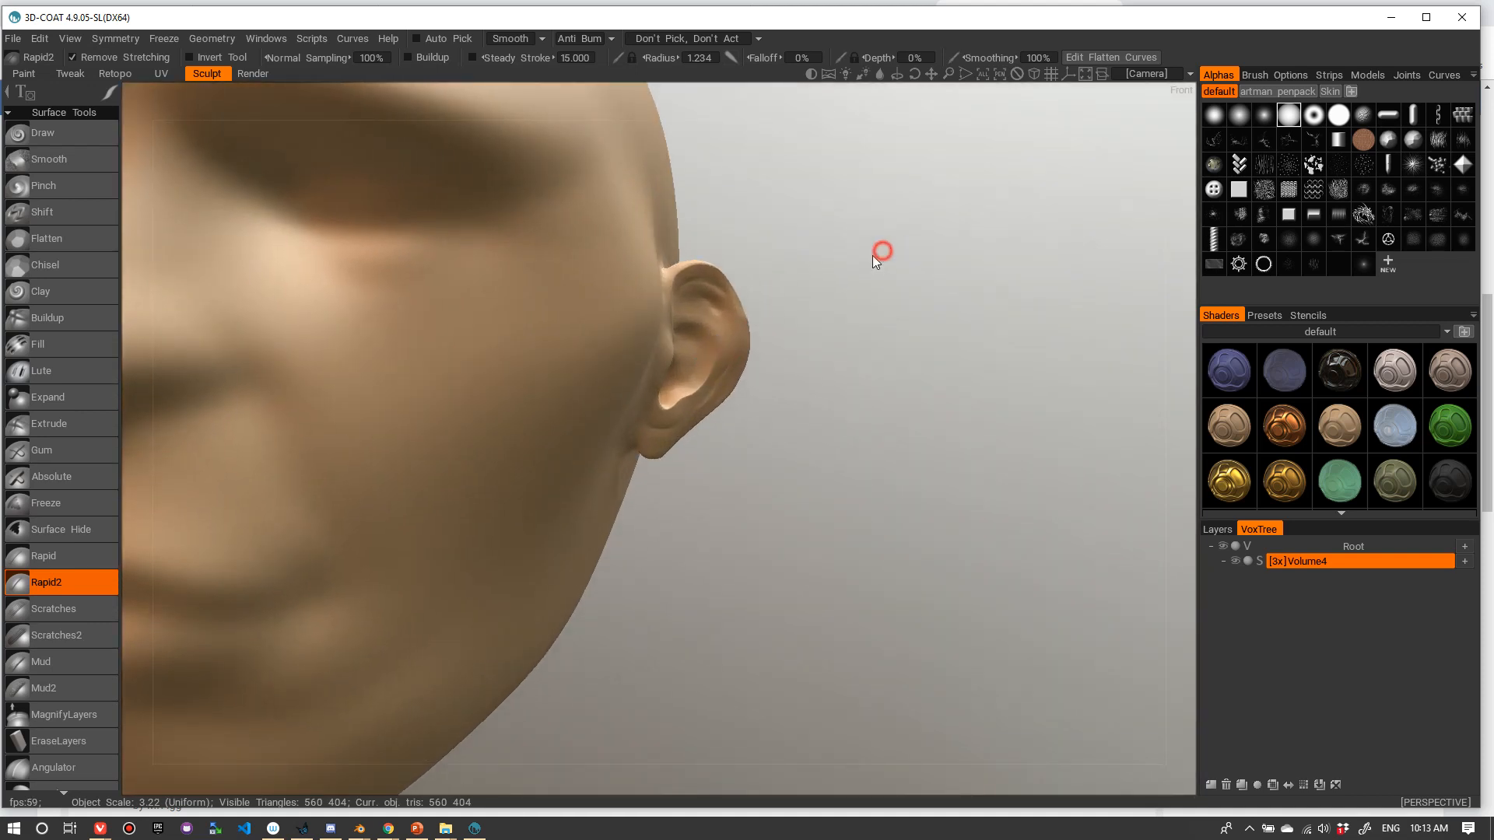
key("m")
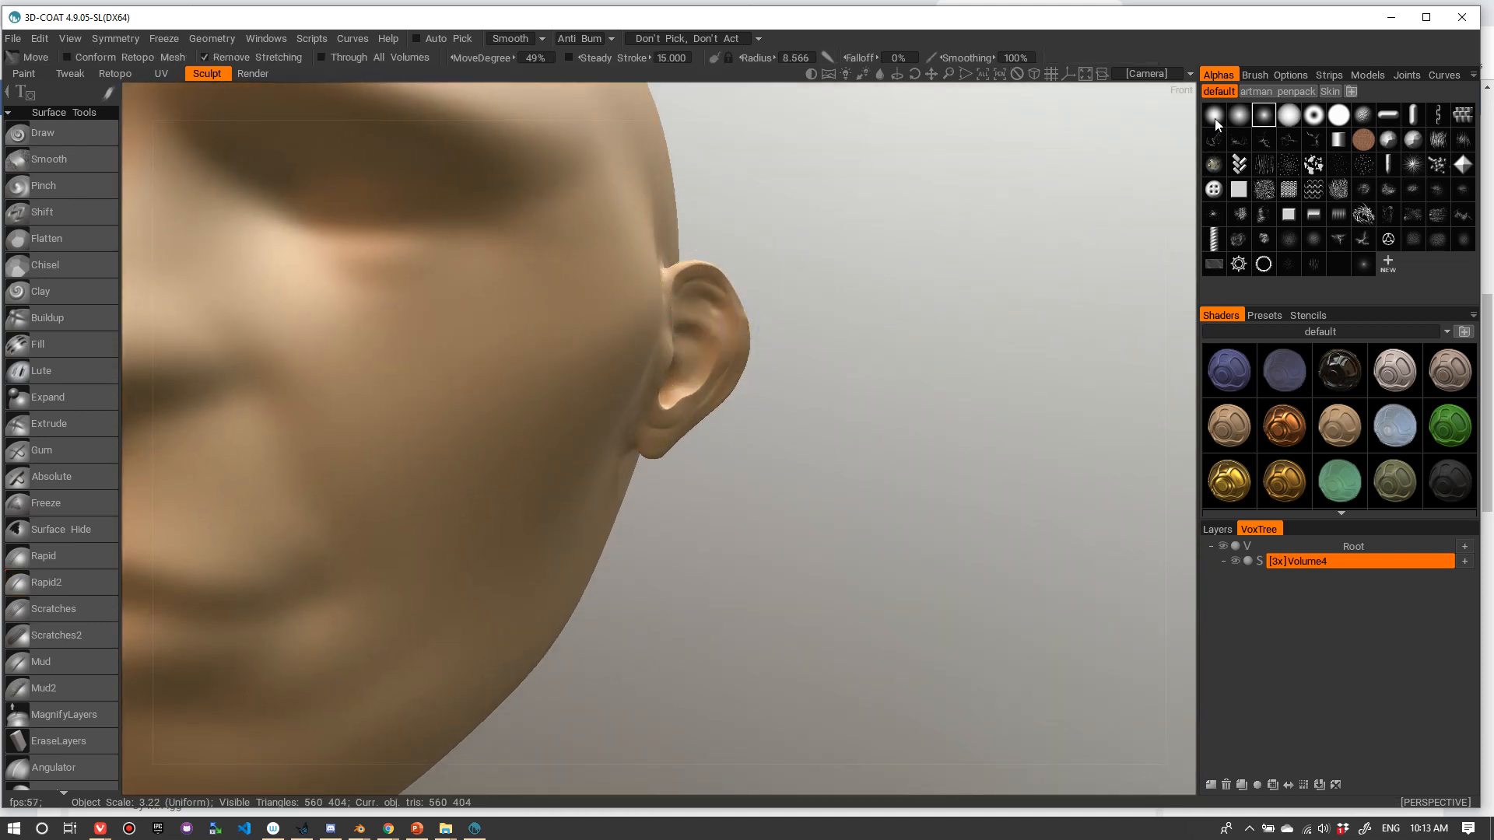
left_click_drag(749, 304, 743, 309)
right_click_drag(743, 310, 730, 311)
left_click_drag(731, 311, 741, 317)
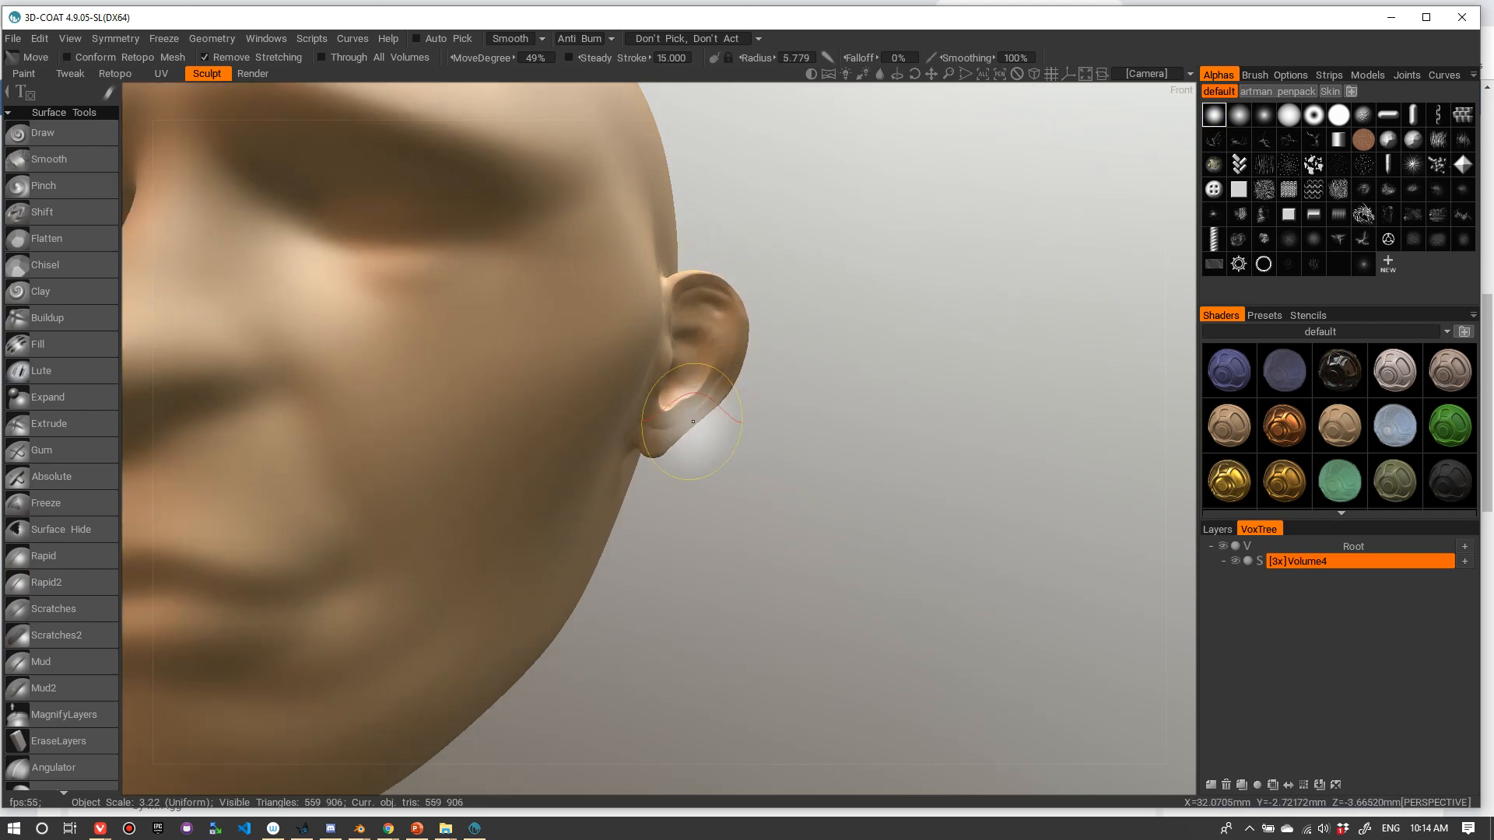
left_click_drag(786, 441, 700, 429)
right_click_drag(696, 427, 683, 427)
mouse_move(691, 428)
left_mouse_down()
mouse_move(691, 445)
mouse_move(712, 404)
mouse_move(688, 405)
mouse_move(709, 342)
left_mouse_up()
- Convert the Volume4 surface layer to voxels with a required poly count of 200 000, keeping automatic hole closing on
right_click_drag(768, 263, 726, 294)
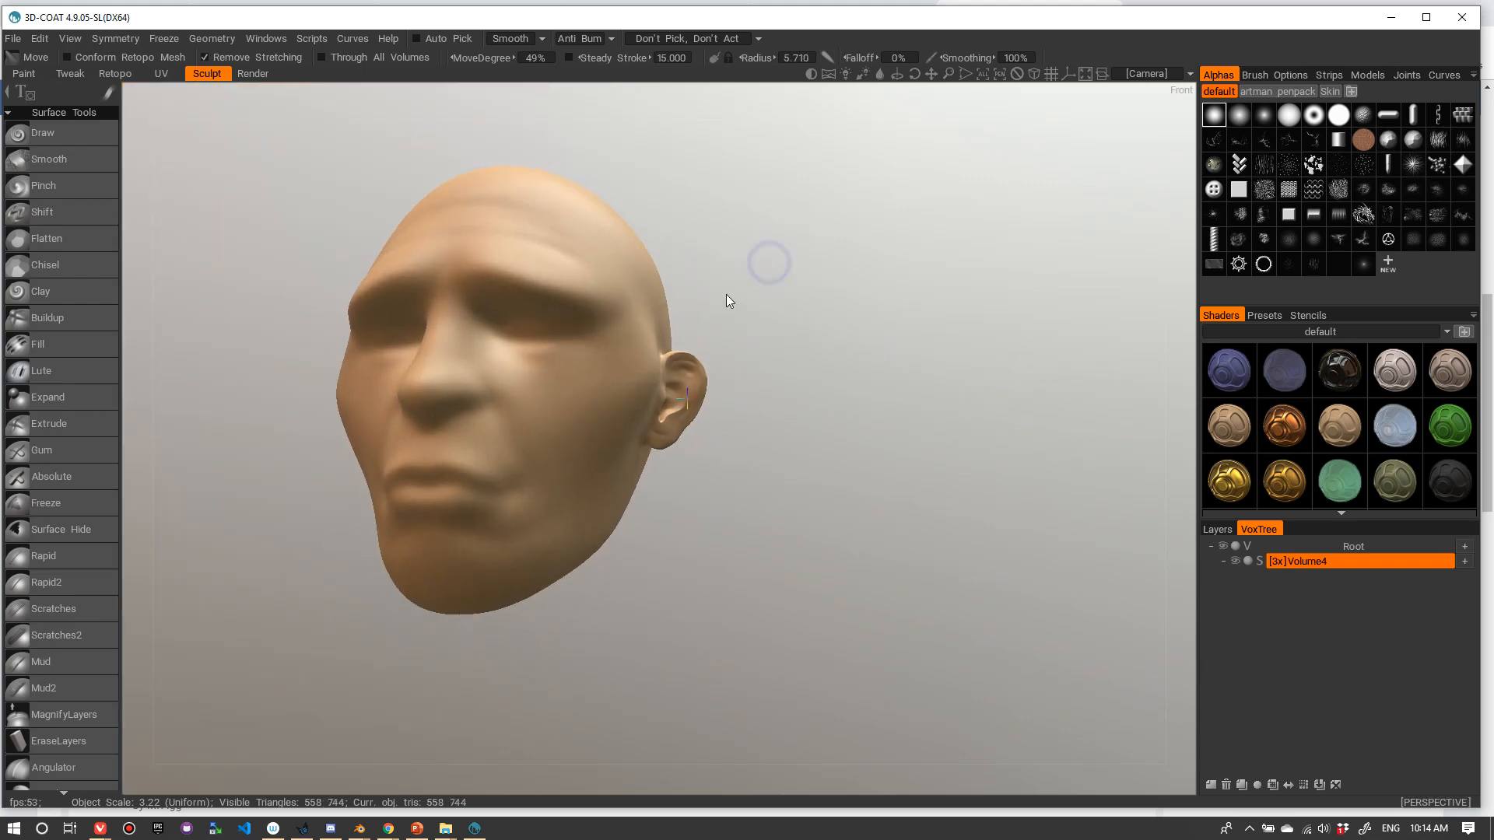
left_click_drag(730, 294, 776, 256)
right_click_drag(776, 256, 798, 262)
left_click_drag(799, 262, 779, 268)
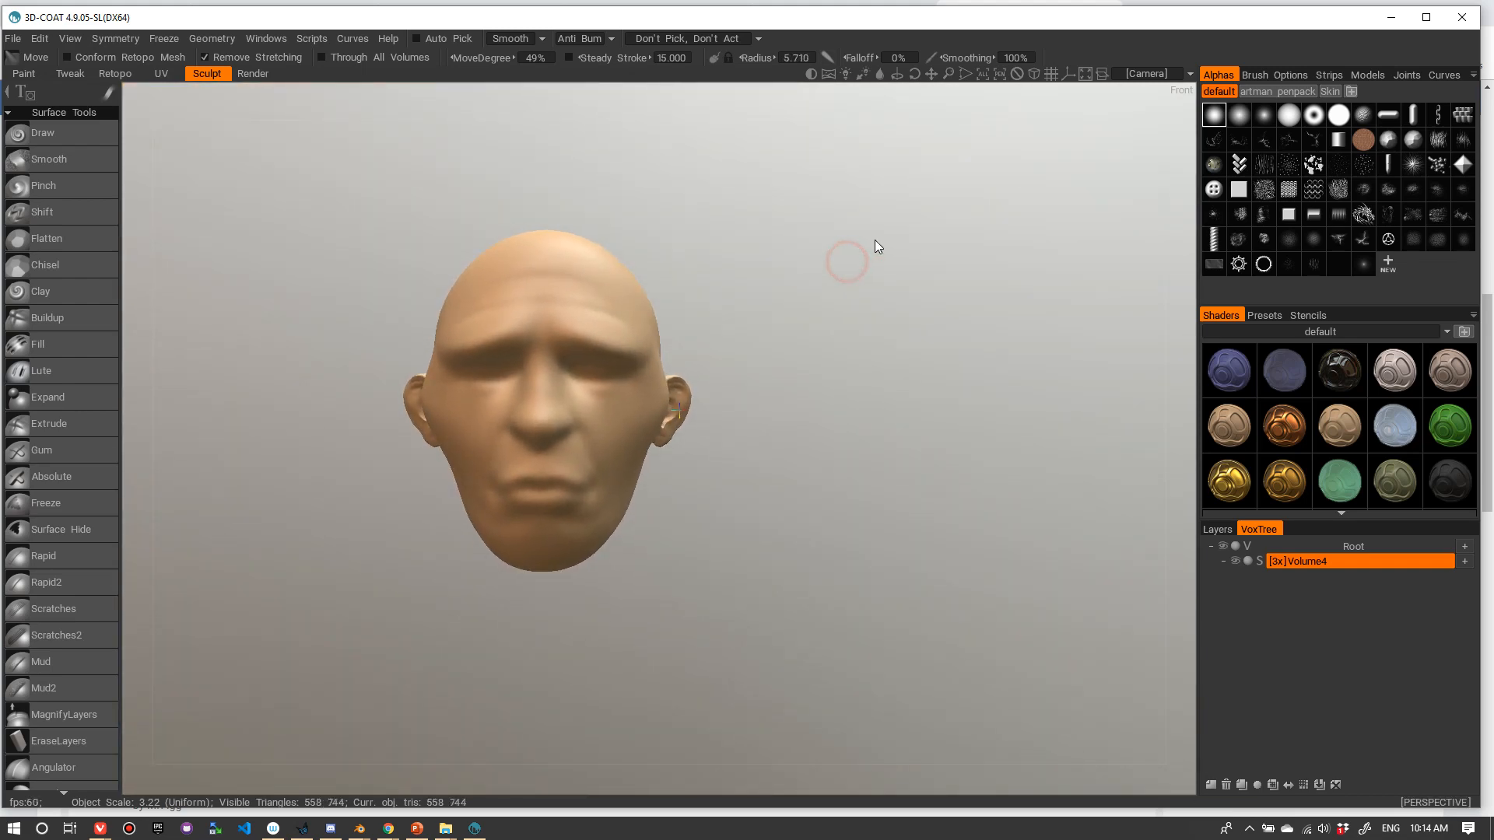
mouse_move(865, 320)
left_mouse_down()
mouse_move(1017, 296)
mouse_move(878, 329)
left_mouse_up()
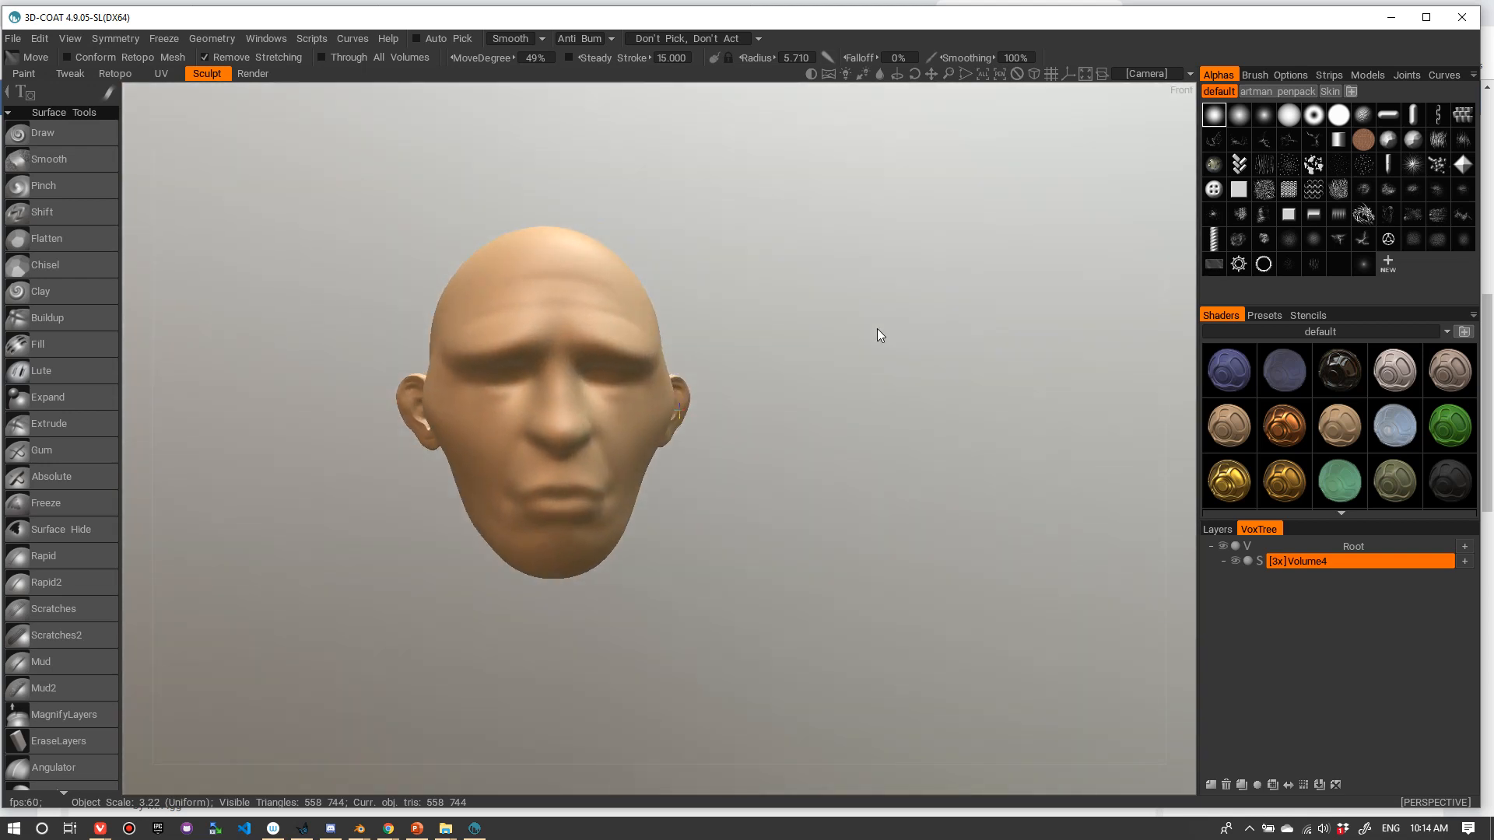
left_click(1259, 560)
left_click(800, 410)
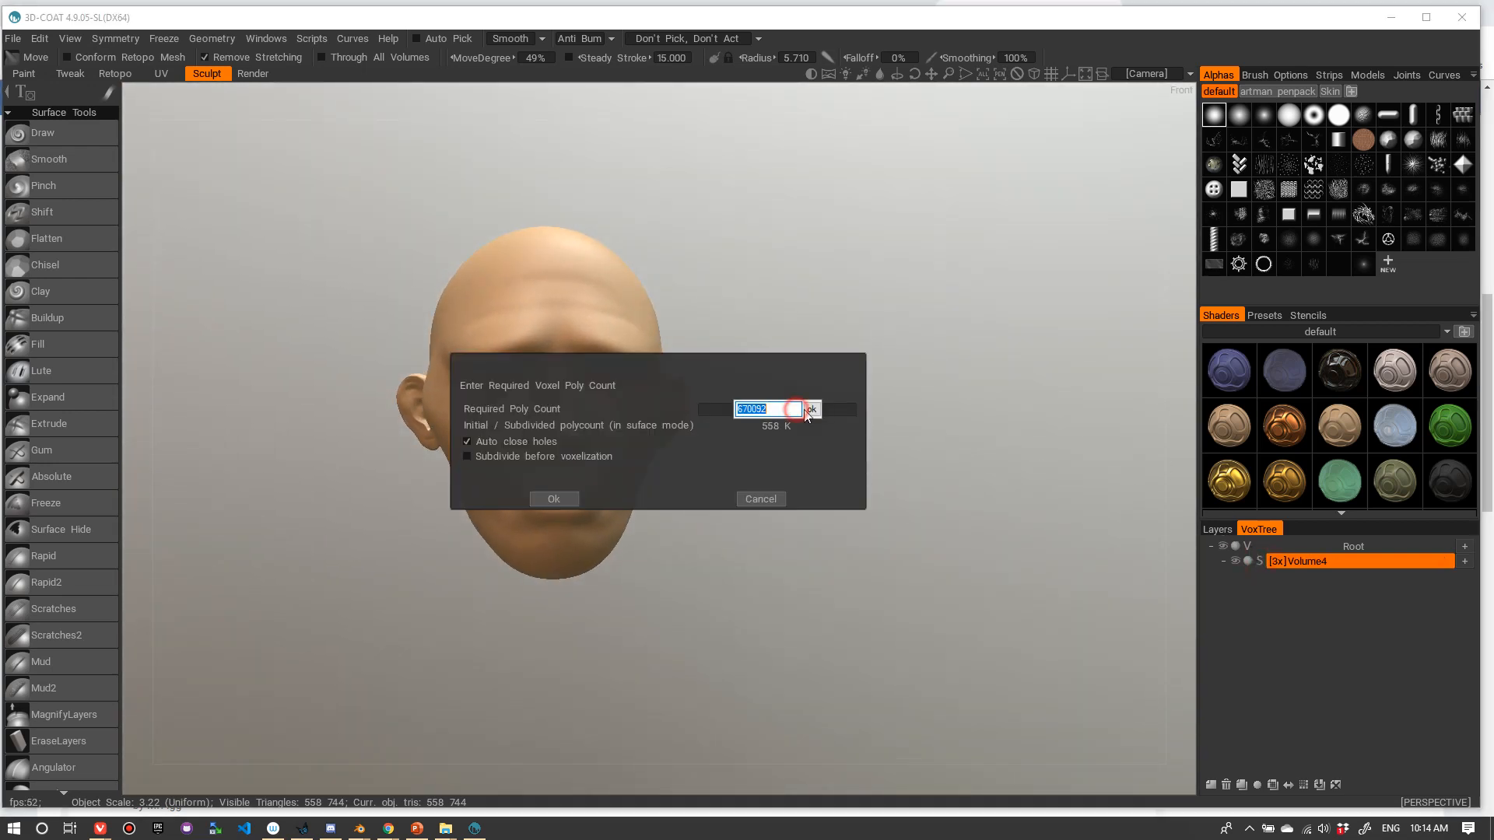
type("200 000")
left_click(811, 409)
left_click(579, 500)
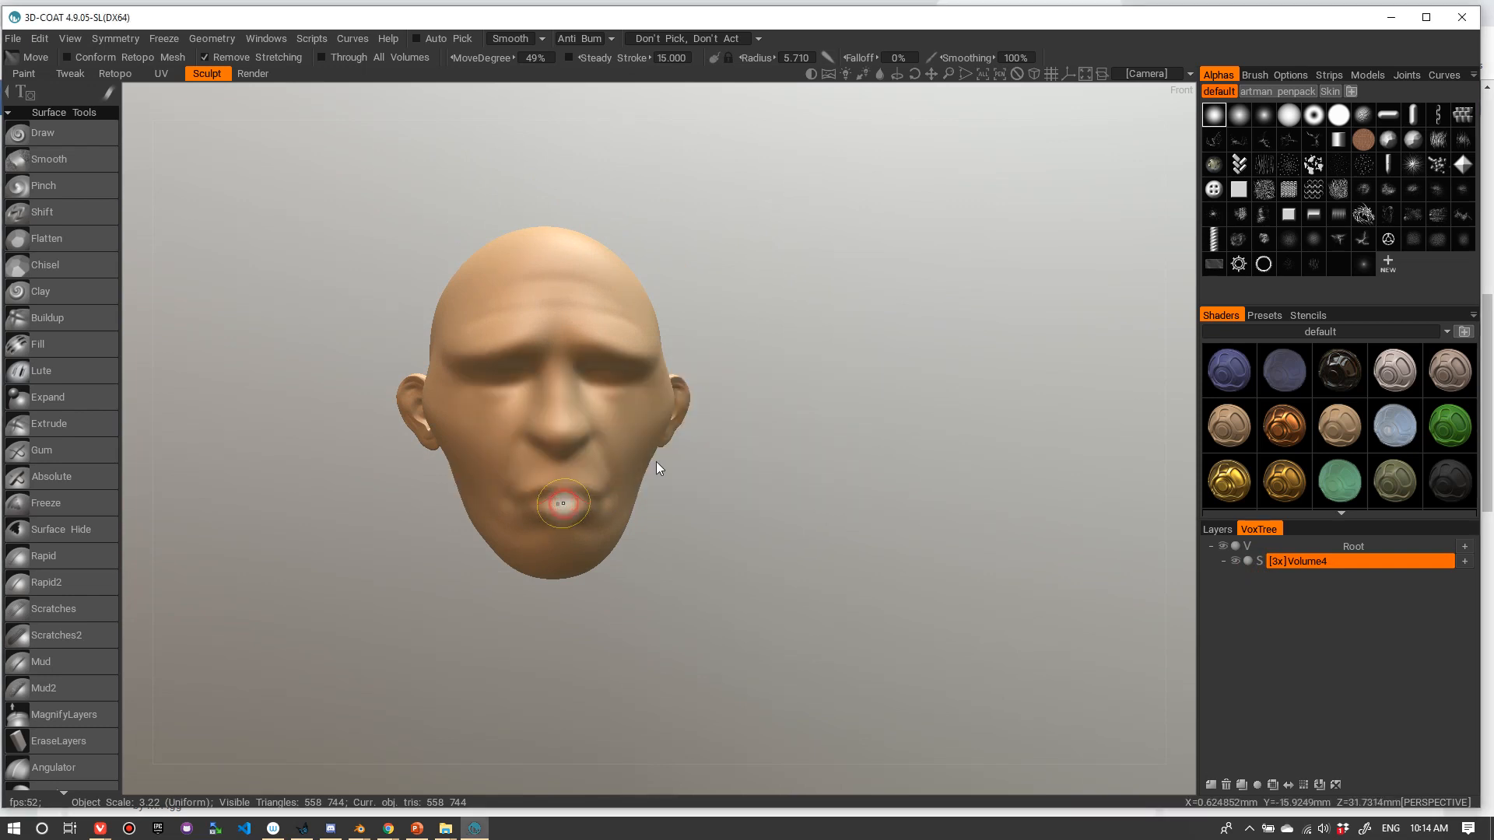
- Reshape the voxel ear's outer rim and lobe with Move, enlarging the brush radius to 8.126 and then 10.635
left_click_drag(843, 423, 783, 373)
right_click_drag(783, 374, 824, 343)
left_click_drag(825, 344, 901, 349)
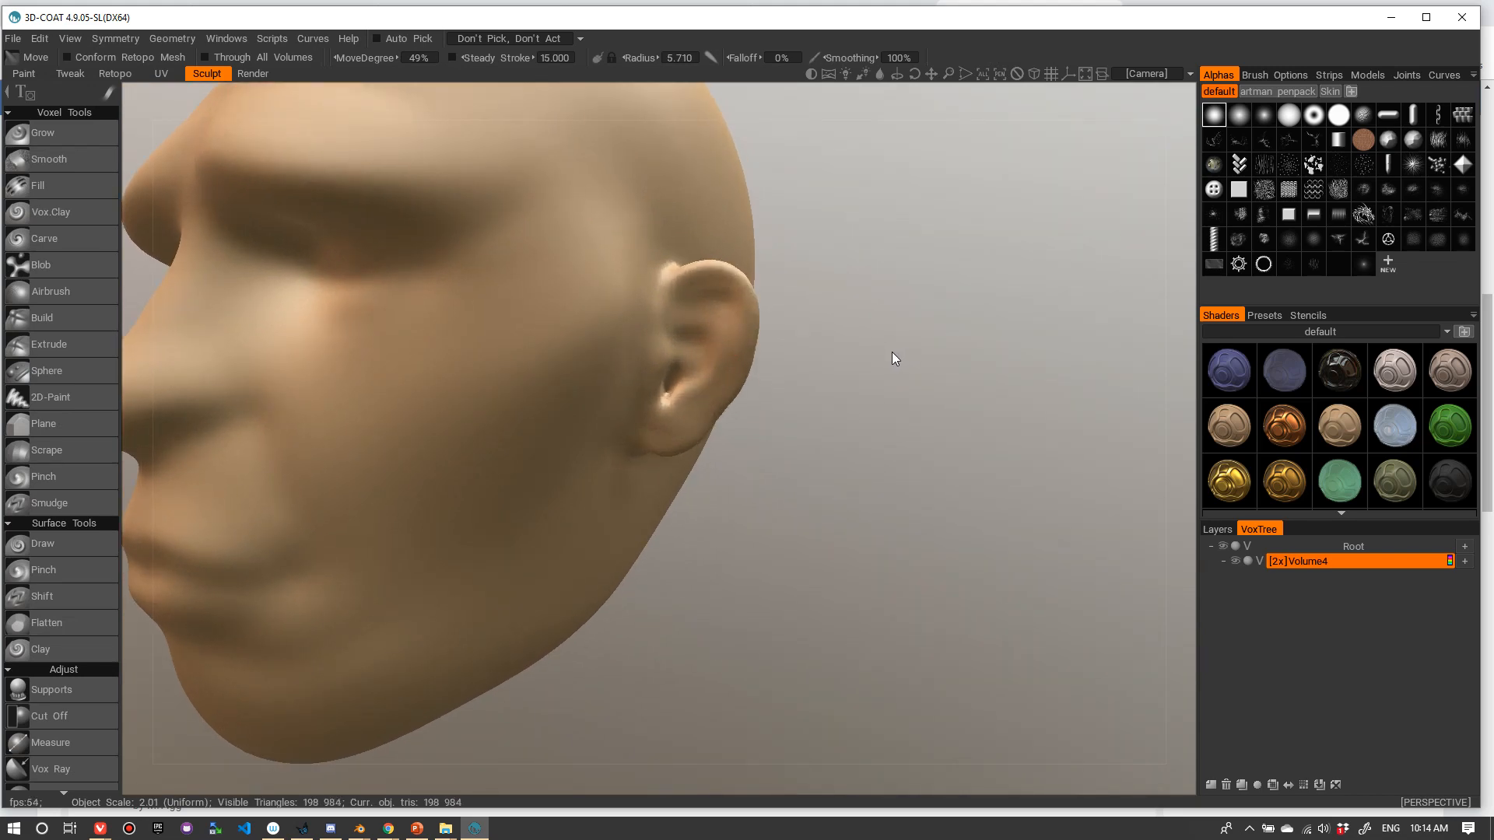
right_click_drag(891, 351, 875, 314)
left_click_drag(876, 319, 766, 372)
right_click_drag(766, 372, 879, 325)
left_click_drag(879, 326, 782, 344)
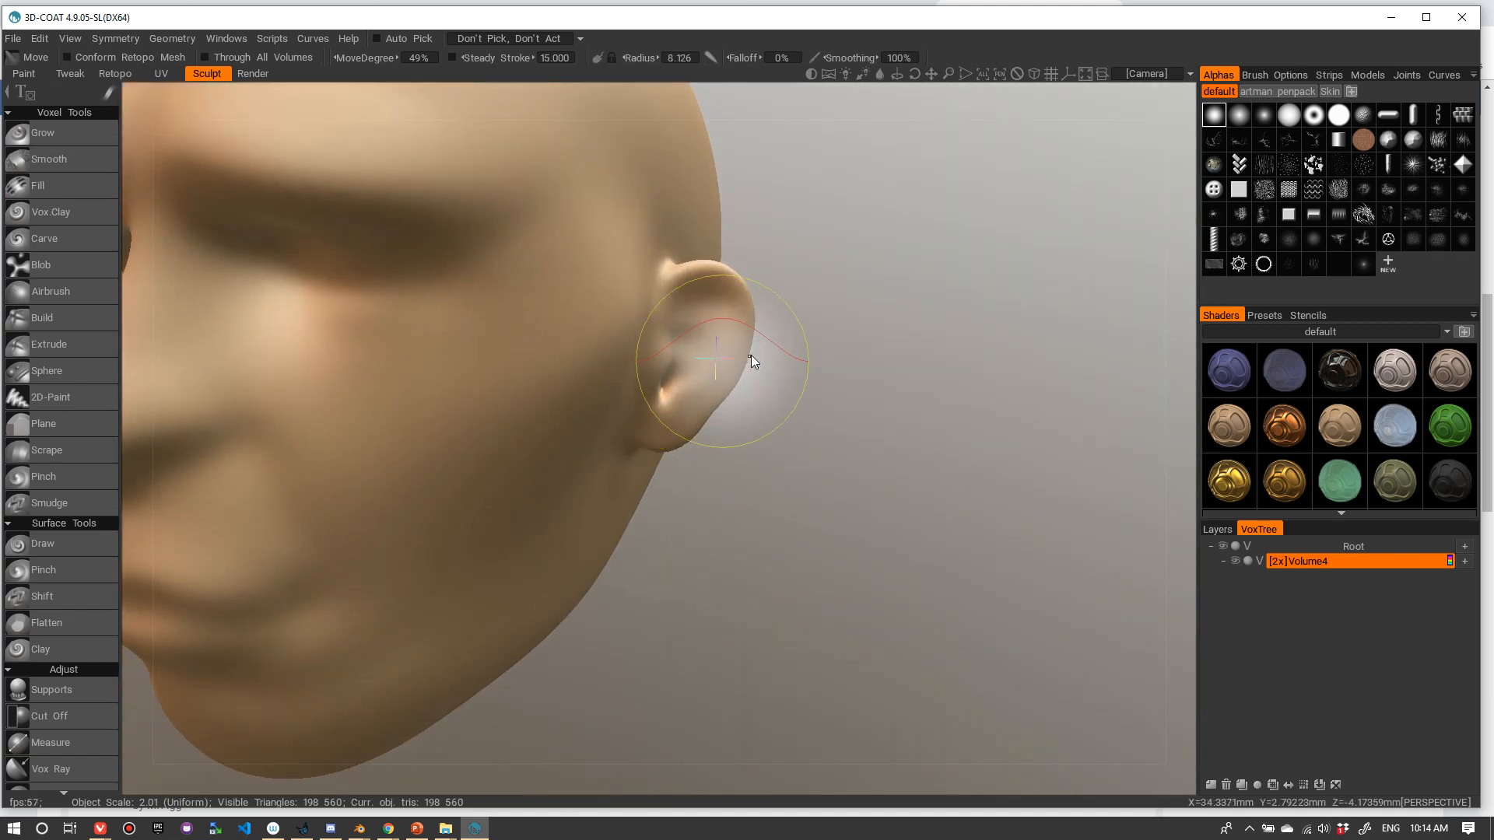
right_click_drag(748, 352, 782, 350)
mouse_move(744, 342)
left_mouse_down()
mouse_move(759, 340)
mouse_move(756, 307)
left_mouse_up()
left_click_drag(789, 347, 789, 299)
mouse_move(678, 435)
left_mouse_down()
mouse_move(683, 452)
mouse_move(710, 426)
left_mouse_up()
left_click_drag(726, 301, 823, 277)
- Pull the rear edge of the ear outward from the opposite side of the head with Move at radius 10.635
scroll(740, 292, "down", 5)
right_click_drag(826, 265, 774, 285)
left_click_drag(774, 286, 953, 283)
left_click_drag(862, 290, 826, 278)
right_click_drag(825, 279, 887, 277)
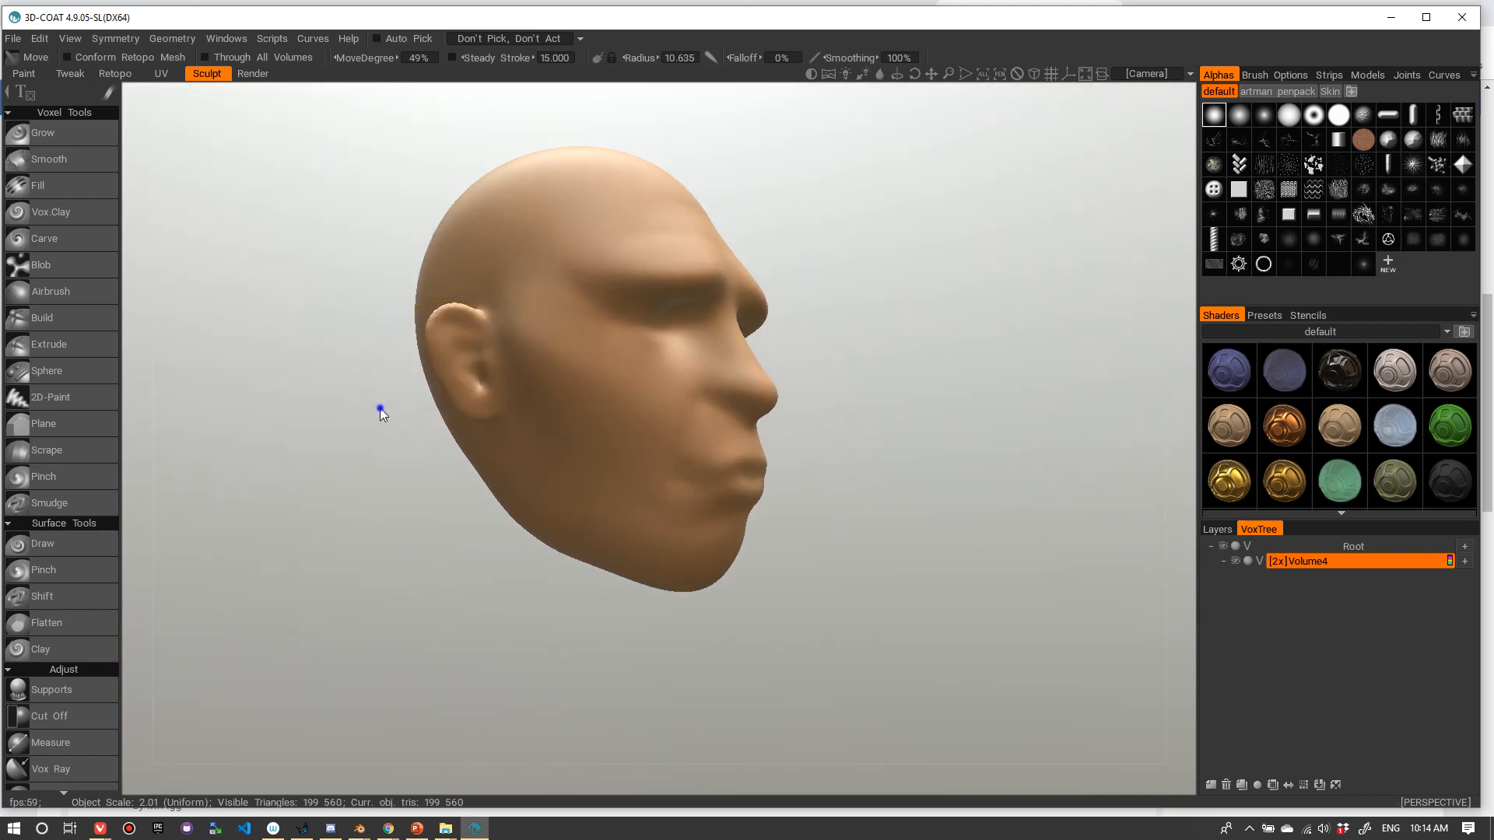
right_click_drag(380, 412, 393, 412)
middle_click_drag(393, 413, 455, 417)
scroll(455, 417, "up", 5)
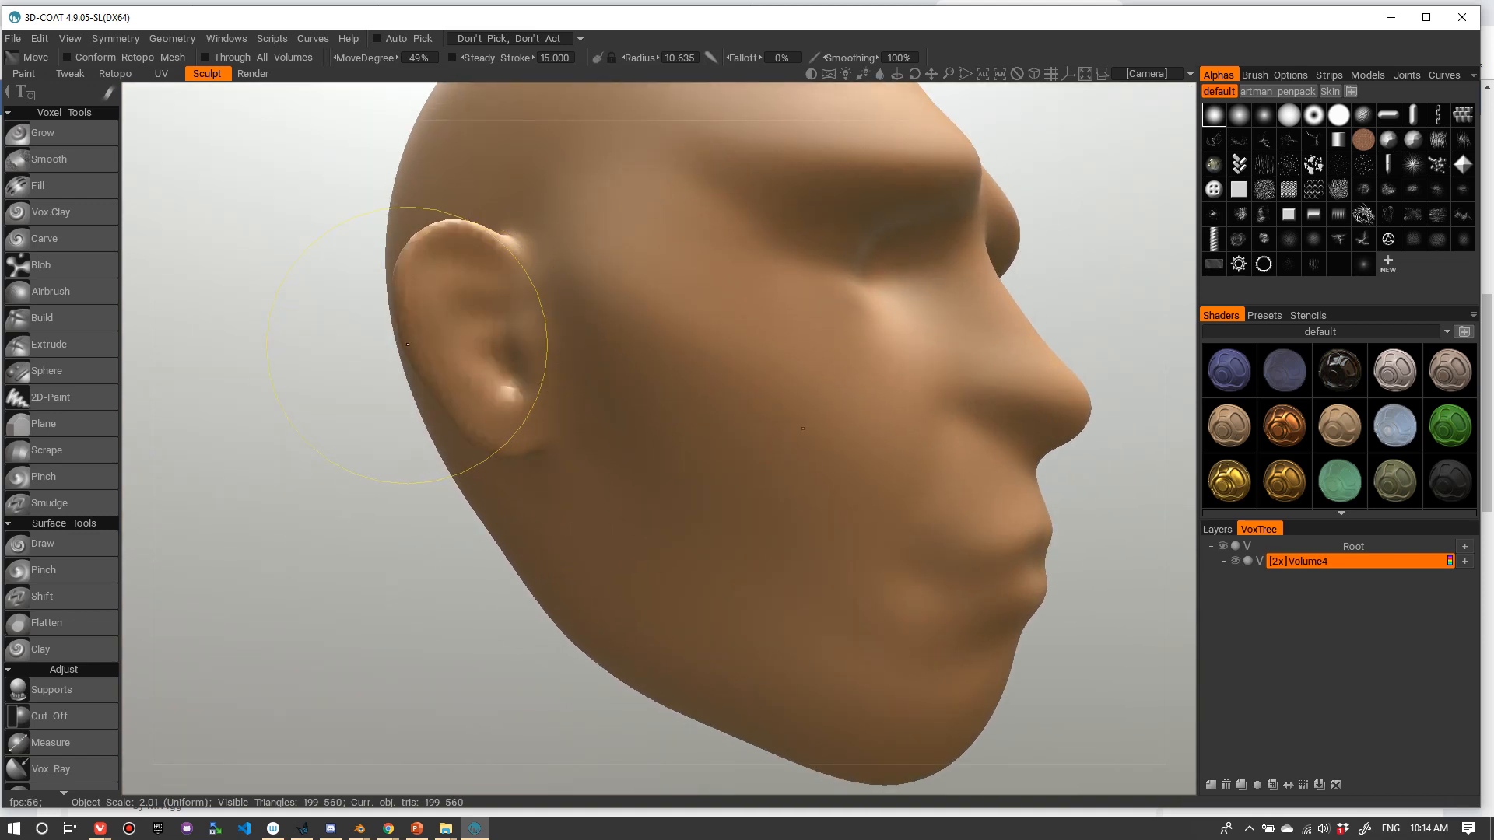
left_click_drag(400, 355, 474, 280)
key("ctrl+z")
key("ctrl+z")
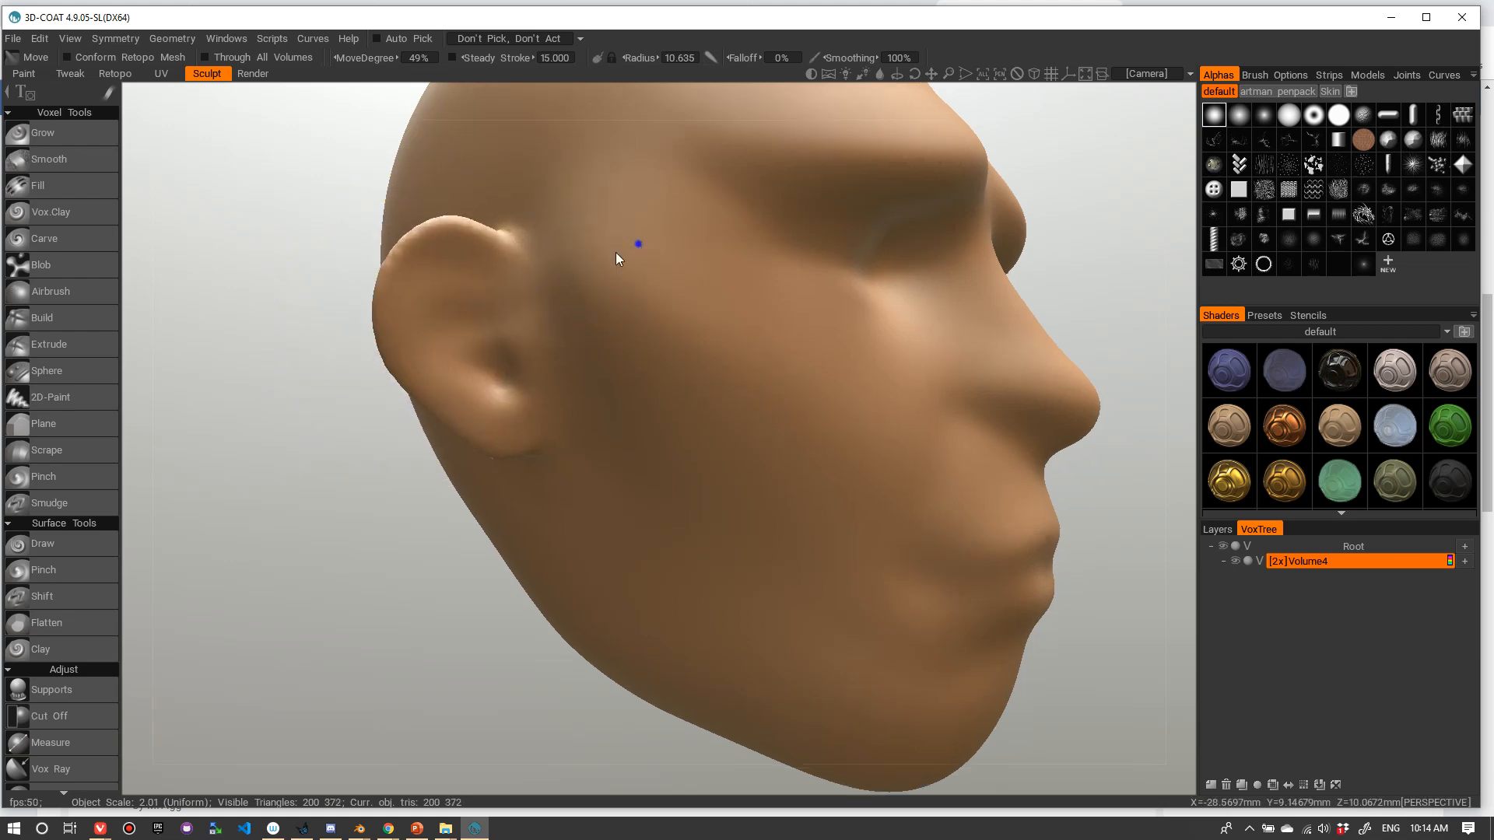
scroll(614, 252, "down", 3)
mouse_move(599, 294)
right_mouse_down()
mouse_move(447, 311)
mouse_move(597, 236)
mouse_move(829, 255)
mouse_move(988, 235)
mouse_move(613, 274)
right_mouse_up()
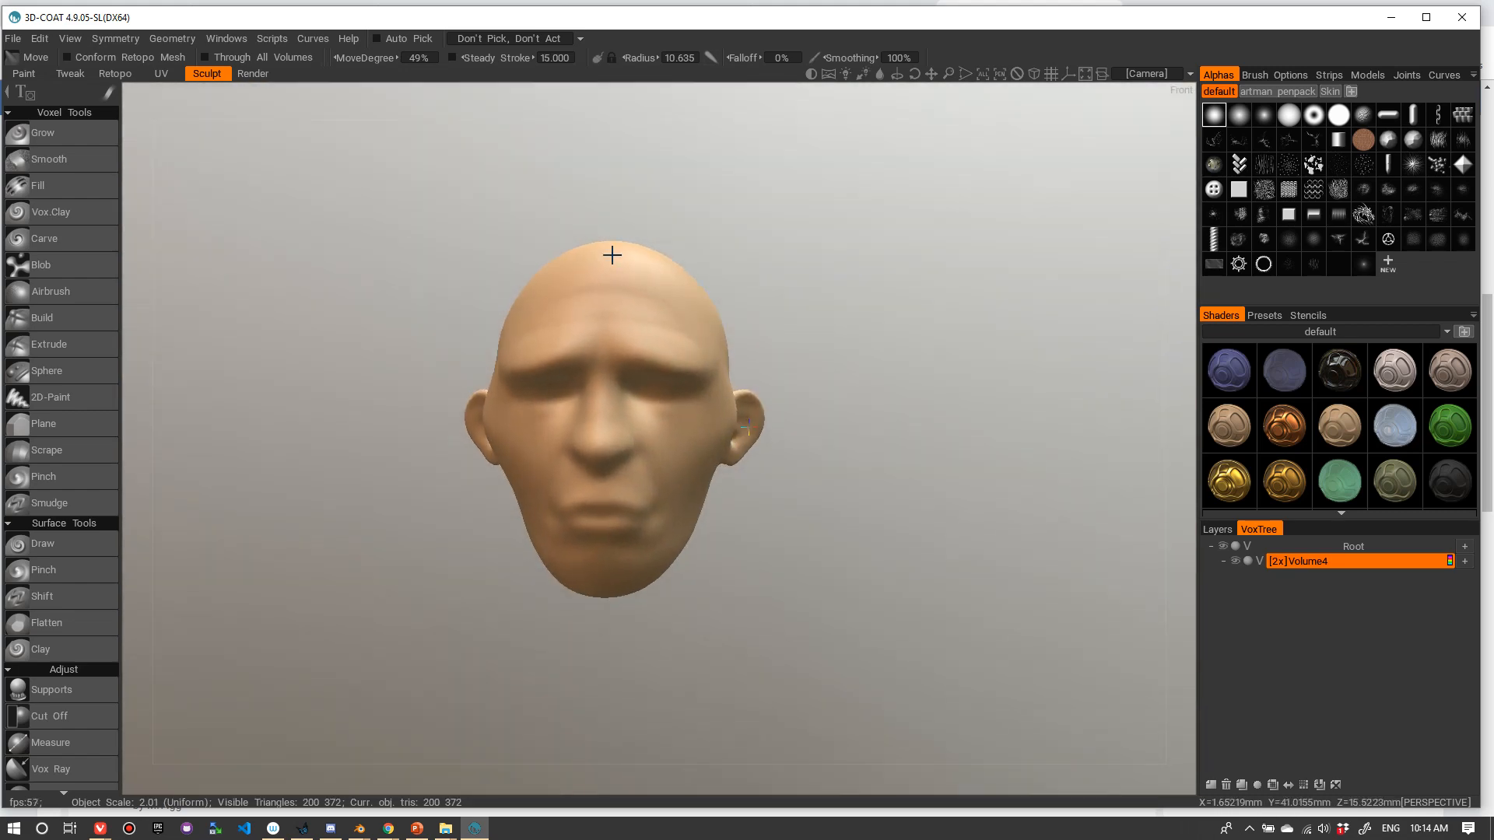
- Adjust the ear's outer rim and angle with Move at radius 7.635, working from the front and side
right_click_drag(737, 247, 1020, 244)
scroll(996, 249, "up", 10)
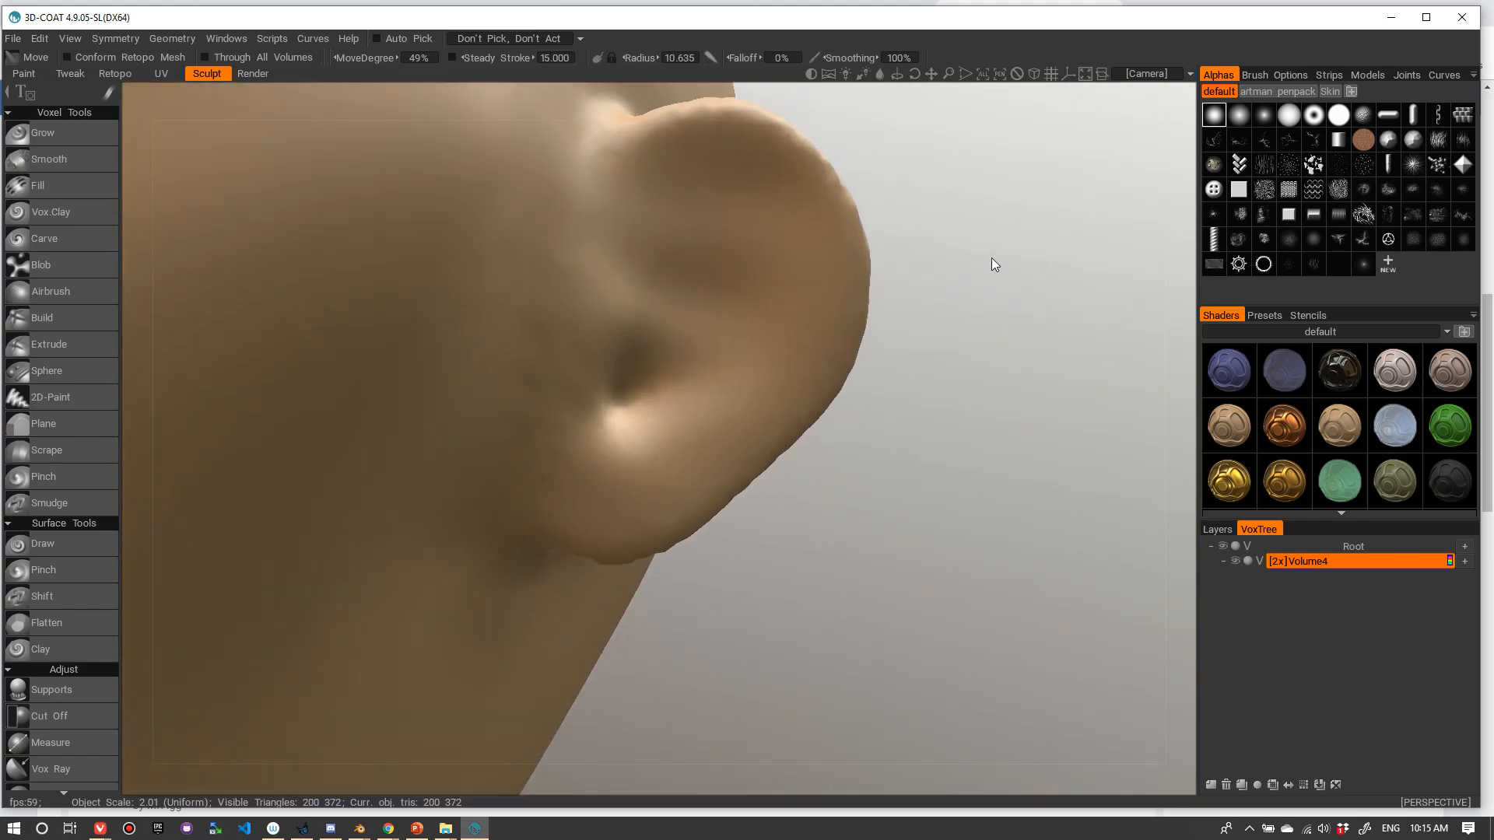
right_click_drag(803, 318, 710, 351)
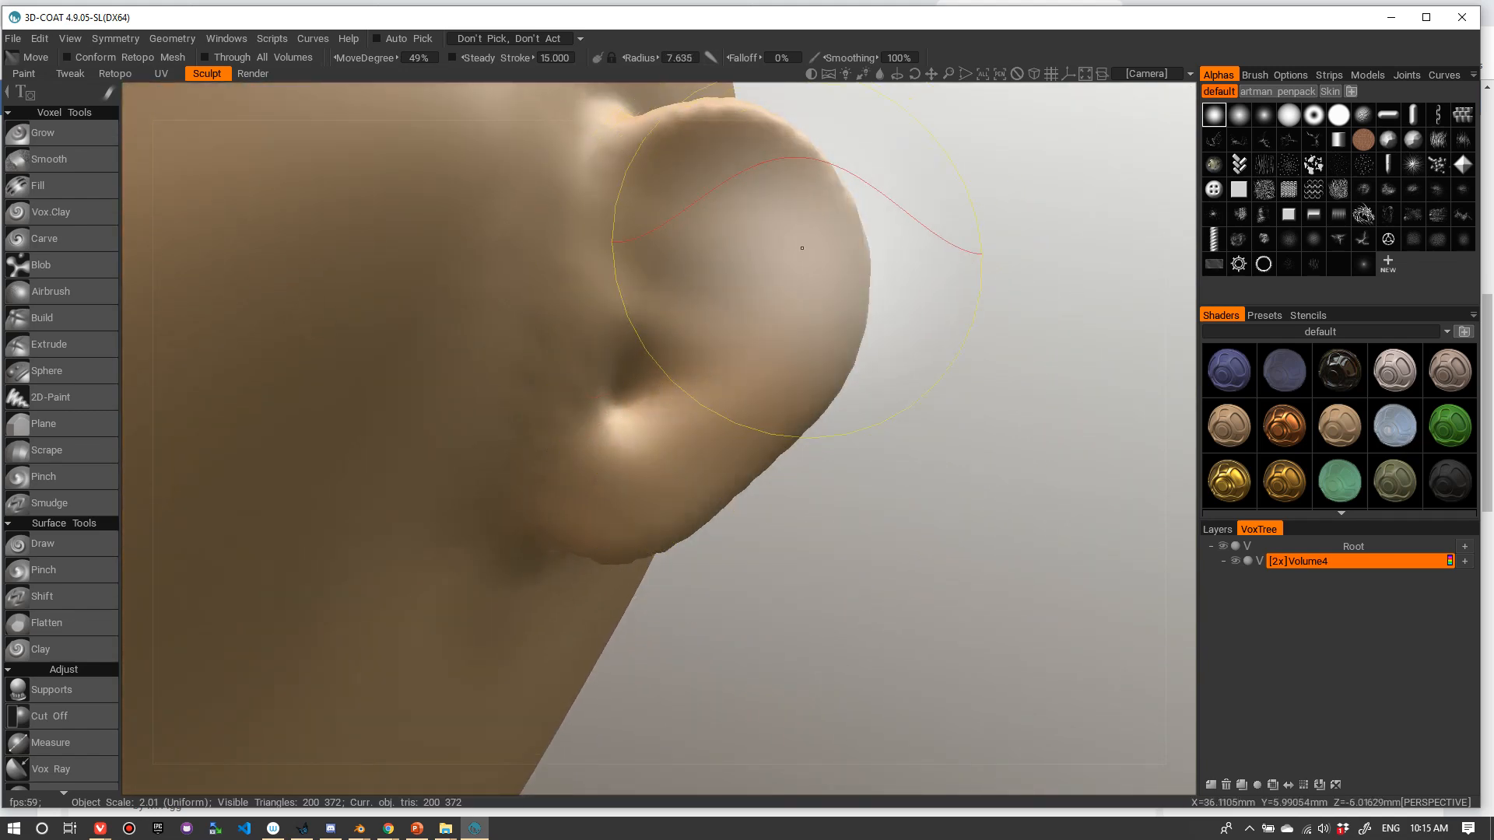
right_click_drag(916, 225, 797, 277)
left_click_drag(796, 277, 823, 289)
right_click_drag(824, 290, 780, 300)
left_click_drag(780, 301, 801, 278)
right_click_drag(783, 277, 778, 282)
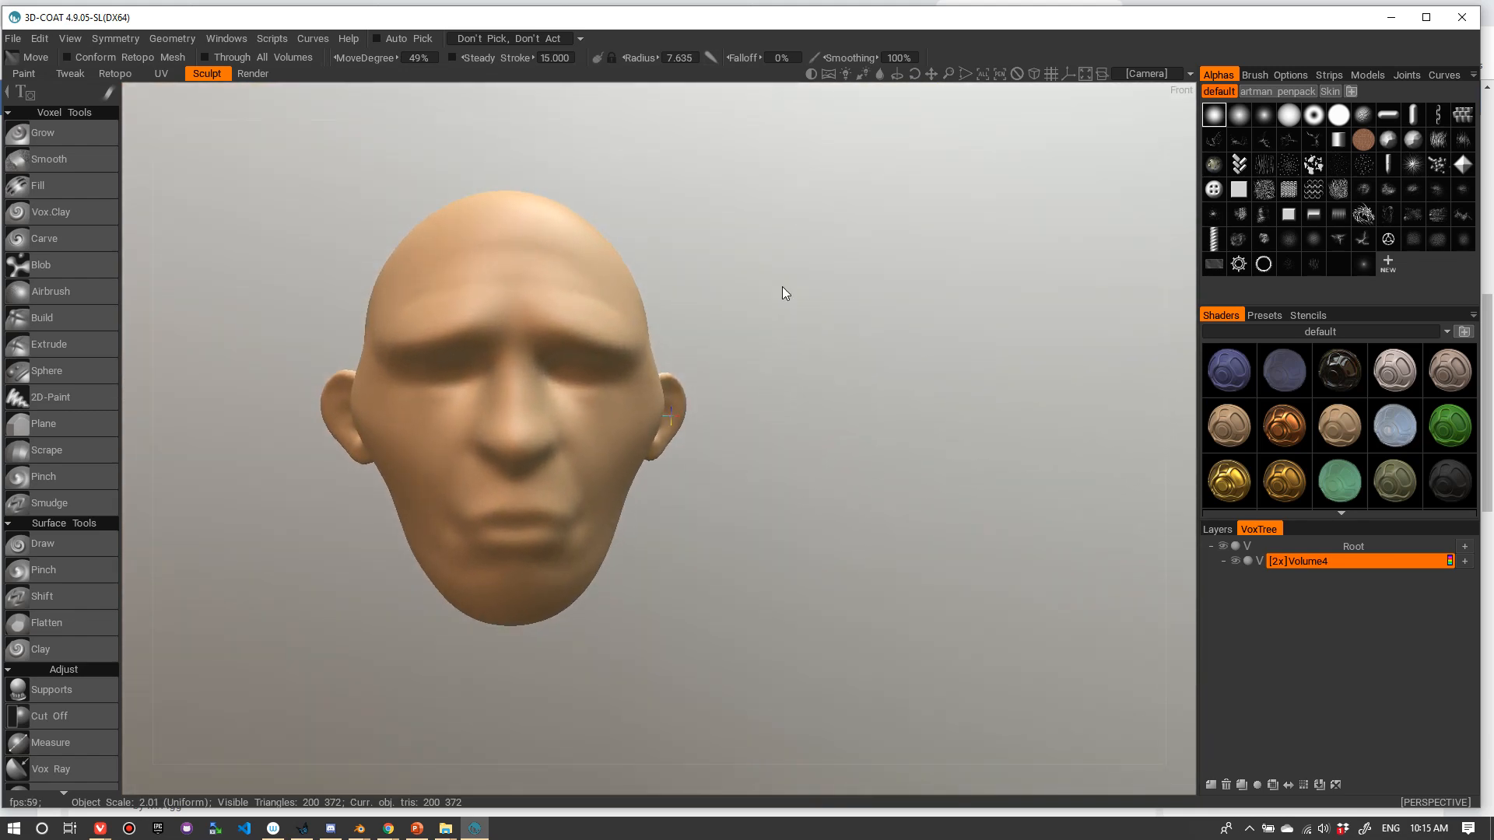
mouse_move(782, 286)
left_mouse_down()
mouse_move(979, 303)
mouse_move(983, 277)
mouse_move(926, 254)
left_mouse_up()
scroll(933, 255, "up", 5)
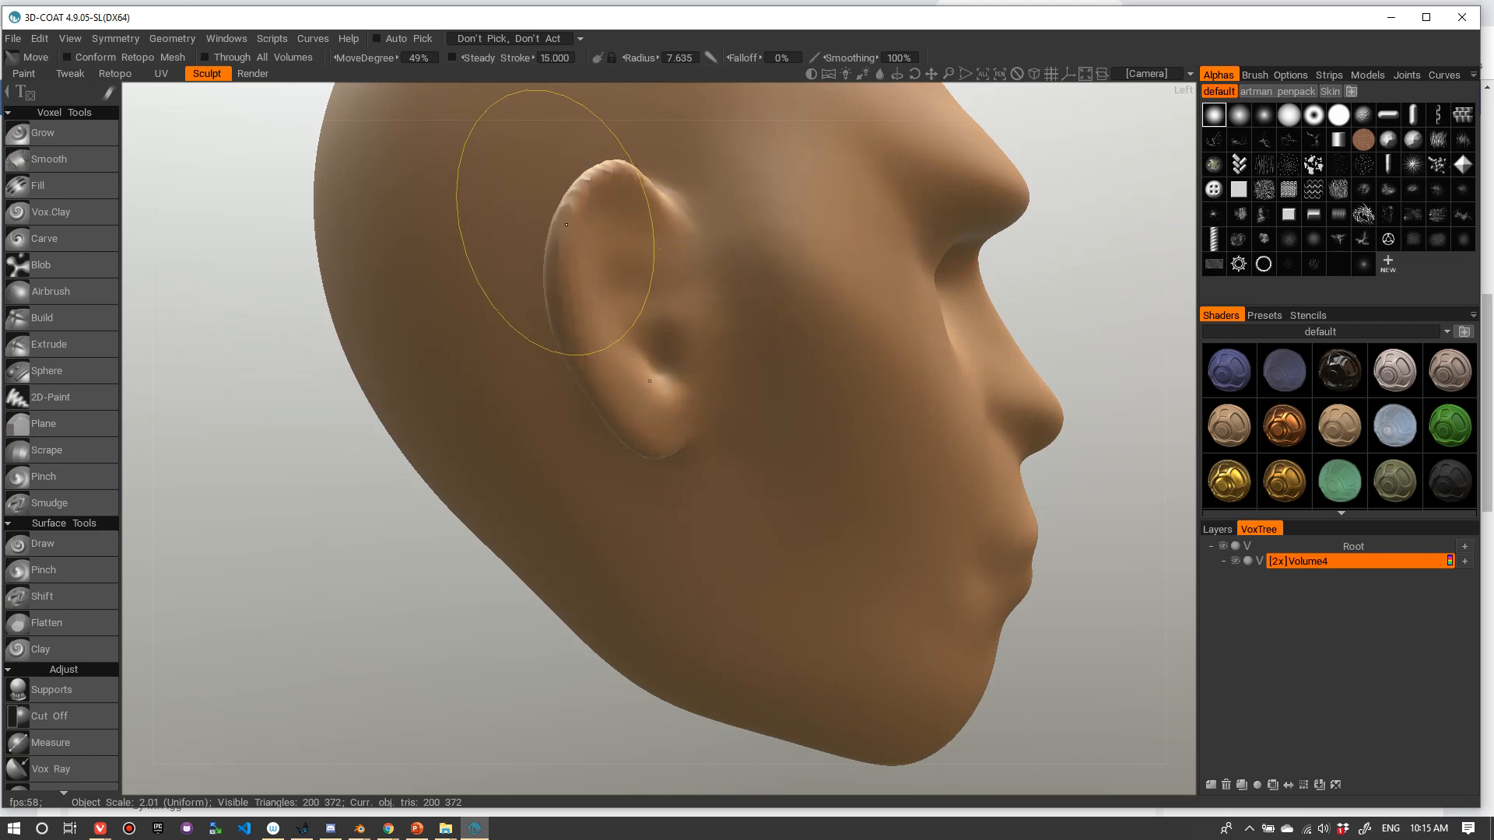
scroll(734, 217, "down", 5)
left_click_drag(734, 217, 713, 257)
scroll(693, 306, "up", 6)
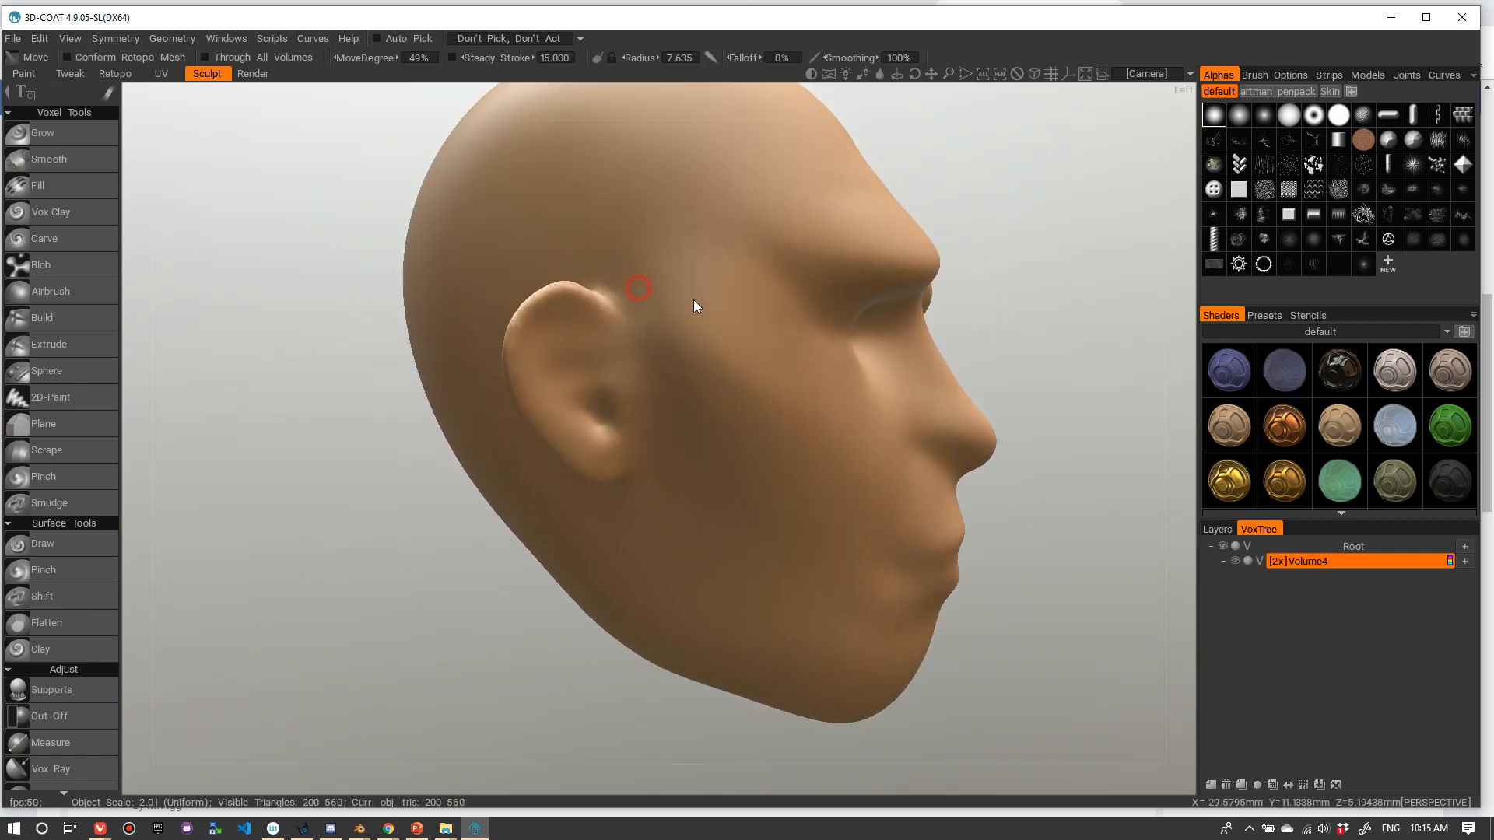
- Refine the ear's shape with Move at radius 5.243, judging its proportions from the side, front and three-quarter views
mouse_move(741, 307)
right_mouse_down("alt")
mouse_move(782, 274)
mouse_move(739, 277)
right_mouse_up("alt")
left_click_drag(817, 224, 871, 196)
scroll(880, 193, "down", 5)
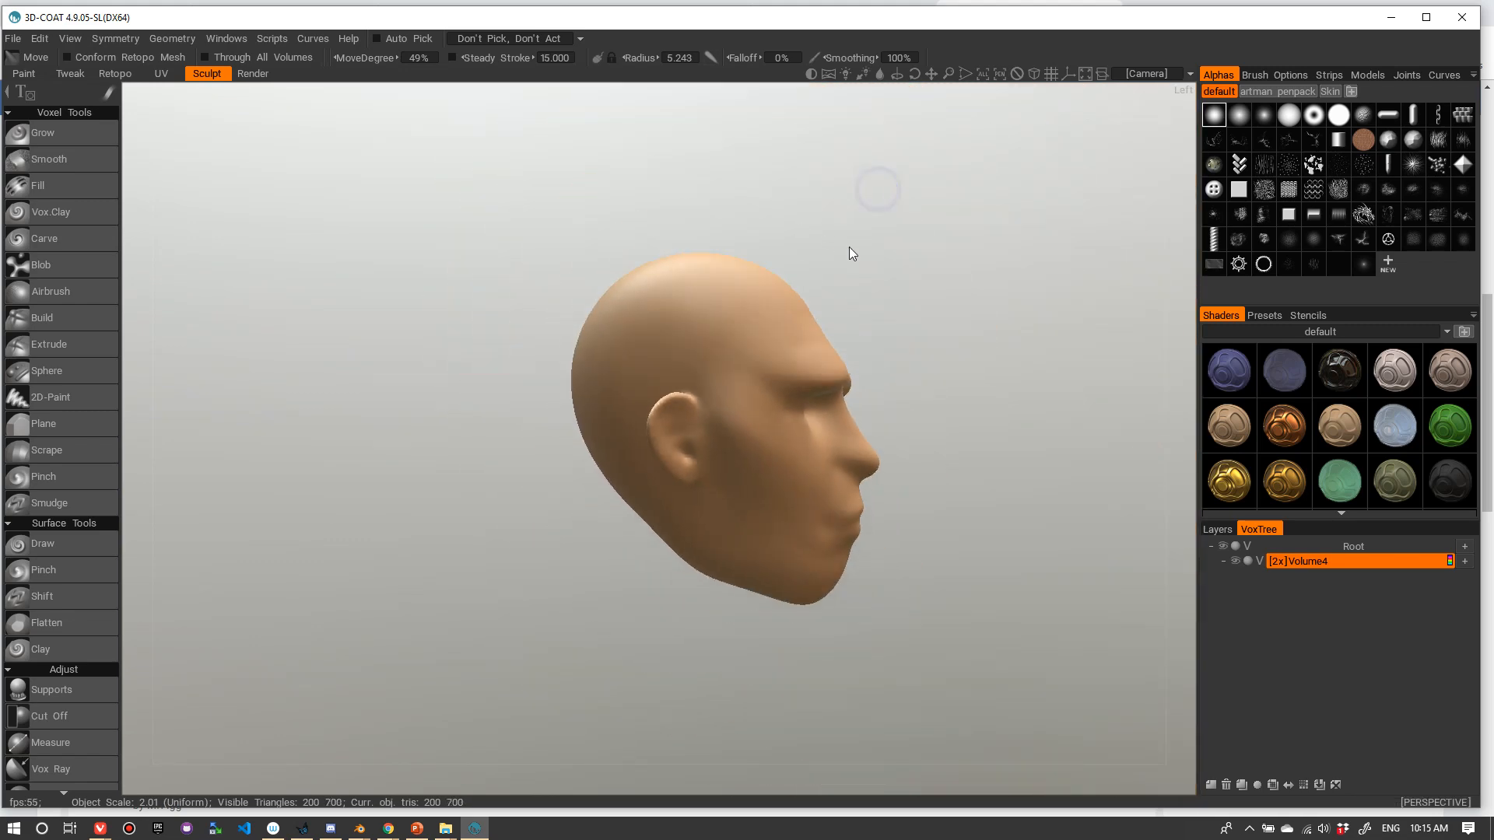
left_click_drag(850, 250, 677, 251)
left_click_drag(757, 253, 724, 265)
right_click_drag(776, 245, 746, 260)
left_click_drag(774, 259, 797, 259)
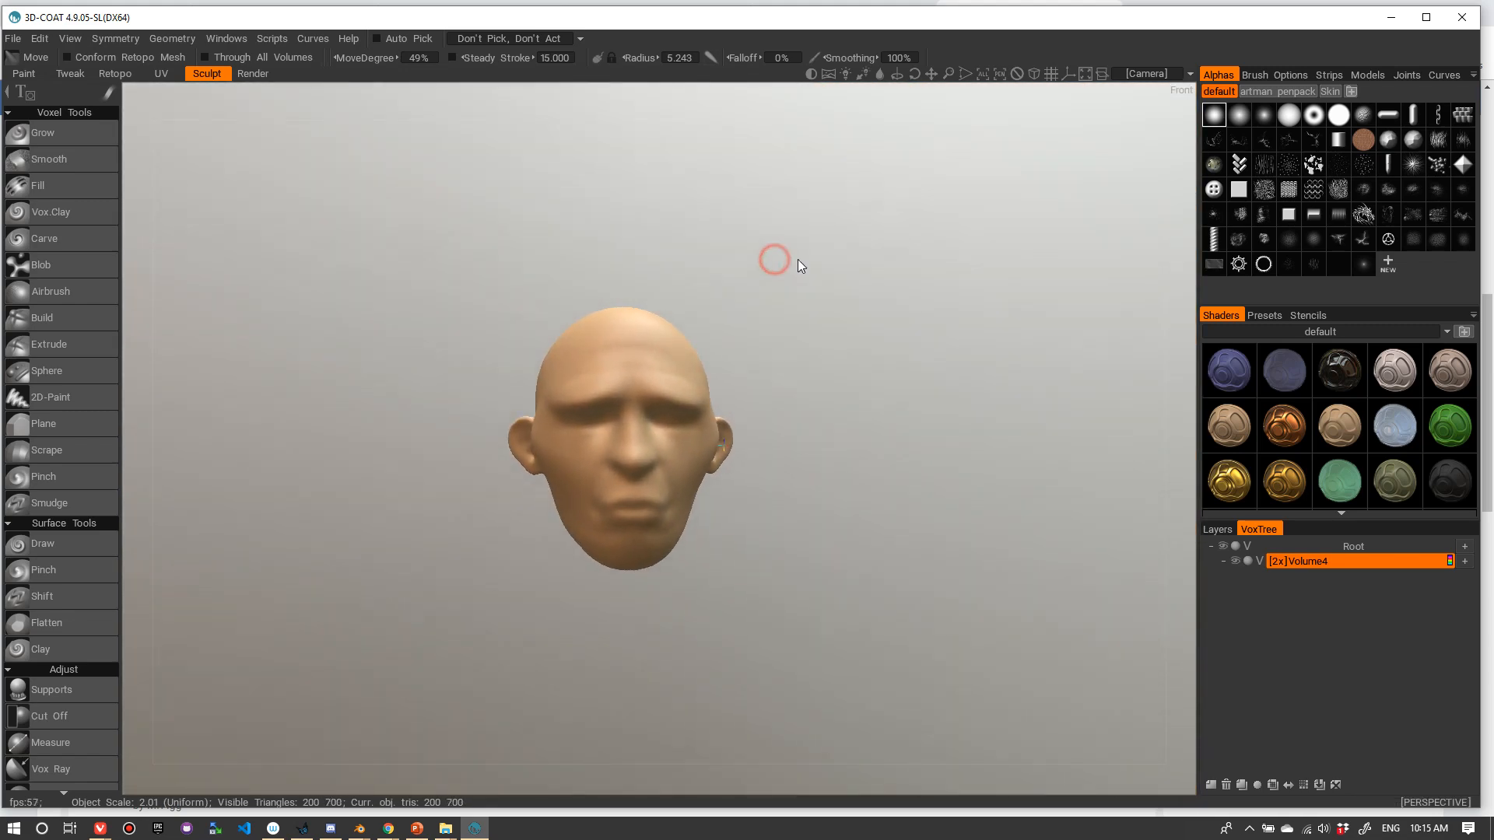
left_click_drag(893, 404, 876, 417)
right_click_drag(833, 366, 893, 319)
mouse_move(894, 319)
left_mouse_down()
mouse_move(921, 316)
mouse_move(750, 313)
mouse_move(891, 296)
left_mouse_up()
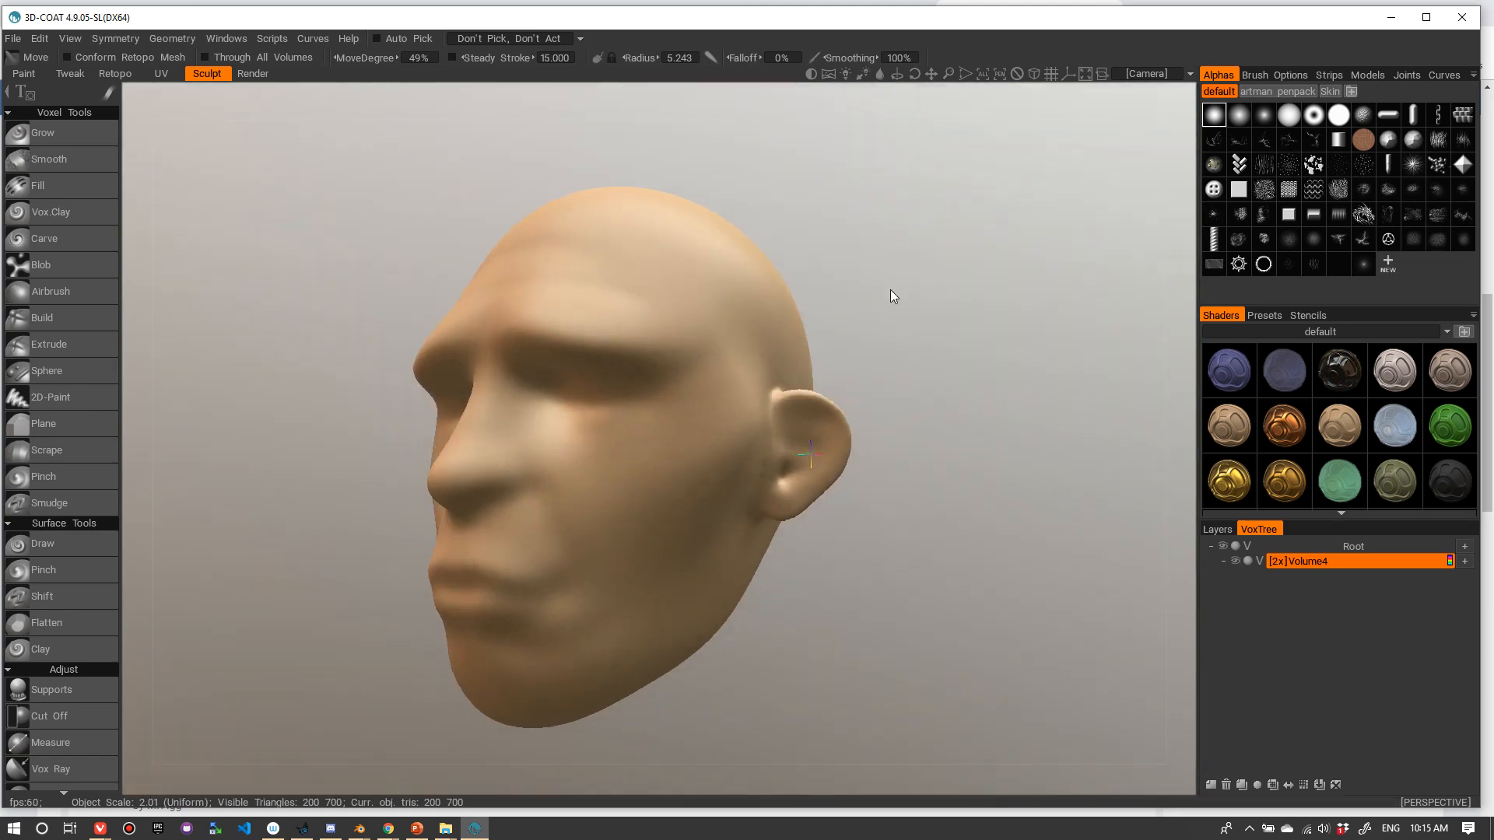
left_click_drag(986, 300, 1052, 305)
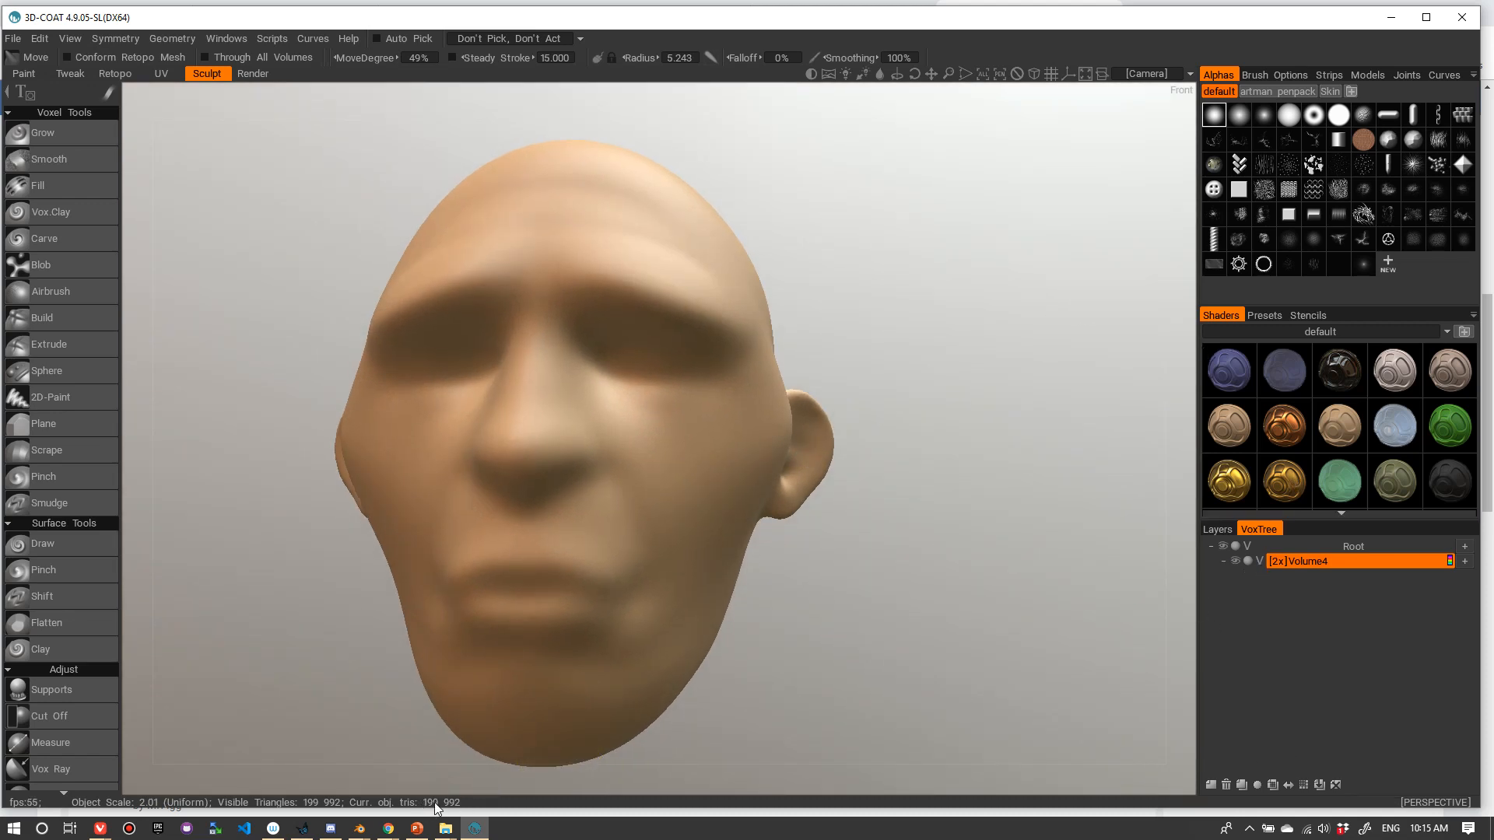
- Increase Volume4's voxel resolution to 16x, then convert it to surface mode with its stored color restored
left_click(1304, 785)
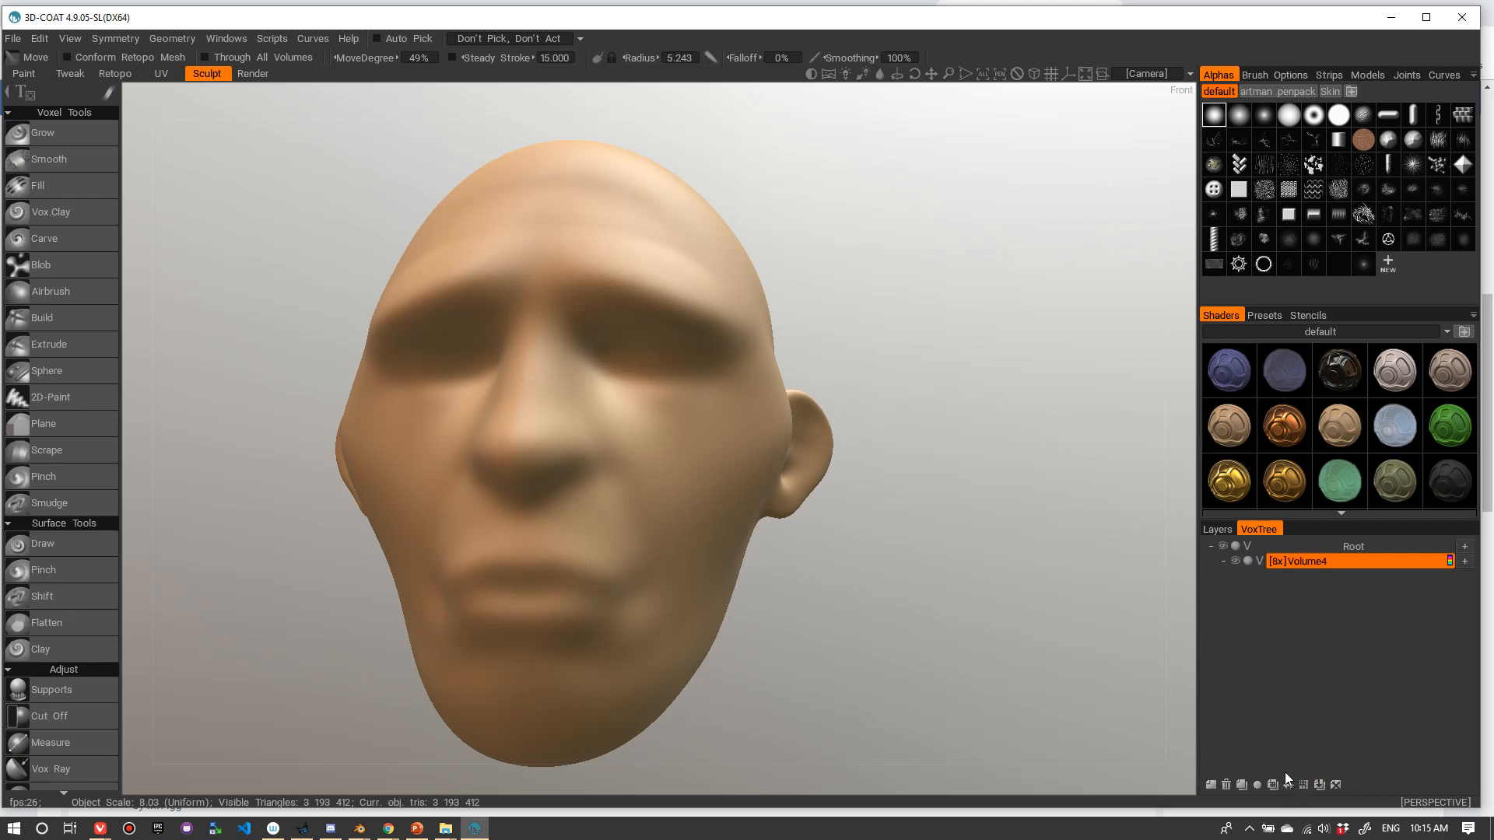
left_click(1302, 785)
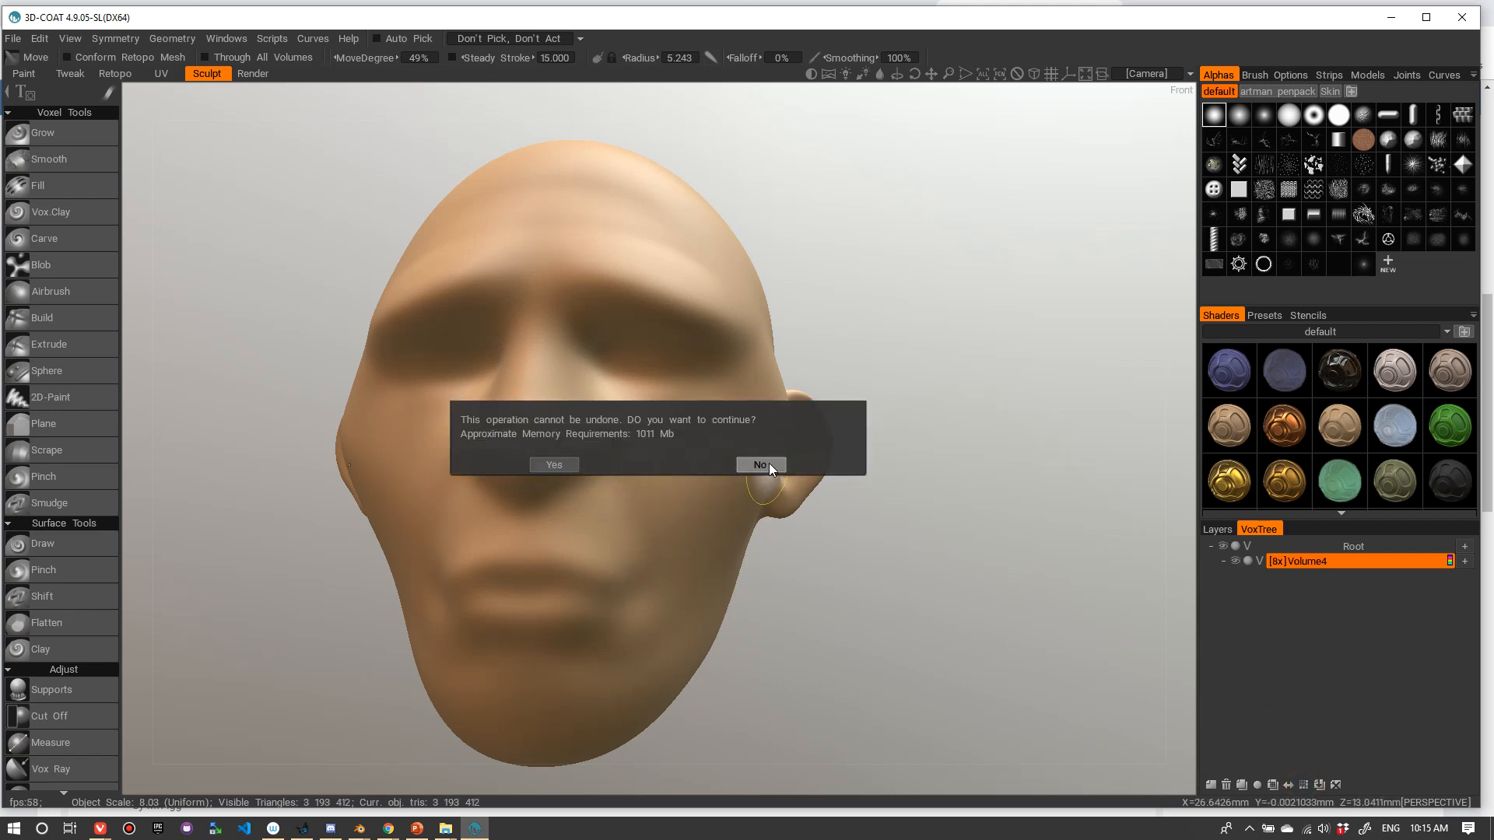
left_click(552, 465)
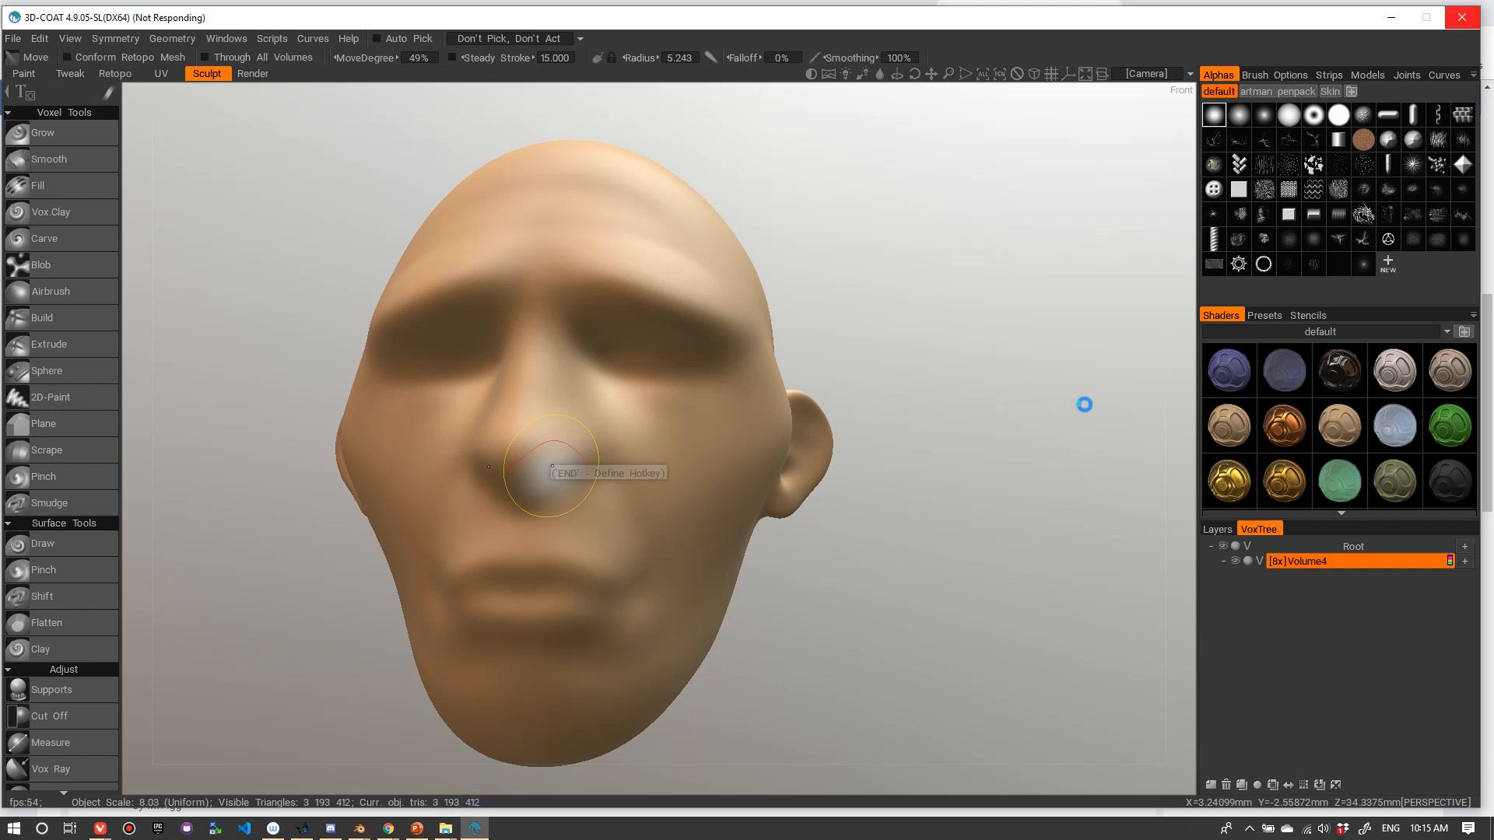
left_click_drag(988, 429, 998, 334)
right_click_drag(997, 334, 1056, 321)
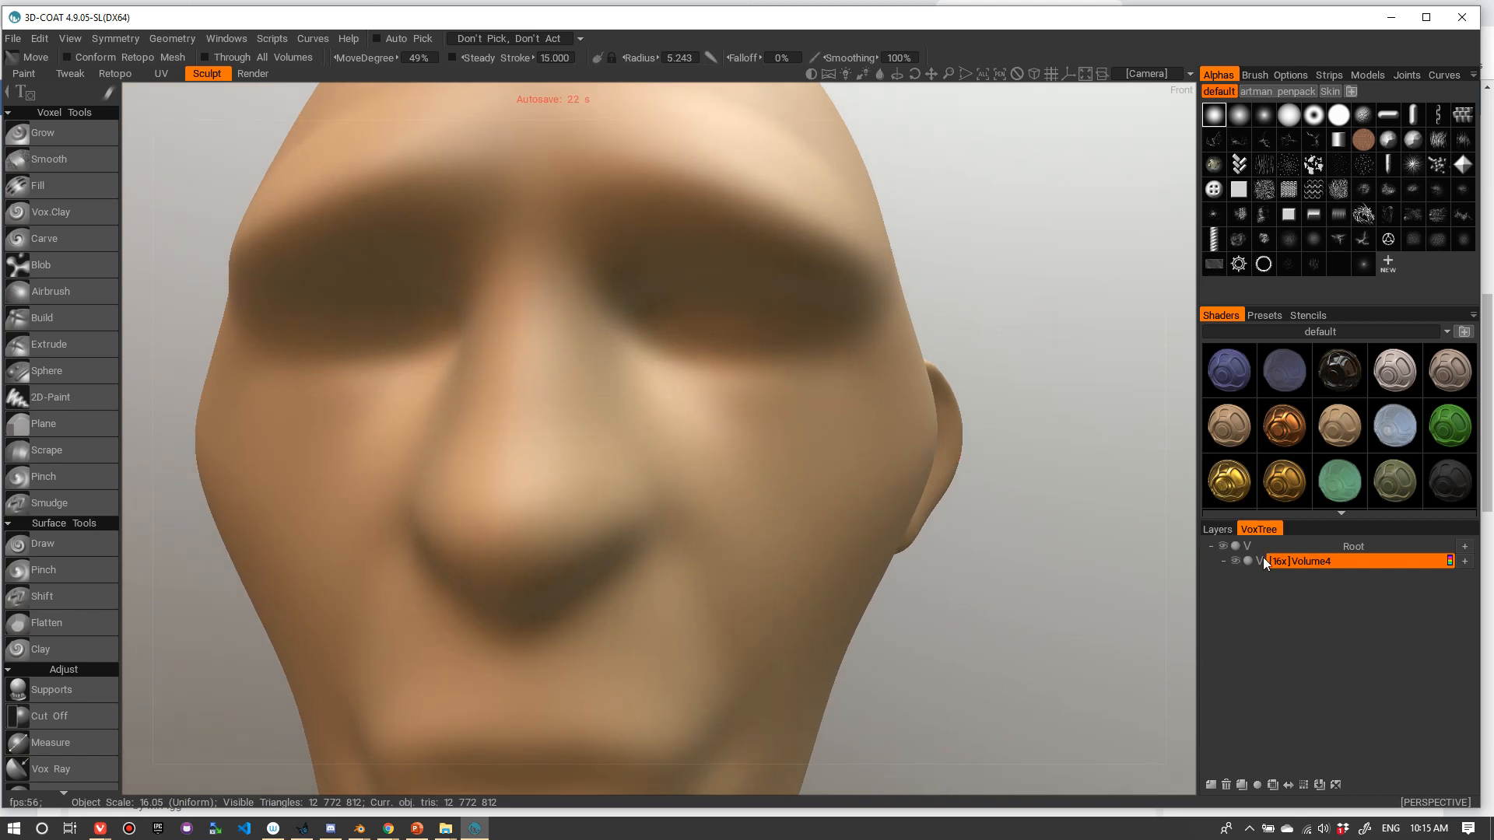
left_click(1261, 561)
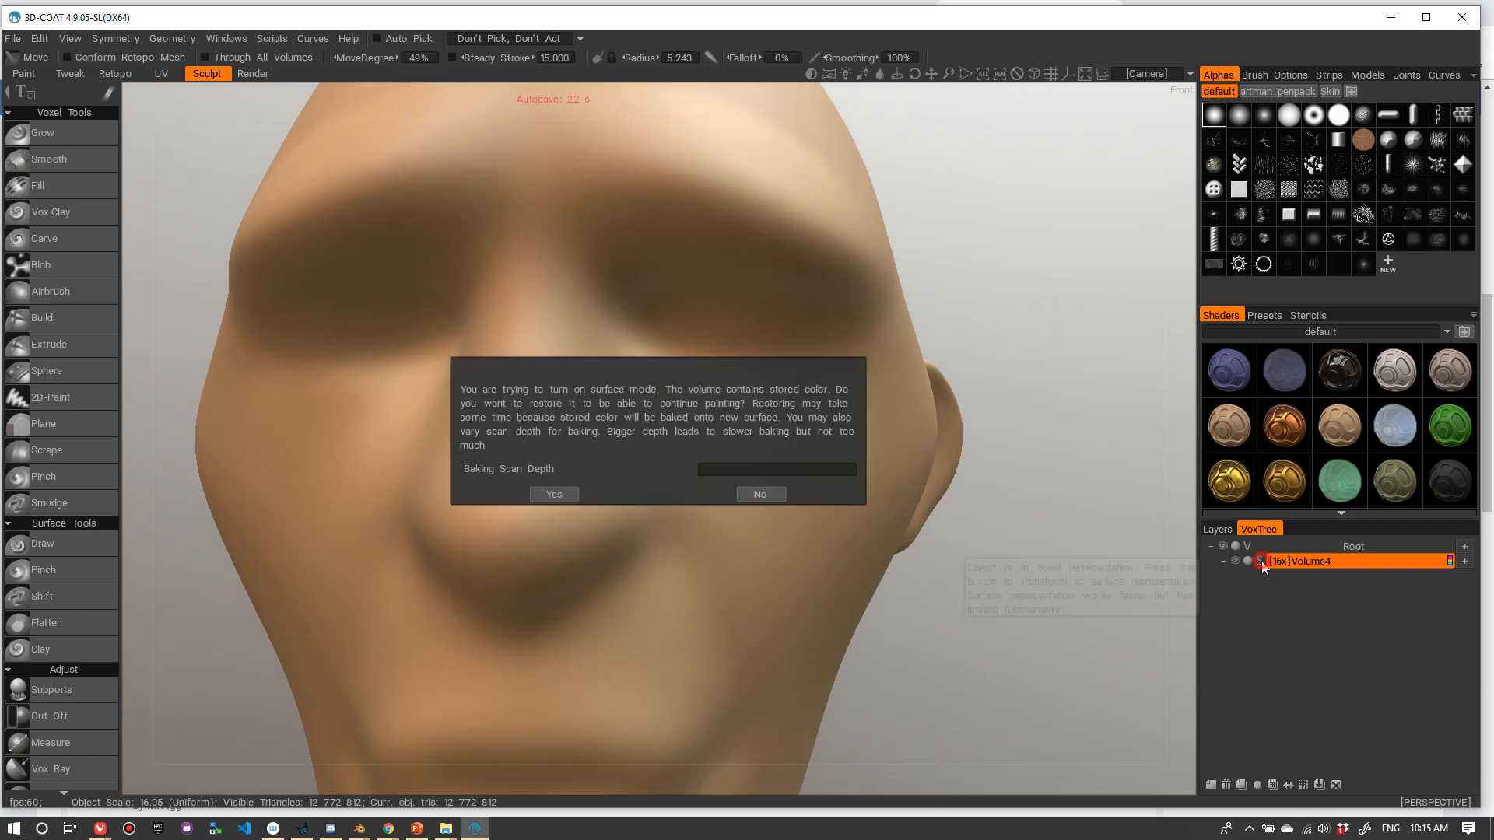
left_click(556, 495)
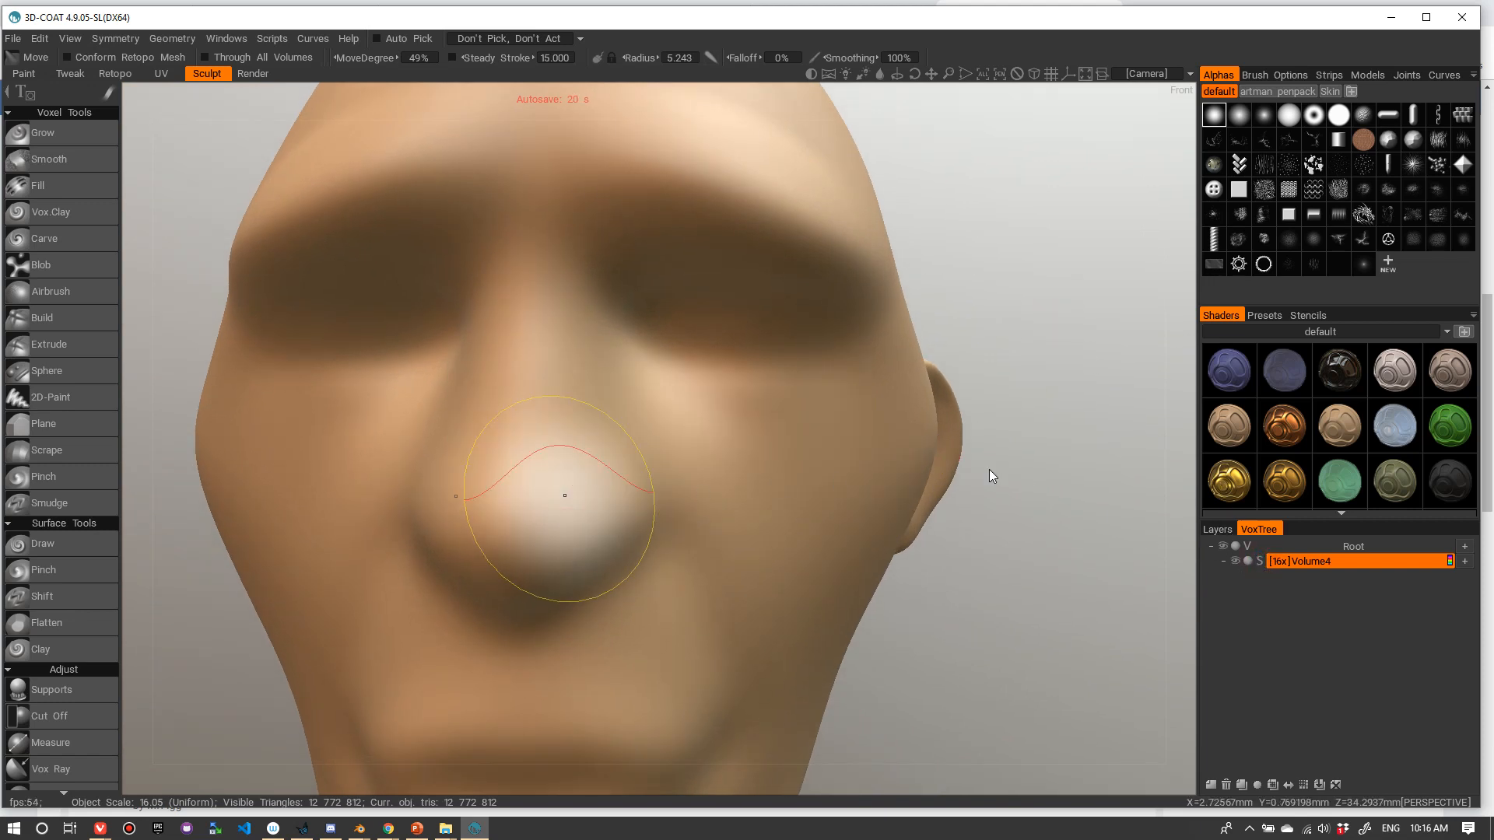
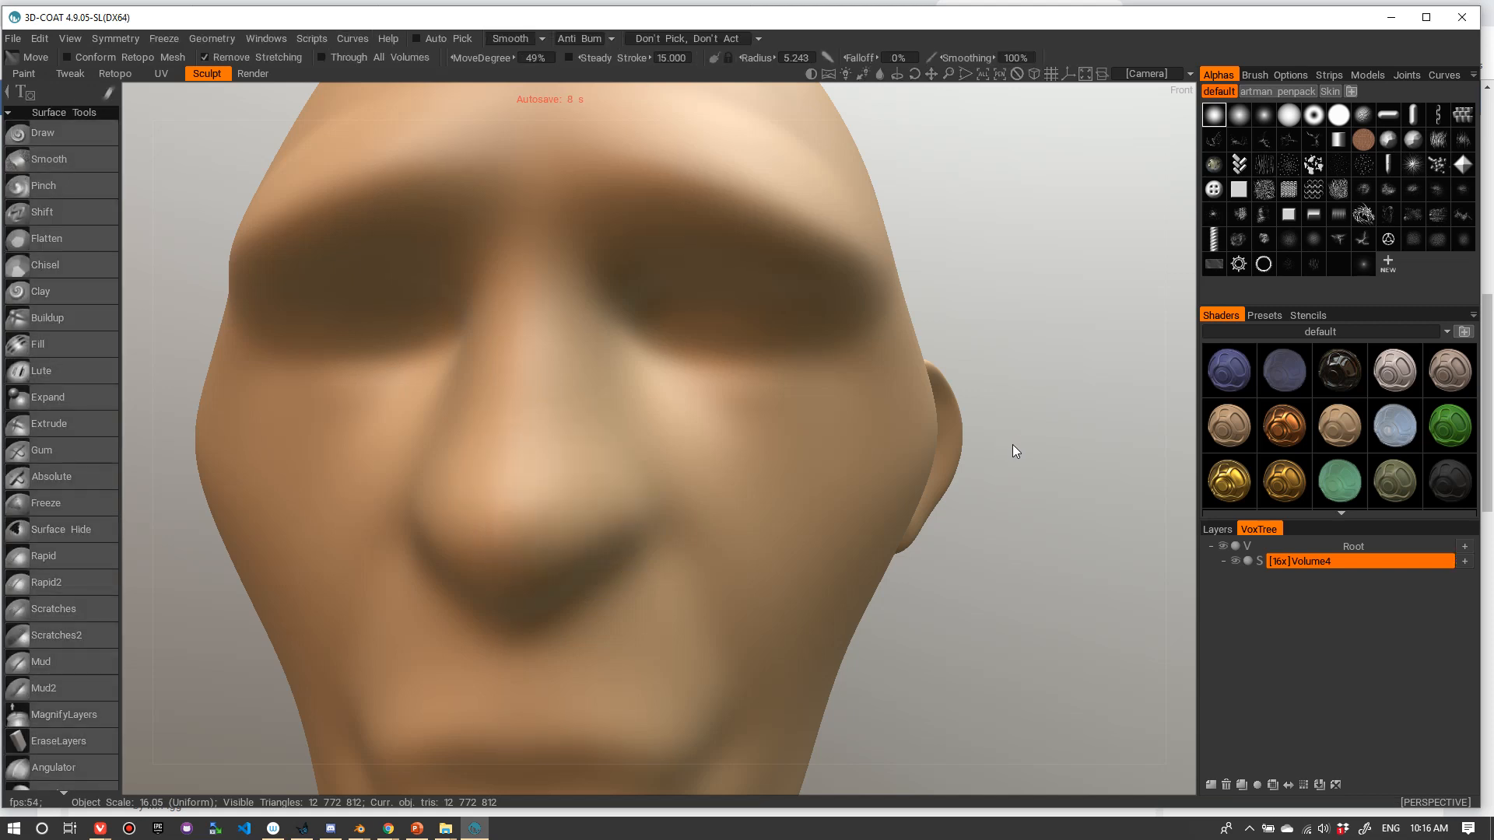
right_click_drag(1081, 389, 871, 471)
left_click_drag(870, 471, 918, 424)
right_click_drag(918, 424, 1040, 404)
left_click_drag(1039, 404, 1020, 396)
right_click_drag(1020, 397, 1074, 387)
- Carve the wavy line between the lips with Pinch, raising the depth to 63% and the radius to 1.583
left_click(38, 184)
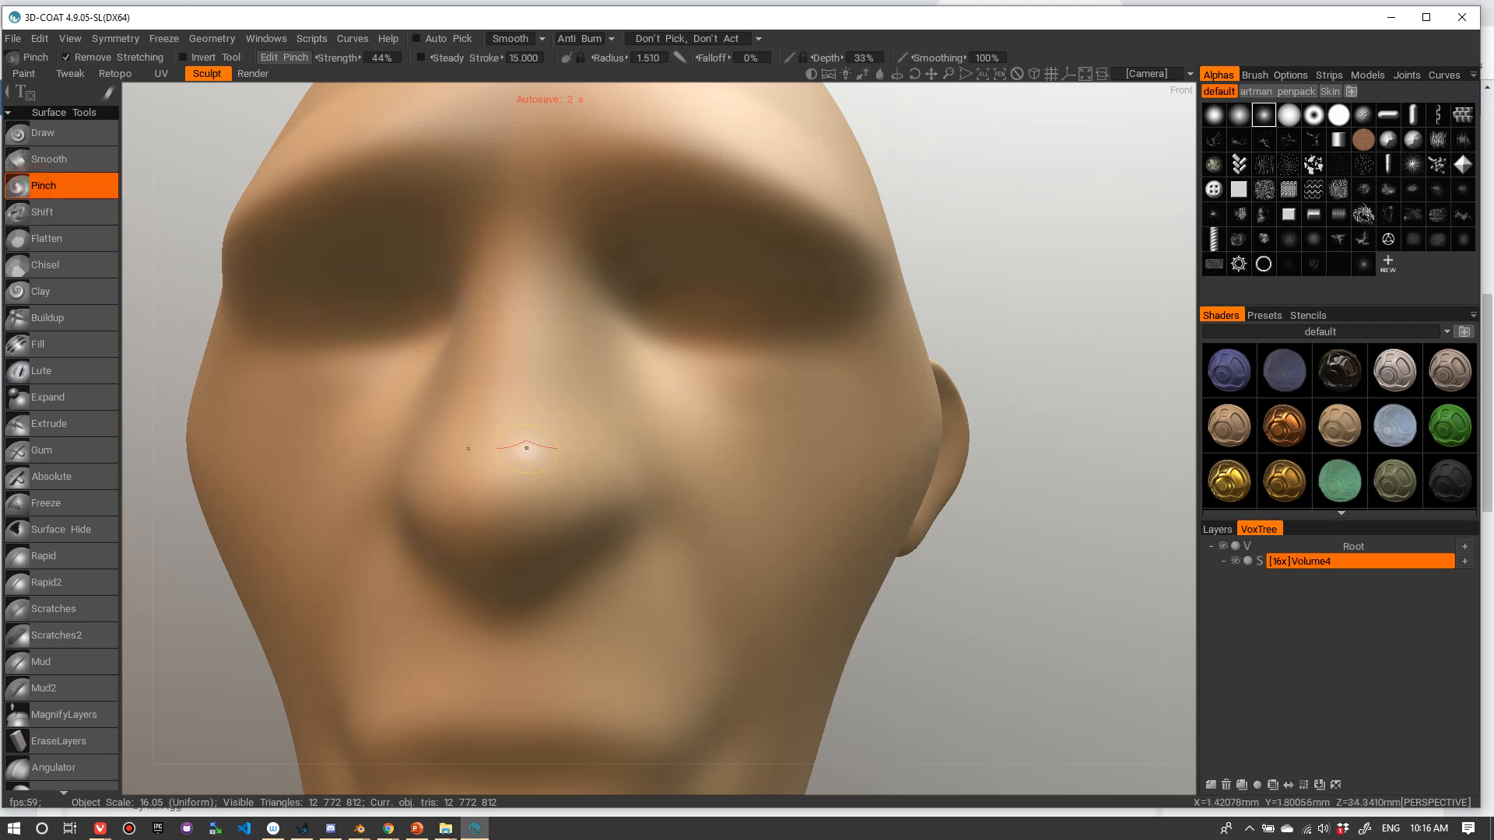
scroll(561, 515, "down", 5)
right_click_drag(562, 512, 820, 600)
right_click_drag(907, 640, 898, 582)
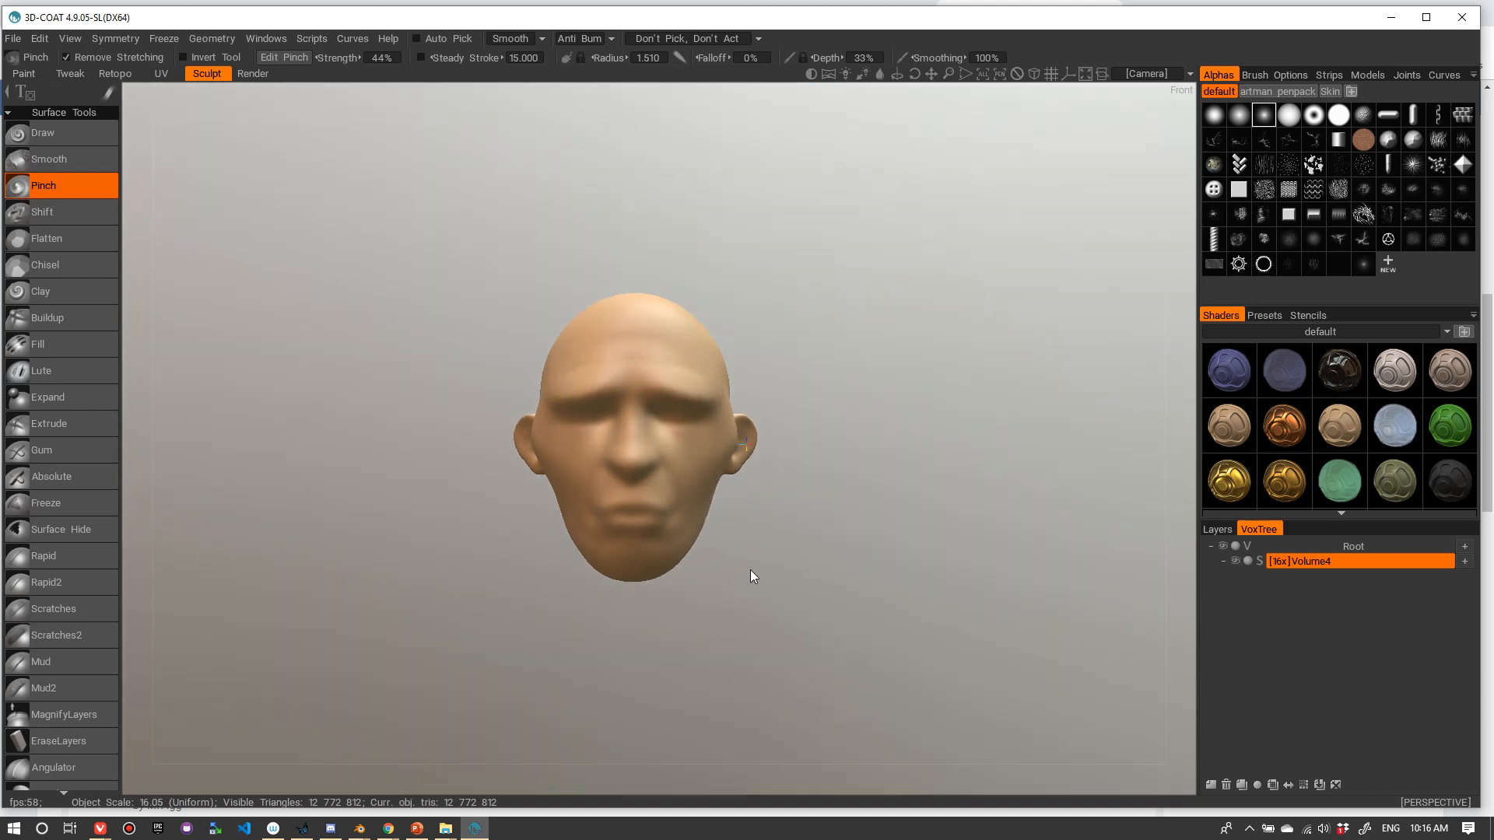
right_click_drag(750, 569, 797, 539)
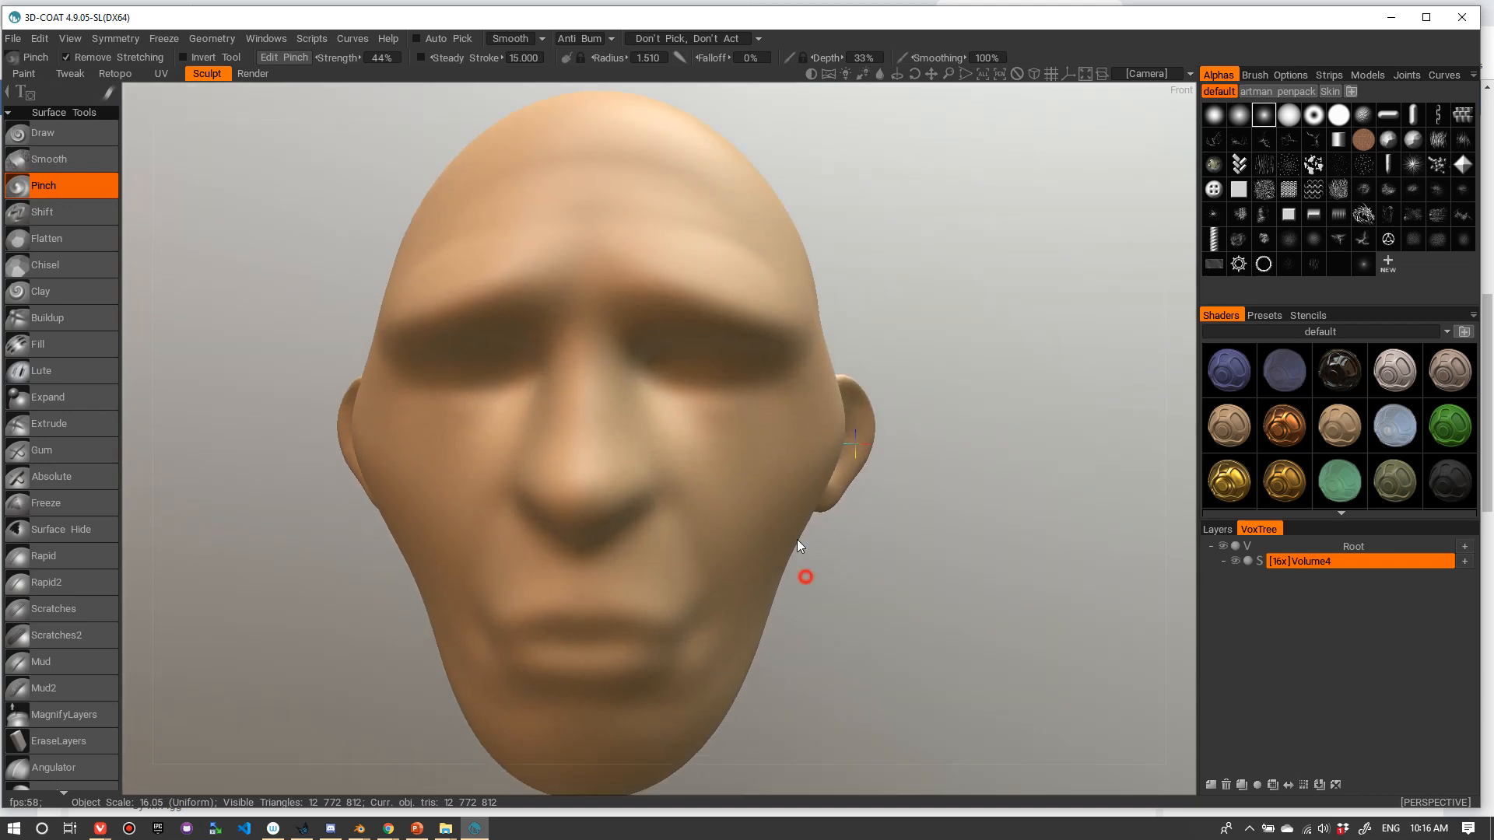
middle_click_drag(797, 539, 801, 483)
right_click_drag(801, 483, 834, 483)
right_click_drag(960, 550, 867, 562)
middle_click_drag(866, 562, 908, 515)
right_click_drag(908, 515, 946, 502)
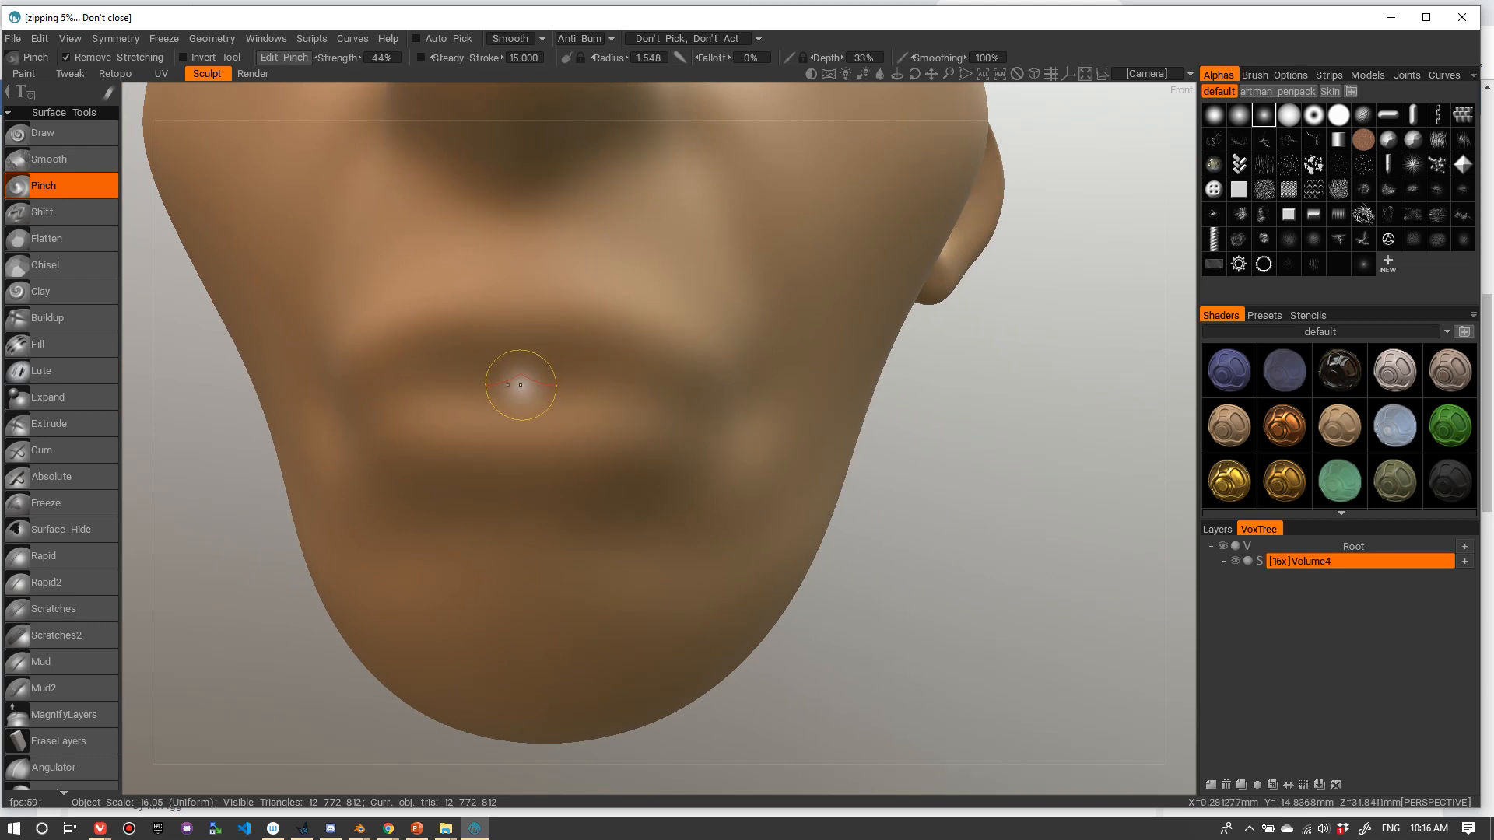
left_click_drag(525, 385, 516, 380)
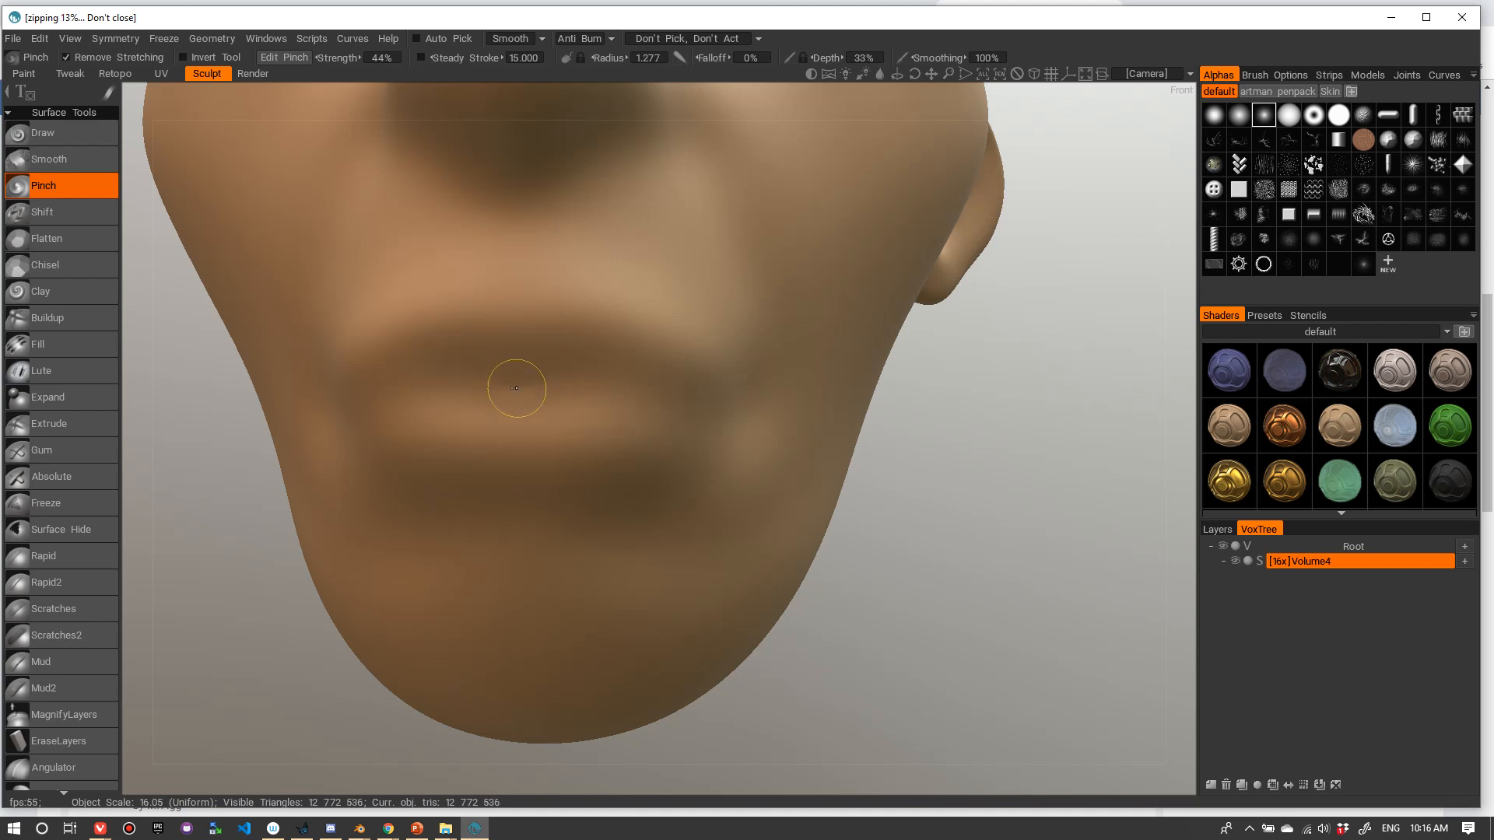
left_click_drag(493, 396, 539, 381)
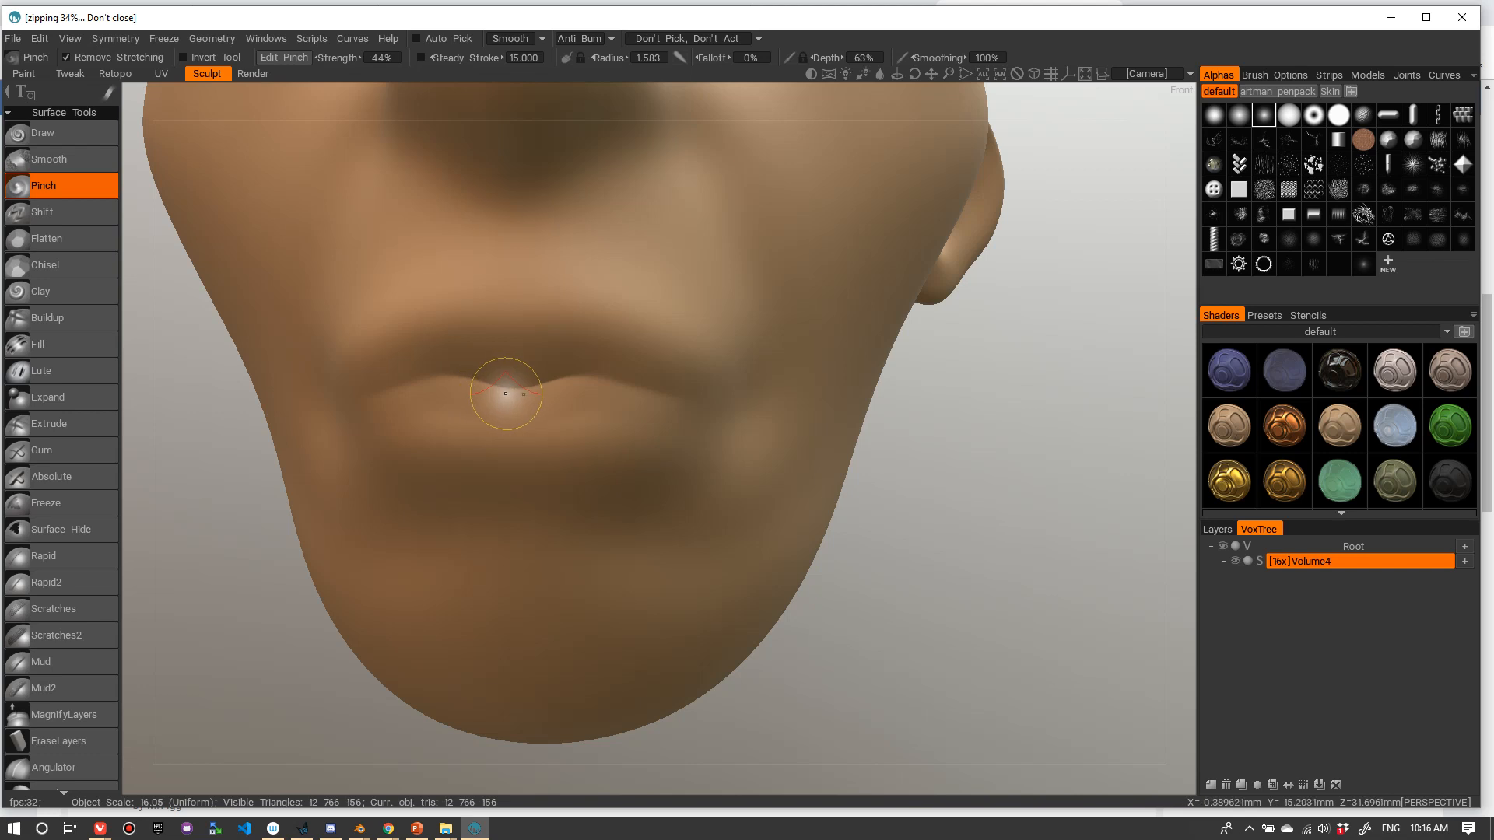
left_click_drag(523, 388, 711, 397)
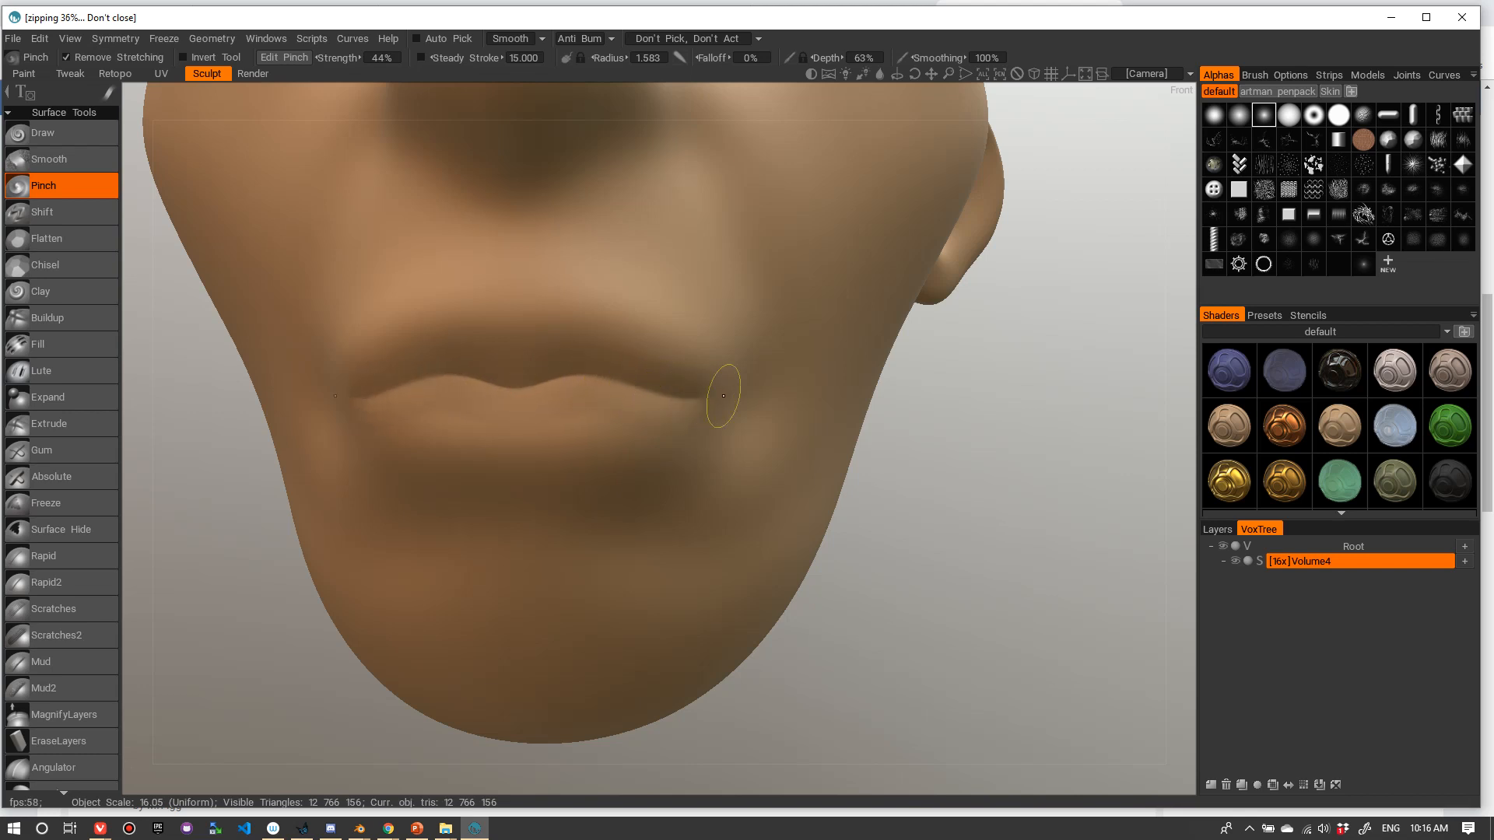
- Deepen and extend the lip line toward the mouth corner from the side with Pinch at radius 1.583
right_click_drag(723, 396, 586, 400)
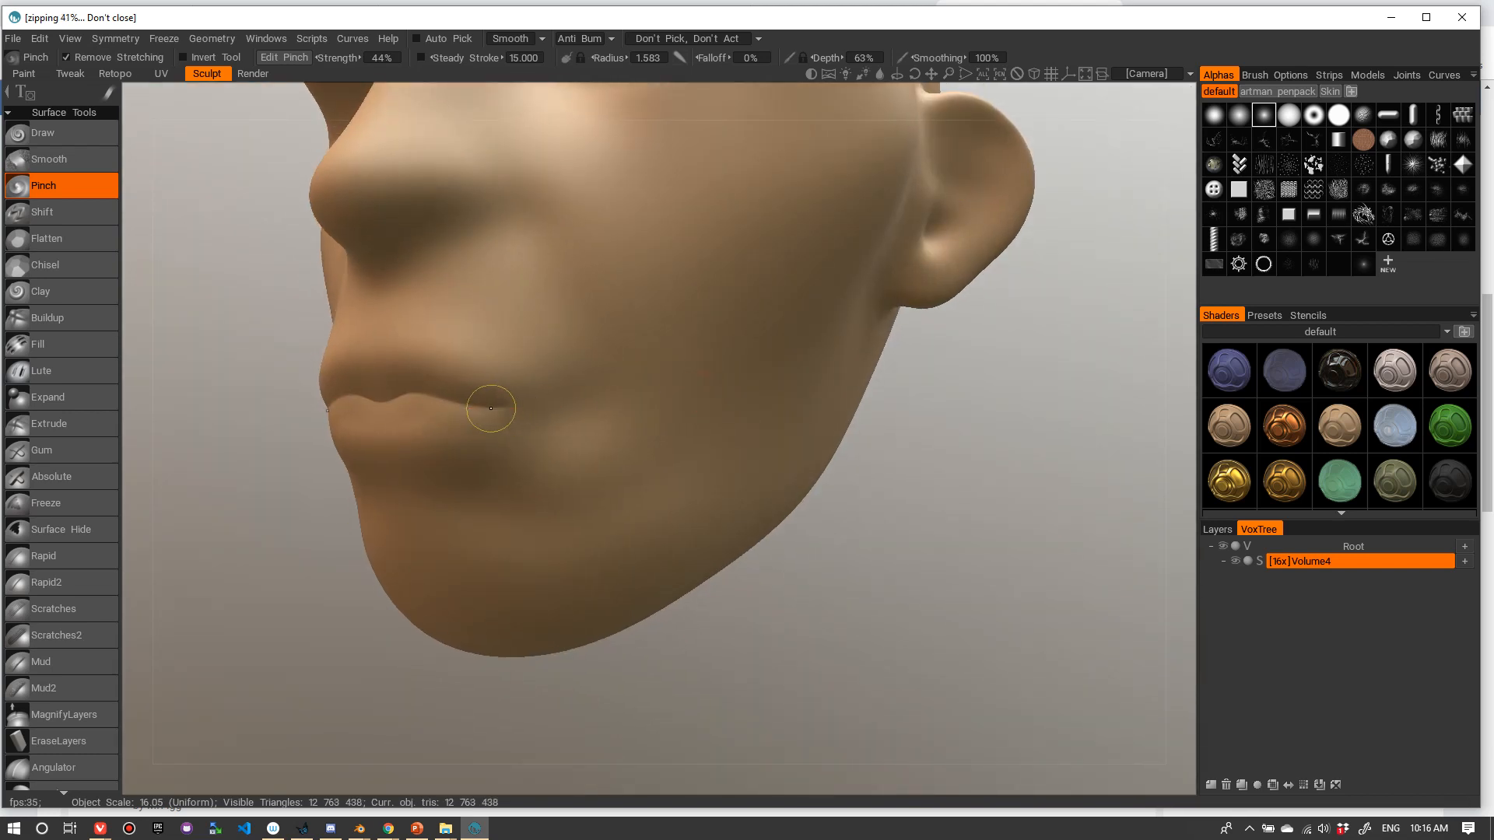
left_click_drag(539, 408, 409, 396)
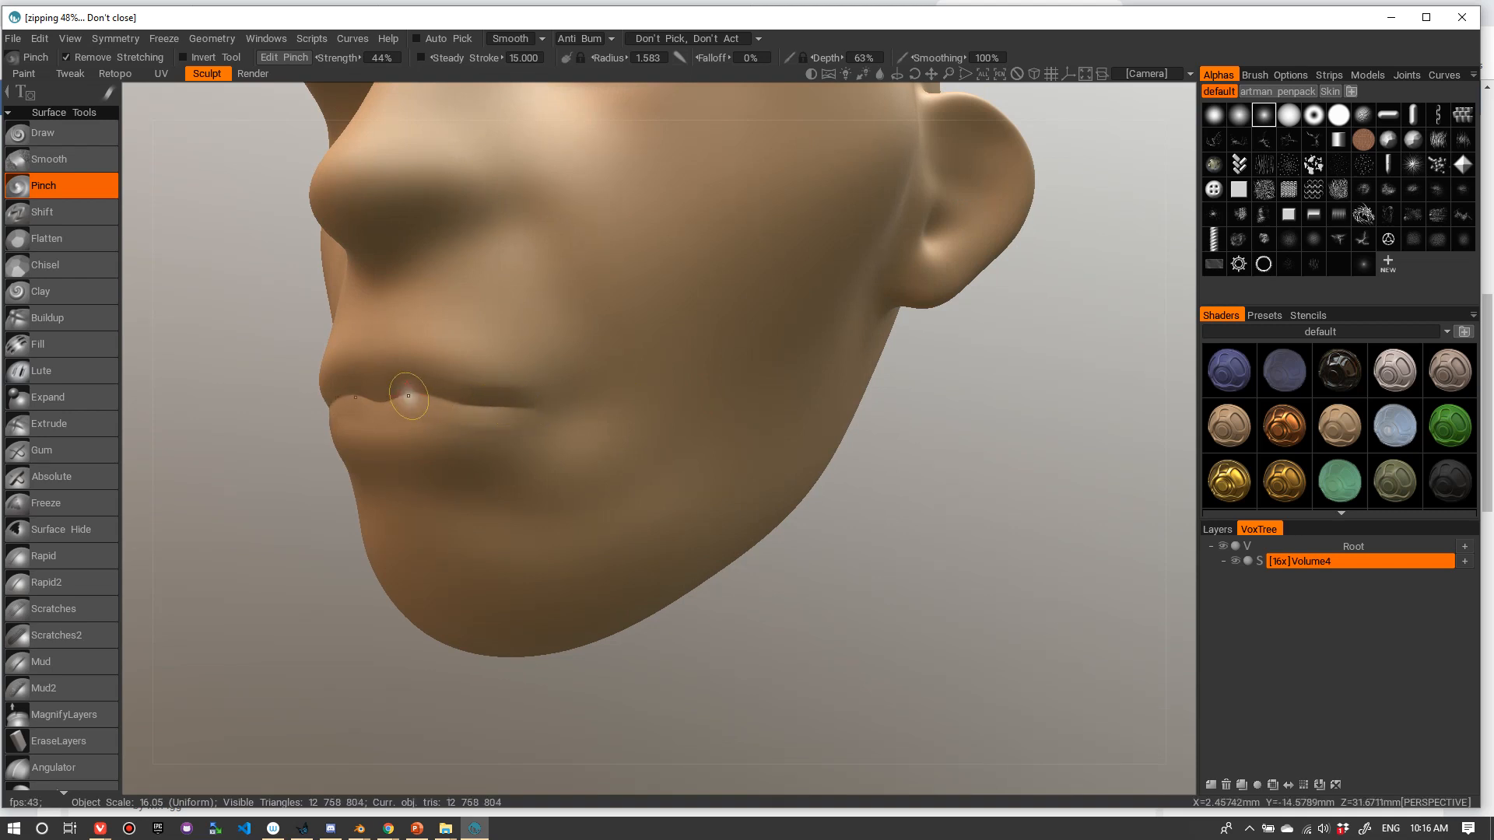
mouse_move(474, 433)
left_mouse_down("alt")
mouse_move(386, 431)
mouse_move(259, 526)
left_mouse_up("alt")
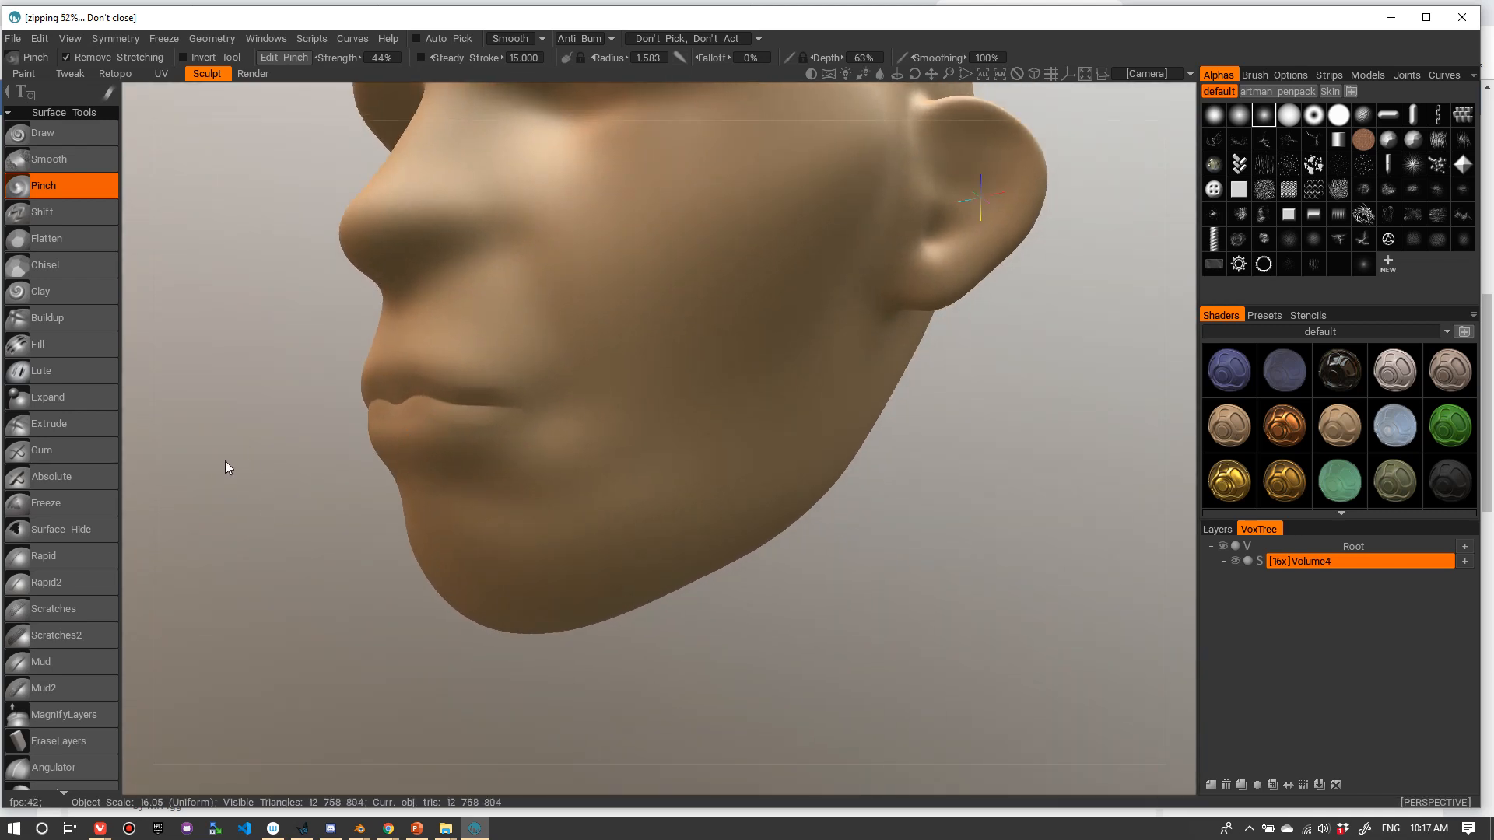
mouse_move(225, 461)
right_mouse_down()
mouse_move(235, 473)
mouse_move(199, 476)
right_mouse_up()
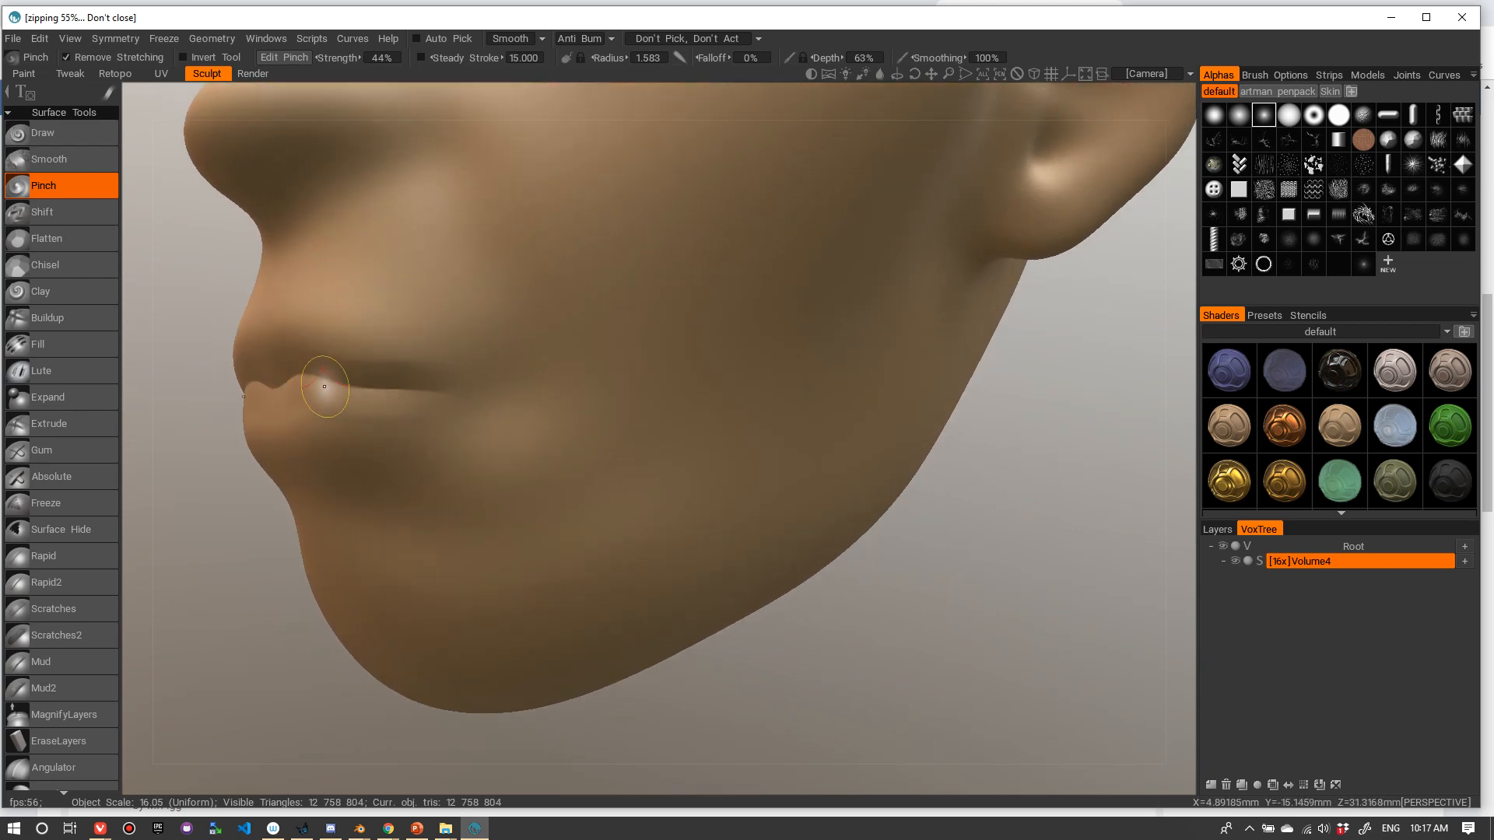
mouse_move(516, 343)
right_mouse_down()
mouse_move(557, 356)
mouse_move(551, 324)
mouse_move(516, 317)
right_mouse_up()
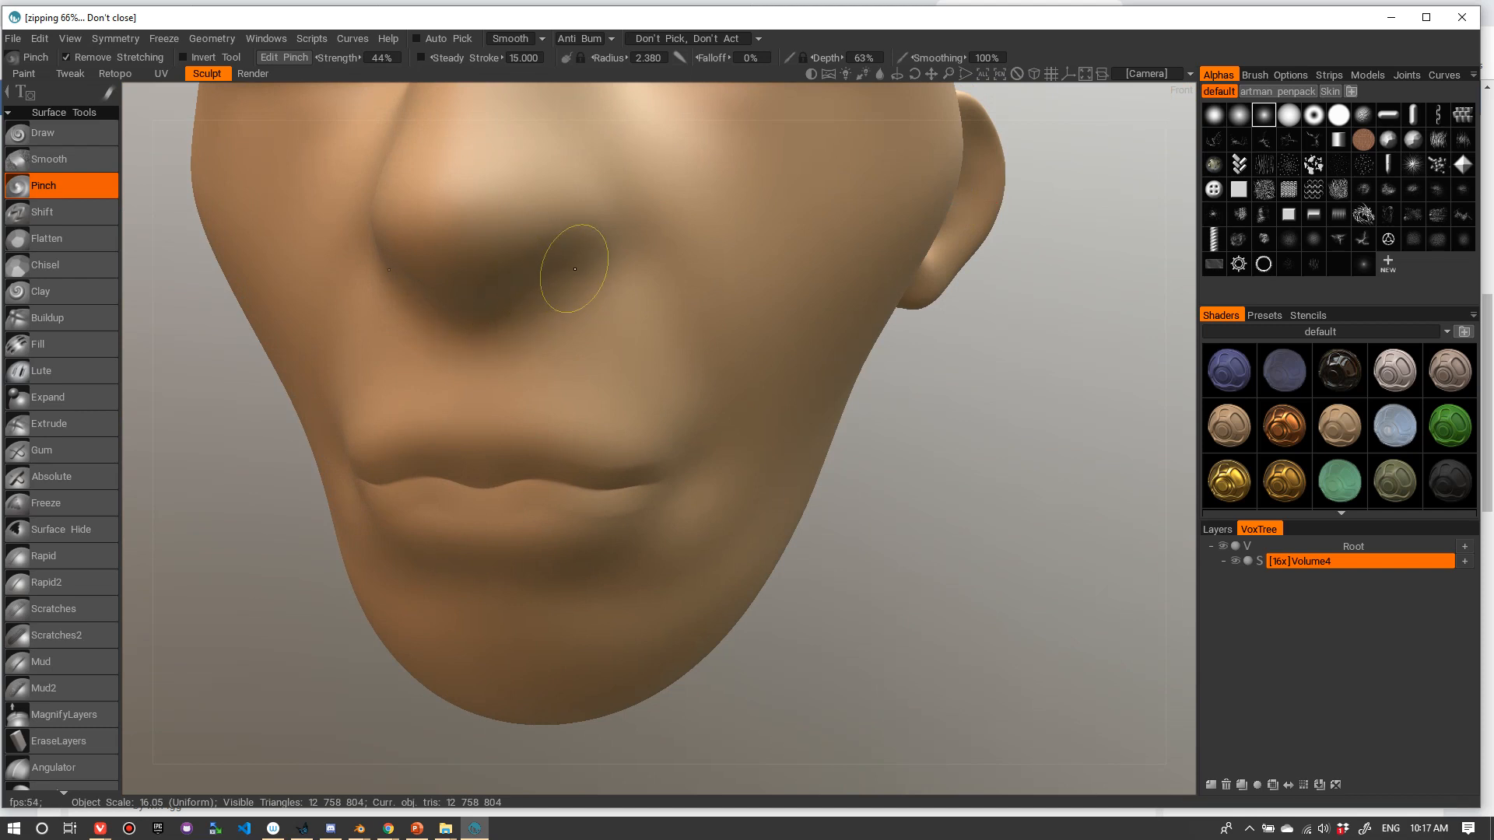
- Define the lower edge of the nose and the nostril wing with Pinch at radius 1.860, smoothing the crease
mouse_move(575, 269)
left_mouse_down()
mouse_move(500, 306)
mouse_move(513, 297)
left_mouse_up()
right_click_drag(519, 298, 500, 297)
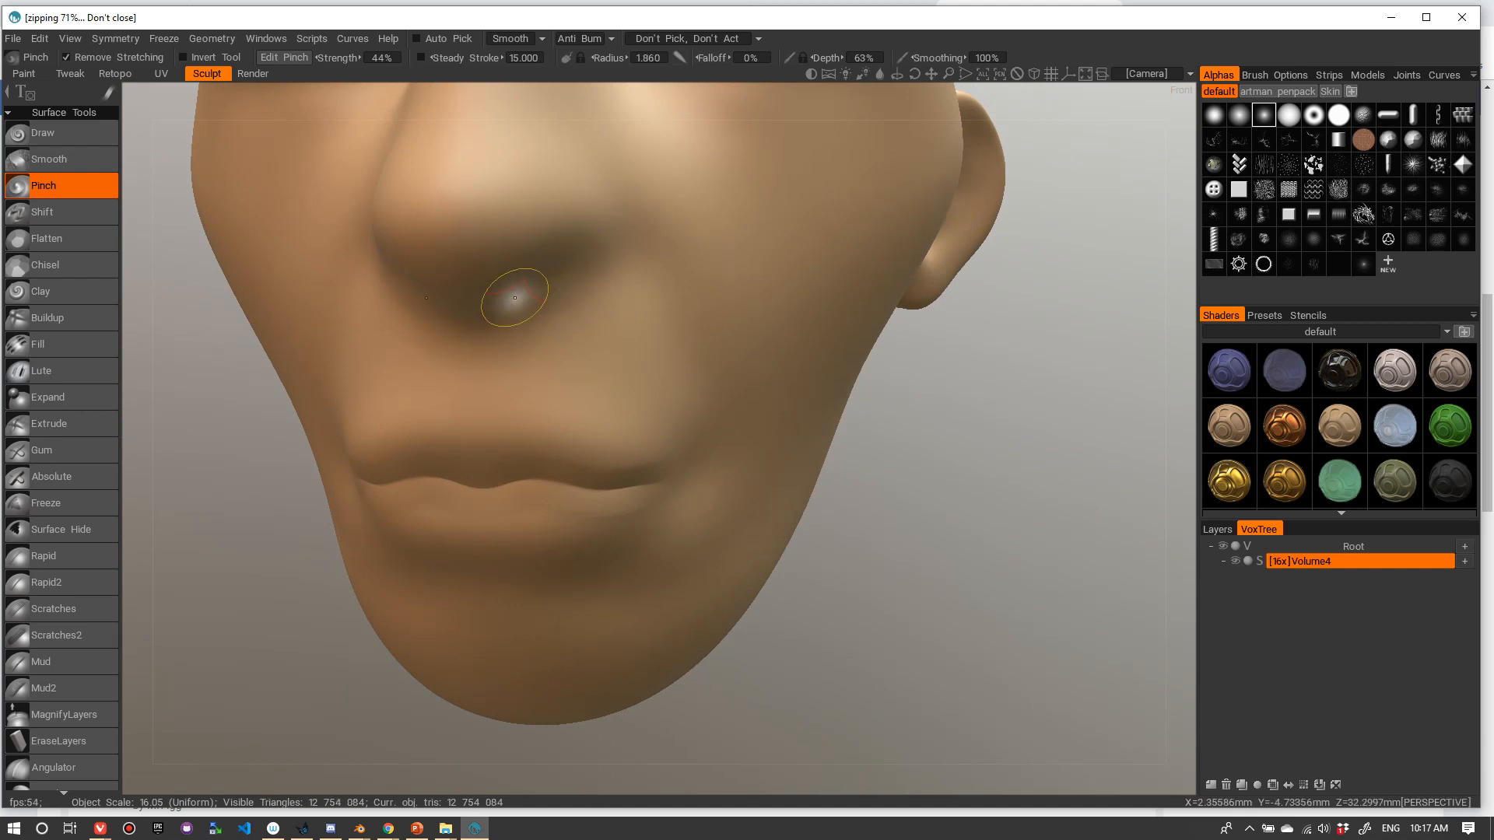
mouse_move(511, 299)
left_mouse_down()
mouse_move(636, 228)
mouse_move(617, 257)
mouse_move(633, 213)
left_mouse_up()
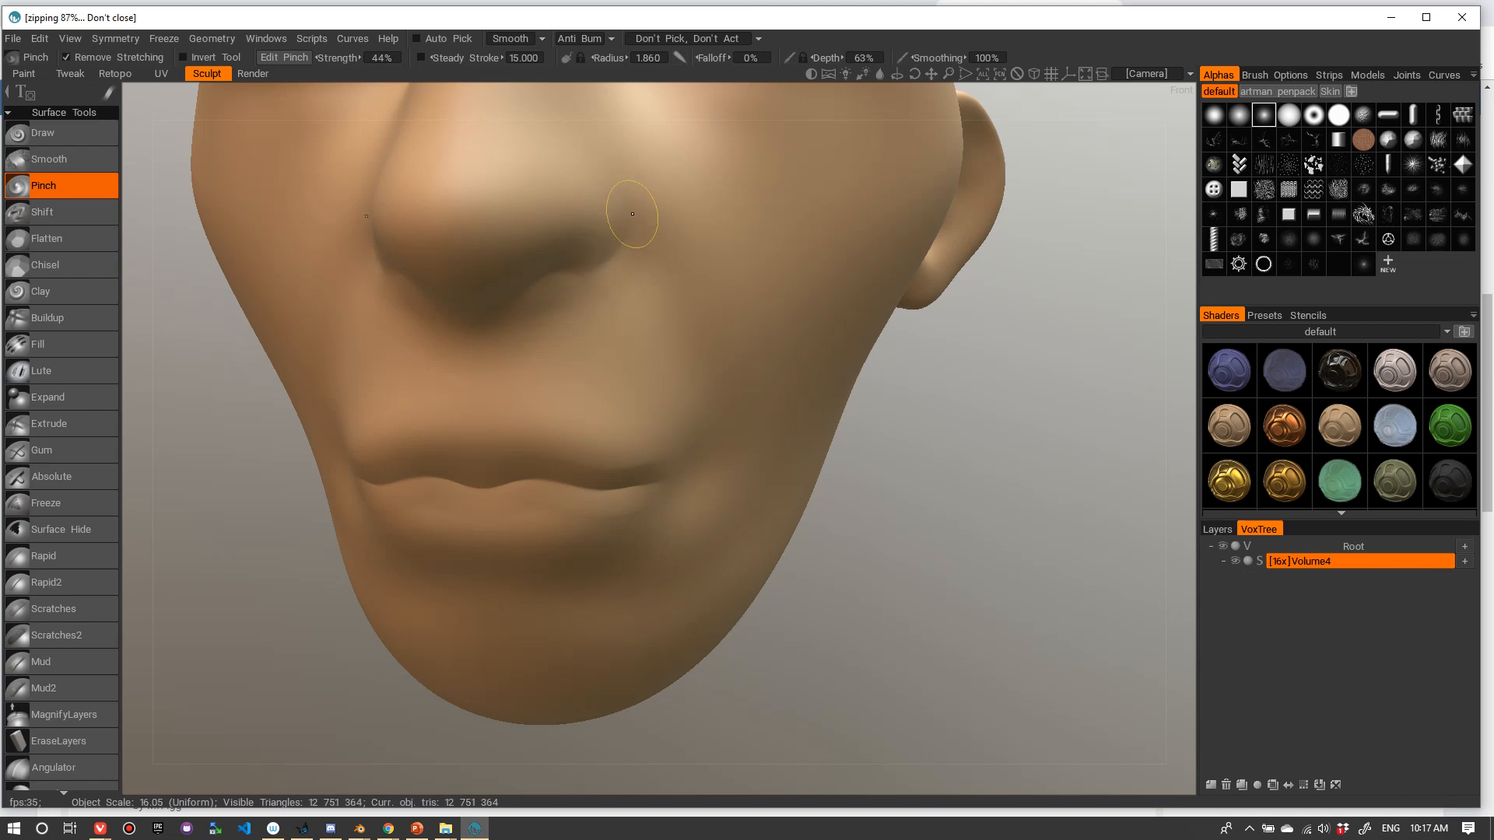
mouse_move(592, 267)
left_mouse_down("shift")
mouse_move(623, 245)
mouse_move(608, 204)
left_mouse_up("shift")
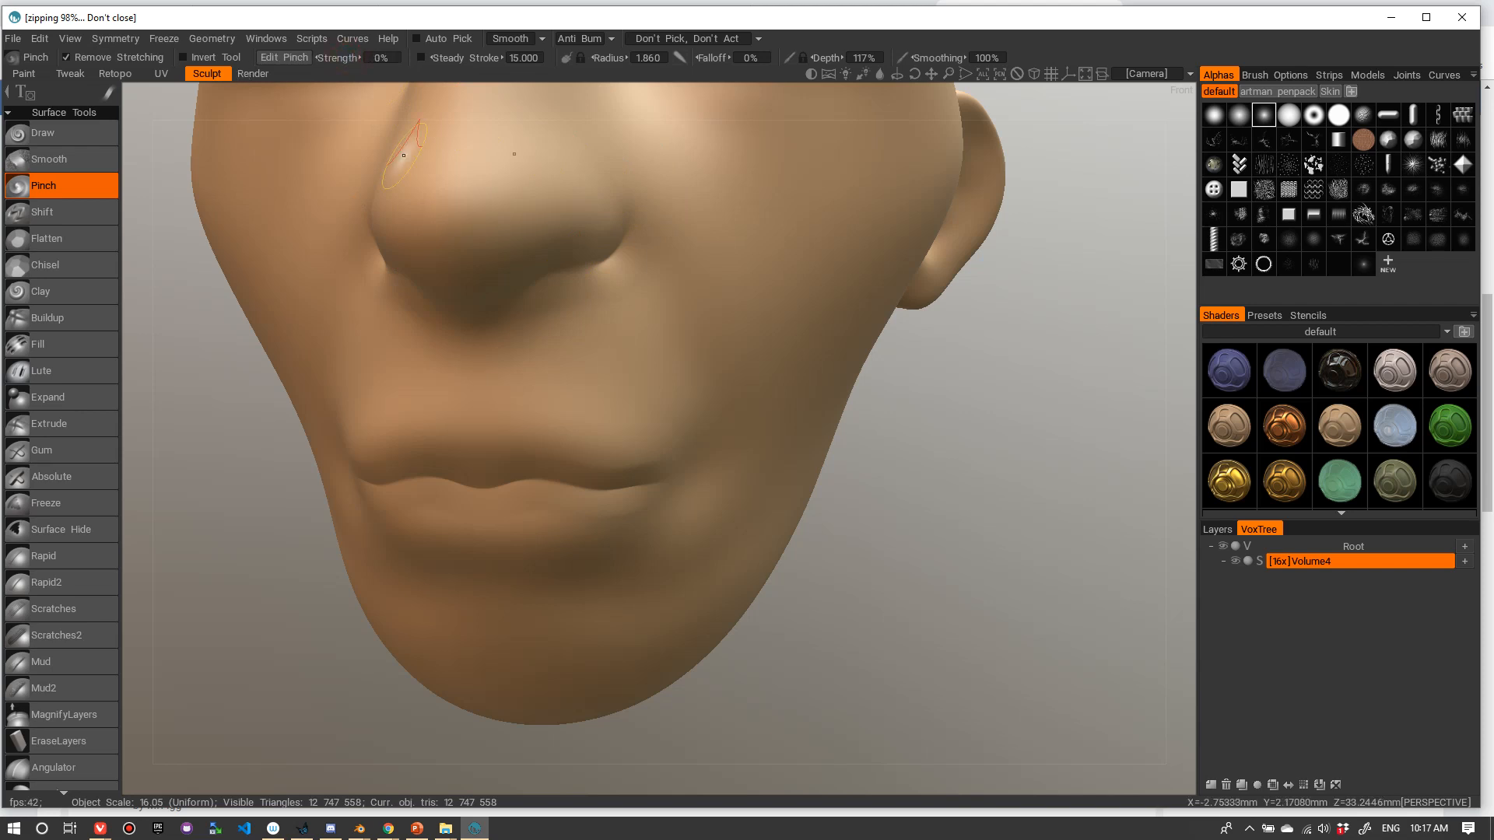
- Crease the fold from the nostril wing down toward the mouth corner with Pinch at strength 0% and depth 117%
left_click_drag(642, 257, 624, 225)
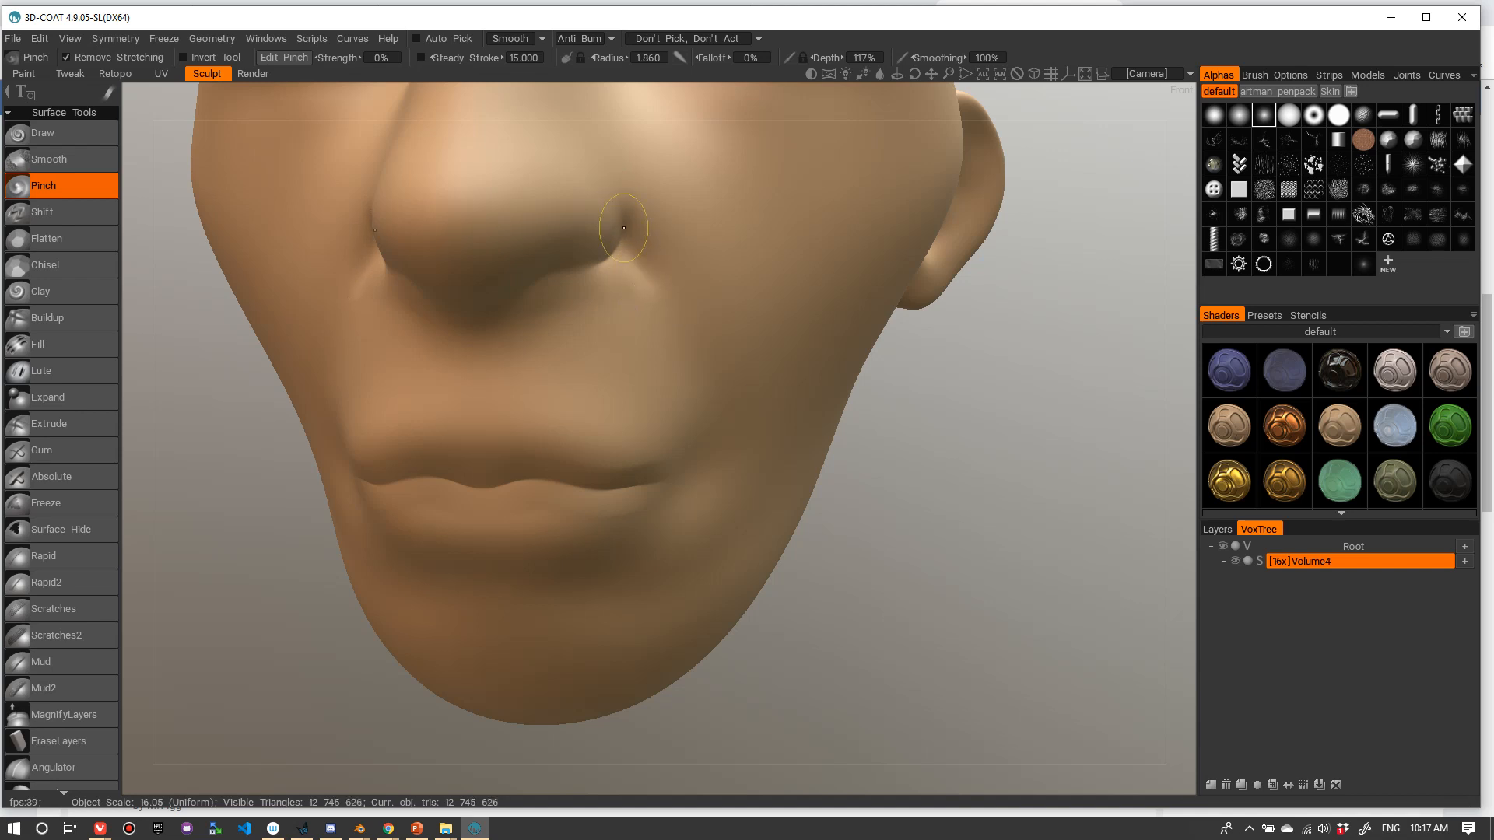
left_click_drag(648, 273, 623, 232)
left_click_drag(702, 398, 630, 239)
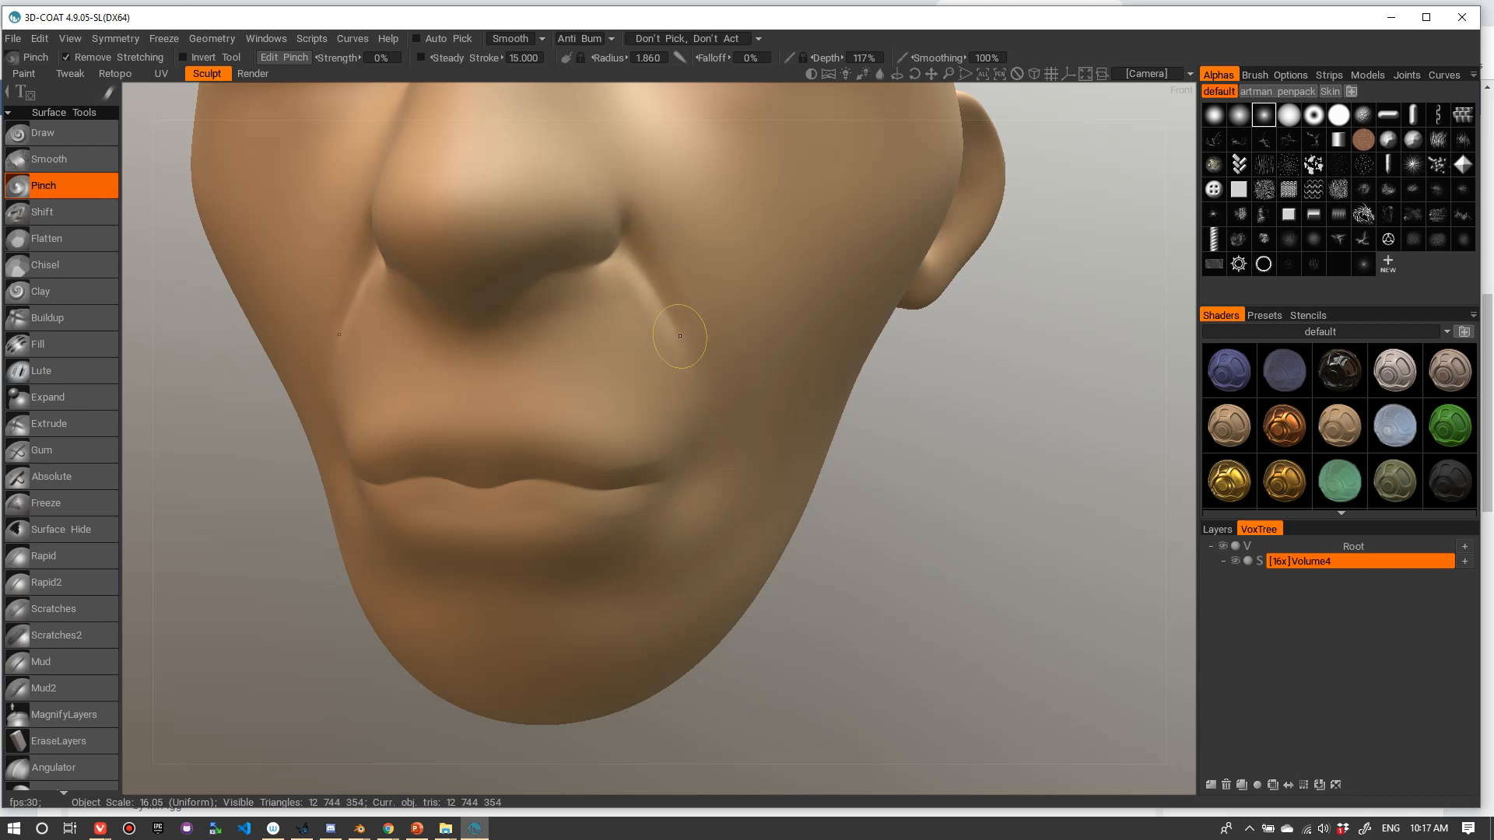
left_click(710, 445)
- Sharpen the upper edge of the lower lip toward the mouth corner with Pinch at radius 2.477 and depth 117%
right_click_drag(957, 370, 885, 400)
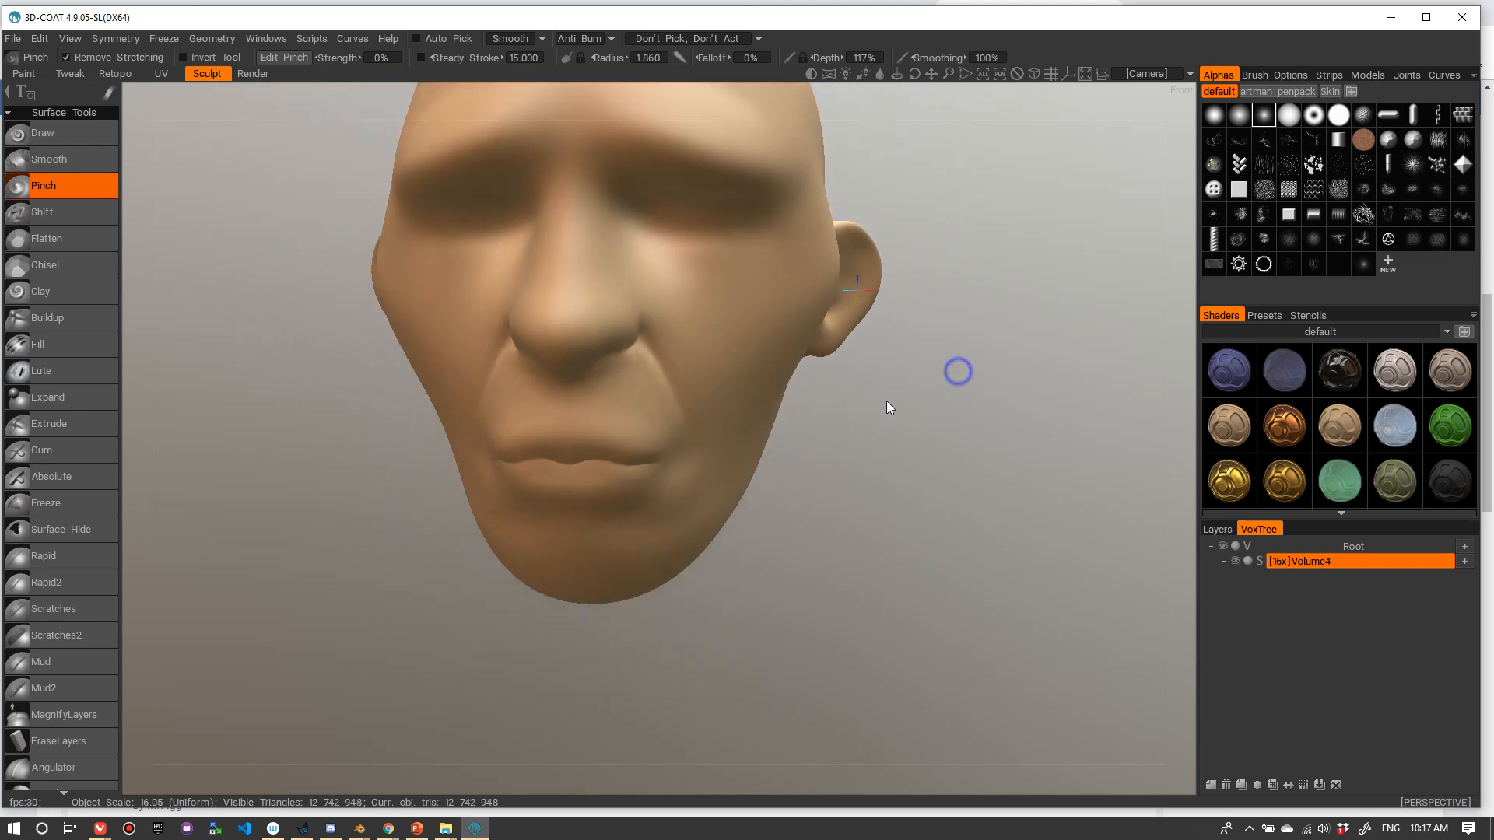
mouse_move(880, 413)
left_mouse_down()
mouse_move(916, 401)
mouse_move(911, 376)
left_mouse_up()
right_click_drag(911, 376, 895, 376)
left_click_drag(895, 377, 887, 410)
mouse_move(887, 410)
right_mouse_down()
mouse_move(884, 381)
mouse_move(957, 393)
mouse_move(890, 390)
mouse_move(923, 399)
mouse_move(941, 380)
right_mouse_up()
left_click_drag(942, 380, 880, 381)
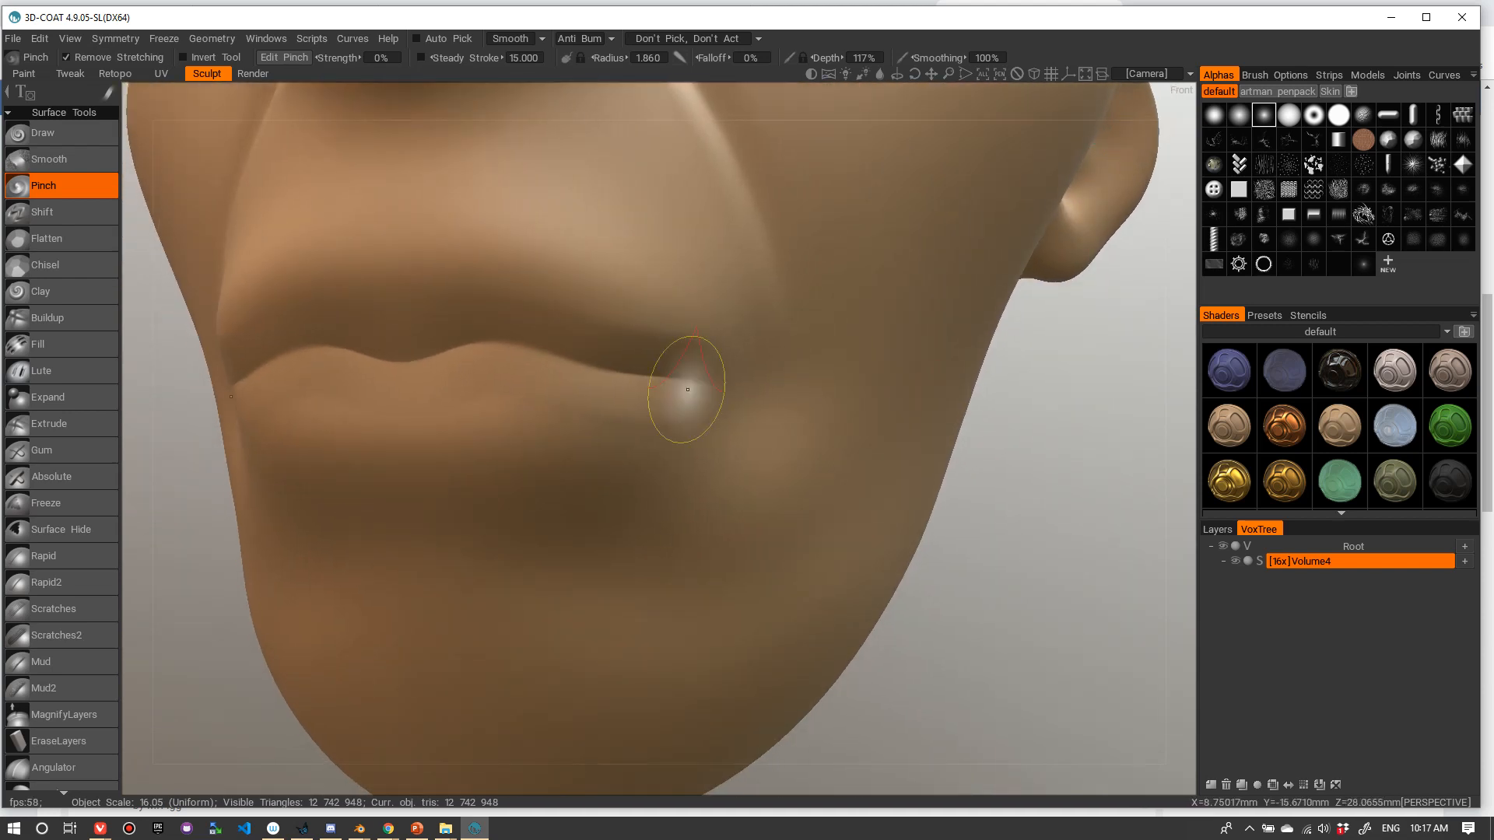
mouse_move(506, 346)
right_mouse_down()
mouse_move(444, 340)
mouse_move(553, 359)
mouse_move(473, 343)
right_mouse_up()
mouse_move(543, 343)
left_mouse_down()
mouse_move(560, 343)
mouse_move(567, 366)
mouse_move(541, 352)
mouse_move(660, 374)
left_mouse_up()
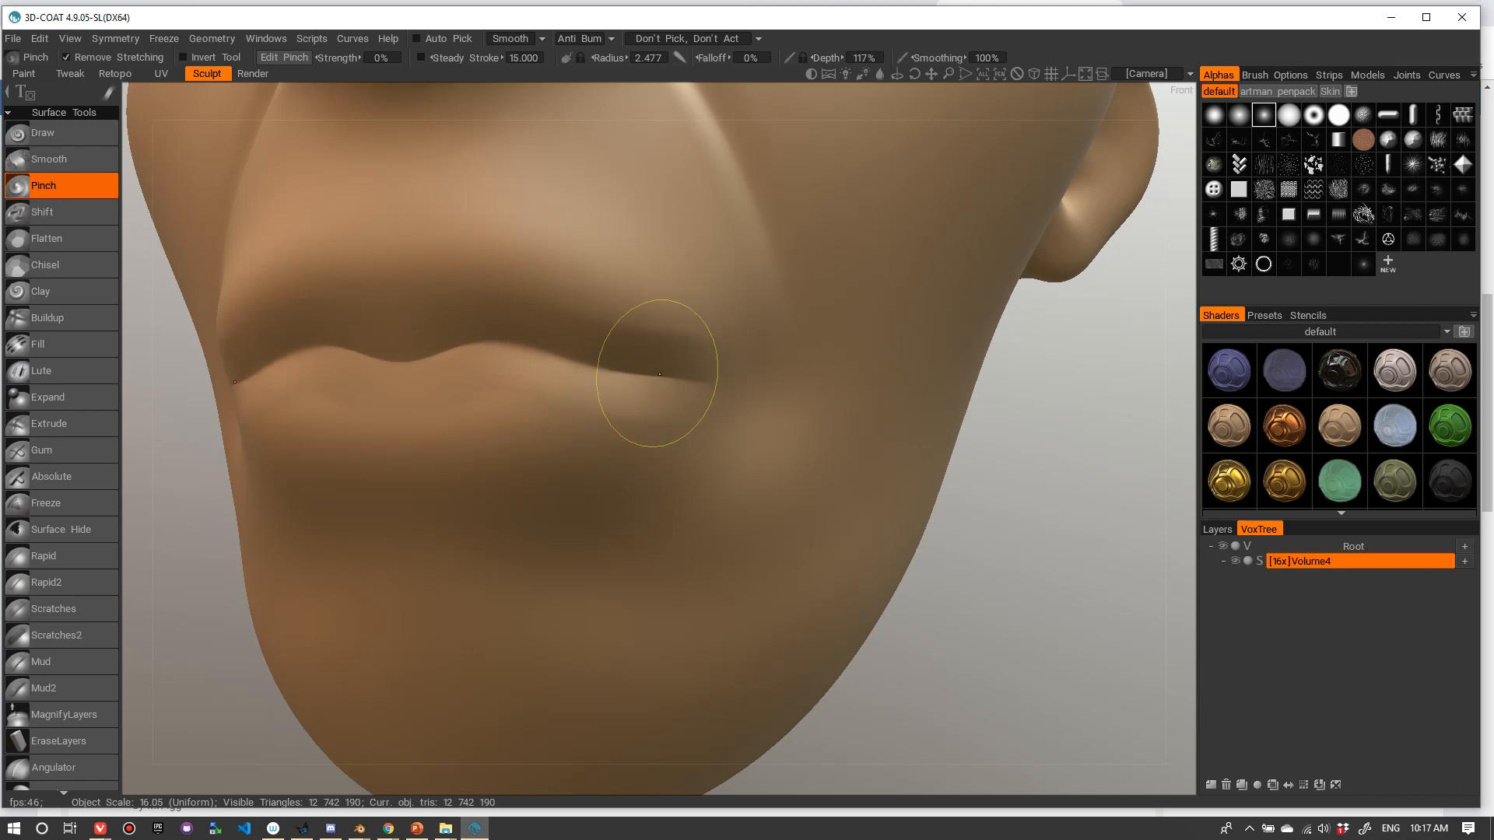
left_click_drag(494, 320, 688, 383)
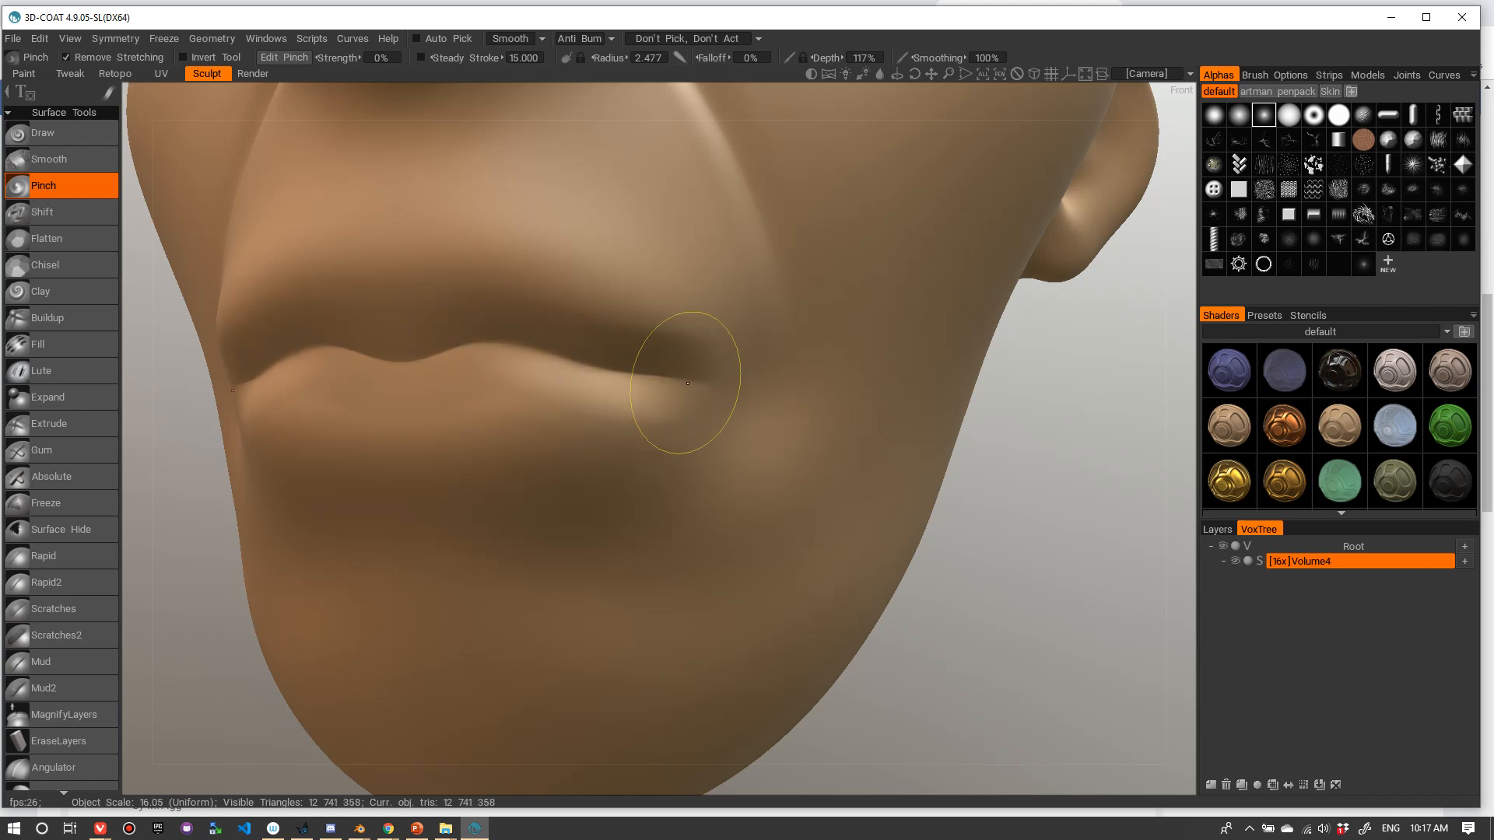
mouse_move(477, 310)
left_mouse_down()
mouse_move(467, 323)
mouse_move(656, 367)
left_mouse_up()
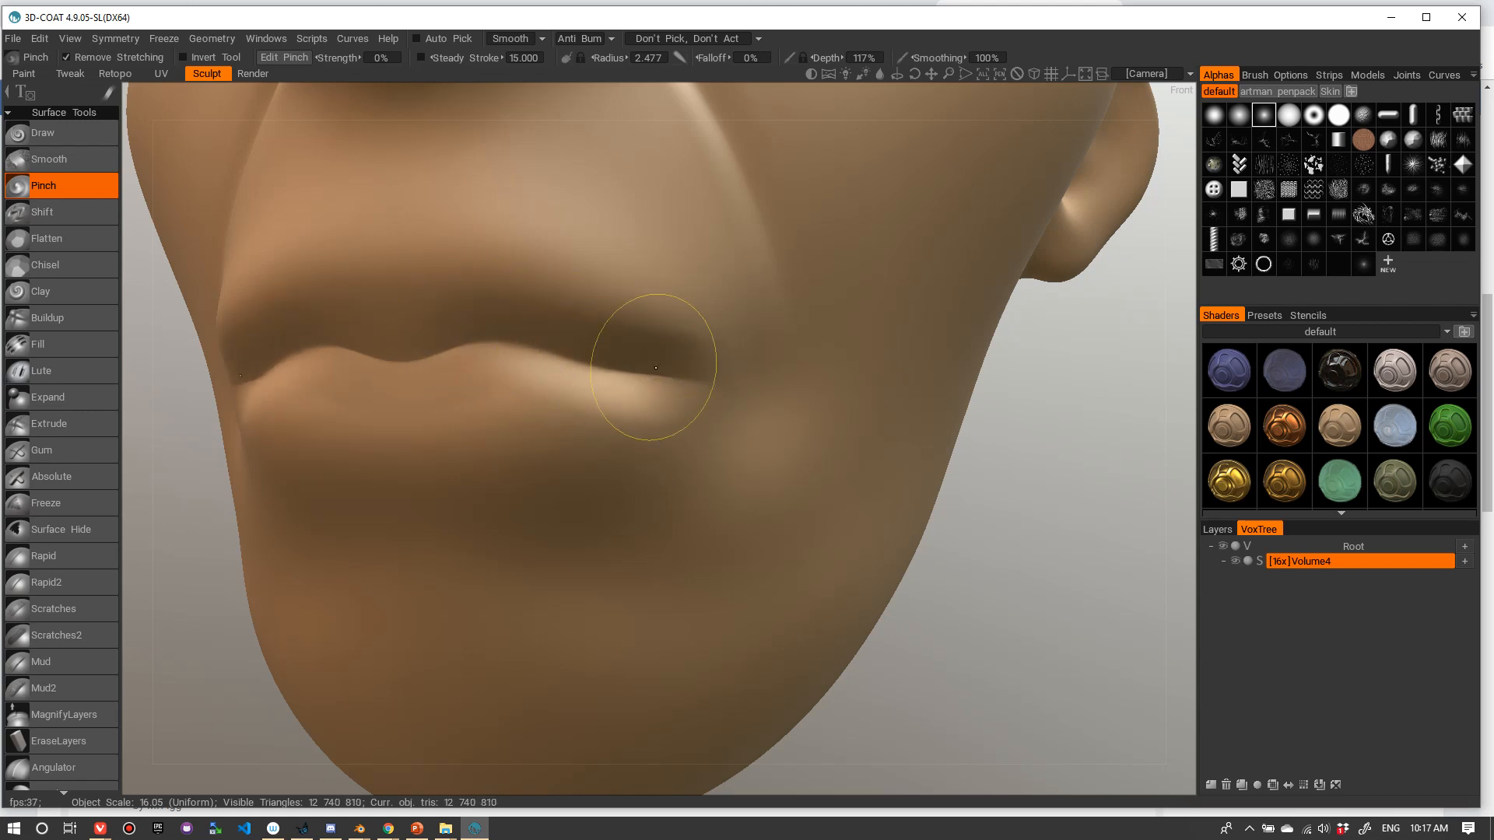
- Refine the central curve of the line between the lips from the front with Pinch at radius 1.635
scroll(1050, 377, "down", 3)
left_click_drag(1051, 376, 927, 370)
scroll(927, 370, "up", 5)
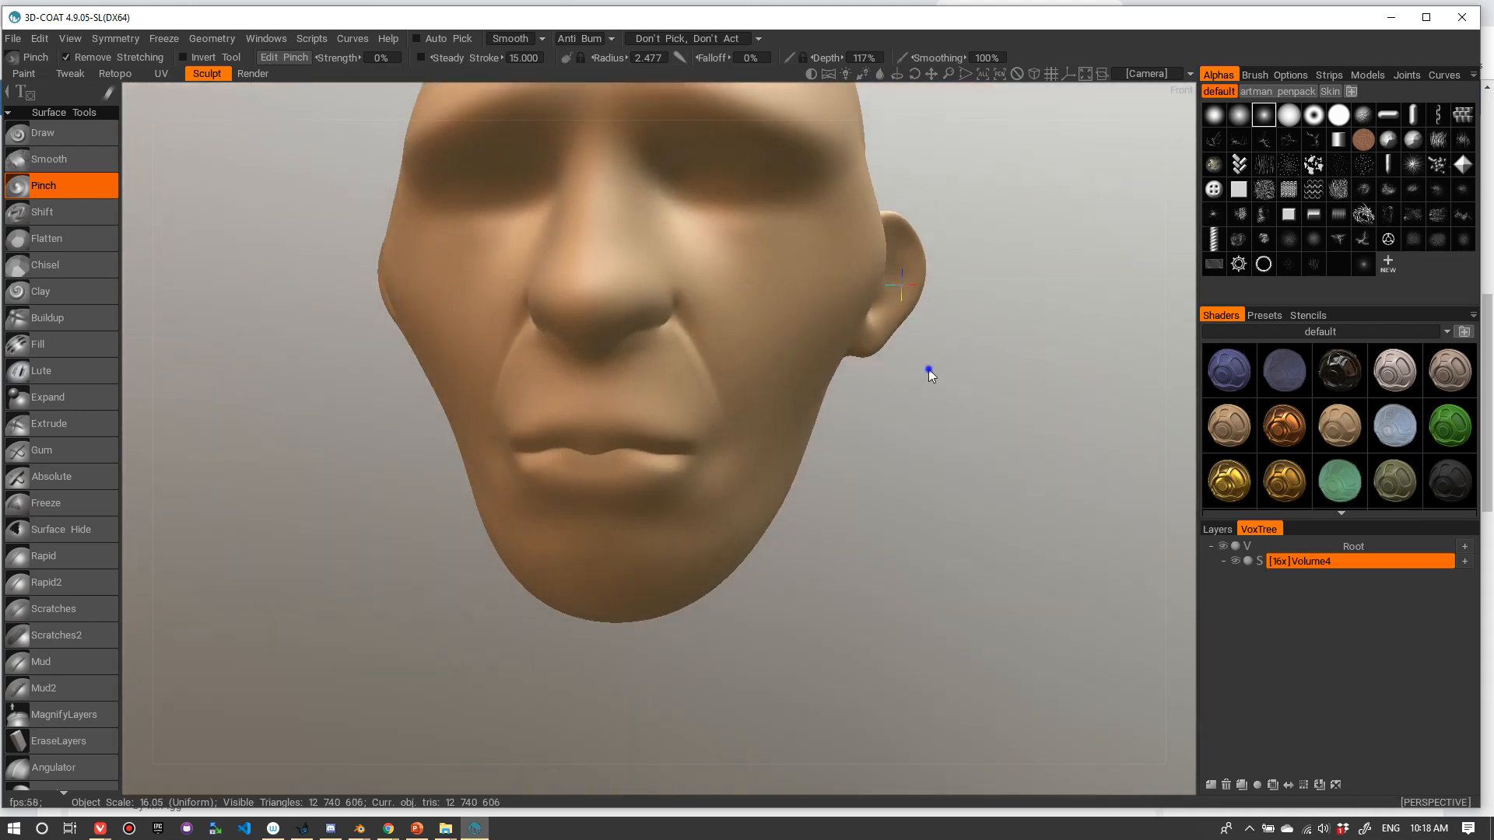
right_click_drag(1011, 381, 982, 388)
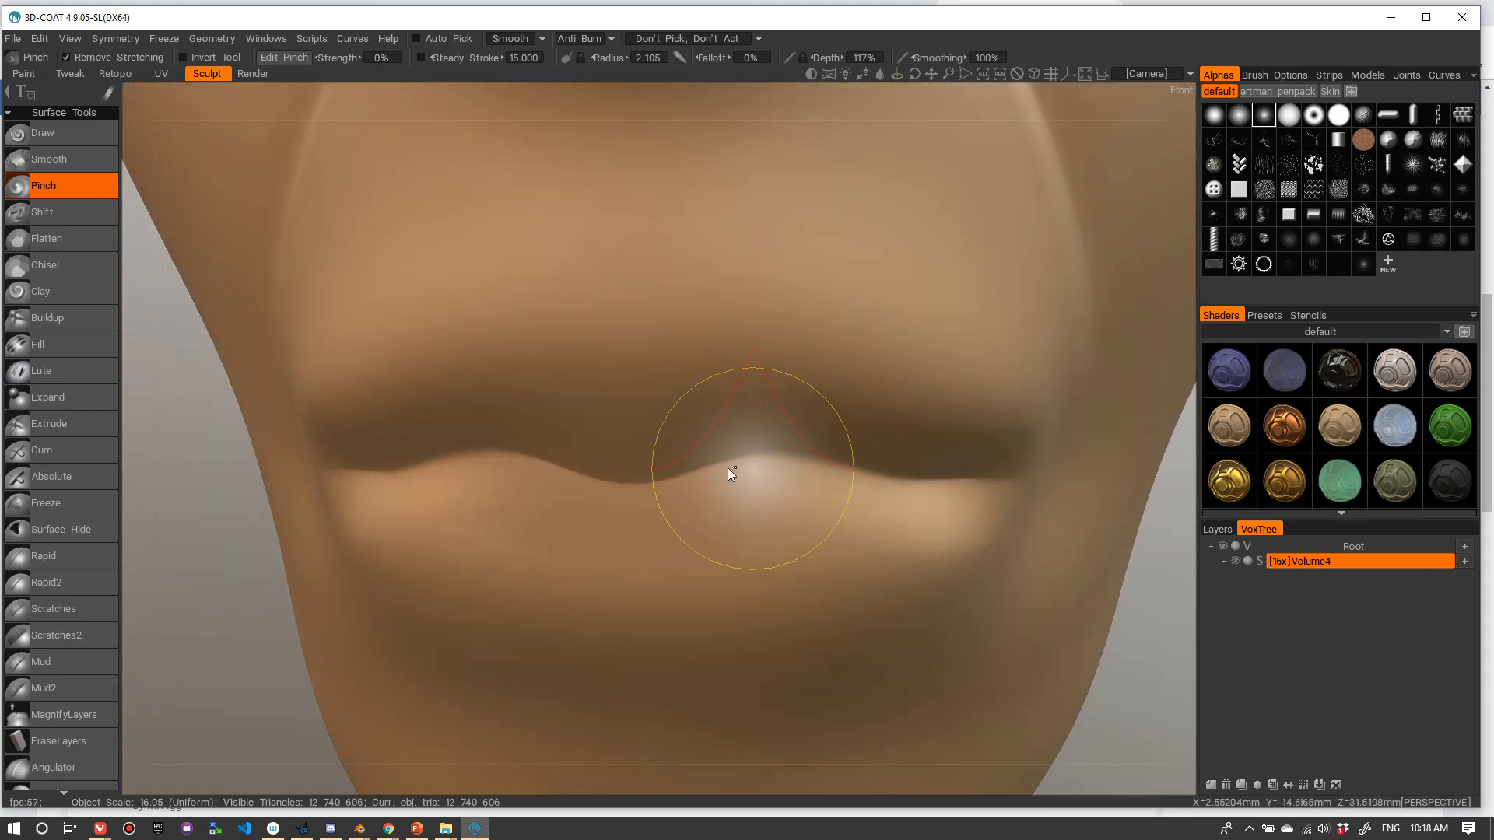
mouse_move(700, 468)
left_mouse_down()
mouse_move(742, 459)
mouse_move(677, 486)
mouse_move(817, 457)
mouse_move(660, 477)
mouse_move(819, 461)
mouse_move(674, 470)
mouse_move(790, 459)
mouse_move(727, 447)
mouse_move(699, 463)
left_mouse_up()
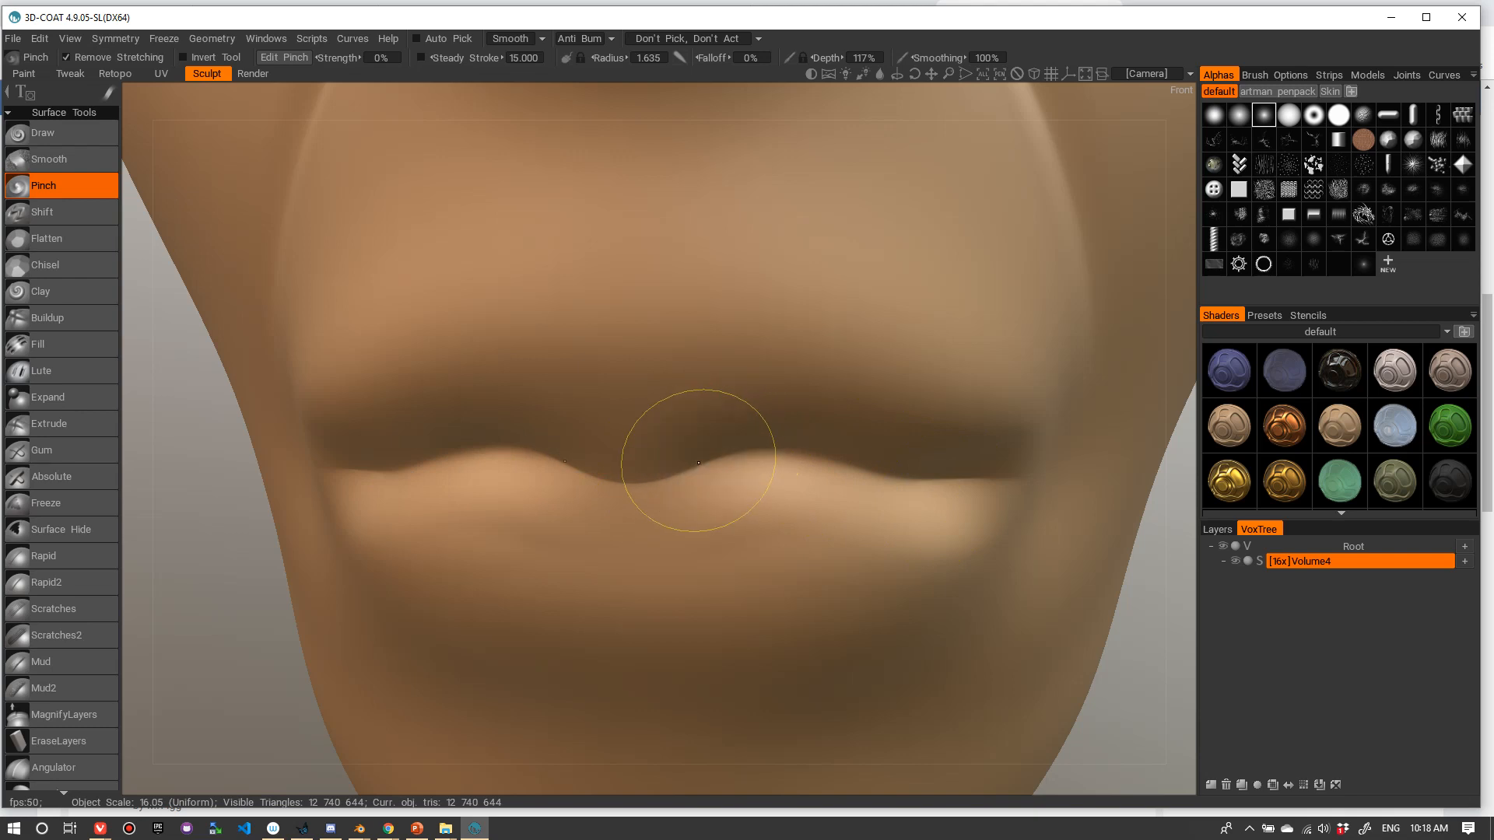
- Tighten the lip line from a side angle with finer Pinch strokes at radius 0.974
right_click_drag(1011, 380, 998, 382, "alt")
left_click_drag(961, 400, 918, 377, "alt")
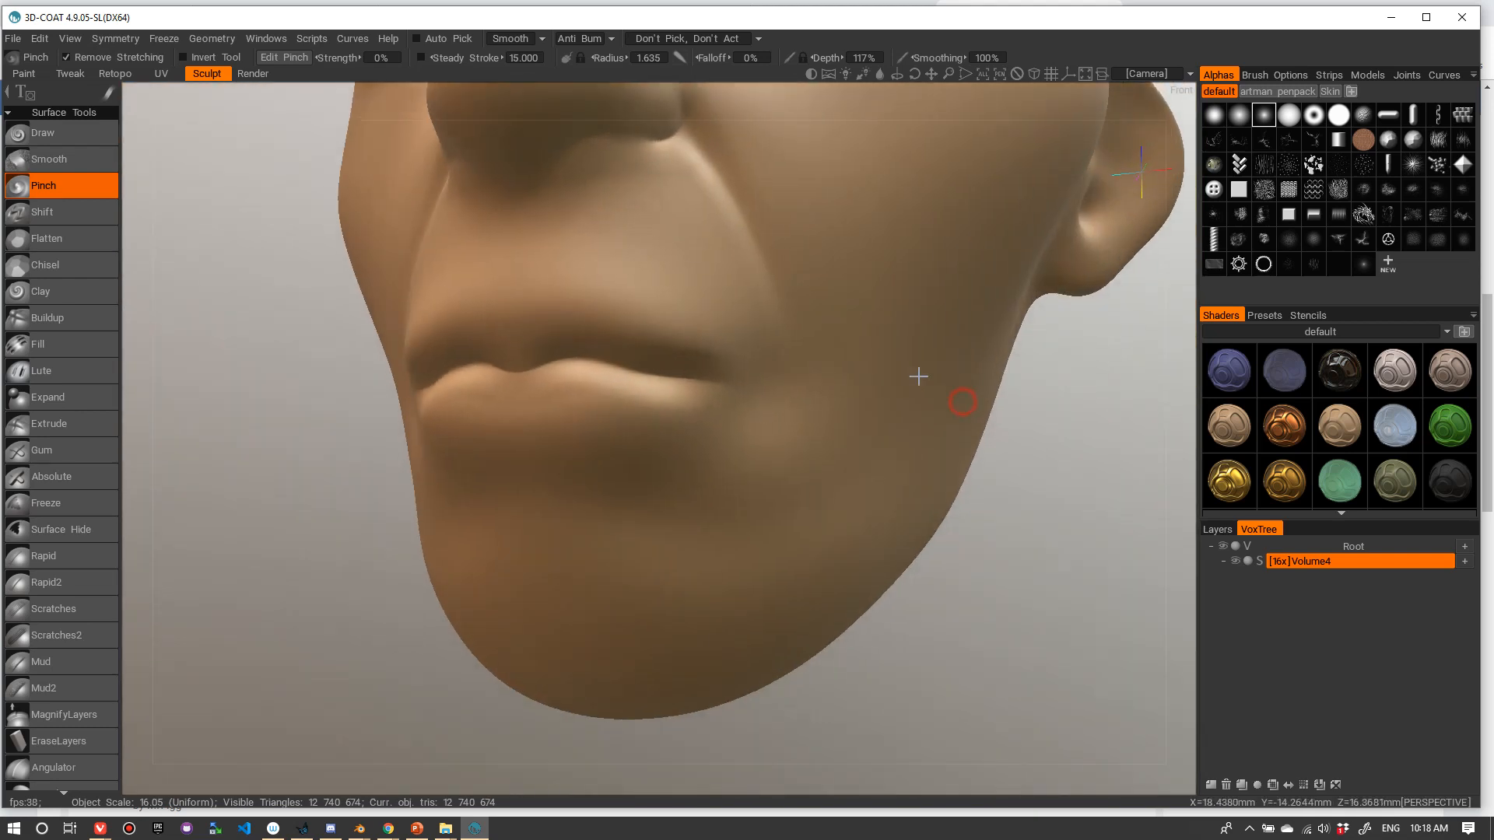
right_click_drag(919, 378, 936, 387, "alt")
left_click_drag(937, 387, 779, 370, "alt")
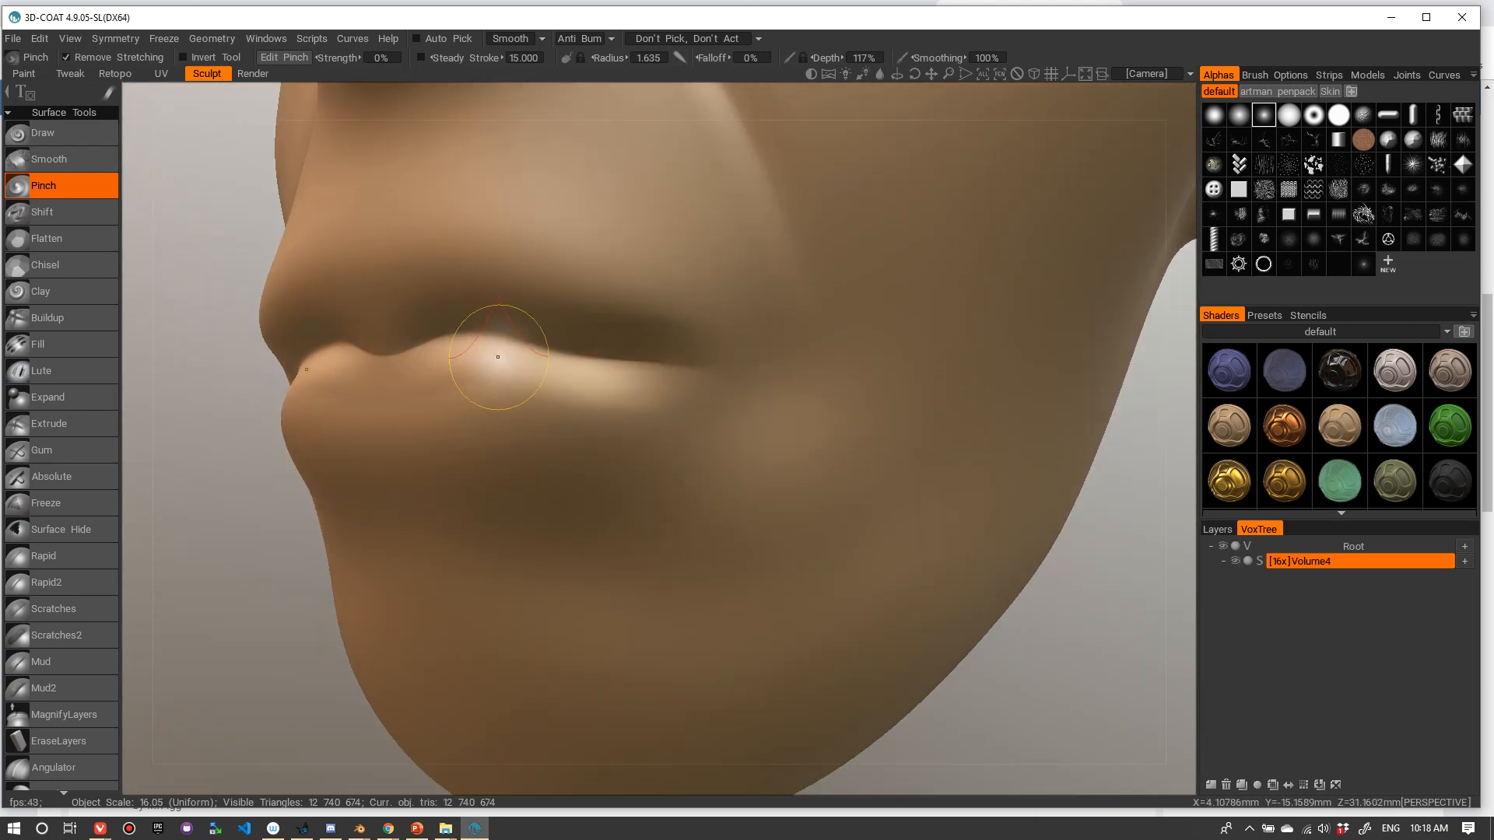
right_click_drag(507, 330, 464, 337)
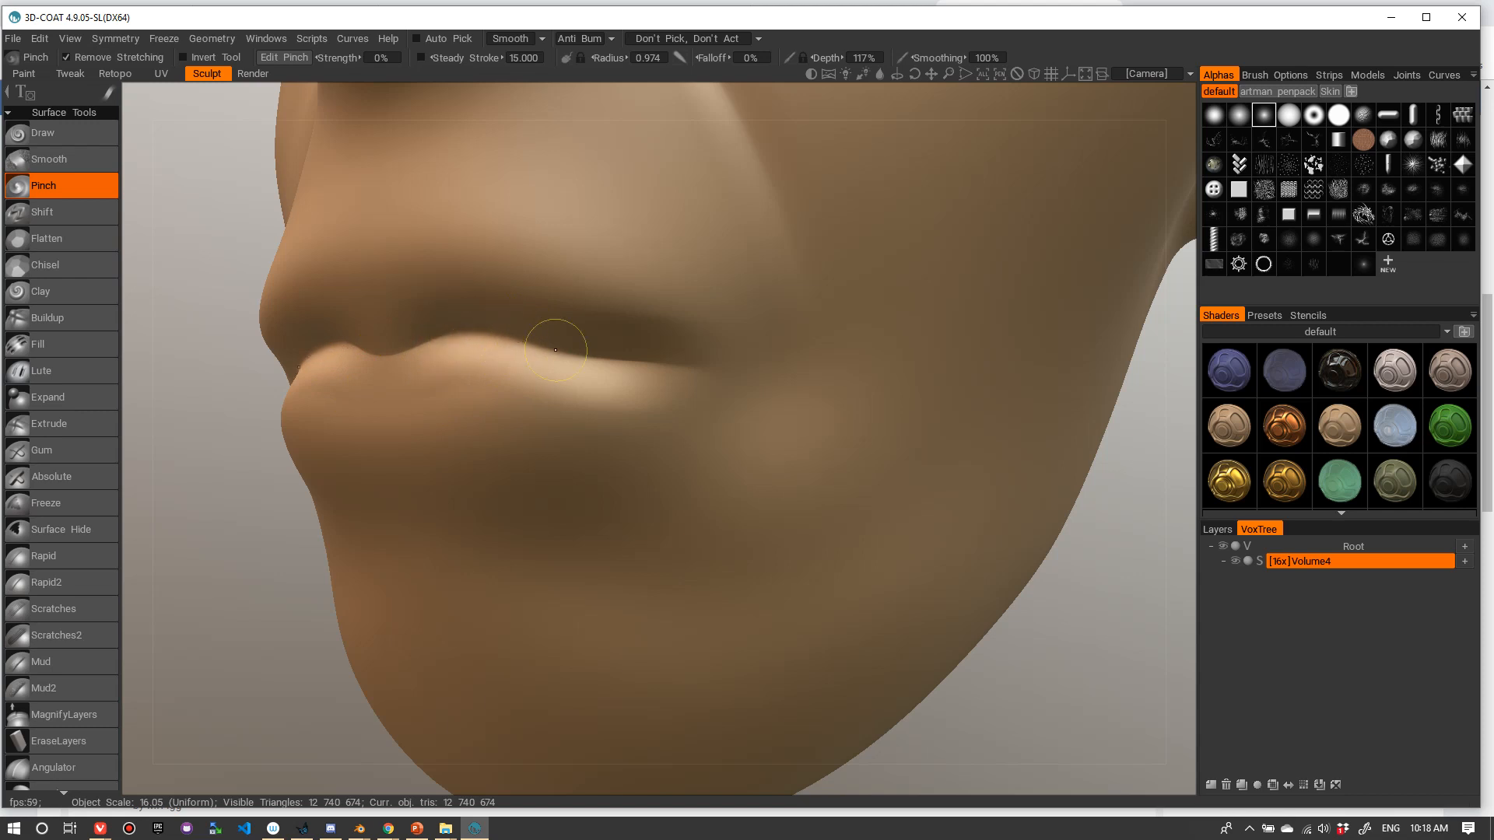
mouse_move(440, 343)
left_mouse_down()
mouse_move(414, 344)
mouse_move(470, 335)
left_mouse_up()
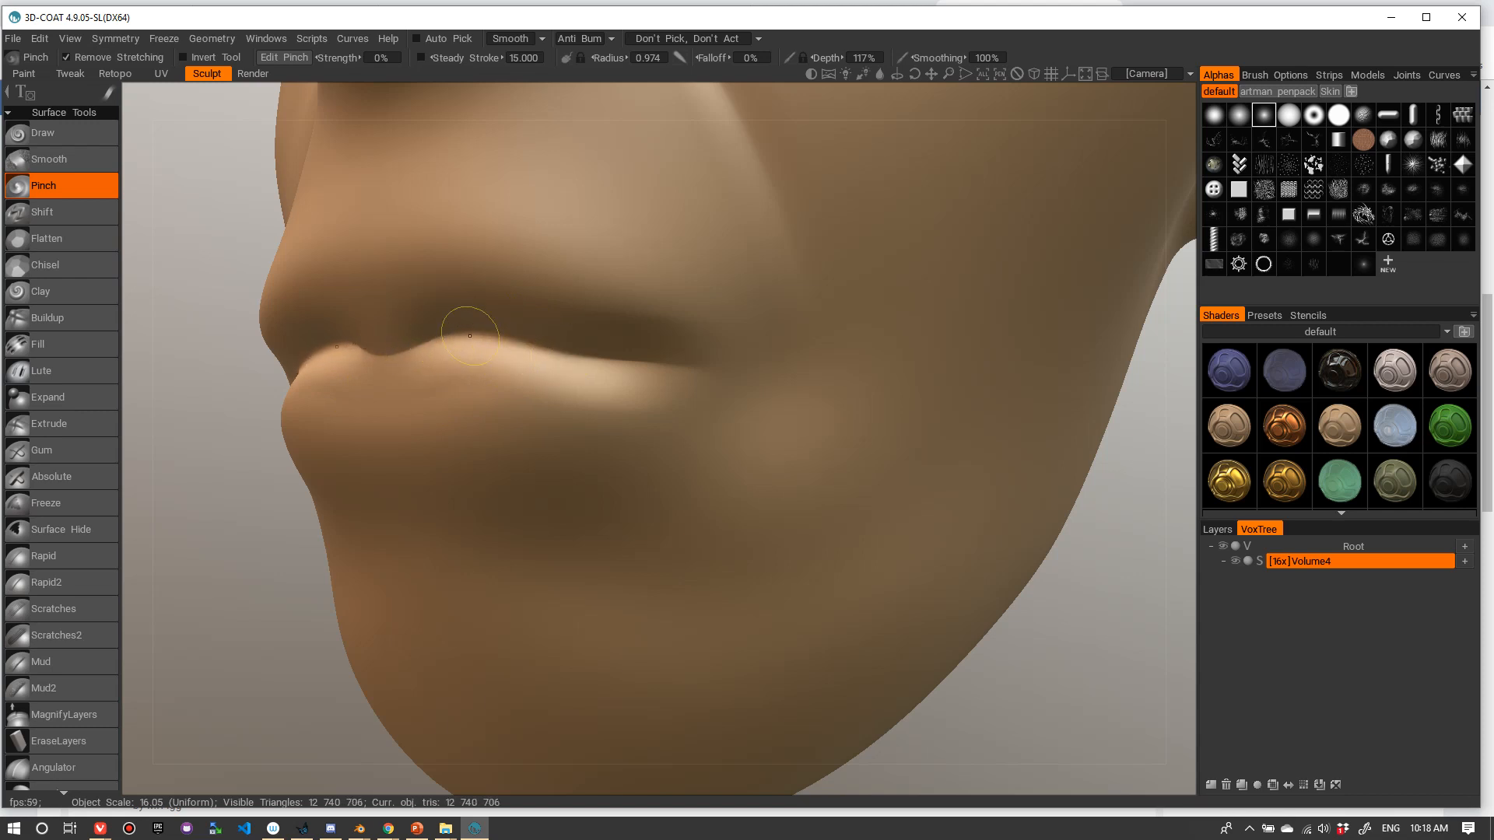
- Deepen the central dip of the lip line with Pinch at depth 108%, widening the radius from 0.704 to 1.329
mouse_move(926, 348)
middle_mouse_down()
mouse_move(738, 365)
mouse_move(807, 372)
middle_mouse_up()
right_click_drag(807, 375, 903, 383)
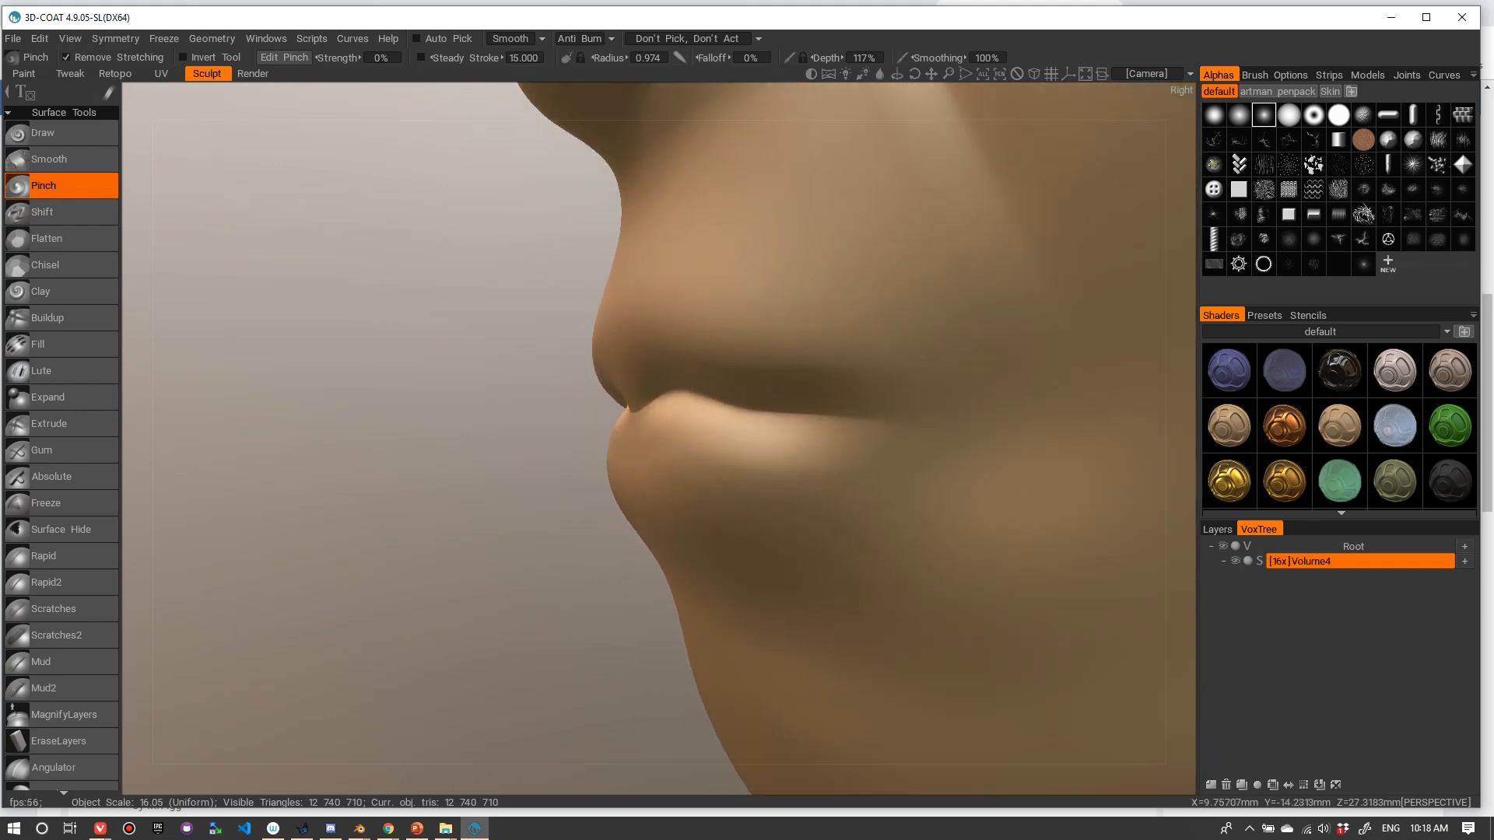
mouse_move(635, 382)
middle_mouse_down()
mouse_move(671, 437)
mouse_move(691, 421)
mouse_move(510, 410)
mouse_move(560, 457)
middle_mouse_up()
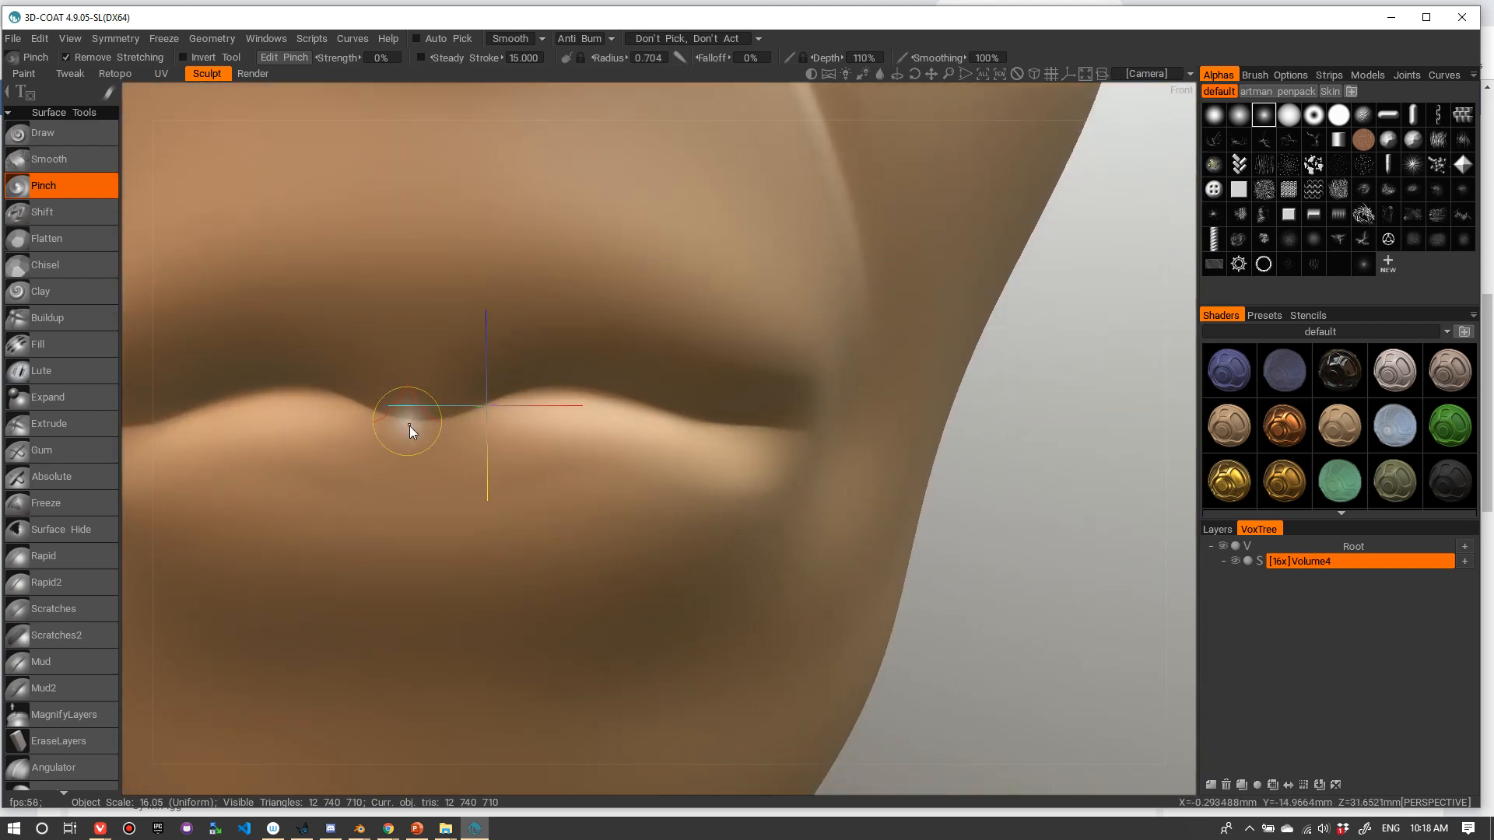
mouse_move(410, 427)
left_mouse_down()
mouse_move(400, 410)
mouse_move(473, 389)
mouse_move(428, 394)
mouse_move(457, 406)
mouse_move(407, 390)
mouse_move(460, 390)
mouse_move(394, 407)
mouse_move(477, 391)
left_mouse_up()
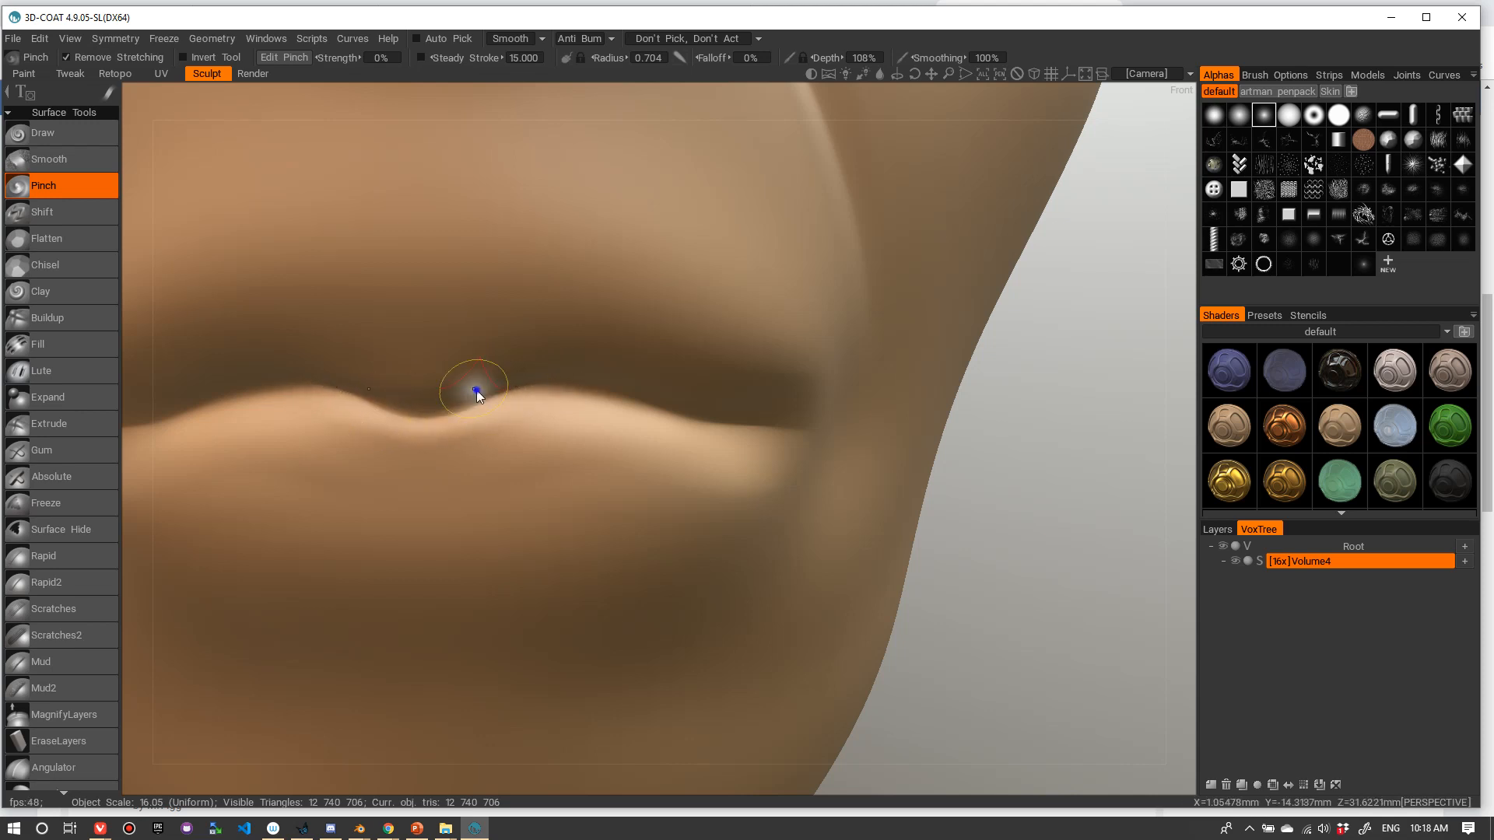
right_click_drag(477, 392, 487, 383)
mouse_move(487, 384)
left_mouse_down()
mouse_move(409, 396)
mouse_move(493, 388)
mouse_move(433, 370)
mouse_move(591, 366)
left_mouse_up()
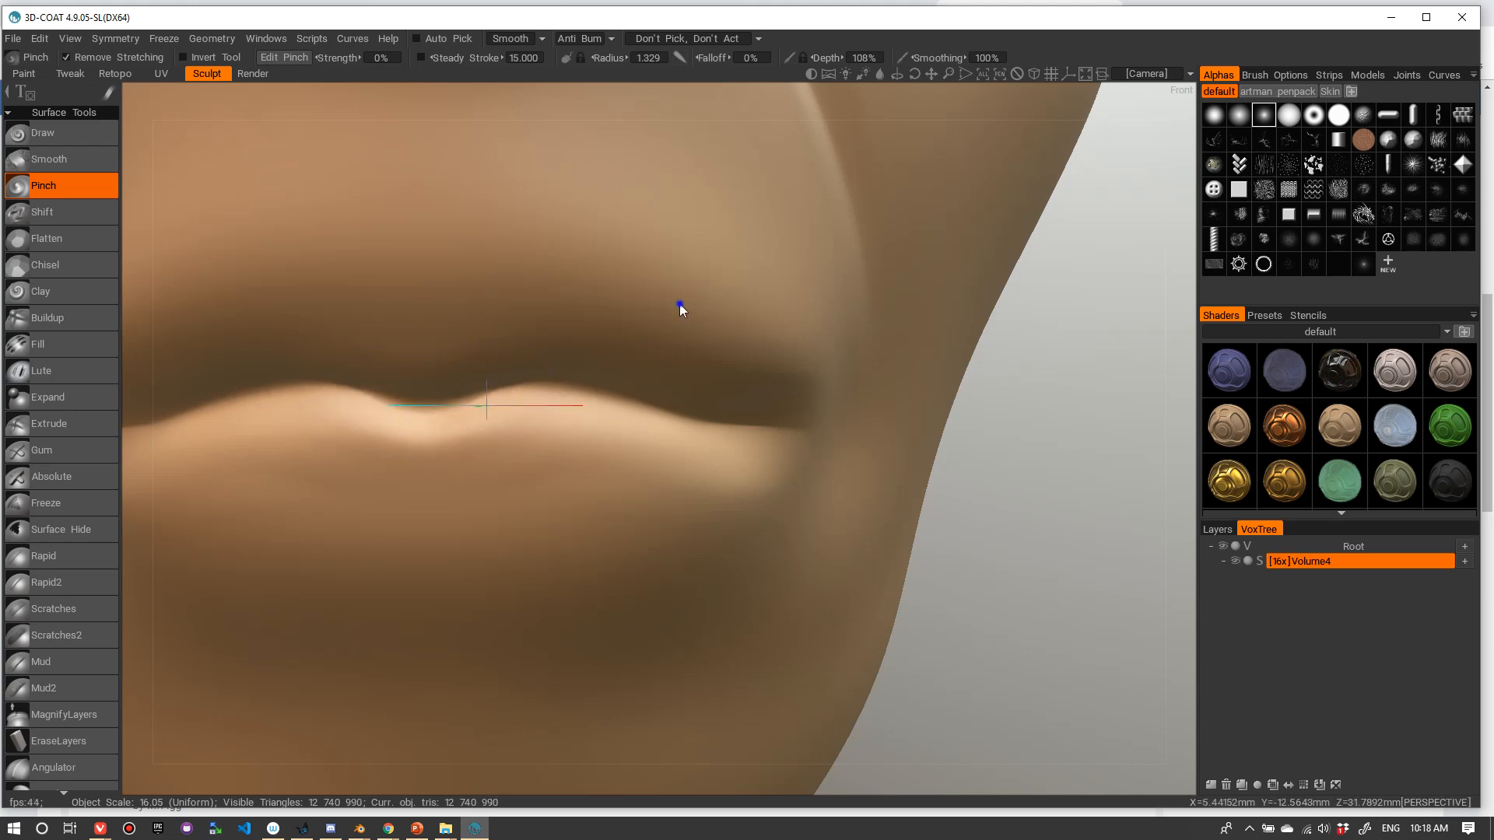
- Shape the upper lip near the mouth corner with Pinch, using radii of 2.273 and 1.952
mouse_move(679, 303)
middle_mouse_down()
mouse_move(605, 335)
mouse_move(447, 333)
mouse_move(586, 380)
mouse_move(916, 359)
mouse_move(431, 385)
mouse_move(516, 377)
middle_mouse_up()
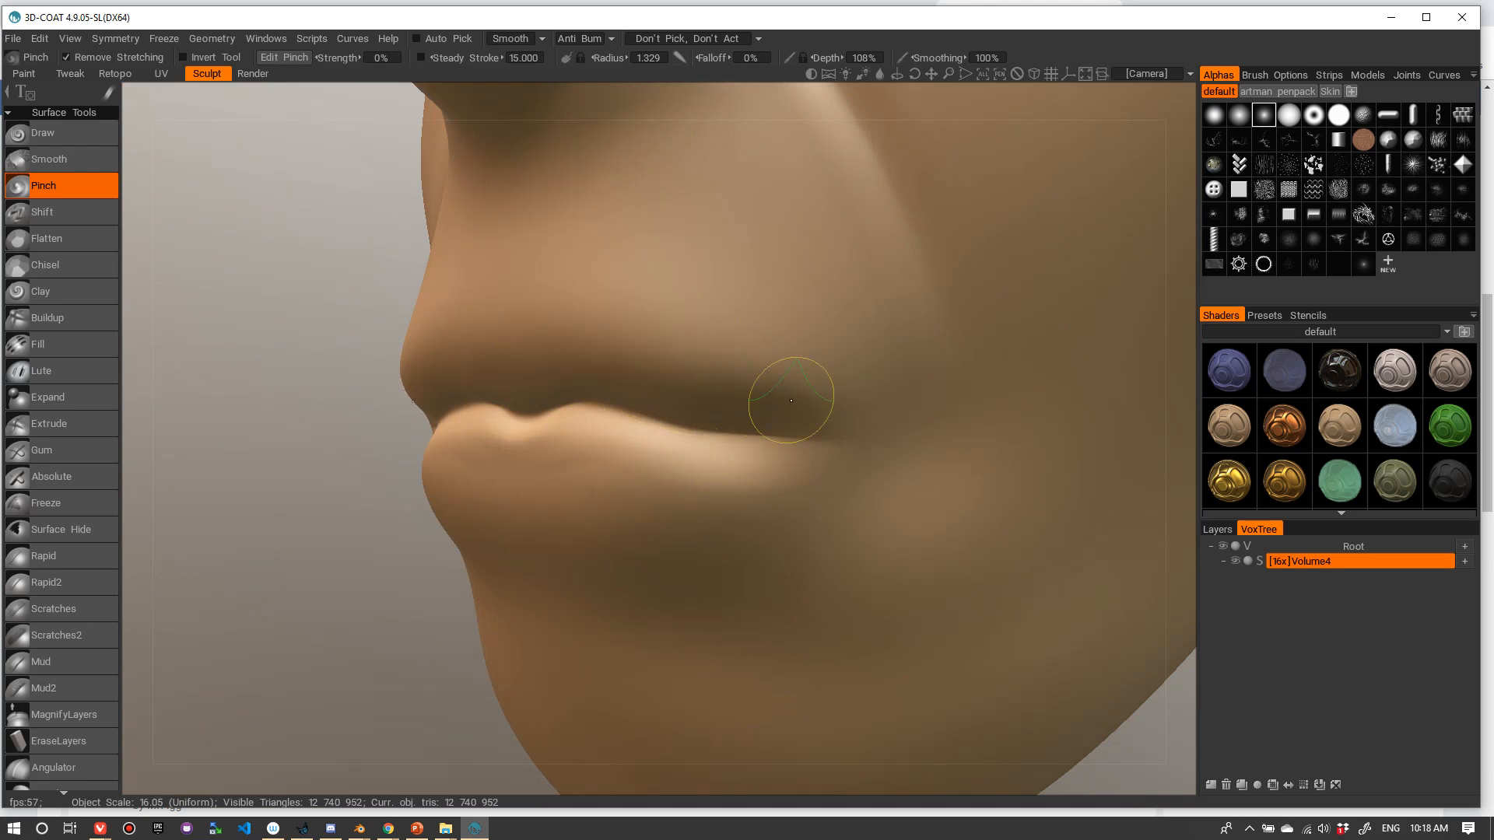
mouse_move(782, 361)
right_mouse_down()
mouse_move(757, 360)
mouse_move(807, 365)
right_mouse_up()
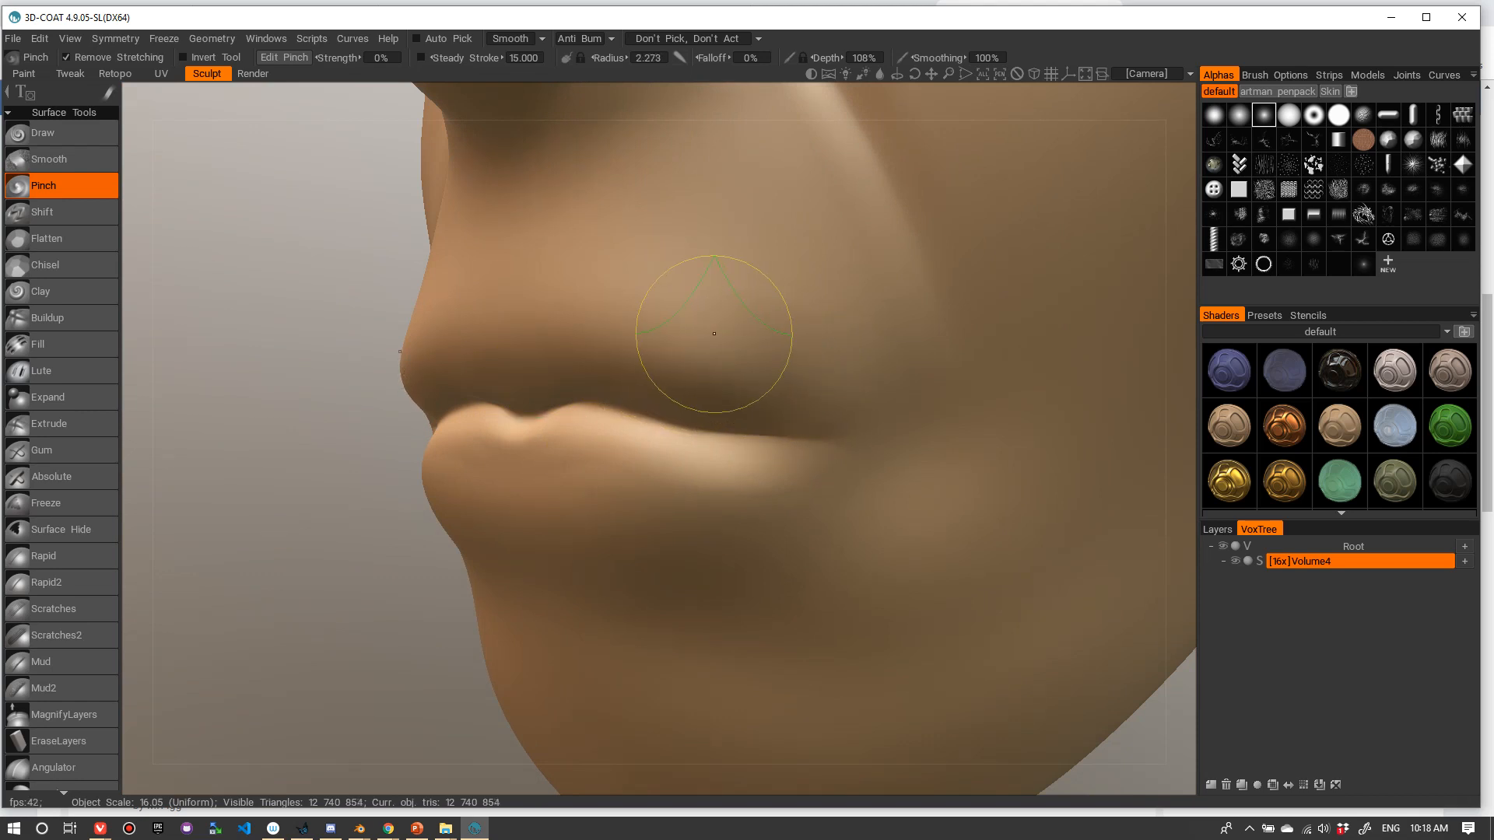
mouse_move(764, 358)
right_mouse_down()
mouse_move(856, 352)
mouse_move(765, 347)
right_mouse_up()
right_click_drag(854, 284, 661, 343, "alt")
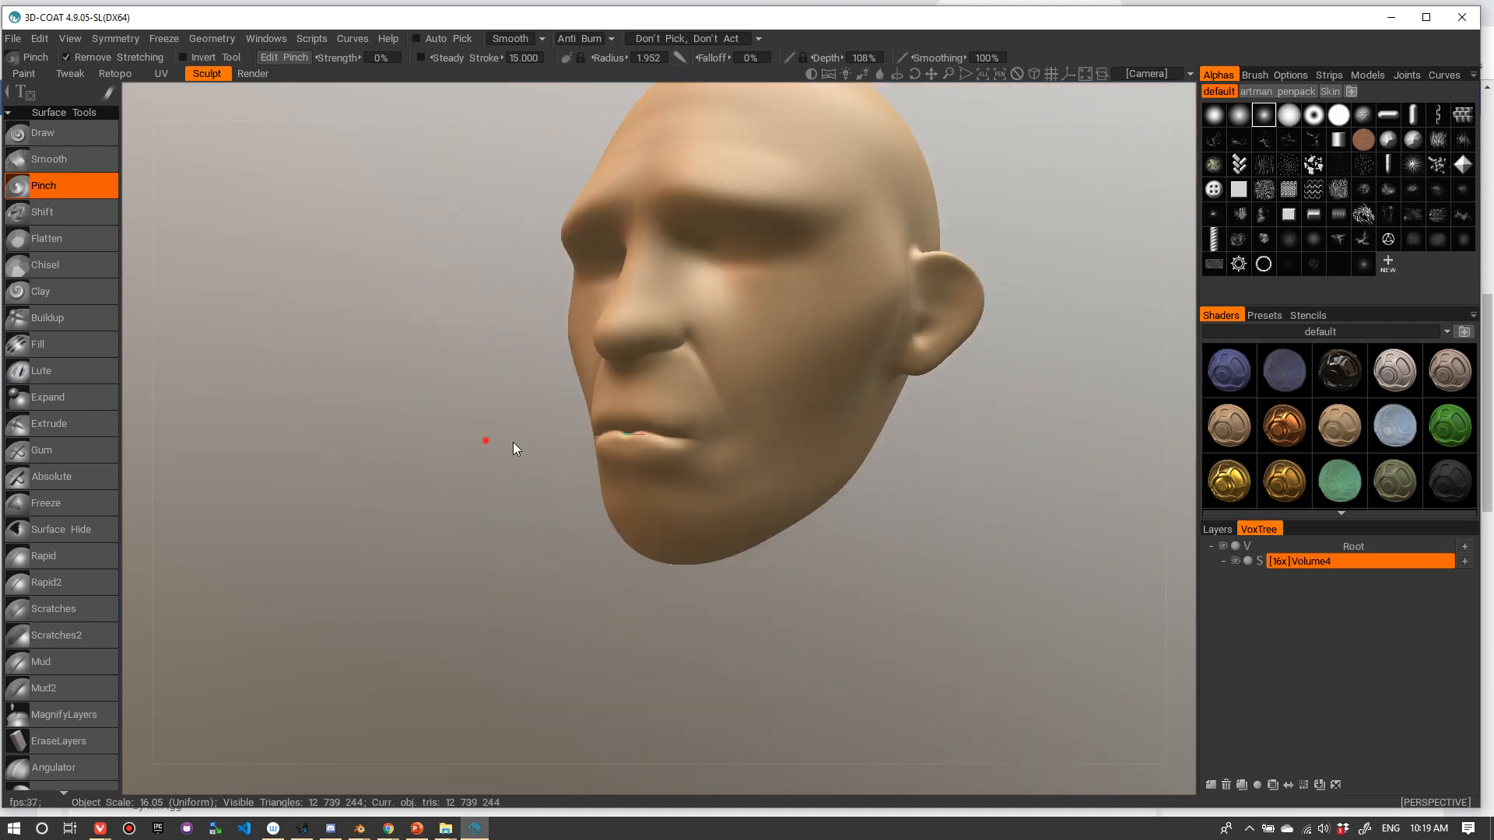
- Shape the outer end of the lower lip below the mouth corner with Pinch, raising the radius from 1.461 to 3.035
left_click_drag(512, 442, 810, 437)
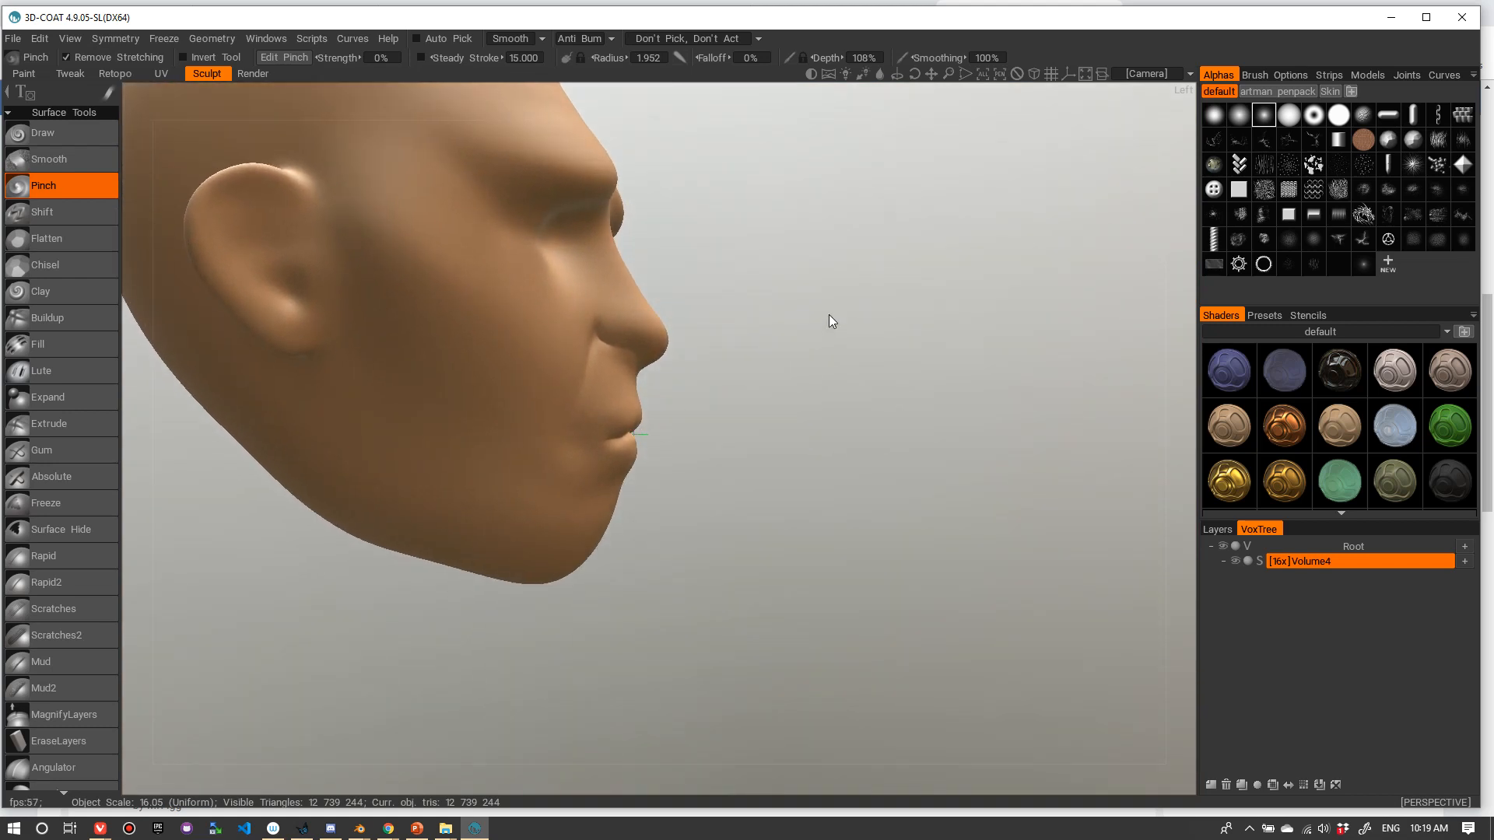
right_click_drag(828, 314, 909, 329, "alt")
mouse_move(908, 328)
left_mouse_down()
mouse_move(754, 320)
mouse_move(848, 325)
left_mouse_up()
right_click_drag(467, 450, 462, 450)
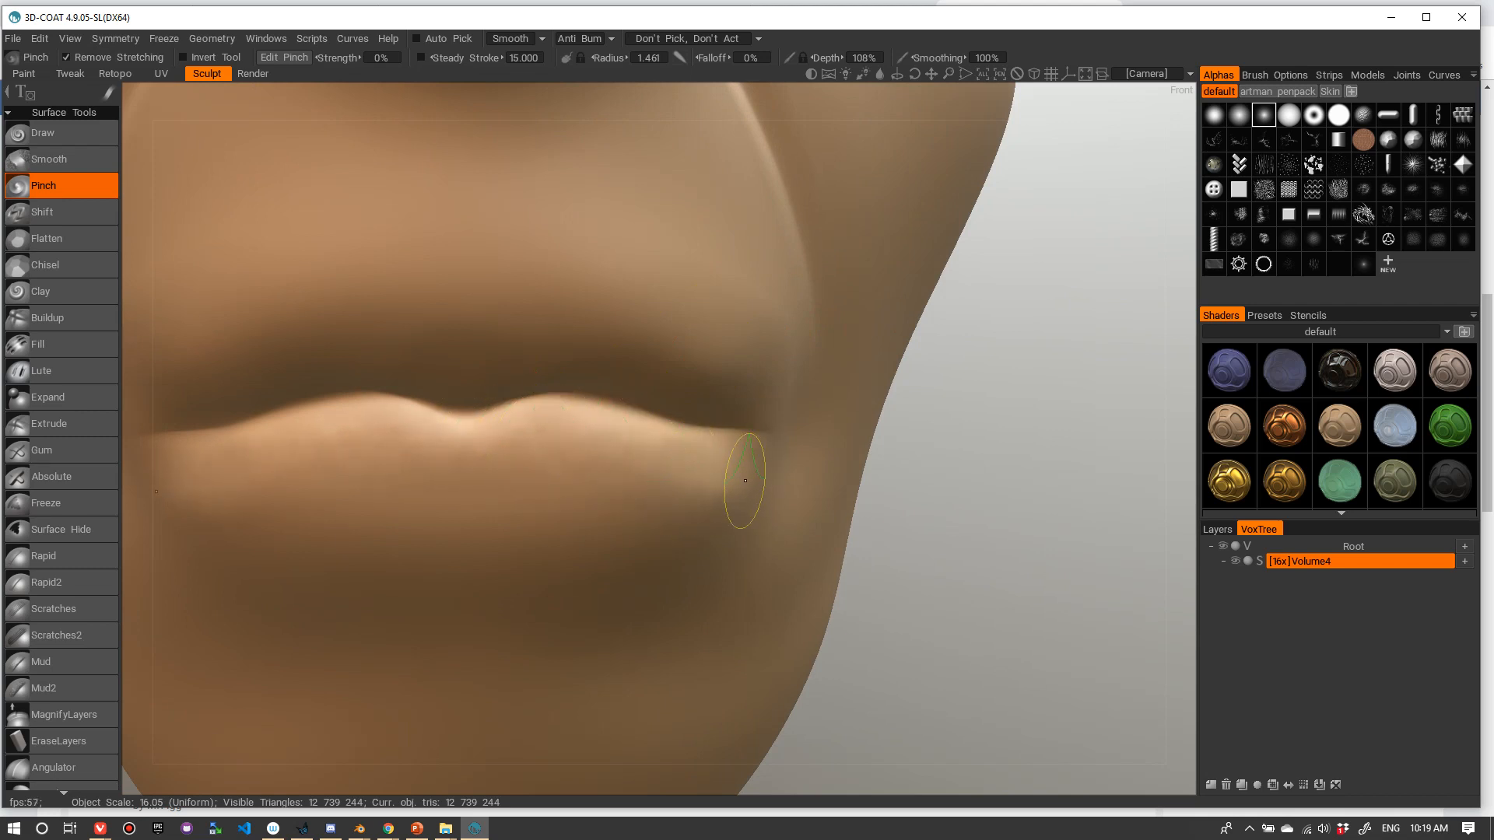
mouse_move(745, 480)
left_mouse_down()
mouse_move(667, 498)
mouse_move(697, 470)
left_mouse_up()
right_click_drag(701, 483, 709, 494)
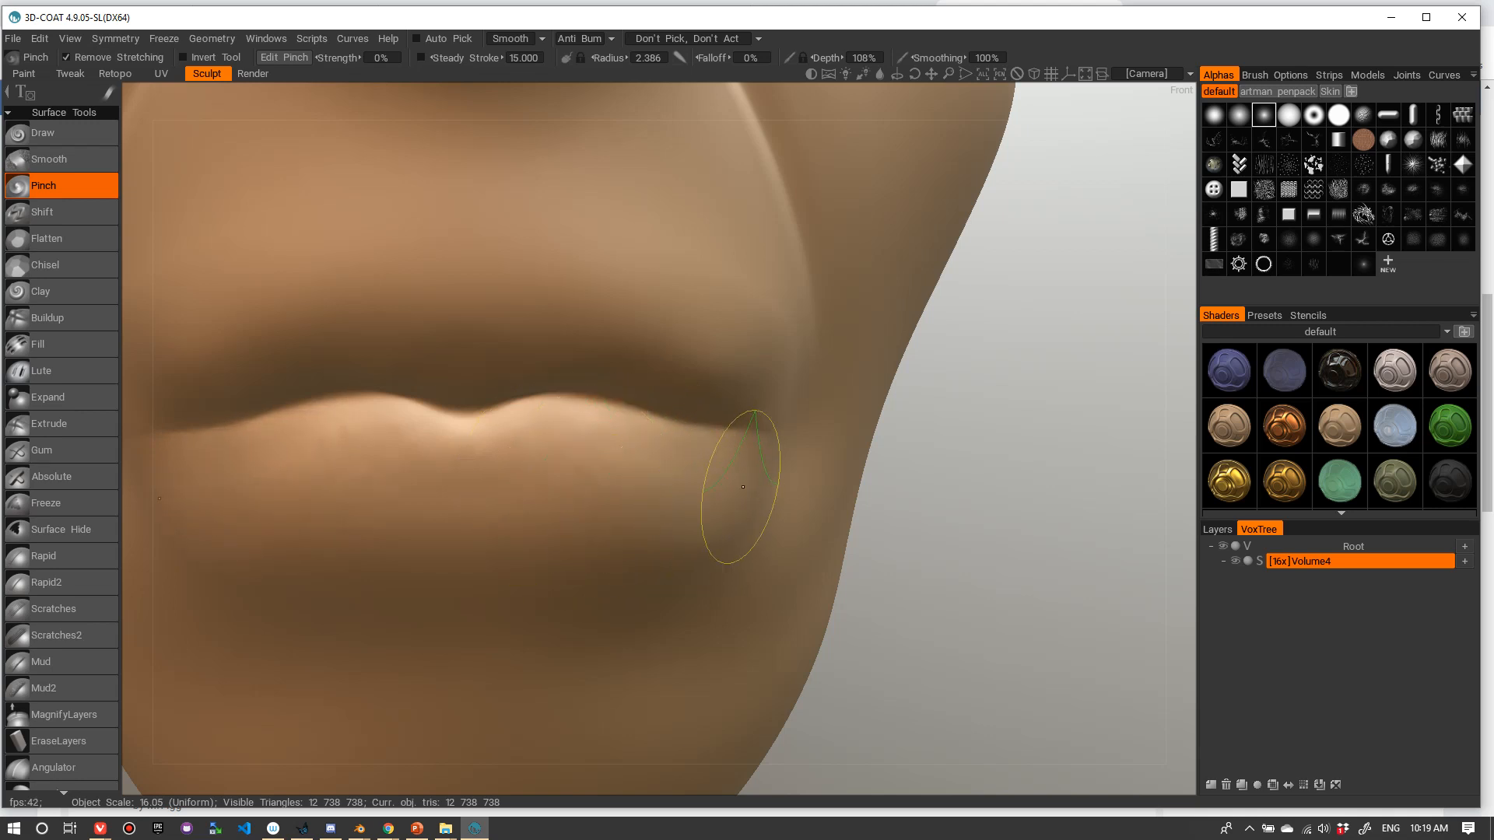
left_click_drag(729, 528, 693, 550)
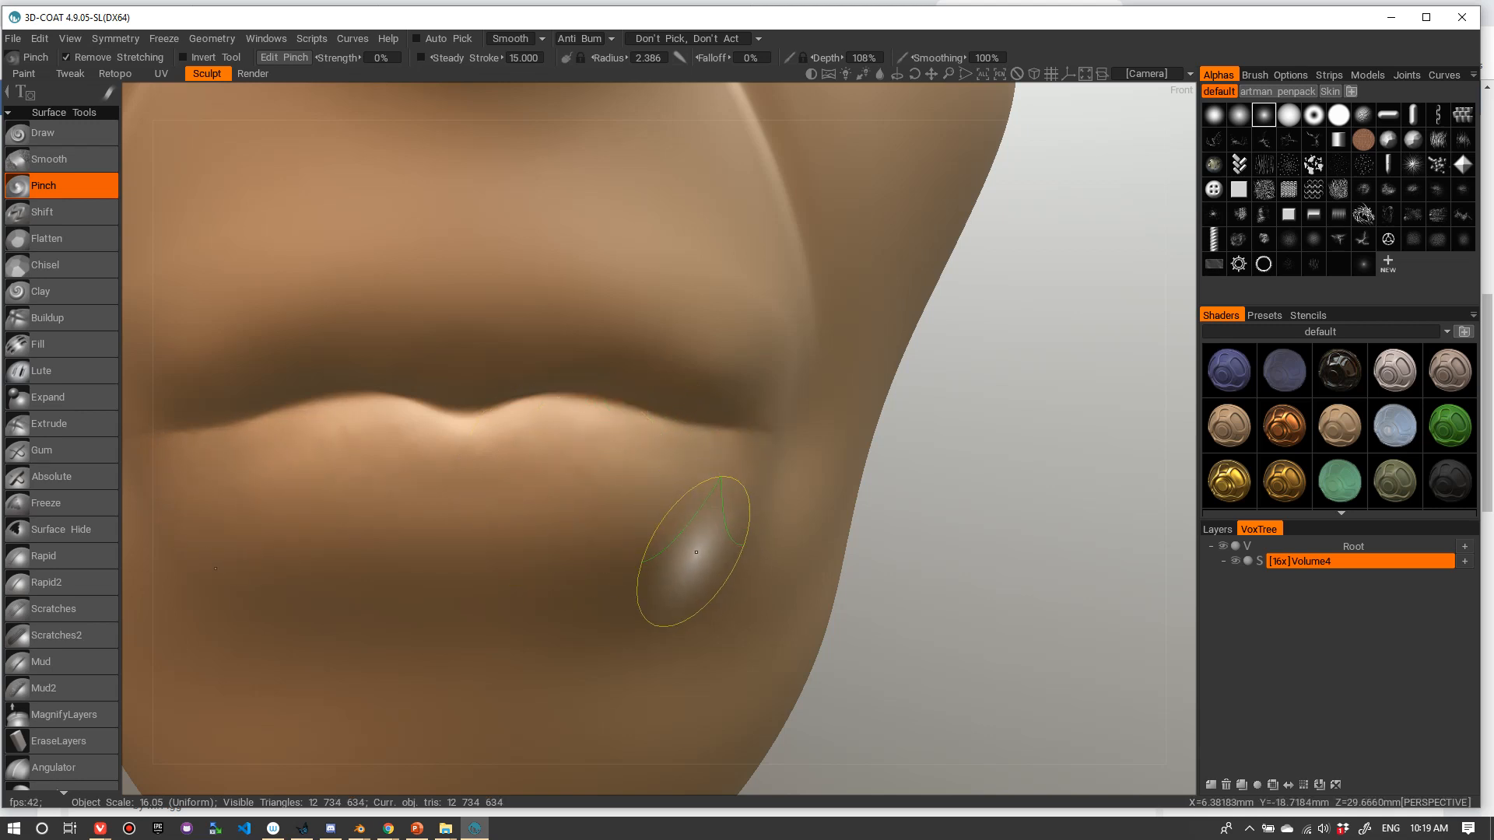
right_click_drag(693, 550, 722, 537)
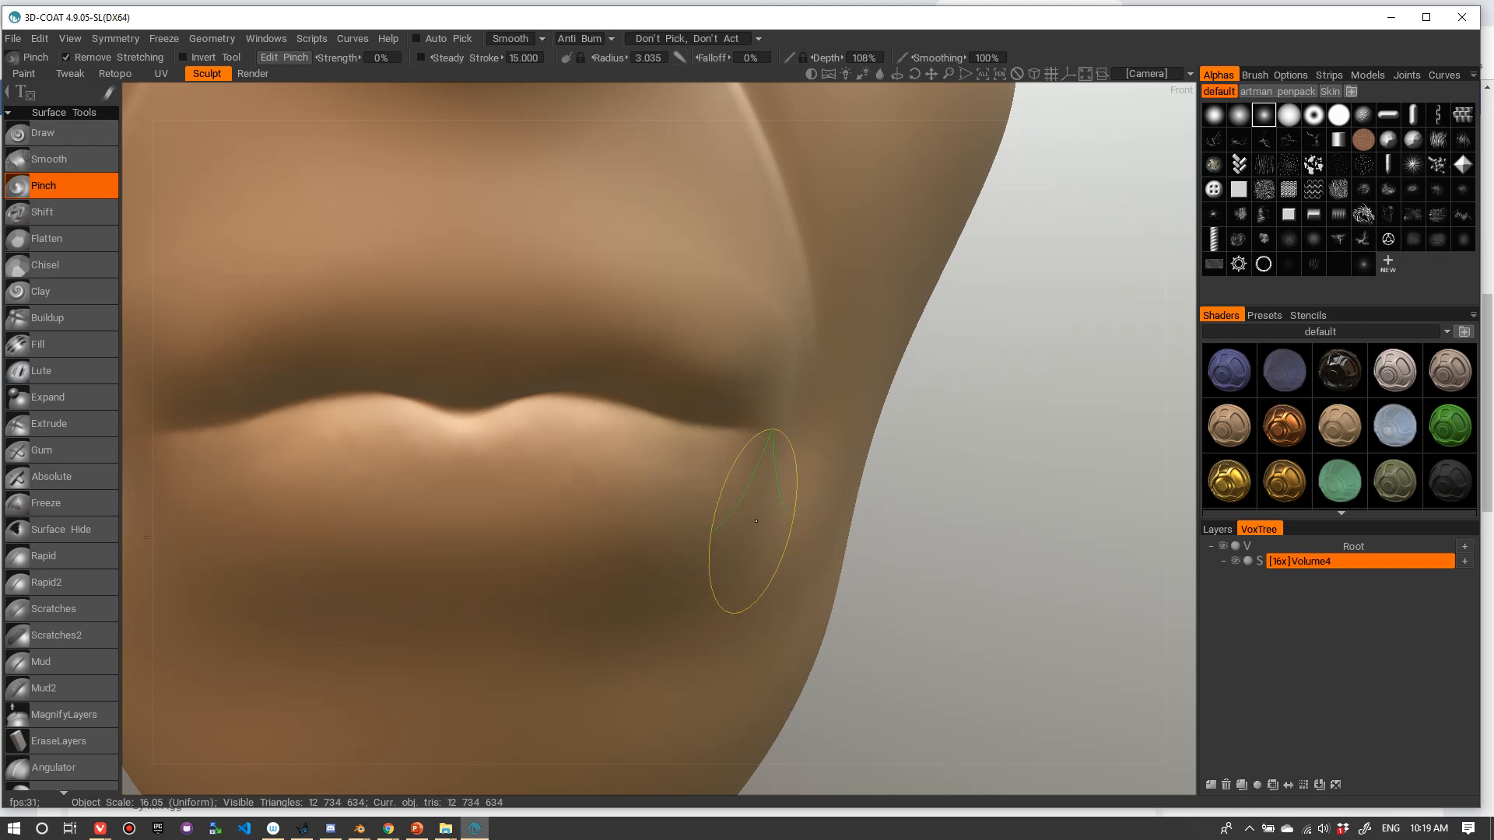
- Convert the head volume from surface to voxel mode with a required poly count of 500000 and holes closed automatically
scroll(1004, 389, "down", 5)
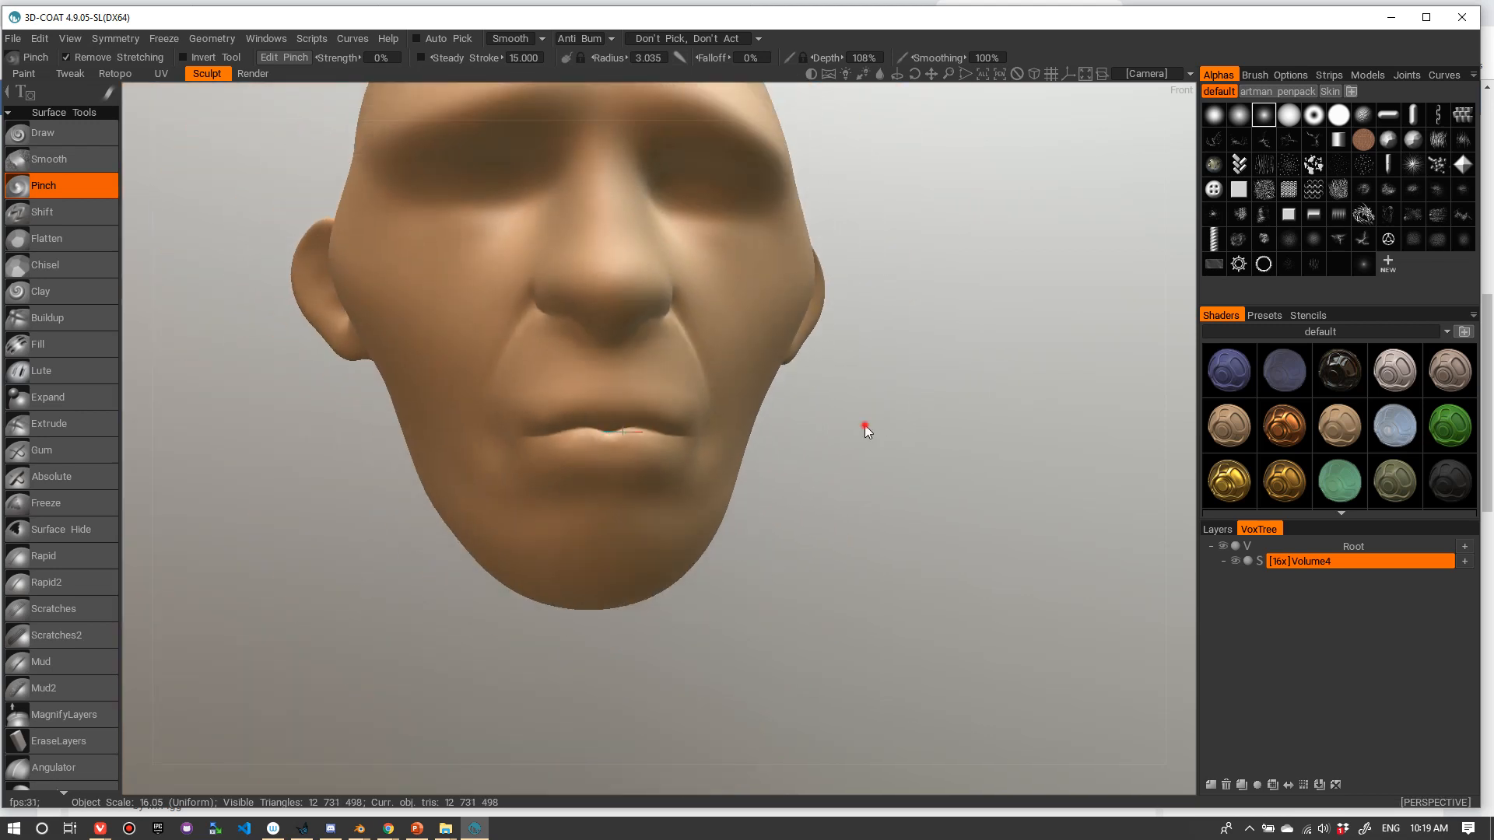
left_click_drag(865, 425, 949, 444)
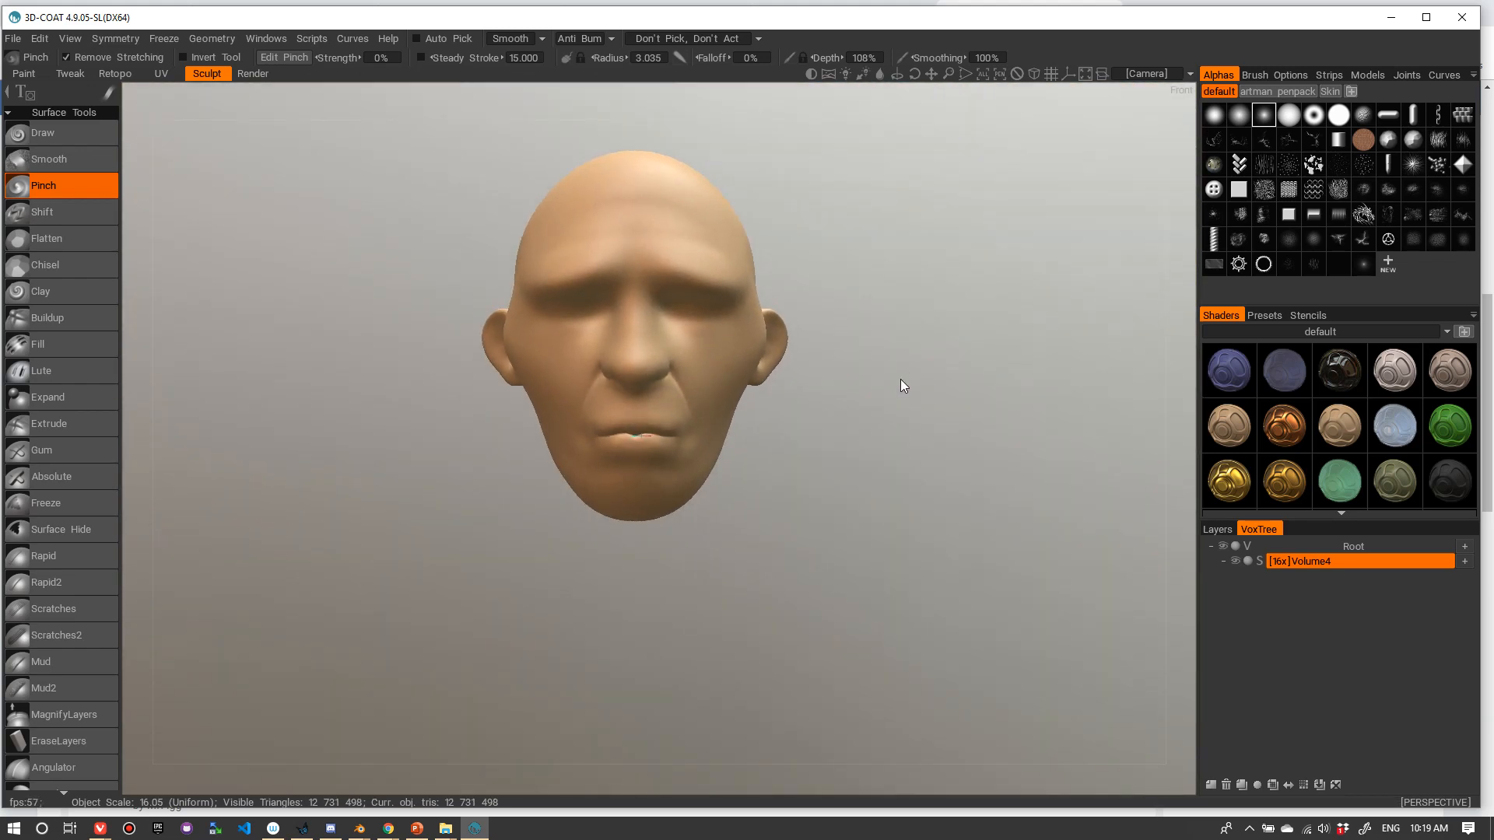
mouse_move(900, 384)
left_mouse_down()
mouse_move(1017, 384)
mouse_move(873, 408)
mouse_move(950, 393)
mouse_move(787, 394)
mouse_move(887, 393)
left_mouse_up()
scroll(887, 394, "up", 5)
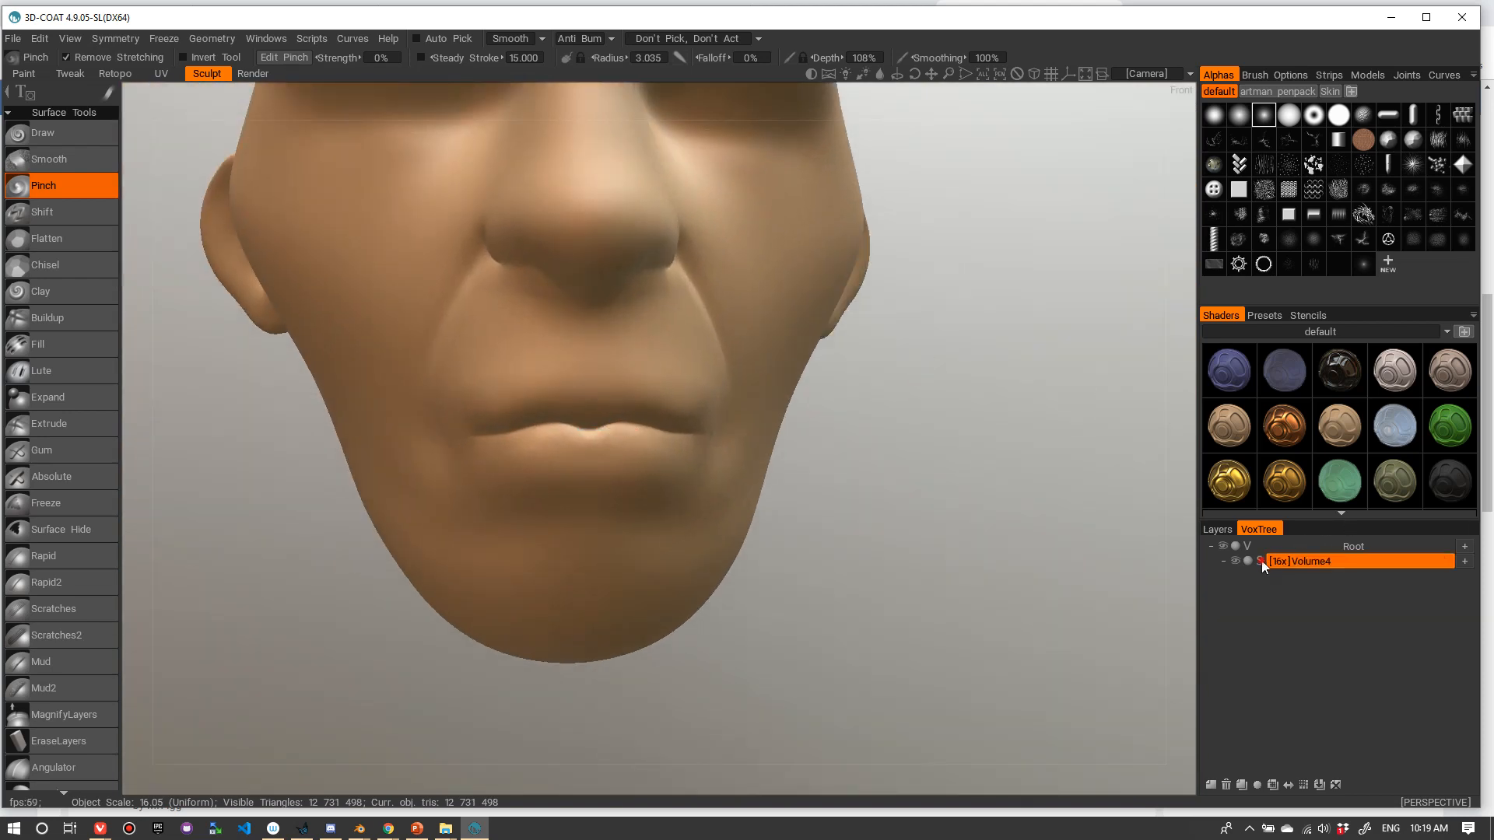
left_click(1258, 561)
left_click(758, 410)
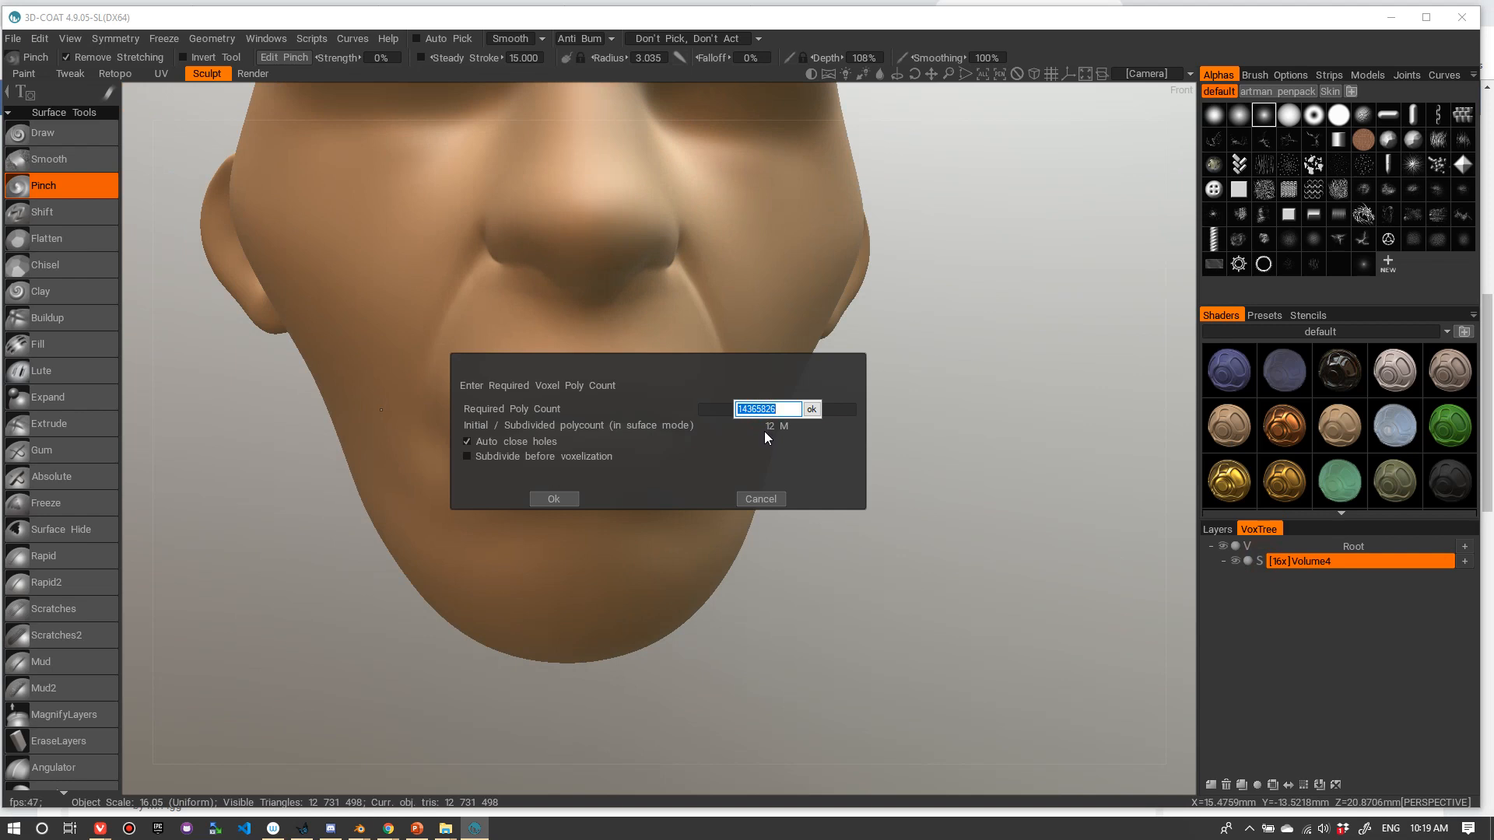
type("500000")
left_click(811, 410)
left_click(553, 499)
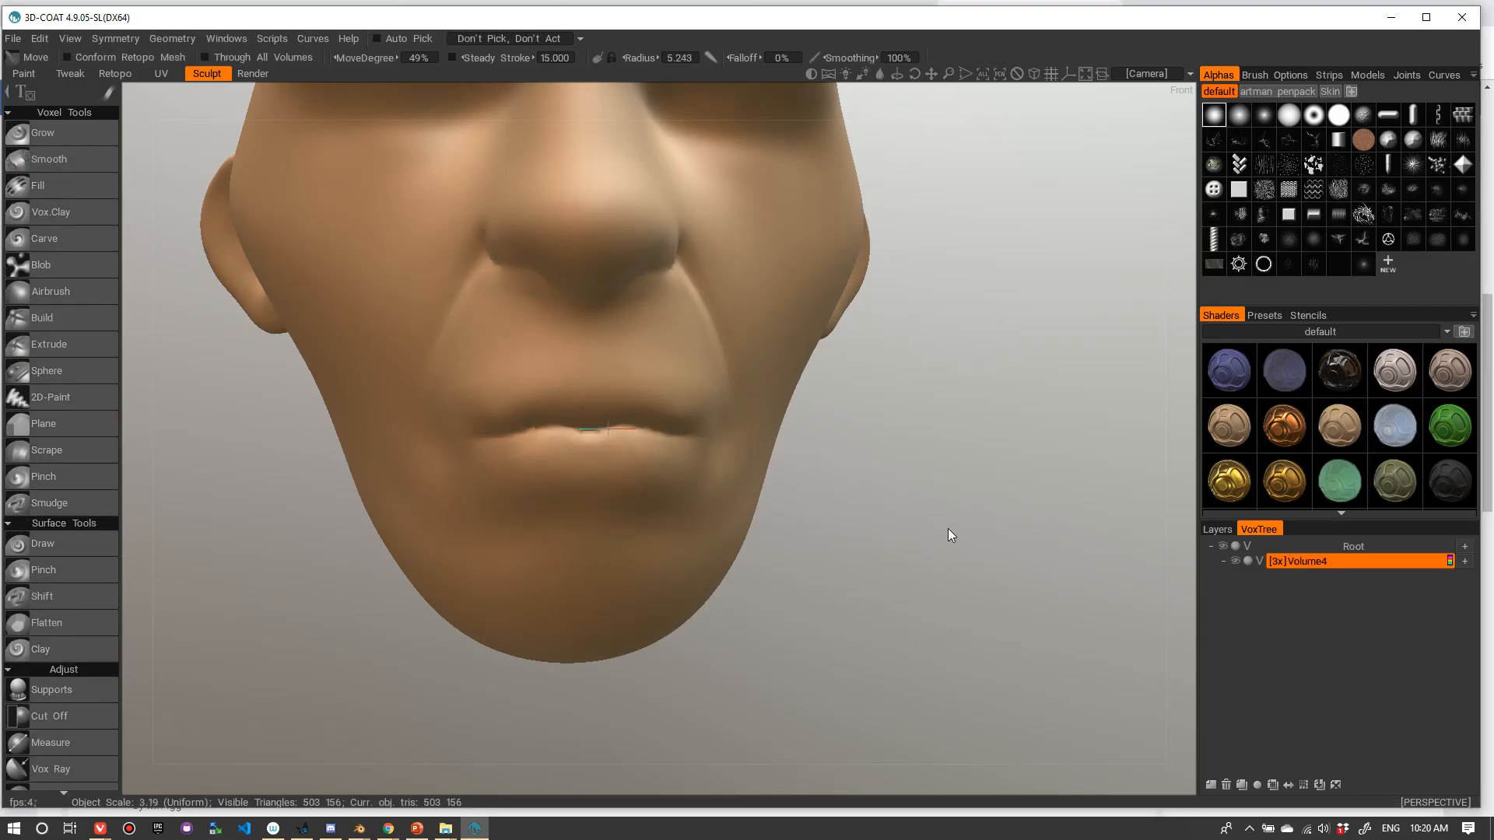
- Build up the cheek along the smile fold beside the nostril with Grow at depth 78%, undoing the first stroke and widening the radius to 2.996
left_click_drag(986, 536, 952, 530)
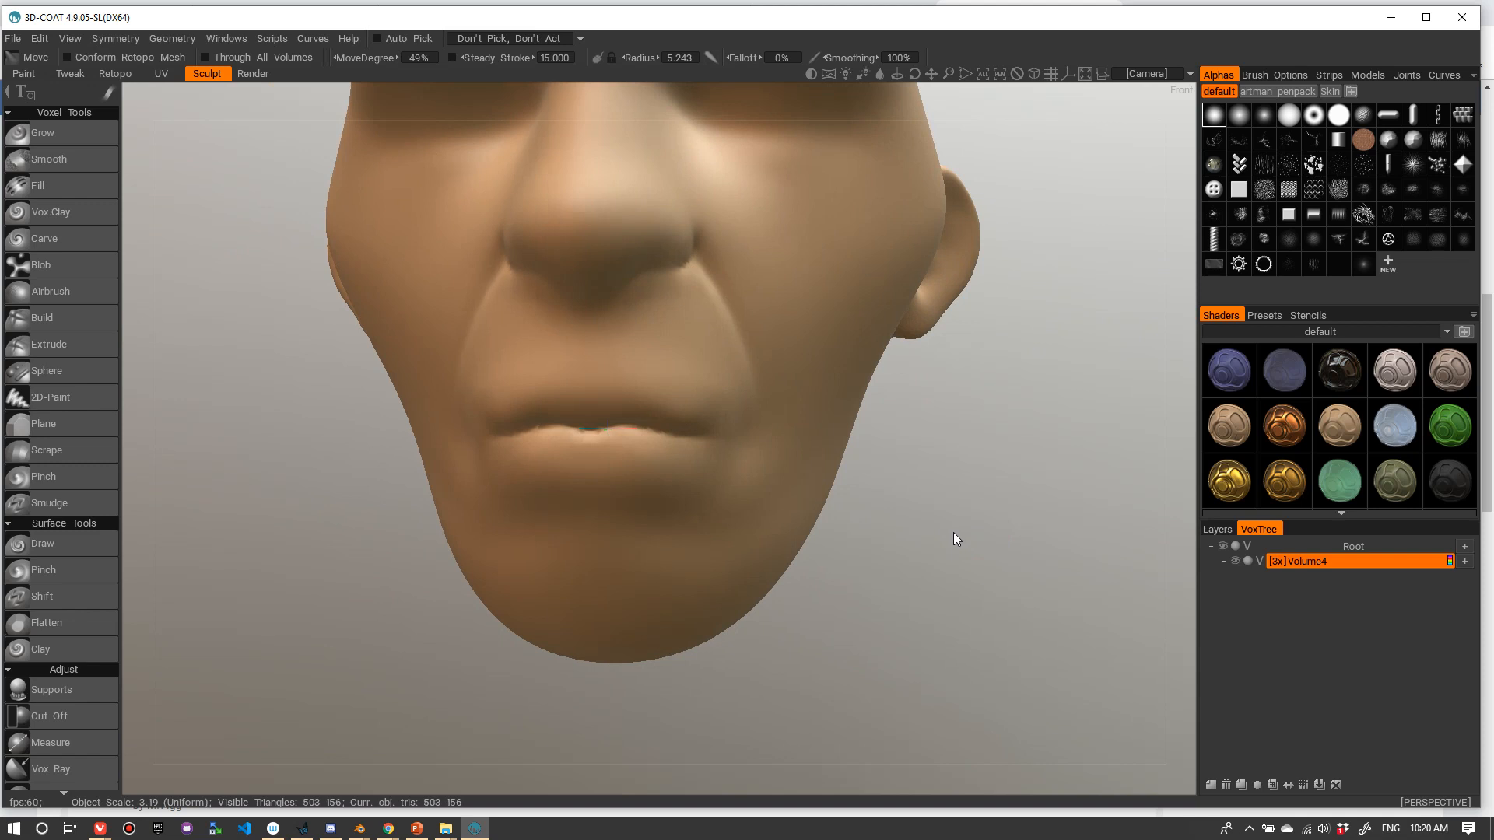
left_click_drag(982, 492, 844, 433)
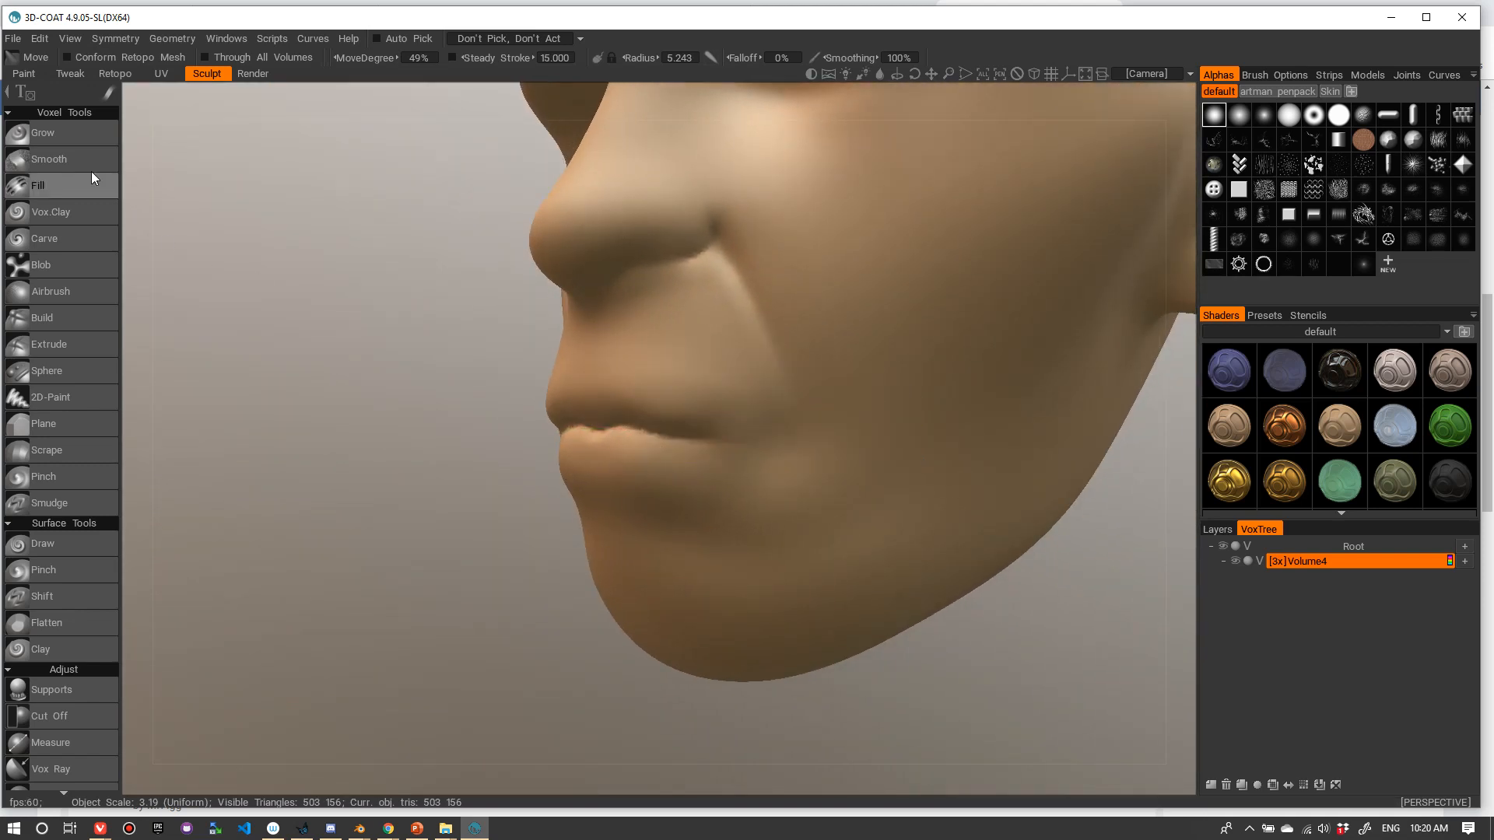
left_click_drag(283, 403, 340, 386)
right_click_drag(370, 373, 373, 373)
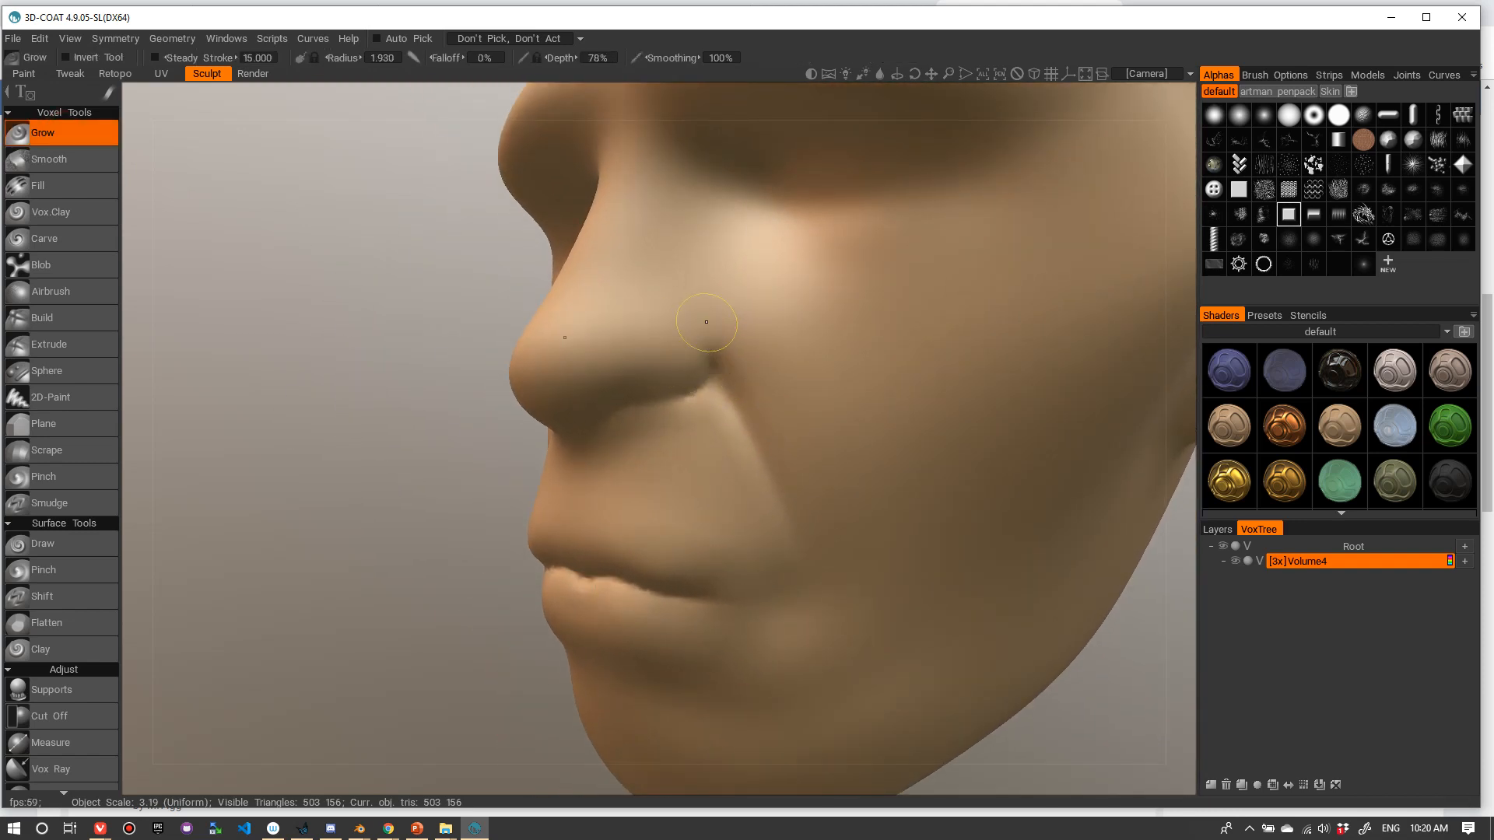
left_click_drag(731, 353, 780, 430)
key("ctrl+z")
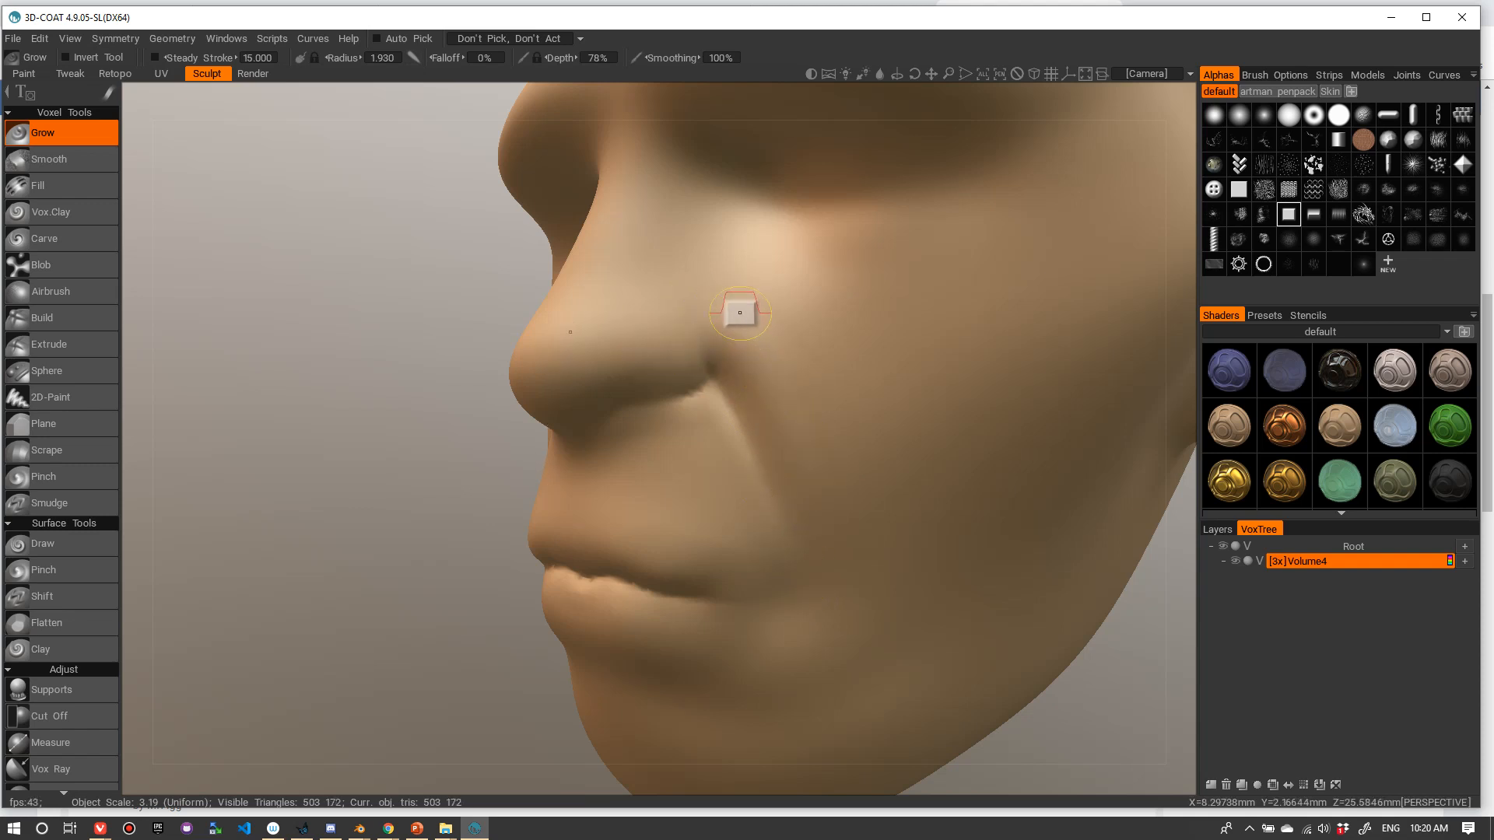
mouse_move(742, 295)
left_mouse_down()
mouse_move(827, 493)
mouse_move(804, 491)
left_mouse_up()
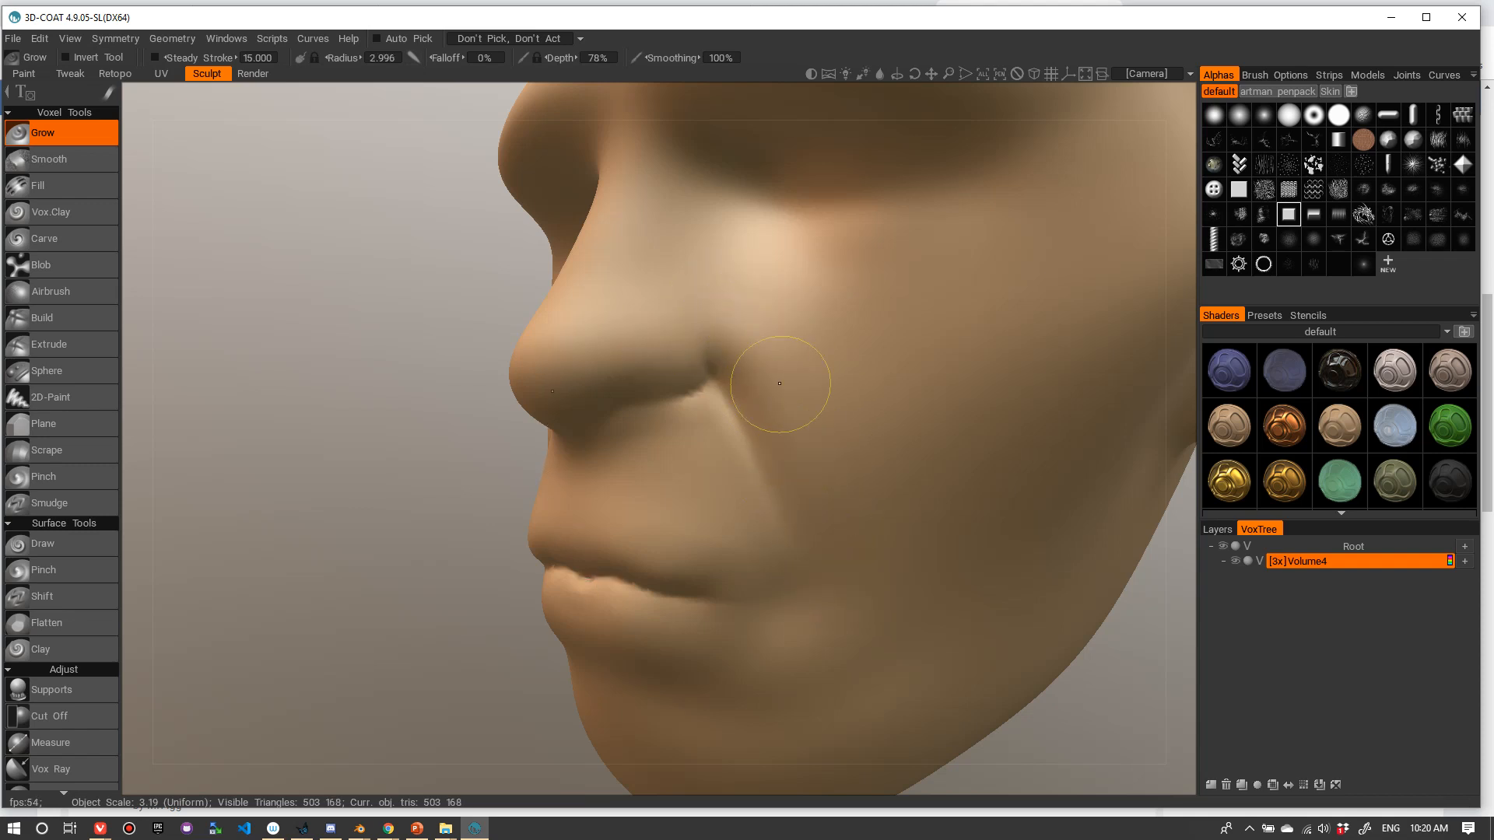
key("KP_2")
key("KP_5")
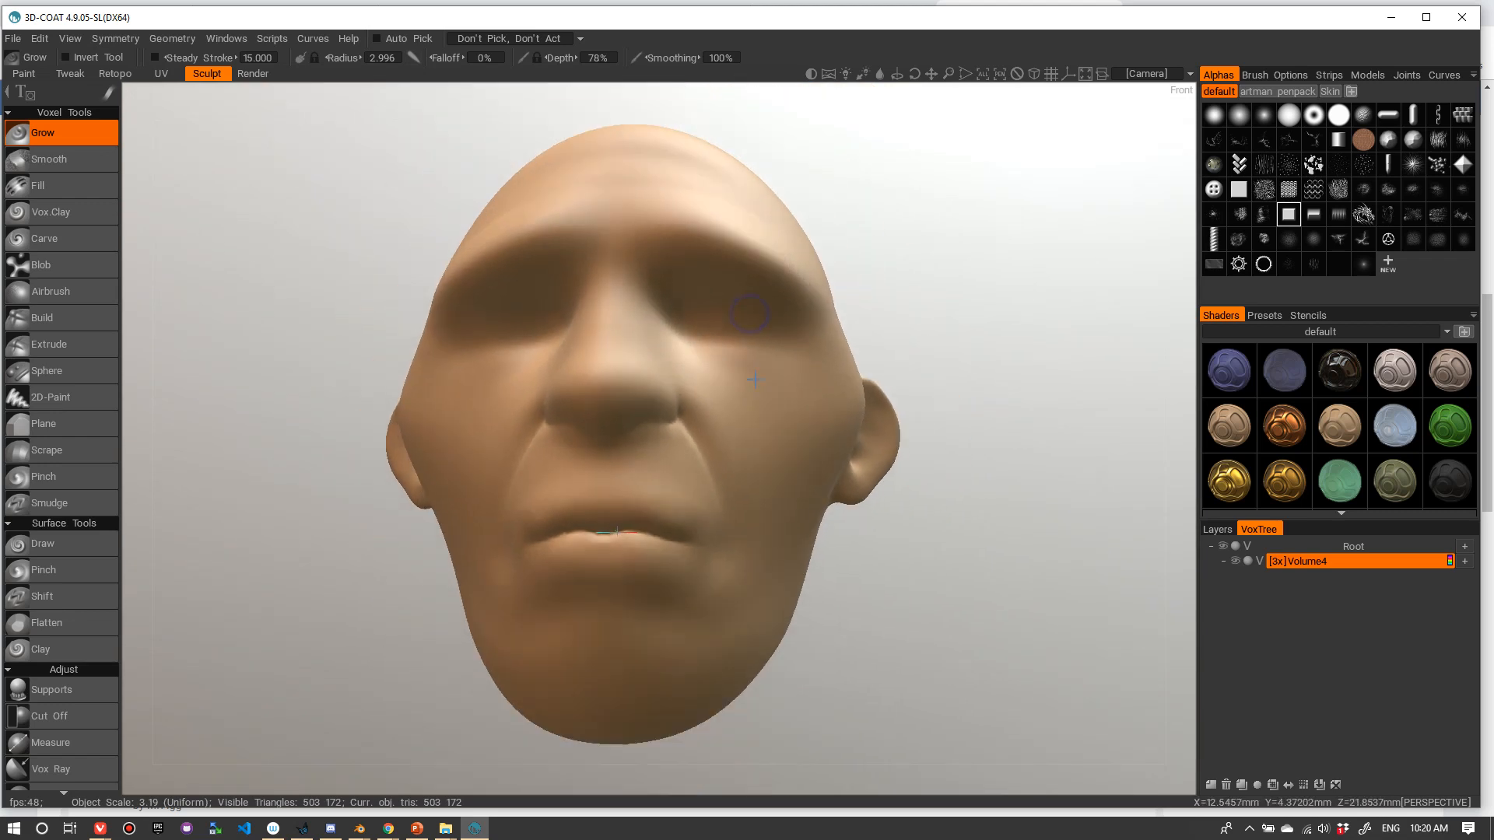
- Shape the upper lip and its border with Grow at depth 78%, using radii of 1.690, 1.375 and 2.244
key("KP_5")
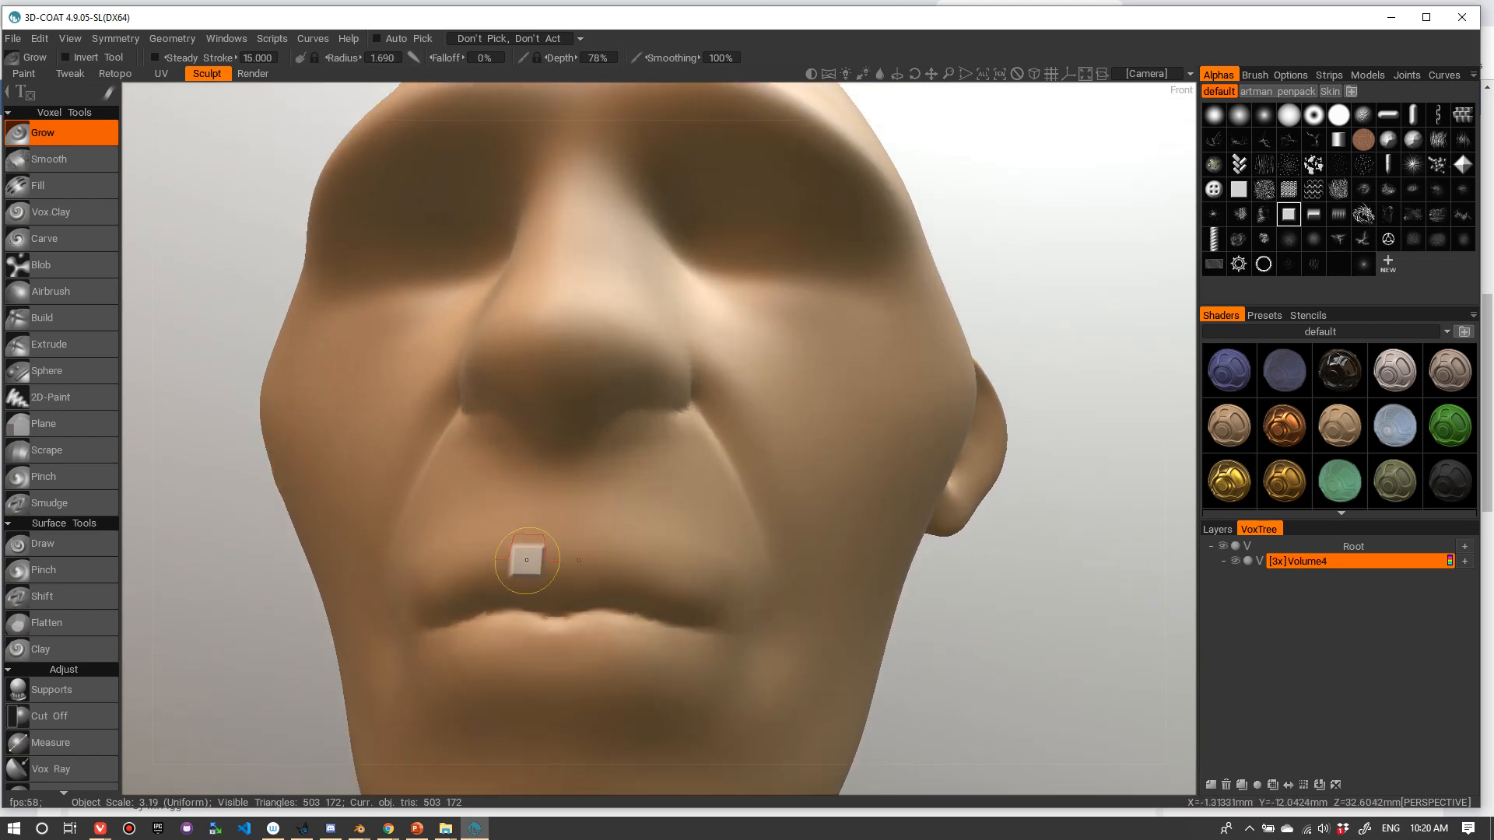
left_click_drag(534, 583, 607, 582)
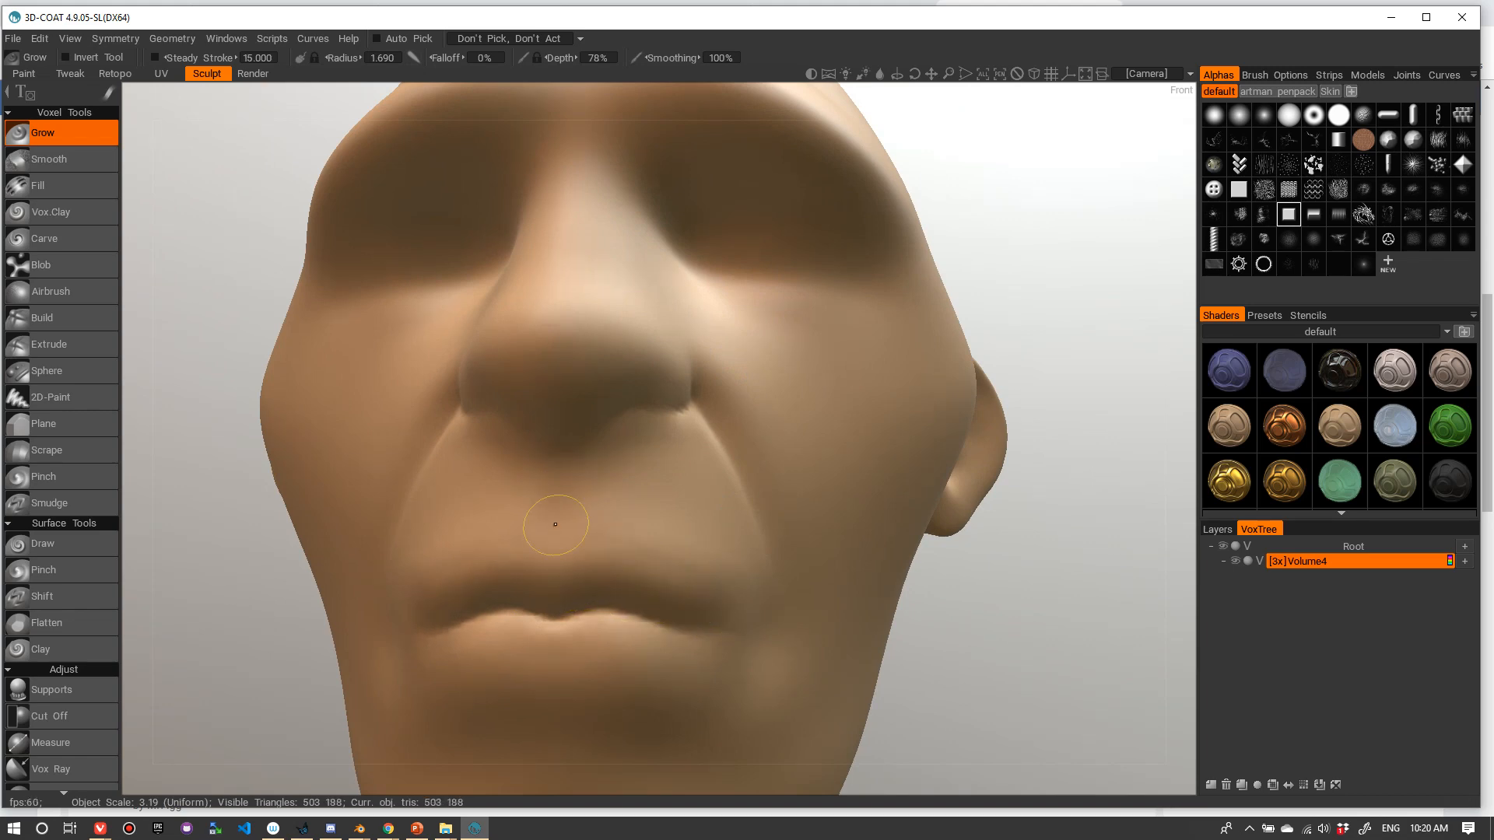
middle_click_drag(738, 511, 667, 524)
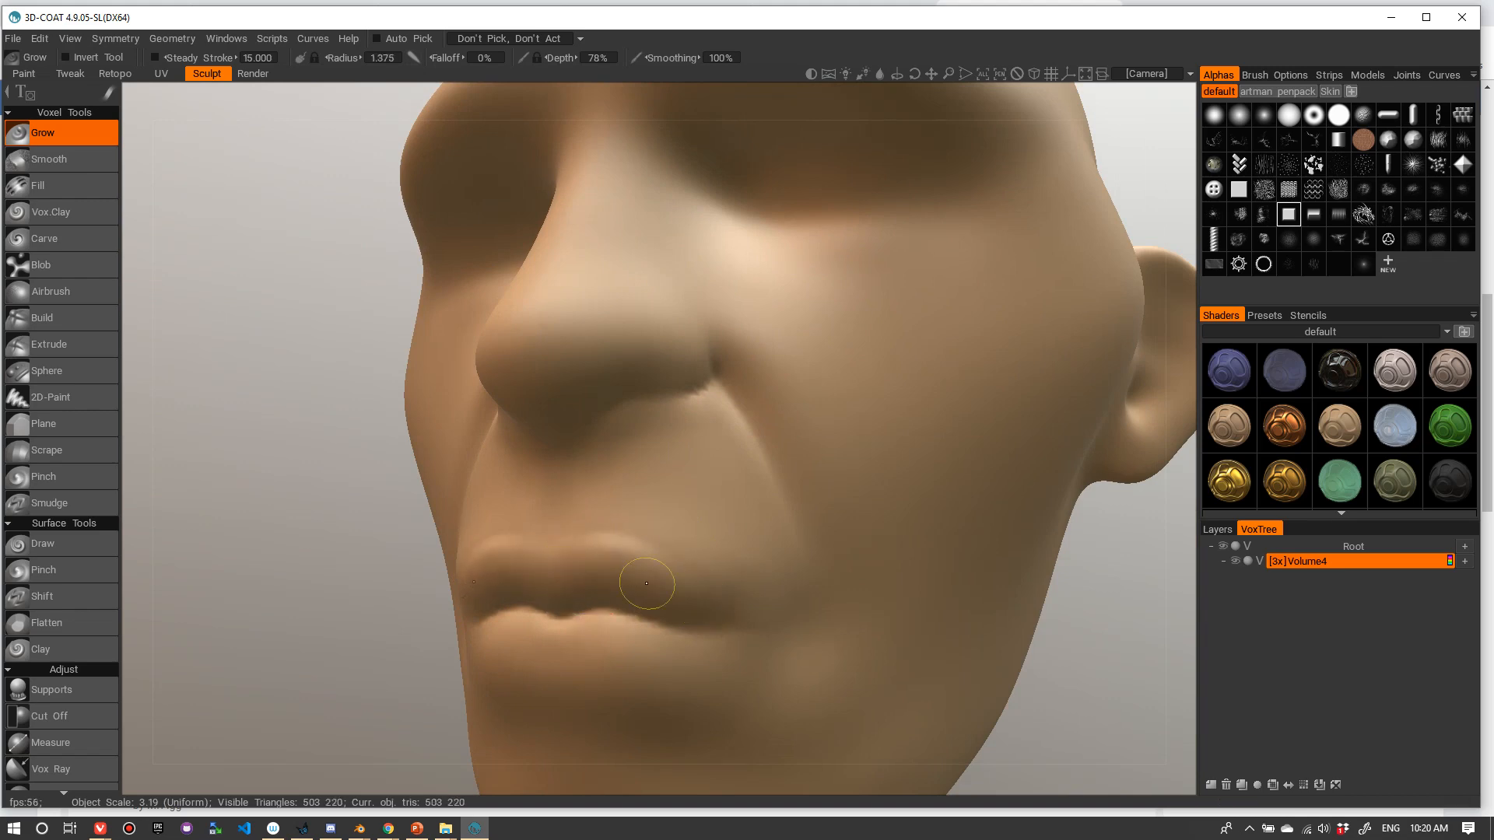
middle_click_drag(557, 584, 674, 661)
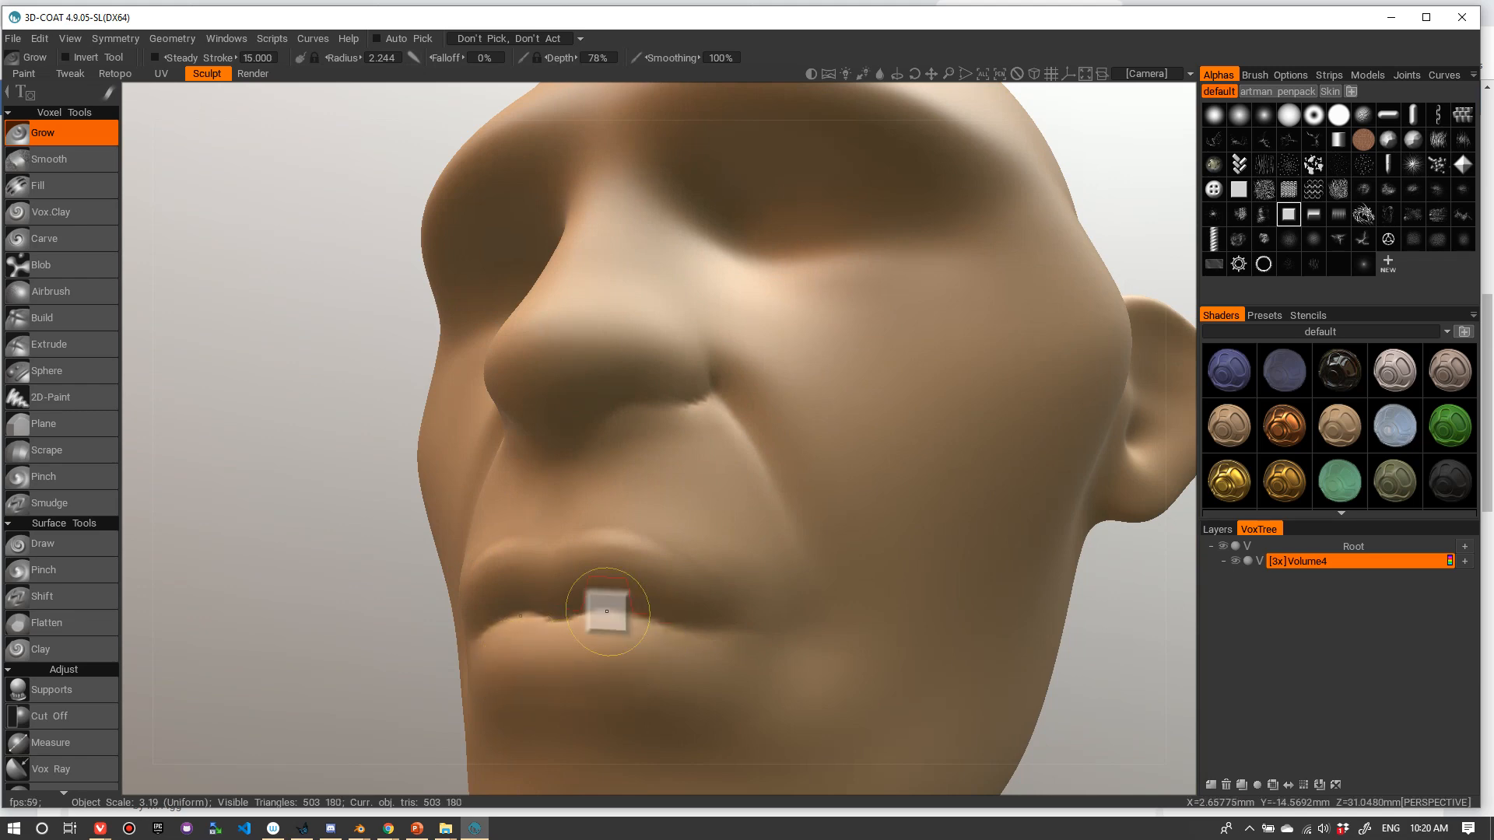
middle_click_drag(660, 590, 625, 627)
- Shape and smooth the area between the lower lip and chin with Grow, widening the radius from 2.244 to 3.406
left_click(574, 723)
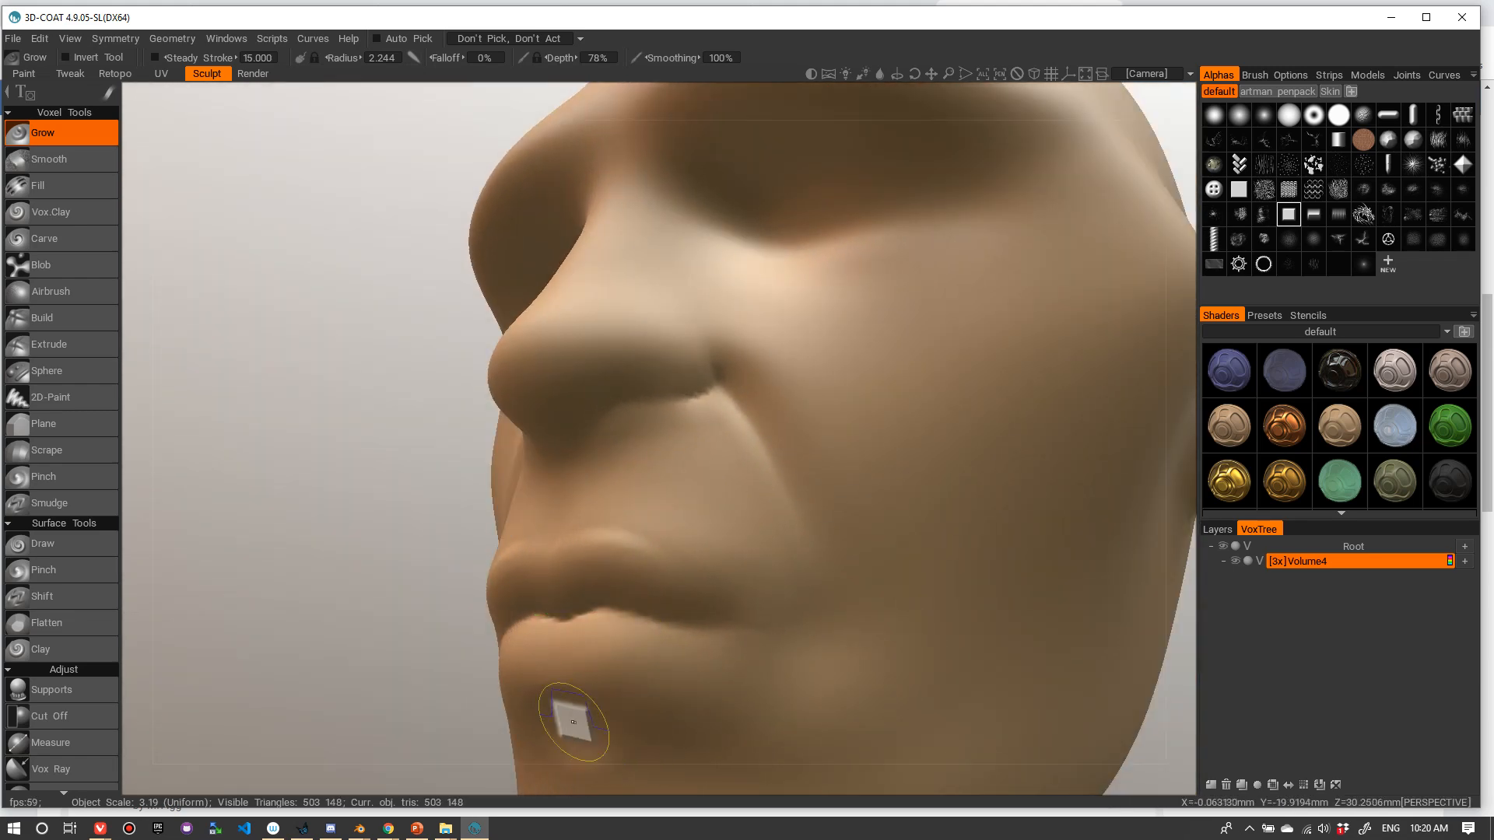
middle_click_drag(627, 520, 597, 636)
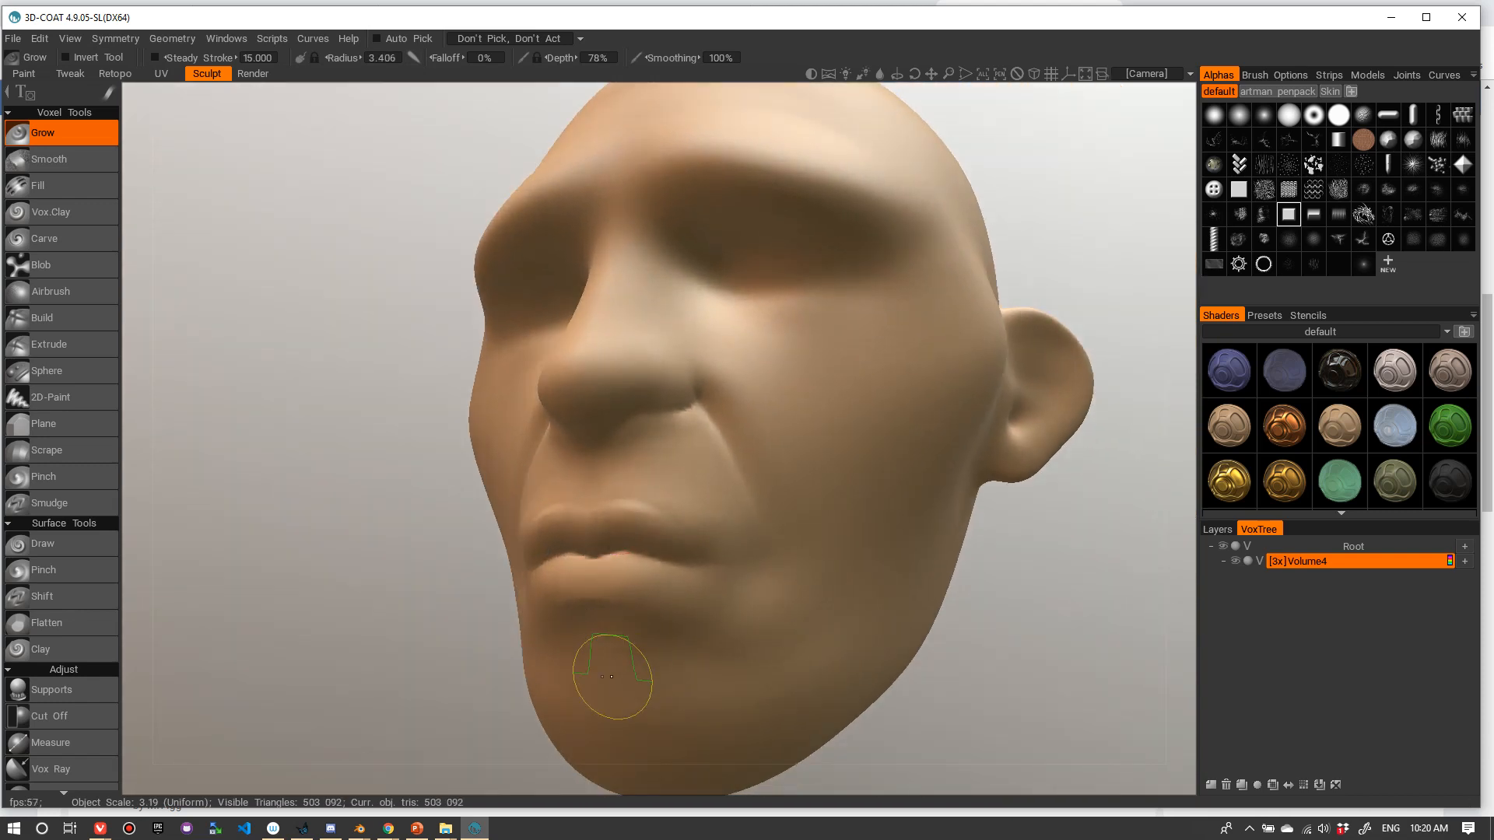
mouse_move(612, 677)
left_mouse_down("shift")
mouse_move(584, 688)
mouse_move(586, 657)
left_mouse_up("shift")
- Smooth the bump beside the mouth corner and hollow the lower cheek with Grow, using radii of 2.288 and 3.561
mouse_move(787, 595)
middle_mouse_down()
mouse_move(960, 594)
mouse_move(910, 580)
mouse_move(703, 599)
mouse_move(789, 548)
middle_mouse_up()
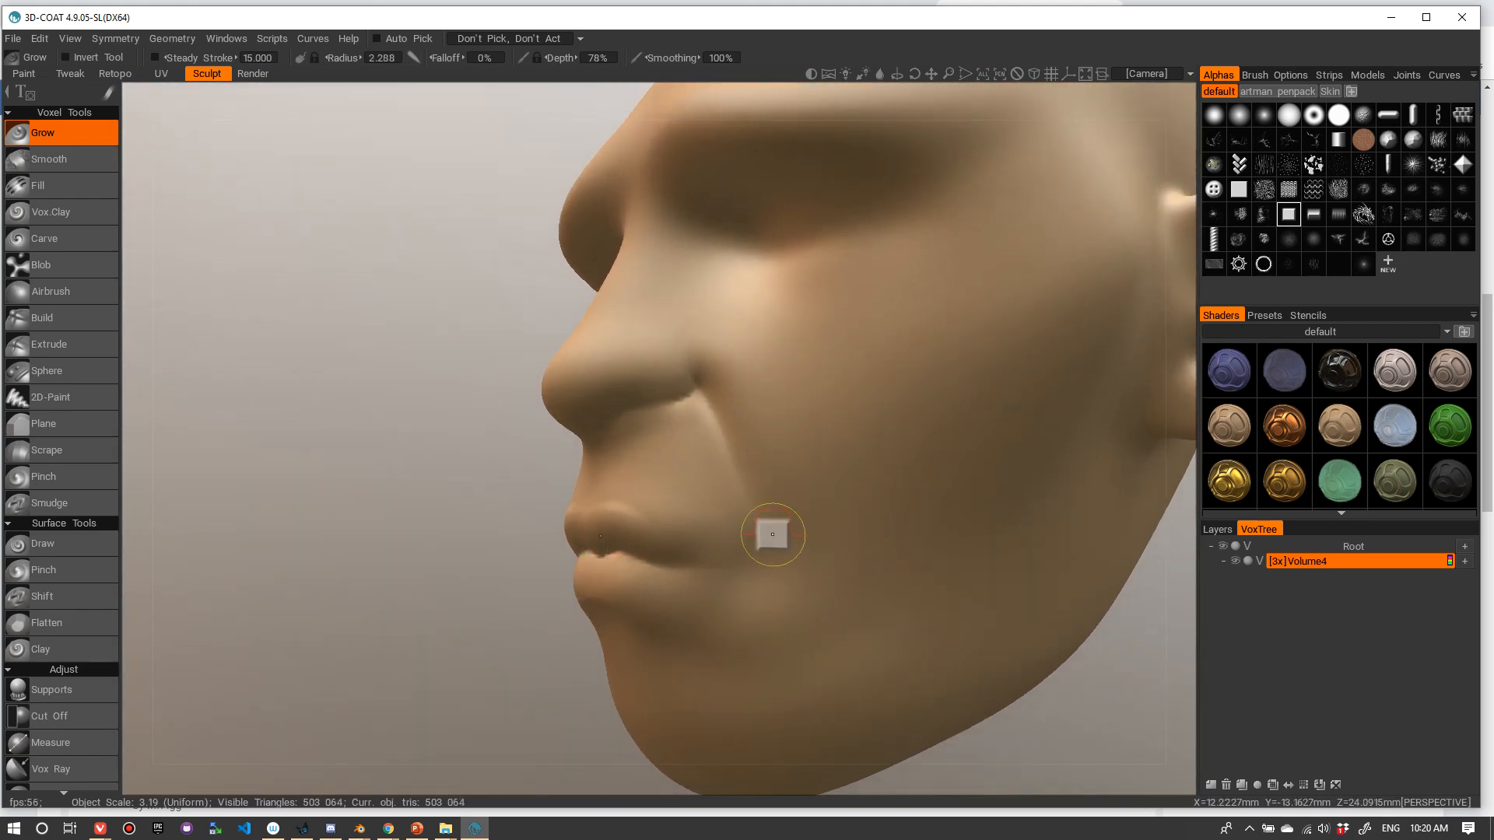
left_click_drag(793, 585, 780, 533, "shift")
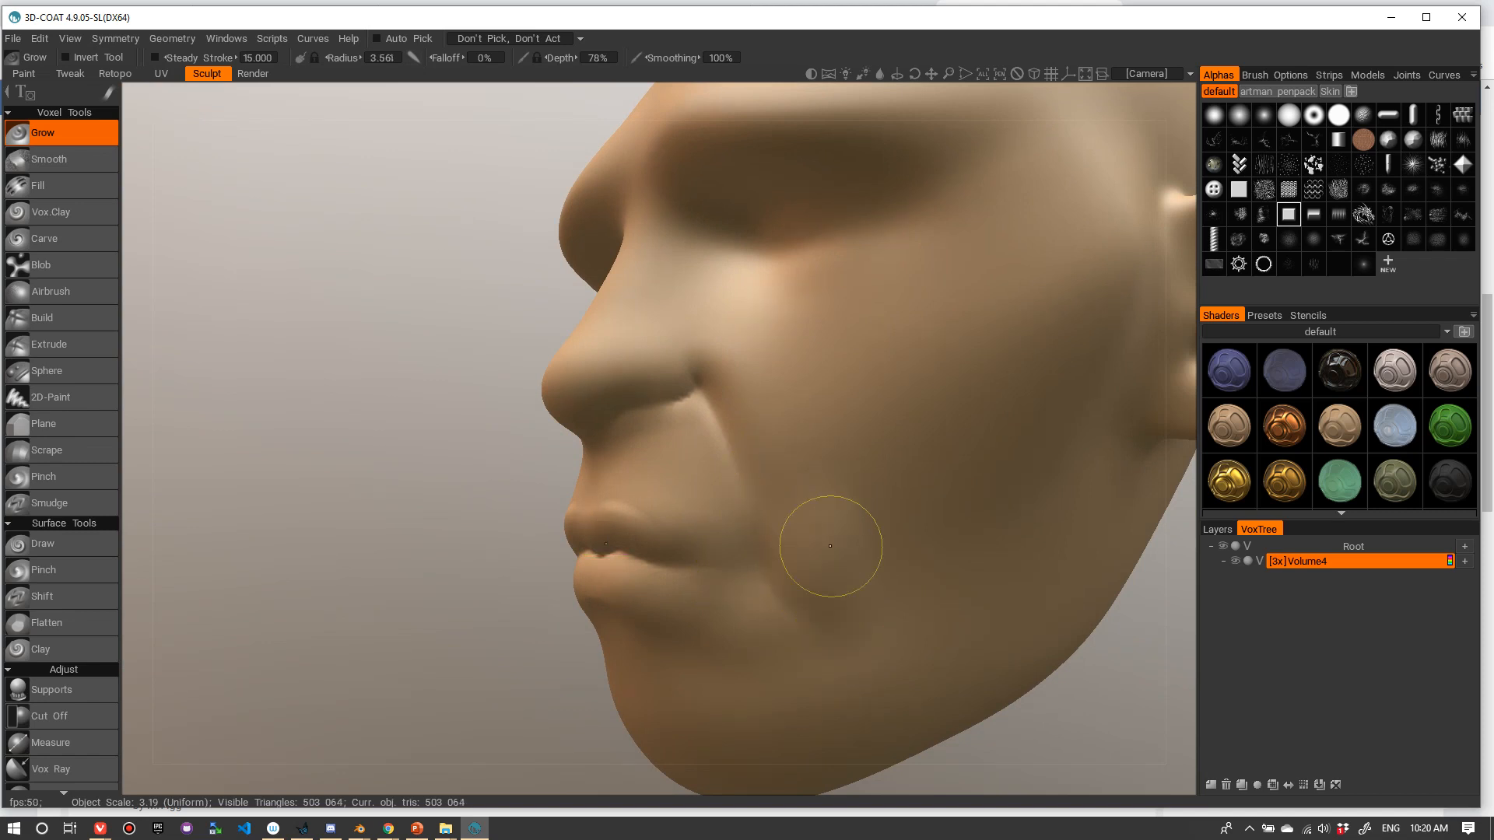
mouse_move(867, 520)
middle_mouse_down()
mouse_move(1010, 503)
mouse_move(991, 414)
mouse_move(963, 427)
middle_mouse_up()
left_click_drag(964, 428, 949, 393)
right_click_drag(949, 393, 940, 428)
left_click_drag(944, 431, 934, 400)
right_click_drag(933, 399, 1000, 408)
left_click_drag(1001, 413, 951, 442)
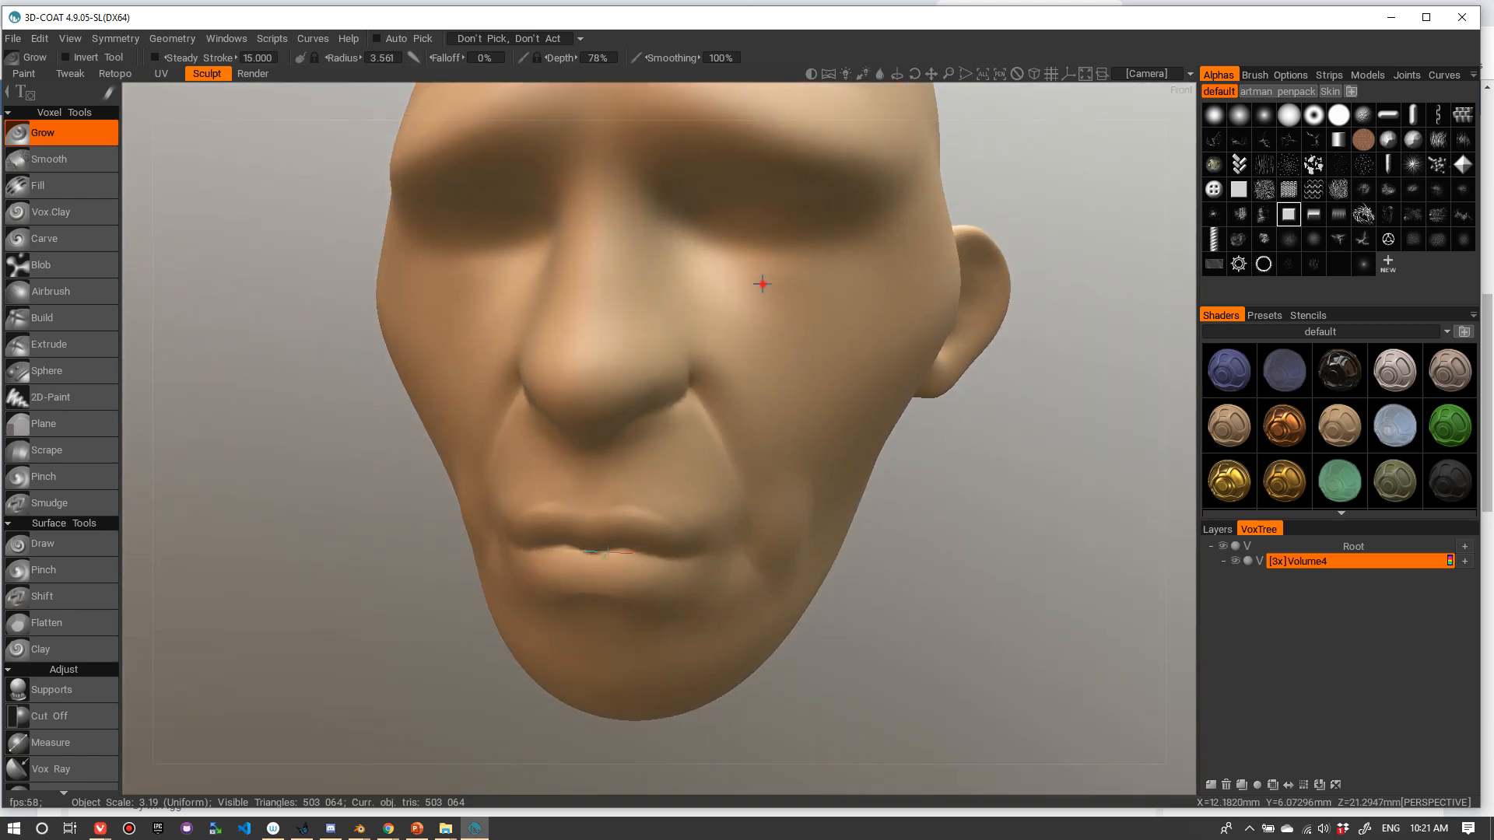
- Sculpt the hollows beneath the eye sockets and shape the upper cheeks with Grow, widening the radius to 4.903
left_click_drag(762, 284, 730, 255, "alt")
left_click_drag(819, 277, 726, 250)
left_click_drag(868, 298, 786, 268)
left_click_drag(839, 296, 806, 272, "alt")
right_click_drag(842, 348, 864, 347)
mouse_move(842, 350)
left_mouse_down()
mouse_move(890, 280)
mouse_move(926, 260)
mouse_move(890, 340)
mouse_move(920, 390)
mouse_move(926, 259)
left_mouse_up()
mouse_move(885, 362)
left_mouse_down()
mouse_move(938, 287)
mouse_move(895, 369)
mouse_move(950, 293)
mouse_move(949, 227)
left_mouse_up()
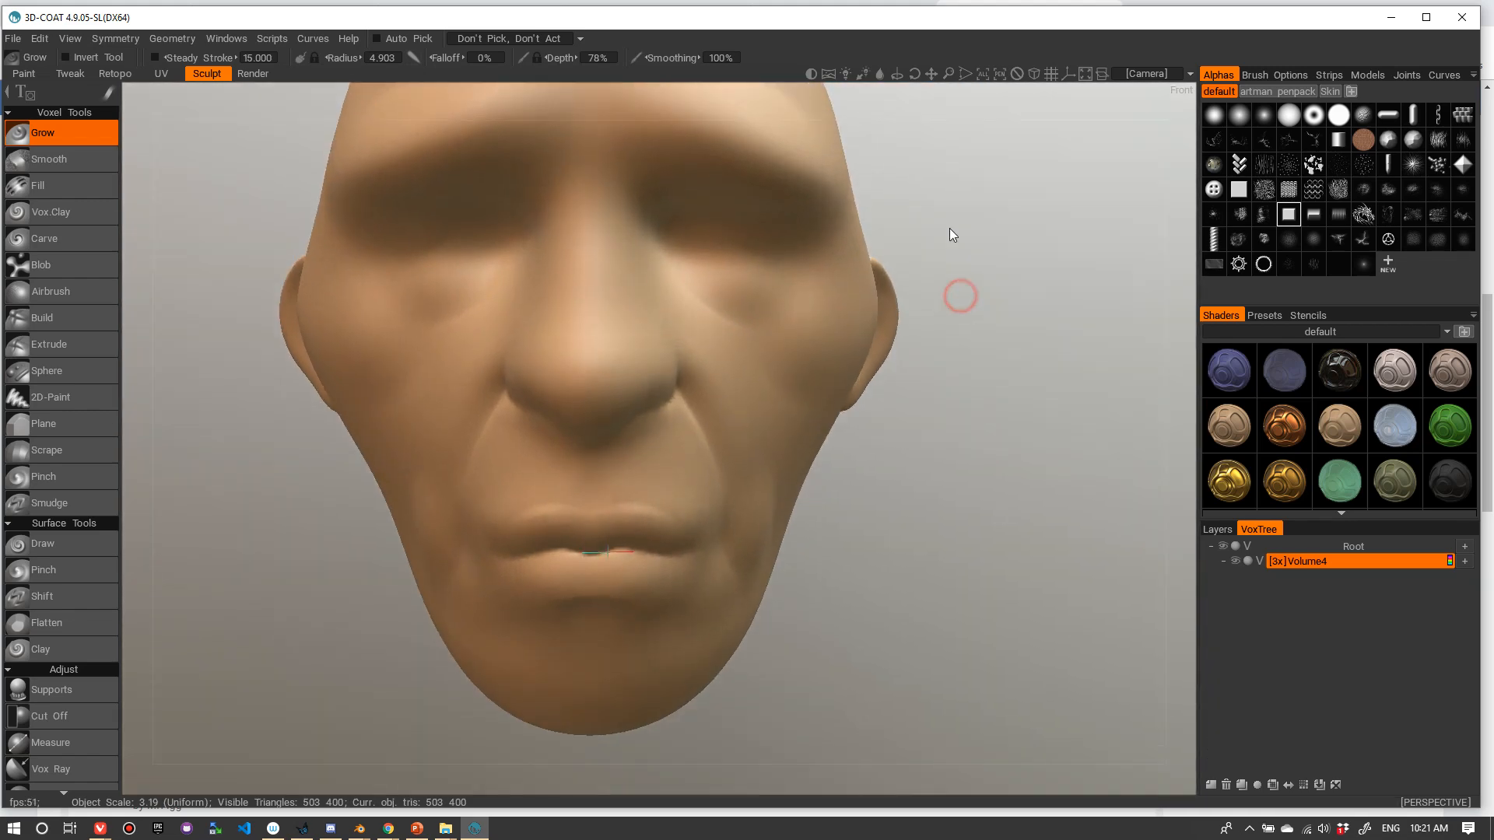
- Examine the proportions of the whole head from the front and at a distance
right_click_drag(949, 227, 937, 268, "alt")
left_click_drag(937, 291, 935, 260, "alt")
right_click_drag(933, 231, 904, 249, "alt")
left_click_drag(916, 290, 930, 257, "alt")
right_click_drag(1016, 174, 997, 223, "alt")
middle_click_drag(997, 223, 970, 231, "alt")
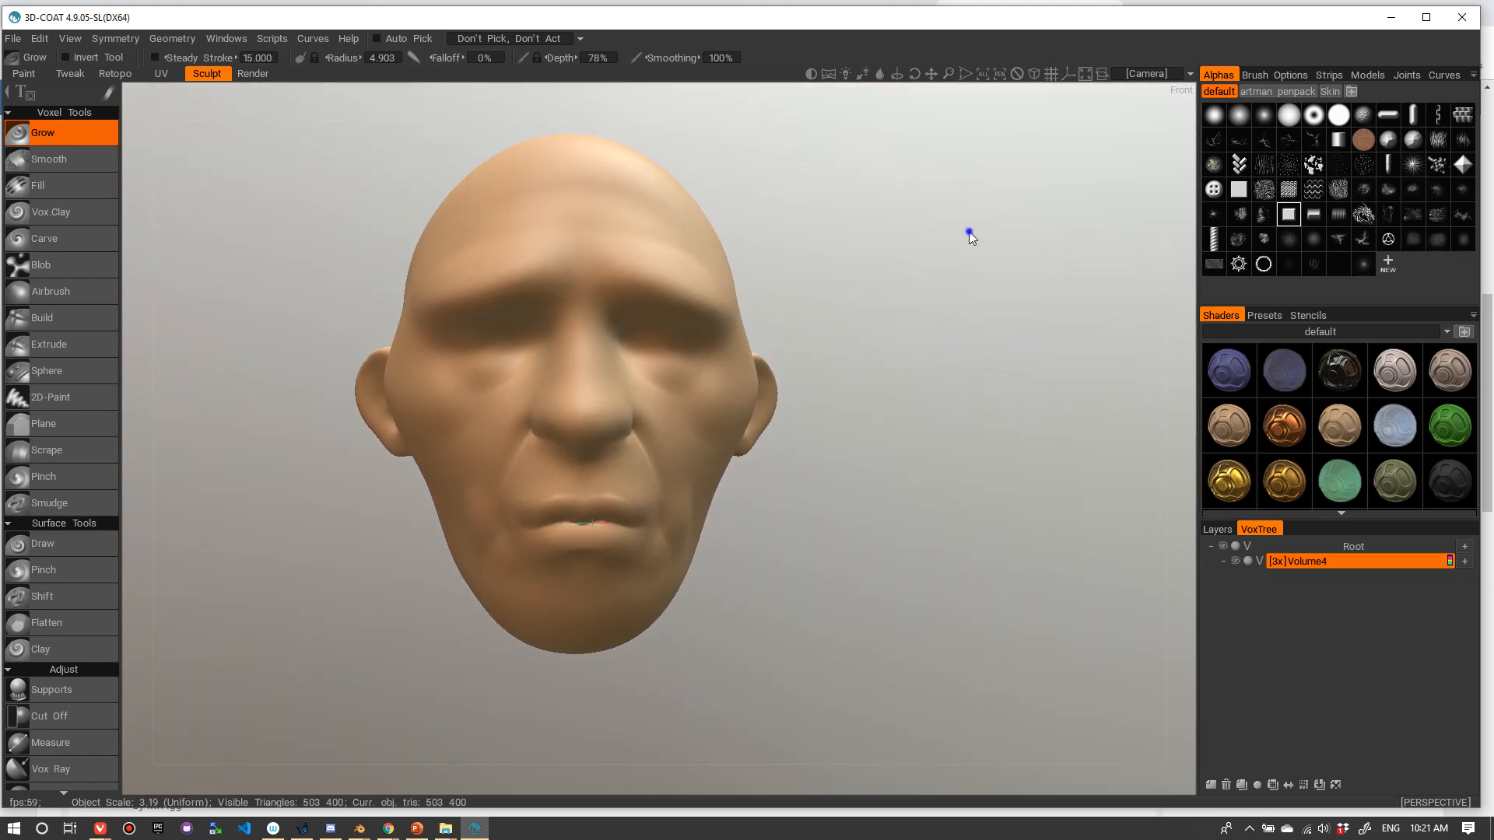
right_click_drag(971, 237, 1030, 226, "alt")
- Start a nostril recess on the underside of the nose with Grow at radius 1.859 and depth 111%
mouse_move(1030, 226)
left_mouse_down("alt")
mouse_move(952, 203)
mouse_move(936, 140)
left_mouse_up("alt")
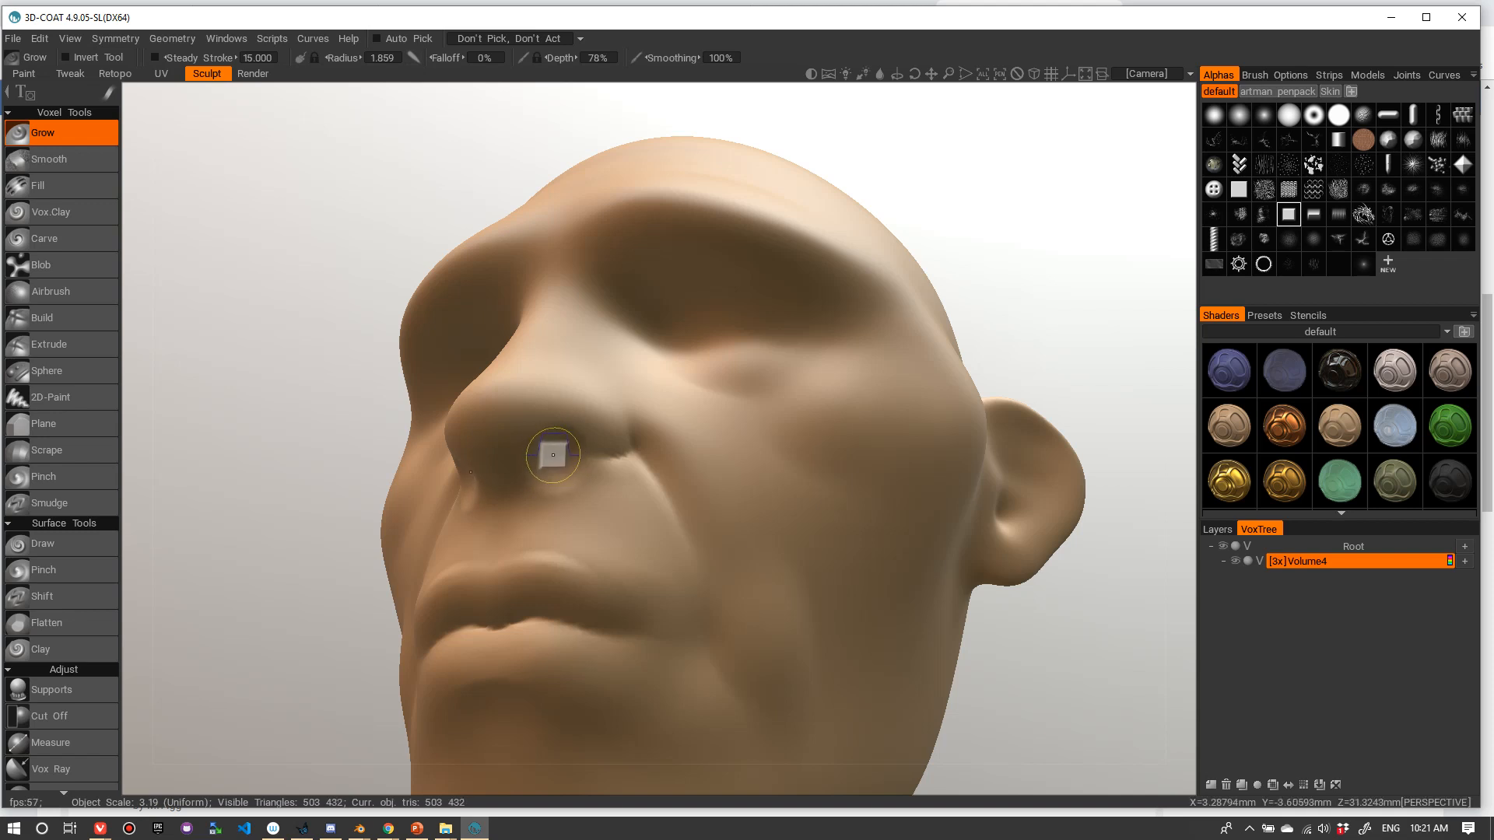
left_click_drag(553, 455, 551, 447)
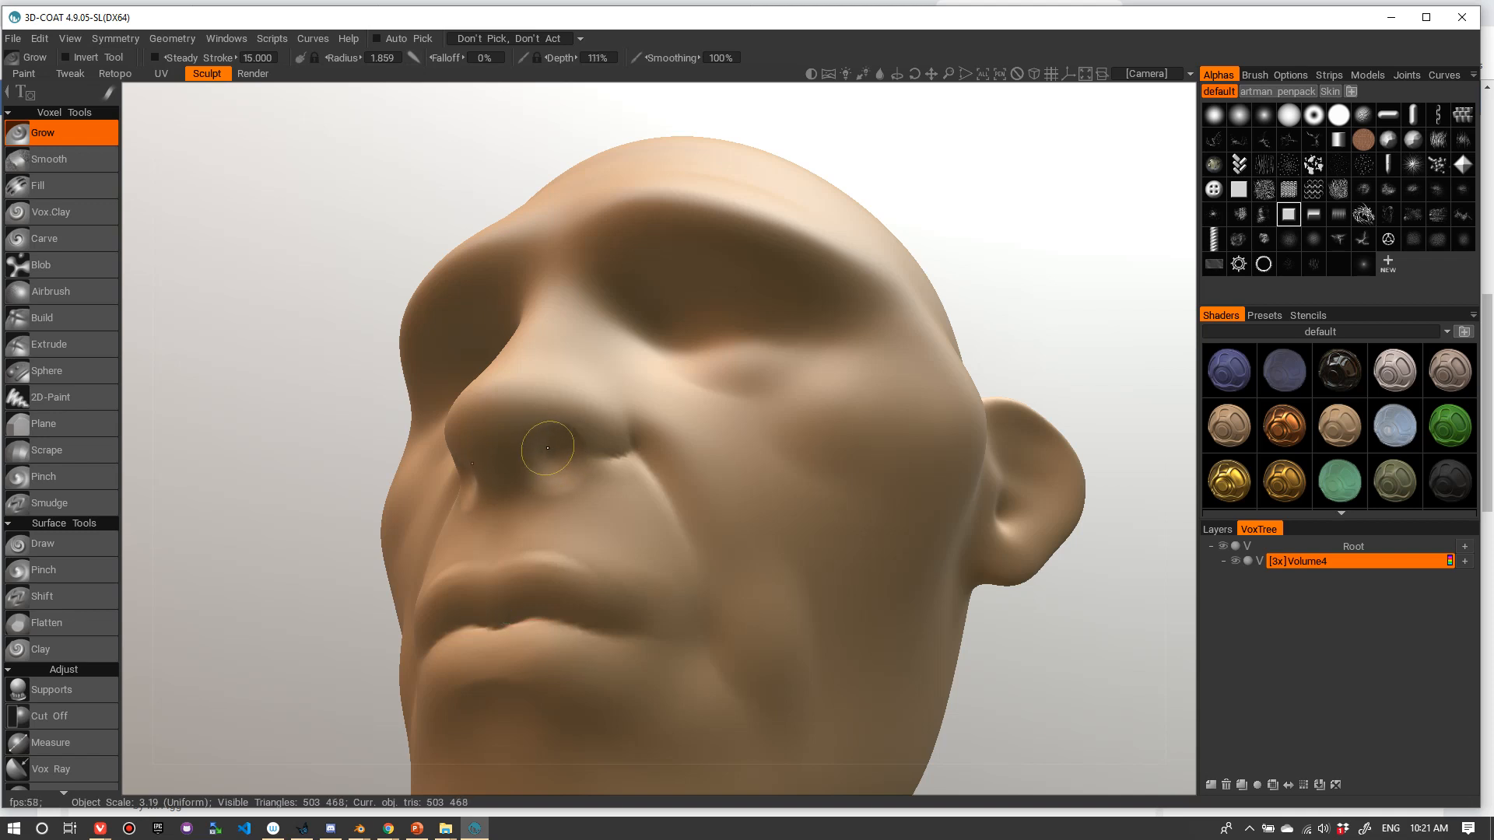
right_click_drag(588, 464, 570, 428)
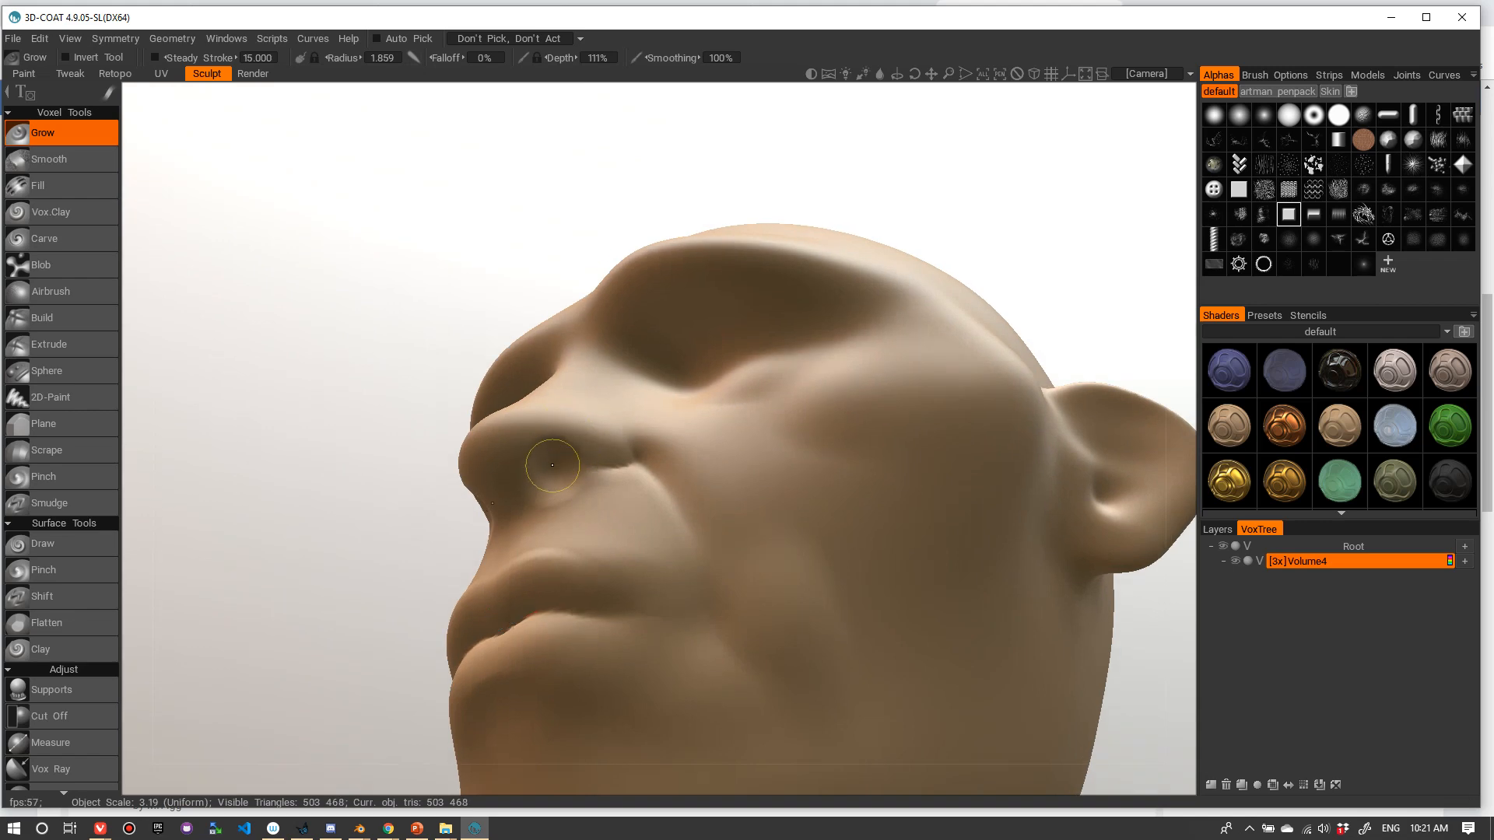
right_click_drag(594, 450, 554, 481)
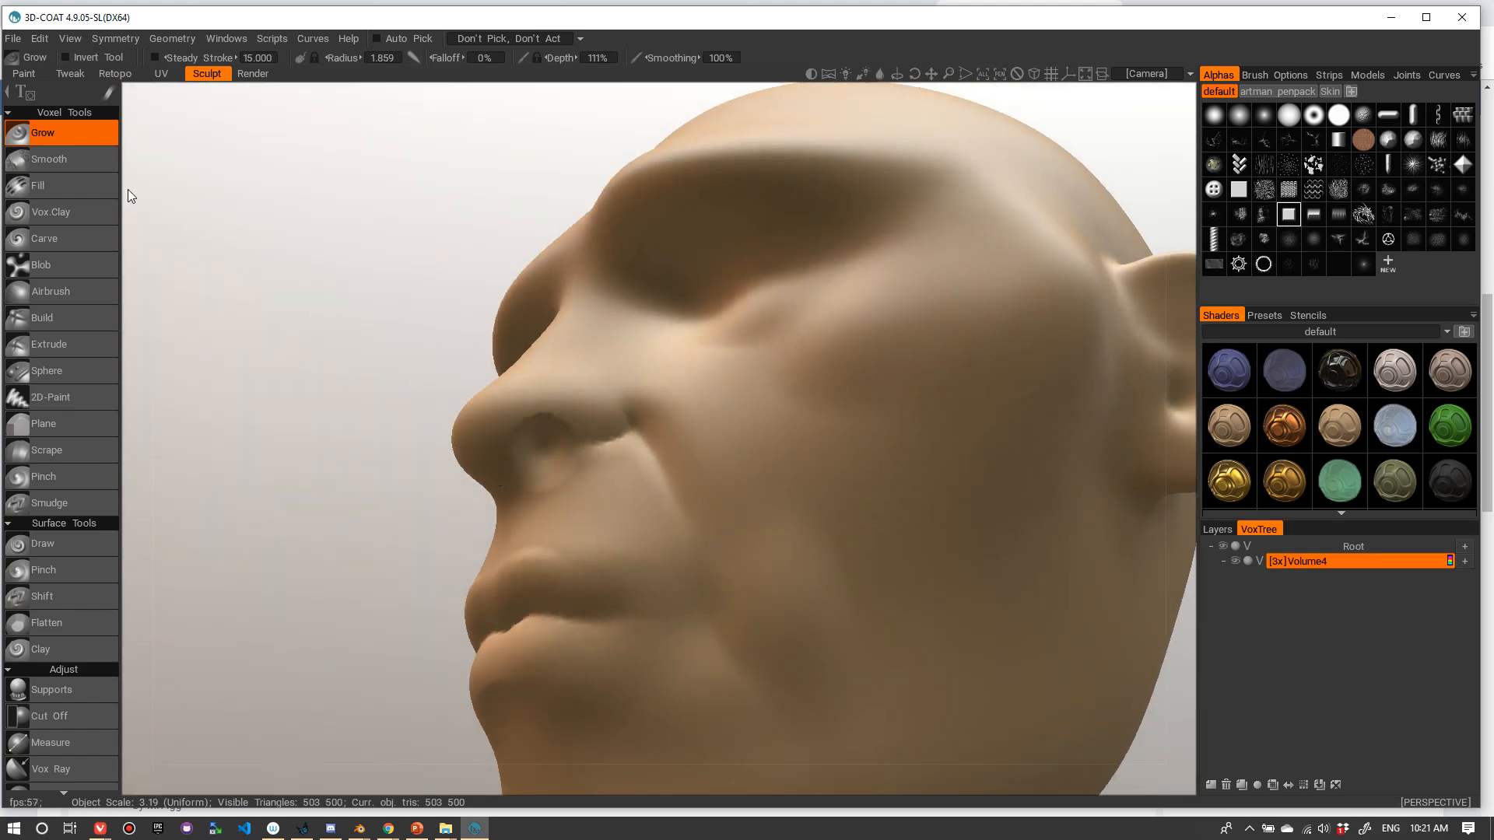
- Hollow out the nostrils with Build at depth 50%, using a broad soft round alpha, a radius of 1.471 and a different stroke mode
left_click(71, 315)
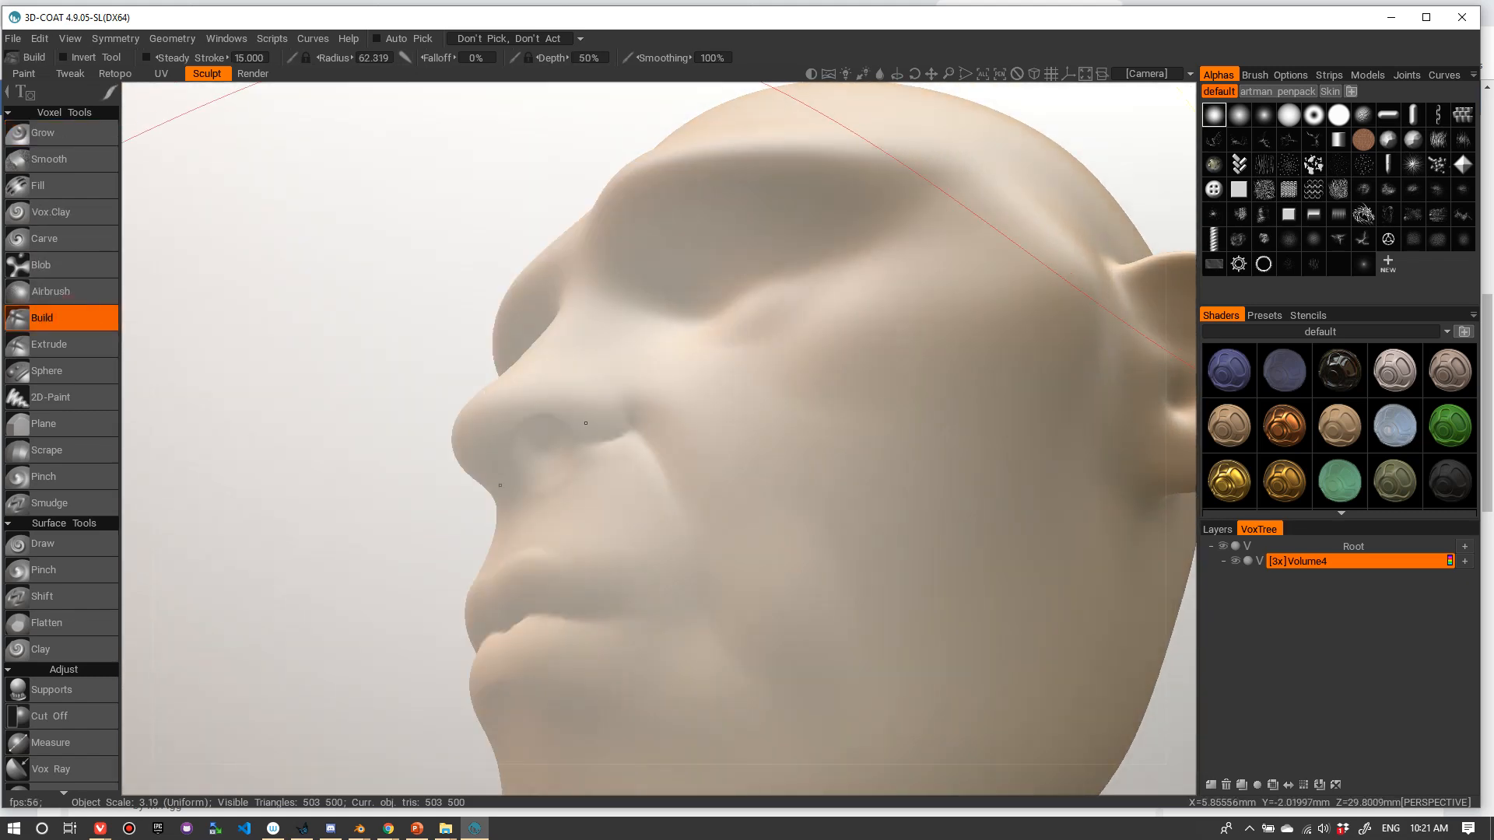
right_click_drag(494, 438, 342, 445)
left_click(1286, 117)
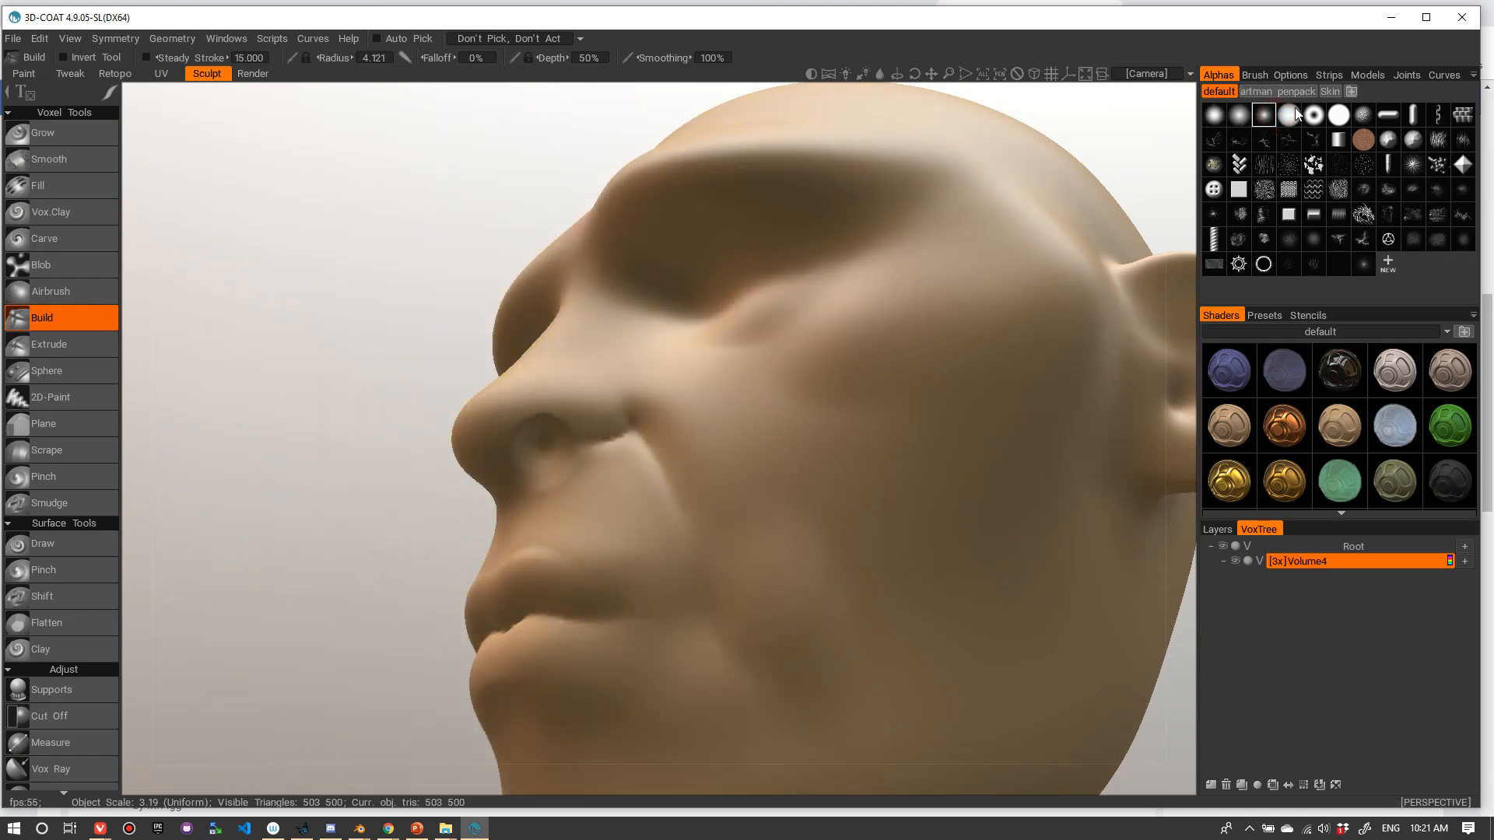
right_click_drag(652, 358, 631, 357)
left_click_drag(585, 434, 560, 460, "alt")
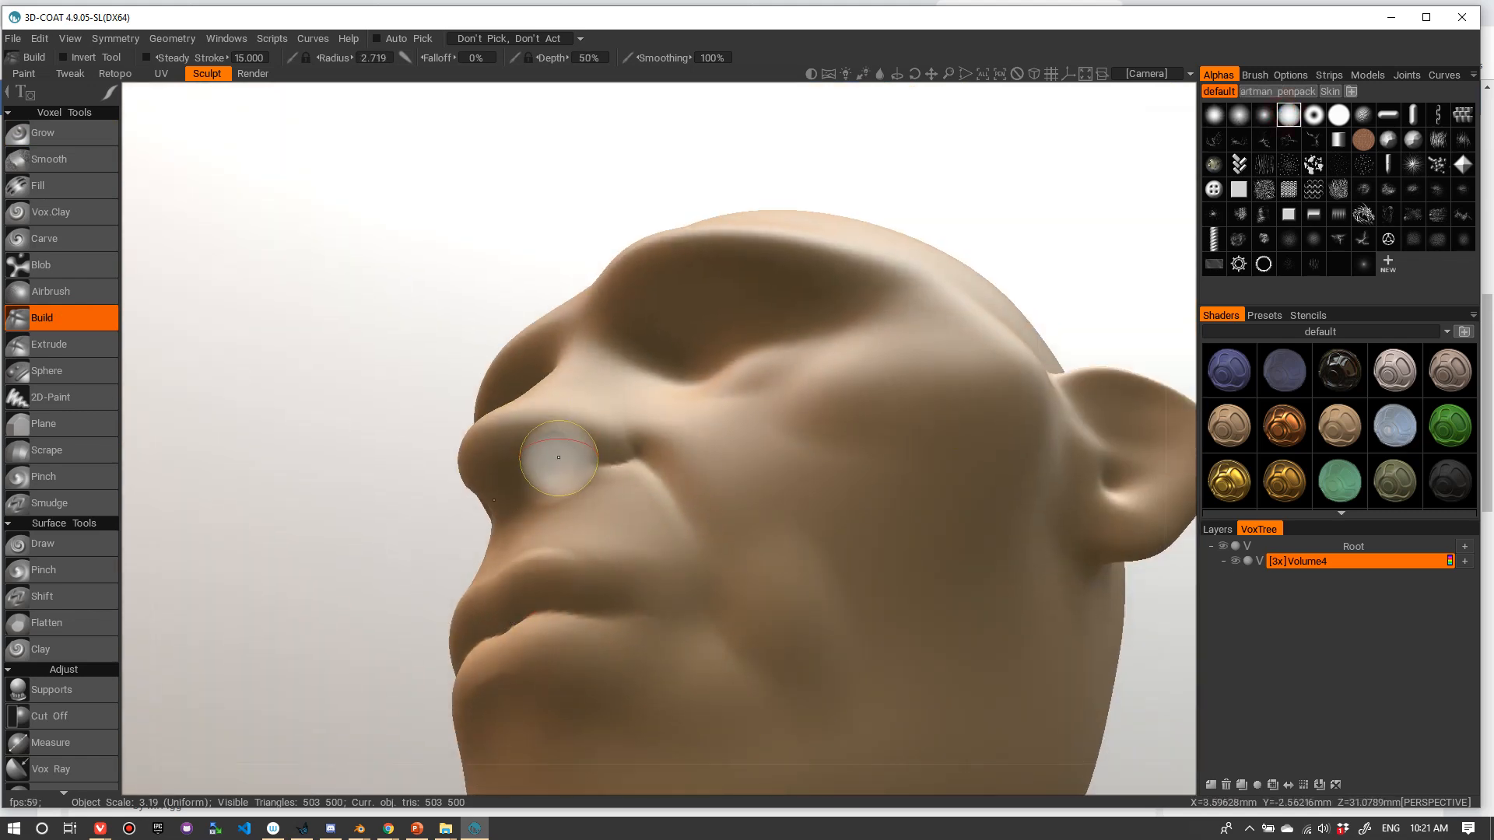
right_click_drag(558, 460, 537, 467)
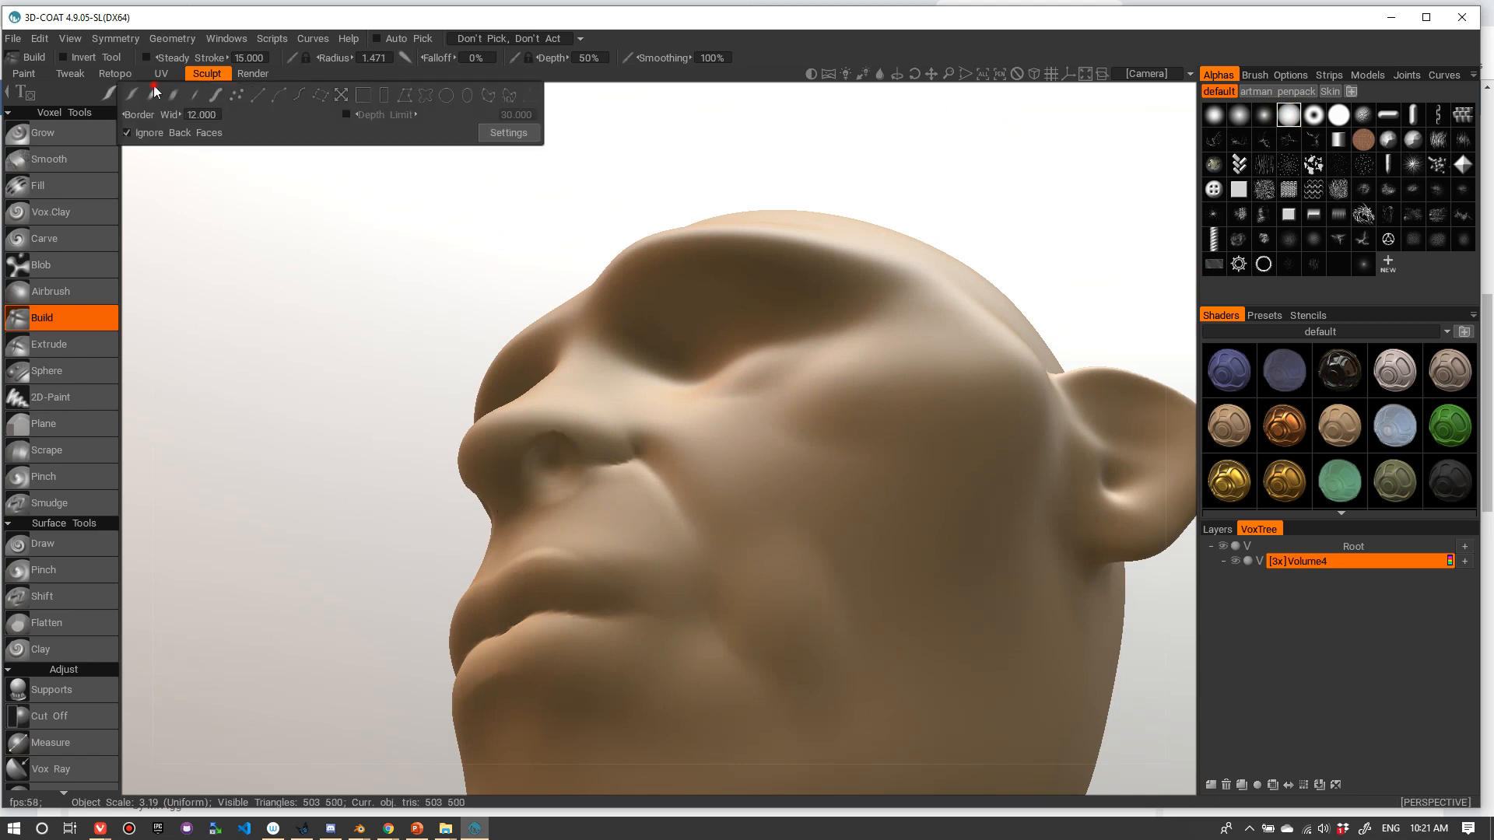
left_click(155, 91)
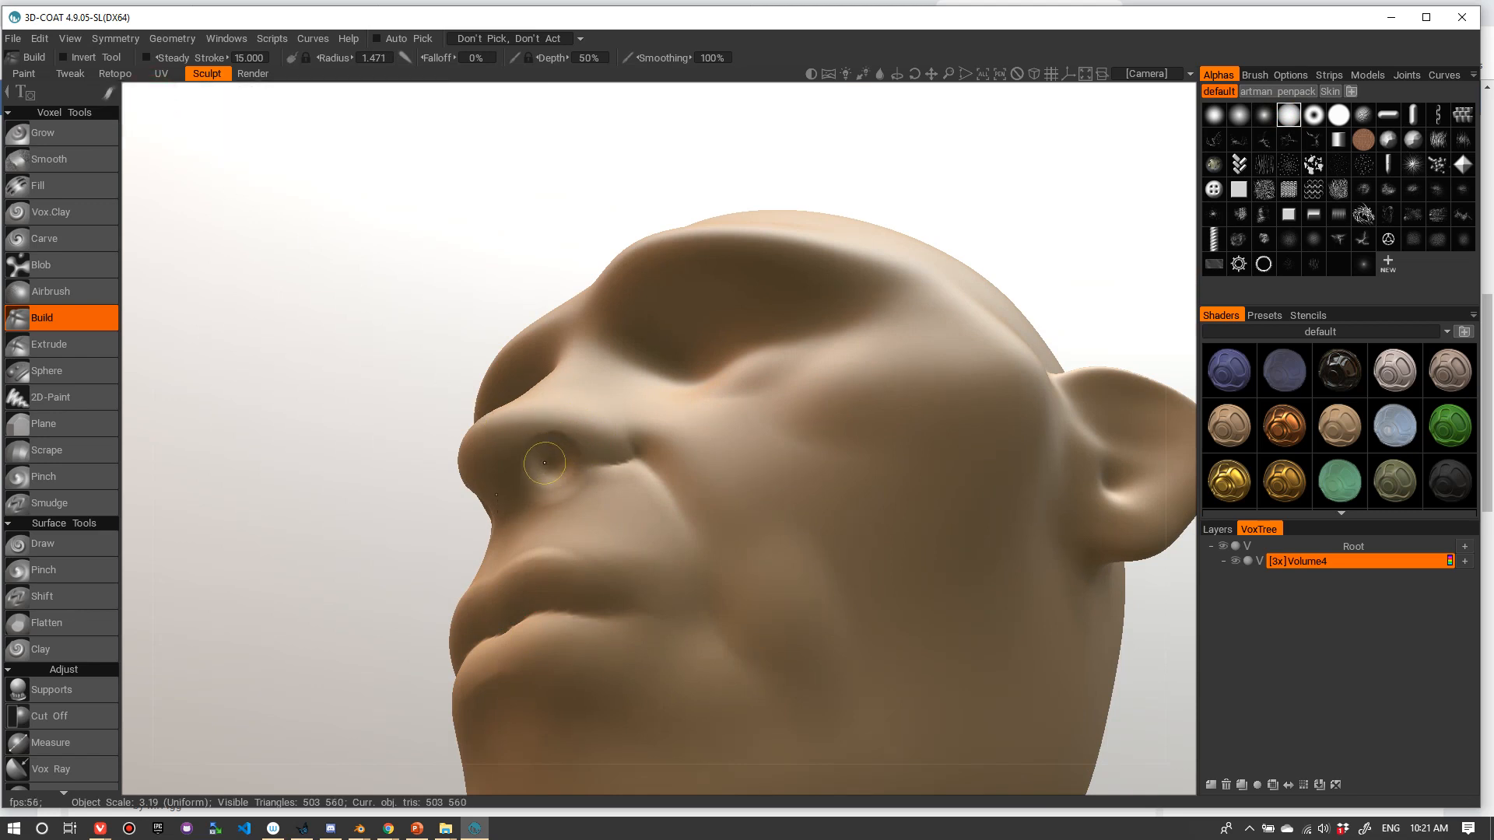
left_click_drag(549, 459, 560, 394, "alt")
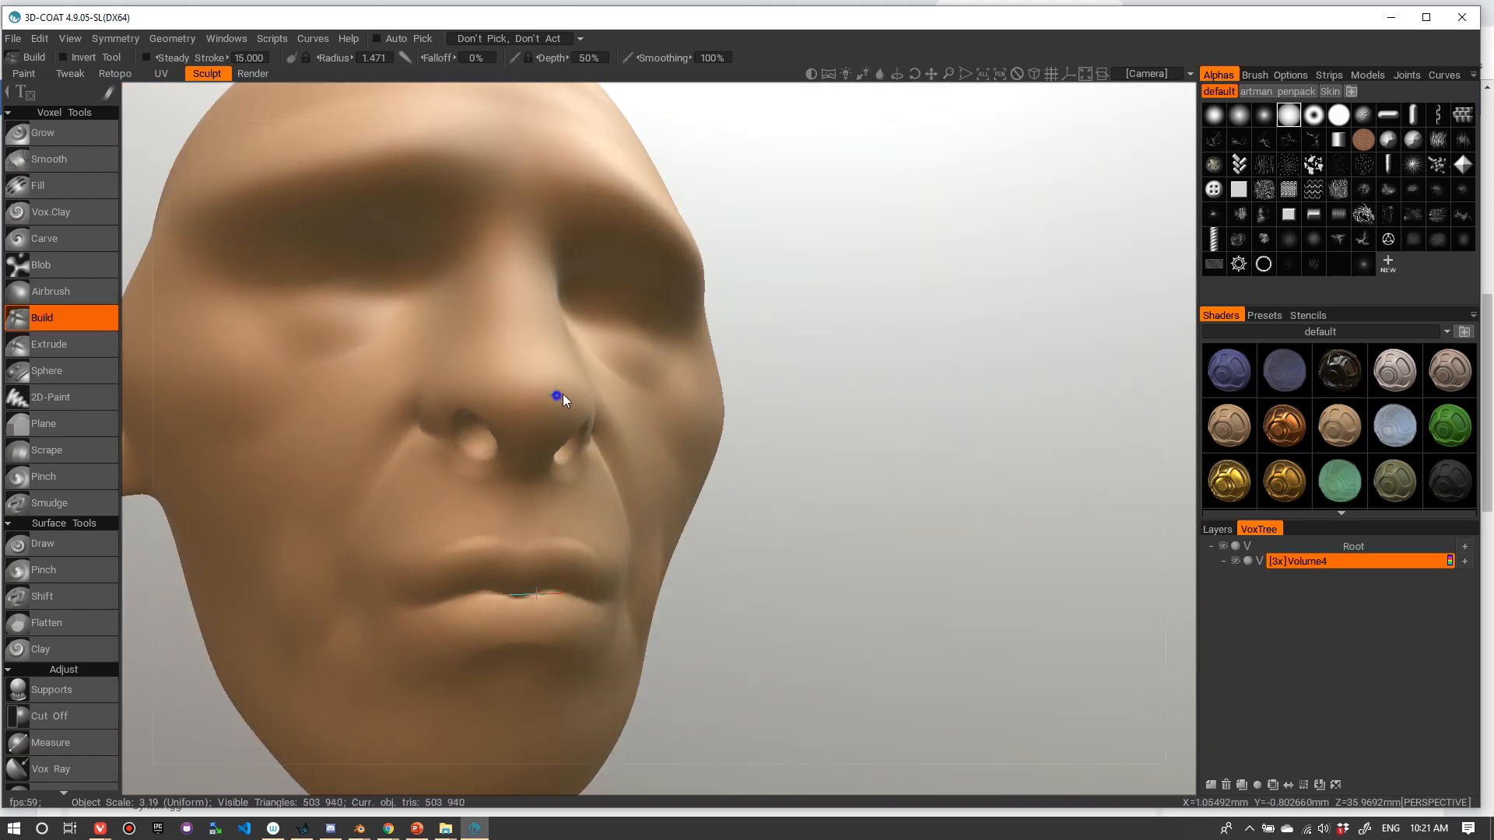
- Shape the lower rim of the nostril where it meets the upper lip with Build at radius 2.218
scroll(506, 428, "up", 6)
left_click_drag(480, 442, 433, 513, "alt")
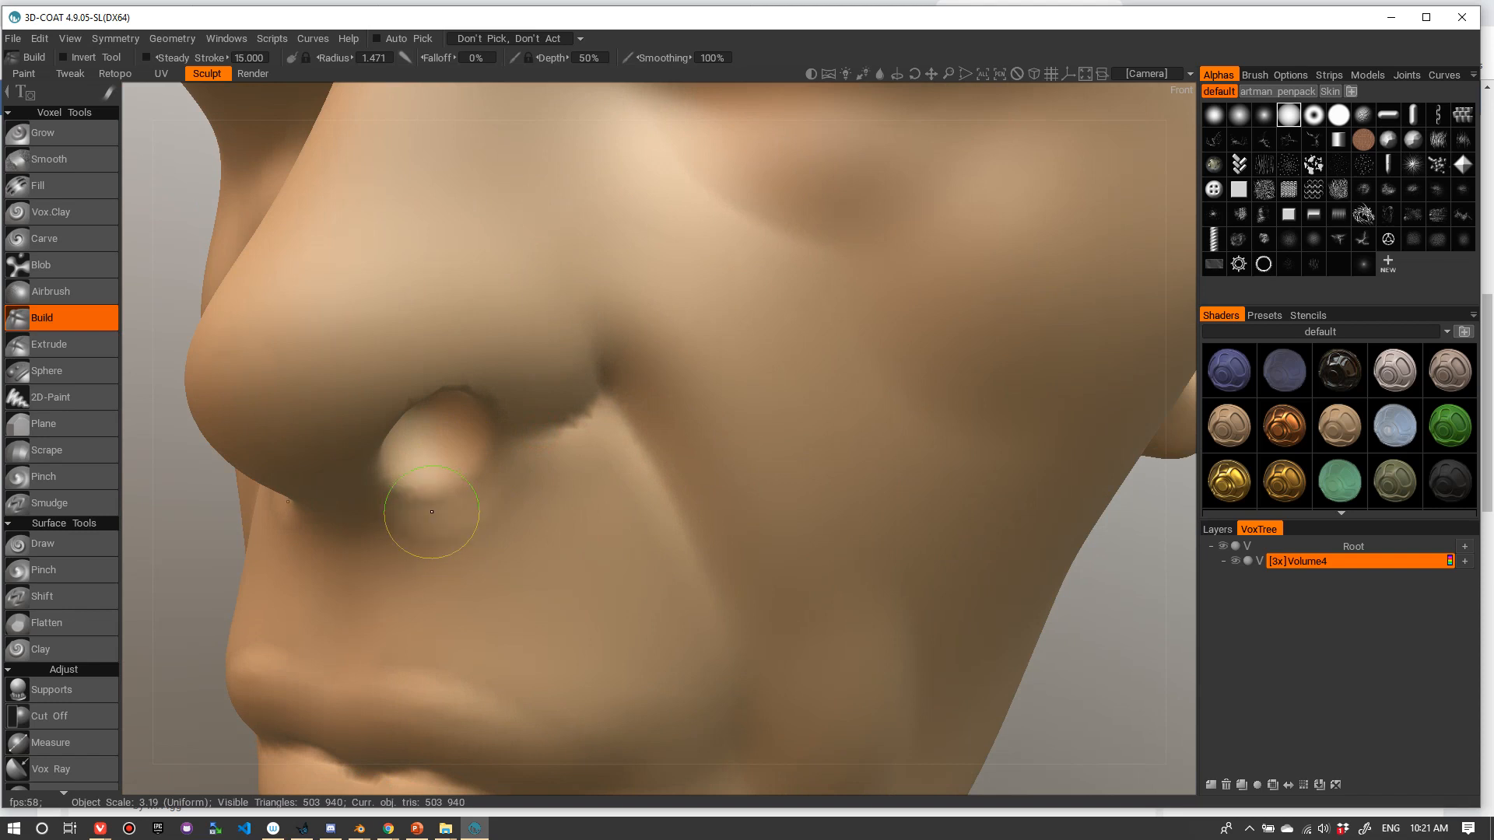
right_click_drag(445, 494, 446, 507)
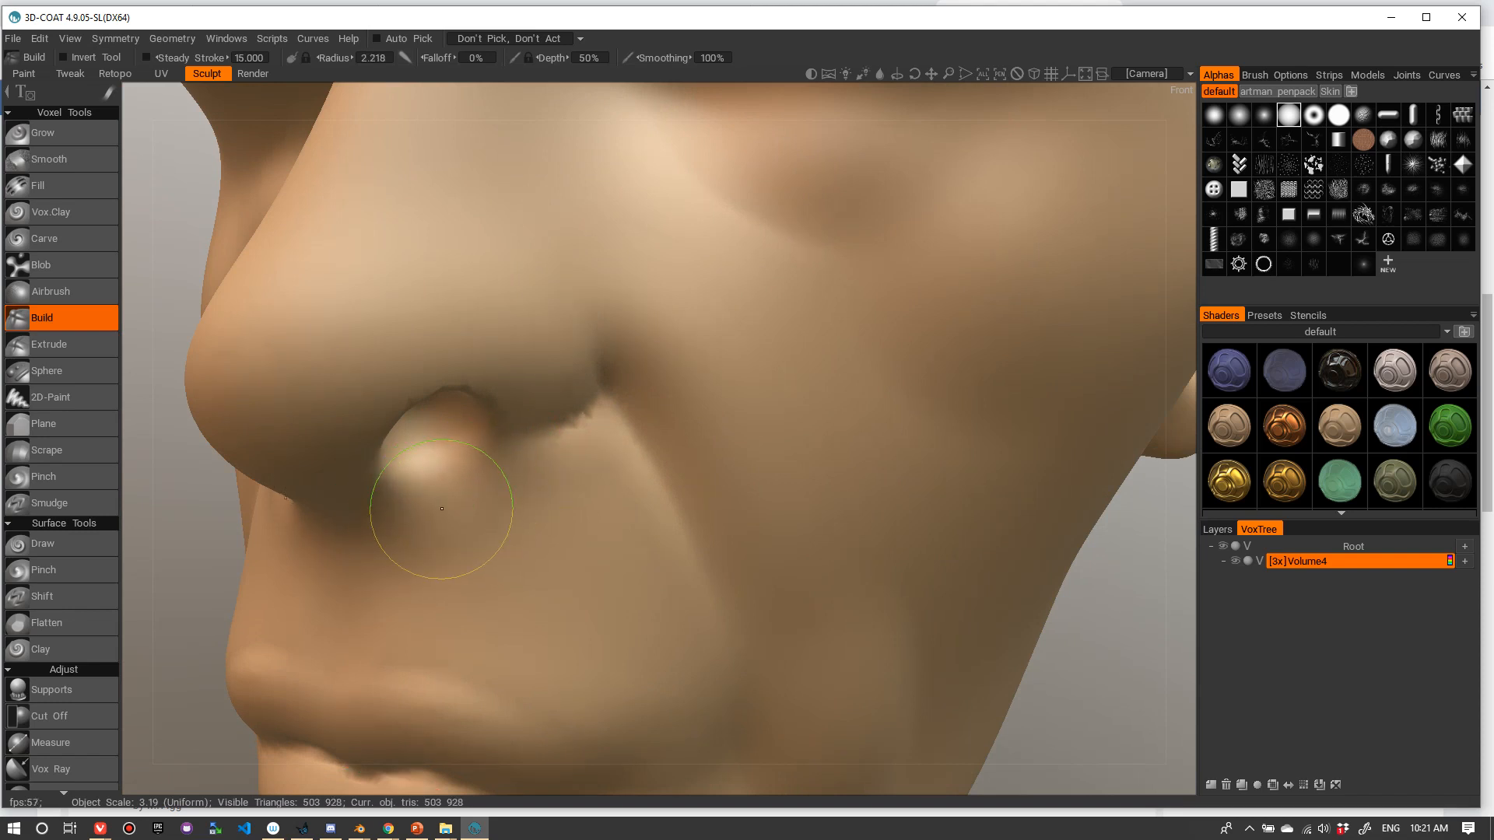
left_click_drag(390, 518, 560, 383, "alt")
scroll(487, 423, "down", 5)
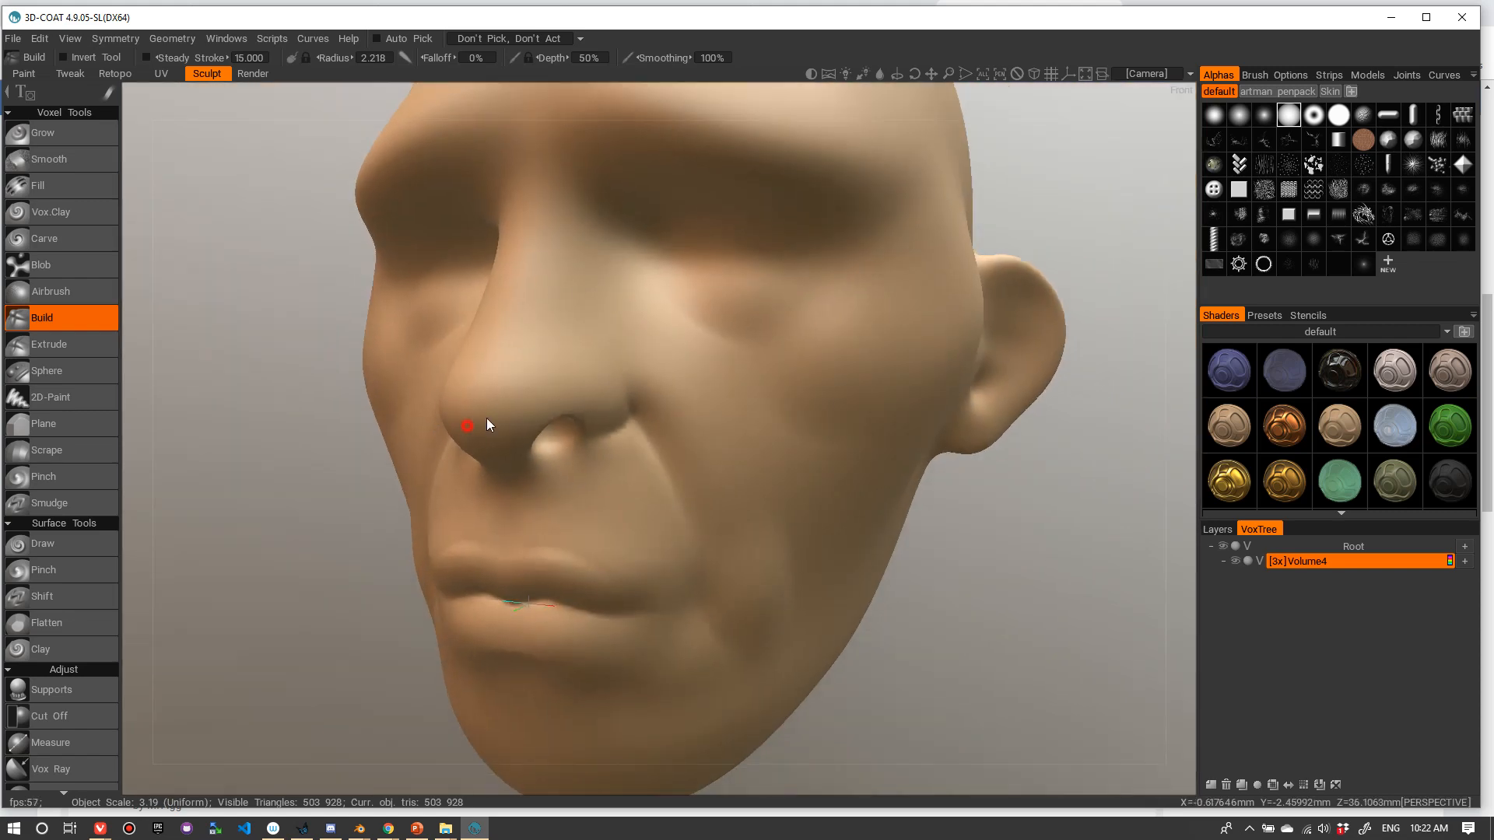
- Define the base of the nose beneath its tip with Build, using a tighter soft alpha and radii of 0.755 and 1.219
left_click_drag(487, 424, 524, 396, "alt")
scroll(500, 398, "up", 5)
right_click_drag(437, 509, 373, 499)
left_click_drag(374, 500, 386, 467, "alt")
mouse_move(330, 523)
left_mouse_down()
mouse_move(373, 499)
mouse_move(360, 504)
mouse_move(390, 509)
left_mouse_up()
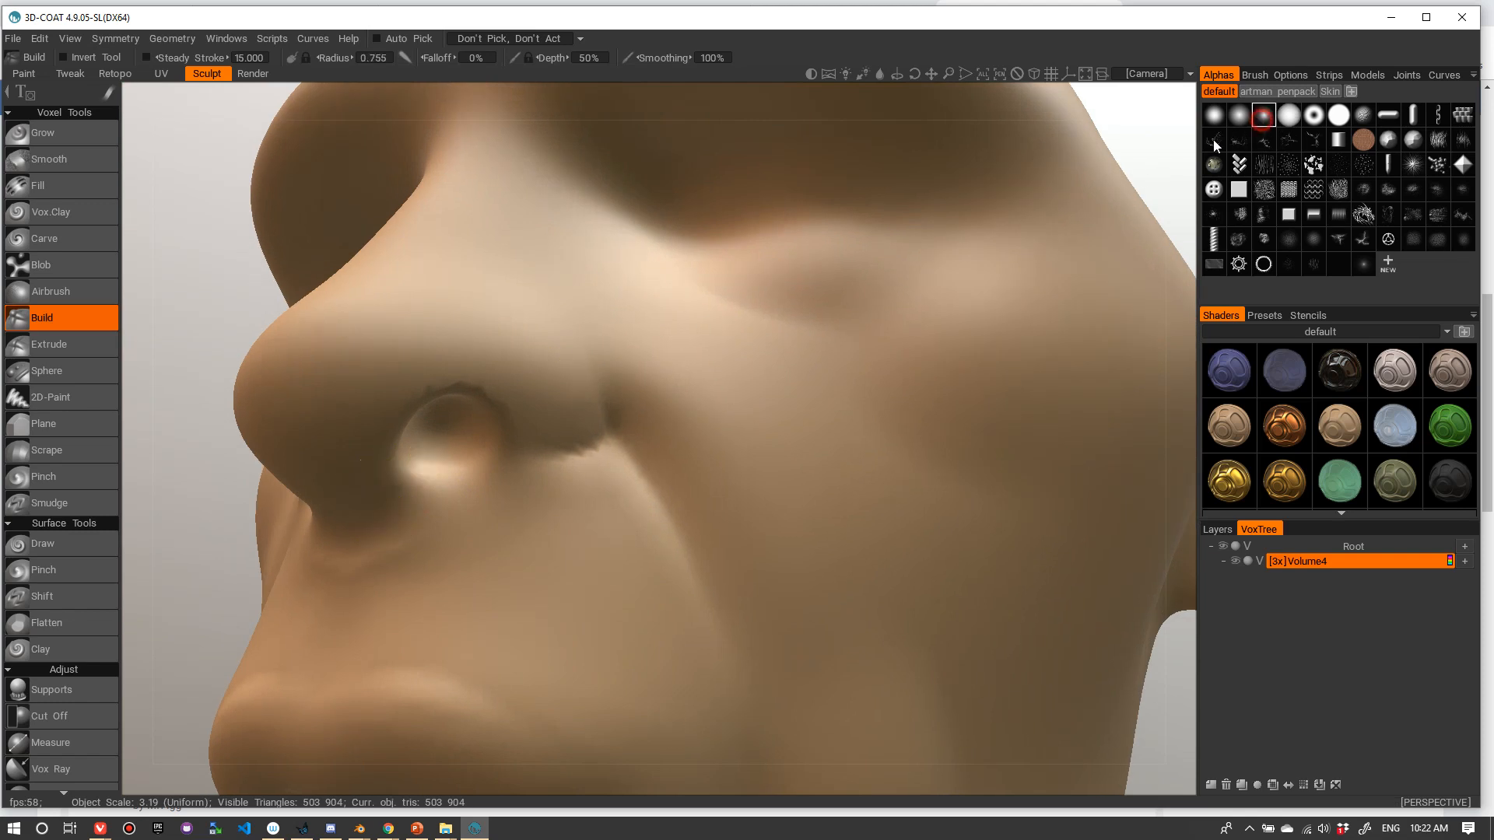
right_click_drag(383, 537, 346, 519)
left_click_drag(333, 538, 403, 504)
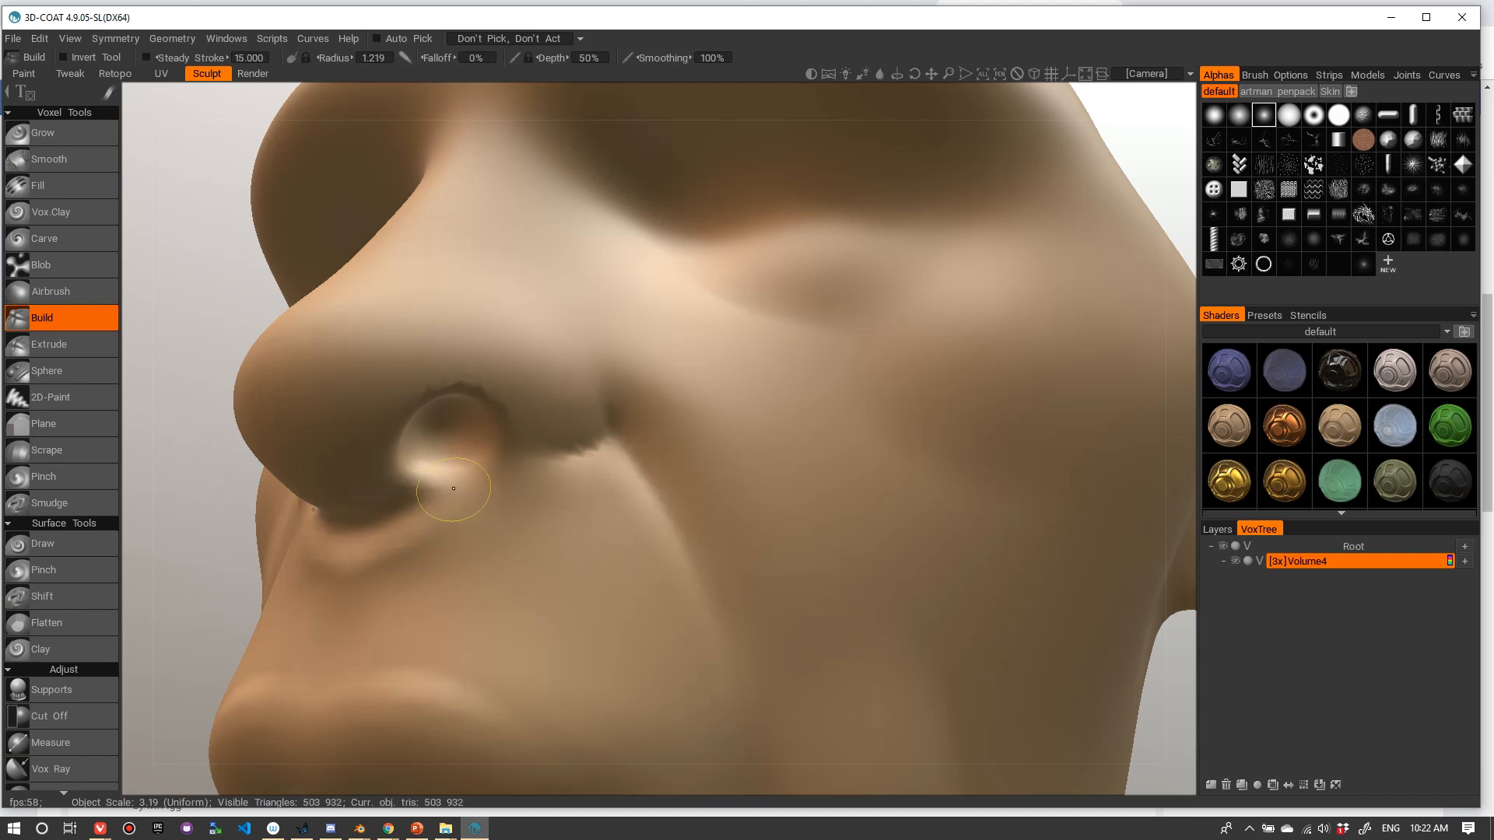
- Blend the raised ridge beneath the nose into the upper lip with Build, using radii of 1.460 and 1.730
mouse_move(507, 454)
left_mouse_down("alt")
mouse_move(480, 477)
mouse_move(396, 467)
mouse_move(550, 427)
mouse_move(594, 389)
mouse_move(573, 390)
left_mouse_up("alt")
left_click_drag(417, 534, 513, 549, "alt")
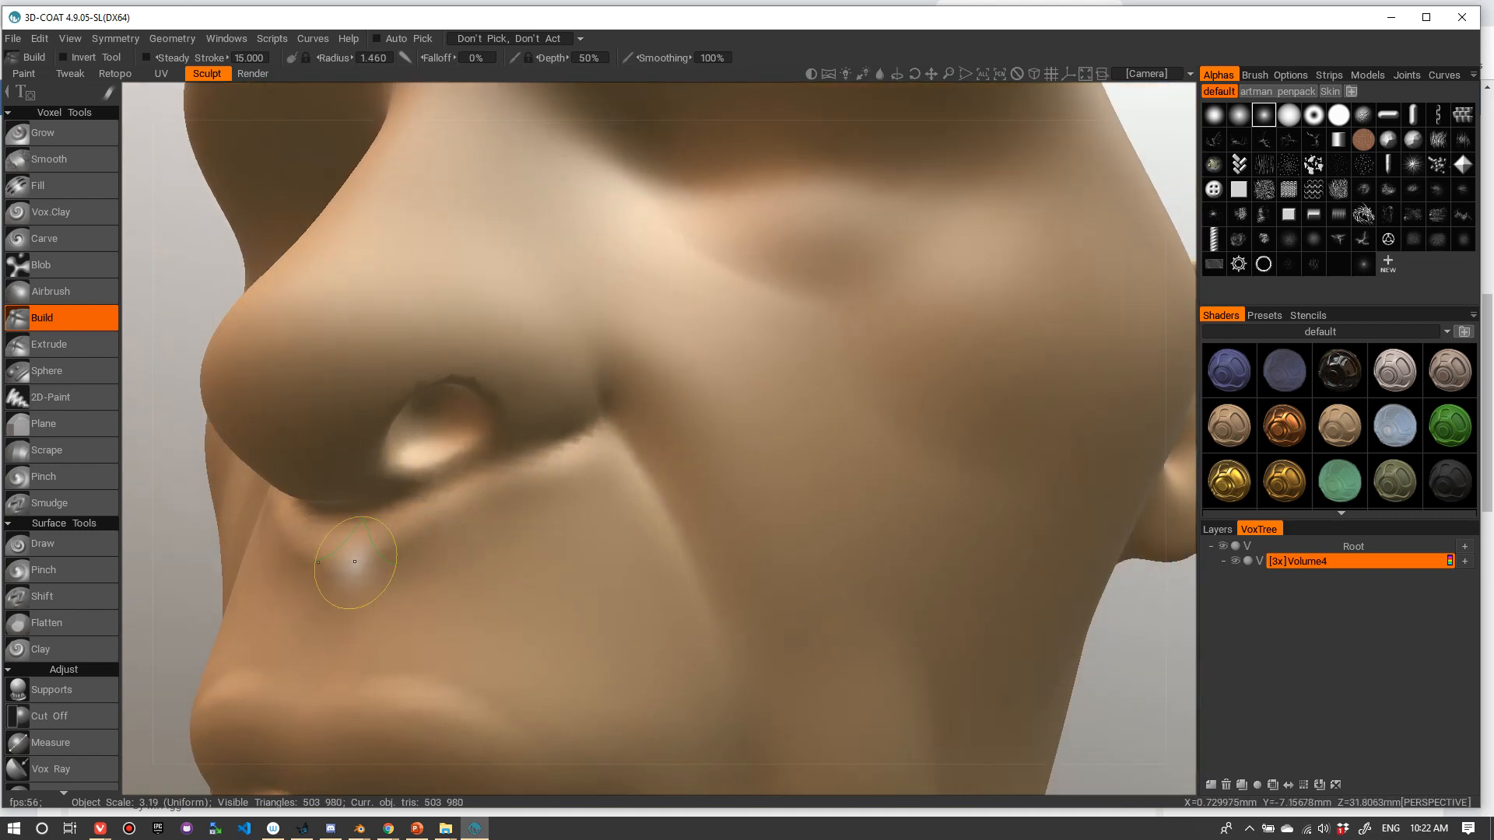
left_click_drag(355, 563, 338, 559)
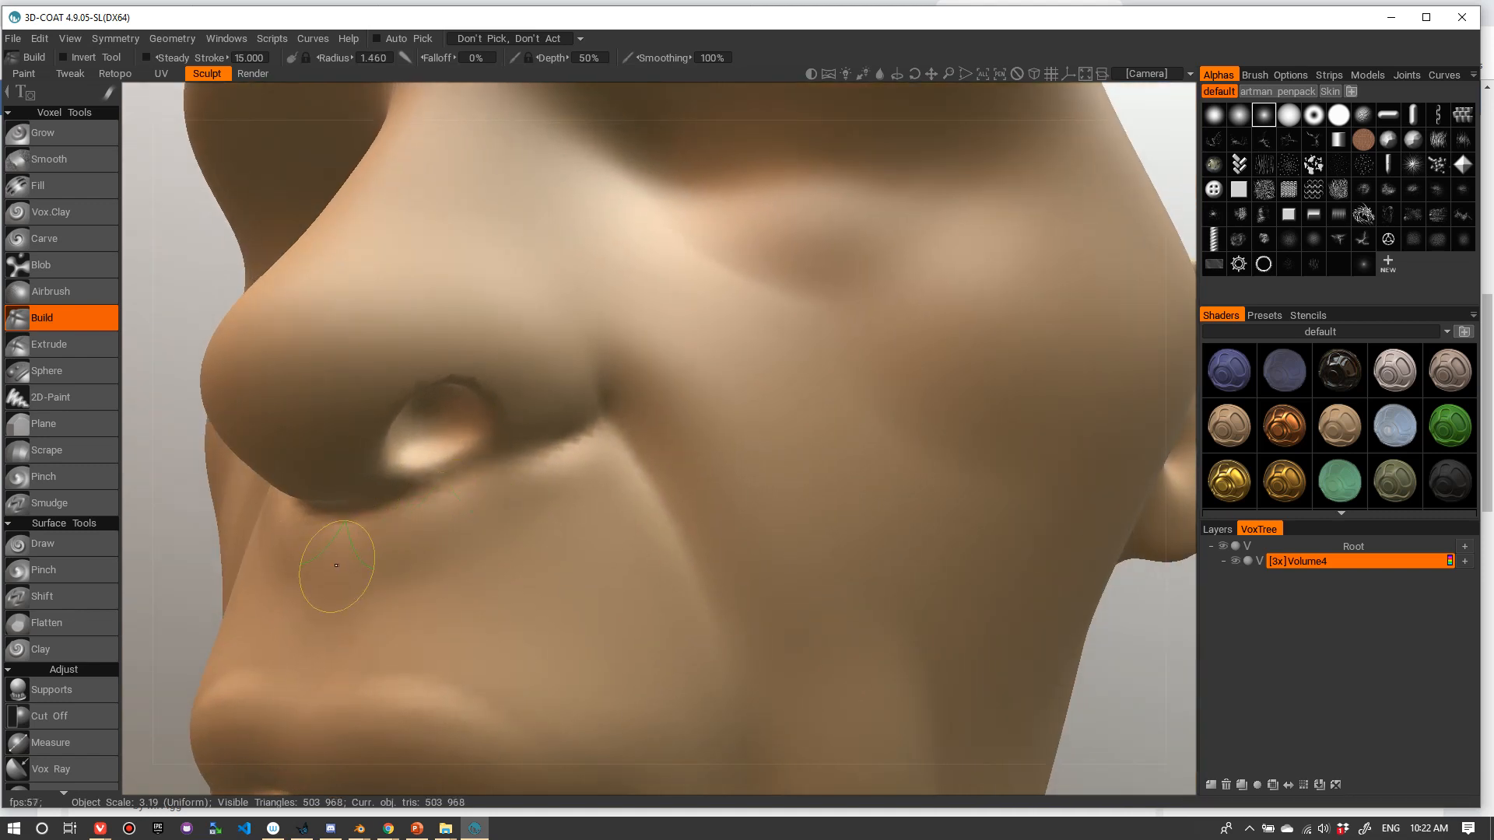
right_click_drag(374, 540, 501, 509)
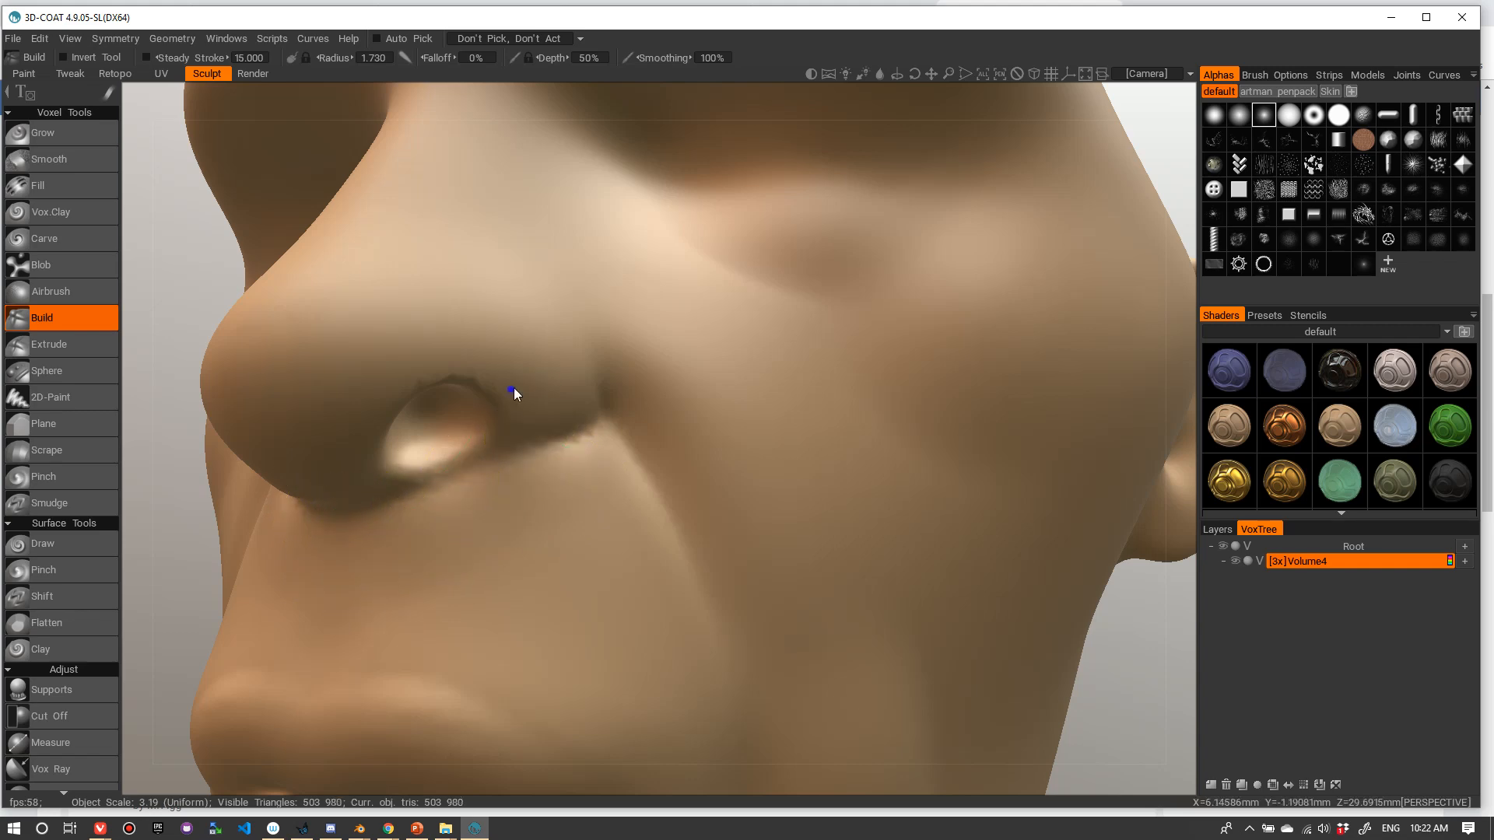
- Define the nostril wing and carve the crease around its upper edge with Build at radius 1.730
key("KP_1")
left_click_drag(420, 482, 457, 493)
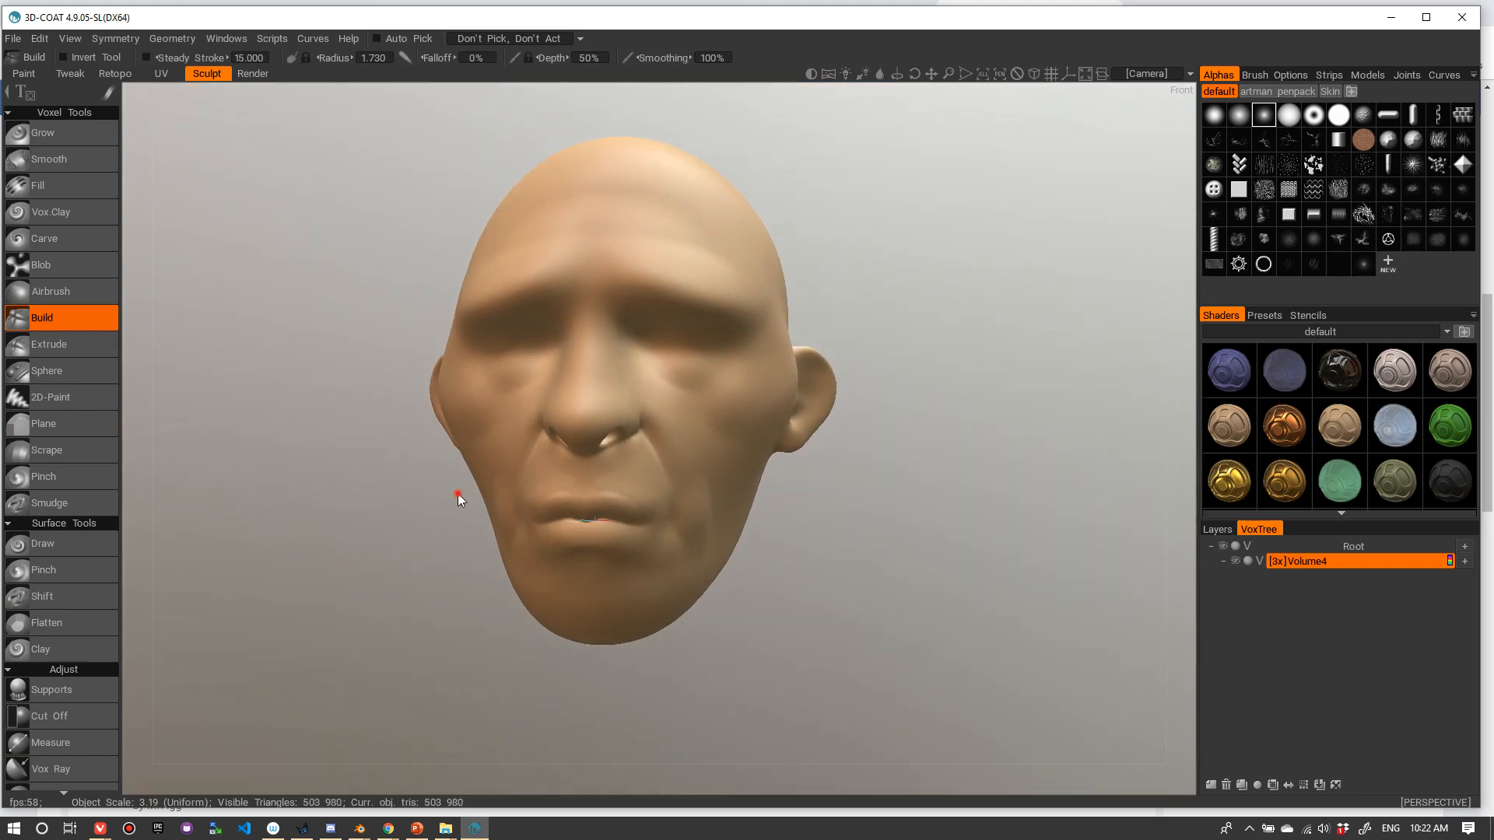
right_click_drag(457, 493, 585, 398)
left_click_drag(585, 398, 545, 364)
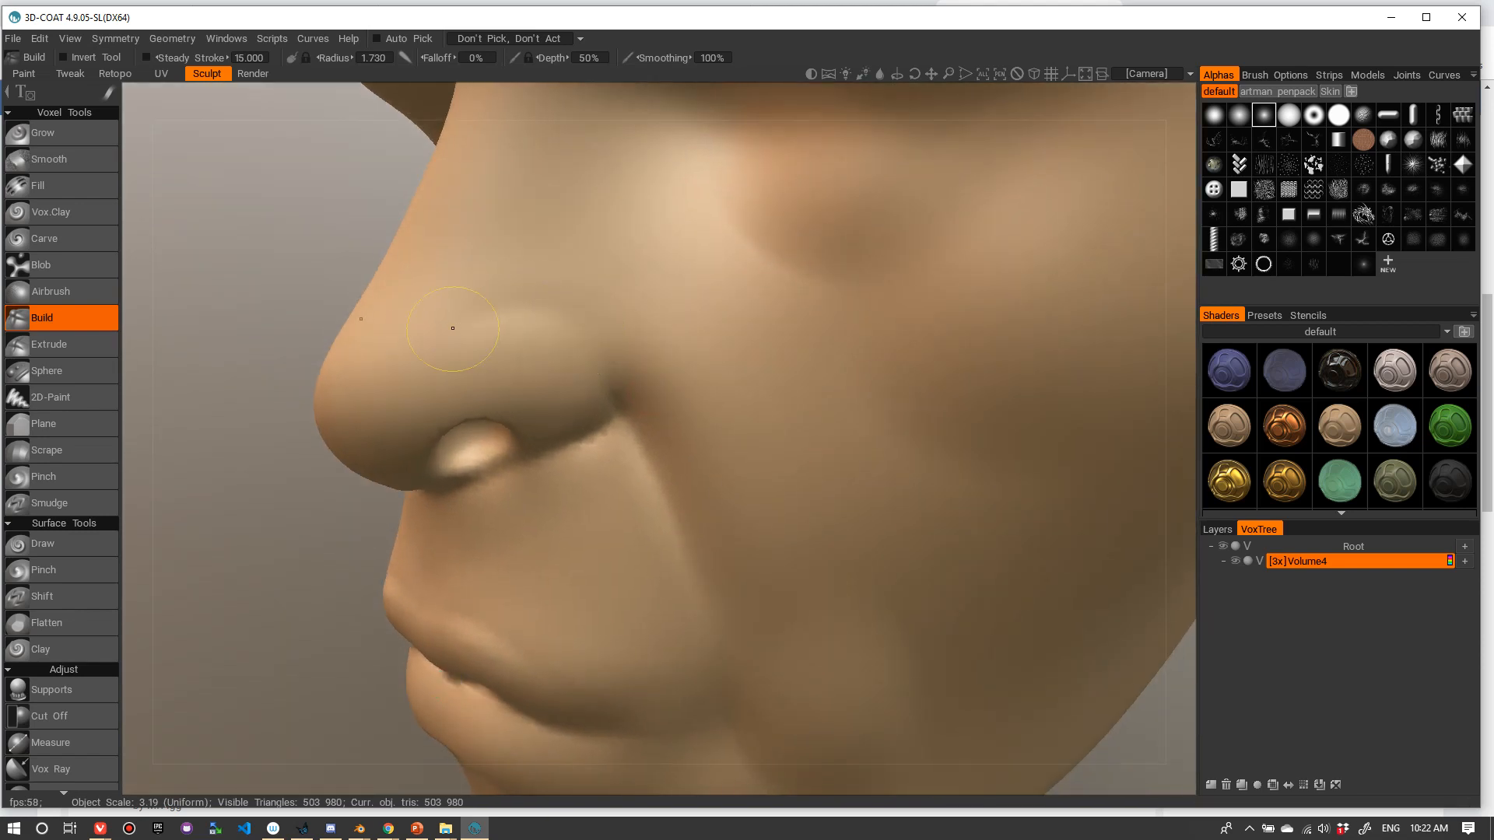
mouse_move(452, 327)
left_mouse_down()
mouse_move(611, 389)
mouse_move(597, 441)
left_mouse_up()
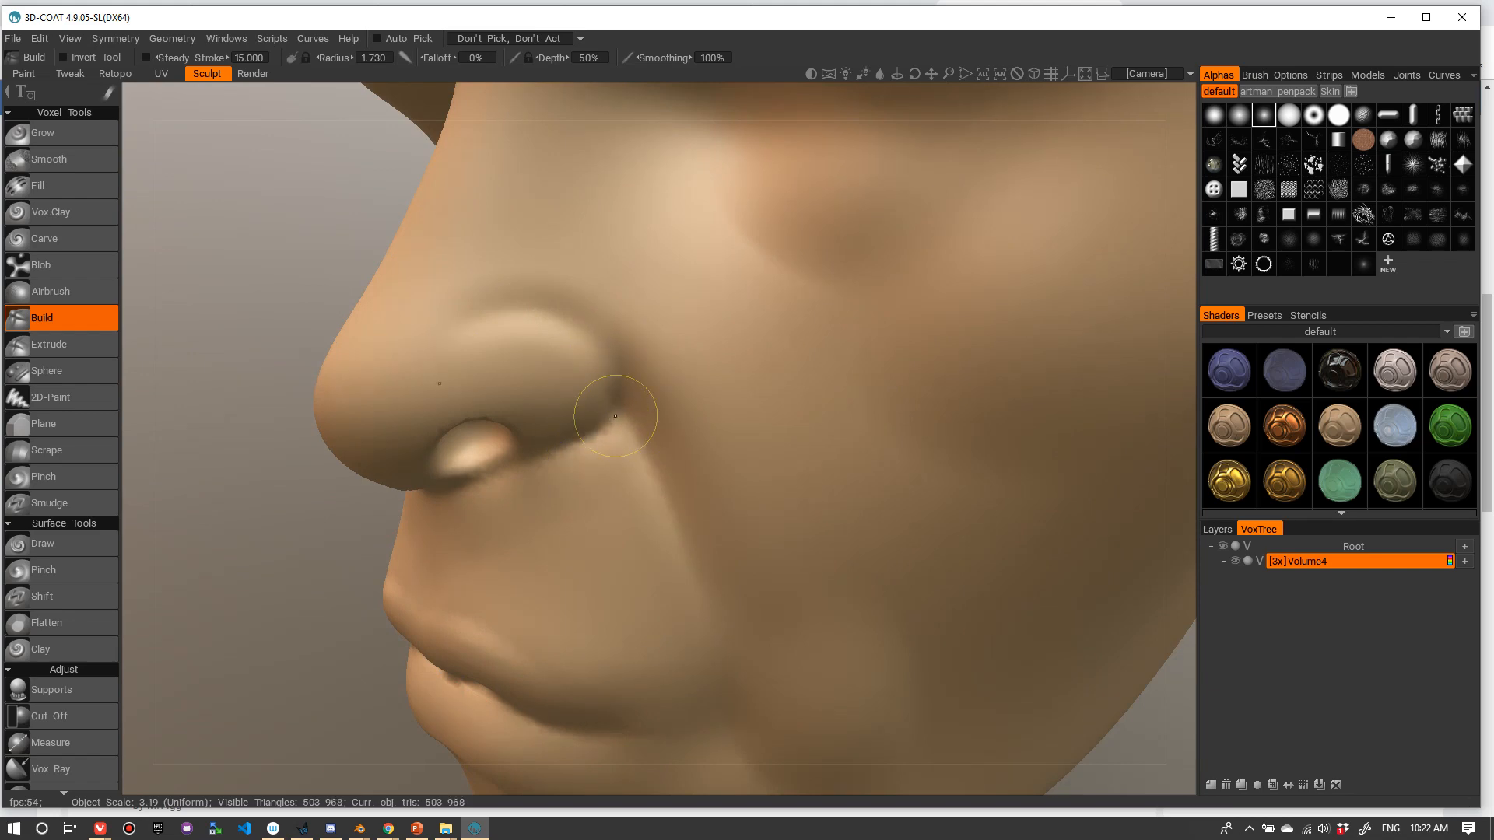
- Build up the rounded nose tip and its transition to the nostril with Build at radius 2.113
left_click_drag(617, 279, 700, 243, "alt")
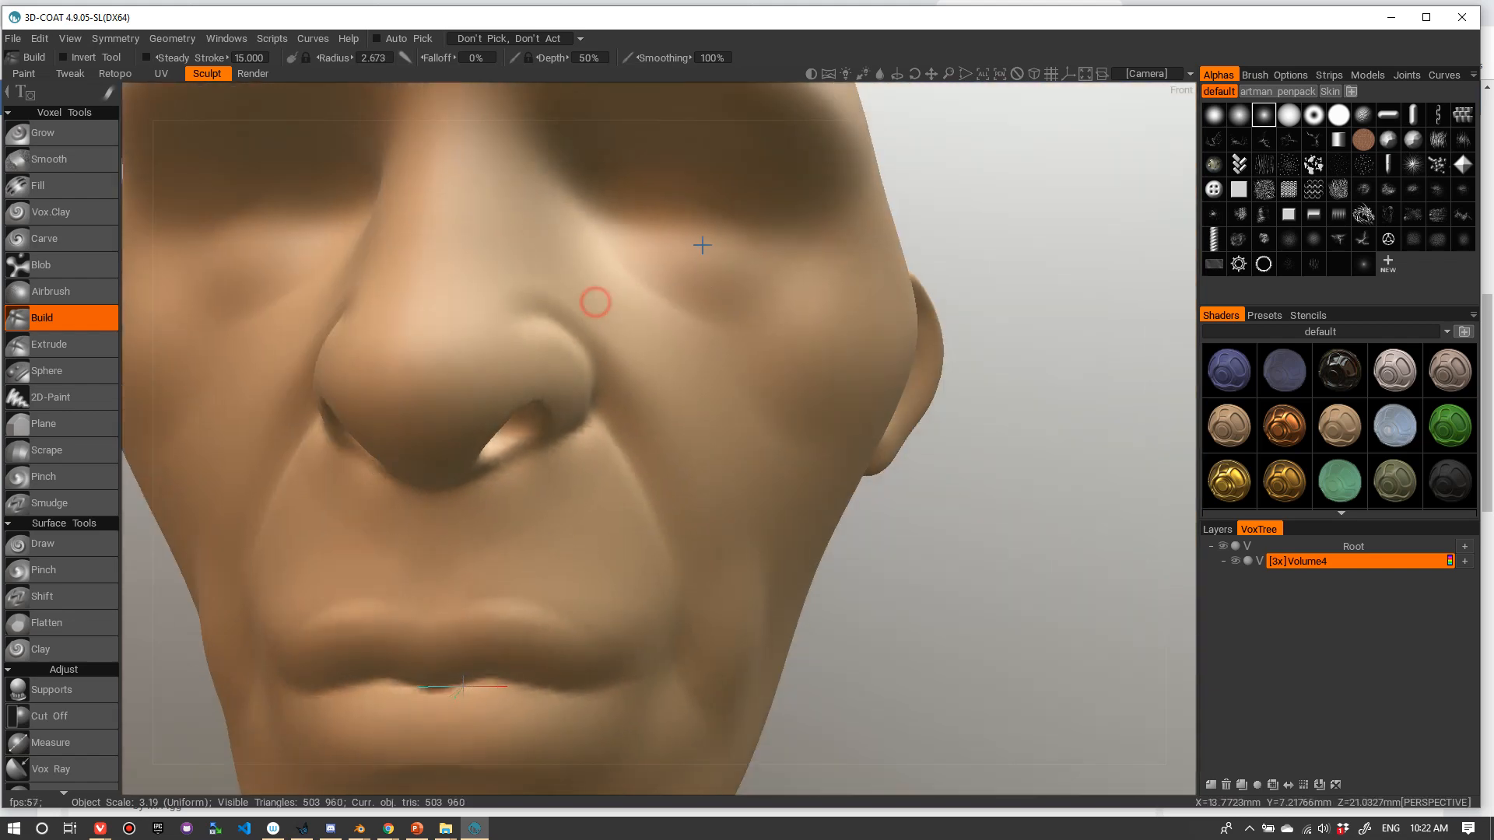
right_click_drag(700, 243, 620, 283, "alt")
mouse_move(620, 283)
left_mouse_down("alt")
mouse_move(767, 270)
mouse_move(603, 277)
left_mouse_up("alt")
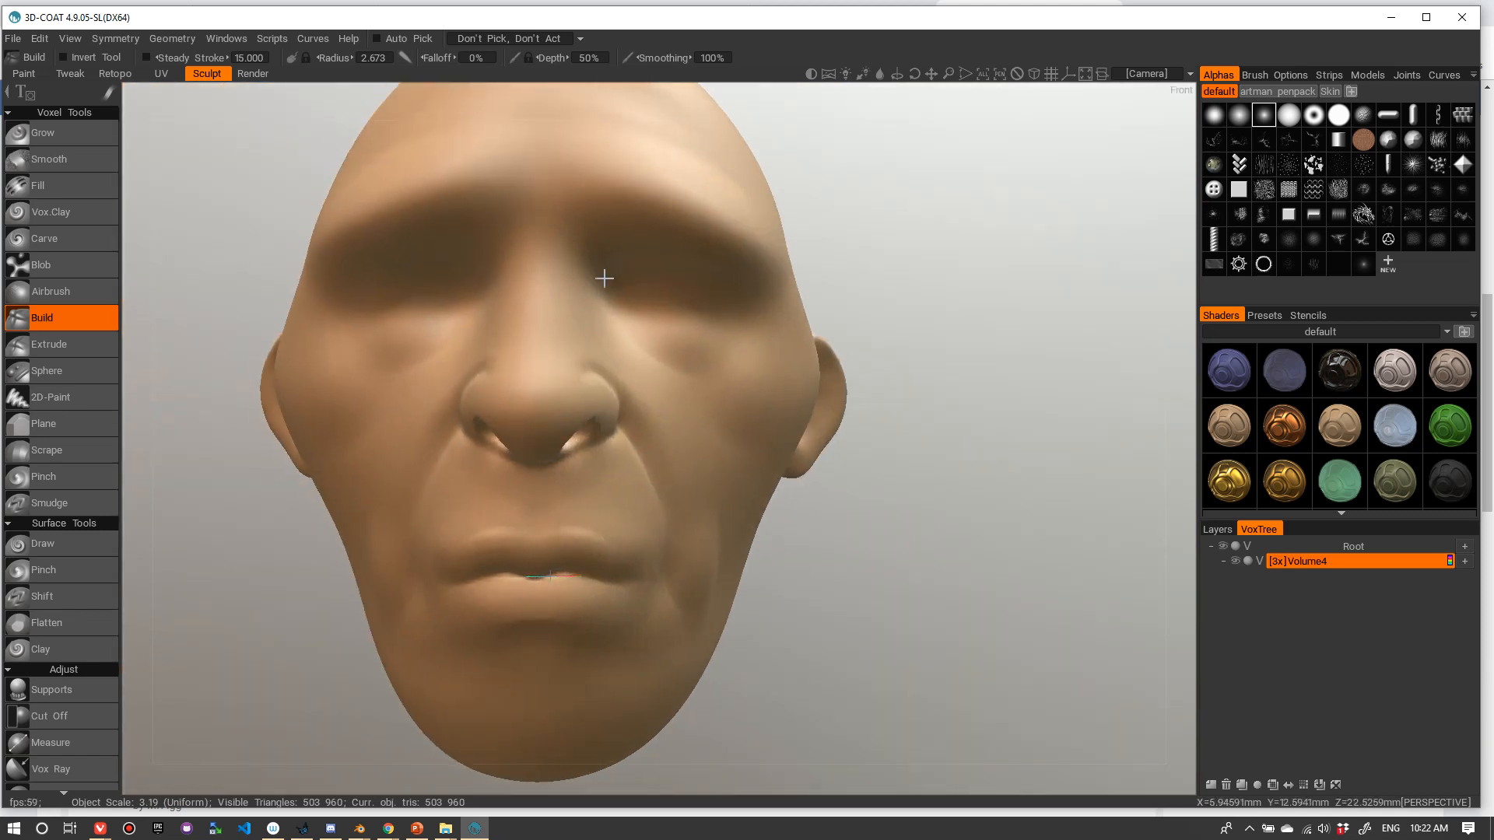
right_click_drag(603, 277, 665, 284, "alt")
left_click_drag(665, 284, 620, 297, "alt")
right_click_drag(399, 409, 373, 413)
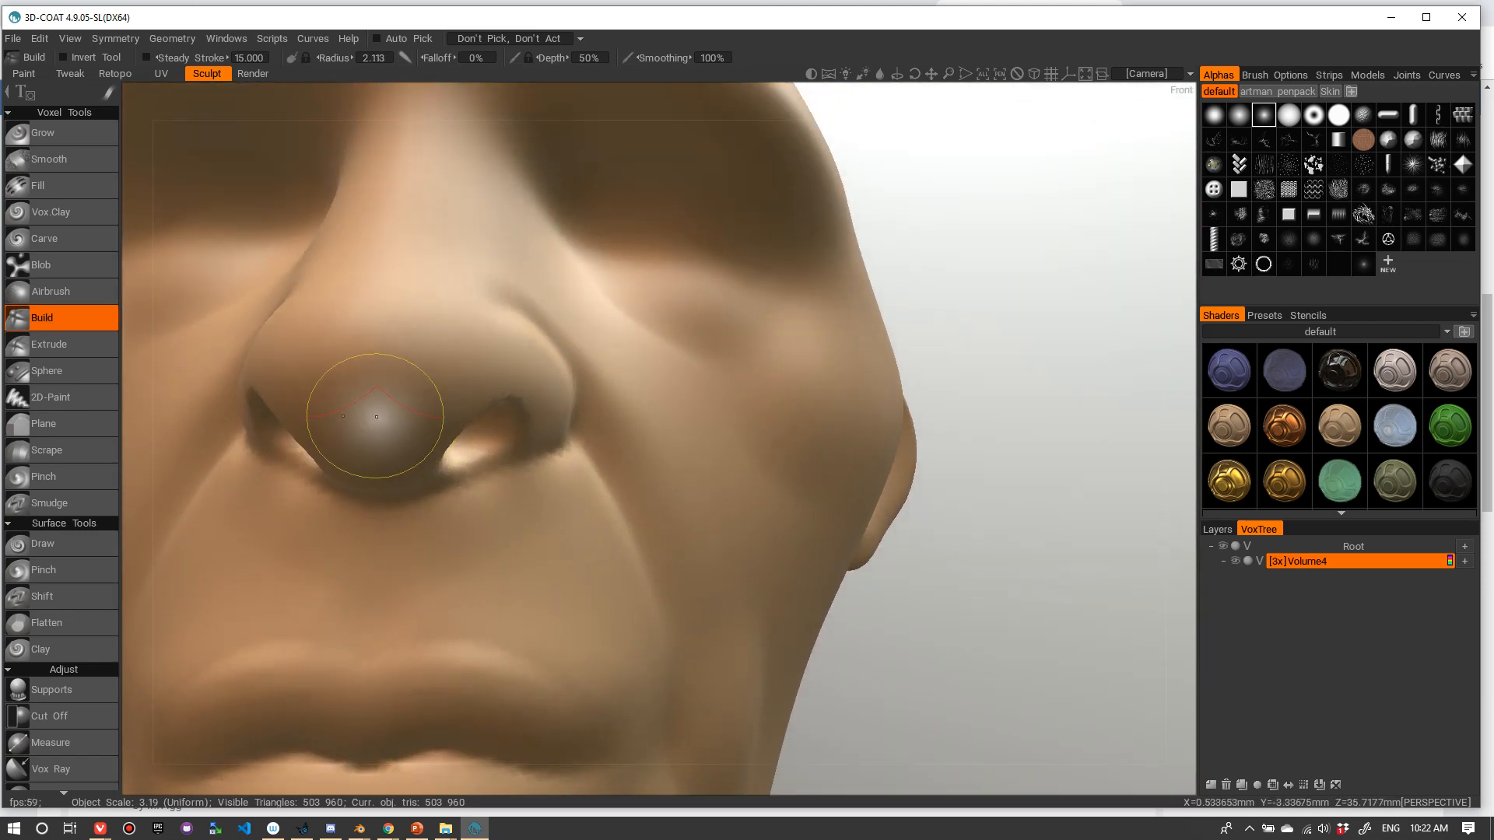
left_click_drag(350, 428, 506, 393)
mouse_move(383, 424)
left_mouse_down()
mouse_move(473, 383)
mouse_move(517, 395)
left_mouse_up()
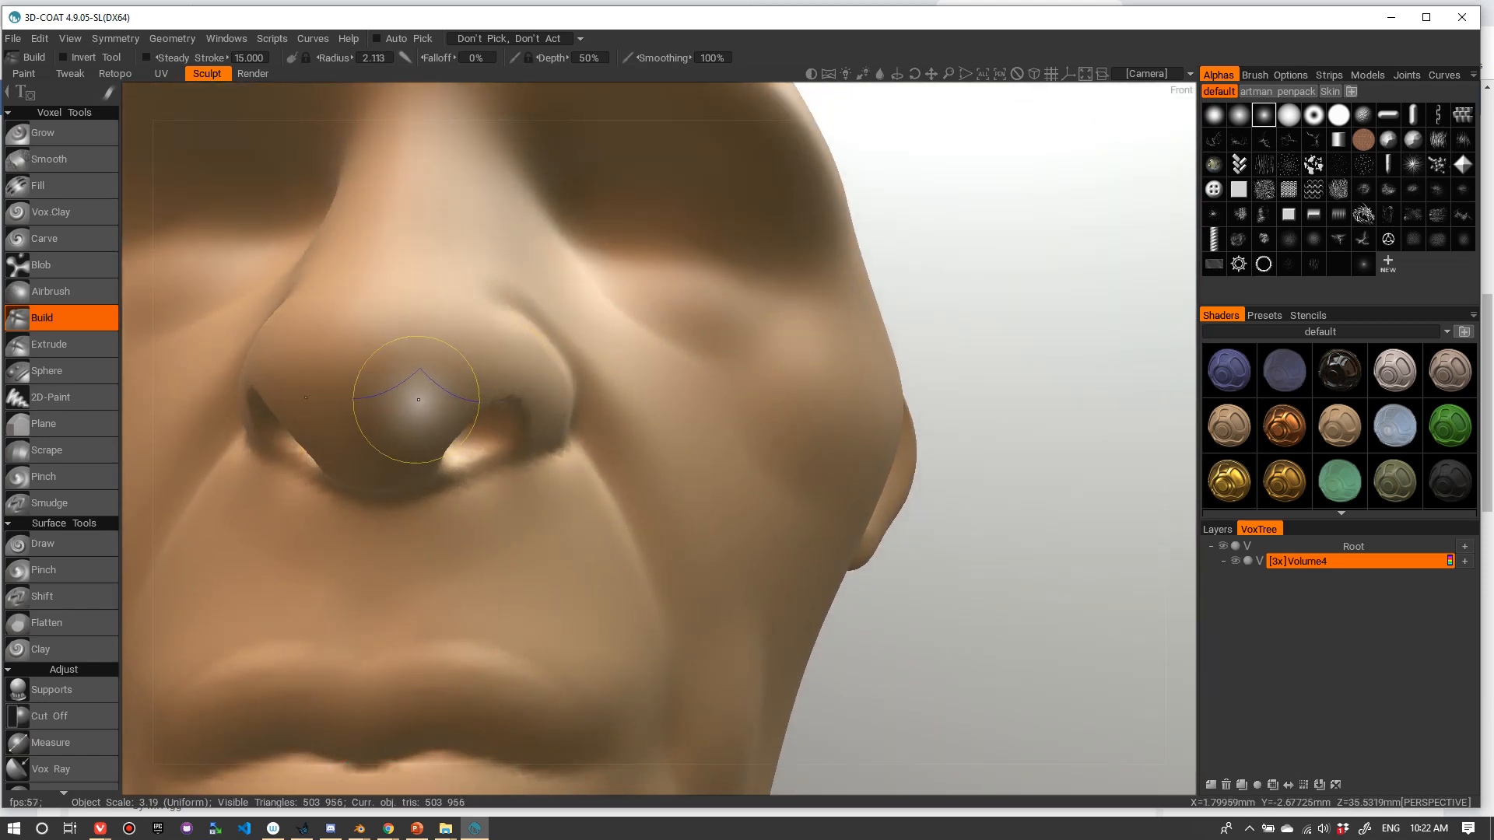
mouse_move(354, 413)
left_mouse_down()
mouse_move(536, 387)
mouse_move(336, 429)
left_mouse_up()
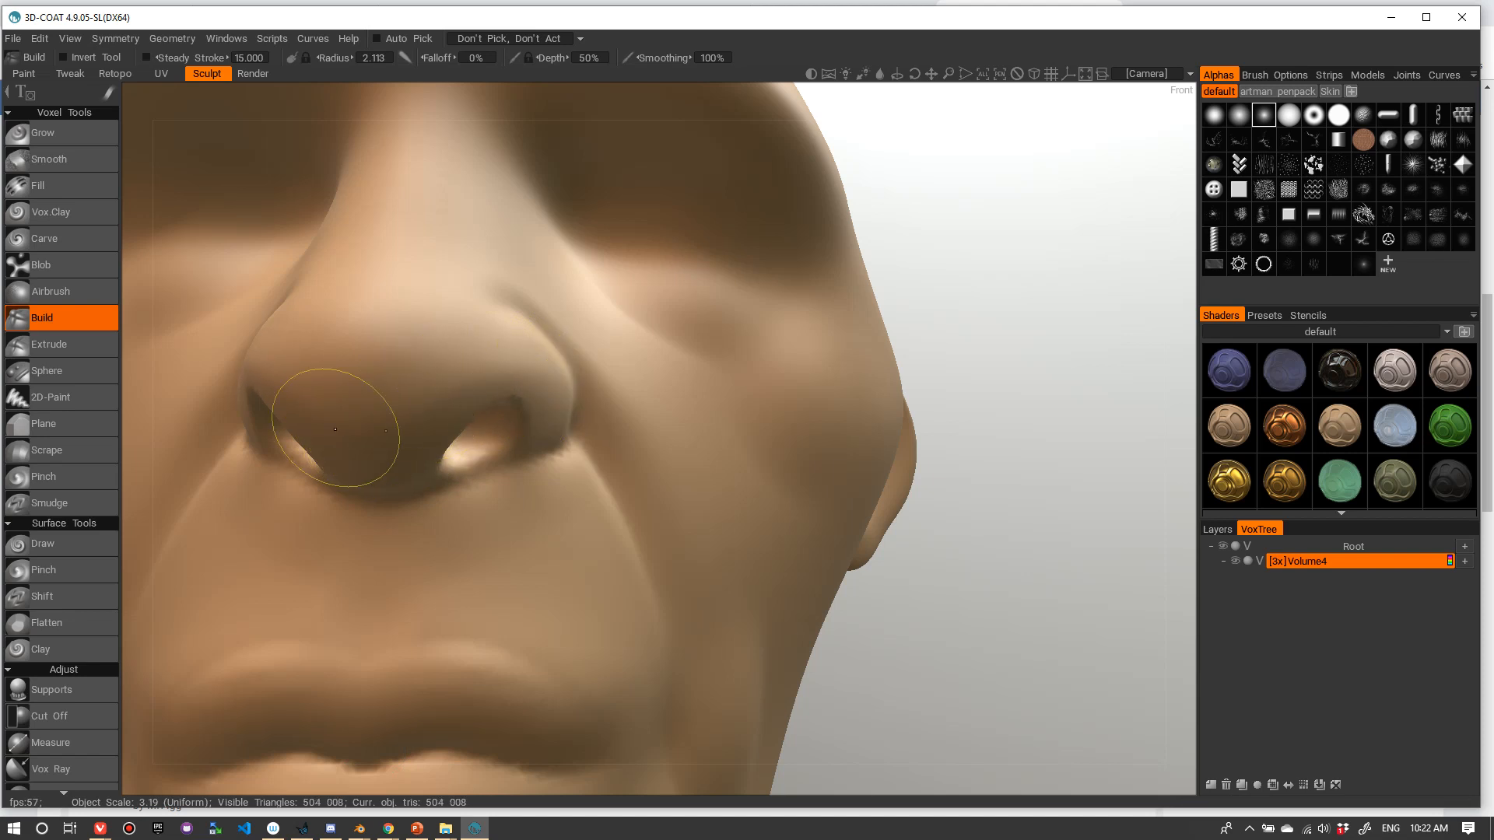
- Refine the side of the nose between the tip and the nostril wing with Build at radius 2.113
mouse_move(509, 391)
left_mouse_down("alt")
mouse_move(299, 428)
mouse_move(536, 370)
left_mouse_up("alt")
left_click_drag(413, 393, 550, 350)
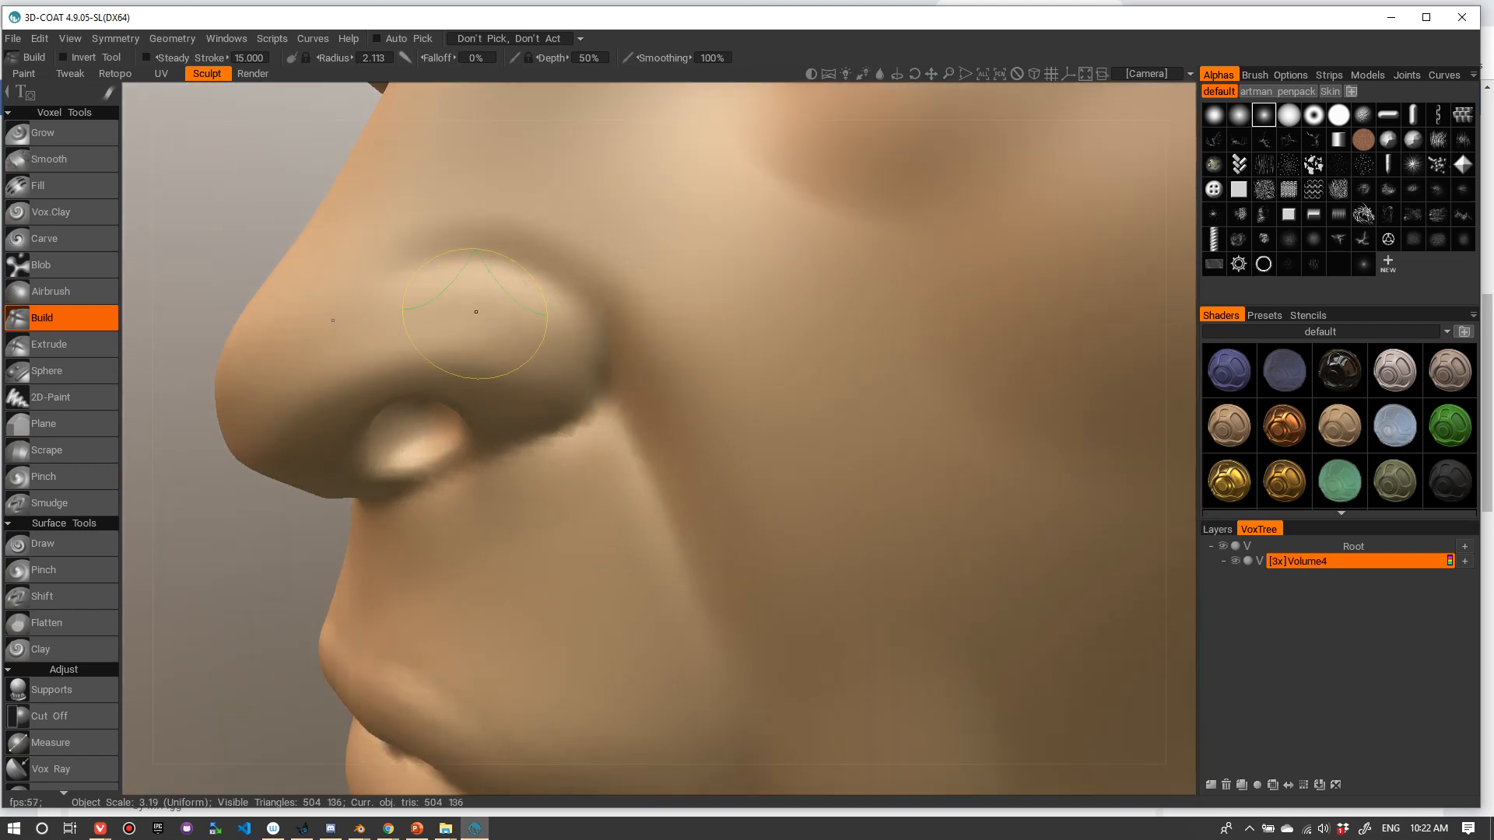
left_click_drag(475, 311, 354, 310)
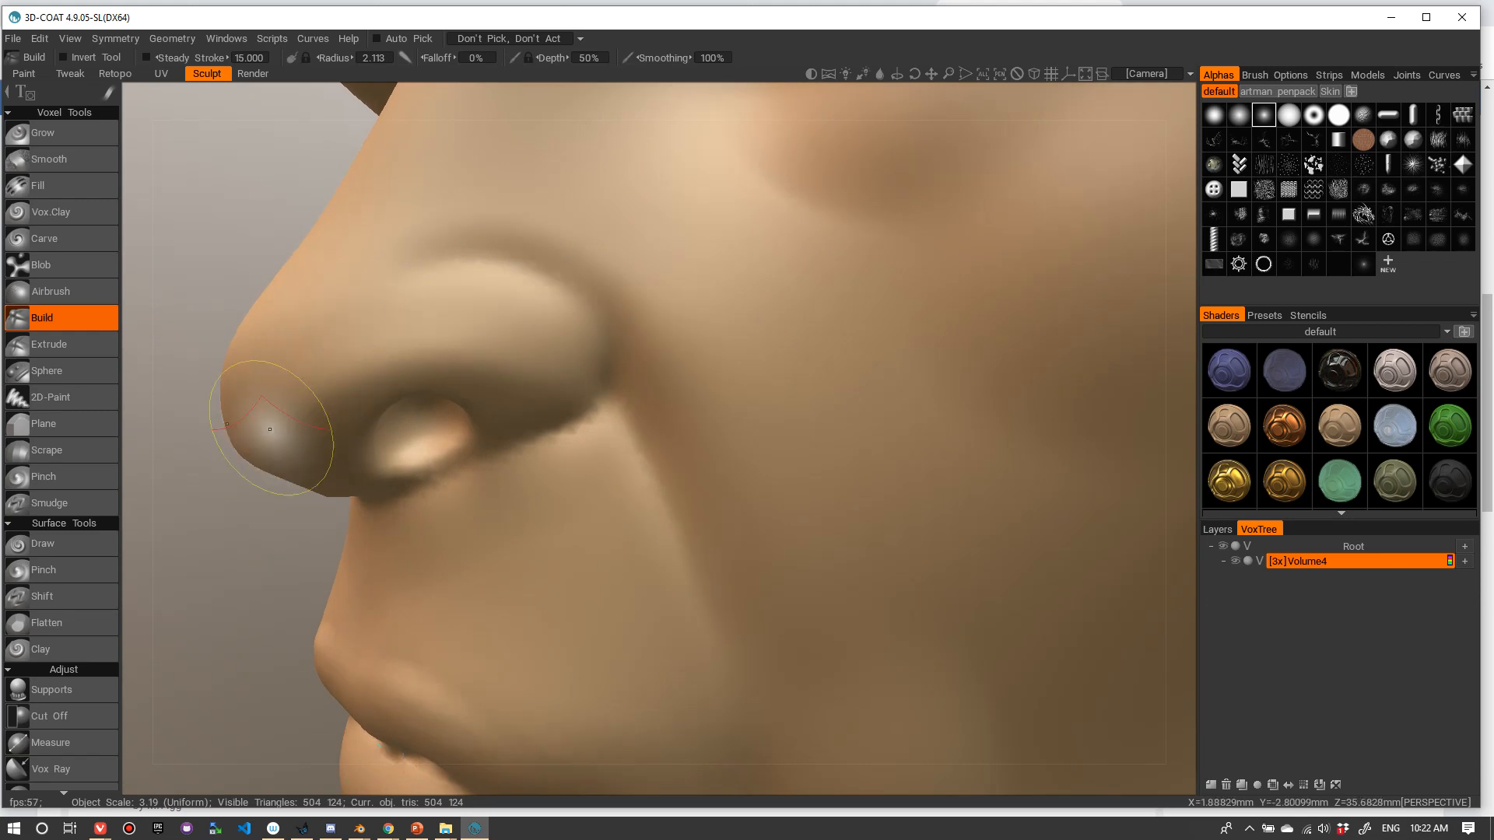
left_click_drag(268, 434, 324, 376, "alt")
left_click_drag(360, 477, 456, 395, "alt")
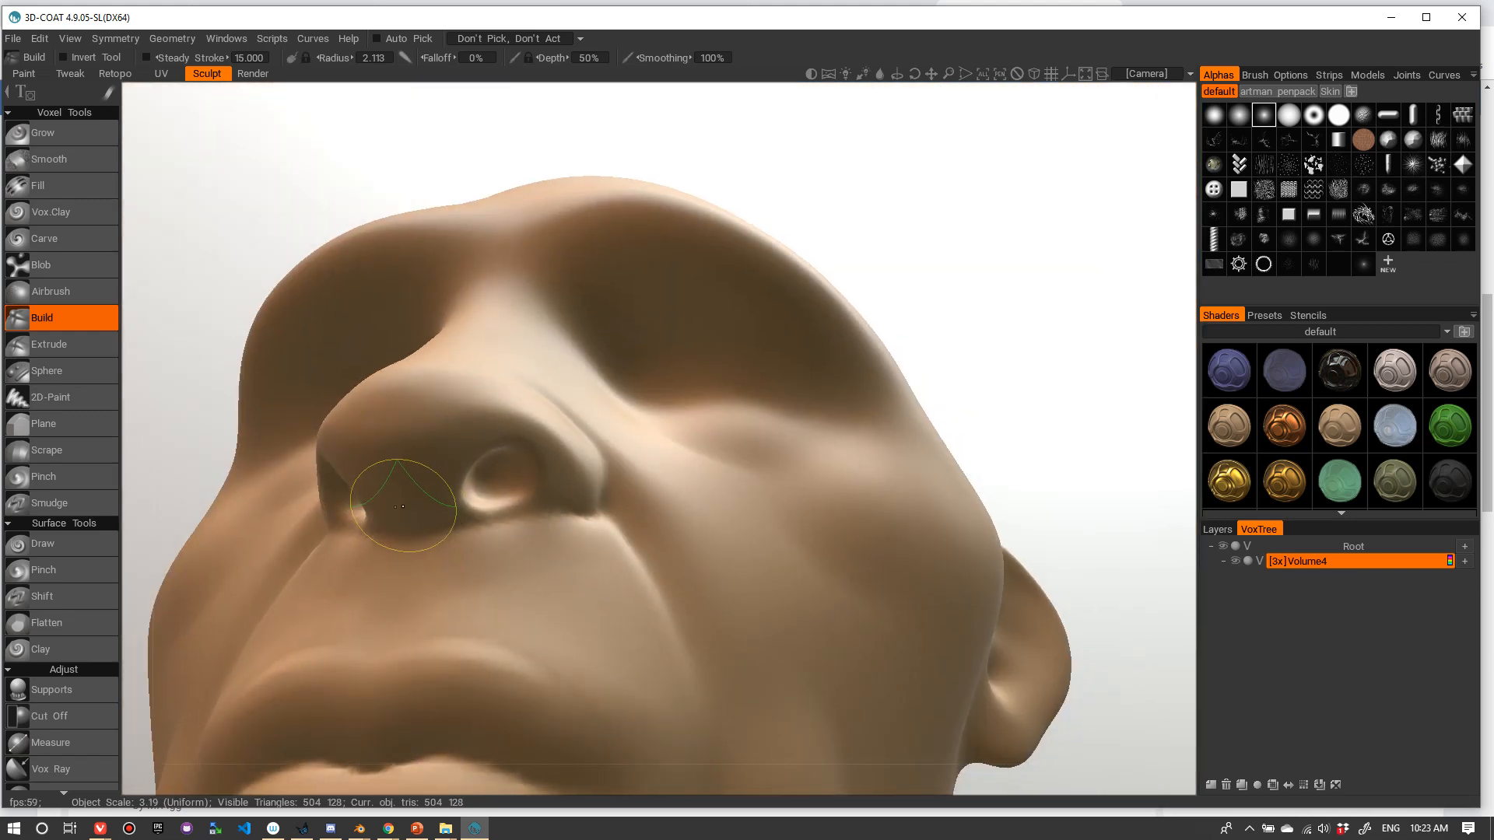
mouse_move(396, 505)
left_mouse_down("alt")
mouse_move(556, 487)
mouse_move(498, 463)
left_mouse_up("alt")
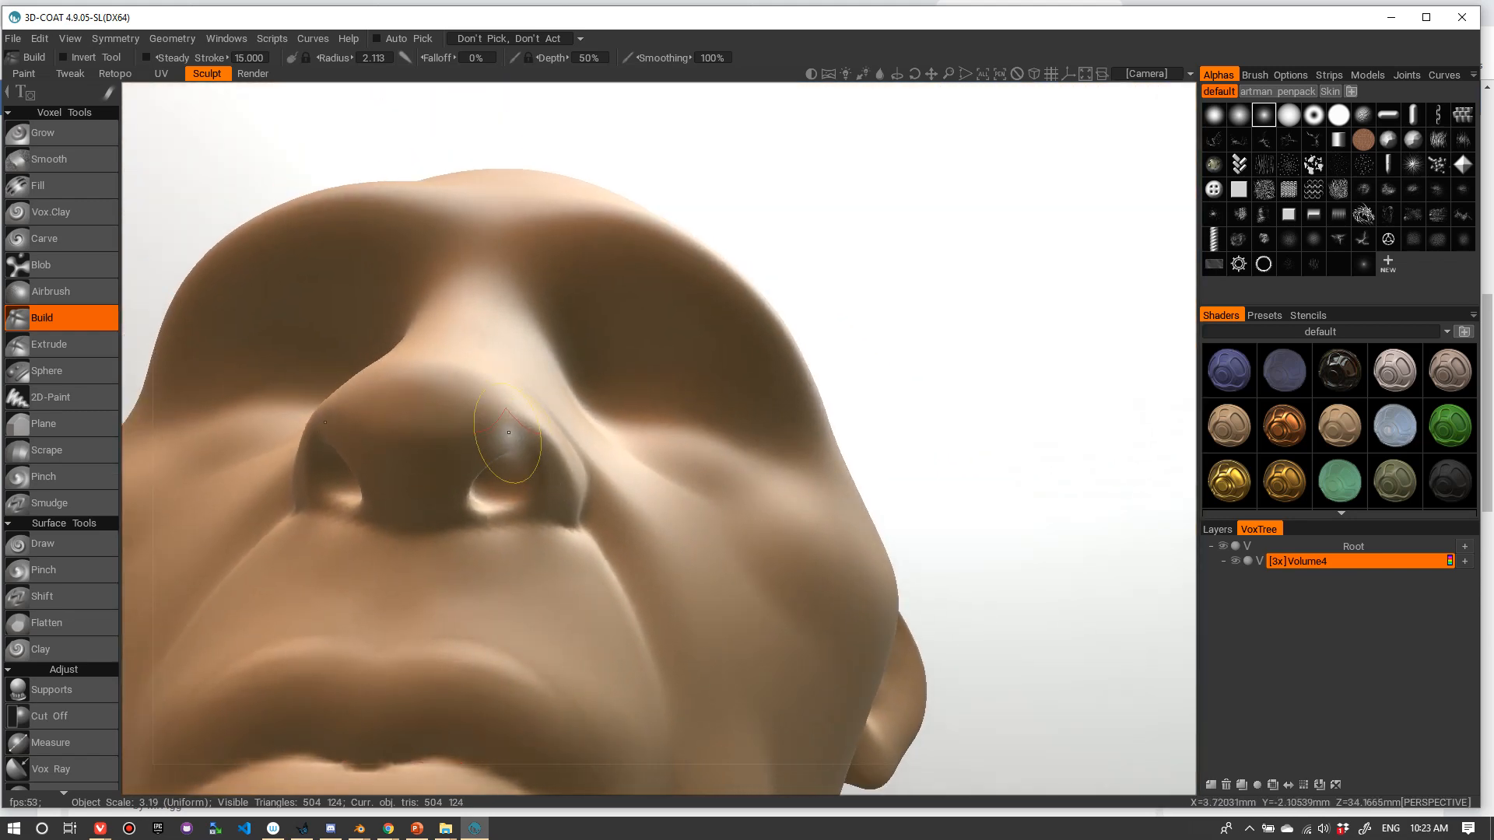
- Reshape the nostril opening and its rim from below with Move, using radii of 2.798 and 2.191
key("m")
right_click_drag(470, 483, 426, 483)
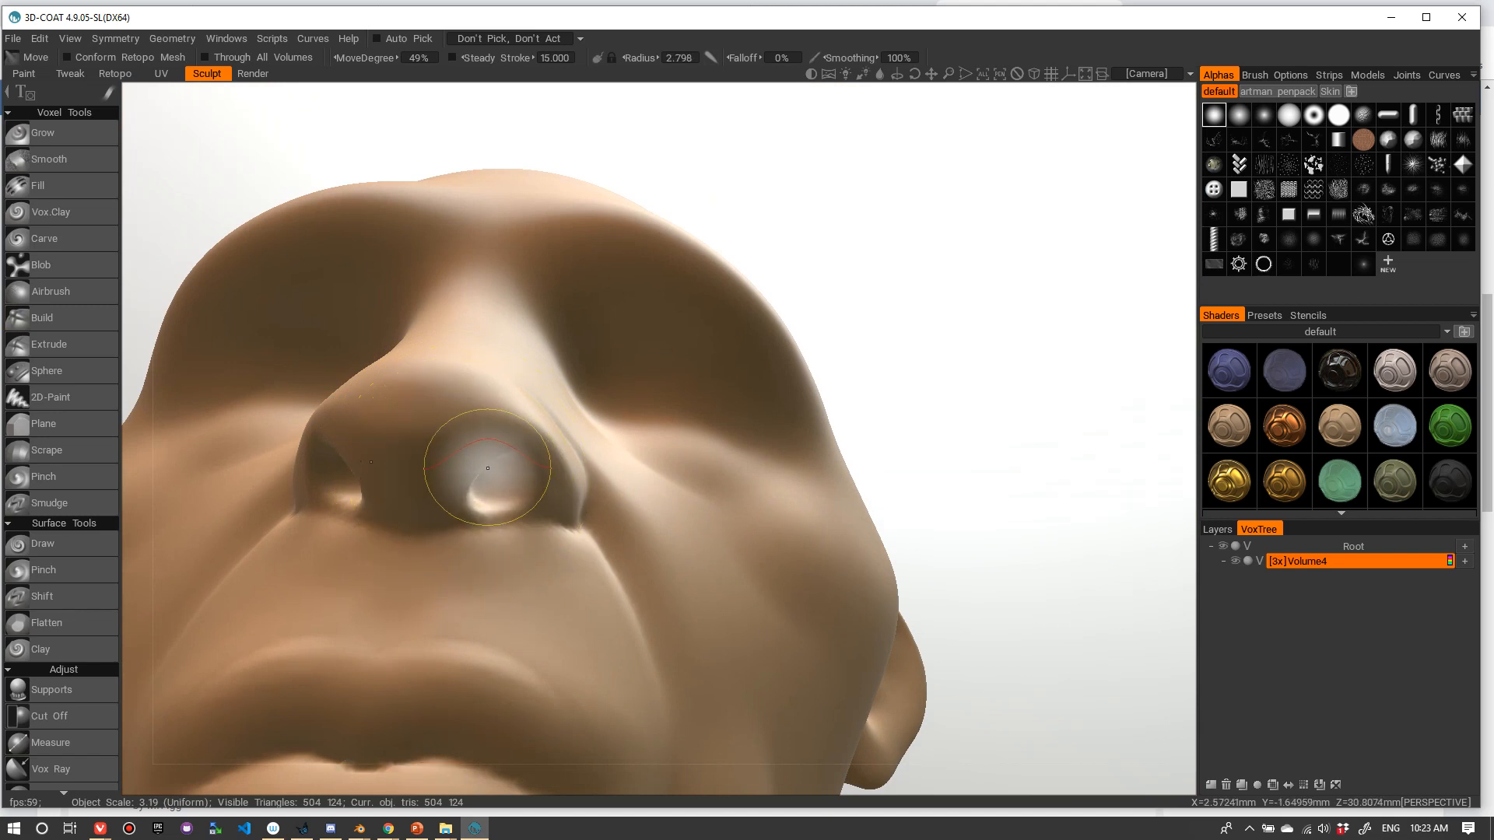
mouse_move(477, 470)
left_mouse_down()
mouse_move(449, 462)
mouse_move(470, 495)
mouse_move(440, 501)
mouse_move(522, 422)
mouse_move(549, 427)
mouse_move(546, 450)
mouse_move(504, 506)
mouse_move(558, 470)
mouse_move(547, 414)
left_mouse_up()
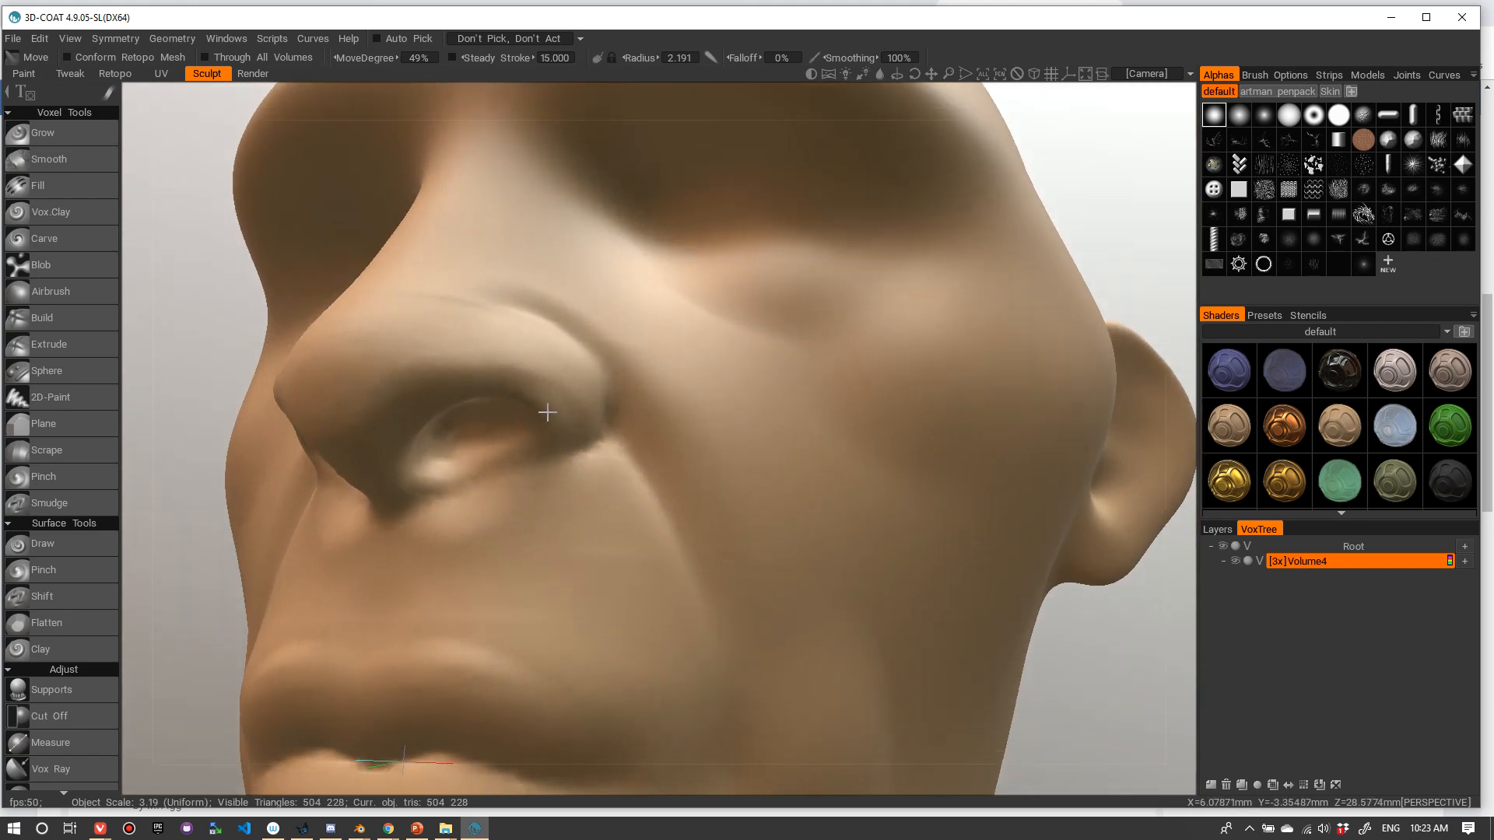
- Adjust the profile of the nose tip and lower bridge with Move at radius 5.008
right_click_drag(547, 413, 448, 432, "alt")
left_click_drag(448, 432, 334, 464, "alt")
mouse_move(473, 376)
right_mouse_down("alt")
mouse_move(464, 367)
mouse_move(473, 398)
mouse_move(495, 362)
right_mouse_up("alt")
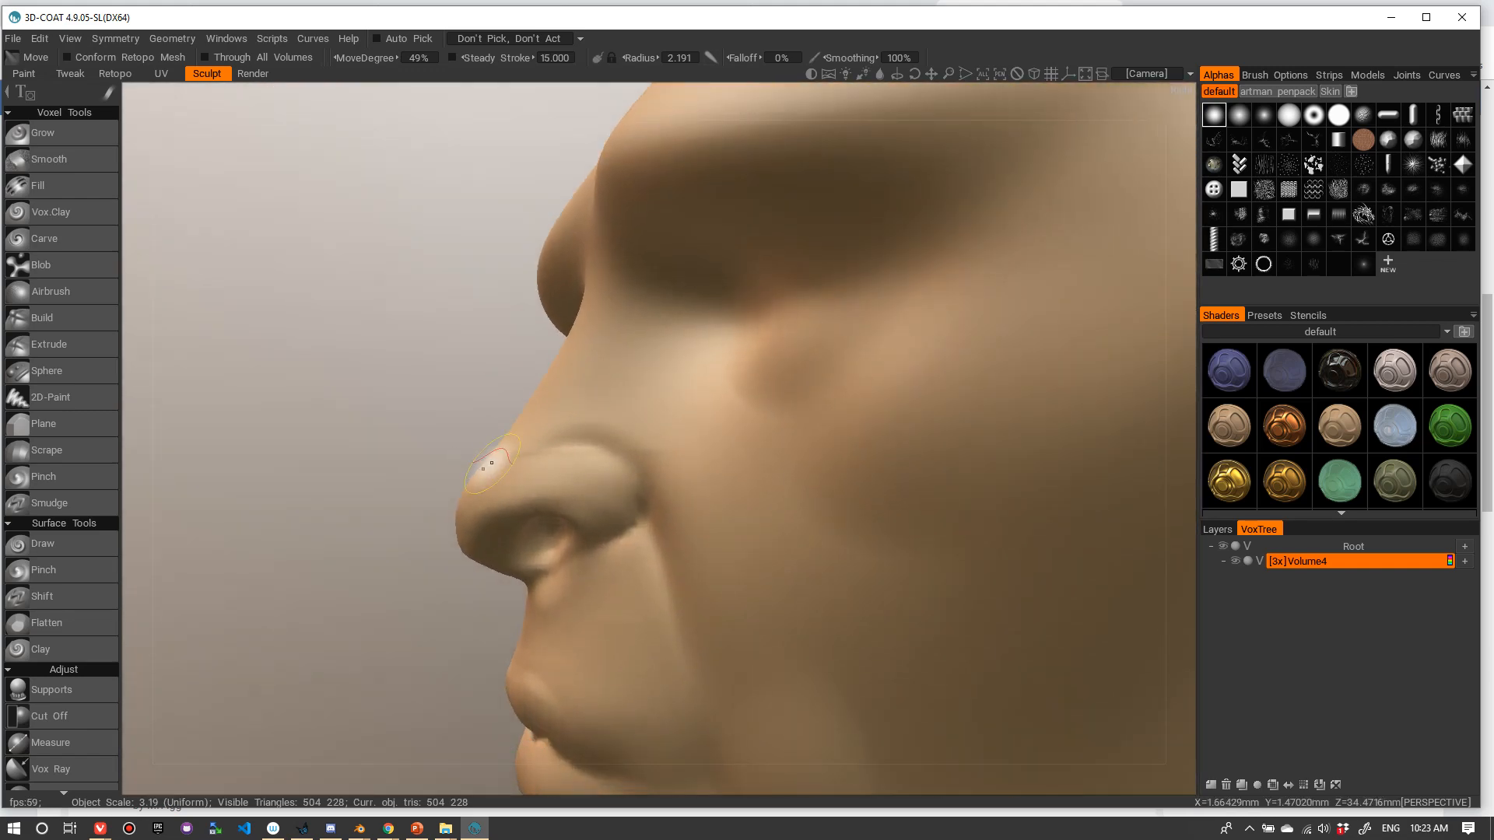
mouse_move(493, 464)
right_mouse_down()
mouse_move(543, 443)
mouse_move(523, 452)
right_mouse_up()
left_click_drag(488, 466, 479, 452)
mouse_move(478, 504)
left_mouse_down()
mouse_move(467, 545)
mouse_move(484, 559)
mouse_move(475, 537)
left_mouse_up()
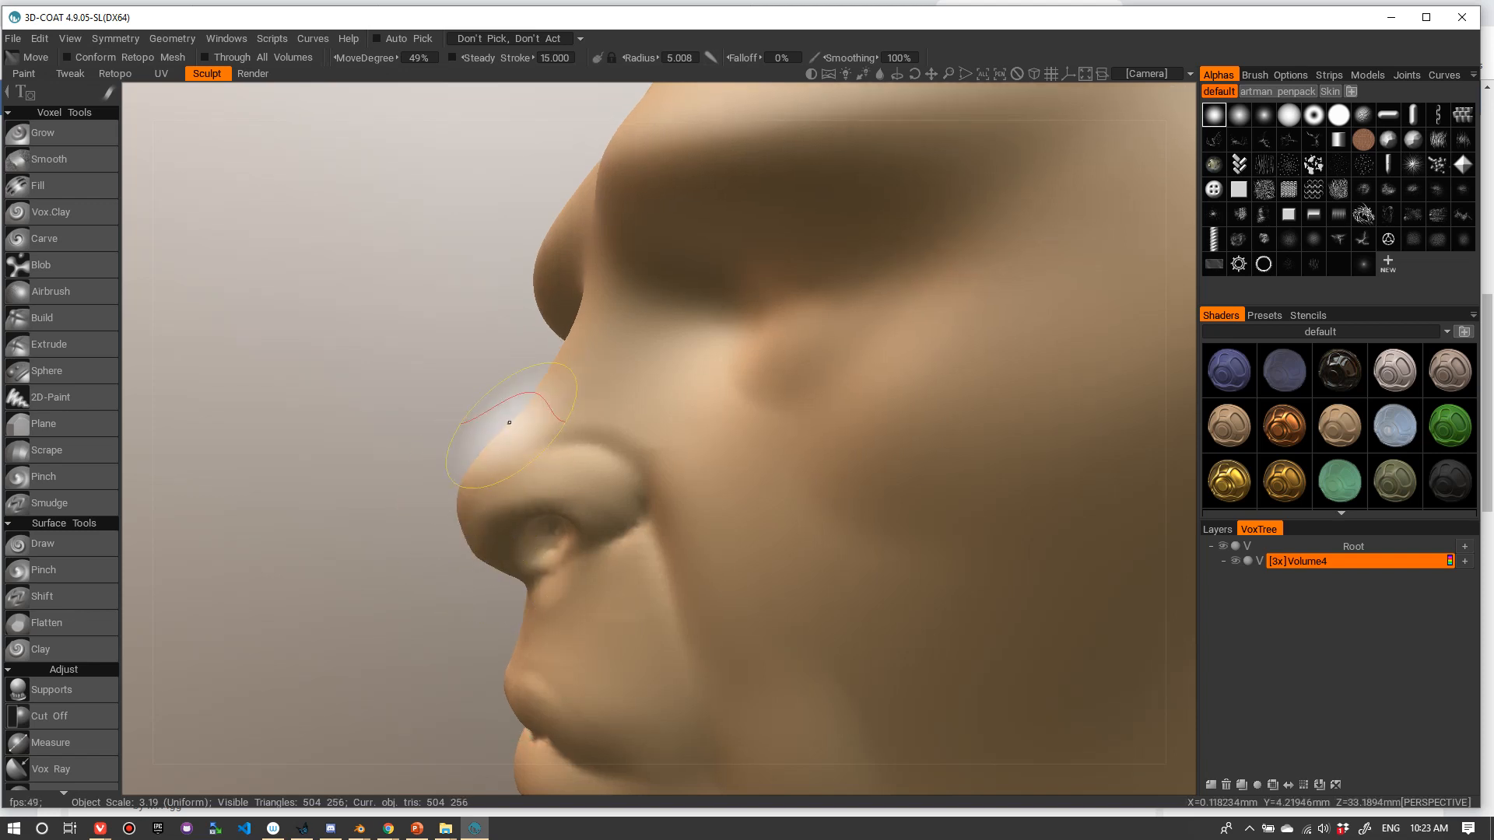
right_click_drag(474, 383, 427, 424)
left_click_drag(428, 433, 608, 427)
right_click_drag(644, 305, 618, 335, "alt")
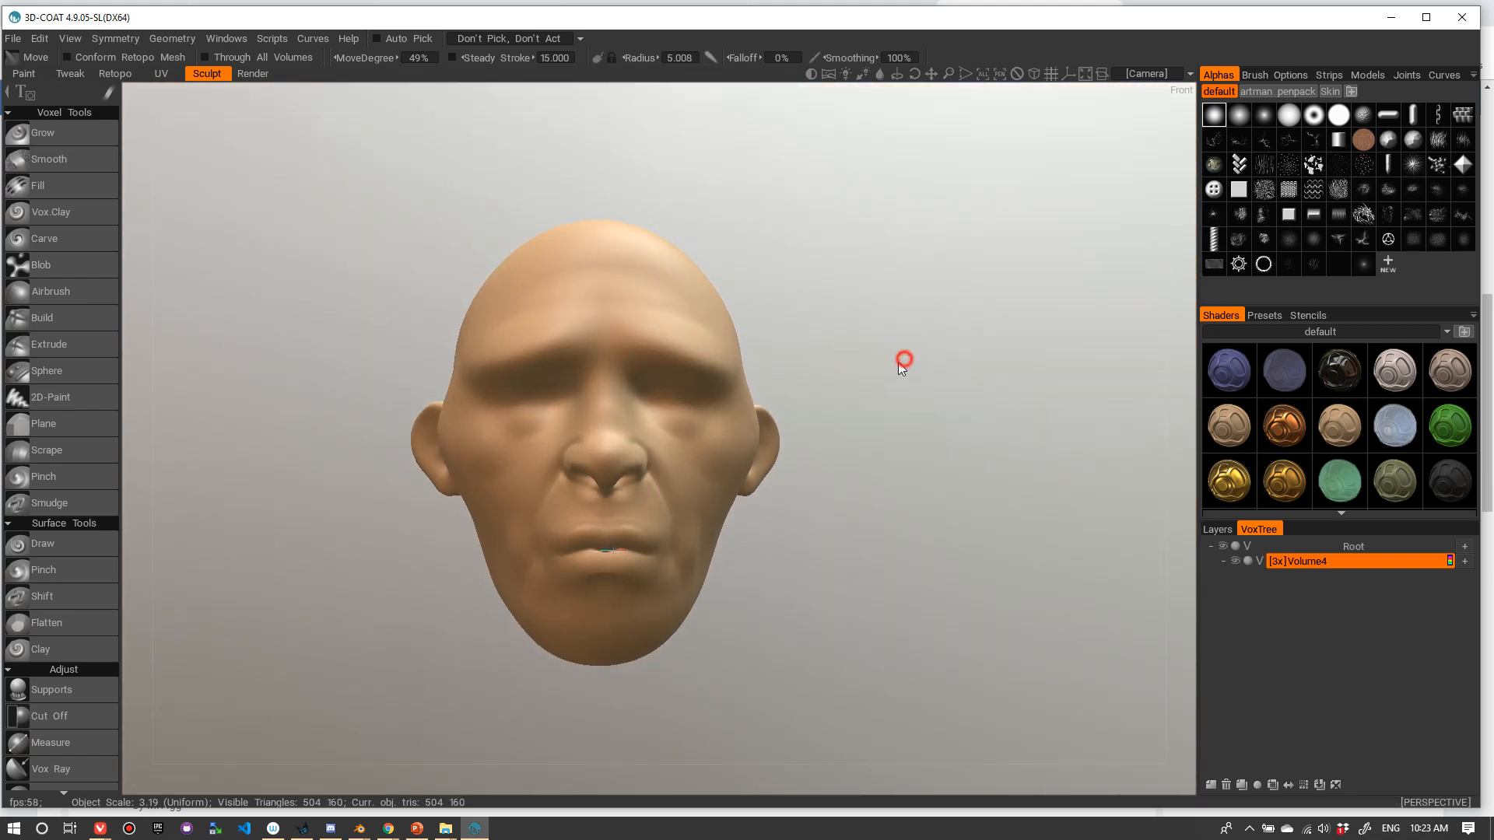
- Reshape the base of the nose between the nostrils with Move at radius 2.031
right_click_drag(867, 367, 945, 358, "alt")
right_click_drag(807, 450, 814, 432, "alt")
scroll(869, 381, "up", 2)
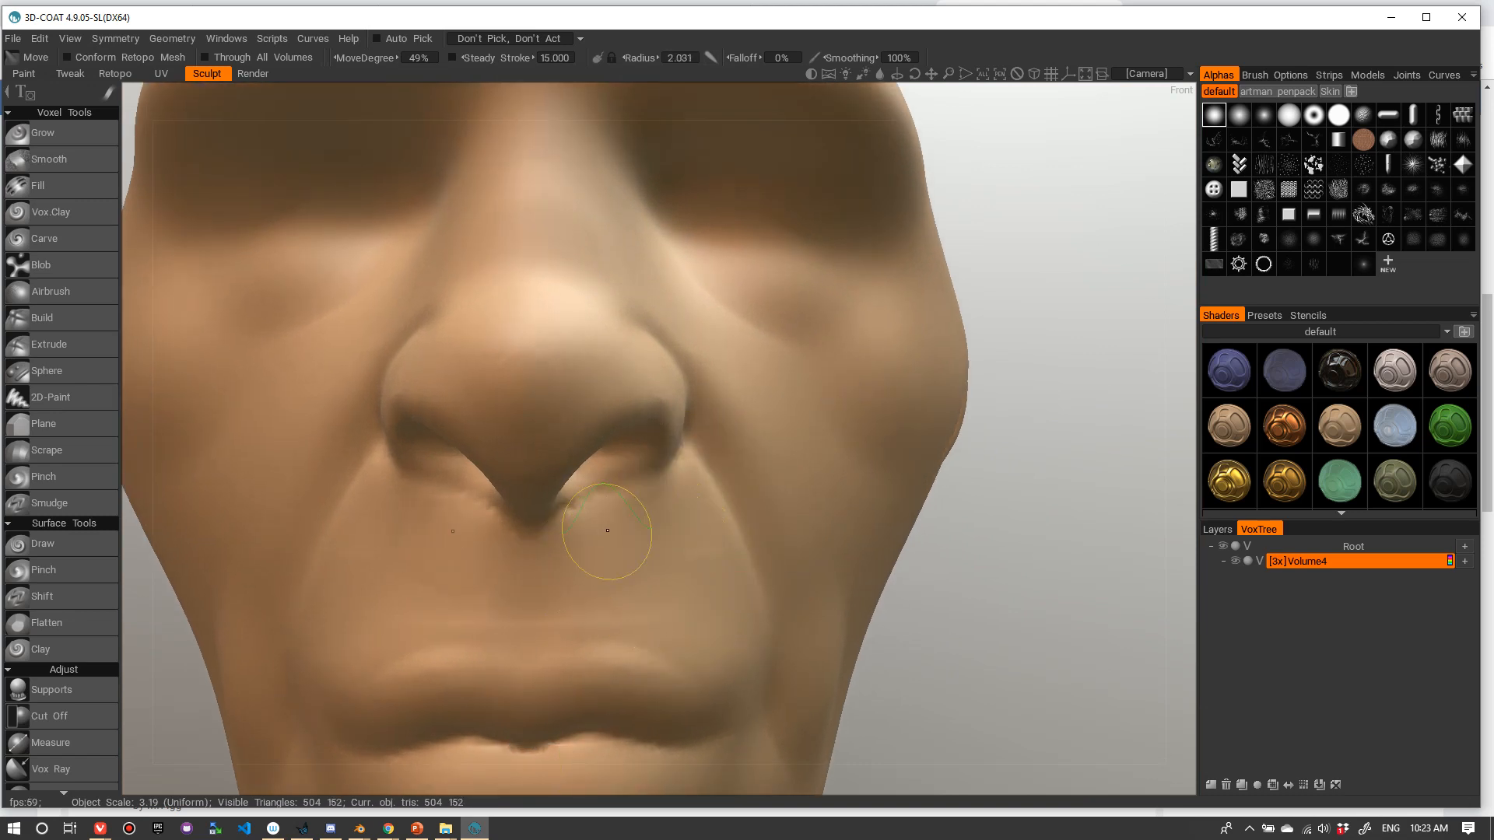
left_click_drag(582, 552, 529, 502)
- Adjust the underside of the nose tip in profile with Move at radius 3.351
right_click_drag(534, 494, 471, 542)
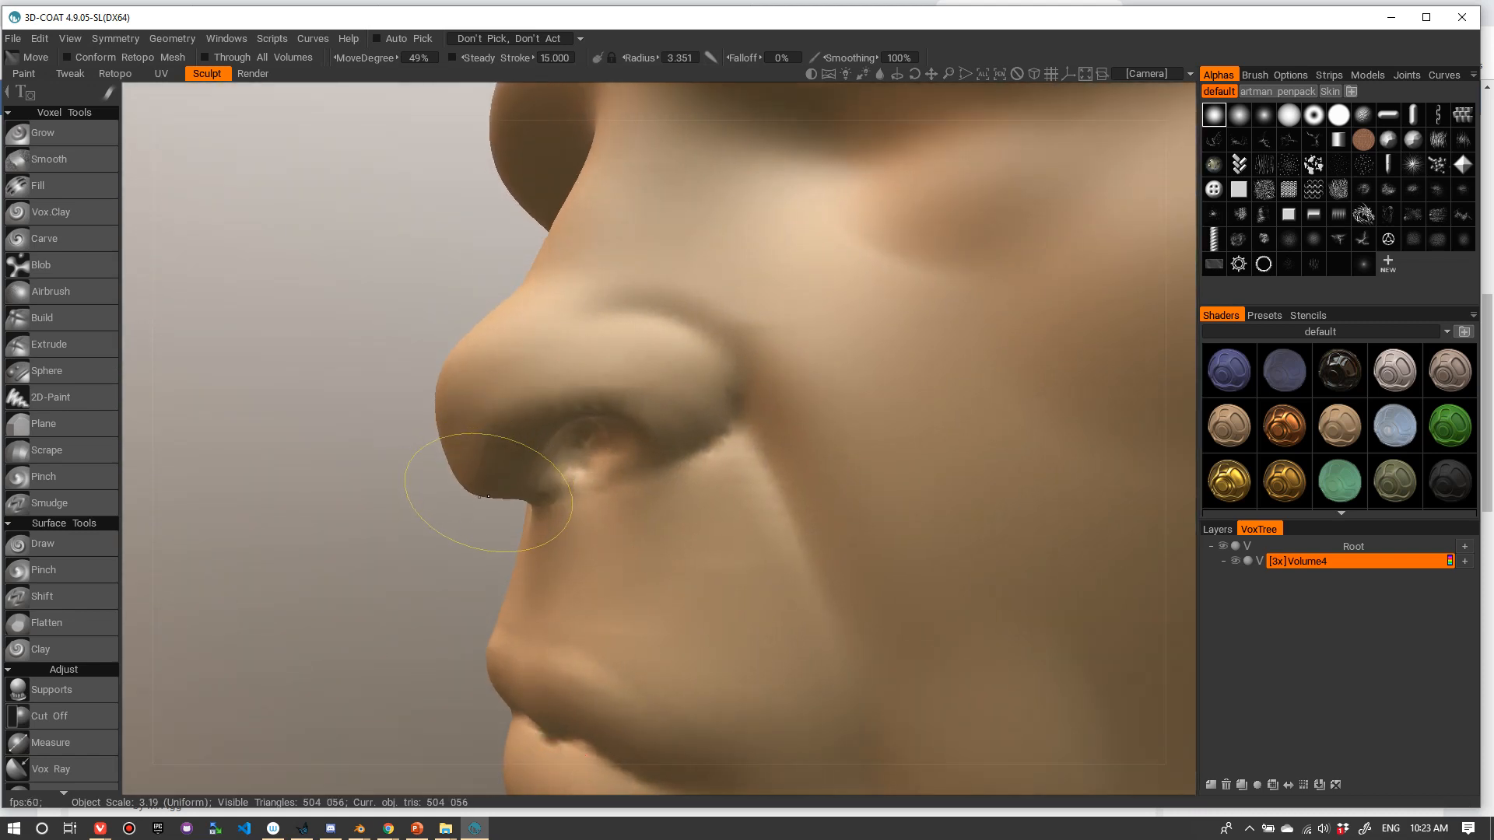
mouse_move(491, 494)
left_mouse_down()
mouse_move(464, 436)
mouse_move(440, 438)
left_mouse_up()
left_click_drag(476, 499, 528, 497)
right_click_drag(594, 414, 402, 511, "alt")
left_click_drag(479, 510, 787, 478)
- Reshape the nose above the nostril with Move at radii of 4.295 and 4.408, and smooth the rippled surface there
right_click_drag(714, 373, 817, 372)
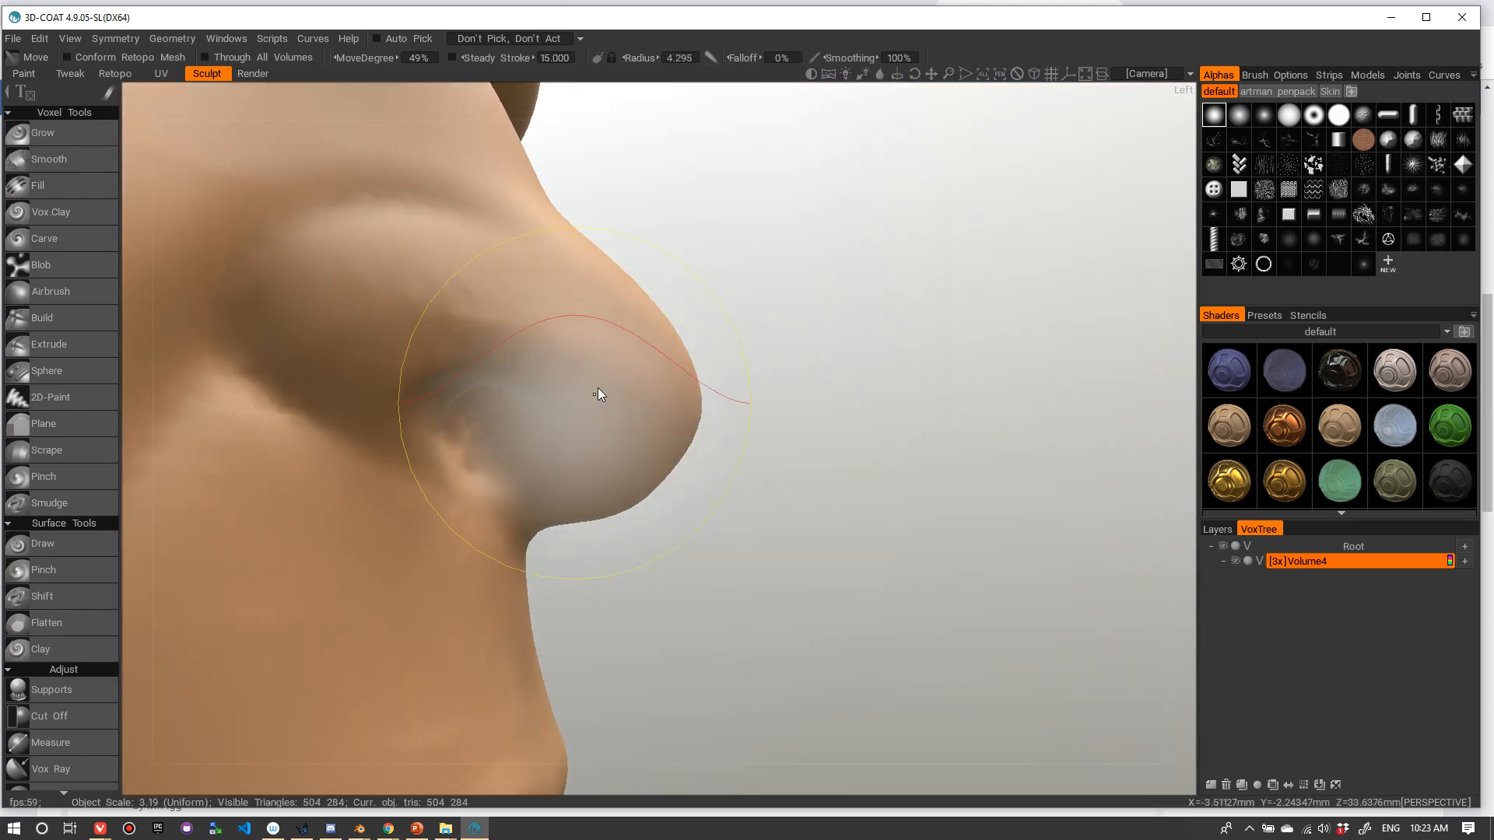
left_click_drag(597, 388, 552, 404)
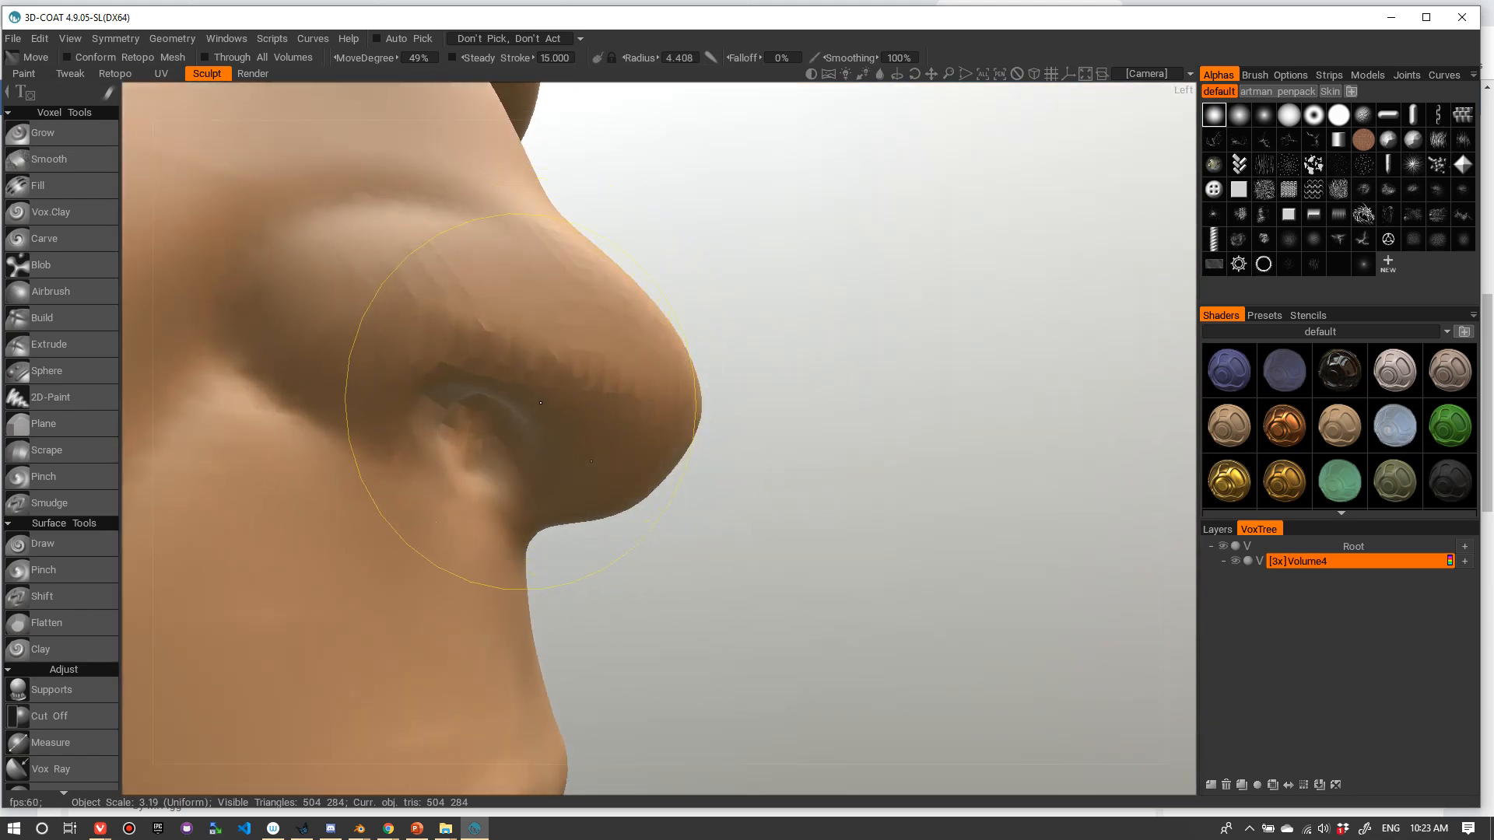
left_click_drag(544, 334, 476, 336, "shift")
left_click_drag(453, 366, 397, 374, "shift")
- Refine the shape of the lower nose from the front with Move at radius 3.286
left_click_drag(660, 393, 366, 395, "alt")
right_click_drag(637, 354, 561, 350, "alt")
left_click_drag(610, 366, 568, 362, "alt")
mouse_move(665, 361)
left_mouse_down()
mouse_move(661, 343)
mouse_move(640, 351)
mouse_move(617, 382)
mouse_move(574, 352)
mouse_move(662, 411)
left_mouse_up()
scroll(781, 333, "down", 10)
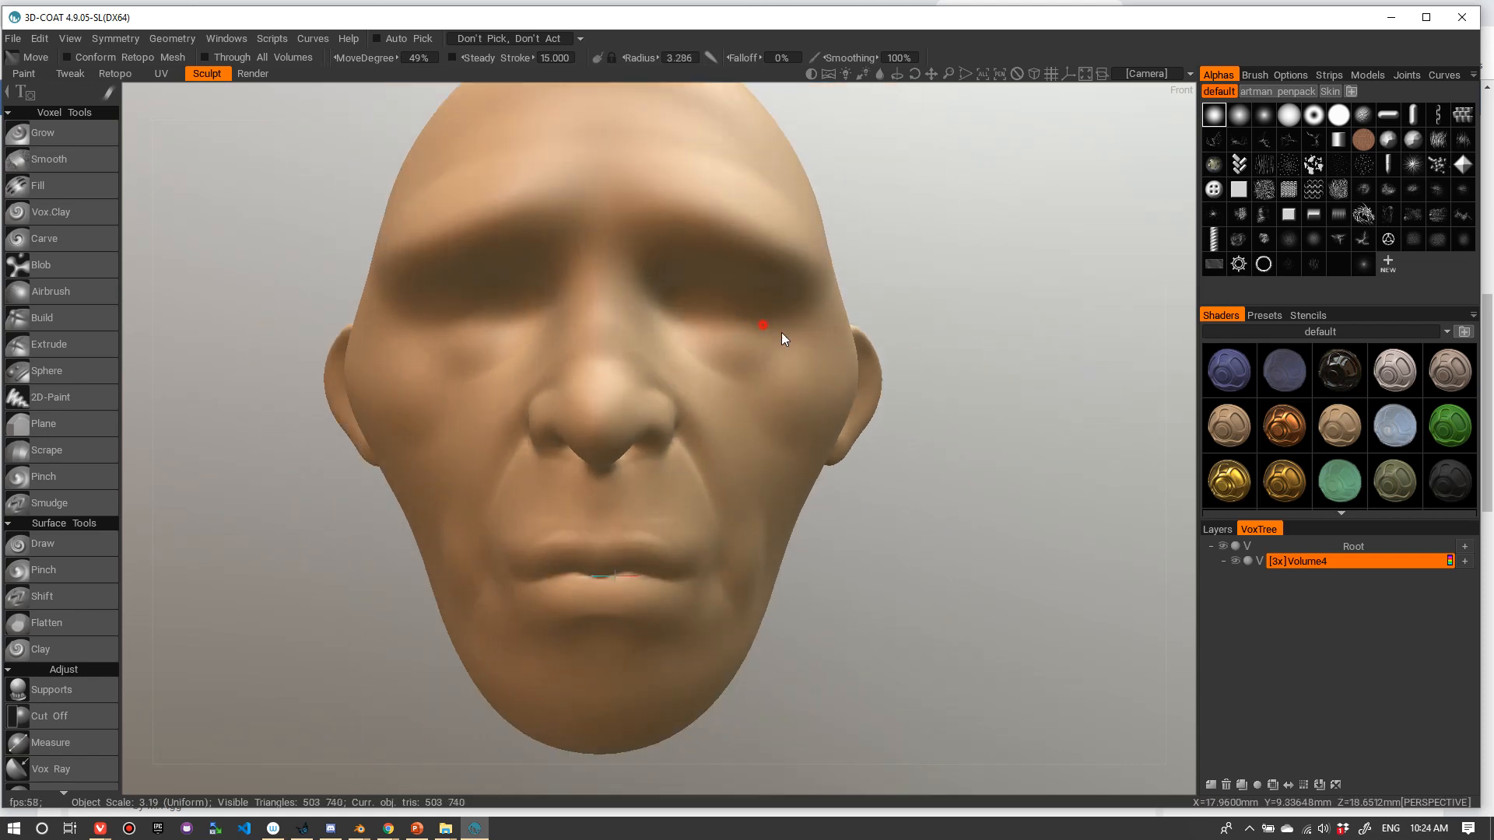
- Reshape the lips and mouth corners with Move, using a tighter soft alpha and radii of 3.286 and 6.004
left_click_drag(974, 325, 451, 590)
scroll(768, 459, "up", 5)
right_click_drag(482, 571, 490, 534)
key("b")
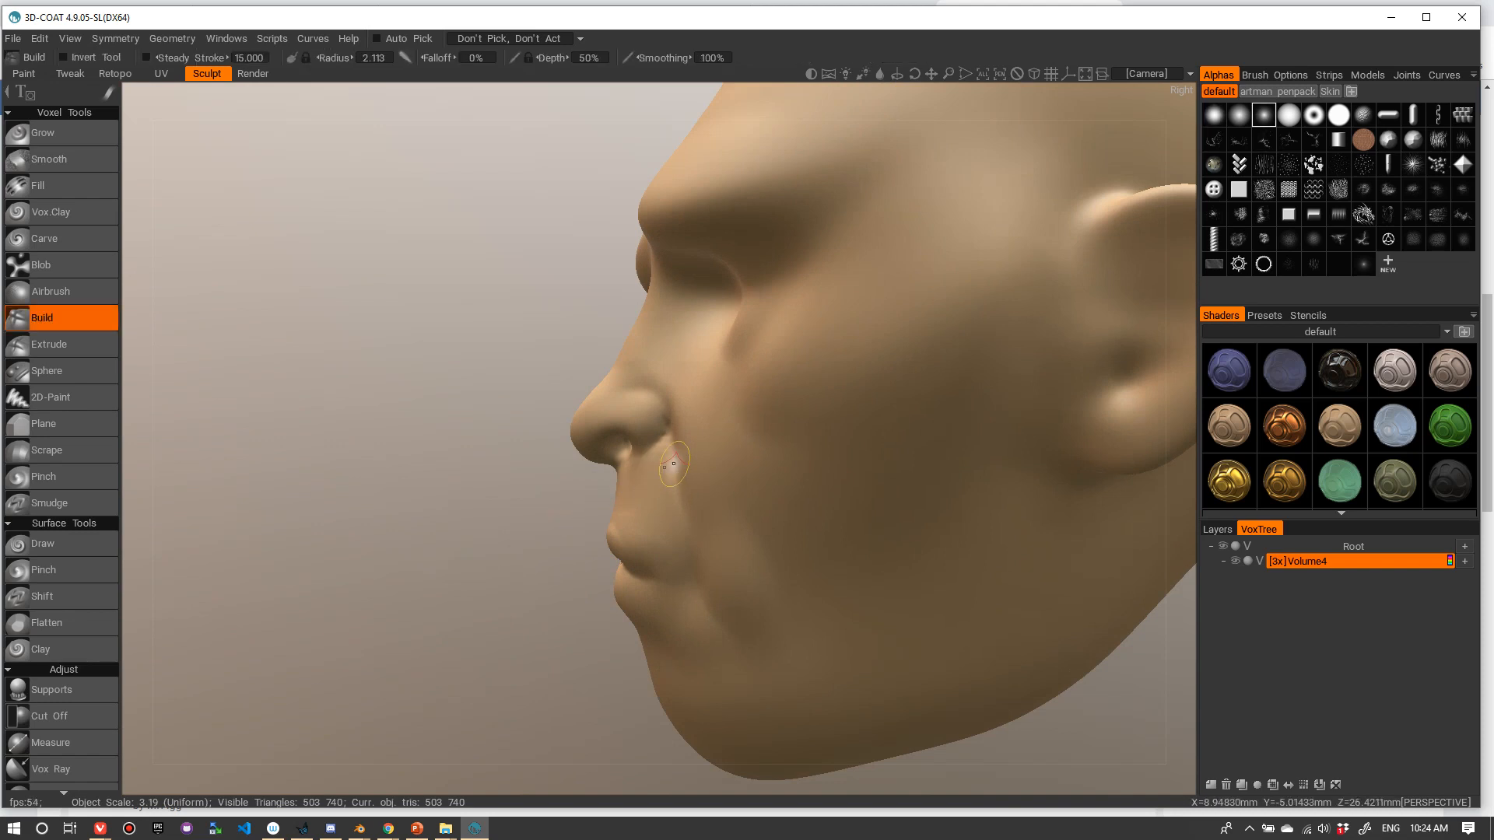
key("m")
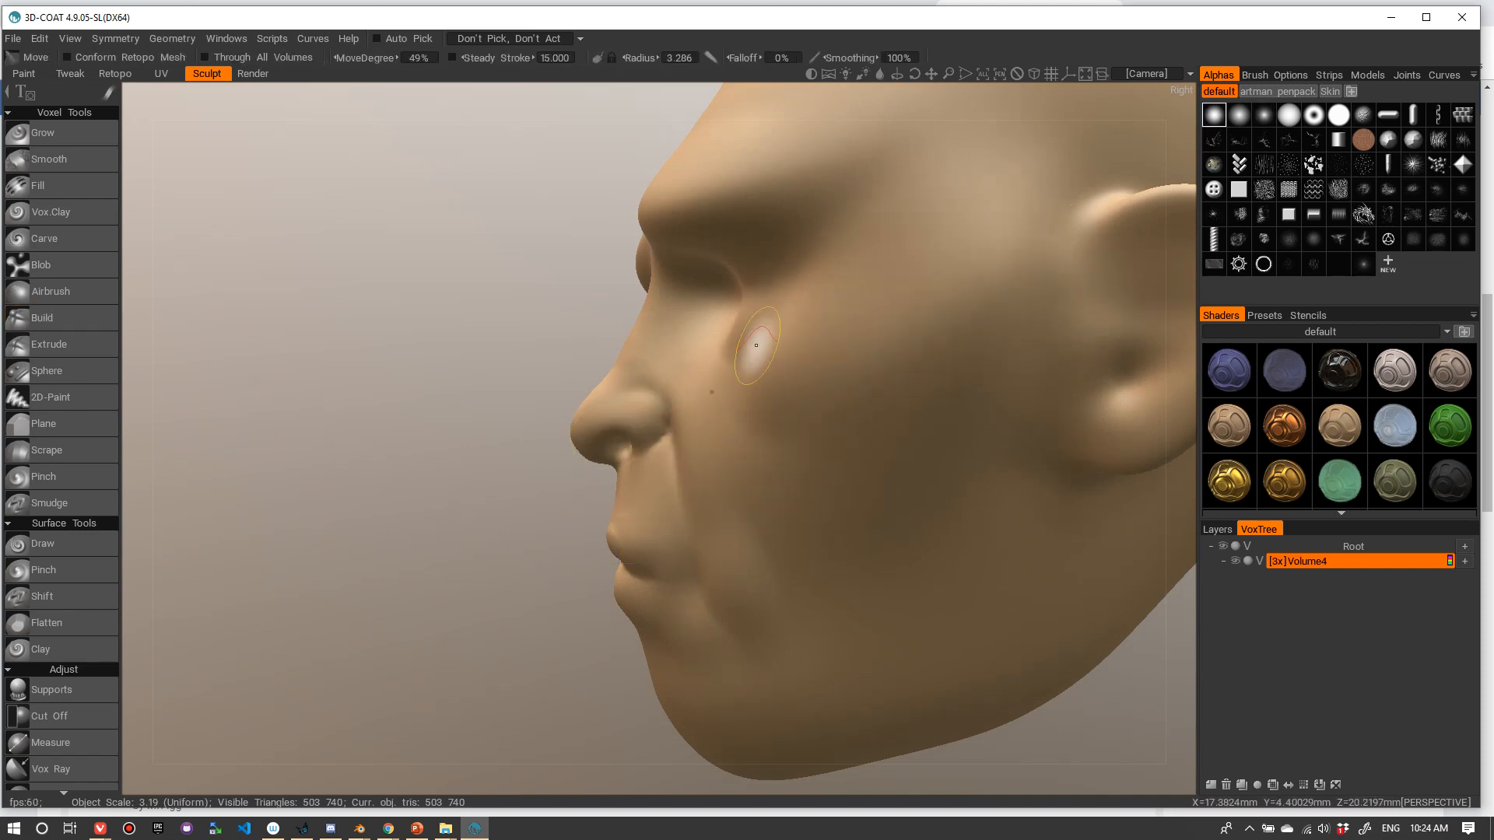
left_click(1262, 121)
right_click_drag(577, 603, 633, 572)
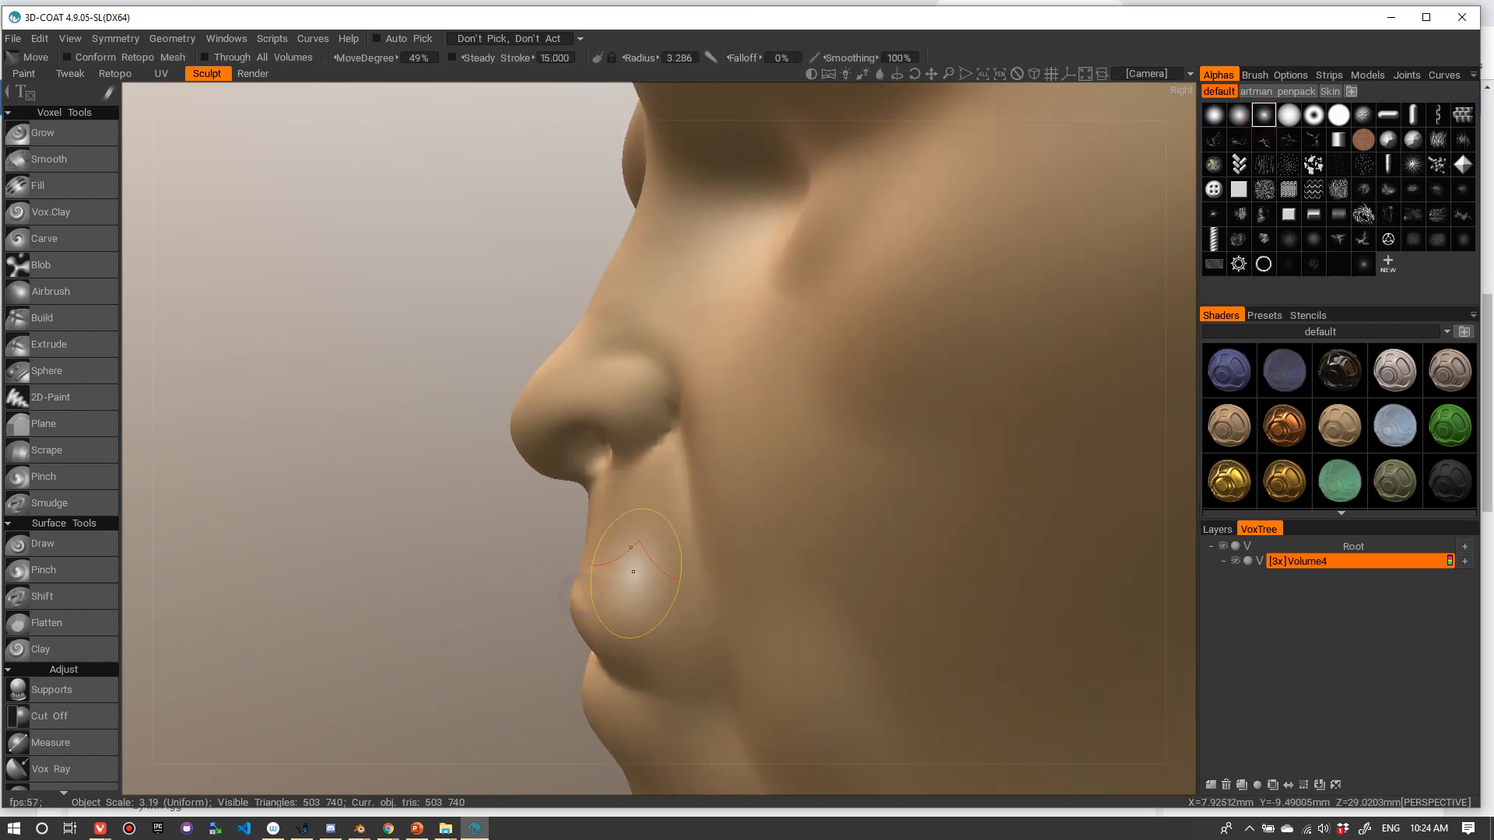
mouse_move(548, 609)
right_mouse_down()
mouse_move(527, 534)
mouse_move(633, 544)
mouse_move(624, 568)
mouse_move(557, 599)
mouse_move(573, 573)
right_mouse_up()
left_click_drag(520, 624, 557, 604)
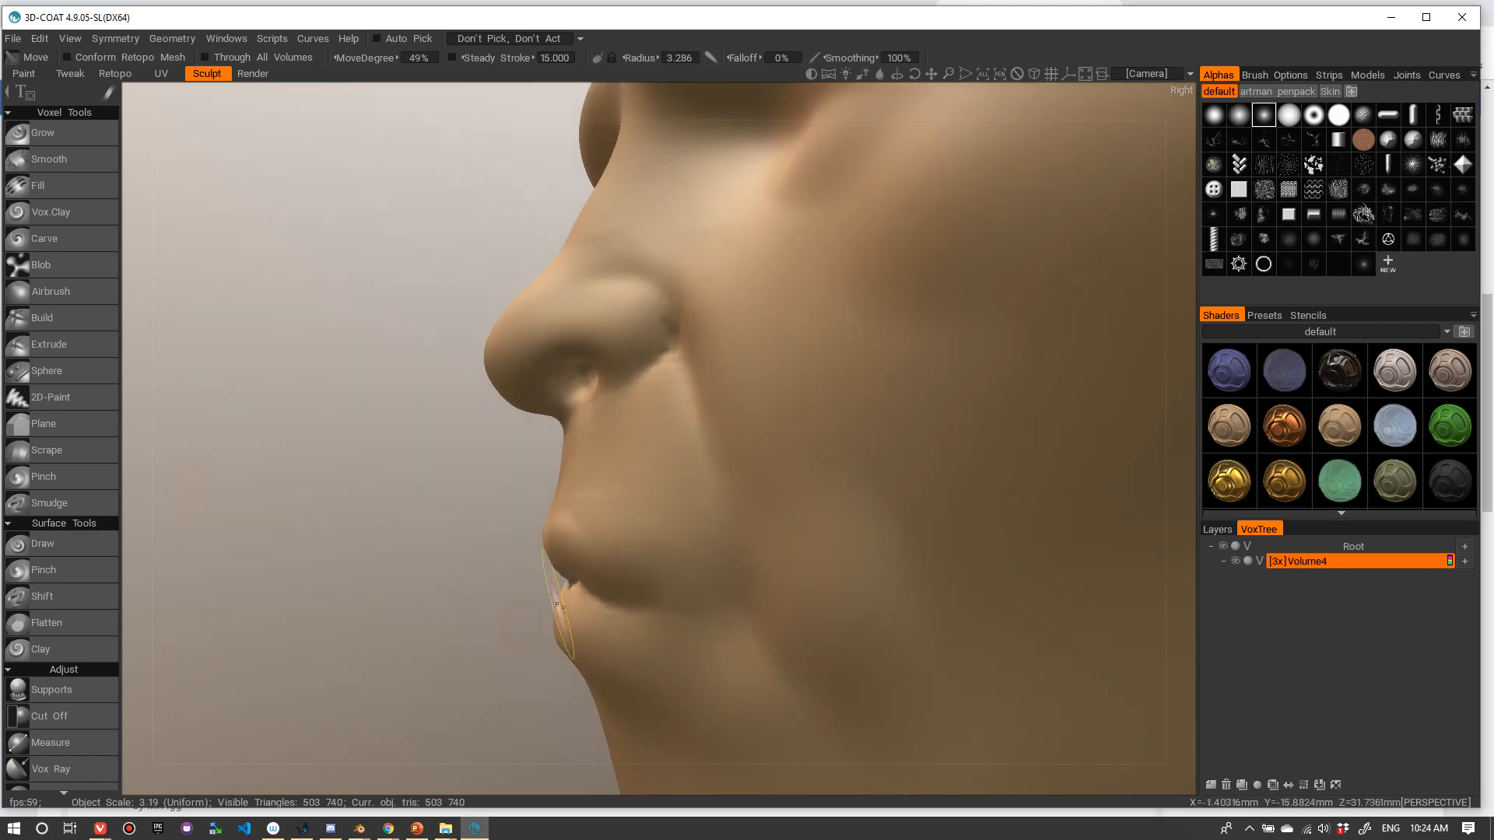
right_click_drag(621, 587, 632, 588)
mouse_move(627, 604)
left_mouse_down()
mouse_move(684, 589)
mouse_move(716, 610)
mouse_move(611, 596)
mouse_move(731, 604)
mouse_move(753, 523)
left_mouse_up()
right_click_drag(753, 523, 734, 440, "alt")
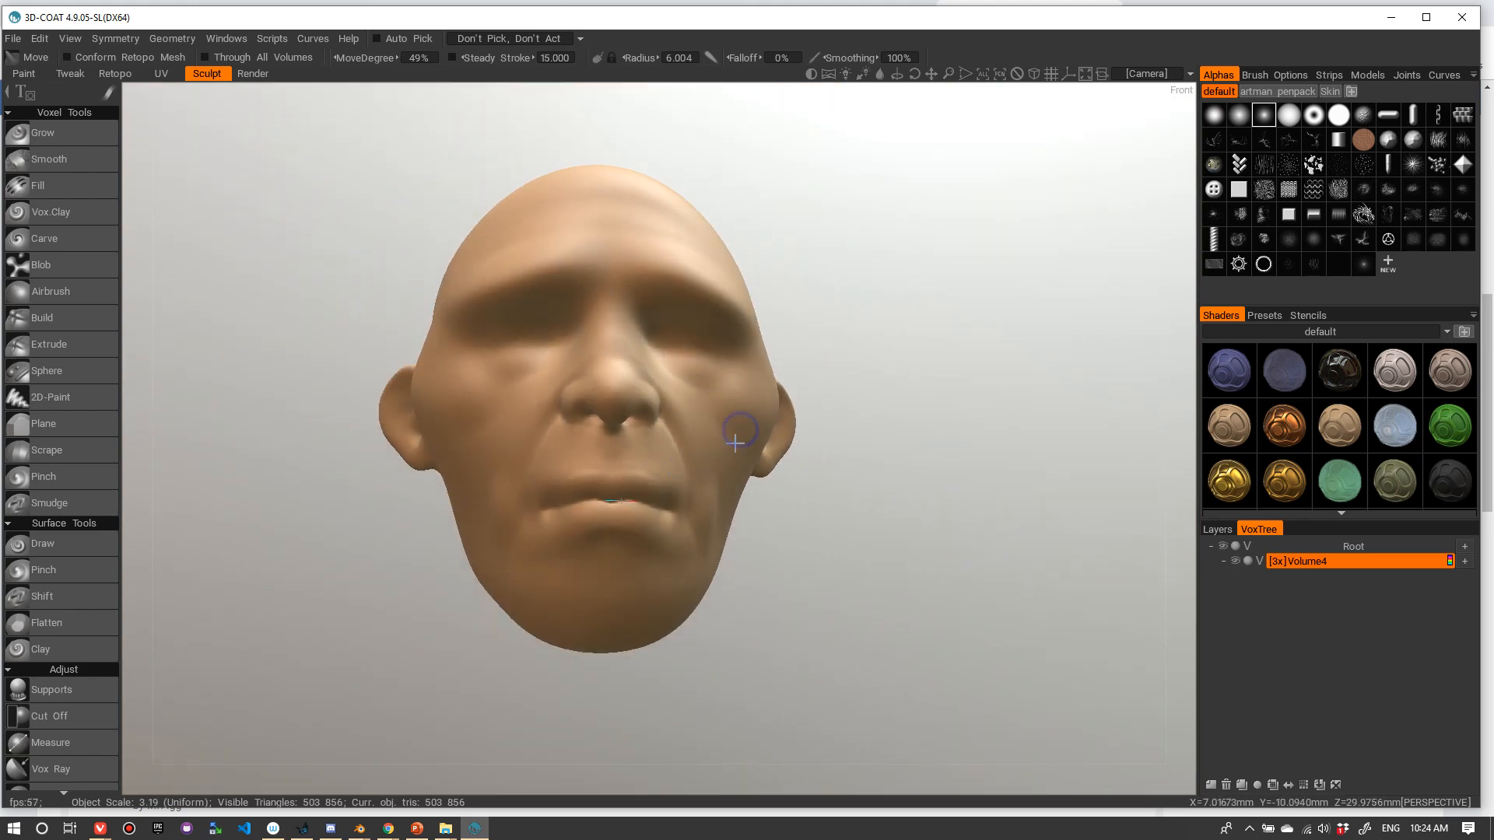
- Examine the proportions of the nose, mouth and eye area from front and three-quarter views
mouse_move(861, 420)
left_mouse_down()
mouse_move(865, 440)
mouse_move(880, 436)
left_mouse_up()
left_click_drag(928, 323, 927, 375)
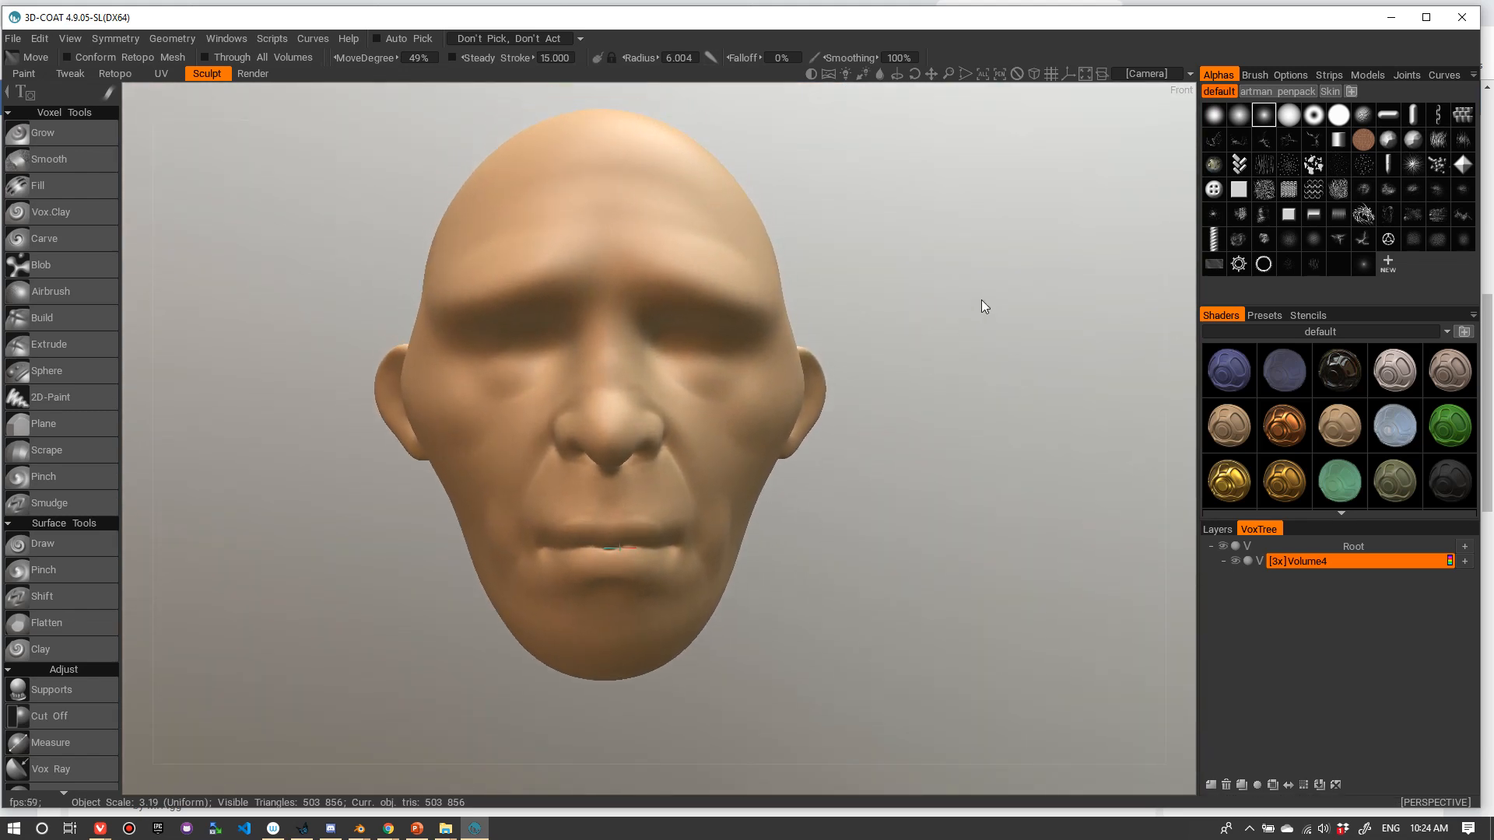
right_click_drag(984, 301, 1021, 308)
left_click_drag(1047, 306, 869, 296)
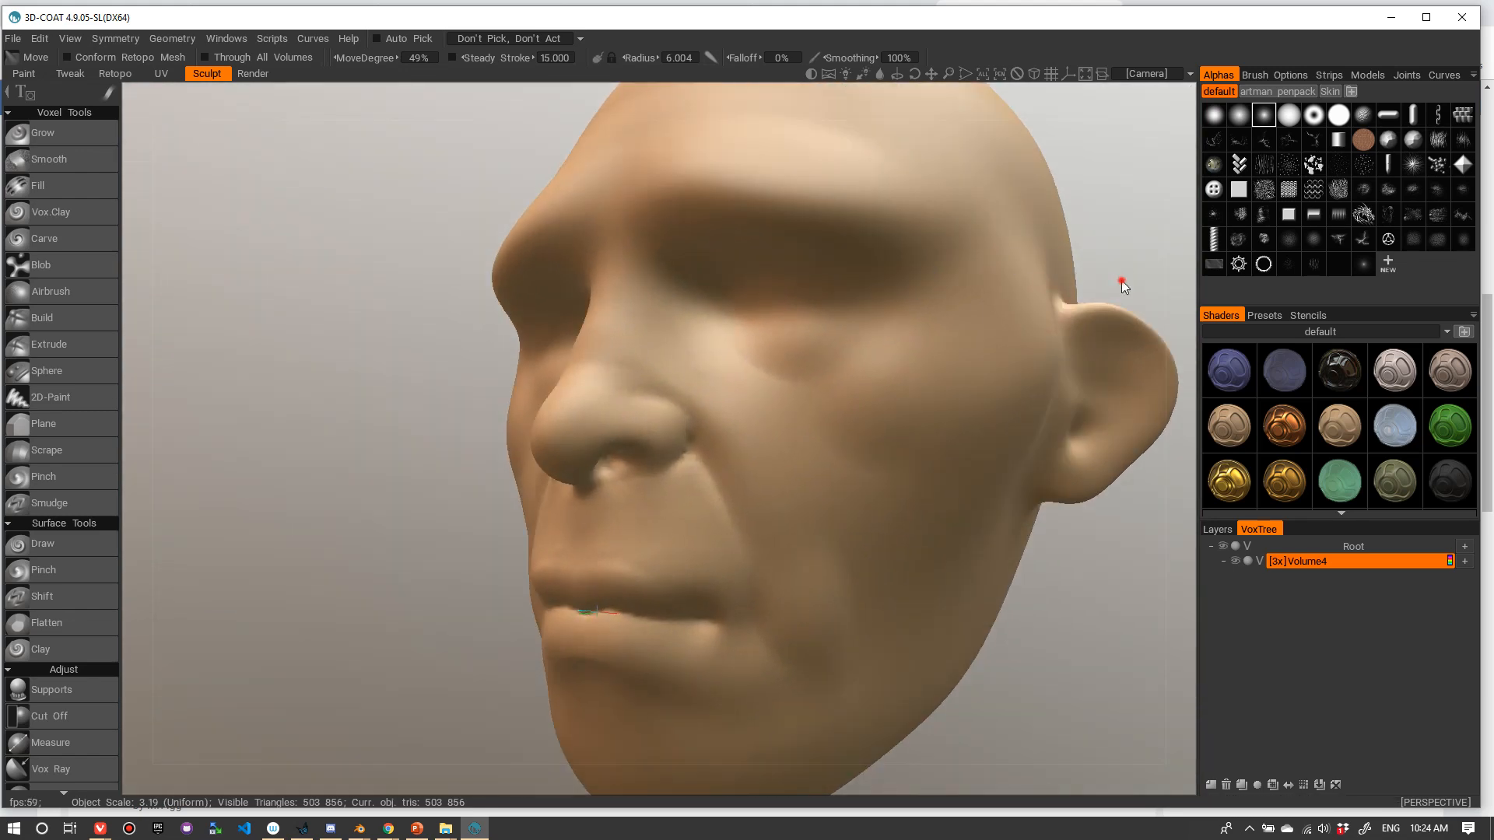
left_click_drag(1122, 280, 1056, 306)
right_click_drag(1056, 307, 917, 338)
mouse_move(917, 337)
left_mouse_down()
mouse_move(1049, 343)
mouse_move(870, 363)
mouse_move(890, 343)
left_mouse_up()
right_click_drag(890, 343, 967, 347)
left_click_drag(967, 346, 956, 349)
right_click_drag(955, 348, 988, 328)
left_click_drag(989, 328, 991, 326)
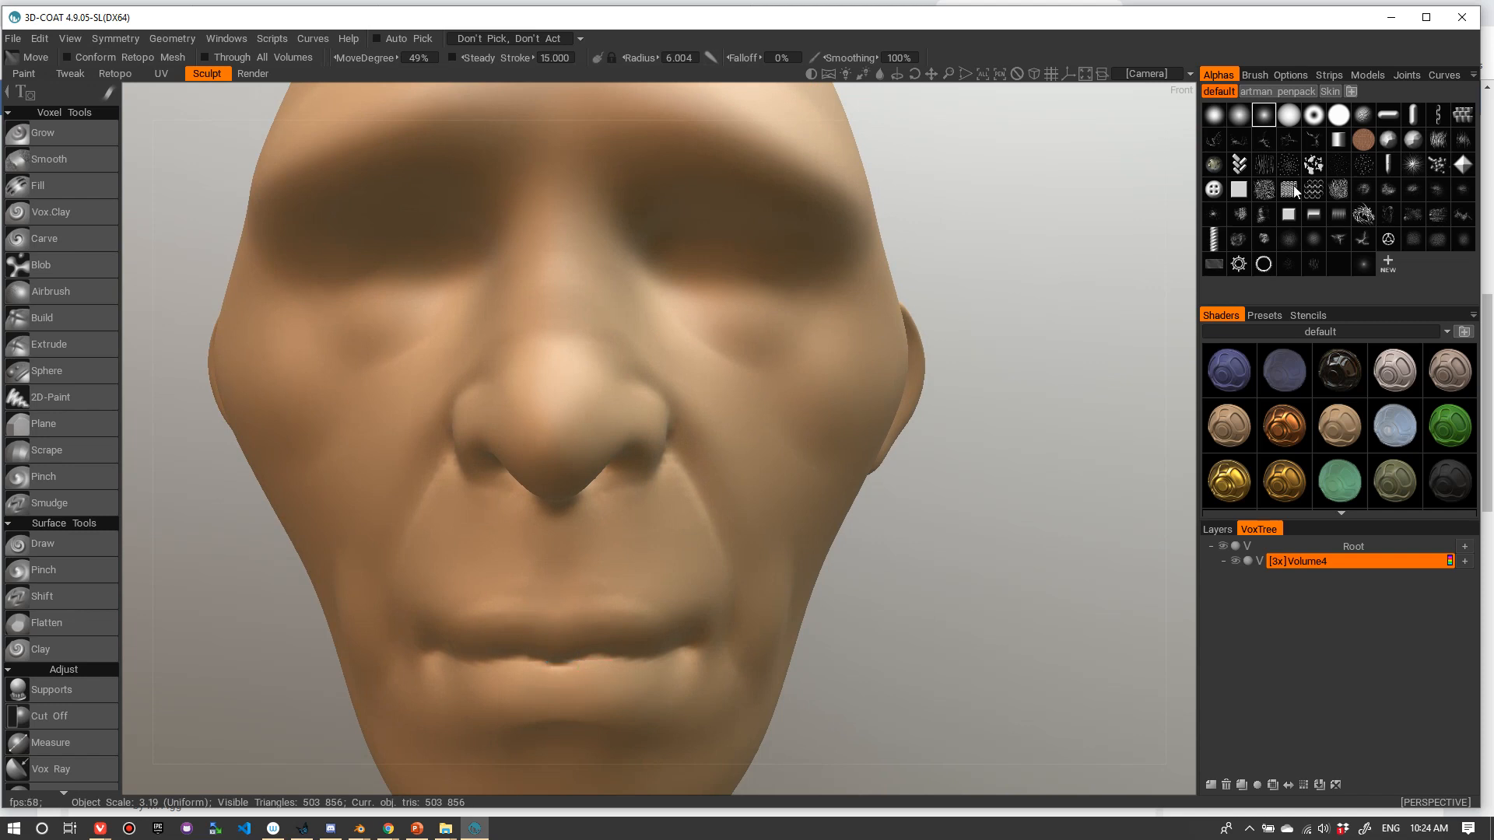
- Reshape the nose bridge and the sides of the tip with Move, using the first soft round alpha and radius 4.824
mouse_move(686, 406)
left_mouse_down("alt")
mouse_move(687, 436)
mouse_move(646, 464)
mouse_move(678, 428)
mouse_move(620, 385)
mouse_move(684, 397)
mouse_move(646, 402)
left_mouse_up("alt")
middle_click_drag(646, 401, 610, 324)
mouse_move(610, 325)
left_mouse_down()
mouse_move(606, 209)
mouse_move(609, 279)
mouse_move(609, 233)
left_mouse_up()
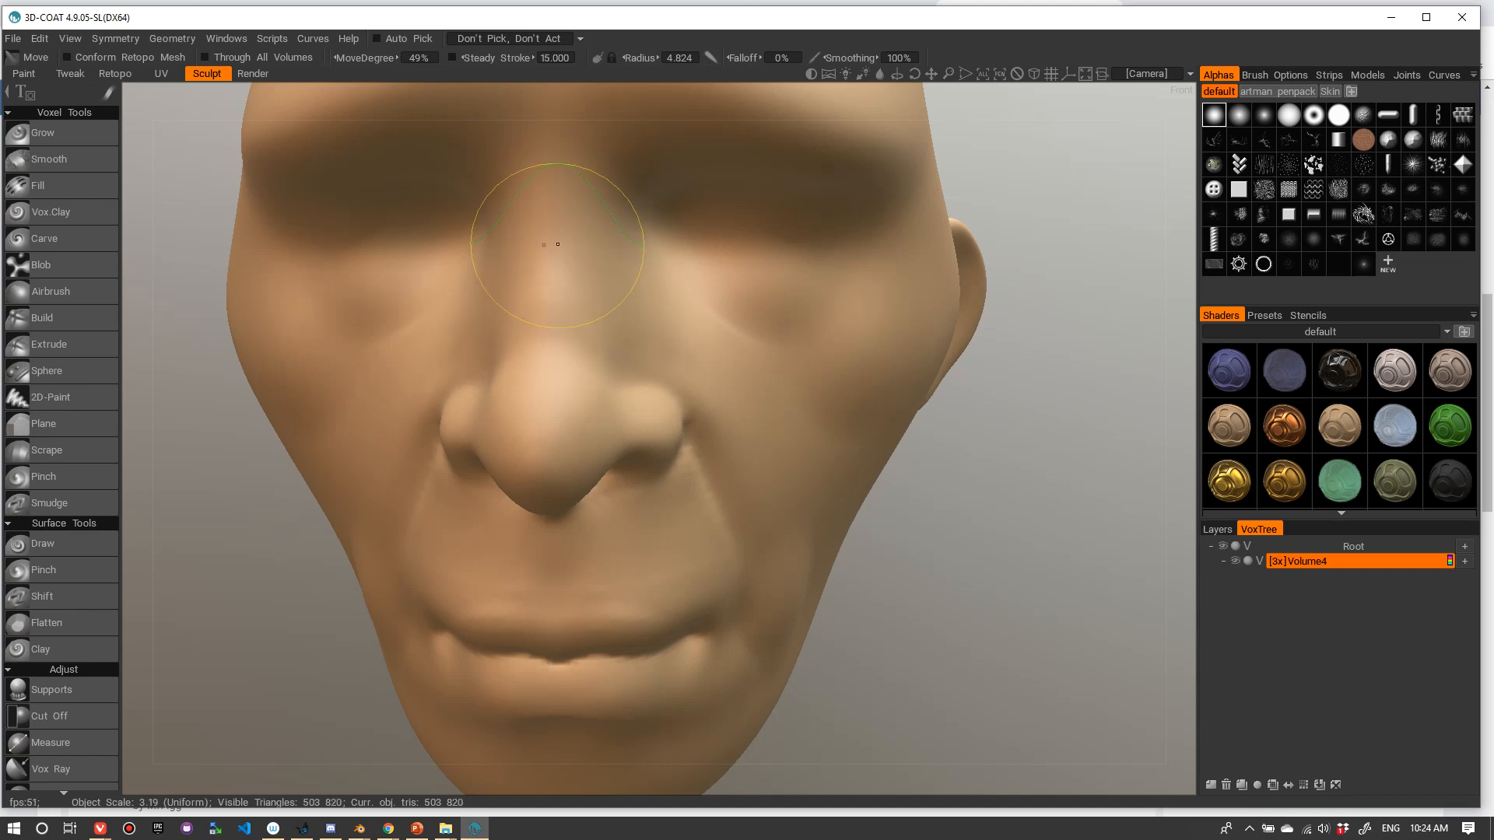
scroll(647, 283, "down", 5)
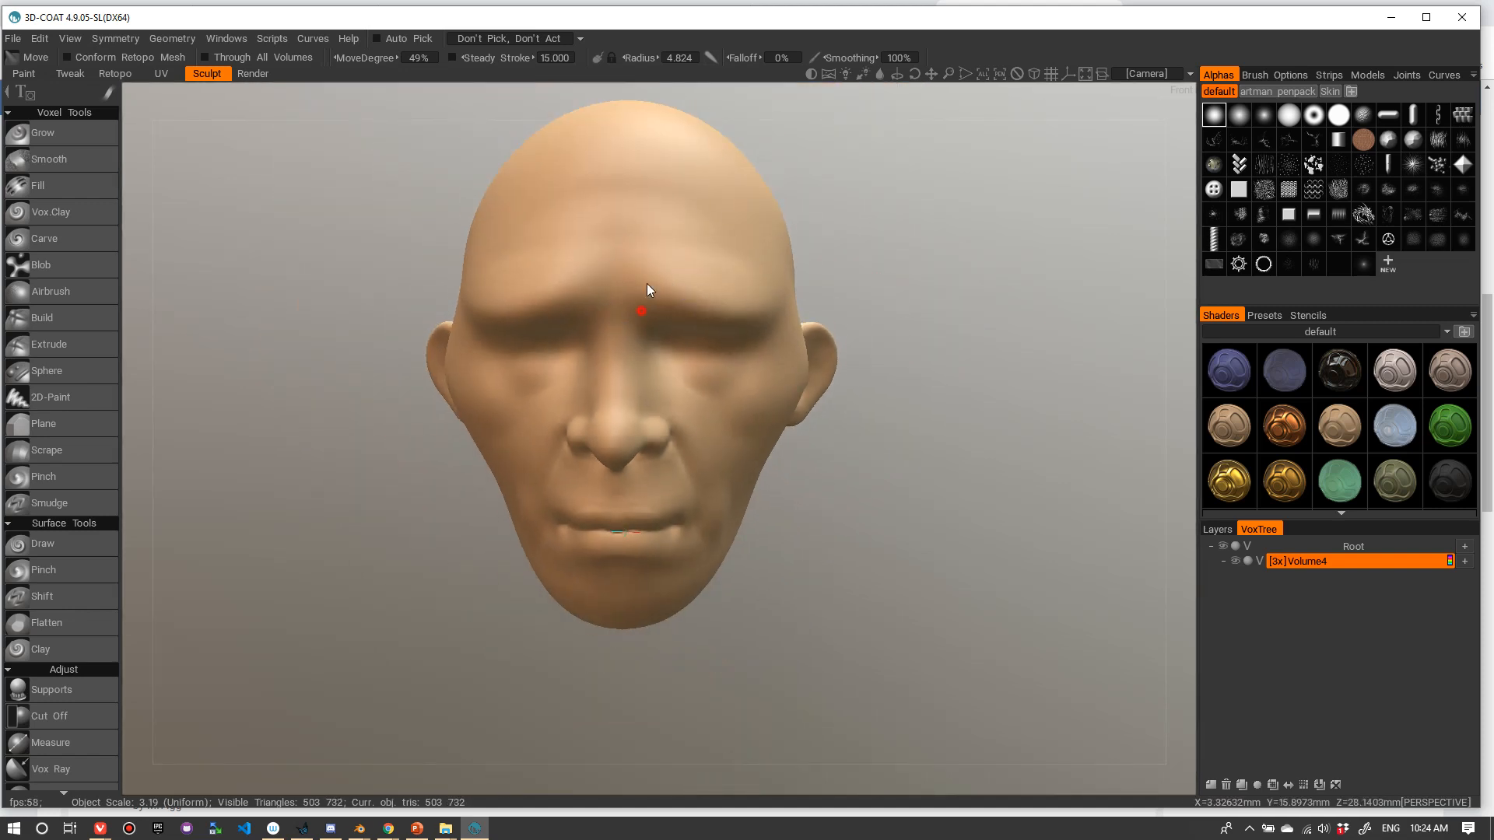
mouse_move(823, 336)
left_mouse_down()
mouse_move(891, 354)
mouse_move(1066, 354)
mouse_move(858, 291)
mouse_move(787, 358)
mouse_move(567, 400)
left_mouse_up()
scroll(792, 321, "up", 5)
mouse_move(791, 325)
left_mouse_down()
mouse_move(780, 187)
mouse_move(830, 317)
mouse_move(559, 297)
left_mouse_up()
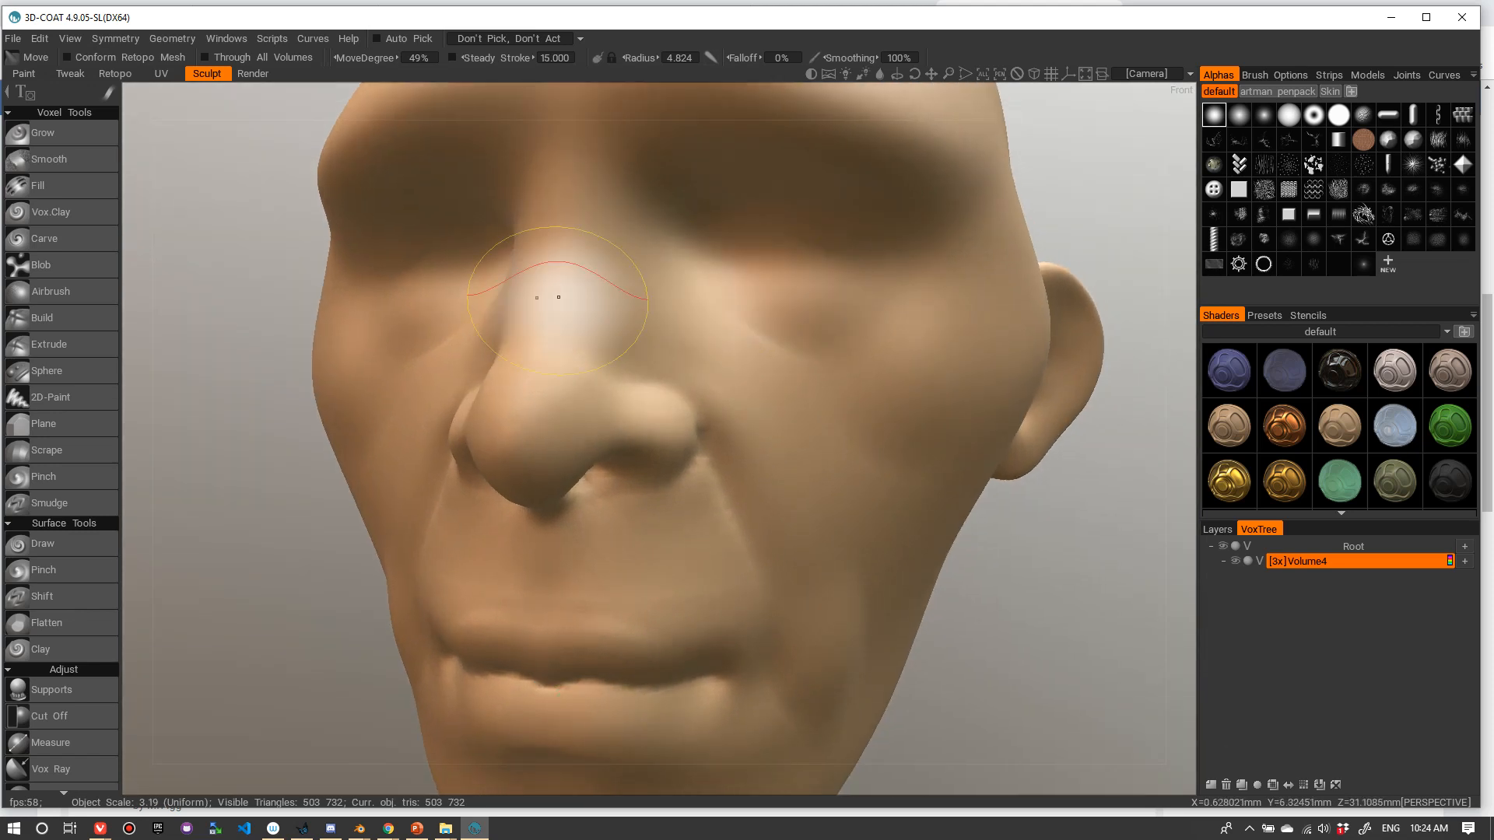
- Sculpt the eye bags beneath the sockets with Grow, using a square alpha, radius 3.185 and depth 111%
left_click(42, 132)
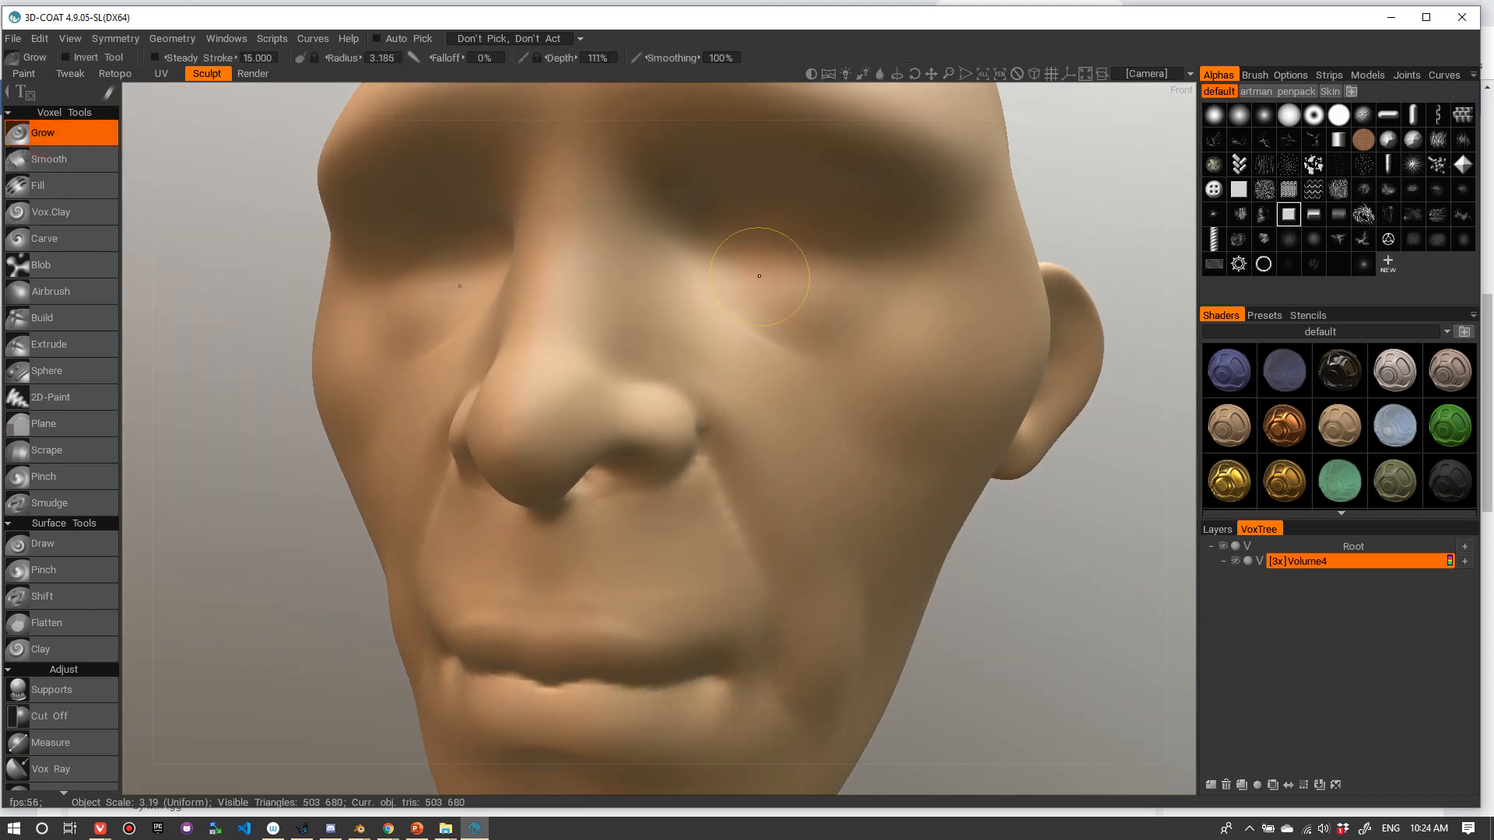
left_click_drag(805, 279, 802, 294)
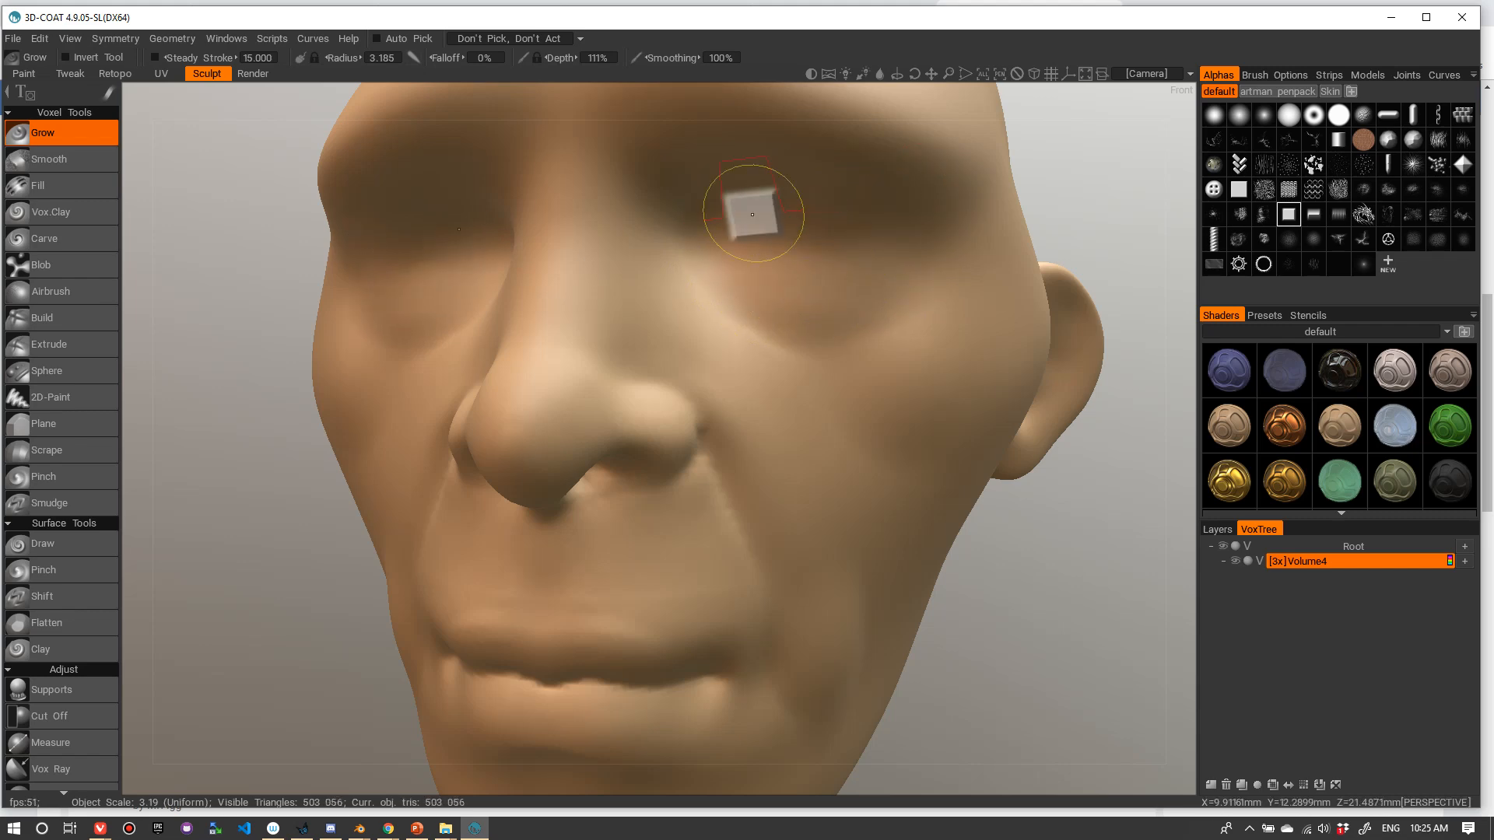
scroll(751, 195, "down", 5)
right_click_drag(786, 224, 835, 209)
scroll(936, 208, "up", 4)
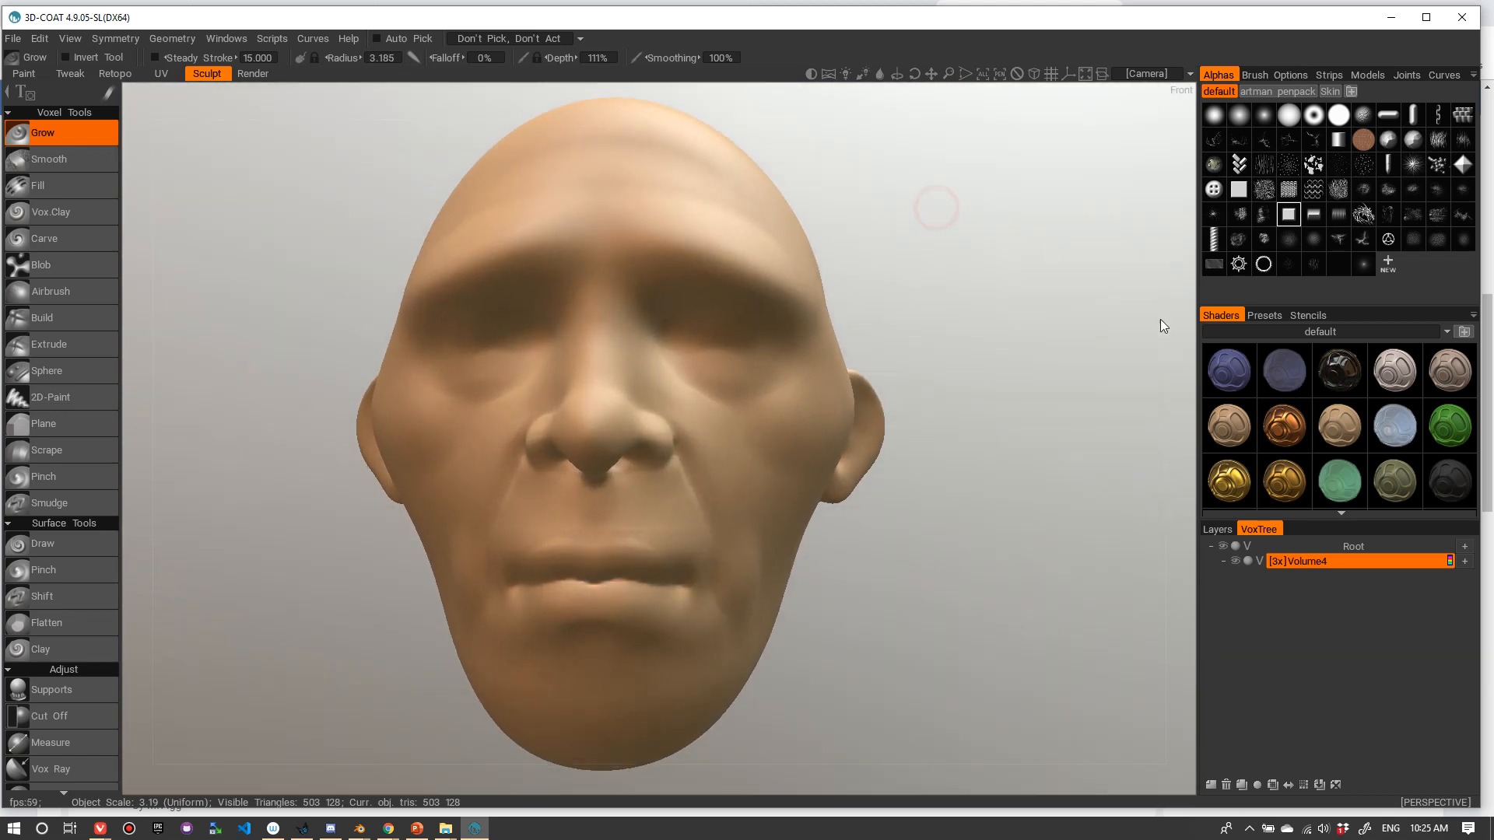
- Assign the SculptingMatCap shader to the head volume
scroll(1338, 389, "down", 6)
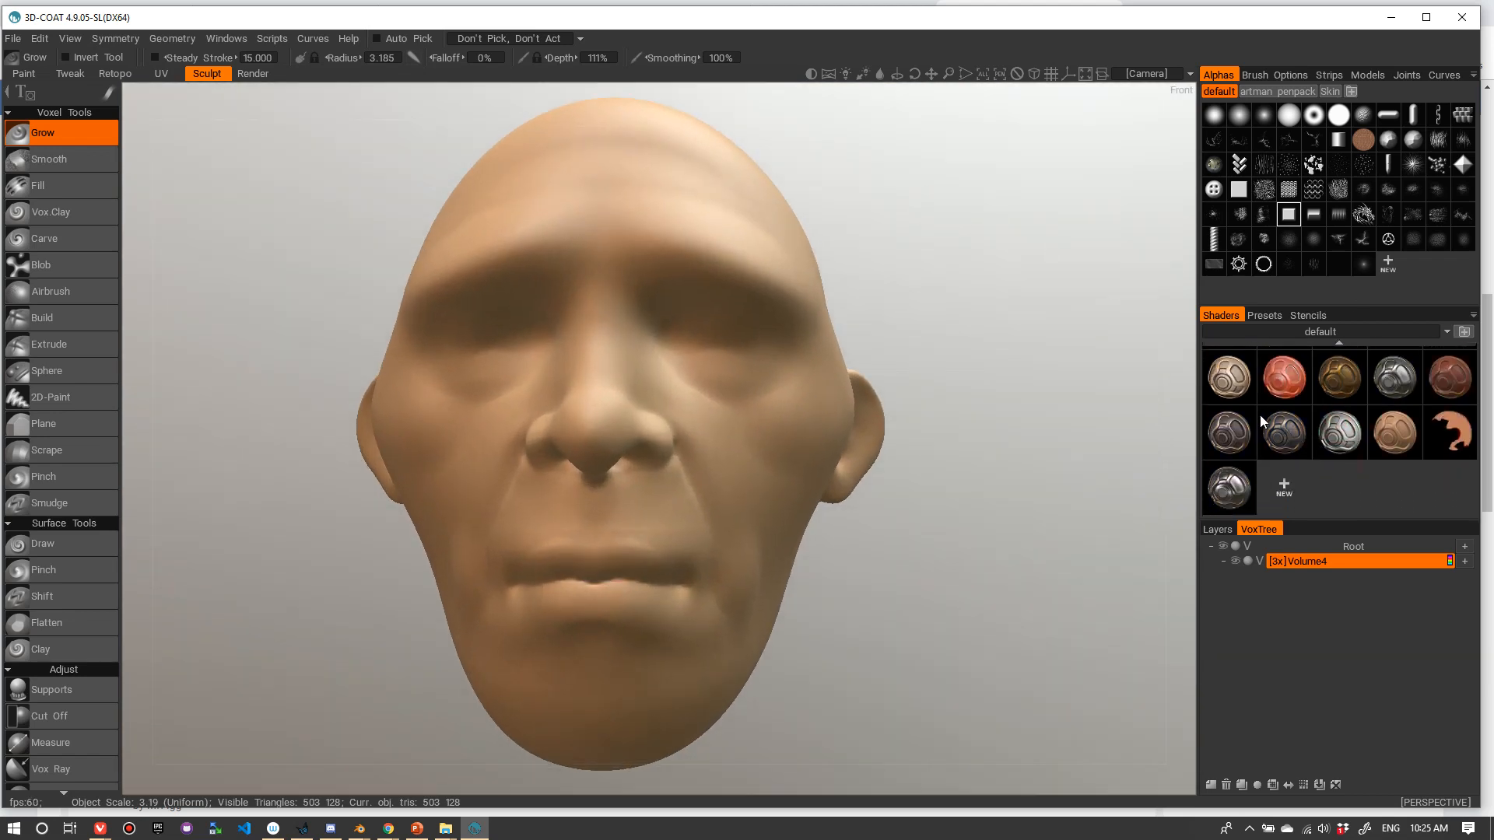
scroll(1363, 436, "up", 5)
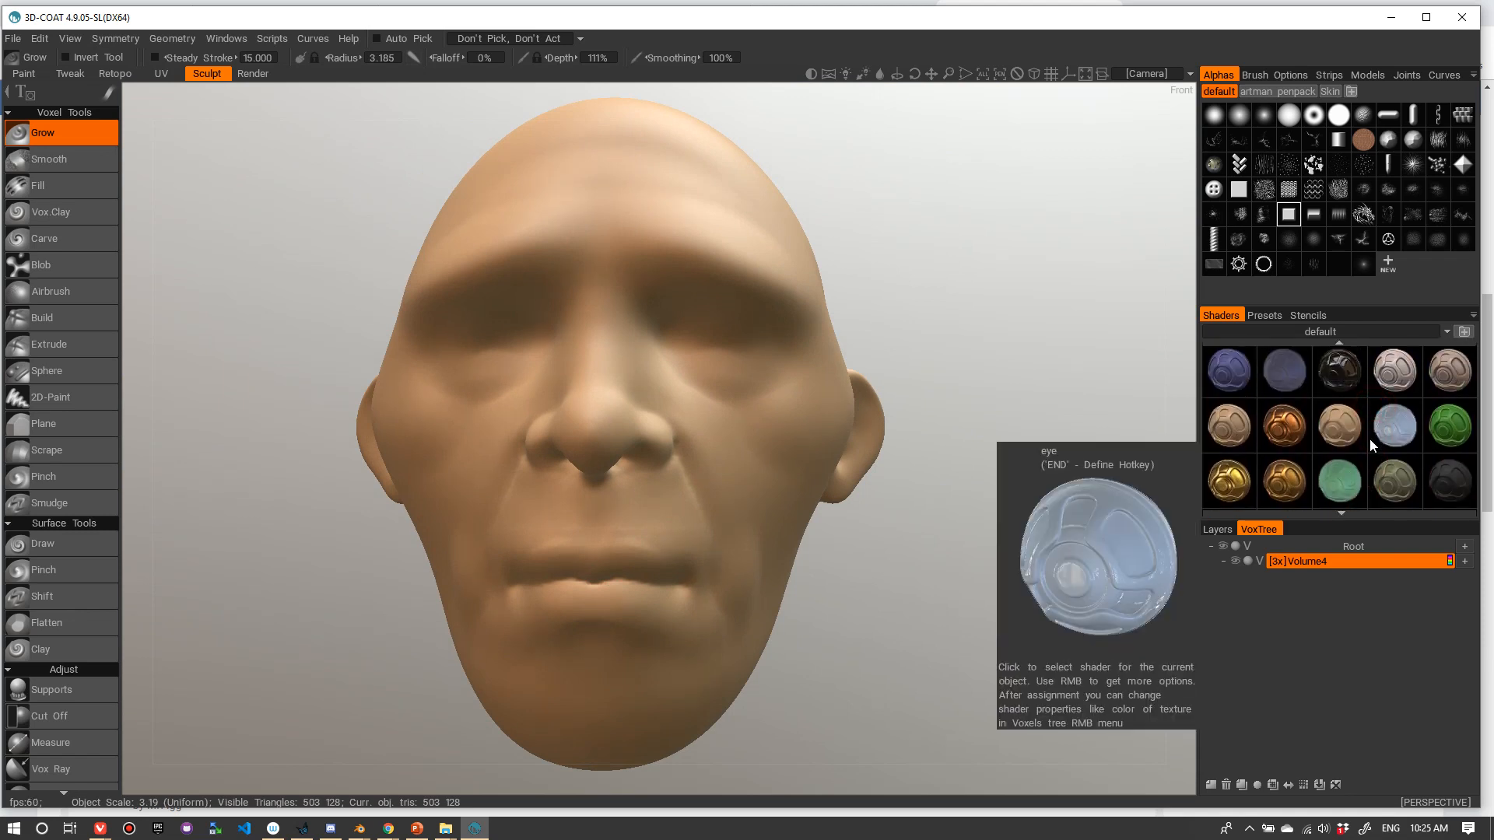
scroll(1369, 439, "down", 2)
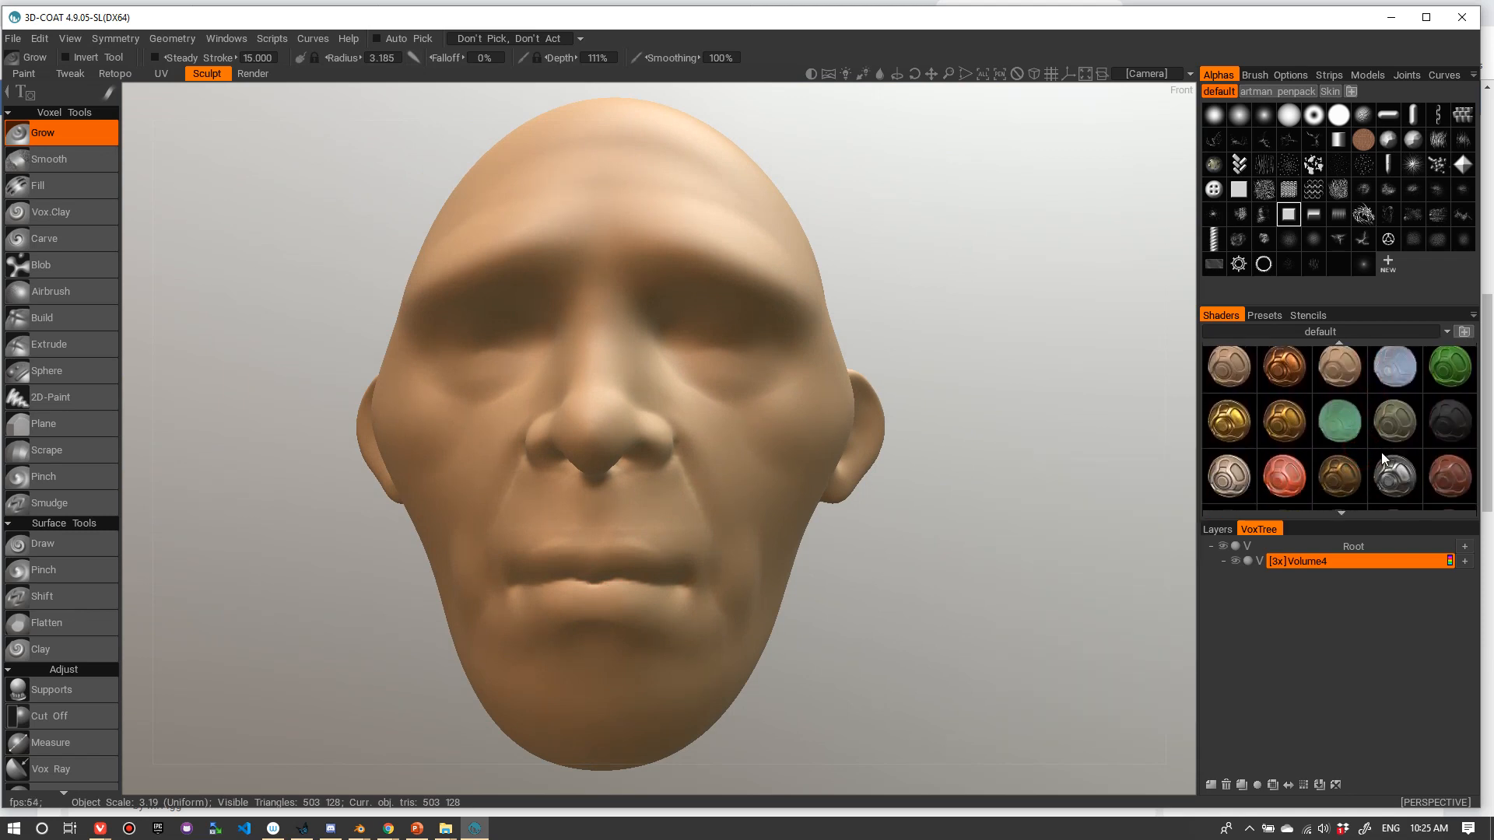
scroll(1378, 436, "down", 3)
mouse_move(1347, 459)
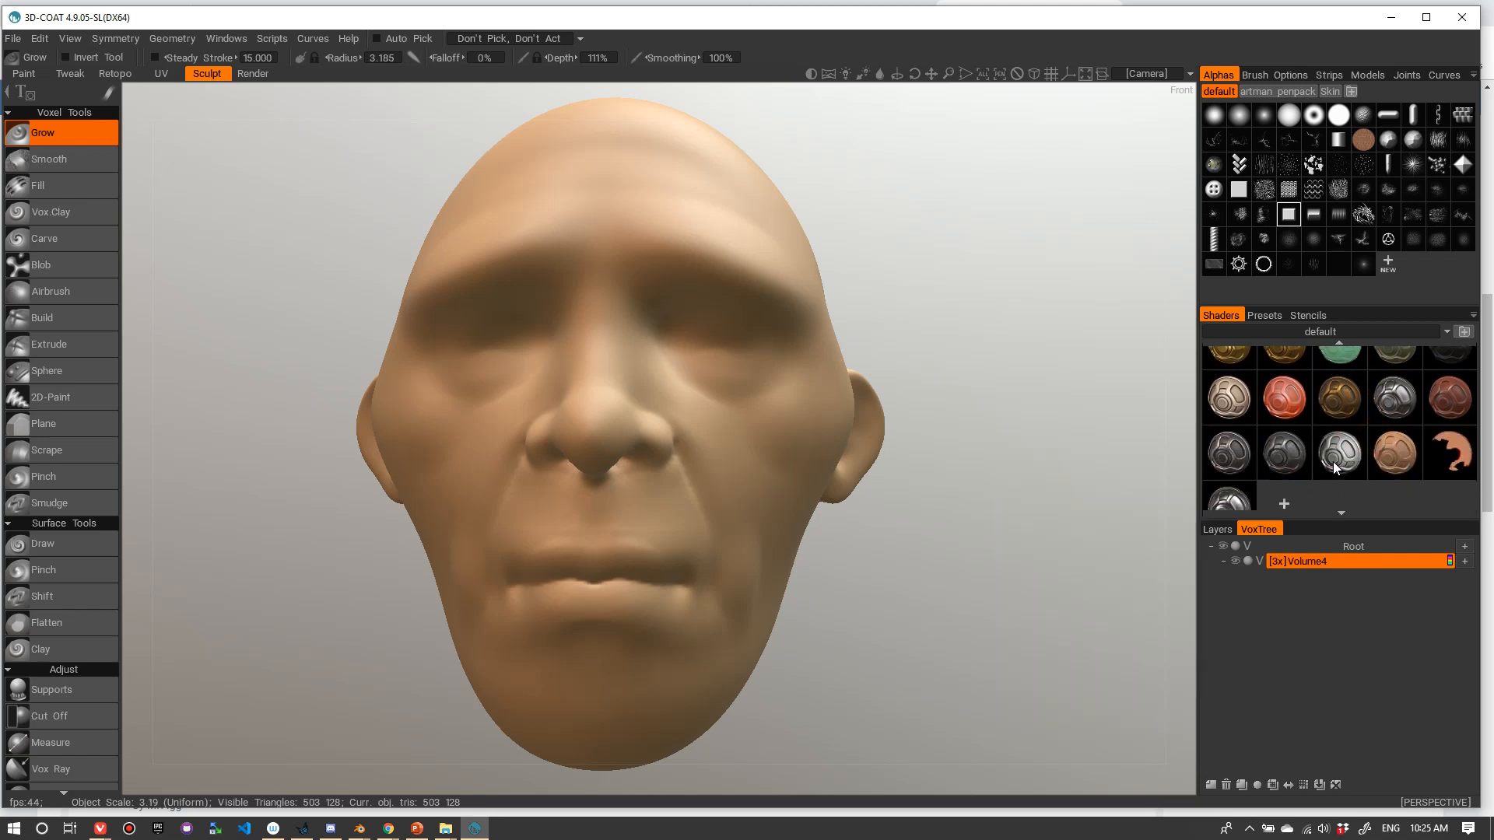
left_click(1338, 459)
mouse_move(986, 472)
left_mouse_down()
mouse_move(1024, 490)
mouse_move(1010, 487)
left_mouse_up()
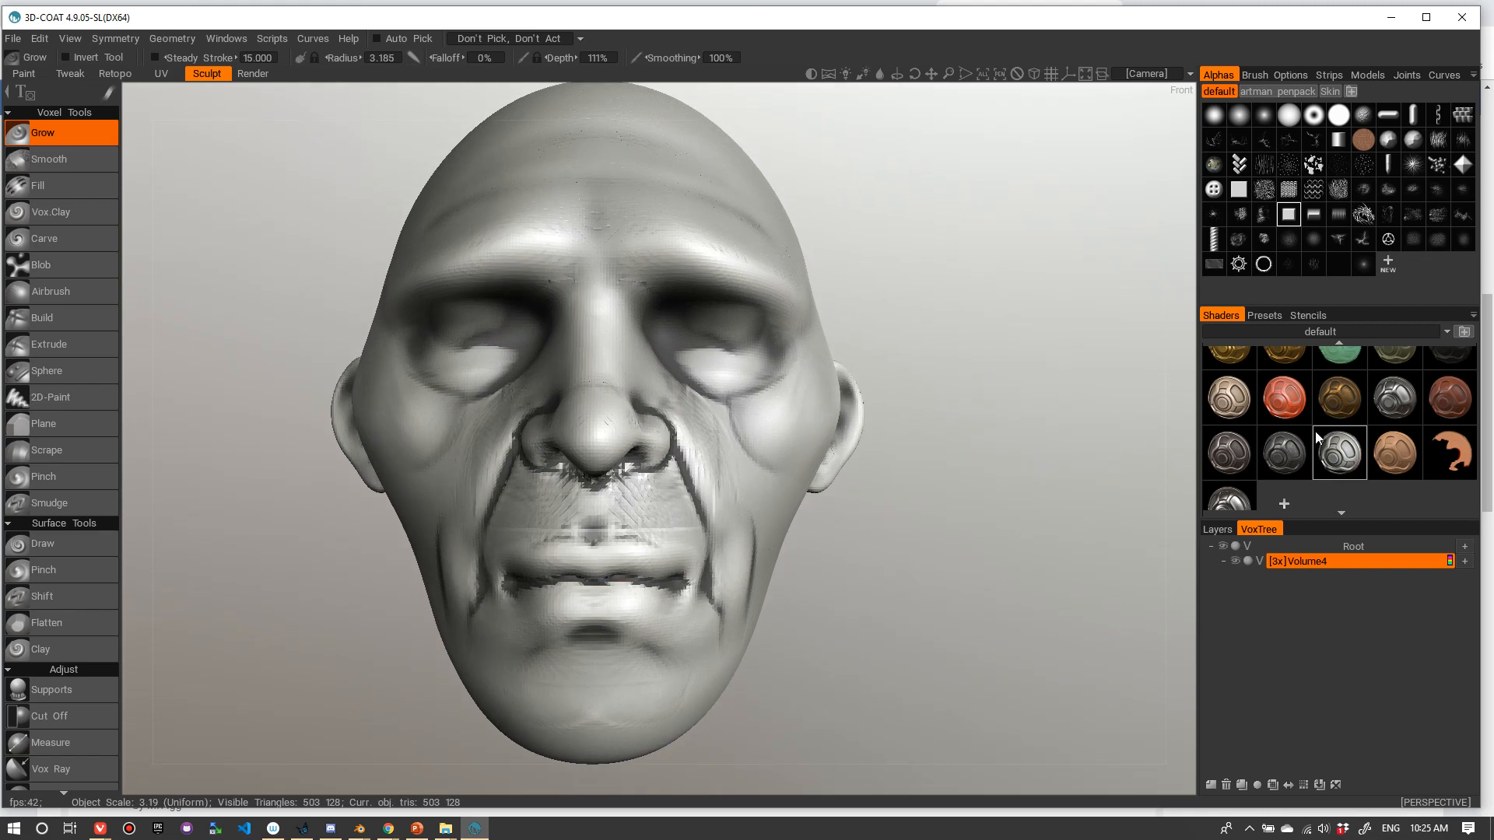
- Turn off Use cavity in the permanent settings of the SculptingMatCap shader
right_click(1349, 459)
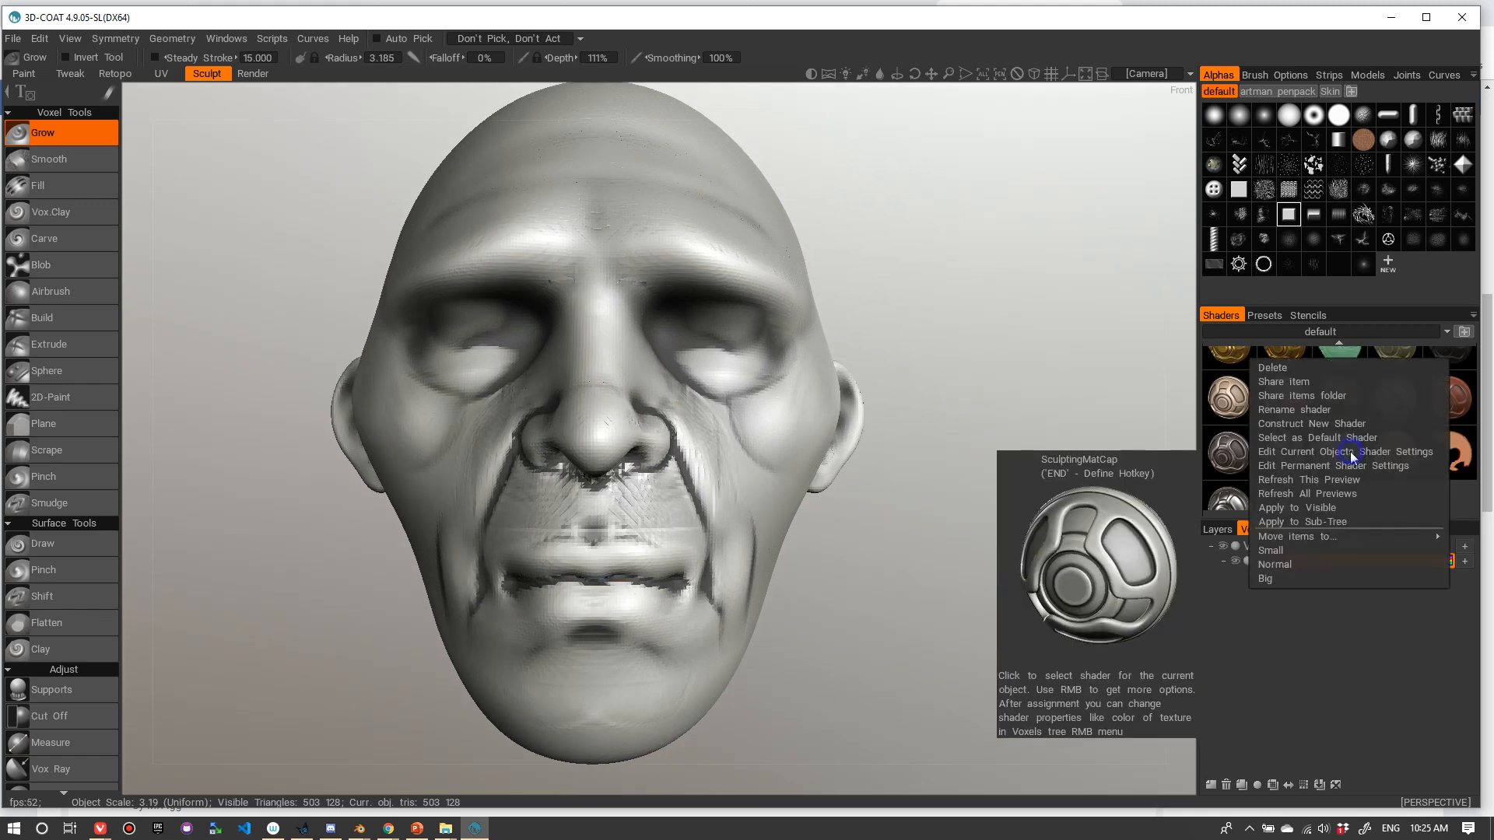
left_click(1306, 466)
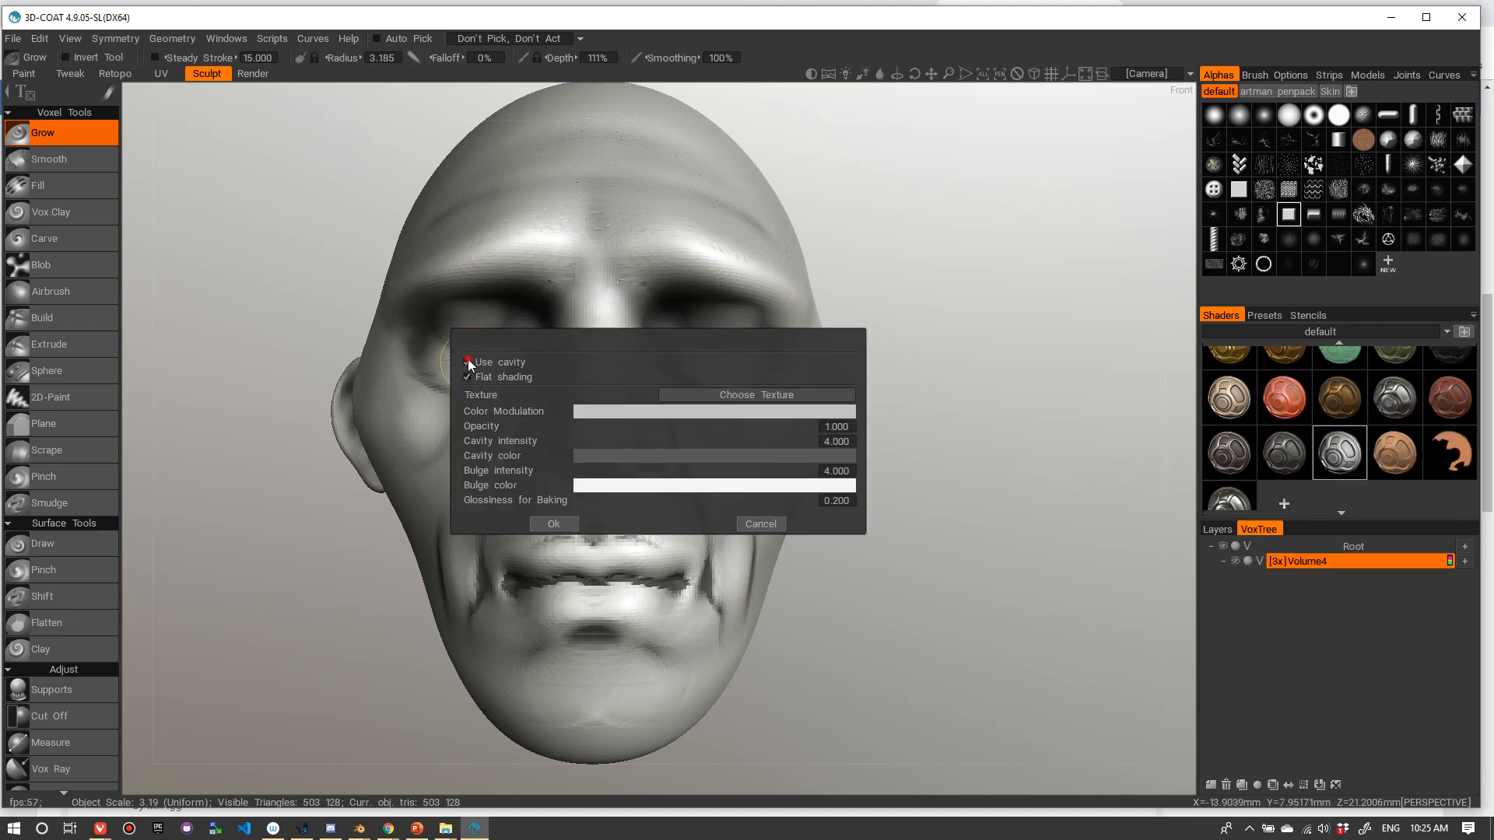
left_click(468, 362)
left_click(567, 495)
- Examine the nose, mouth and eye bags close up and the whole head from the front with the new shading
right_click_drag(1060, 365, 870, 436)
mouse_move(871, 436)
left_mouse_down()
mouse_move(958, 441)
mouse_move(968, 461)
mouse_move(871, 424)
left_mouse_up()
right_click_drag(893, 414, 976, 428)
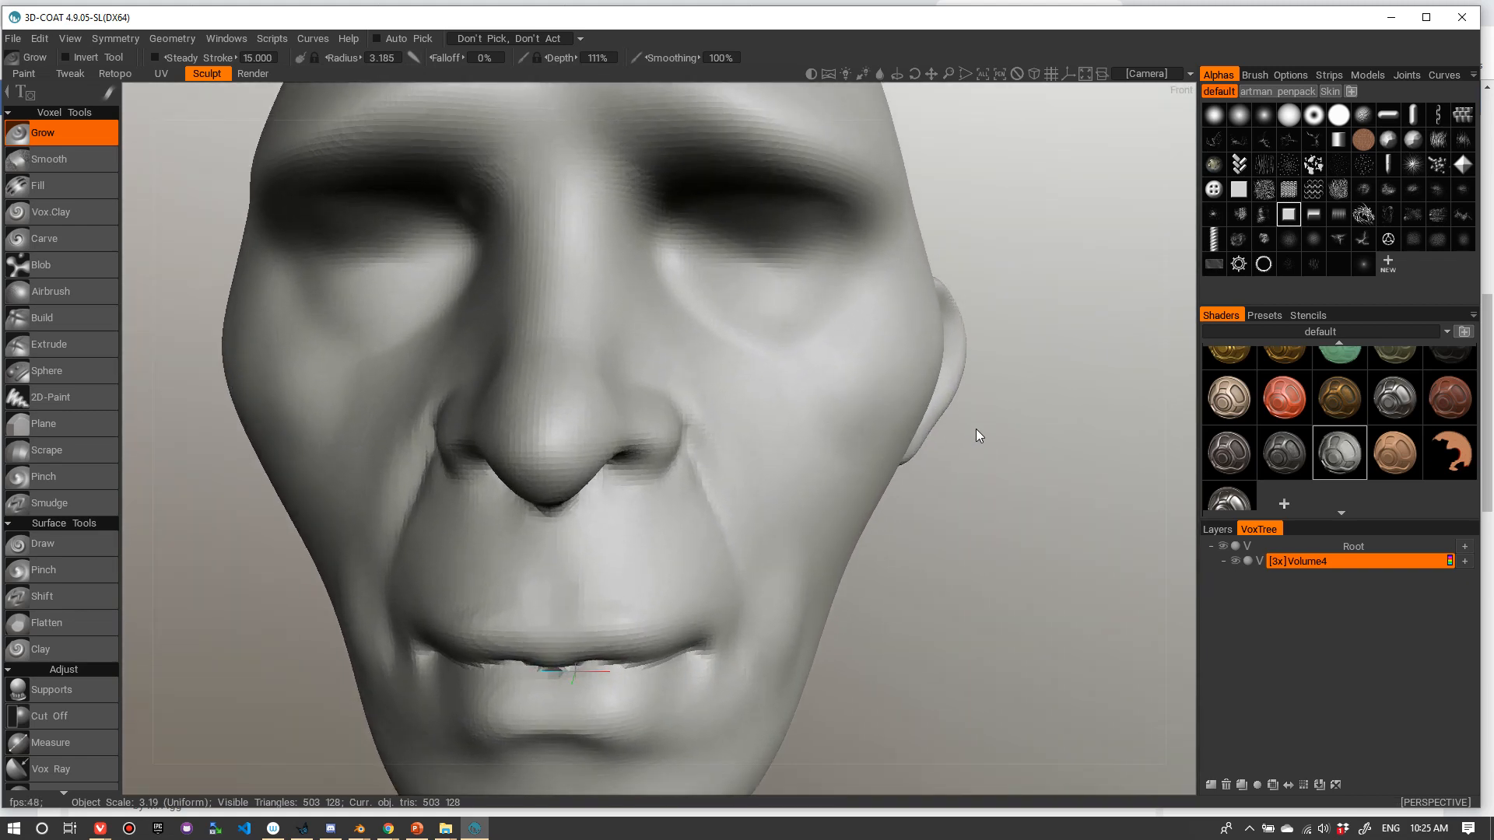
mouse_move(975, 428)
left_mouse_down()
mouse_move(937, 408)
mouse_move(828, 423)
mouse_move(1001, 437)
left_mouse_up()
right_click_drag(1000, 436, 864, 421)
mouse_move(862, 414)
left_mouse_down()
mouse_move(974, 442)
mouse_move(1019, 431)
mouse_move(887, 422)
left_mouse_up()
right_click_drag(887, 421, 981, 383)
left_click_drag(981, 384, 900, 394)
right_click_drag(900, 394, 784, 449)
left_click_drag(552, 555, 627, 550)
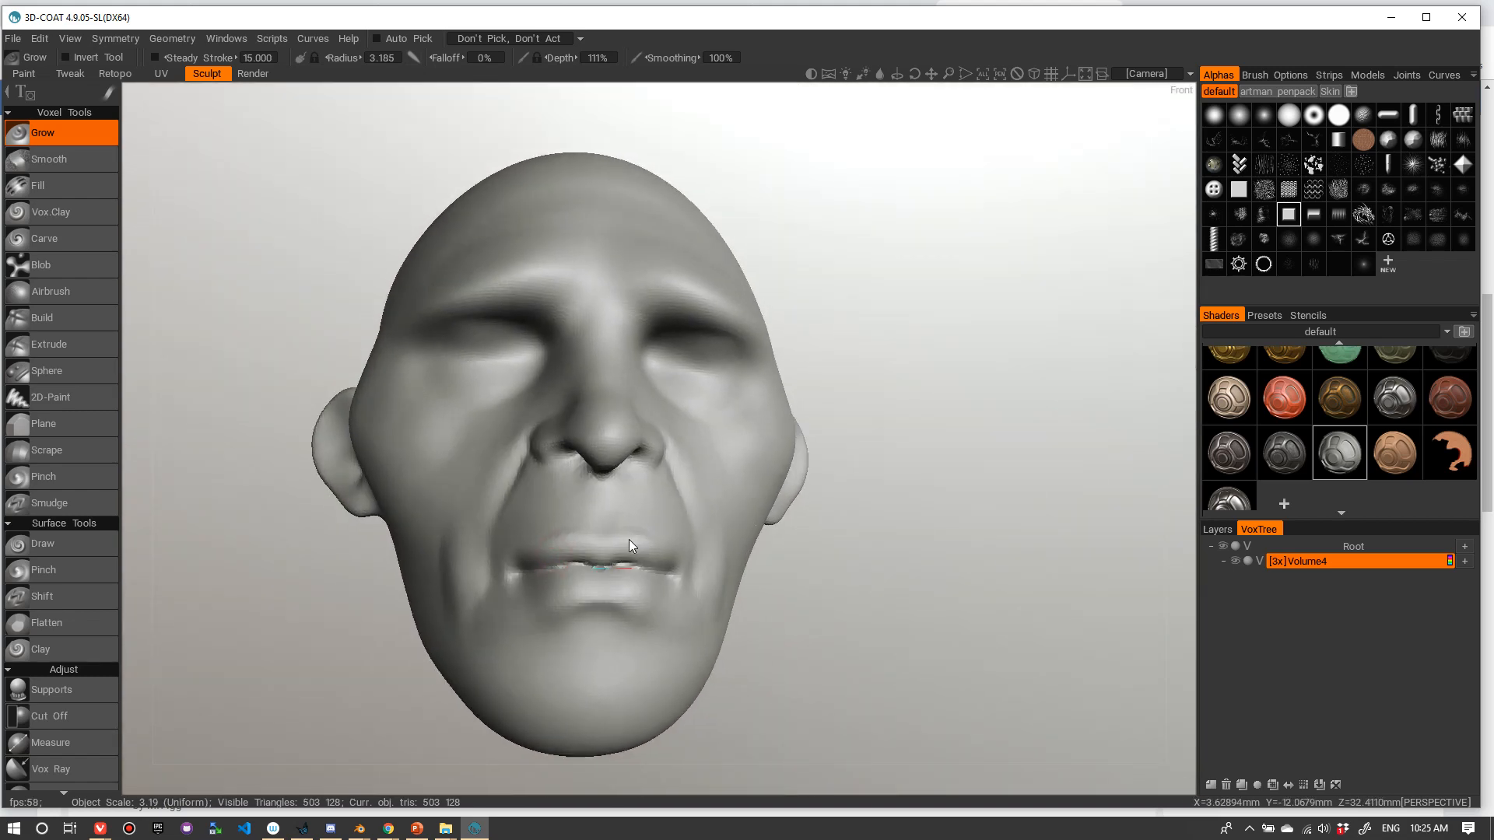
right_click_drag(627, 550, 670, 486)
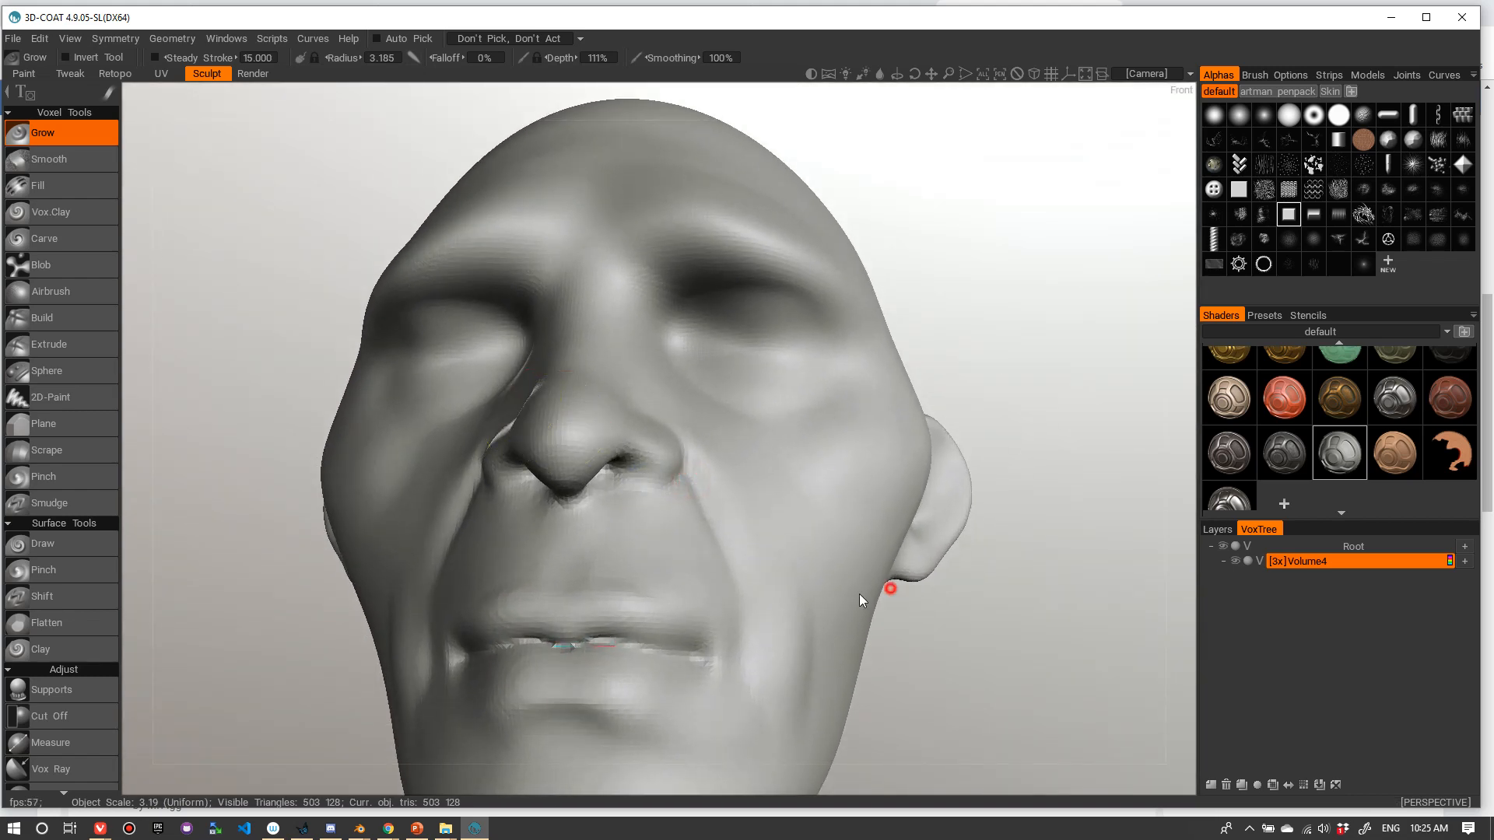
- Reshape the mouth corners with Move, using the third soft round alpha and radius 4.824
left_click_drag(859, 599, 774, 623)
key("m")
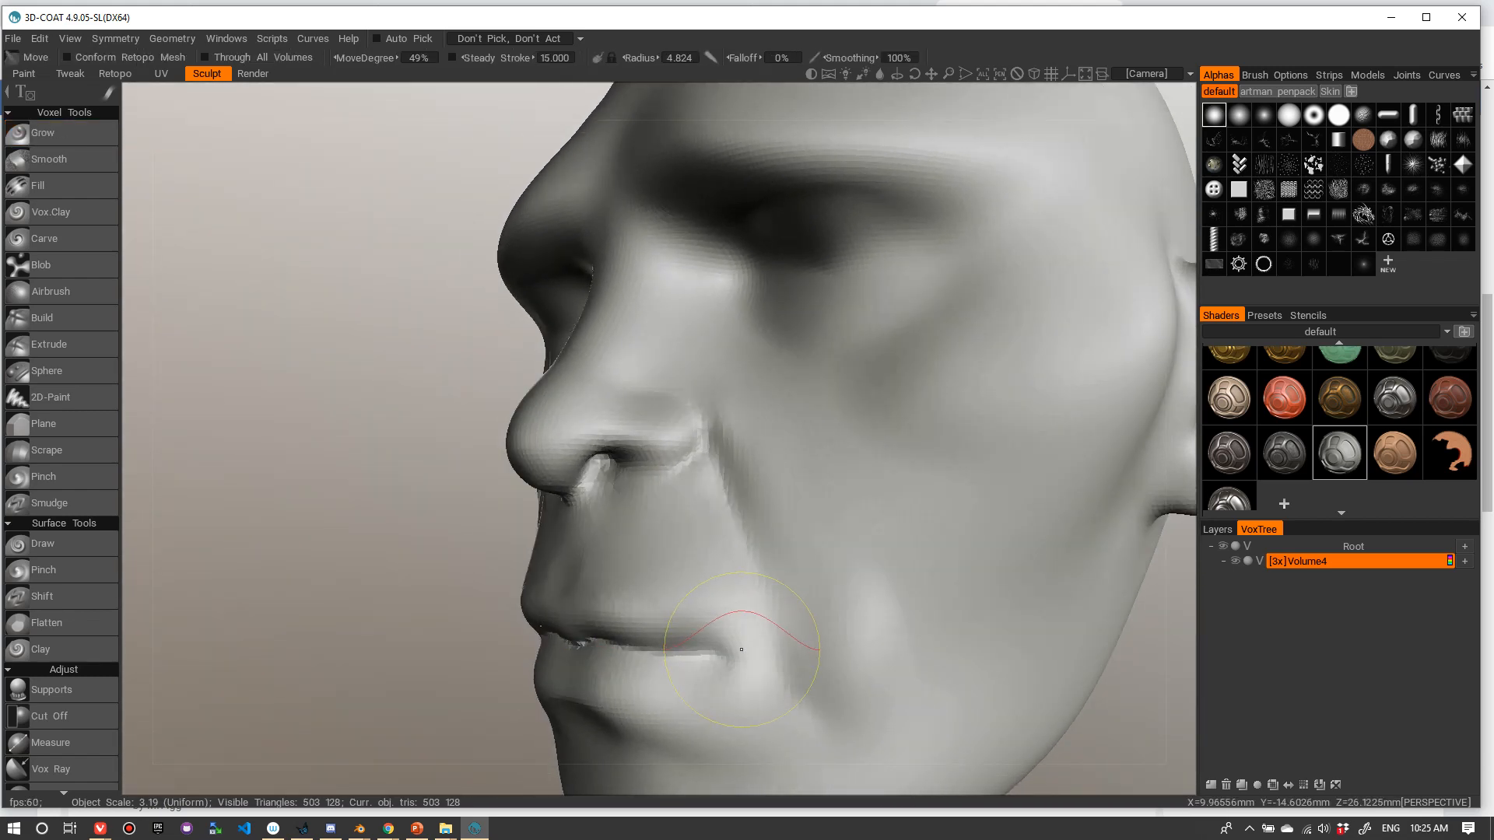
mouse_move(830, 600)
left_mouse_down("alt")
mouse_move(760, 587)
mouse_move(678, 666)
mouse_move(702, 647)
mouse_move(977, 620)
mouse_move(770, 661)
left_mouse_up("alt")
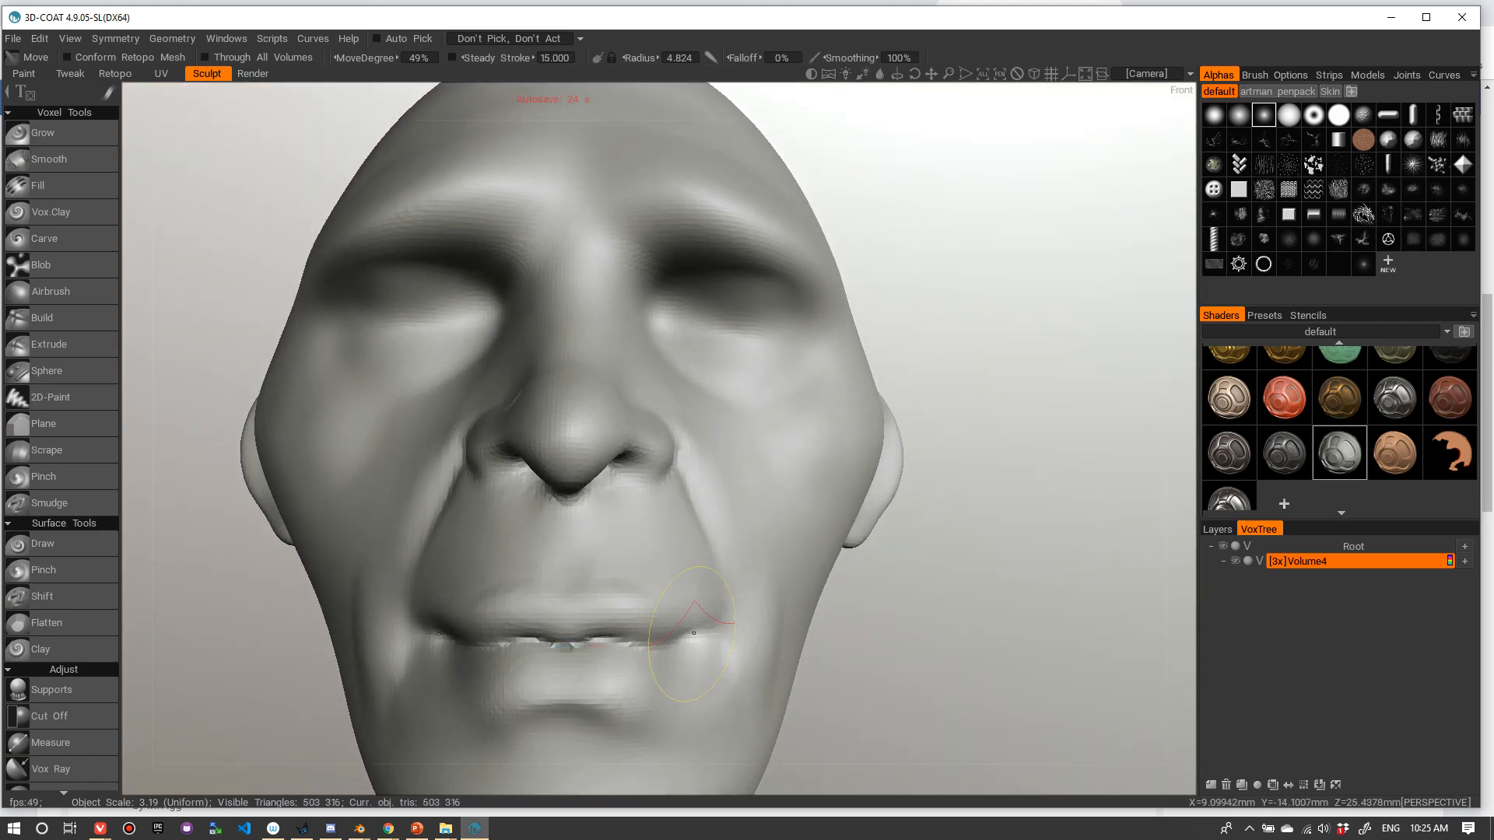
left_click_drag(691, 637, 716, 593, "alt")
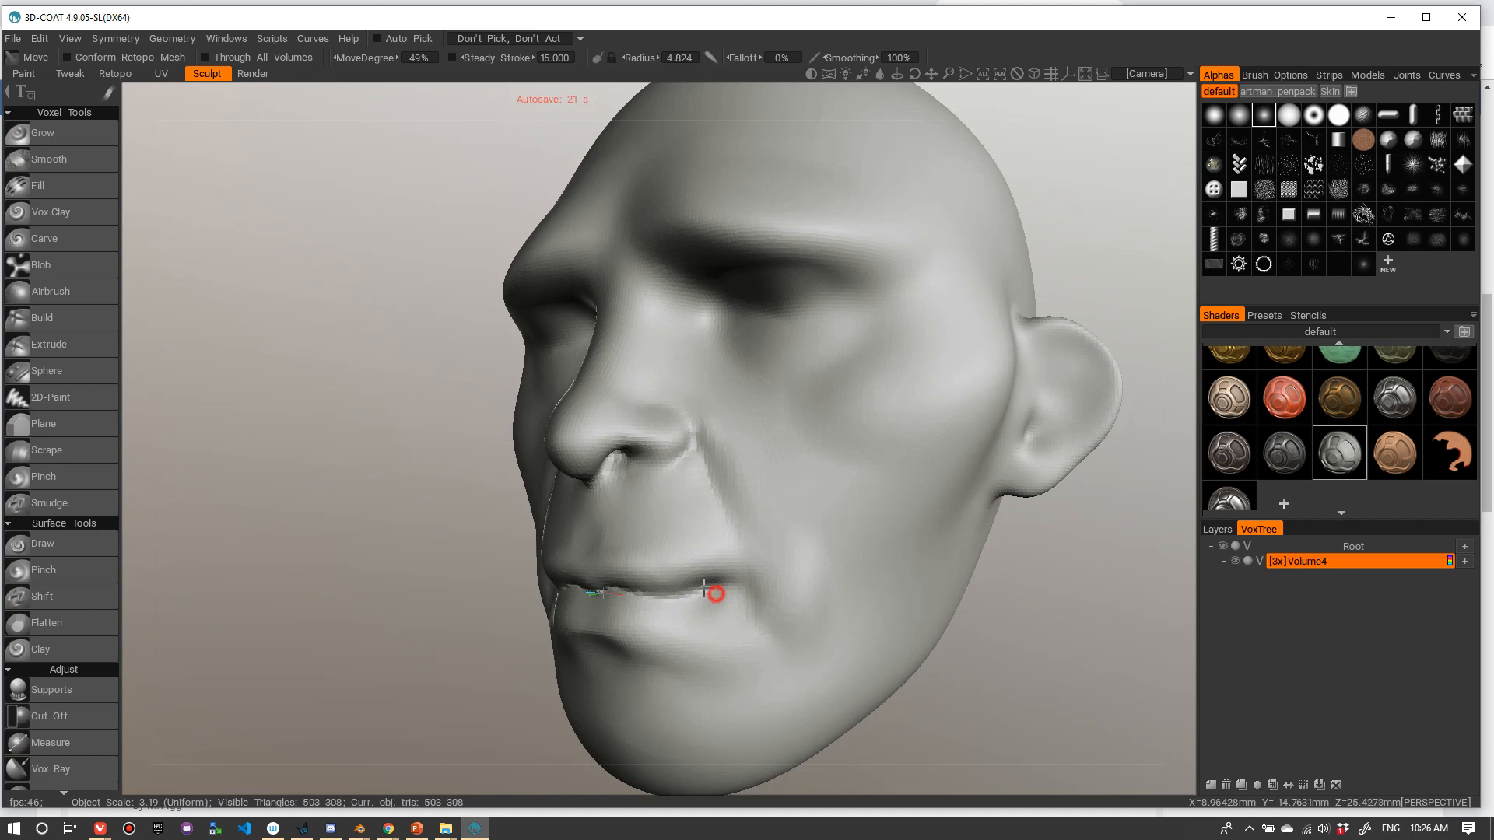
- Sculpt the areas beside and below the mouth corners with Grow, using a square alpha, radius 4.545 and depth 53%
left_click(95, 142)
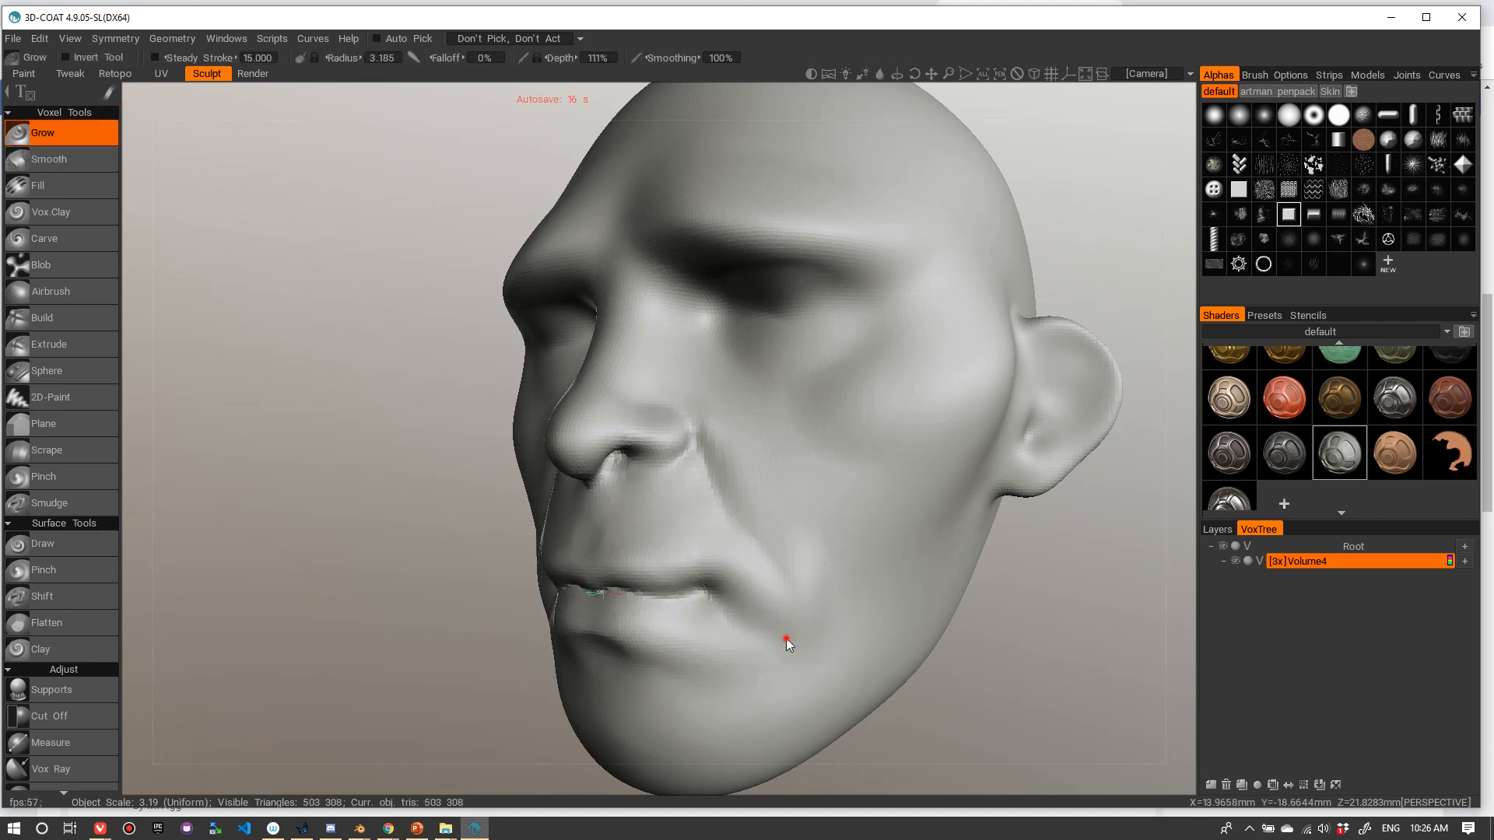
mouse_move(786, 638)
left_mouse_down("alt")
mouse_move(859, 630)
mouse_move(763, 561)
mouse_move(827, 656)
mouse_move(727, 640)
mouse_move(786, 648)
left_mouse_up("alt")
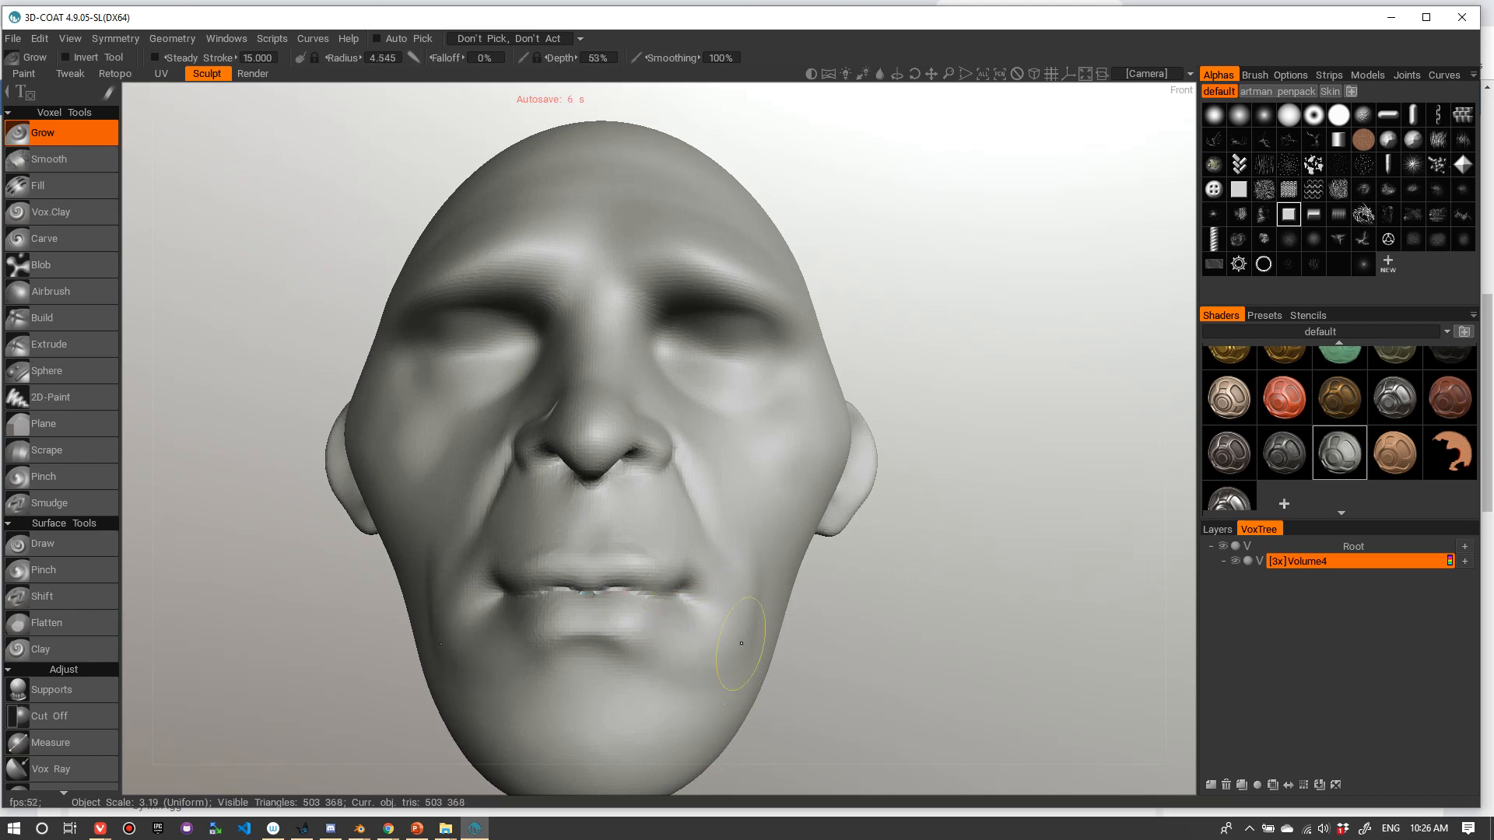
left_click_drag(740, 643, 763, 456, "alt")
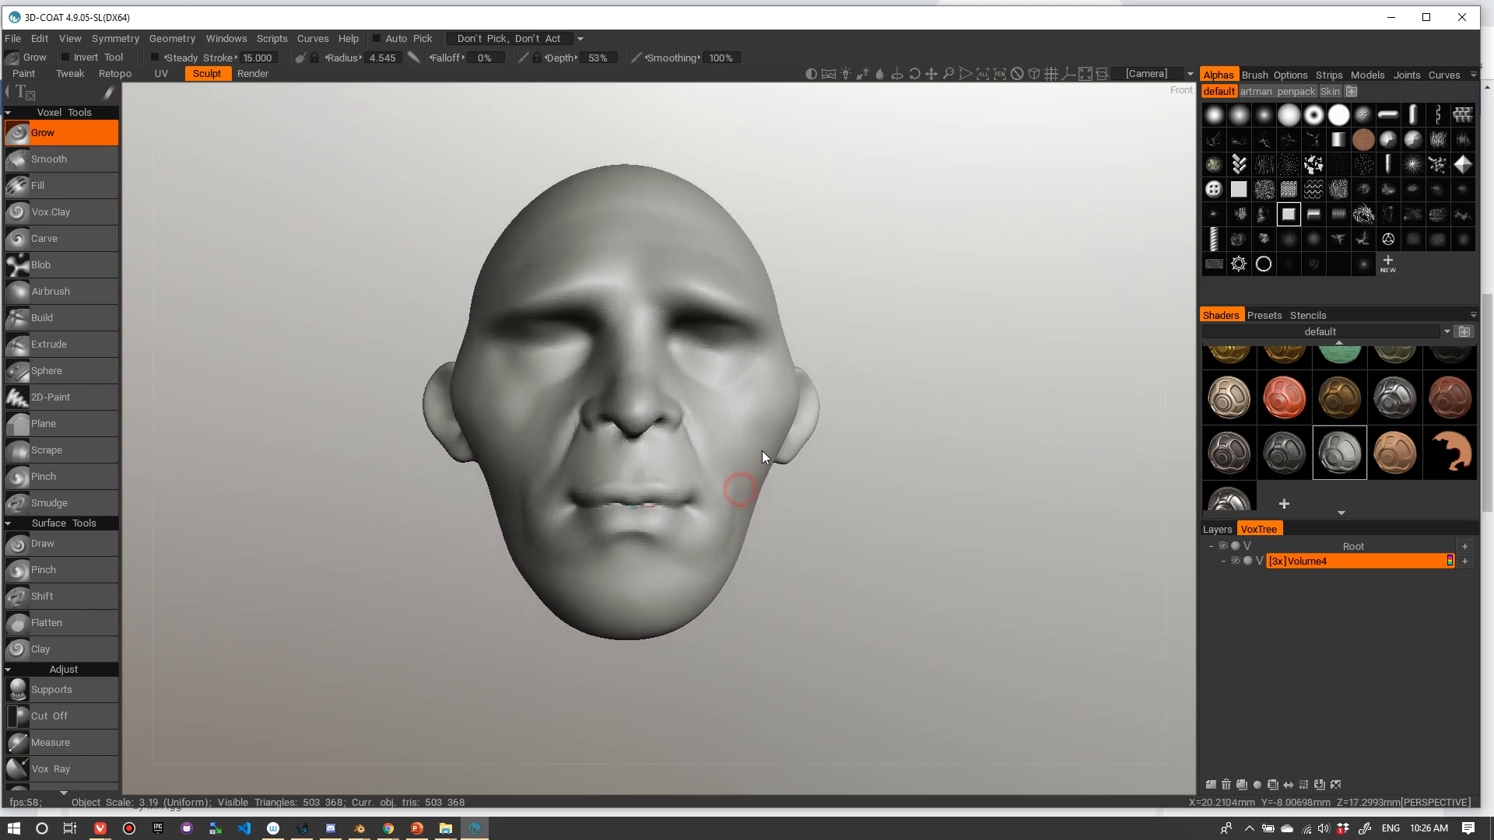
- Sculpt the philtrum between the nose and upper lip with Grow at radius 2.016 and depth 53%
middle_click_drag(763, 451, 778, 434, "alt")
right_click_drag(778, 433, 872, 426, "alt")
middle_click_drag(874, 426, 893, 426, "alt")
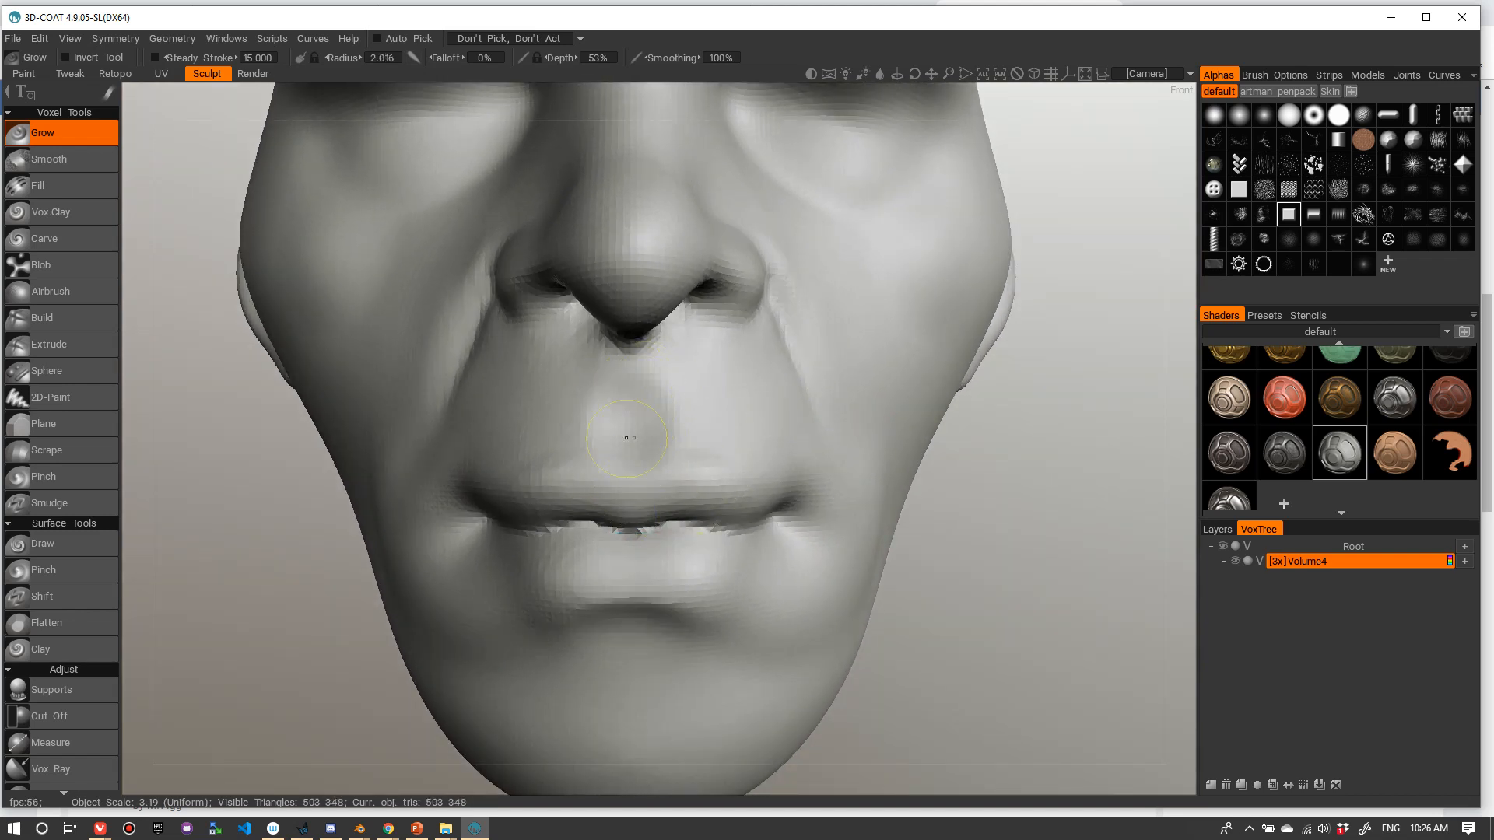
right_click_drag(842, 328, 700, 406, "alt")
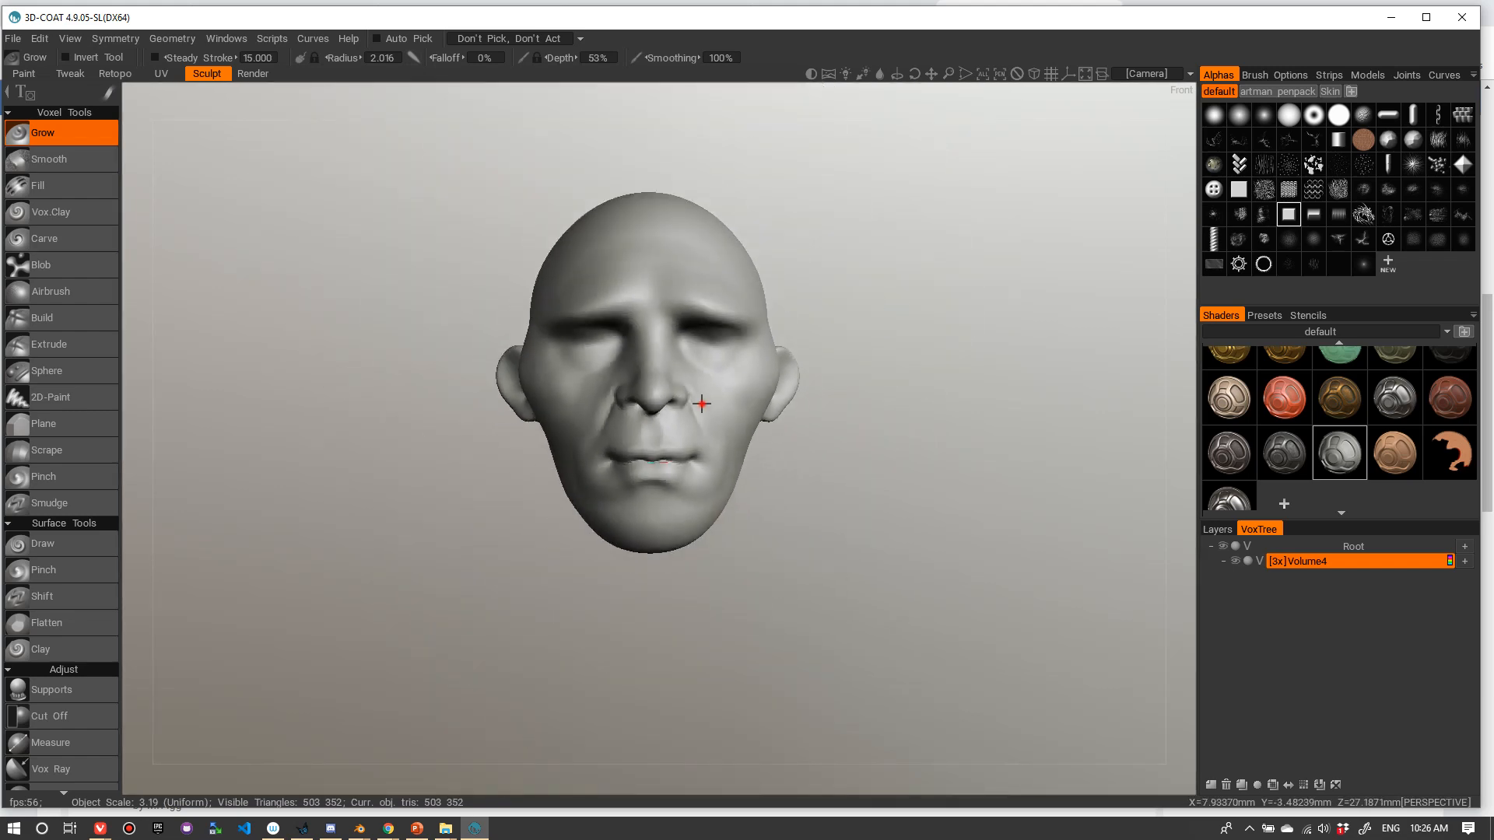
- Examine the head's overall proportions from the front, in profile and from below at a three-quarter angle
left_click_drag(700, 407, 609, 464, "alt")
right_click_drag(609, 465, 666, 422, "alt")
left_click_drag(541, 498, 568, 486, "alt")
right_click_drag(810, 441, 684, 503, "alt")
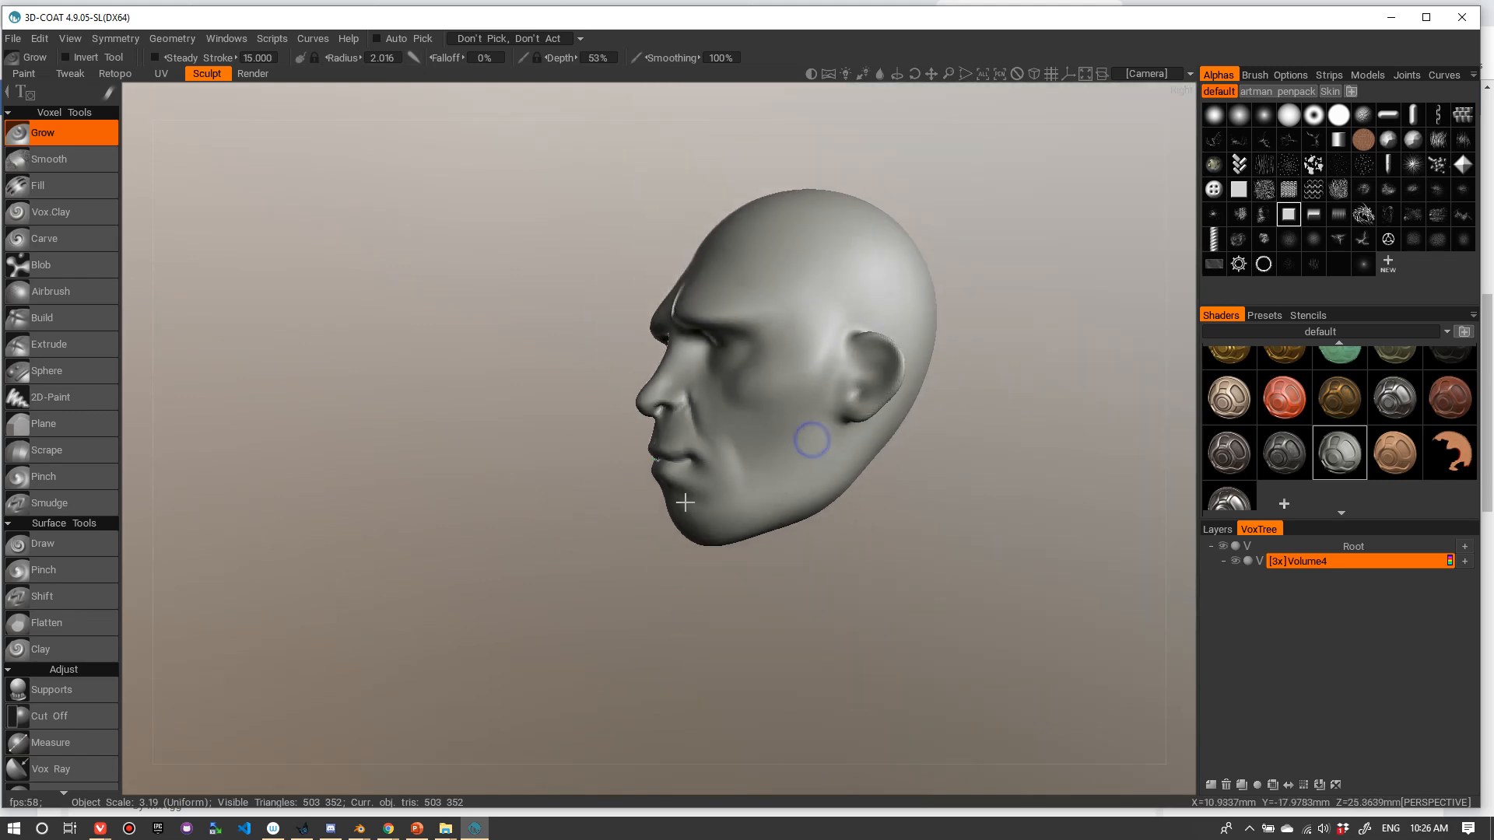
left_click_drag(684, 504, 884, 493, "alt")
right_click_drag(877, 430, 940, 413, "alt")
mouse_move(940, 412)
left_mouse_down("alt")
mouse_move(1053, 424)
mouse_move(914, 442)
mouse_move(777, 427)
mouse_move(801, 440)
mouse_move(913, 420)
left_mouse_up("alt")
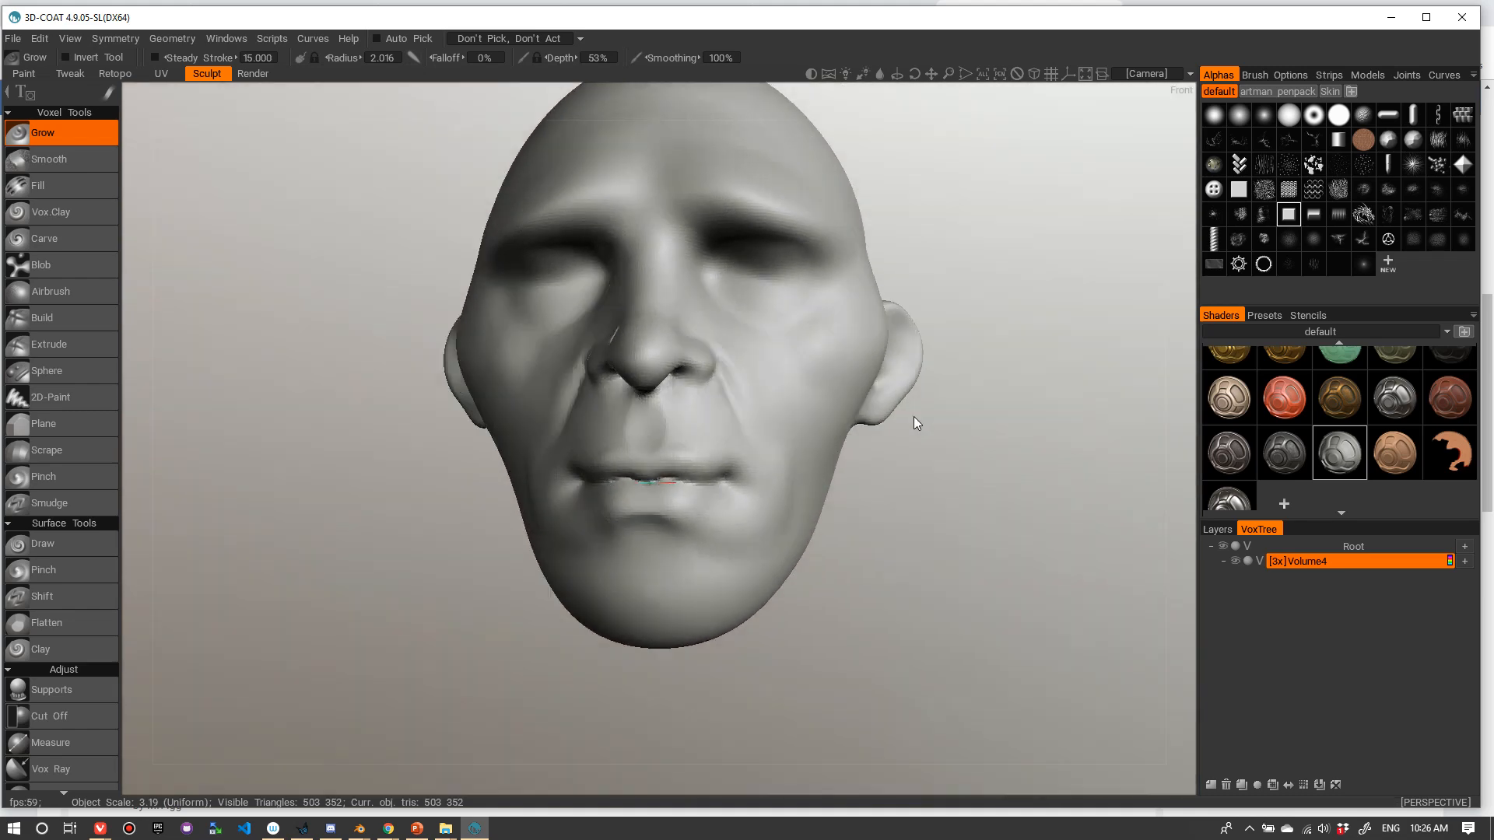
middle_click_drag(956, 183, 910, 304, "alt")
right_click_drag(940, 256, 986, 257, "alt")
left_click_drag(1042, 231, 874, 299, "alt")
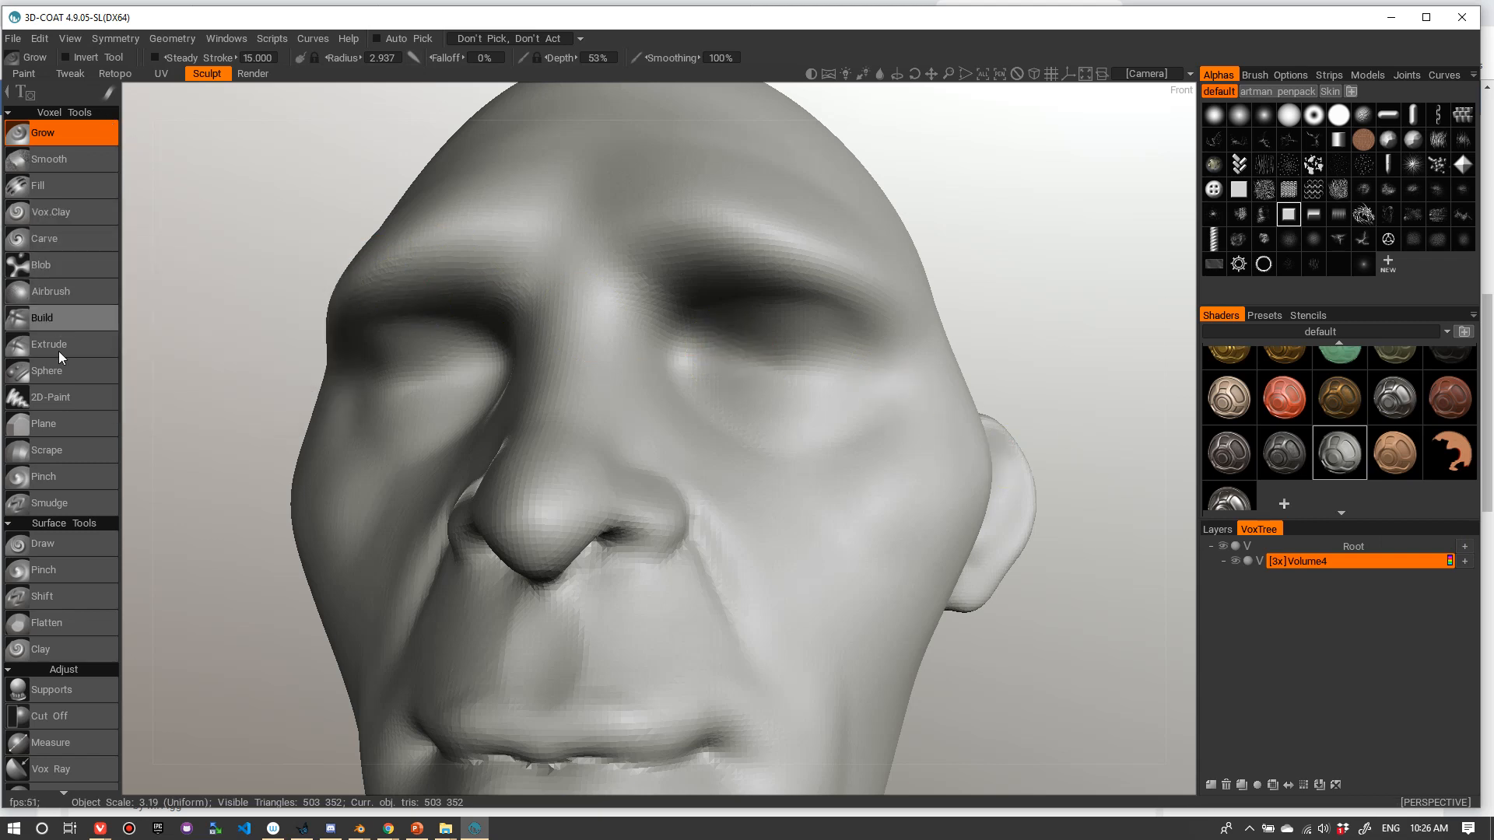
- Place a sphere primitive with radius 7.705 in the eye socket
scroll(64, 699, "down", 10)
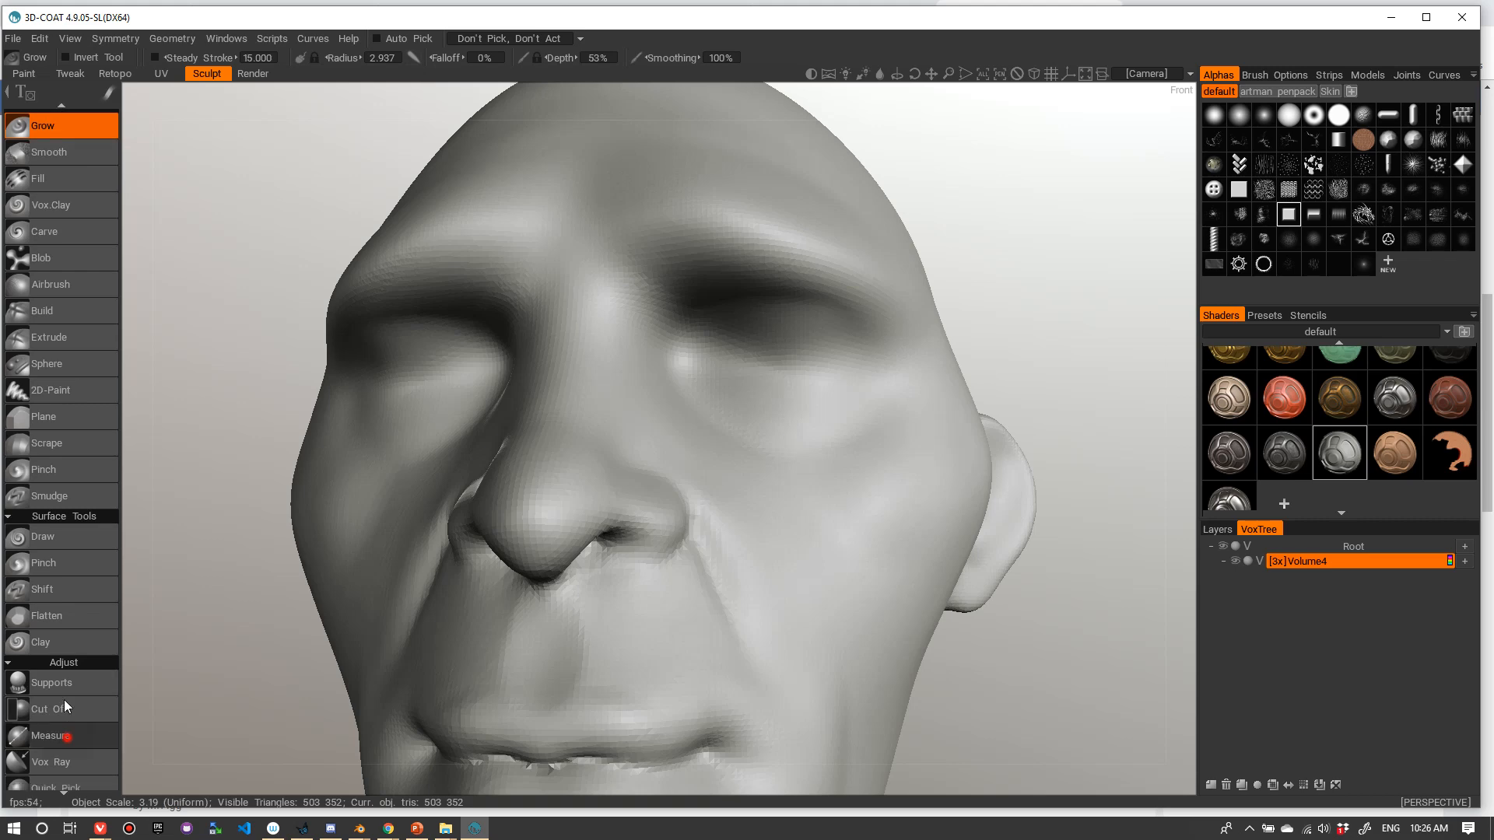
left_click(61, 597)
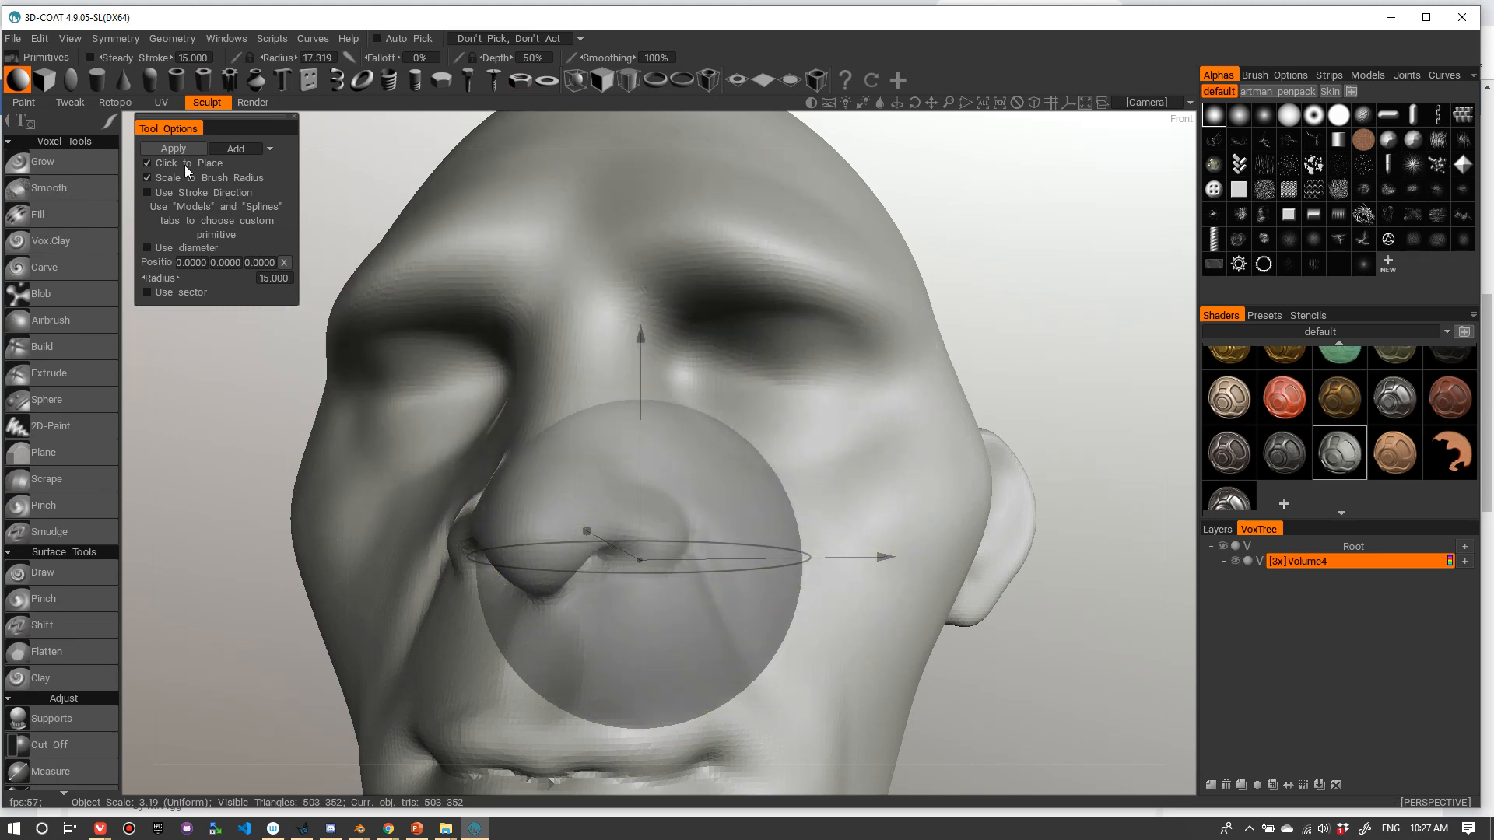
right_click_drag(810, 384, 666, 385)
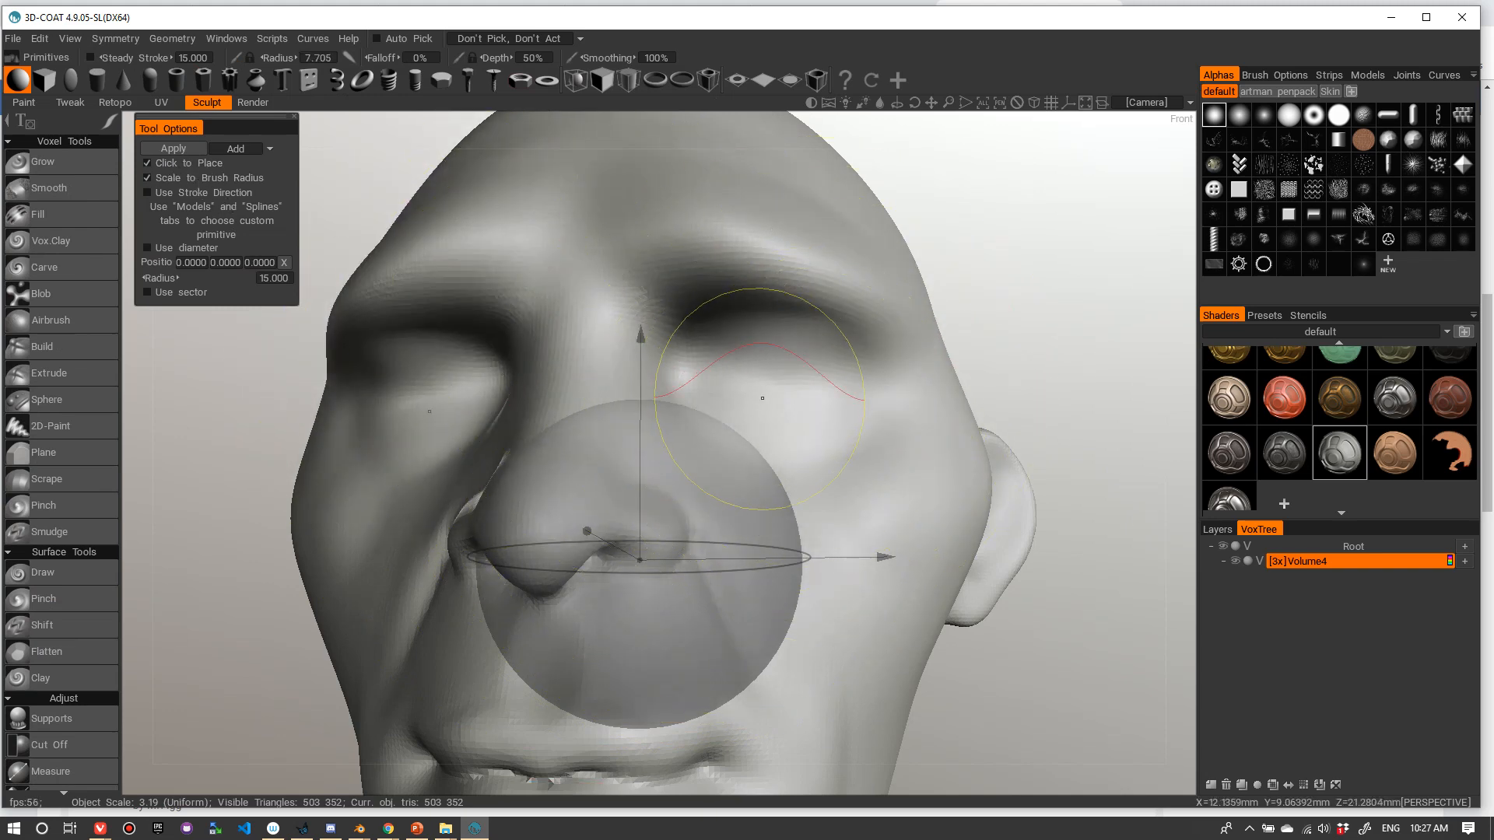
left_click(775, 366)
- Move the sphere back, up and inward into the eye socket, to about 10.788, 10.954, 15.645
middle_click_drag(774, 366, 632, 393)
left_click_drag(634, 391, 683, 394)
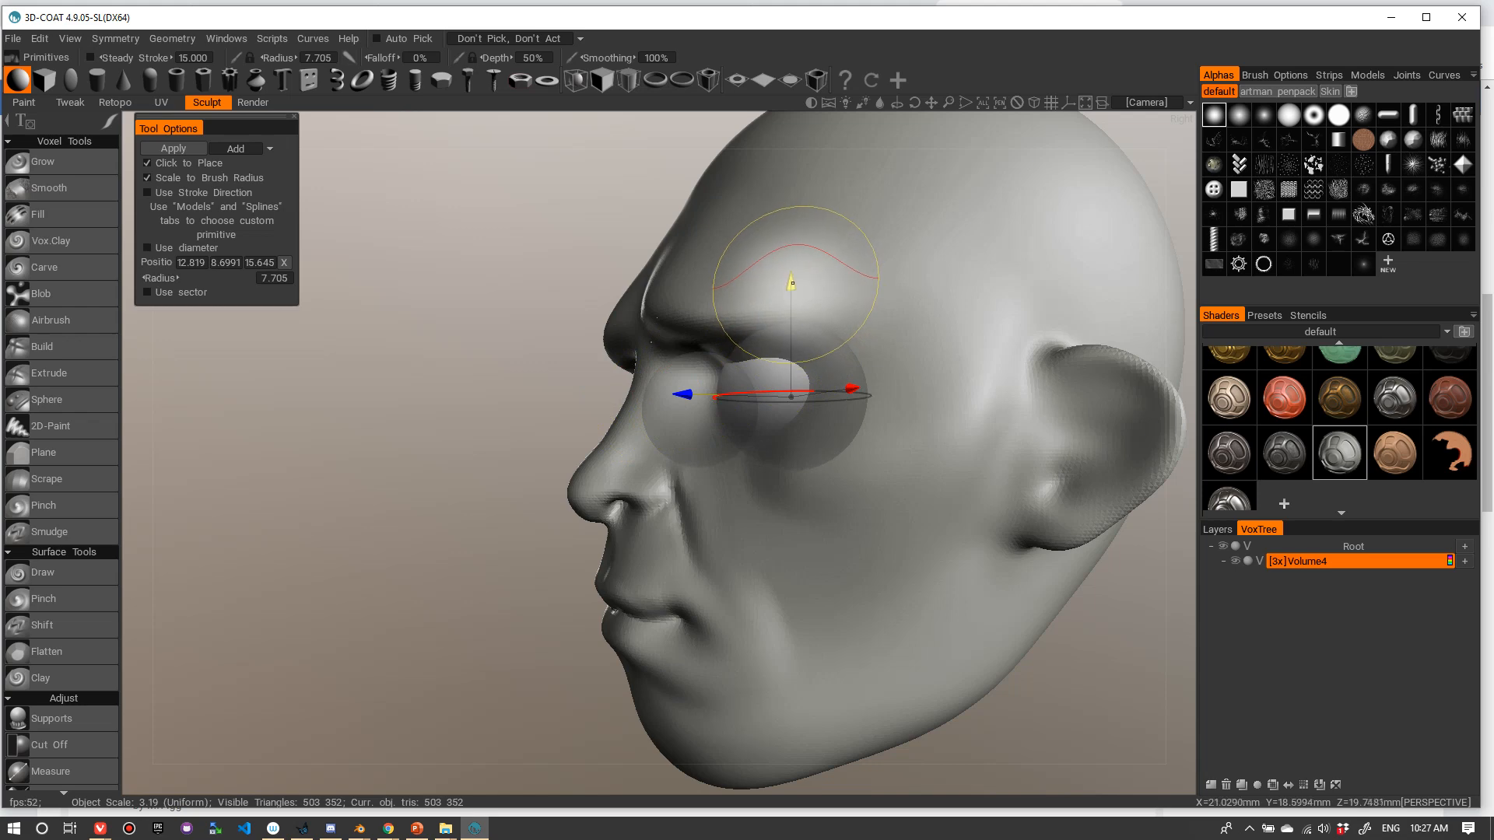
left_click_drag(792, 283, 790, 260)
middle_click_drag(550, 493, 801, 389)
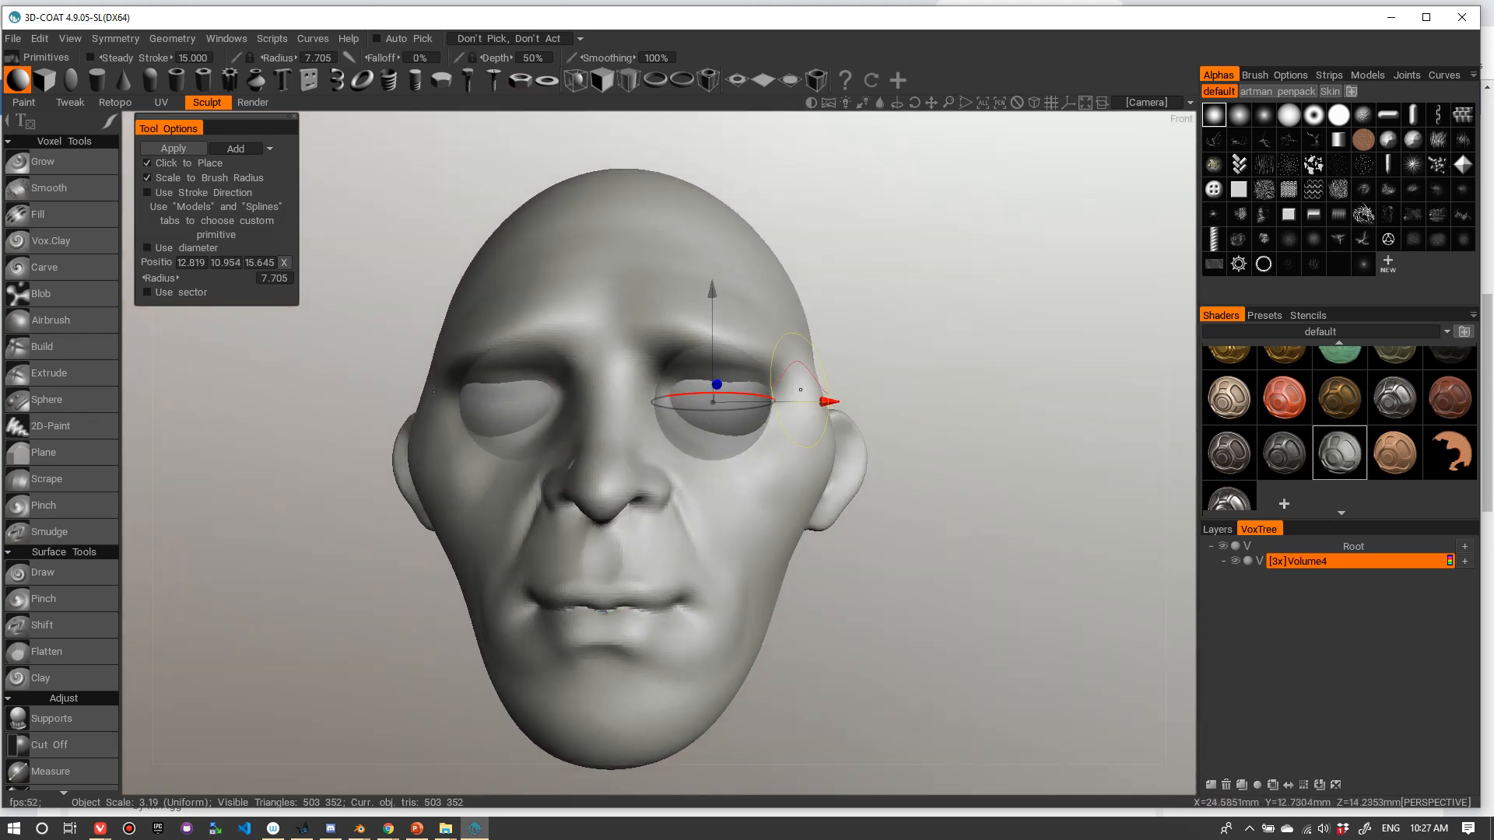
left_click_drag(826, 402, 810, 400)
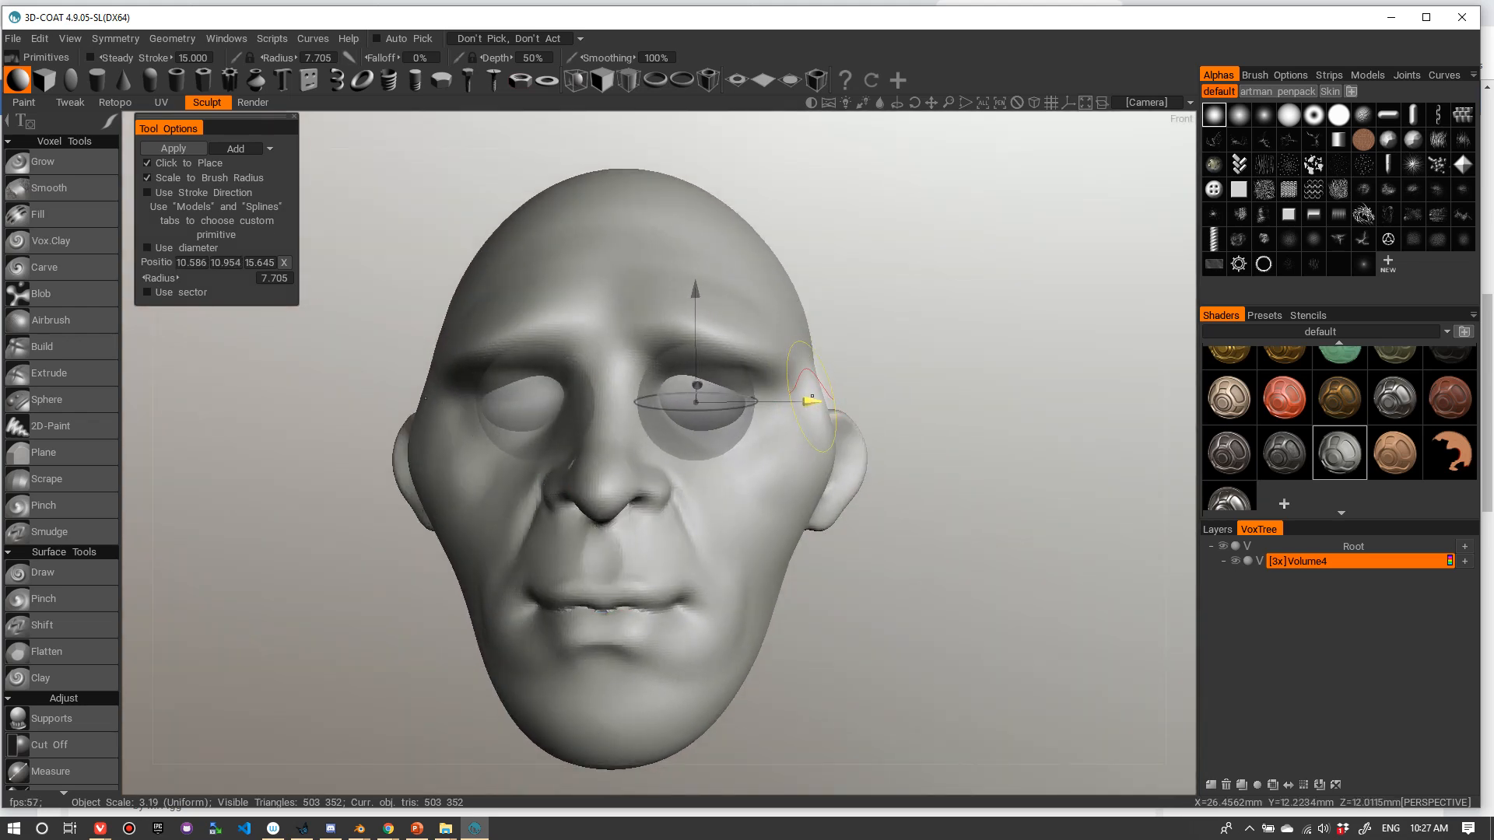
mouse_move(941, 310)
left_mouse_down()
mouse_move(744, 326)
mouse_move(963, 315)
left_mouse_up()
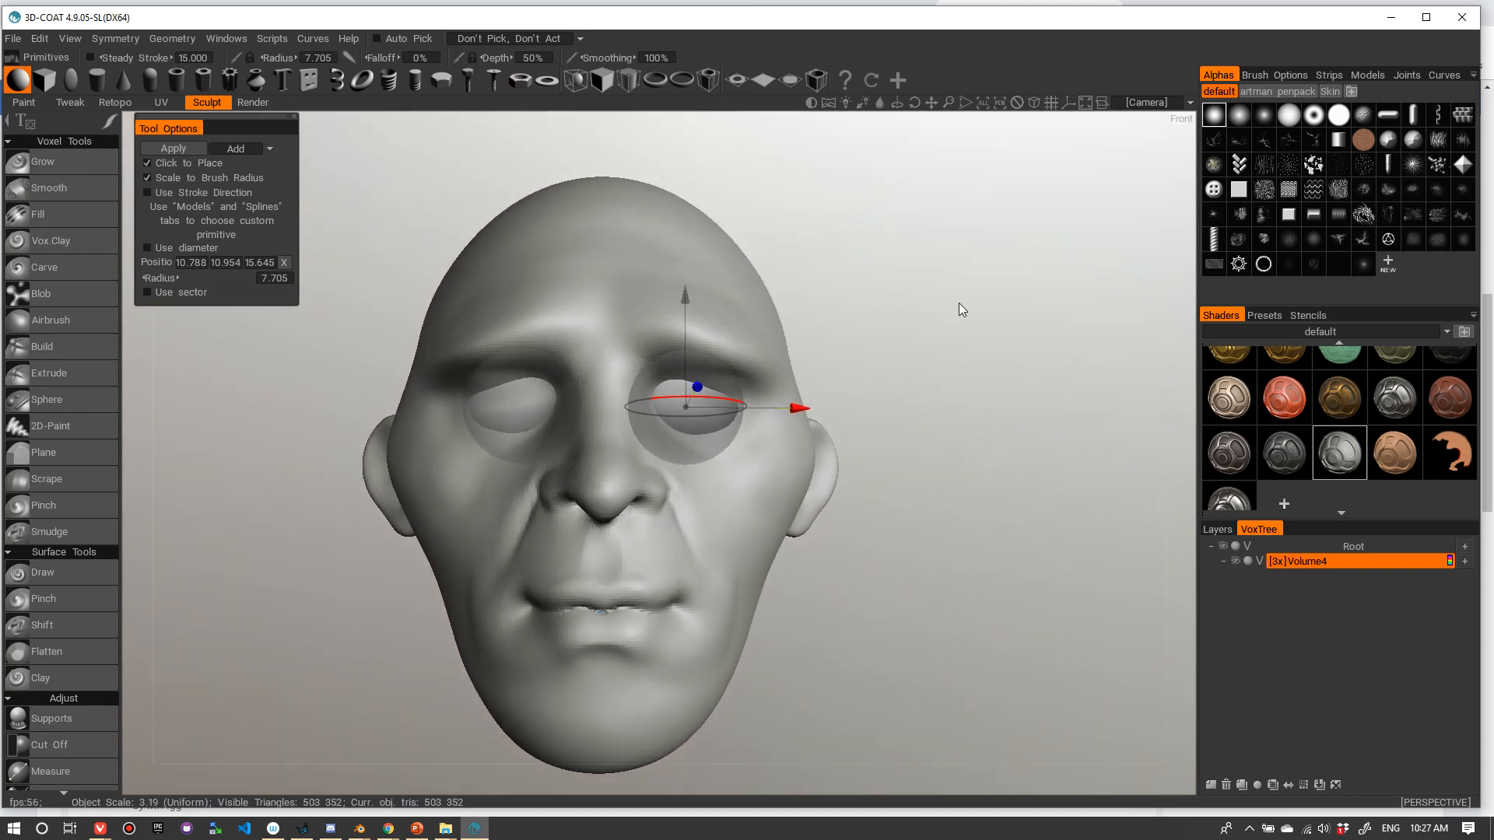
- Enlarge the sphere to radius 8.094 and apply it in a new volume under Root to create the eyeballs
scroll(933, 282, "up", 5)
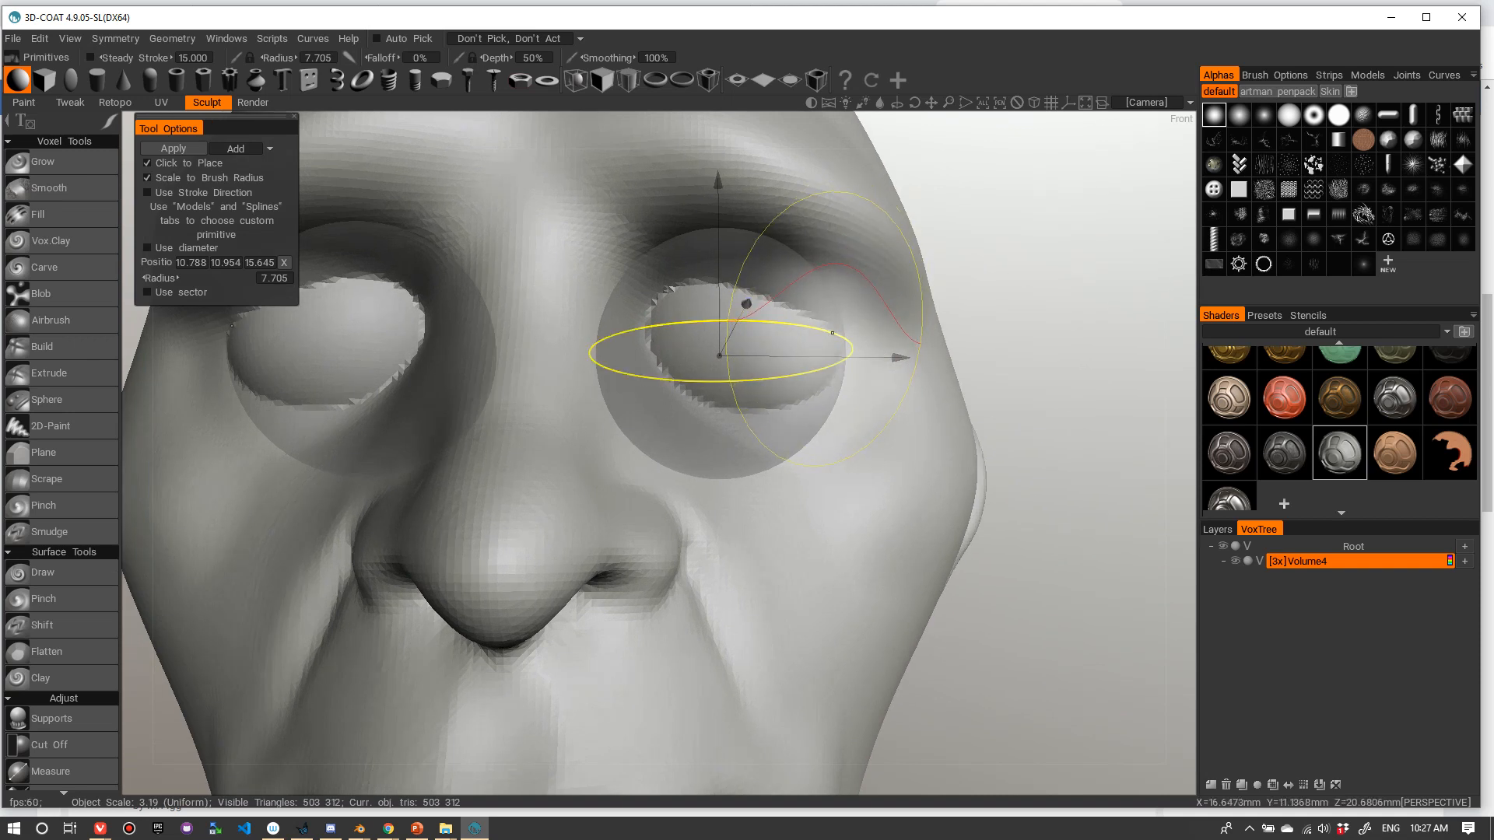
left_click_drag(833, 333, 839, 332)
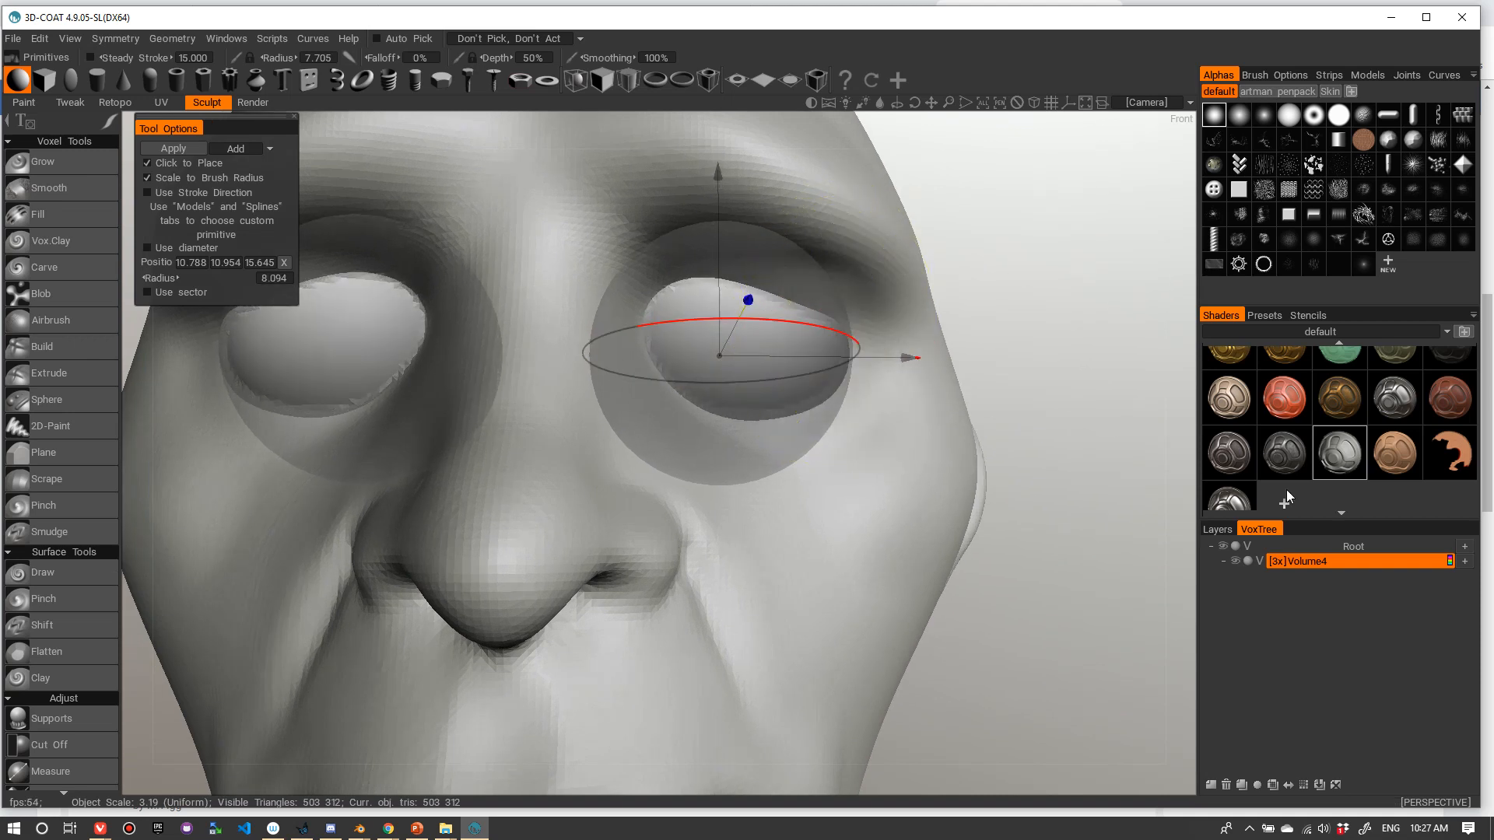
left_click(1465, 548)
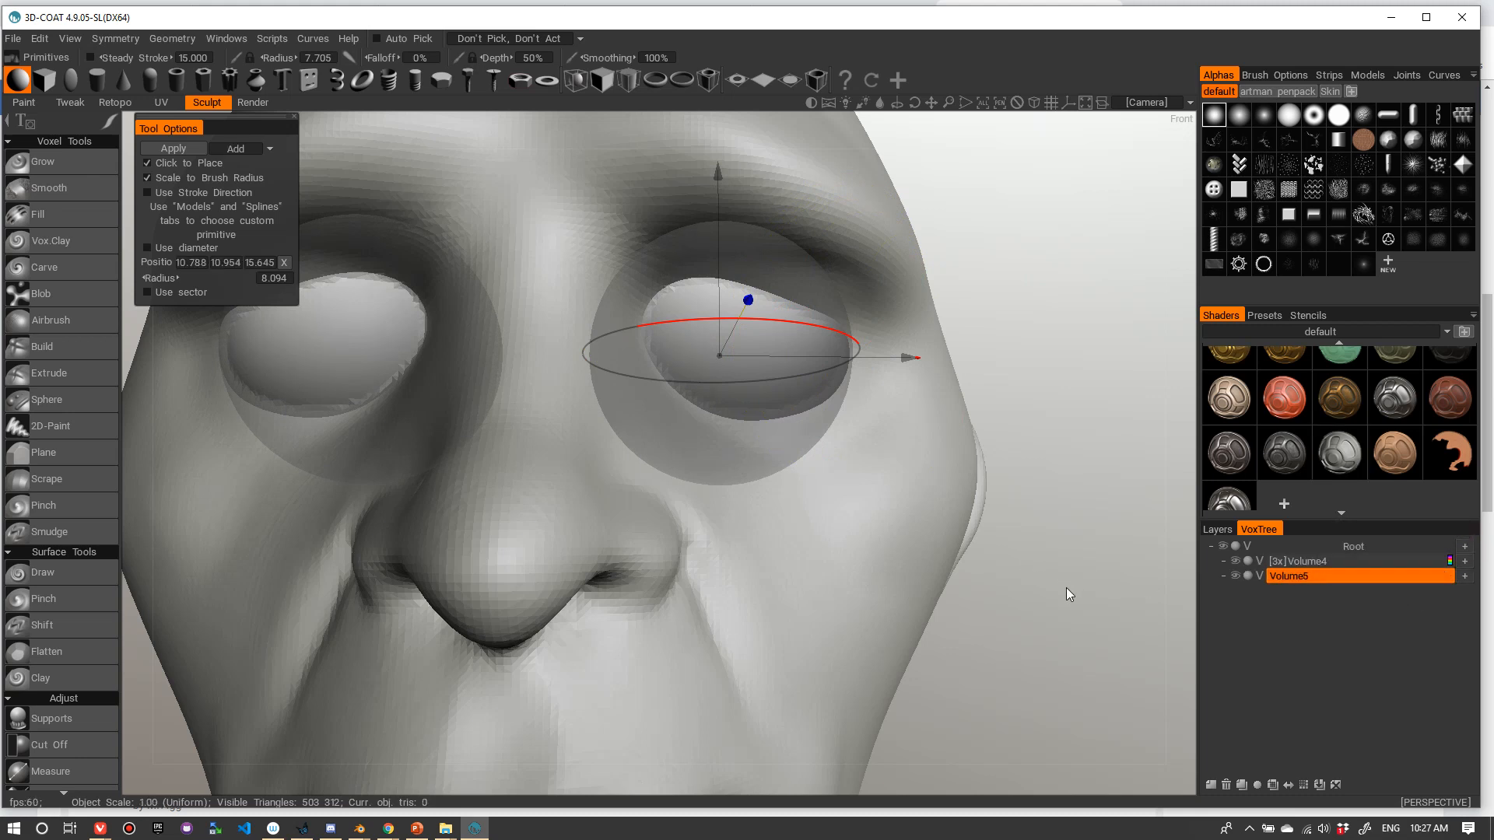
key("Return")
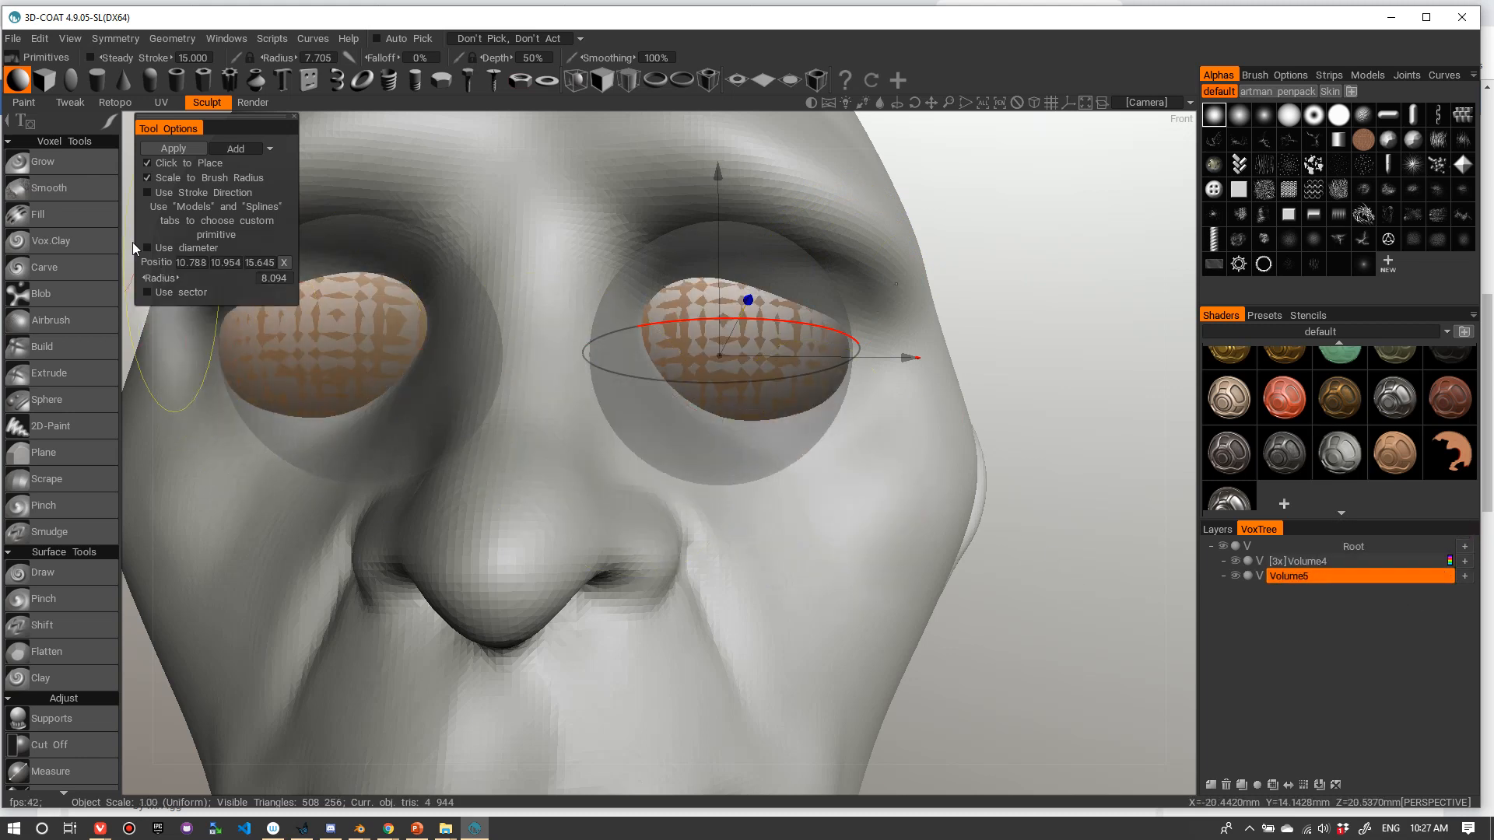
left_click(43, 161)
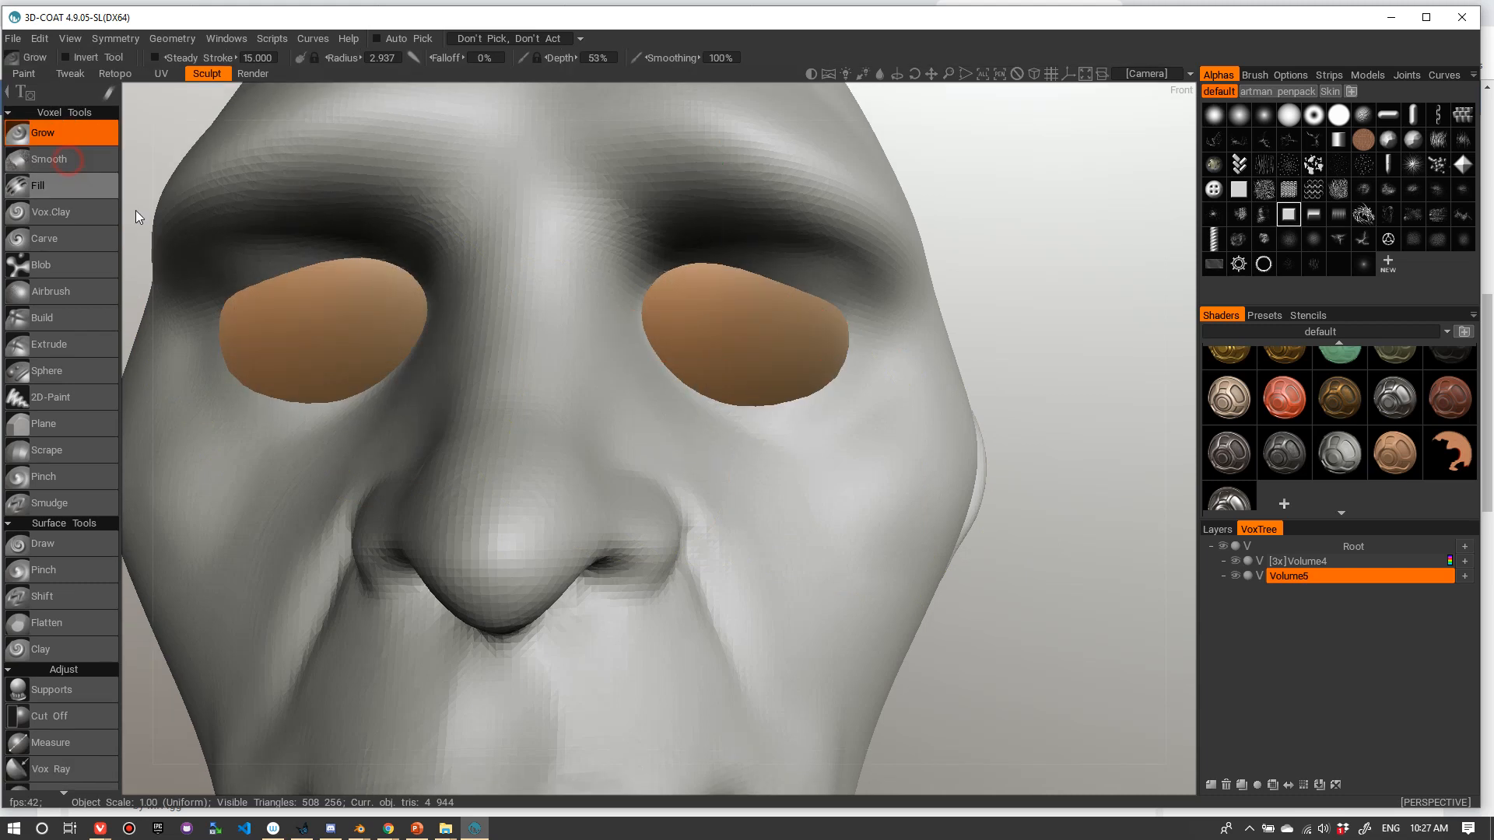
- Assign the SculptingMatCap shader to the eyeball volume and raise its resolution to 8x
left_click(1339, 454)
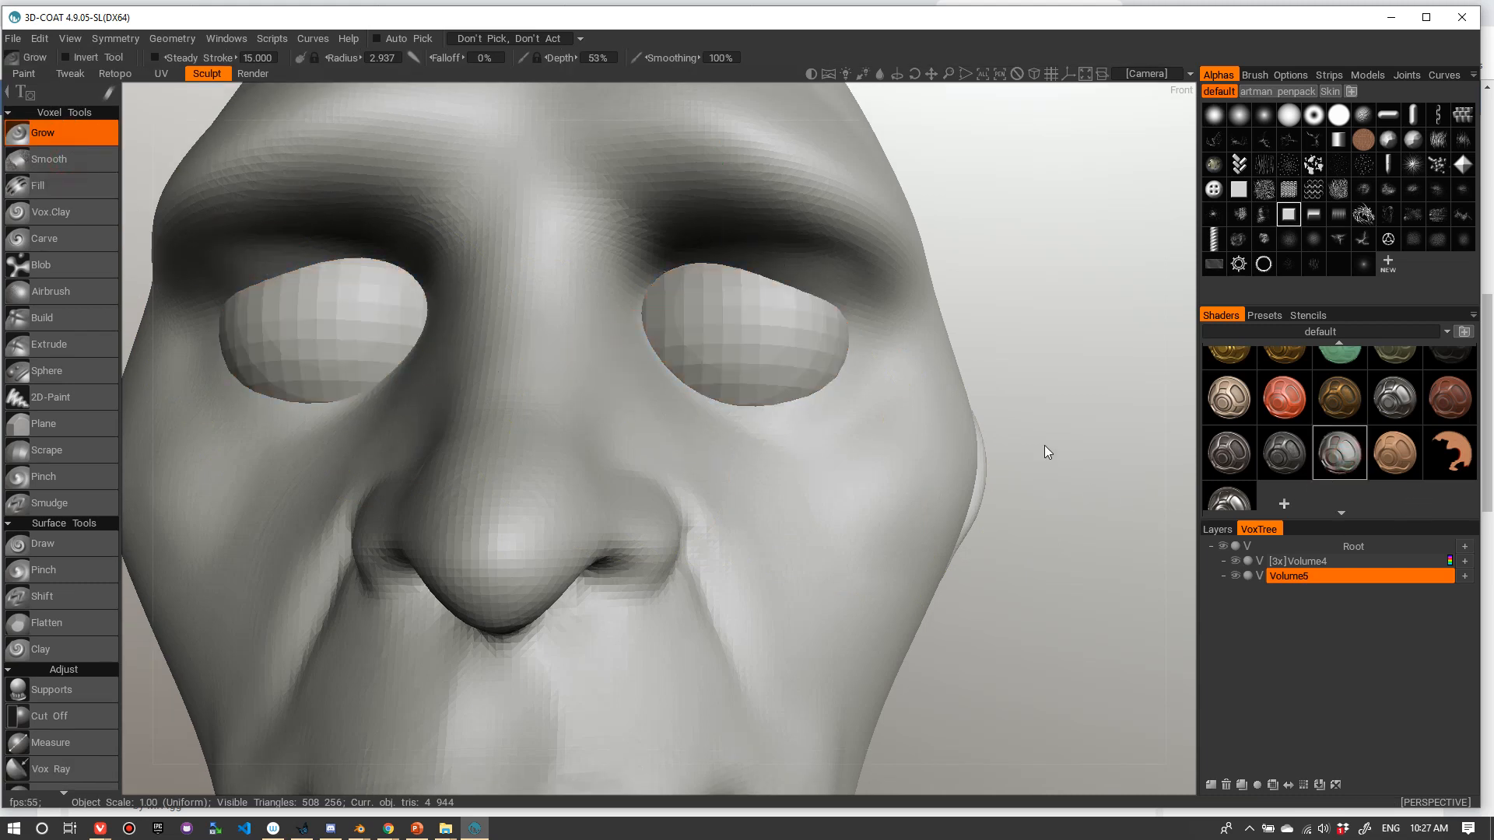
key("shift+r")
key("shift+r")
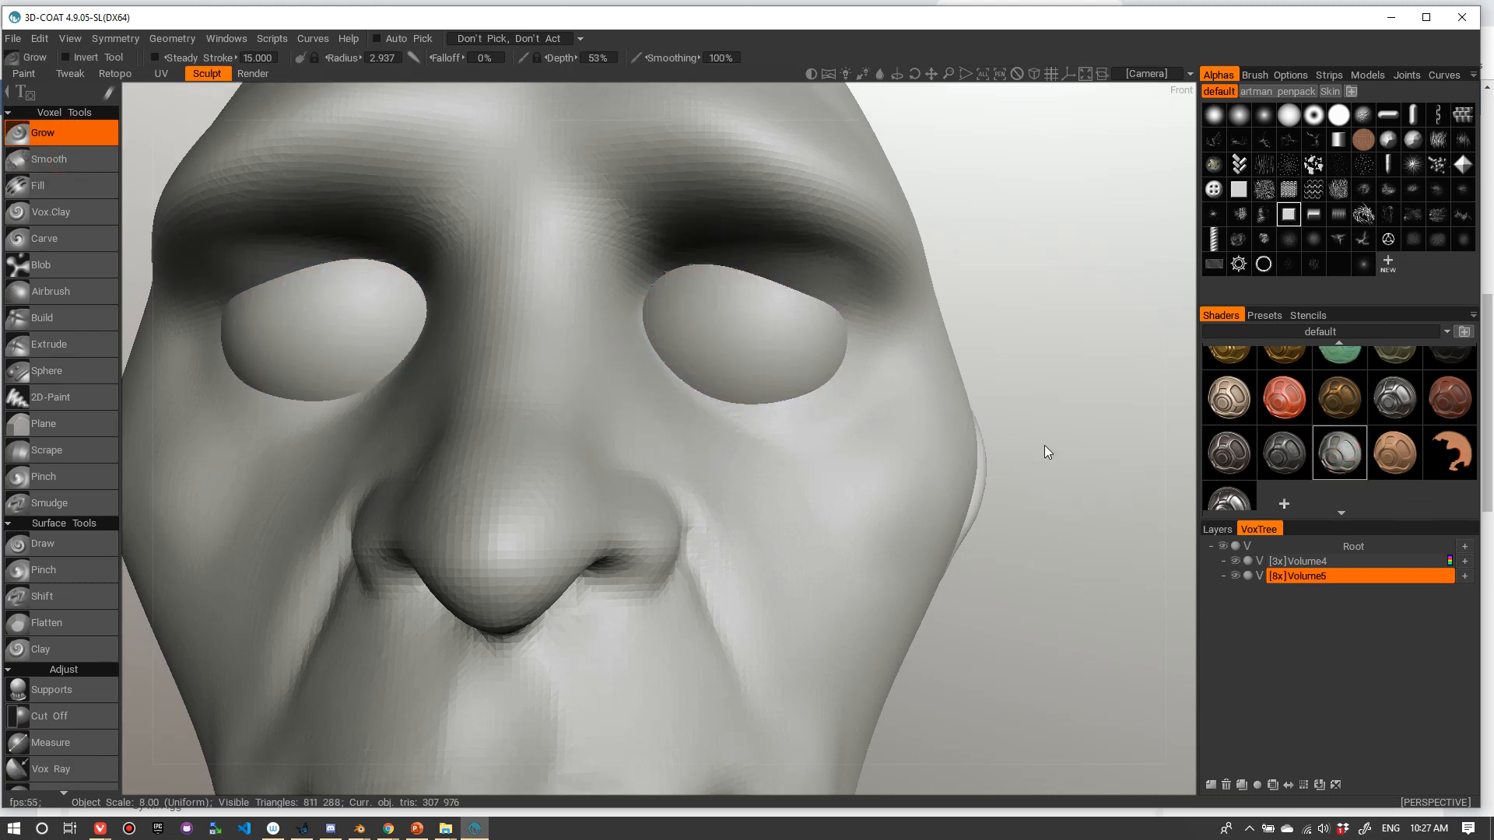
- Raise the eyeball volume's resolution to 16x and carve an almond-shaped eye opening with the Grow tool, leaving a raised lid rim
right_click_drag(1107, 442, 917, 436)
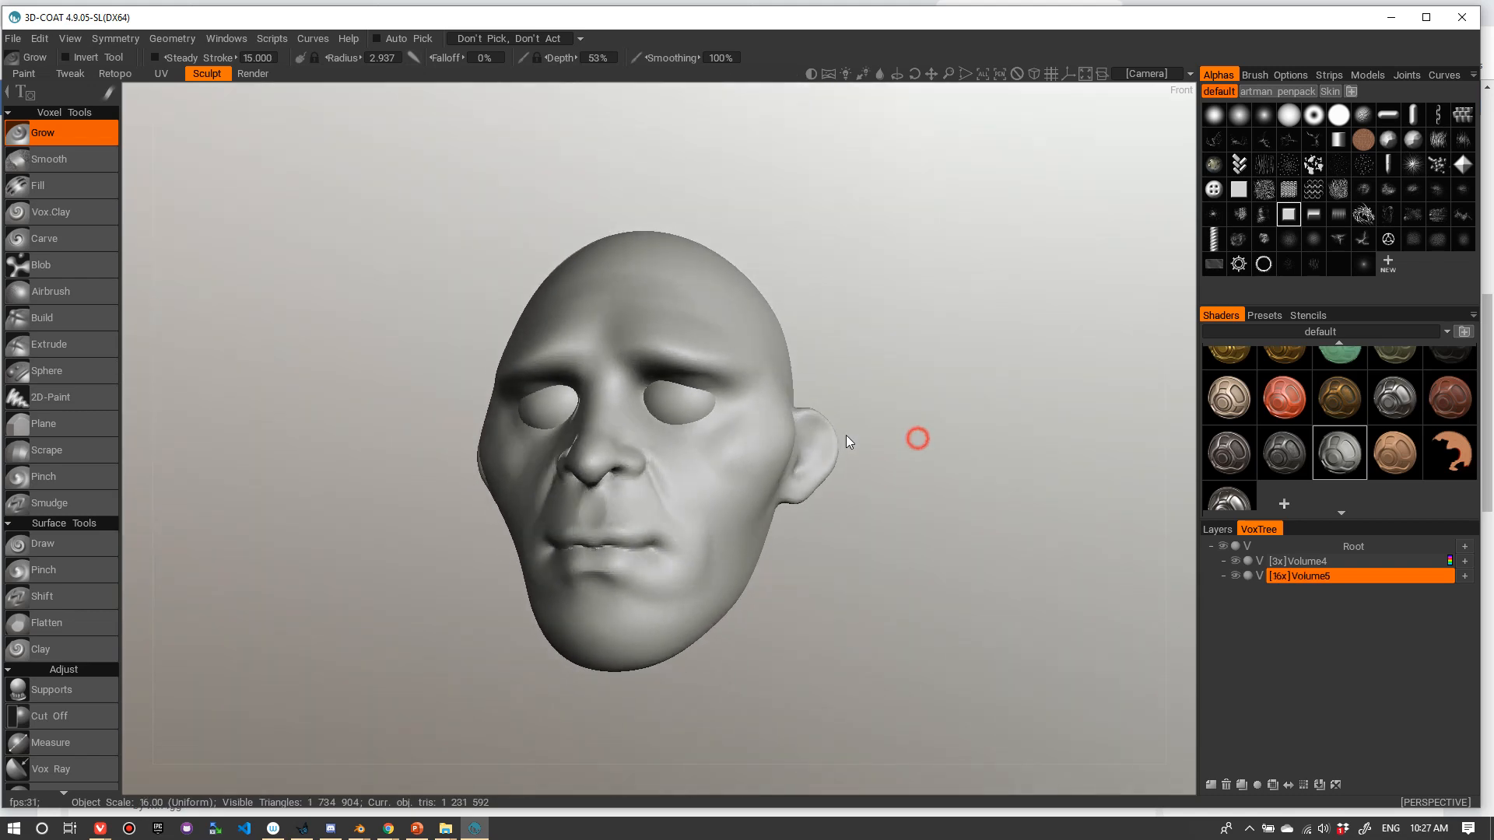
mouse_move(917, 437)
left_mouse_down()
mouse_move(651, 455)
mouse_move(922, 445)
left_mouse_up()
right_click_drag(887, 387, 1001, 367)
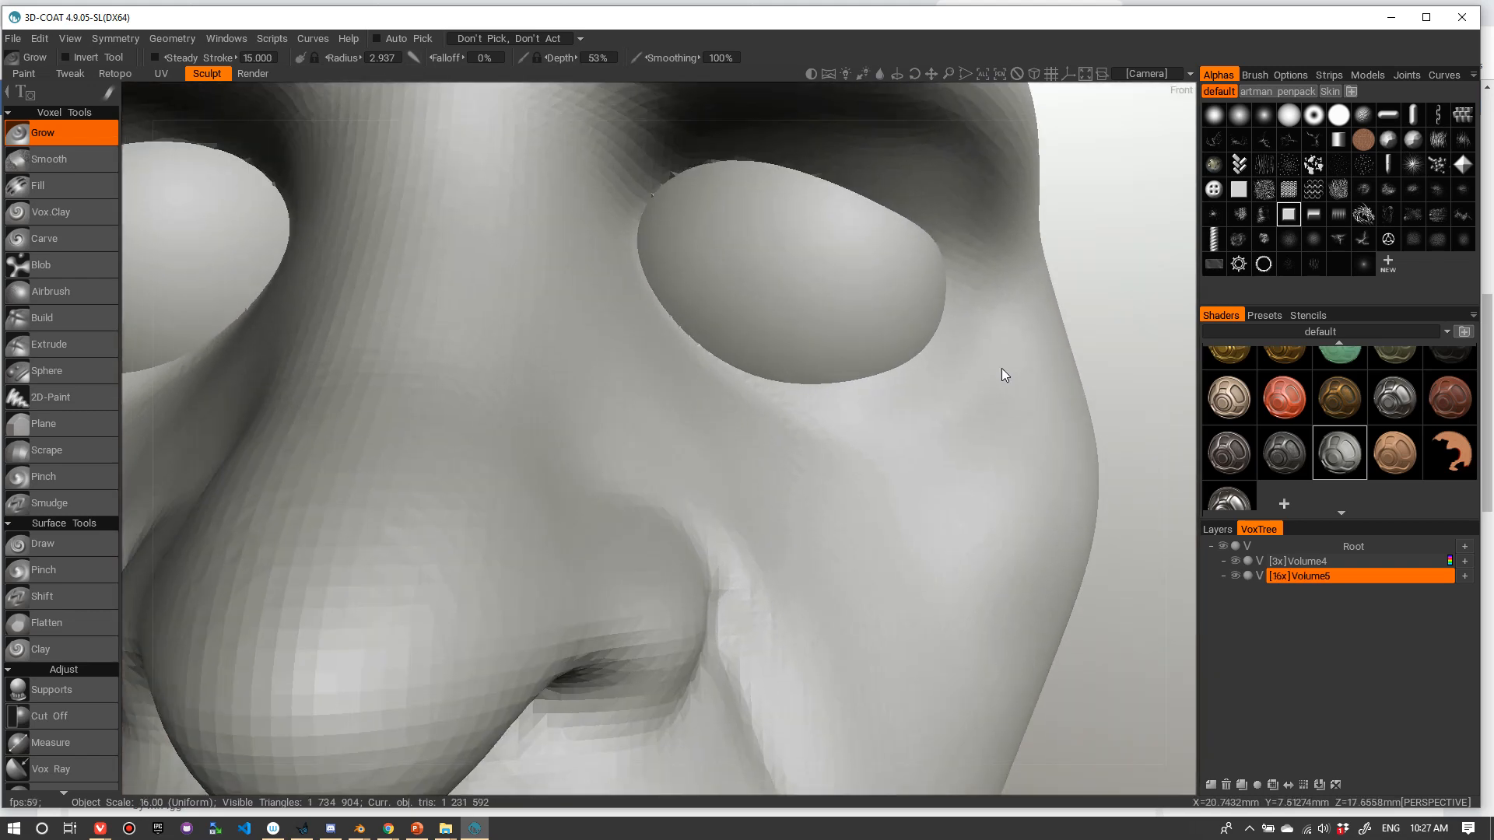
left_click_drag(996, 364, 985, 362, "alt")
right_click_drag(985, 363, 982, 365)
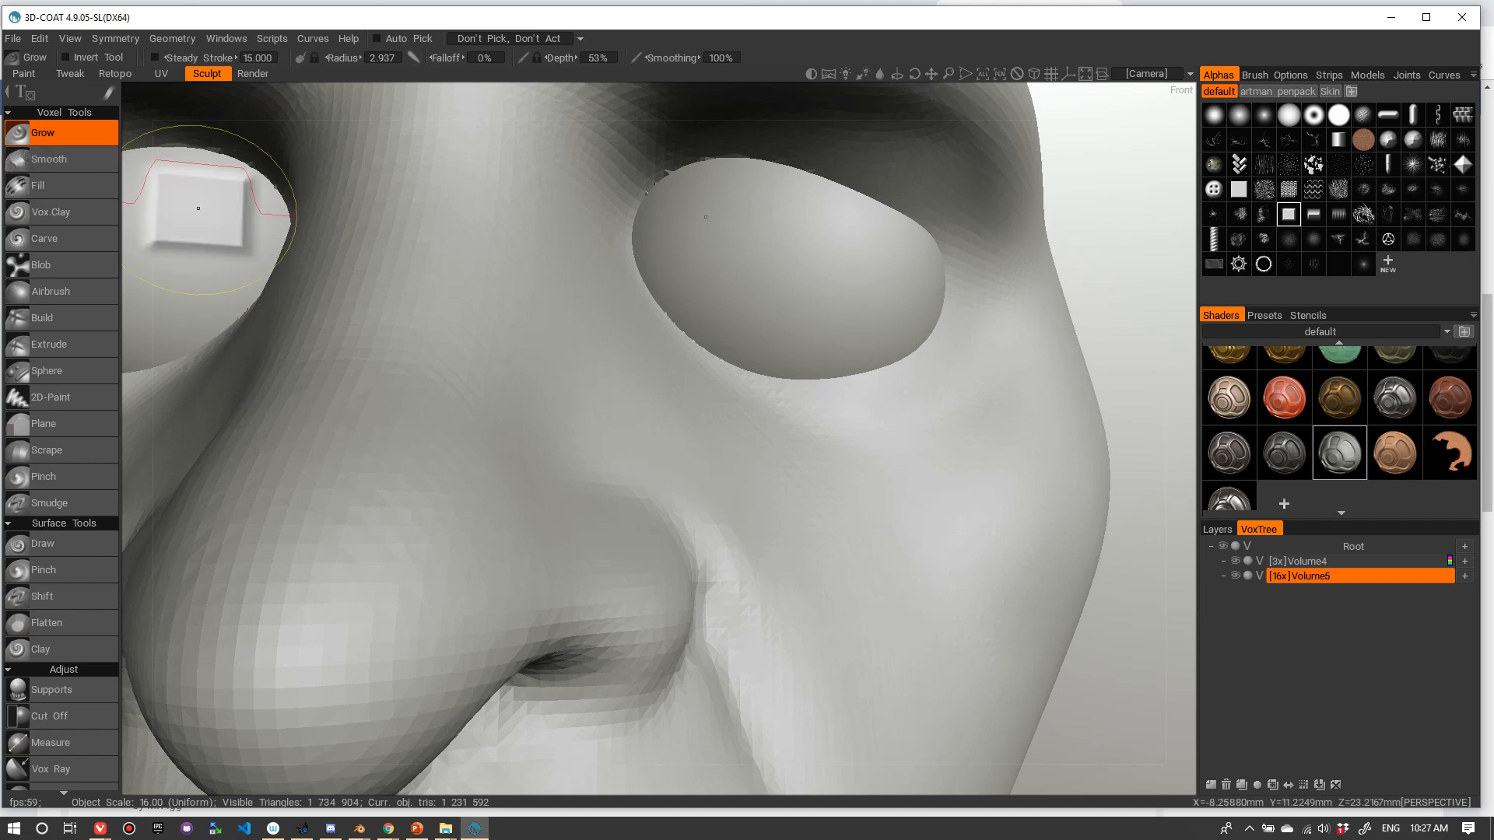
right_click_drag(865, 305, 815, 292)
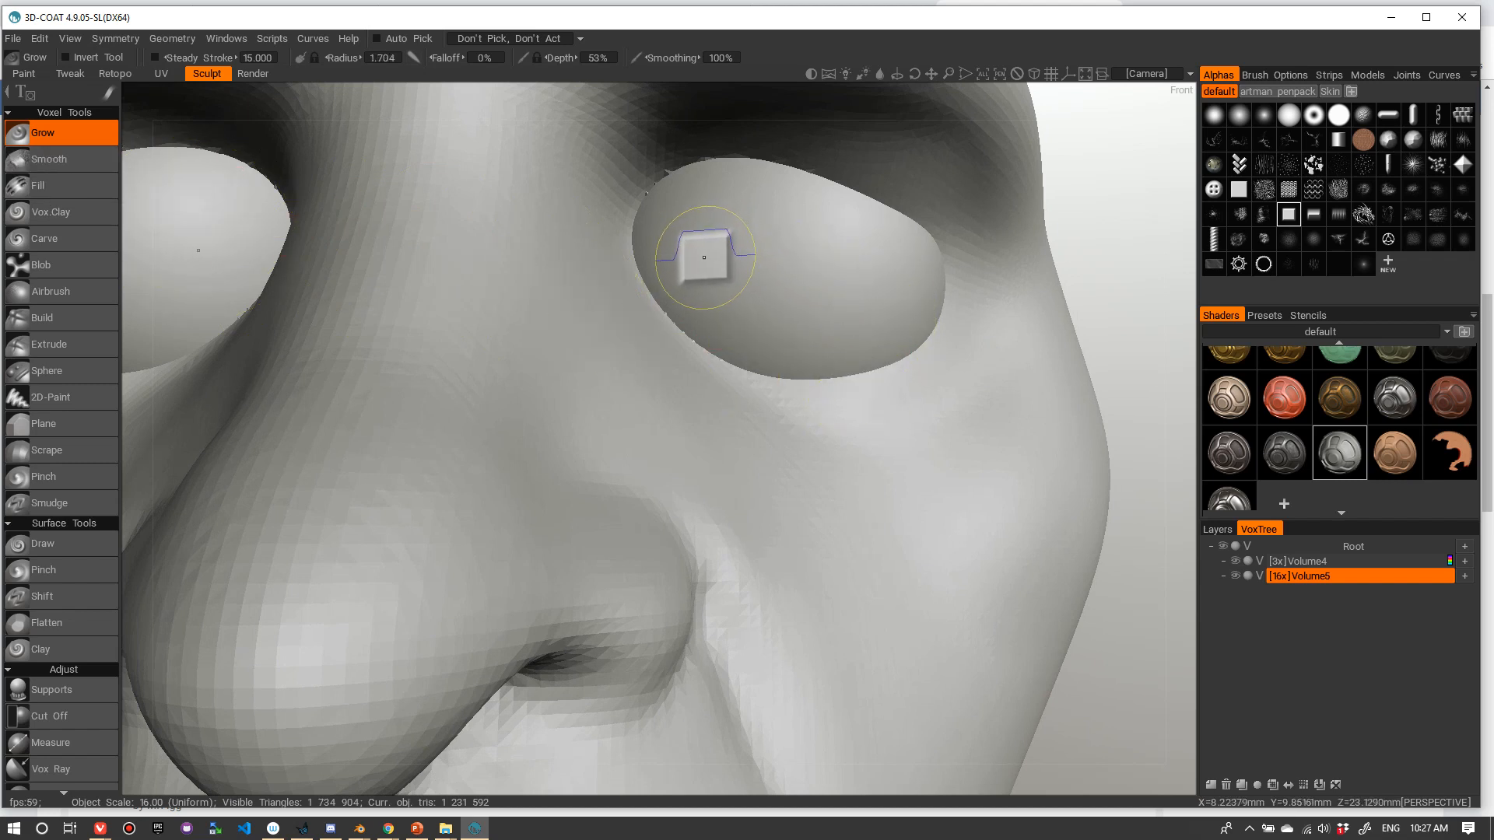
left_click_drag(702, 255, 810, 243)
right_click_drag(764, 252, 784, 254)
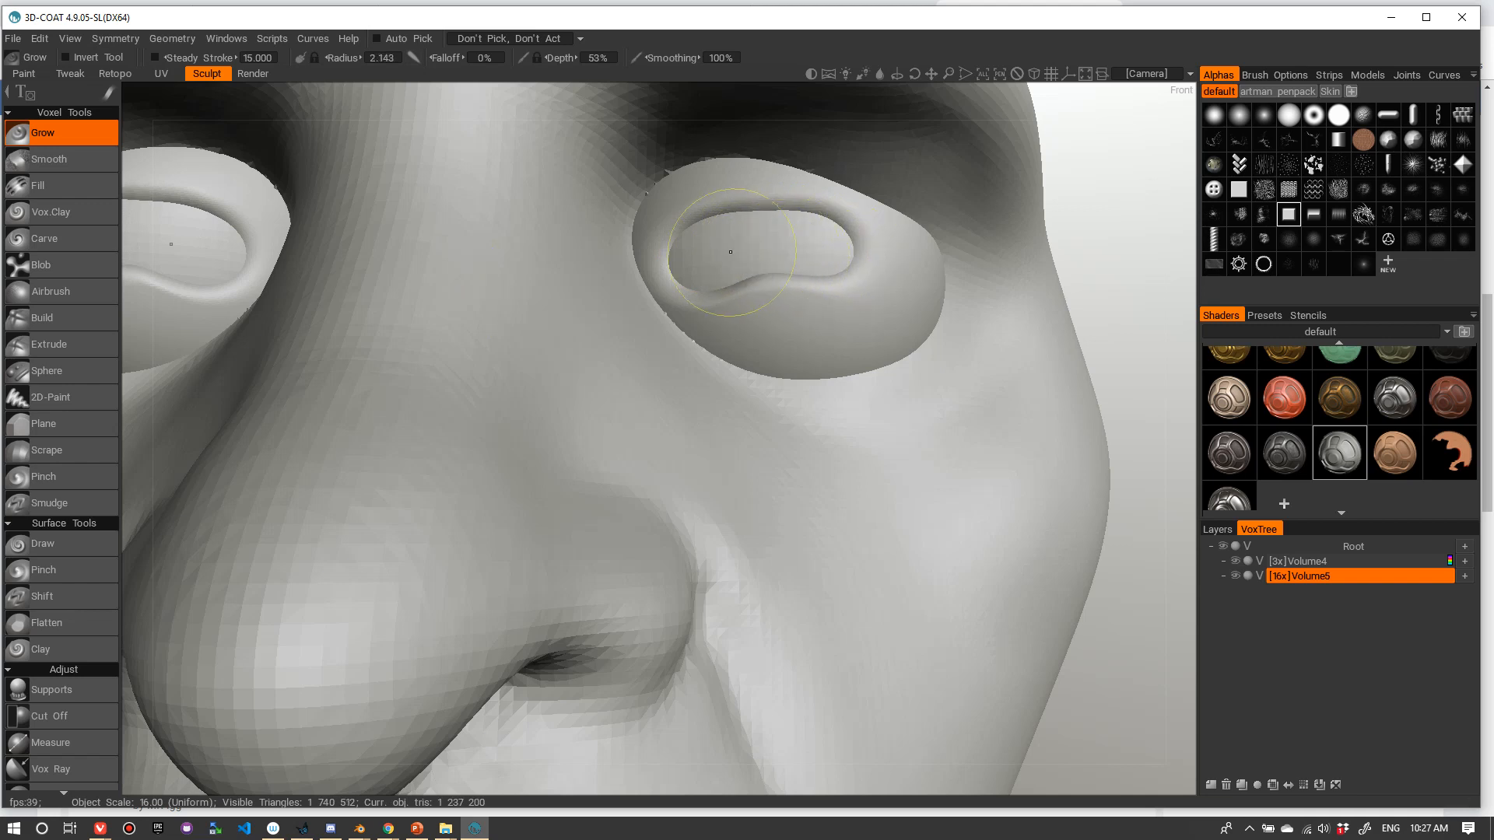
mouse_move(730, 251)
left_mouse_down("shift")
mouse_move(830, 243)
mouse_move(773, 274)
left_mouse_up("shift")
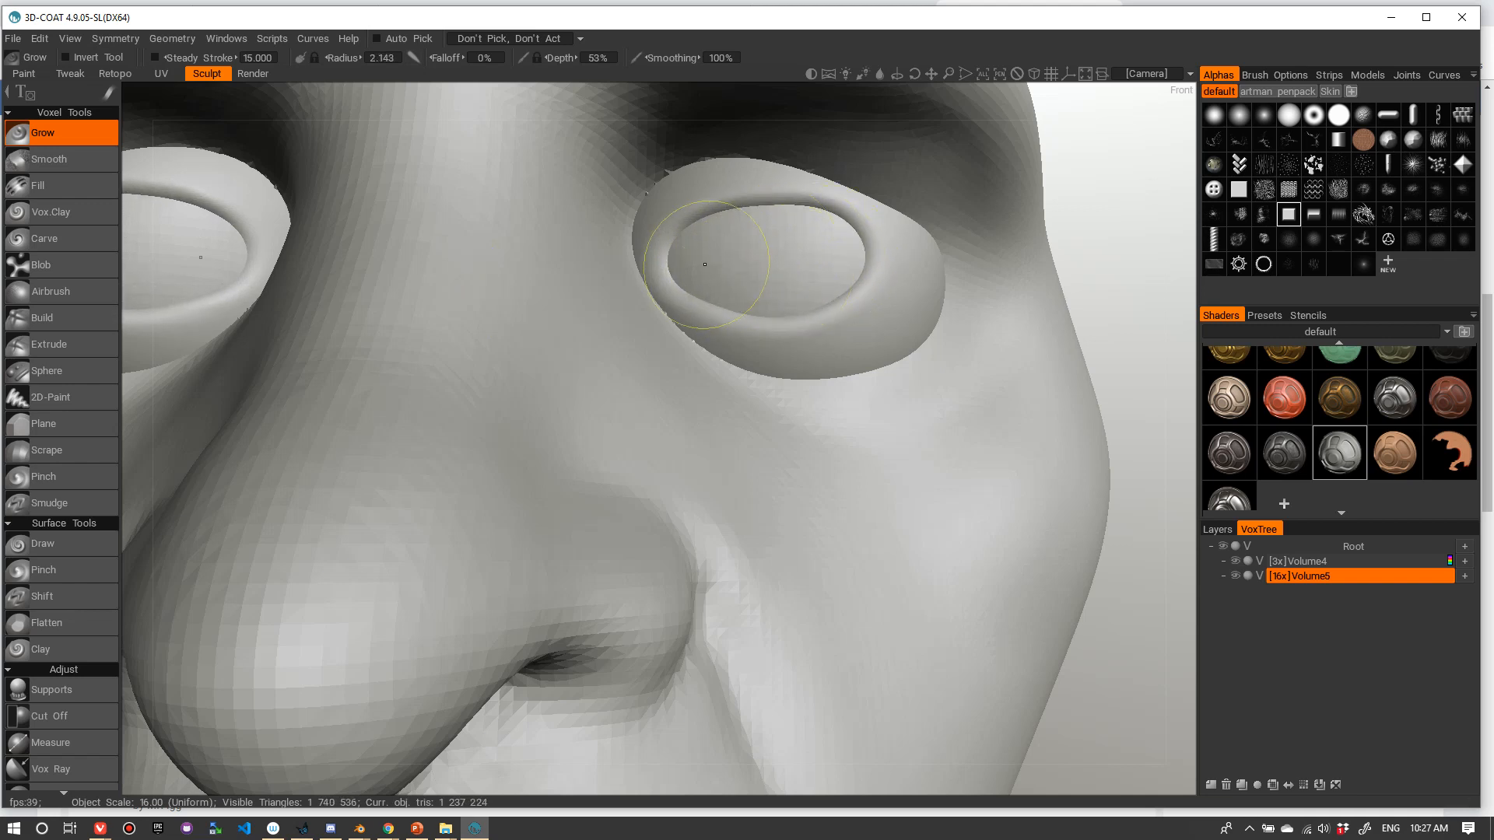
mouse_move(855, 249)
left_mouse_down("shift")
mouse_move(909, 269)
mouse_move(824, 294)
left_mouse_up("shift")
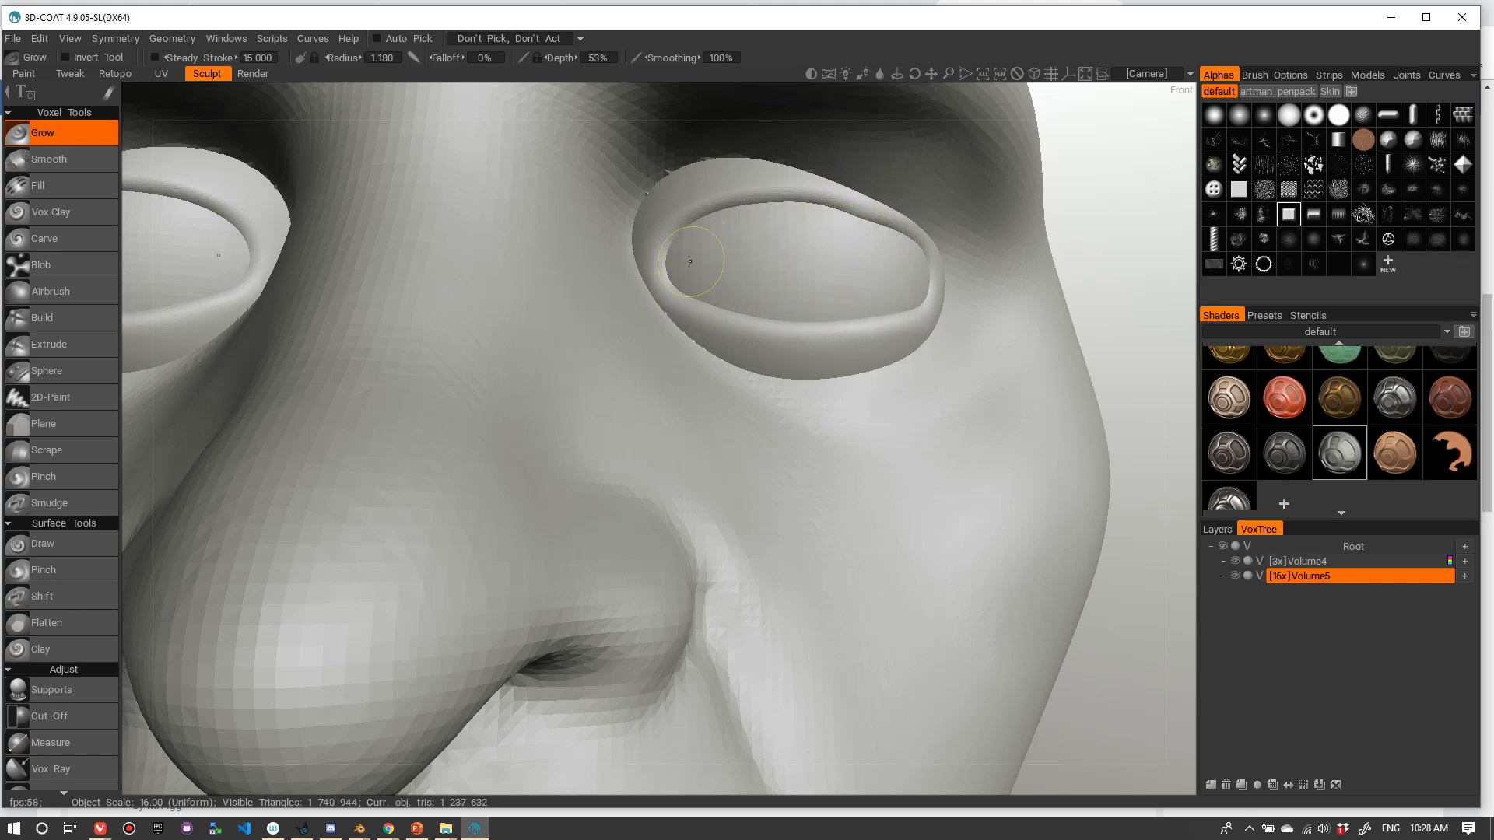
- Examine the carved eyelid shape from close up and against the whole head
scroll(856, 249, "up", 2)
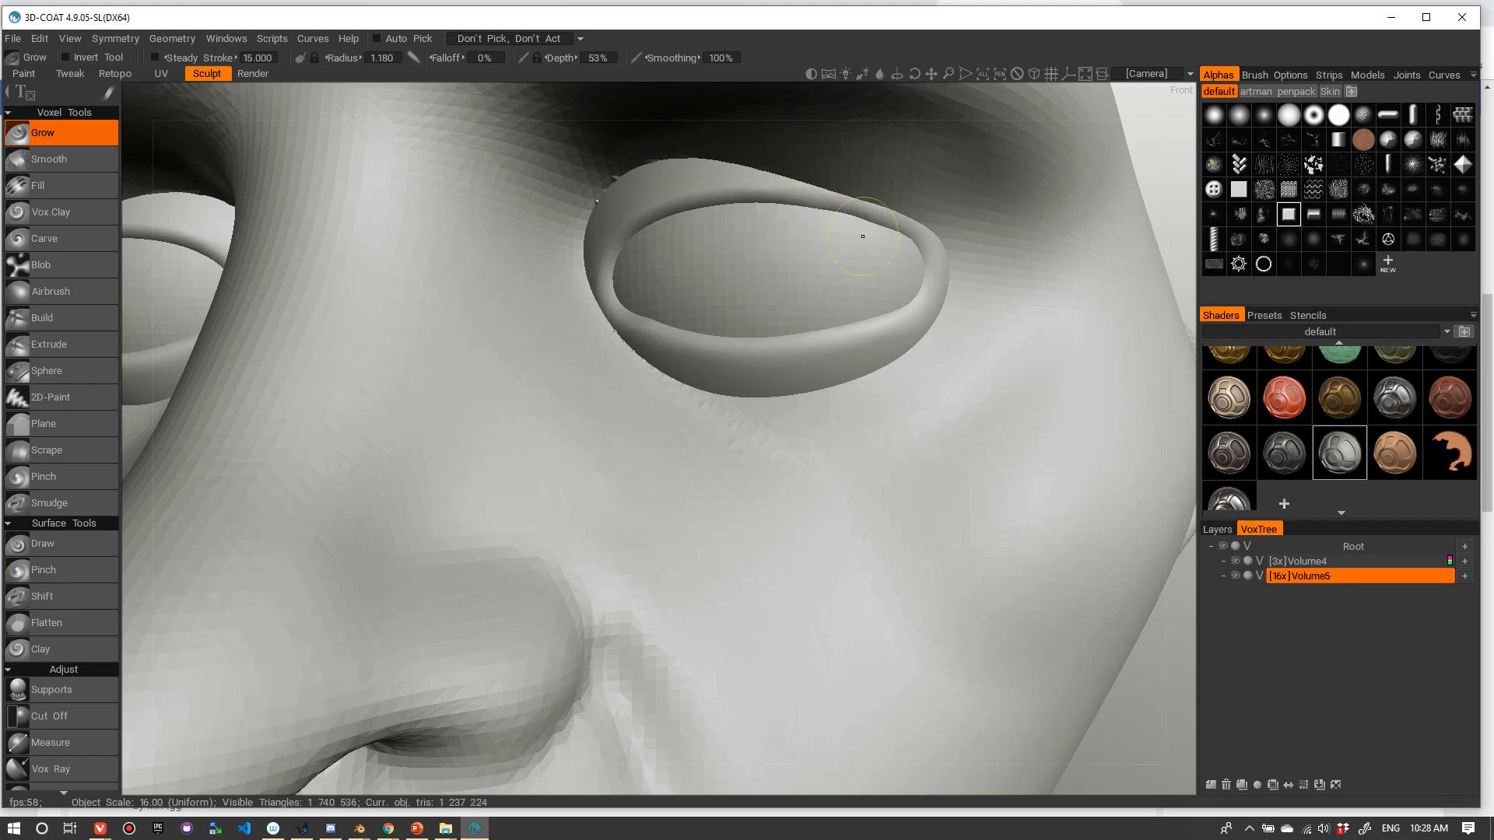
scroll(902, 233, "down", 5)
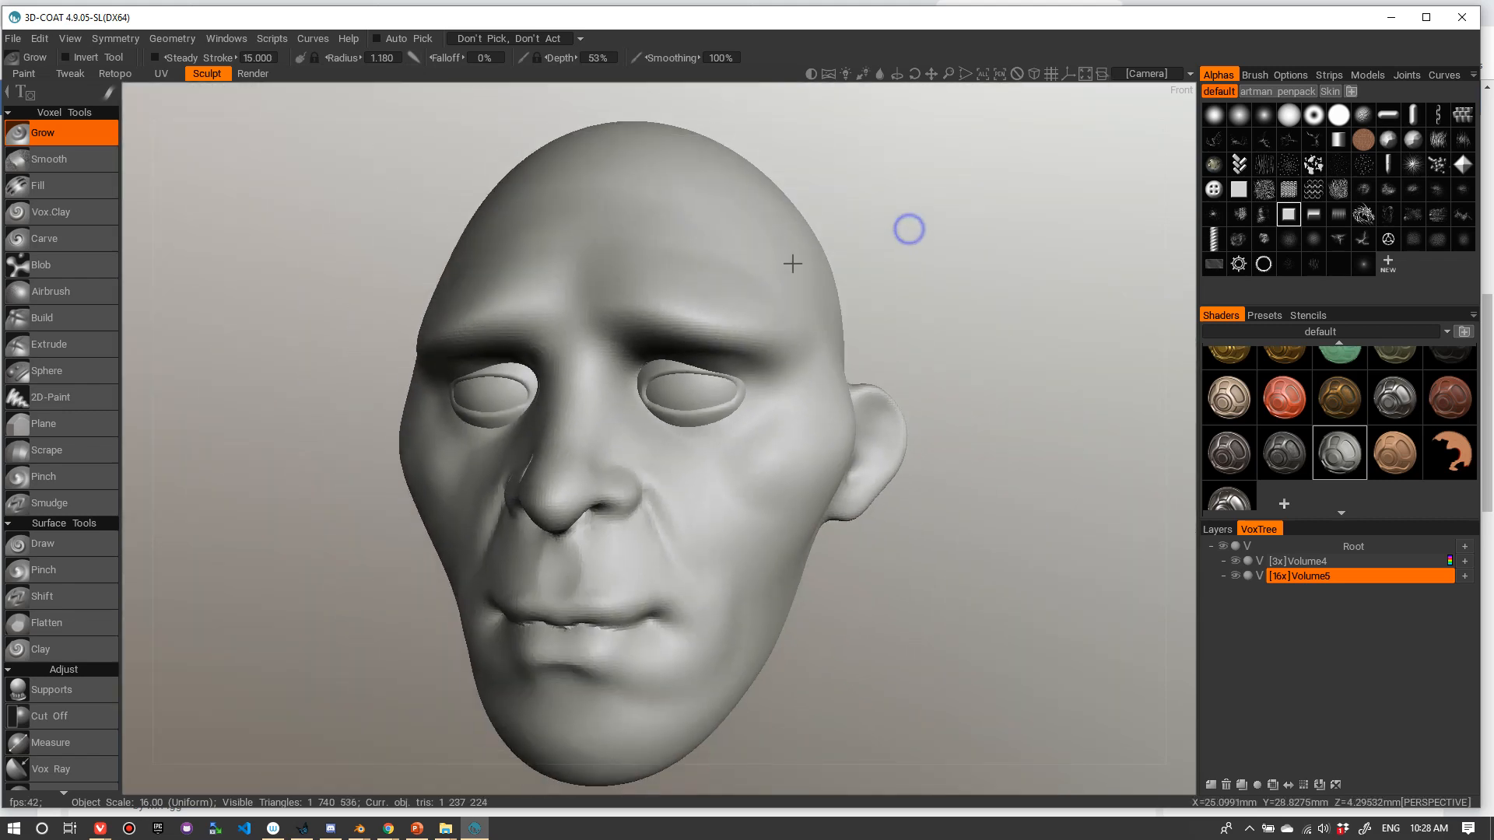
scroll(848, 226, "up", 2)
scroll(934, 226, "up", 2)
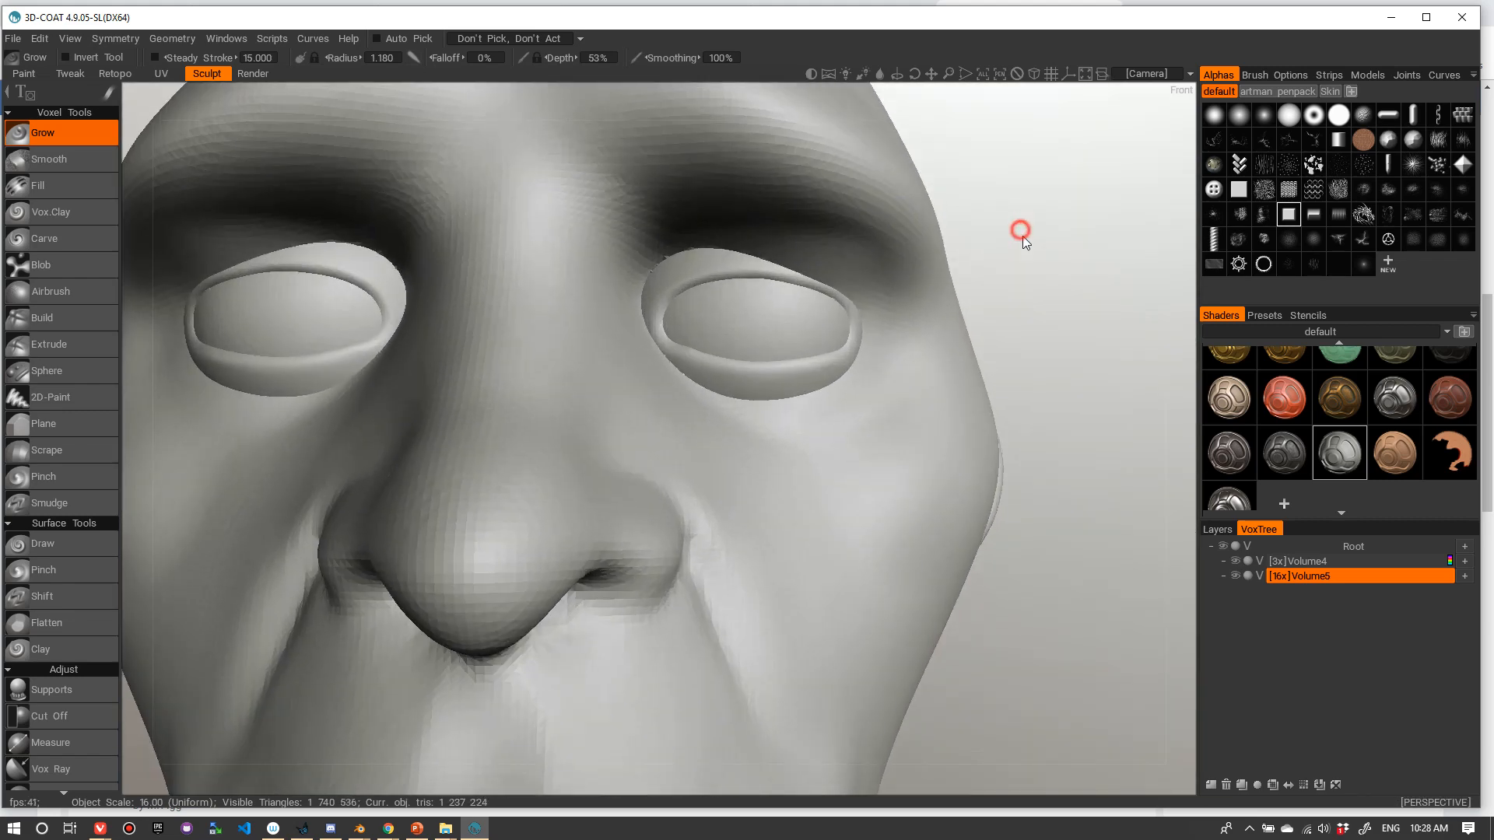
scroll(926, 237, "down", 5)
mouse_move(900, 244)
left_mouse_down()
mouse_move(702, 246)
mouse_move(915, 228)
left_mouse_up()
scroll(992, 227, "up", 5)
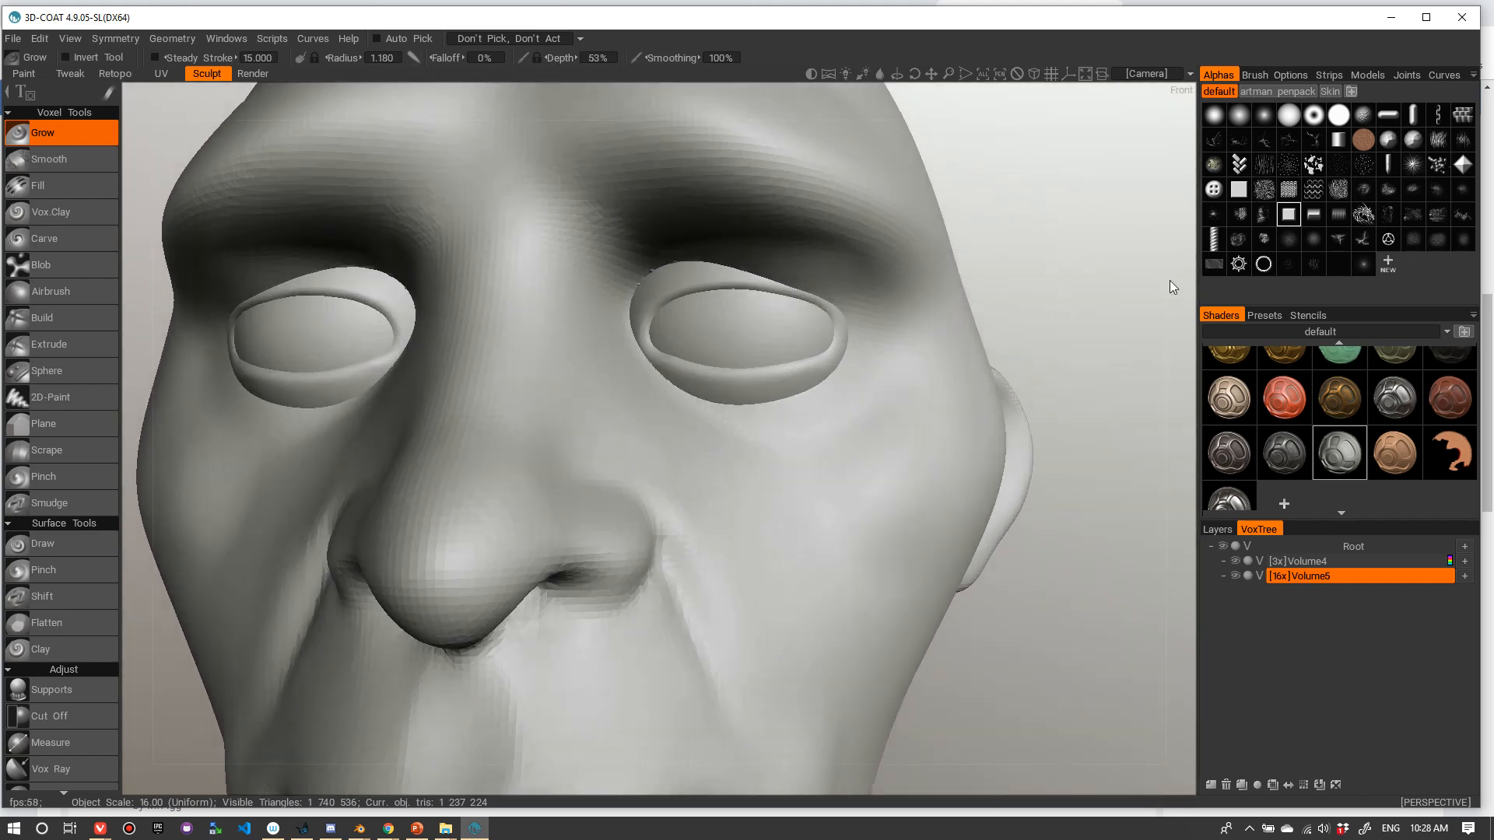
scroll(1025, 389, "down", 5)
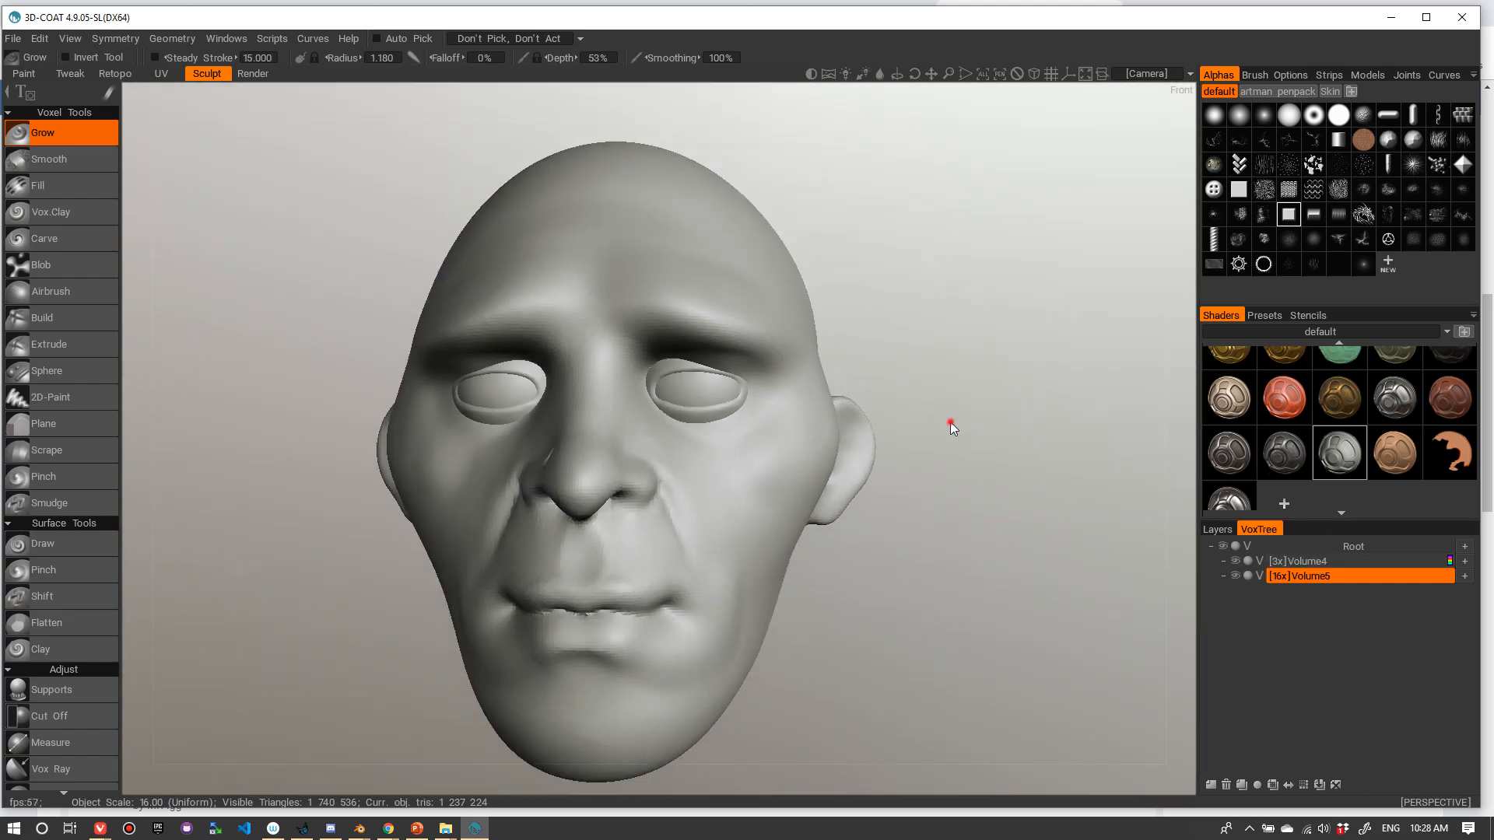
scroll(941, 397, "up", 6)
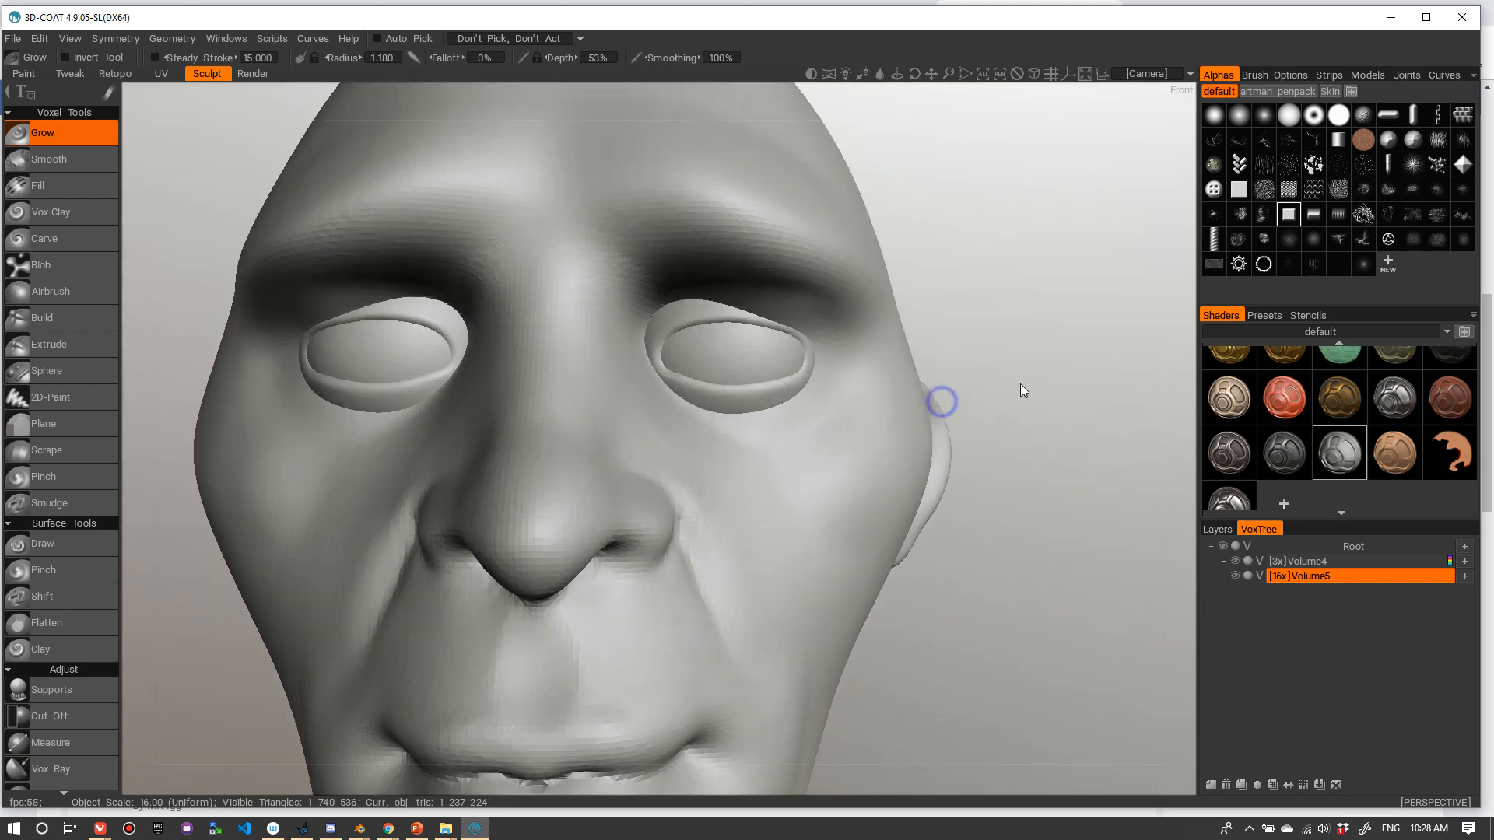
- Reshape the inner corner of the eyelid rim with the Move tool, drawing the corner downward
key("m")
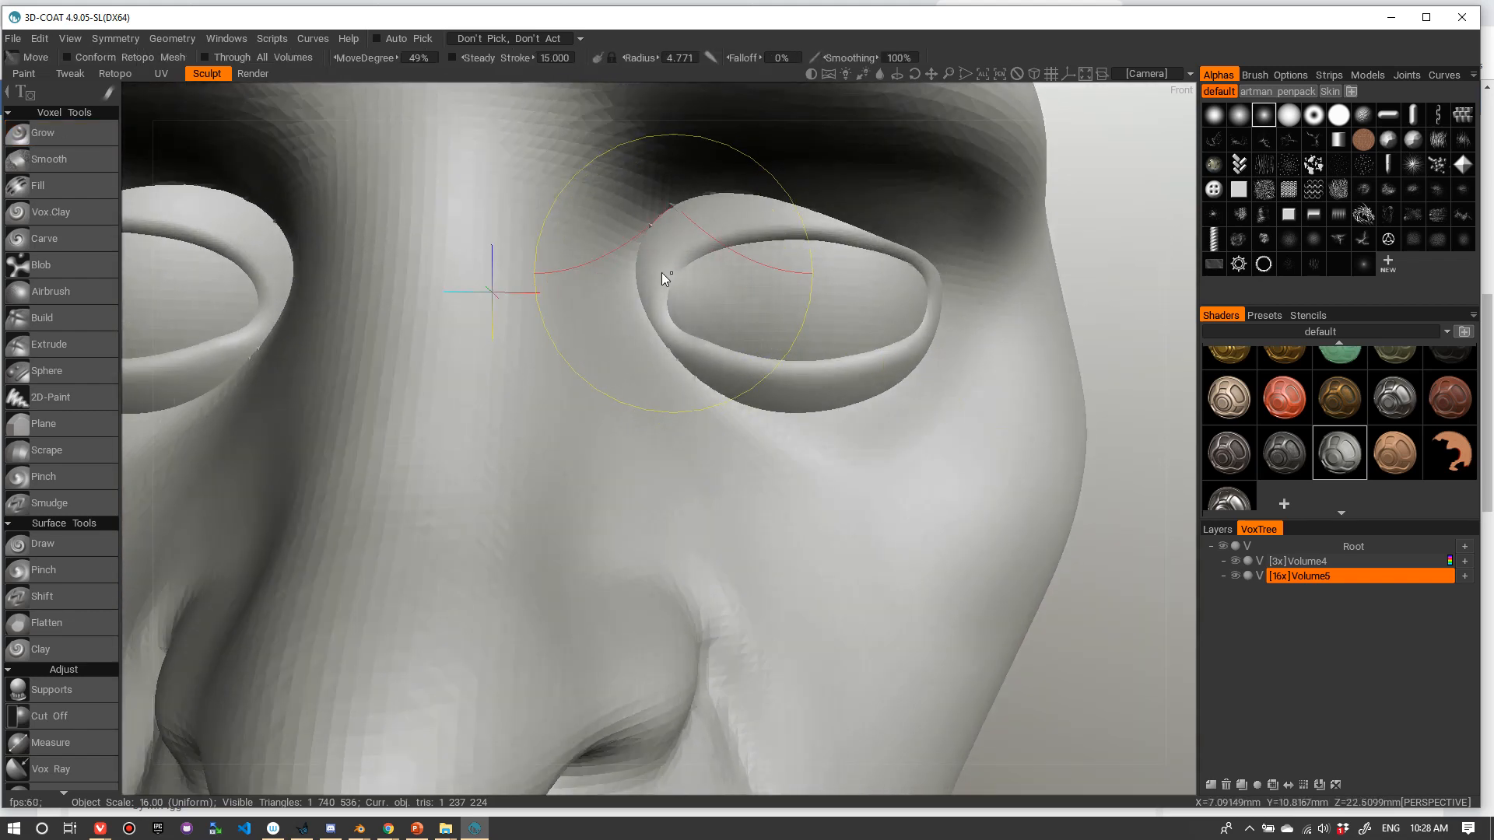
left_click_drag(672, 275, 661, 337)
mouse_move(659, 336)
right_mouse_down()
mouse_move(606, 305)
mouse_move(619, 301)
right_mouse_up()
left_click_drag(659, 298, 698, 252)
- Adjust the outer corner and upper lid rim of the eye with the Move tool at radius 3.554
left_click_drag(920, 242, 830, 253, "alt")
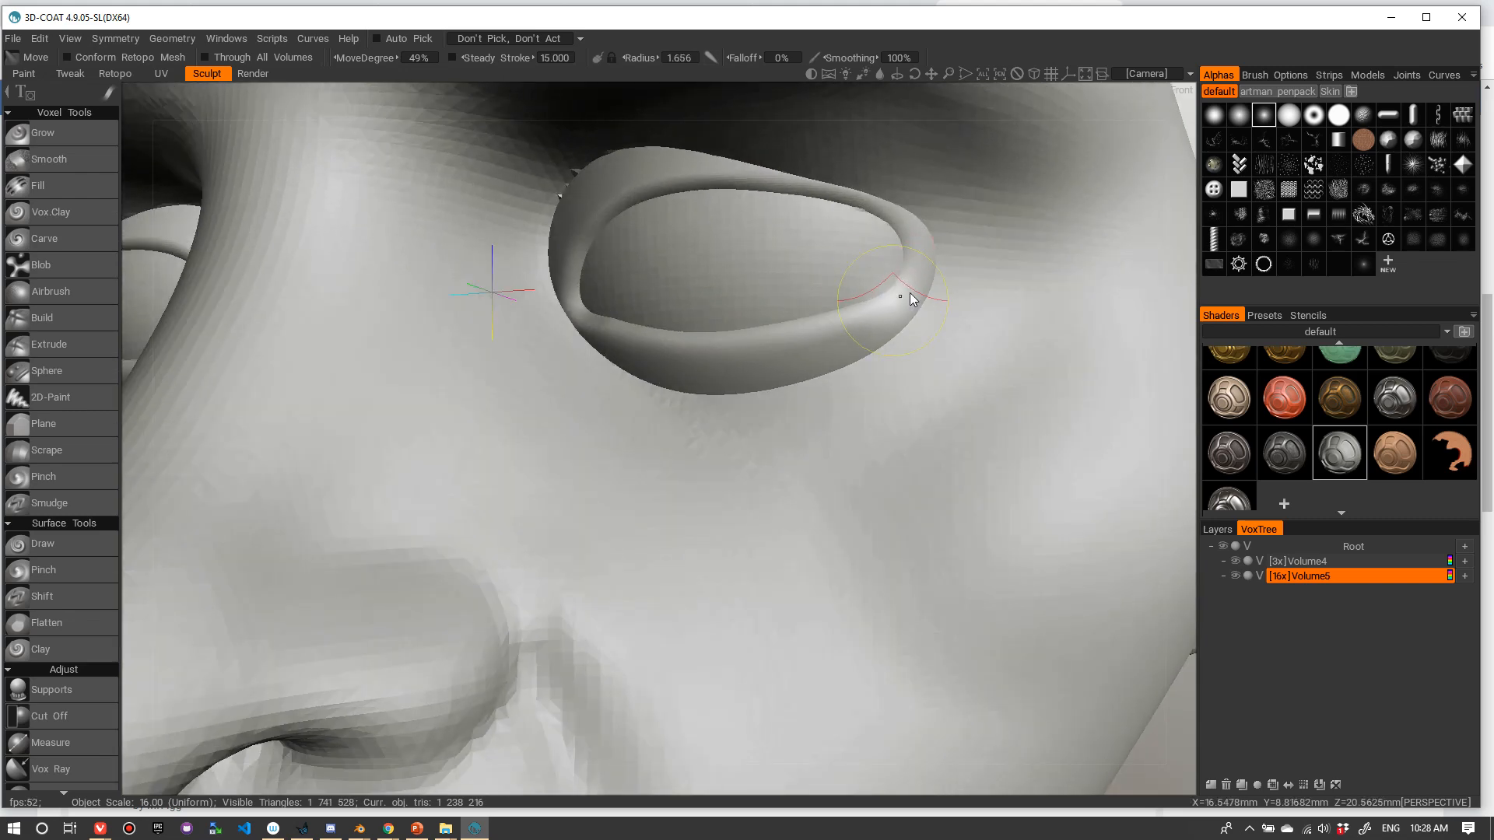
left_click_drag(898, 299, 839, 301, "alt")
right_click_drag(800, 300, 836, 301)
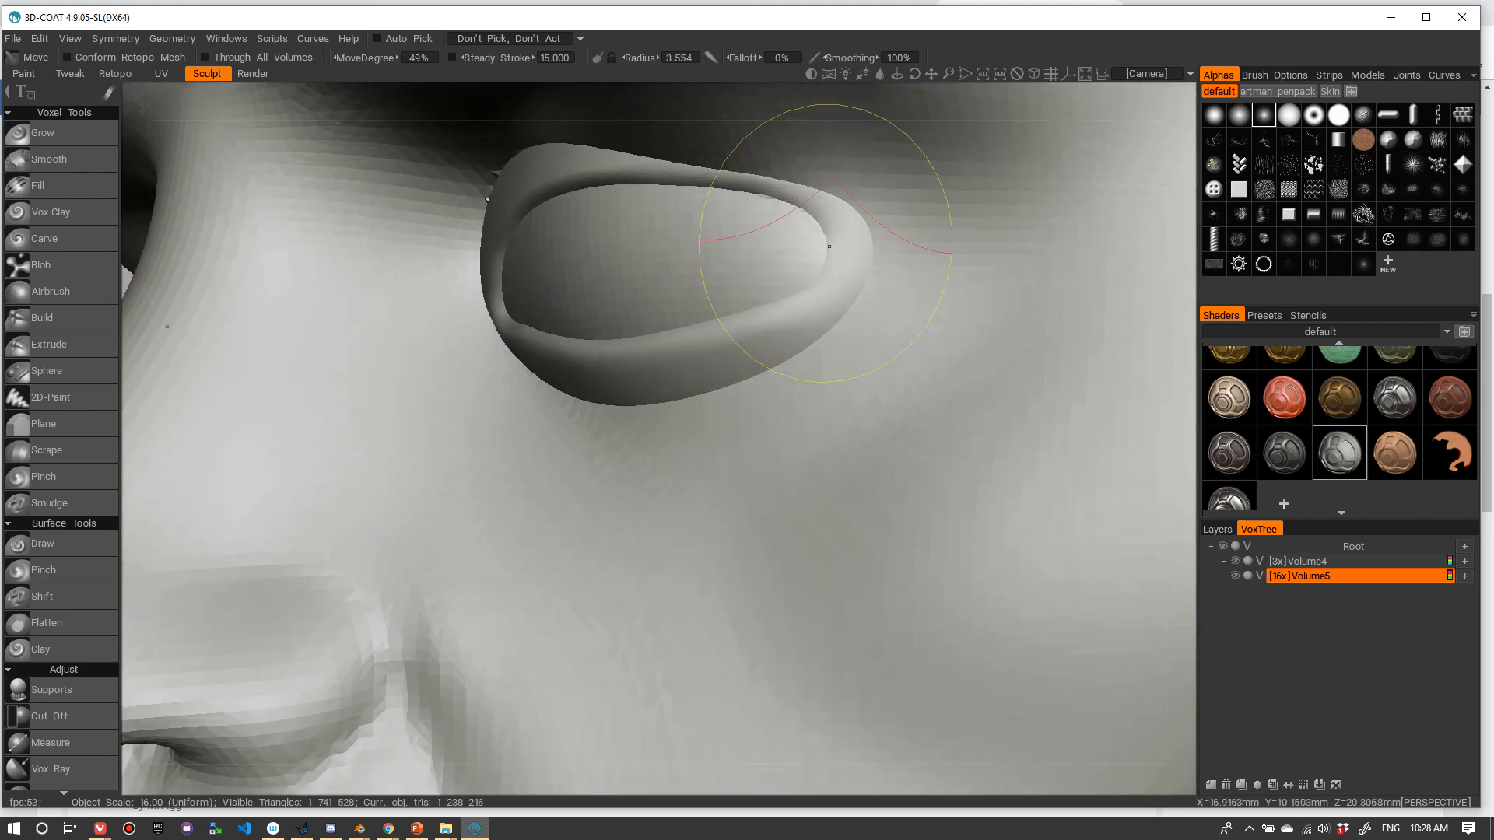
left_click_drag(824, 258, 844, 228)
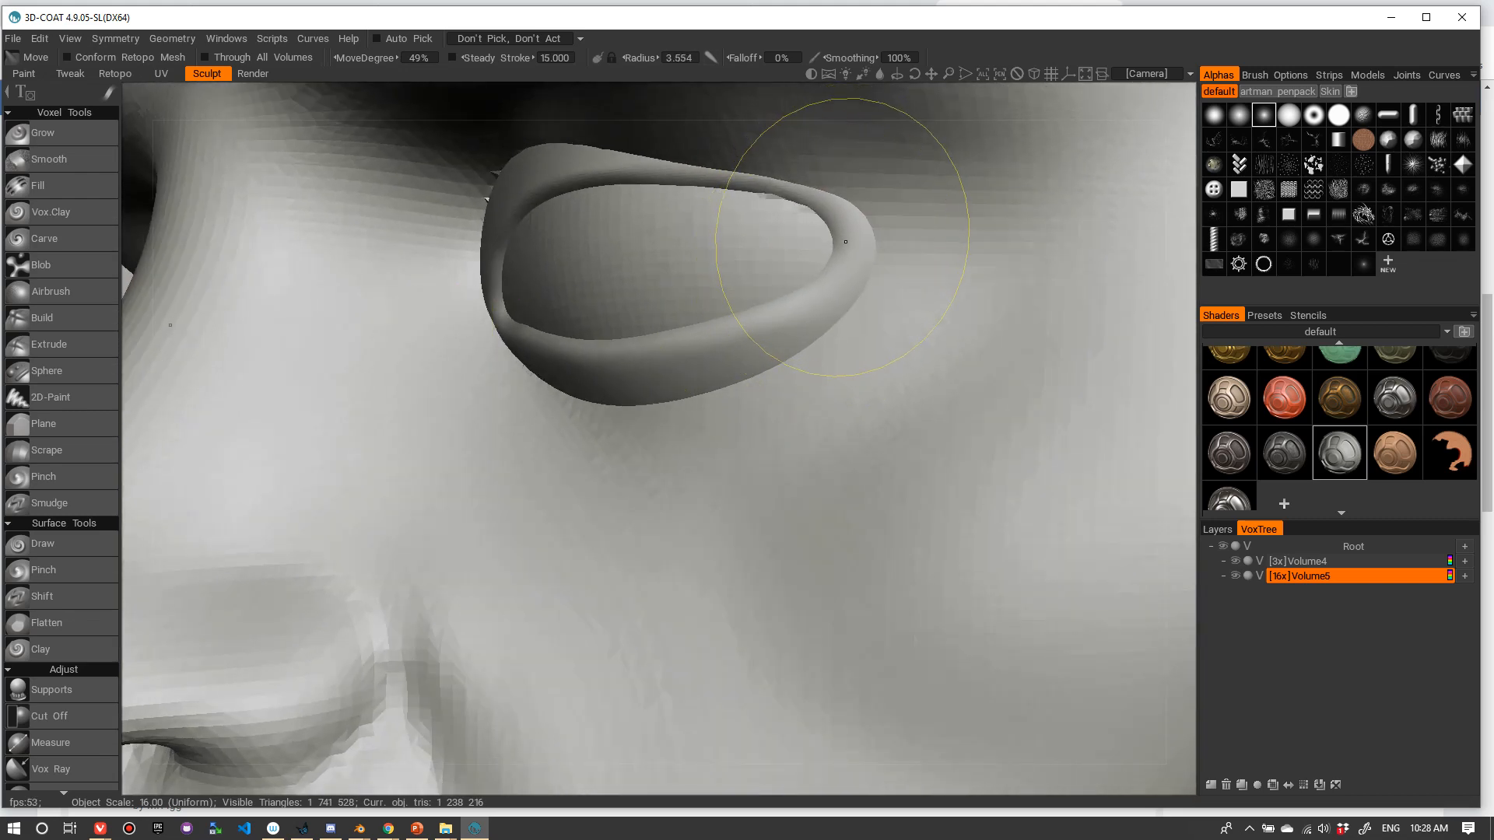
mouse_move(771, 187)
left_mouse_down()
mouse_move(766, 201)
mouse_move(838, 228)
left_mouse_up()
left_click_drag(771, 190, 670, 167)
left_click_drag(734, 225, 953, 252, "alt")
scroll(820, 242, "down", 10)
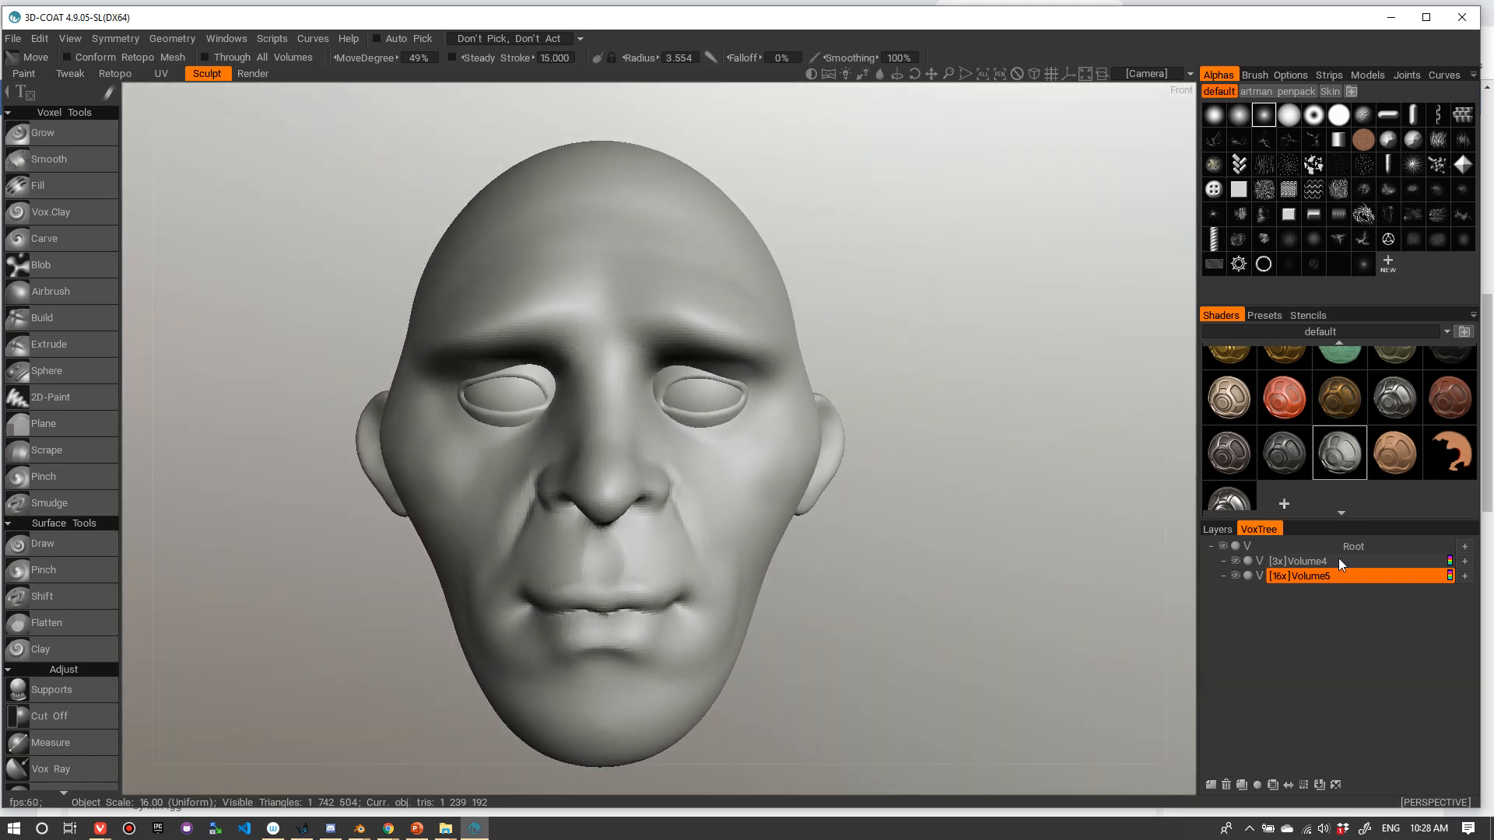
- Select Volume4 and pull the nostril wing back toward the cheek in profile with the Move tool
left_click(1335, 562)
left_click_drag(963, 490, 801, 469, "alt")
right_click_drag(335, 567, 277, 541)
middle_click_drag(251, 544, 305, 521)
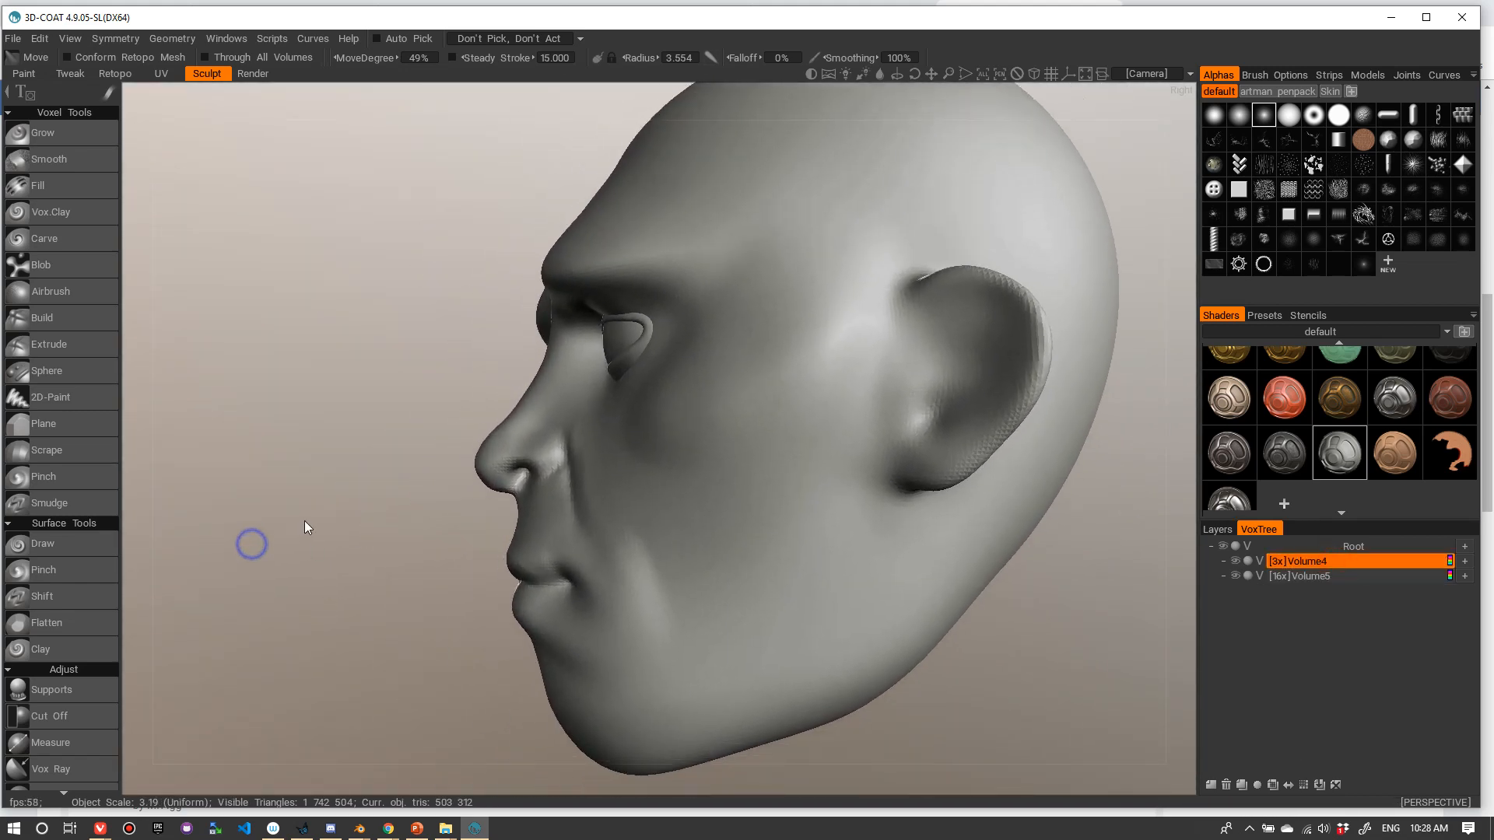
mouse_move(373, 470)
right_mouse_down()
mouse_move(417, 470)
mouse_move(377, 487)
right_mouse_up()
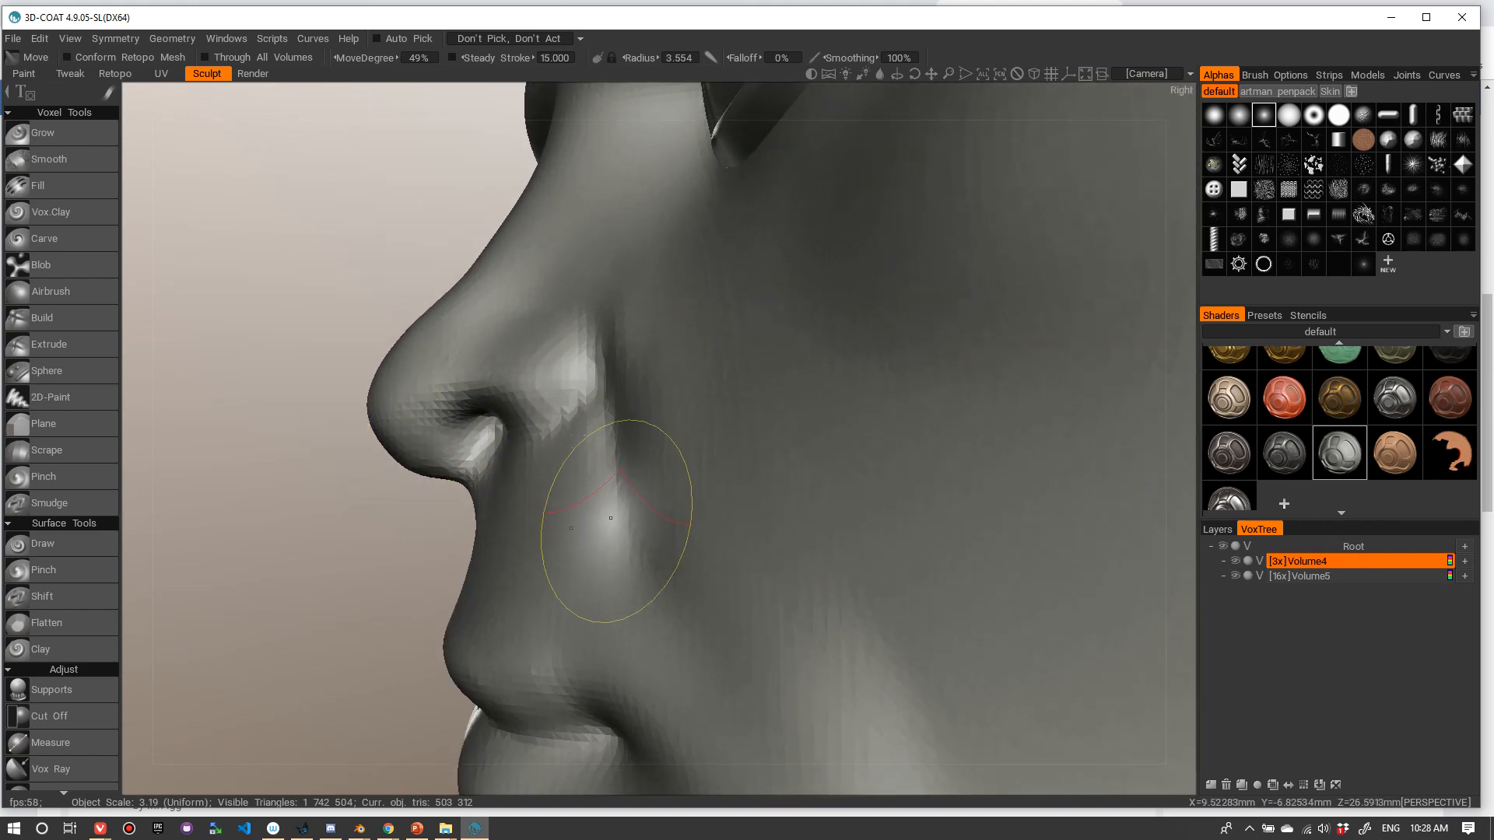
key("1")
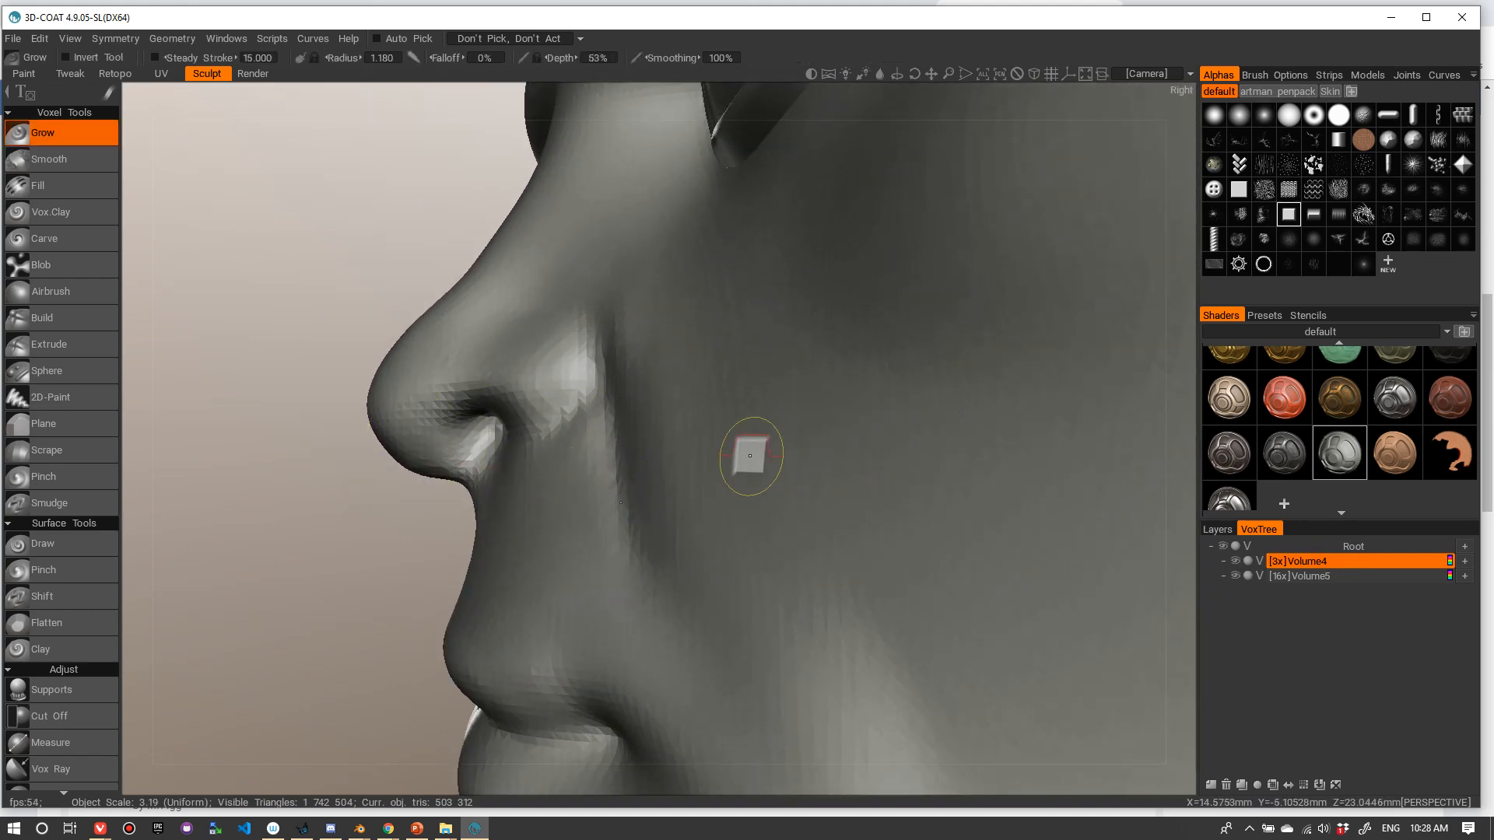
key("2")
mouse_move(585, 411)
right_mouse_down()
mouse_move(677, 393)
mouse_move(600, 423)
mouse_move(633, 423)
right_mouse_up()
mouse_move(530, 438)
left_mouse_down()
mouse_move(592, 436)
mouse_move(654, 407)
left_mouse_up()
right_click_drag(594, 320, 543, 320)
left_click_drag(611, 342, 639, 347)
key("ctrl+z")
- Nudge the upper part of the nostril wing slightly backward with the Move tool at radius about 6.2
right_click_drag(620, 306, 585, 306)
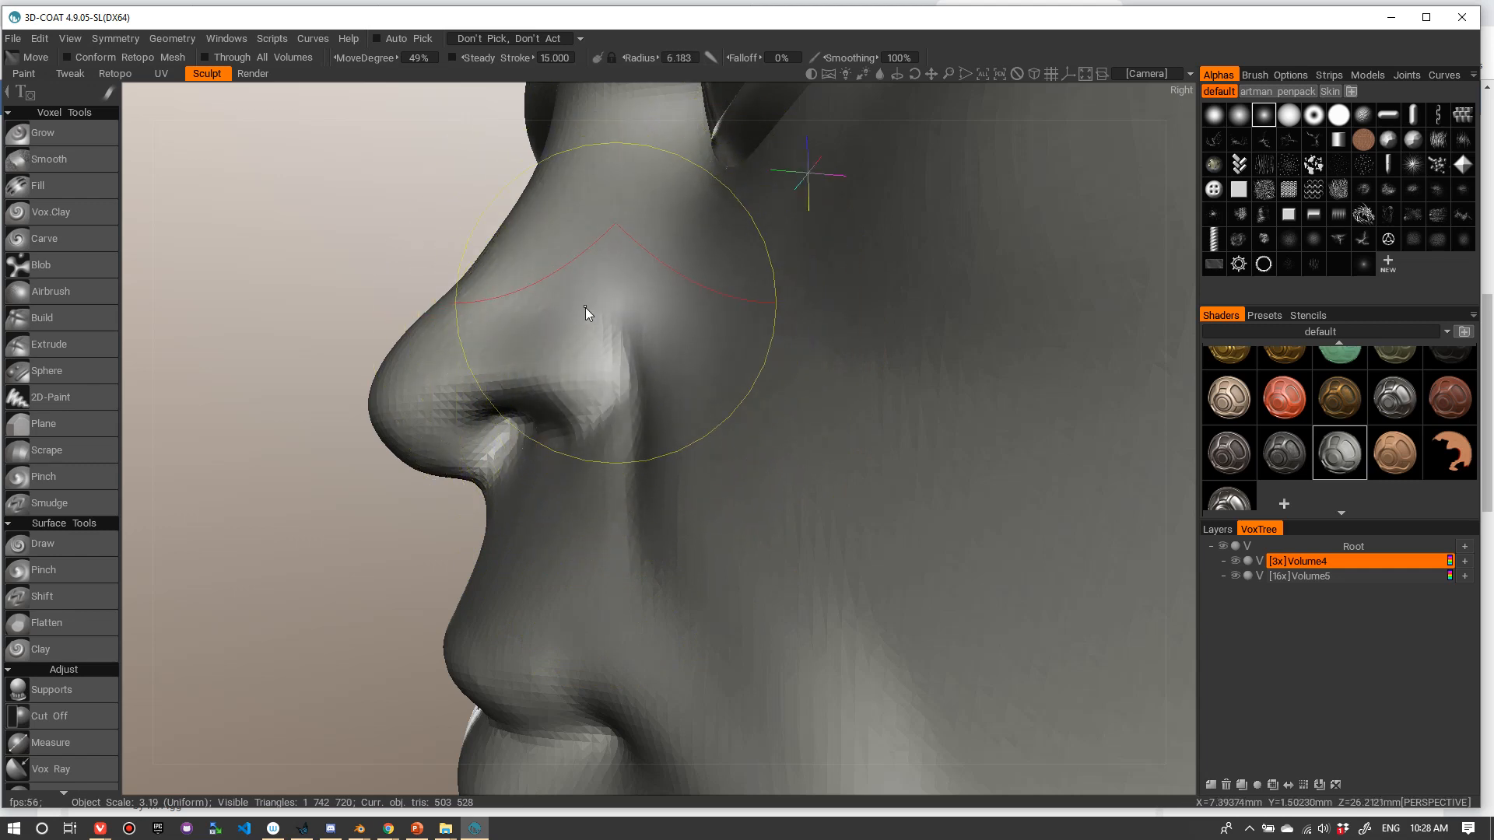
left_click_drag(588, 308, 624, 325)
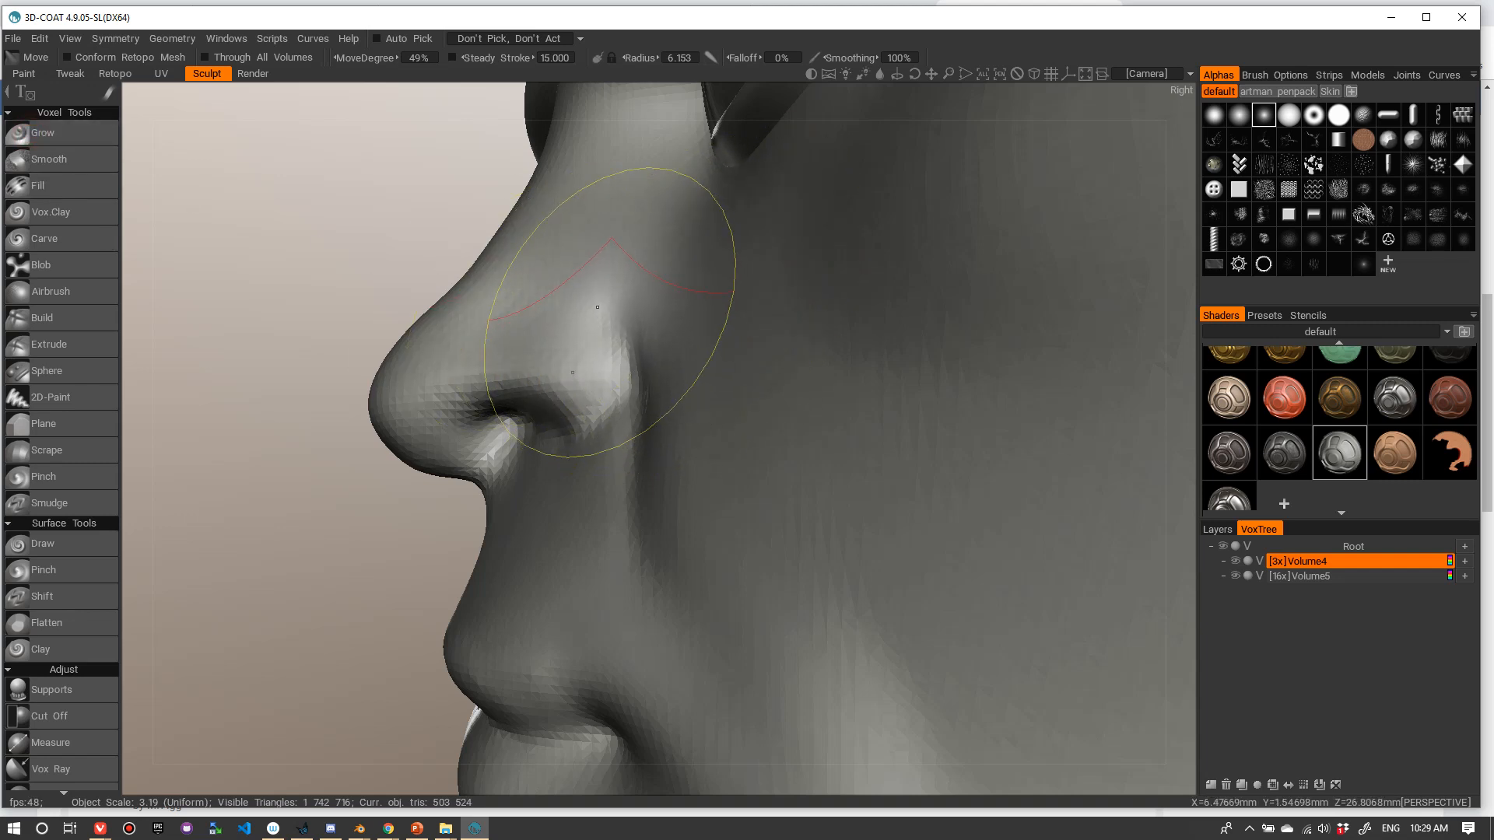
right_click_drag(599, 305, 463, 324)
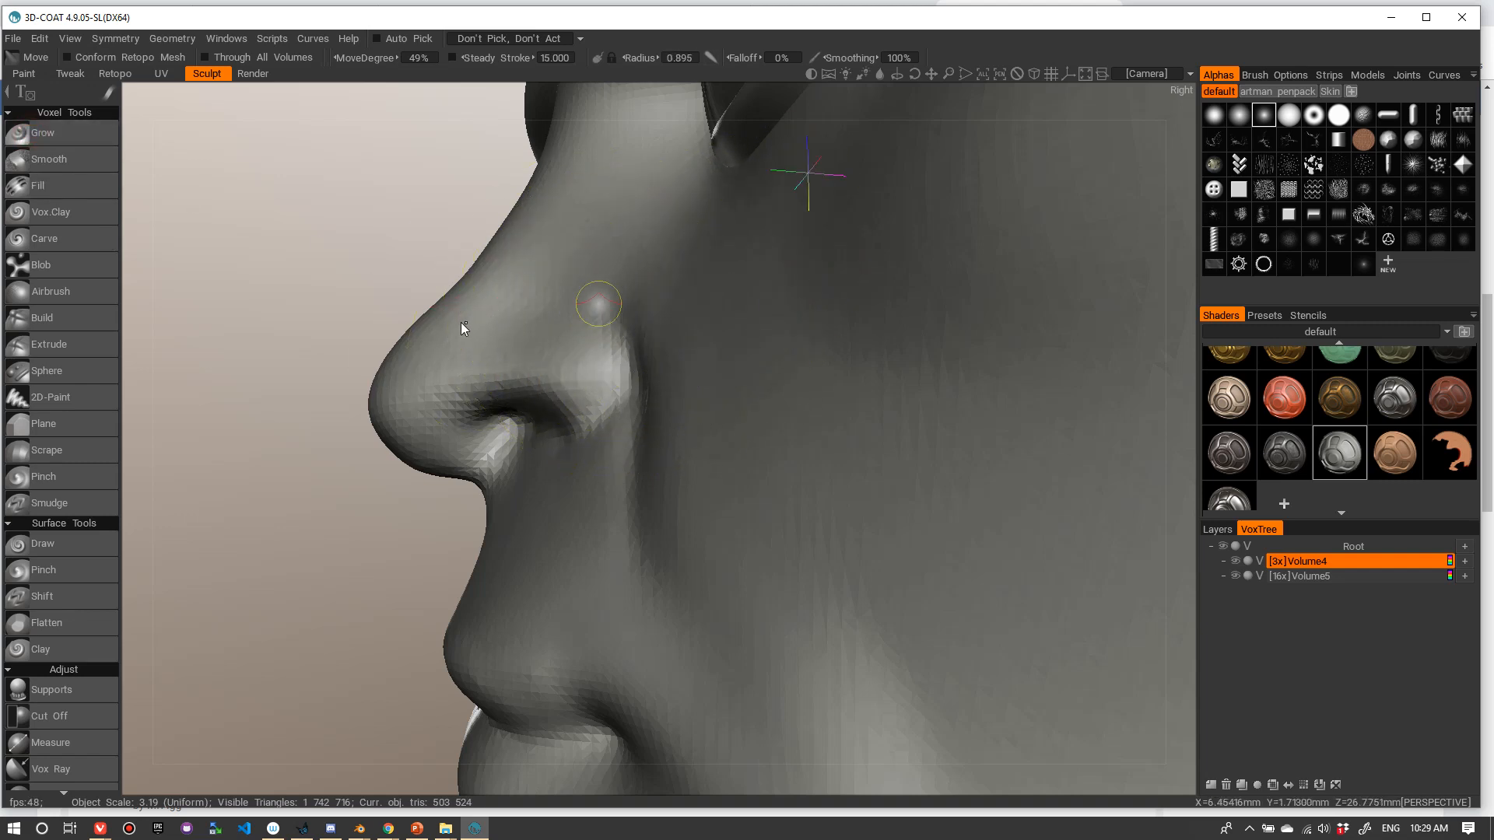
- Carve and soften the crease above the nostril wing where it meets the cheek, using the Grow tool at radius about 1.6
left_click(87, 137)
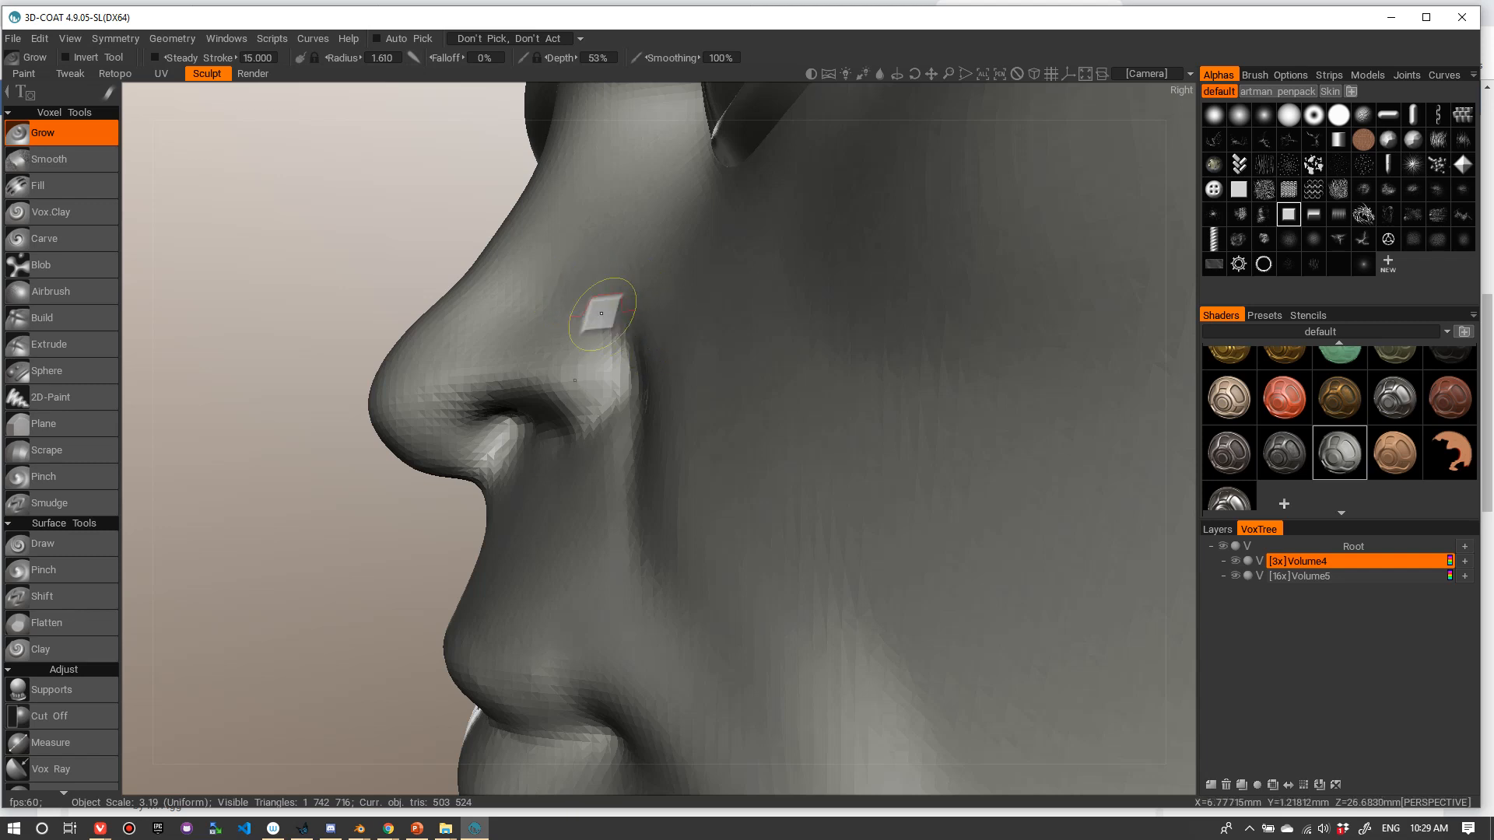
left_click_drag(601, 314, 586, 313)
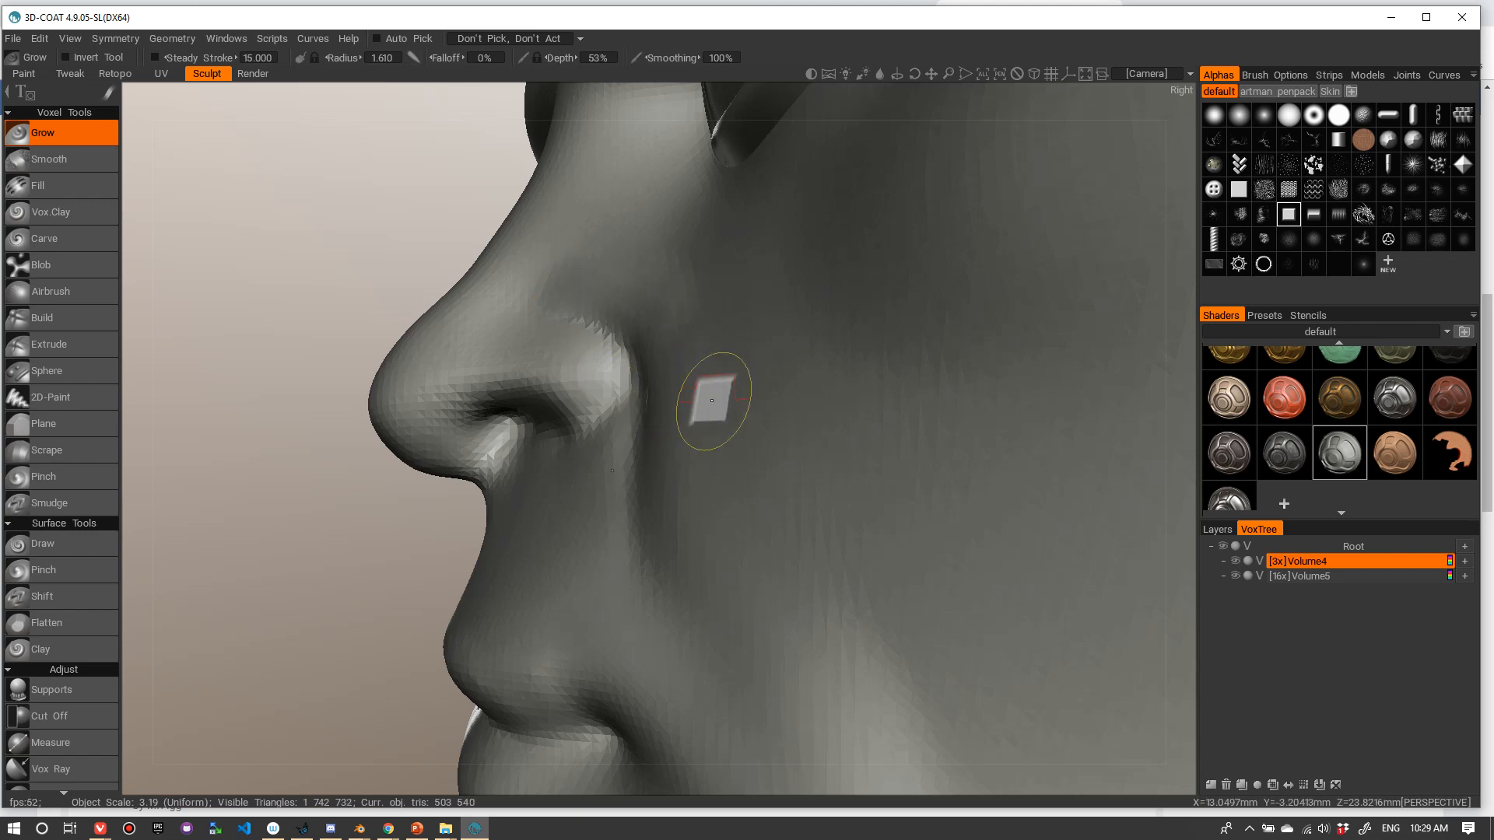
left_click_drag(652, 299, 667, 269)
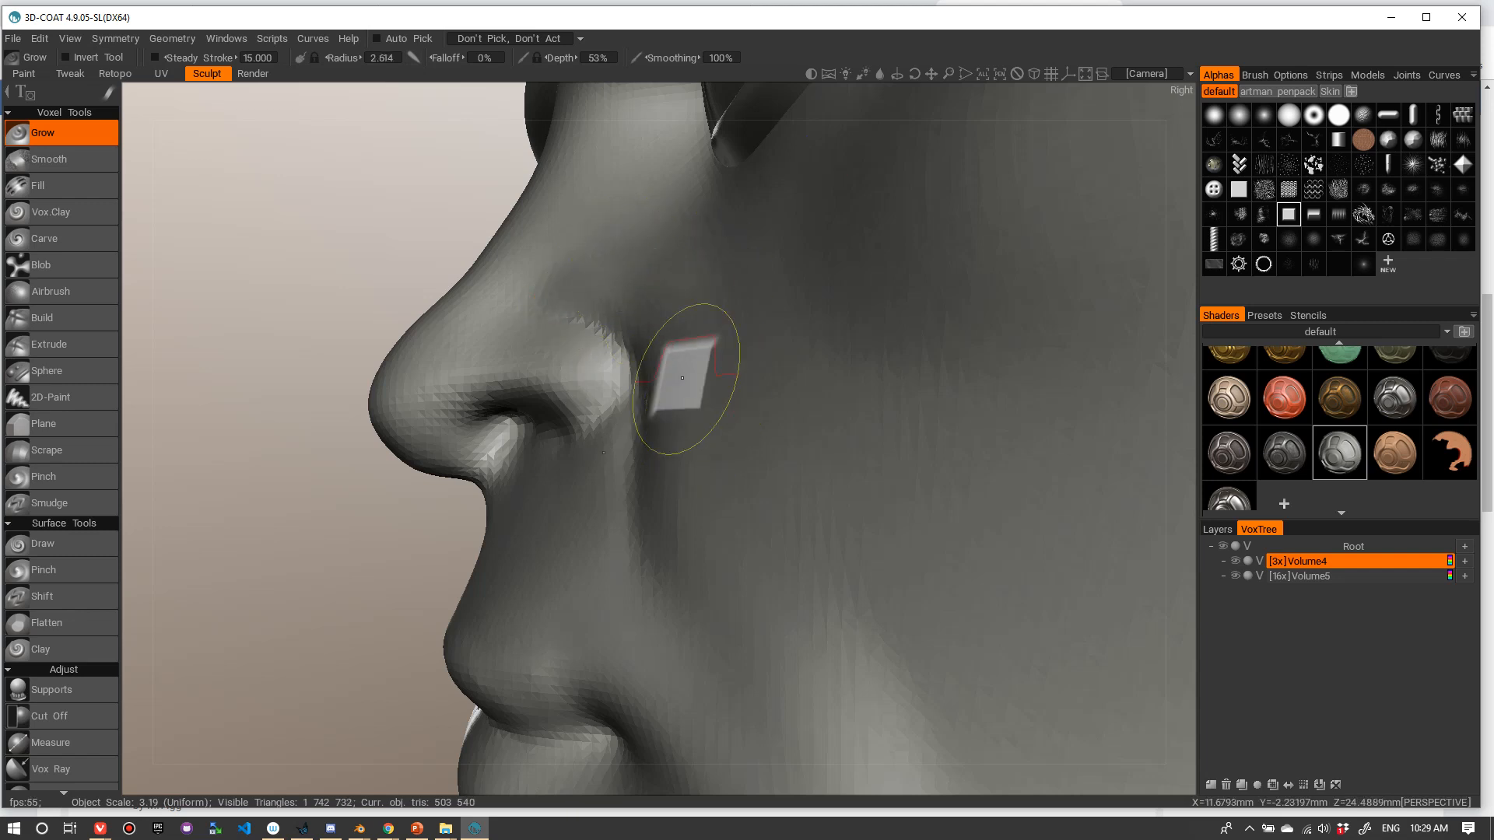
mouse_move(676, 343)
left_mouse_down()
mouse_move(623, 280)
mouse_move(514, 293)
left_mouse_up()
left_click_drag(612, 285, 623, 280)
mouse_move(638, 283)
right_mouse_down()
mouse_move(597, 282)
mouse_move(611, 286)
right_mouse_up()
left_click_drag(623, 307, 592, 290)
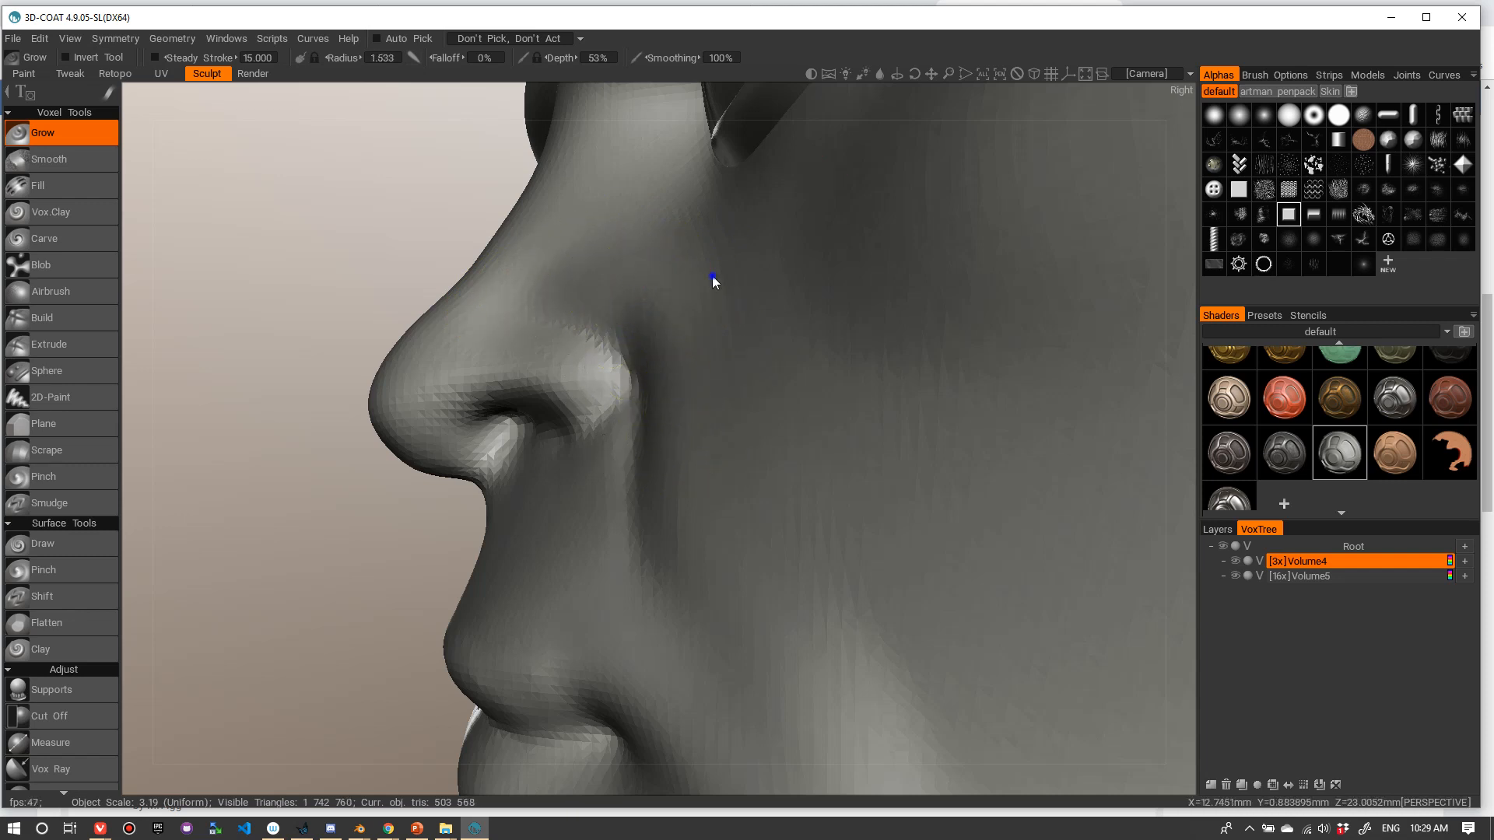
- Examine the nose, cheek and eye region in profile and three-quarter views, both close up and at full-head distance
scroll(712, 276, "down", 5)
mouse_move(712, 276)
left_mouse_down("alt")
mouse_move(875, 312)
mouse_move(699, 303)
left_mouse_up("alt")
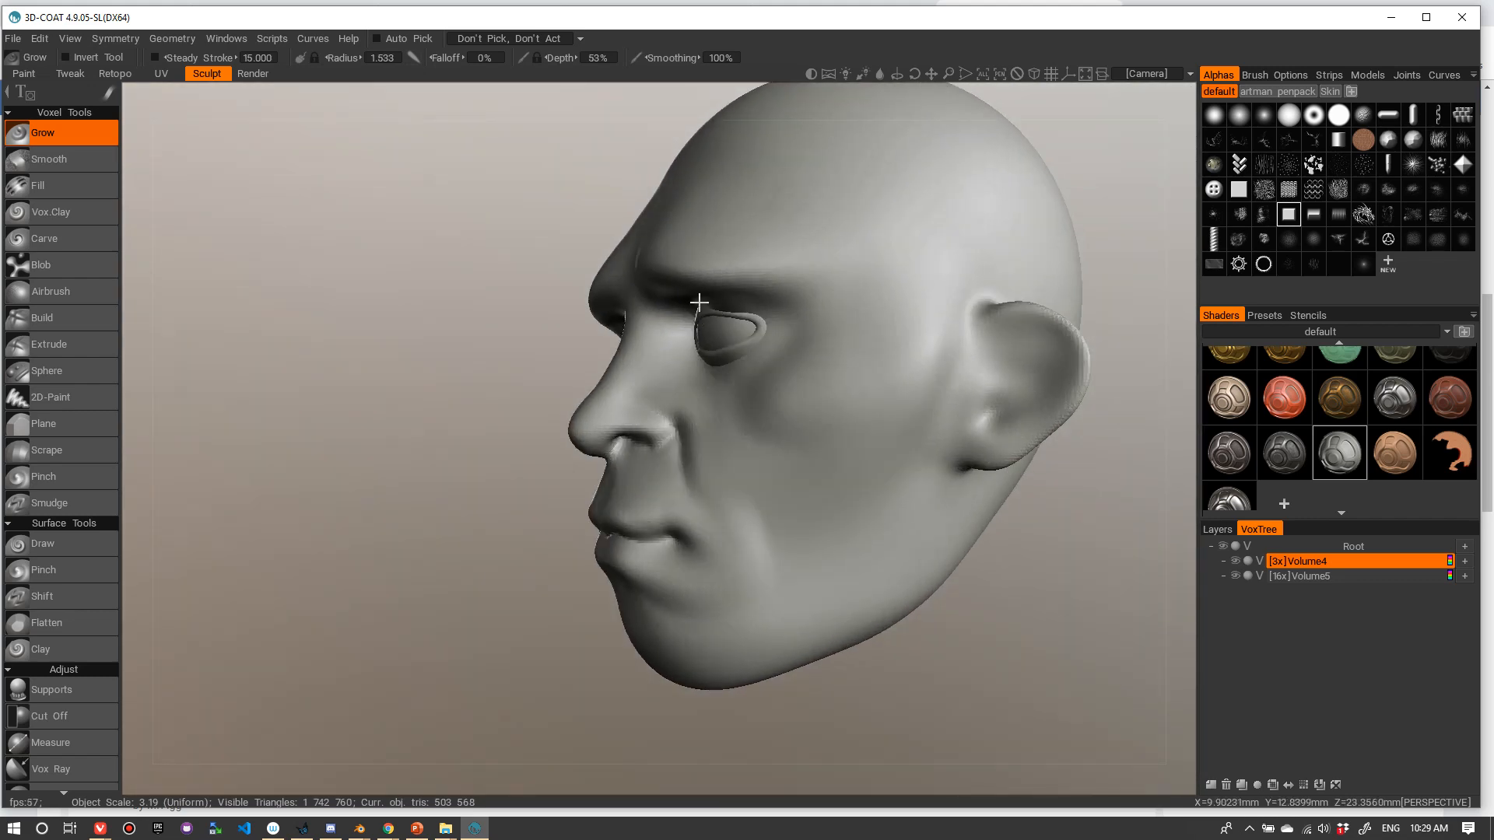
scroll(761, 296, "up", 6)
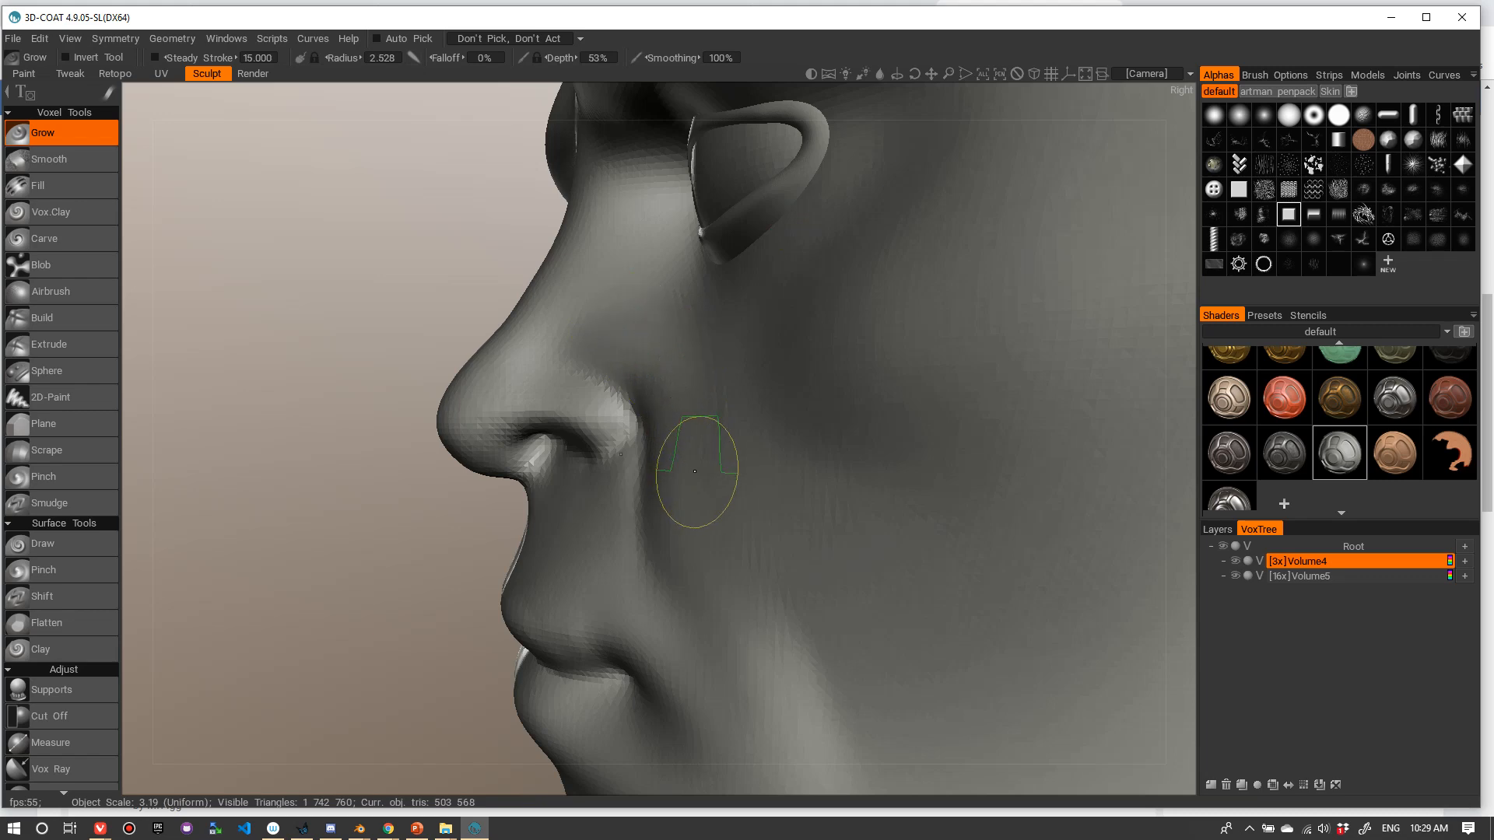
scroll(621, 276, "down", 5)
left_click_drag(660, 250, 673, 346, "alt")
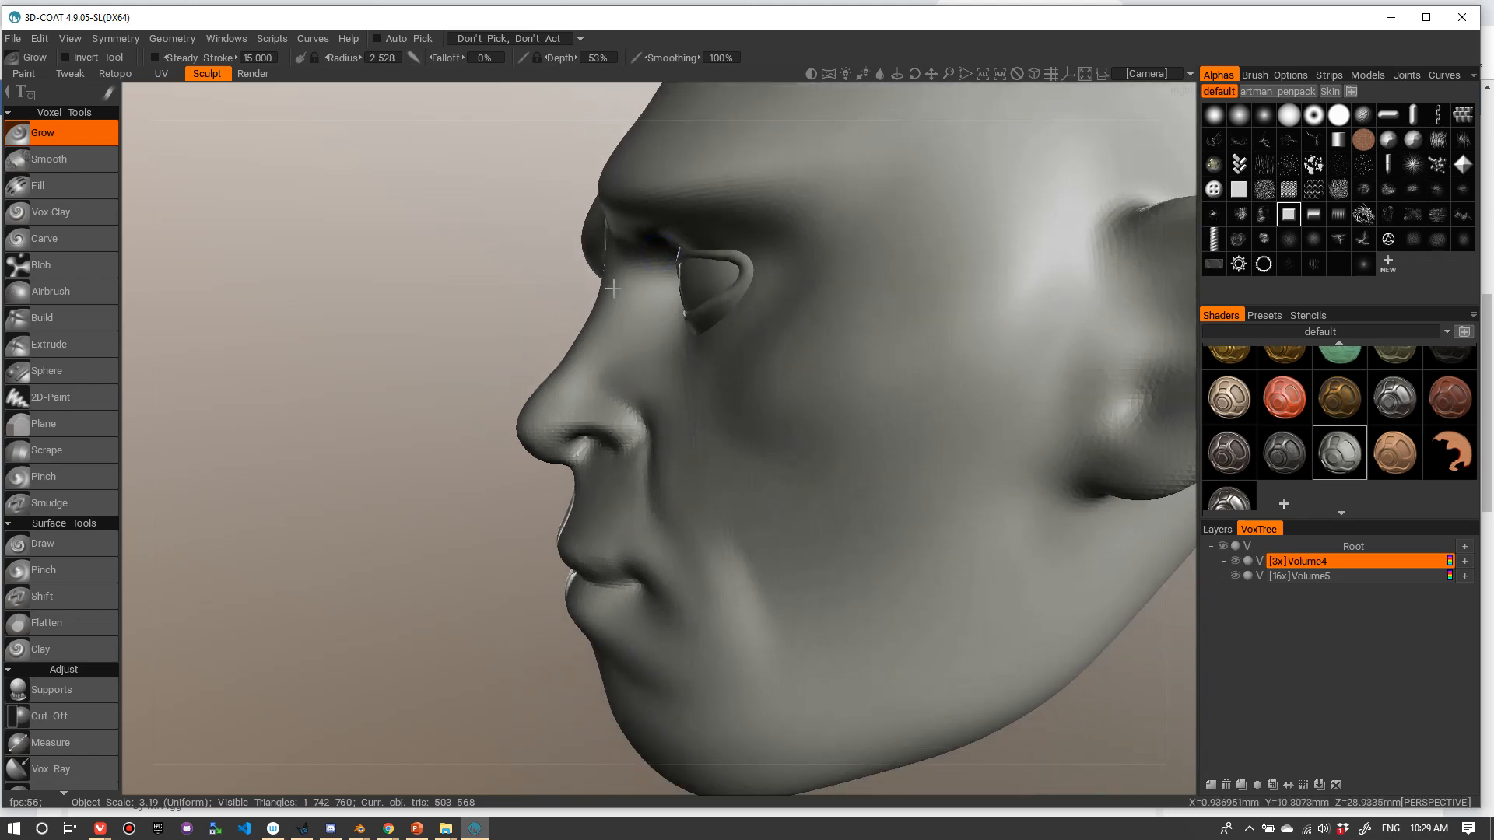
scroll(654, 359, "up", 5)
scroll(653, 353, "up", 1)
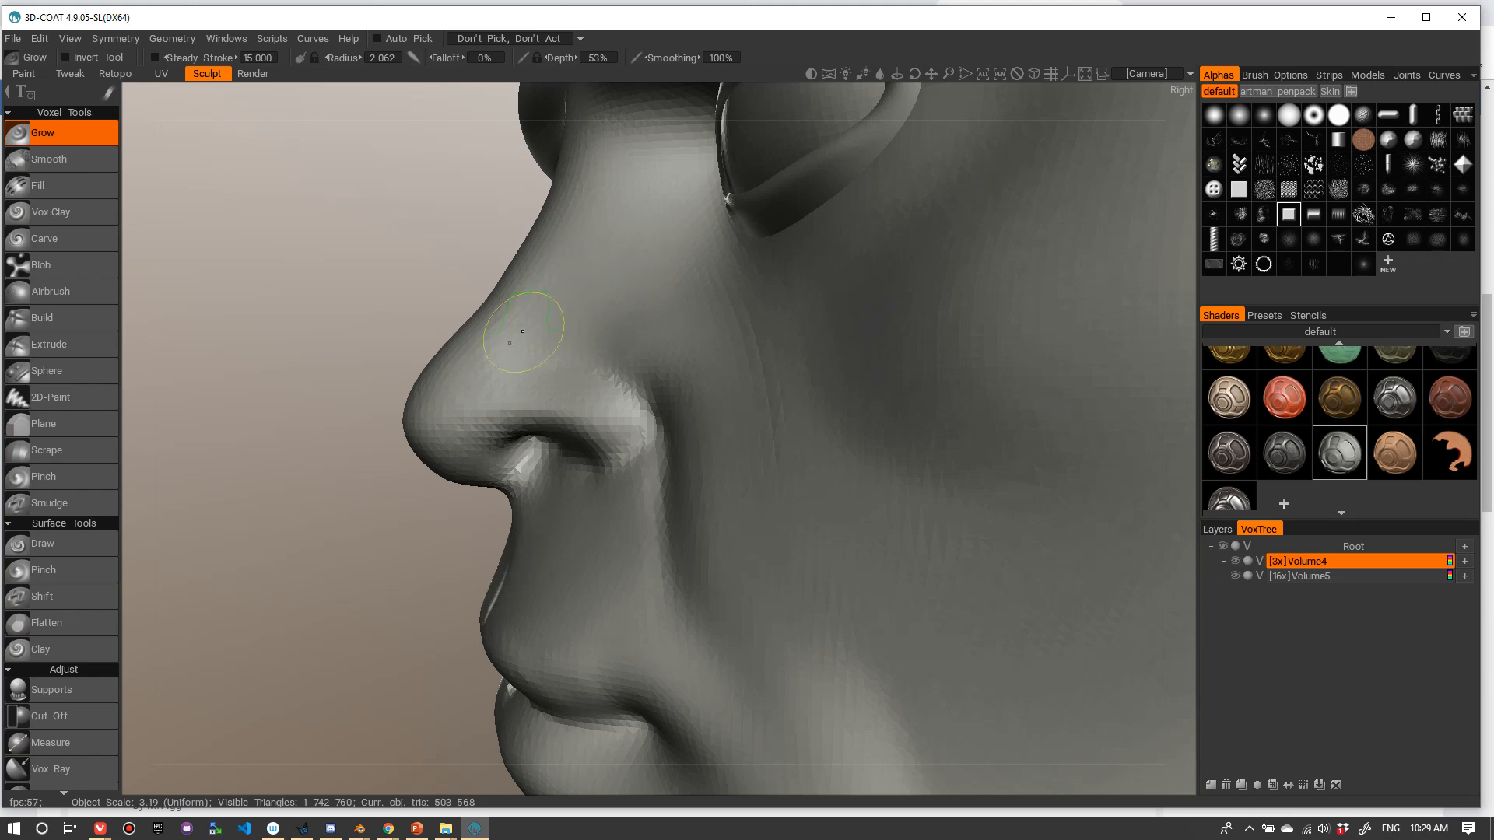
scroll(658, 215, "down", 5)
left_click_drag(604, 300, 517, 333, "alt")
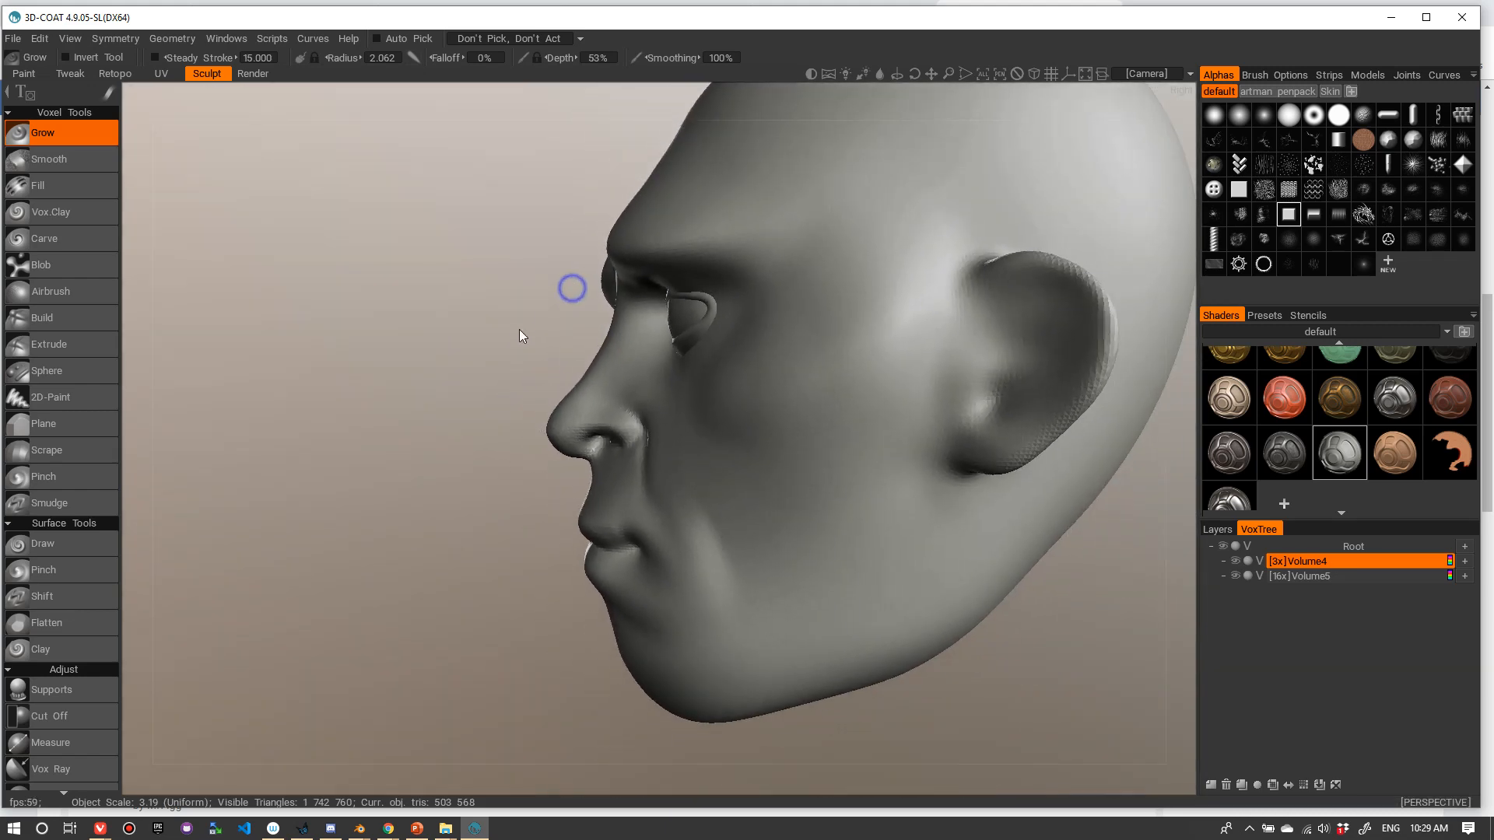
scroll(455, 397, "up", 3)
left_click_drag(460, 394, 519, 367, "alt")
- Reshape the nose bridge in profile with the Move tool, using the first soft round alpha and a radius of about 8.4
key("m")
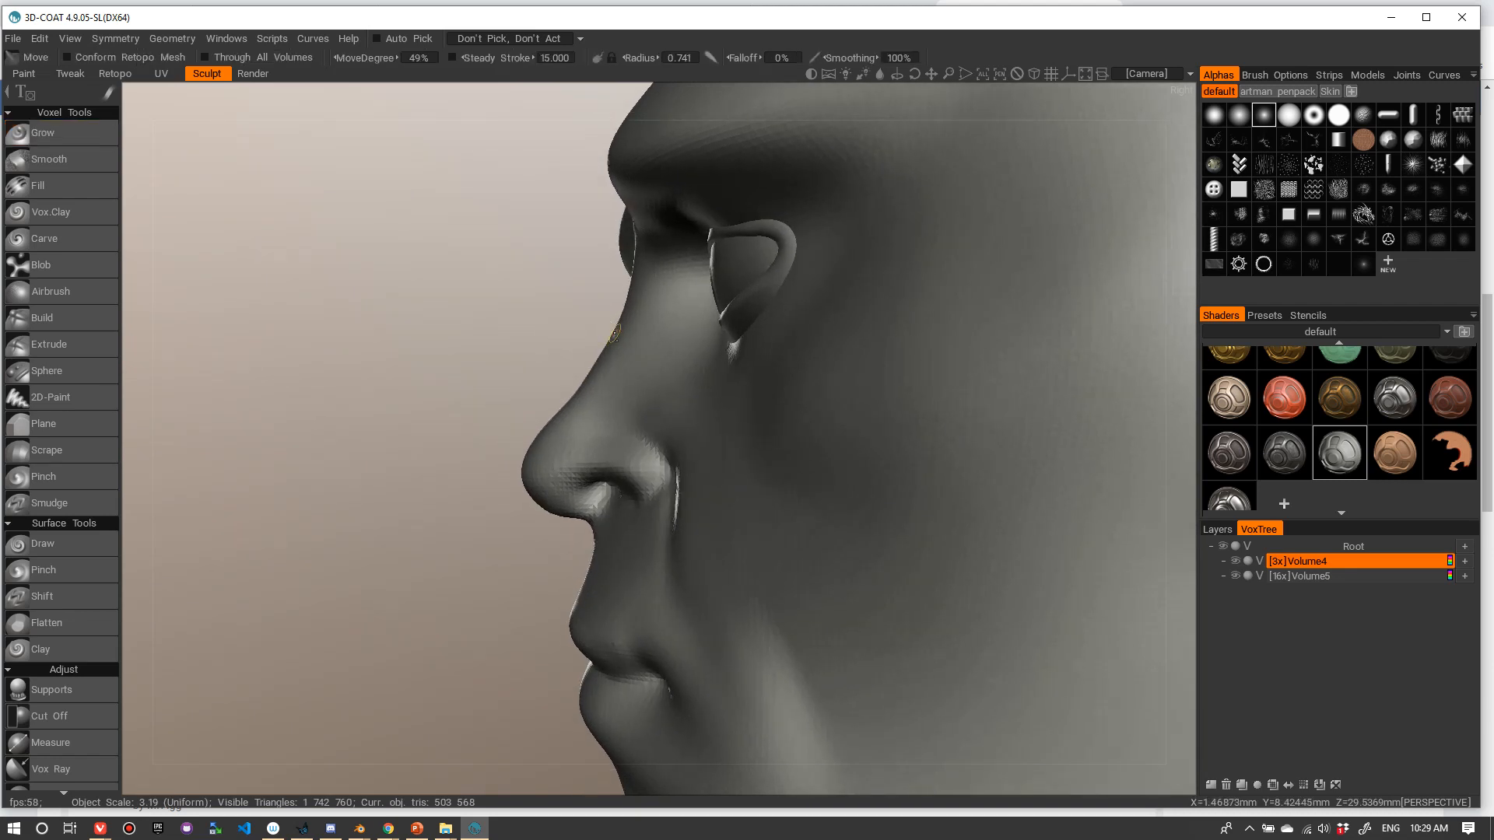
right_click_drag(667, 328, 692, 311)
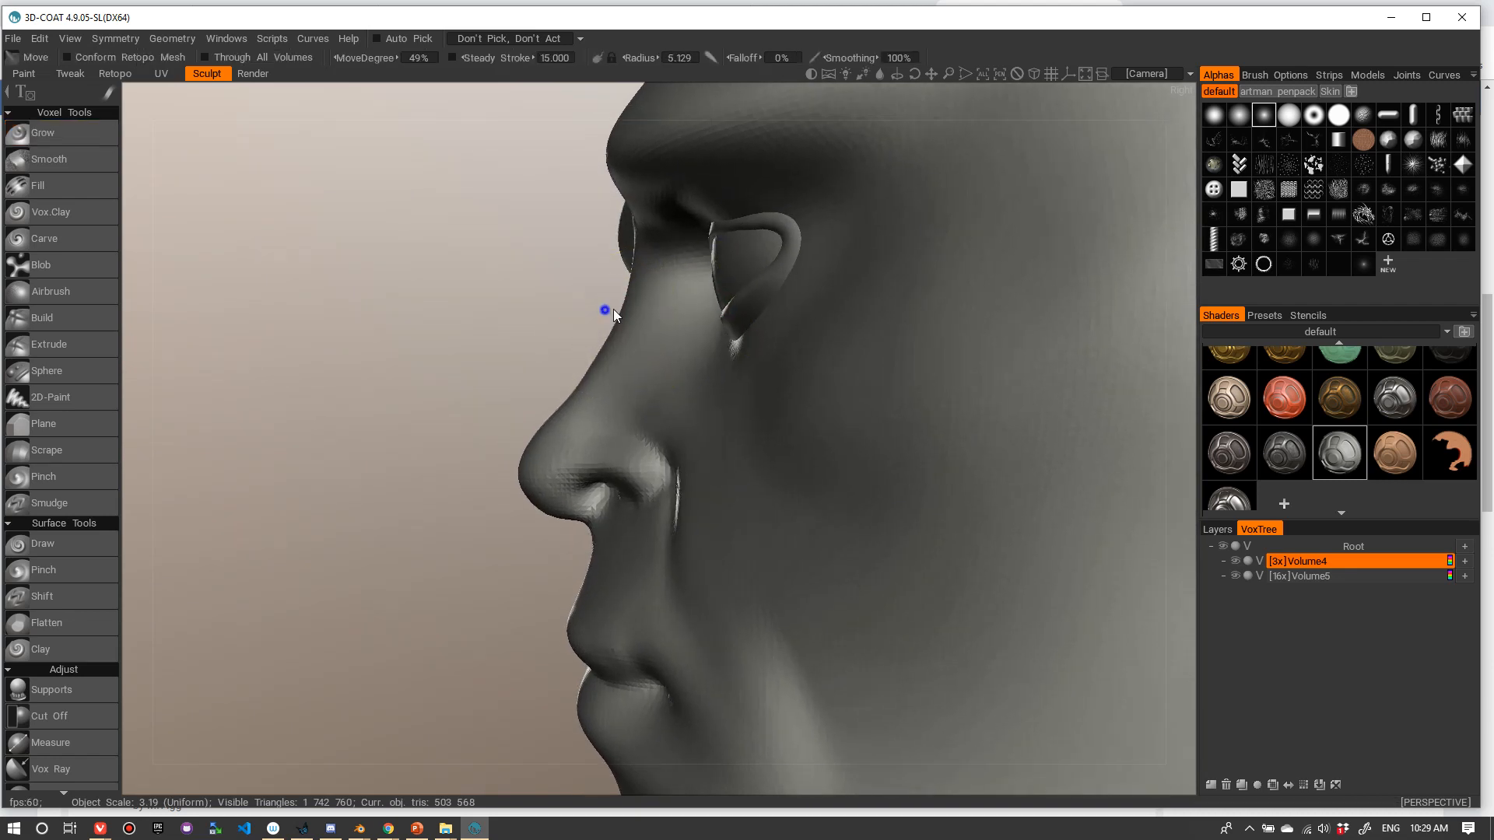
scroll(607, 311, "up", 3)
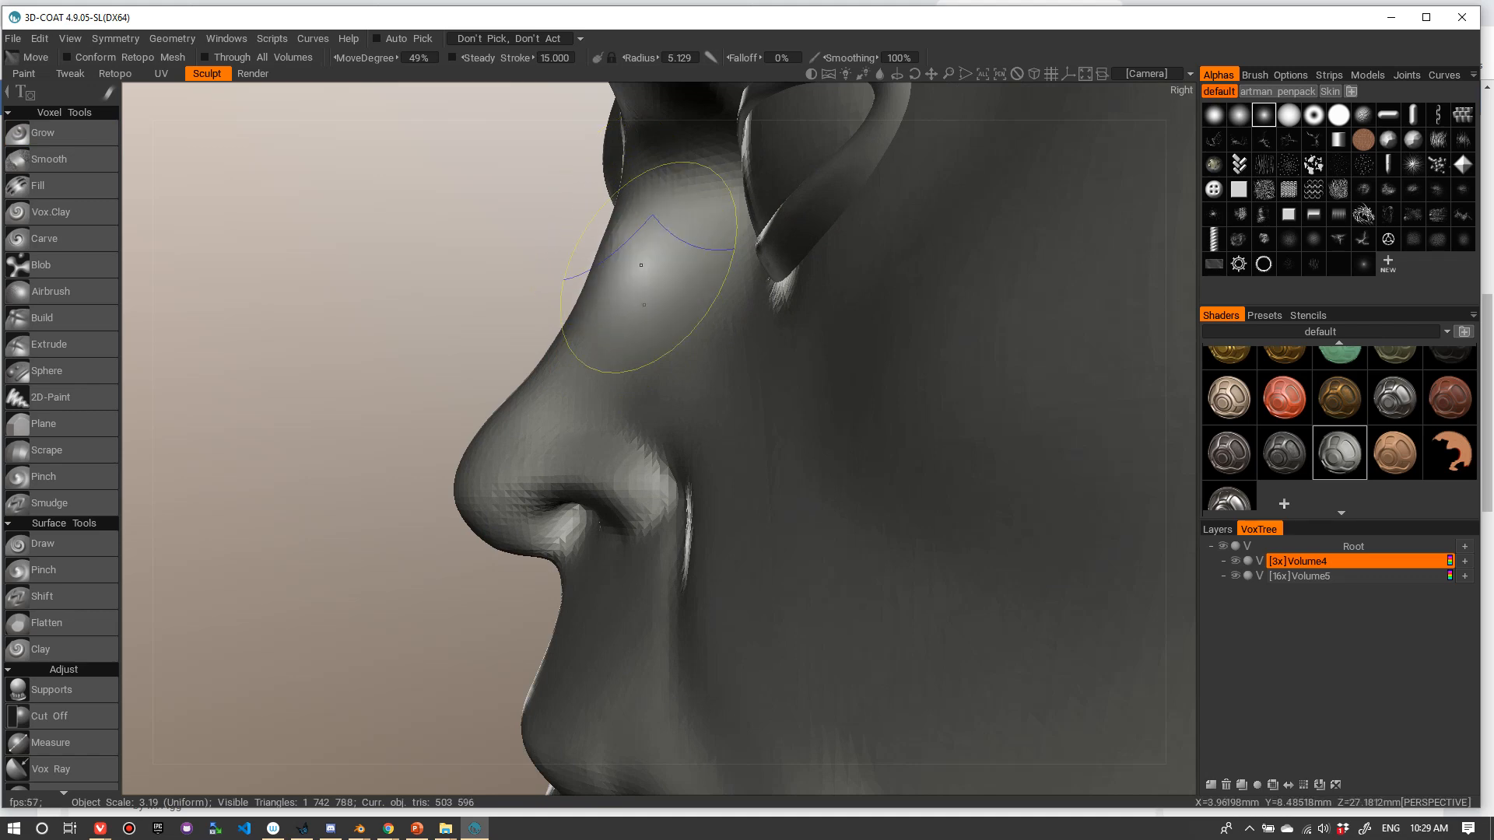
left_click(1214, 114)
scroll(605, 308, "down", 5)
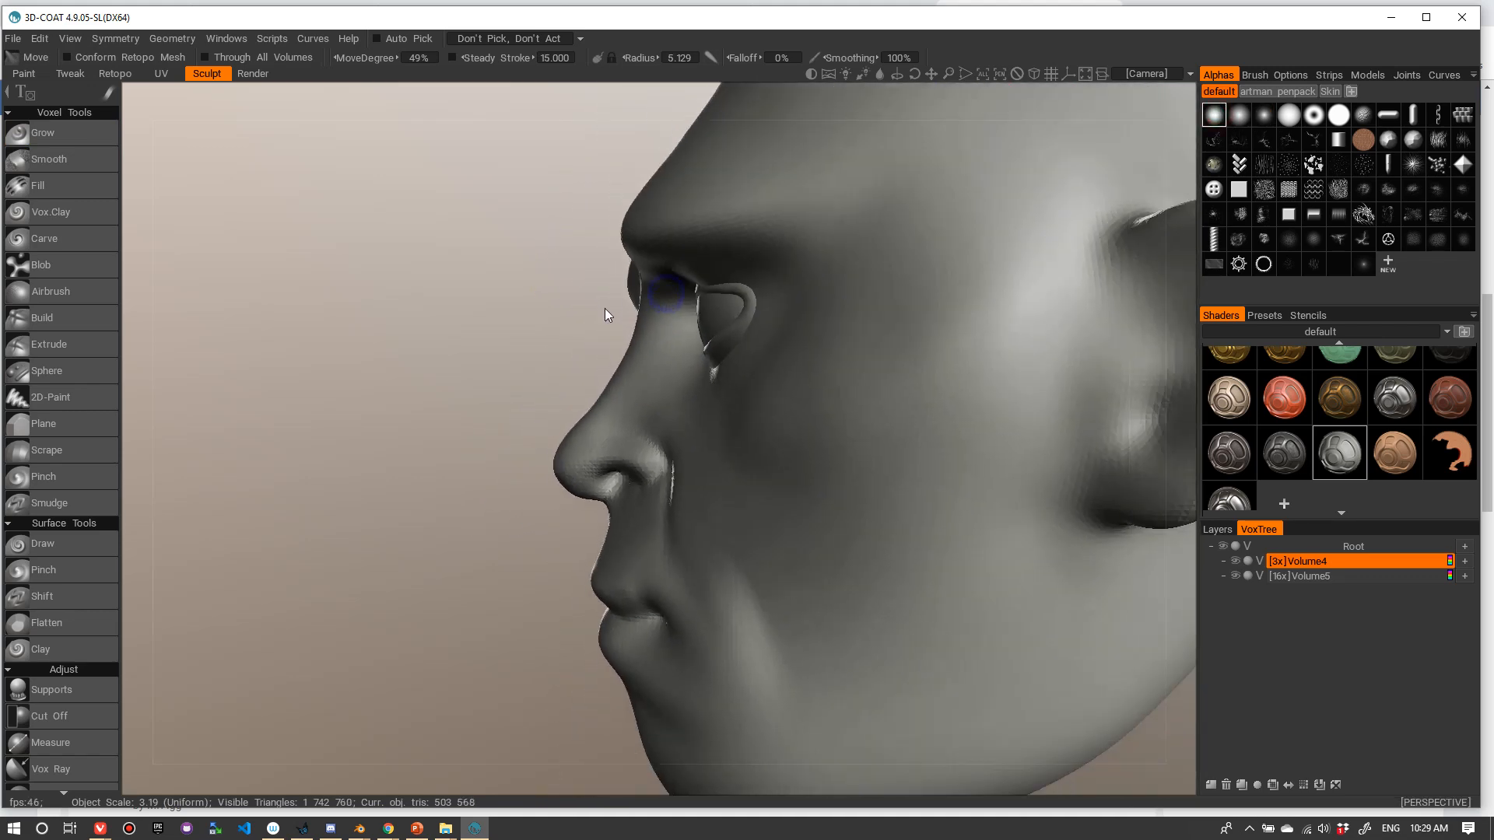
right_click_drag(661, 362, 685, 362)
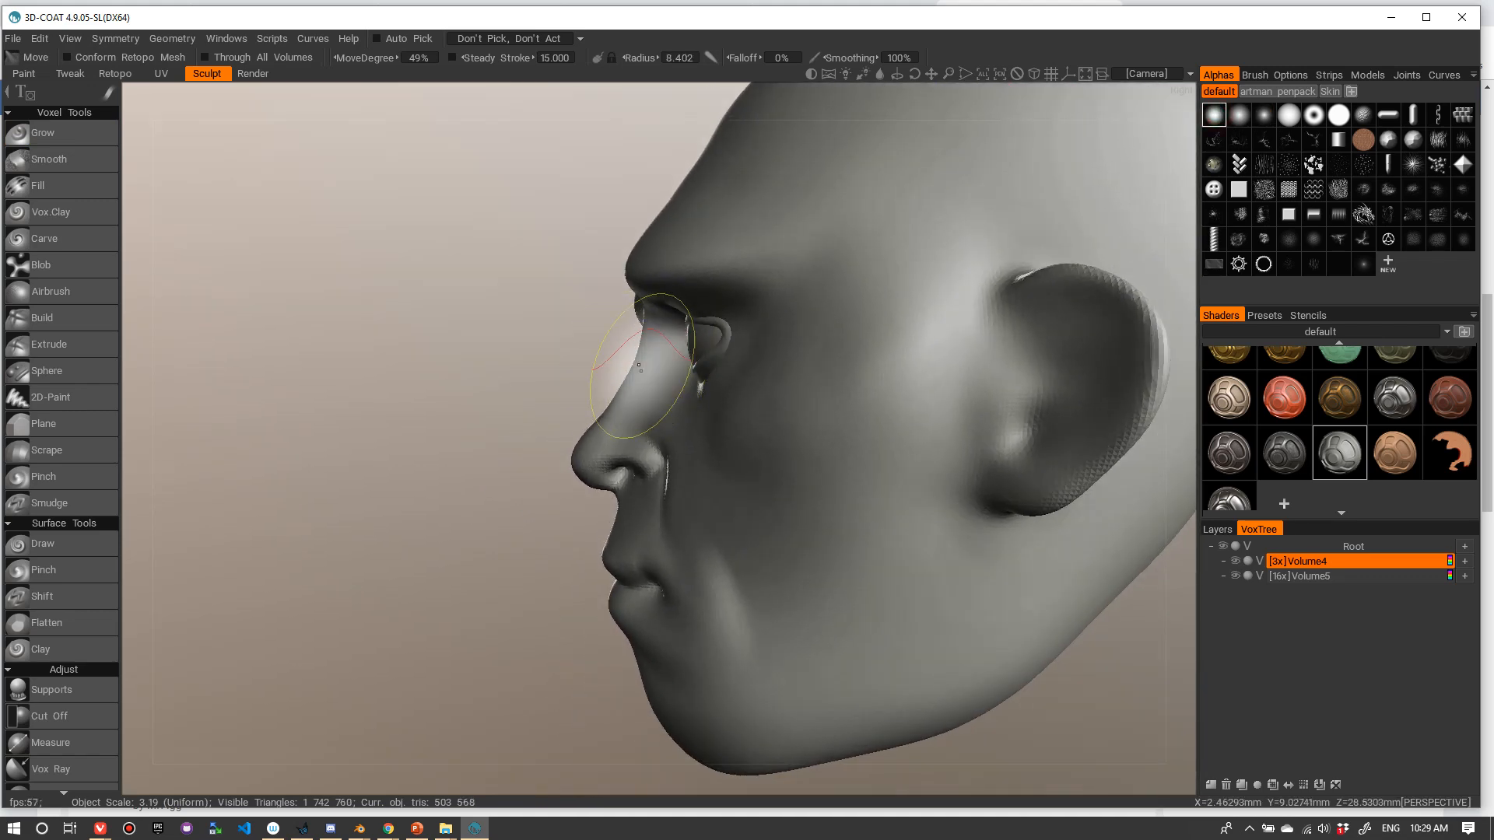
mouse_move(644, 360)
left_mouse_down()
mouse_move(626, 357)
mouse_move(613, 395)
mouse_move(636, 345)
mouse_move(891, 337)
left_mouse_up()
- Examine the whole head from the front and from a low three-quarter angle, checking the nose, lips and eyelids
scroll(636, 347, "down", 4)
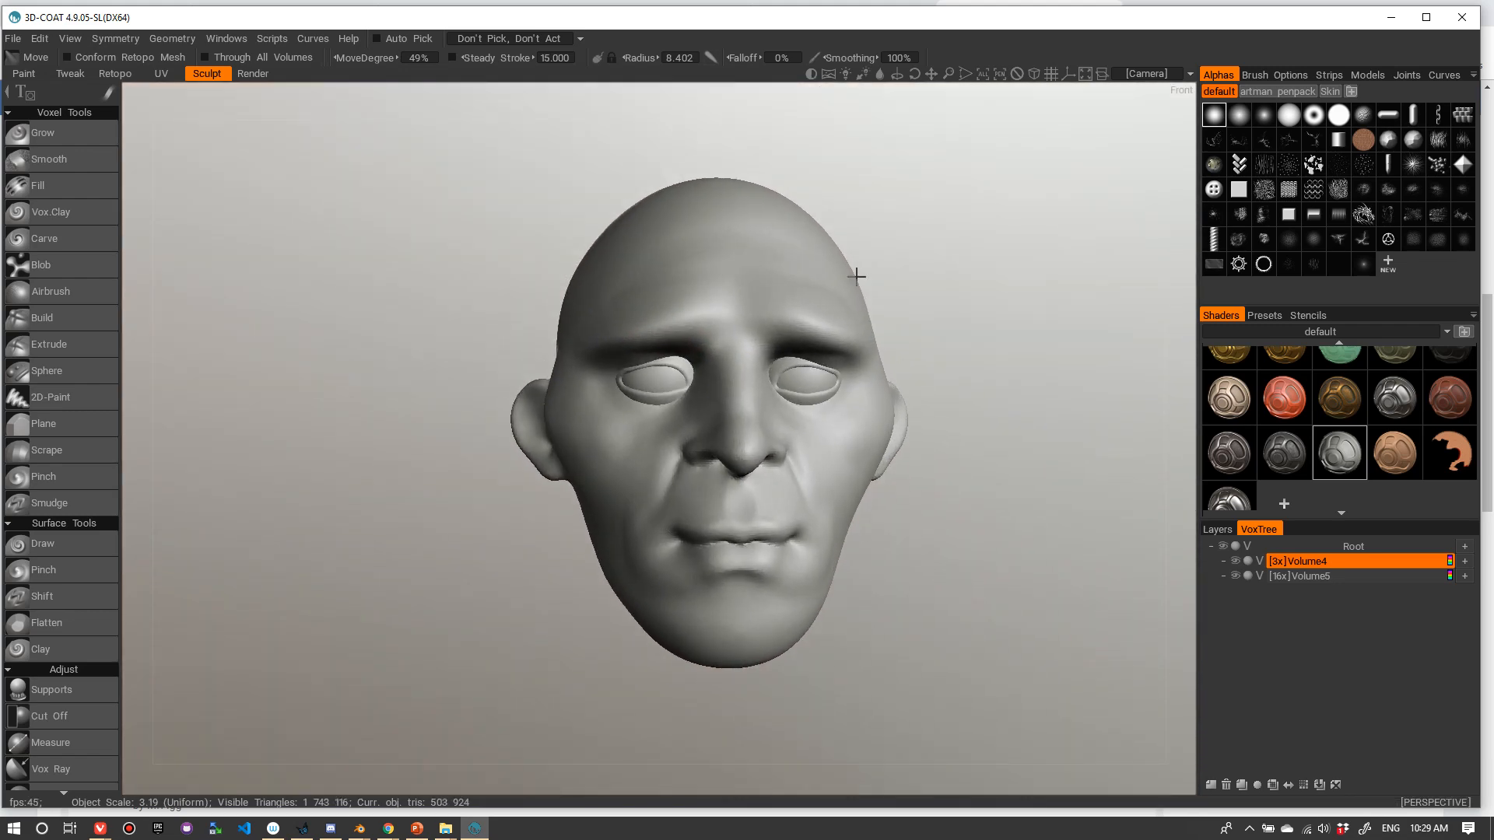
scroll(856, 276, "down", 3)
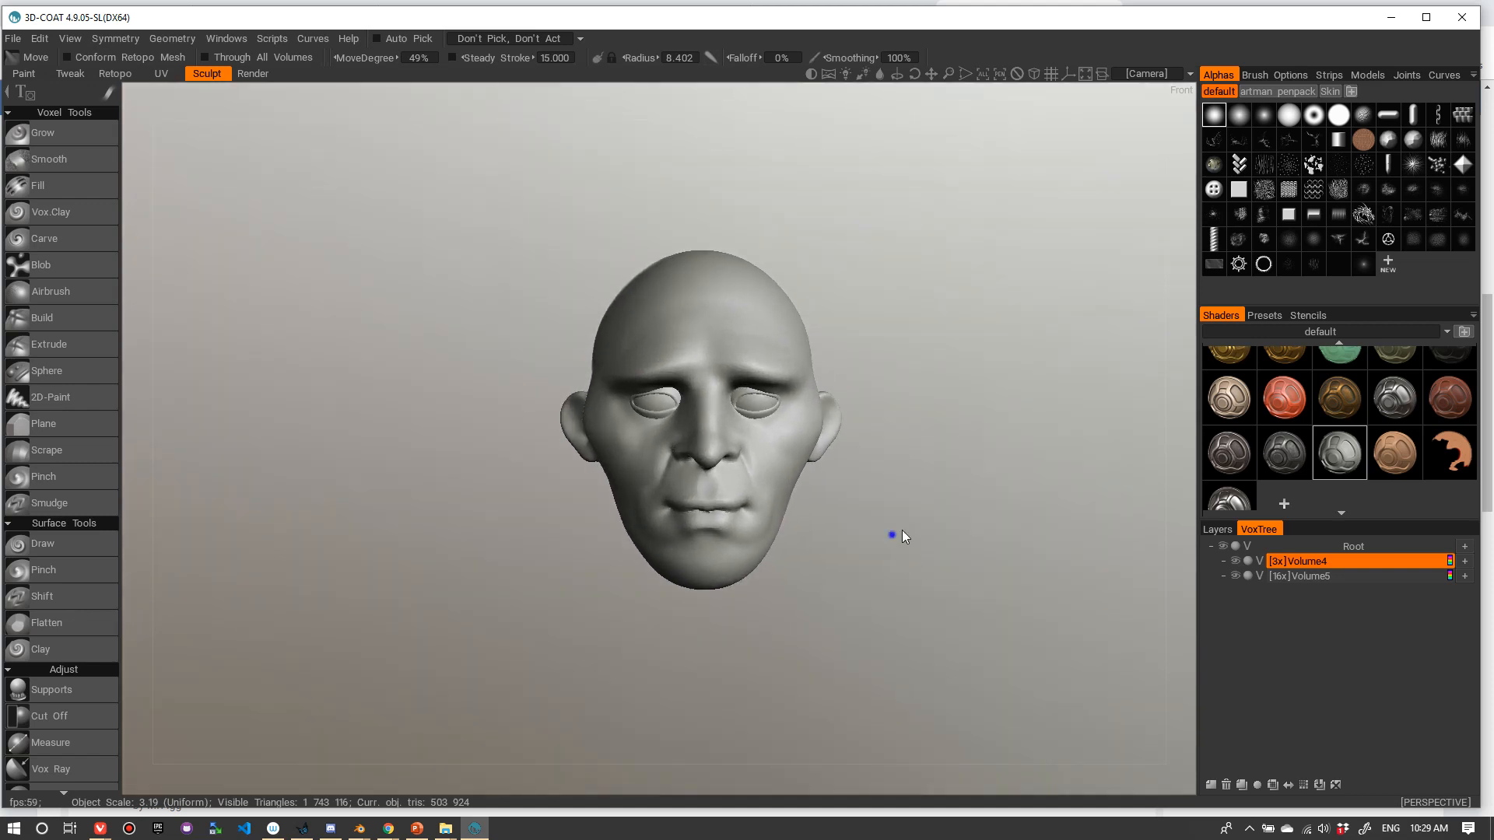
right_click_drag(902, 530, 1006, 468)
left_click_drag(1006, 469, 965, 506)
right_click_drag(965, 507, 1085, 461)
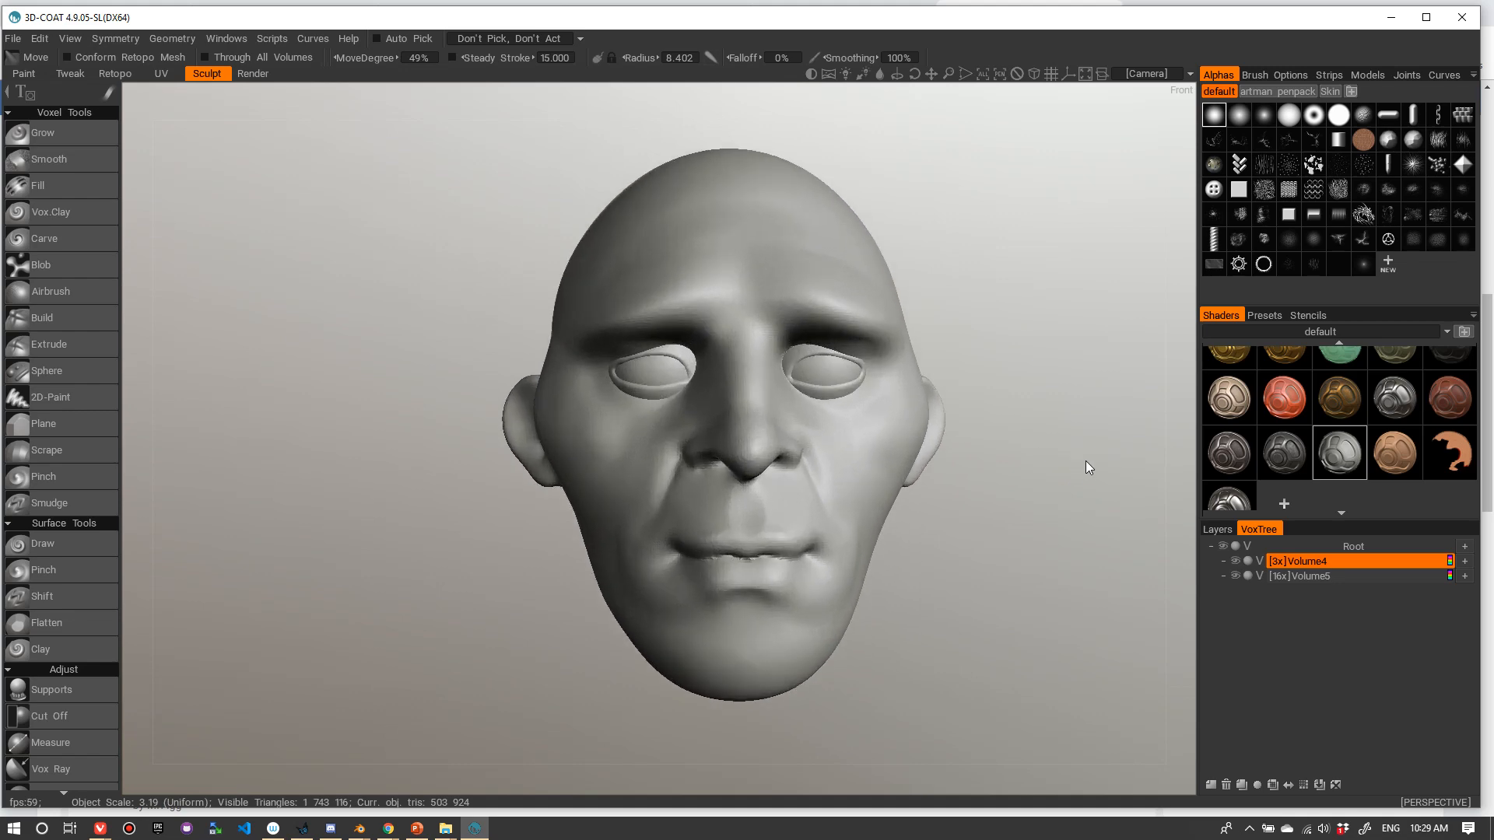
left_click_drag(1067, 496, 1019, 451)
right_click_drag(1030, 436, 1152, 539)
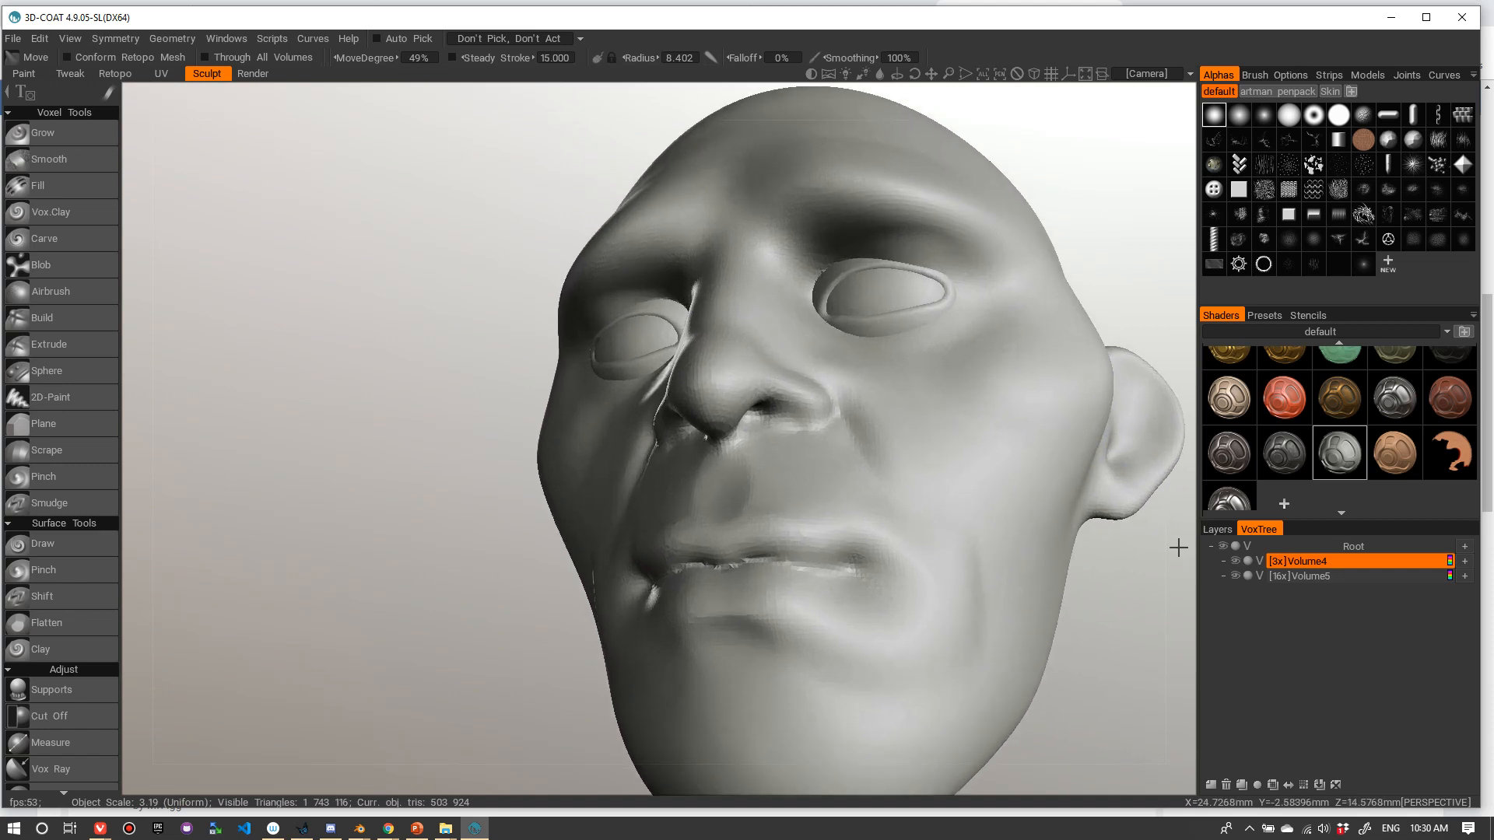
left_click_drag(1069, 600, 1000, 576)
- Touch up the mouth area with the Grow tool at radius about 1.66 and raise Volume4's resolution to 6x
left_click(42, 133)
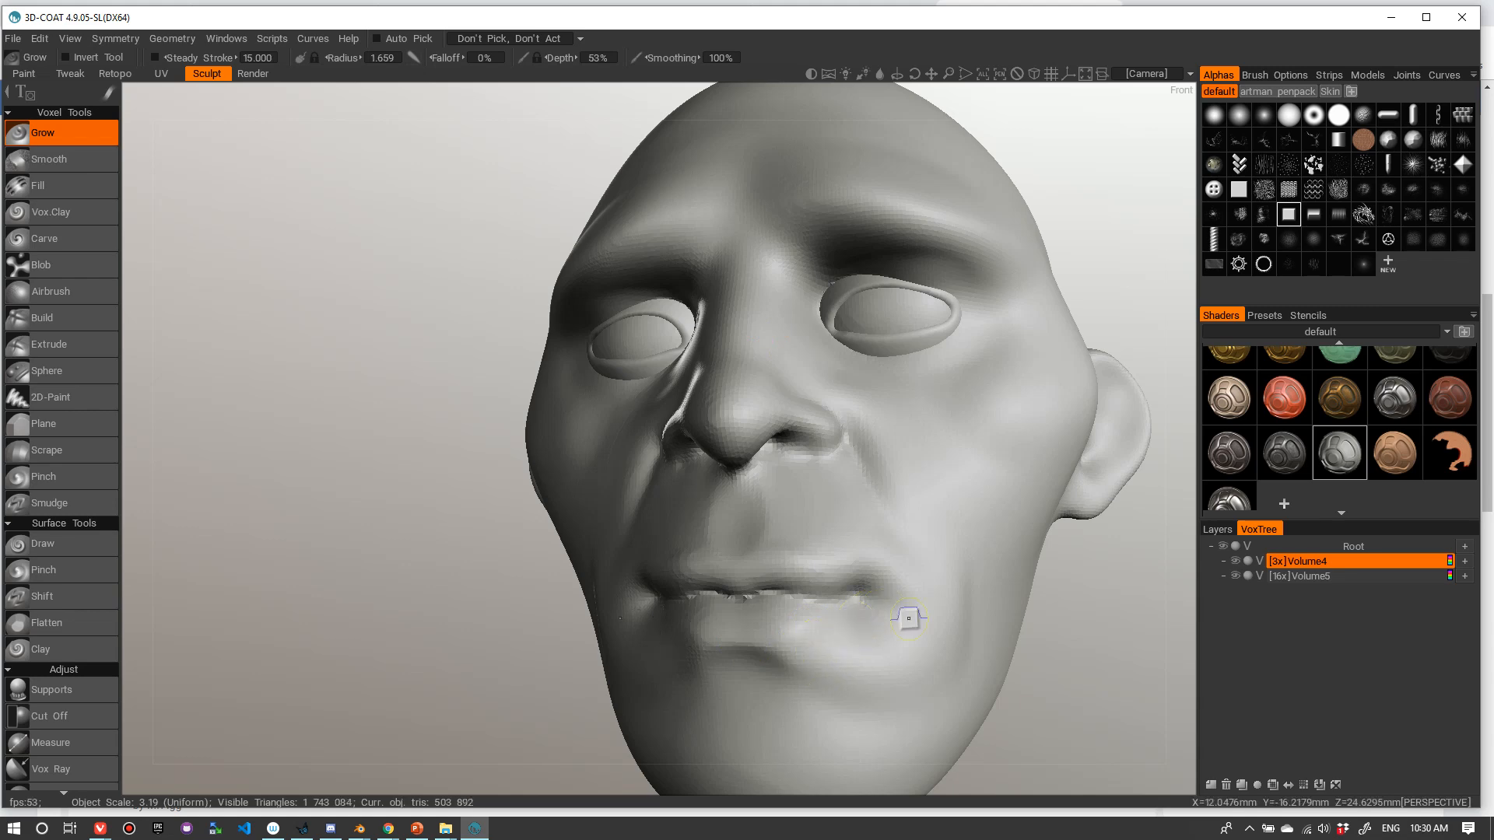
left_click_drag(929, 634, 1094, 632, "alt")
mouse_move(1131, 627)
left_mouse_down()
mouse_move(1010, 620)
mouse_move(1061, 484)
mouse_move(1062, 526)
left_mouse_up()
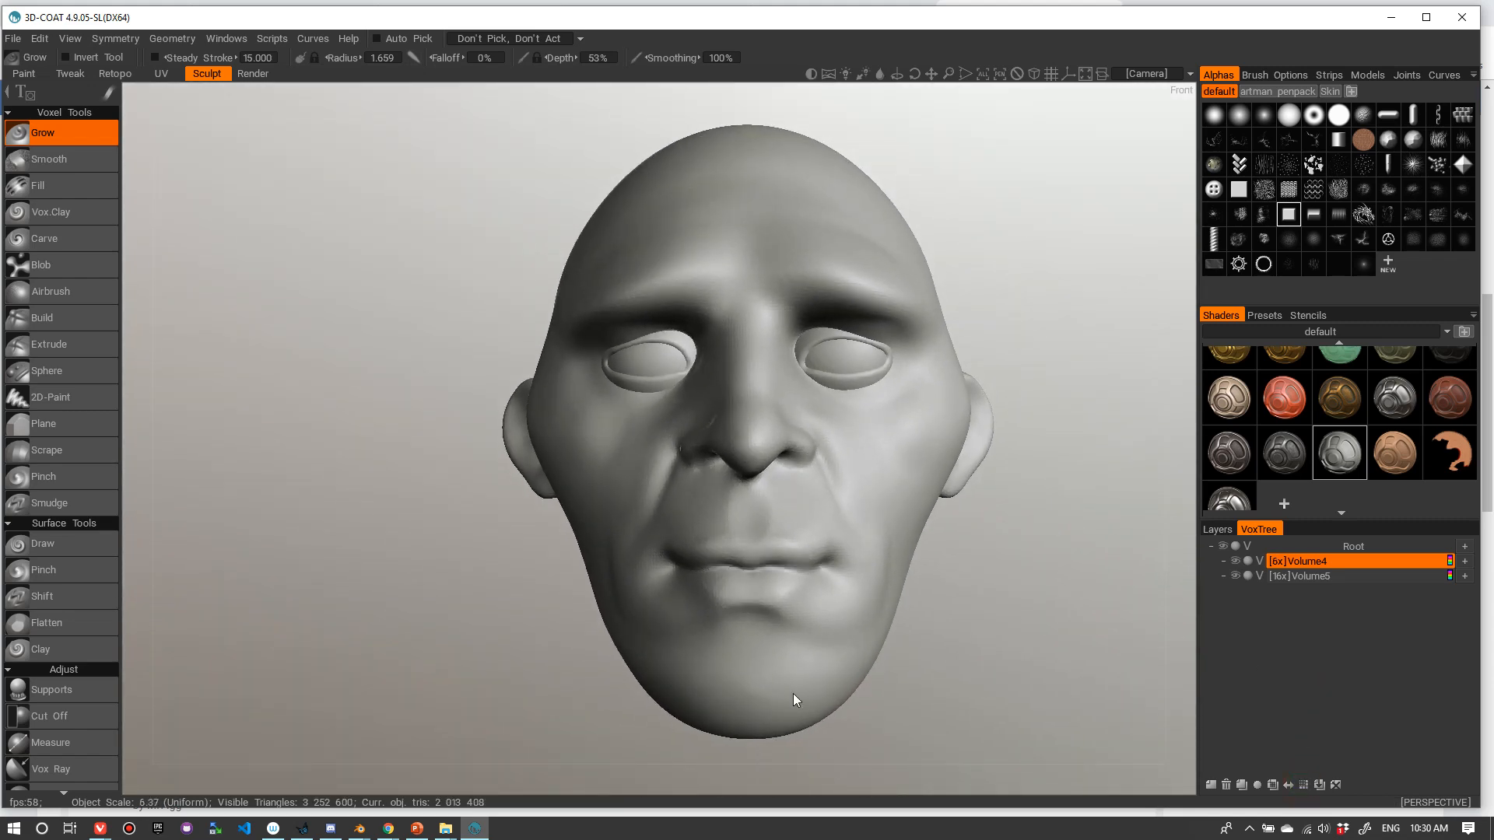
- Switch Volume4 to surface mode, restoring its stored color with a baking scan depth of 30
mouse_move(542, 732)
left_mouse_down()
mouse_move(511, 710)
mouse_move(395, 703)
mouse_move(510, 714)
left_mouse_up()
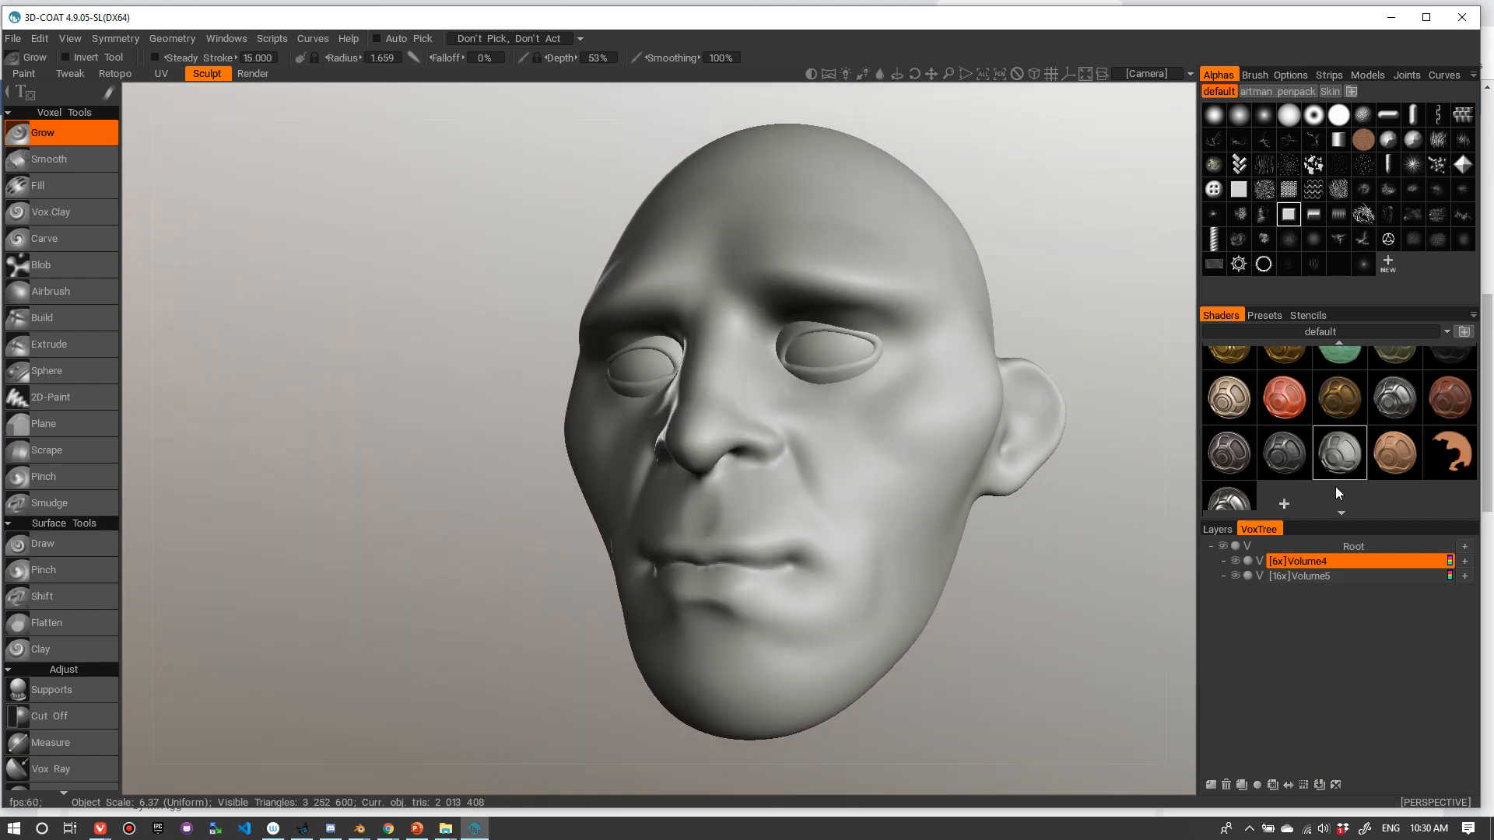
left_click(1260, 561)
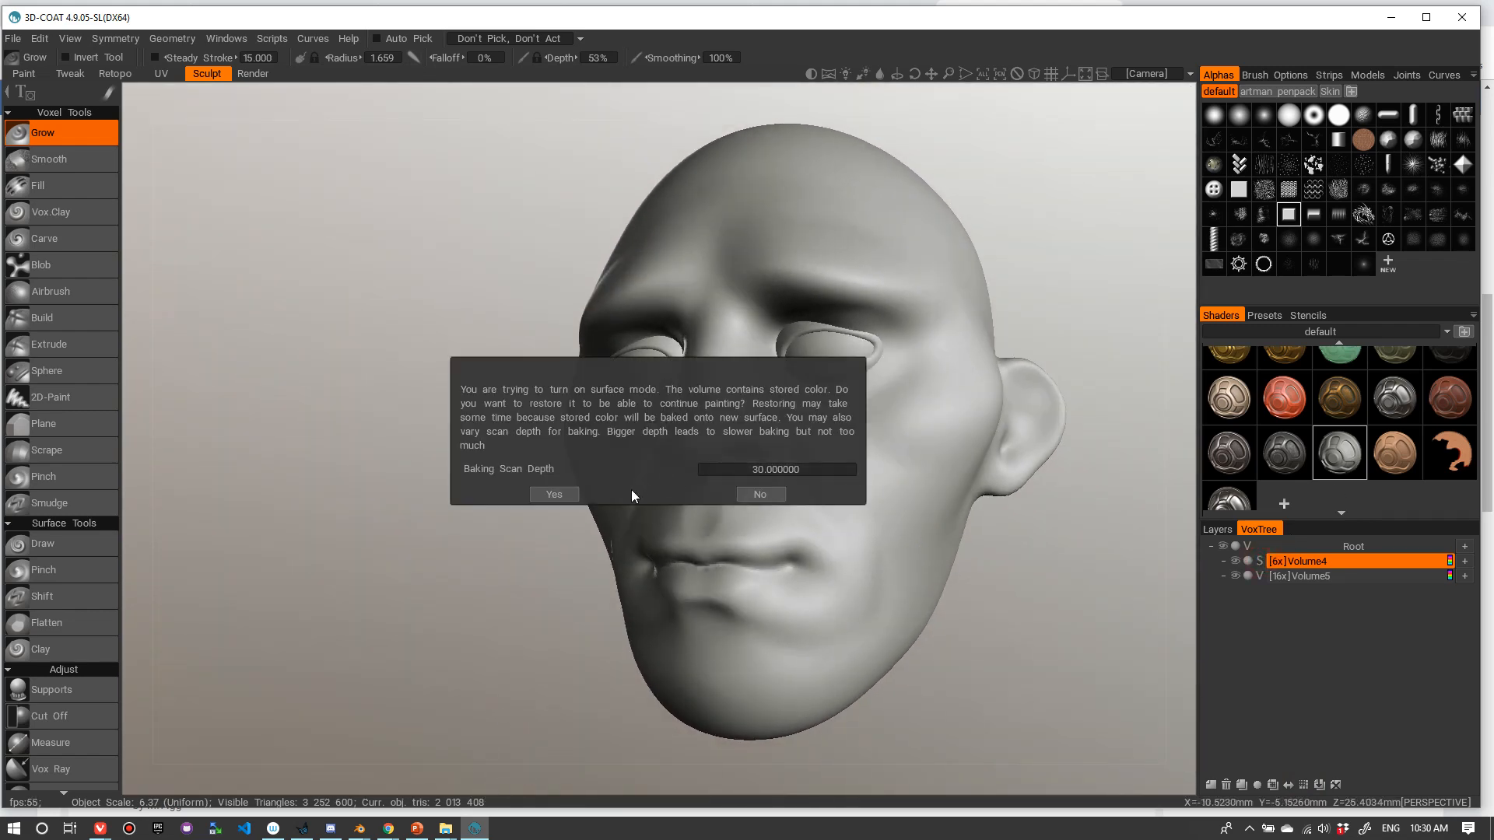
left_click(554, 495)
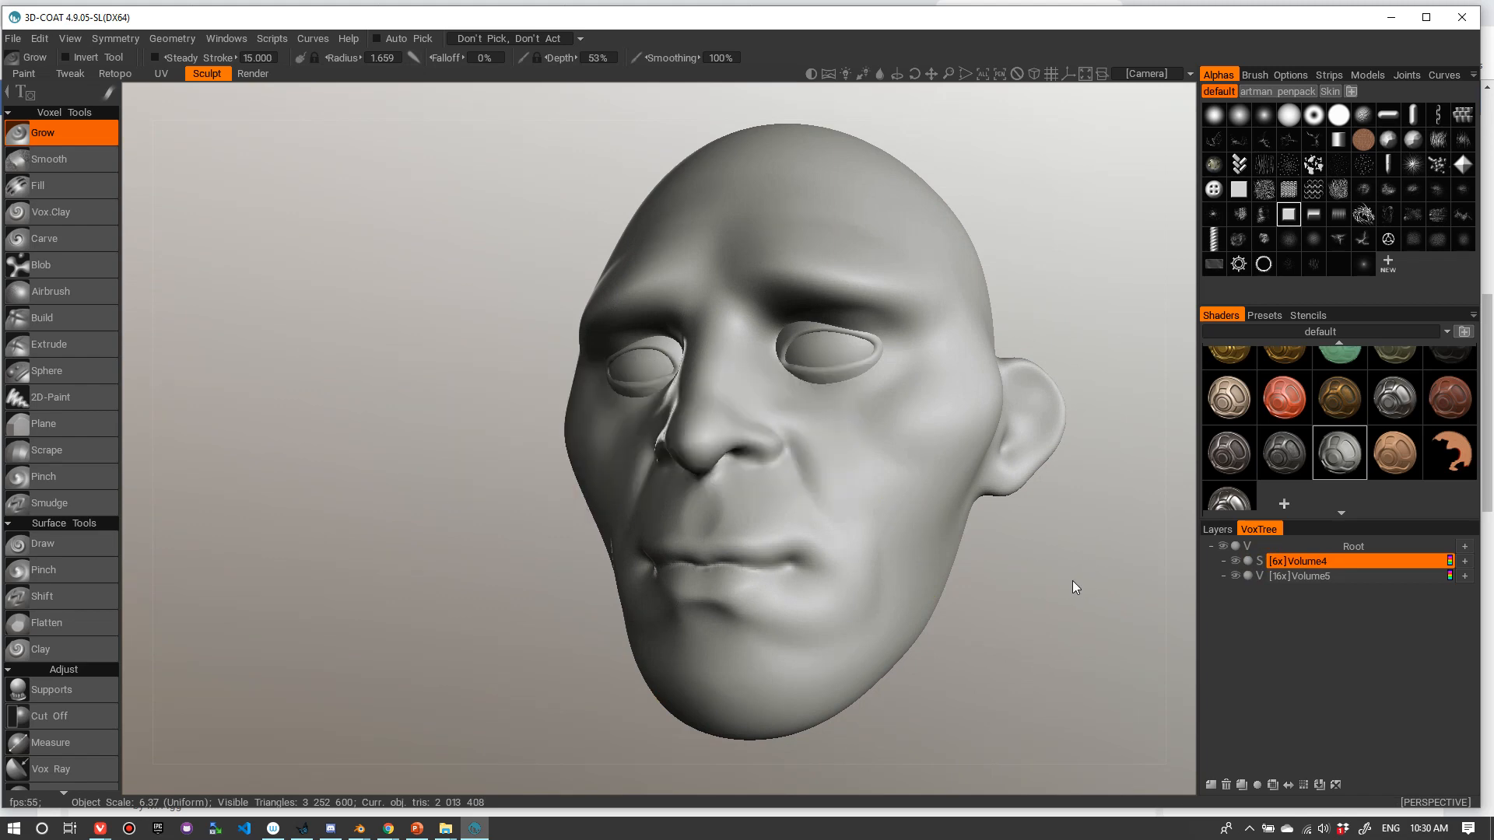
- Examine the surface-mode head from several front and three-quarter angles, including close views of the eyes, nose and mouth
left_click_drag(1071, 598, 1163, 583)
right_click_drag(1111, 497, 929, 599)
left_click_drag(930, 599, 926, 560)
right_click_drag(926, 561, 1015, 571)
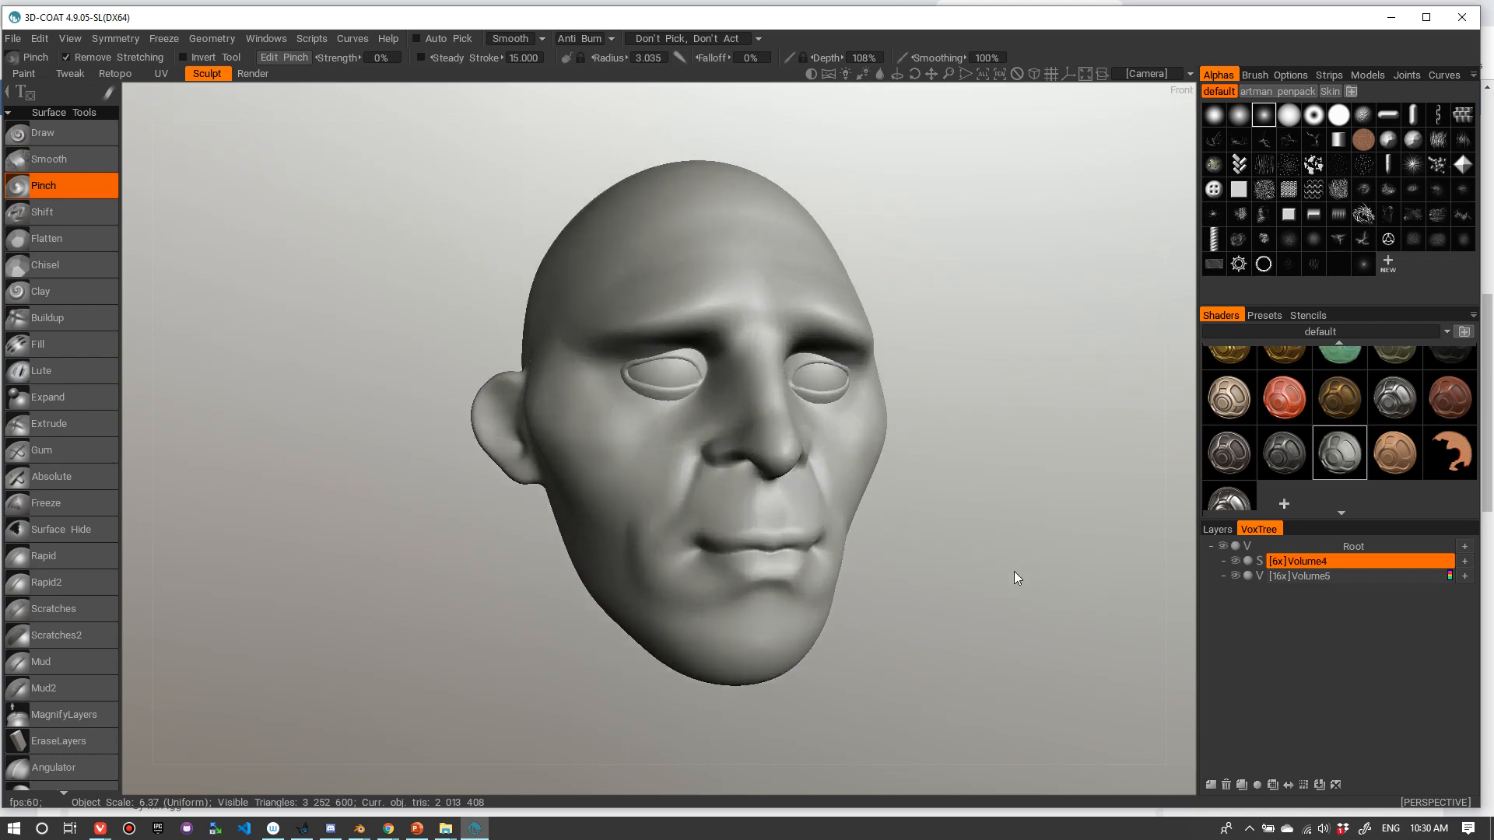
left_click_drag(1015, 571, 979, 487)
right_click_drag(978, 487, 1032, 502)
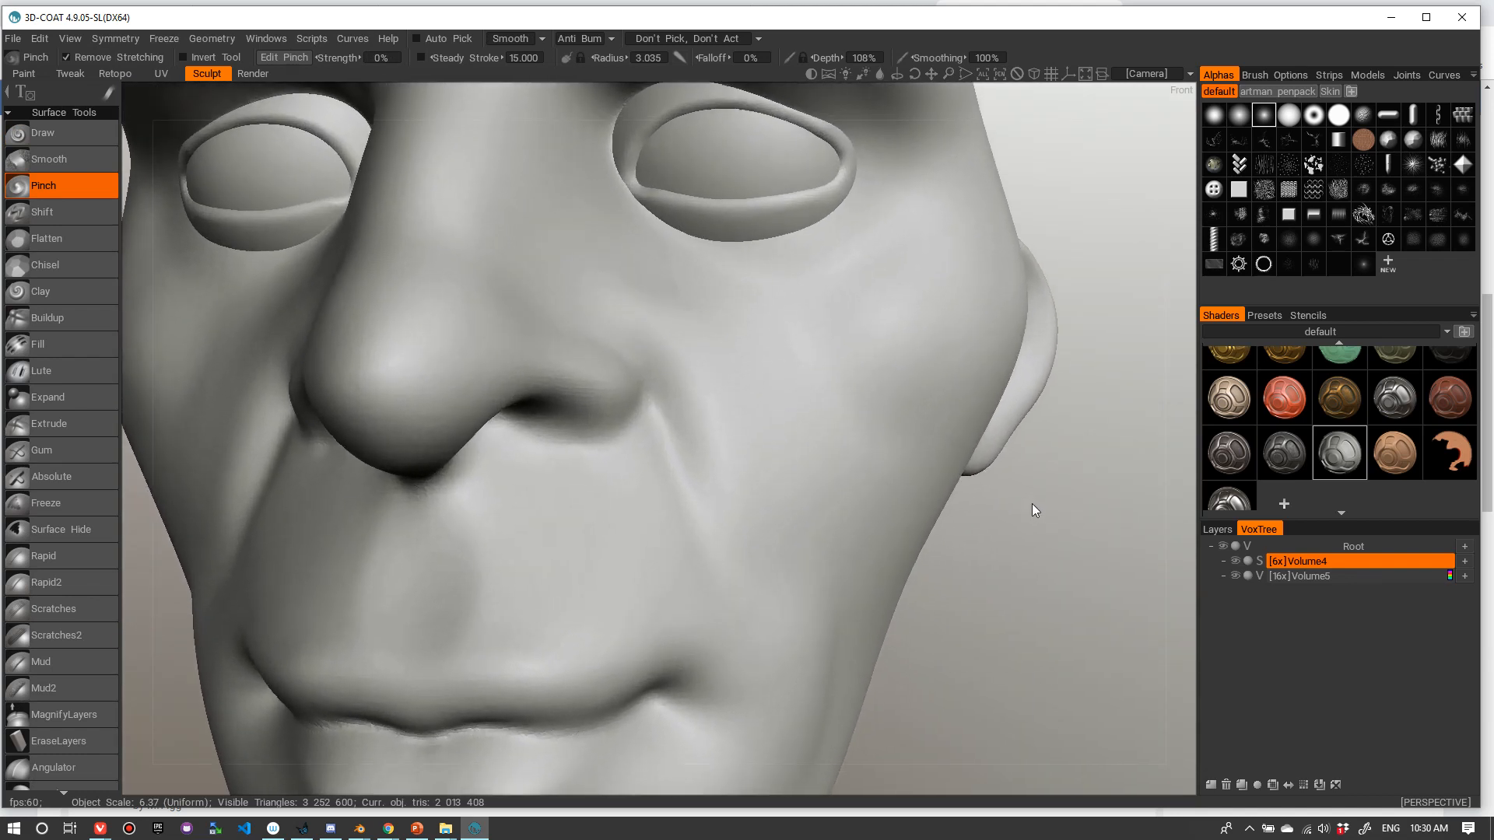
left_click_drag(984, 549, 949, 544)
mouse_move(960, 533)
right_mouse_down()
mouse_move(921, 539)
mouse_move(948, 535)
right_mouse_up()
left_click_drag(948, 535, 993, 549)
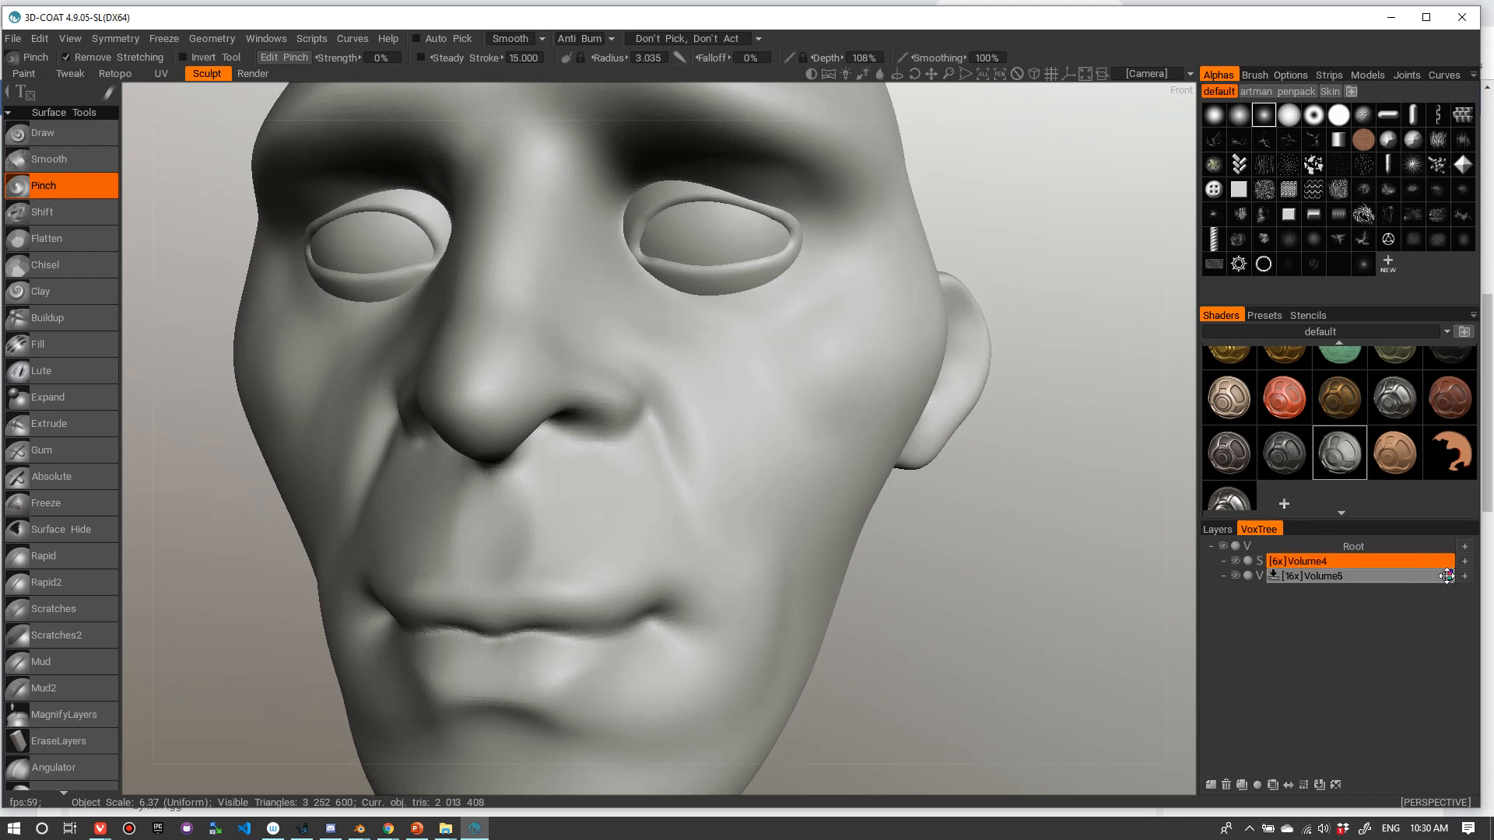
- Identify the eyeball volume by toggling Volume5's visibility and merge it into Volume4
left_click(1236, 576)
left_click(1237, 577)
mouse_move(1447, 576)
left_click_drag(1447, 575, 1448, 561)
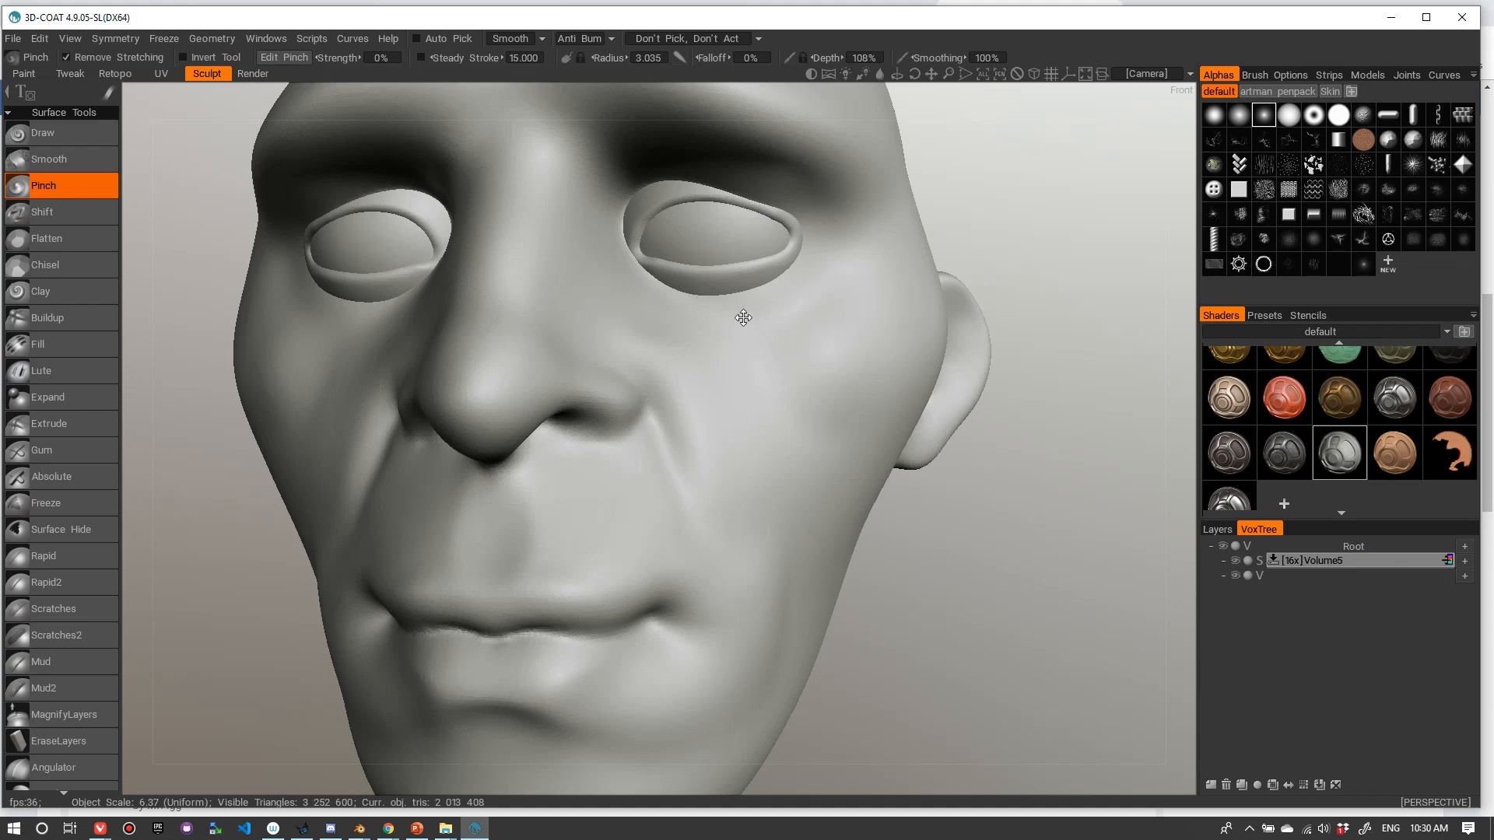
- Blend the lower eyelid's outer rim into the cheek with the surface Pinch tool at radius about 1.4
left_click_drag(916, 500, 1004, 326)
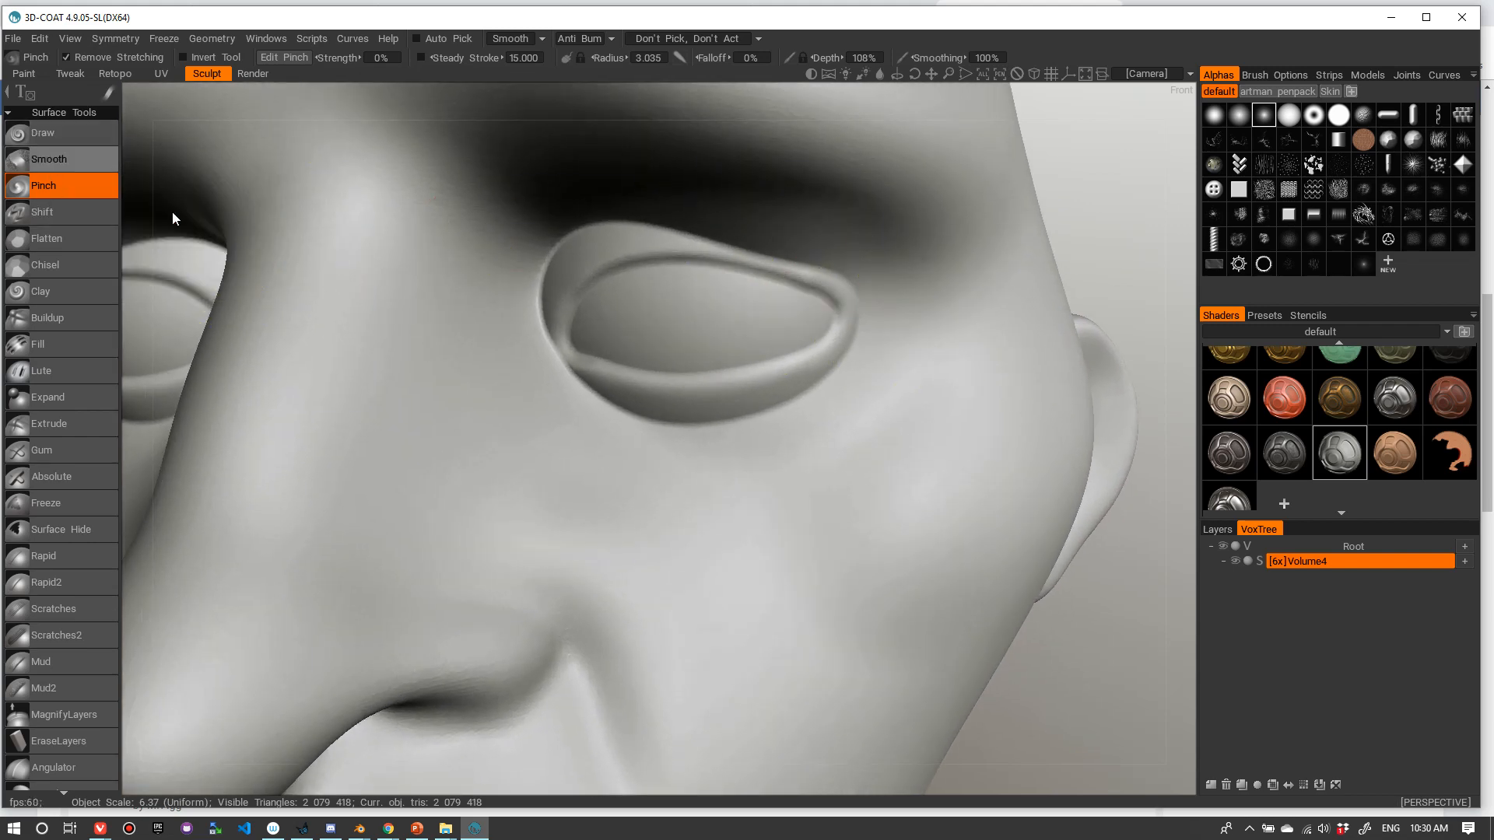
right_click_drag(610, 198, 548, 296)
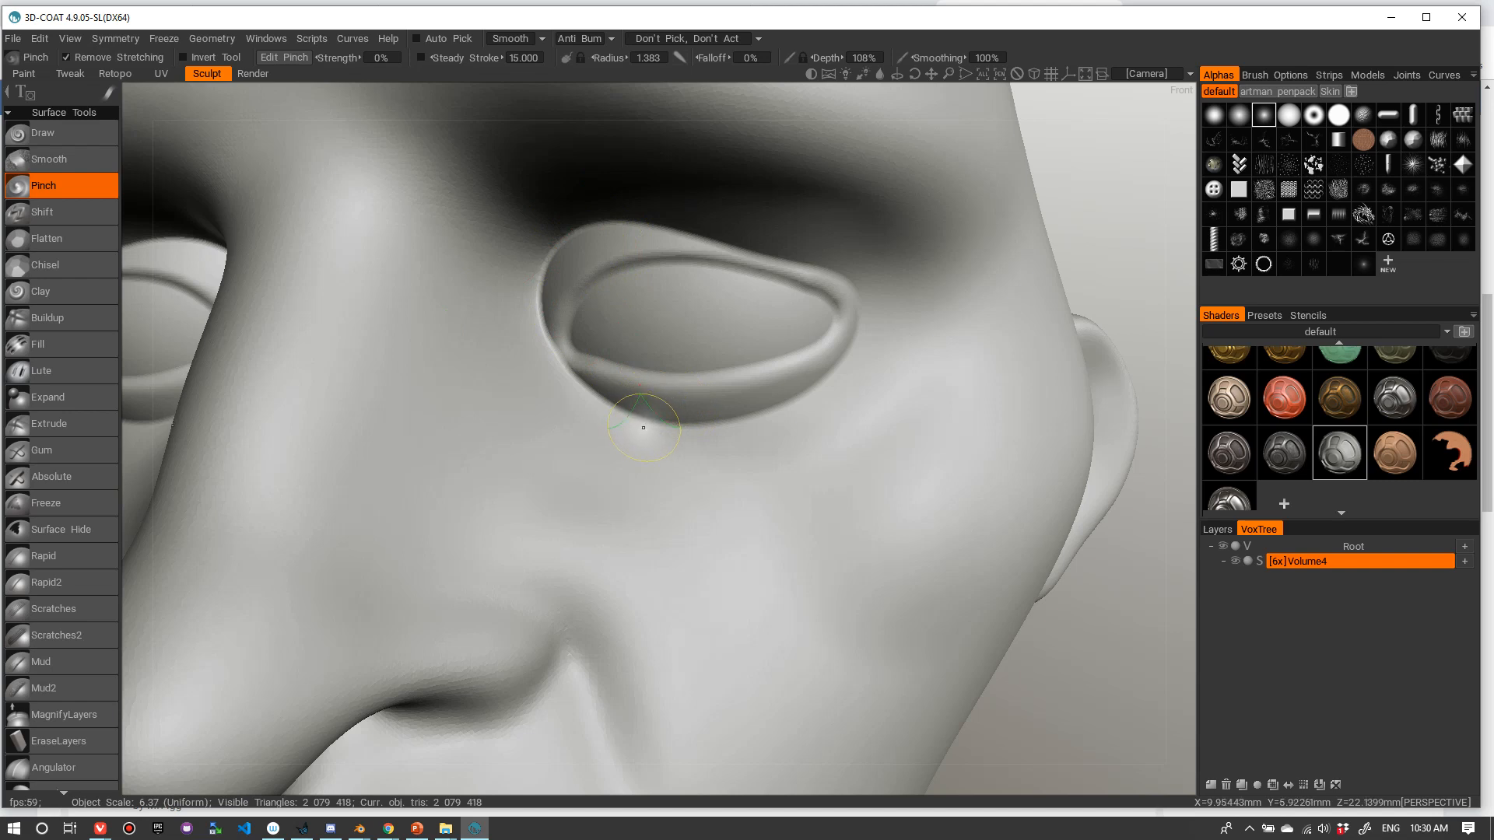
left_click_drag(643, 427, 755, 412)
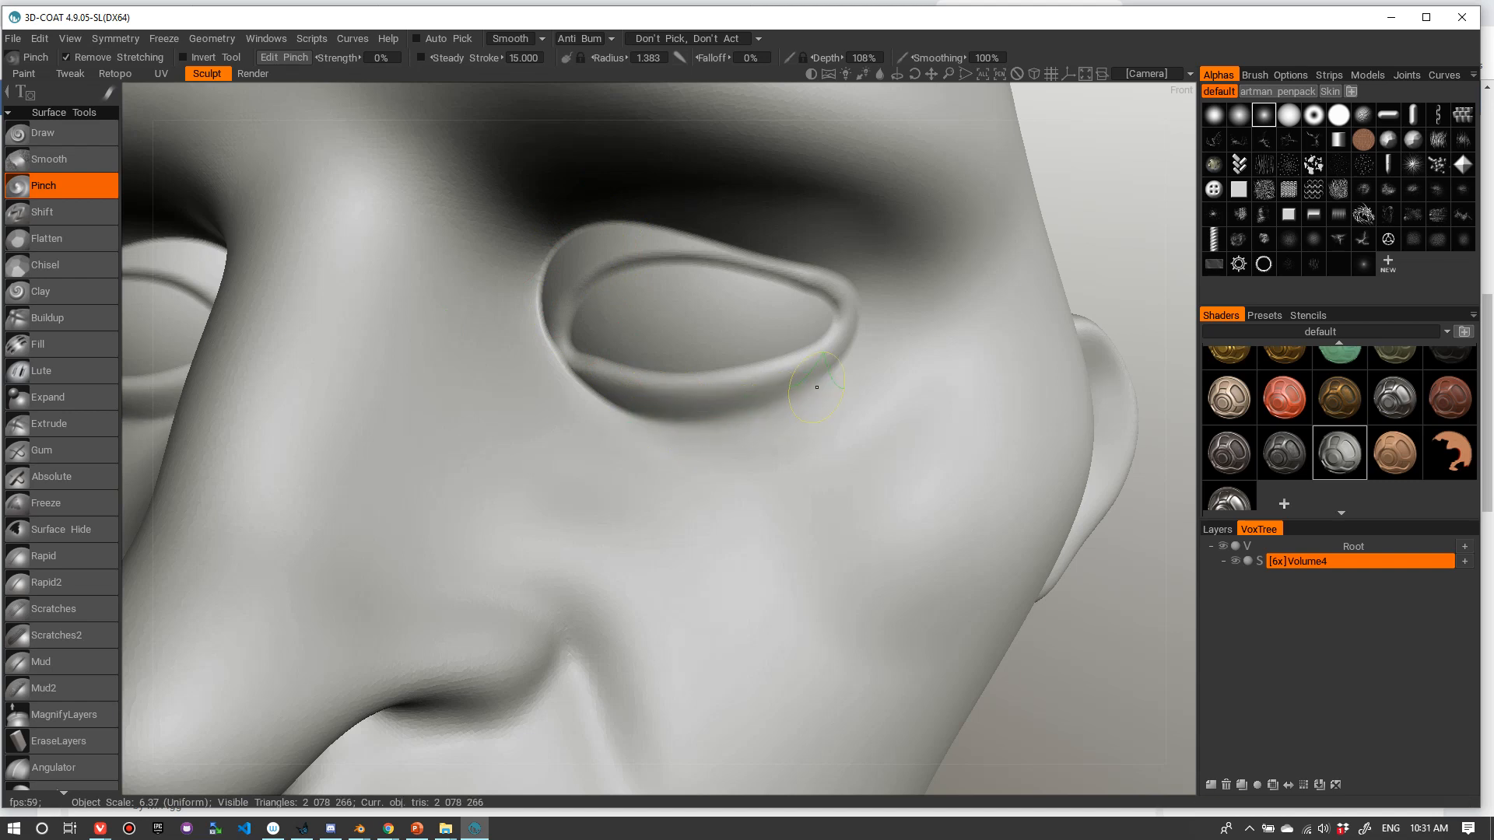
left_click_drag(640, 420, 669, 419)
left_click_drag(614, 406, 684, 419)
left_click_drag(576, 396, 640, 414)
- Soften the skin below the lower eyelid near the inner corner with Pinch strokes at radii of about 0.9 and 1.8
right_click_drag(611, 407, 587, 397)
left_click_drag(597, 397, 627, 407)
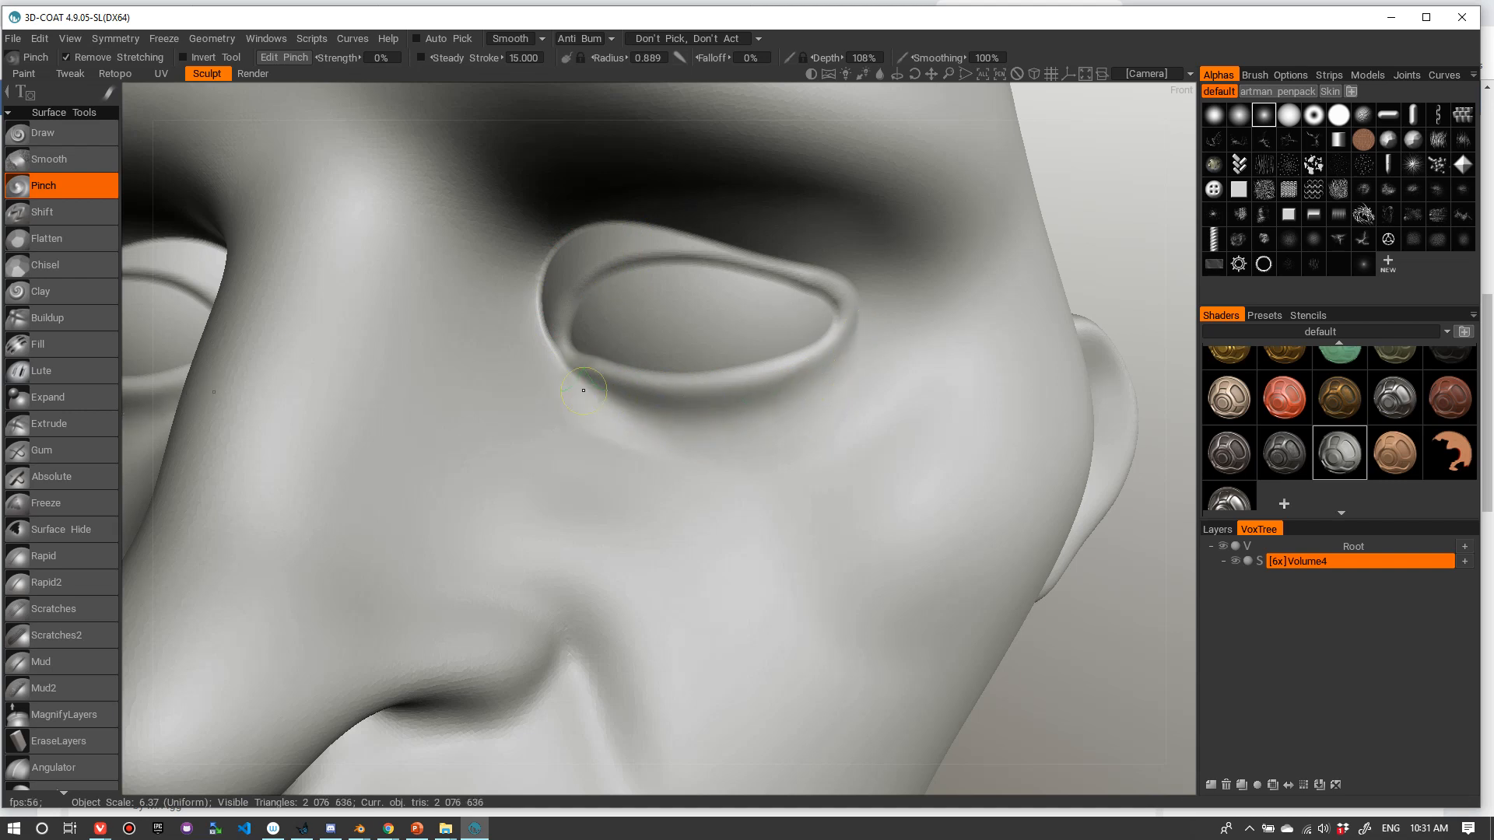
left_click_drag(682, 457, 620, 434)
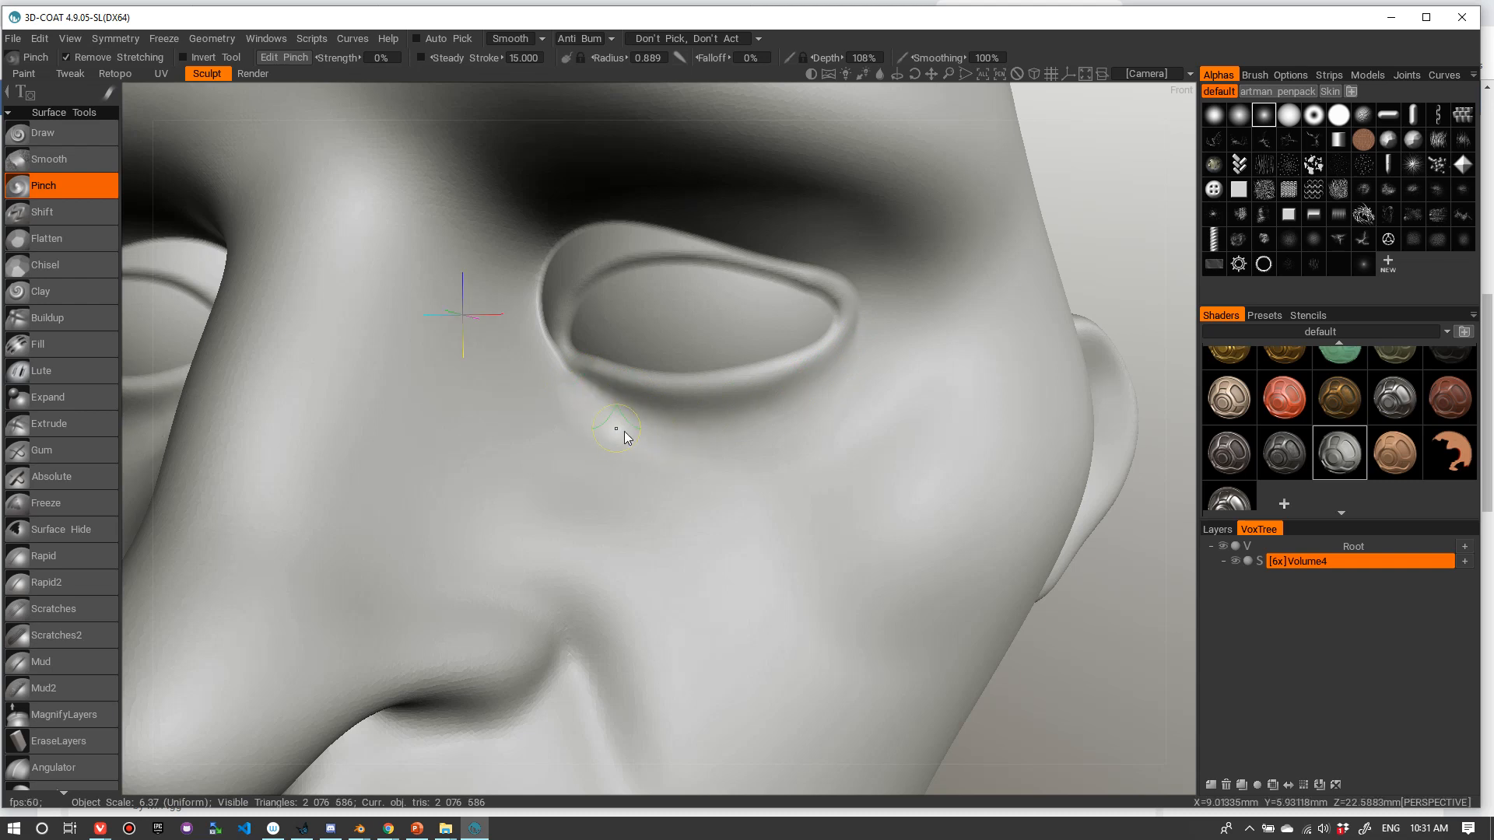
right_click_drag(621, 422, 593, 427)
left_click_drag(597, 445, 679, 471)
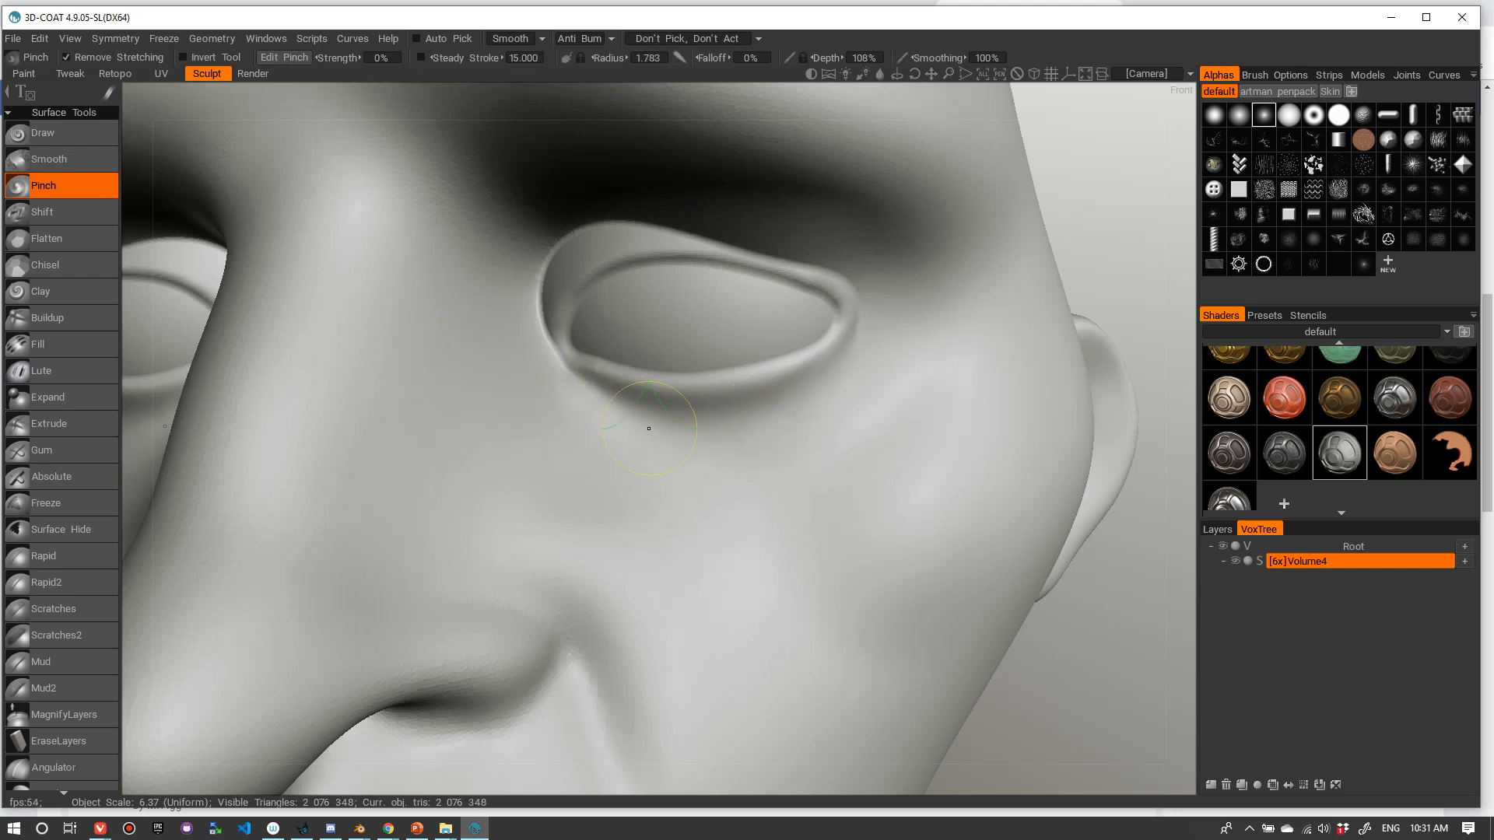
left_click_drag(821, 406, 860, 290)
- Define the upper eyelid's inner edge from the inner to the outer eye corner with the Pinch tool at radius about 0.57
key("Home")
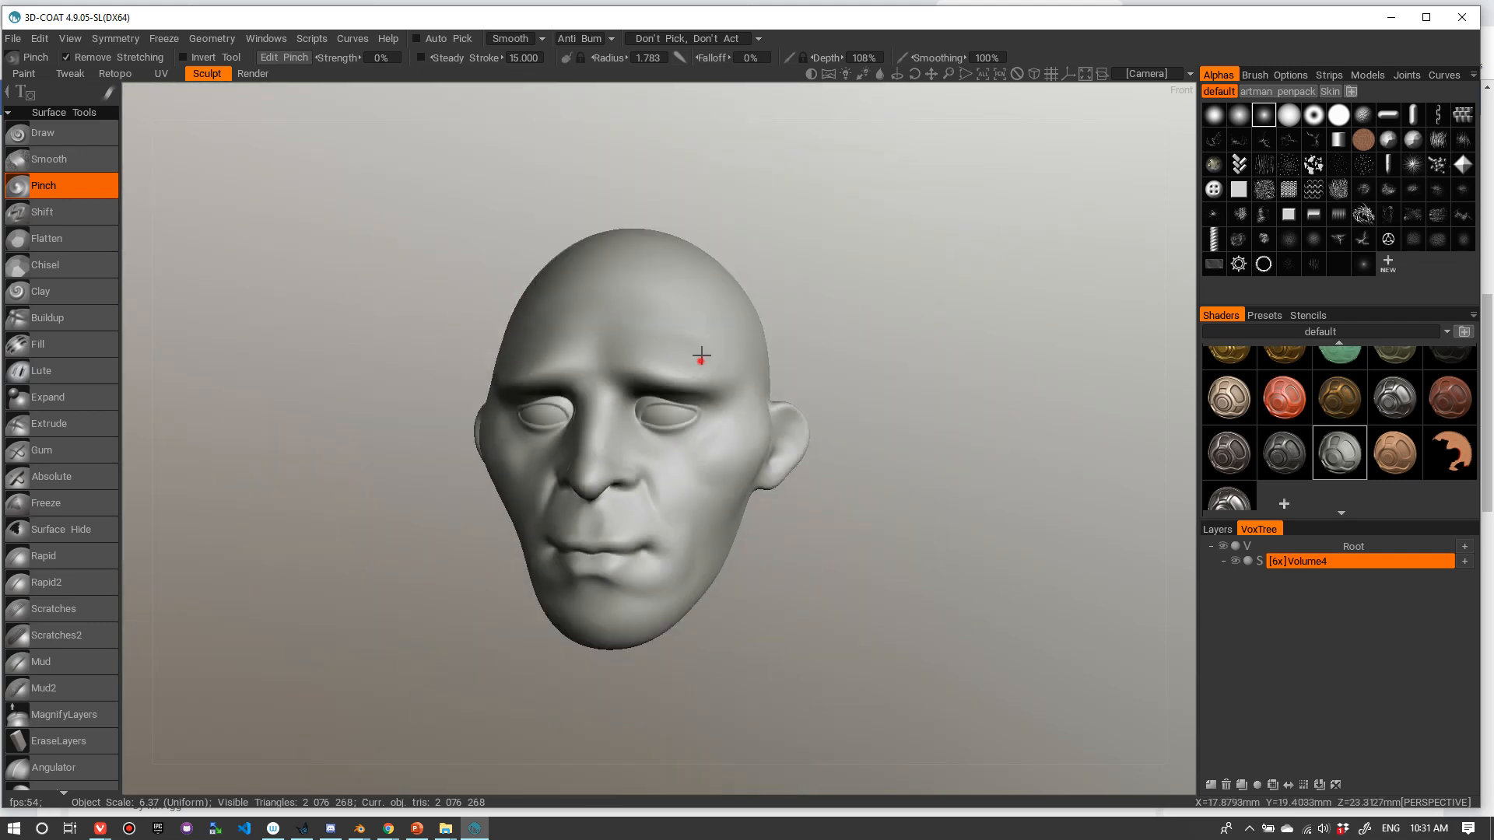
right_click_drag(754, 339, 700, 304, "alt")
right_click_drag(655, 253, 985, 221, "alt")
right_click_drag(1179, 225, 988, 338, "alt")
right_click_drag(689, 366, 638, 381)
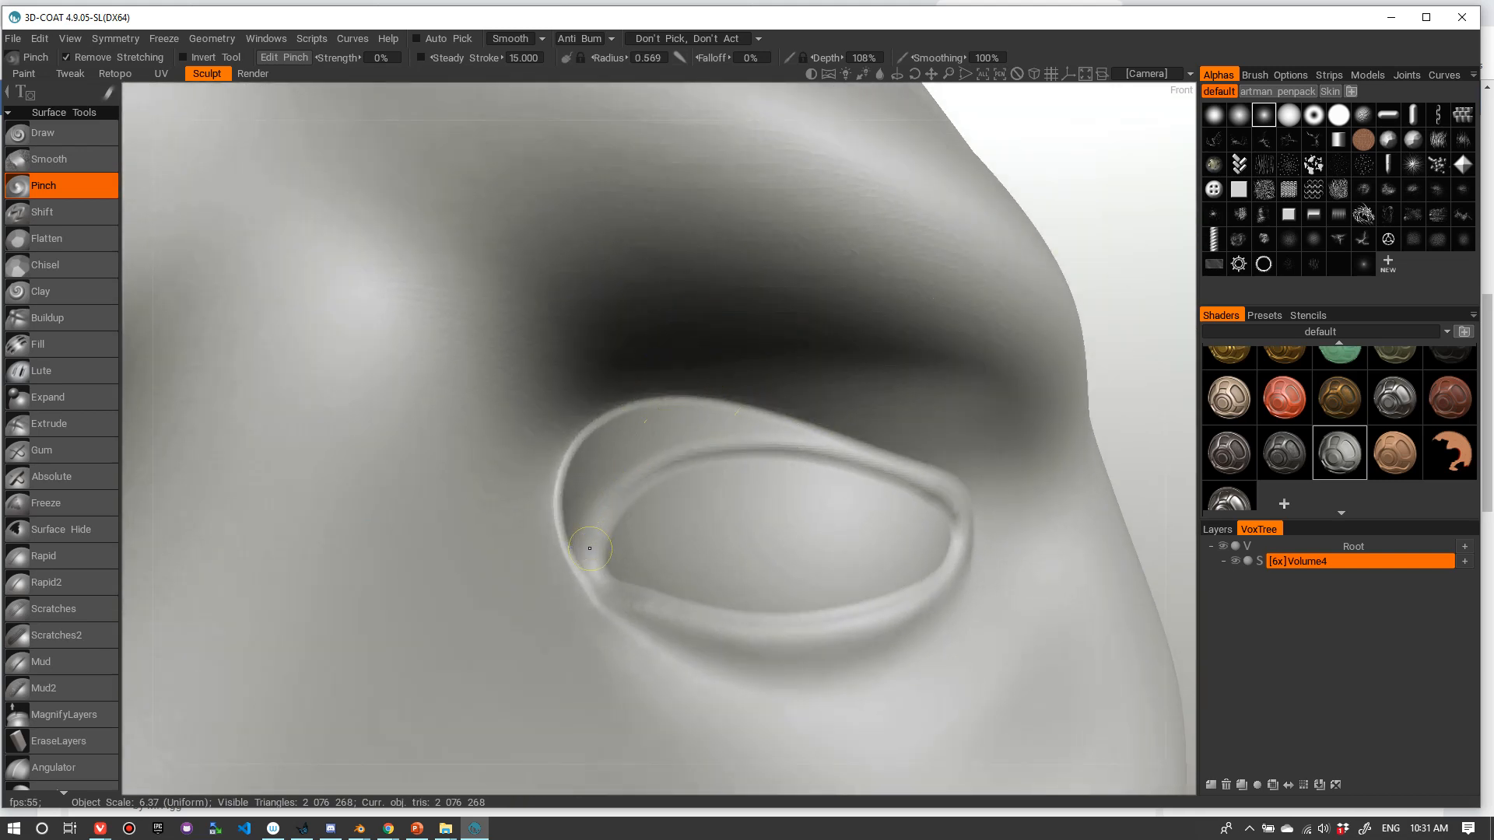
left_click_drag(590, 549, 641, 467)
mouse_move(600, 526)
left_mouse_down()
mouse_move(688, 442)
mouse_move(846, 450)
left_mouse_up()
mouse_move(846, 451)
left_mouse_down("alt")
mouse_move(824, 473)
mouse_move(750, 468)
left_mouse_up("alt")
left_click_drag(643, 451, 924, 492)
left_click_drag(806, 467, 968, 512)
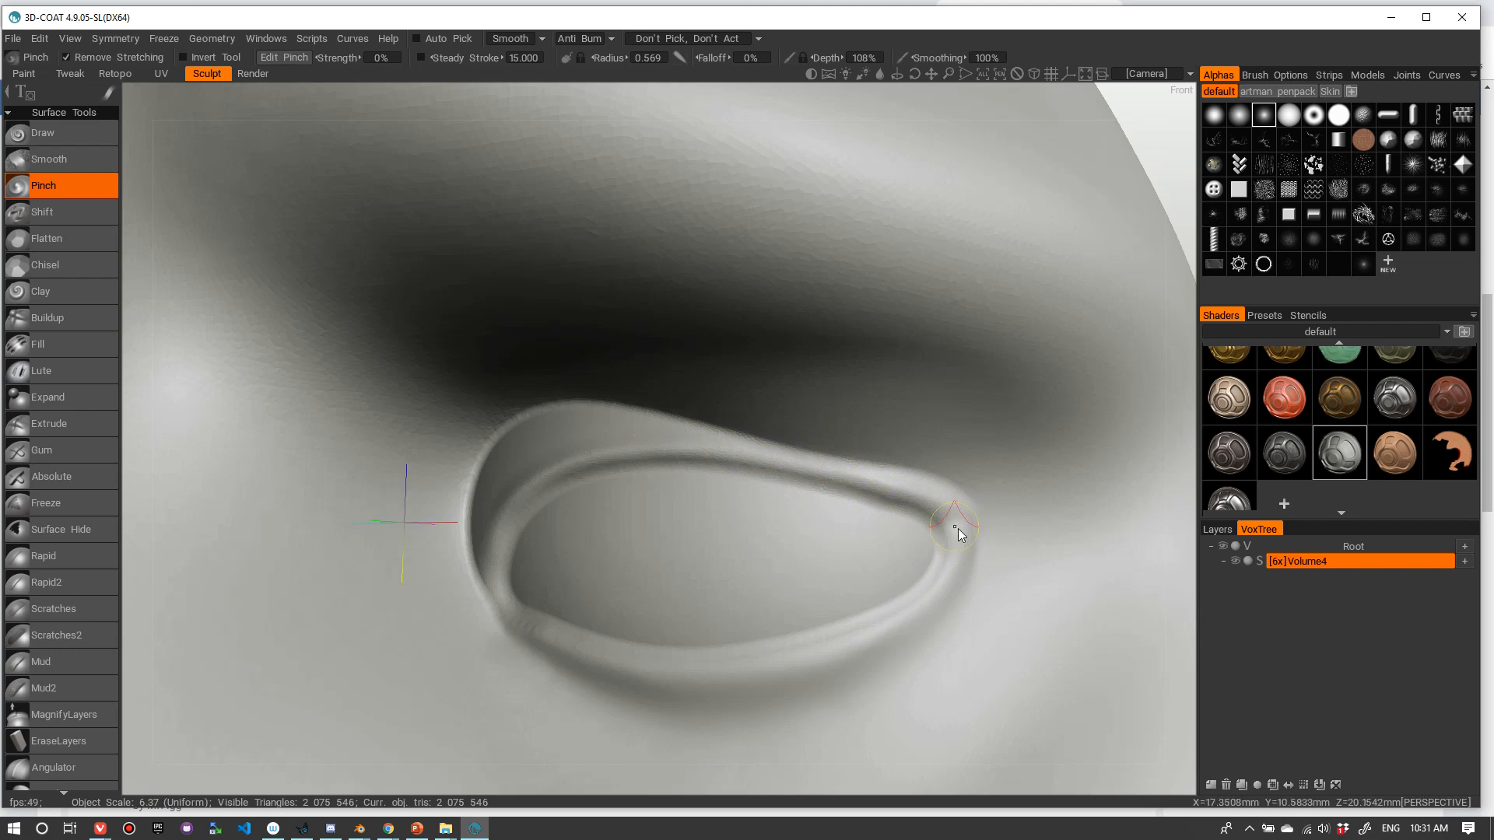
- Extend the upper eyelid past the lower lid at the outer eye corner with Pinch strokes up to radius about 0.96
right_click_drag(958, 532, 947, 526)
left_click_drag(947, 548, 991, 526)
right_click_drag(944, 512, 950, 528)
mouse_move(946, 515)
left_mouse_down()
mouse_move(998, 532)
mouse_move(985, 506)
left_mouse_up()
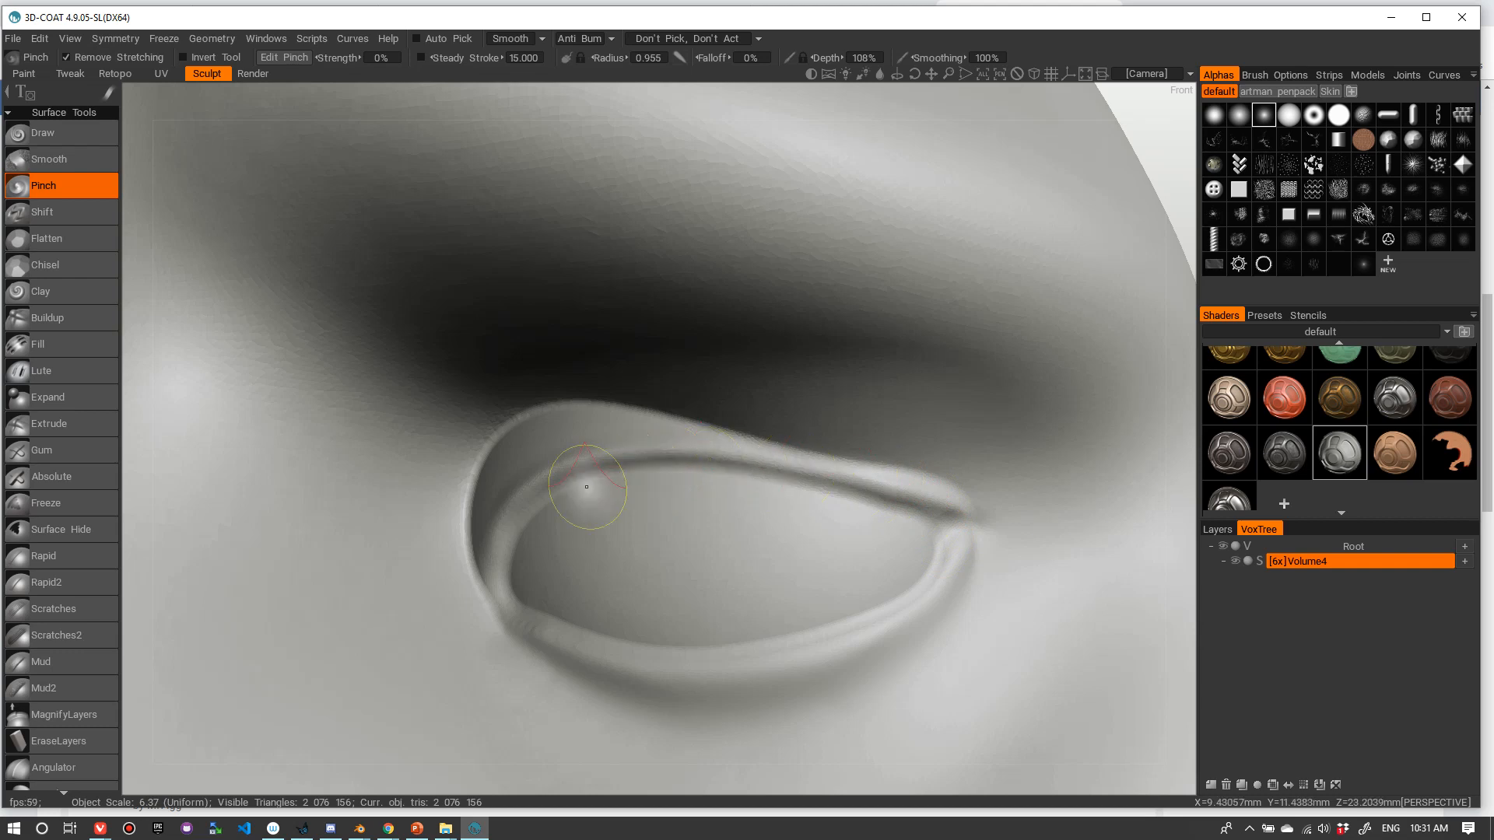
- Shape the fold above the inner eye corner, blending the upper lid toward the nose with Pinch strokes at radius about 1.4
left_click_drag(512, 507, 537, 493, "alt")
right_click_drag(525, 476, 405, 517)
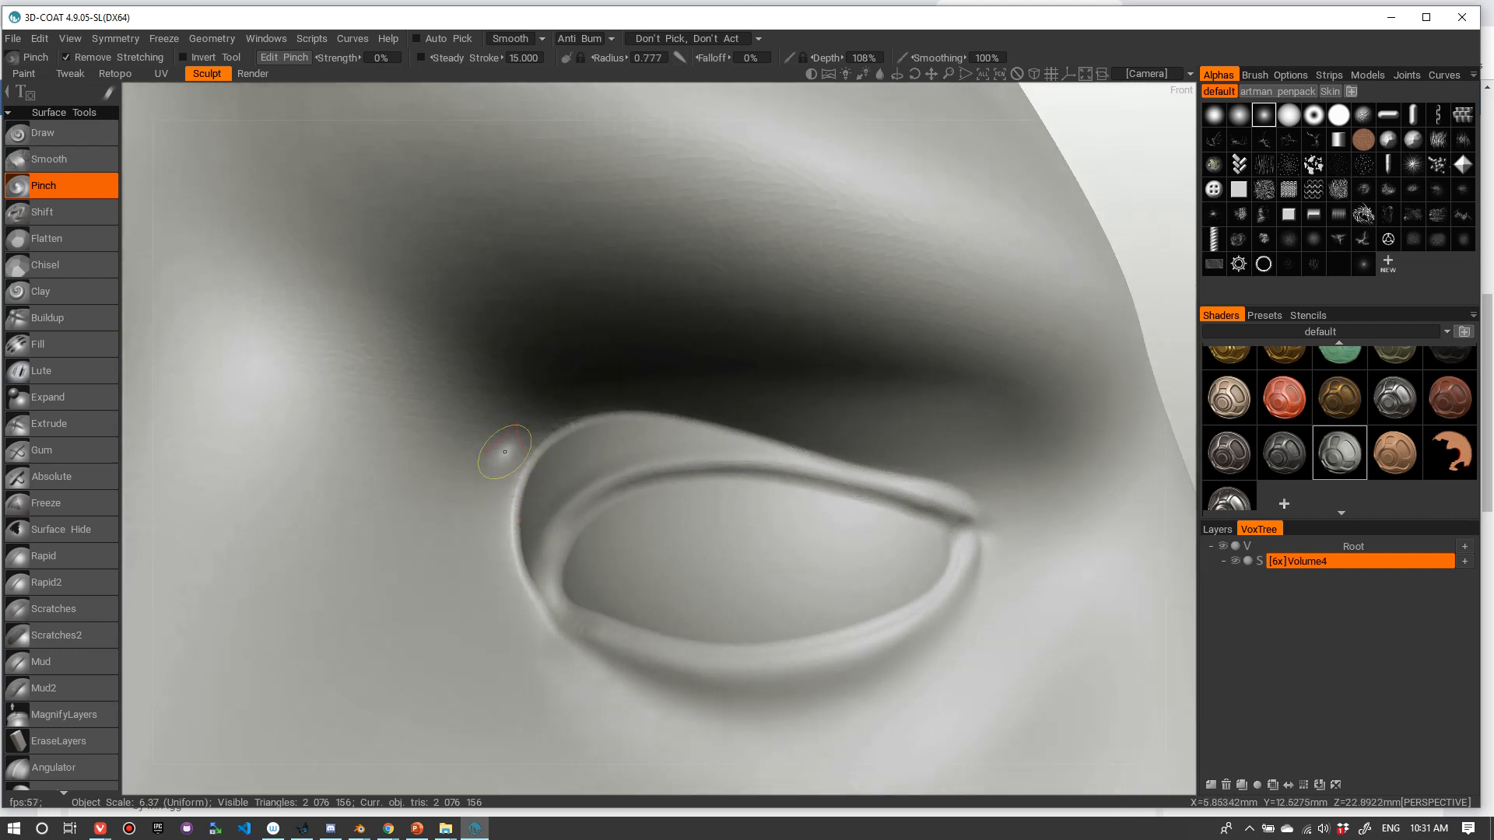
mouse_move(580, 414)
left_mouse_down()
mouse_move(455, 504)
mouse_move(567, 427)
mouse_move(470, 507)
left_mouse_up()
mouse_move(470, 506)
right_mouse_down()
mouse_move(477, 476)
mouse_move(560, 421)
right_mouse_up()
left_click_drag(559, 421, 469, 507)
left_click_drag(605, 425, 420, 544)
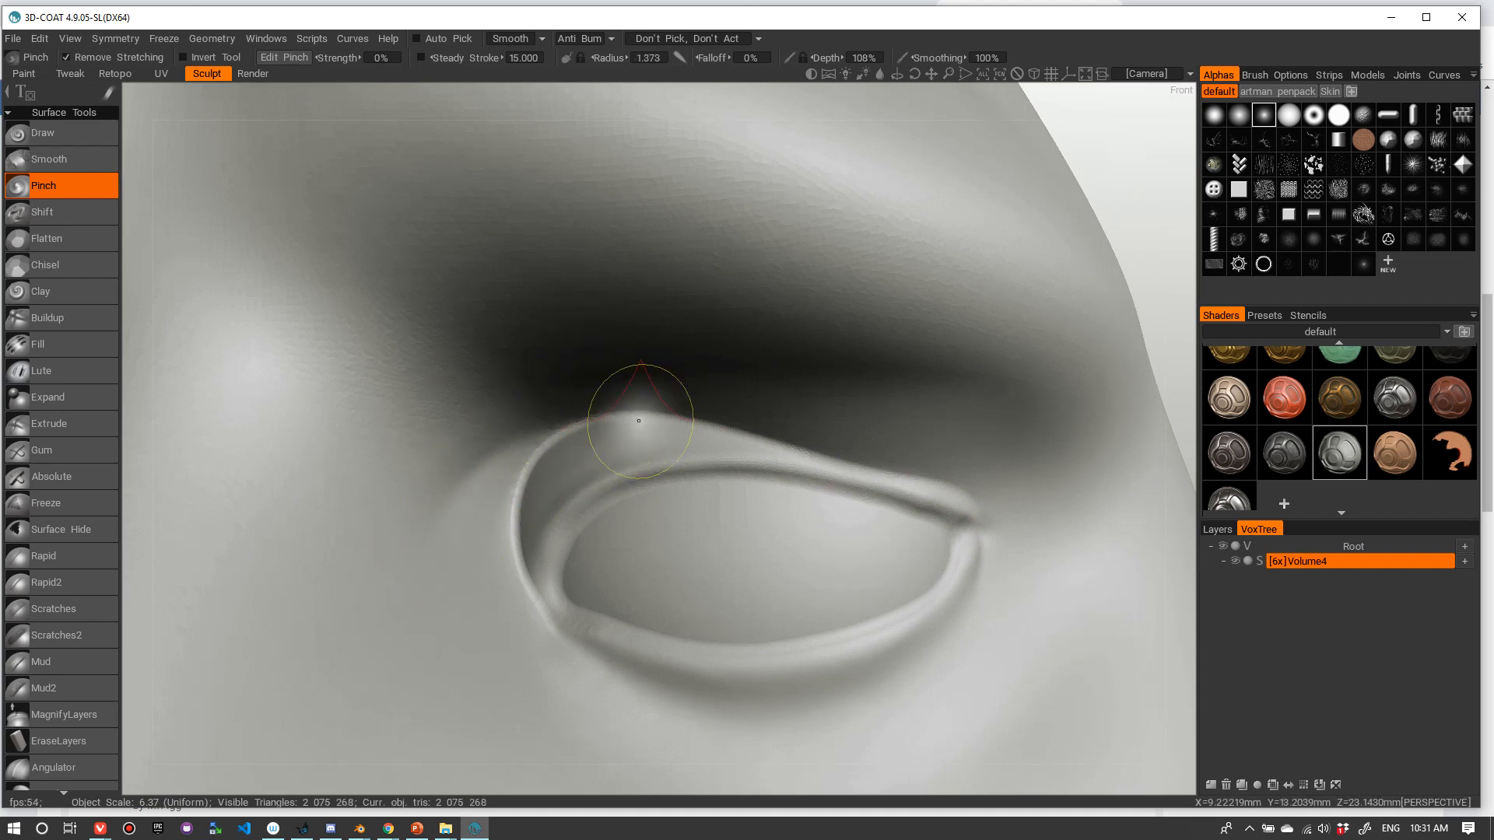
left_click_drag(637, 417, 424, 514)
left_click_drag(667, 410, 447, 513)
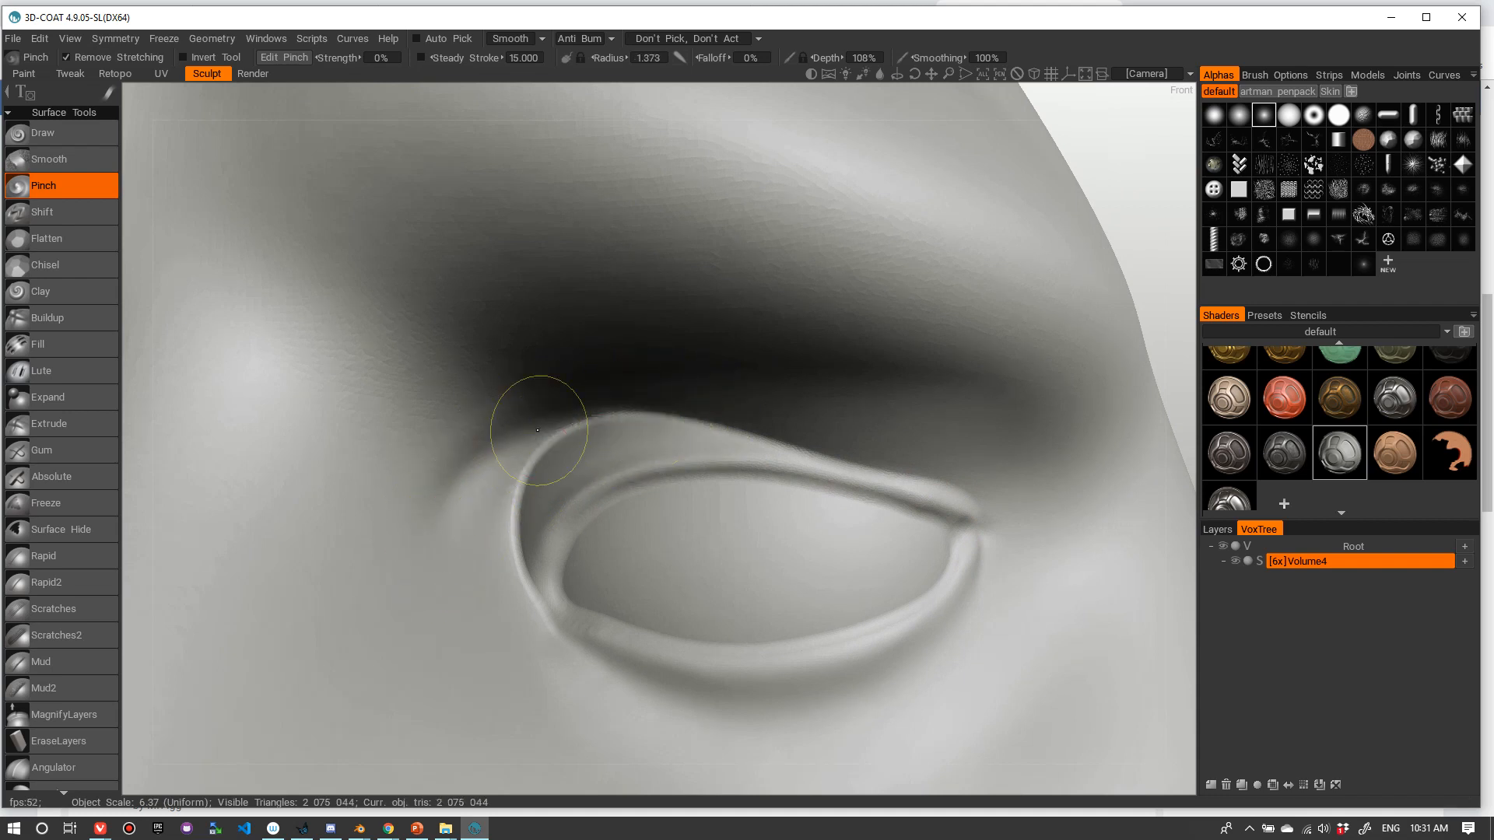
left_click_drag(539, 430, 446, 536)
left_click_drag(498, 449, 437, 553)
- Reshape the fold beside the inner eye corner toward the upper lid with Pinch strokes at radii of about 1.08 and 0.76
scroll(541, 423, "down", 10)
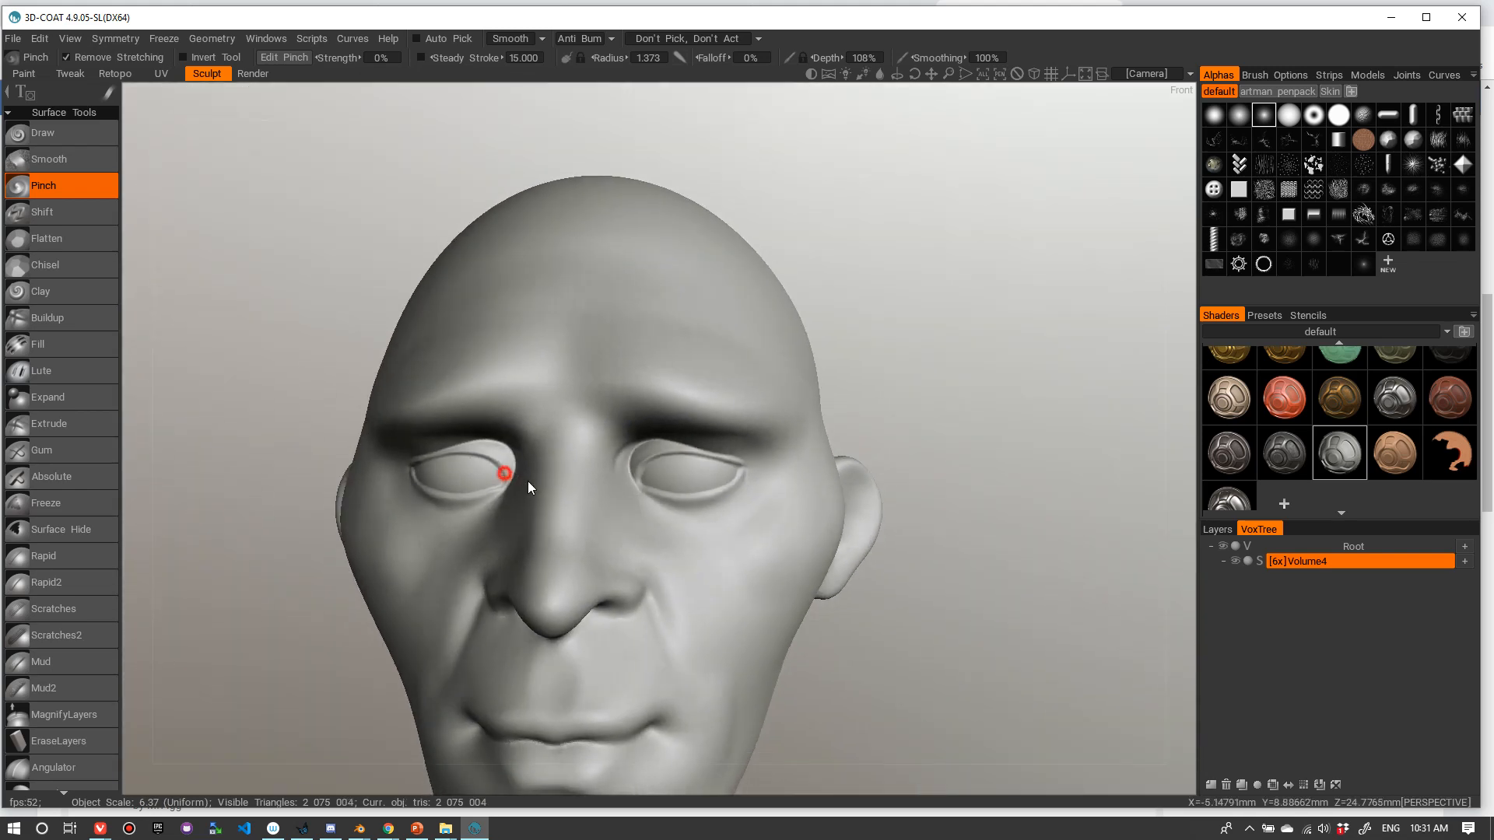
scroll(567, 413, "down", 3)
mouse_move(553, 425)
left_mouse_down("alt")
mouse_move(631, 417)
mouse_move(547, 417)
left_mouse_up("alt")
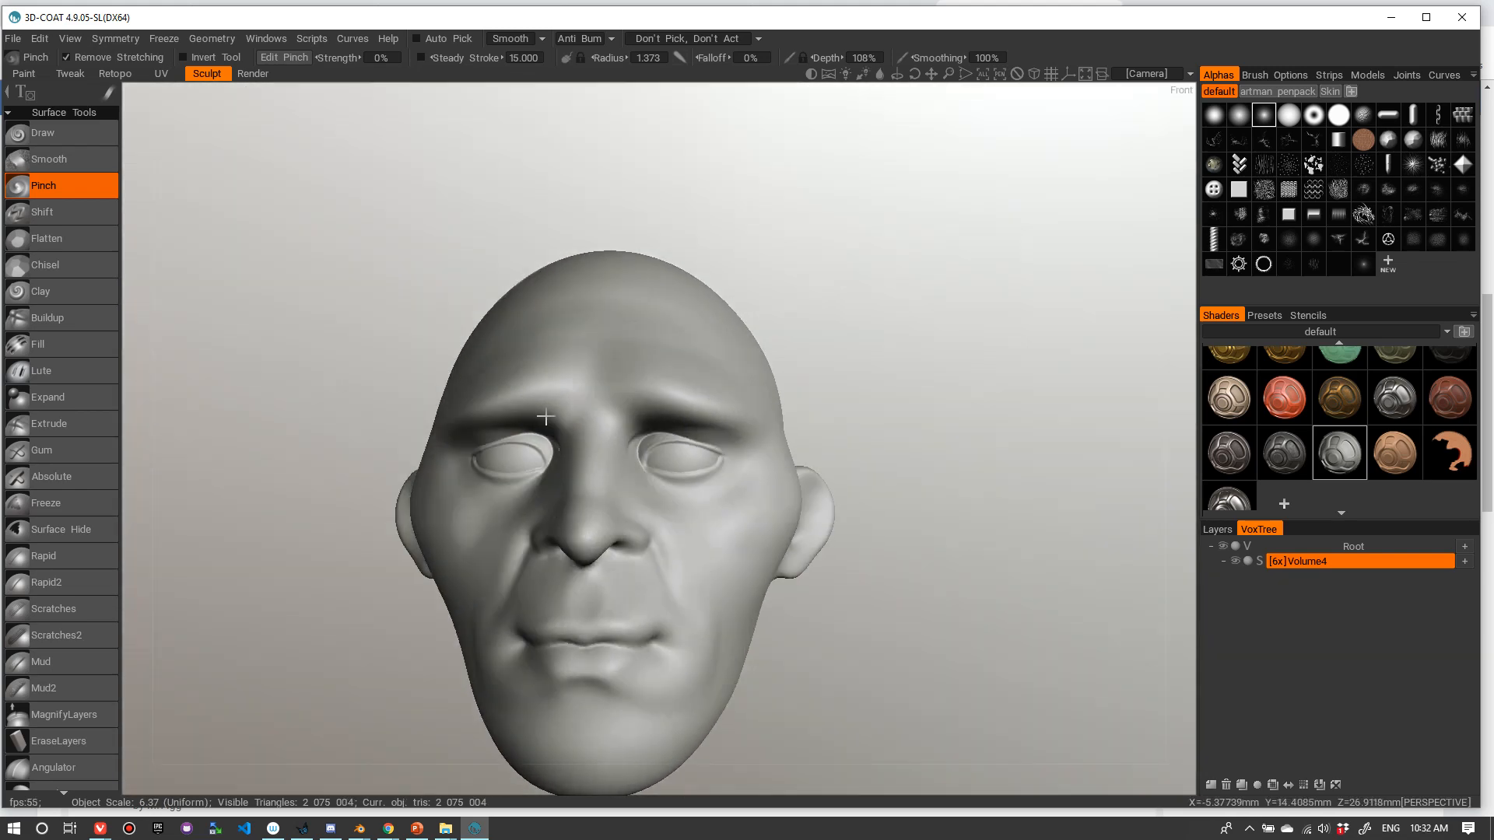
right_click_drag(555, 418, 649, 401, "alt")
scroll(649, 402, "up", 3)
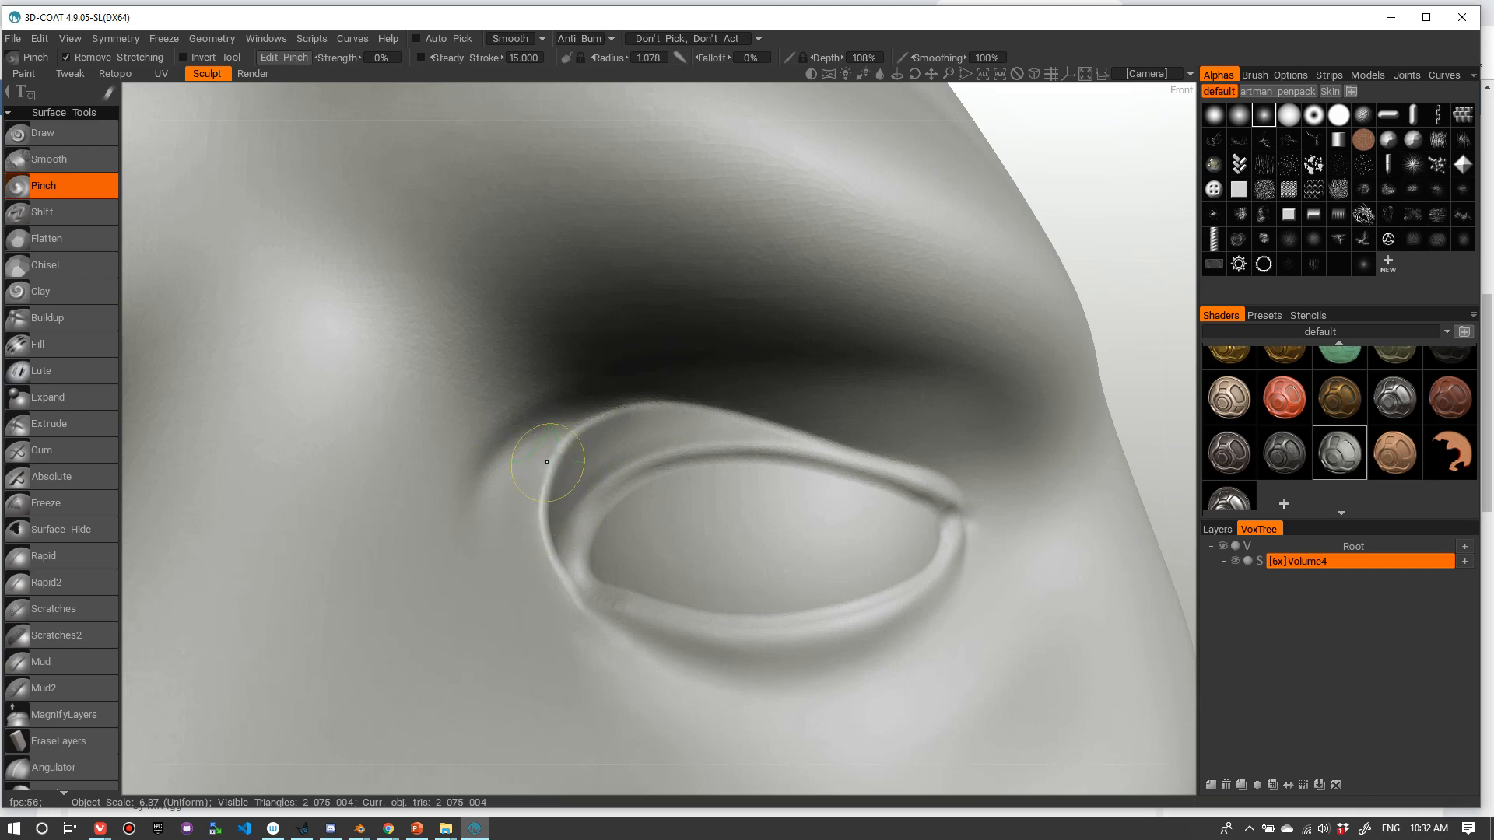
mouse_move(547, 463)
left_mouse_down()
mouse_move(544, 489)
mouse_move(567, 445)
left_mouse_up()
key("[")
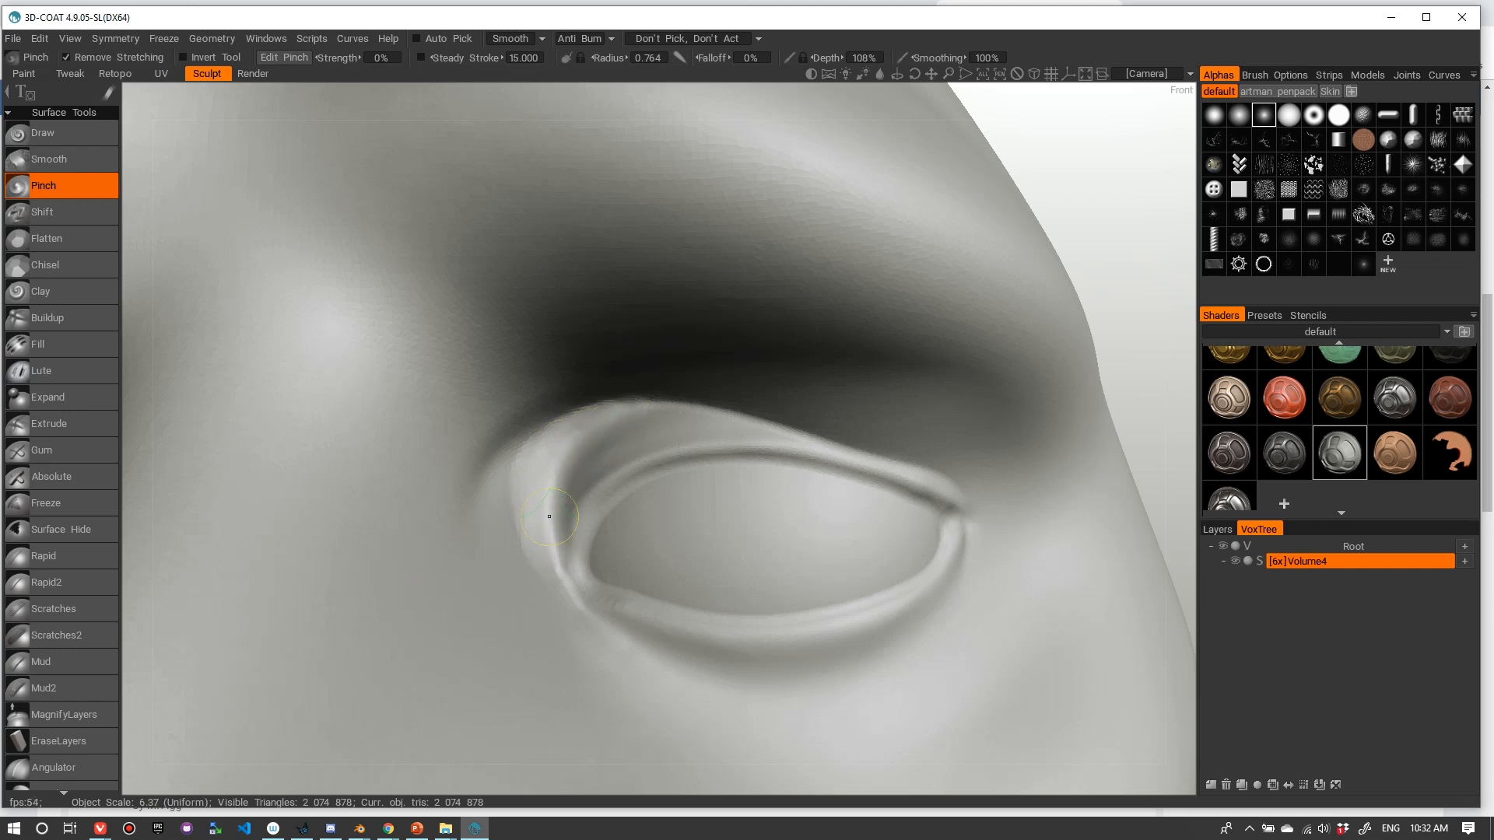
left_click_drag(549, 517, 564, 465)
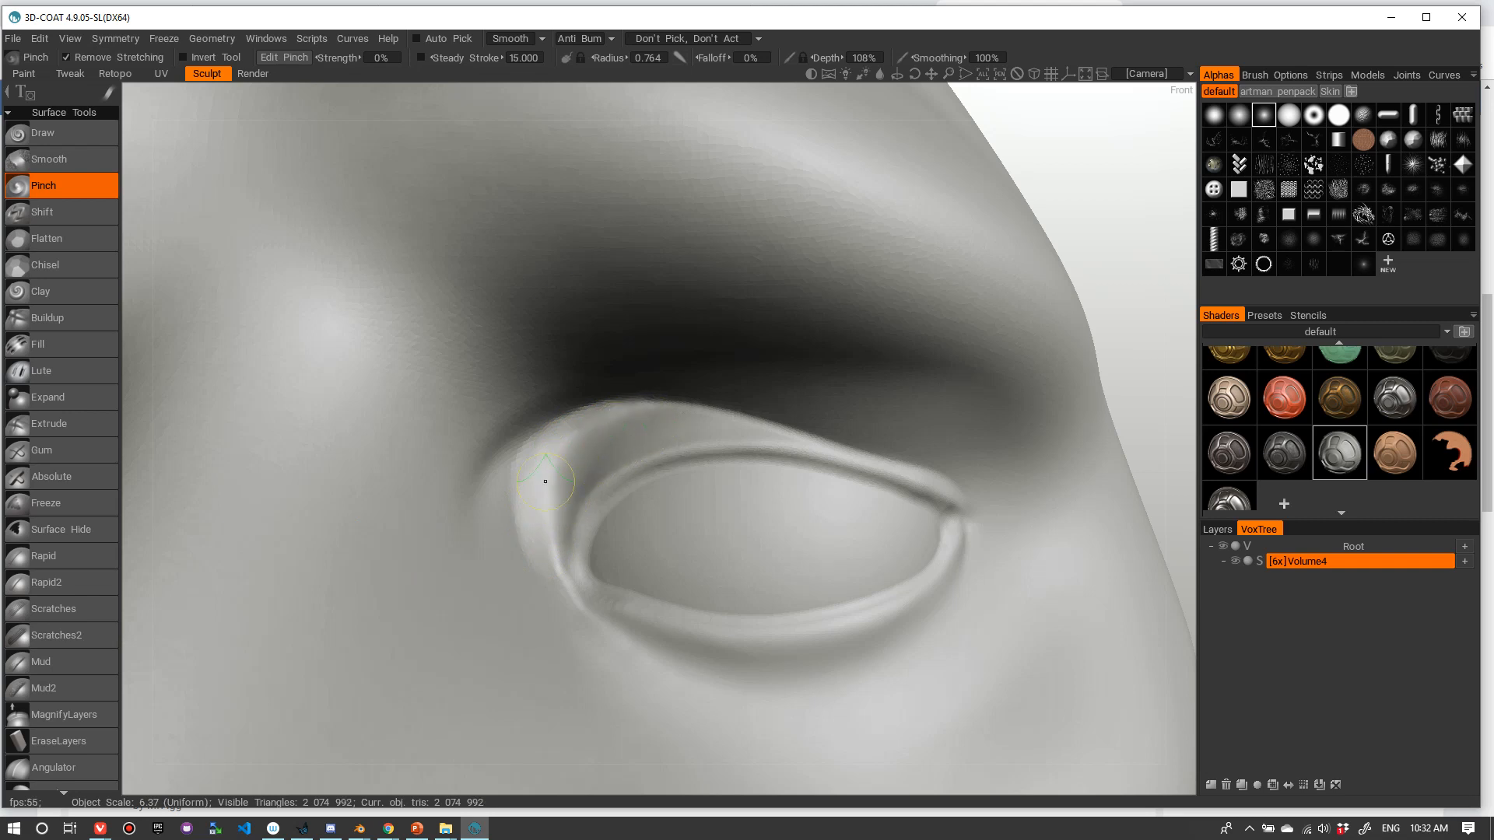
mouse_move(545, 481)
left_mouse_down()
mouse_move(523, 529)
mouse_move(544, 471)
left_mouse_up()
mouse_move(526, 551)
left_mouse_down()
mouse_move(595, 424)
mouse_move(553, 465)
left_mouse_up()
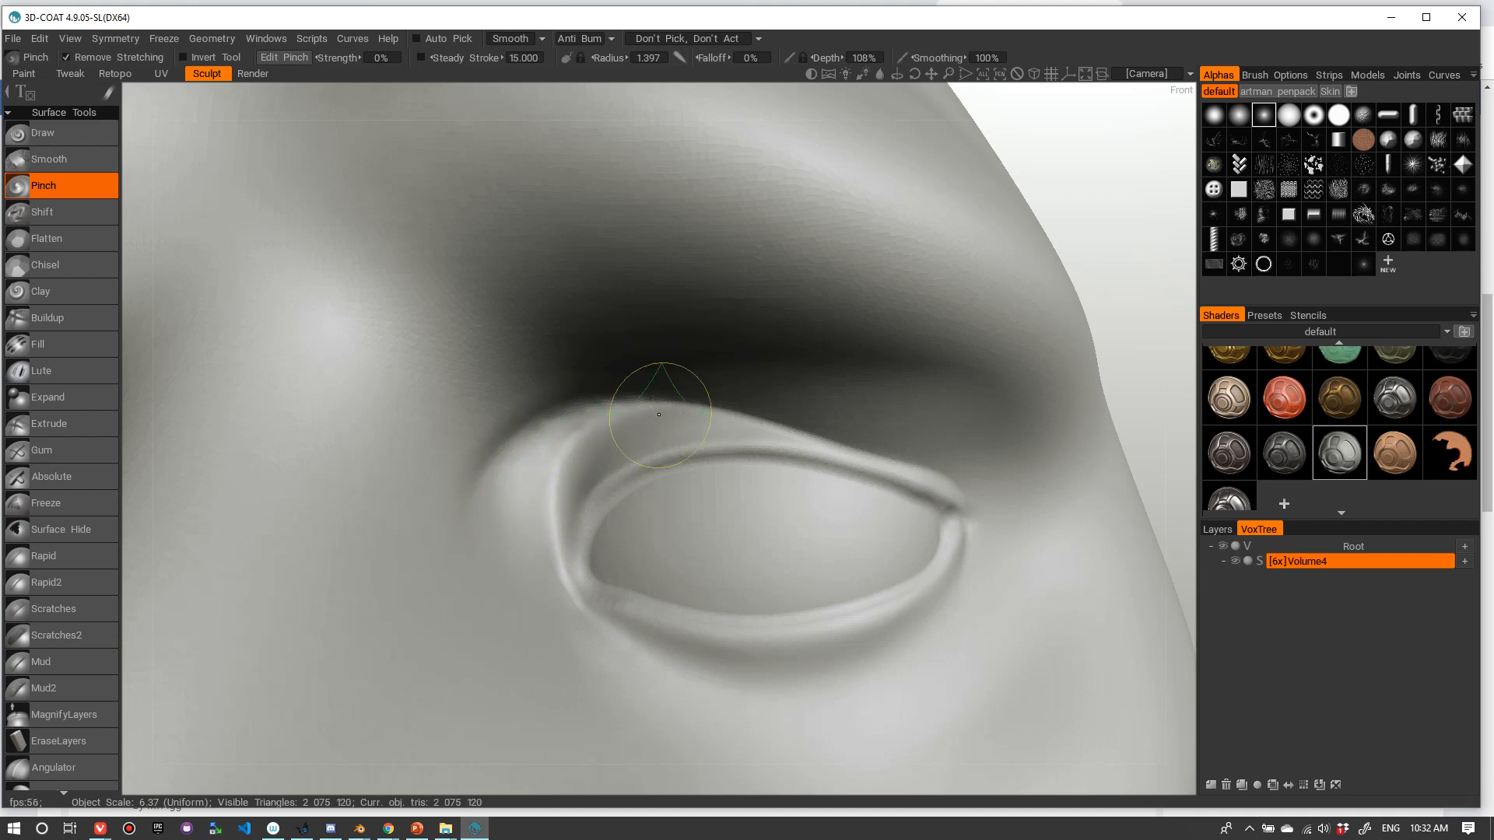
- Soften the groove between the inner-corner fold and the upper lid with Rapid2 at radius about 0.86 and up to 16% depth
scroll(677, 389, "down", 5)
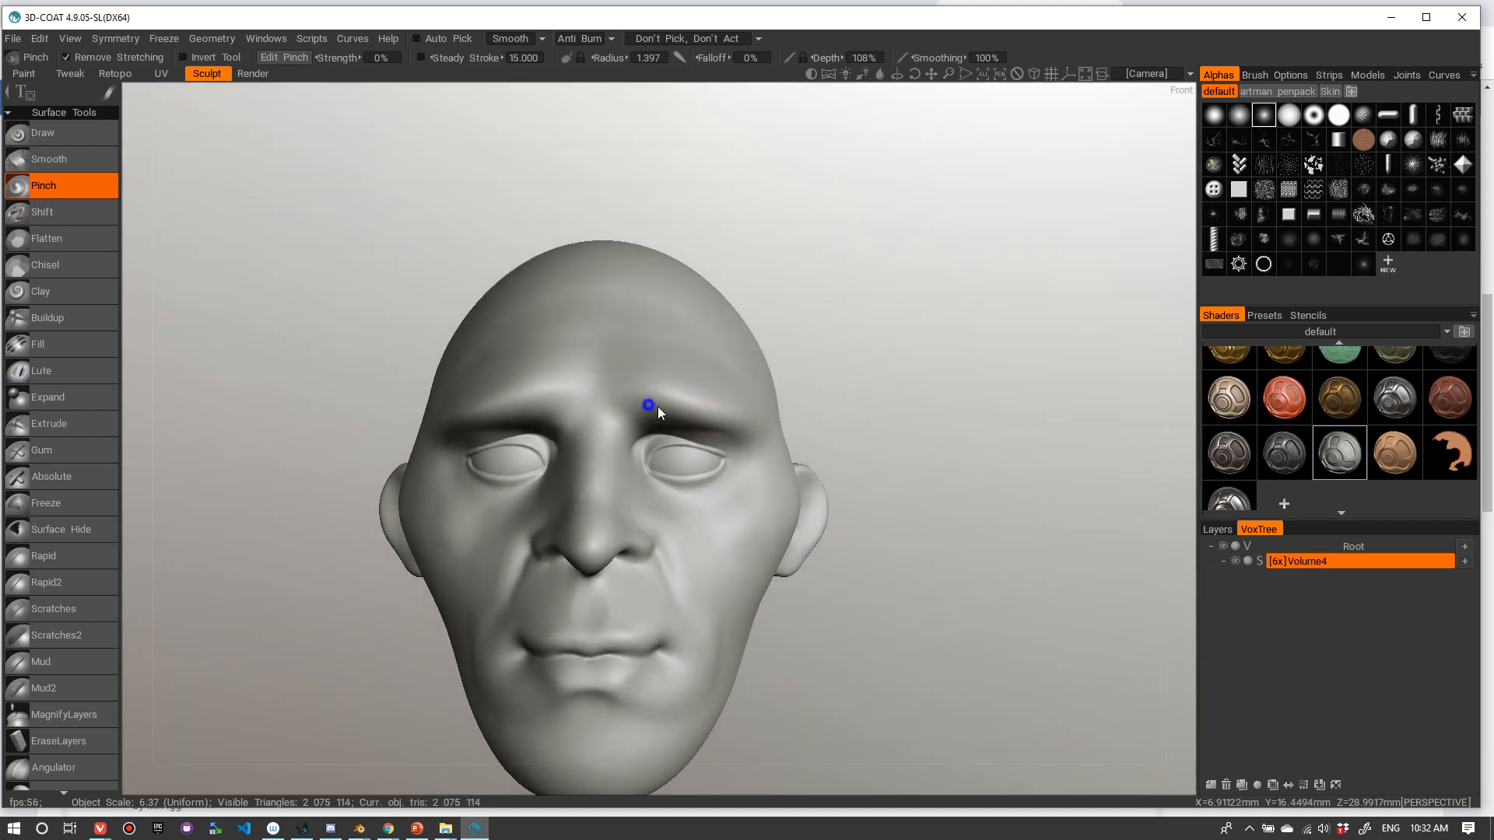
scroll(657, 406, "up", 6)
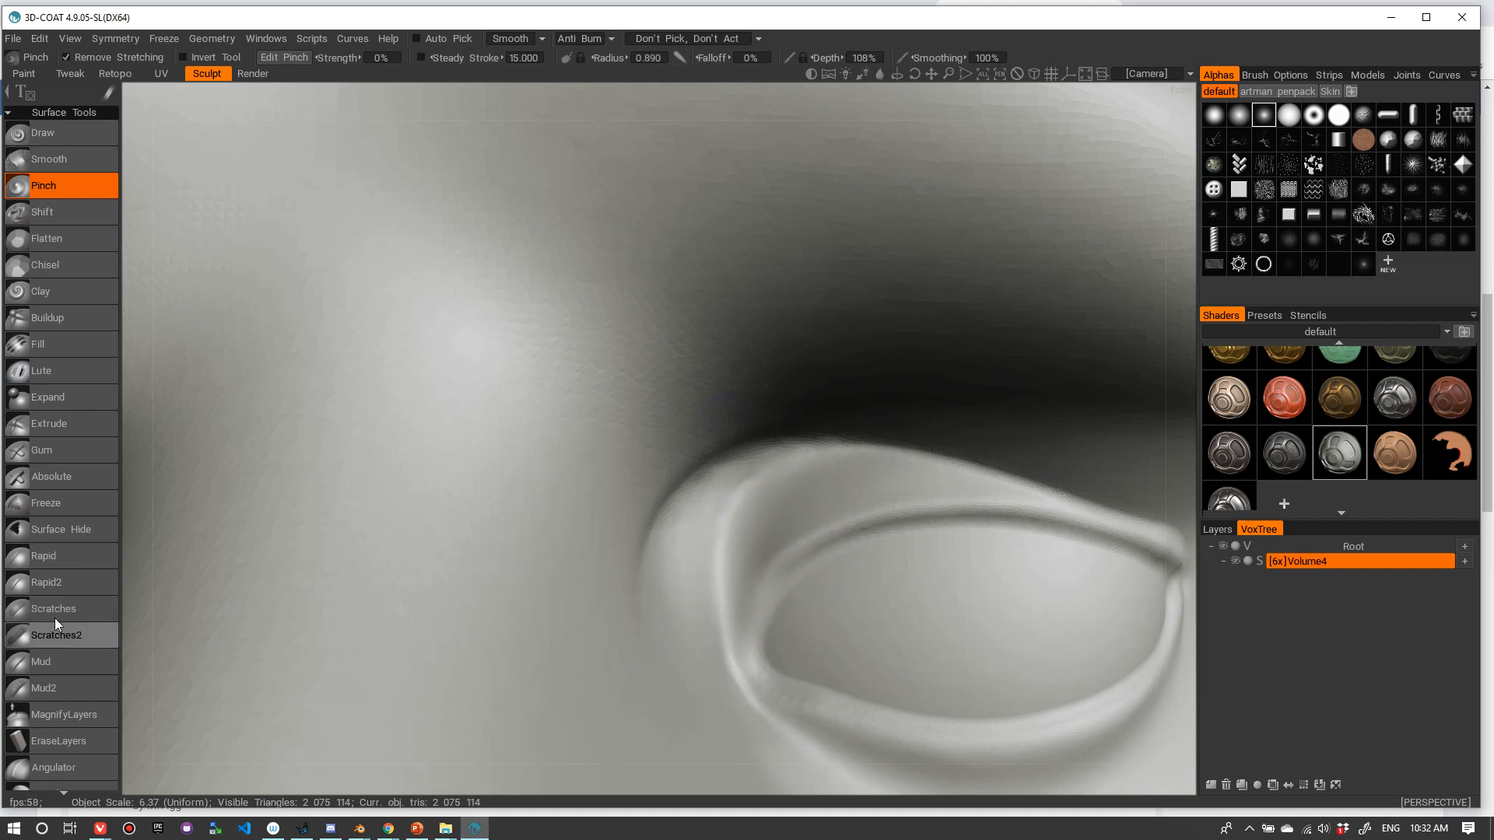
left_click(55, 582)
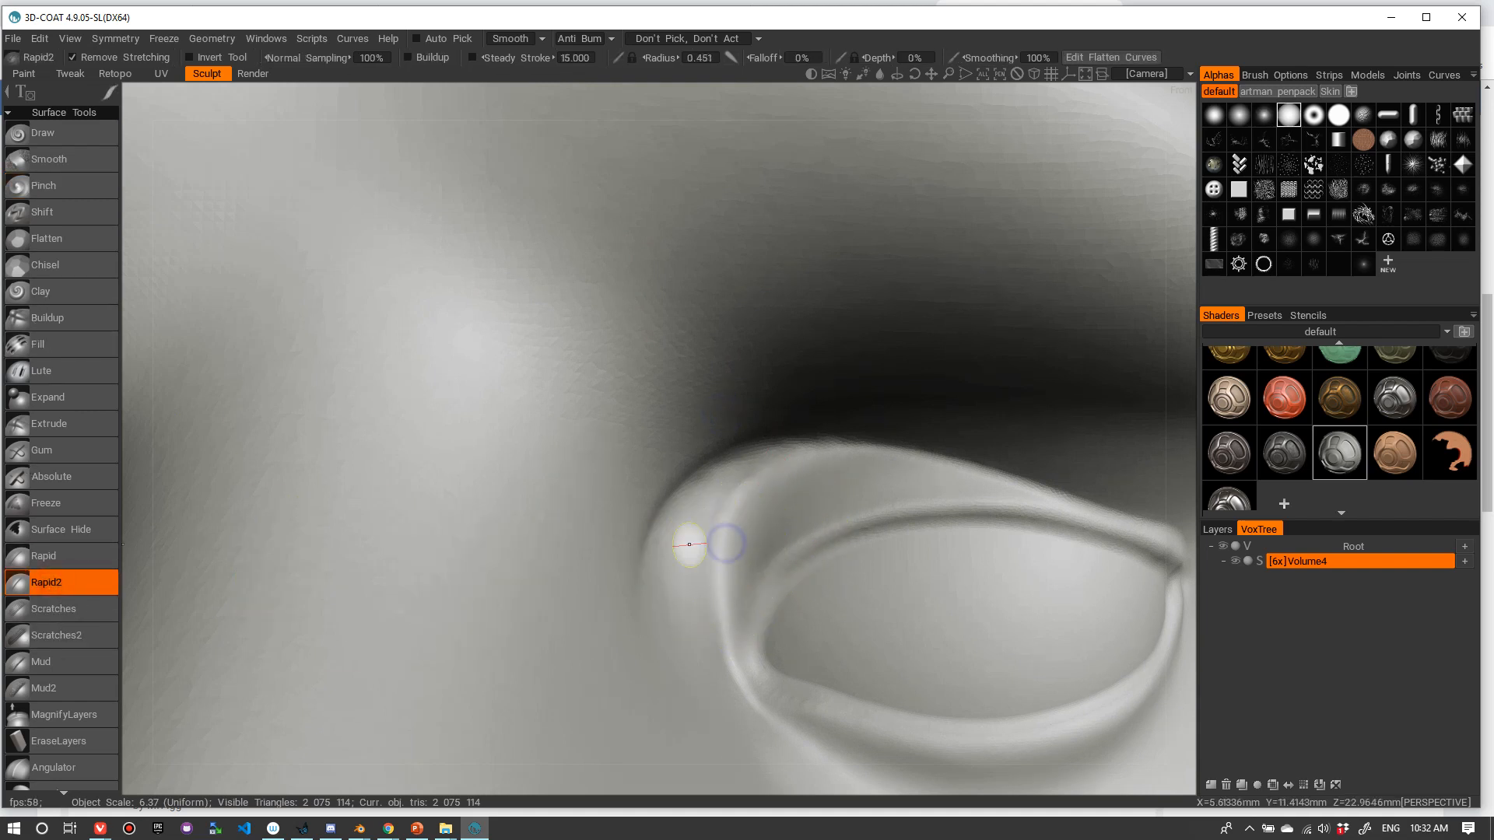
right_click_drag(743, 492, 761, 483)
left_click_drag(761, 472, 724, 613)
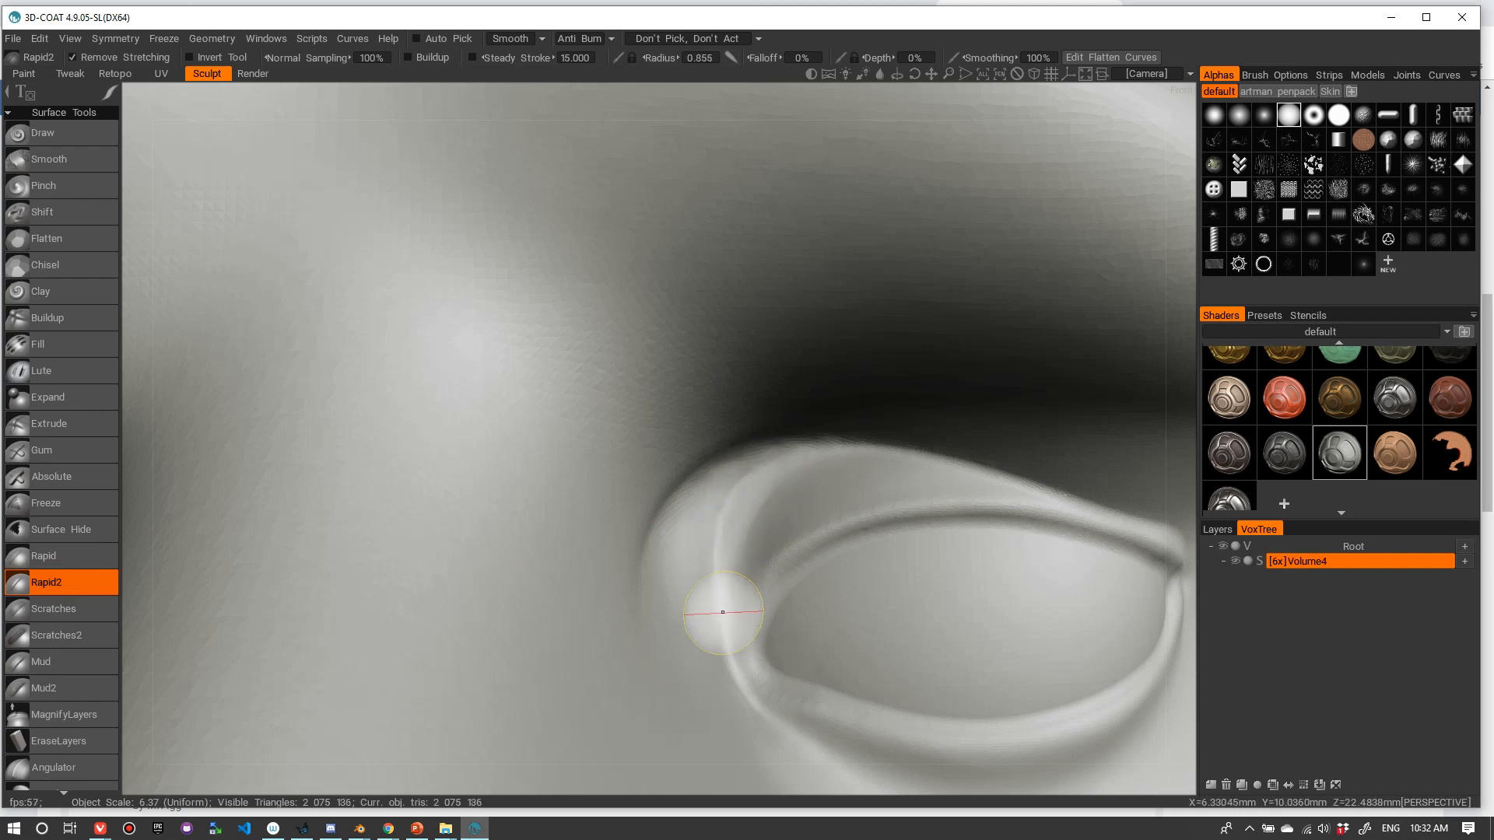
mouse_move(765, 468)
left_mouse_down()
mouse_move(730, 614)
mouse_move(710, 627)
mouse_move(748, 530)
left_mouse_up()
mouse_move(825, 474)
left_mouse_down()
mouse_move(758, 560)
mouse_move(784, 502)
mouse_move(698, 645)
left_mouse_up()
left_click_drag(698, 573, 723, 626)
mouse_move(735, 513)
left_mouse_down()
mouse_move(714, 547)
mouse_move(728, 599)
left_mouse_up()
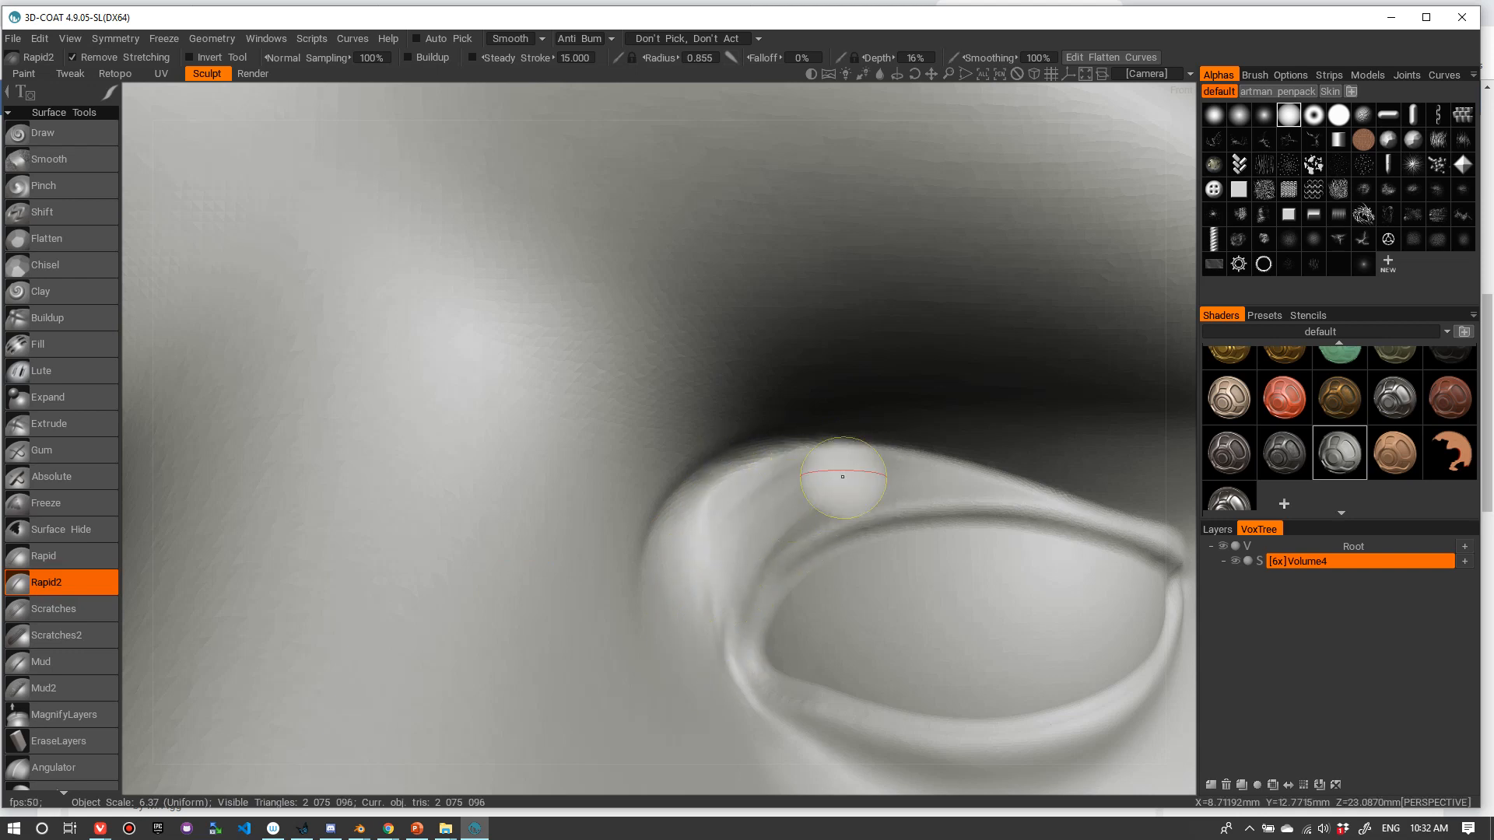
mouse_move(844, 475)
left_mouse_down()
mouse_move(770, 513)
mouse_move(757, 502)
left_mouse_up()
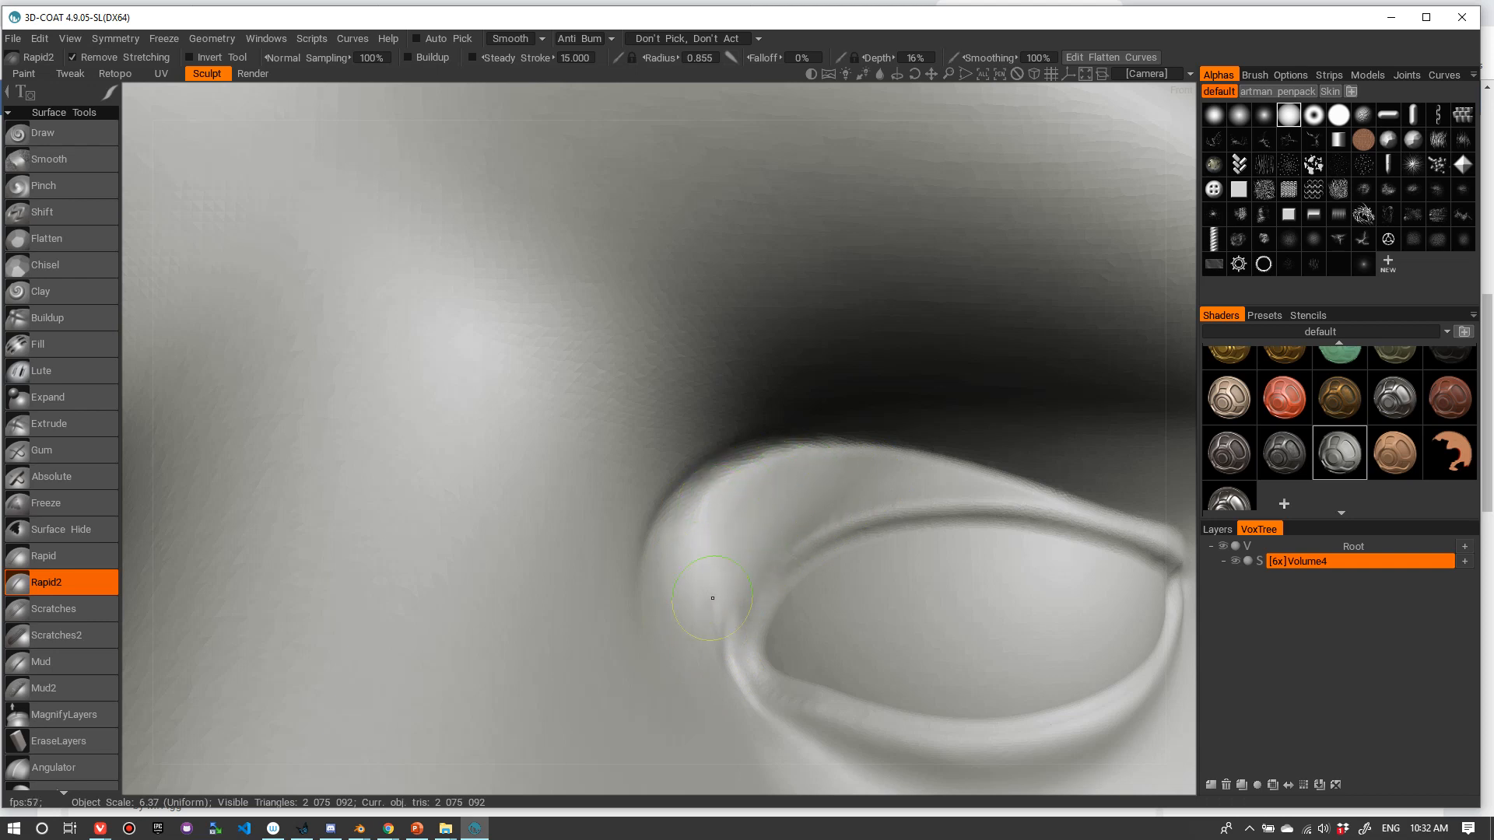
left_click_drag(728, 535, 733, 672)
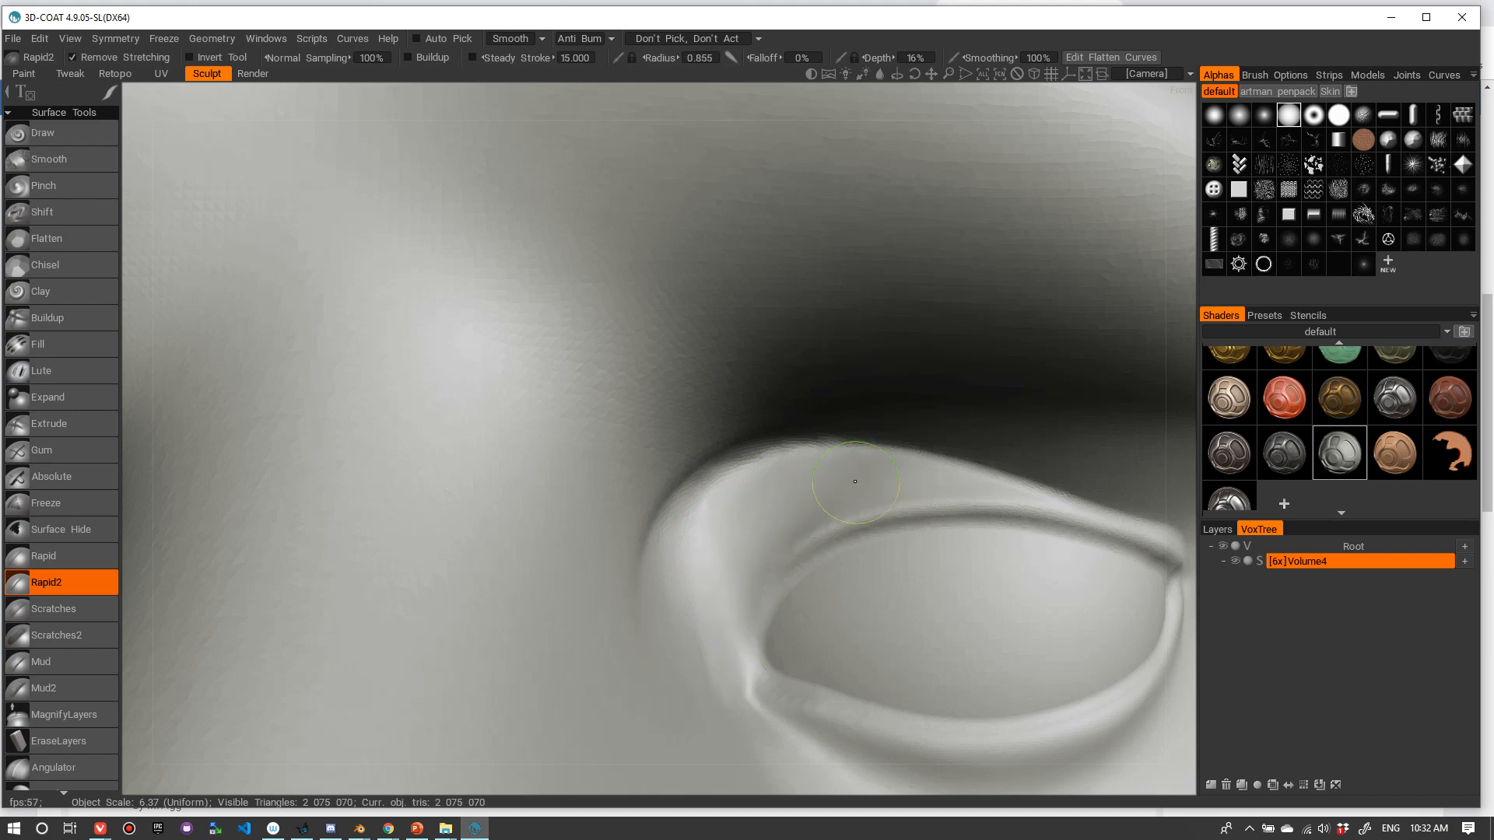
- Carve creases running outward from the outer eye corner with the Pinch tool at radius about 0.89 and 87% depth
scroll(904, 404, "down", 10)
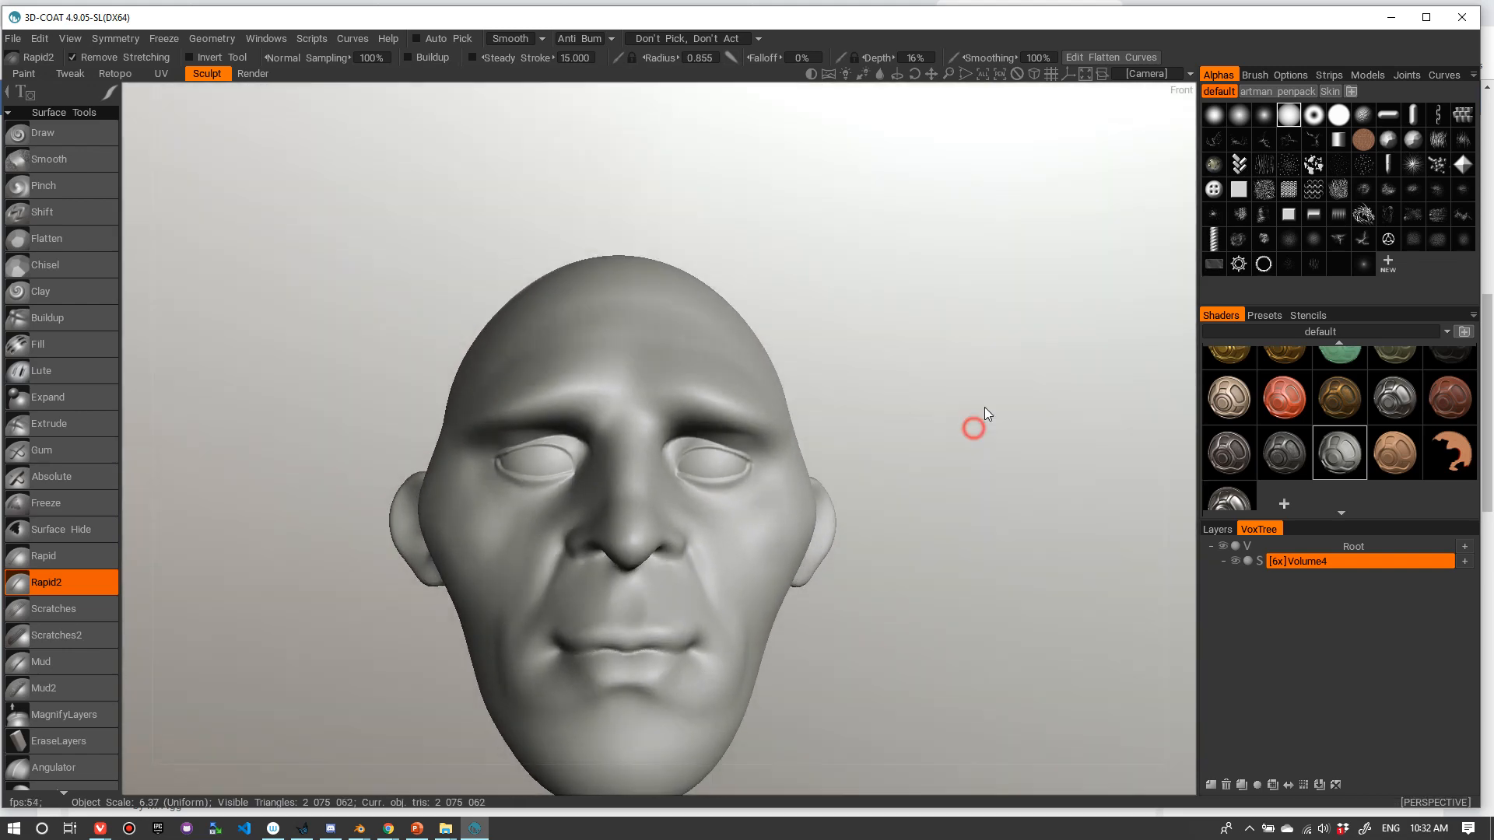
scroll(984, 409, "down", 4)
scroll(980, 400, "up", 12)
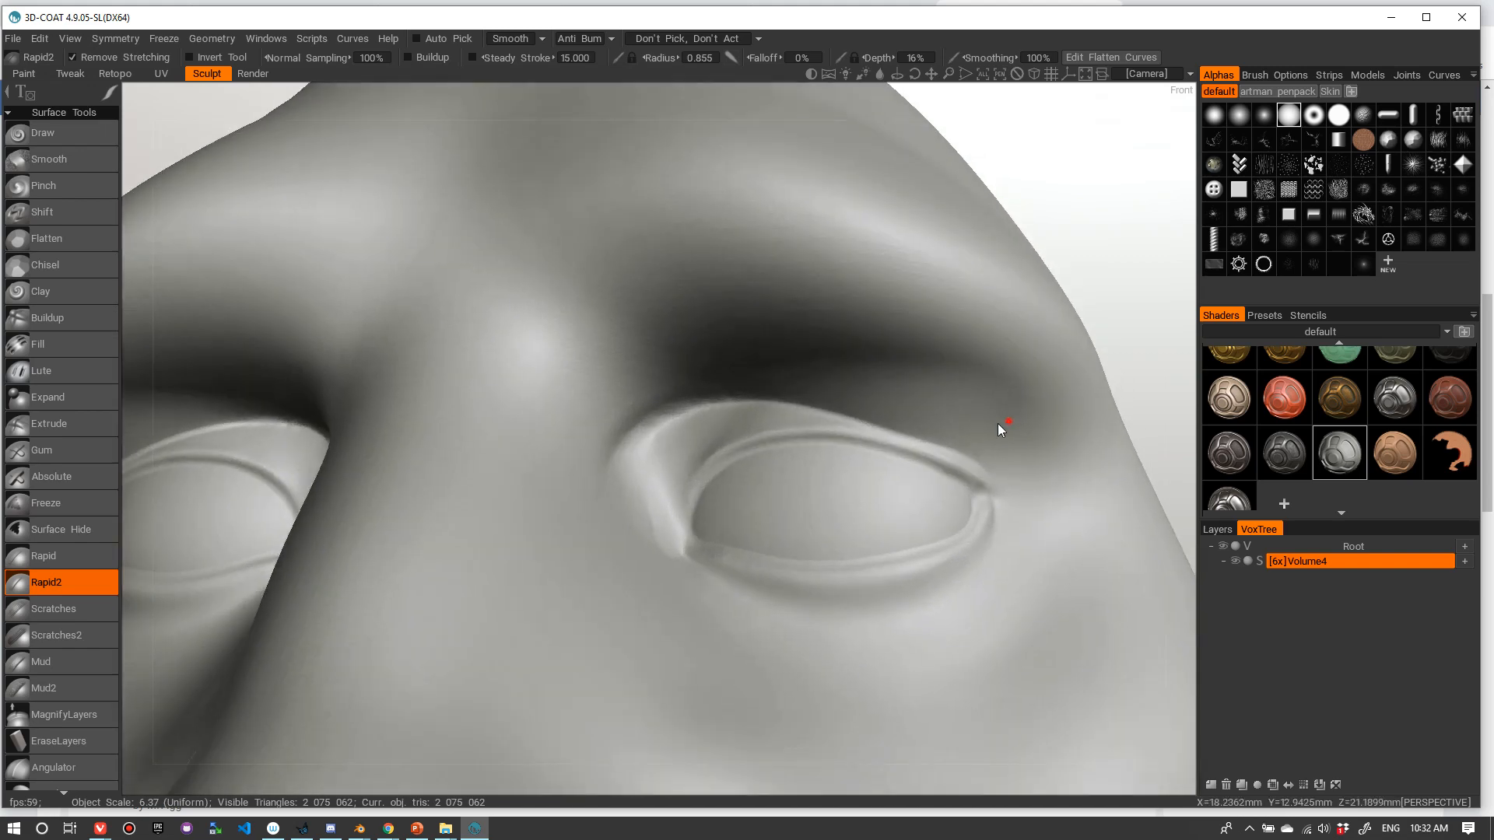
scroll(972, 424, "up", 3)
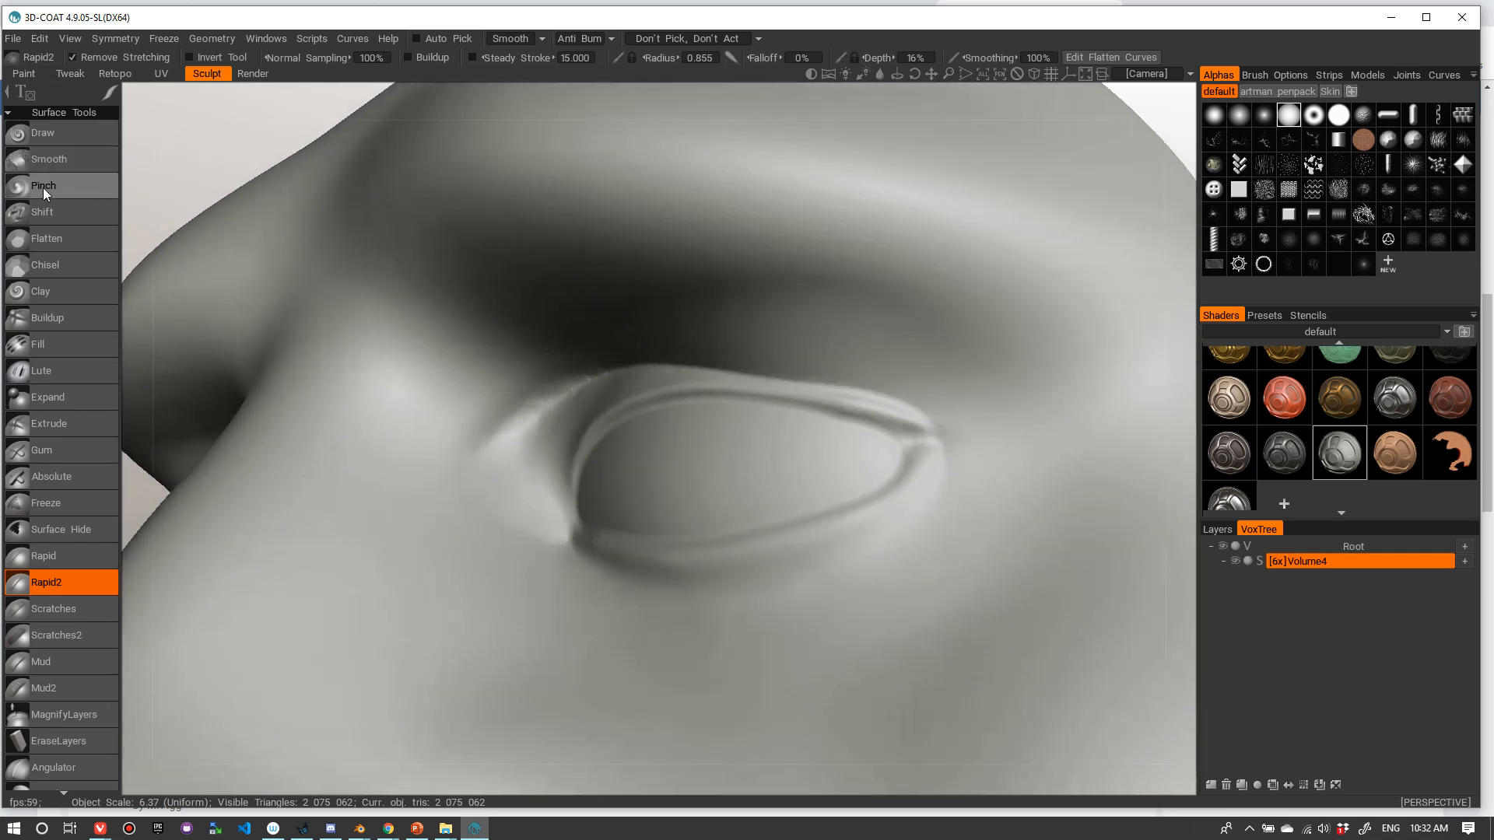
left_click(44, 189)
right_click(922, 411)
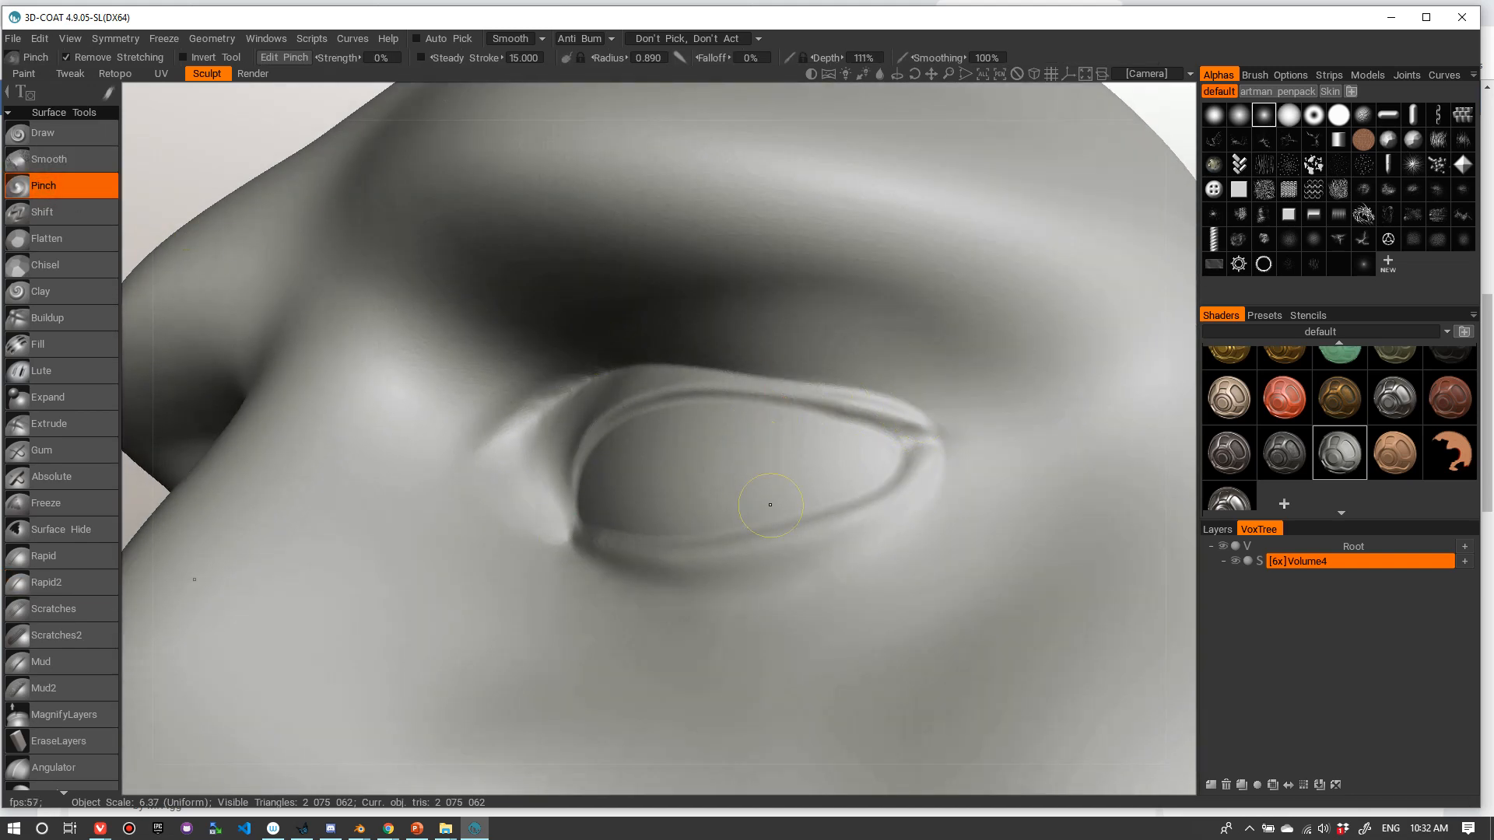
mouse_move(771, 504)
left_mouse_down("alt")
mouse_move(899, 501)
mouse_move(945, 445)
mouse_move(981, 453)
mouse_move(968, 462)
mouse_move(1034, 451)
left_mouse_up("alt")
left_click_drag(1047, 443, 872, 424)
left_click_drag(879, 426, 1042, 459)
mouse_move(958, 484)
left_mouse_down()
mouse_move(1030, 497)
mouse_move(1004, 455)
mouse_move(980, 467)
mouse_move(950, 448)
mouse_move(1104, 437)
left_mouse_up()
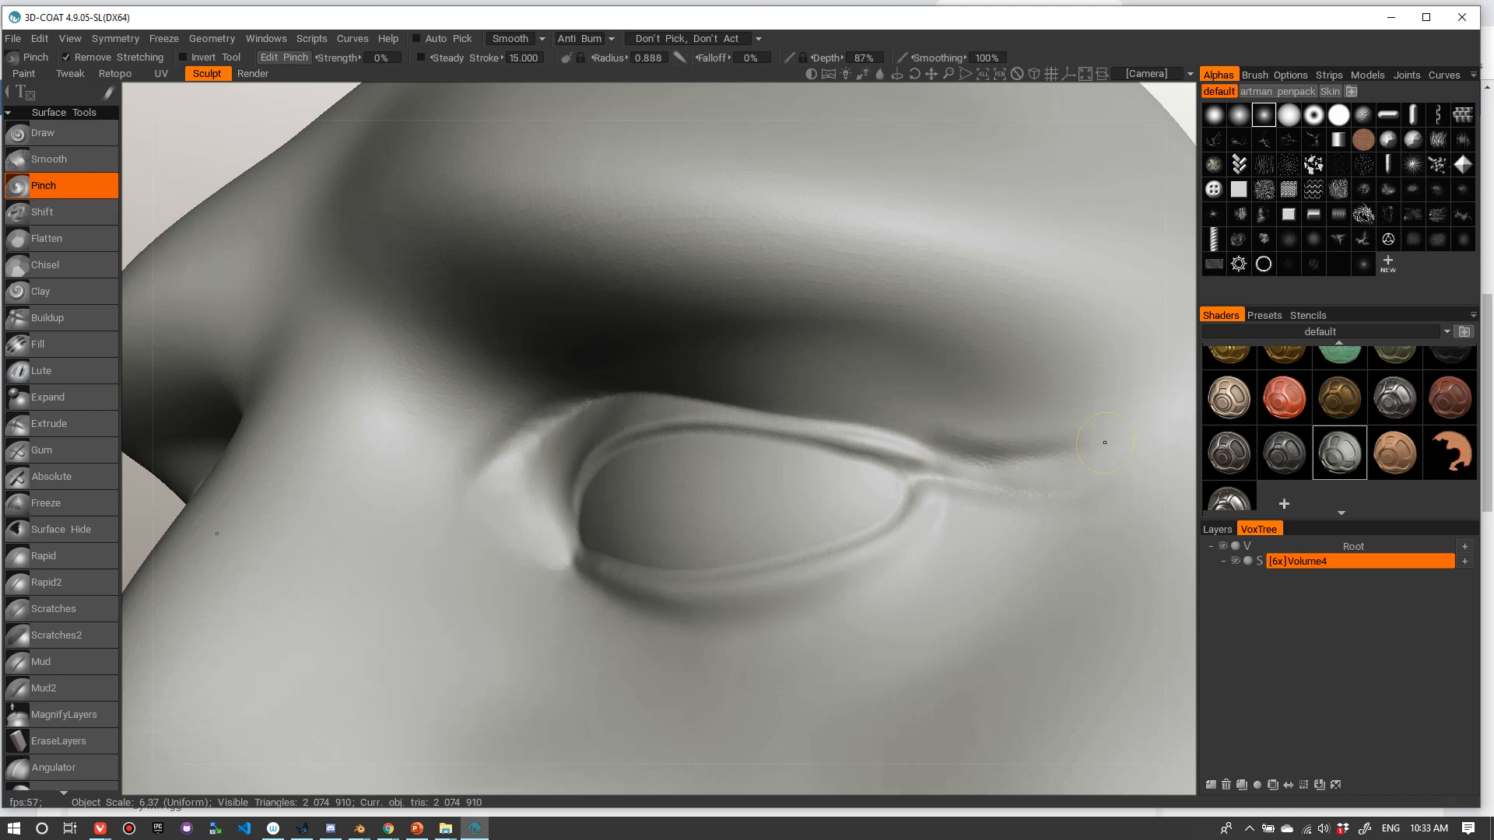
- Add an upper skin fold above the outer eye corner with Pinch strokes at radii of about 0.89 and 0.63
mouse_move(820, 409)
left_mouse_down()
mouse_move(1067, 427)
mouse_move(1105, 392)
left_mouse_up()
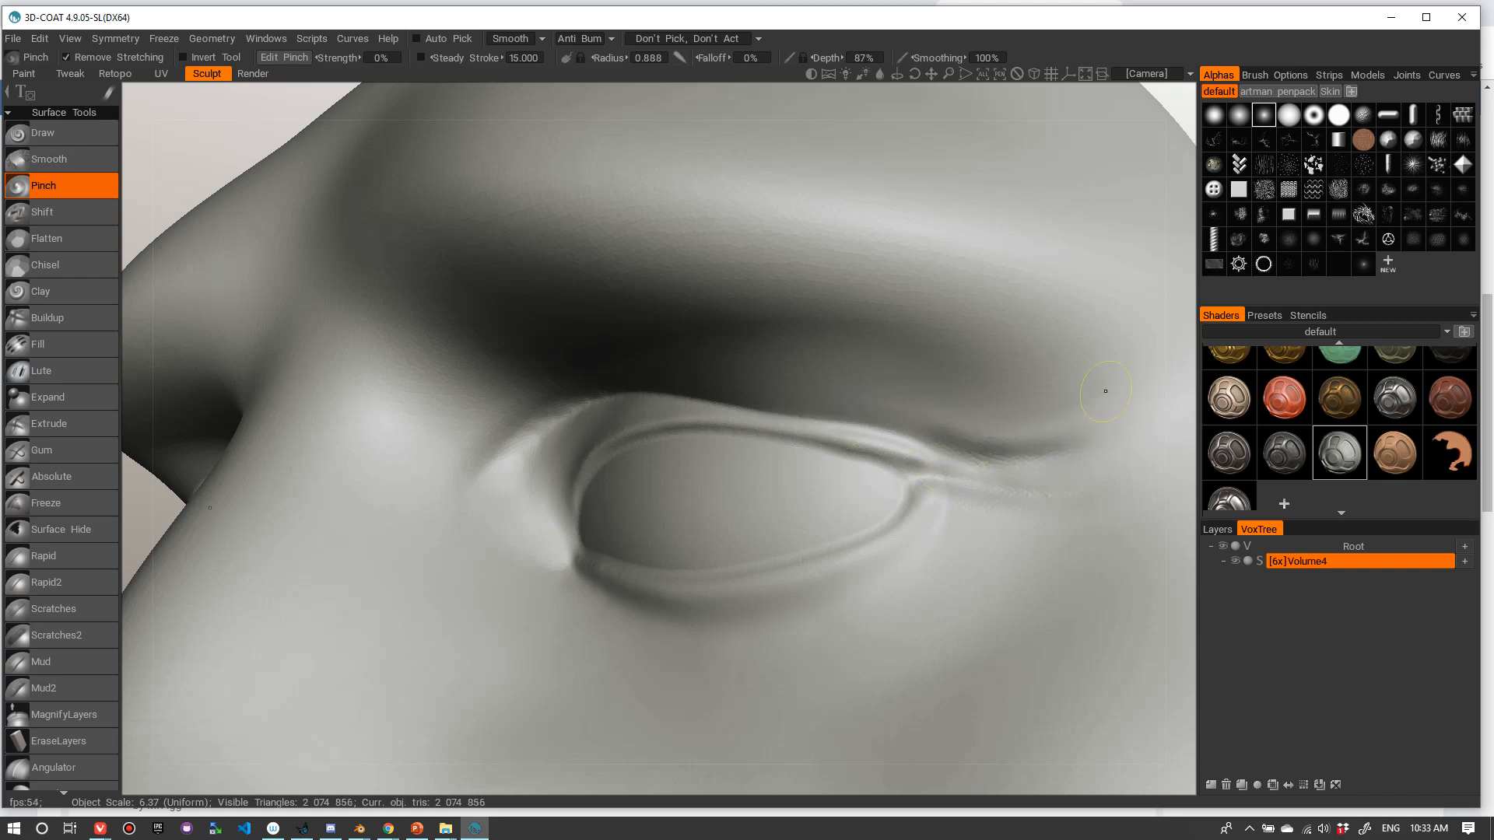
left_click_drag(1014, 429, 1097, 385)
key("bracketleft")
key("bracketleft")
mouse_move(974, 407)
left_mouse_down()
mouse_move(960, 405)
mouse_move(967, 417)
left_mouse_up()
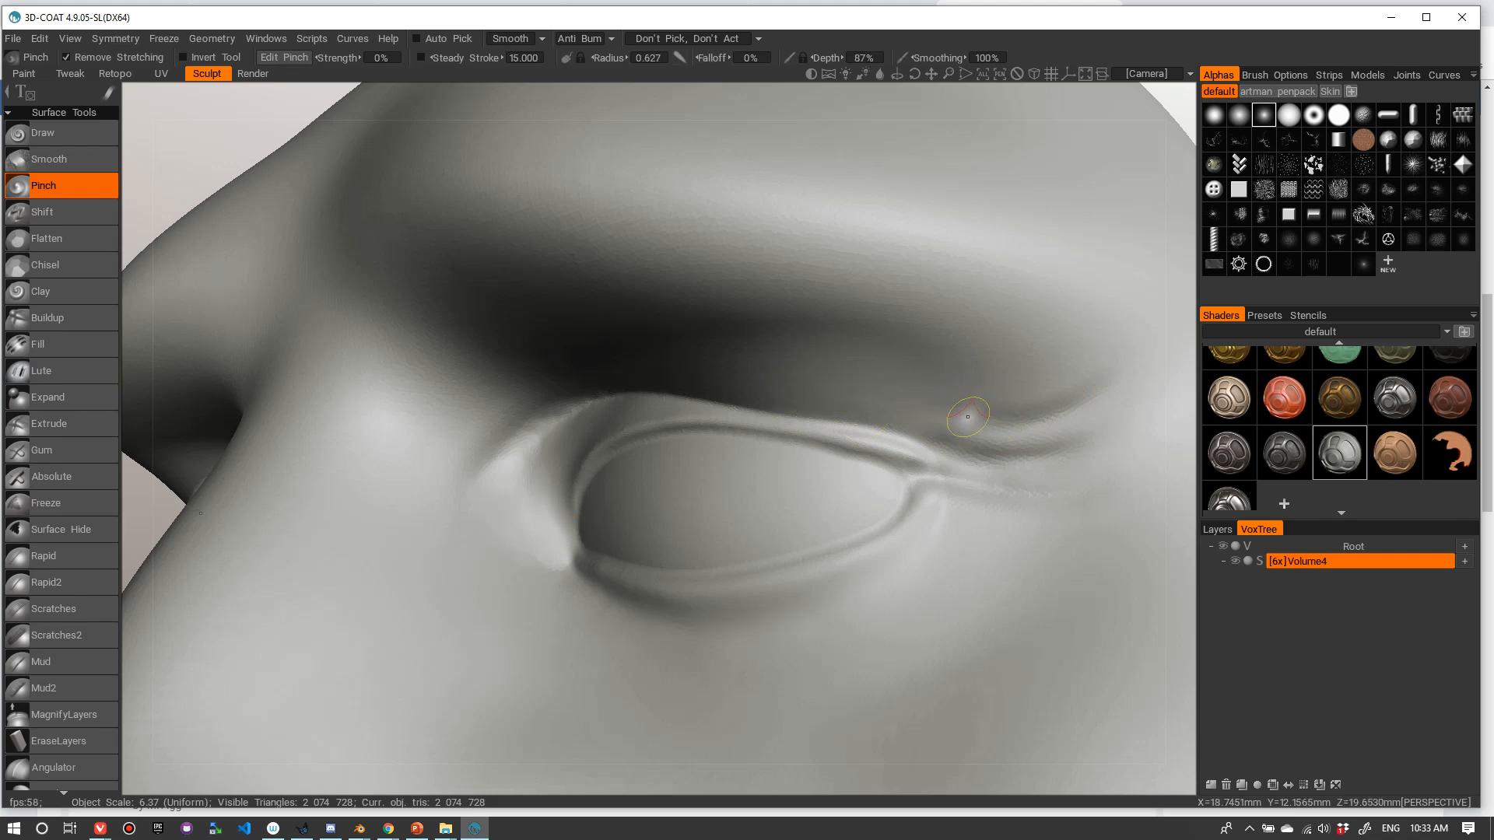
left_click_drag(844, 408, 1043, 420)
left_click_drag(771, 401, 1052, 415)
left_click_drag(866, 412, 1064, 420)
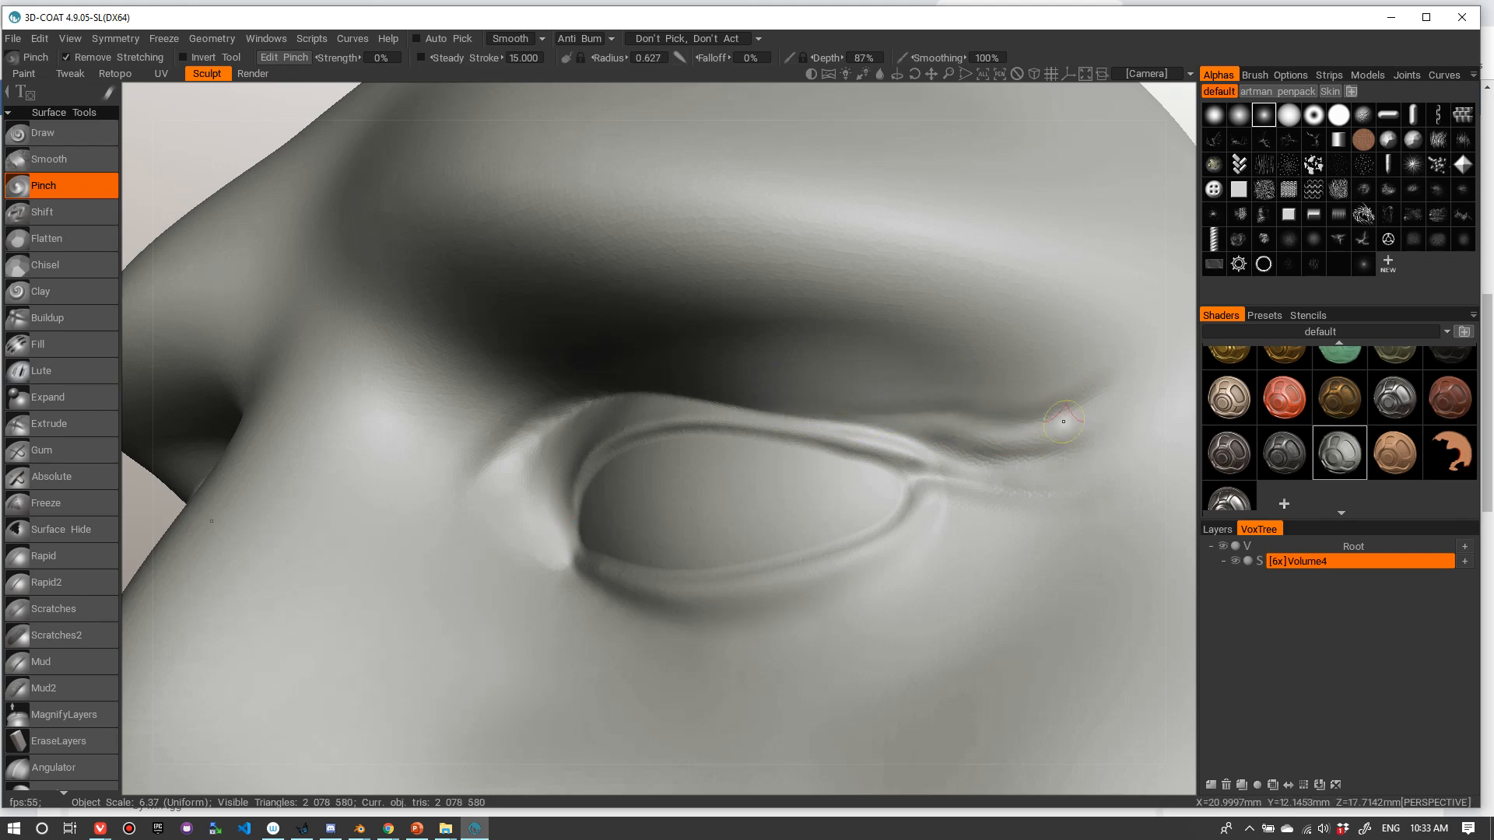
- Define the bag crease under the lower eyelid toward the outer eye corner with Pinch strokes at radii of about 1.22 and 0.84
right_click_drag(922, 429, 884, 377, "alt")
left_click_drag(880, 389, 970, 407, "alt")
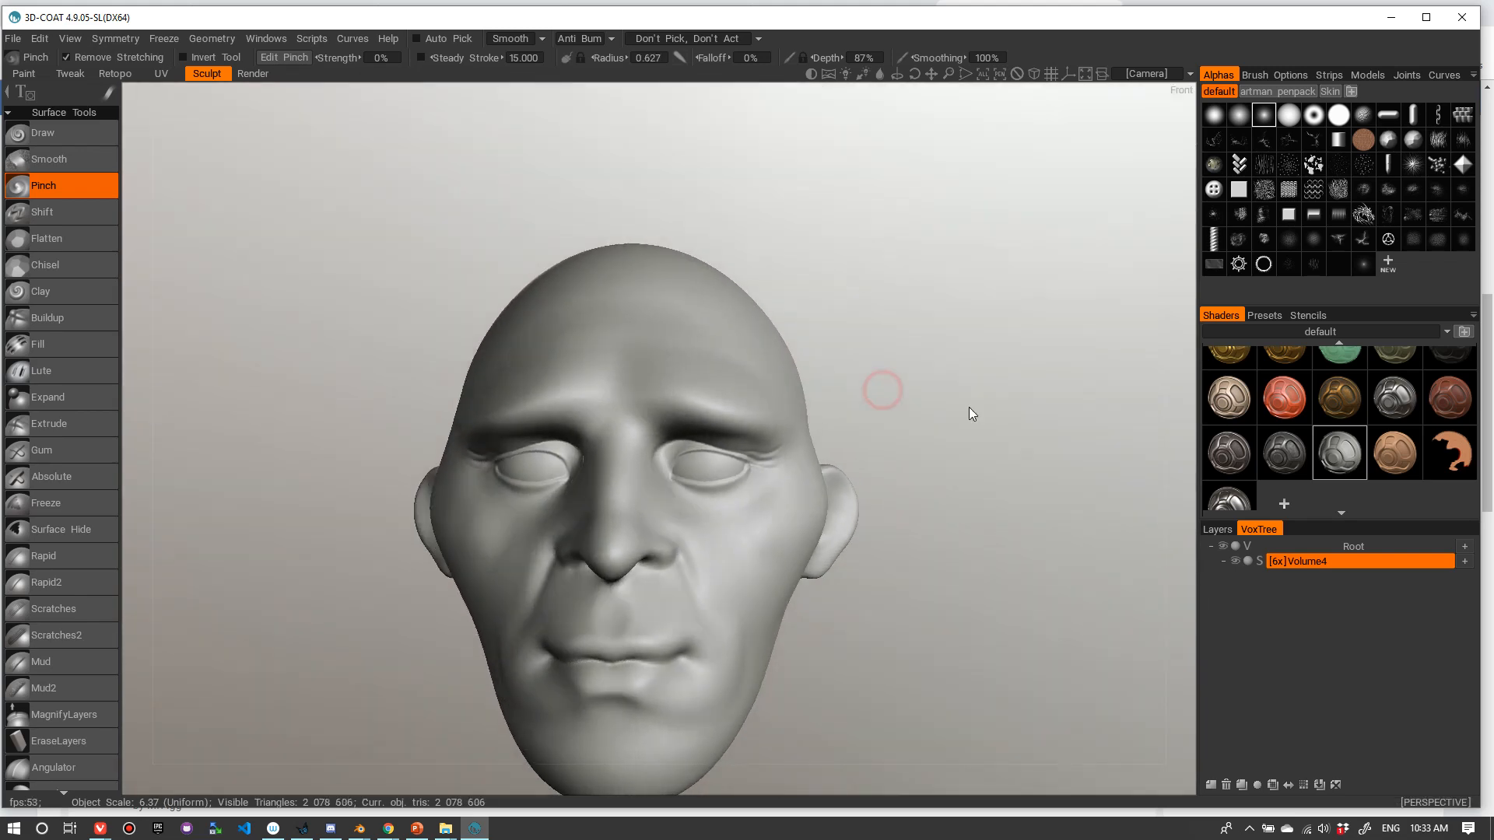
right_click_drag(971, 407, 938, 395, "alt")
left_click_drag(938, 396, 945, 398, "alt")
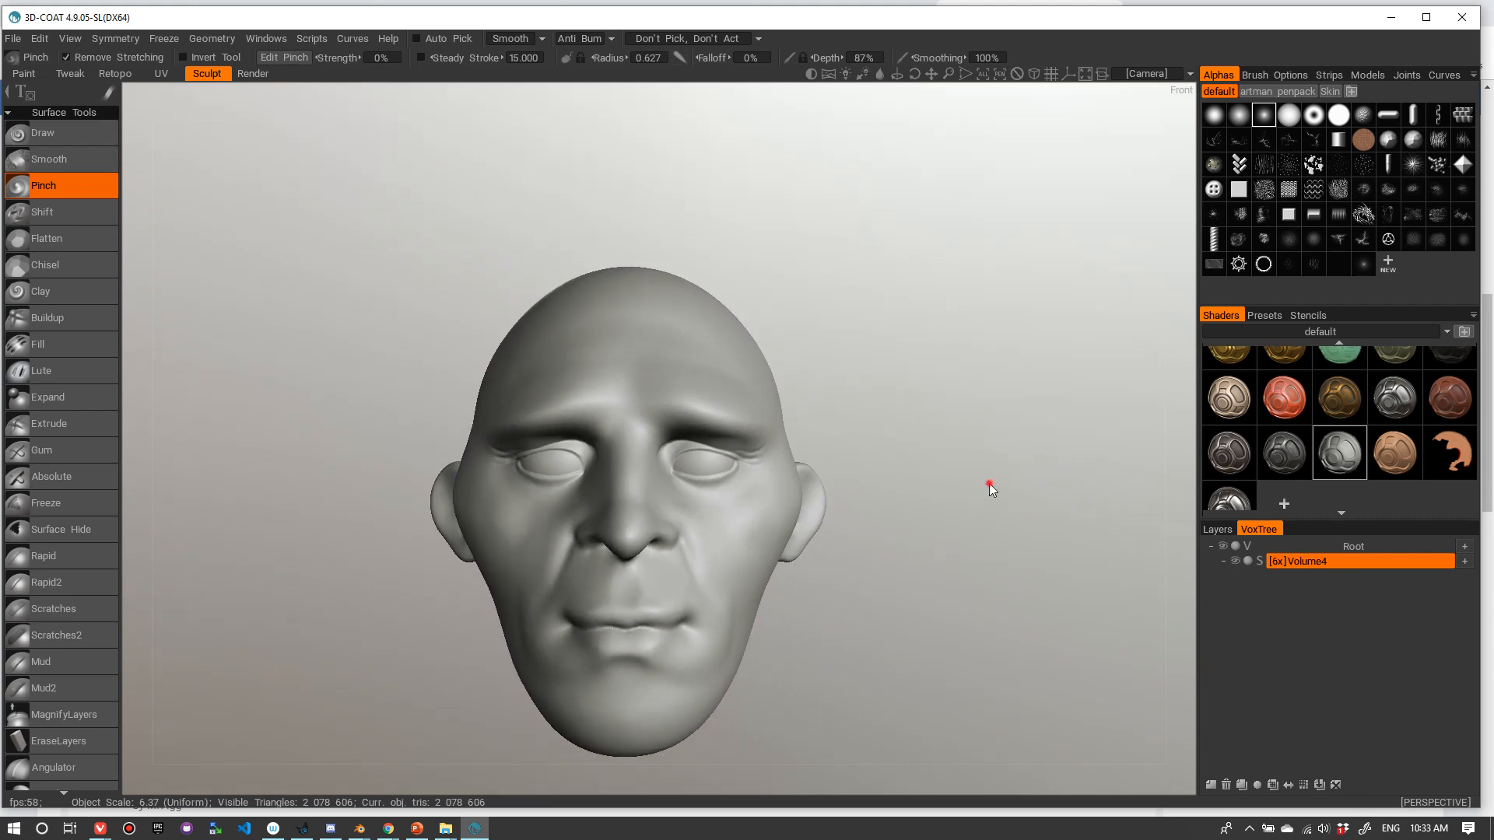
right_click_drag(989, 484, 981, 476, "alt")
middle_click_drag(977, 486, 968, 453, "alt")
right_click_drag(967, 456, 1024, 473, "alt")
left_click_drag(1023, 473, 987, 471, "alt")
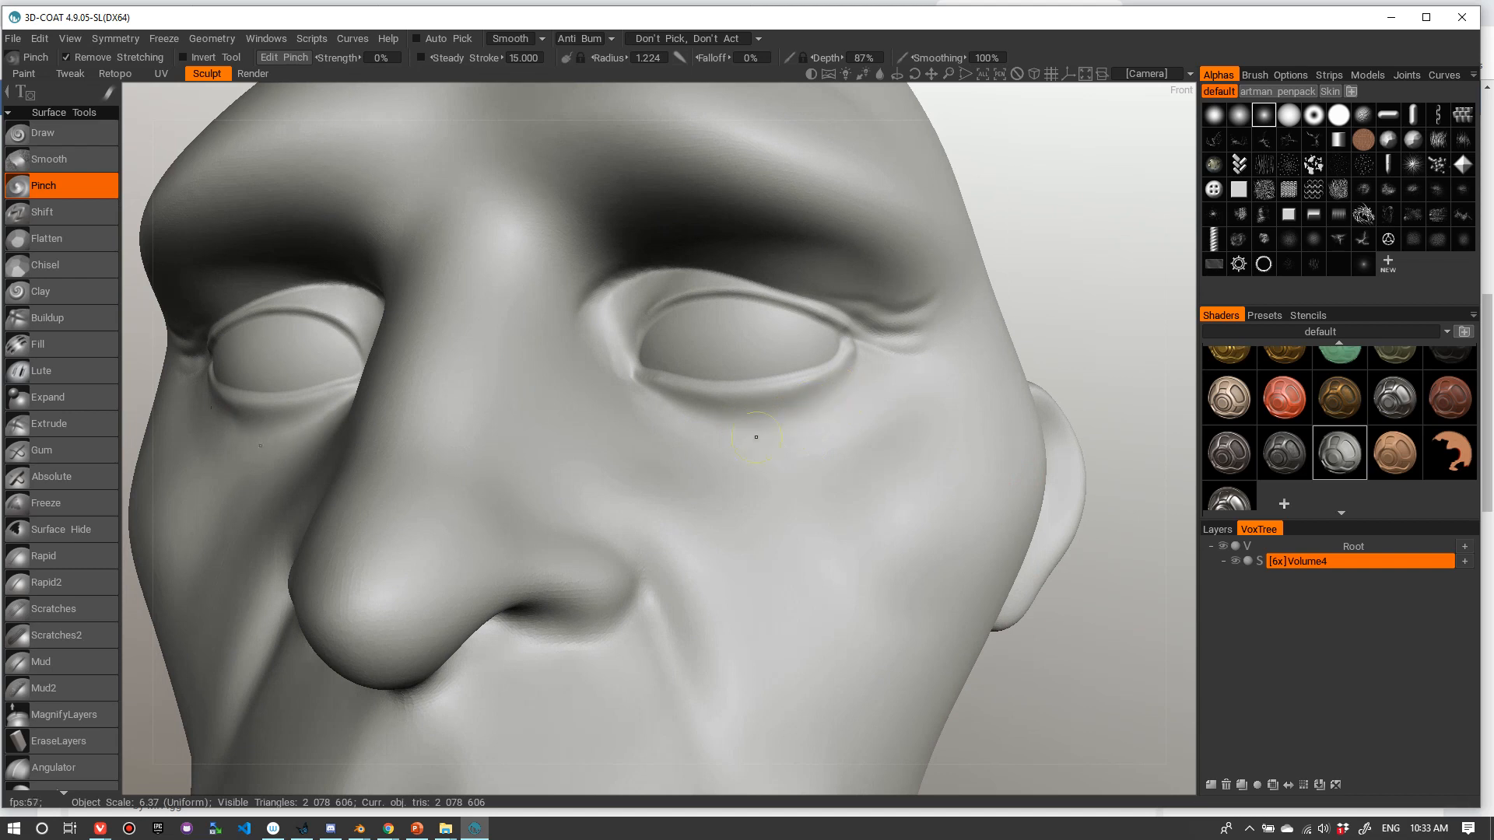
mouse_move(803, 425)
left_mouse_down()
mouse_move(861, 398)
mouse_move(837, 410)
left_mouse_up()
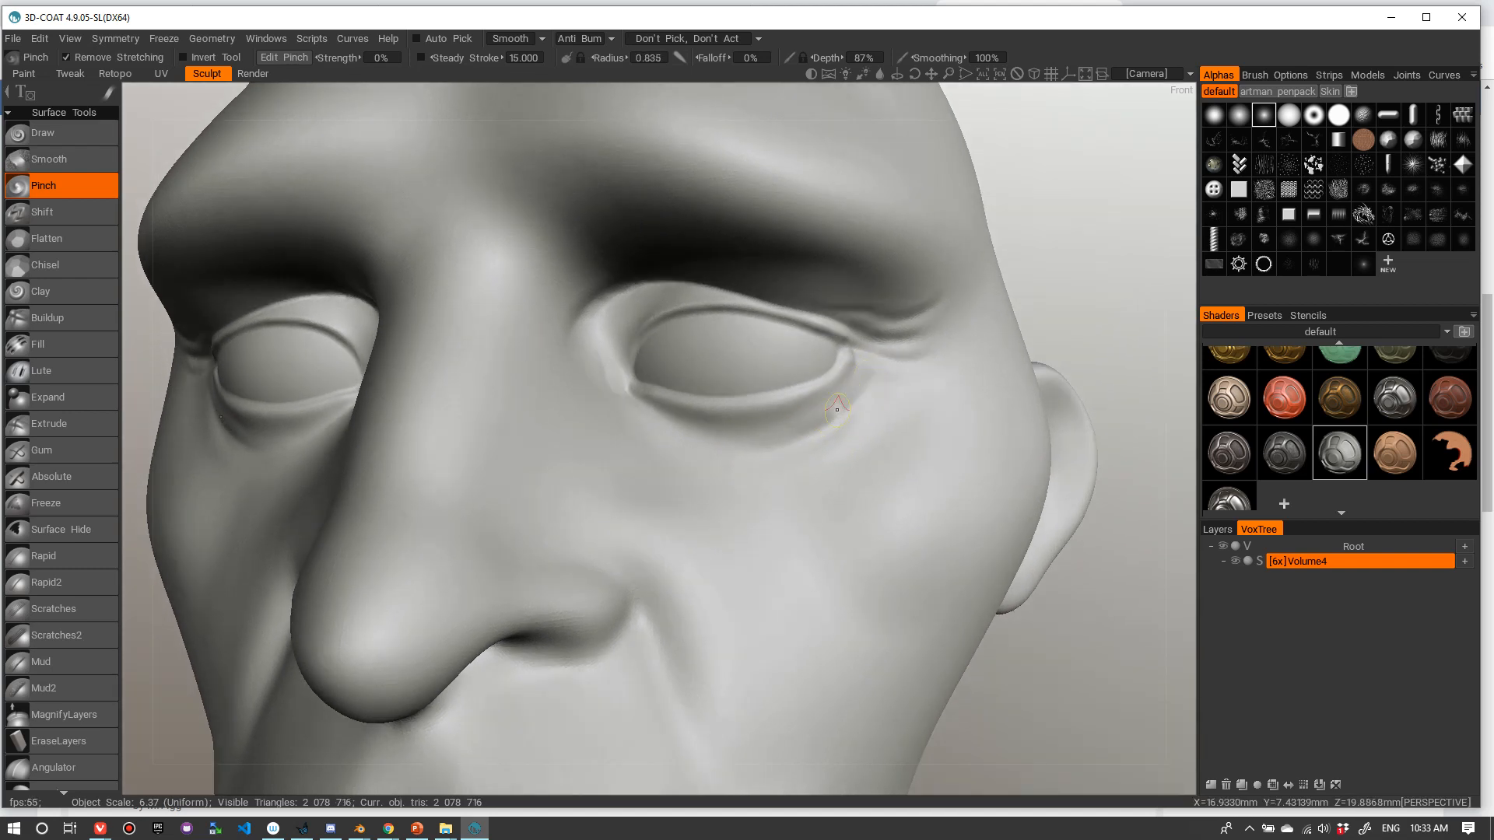
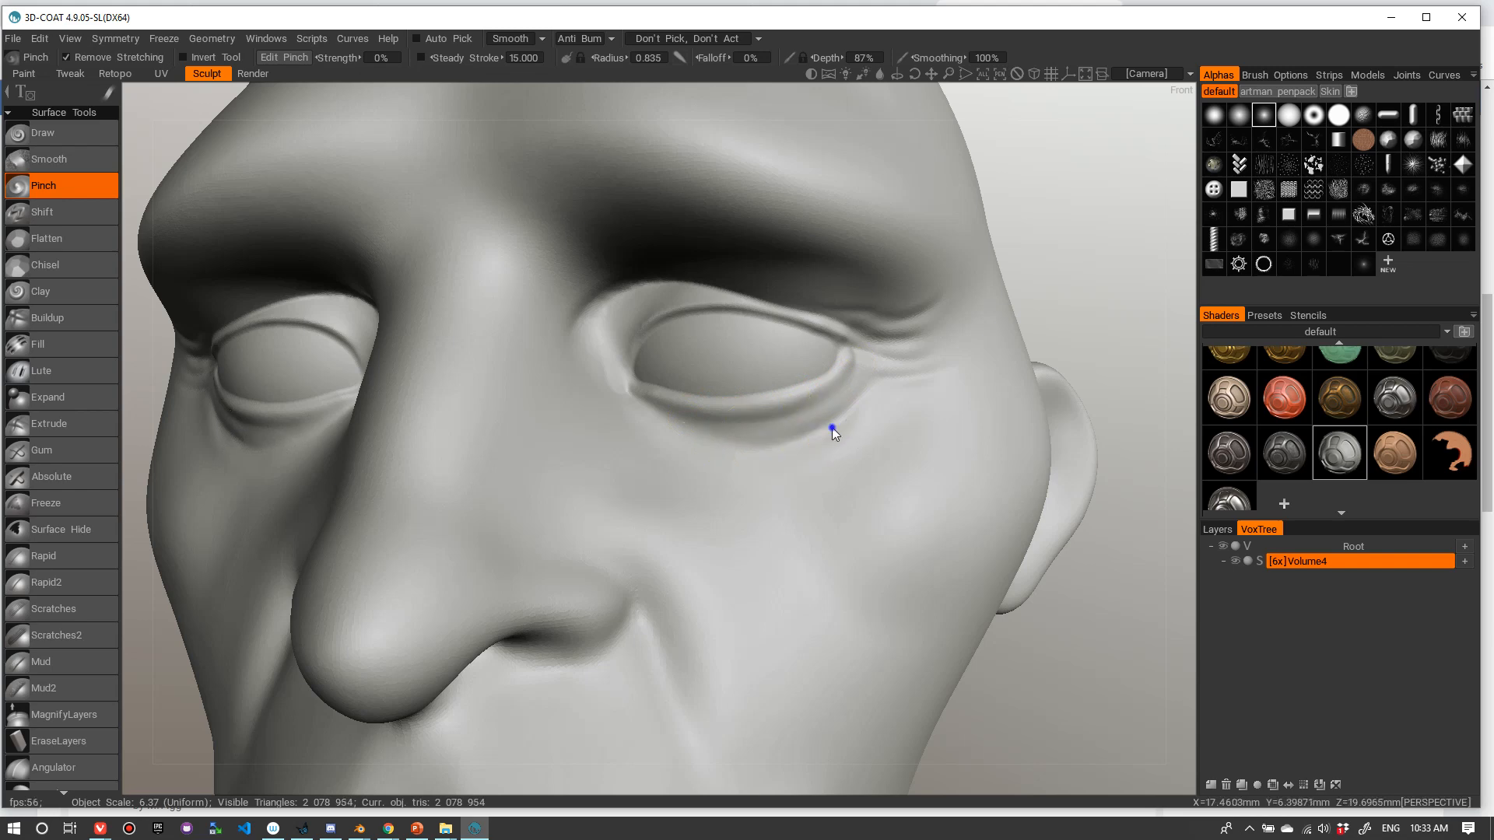
- Pinch a curved groove from the inner eye corner up into the upper lid at radius about 0.84
scroll(829, 432, "down", 6)
left_click_drag(805, 436, 867, 399, "alt")
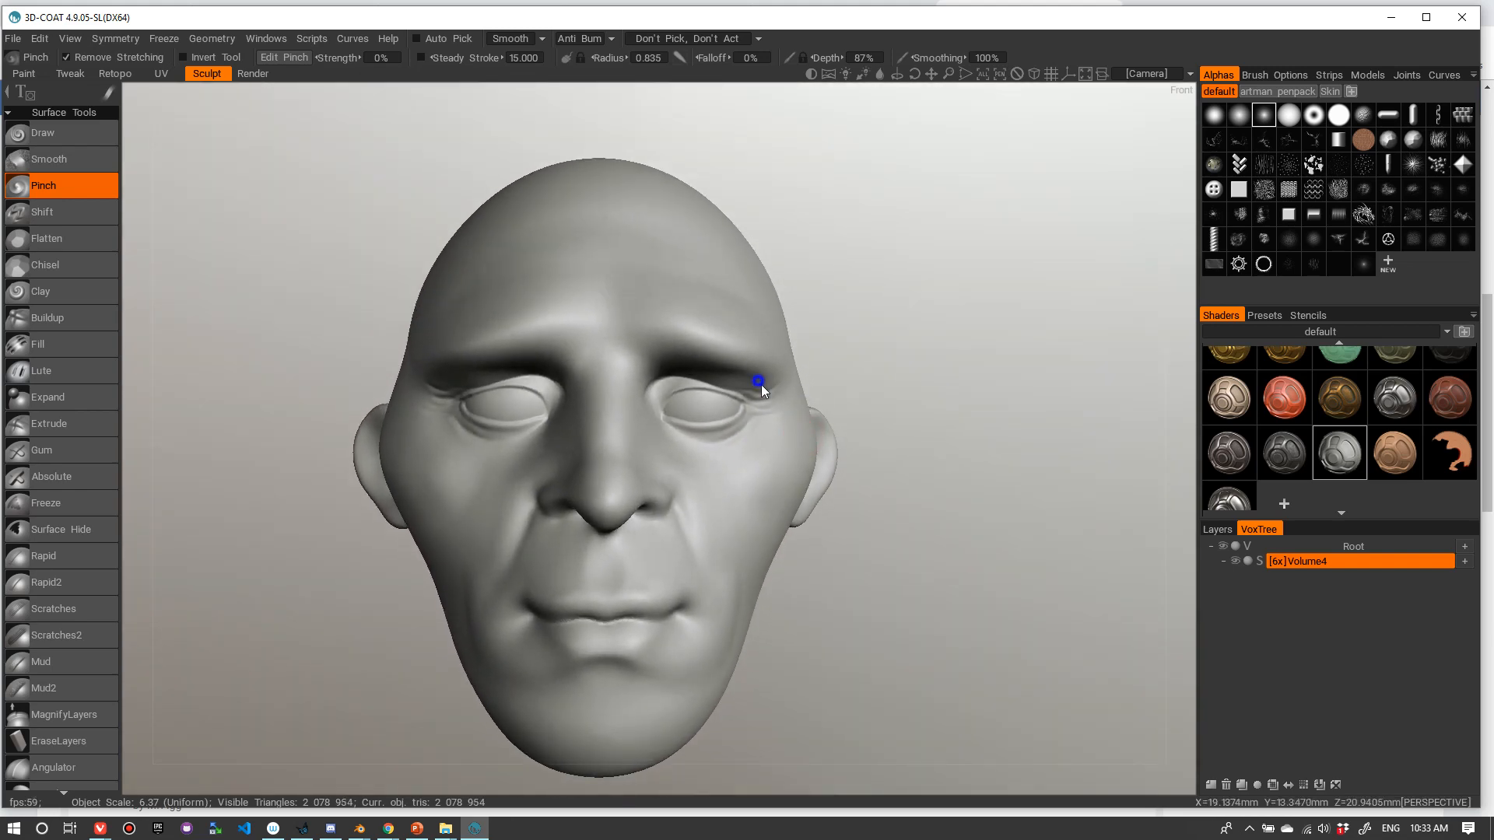
scroll(761, 384, "up", 8)
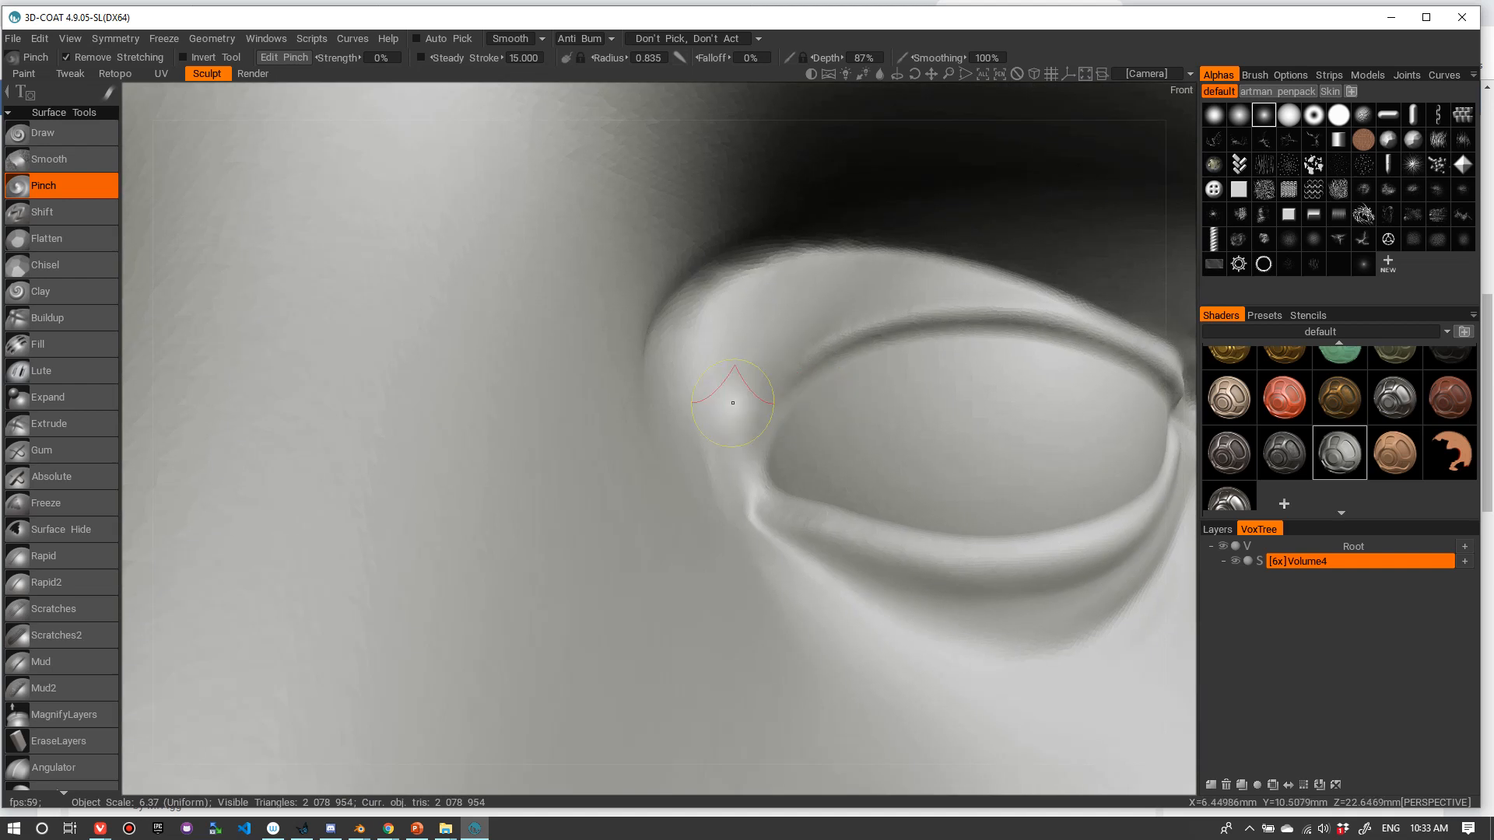
mouse_move(732, 402)
left_mouse_down()
mouse_move(727, 351)
mouse_move(798, 293)
left_mouse_up()
left_click_drag(730, 414, 825, 274)
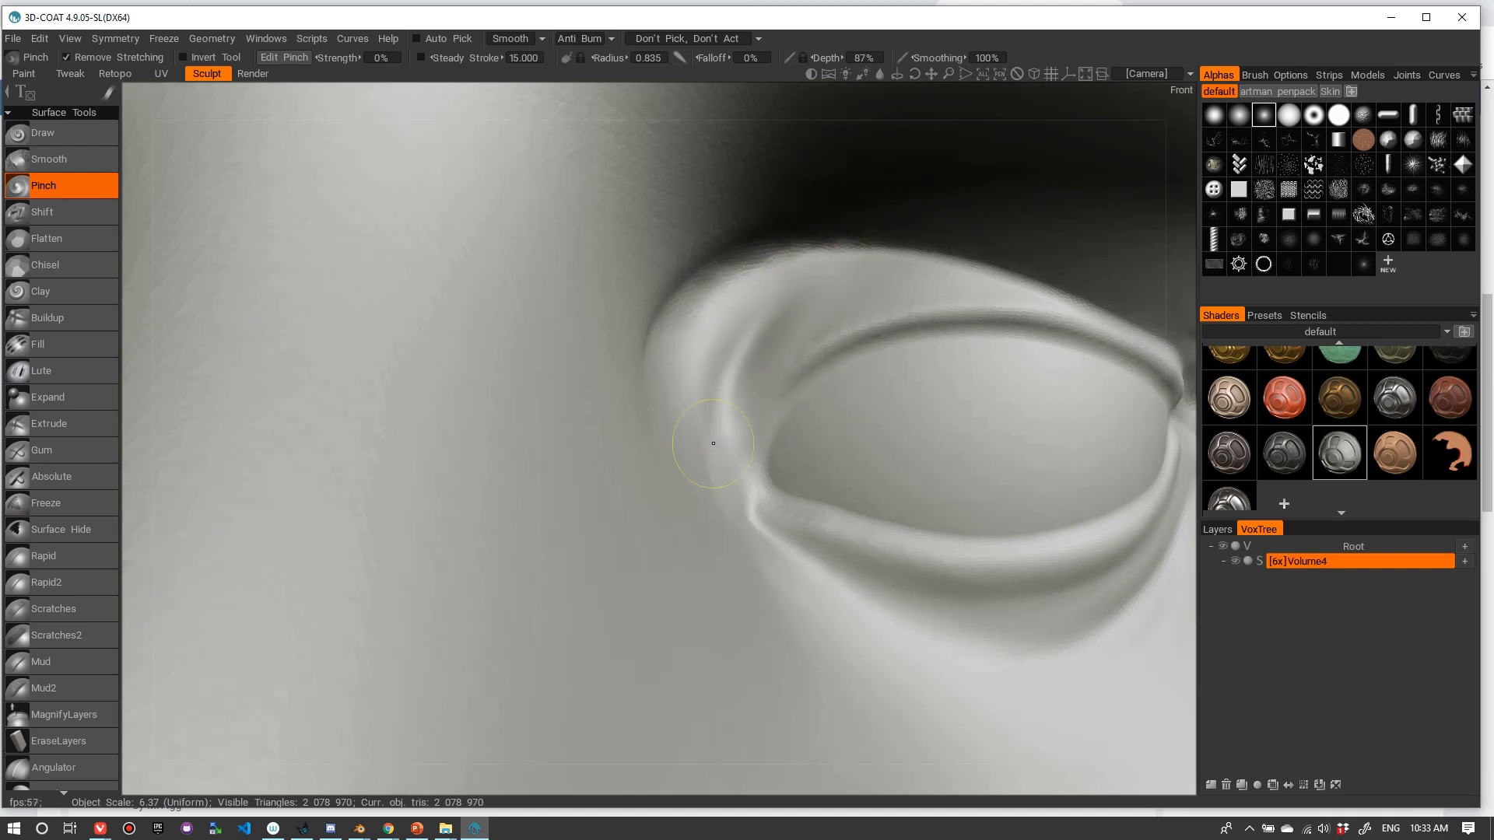
left_click_drag(713, 443, 769, 311)
- Shape the tear duct at the inner eye corner and the small folds below it with Pinch radii of about 0.64 and 0.44
right_click_drag(775, 376, 767, 373)
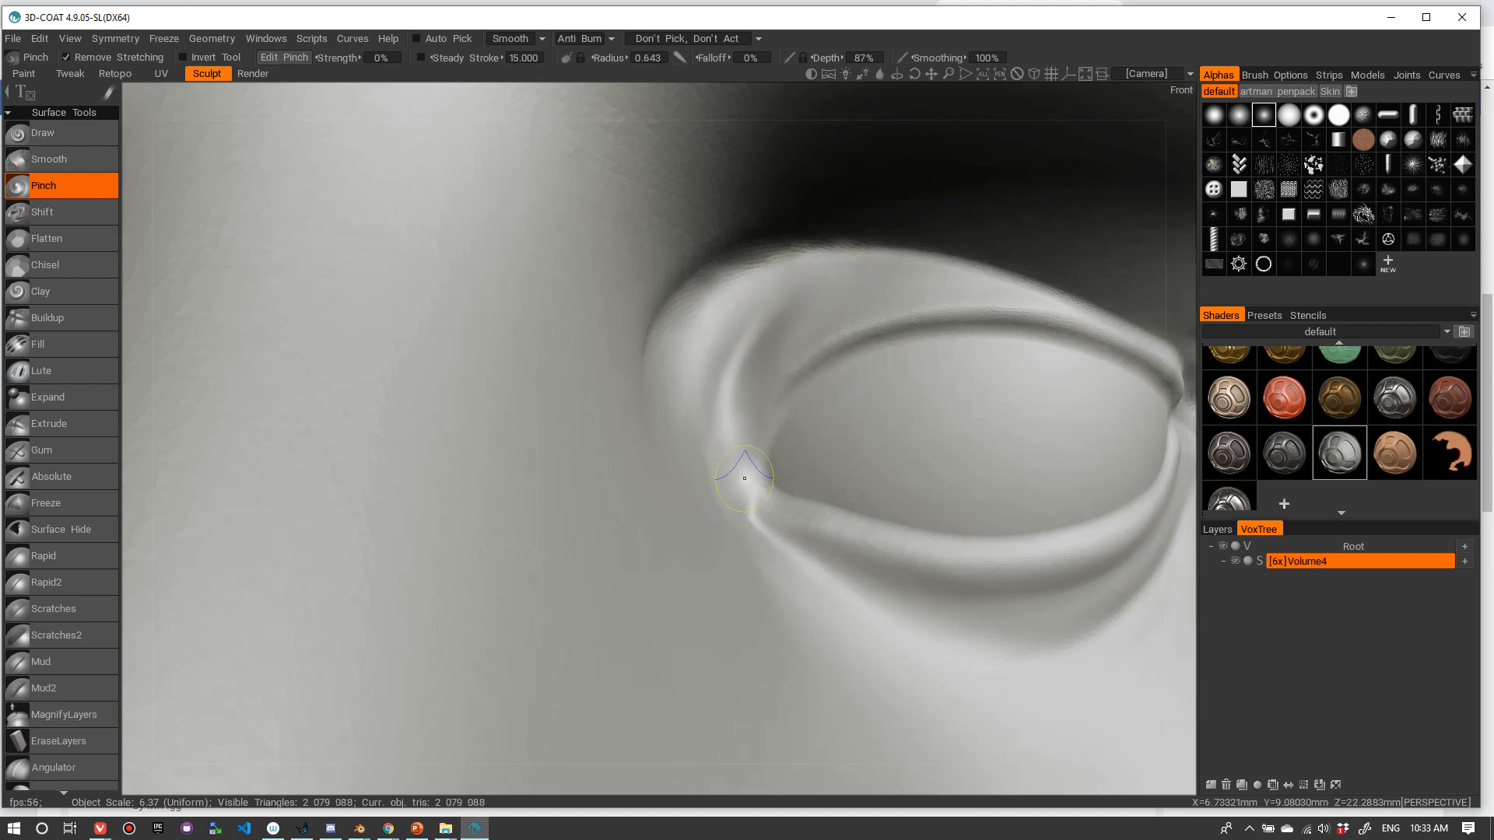
left_click_drag(744, 479, 753, 460)
middle_click_drag(753, 459, 714, 450)
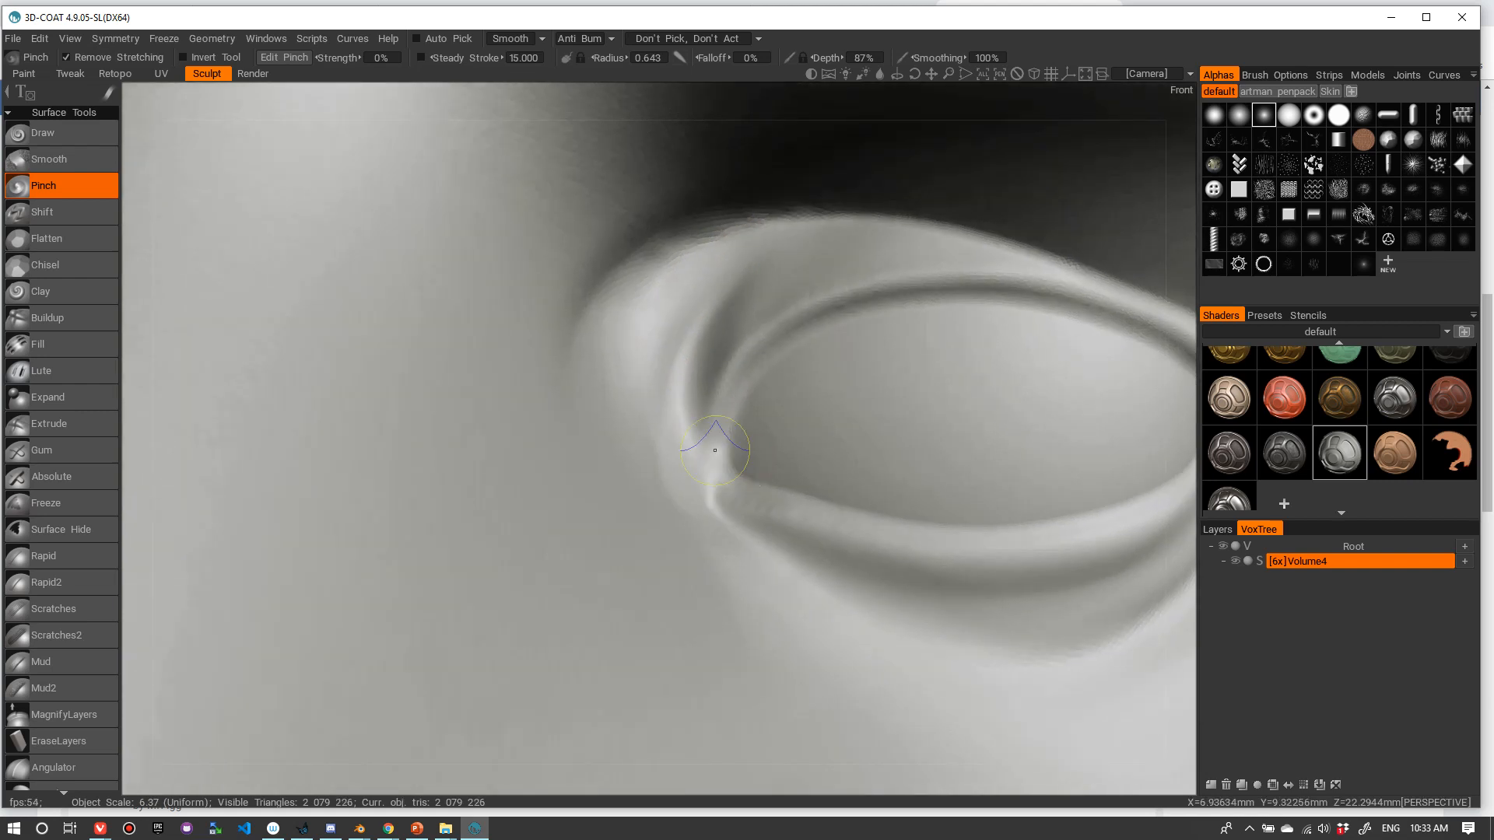
left_click_drag(722, 504, 734, 478)
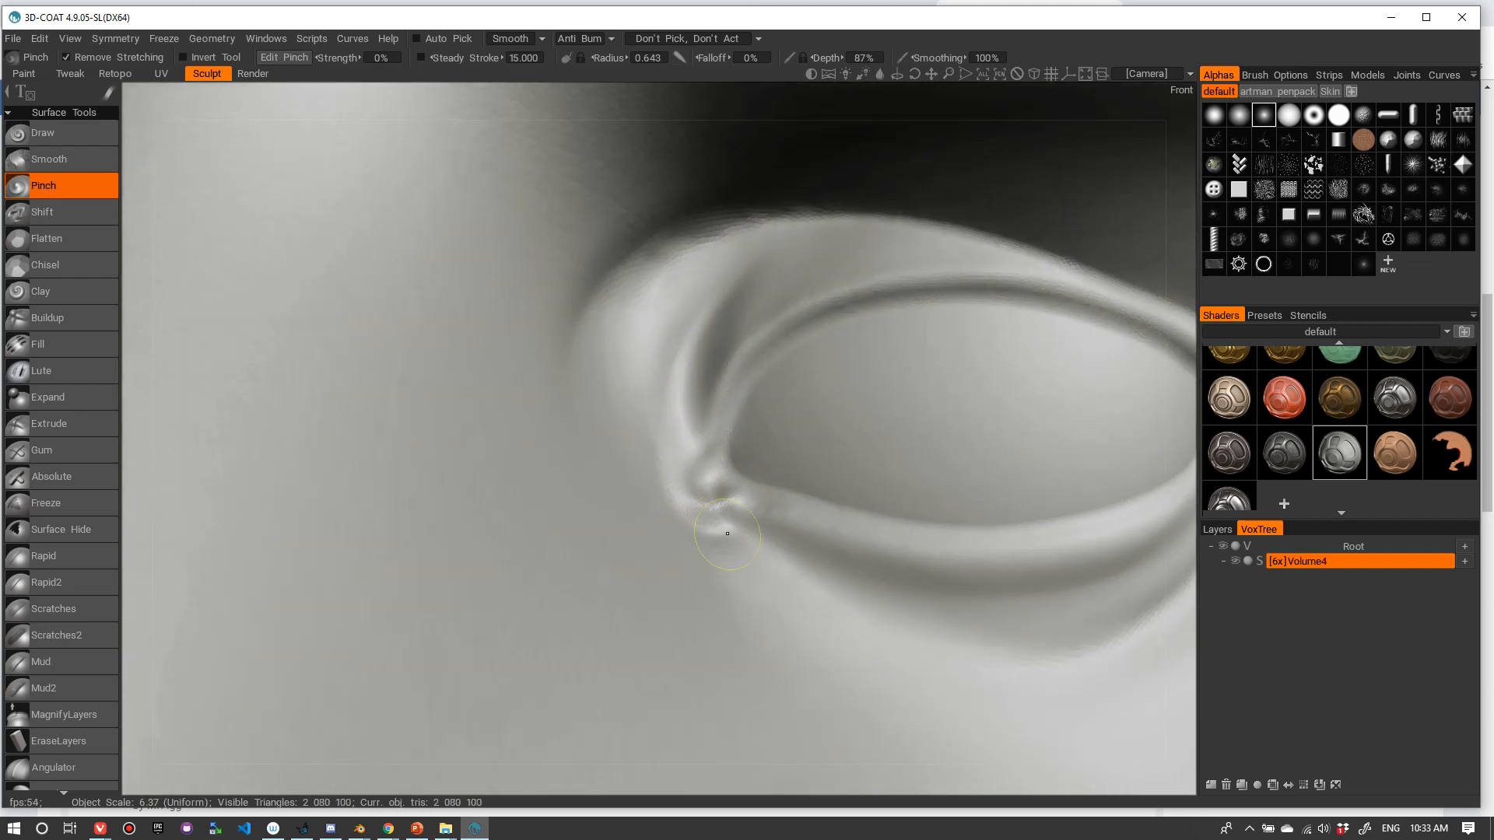
left_click_drag(726, 533, 752, 503)
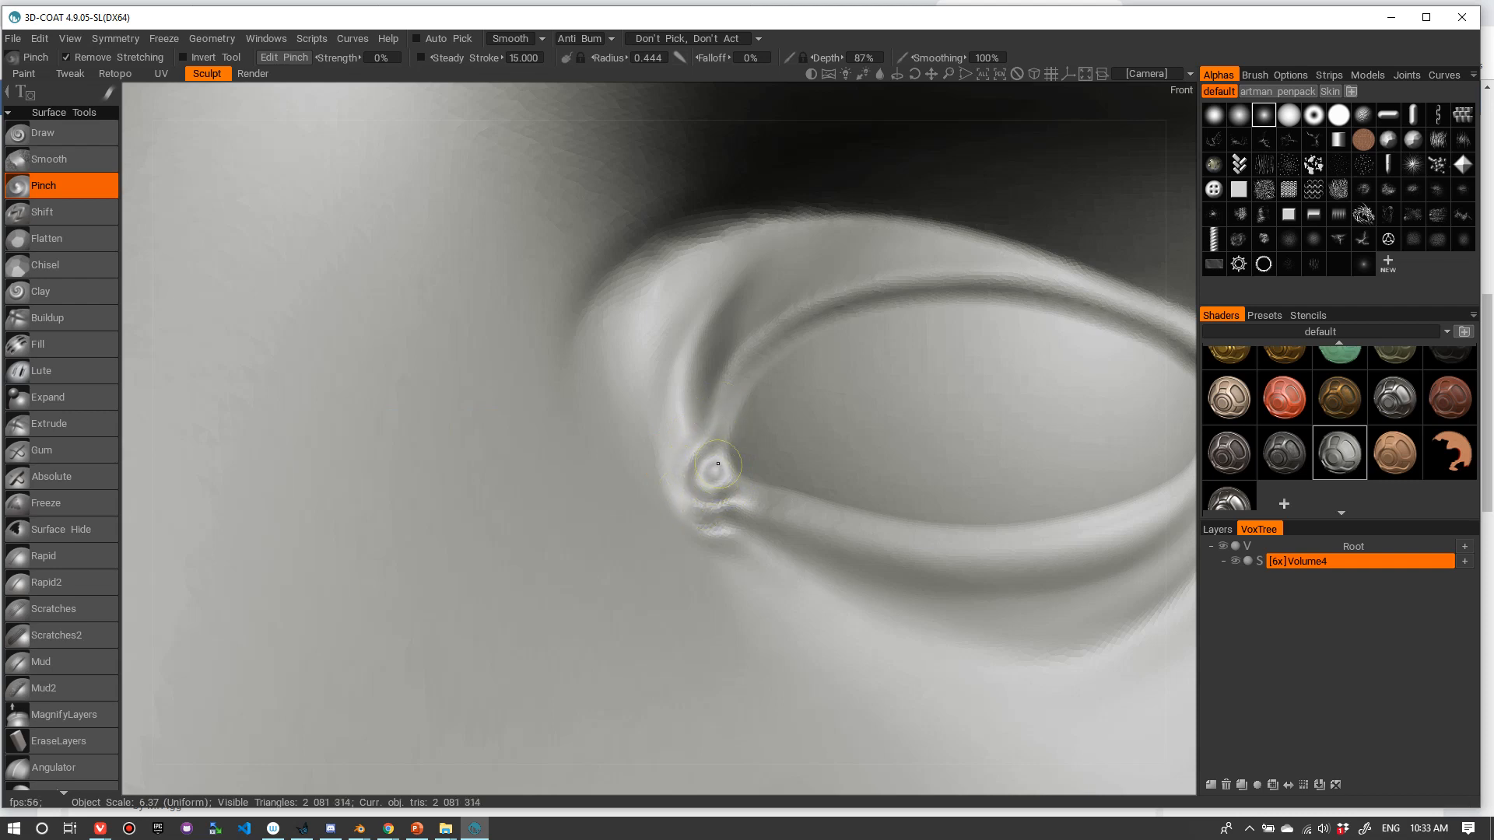
- Tighten the rim of the tear duct at the inner eye corner with Pinch strokes at radius about 0.30
mouse_move(742, 465)
left_mouse_down("alt")
mouse_move(787, 510)
mouse_move(760, 446)
left_mouse_up("alt")
right_click_drag(760, 447, 778, 536, "alt")
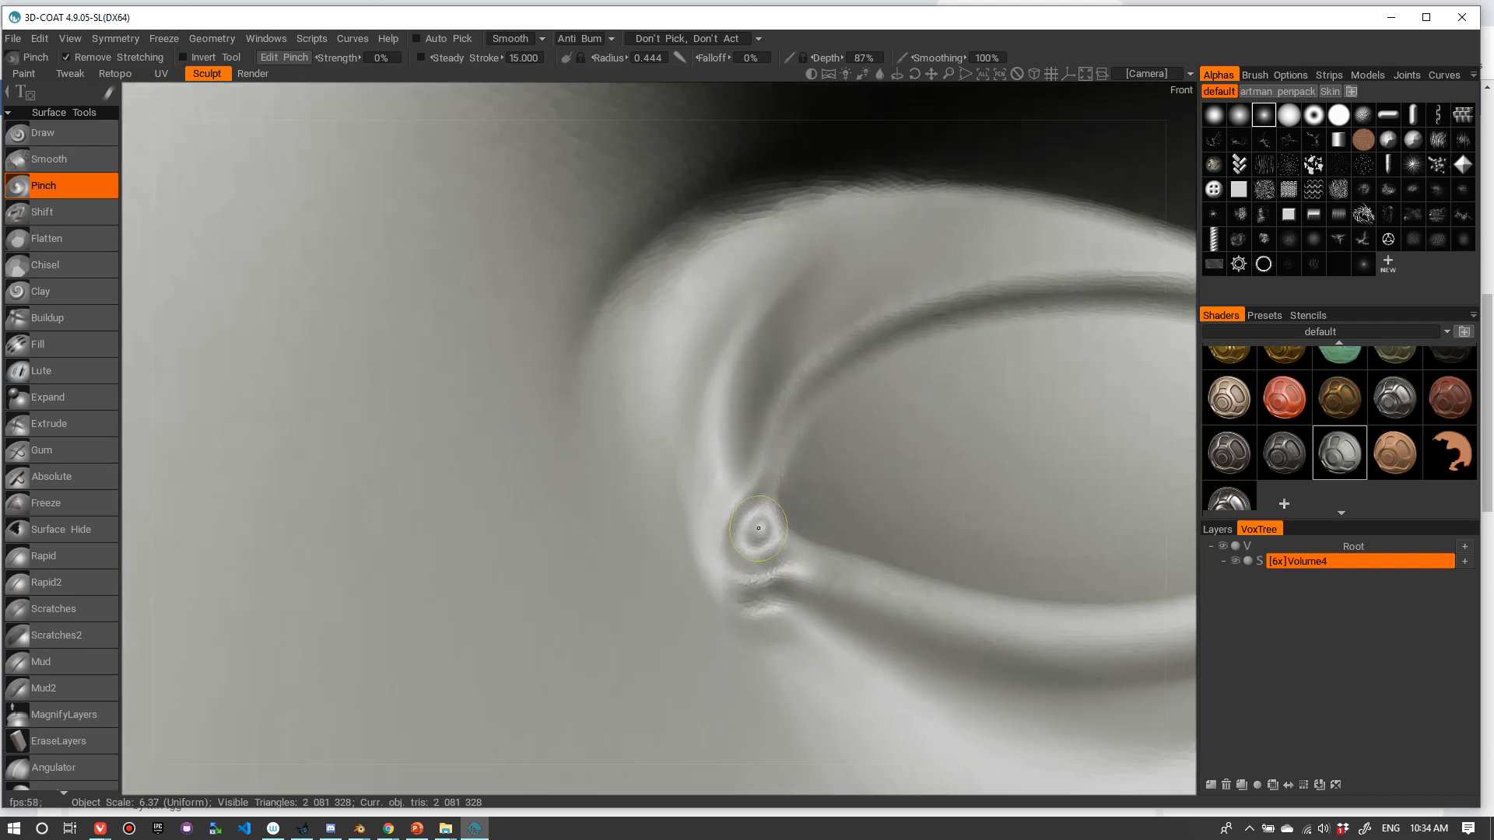
right_click_drag(778, 520, 795, 519)
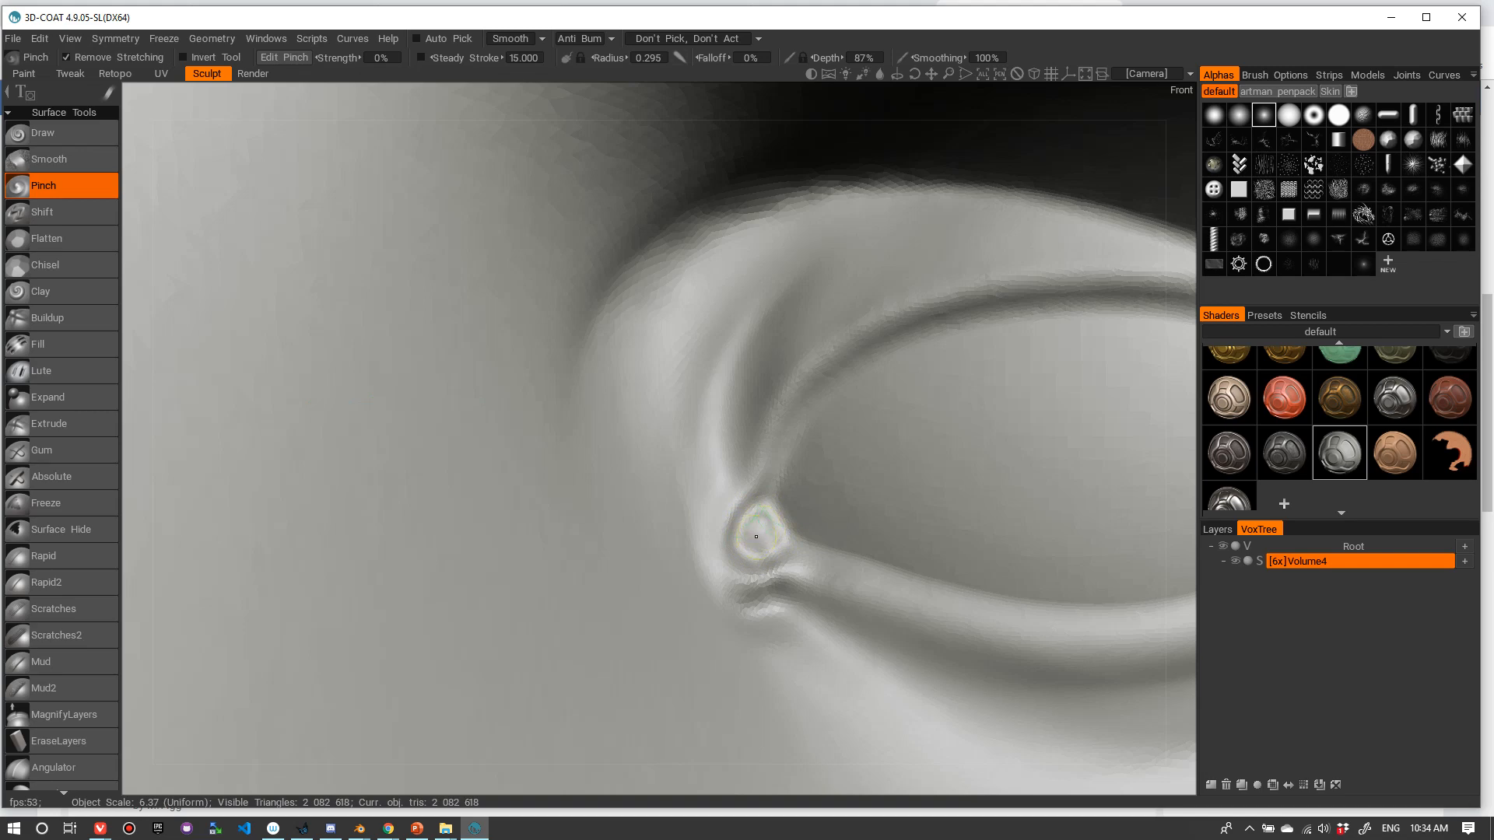
right_click_drag(790, 437, 697, 507, "alt")
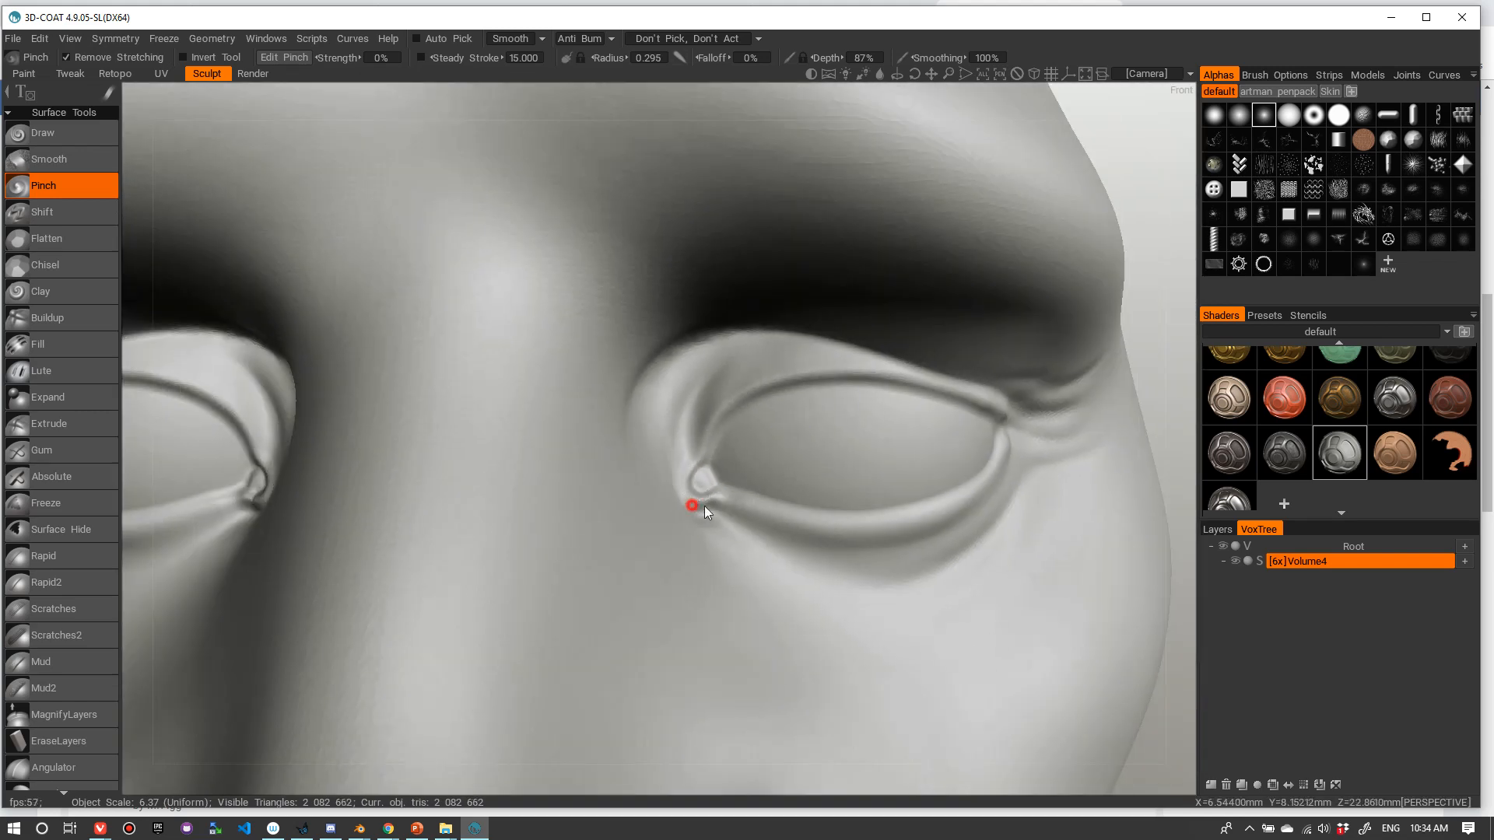
- Flatten and shape the tear duct, the lid edge above it and the folds below with Rapid2 at radius 0.272 and depth 16%
left_click_drag(697, 506, 711, 467, "alt")
right_click_drag(710, 467, 637, 514, "alt")
left_click_drag(637, 513, 633, 503, "alt")
right_click_drag(633, 503, 803, 456, "alt")
left_click_drag(803, 457, 749, 416, "alt")
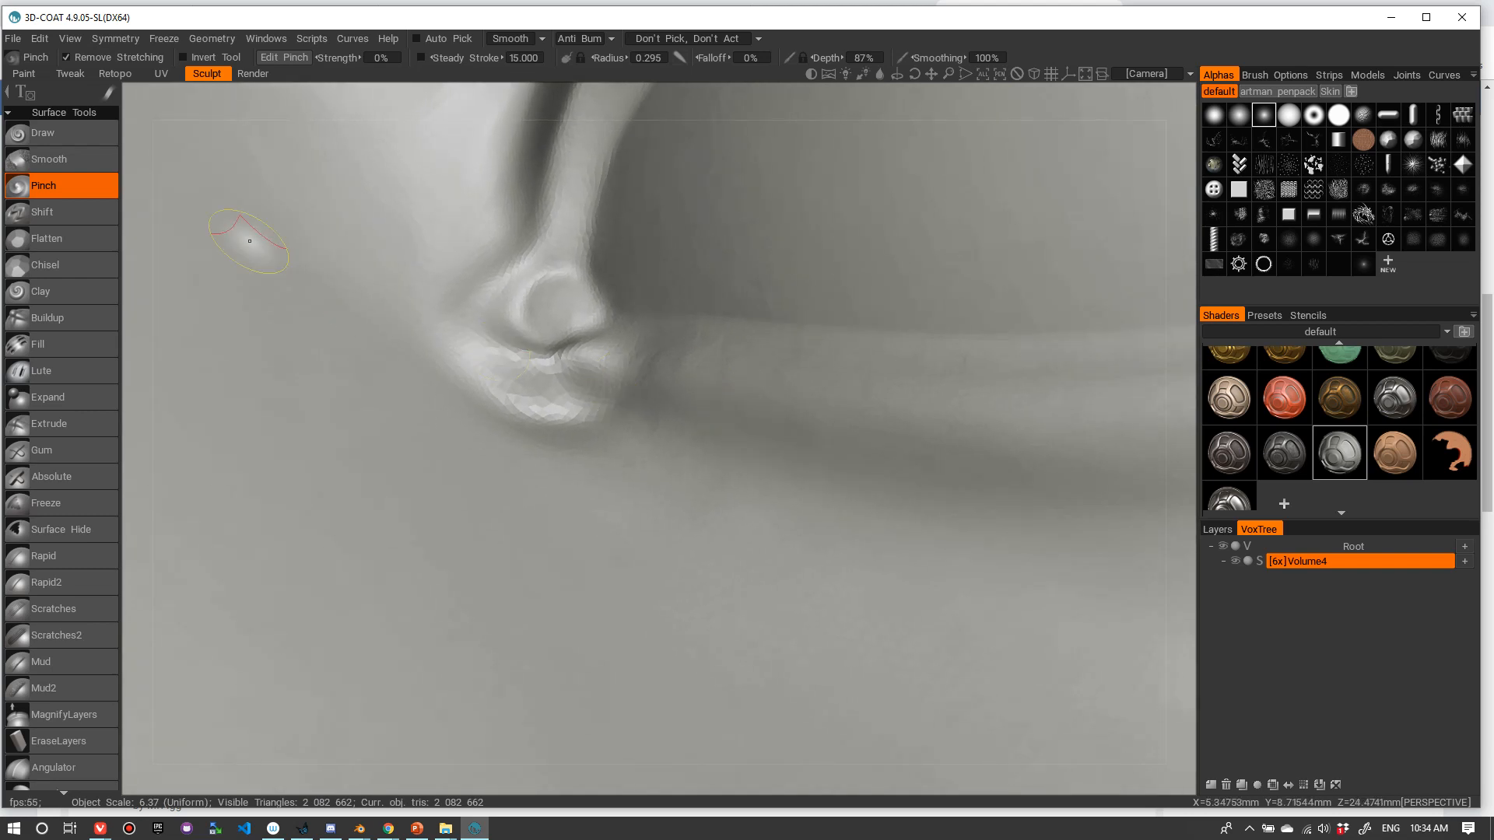
left_click(59, 582)
mouse_move(529, 301)
right_mouse_down()
mouse_move(454, 299)
mouse_move(532, 266)
right_mouse_up()
mouse_move(526, 240)
left_mouse_down()
mouse_move(475, 289)
mouse_move(563, 407)
left_mouse_up()
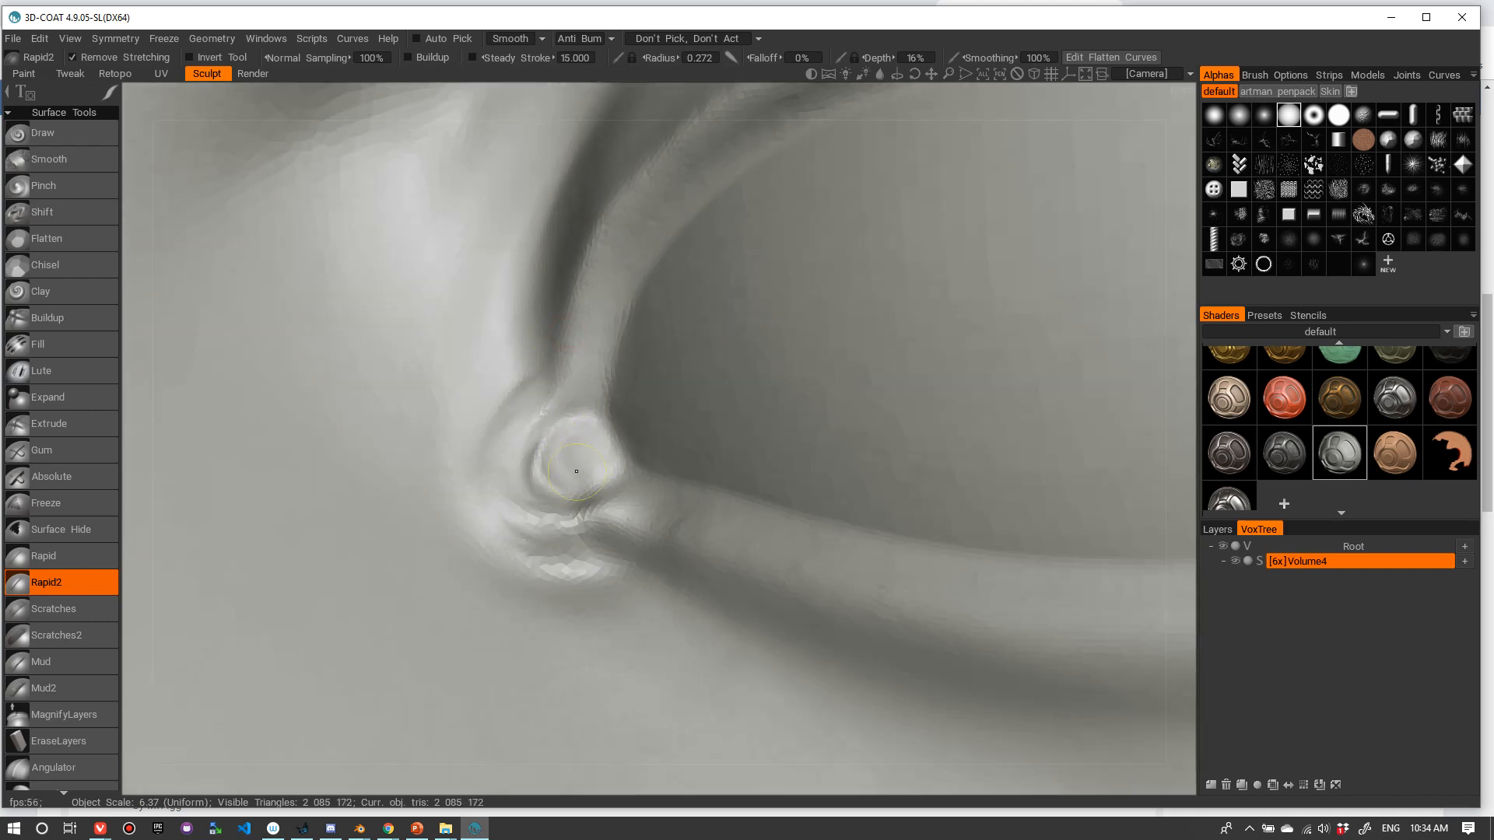
left_click_drag(577, 471, 573, 479)
left_click_drag(610, 416, 571, 483)
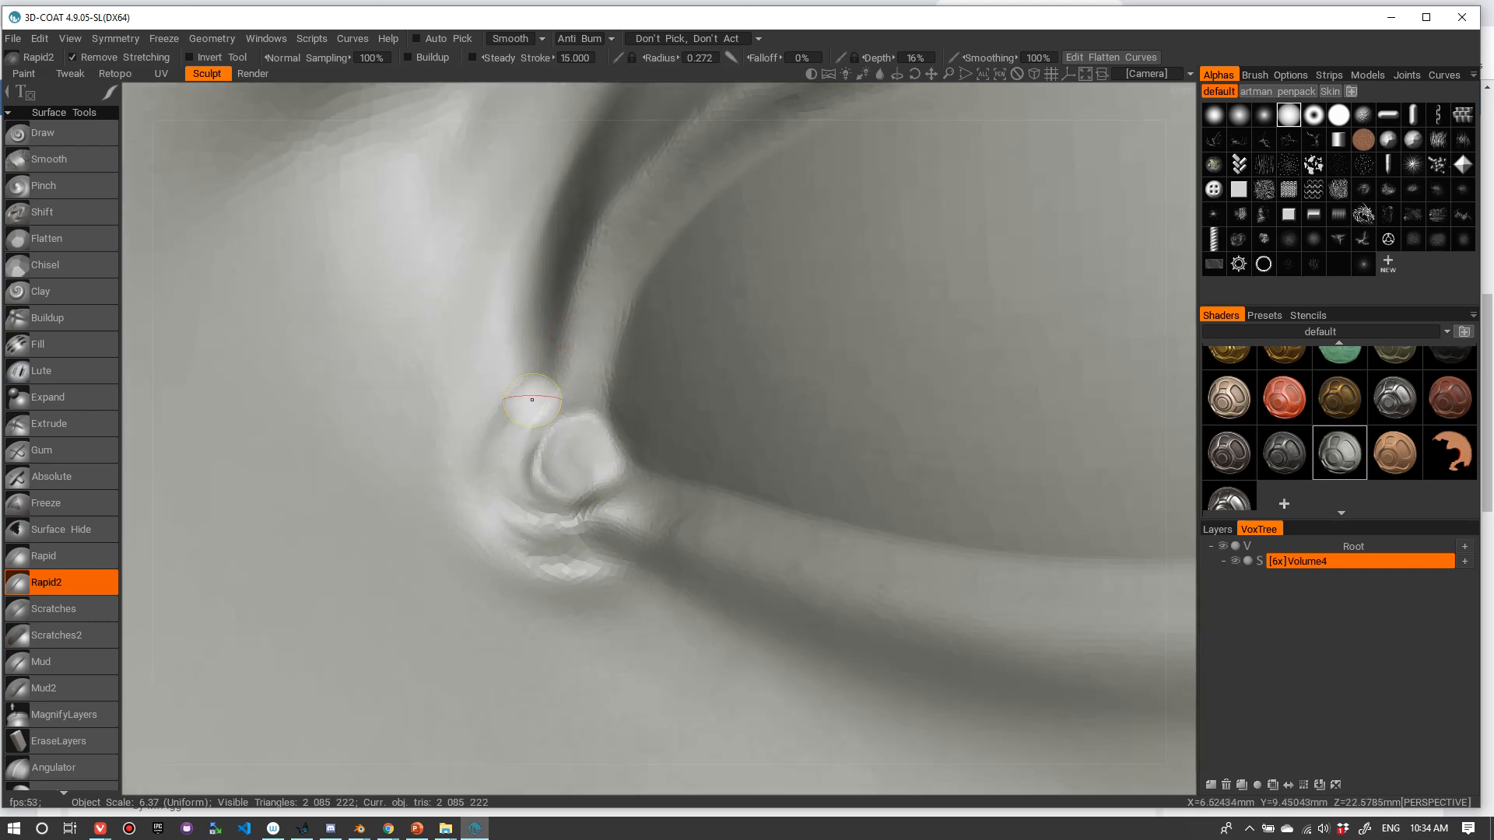
left_click_drag(524, 402, 506, 414)
mouse_move(569, 514)
left_mouse_down()
mouse_move(534, 509)
mouse_move(538, 539)
mouse_move(610, 496)
mouse_move(577, 546)
mouse_move(644, 502)
mouse_move(661, 549)
left_mouse_up()
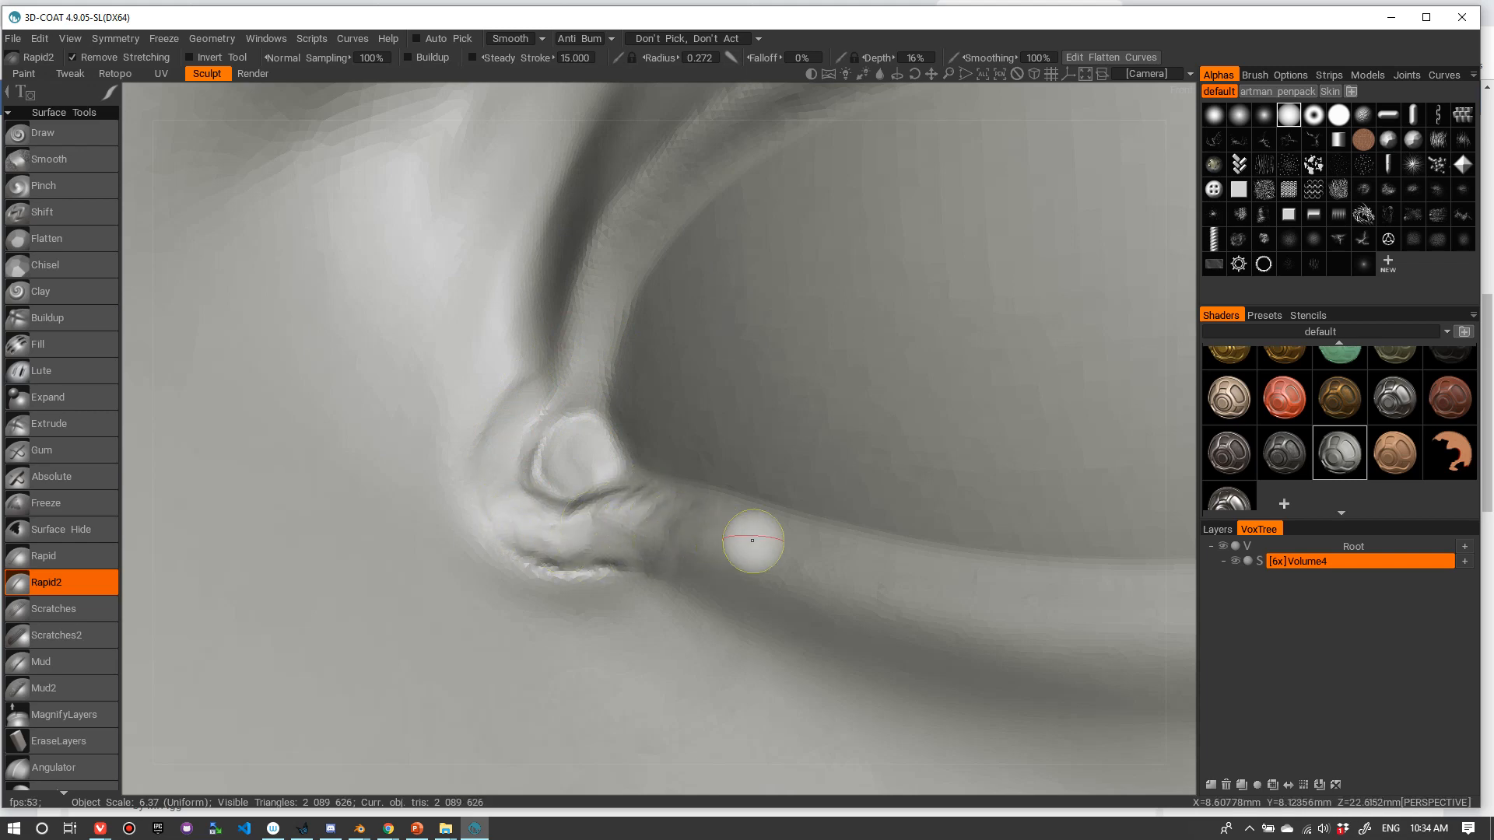
- Refine the tear duct's outline and its junction with the upper lid using Rapid2 strokes at radii of 0.272 and 0.235
left_click_drag(649, 464, 630, 442, "alt")
right_click_drag(629, 446, 610, 467, "alt")
left_click_drag(610, 467, 690, 410, "alt")
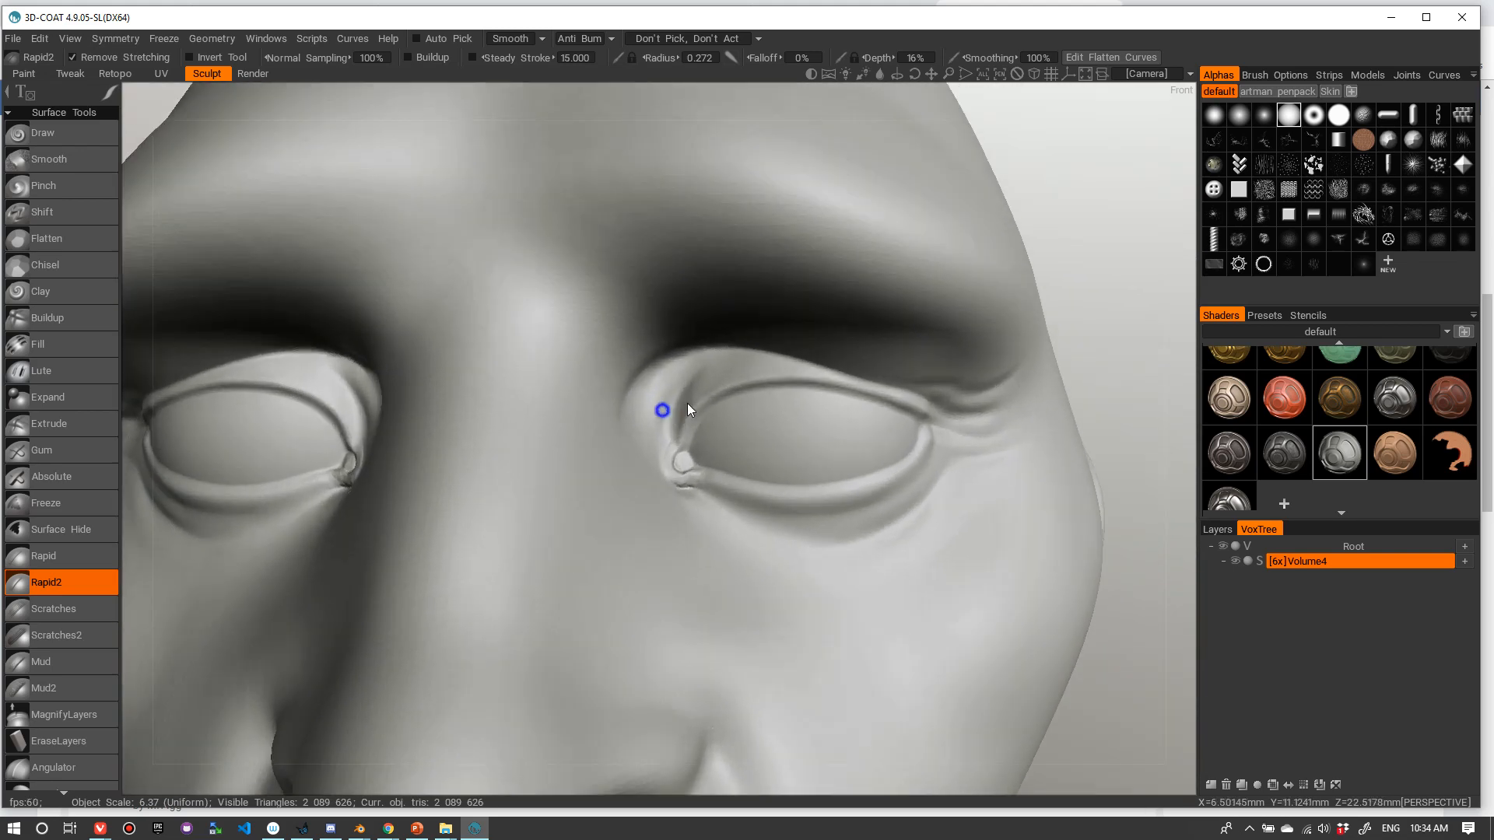
right_click_drag(690, 410, 770, 414, "alt")
left_click_drag(770, 415, 762, 412, "alt")
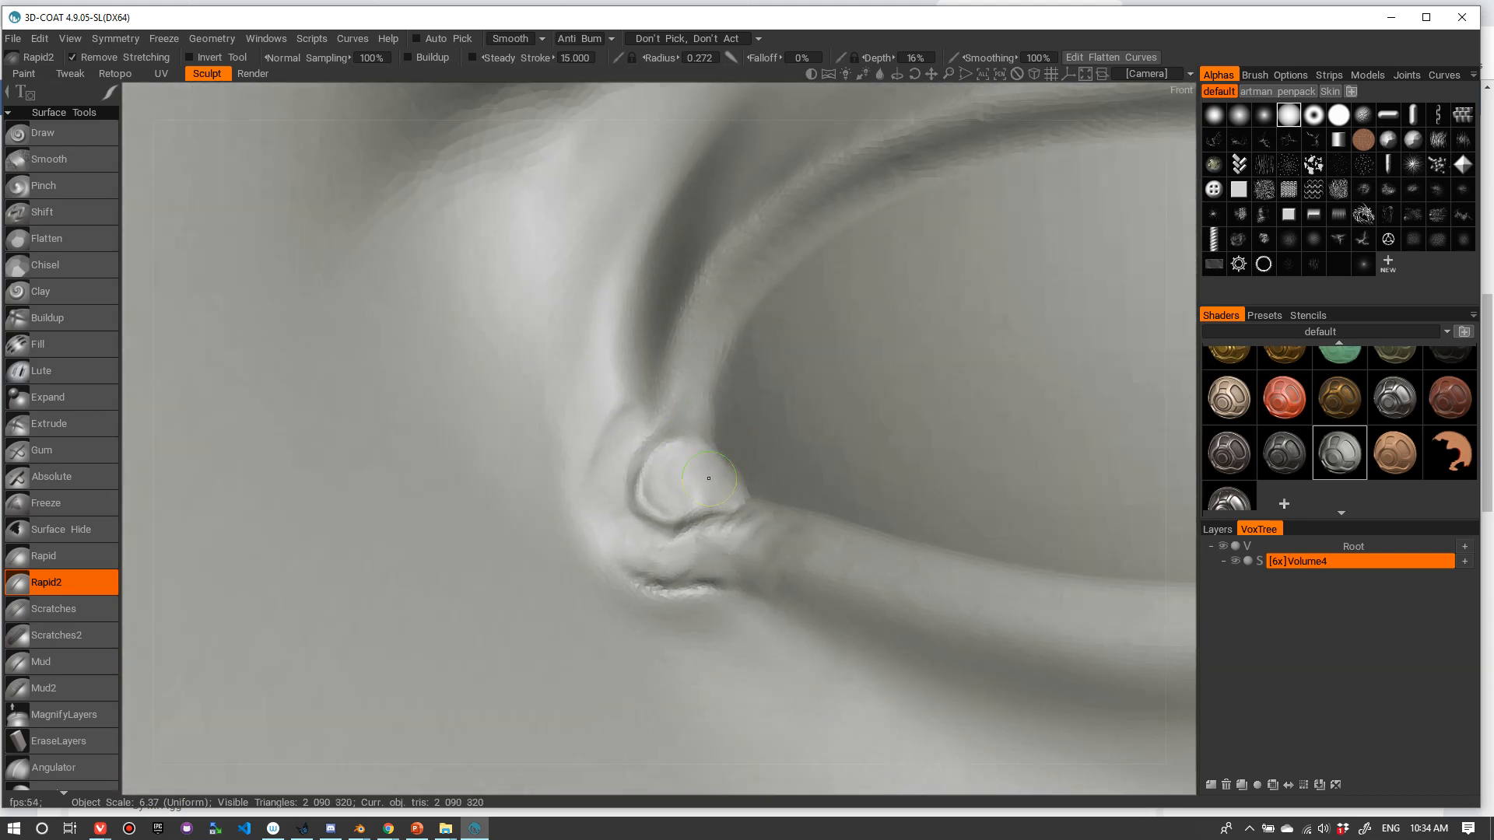
left_click(708, 428)
right_click_drag(701, 452, 685, 473)
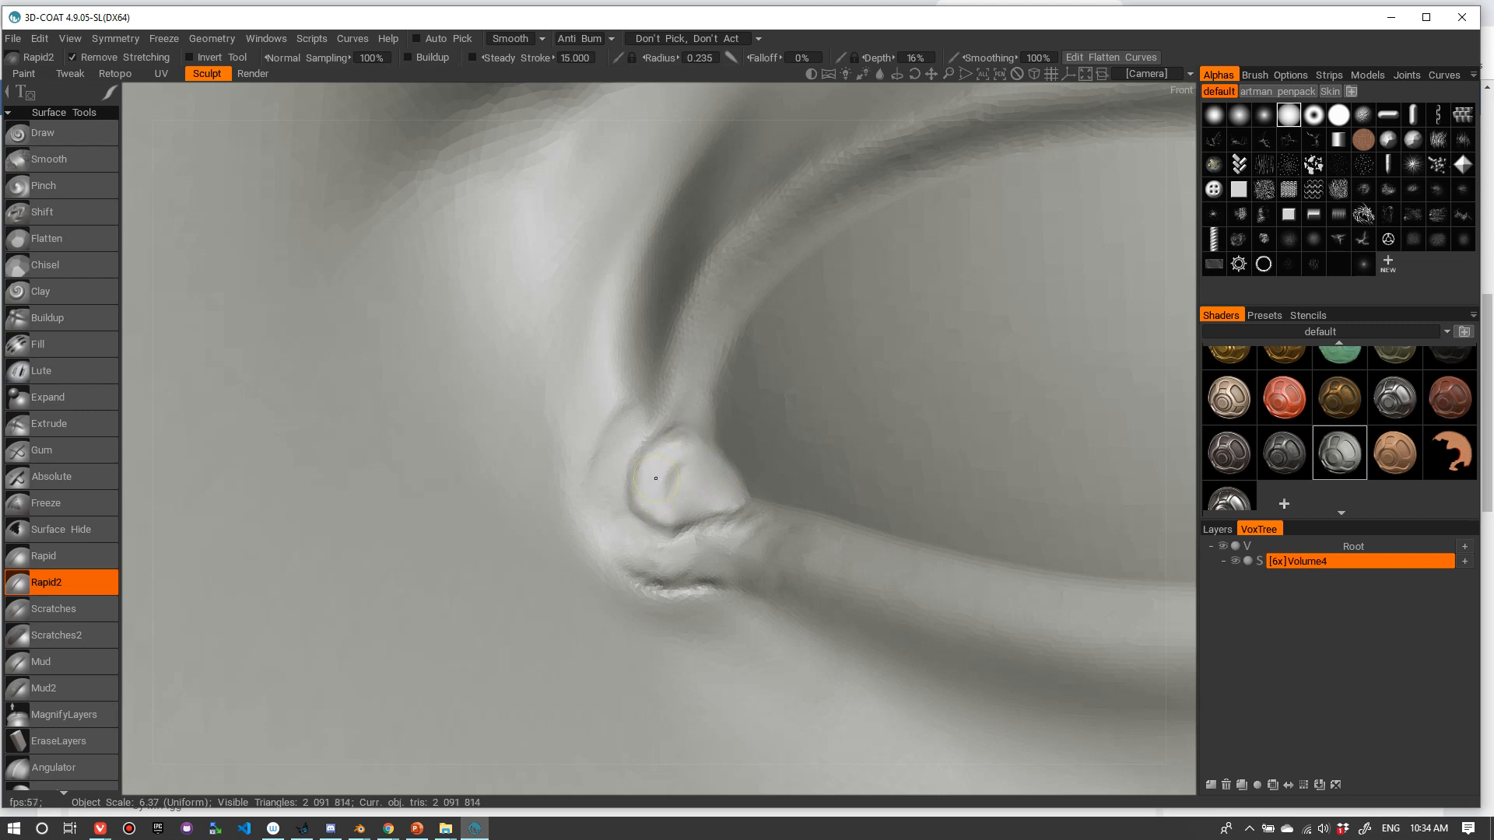
mouse_move(656, 478)
left_mouse_down()
mouse_move(700, 390)
mouse_move(679, 495)
left_mouse_up()
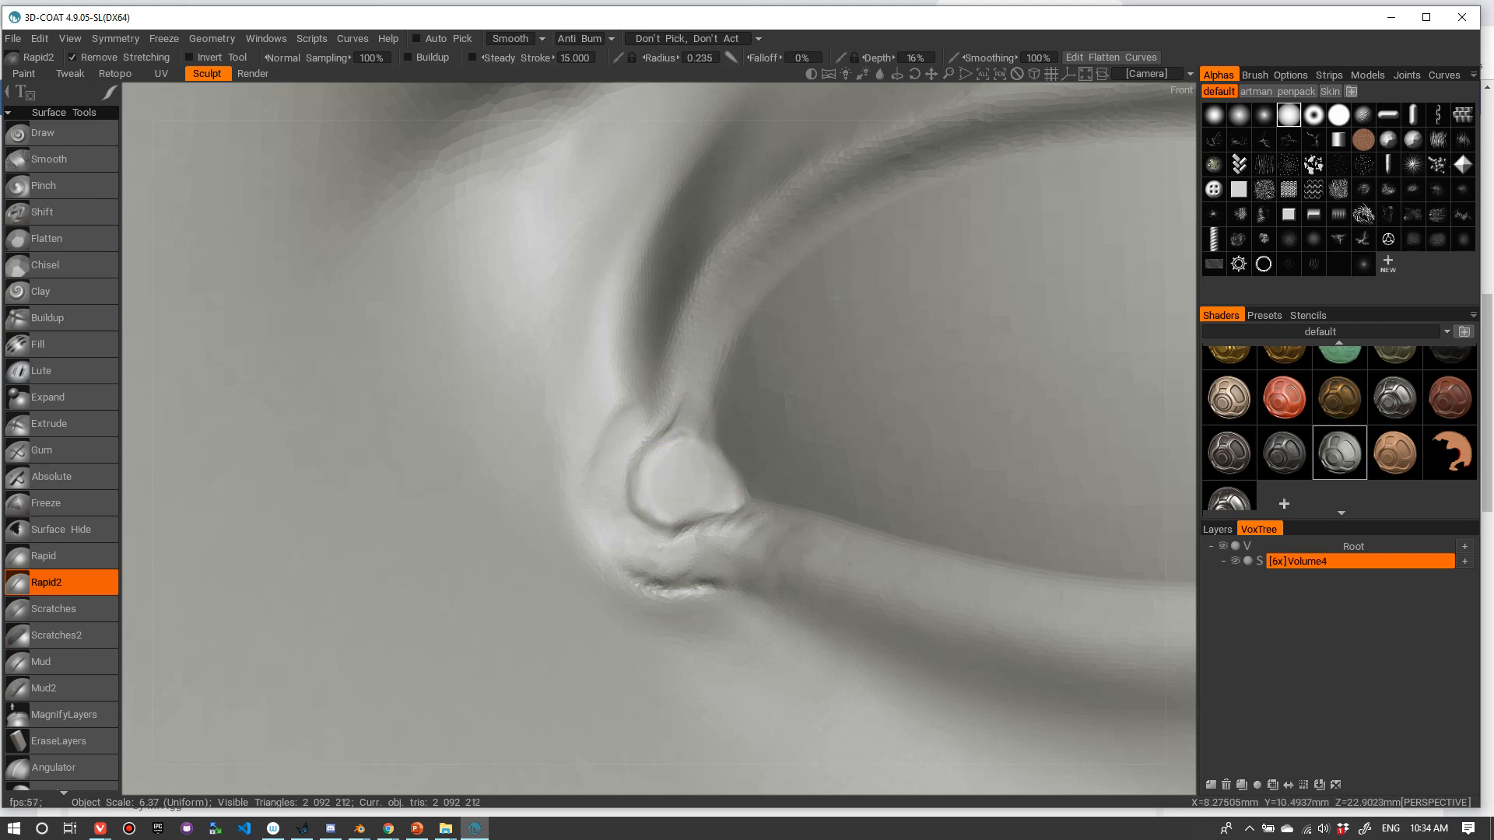
- Try a small round pupil in the eyeball with Rapid2 at radius 0.656 and depth 75%, and undo it
scroll(718, 404, "down", 10)
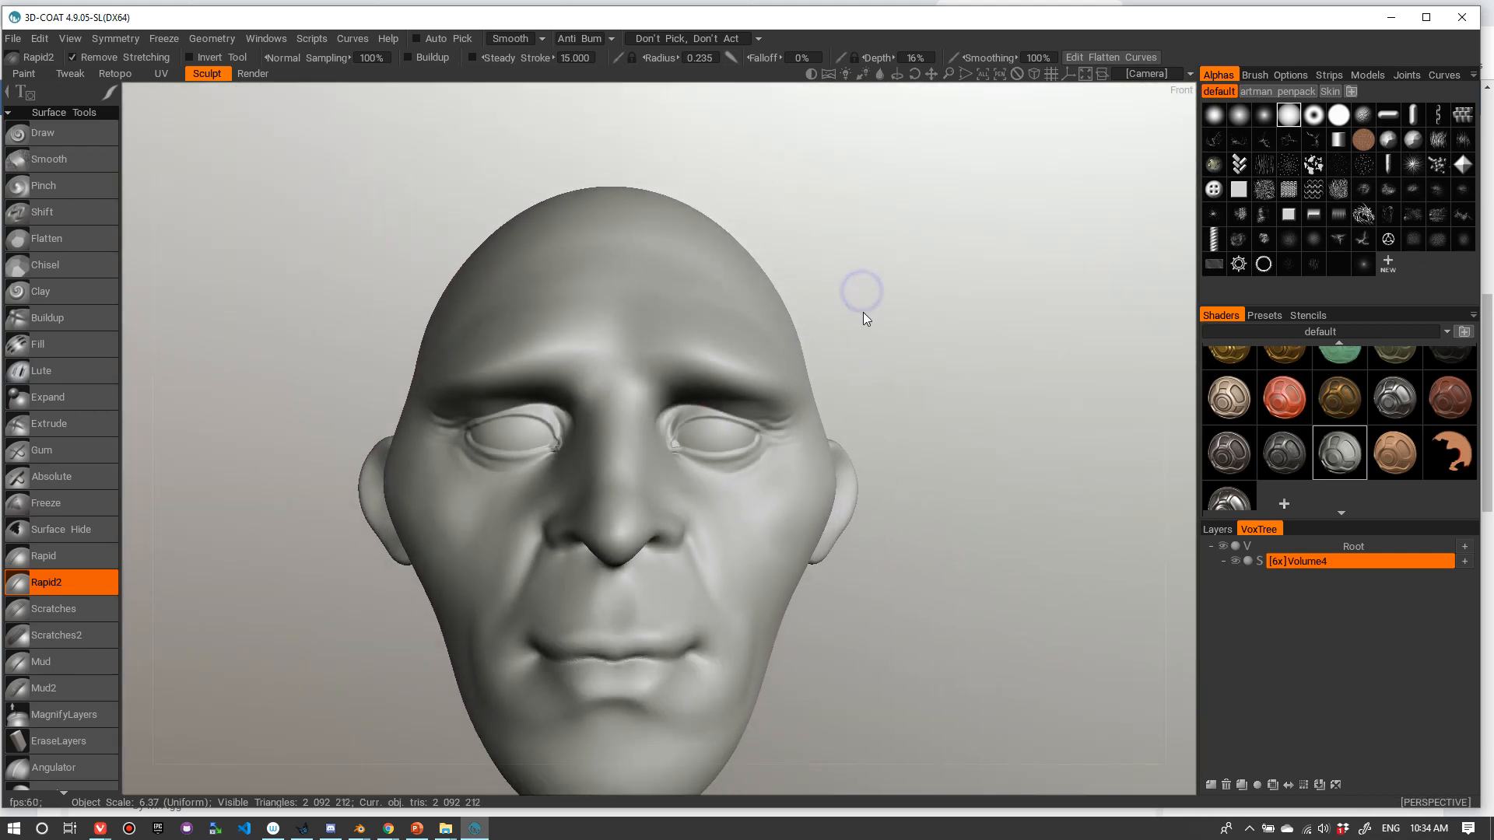
scroll(930, 559, "down", 5)
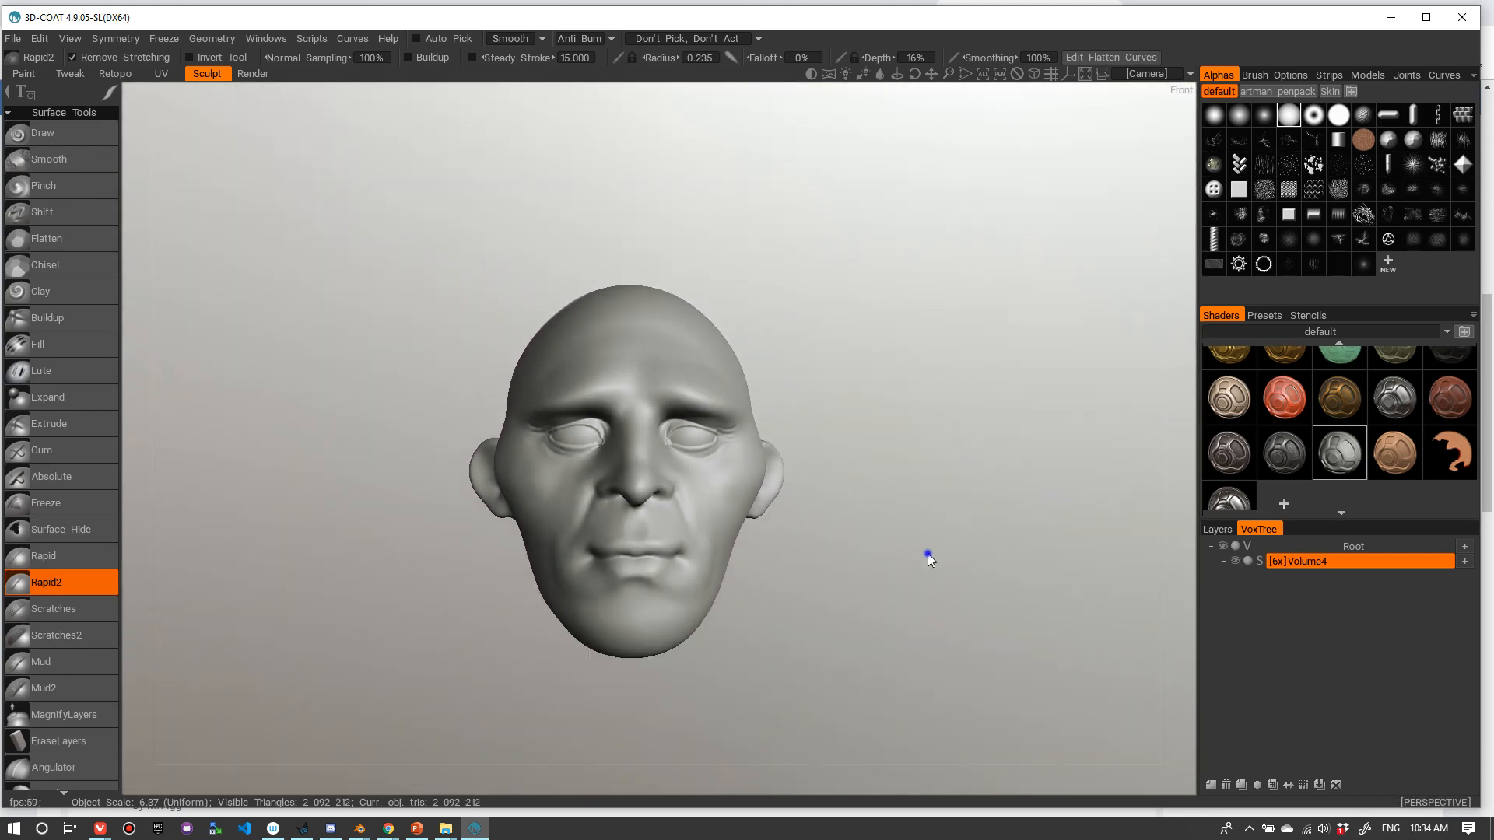
scroll(928, 553, "down", 4)
scroll(861, 534, "up", 15)
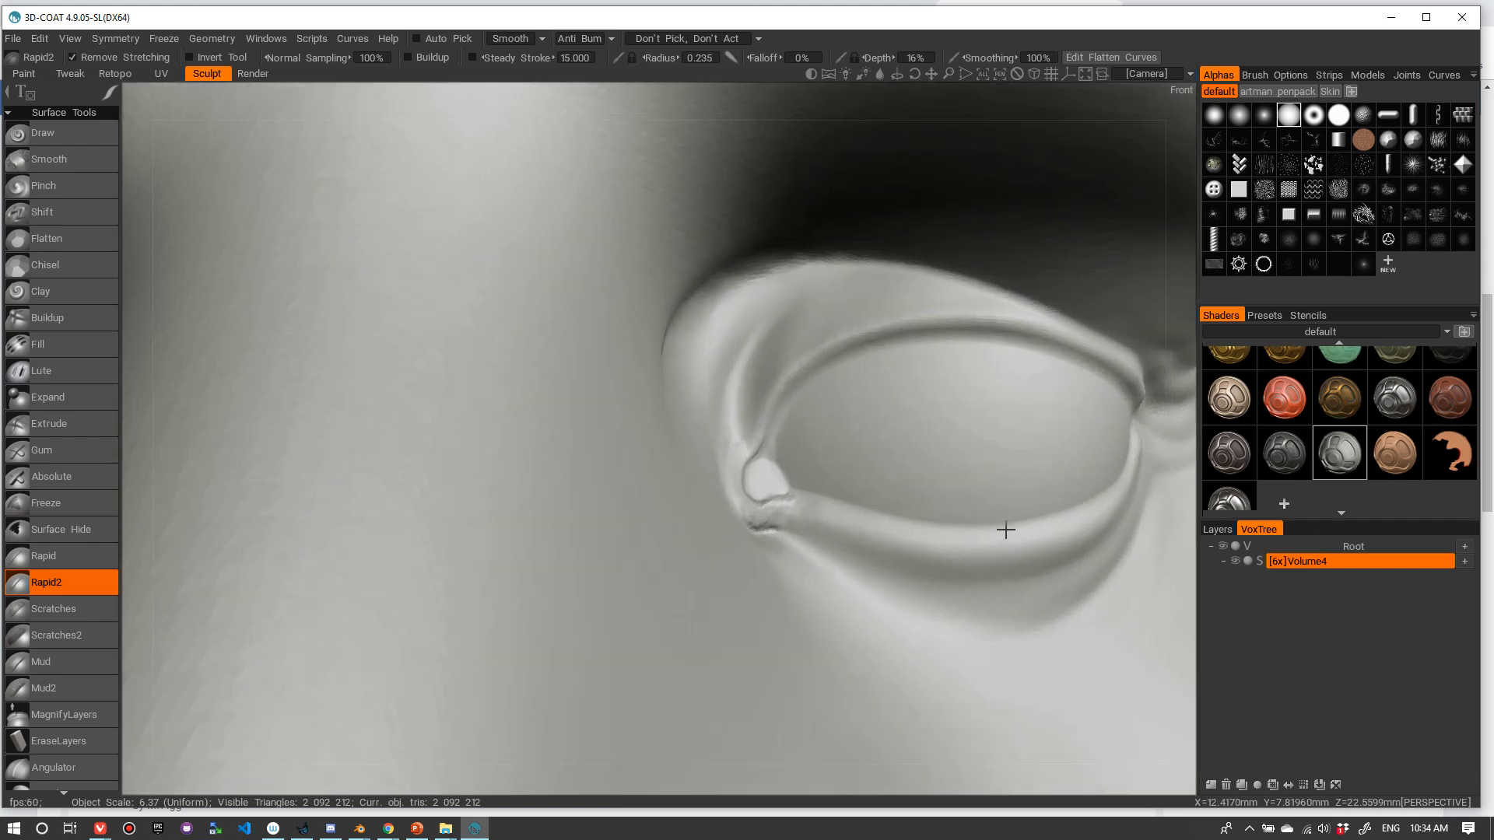
scroll(1006, 530, "up", 2)
mouse_move(955, 390)
right_mouse_down()
mouse_move(1010, 396)
mouse_move(964, 380)
mouse_move(967, 357)
mouse_move(964, 381)
right_mouse_up()
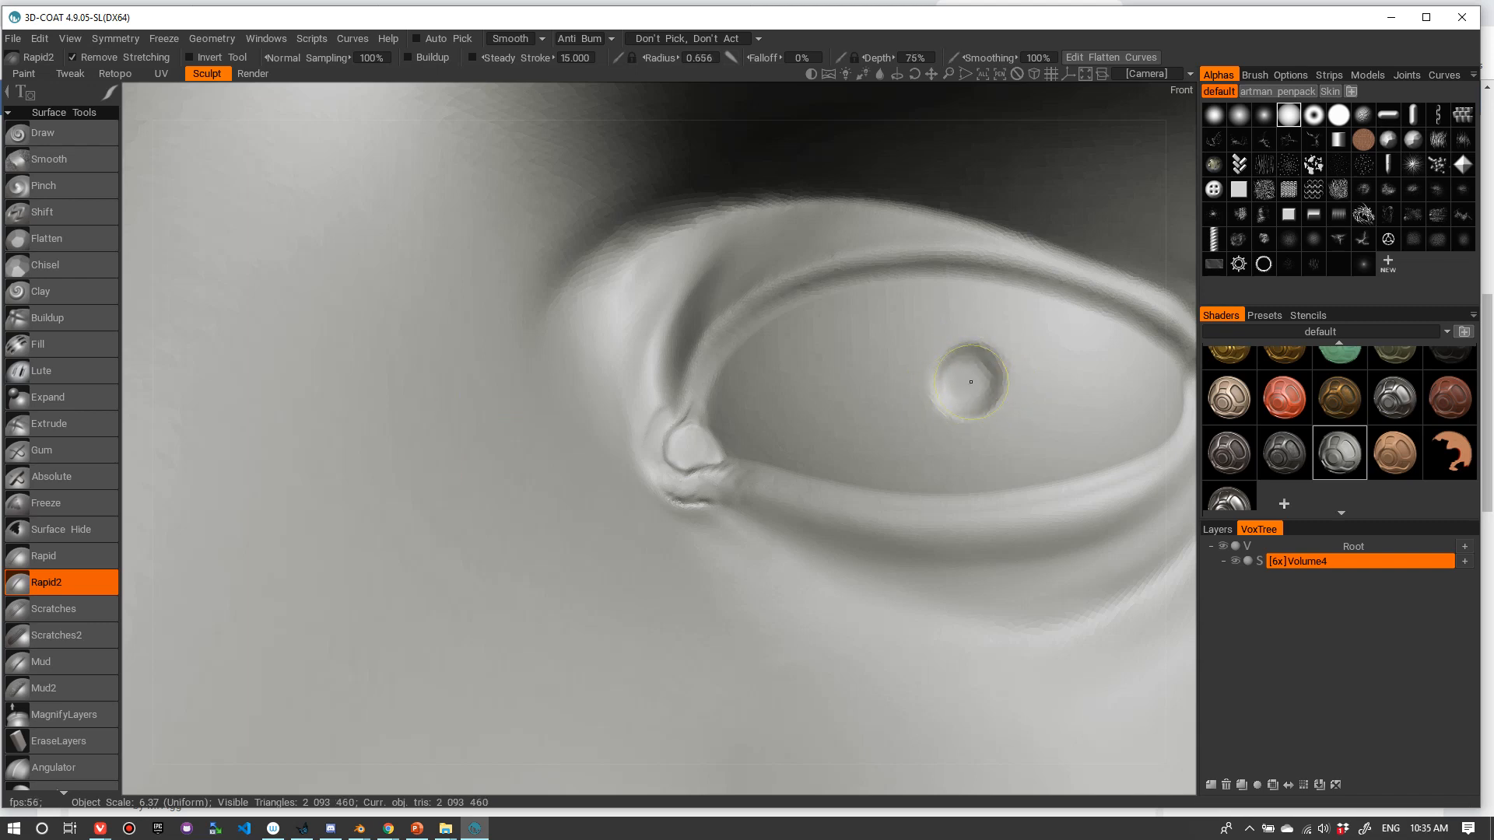
left_click_drag(971, 381, 973, 376)
scroll(1013, 332, "down", 6)
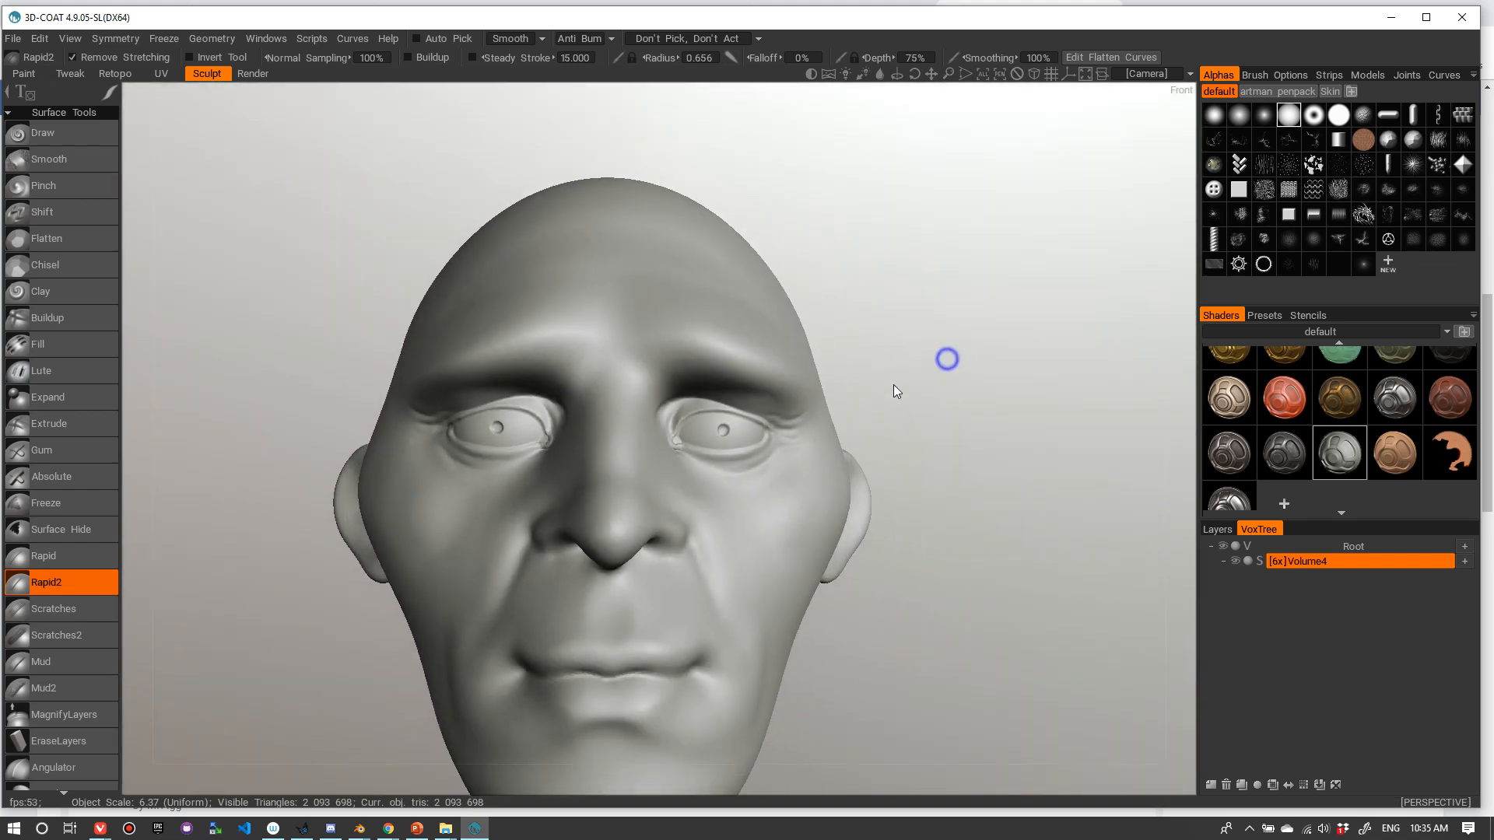
scroll(933, 387, "up", 6)
key("ctrl+z")
key("ctrl+z")
key("ctrl+z")
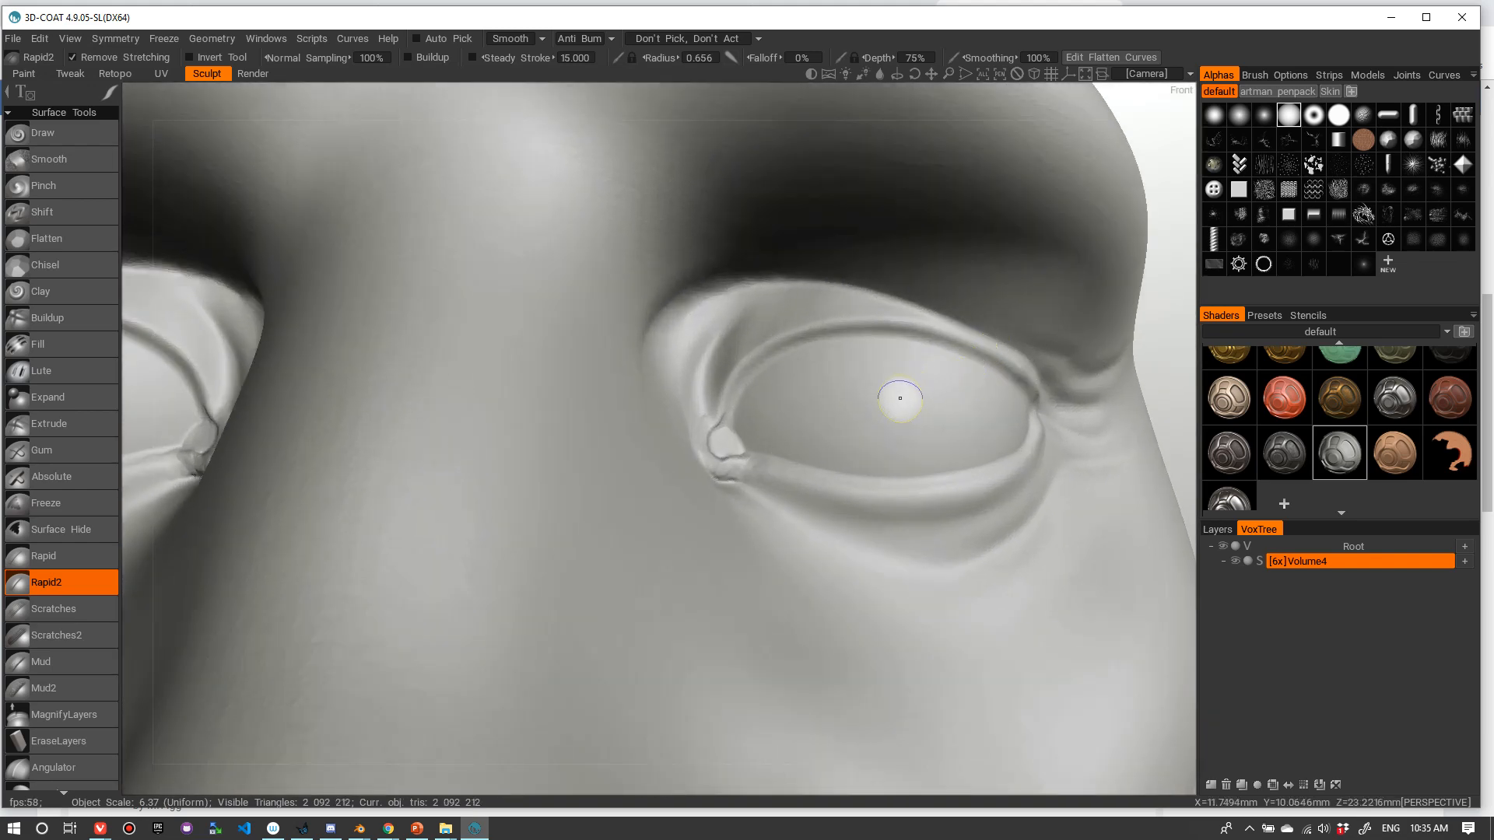
- Carve a wide round iris into the eyeball with inverted Rapid2 strokes, starting at radius about 1.38 and depth 75%
mouse_move(916, 398)
left_mouse_down("ctrl")
mouse_move(910, 421)
mouse_move(850, 400)
mouse_move(856, 387)
mouse_move(918, 413)
mouse_move(903, 408)
left_mouse_up("ctrl")
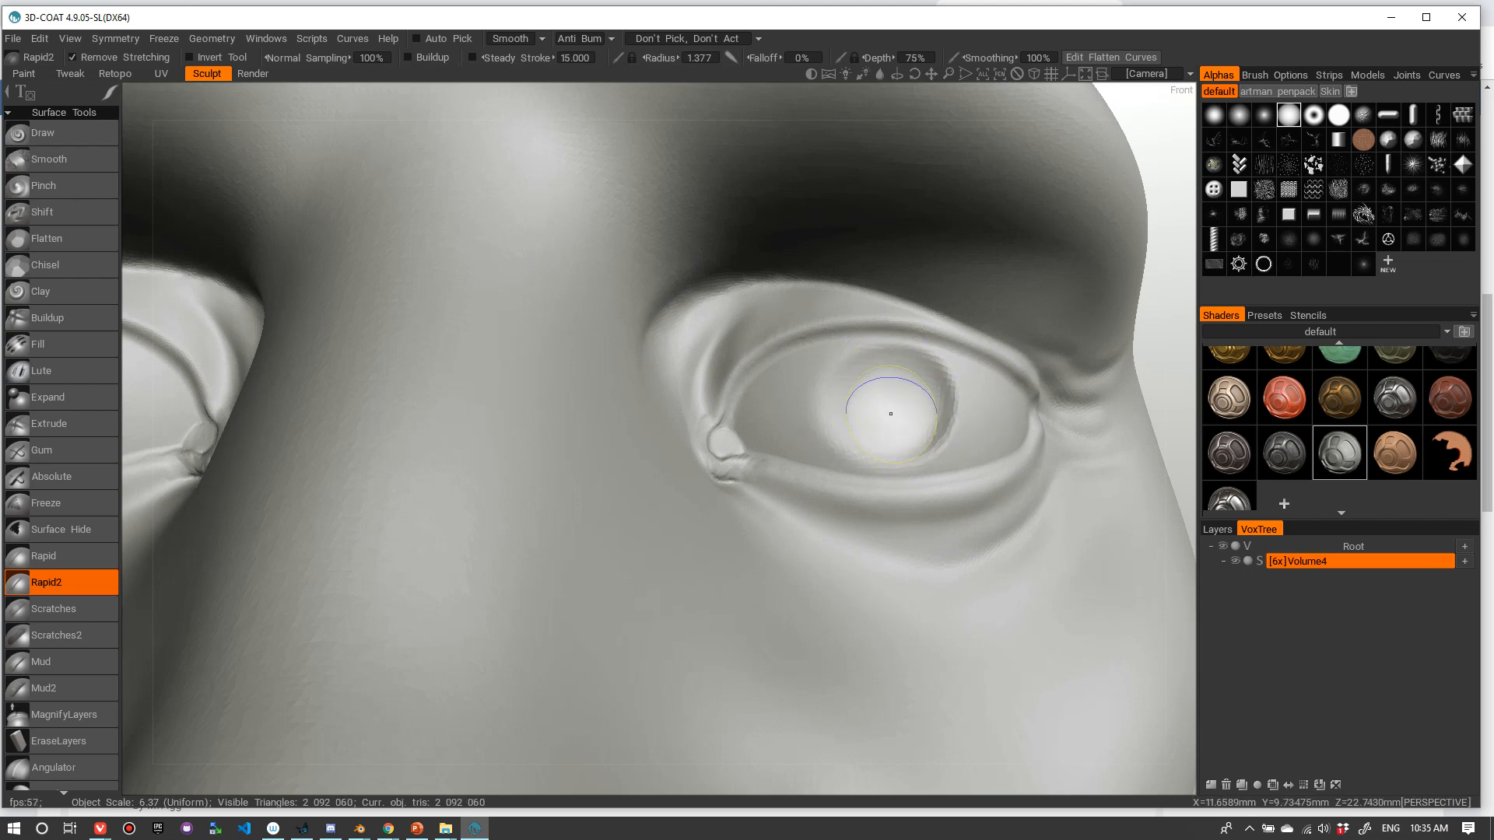
right_click_drag(889, 394, 880, 397)
left_click_drag(883, 395, 888, 396, "ctrl")
right_click_drag(890, 400, 894, 400)
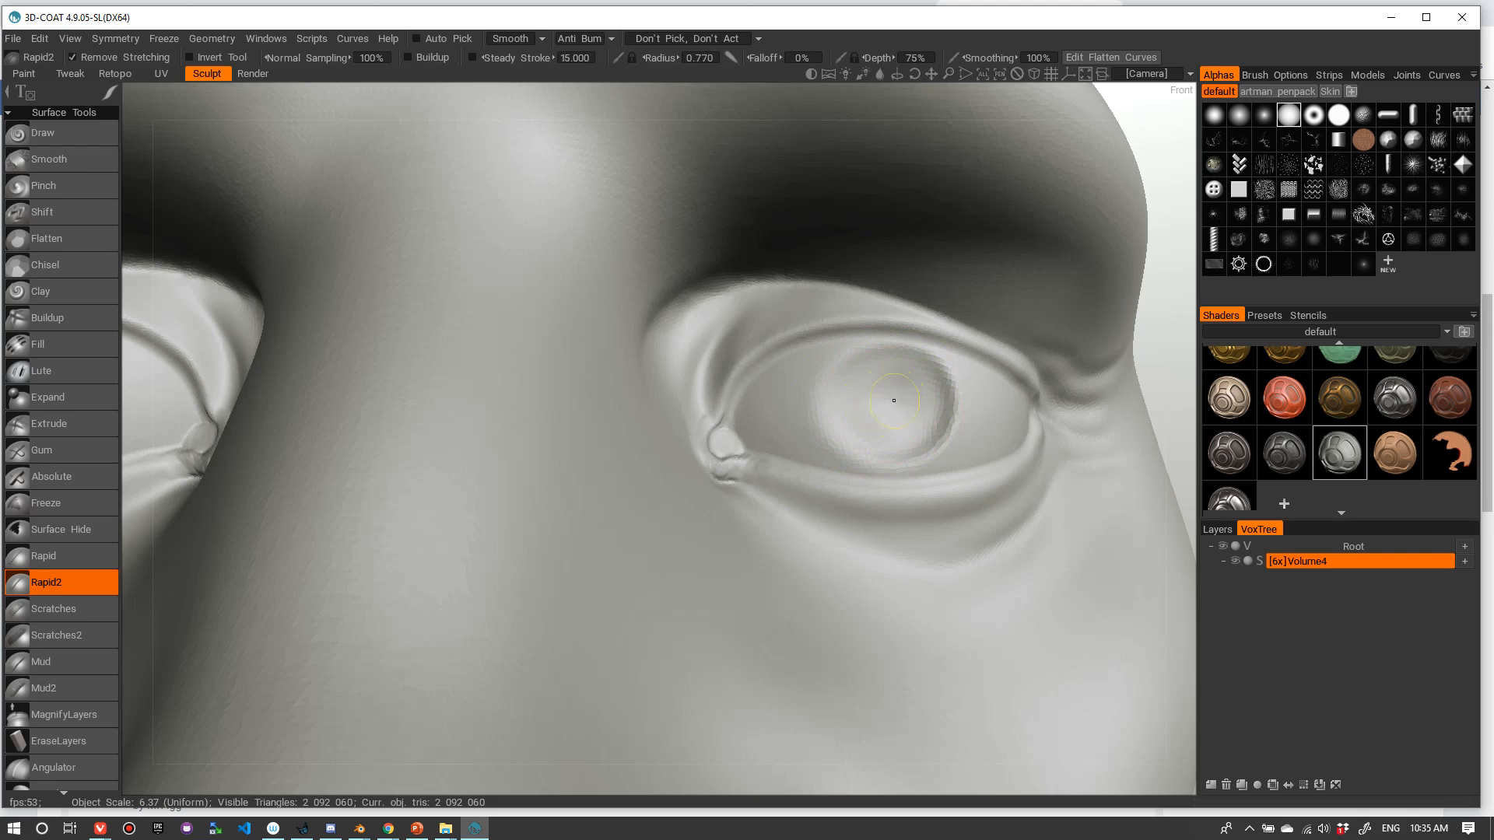
- Reduce the Rapid2 brush radius to 0.519 and shape the fold beneath the tear duct at the inner eye corner
scroll(865, 380, "down", 10)
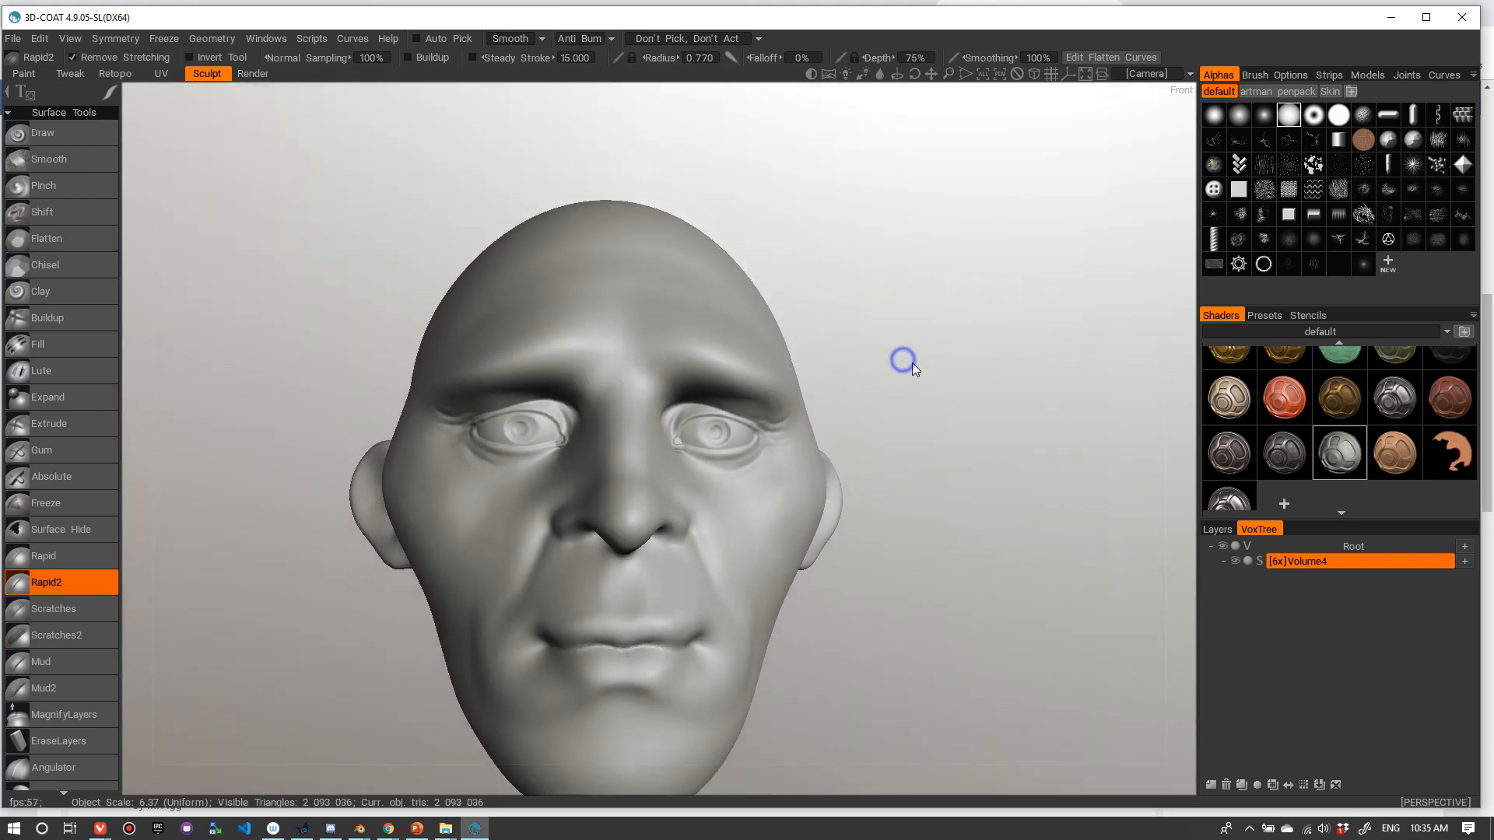
left_click_drag(912, 363, 927, 348)
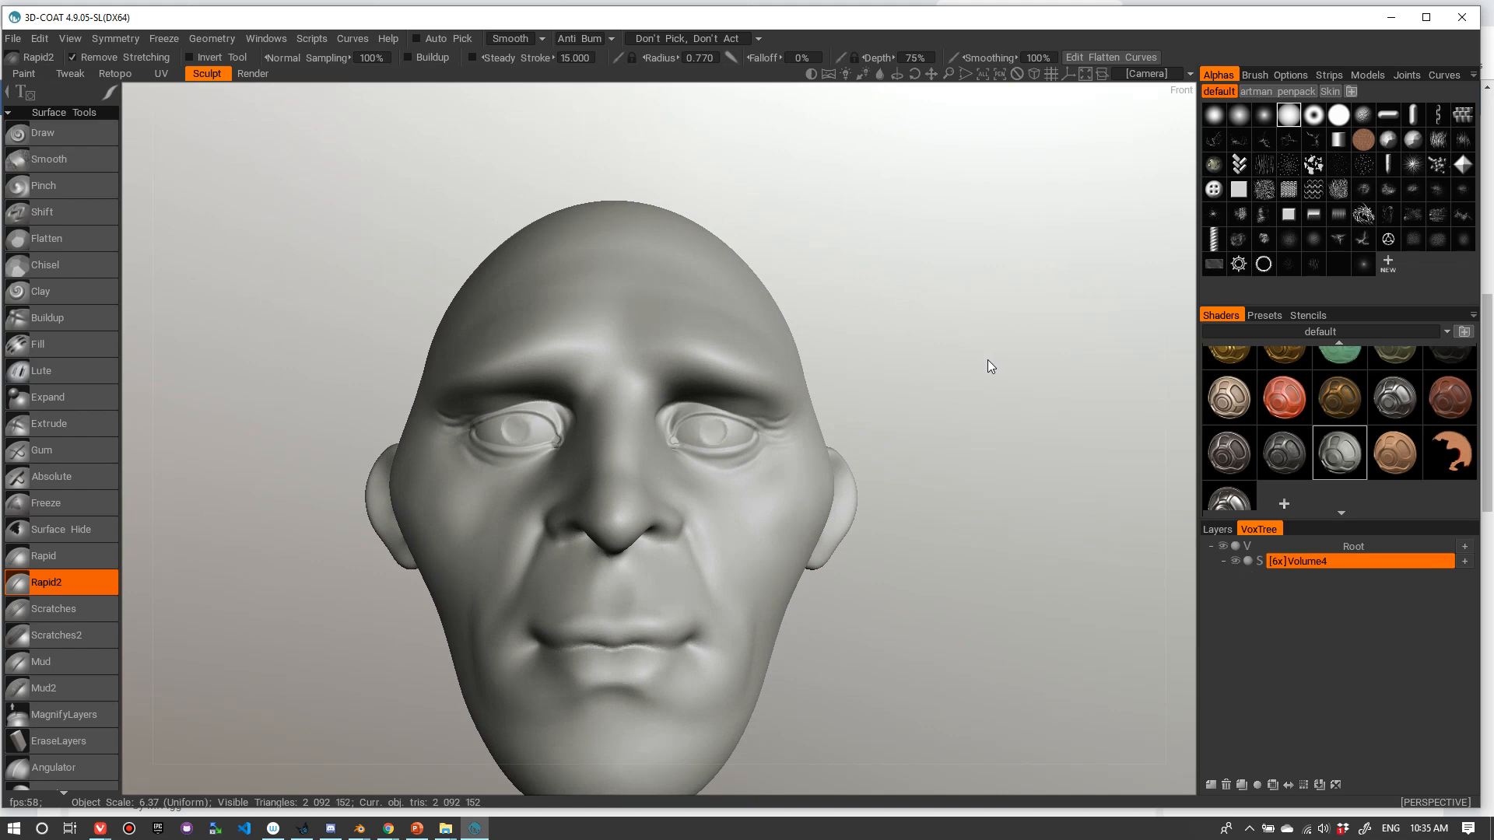
mouse_move(1003, 343)
left_mouse_down()
mouse_move(950, 417)
mouse_move(997, 468)
mouse_move(1043, 476)
left_mouse_up()
right_click_drag(990, 404, 1113, 394)
left_click_drag(655, 518, 632, 483, "alt")
right_click_drag(631, 484, 615, 476, "alt")
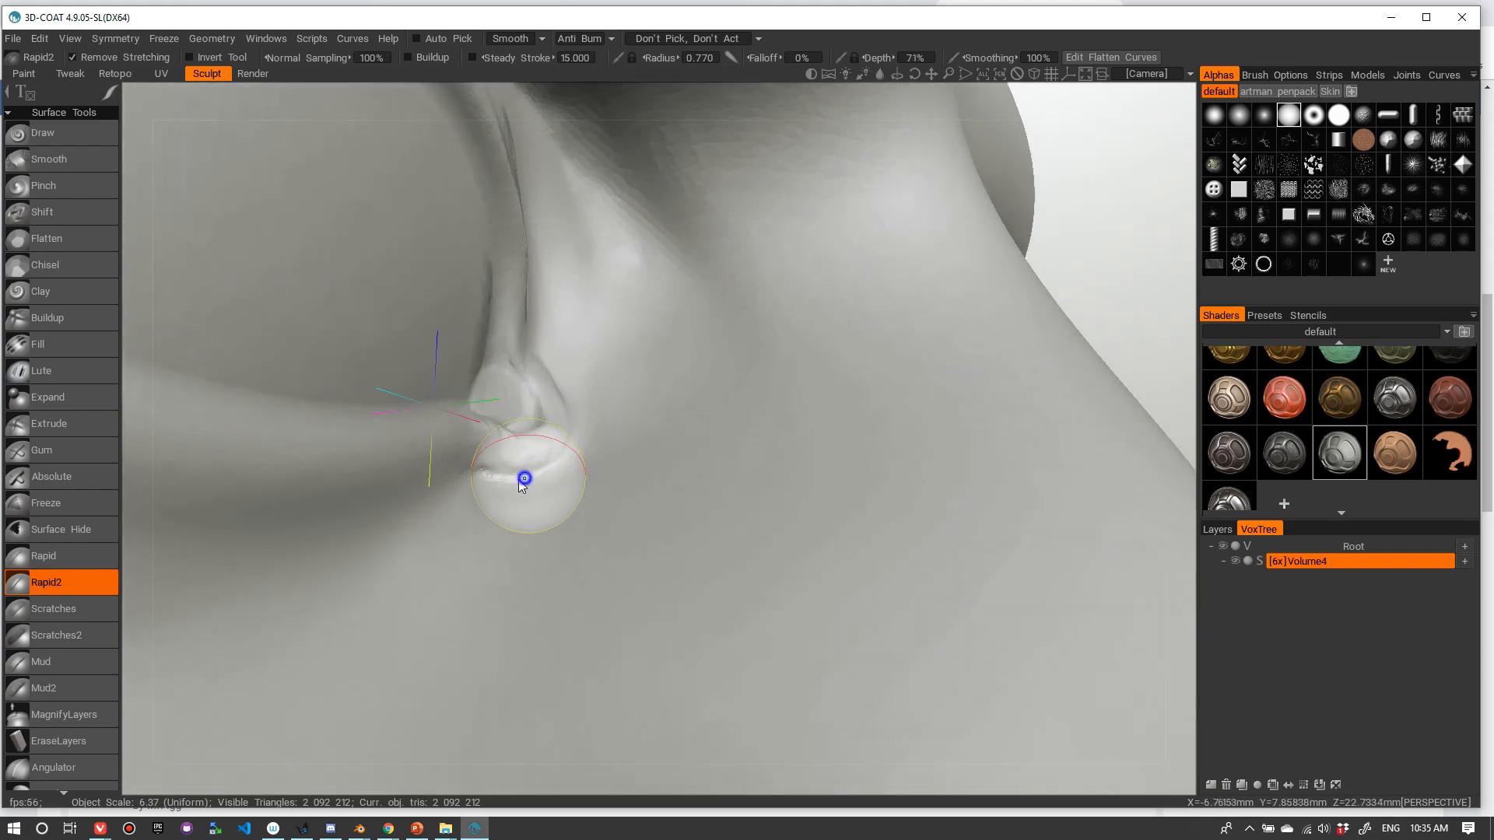
right_click_drag(523, 477, 510, 475)
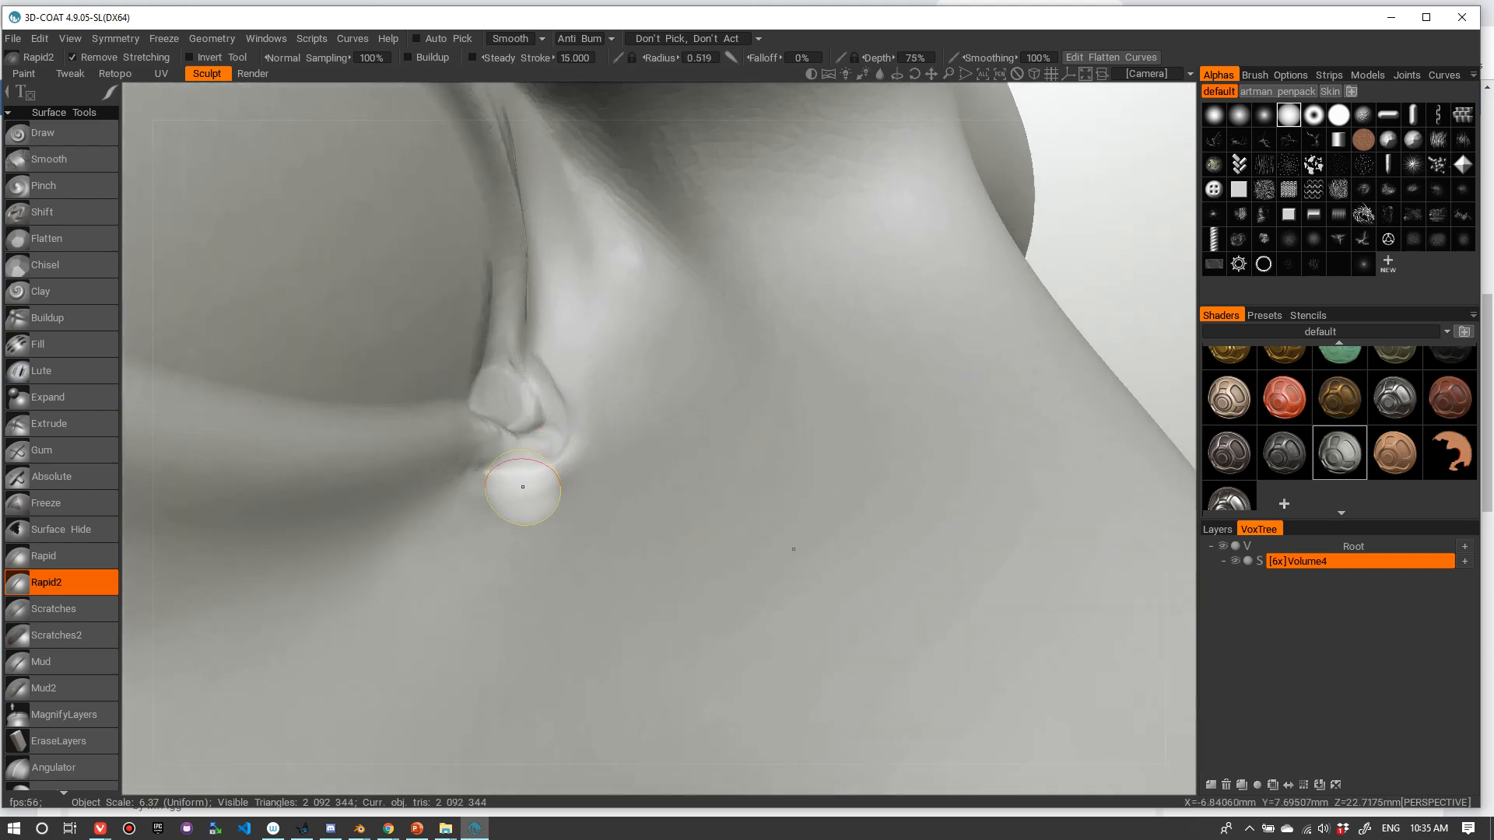
right_click(526, 475)
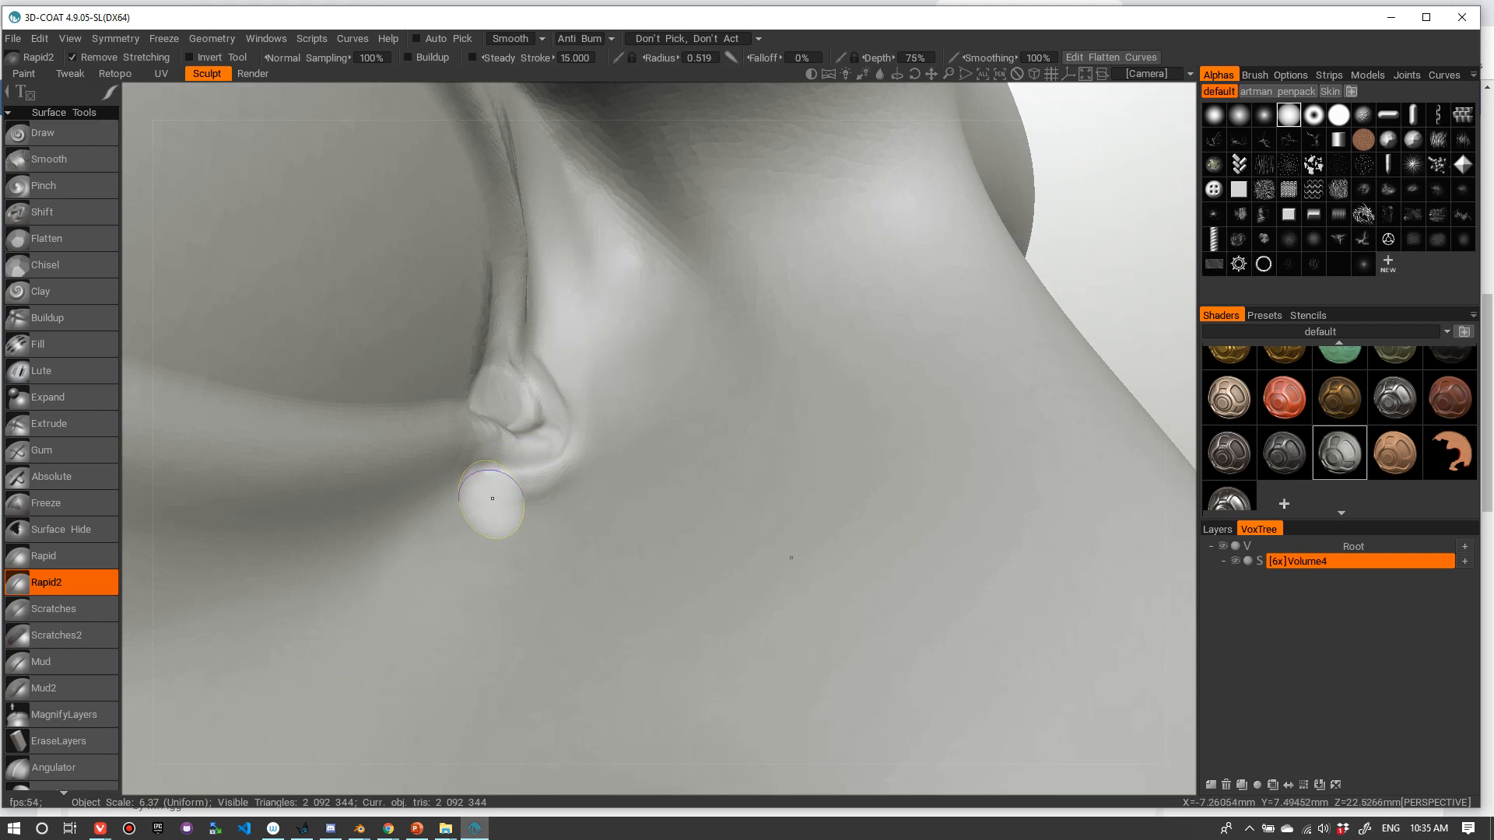
- Sculpt diagonal creases running down from the inner eye corner and refine the rim around the tear duct
mouse_move(493, 500)
left_mouse_down()
mouse_move(406, 607)
mouse_move(439, 630)
mouse_move(326, 638)
mouse_move(373, 661)
left_mouse_up()
mouse_move(545, 486)
left_mouse_down()
mouse_move(469, 566)
mouse_move(576, 502)
left_mouse_up()
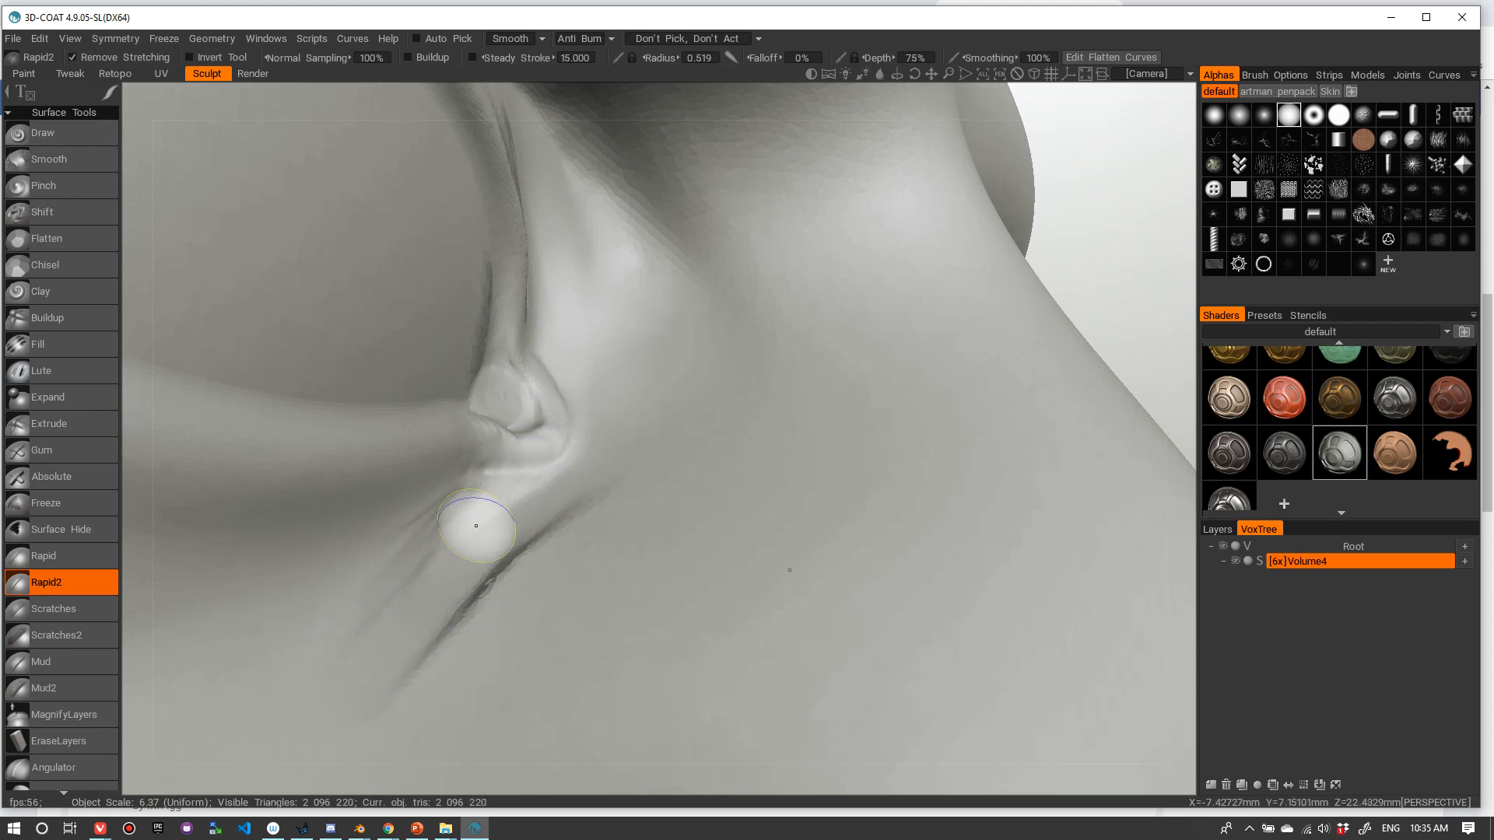
mouse_move(498, 426)
left_mouse_down()
mouse_move(516, 410)
mouse_move(492, 470)
mouse_move(514, 420)
mouse_move(556, 449)
left_mouse_up()
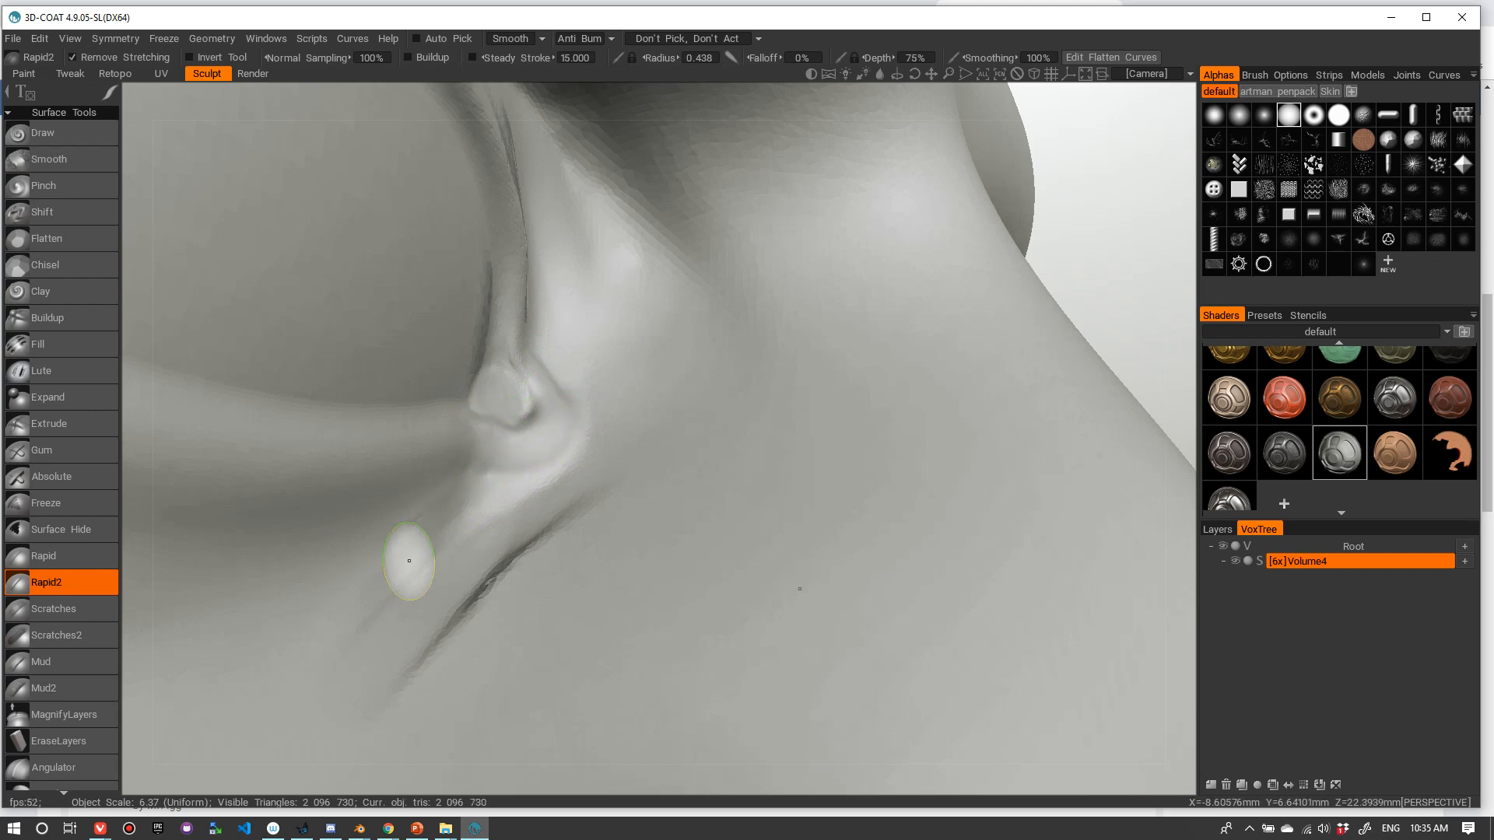
- Smooth the diagonal creases below the inner eye corner into the cheek with a brush radius of 0.679
left_click_drag(410, 566, 456, 500, "shift")
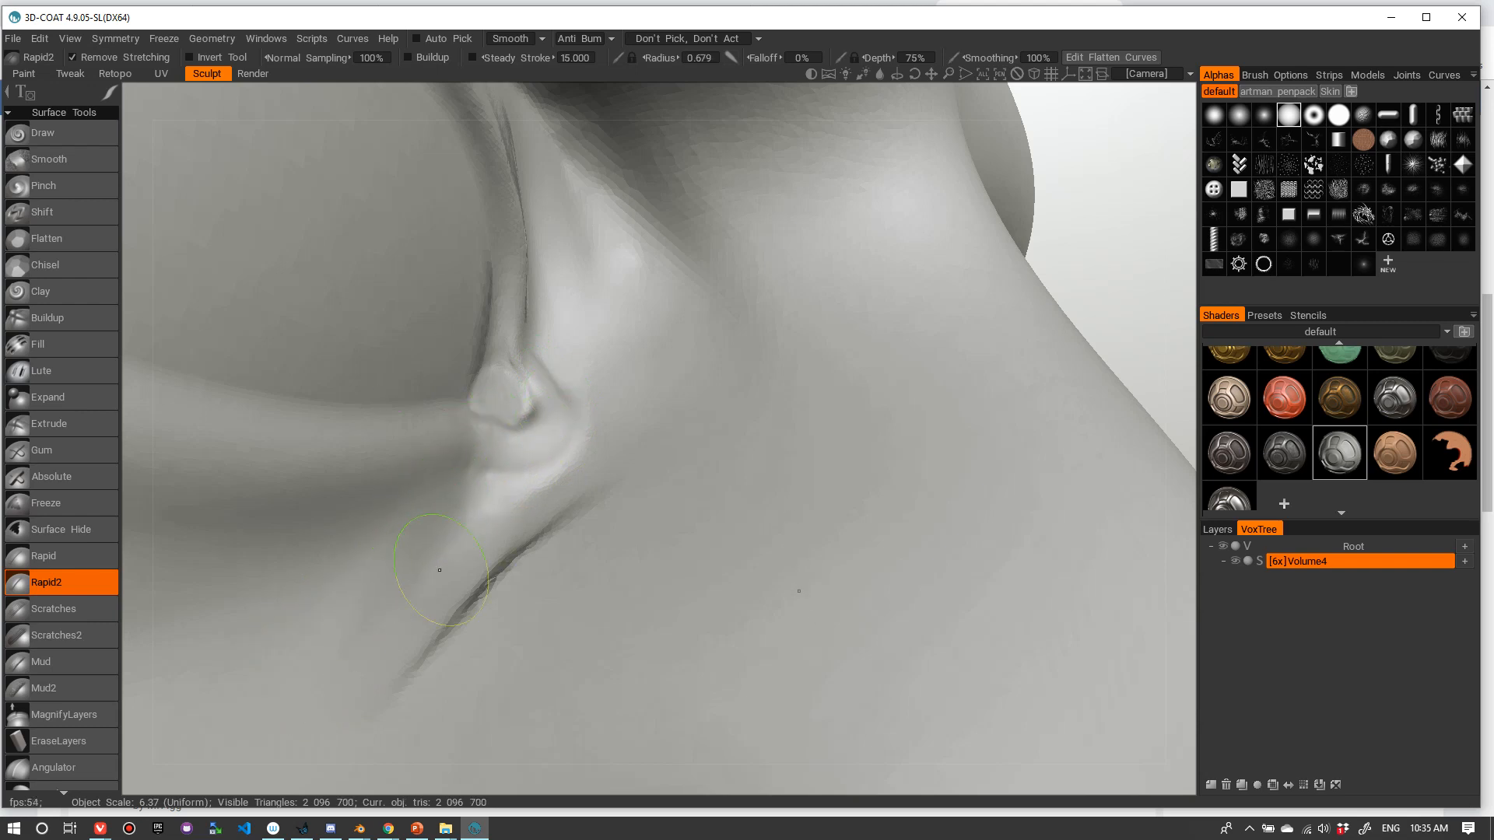
mouse_move(463, 622)
left_mouse_down("shift")
mouse_move(534, 534)
mouse_move(406, 656)
mouse_move(425, 580)
left_mouse_up("shift")
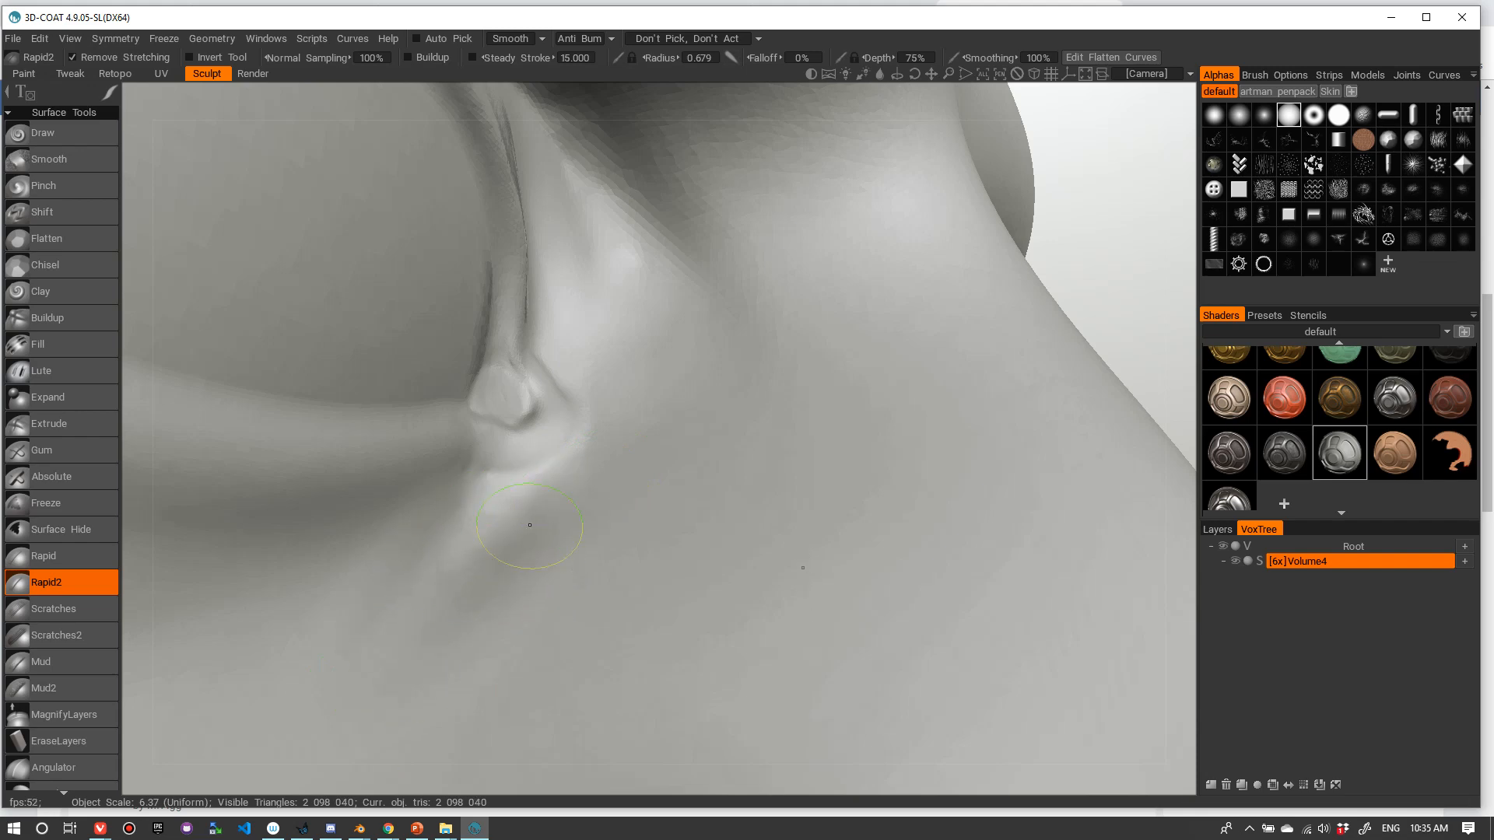
left_click(557, 364, "shift")
- Examine the face from the front and the side, finishing with the profile of the nose
mouse_move(636, 314)
right_mouse_down("alt")
mouse_move(594, 340)
mouse_move(579, 414)
right_mouse_up("alt")
mouse_move(593, 407)
left_mouse_down("alt")
mouse_move(466, 407)
mouse_move(486, 398)
left_mouse_up("alt")
right_click_drag(486, 399, 466, 430, "alt")
left_click_drag(947, 527, 908, 498, "alt")
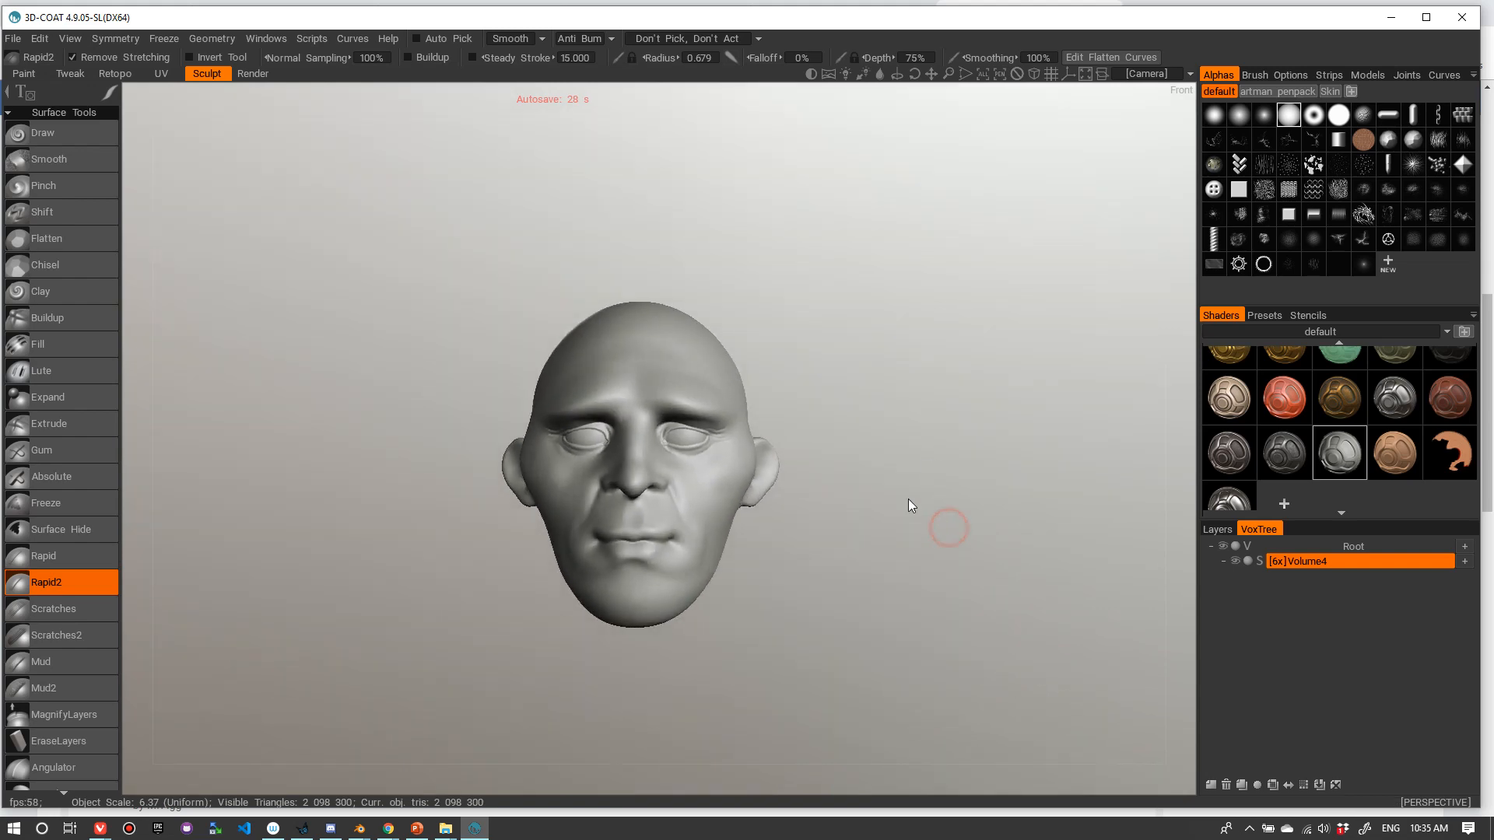
right_click_drag(858, 506, 947, 511, "alt")
left_click_drag(923, 527, 761, 539, "alt")
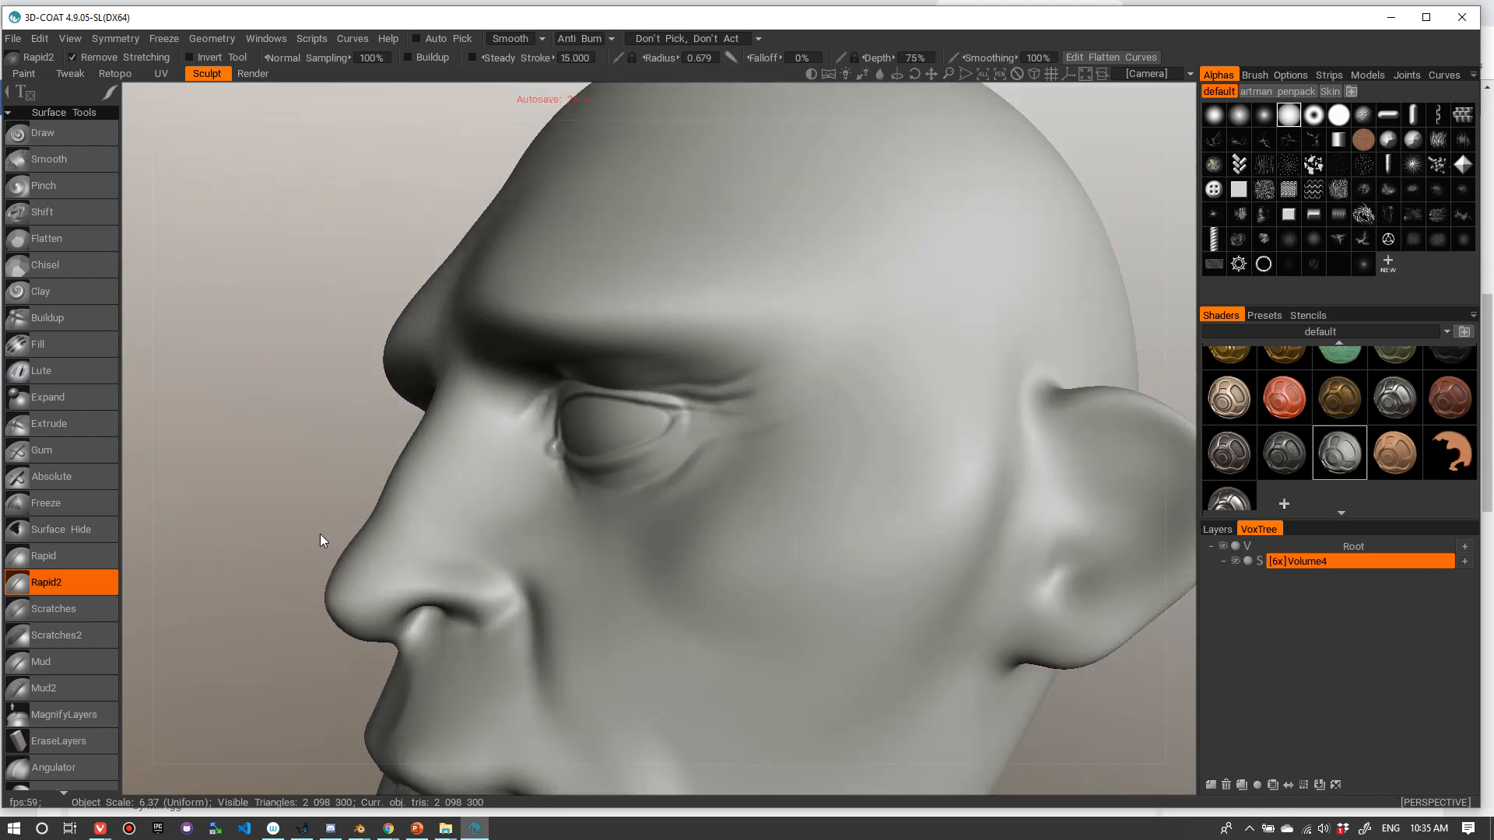
right_click_drag(320, 534, 273, 517, "alt")
middle_click_drag(273, 517, 441, 376, "alt")
right_click_drag(397, 393, 452, 392, "alt")
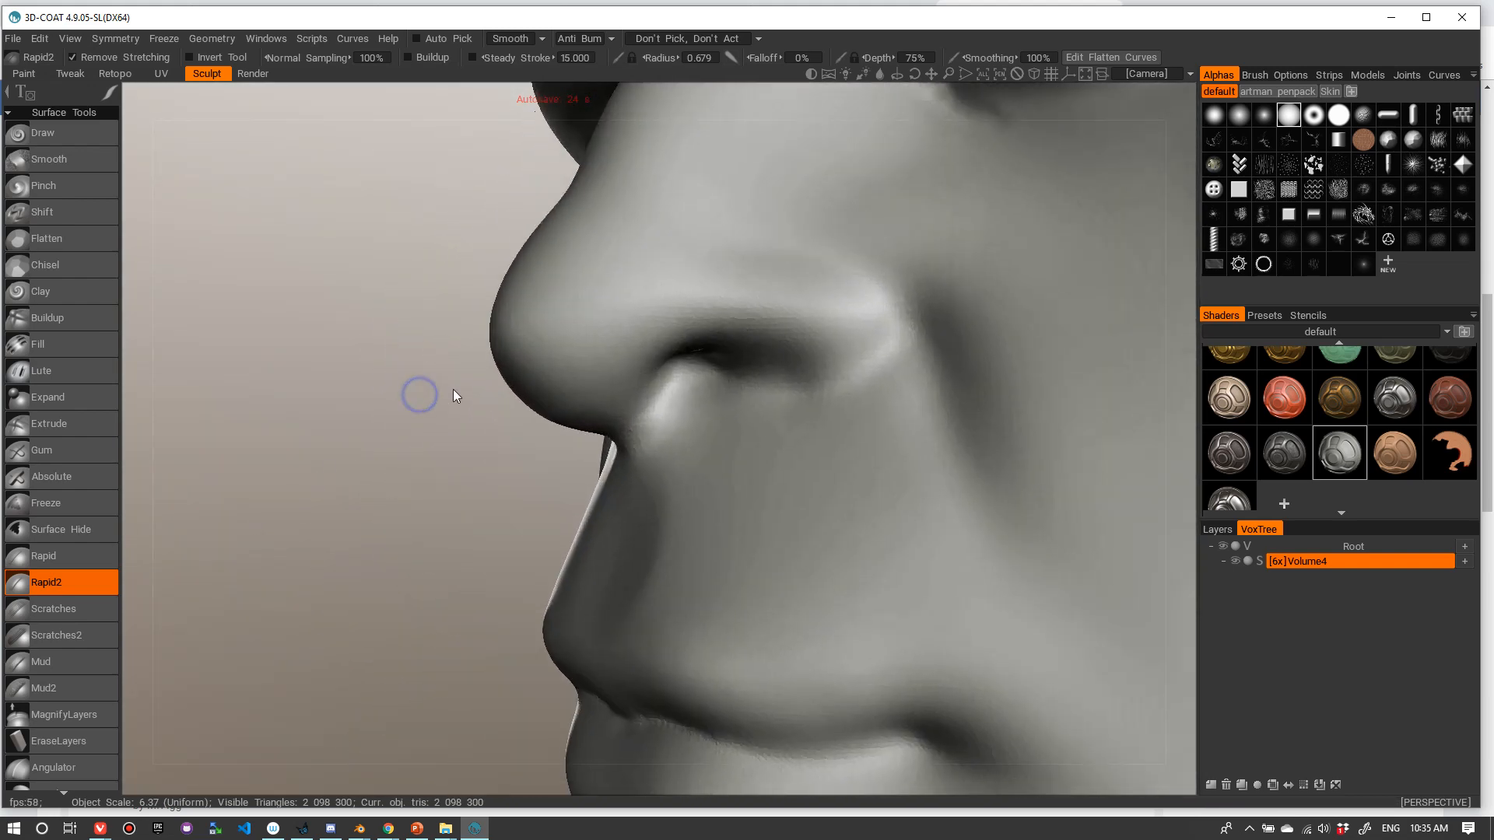
- Set the Rapid2 radius to 0.789 and carve out the nostril cavities from the underside of the nose
mouse_move(454, 396)
left_mouse_down("alt")
mouse_move(434, 383)
mouse_move(477, 343)
mouse_move(495, 347)
mouse_move(429, 342)
mouse_move(410, 390)
mouse_move(404, 361)
mouse_move(680, 334)
mouse_move(810, 279)
mouse_move(880, 223)
left_mouse_up("alt")
middle_click_drag(880, 224, 834, 294, "alt")
left_click_drag(833, 293, 804, 287, "alt")
right_click_drag(805, 287, 843, 274)
mouse_move(844, 274)
left_mouse_down("ctrl")
mouse_move(858, 279)
mouse_move(802, 247)
mouse_move(781, 268)
mouse_move(836, 288)
mouse_move(836, 248)
mouse_move(761, 245)
mouse_move(810, 280)
mouse_move(778, 257)
mouse_move(877, 272)
mouse_move(780, 241)
mouse_move(809, 280)
mouse_move(825, 257)
mouse_move(846, 267)
mouse_move(770, 265)
mouse_move(856, 272)
mouse_move(785, 276)
mouse_move(812, 250)
left_mouse_up("ctrl")
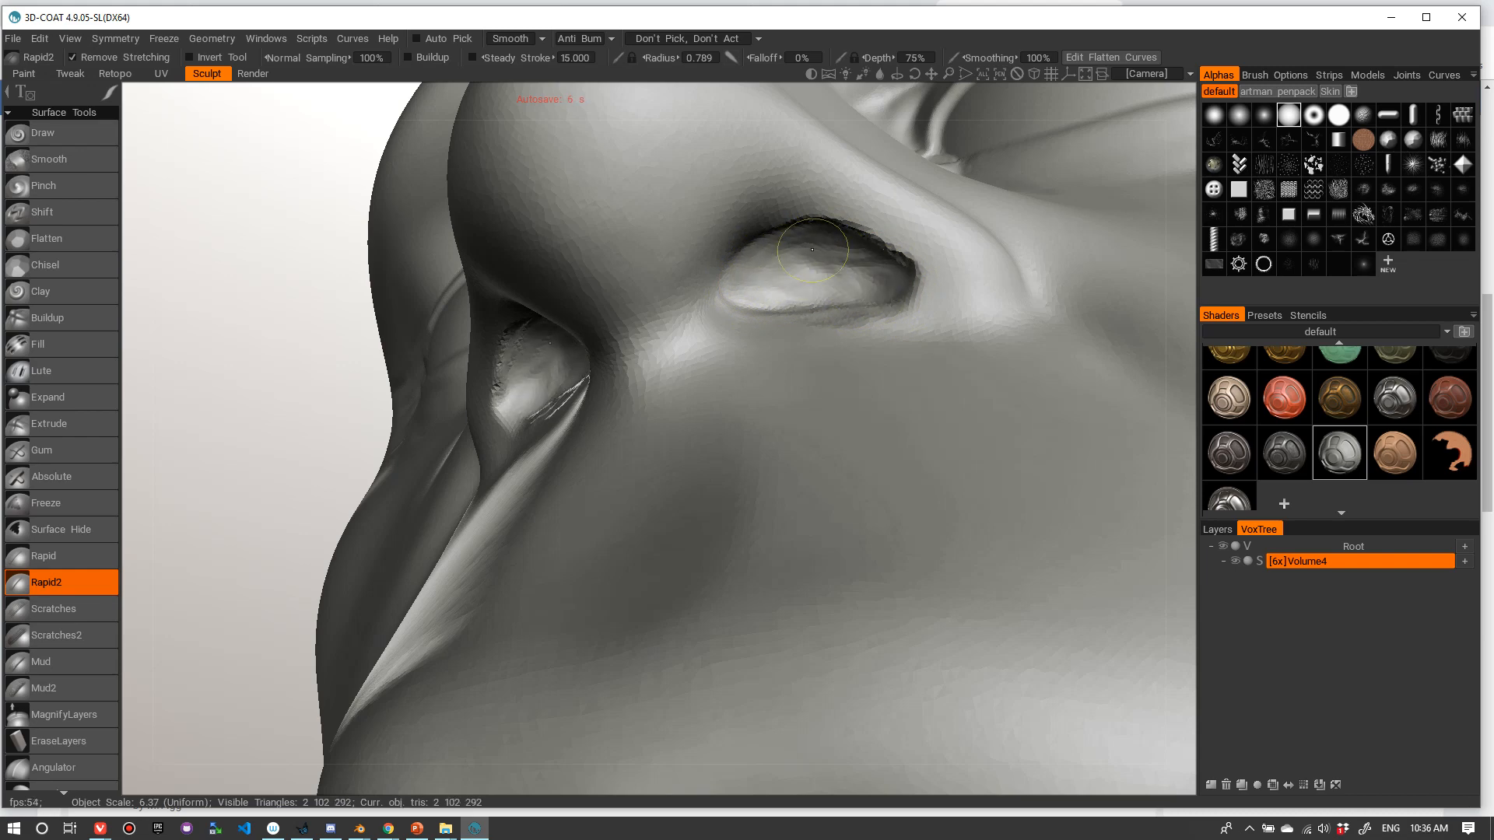
left_click_drag(901, 277, 830, 249, "ctrl")
- Enlarge the Rapid2 radius to 1.153 and rework the inner surface of the nostril
right_click_drag(923, 217, 783, 289, "alt")
mouse_move(783, 289)
left_mouse_down("alt")
mouse_move(660, 362)
mouse_move(679, 352)
left_mouse_up("alt")
right_click_drag(722, 316, 723, 380, "alt")
left_click_drag(724, 380, 770, 327, "alt")
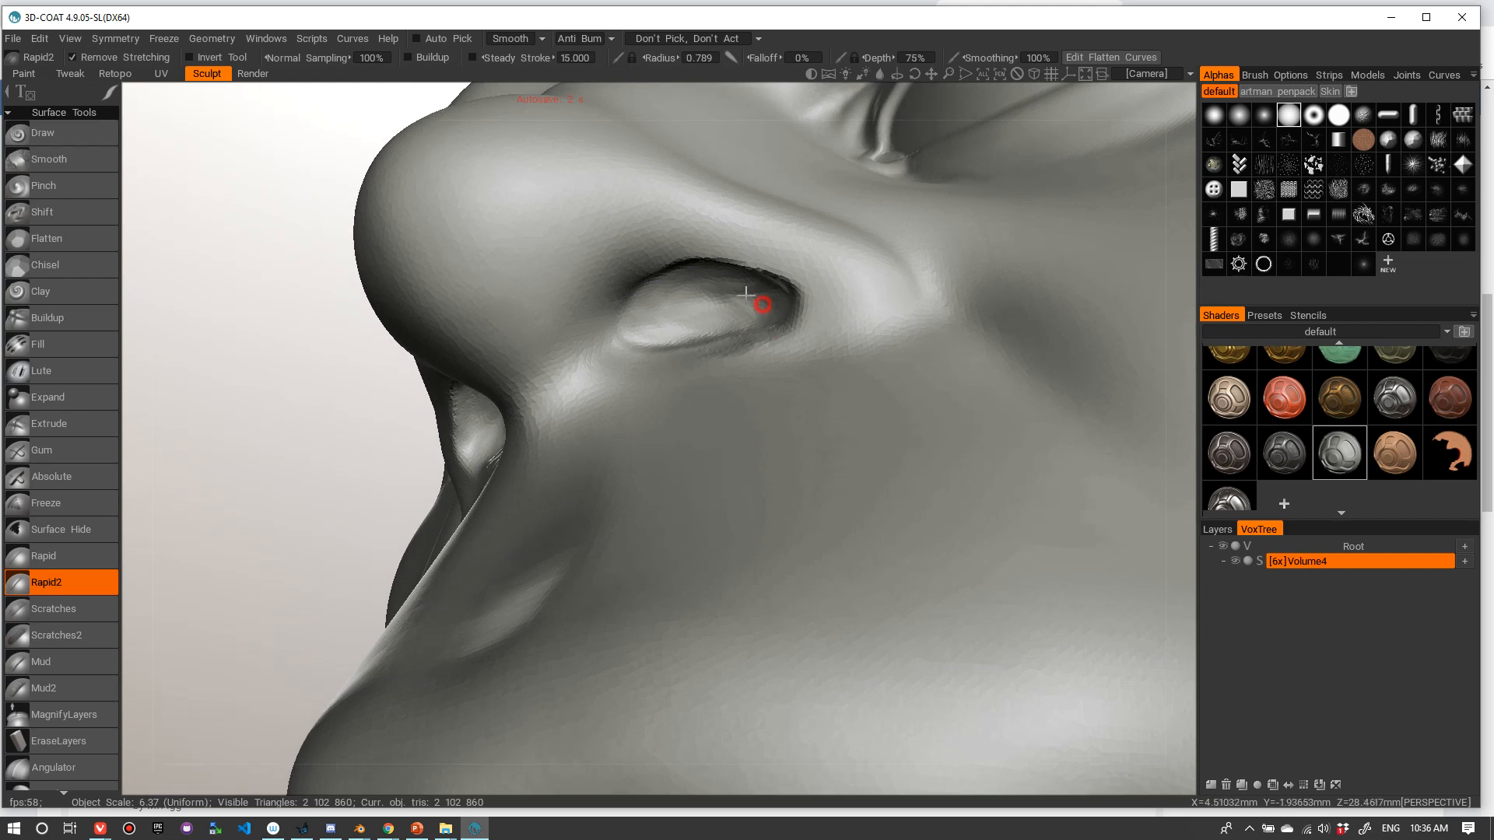
right_click_drag(738, 299, 748, 299)
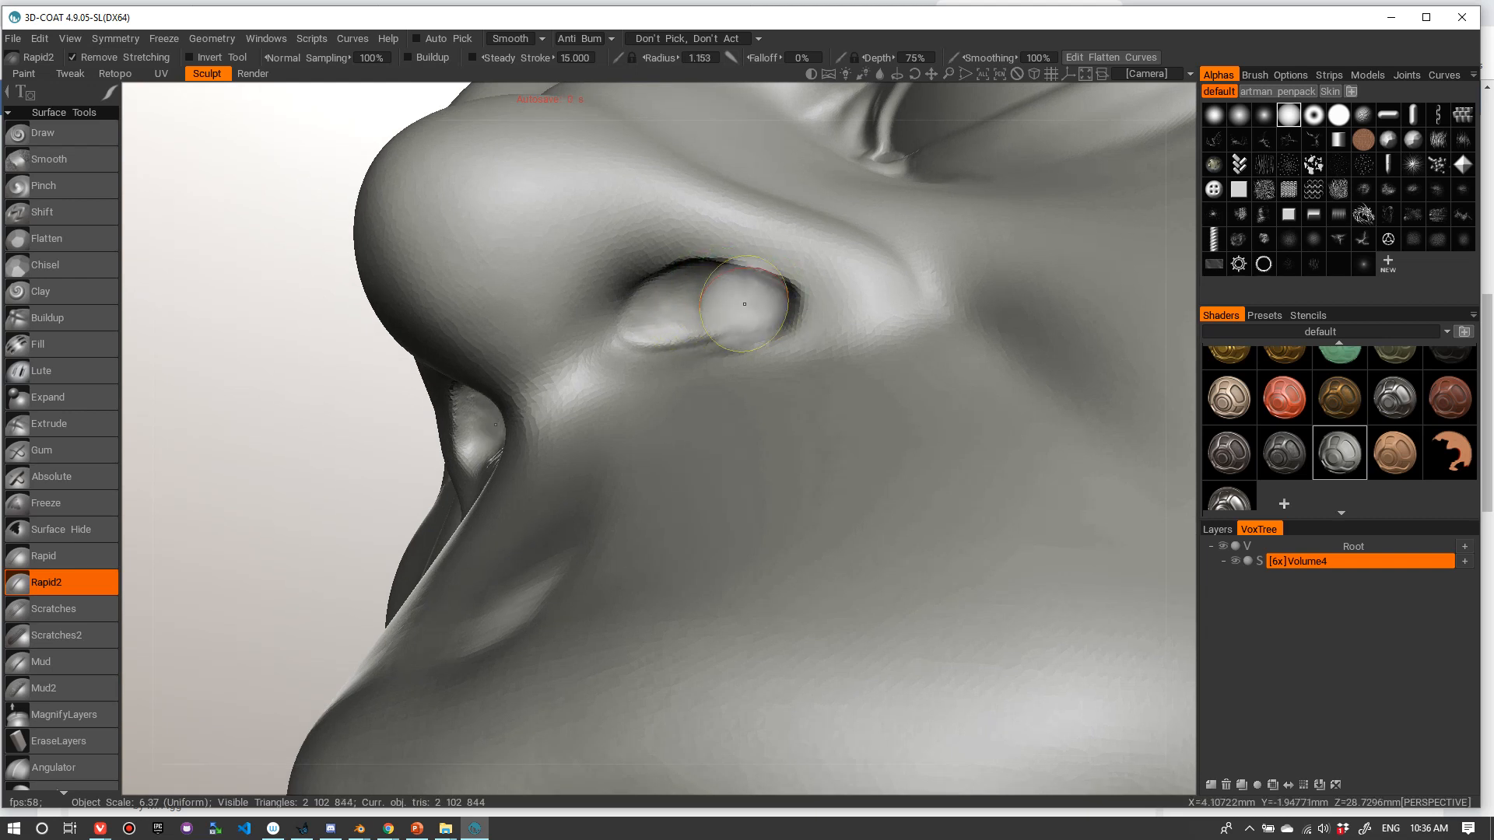
mouse_move(743, 303)
left_mouse_down()
mouse_move(654, 308)
mouse_move(704, 305)
mouse_move(689, 283)
left_mouse_up()
- Set the Rapid2 radius to 0.880 and refine the inside and rims of the nostrils from several angles
right_click_drag(761, 270, 737, 267)
left_click_drag(737, 267, 788, 268, "alt")
left_click_drag(900, 223, 946, 222, "alt")
right_click_drag(960, 226, 1046, 171, "alt")
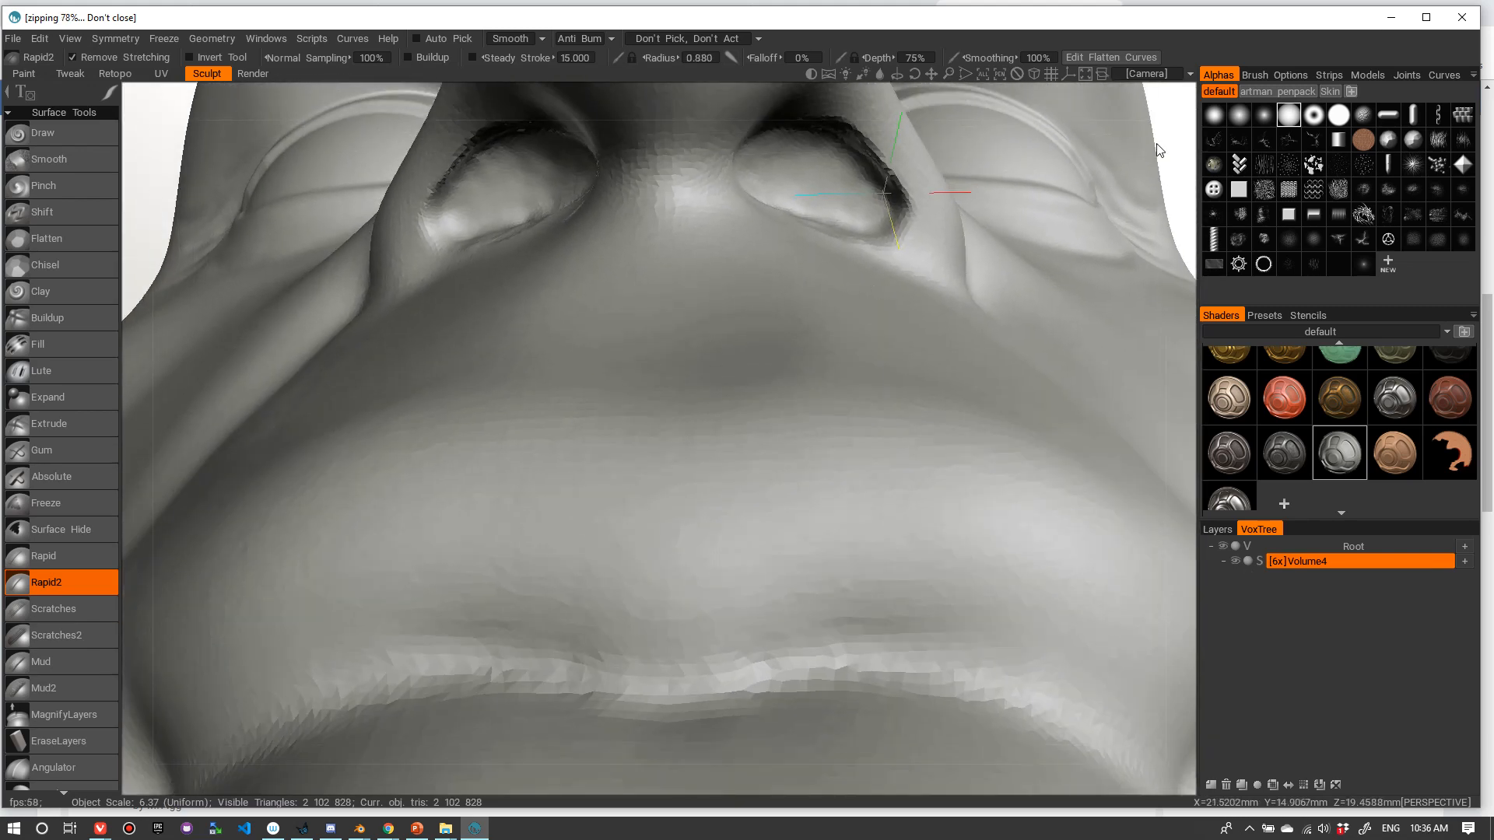
mouse_move(1169, 144)
right_mouse_down("alt")
mouse_move(1162, 172)
mouse_move(1154, 143)
mouse_move(1183, 139)
right_mouse_up("alt")
middle_click_drag(1183, 140, 1166, 243, "alt")
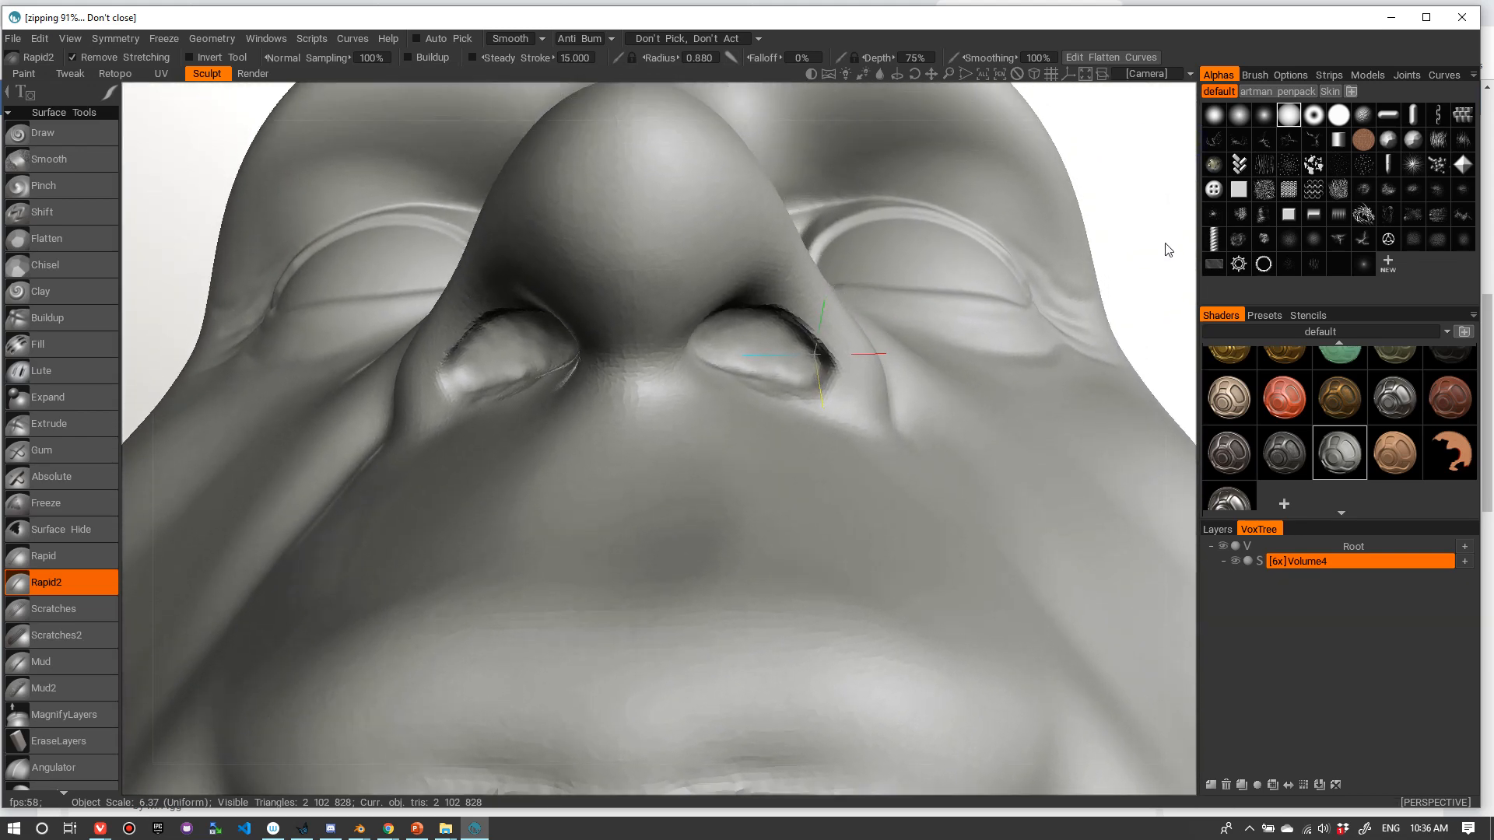
mouse_move(1097, 273)
left_mouse_down("alt")
mouse_move(1126, 240)
mouse_move(1179, 234)
left_mouse_up("alt")
mouse_move(784, 343)
left_mouse_down()
mouse_move(811, 402)
mouse_move(785, 337)
mouse_move(810, 393)
mouse_move(802, 353)
left_mouse_up()
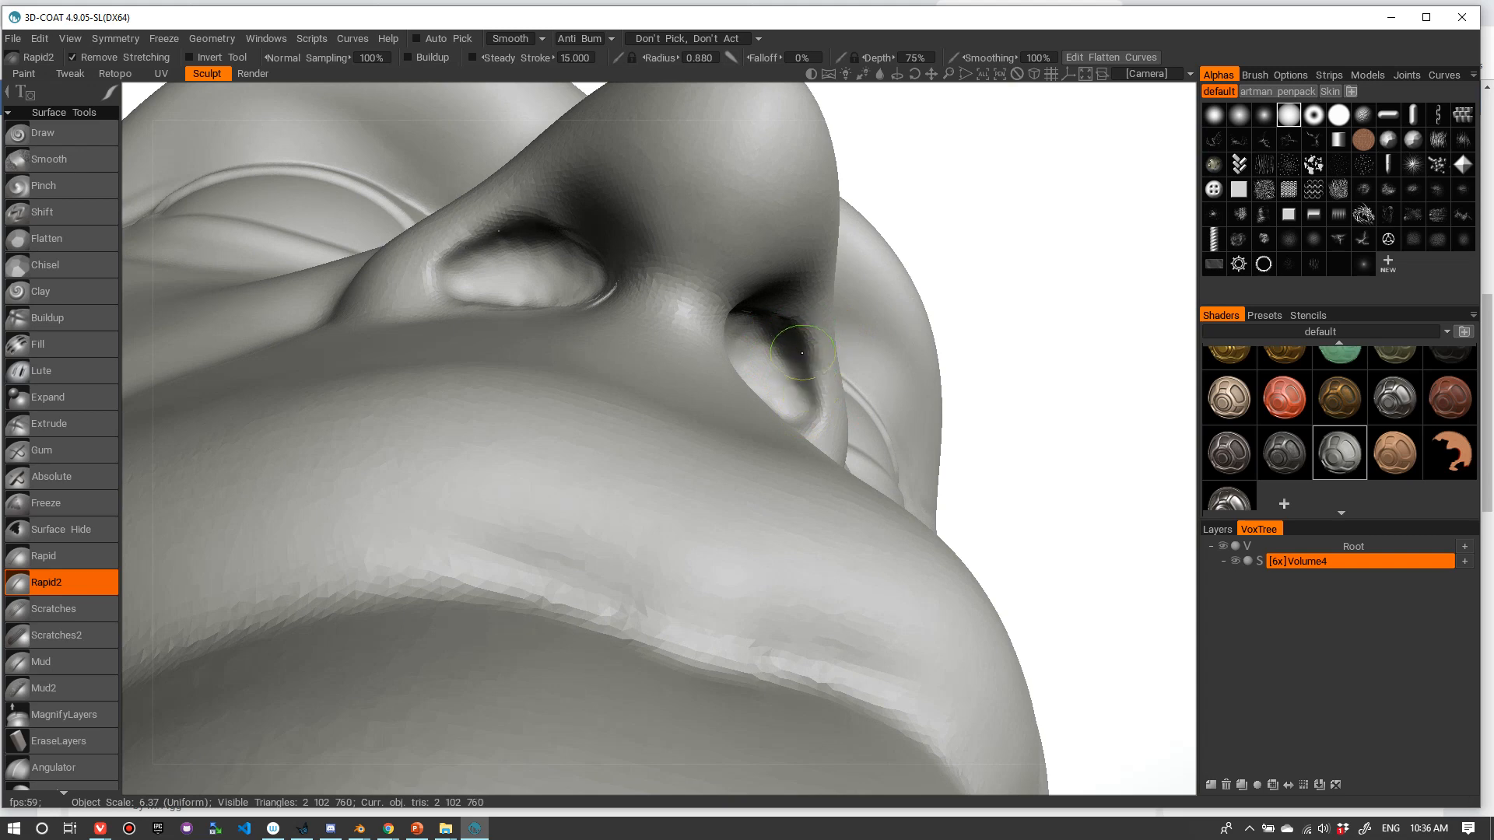
mouse_move(902, 366)
left_mouse_down("alt")
mouse_move(743, 379)
mouse_move(714, 366)
mouse_move(781, 414)
left_mouse_up("alt")
left_click_drag(780, 424, 785, 498, "alt")
left_click_drag(771, 411, 748, 420)
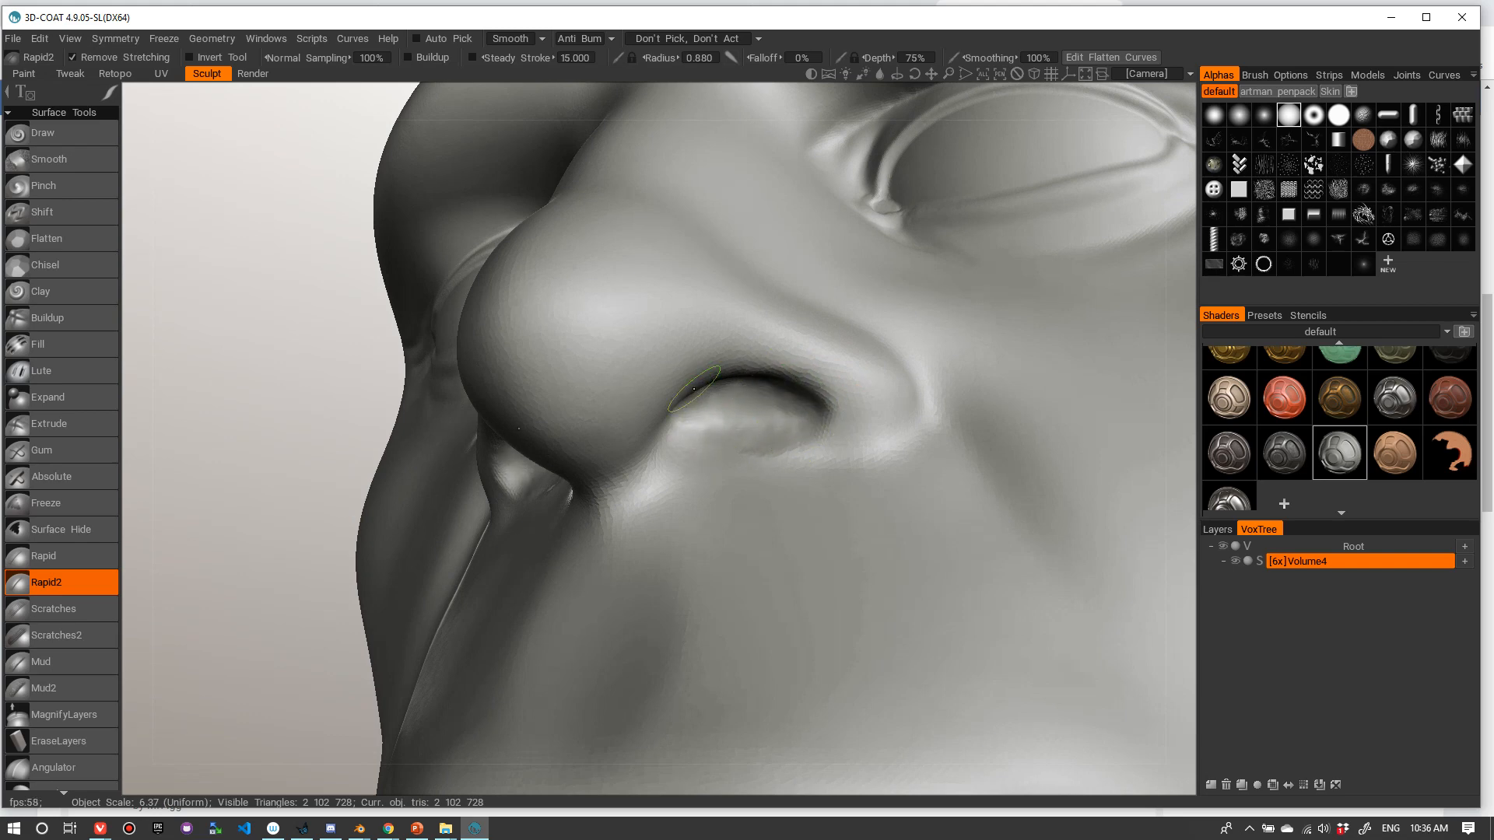
- Switch to the Pinch brush for the nose, with radius 1.128, depth 0% and strength 43%
right_click_drag(910, 260, 794, 310, "alt")
left_click_drag(790, 340, 932, 263, "alt")
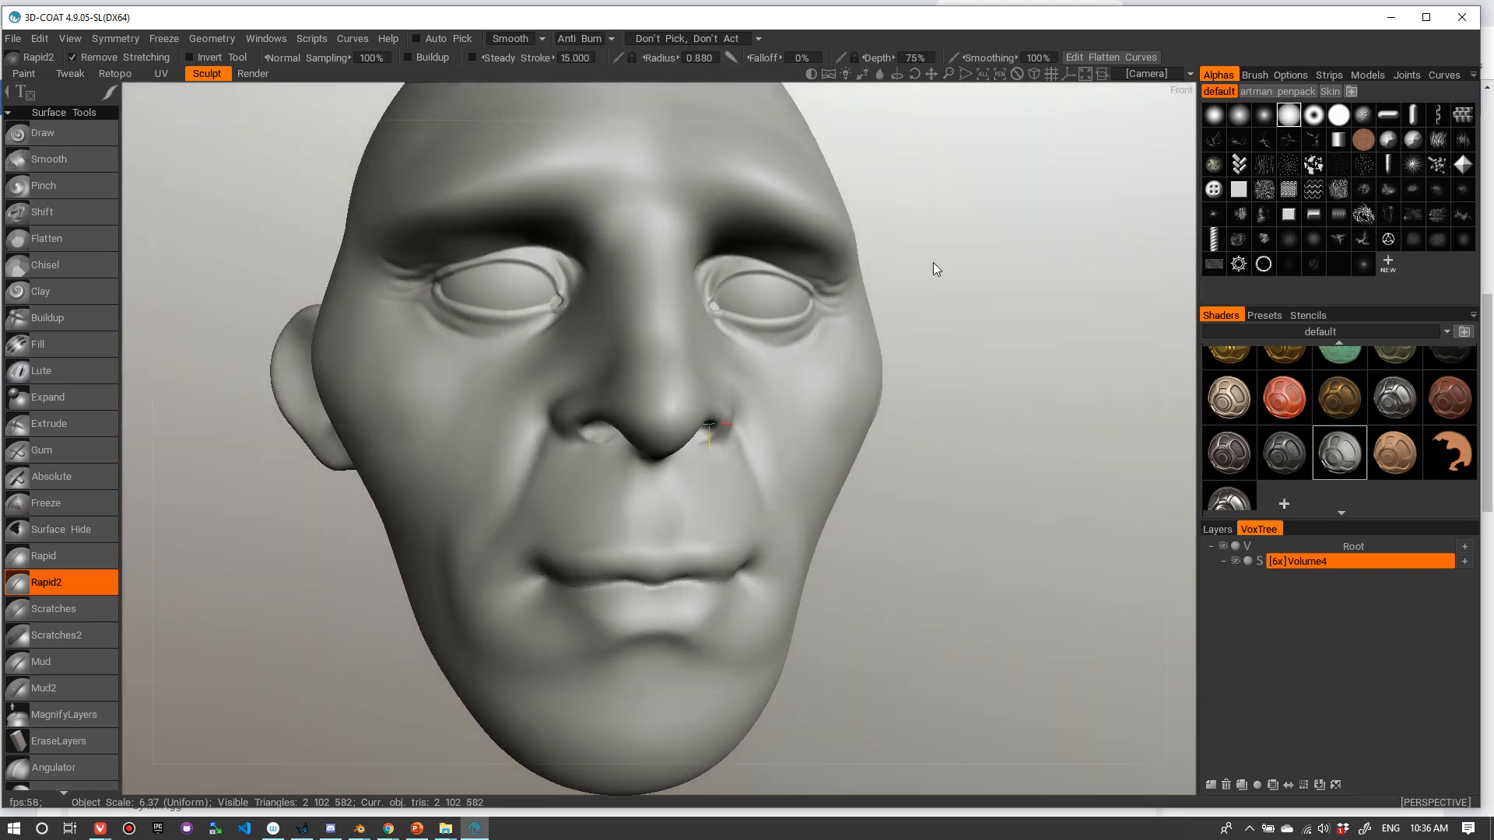
left_click_drag(907, 313, 836, 338, "alt")
right_click_drag(836, 339, 949, 333, "alt")
left_click_drag(944, 333, 879, 327, "alt")
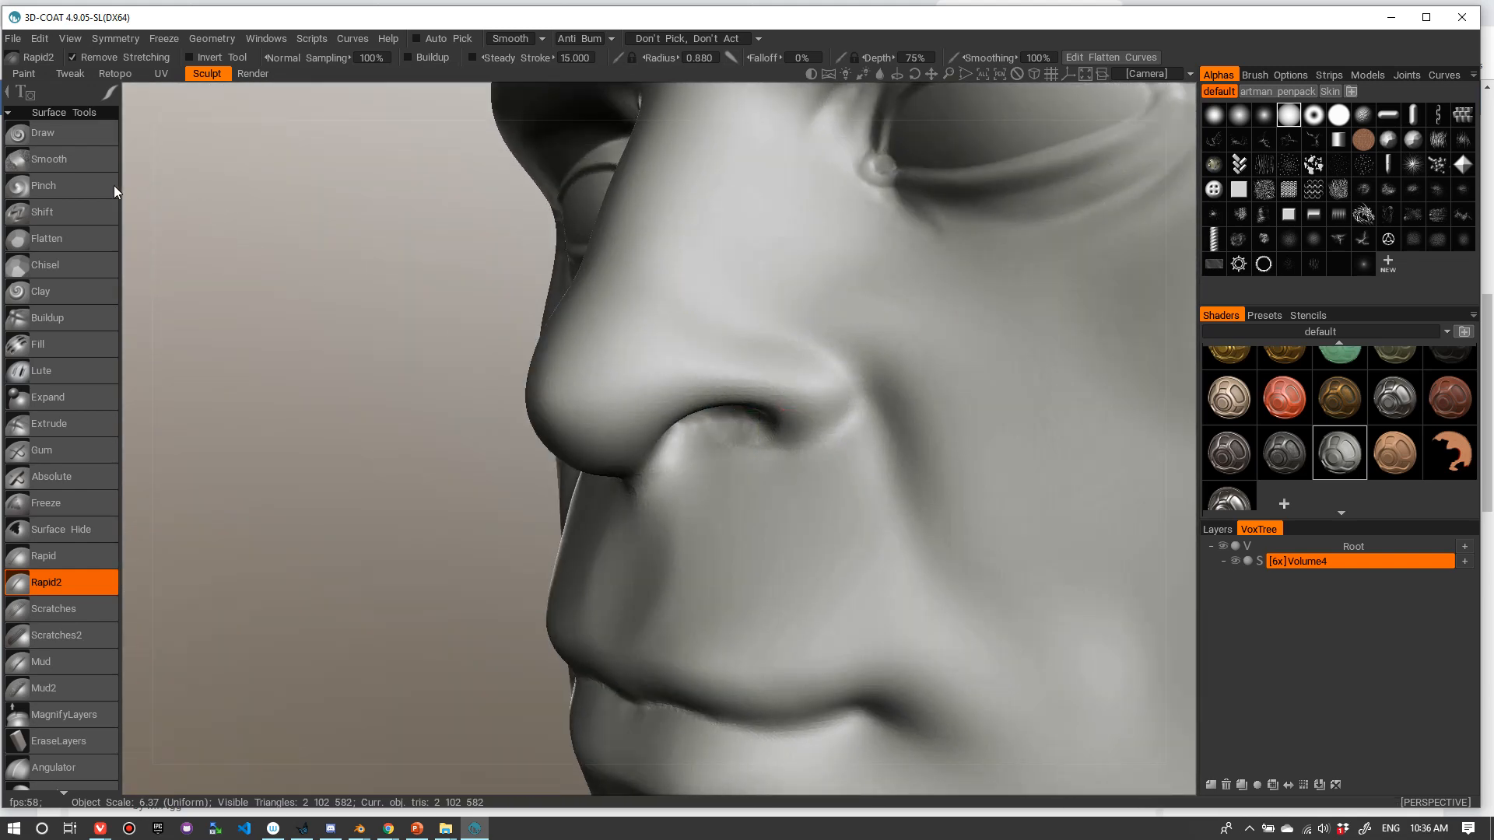
left_click(87, 182)
left_click_drag(401, 340, 835, 519, "alt")
mouse_move(903, 476)
right_mouse_down()
mouse_move(975, 417)
mouse_move(918, 457)
mouse_move(940, 460)
mouse_move(900, 443)
right_mouse_up()
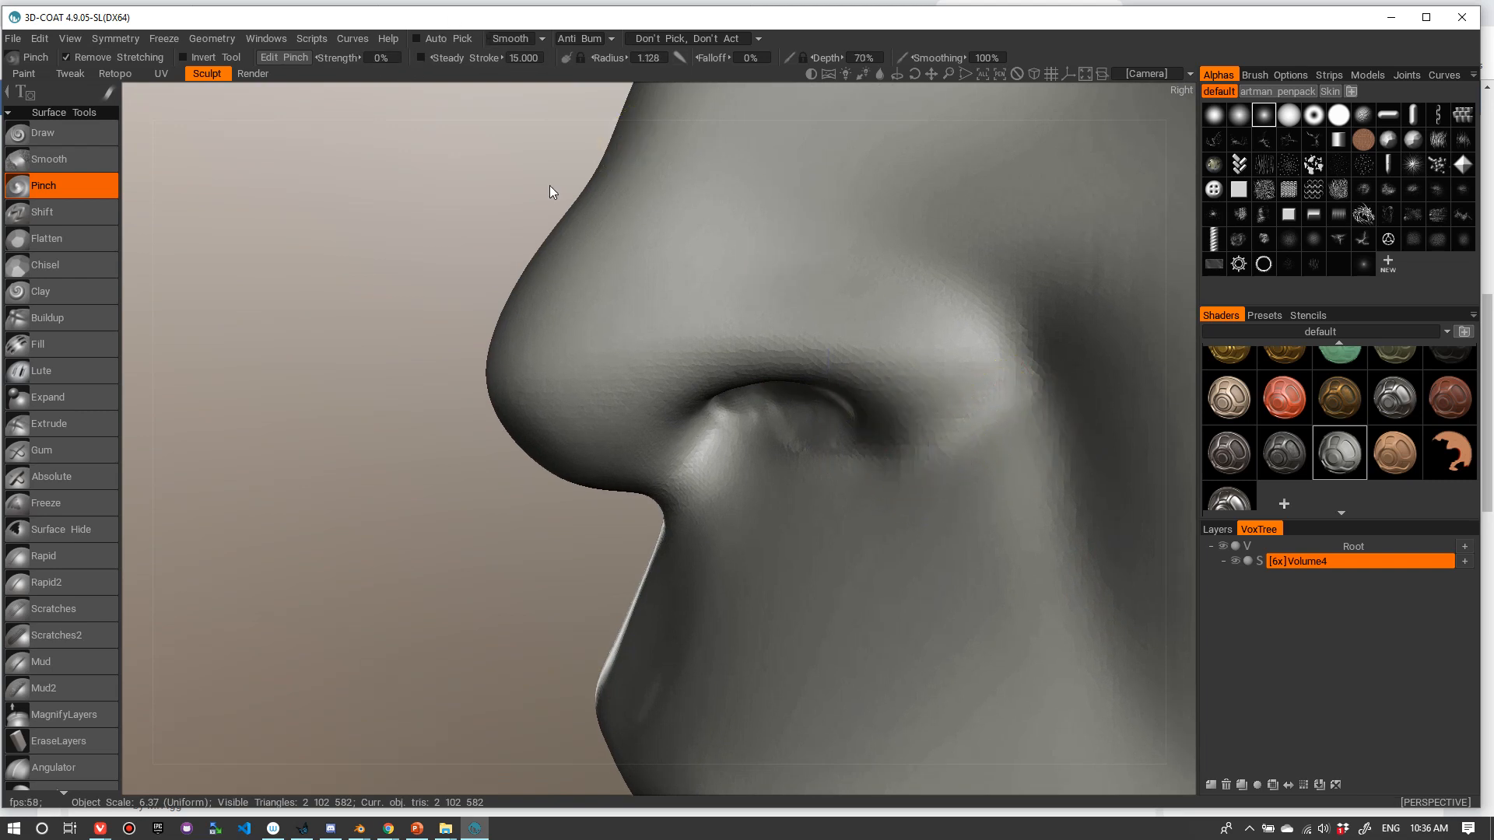
right_click_drag(876, 380, 926, 444)
left_click_drag(395, 66, 403, 73)
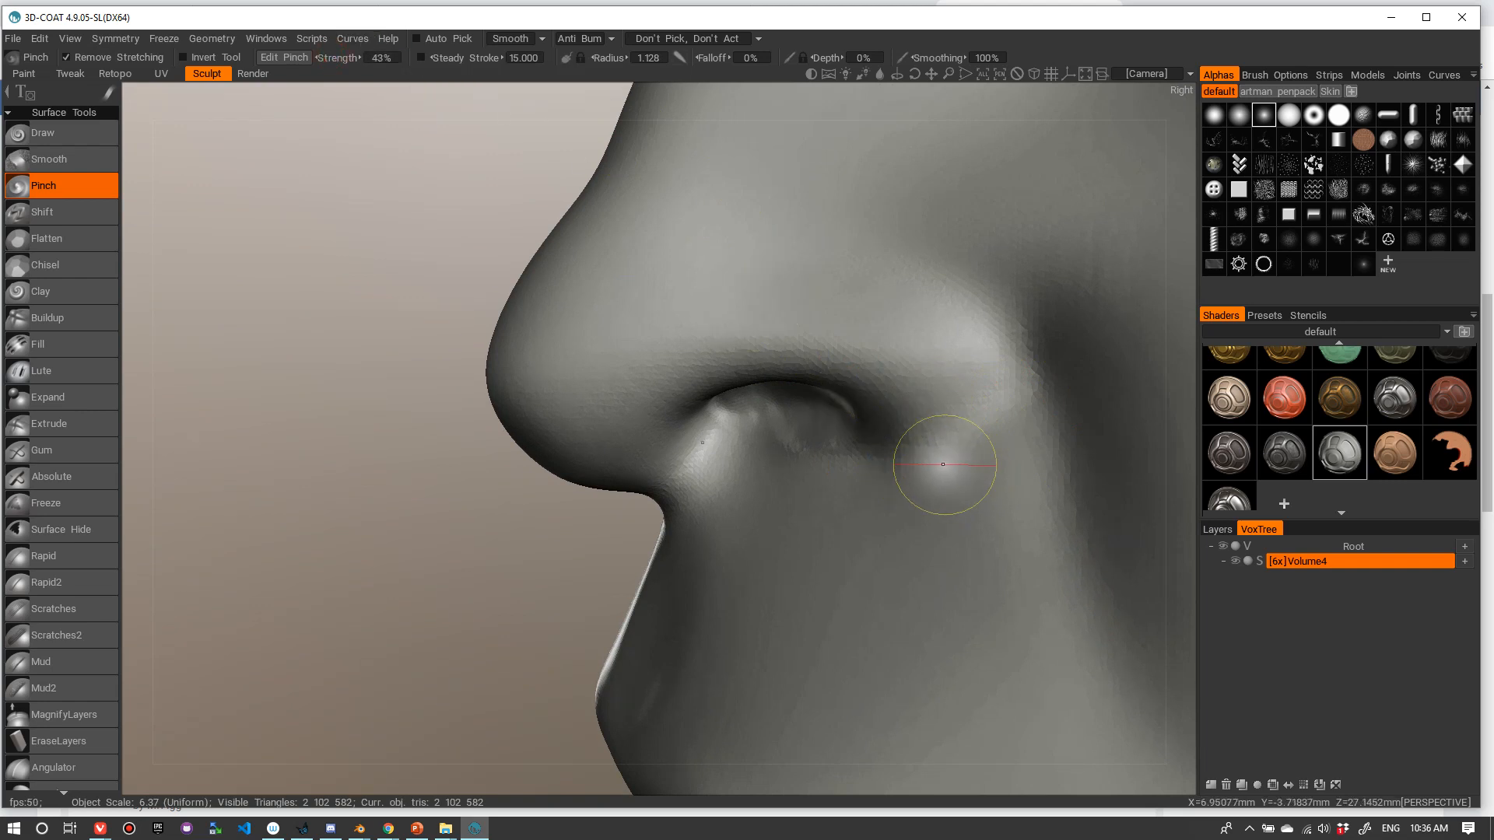
- Pinch the crease along the outer edge of the nostril wing where it meets the cheek
mouse_move(943, 465)
left_mouse_down()
mouse_move(1020, 341)
mouse_move(1018, 319)
left_mouse_up()
left_click_drag(921, 475, 997, 299)
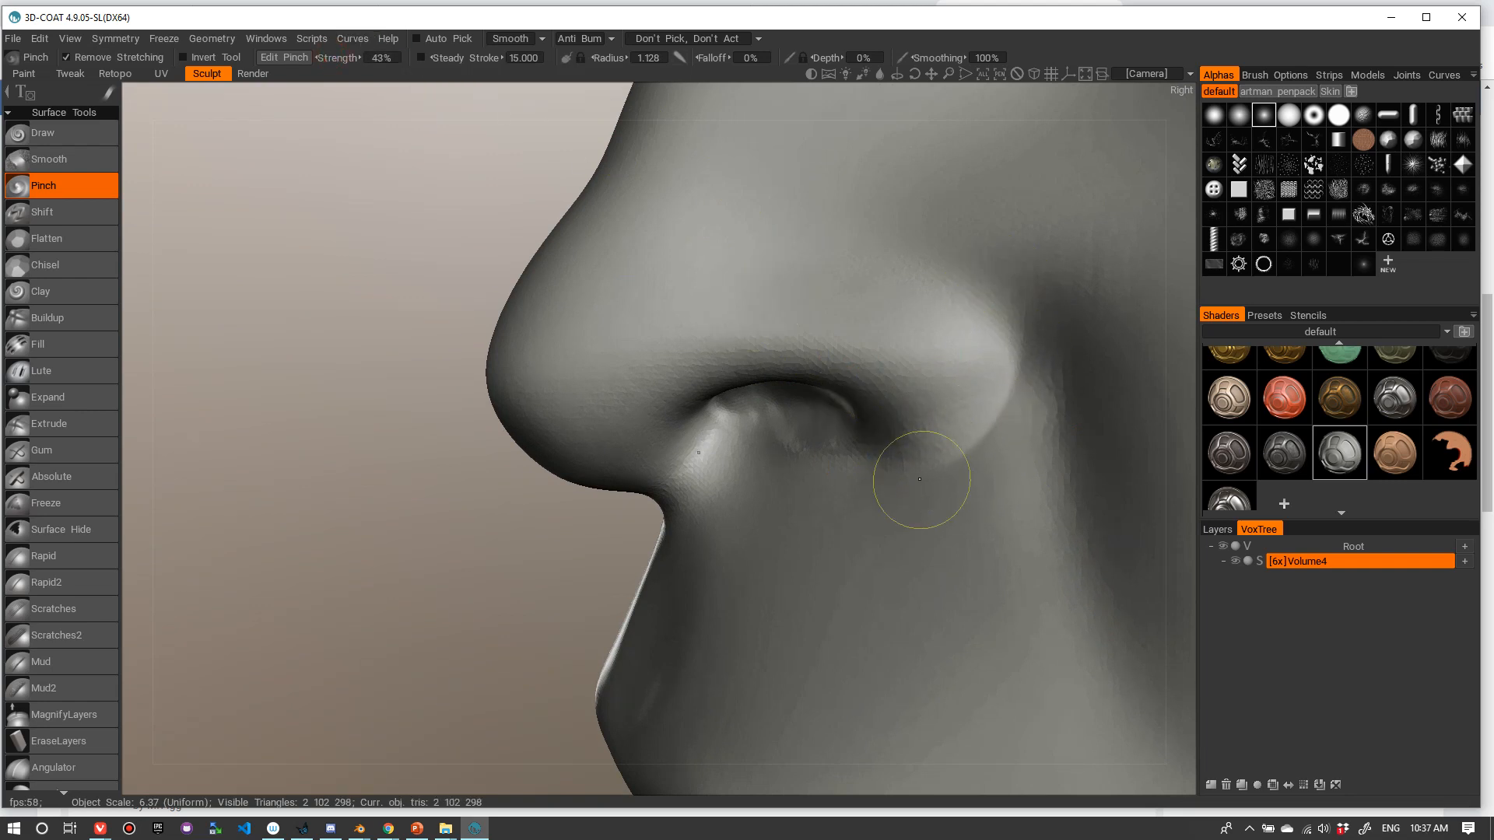
left_click_drag(986, 429, 1008, 350)
mouse_move(924, 478)
left_mouse_down()
mouse_move(996, 307)
mouse_move(960, 235)
left_mouse_up()
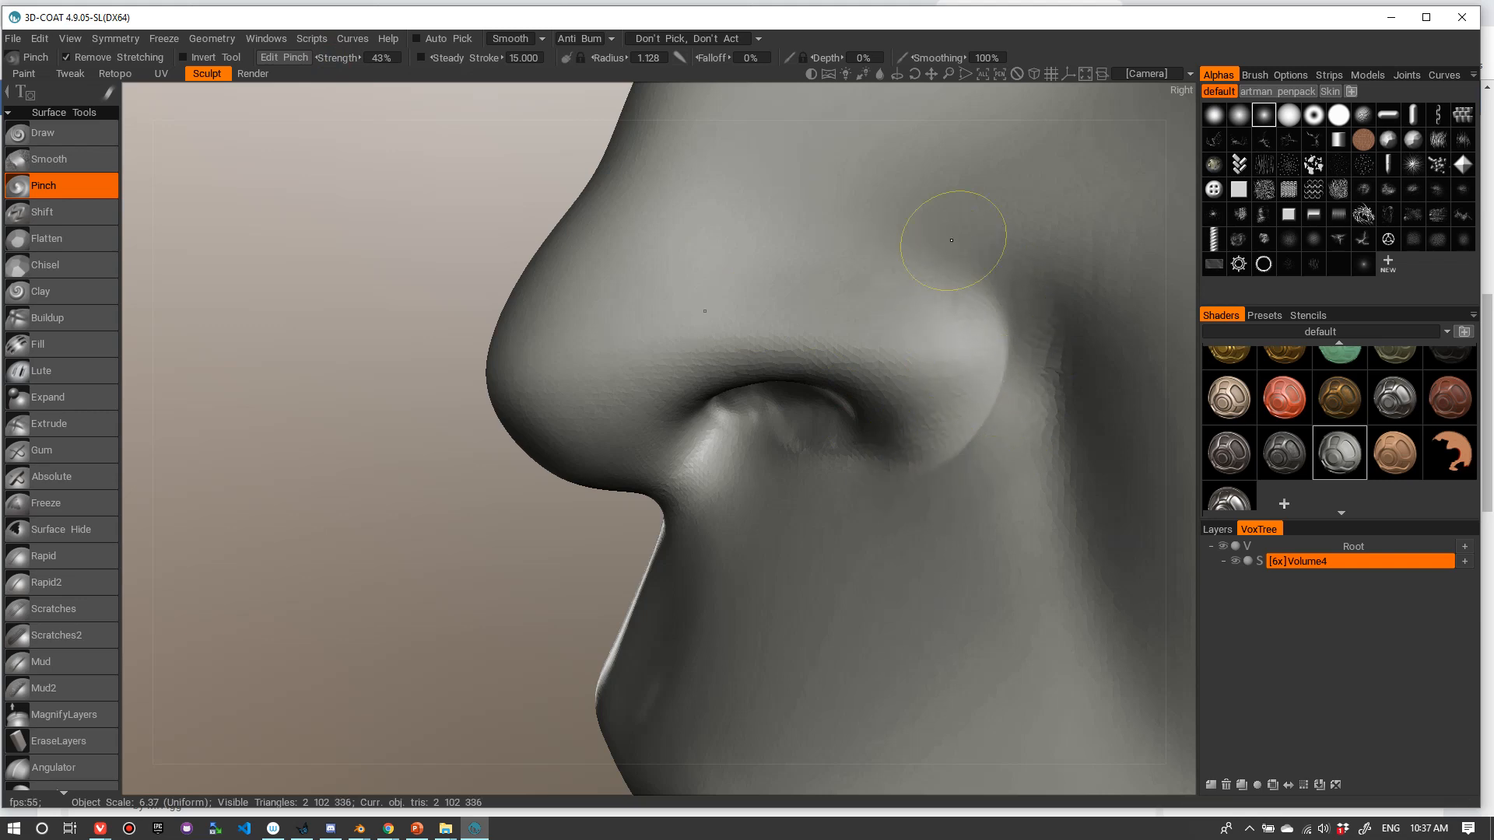
- Raise the Pinch depth to 79% and sharpen the lower crease of the nostril wing
right_click_drag(978, 313, 883, 343, "alt")
left_click_drag(882, 343, 949, 338, "alt")
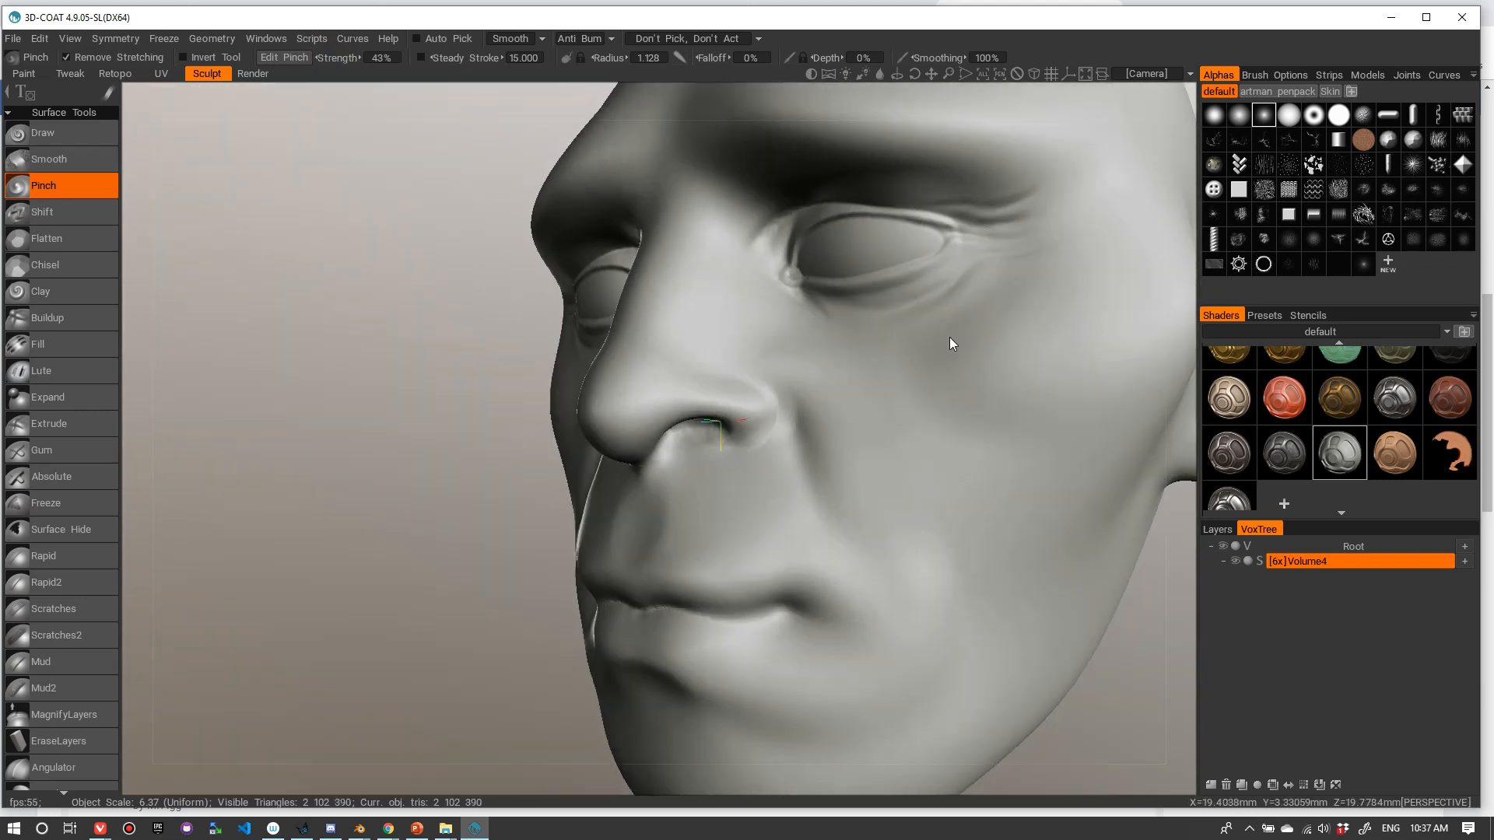
right_click_drag(950, 338, 1042, 317, "alt")
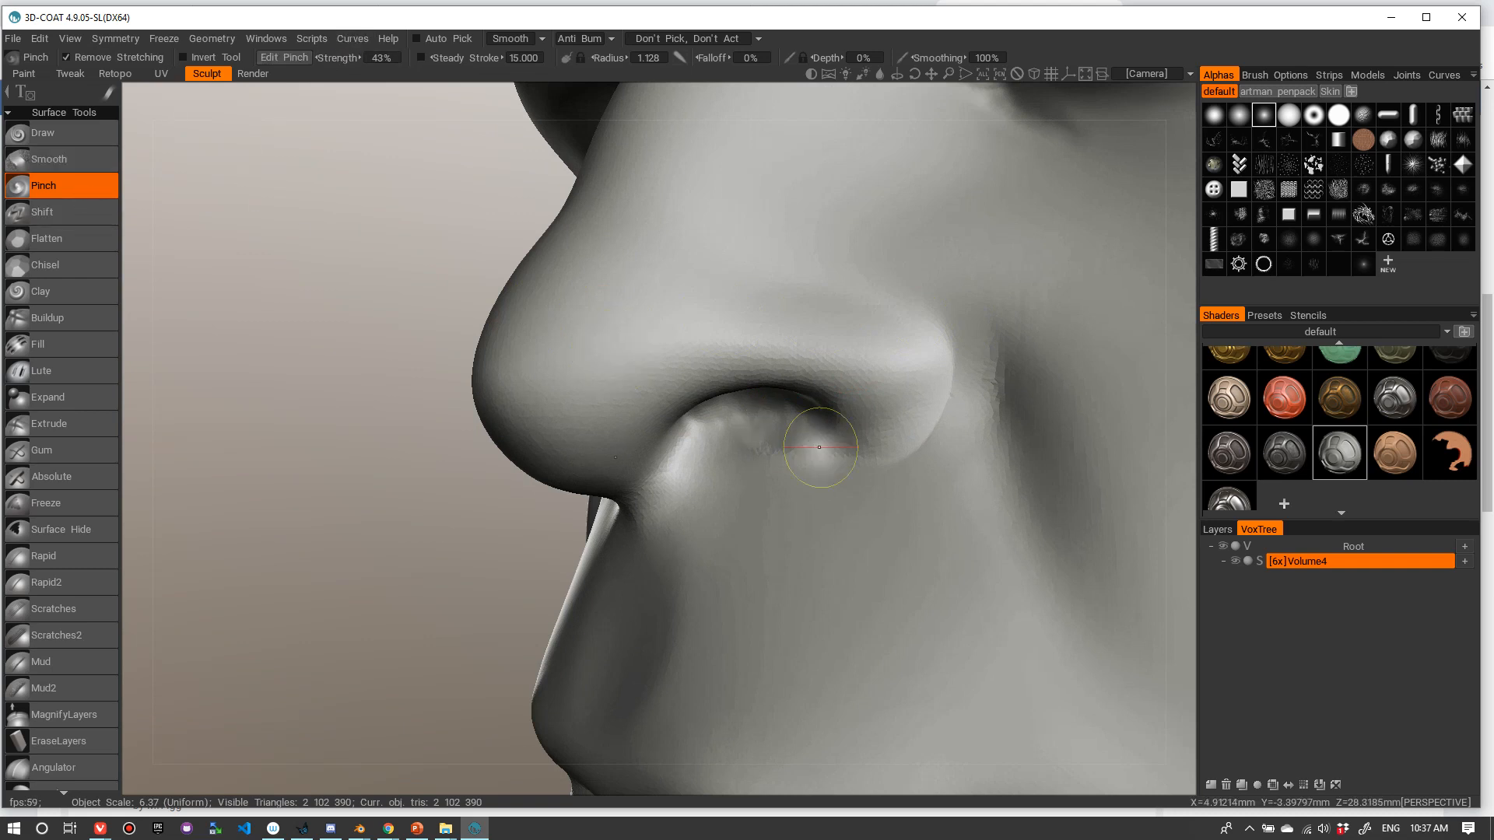
right_click_drag(819, 448, 867, 410)
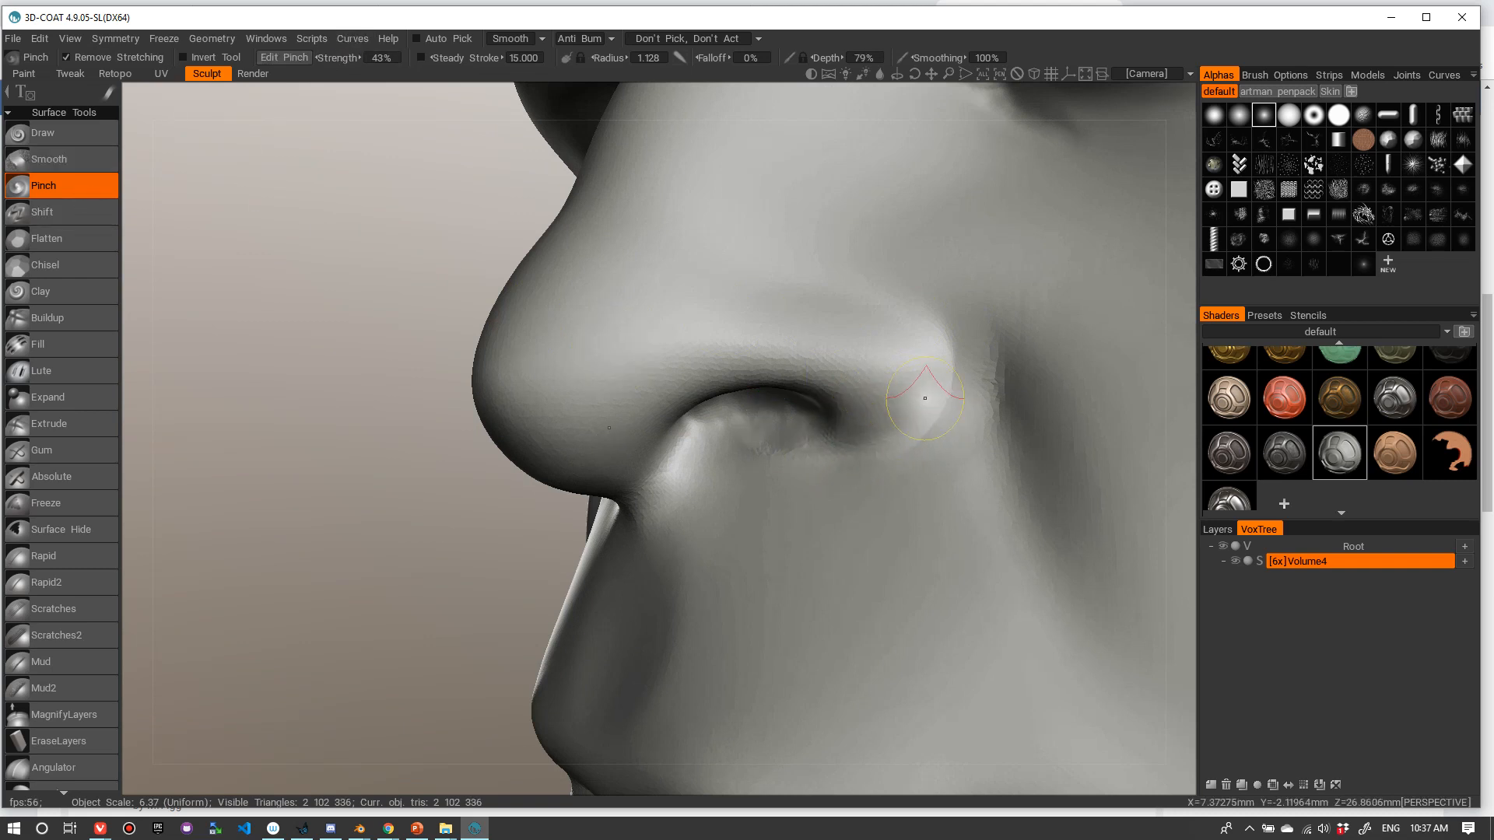
left_click_drag(950, 342, 848, 459)
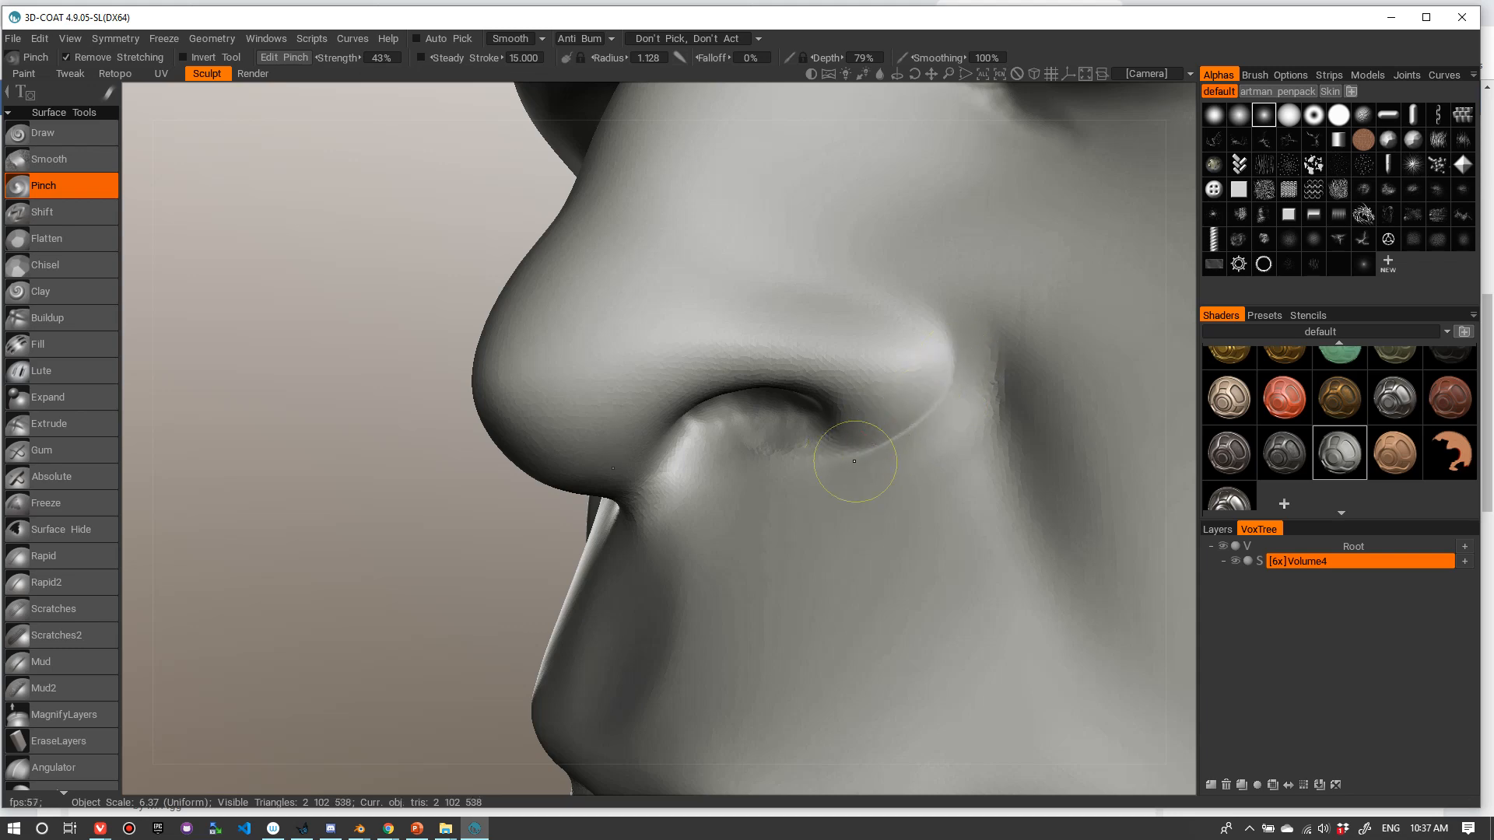
left_click_drag(950, 326, 843, 456)
- Examine the pinched nostril wing and the rest of the face from different angles
right_click_drag(888, 318, 854, 371, "alt")
left_click_drag(854, 370, 960, 371, "alt")
right_click_drag(960, 371, 871, 371, "alt")
mouse_move(870, 371)
left_mouse_down("alt")
mouse_move(1028, 384)
mouse_move(854, 377)
left_mouse_up("alt")
right_click_drag(854, 377, 947, 327, "alt")
middle_click_drag(1129, 590, 988, 545, "alt")
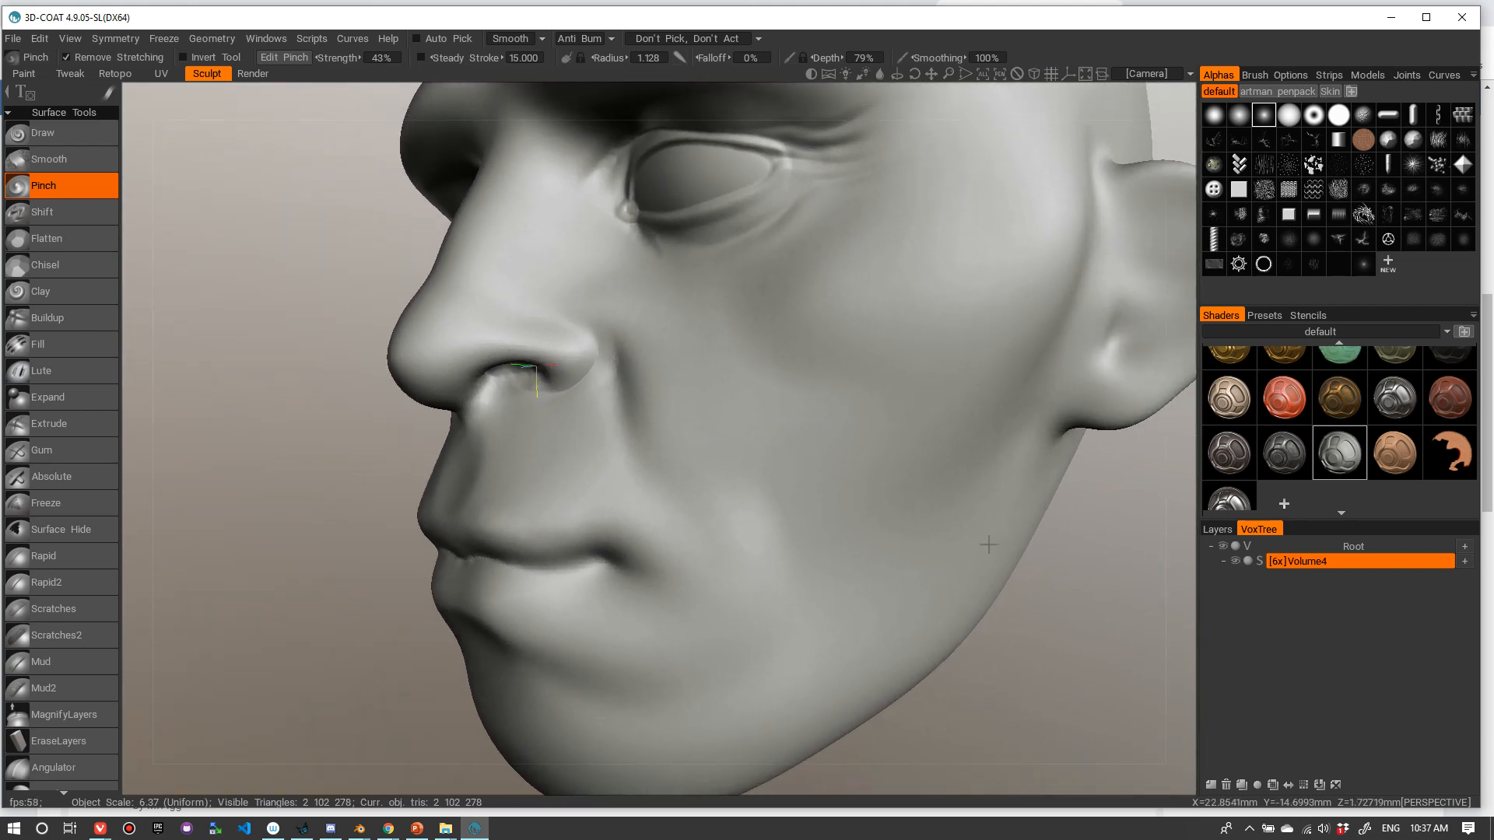
left_click_drag(1006, 538, 1089, 562, "alt")
- Extend and tighten the pinched crease from the base of the nostril wing up around its upper edge
mouse_move(690, 336)
right_mouse_down("alt")
mouse_move(731, 361)
mouse_move(668, 336)
mouse_move(543, 364)
mouse_move(387, 340)
right_mouse_up("alt")
mouse_move(154, 401)
right_mouse_down("alt")
mouse_move(226, 470)
mouse_move(136, 354)
mouse_move(207, 431)
mouse_move(296, 483)
right_mouse_up("alt")
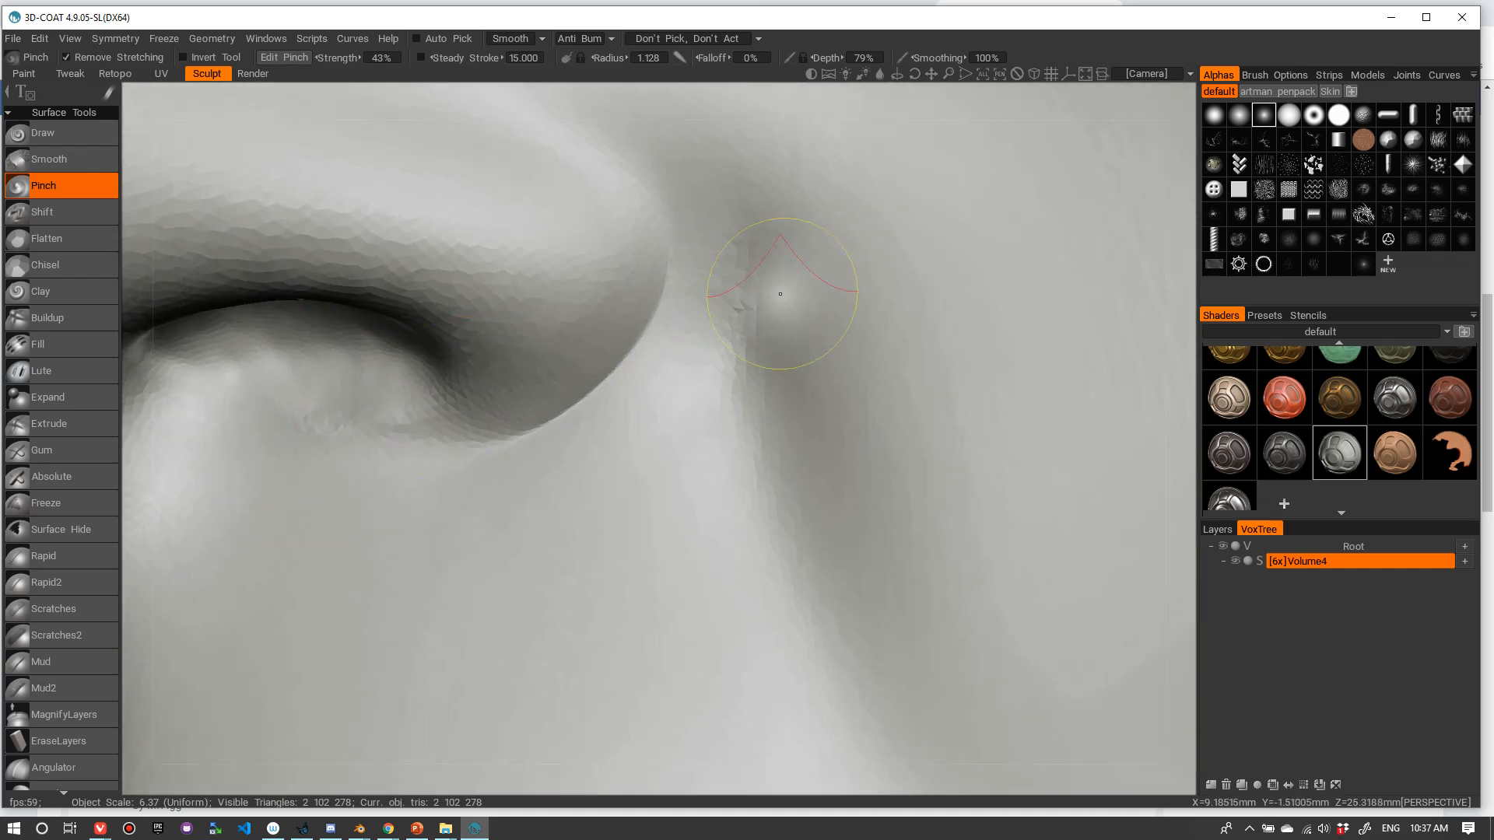
mouse_move(777, 294)
right_mouse_down("alt")
mouse_move(734, 226)
mouse_move(684, 296)
right_mouse_up("alt")
mouse_move(685, 296)
left_mouse_down()
mouse_move(660, 295)
mouse_move(646, 256)
mouse_move(575, 190)
left_mouse_up()
mouse_move(662, 322)
left_mouse_down()
mouse_move(636, 244)
mouse_move(576, 190)
left_mouse_up()
left_click_drag(652, 320, 553, 181)
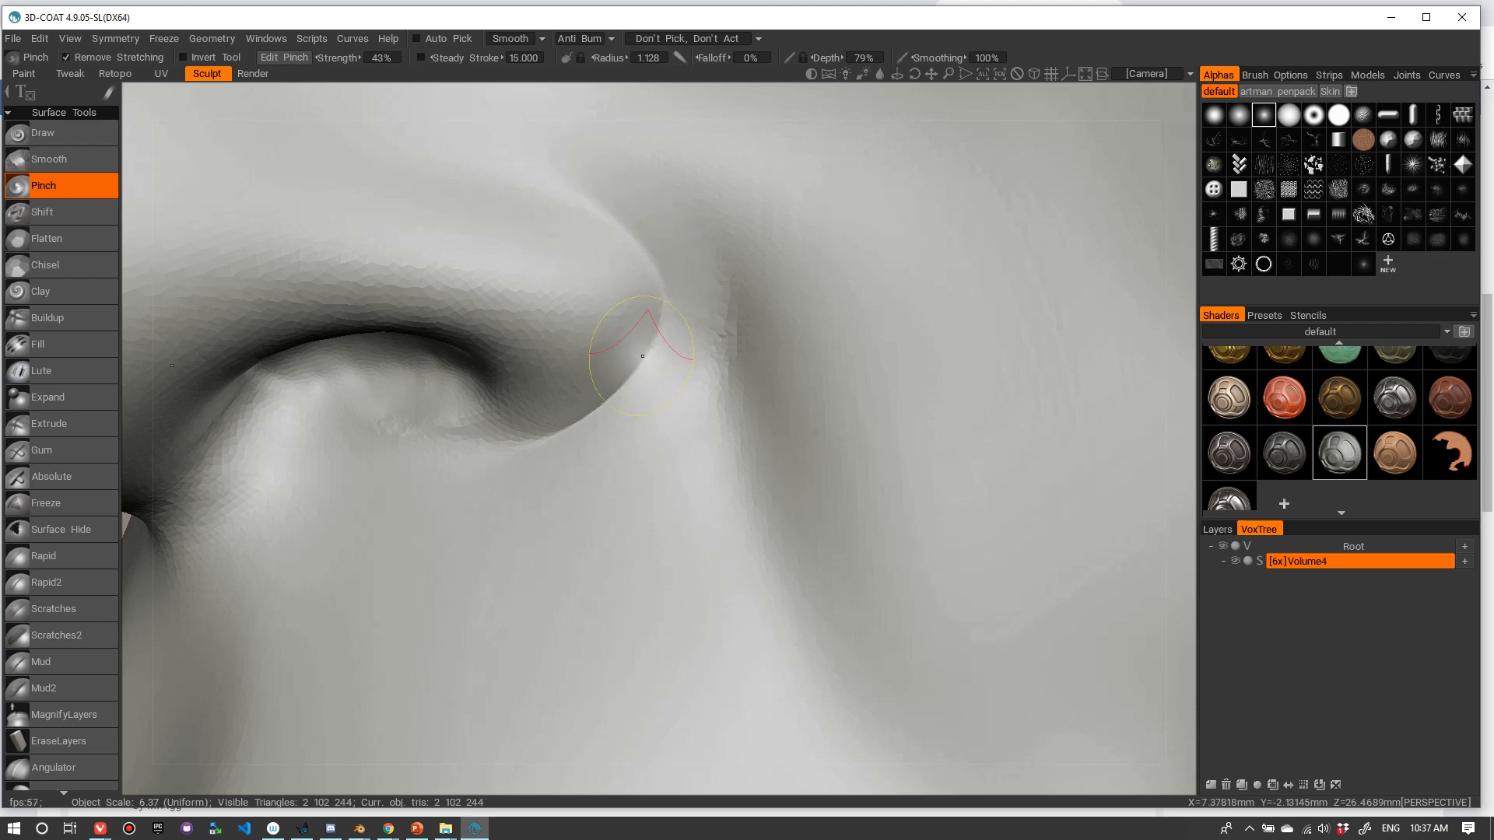
left_click_drag(623, 343, 609, 227)
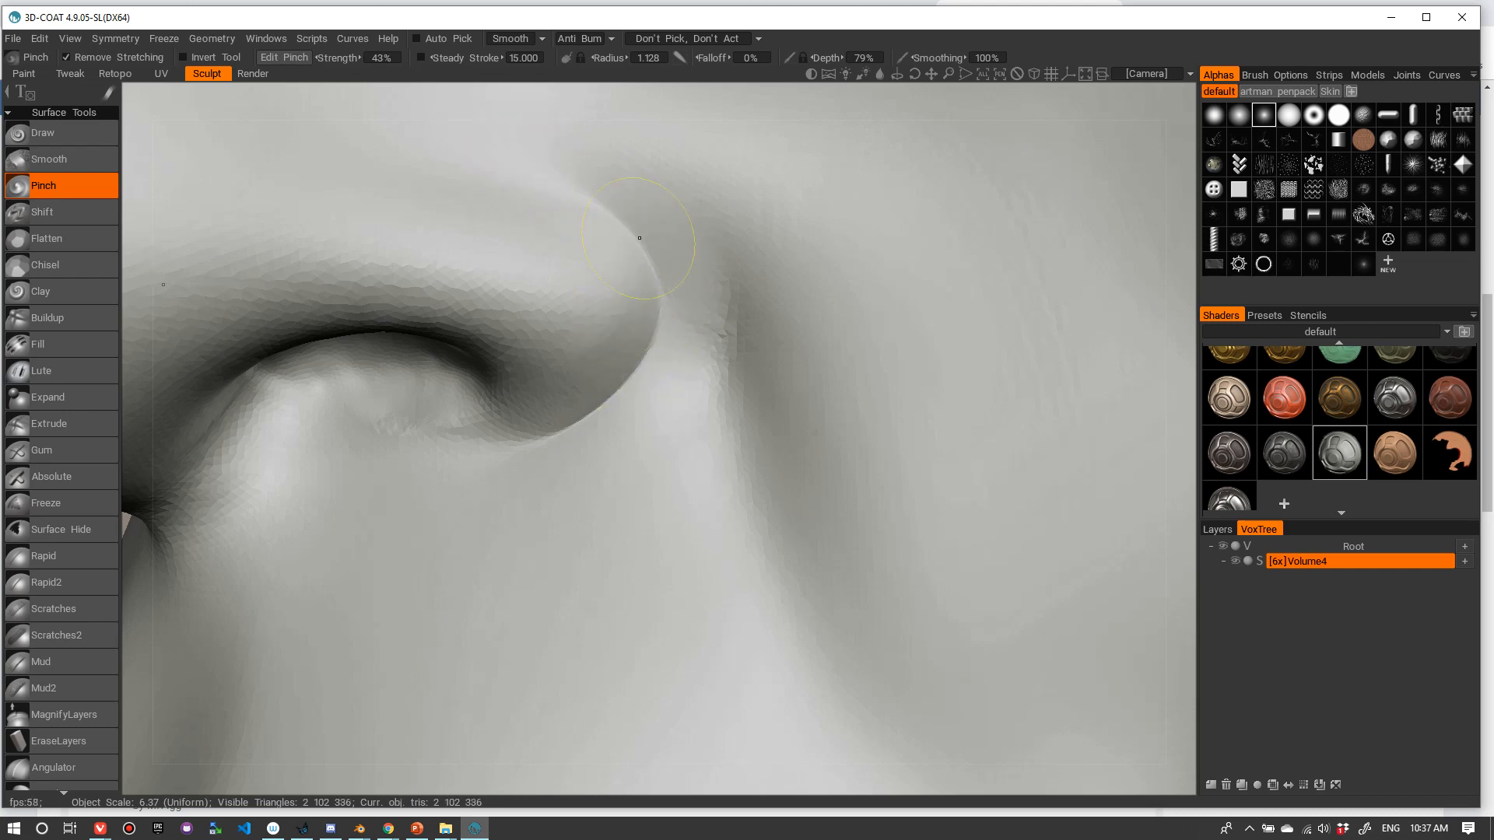
mouse_move(629, 378)
left_mouse_down()
mouse_move(563, 170)
mouse_move(545, 162)
left_mouse_up()
mouse_move(611, 225)
left_mouse_down()
mouse_move(498, 156)
mouse_move(561, 195)
left_mouse_up()
mouse_move(623, 389)
left_mouse_down()
mouse_move(594, 197)
mouse_move(506, 172)
left_mouse_up()
left_click_drag(608, 219, 627, 225)
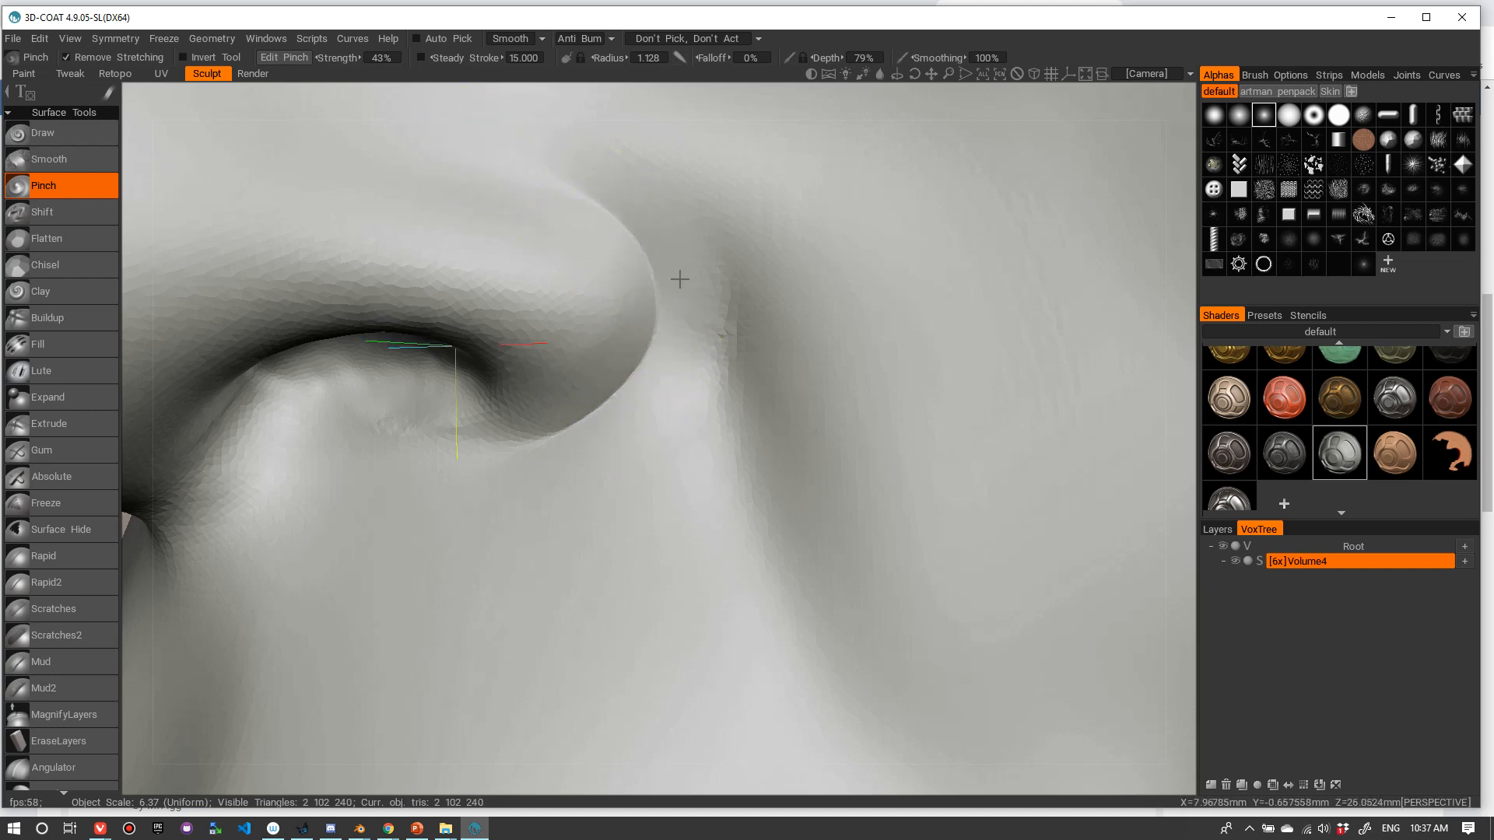
- Pinch a sharp crease from the outer edge of the nostril wing down the start of the nasolabial fold
right_click_drag(679, 278, 663, 325)
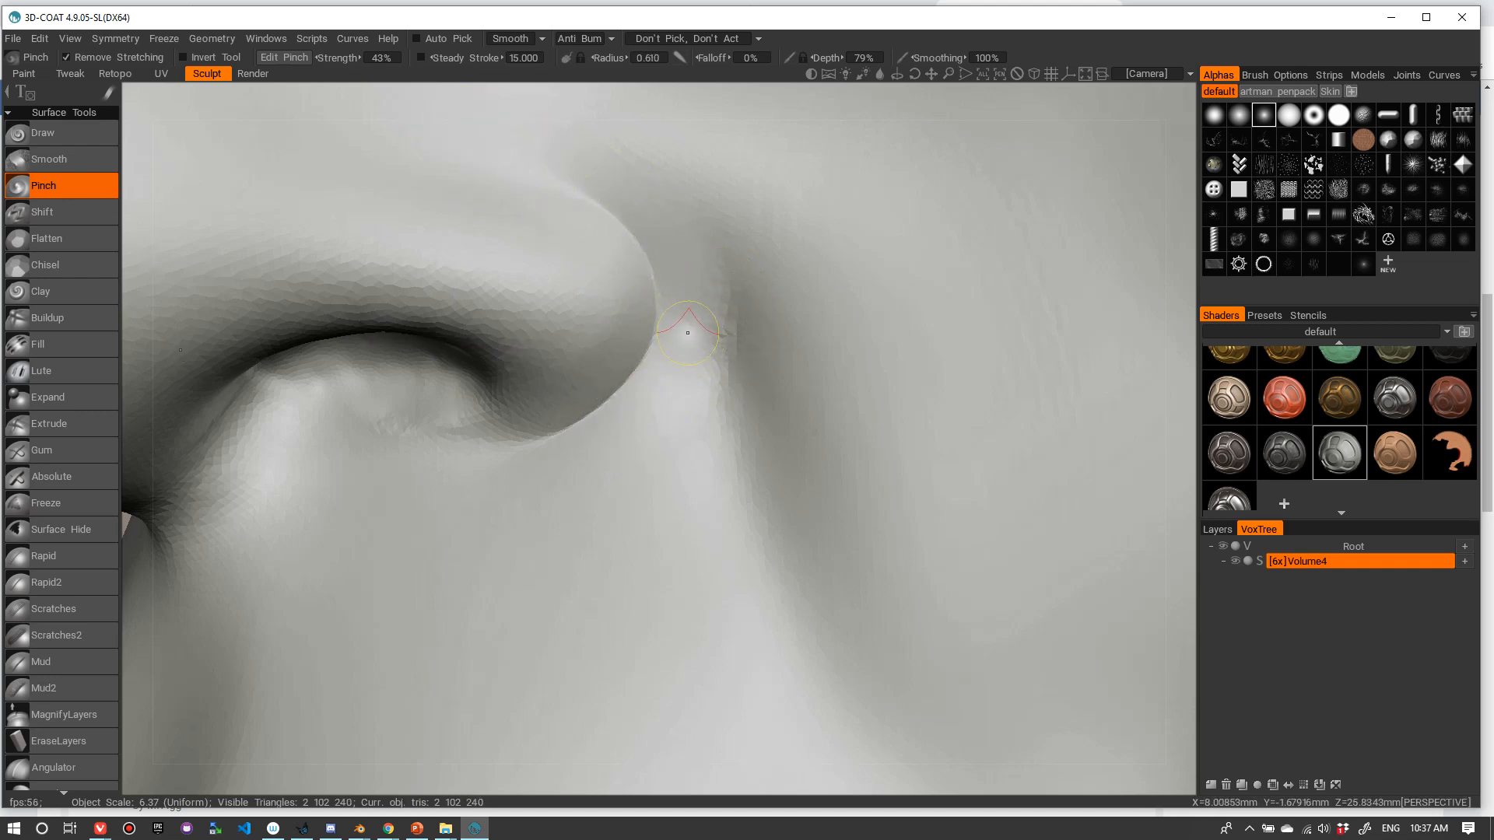
left_click_drag(722, 390, 753, 461)
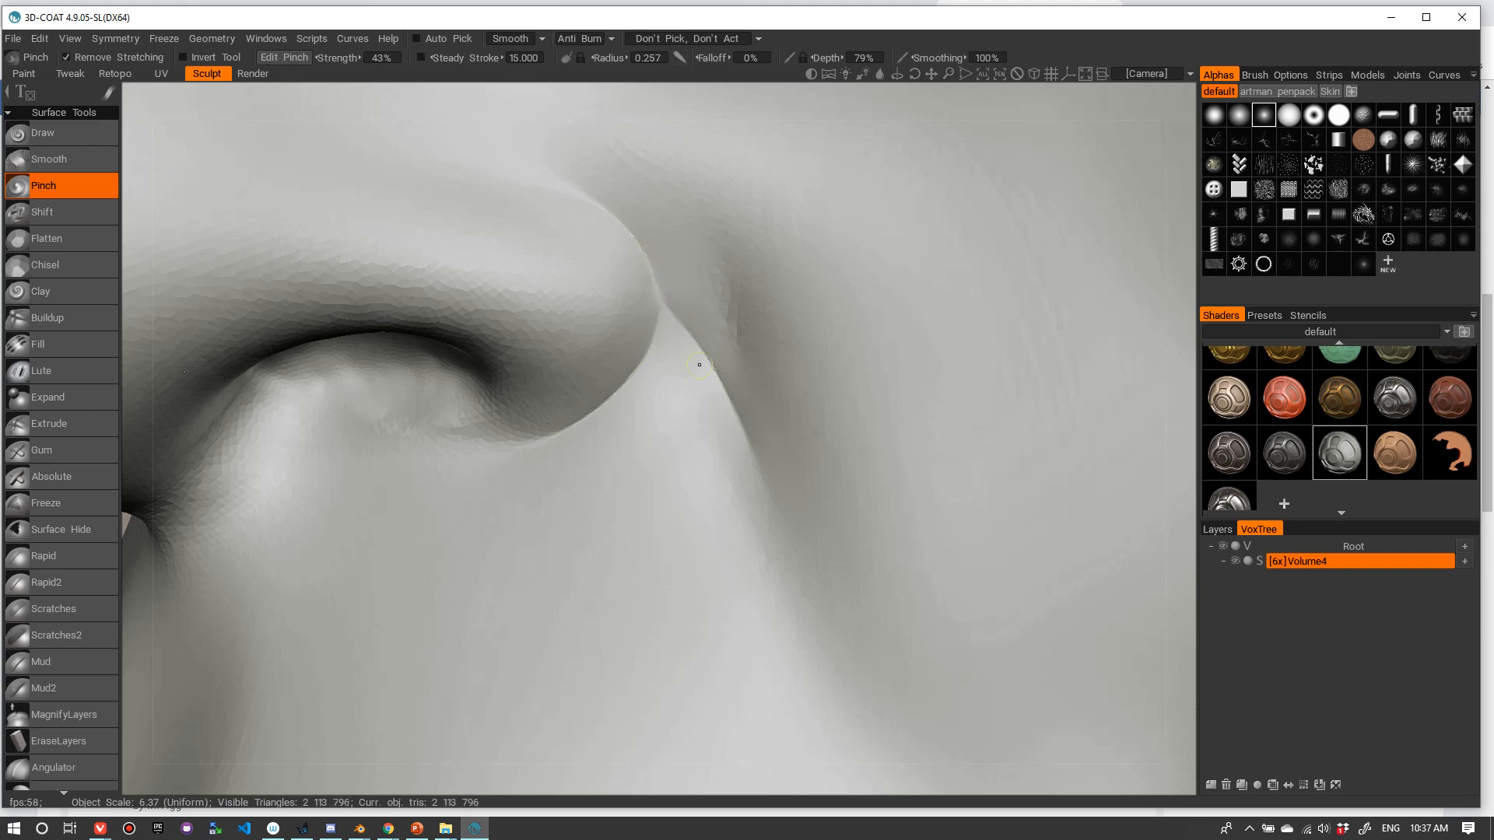
right_click_drag(708, 275, 627, 299, "alt")
left_click_drag(667, 300, 566, 301, "alt")
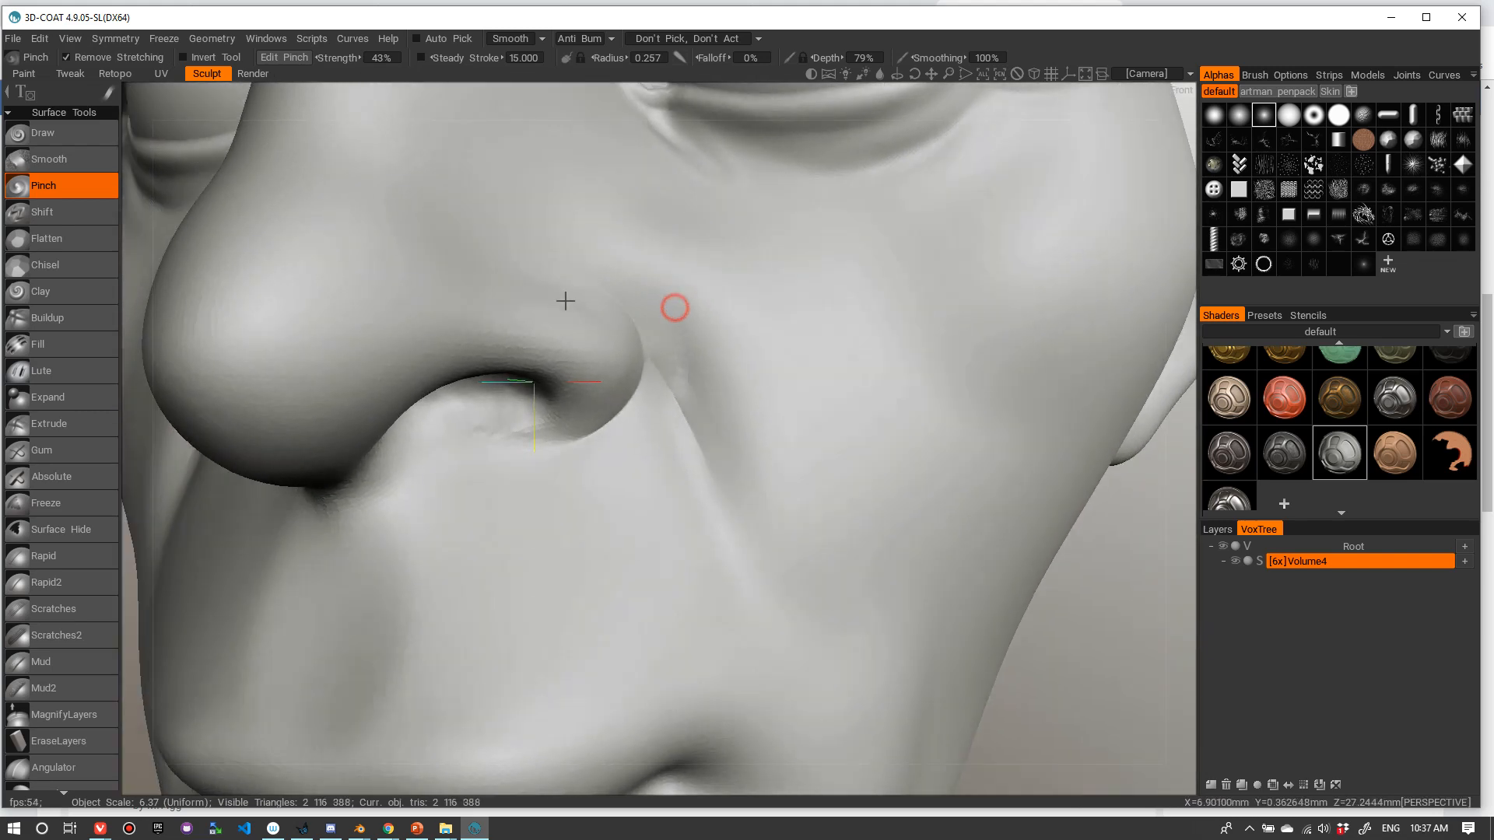
- Pinch the lower part of the nasolabial fold towards the mouth corner with a brush radius of 1.685
right_click_drag(669, 363, 736, 337, "alt")
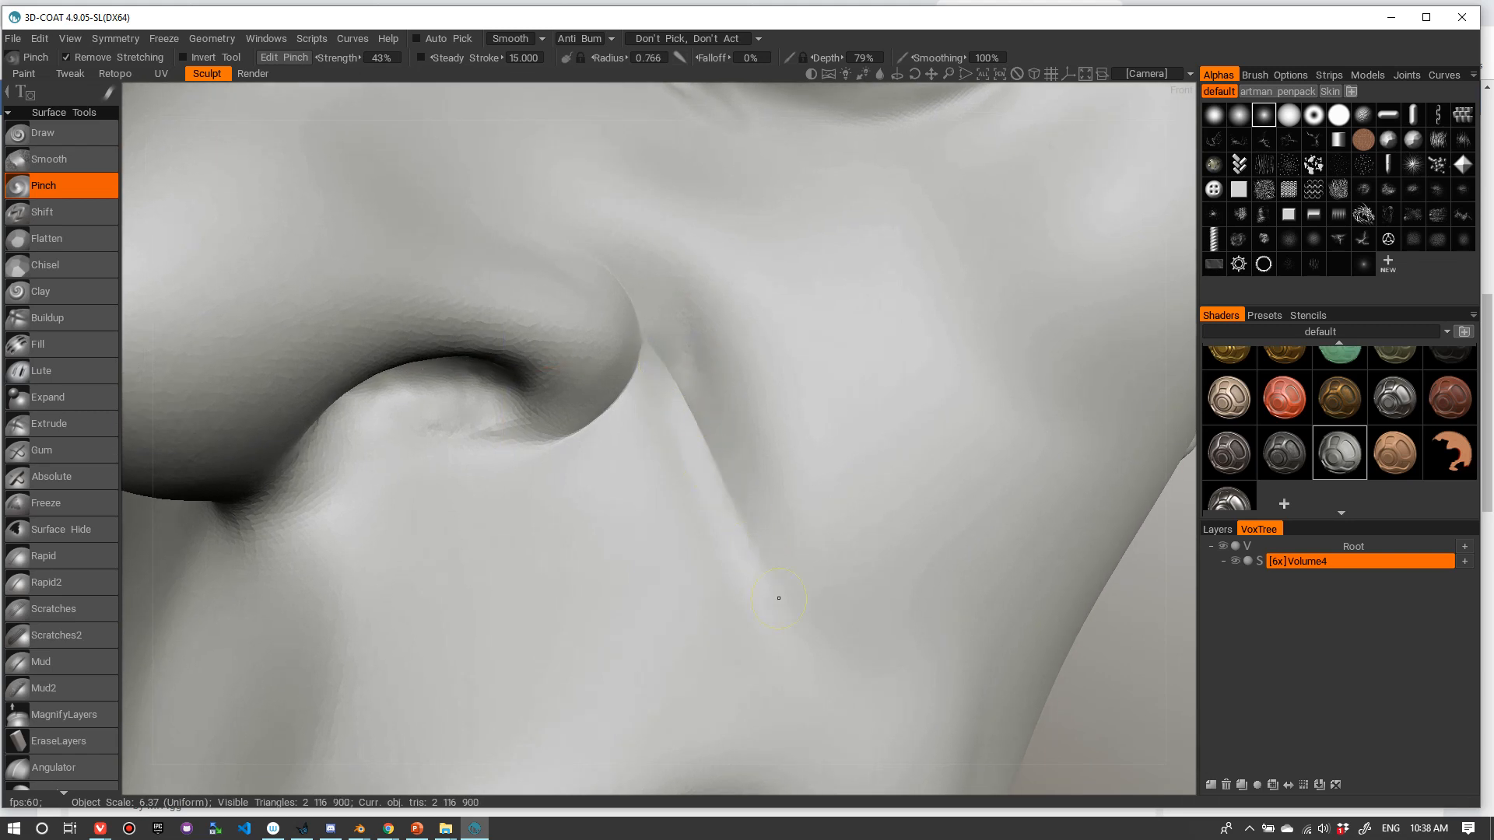
mouse_move(778, 598)
right_mouse_down("alt")
mouse_move(740, 427)
mouse_move(716, 498)
right_mouse_up("alt")
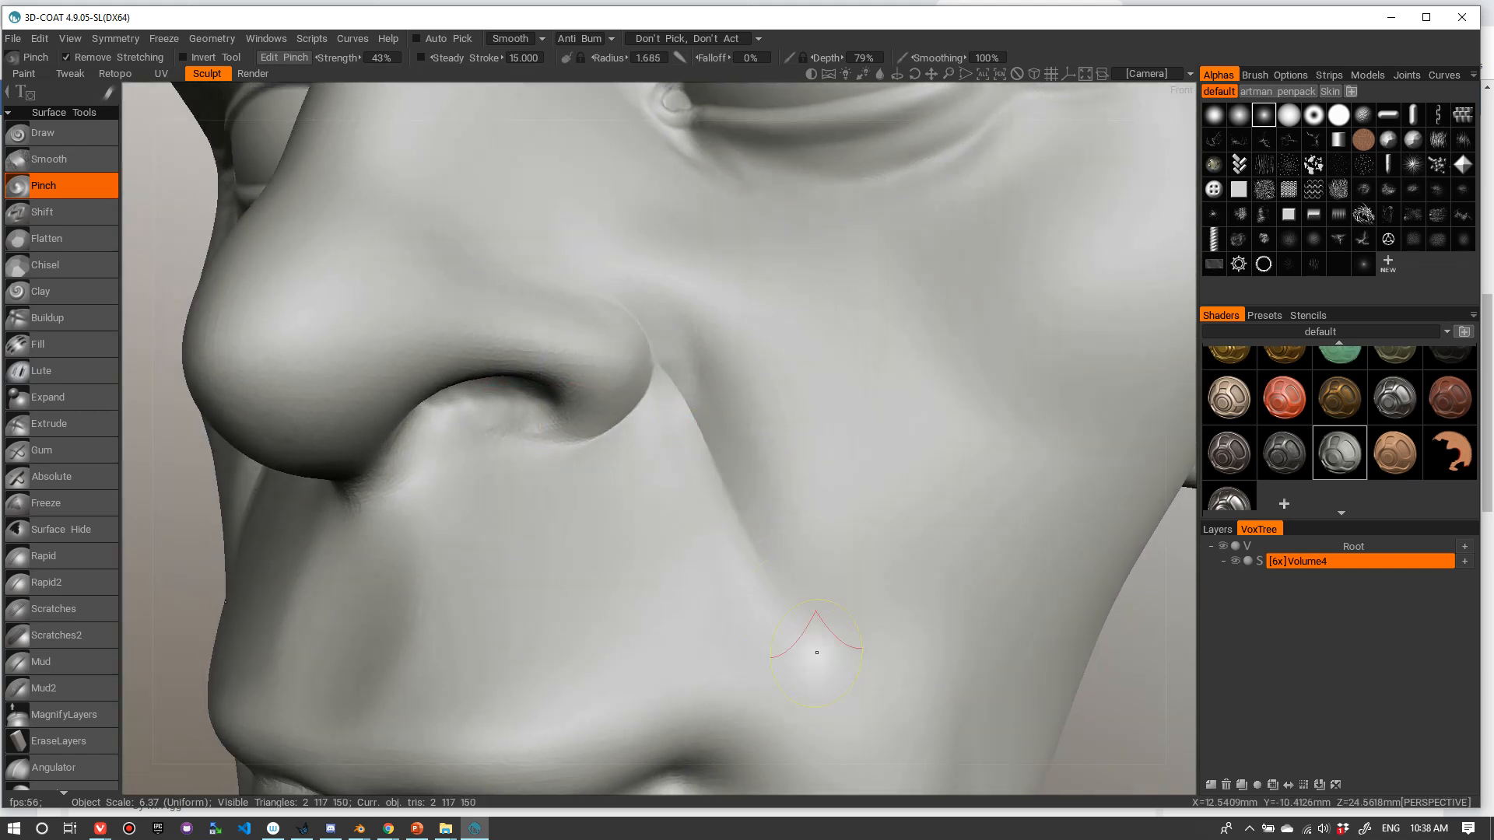
mouse_move(712, 462)
left_mouse_down()
mouse_move(861, 702)
mouse_move(832, 672)
left_mouse_up()
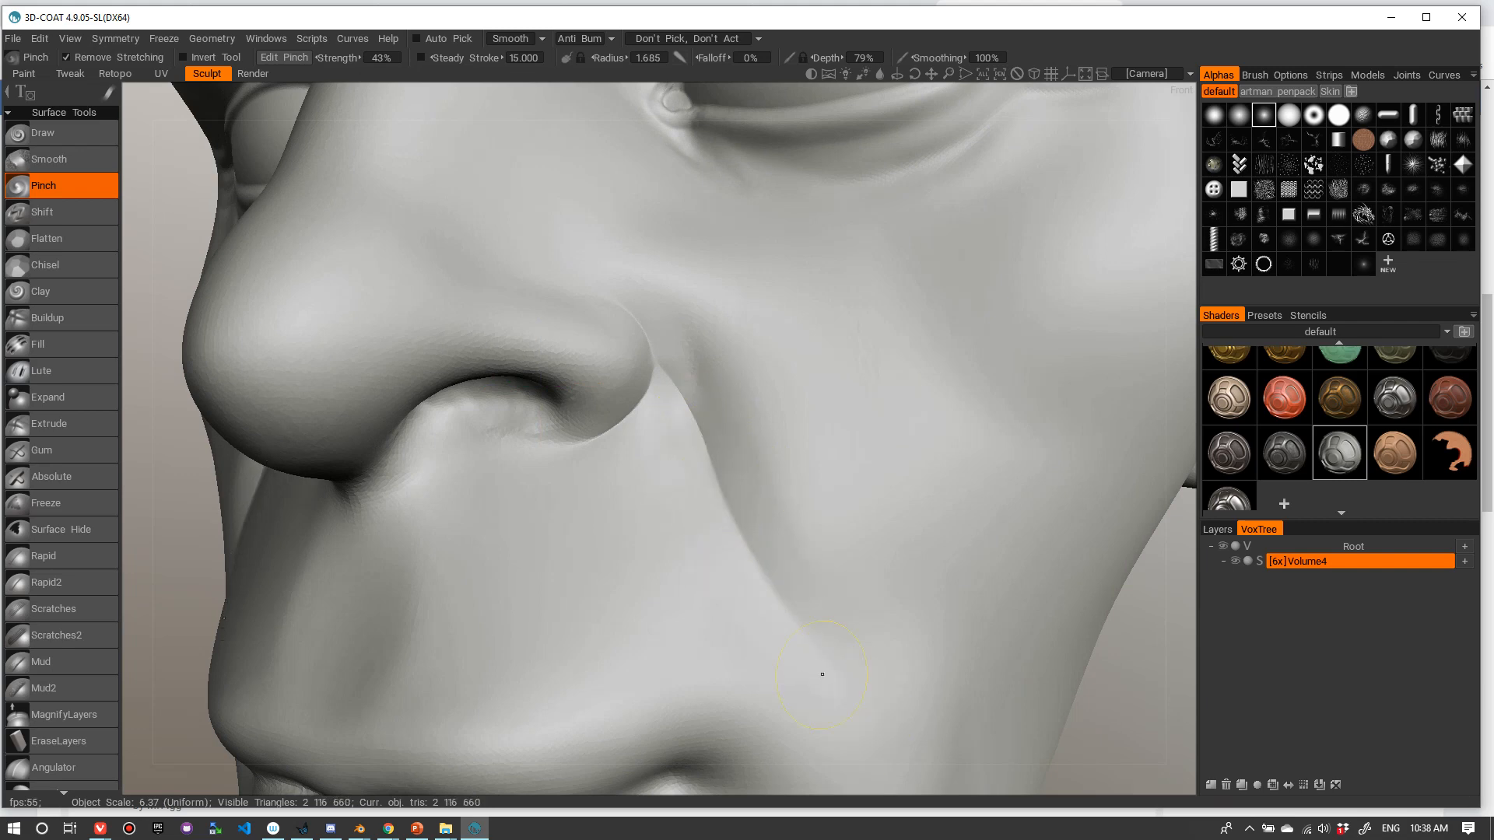
left_click_drag(714, 473, 813, 657)
right_click_drag(813, 657, 754, 390, "alt")
mouse_move(677, 442)
left_mouse_down("alt")
mouse_move(740, 441)
mouse_move(679, 430)
left_mouse_up("alt")
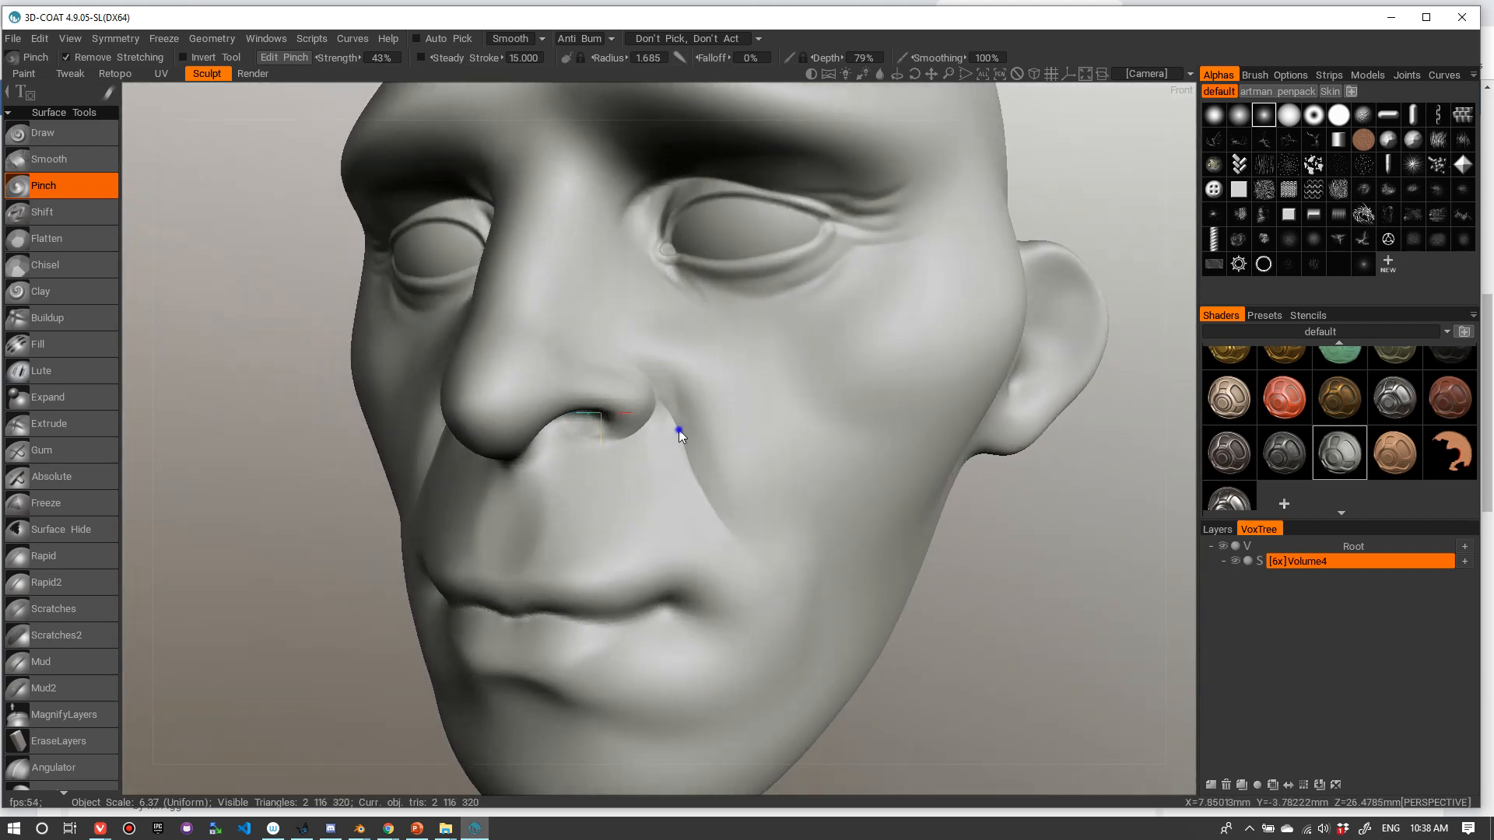
- Use Rapid2 with radius 0.590 to carve a groove on the cheek side of the fold beside the nostril wing
right_click_drag(679, 429, 770, 395, "alt")
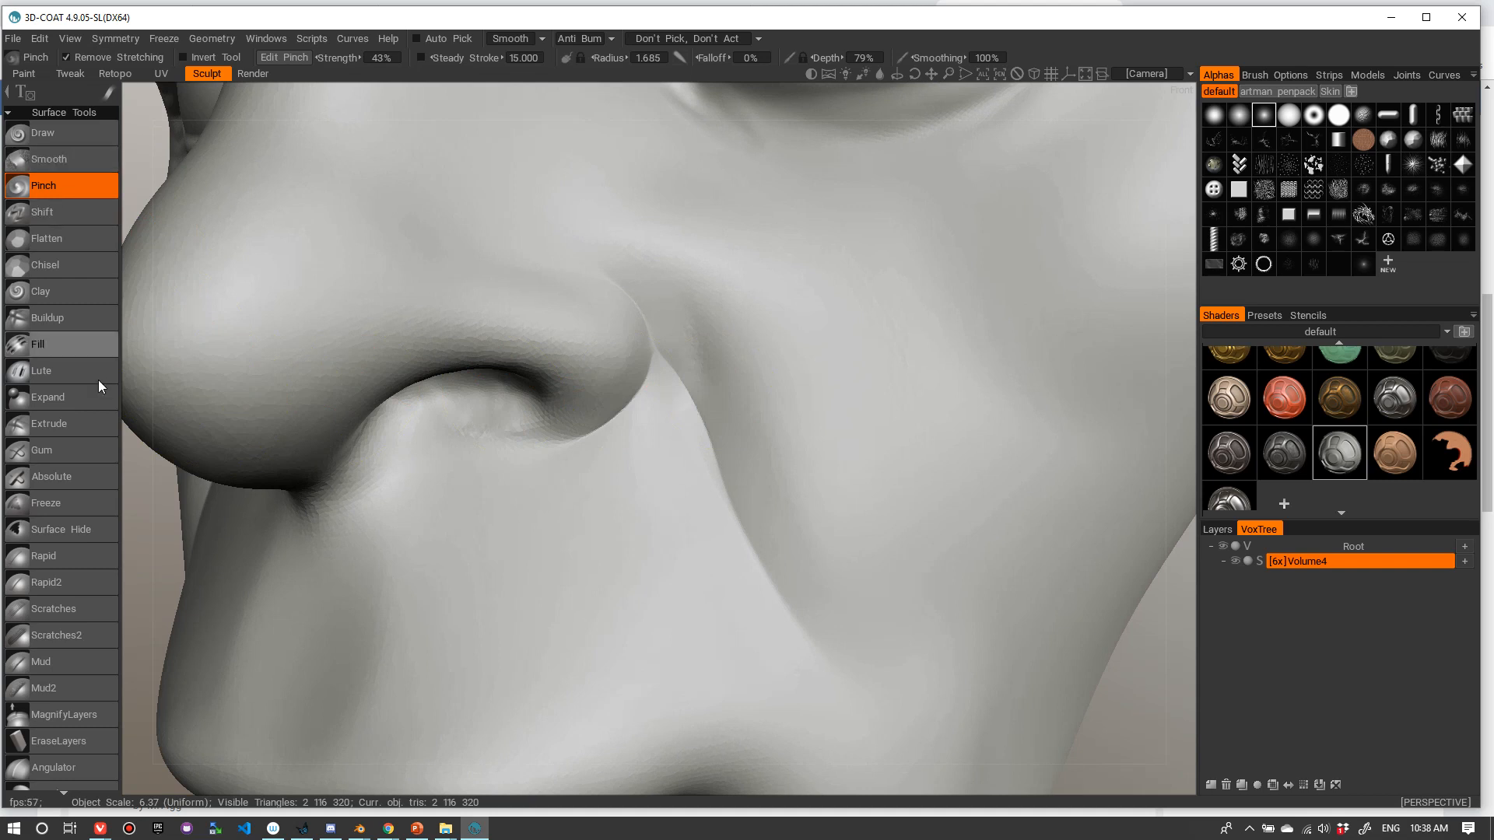
left_click(59, 586)
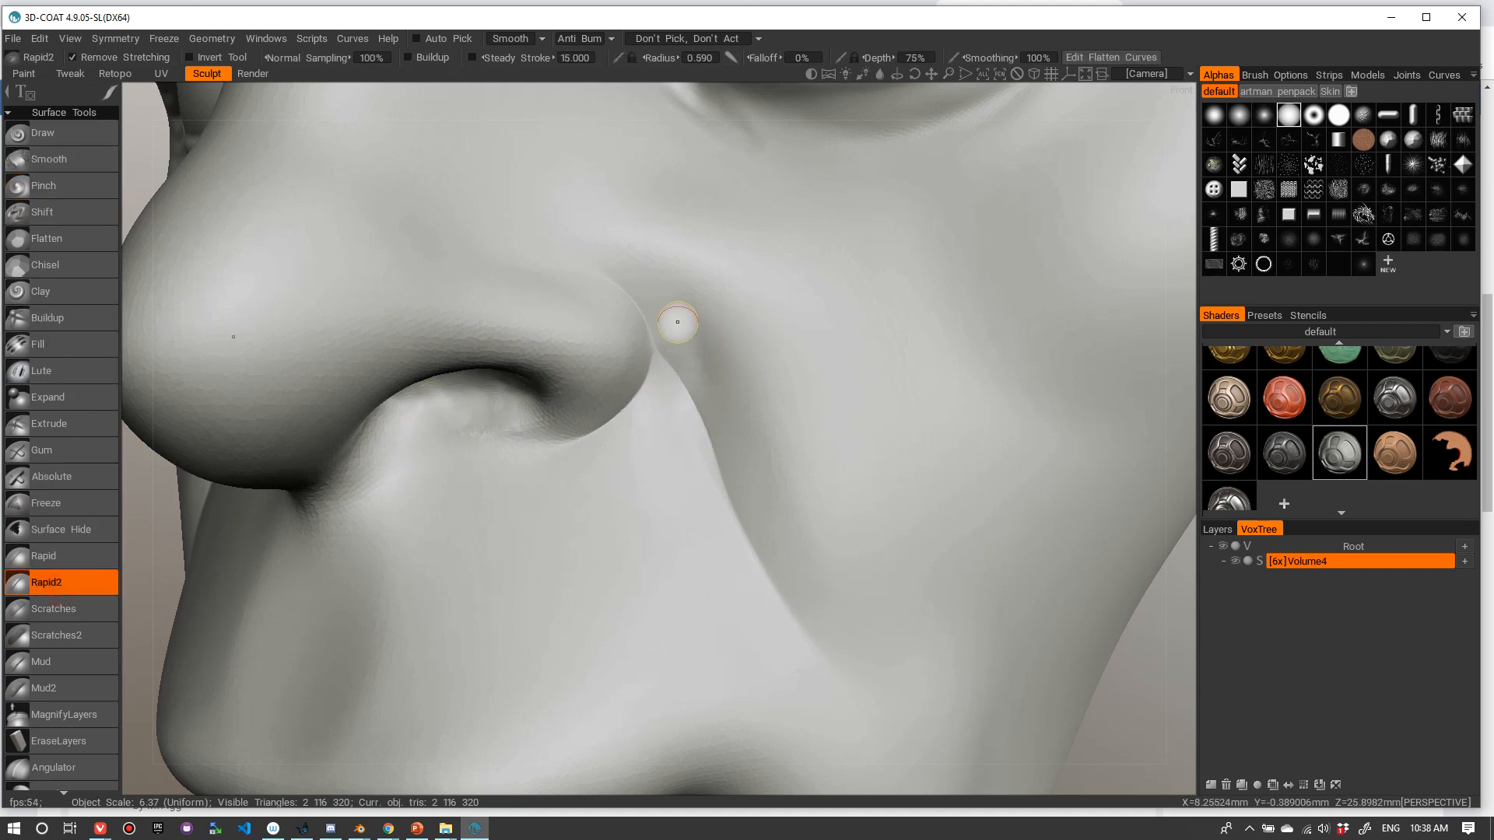
left_click_drag(728, 426, 668, 304)
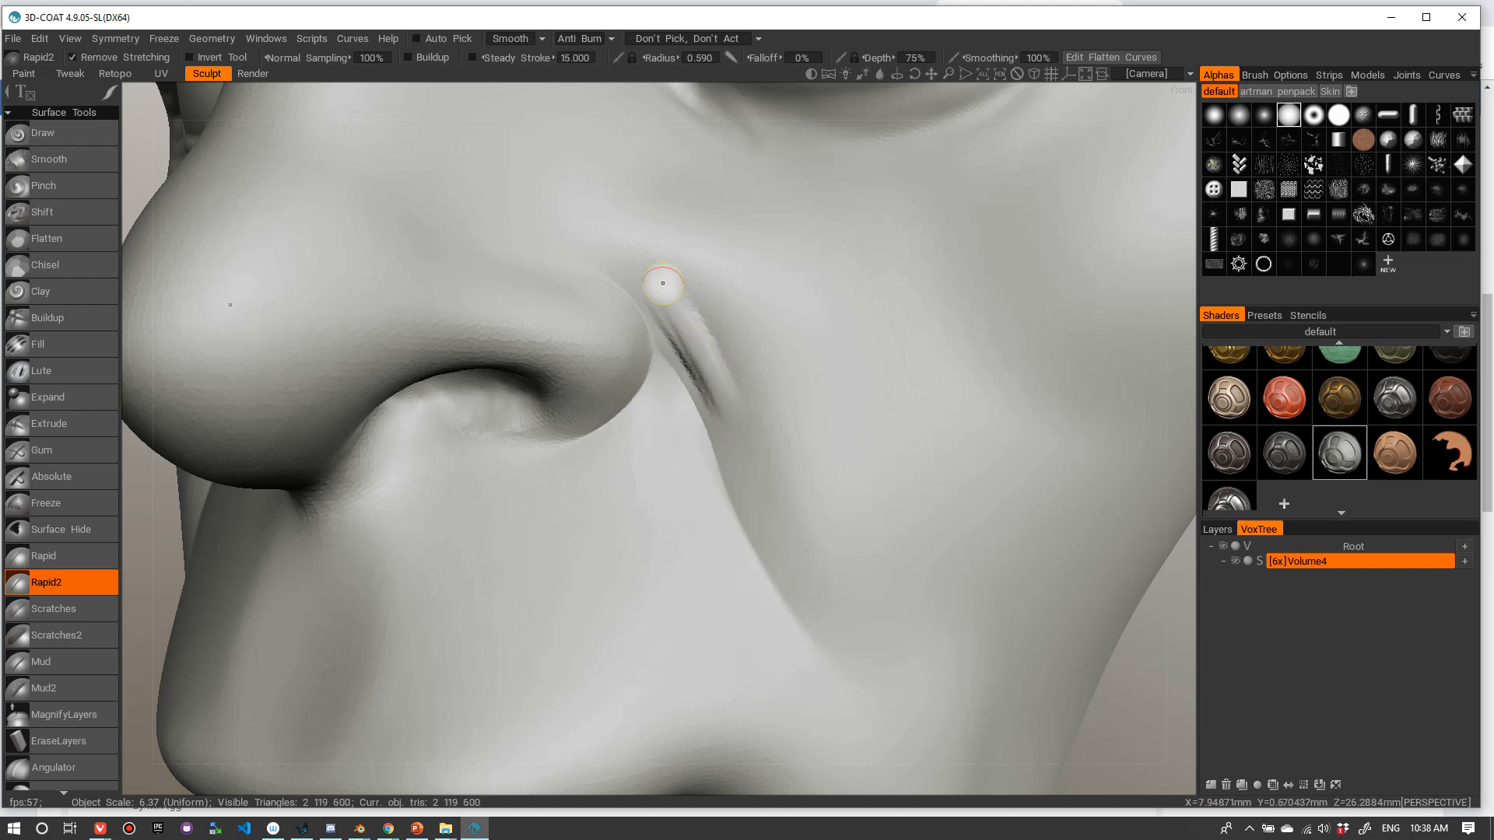
left_click_drag(718, 416, 732, 454)
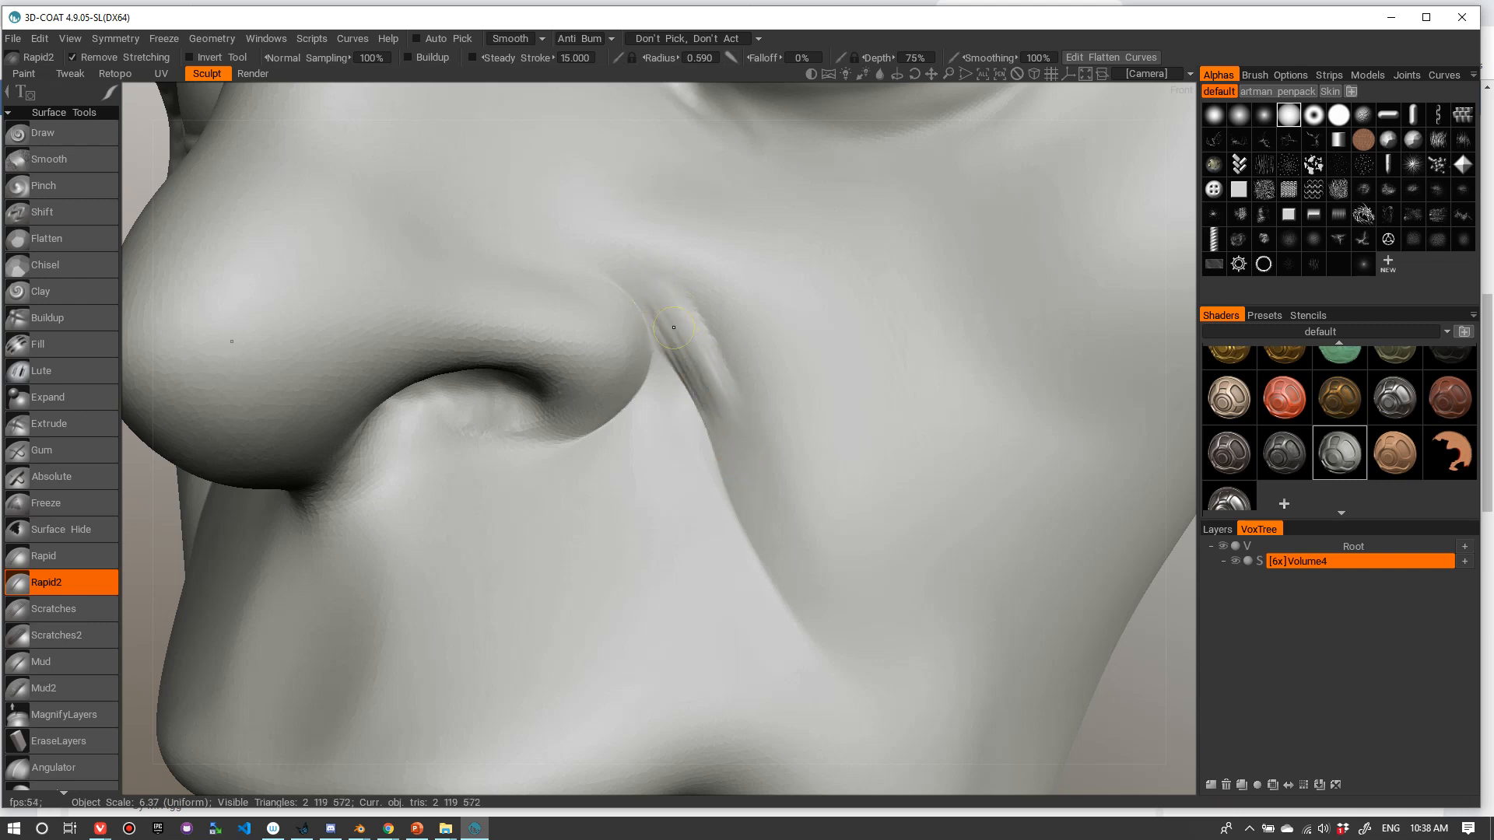
mouse_move(681, 303)
left_mouse_down()
mouse_move(734, 375)
mouse_move(694, 273)
mouse_move(740, 413)
left_mouse_up()
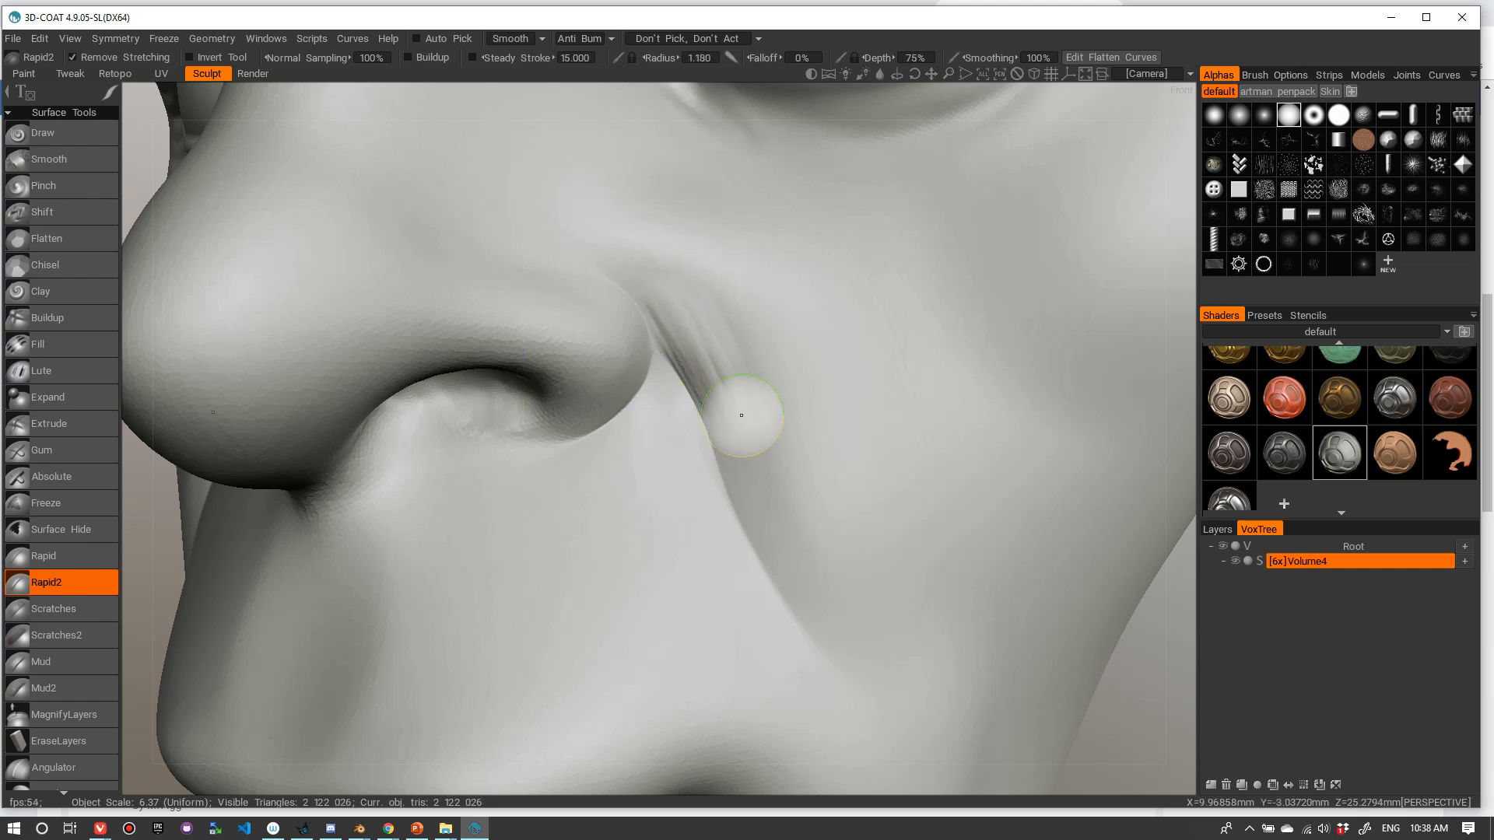
- Soften the ridge on the cheek next to the groove and deepen the groove around the nostril wing
key("bracketright")
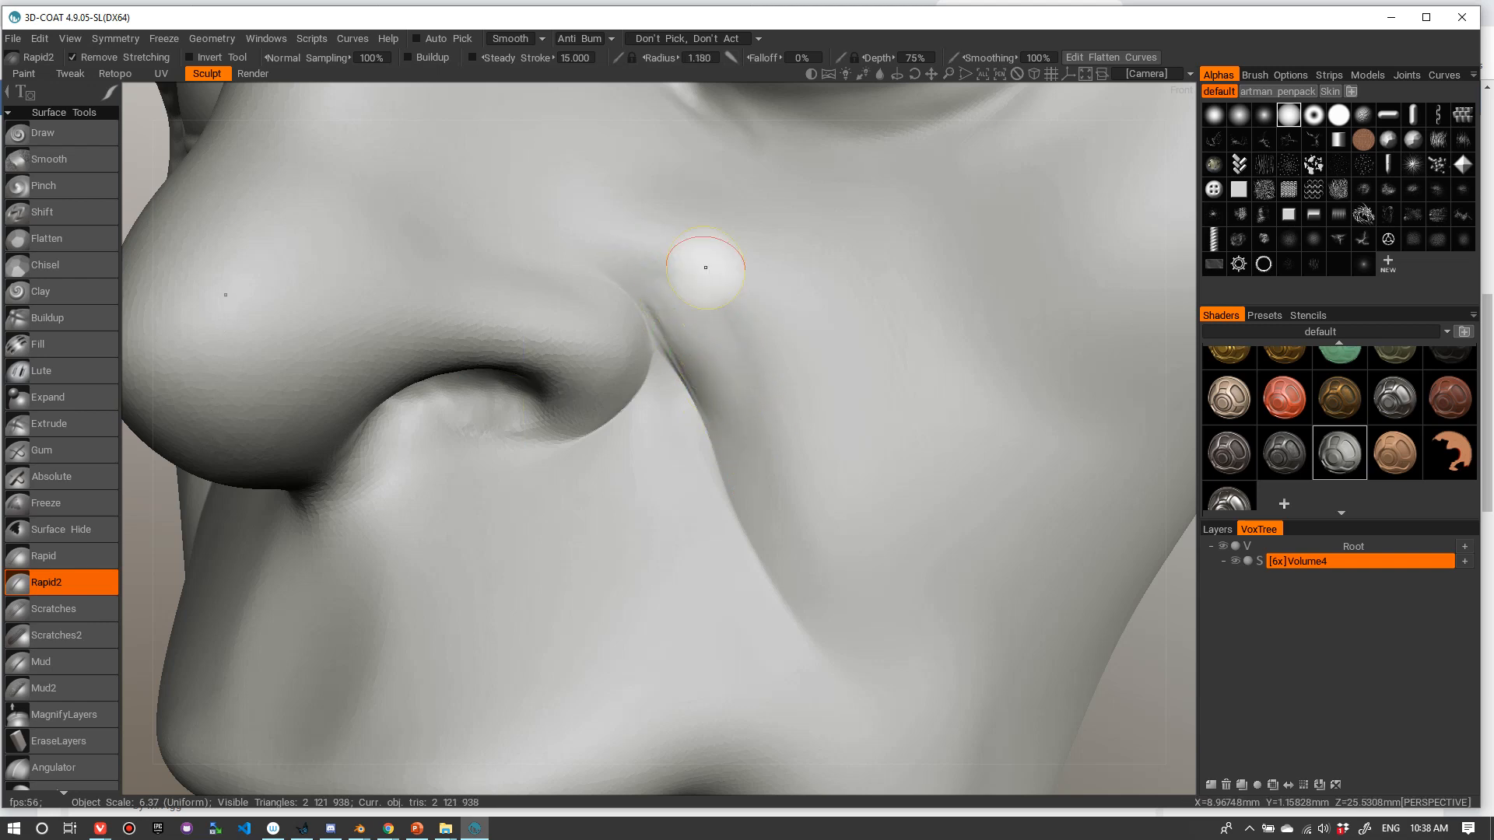
mouse_move(706, 260)
left_mouse_down()
mouse_move(690, 293)
mouse_move(676, 288)
left_mouse_up()
key("bracketleft")
mouse_move(728, 373)
left_mouse_down()
mouse_move(750, 420)
mouse_move(701, 320)
left_mouse_up()
left_click_drag(635, 257, 759, 523)
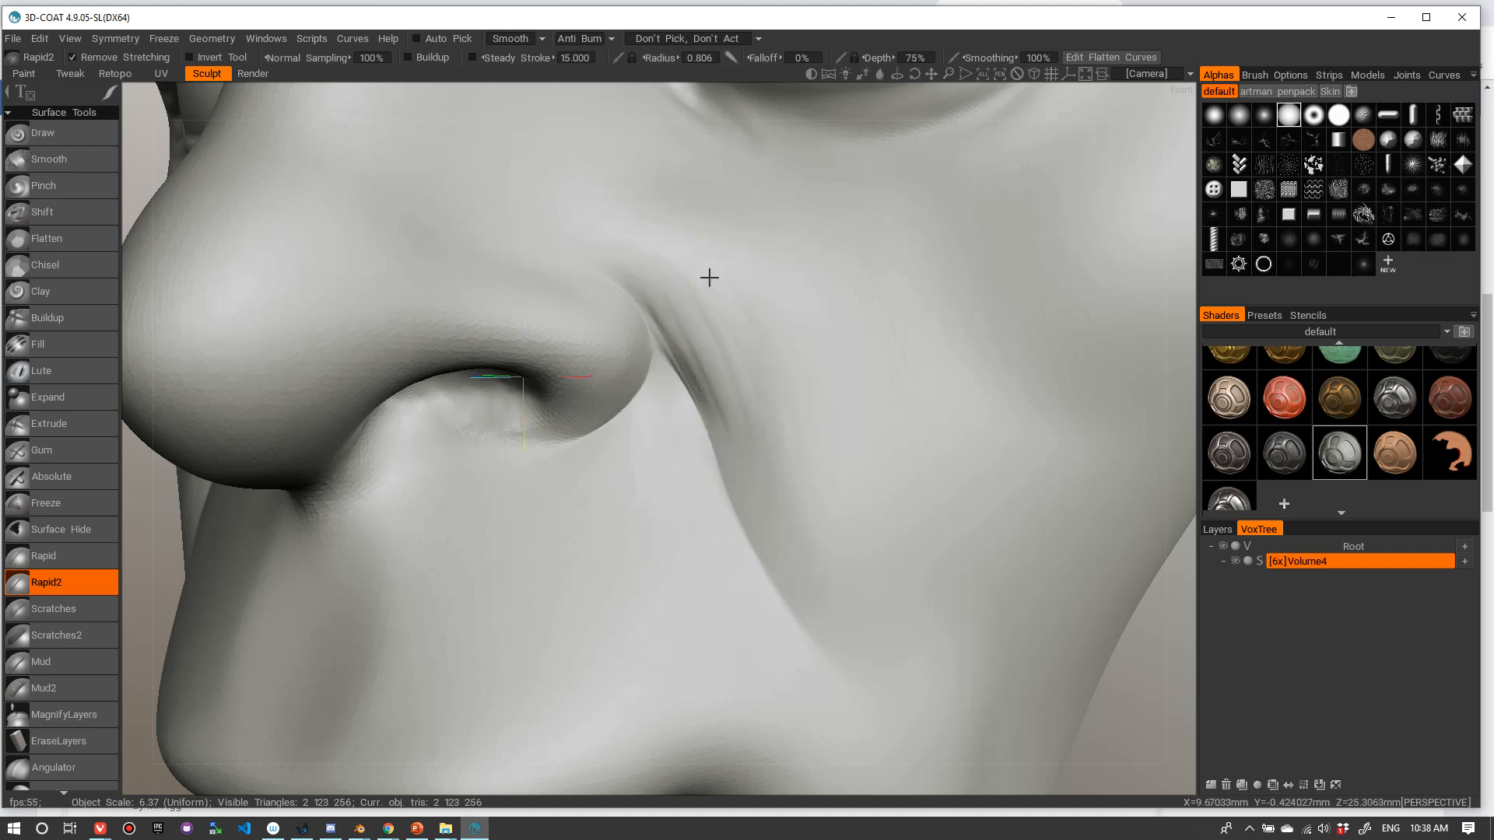
- Continue the Rapid2 strokes at radius 0.806 down the cheek side of the nasolabial fold
scroll(669, 311, "down", 5)
right_click_drag(632, 342, 778, 311)
scroll(815, 305, "up", 5)
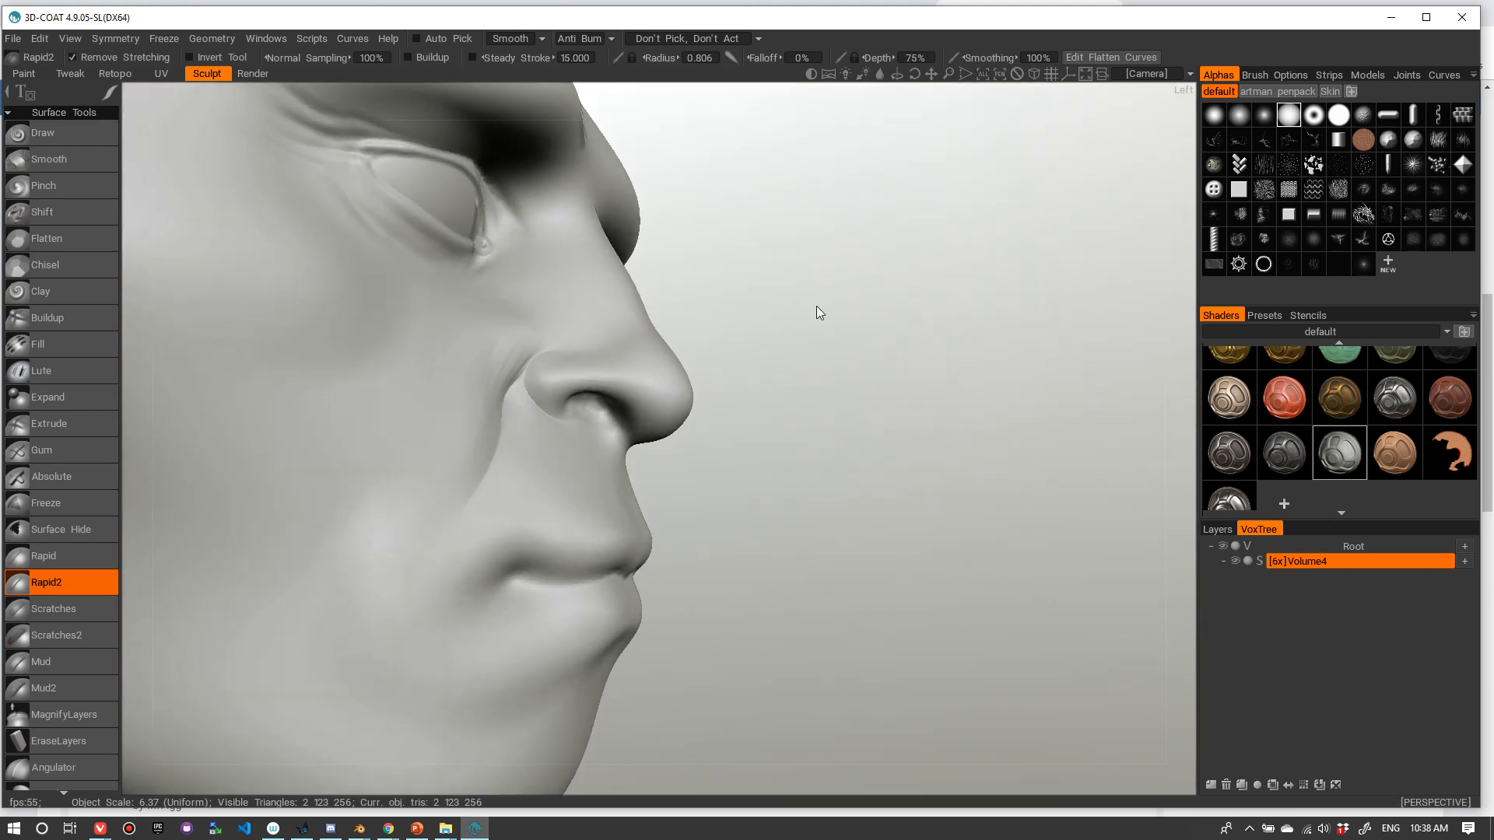
left_click_drag(816, 306, 615, 296)
left_click_drag(771, 379, 649, 357)
right_click_drag(649, 357, 726, 336, "alt")
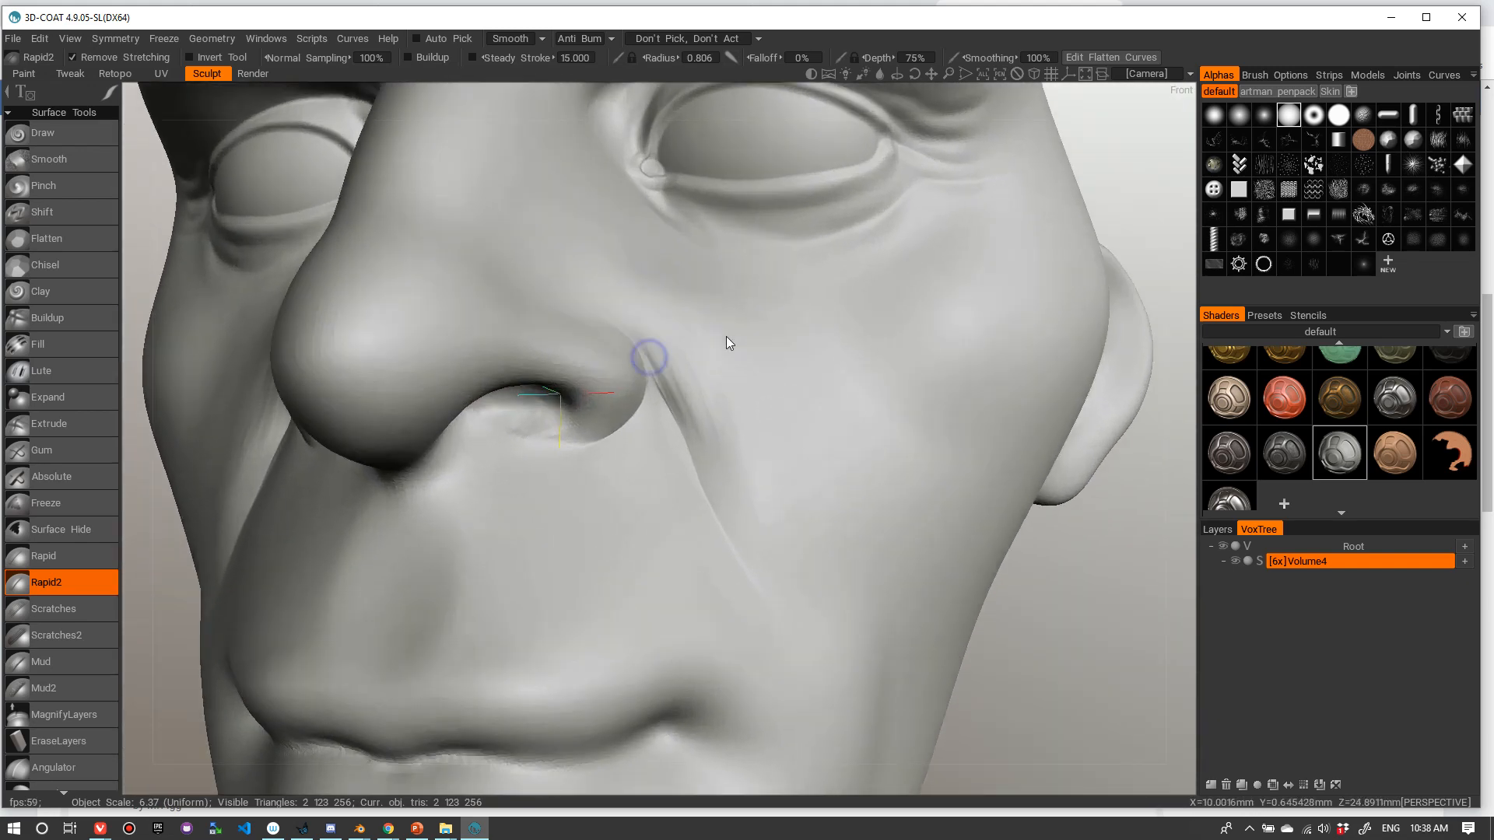
scroll(729, 343, "up", 3)
left_click_drag(740, 319, 773, 488)
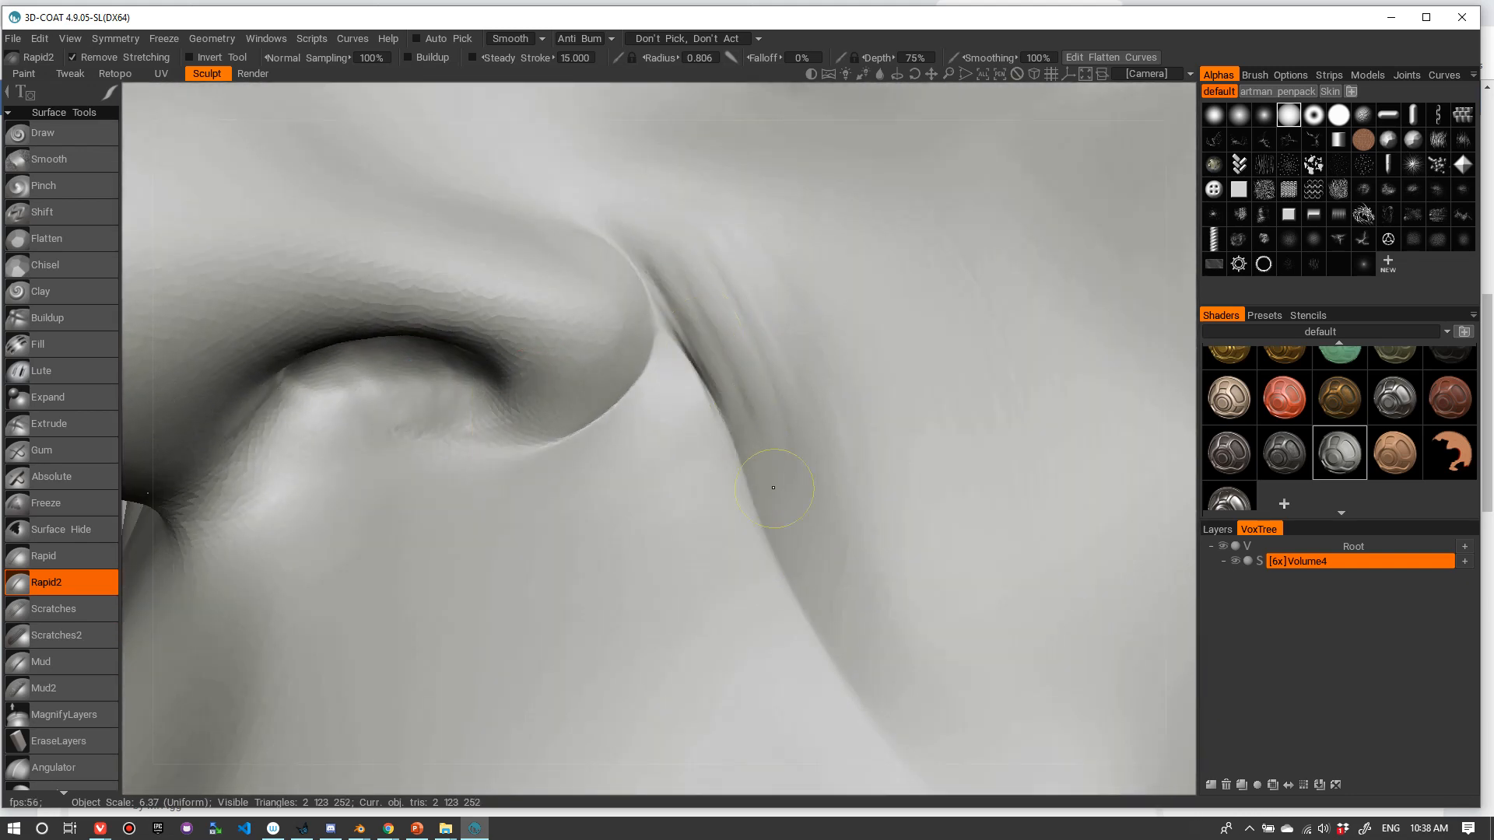
left_click_drag(718, 376, 807, 534)
left_click_drag(734, 409, 838, 521)
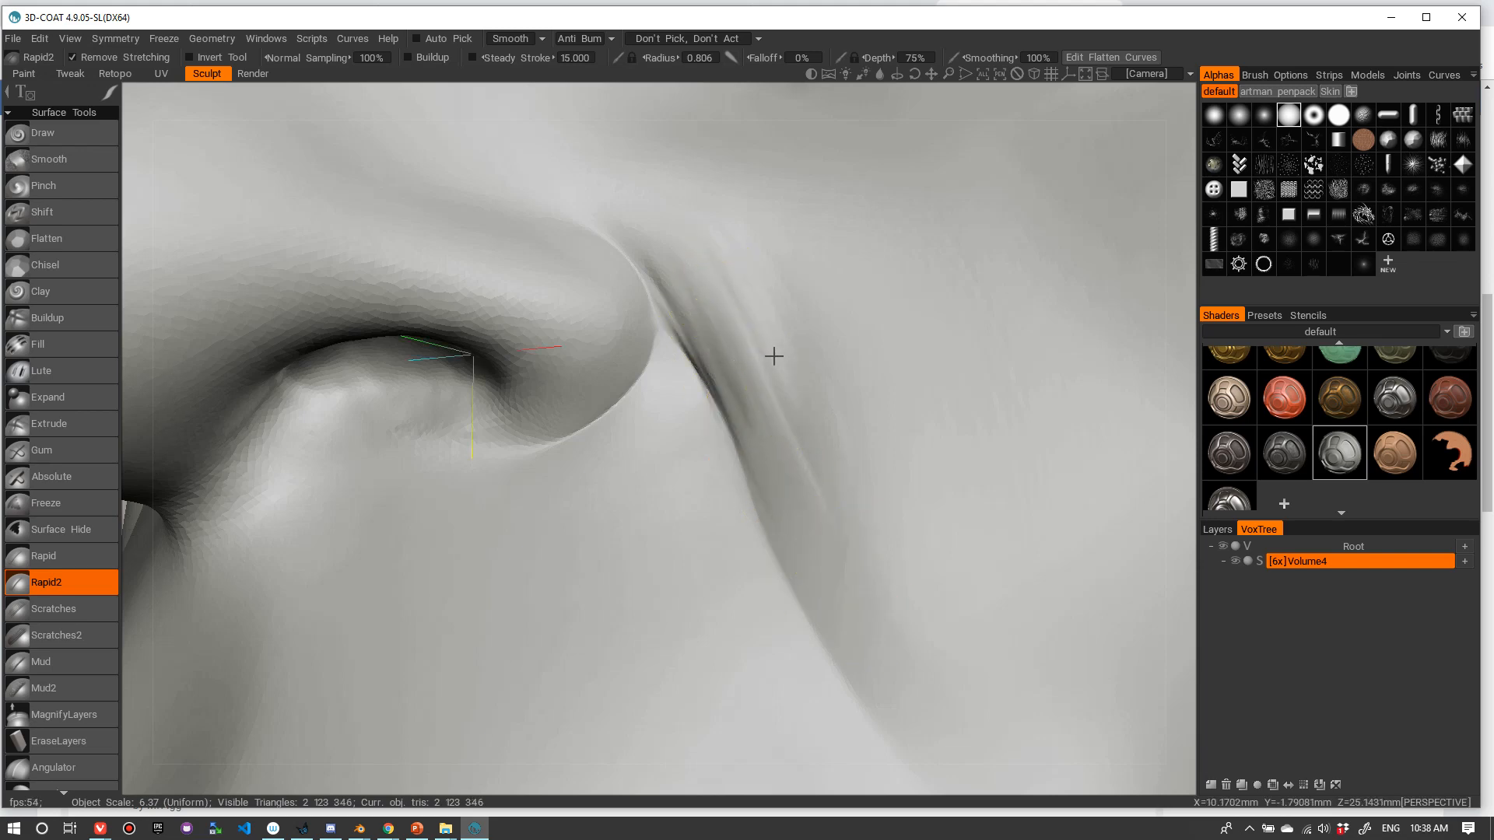
- Widen the hollow beside the fold with more Rapid2 strokes and smooth it with a radius of 1.908
mouse_move(774, 356)
right_mouse_down("alt")
mouse_move(693, 293)
mouse_move(627, 340)
mouse_move(714, 324)
mouse_move(779, 374)
right_mouse_up("alt")
left_click_drag(727, 330, 763, 487)
mouse_move(687, 279)
left_mouse_down()
mouse_move(760, 427)
mouse_move(777, 514)
mouse_move(760, 394)
left_mouse_up()
right_click_drag(740, 350, 778, 348)
left_click_drag(750, 324, 790, 434)
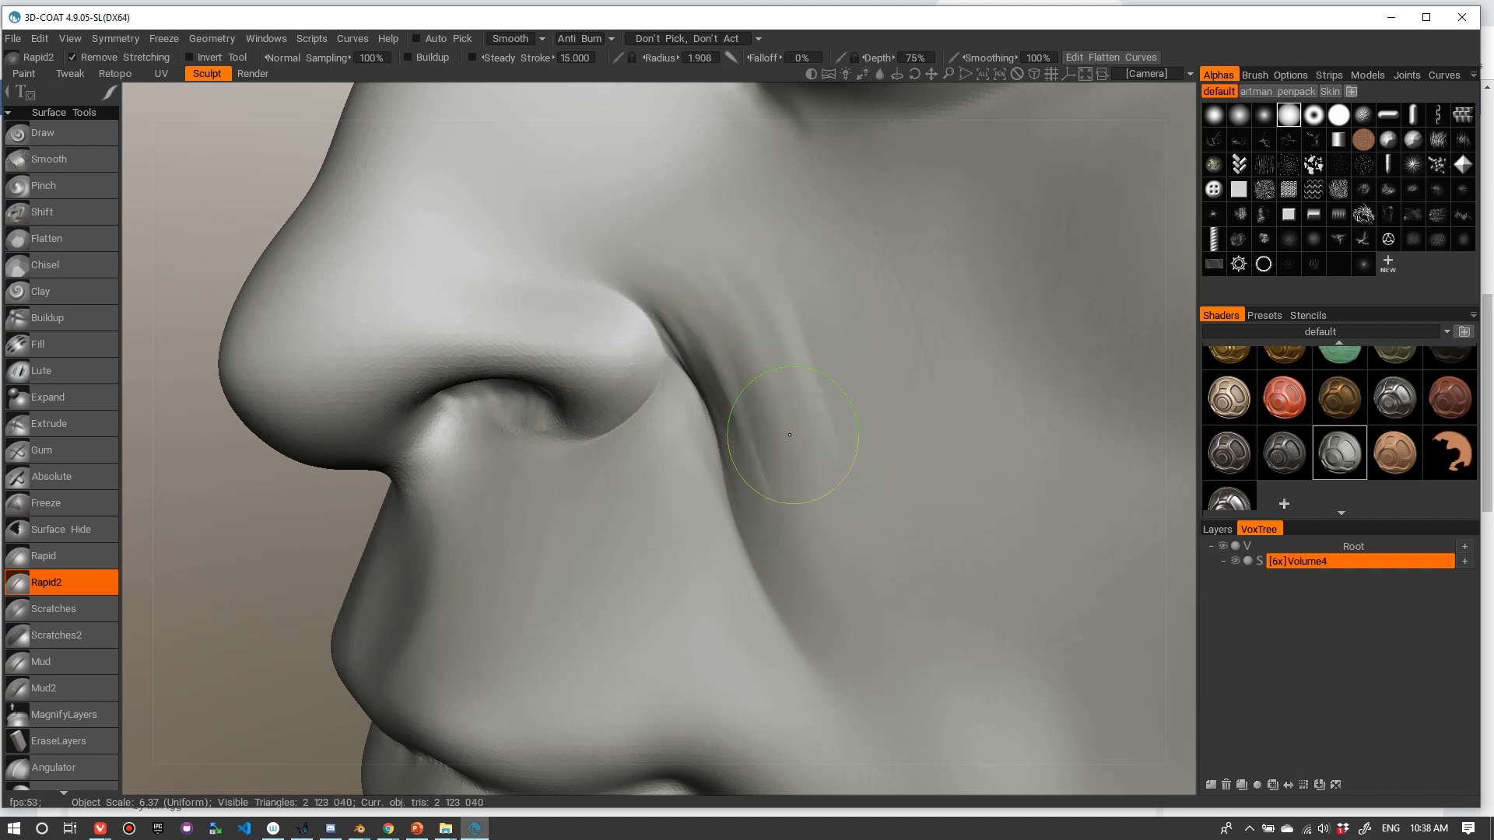
left_click_drag(711, 257, 774, 483, "shift")
mouse_move(774, 359)
middle_mouse_down()
mouse_move(820, 290)
mouse_move(633, 343)
mouse_move(683, 387)
middle_mouse_up()
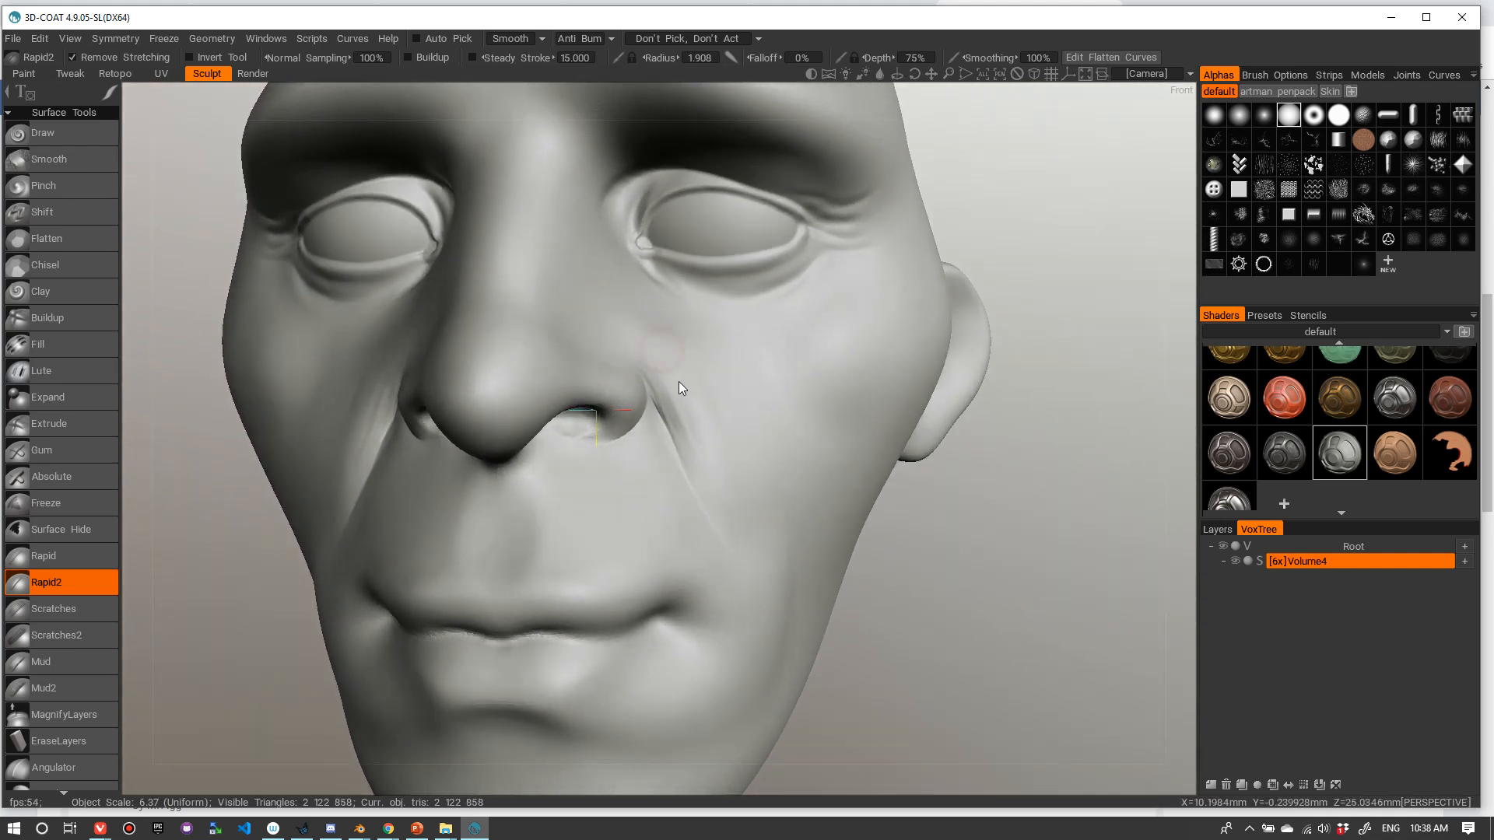
- Smooth the streaks beside the upper fold and recarve the crease next to the nostril wing
scroll(701, 358, "up", 5)
scroll(735, 327, "up", 4)
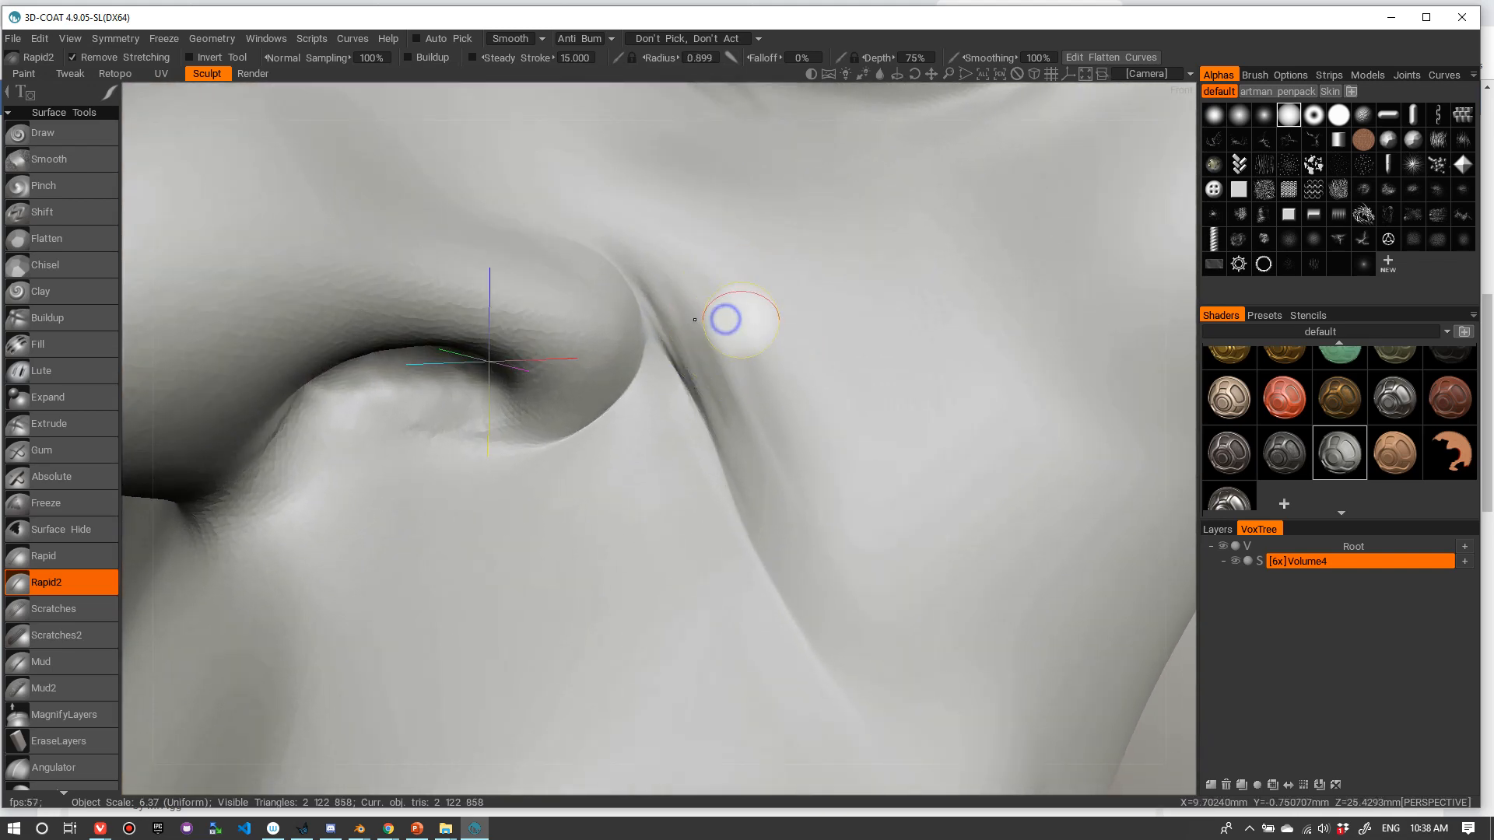
mouse_move(747, 383)
left_mouse_down("shift")
mouse_move(710, 333)
mouse_move(740, 407)
mouse_move(689, 315)
left_mouse_up("shift")
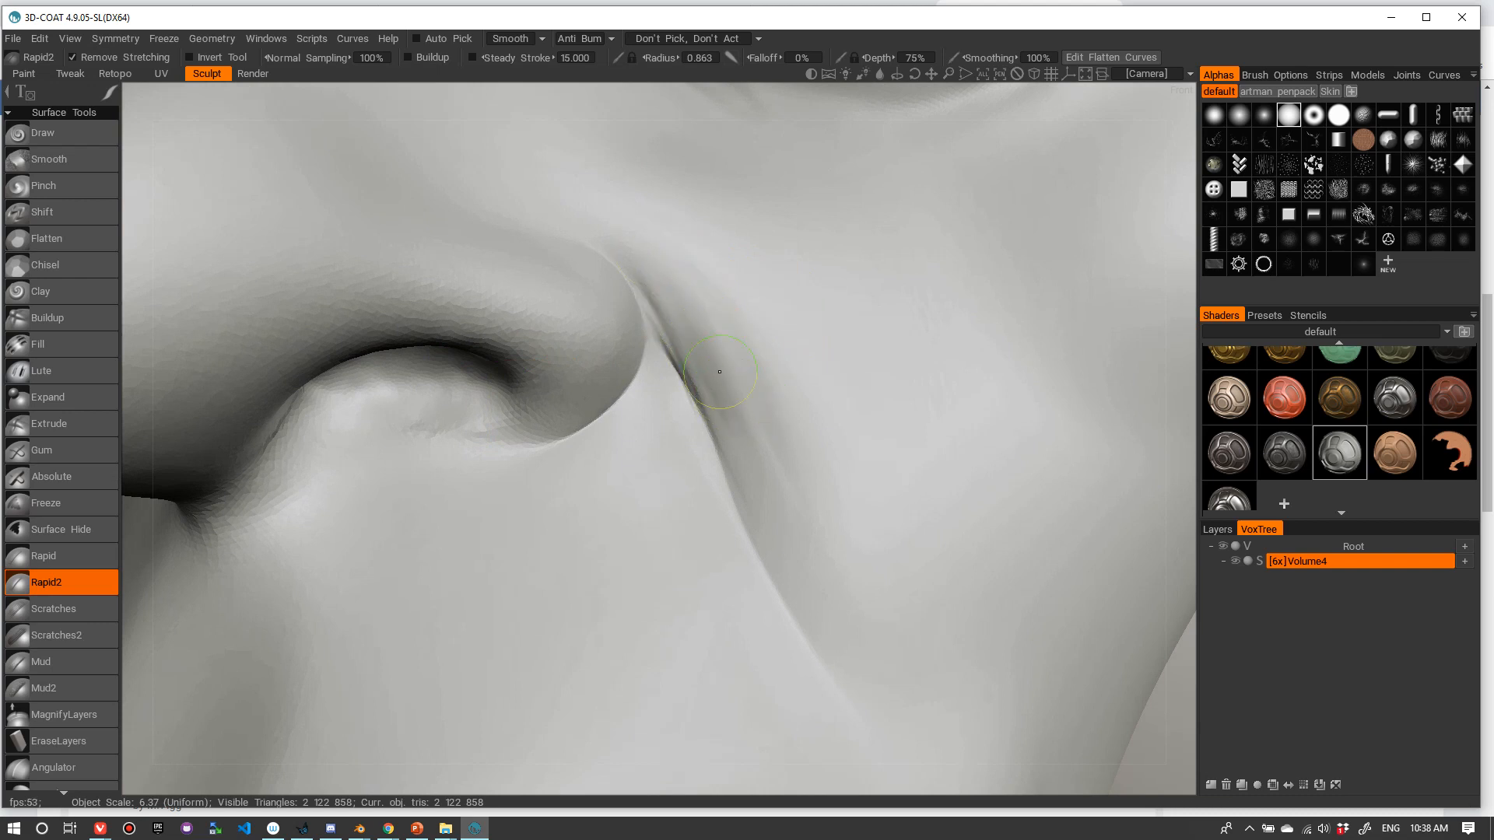
right_click_drag(720, 372, 697, 337)
left_click_drag(673, 326, 732, 442)
- Blend the carved hollow into the cheek by smoothing with a brush radius of 1.666
right_click_drag(758, 406, 809, 435)
left_click_drag(687, 254, 764, 385, "shift")
left_click_drag(757, 381, 746, 340, "alt")
right_click_drag(745, 340, 771, 334, "alt")
left_click_drag(772, 334, 739, 330, "alt")
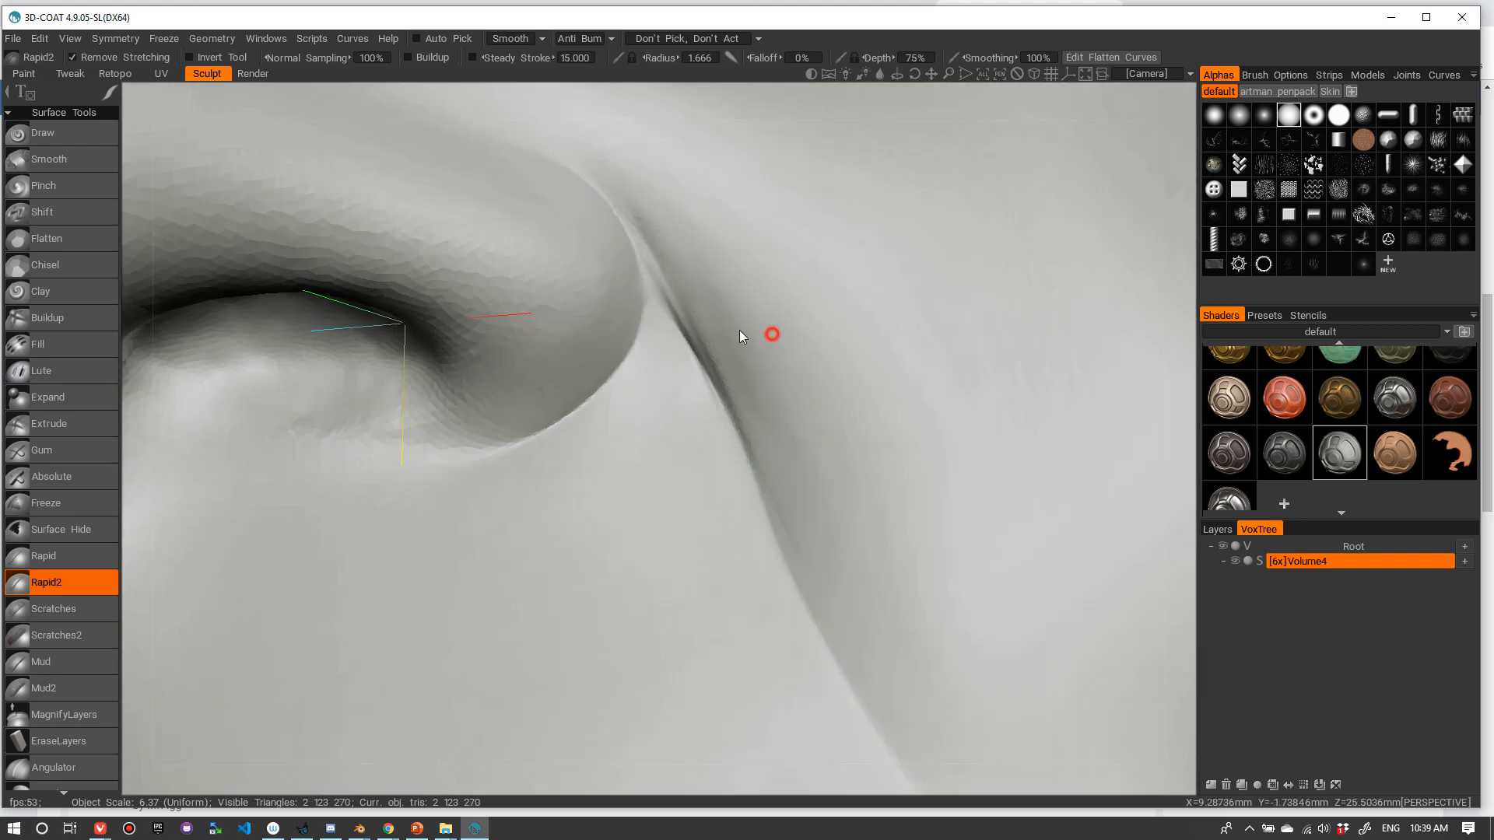
- Tighten the carved crease below the nostril wing into a sharp line using Pinch with depth 0%
left_click(59, 186)
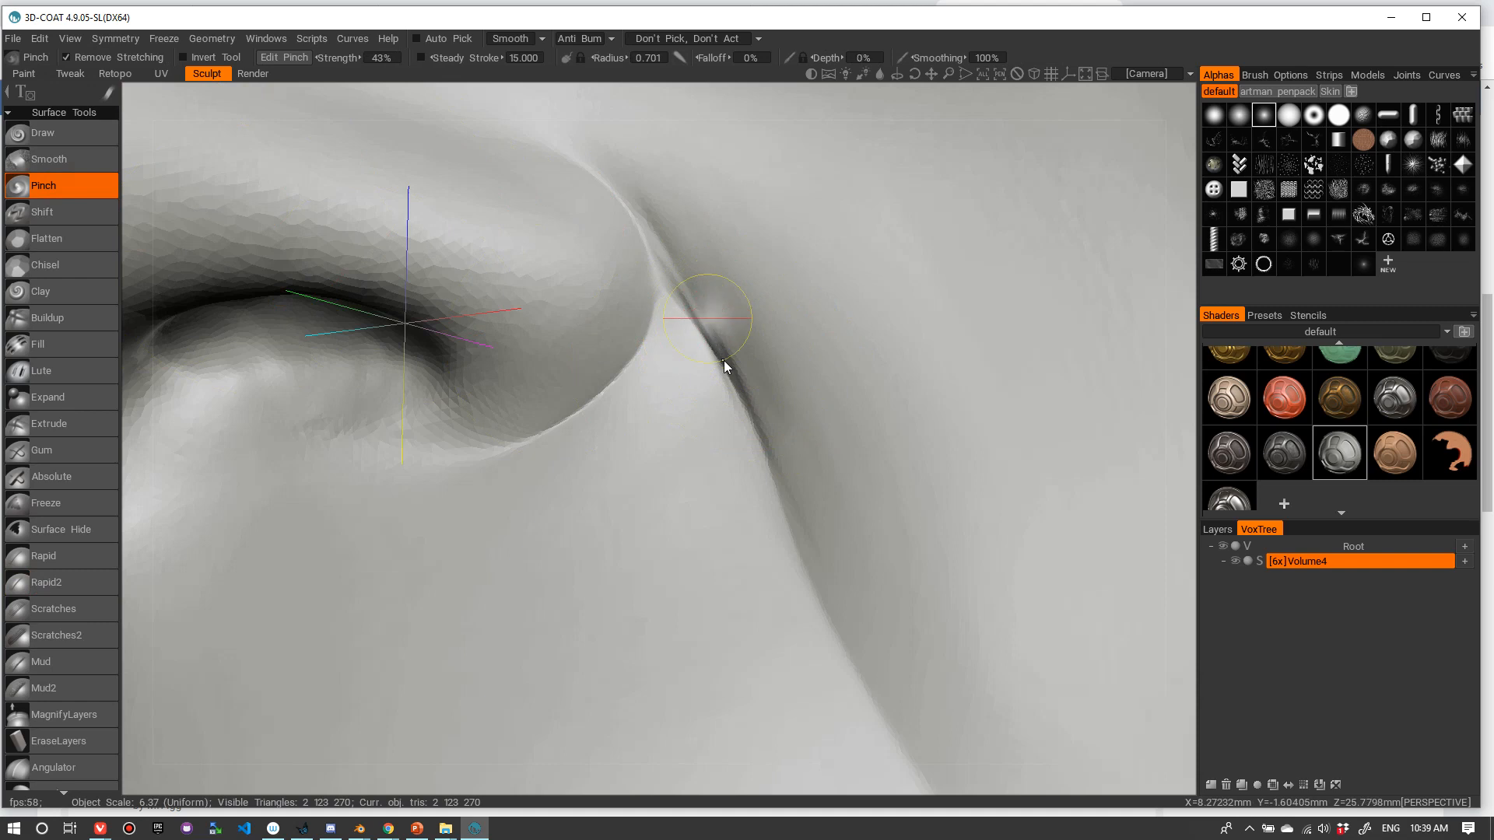
mouse_move(687, 311)
left_mouse_down()
mouse_move(785, 487)
mouse_move(740, 457)
left_mouse_up()
right_click_drag(702, 309, 674, 308)
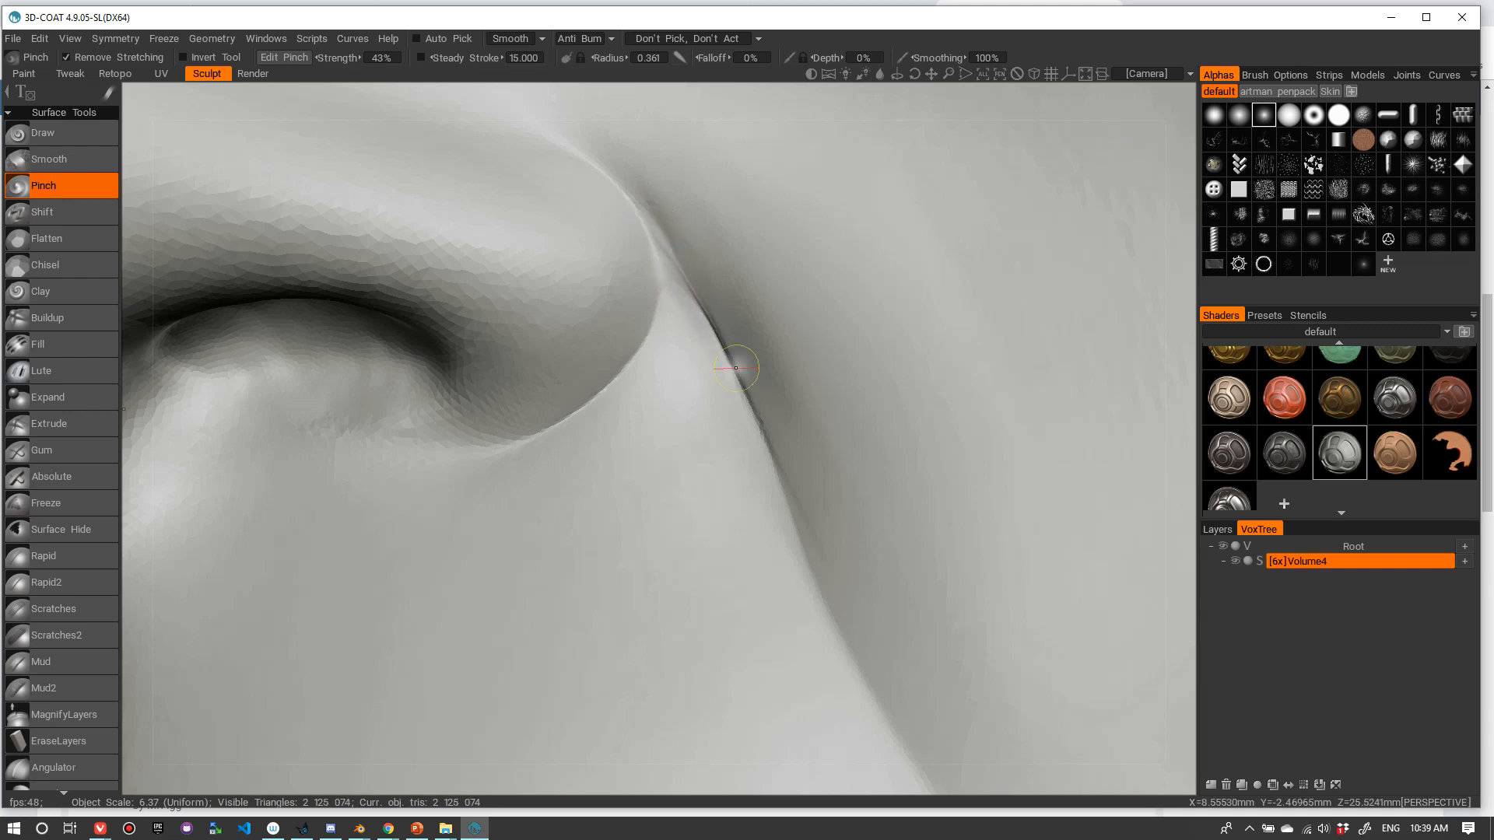
left_click_drag(729, 384, 740, 451)
right_click_drag(727, 368, 759, 366)
mouse_move(743, 356)
left_mouse_down()
mouse_move(747, 317)
mouse_move(689, 270)
left_mouse_up()
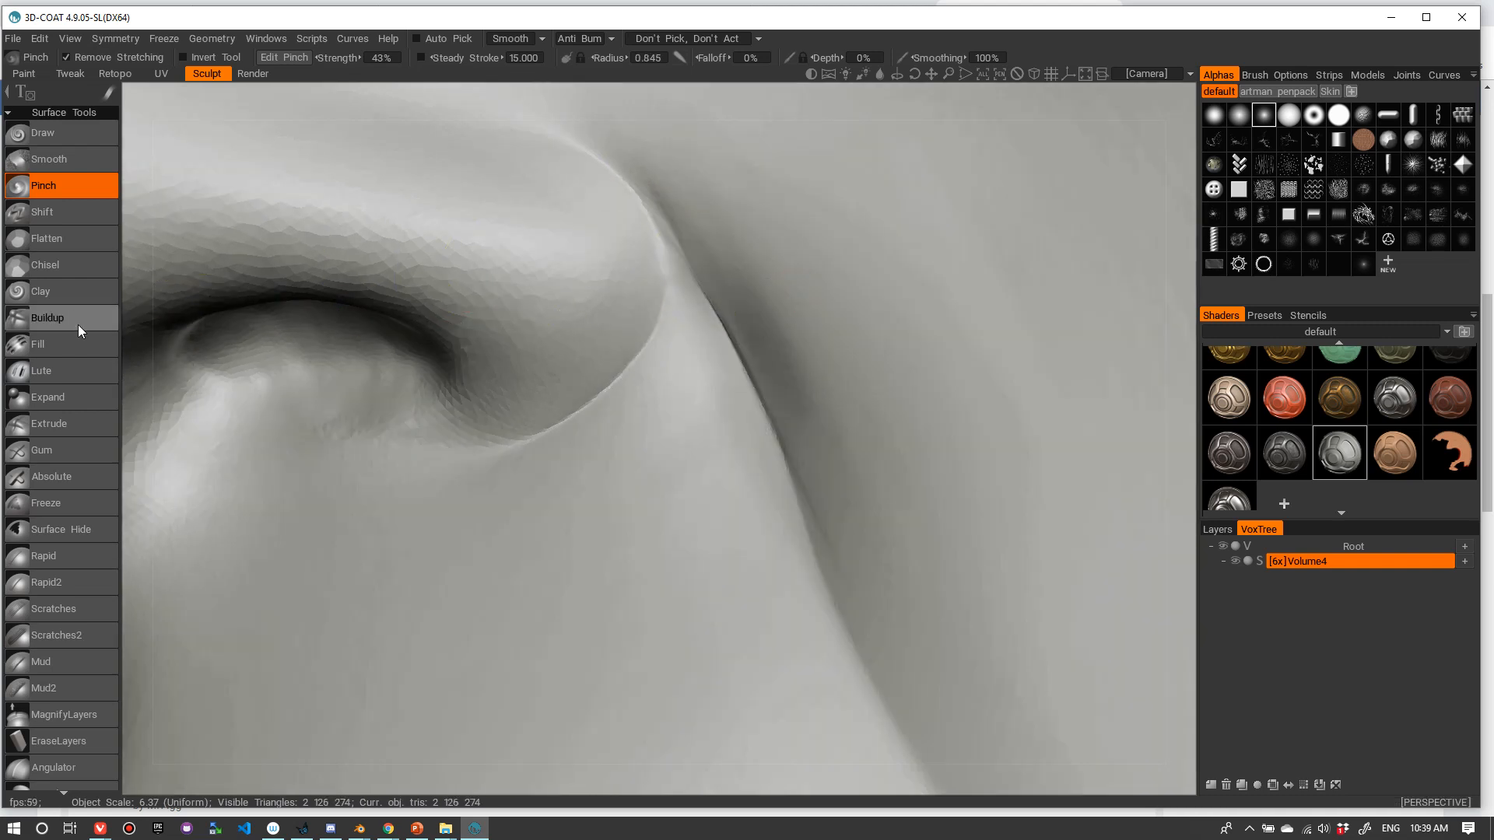
scroll(54, 498, "down", 5)
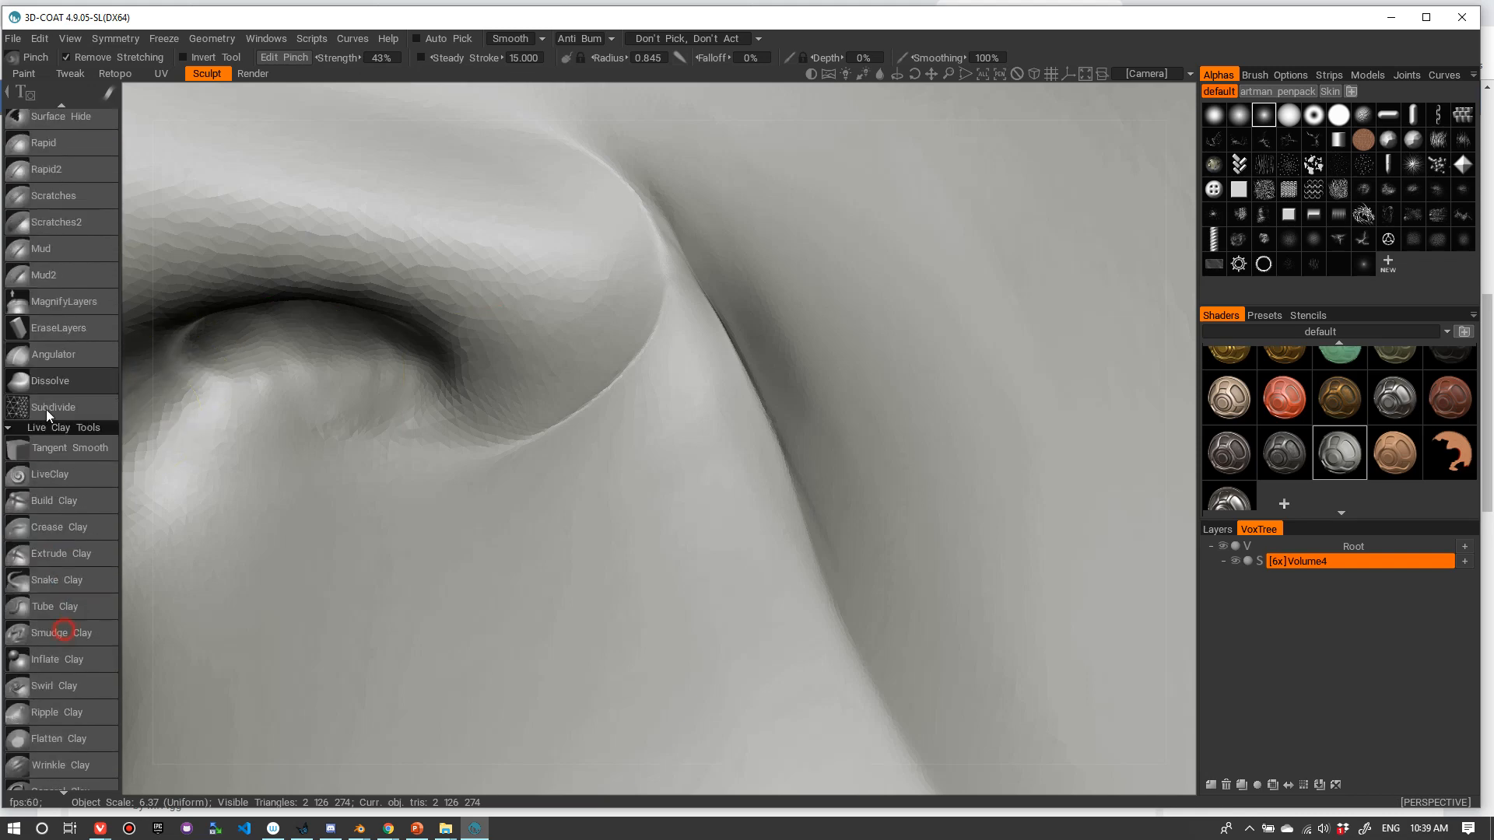
scroll(50, 436, "down", 1)
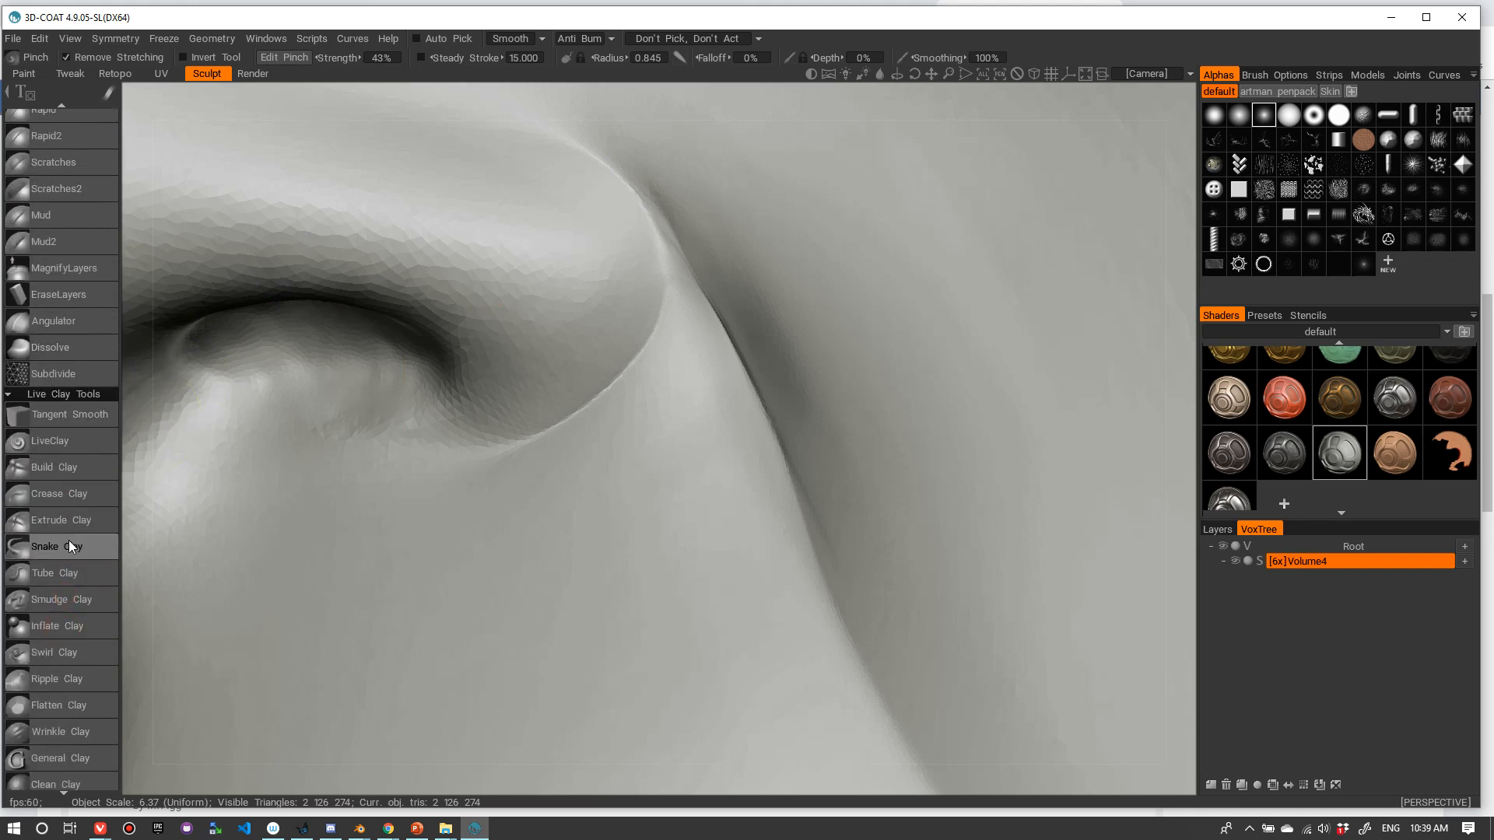
left_click(70, 628)
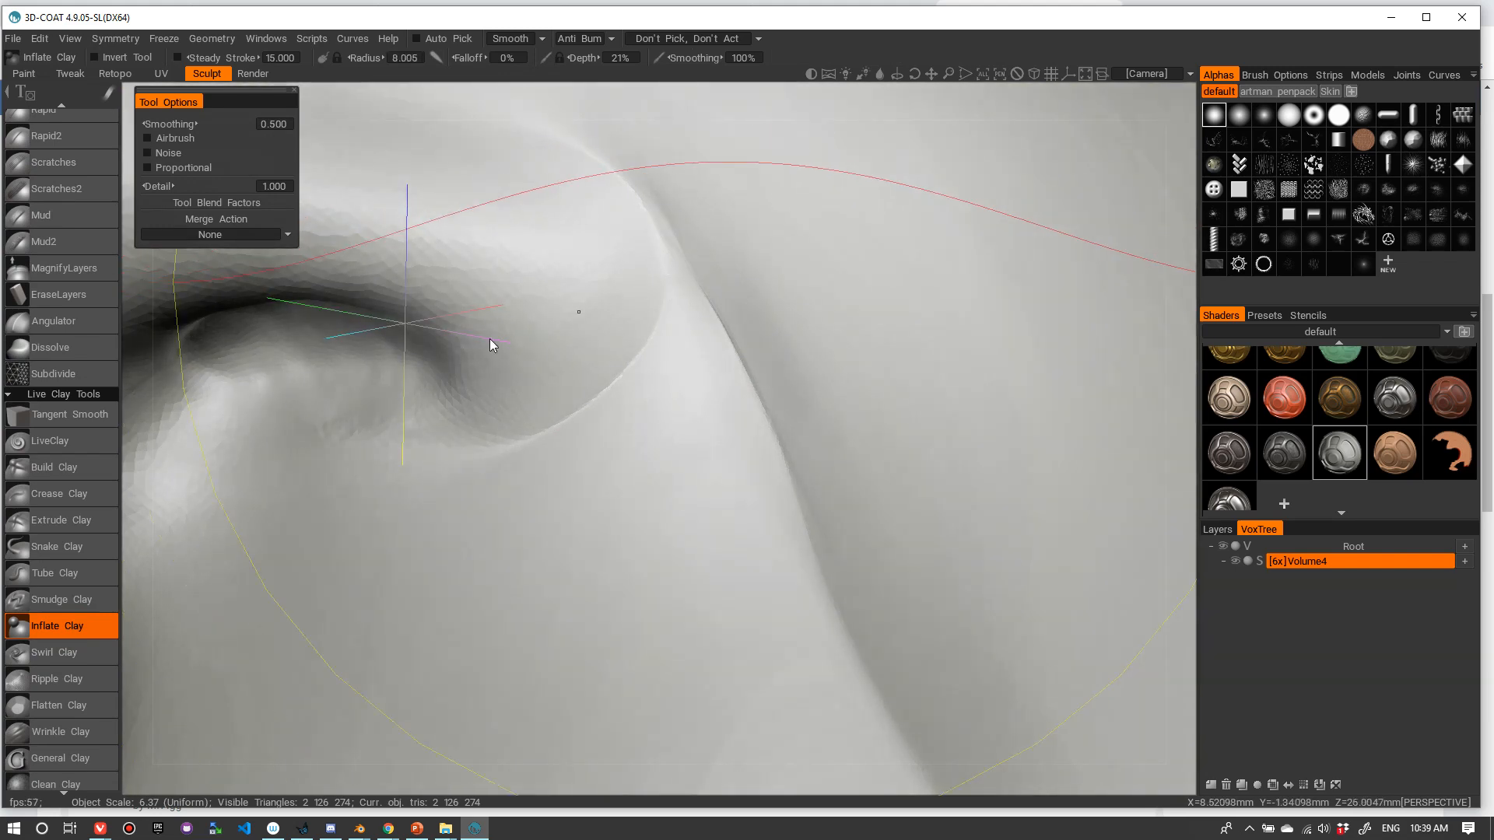
key("[")
right_click_drag(688, 272, 630, 300, "alt")
left_click_drag(630, 300, 683, 310, "alt")
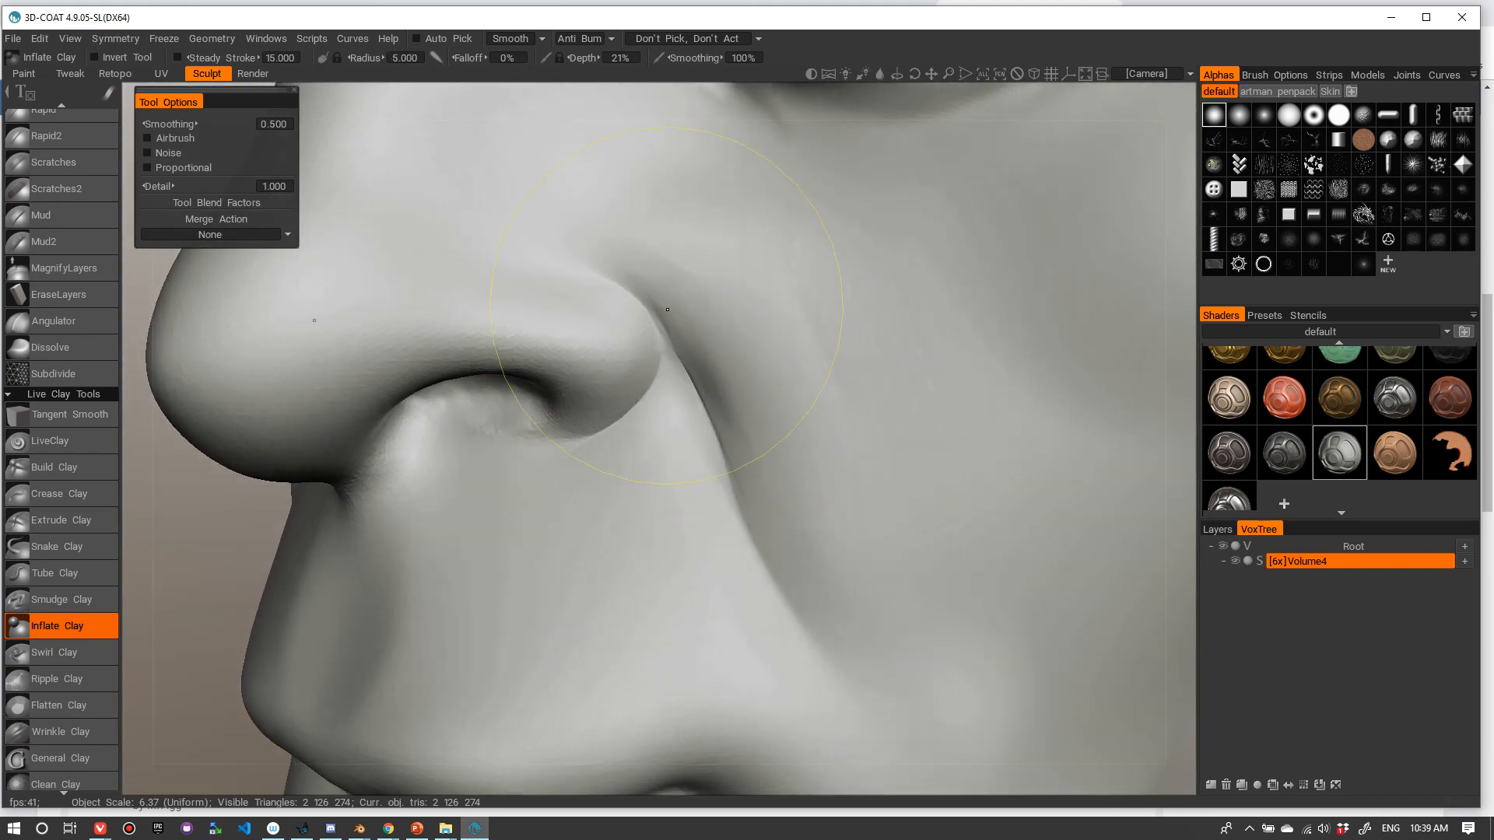
right_click_drag(653, 334, 708, 337)
- Examine the nasolabial fold, nose and mouth in profile and from the front
right_click_drag(804, 444, 677, 290, "alt")
mouse_move(677, 290)
left_mouse_down("alt")
mouse_move(786, 279)
mouse_move(727, 240)
mouse_move(804, 283)
mouse_move(890, 297)
mouse_move(866, 211)
left_mouse_up("alt")
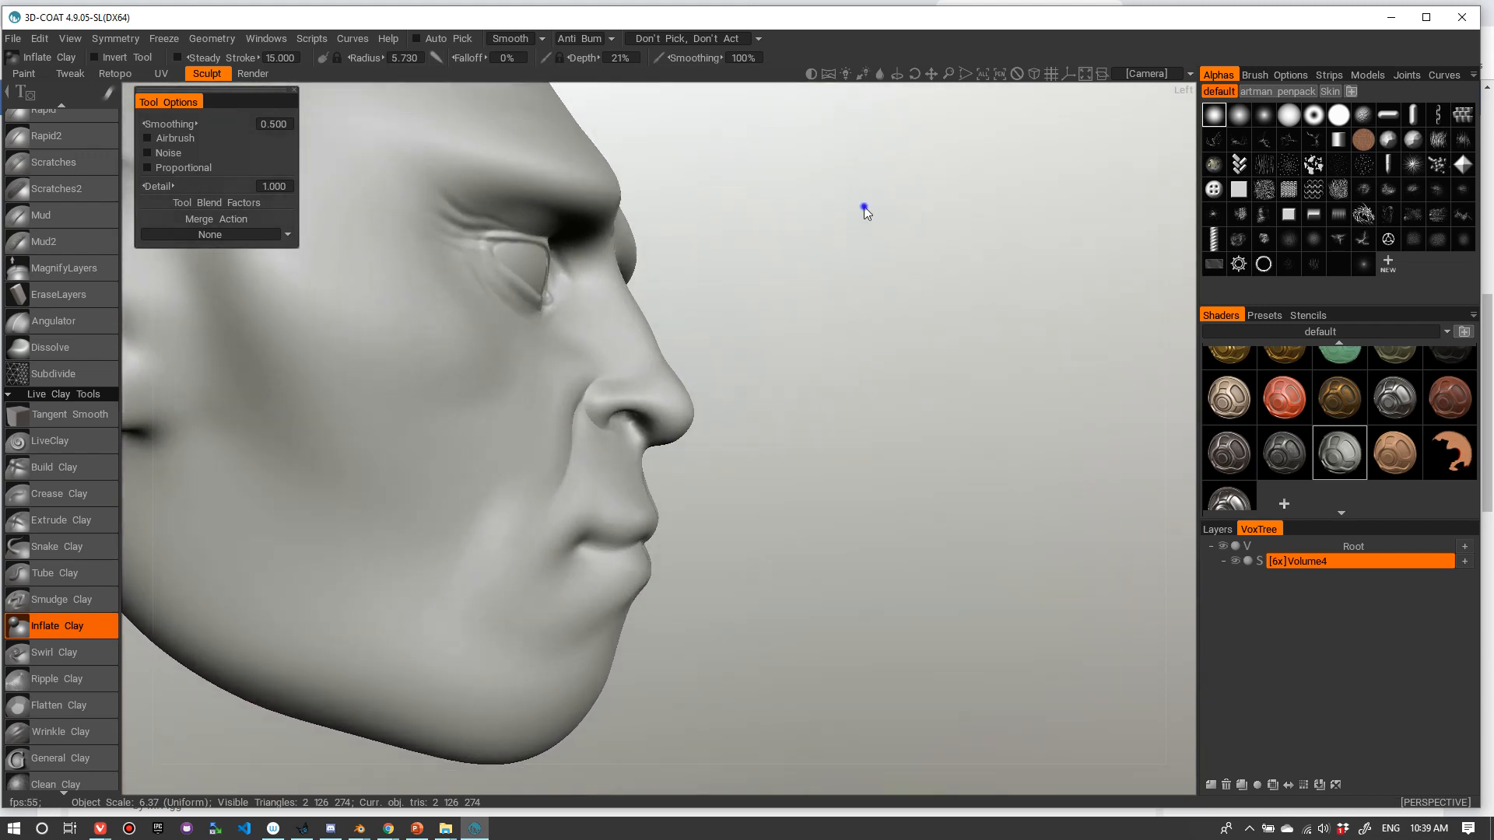
right_click_drag(864, 207, 807, 260, "alt")
left_click(807, 262)
left_click_drag(813, 390, 649, 394, "alt")
right_click_drag(649, 393, 809, 420, "alt")
middle_click_drag(967, 557, 983, 483, "alt")
right_click_drag(973, 490, 990, 496, "alt")
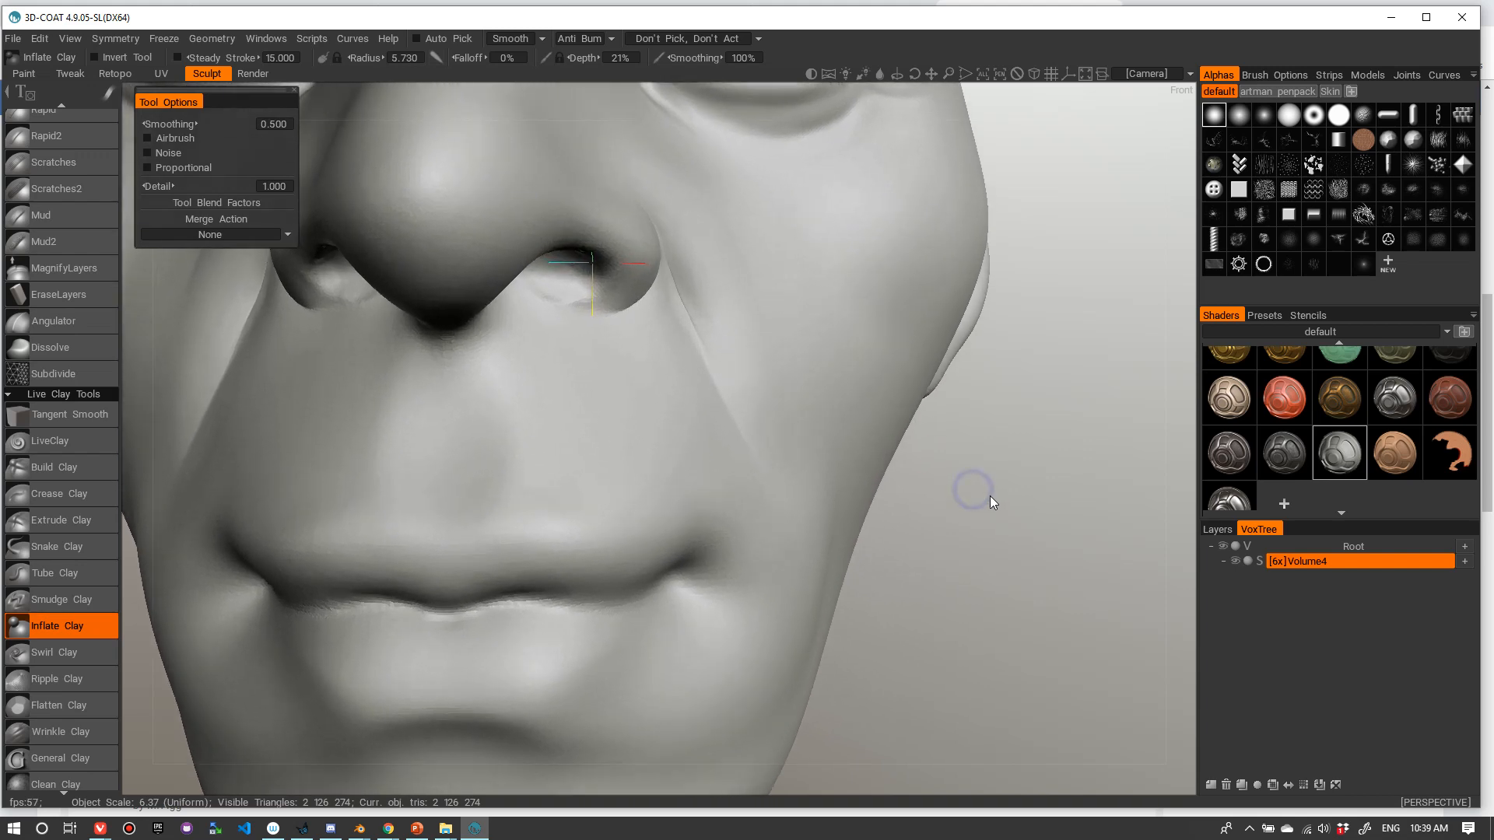
left_click_drag(989, 506, 964, 473, "alt")
- Swell the lips along the mouth line with Inflate Clay at 42% depth, using brush radii of 2.943 and 4.064
left_click(82, 137)
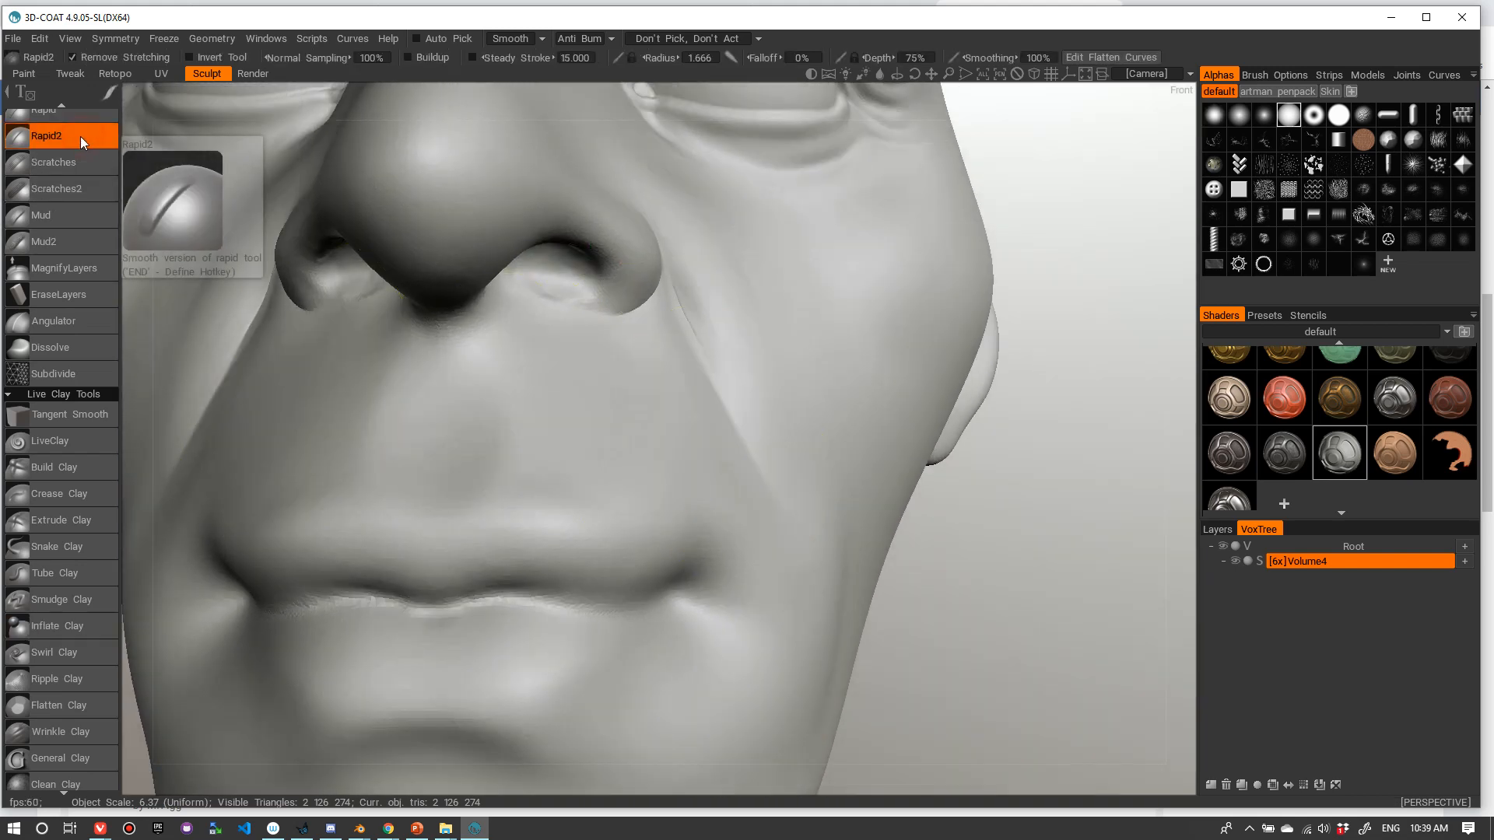
scroll(96, 365, "up", 3)
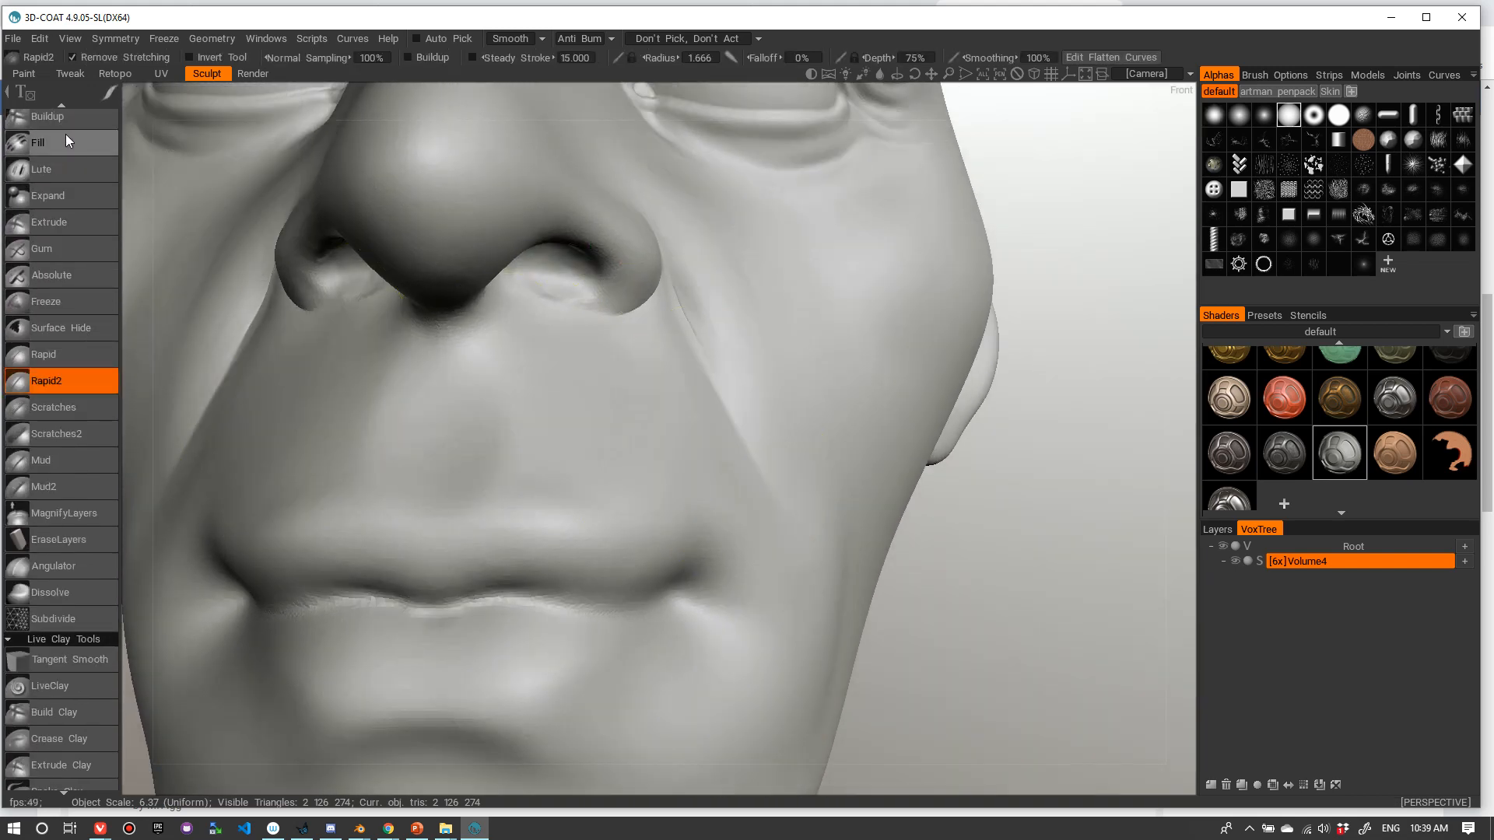
left_click_drag(53, 685, 57, 498)
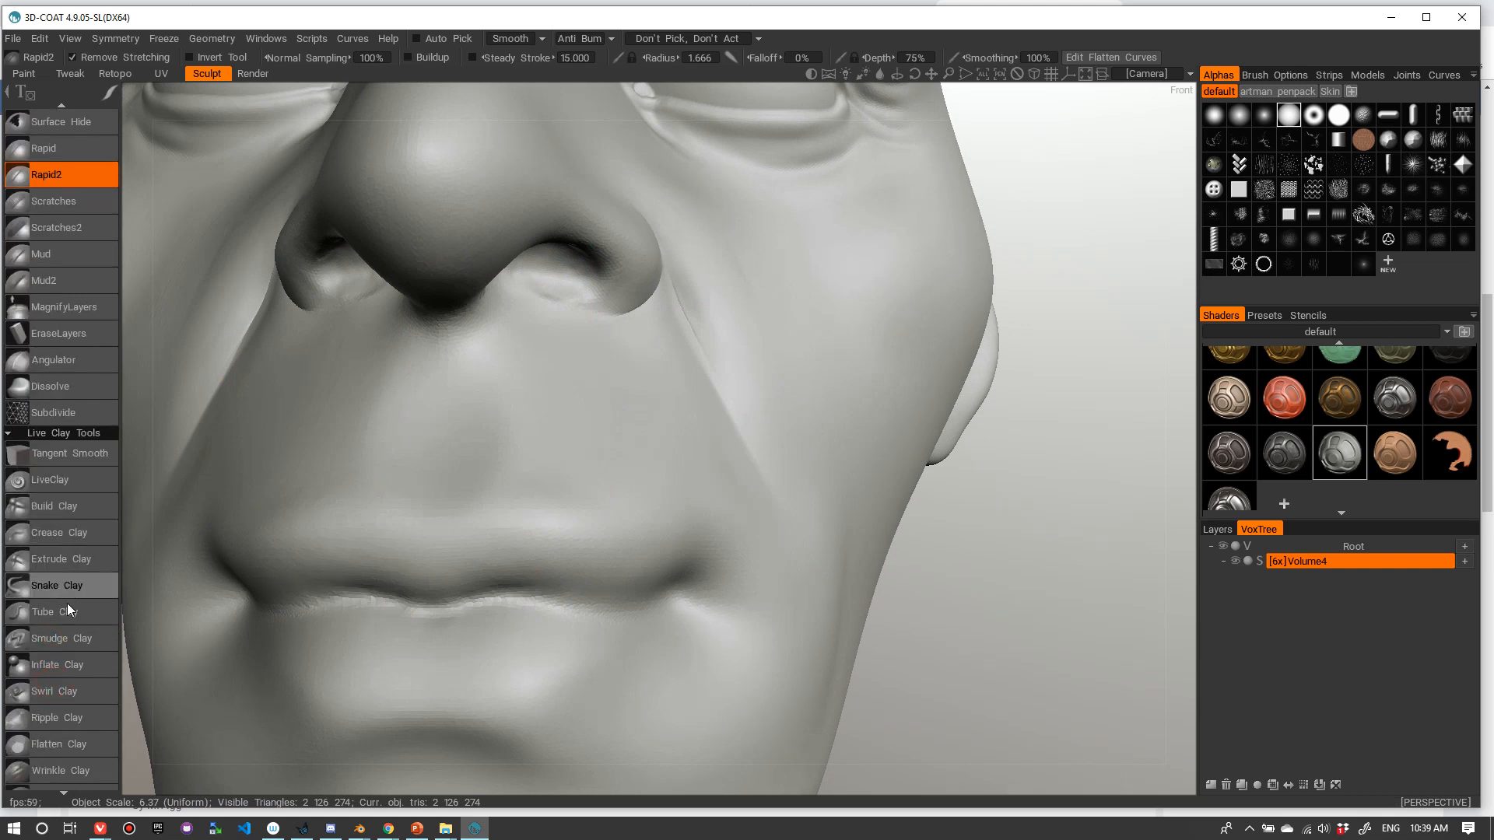
left_click(69, 664)
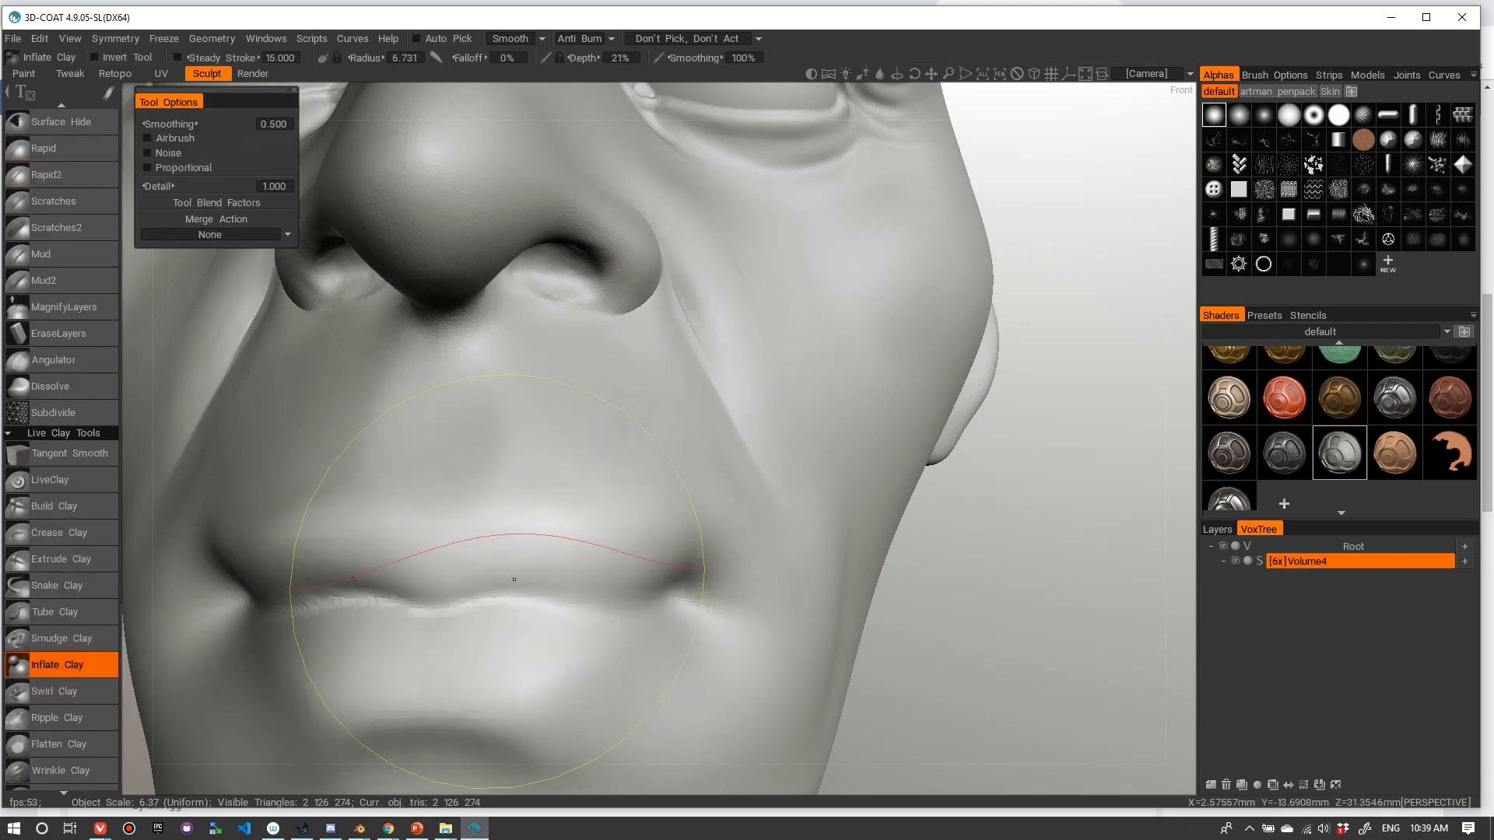
right_click_drag(526, 593, 499, 598)
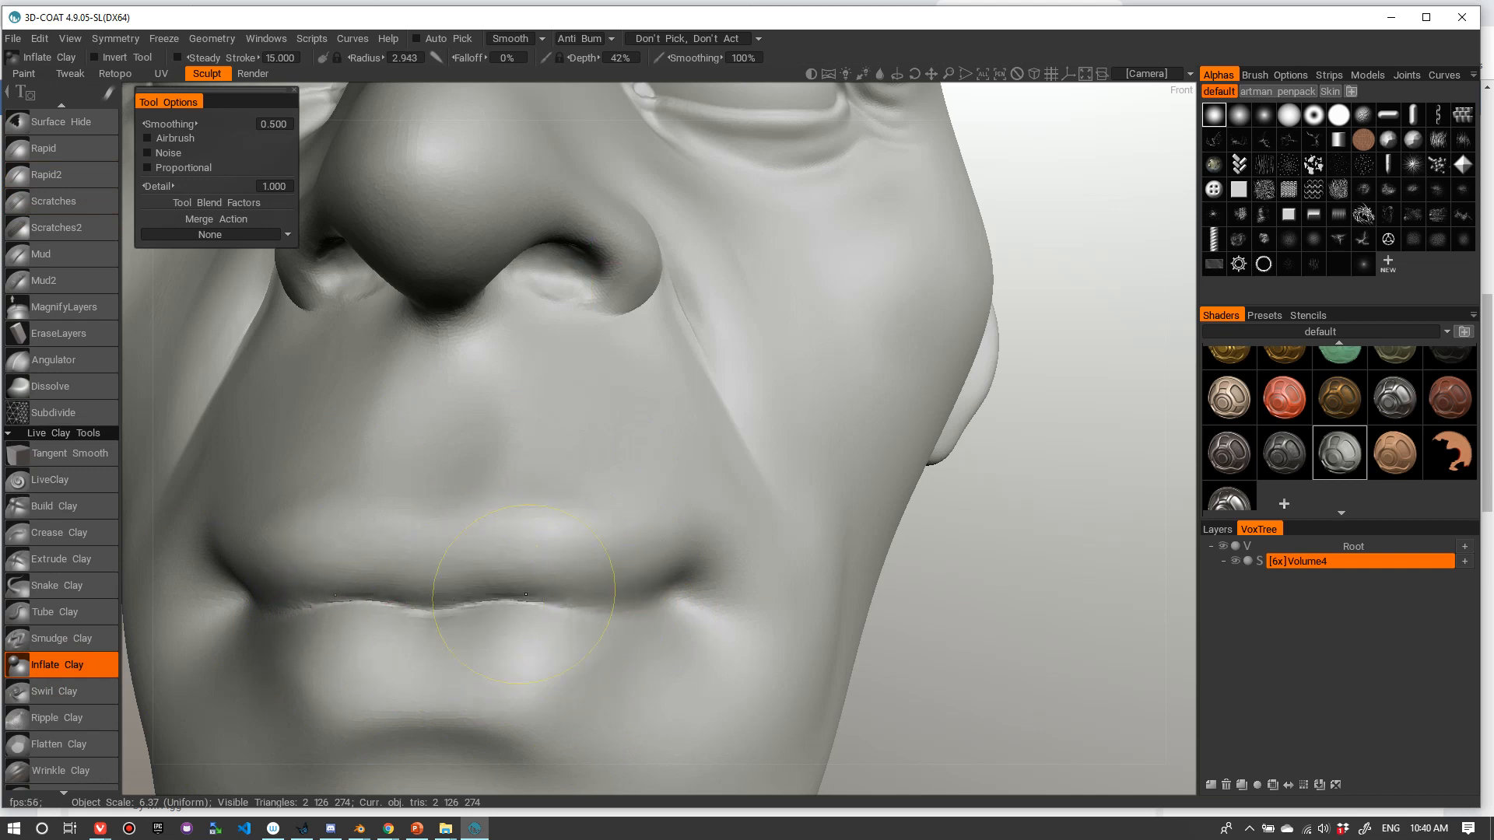
right_click_drag(522, 596, 527, 597)
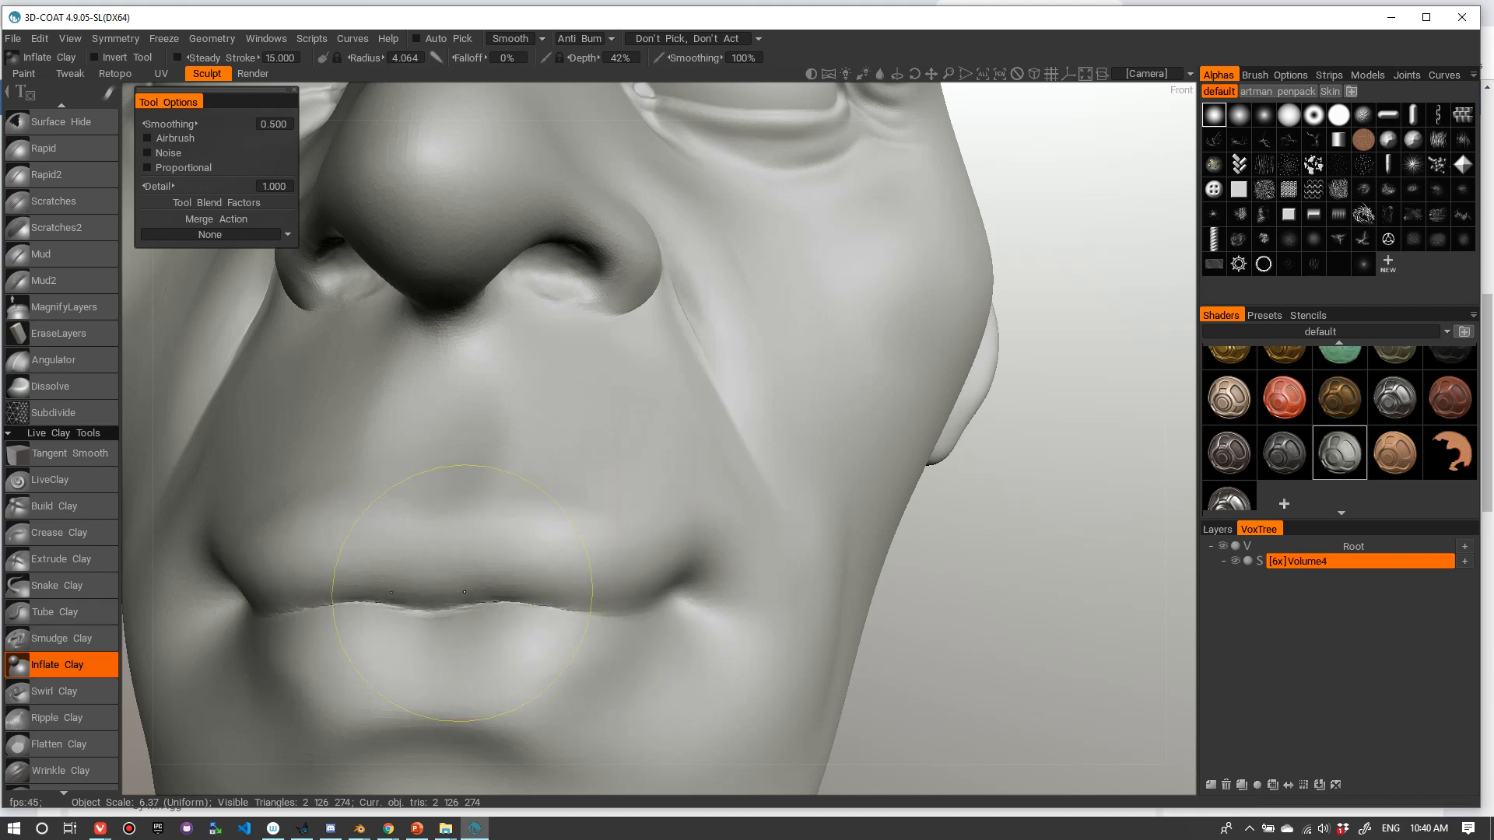
right_click_drag(722, 433, 626, 480, "alt")
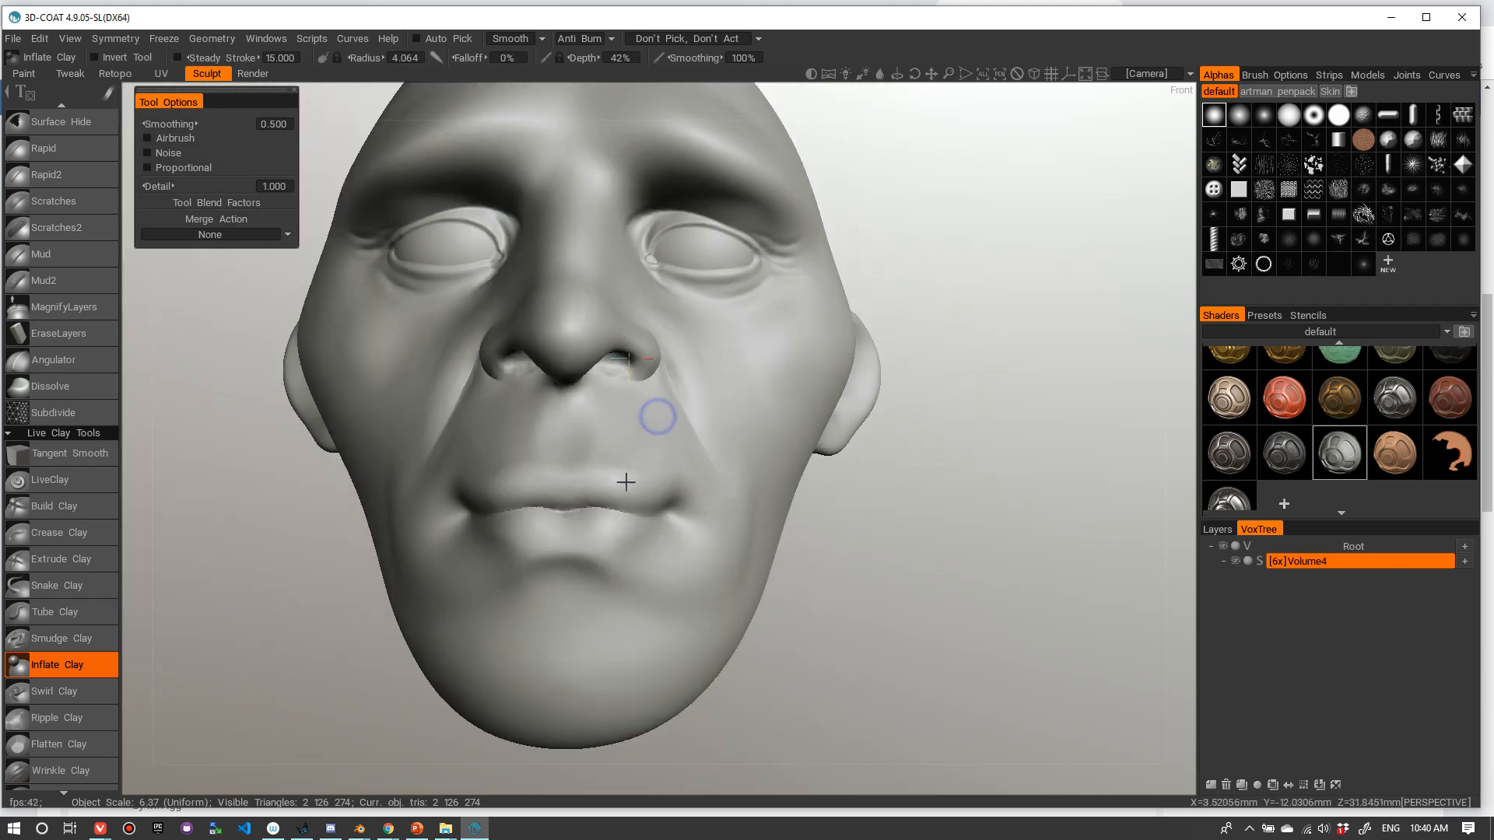
left_click_drag(626, 480, 669, 427, "alt")
left_click_drag(893, 467, 896, 473)
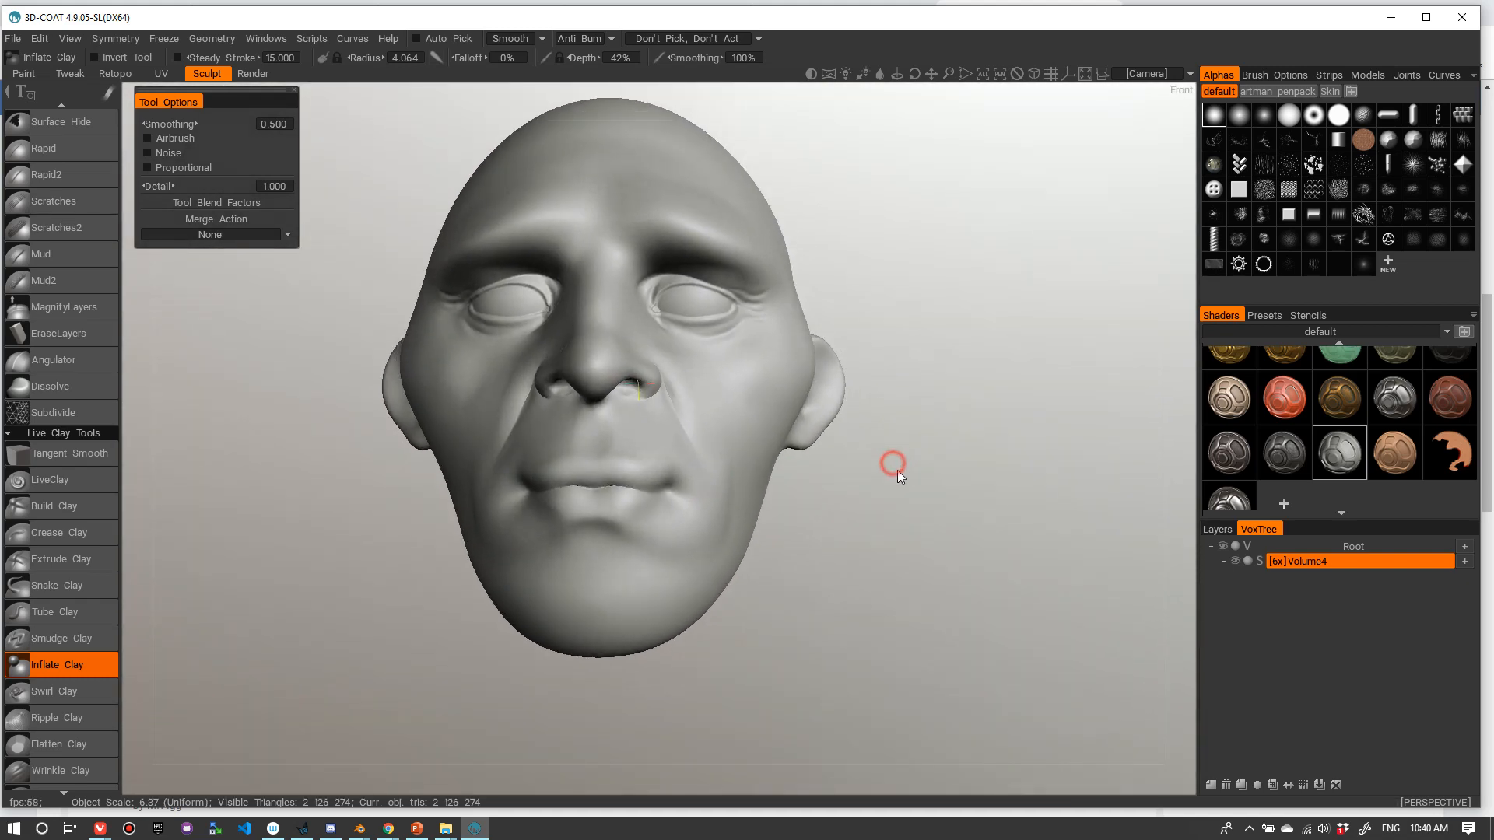
- Refine the volume where the upper and lower lips meet, using Inflate Clay with a brush radius of 2.805
right_click_drag(914, 470, 1007, 493)
left_click_drag(866, 544, 333, 600, "alt")
middle_click_drag(273, 656, 353, 585)
right_click_drag(346, 589, 420, 568)
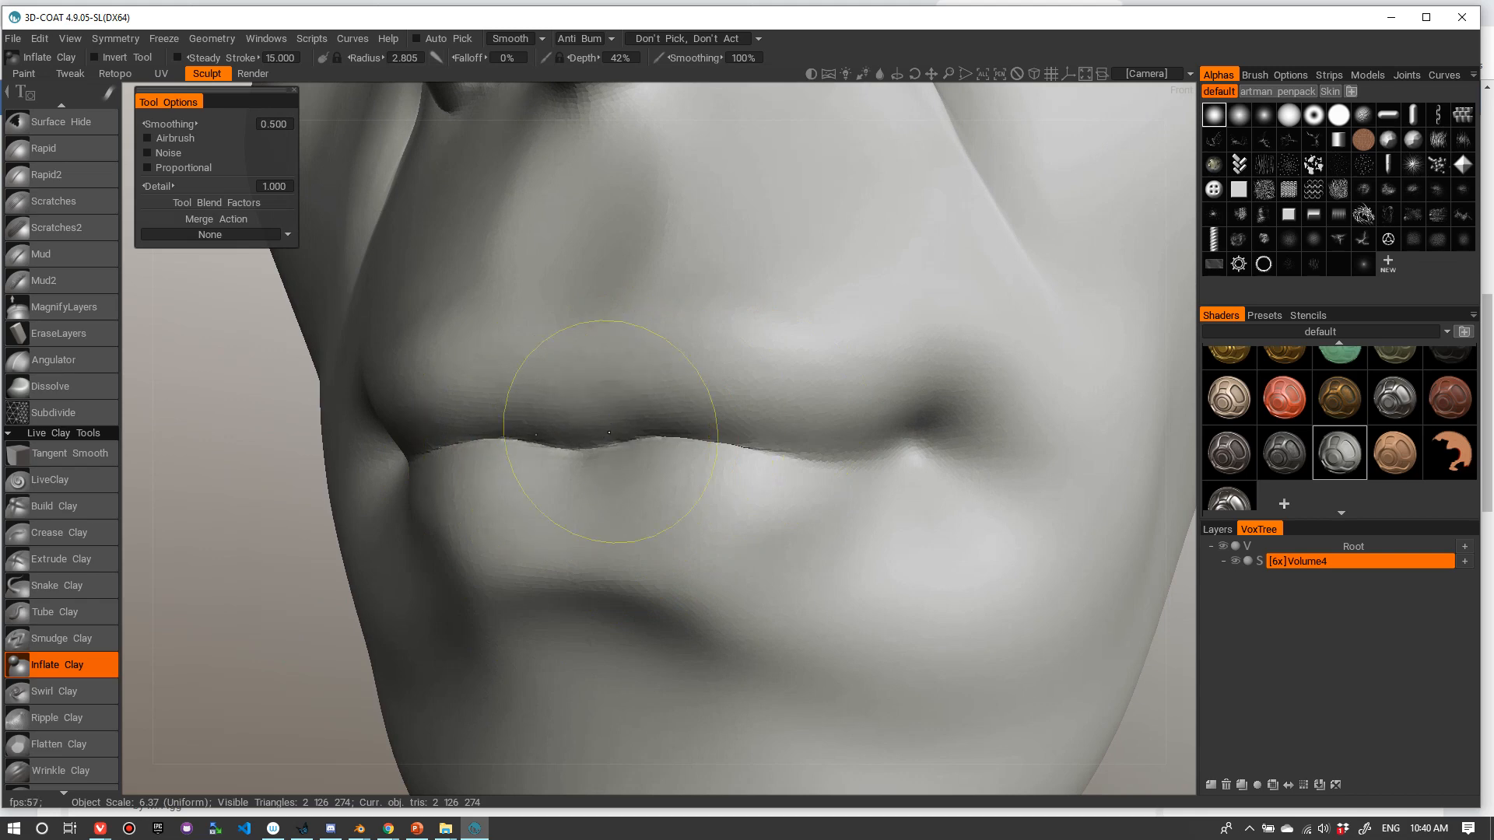
right_click_drag(880, 353, 713, 397, "alt")
left_click_drag(617, 467, 746, 487, "alt")
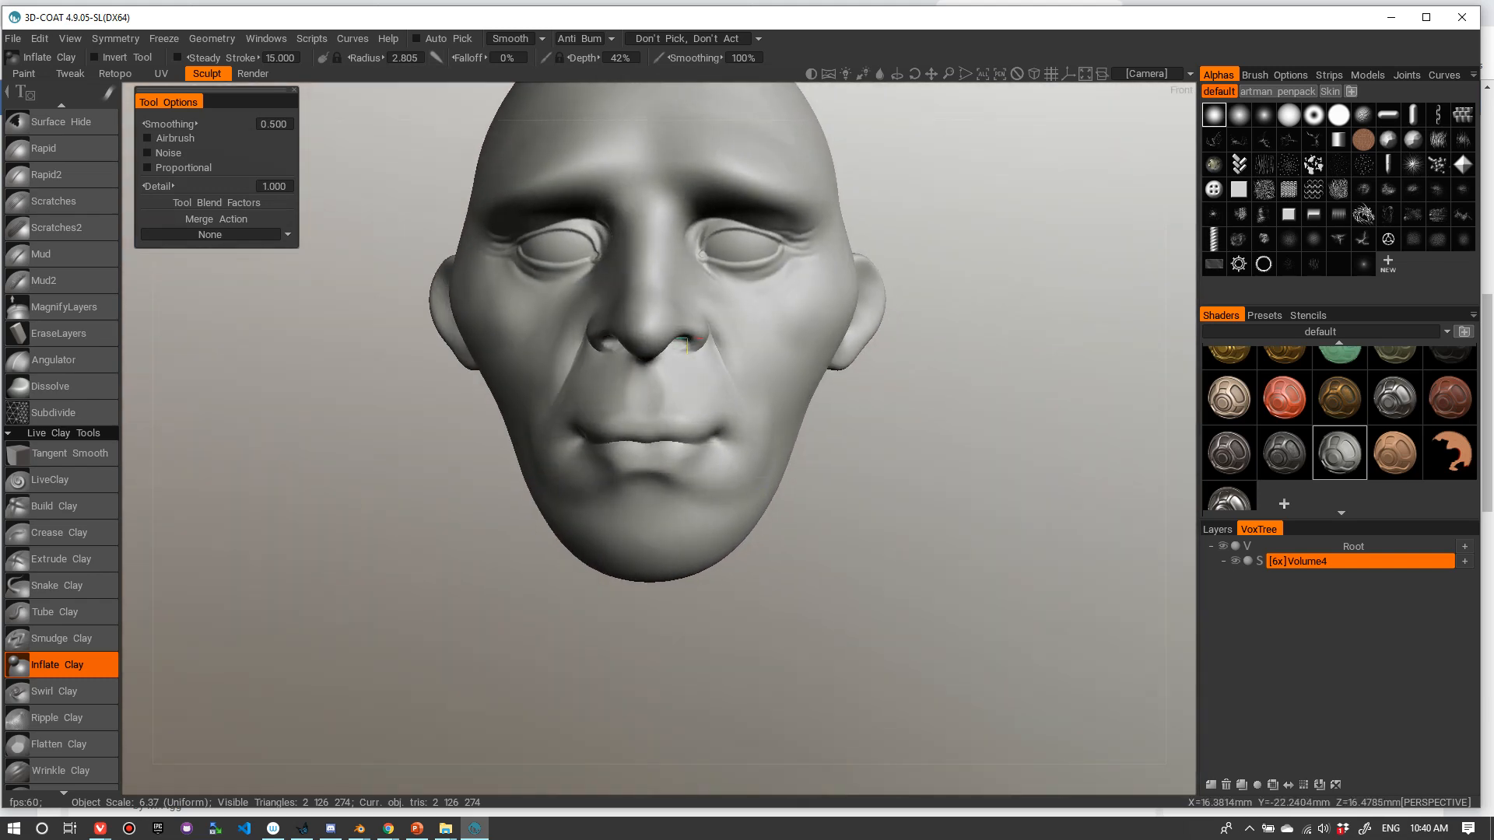
- Examine the lips, mouth corner and overall face in close-up, in profile and from a three-quarter view
right_click_drag(760, 427, 898, 410, "alt")
mouse_move(898, 410)
left_mouse_down("alt")
mouse_move(806, 380)
mouse_move(890, 470)
left_mouse_up("alt")
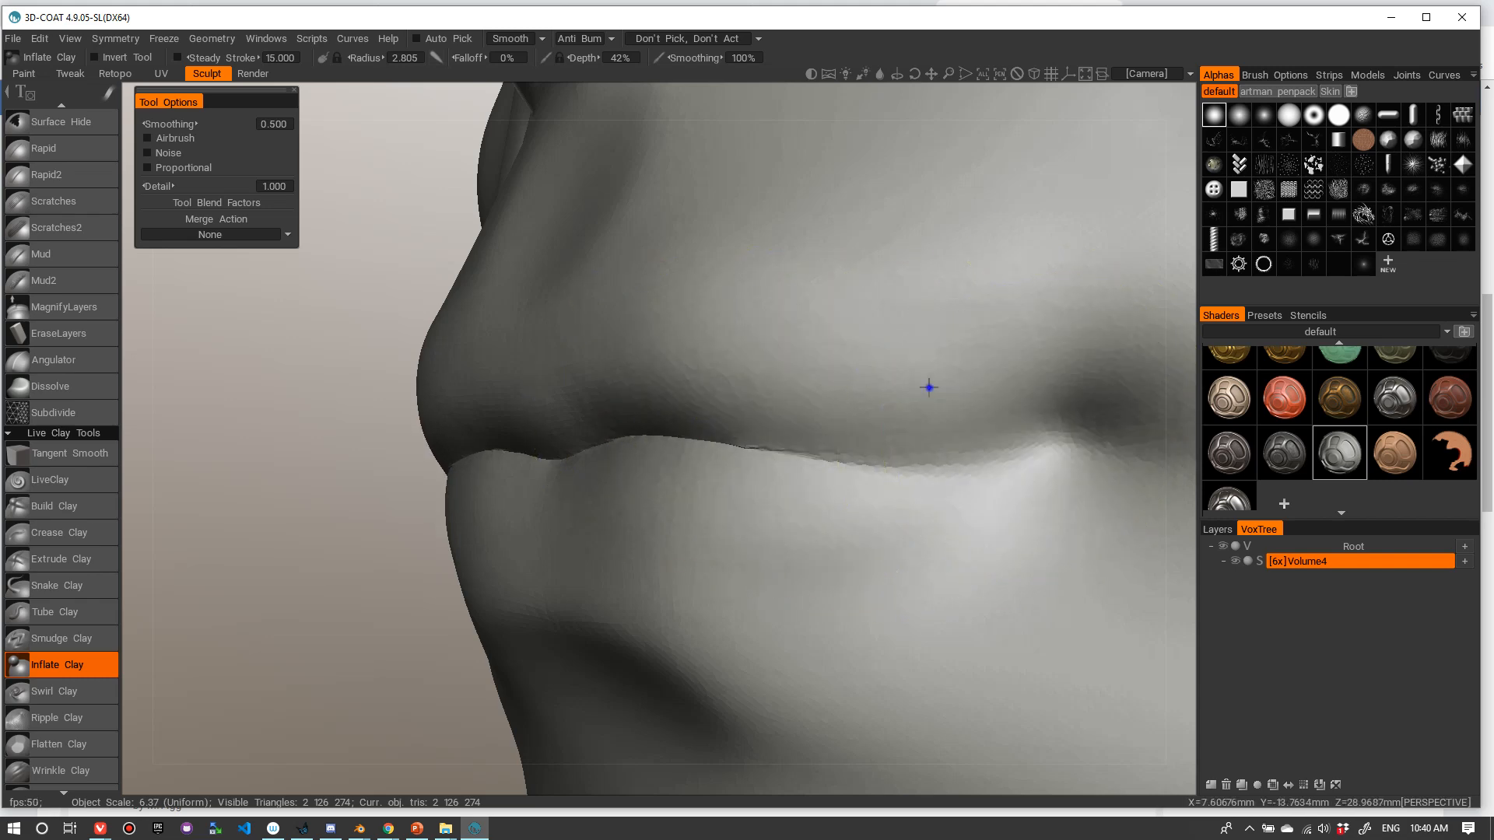
left_click_drag(929, 386, 827, 456, "alt")
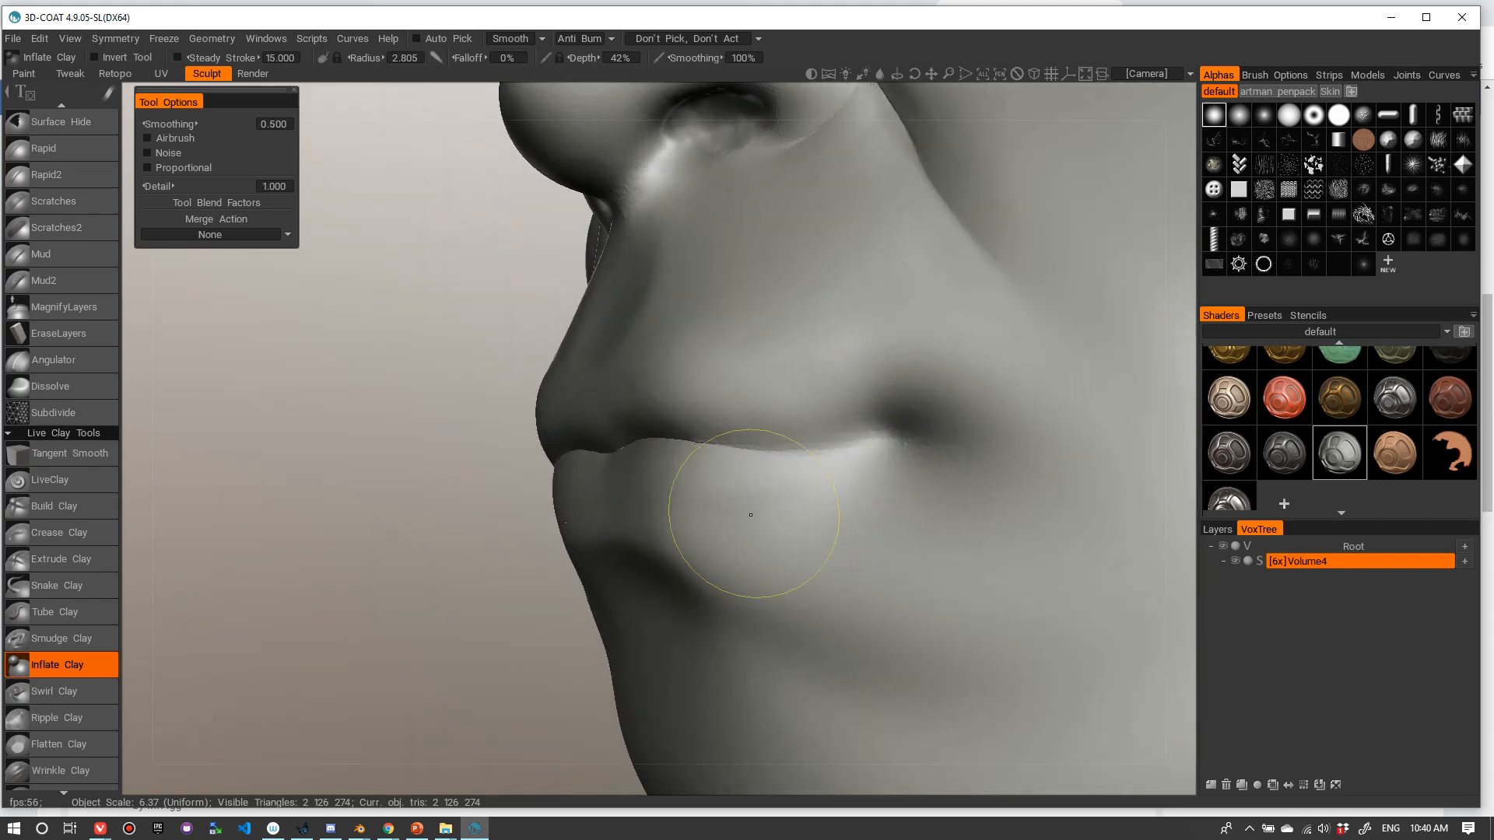
right_click_drag(857, 410, 720, 480, "alt")
left_click_drag(716, 483, 809, 536, "alt")
right_click_drag(786, 453, 555, 561, "alt")
left_click_drag(555, 562, 594, 586, "alt")
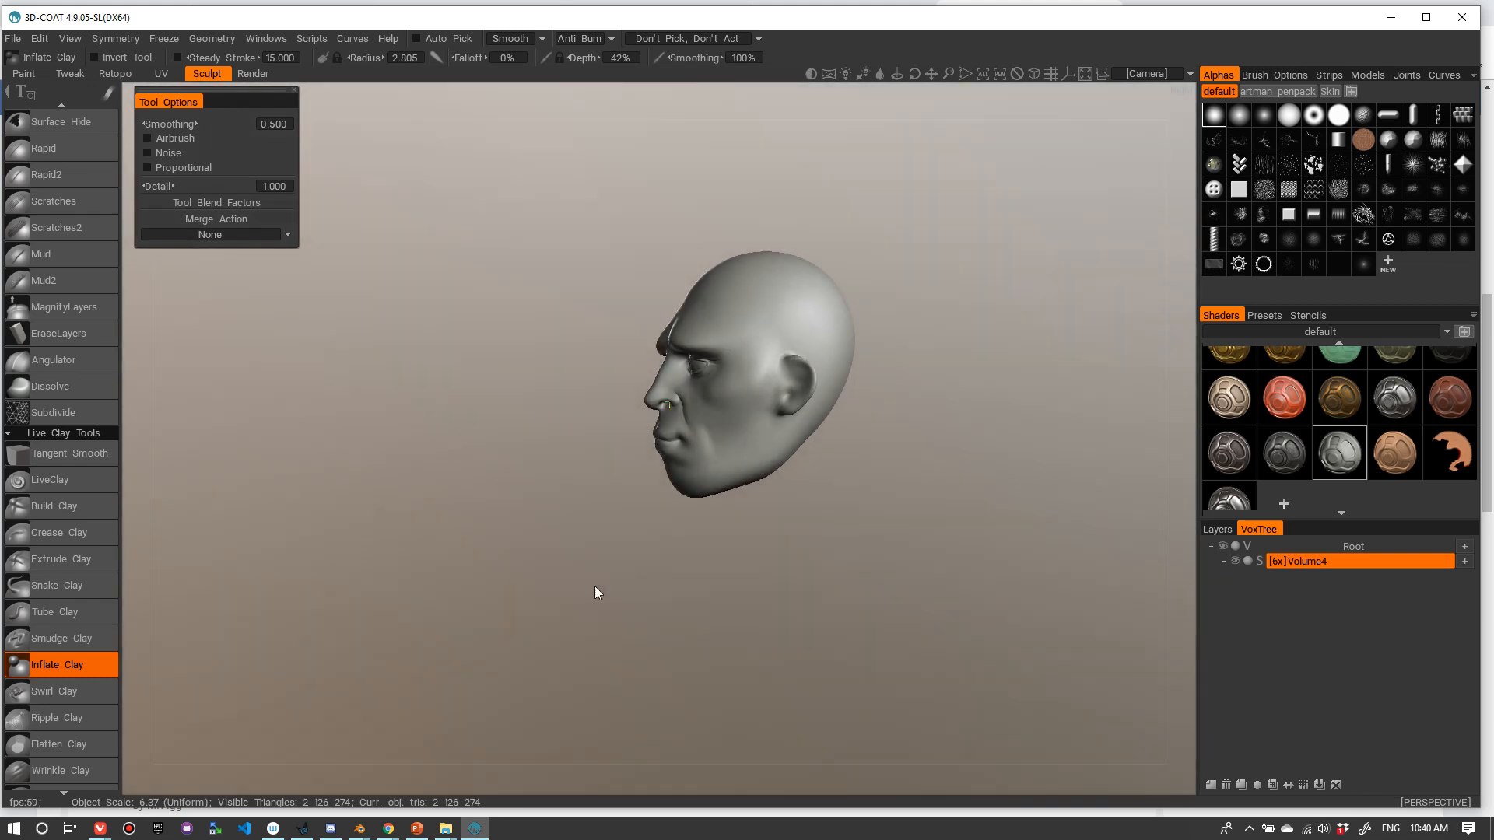
mouse_move(594, 593)
right_mouse_down("alt")
mouse_move(624, 561)
mouse_move(810, 501)
mouse_move(571, 609)
right_mouse_up("alt")
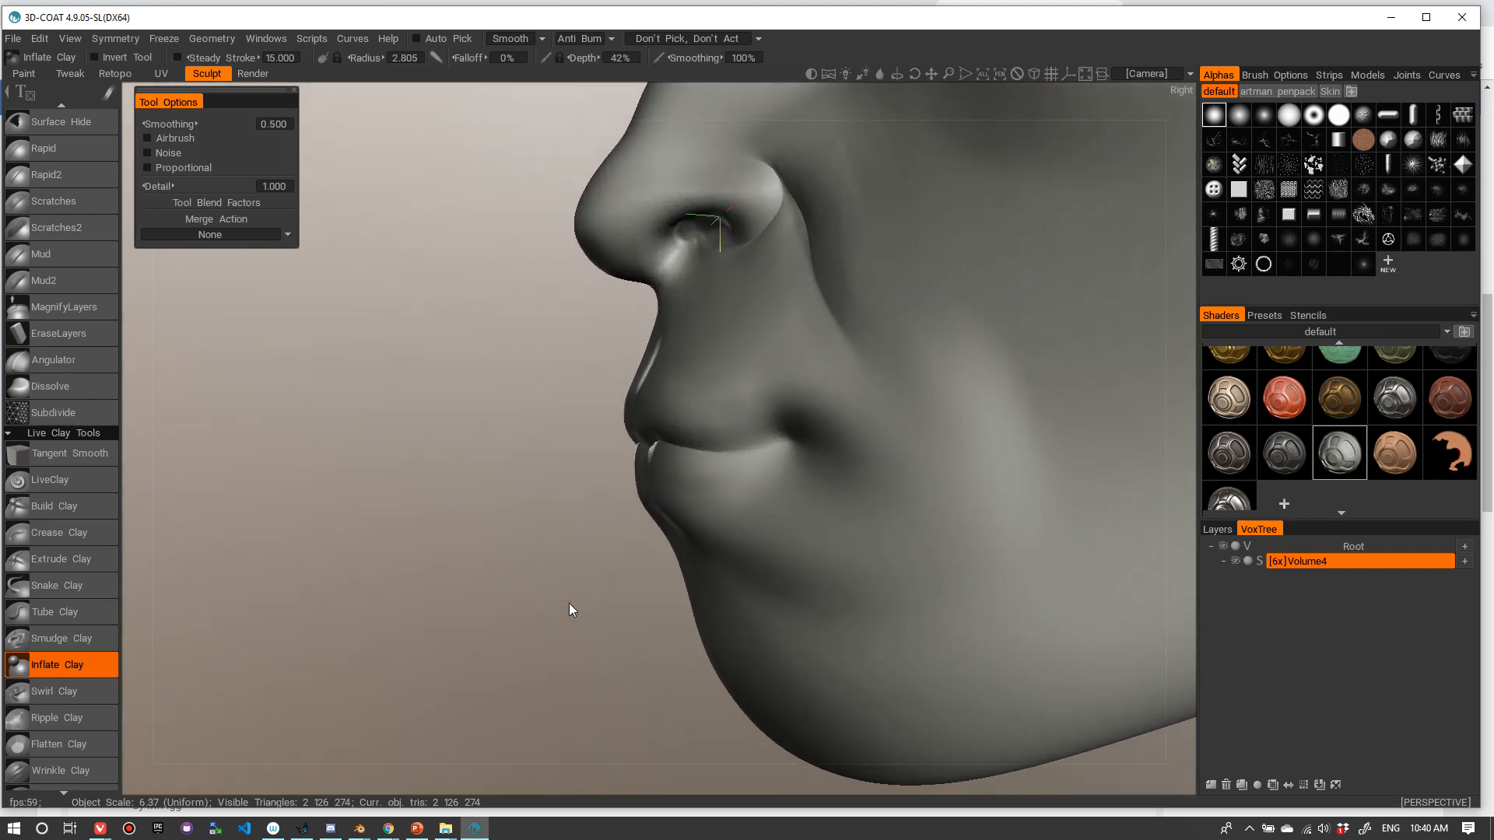
left_click_drag(570, 609, 677, 517, "alt")
mouse_move(418, 412)
right_mouse_down("alt")
mouse_move(422, 450)
mouse_move(389, 412)
right_mouse_up("alt")
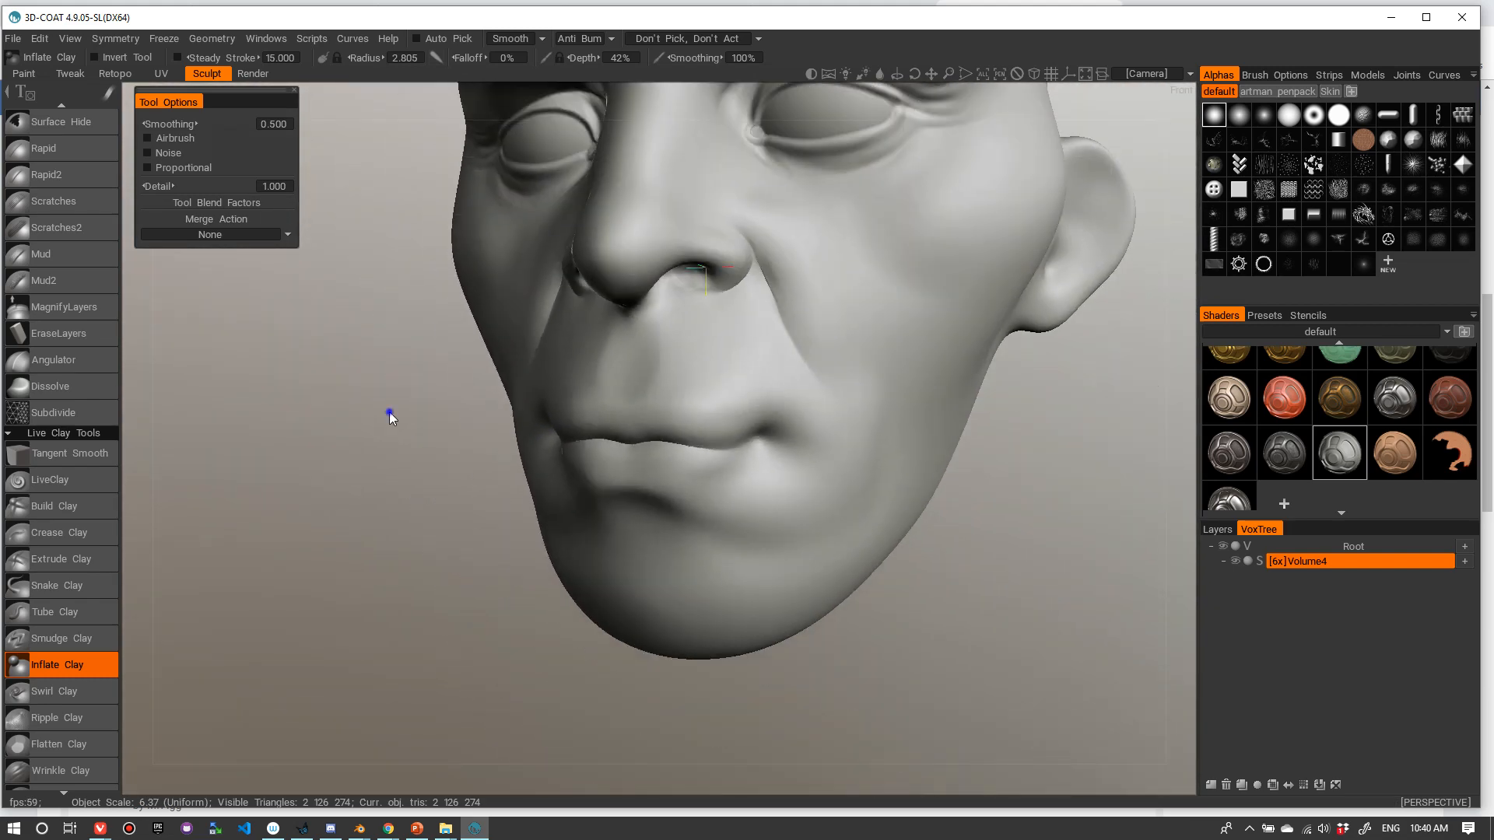
middle_click_drag(389, 413, 421, 577, "alt")
left_click_drag(421, 482, 446, 465, "alt")
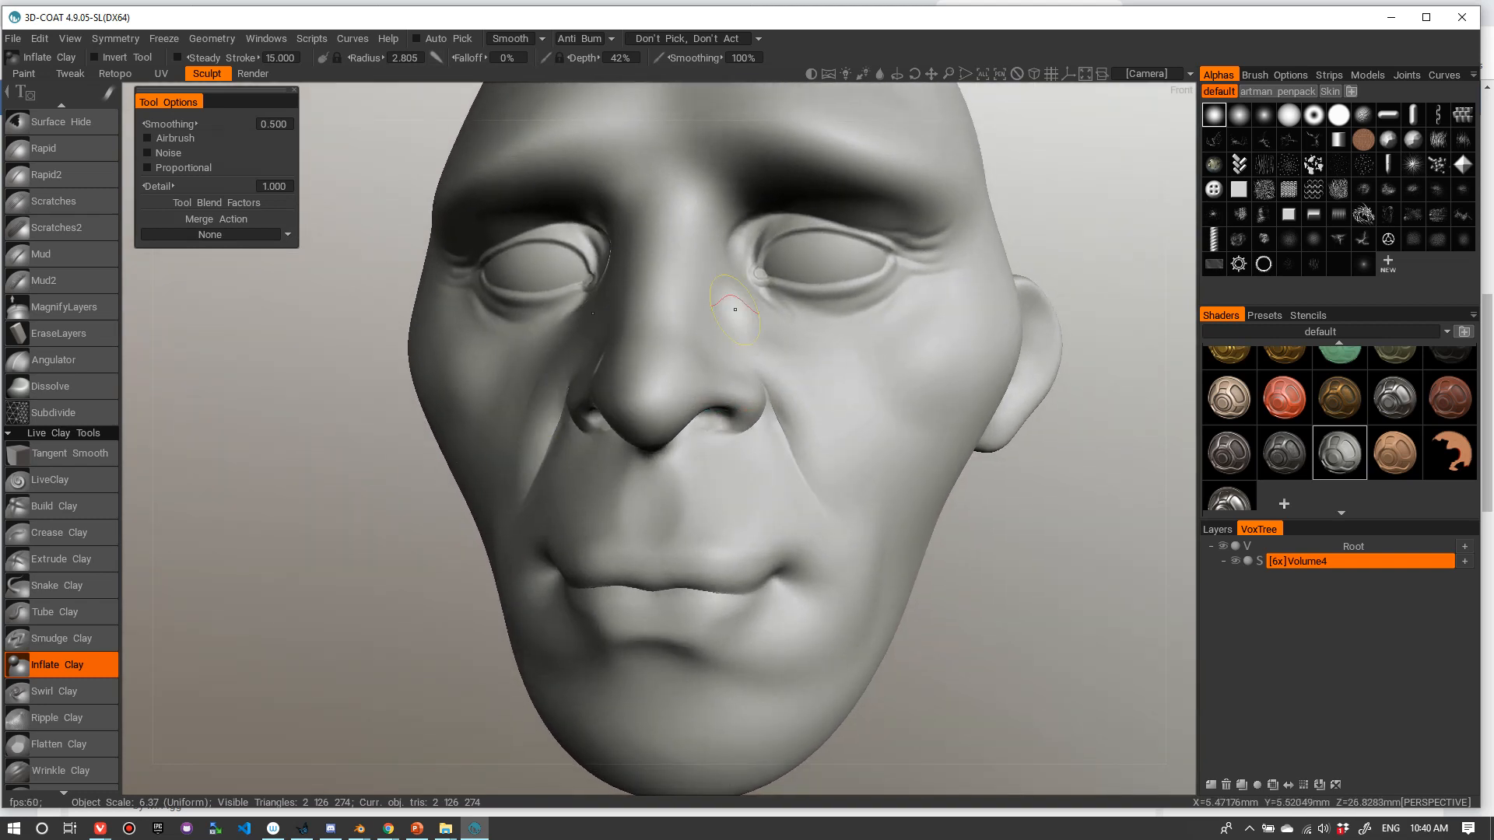
- Inflate the upper eyelid fold and outer eye corner at radius 3.544, and the area below the eye at radius 2.686
right_click_drag(771, 227, 788, 204)
left_click_drag(759, 199, 743, 223)
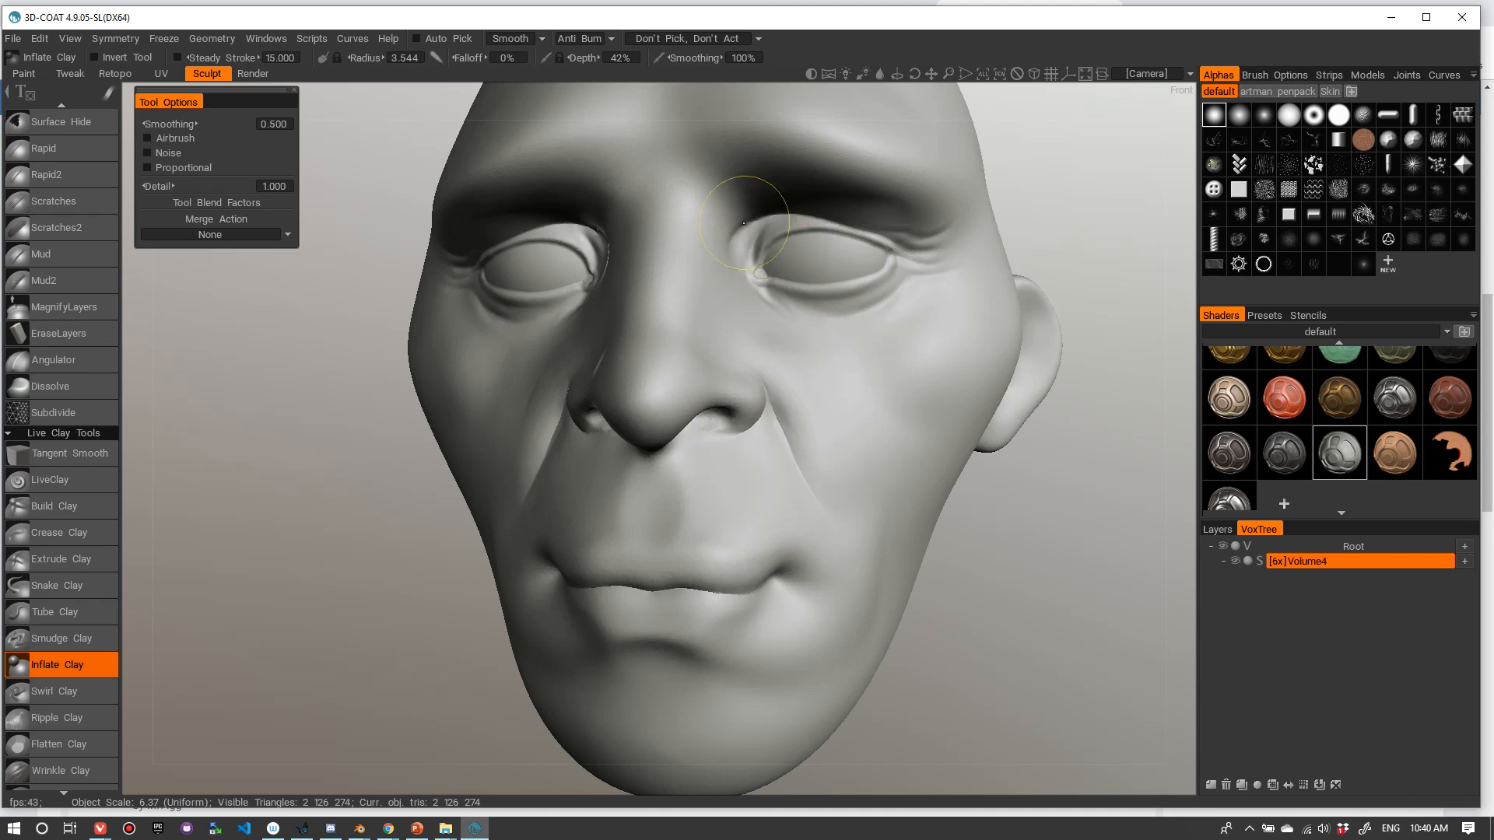
mouse_move(869, 214)
left_mouse_down()
mouse_move(927, 227)
mouse_move(934, 244)
left_mouse_up()
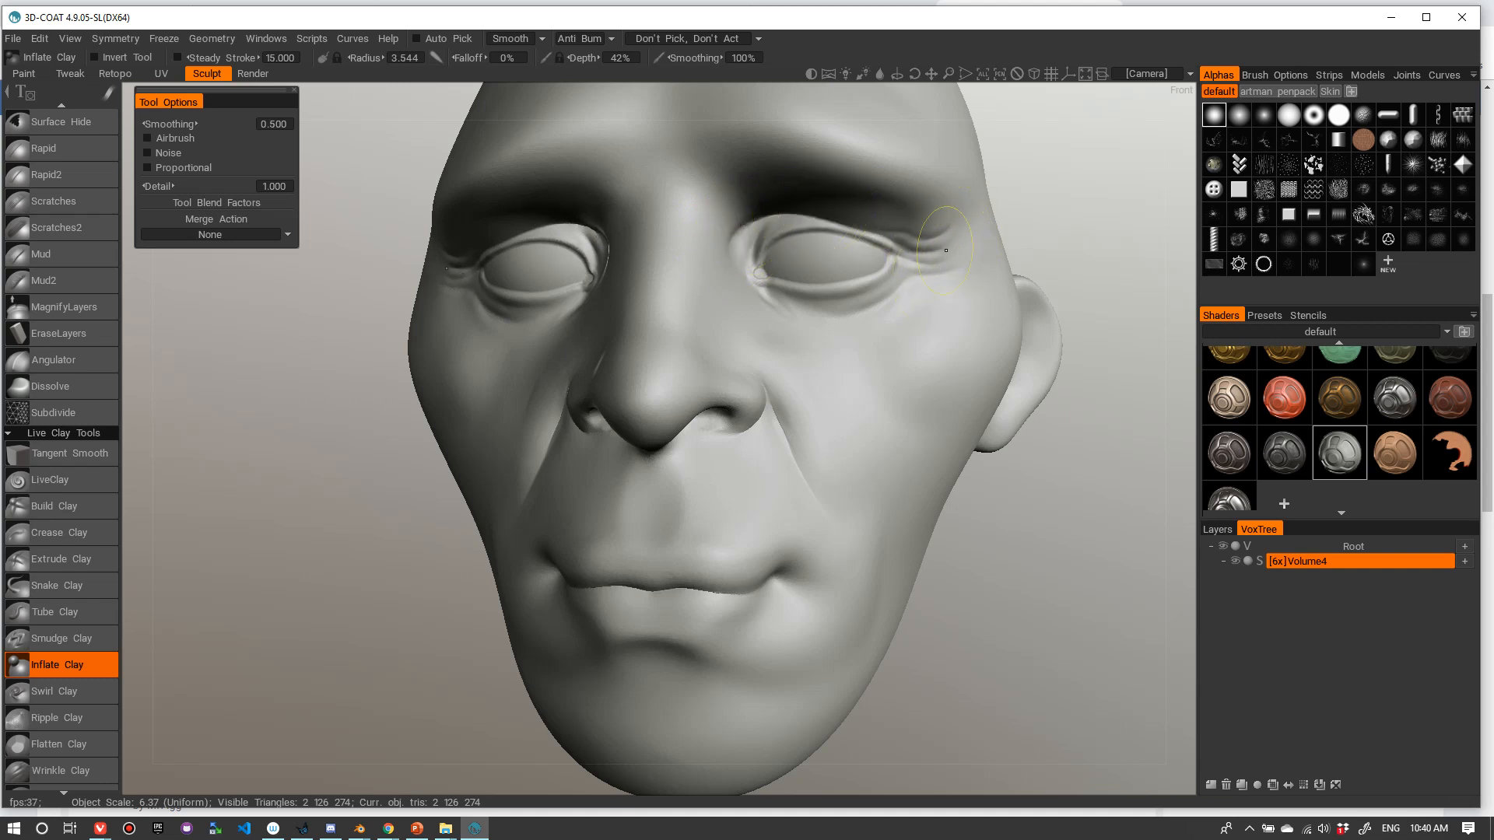
left_click(825, 335)
right_click_drag(822, 311, 814, 311)
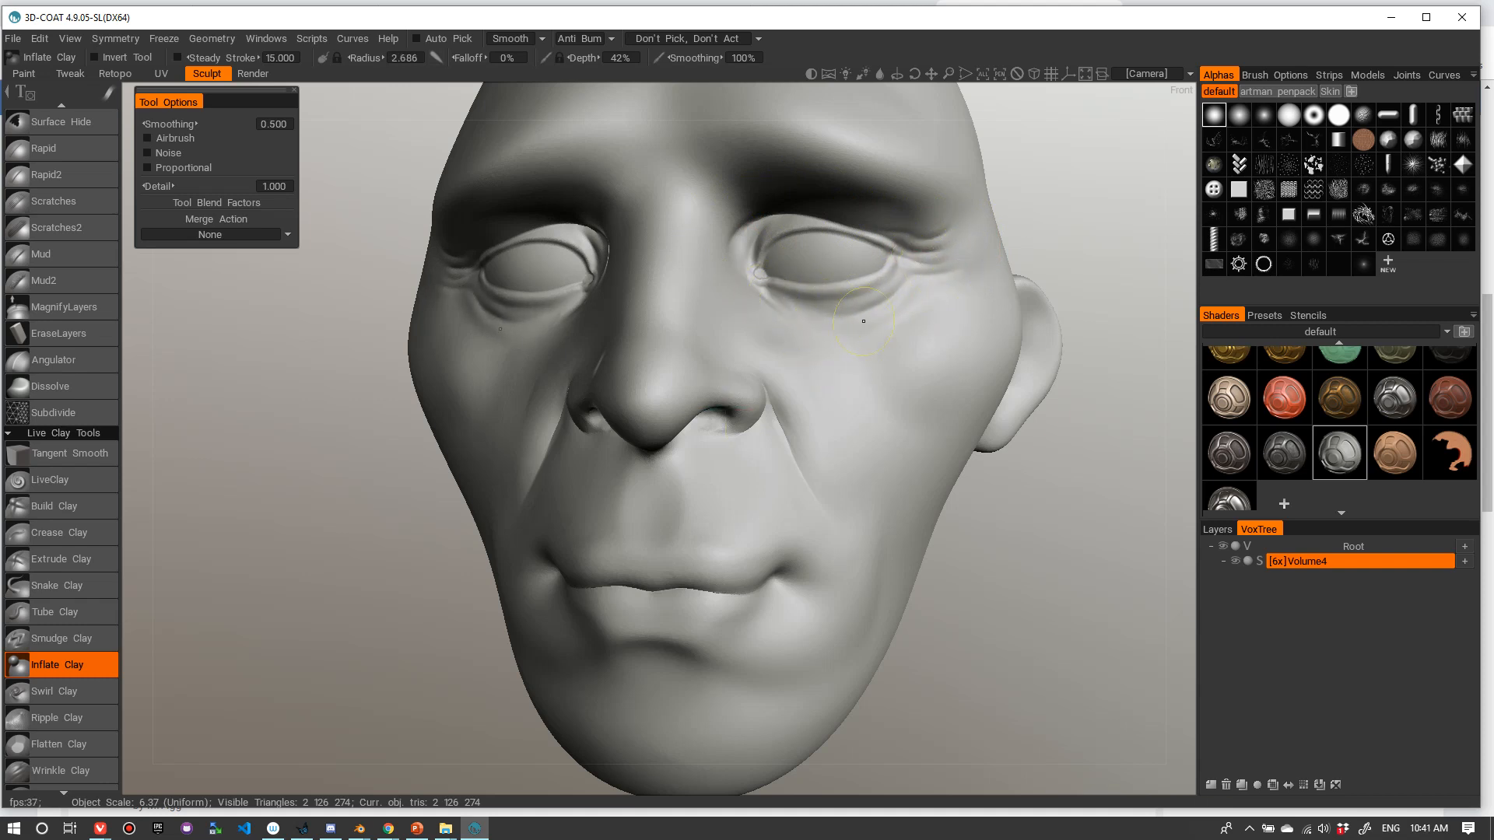
scroll(990, 235, "down", 8)
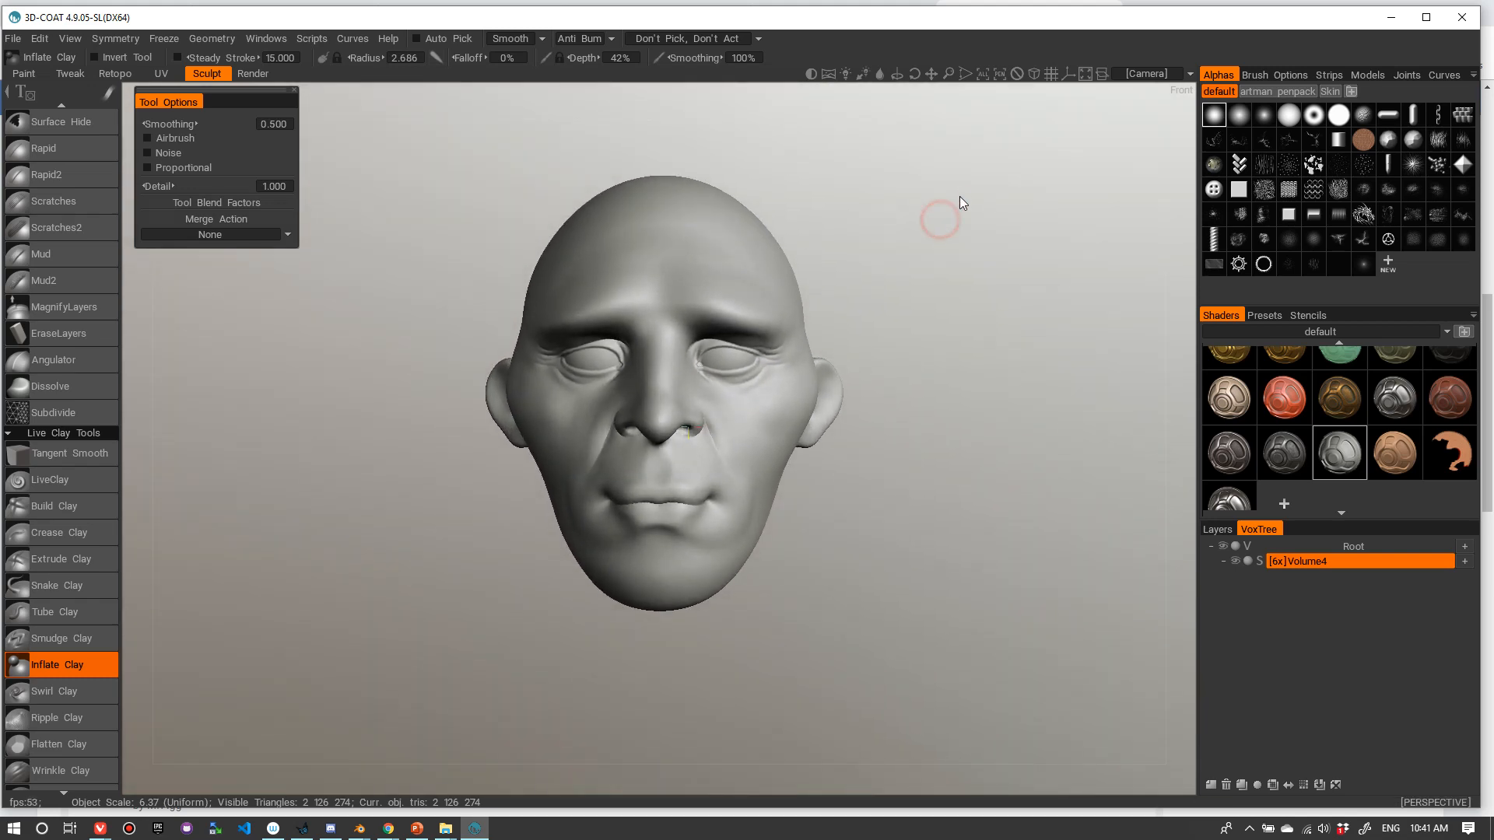
left_click_drag(946, 274, 804, 364)
scroll(879, 373, "up", 6)
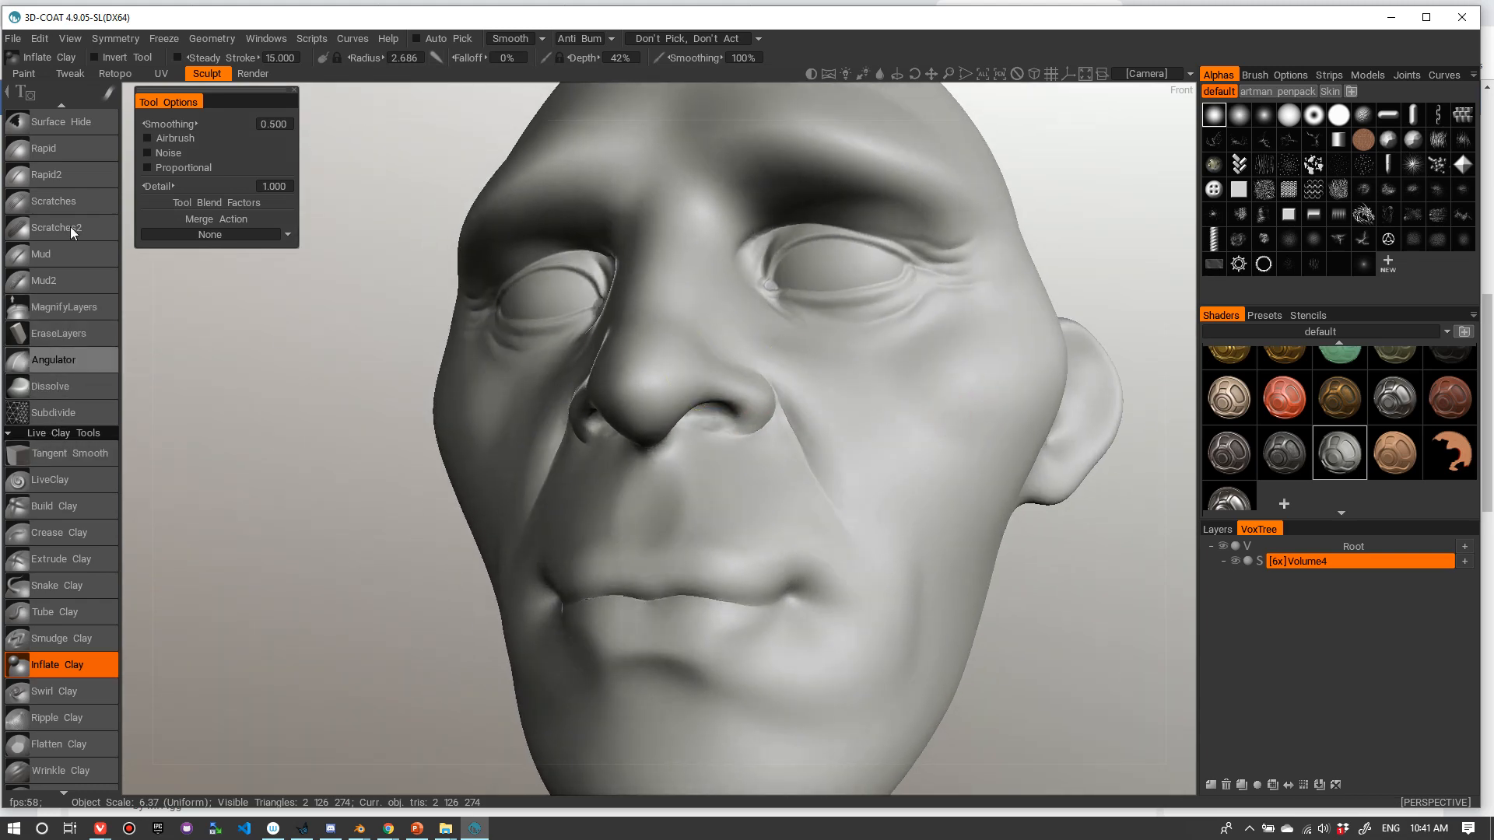
- Push the mouth corner back into the cheek in profile using Move with a pointed alpha and brush radii of 2.862 and 5.929
scroll(76, 253, "up", 3)
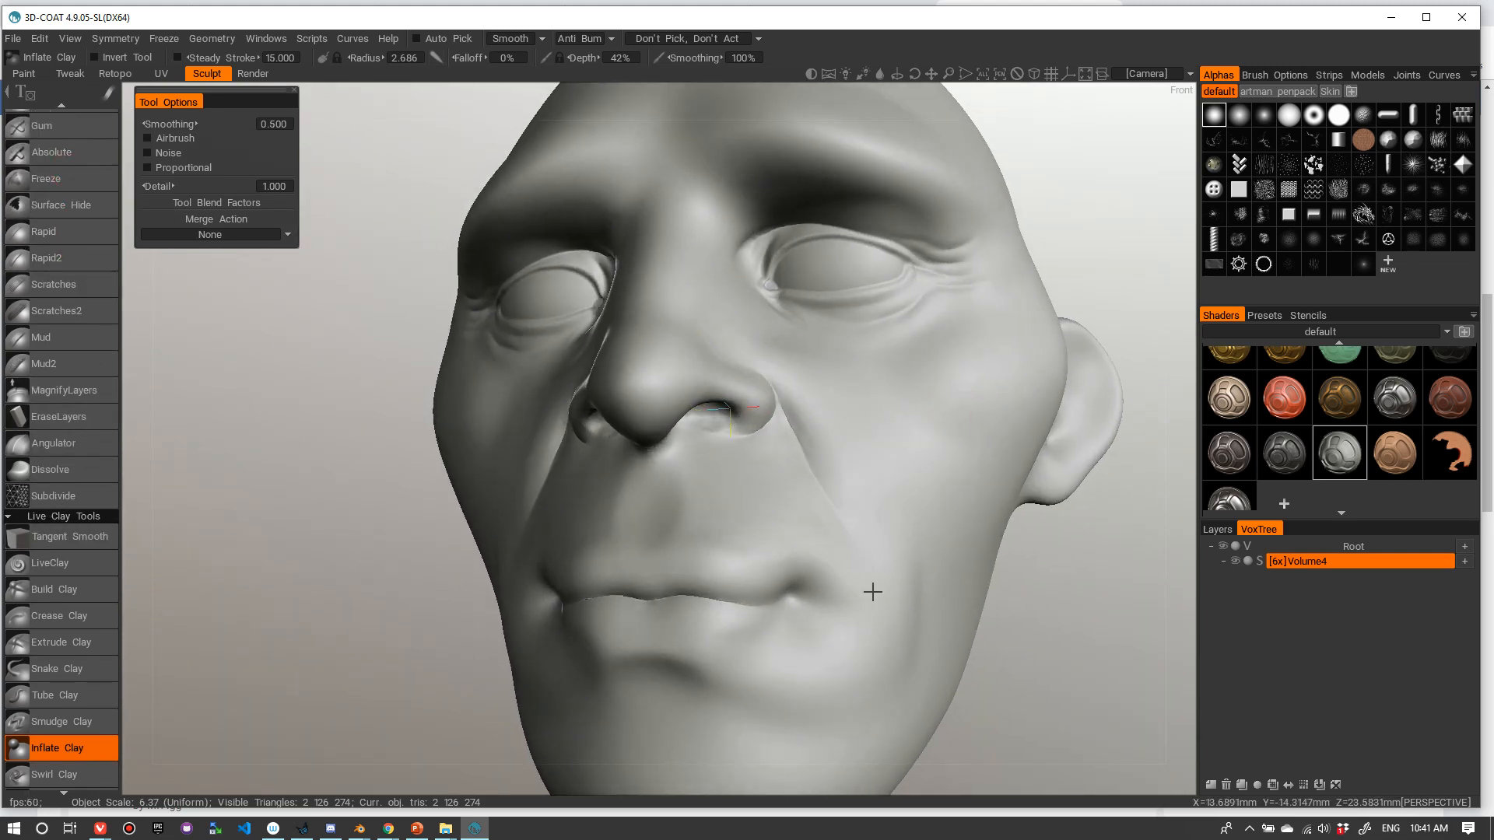
left_click_drag(872, 592, 330, 378)
left_click_drag(82, 245, 96, 348)
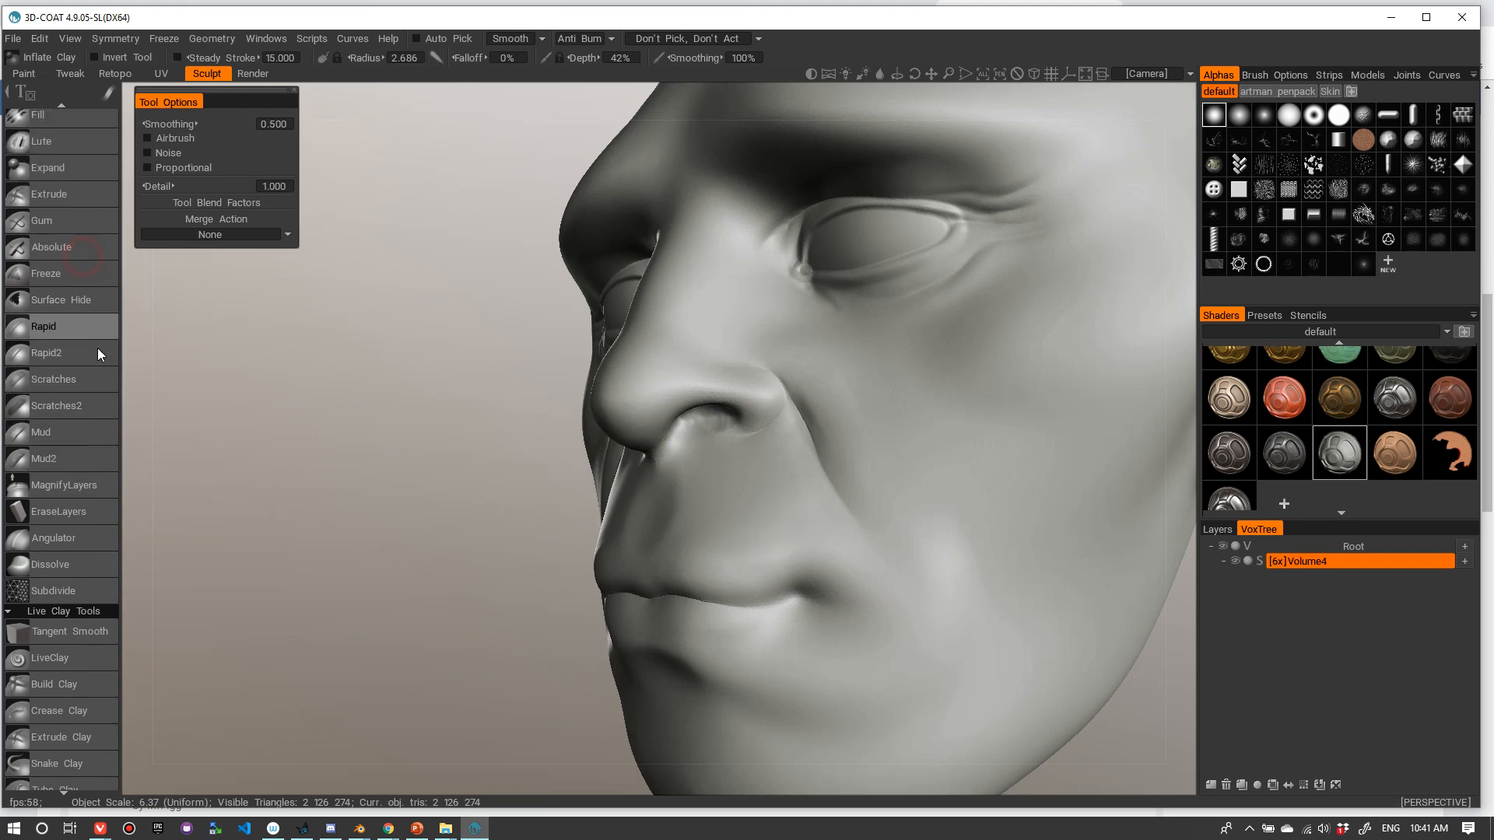
key("m")
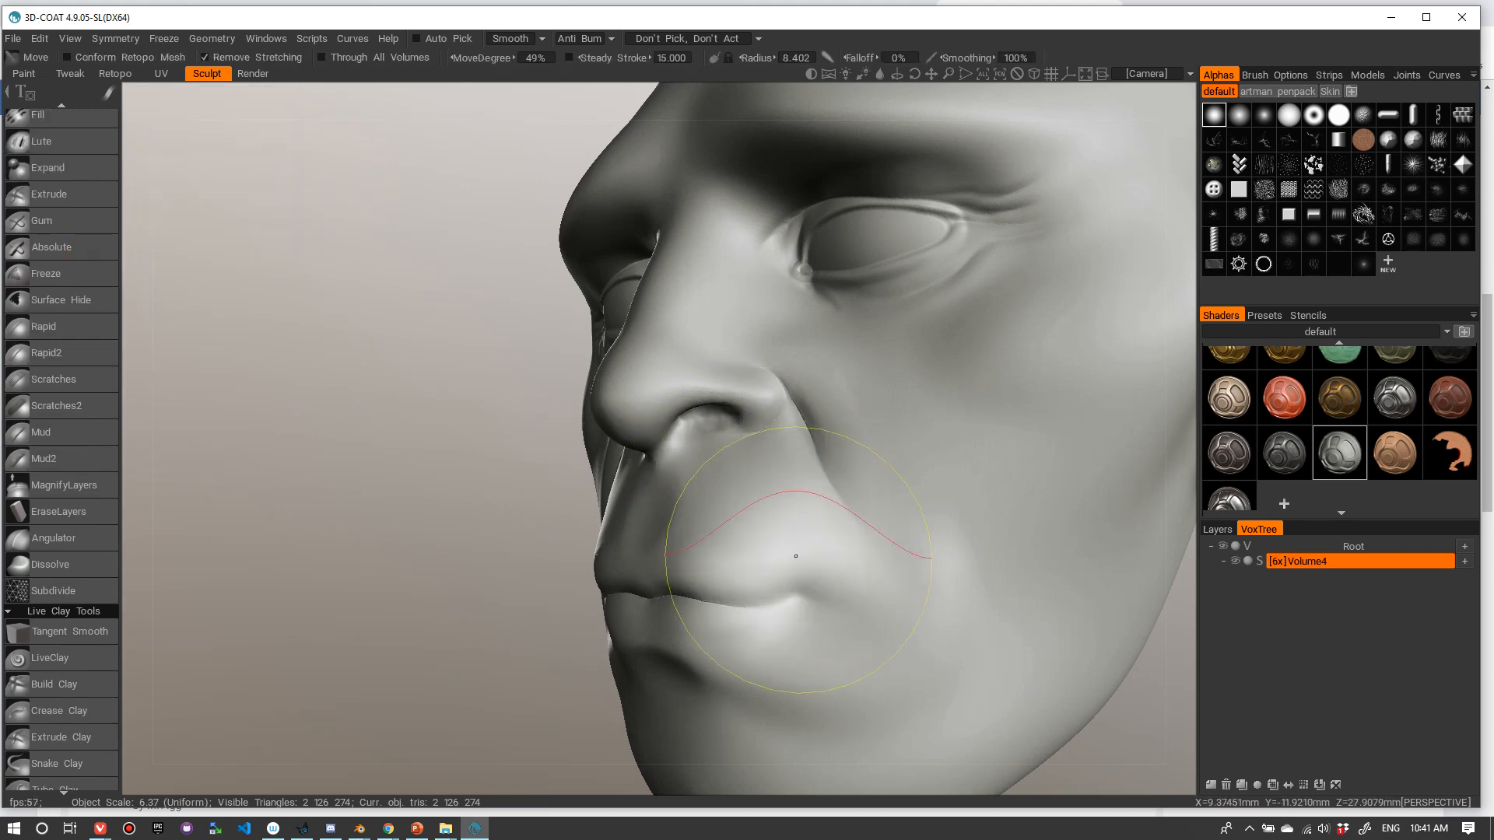
left_click(1264, 122)
left_click_drag(884, 571, 791, 588, "alt+shift")
right_click_drag(787, 592, 739, 590)
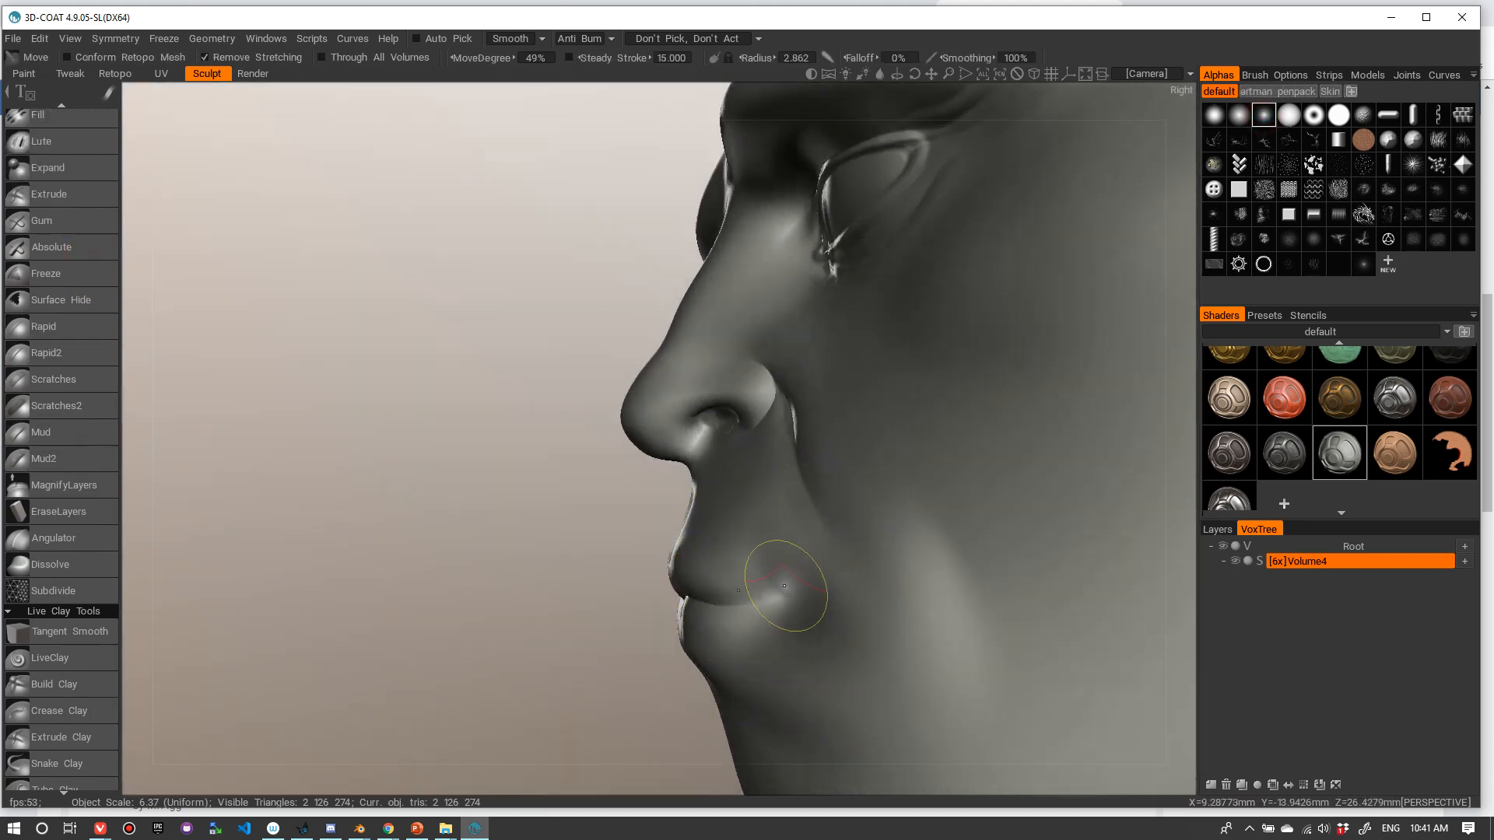
left_click_drag(785, 585, 808, 592)
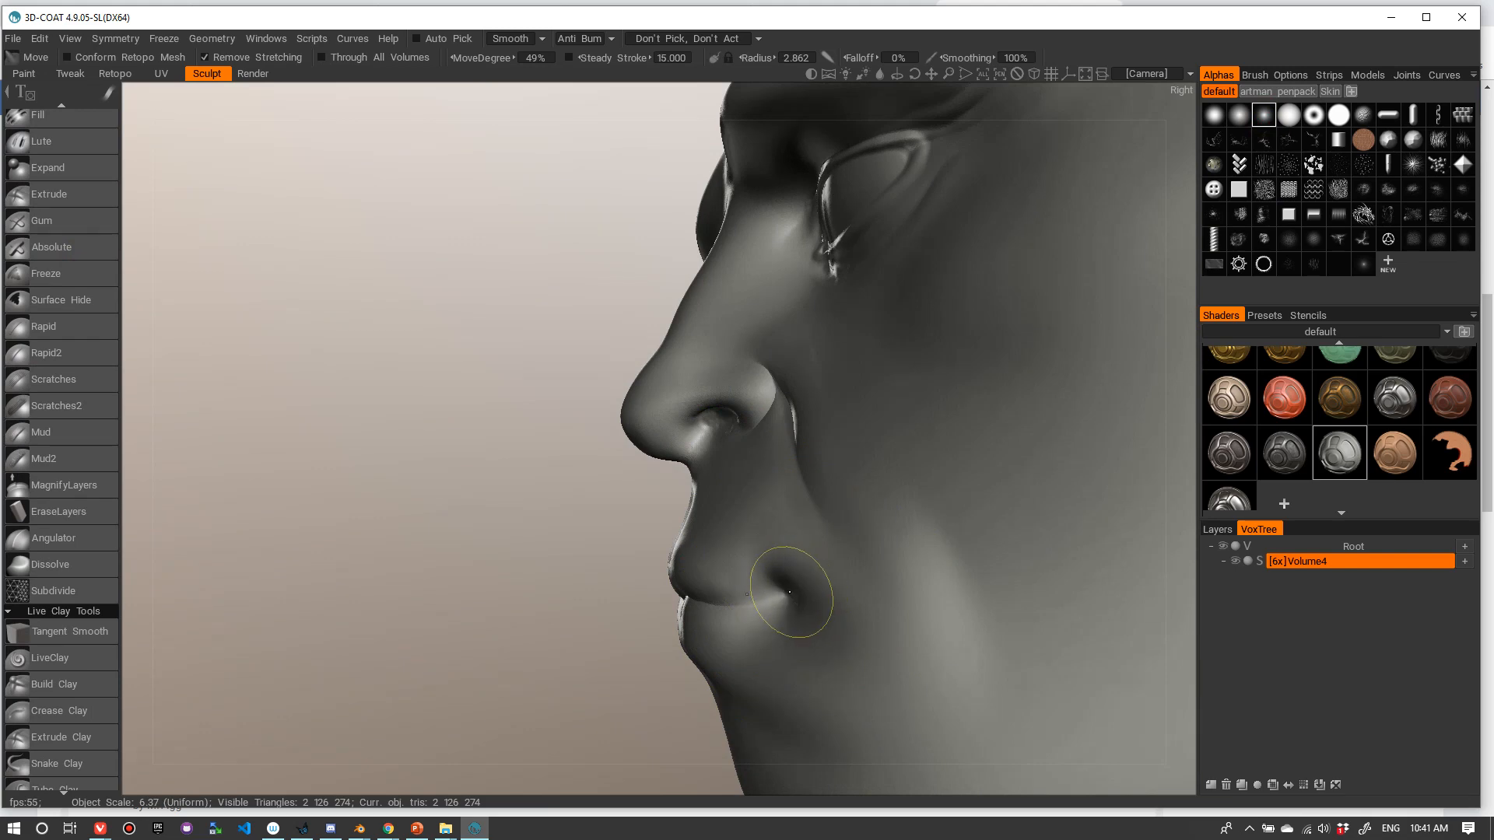
right_click_drag(777, 594, 829, 593)
mouse_move(782, 595)
left_mouse_down()
mouse_move(941, 586)
mouse_move(972, 610)
left_mouse_up()
right_click_drag(973, 609, 862, 516, "alt")
left_click_drag(861, 517, 868, 511, "alt+shift")
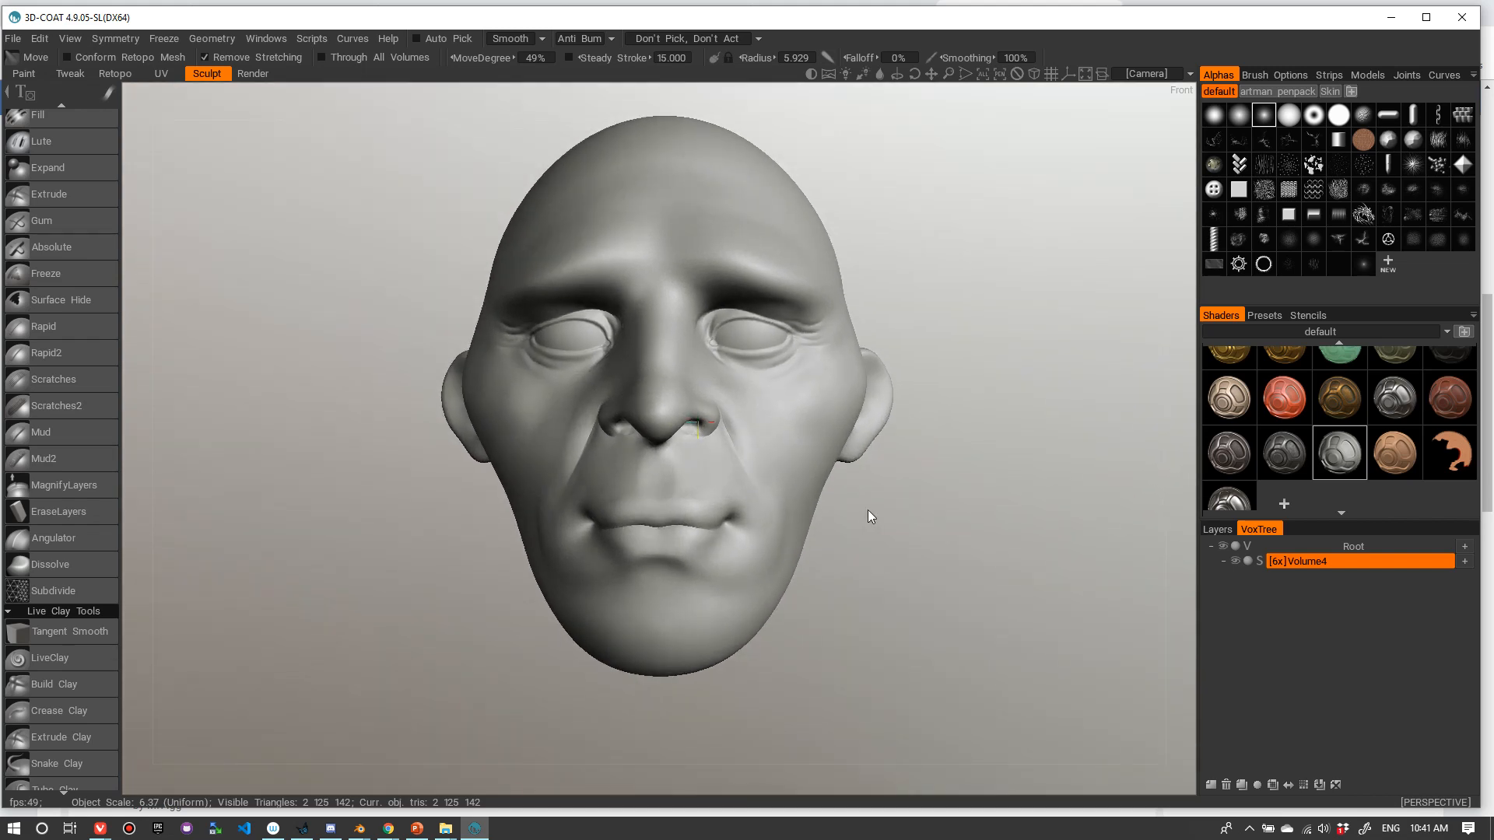
- Carve a crease running diagonally down past the mouth corner using Pinch with a radius of 1.714 and depth 33%
middle_click_drag(870, 534, 844, 515, "alt")
right_click_drag(976, 538, 944, 544, "alt")
middle_click_drag(949, 558, 931, 502, "alt")
right_click_drag(931, 501, 1083, 483, "alt")
left_click_drag(1081, 481, 1016, 469, "alt")
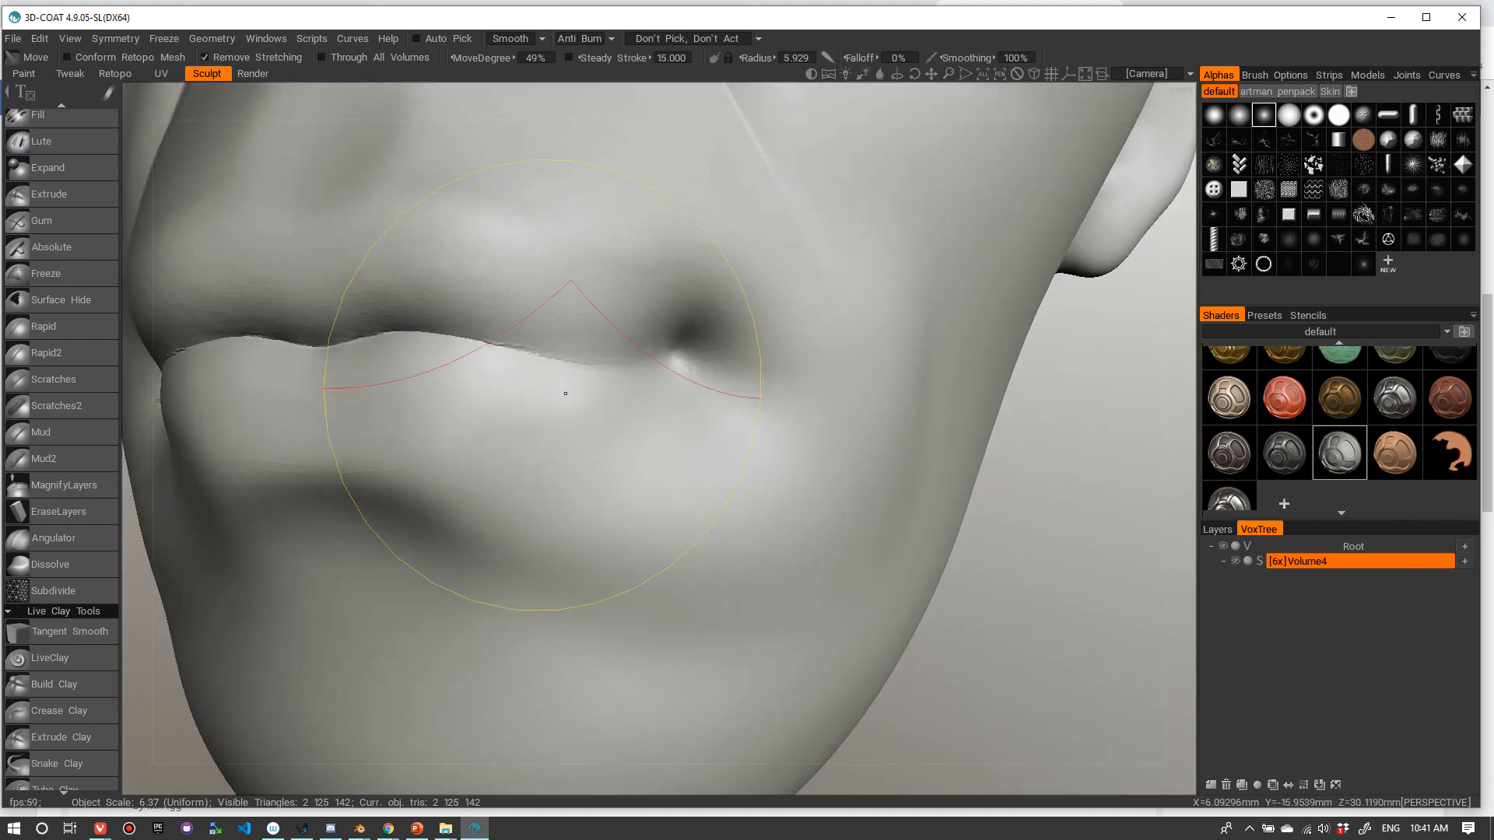
scroll(72, 265, "up", 5)
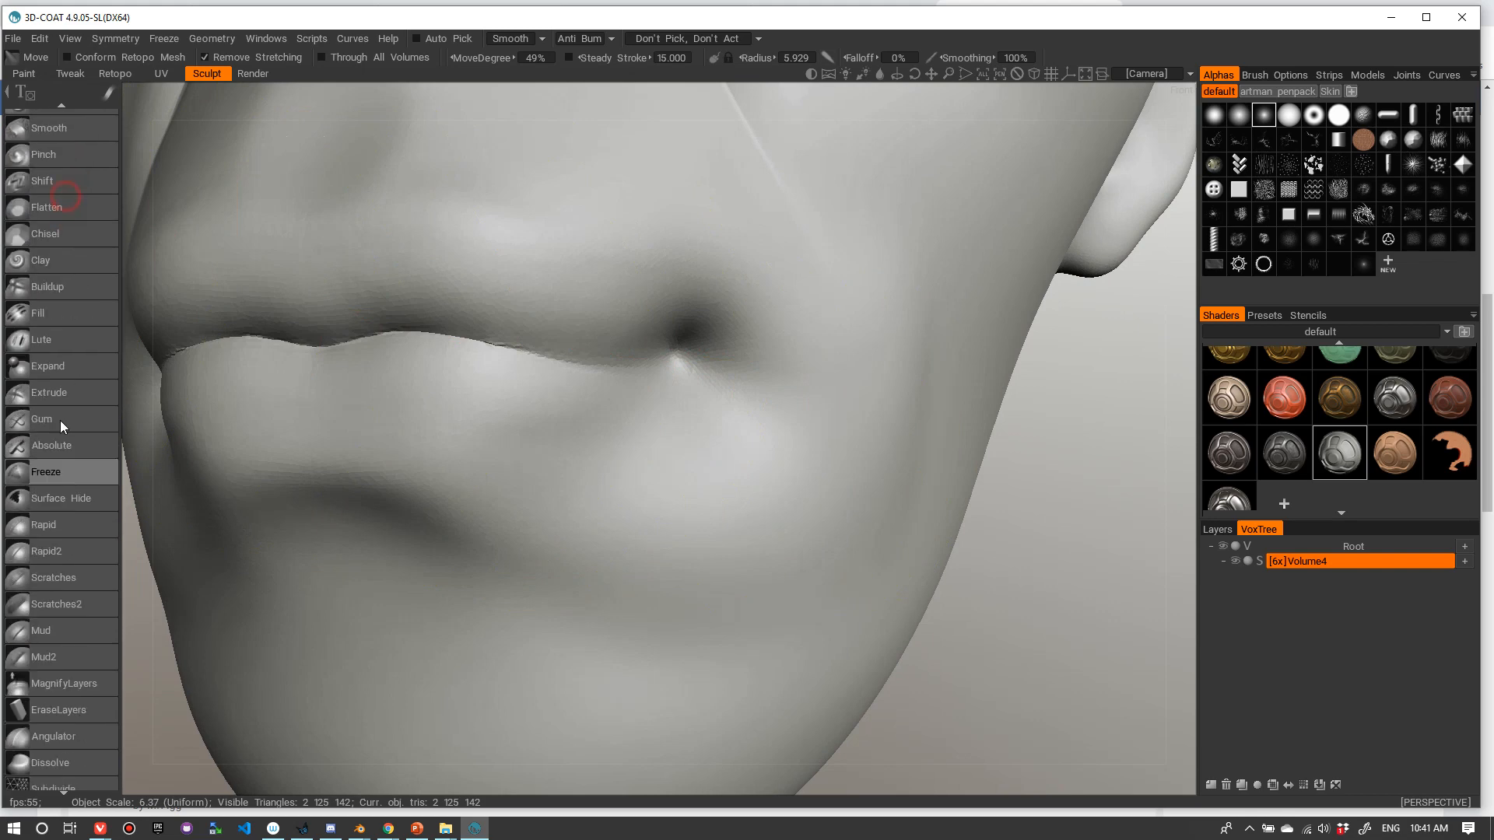
left_click(58, 185)
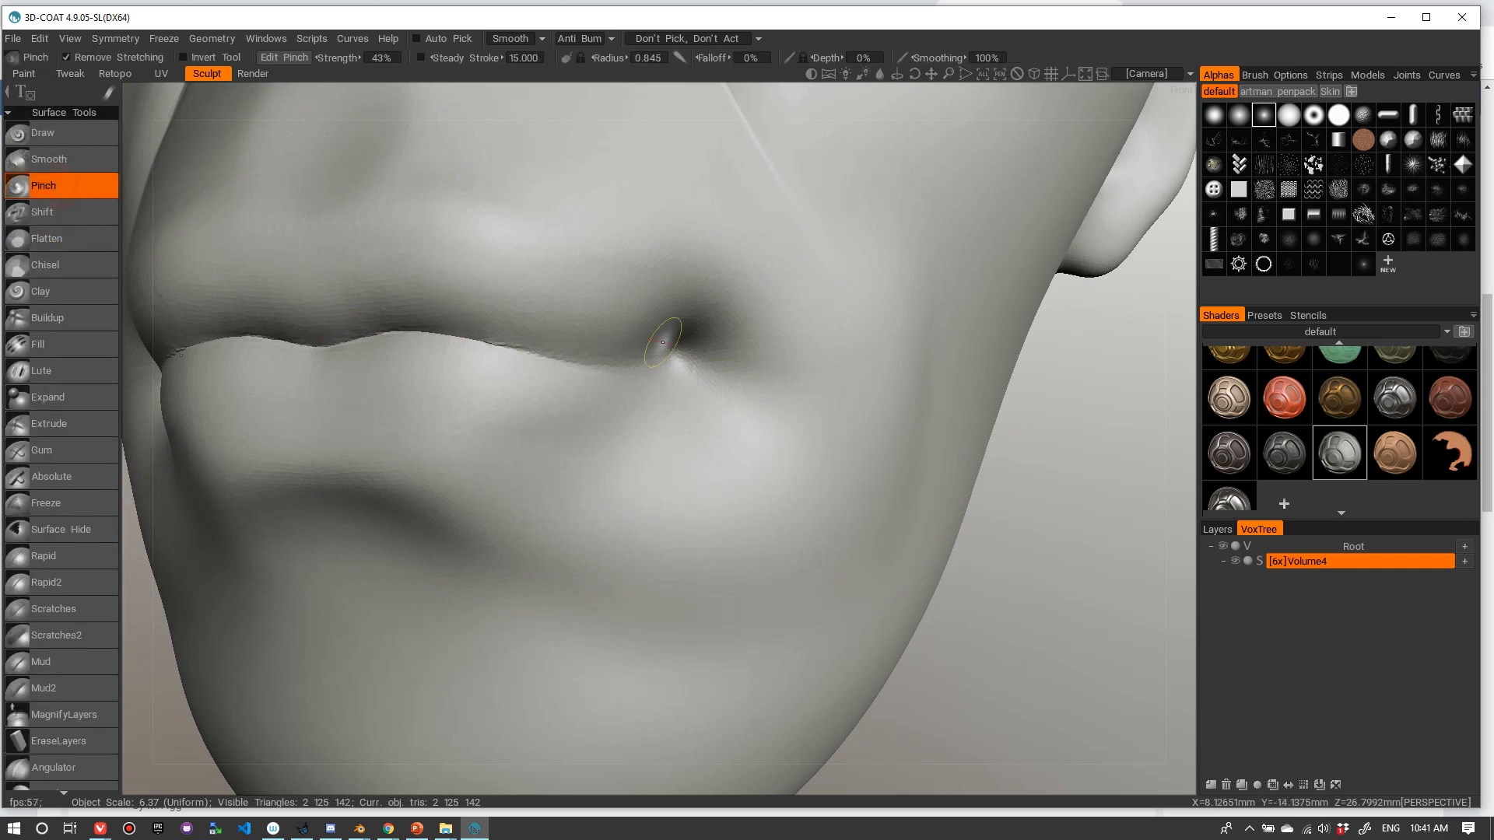
left_click_drag(683, 336, 712, 325, "alt")
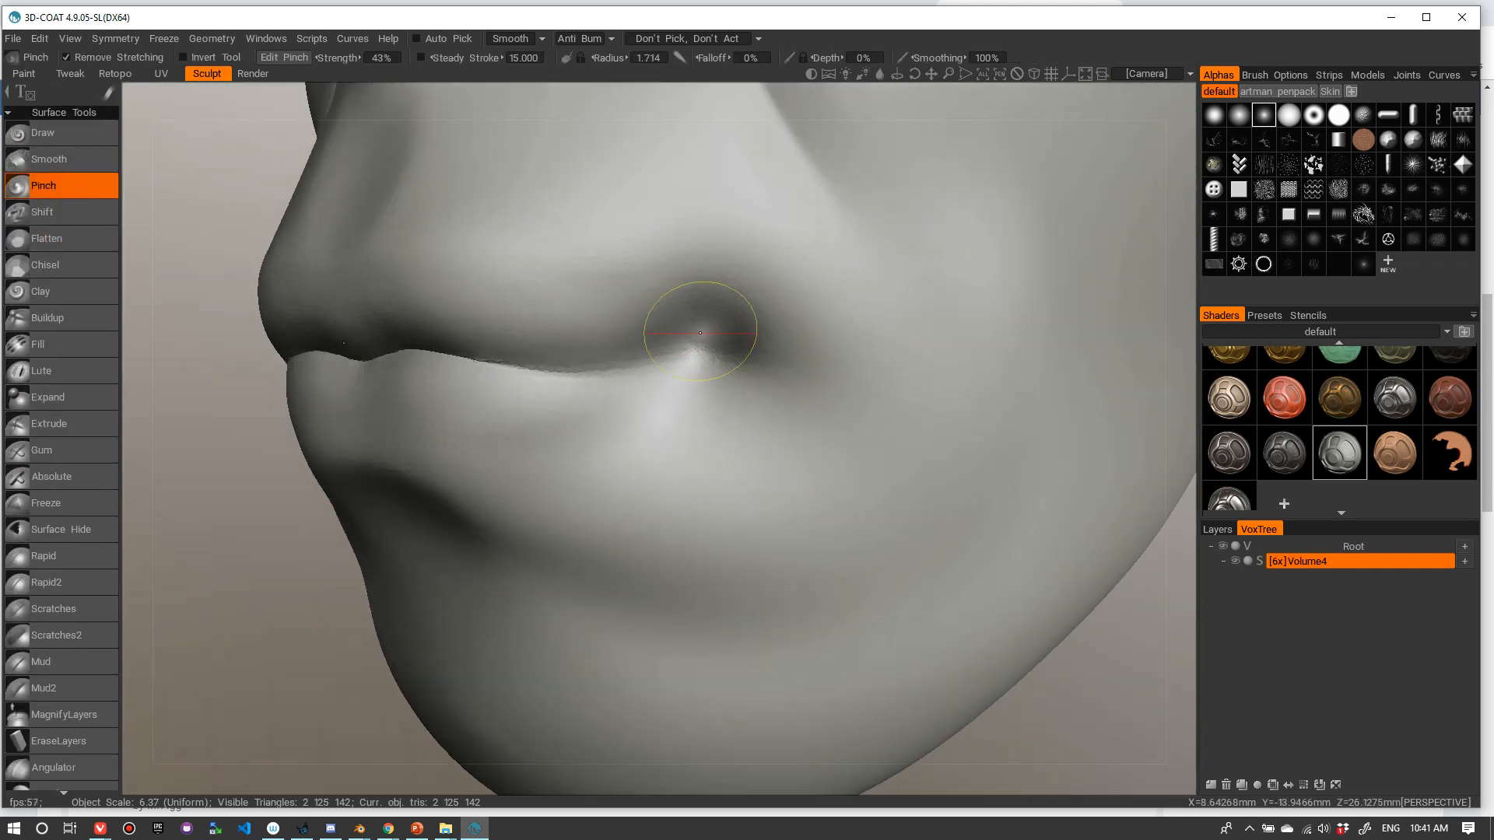
left_click_drag(647, 260, 716, 342)
mouse_move(607, 237)
left_mouse_down()
mouse_move(634, 287)
mouse_move(720, 347)
left_mouse_up()
mouse_move(646, 268)
left_mouse_down()
mouse_move(722, 357)
mouse_move(727, 327)
mouse_move(834, 390)
left_mouse_up()
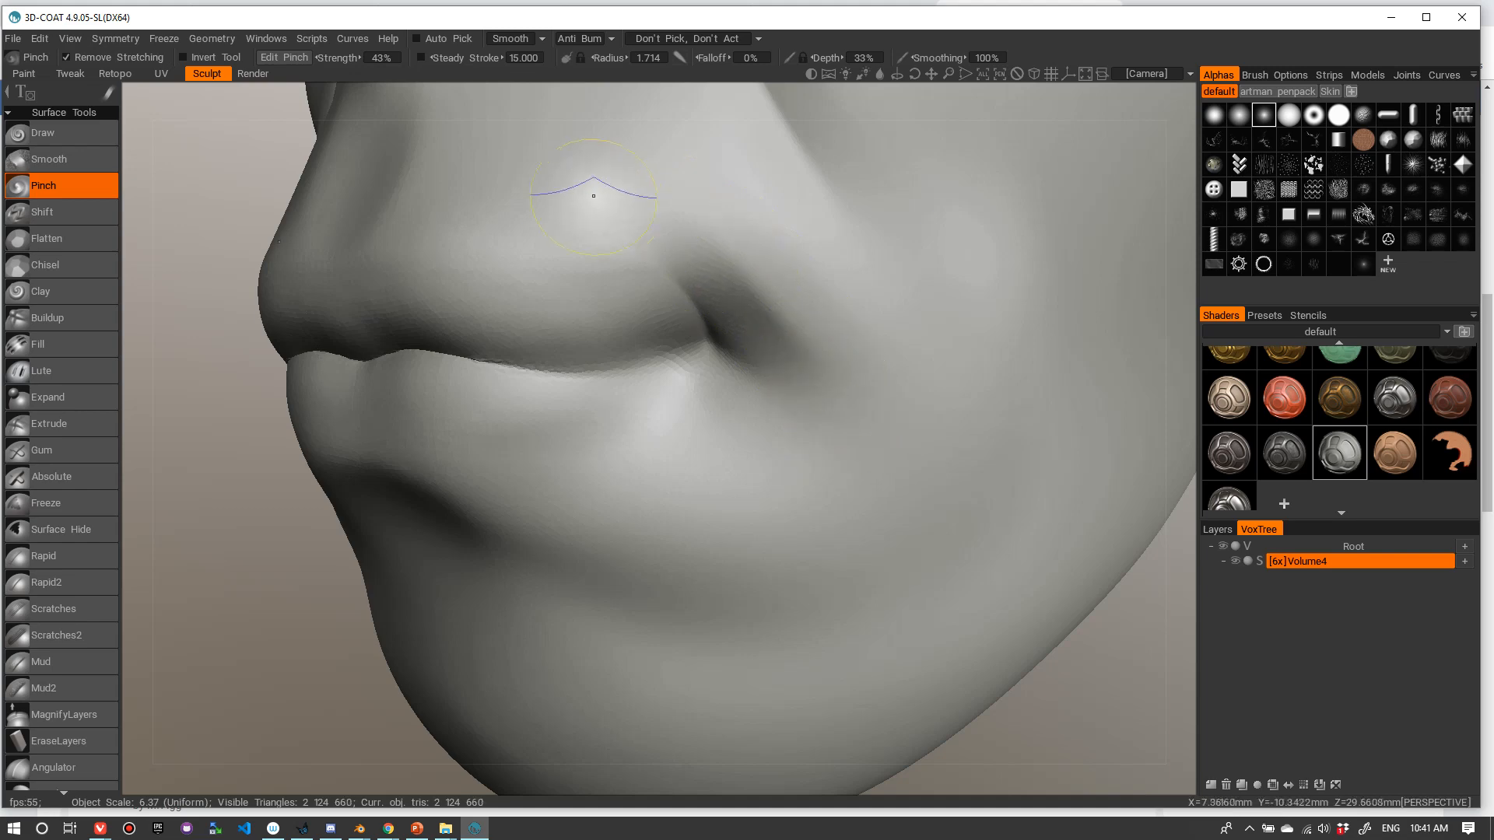
- Sharpen the end of the lip line at the mouth corner using Pinch with a radius of 0.604 and depth 68%
mouse_move(847, 450)
right_mouse_down("alt")
mouse_move(741, 269)
mouse_move(791, 260)
right_mouse_up("alt")
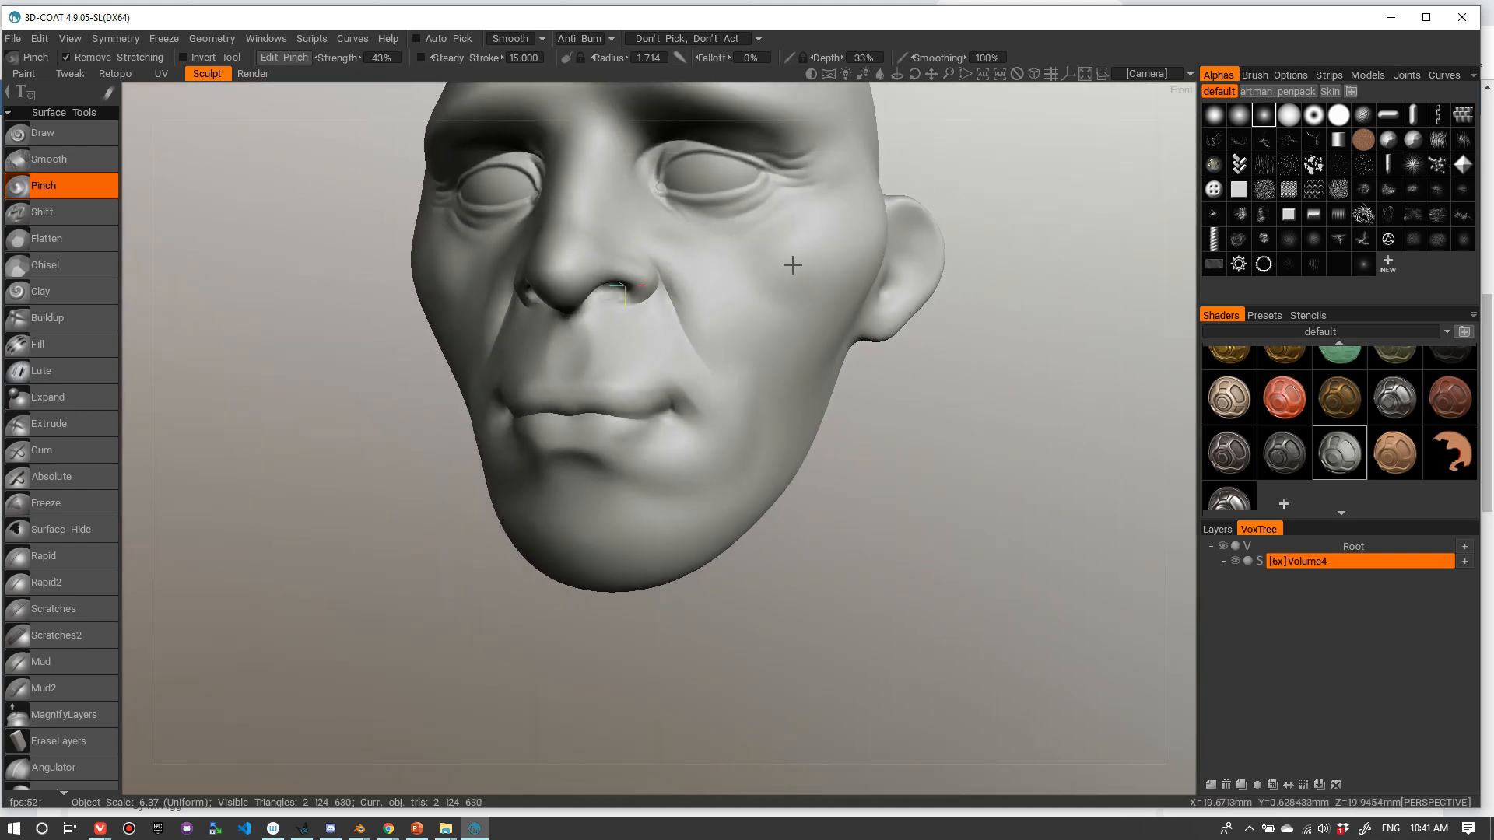
left_click_drag(790, 259, 830, 297, "alt")
scroll(829, 296, "up", 10)
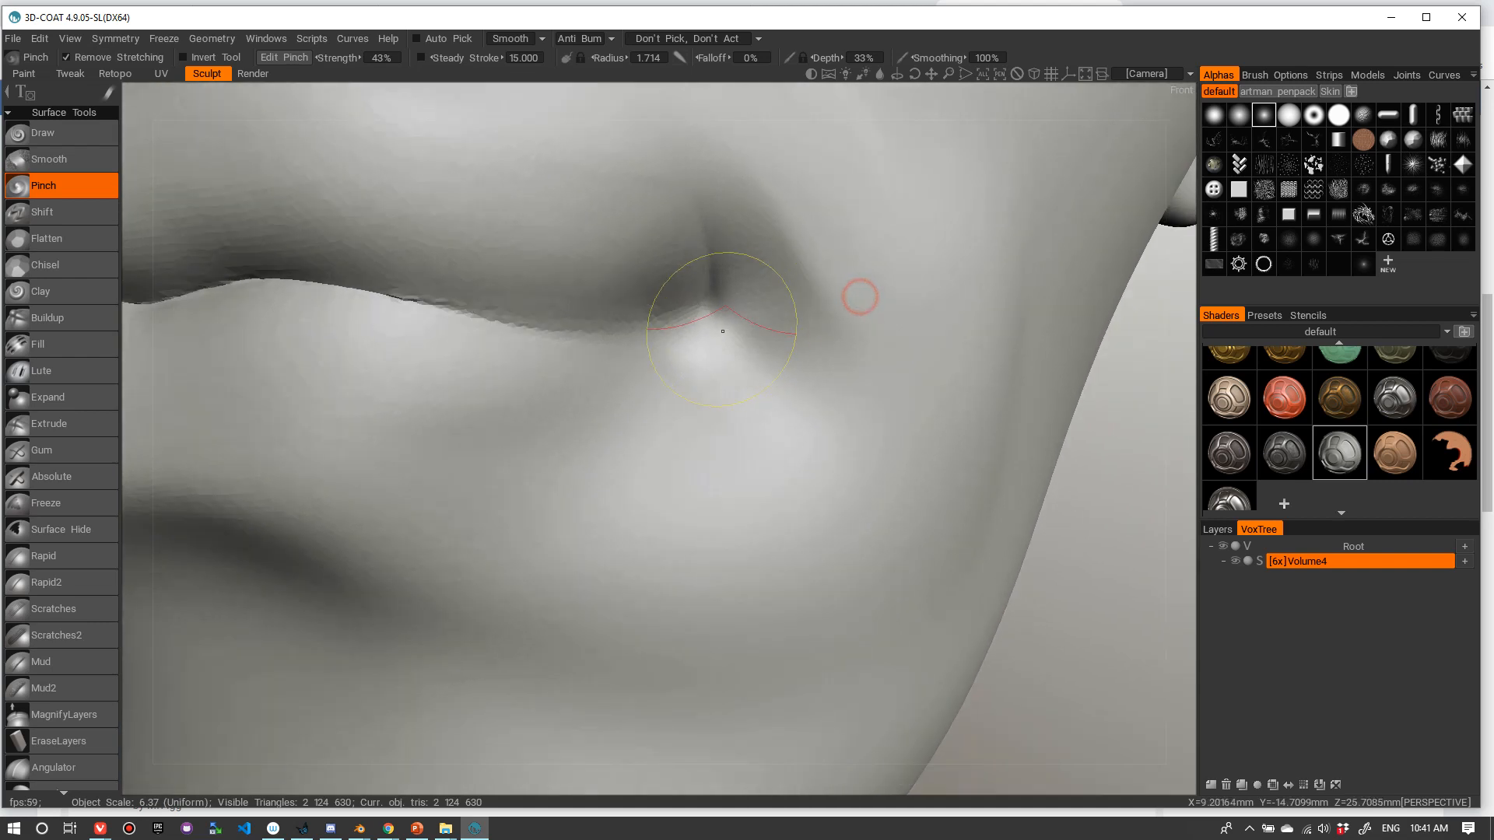
right_click_drag(722, 331, 638, 325)
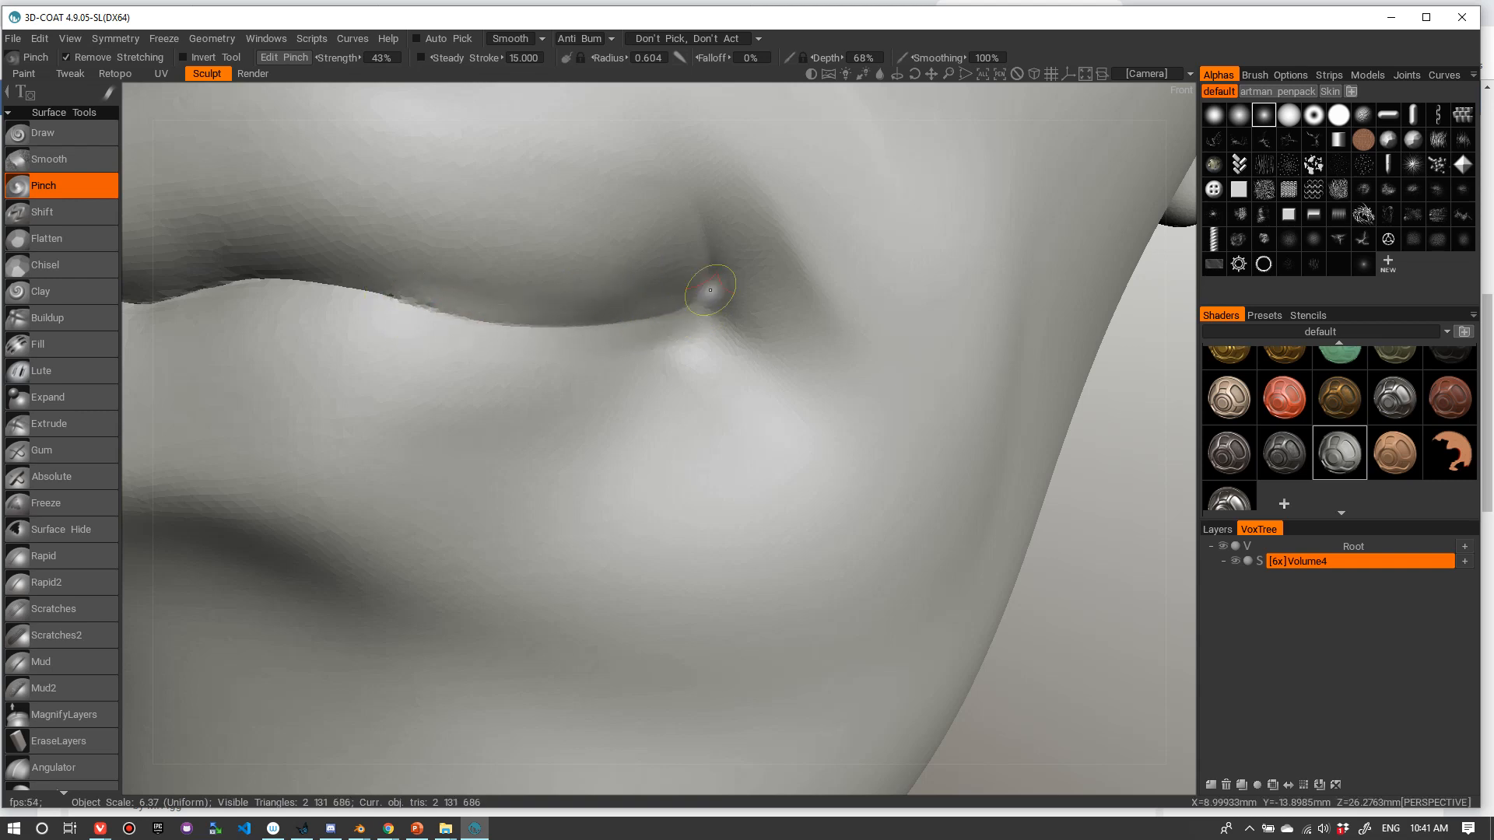
- Sharpen the lip line toward the mouth corner using Pinch with a radius of 0.340 and depth 68%
right_click_drag(700, 223, 623, 253, "alt")
left_click_drag(623, 253, 693, 230, "alt")
right_click_drag(693, 231, 704, 268, "alt")
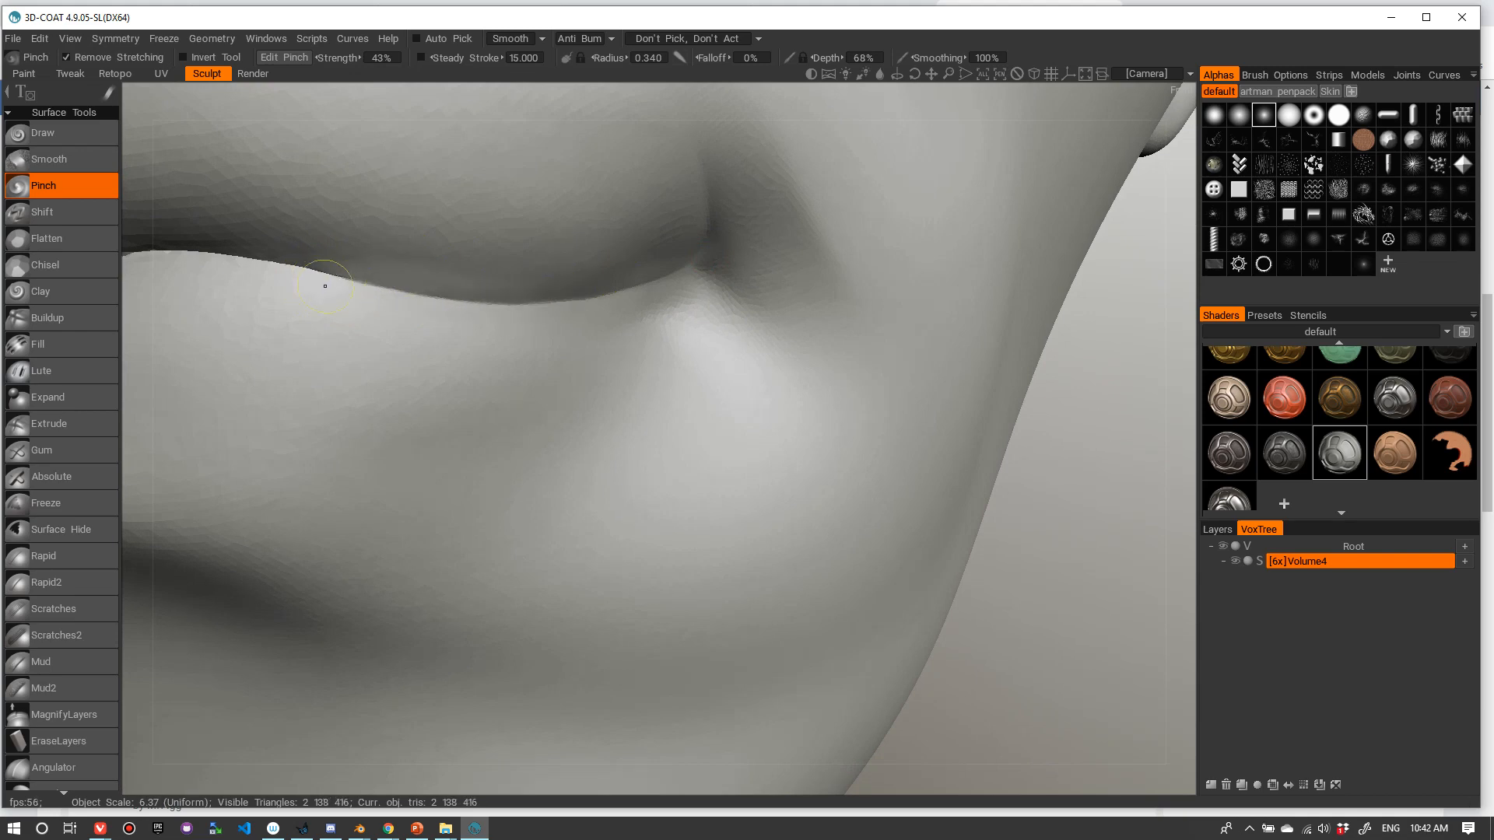
right_click_drag(667, 204, 473, 280, "alt")
left_click_drag(474, 280, 510, 284, "alt")
right_click_drag(584, 232, 550, 243, "alt")
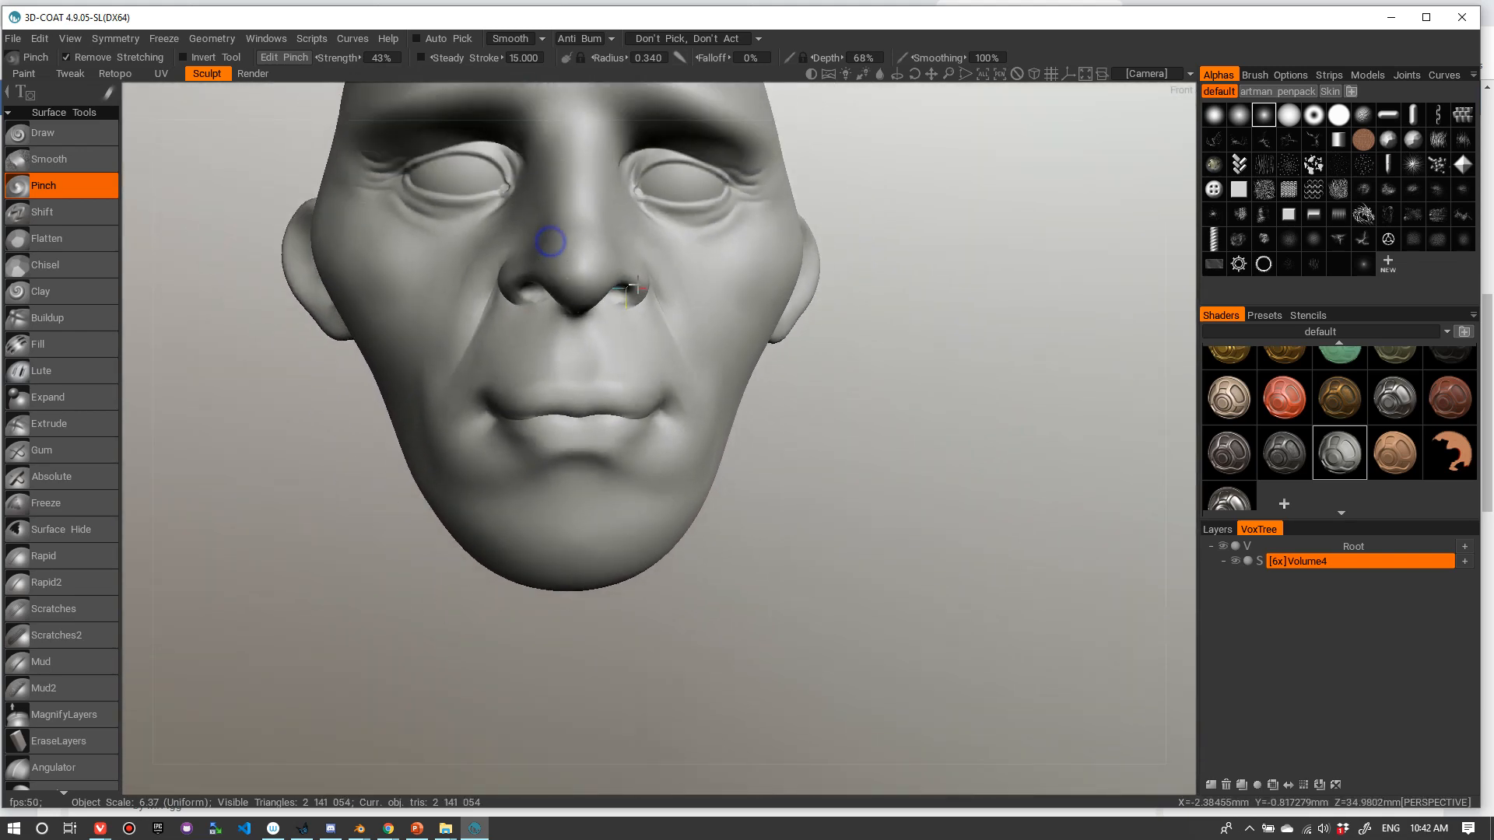
- Examine the whole head from the front and from three-quarter angles
left_click_drag(916, 322, 918, 309)
right_click_drag(918, 309, 964, 303, "alt")
left_click_drag(964, 306, 987, 427, "alt")
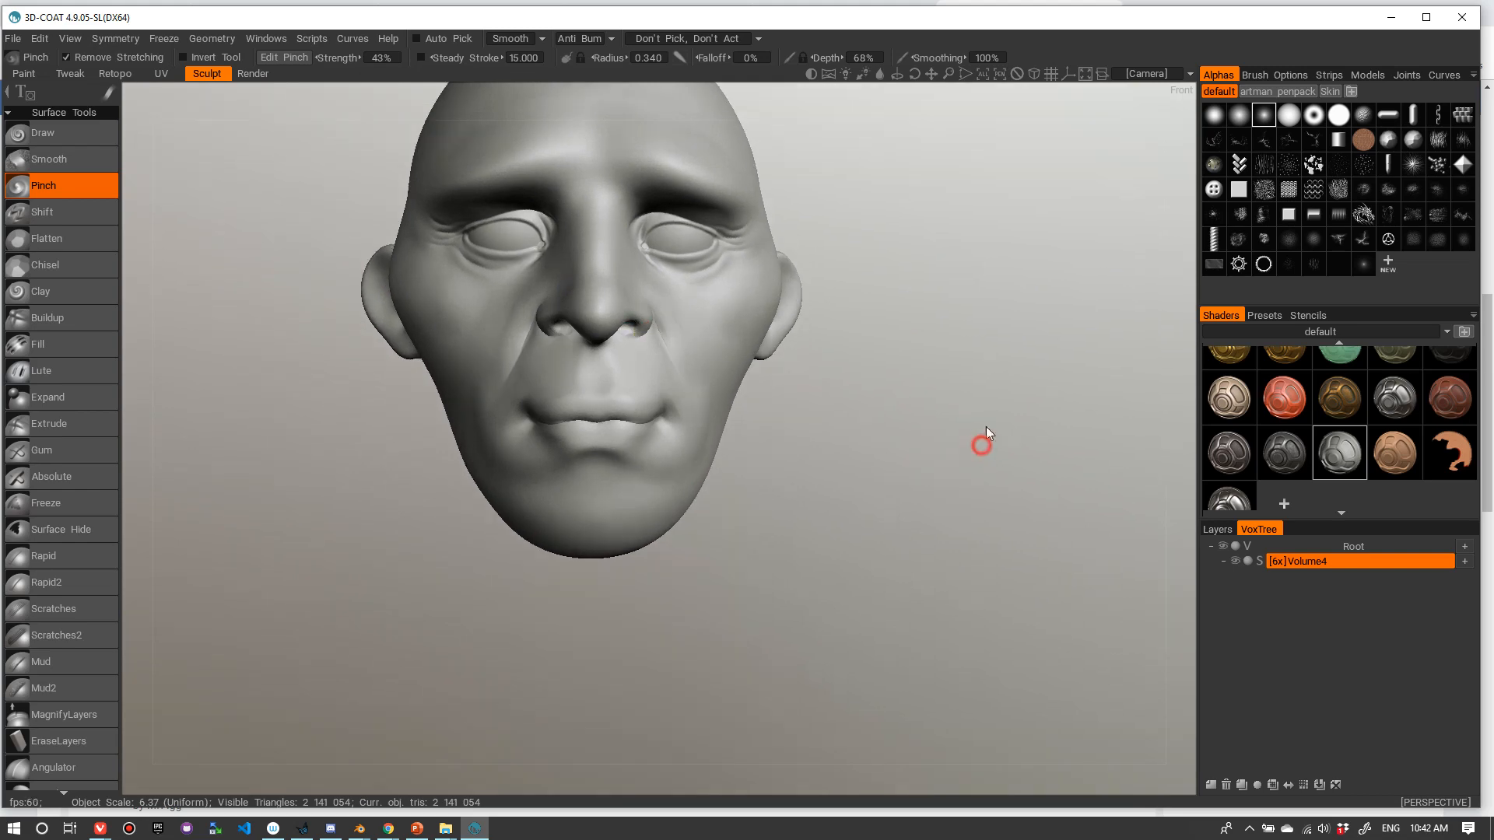
right_click_drag(987, 426, 994, 334, "alt")
left_click_drag(977, 358, 1138, 361)
left_click_drag(957, 393, 638, 354)
left_click_drag(983, 320, 1015, 294)
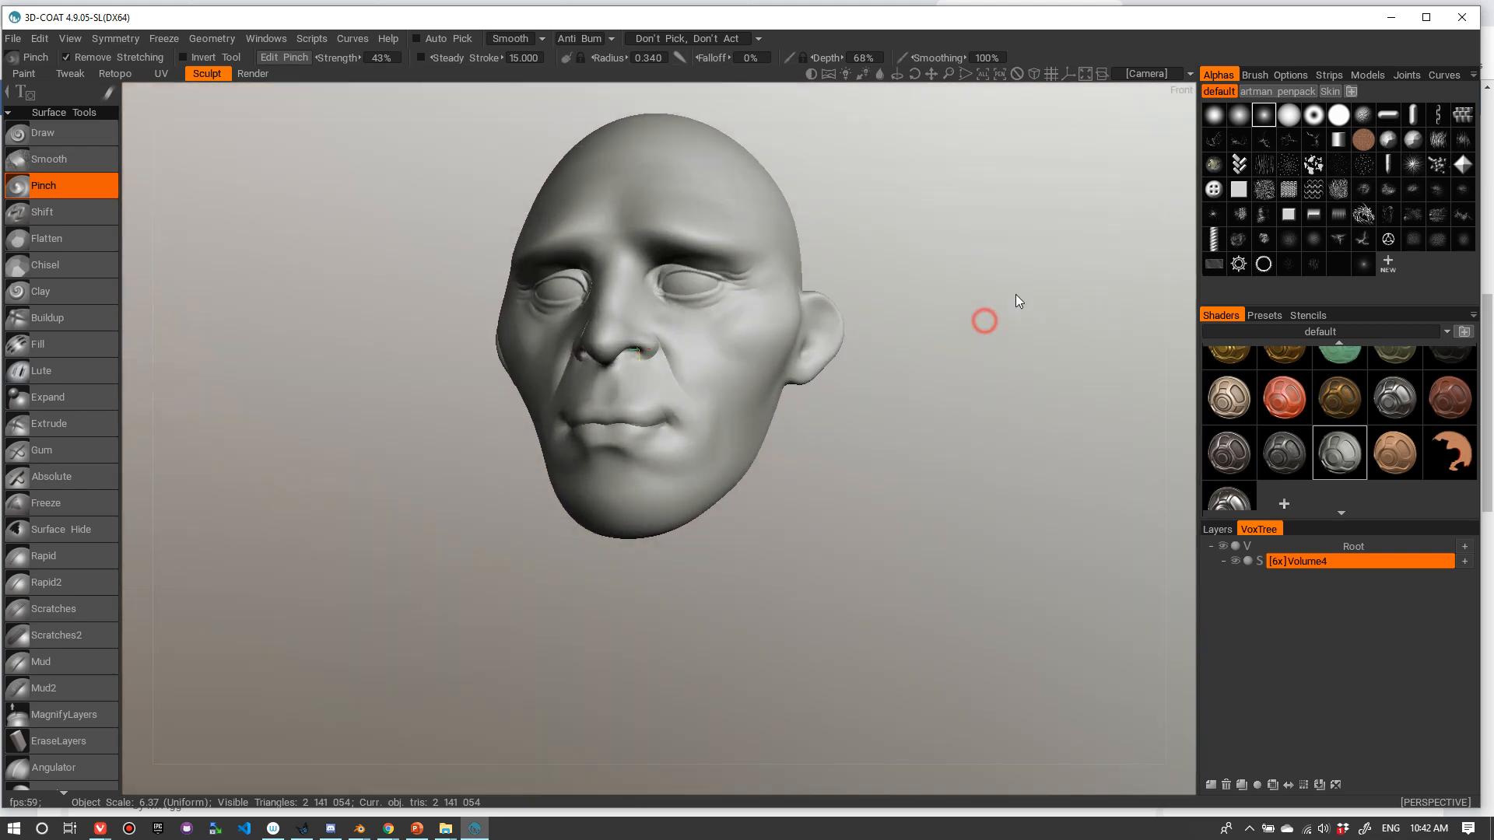
middle_click_drag(1015, 292, 933, 349)
right_click_drag(957, 322, 979, 277)
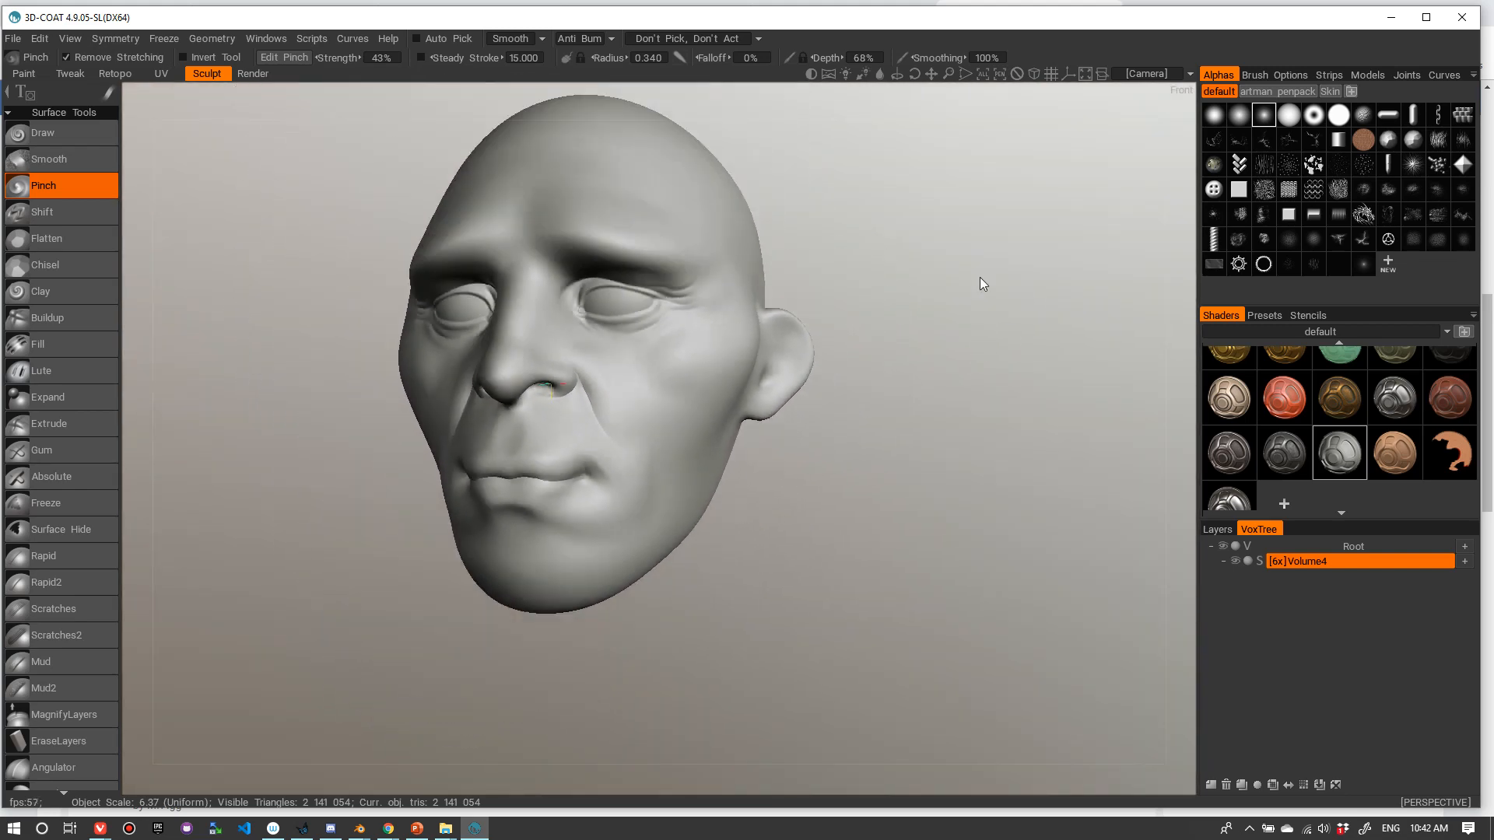
left_click_drag(963, 270, 817, 224)
- Carve frown creases between the brows running down toward the inner eyes, using Pinch at depth 33% with radii of 2.025 and 1.464
right_click_drag(817, 224, 1014, 230)
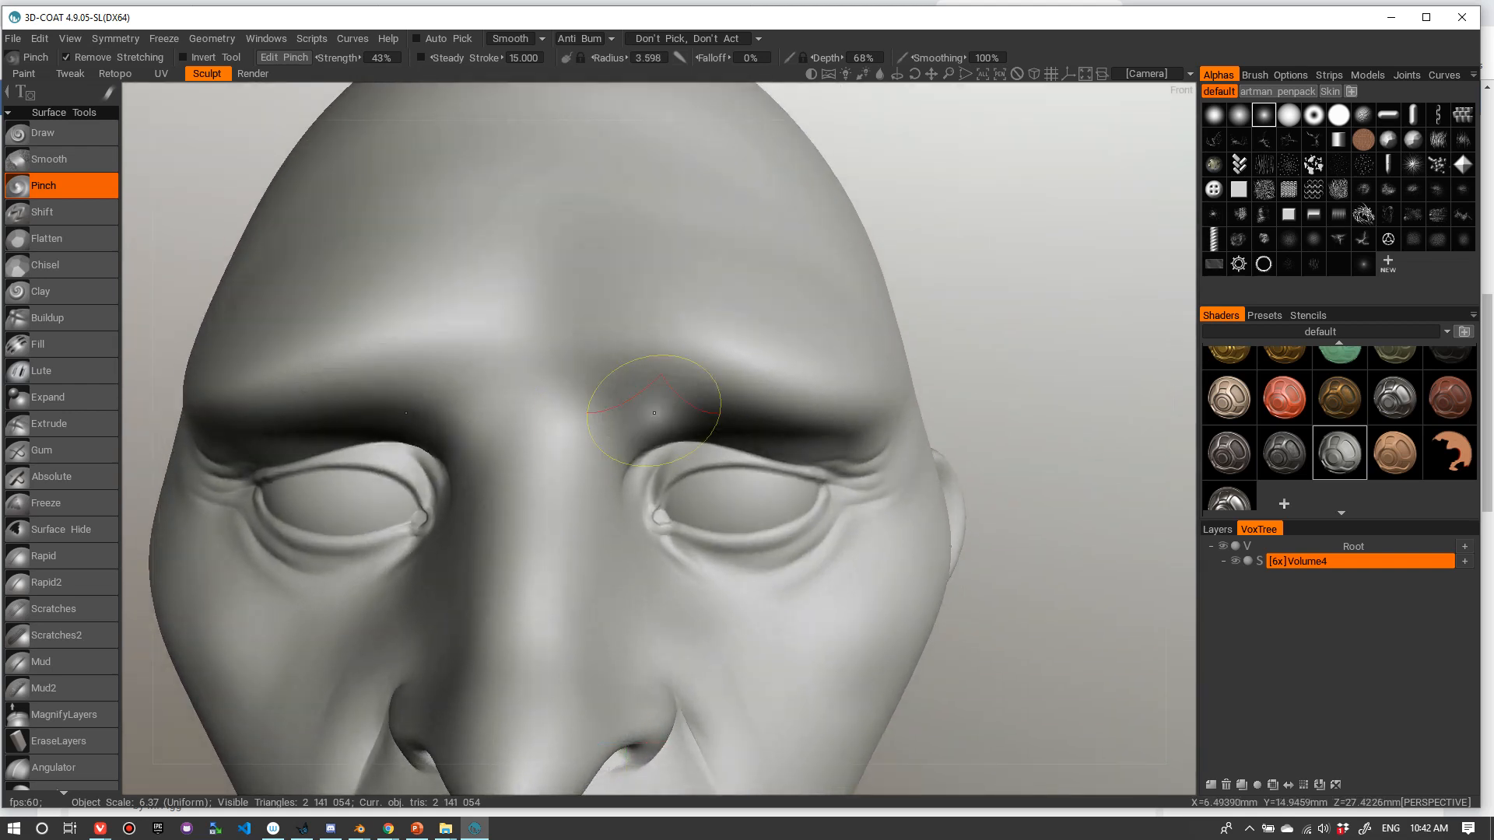
right_click_drag(613, 432, 622, 401)
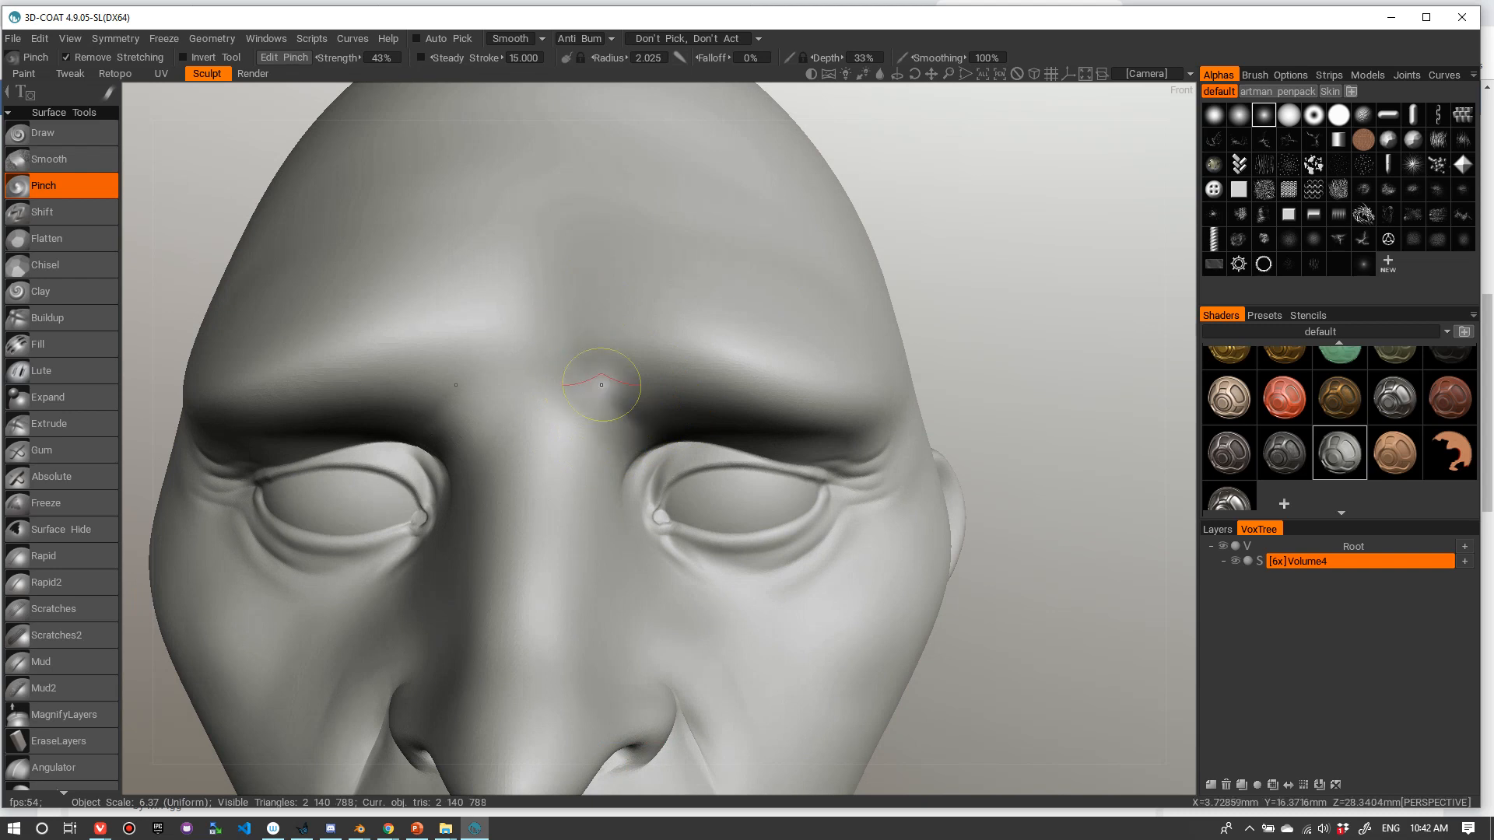
left_click_drag(601, 385, 593, 394)
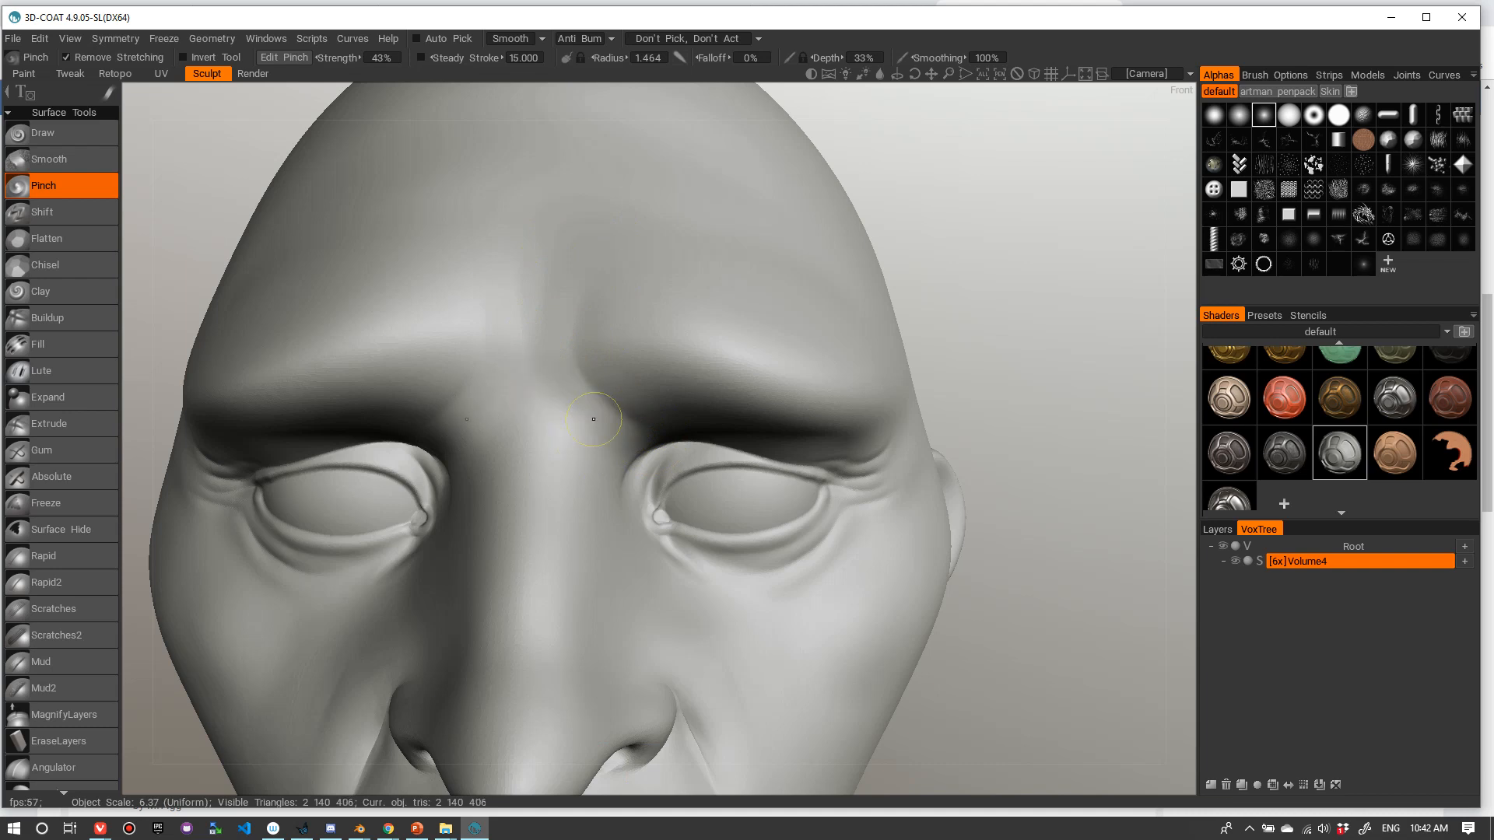
mouse_move(559, 257)
right_mouse_down()
mouse_move(627, 283)
mouse_move(592, 345)
right_mouse_up()
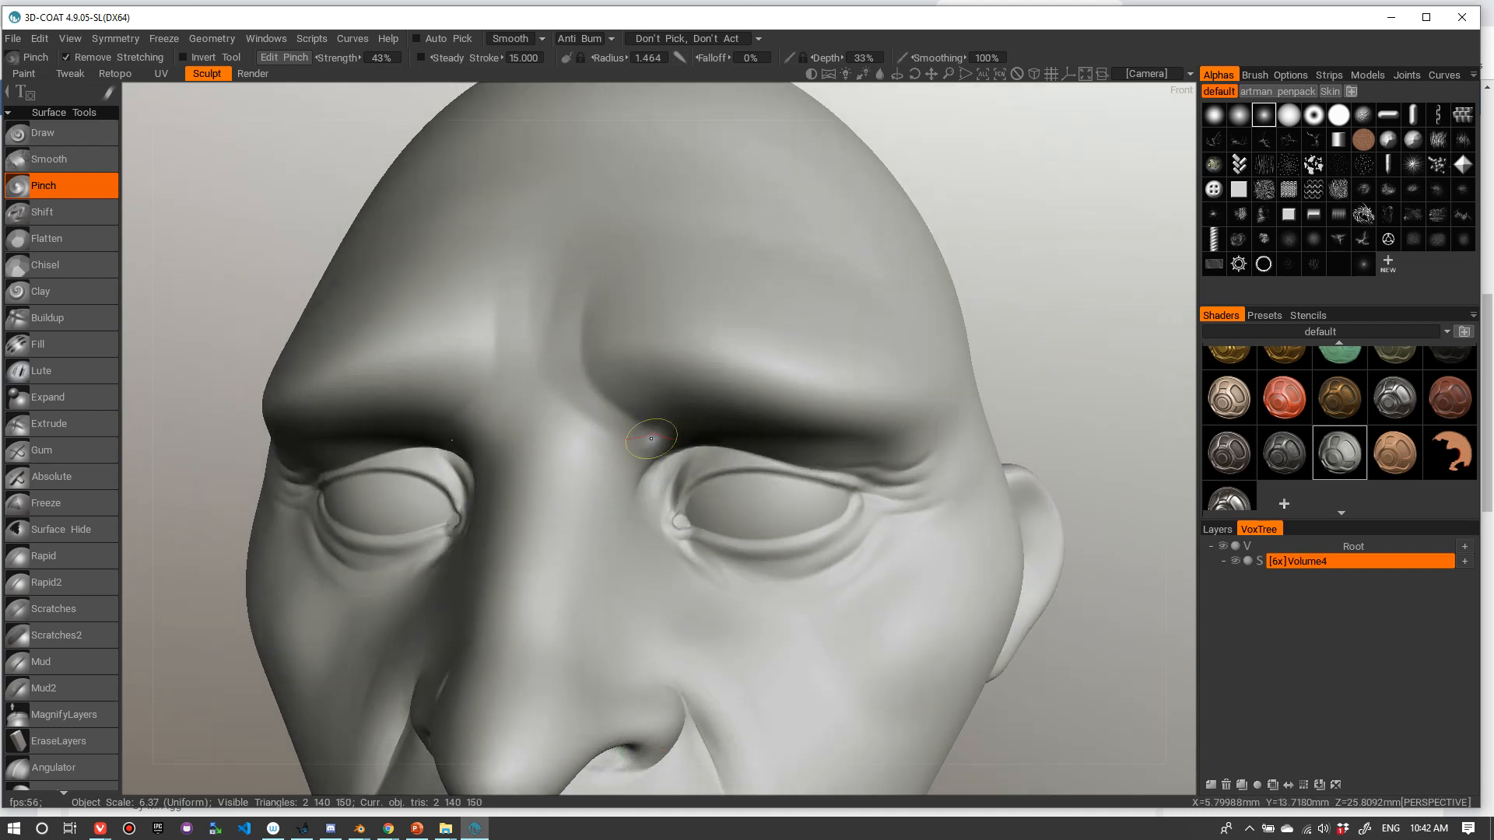
left_click_drag(612, 237, 587, 296, "alt")
right_click_drag(600, 243, 519, 315, "alt")
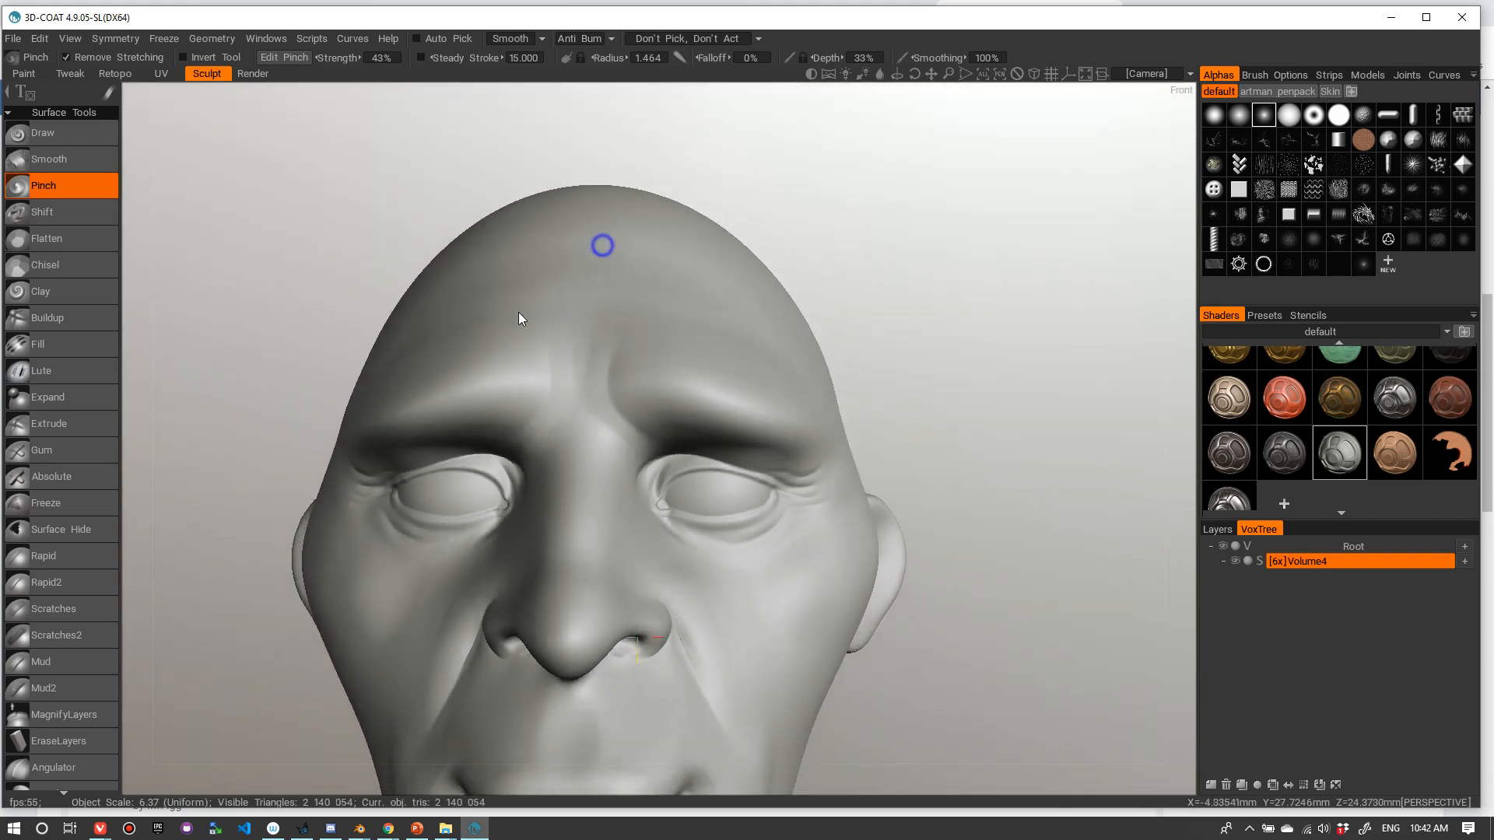
- Carve horizontal wrinkles across the forehead above the brows using Pinch with a radius of 1.434 and depth 33%
left_click_drag(560, 360, 670, 270, "alt")
right_click_drag(670, 270, 660, 365, "alt")
mouse_move(660, 365)
left_mouse_down("alt")
mouse_move(638, 341)
mouse_move(724, 347)
mouse_move(767, 400)
mouse_move(871, 393)
mouse_move(764, 334)
left_mouse_up("alt")
scroll(764, 334, "up", 5)
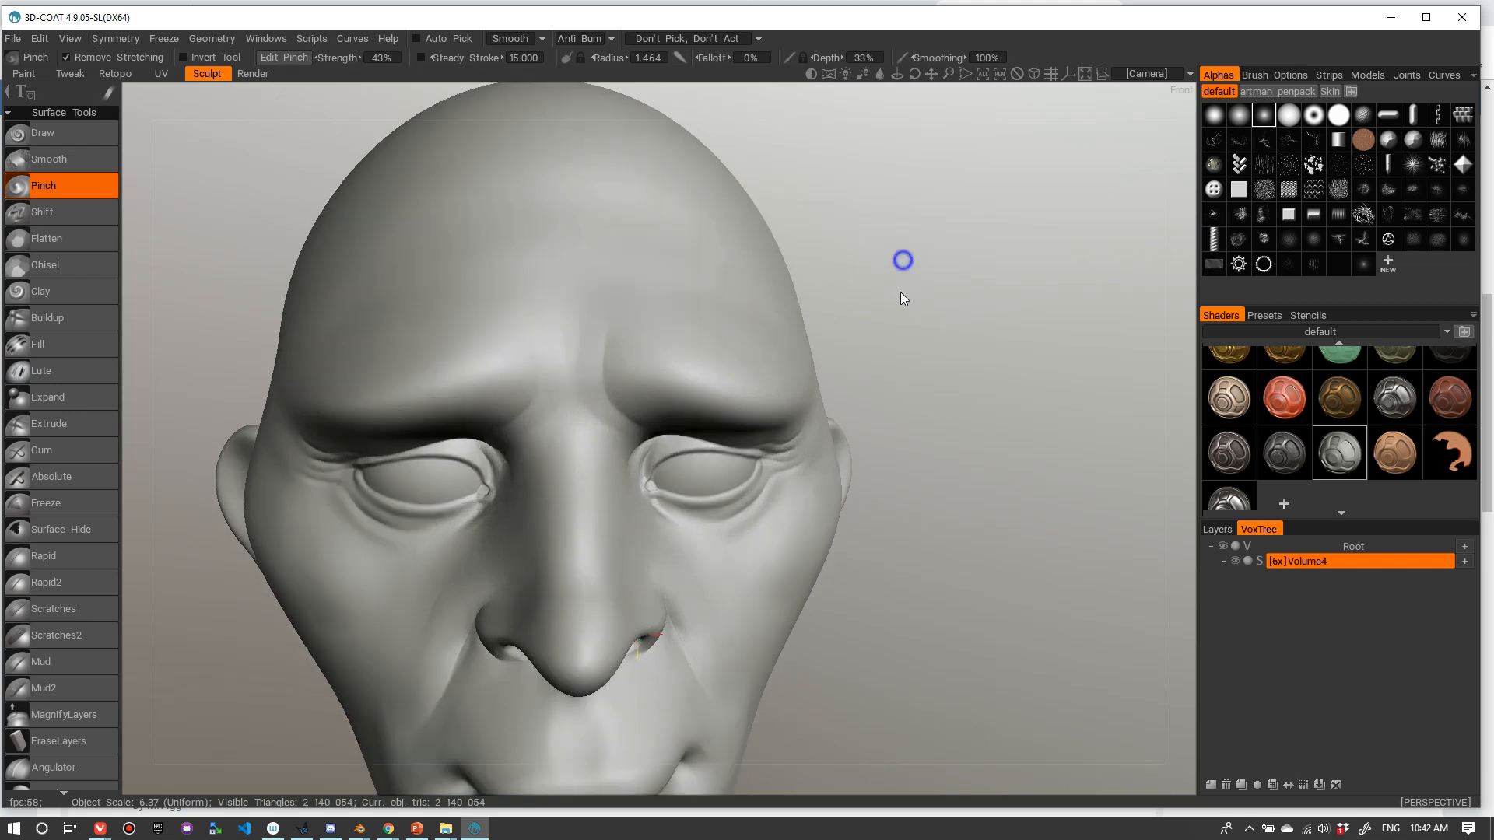
right_click_drag(947, 290, 971, 277, "alt")
left_click_drag(978, 273, 937, 264, "alt")
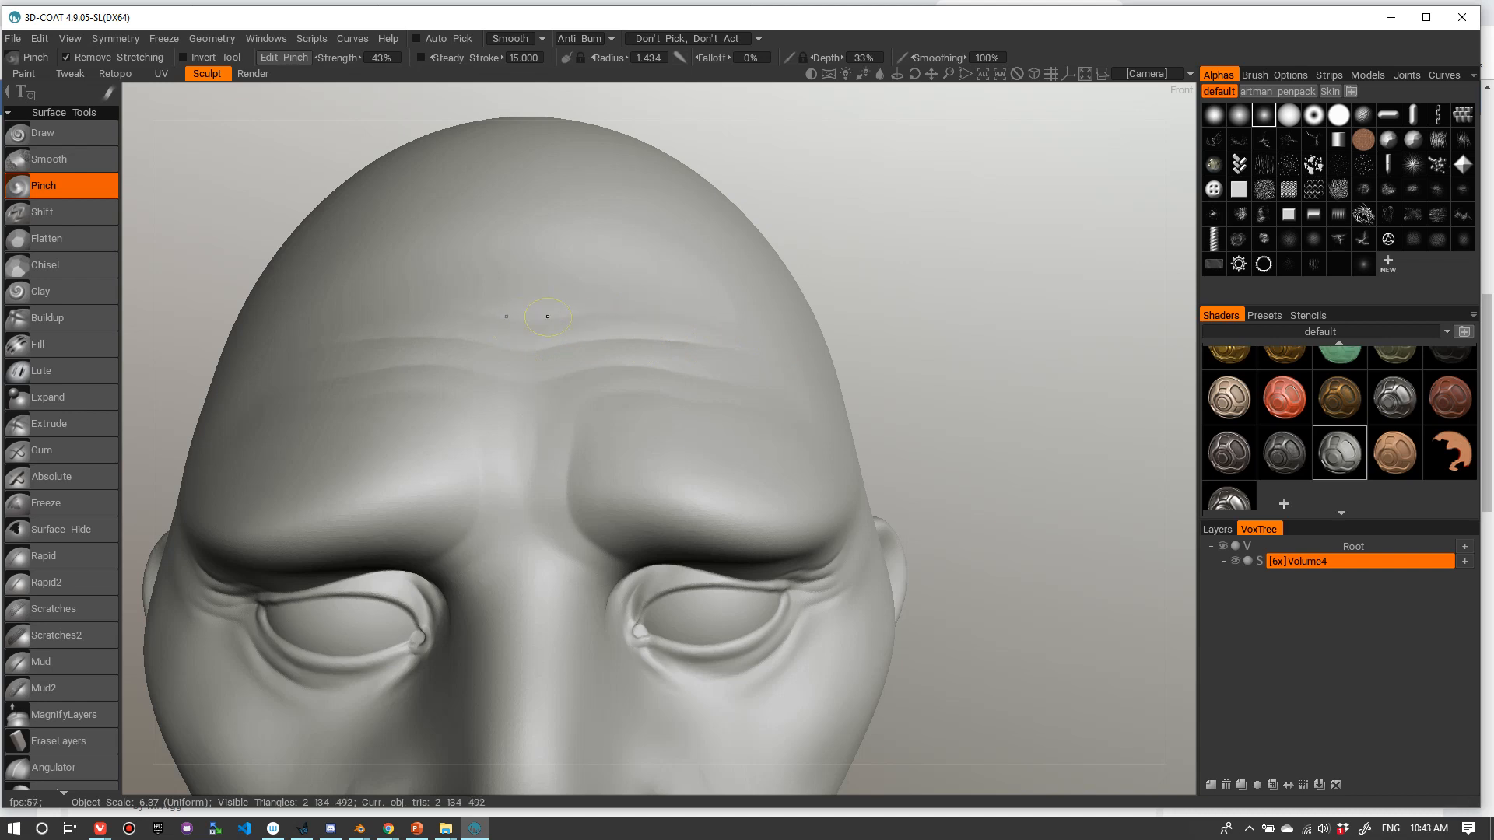
scroll(752, 268, "down", 10)
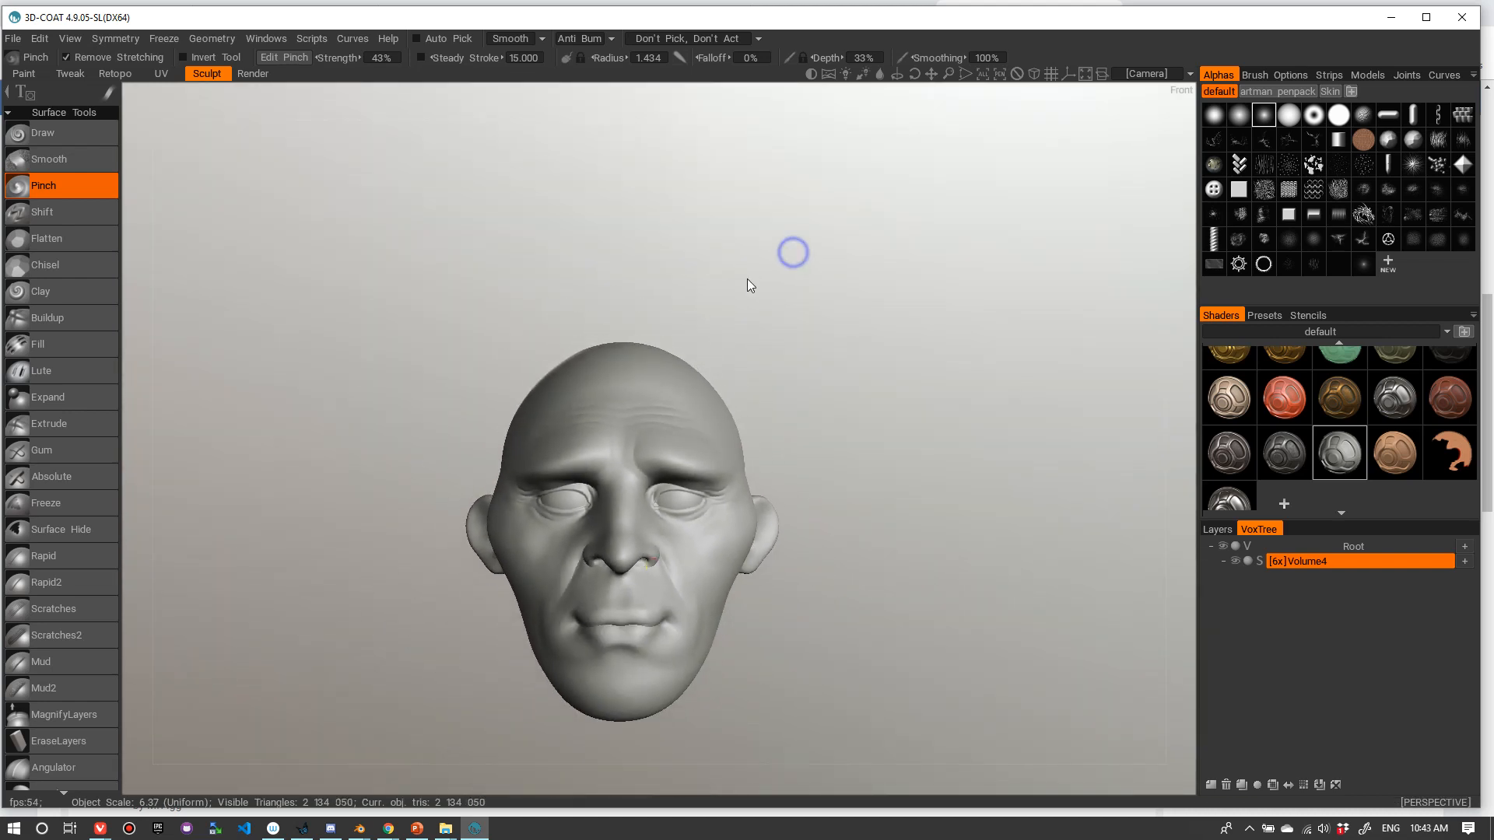
- Inspect the head with its forehead wrinkles and frown lines from the front and three-quarter view
scroll(894, 326, "down", 3)
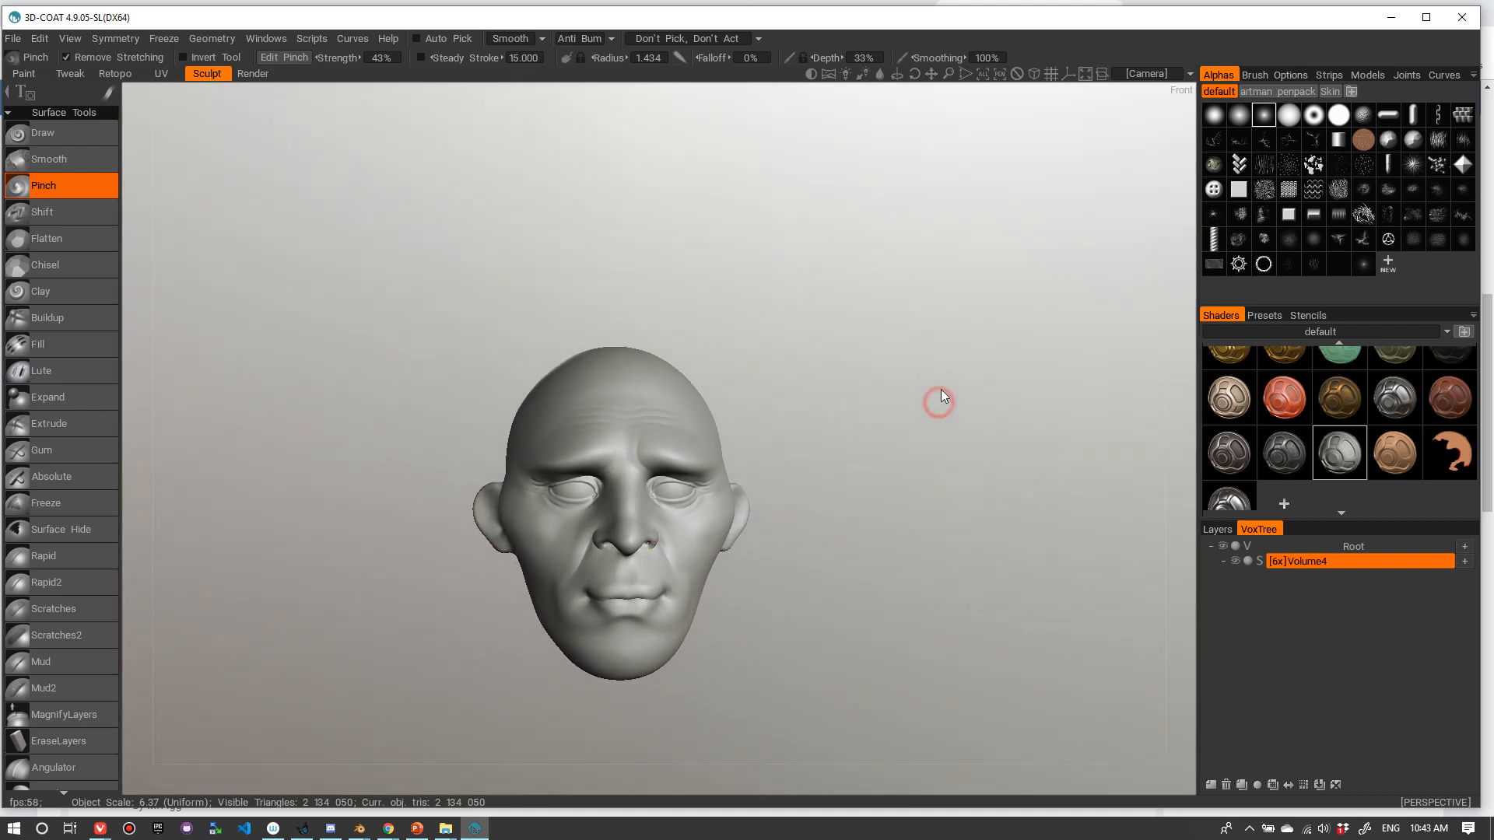
right_click_drag(950, 333, 985, 343)
left_click_drag(984, 376, 750, 373)
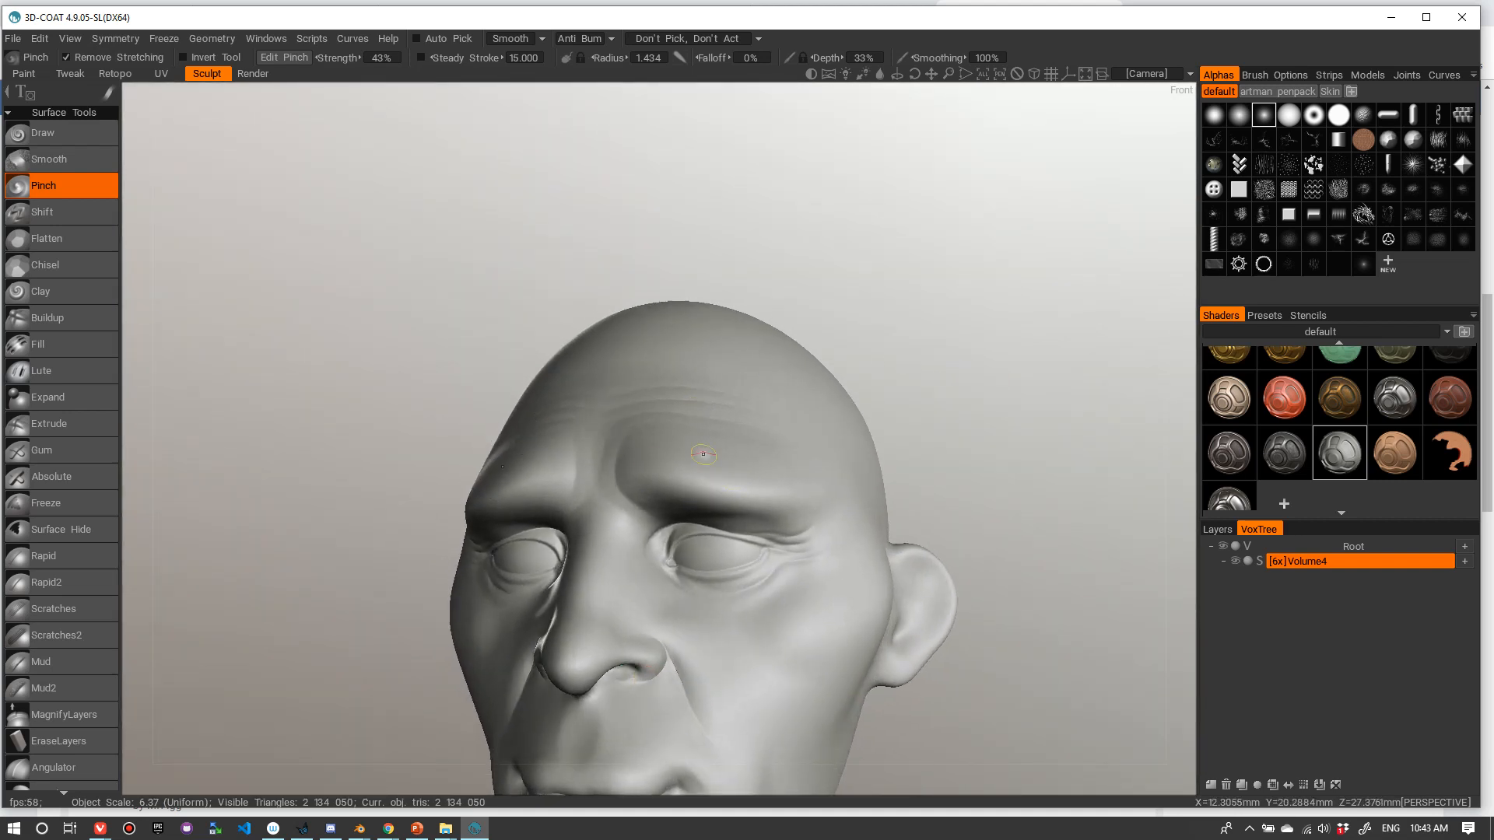
mouse_move(737, 476)
right_mouse_down()
mouse_move(1045, 412)
mouse_move(1066, 383)
mouse_move(1046, 363)
mouse_move(1035, 413)
right_mouse_up()
middle_click_drag(1034, 413, 999, 357)
right_click_drag(999, 357, 1025, 369)
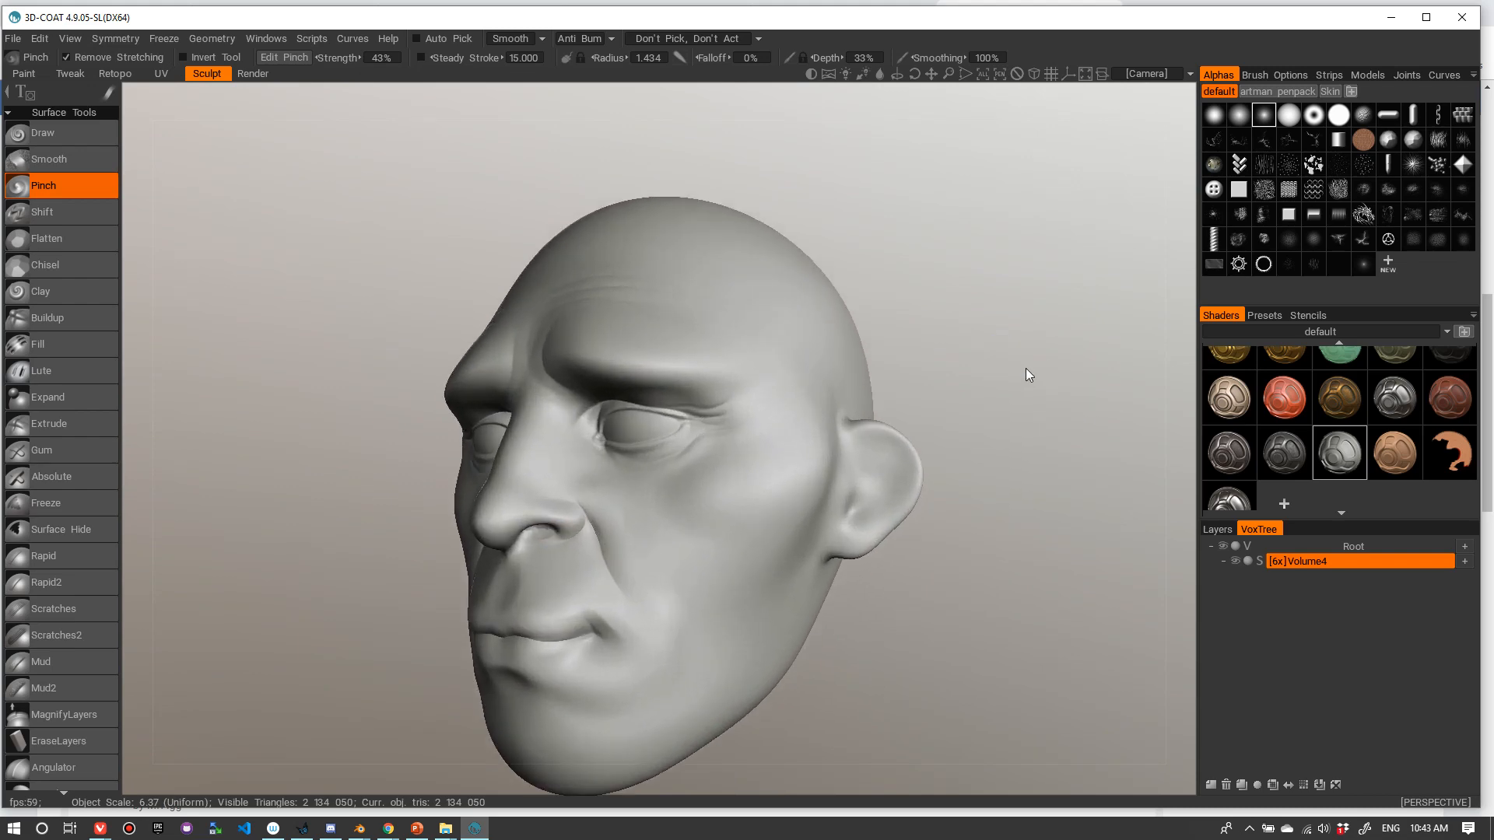
left_click_drag(1028, 369, 1070, 366)
- Define the lower edge of the cheekbone in profile using Pinch with brush radii of 2.506 and 3.115
left_click_drag(954, 376, 1051, 390)
mouse_move(961, 394)
left_mouse_down()
mouse_move(1063, 397)
mouse_move(1051, 369)
mouse_move(1080, 385)
mouse_move(977, 386)
mouse_move(994, 410)
mouse_move(924, 439)
mouse_move(960, 404)
mouse_move(773, 550)
mouse_move(870, 464)
mouse_move(978, 460)
left_mouse_up()
scroll(873, 459, "up", 3)
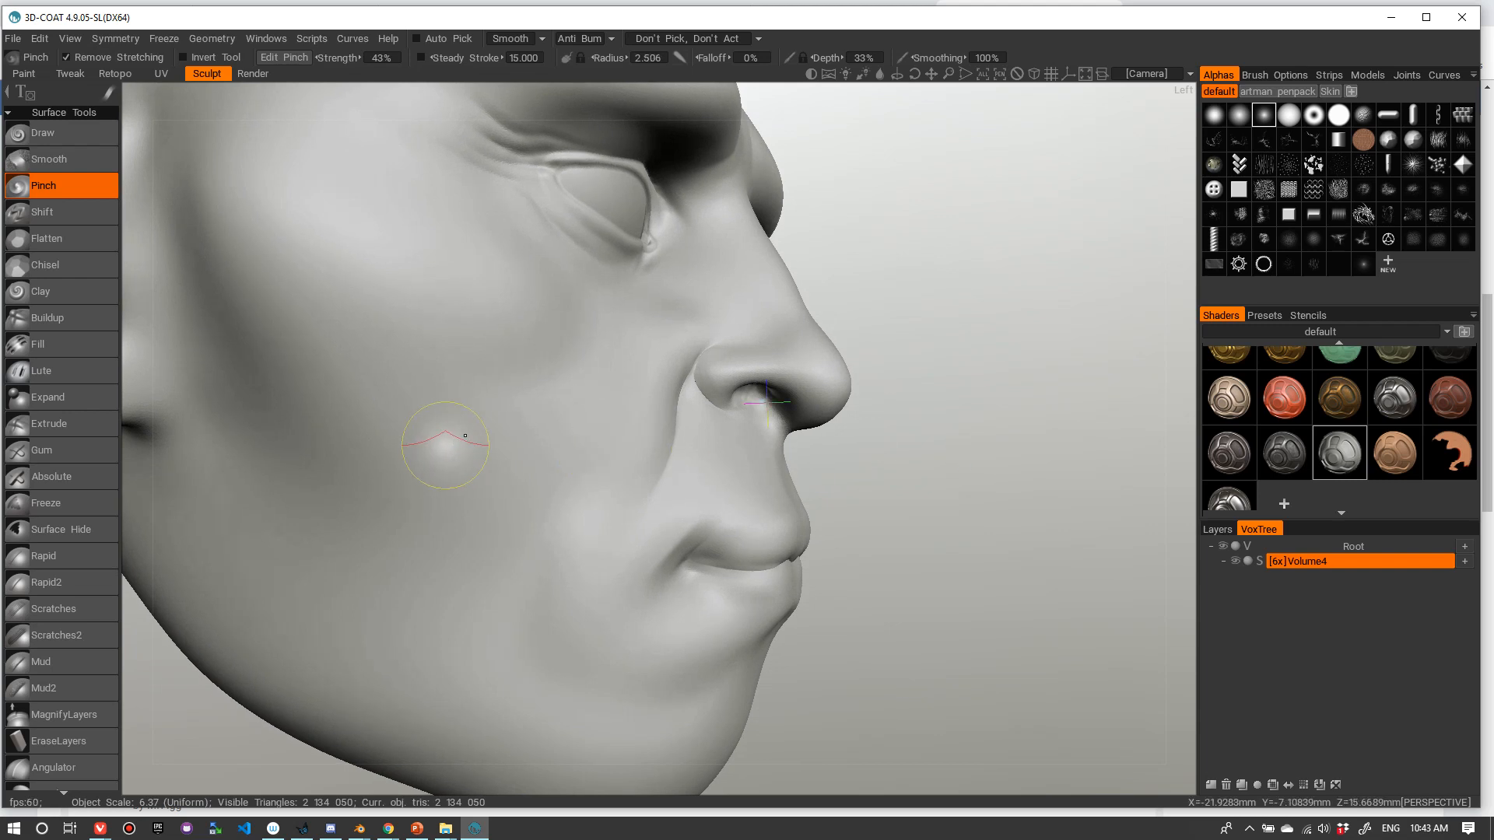
mouse_move(480, 420)
left_mouse_down()
mouse_move(583, 316)
mouse_move(577, 333)
left_mouse_up()
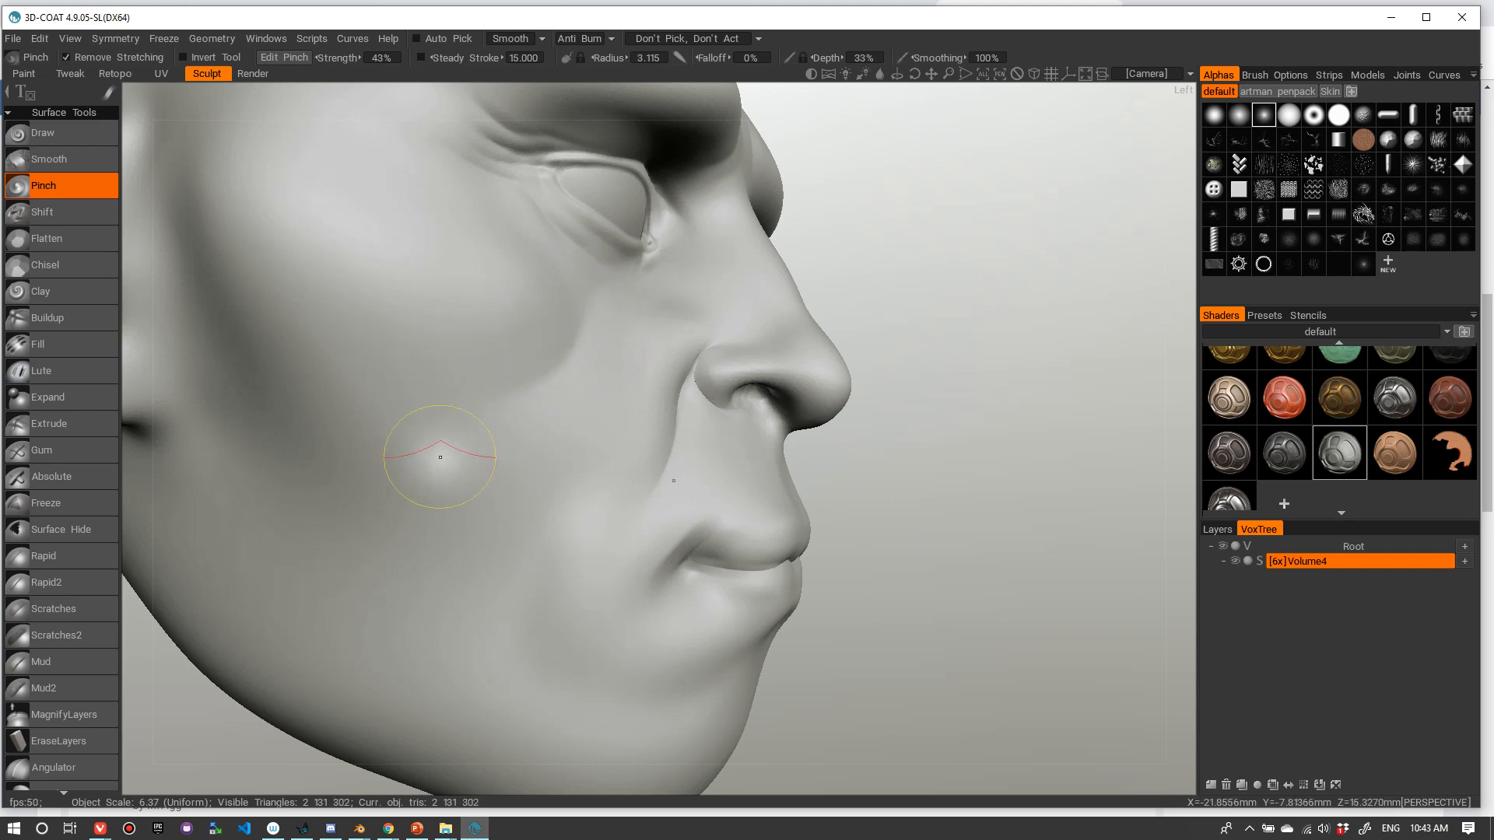
left_click_drag(441, 459, 584, 327)
- Pinch a light line along the back of the jaw below the ear at radius 6.102 and strength 43%
scroll(1029, 324, "down", 5)
mouse_move(1030, 323)
left_mouse_down()
mouse_move(848, 325)
mouse_move(854, 305)
left_mouse_up()
left_click_drag(1031, 284, 897, 308)
right_click_drag(902, 306, 965, 442)
left_click_drag(964, 436, 973, 434)
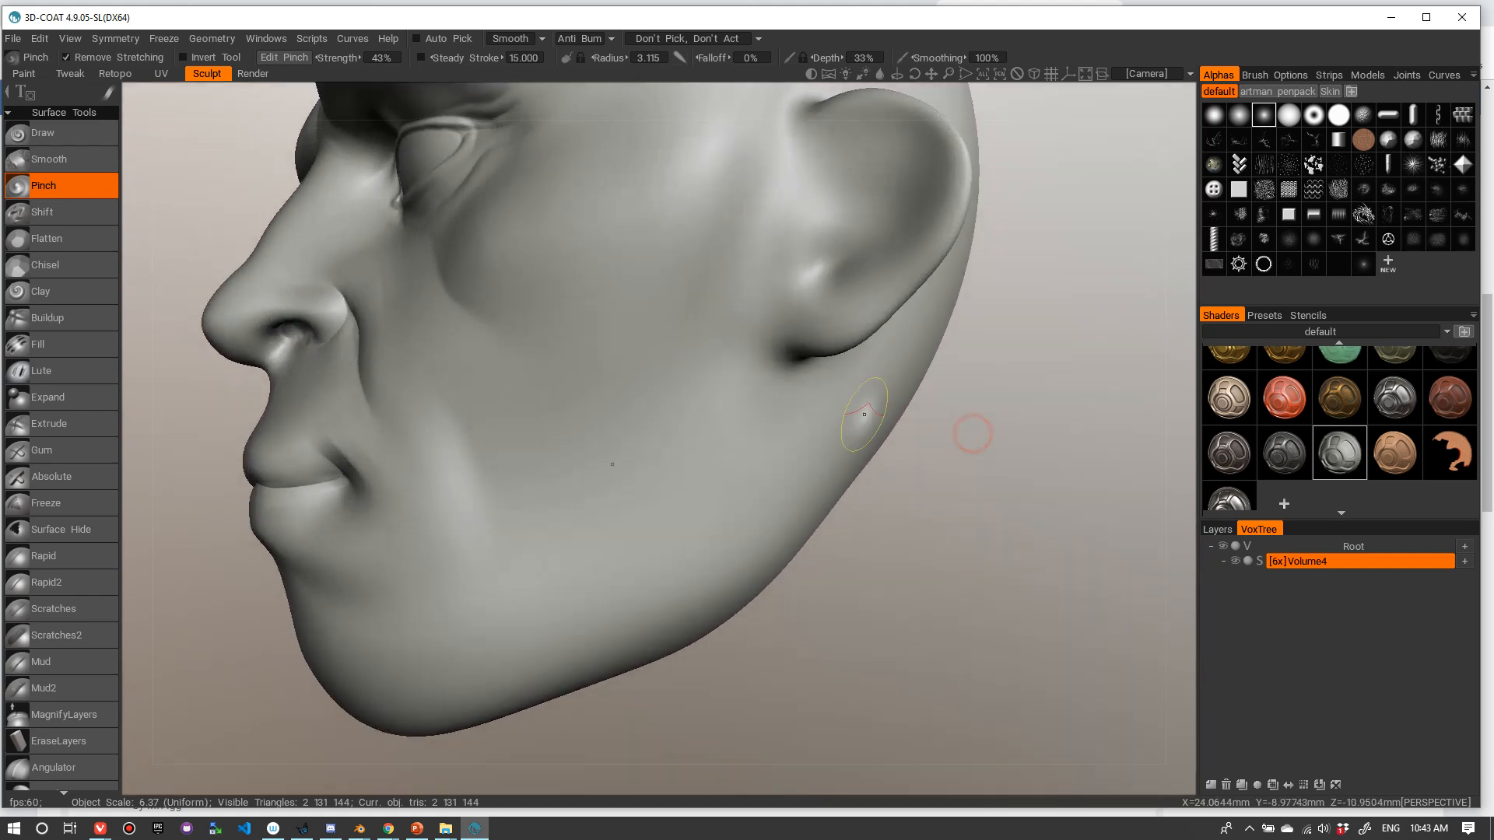
mouse_move(884, 599)
left_mouse_down()
mouse_move(938, 555)
mouse_move(1011, 555)
mouse_move(899, 569)
left_mouse_up()
scroll(721, 562, "up", 4)
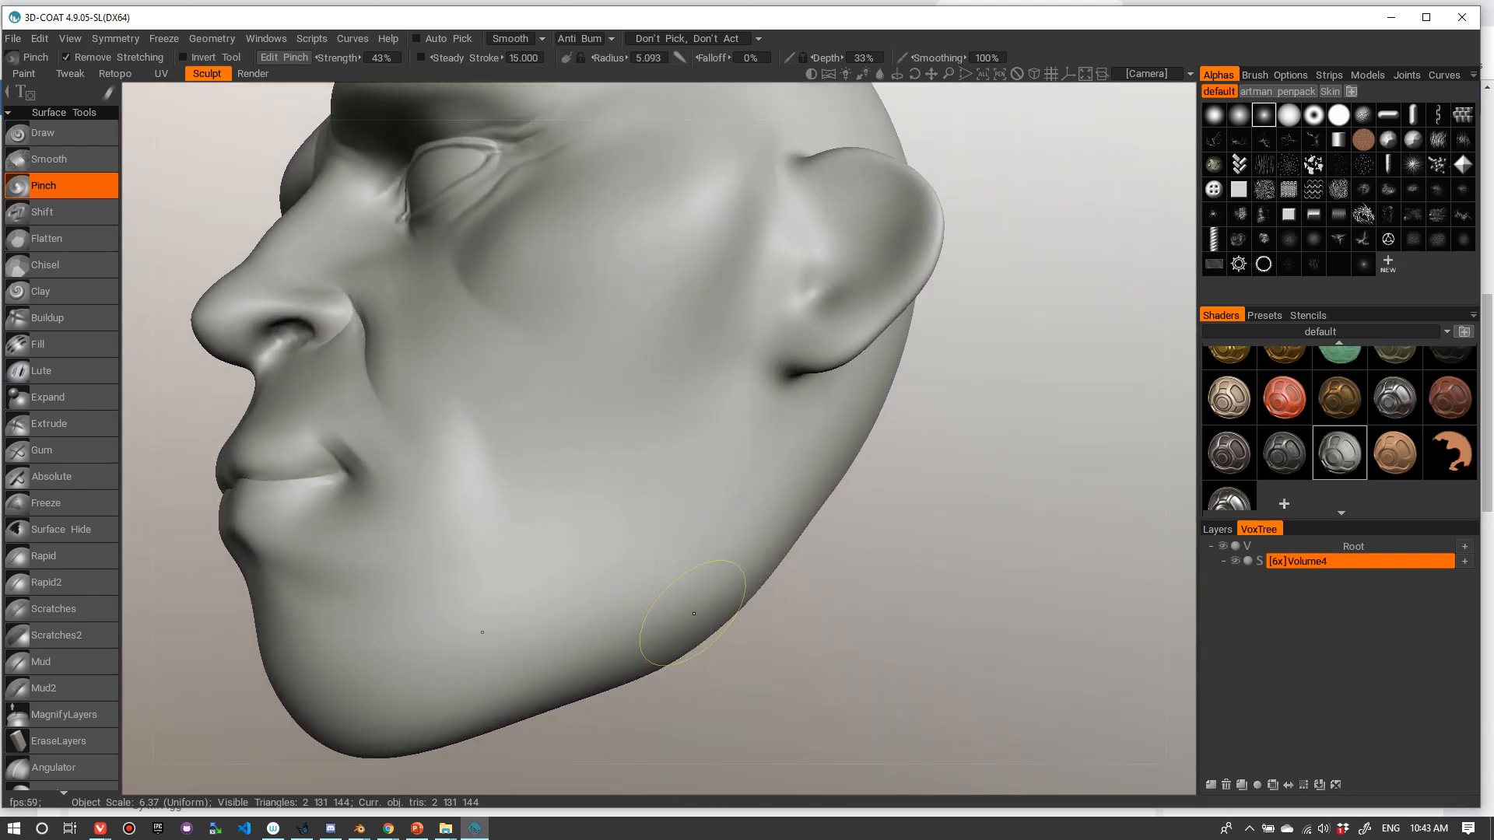
right_click_drag(777, 445, 814, 451)
left_click_drag(737, 569, 789, 440)
right_click_drag(764, 446, 736, 447)
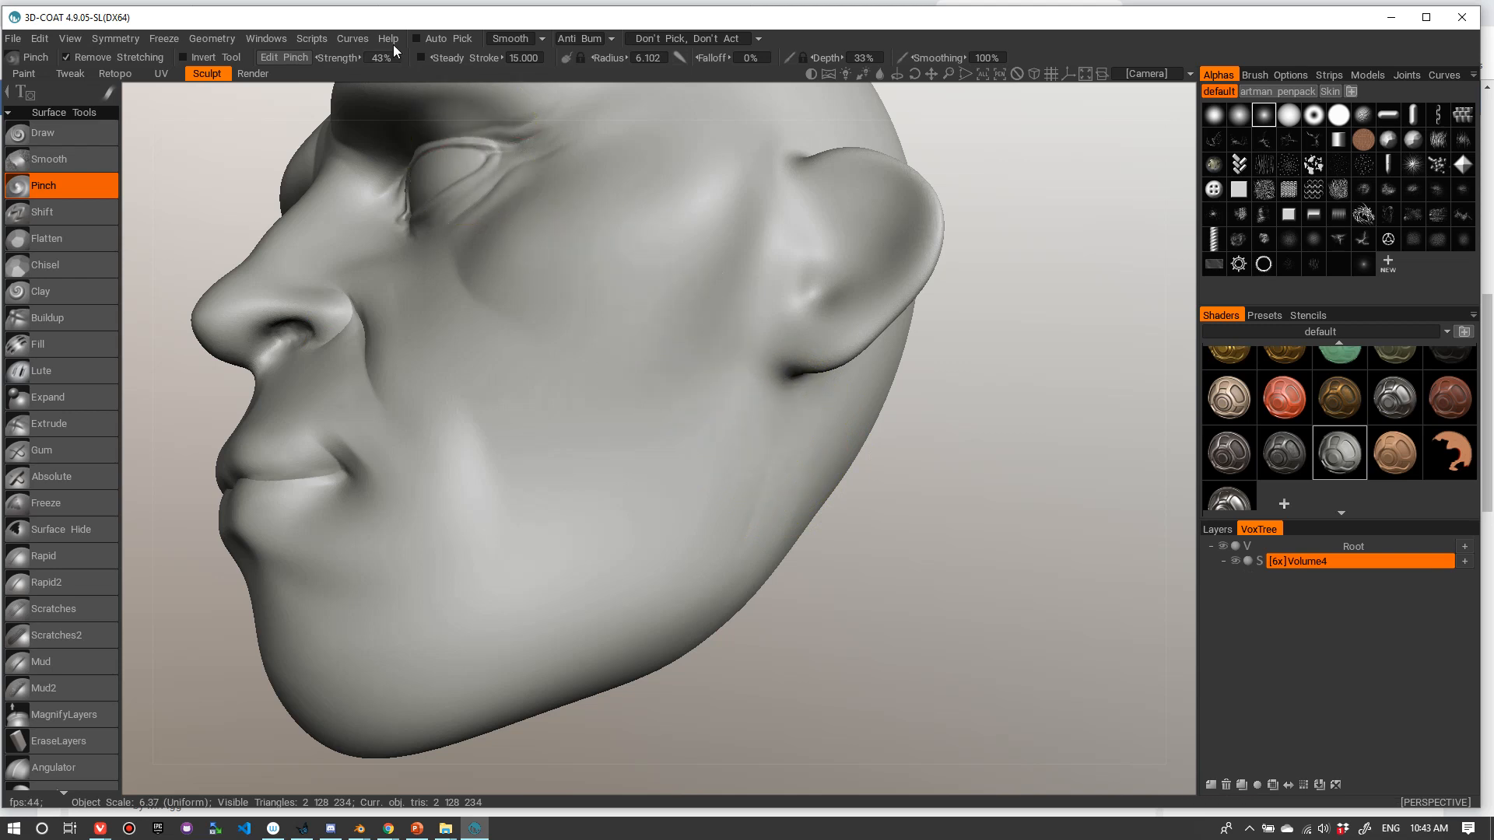
- Deepen the jawline from below the ear toward the chin using Pinch at strength 3% and radius 6.102
mouse_move(810, 501)
left_mouse_down()
mouse_move(776, 437)
mouse_move(754, 544)
mouse_move(589, 670)
left_mouse_up()
left_click(774, 447)
left_click_drag(810, 428, 623, 654)
left_click_drag(817, 405, 548, 702)
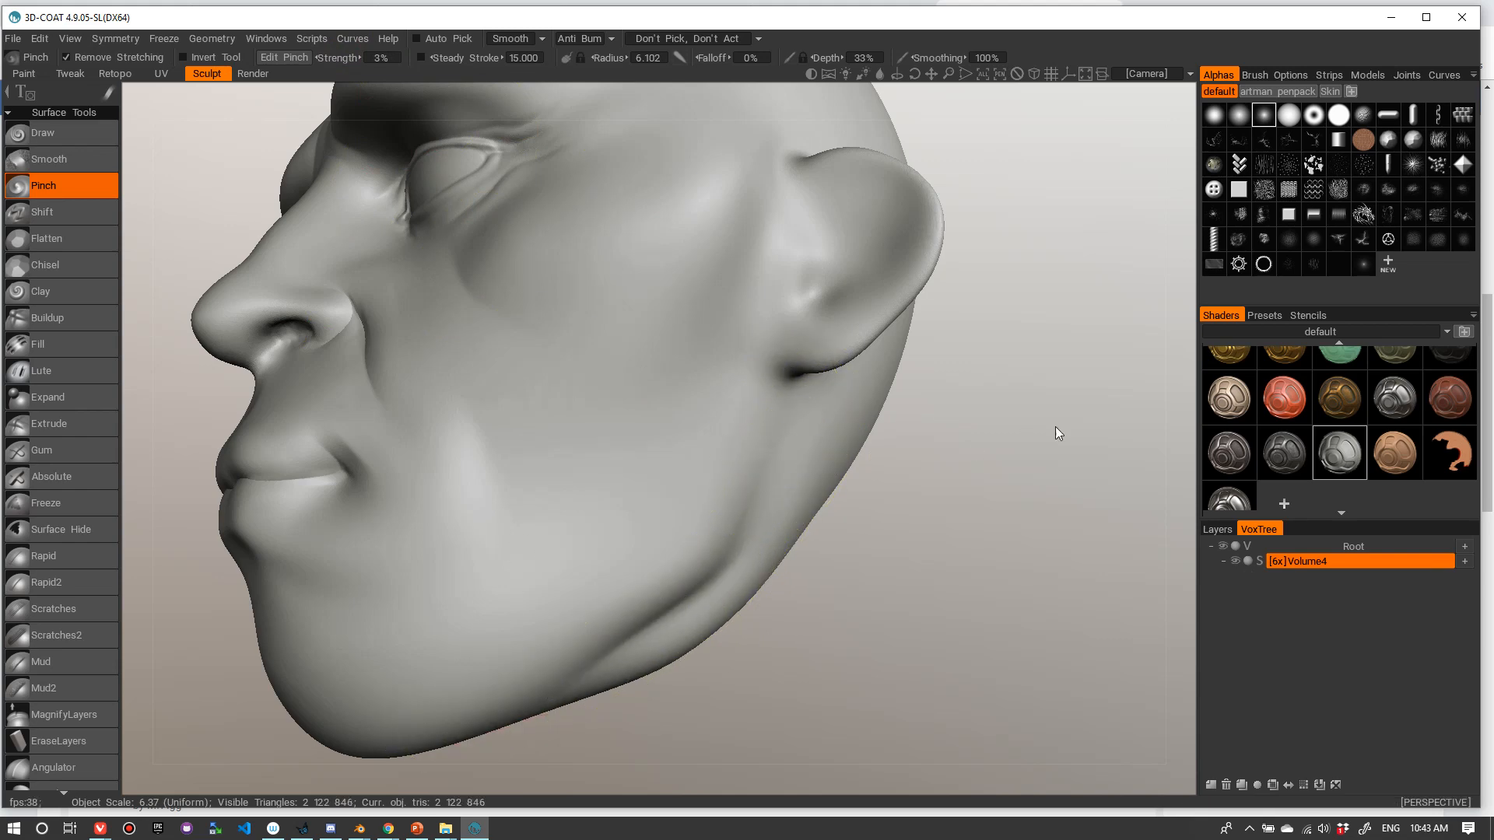
- Examine the jaw, cheek and mouth area from several angles
right_click_drag(1055, 426, 940, 479)
left_click_drag(940, 478, 901, 455)
right_click_drag(901, 456, 790, 561)
left_click_drag(790, 562, 831, 533)
right_click_drag(424, 670, 478, 778)
mouse_move(477, 778)
left_mouse_down()
mouse_move(493, 780)
mouse_move(437, 770)
mouse_move(470, 781)
mouse_move(910, 697)
mouse_move(795, 657)
left_mouse_up()
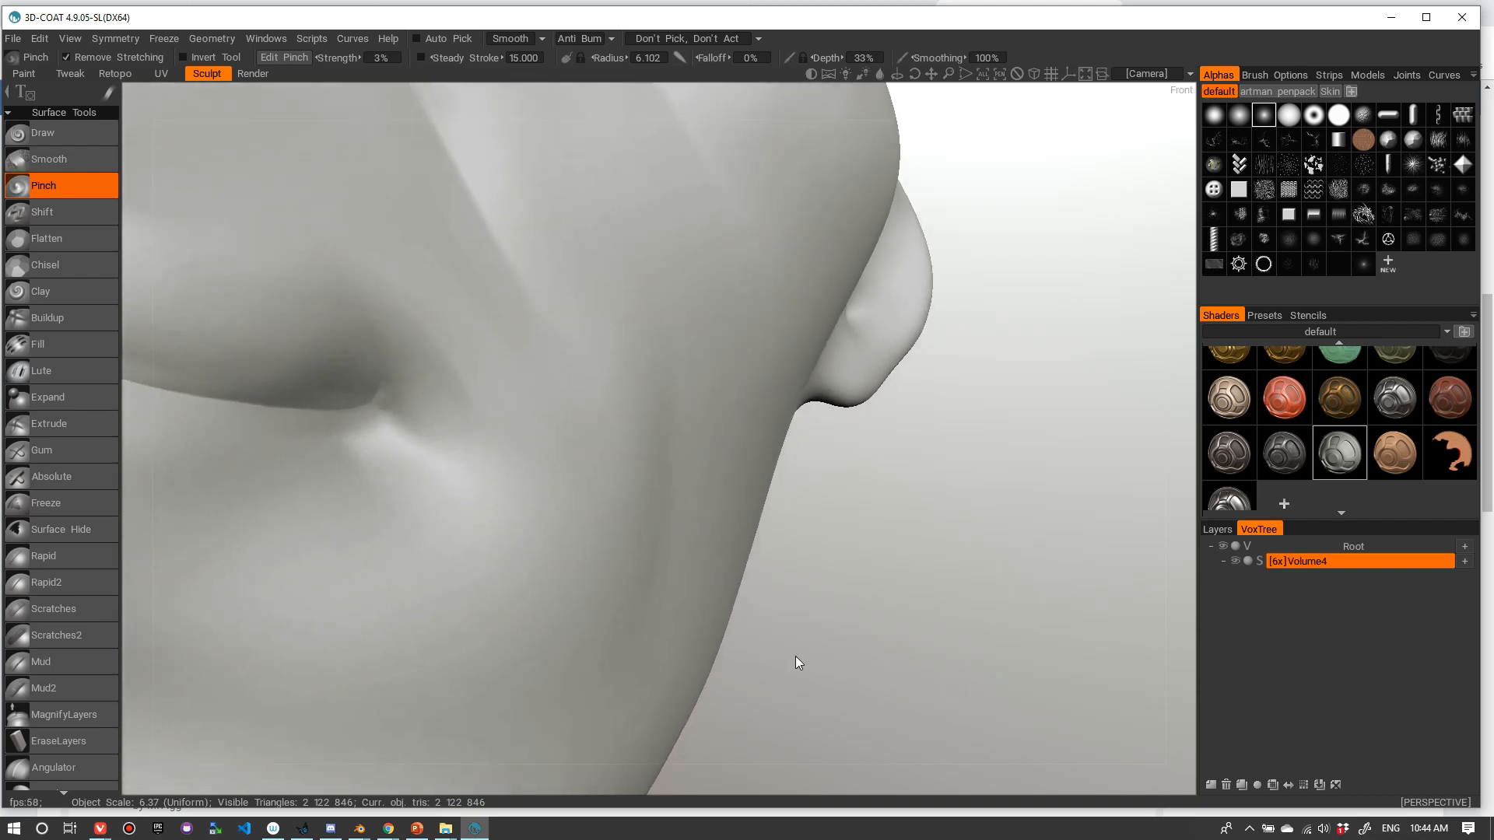
mouse_move(664, 769)
left_mouse_down()
mouse_move(952, 721)
mouse_move(1007, 632)
mouse_move(1006, 591)
left_mouse_up()
right_click_drag(1006, 591, 931, 579)
- Carve the crease under the lower lip outward across the chin using Pinch with radii of 2.087 and 1.620
right_click_drag(560, 510, 464, 534)
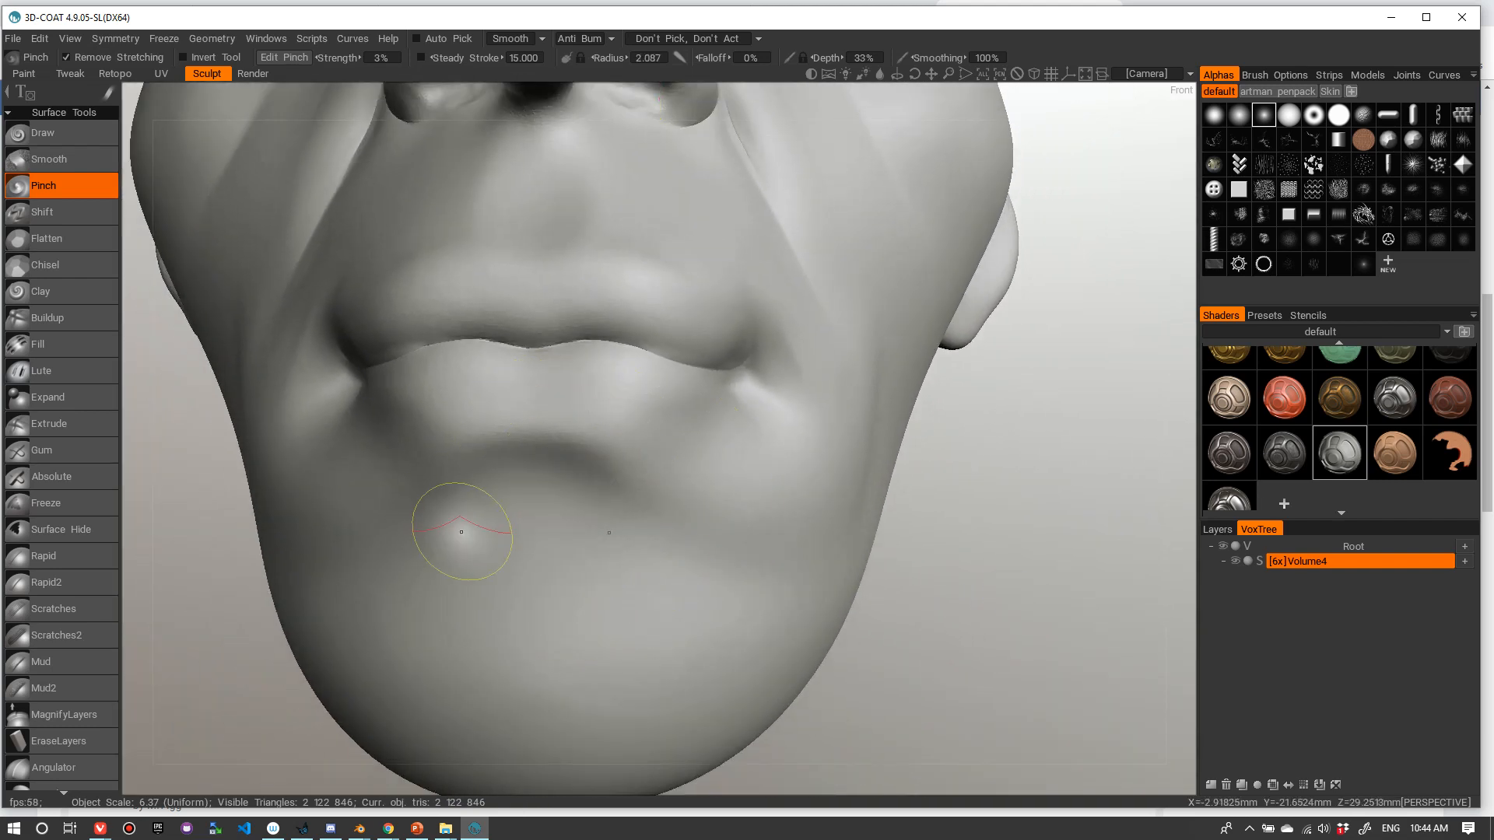
mouse_move(520, 482)
left_mouse_down()
mouse_move(565, 474)
mouse_move(500, 487)
mouse_move(556, 475)
left_mouse_up()
mouse_move(664, 520)
left_mouse_down()
mouse_move(610, 486)
mouse_move(614, 503)
mouse_move(721, 556)
left_mouse_up()
right_click_drag(620, 493, 665, 498)
mouse_move(562, 478)
left_mouse_down()
mouse_move(708, 504)
mouse_move(704, 536)
left_mouse_up()
right_click_drag(645, 526, 630, 533)
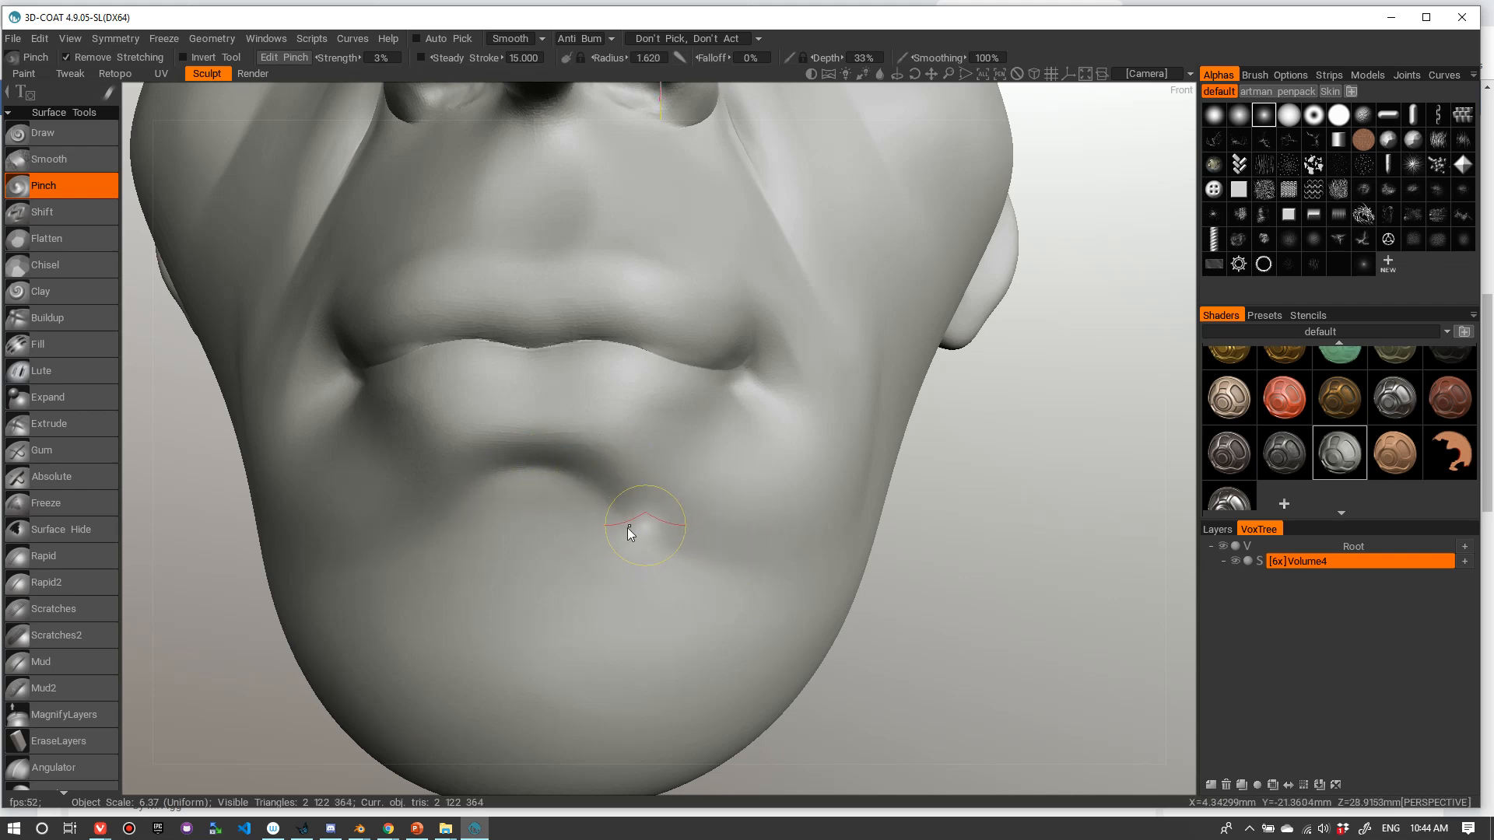
- Refine the chin crease and the outer end of the lower lip using Pinch with radii of 1.494 and 1.311
scroll(934, 389, "down", 10)
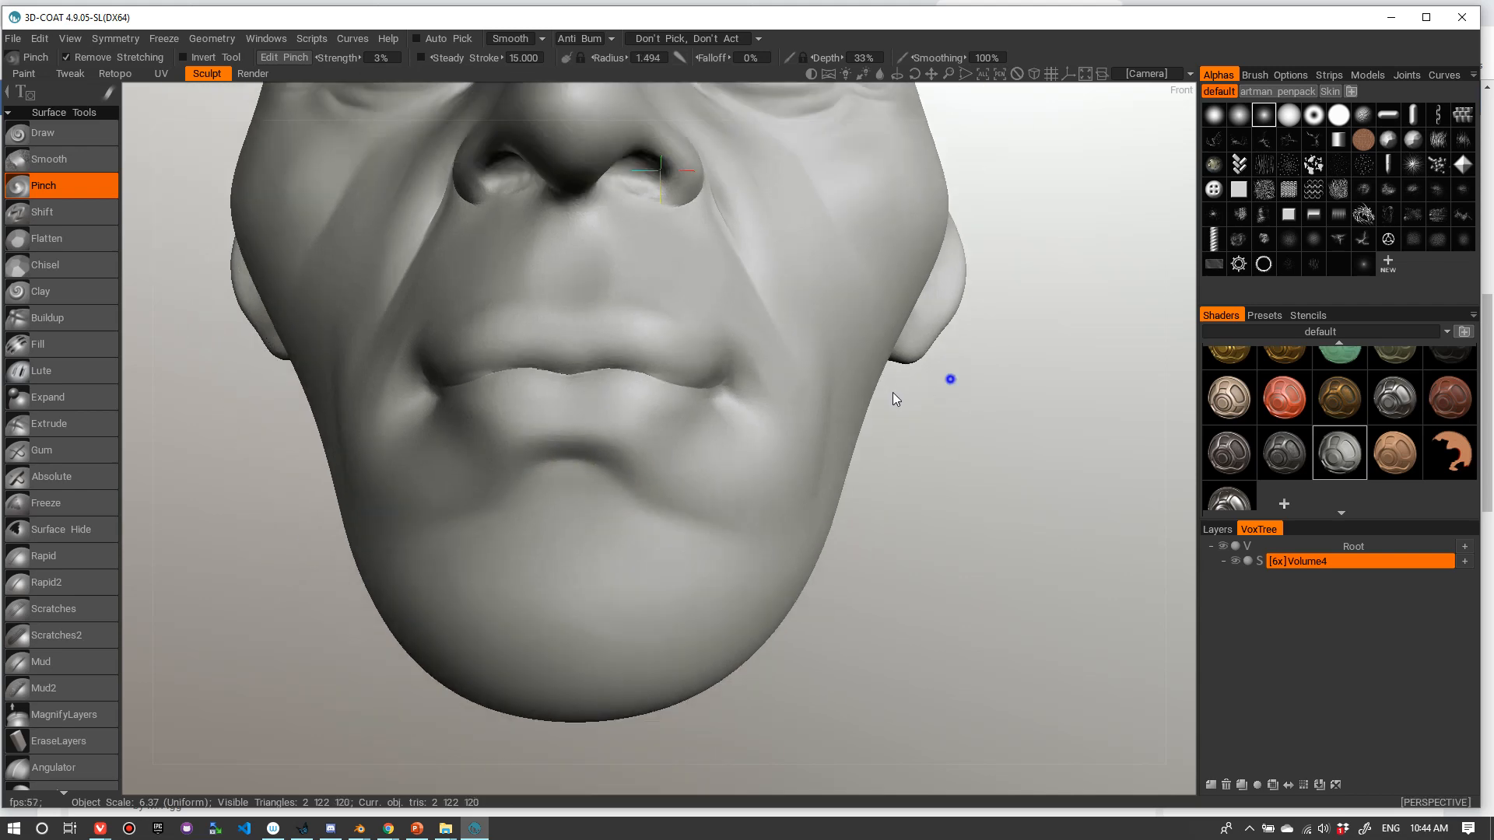
scroll(973, 420, "up", 6)
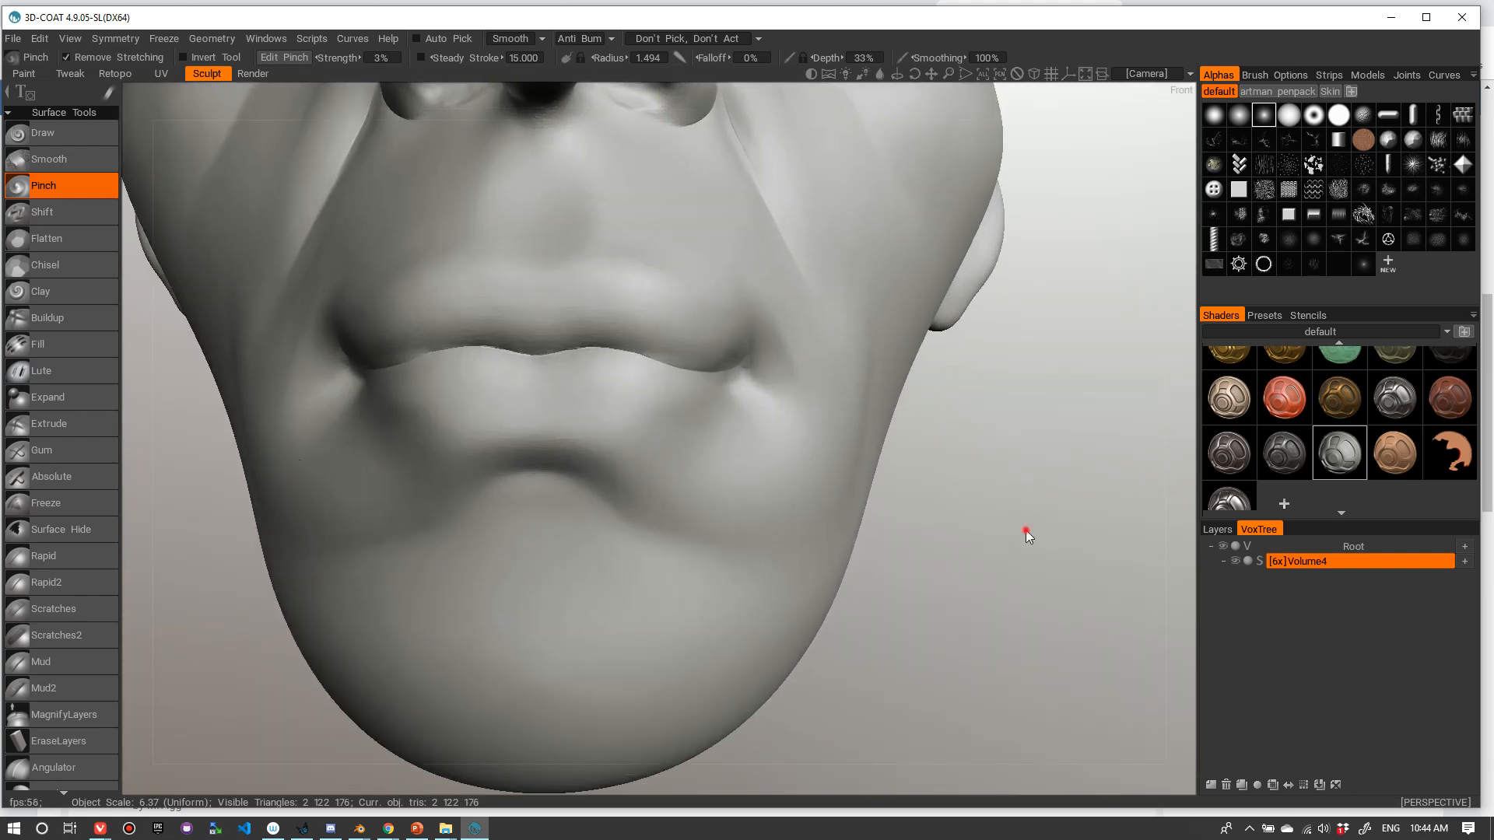
mouse_move(1027, 535)
left_mouse_down()
mouse_move(957, 521)
mouse_move(895, 483)
left_mouse_up()
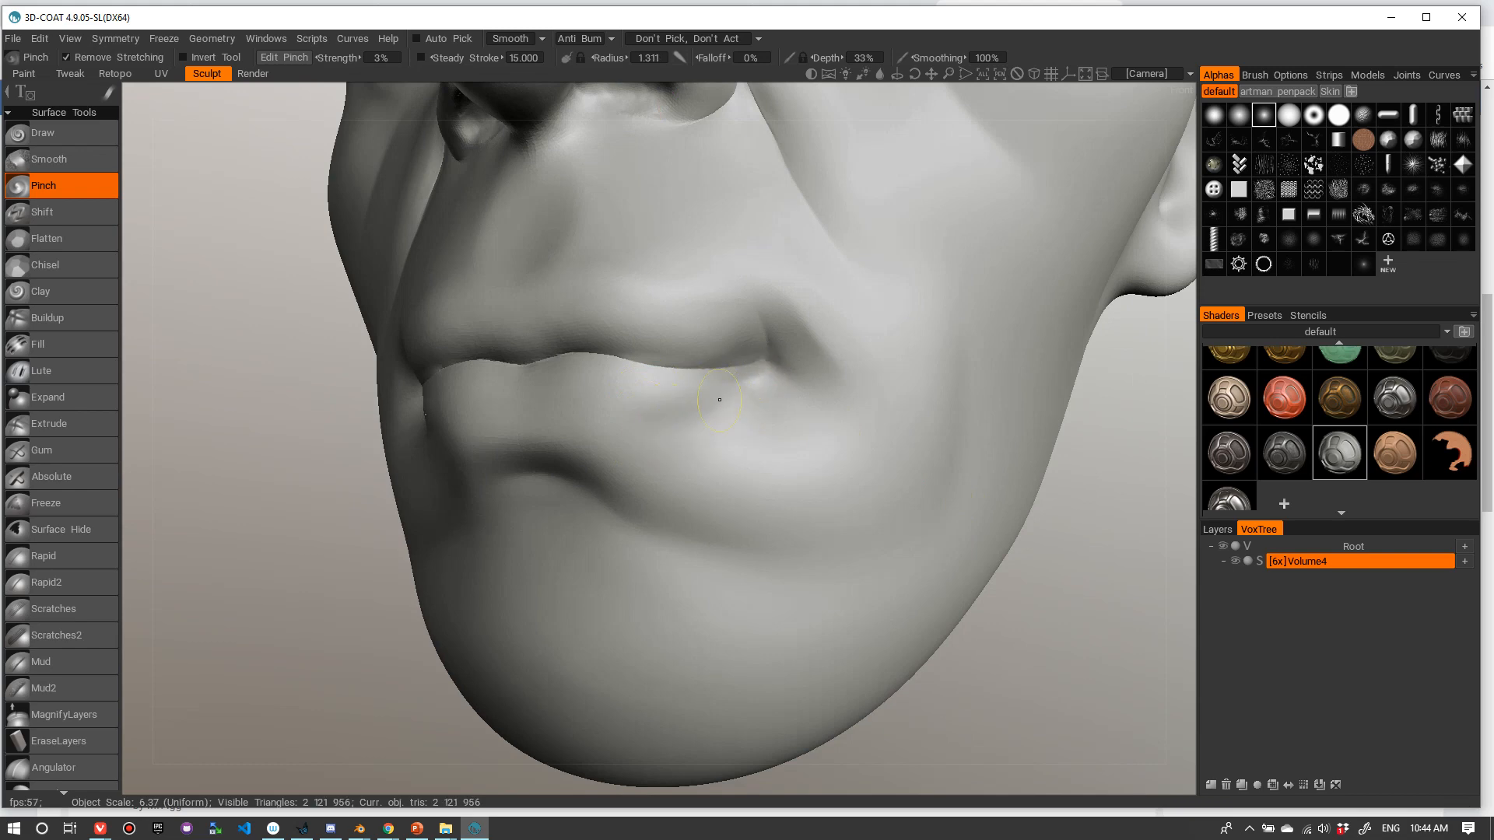
- Define the lower edge of the bottom lip using Pinch with radii of 1.819 and 1.457
left_click_drag(980, 670, 1050, 677)
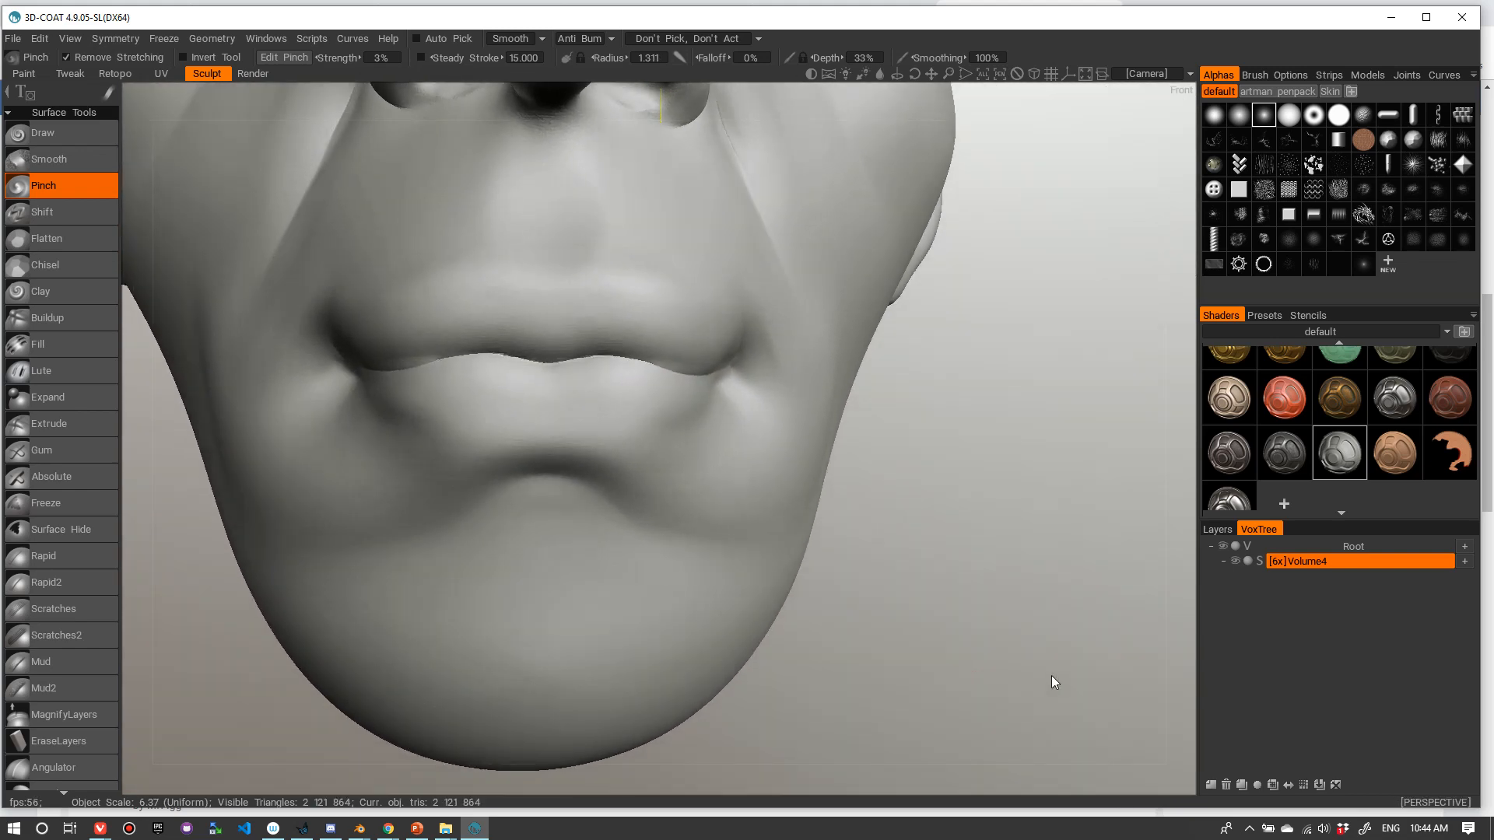
right_click_drag(538, 428, 550, 428)
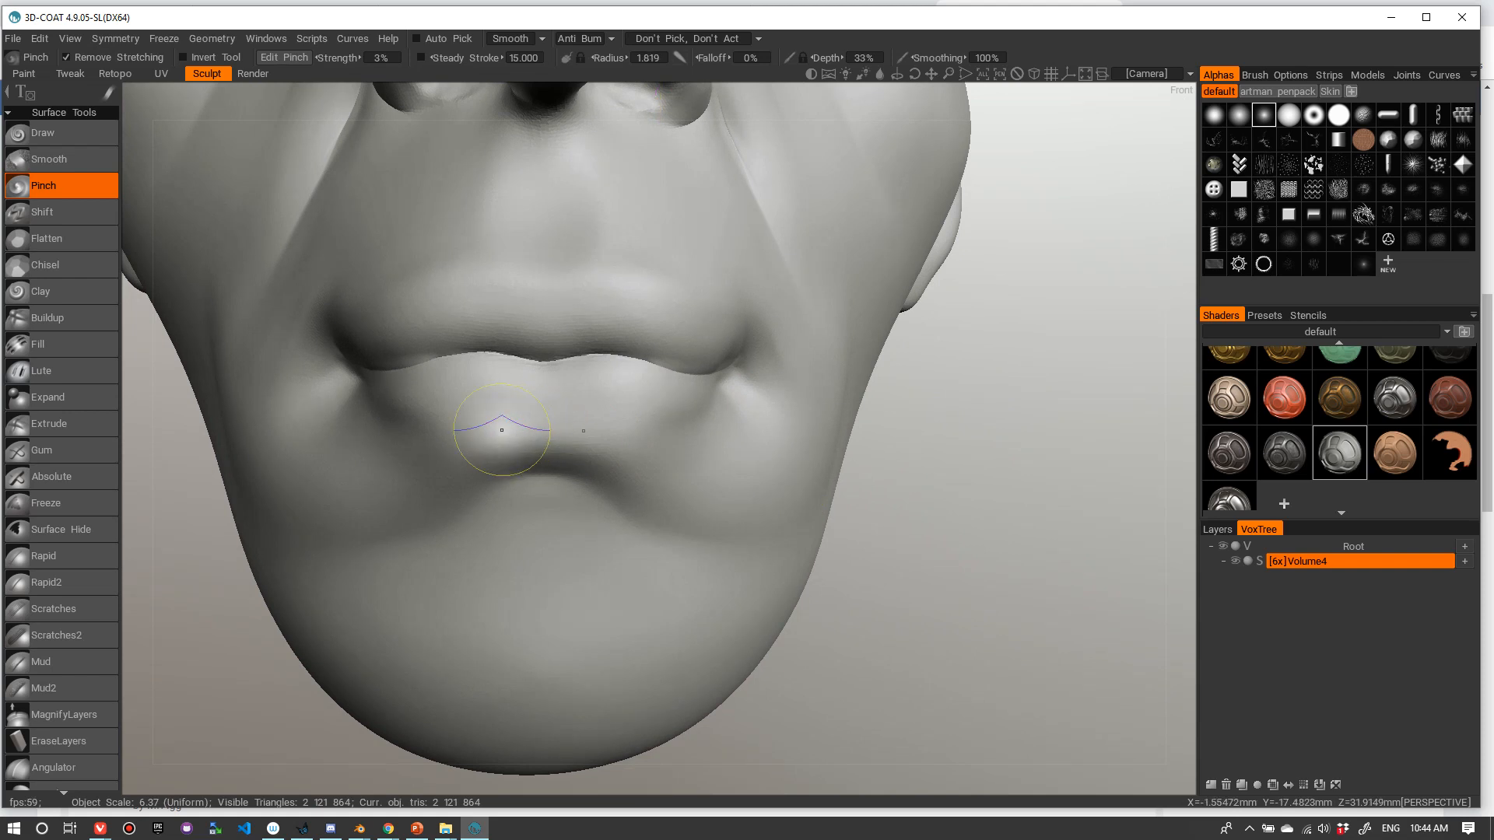
mouse_move(500, 433)
left_mouse_down()
mouse_move(631, 417)
mouse_move(517, 438)
left_mouse_up()
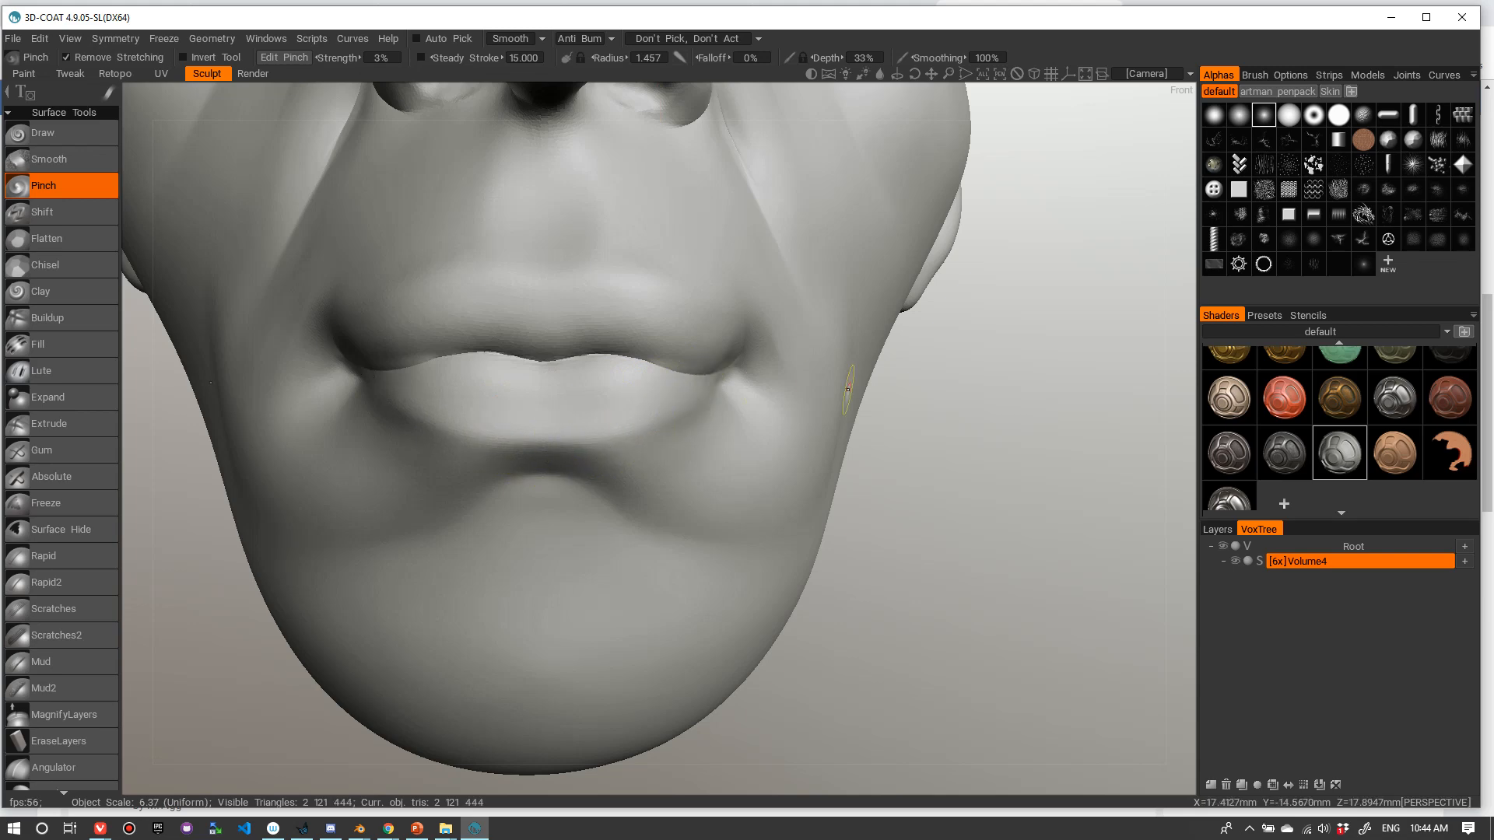
- Sharpen the rim along the lower edge of the bottom lip from its center outward using Pinch with radius 0.397
right_click_drag(1003, 406, 900, 437)
mouse_move(900, 437)
left_mouse_down()
mouse_move(1067, 456)
mouse_move(959, 422)
mouse_move(967, 397)
left_mouse_up()
right_click_drag(967, 397, 1027, 433)
left_click_drag(1027, 433, 1025, 476)
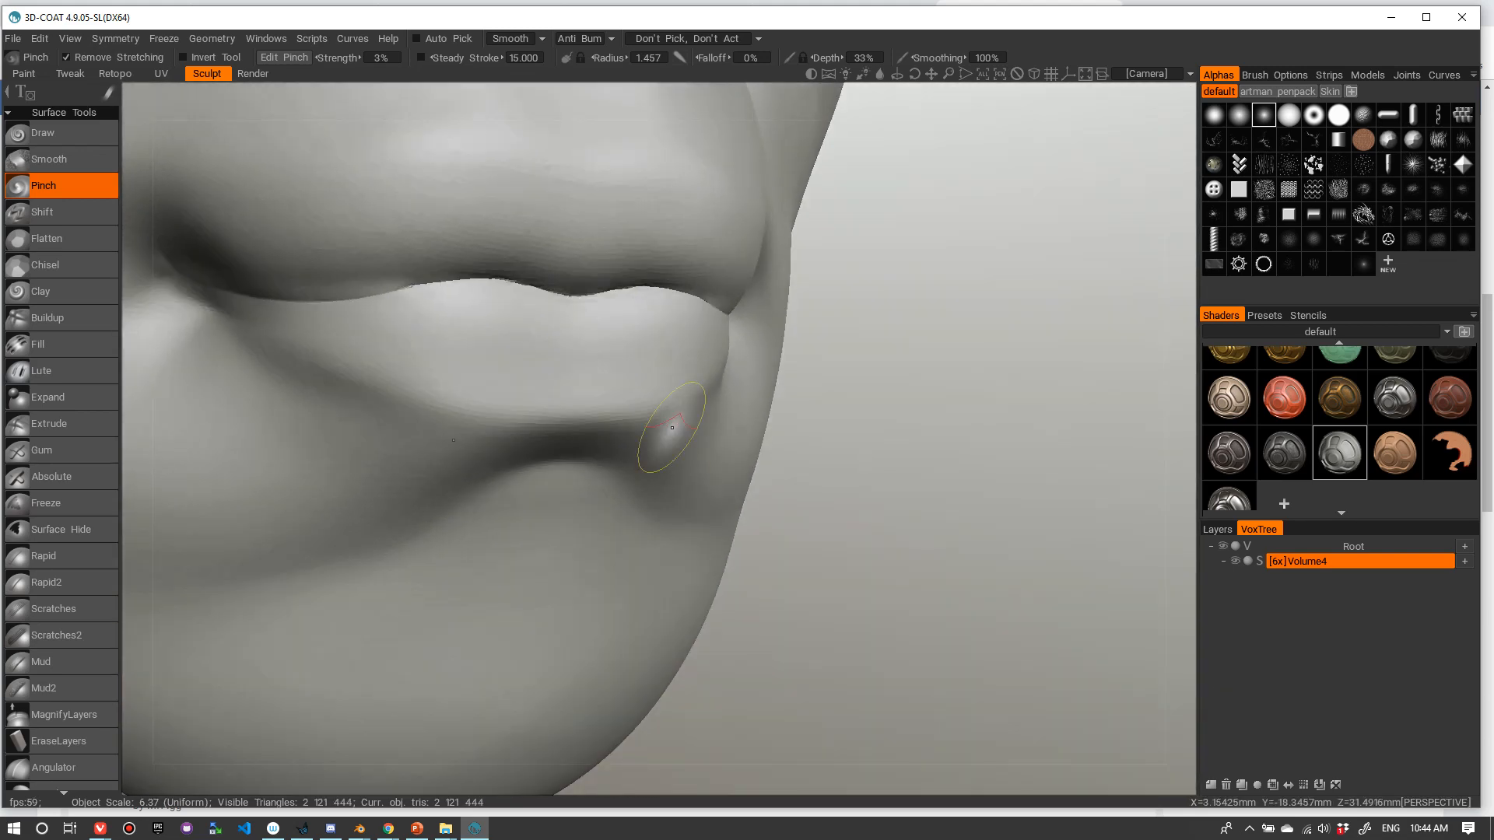
right_click_drag(671, 427, 612, 399)
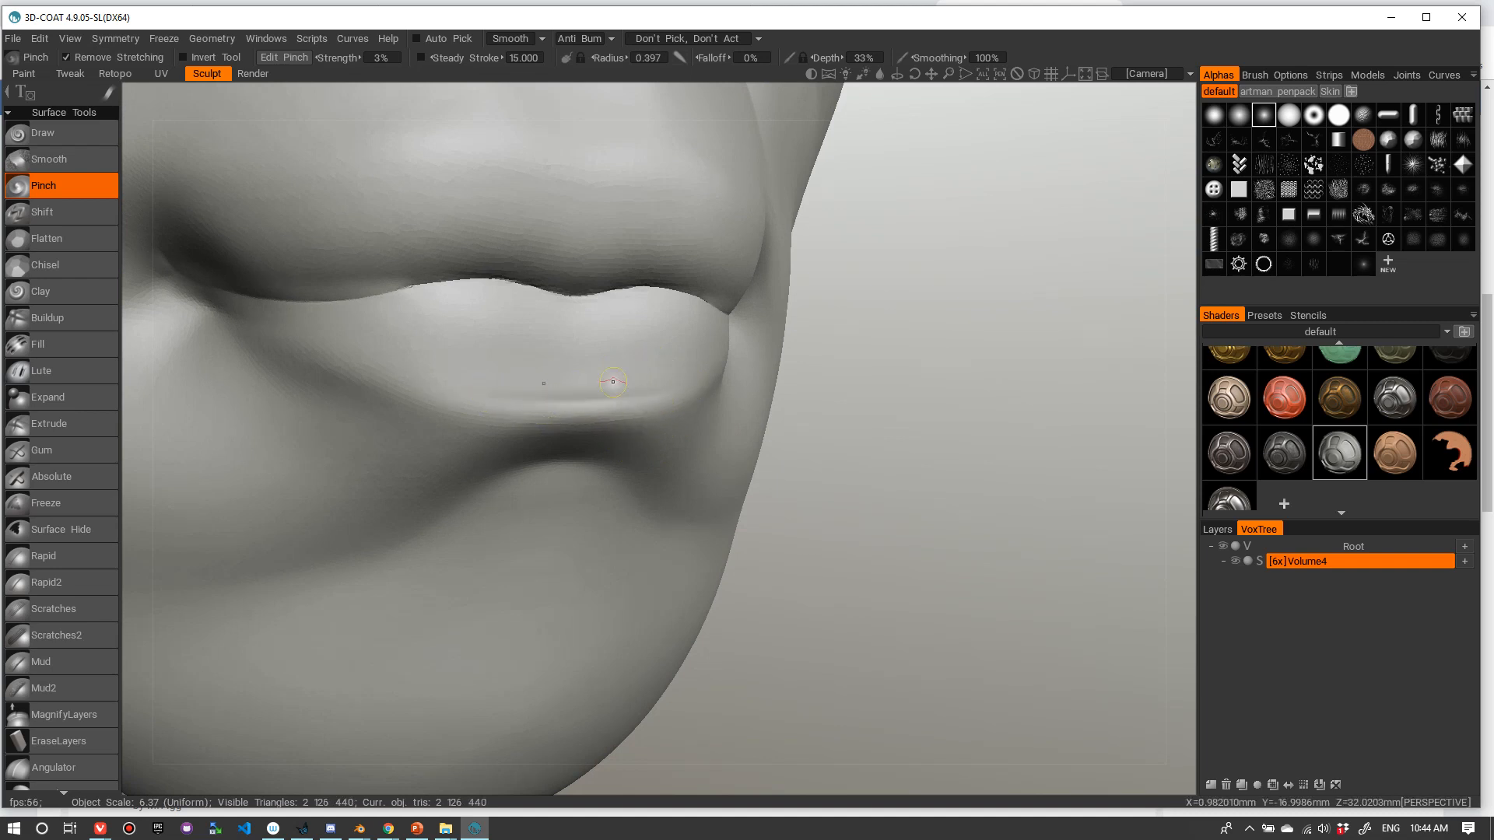
right_click_drag(922, 326, 926, 349)
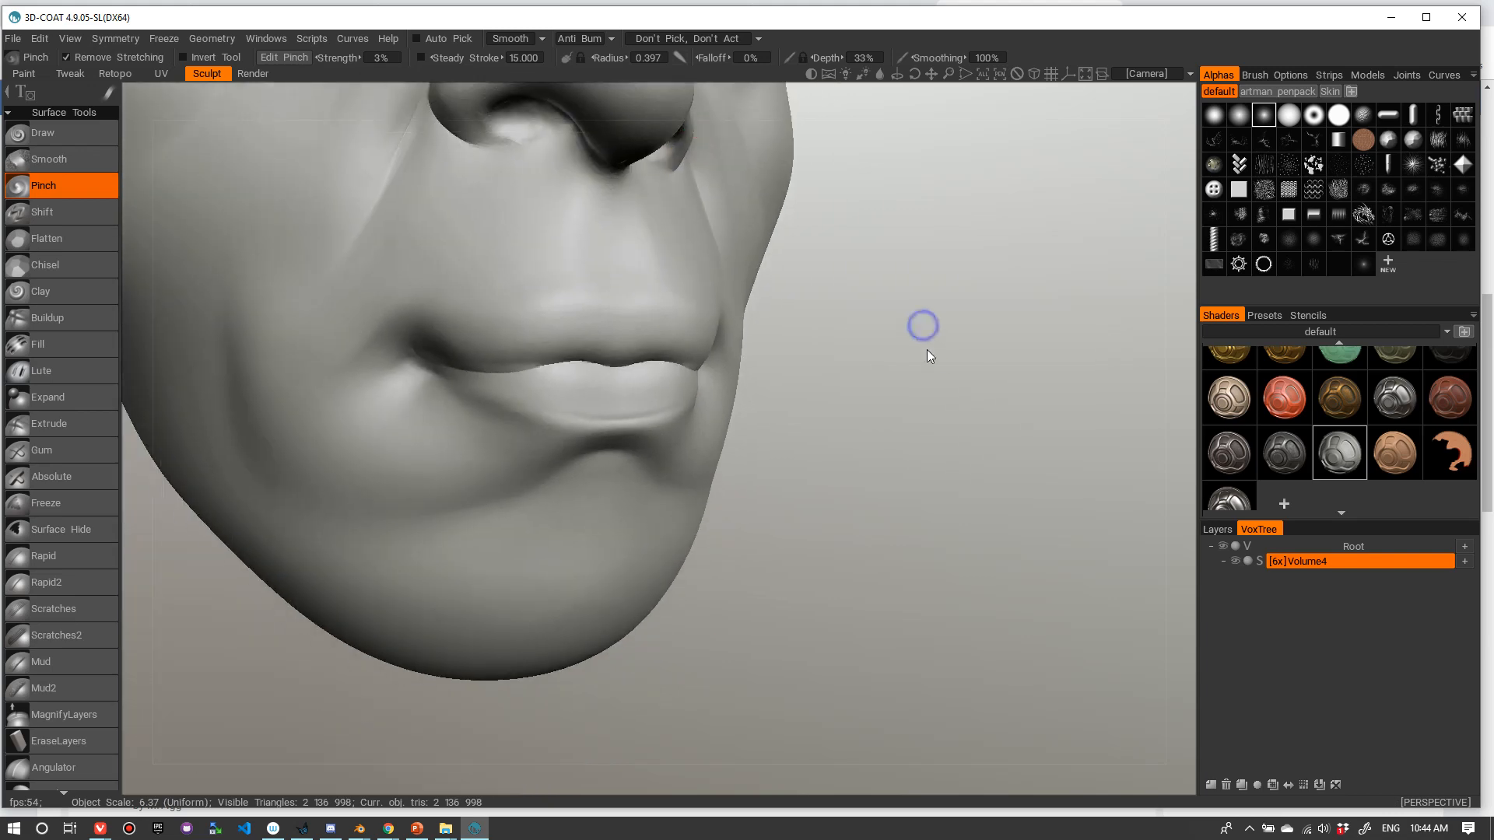
left_click_drag(937, 357, 884, 354)
right_click_drag(974, 337, 1038, 354)
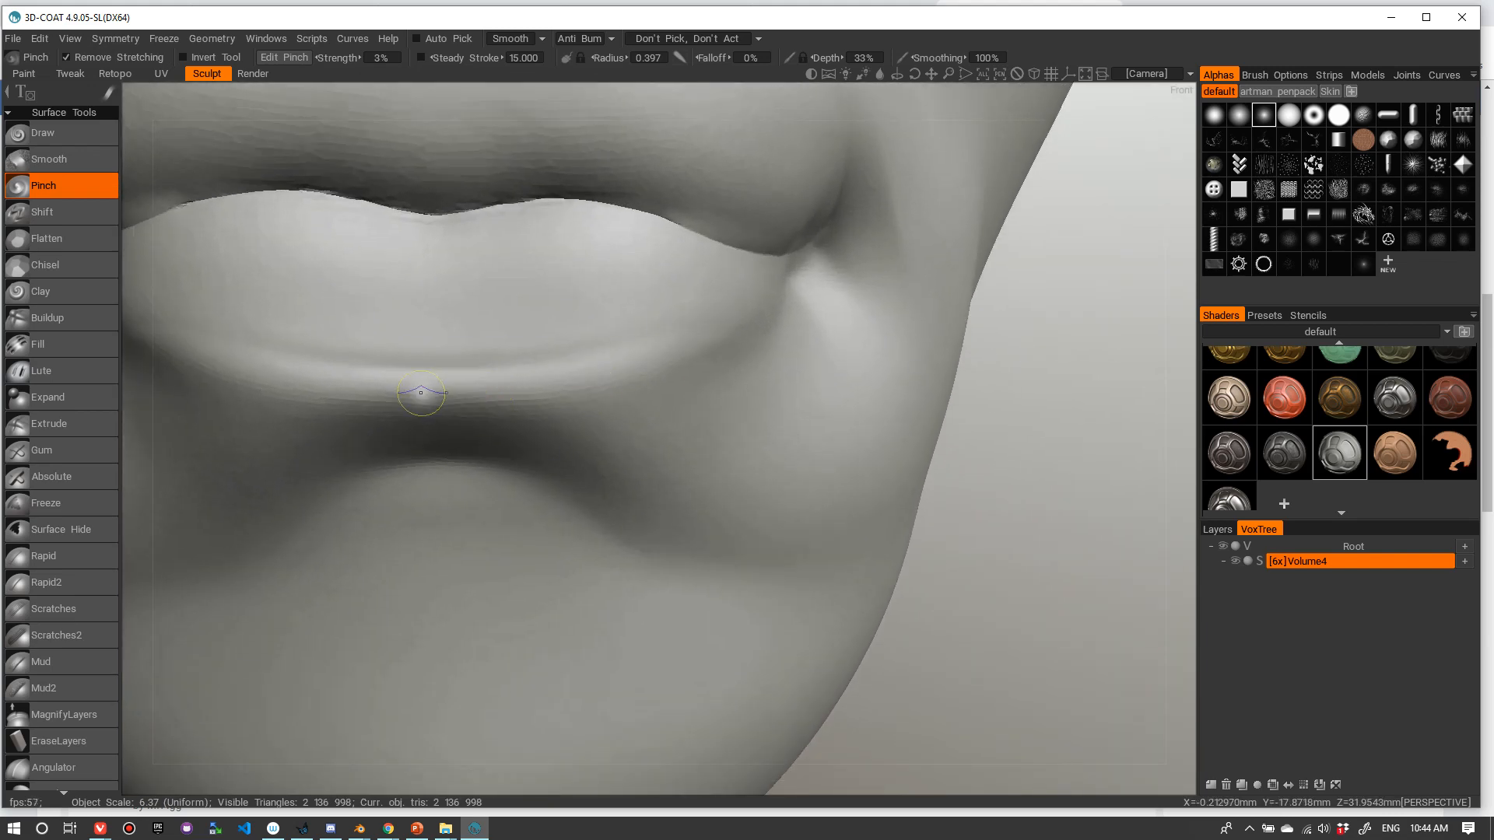
mouse_move(428, 374)
left_mouse_down()
mouse_move(661, 326)
mouse_move(729, 254)
left_mouse_up()
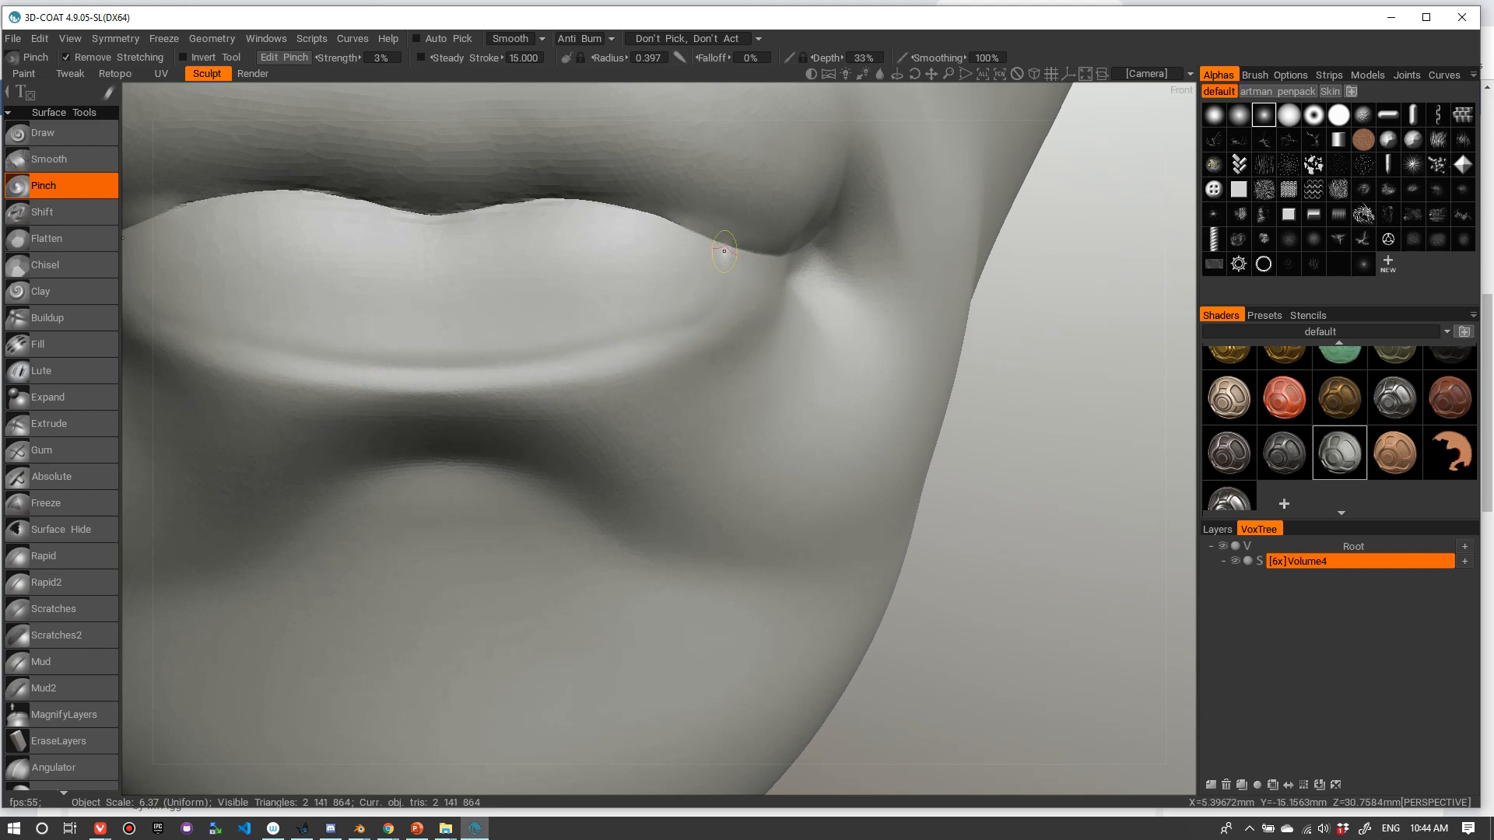
- Tighten the outer end of the bottom lip at the mouth corner using Pinch with radii of 0.531 and 0.932
left_click_drag(1078, 459, 974, 413)
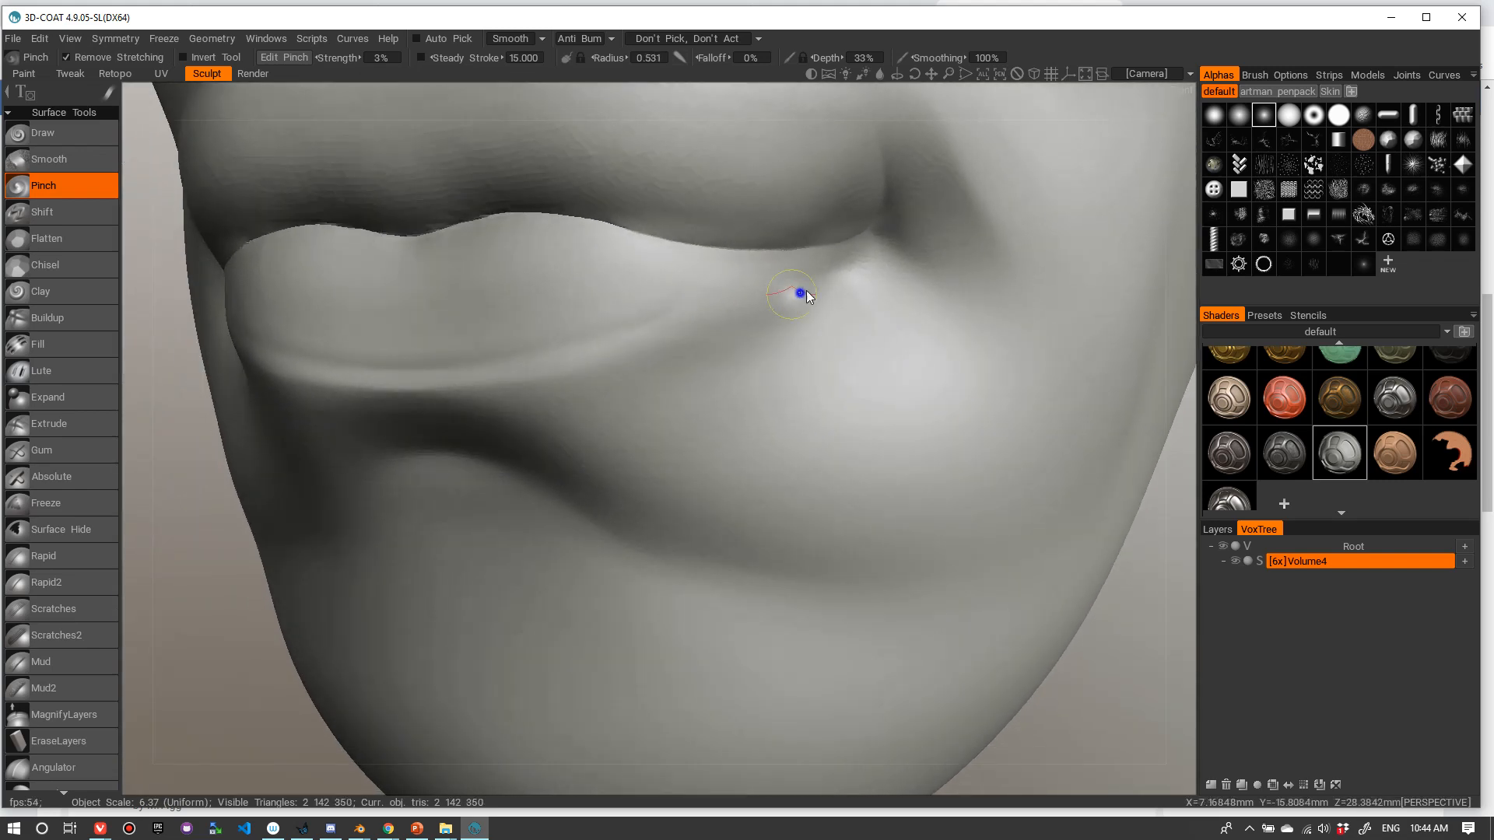
right_click_drag(807, 292, 828, 291)
left_click_drag(843, 254, 852, 245)
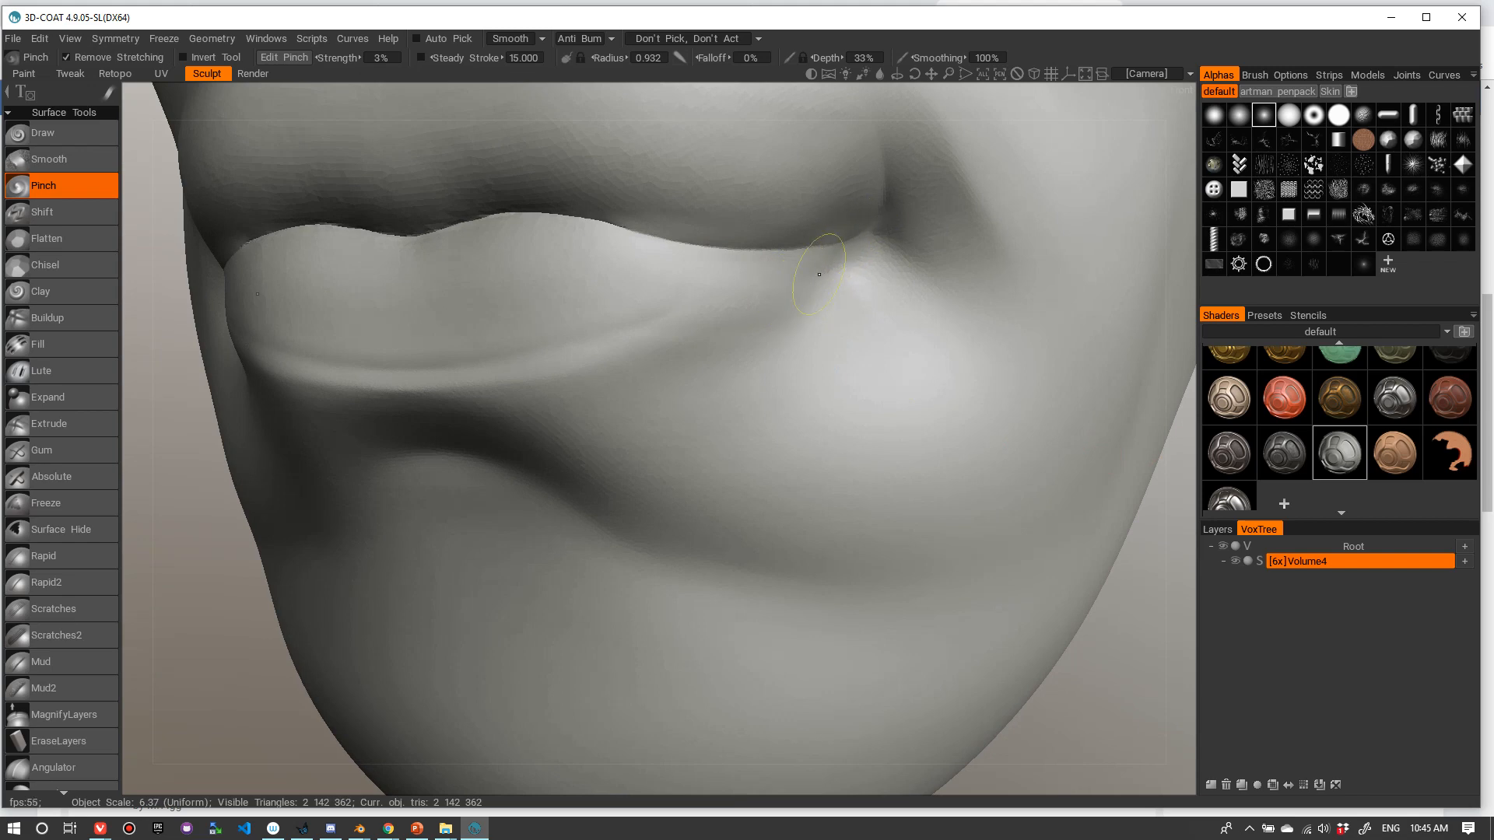
left_click_drag(807, 258, 827, 254)
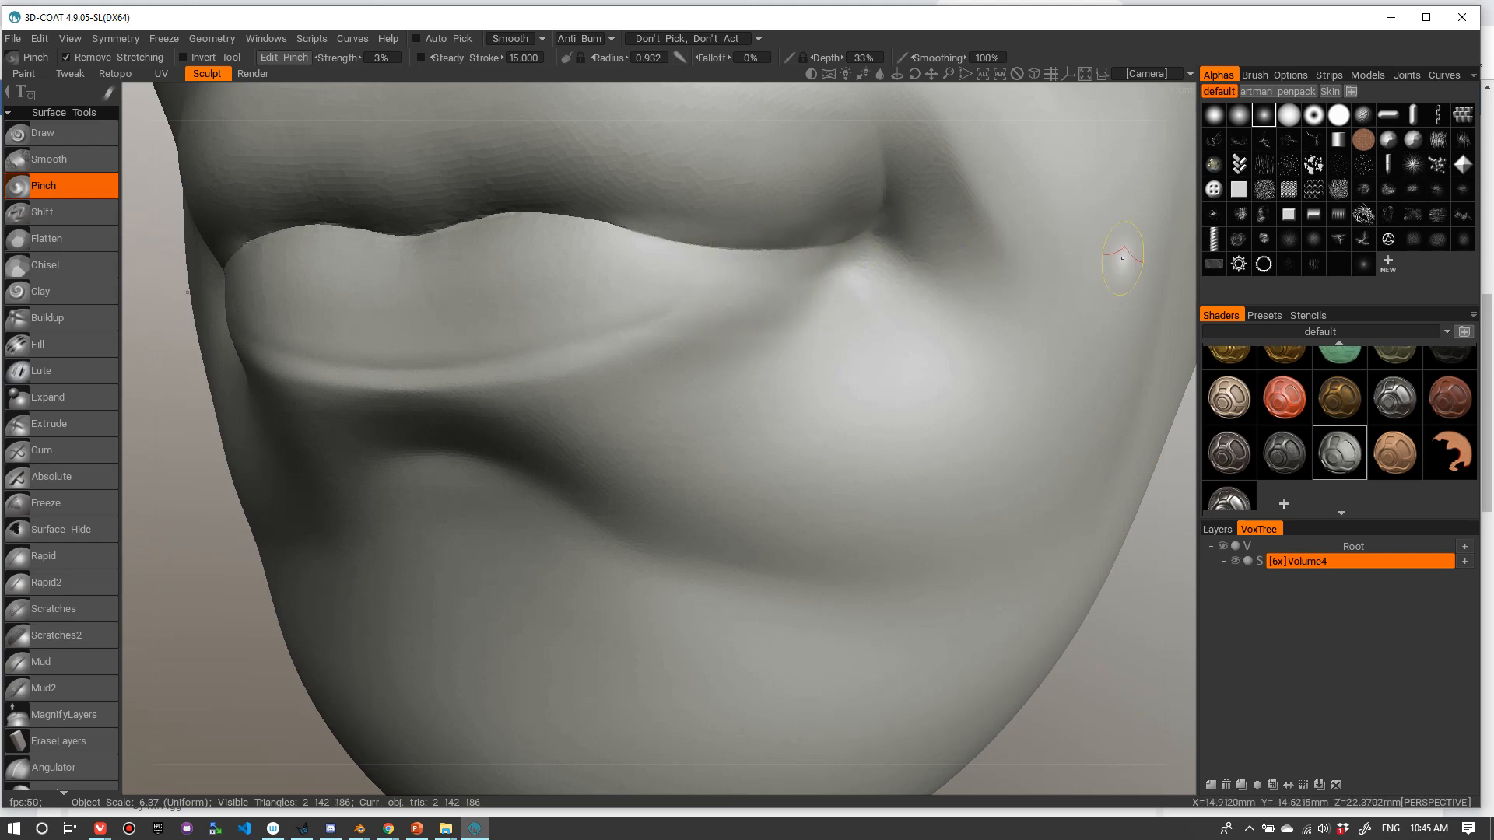
scroll(1144, 598, "down", 10)
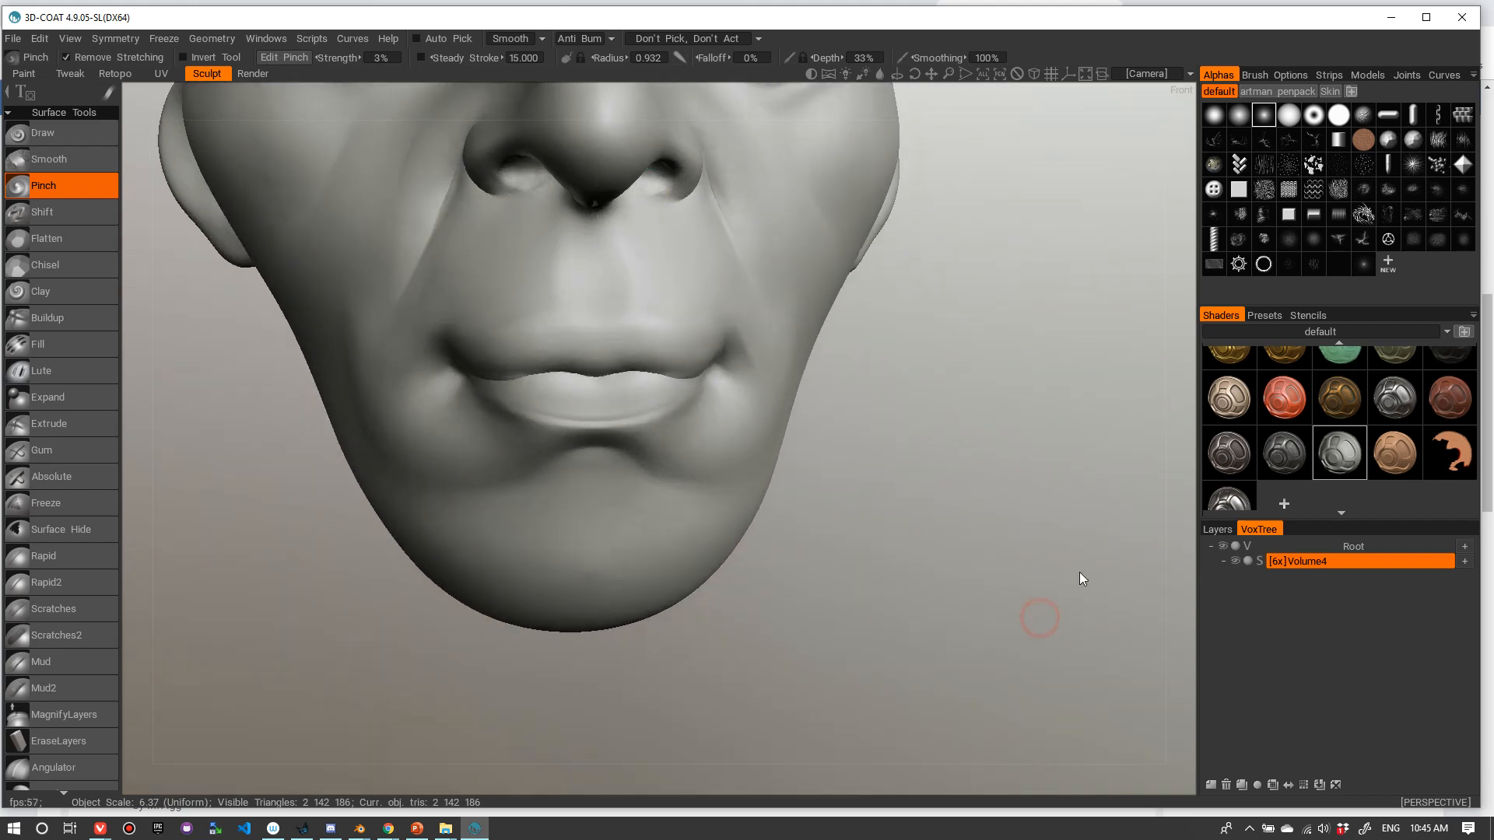
- Build up small radiating folds below the mouth corner using Rapid2 with radius 0.885
left_click_drag(971, 534, 1105, 458)
scroll(1065, 460, "up", 5)
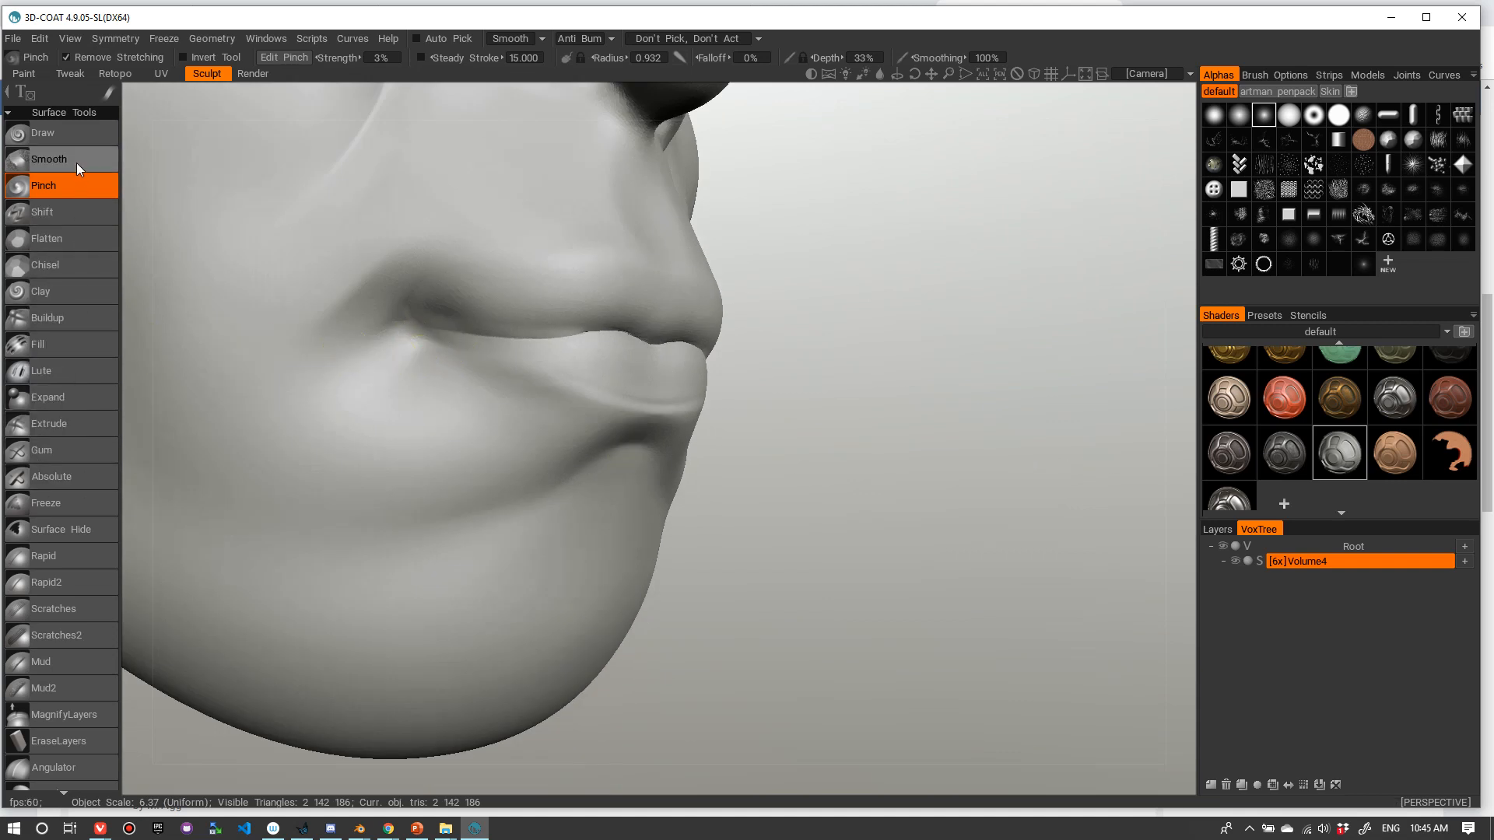
left_click(68, 582)
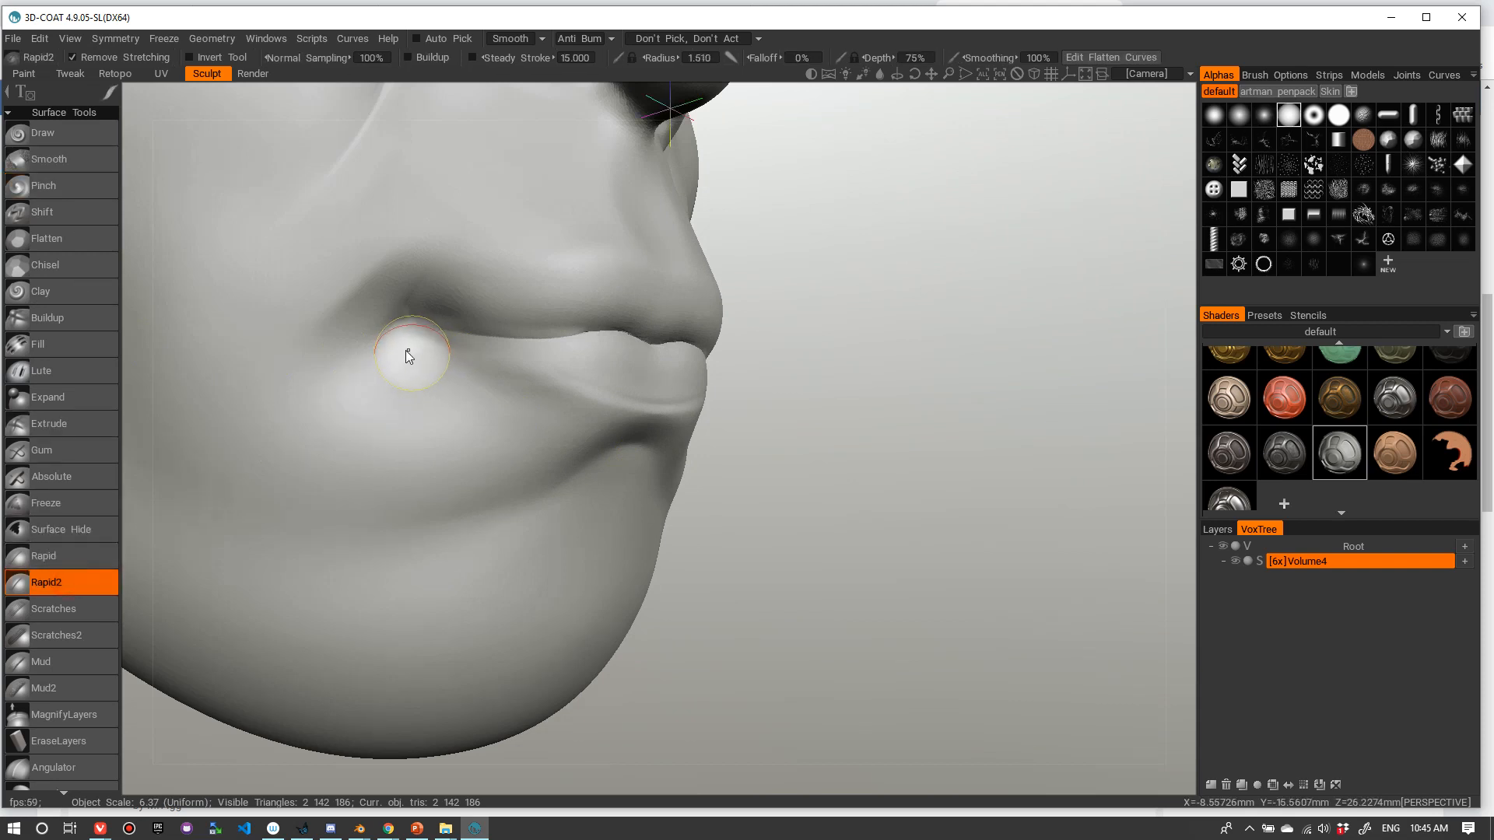
mouse_move(404, 338)
left_mouse_down()
mouse_move(436, 353)
mouse_move(384, 336)
mouse_move(397, 347)
mouse_move(326, 398)
mouse_move(329, 425)
mouse_move(383, 389)
mouse_move(496, 431)
left_mouse_up()
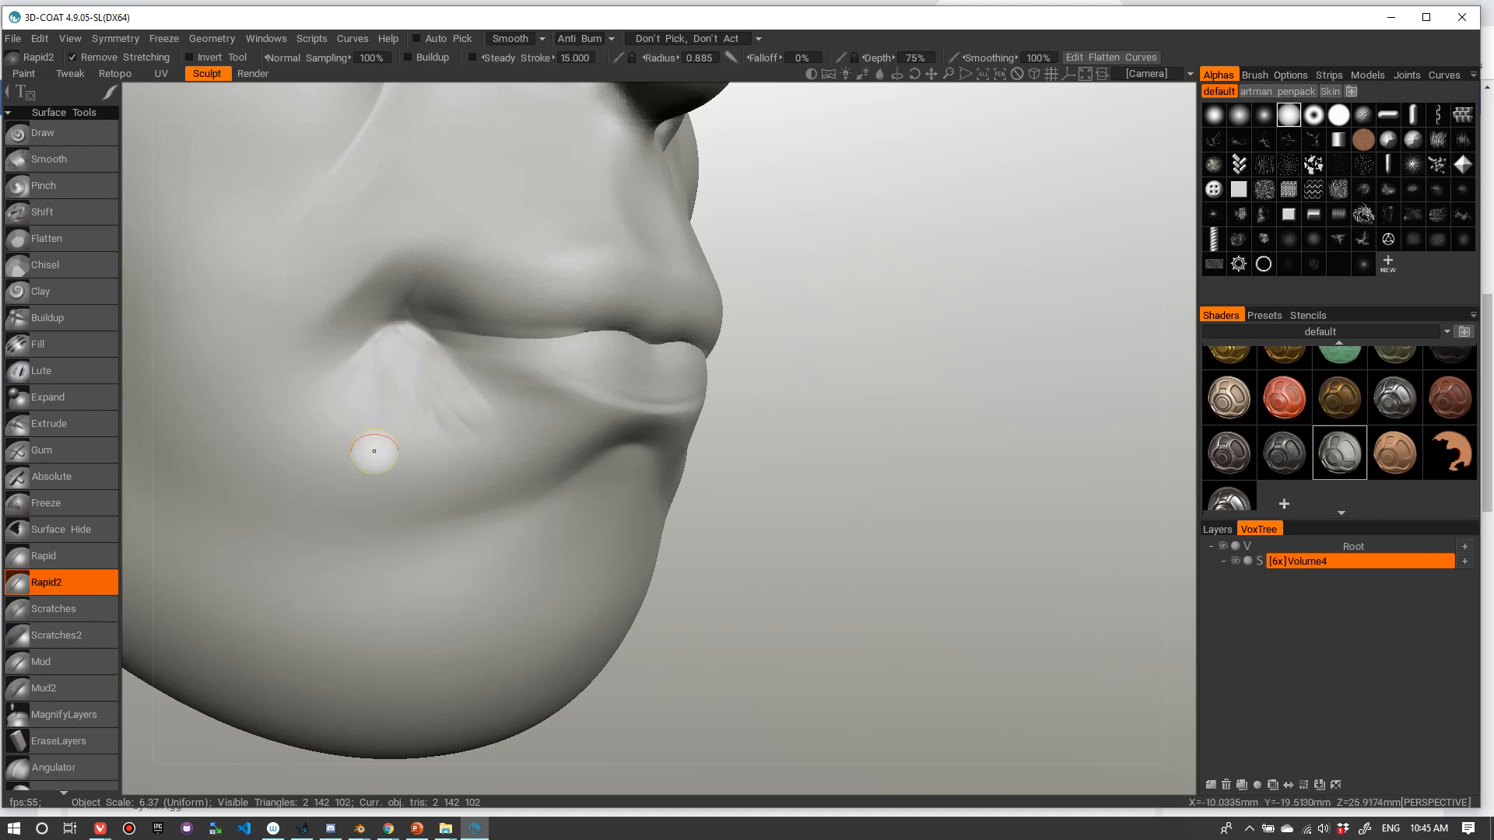
mouse_move(373, 452)
left_mouse_down()
mouse_move(383, 359)
mouse_move(355, 377)
left_mouse_up()
left_click_drag(305, 432, 386, 367)
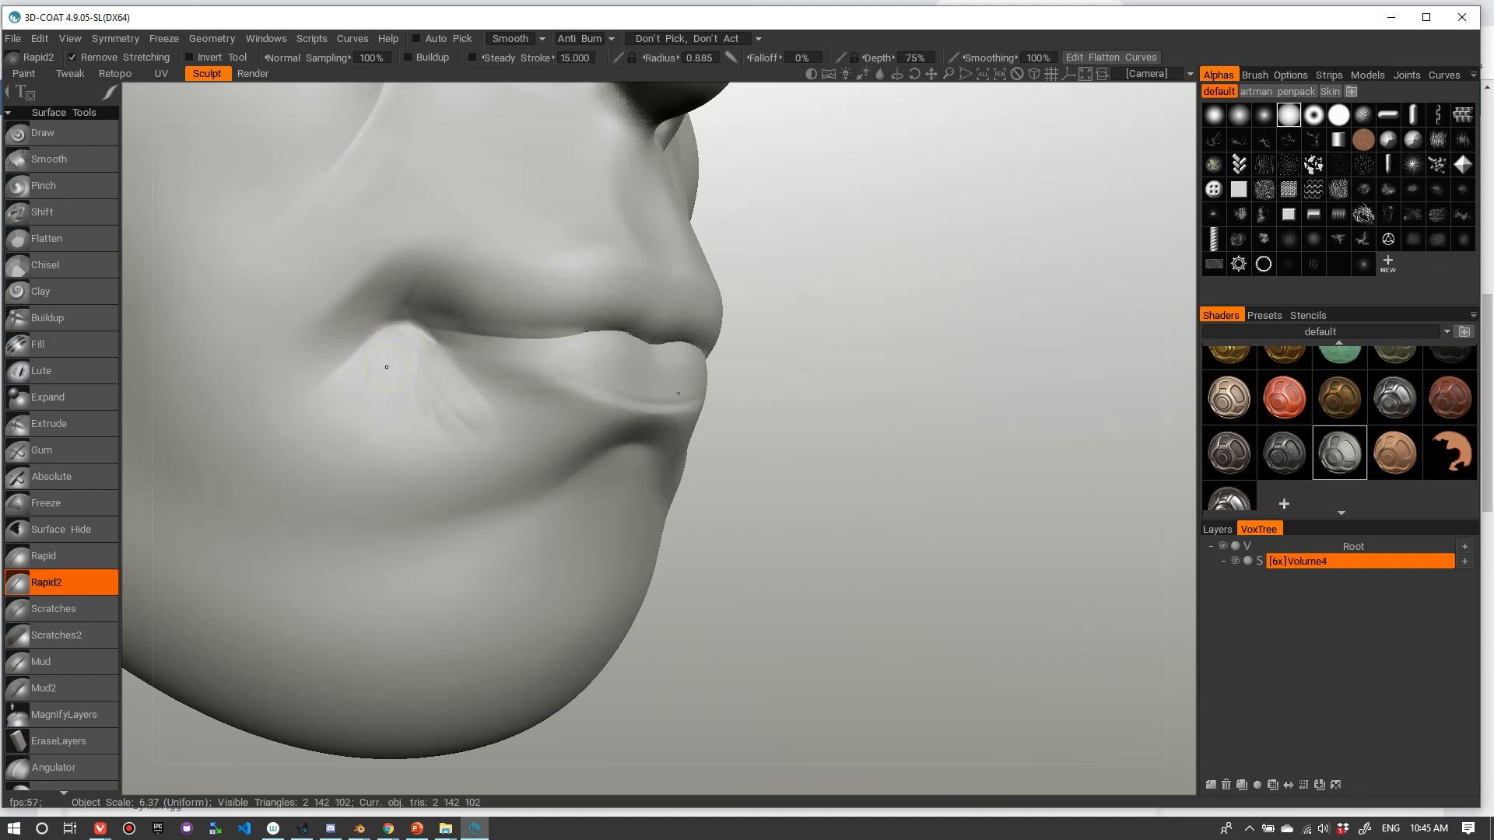
mouse_move(453, 417)
left_mouse_down()
mouse_move(464, 380)
mouse_move(433, 346)
left_mouse_up()
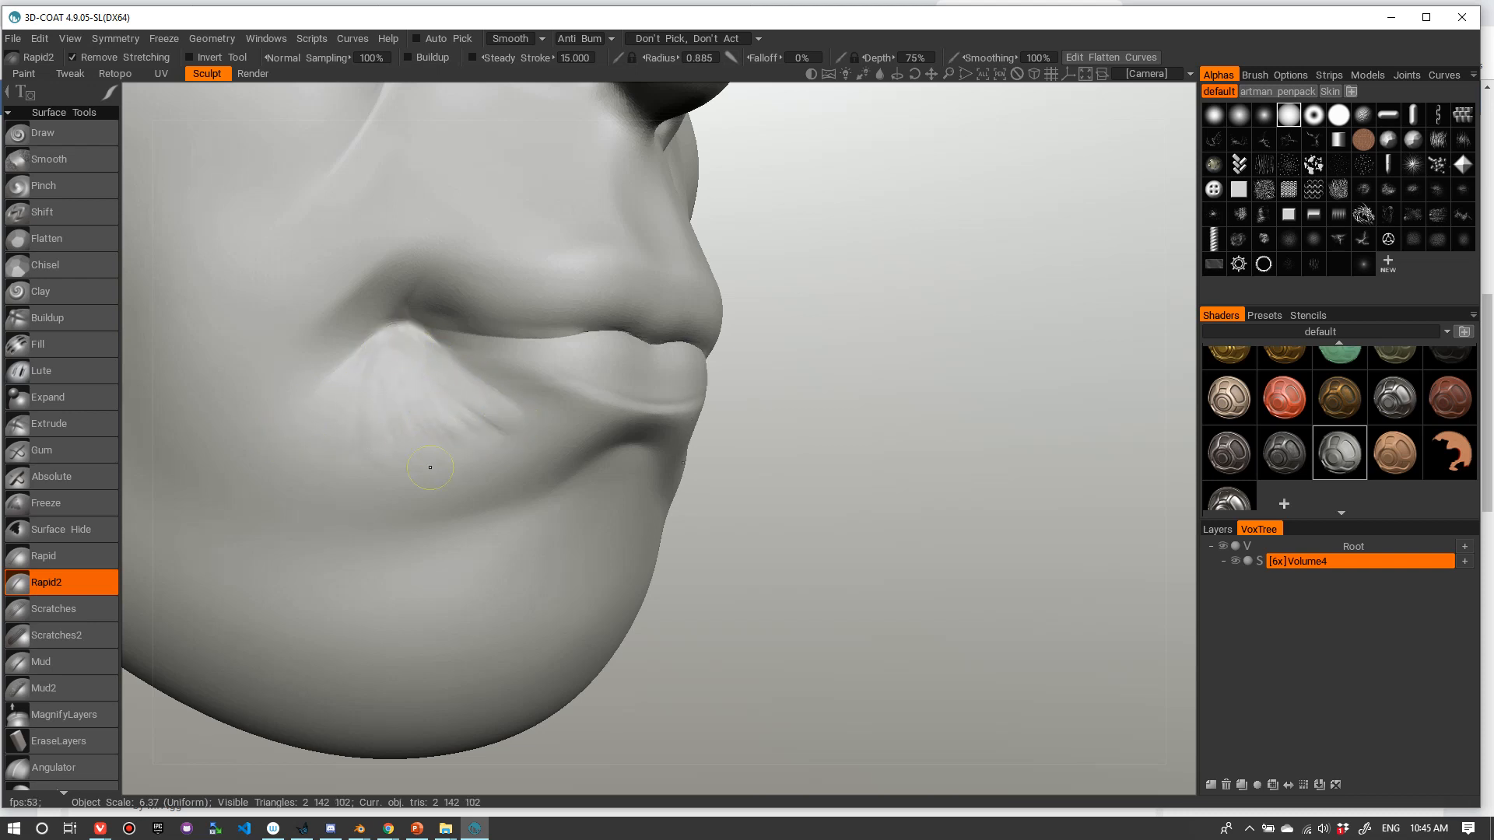
left_click_drag(470, 419, 513, 442)
- Blend the folds below the mouth corner into the surrounding skin with the brush radius at 1.685
key("bracketright")
key("bracketright")
key("bracketright")
key("bracketright")
left_click_drag(413, 383, 471, 423)
mouse_move(364, 427)
left_mouse_down()
mouse_move(366, 400)
mouse_move(357, 455)
left_mouse_up()
- Soften the bulge below the mouth corner with brush radii of 2.374 and 1.300
right_click_drag(916, 311, 872, 327)
left_click_drag(910, 377, 739, 389)
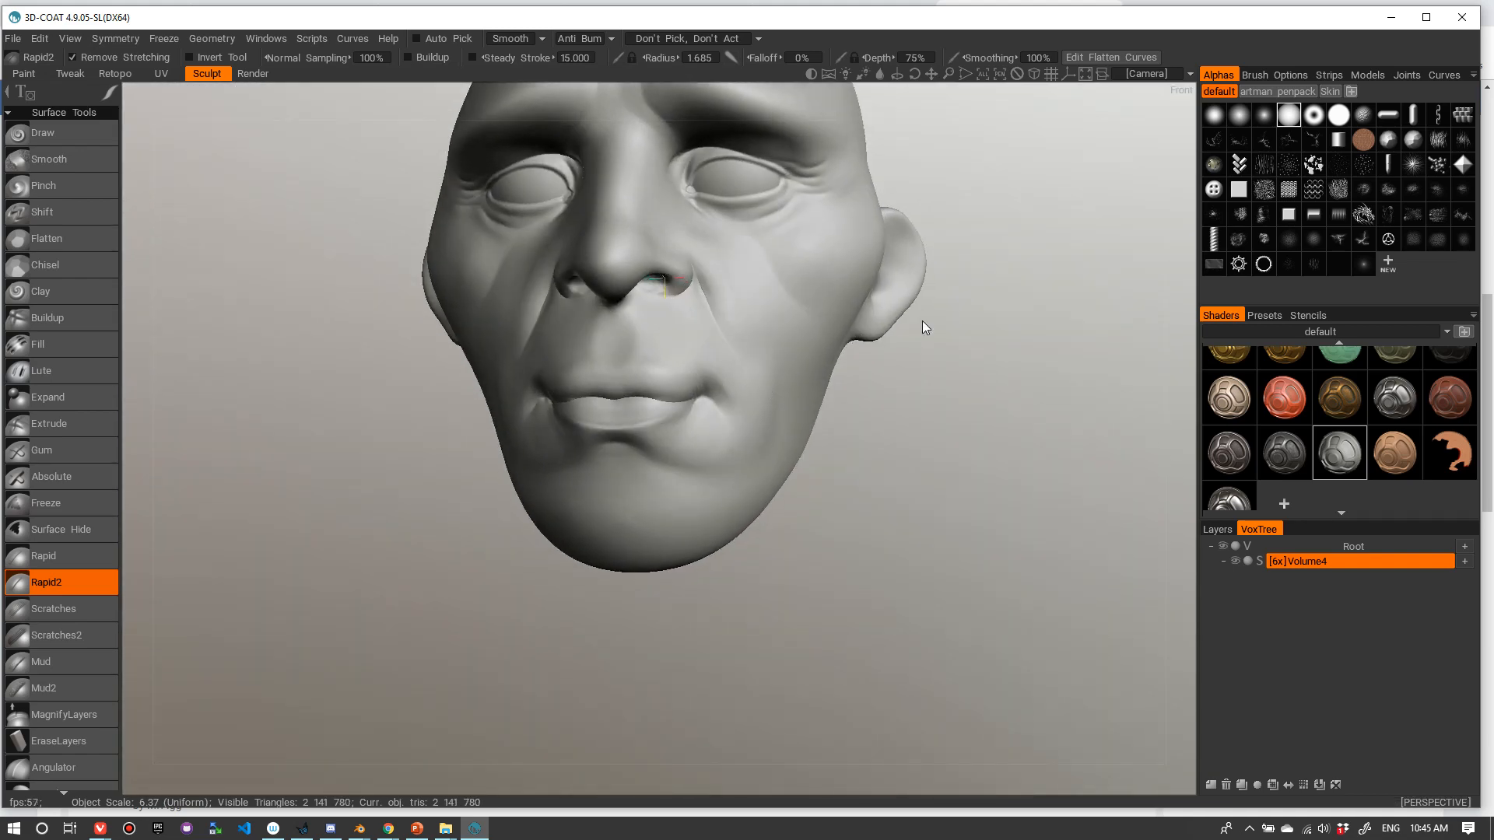
left_click_drag(931, 353, 978, 361)
mouse_move(957, 323)
right_mouse_down()
mouse_move(907, 350)
mouse_move(969, 347)
right_mouse_up()
left_click_drag(946, 350, 992, 347)
right_click_drag(993, 346, 1016, 376)
left_click_drag(1016, 376, 1120, 374)
key("bracketright")
key("bracketright")
key("bracketright")
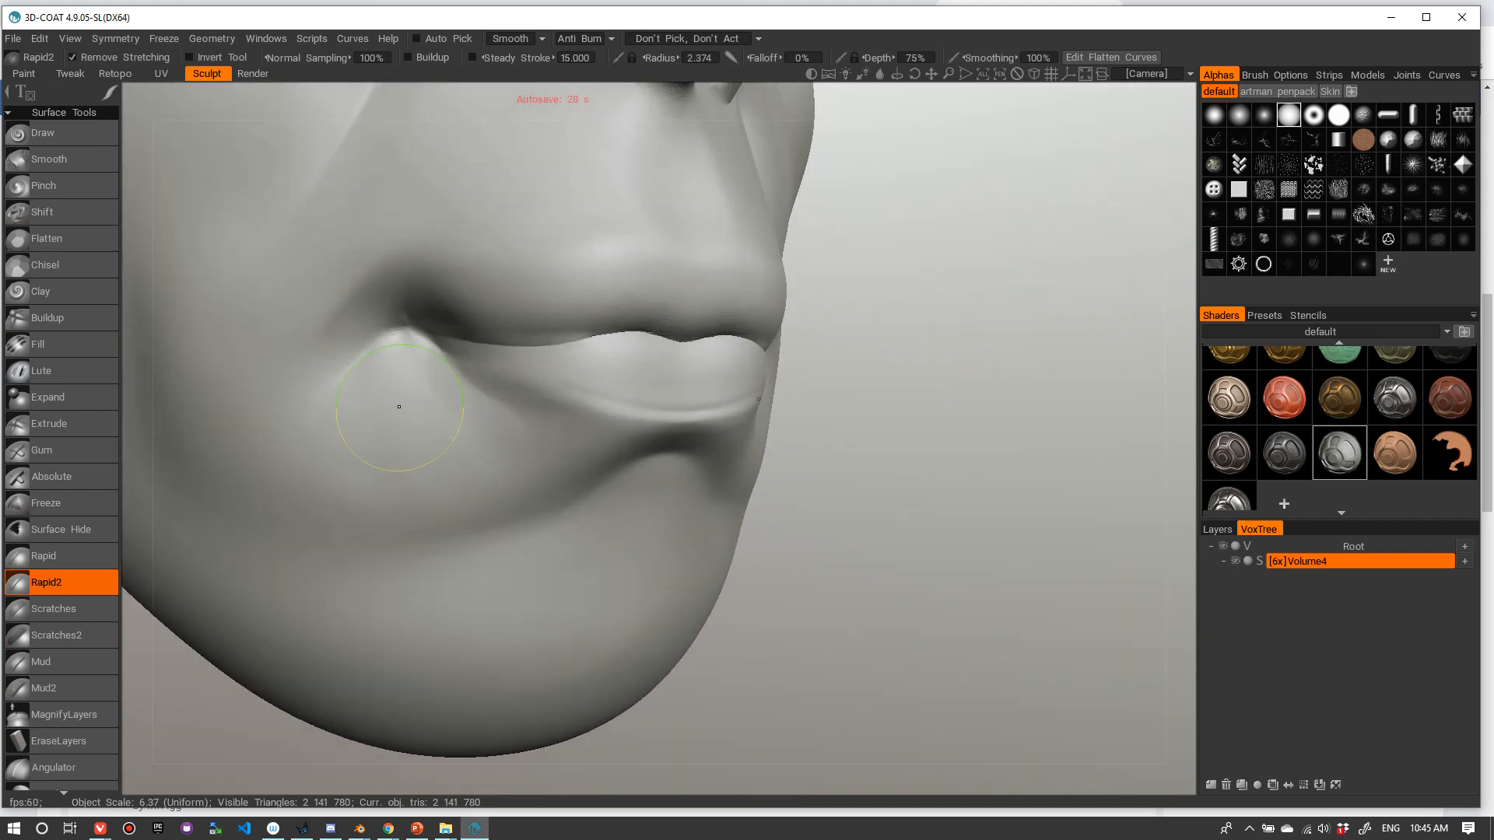
right_click_drag(427, 454, 400, 459)
right_click_drag(321, 441, 341, 409)
right_click_drag(394, 358, 392, 340)
- Sculpt fine ridges along the lower part of the upper lip from the mouth corner using Rapid2 with radius 0.382
left_click_drag(957, 350, 1017, 341)
mouse_move(1017, 341)
right_mouse_down()
mouse_move(980, 345)
mouse_move(1019, 350)
mouse_move(1010, 381)
mouse_move(880, 351)
right_mouse_up()
left_click_drag(880, 351, 893, 357)
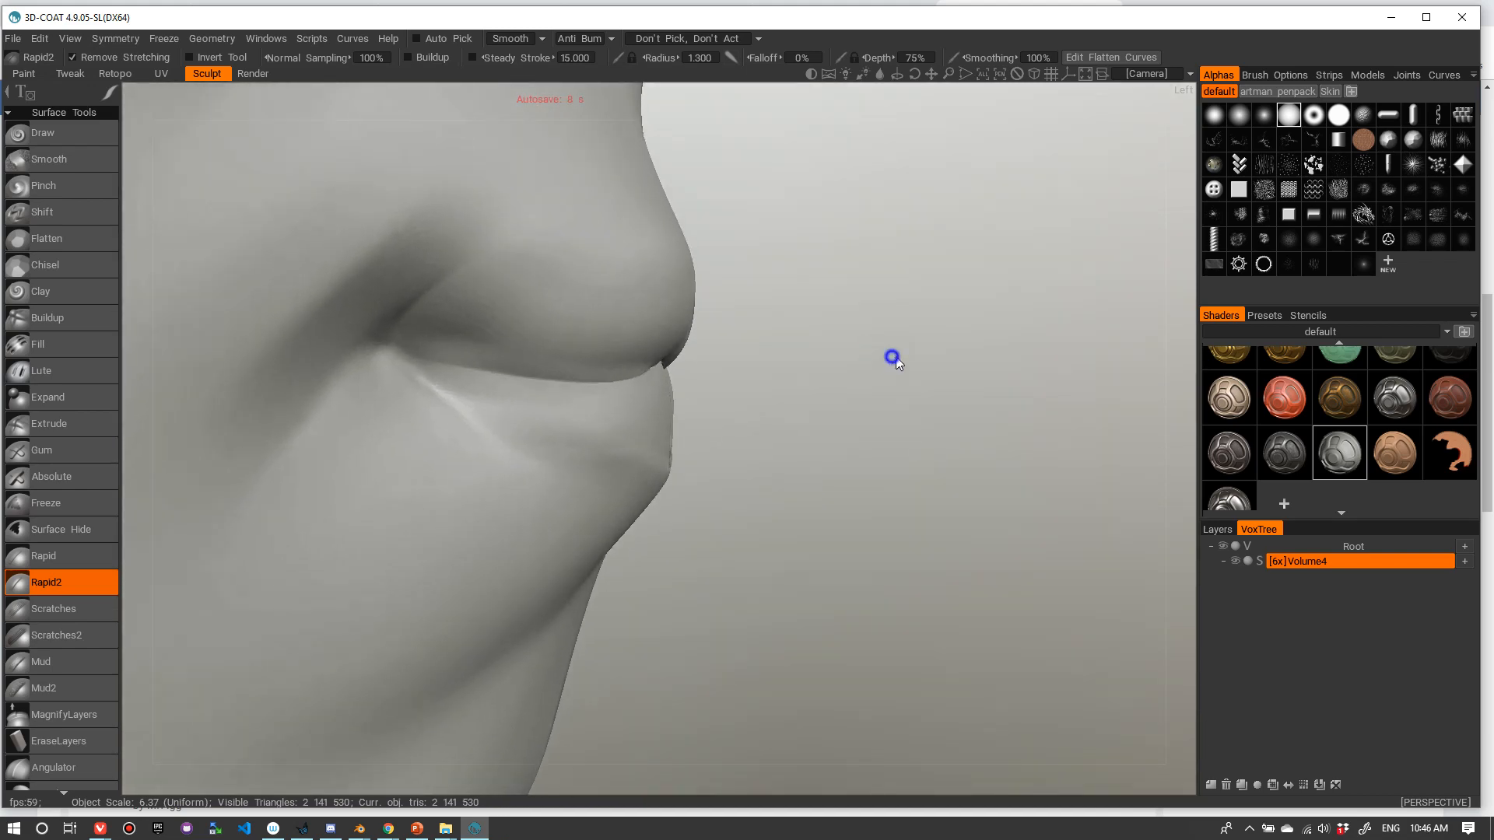
right_click_drag(893, 357, 904, 359)
left_click_drag(904, 359, 889, 327)
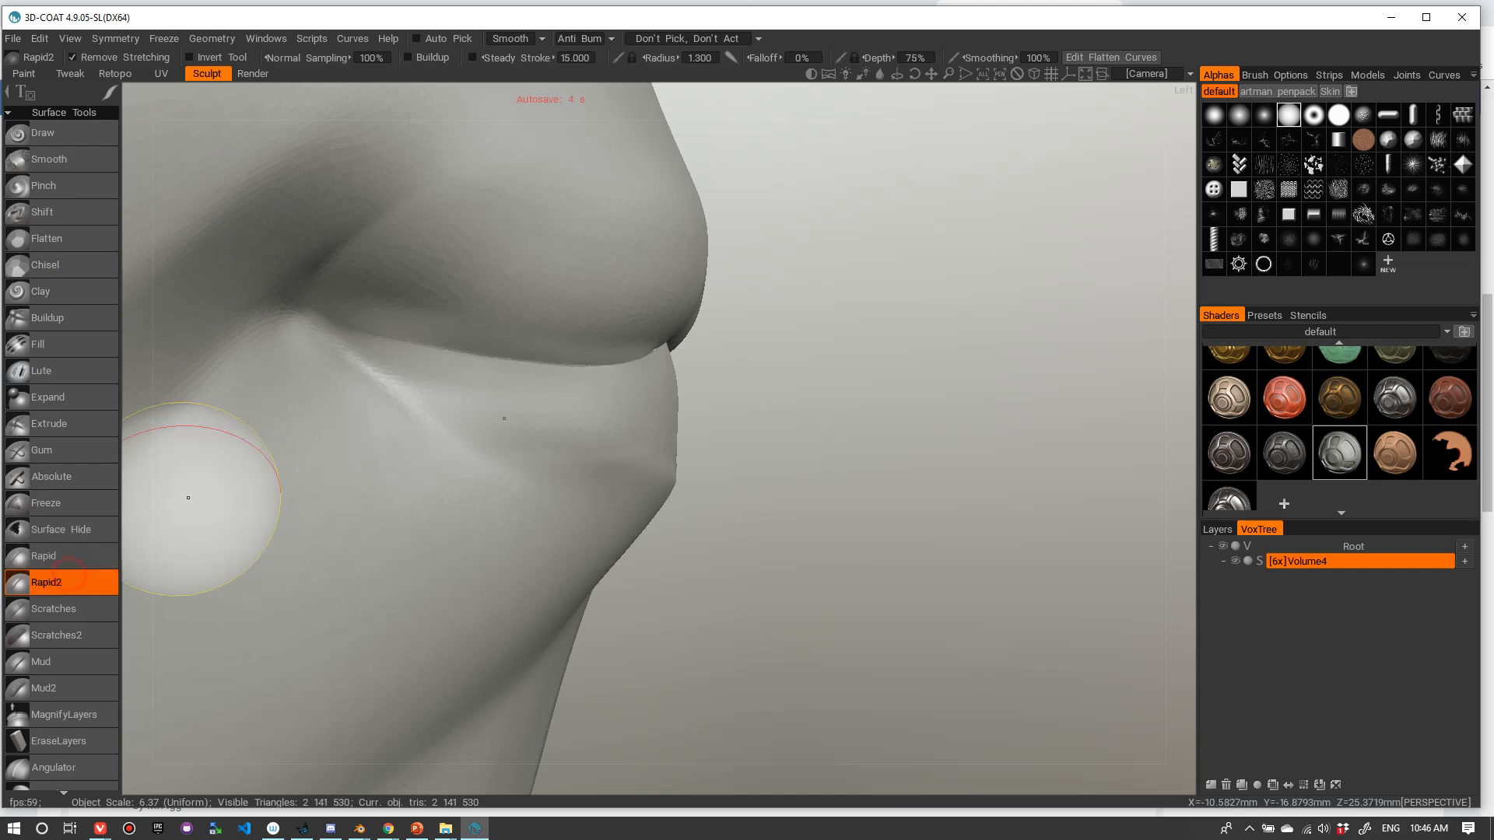
right_click_drag(470, 282, 418, 280)
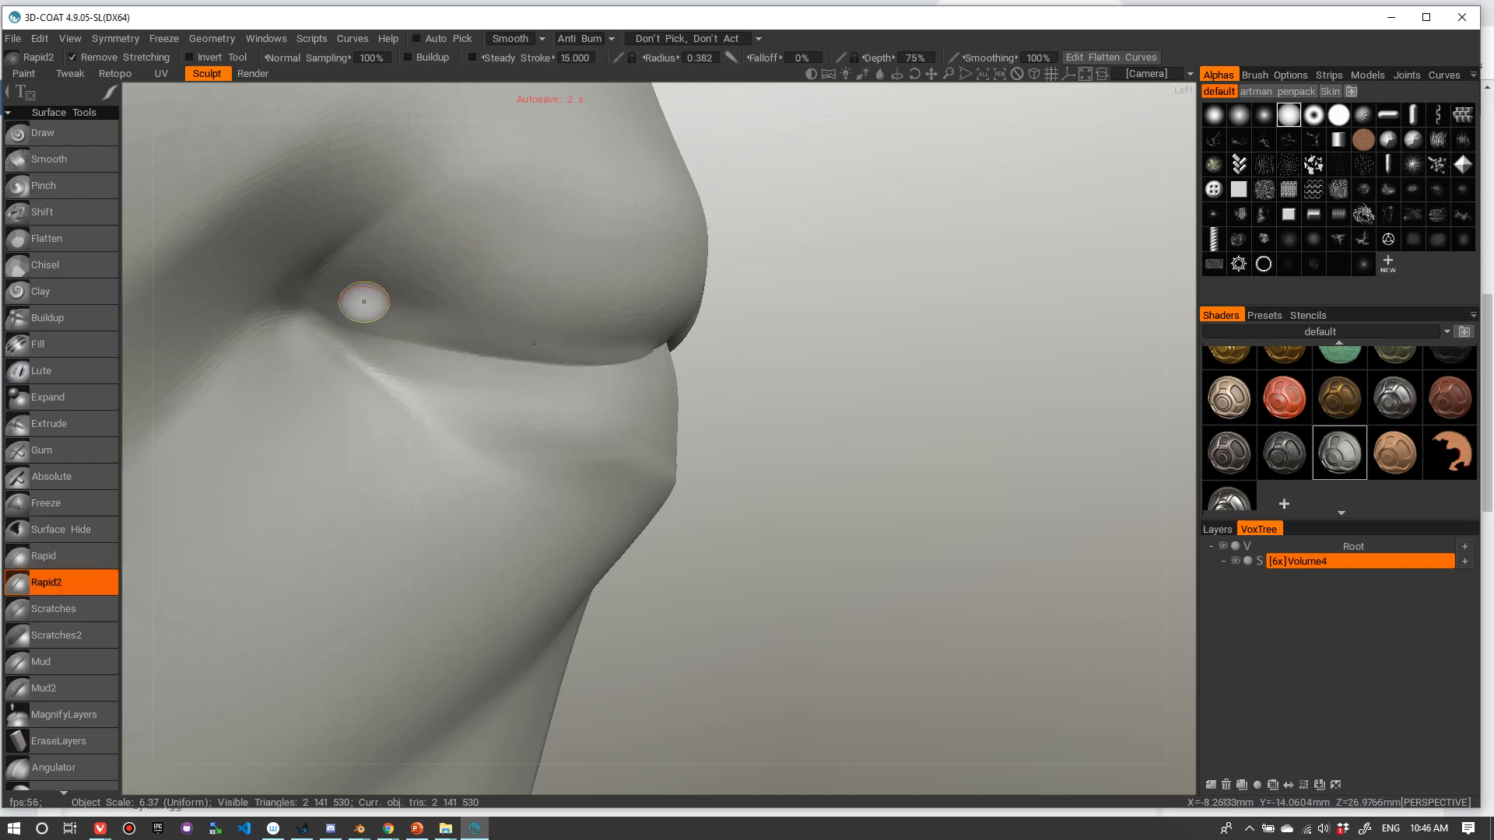
mouse_move(333, 300)
left_mouse_down()
mouse_move(400, 303)
mouse_move(347, 313)
mouse_move(540, 291)
left_mouse_up()
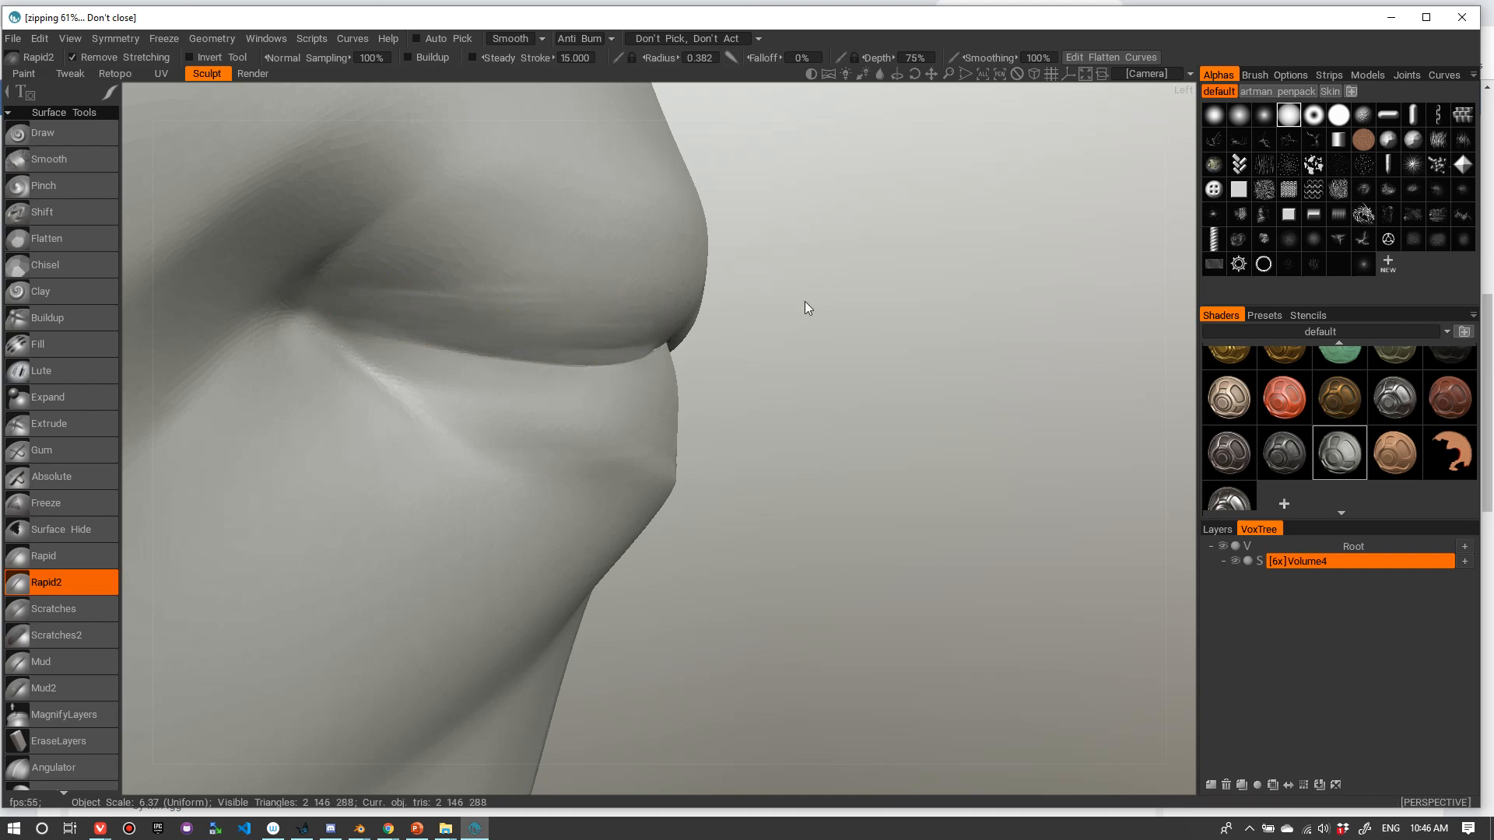
left_click_drag(805, 307, 894, 308)
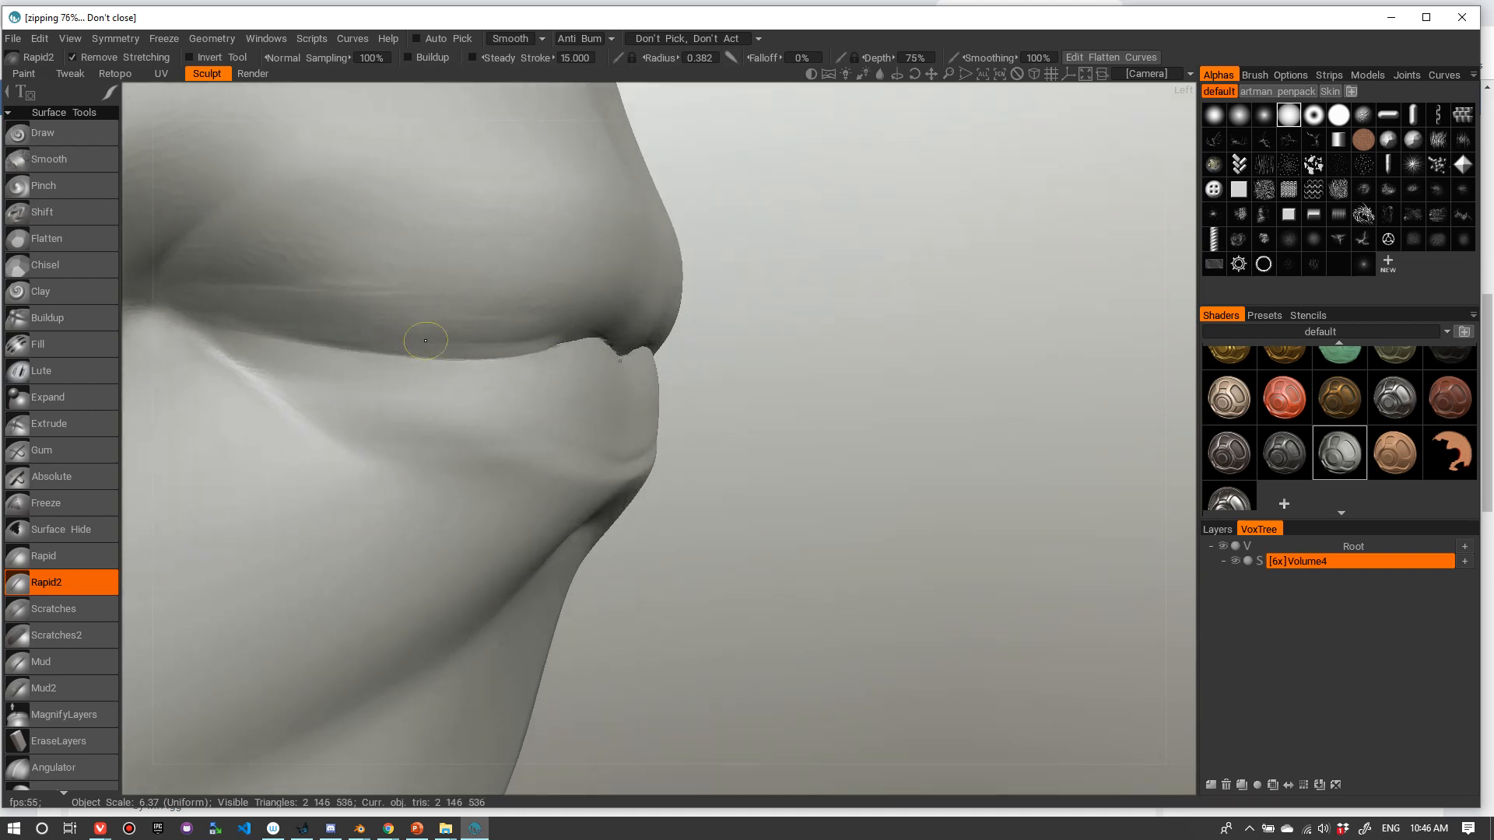
left_click_drag(424, 337, 469, 323)
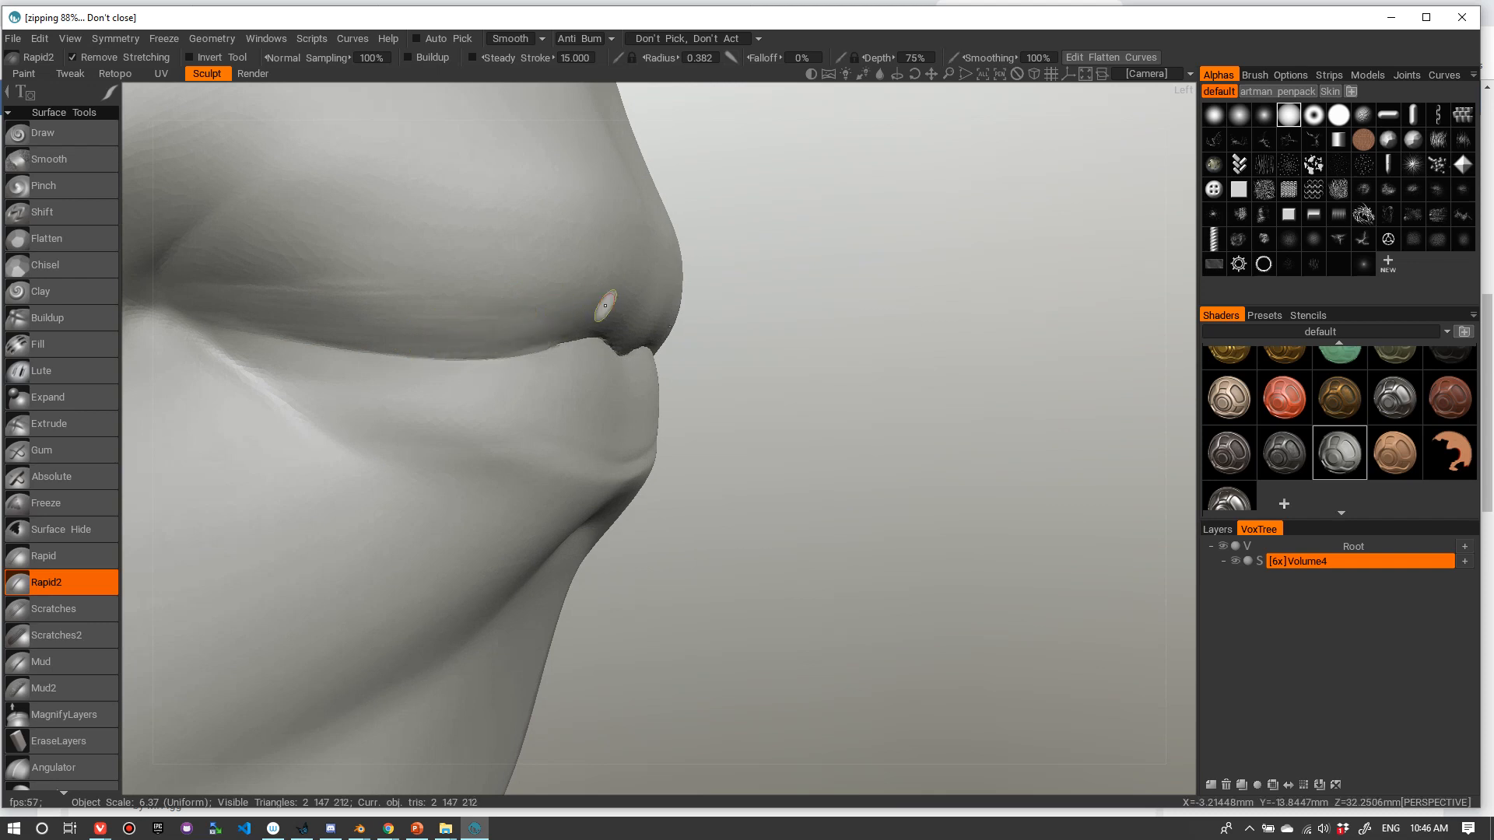
- Add diagonal wrinkles across the outer half of the upper lip using Rapid2 with radius 0.382
right_click_drag(811, 253, 753, 276)
left_click_drag(754, 277, 771, 278)
right_click_drag(800, 267, 754, 286)
left_click_drag(831, 317, 831, 310)
right_click_drag(831, 310, 855, 311)
left_click_drag(855, 311, 889, 316)
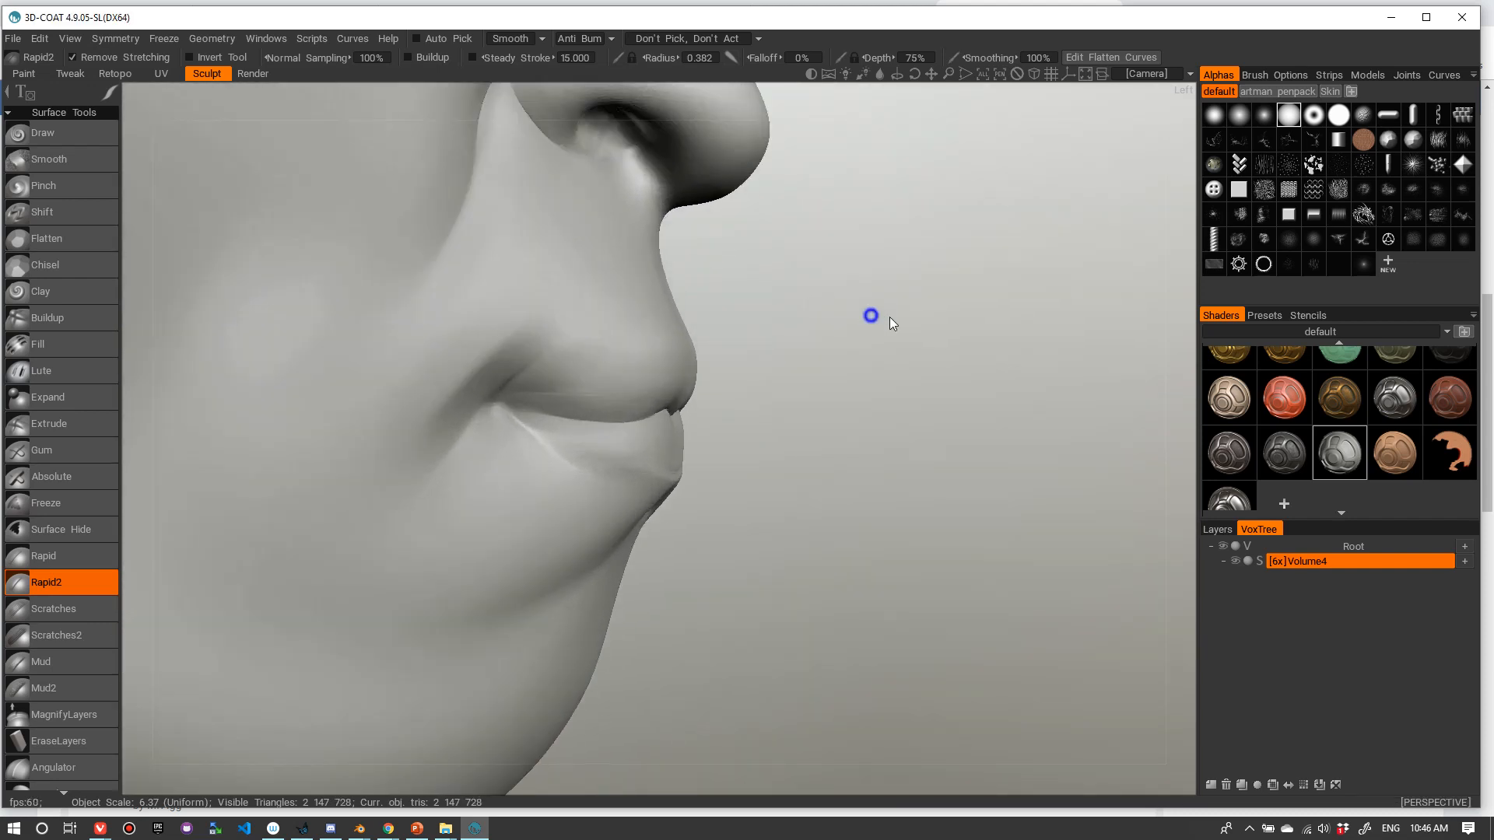
right_click_drag(900, 323, 926, 333)
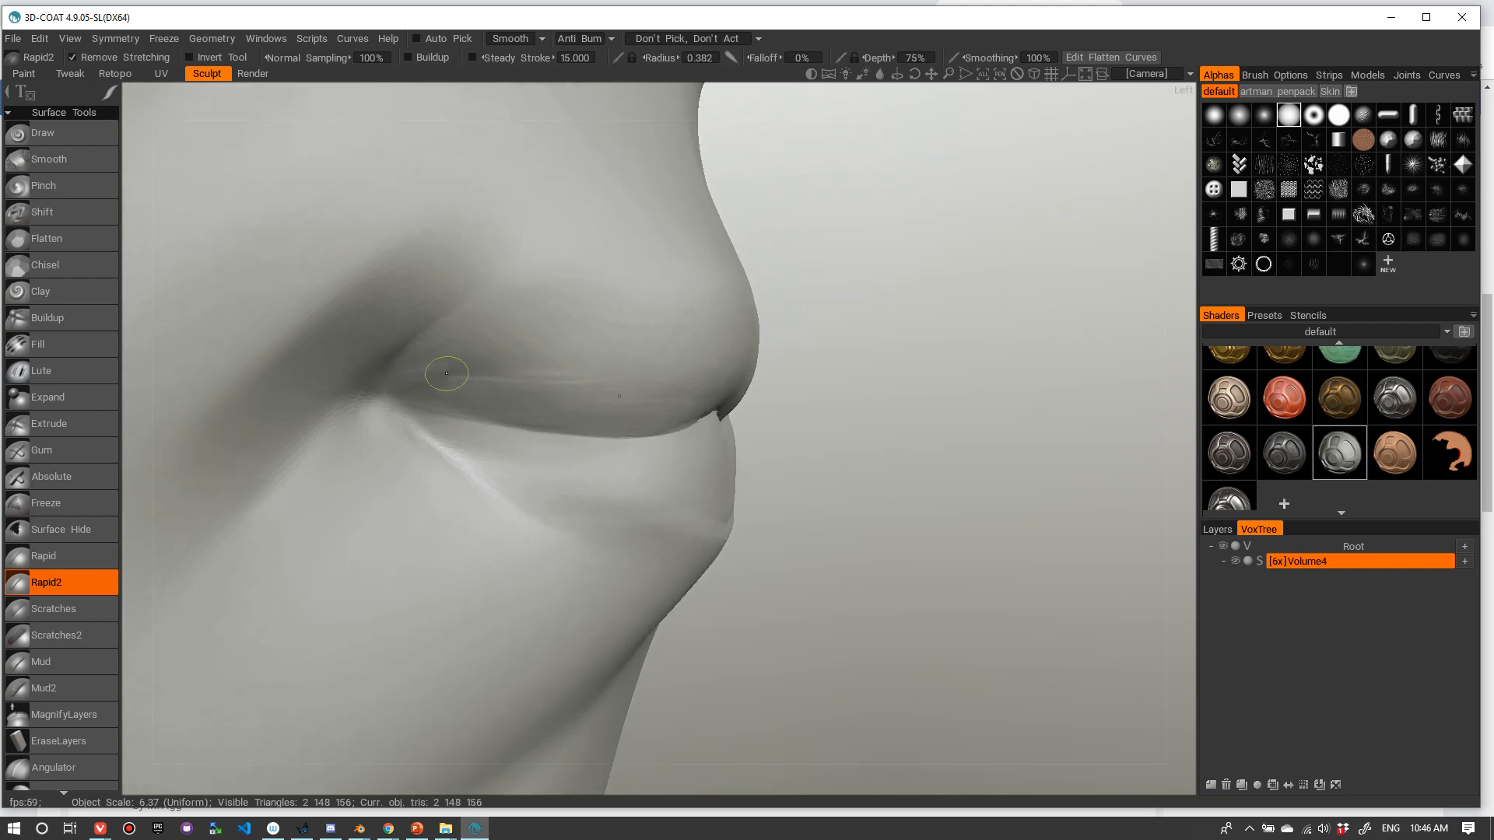
left_click_drag(447, 373, 438, 381)
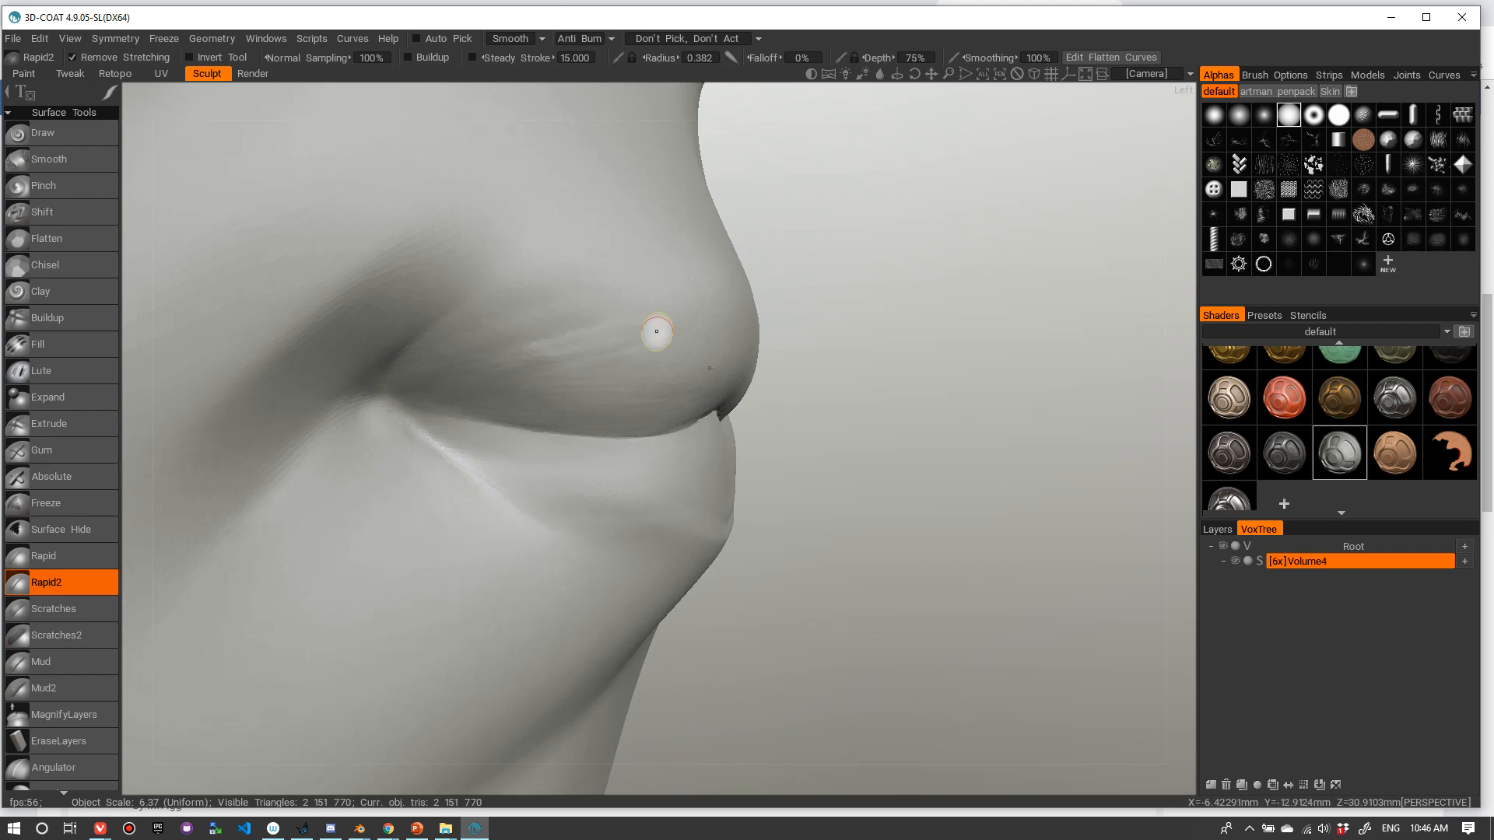
- Reshape the crease running around the mouth corner and up over the upper lip using Rapid2 with radius 0.836
right_click_drag(880, 278, 847, 297)
left_click_drag(847, 297, 767, 300)
right_click_drag(1020, 277, 965, 289)
mouse_move(972, 294)
left_mouse_down()
mouse_move(917, 290)
mouse_move(766, 322)
mouse_move(1075, 325)
left_mouse_up()
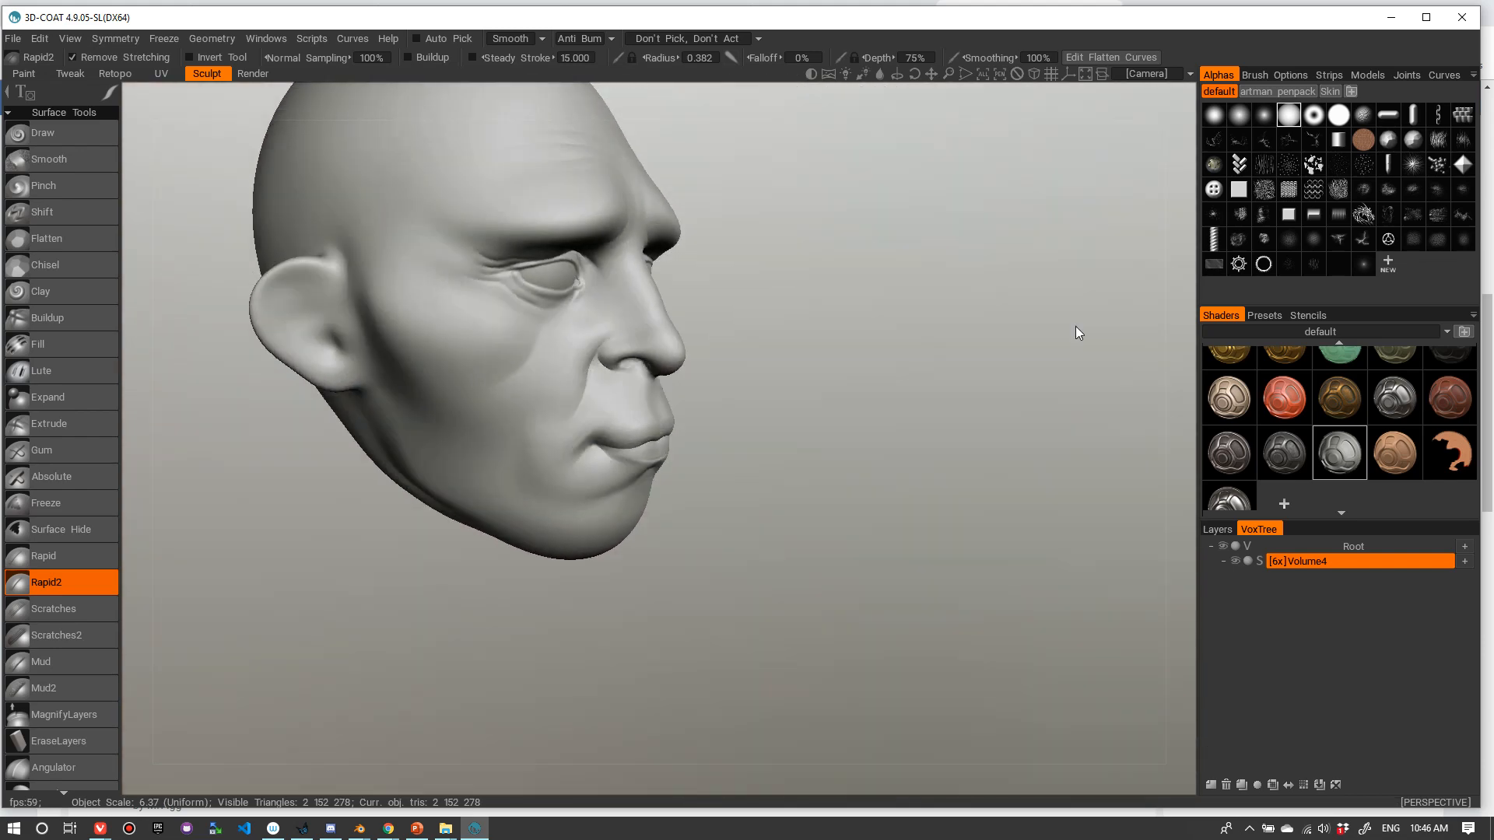
right_click_drag(906, 335, 948, 347)
middle_click_drag(944, 340, 1004, 277)
right_click_drag(997, 309, 1015, 315)
right_click_drag(1013, 412, 1053, 370)
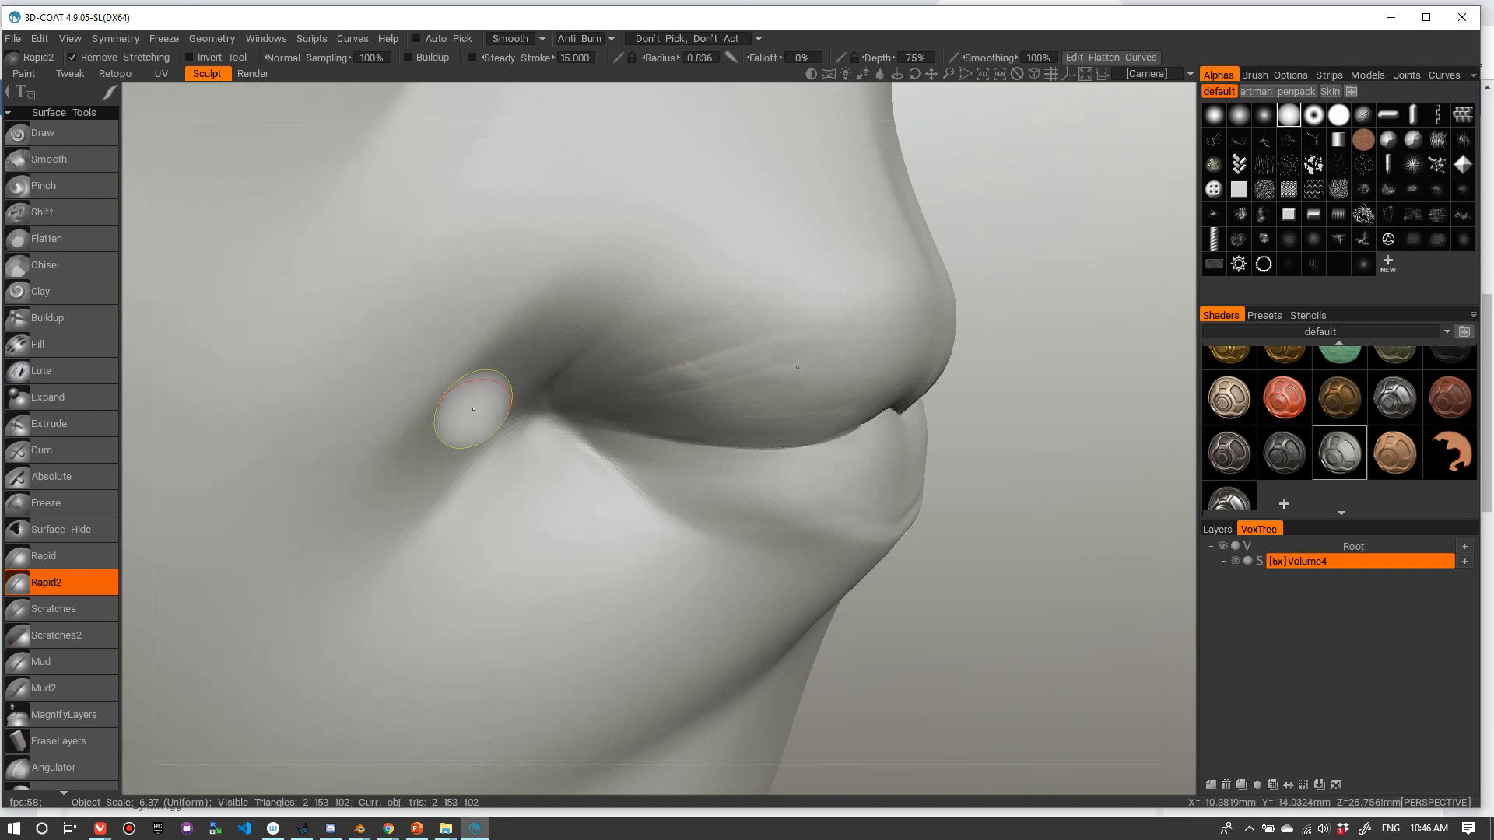
left_click_drag(429, 414, 589, 240)
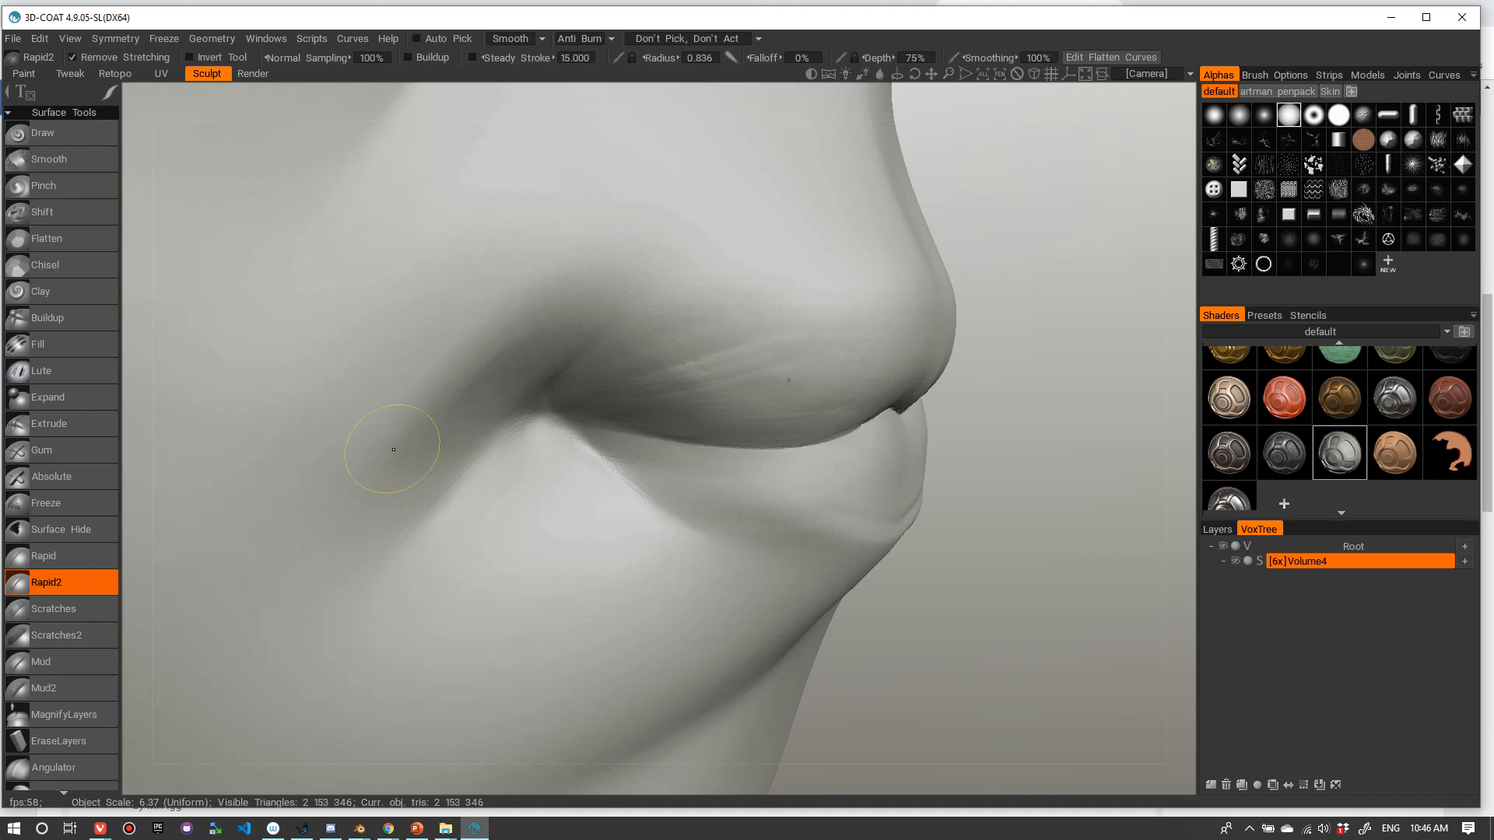
left_click_drag(391, 459, 652, 220)
mouse_move(470, 381)
left_mouse_down()
mouse_move(533, 367)
mouse_move(661, 199)
mouse_move(591, 311)
left_mouse_up()
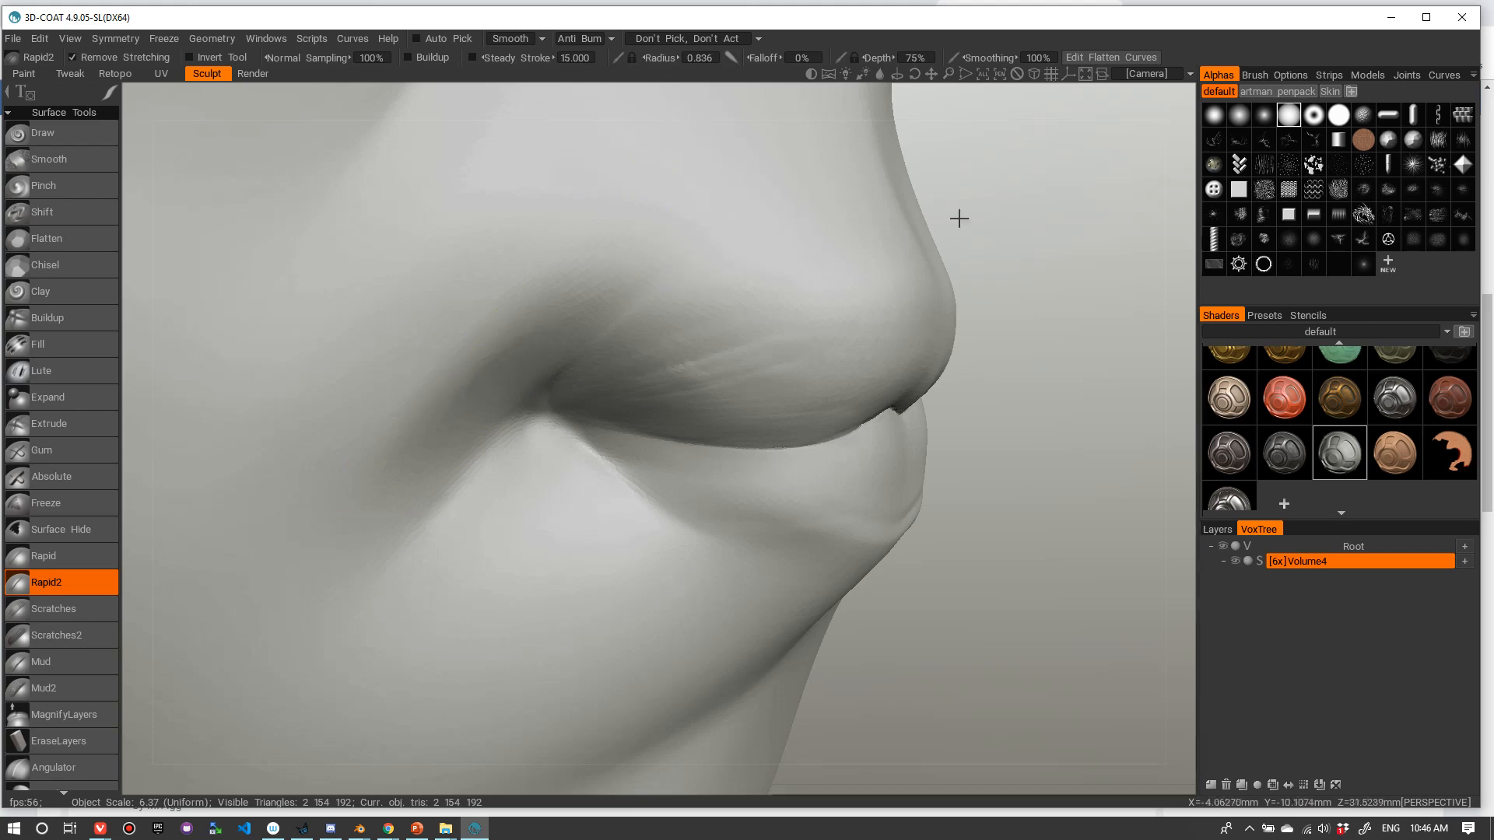
- Inspect the mouth profile and the underside of the nose from the side, front and below
right_click_drag(960, 218, 987, 316)
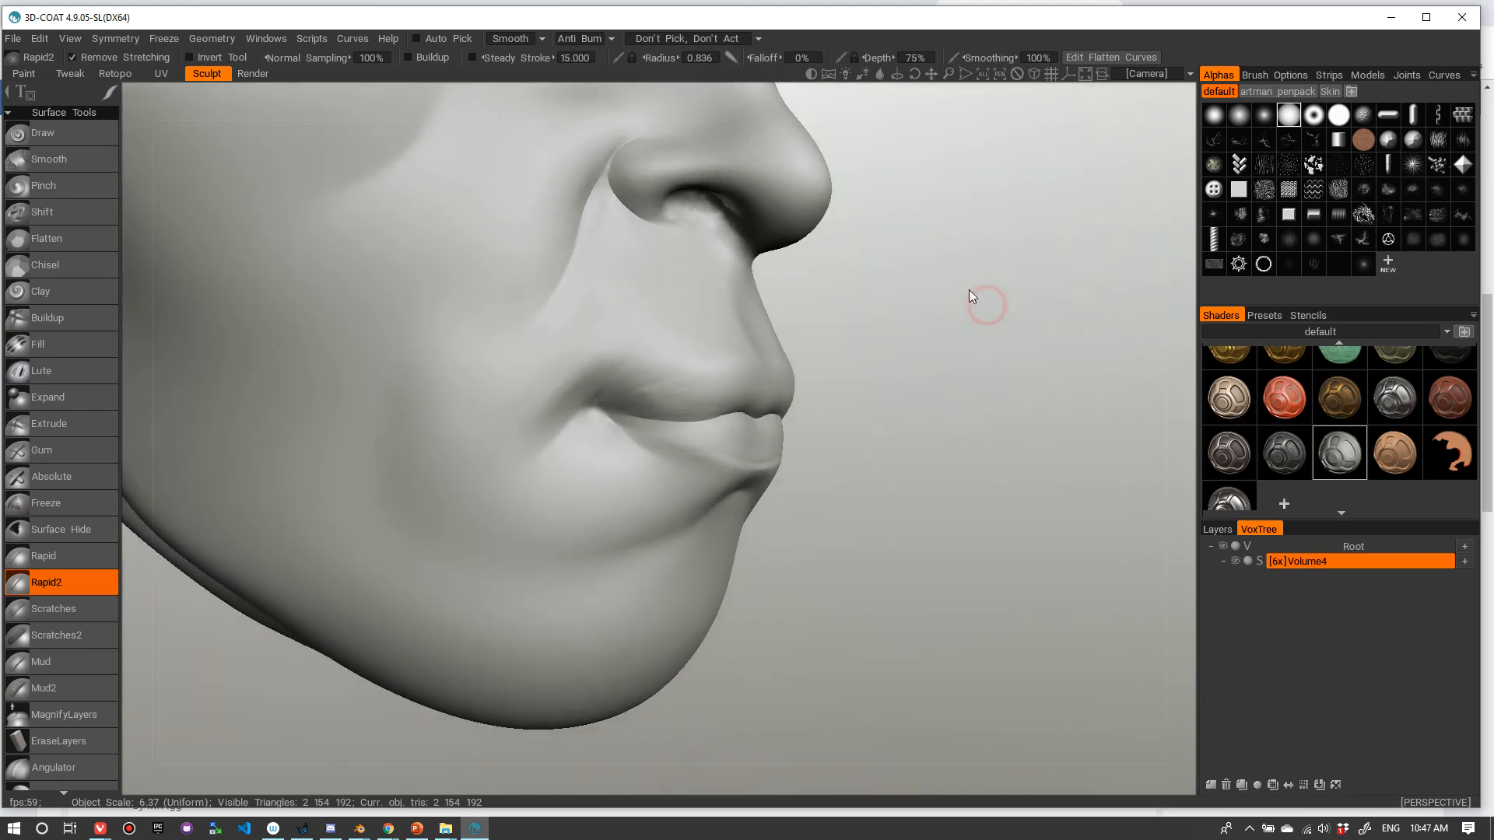
left_click_drag(970, 301, 782, 295)
left_click_drag(1083, 399, 1047, 367)
right_click_drag(1047, 367, 1122, 447)
middle_click_drag(1123, 446, 1078, 504)
left_click_drag(1079, 505, 1007, 428)
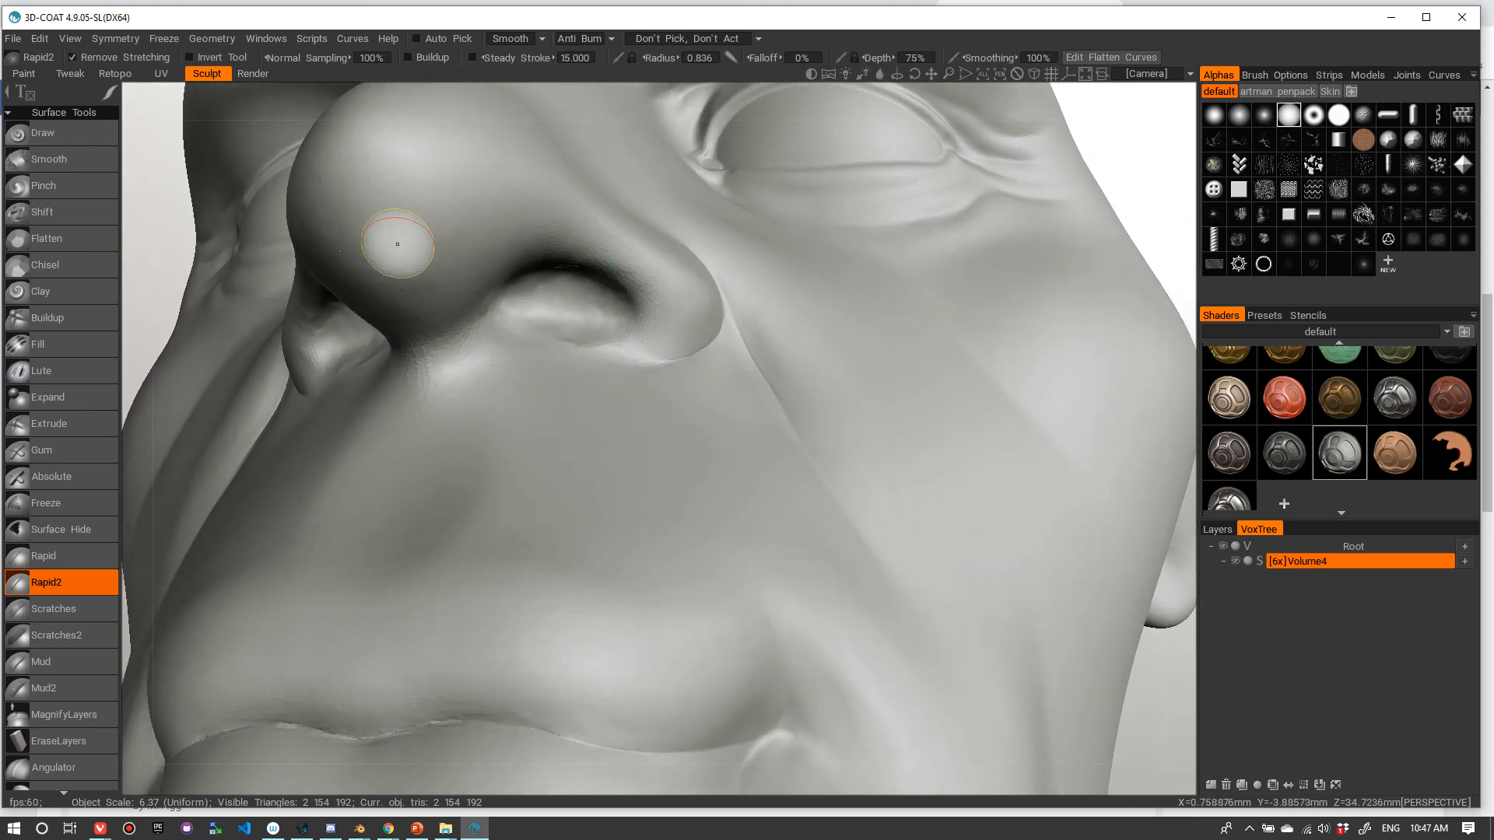
left_click_drag(537, 327, 478, 343, "alt")
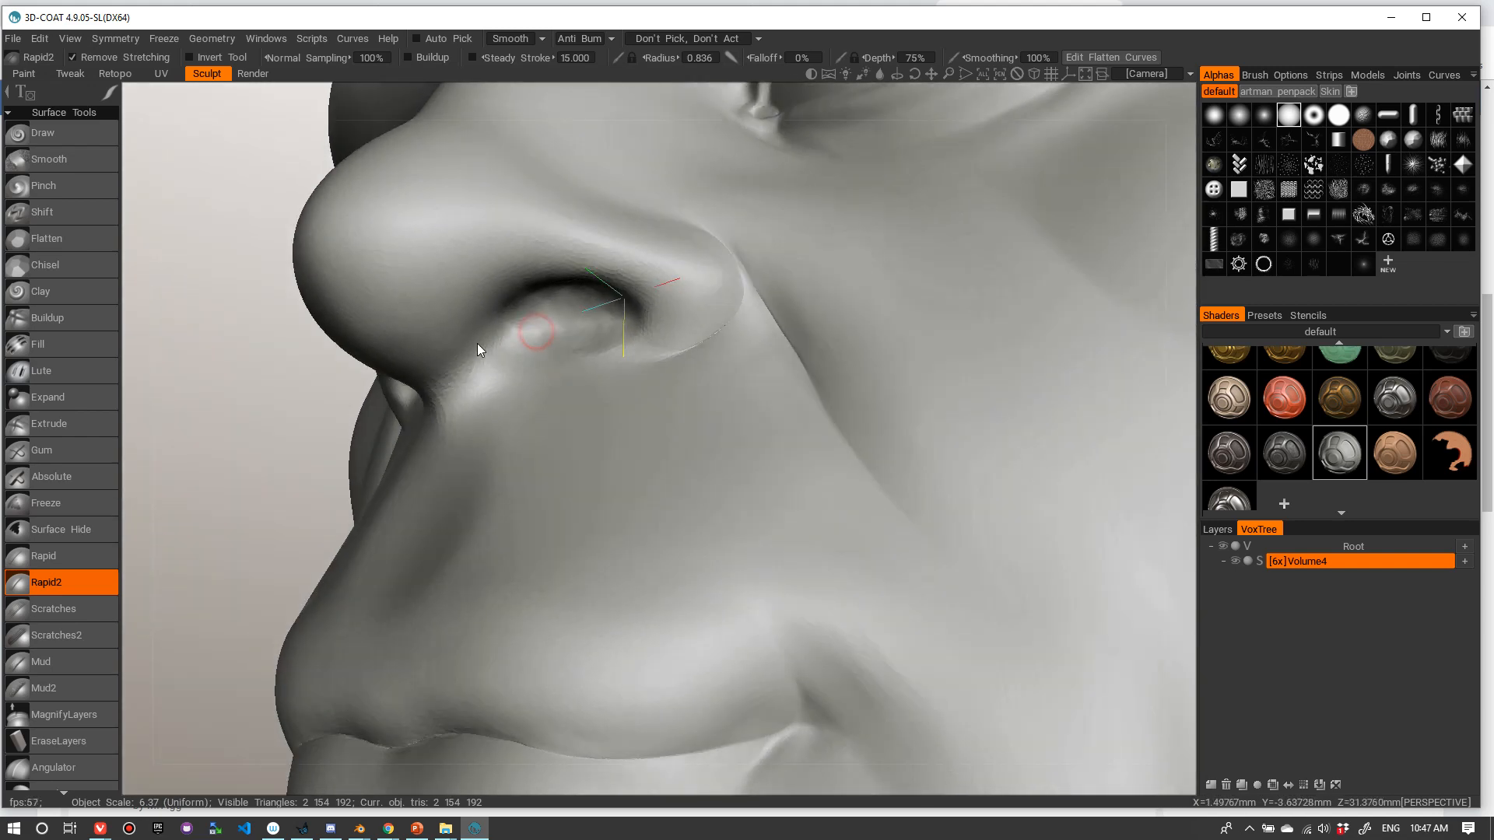
left_click_drag(247, 446, 238, 424)
right_click_drag(211, 335, 216, 357)
middle_click_drag(216, 357, 224, 414)
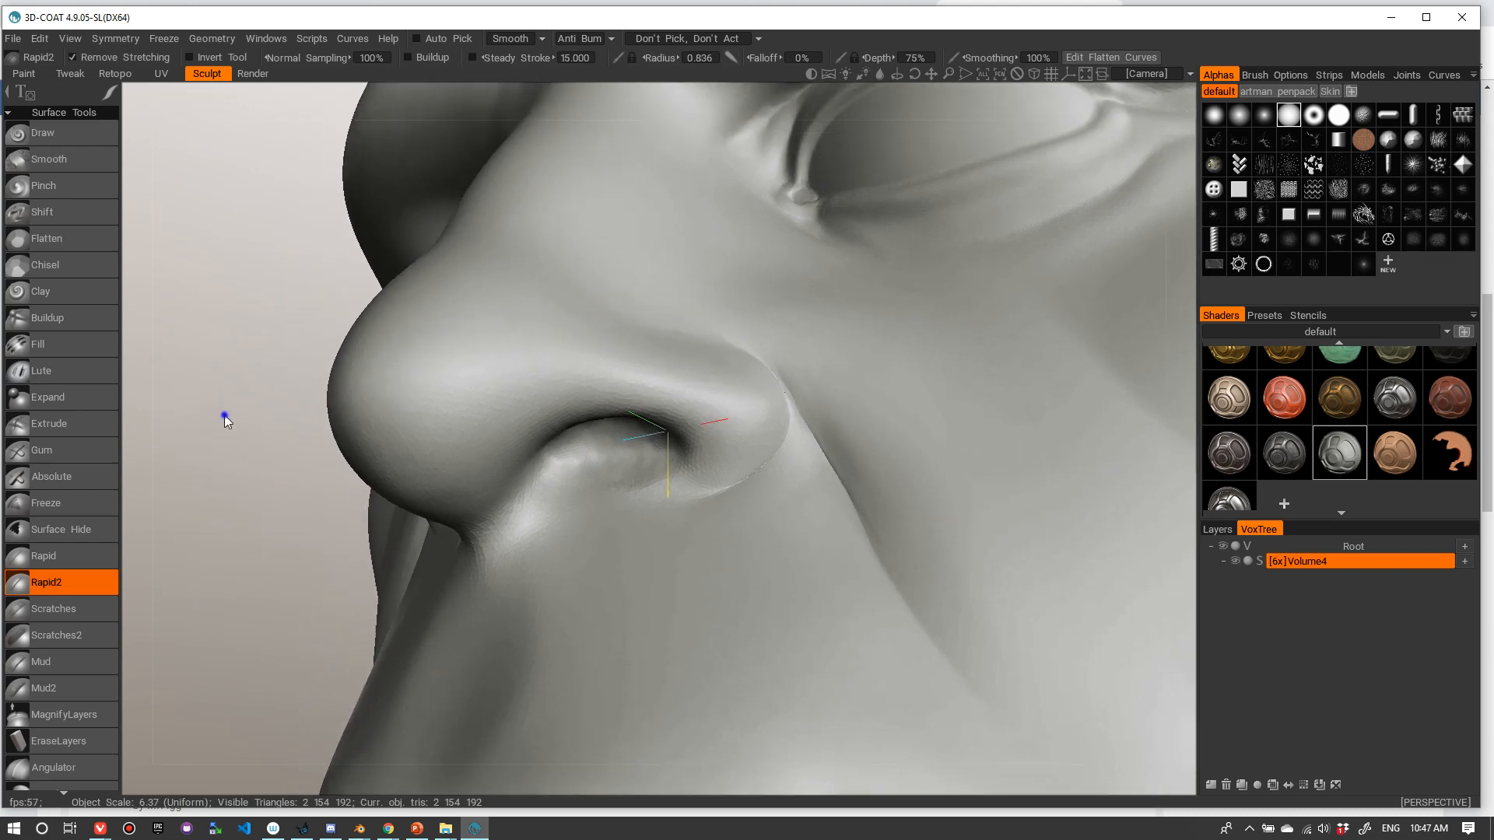
- Shape the base of the columella using Rapid2 with radius 0.571, then blend it into the nose tip's underside with radii 0.696 and 0.975
right_click_drag(224, 414, 233, 410)
left_click_drag(233, 410, 239, 366, "alt")
mouse_move(579, 463)
left_mouse_down("alt")
mouse_move(628, 488)
mouse_move(603, 470)
left_mouse_up("alt")
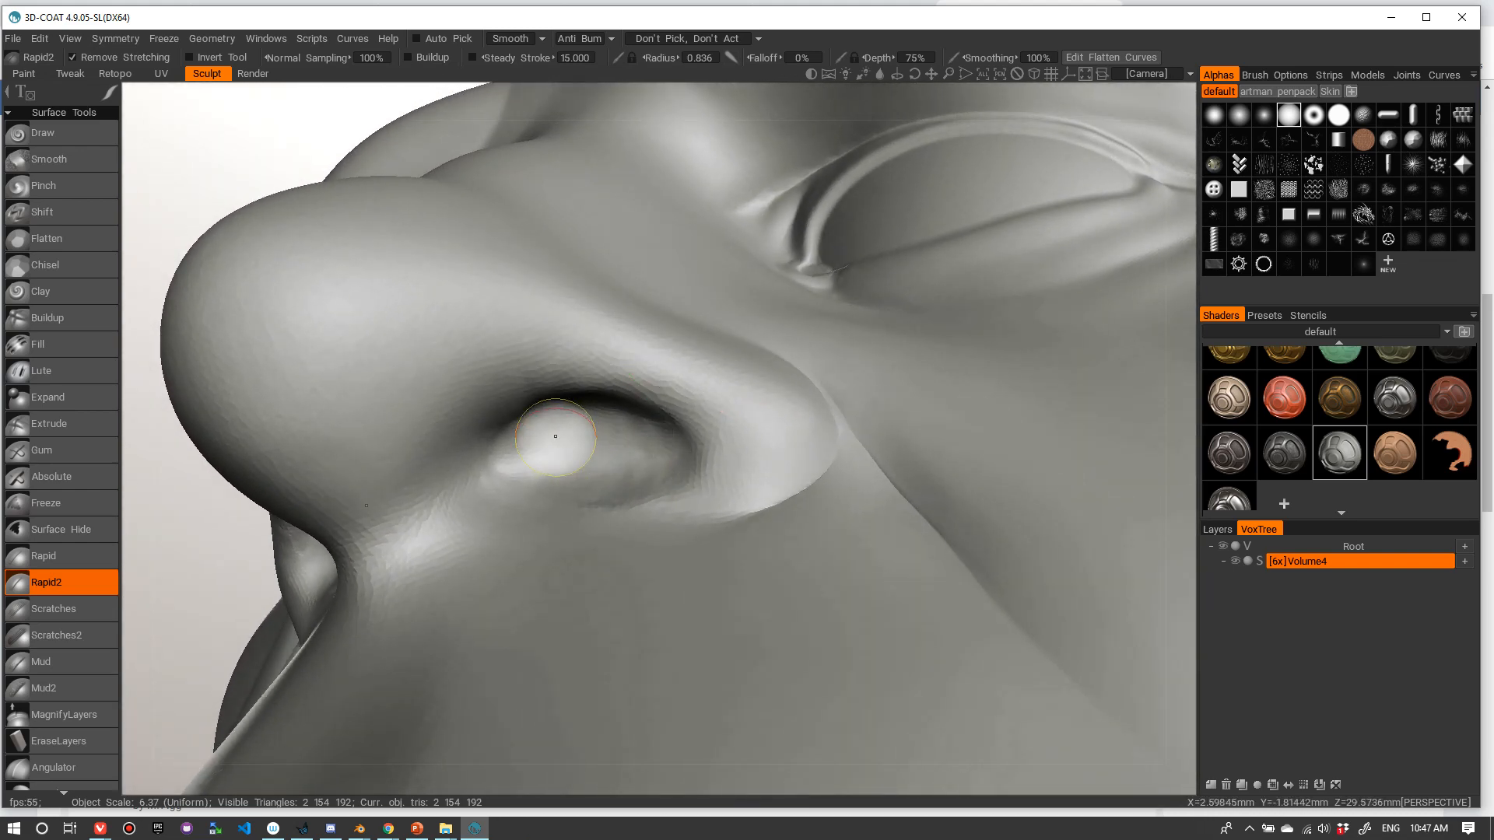
mouse_move(457, 526)
left_mouse_down("alt")
mouse_move(441, 555)
mouse_move(401, 544)
left_mouse_up("alt")
right_click_drag(400, 545, 387, 538)
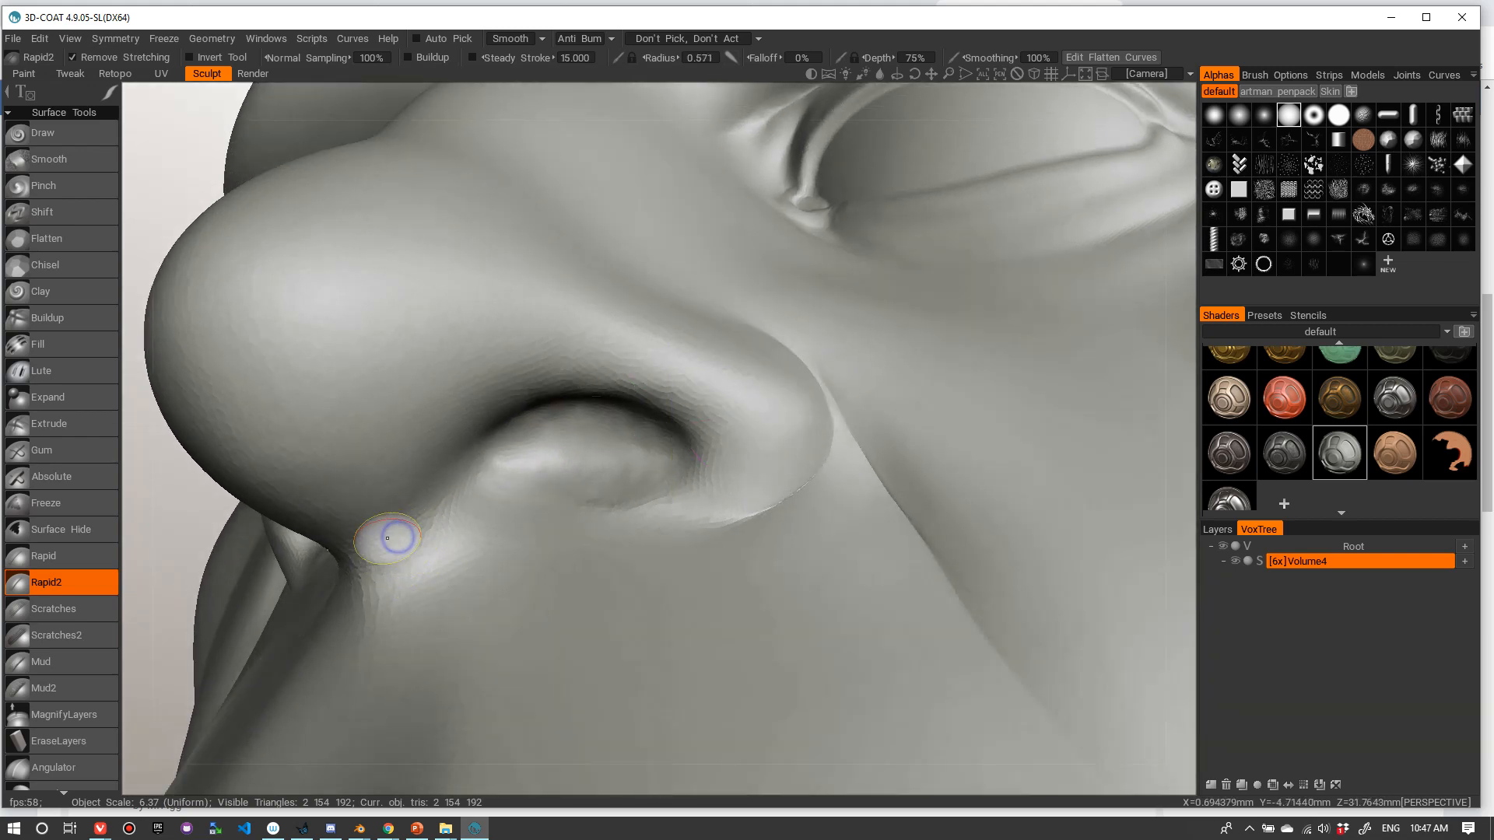
mouse_move(395, 550)
left_mouse_down("alt")
mouse_move(326, 456)
mouse_move(389, 523)
mouse_move(323, 476)
mouse_move(350, 477)
mouse_move(300, 442)
mouse_move(311, 436)
mouse_move(379, 505)
mouse_move(424, 413)
mouse_move(459, 385)
mouse_move(373, 467)
mouse_move(371, 545)
mouse_move(413, 518)
mouse_move(317, 480)
mouse_move(343, 467)
mouse_move(273, 421)
left_mouse_up("alt")
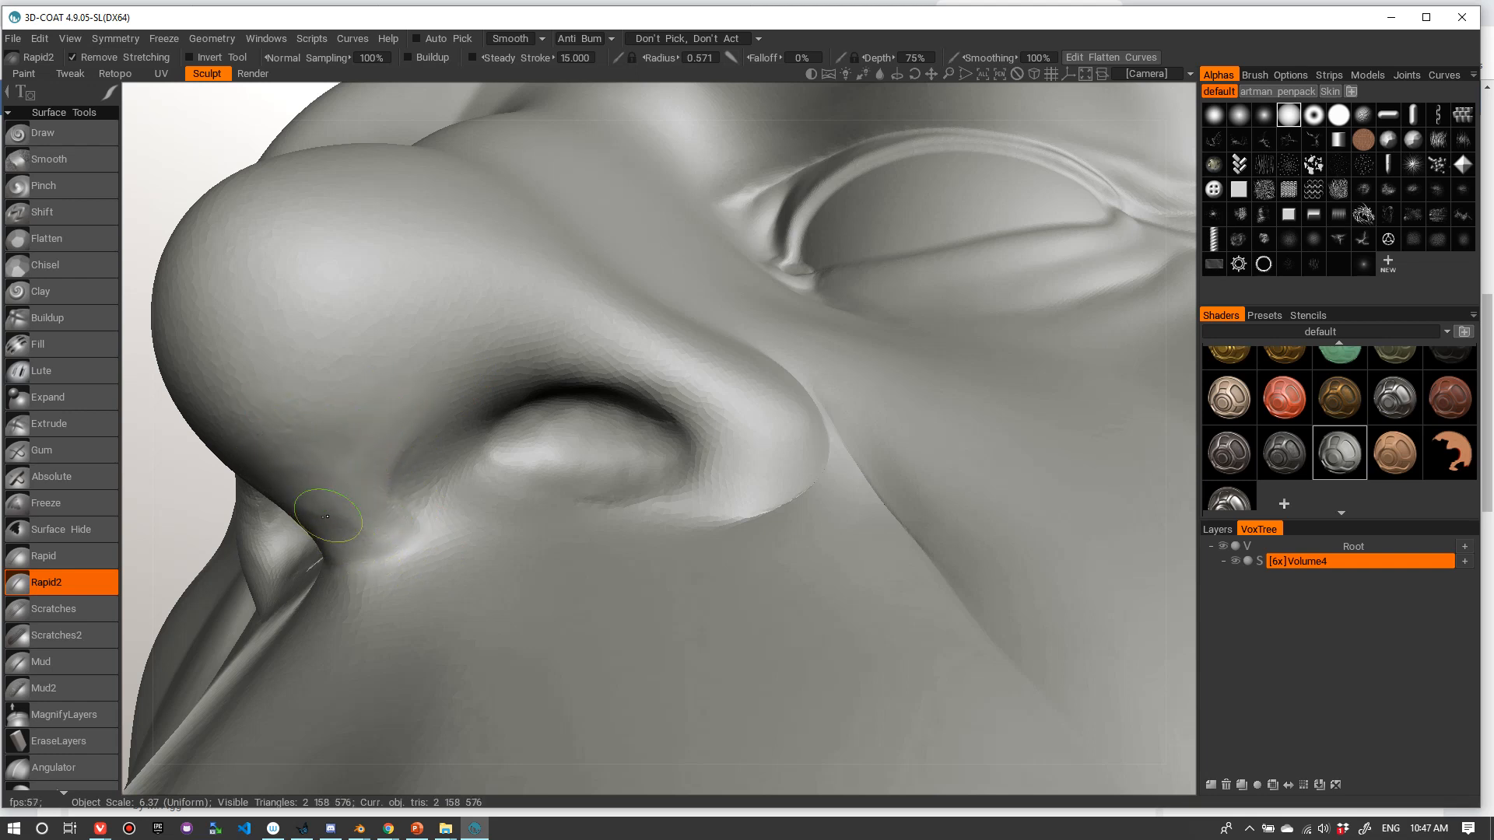
left_click_drag(326, 517, 335, 521)
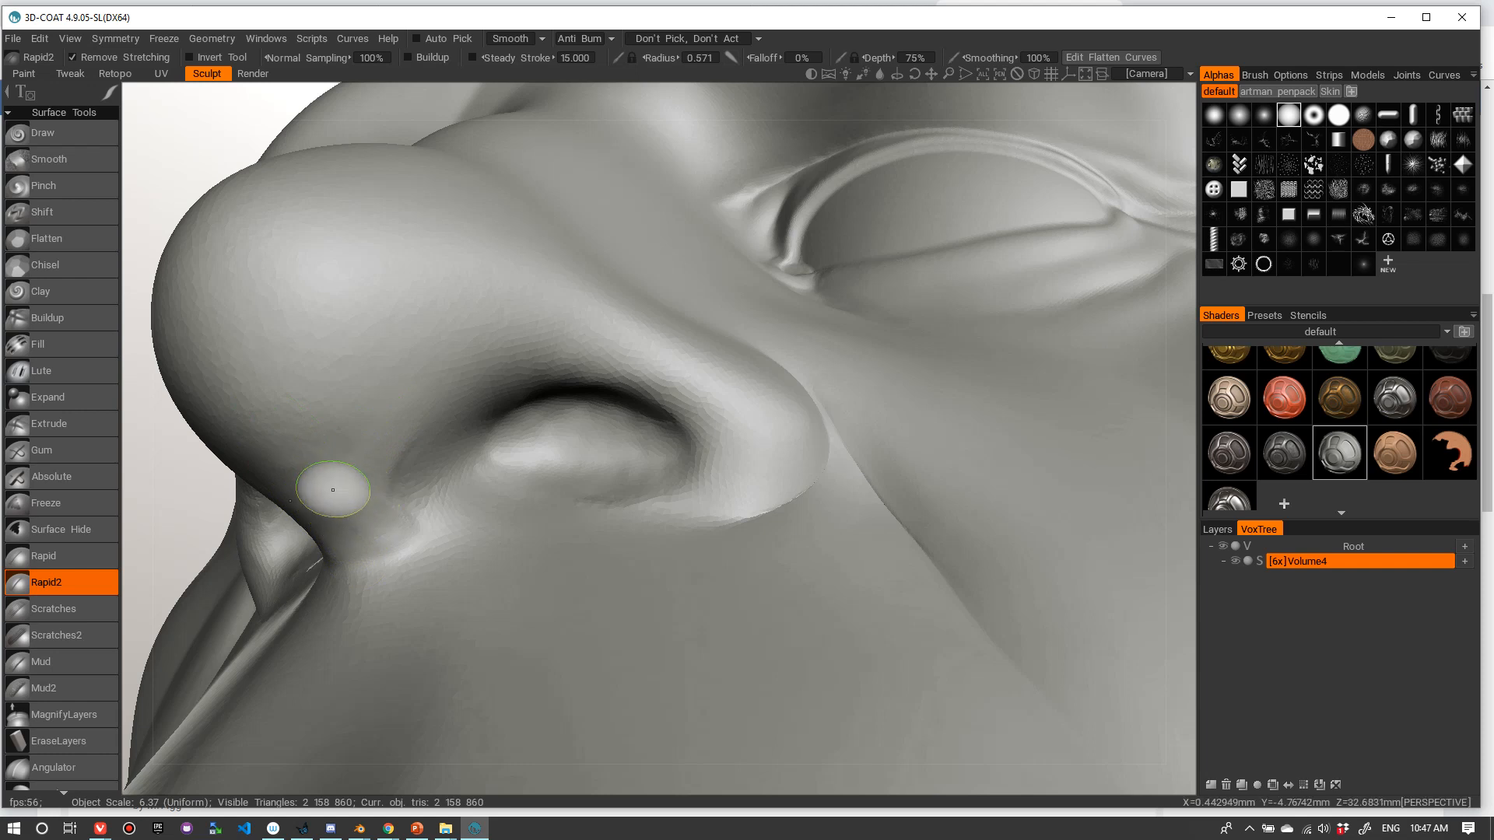
right_click_drag(355, 500, 336, 496)
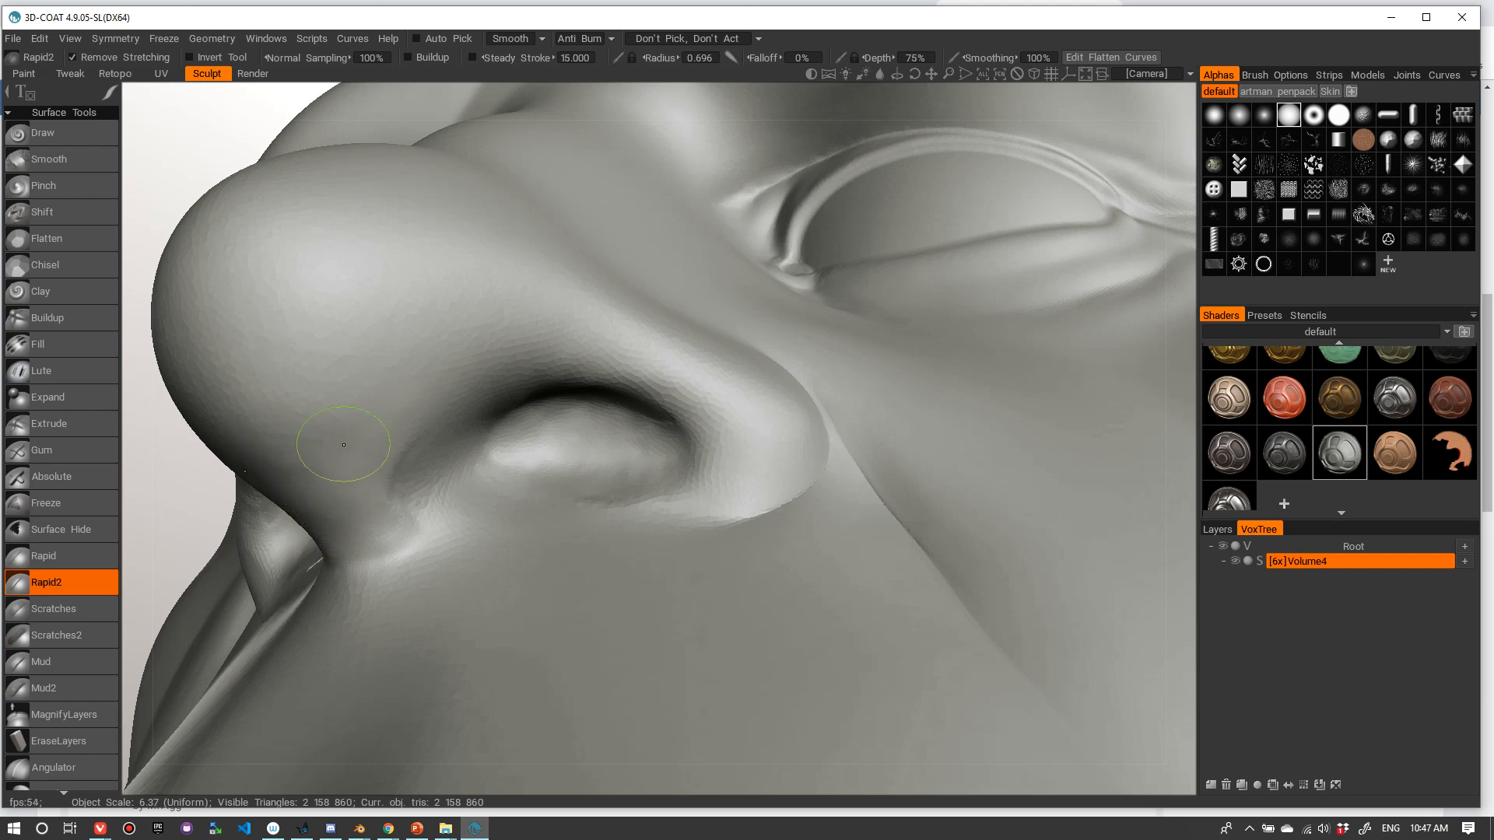
right_click_drag(306, 433, 324, 432)
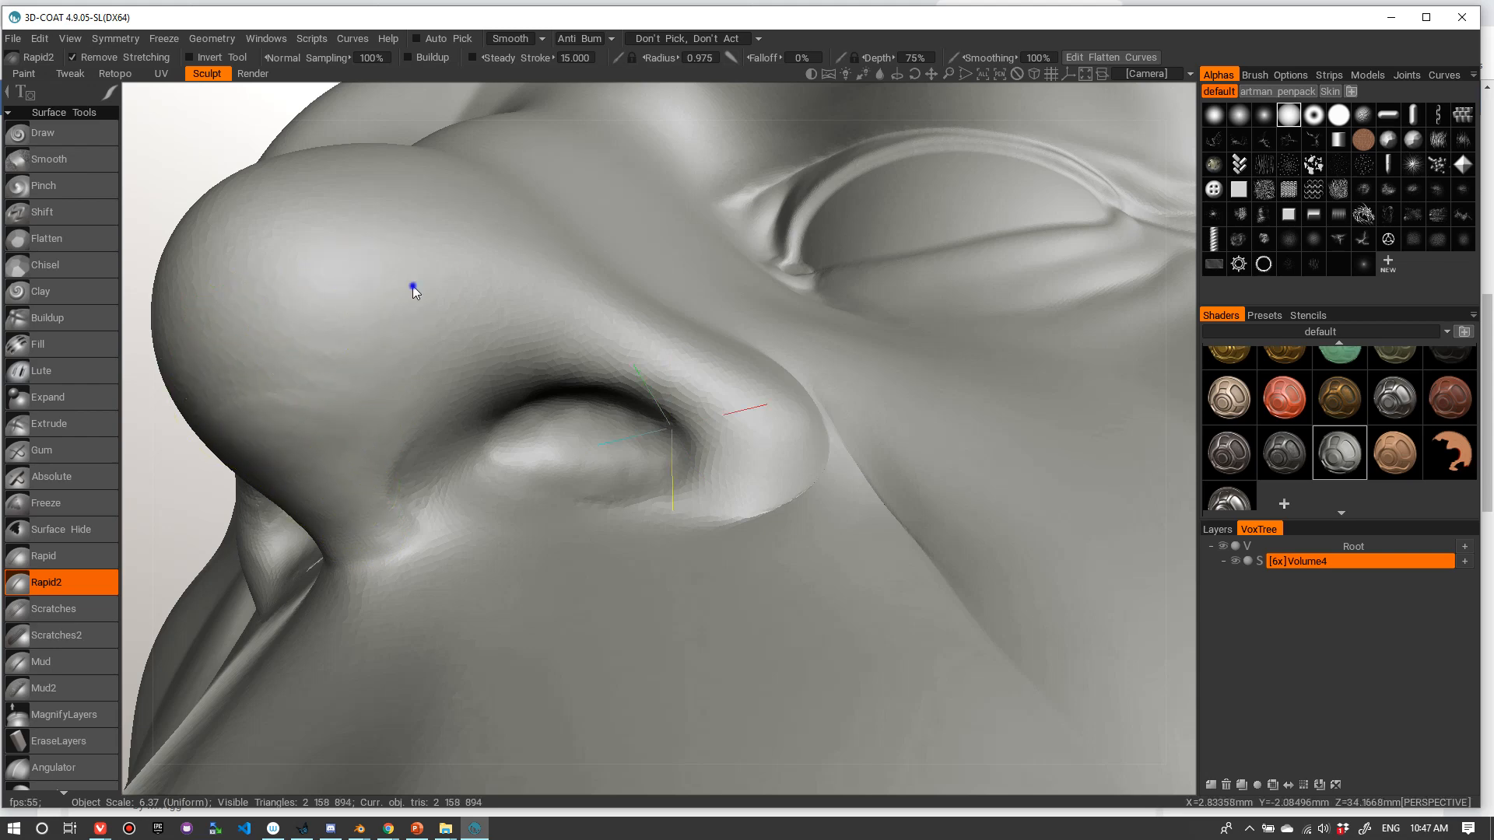
- Refine the columella between the nostrils using Rapid2 with radii of 0.975 and 0.739
right_click_drag(412, 286, 349, 408, "alt")
left_click_drag(349, 408, 448, 397, "alt")
right_click_drag(449, 397, 592, 378, "alt")
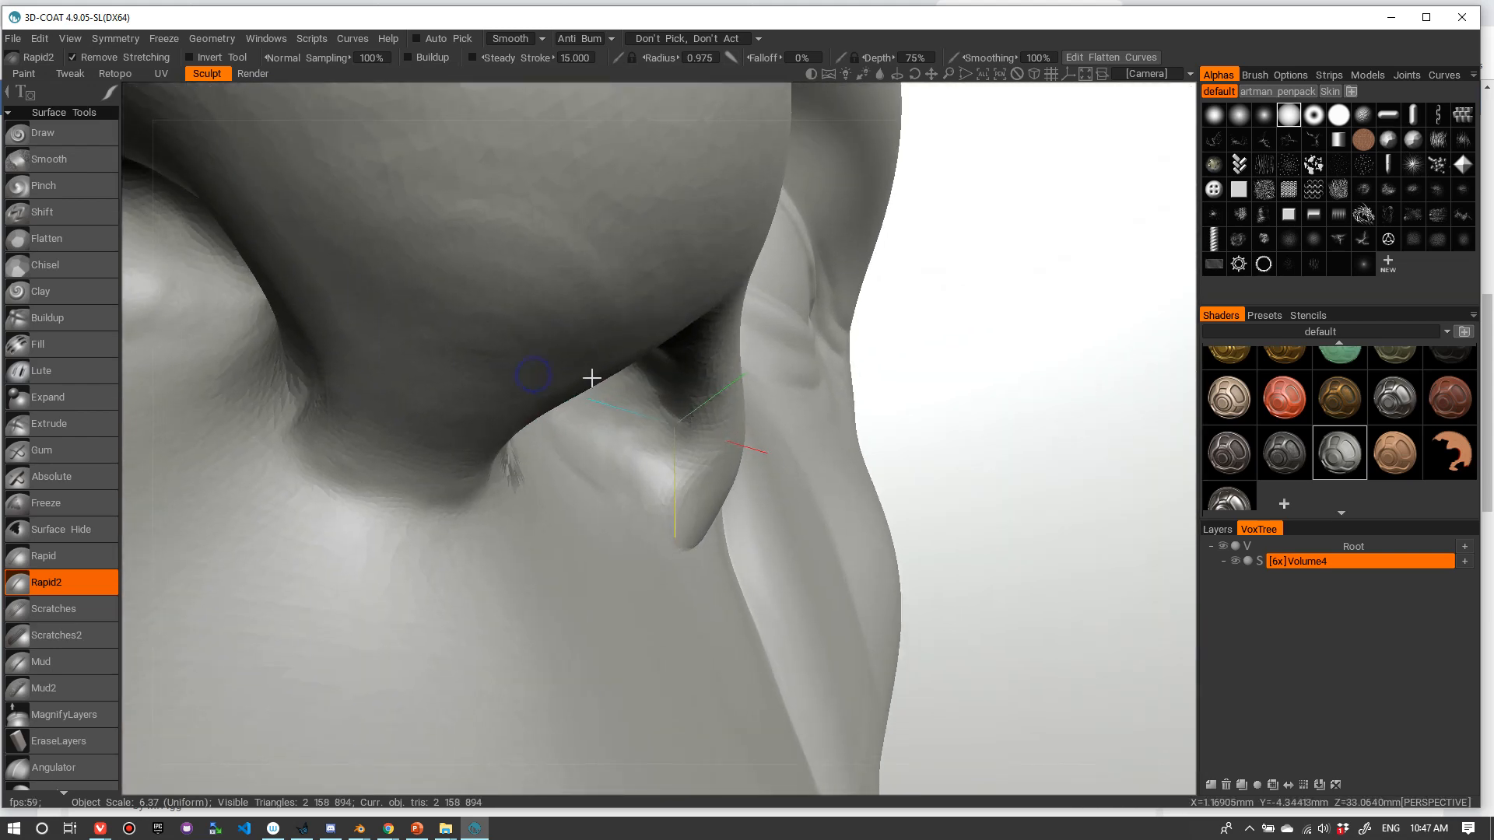
left_click_drag(591, 378, 627, 383, "alt")
right_click_drag(627, 383, 603, 346, "alt")
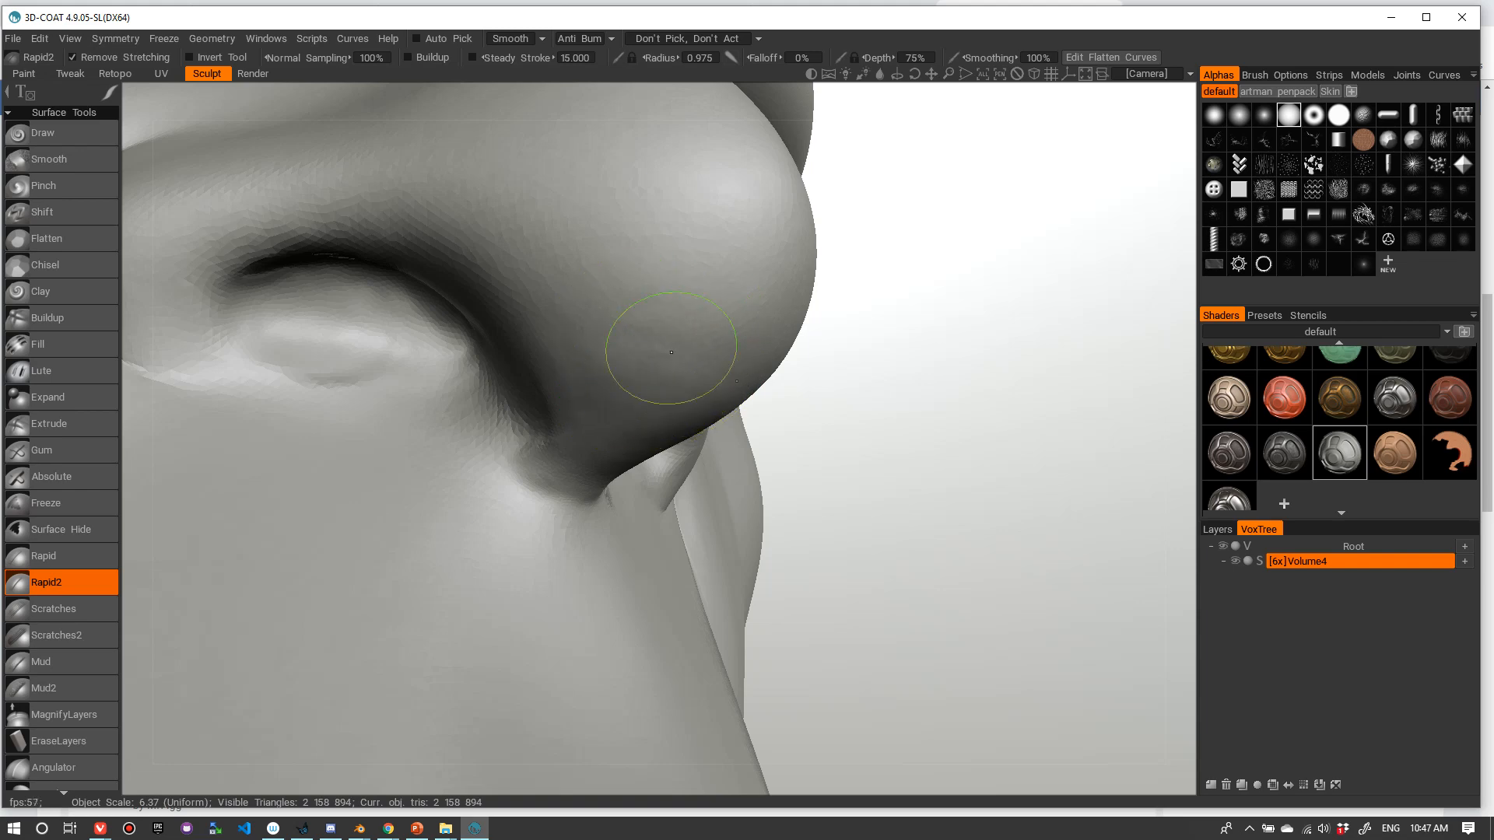
left_click_drag(673, 430, 553, 373, "alt")
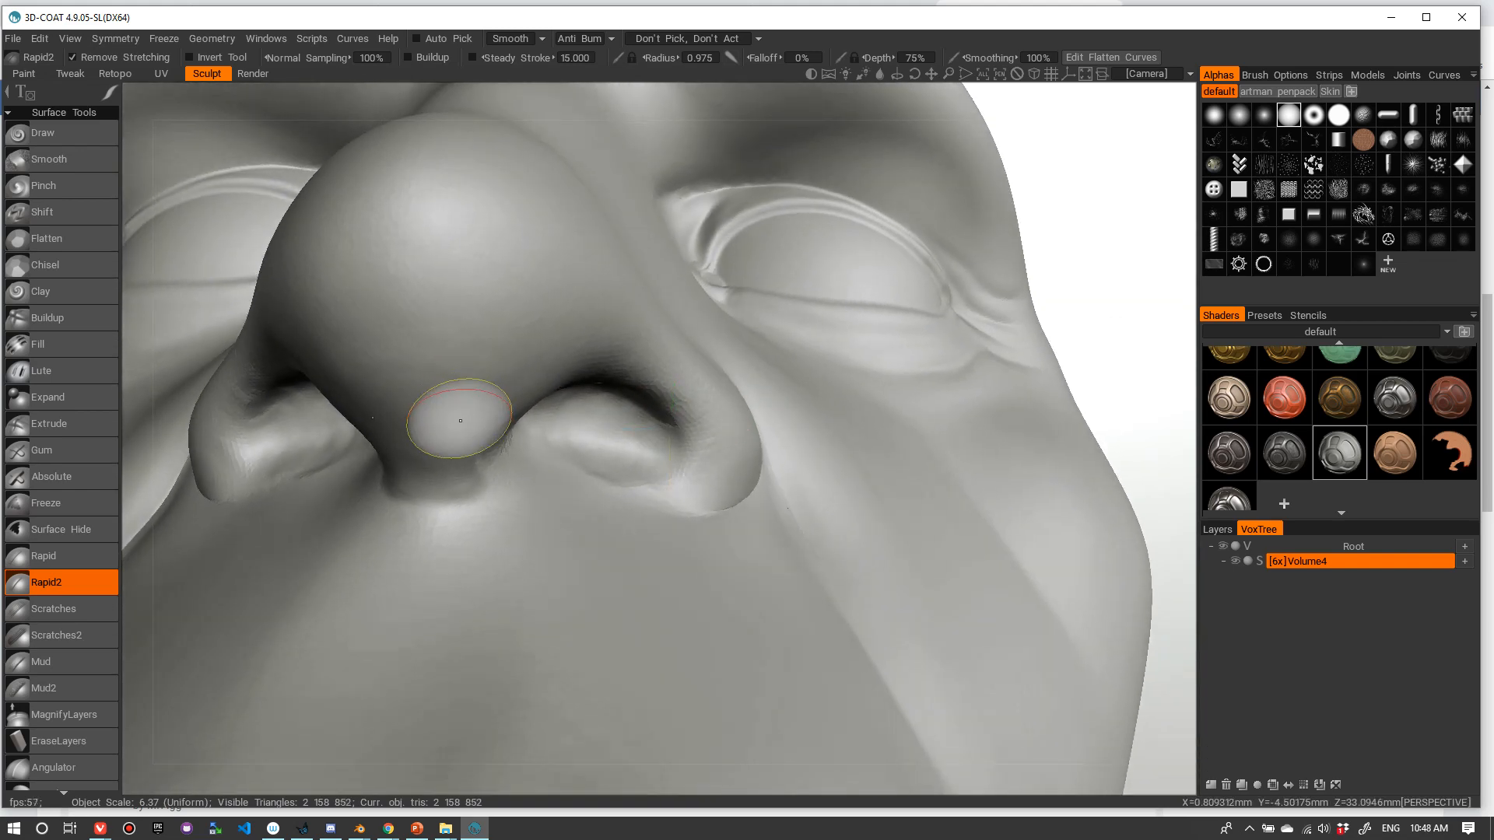
right_click_drag(436, 430, 451, 408, "alt")
left_click_drag(441, 420, 436, 442)
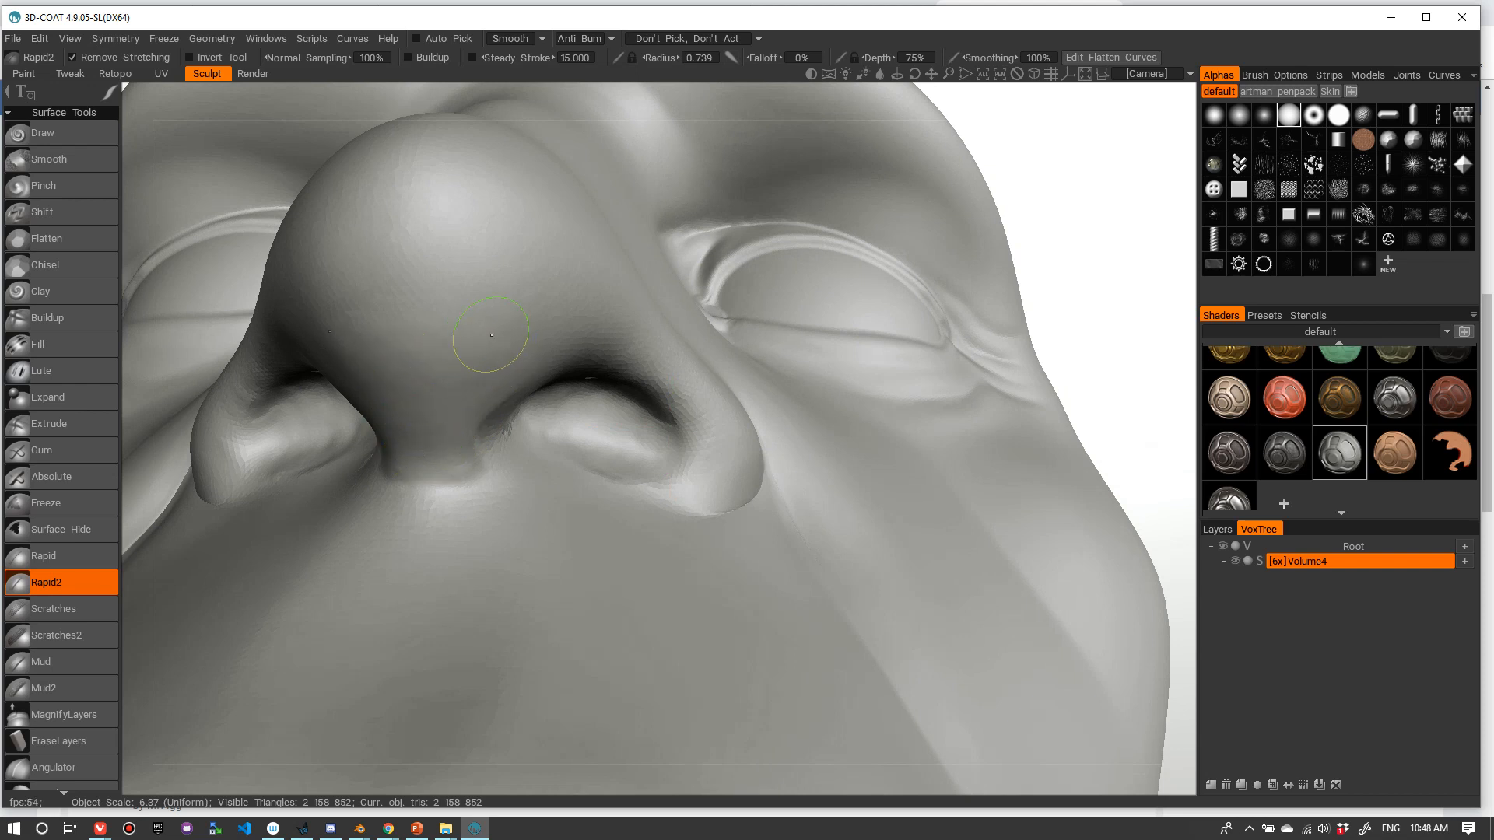
- Sculpt a raised rim around the nostril opening from the columella to the nose wing using Rapid2 with radius 0.471
left_click_drag(562, 388, 526, 413, "alt")
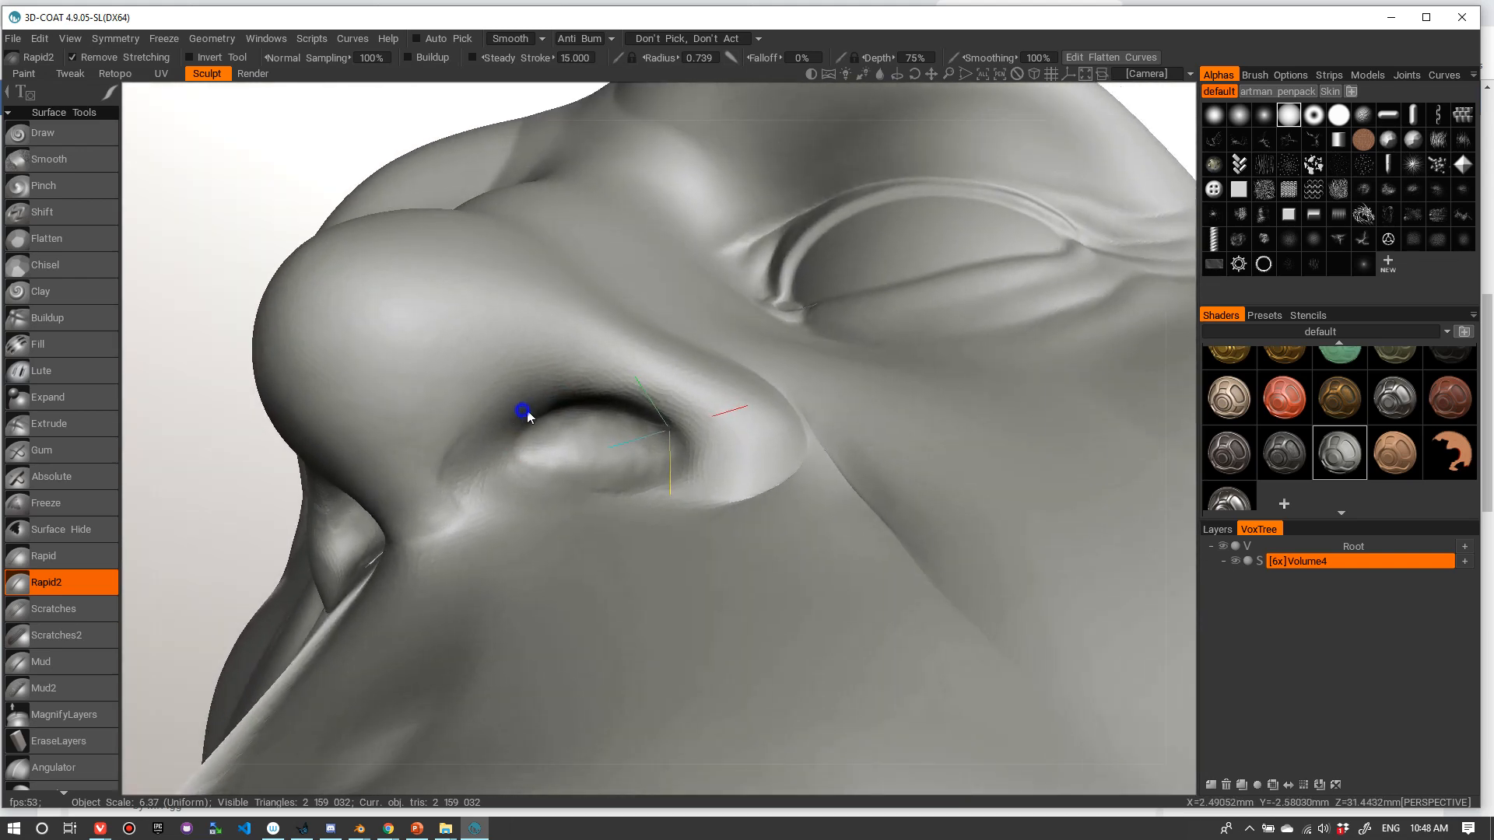
right_click_drag(526, 413, 533, 422, "alt")
left_click_drag(532, 422, 493, 462, "alt")
right_click_drag(494, 461, 460, 518)
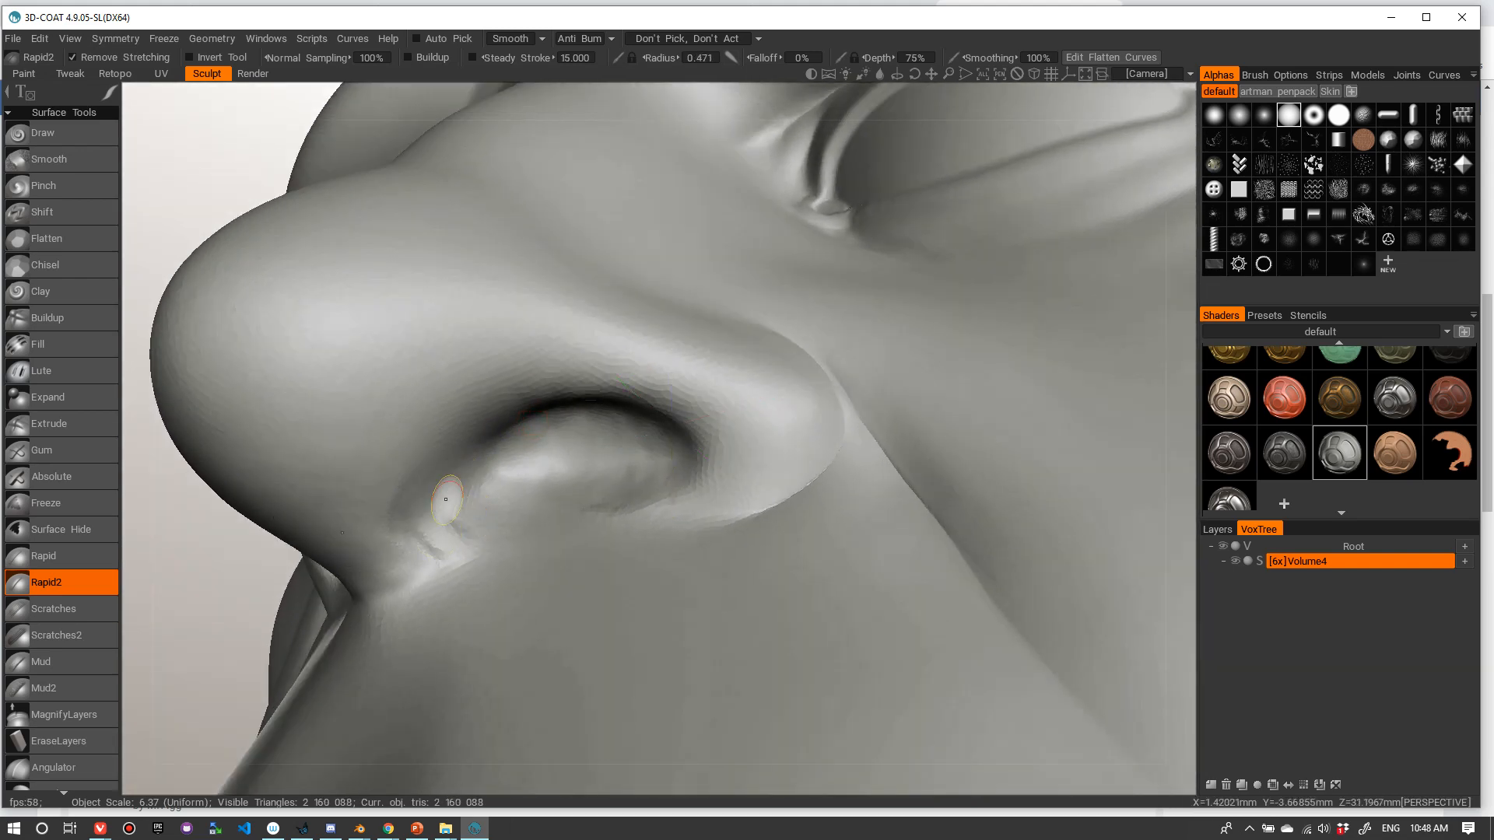
left_click_drag(420, 537, 465, 554)
left_click_drag(471, 486, 443, 500, "alt")
mouse_move(425, 550)
left_mouse_down()
mouse_move(410, 447)
mouse_move(429, 537)
mouse_move(399, 463)
mouse_move(410, 450)
mouse_move(624, 376)
mouse_move(604, 362)
left_mouse_up()
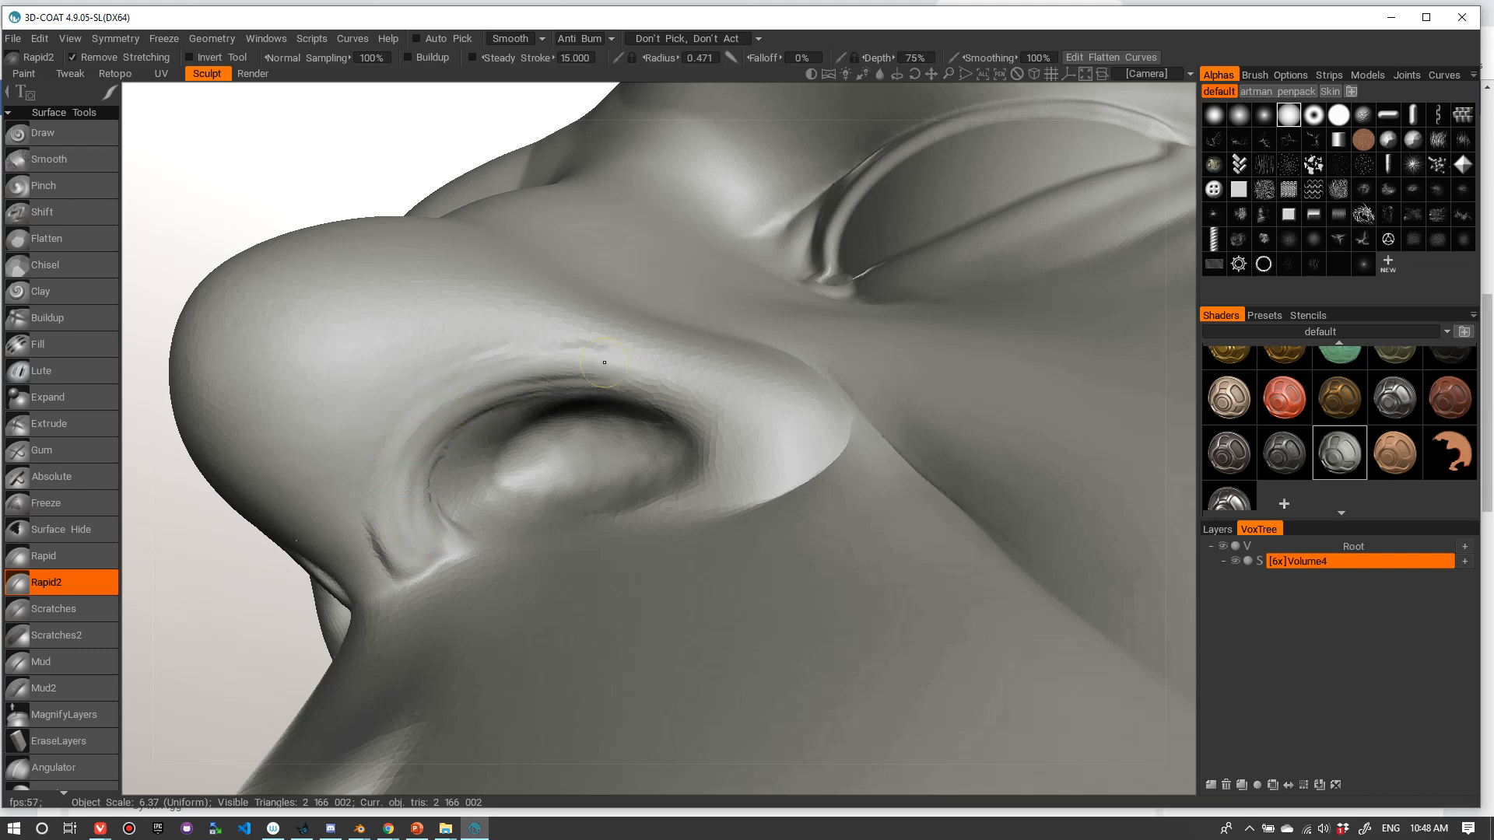
mouse_move(438, 405)
left_mouse_down()
mouse_move(669, 409)
mouse_move(731, 478)
mouse_move(715, 443)
left_mouse_up()
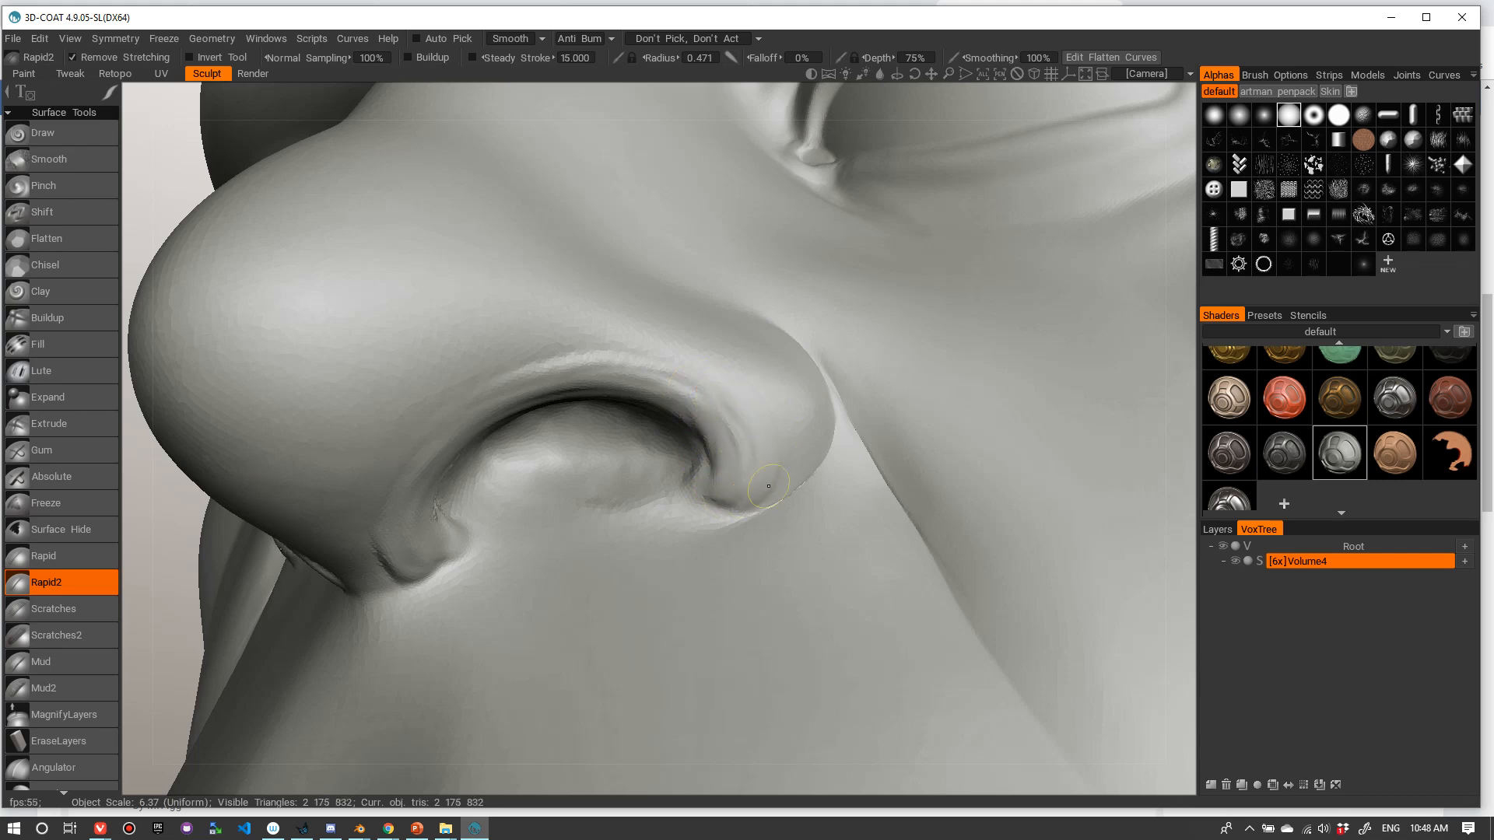
- Refine the nostril rim along its upper edge and outer wing, blending it into the nose using radius 0.471
left_click_drag(617, 382, 671, 413, "alt")
scroll(814, 440, "up", 3)
right_click_drag(671, 412, 734, 410, "alt")
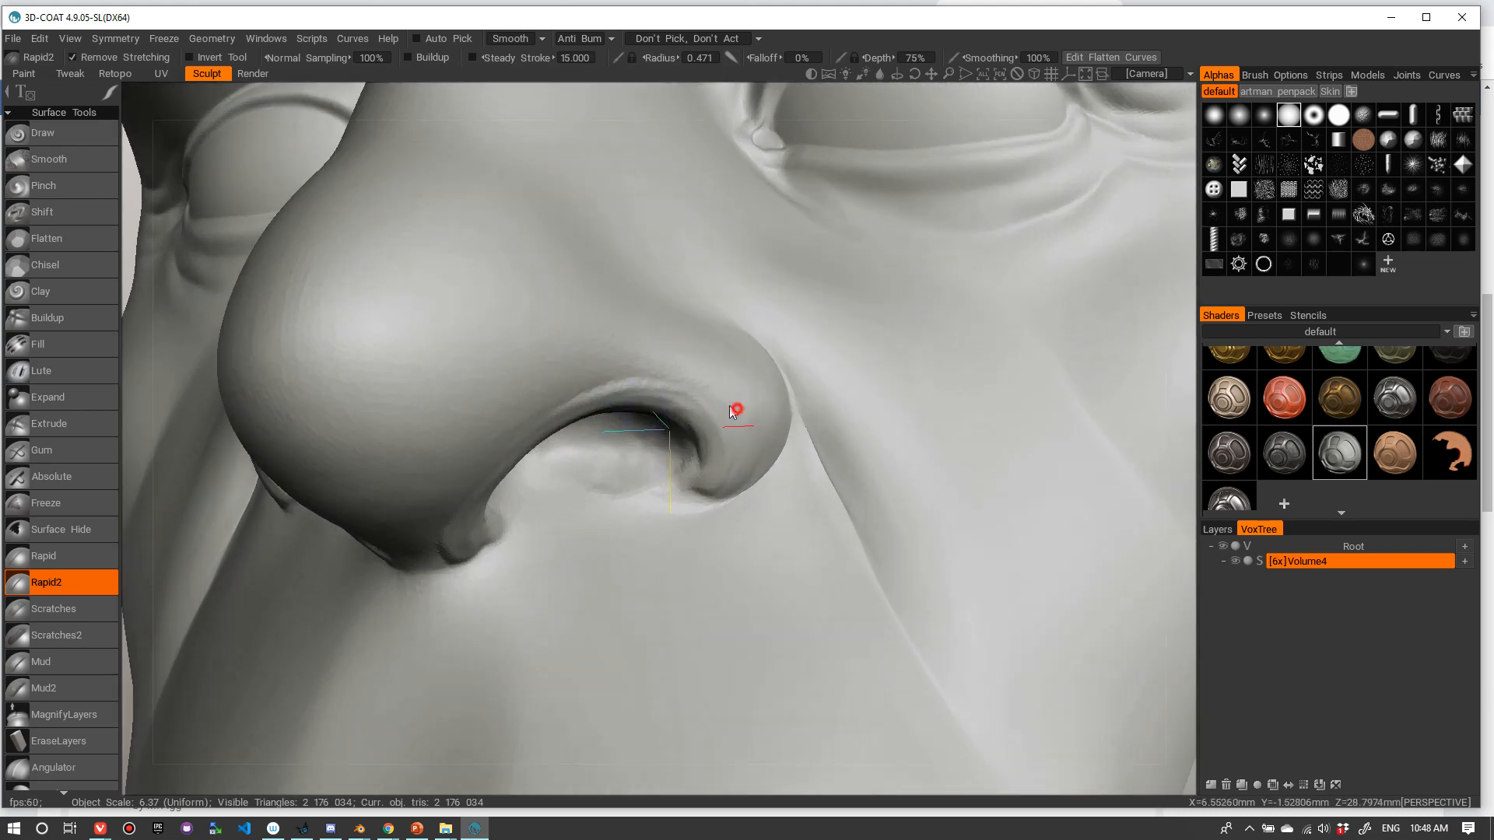
left_click_drag(733, 410, 686, 392, "alt")
right_click_drag(686, 392, 679, 362, "alt")
left_click_drag(678, 361, 534, 400, "alt")
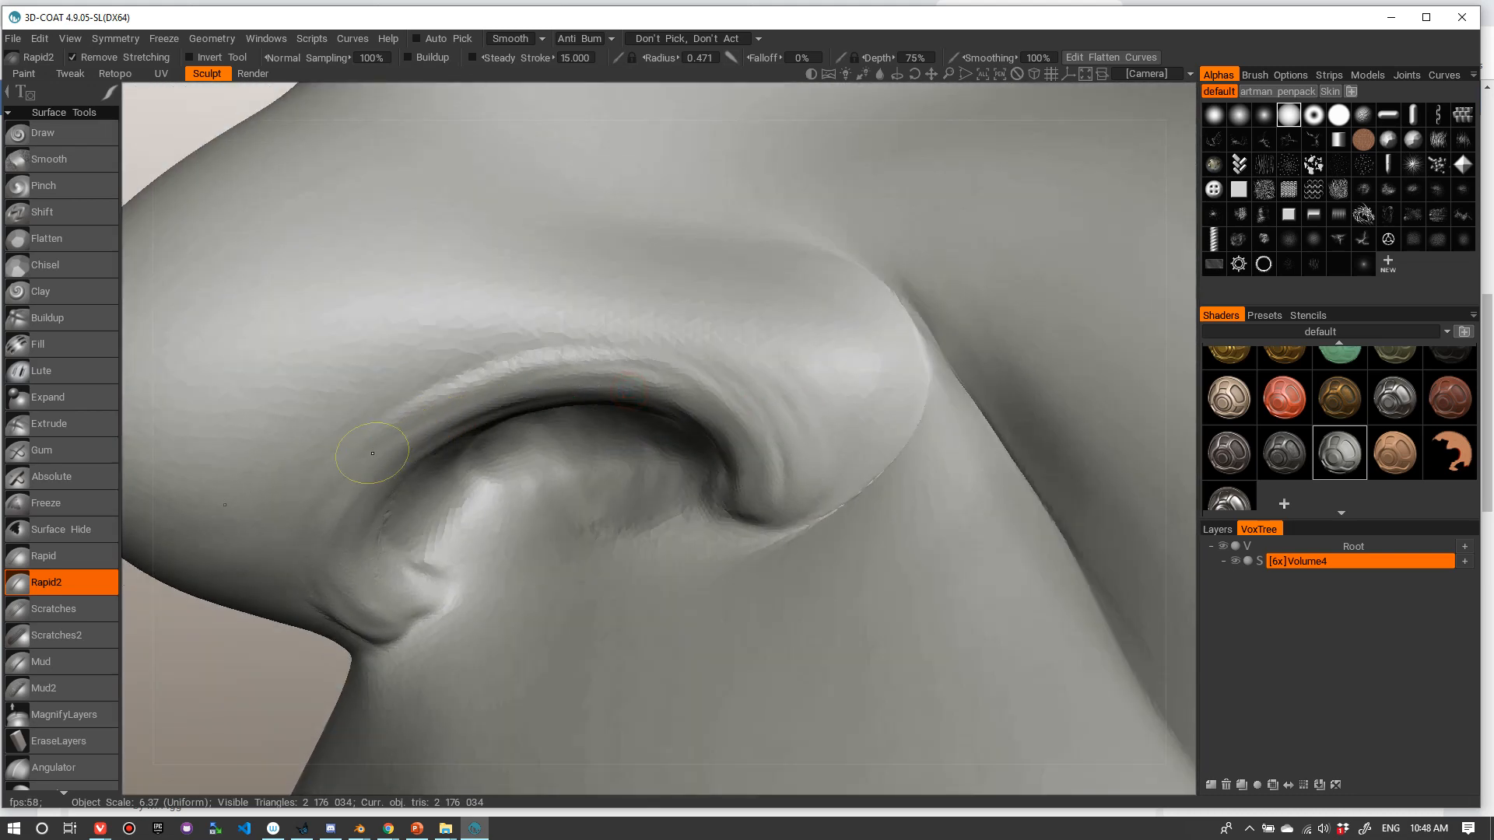
left_click_drag(699, 368, 770, 428)
mouse_move(511, 385)
left_mouse_down()
mouse_move(700, 373)
mouse_move(766, 428)
left_mouse_up()
mouse_move(599, 366)
left_mouse_down()
mouse_move(710, 360)
mouse_move(807, 460)
mouse_move(787, 451)
left_mouse_up()
left_click_drag(684, 359, 573, 374, "alt")
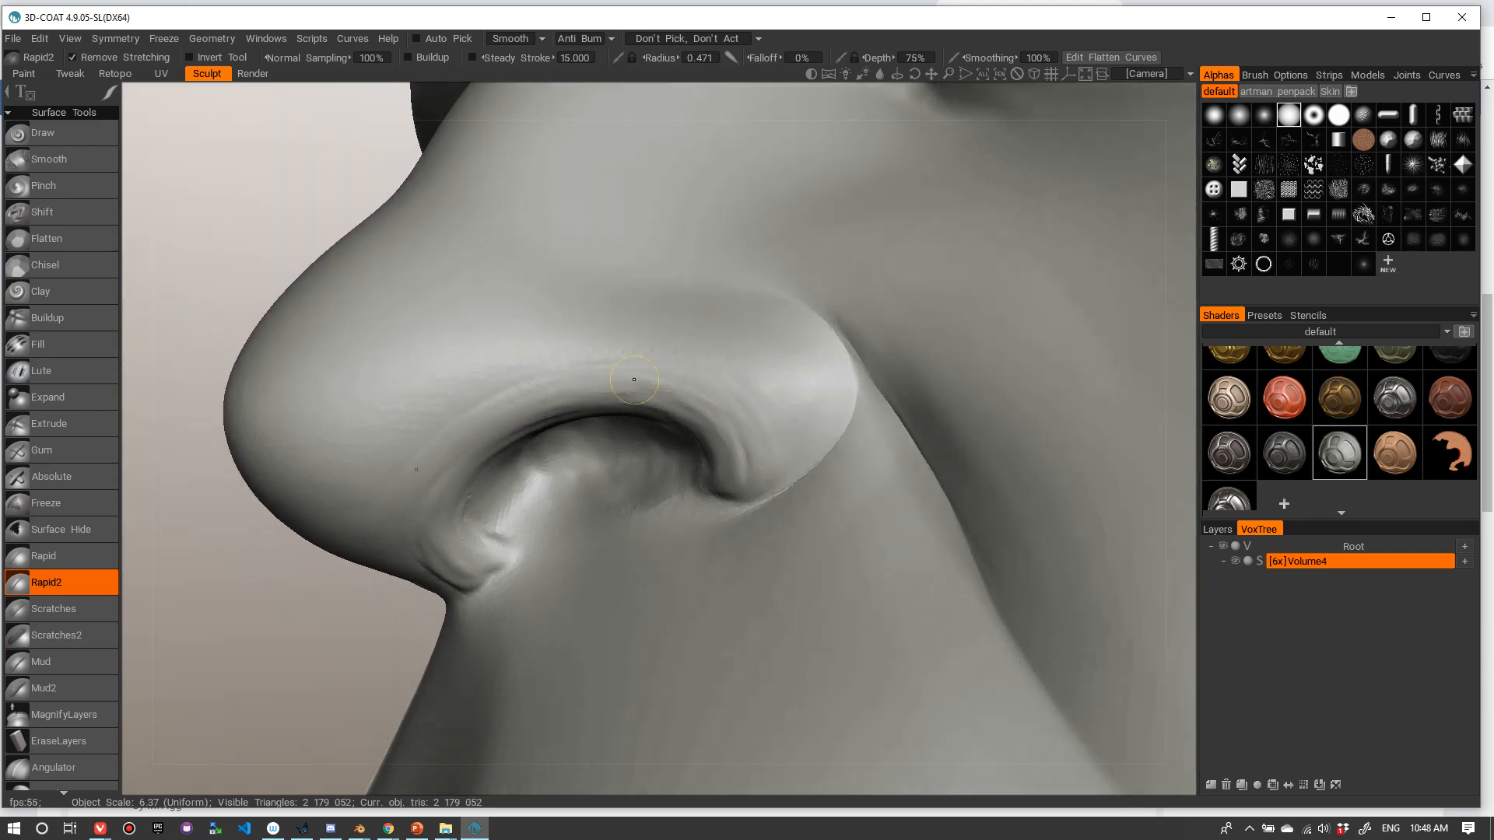
left_click_drag(665, 366, 533, 428, "alt")
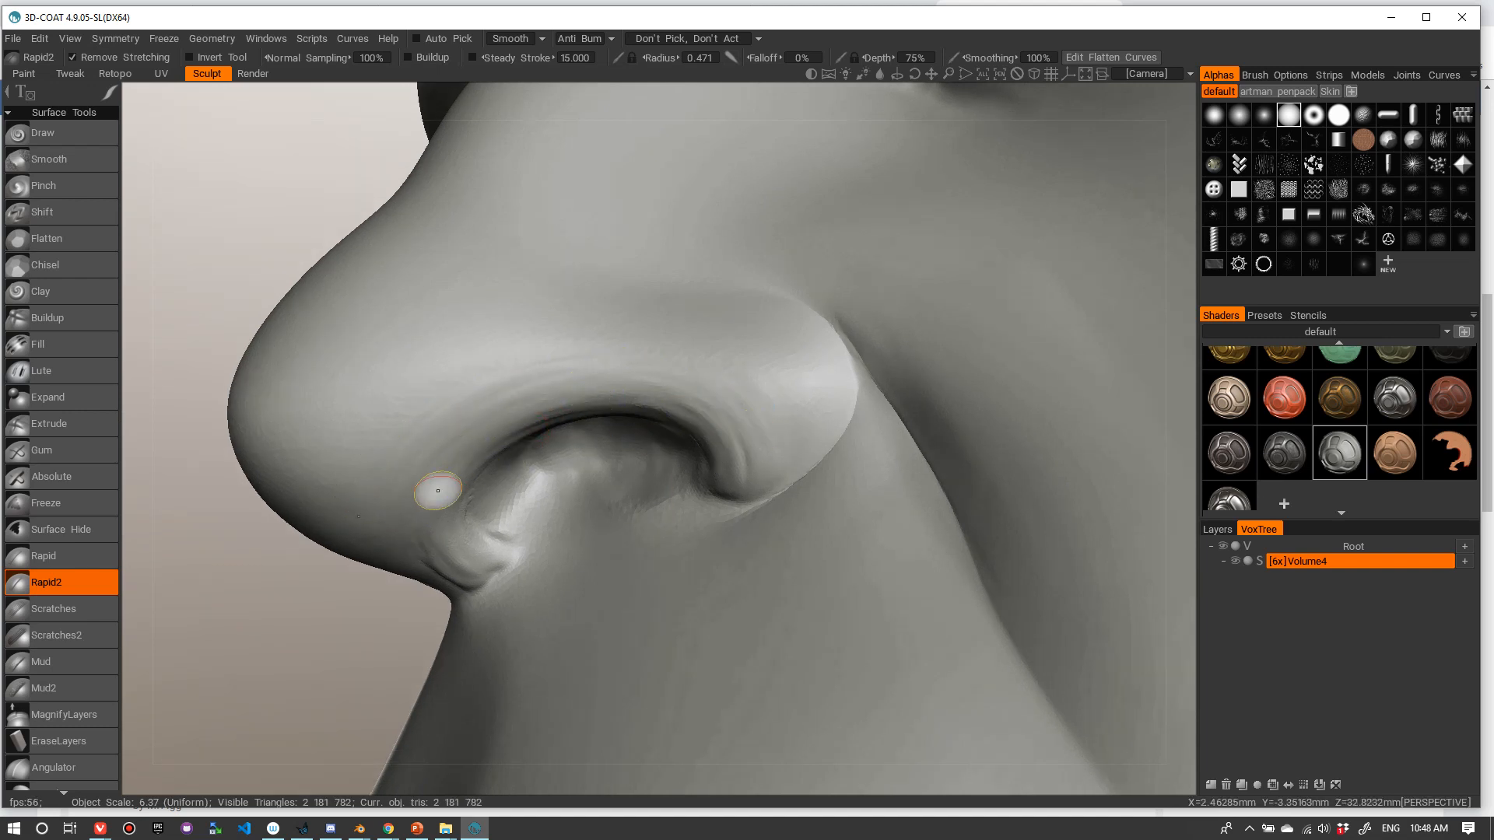
- Shape the columella's edge and deepen the inside of the nostril toward the wing using Rapid2 with radius 0.471
mouse_move(417, 538)
left_mouse_down("alt")
mouse_move(535, 531)
mouse_move(710, 428)
mouse_move(769, 450)
mouse_move(657, 437)
mouse_move(665, 471)
mouse_move(732, 408)
left_mouse_up("alt")
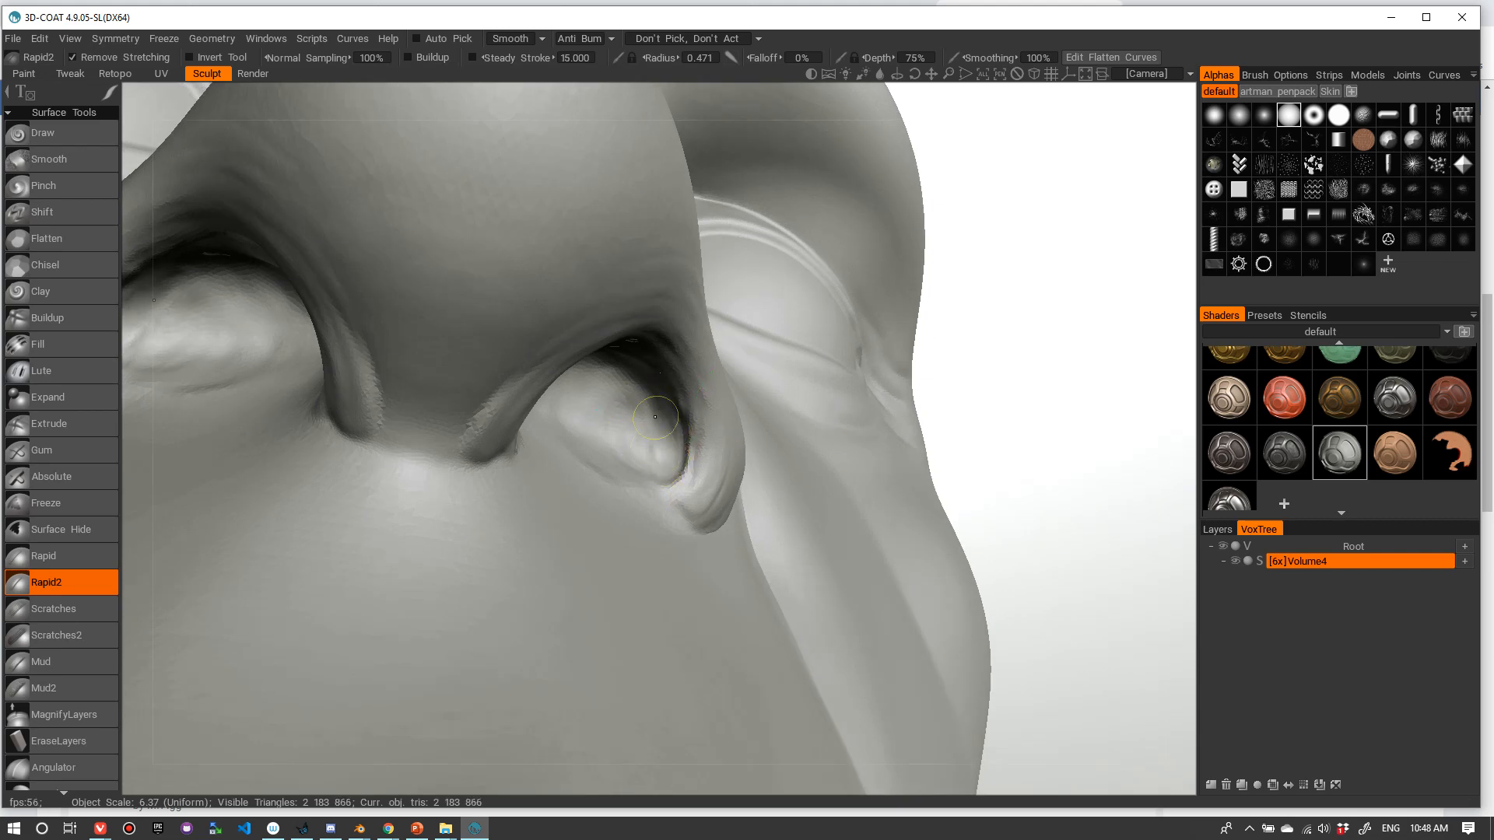
left_click_drag(664, 445, 683, 420, "alt")
mouse_move(683, 420)
right_mouse_down("alt")
mouse_move(721, 402)
mouse_move(735, 424)
right_mouse_up("alt")
mouse_move(743, 435)
left_mouse_down()
mouse_move(754, 450)
mouse_move(734, 477)
mouse_move(693, 425)
mouse_move(728, 490)
mouse_move(725, 358)
mouse_move(693, 395)
mouse_move(648, 363)
left_mouse_up()
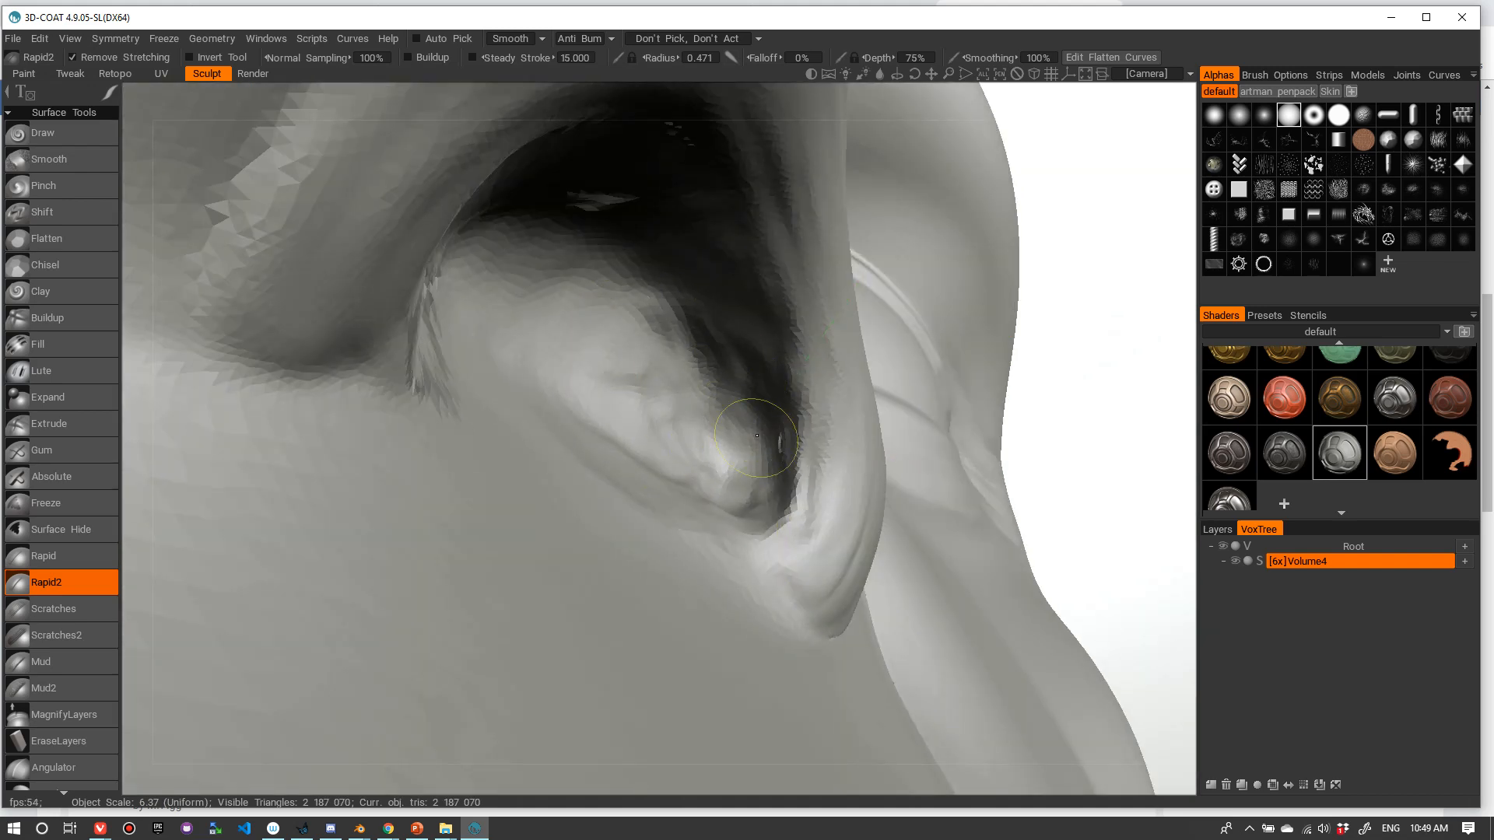
- Hollow out the front of the nostril cavity with radius 0.471 and even out its inner surface with radius 0.958
mouse_move(744, 437)
left_mouse_down("alt")
mouse_move(829, 454)
mouse_move(704, 400)
mouse_move(577, 443)
mouse_move(523, 423)
mouse_move(354, 487)
mouse_move(520, 568)
mouse_move(604, 563)
left_mouse_up("alt")
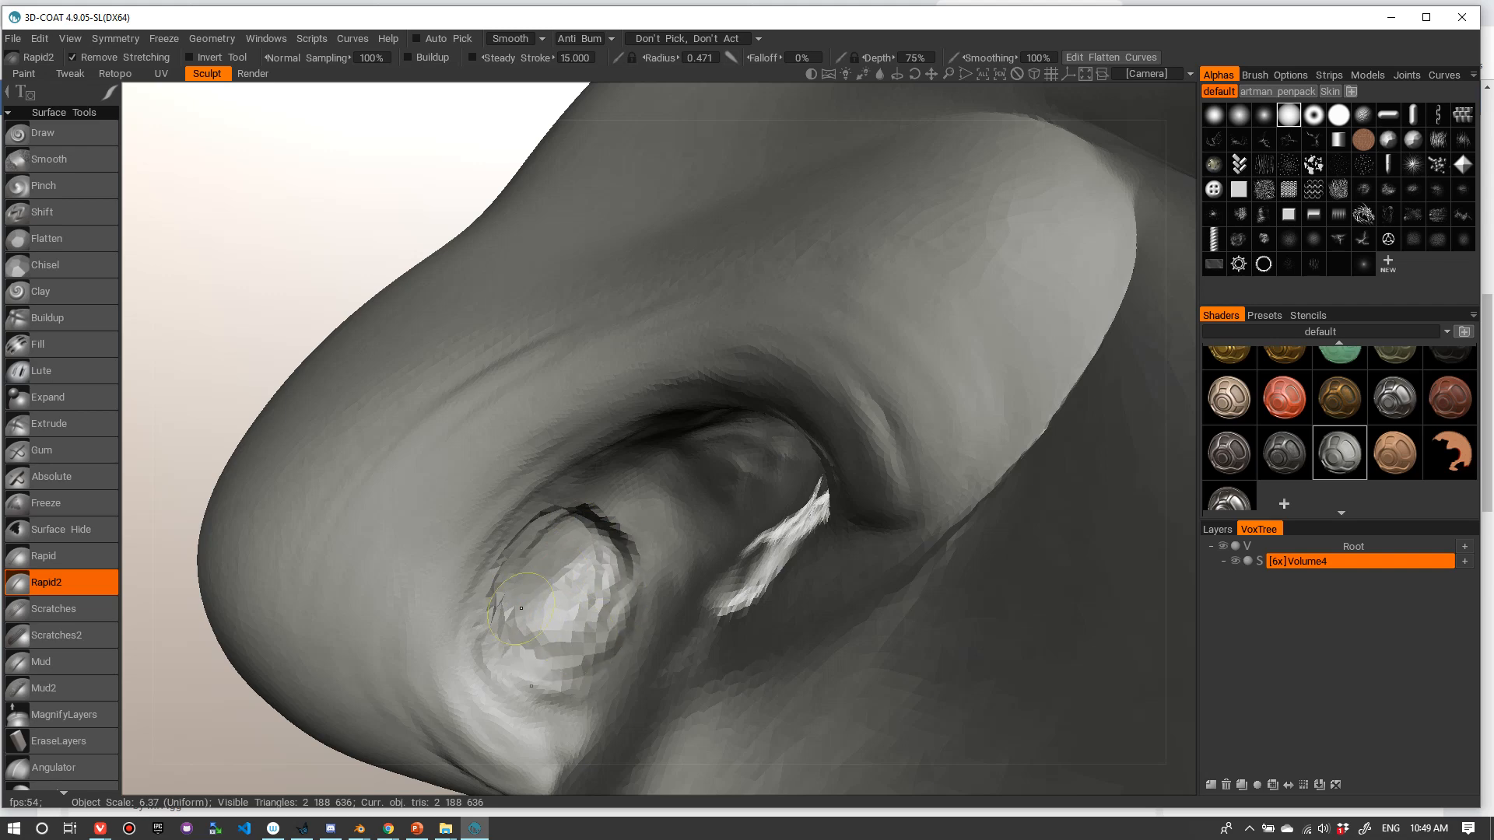
mouse_move(521, 608)
left_mouse_down()
mouse_move(580, 661)
mouse_move(638, 599)
mouse_move(668, 536)
left_mouse_up()
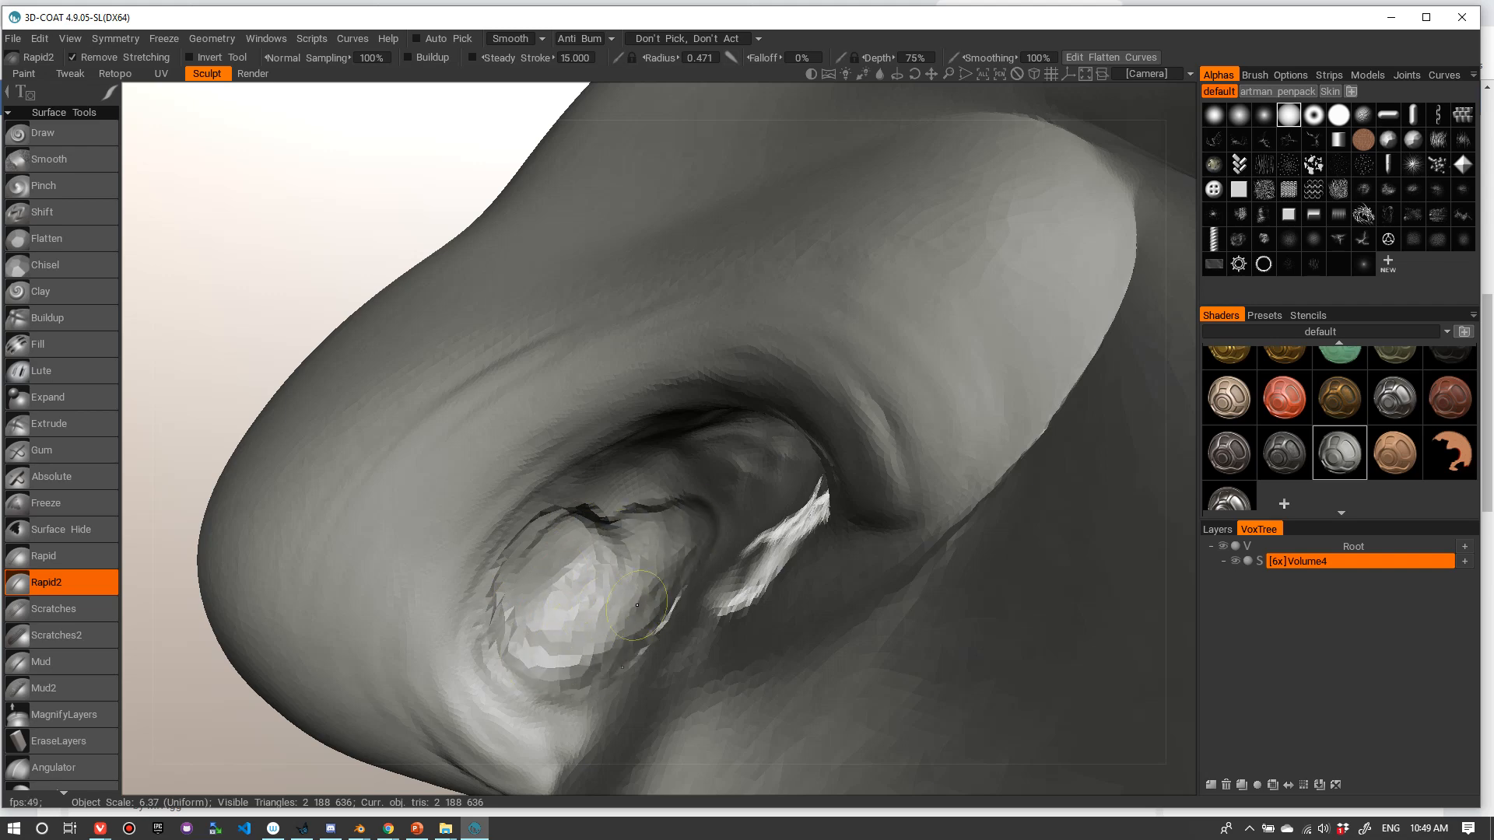
mouse_move(637, 605)
left_mouse_down()
mouse_move(666, 574)
mouse_move(646, 545)
mouse_move(668, 537)
mouse_move(636, 543)
mouse_move(747, 521)
mouse_move(670, 534)
left_mouse_up()
right_click_drag(620, 524, 655, 496)
mouse_move(668, 496)
left_mouse_down()
mouse_move(664, 540)
mouse_move(591, 510)
left_mouse_up()
right_click_drag(591, 510, 623, 504)
left_click_drag(554, 525, 452, 591)
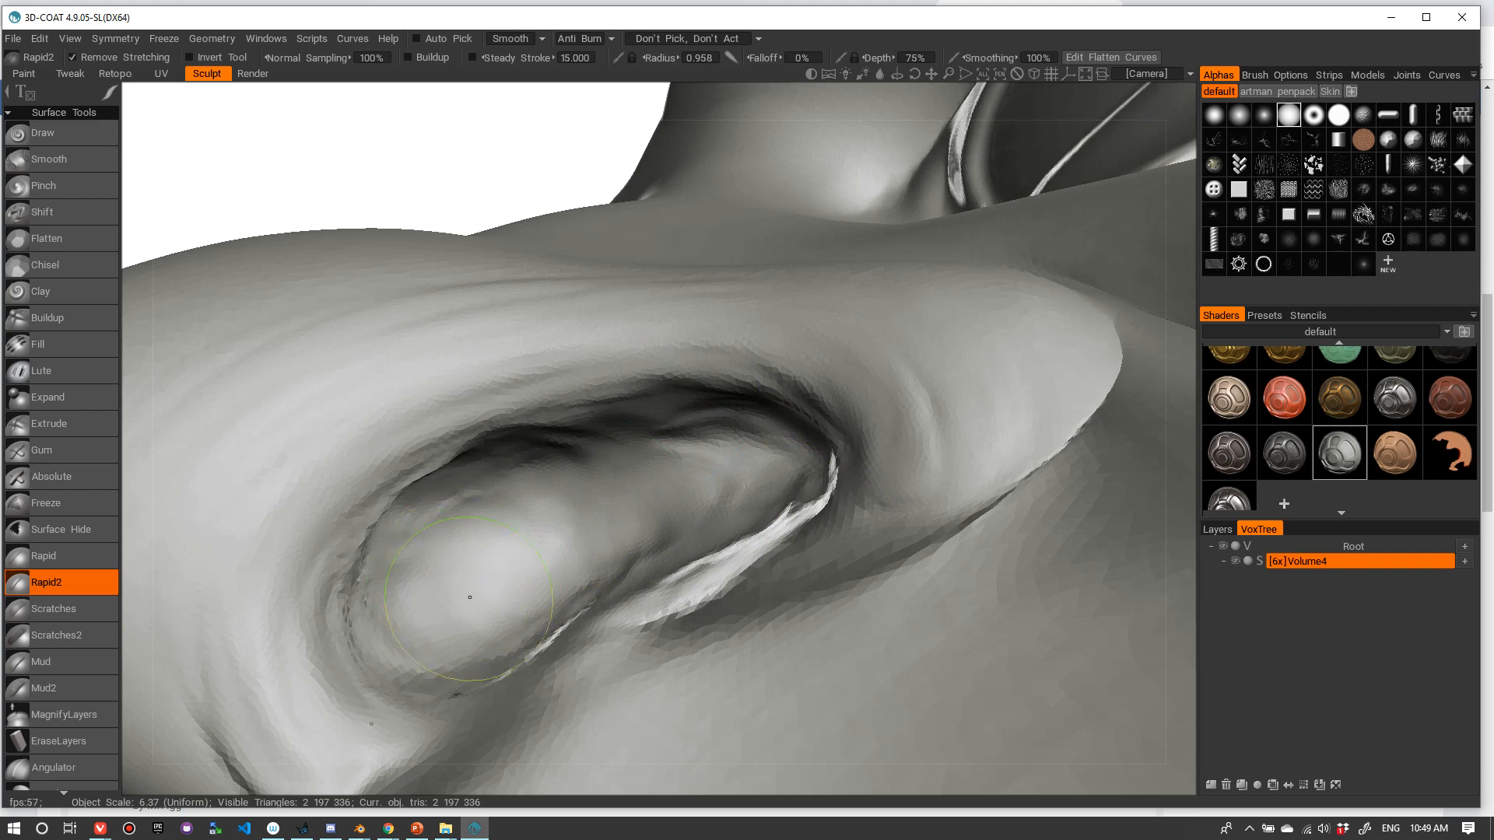
- Rework the inner walls and floor of the nostril cavity along its full length using Rapid2 with radius 0.695
left_click_drag(660, 534, 707, 498, "alt")
right_click_drag(707, 498, 686, 440)
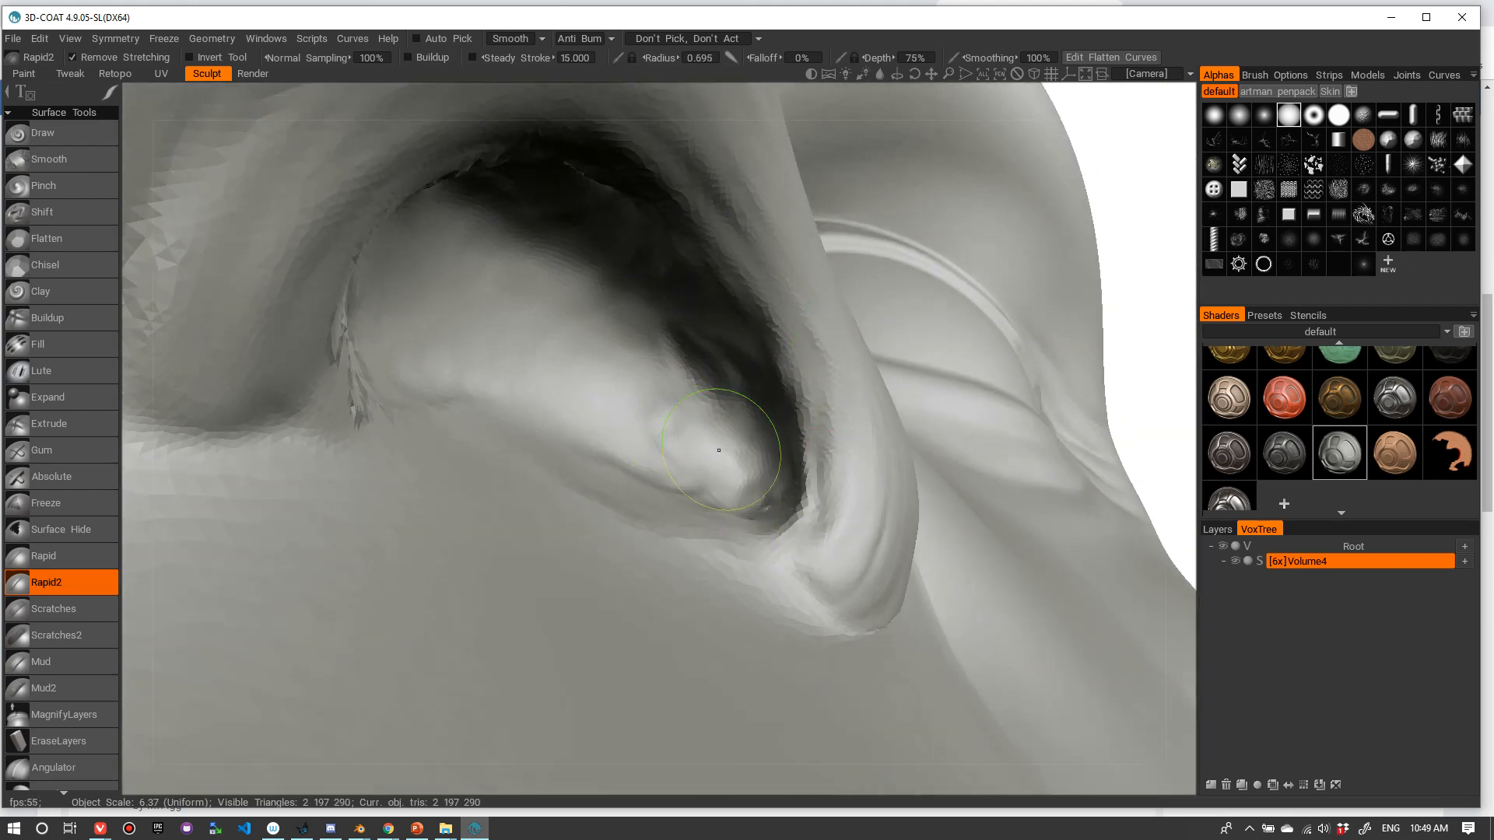
left_click_drag(723, 481, 727, 490)
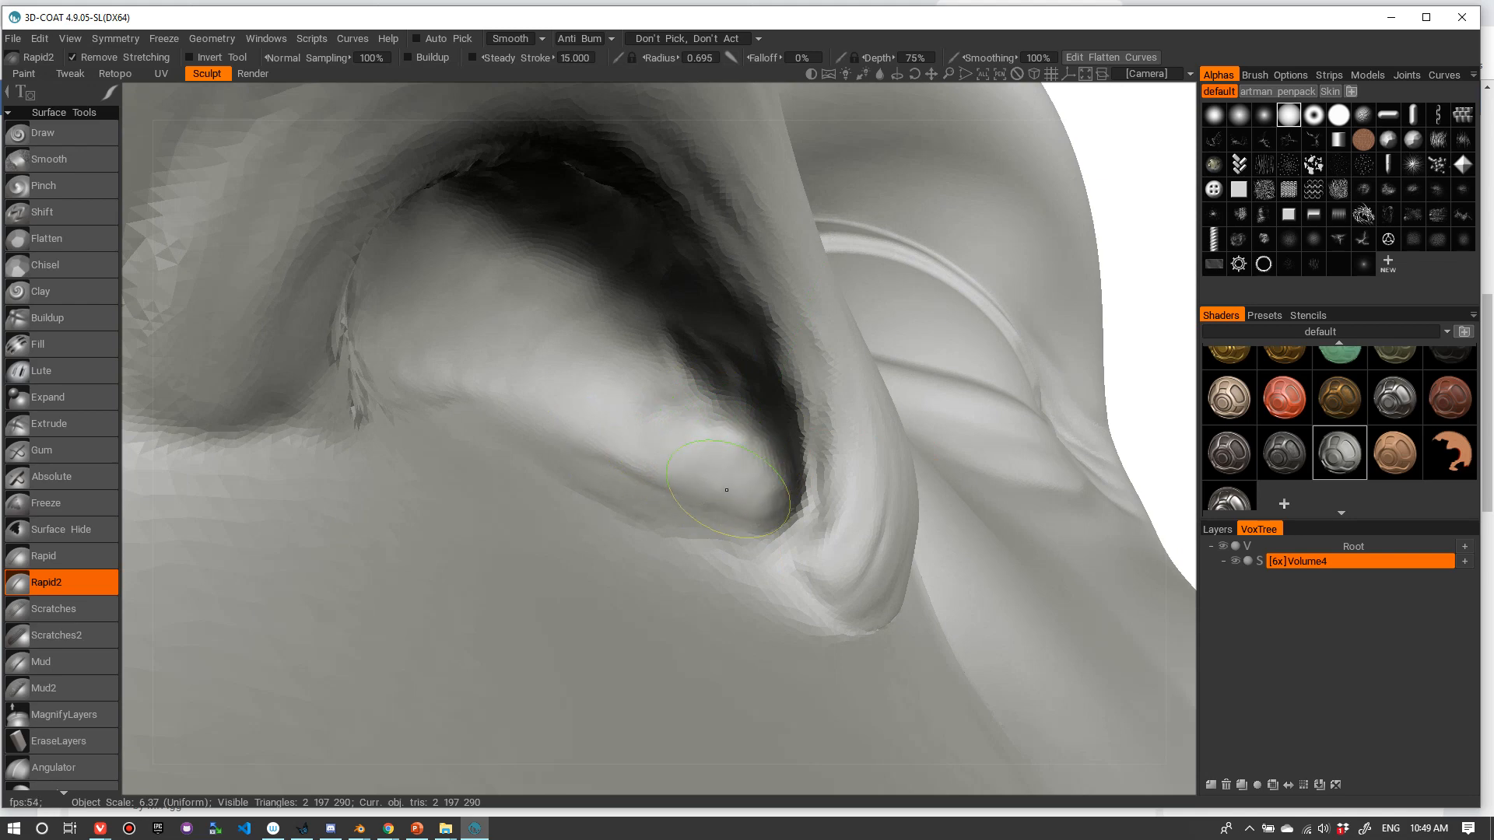
left_click_drag(658, 332, 534, 283)
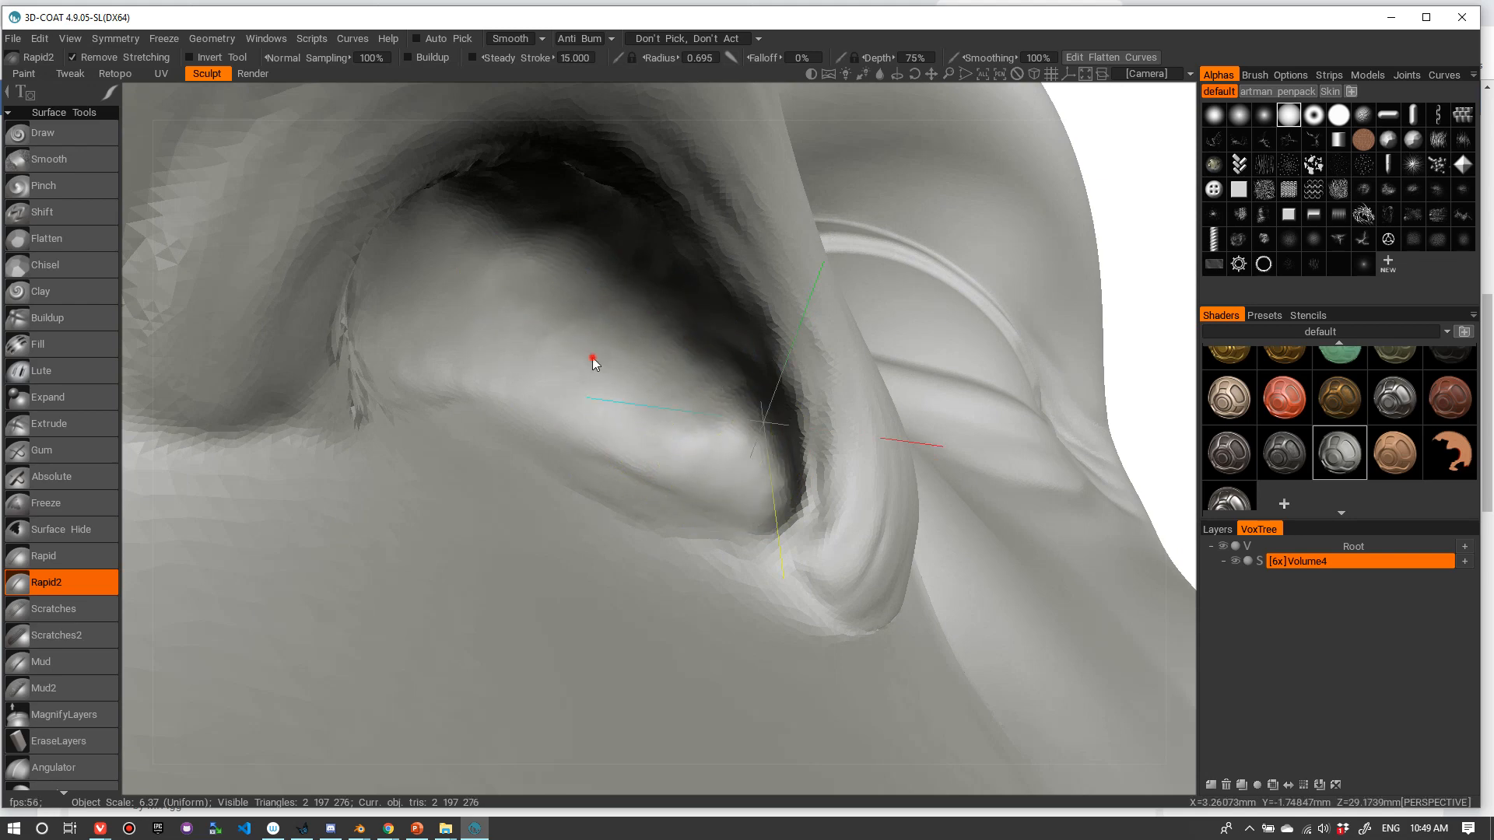
mouse_move(593, 360)
left_mouse_down("alt")
mouse_move(445, 333)
mouse_move(517, 633)
left_mouse_up("alt")
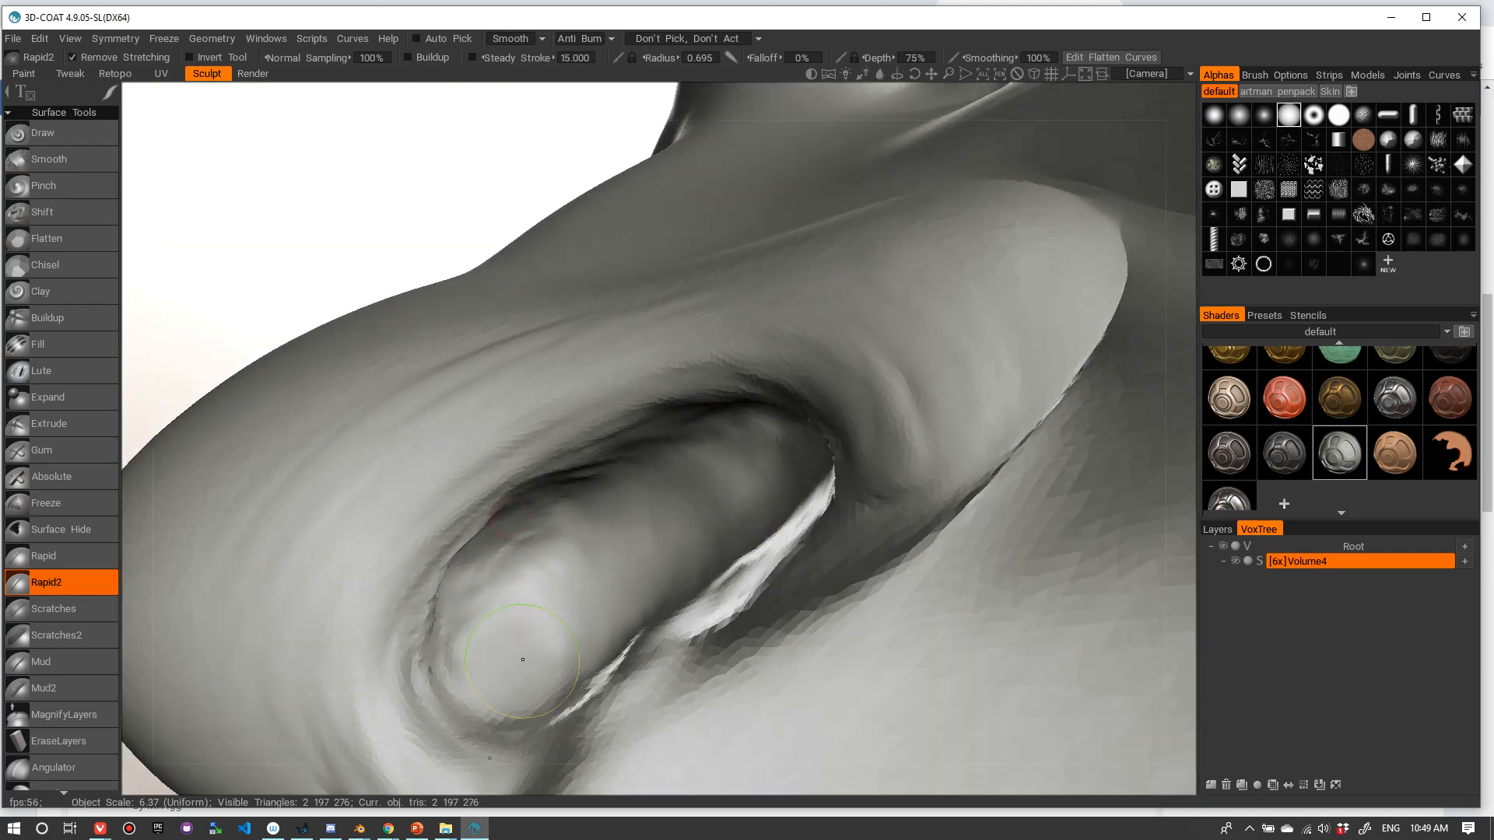
mouse_move(591, 545)
left_mouse_down("alt")
mouse_move(620, 536)
mouse_move(573, 534)
mouse_move(663, 486)
mouse_move(607, 568)
mouse_move(770, 440)
left_mouse_up("alt")
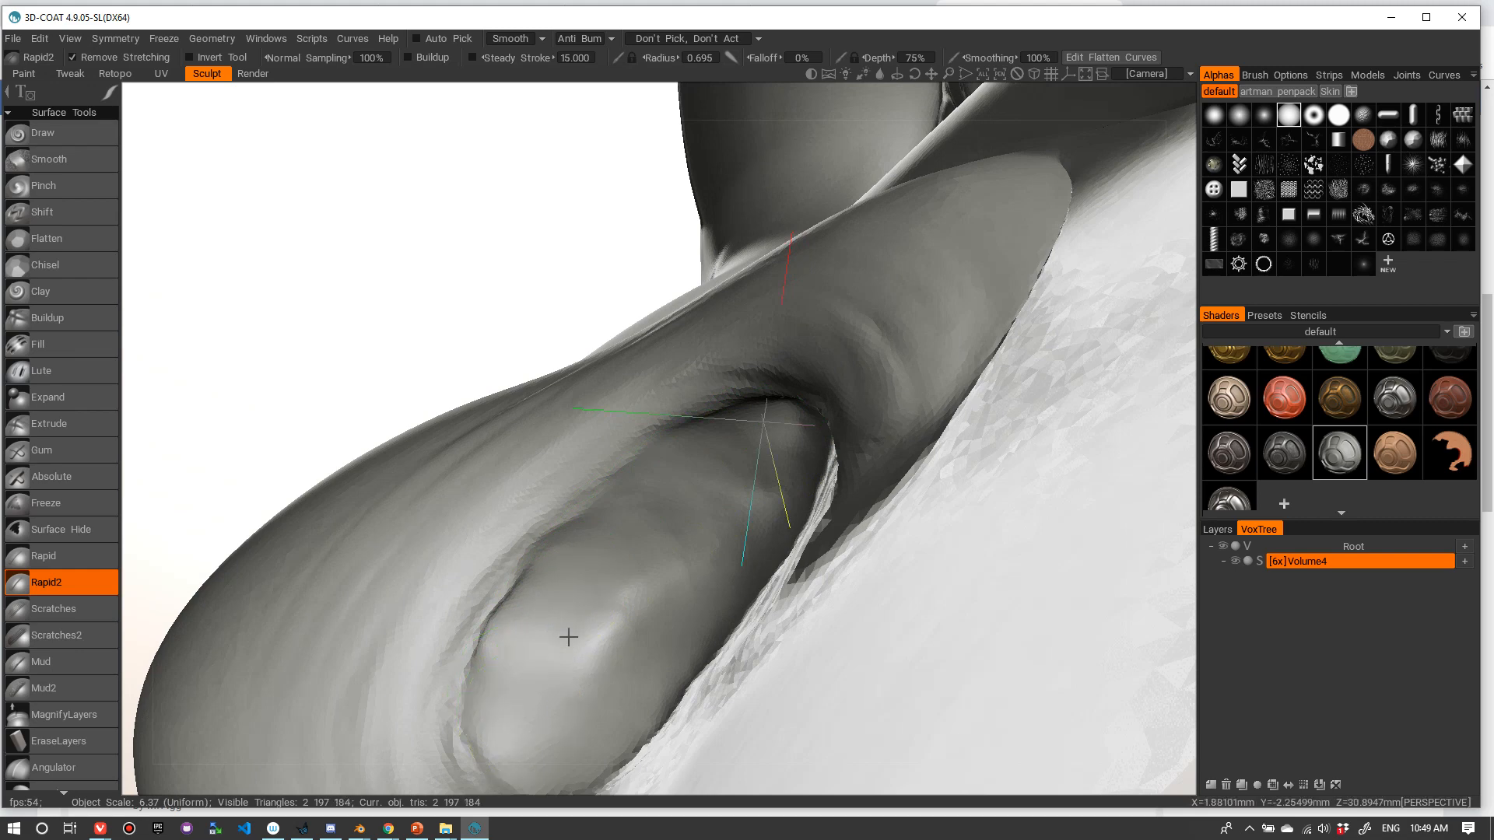
mouse_move(569, 638)
left_mouse_down("alt")
mouse_move(544, 641)
mouse_move(614, 571)
left_mouse_up("alt")
mouse_move(597, 646)
left_mouse_down("alt")
mouse_move(630, 663)
mouse_move(505, 502)
left_mouse_up("alt")
- Smooth the side of the nose above the nostril and across the wing with brush radii of 1.206 and 0.930
left_click_drag(438, 422, 327, 486, "shift")
right_click_drag(324, 480, 371, 470)
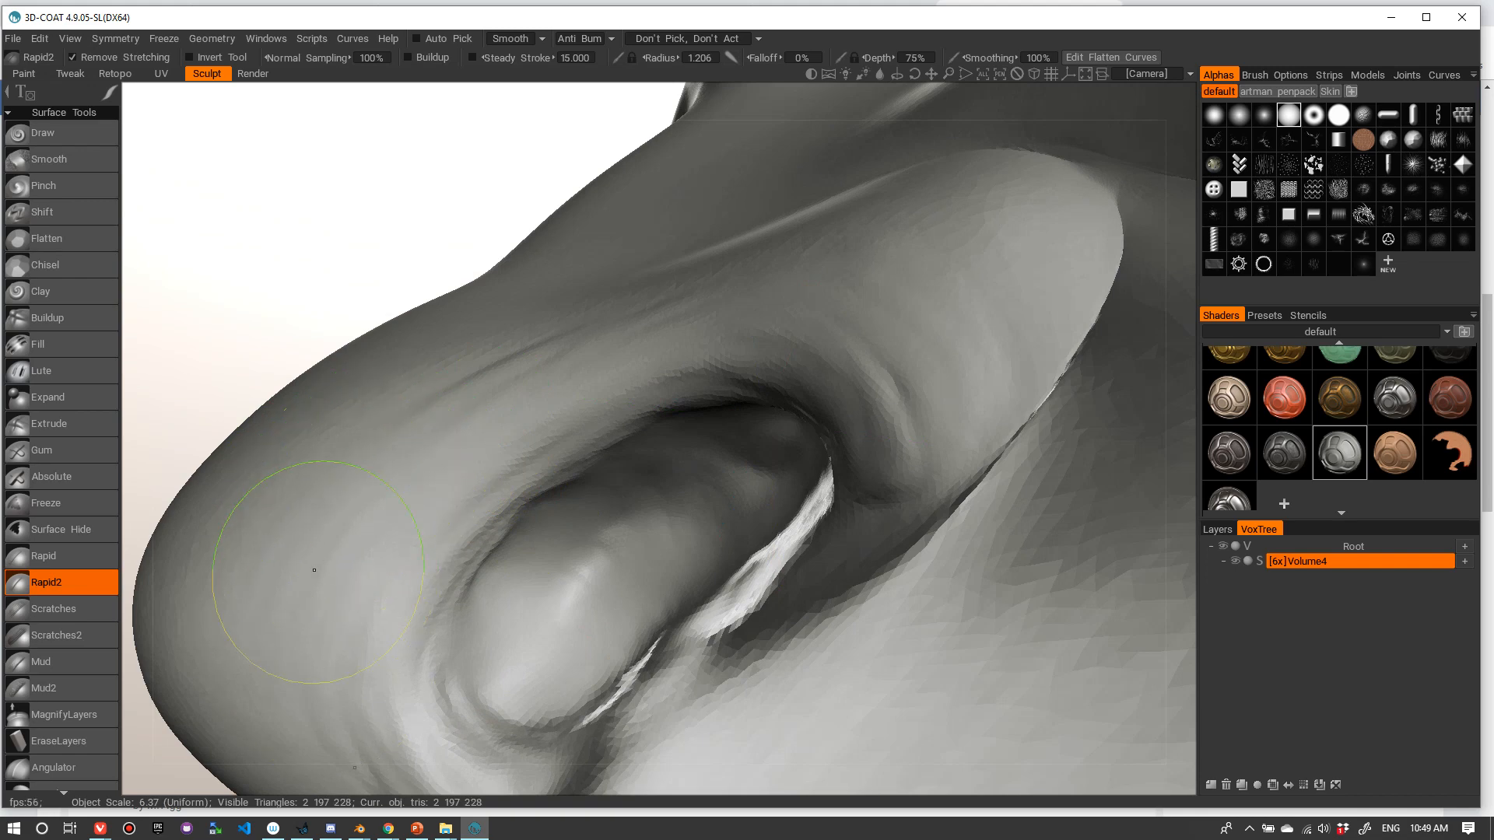
left_click_drag(476, 438, 463, 444, "shift")
right_click_drag(464, 444, 428, 440)
left_click_drag(428, 440, 393, 470, "shift")
mouse_move(554, 386)
left_mouse_down("shift")
mouse_move(498, 409)
mouse_move(550, 384)
left_mouse_up("shift")
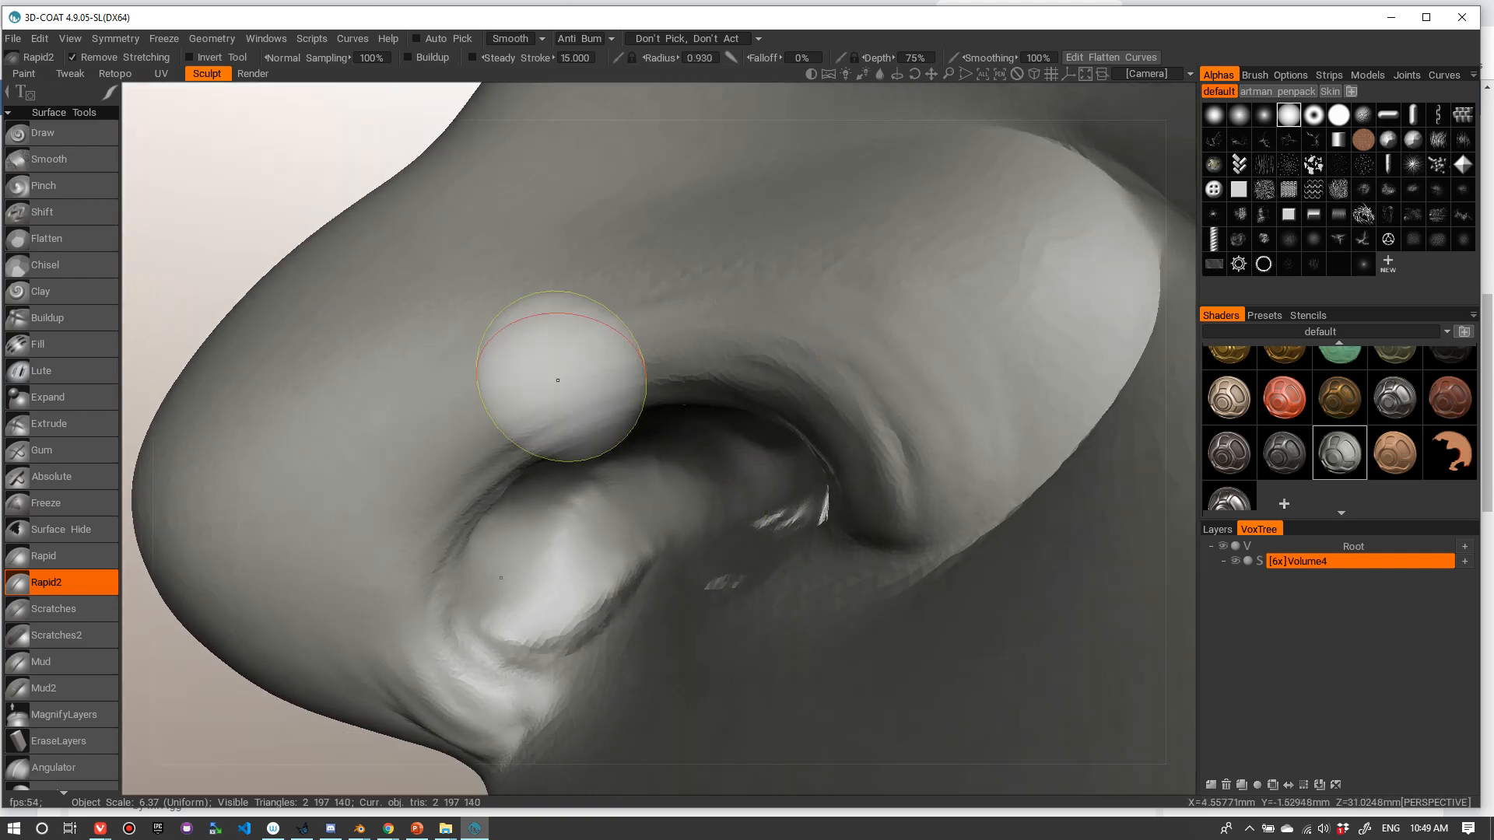
mouse_move(819, 308)
left_mouse_down("shift")
mouse_move(919, 377)
mouse_move(850, 326)
mouse_move(899, 308)
left_mouse_up("shift")
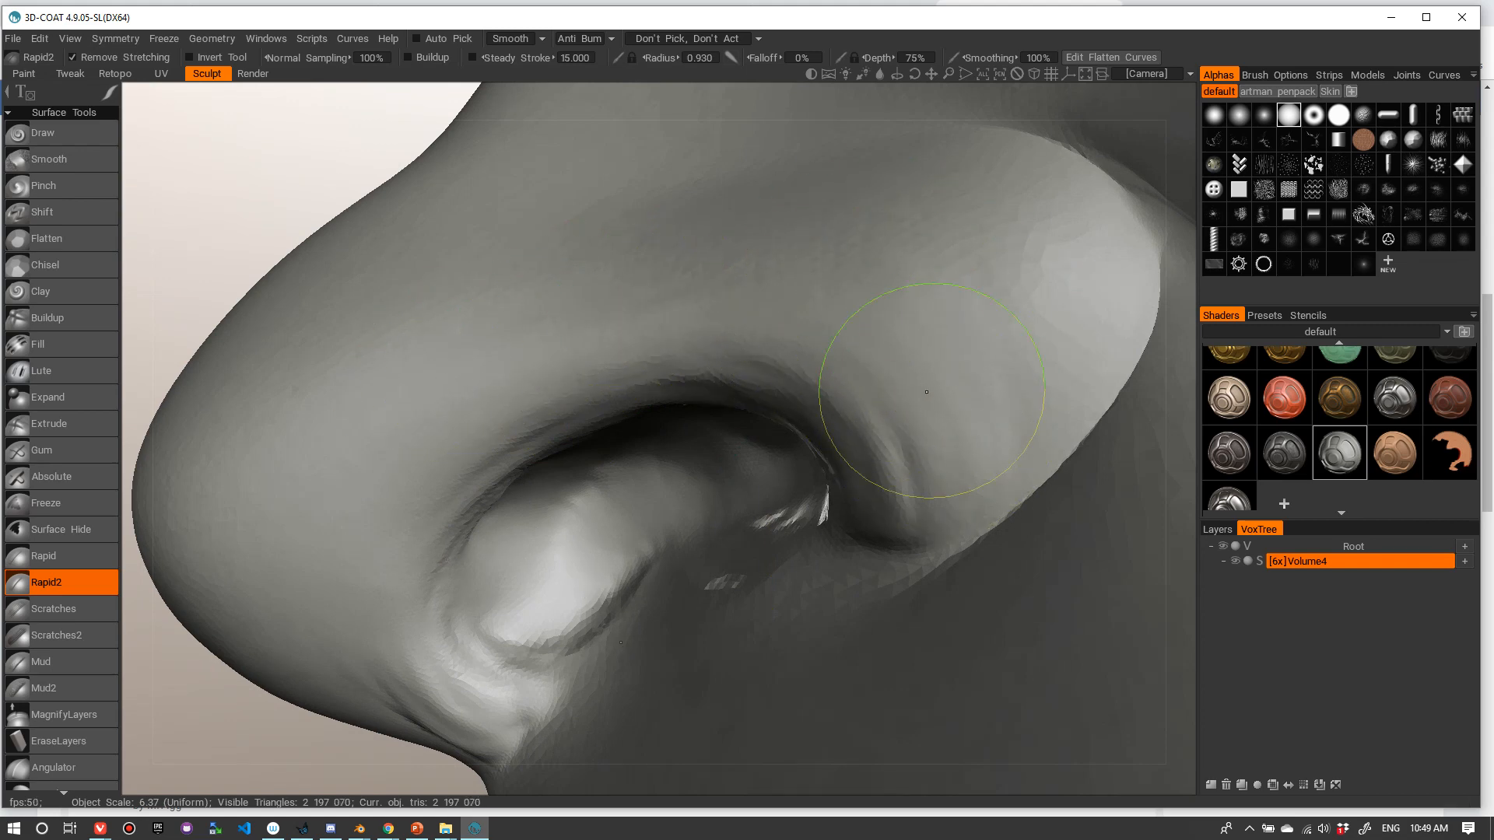
- Refine the outer surface of the nostril wing using Rapid2 with radius 0.930 and inspect the wireframe density around it
left_click_drag(927, 390, 937, 363, "alt")
left_click_drag(895, 451, 898, 399)
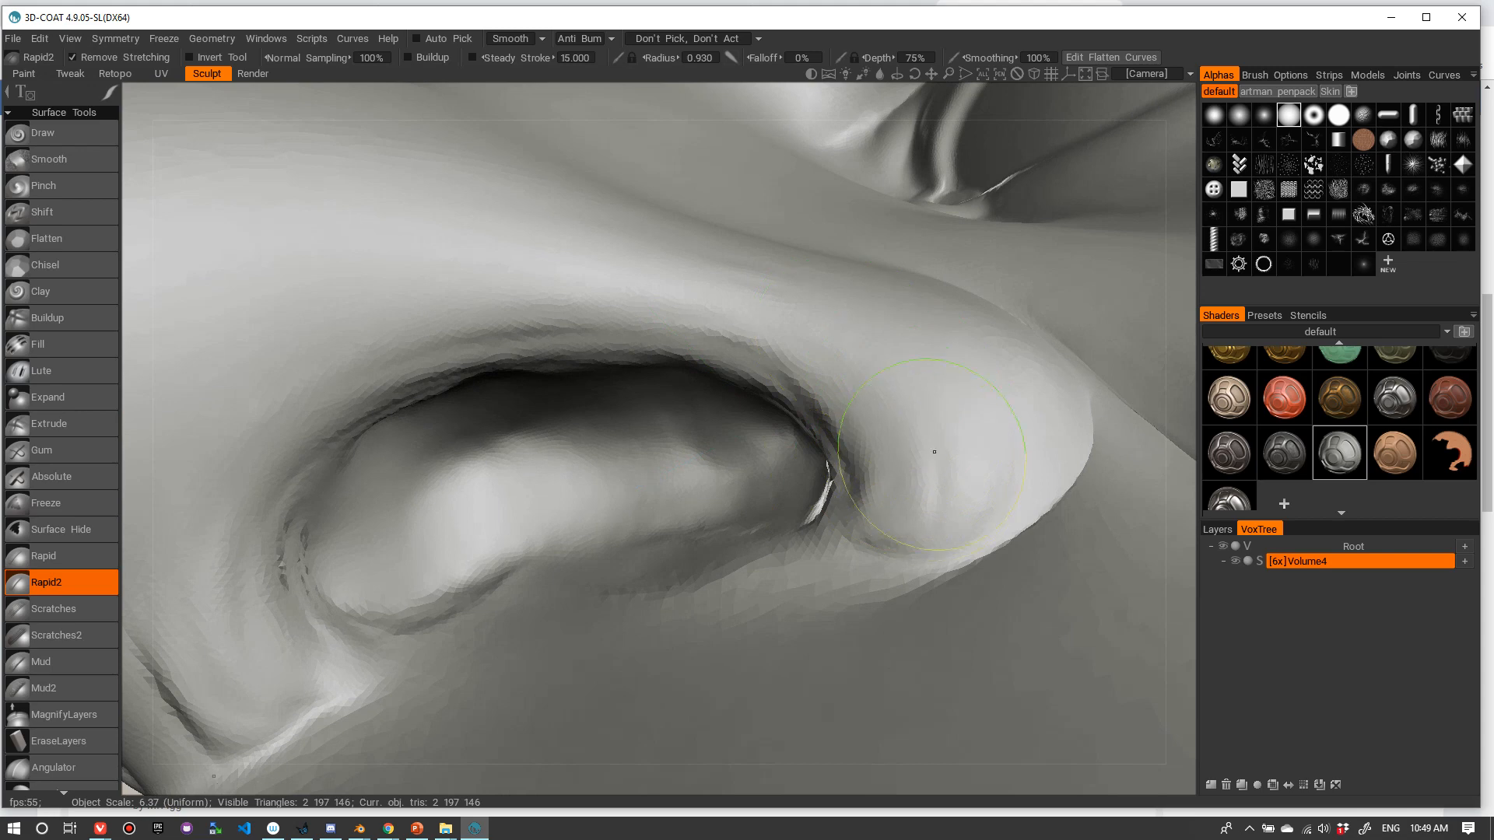
mouse_move(935, 451)
left_mouse_down("alt")
mouse_move(880, 493)
mouse_move(994, 300)
left_mouse_up("alt")
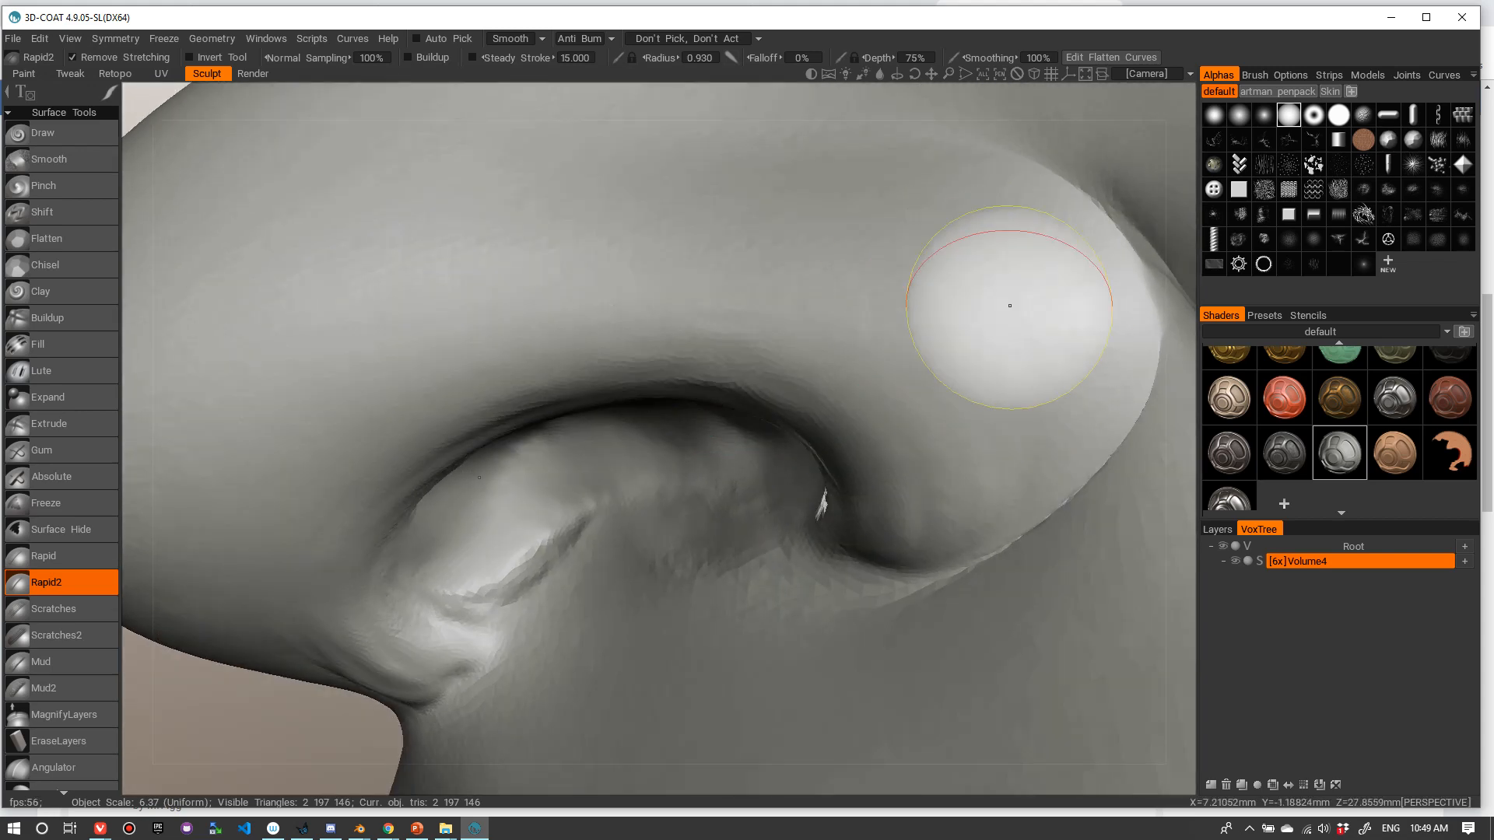
left_click_drag(767, 420, 821, 445, "alt")
key("w")
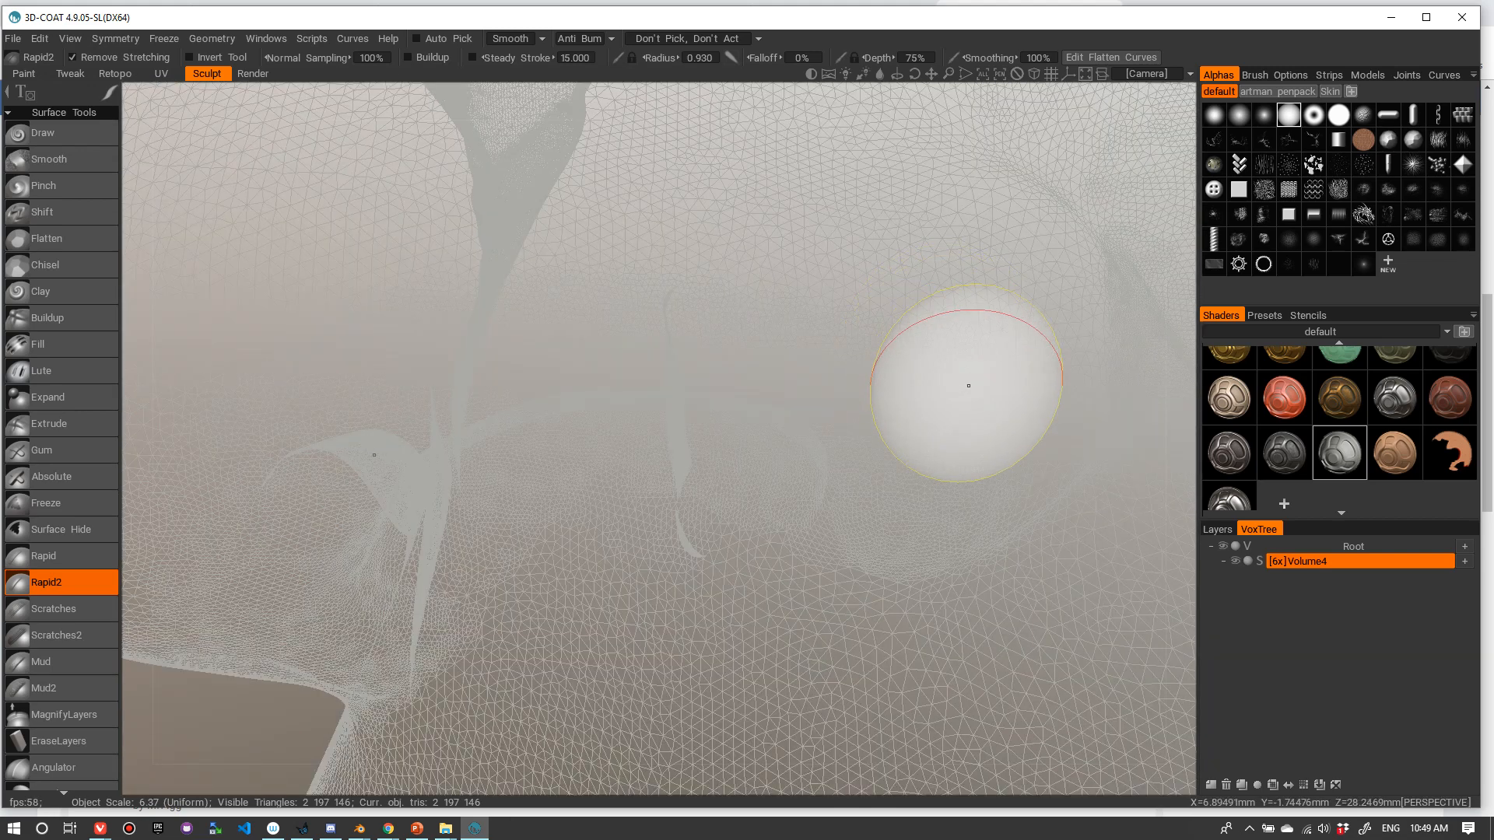
key("w")
left_click_drag(965, 370, 916, 350, "alt")
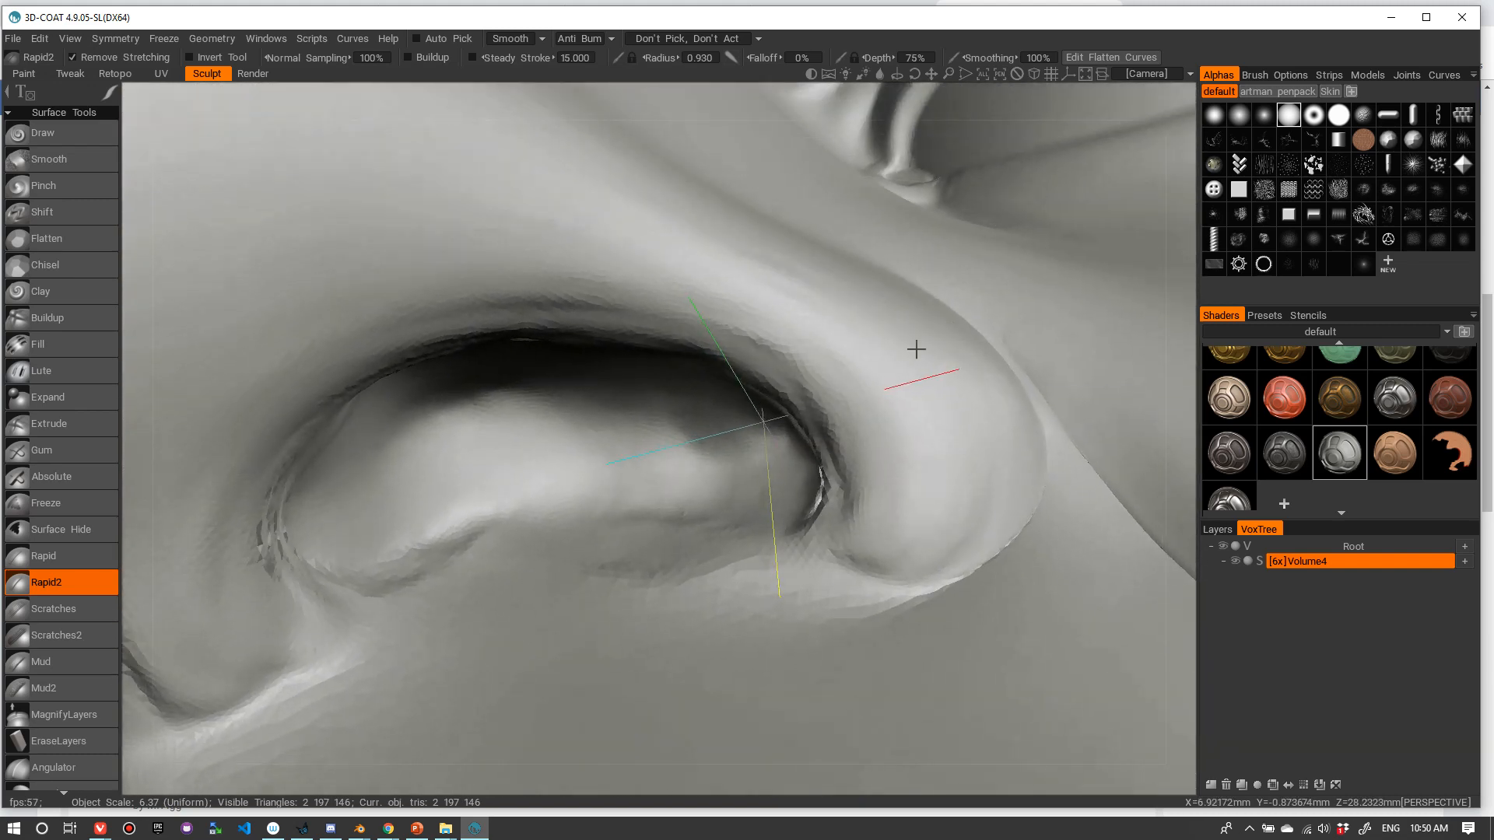
- Smooth and refine the nostril rim and its transition into the wing with brush radius 0.526
right_click_drag(871, 413, 829, 412)
left_click_drag(855, 442, 868, 510, "alt")
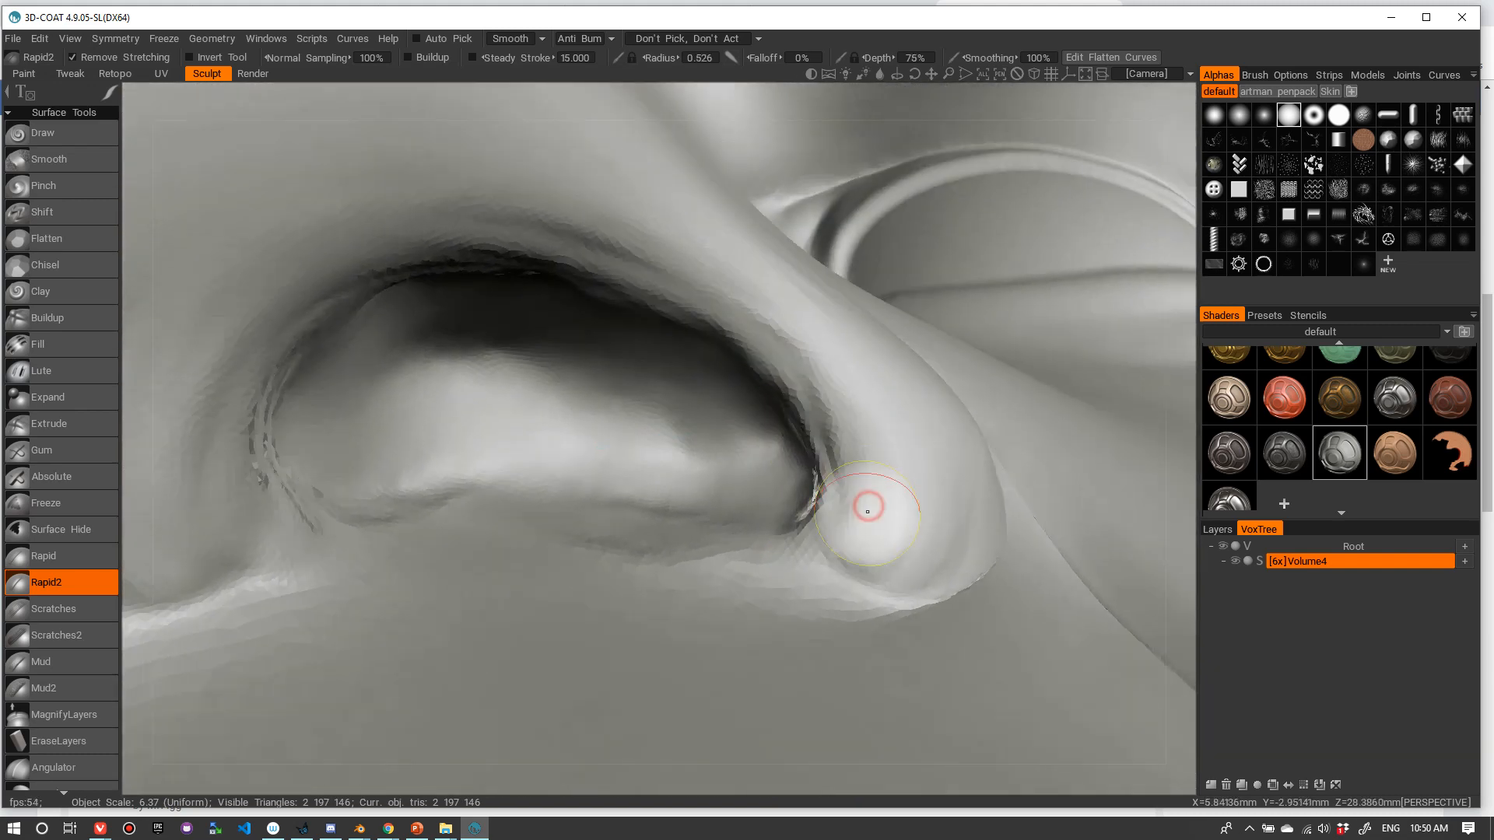
mouse_move(837, 392)
left_mouse_down("shift")
mouse_move(844, 438)
mouse_move(705, 305)
mouse_move(851, 368)
left_mouse_up("shift")
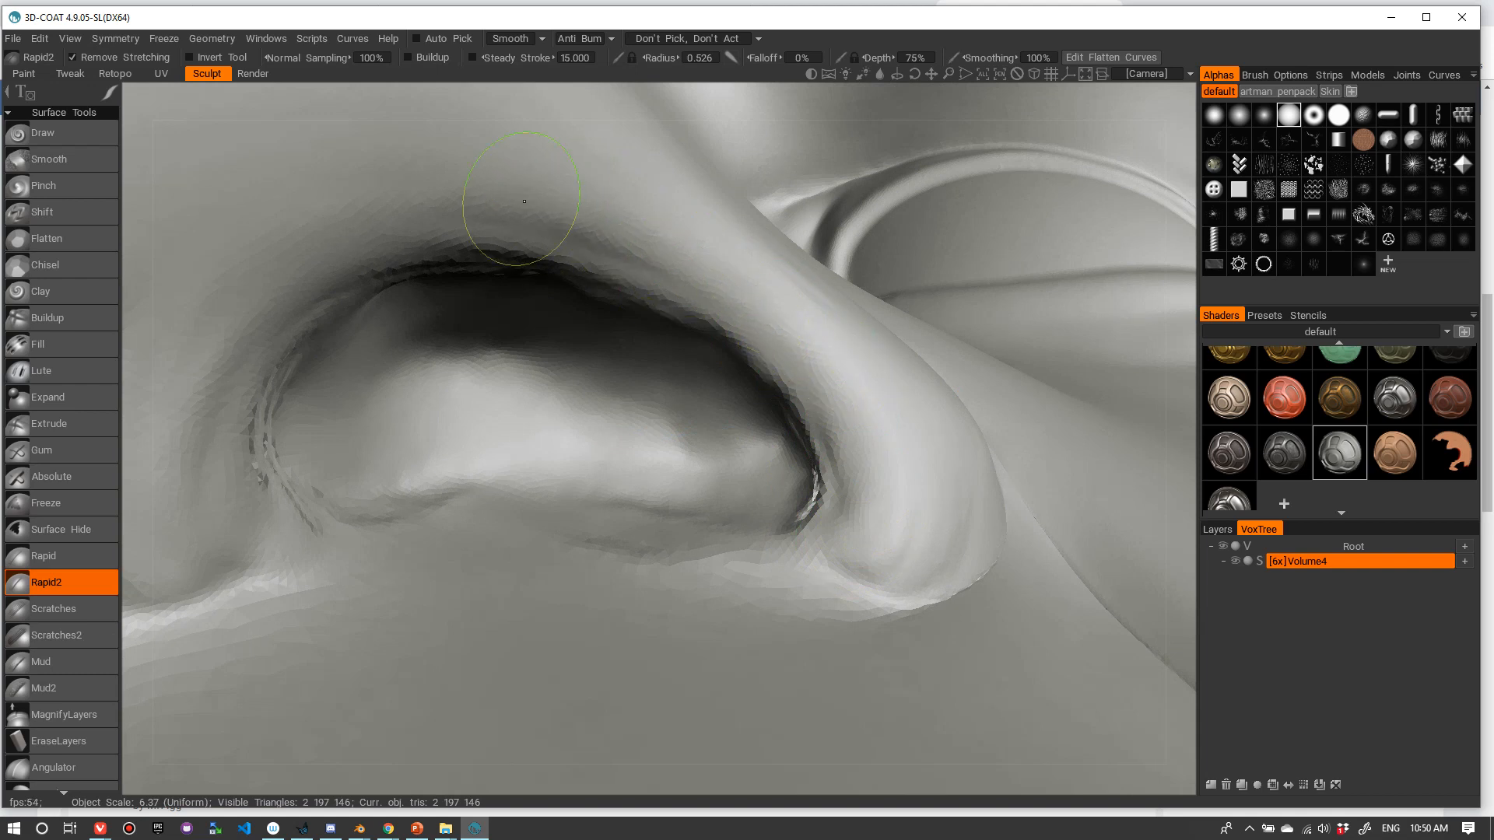
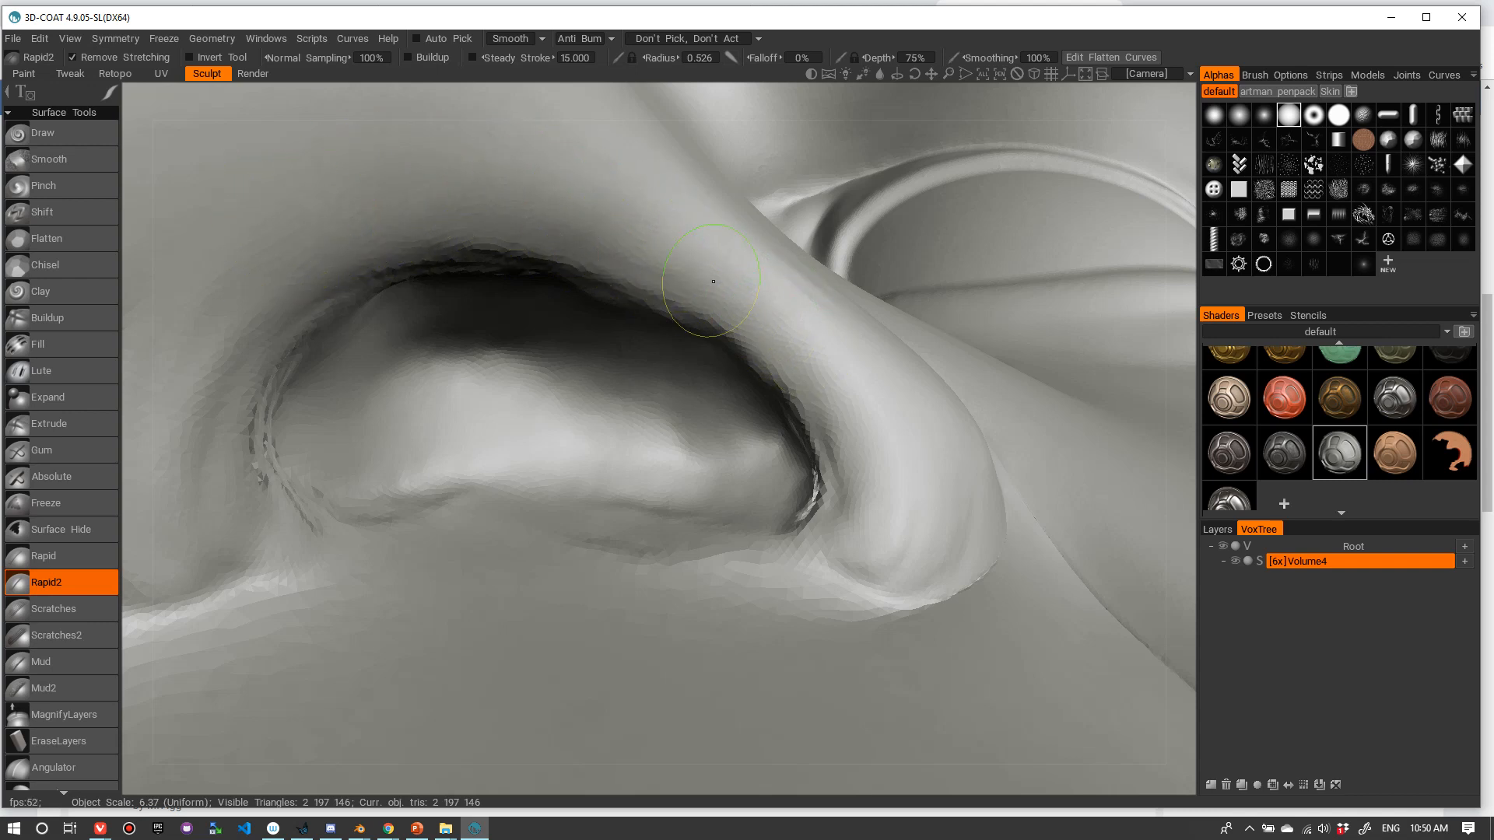
right_click_drag(873, 466, 633, 291, "alt")
left_click_drag(634, 291, 717, 376, "alt")
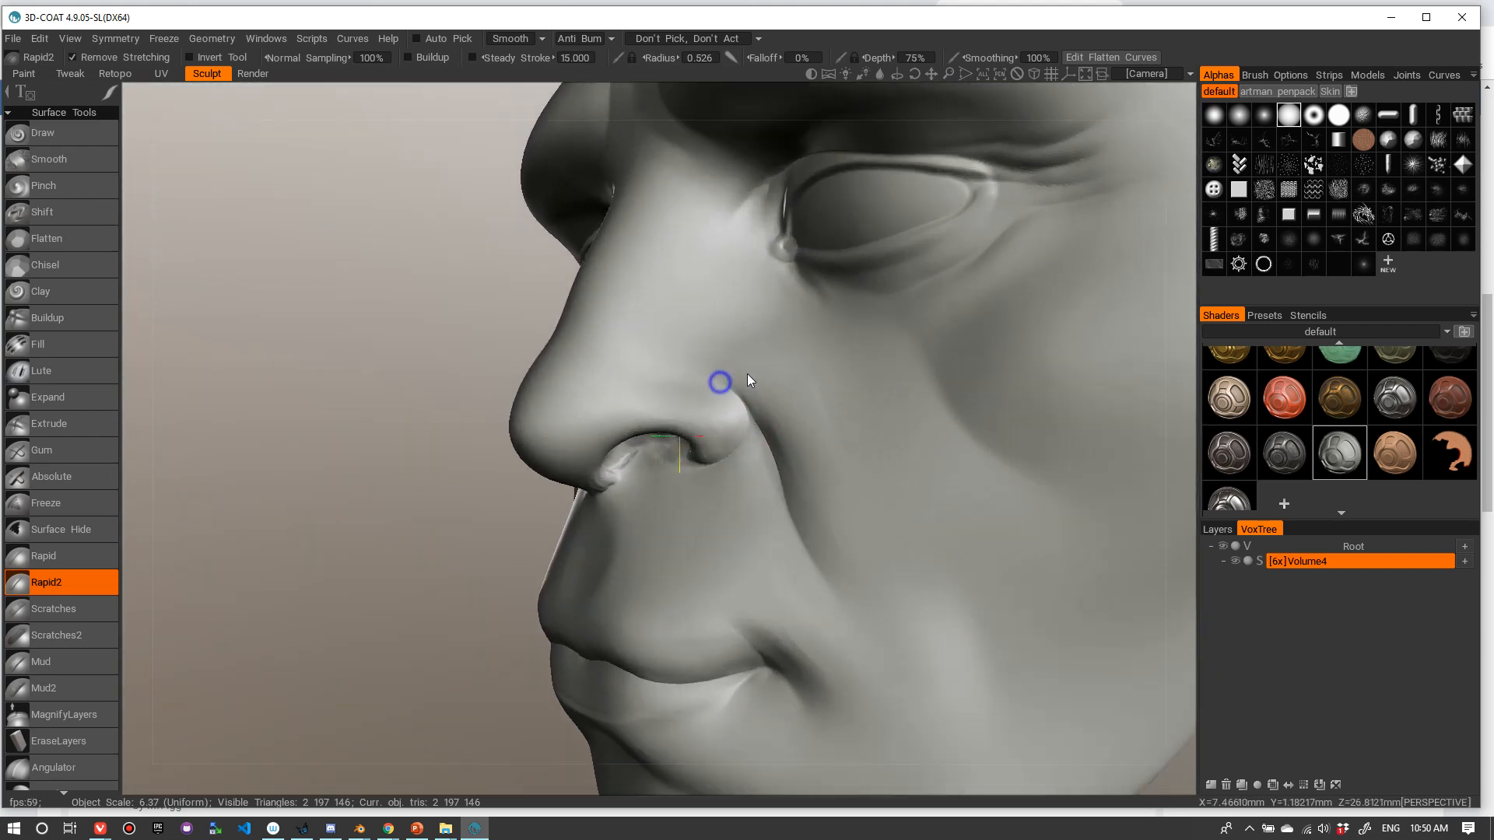
right_click_drag(716, 377, 789, 377, "alt")
left_click_drag(788, 376, 754, 357, "alt")
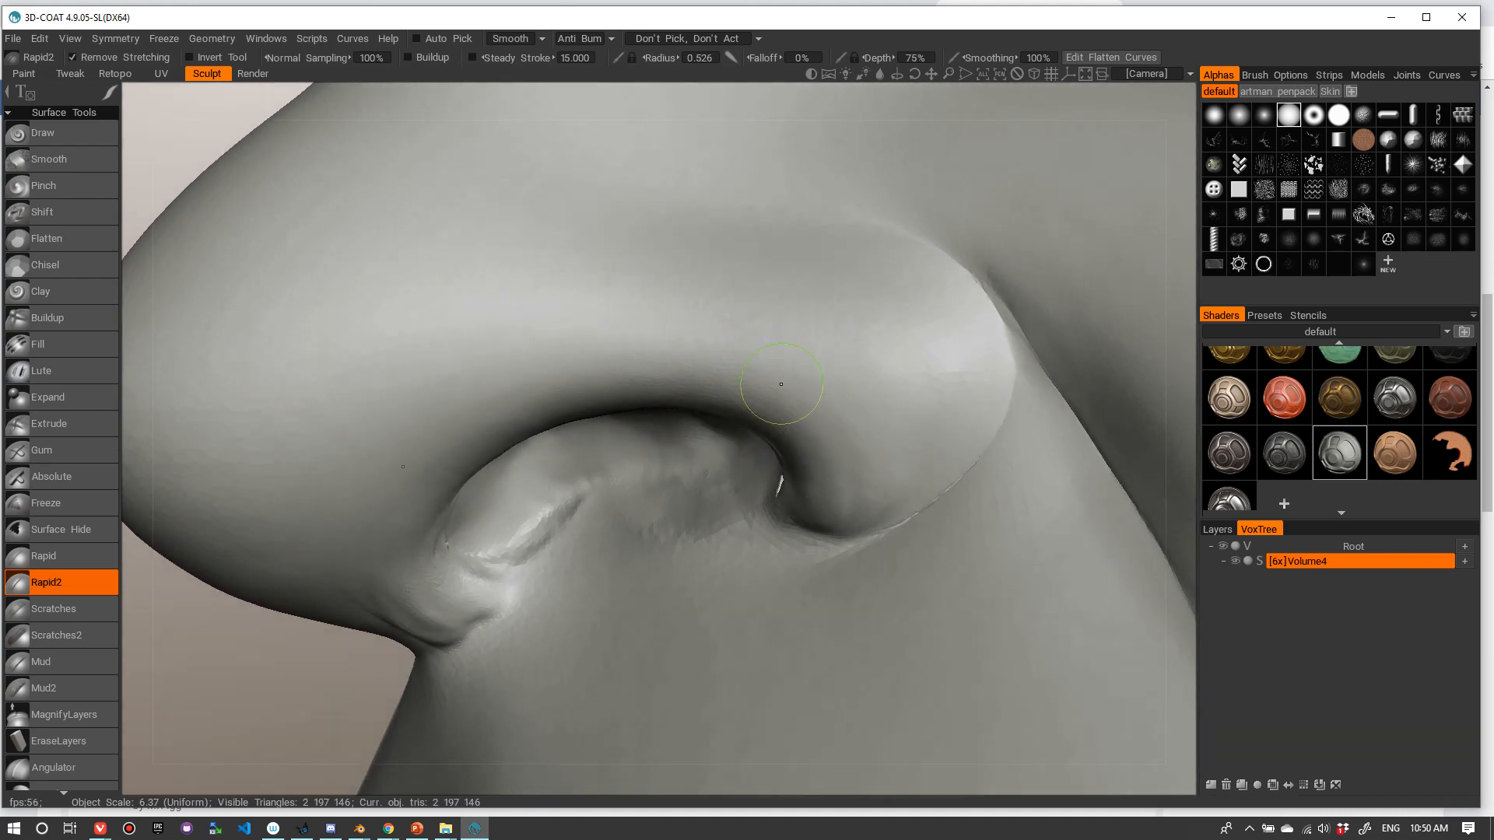
left_click_drag(834, 434, 866, 362, "alt")
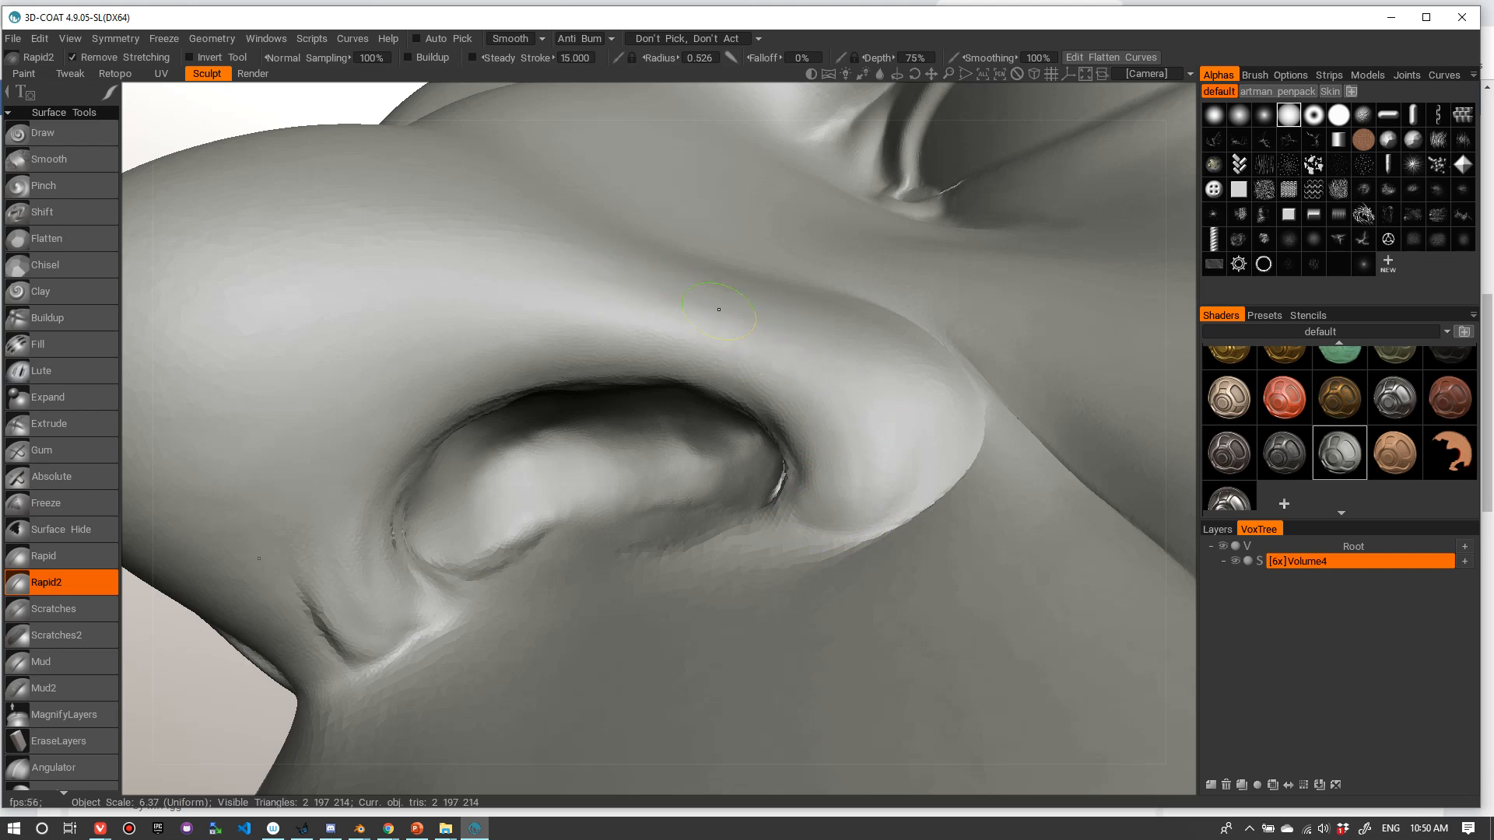
- Refine the underside of the nose tip and the columella between the nostrils using Rapid2 with radius 0.742
right_click_drag(695, 249, 674, 329, "alt")
left_click_drag(673, 330, 714, 313, "alt")
right_click_drag(713, 314, 640, 374, "alt")
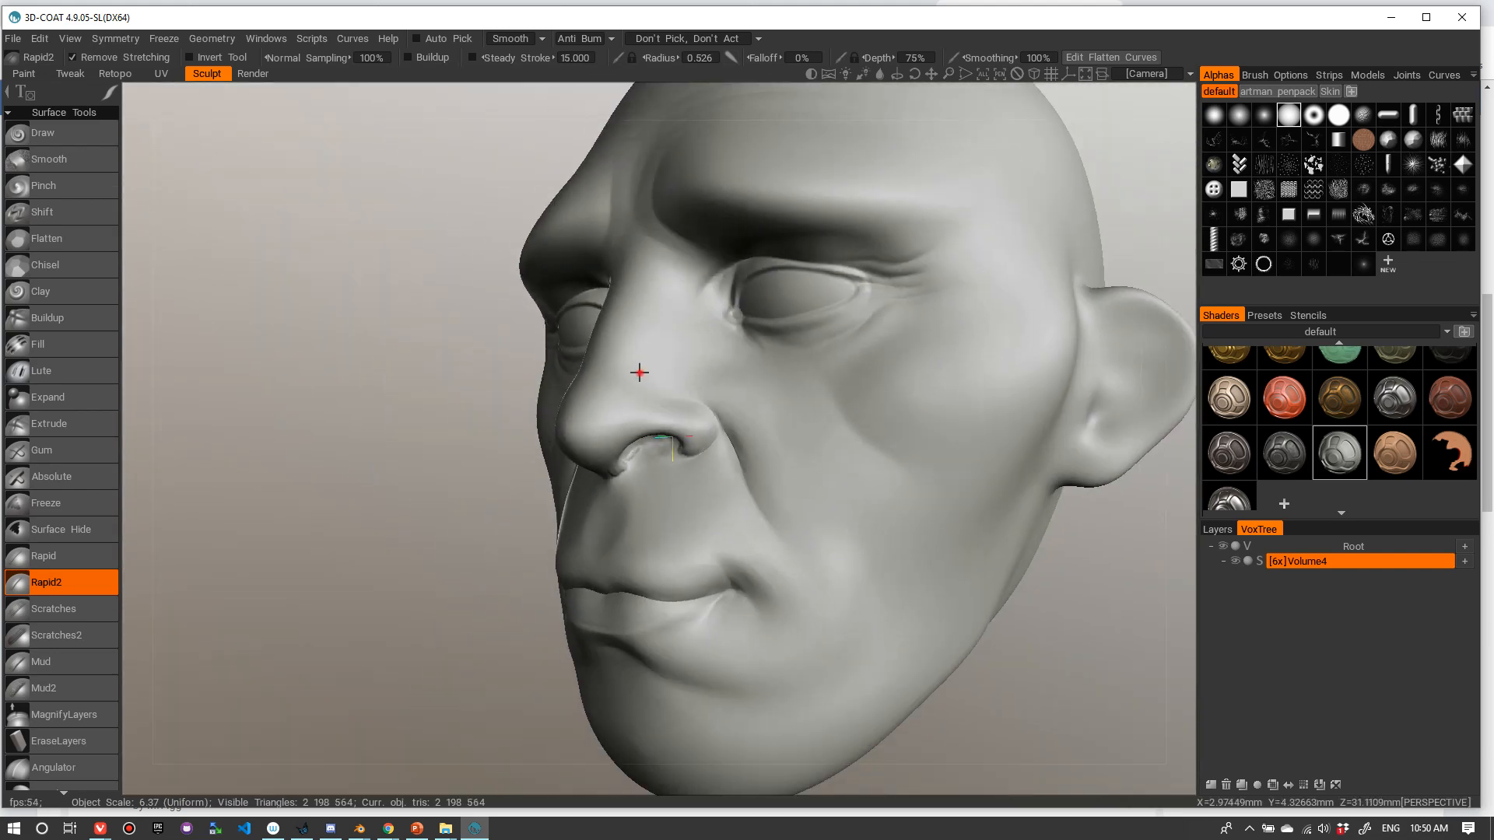
left_click_drag(641, 374, 598, 425, "alt")
right_click_drag(599, 425, 820, 417, "alt")
mouse_move(820, 417)
left_mouse_down("alt")
mouse_move(806, 382)
mouse_move(826, 481)
left_mouse_up("alt")
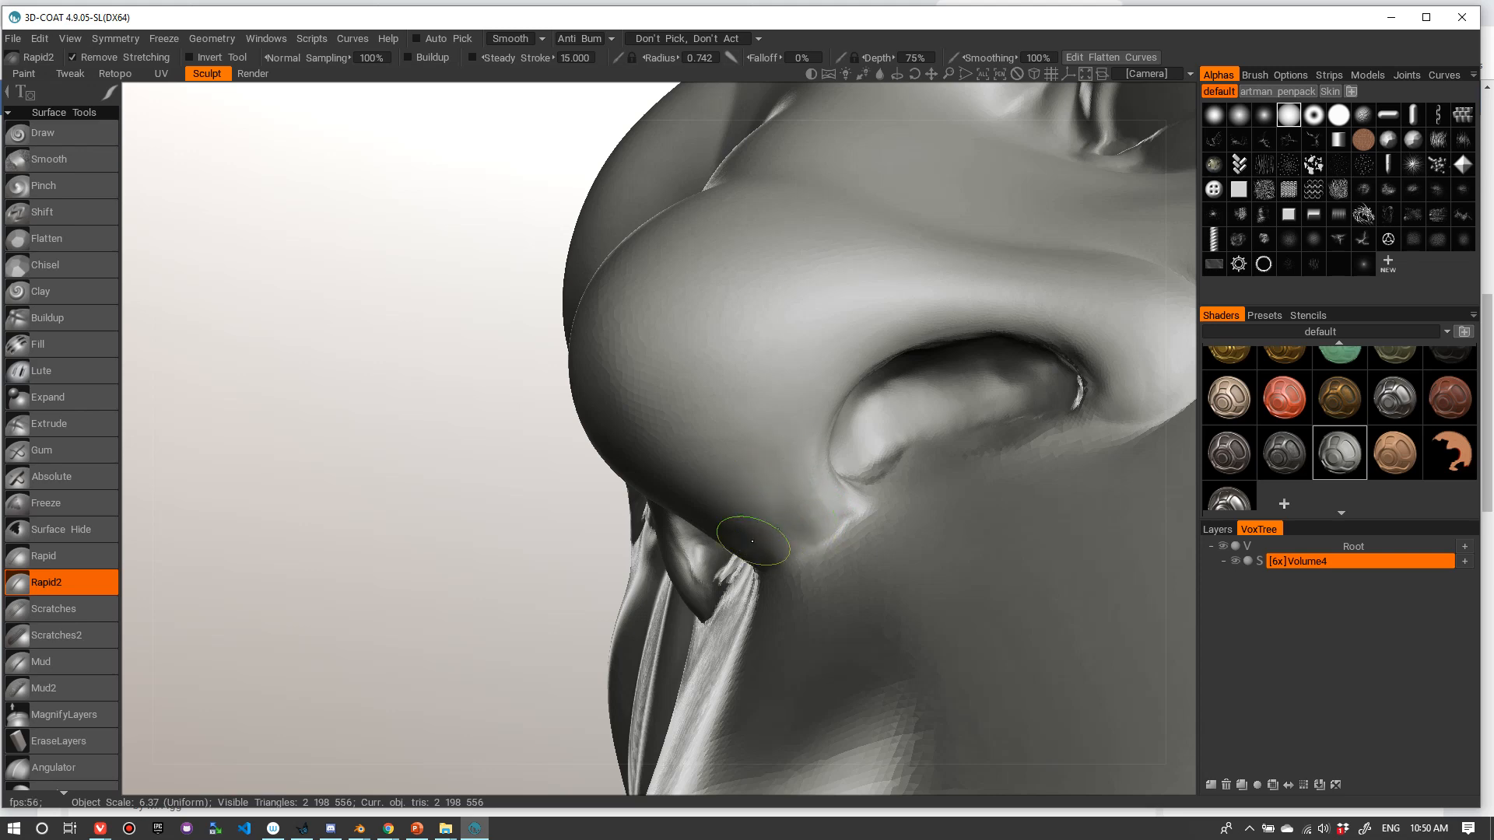
mouse_move(813, 448)
left_mouse_down("alt")
mouse_move(883, 470)
mouse_move(850, 397)
left_mouse_up("alt")
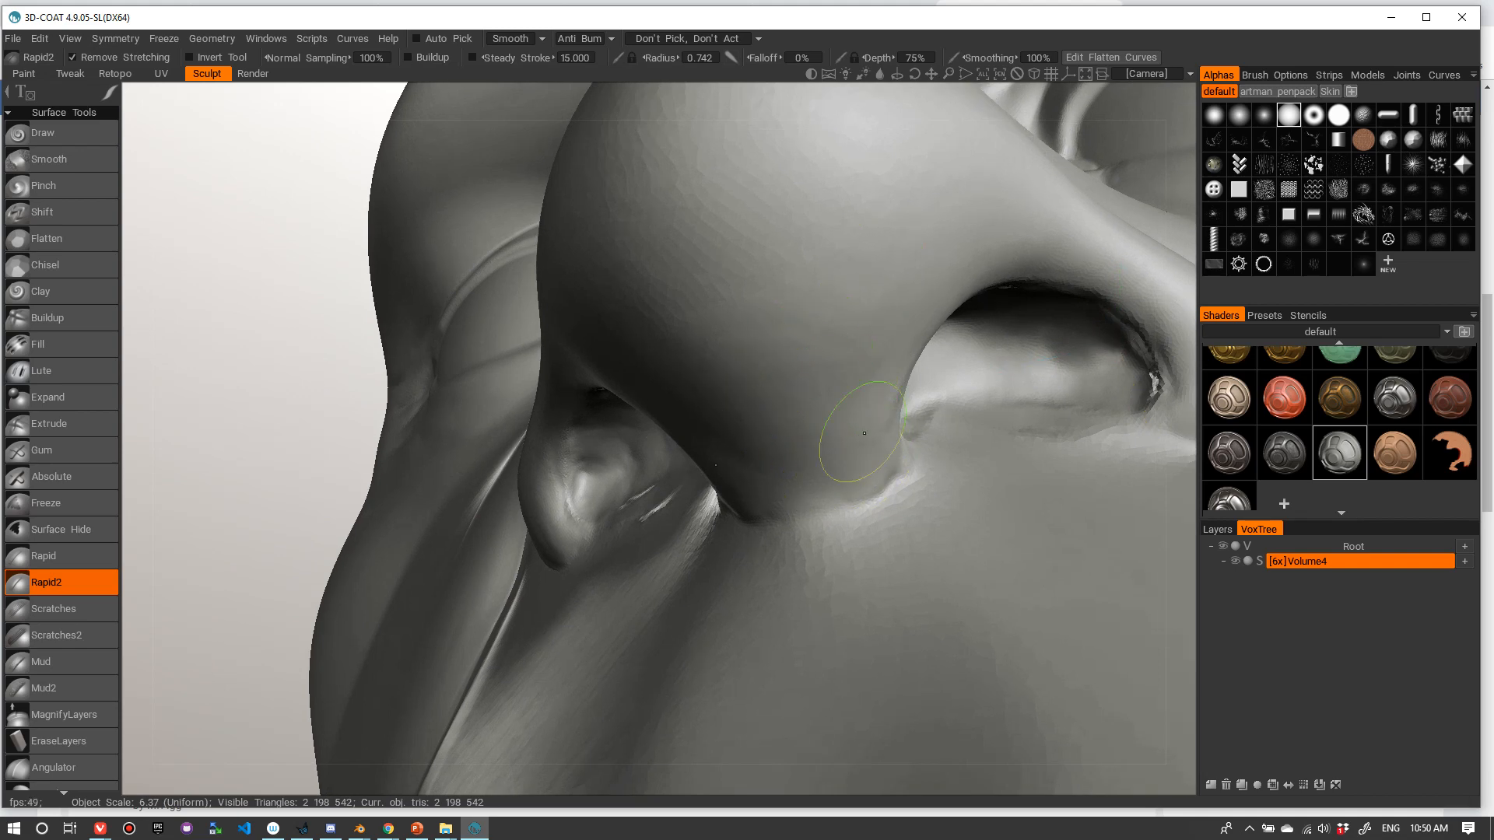
mouse_move(890, 414)
left_mouse_down("alt")
mouse_move(924, 437)
mouse_move(841, 437)
mouse_move(917, 501)
mouse_move(904, 520)
mouse_move(877, 433)
mouse_move(666, 364)
left_mouse_up("alt")
scroll(695, 369, "up", 6)
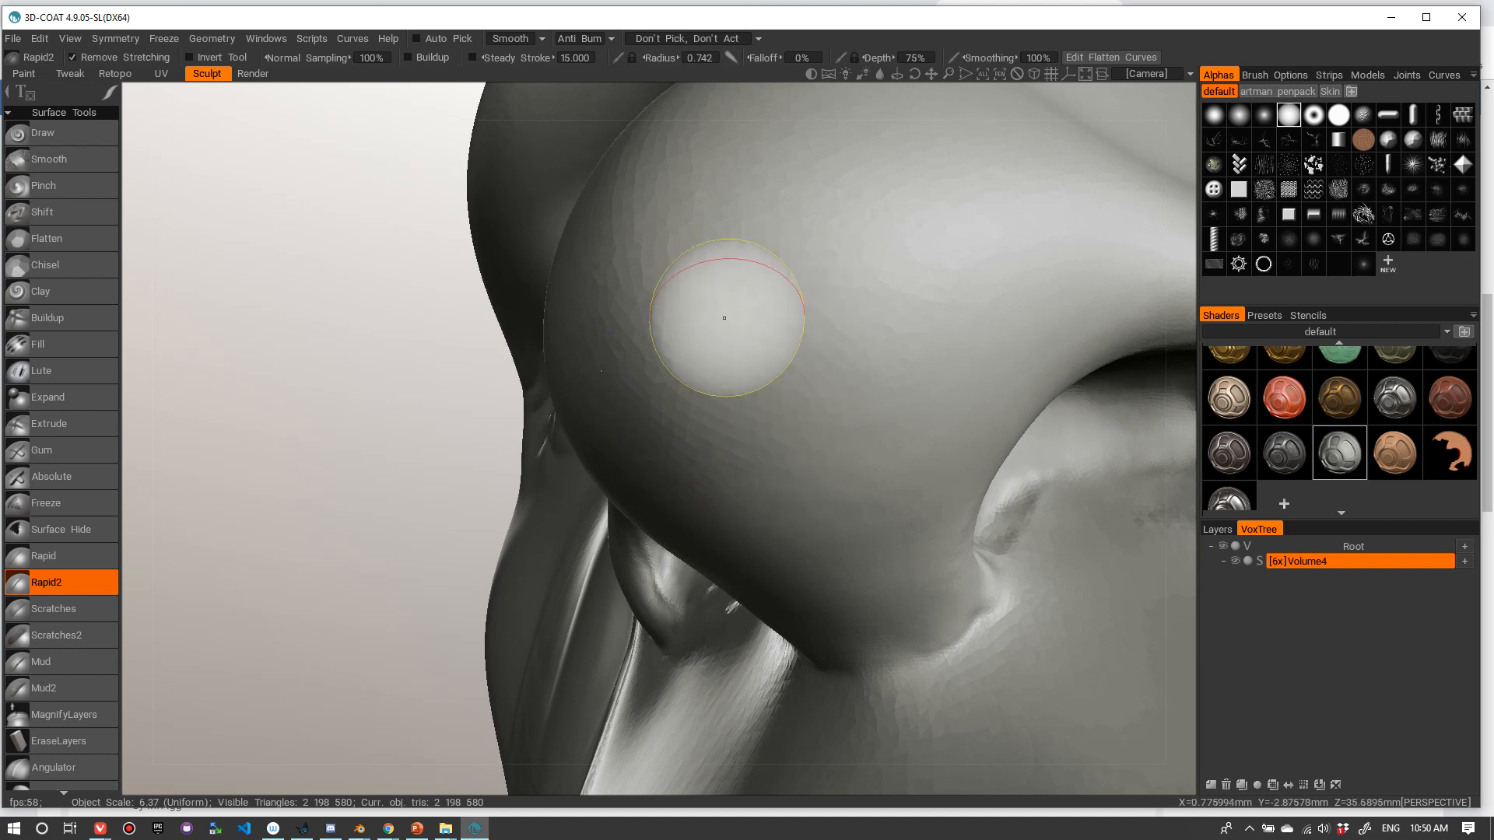
- Examine the nose tip, nostrils and overall face from close-up, side and front views
mouse_move(747, 395)
left_mouse_down("alt")
mouse_move(817, 340)
mouse_move(843, 347)
mouse_move(844, 317)
left_mouse_up("alt")
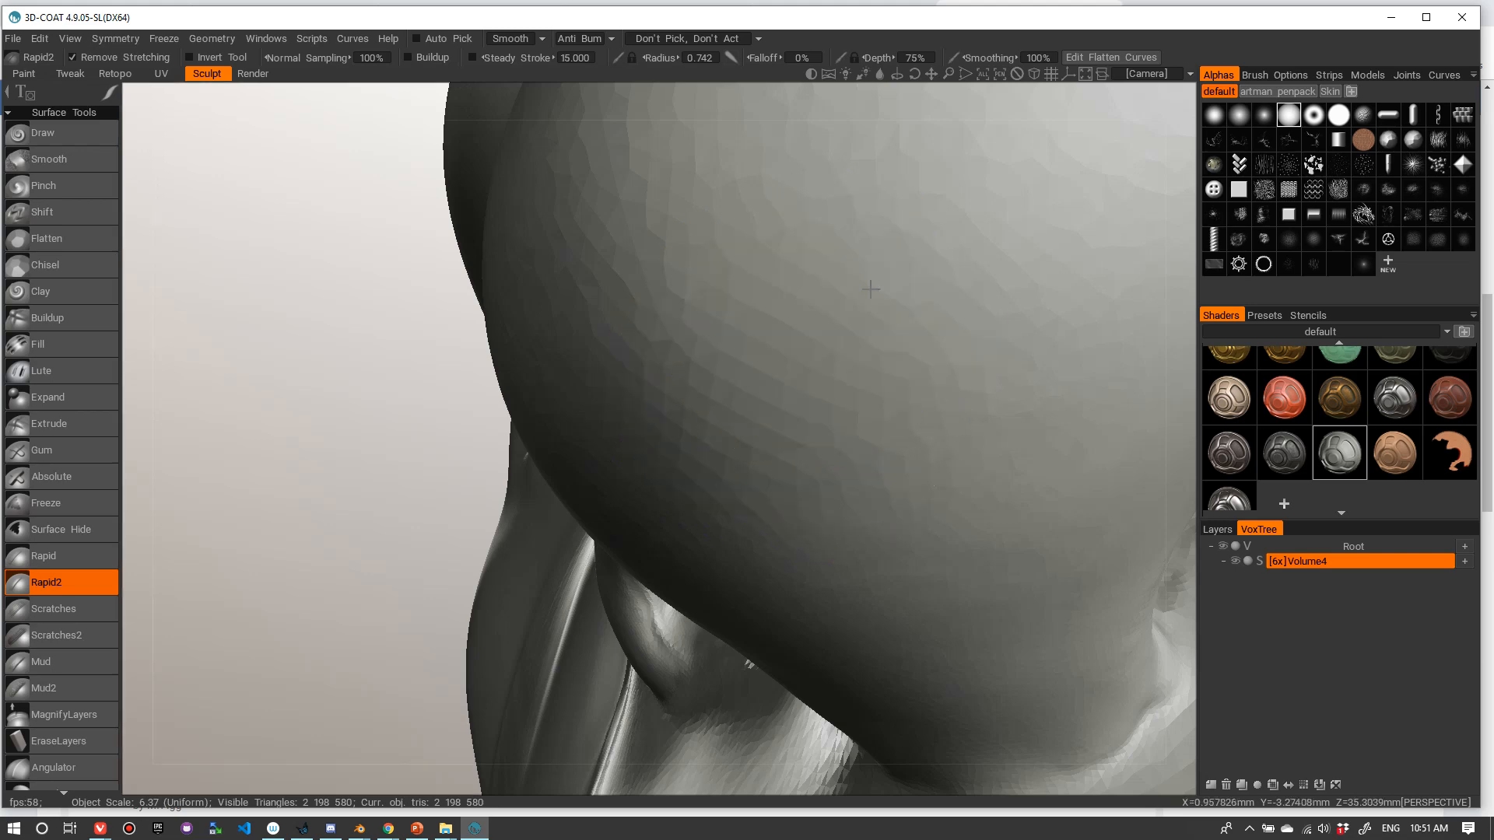
right_click_drag(857, 290, 734, 347, "alt")
mouse_move(742, 365)
left_mouse_down("alt")
mouse_move(743, 395)
mouse_move(657, 412)
left_mouse_up("alt")
right_click_drag(658, 390, 493, 499, "alt")
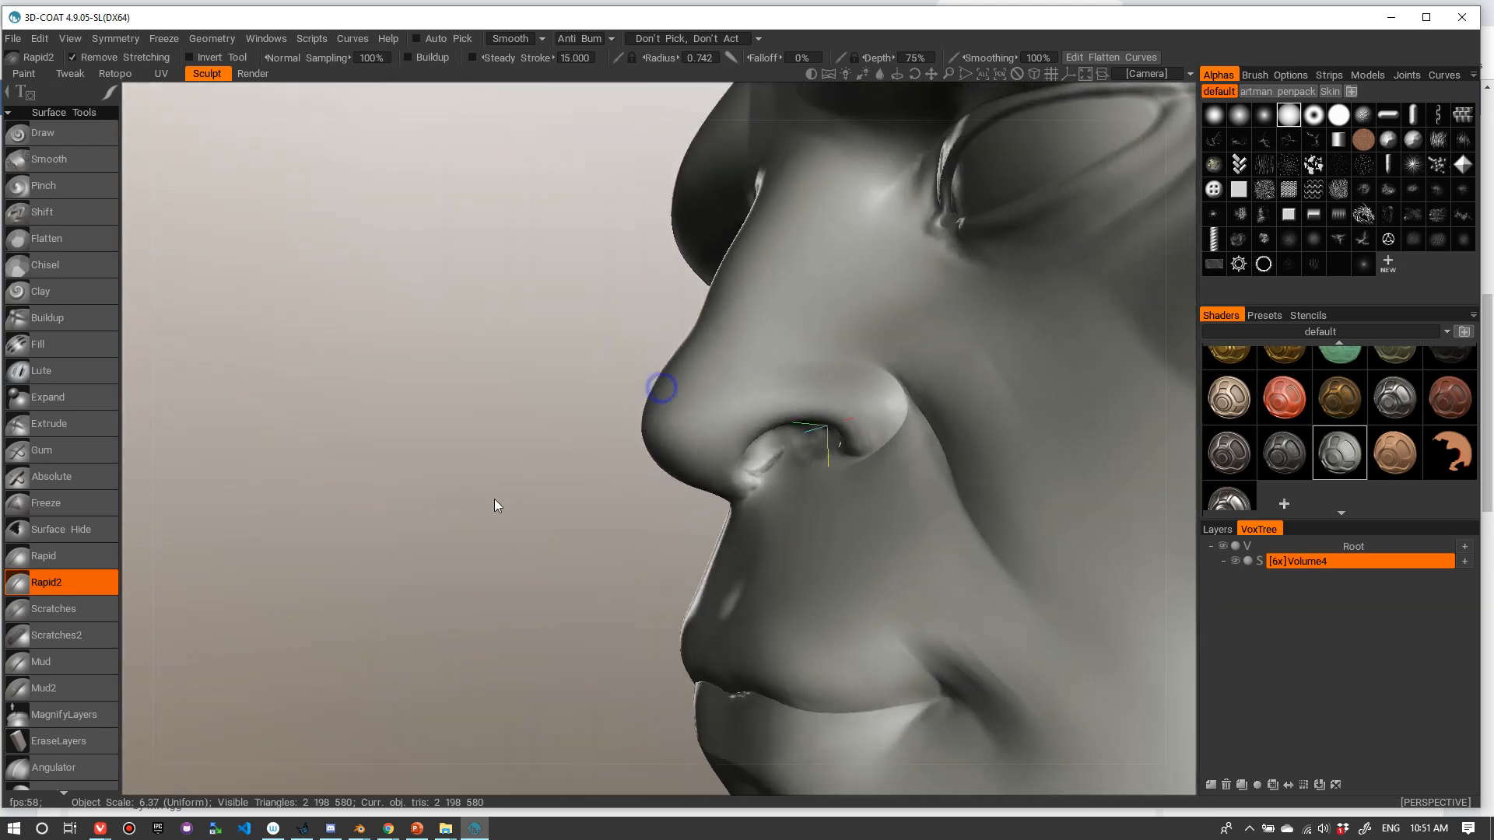
left_click_drag(519, 513, 653, 526, "alt")
right_click_drag(652, 524, 585, 446, "alt")
left_click_drag(585, 446, 620, 476, "alt")
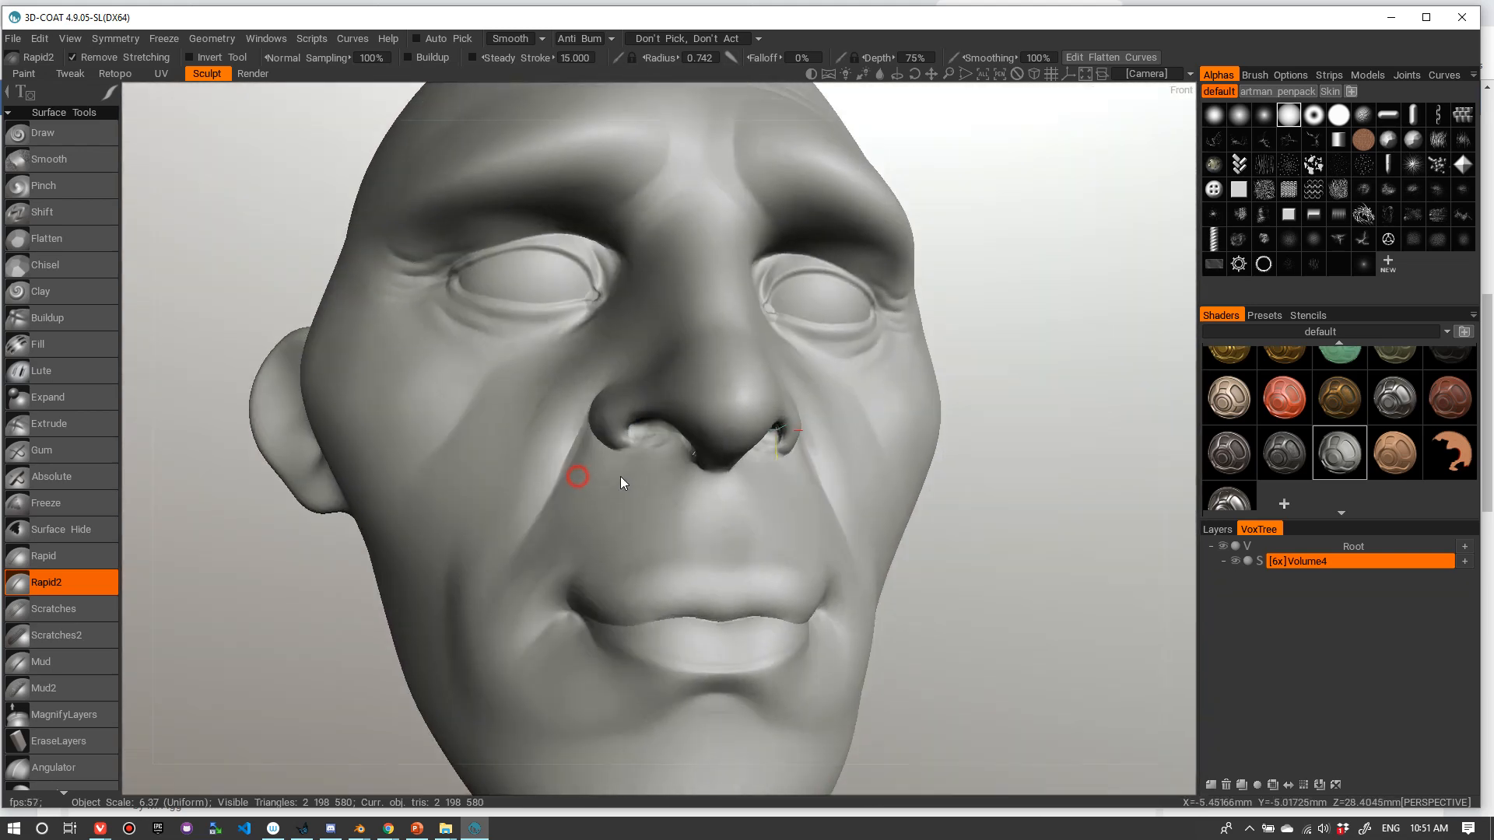
right_click_drag(619, 476, 704, 491, "alt")
left_click_drag(704, 490, 600, 459, "alt")
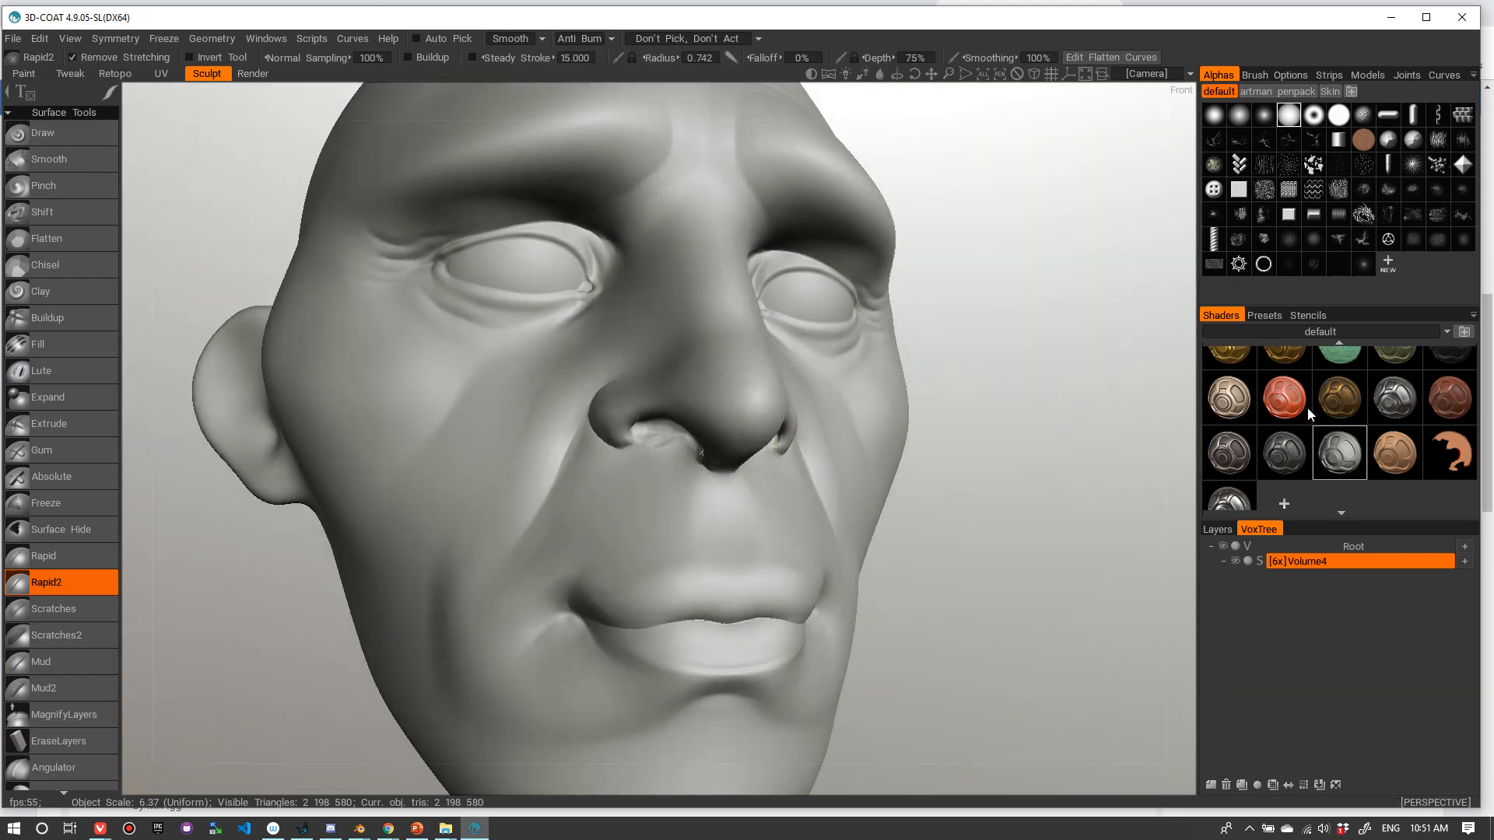
- Review the active shader's settings, including cavity, flat shading, color modulation, opacity and glossiness for baking
right_click(1339, 456)
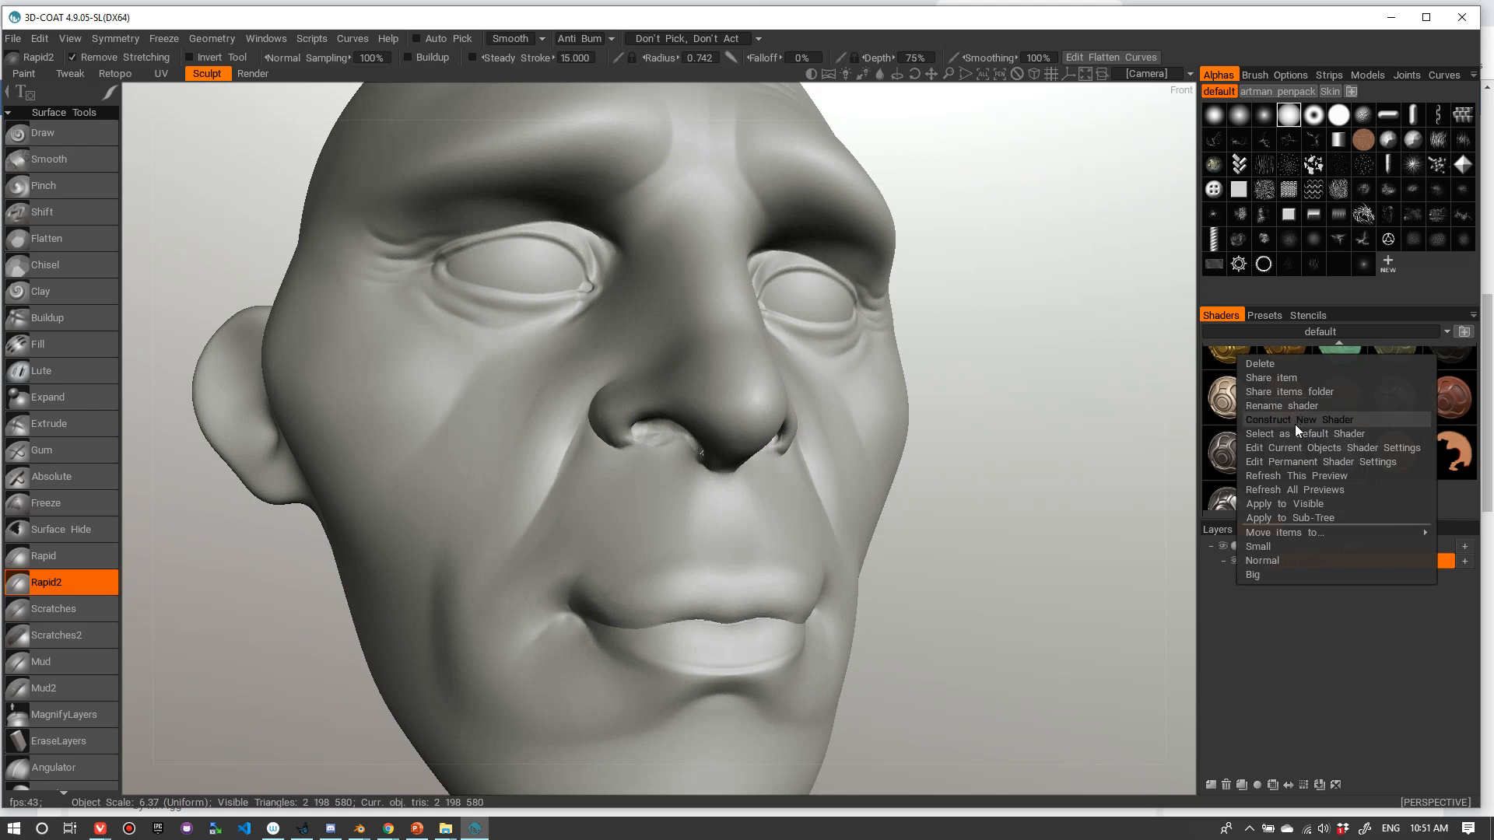
left_click(1293, 448)
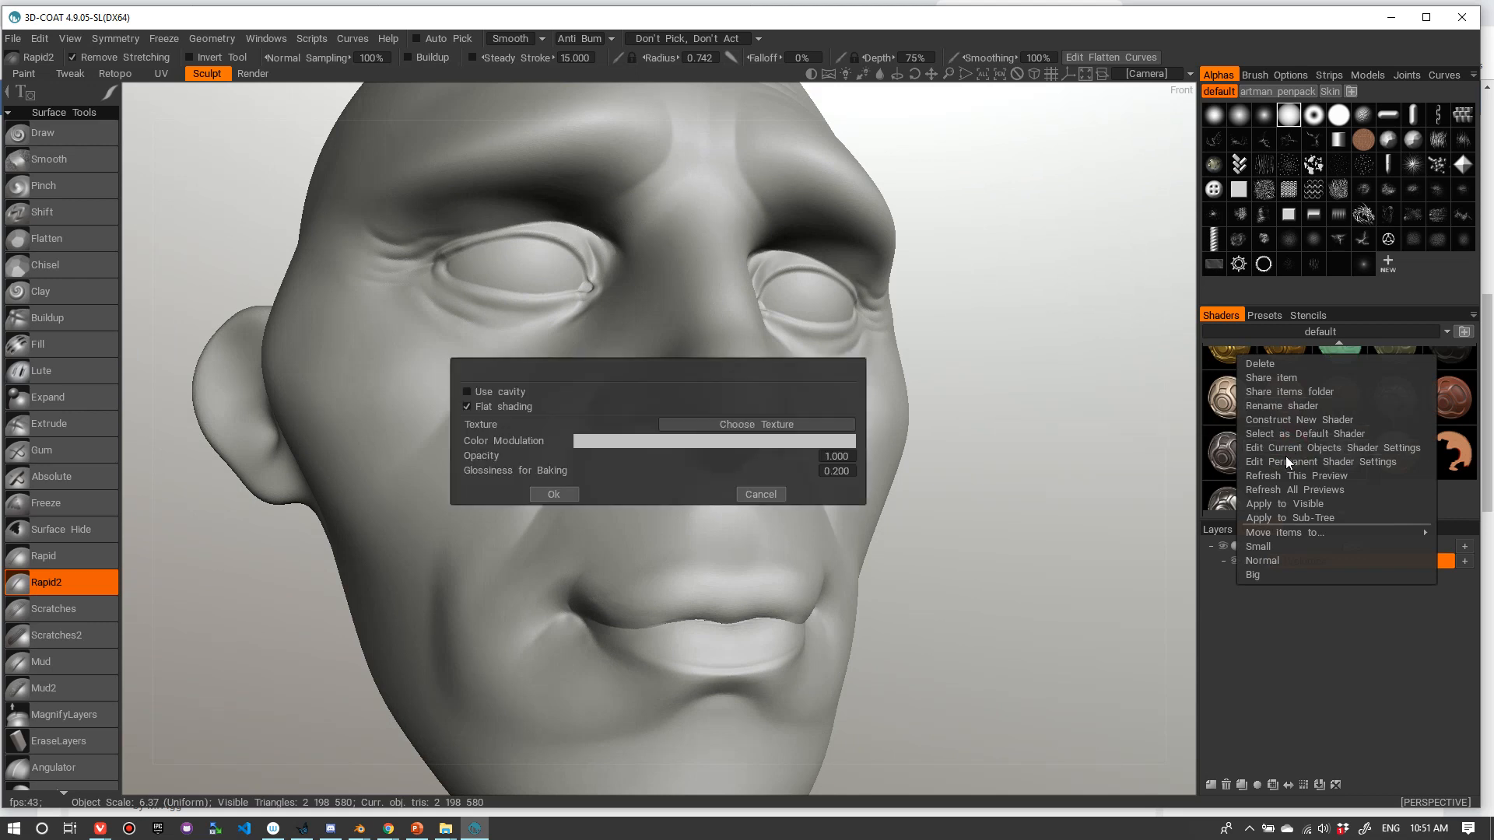
left_click(760, 495)
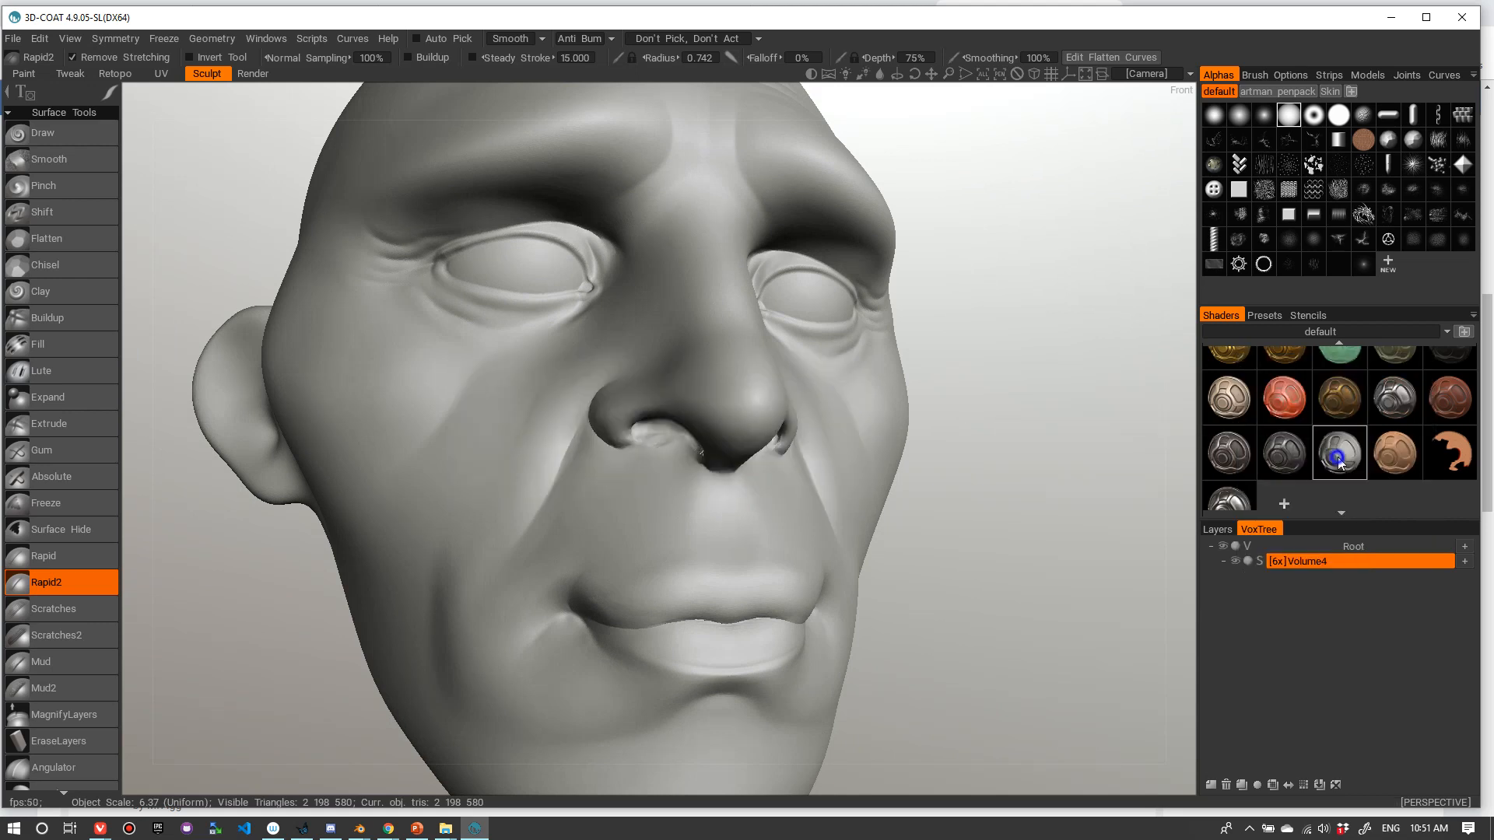
right_click(1339, 462)
left_click(1314, 472)
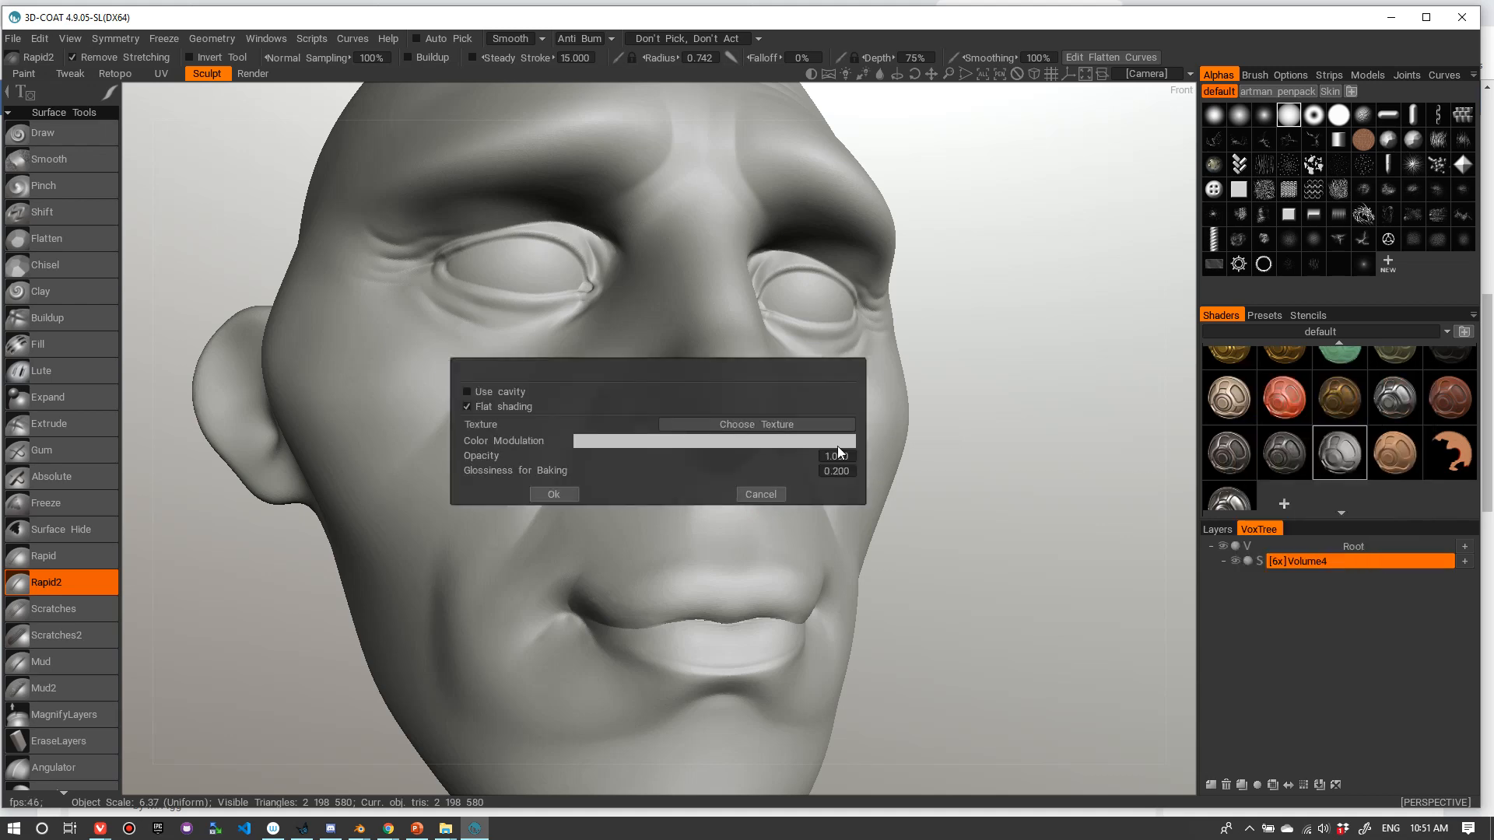
left_click(560, 495)
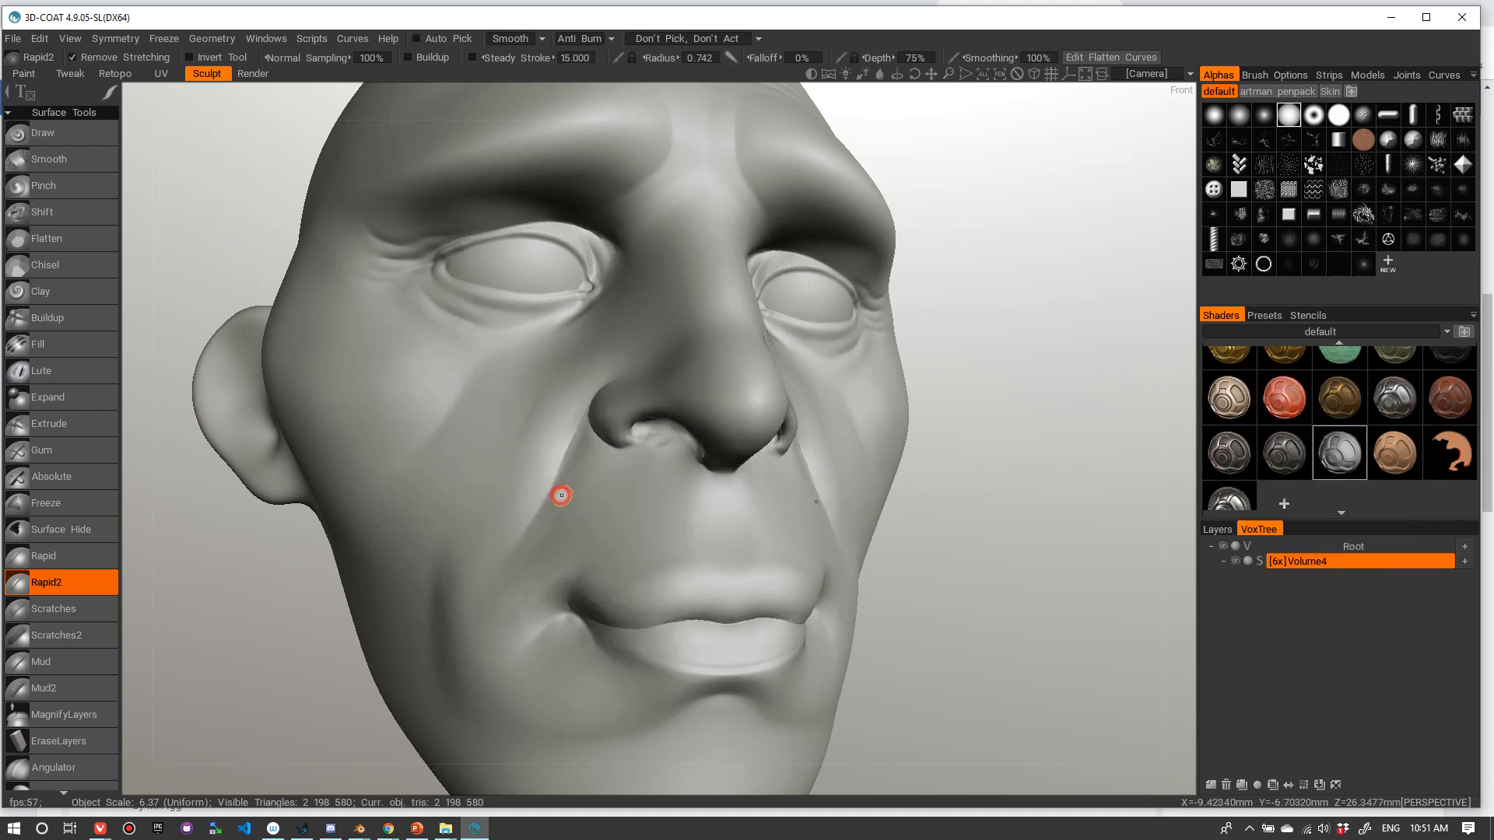
- Examine the whole head from both sides and in profile, and inspect the ear's form up close
left_click_drag(934, 468, 895, 406)
right_click_drag(896, 406, 991, 394, "alt")
left_click_drag(992, 394, 815, 396, "alt")
right_click_drag(816, 396, 631, 468, "alt")
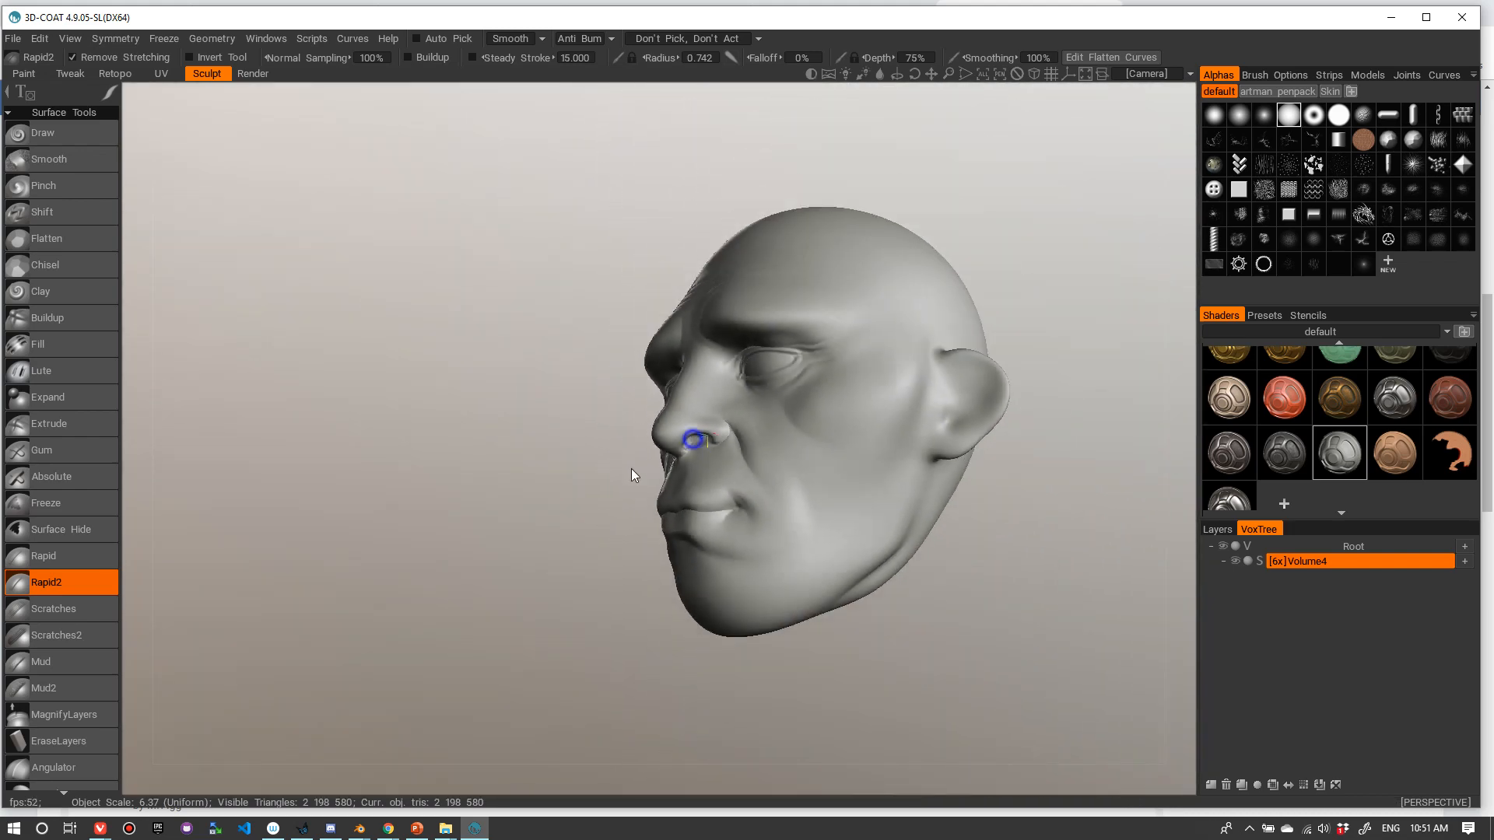
left_click_drag(631, 468, 994, 517, "alt")
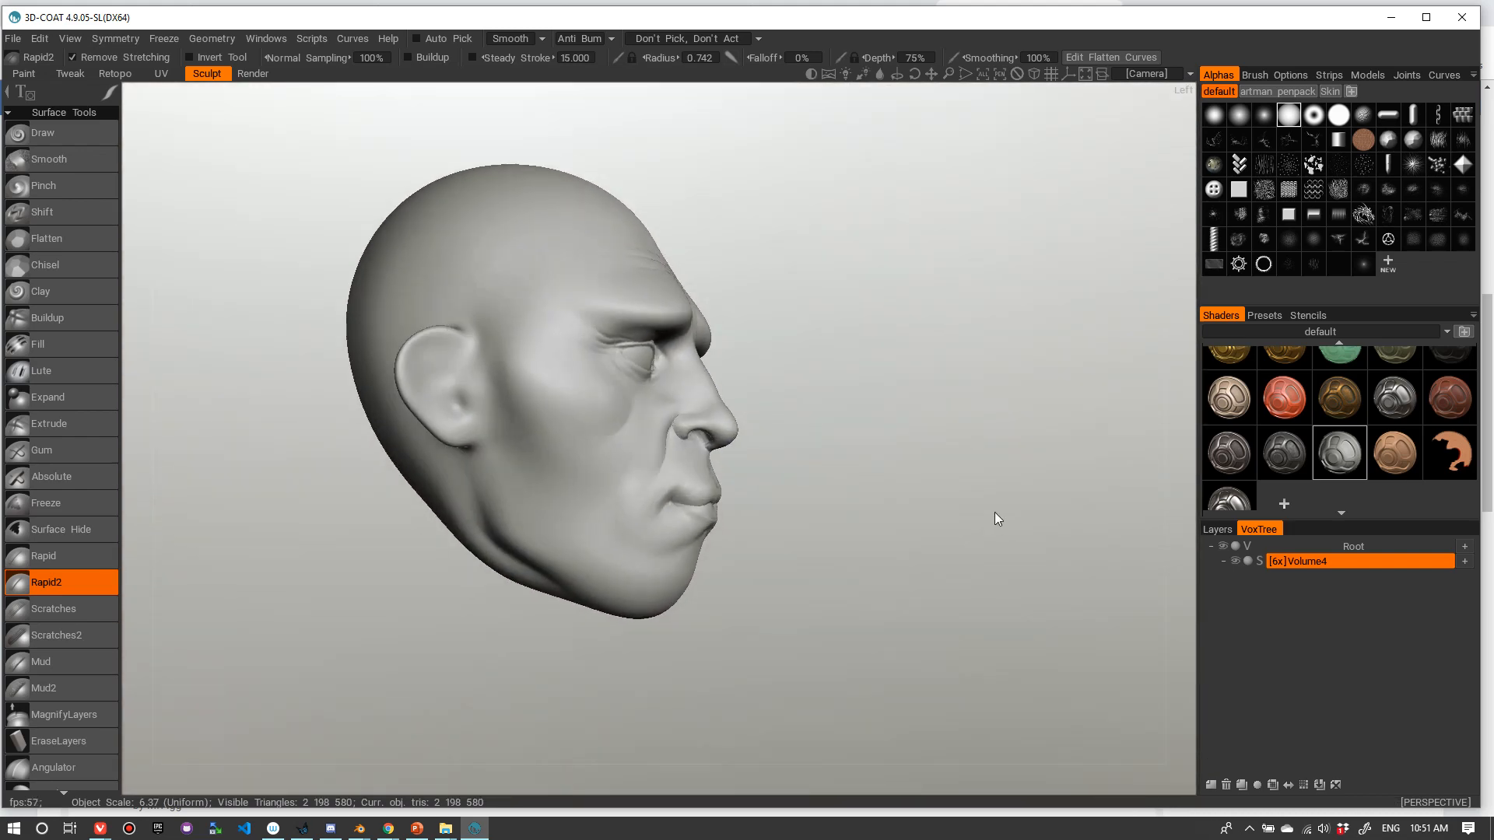
left_click_drag(853, 457, 916, 383, "alt")
right_click_drag(917, 382, 1044, 363, "alt")
left_click_drag(1044, 363, 1006, 363, "alt")
right_click_drag(1007, 362, 1051, 350, "alt")
left_click_drag(1050, 349, 972, 340, "alt")
right_click_drag(972, 341, 1066, 350, "alt")
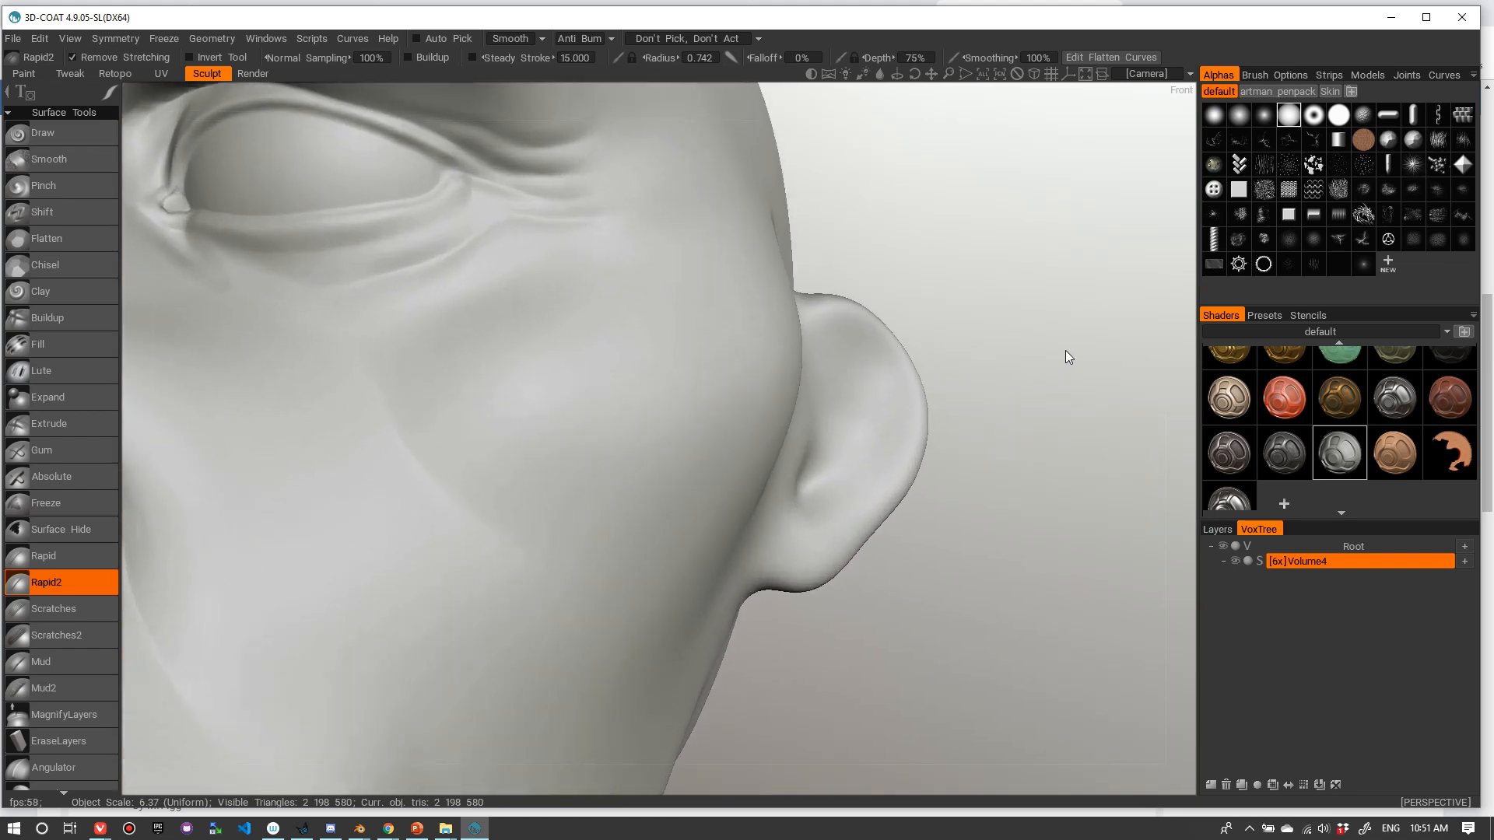
left_click_drag(1066, 350, 1047, 354, "alt")
right_click_drag(1047, 354, 1029, 348, "alt")
left_click_drag(1077, 336, 1007, 333, "alt")
right_click_drag(1007, 333, 976, 337, "alt")
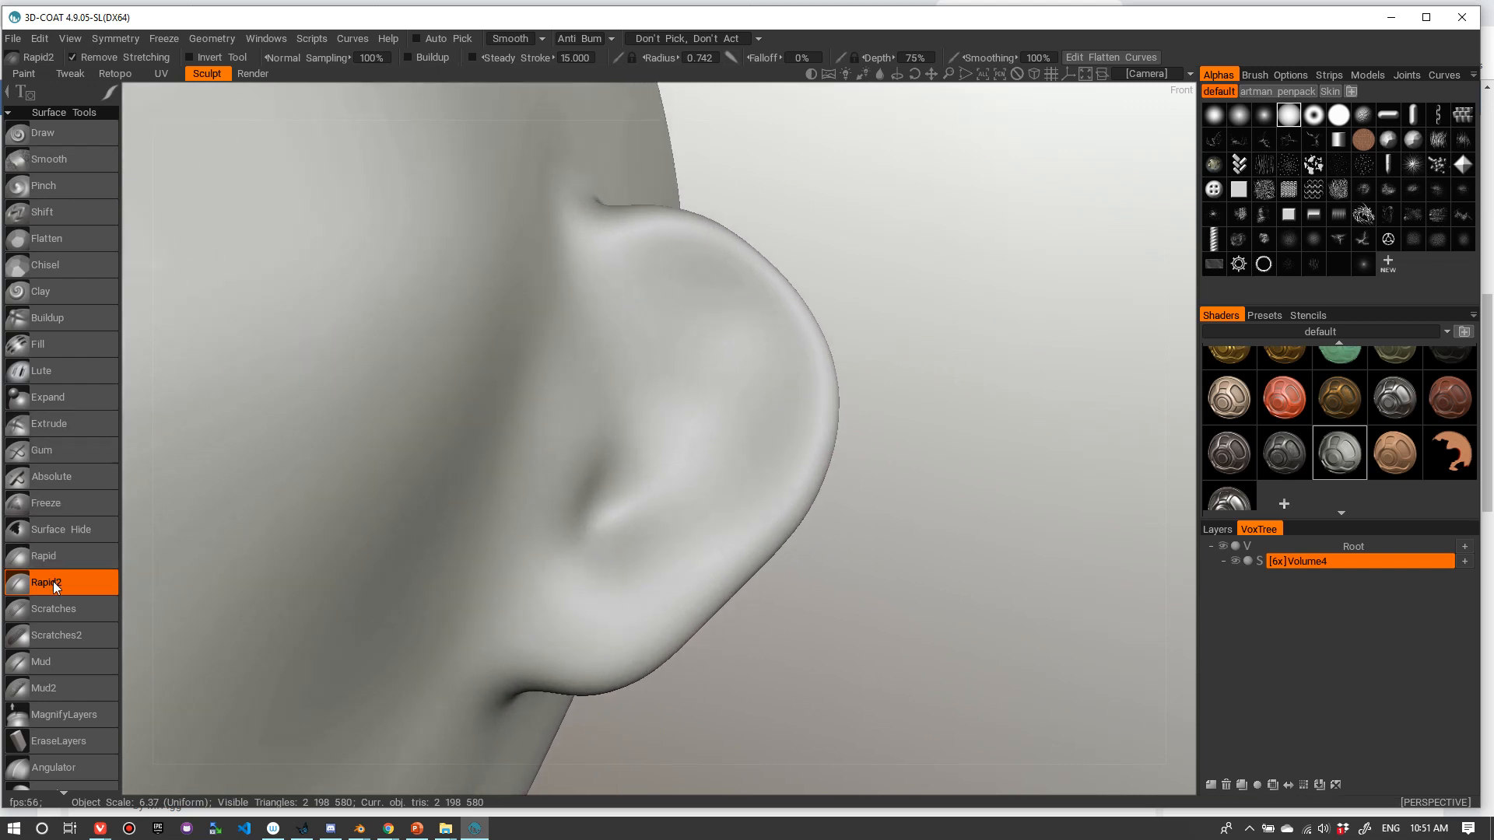
- Sculpt the front inner rim of the upper ear and the tragus using Draw with radius 1.755 and depth 17%
left_click(59, 140)
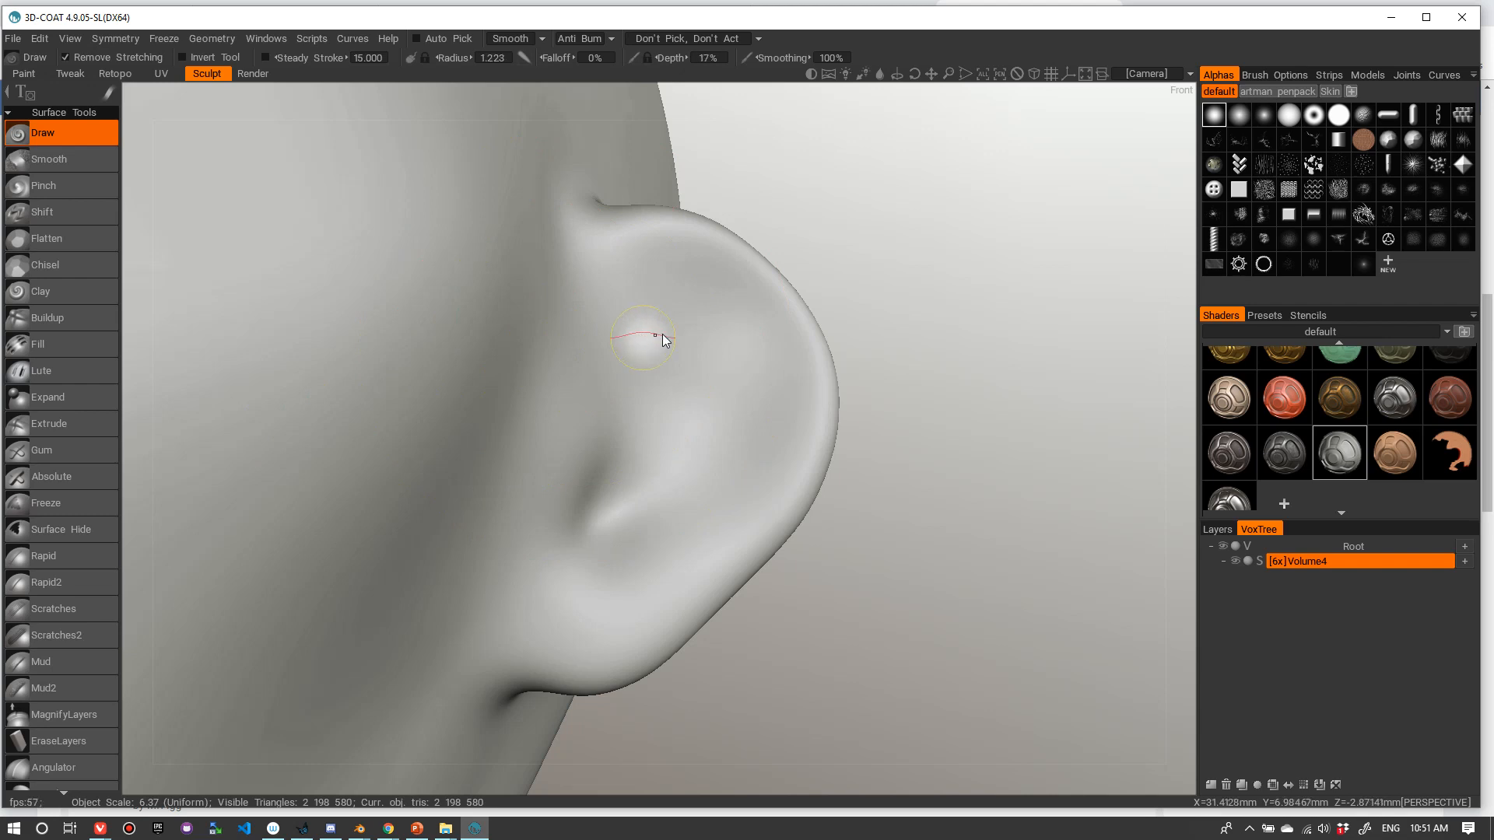
right_click_drag(662, 335, 711, 319)
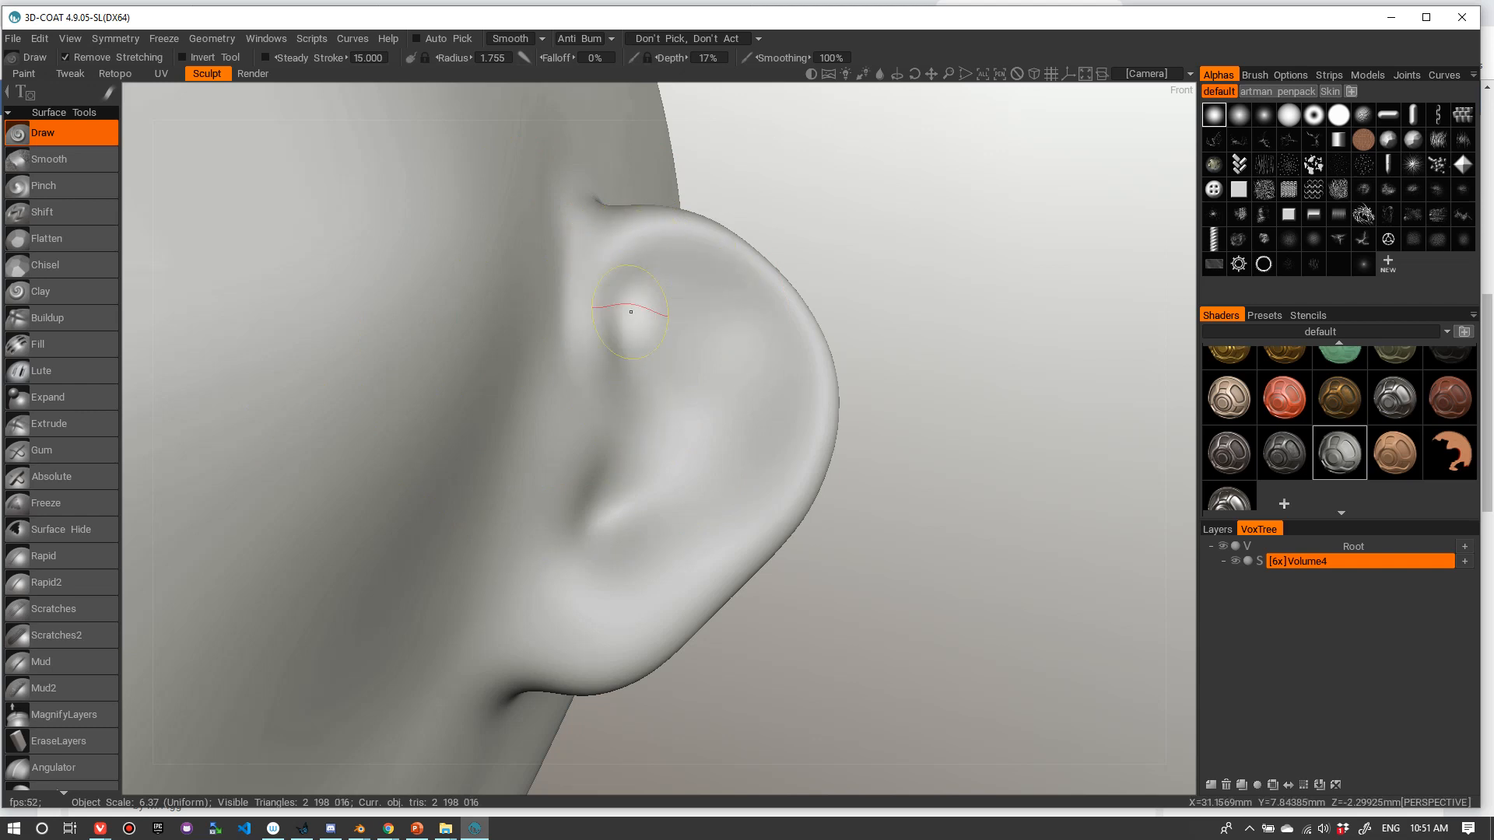
scroll(706, 320, "up", 2)
left_click_drag(670, 397, 632, 375)
right_click_drag(709, 287, 699, 361, "alt")
scroll(698, 361, "up", 6)
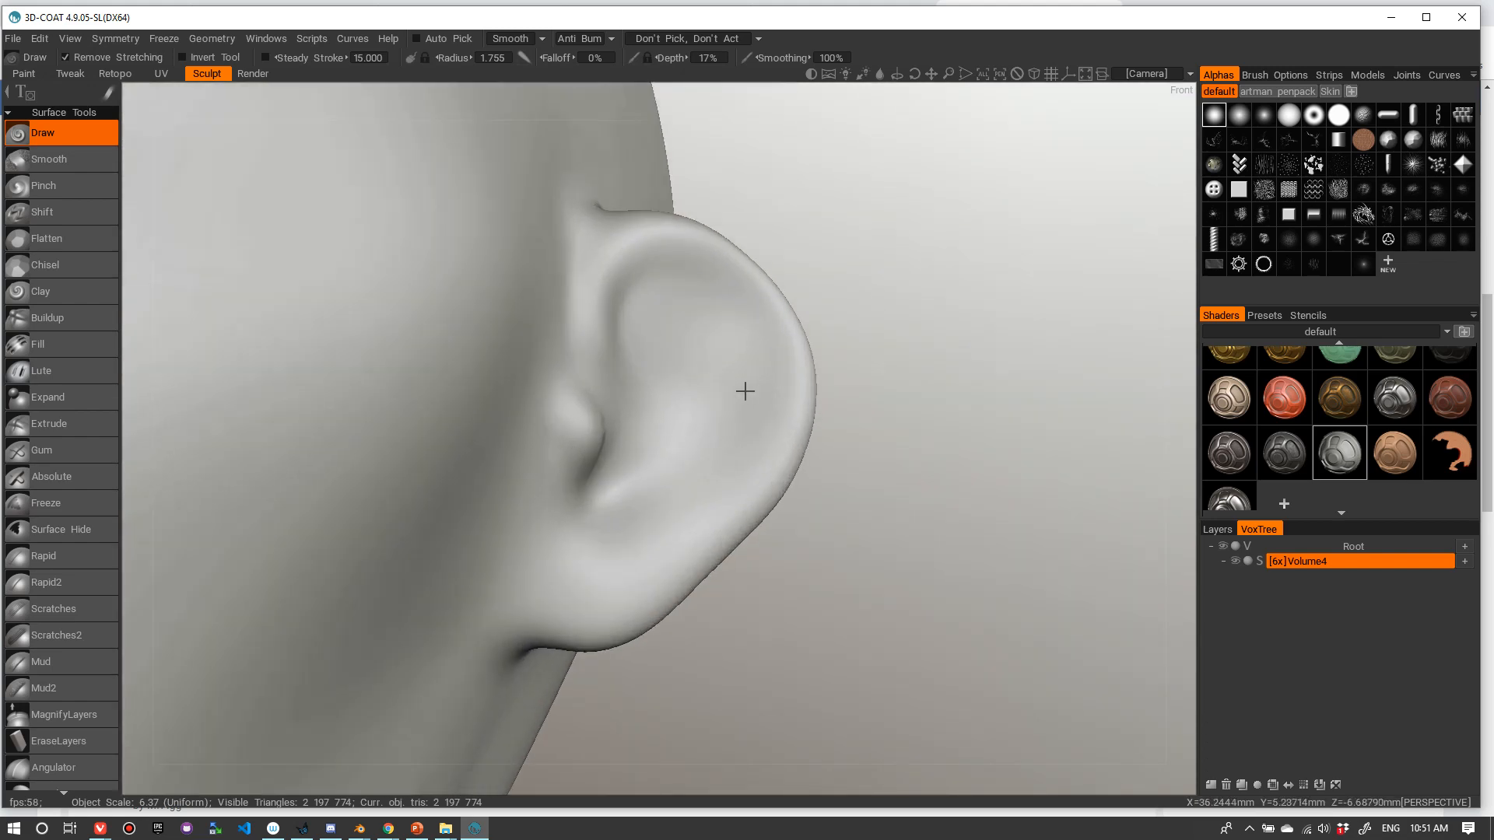
scroll(694, 427, "up", 1)
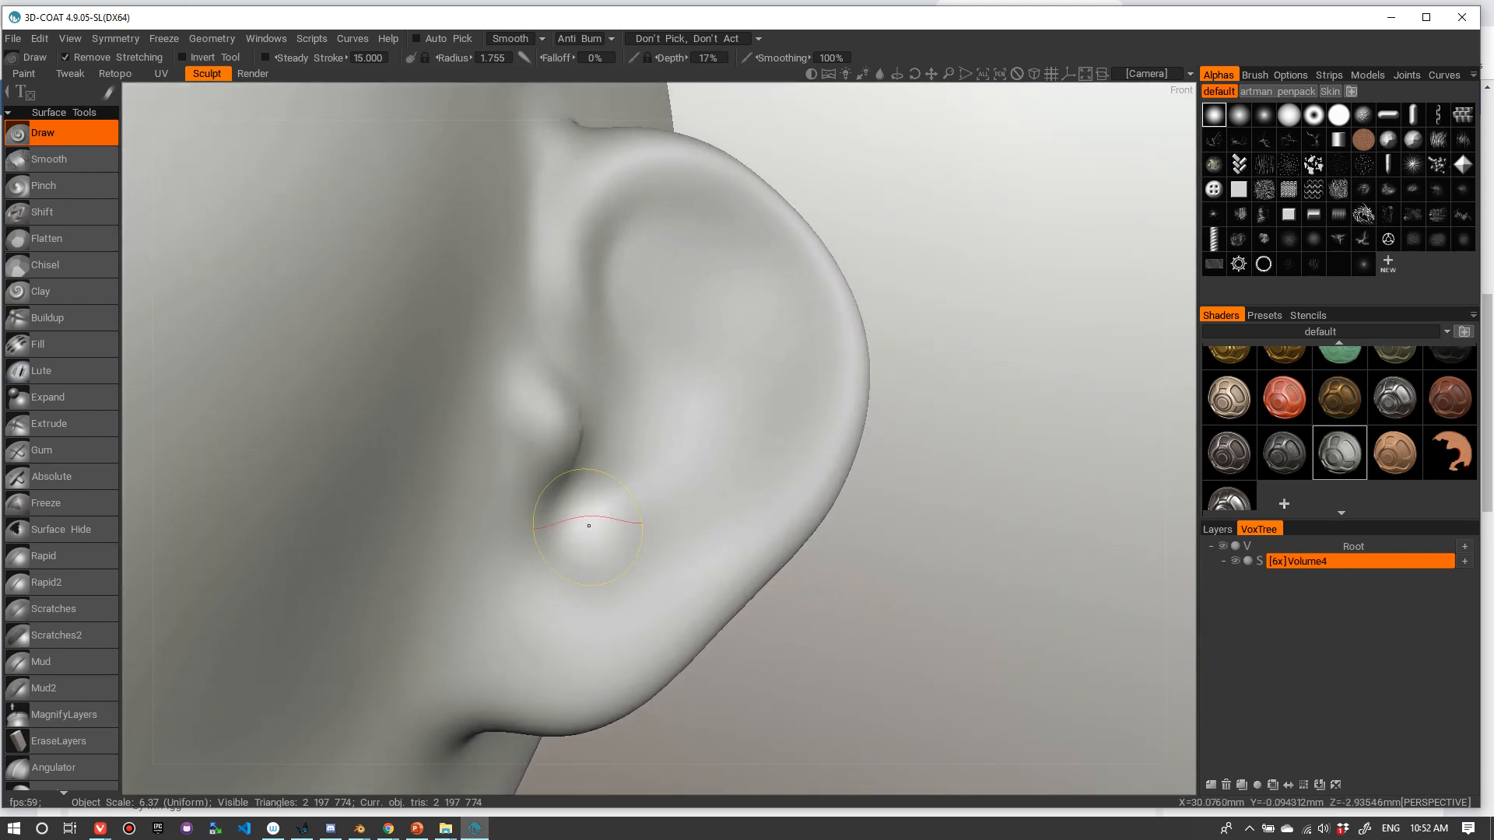
- Carve the notch below the tragus and the curved hollows around the lower concha using inverted Draw with radius 1.607
mouse_move(537, 501)
left_mouse_down("ctrl")
mouse_move(520, 483)
mouse_move(535, 498)
left_mouse_up("ctrl")
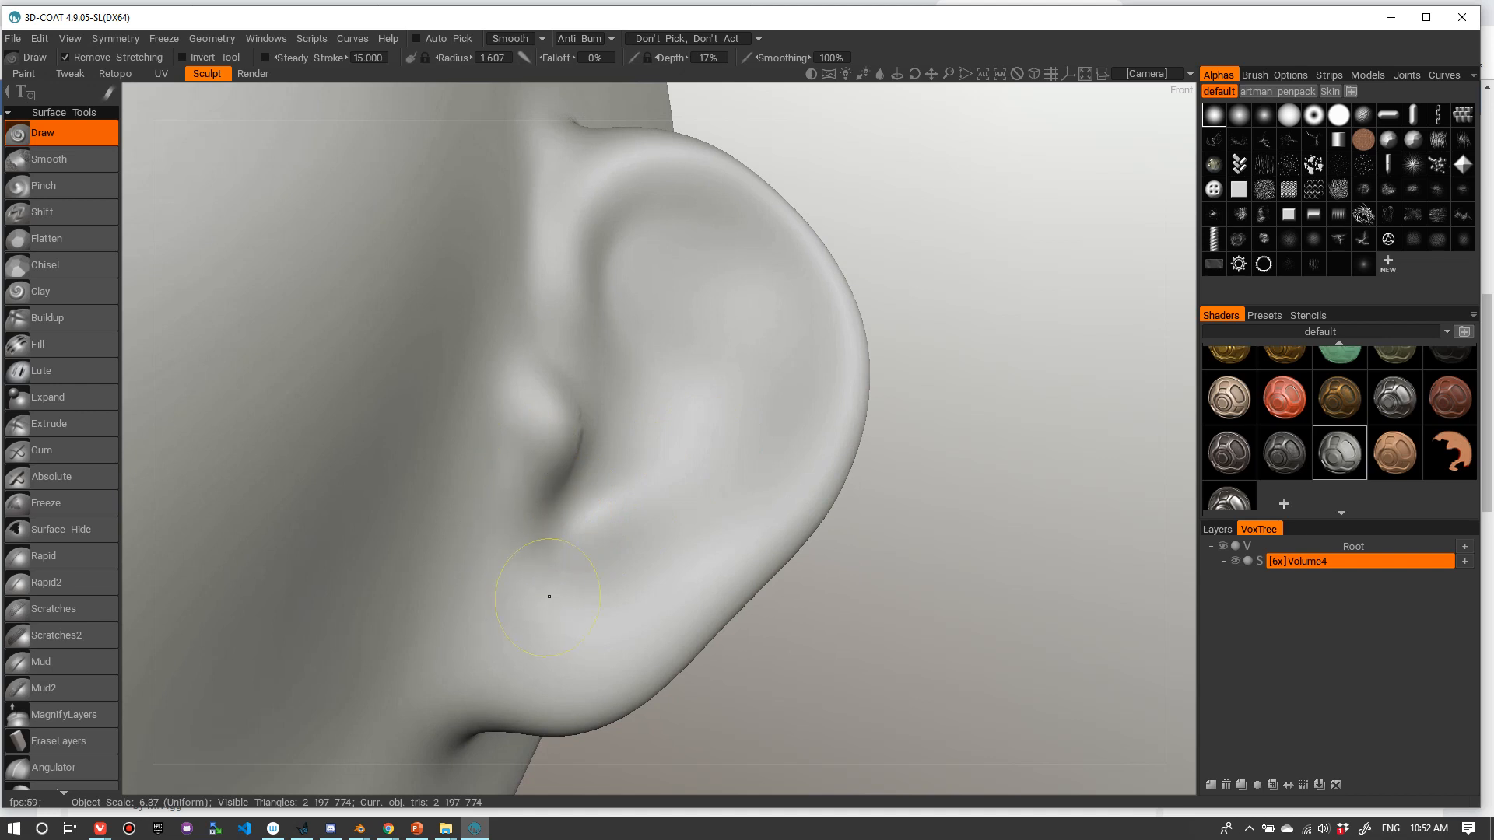
mouse_move(586, 600)
left_mouse_down("ctrl")
mouse_move(545, 475)
mouse_move(610, 596)
left_mouse_up("ctrl")
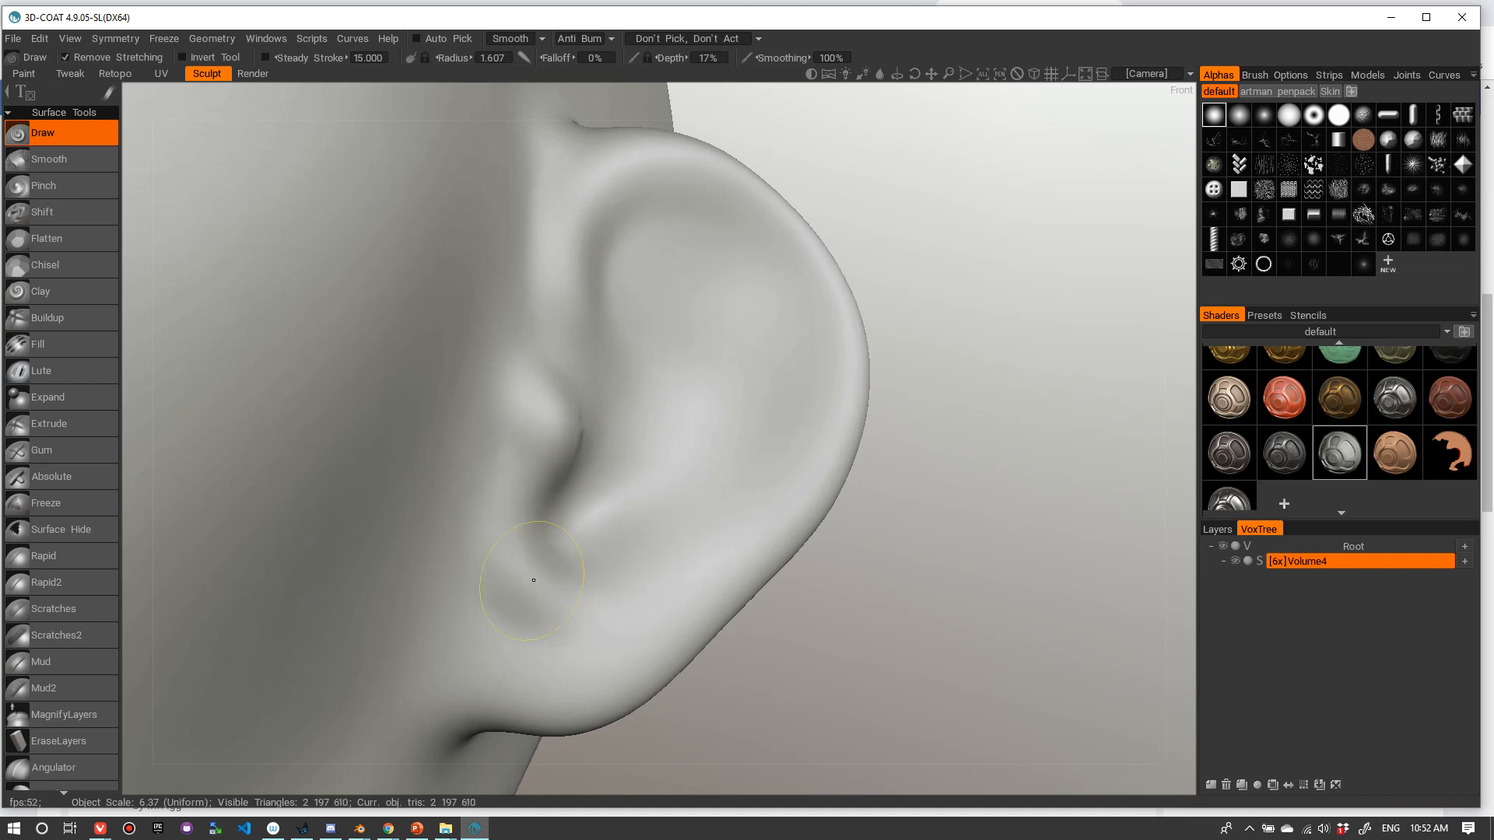
left_click_drag(534, 521, 608, 577, "ctrl")
left_click_drag(579, 497, 592, 594, "ctrl")
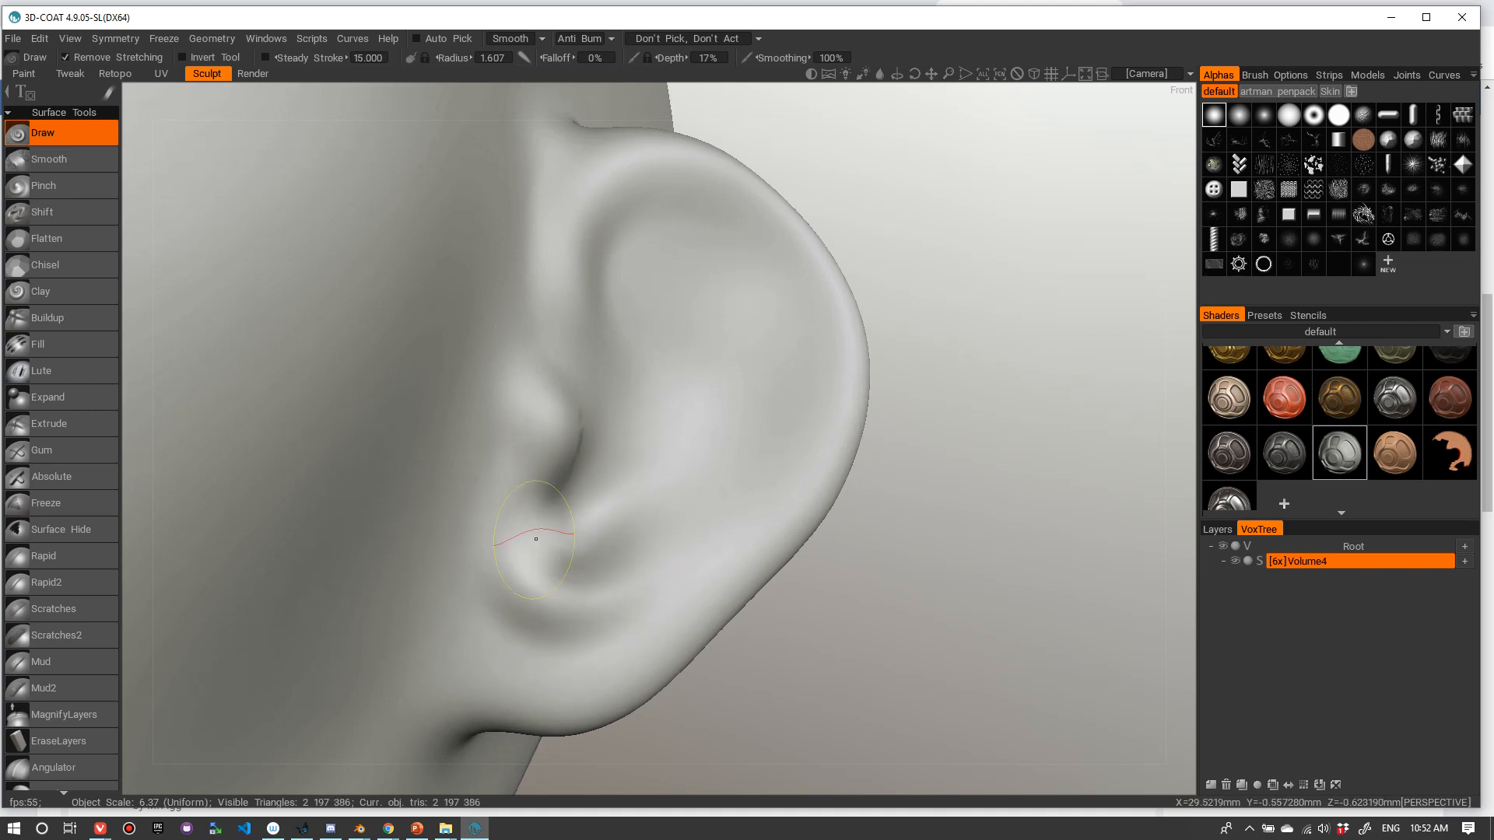
left_click_drag(488, 599, 614, 466, "ctrl")
left_click_drag(544, 611, 650, 470, "ctrl")
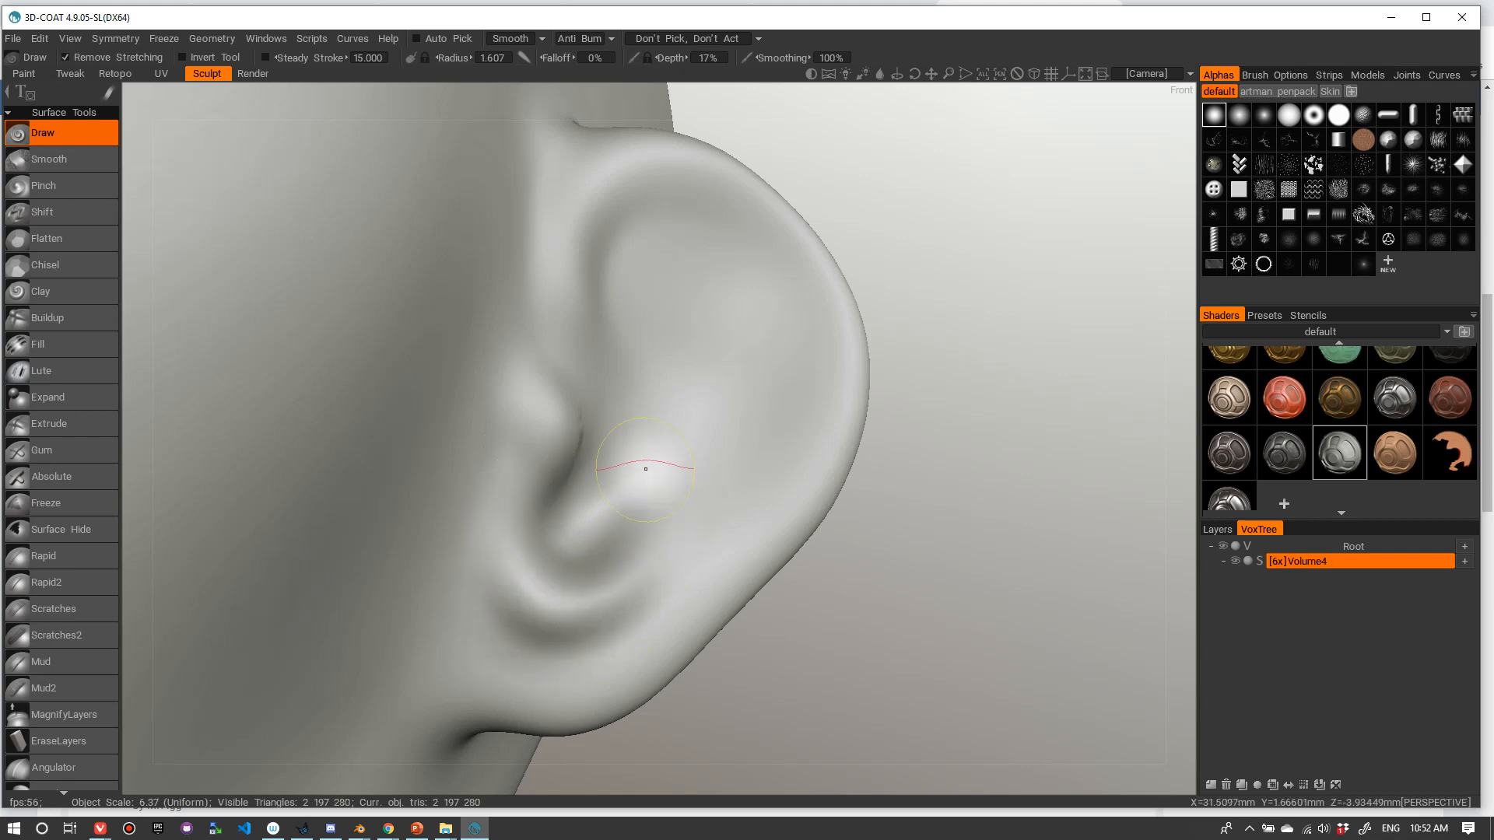
- Carve grooves beside the inner fold of the upper ear using Draw with radius 1.253 and depth 17%
mouse_move(640, 447)
right_mouse_down("alt")
mouse_move(617, 349)
mouse_move(500, 319)
right_mouse_up("alt")
mouse_move(500, 319)
left_mouse_down("alt")
mouse_move(754, 368)
mouse_move(633, 400)
left_mouse_up("alt")
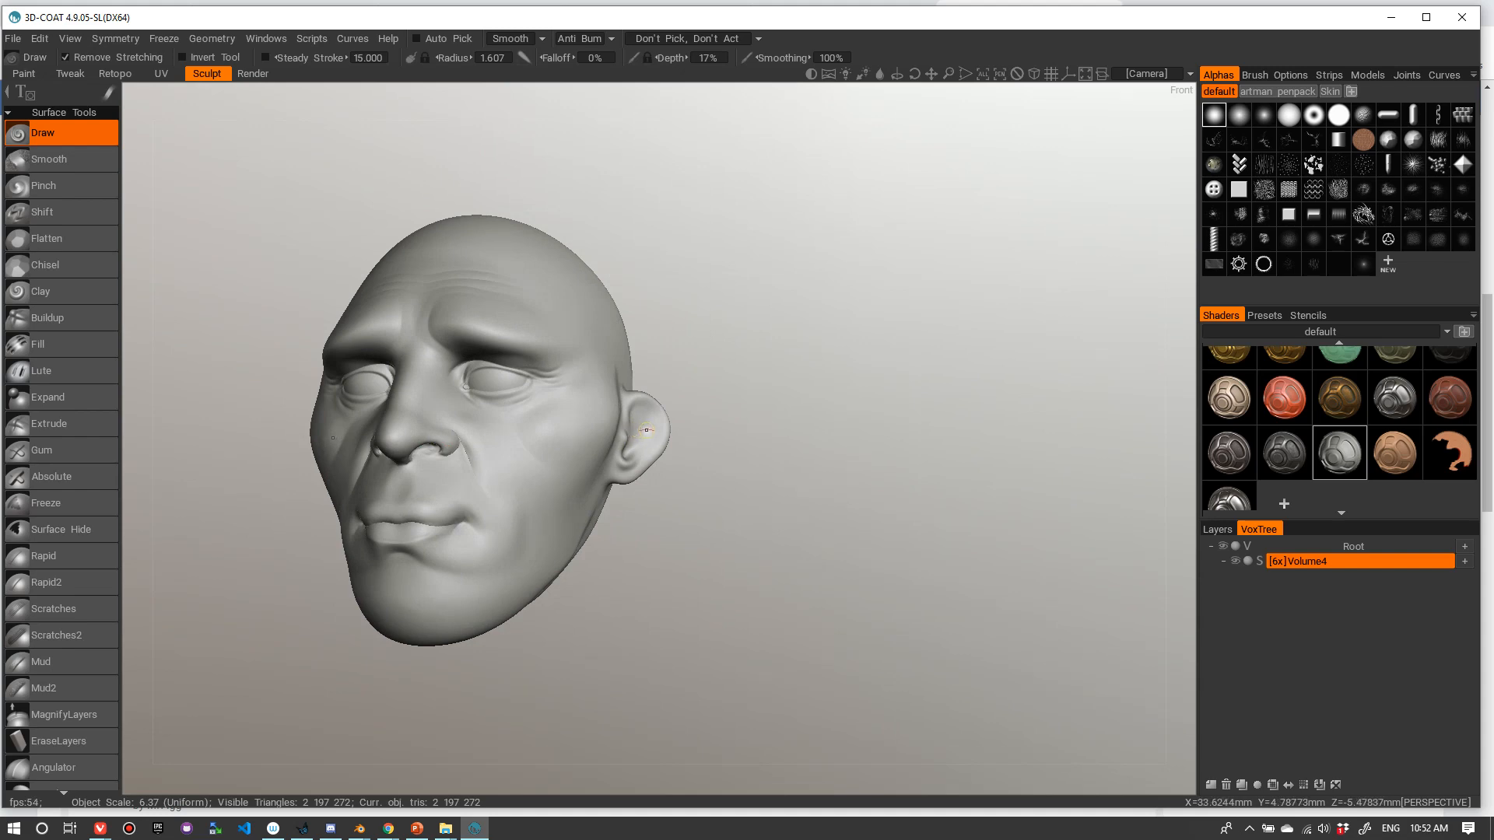
mouse_move(645, 430)
right_mouse_down("alt")
mouse_move(864, 432)
mouse_move(684, 456)
right_mouse_up("alt")
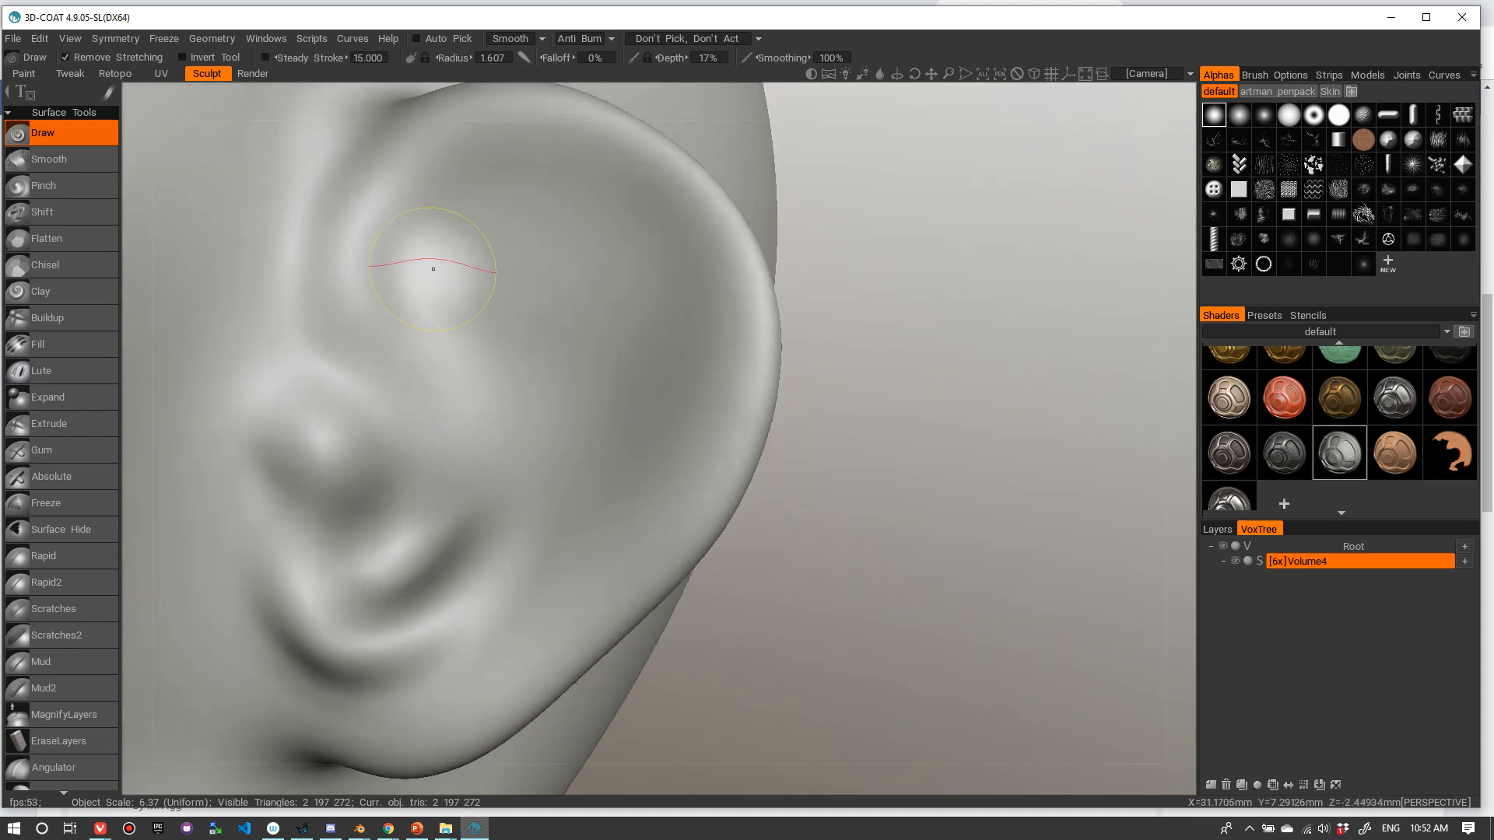
scroll(433, 270, "down", 1)
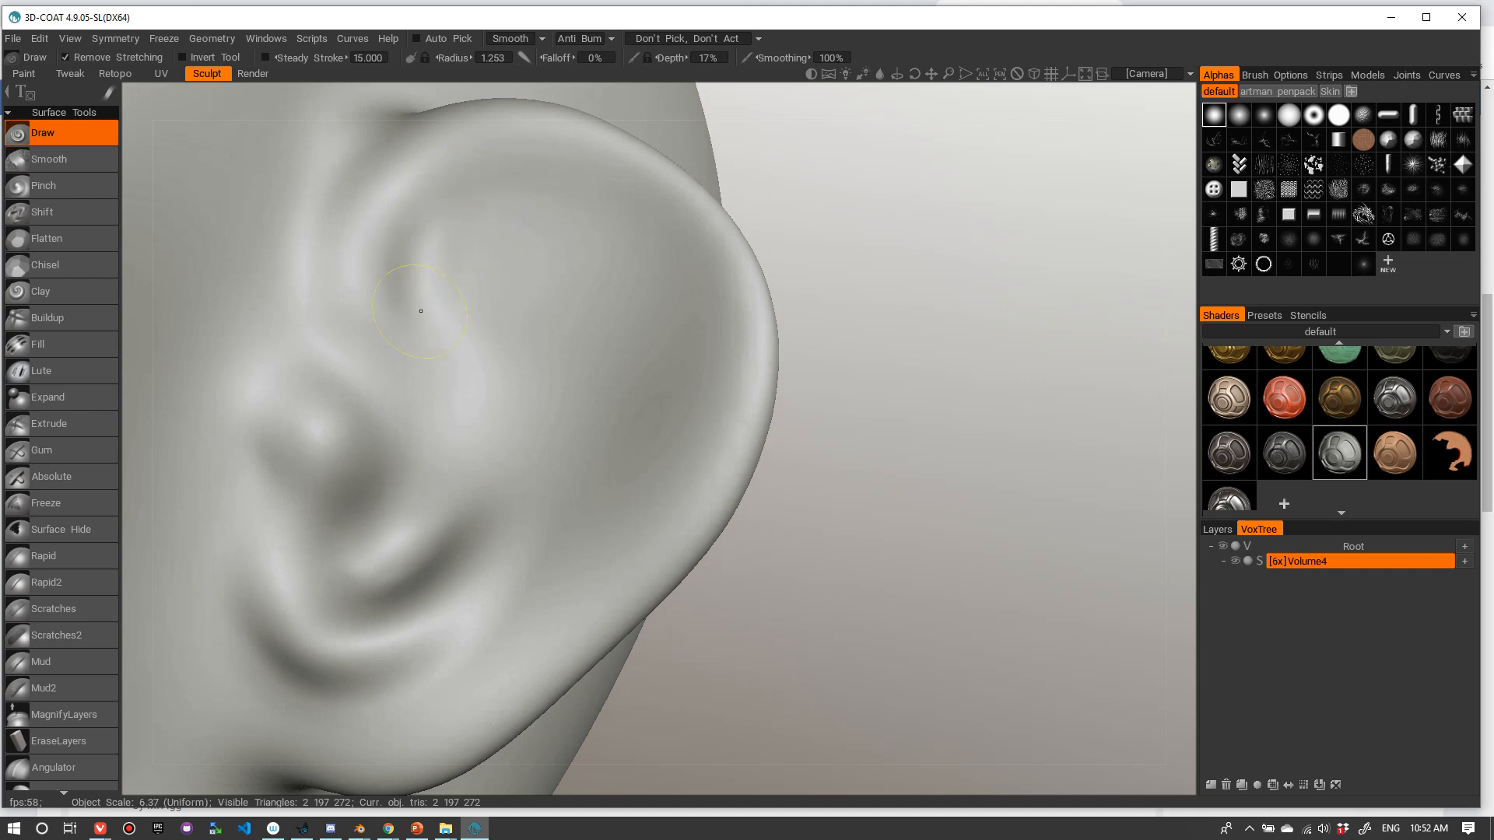
mouse_move(428, 252)
left_mouse_down("shift")
mouse_move(470, 376)
mouse_move(520, 369)
left_mouse_up("shift")
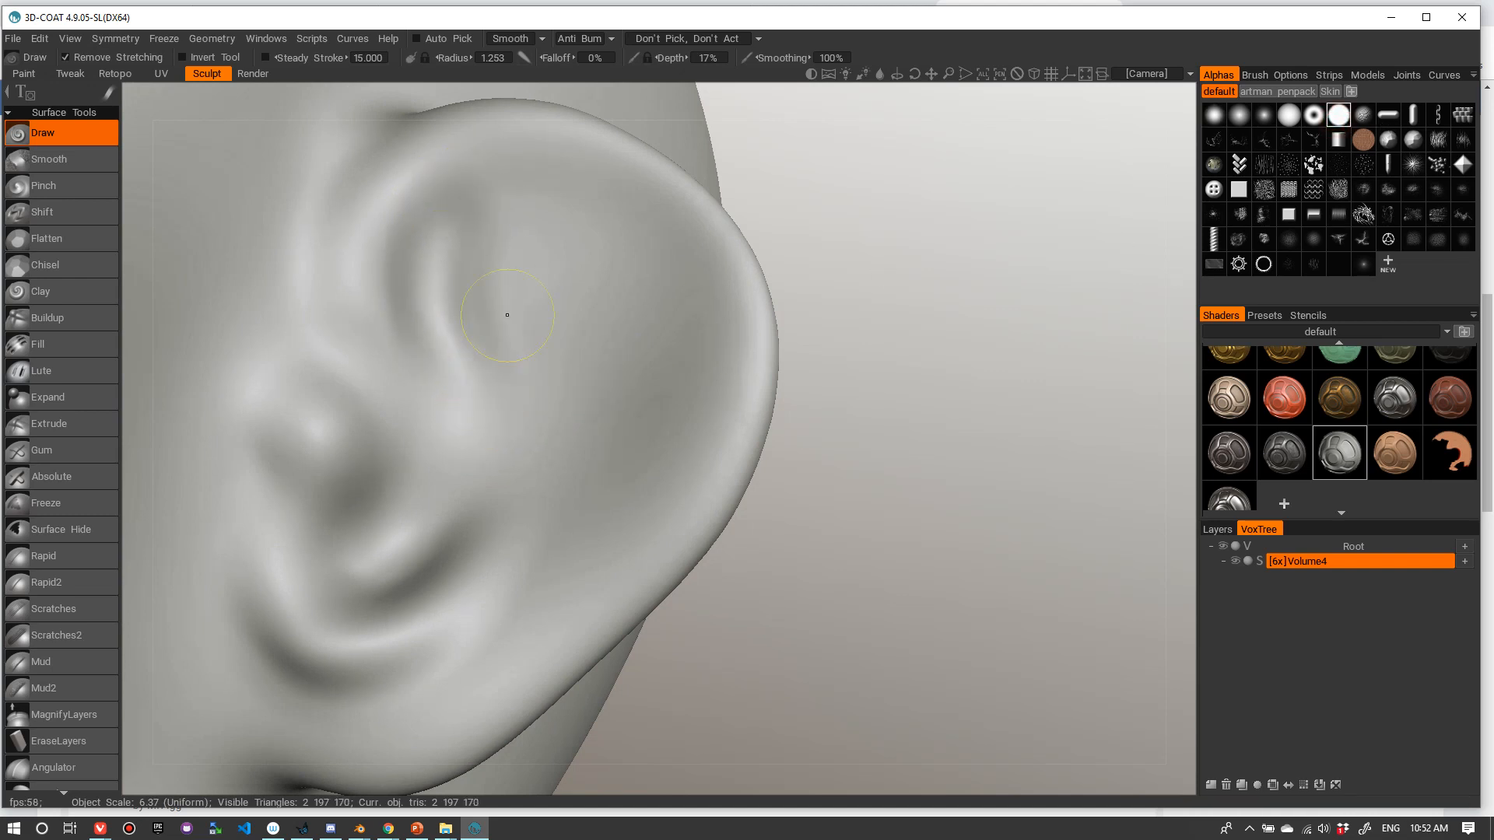
left_click_drag(560, 418, 580, 289)
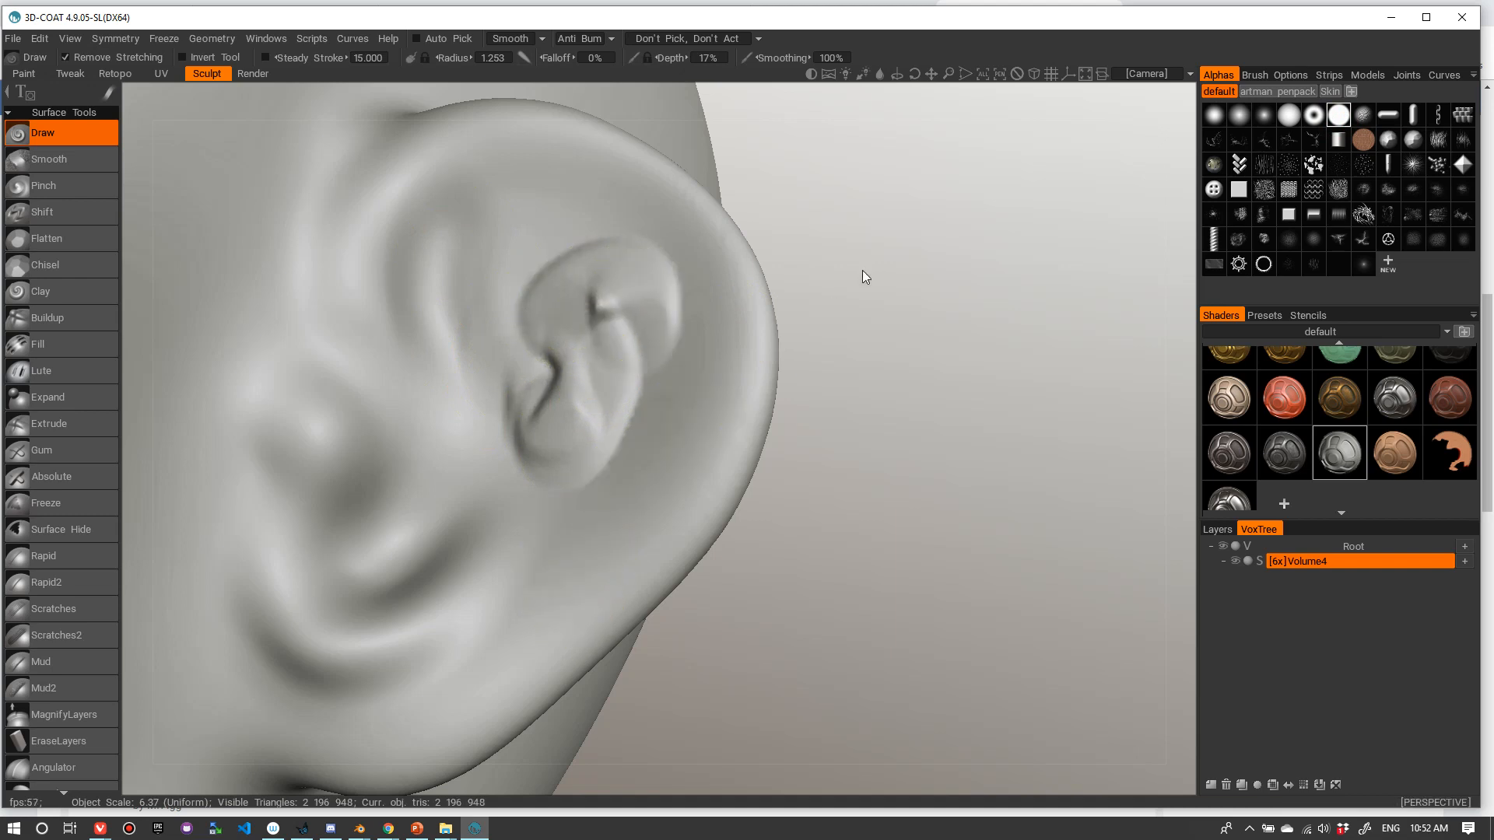
key("ctrl+z")
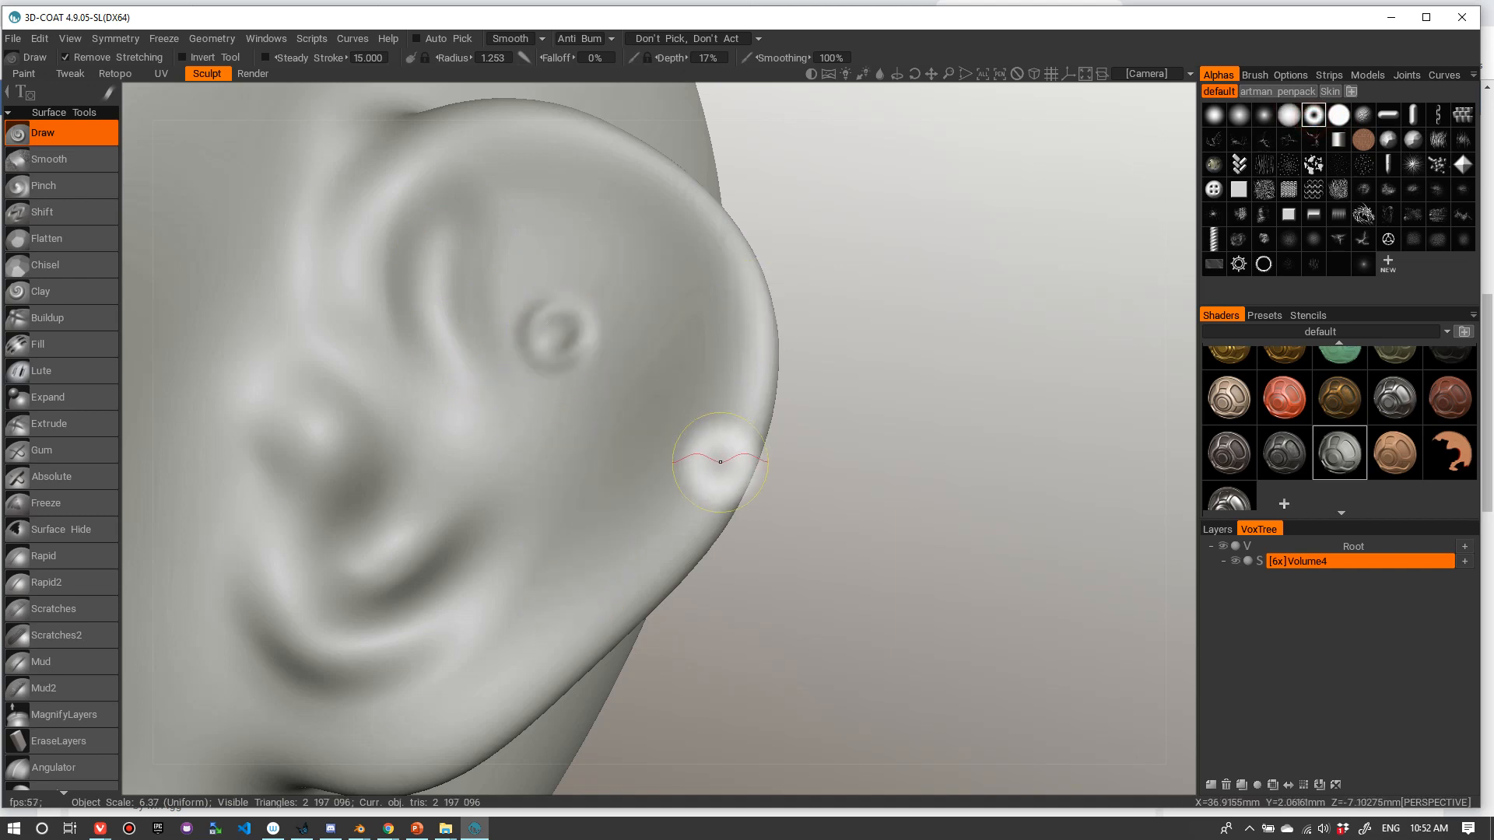
key("ctrl+z")
left_click(1215, 117)
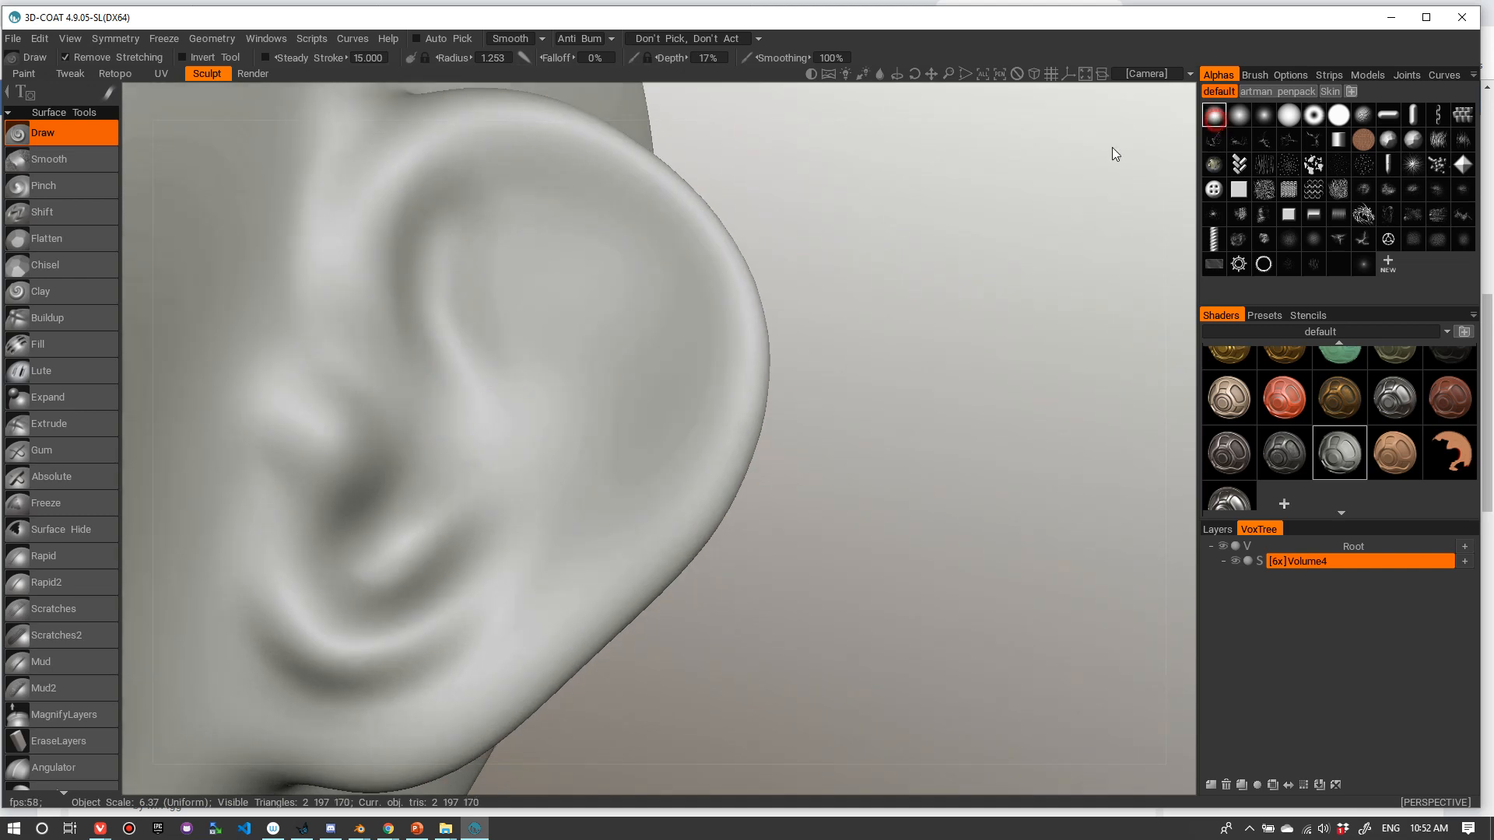
- Sharpen the upper ear's inner fold using Draw with radius 0.860, and soften the tragus with radius 1.437
left_click_drag(476, 343, 443, 300, "alt")
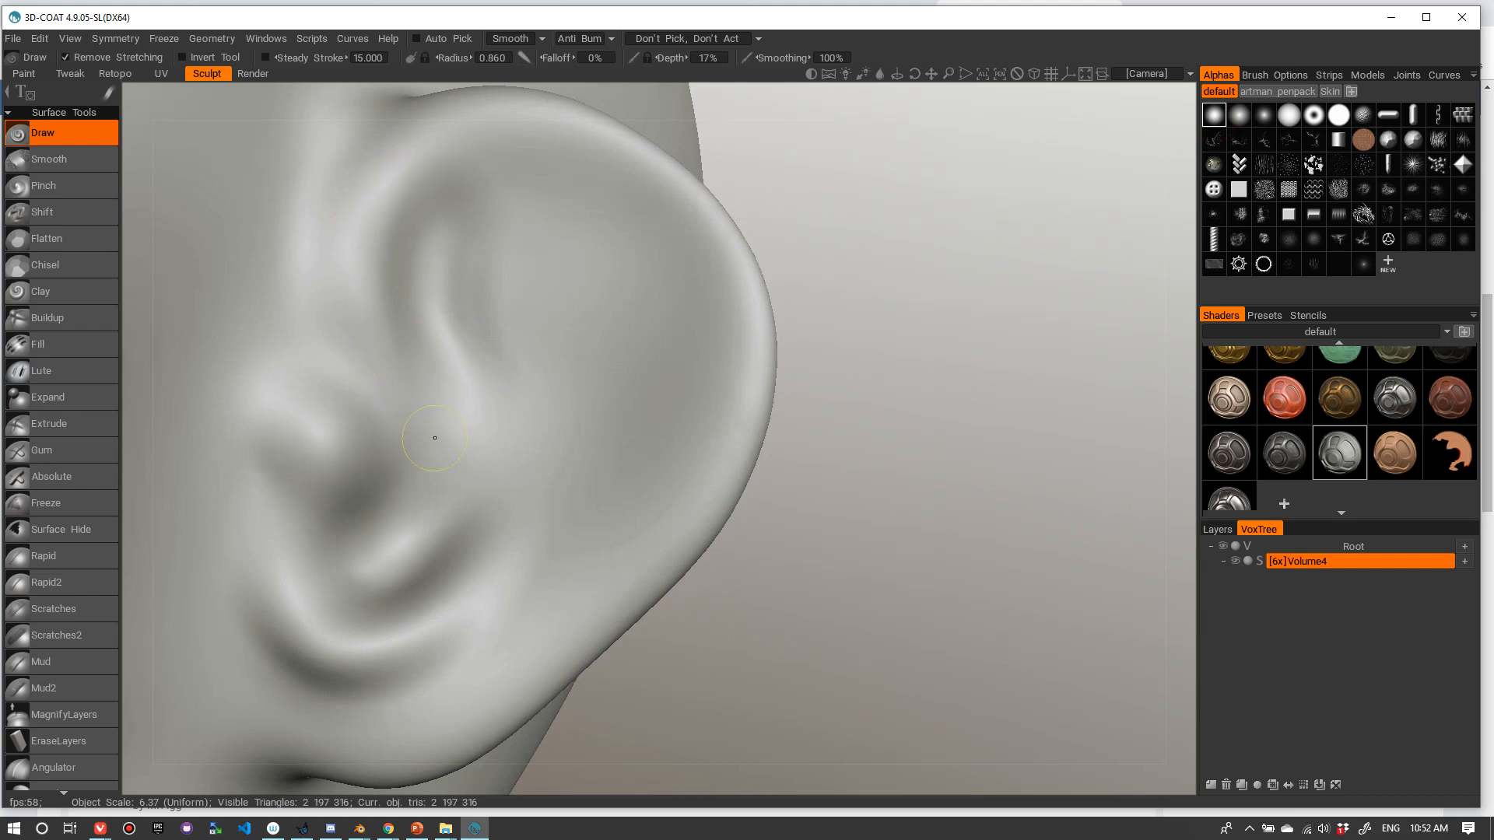
right_click_drag(340, 391, 298, 436)
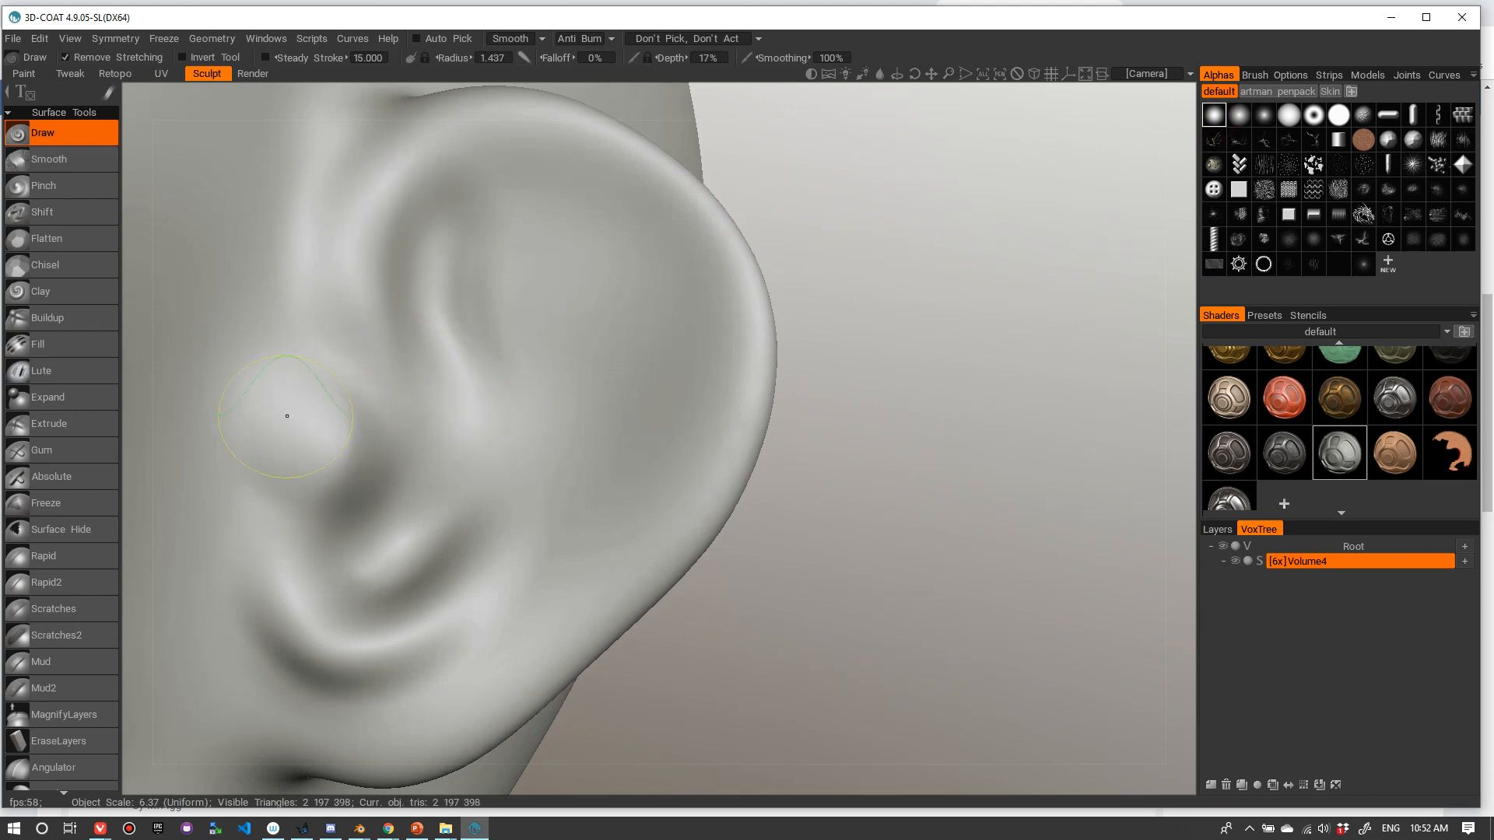
right_click_drag(540, 287, 233, 474, "alt")
left_click_drag(540, 366, 654, 350, "alt")
right_click_drag(620, 262, 536, 311, "alt")
left_click_drag(620, 263, 677, 327, "alt")
left_click_drag(551, 315, 640, 395, "alt")
right_click_drag(638, 389, 871, 310, "alt")
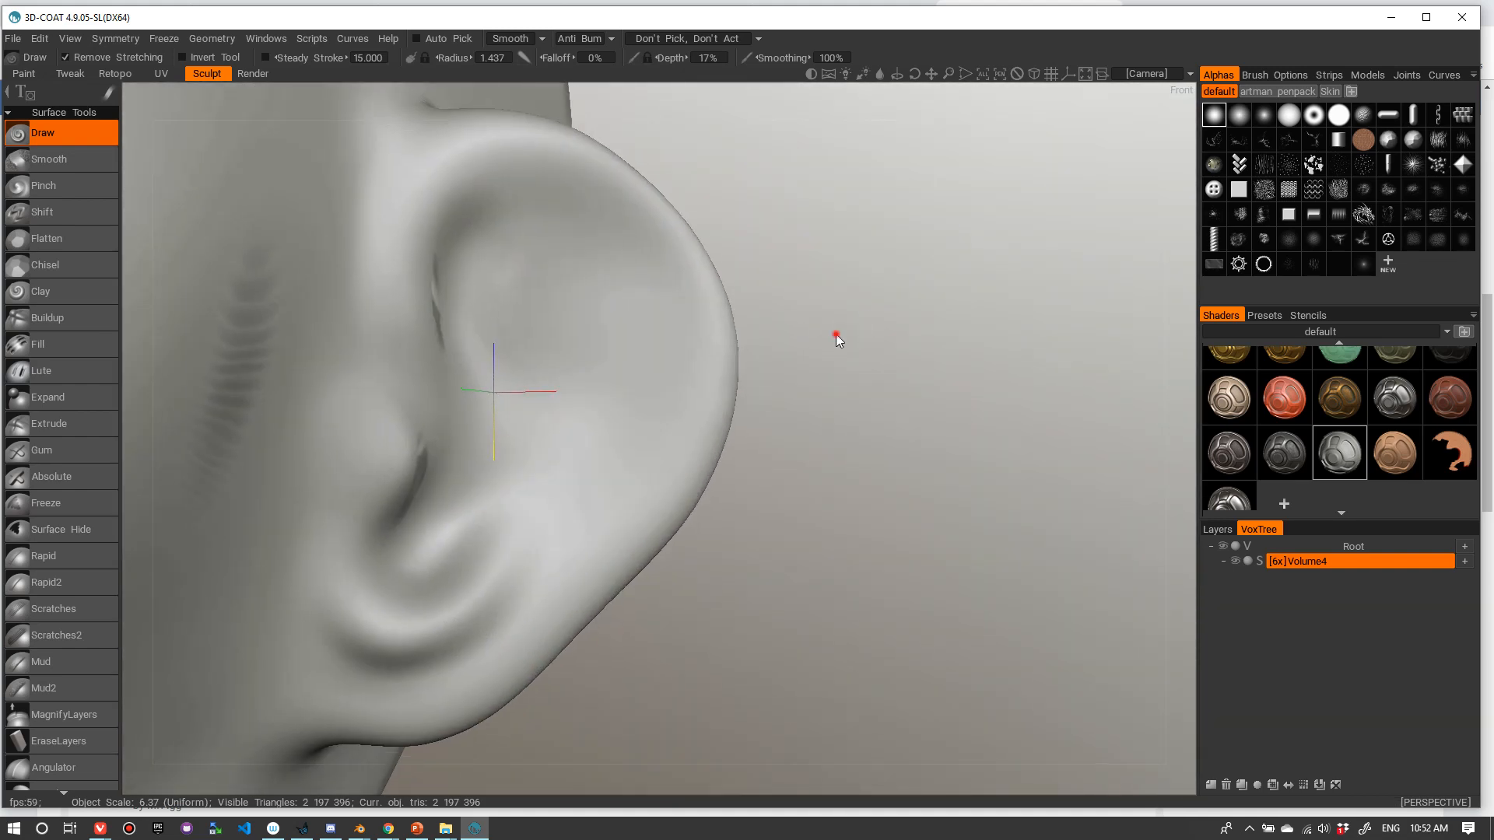
- Carve the curved hollow along the back of the concha using Draw with radius 1.317 to form the antihelix ridge
mouse_move(836, 334)
left_mouse_down("alt")
mouse_move(799, 330)
mouse_move(864, 337)
mouse_move(827, 357)
mouse_move(874, 337)
mouse_move(854, 342)
mouse_move(853, 303)
mouse_move(900, 300)
mouse_move(992, 251)
left_mouse_up("alt")
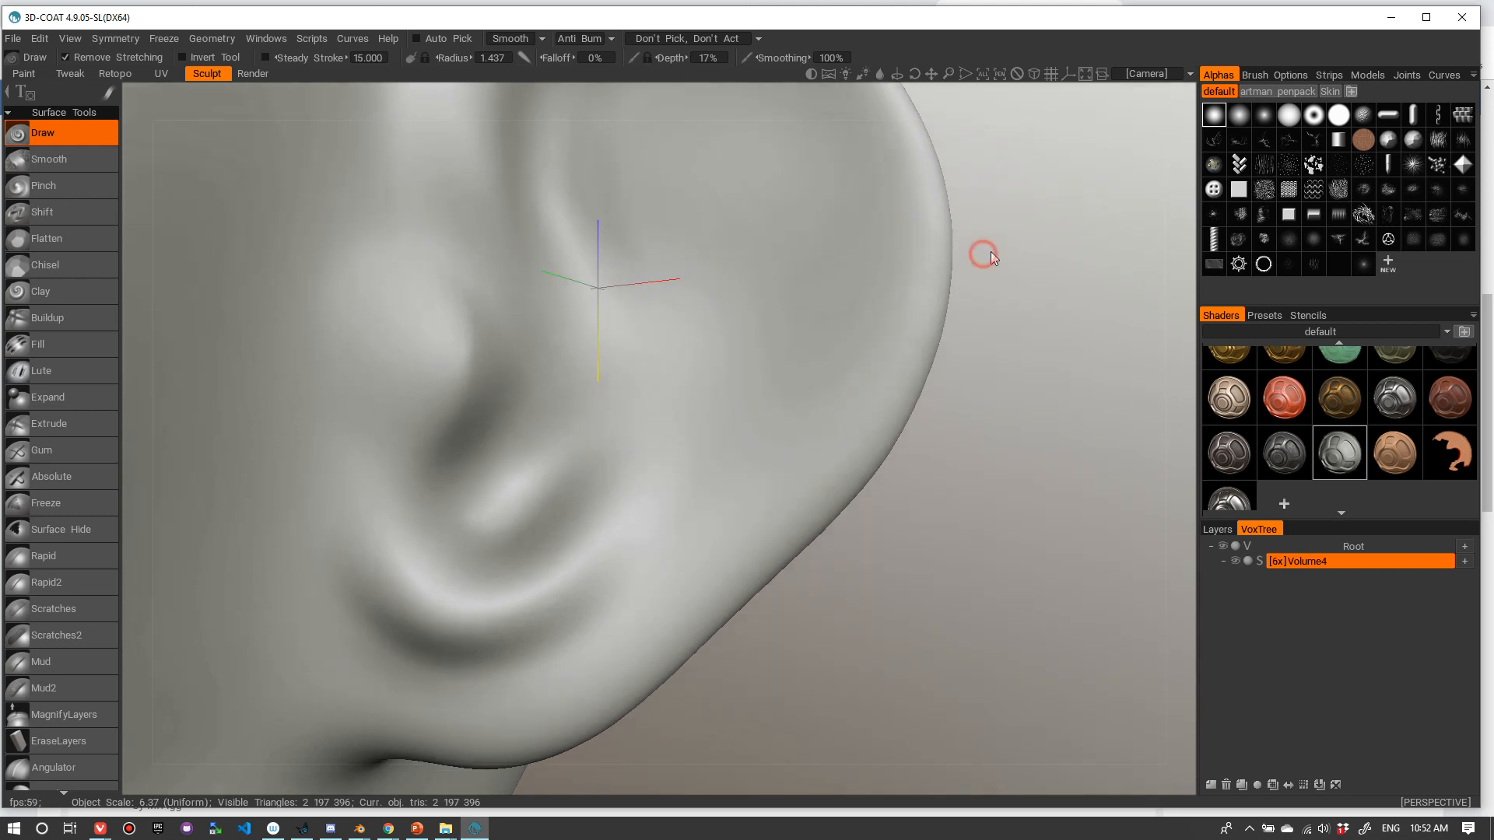
right_click(901, 307)
right_click_drag(1012, 280, 985, 284)
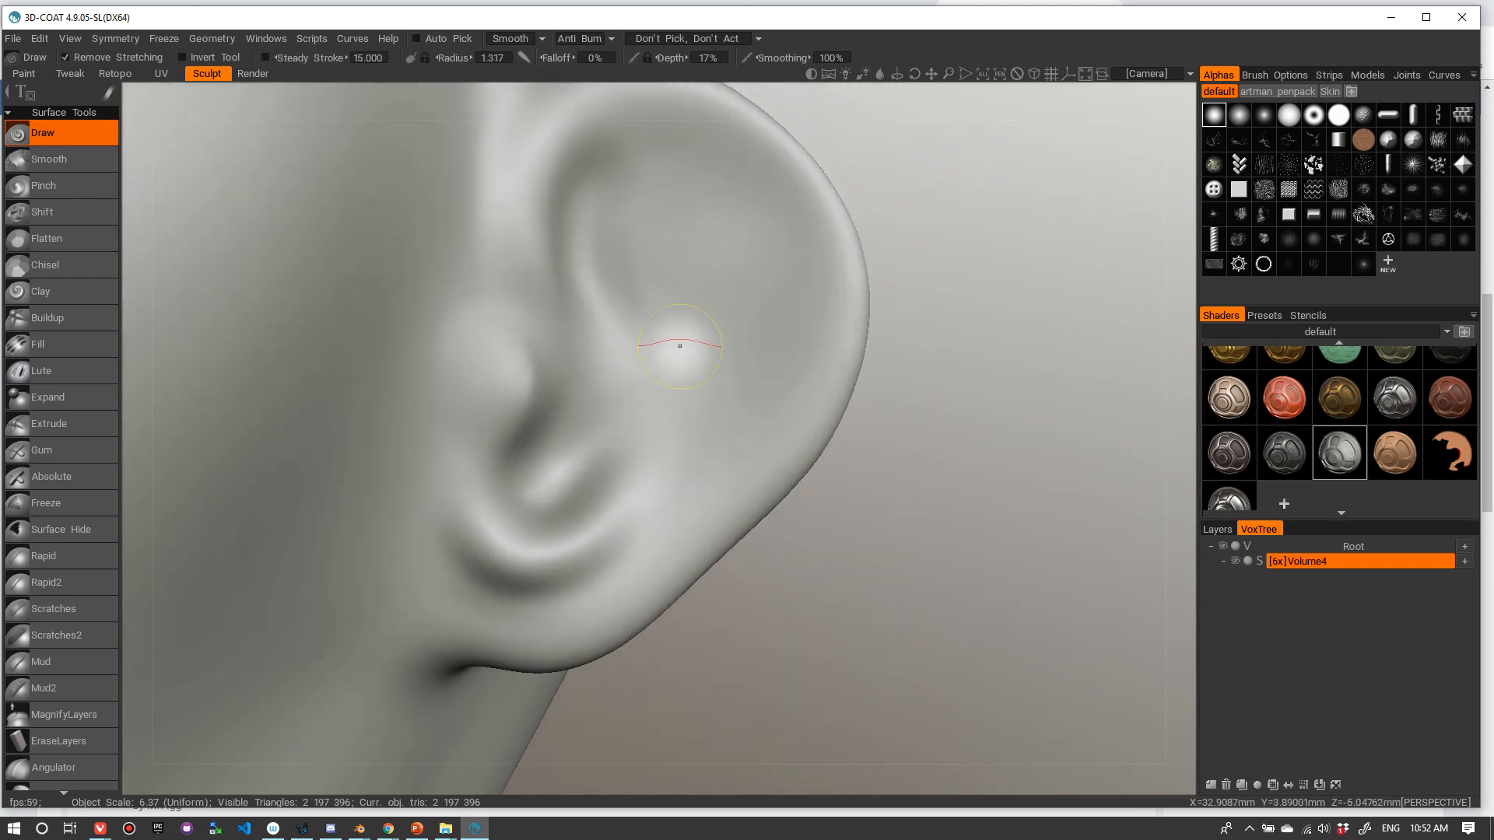
left_click(657, 388)
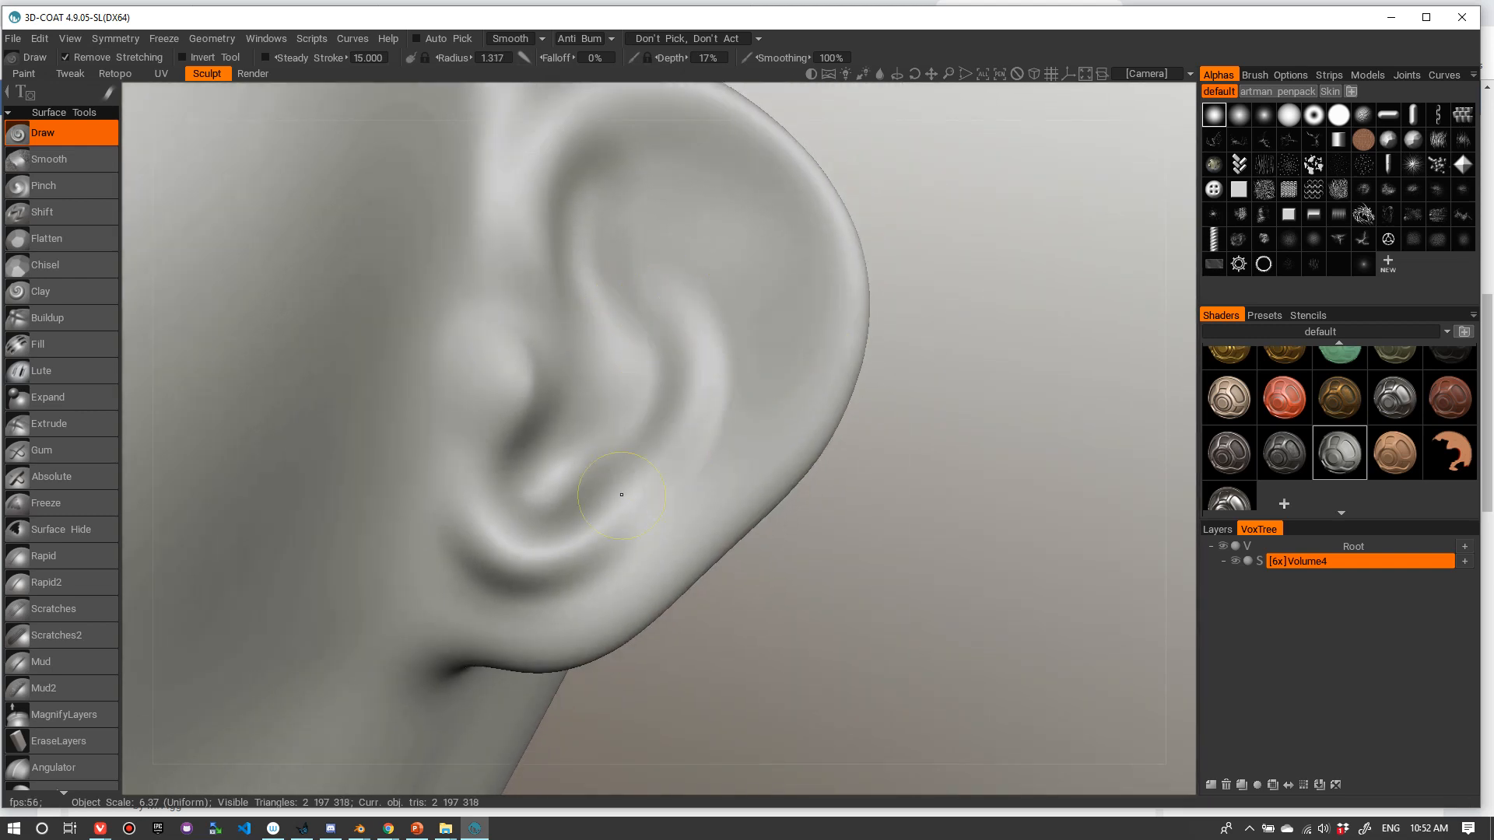
left_click(574, 247)
- Carve the long groove inside the outer rim with radius 1.317, and blend the lower ridge into the earlobe with radius 1.554
left_click_drag(771, 242, 759, 182)
left_click_drag(816, 249, 812, 283)
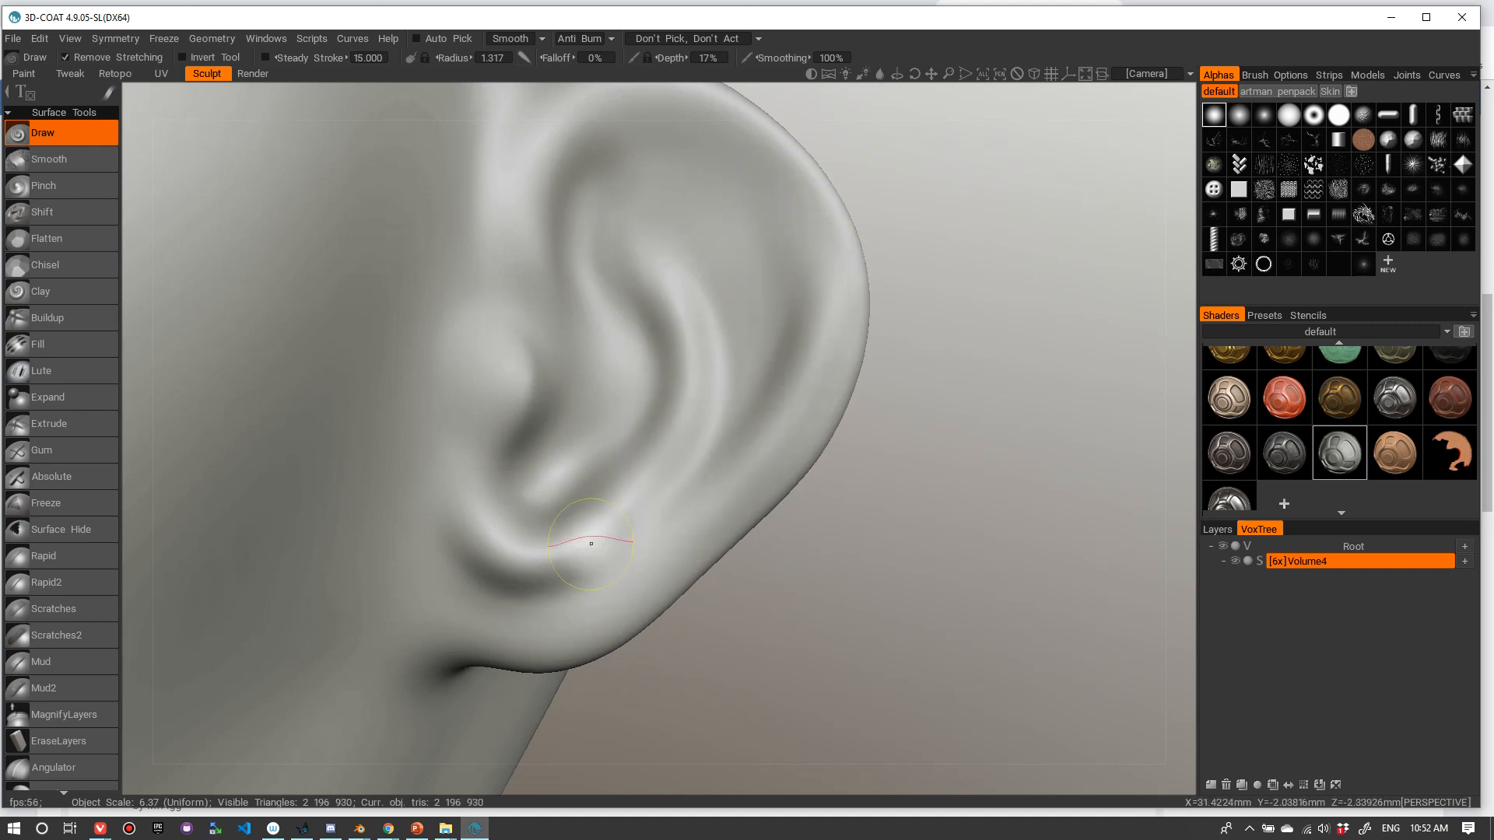
mouse_move(592, 544)
left_mouse_down()
mouse_move(520, 613)
mouse_move(470, 579)
mouse_move(608, 550)
mouse_move(481, 548)
mouse_move(455, 575)
mouse_move(613, 529)
mouse_move(604, 518)
mouse_move(660, 491)
left_mouse_up()
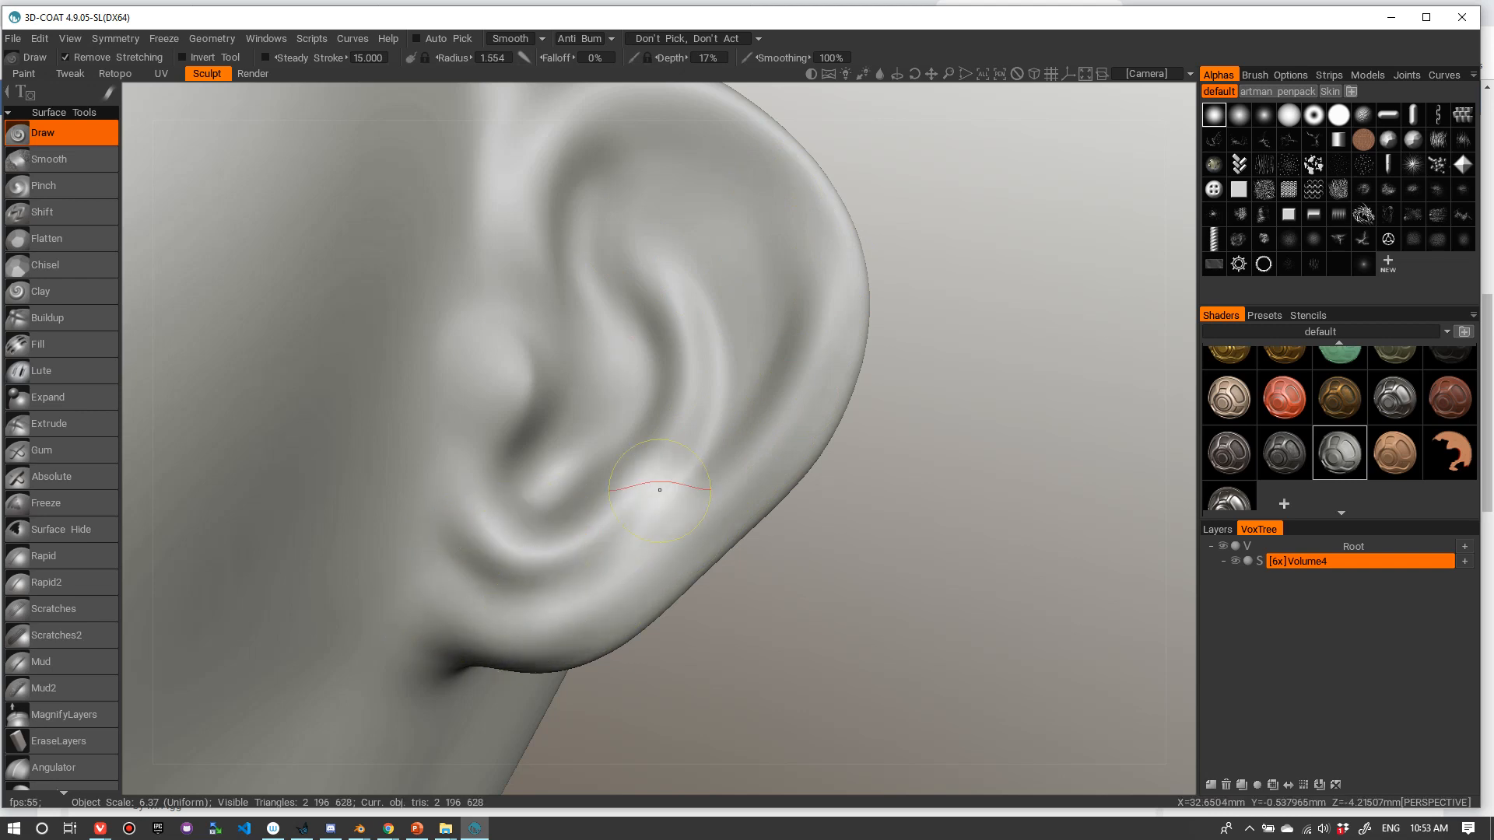
- Pull the earlobe's lower edge down and outward using the Move tool with radius 4.240
right_click_drag(750, 314, 685, 404, "alt")
left_click_drag(687, 430, 750, 337, "alt")
right_click_drag(847, 314, 731, 350, "alt")
left_click_drag(751, 418, 737, 397, "alt")
right_click_drag(738, 397, 758, 380)
left_click_drag(758, 380, 801, 316)
right_click_drag(800, 317, 867, 321)
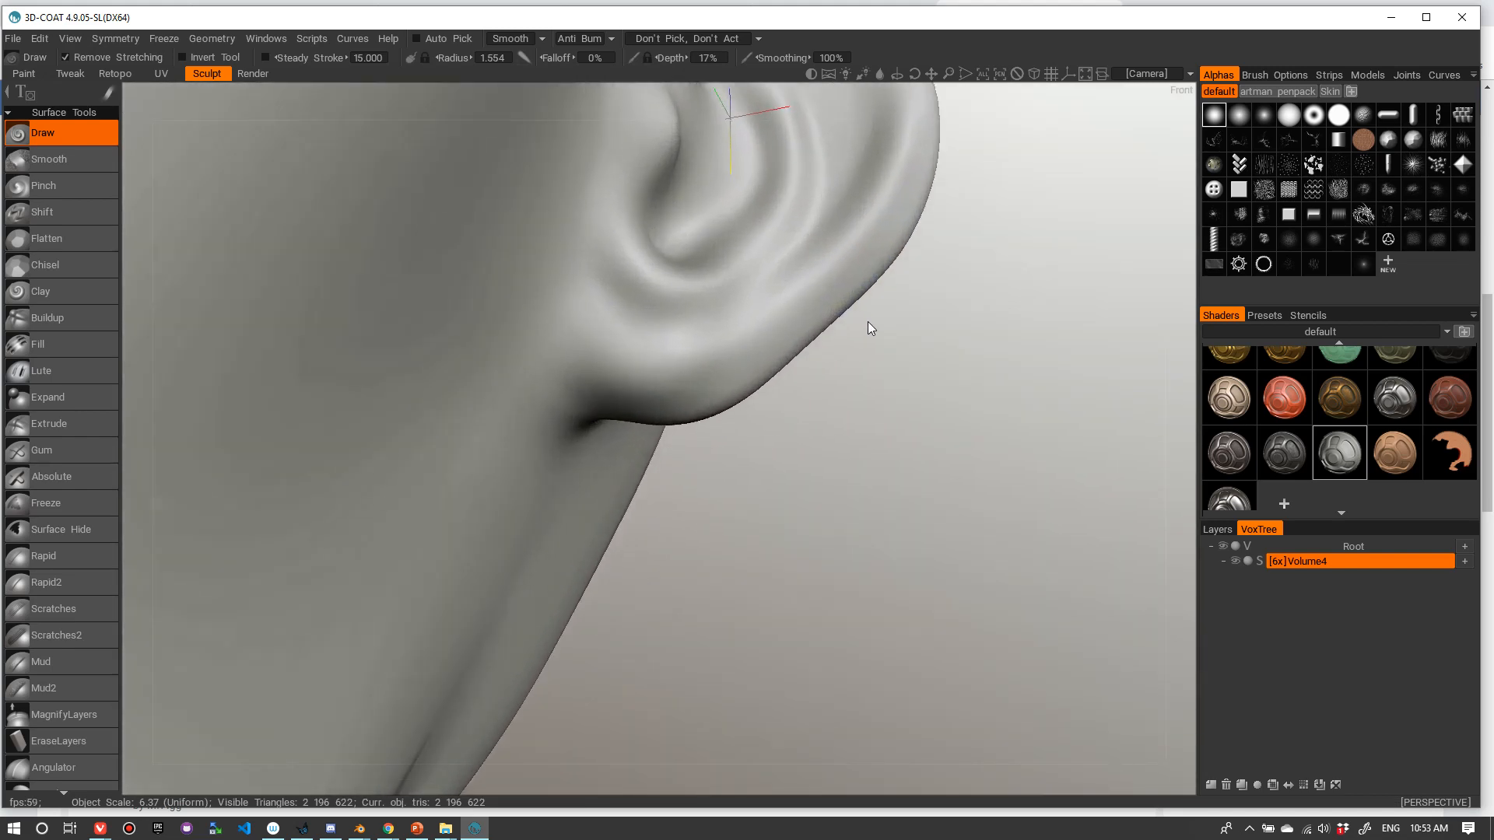
left_click_drag(867, 370, 845, 368)
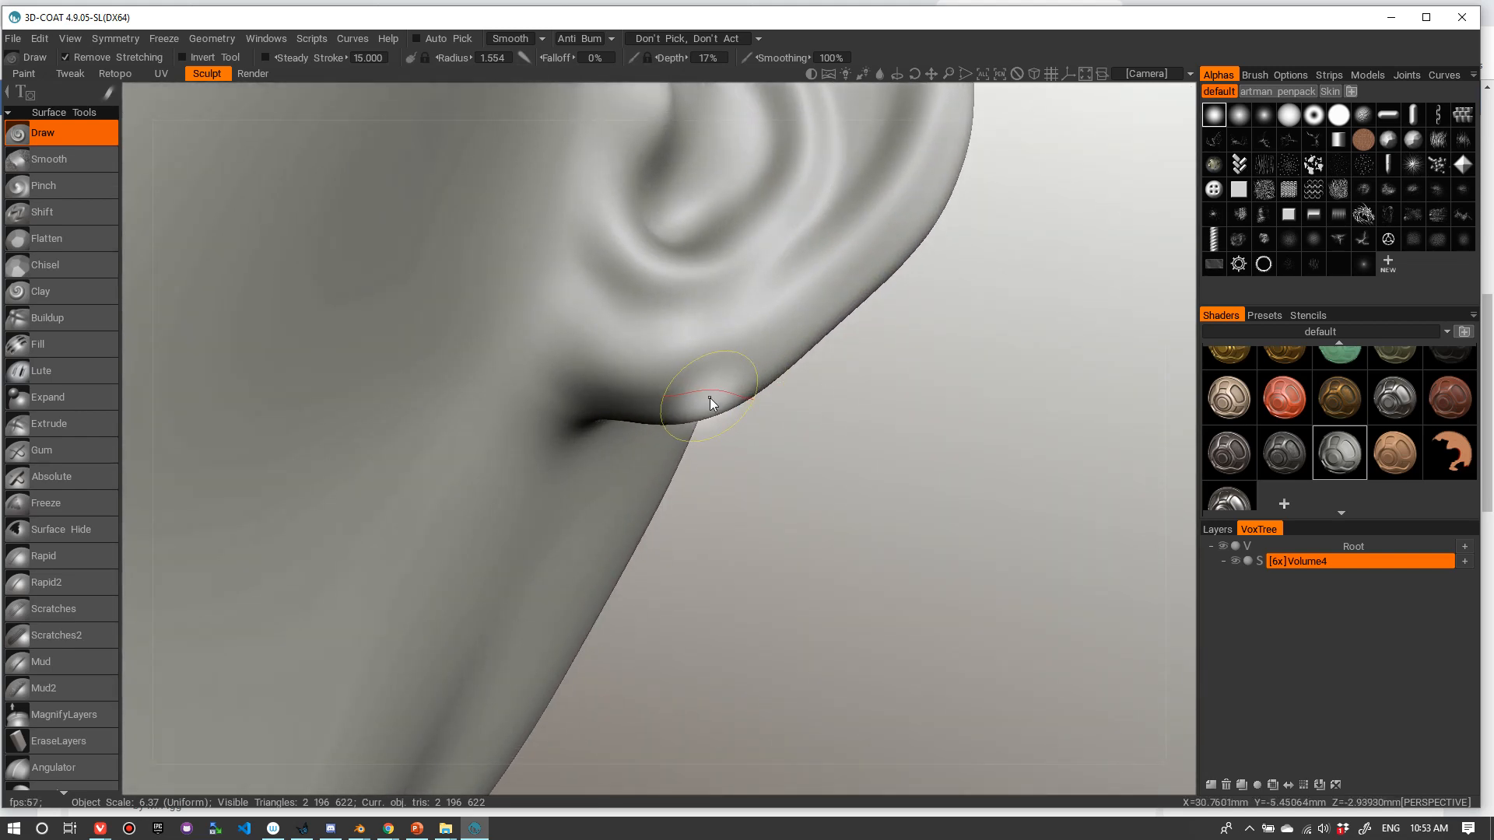
key("m")
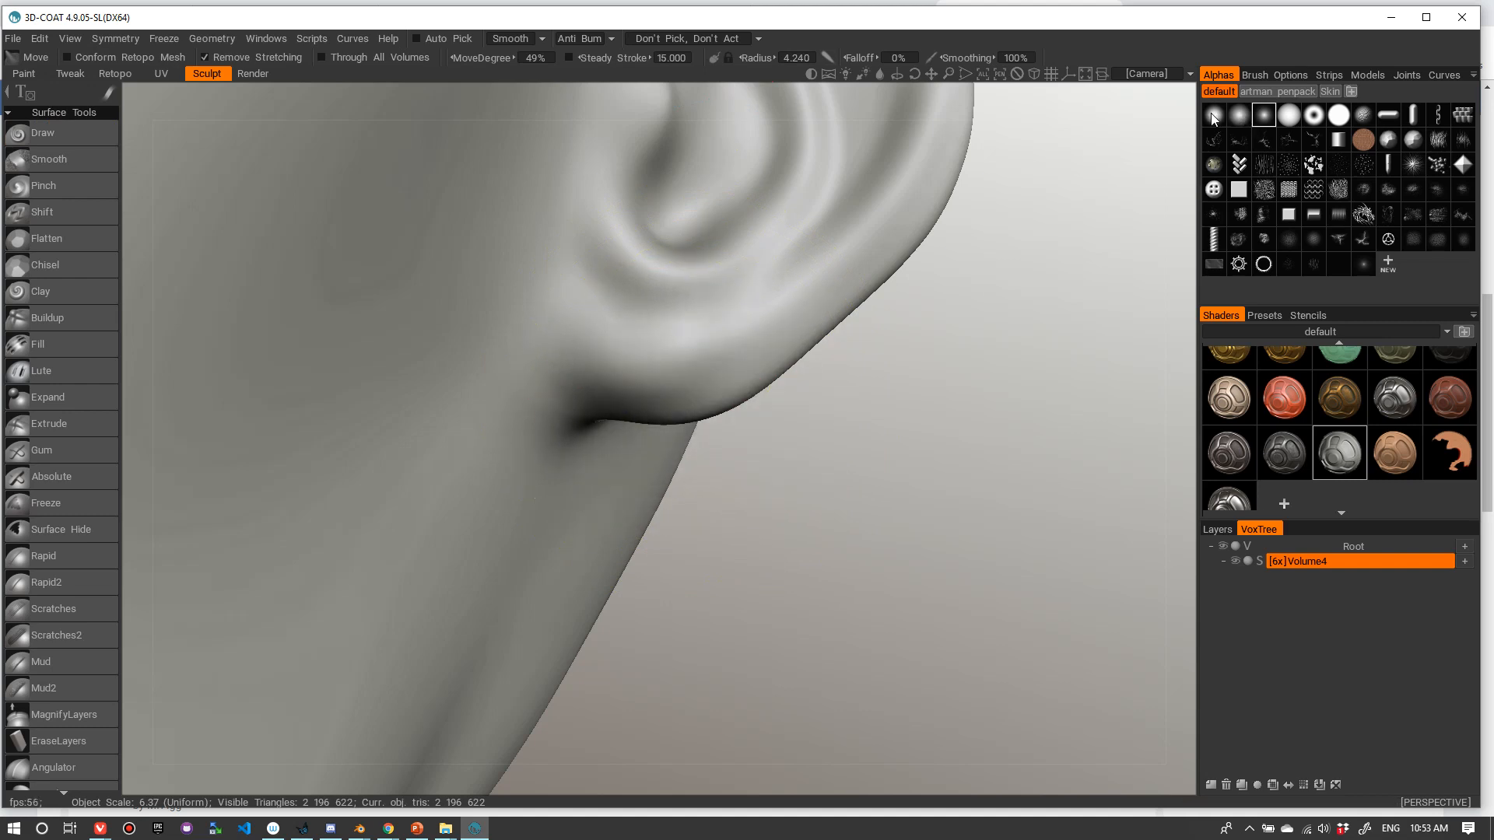
left_click_drag(708, 400, 704, 436)
left_click_drag(764, 364, 792, 348)
- Smooth the hollow above the earlobe with radius 2.938, and nudge the lobe's lower edge down using Move with radius 3.752
right_click_drag(707, 355, 623, 333)
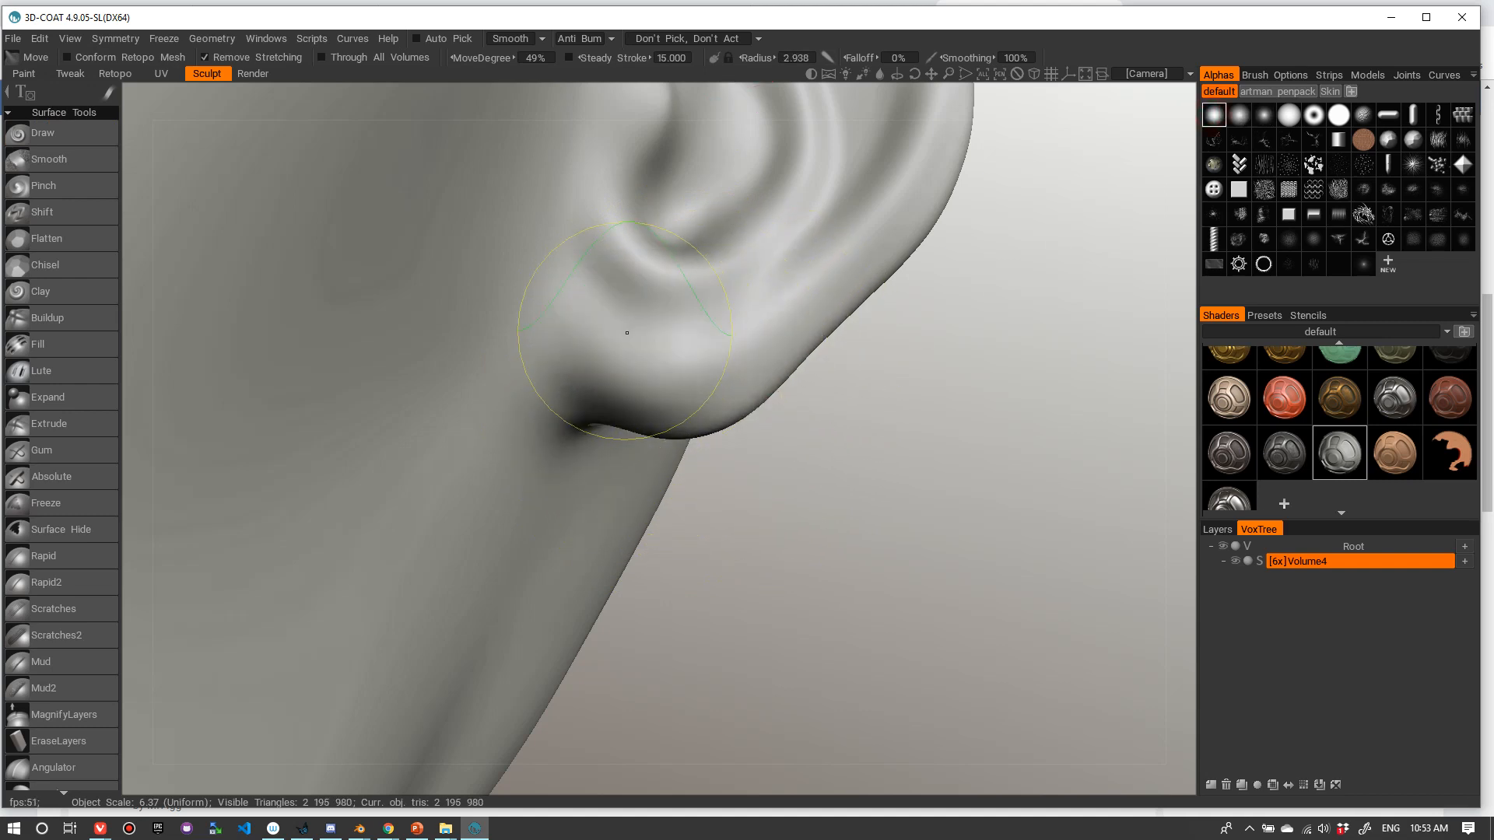
left_click_drag(623, 334, 667, 362, "shift")
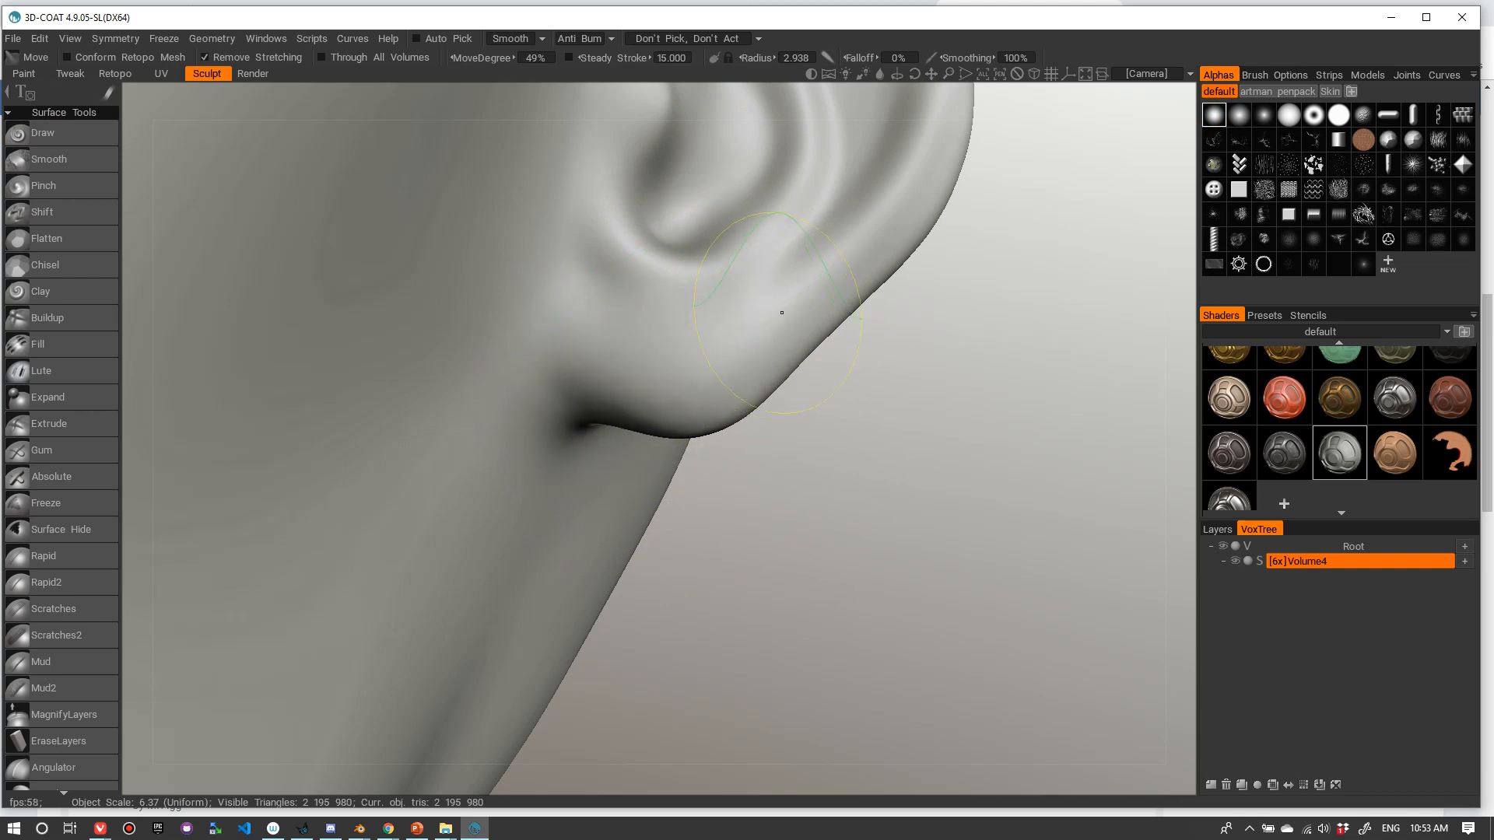
right_click_drag(627, 399, 682, 396)
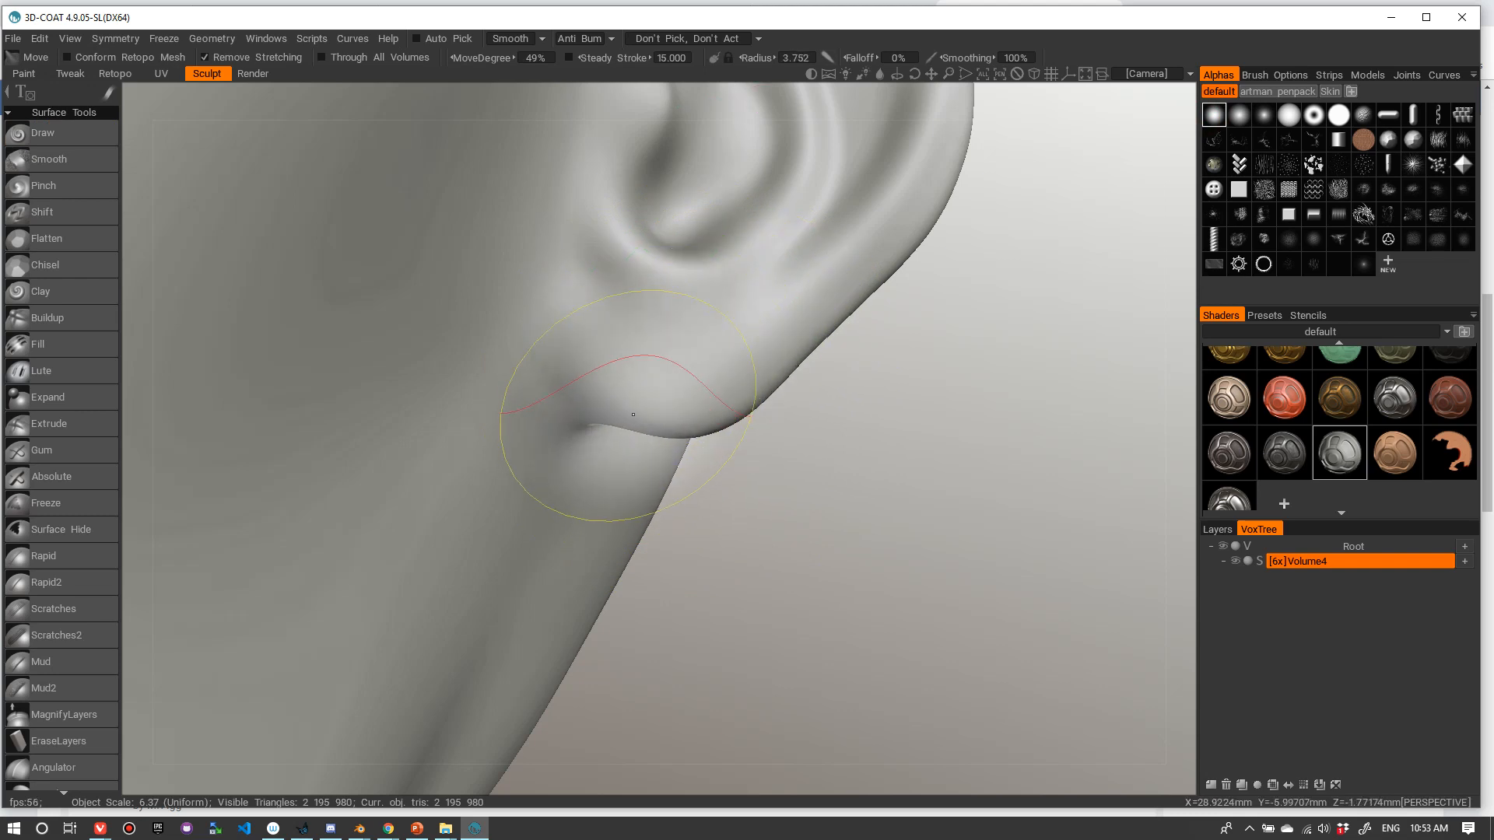
left_click_drag(634, 415, 627, 427)
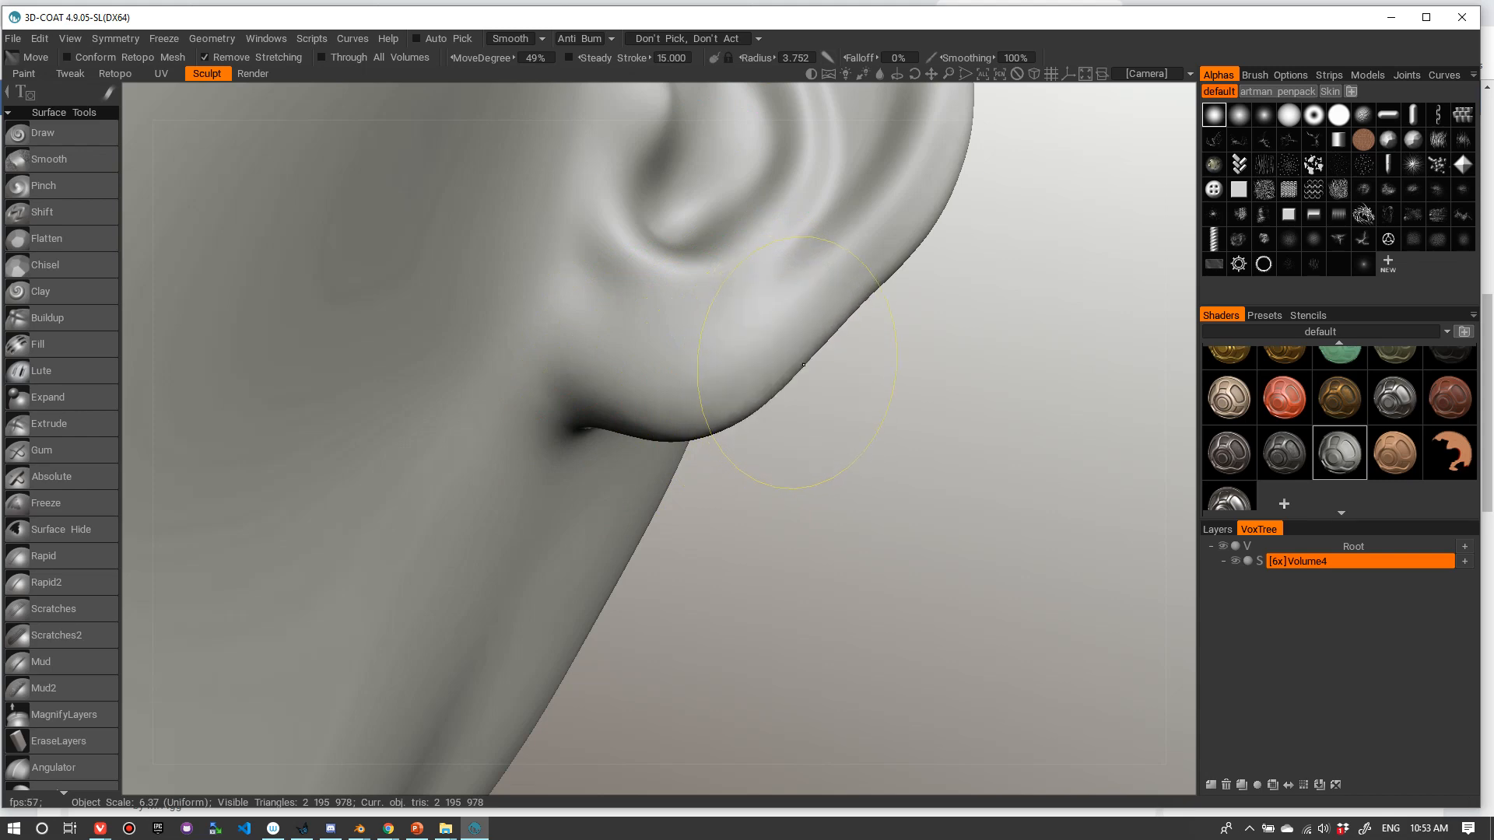
- Examine the reshaped earlobe and the whole ear in relation to the side of the face
right_click_drag(871, 293, 758, 344)
left_click_drag(758, 344, 812, 372)
right_click_drag(810, 330, 750, 356)
left_click_drag(757, 357, 787, 357)
right_click_drag(850, 299, 918, 291)
left_click_drag(920, 292, 867, 290)
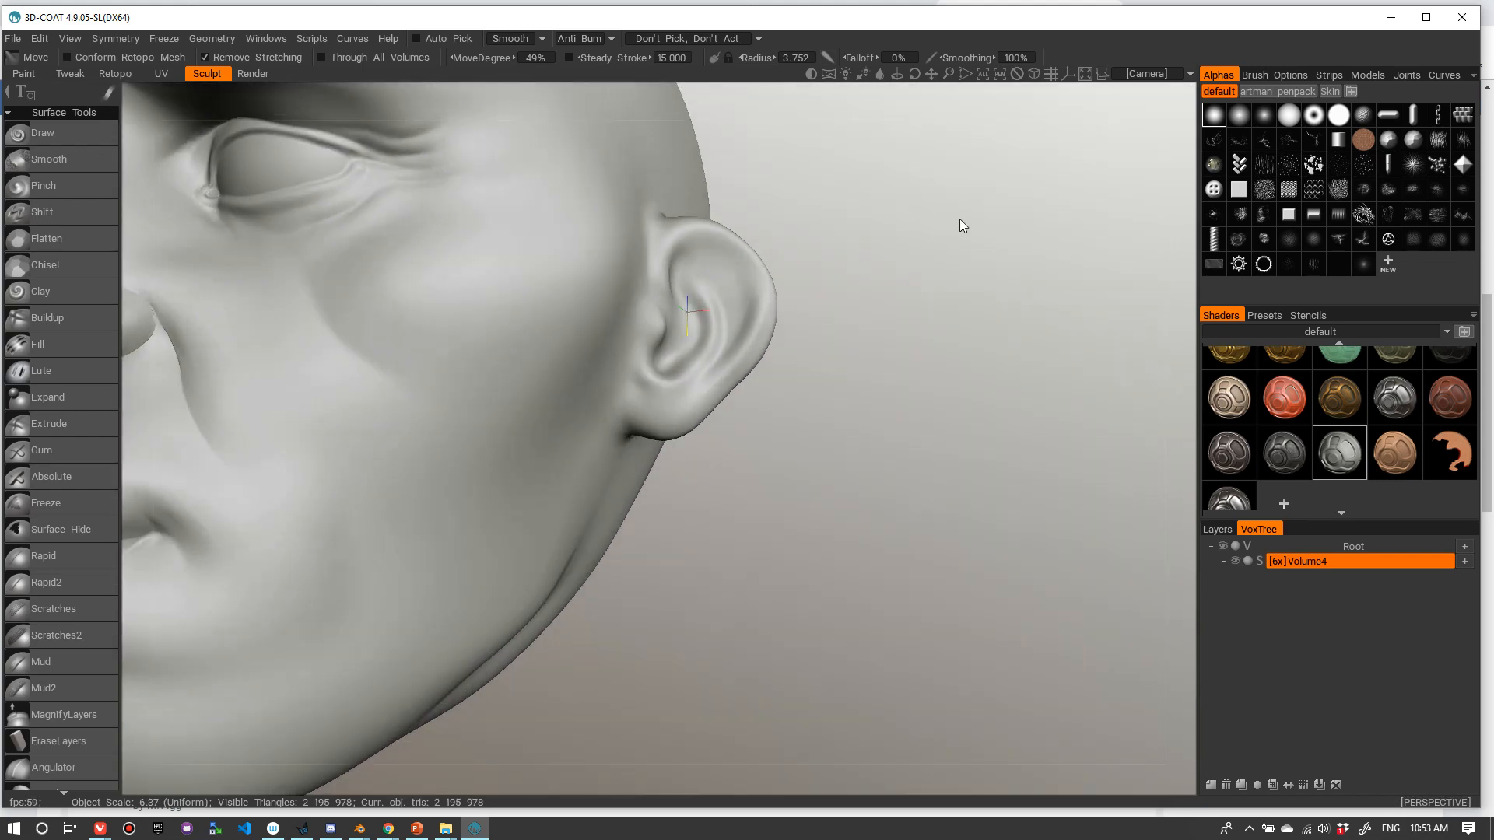
right_click_drag(954, 223, 930, 288)
middle_click_drag(1037, 190, 1006, 304)
right_click_drag(1001, 278, 1010, 277)
- Reshape the ear's contour and tragus using the Move tool with radius 4.719
right_click_drag(766, 364, 866, 353)
mouse_move(804, 367)
left_mouse_down("alt")
mouse_move(787, 368)
mouse_move(783, 331)
mouse_move(813, 362)
left_mouse_up("alt")
right_click_drag(716, 383, 697, 394)
left_click_drag(697, 394, 732, 380)
right_click_drag(721, 378, 698, 375)
mouse_move(680, 329)
left_mouse_down("alt")
mouse_move(601, 328)
mouse_move(706, 339)
left_mouse_up("alt")
right_click_drag(660, 399, 638, 407)
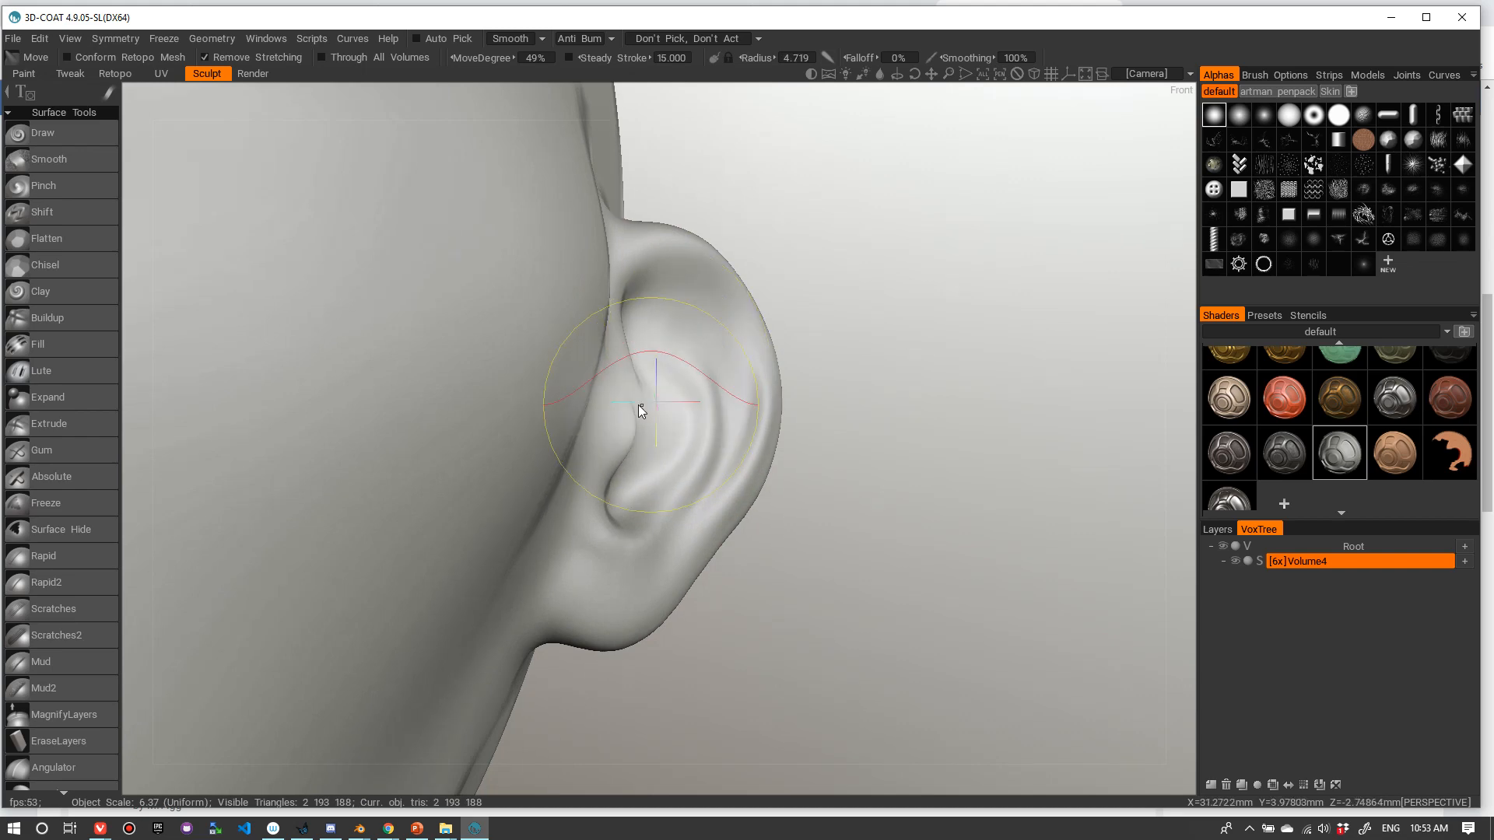
- Push the concha deeper into the ear using Move with radius 4.105, and adjust the area behind the tragus with radius 2.430
right_click_drag(793, 298, 718, 342)
left_click_drag(712, 353, 698, 364, "alt")
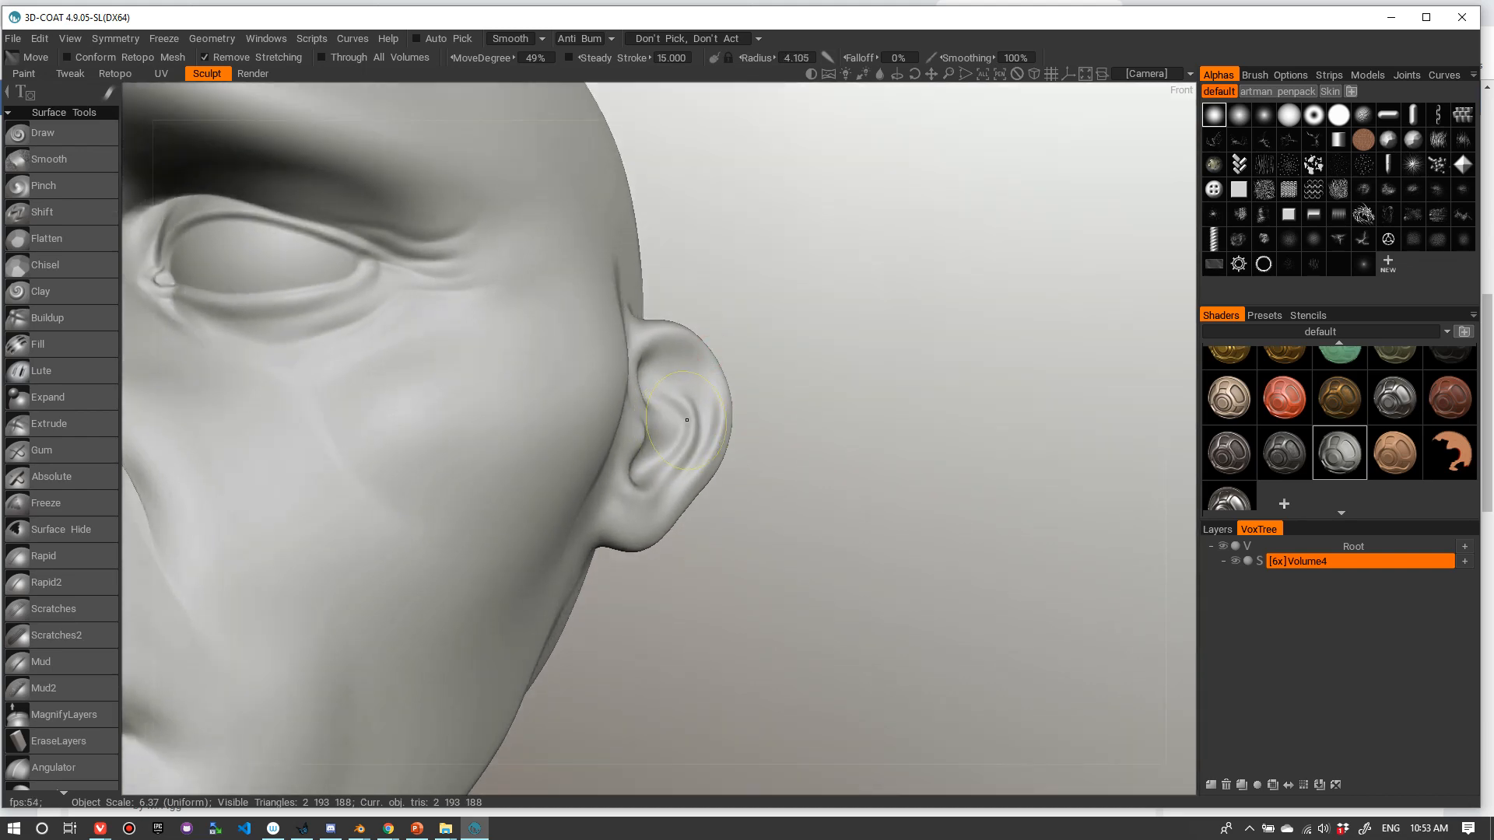
left_click_drag(700, 428, 544, 459, "alt")
right_click_drag(641, 407, 736, 387, "alt")
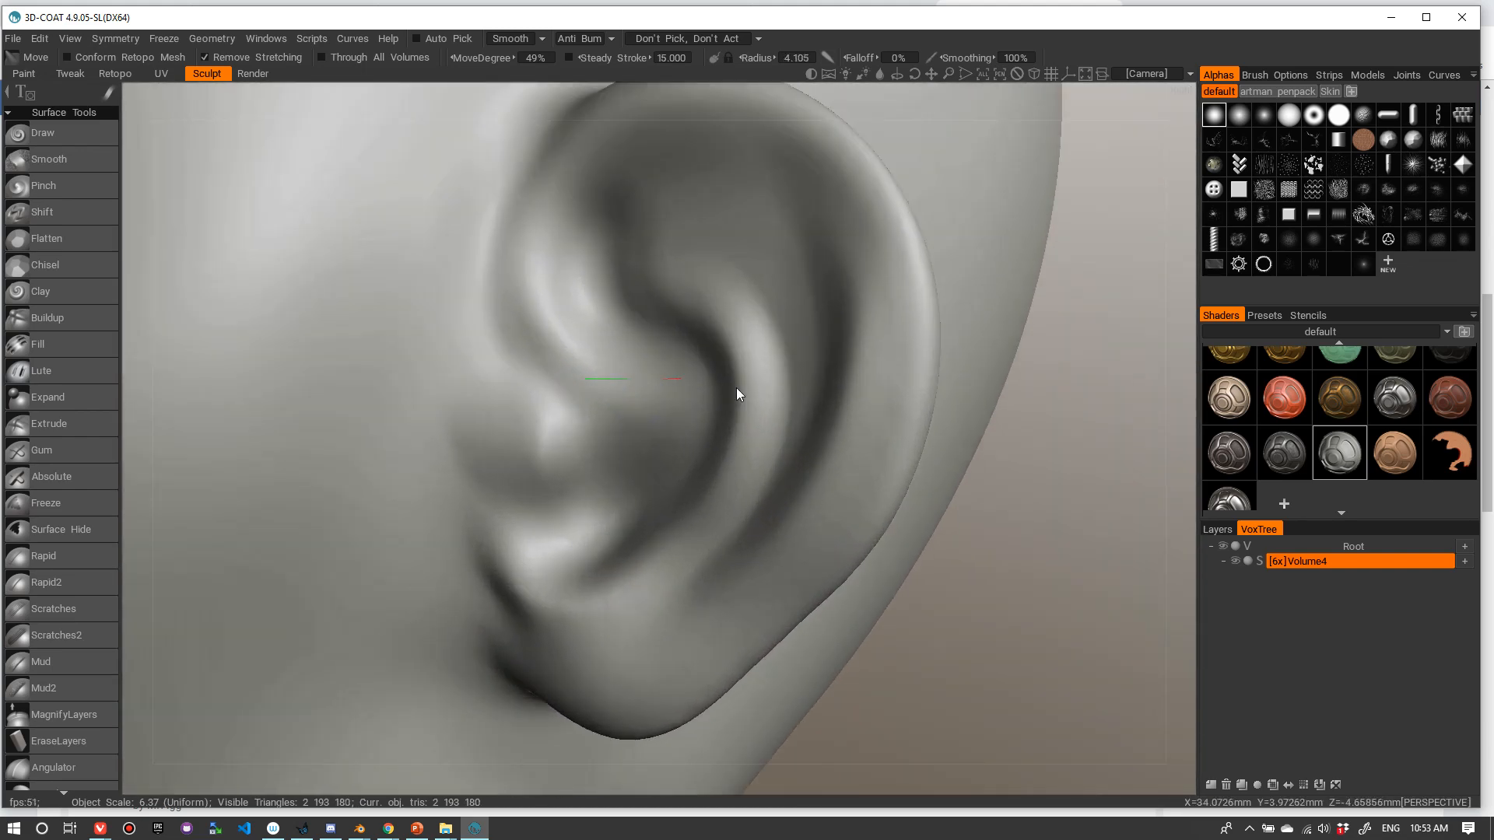
mouse_move(709, 394)
left_mouse_down("alt")
mouse_move(640, 412)
mouse_move(703, 380)
left_mouse_up("alt")
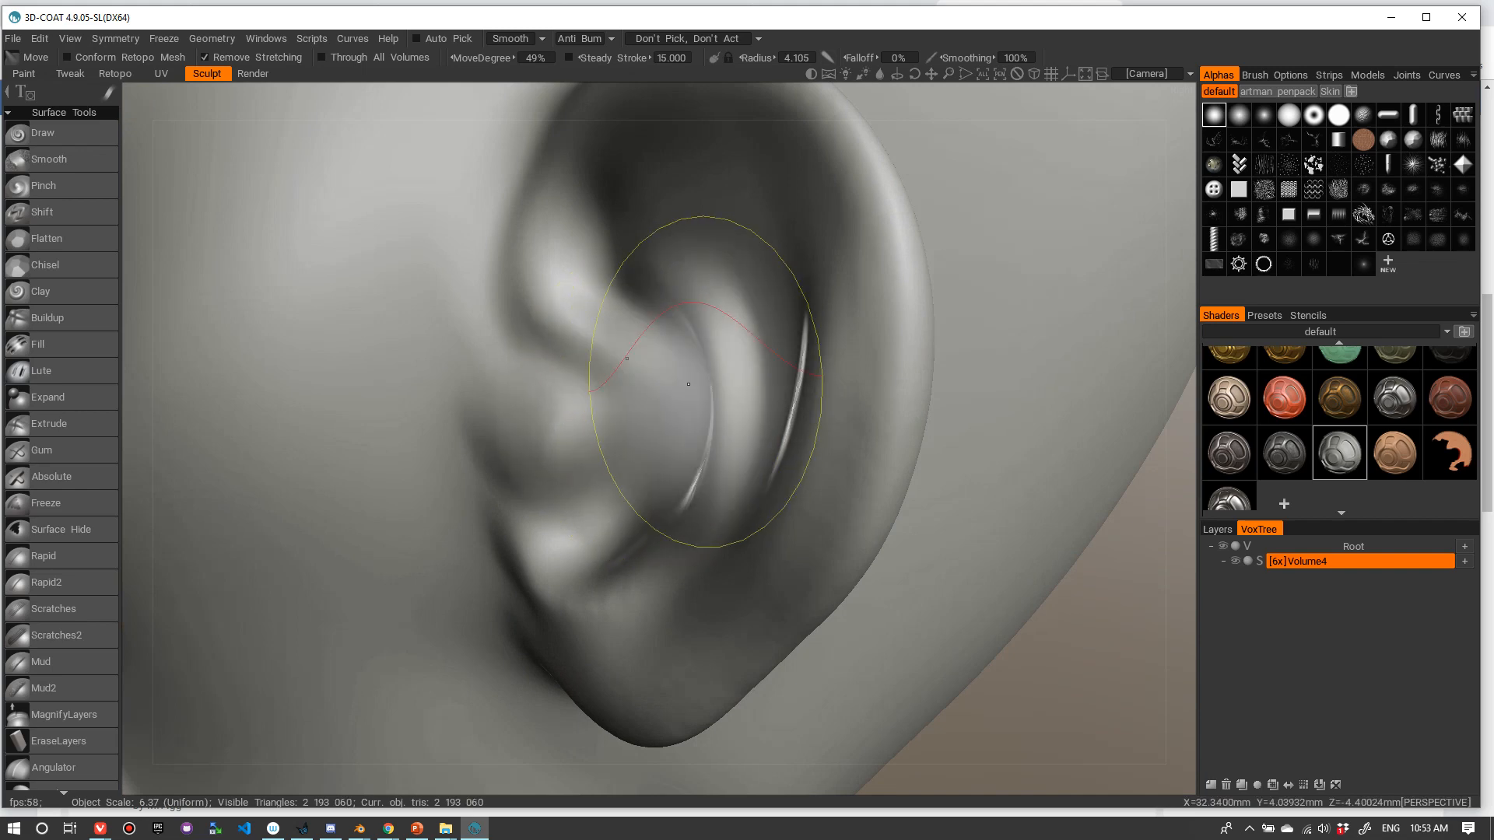
left_click_drag(652, 440, 837, 407, "alt")
mouse_move(655, 421)
left_mouse_down()
mouse_move(660, 407)
mouse_move(732, 416)
mouse_move(621, 427)
left_mouse_up()
mouse_move(656, 435)
right_mouse_down()
mouse_move(606, 444)
mouse_move(593, 490)
right_mouse_up()
mouse_move(594, 490)
left_mouse_down()
mouse_move(560, 494)
mouse_move(579, 512)
left_mouse_up()
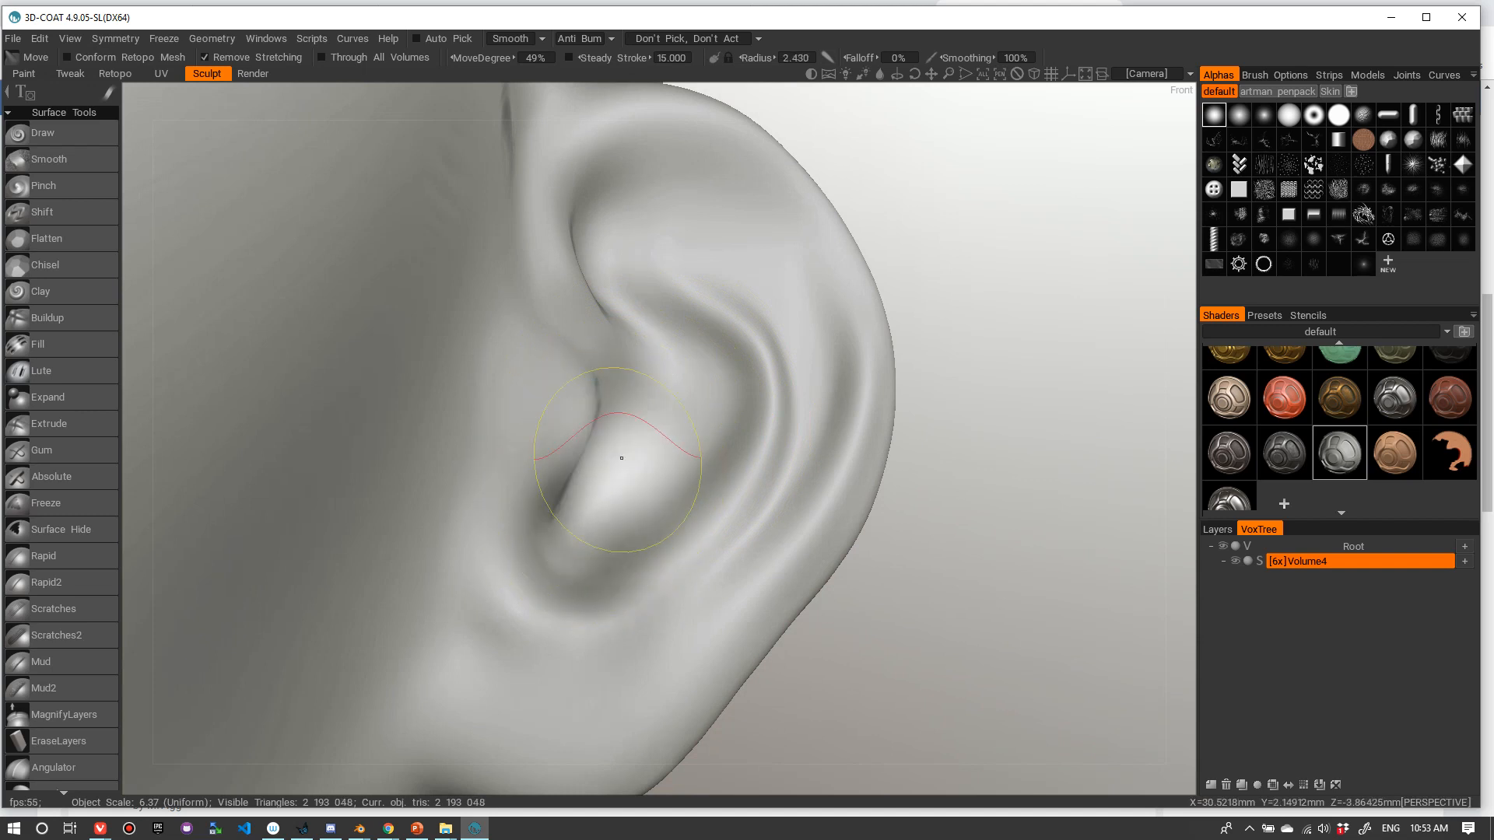
- Adjust the curve of the ear's upper outer rim using the Move tool with radius 6.677
right_click_drag(620, 456, 678, 398)
mouse_move(655, 402)
left_mouse_down()
mouse_move(635, 410)
mouse_move(676, 384)
mouse_move(728, 296)
mouse_move(777, 320)
left_mouse_up()
right_click_drag(793, 308, 720, 351, "alt")
mouse_move(720, 351)
left_mouse_down("alt")
mouse_move(781, 325)
mouse_move(686, 375)
mouse_move(622, 439)
mouse_move(655, 445)
mouse_move(705, 326)
mouse_move(609, 392)
mouse_move(693, 408)
mouse_move(669, 372)
mouse_move(759, 362)
left_mouse_up("alt")
mouse_move(759, 361)
right_mouse_down("alt")
mouse_move(874, 379)
mouse_move(829, 388)
right_mouse_up("alt")
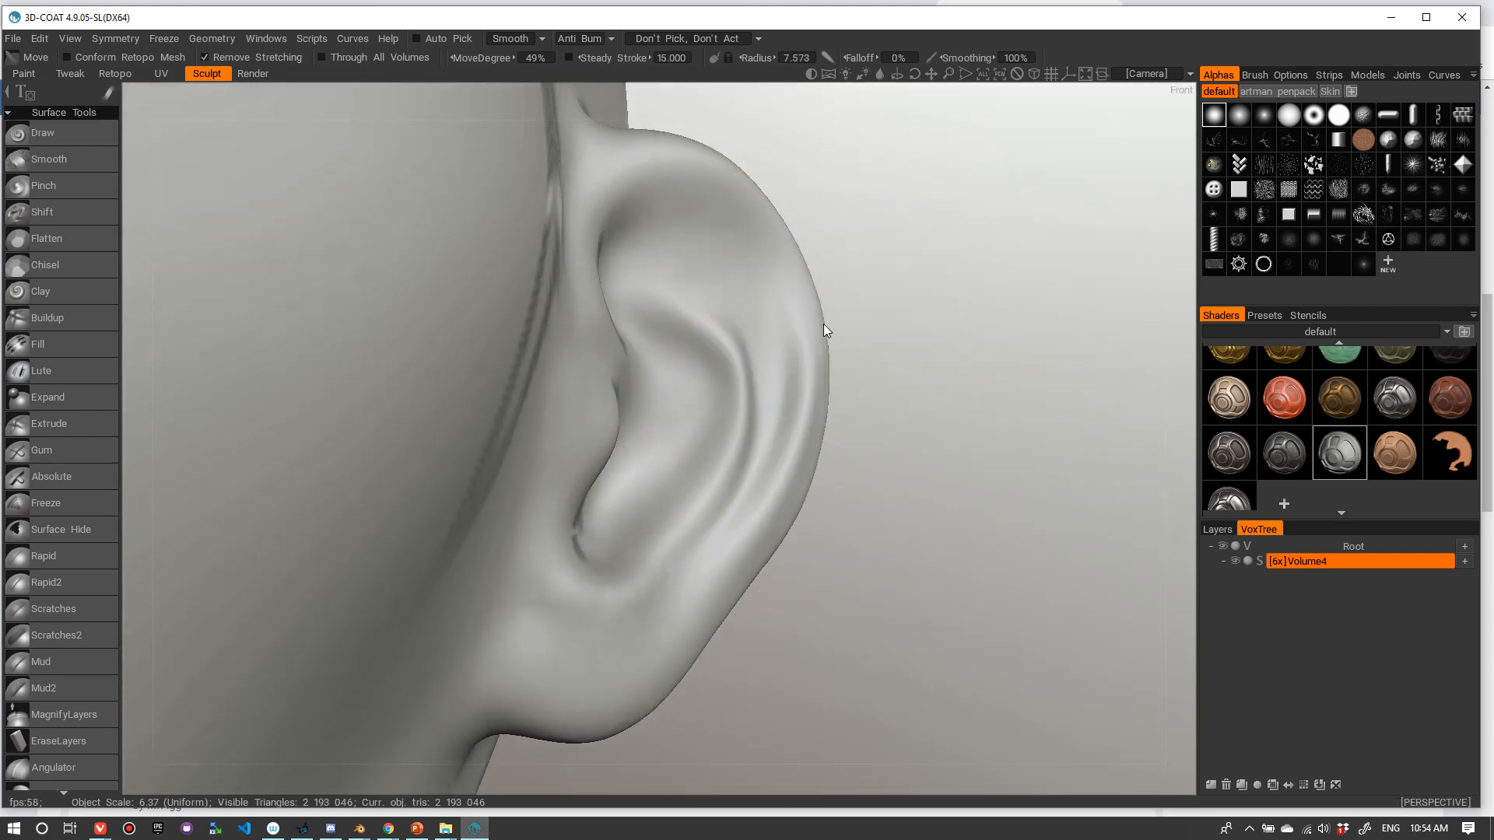
left_click_drag(823, 324, 814, 289, "alt")
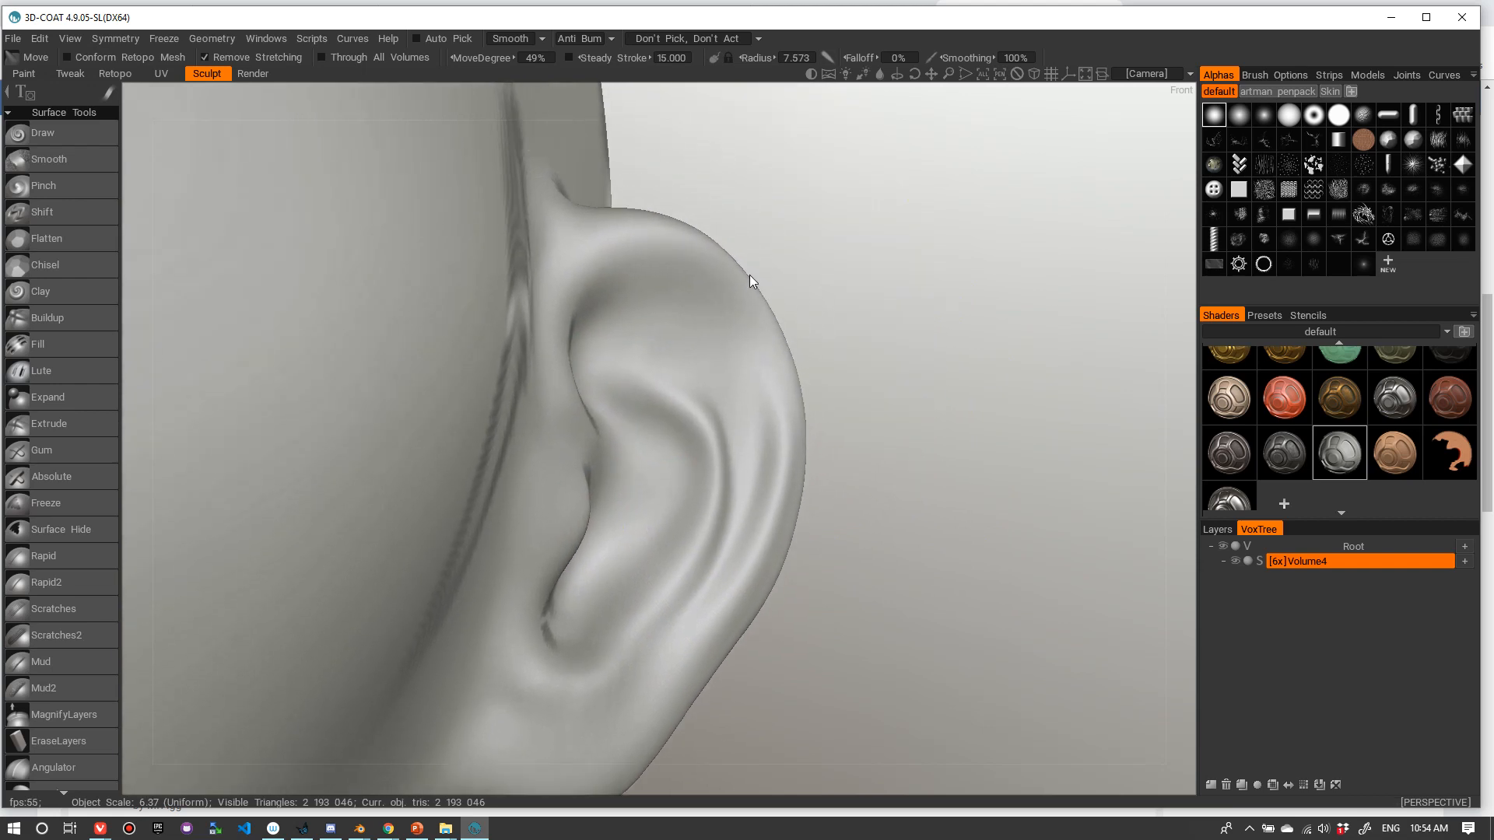
mouse_move(749, 274)
right_mouse_down()
mouse_move(708, 243)
mouse_move(680, 250)
mouse_move(700, 253)
right_mouse_up()
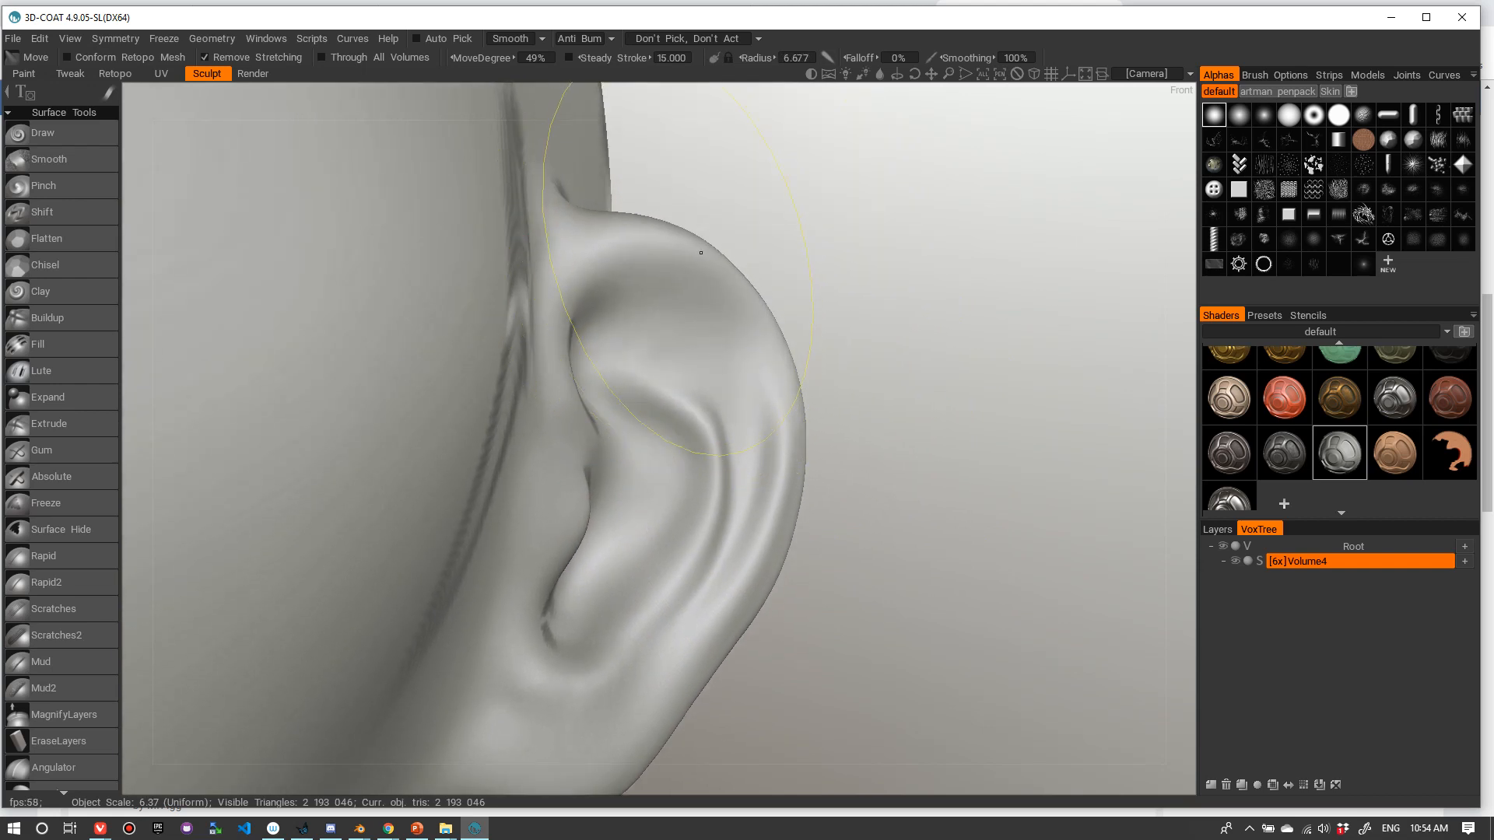
left_click_drag(755, 313, 767, 292)
- Adjust the ear's shape using Move with radius 4.835, checking it from behind and from the front
right_click_drag(823, 250, 827, 362)
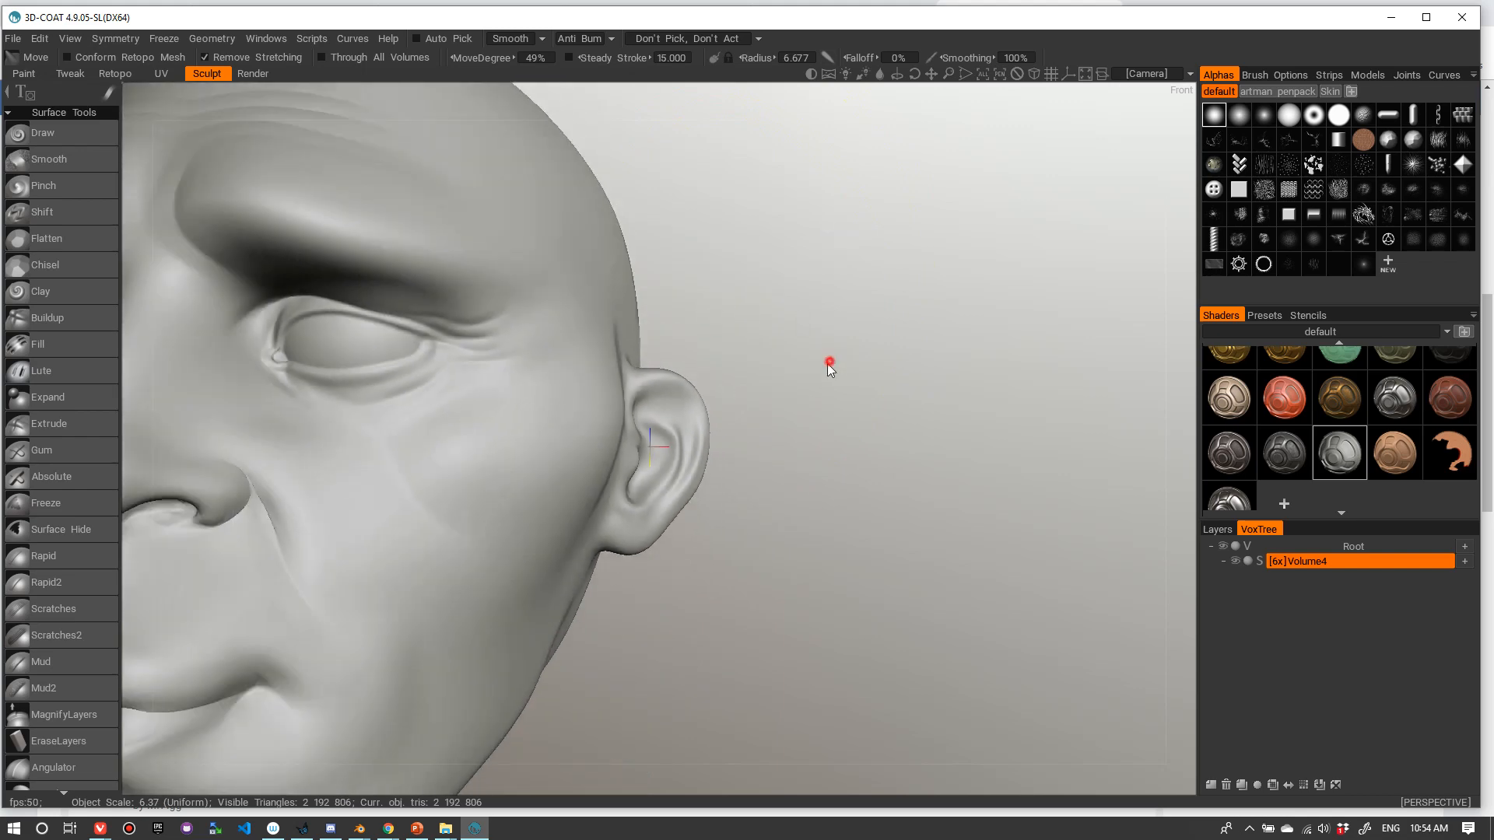
left_click_drag(828, 362, 595, 361, "alt")
left_click_drag(724, 436, 641, 392, "alt")
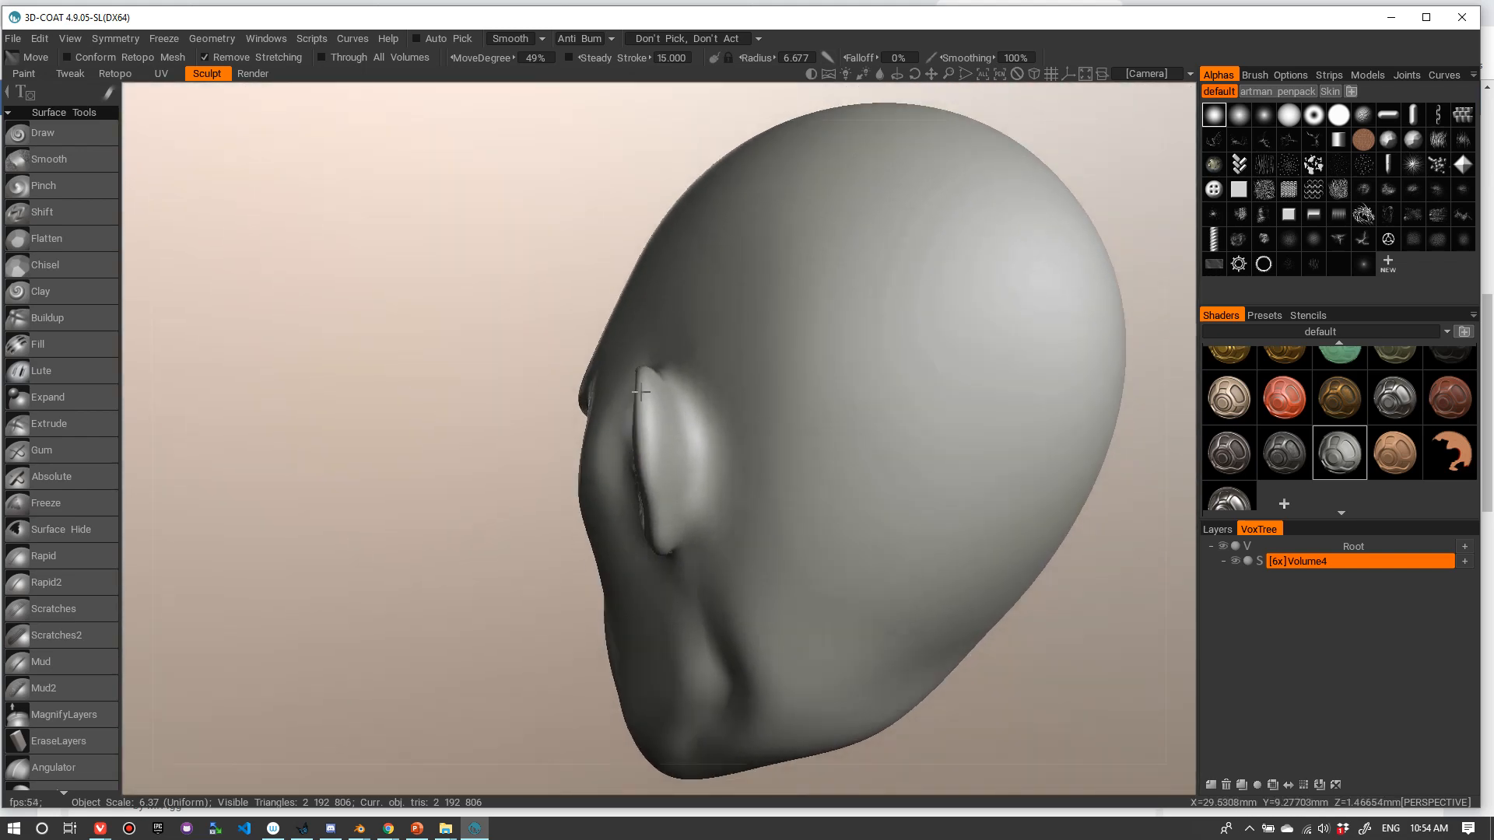
scroll(641, 392, "up", 5)
mouse_move(684, 444)
left_mouse_down("alt")
mouse_move(683, 493)
mouse_move(652, 546)
mouse_move(620, 417)
mouse_move(669, 428)
mouse_move(636, 423)
mouse_move(667, 422)
mouse_move(640, 400)
mouse_move(710, 400)
mouse_move(636, 404)
mouse_move(704, 410)
mouse_move(700, 509)
mouse_move(881, 531)
mouse_move(926, 437)
left_mouse_up("alt")
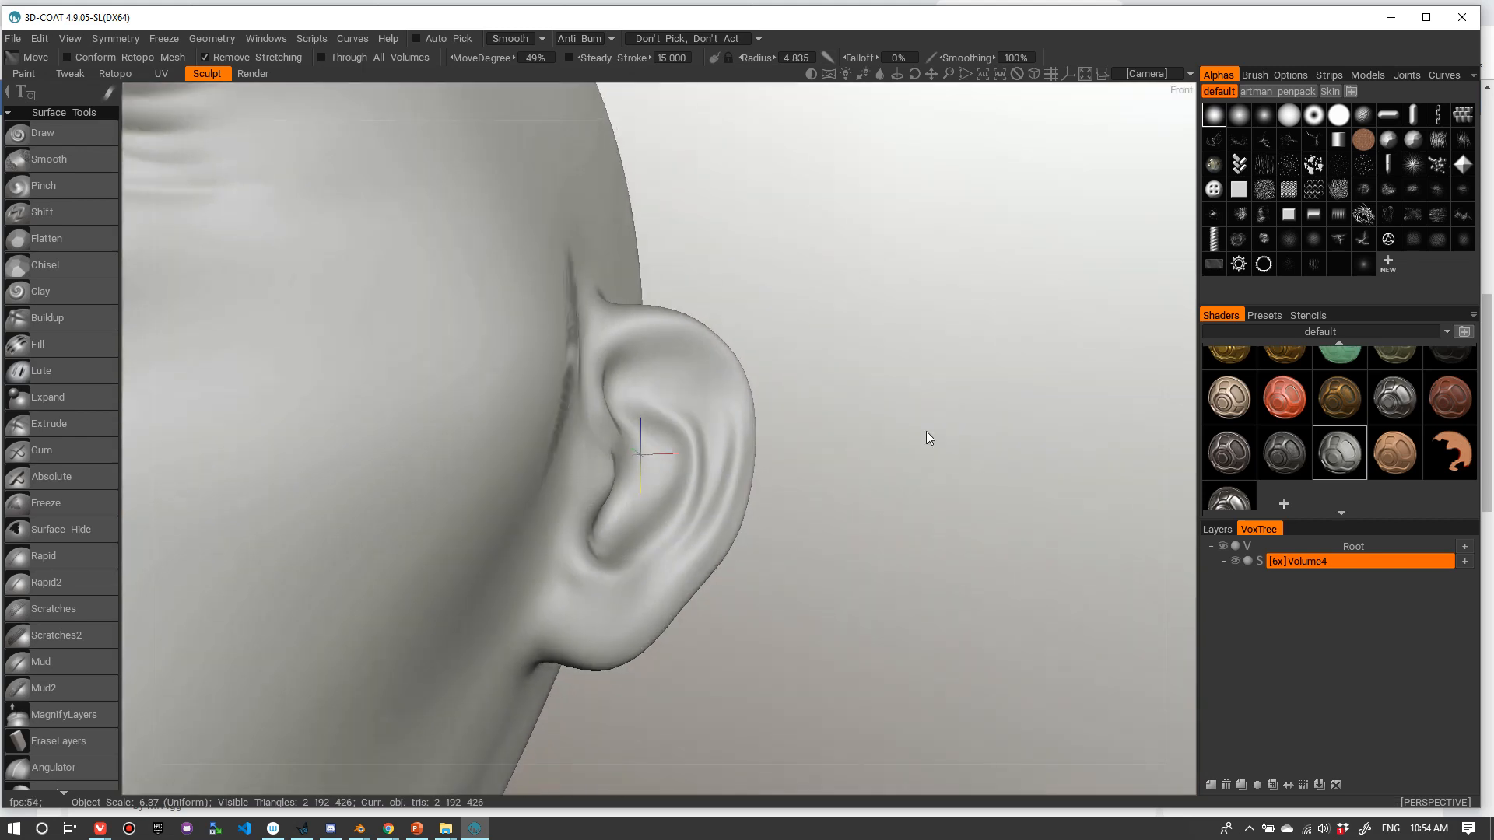
right_click_drag(867, 342, 713, 394)
left_click_drag(724, 399, 750, 446)
right_click_drag(750, 446, 978, 379)
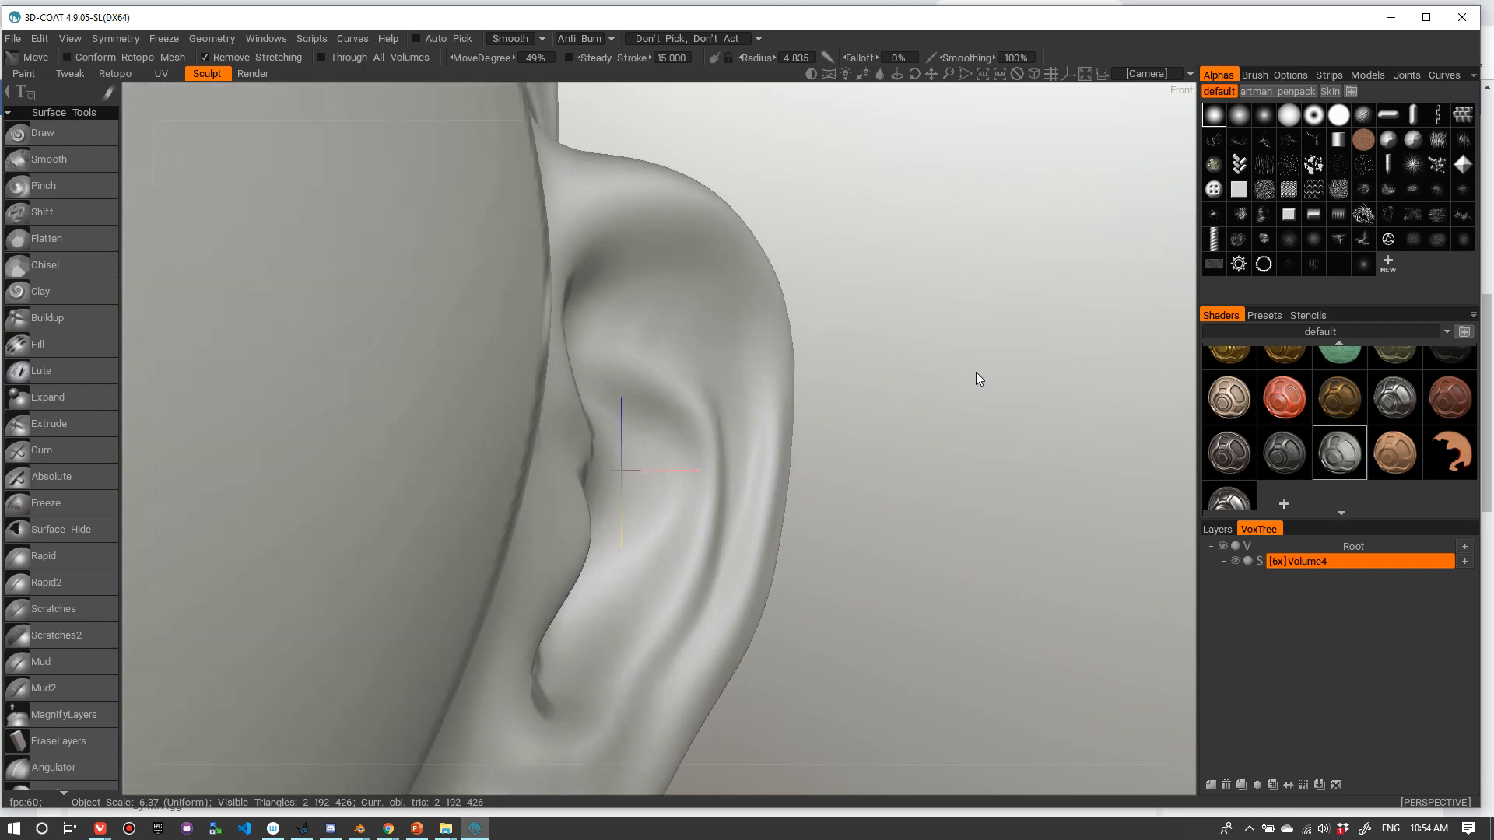
- Sharpen the groove beneath the ear's upper outer rim using the Pinch tool with radius 1.032 and depth 49%
left_click_drag(978, 379, 902, 388)
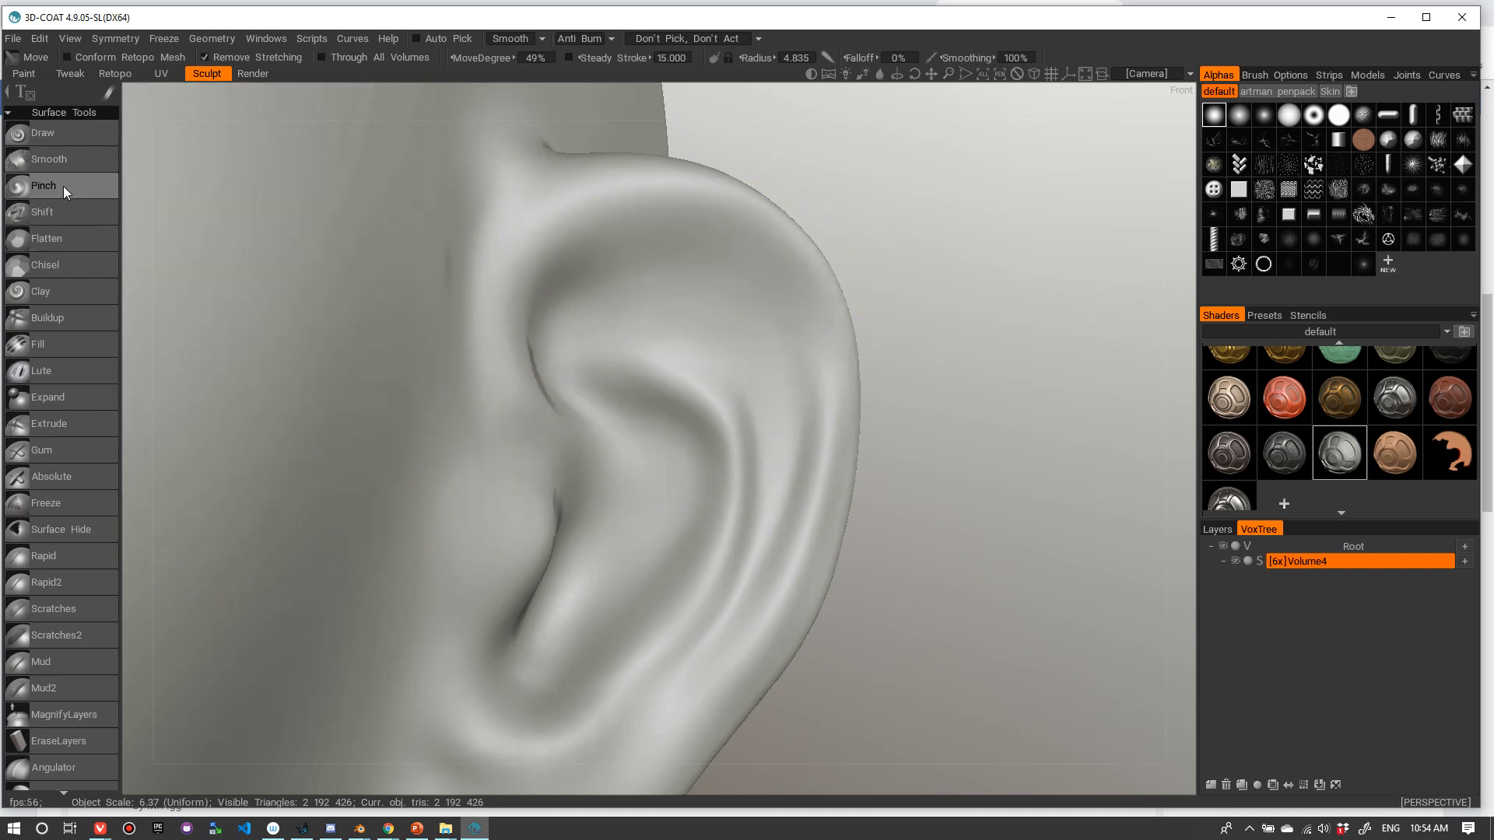
left_click(53, 185)
left_click_drag(665, 357, 611, 359, "alt")
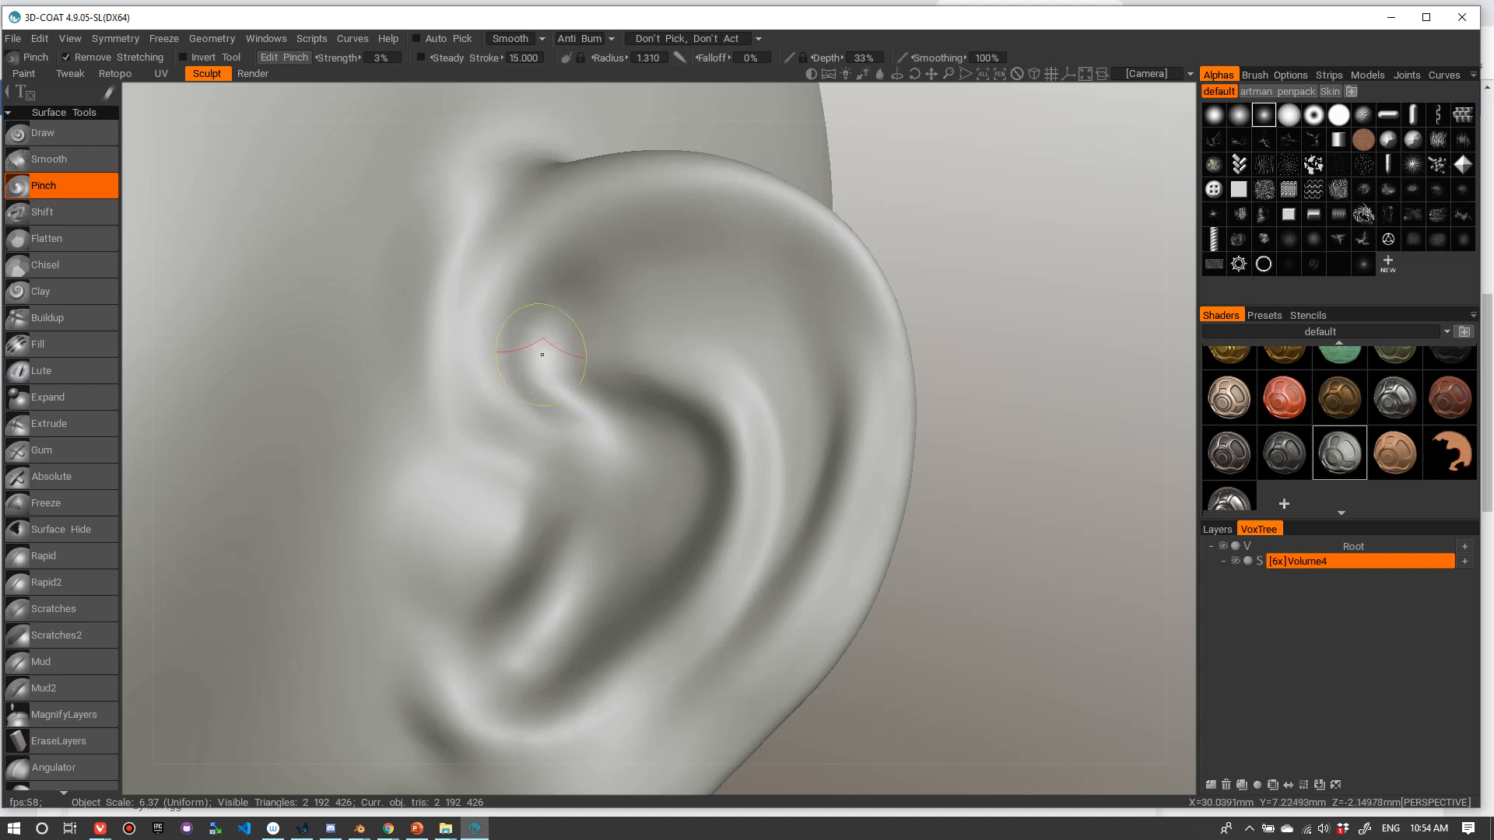
mouse_move(590, 394)
left_mouse_down("alt")
mouse_move(657, 427)
mouse_move(588, 368)
left_mouse_up("alt")
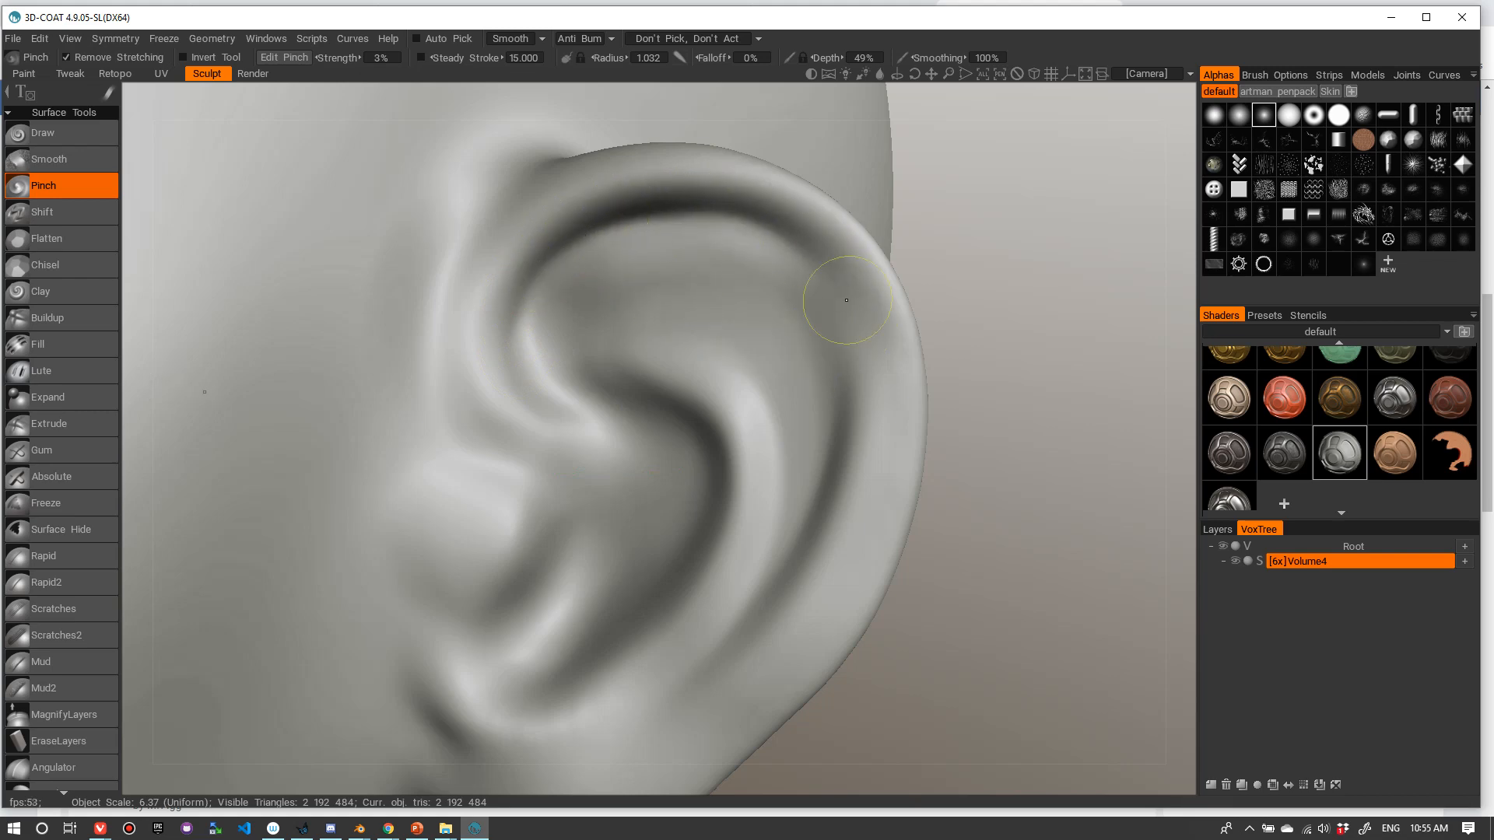
right_click_drag(781, 215, 623, 266, "alt")
left_click_drag(614, 270, 700, 233, "alt")
right_click_drag(697, 230, 642, 253)
left_click_drag(650, 253, 698, 253)
left_click_drag(756, 444, 686, 496)
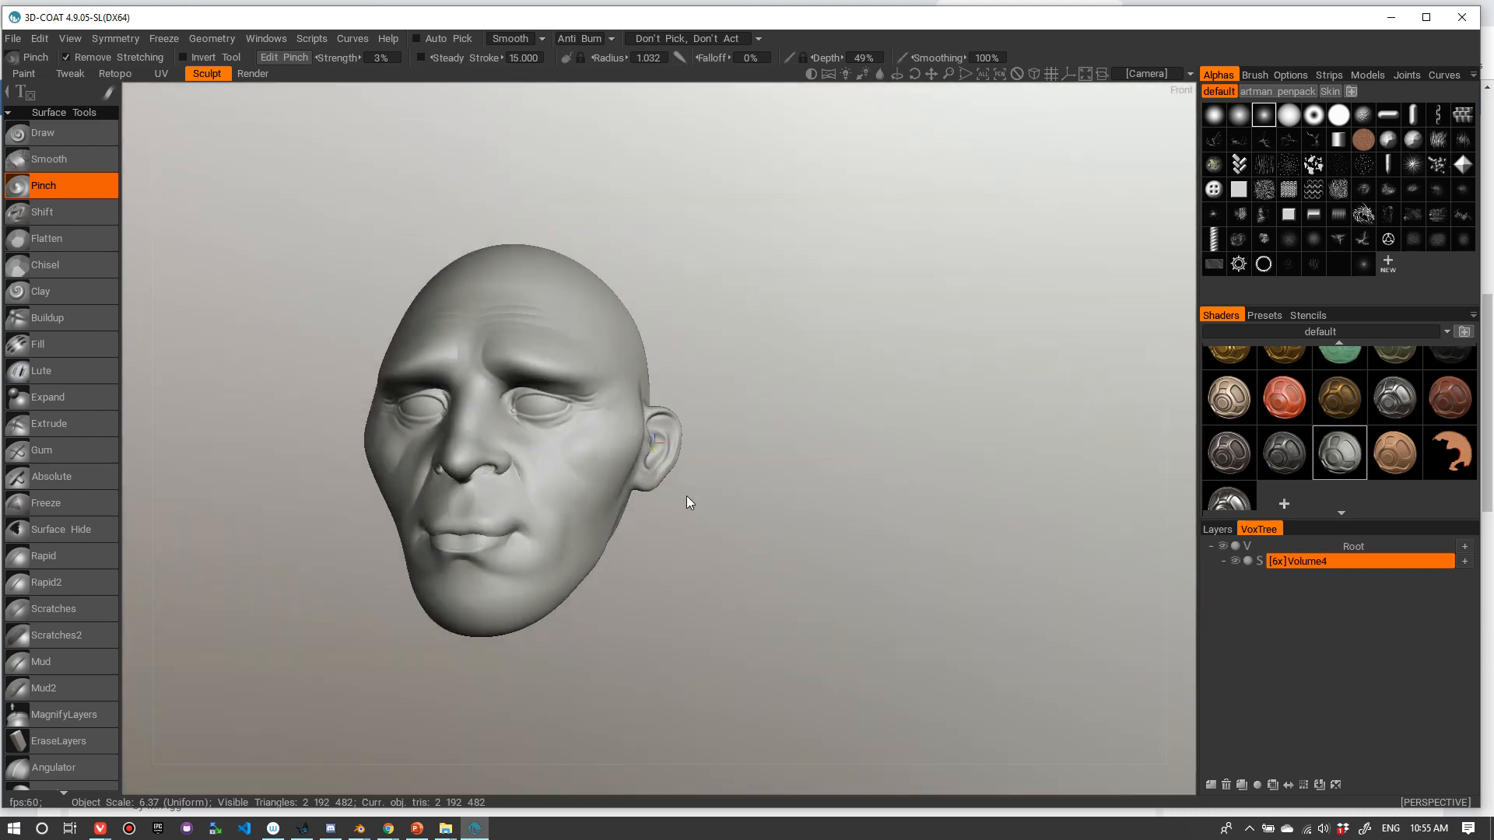
- Define the ear's lower folds around the notch and above the lobe using Pinch with radius 1.732, then 0.957
right_click_drag(707, 473, 941, 605)
left_click_drag(940, 601, 895, 543)
right_click_drag(895, 544, 918, 537)
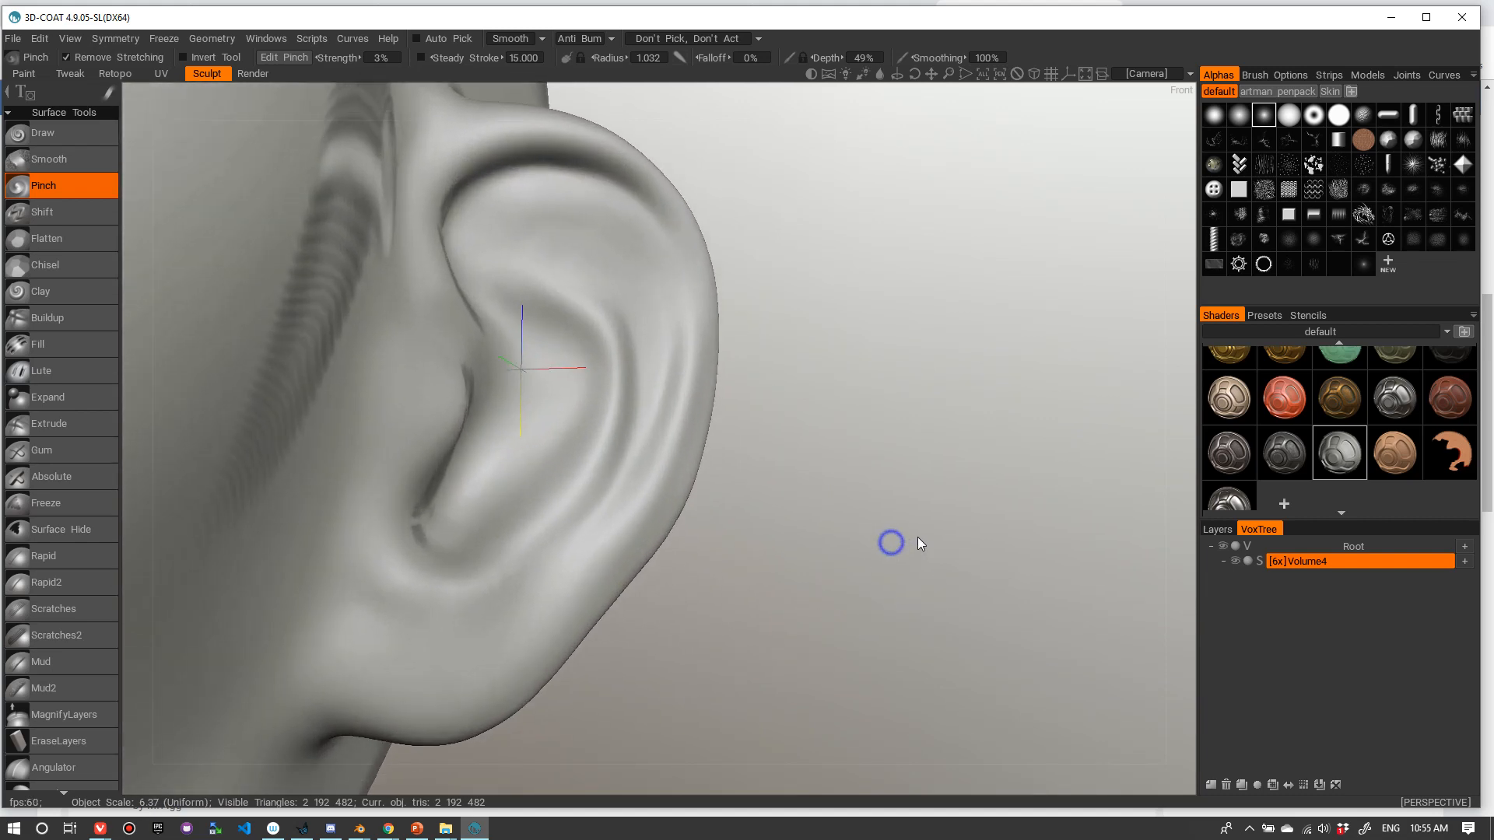
left_click_drag(917, 537, 899, 535)
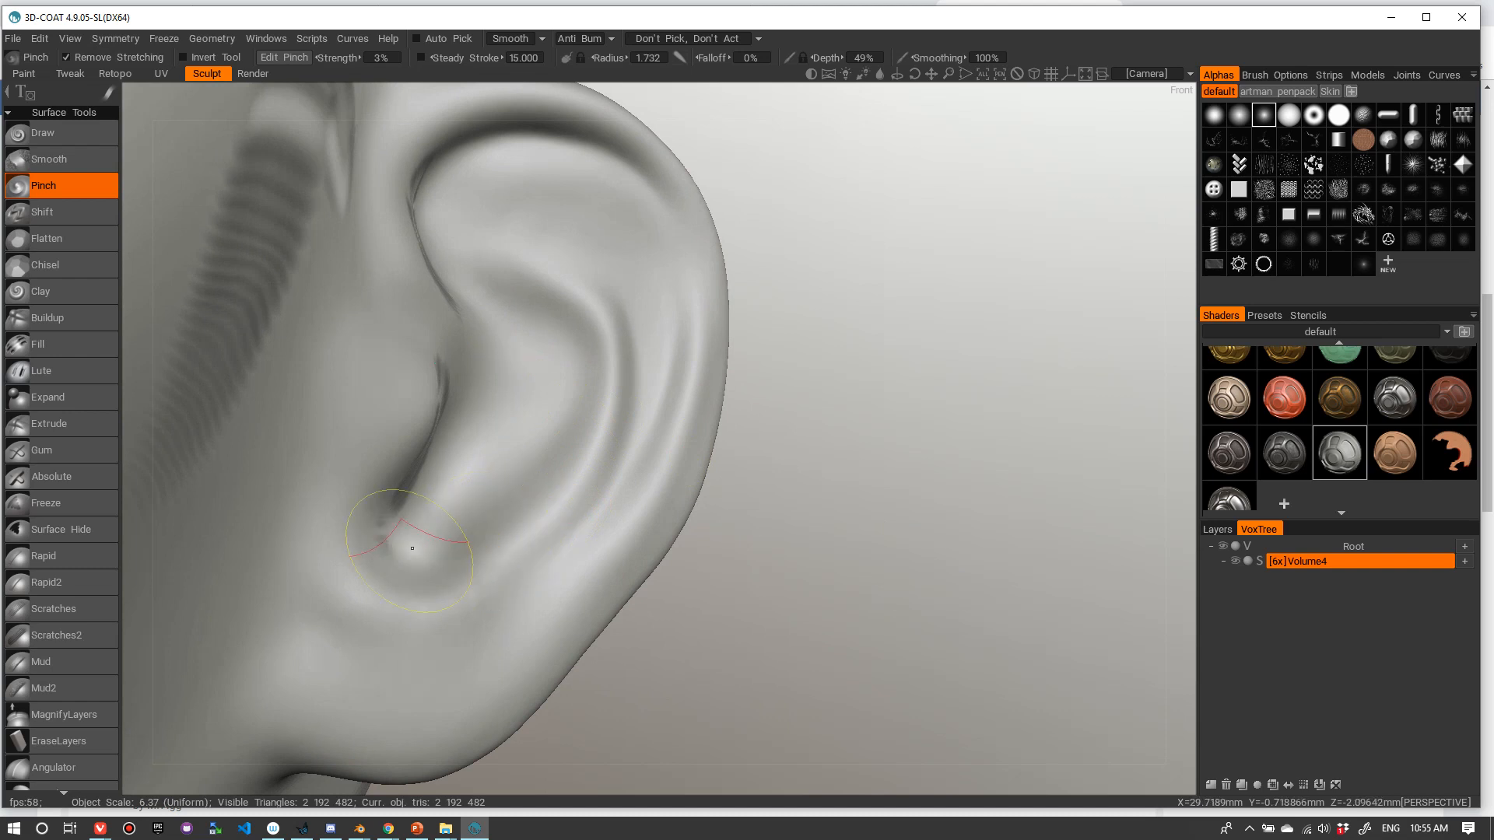
right_click_drag(369, 643, 337, 652)
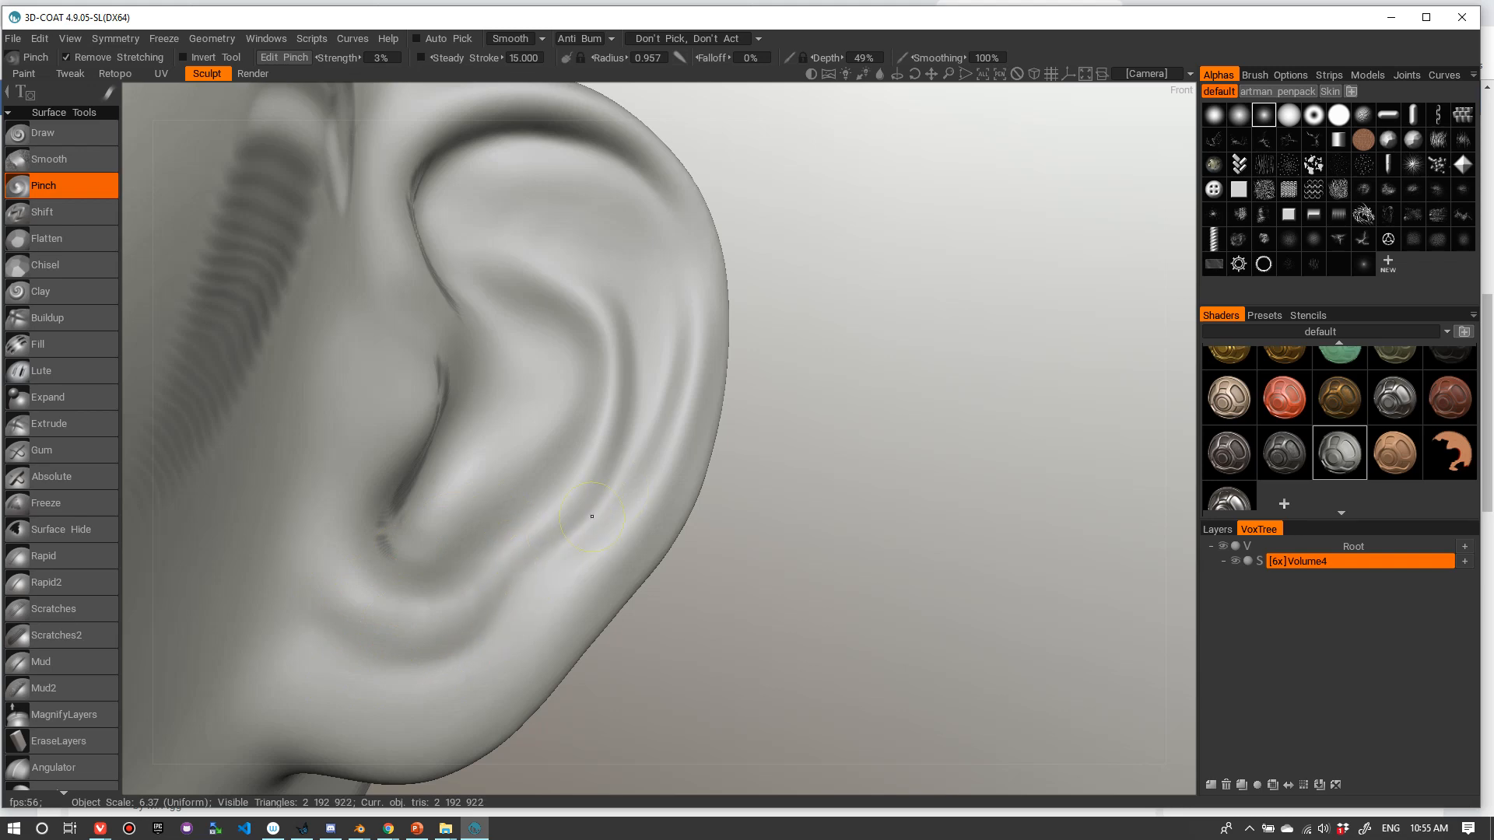
right_click_drag(578, 549, 680, 378)
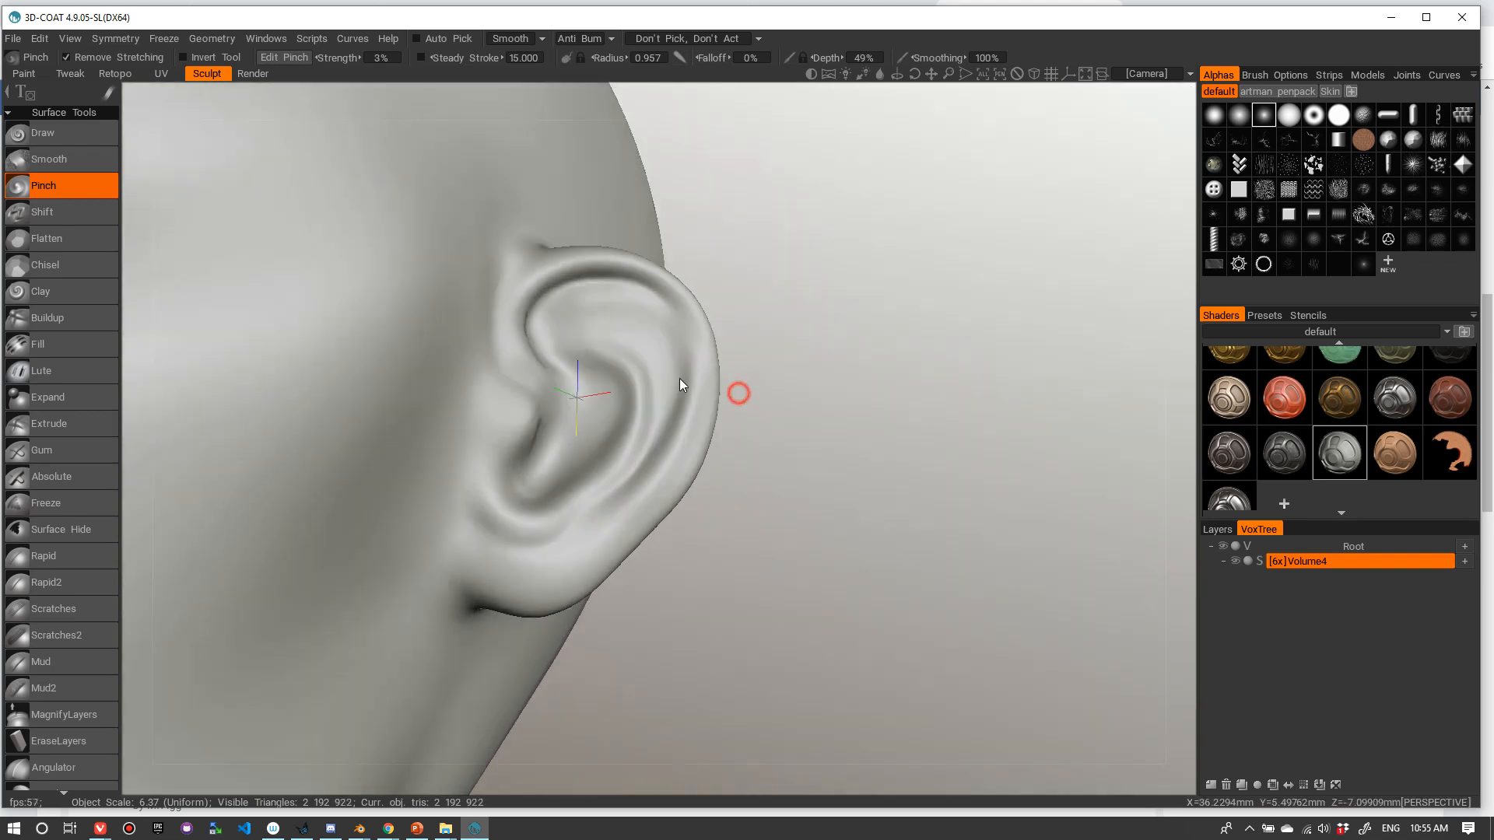
- Pinch the crease between the tragus and the concha with radius 0.957
left_click_drag(679, 378, 637, 370)
right_click_drag(637, 371, 684, 373, "alt")
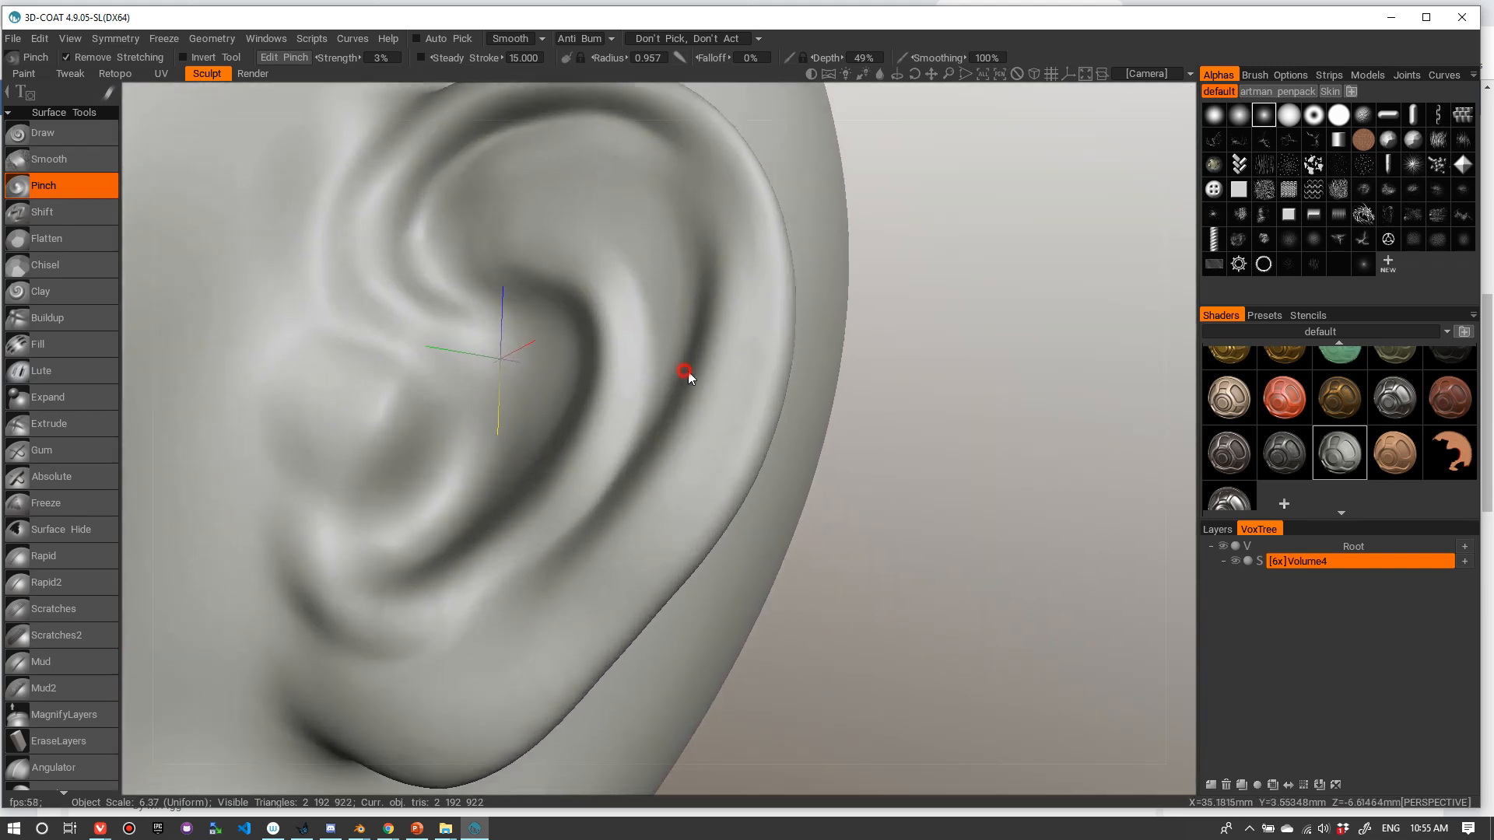
left_click_drag(684, 373, 750, 358, "alt")
right_click_drag(728, 367, 778, 360, "alt")
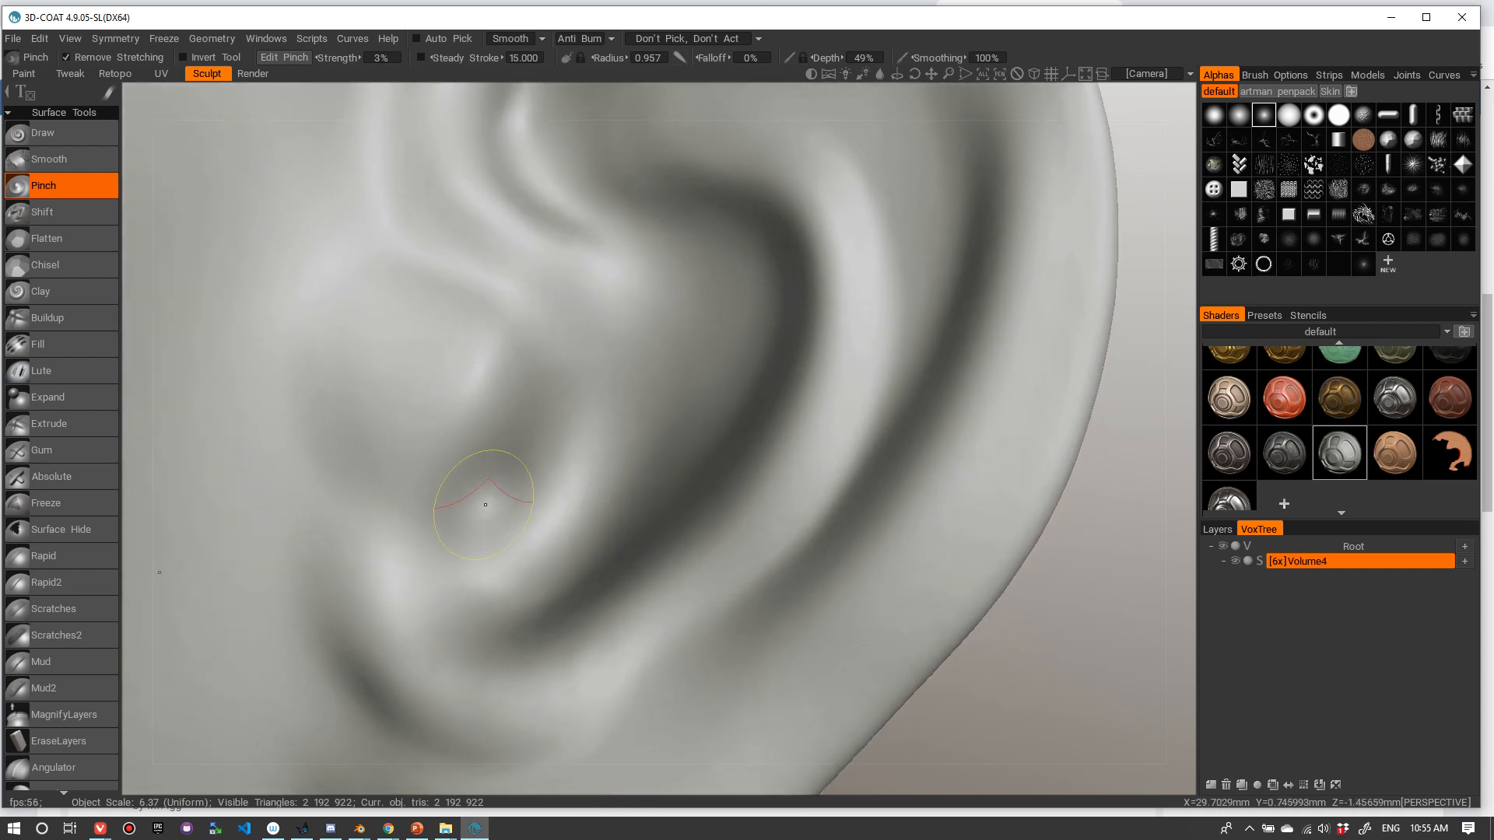
left_click_drag(538, 430, 525, 354)
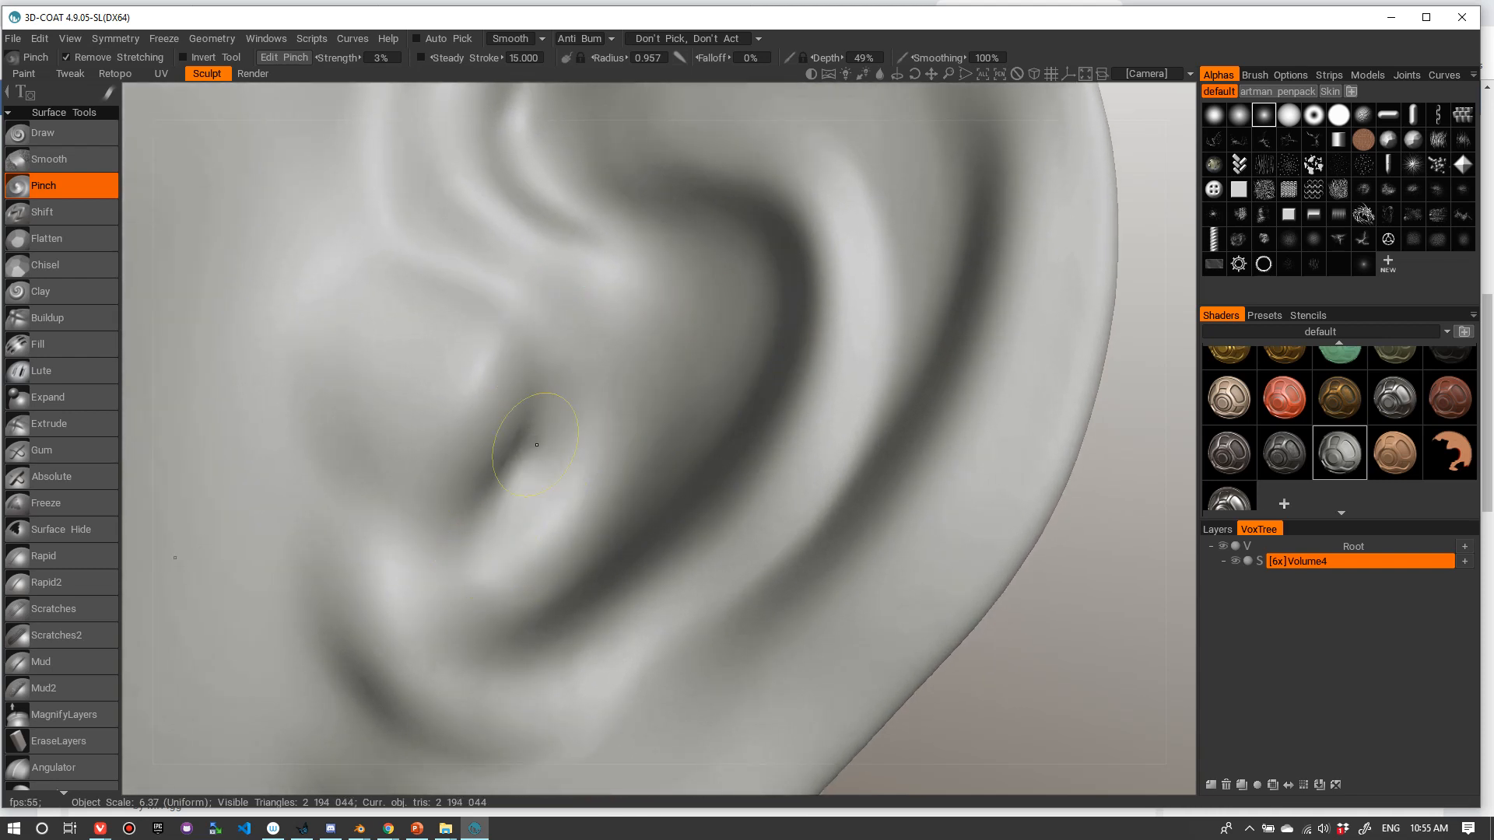
left_click_drag(554, 460, 542, 394, "alt")
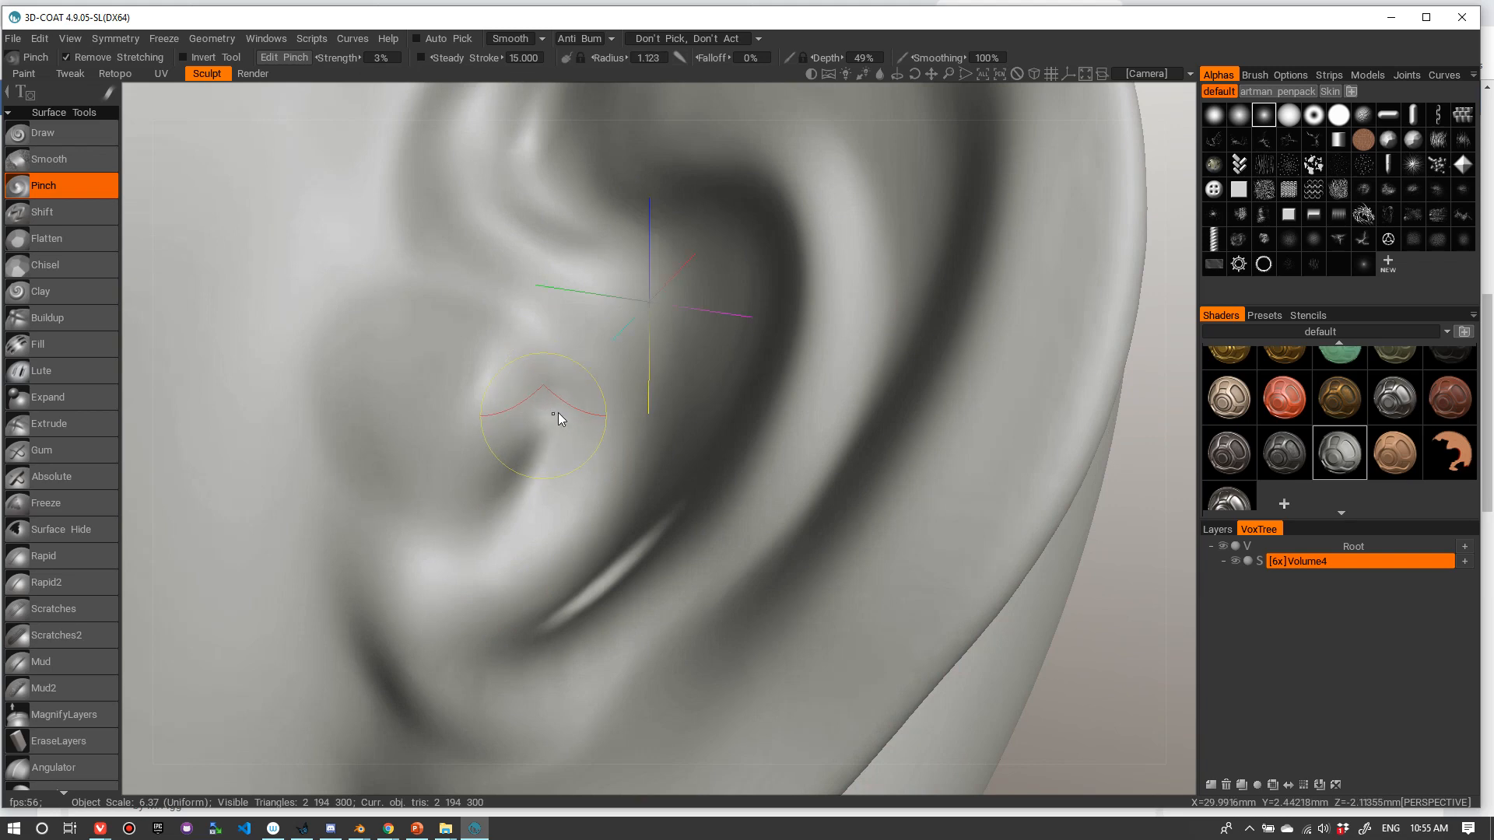
- Sharpen the rear edge of the tragus where it overlaps the concha, using Pinch with radius 1.248
mouse_move(531, 451)
left_mouse_down()
mouse_move(533, 327)
mouse_move(586, 295)
left_mouse_up()
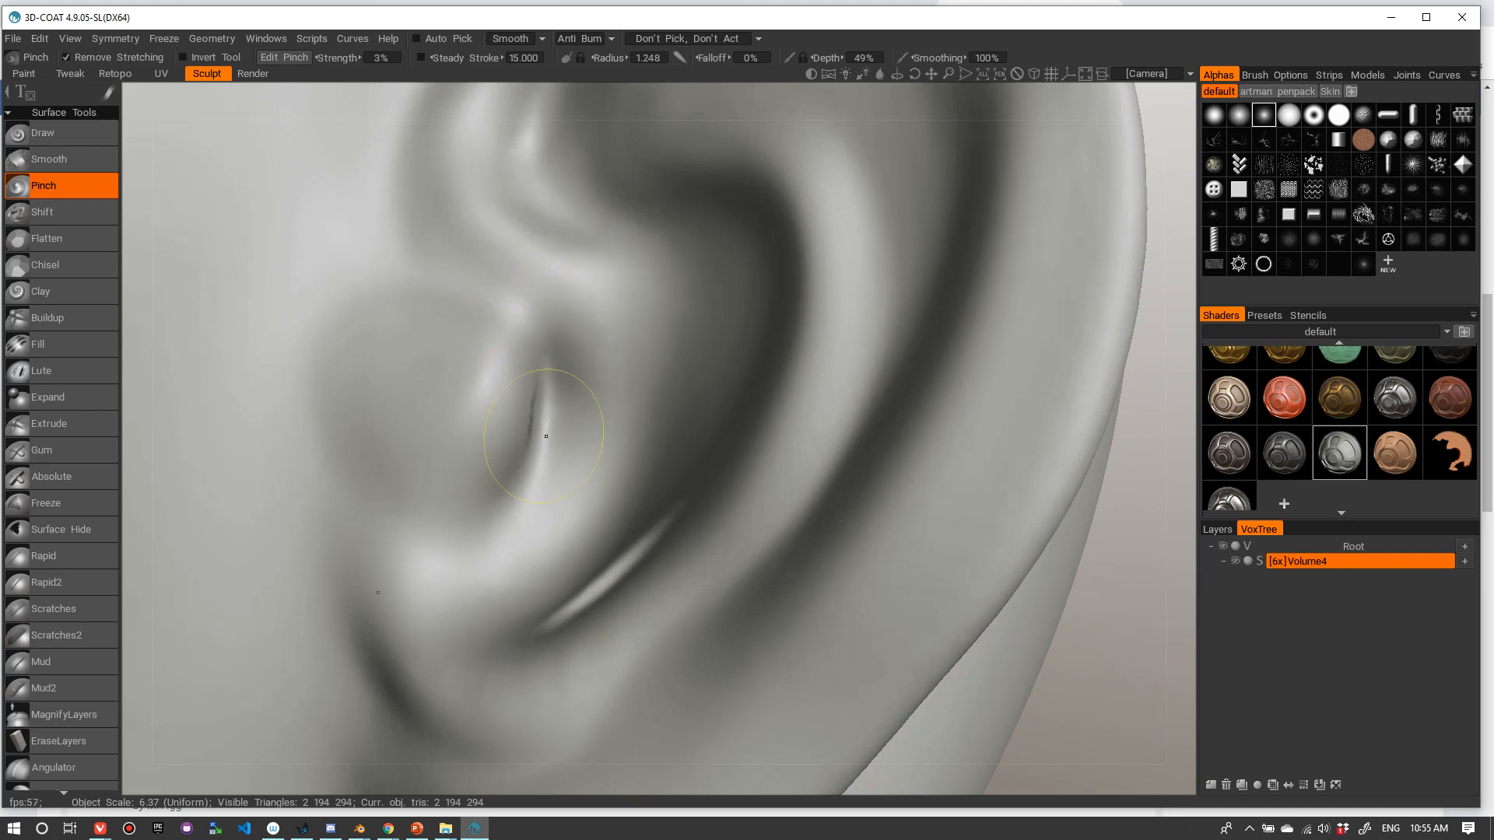
mouse_move(546, 435)
left_mouse_down()
mouse_move(537, 482)
mouse_move(566, 533)
mouse_move(667, 427)
left_mouse_up()
right_click_drag(633, 353, 506, 420, "alt")
right_click_drag(577, 377, 430, 451, "alt")
left_click_drag(583, 445, 539, 414, "alt")
right_click_drag(538, 414, 482, 444, "alt")
right_click_drag(573, 390, 809, 331, "alt")
left_click_drag(697, 345, 559, 367, "alt")
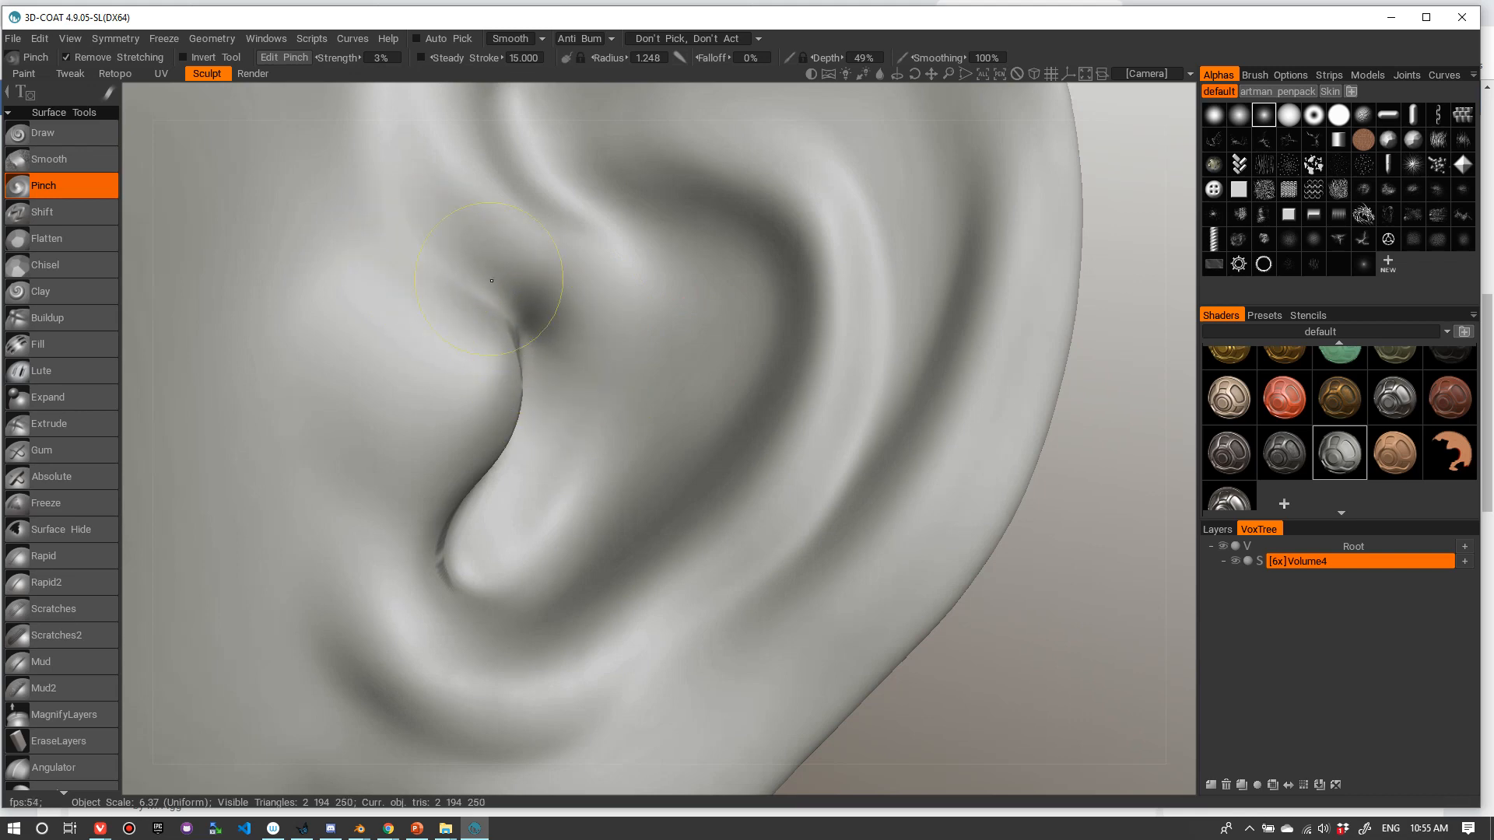
- Examine the tragus, concha and inner folds of the ear from several angles
right_click_drag(580, 233, 430, 333, "alt")
left_click_drag(431, 333, 566, 309, "alt")
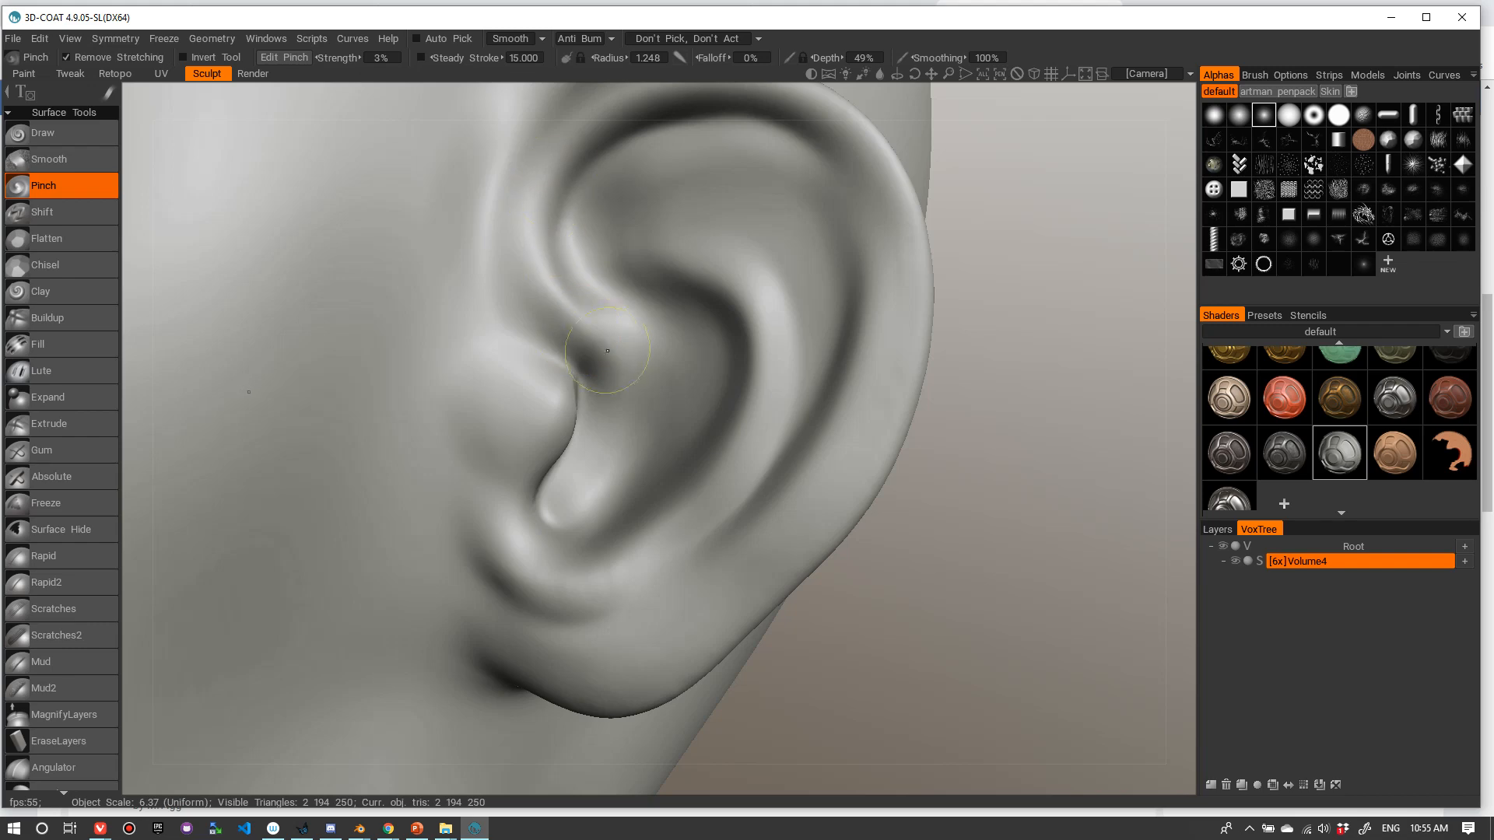
right_click_drag(618, 256, 563, 342, "alt")
left_click_drag(563, 342, 632, 295, "alt")
right_click_drag(707, 293, 680, 347, "alt")
left_click_drag(681, 347, 676, 332, "alt")
right_click_drag(675, 331, 847, 284, "alt")
left_click_drag(847, 283, 771, 264, "alt")
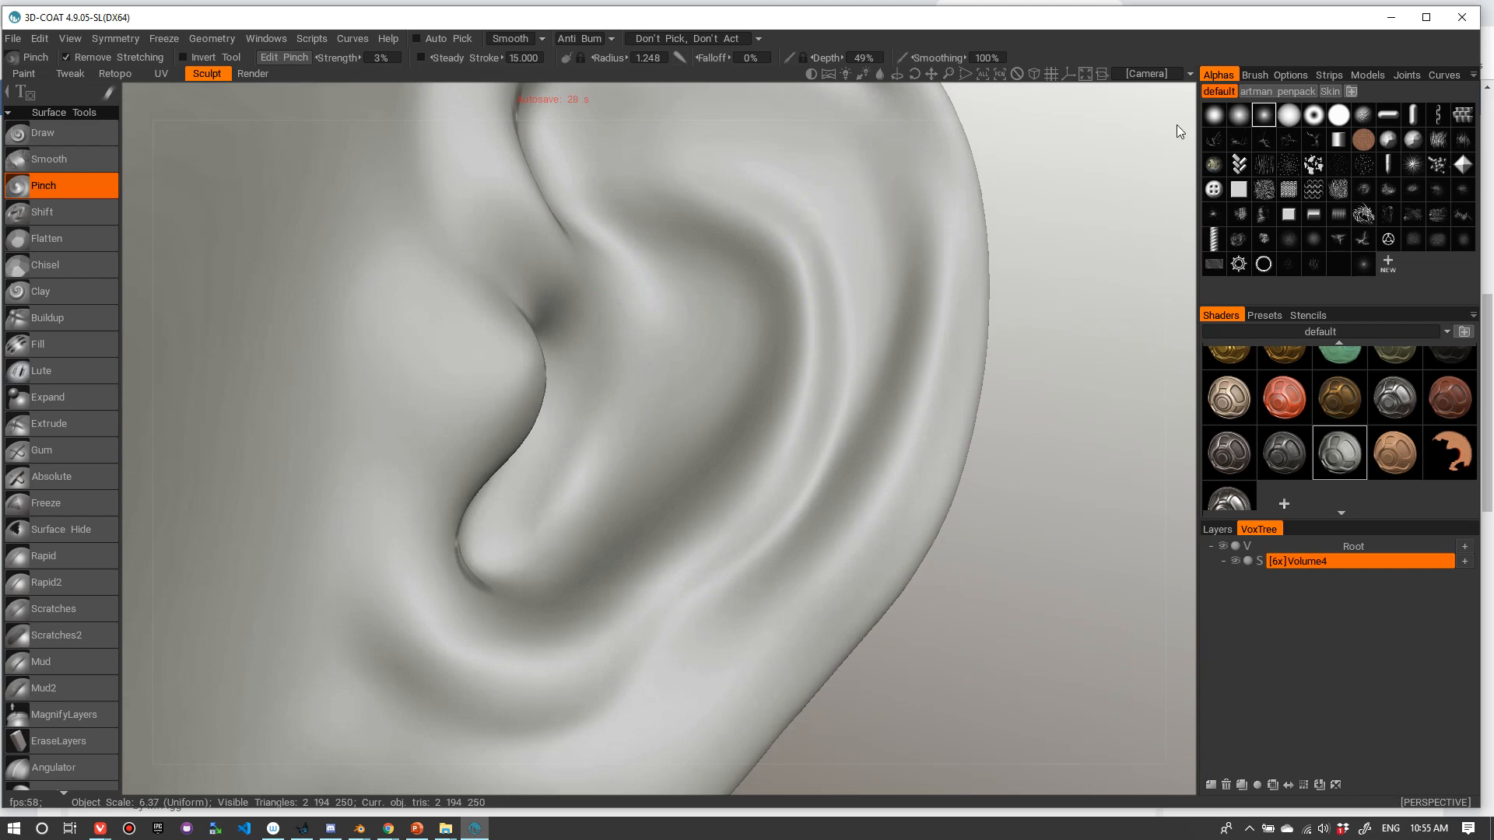
- Fill the hollow above the tragus using the Rapid2 tool with radius 0.515 and depth 75%
left_click(70, 579)
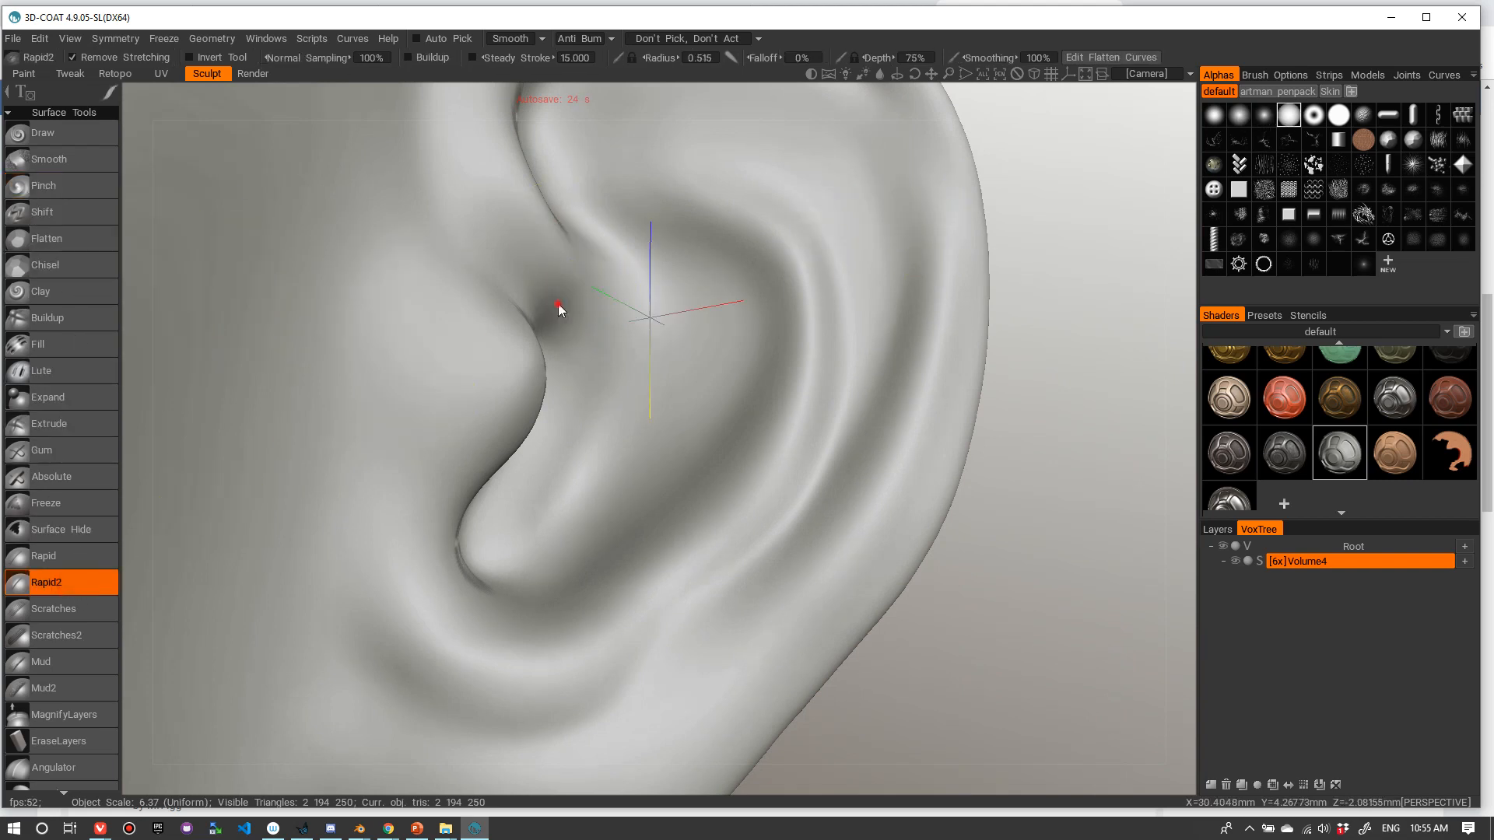
left_click_drag(558, 309, 535, 282, "alt")
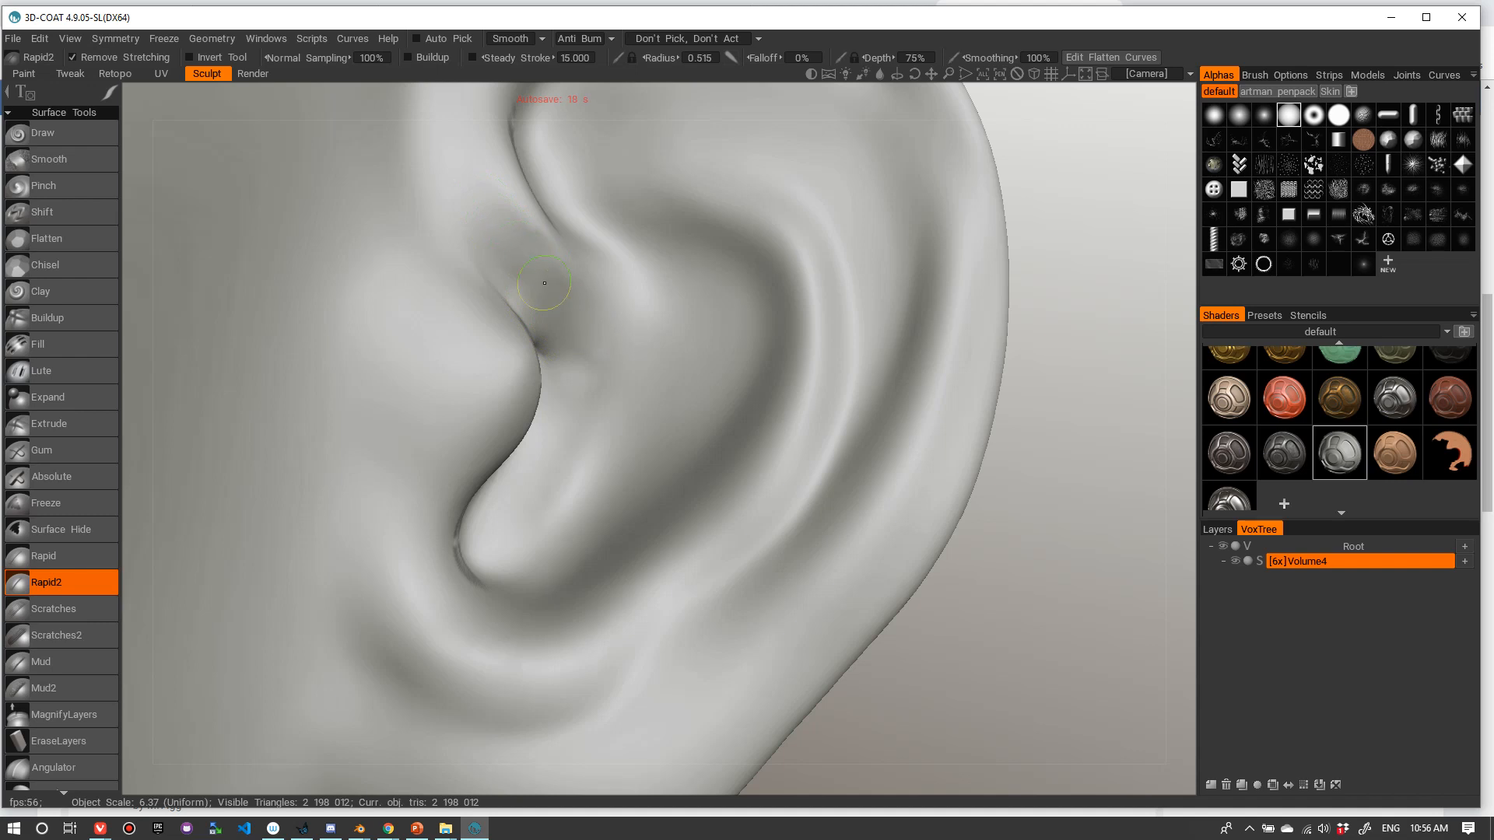
mouse_move(536, 287)
left_mouse_down("alt")
mouse_move(571, 256)
mouse_move(547, 273)
mouse_move(551, 325)
left_mouse_up("alt")
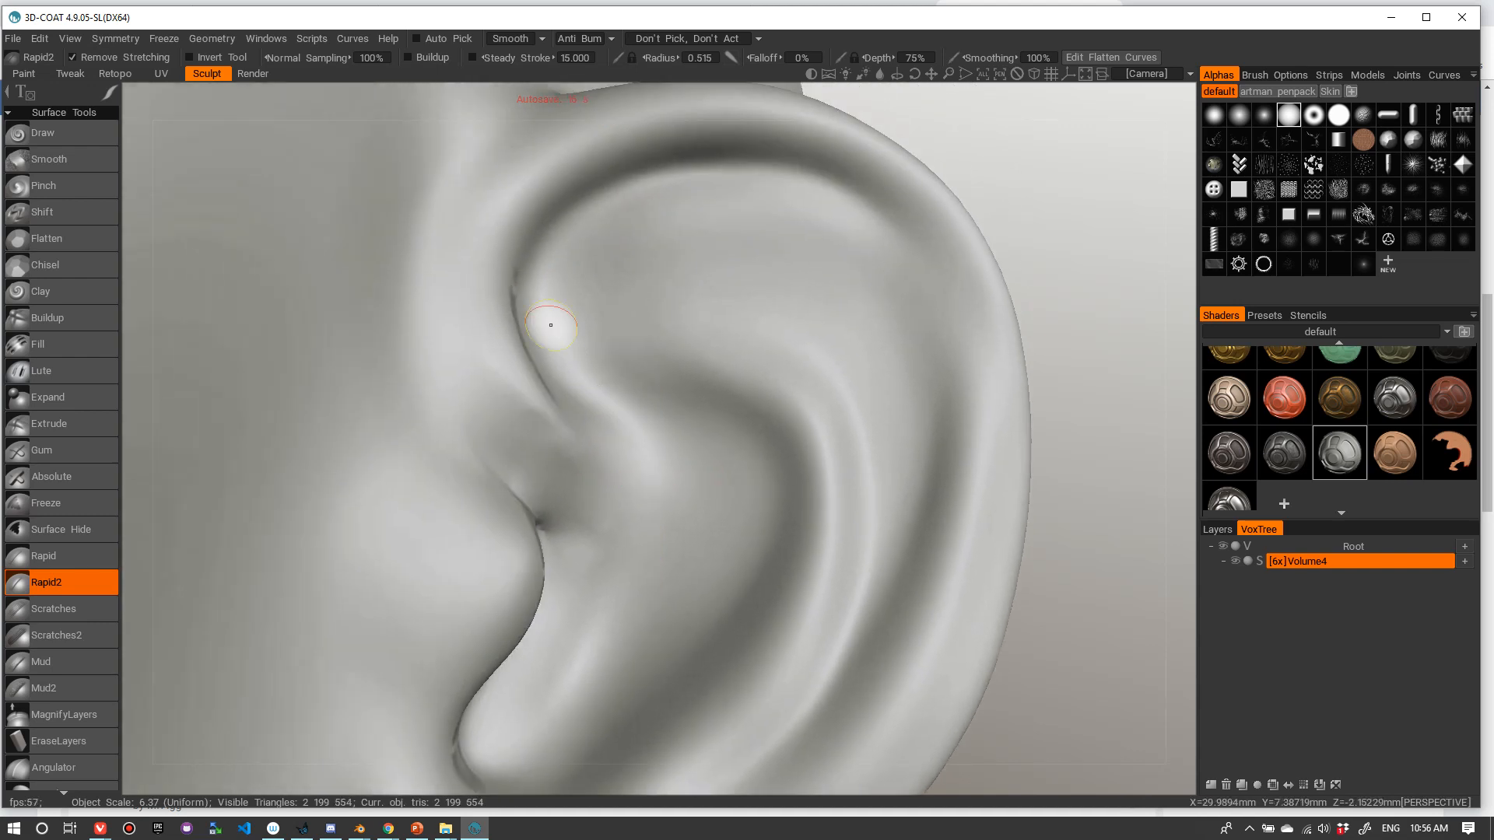
- Sculpt the start of the outer rim running down into the concha above the tragus, using Rapid2 with radius 0.647
left_click_drag(467, 350, 547, 419)
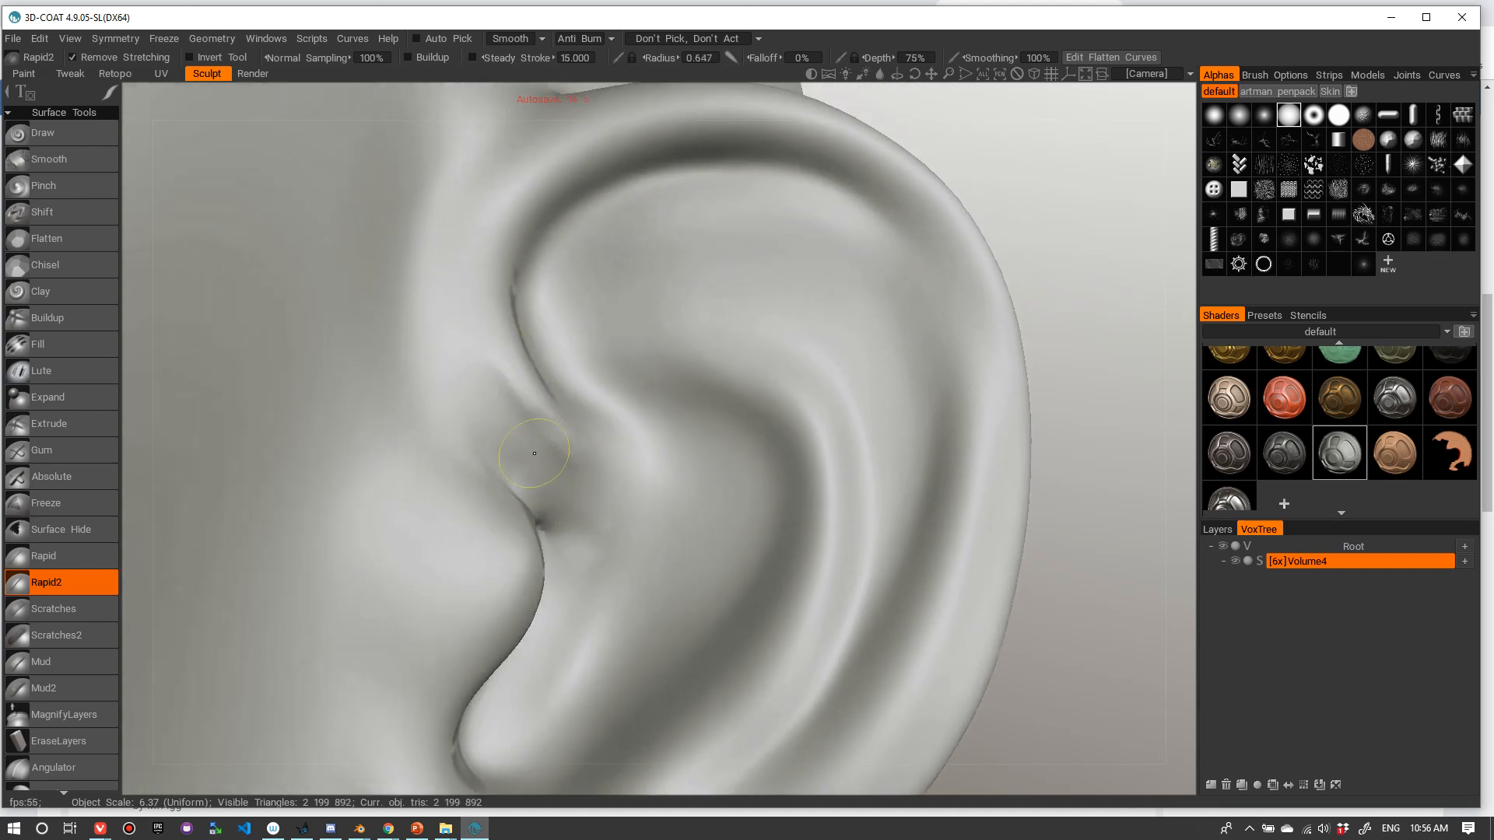
left_click_drag(478, 354, 633, 530)
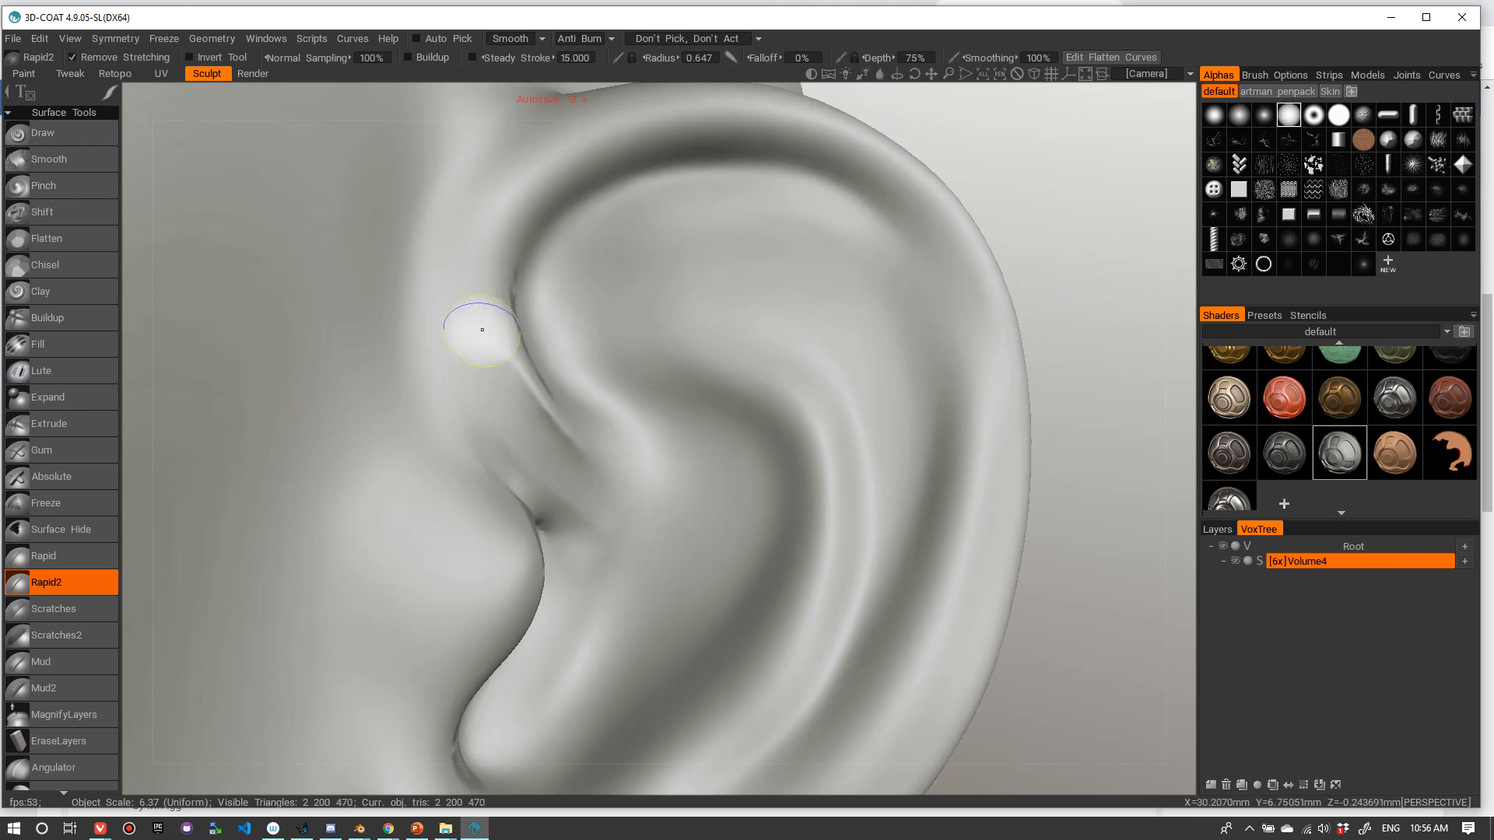
left_click_drag(474, 275, 616, 519)
mouse_move(498, 394)
left_mouse_down()
mouse_move(550, 432)
mouse_move(501, 348)
mouse_move(487, 357)
left_mouse_up()
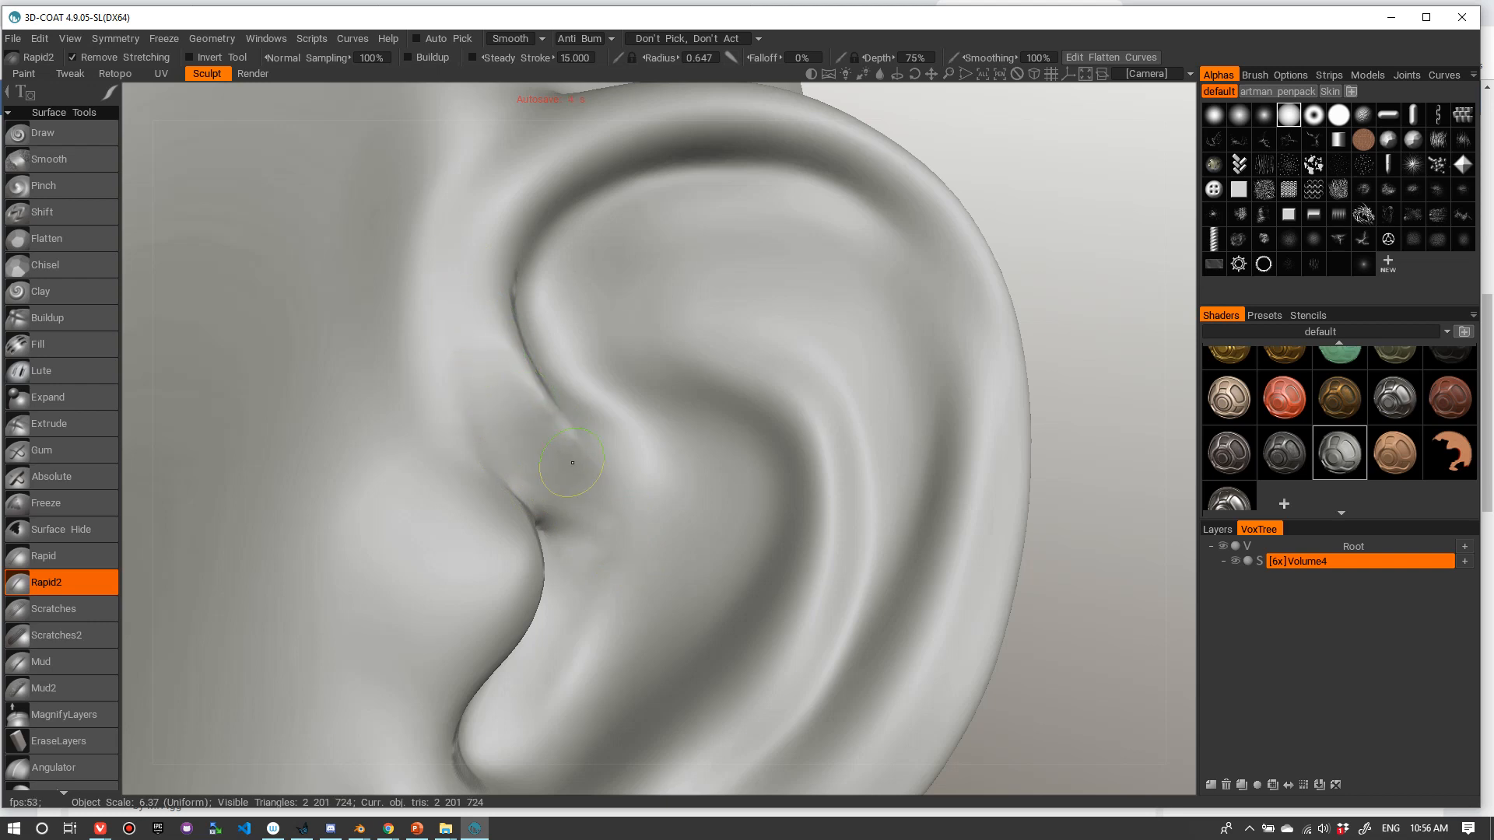
left_click_drag(513, 363, 528, 365)
mouse_move(527, 366)
left_mouse_down("alt")
mouse_move(517, 413)
mouse_move(544, 443)
left_mouse_up("alt")
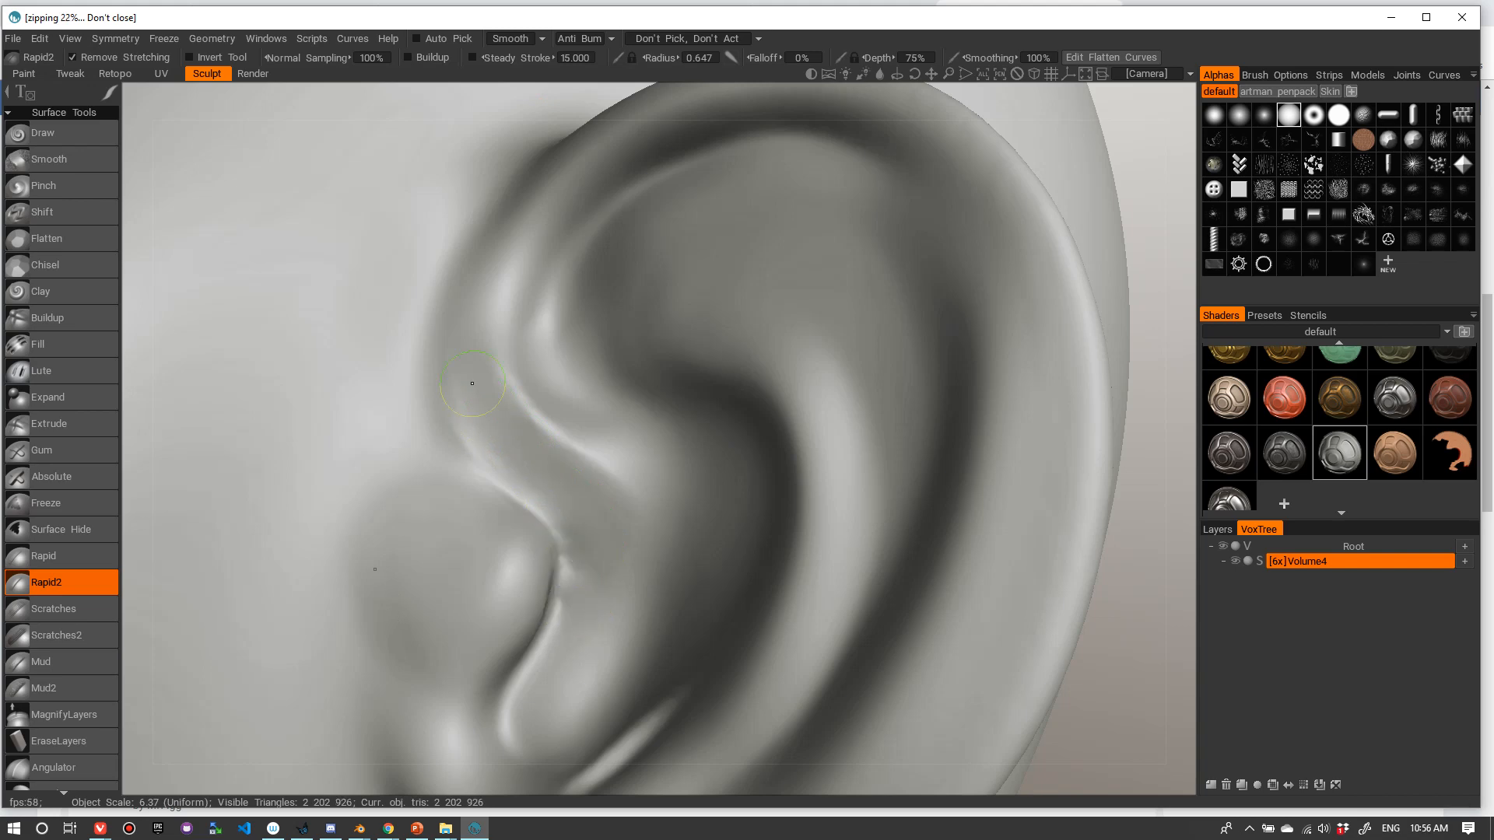
right_click_drag(675, 236, 432, 345, "alt")
left_click_drag(497, 364, 665, 365, "alt")
right_click_drag(743, 273, 722, 301, "alt")
- Check the whole head, then rework the area behind the earlobe where it joins the skull using Rapid2 with radius 1.621
left_click_drag(722, 301, 817, 333)
right_click_drag(810, 311, 784, 305)
left_click_drag(787, 319, 865, 364)
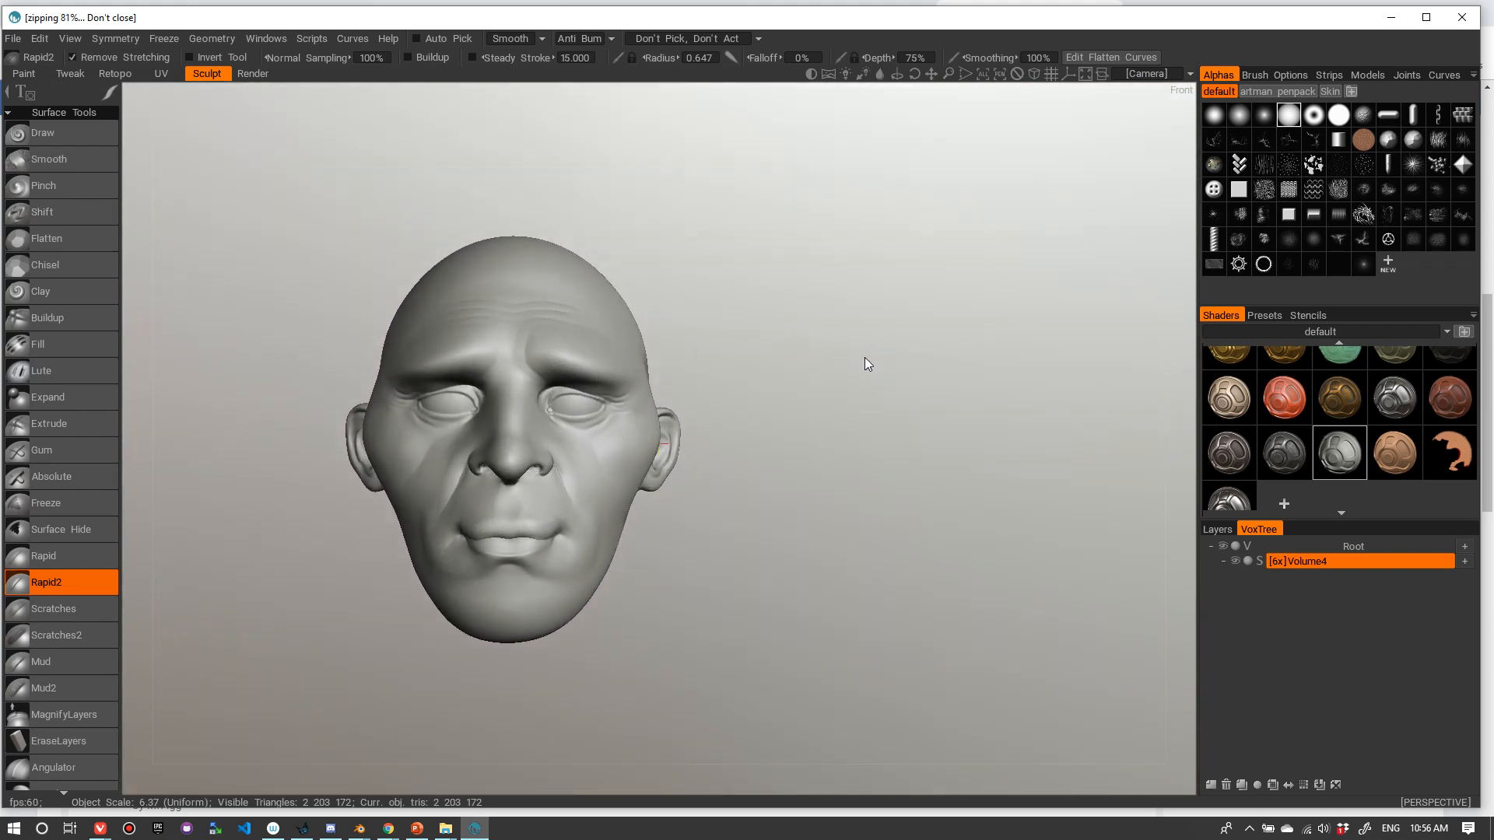
left_click_drag(872, 449, 508, 455)
right_click_drag(508, 455, 614, 441)
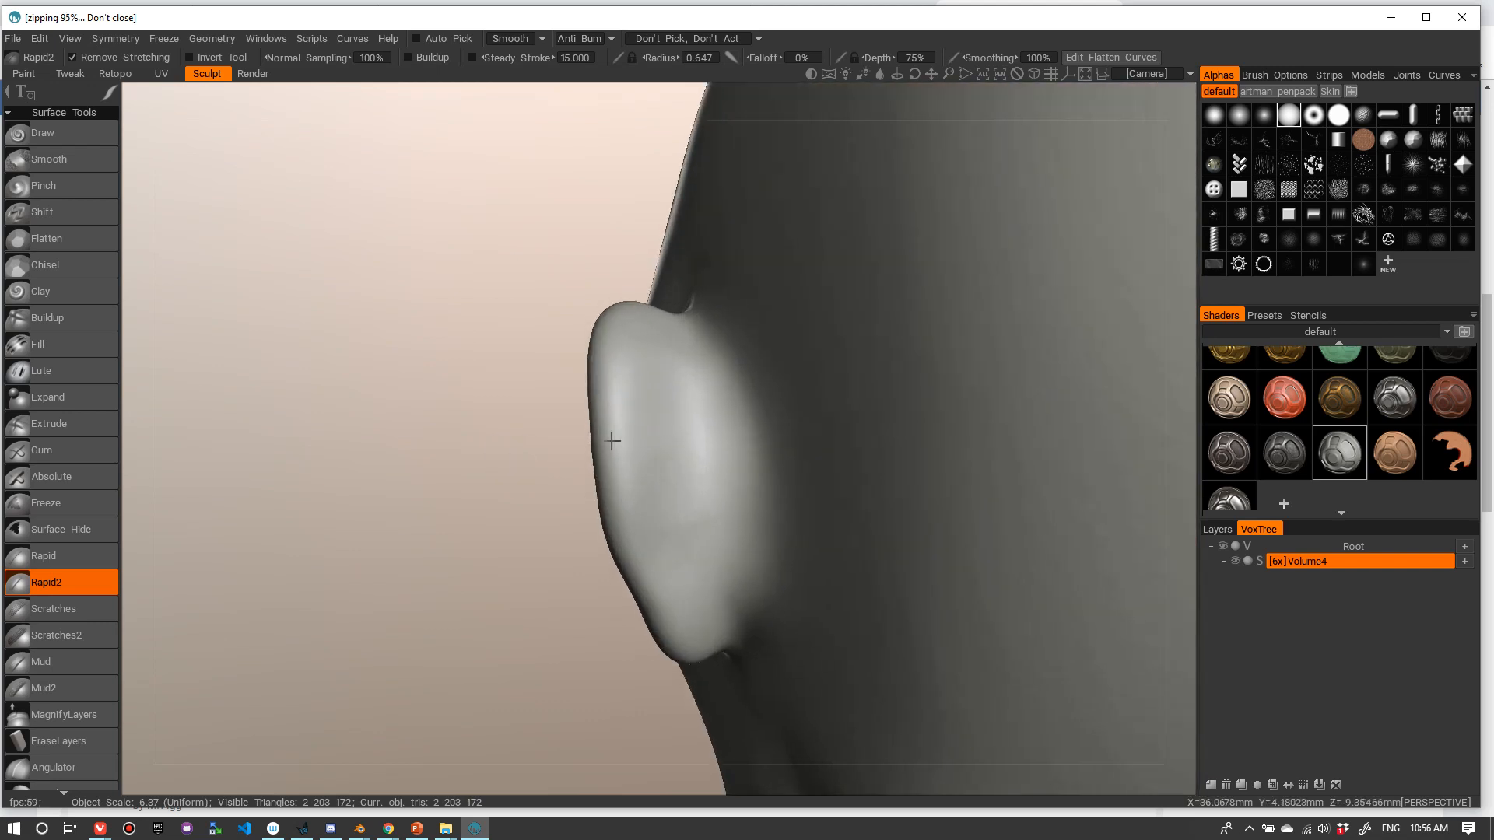
left_click_drag(482, 524, 624, 496)
right_click_drag(544, 679, 530, 625)
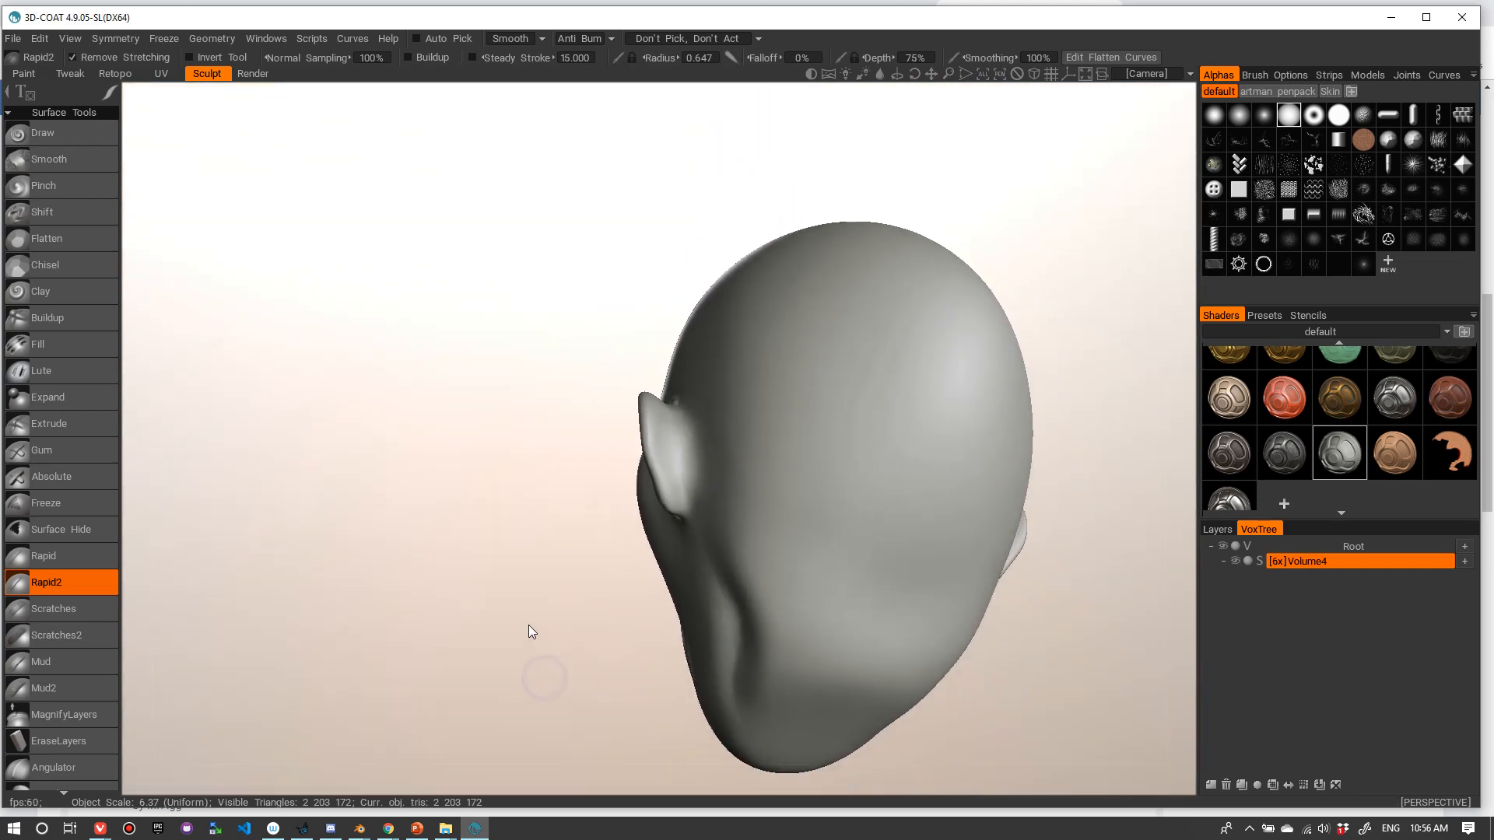
left_click_drag(527, 634, 507, 586)
mouse_move(507, 585)
right_mouse_down()
mouse_move(539, 585)
mouse_move(523, 604)
right_mouse_up()
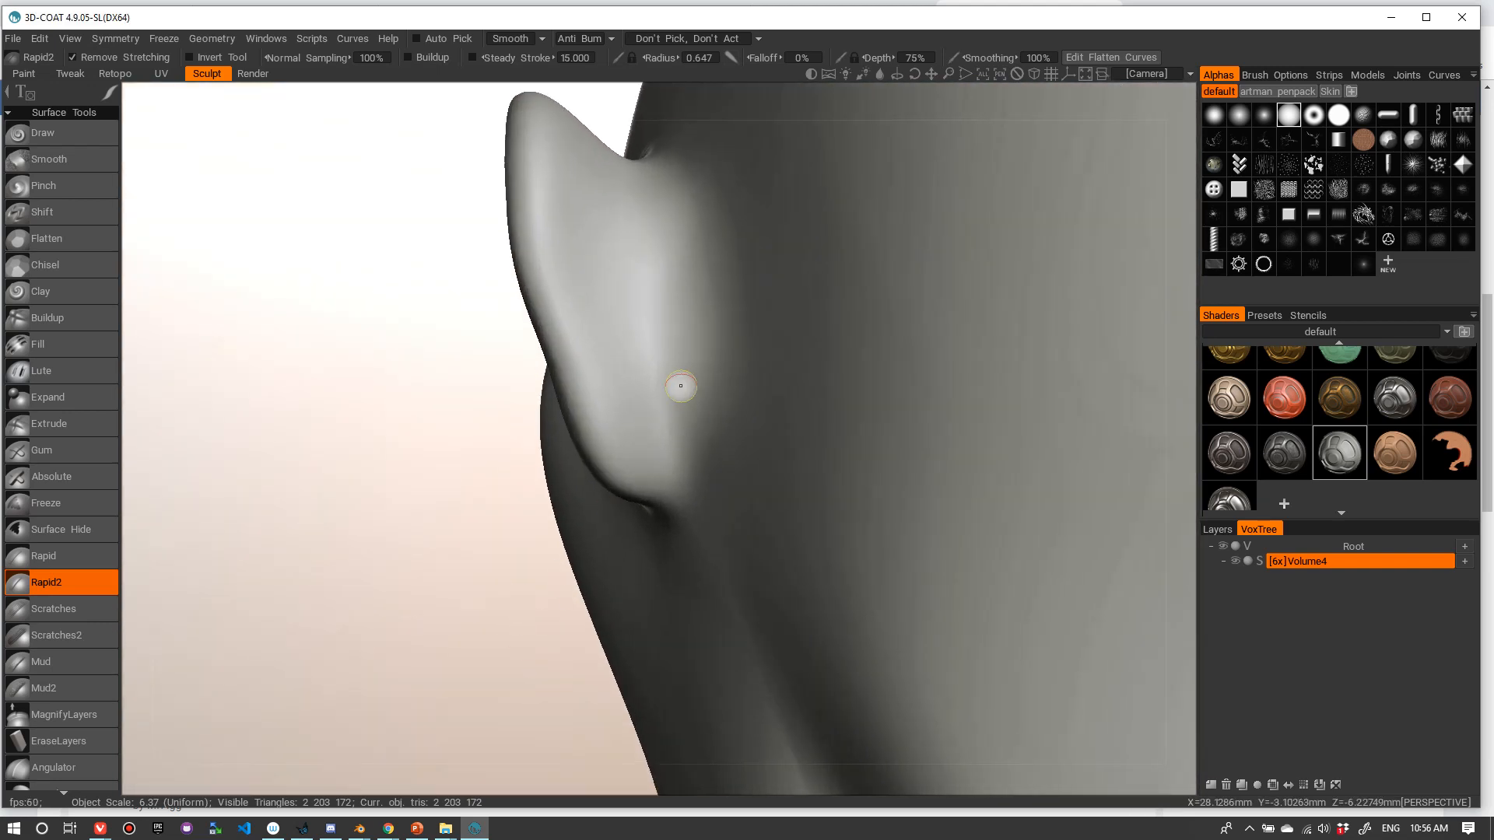
mouse_move(678, 366)
left_mouse_down()
mouse_move(693, 395)
mouse_move(717, 313)
mouse_move(724, 445)
mouse_move(707, 440)
mouse_move(718, 396)
left_mouse_up()
mouse_move(739, 334)
left_mouse_down("alt")
mouse_move(754, 393)
mouse_move(742, 455)
left_mouse_up("alt")
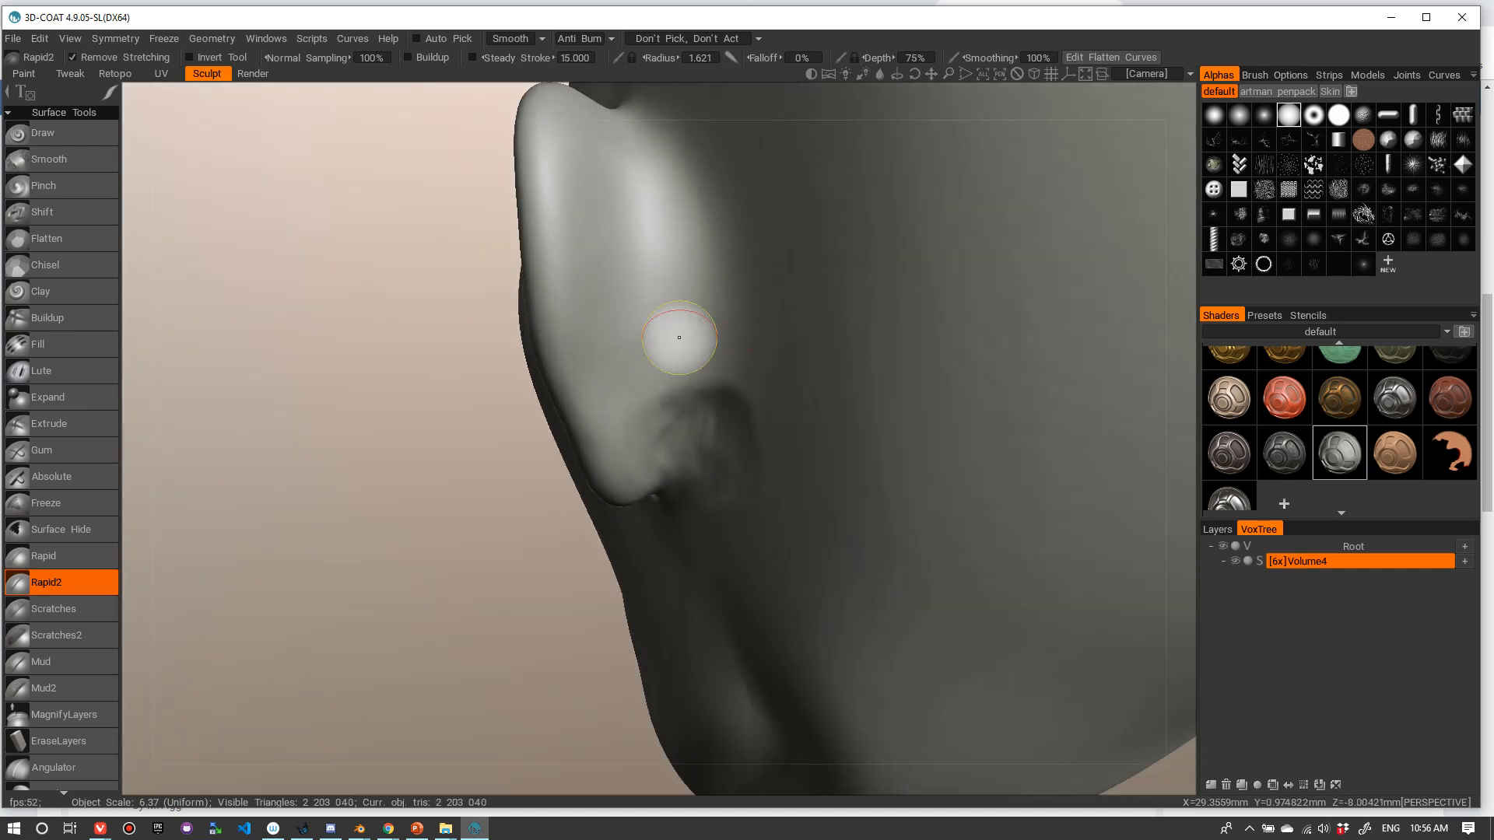
- Work over the joint between the back of the ear and the skull using Scratches2 with radius 2.475 and depth 10%
left_click(67, 608)
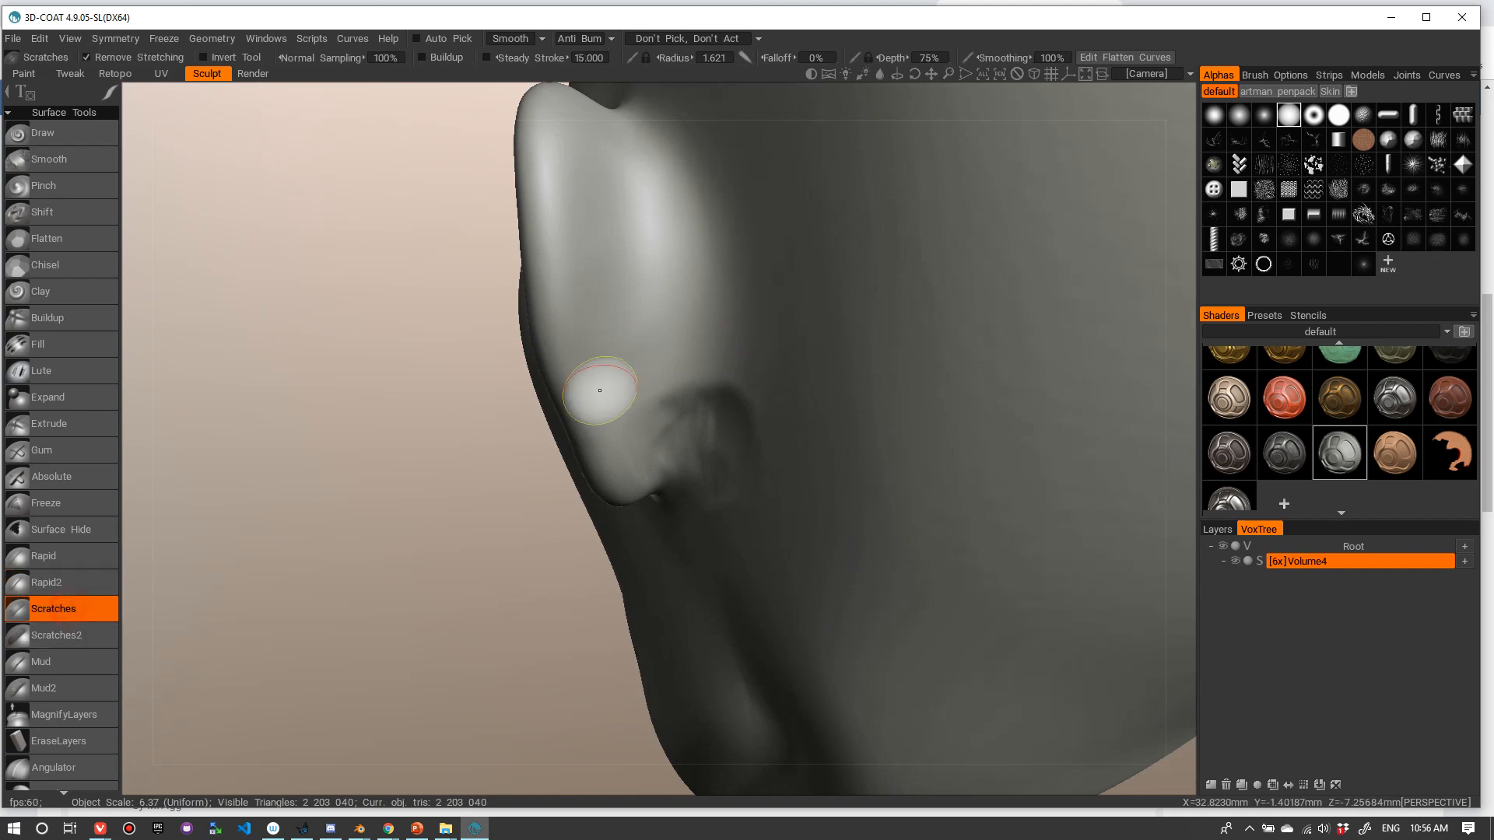
left_click(73, 640)
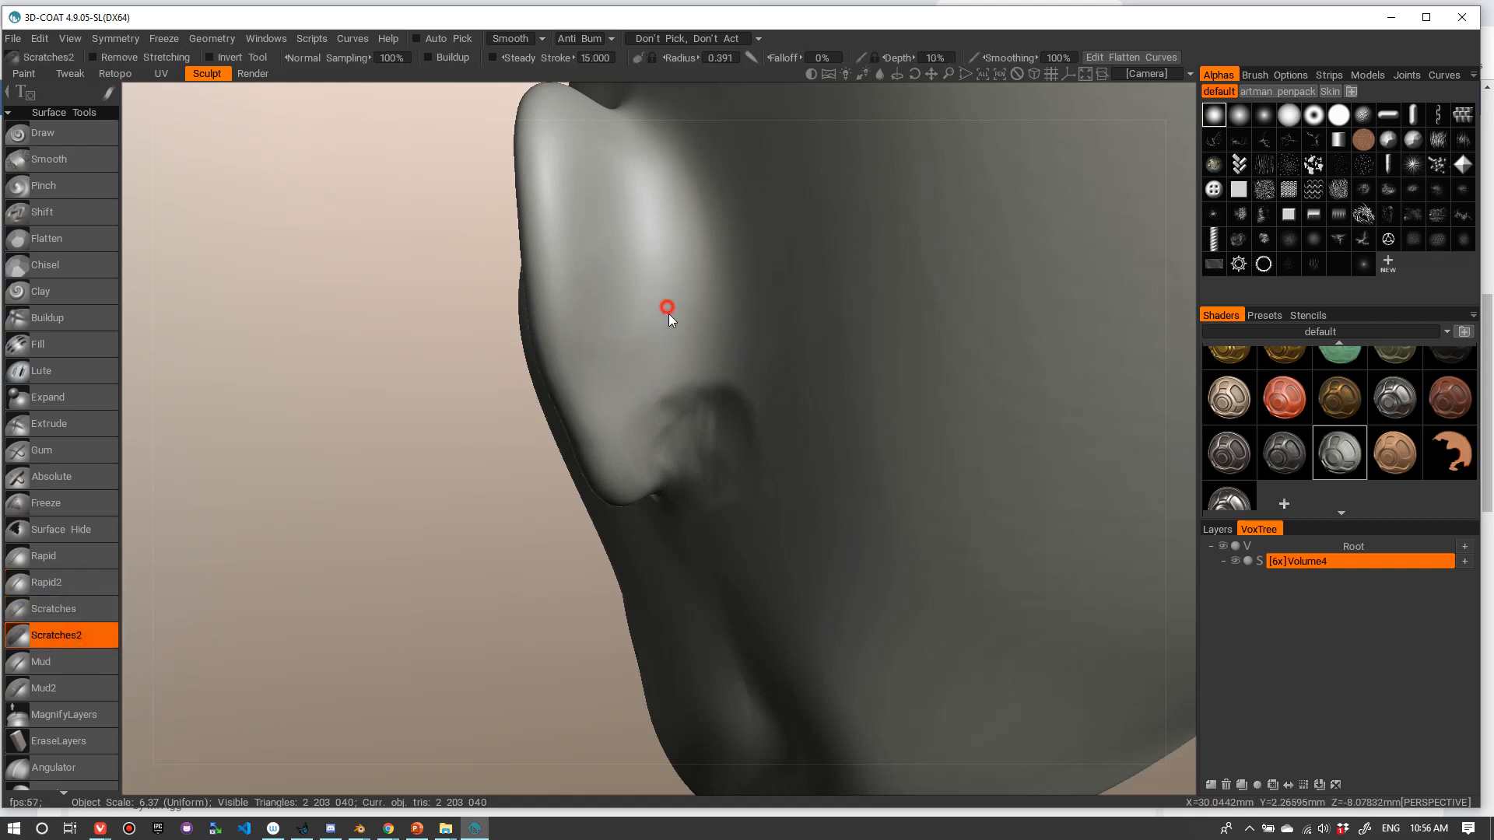
left_click_drag(668, 318, 643, 262, "alt")
middle_click_drag(692, 382, 679, 397)
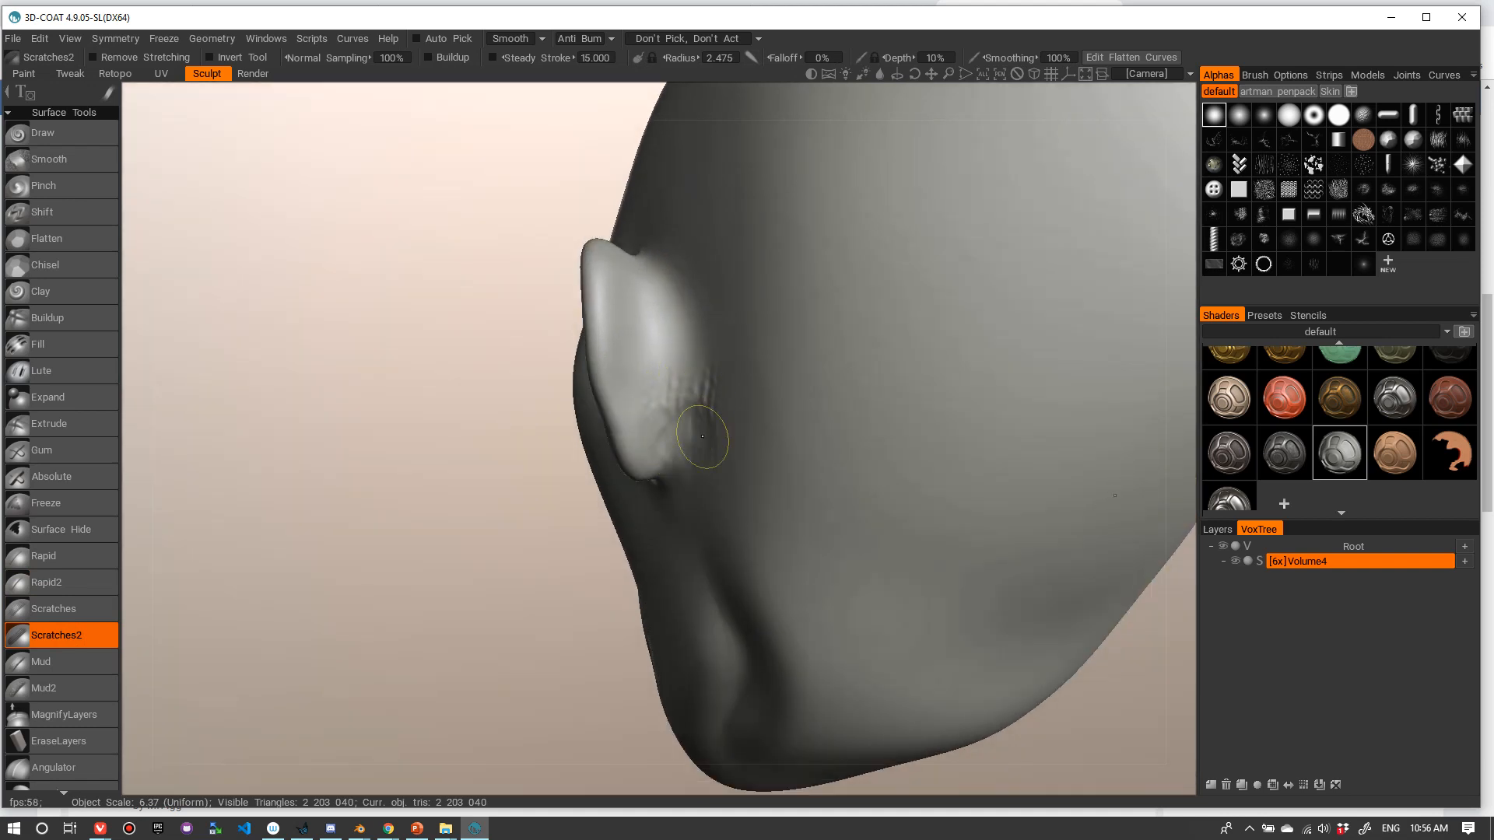
mouse_move(703, 437)
left_mouse_down()
mouse_move(684, 372)
mouse_move(677, 387)
left_mouse_up()
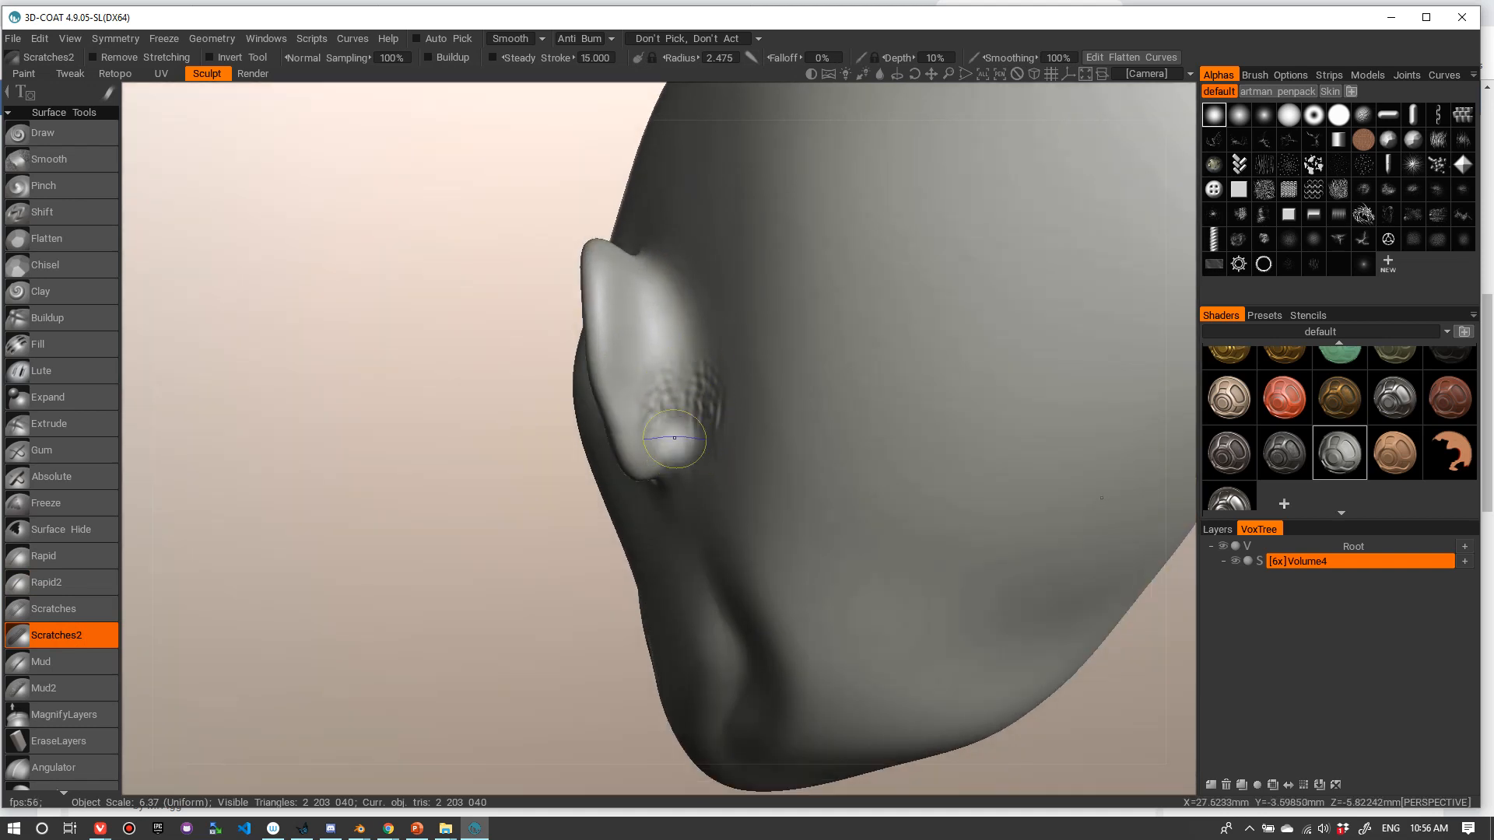
left_click_drag(674, 438, 696, 398)
right_click_drag(745, 385, 778, 385)
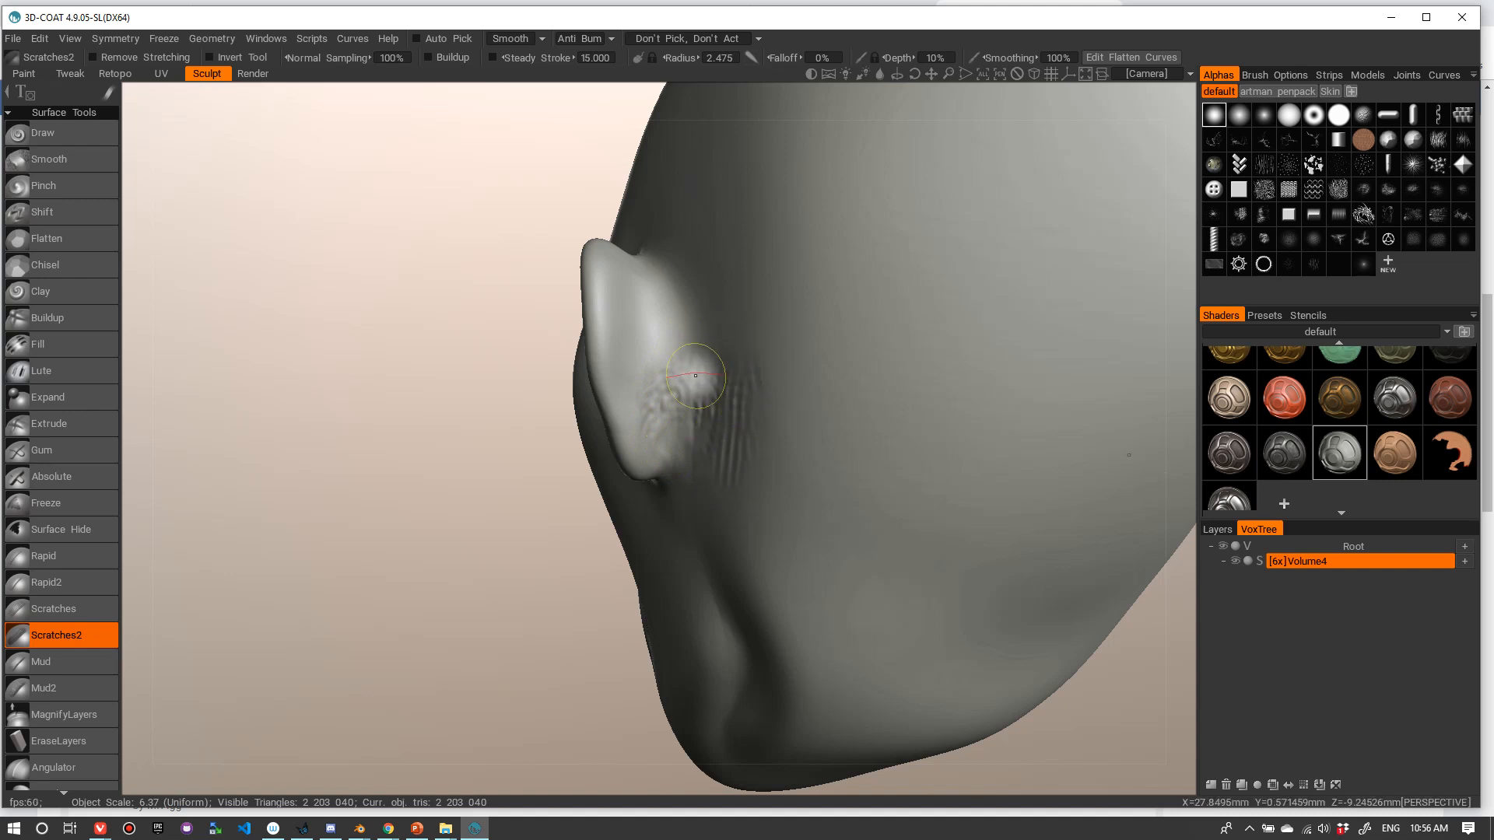
- Even out the ridges where the back of the ear joins the skull, using Scratches2 with radius 2.664 and depth 10%
mouse_move(701, 386)
left_mouse_down("alt")
mouse_move(691, 399)
mouse_move(824, 467)
mouse_move(727, 410)
left_mouse_up("alt")
right_click_drag(686, 397, 656, 393)
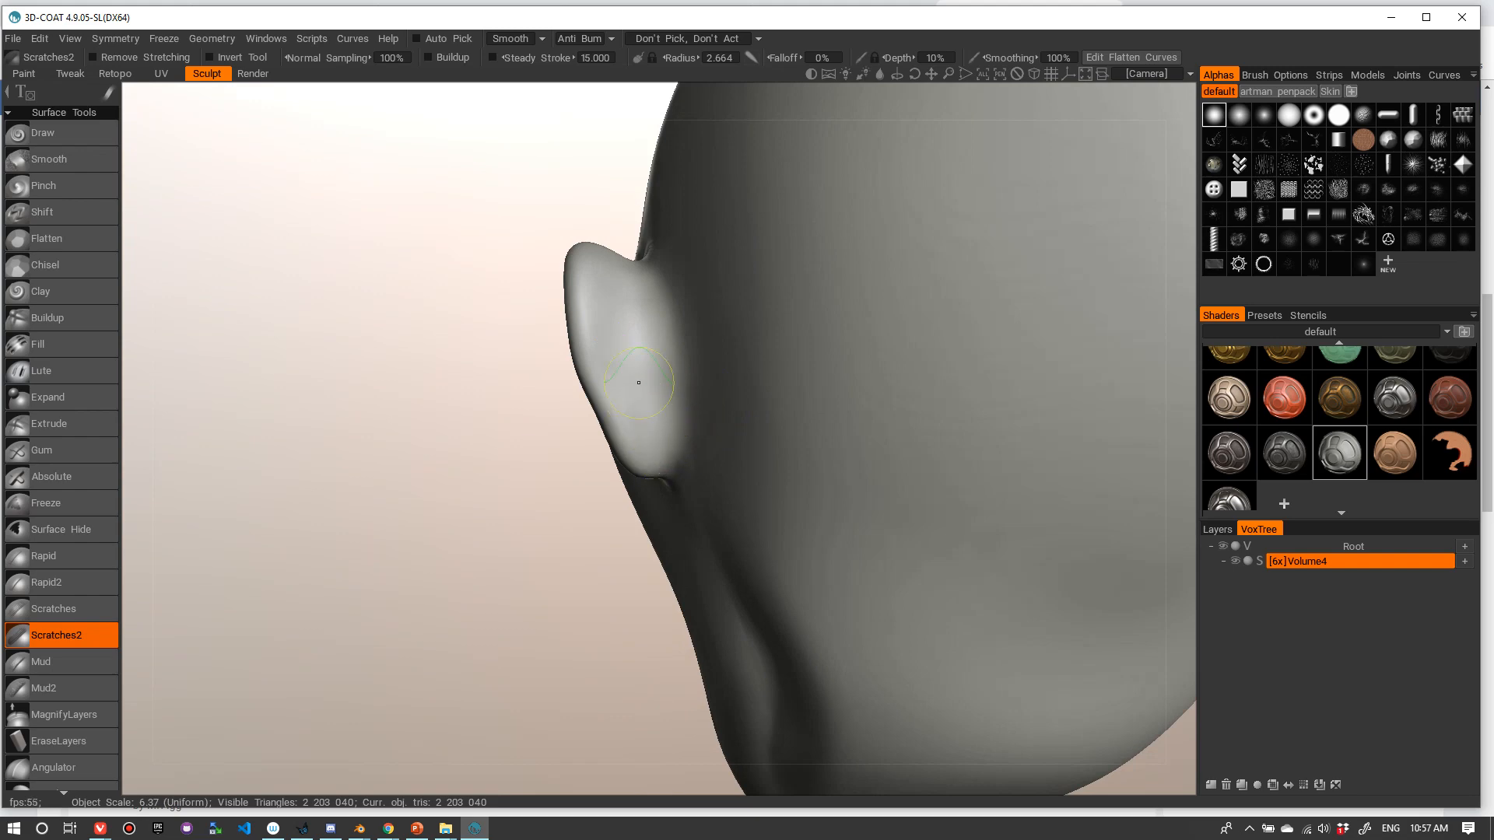
mouse_move(638, 382)
left_mouse_down("alt")
mouse_move(693, 490)
mouse_move(654, 268)
left_mouse_up("alt")
right_click_drag(659, 268, 645, 267)
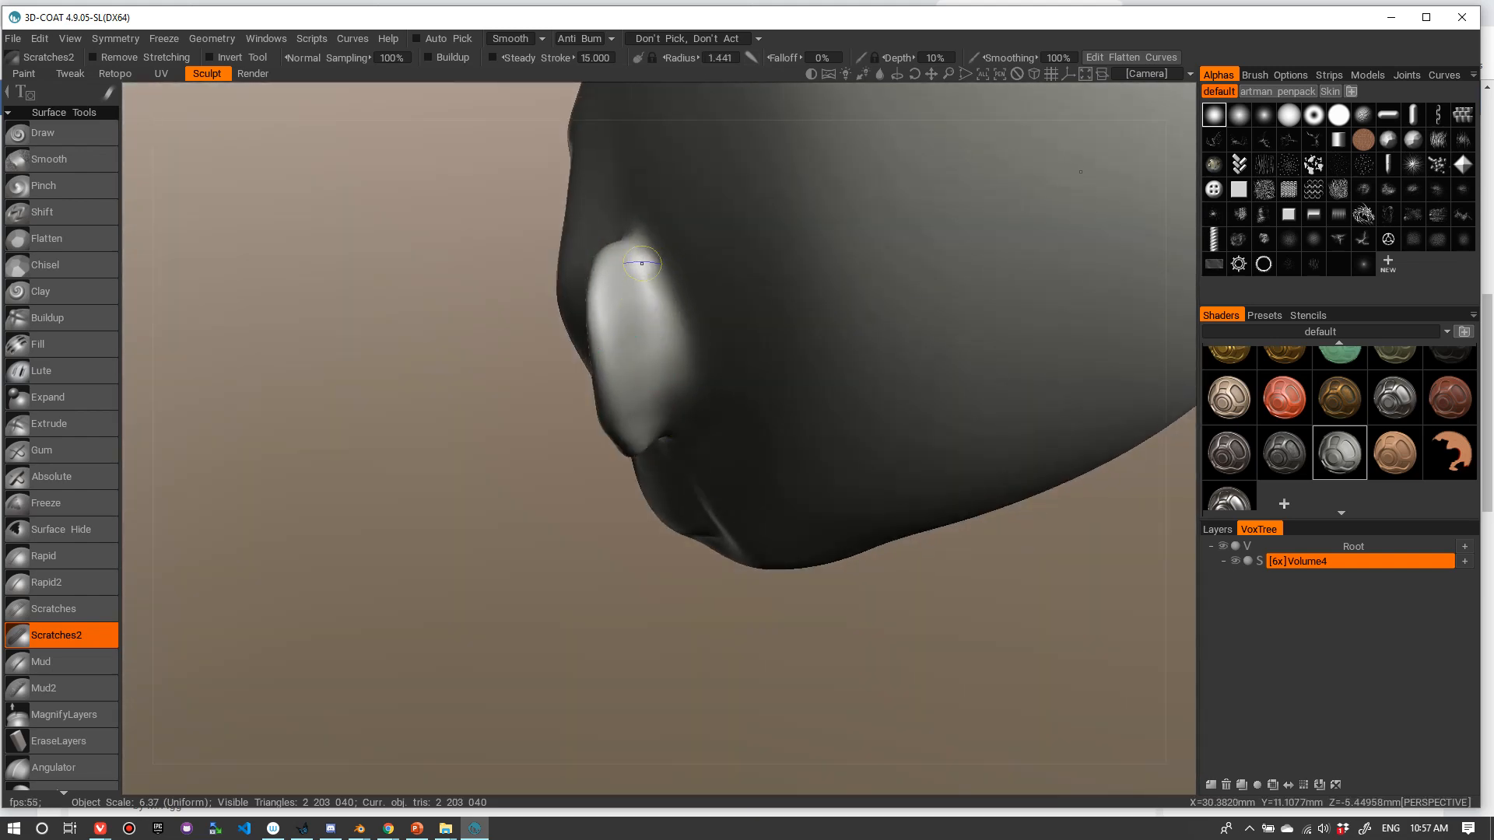
- Work over the upper back of the ear and its skull joint with Scratches2, using radii 1.441, 2.831 and 3.497
left_click_drag(641, 346, 595, 327, "alt")
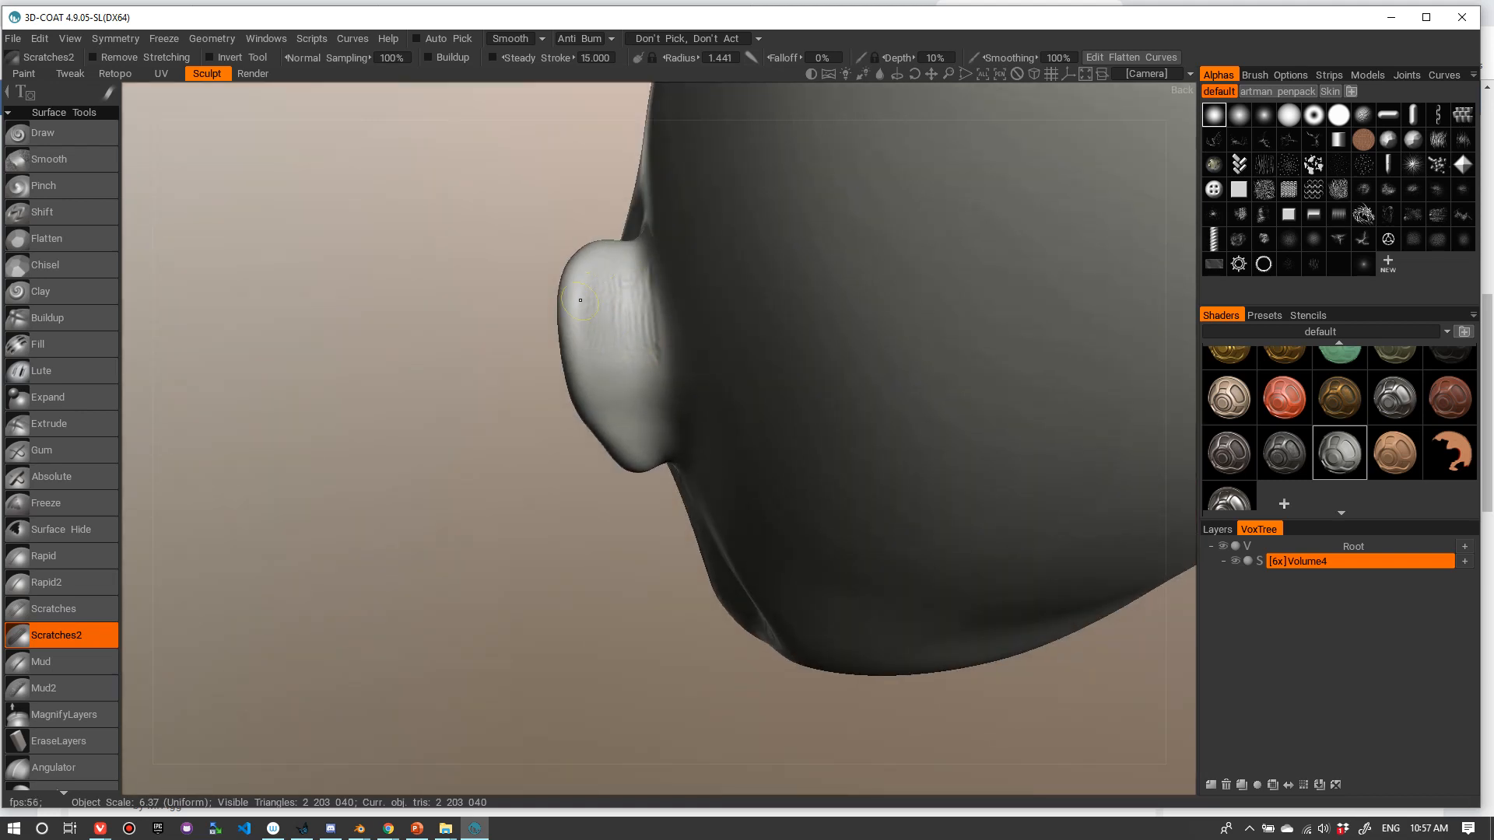
mouse_move(641, 269)
left_mouse_down("alt")
mouse_move(727, 337)
mouse_move(639, 258)
mouse_move(693, 307)
mouse_move(674, 264)
left_mouse_up("alt")
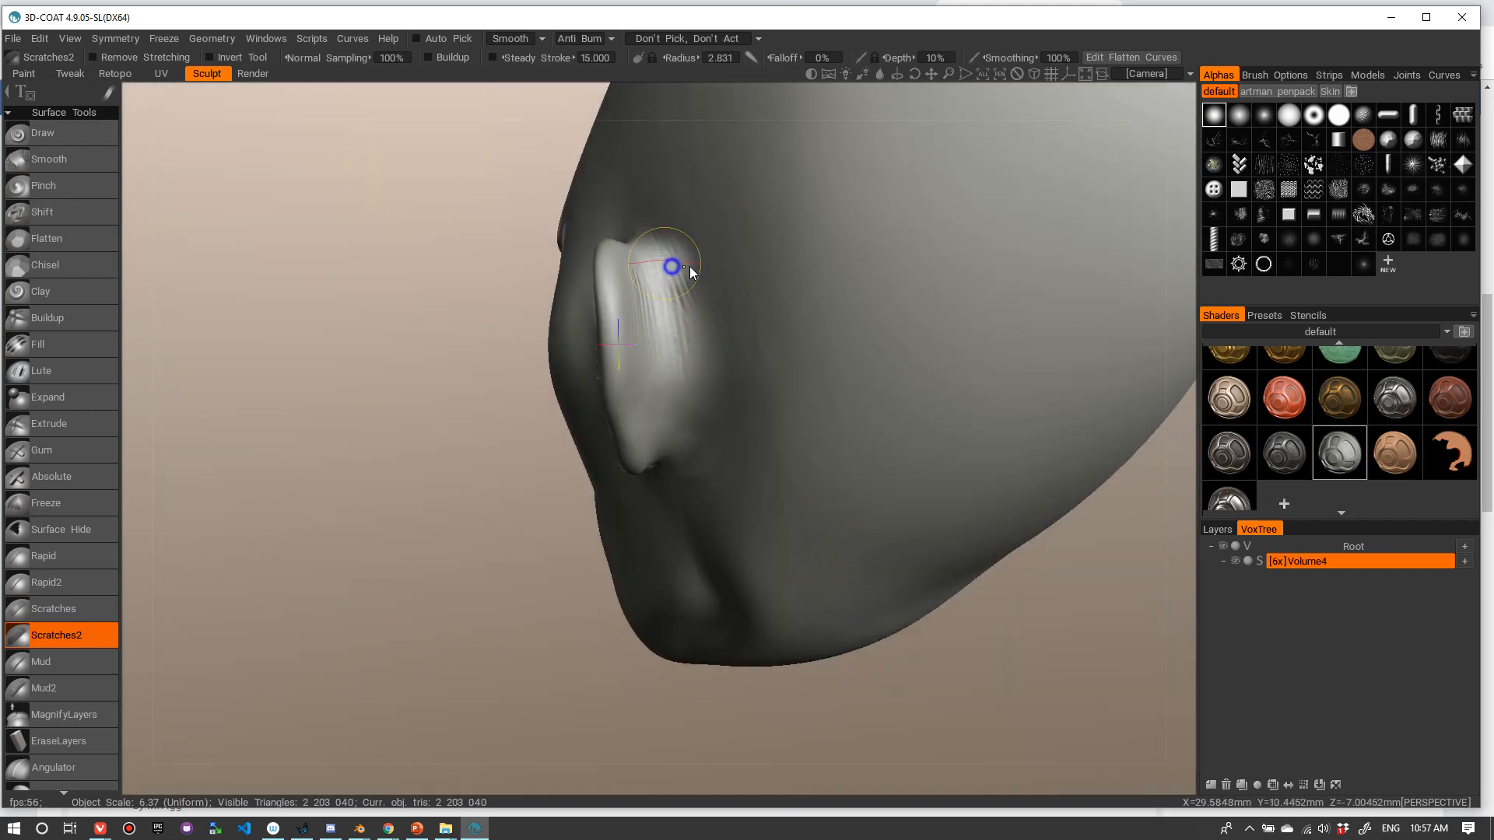
right_click_drag(674, 264, 665, 244)
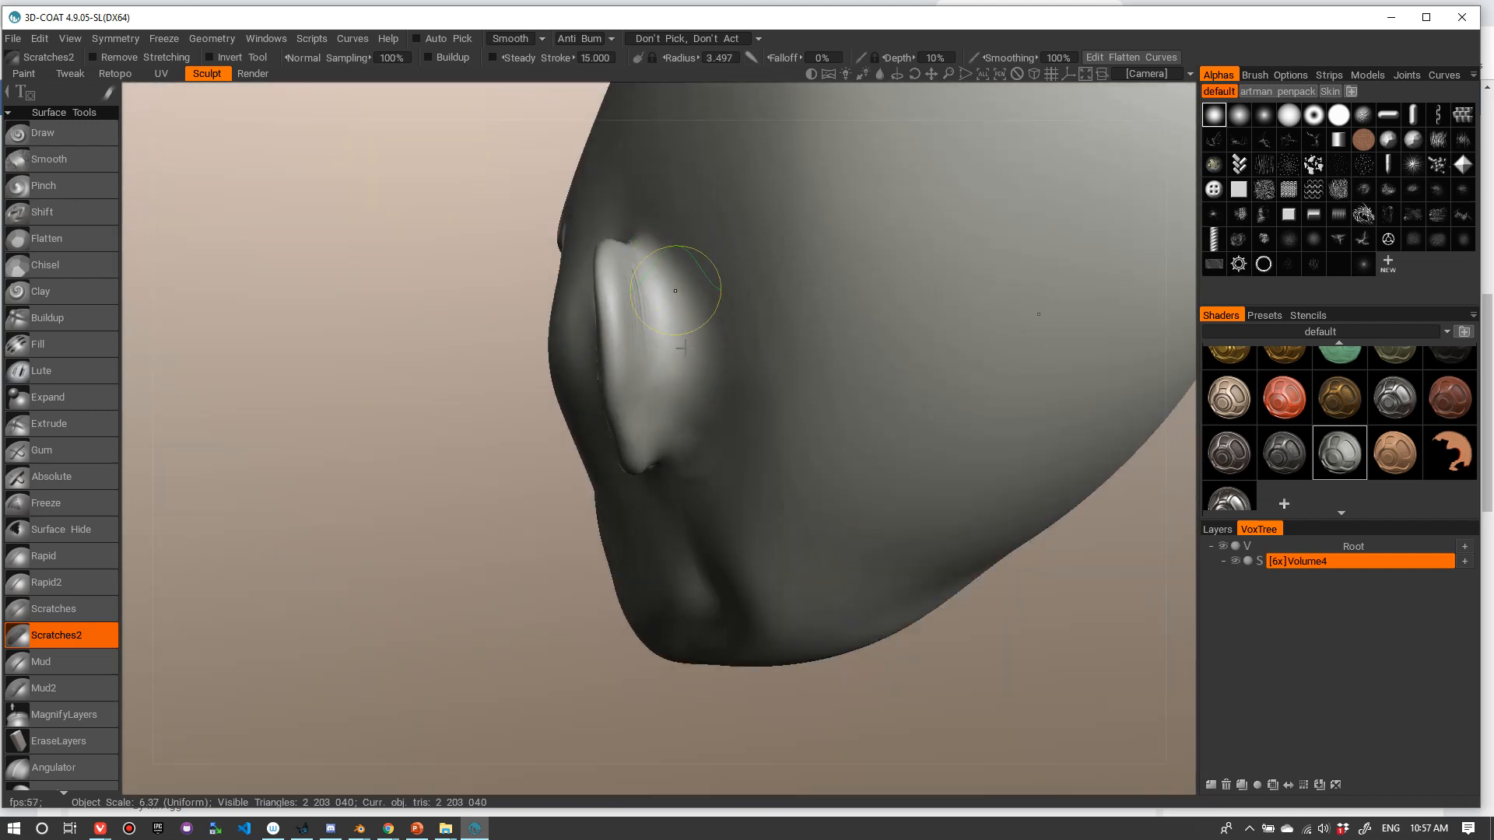
- Reshape the ear's outer contour with the Move tool, using radii 4.141 and 5.459
mouse_move(676, 290)
left_mouse_down("alt")
mouse_move(618, 328)
mouse_move(830, 317)
mouse_move(1074, 253)
mouse_move(967, 296)
mouse_move(912, 253)
left_mouse_up("alt")
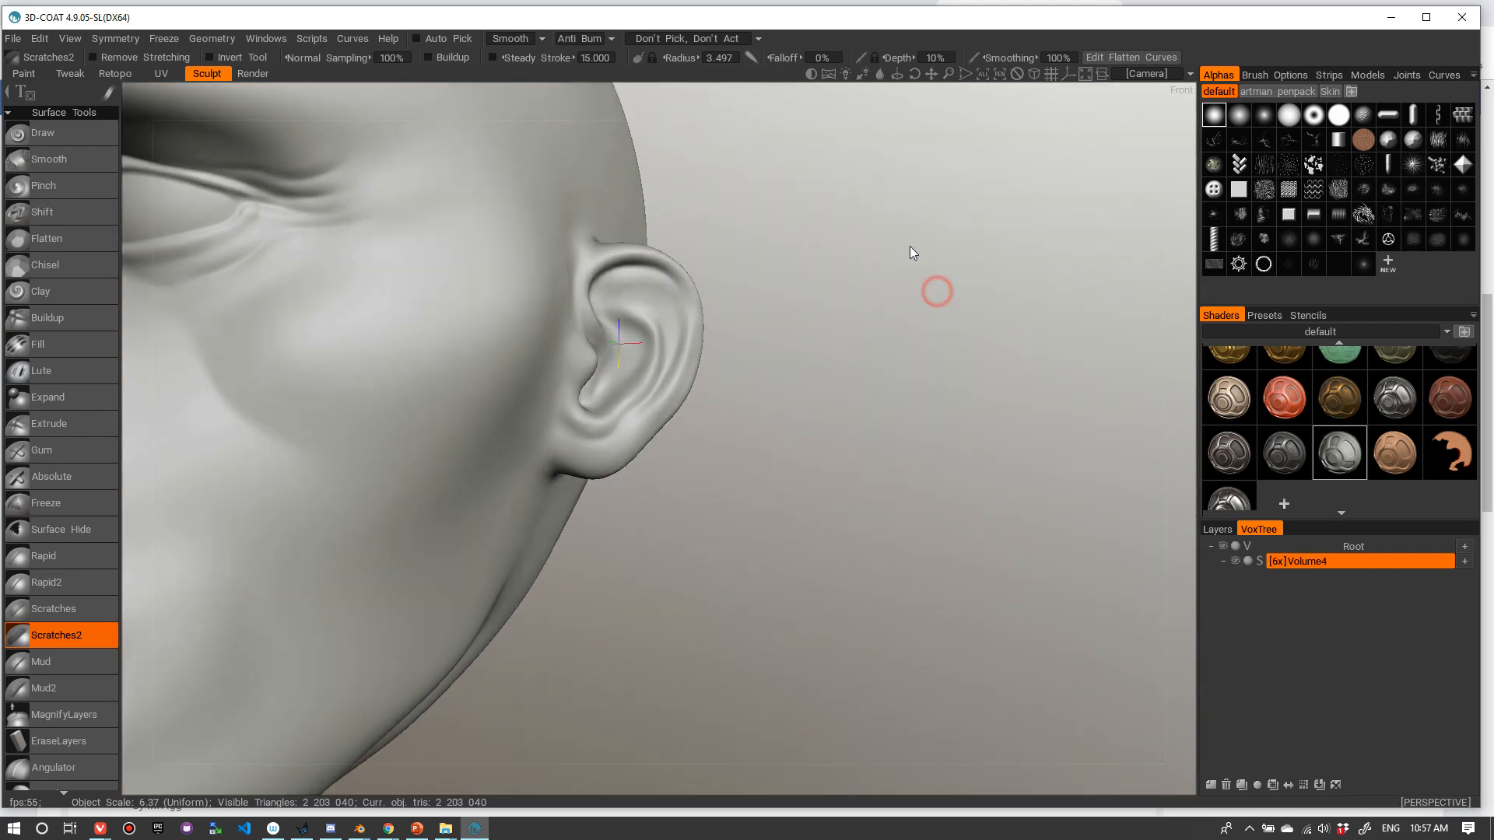
right_click_drag(909, 246, 998, 250)
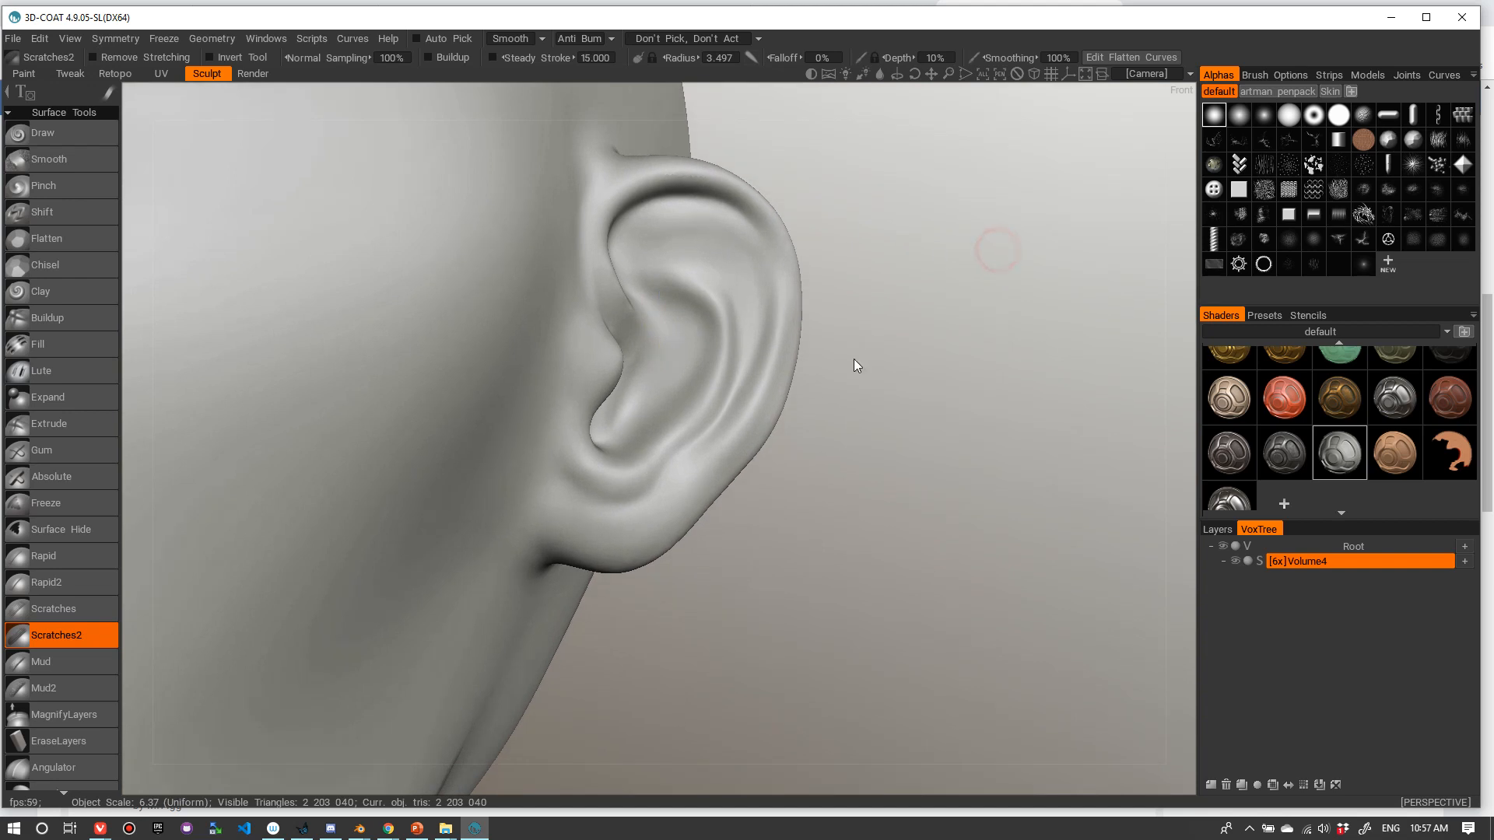
key("m")
left_click_drag(766, 428, 748, 398)
right_click_drag(846, 258, 774, 303)
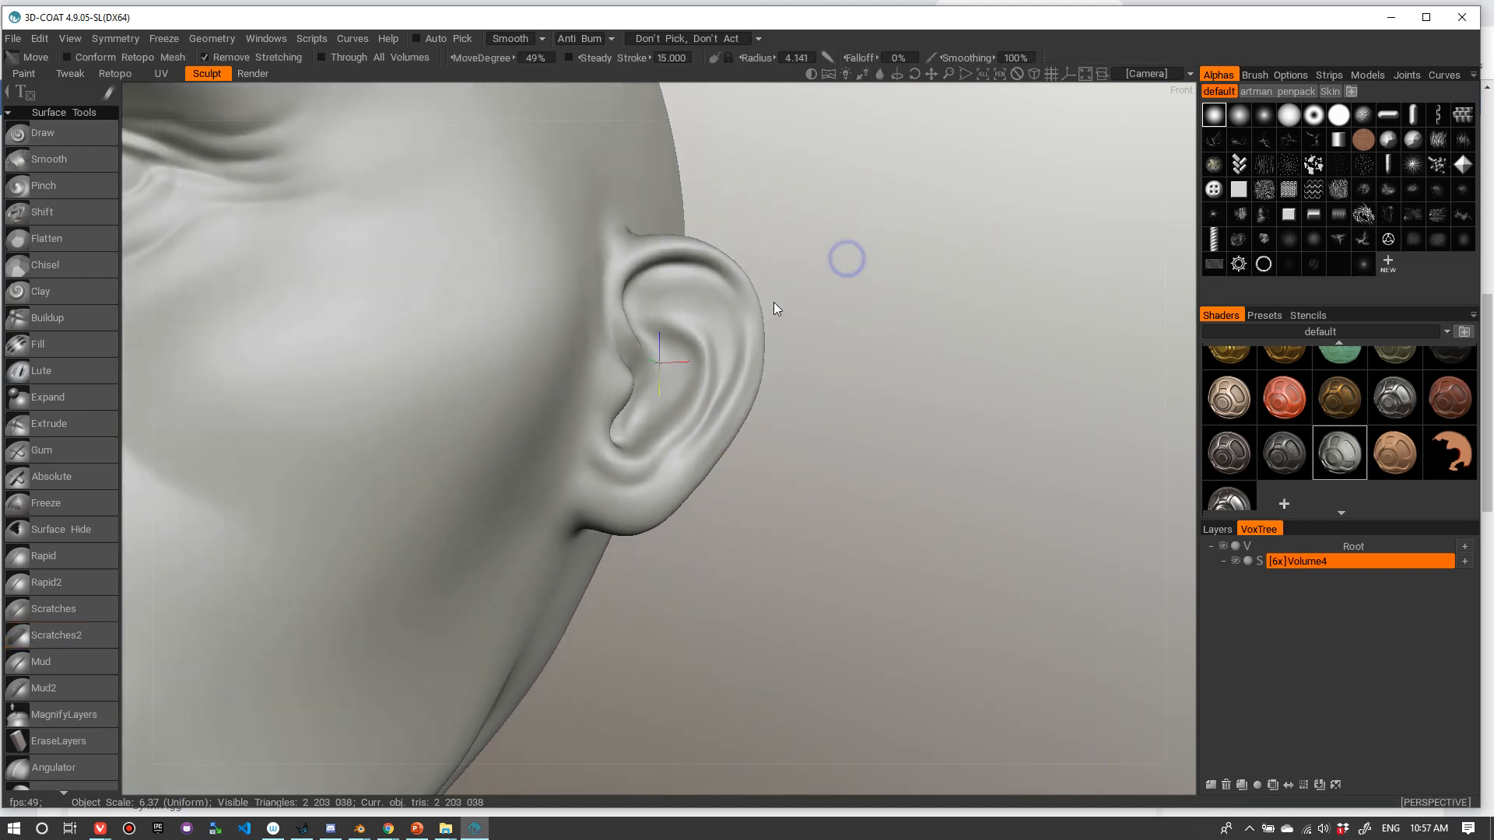
left_click_drag(767, 311, 734, 292)
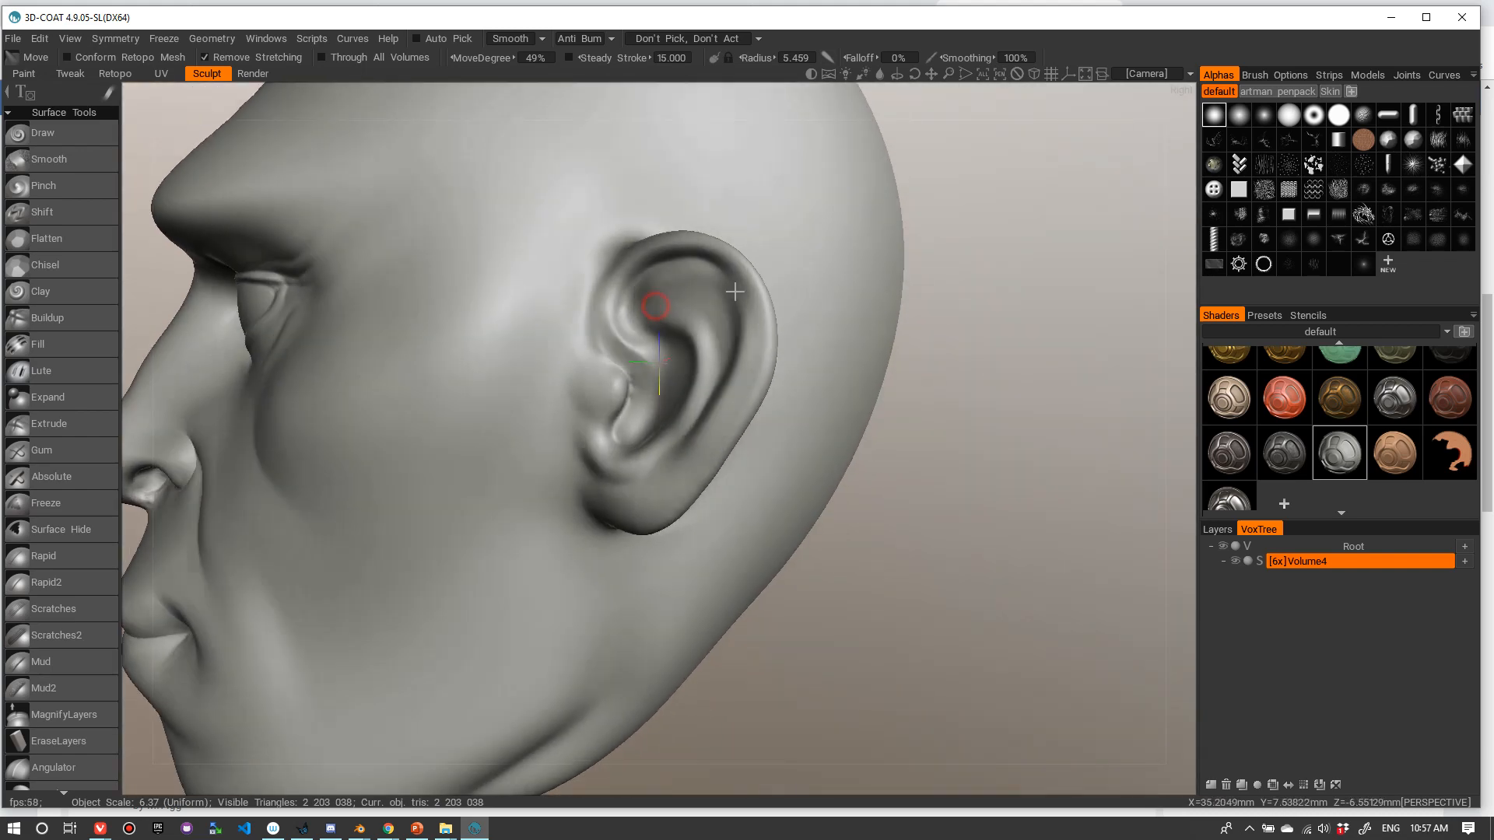
- Push the fold and hollow below the upper outer rim of the ear into shape with the Move tool at radius 1.718
middle_click_drag(987, 219, 963, 297)
right_click_drag(963, 298, 1013, 287)
left_click_drag(1013, 287, 996, 292)
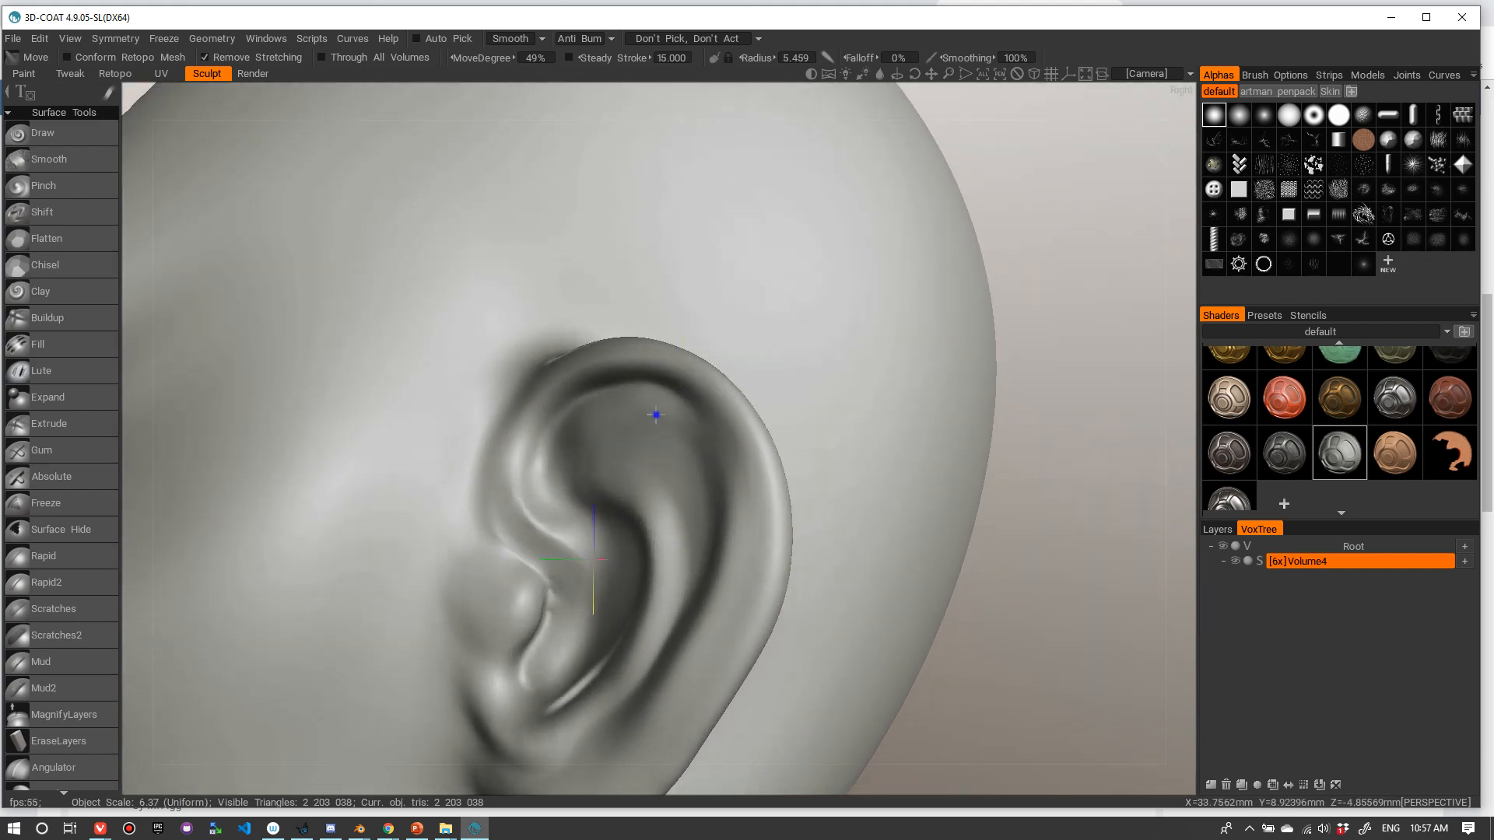
mouse_move(656, 413)
right_mouse_down("alt")
mouse_move(753, 395)
mouse_move(378, 417)
right_mouse_up("alt")
right_click_drag(514, 389, 443, 390)
mouse_move(489, 383)
left_mouse_down()
mouse_move(463, 389)
mouse_move(553, 373)
mouse_move(534, 357)
mouse_move(603, 356)
mouse_move(517, 363)
mouse_move(617, 511)
mouse_move(724, 581)
left_mouse_up()
right_click_drag(723, 580, 680, 300, "alt")
left_click_drag(680, 300, 651, 323, "alt")
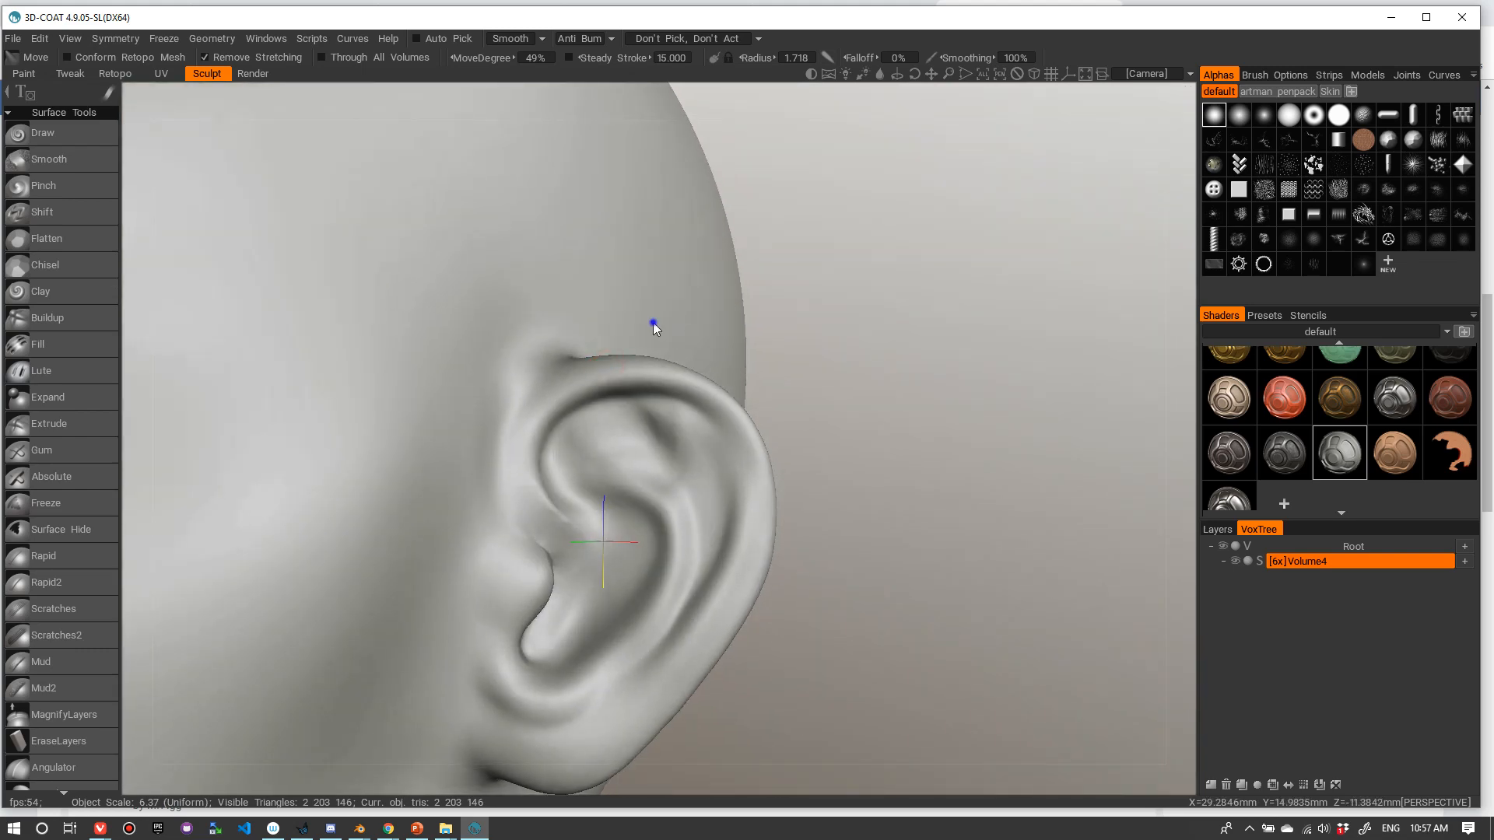
- Refine the forked inner ridge beside the upper hollow of the ear with the Move tool at radius 1.407
right_click_drag(652, 322, 625, 359, "alt")
mouse_move(625, 359)
left_mouse_down("alt")
mouse_move(666, 356)
mouse_move(630, 337)
left_mouse_up("alt")
mouse_move(630, 337)
right_mouse_down("alt")
mouse_move(700, 310)
mouse_move(758, 338)
right_mouse_up("alt")
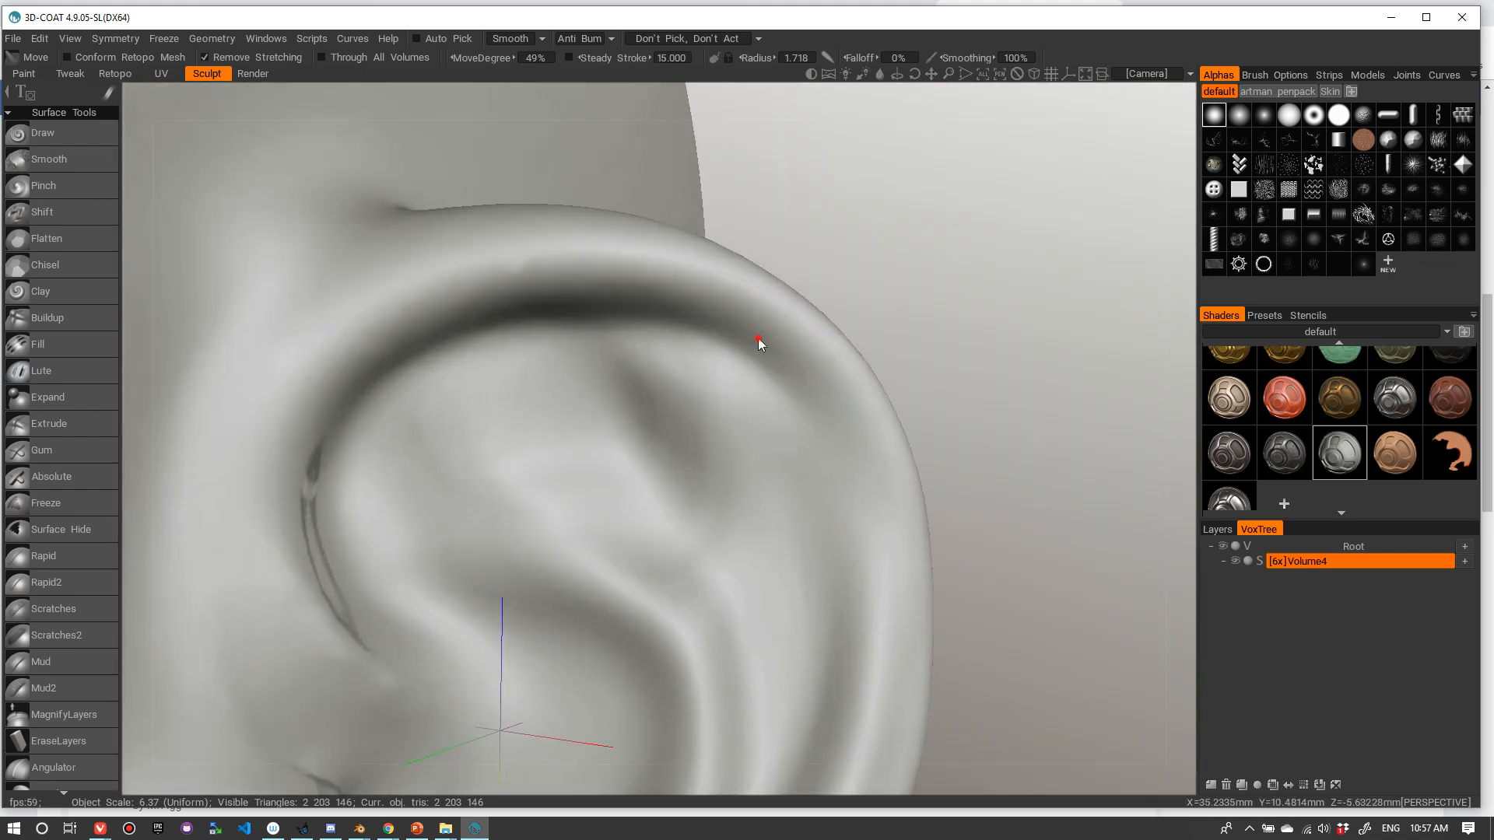
mouse_move(758, 337)
left_mouse_down("alt")
mouse_move(578, 468)
mouse_move(533, 443)
mouse_move(641, 510)
mouse_move(613, 509)
mouse_move(655, 537)
mouse_move(737, 573)
mouse_move(726, 563)
mouse_move(718, 582)
mouse_move(721, 566)
left_mouse_up("alt")
left_click_drag(722, 561, 730, 480)
- Smooth the ear's inner ridge and the hollow beneath the upper rim with a brush radius of 1.182
right_click_drag(813, 347, 655, 431, "alt")
left_click_drag(655, 431, 780, 380, "alt")
right_click_drag(781, 381, 701, 427, "alt")
left_click_drag(700, 427, 720, 431, "alt")
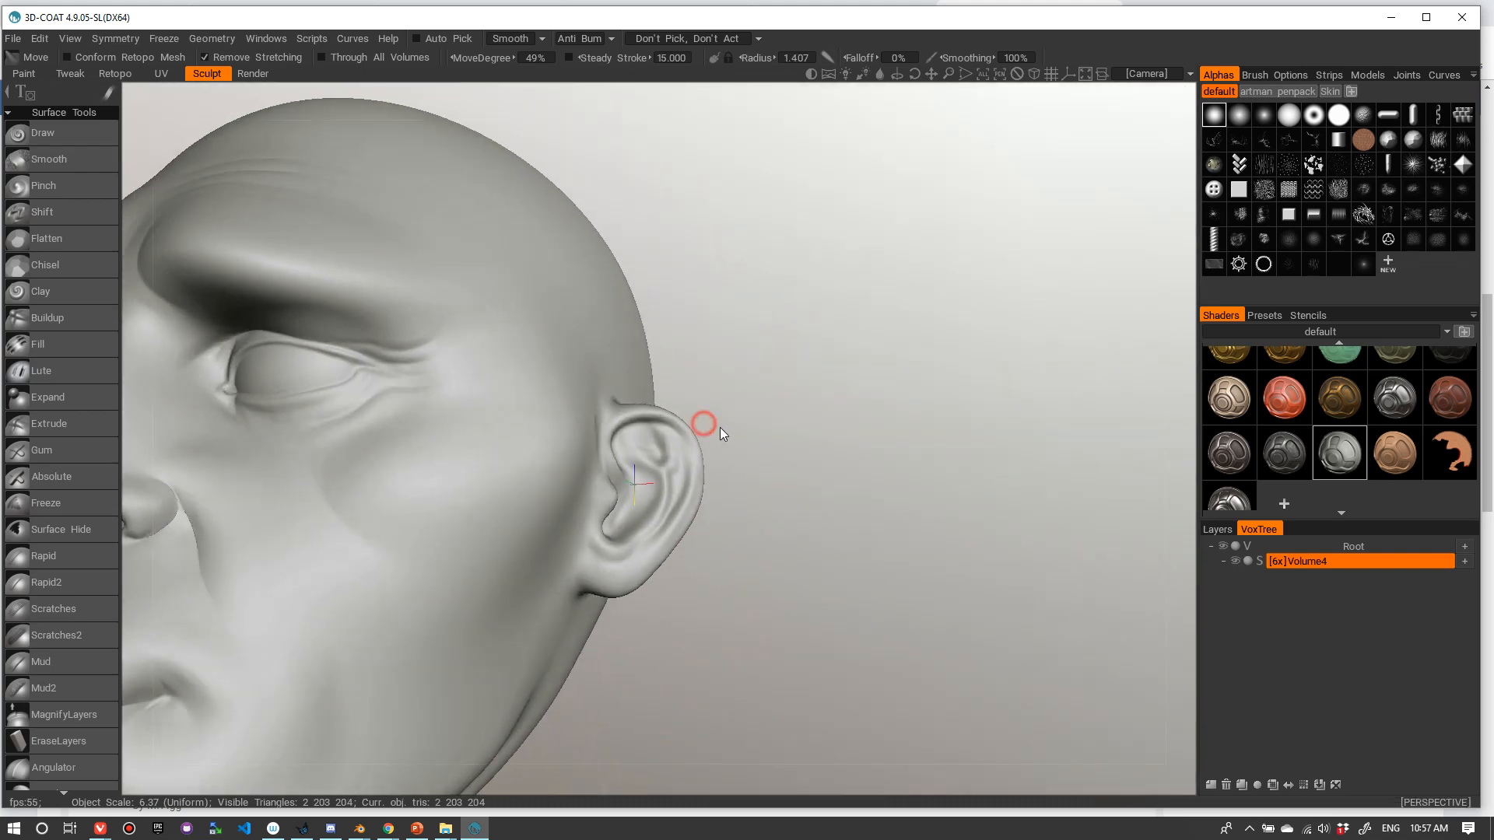
mouse_move(729, 410)
right_mouse_down("alt")
mouse_move(832, 380)
mouse_move(777, 511)
right_mouse_up("alt")
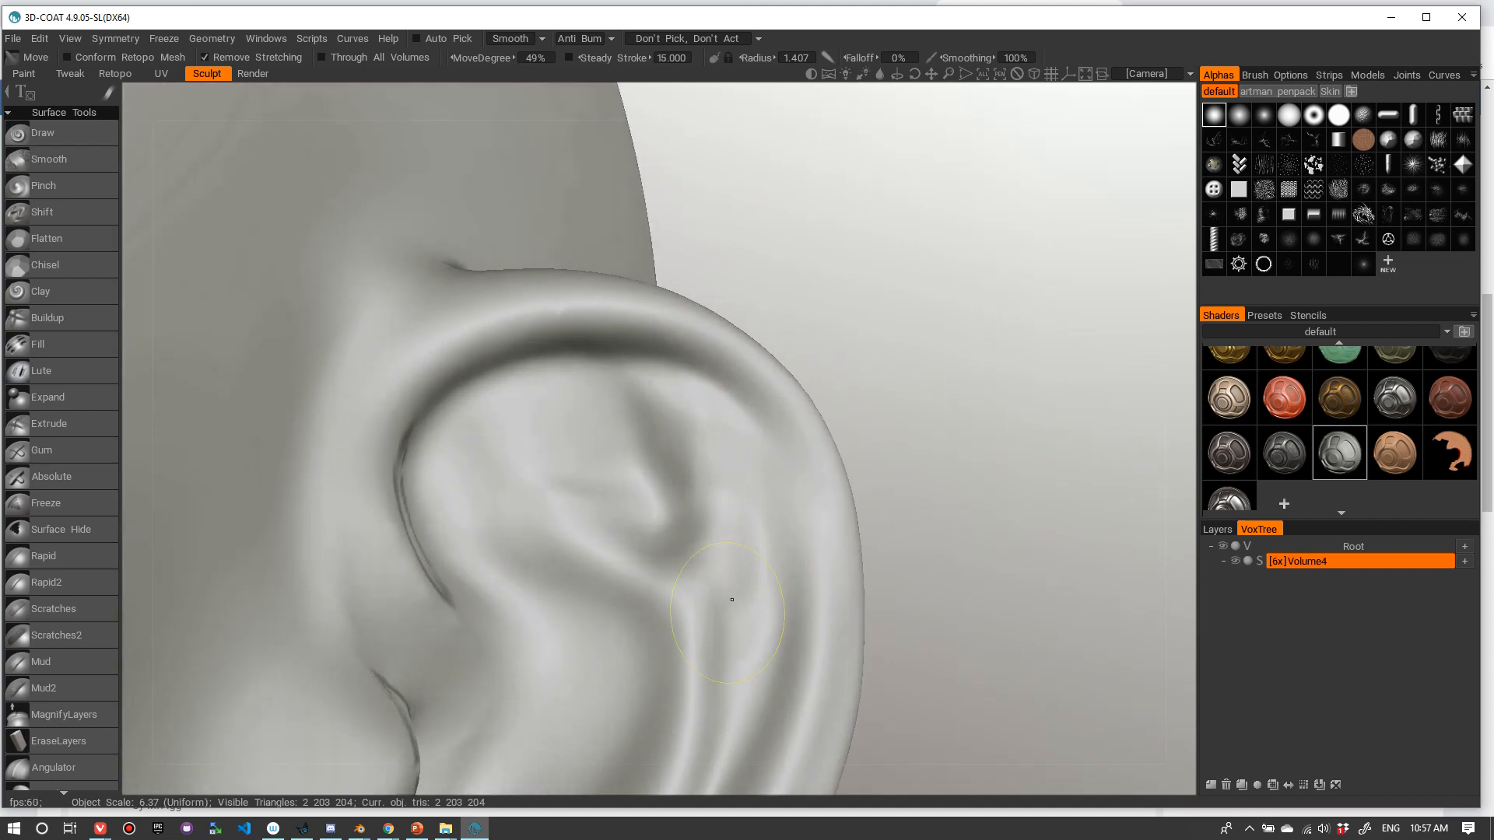
left_click_drag(717, 574, 731, 622, "shift")
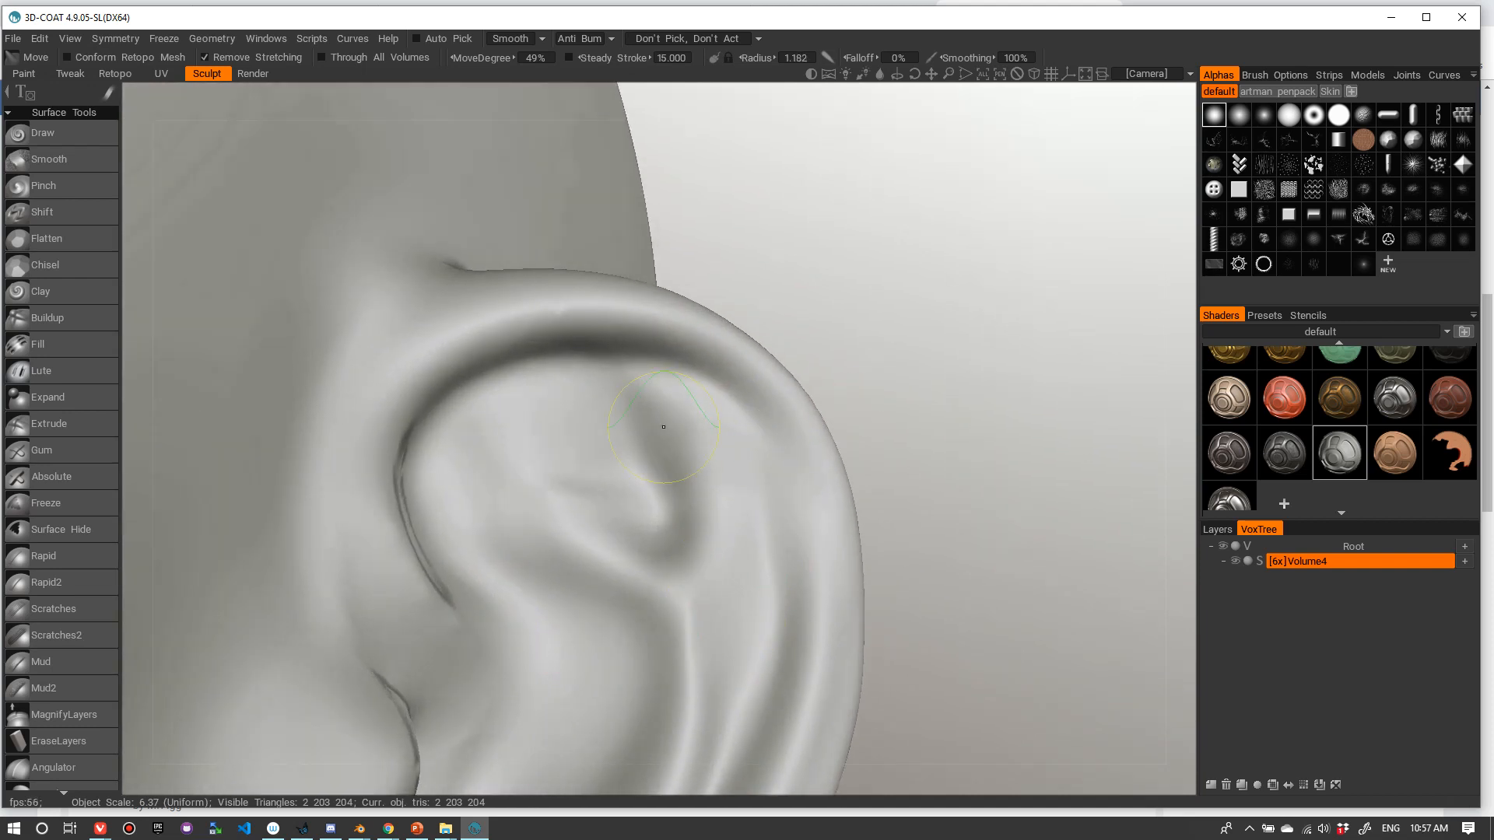
left_click_drag(579, 430, 610, 501, "shift")
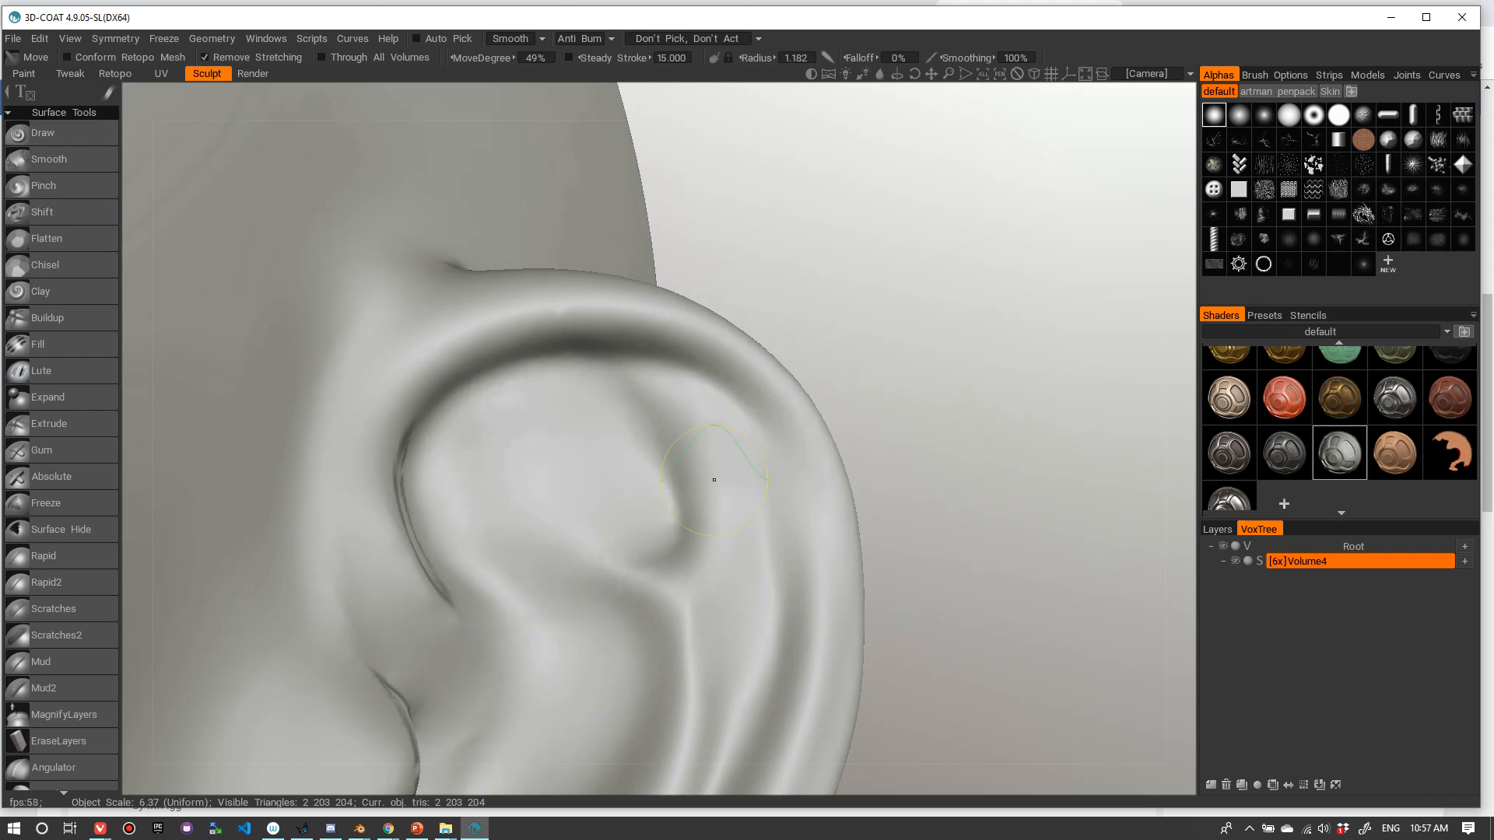
right_click_drag(759, 384, 735, 411, "alt")
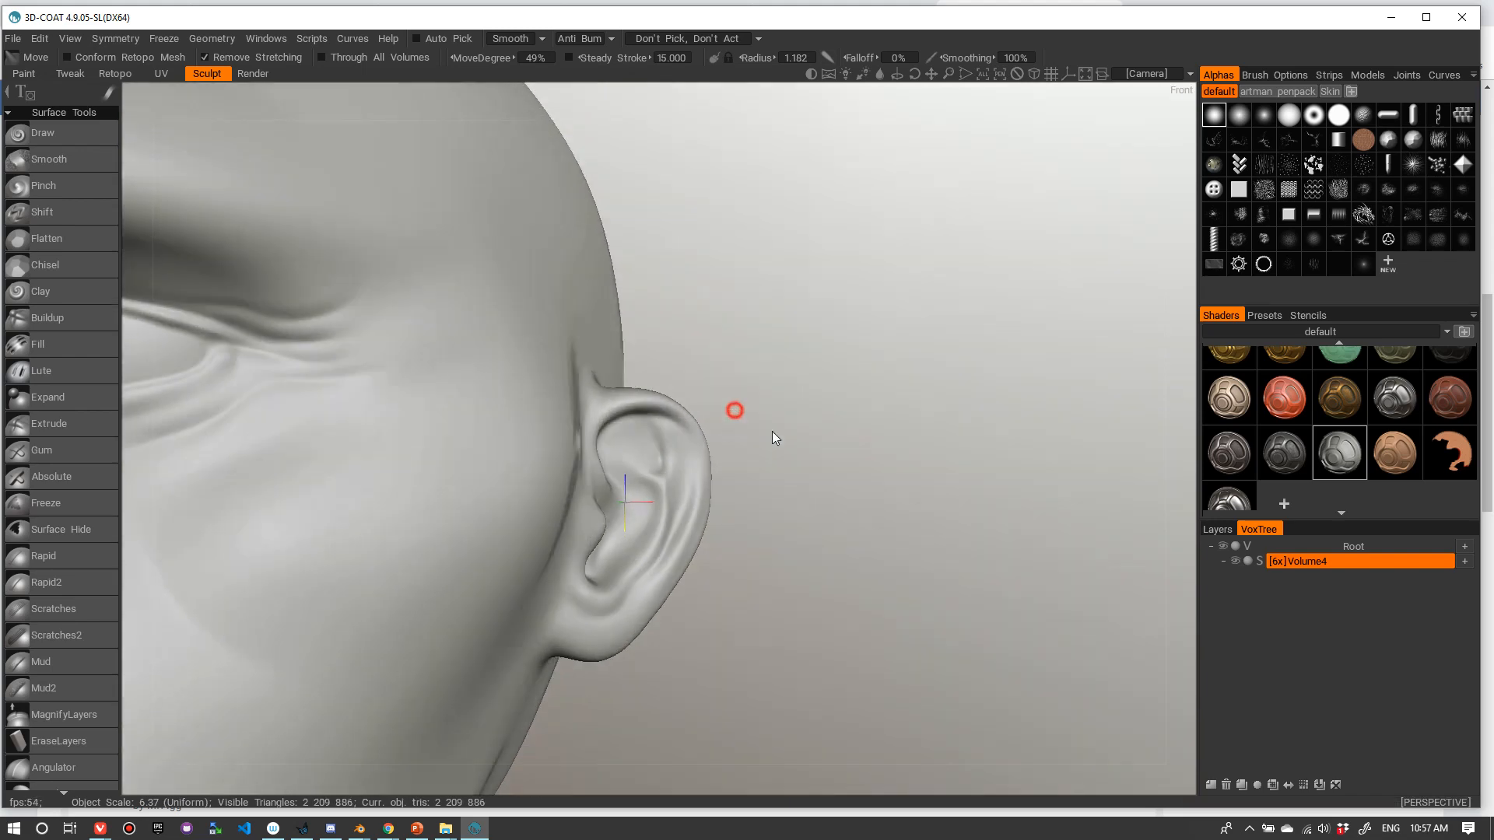
- Deepen the groove running inside the ear's outer rim using the Draw tool with radii 1.138 and 1.524 and depth 57%
left_click_drag(772, 431, 803, 342, "alt")
right_click_drag(803, 341, 727, 377, "alt")
left_click_drag(787, 383, 842, 339)
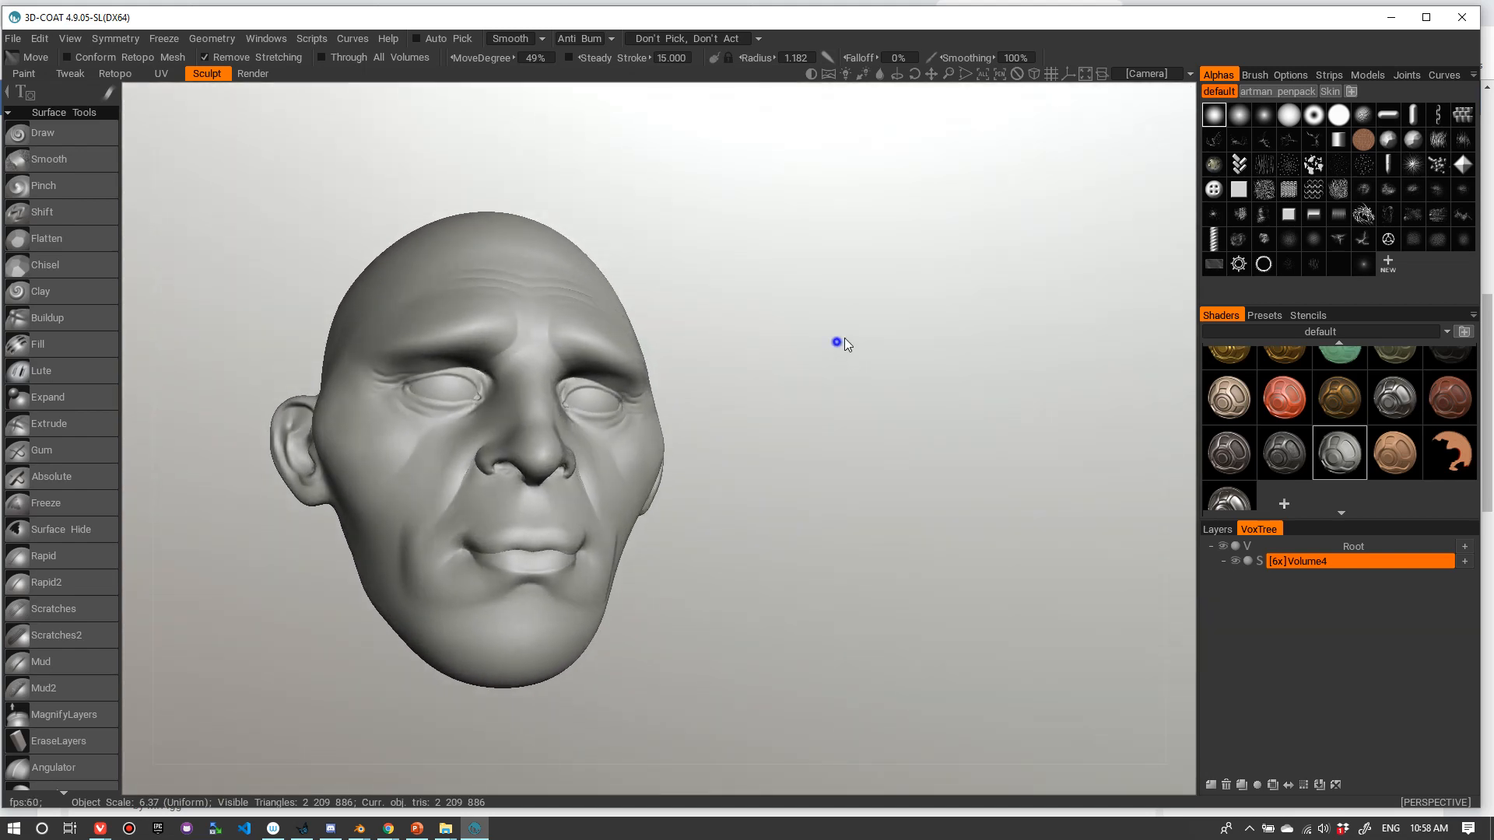
right_click_drag(842, 339, 951, 348)
left_click_drag(951, 348, 848, 412)
right_click_drag(884, 587, 870, 538)
left_click_drag(871, 537, 714, 531)
mouse_move(714, 538)
right_mouse_down()
mouse_move(901, 490)
mouse_move(700, 582)
right_mouse_up()
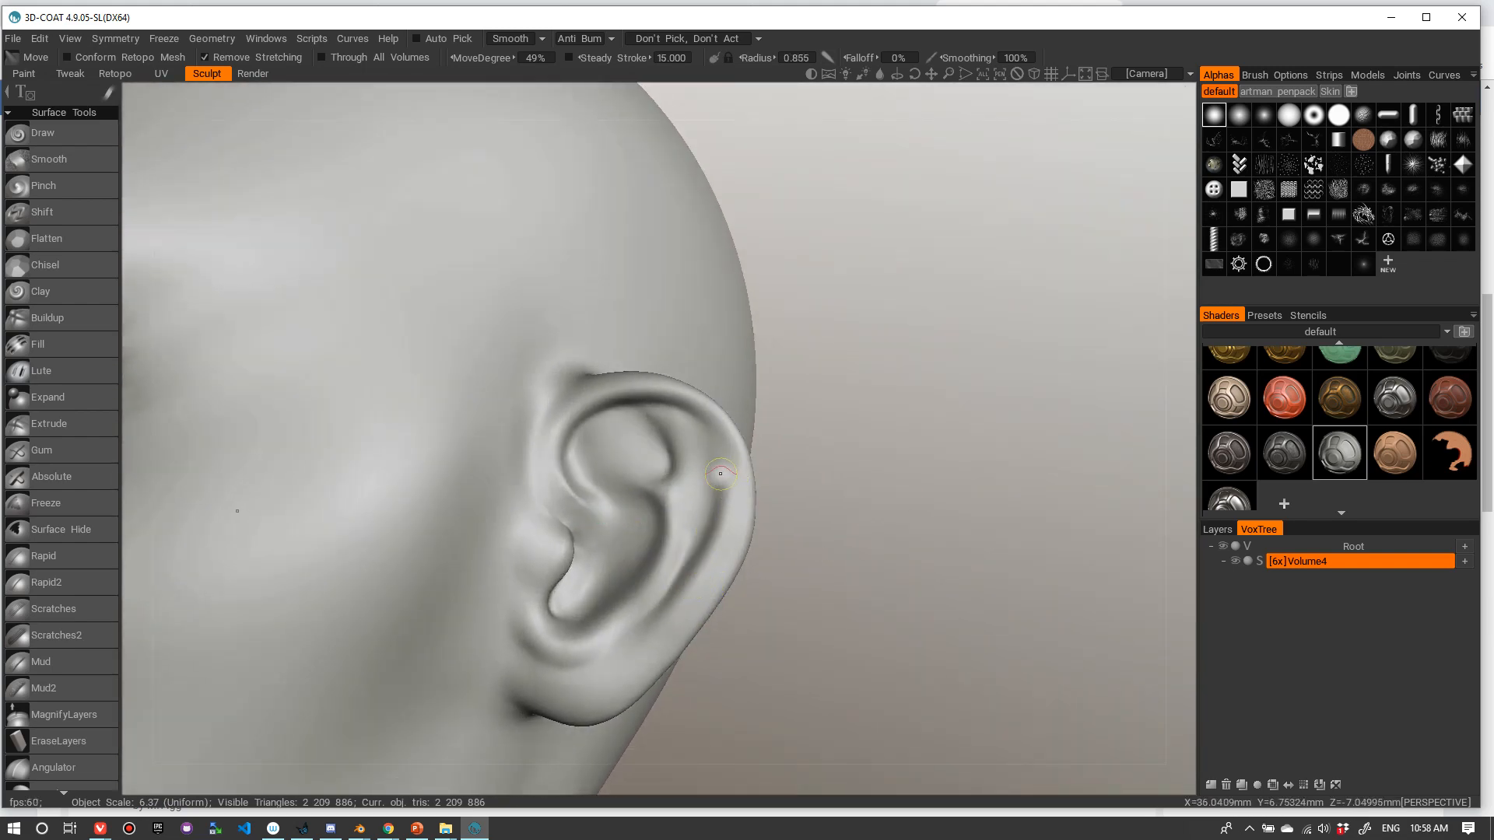
left_click(34, 130)
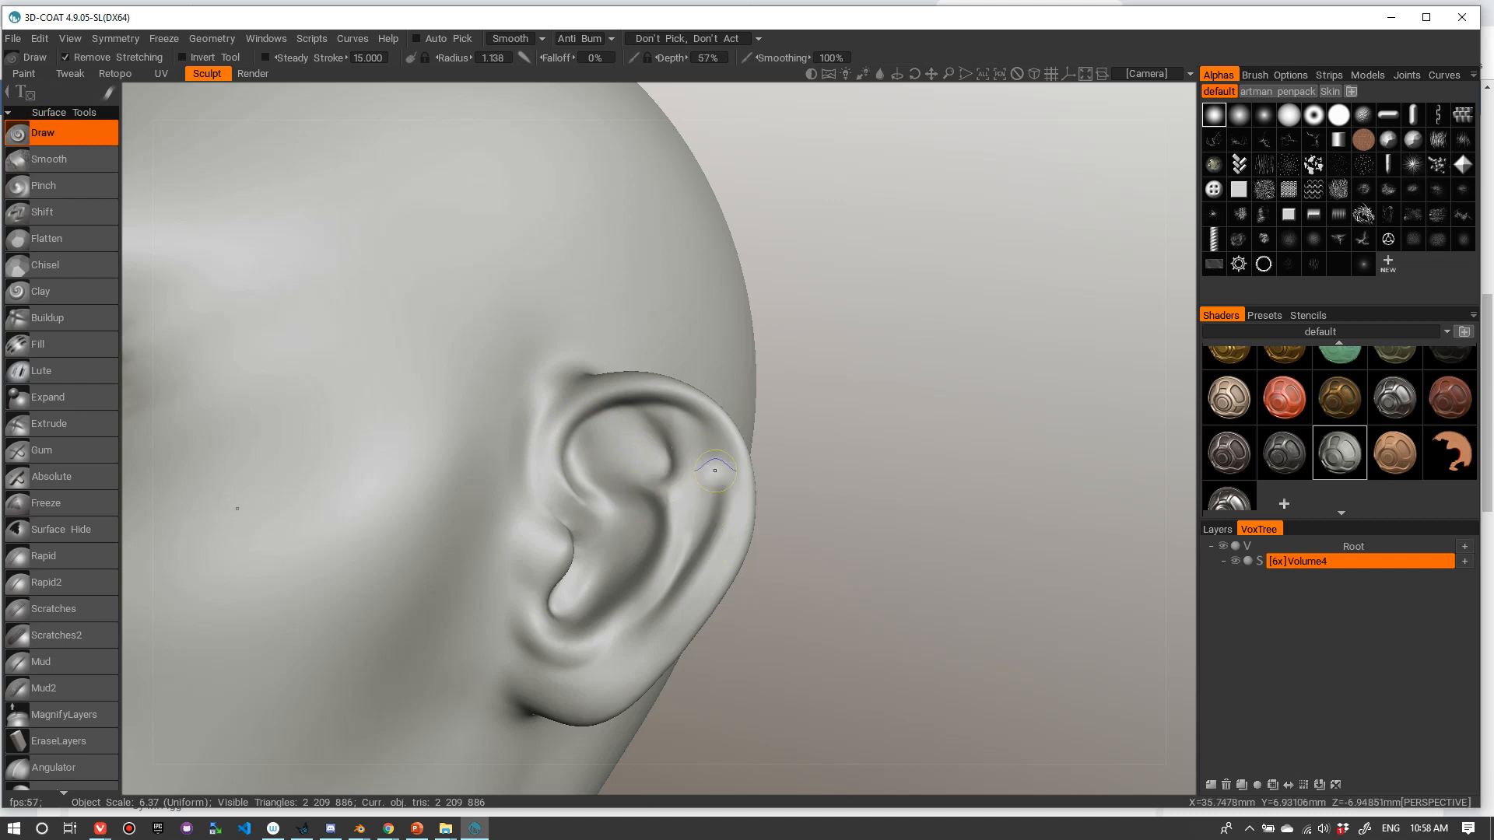
mouse_move(714, 471)
left_mouse_down()
mouse_move(689, 593)
mouse_move(650, 626)
left_mouse_up()
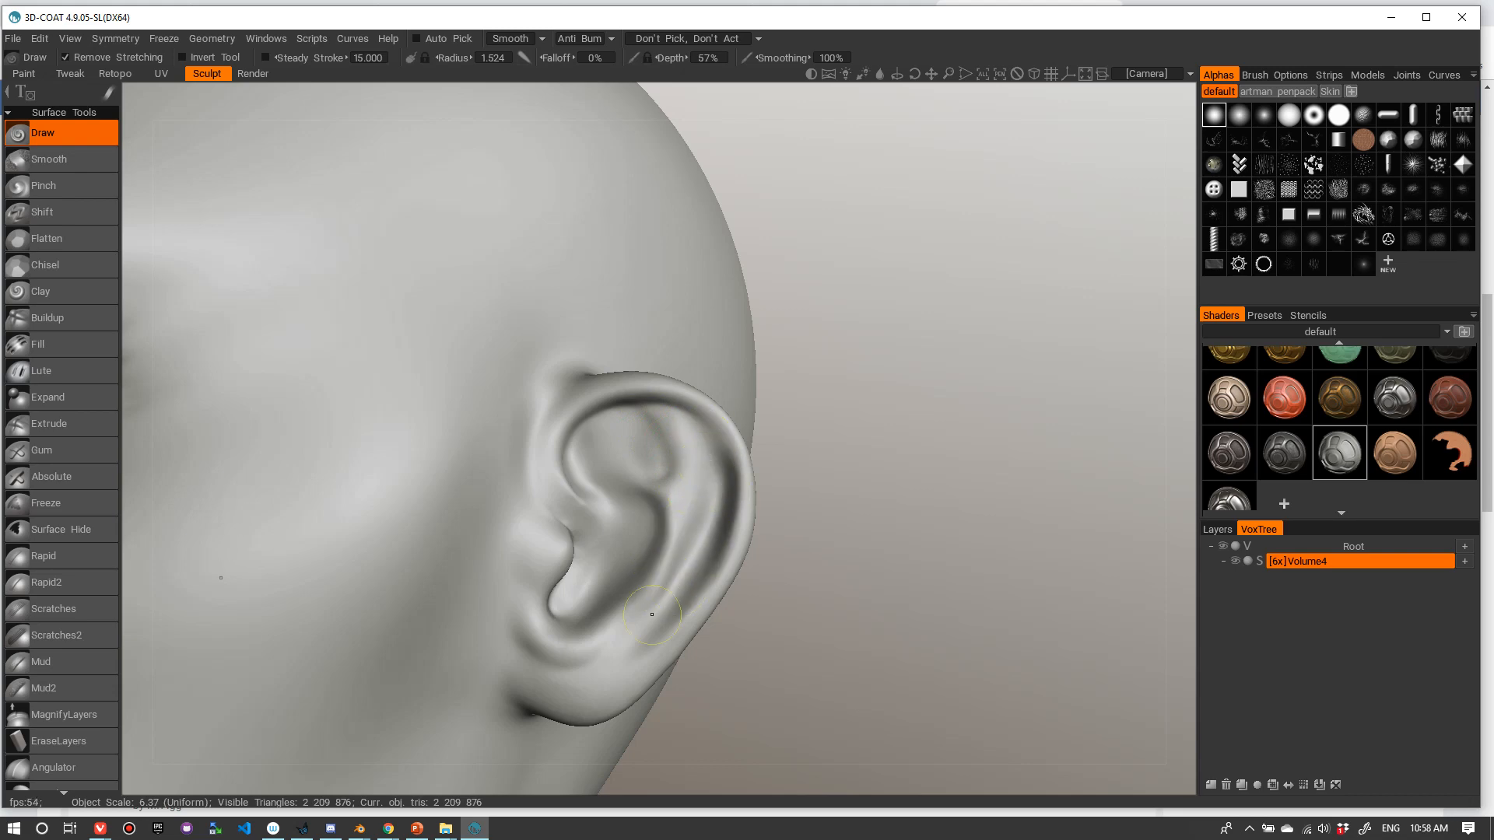
- Rework the upper hollow of the ear and soften its bordering fold using Draw with radius 1.872 and depth 57%
right_click_drag(697, 361, 562, 446, "alt")
left_click_drag(753, 446, 815, 442, "alt")
mouse_move(797, 375)
right_mouse_down("alt")
mouse_move(741, 407)
mouse_move(823, 377)
mouse_move(911, 375)
right_mouse_up("alt")
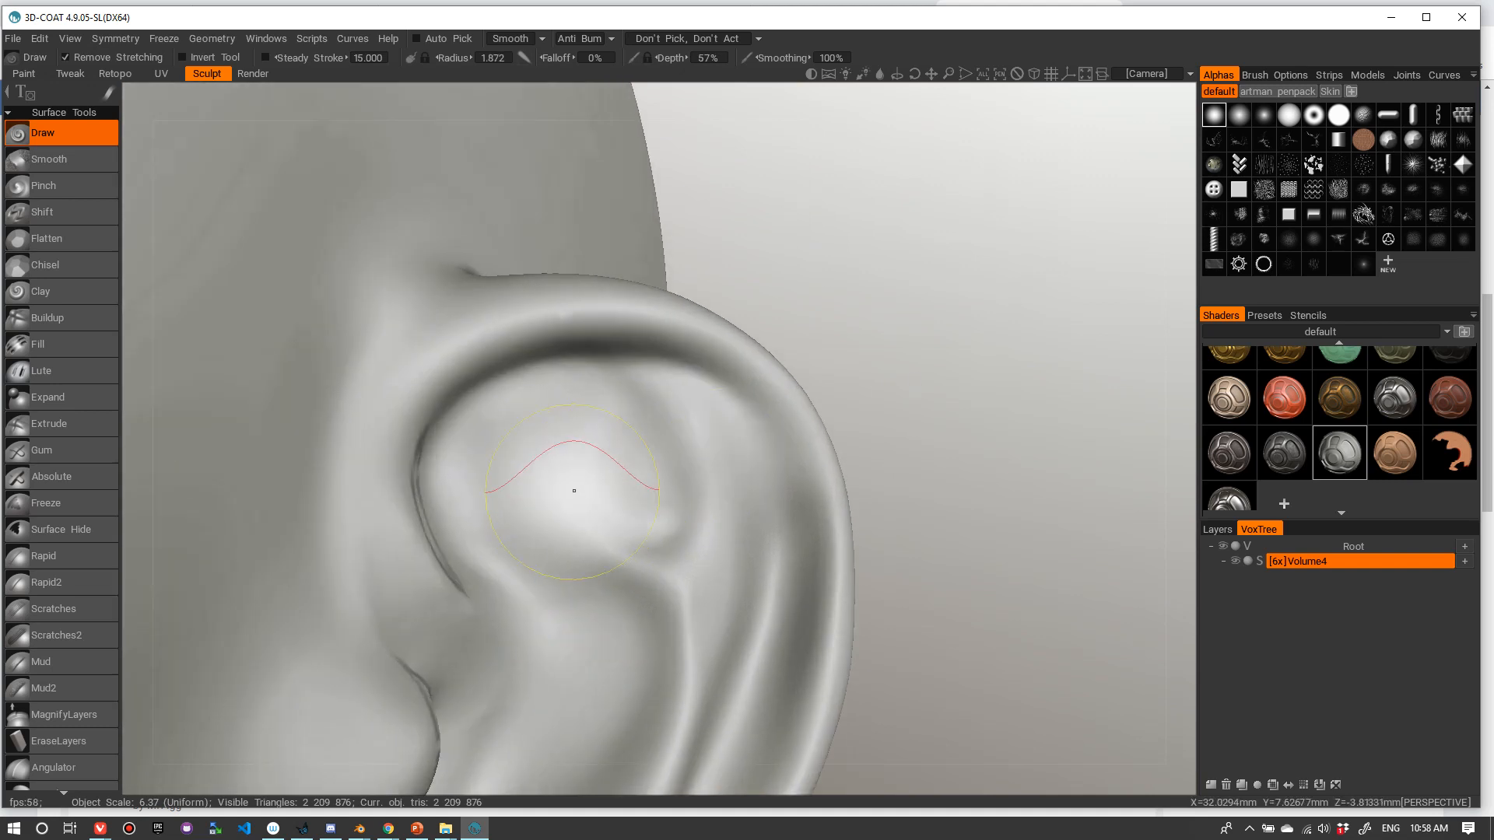
mouse_move(573, 490)
left_mouse_down()
mouse_move(600, 517)
mouse_move(673, 535)
left_mouse_up()
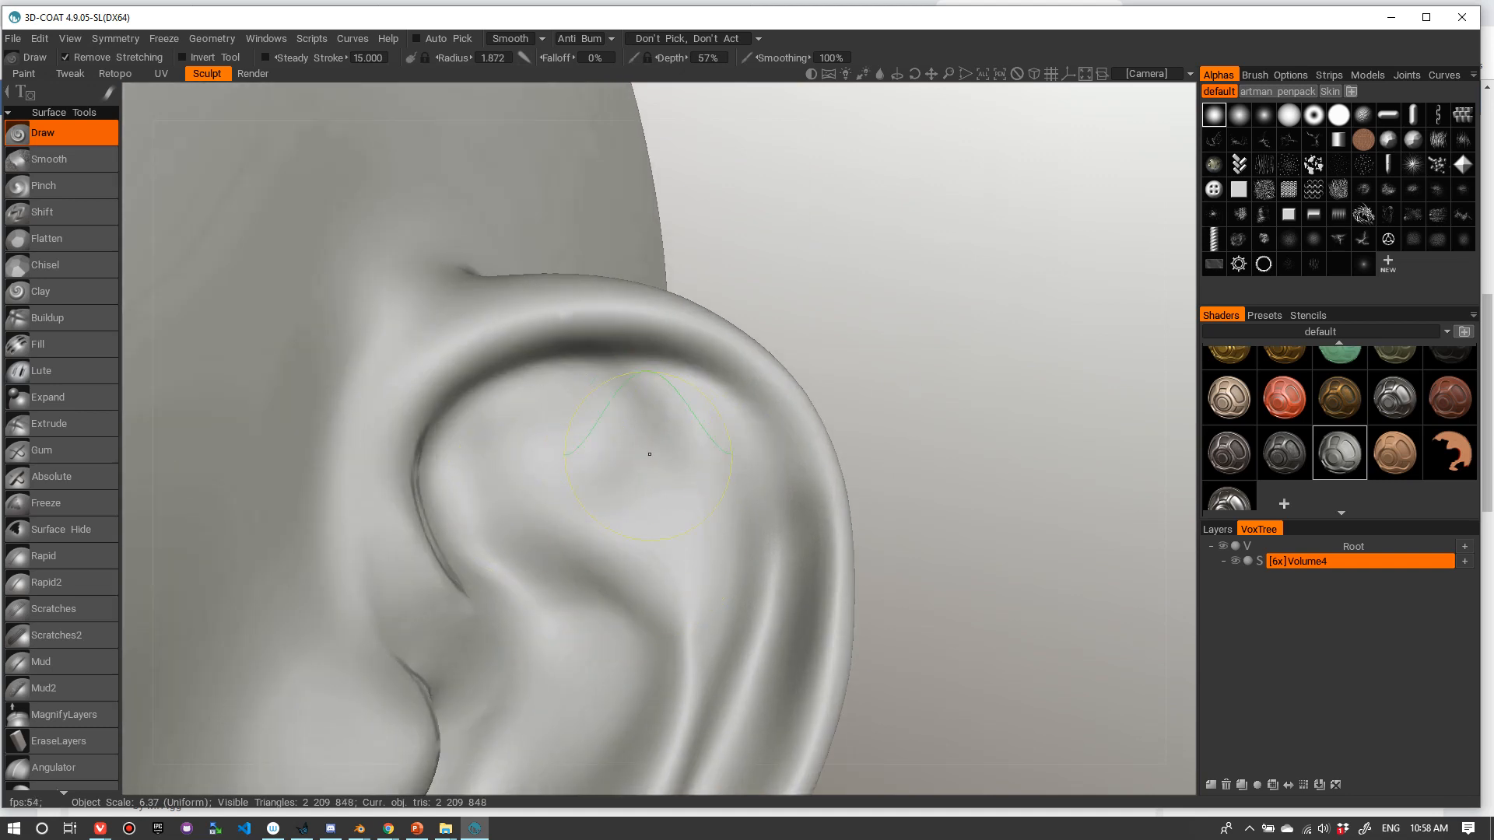
left_click_drag(600, 460, 654, 498)
left_click_drag(550, 449, 611, 484)
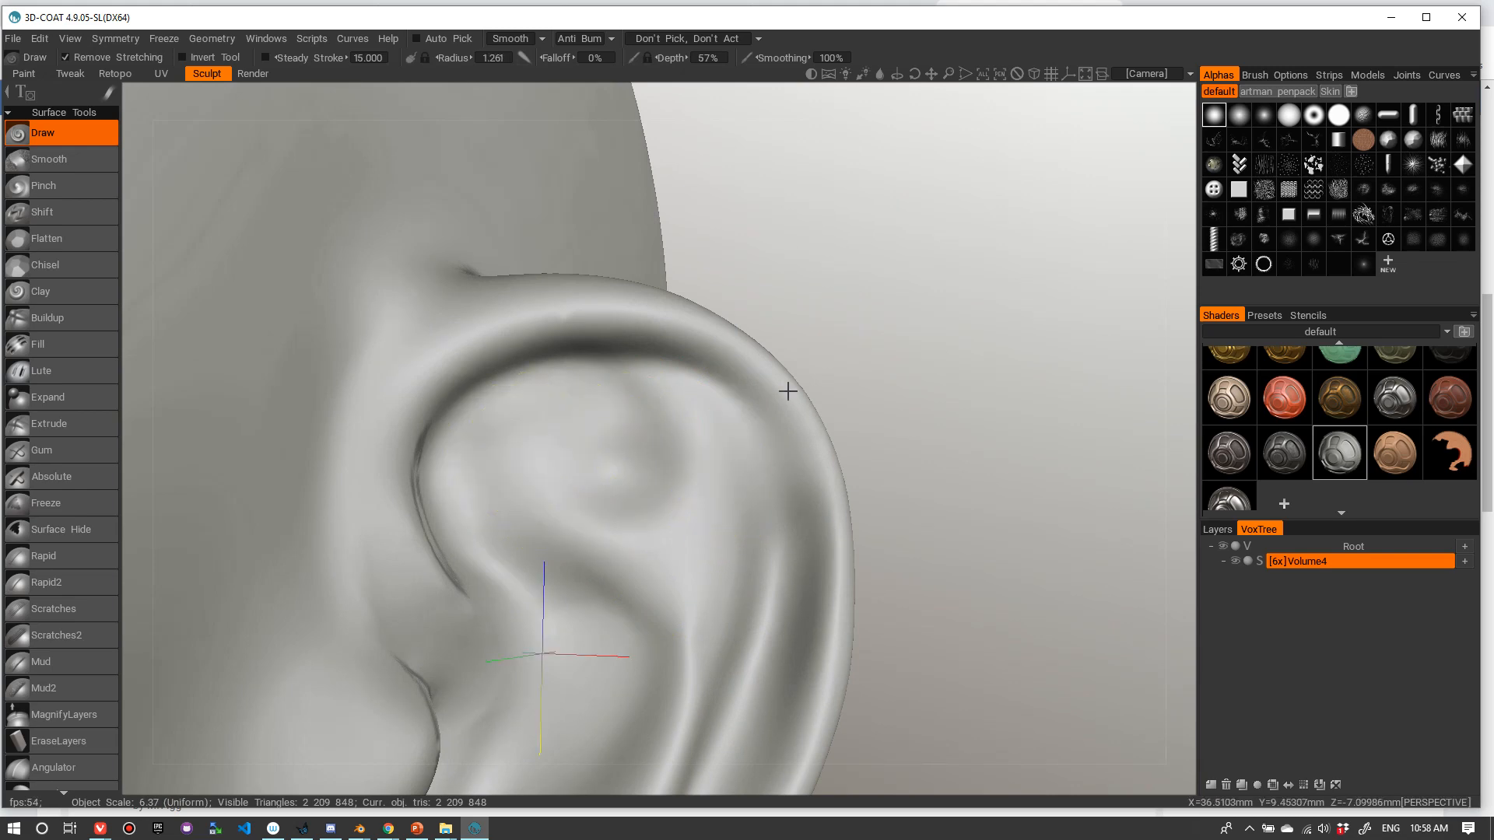
- Examine the ear and the whole head from the front, from below and in three-quarter view
right_click_drag(790, 390, 706, 449, "alt")
left_click_drag(701, 447, 705, 449, "alt")
right_click_drag(778, 410, 712, 439, "alt")
left_click_drag(712, 440, 770, 412, "alt")
right_click_drag(770, 412, 731, 428, "alt")
left_click_drag(745, 423, 801, 557, "alt")
right_click_drag(801, 557, 684, 573, "alt")
left_click_drag(694, 567, 680, 391, "alt")
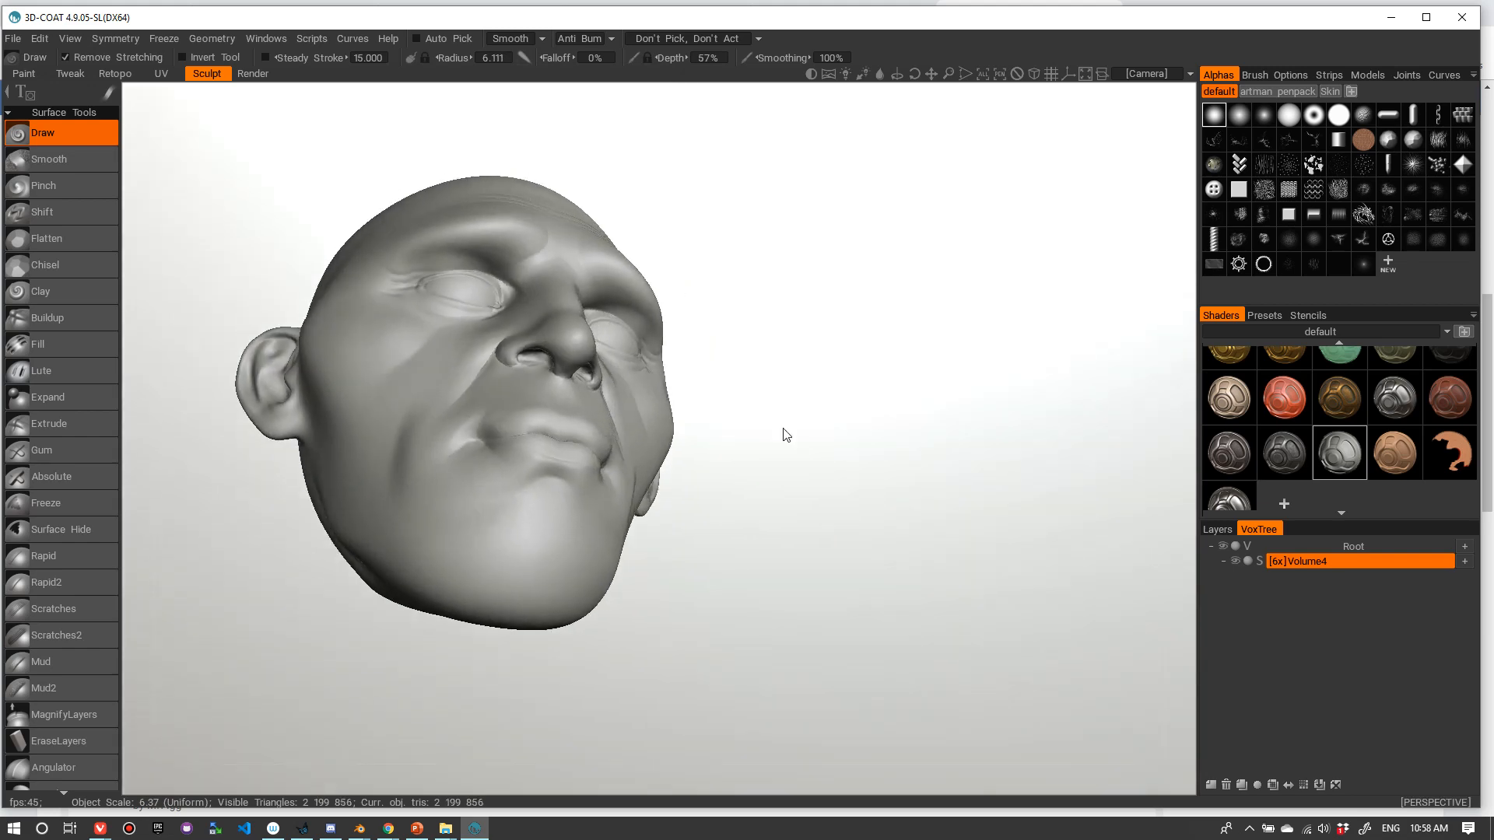
left_click_drag(807, 440, 855, 438, "alt")
scroll(877, 479, "up", 5)
left_click_drag(936, 565, 985, 487)
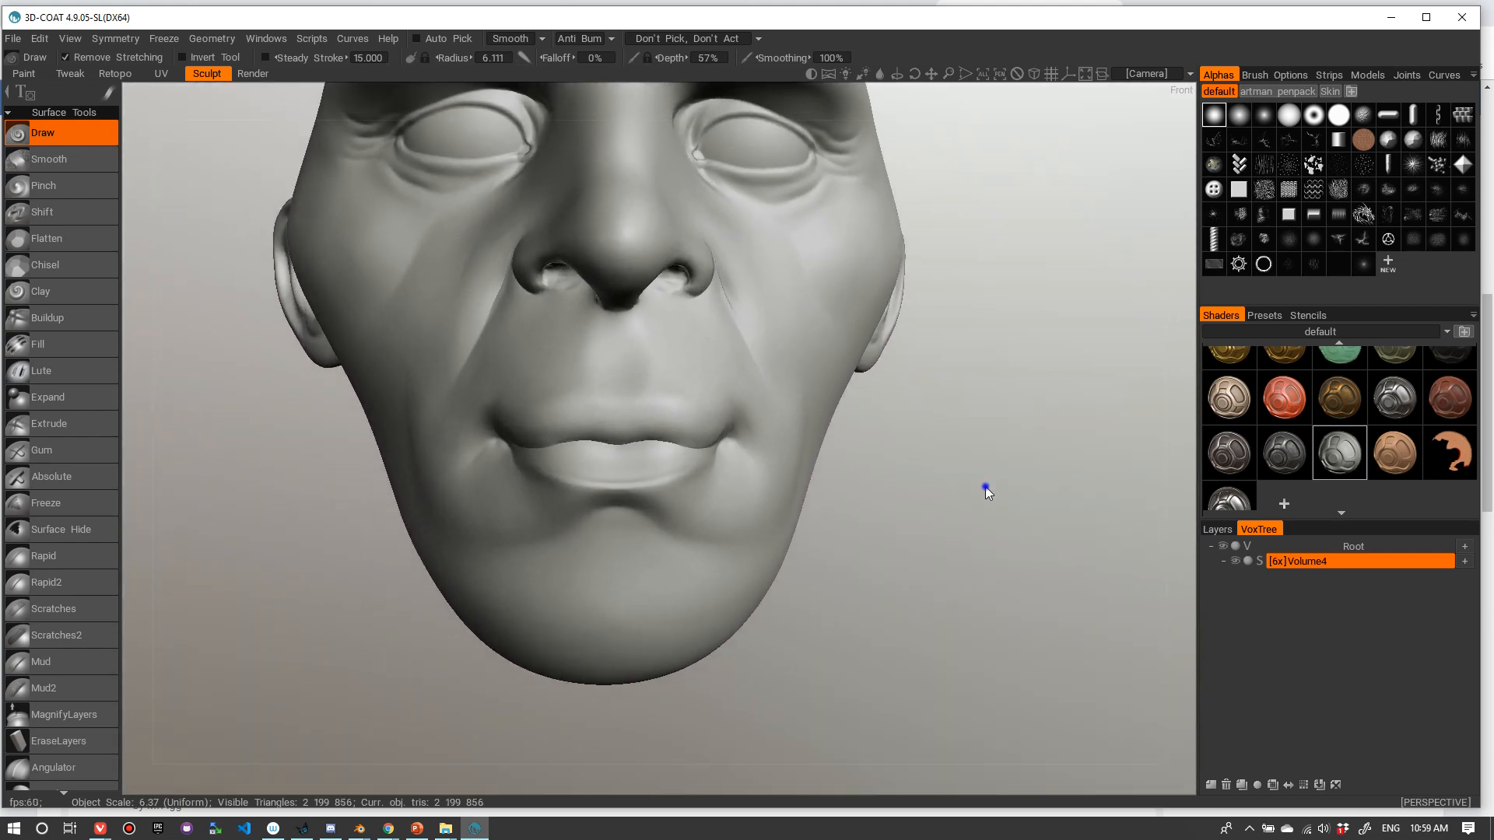
right_click_drag(985, 487, 1013, 475)
left_click_drag(1004, 471, 938, 482)
right_click_drag(1000, 450, 931, 464)
left_click_drag(931, 467, 950, 464)
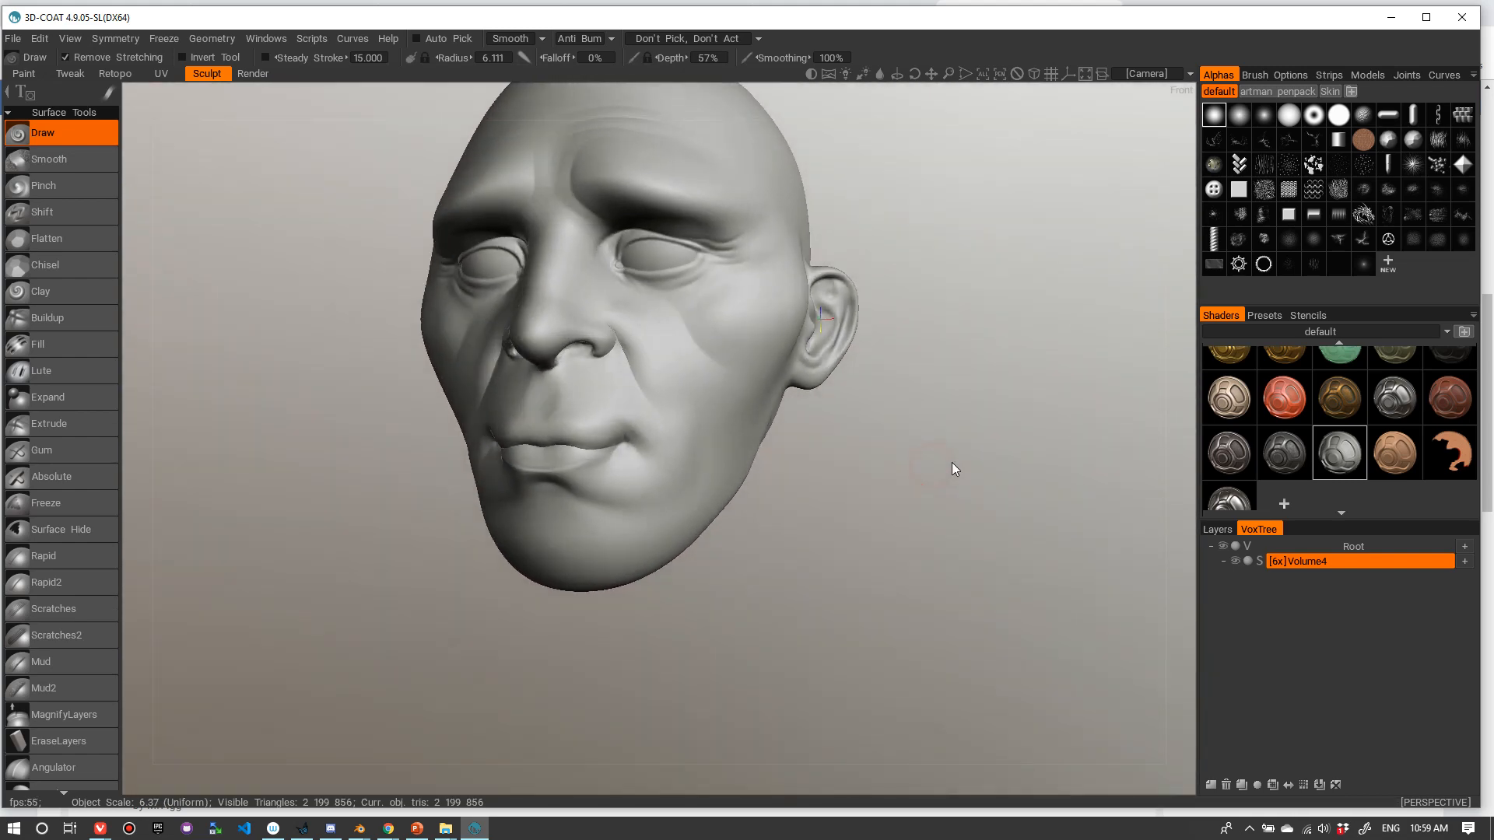
- Sculpt the inside of the nostril from below using Draw with radius 1.146 and depth 57%
right_click_drag(947, 460, 902, 403)
mouse_move(339, 343)
right_mouse_down()
mouse_move(381, 389)
mouse_move(274, 303)
mouse_move(403, 429)
mouse_move(465, 431)
mouse_move(405, 438)
right_mouse_up()
left_click_drag(373, 444, 321, 359)
right_click_drag(316, 397, 365, 409)
right_click_drag(946, 590, 806, 596)
mouse_move(887, 640)
left_mouse_down("alt")
mouse_move(884, 607)
mouse_move(810, 624)
left_mouse_up("alt")
right_click_drag(829, 613, 793, 614)
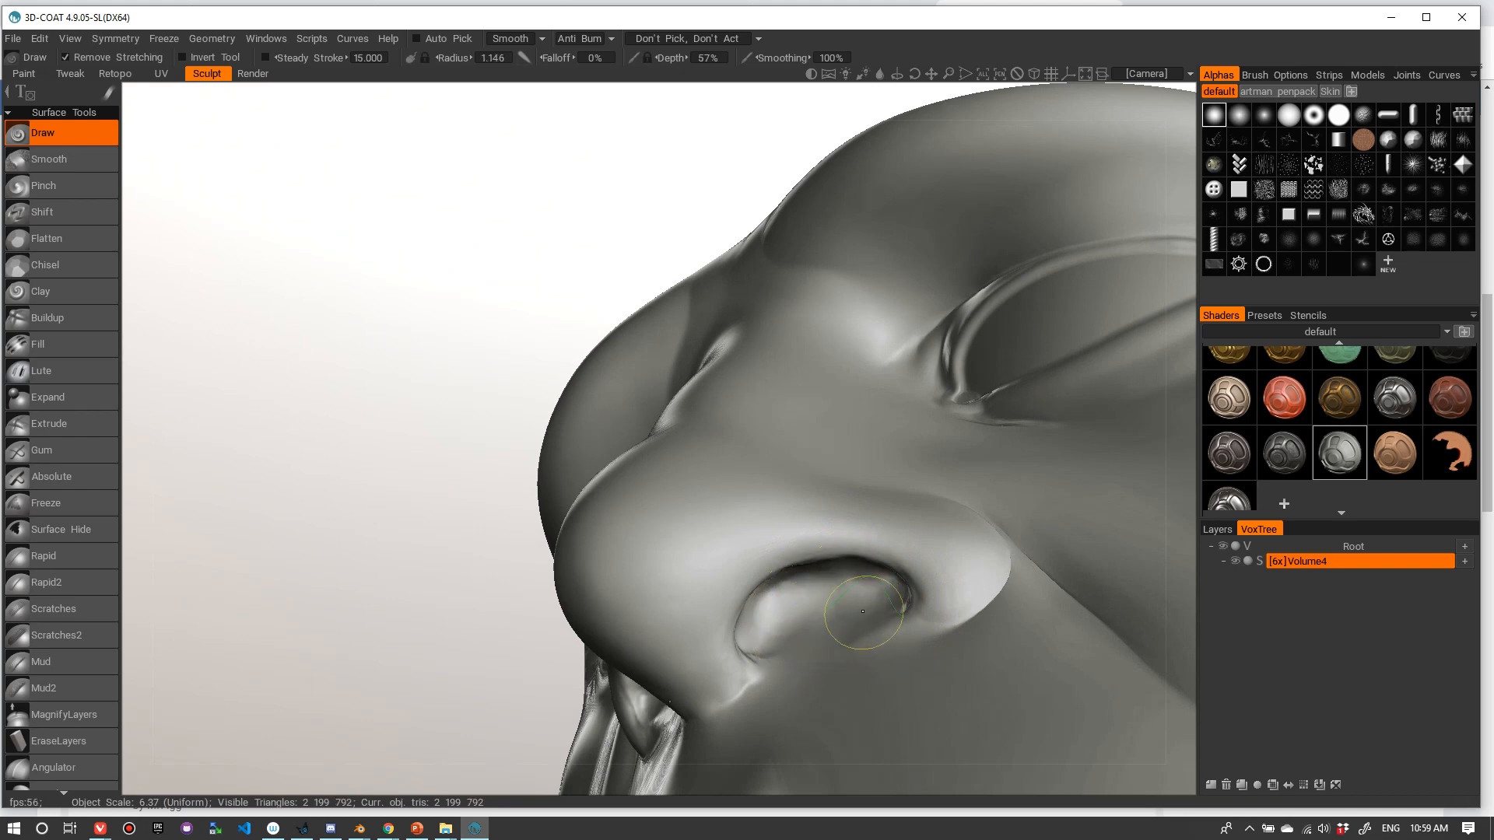
left_click_drag(778, 626, 807, 673, "alt")
- Examine the head in profile from below and the shape of the nose and nostril up close
right_click_drag(807, 673, 619, 582, "alt")
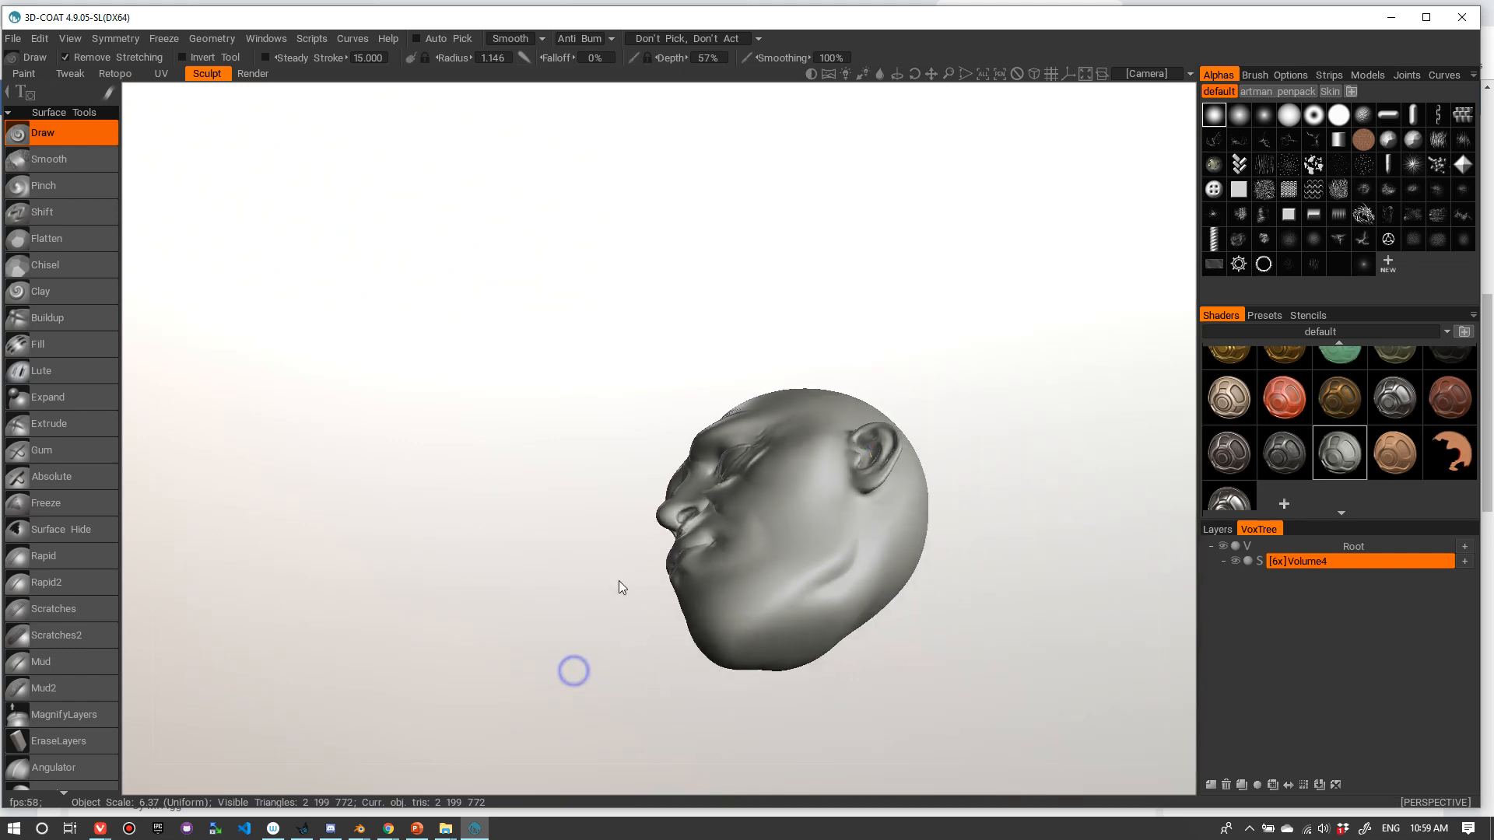
left_click(597, 642, "alt")
right_click_drag(594, 638, 578, 574, "alt")
left_click_drag(585, 581, 649, 580, "alt")
right_click_drag(623, 526, 580, 649)
left_click_drag(523, 664, 522, 545)
right_click_drag(522, 544, 582, 599)
left_click_drag(523, 625, 567, 620)
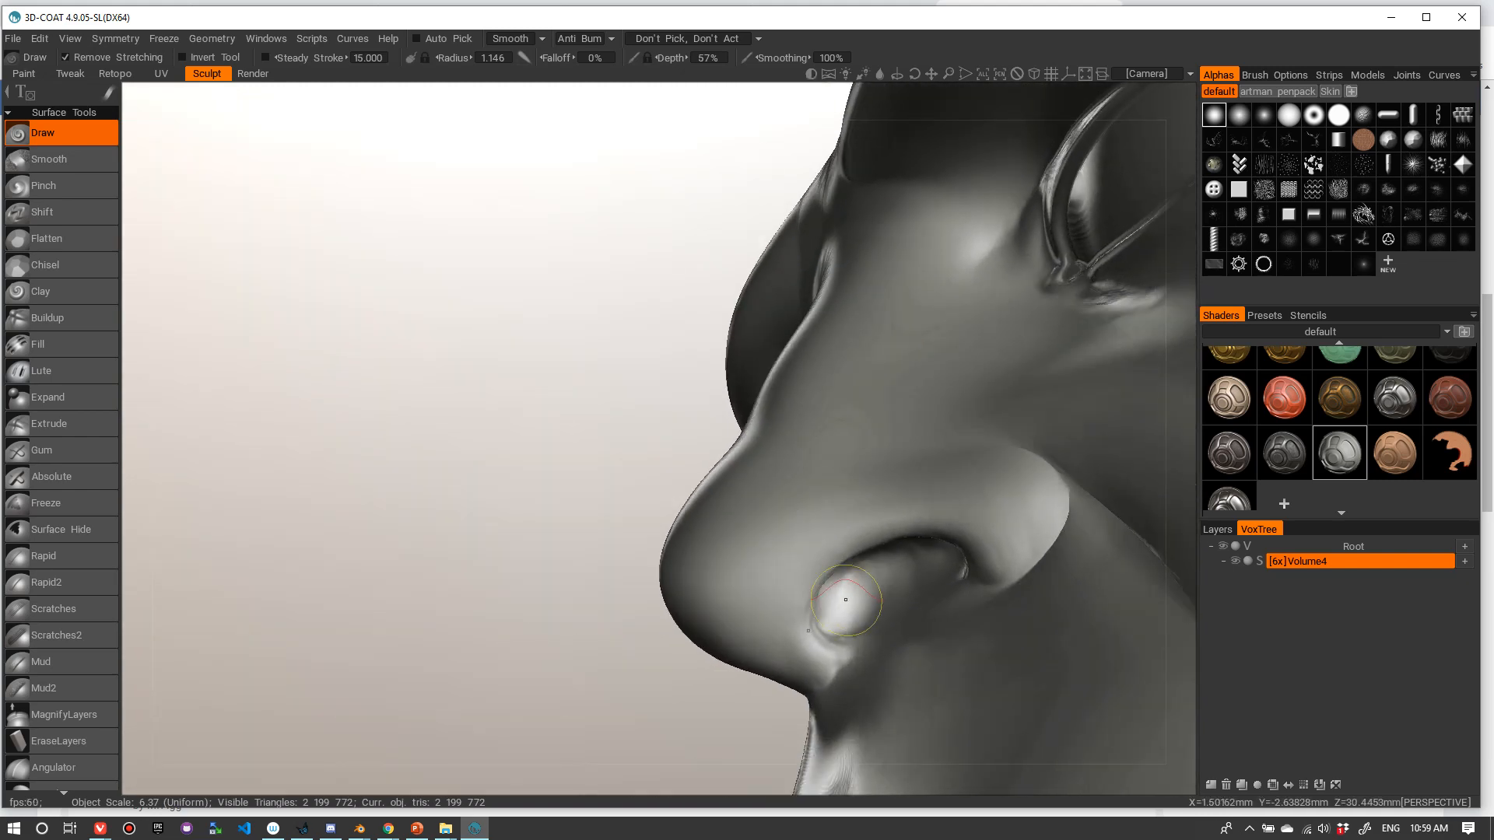
- Refine the inner wall of the nostril from below using Draw with radius 1.059 and depth 57%
mouse_move(854, 599)
right_mouse_down("alt")
mouse_move(891, 590)
mouse_move(870, 581)
right_mouse_up("alt")
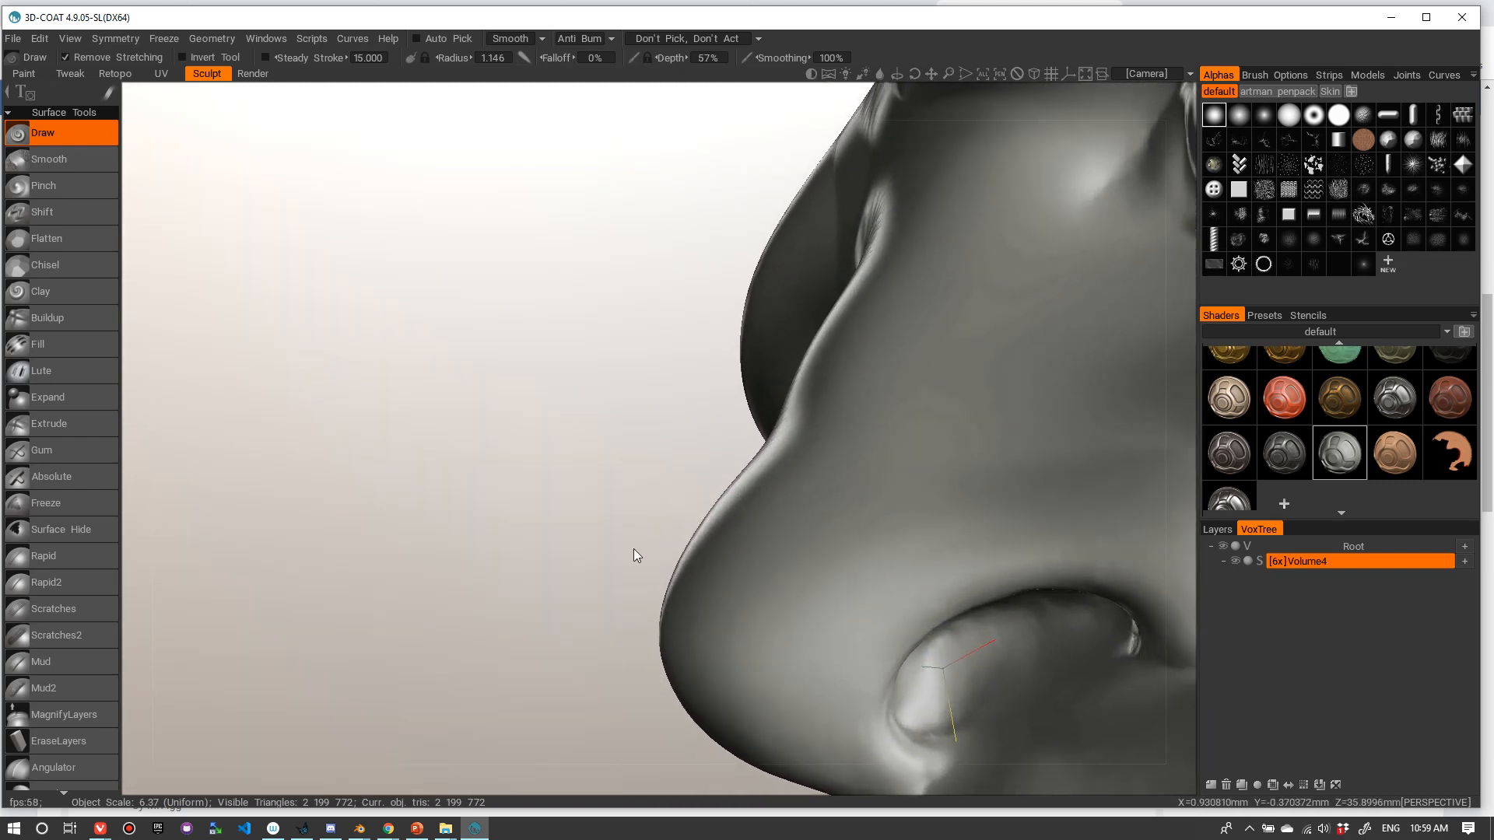
middle_click_drag(604, 501, 426, 336)
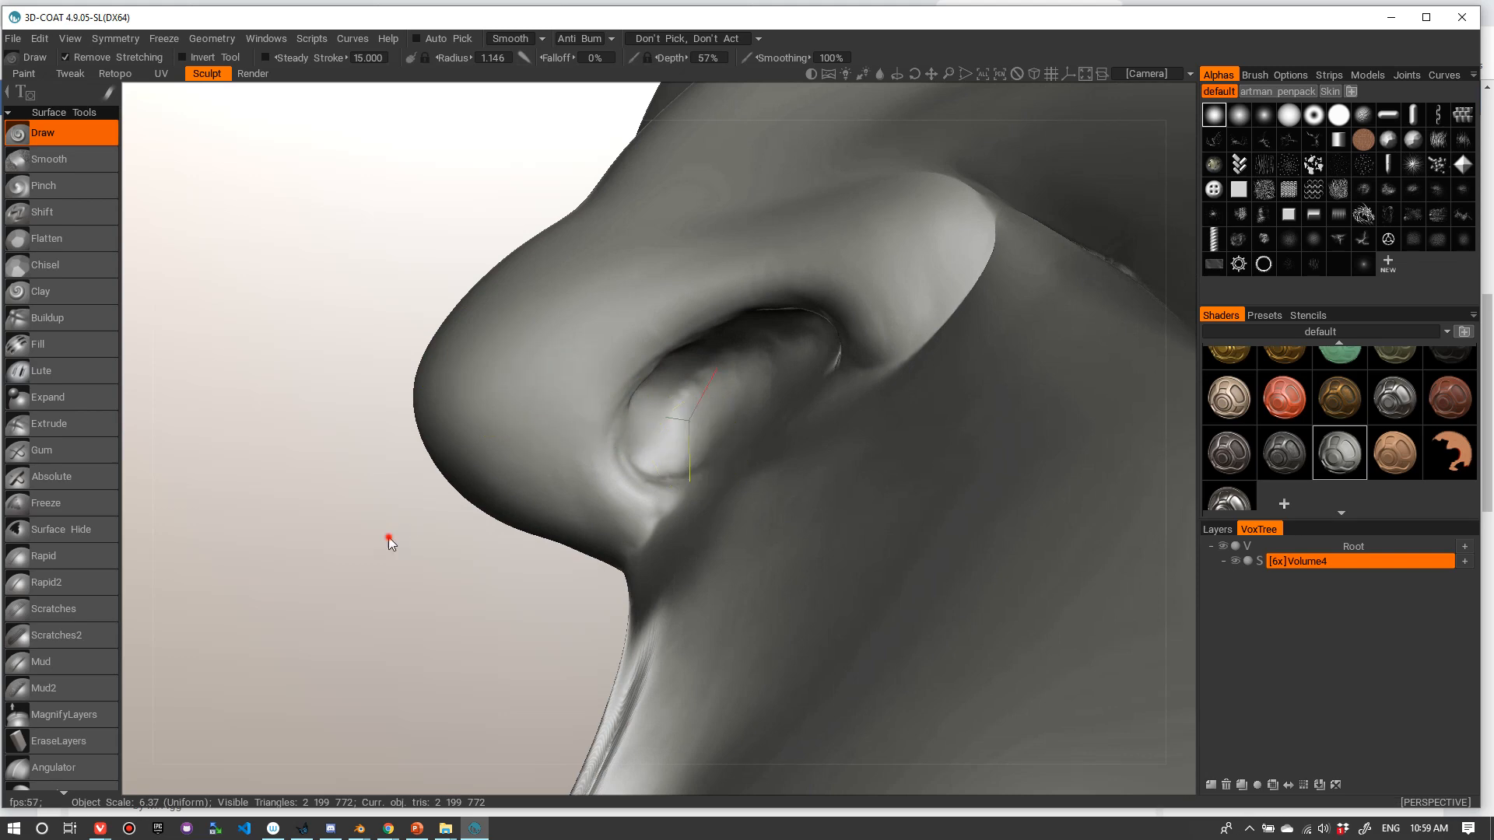
left_click_drag(389, 537, 360, 529)
mouse_move(646, 428)
left_mouse_down("alt")
mouse_move(637, 412)
mouse_move(657, 389)
mouse_move(711, 384)
left_mouse_up("alt")
right_click_drag(731, 360, 710, 361)
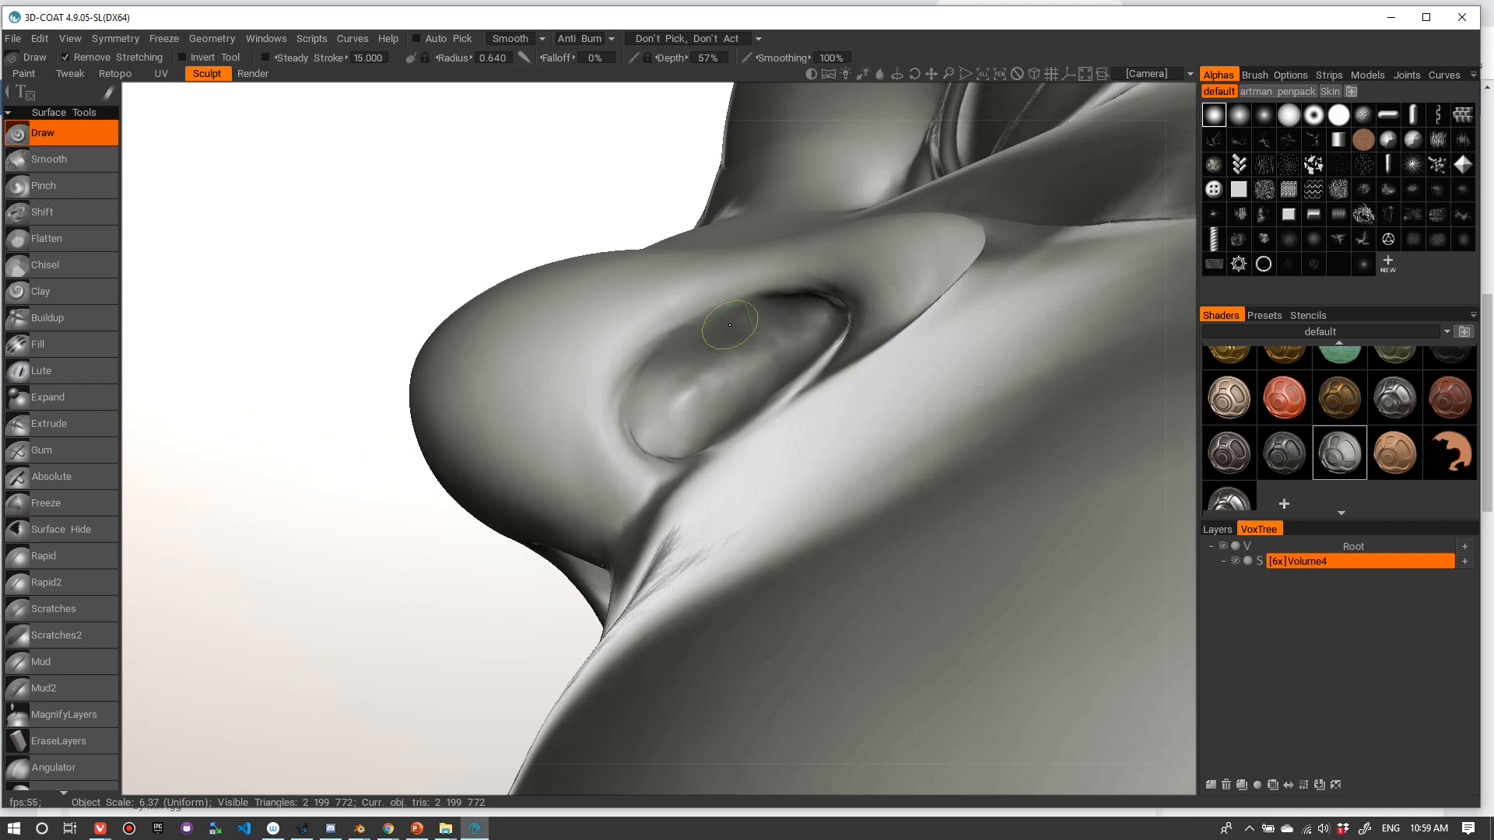
right_click_drag(712, 356, 751, 357)
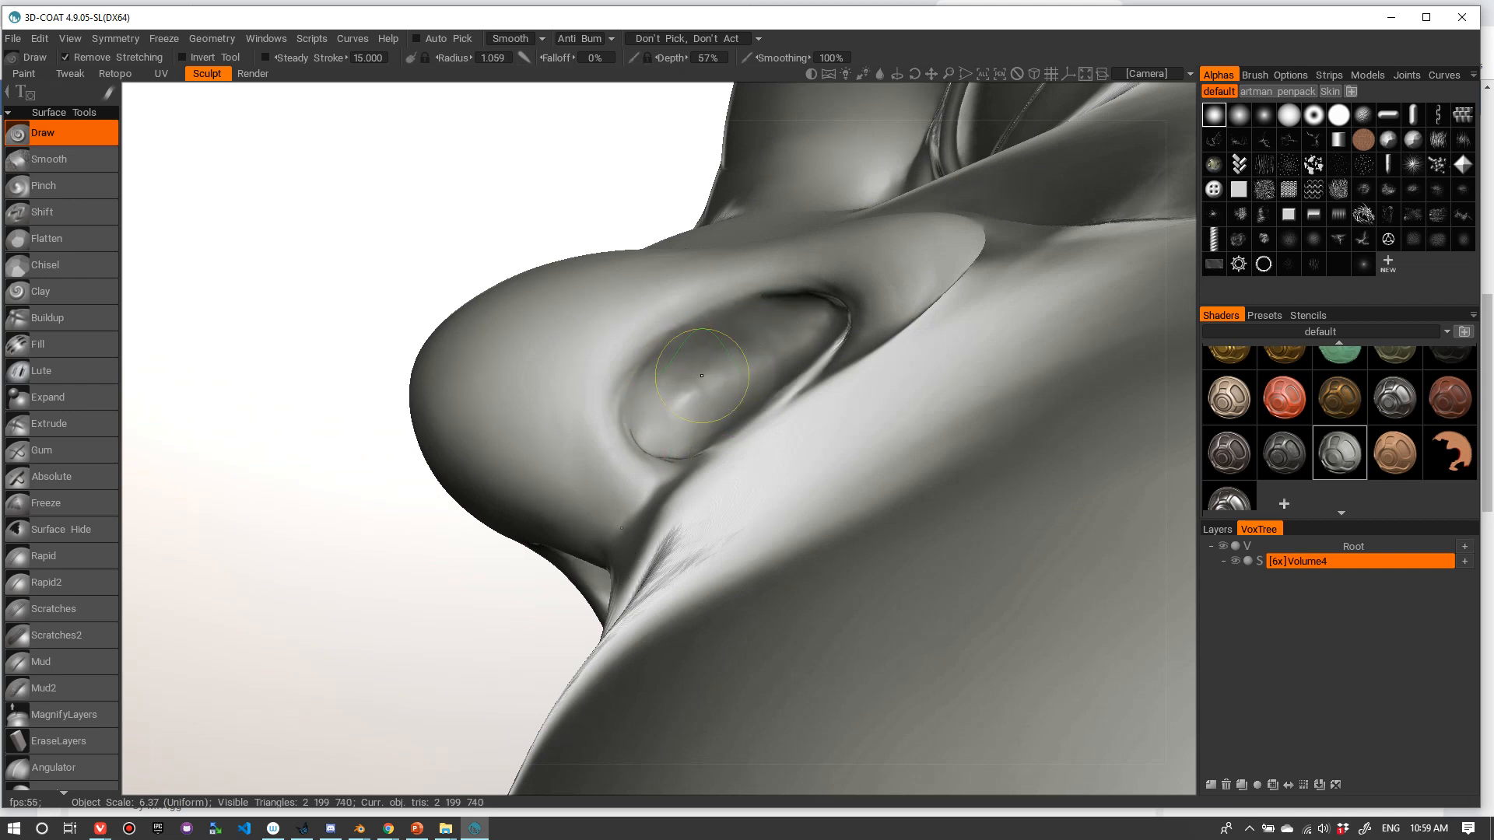
- Build up the nostril's inner surface and its edge beside the septum using Draw with radius 0.503 and depth 57%
left_click_drag(773, 343, 791, 430, "alt")
scroll(792, 430, "up", 3)
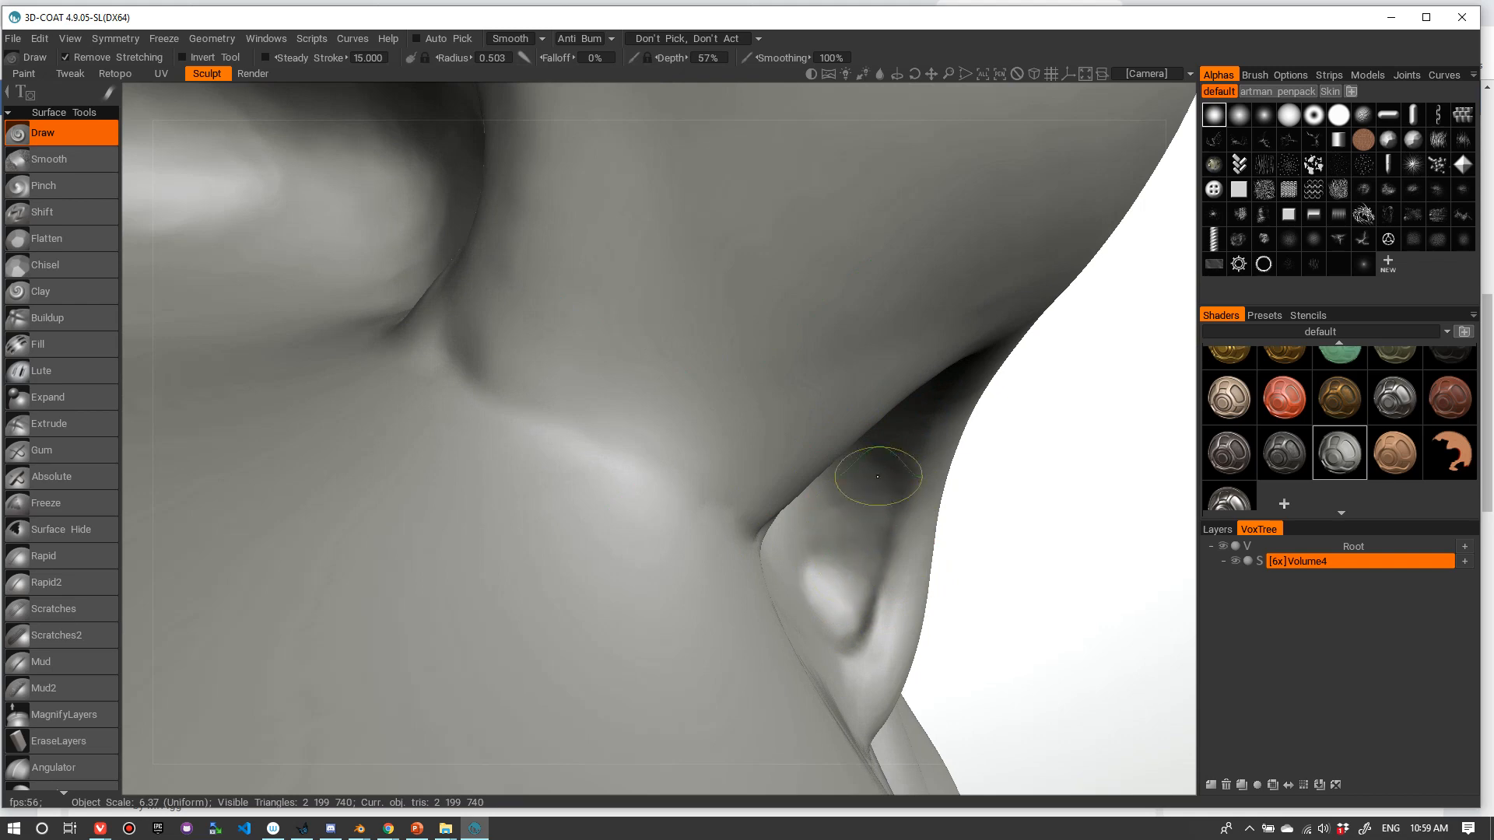
mouse_move(865, 520)
left_mouse_down("alt")
mouse_move(933, 434)
mouse_move(730, 461)
mouse_move(600, 530)
mouse_move(640, 493)
mouse_move(669, 498)
left_mouse_up("alt")
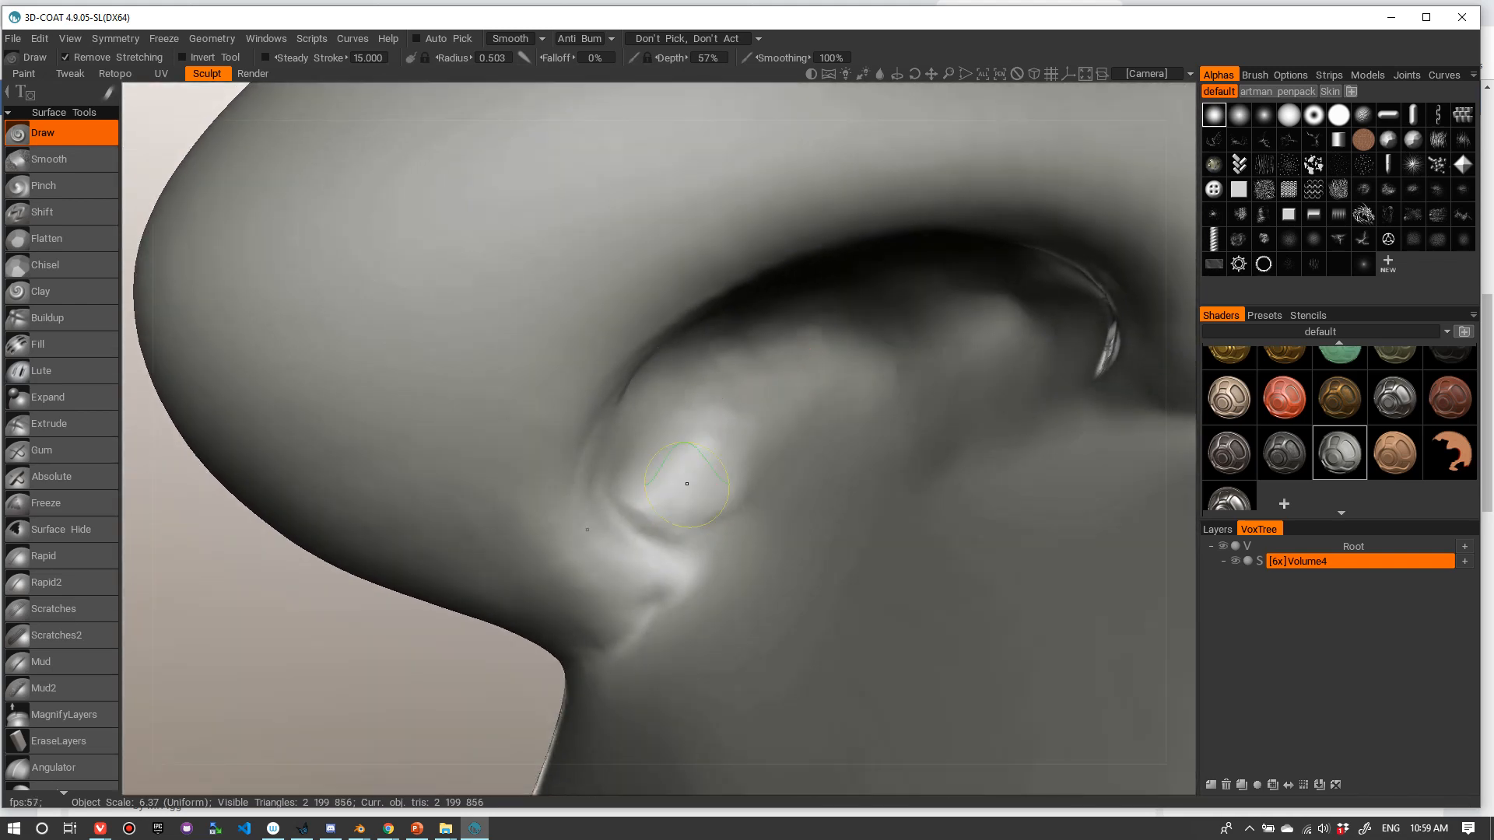
mouse_move(817, 384)
left_mouse_down("alt")
mouse_move(753, 423)
mouse_move(637, 454)
mouse_move(795, 349)
left_mouse_up("alt")
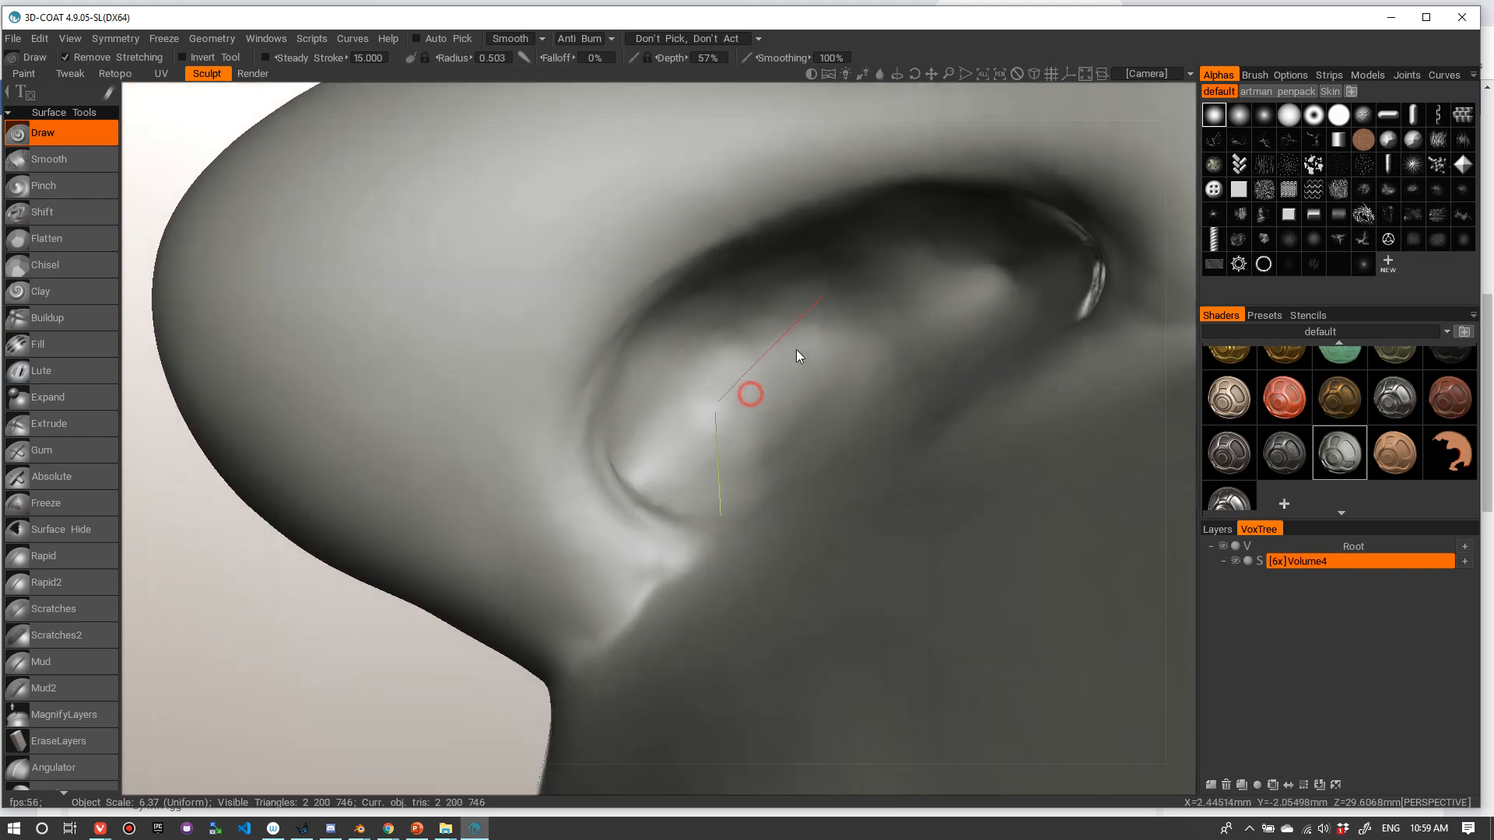
mouse_move(749, 347)
right_mouse_down()
mouse_move(845, 347)
mouse_move(697, 357)
mouse_move(662, 377)
right_mouse_up()
left_click_drag(633, 403, 841, 383, "alt")
- Examine the whole head from the front and the nose and both nostrils from below
right_click_drag(1034, 302, 942, 345, "alt")
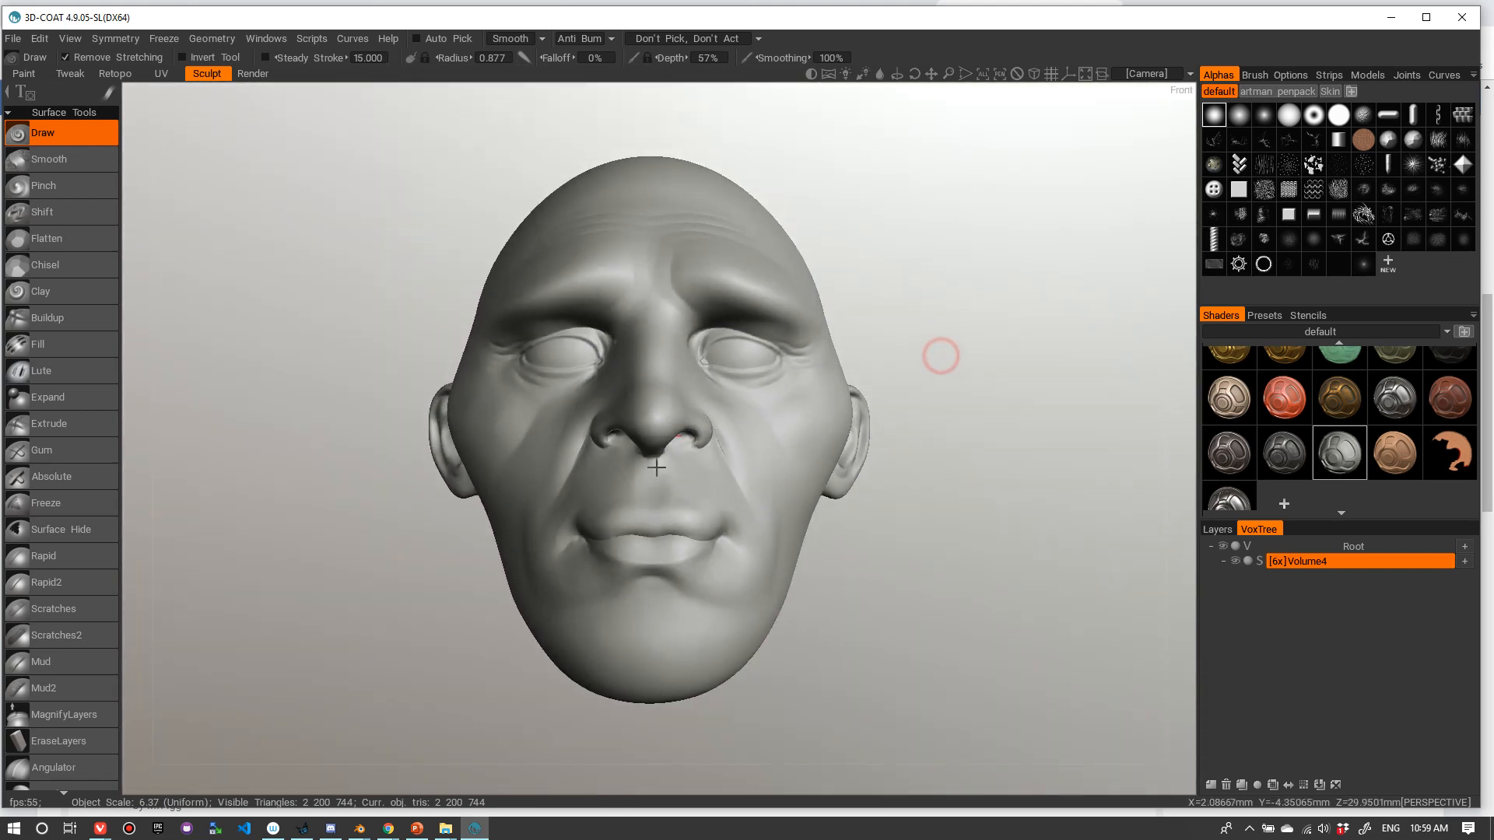
left_click_drag(942, 345, 370, 534, "alt")
right_click_drag(370, 533, 442, 555, "alt")
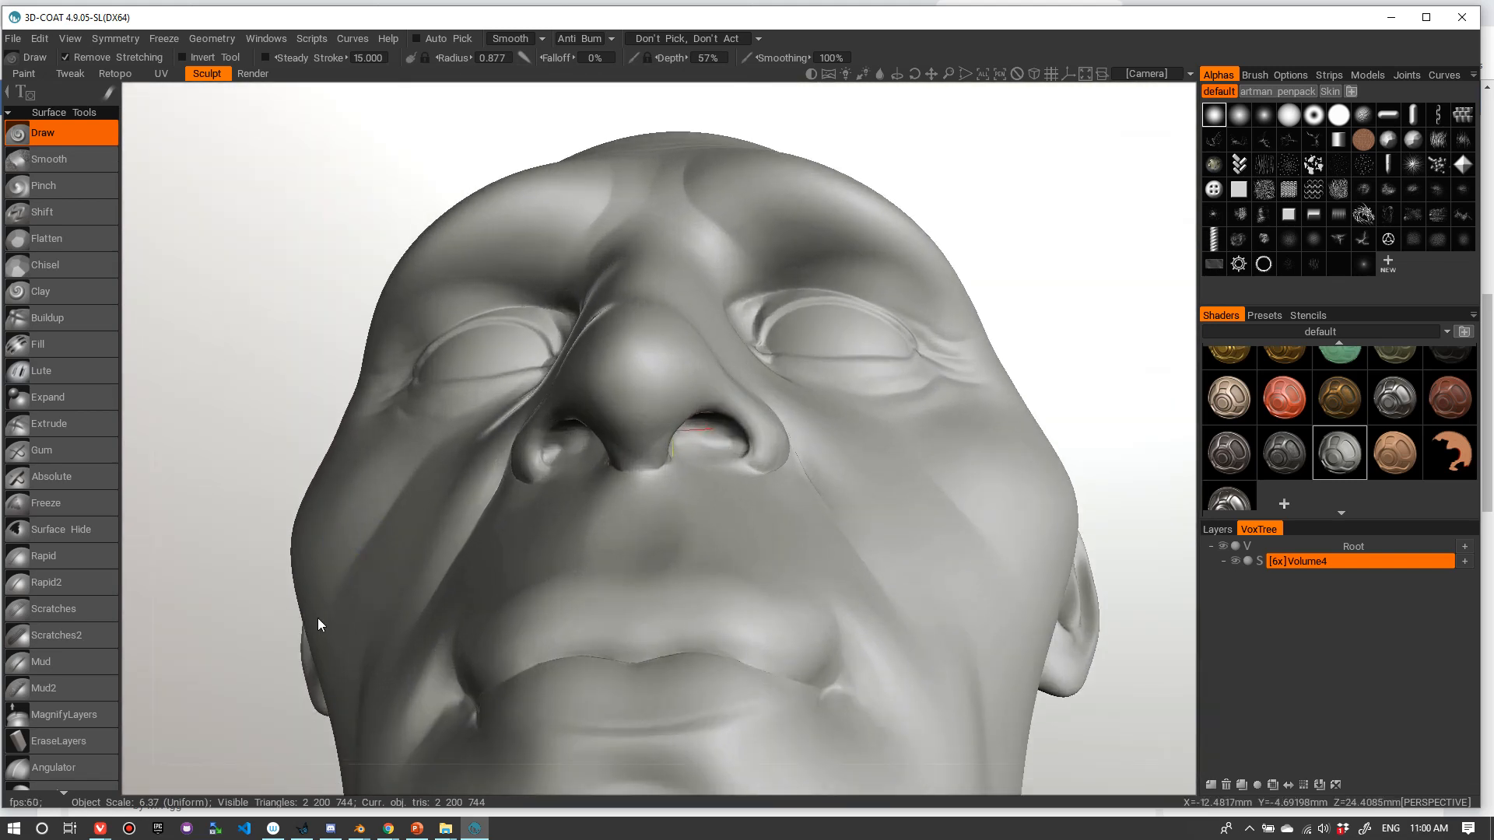
right_click_drag(318, 618, 217, 498, "alt")
right_click_drag(222, 412, 207, 366, "alt")
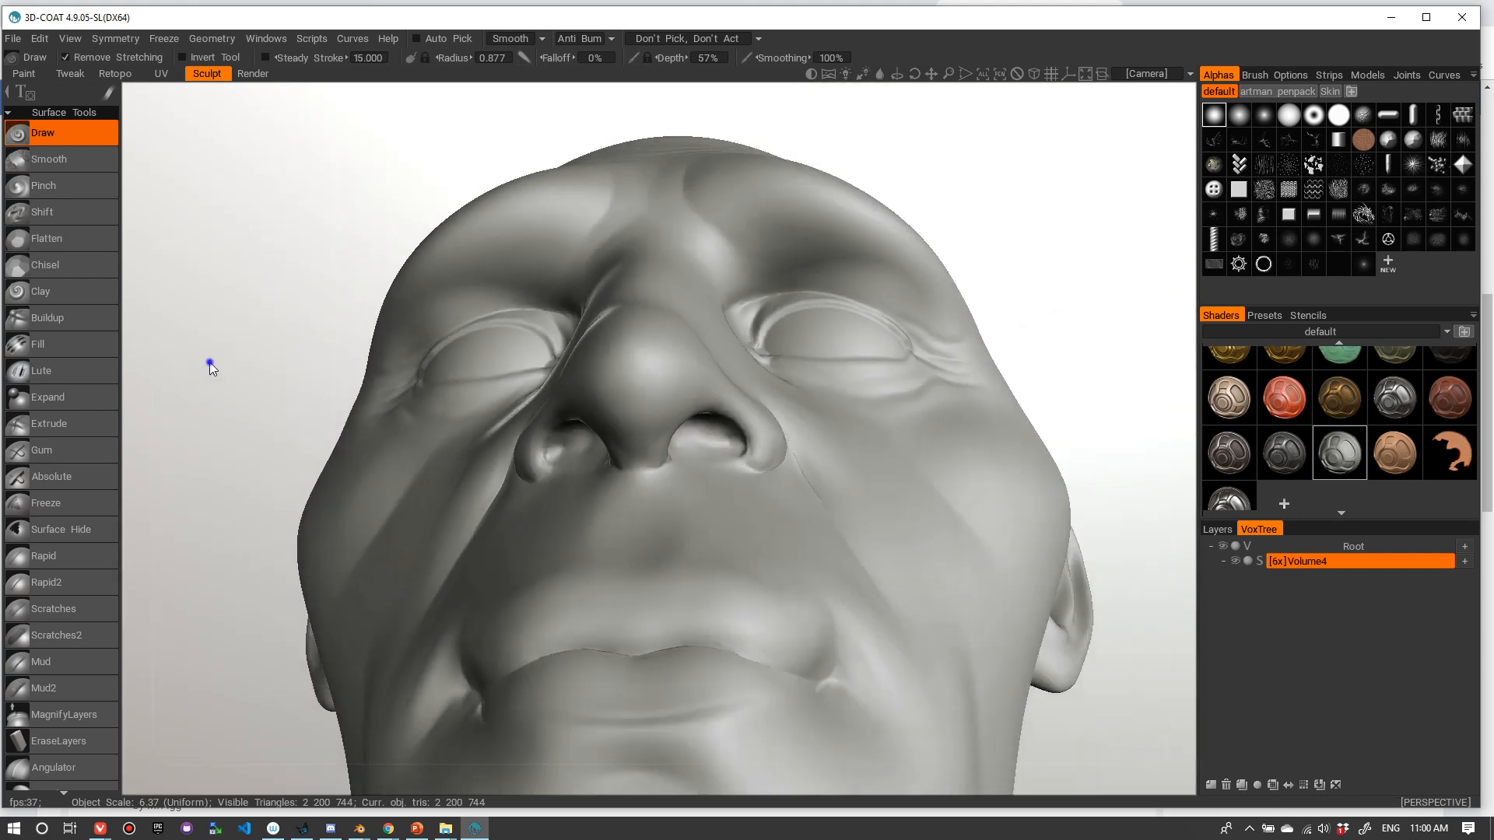
middle_click_drag(207, 367, 301, 375, "alt")
right_click_drag(300, 375, 352, 364, "alt")
left_click_drag(270, 370, 267, 345, "alt")
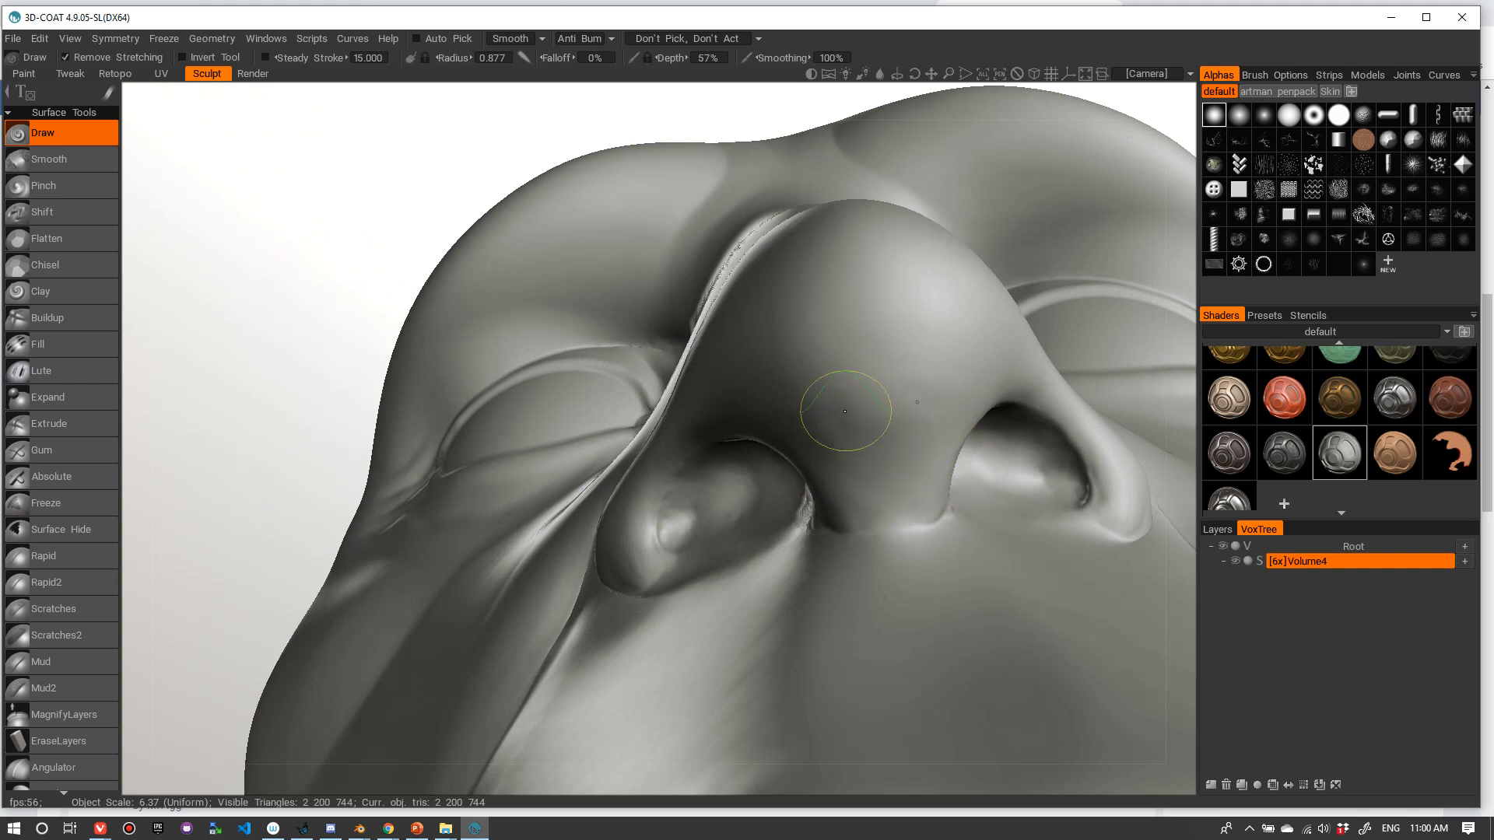
- Touch up the underside of the nose around the septum using Draw with radius 0.877 and depth 57%
left_click(874, 427)
left_click(875, 381)
left_click(935, 425)
right_click_drag(971, 329, 883, 383, "alt")
left_click_drag(883, 382, 1131, 483, "alt")
right_click_drag(987, 478, 947, 349, "alt")
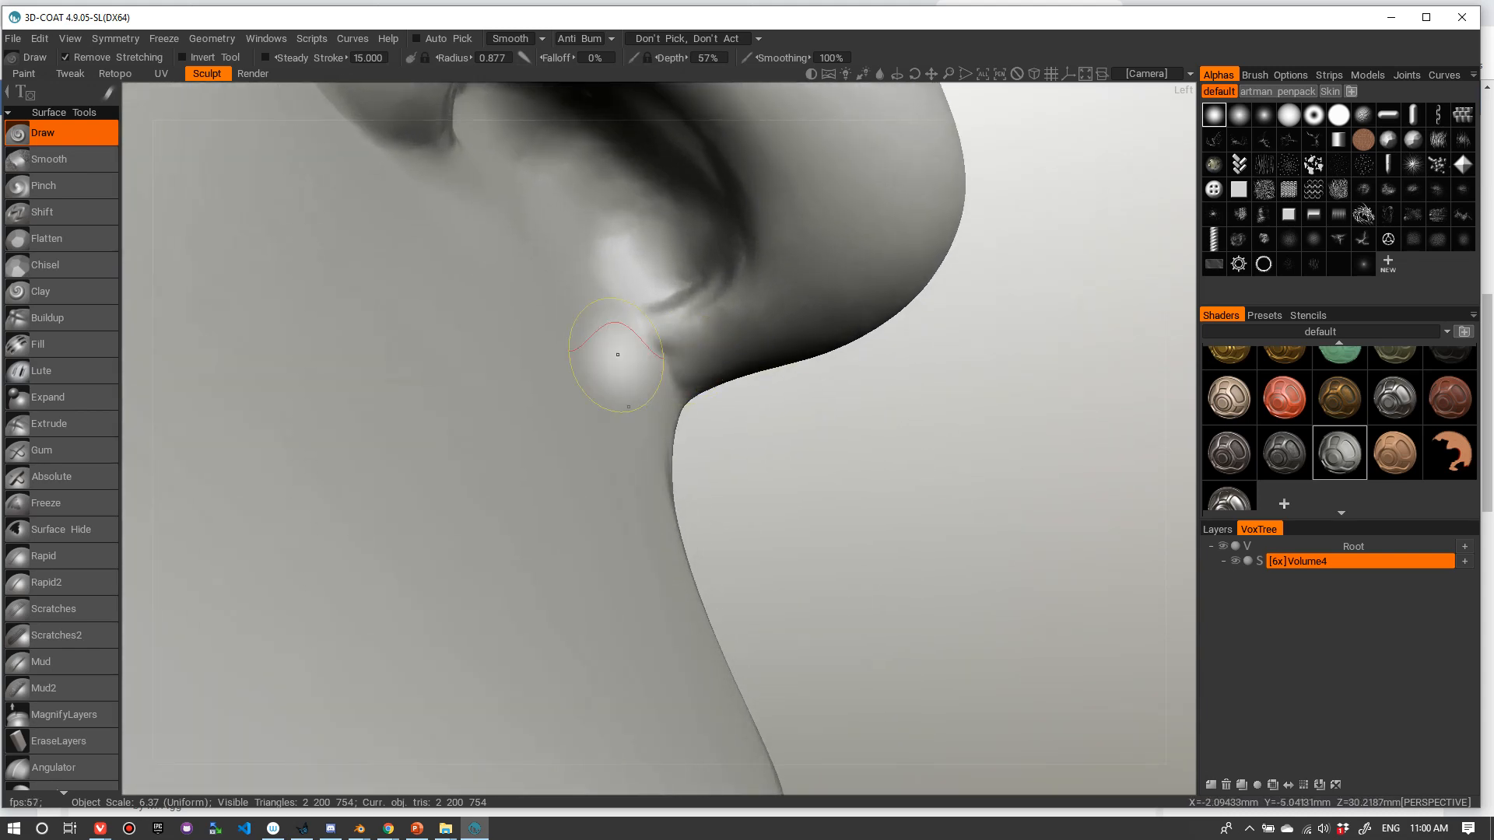
- Sharpen the crease where the septum meets the upper lip using Pinch with strength 3% and depth 49%
left_click(66, 183)
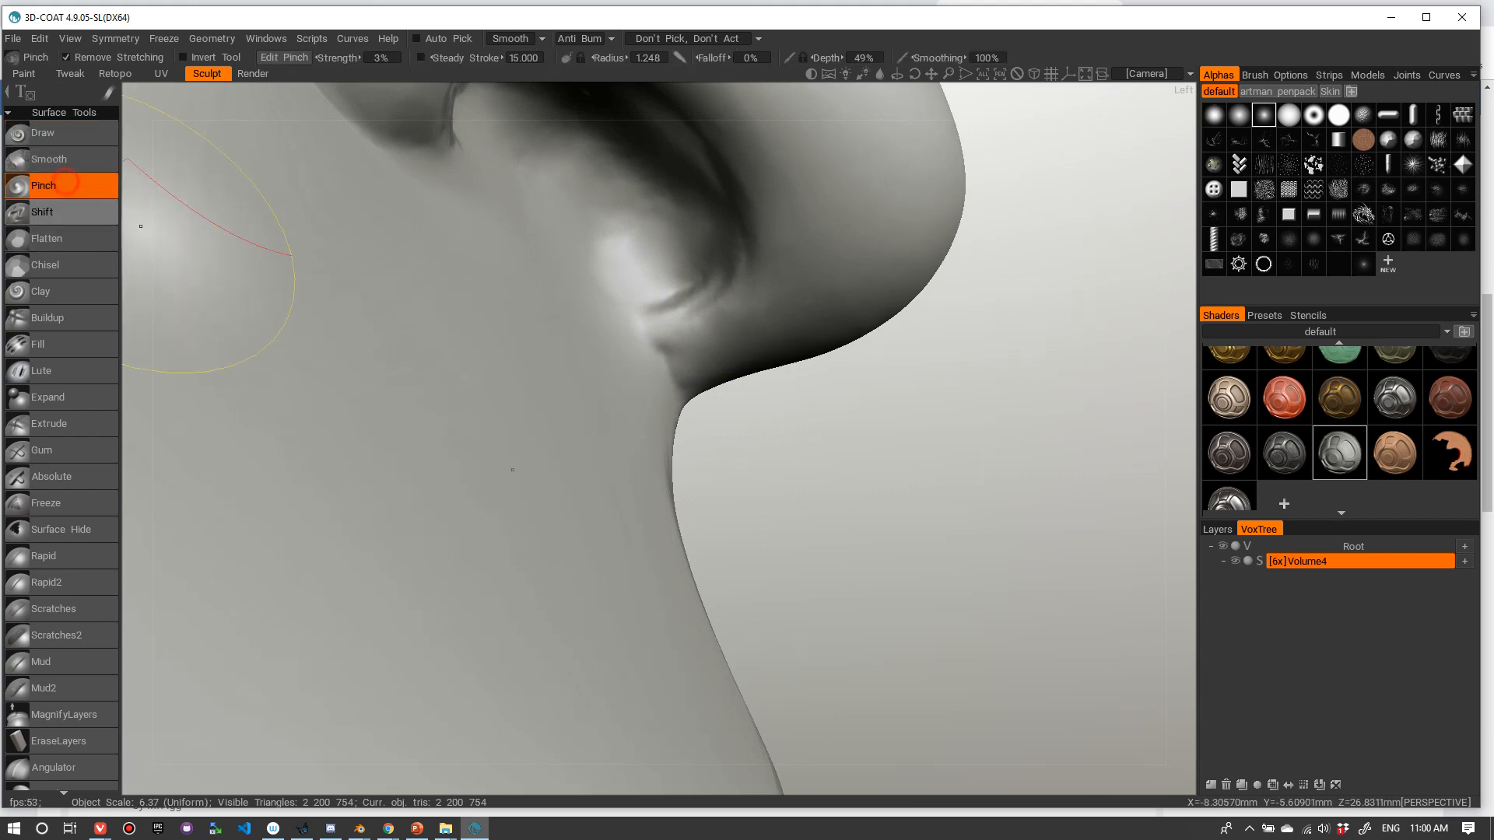
mouse_move(723, 393)
left_mouse_down("alt")
mouse_move(700, 374)
mouse_move(517, 367)
left_mouse_up("alt")
right_click_drag(517, 366, 567, 334, "alt")
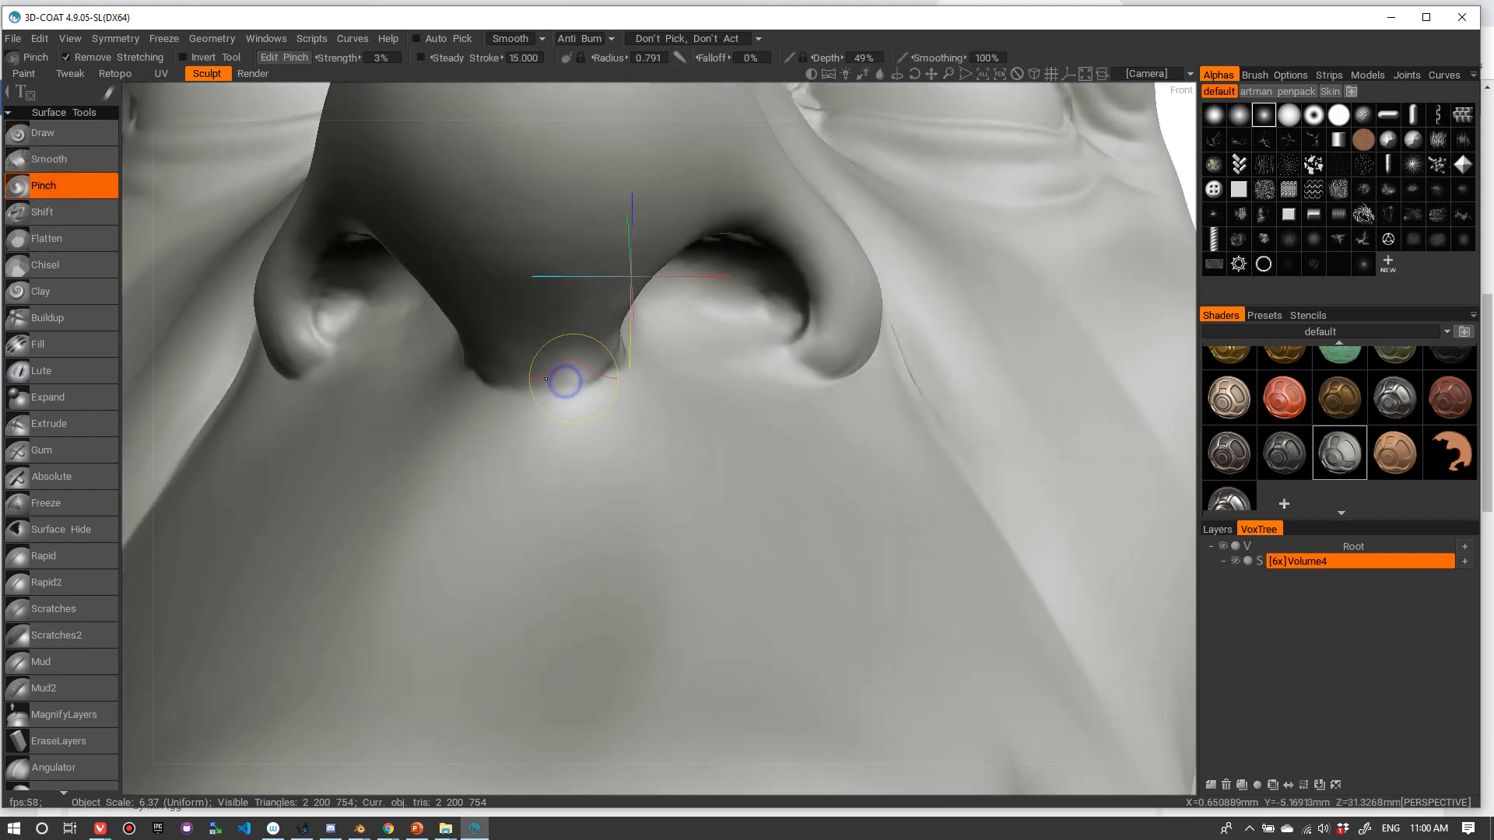
right_click_drag(560, 391, 561, 404, "alt")
mouse_move(563, 406)
left_mouse_down()
mouse_move(527, 403)
mouse_move(559, 366)
mouse_move(604, 359)
mouse_move(584, 333)
mouse_move(516, 367)
left_mouse_up()
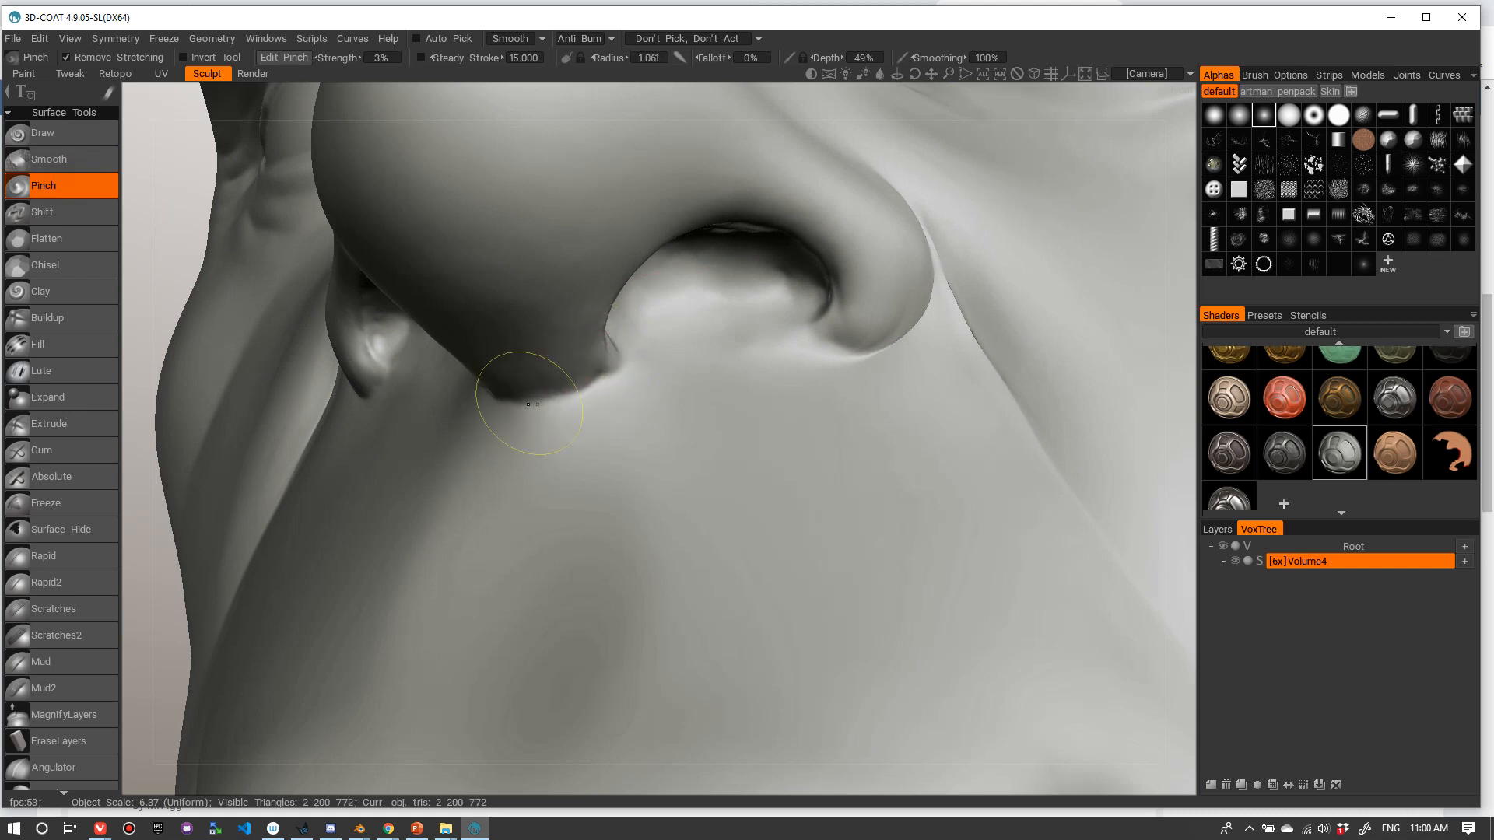
mouse_move(646, 371)
left_mouse_down("alt")
mouse_move(564, 405)
mouse_move(524, 392)
mouse_move(515, 413)
mouse_move(600, 350)
mouse_move(603, 378)
mouse_move(618, 343)
mouse_move(582, 378)
mouse_move(863, 317)
mouse_move(901, 288)
mouse_move(872, 290)
mouse_move(925, 280)
mouse_move(948, 245)
left_mouse_up("alt")
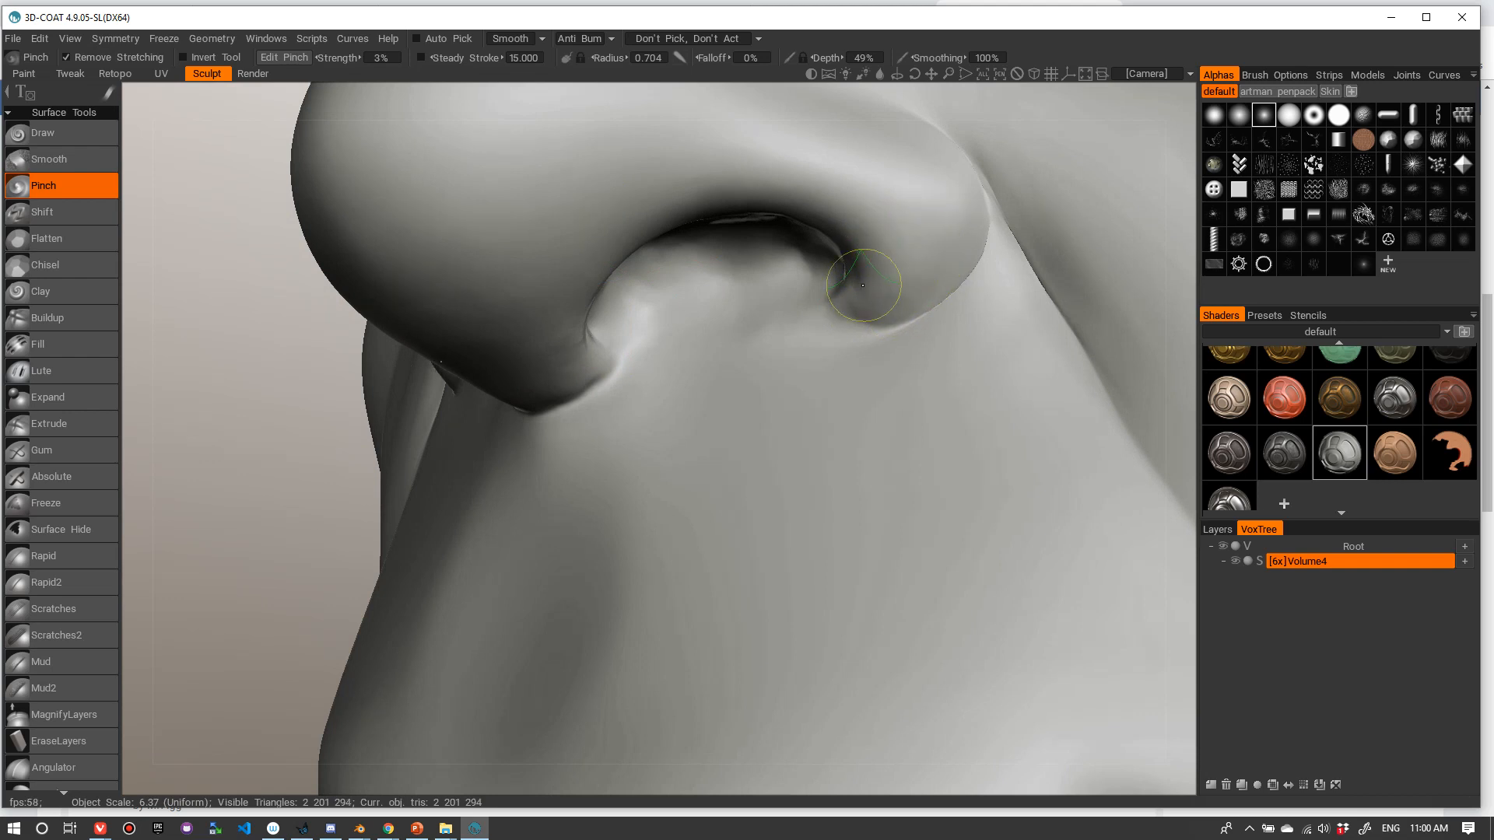
- Examine the head in profile, checking how the nose base meets the upper lip
right_click_drag(897, 257, 954, 214, "alt")
left_click_drag(954, 214, 999, 486, "alt")
right_click_drag(1061, 439, 1030, 438)
left_click_drag(1030, 439, 1011, 518)
mouse_move(924, 539)
left_mouse_down()
mouse_move(1105, 548)
mouse_move(1093, 544)
left_mouse_up()
left_click_drag(985, 517, 994, 525)
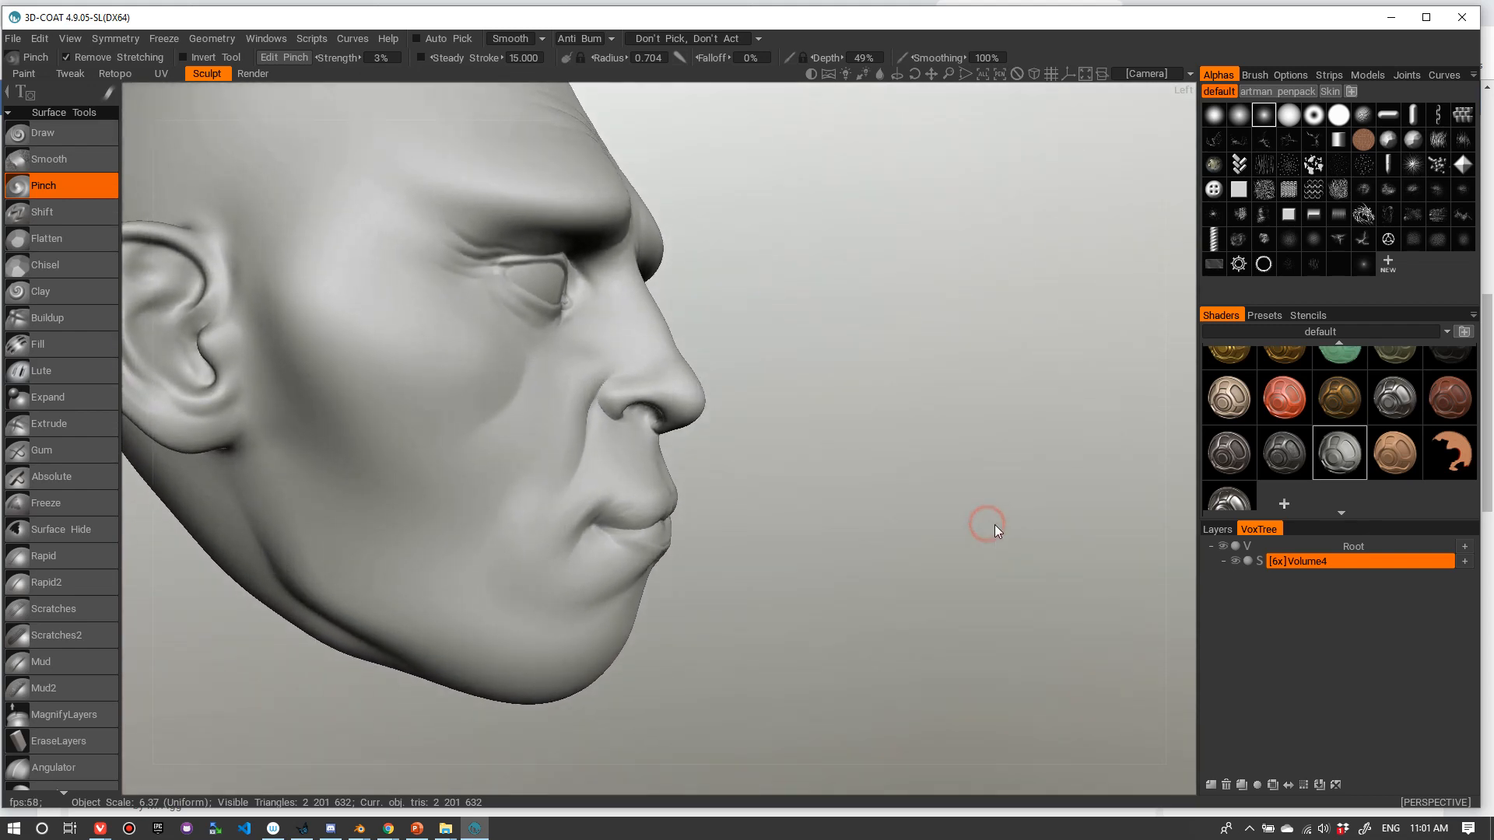
mouse_move(961, 444)
left_mouse_down()
mouse_move(907, 477)
mouse_move(936, 474)
mouse_move(949, 453)
mouse_move(927, 471)
mouse_move(989, 490)
mouse_move(1044, 483)
mouse_move(903, 463)
mouse_move(909, 437)
left_mouse_up()
right_click_drag(910, 436, 1070, 399)
- Tighten the crease beneath the nostril wing using Pinch with radius 0.272 and depth 49%
left_click_drag(497, 400, 436, 360, "alt")
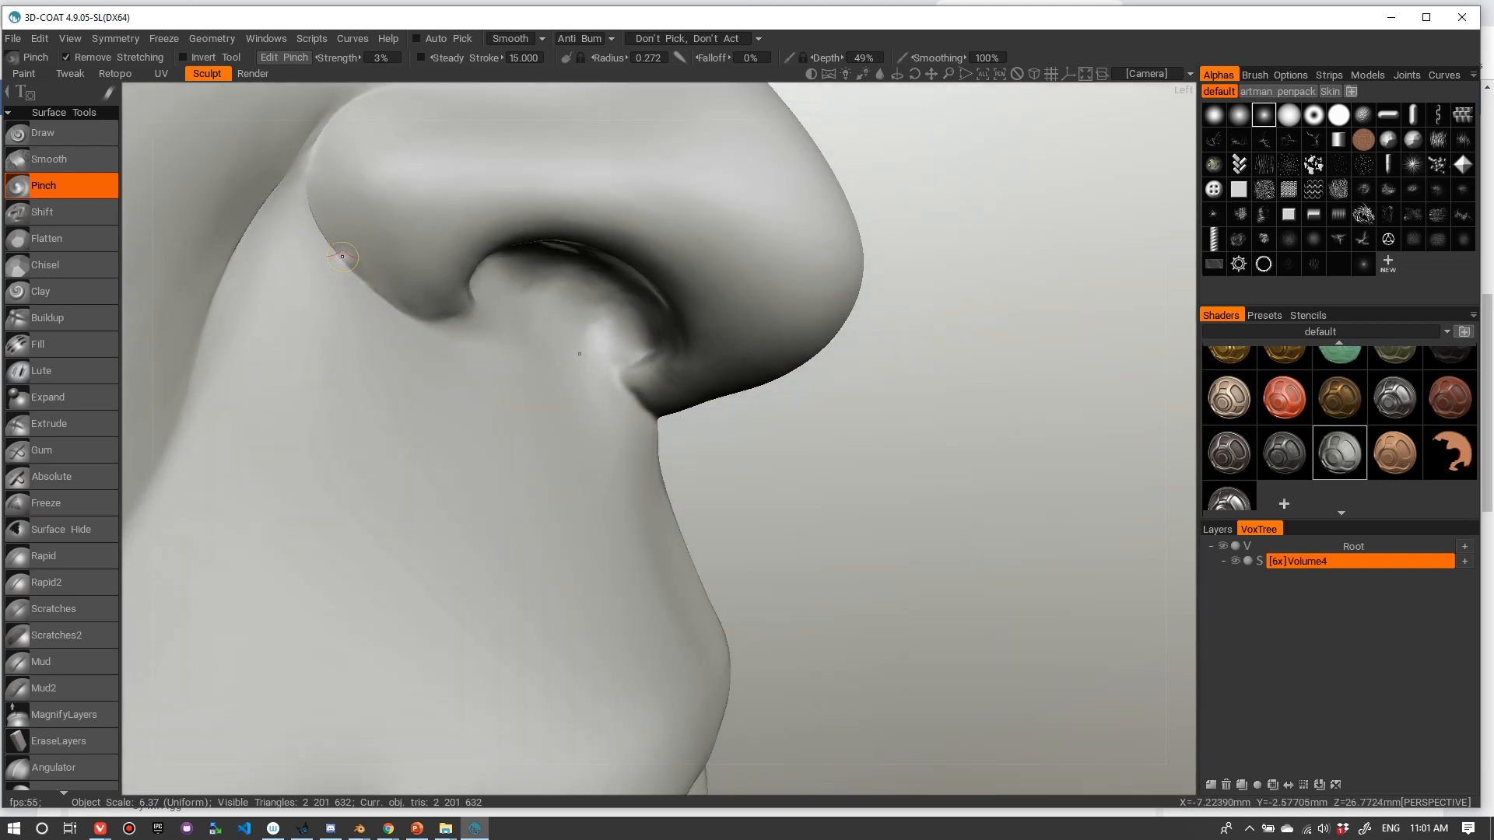
mouse_move(334, 261)
left_mouse_down()
mouse_move(386, 289)
mouse_move(340, 244)
mouse_move(406, 284)
left_mouse_up()
left_click_drag(350, 257, 447, 300)
left_click_drag(366, 268, 436, 303)
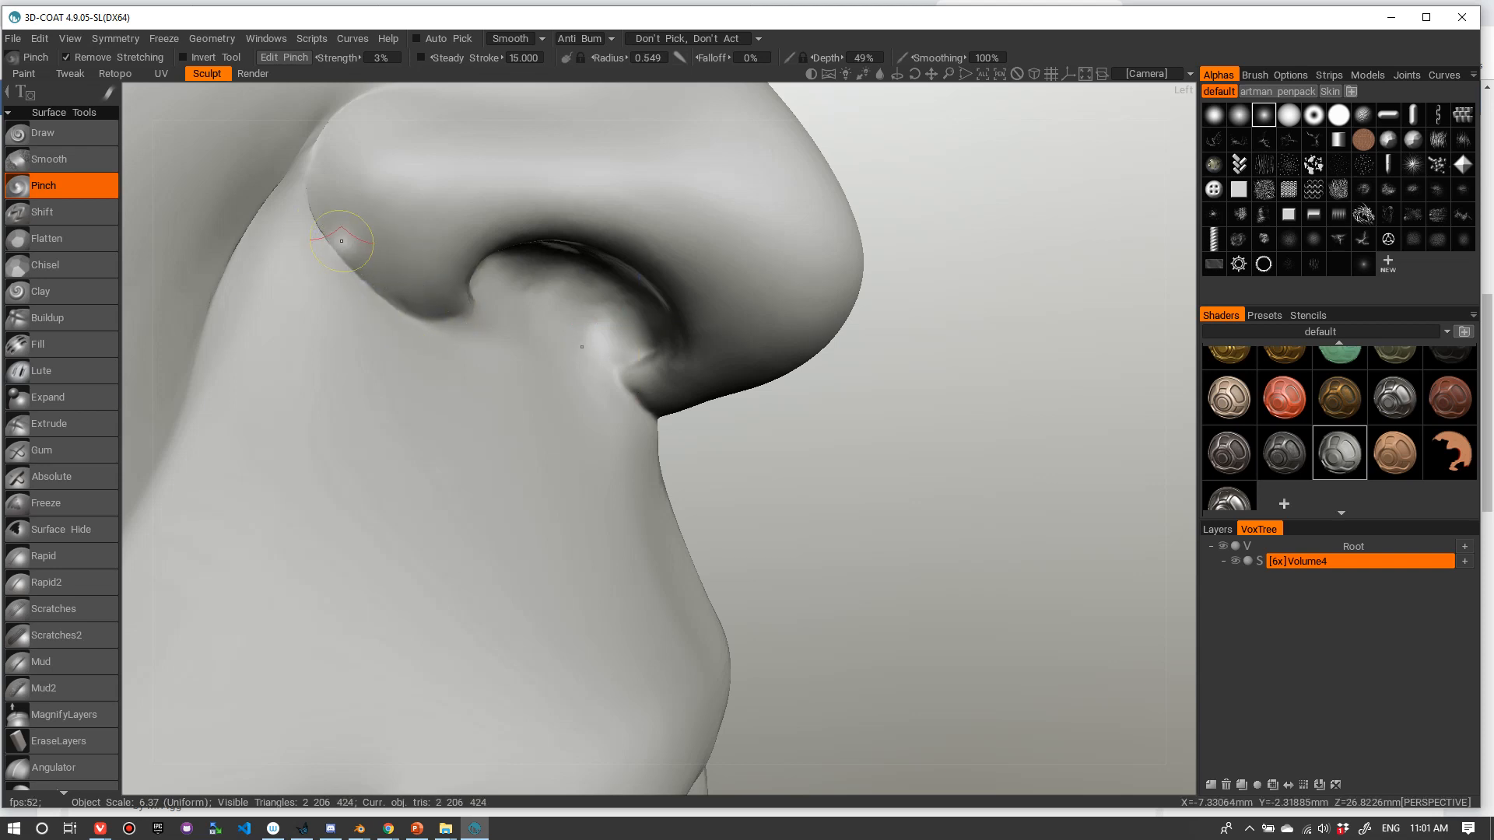
- Sharpen the crease behind and beneath the nostril wing using Pinch with radius 0.549, reduced to 0.388
right_click_drag(627, 330, 467, 358, "alt")
left_click_drag(830, 357, 887, 340)
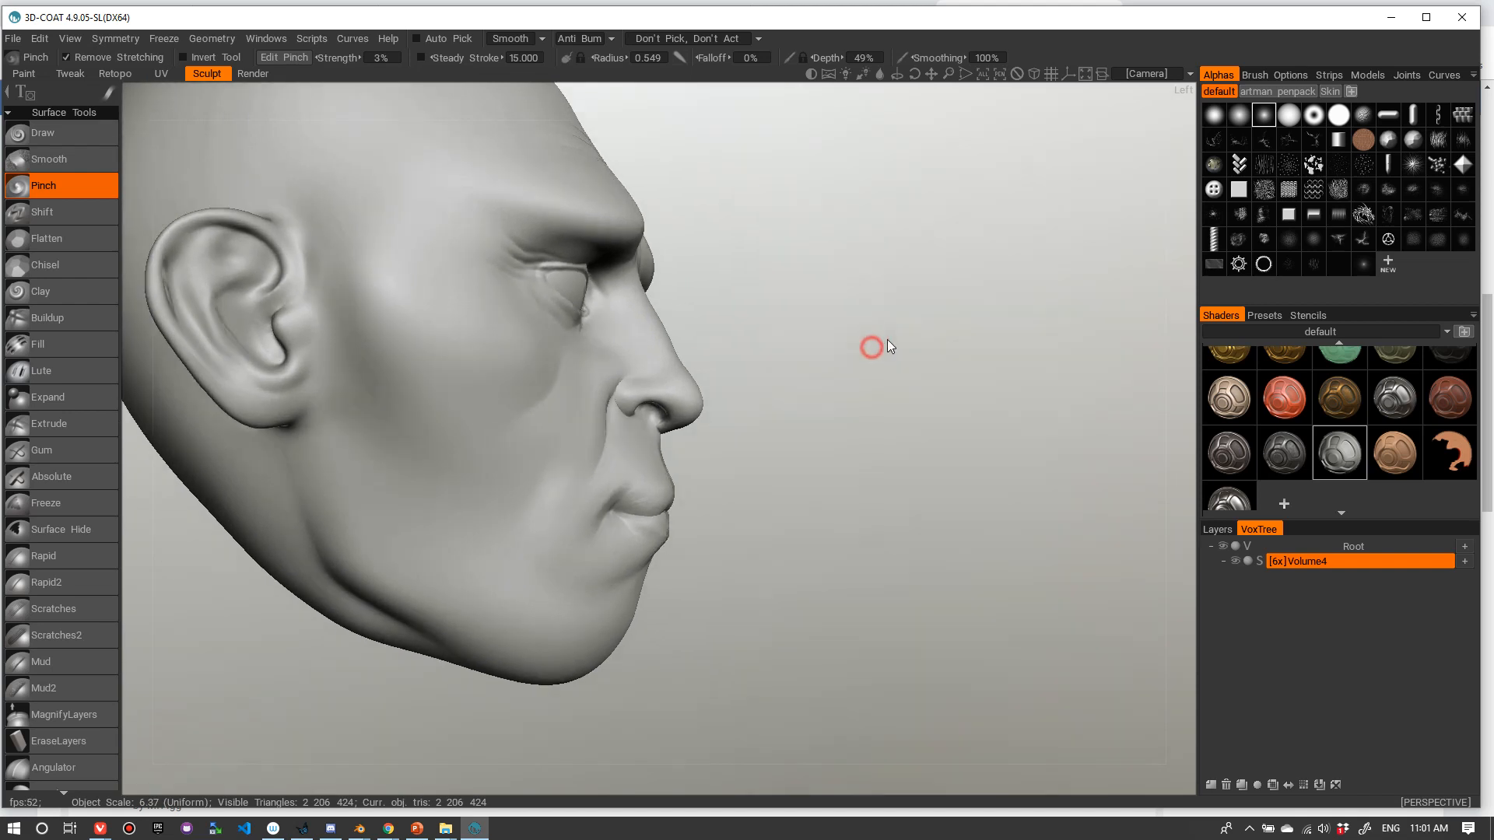
left_click_drag(908, 403, 923, 398)
mouse_move(910, 376)
right_mouse_down()
mouse_move(1000, 371)
mouse_move(924, 380)
right_mouse_up()
left_click_drag(948, 629, 896, 610)
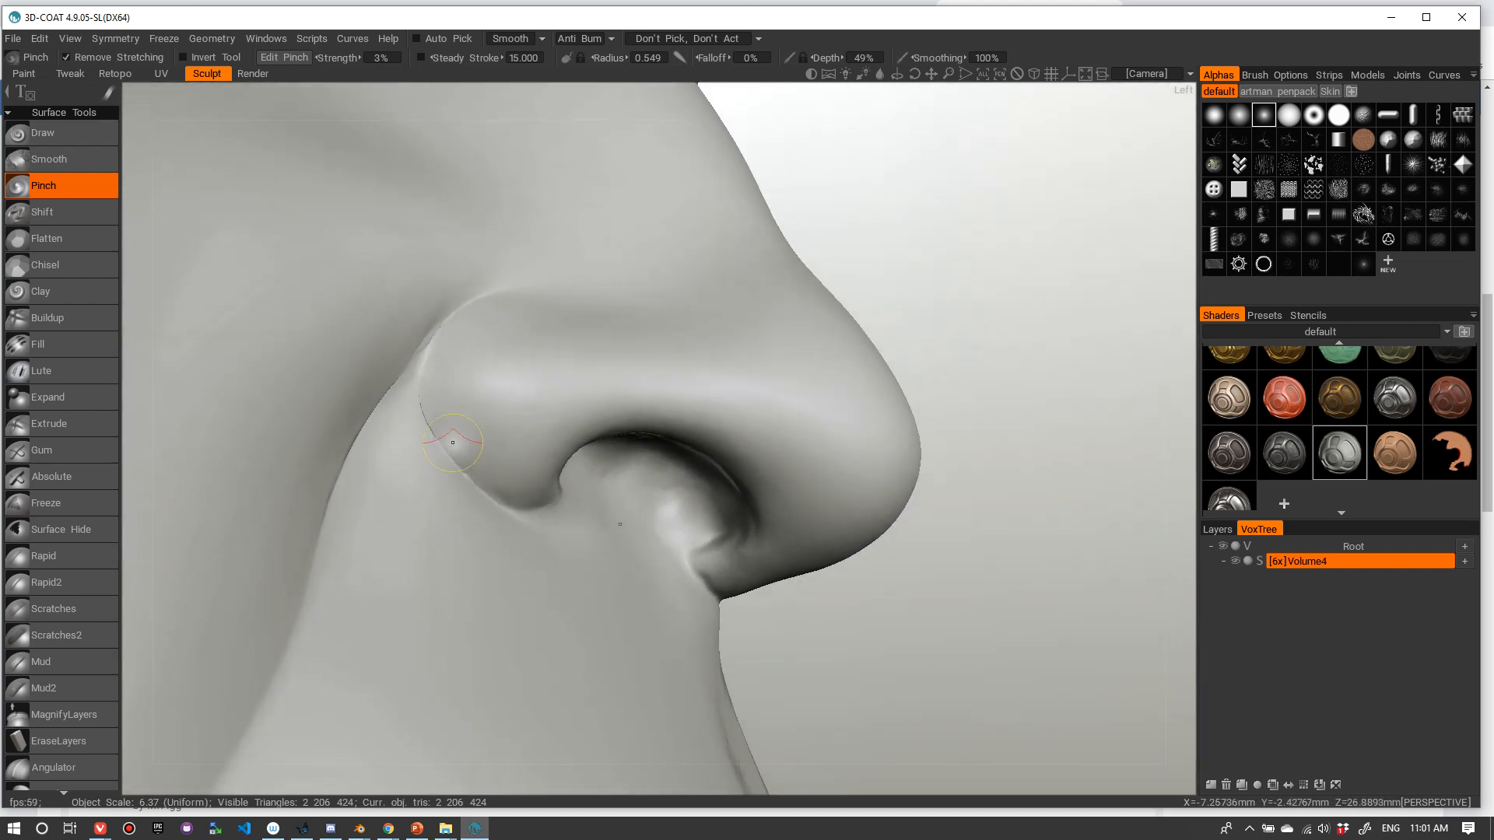
left_click_drag(453, 443, 428, 416)
key("bracketleft")
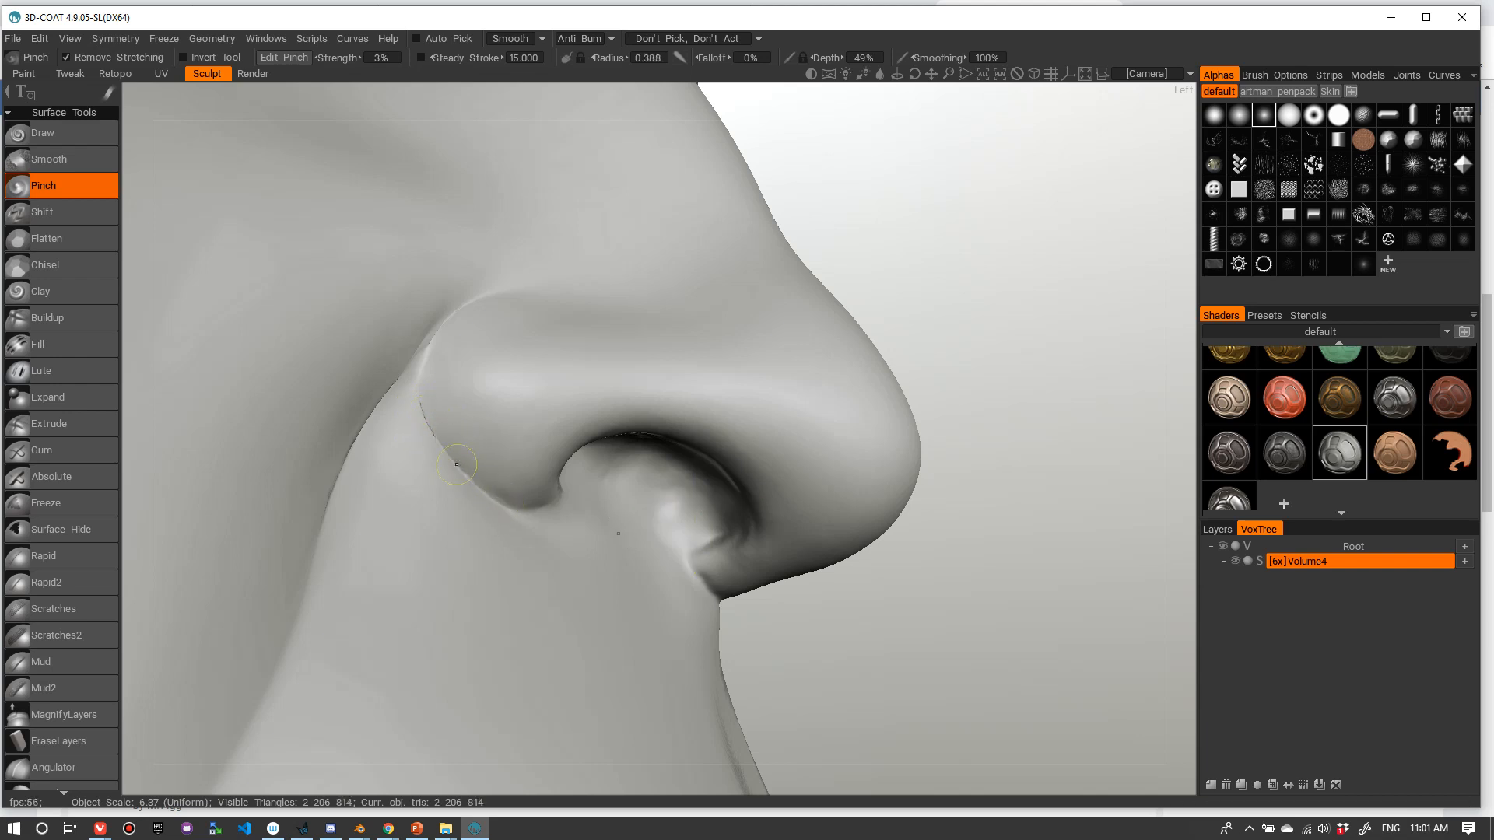
mouse_move(457, 465)
left_mouse_down()
mouse_move(494, 491)
mouse_move(447, 439)
left_mouse_up()
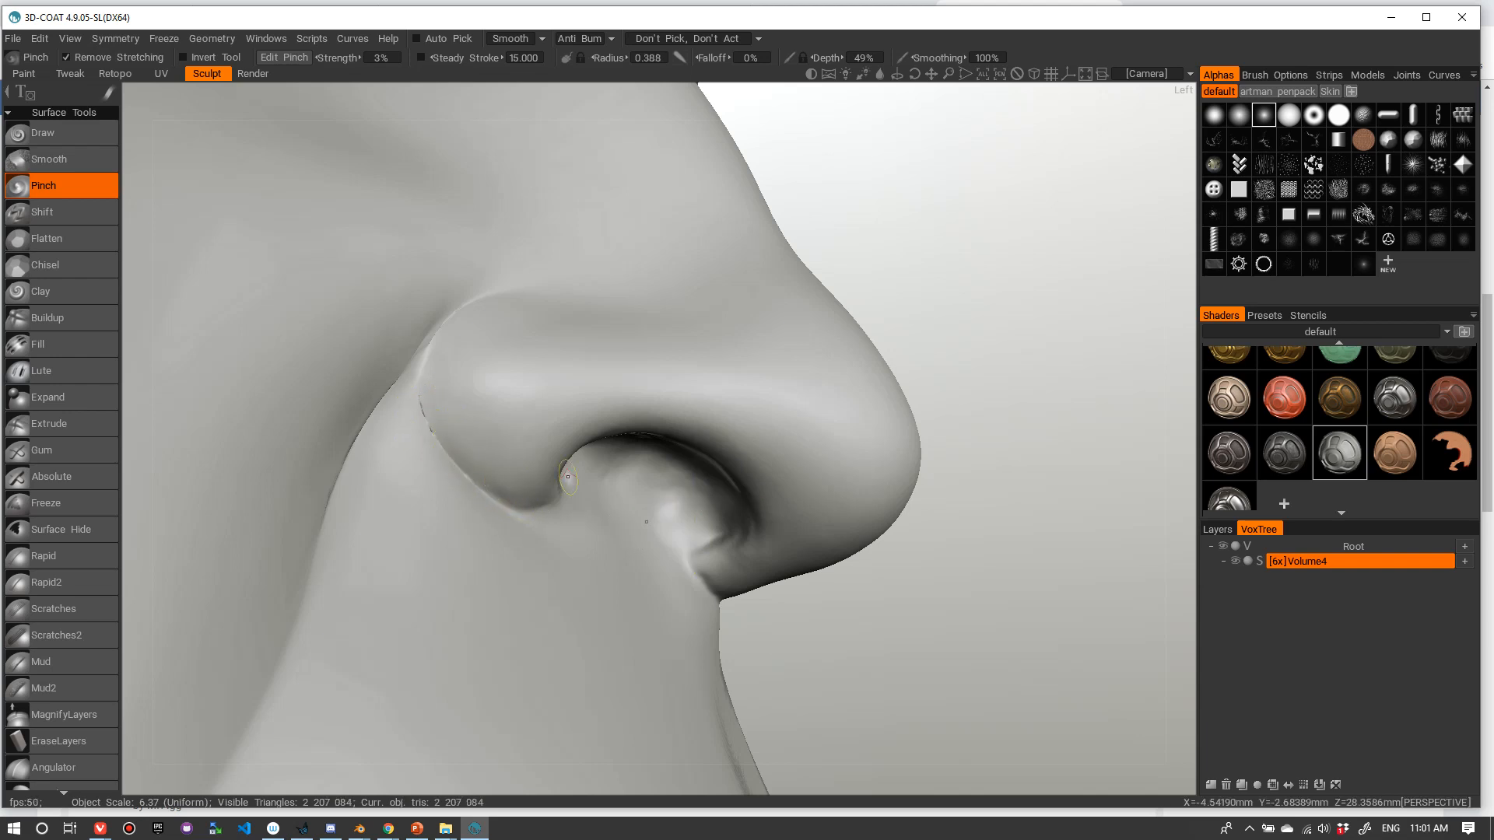
left_click_drag(518, 474, 537, 489)
- Show the whole head from the front and switch to the Render workspace
scroll(913, 337, "down", 6)
left_click_drag(863, 371, 907, 405)
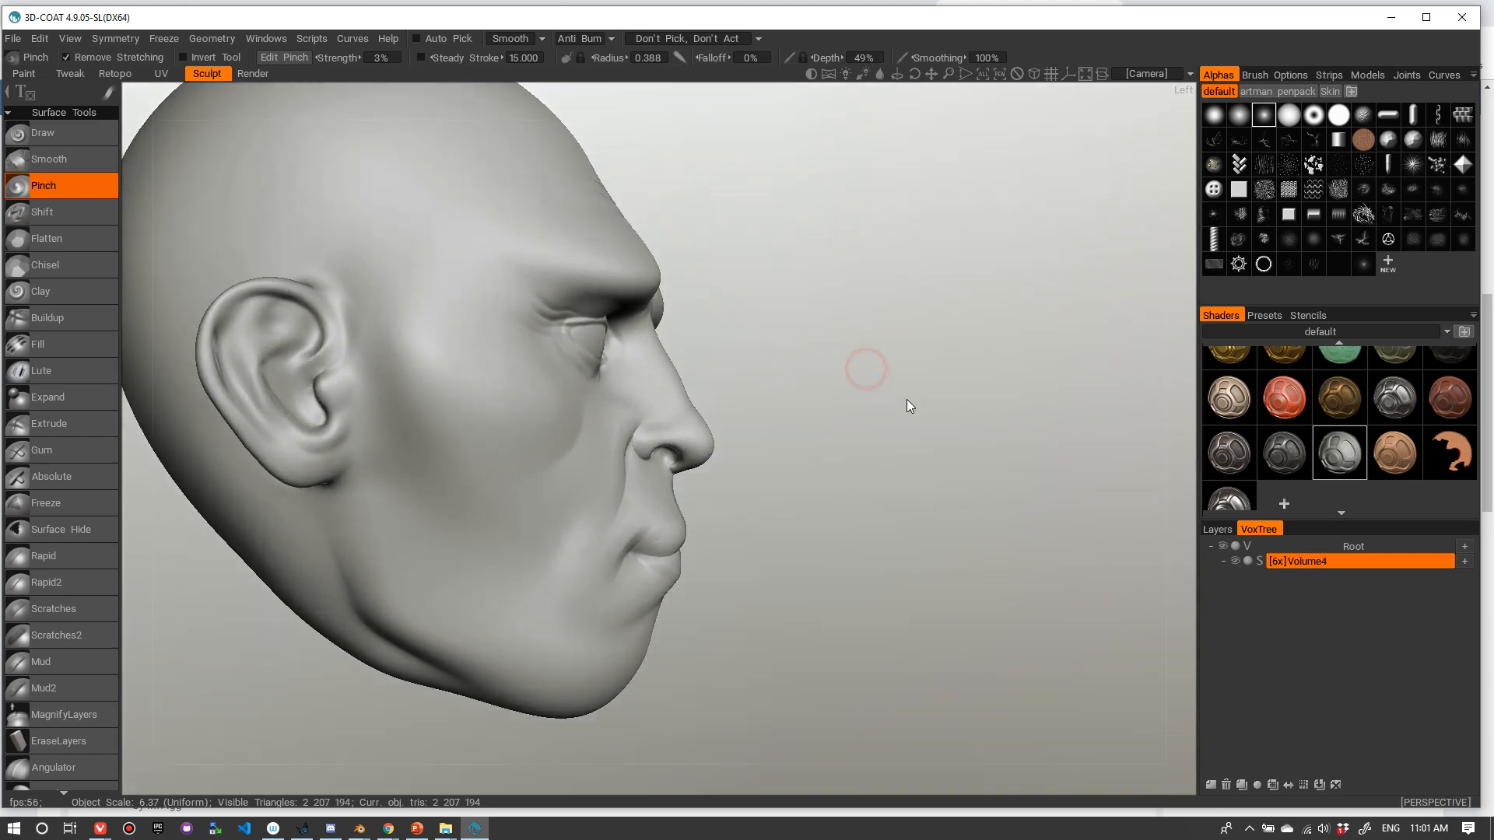
left_click_drag(871, 467, 740, 545)
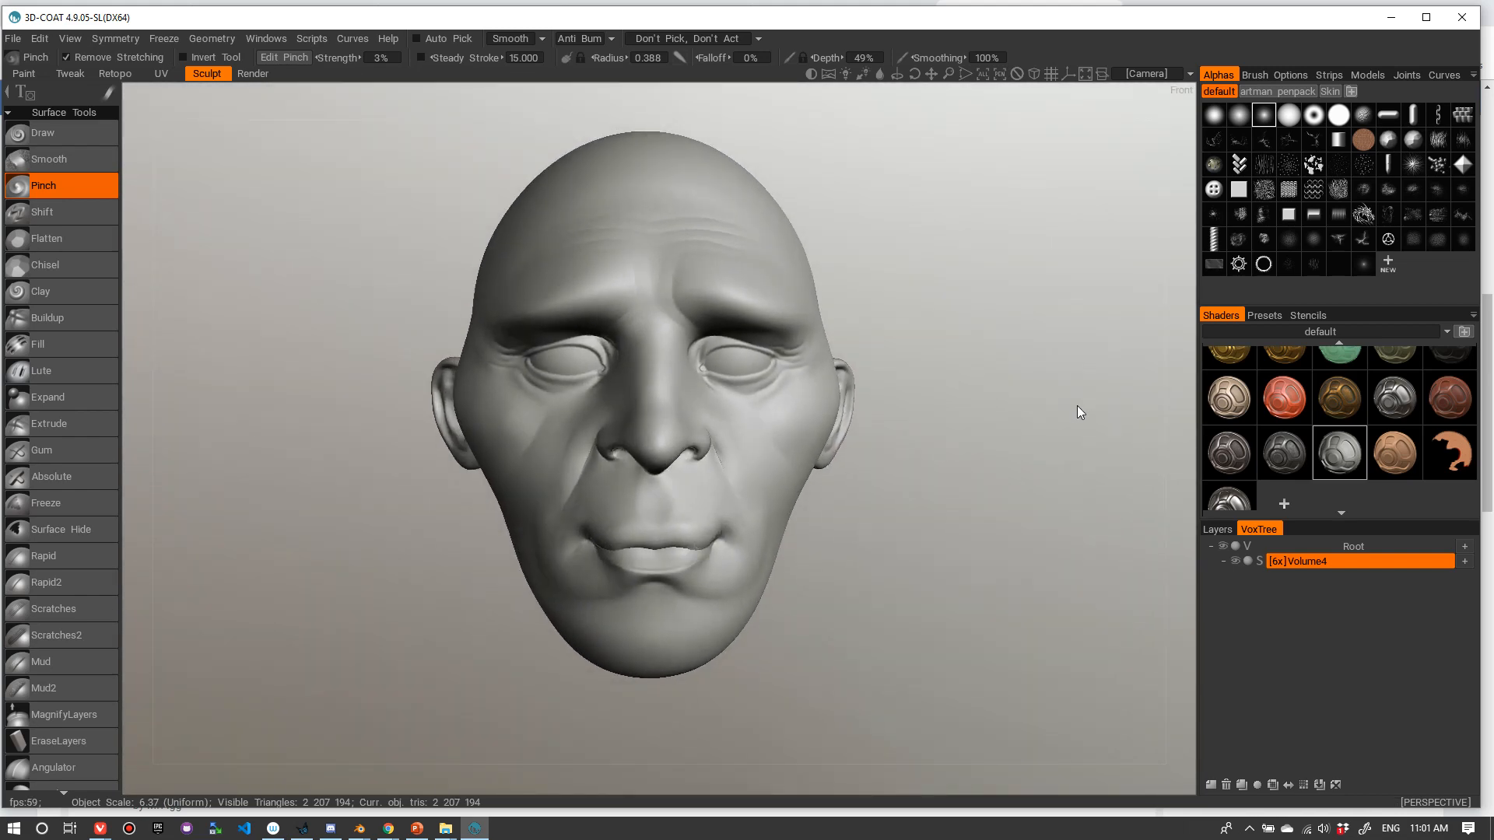
right_click_drag(1078, 406, 1070, 363)
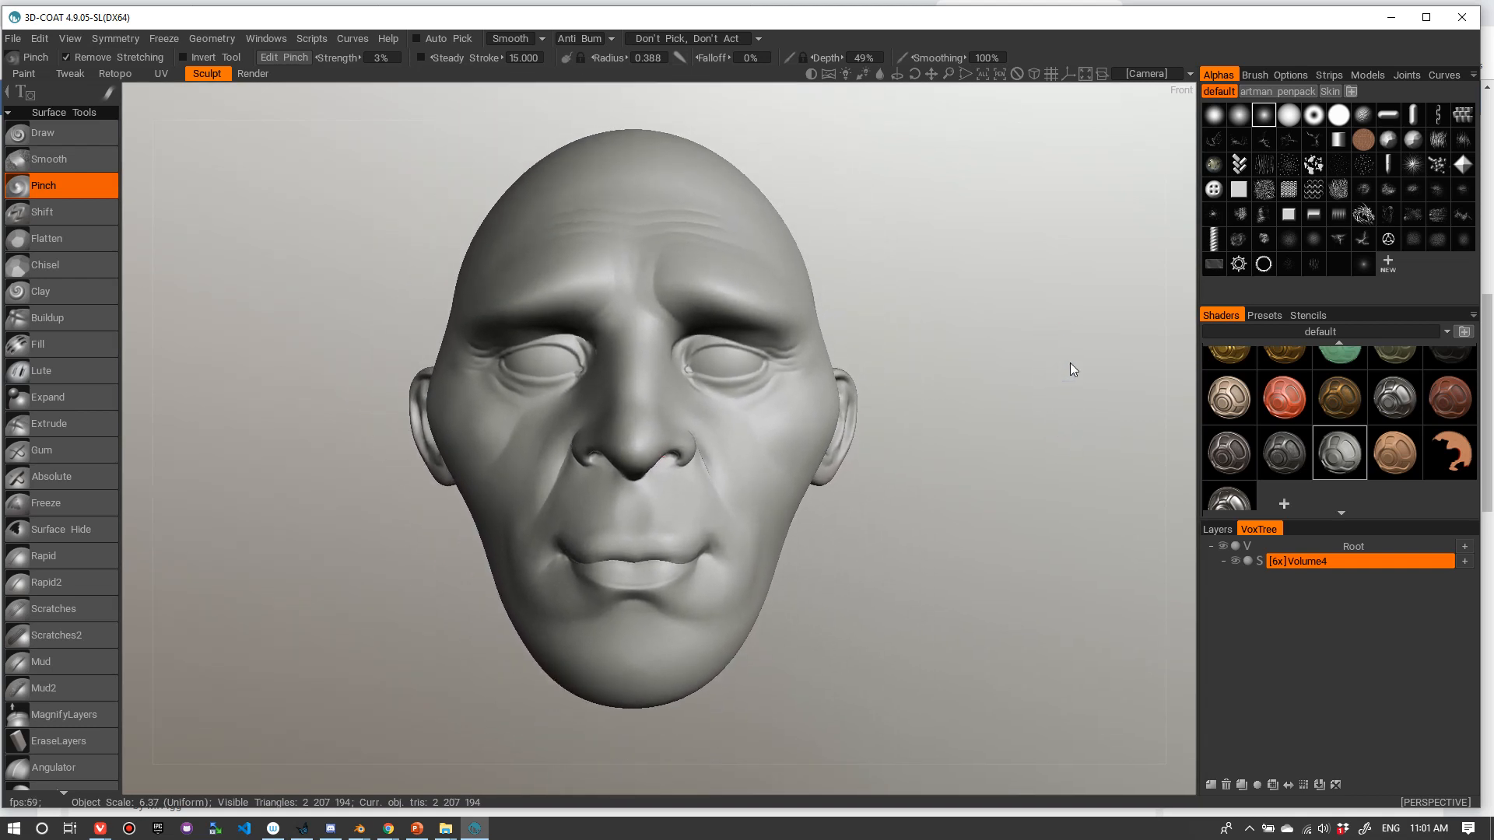
left_click(264, 74)
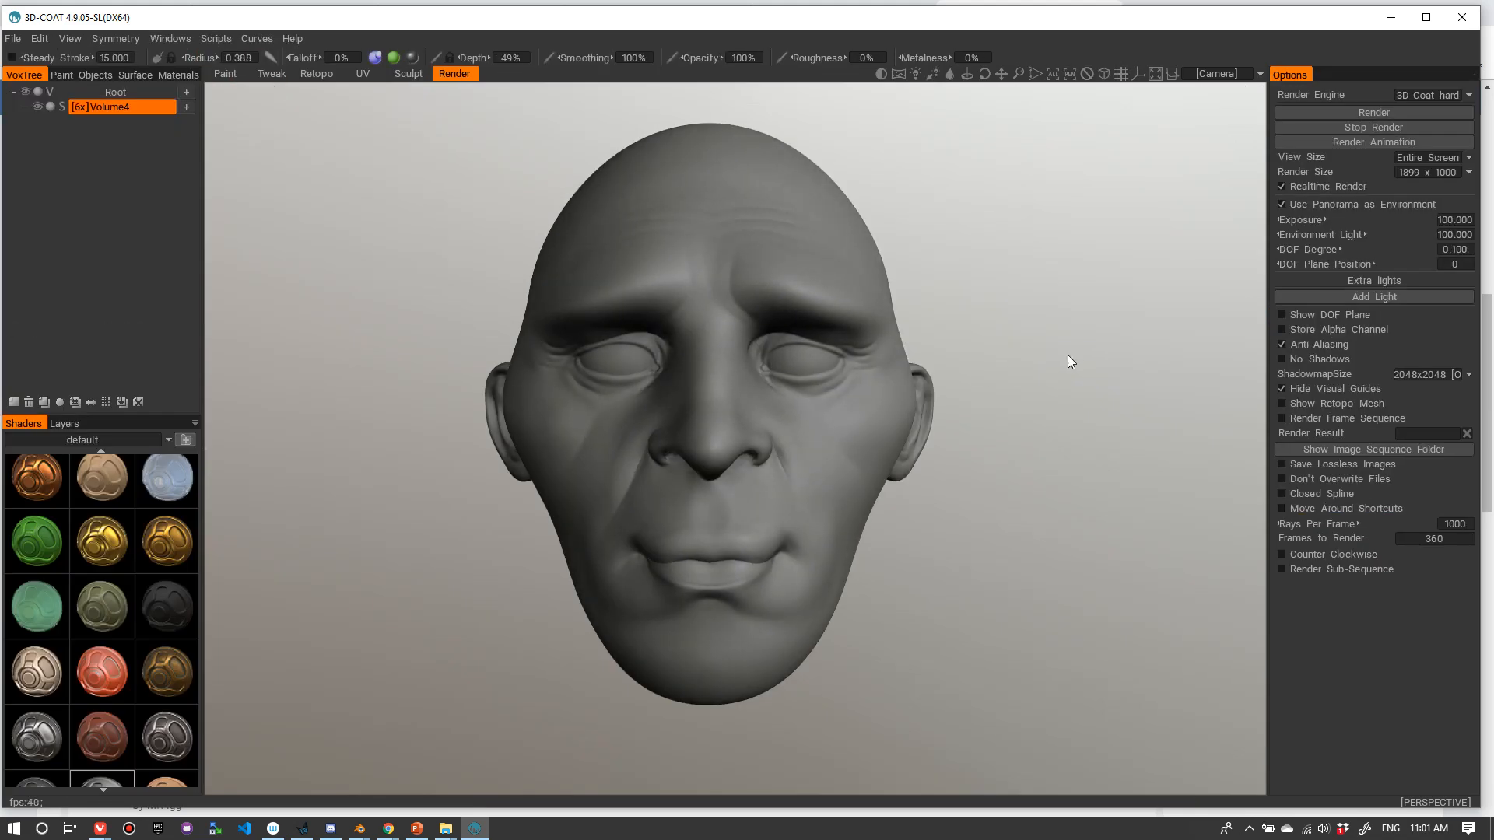
left_click_drag(1082, 366, 1103, 347)
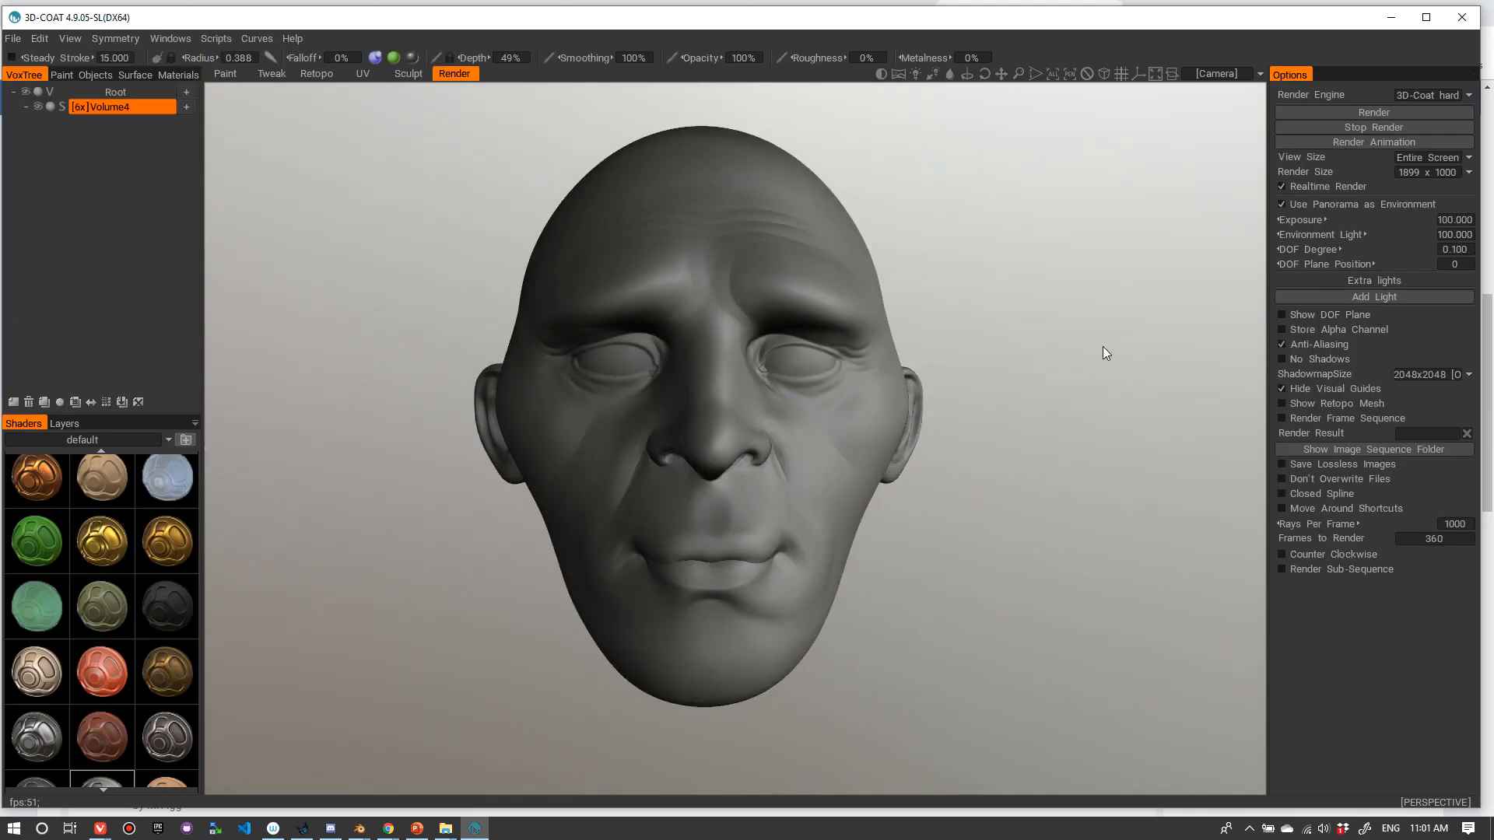
- Apply the light peach skin shader from the Misc category to the head
scroll(124, 642, "down", 3)
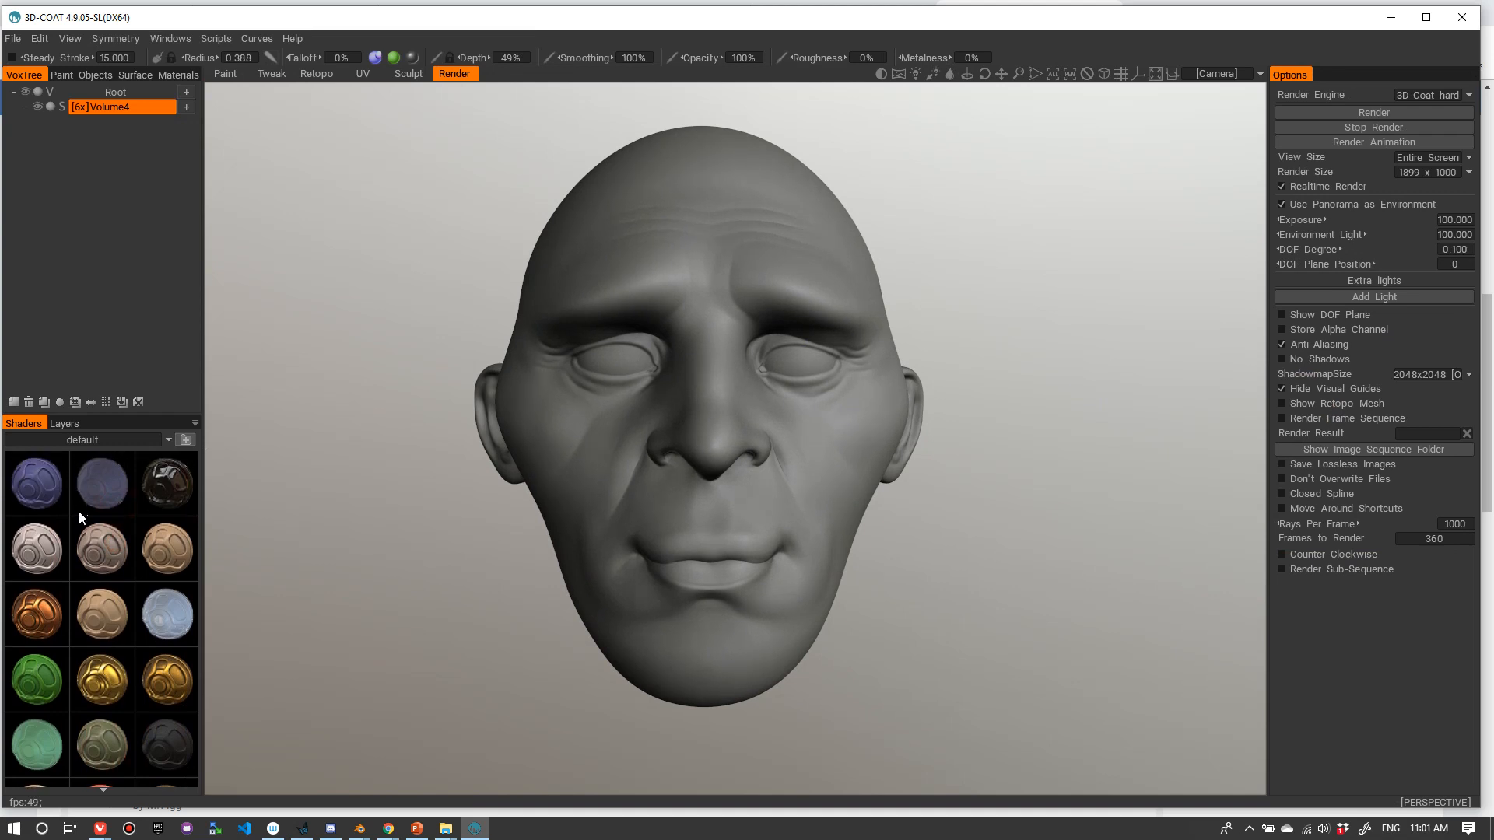
scroll(106, 493, "up", 4)
left_click(109, 441)
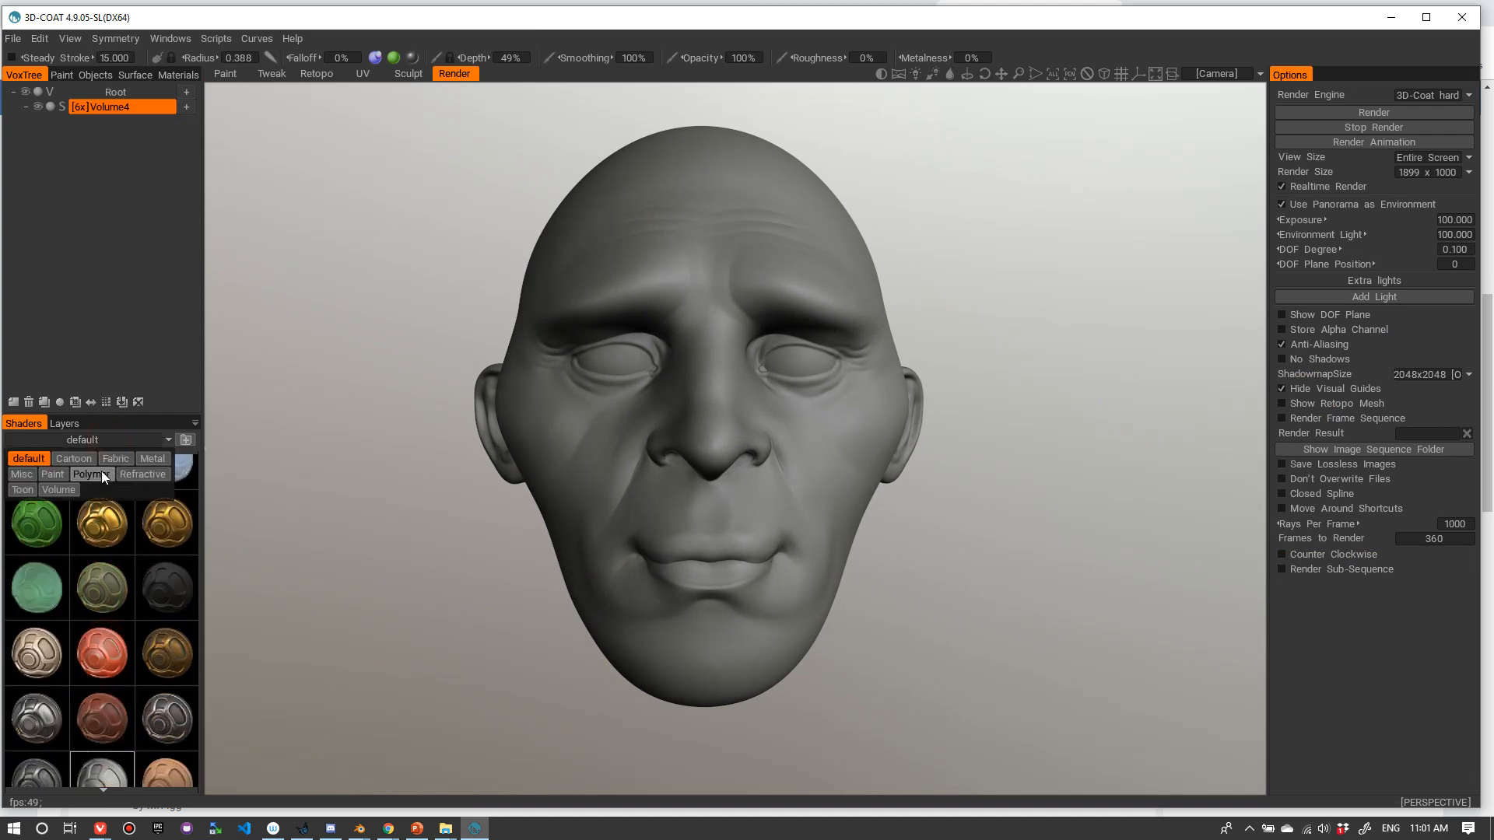
left_click(23, 474)
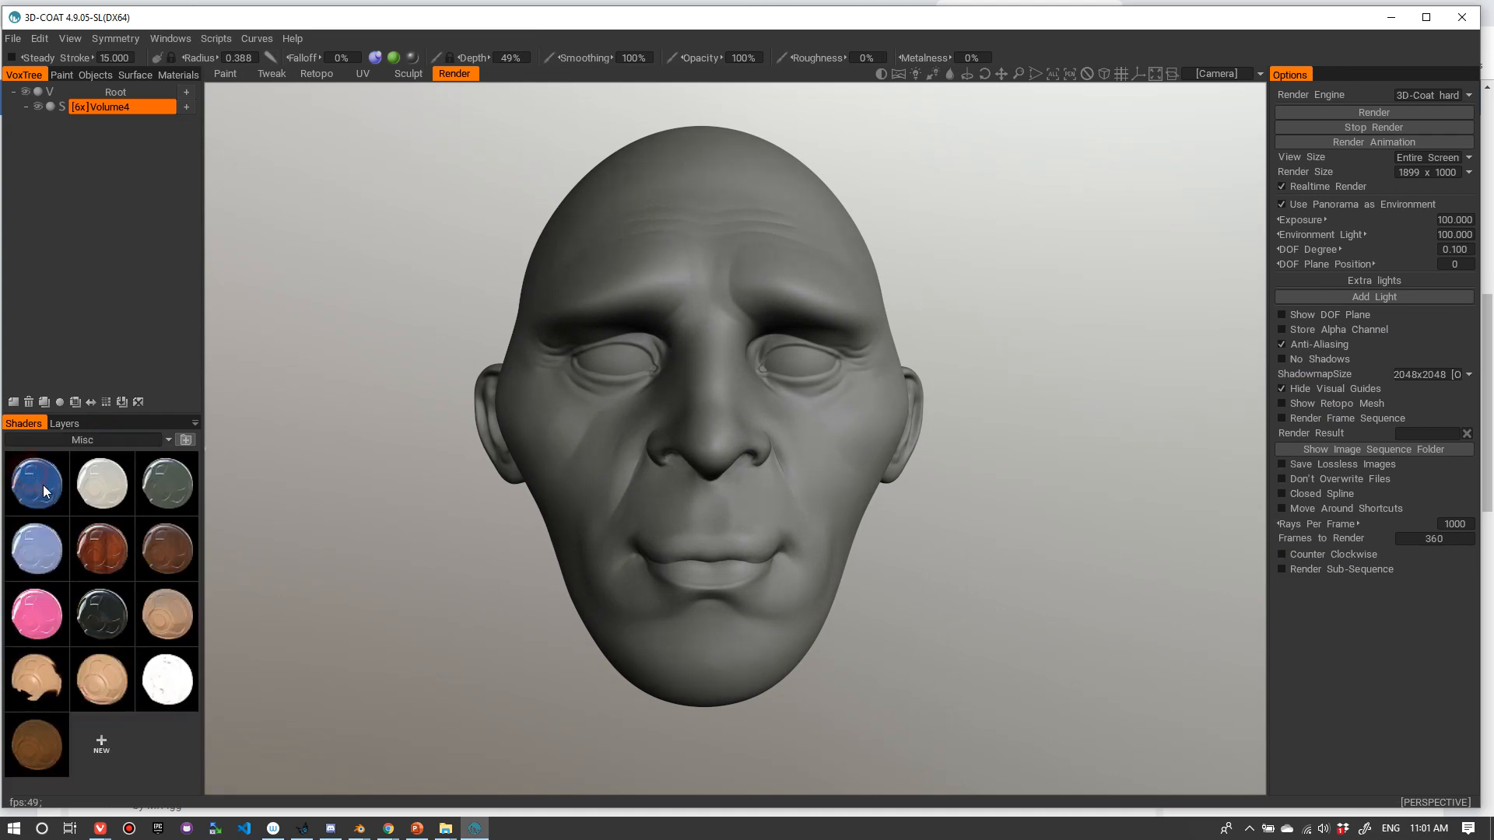
left_click(108, 685)
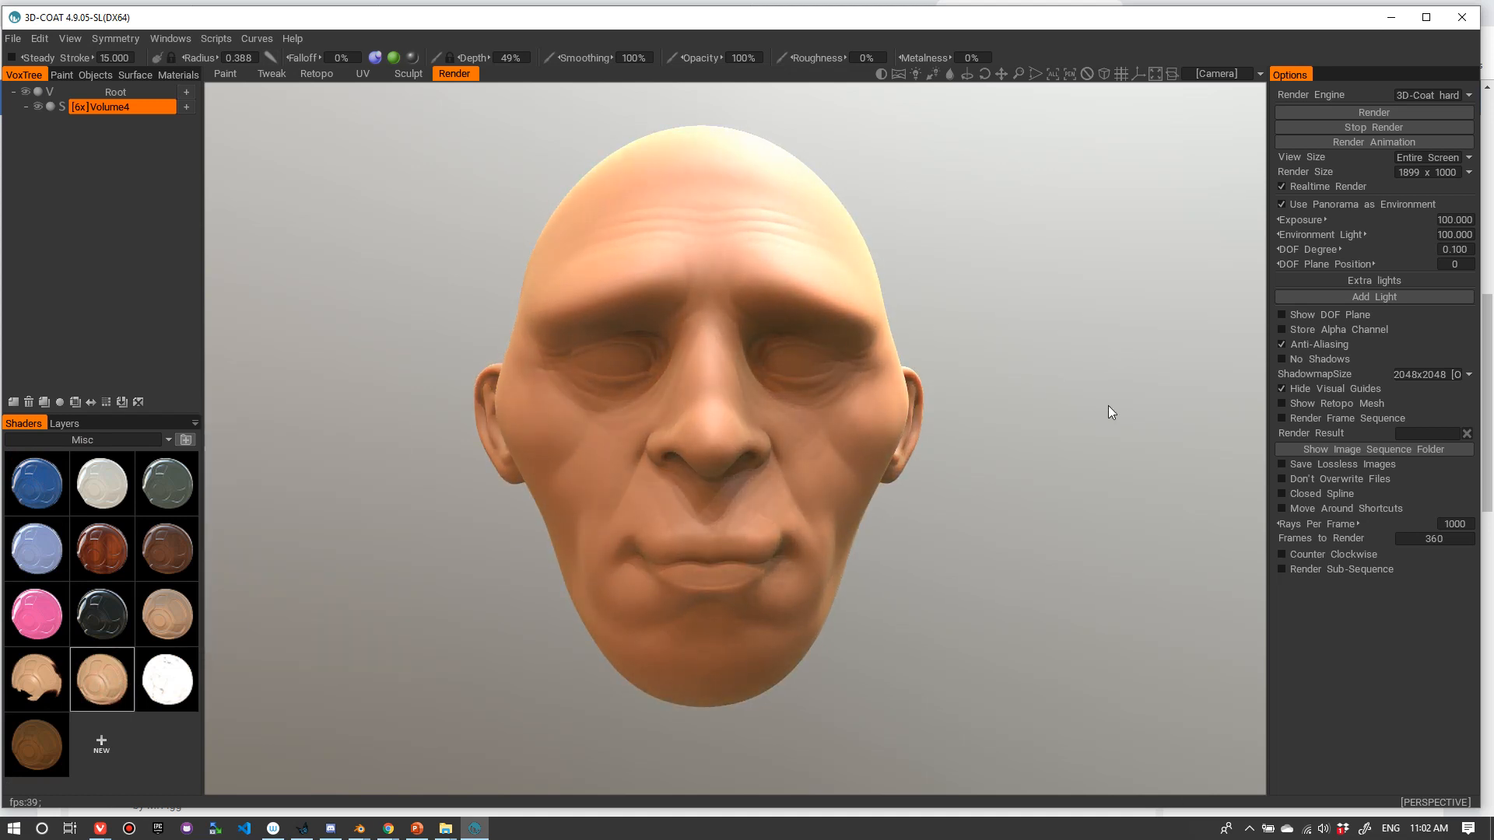
- Add an extra light to the scene and set its color to pale cyan
left_click(1407, 298)
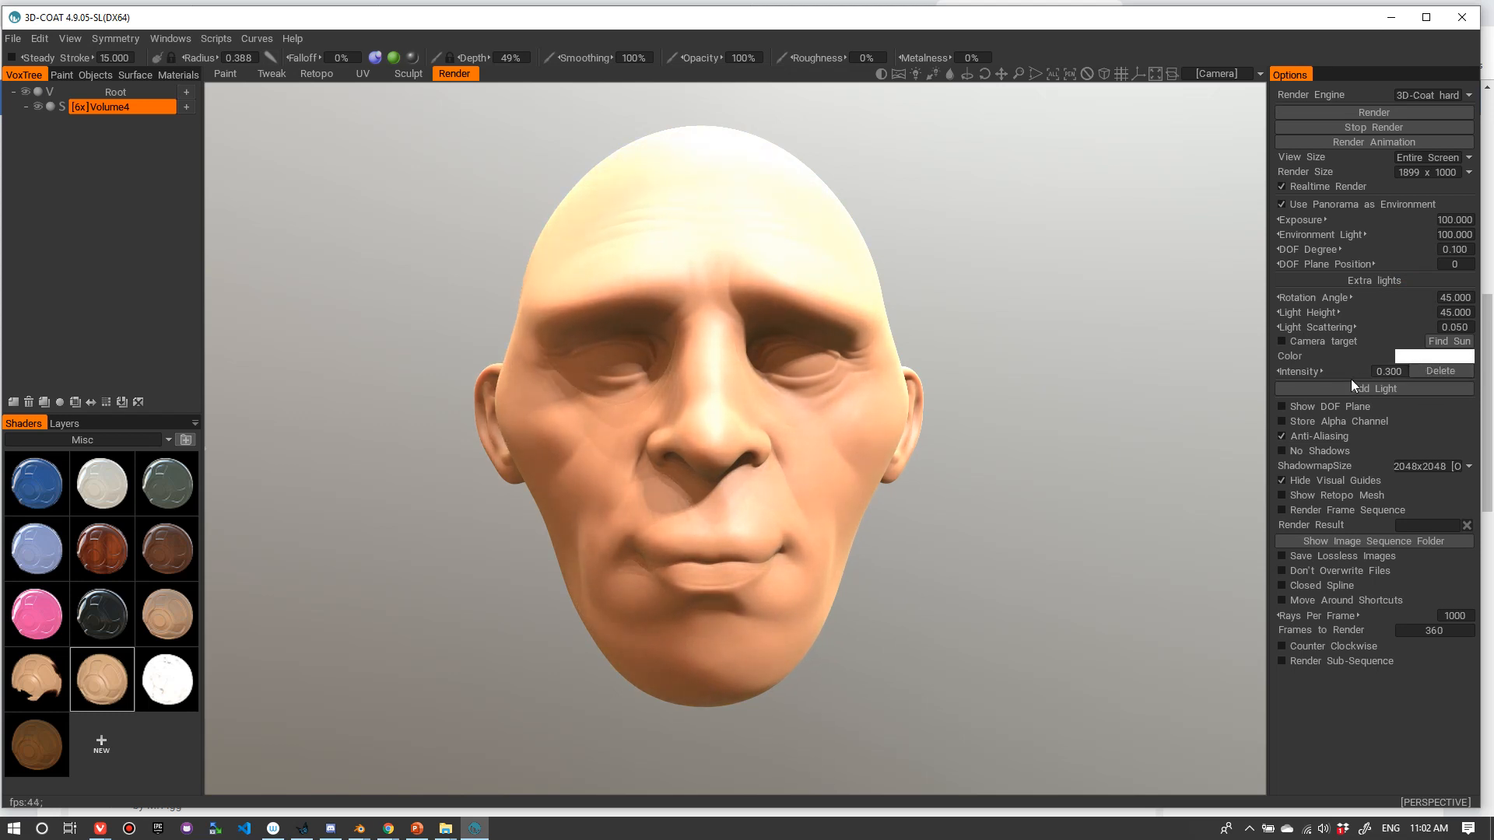
left_click(1434, 357)
left_click(713, 427)
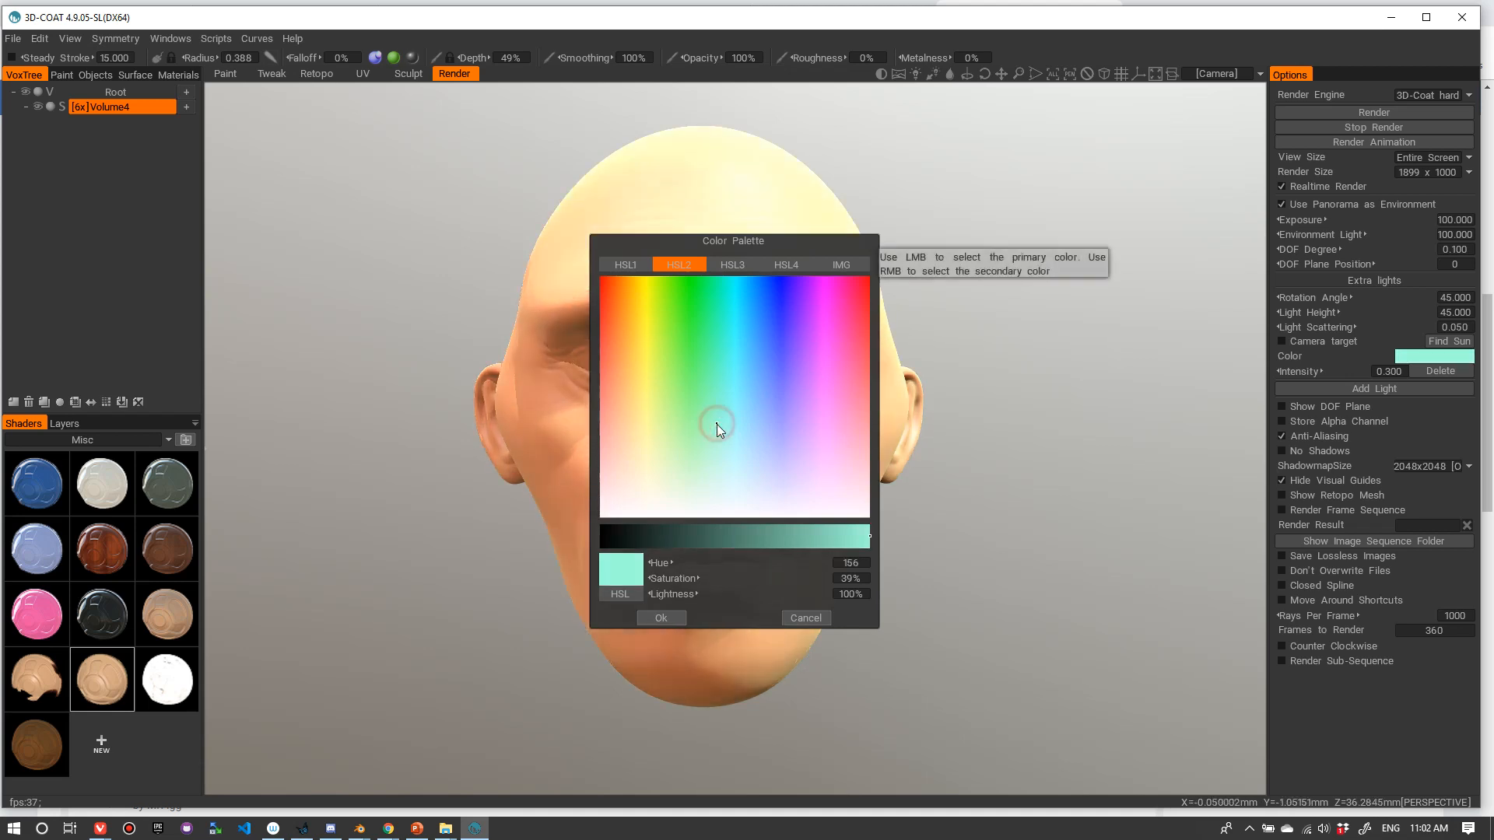
mouse_move(711, 431)
left_mouse_down()
mouse_move(716, 352)
mouse_move(731, 453)
left_mouse_up()
left_click(667, 620)
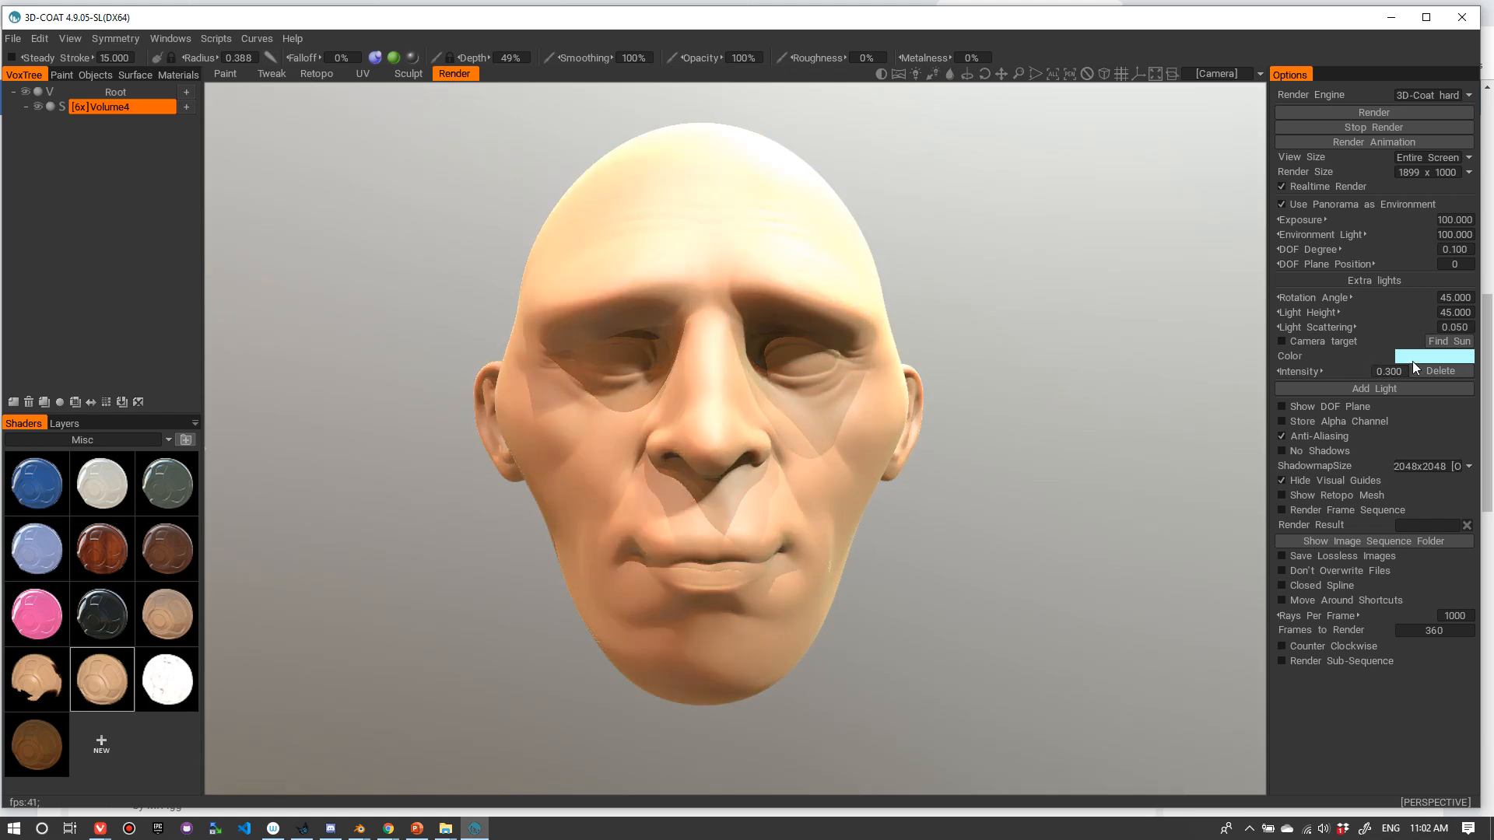
- Add a second extra light with a rotation angle of -45 and a light height of -60
left_click(1400, 389)
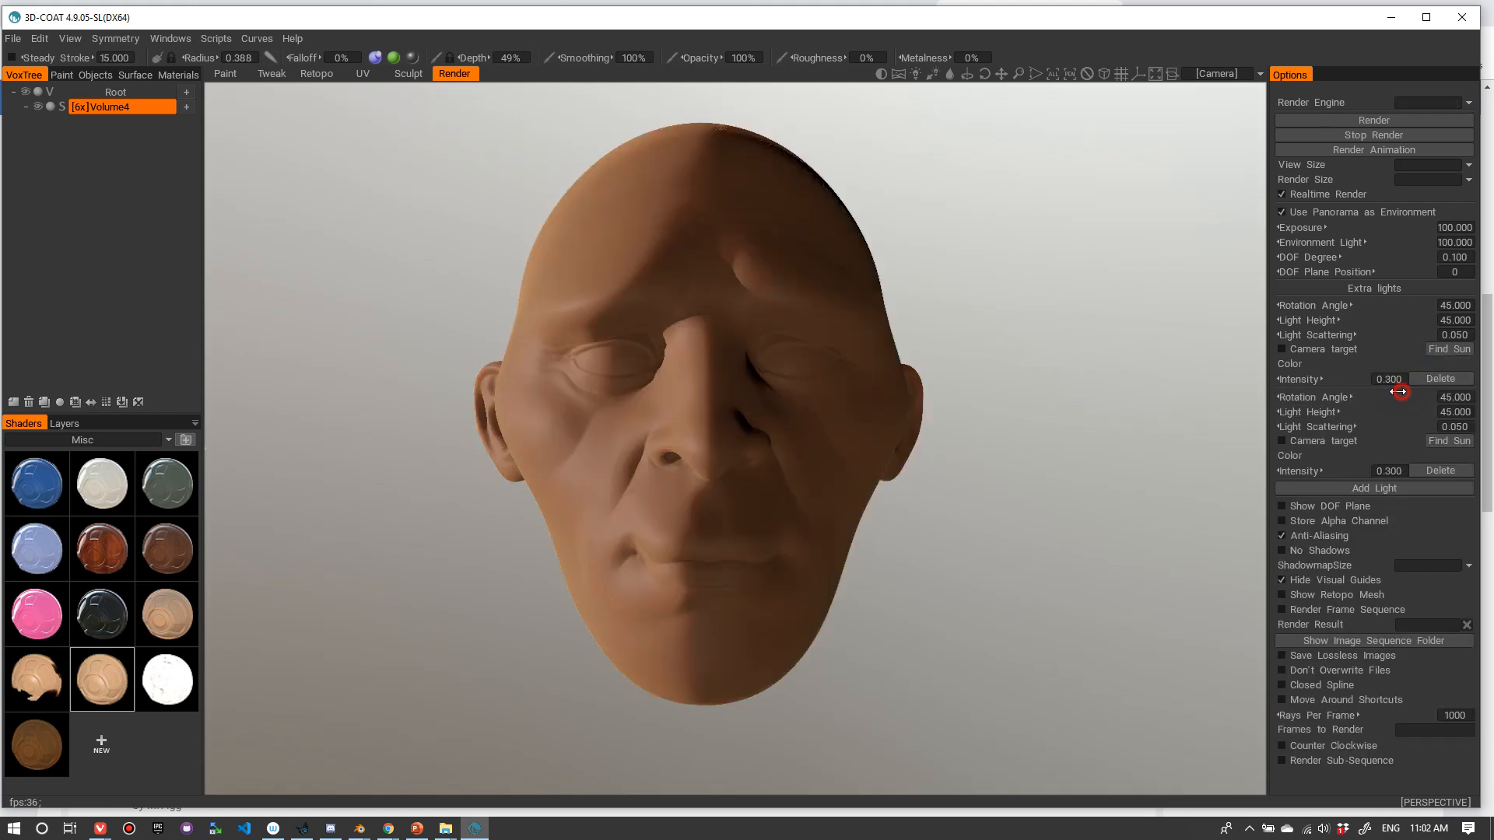
left_click(1450, 389)
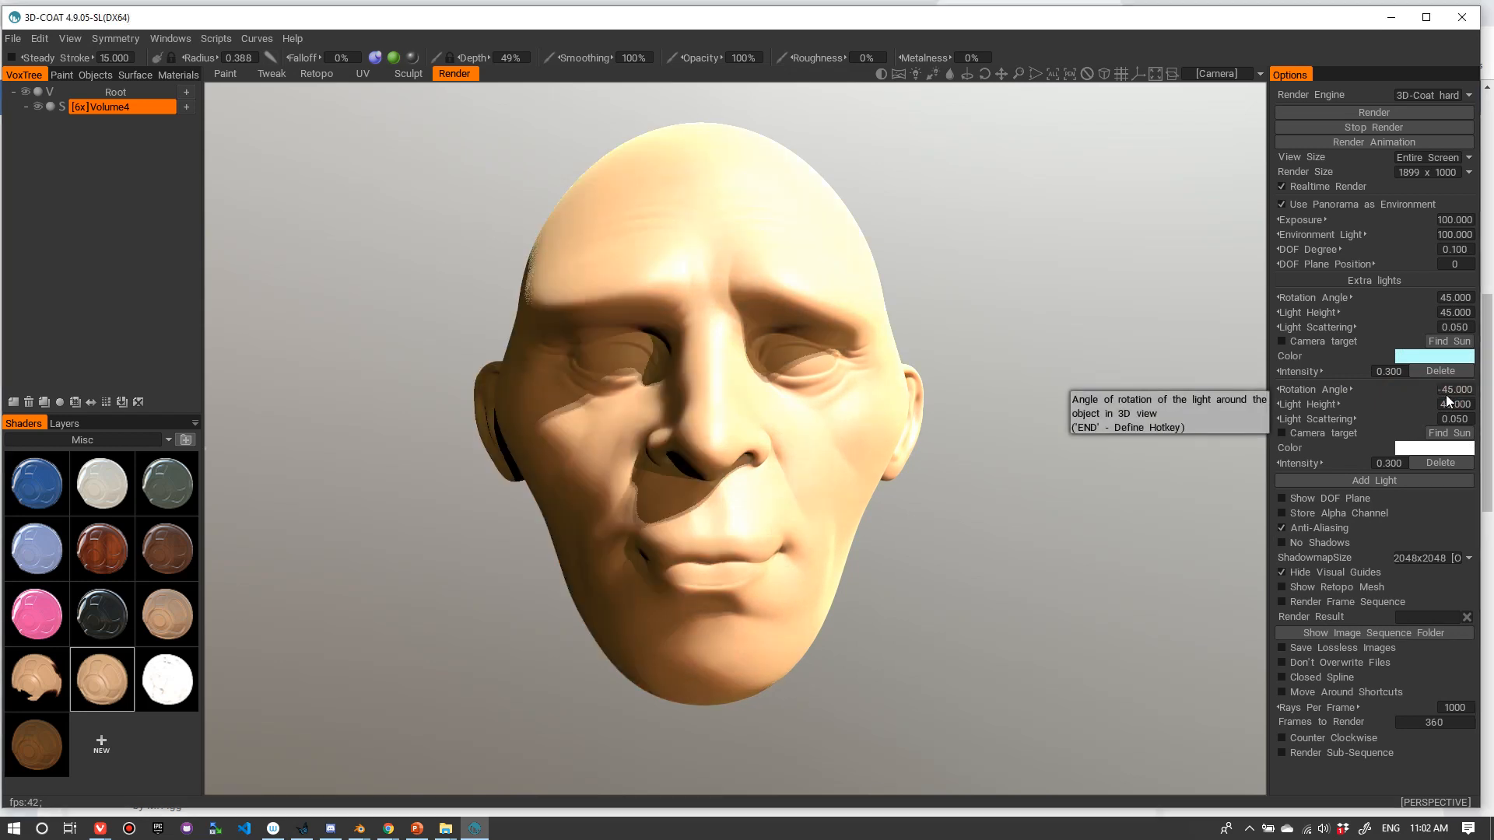
left_click(1453, 403)
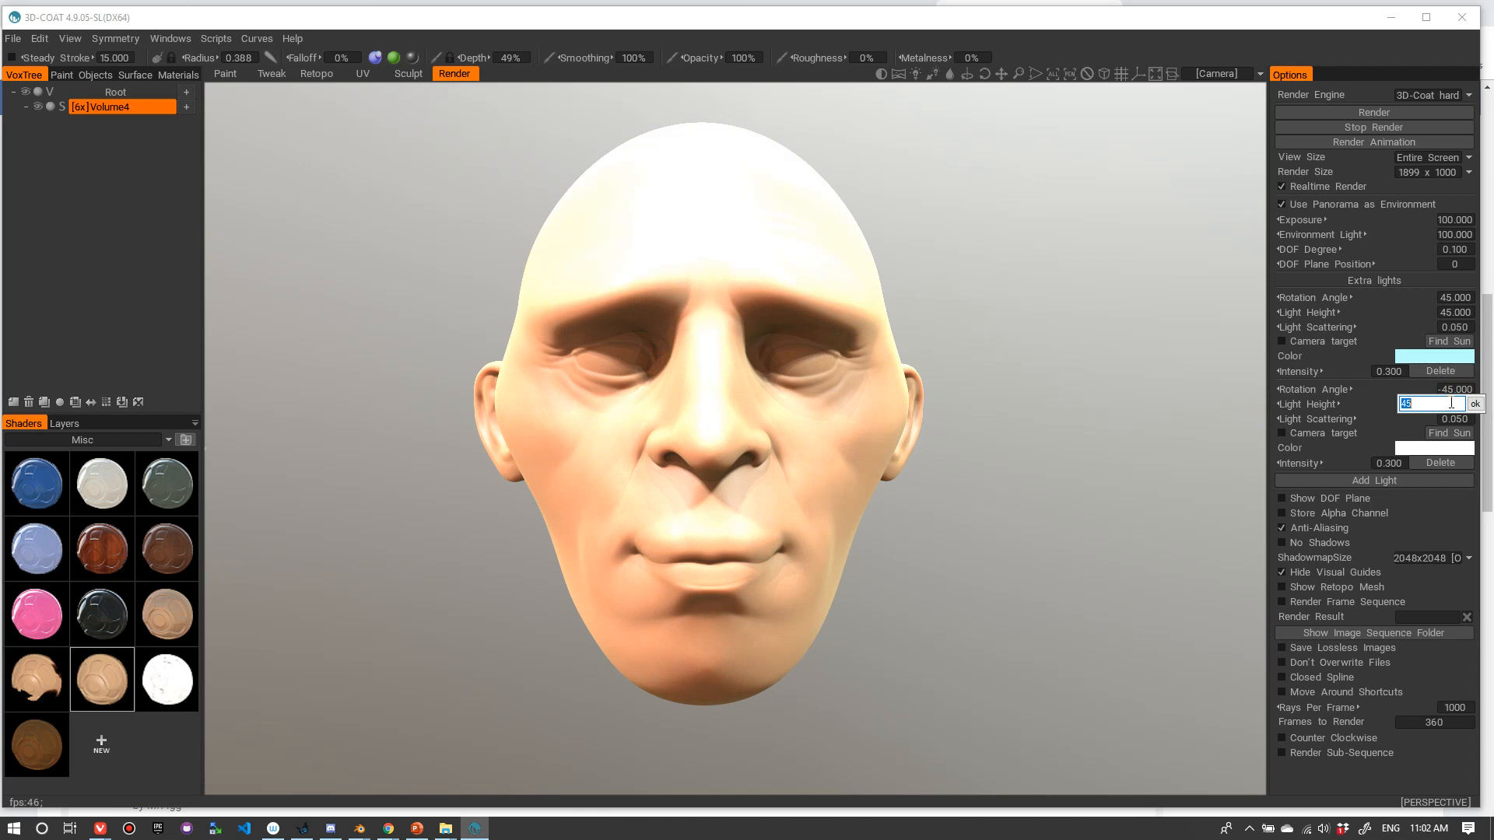
type("-60")
key("Return")
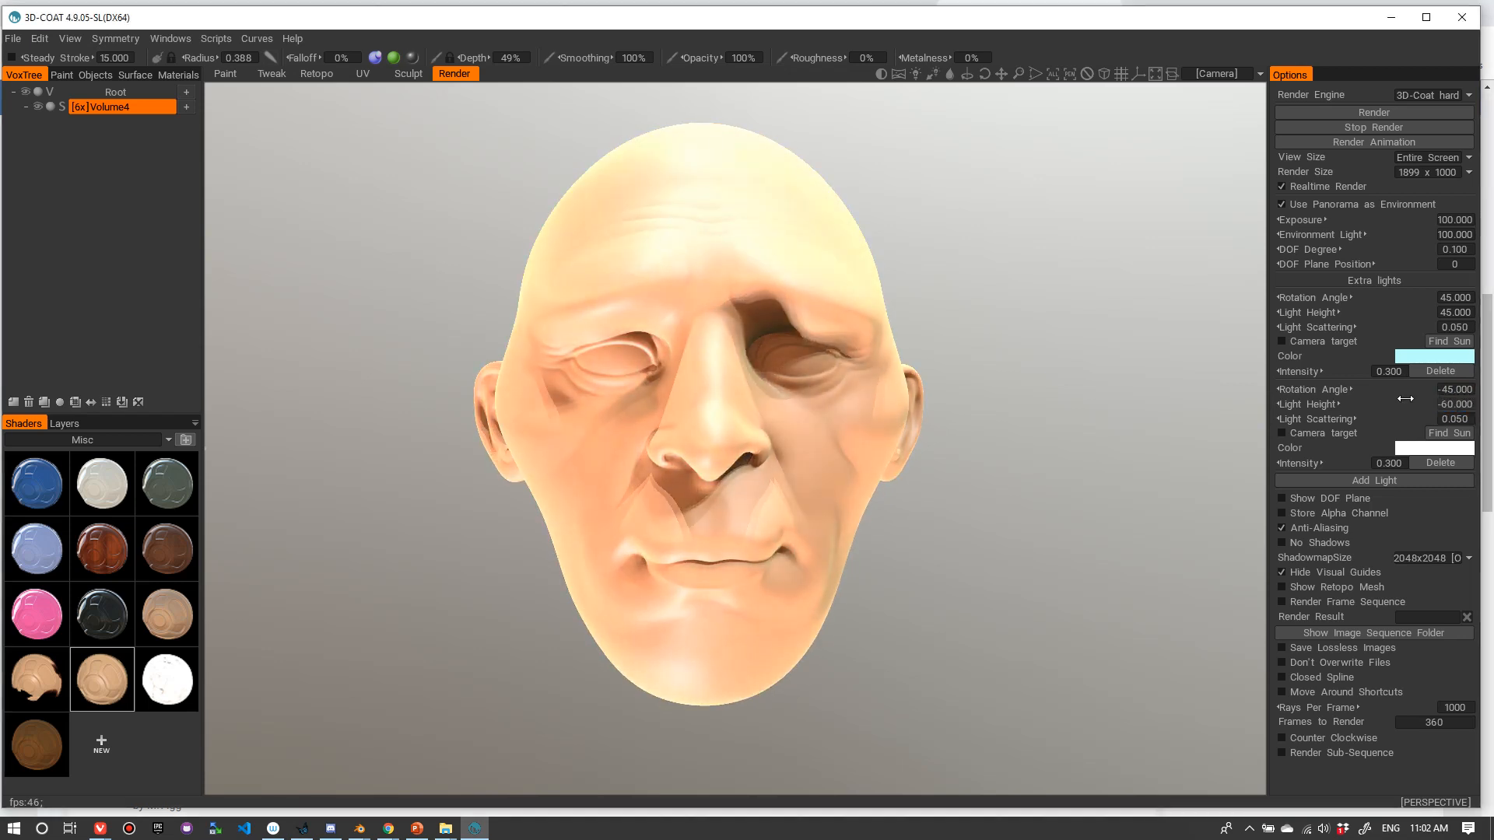
- Set the second extra light's intensity to 0.15 and its color to dark green with hue 148, saturation 42% and lightness 37%
left_click(1400, 463)
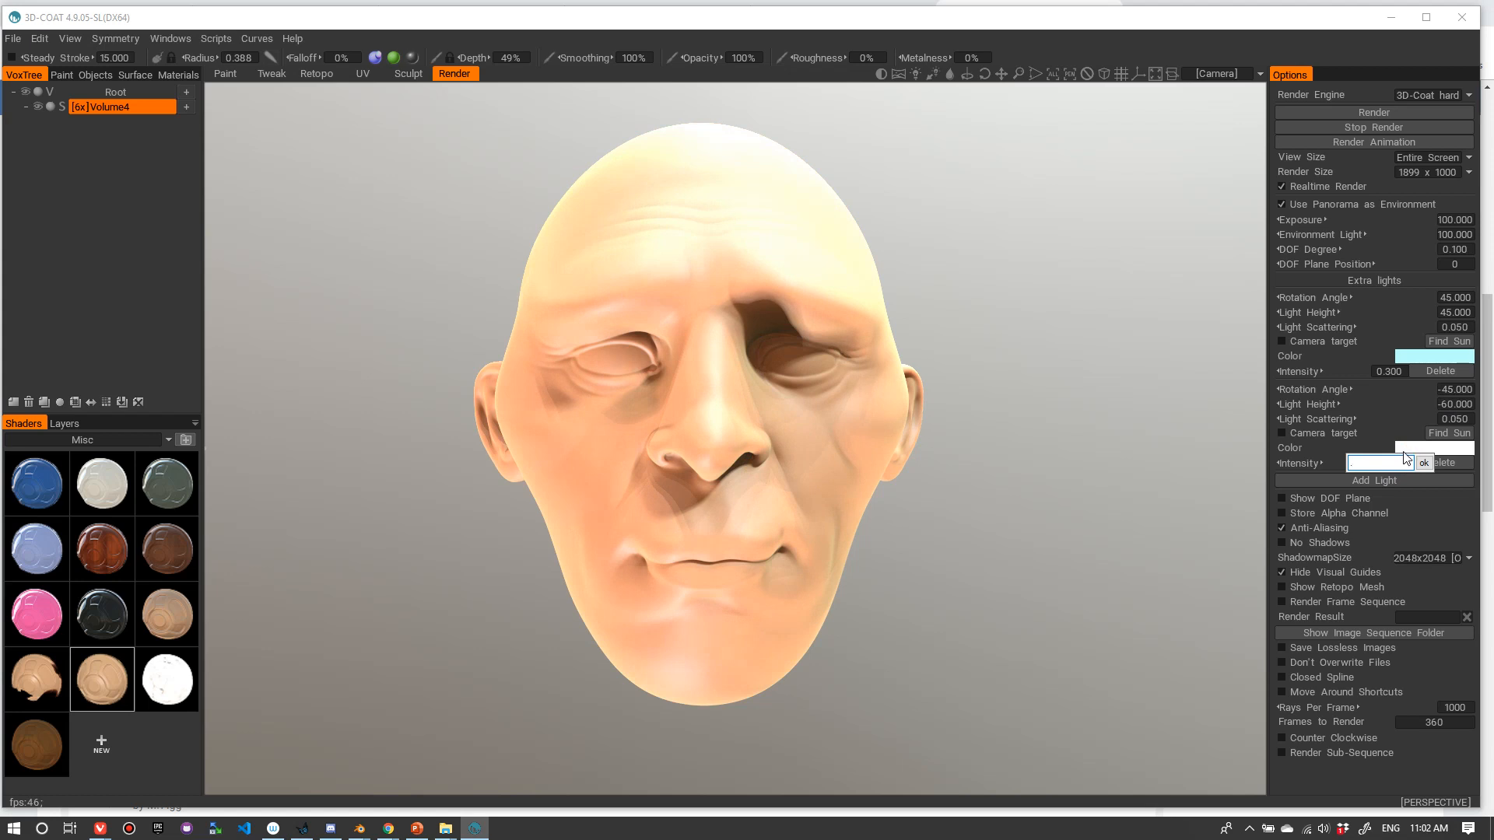
key("Return")
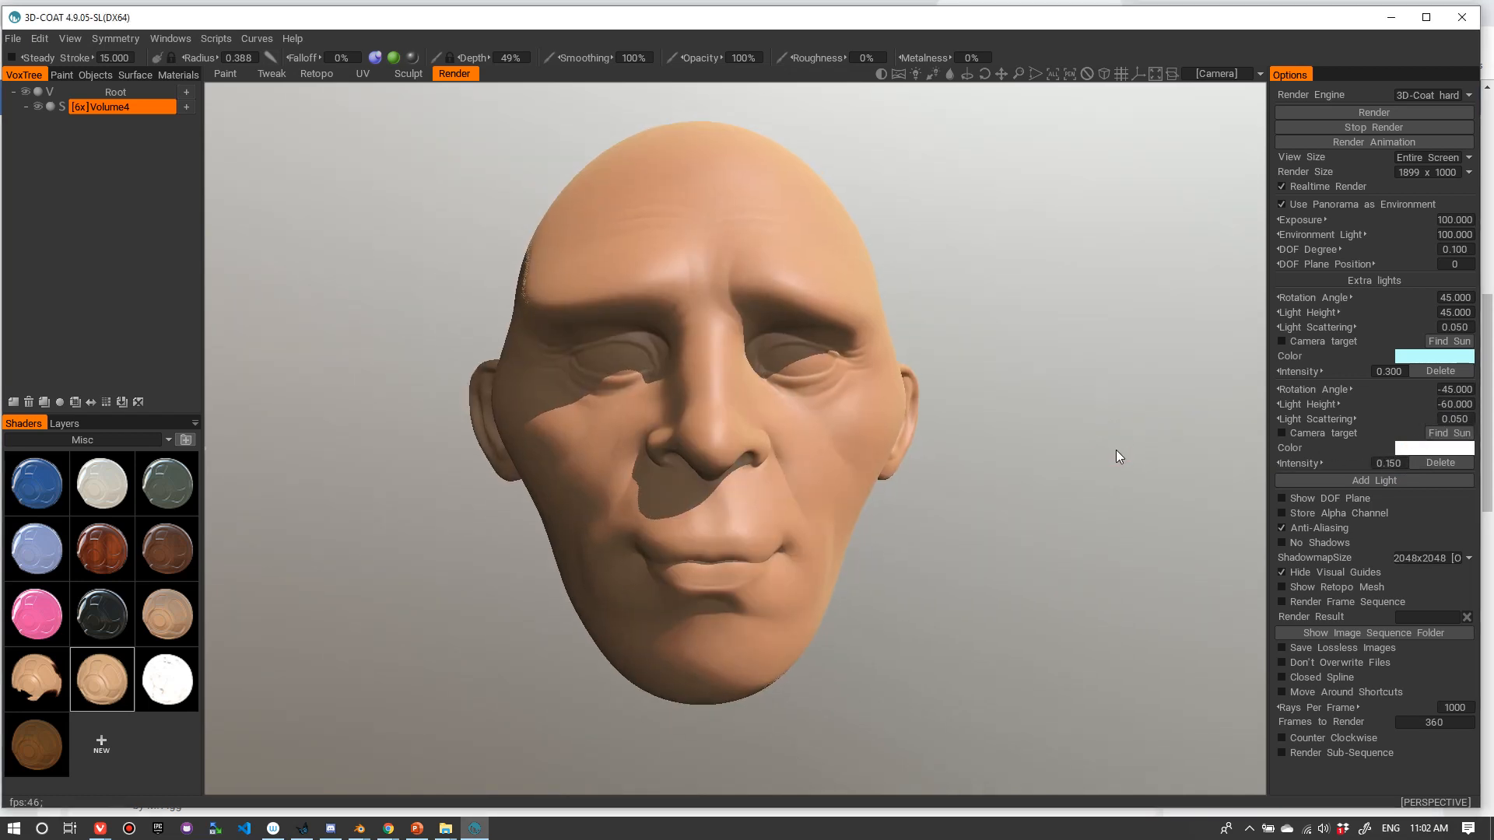
left_click(1434, 448)
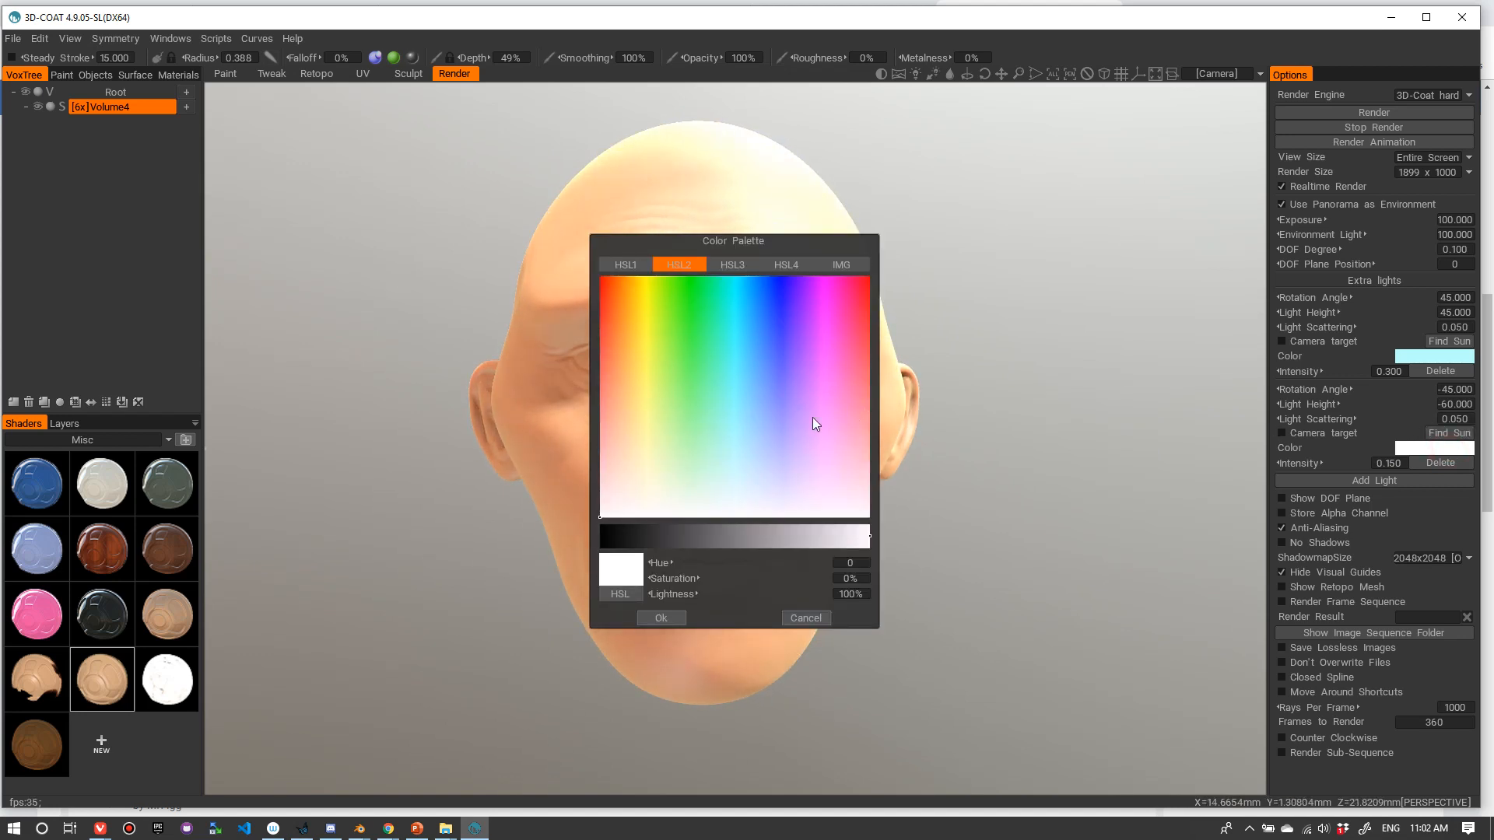
left_click_drag(714, 396, 712, 412)
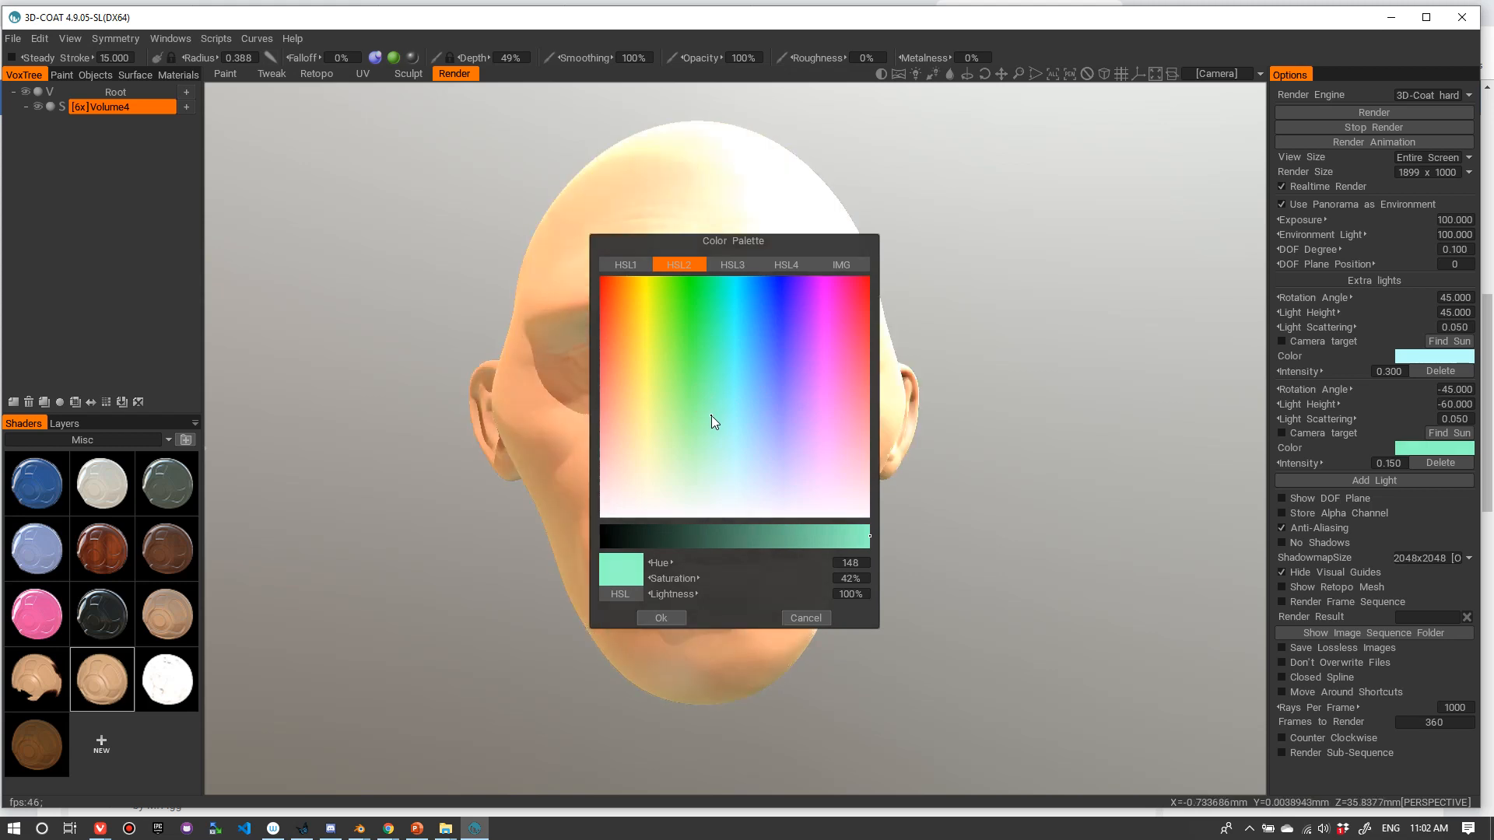
left_click(711, 535)
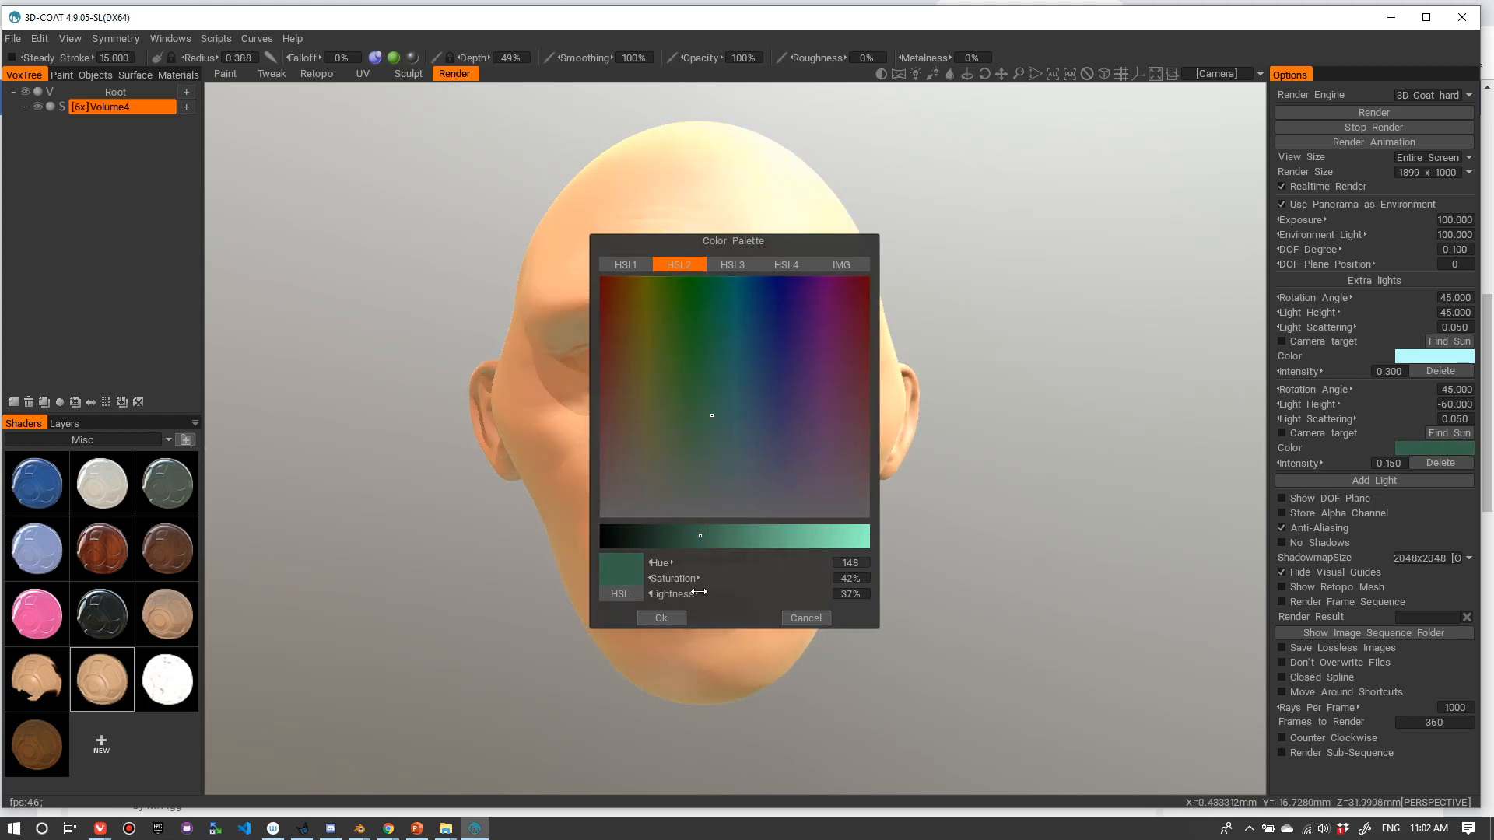
left_click(663, 618)
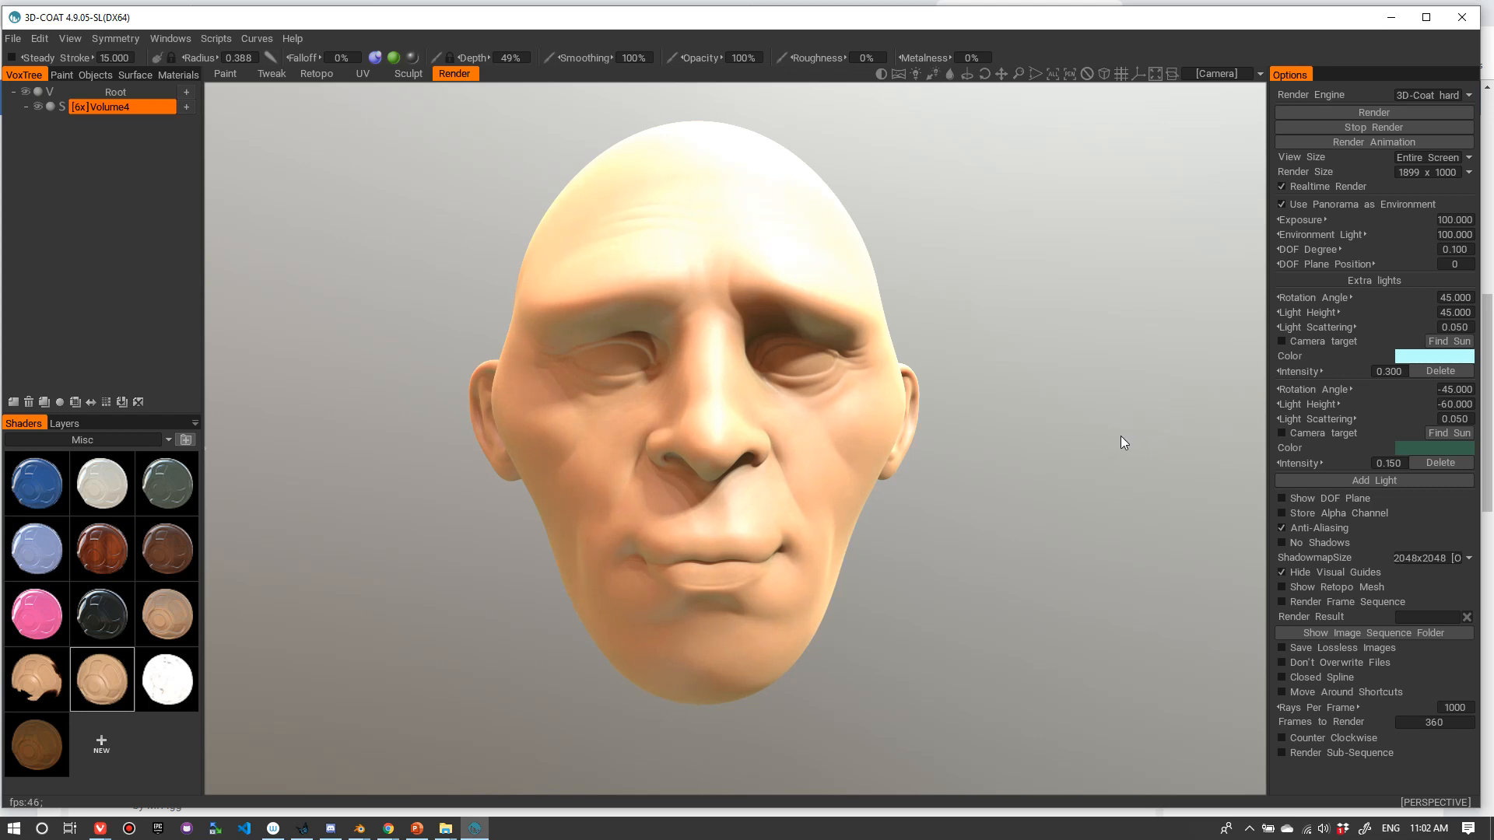
- Lower the intensity of the pale cyan extra light to 0.2
left_click(1389, 372)
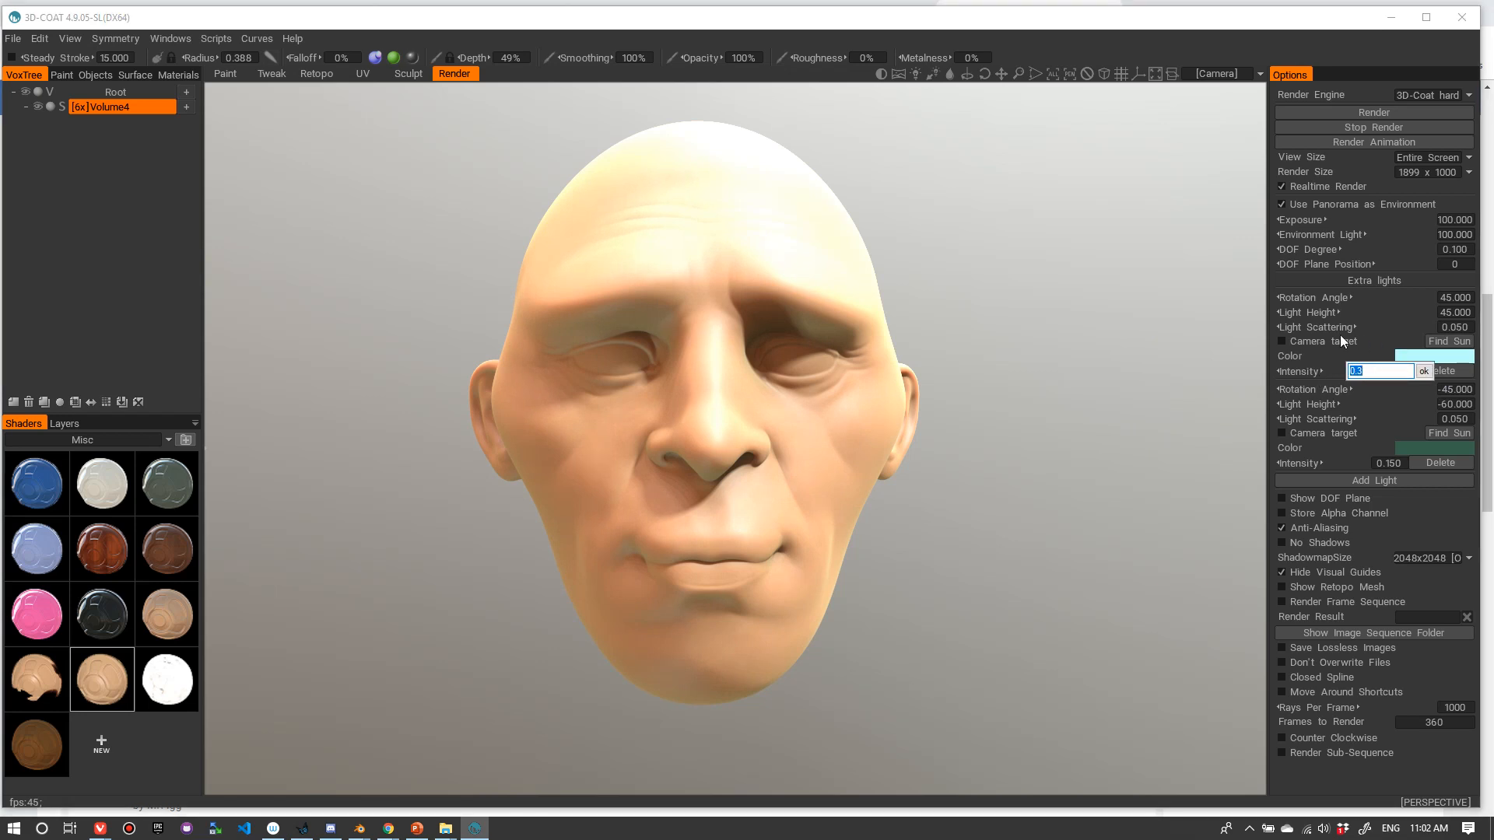
type(".2")
key("Return")
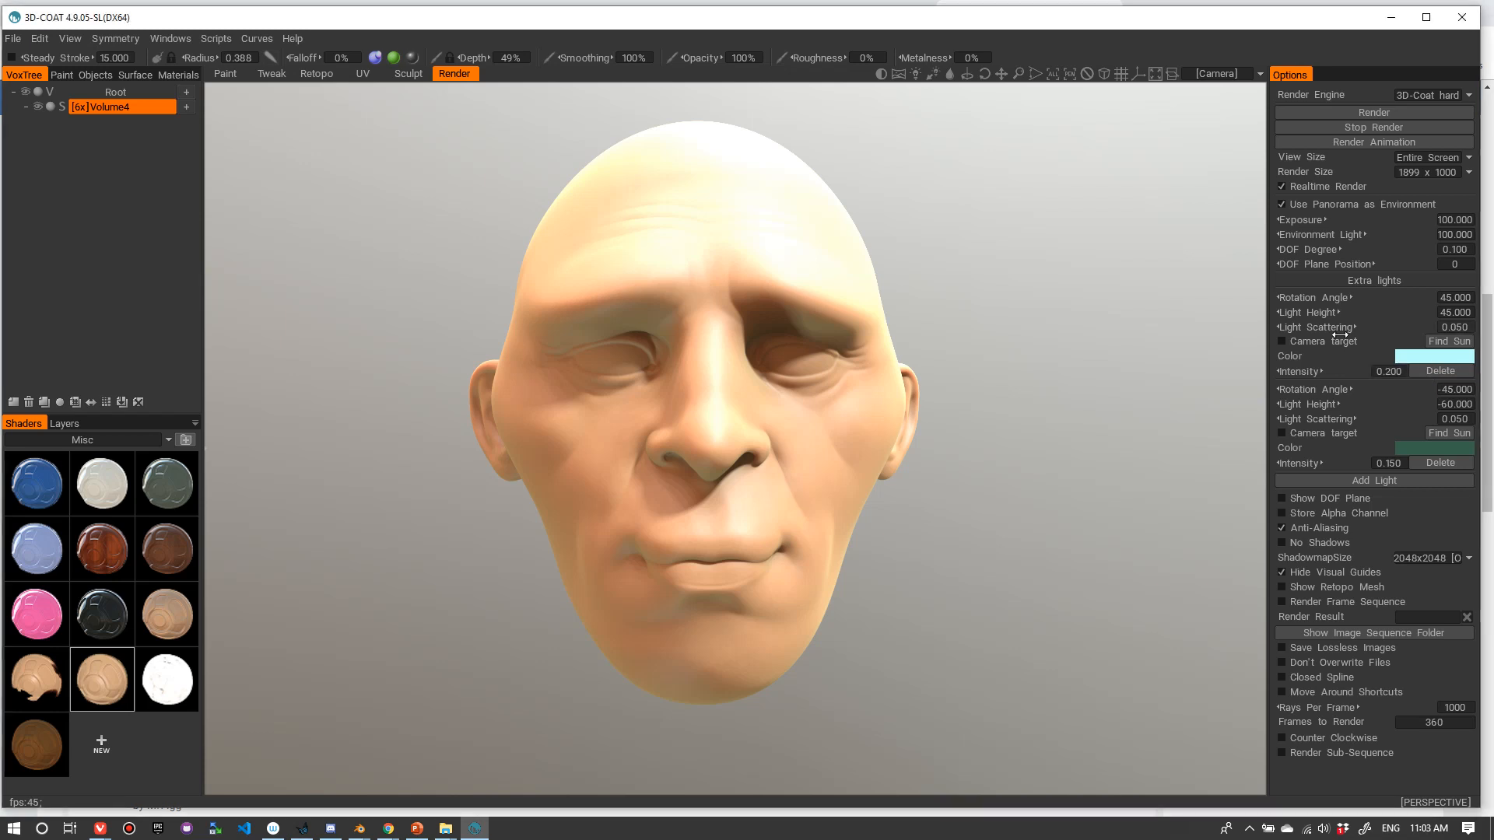
mouse_move(1131, 400)
left_mouse_down()
mouse_move(1123, 384)
mouse_move(1140, 394)
left_mouse_up()
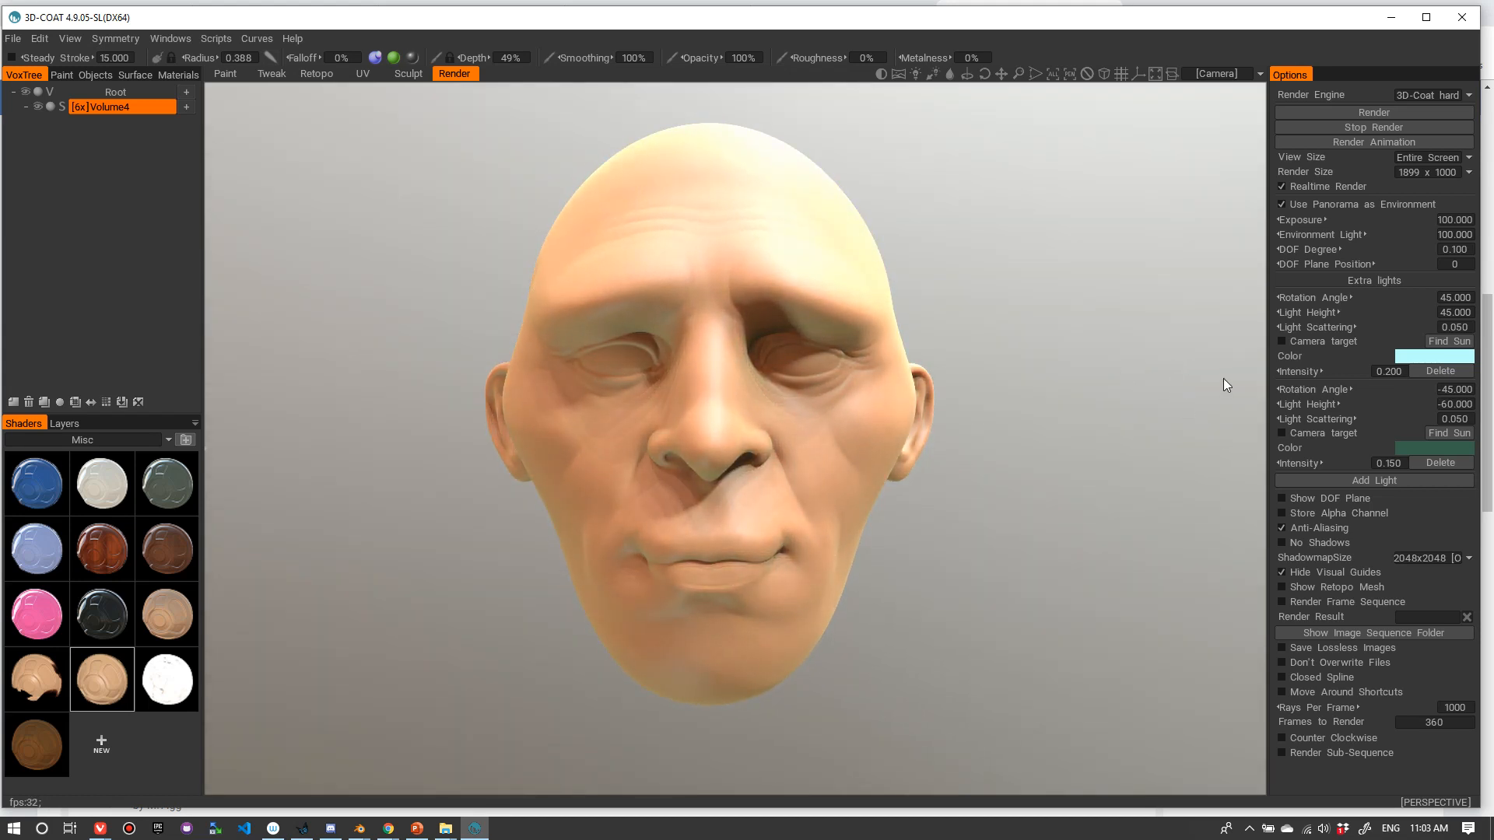
- Add a third extra light with rotation angle -150, light height 10 and intensity 0.6
left_click(1367, 479)
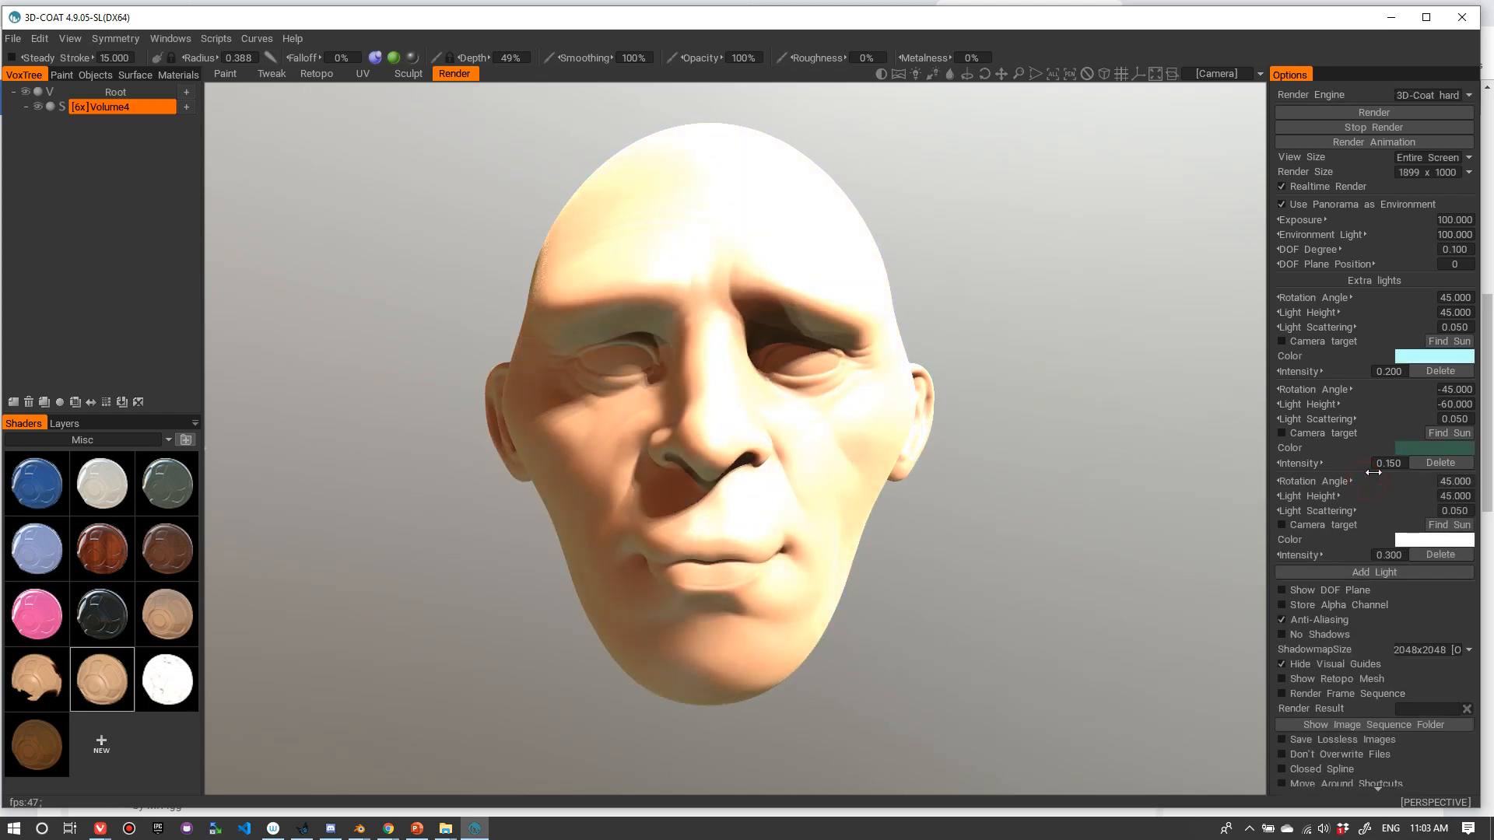
left_click(1453, 481)
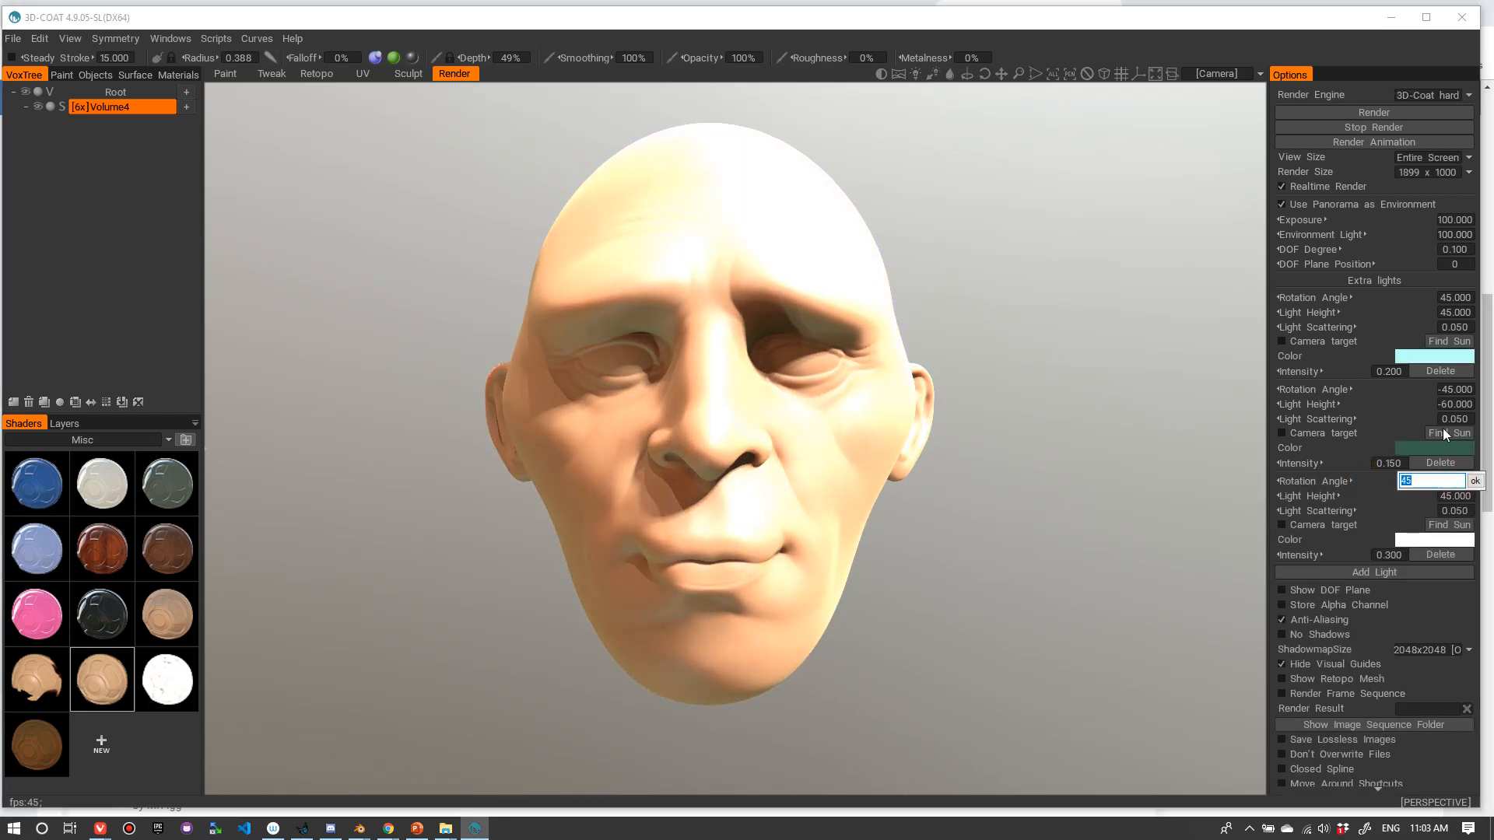
type("-150")
key("Return")
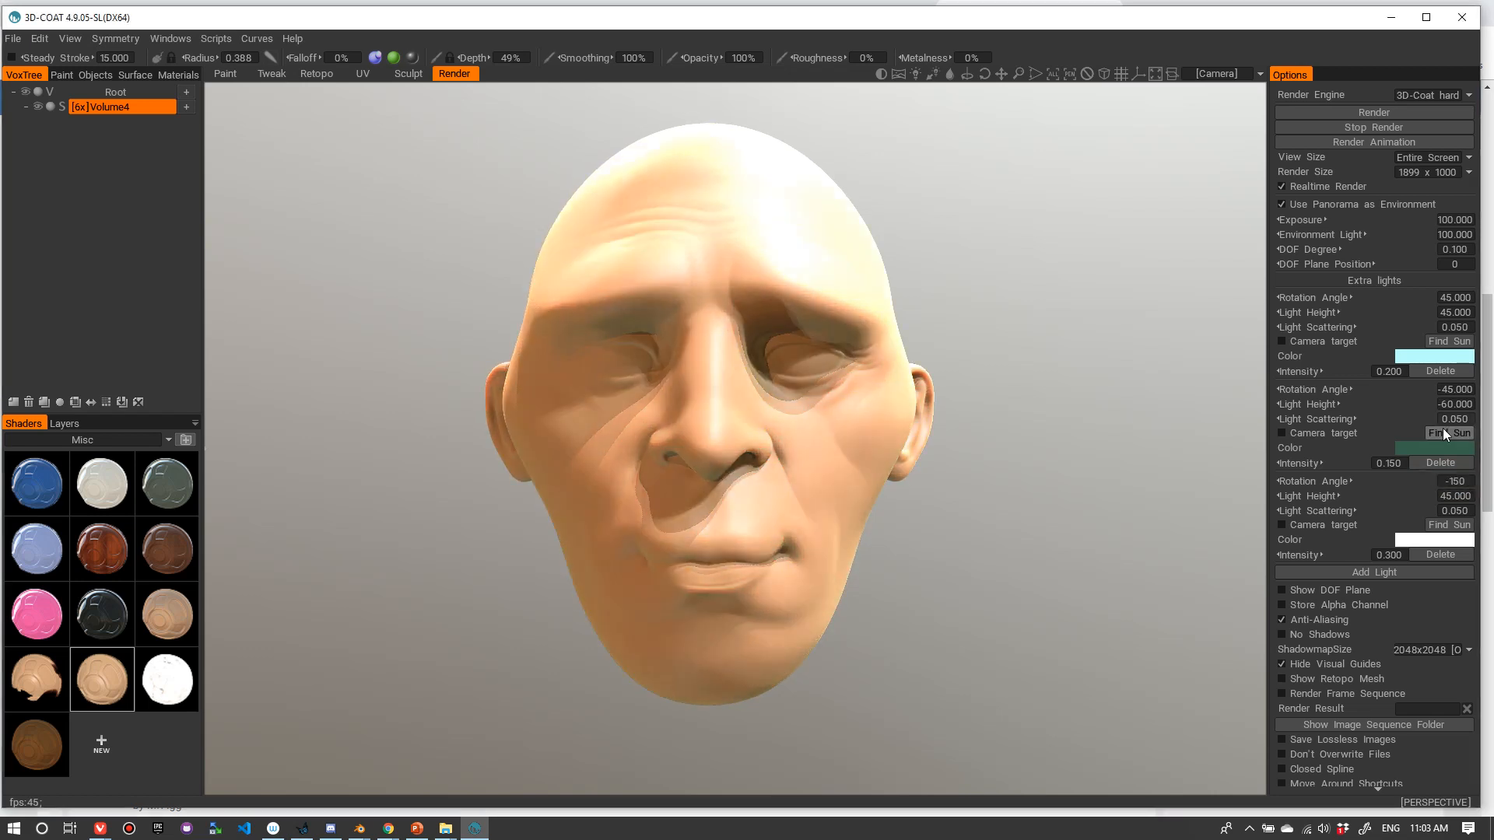
left_click(1454, 496)
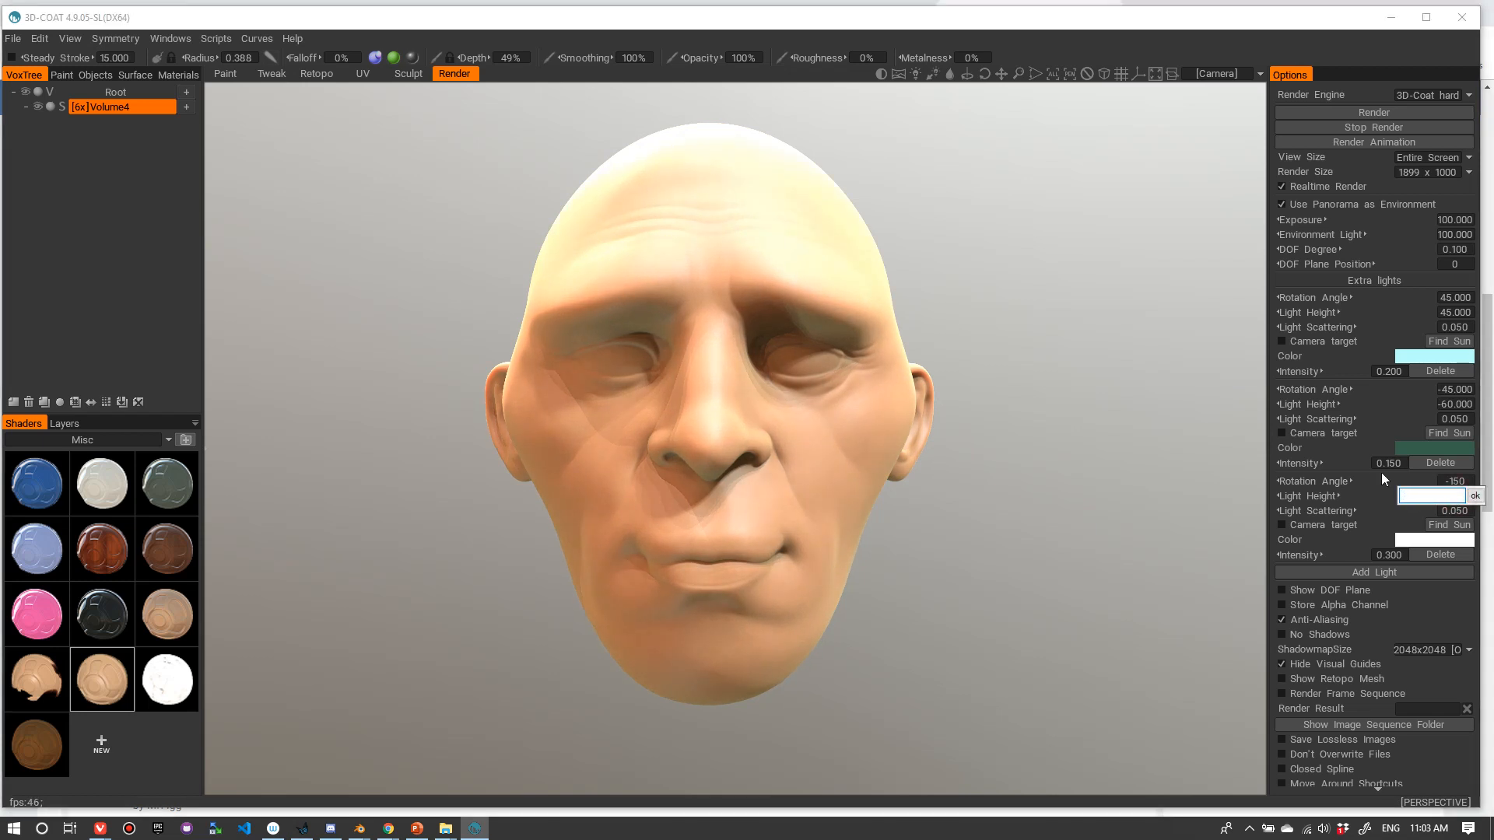
type("10")
key("Return")
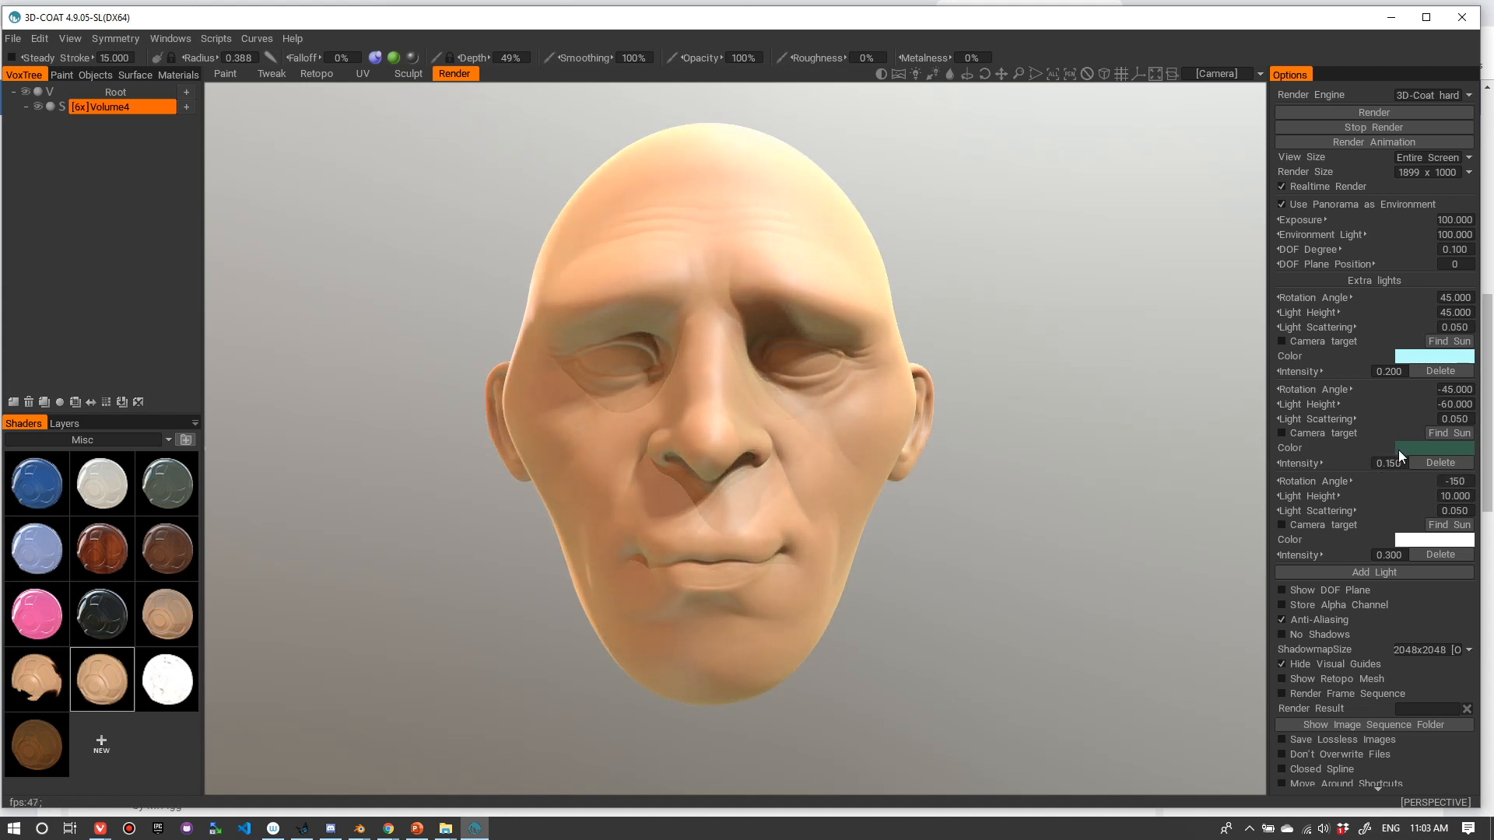
left_click(1388, 555)
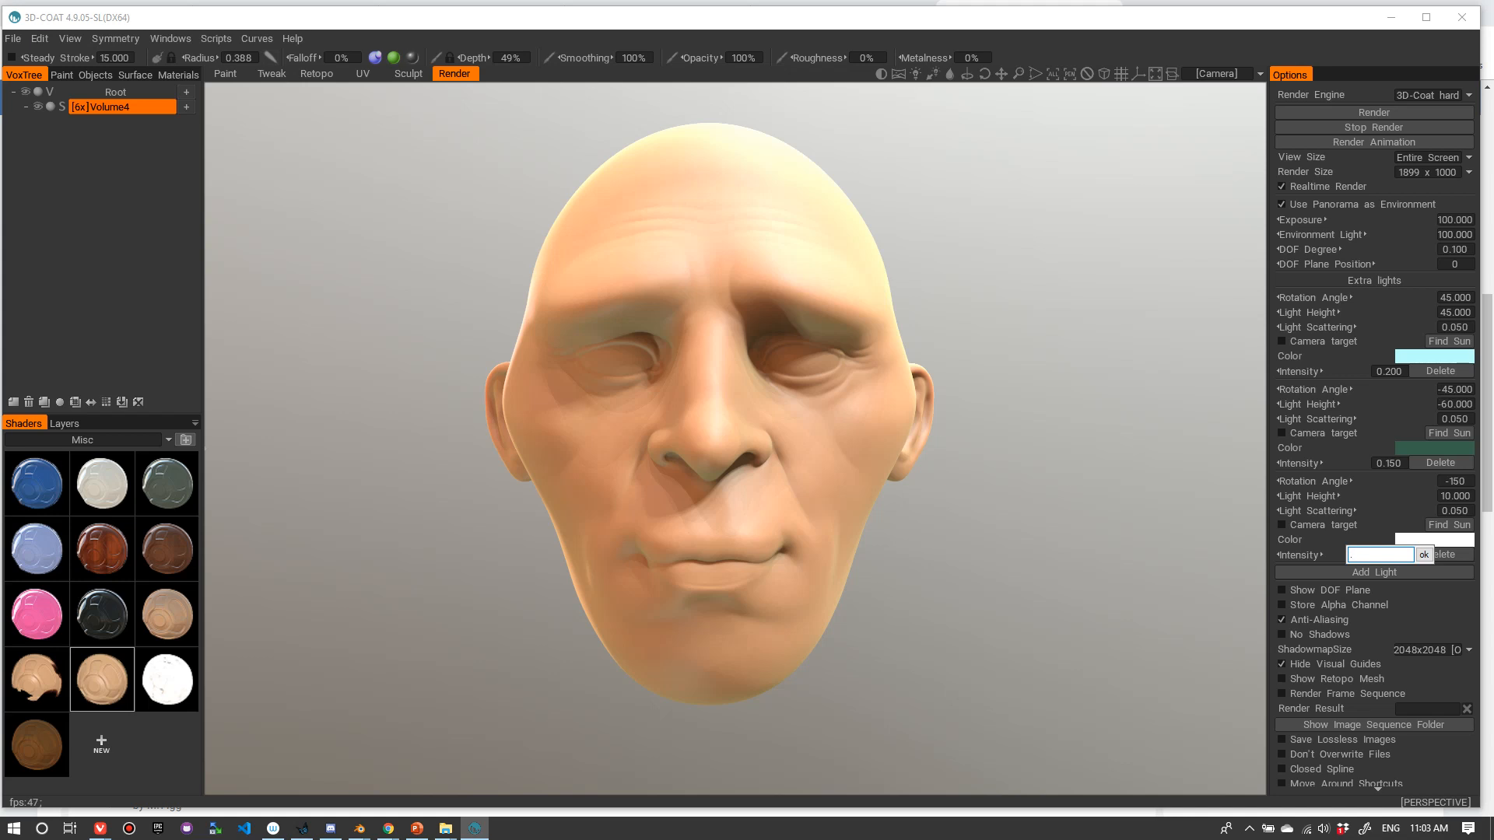
type("6")
key("Return")
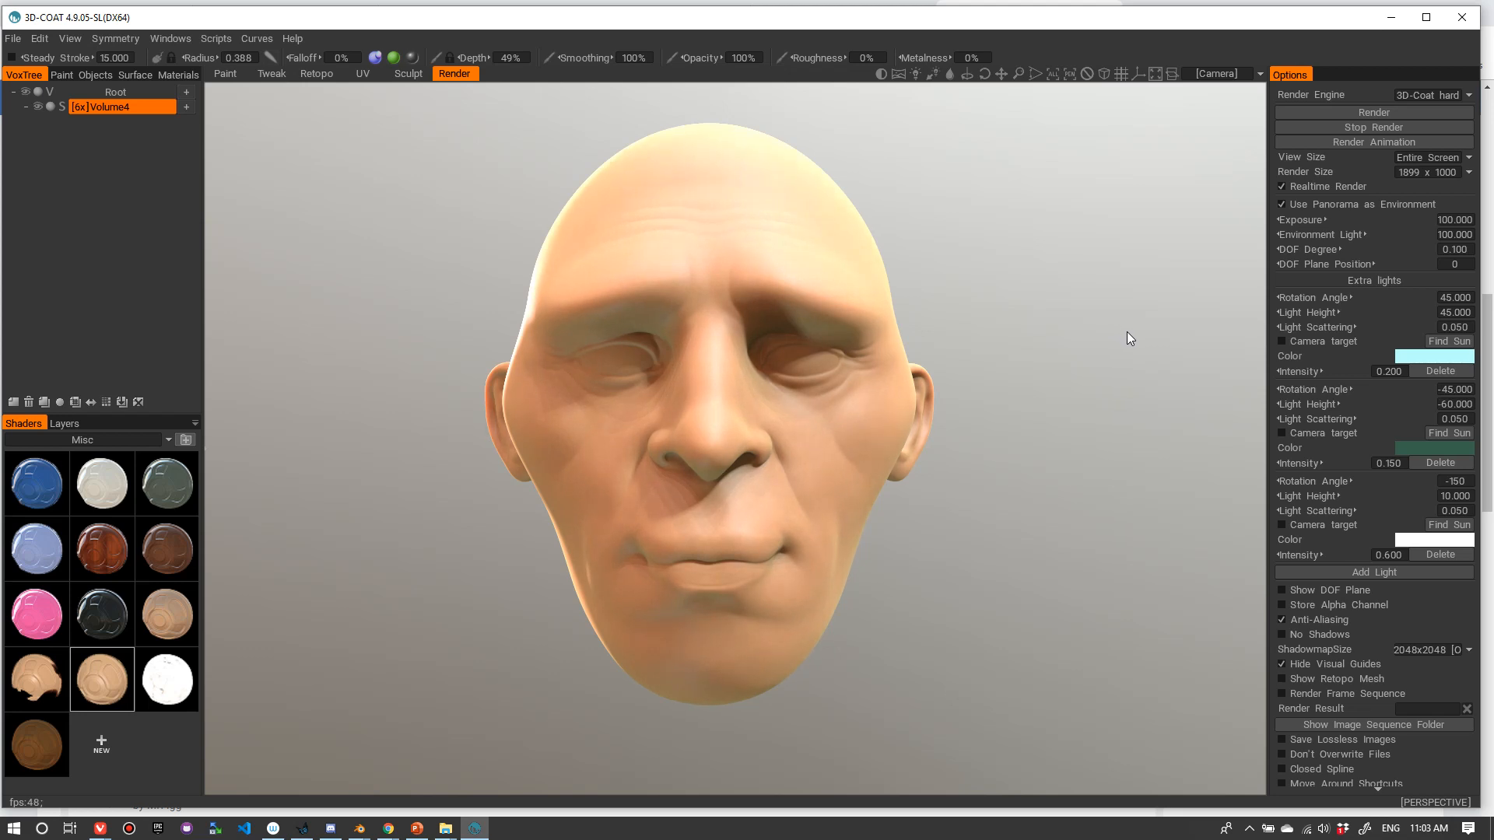
- Inspect the three-light setup on the head from the front and from both three-quarter sides
left_click_drag(1109, 367, 1122, 356)
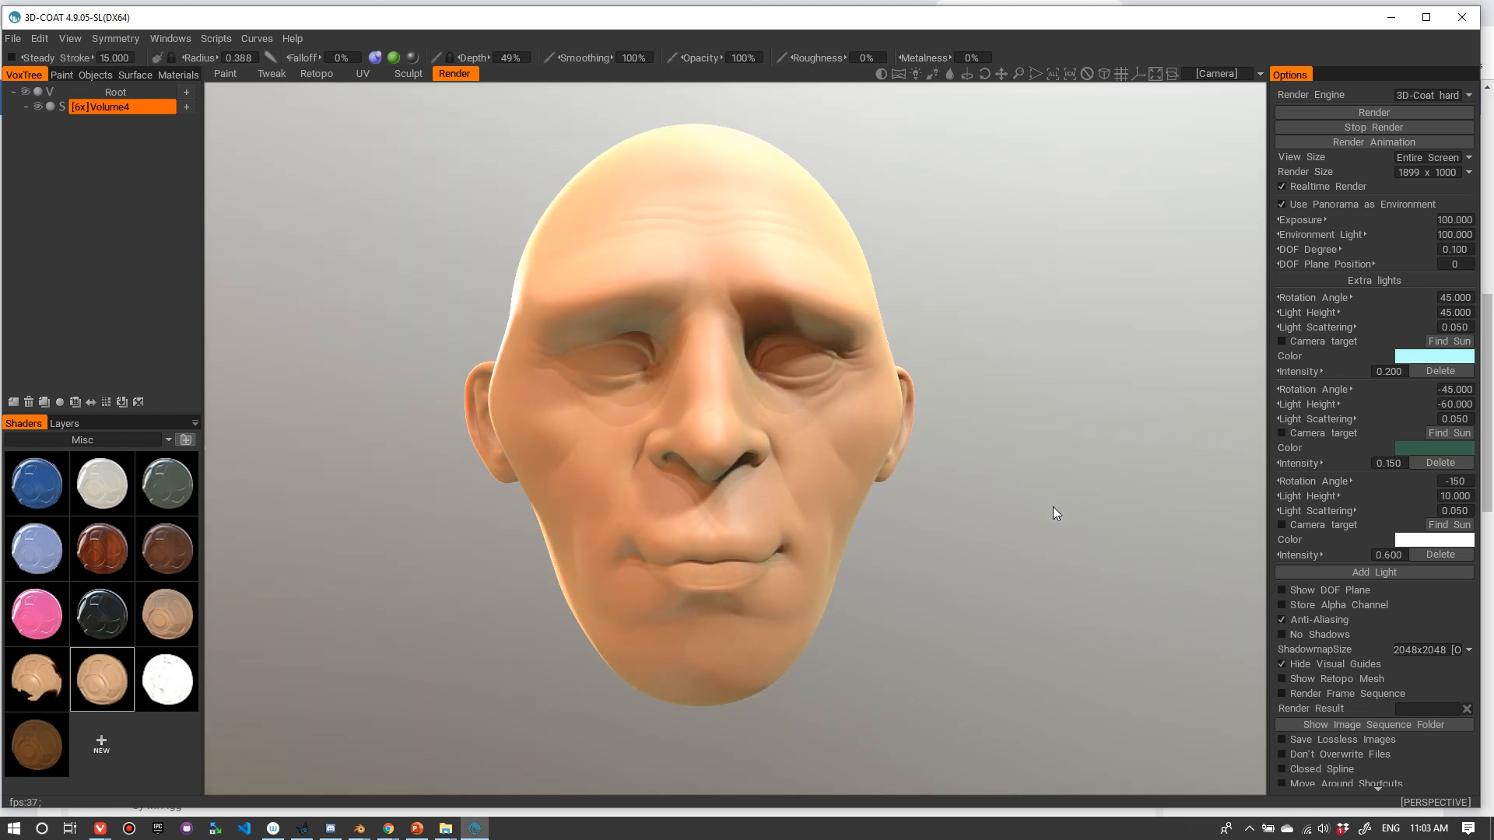
left_click_drag(1062, 498, 1057, 502)
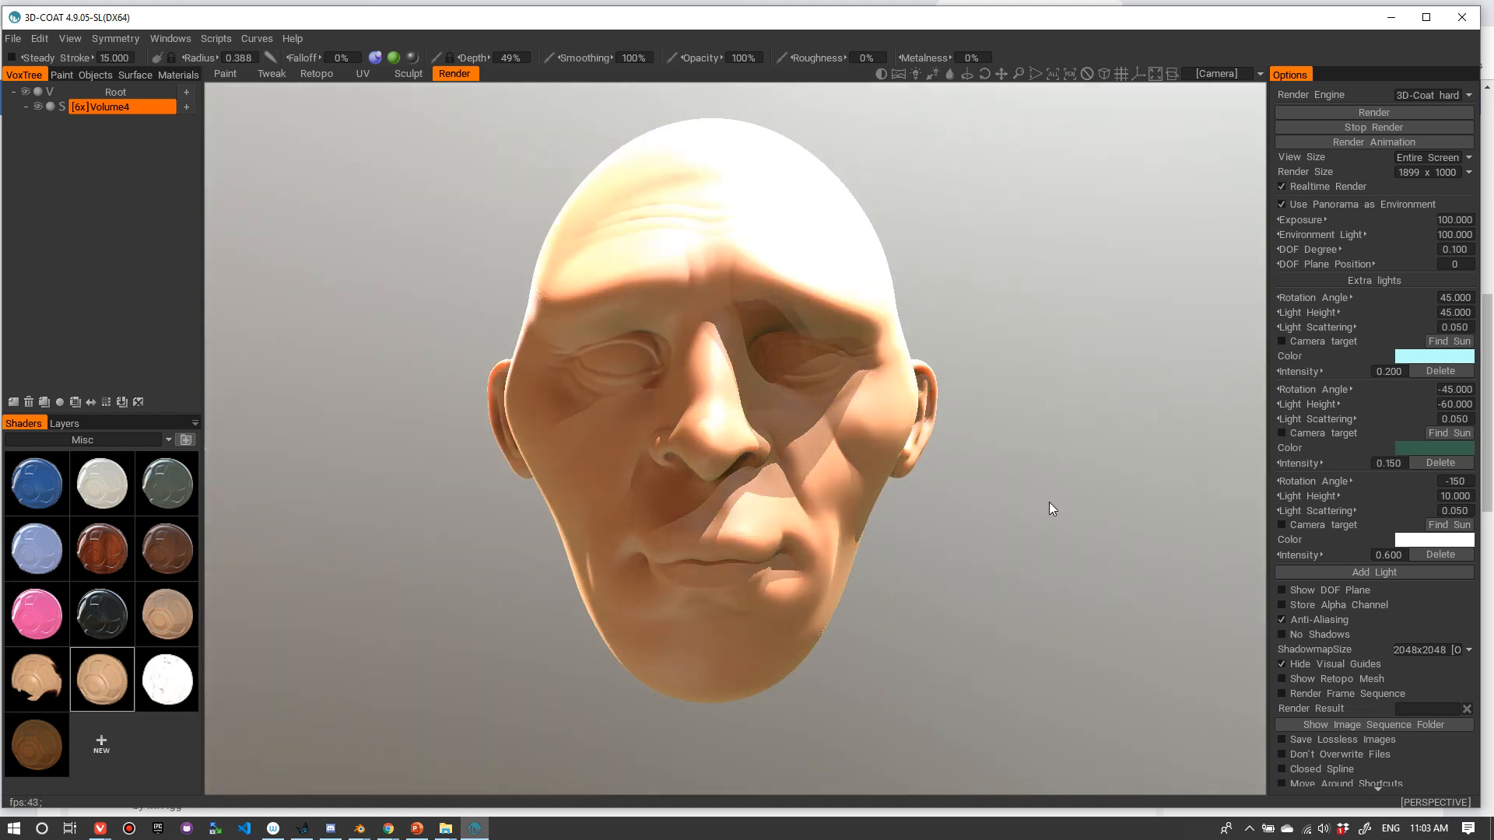
left_click_drag(1107, 549, 1048, 563)
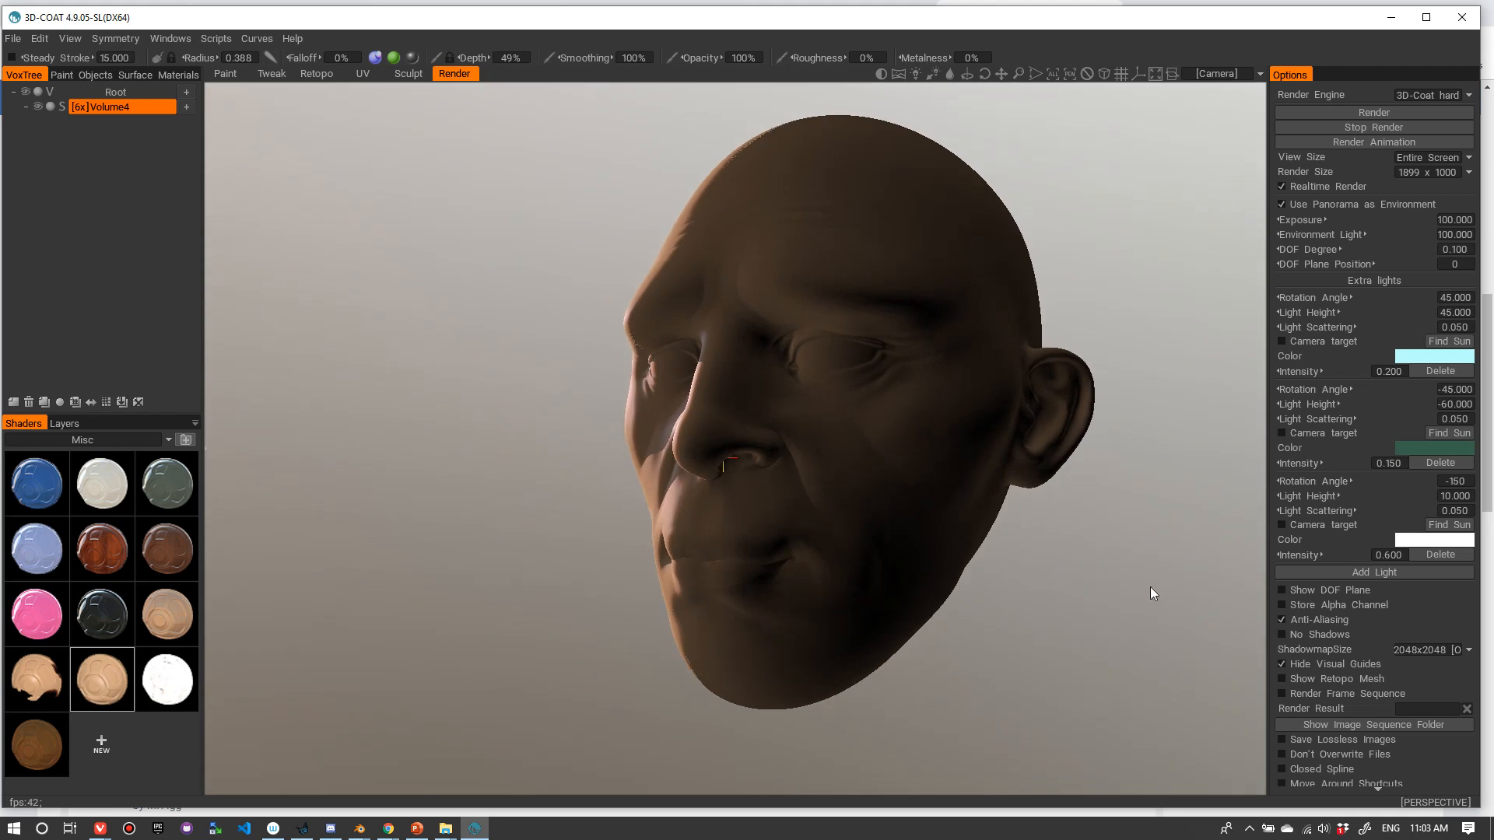
left_click_drag(1019, 655, 985, 521)
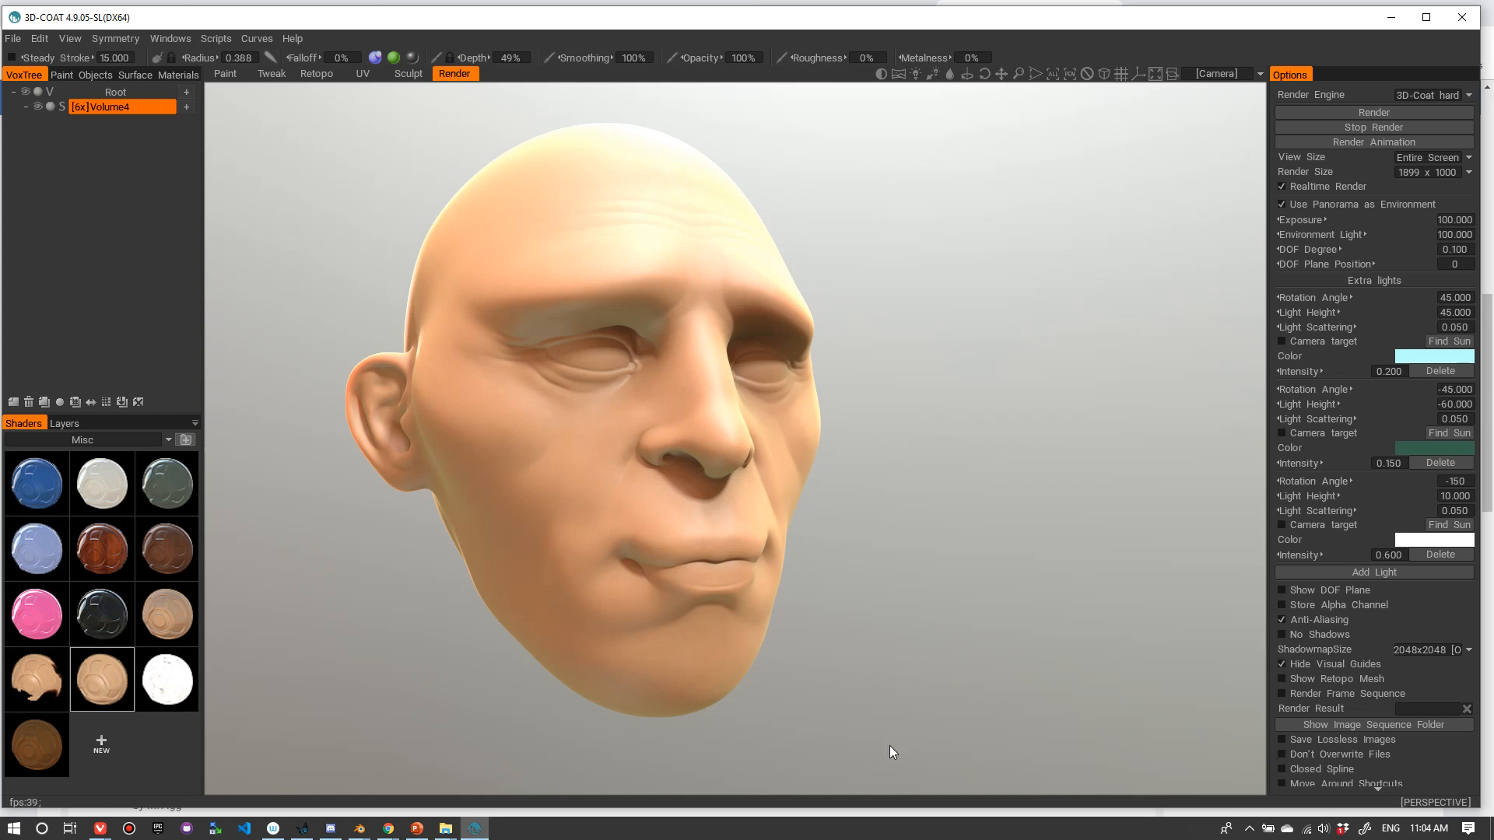
left_click(1249, 828)
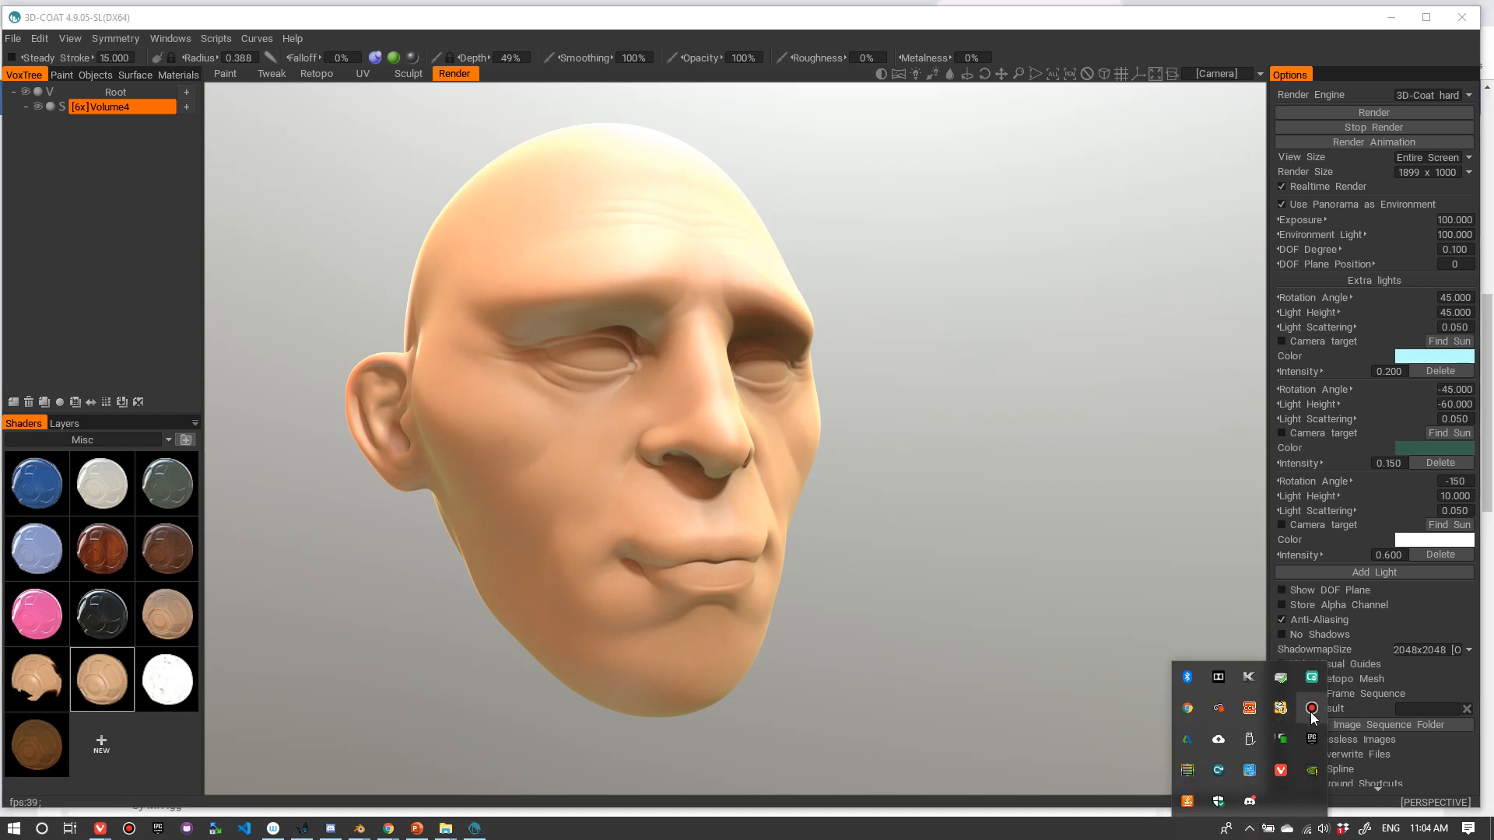